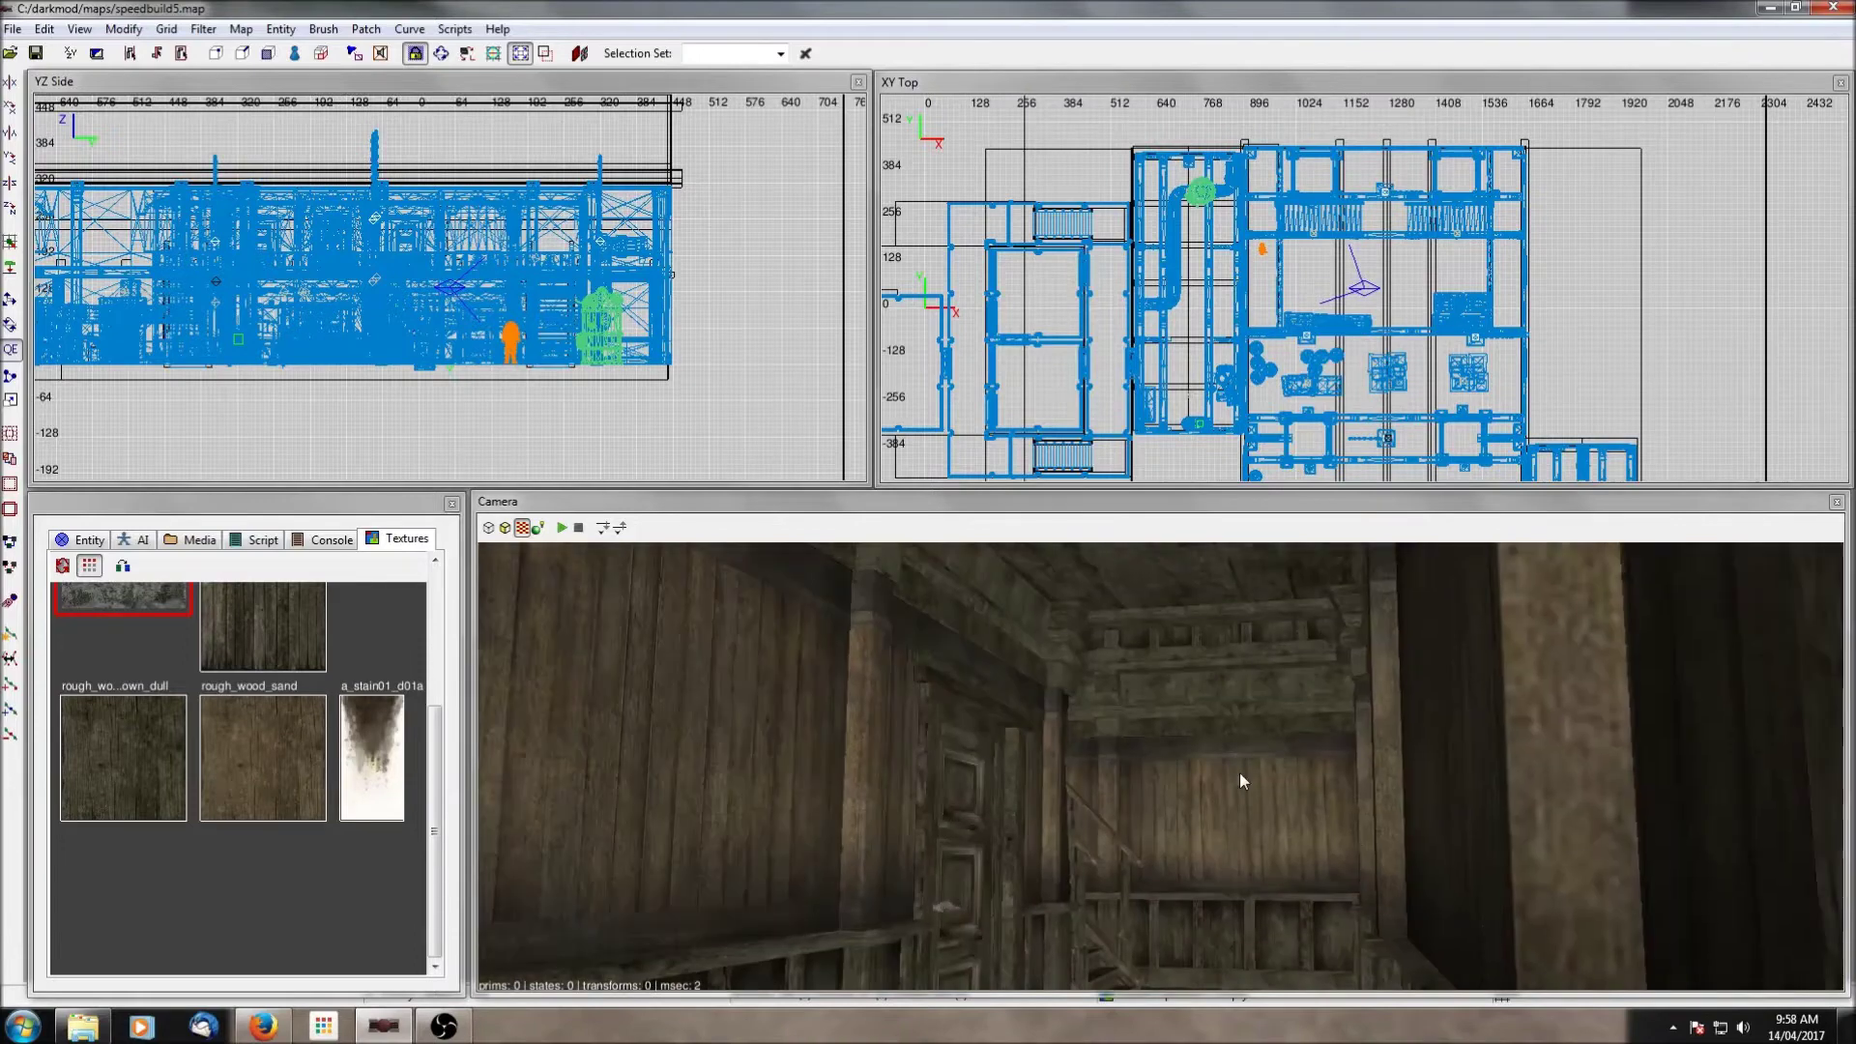
{"action": "right_click", "coordinate": [1242, 780]}
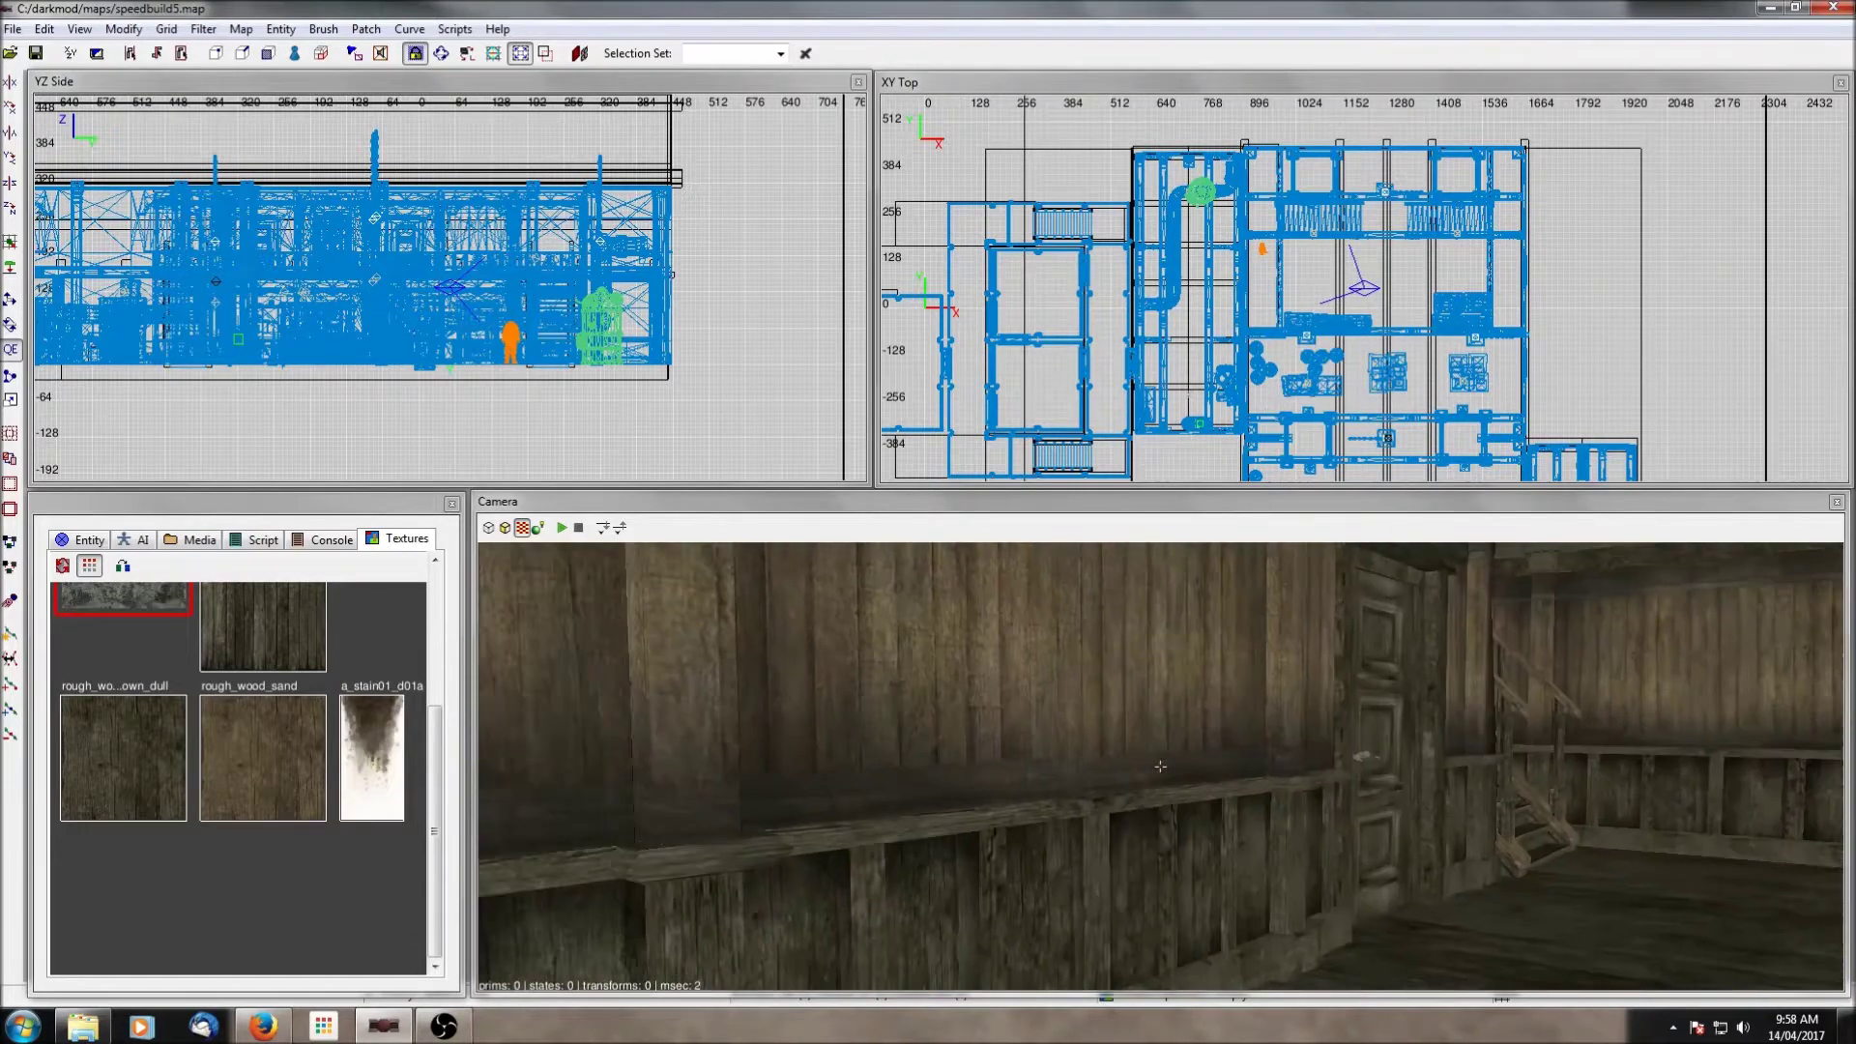
{"action": "key", "text": "Up"}
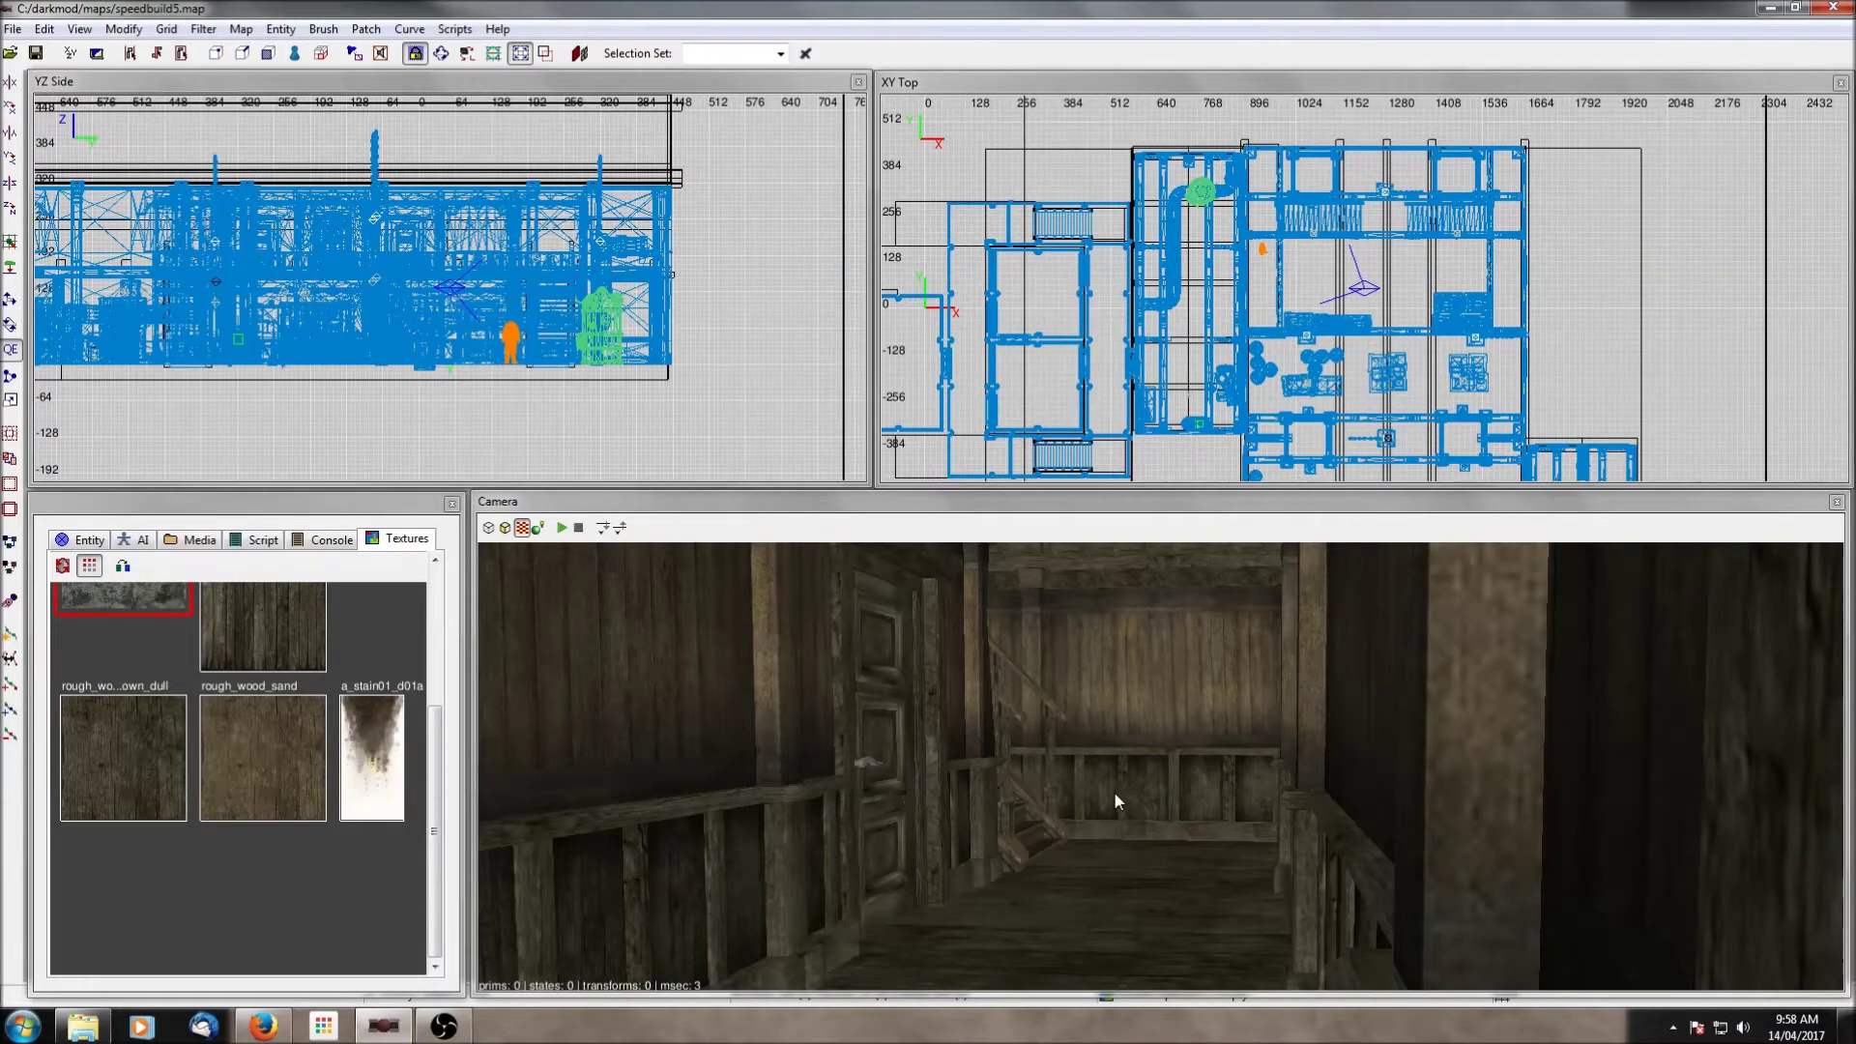
{"action": "right_click", "coordinate": [1245, 785]}
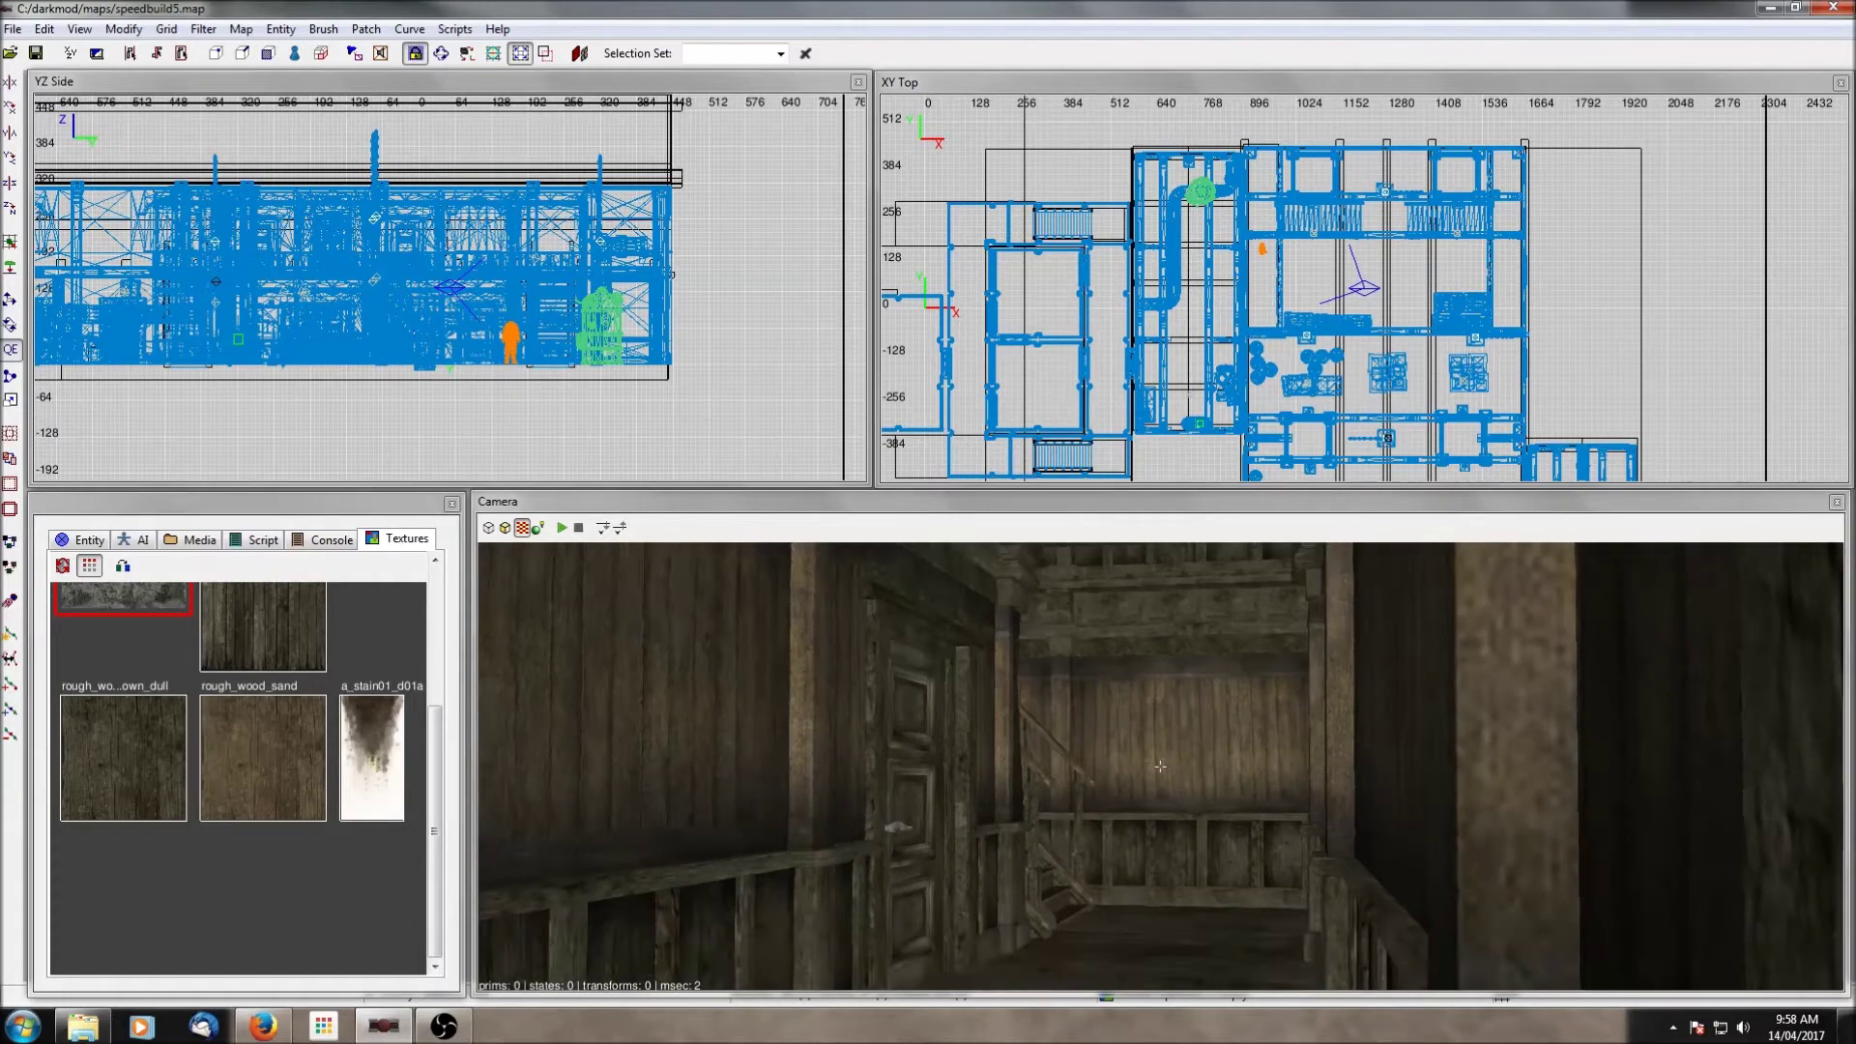
{"action": "key", "text": "Up"}
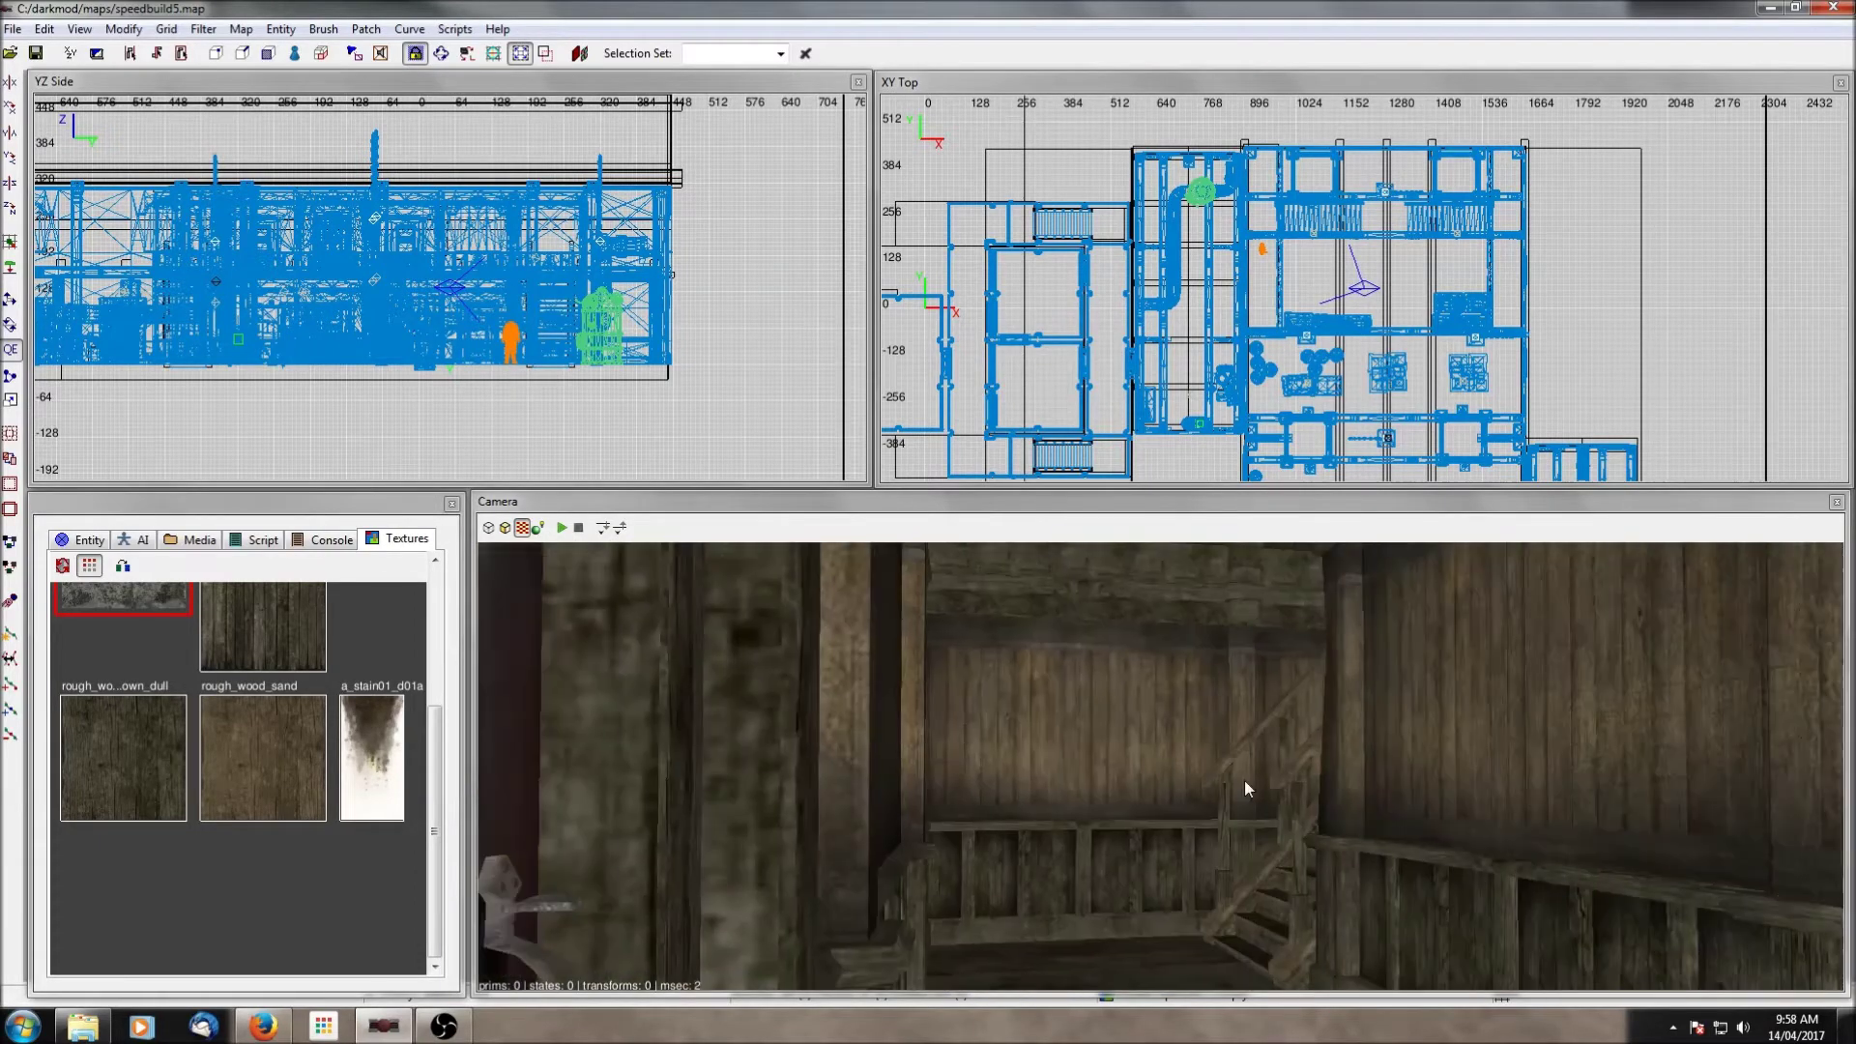
Step: Insert the hanging_oillamp_lightdown.pfb prefab from the lights folder near the staircase in the wooden living quarters
{"action": "scroll", "coordinate": [1182, 300], "scroll_direction": "up", "scroll_amount": 5}
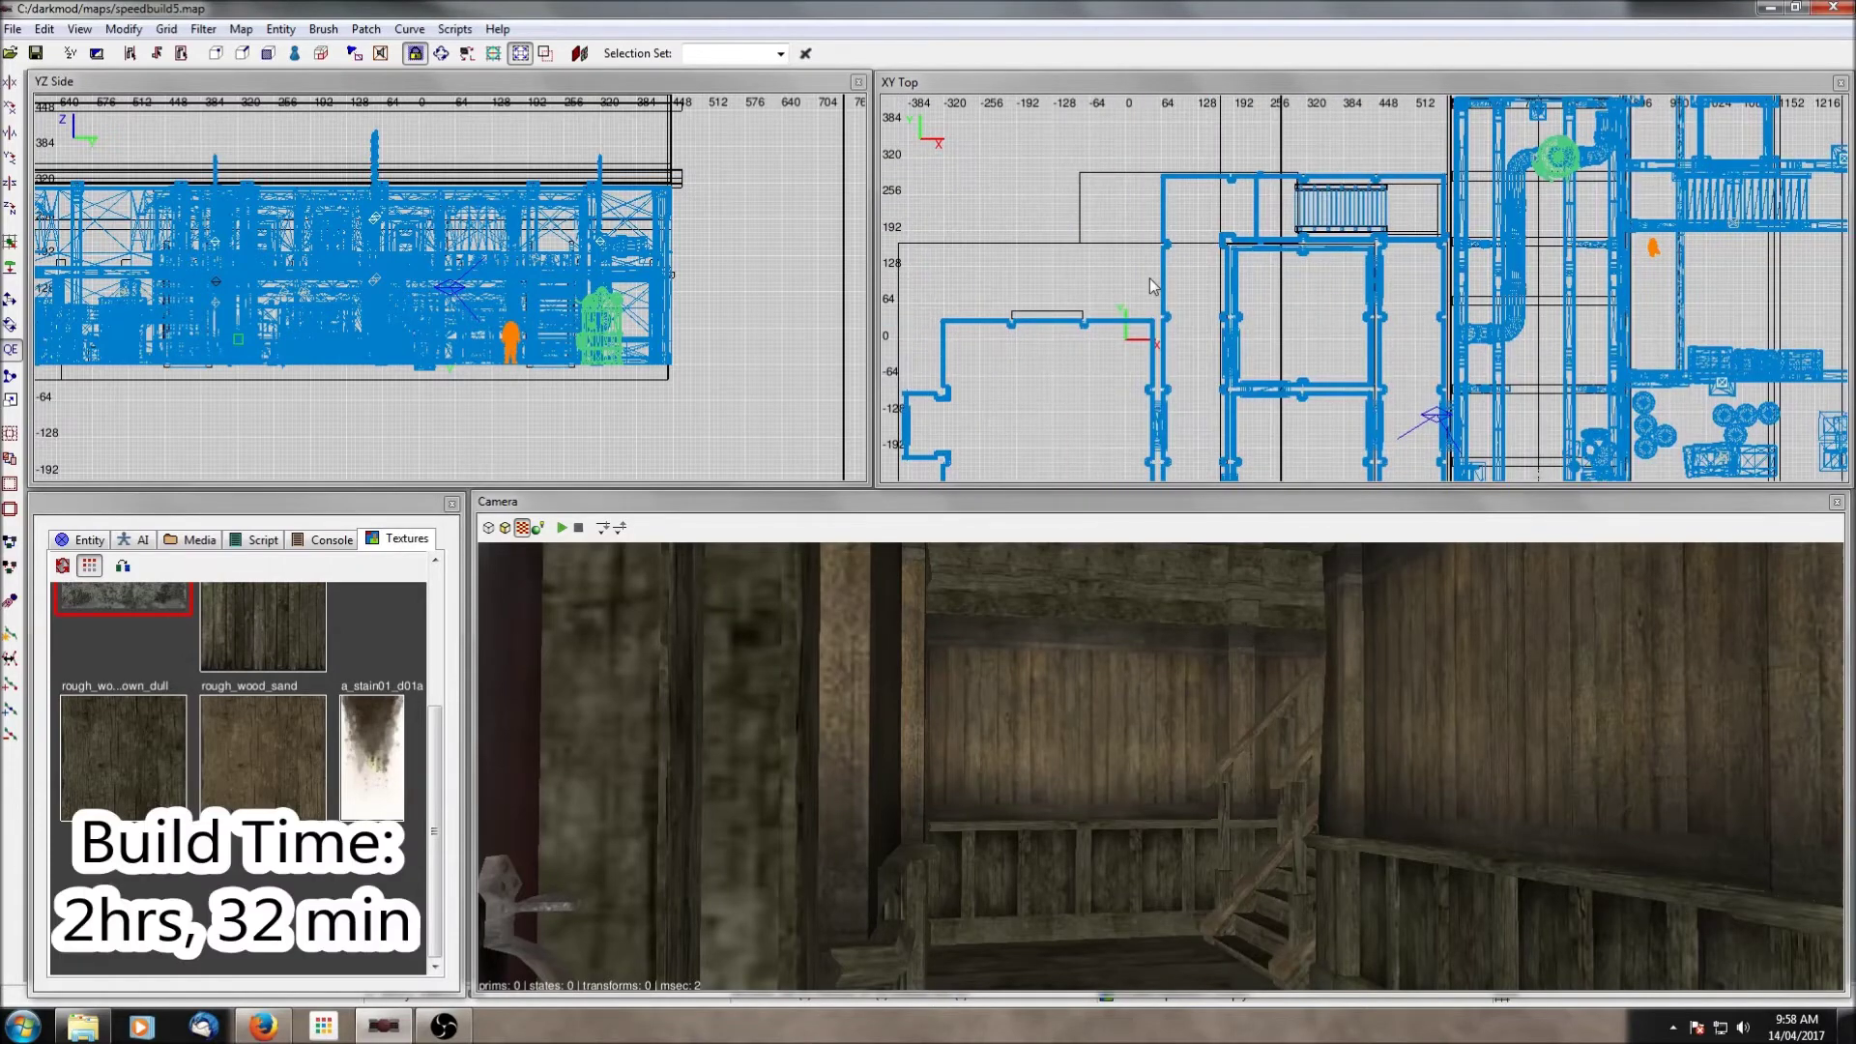
{"action": "right_click_drag", "start_coordinate": [1214, 273], "coordinate": [1219, 318]}
{"action": "right_click", "coordinate": [1321, 226]}
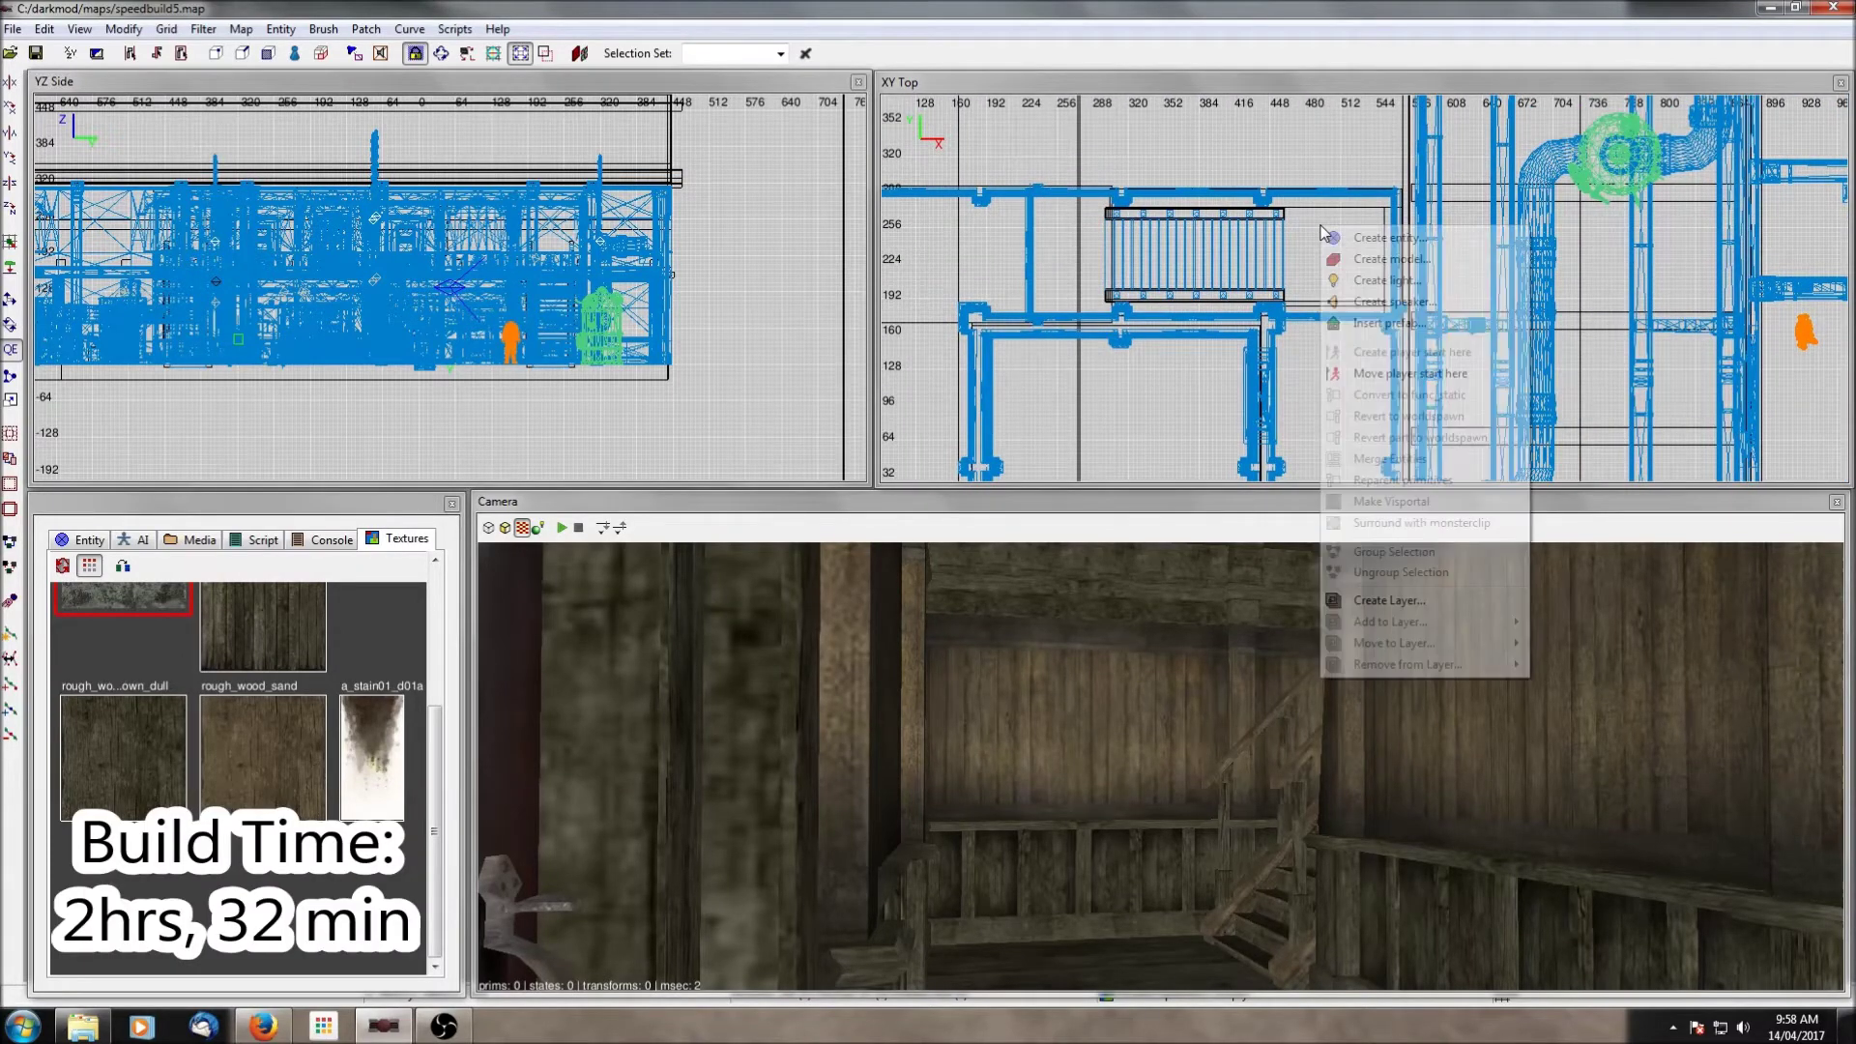
{"action": "left_click", "coordinate": [1384, 325]}
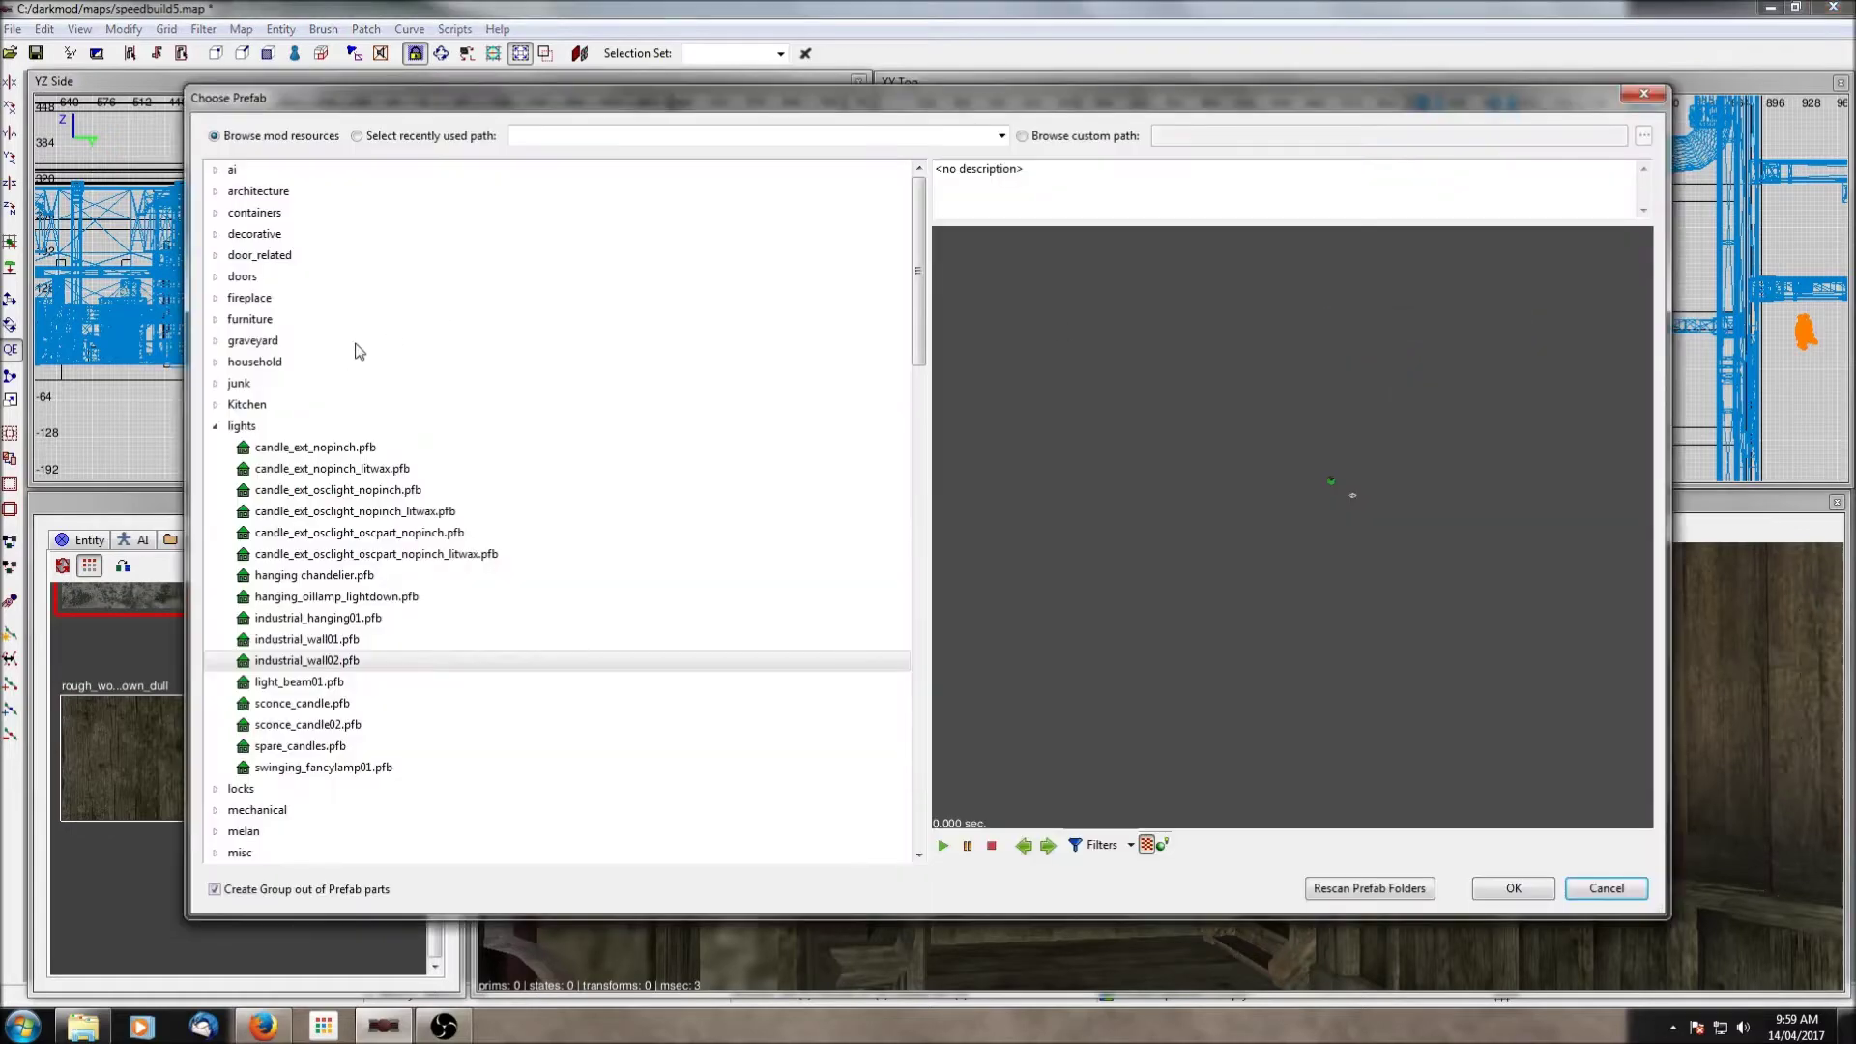
{"action": "scroll", "coordinate": [357, 351], "scroll_direction": "down", "scroll_amount": 3}
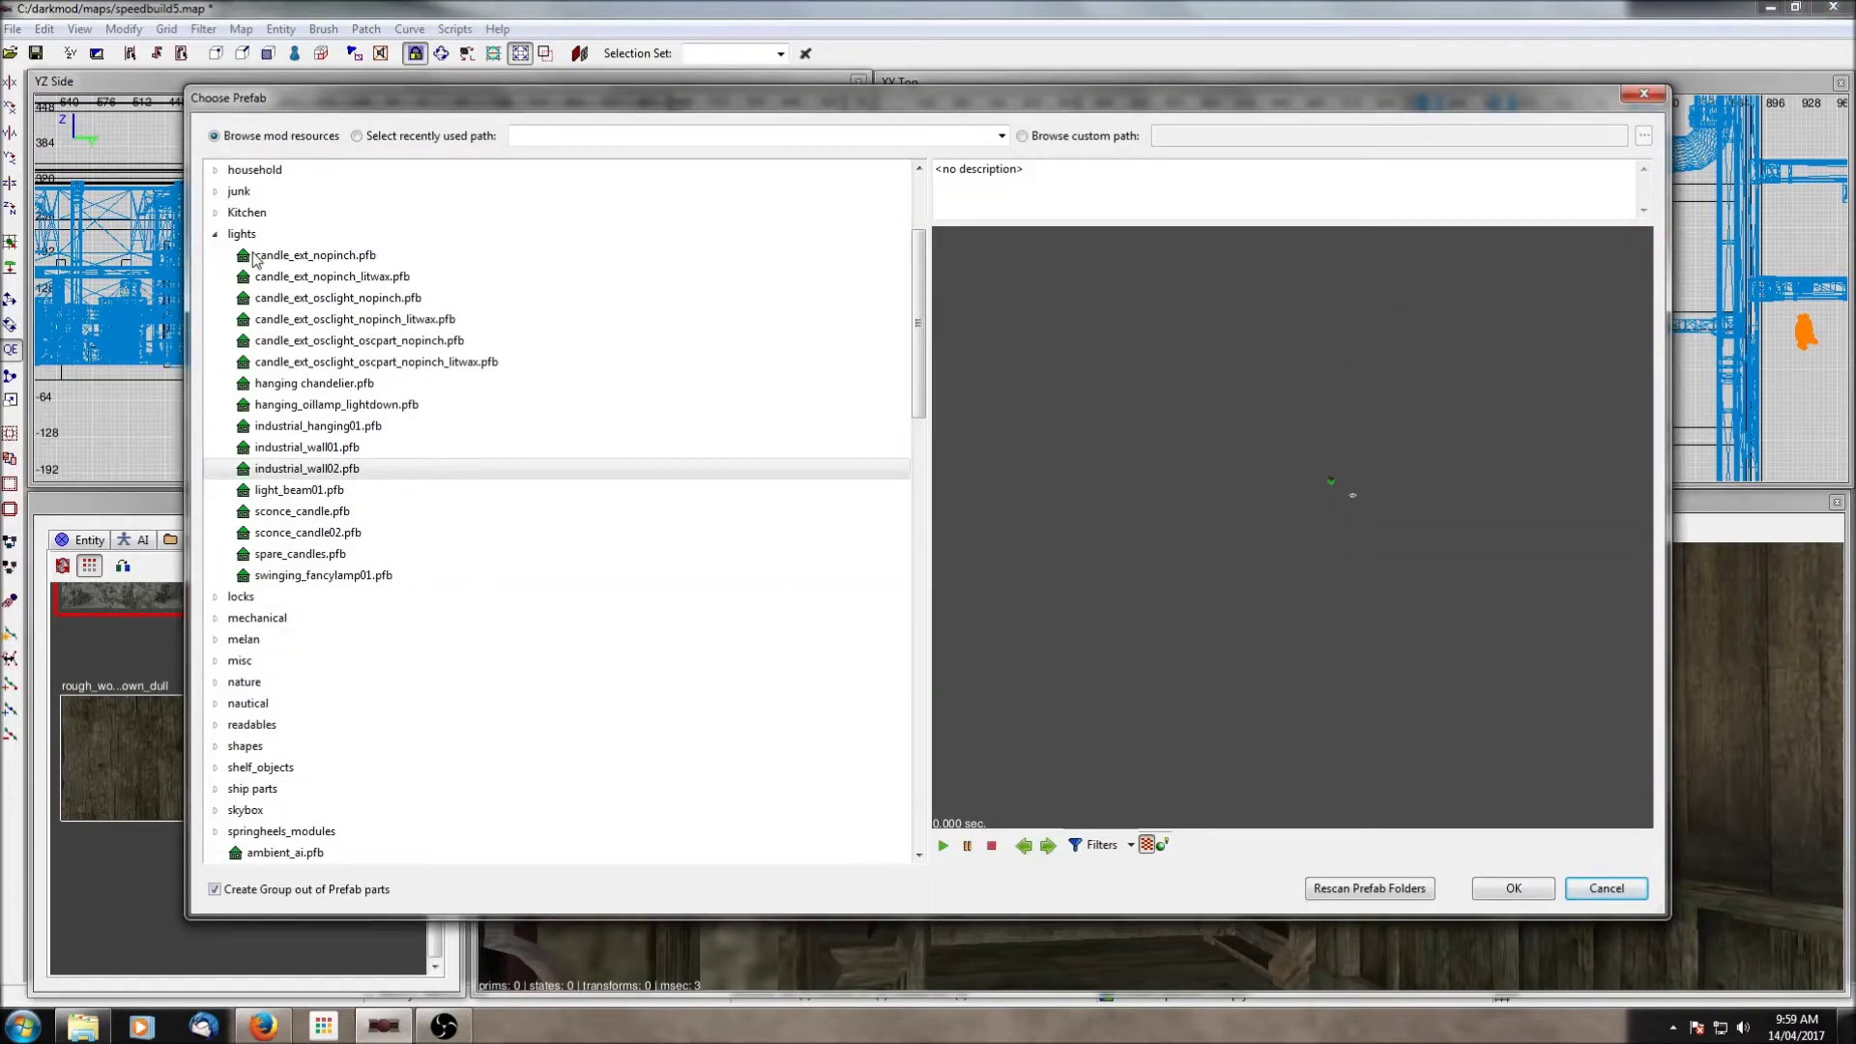
{"action": "left_click", "coordinate": [290, 390]}
{"action": "left_click", "coordinate": [291, 405]}
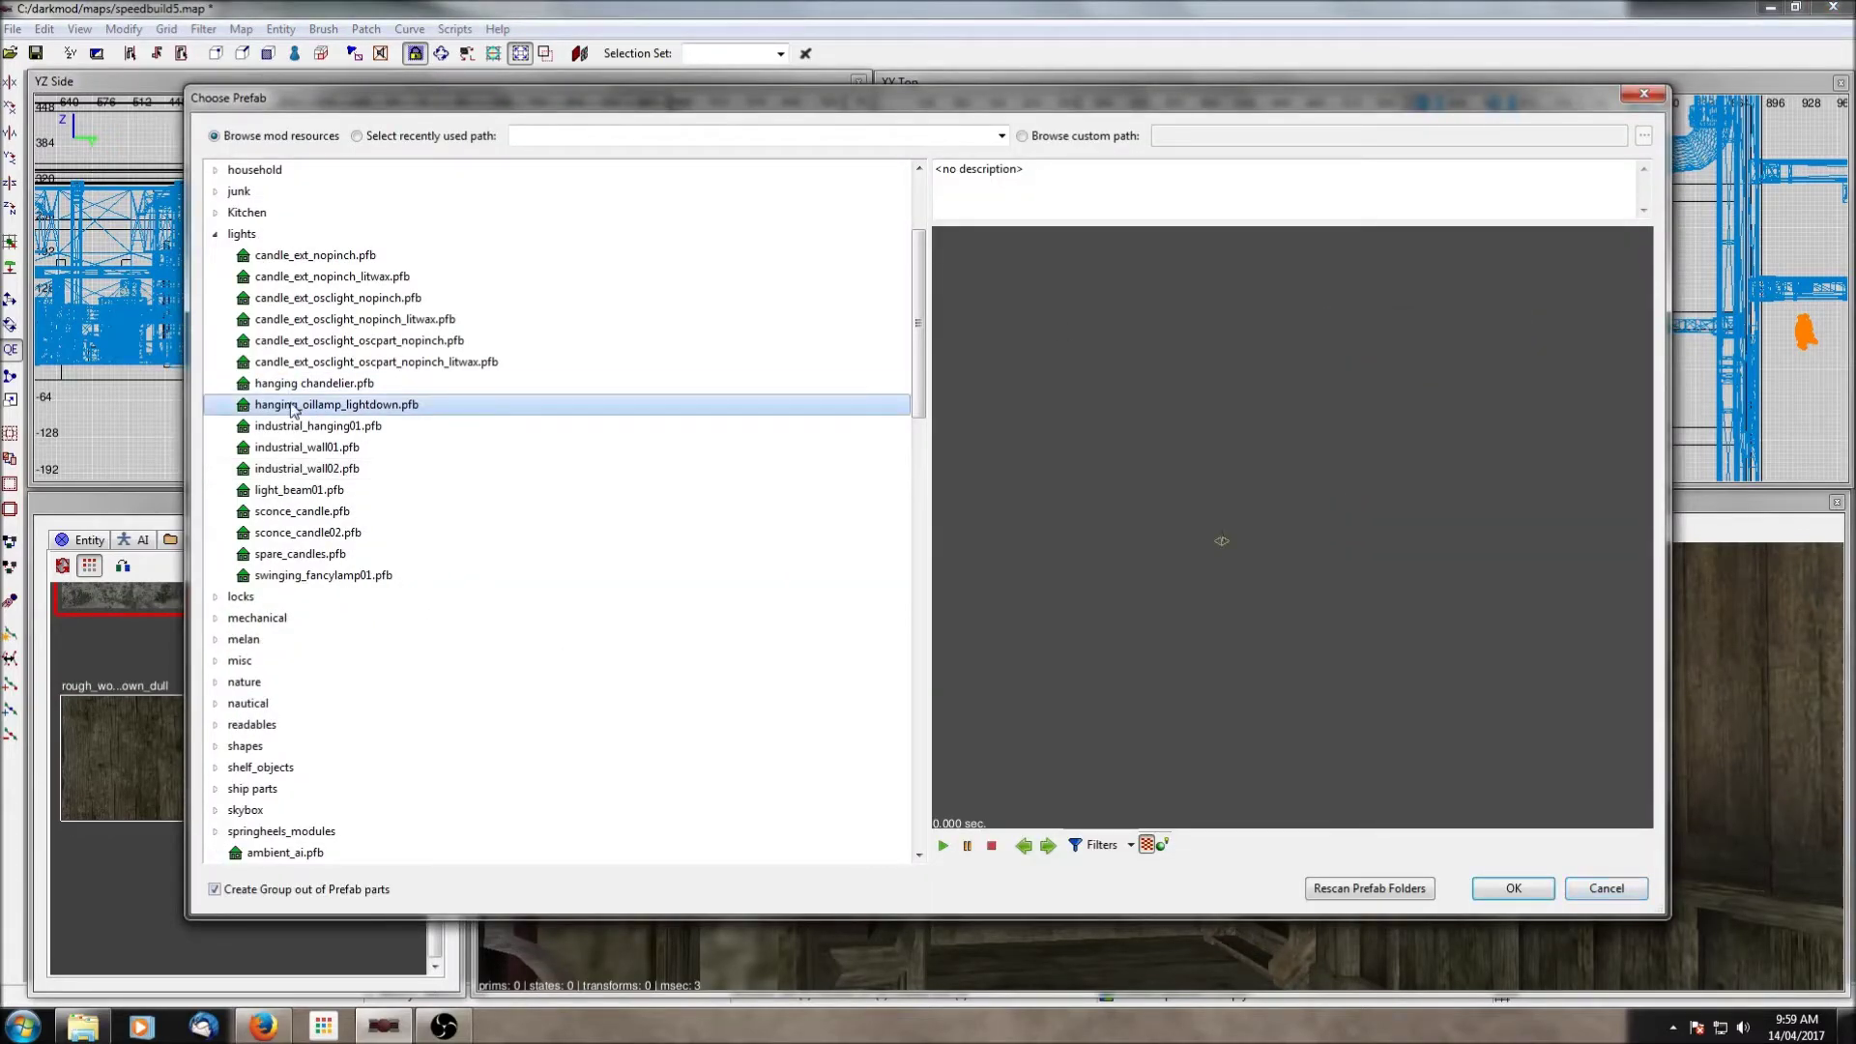
{"action": "scroll", "coordinate": [1174, 485], "scroll_direction": "up", "scroll_amount": 3}
{"action": "right_click_drag", "start_coordinate": [1079, 559], "coordinate": [1025, 556]}
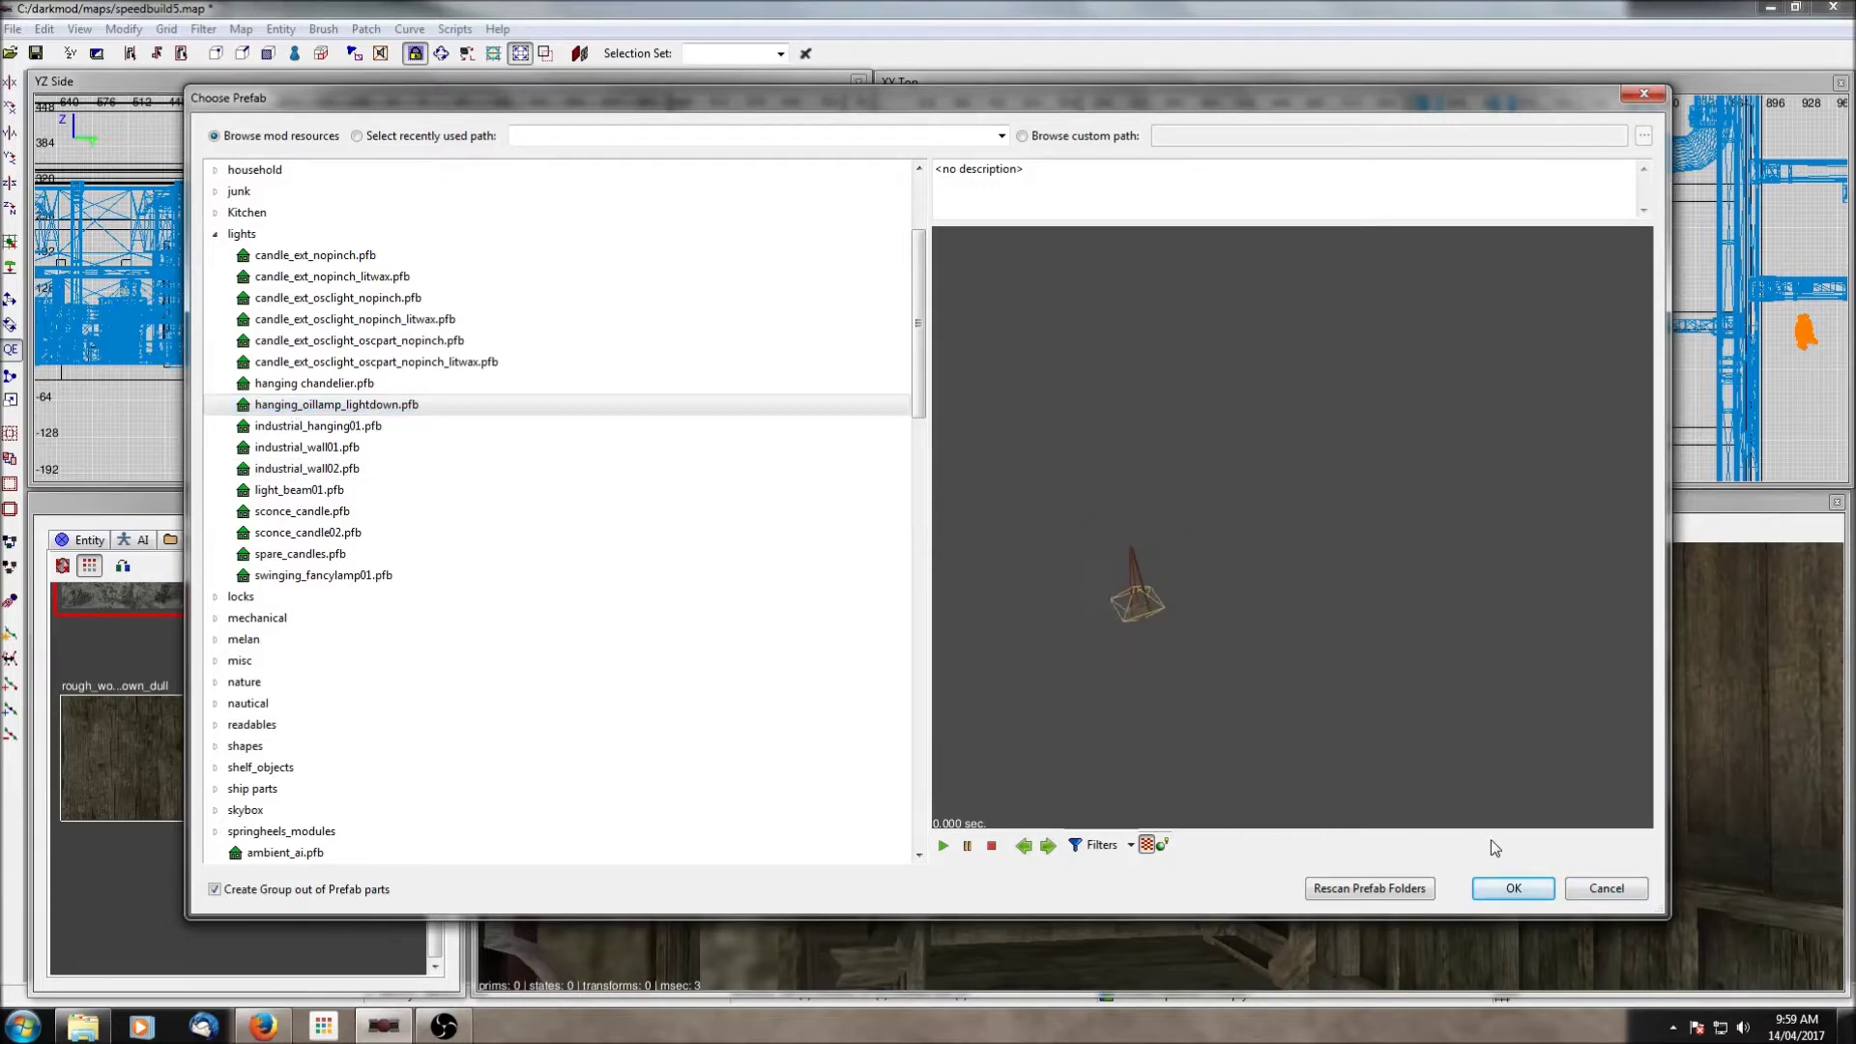
{"action": "left_click", "coordinate": [1530, 890]}
Step: Move the inserted oil lamp into the corridor just south of the staircase and lower it to the ground-floor level
{"action": "left_click_drag", "start_coordinate": [1423, 300], "coordinate": [1315, 393]}
{"action": "scroll", "coordinate": [541, 234], "scroll_direction": "up", "scroll_amount": 2}
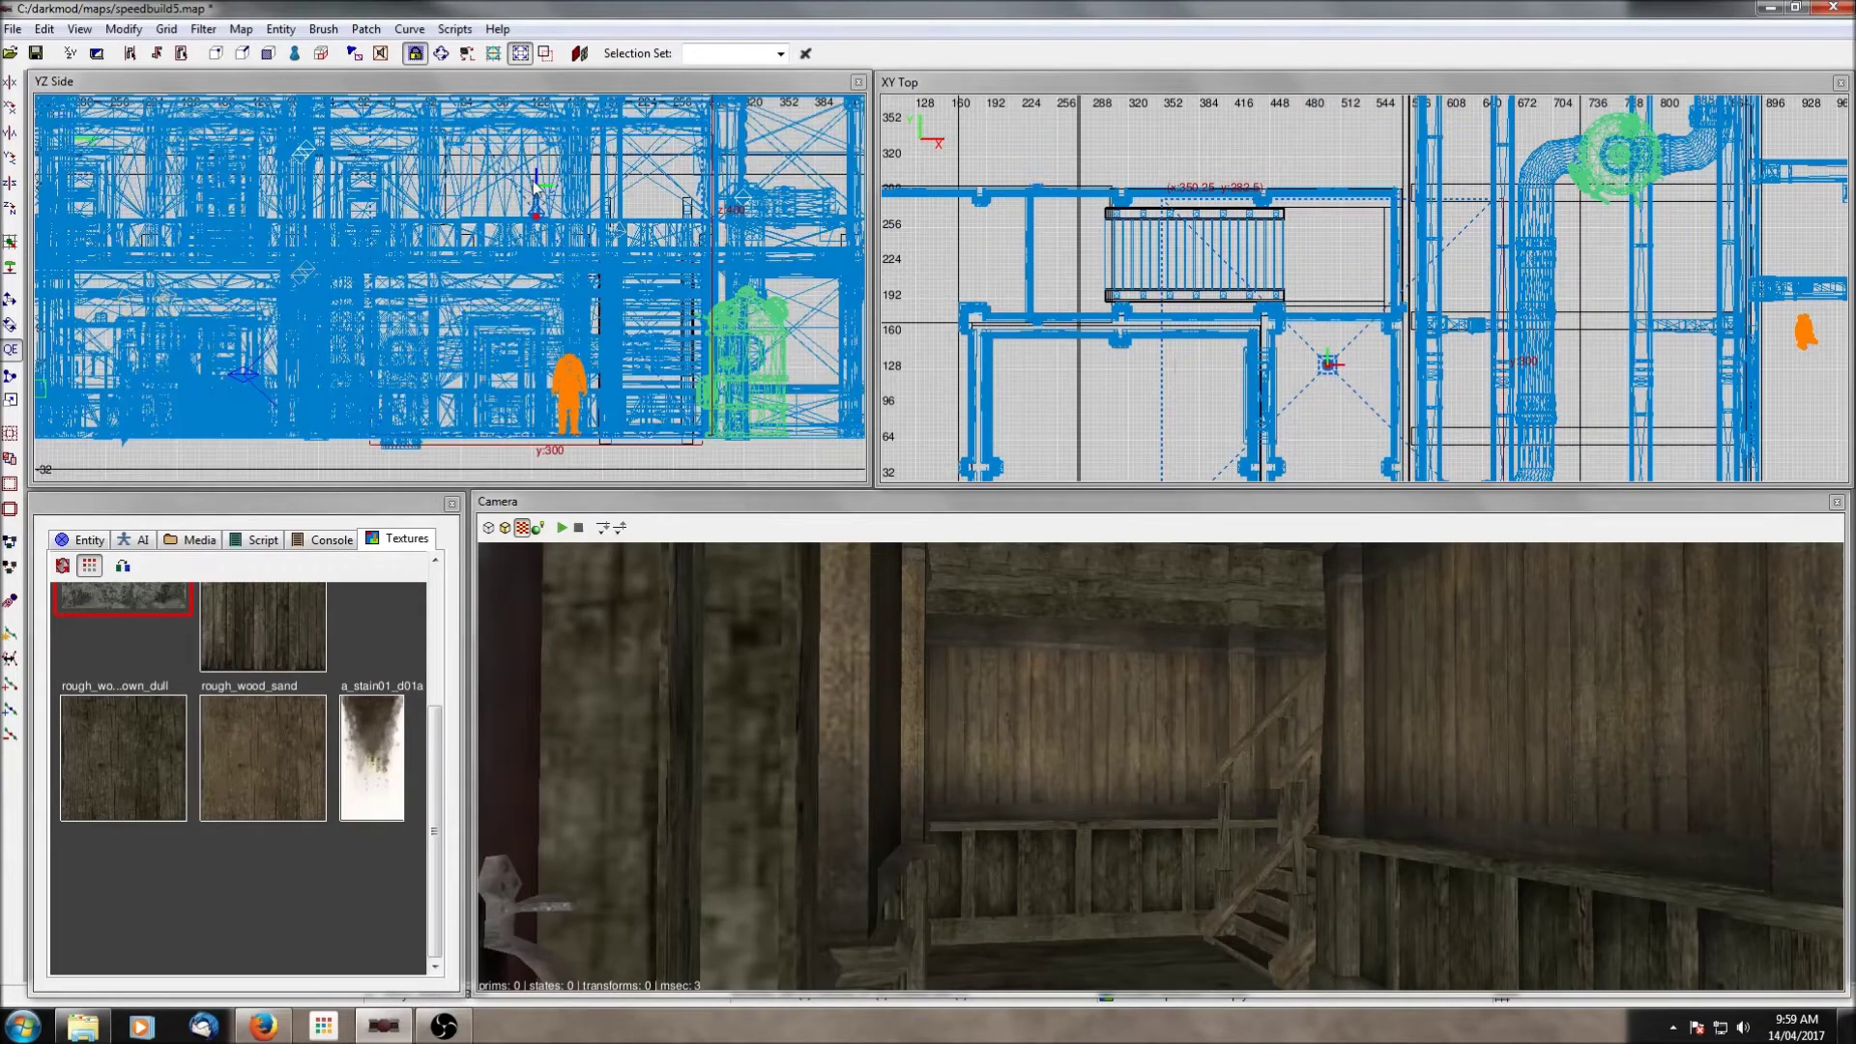
{"action": "left_click_drag", "start_coordinate": [538, 198], "coordinate": [533, 346]}
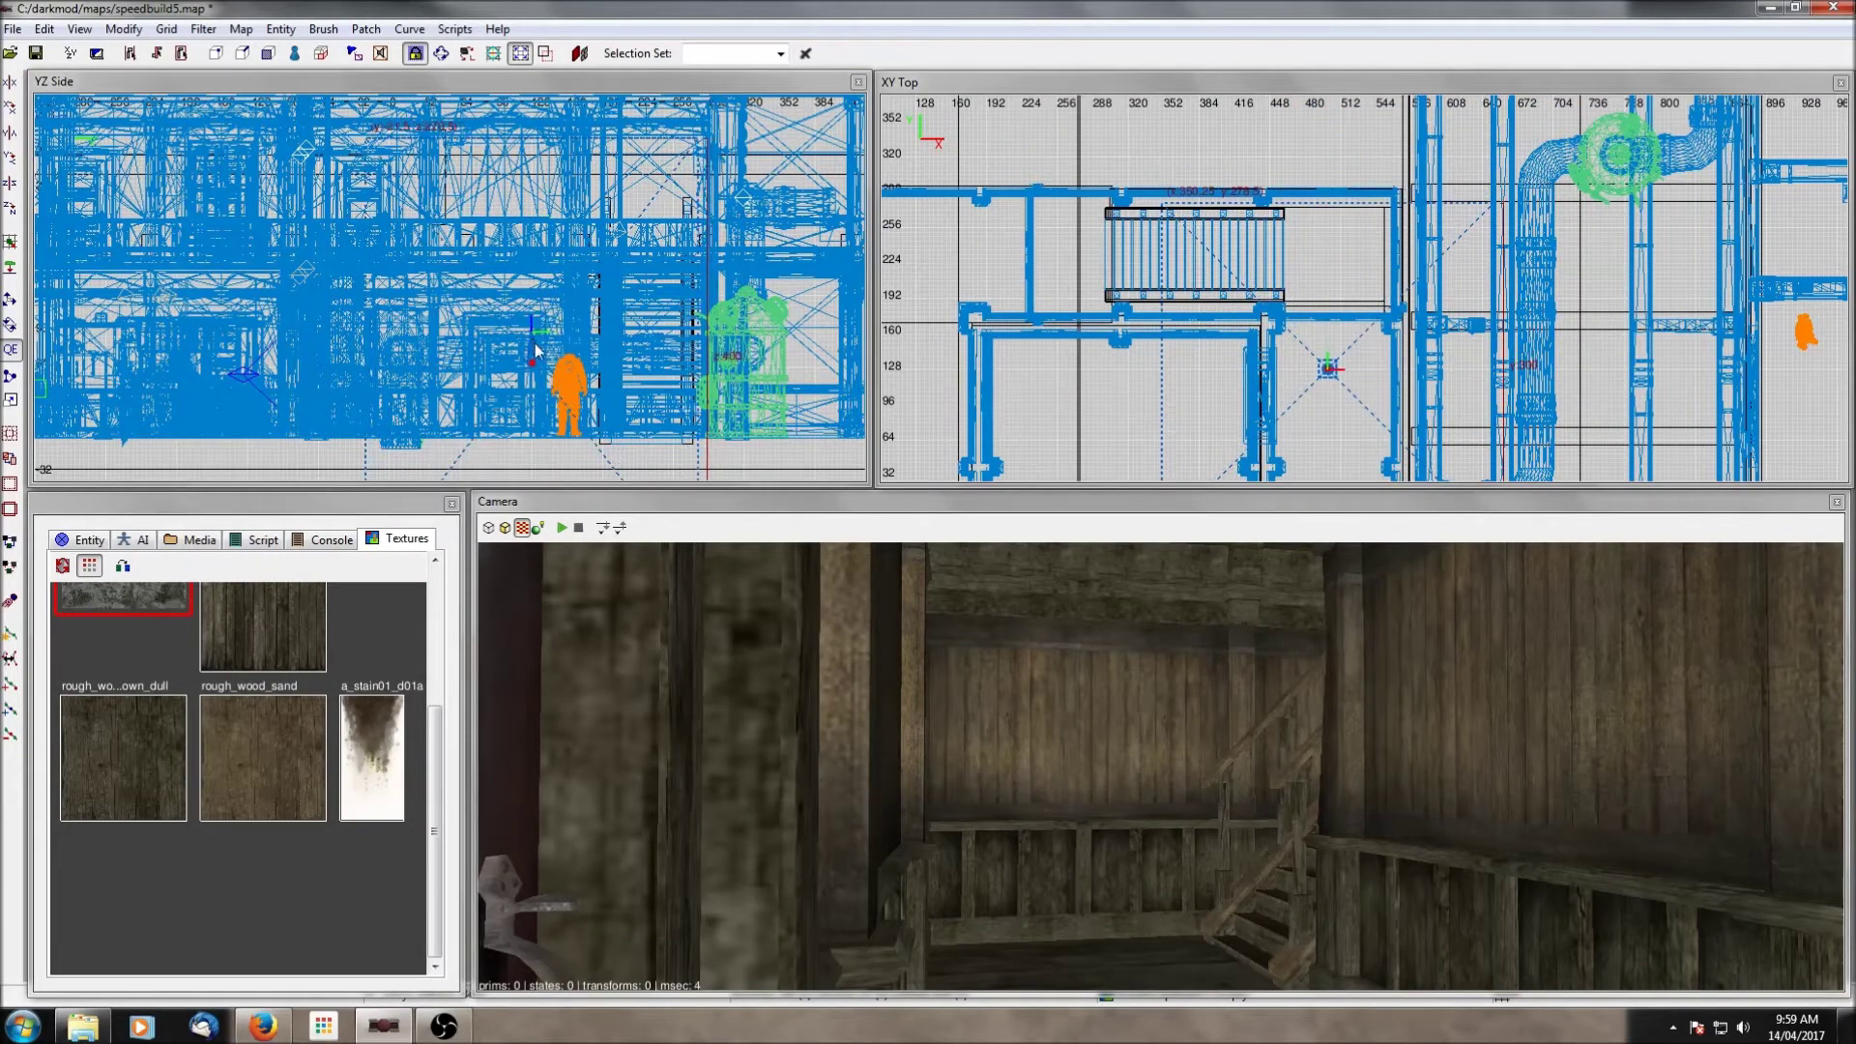
Step: Display the layer list and move the selected oil lamp to the livingquarters layer
{"action": "key", "text": "l"}
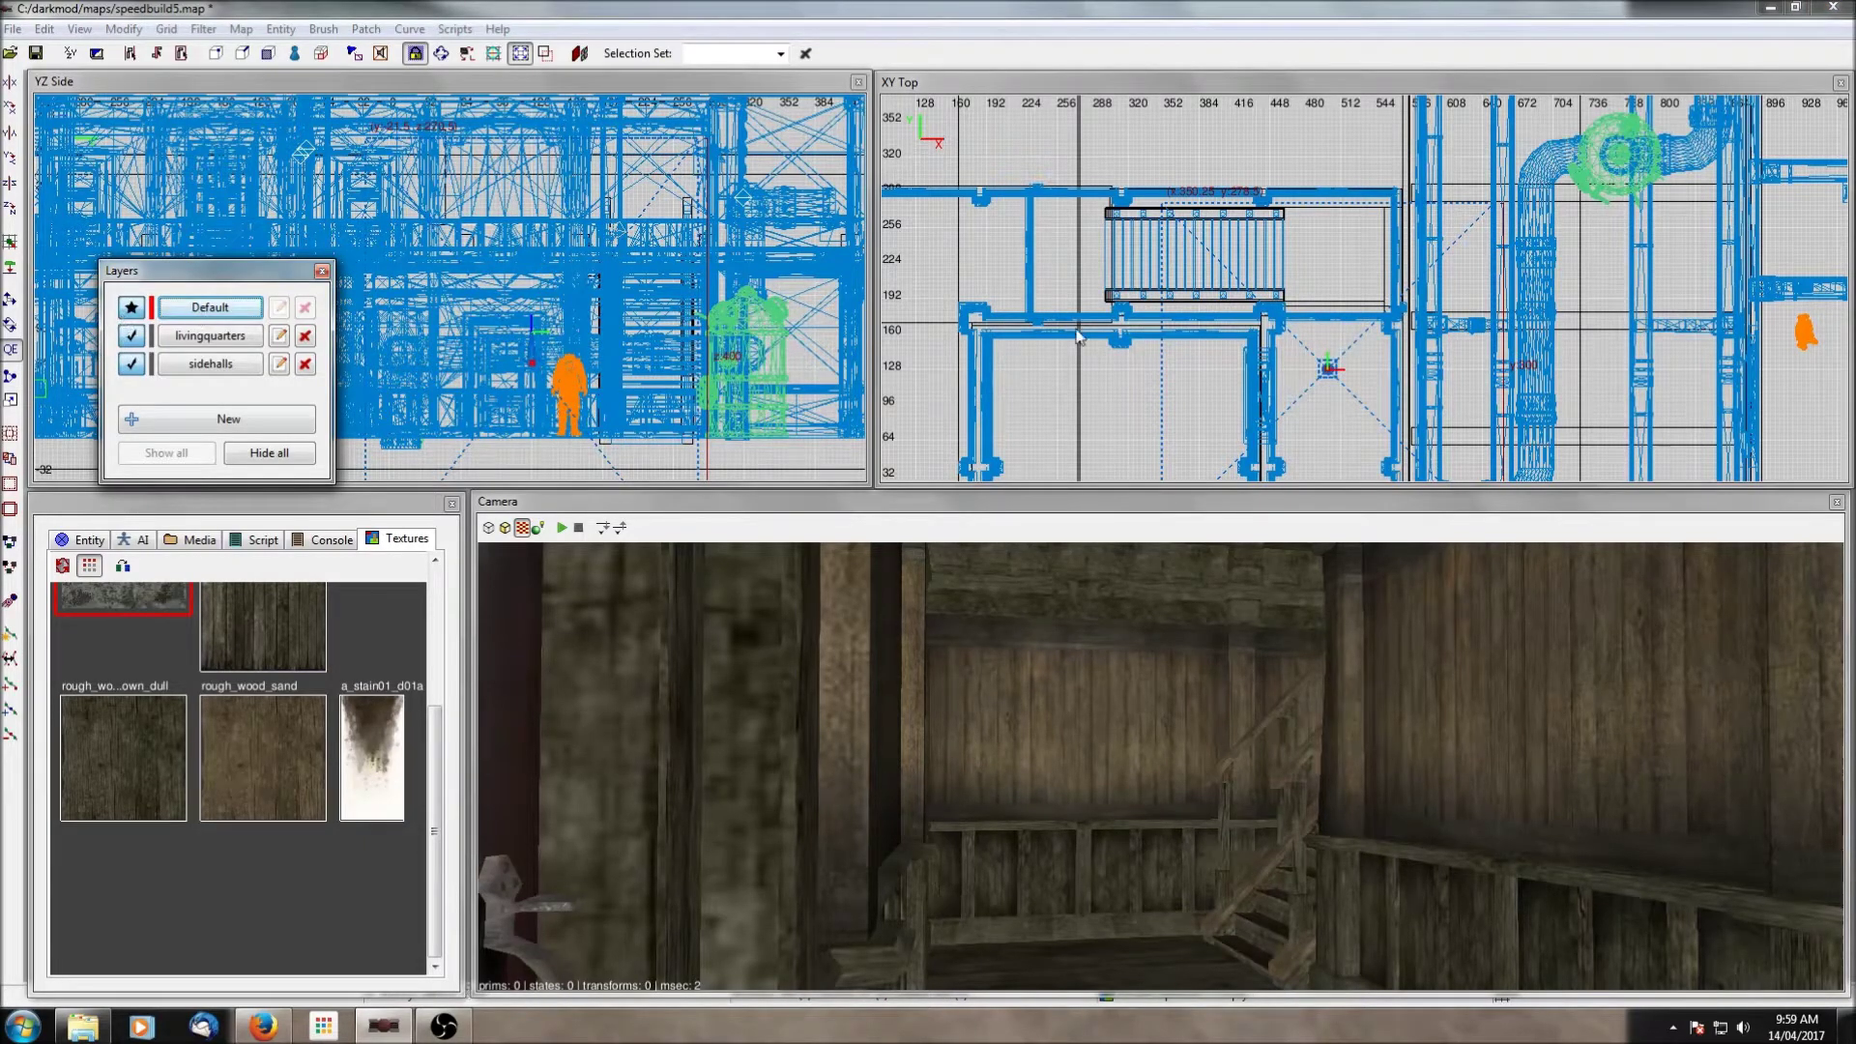
{"action": "right_click", "coordinate": [1205, 373]}
{"action": "mouse_move", "coordinate": [1308, 791]}
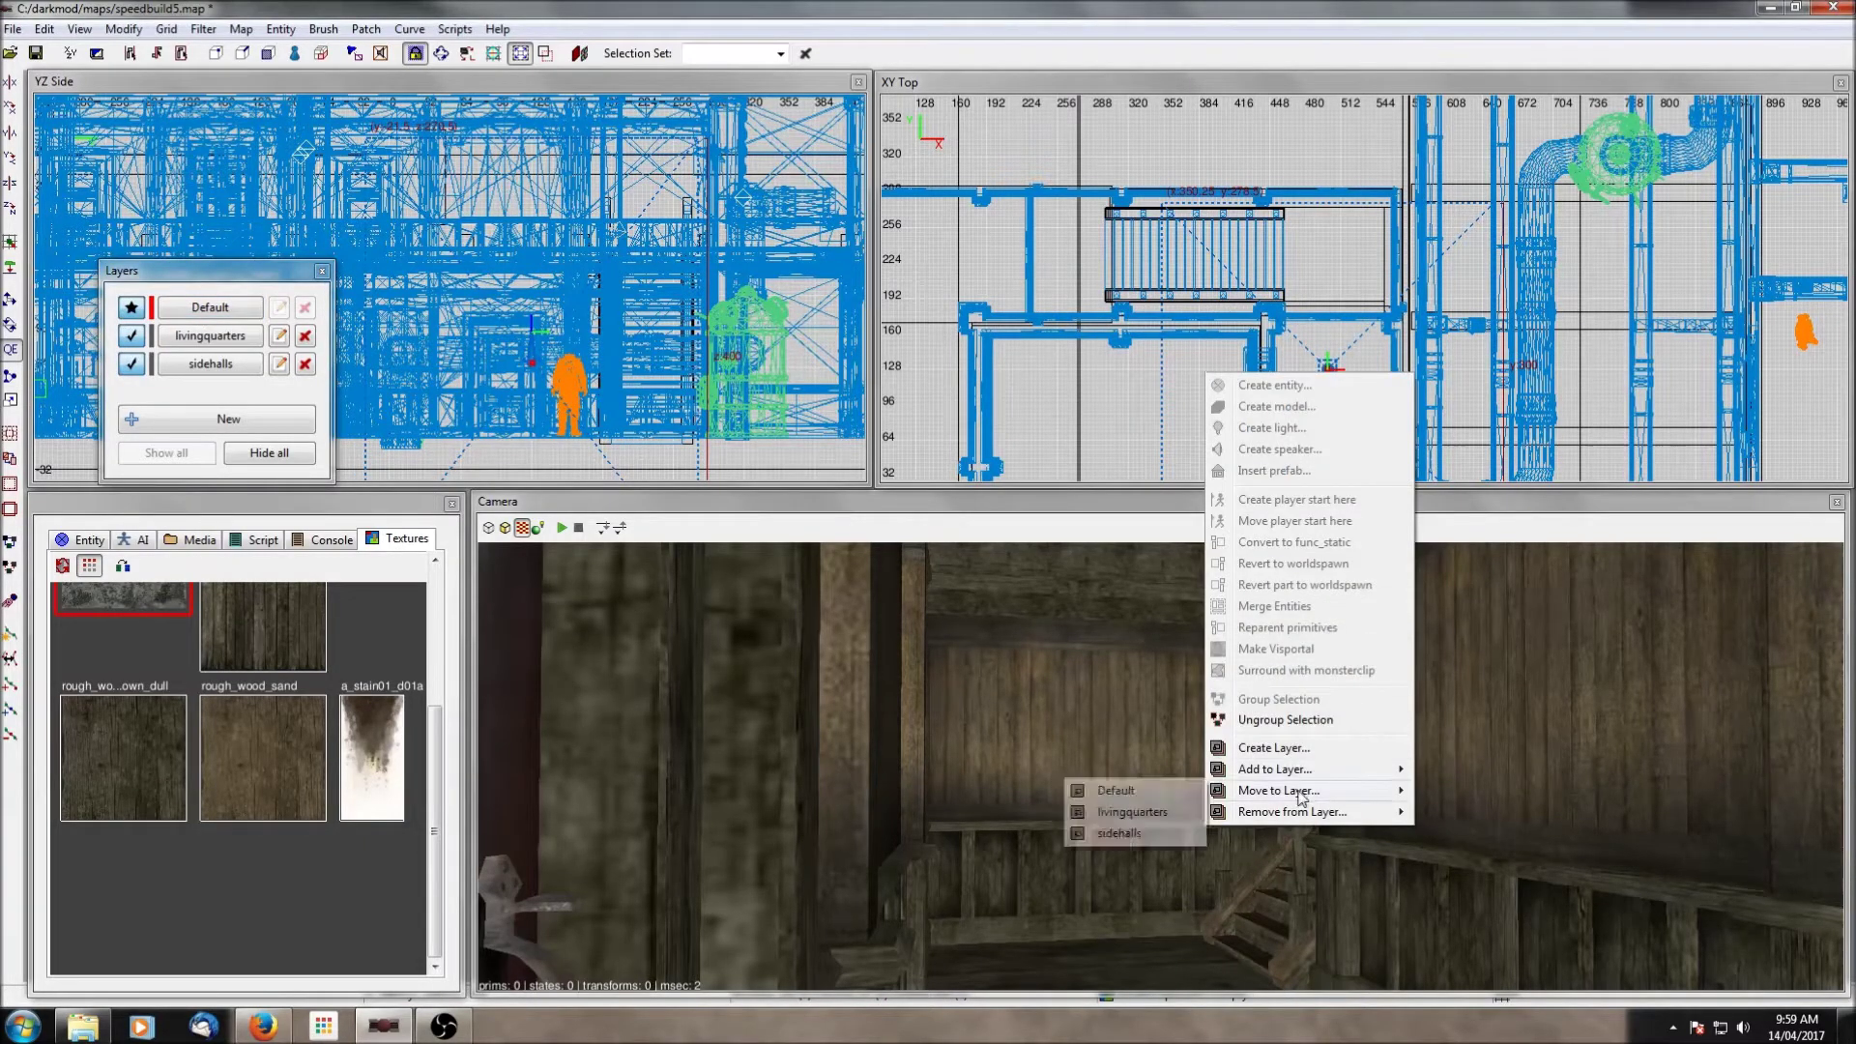
{"action": "left_click", "coordinate": [1132, 814]}
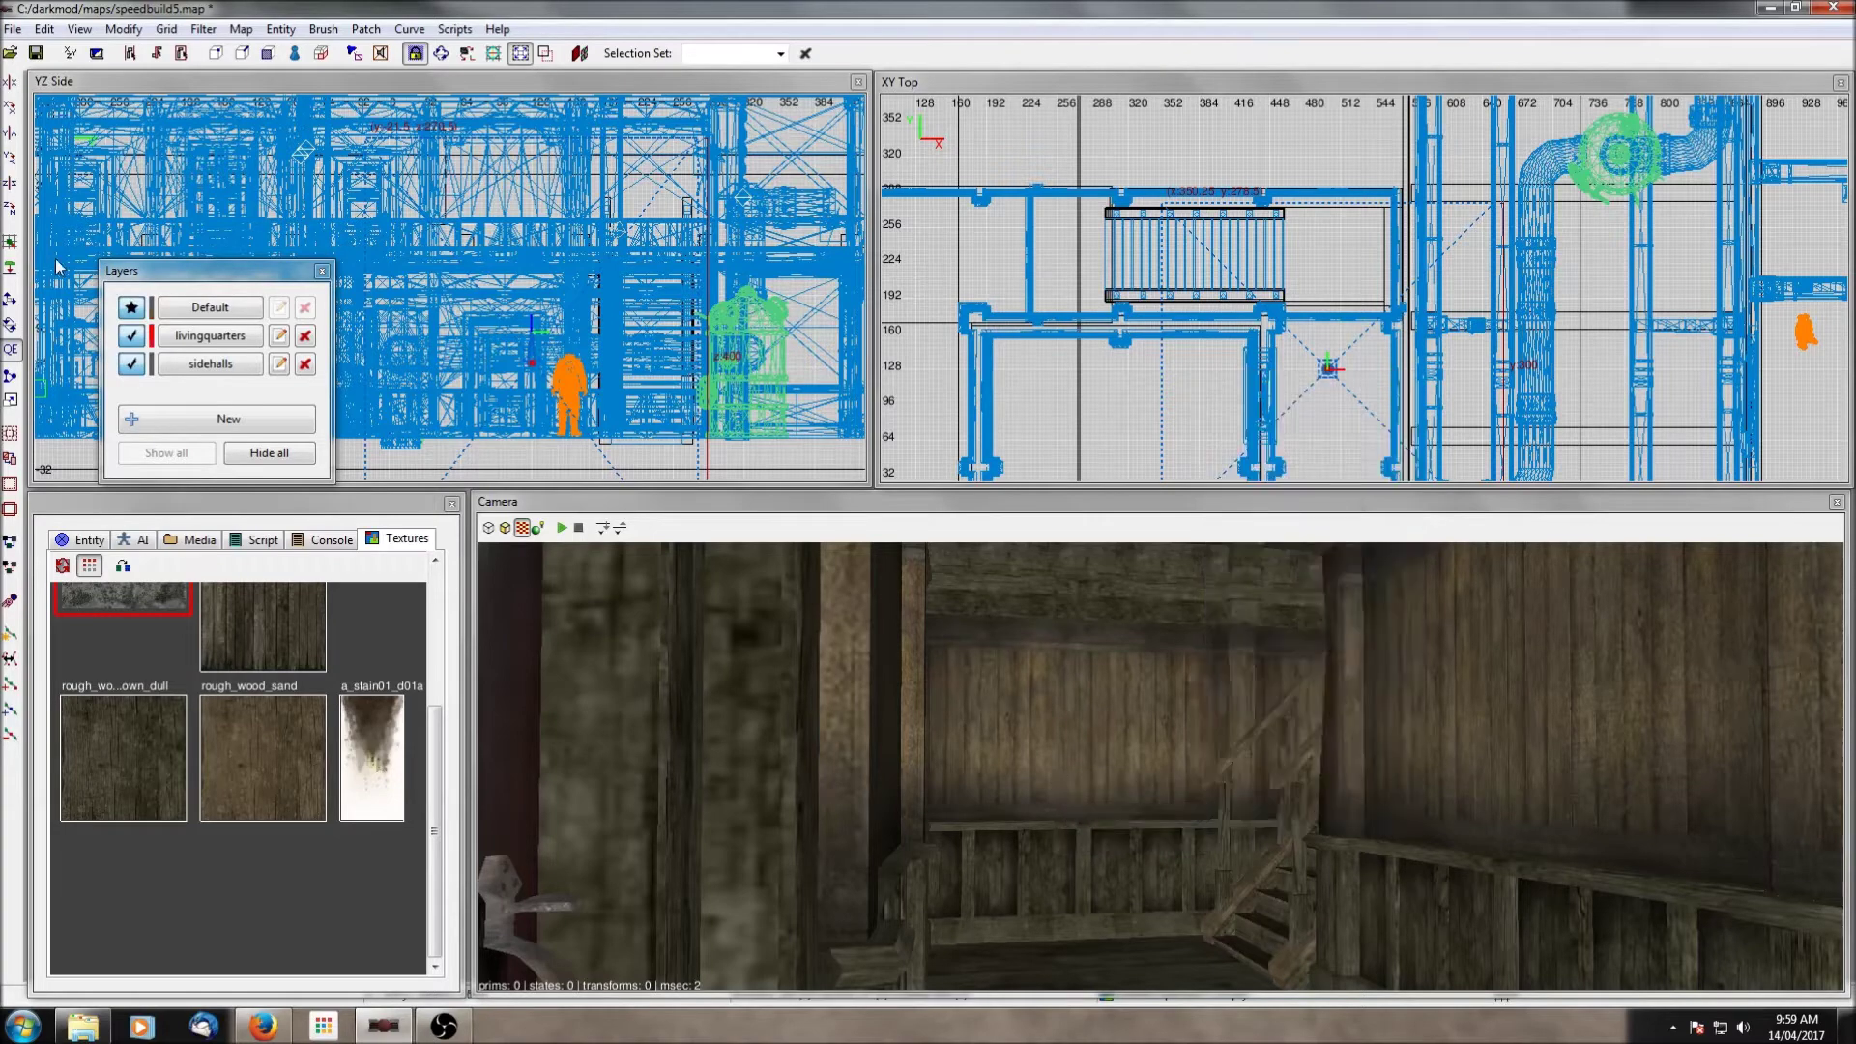
Step: Hide the Default and sidehalls layers so that only livingquarters is shown, and close the layer list
{"action": "left_click", "coordinate": [131, 307]}
{"action": "left_click", "coordinate": [130, 364]}
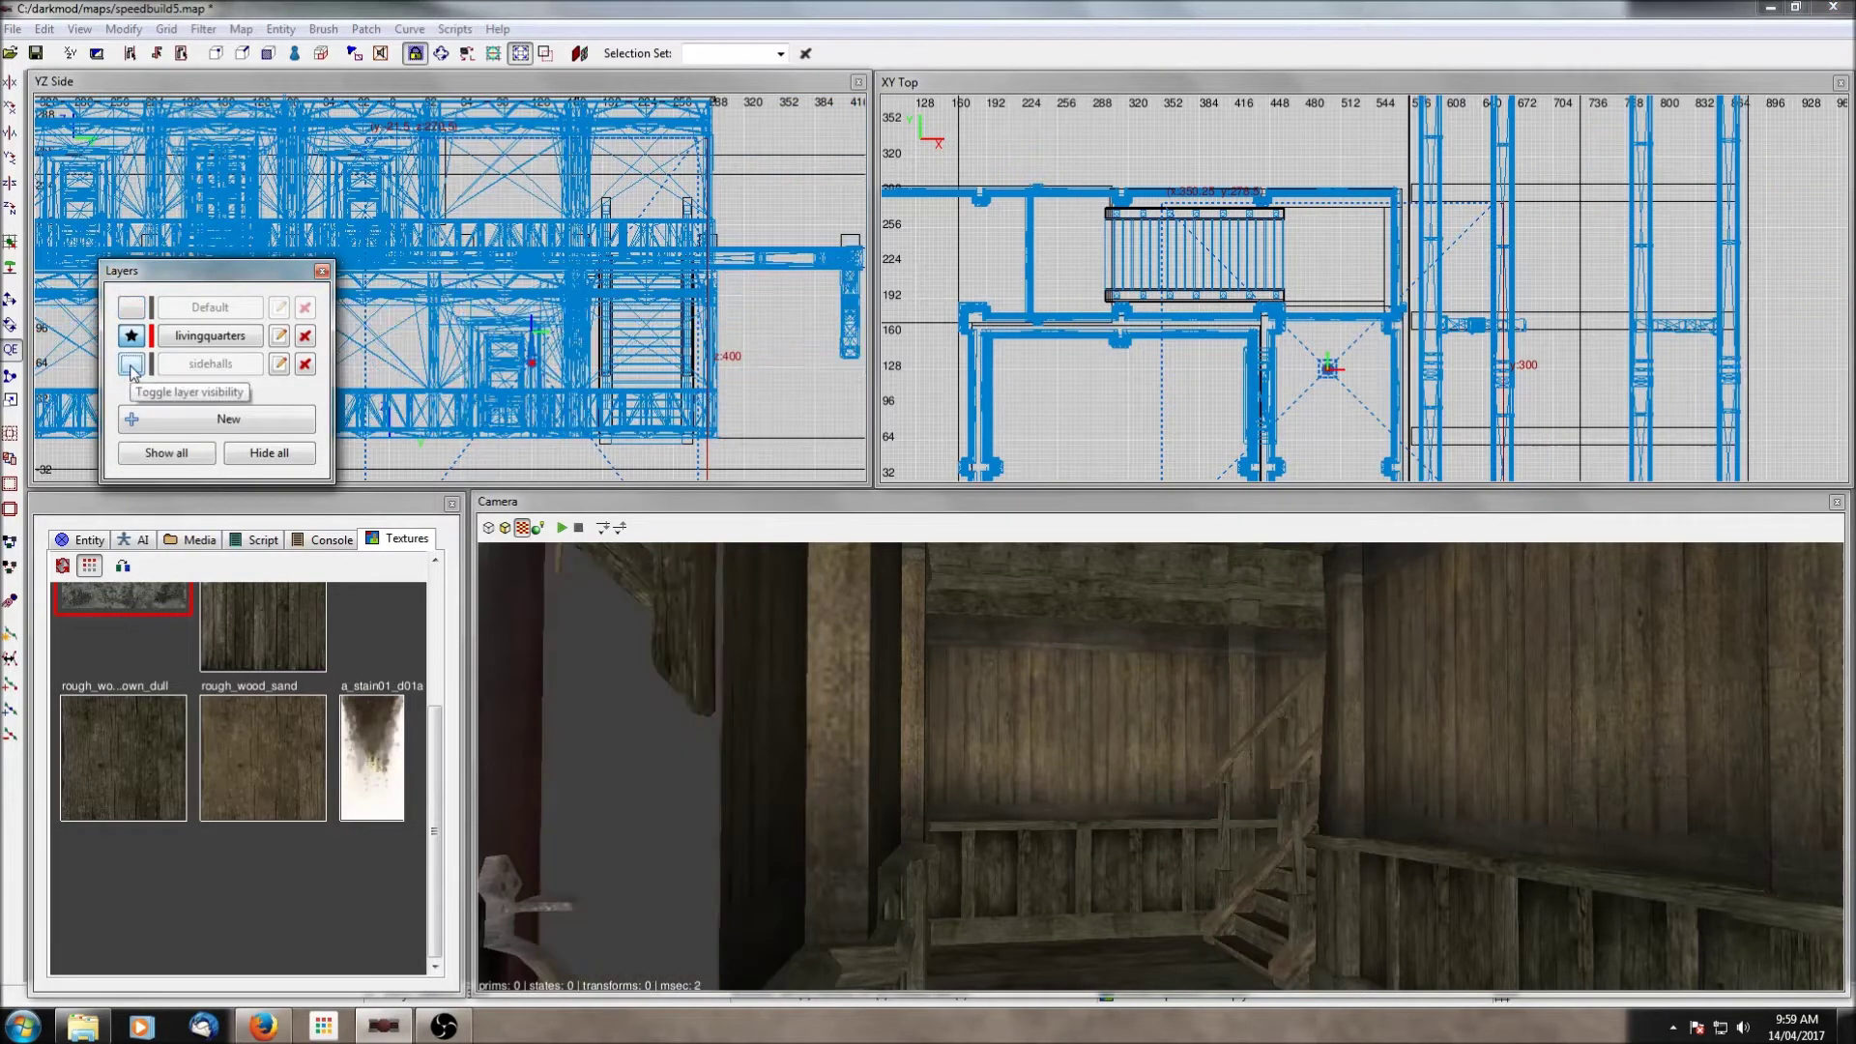
{"action": "left_click", "coordinate": [322, 272]}
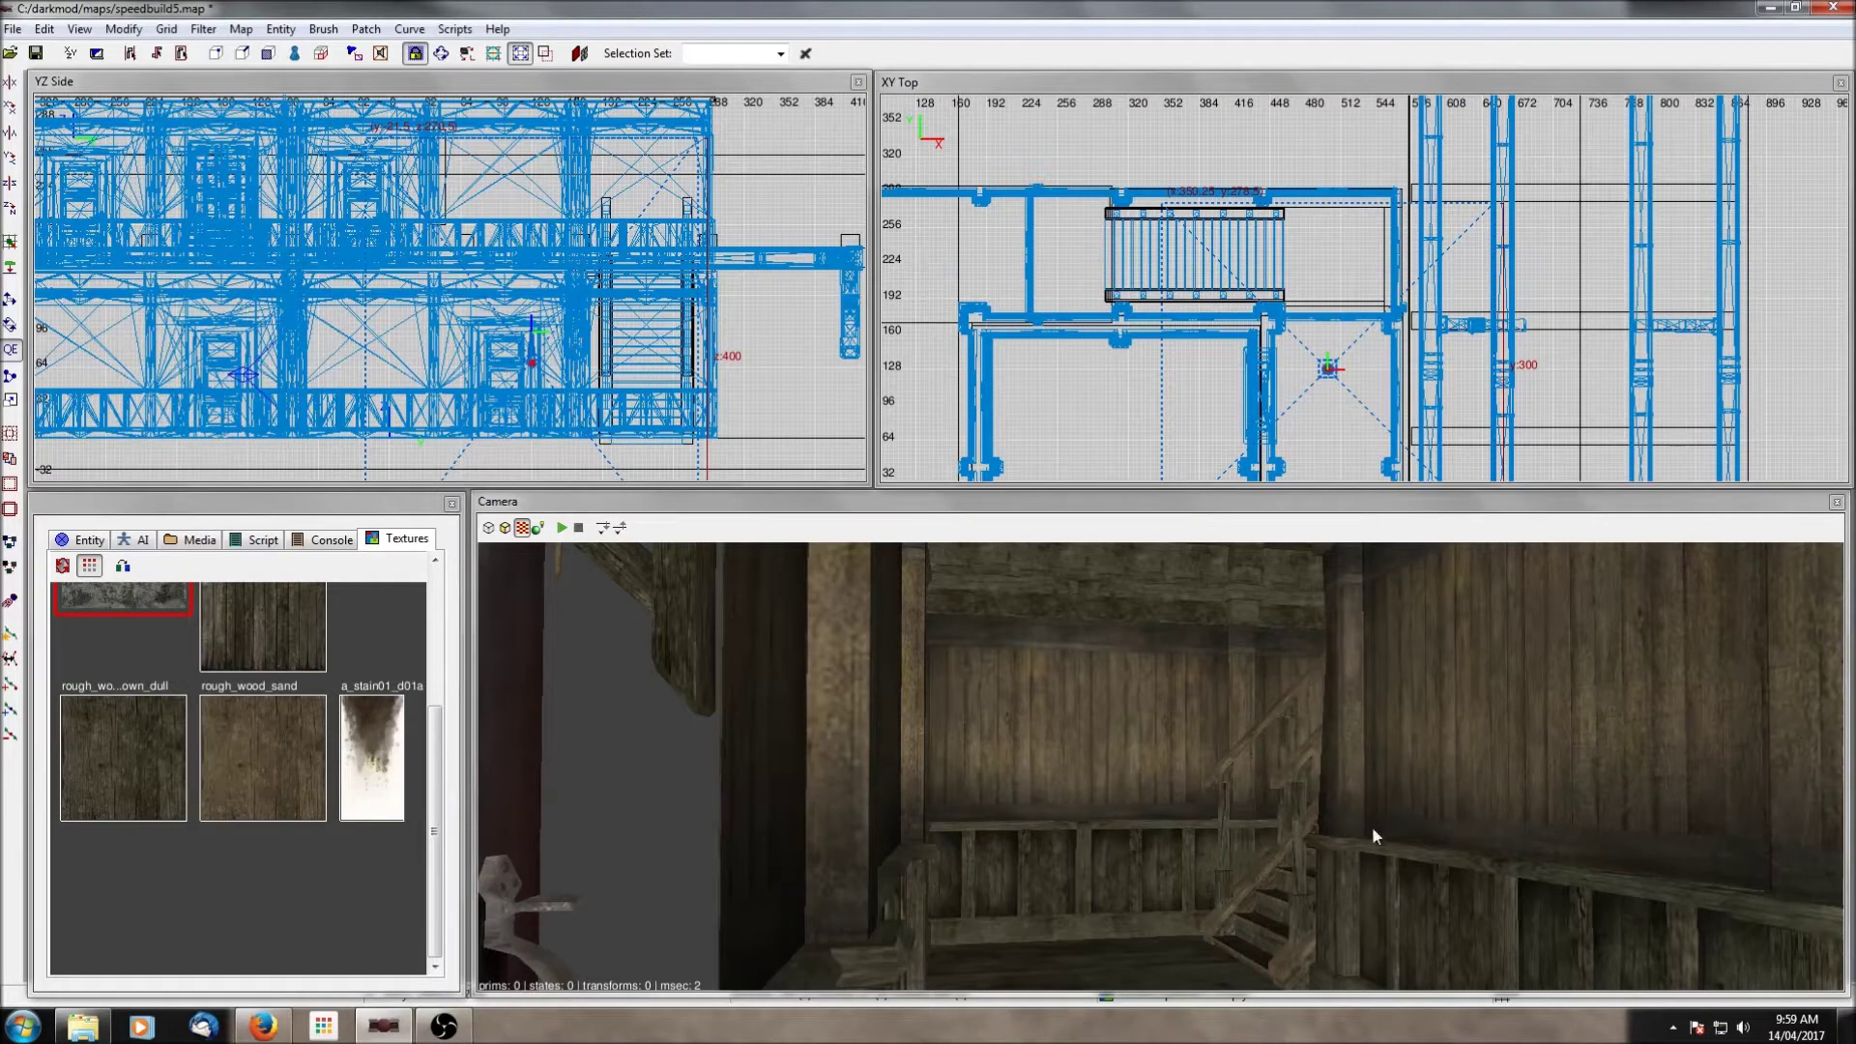
Step: Move the oil lamp south along the corridor, in line with the next pair of wall posts
{"action": "scroll", "coordinate": [1342, 378], "scroll_direction": "down", "scroll_amount": 2}
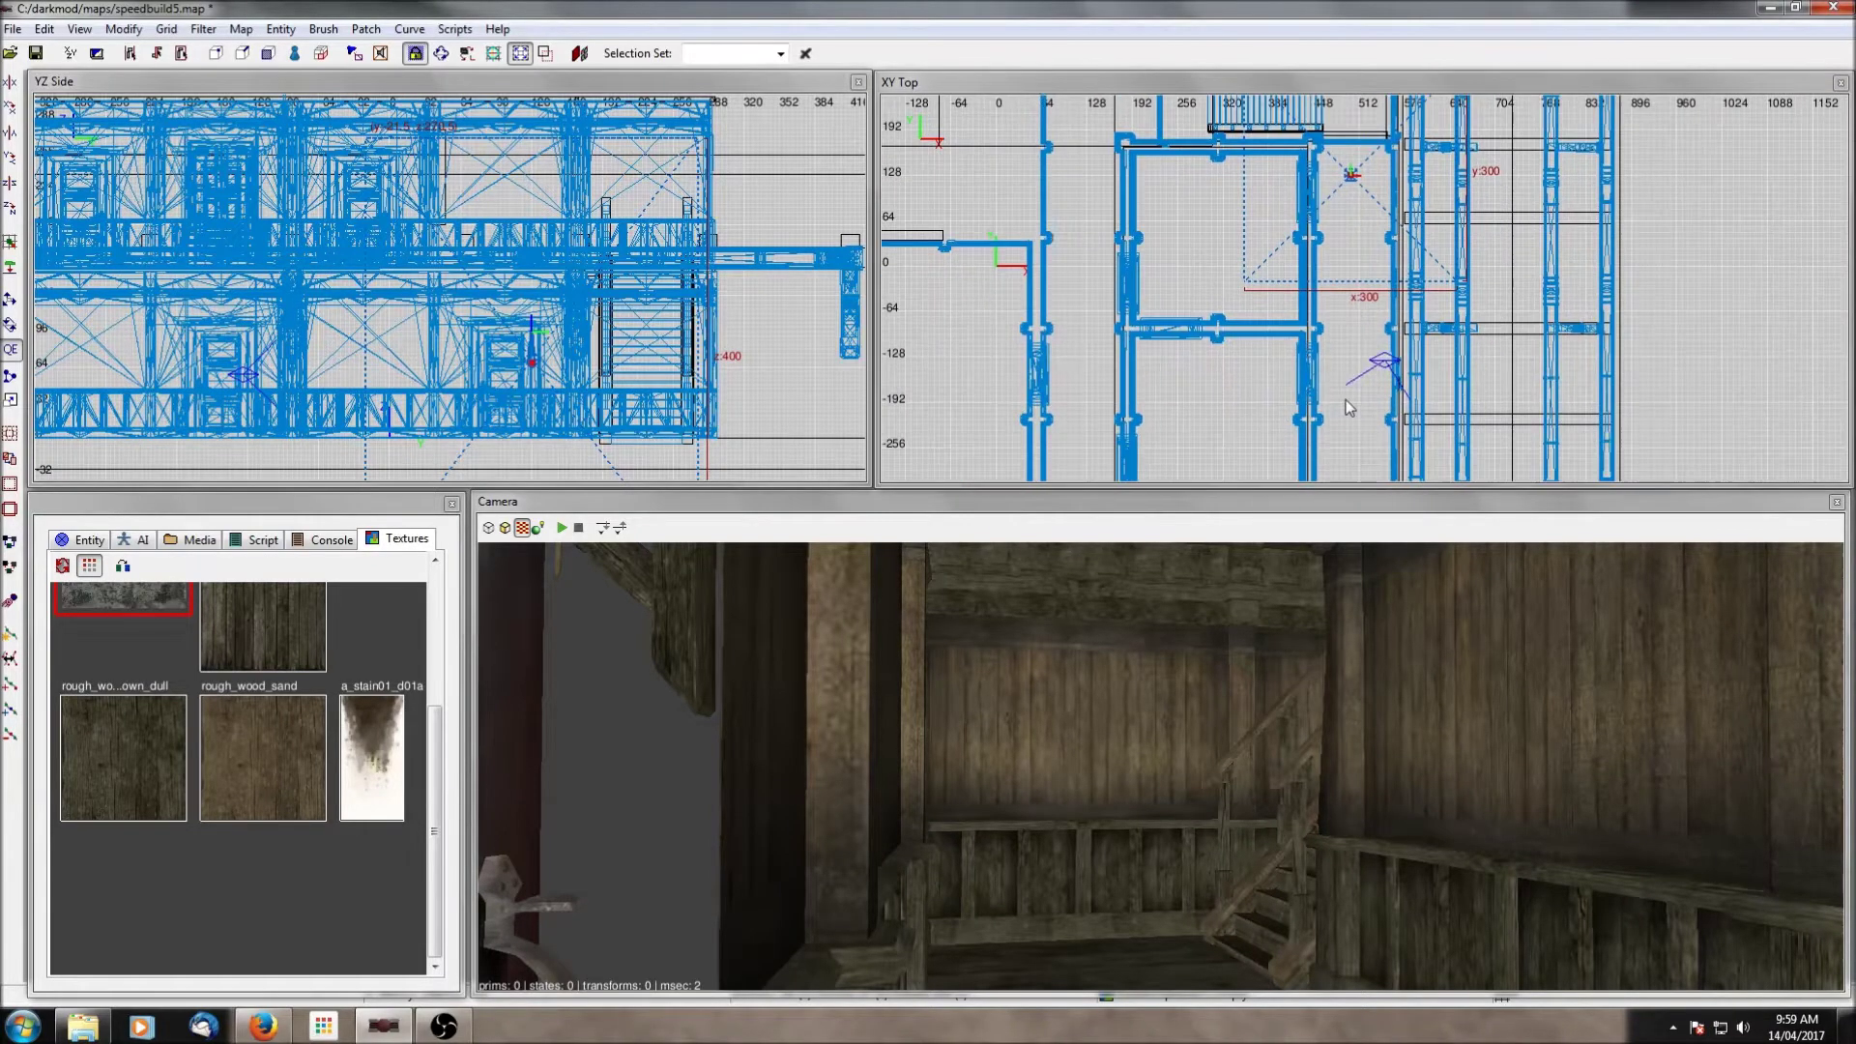
{"action": "left_click_drag", "start_coordinate": [1356, 174], "coordinate": [1359, 244]}
Step: Try placing a duplicate of the oil lamp further south in the same corridor
{"action": "scroll", "coordinate": [1355, 240], "scroll_direction": "down", "scroll_amount": 2}
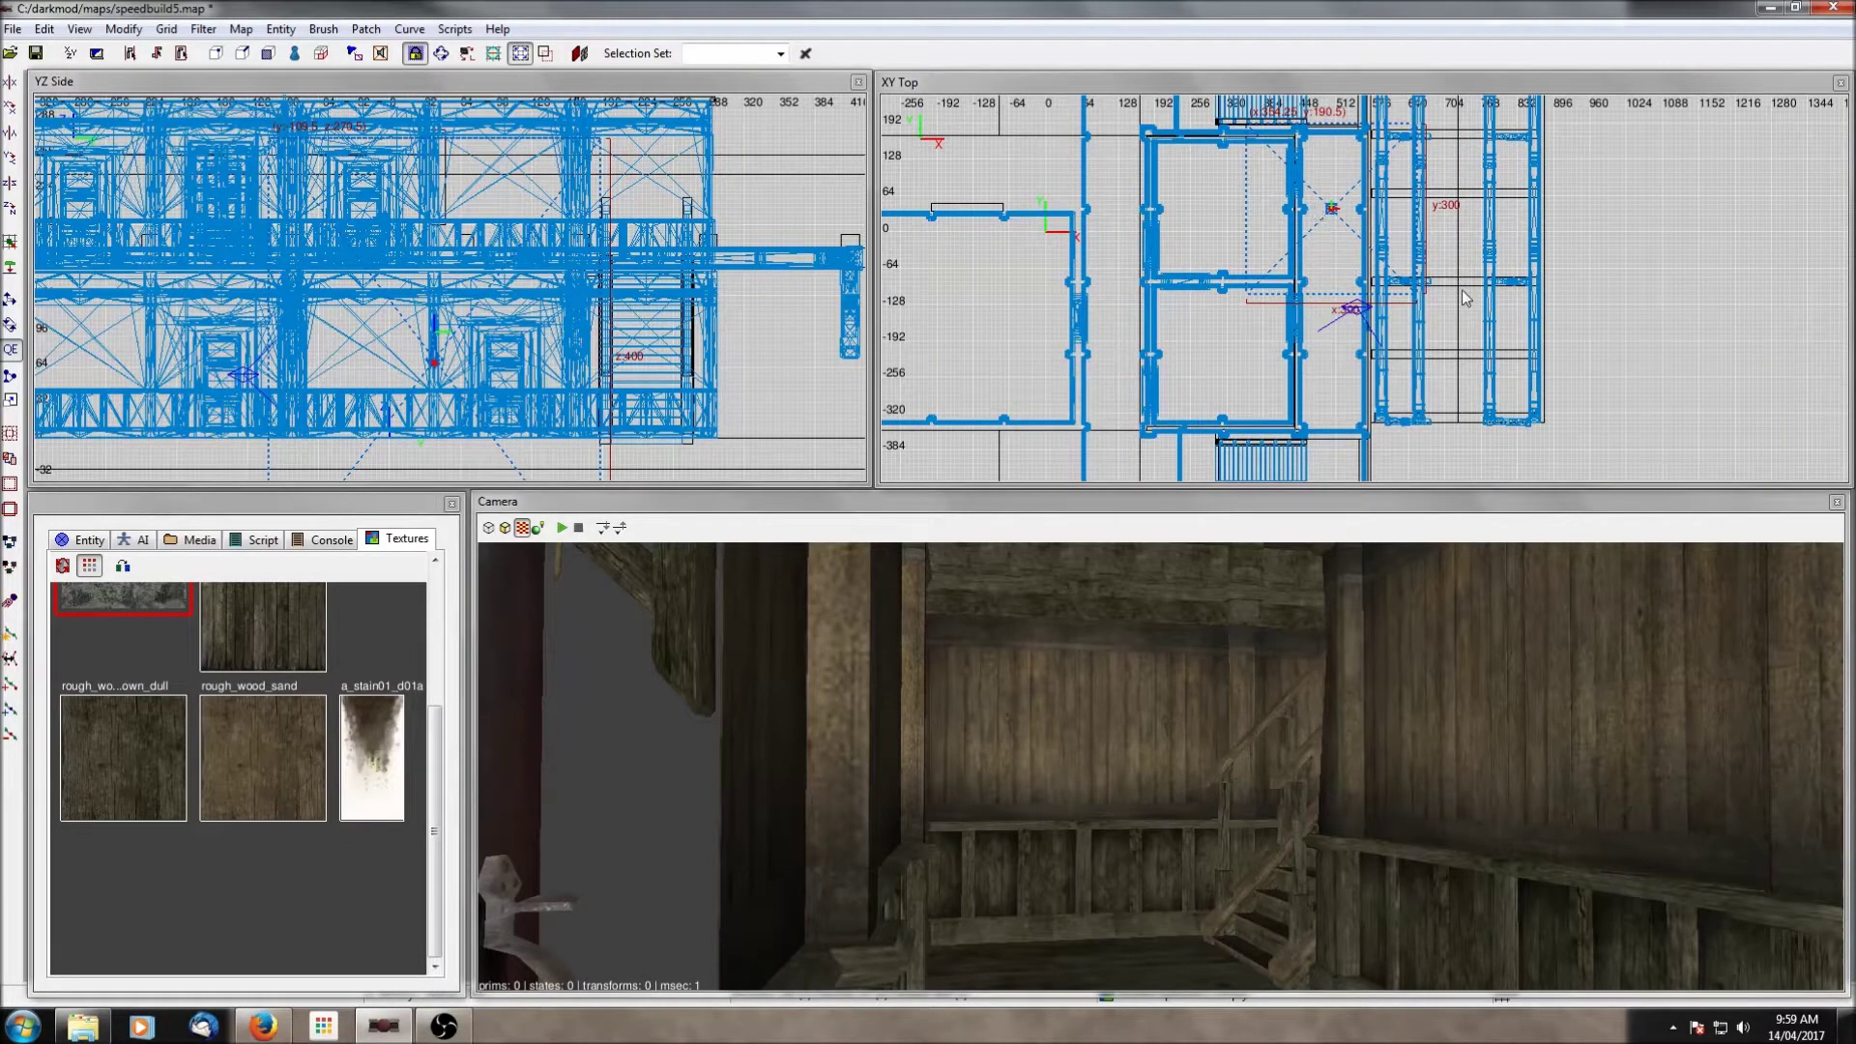
{"action": "left_click_drag", "start_coordinate": [1334, 217], "coordinate": [1334, 359]}
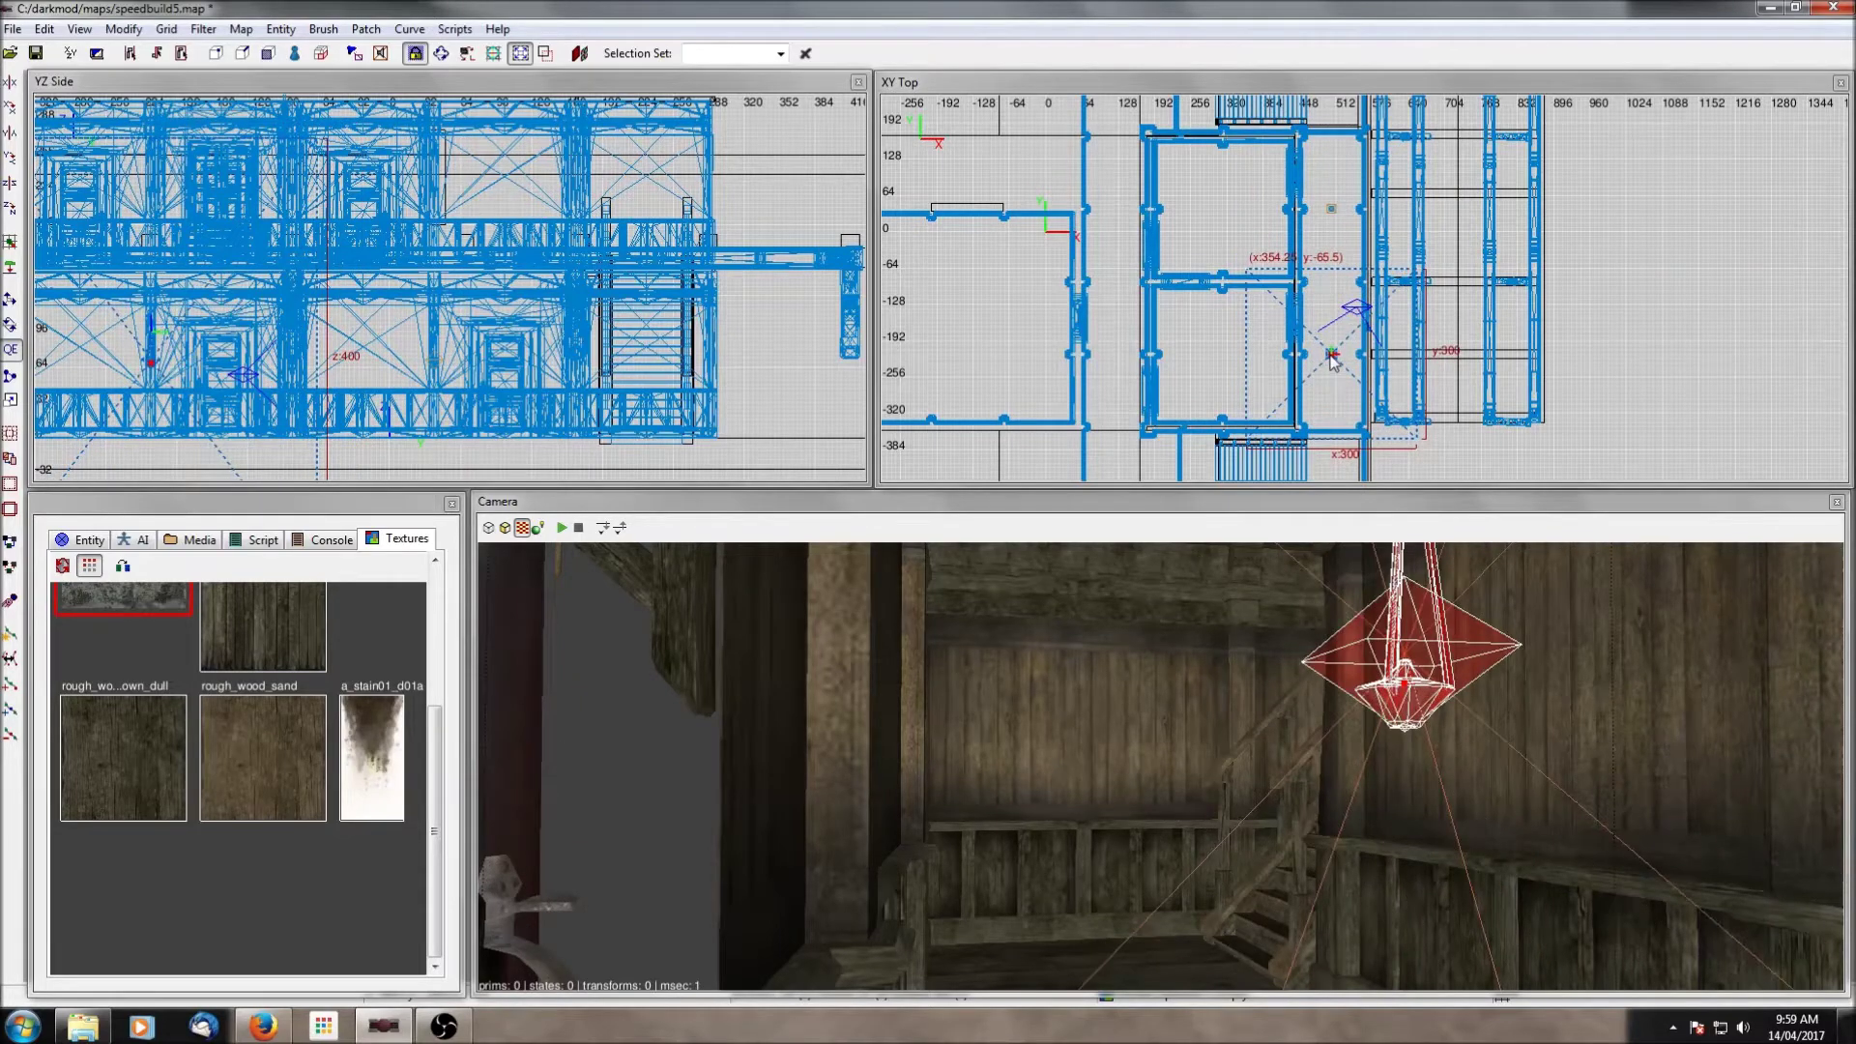
{"action": "key", "text": "Escape"}
Step: Raise the original oil lamp so it hangs closer to the corridor ceiling, checking its height in the camera view
{"action": "left_click", "coordinate": [1333, 210], "text": "shift"}
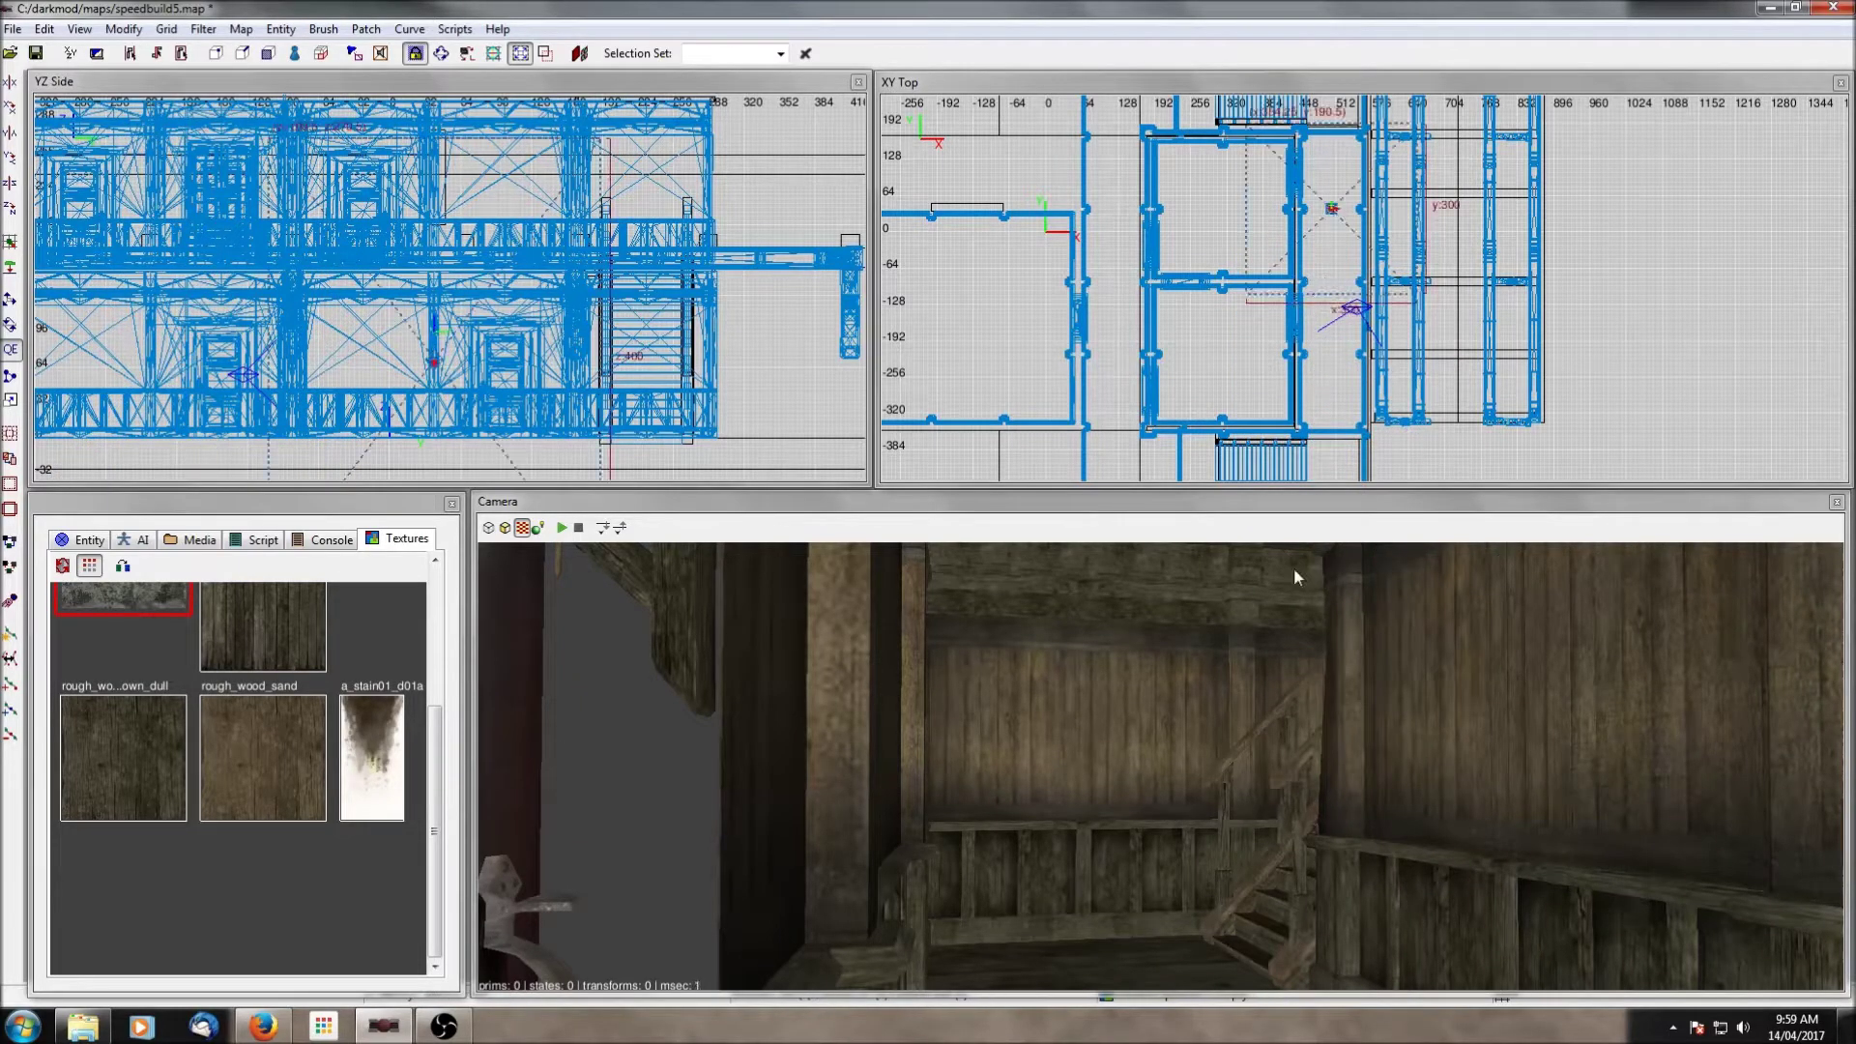
{"action": "right_click", "coordinate": [1295, 574]}
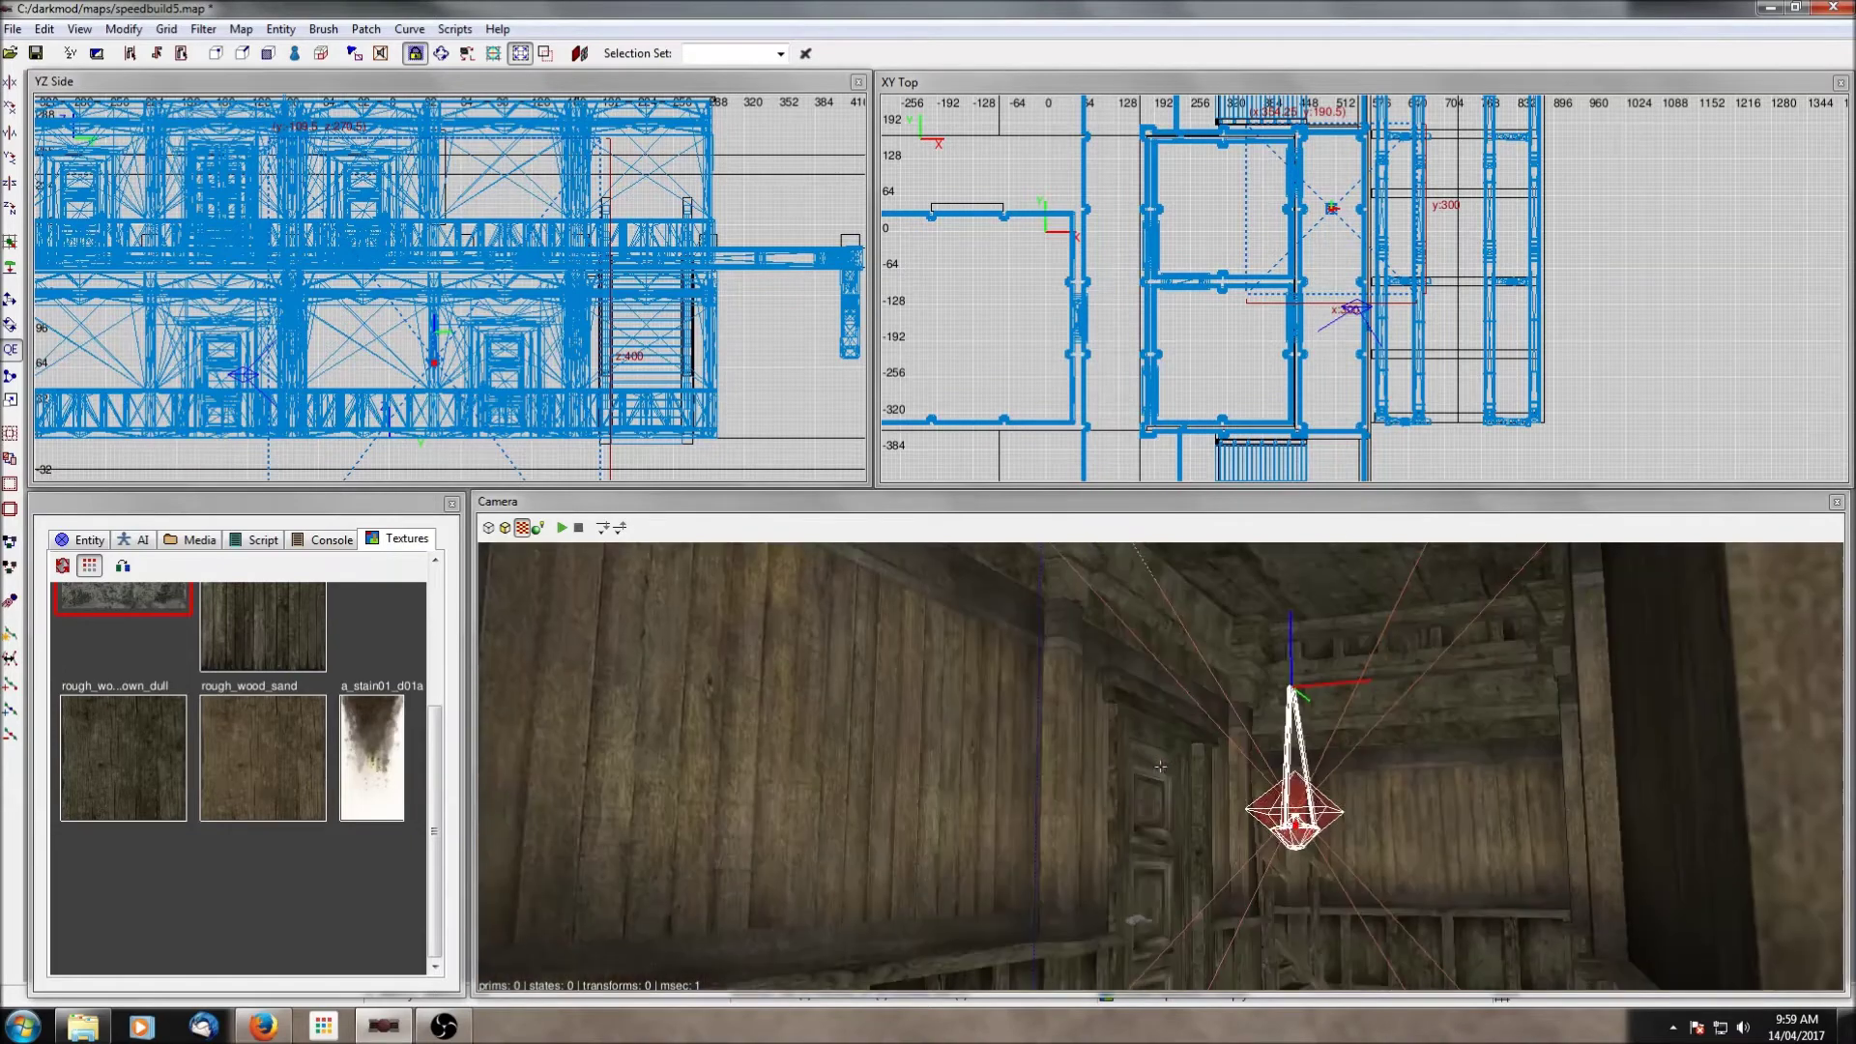
{"action": "scroll", "coordinate": [478, 481], "scroll_direction": "up", "scroll_amount": 1}
{"action": "left_click_drag", "start_coordinate": [419, 370], "coordinate": [419, 308]}
{"action": "right_click", "coordinate": [924, 714]}
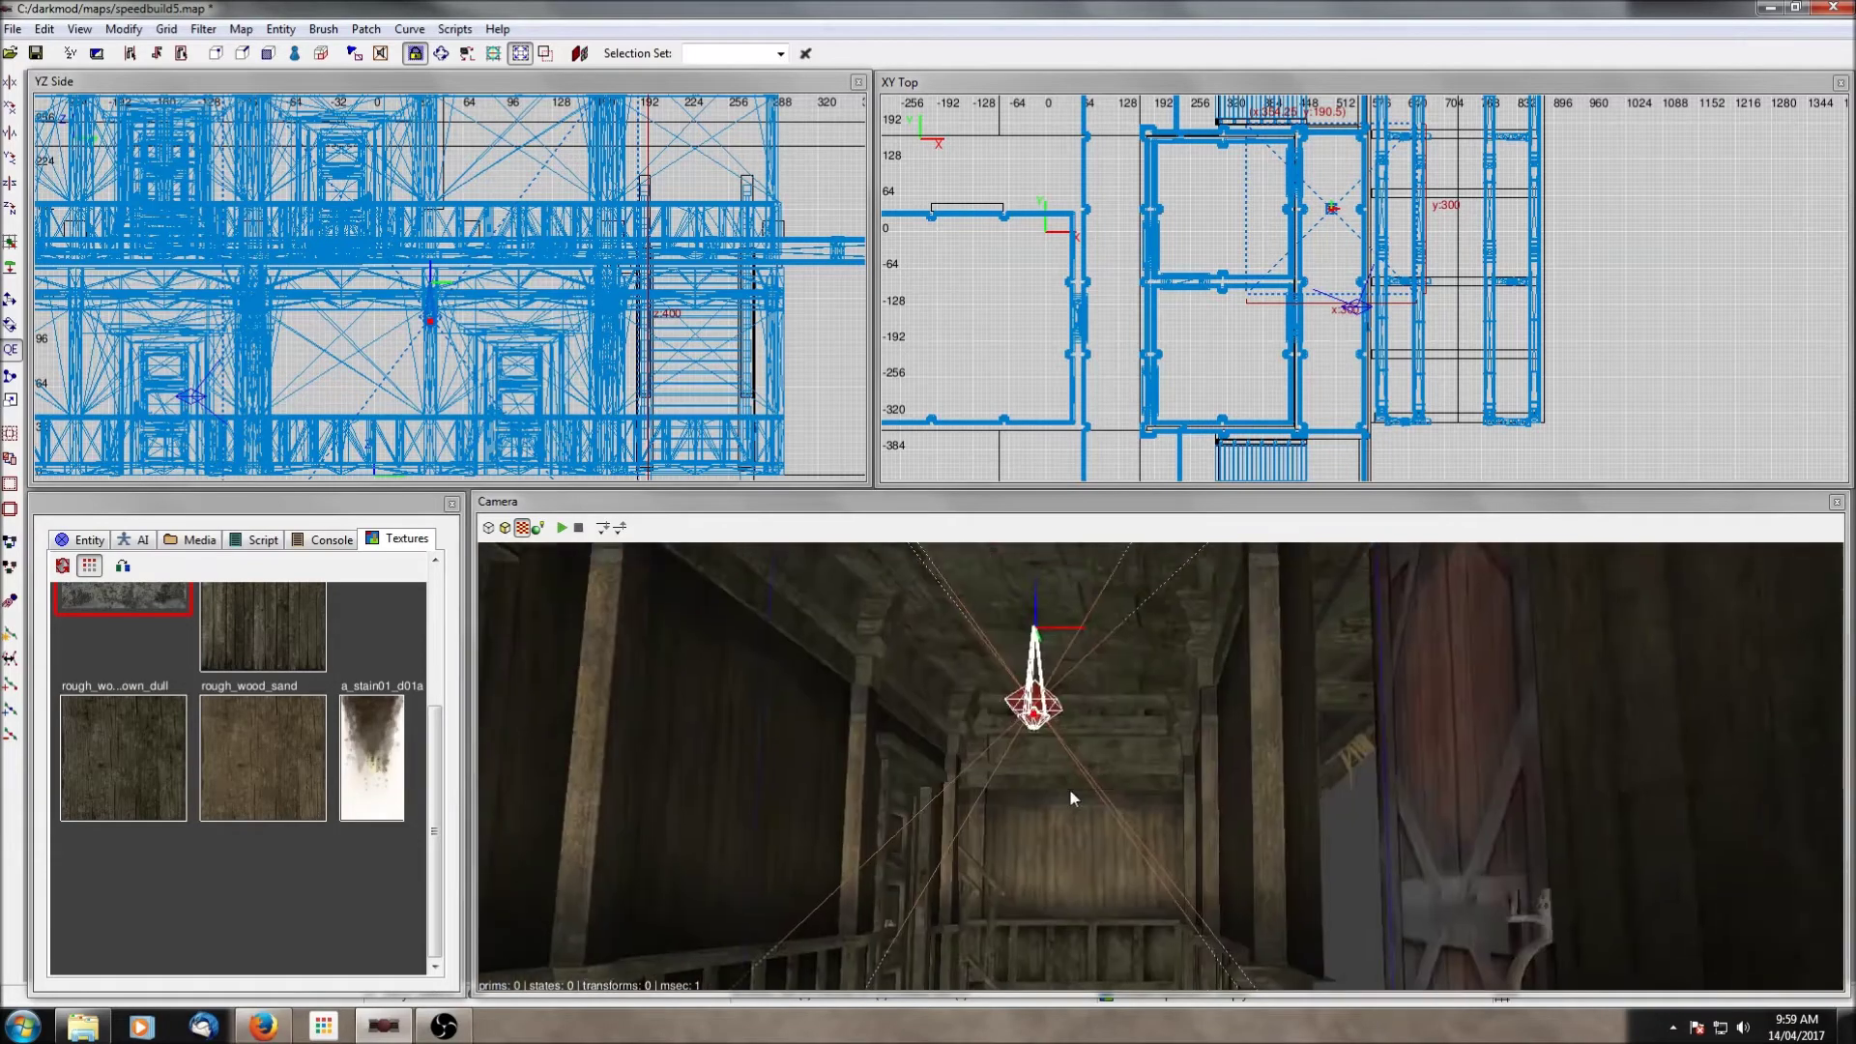
{"action": "key", "text": "Escape"}
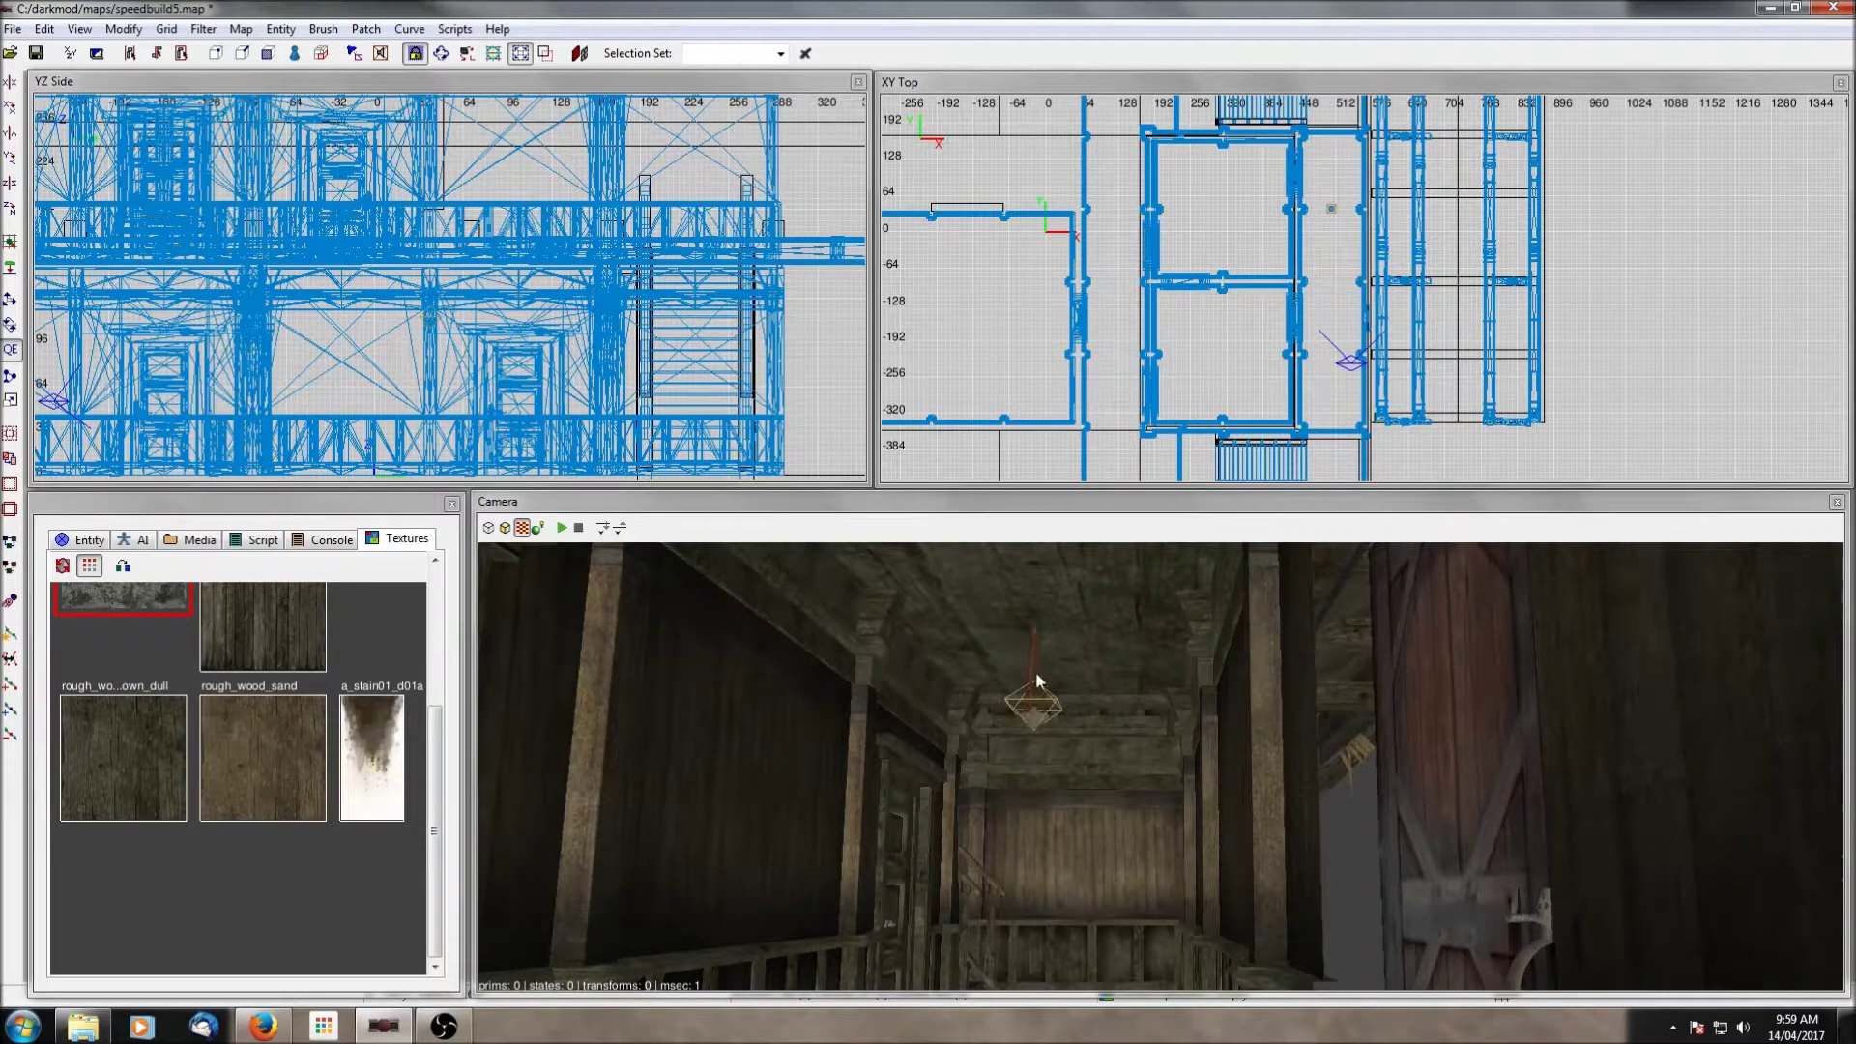
Step: Draw a brush about 108 units long across the corridor at the lamp and trim its height to a thin strip at ceiling level
{"action": "scroll", "coordinate": [1369, 366], "scroll_direction": "up", "scroll_amount": 5}
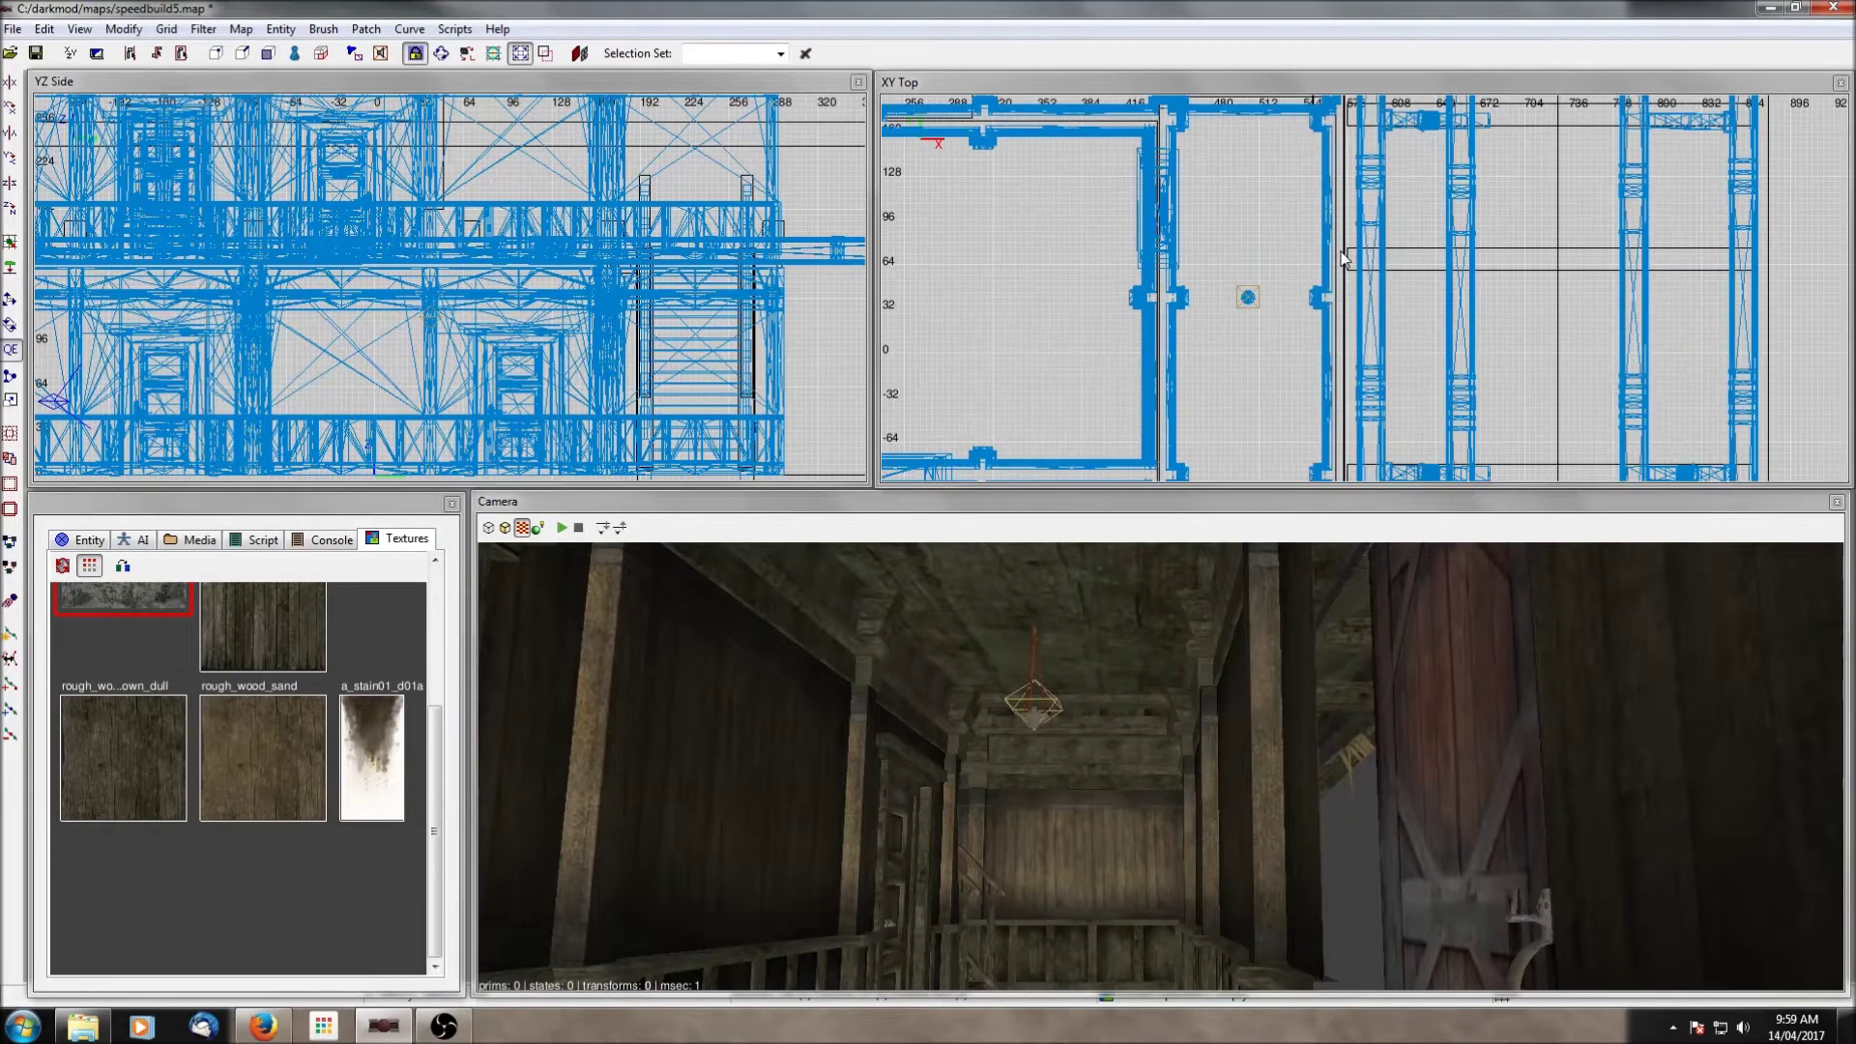
{"action": "left_click_drag", "start_coordinate": [1071, 294], "coordinate": [1308, 320]}
{"action": "scroll", "coordinate": [464, 406], "scroll_direction": "down", "scroll_amount": 2}
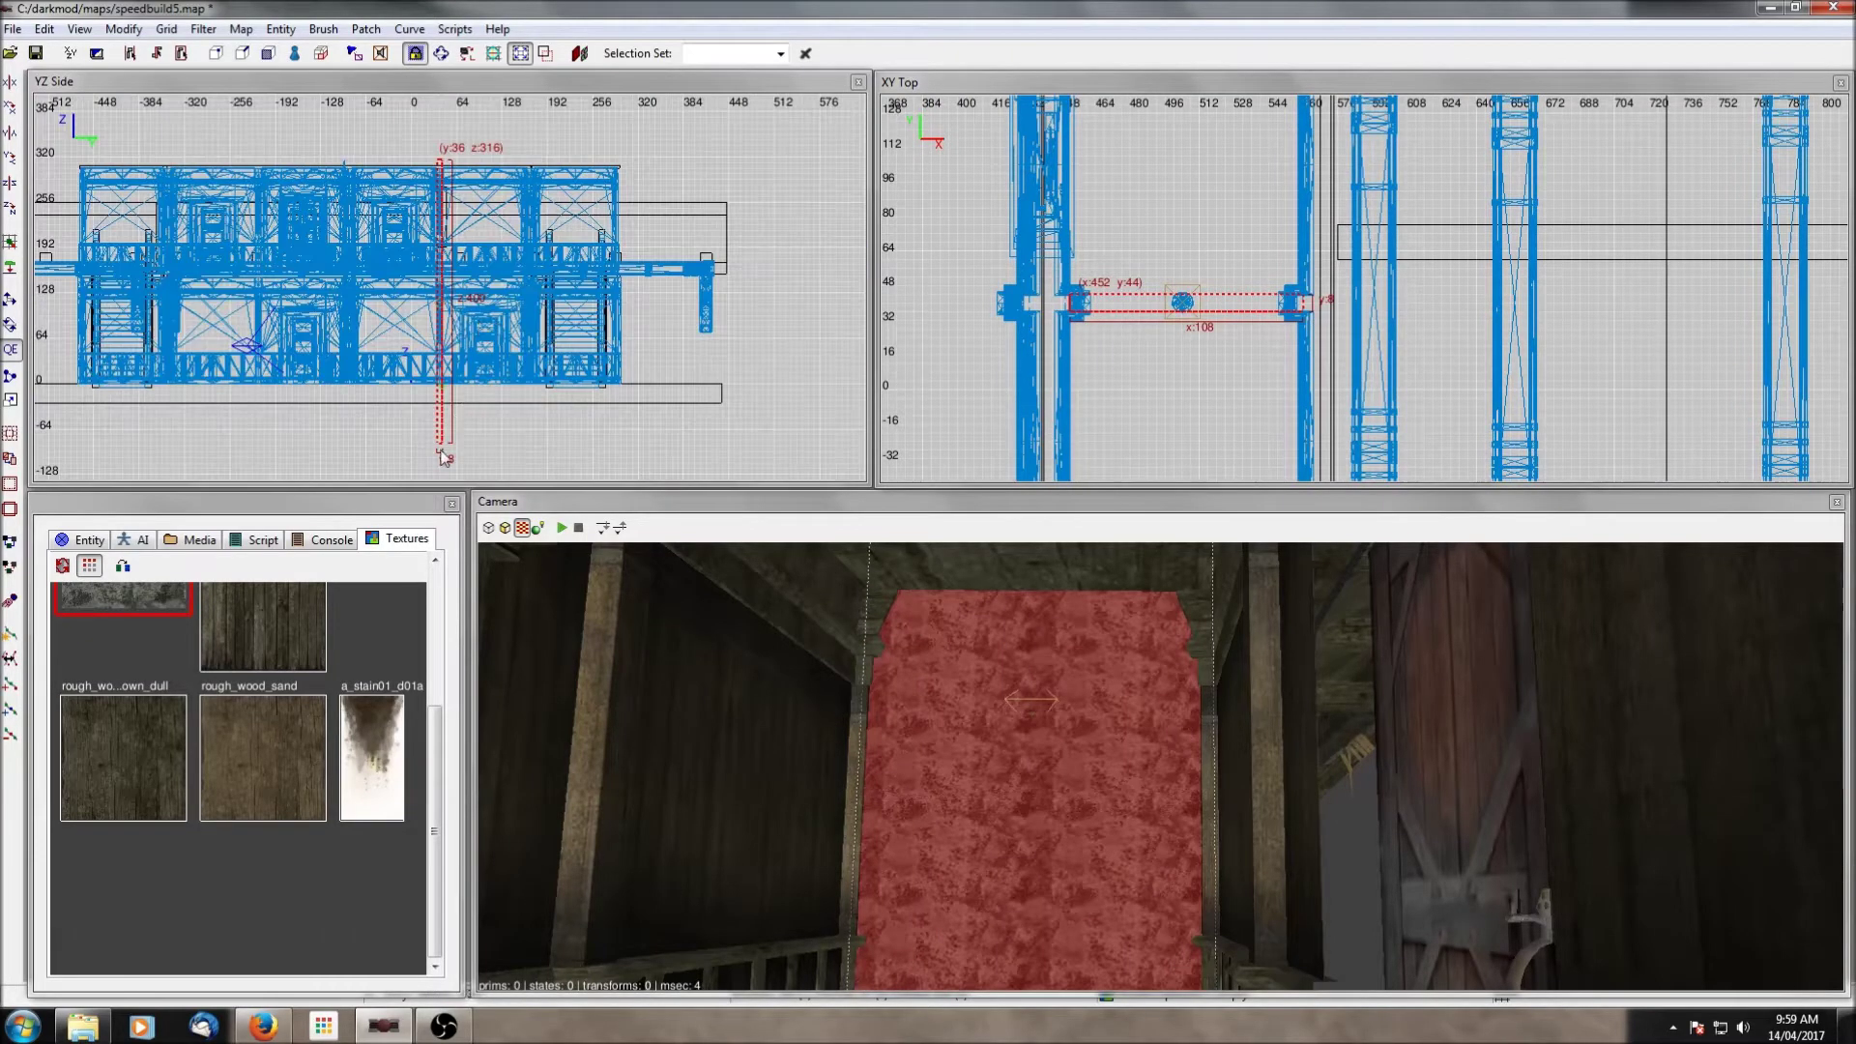
{"action": "left_click_drag", "start_coordinate": [442, 388], "coordinate": [441, 277]}
{"action": "left_click_drag", "start_coordinate": [439, 146], "coordinate": [443, 282]}
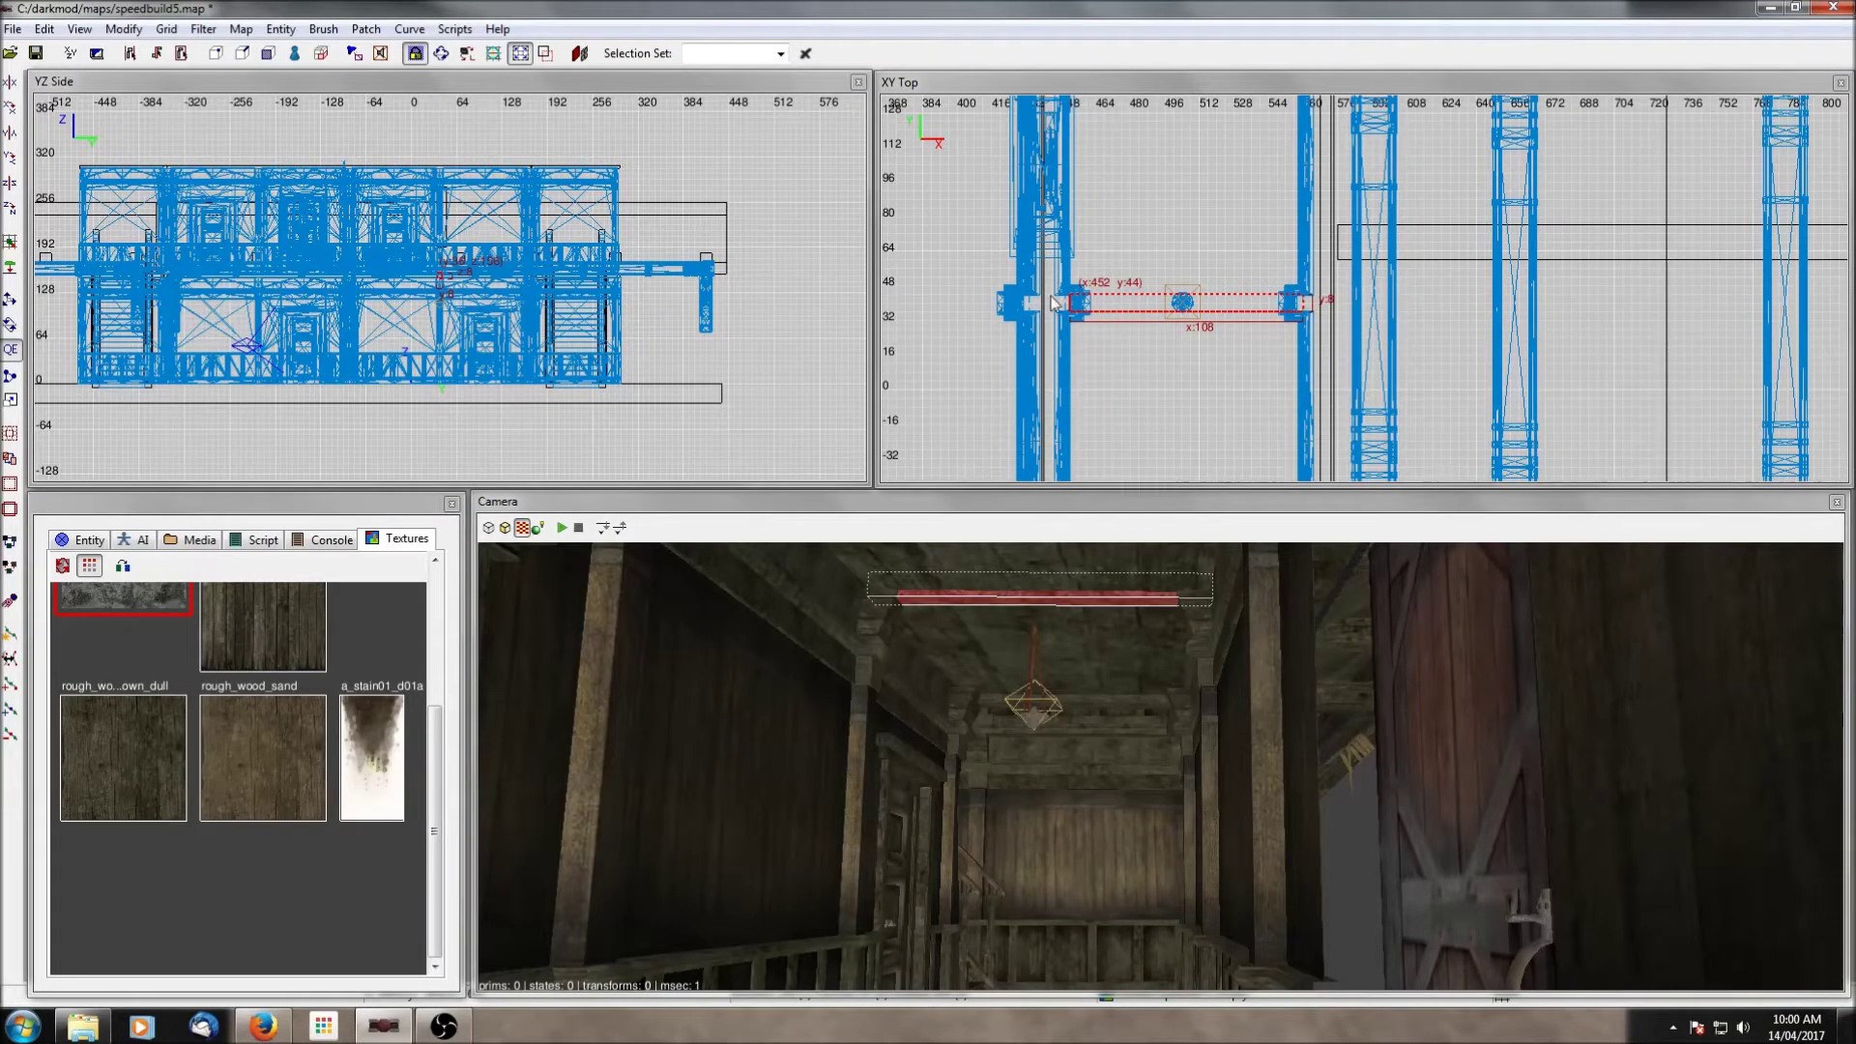
Step: Resize the ceiling beam brush to 16 units wide and 8 units high, centred over the wall posts
{"action": "scroll", "coordinate": [462, 246], "scroll_direction": "up", "scroll_amount": 10}
{"action": "mouse_move", "coordinate": [349, 172]}
{"action": "left_mouse_down"}
{"action": "mouse_move", "coordinate": [340, 195]}
{"action": "mouse_move", "coordinate": [416, 199]}
{"action": "left_mouse_up"}
{"action": "left_click_drag", "start_coordinate": [254, 203], "coordinate": [248, 201]}
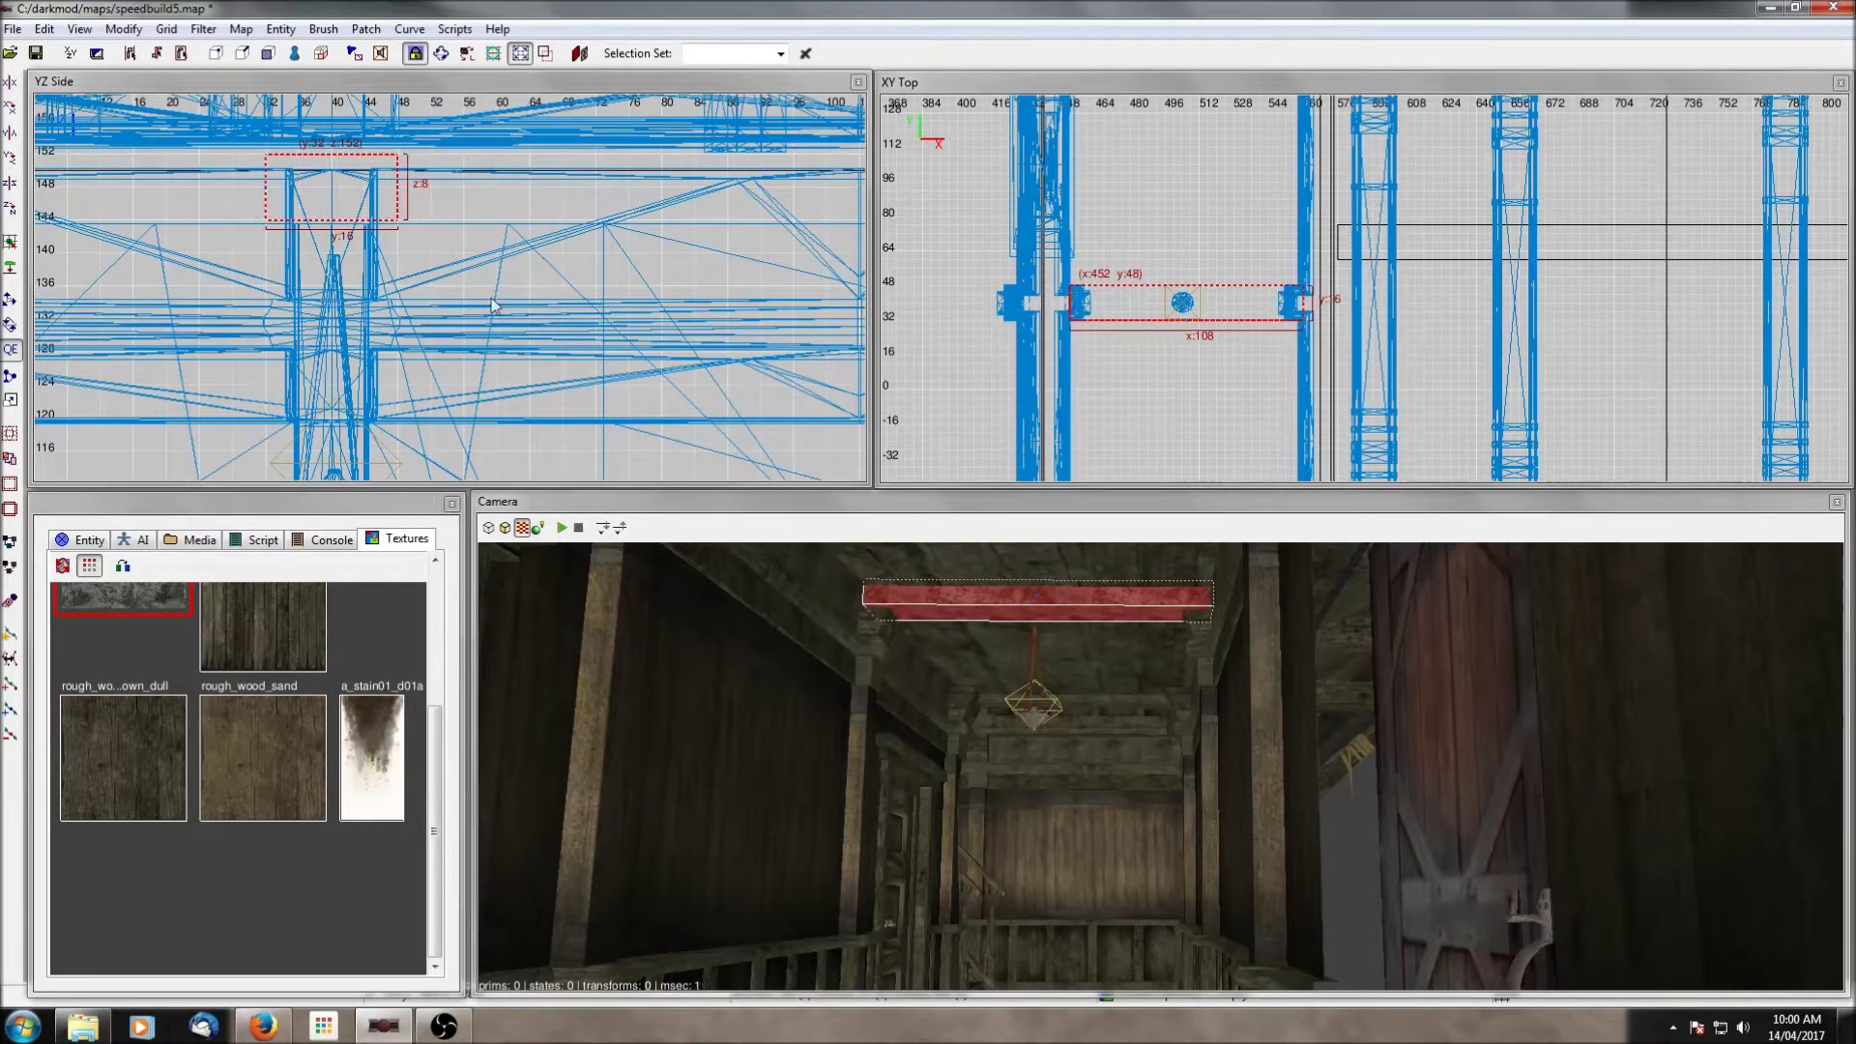
Step: Apply the dull brown rough wood texture to the ceiling beam and rotate the texture on its underside by 90 degrees
{"action": "left_click", "coordinate": [146, 756]}
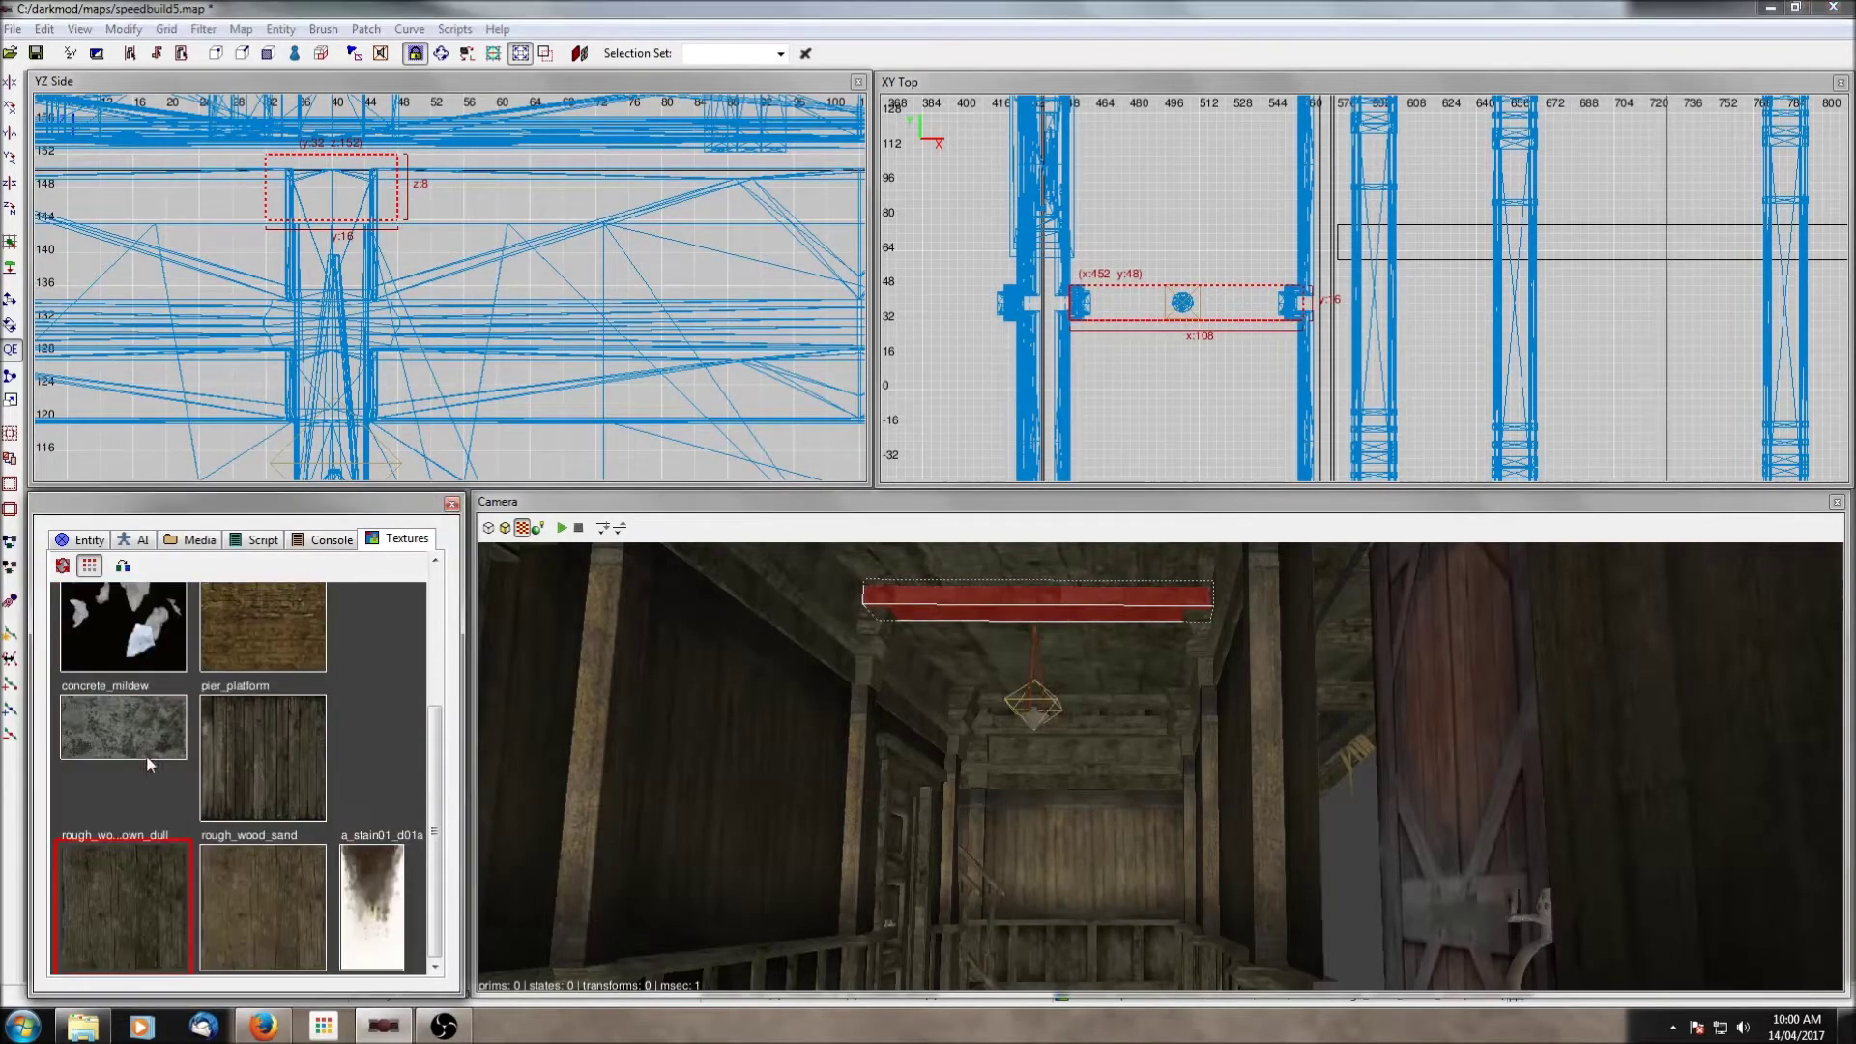
{"action": "key", "text": "s"}
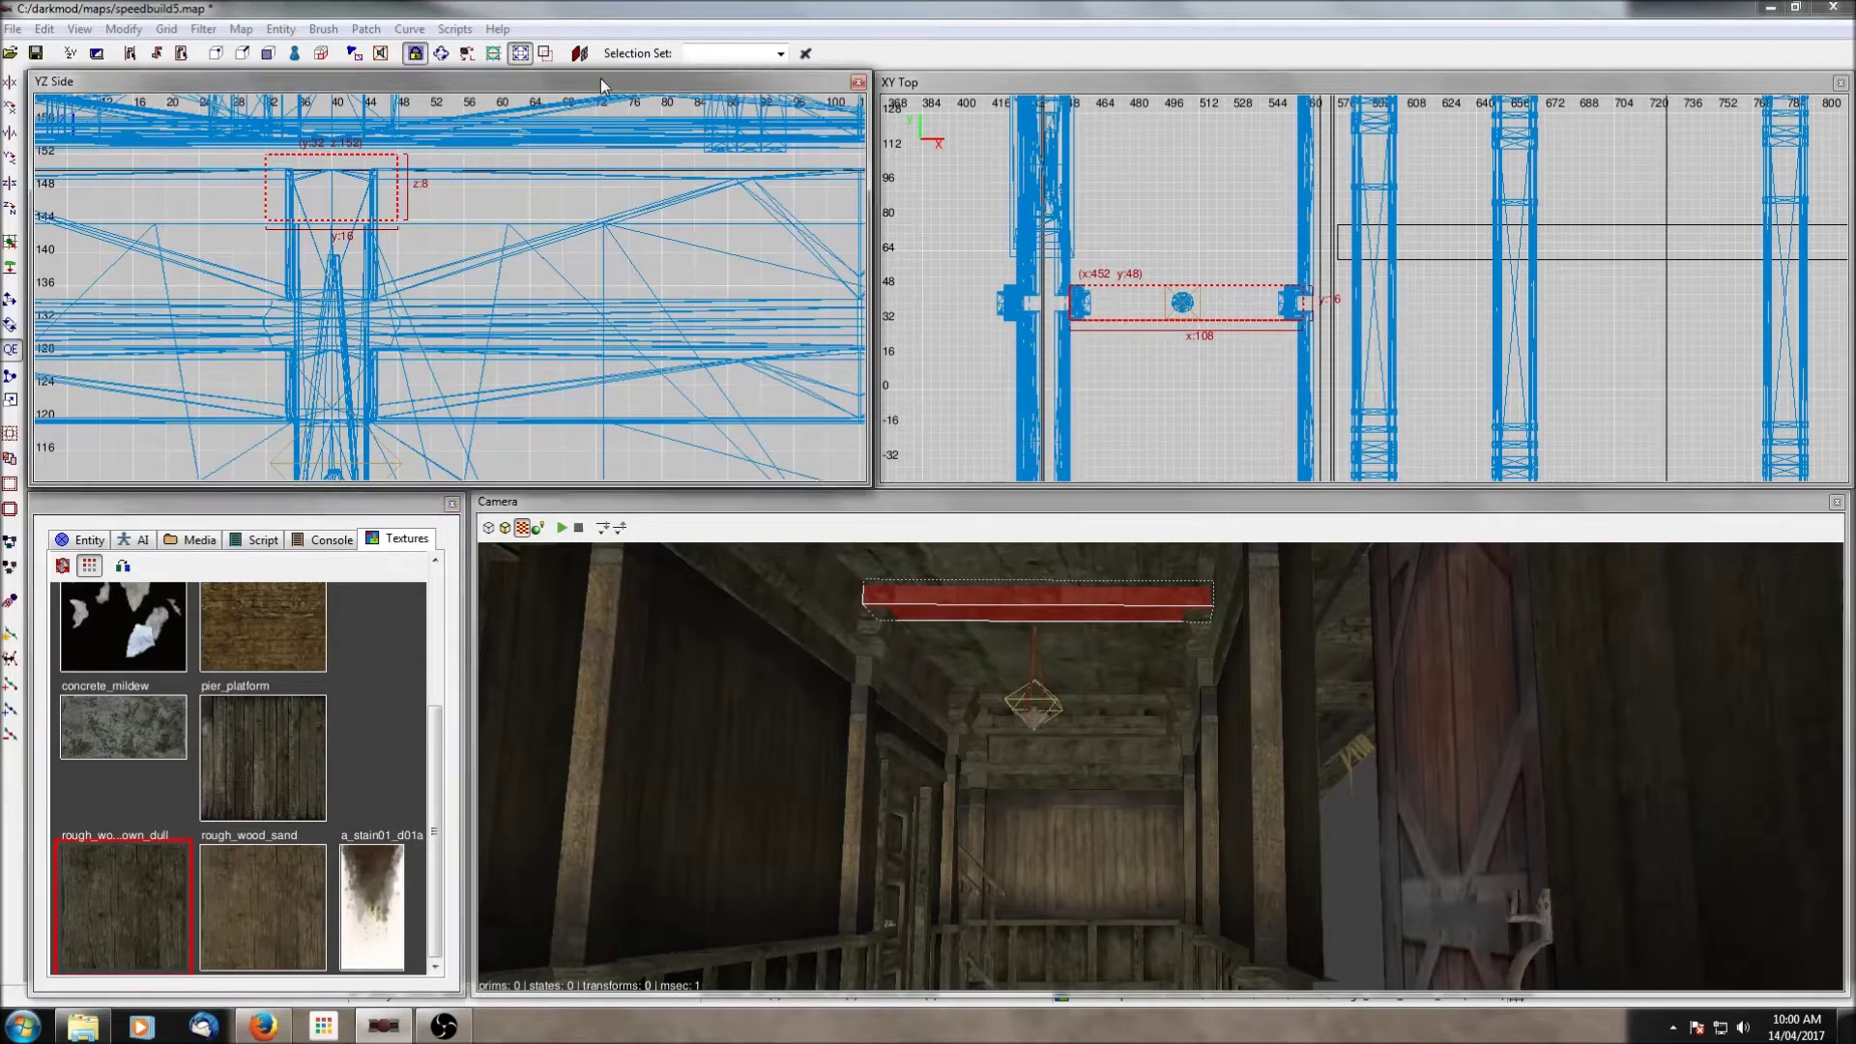
{"action": "key", "text": "Escape"}
{"action": "right_click", "coordinate": [1152, 630]}
{"action": "key", "text": "Up"}
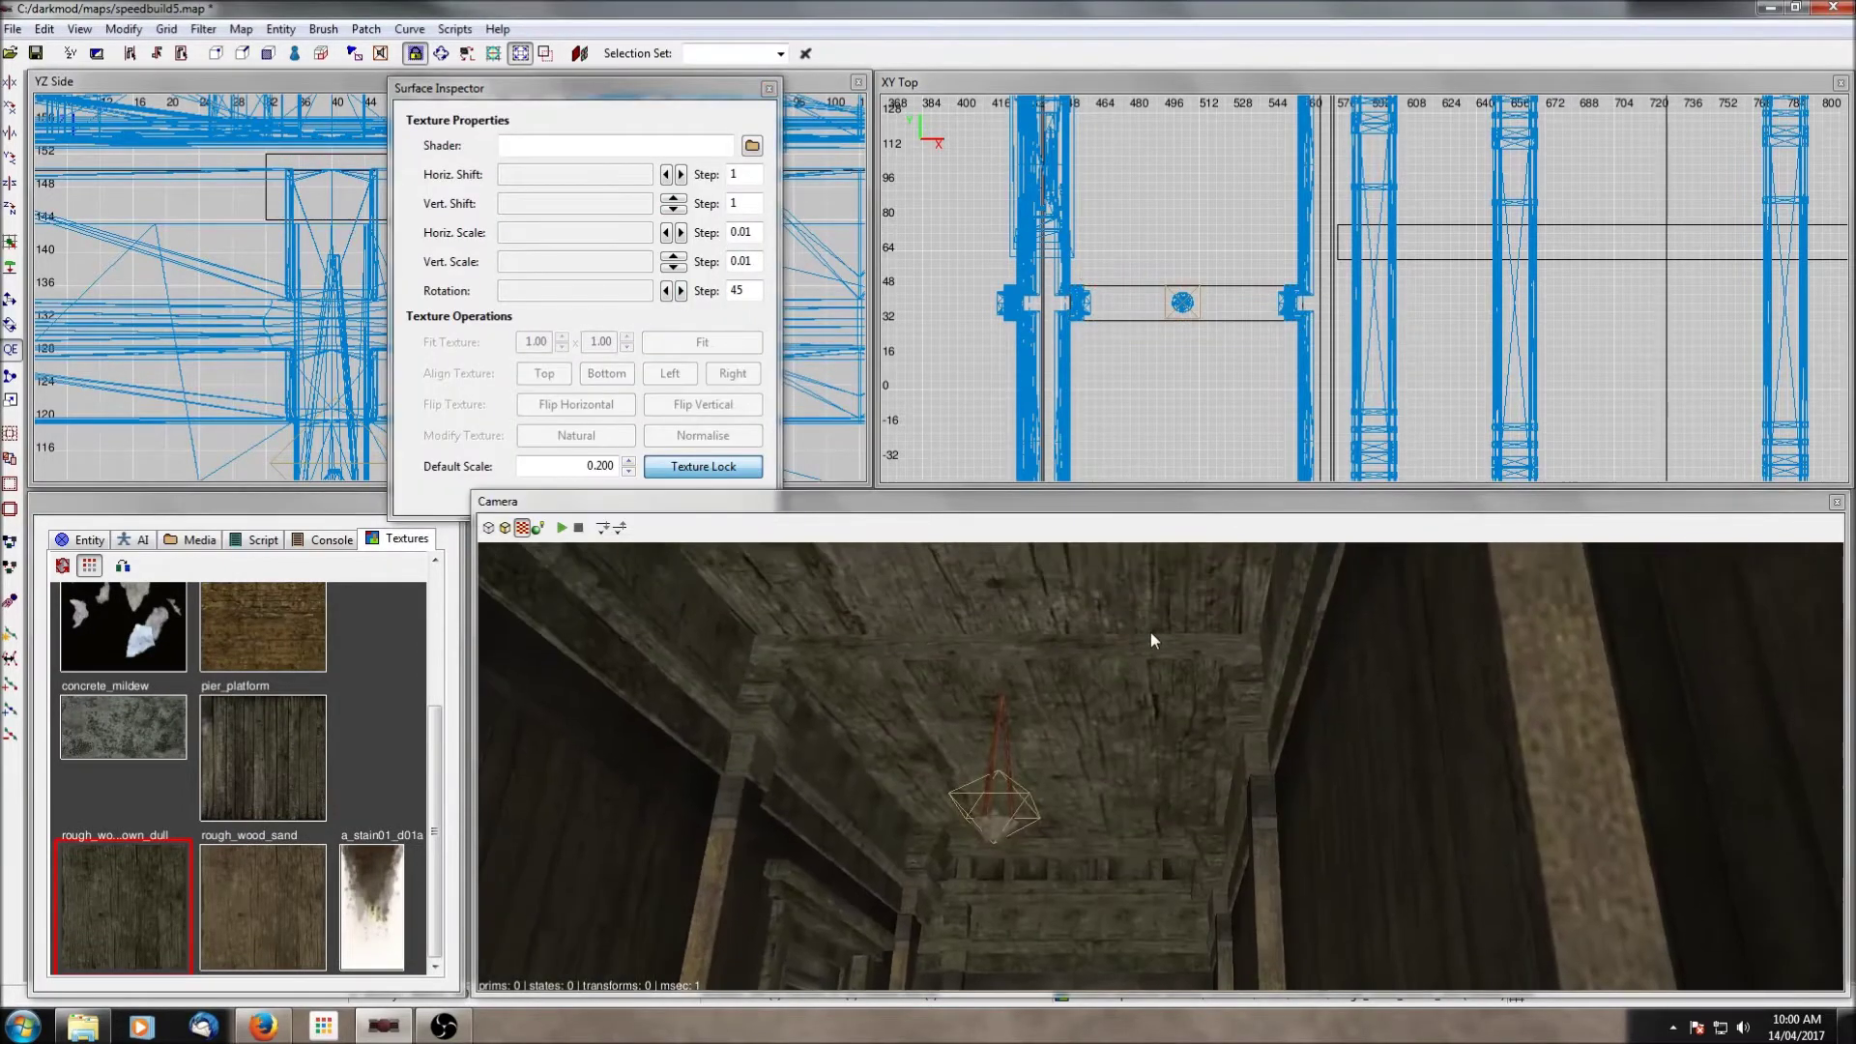
{"action": "left_click", "coordinate": [1118, 673], "text": "shift"}
{"action": "double_click", "coordinate": [682, 292]}
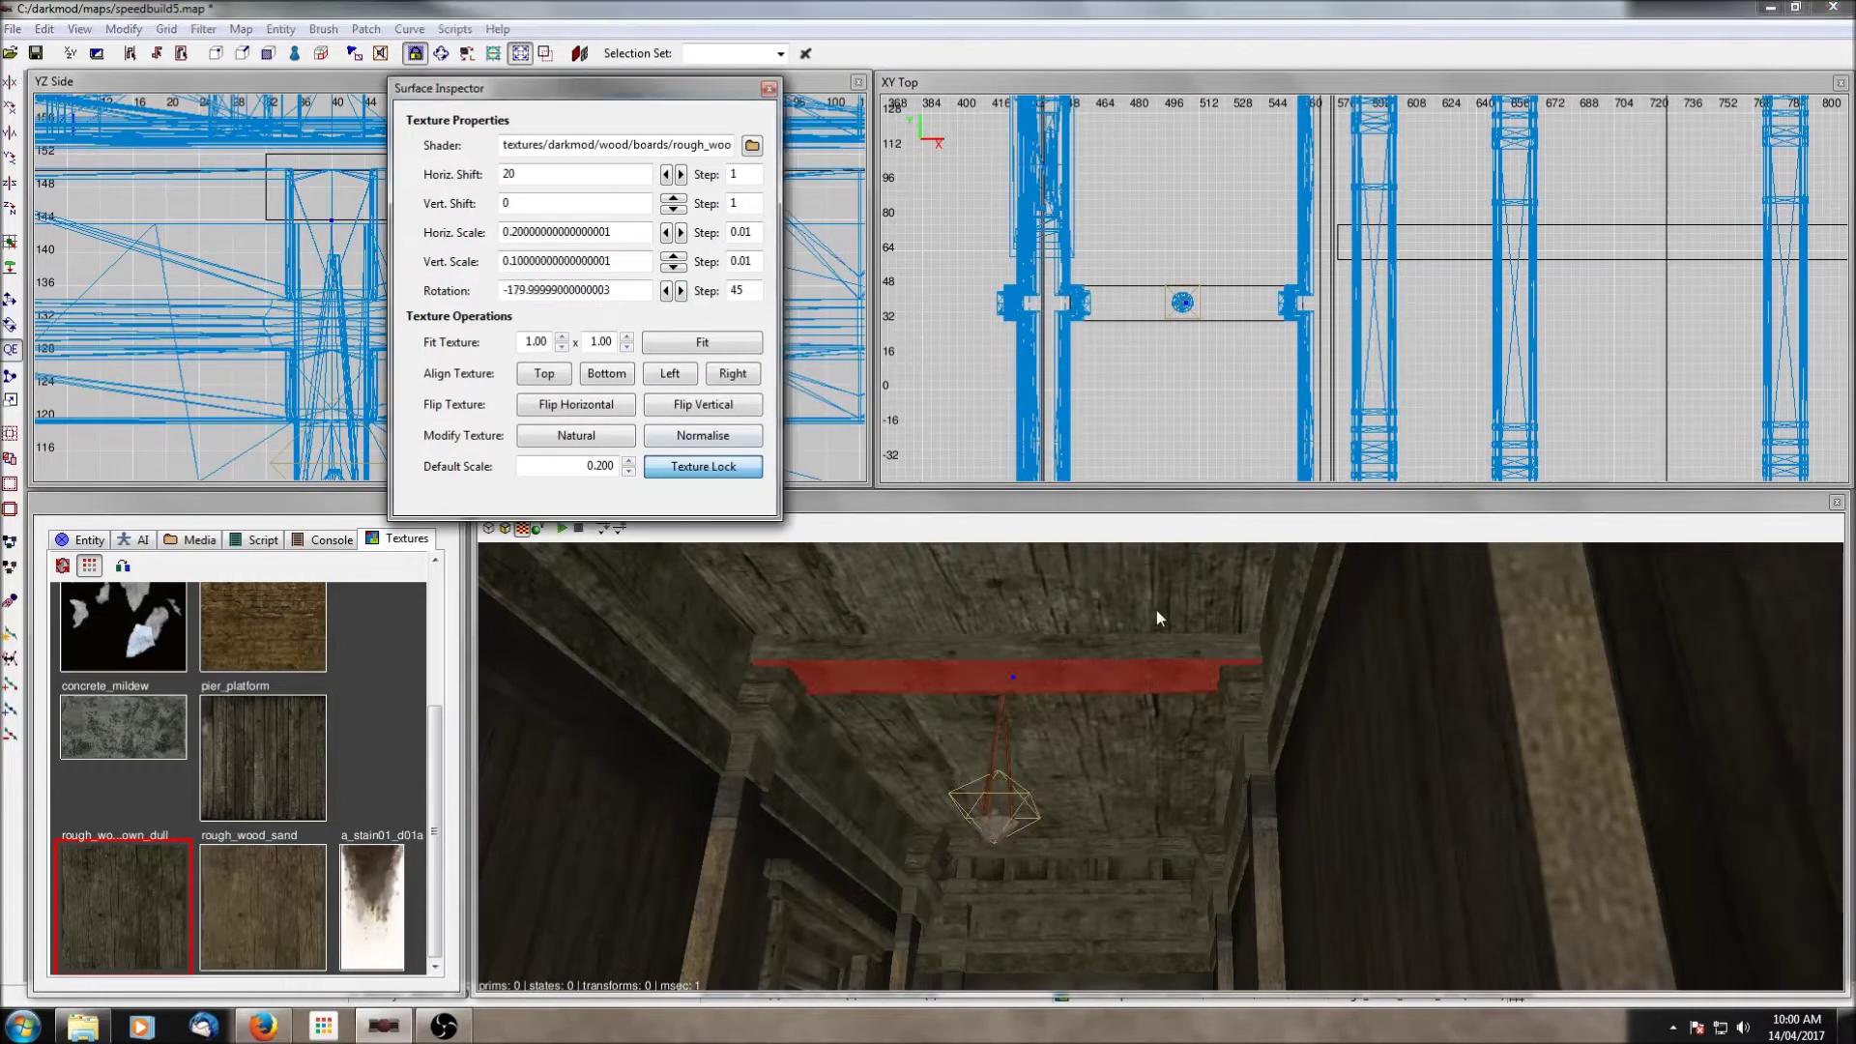
{"action": "key", "text": "Escape"}
Step: Raise the hanging oil lamp until its top meets the underside of the ceiling beam, and close the Surface Inspector
{"action": "right_click", "coordinate": [1168, 687]}
{"action": "right_click", "coordinate": [1160, 696]}
{"action": "left_click", "coordinate": [1034, 783], "text": "shift"}
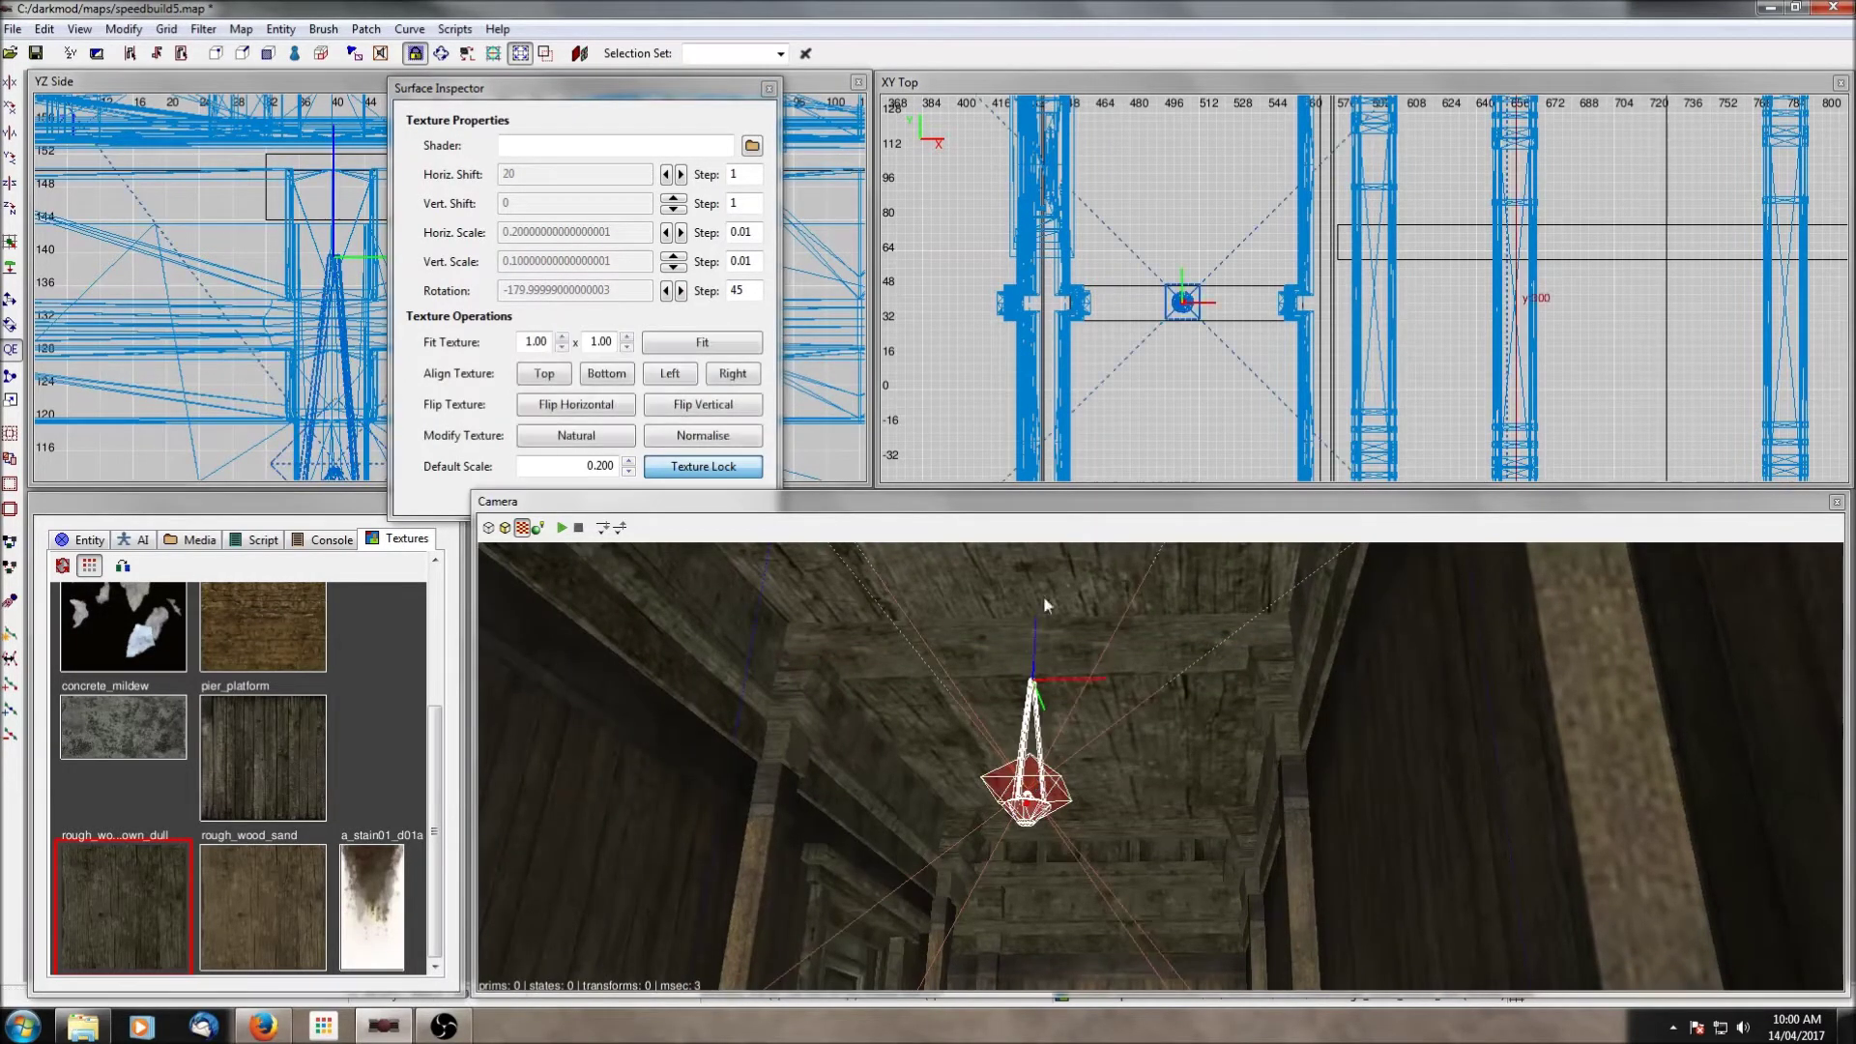
{"action": "left_click", "coordinate": [1044, 629], "text": "shift"}
{"action": "left_click", "coordinate": [769, 88]}
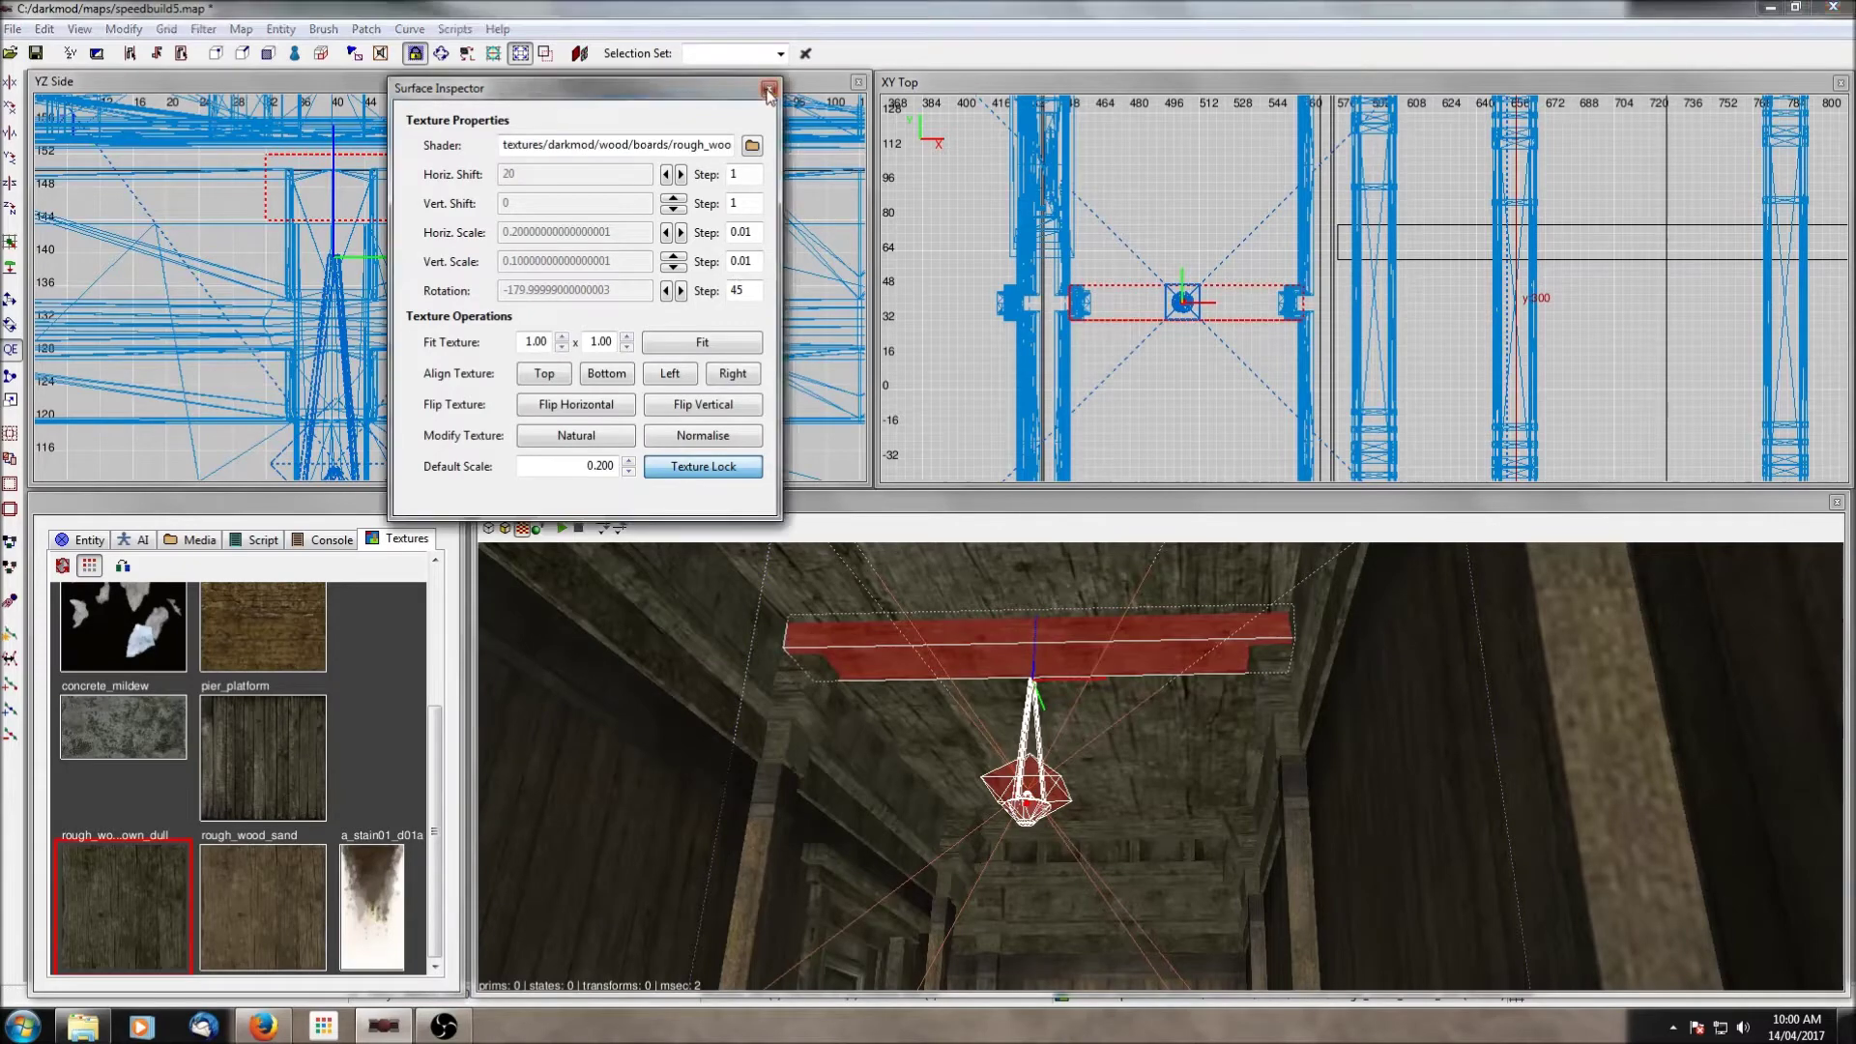
{"action": "left_click", "coordinate": [1006, 626], "text": "shift"}
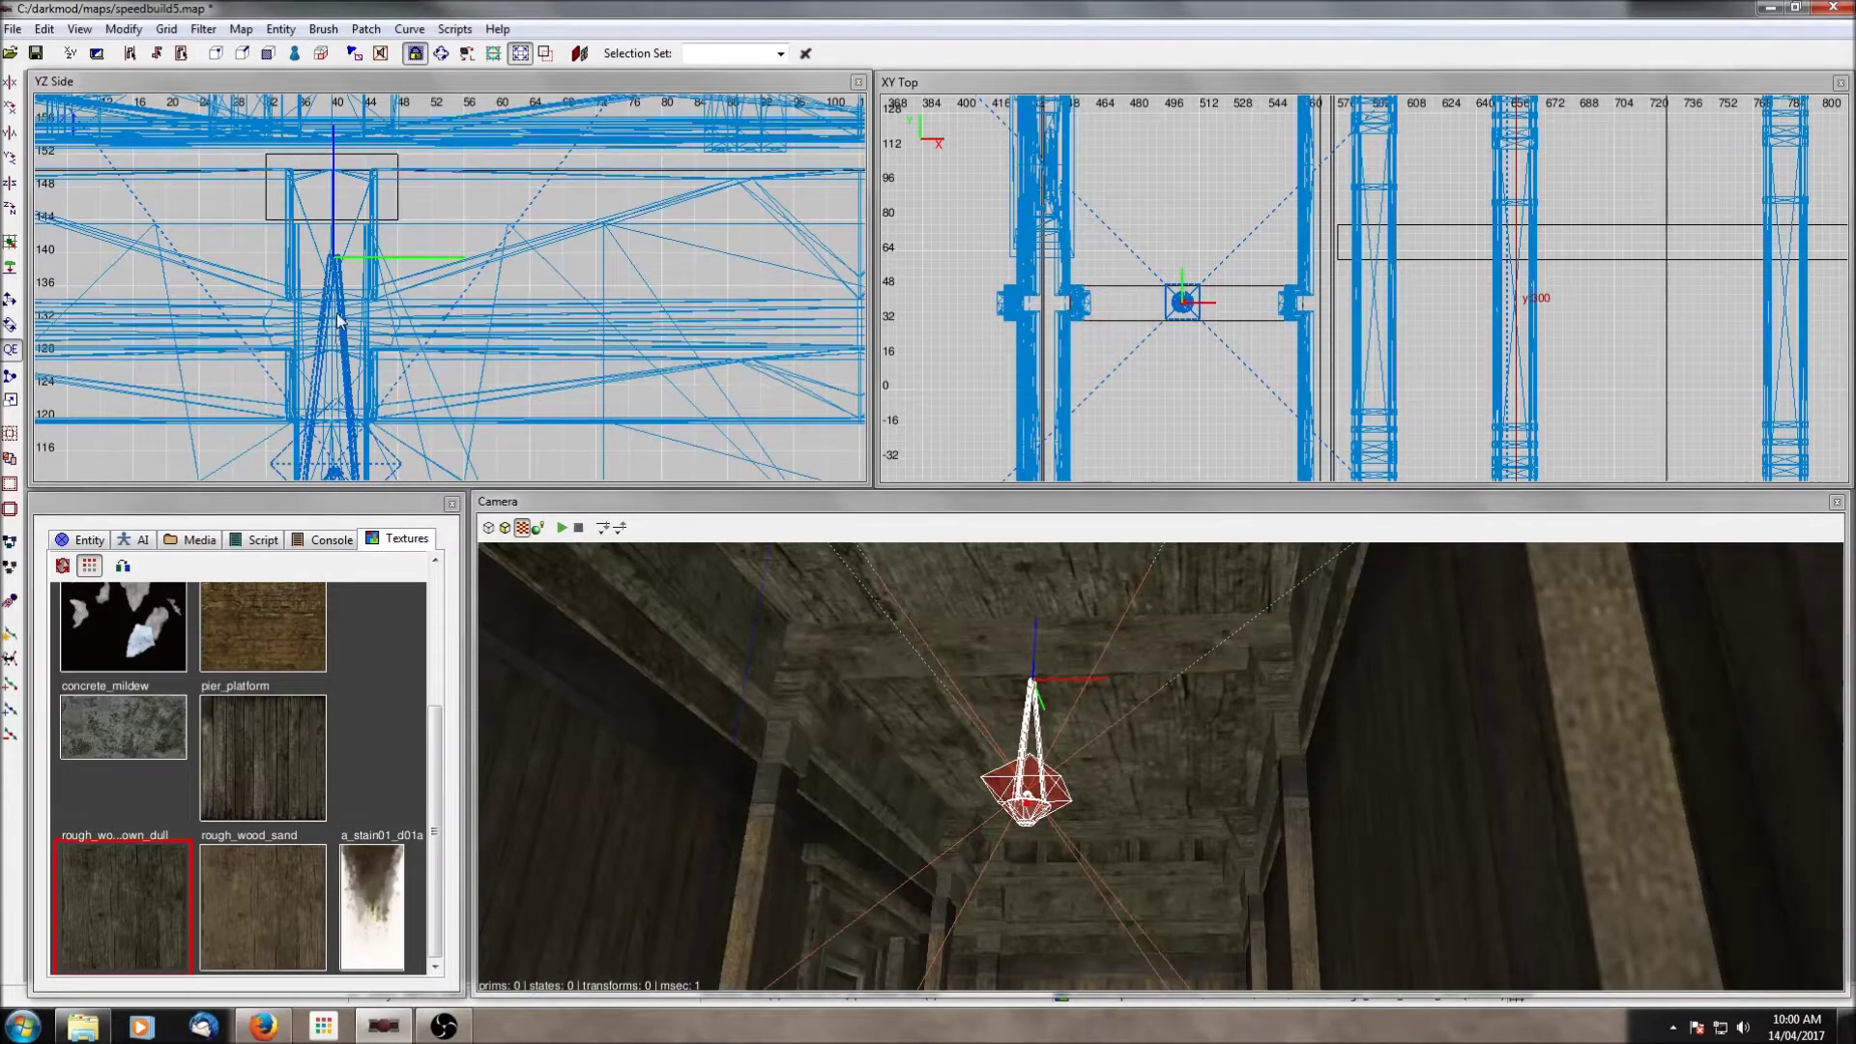
{"action": "left_click_drag", "start_coordinate": [338, 318], "coordinate": [338, 285]}
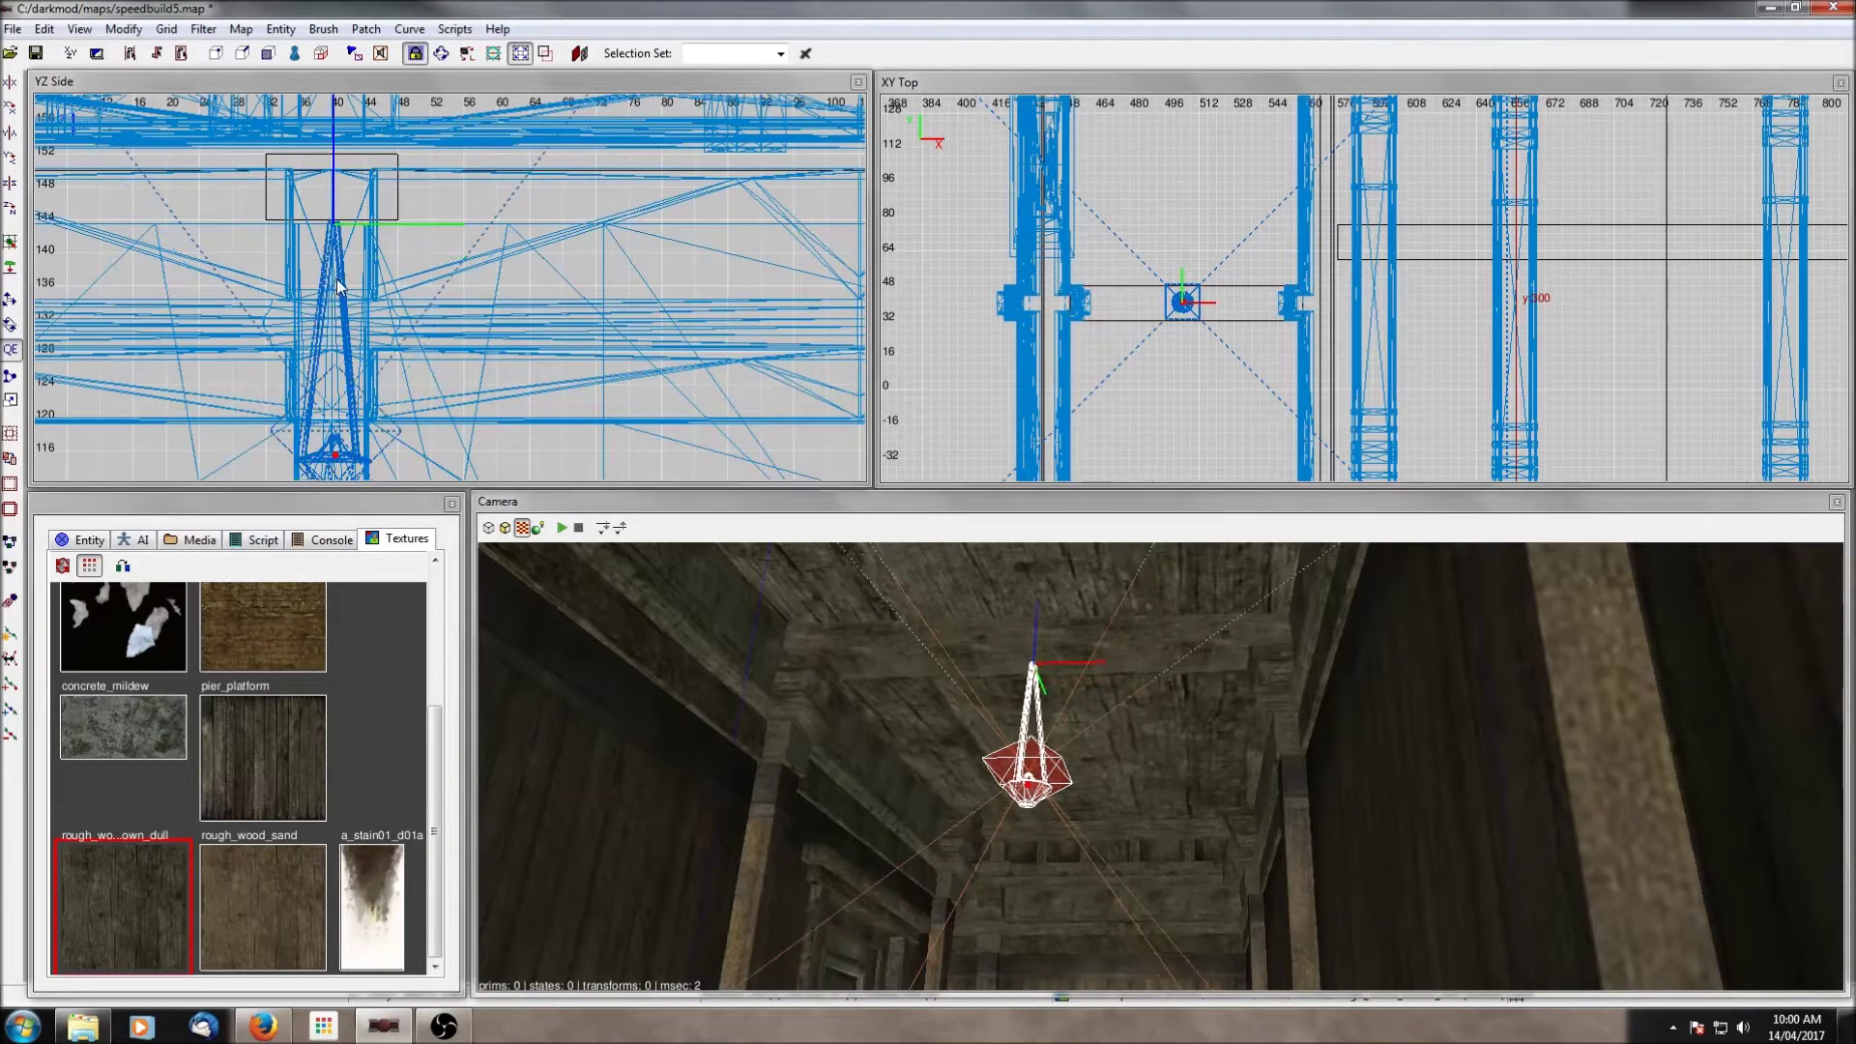
Step: Duplicate the ceiling beam with its hanging lamp and move the copies south to the corridor's other pair of wall posts
{"action": "left_click", "coordinate": [1133, 642], "text": "shift"}
{"action": "scroll", "coordinate": [1239, 309], "scroll_direction": "down", "scroll_amount": 4}
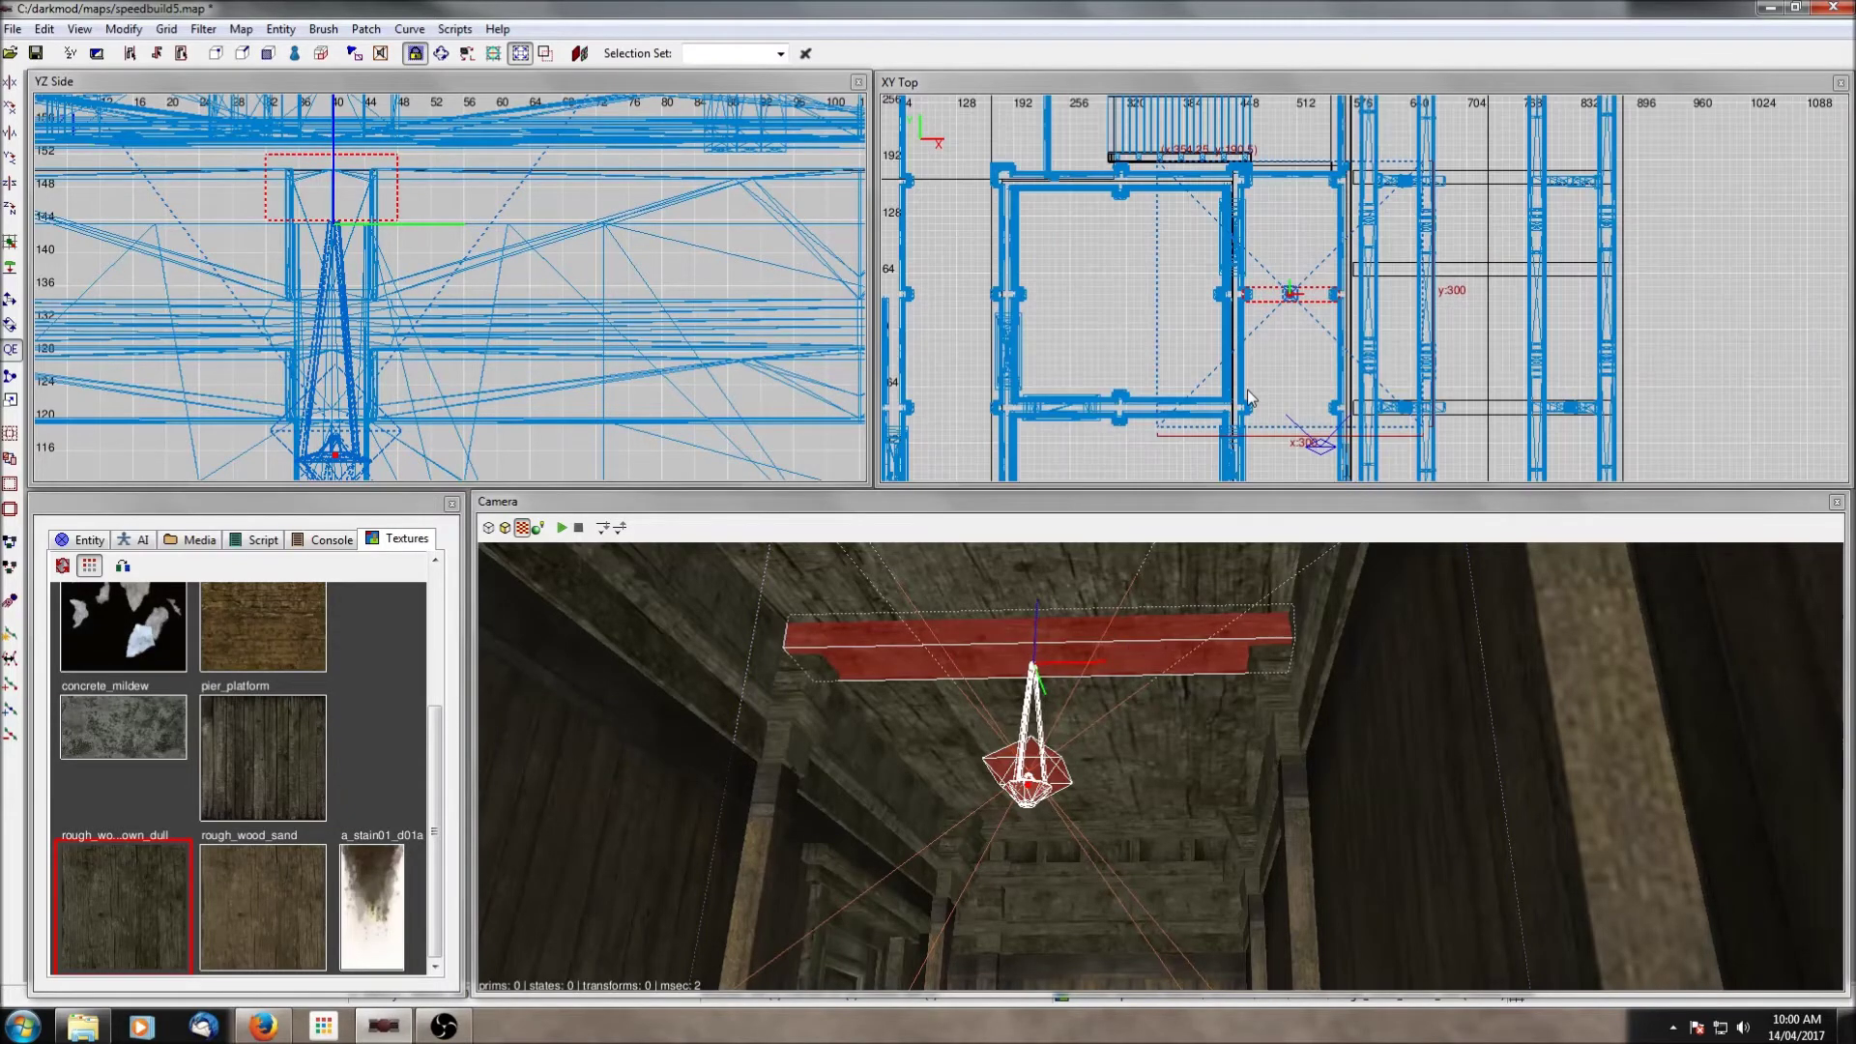
{"action": "key", "text": "space"}
{"action": "left_click_drag", "start_coordinate": [1266, 234], "coordinate": [1249, 399]}
{"action": "right_click_drag", "start_coordinate": [1280, 421], "coordinate": [1274, 256]}
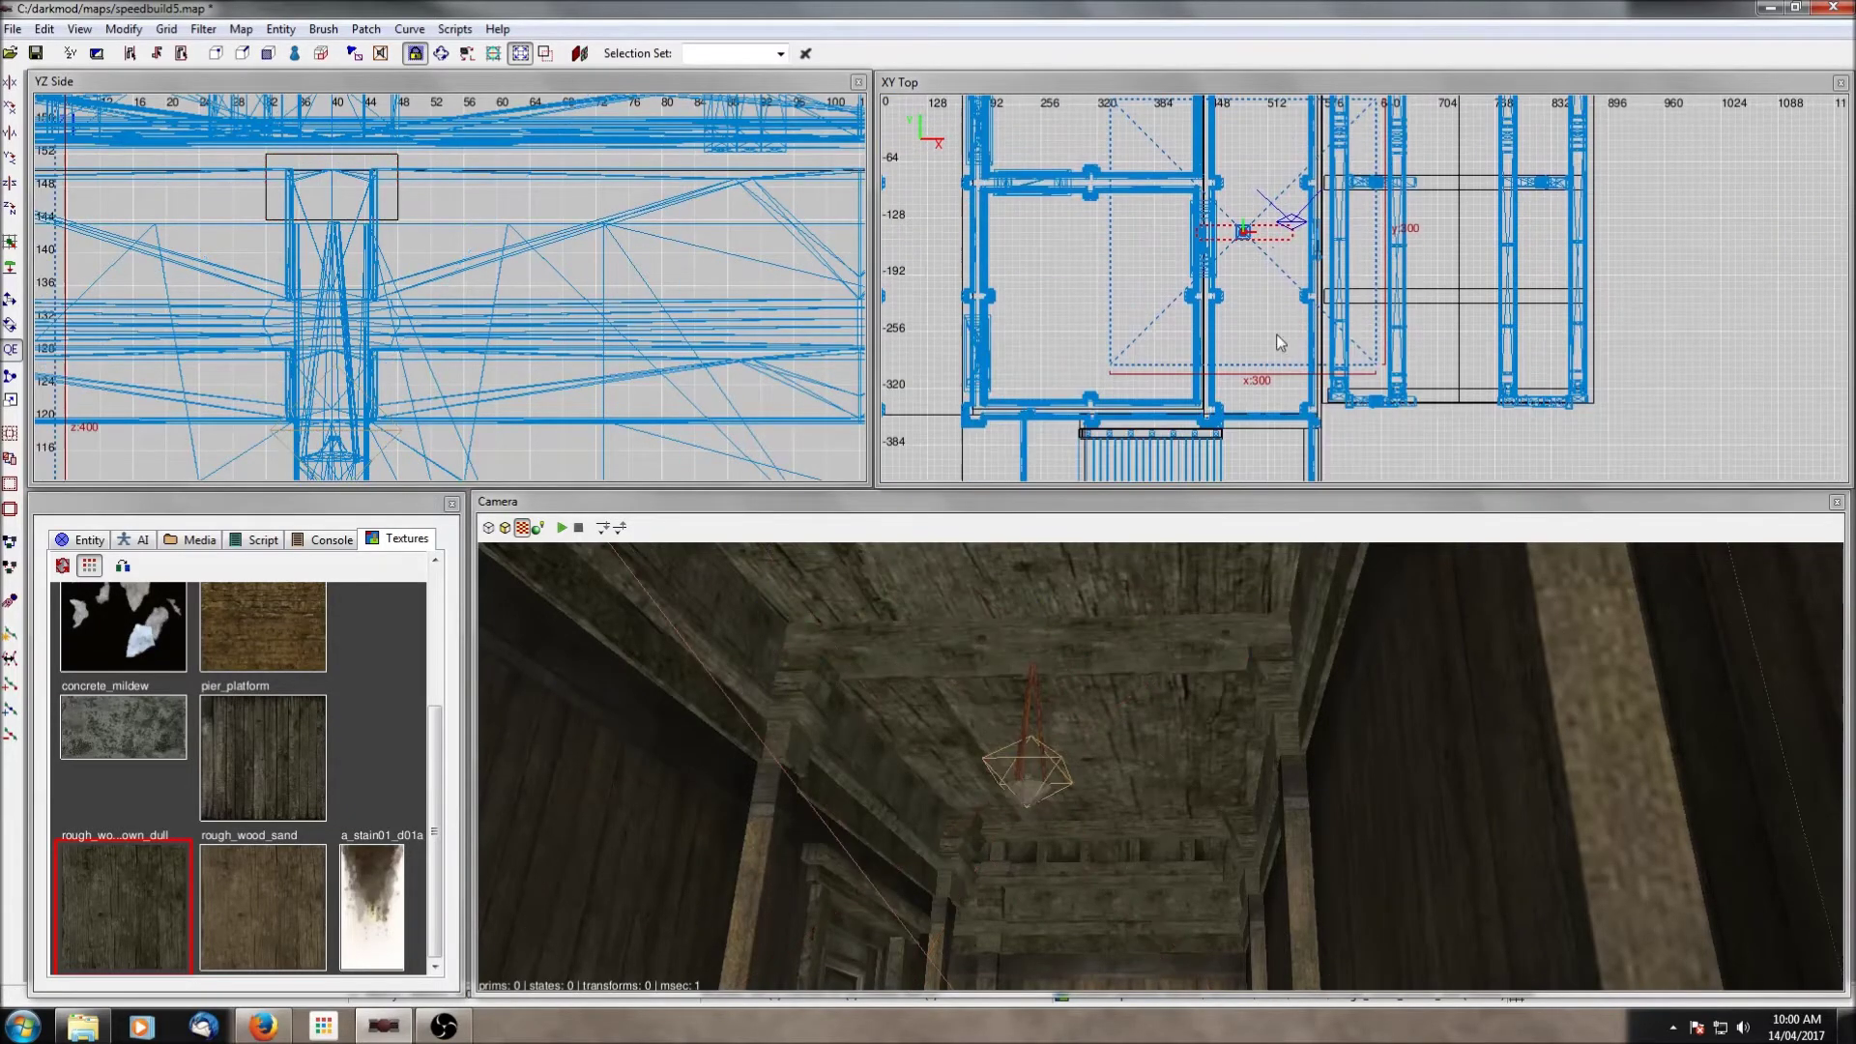
{"action": "left_click_drag", "start_coordinate": [1261, 234], "coordinate": [1268, 303]}
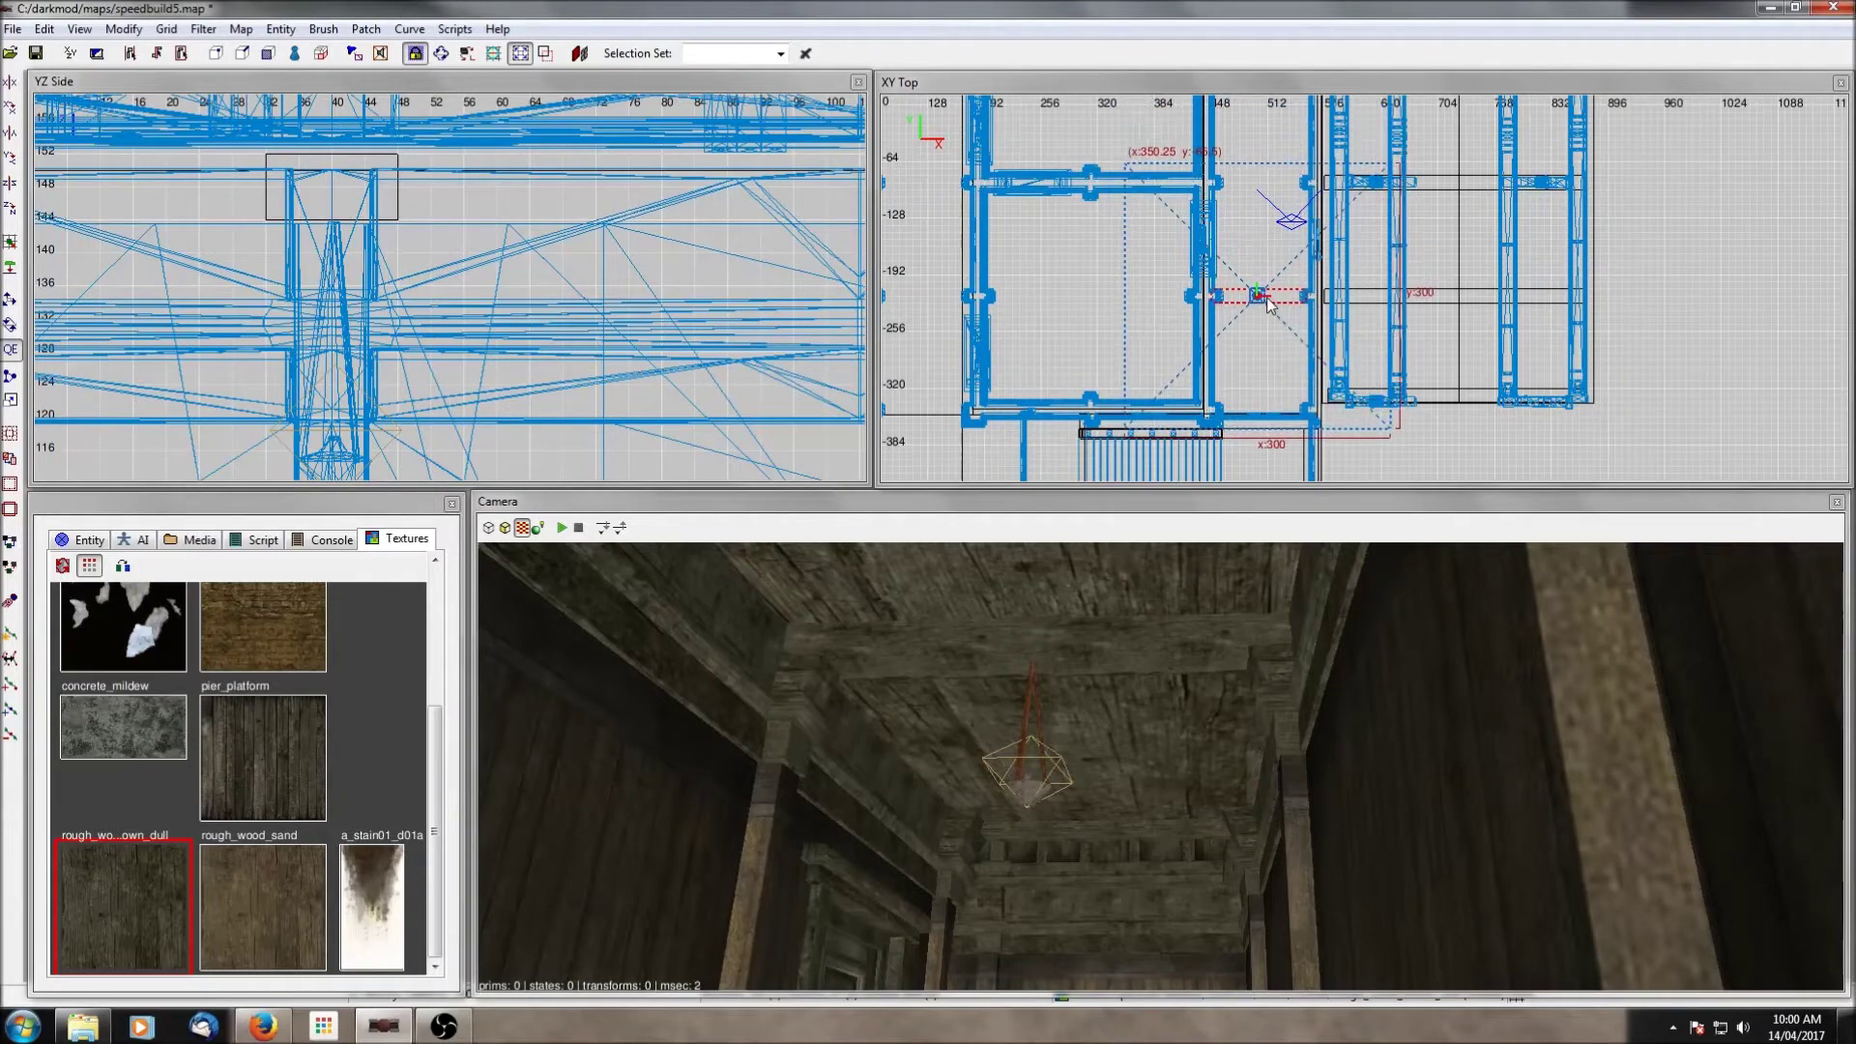
{"action": "right_click", "coordinate": [1200, 770]}
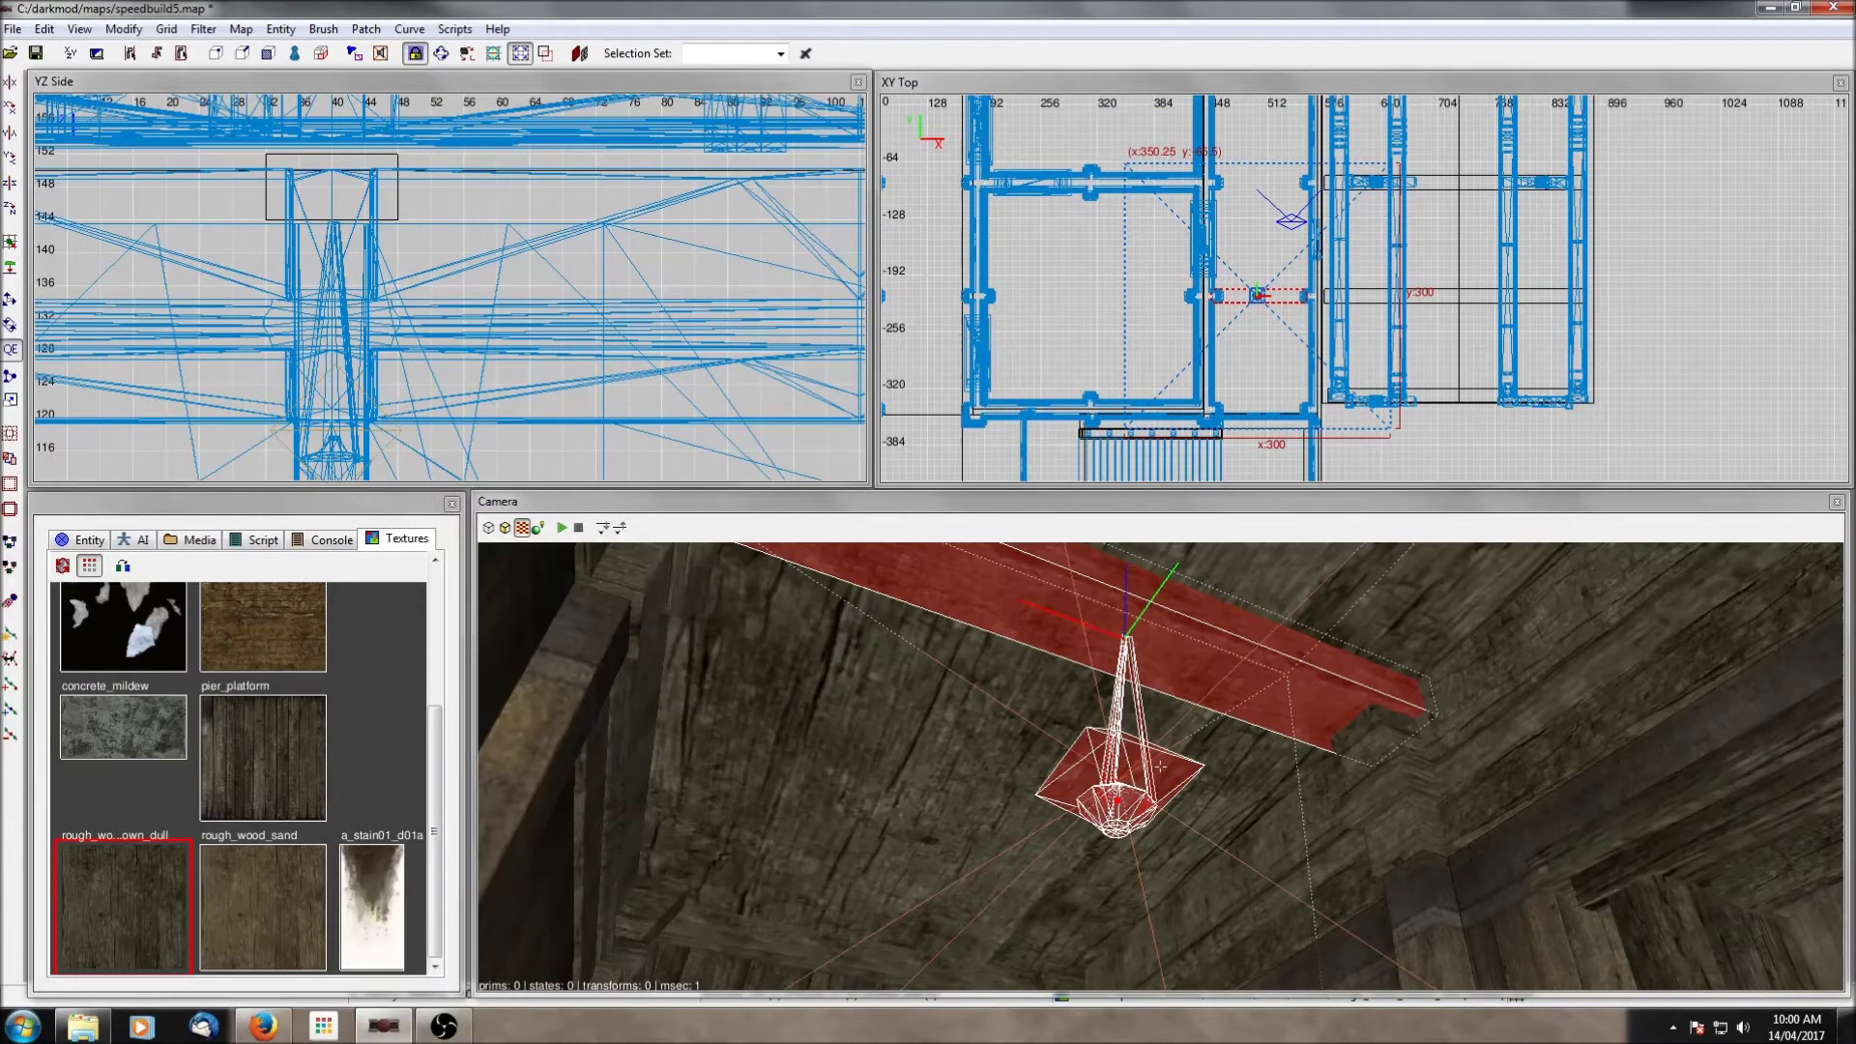
{"action": "right_click", "coordinate": [1201, 769]}
{"action": "key", "text": "Escape"}
{"action": "scroll", "coordinate": [1340, 302], "scroll_direction": "down", "scroll_amount": 2}
{"action": "right_click_drag", "start_coordinate": [1340, 302], "coordinate": [1338, 318]}
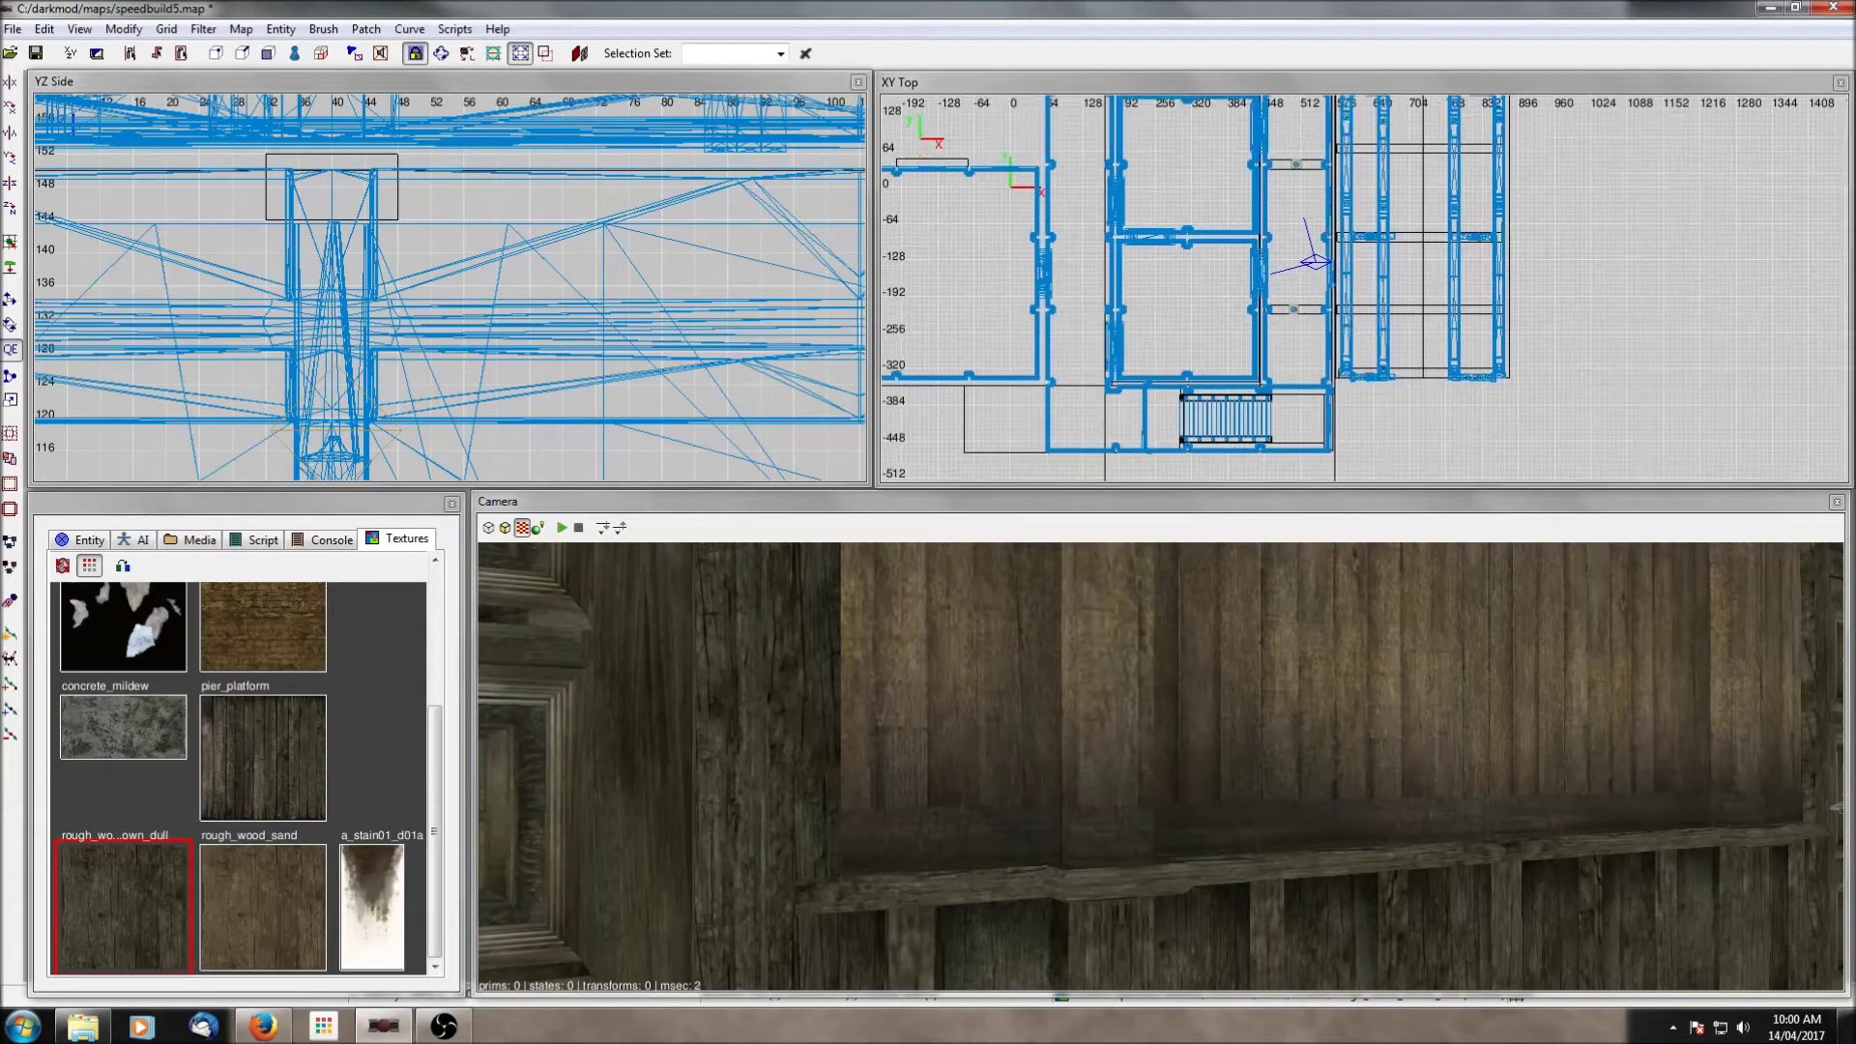
{"action": "right_click_drag", "start_coordinate": [1294, 106], "coordinate": [1288, 265]}
{"action": "right_click", "coordinate": [1288, 265]}
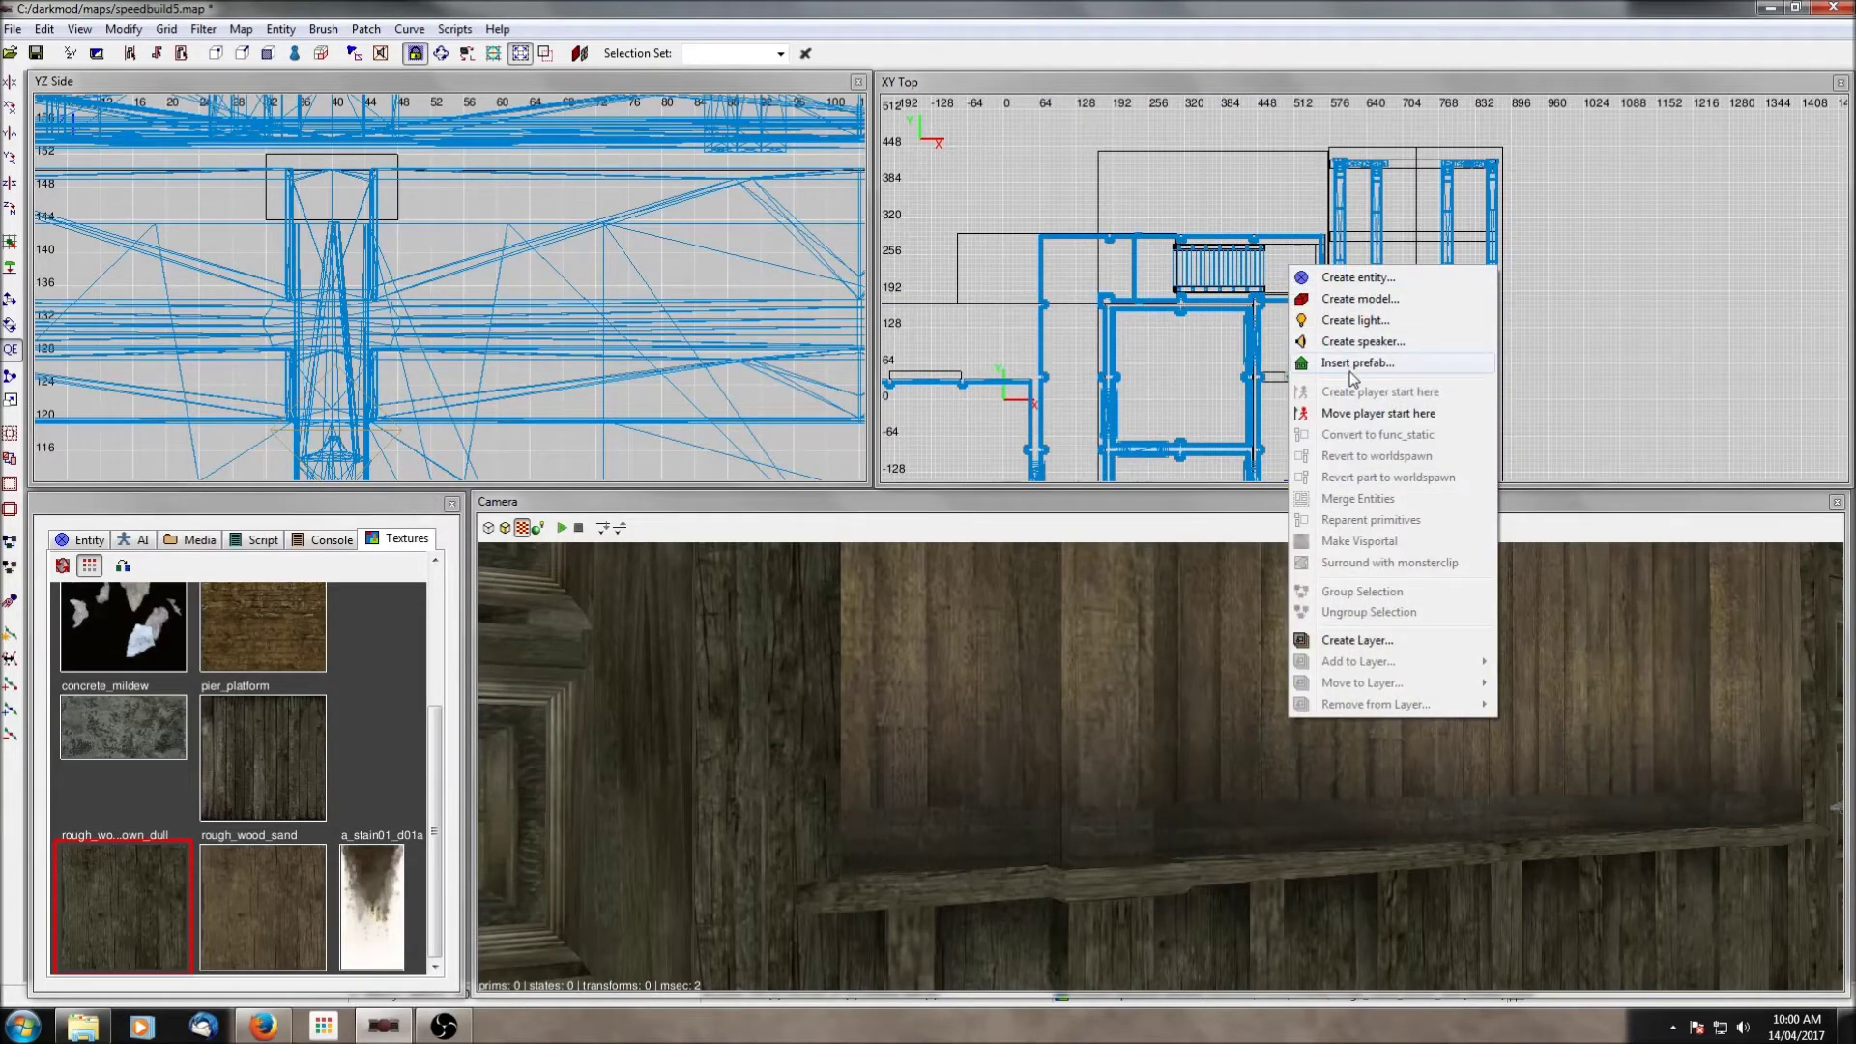
{"action": "left_click", "coordinate": [1349, 320]}
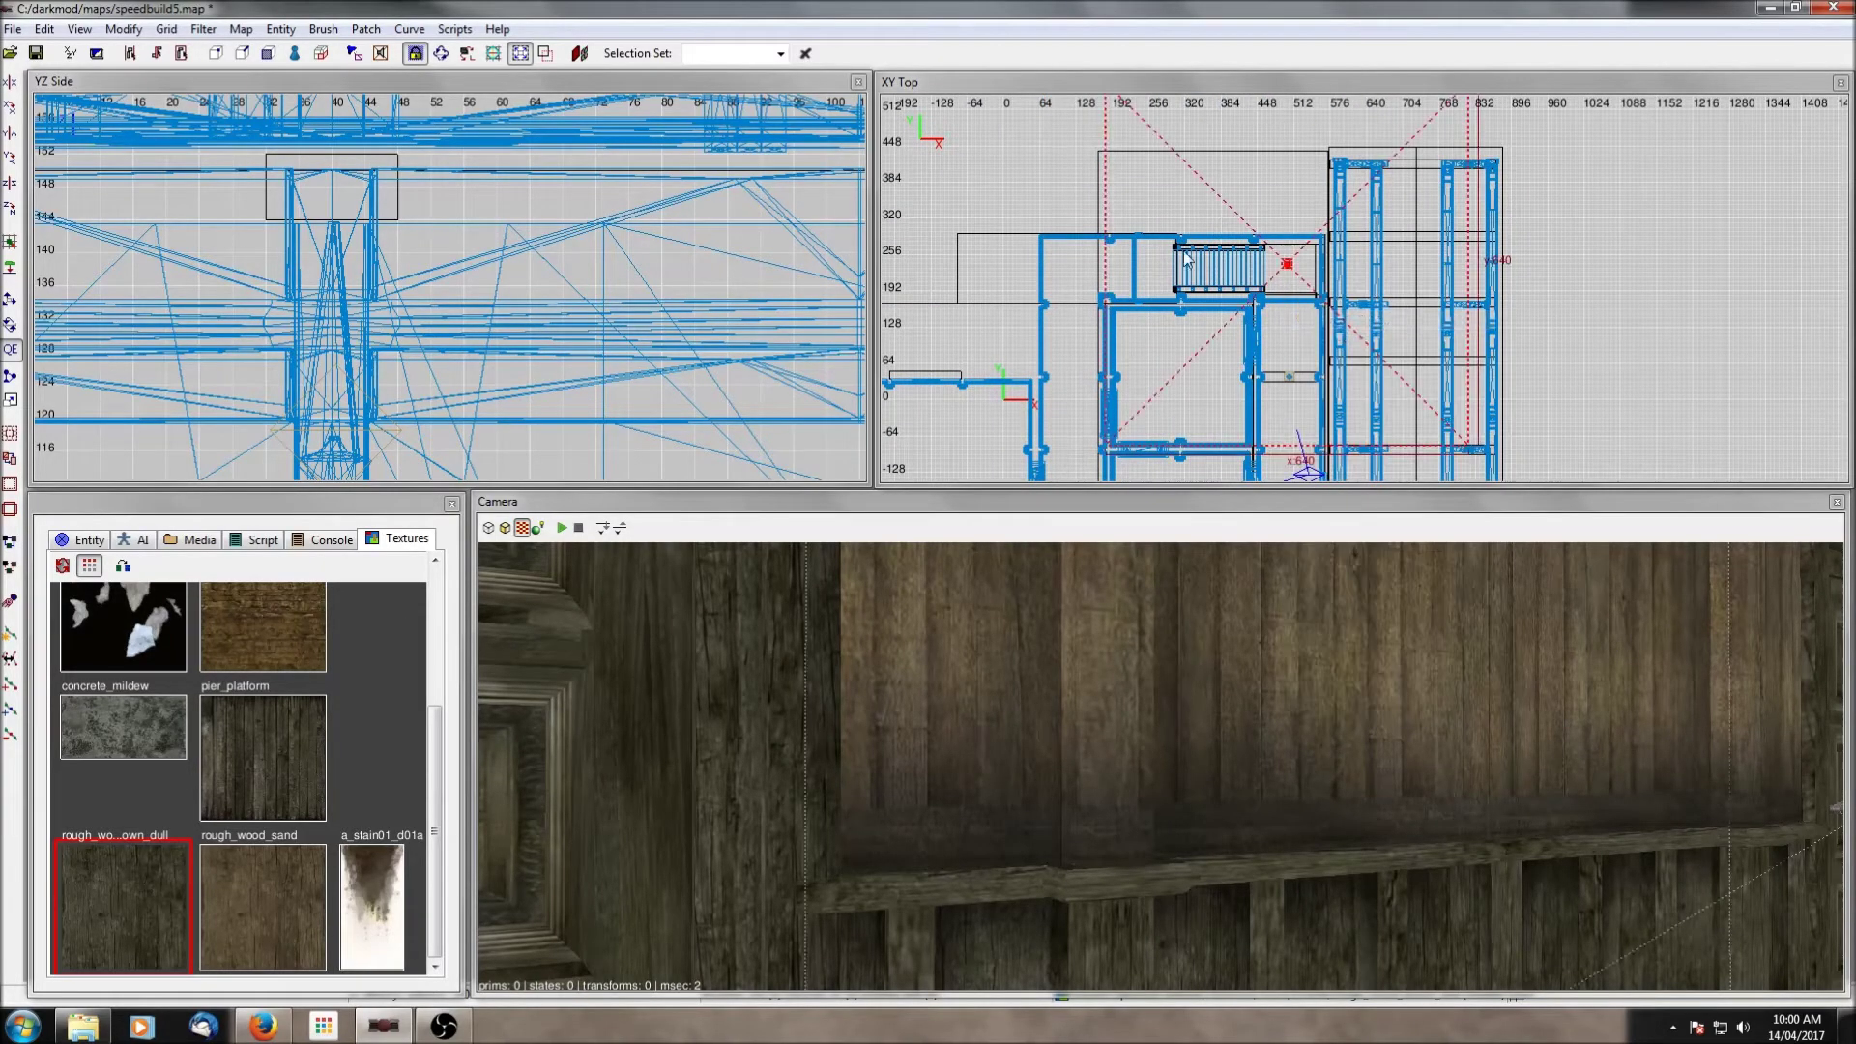
{"action": "key", "text": "BackSpace"}
Step: Compare the static oil lamp entities and add atdm:lamp_oil_wall_dirtymetal_lit beside the staircase at the corridor's north end
{"action": "right_click", "coordinate": [1294, 269]}
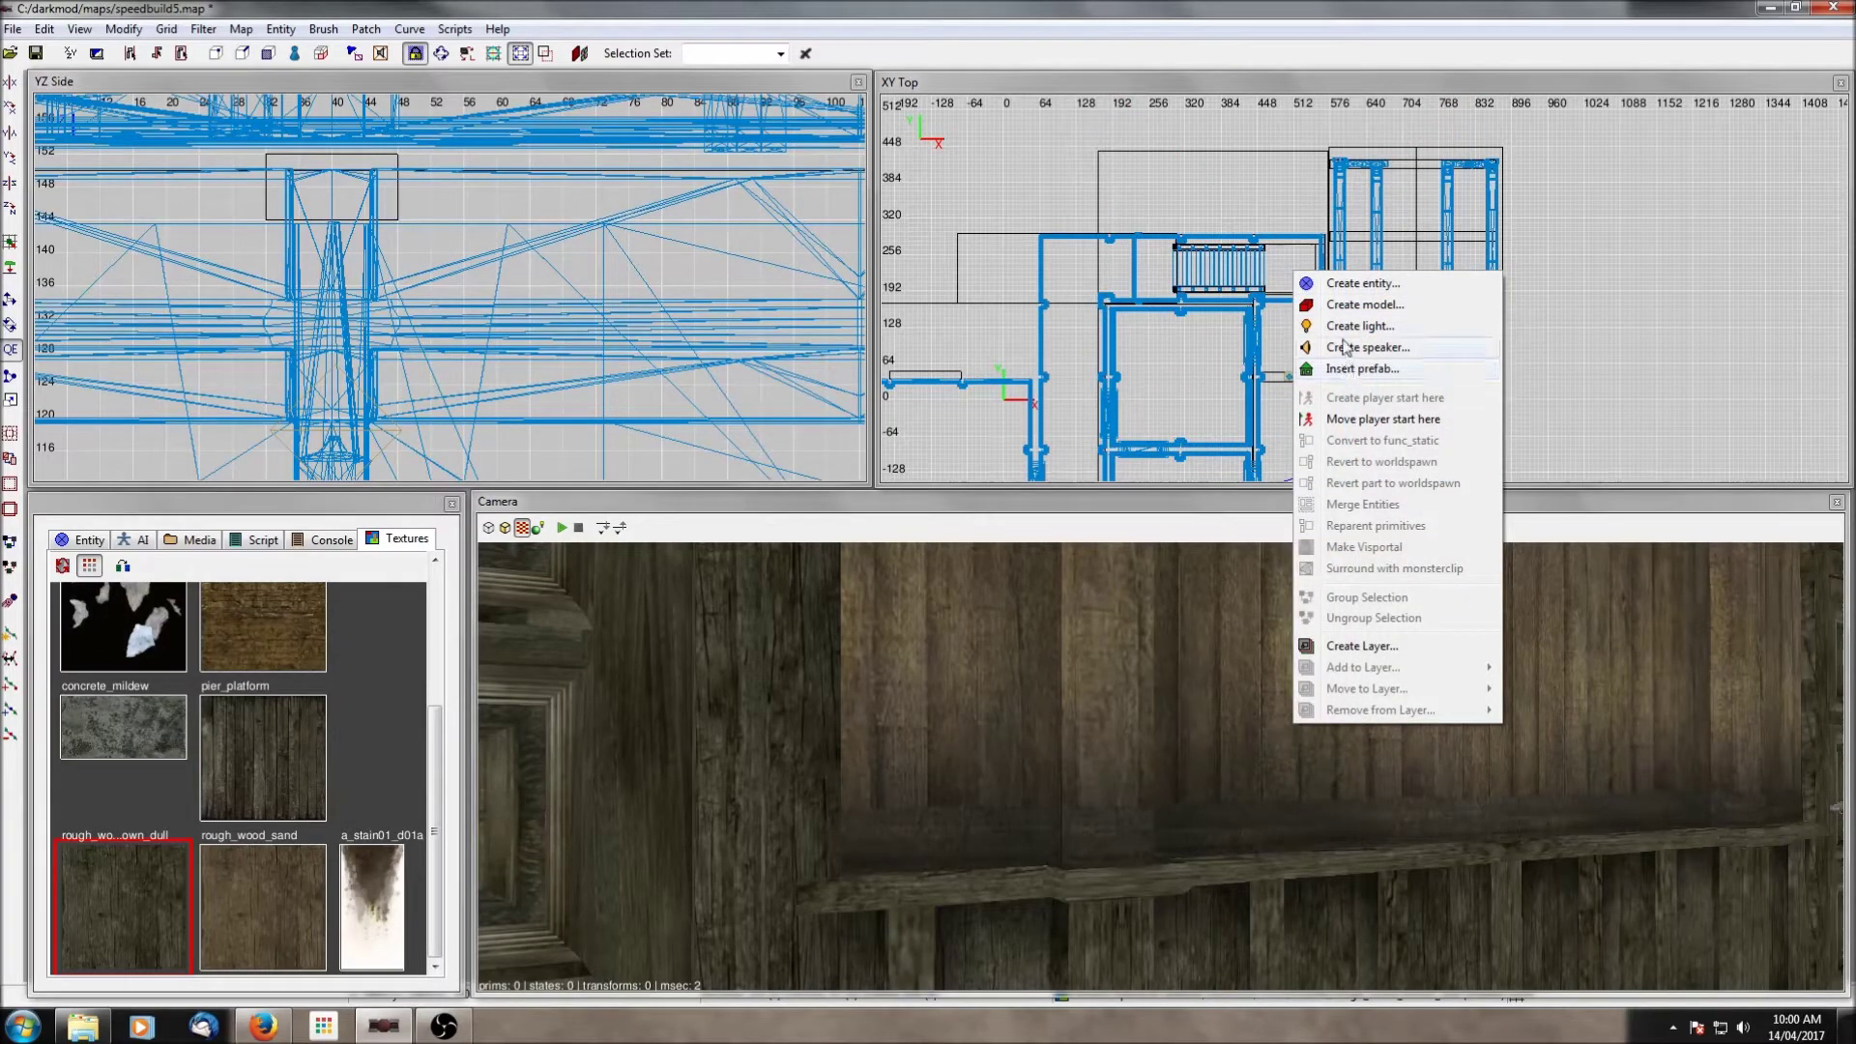
{"action": "left_click", "coordinate": [1348, 283]}
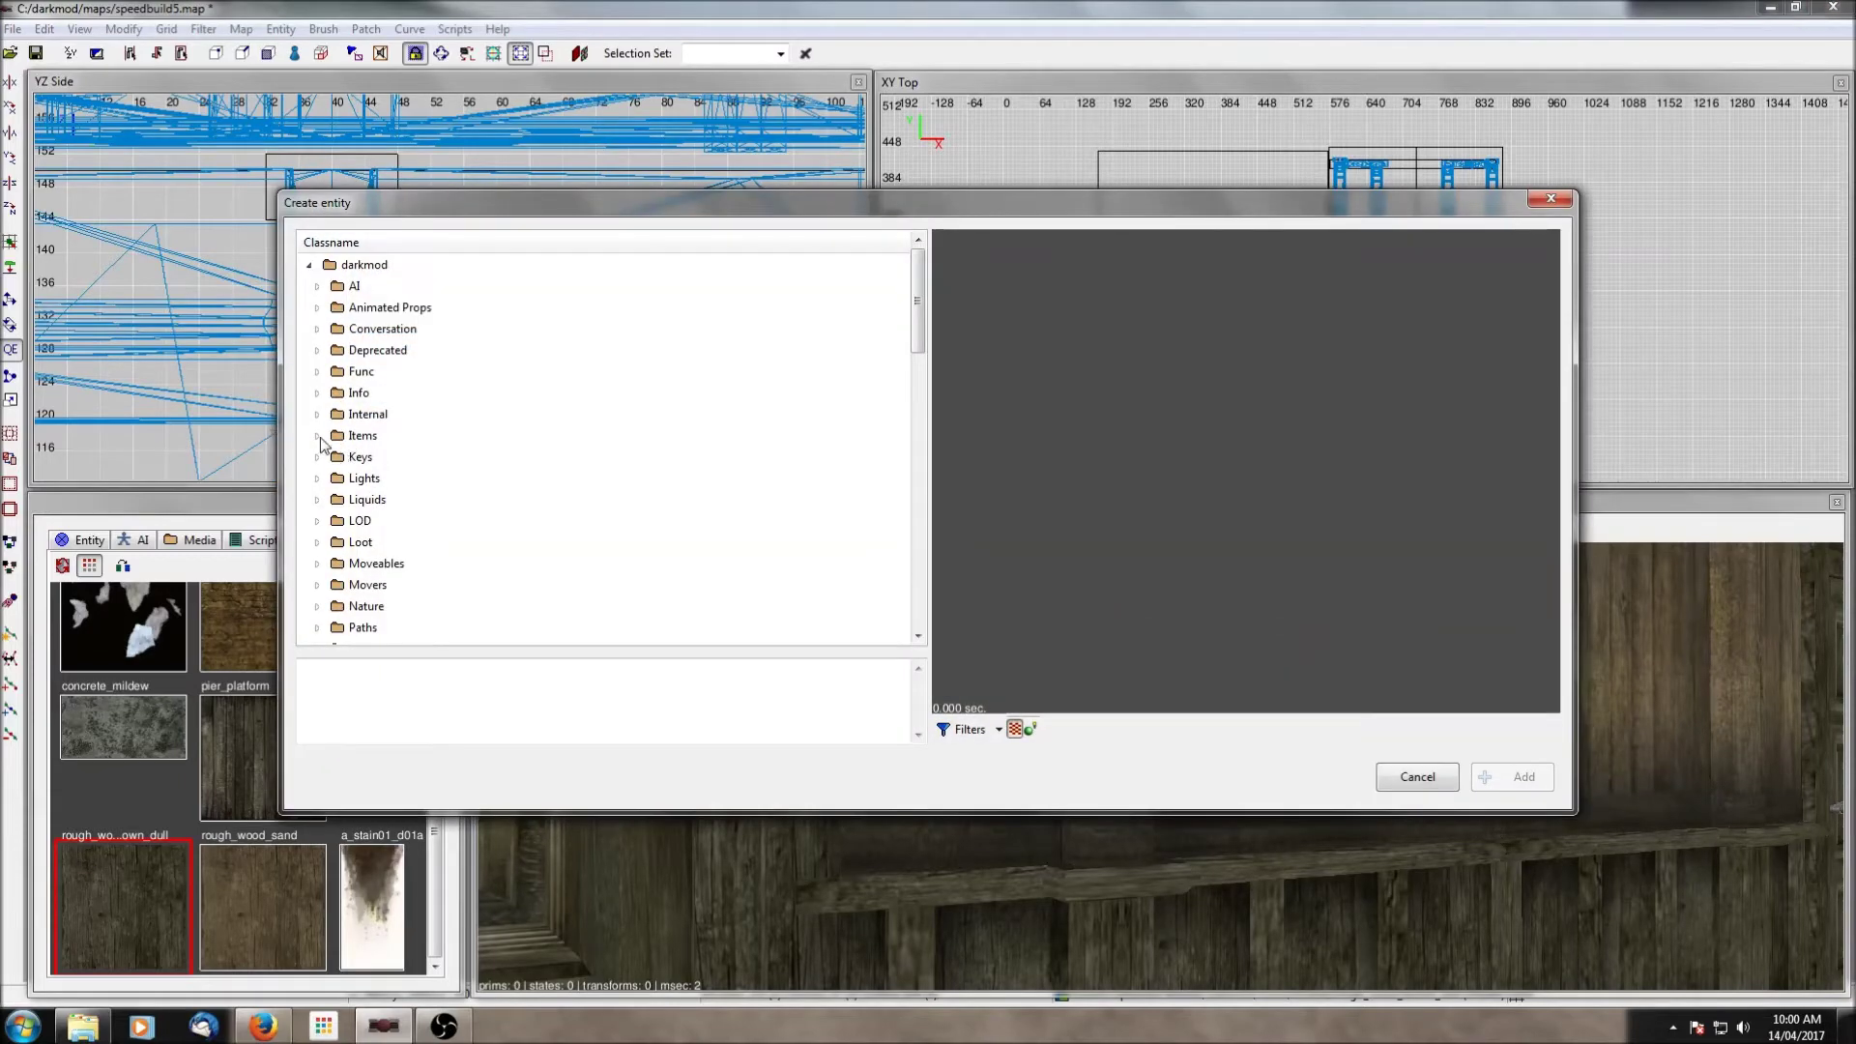
{"action": "left_click", "coordinate": [318, 479]}
{"action": "scroll", "coordinate": [496, 420], "scroll_direction": "down", "scroll_amount": 3}
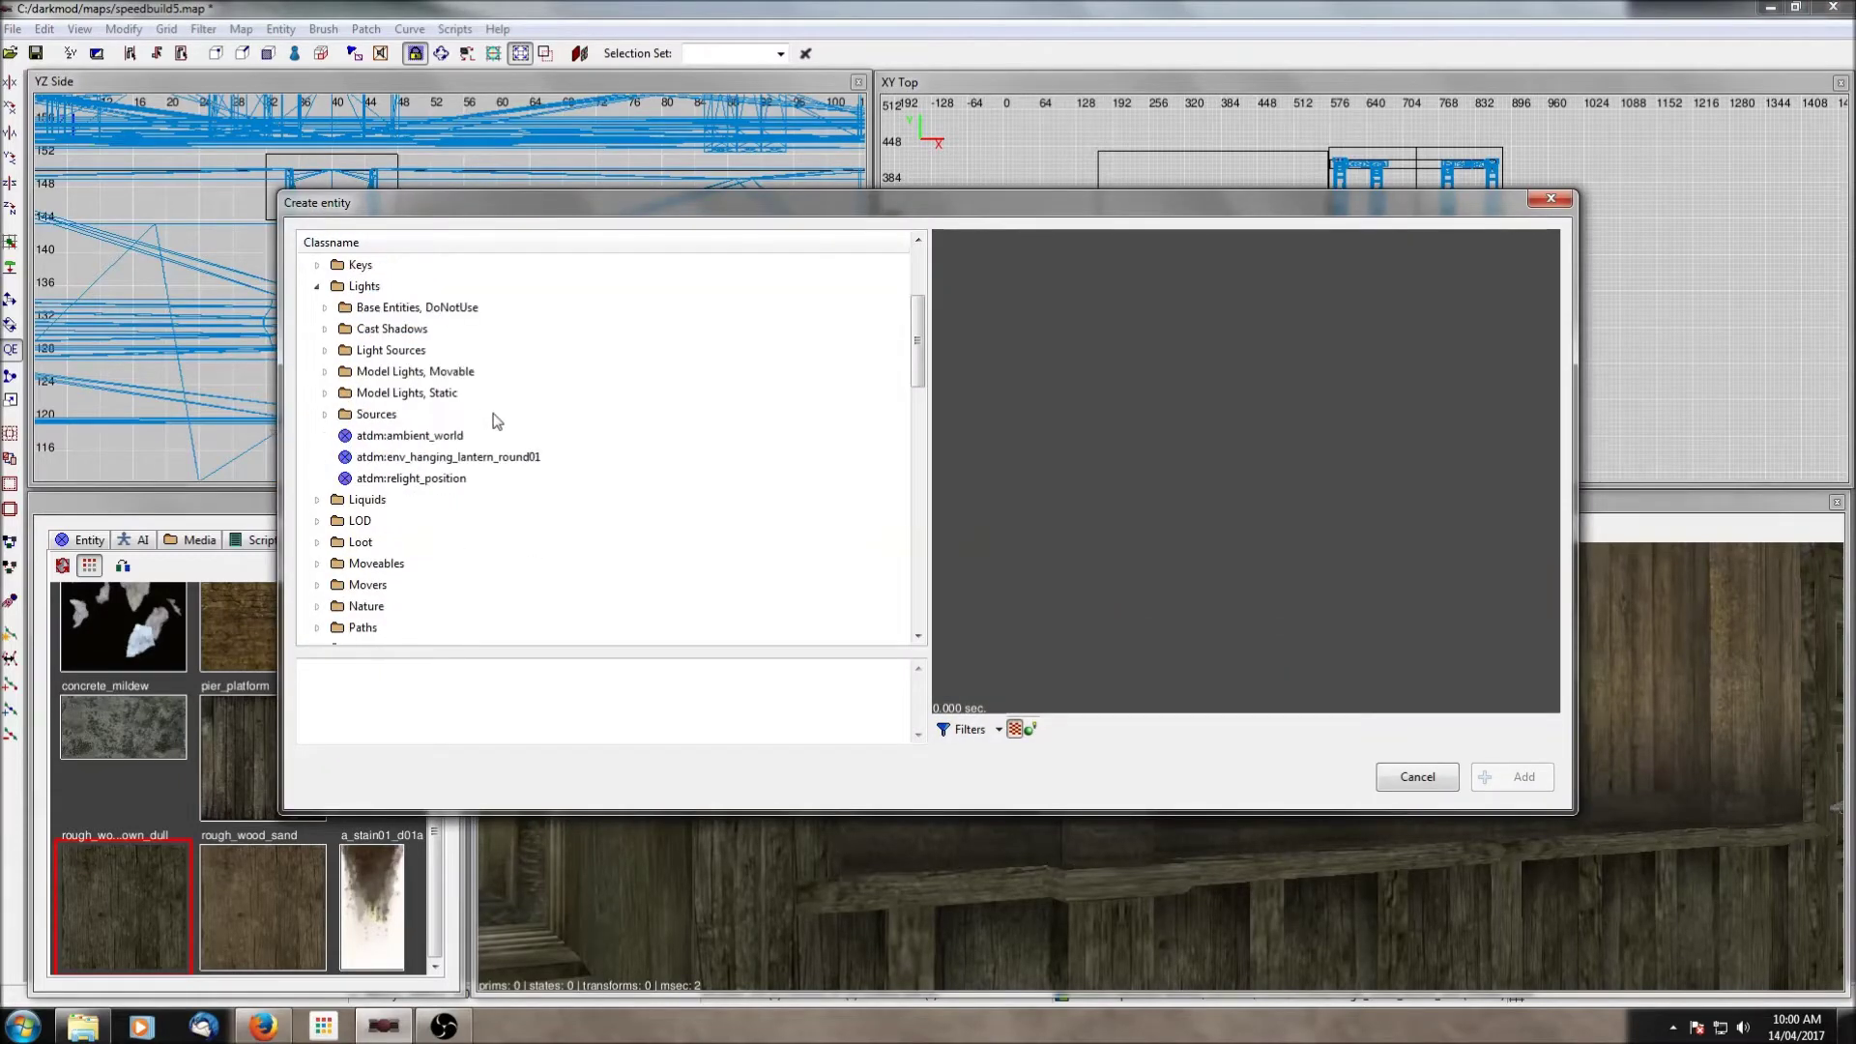
{"action": "left_click", "coordinate": [324, 393]}
{"action": "scroll", "coordinate": [407, 394], "scroll_direction": "down", "scroll_amount": 2}
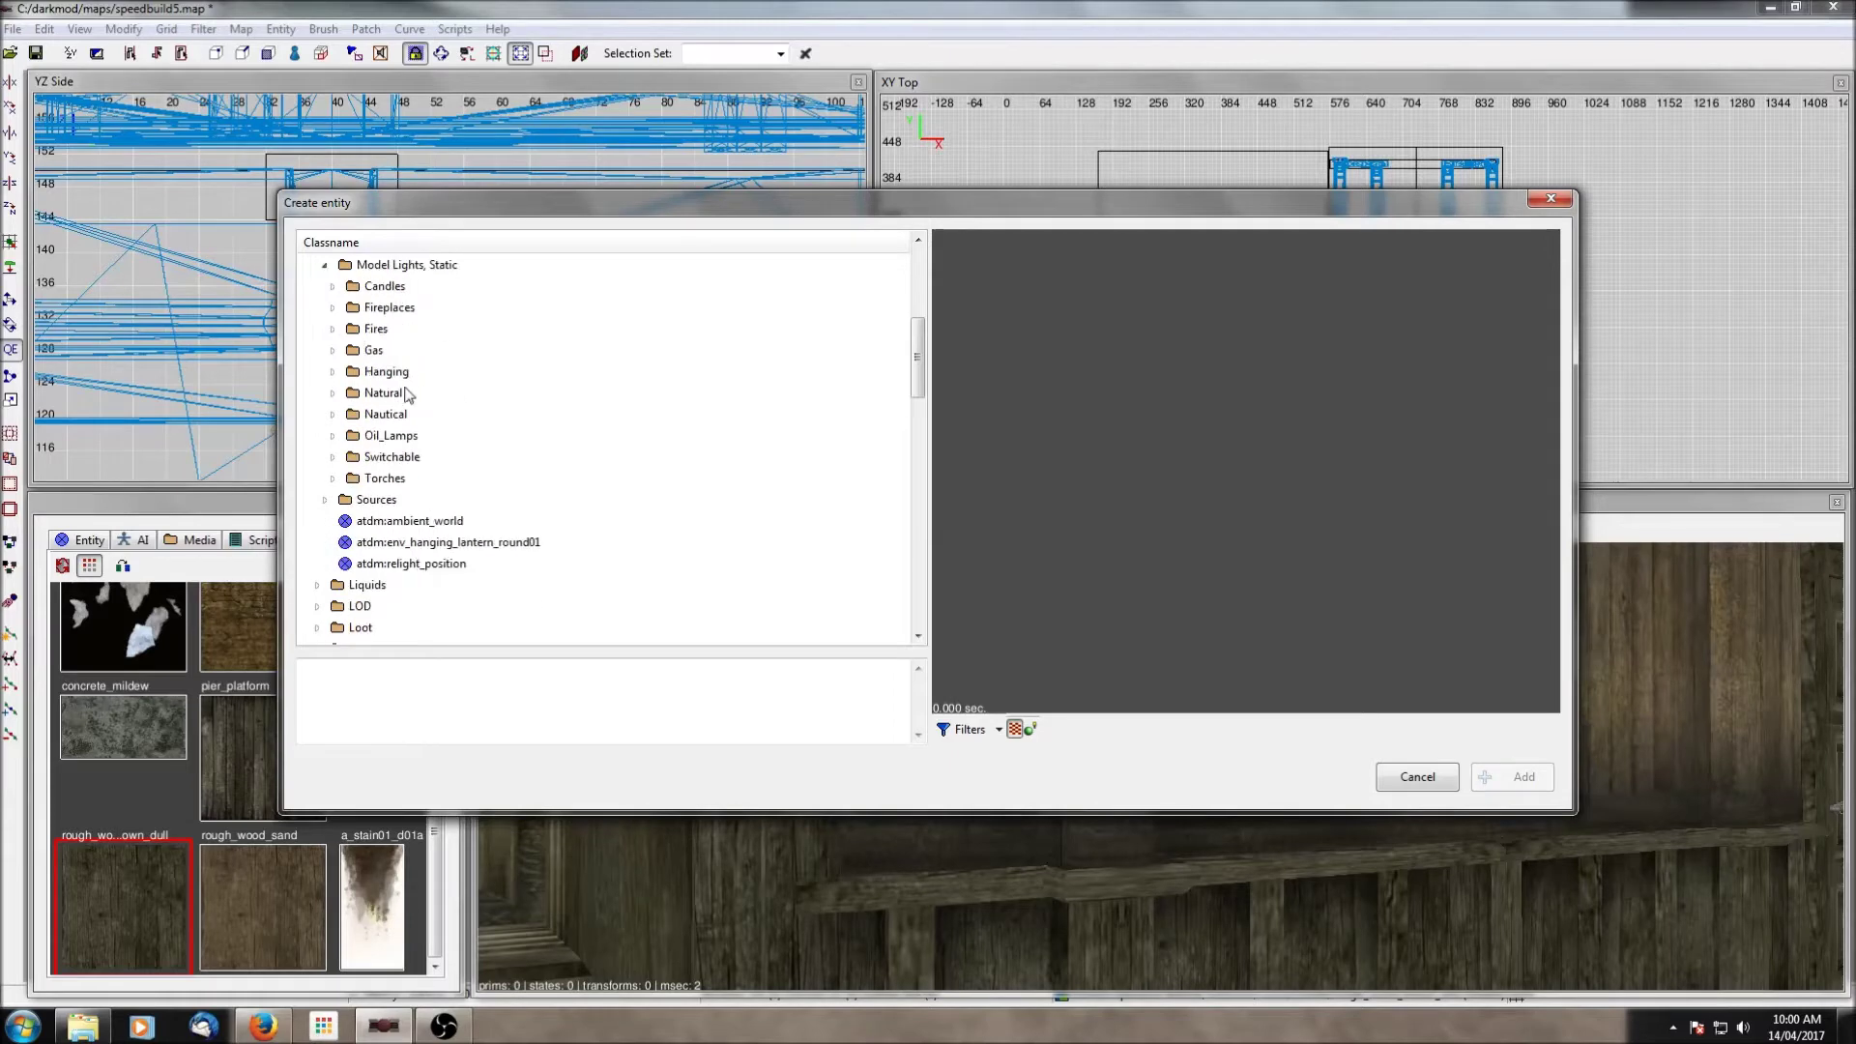
{"action": "left_click", "coordinate": [334, 436]}
{"action": "scroll", "coordinate": [336, 436], "scroll_direction": "down", "scroll_amount": 2}
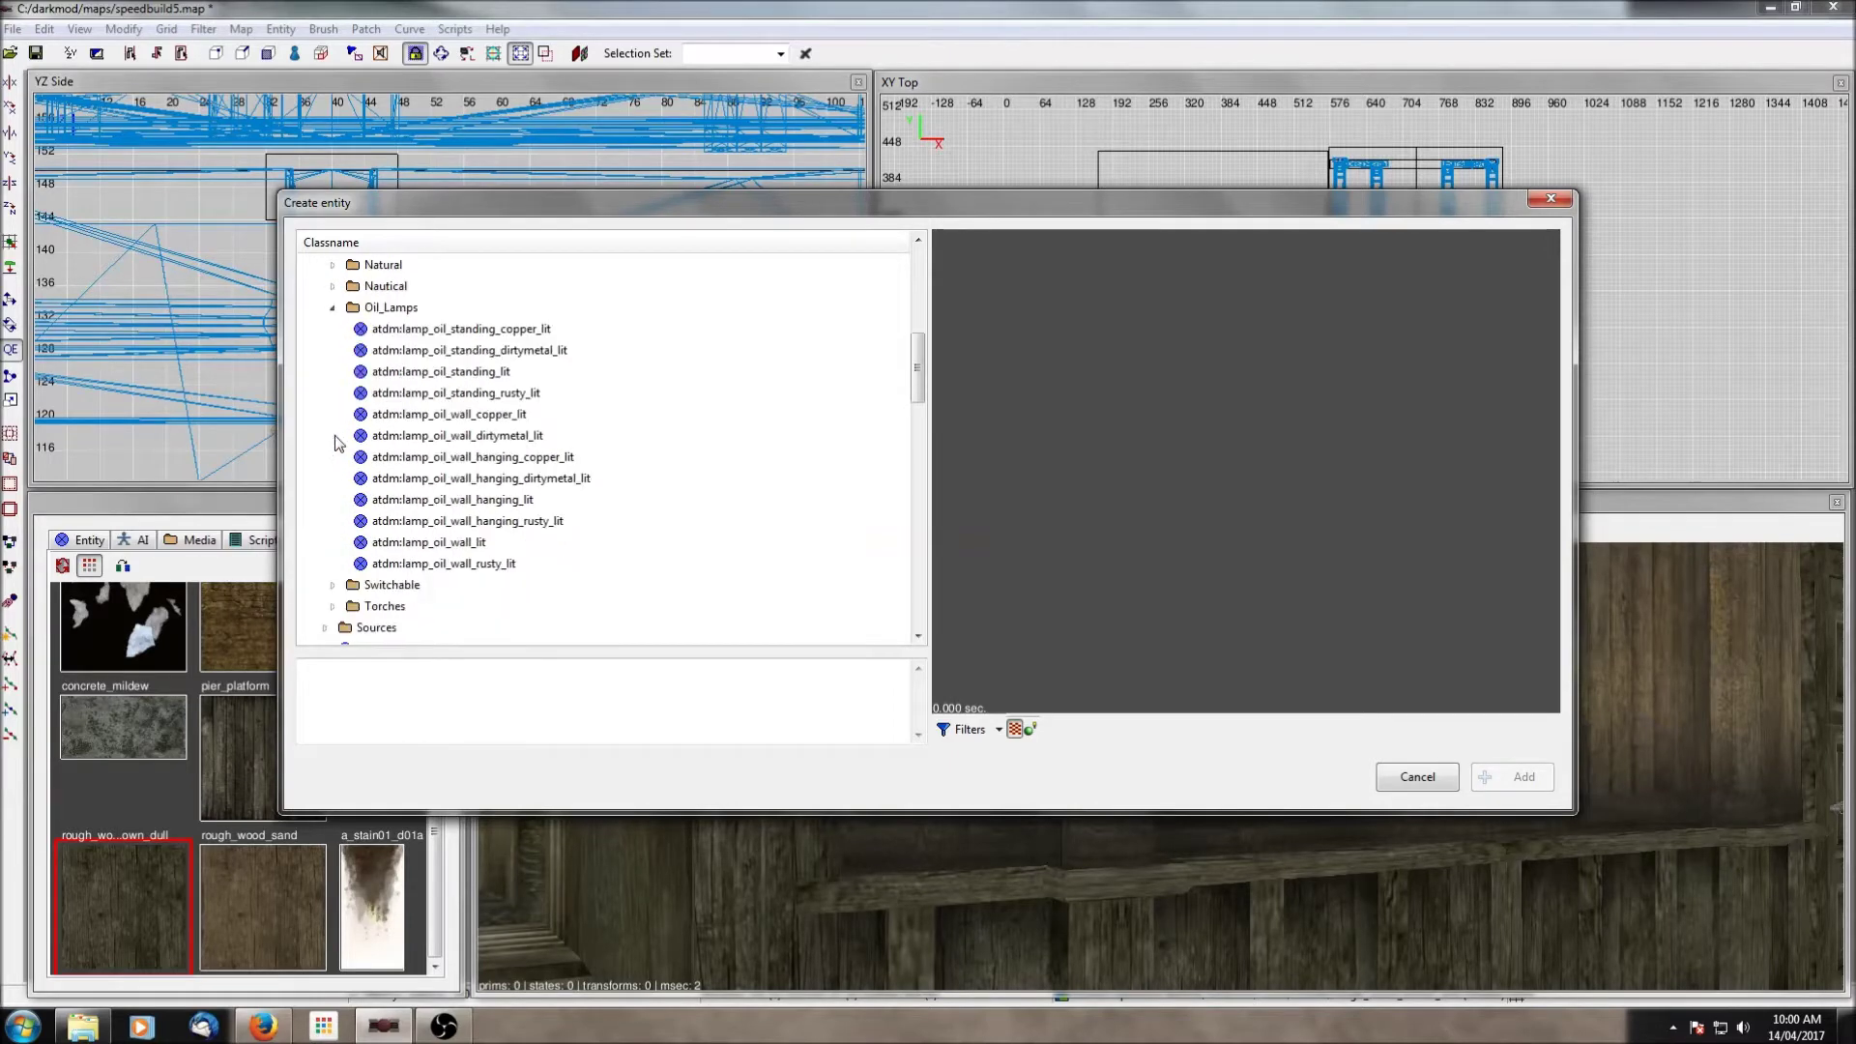
{"action": "left_click", "coordinate": [467, 443]}
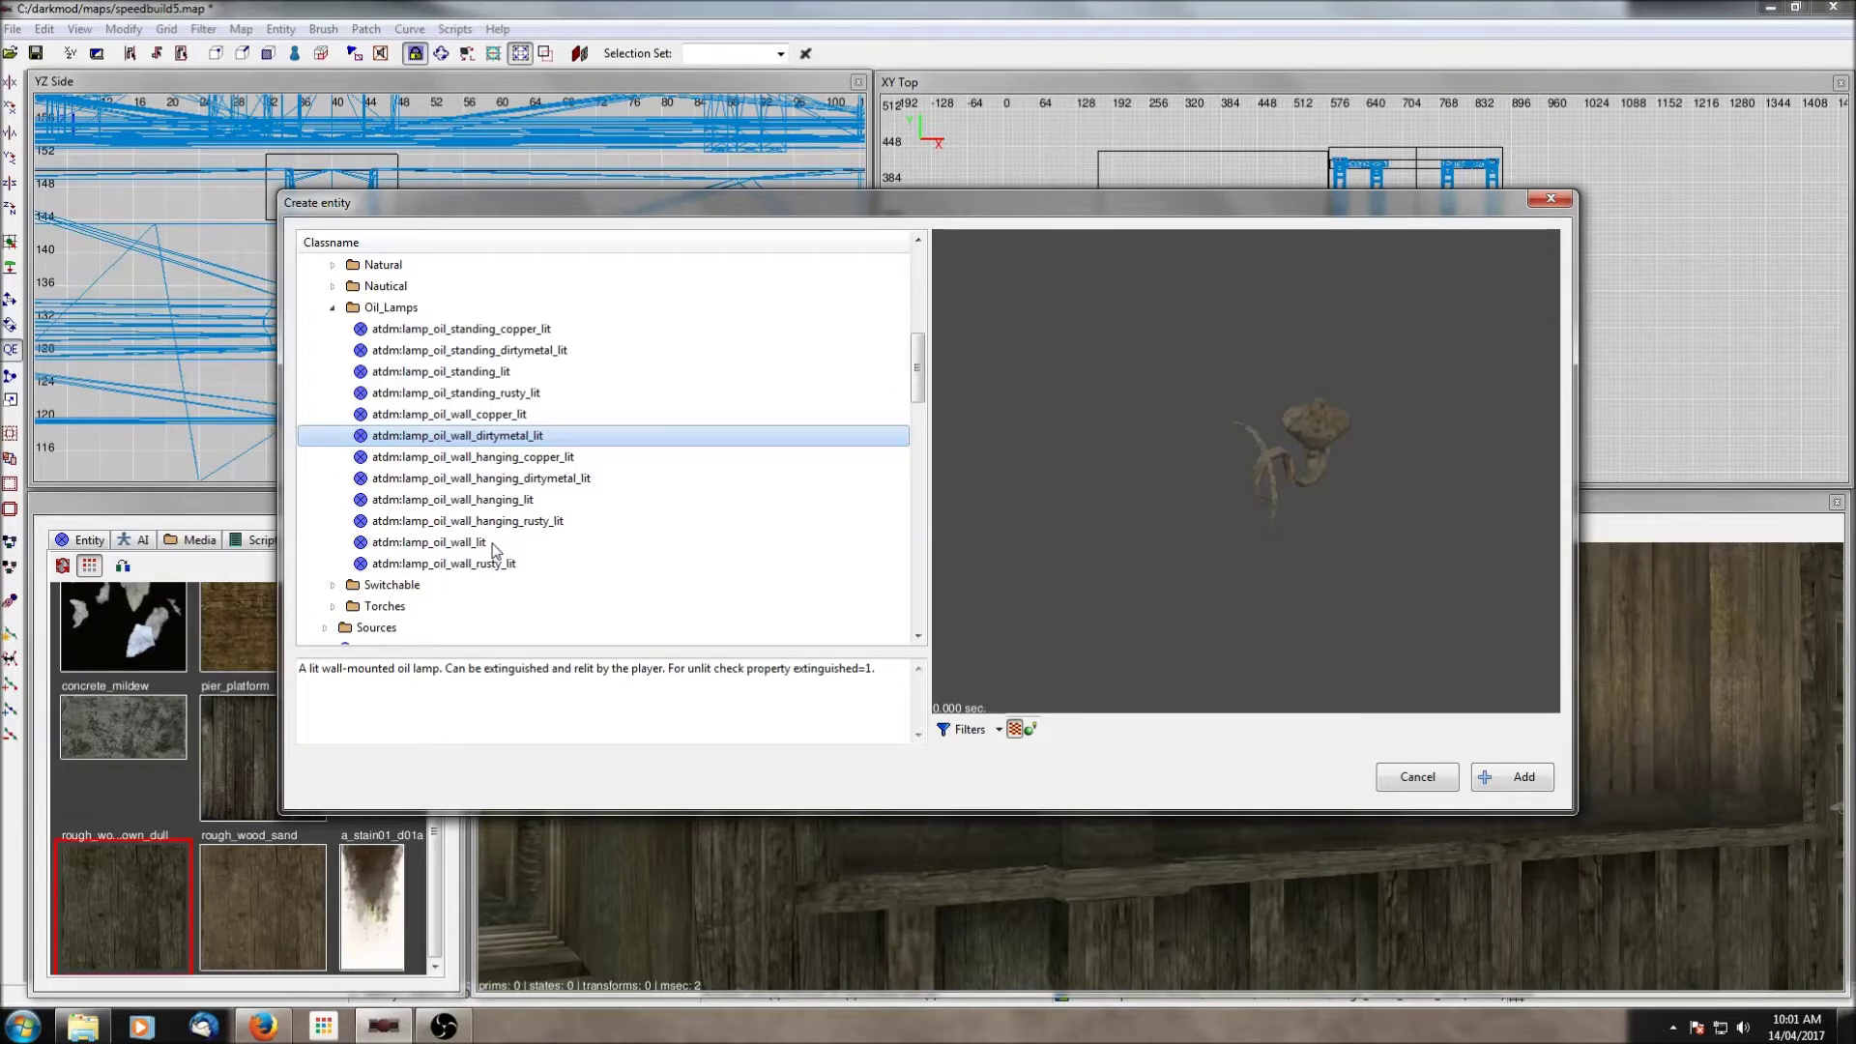
{"action": "left_click", "coordinate": [473, 522]}
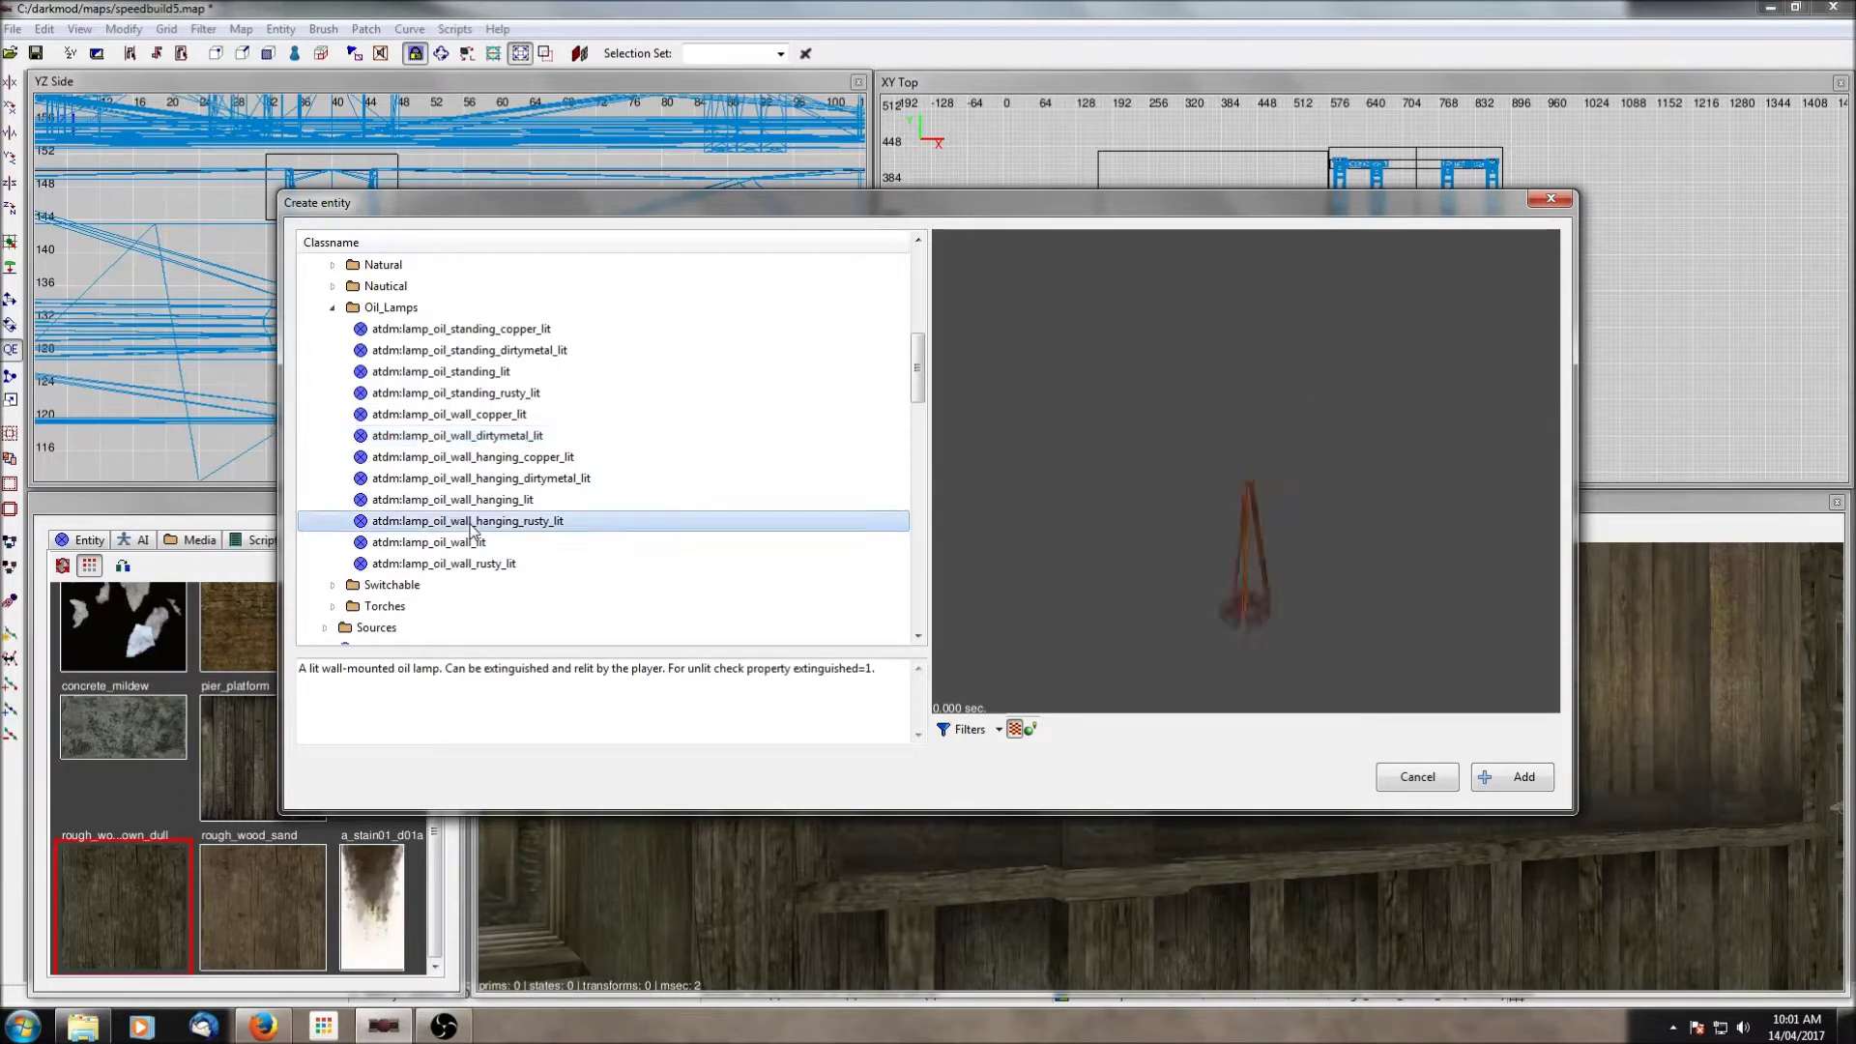
{"action": "left_click", "coordinate": [465, 437]}
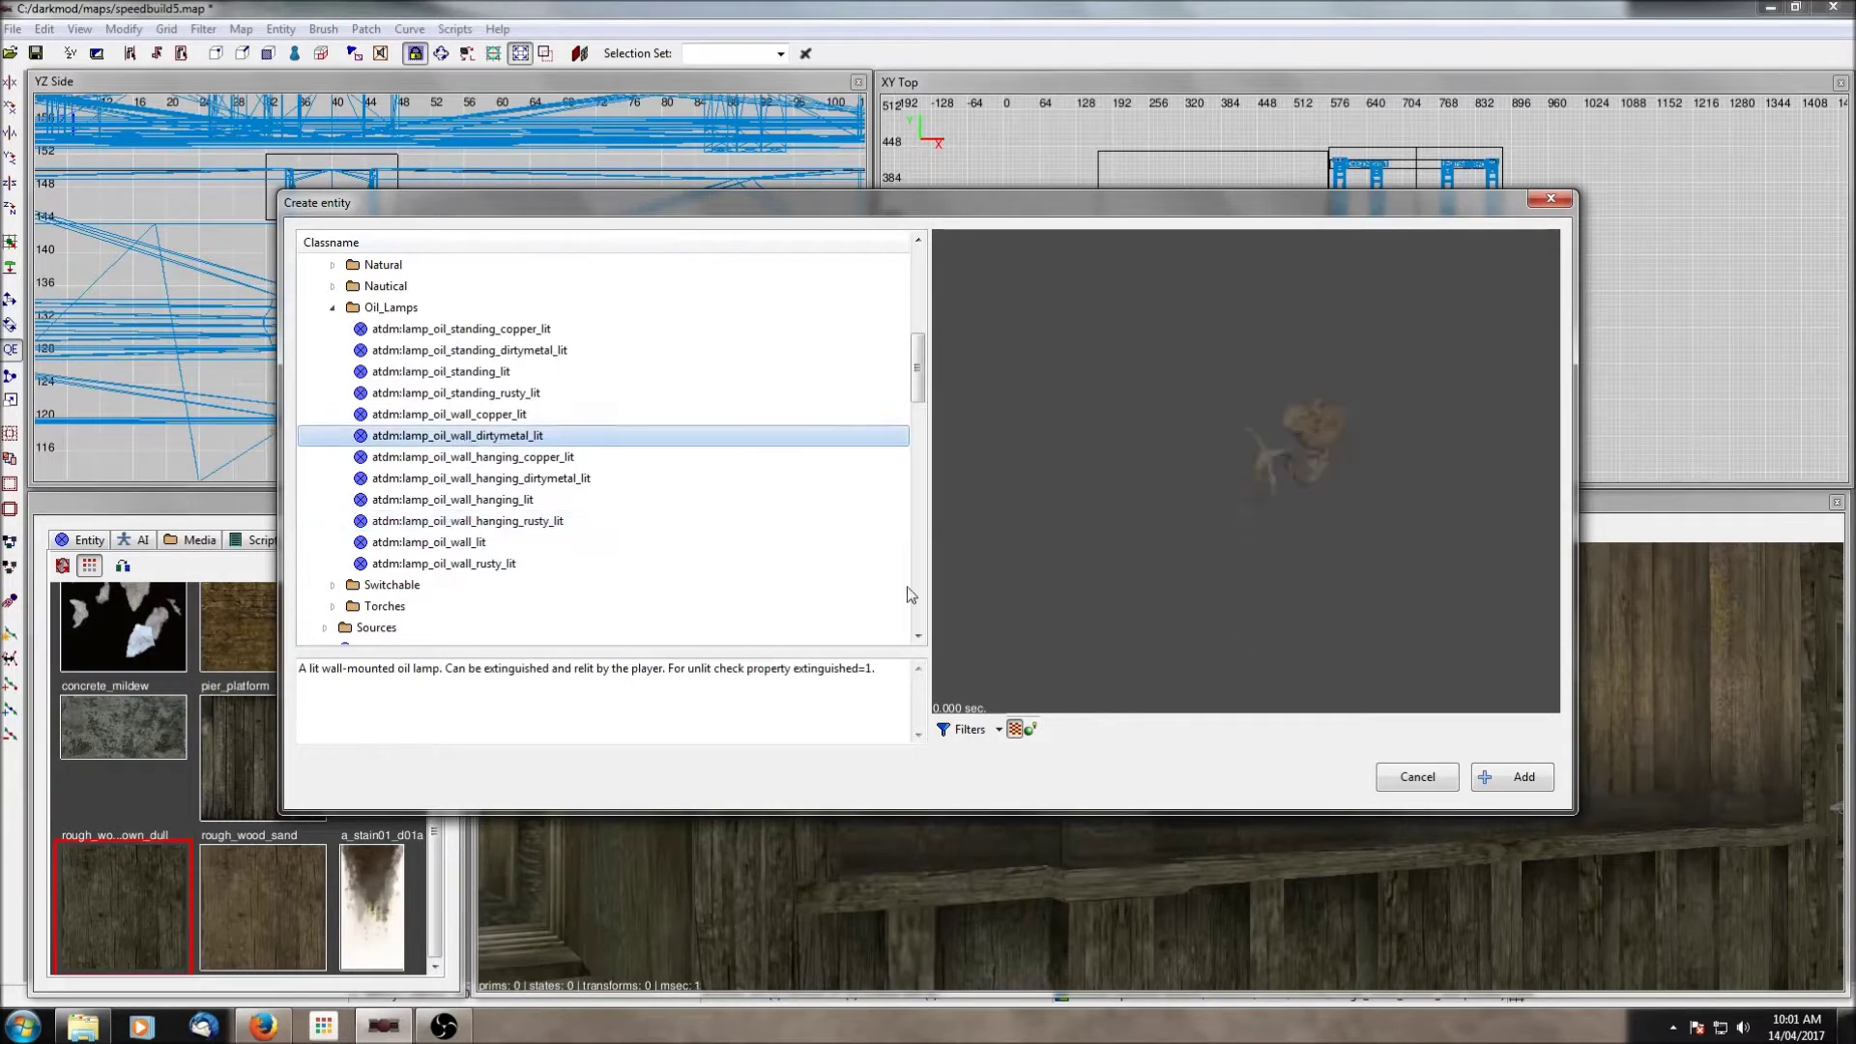
{"action": "left_click", "coordinate": [1513, 777]}
Step: Rotate the wall lamp about the Z axis to face into the corridor and move it against the north end wall
{"action": "scroll", "coordinate": [1209, 290], "scroll_direction": "up", "scroll_amount": 6}
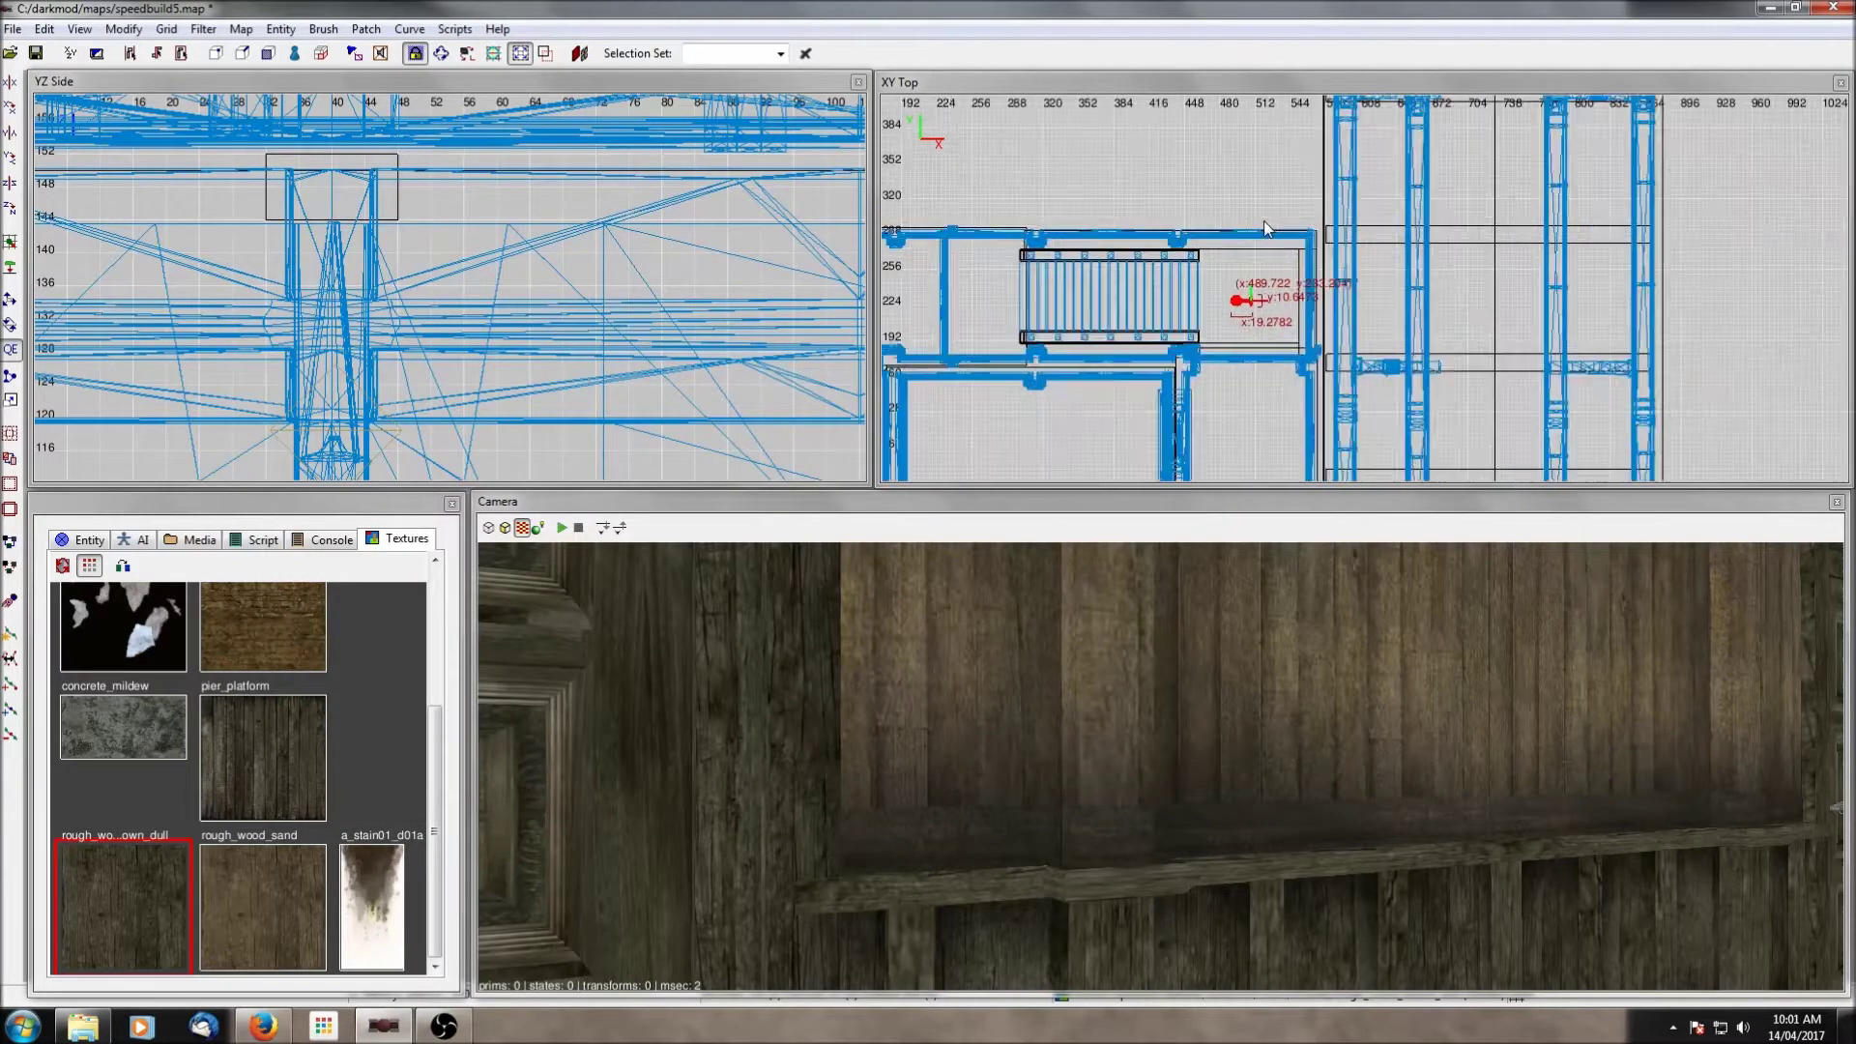
{"action": "left_click", "coordinate": [10, 208]}
{"action": "left_click", "coordinate": [10, 208]}
{"action": "left_click", "coordinate": [11, 208]}
{"action": "left_click_drag", "start_coordinate": [1134, 293], "coordinate": [1149, 202]}
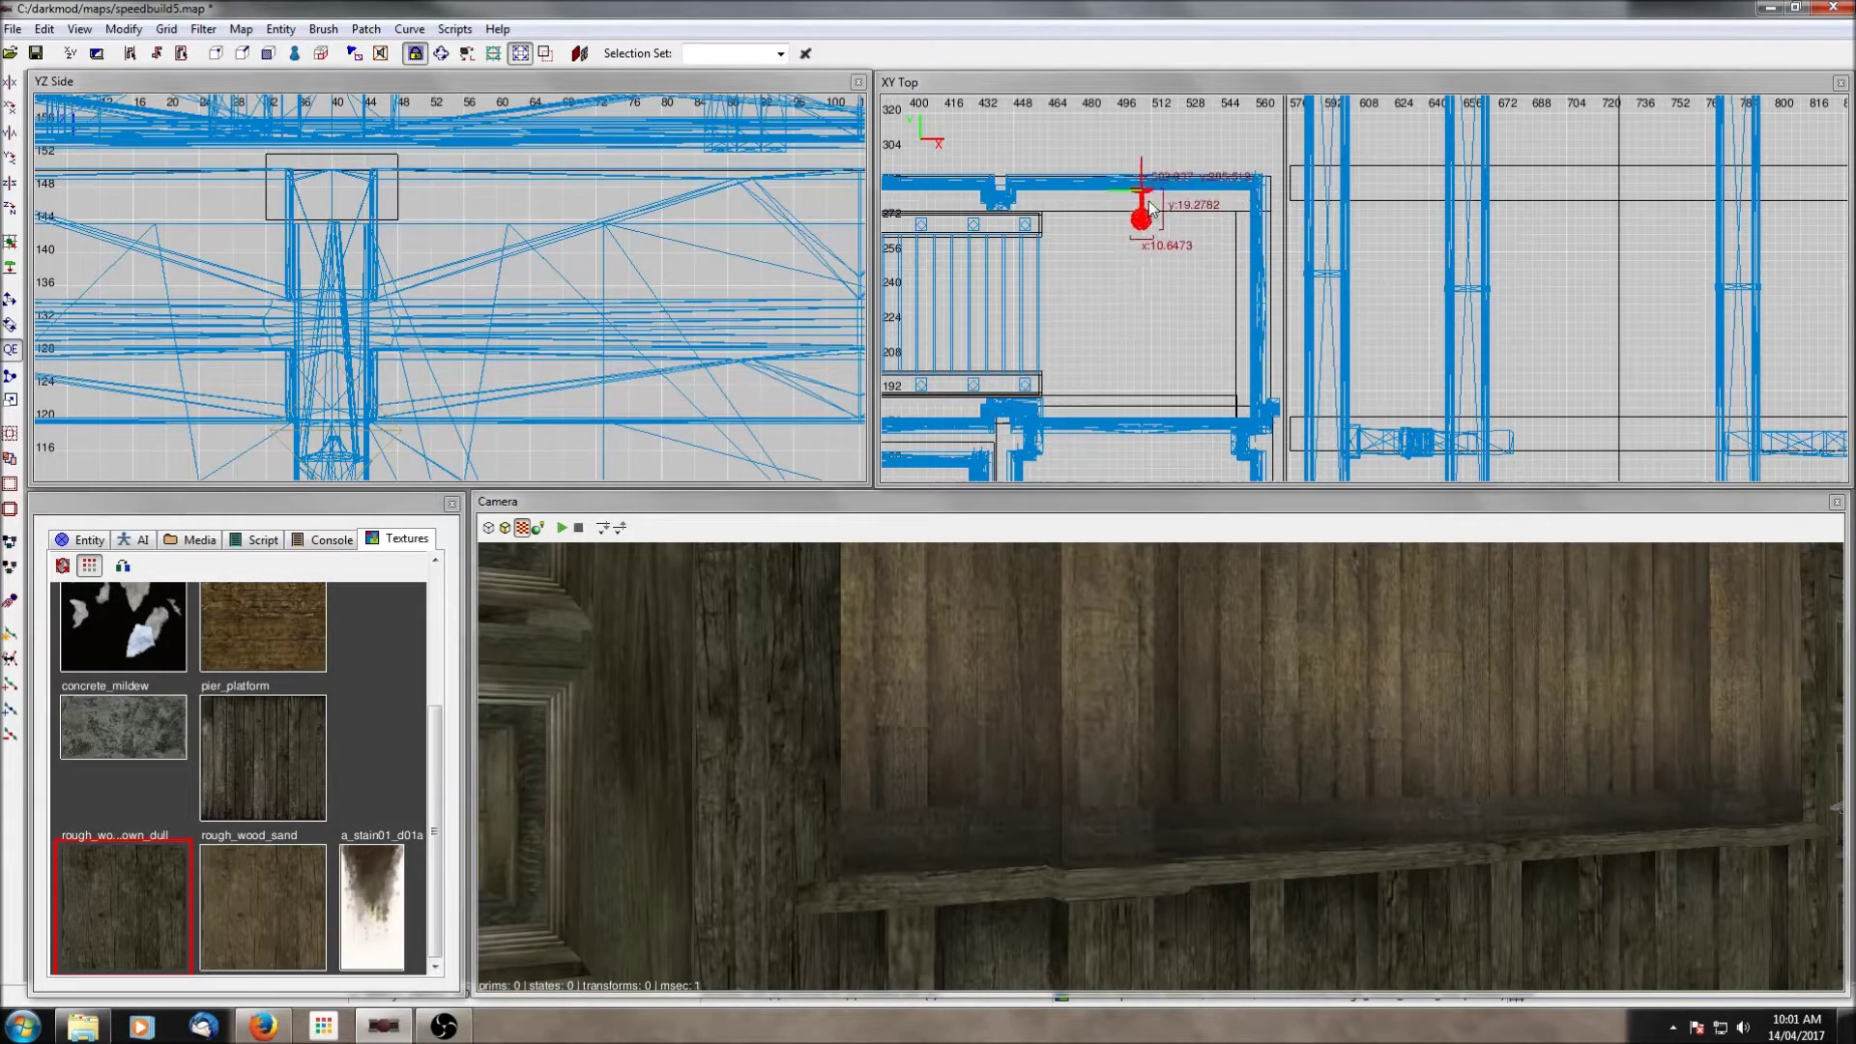
Step: Isolate the wall lamp and the end wall section by hiding everything else, leaving only the lamp selected
{"action": "right_click", "coordinate": [1194, 785]}
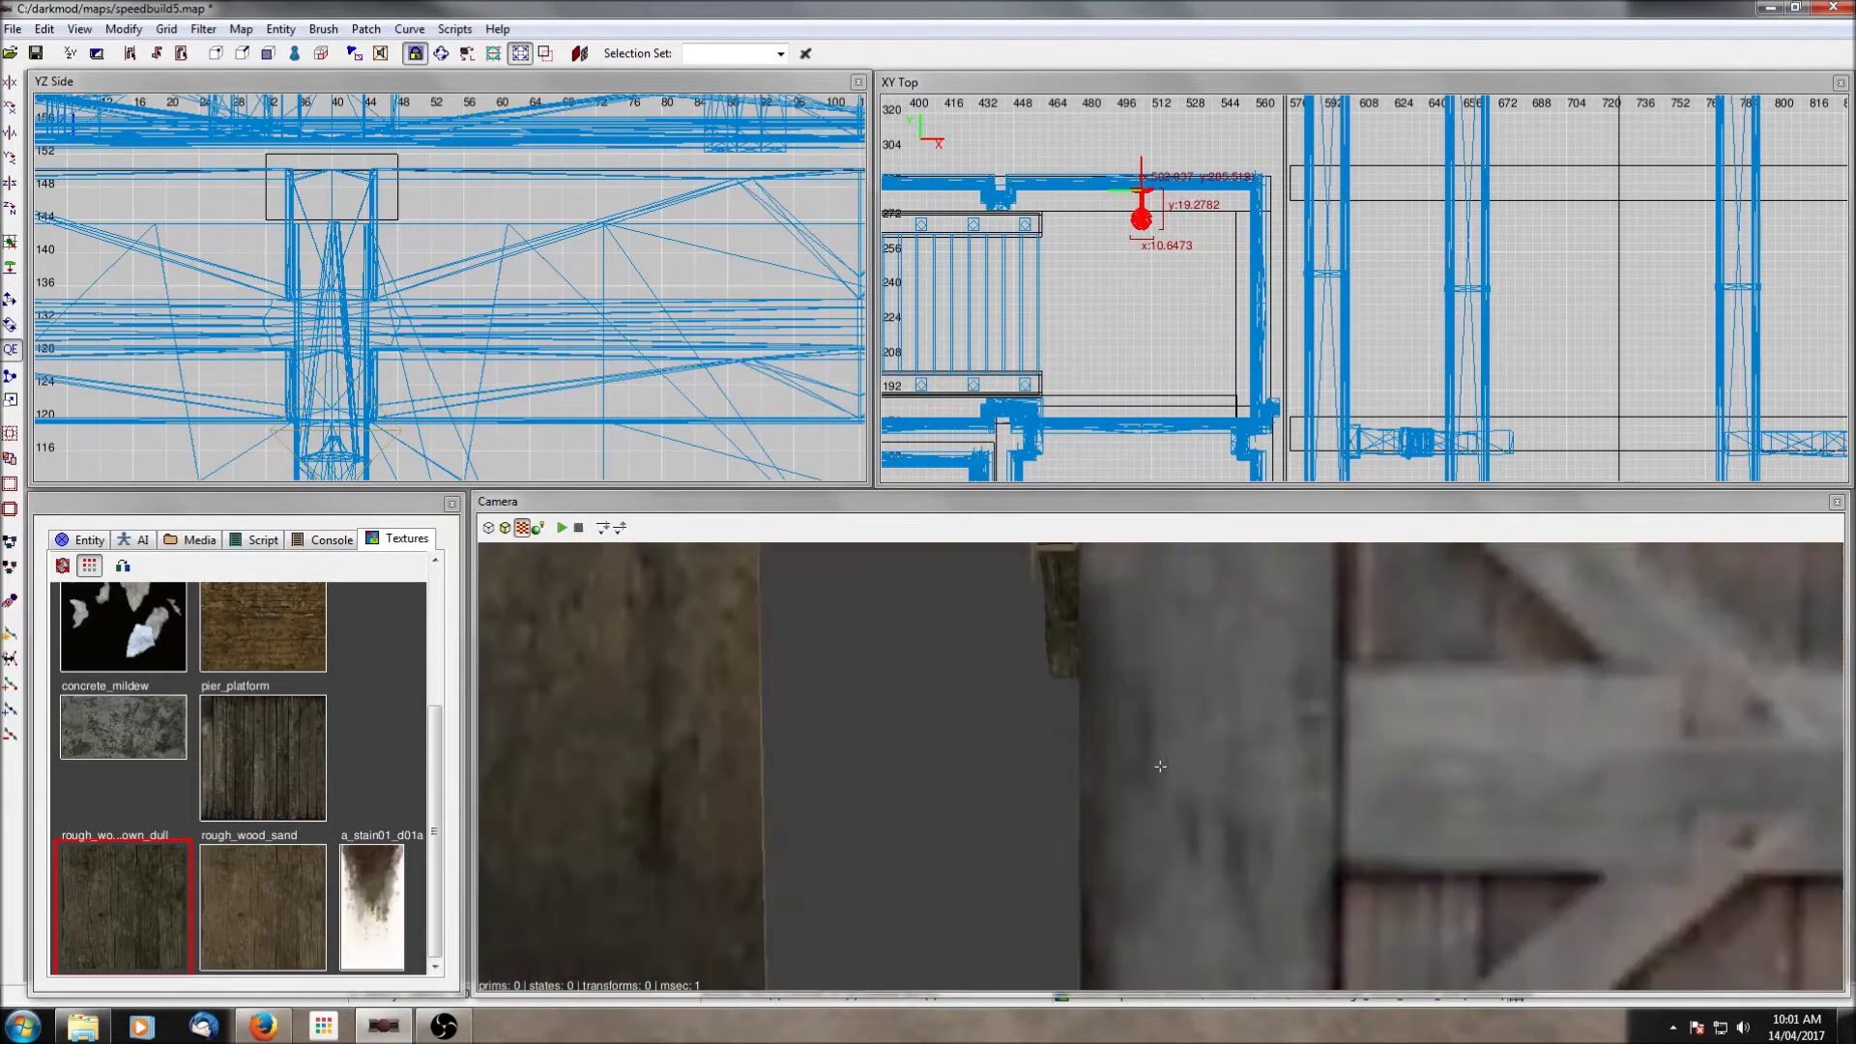
{"action": "right_click", "coordinate": [1191, 792]}
{"action": "left_click", "coordinate": [1191, 791], "text": "shift"}
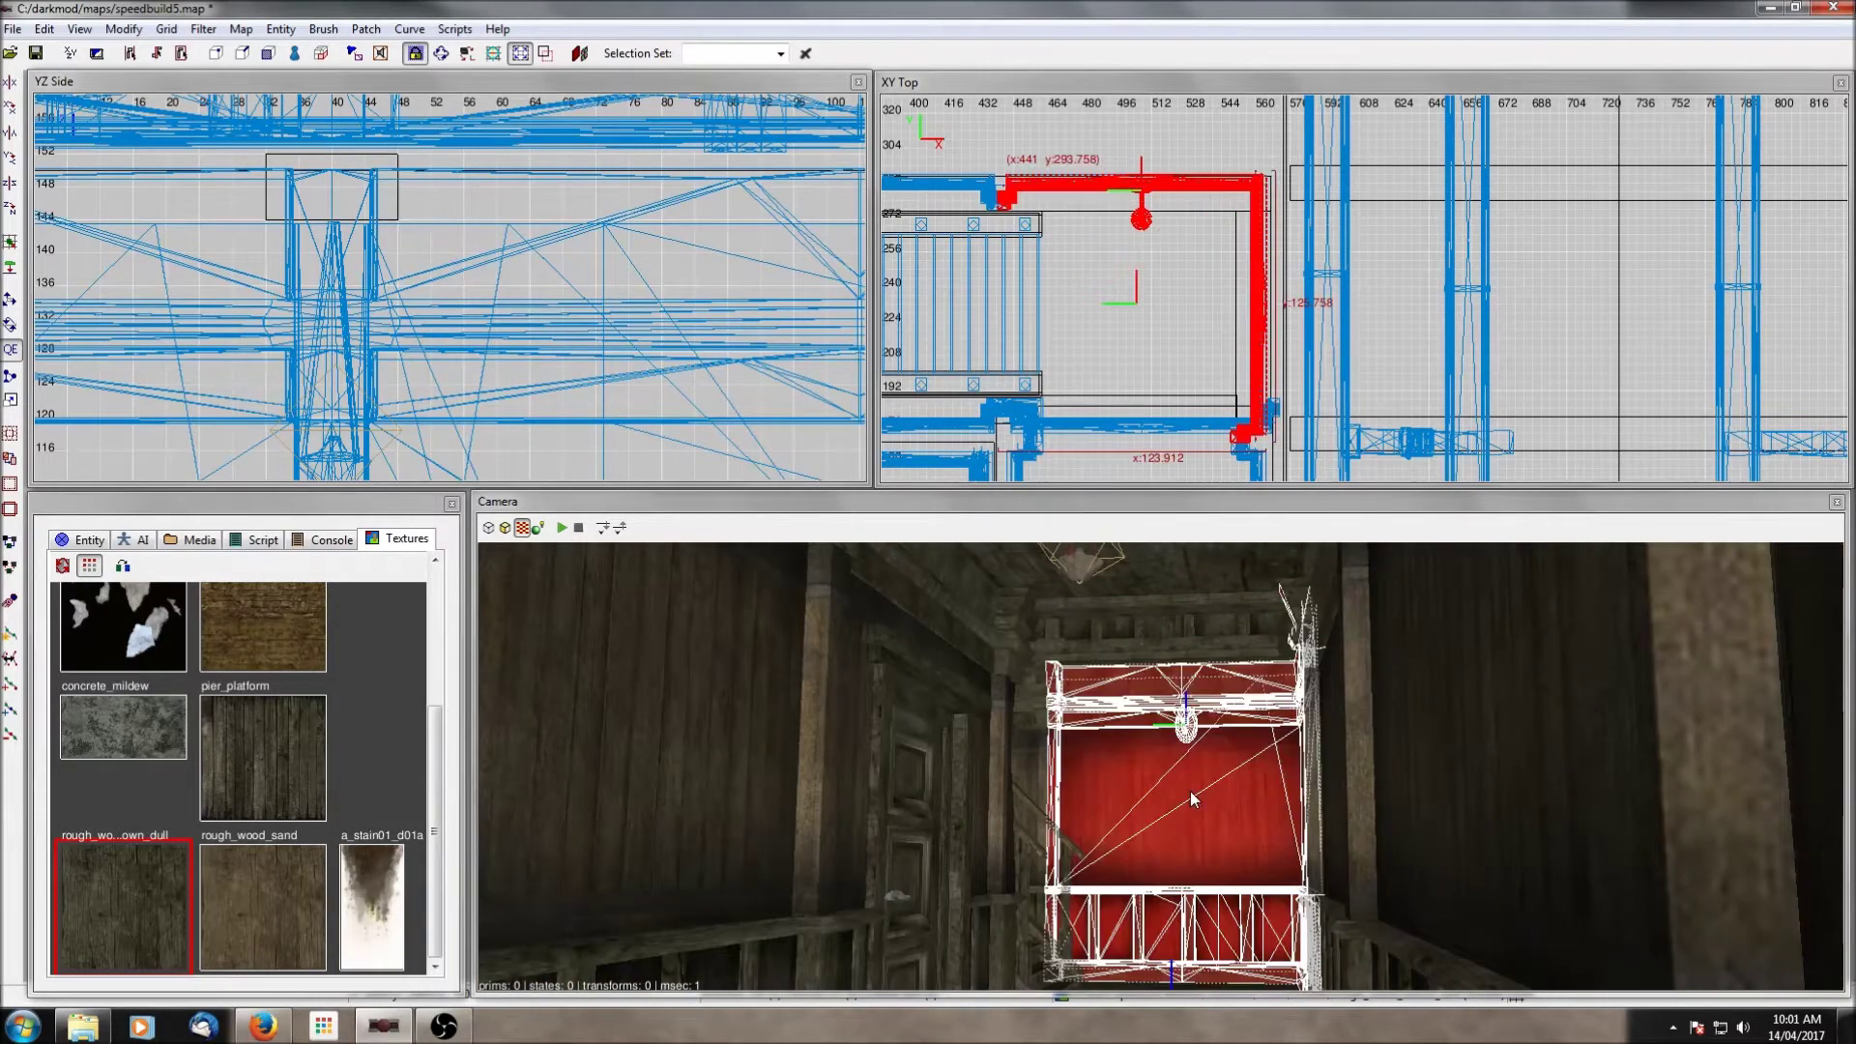
{"action": "key", "text": "shift+h"}
{"action": "left_click", "coordinate": [1191, 791], "text": "shift"}
Step: Lower the wall lamp in the side view to the middle of the wall's upper plank panel
{"action": "scroll", "coordinate": [518, 288], "scroll_direction": "down", "scroll_amount": 6}
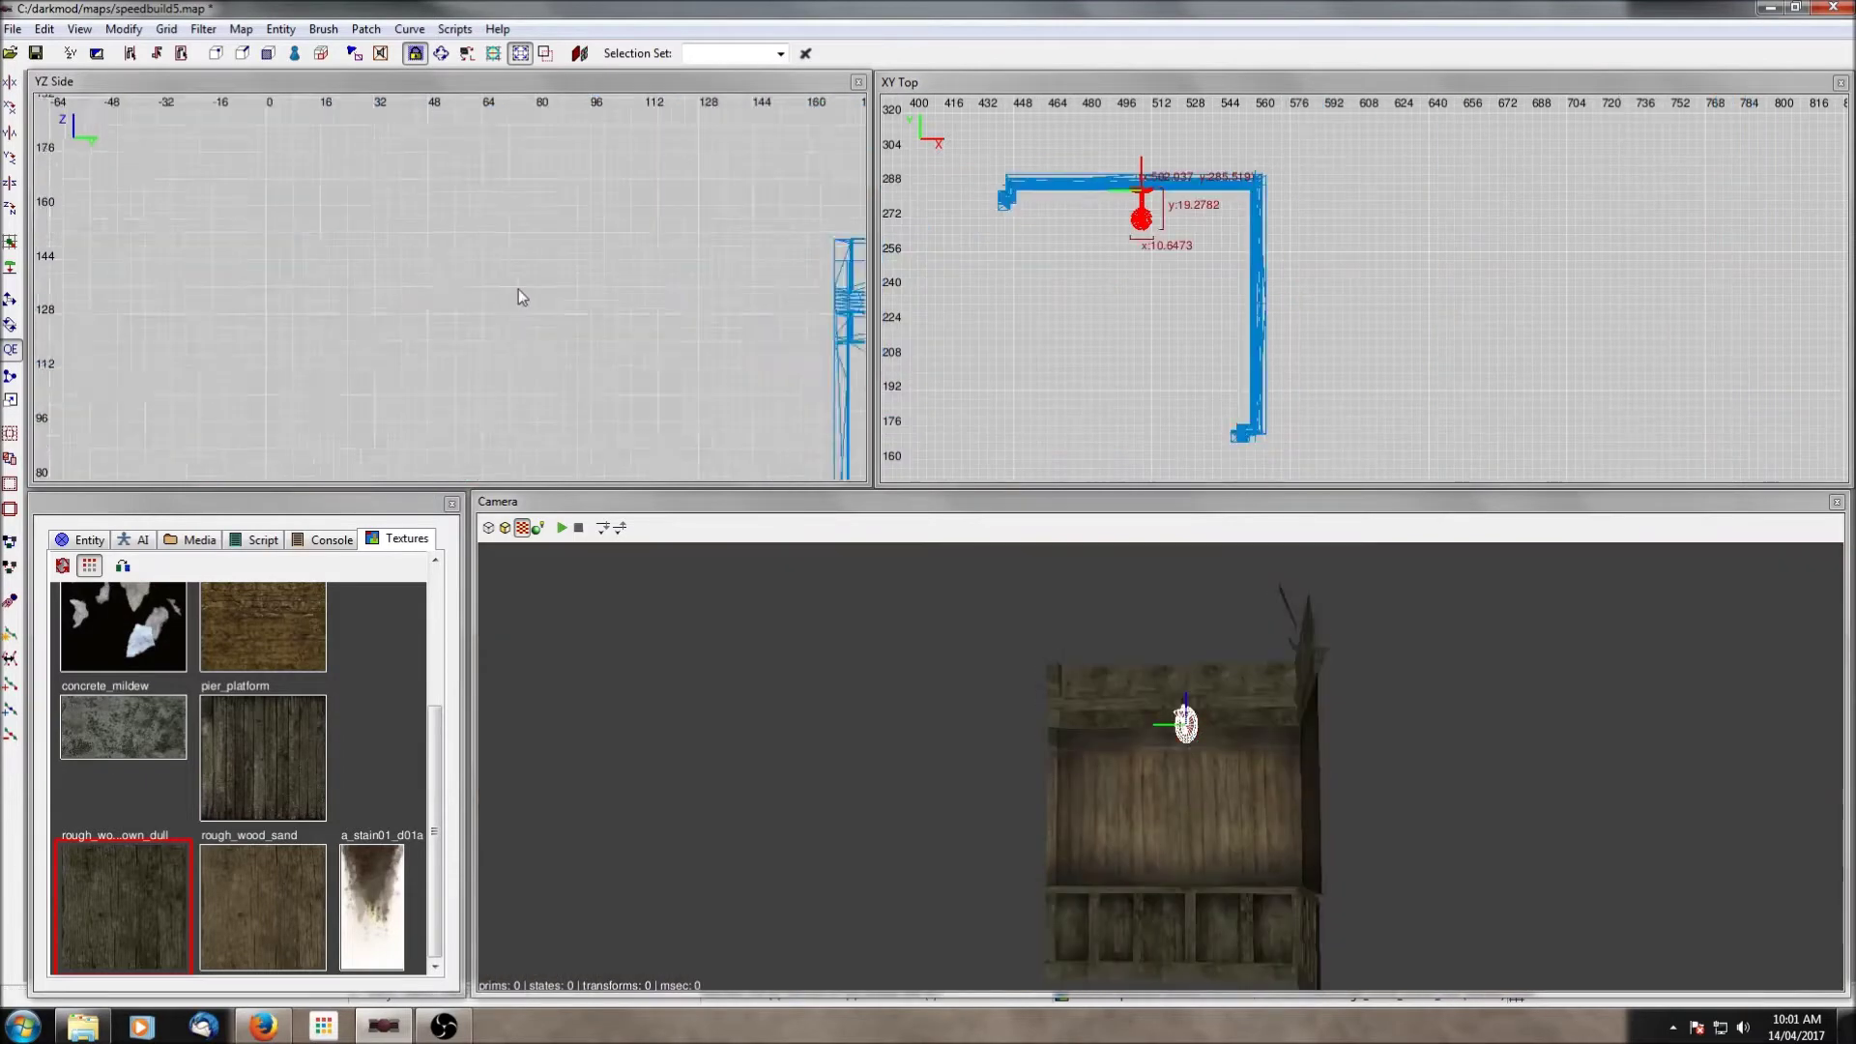
{"action": "scroll", "coordinate": [717, 287], "scroll_direction": "up", "scroll_amount": 1}
{"action": "right_click_drag", "start_coordinate": [717, 287], "coordinate": [705, 233]}
{"action": "left_click_drag", "start_coordinate": [715, 182], "coordinate": [718, 269]}
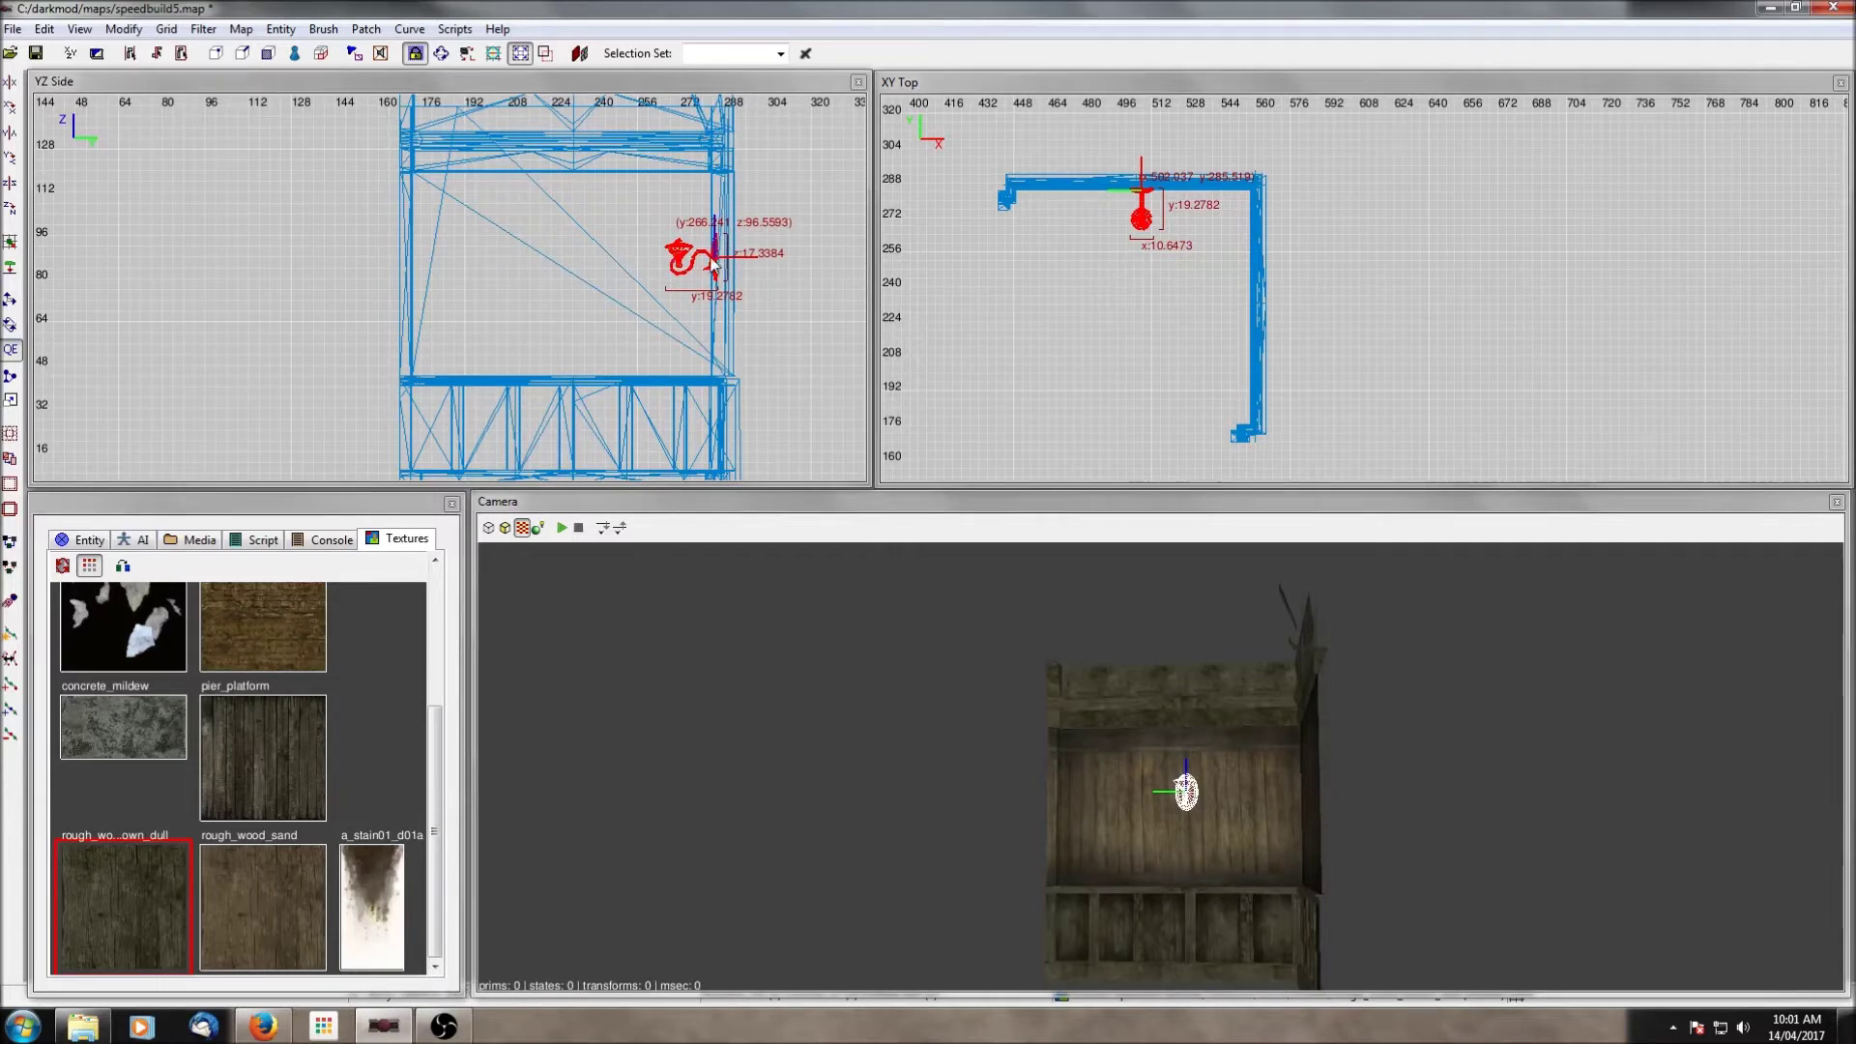
{"action": "left_click_drag", "start_coordinate": [714, 268], "coordinate": [715, 285]}
Step: Inspect the lamp's mounting plate in the camera view and move the lamp 4 units north into the end wall
{"action": "scroll", "coordinate": [1215, 737], "scroll_direction": "up", "scroll_amount": 5}
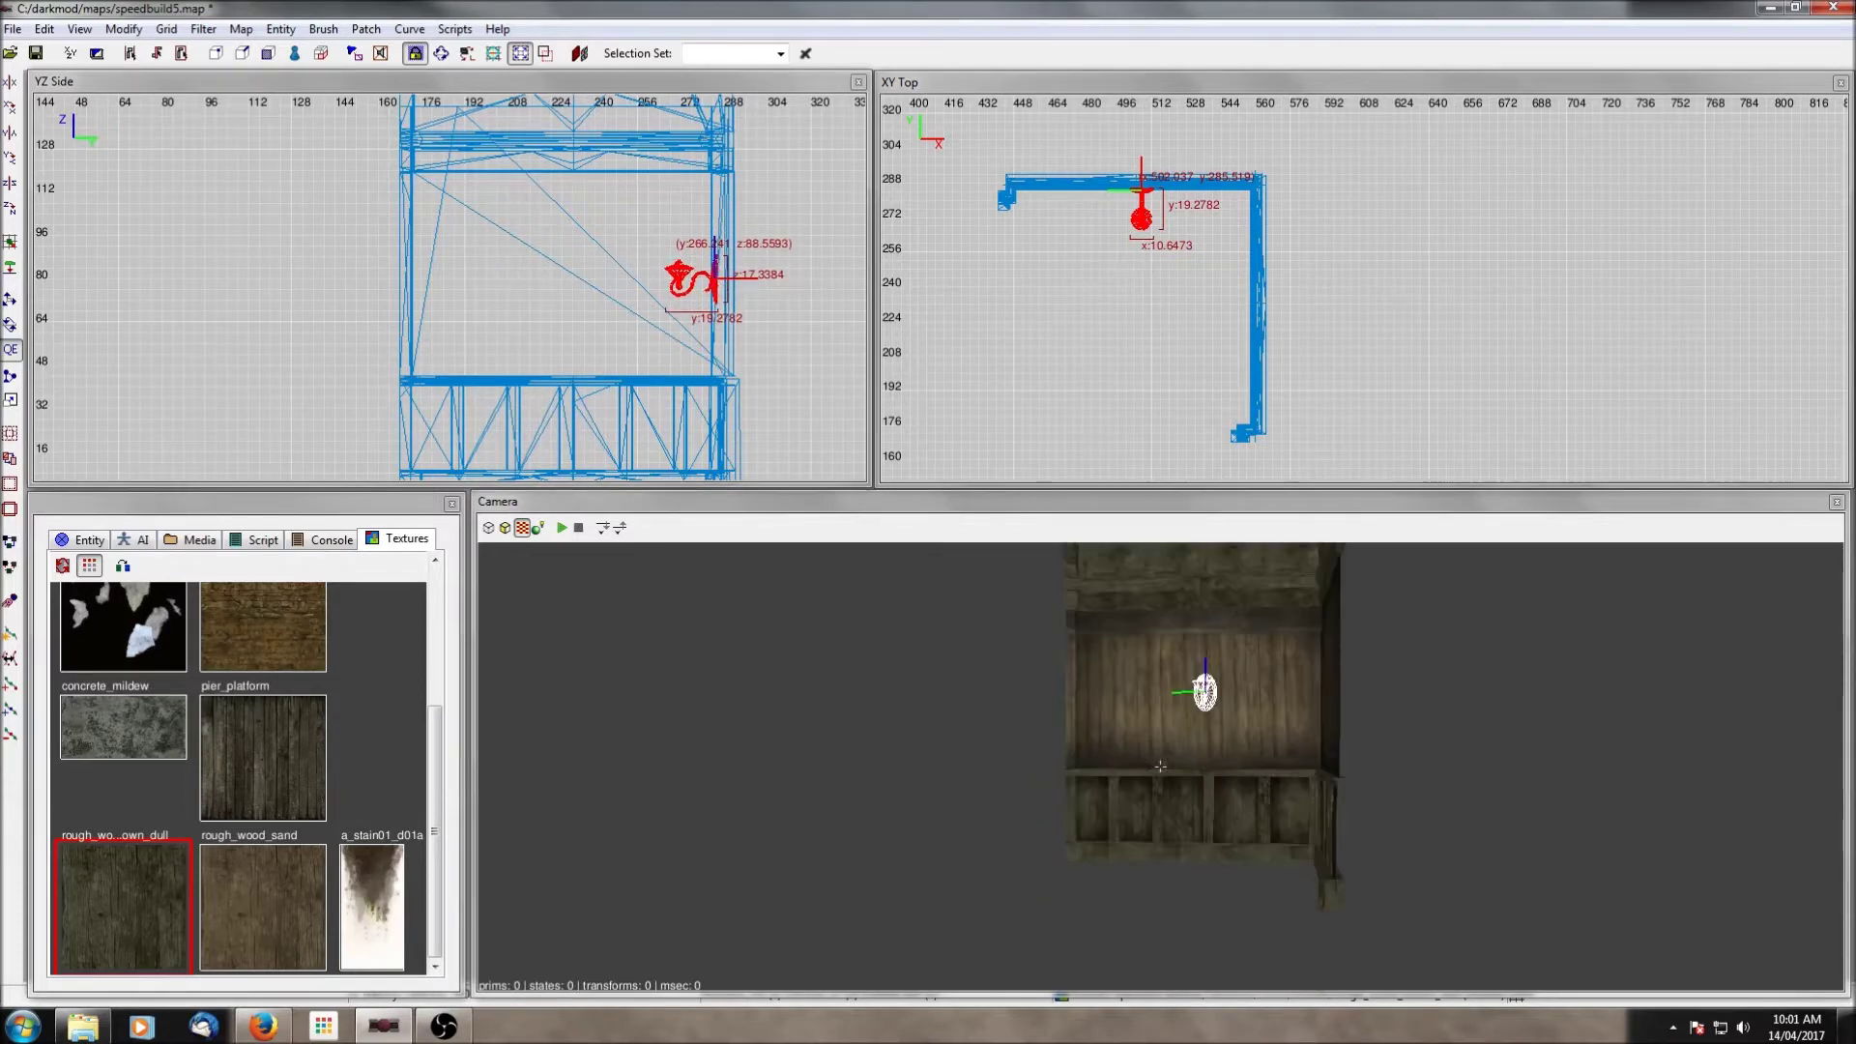
{"action": "key", "text": "Escape"}
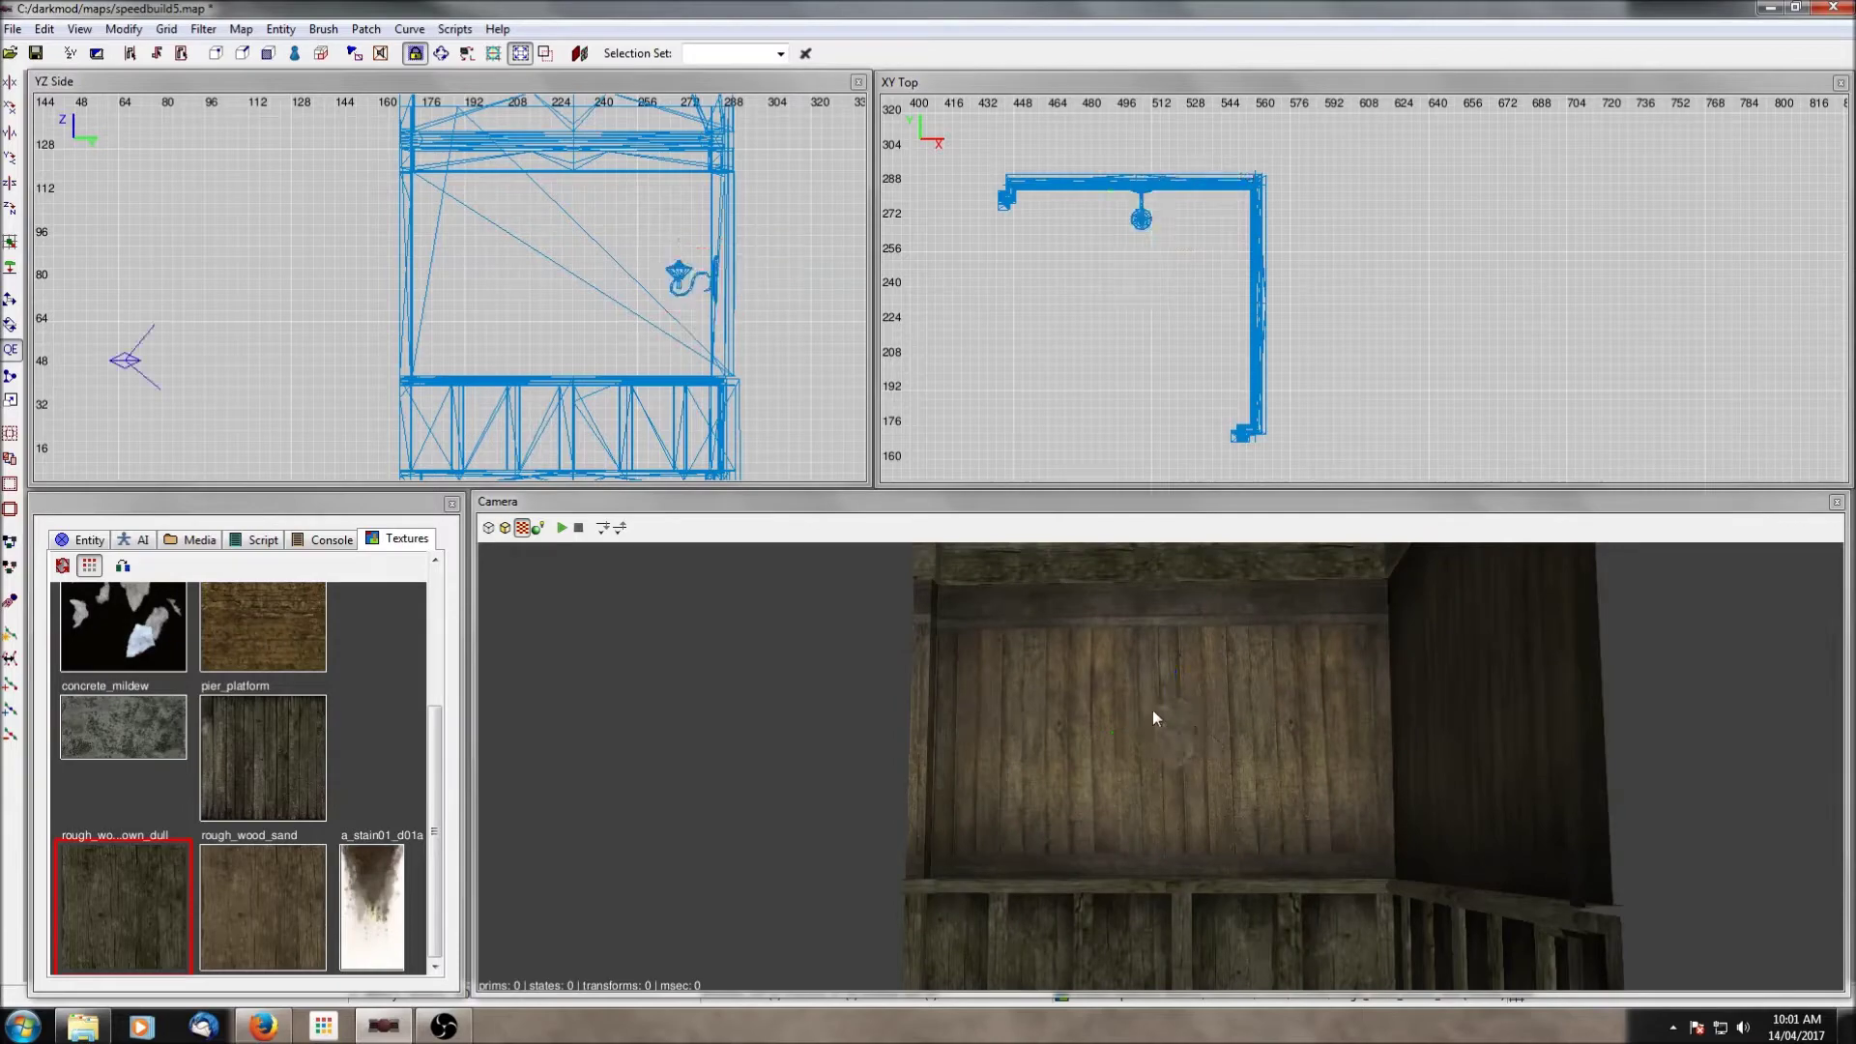
{"action": "left_click", "coordinate": [1175, 746], "text": "shift"}
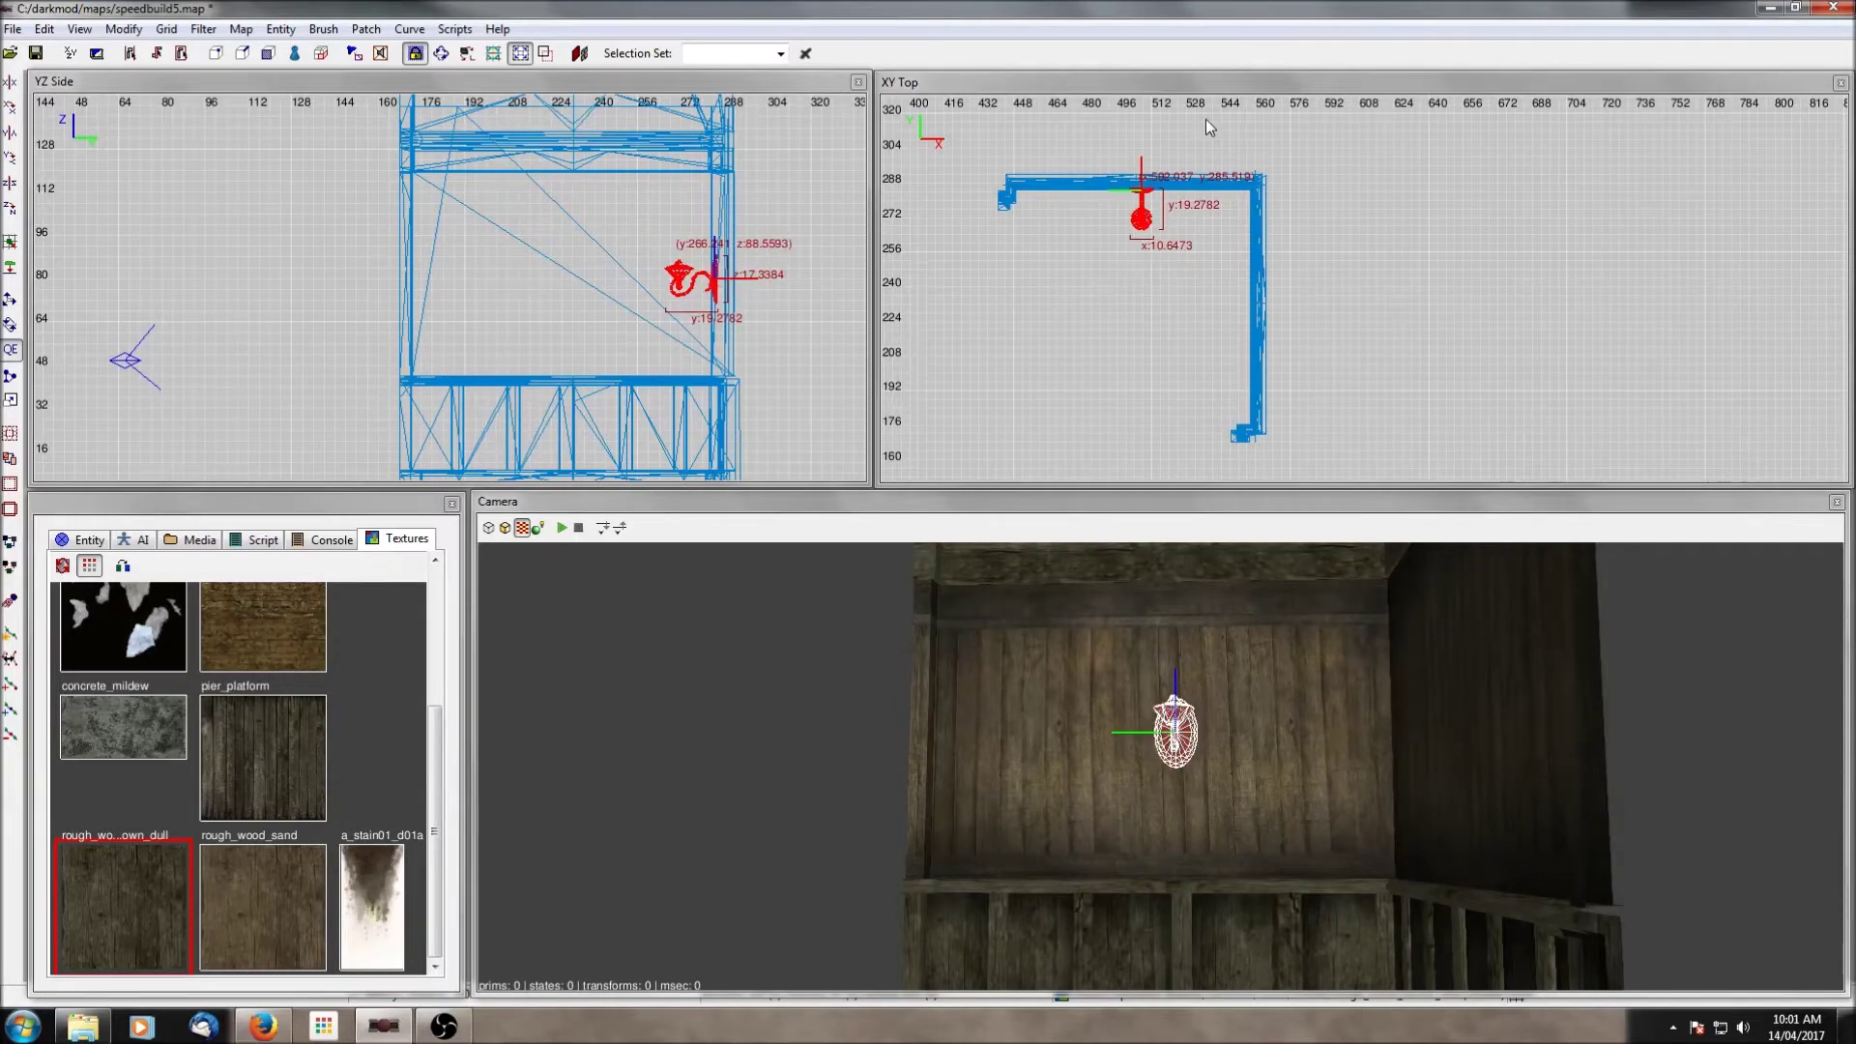
{"action": "right_click", "coordinate": [1214, 681]}
{"action": "right_click", "coordinate": [1214, 681]}
{"action": "right_click", "coordinate": [1214, 681]}
{"action": "right_click", "coordinate": [1215, 680]}
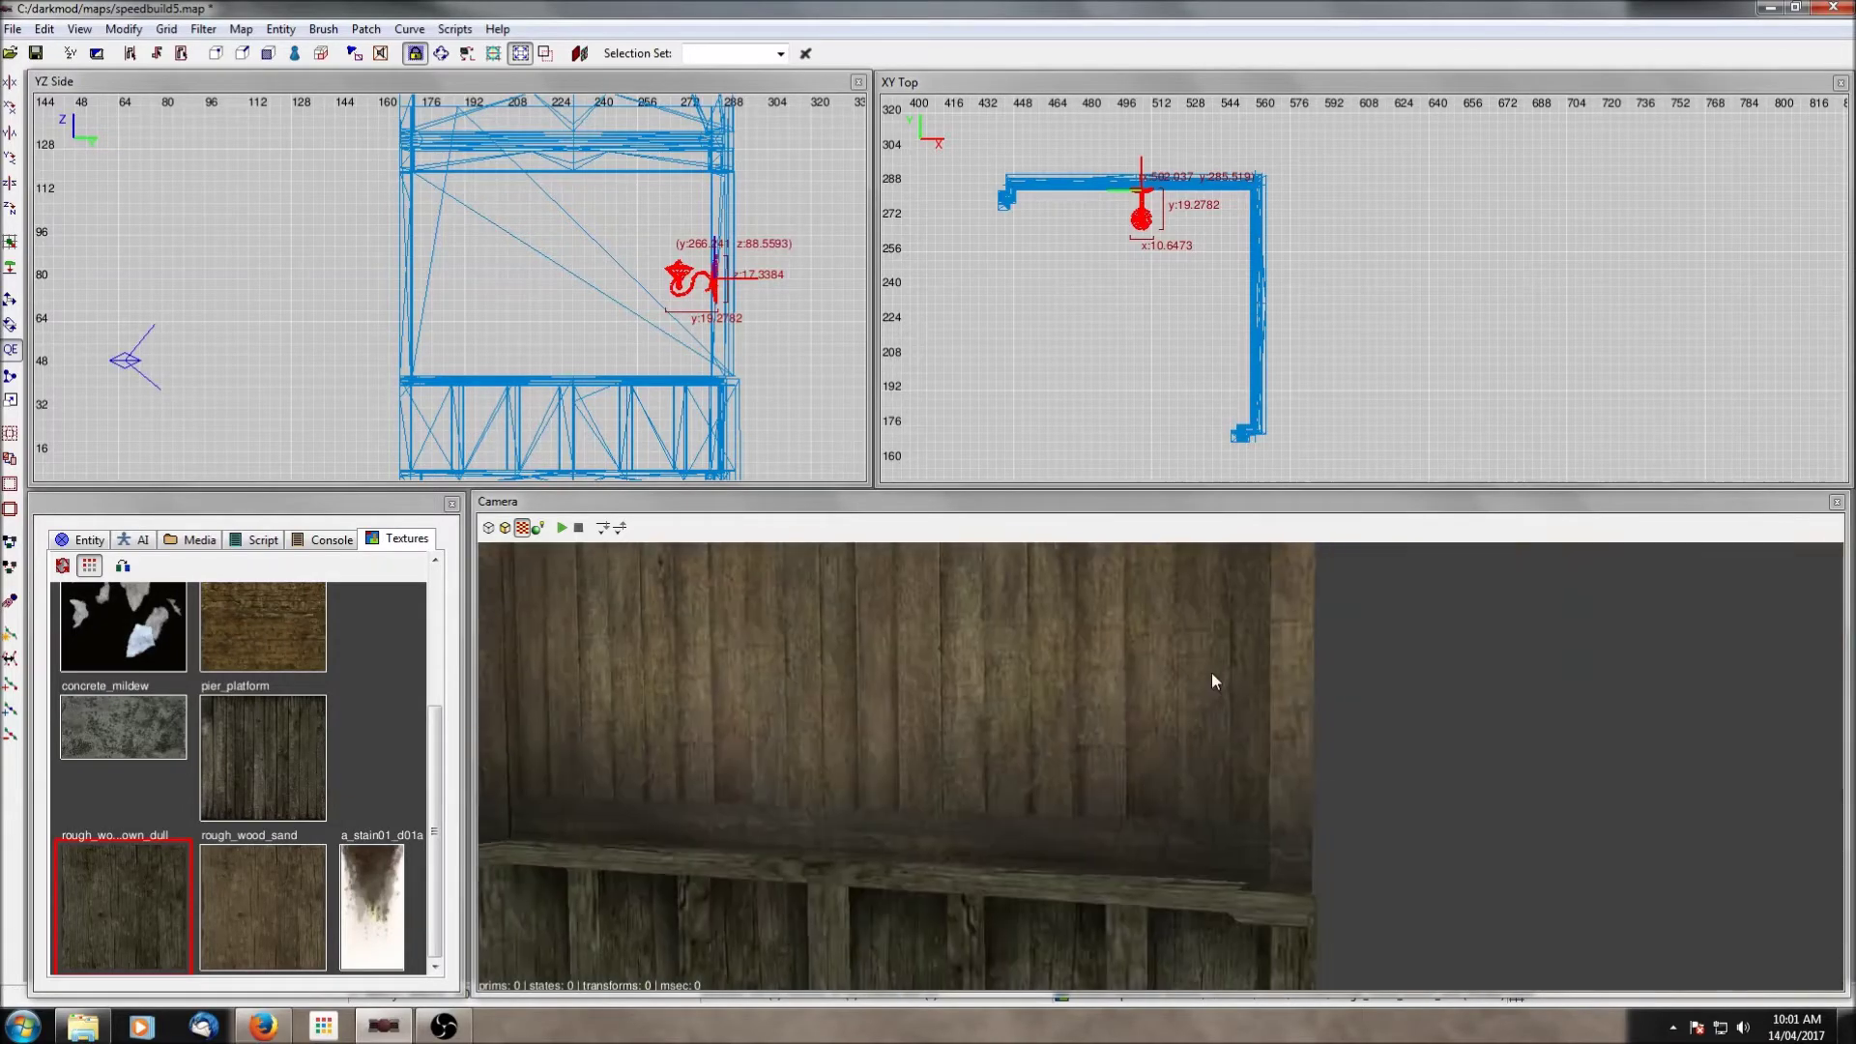
{"action": "right_click", "coordinate": [1214, 681]}
{"action": "right_click", "coordinate": [1214, 681]}
{"action": "right_click", "coordinate": [1212, 675]}
{"action": "right_click", "coordinate": [1213, 675]}
{"action": "left_click_drag", "start_coordinate": [1145, 232], "coordinate": [1148, 220]}
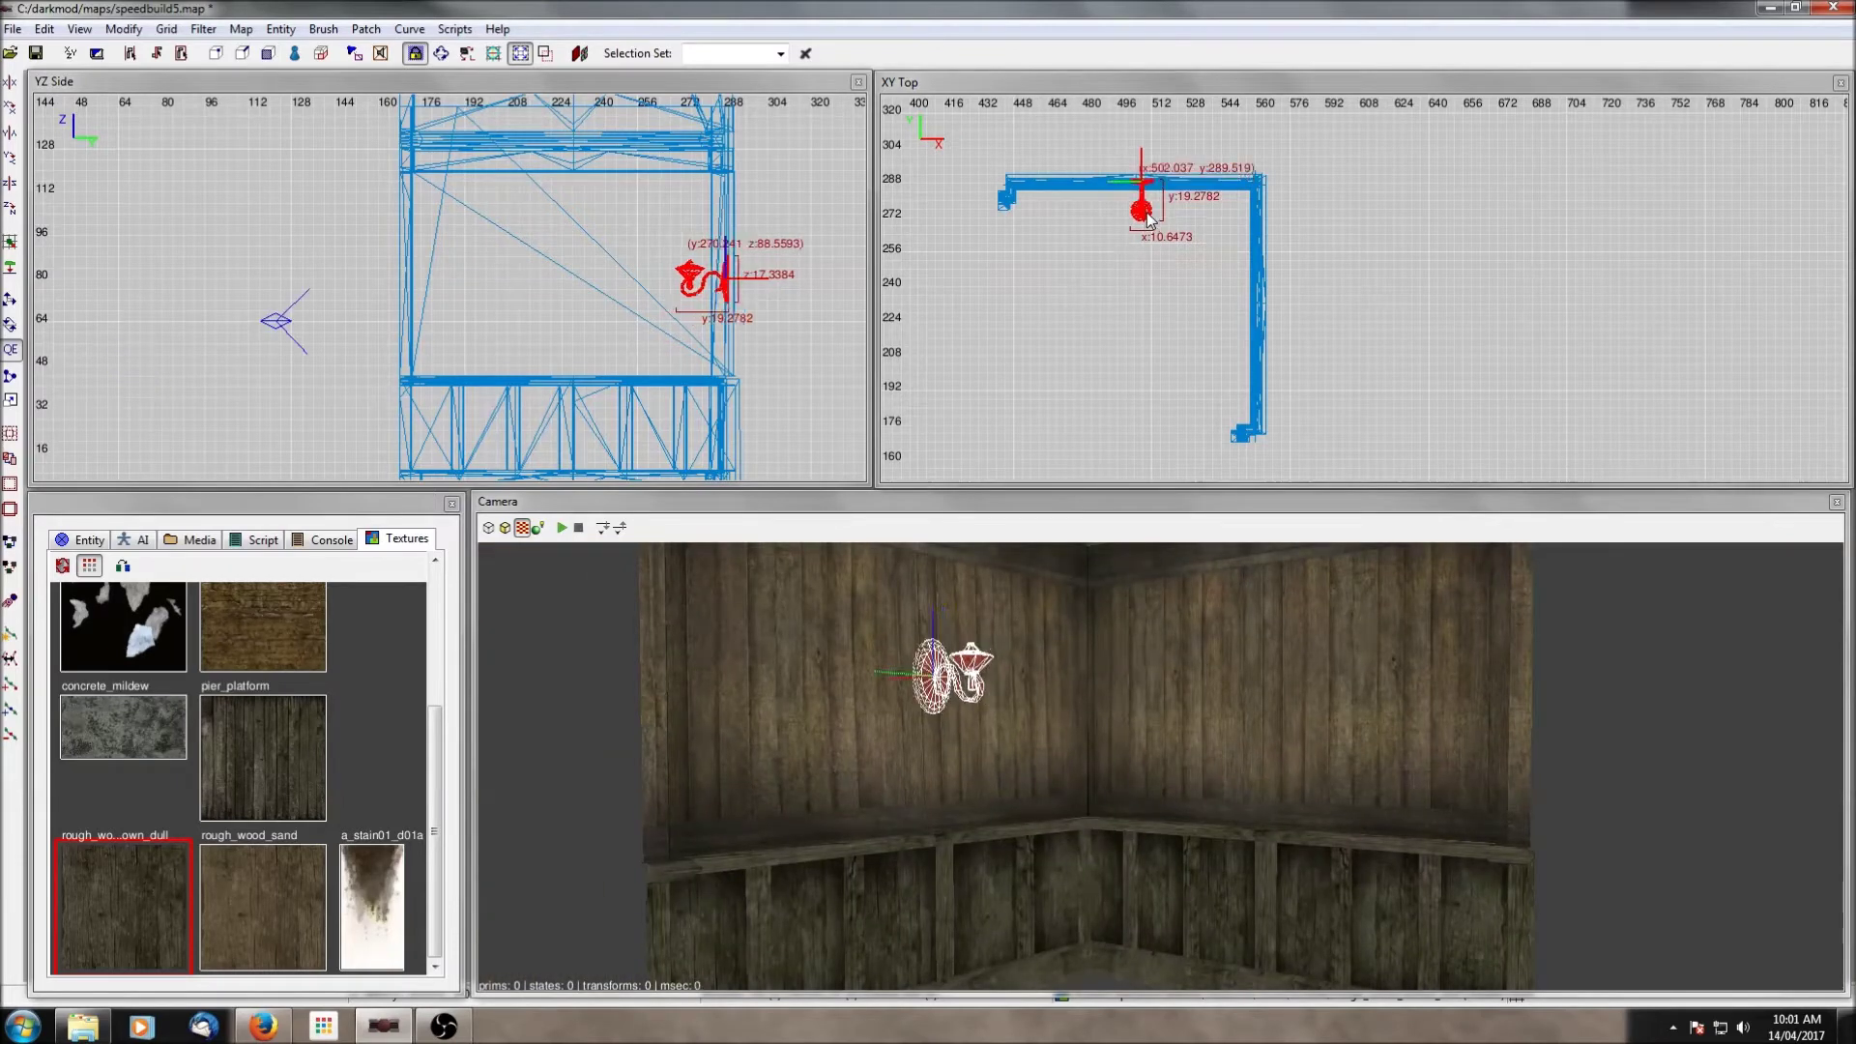
Step: Pull the wall lamp back out by 2 units on a finer grid, and show the hidden map geometry again
{"action": "left_click", "coordinate": [162, 33]}
{"action": "left_click", "coordinate": [54, 168]}
{"action": "left_click_drag", "start_coordinate": [1147, 211], "coordinate": [1148, 215]}
{"action": "key", "text": "Escape"}
{"action": "right_click_drag", "start_coordinate": [1201, 696], "coordinate": [1160, 766]}
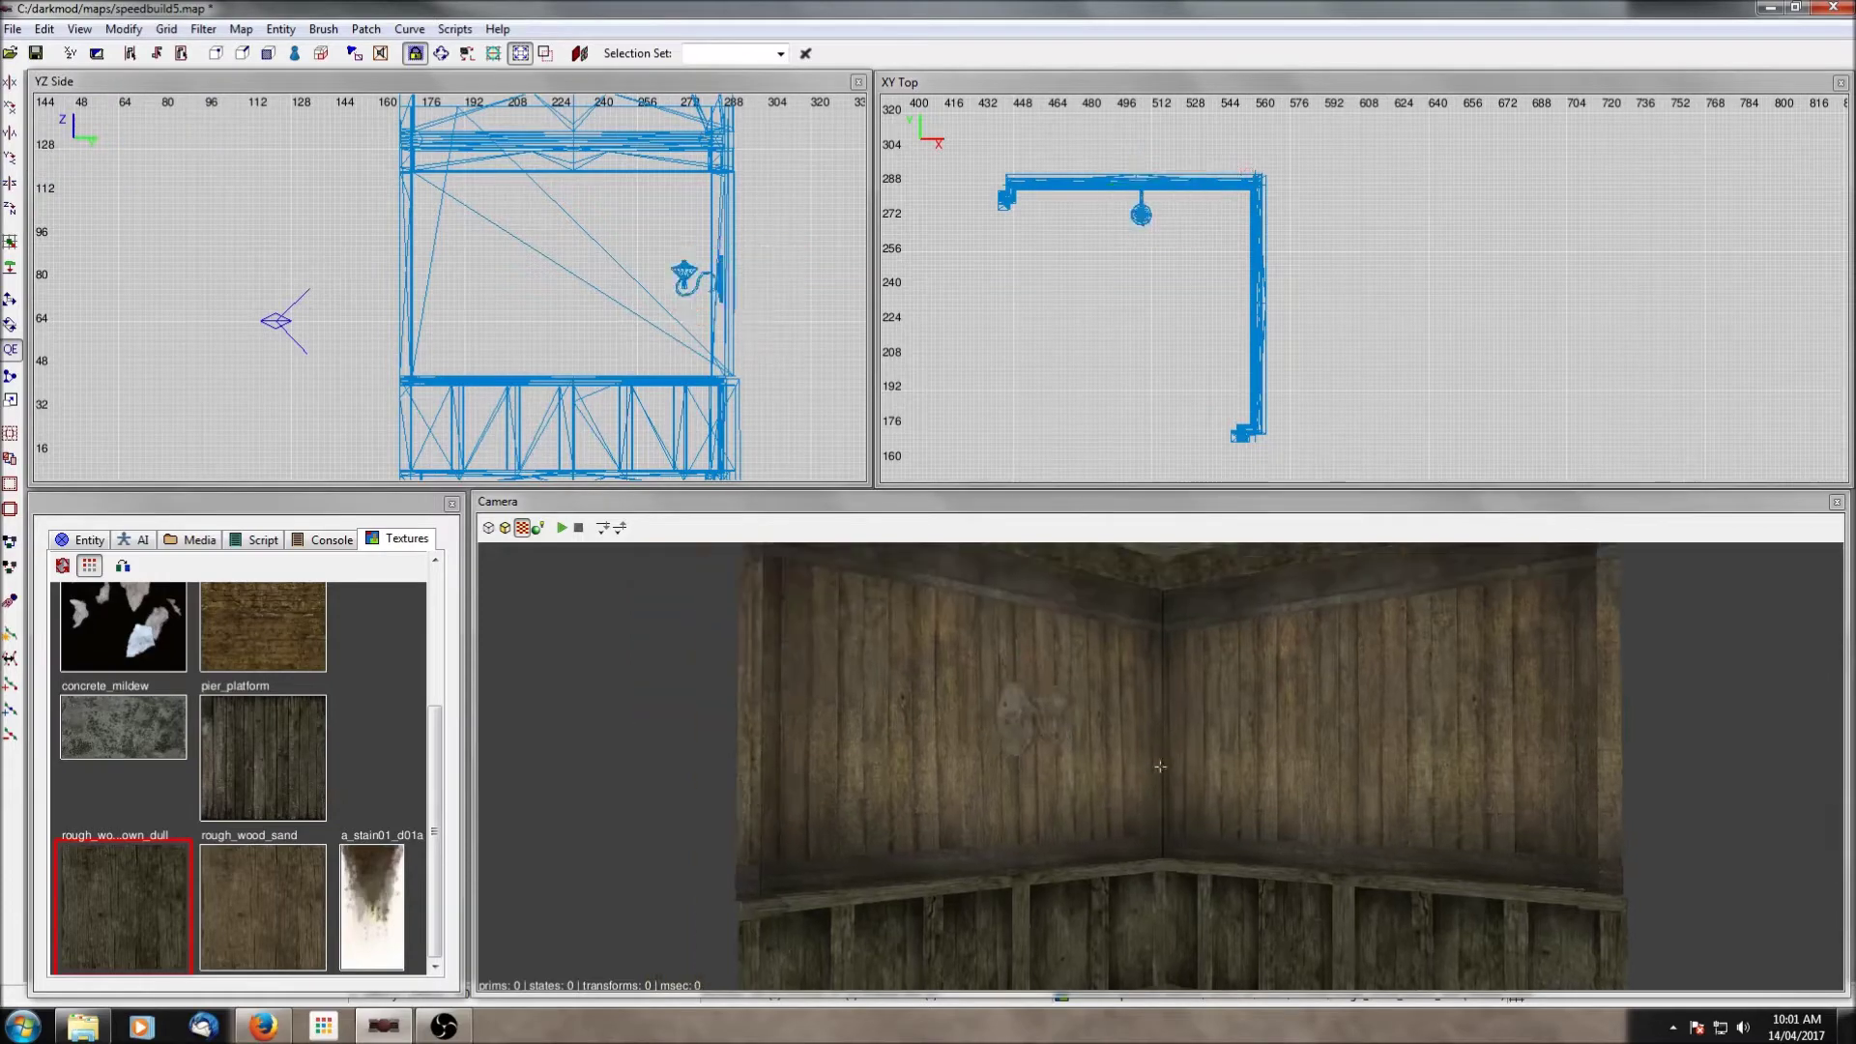
{"action": "left_click", "coordinate": [1016, 717], "text": "shift"}
{"action": "key", "text": "shift+h"}
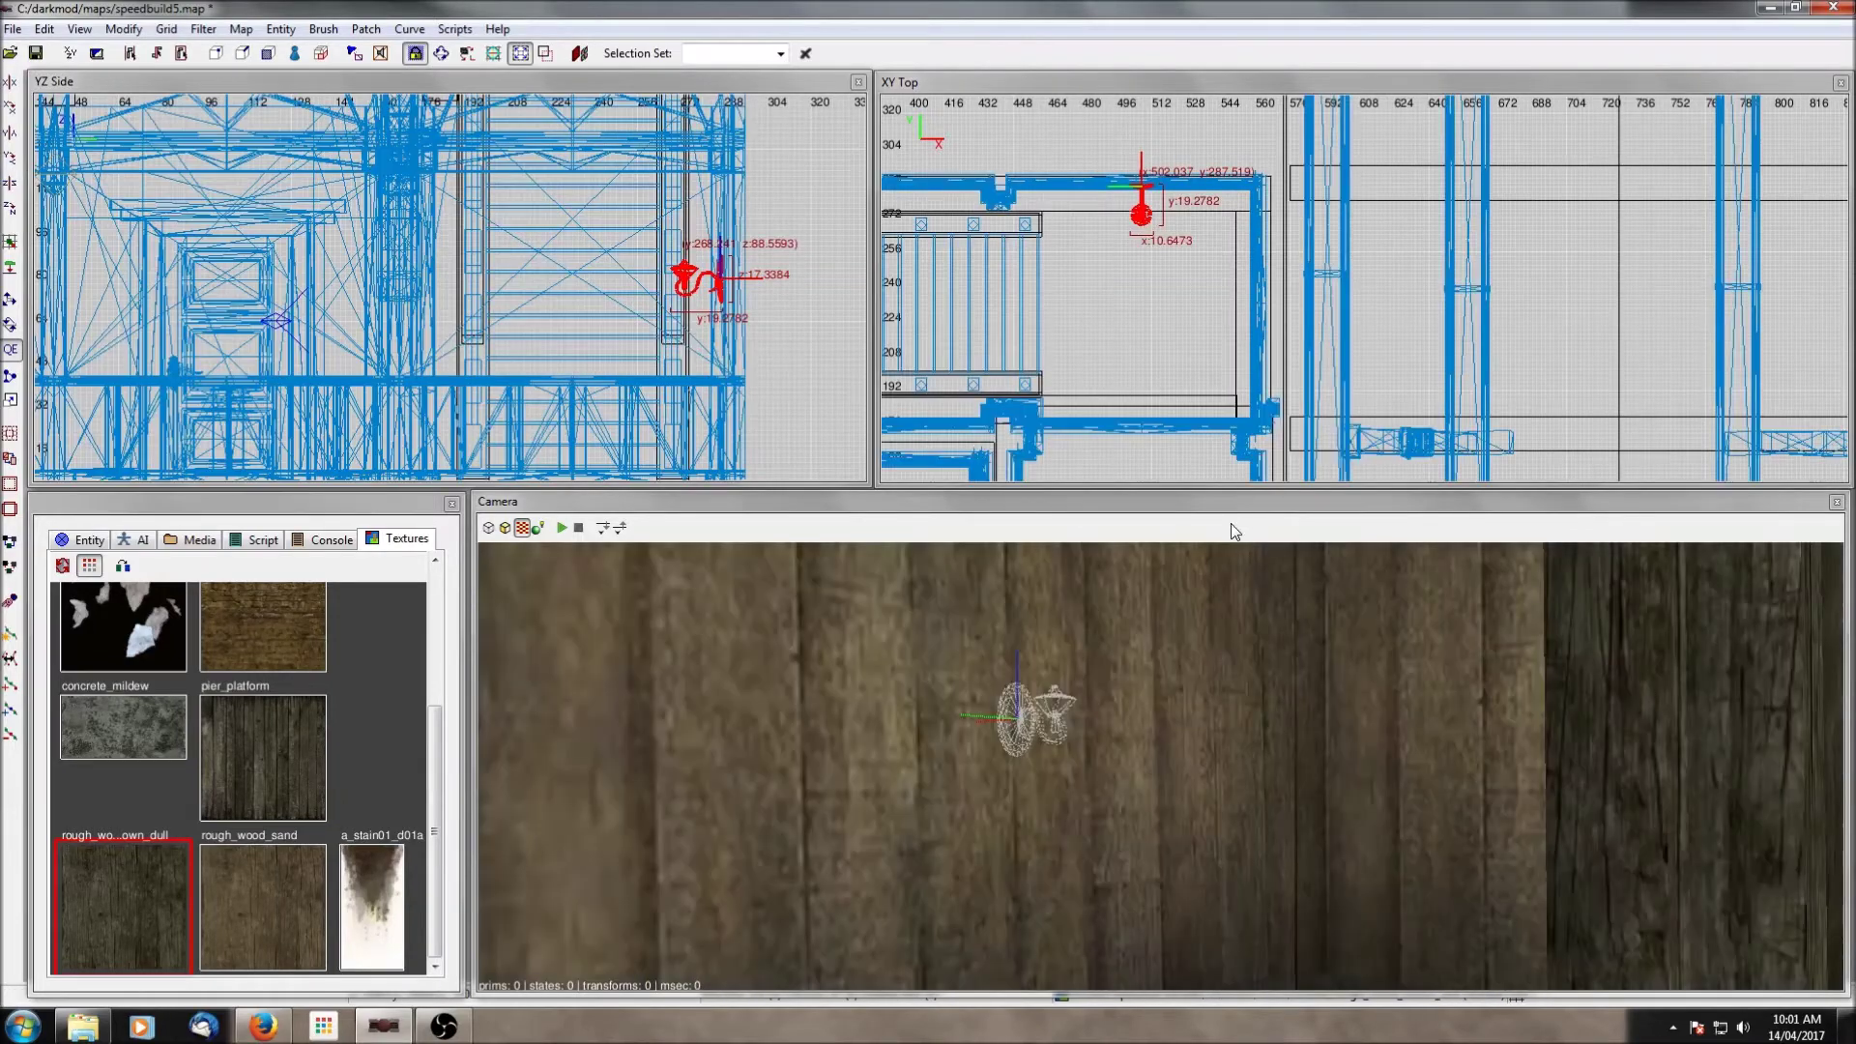
Step: Duplicate the wall lamp, flip the copy to face north, and place it against the corridor's south end wall beside the staircase
{"action": "scroll", "coordinate": [1213, 309], "scroll_direction": "down", "scroll_amount": 3}
{"action": "scroll", "coordinate": [1234, 340], "scroll_direction": "down", "scroll_amount": 2}
{"action": "right_click_drag", "start_coordinate": [1300, 292], "coordinate": [1244, 147]}
{"action": "key", "text": "space"}
{"action": "left_click_drag", "start_coordinate": [1237, 117], "coordinate": [1236, 367]}
{"action": "right_click_drag", "start_coordinate": [1244, 376], "coordinate": [1216, 184]}
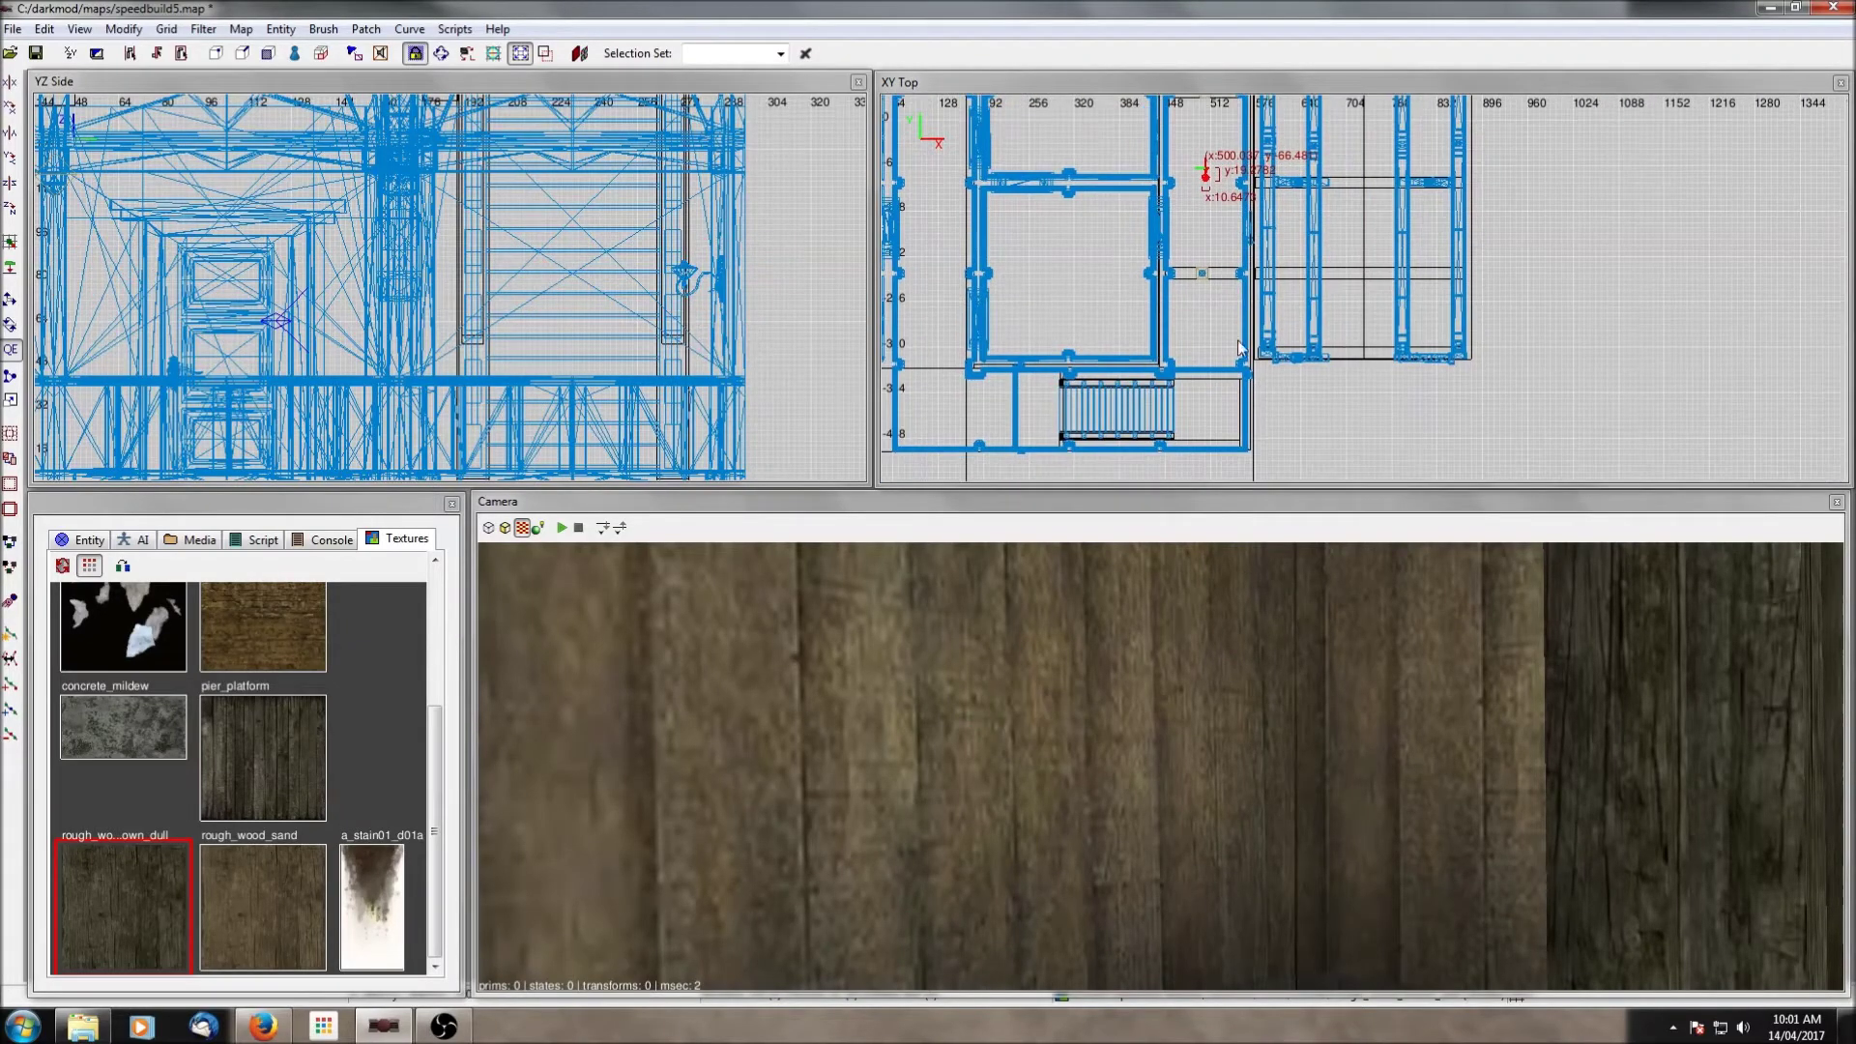
{"action": "left_click_drag", "start_coordinate": [1206, 354], "coordinate": [1209, 444]}
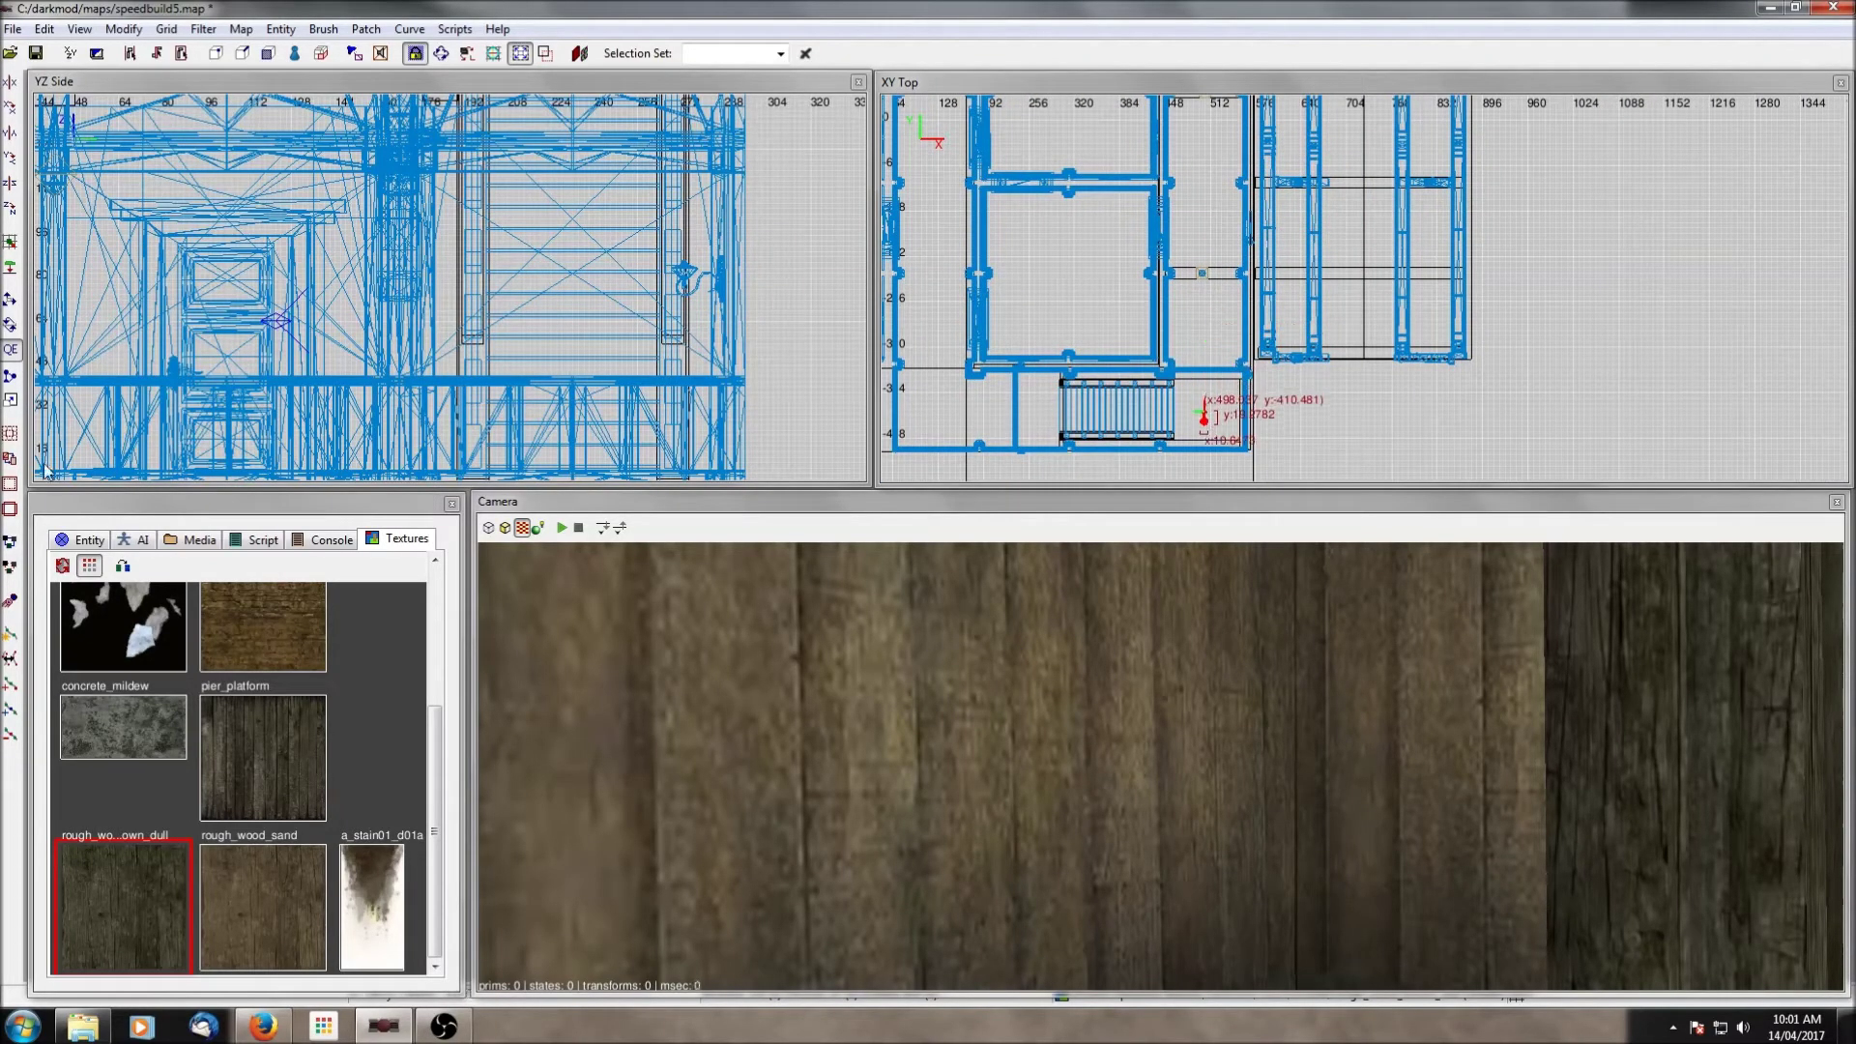
{"action": "right_click_drag", "start_coordinate": [1125, 155], "coordinate": [1232, 420]}
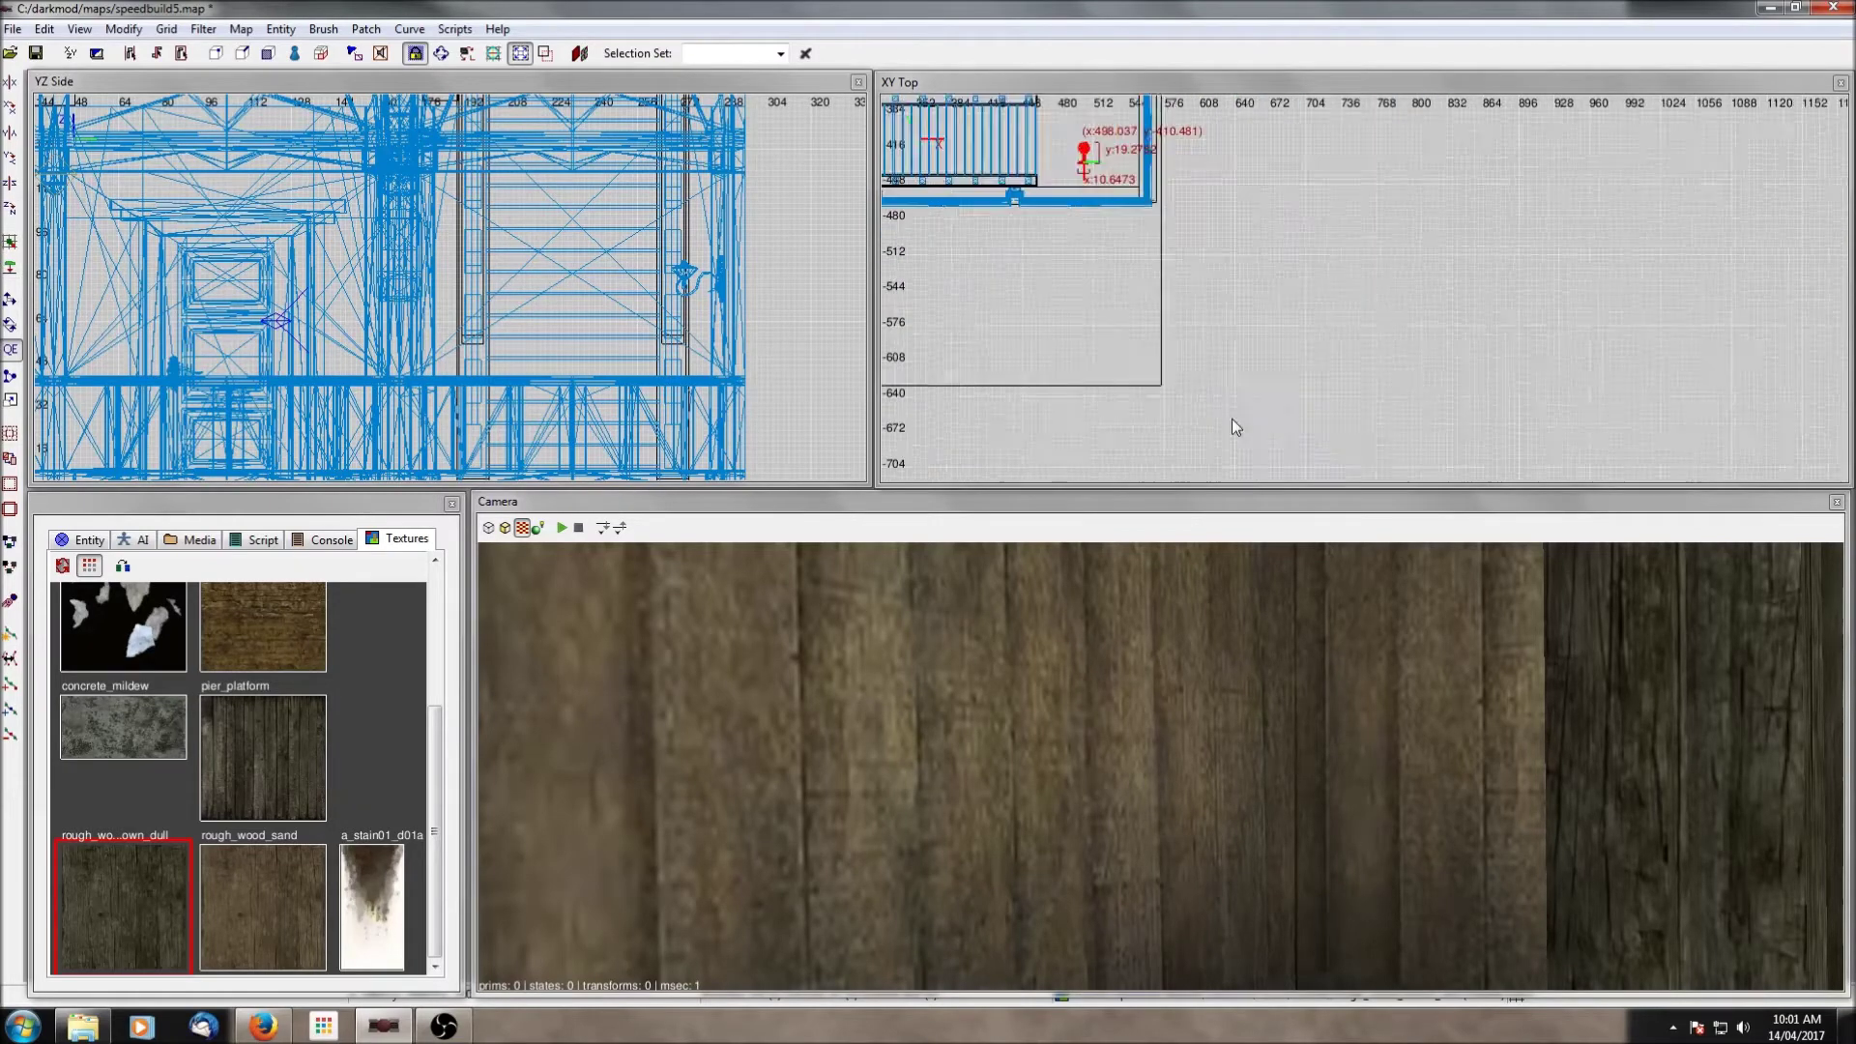
{"action": "scroll", "coordinate": [1182, 300], "scroll_direction": "up", "scroll_amount": 2}
{"action": "left_click_drag", "start_coordinate": [1225, 254], "coordinate": [1224, 297]}
Step: Inspect the copied lamp's mount in the camera view and move the lamp 2 units south into the end wall
{"action": "right_click", "coordinate": [1309, 705]}
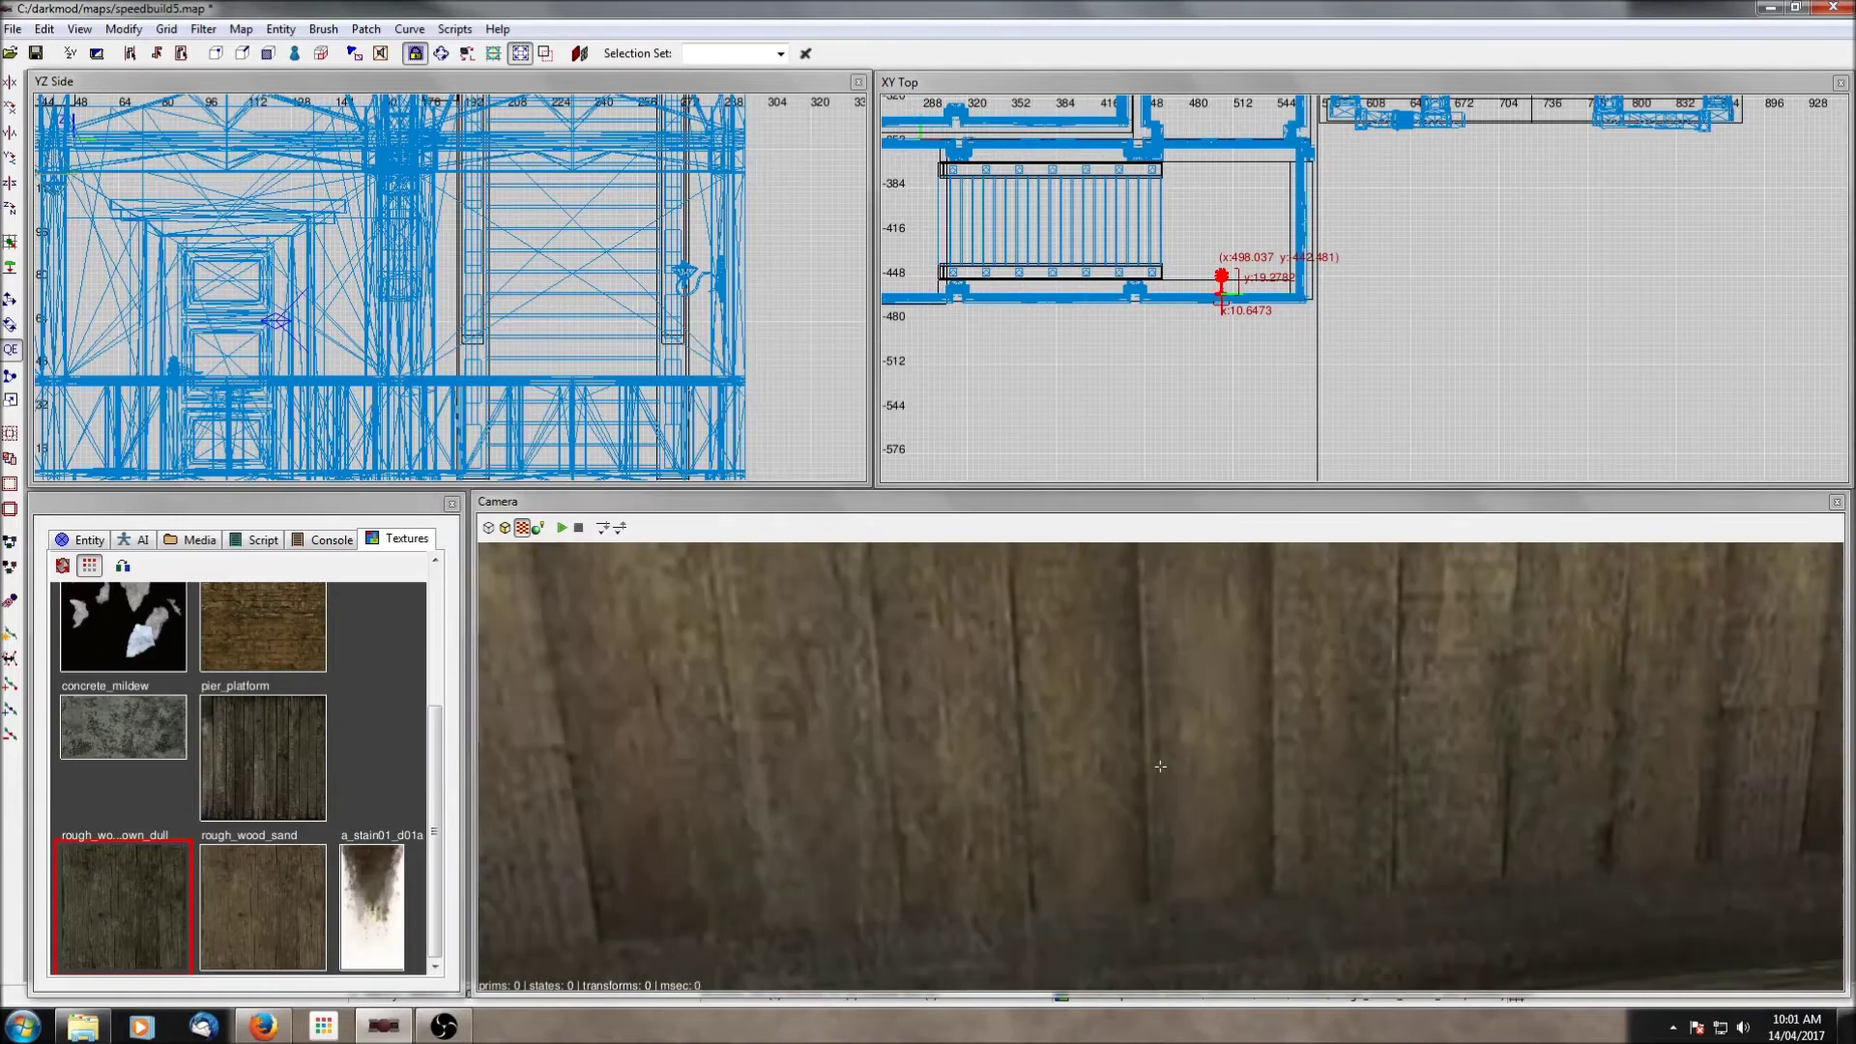
{"action": "right_click", "coordinate": [1303, 684]}
{"action": "middle_click", "coordinate": [1228, 185], "text": "ctrl"}
{"action": "right_click", "coordinate": [1318, 823]}
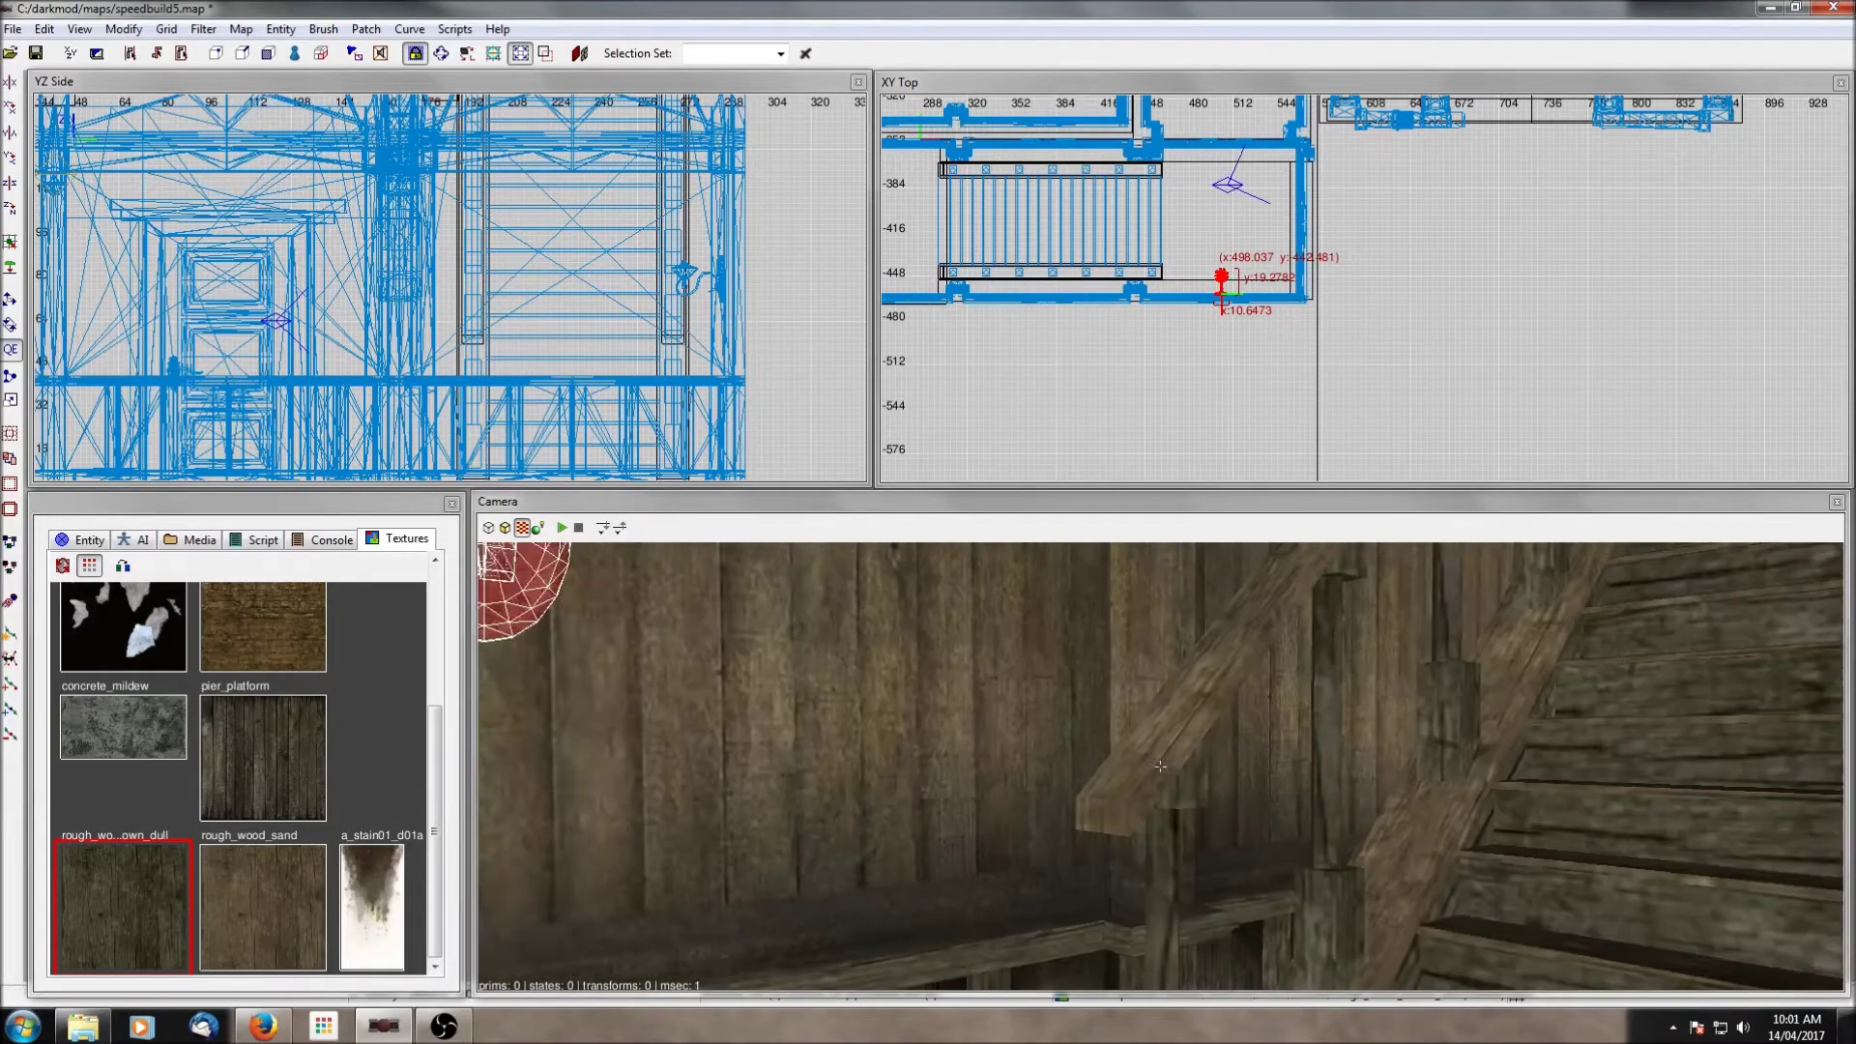
{"action": "right_click", "coordinate": [1318, 822]}
{"action": "right_click", "coordinate": [1318, 823]}
{"action": "right_click", "coordinate": [1317, 822]}
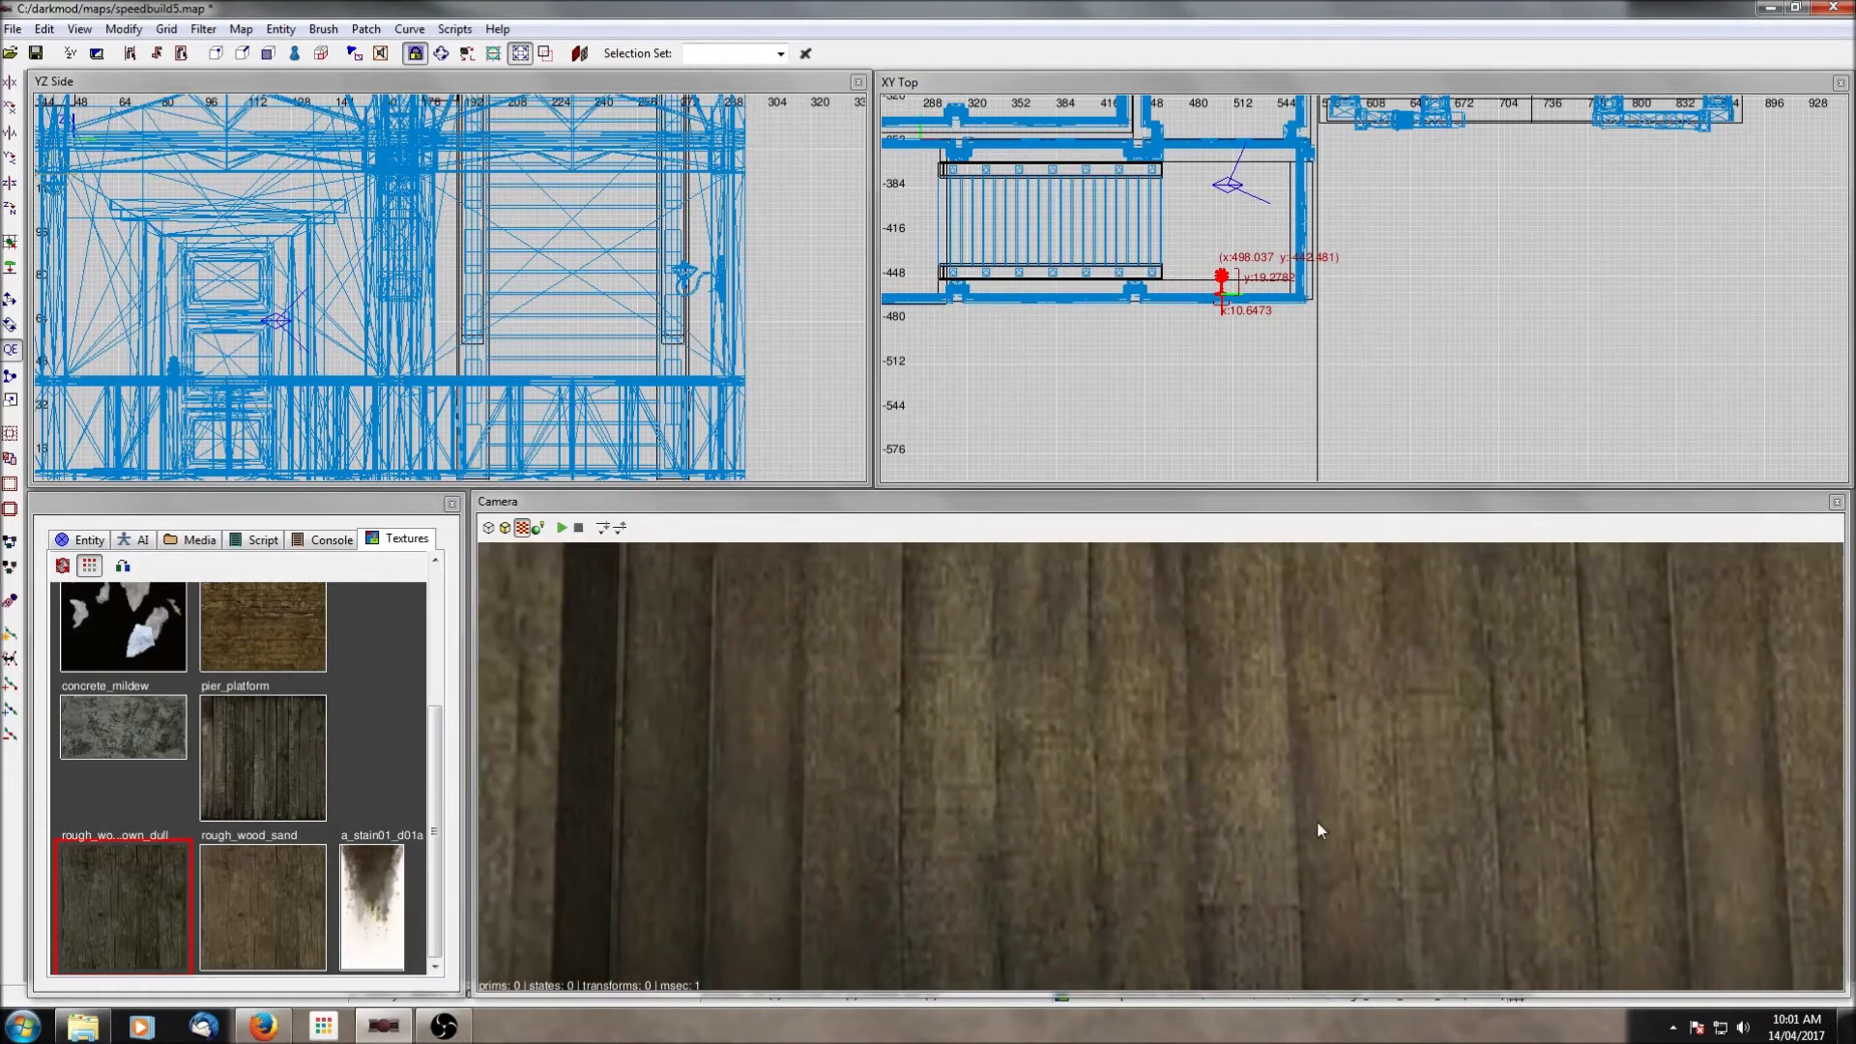
{"action": "right_click", "coordinate": [1317, 822]}
{"action": "right_click", "coordinate": [1317, 822]}
{"action": "left_click_drag", "start_coordinate": [1218, 274], "coordinate": [1222, 282]}
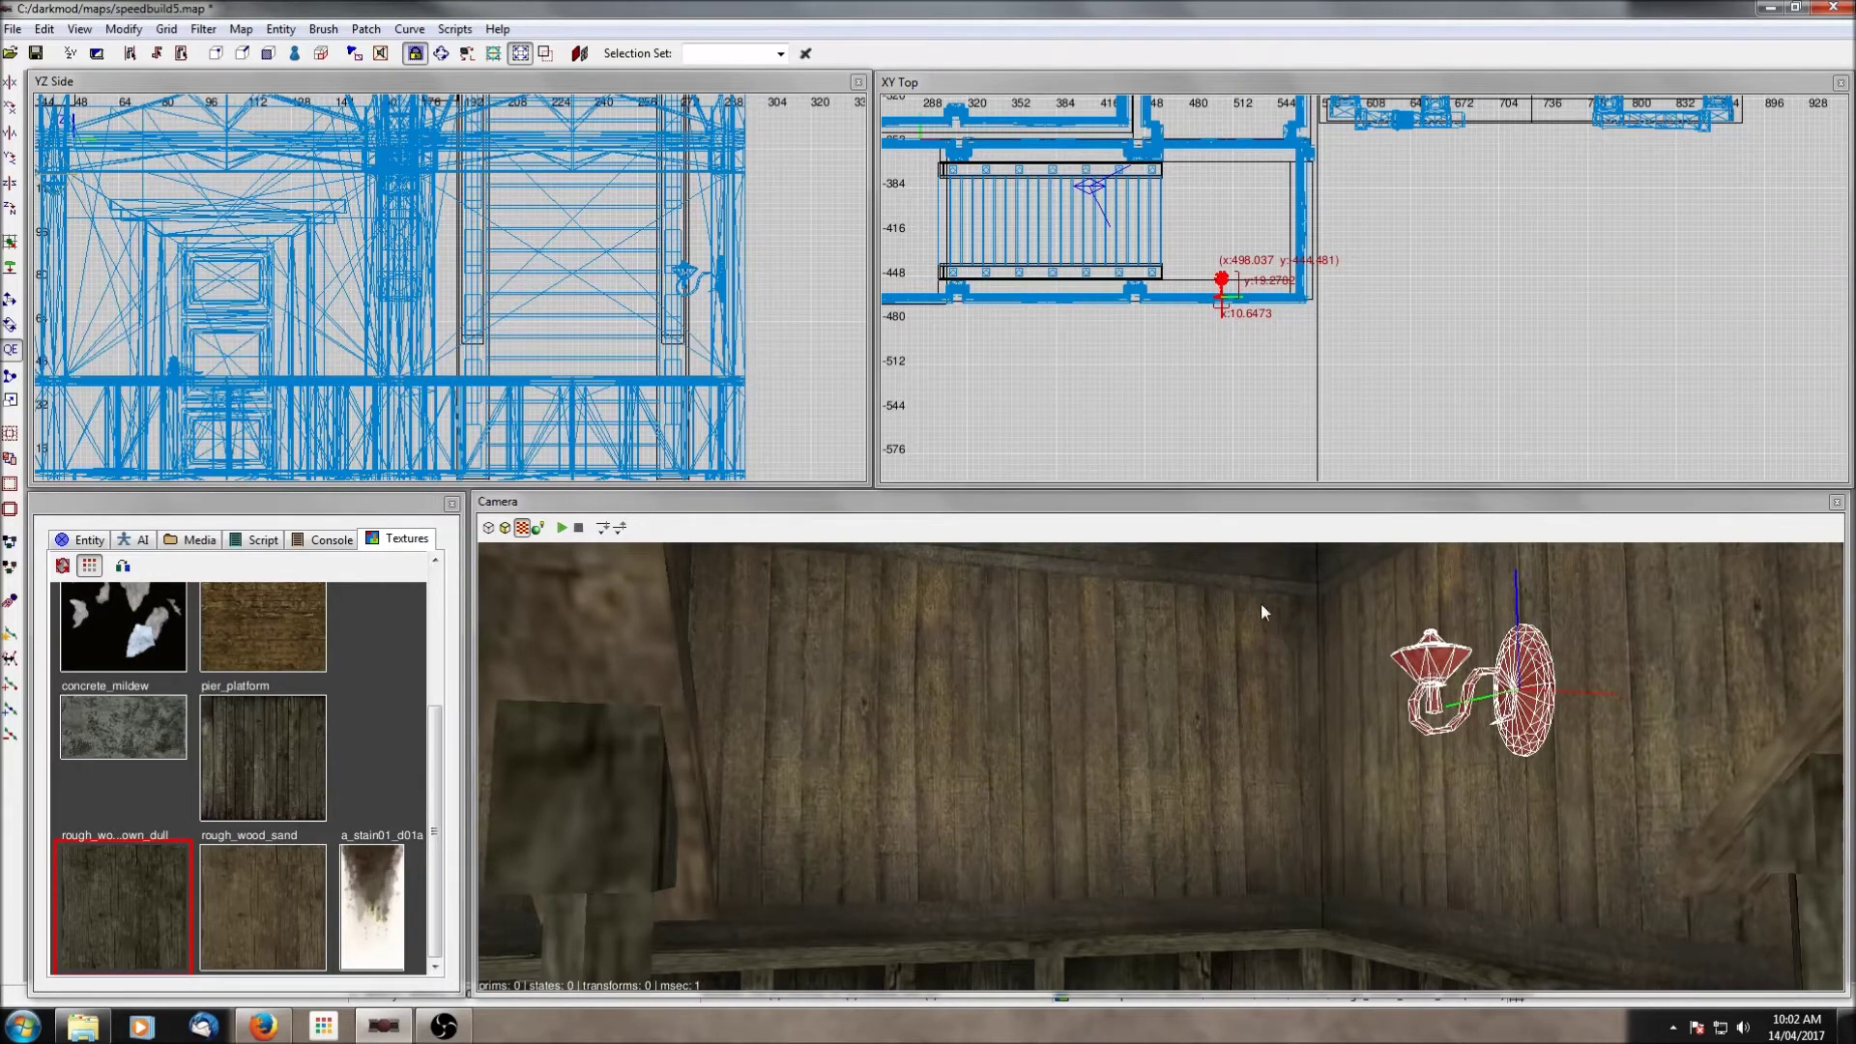
Step: Select the wall lamps at both ends of the corridor and move a duplicate of the pair into the west corridor
{"action": "right_click", "coordinate": [1285, 633]}
{"action": "right_click", "coordinate": [1285, 633]}
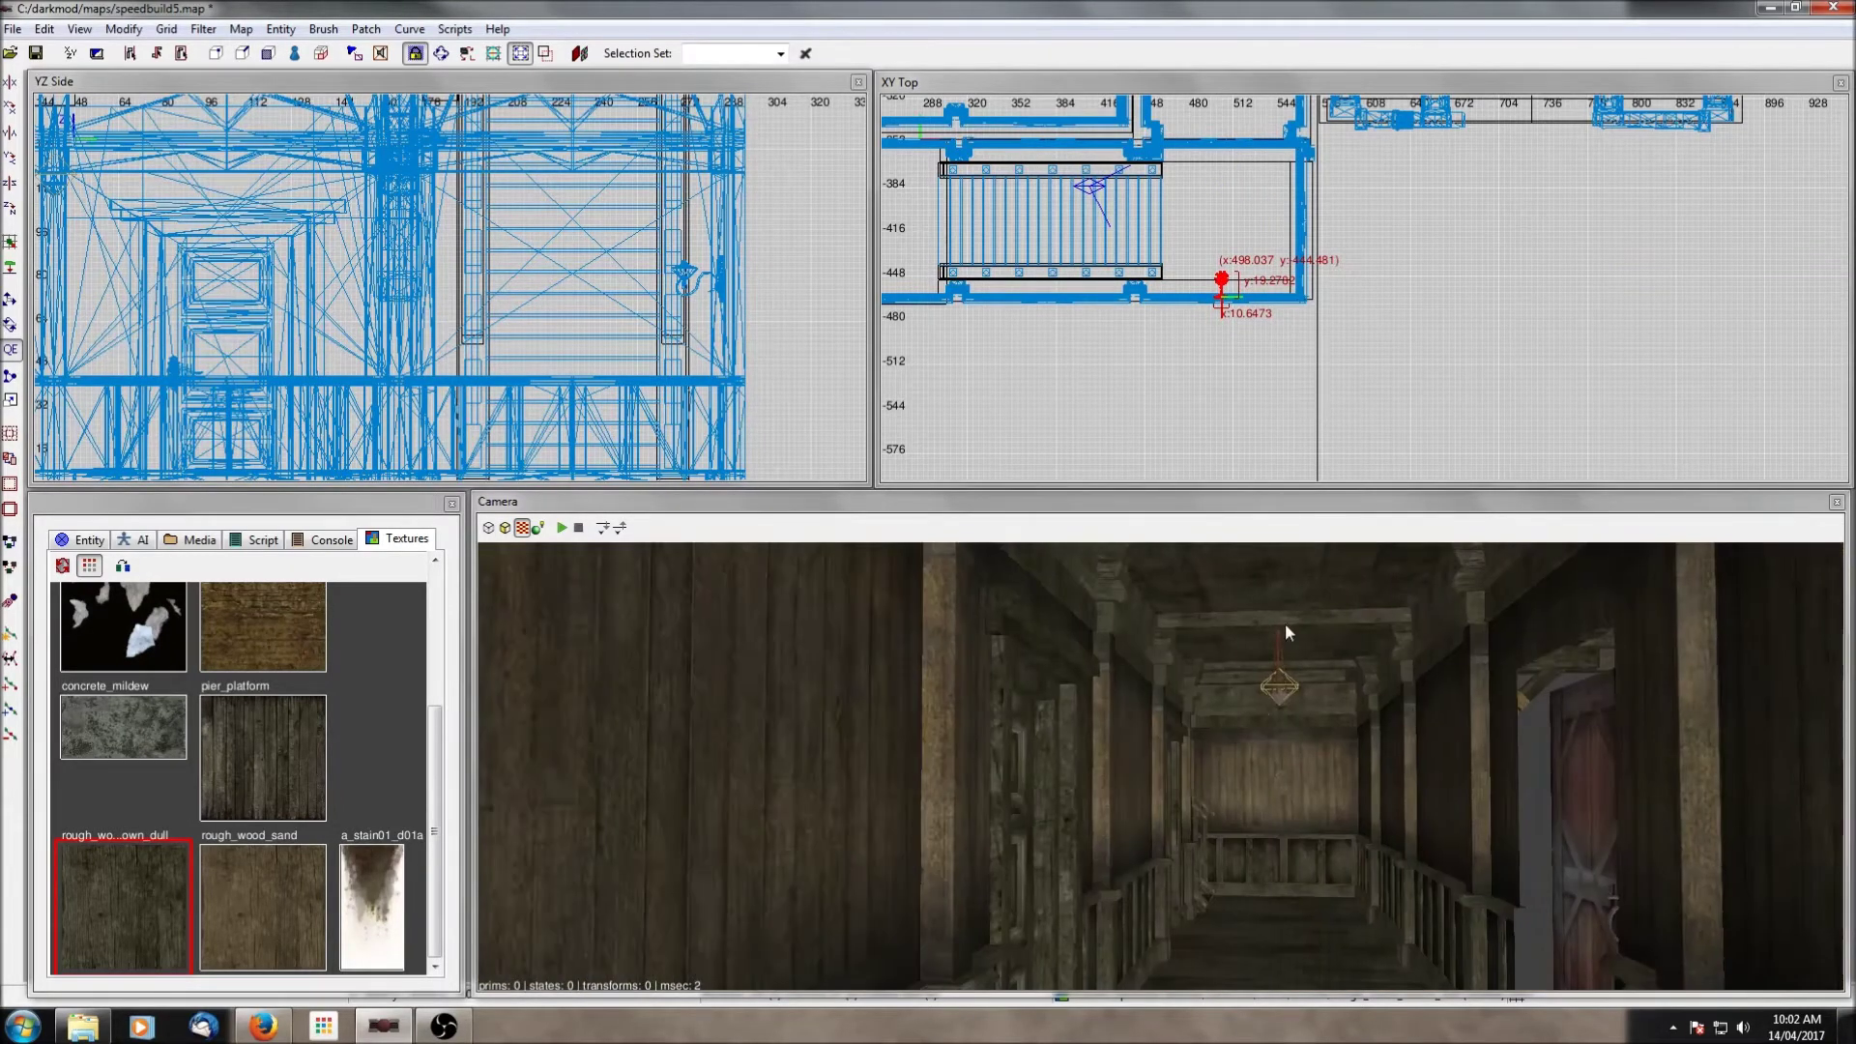
{"action": "left_click", "coordinate": [1274, 783], "text": "shift"}
{"action": "left_click", "coordinate": [1274, 785], "text": "shift"}
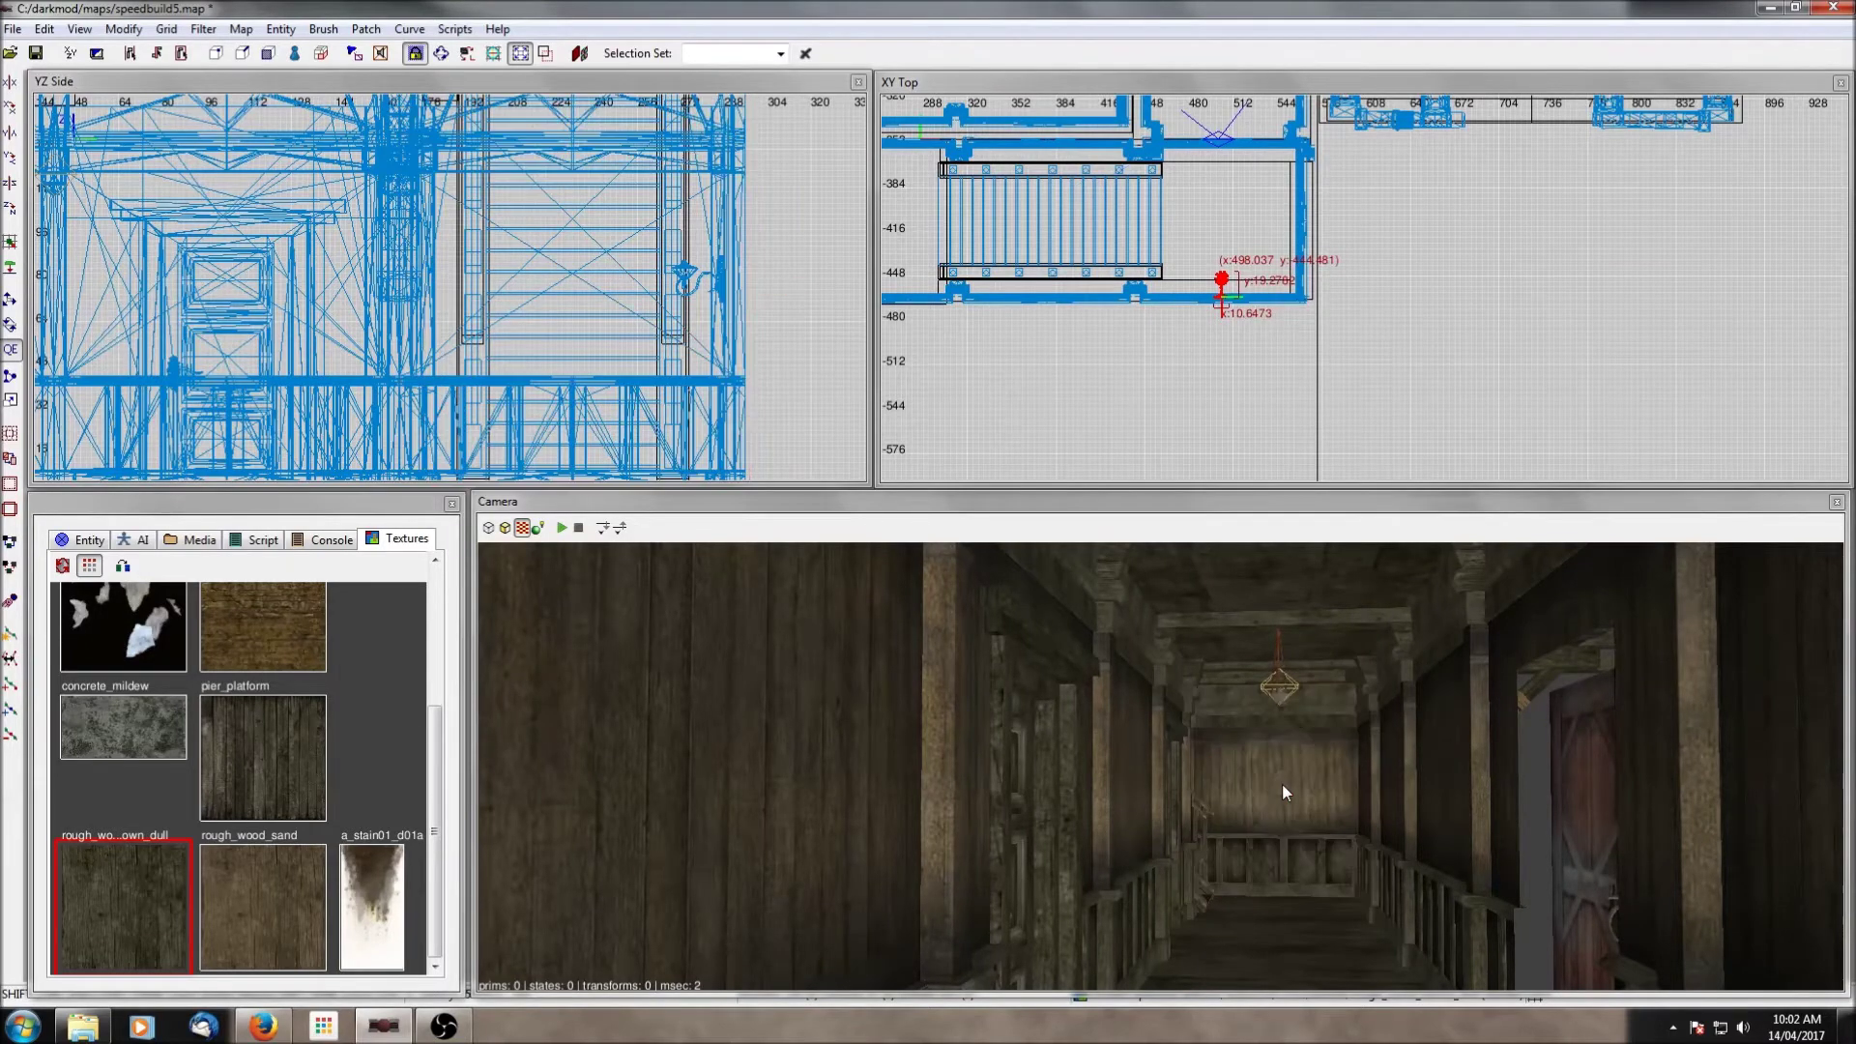
{"action": "scroll", "coordinate": [1247, 332], "scroll_direction": "down", "scroll_amount": 3}
{"action": "scroll", "coordinate": [1247, 331], "scroll_direction": "down", "scroll_amount": 3}
{"action": "right_click_drag", "start_coordinate": [1222, 211], "coordinate": [1253, 290]}
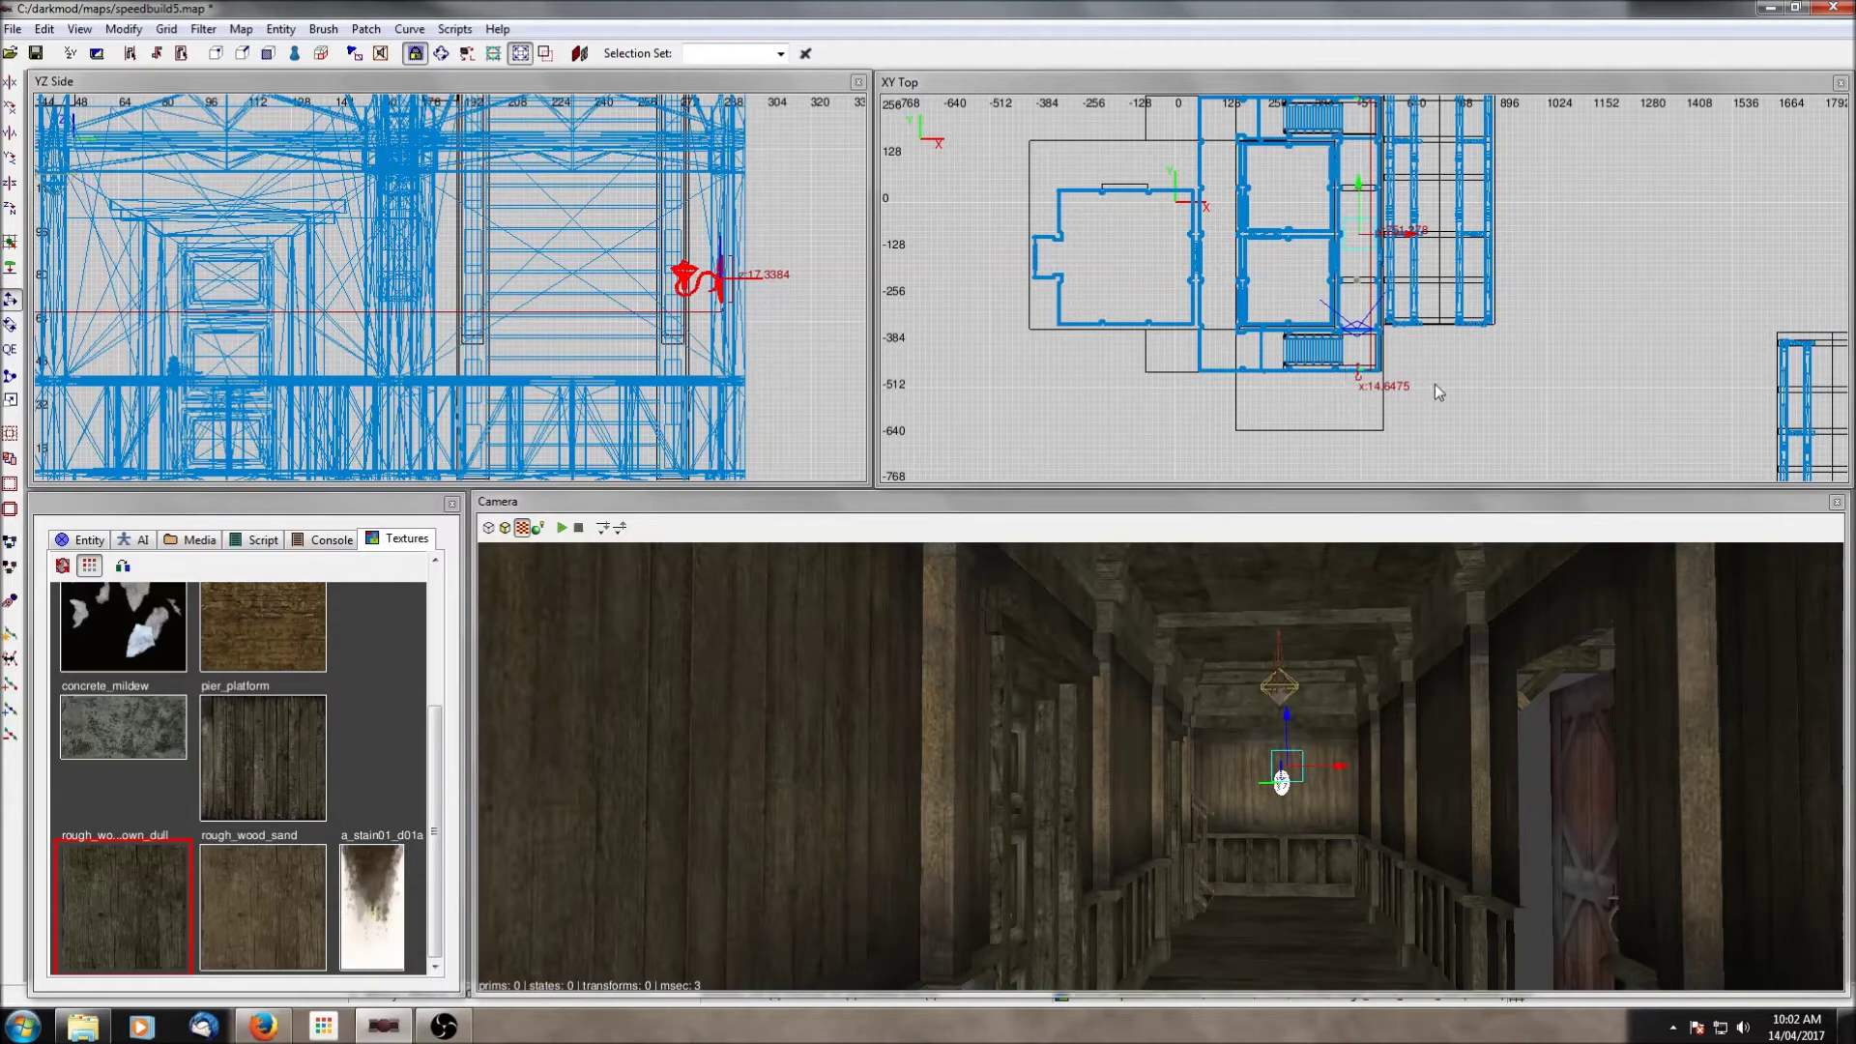
{"action": "left_click_drag", "start_coordinate": [1412, 240], "coordinate": [1273, 254]}
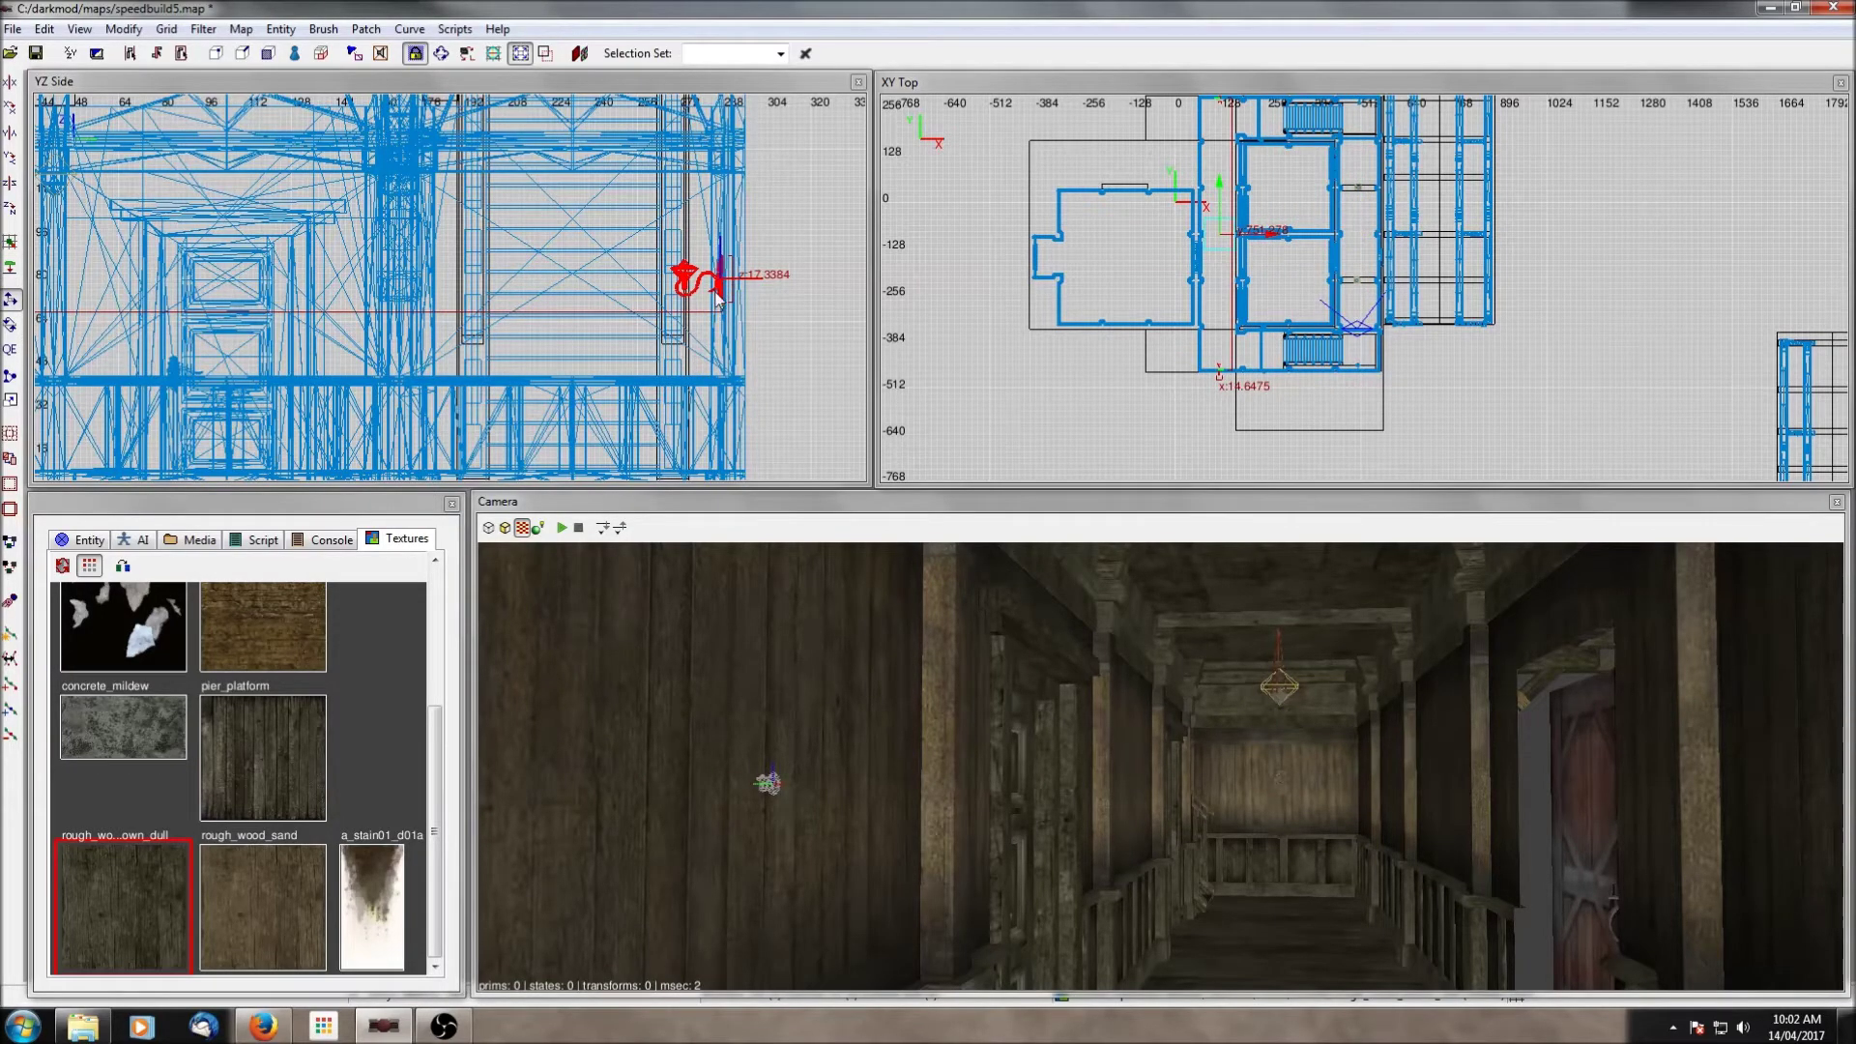
{"action": "key", "text": "alt+Left"}
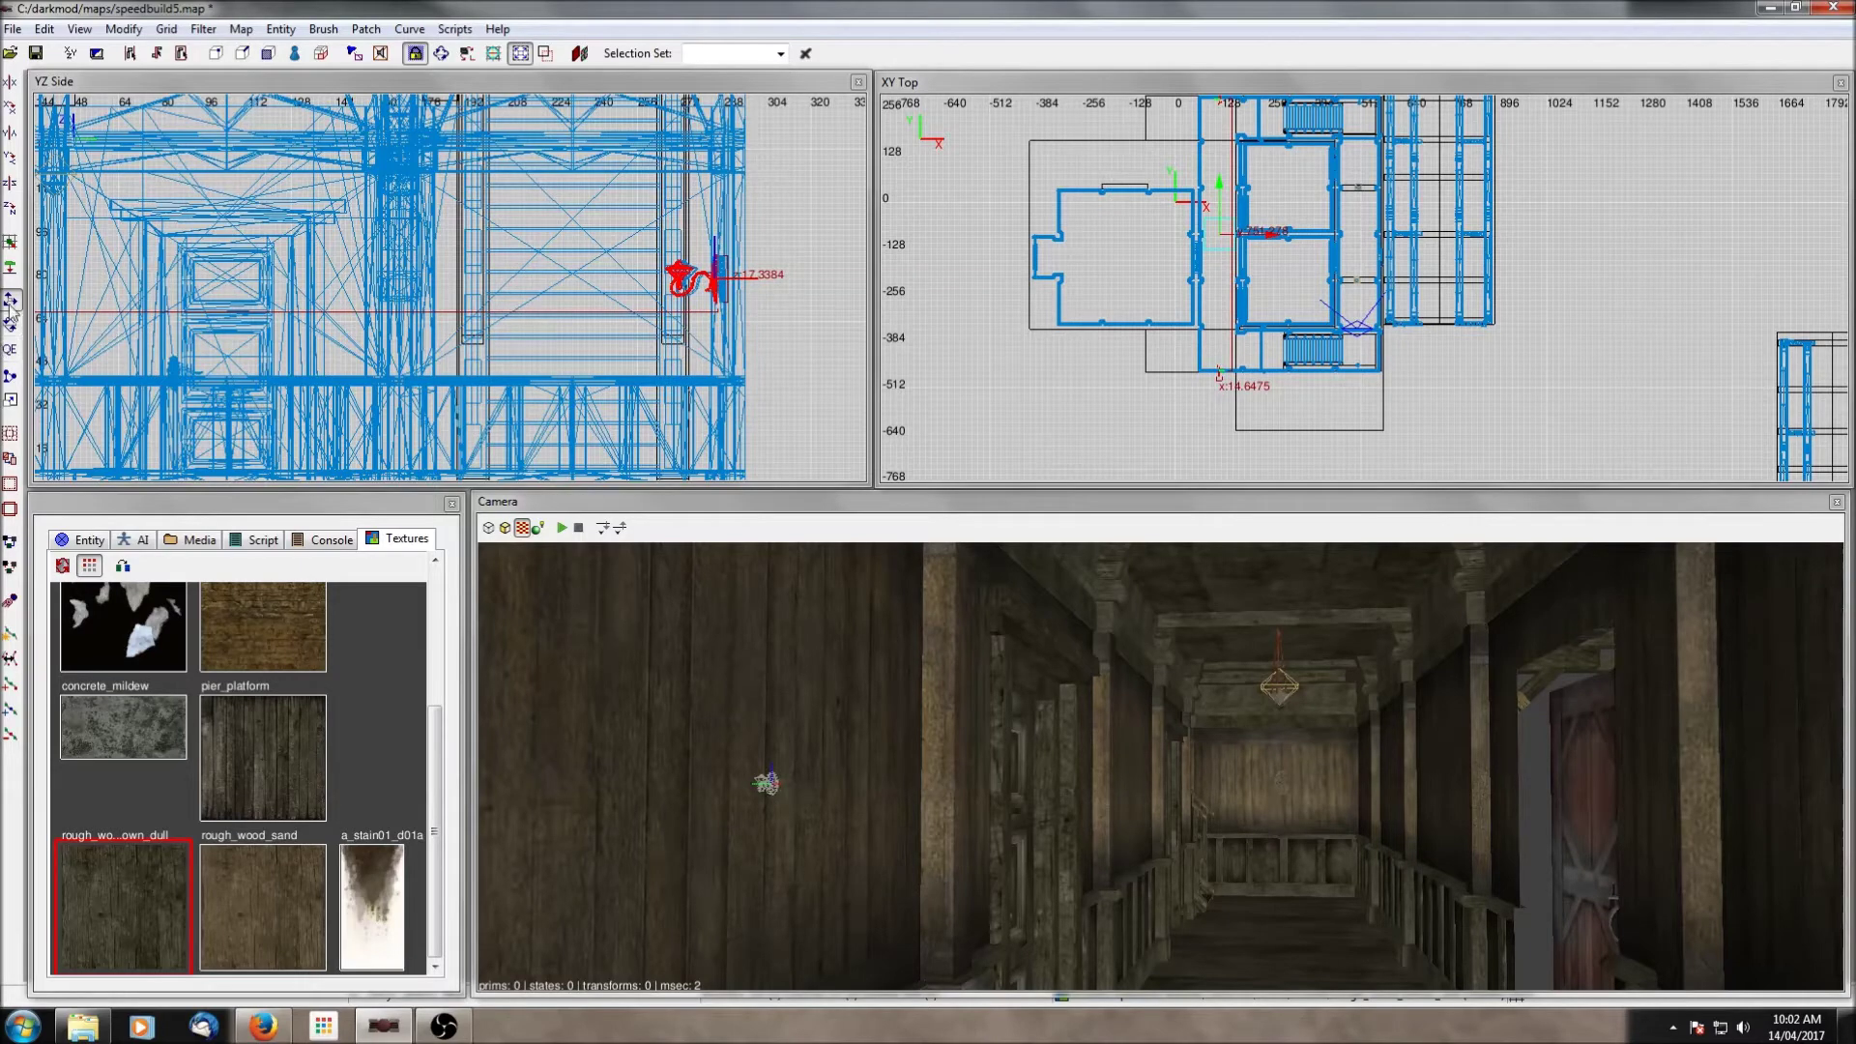
Step: Raise the duplicated pair of wall lamps to the upper storey in the side view
{"action": "right_click", "coordinate": [592, 200]}
{"action": "left_click", "coordinate": [558, 191]}
{"action": "scroll", "coordinate": [556, 186], "scroll_direction": "down", "scroll_amount": 1}
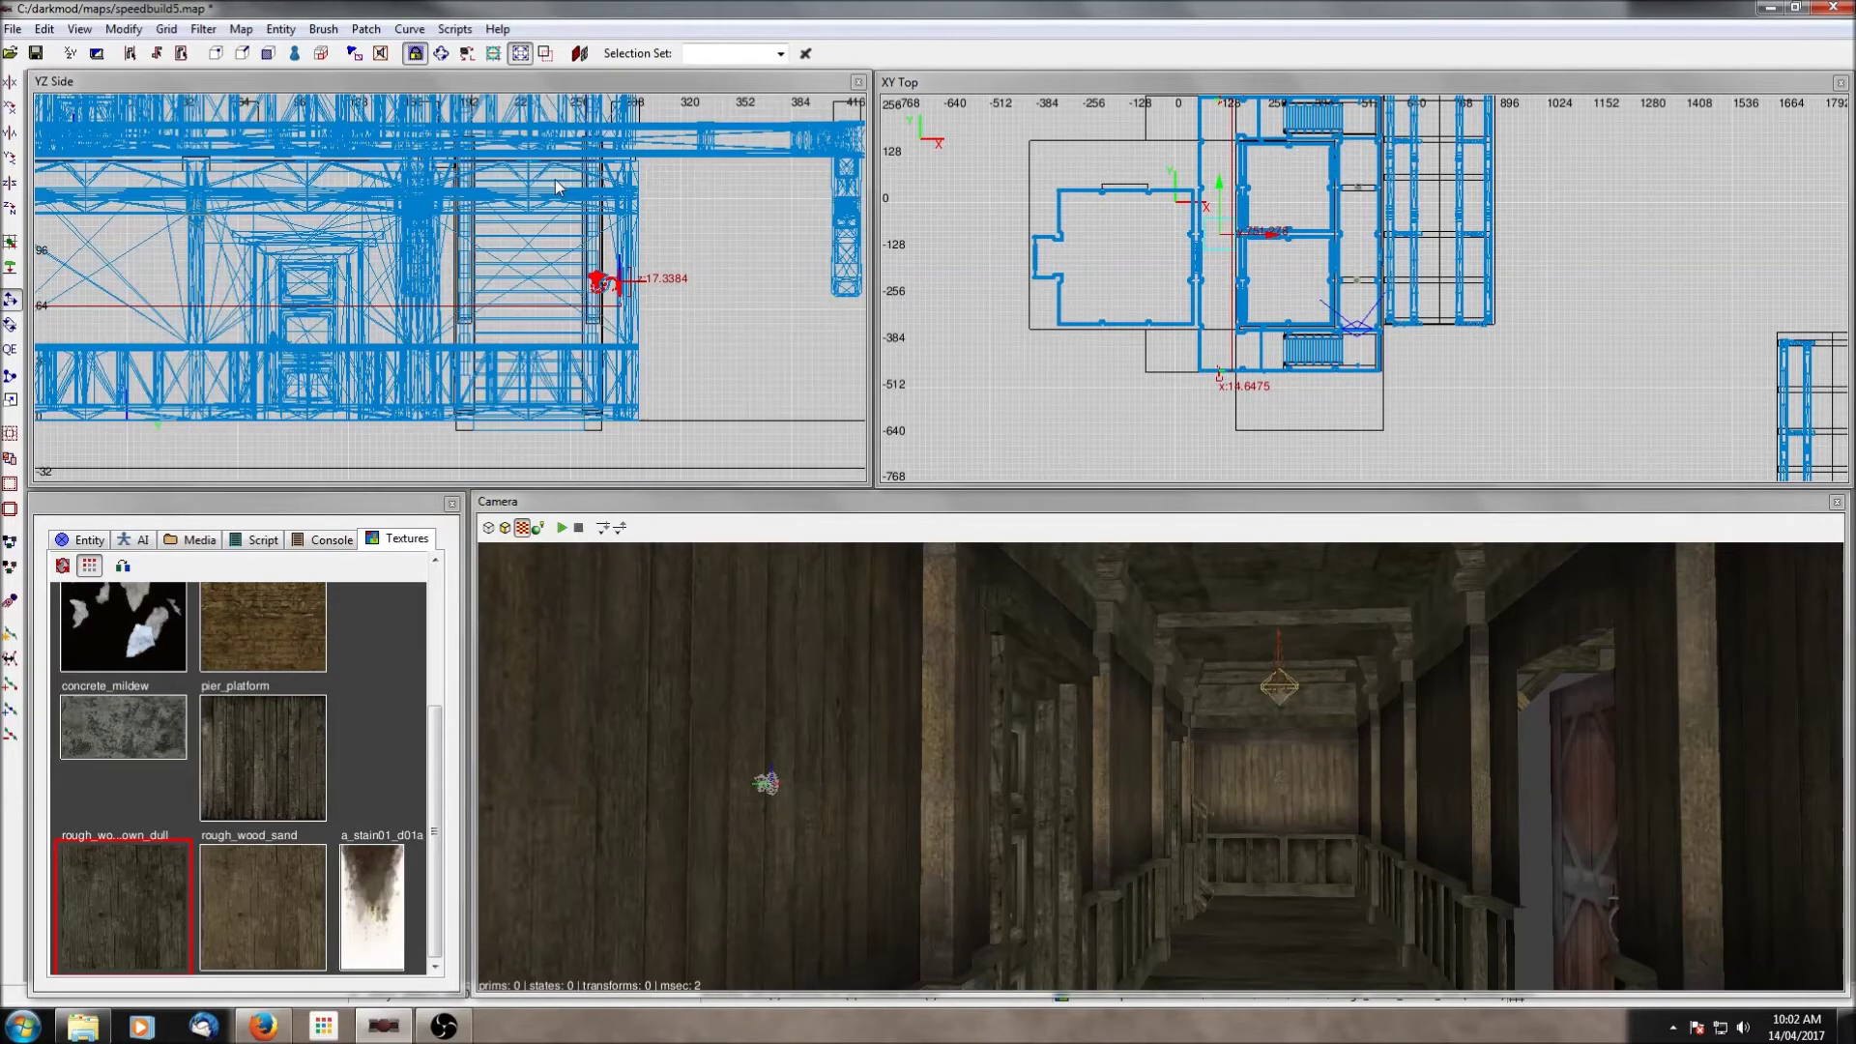
{"action": "right_click_drag", "start_coordinate": [557, 188], "coordinate": [569, 226]}
{"action": "key", "text": "alt+Right"}
{"action": "scroll", "coordinate": [294, 313], "scroll_direction": "up", "scroll_amount": 2}
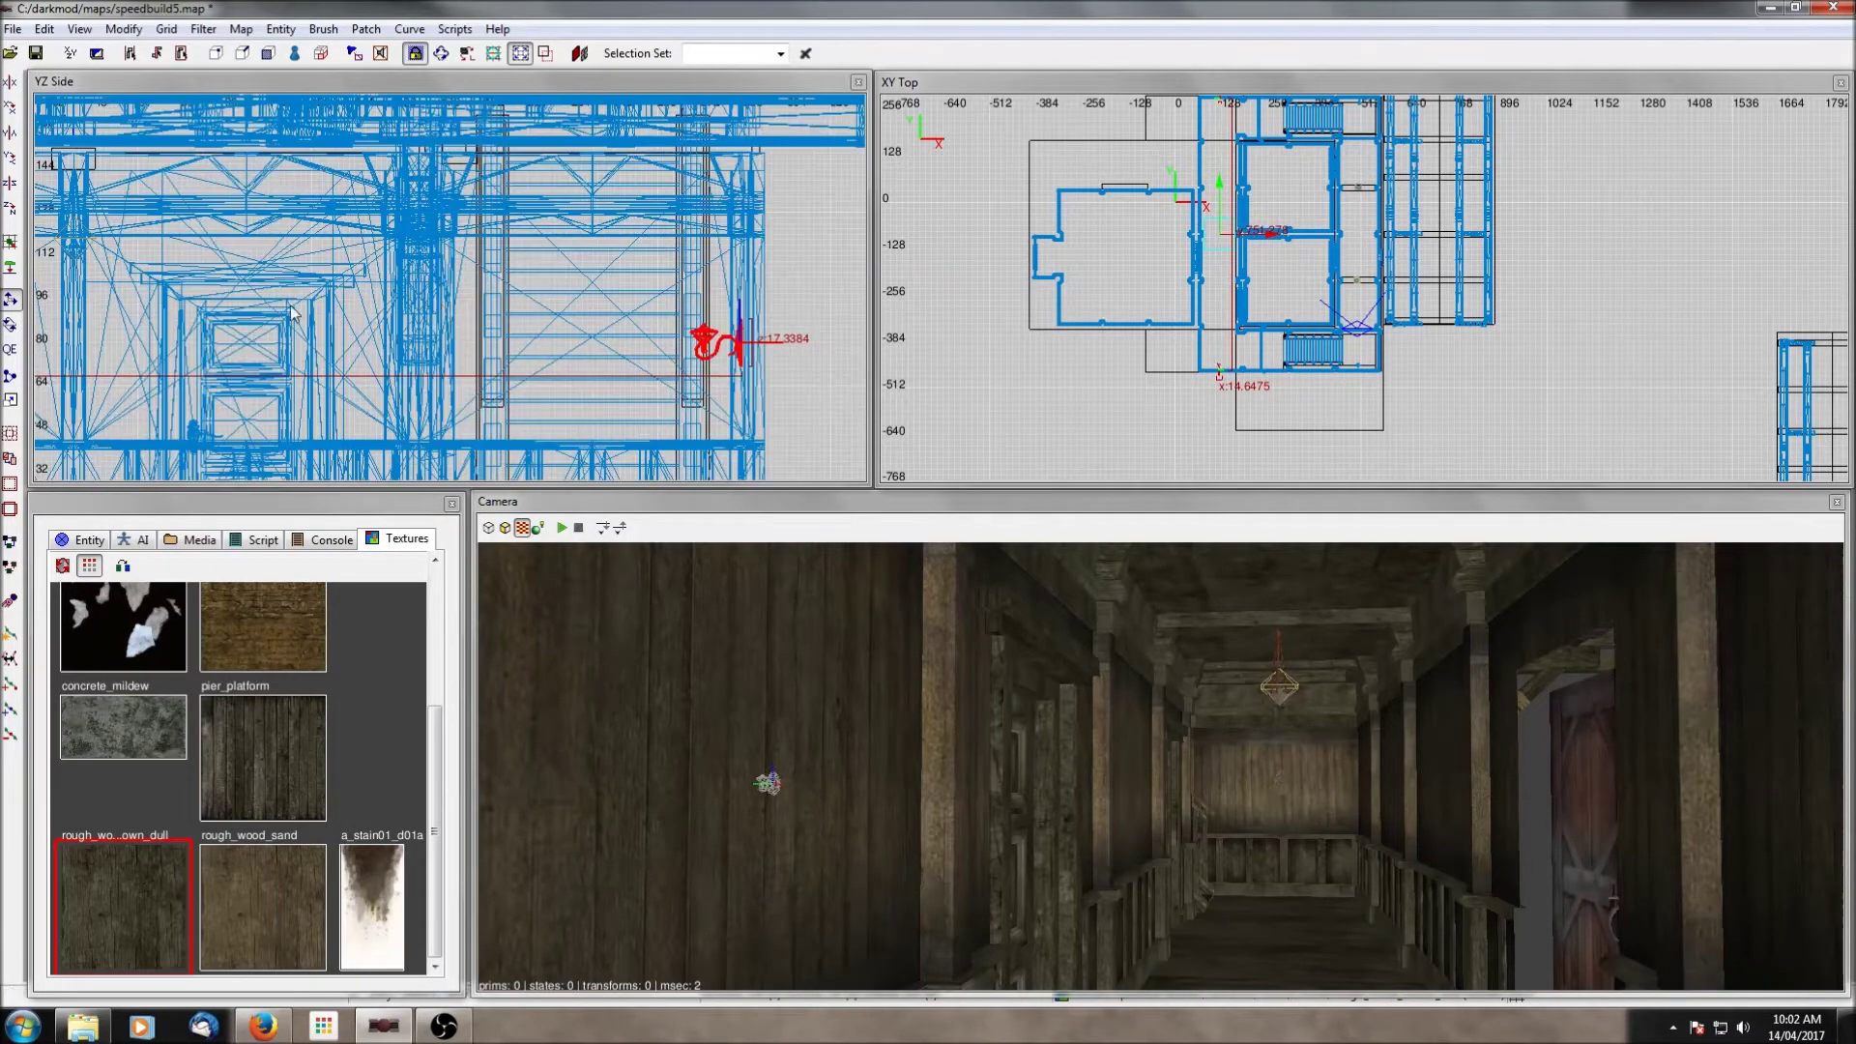
{"action": "scroll", "coordinate": [294, 312], "scroll_direction": "down", "scroll_amount": 2}
{"action": "left_click_drag", "start_coordinate": [154, 269], "coordinate": [156, 194]}
{"action": "right_click_drag", "start_coordinate": [349, 199], "coordinate": [407, 302]}
{"action": "left_click_drag", "start_coordinate": [214, 288], "coordinate": [222, 201]}
Step: Check the duplicated wall lamps along the upper west corridor, raise them slightly on the end walls, and clear the selection
{"action": "middle_click", "coordinate": [1223, 266], "text": "ctrl"}
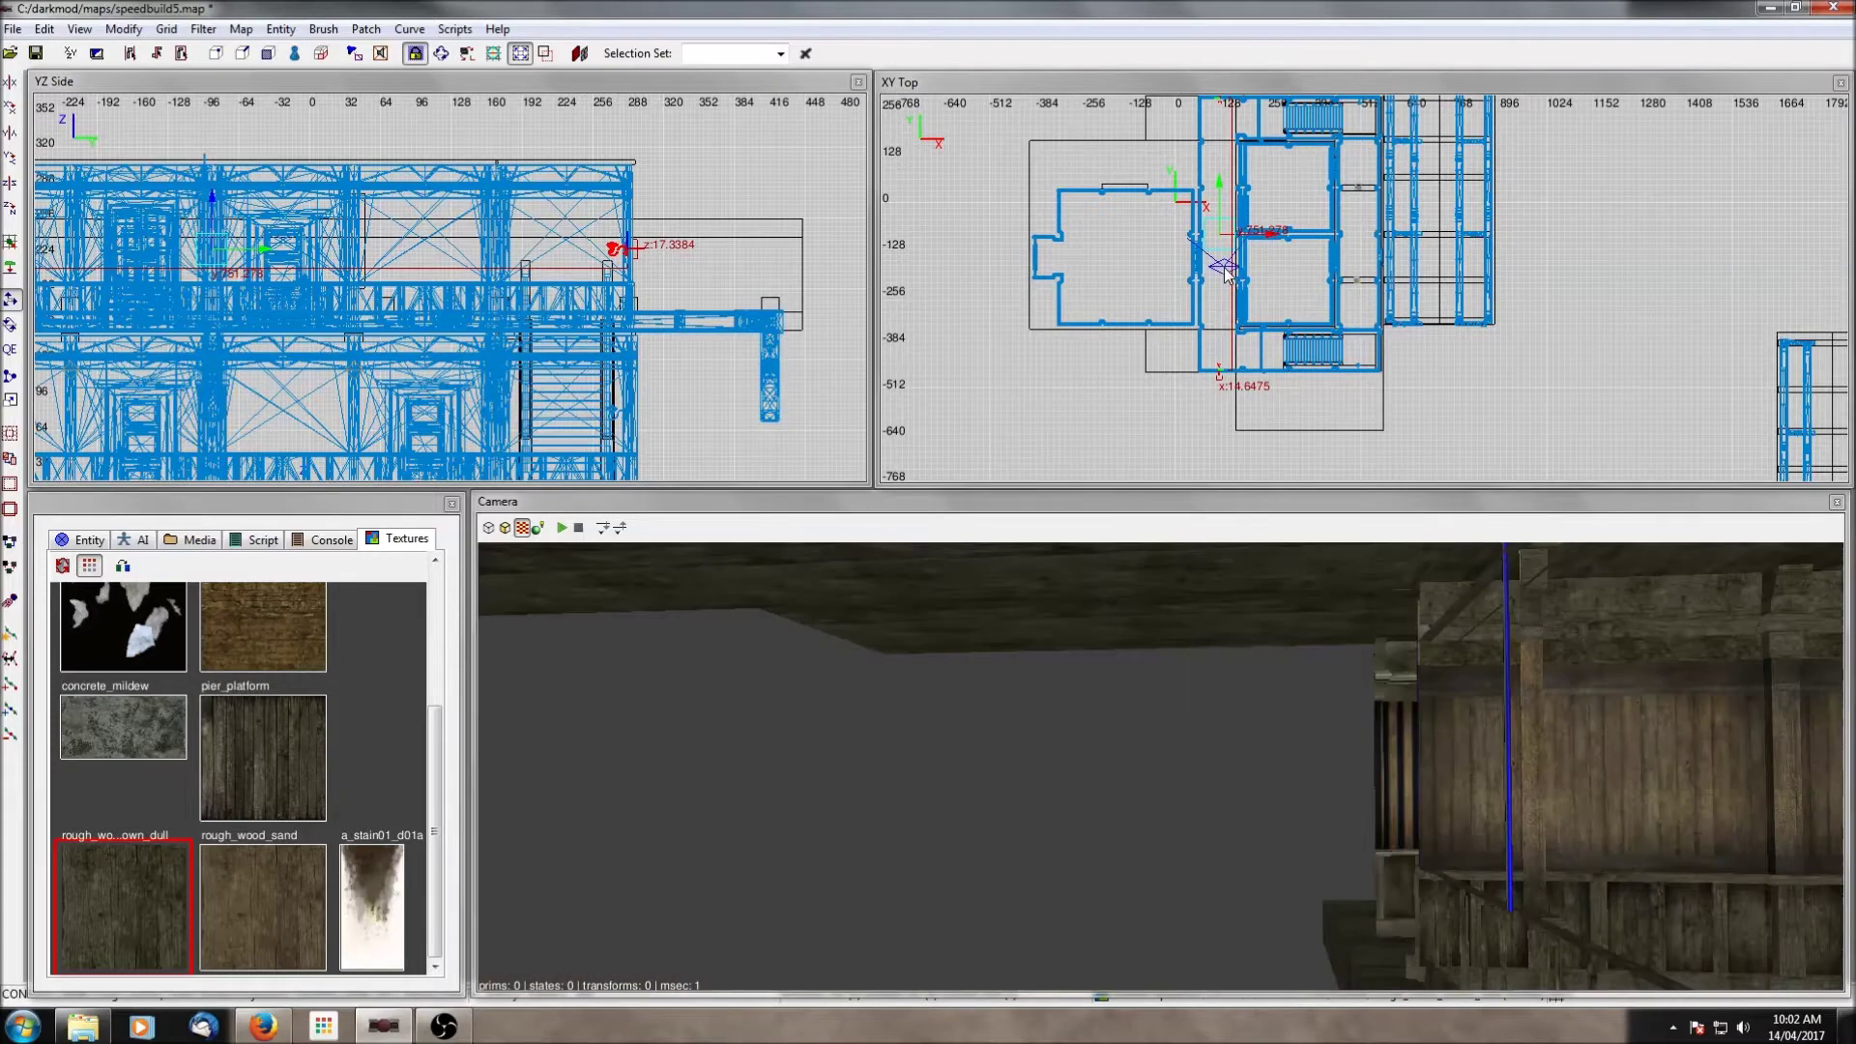
{"action": "middle_click", "coordinate": [1169, 332]}
{"action": "key", "text": "d"}
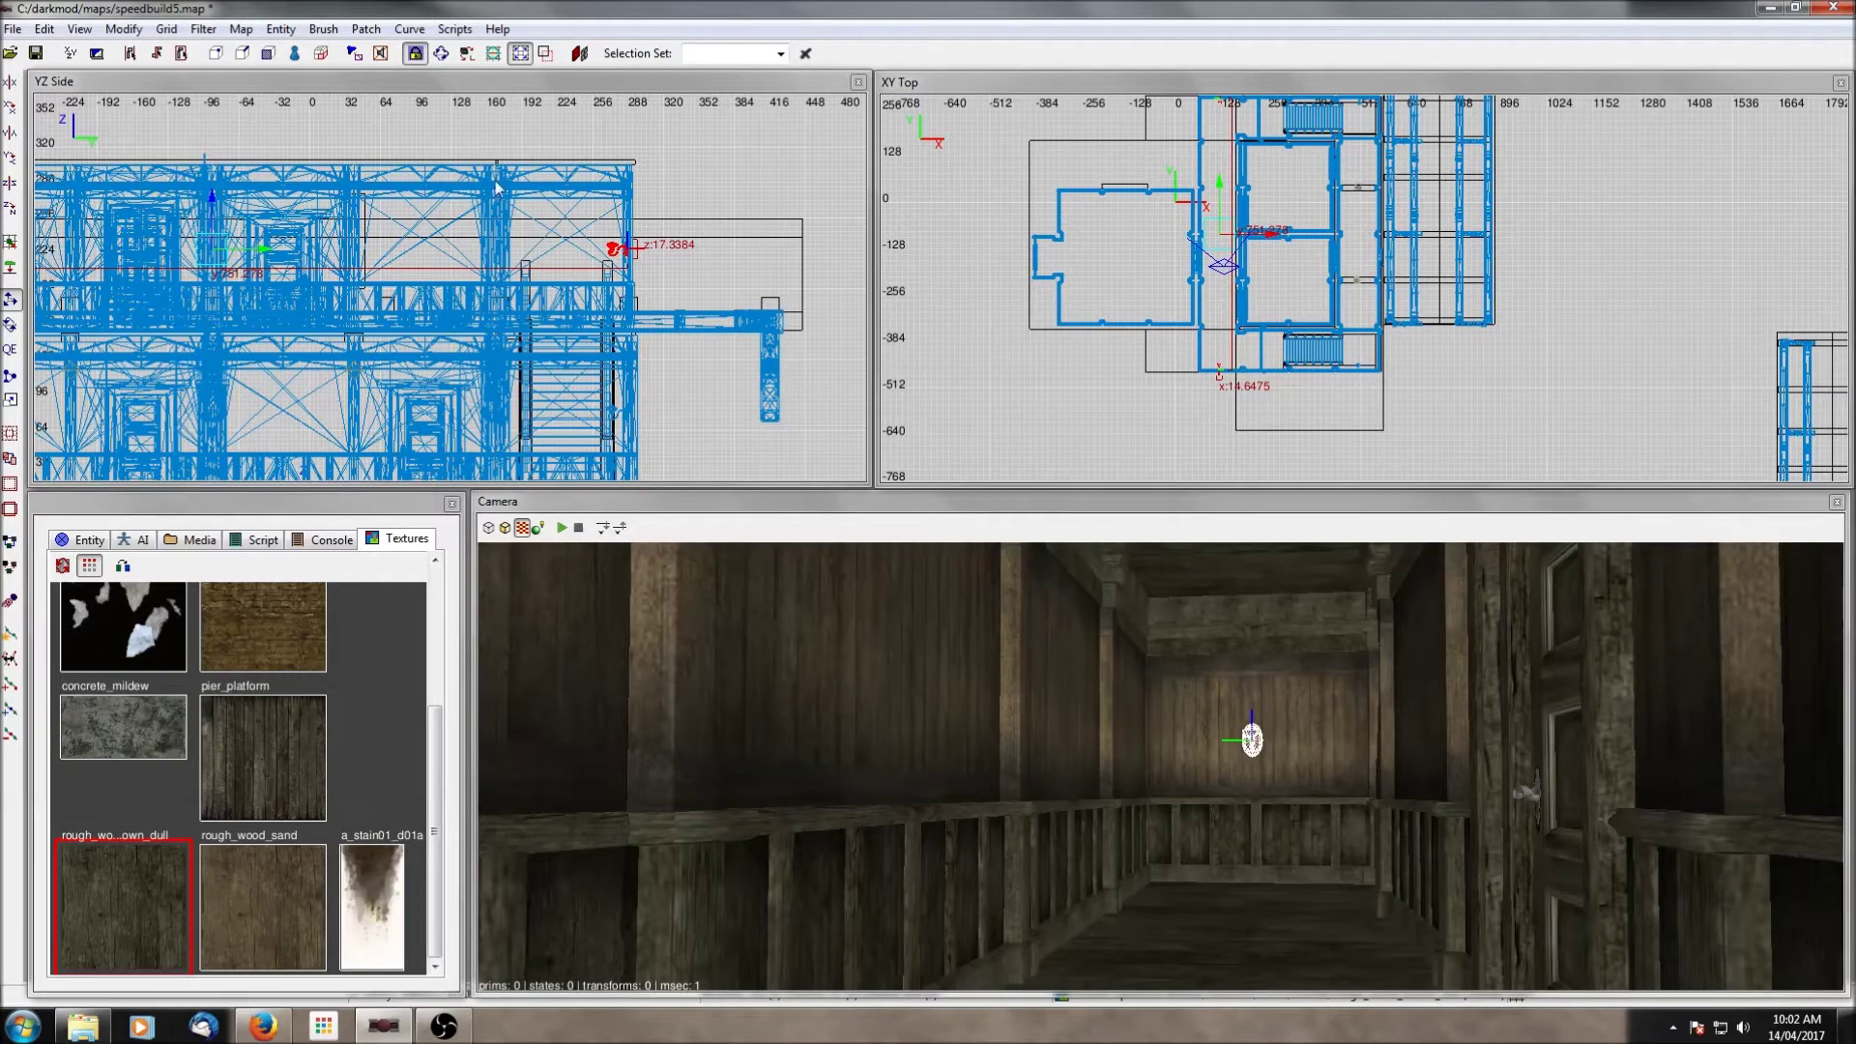
{"action": "left_click_drag", "start_coordinate": [213, 196], "coordinate": [213, 193]}
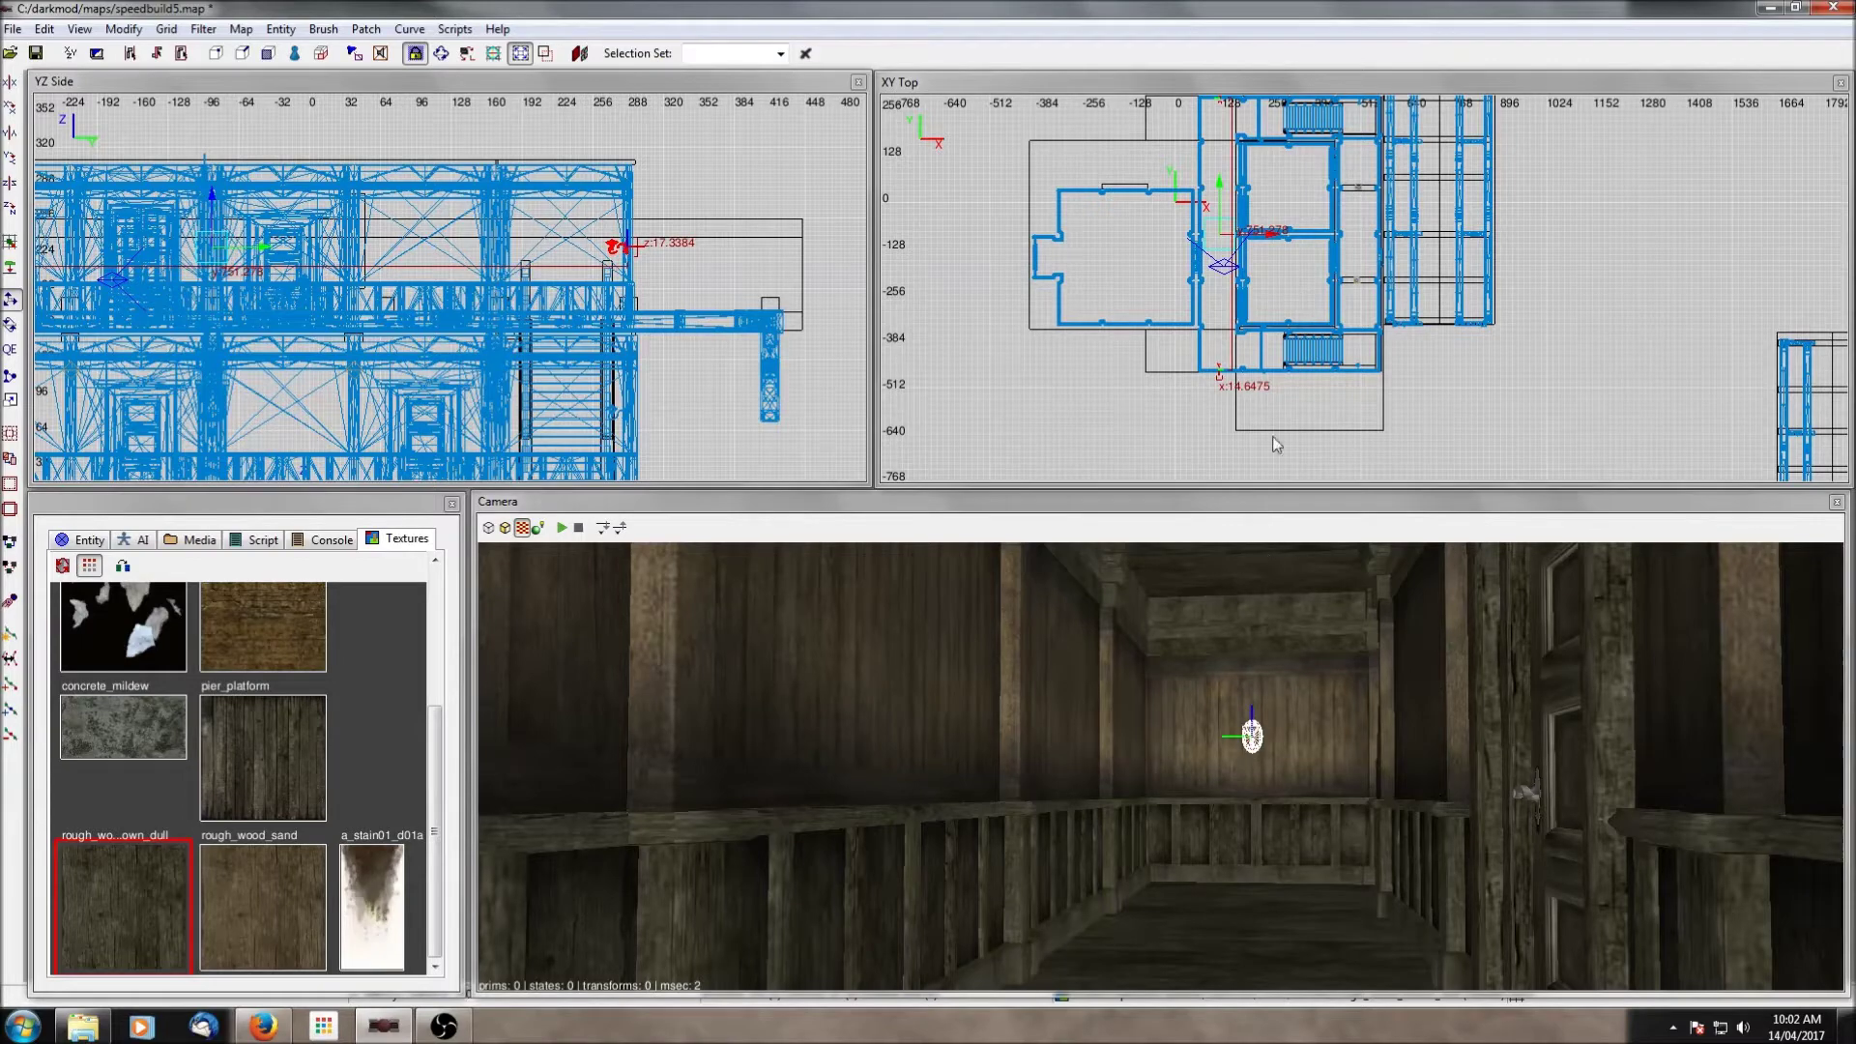
{"action": "key", "text": "Escape"}
Step: Select a ceiling beam in the lower east corridor together with the oil lamp hanging from it
{"action": "right_click", "coordinate": [1336, 653]}
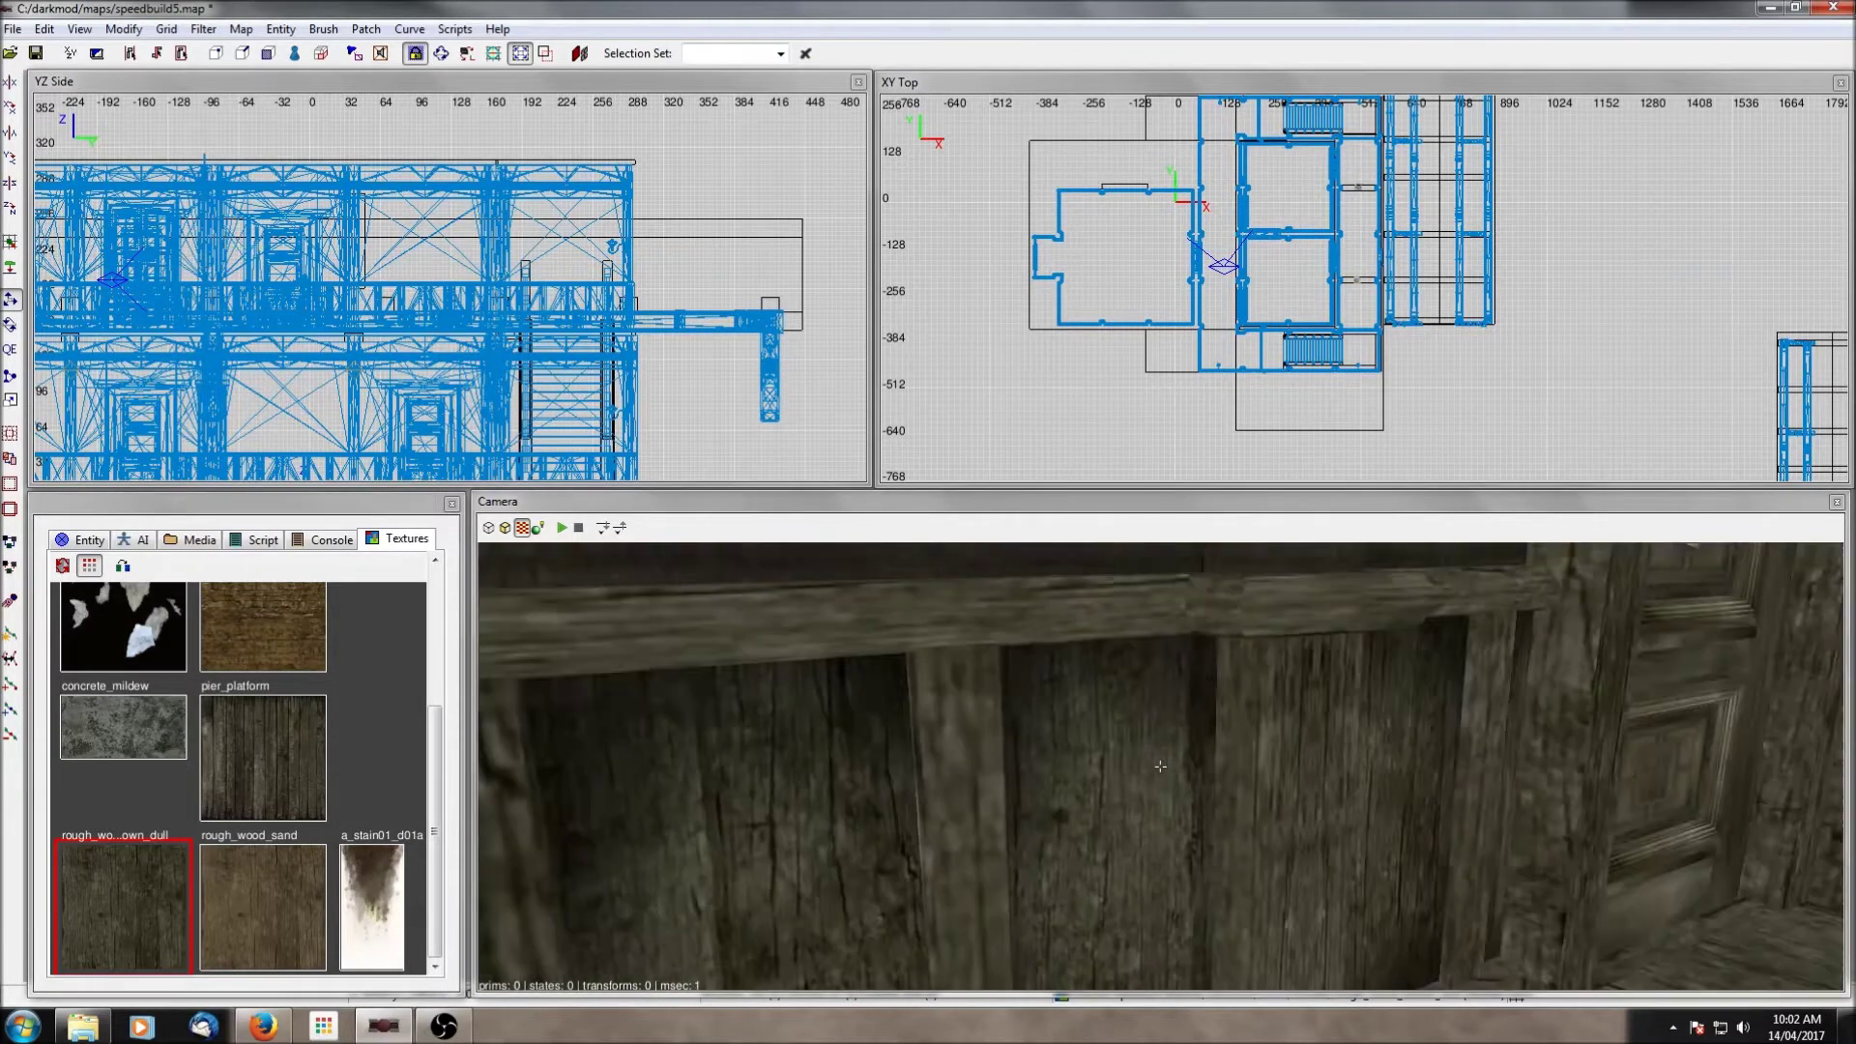
{"action": "right_click", "coordinate": [1330, 652]}
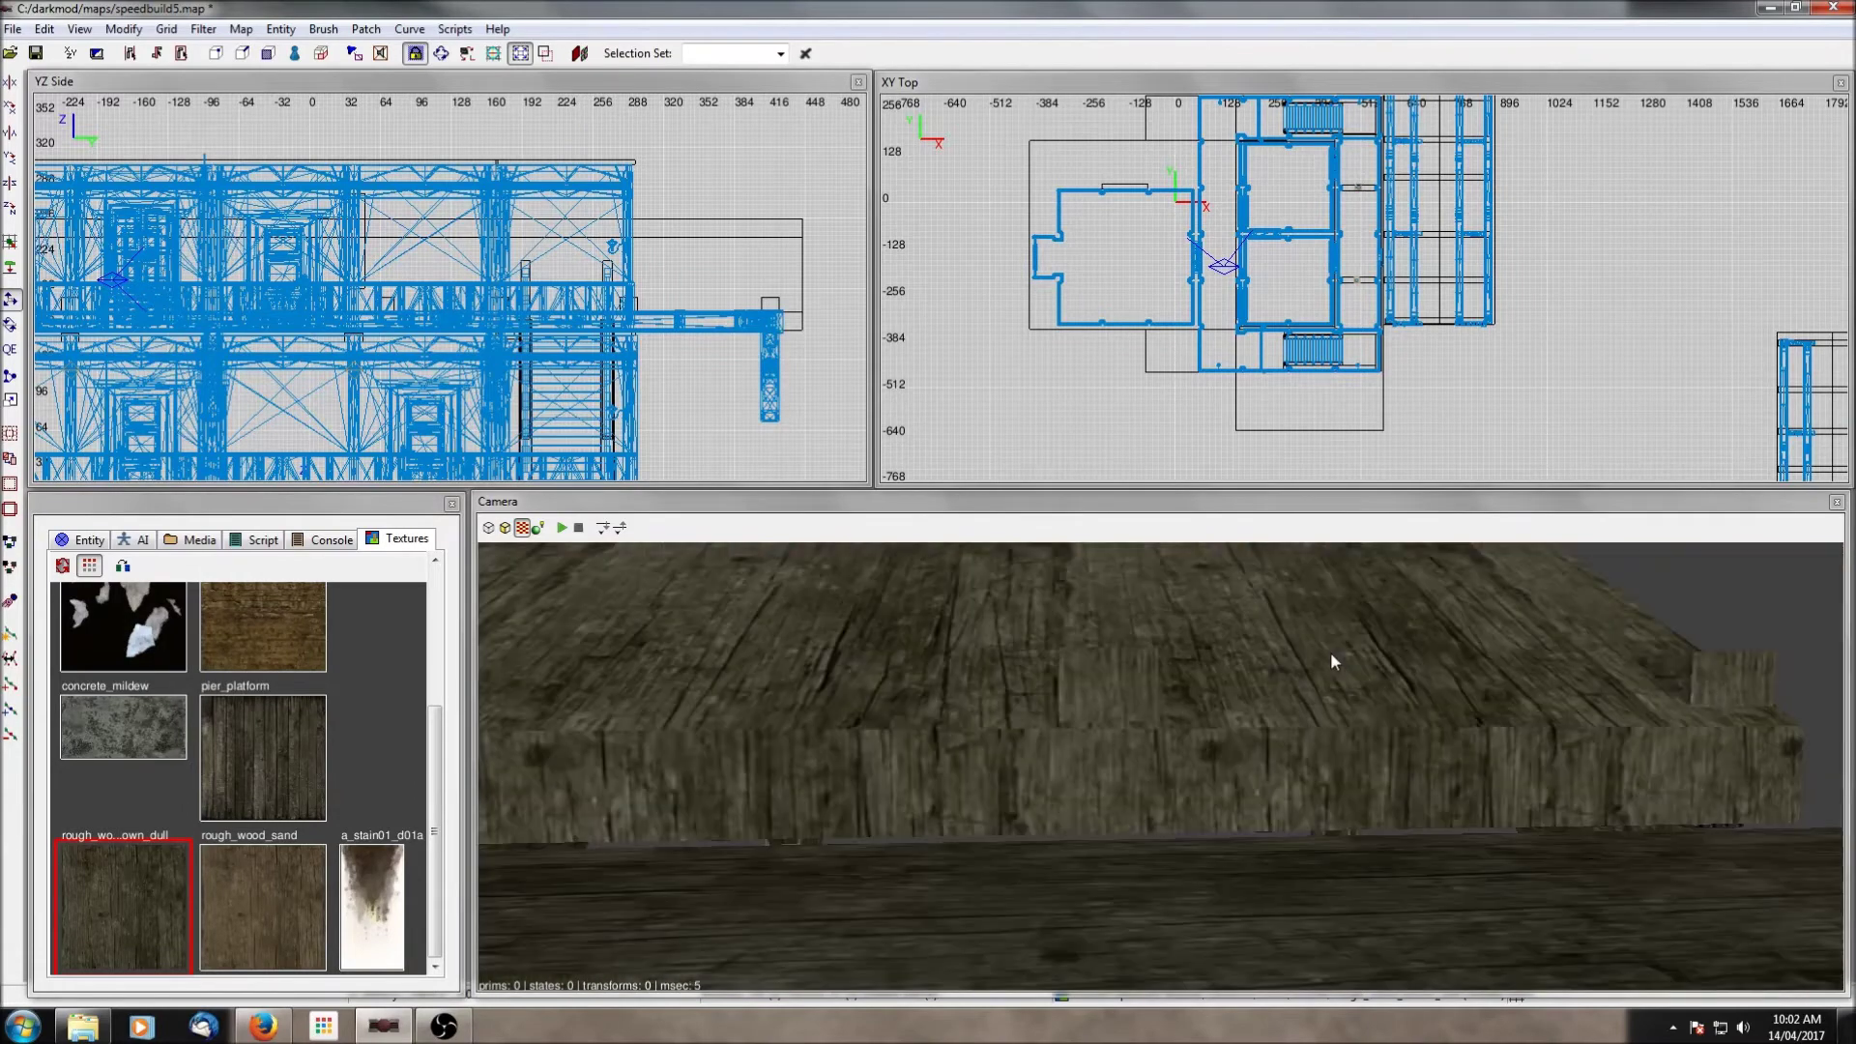
{"action": "middle_click", "coordinate": [1366, 268], "text": "ctrl"}
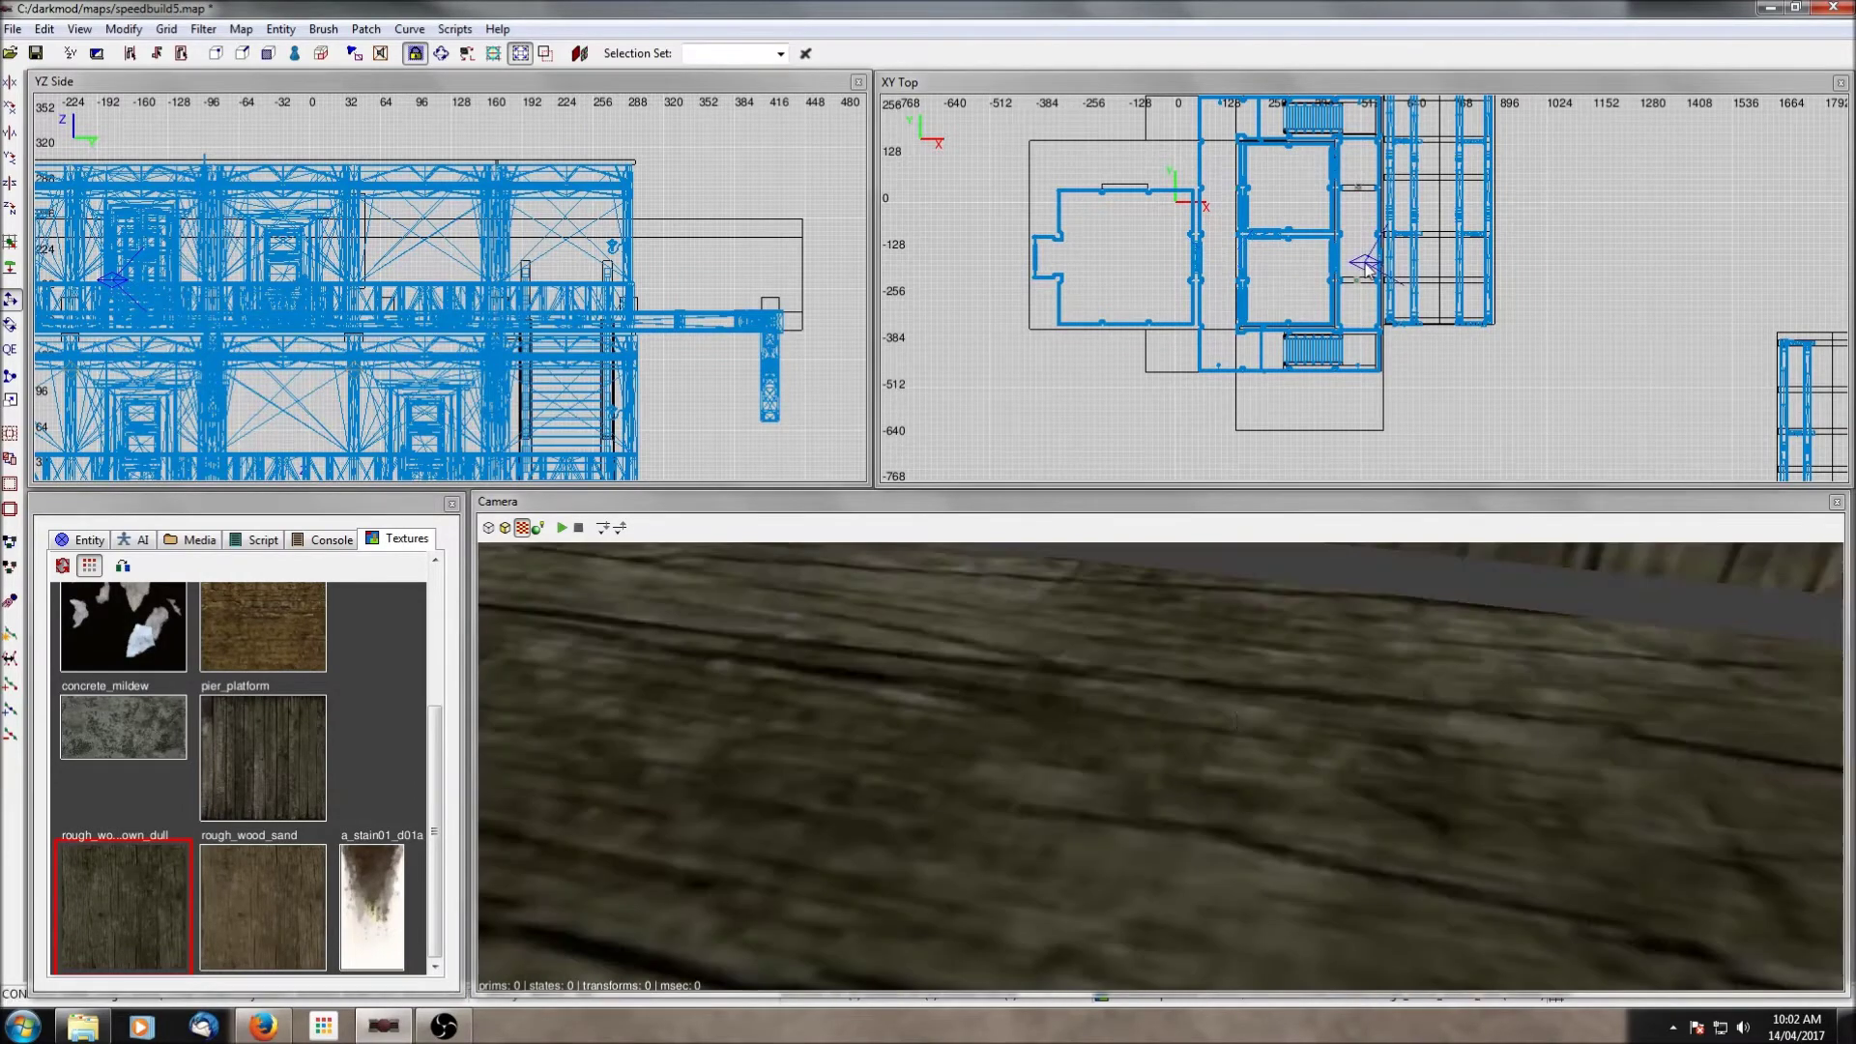
{"action": "right_click", "coordinate": [1238, 714]}
{"action": "right_click", "coordinate": [1238, 714]}
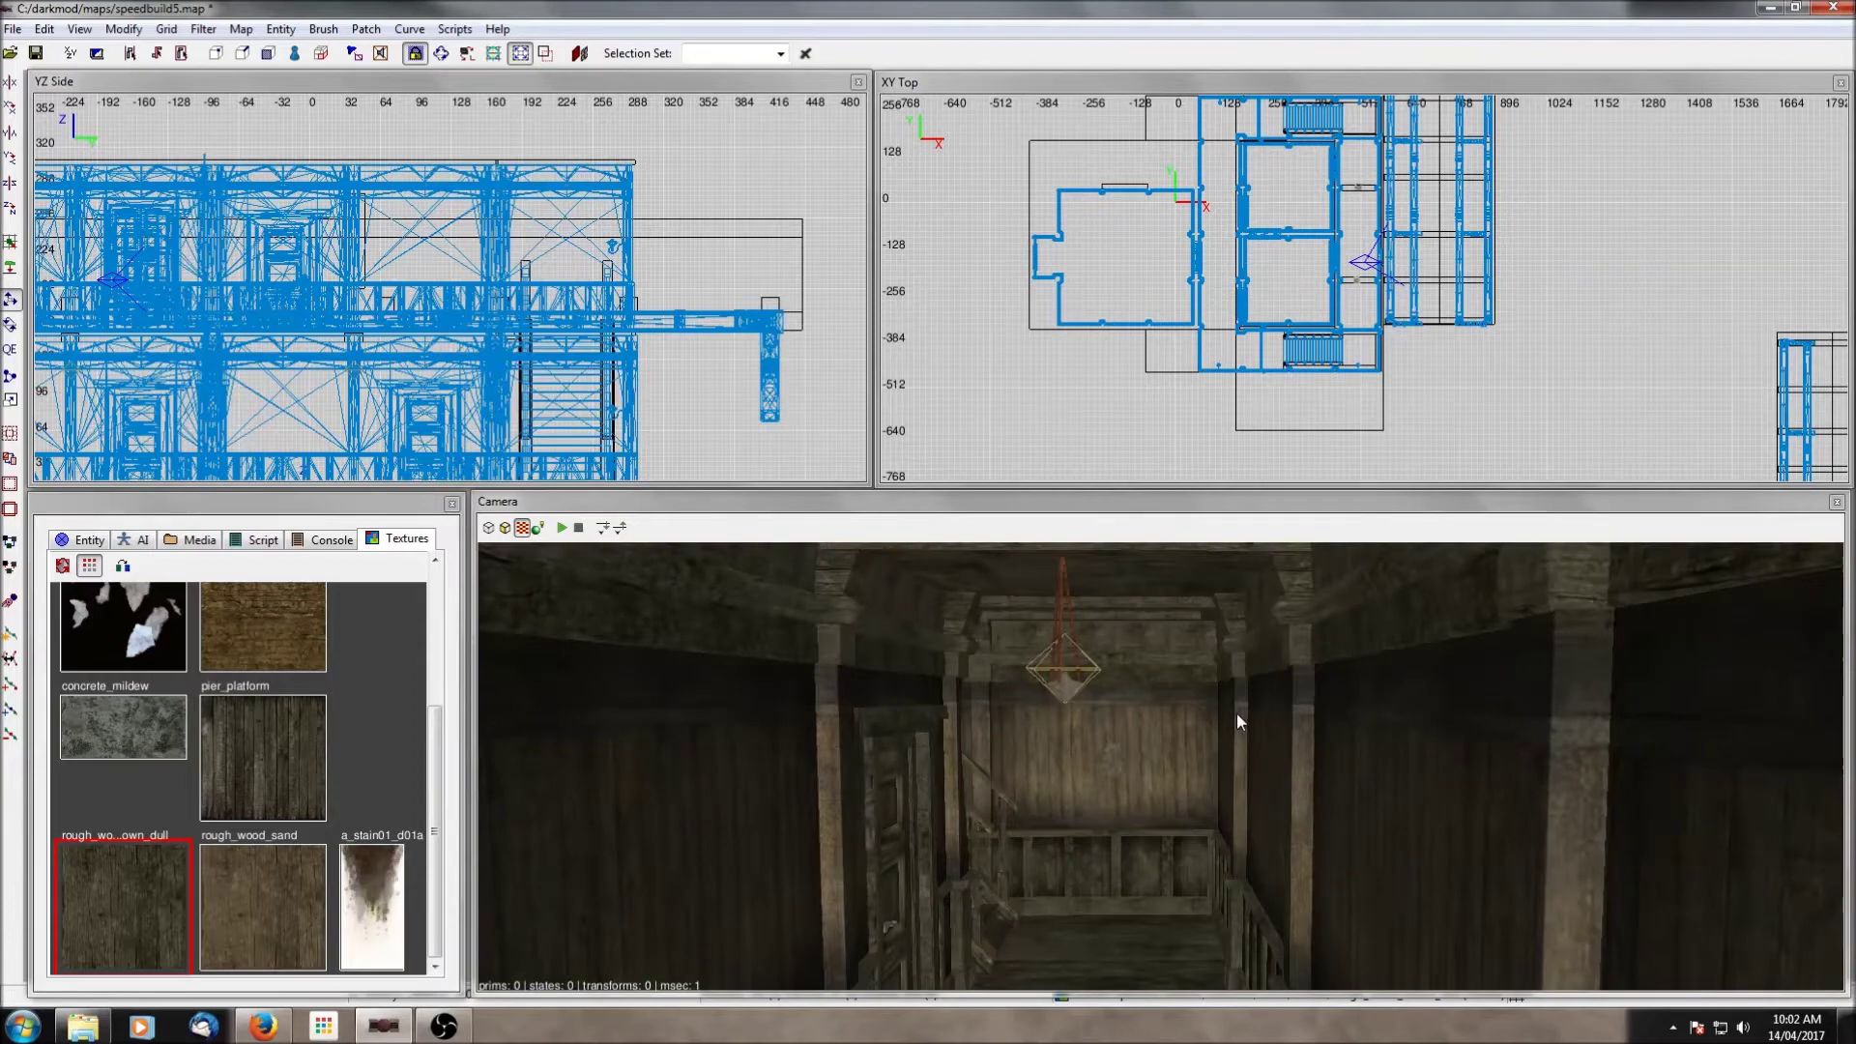
{"action": "right_click", "coordinate": [1238, 713]}
{"action": "right_click", "coordinate": [1218, 636]}
{"action": "left_click", "coordinate": [1218, 636], "text": "shift"}
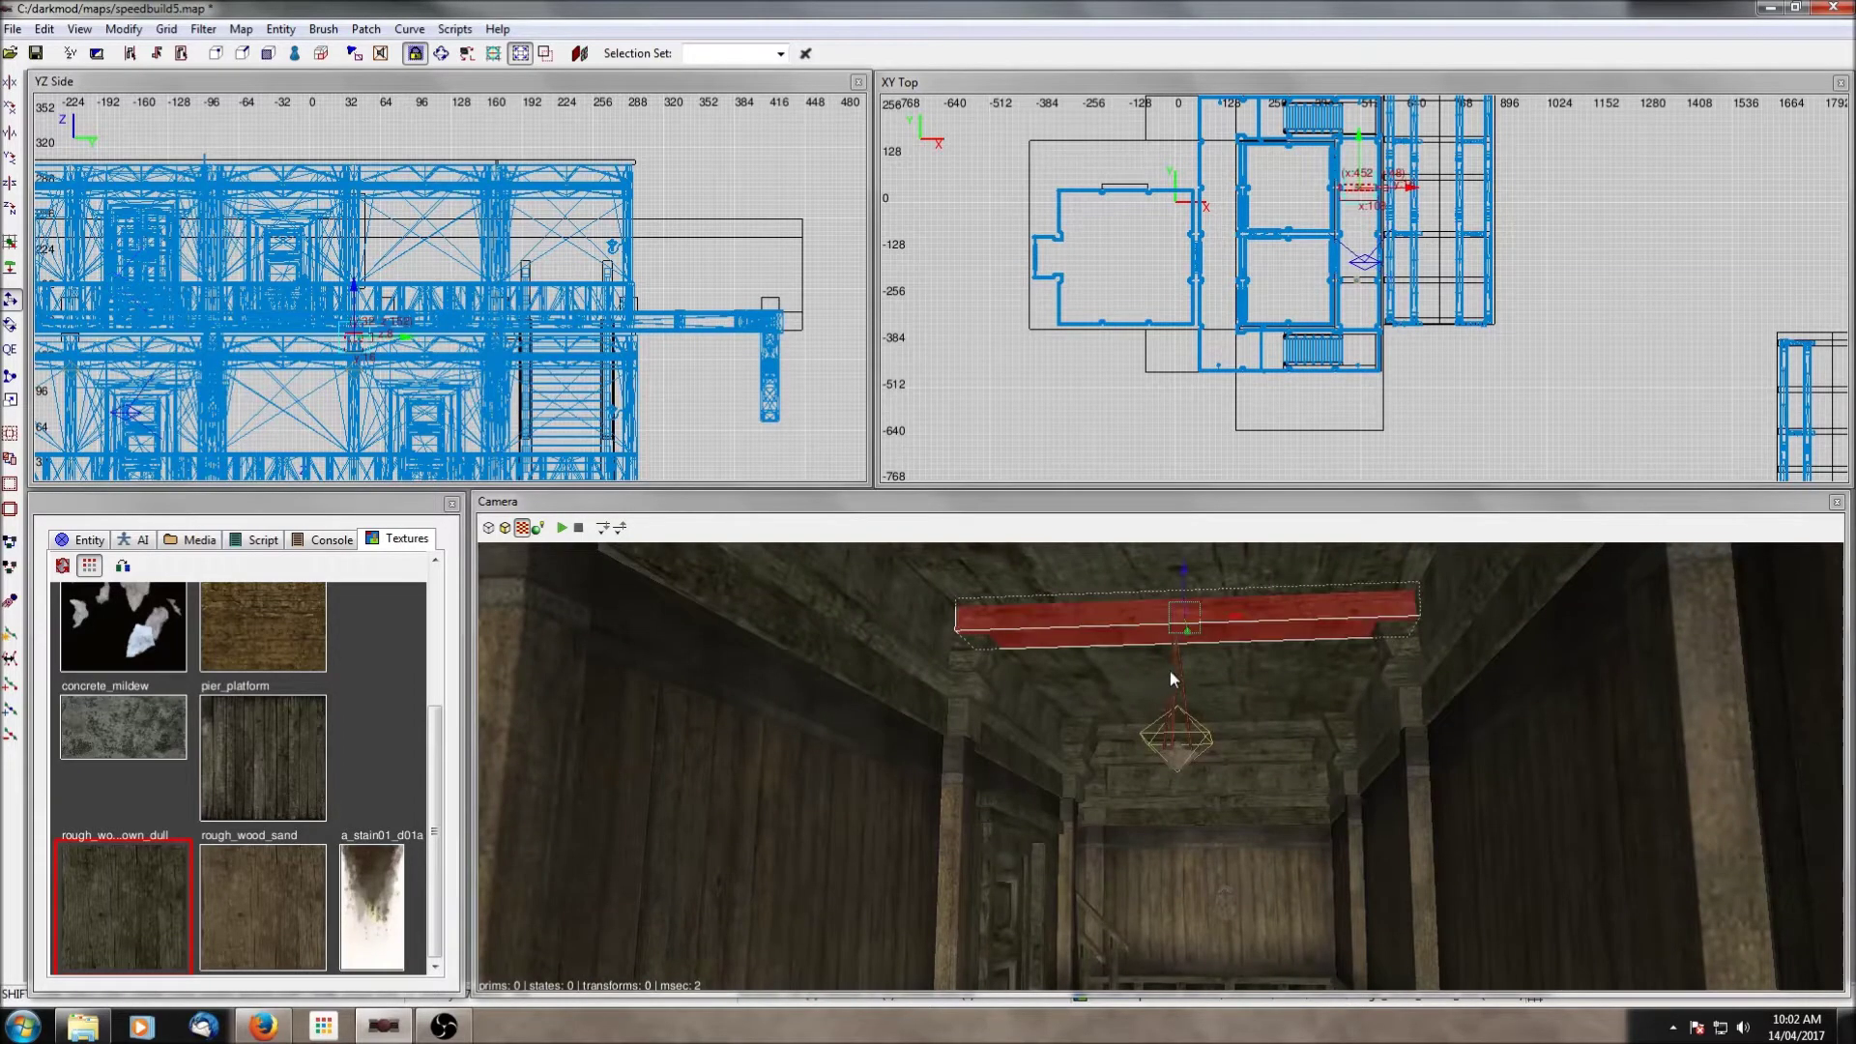
{"action": "left_click", "coordinate": [1170, 670], "text": "shift"}
Step: Add the other ceiling beam and its hanging oil lamp in the same corridor to the selection
{"action": "right_click", "coordinate": [1174, 689]}
{"action": "right_click", "coordinate": [1036, 690]}
{"action": "right_click", "coordinate": [1052, 746]}
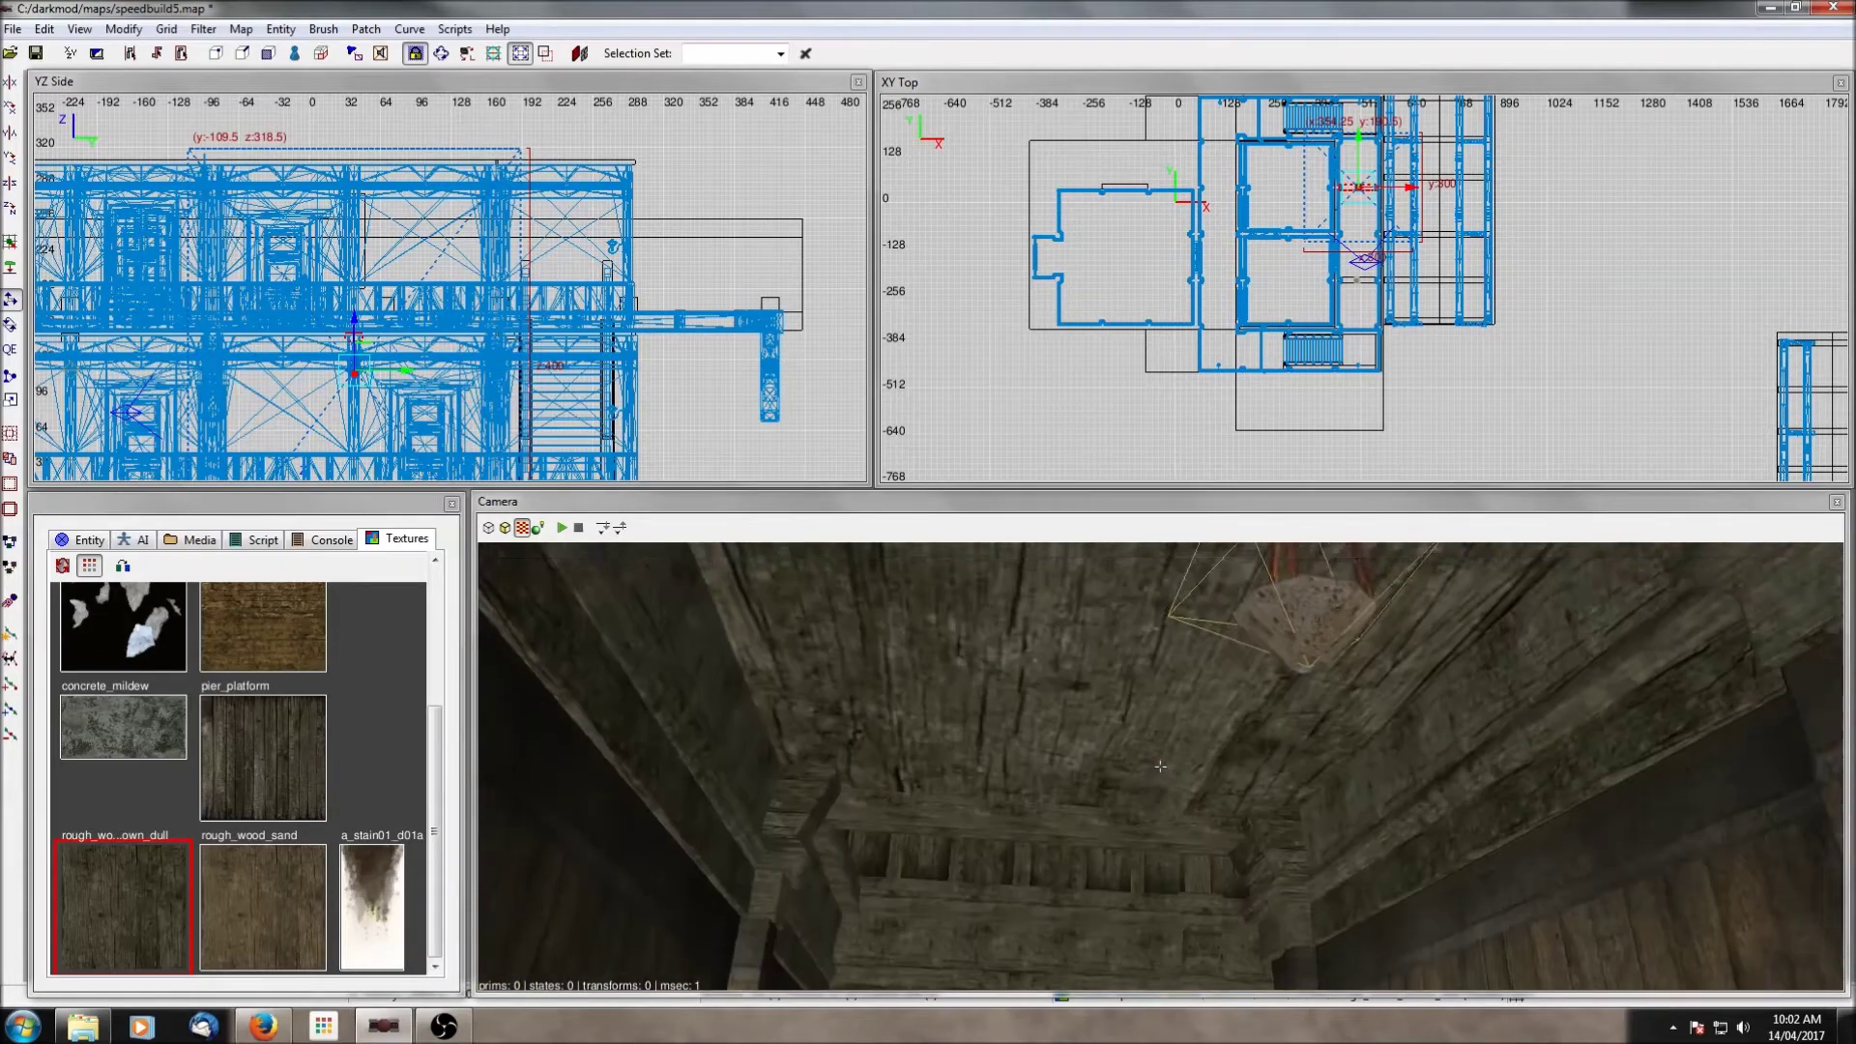
{"action": "right_click", "coordinate": [1053, 746]}
{"action": "left_click", "coordinate": [1129, 677], "text": "shift"}
{"action": "left_click", "coordinate": [1369, 641], "text": "shift"}
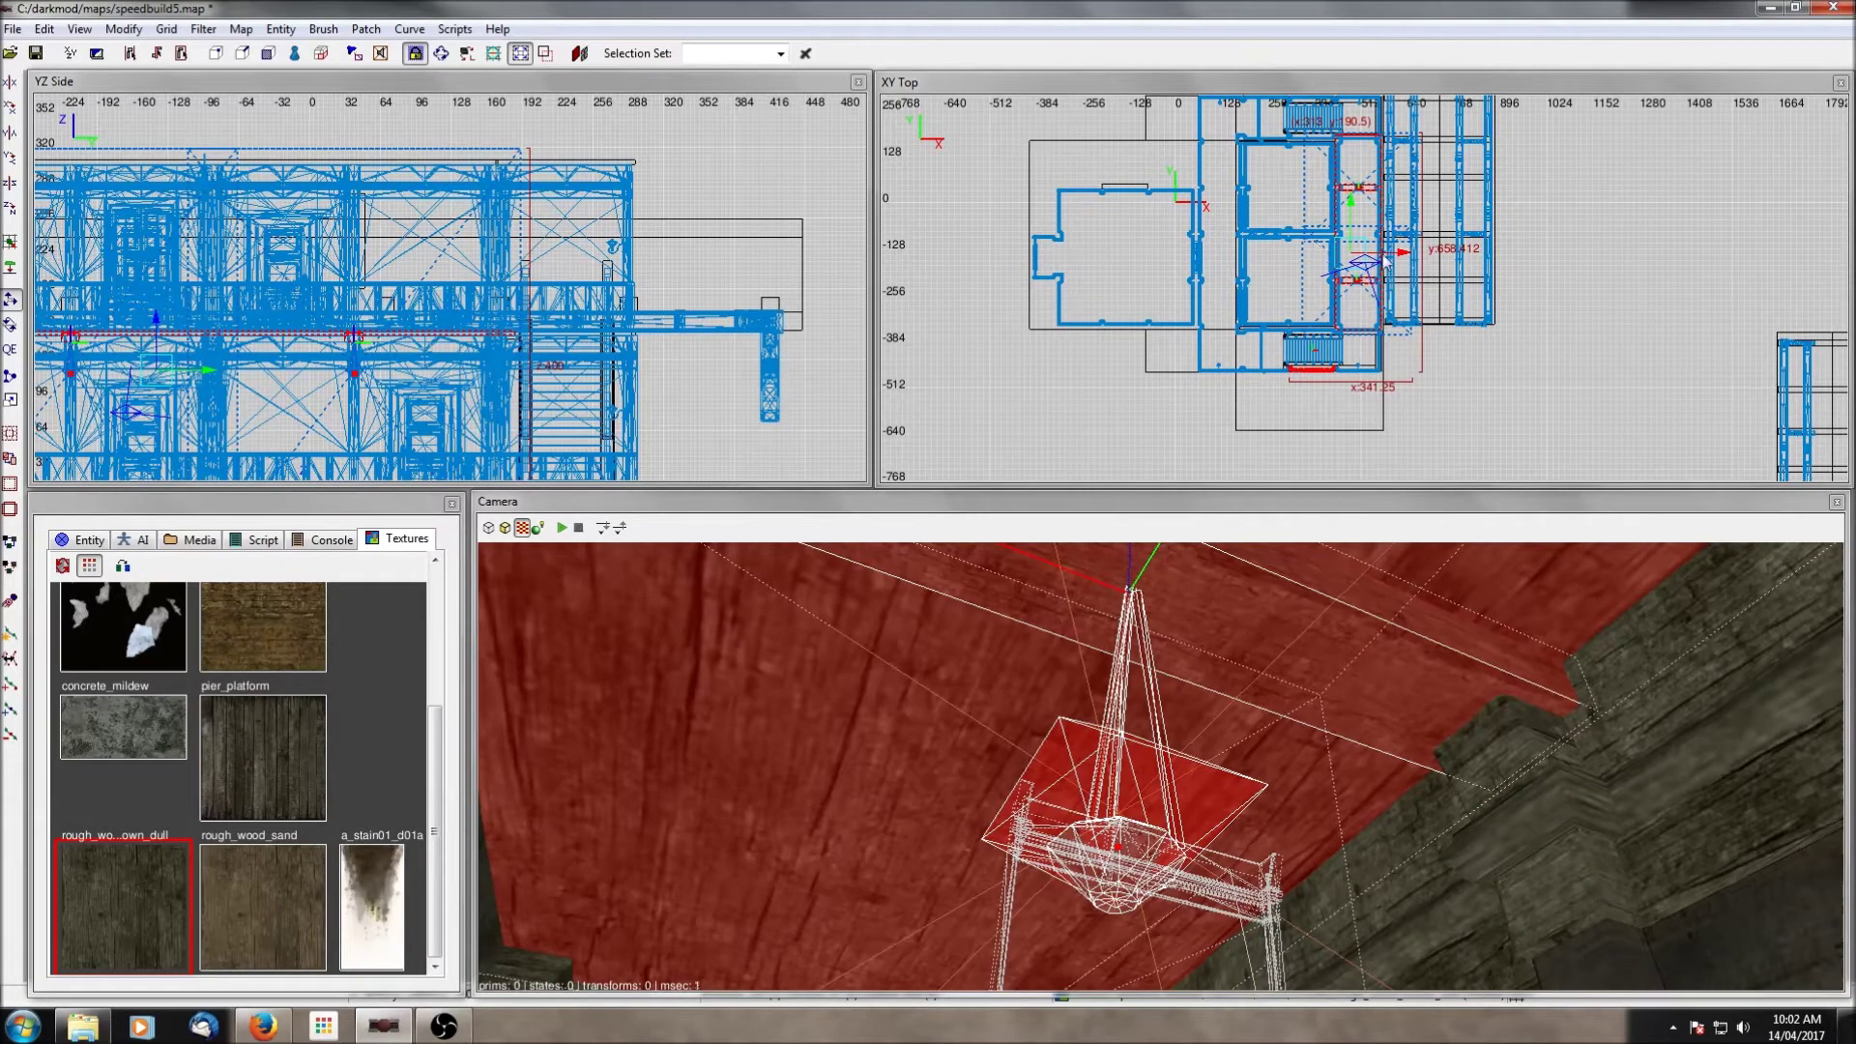
Step: Try to duplicate the selected beams and hanging lamps into the upper west corridor, and inspect the copies in the camera view
{"action": "left_click_drag", "start_coordinate": [1412, 254], "coordinate": [1269, 257]}
{"action": "scroll", "coordinate": [300, 293], "scroll_direction": "down", "scroll_amount": 2}
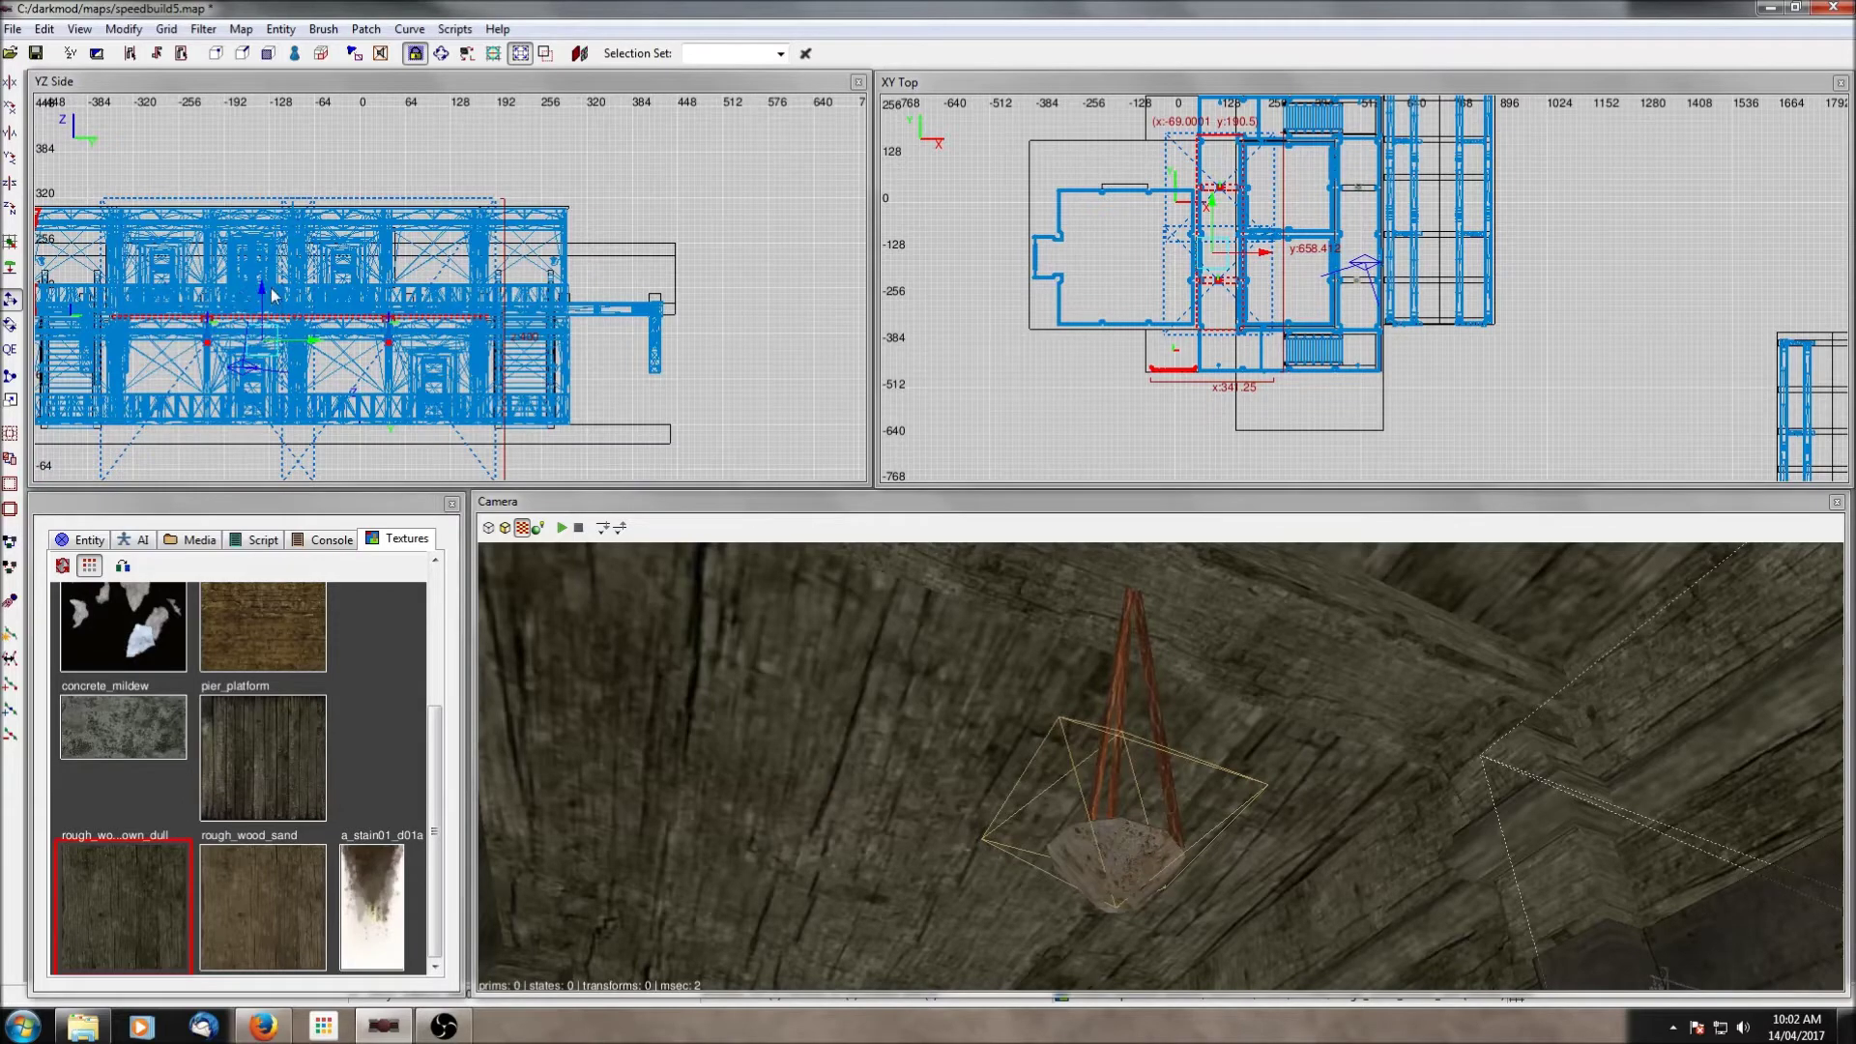
{"action": "left_click_drag", "start_coordinate": [274, 295], "coordinate": [264, 193]}
{"action": "right_click", "coordinate": [1427, 785]}
{"action": "right_click", "coordinate": [1427, 785]}
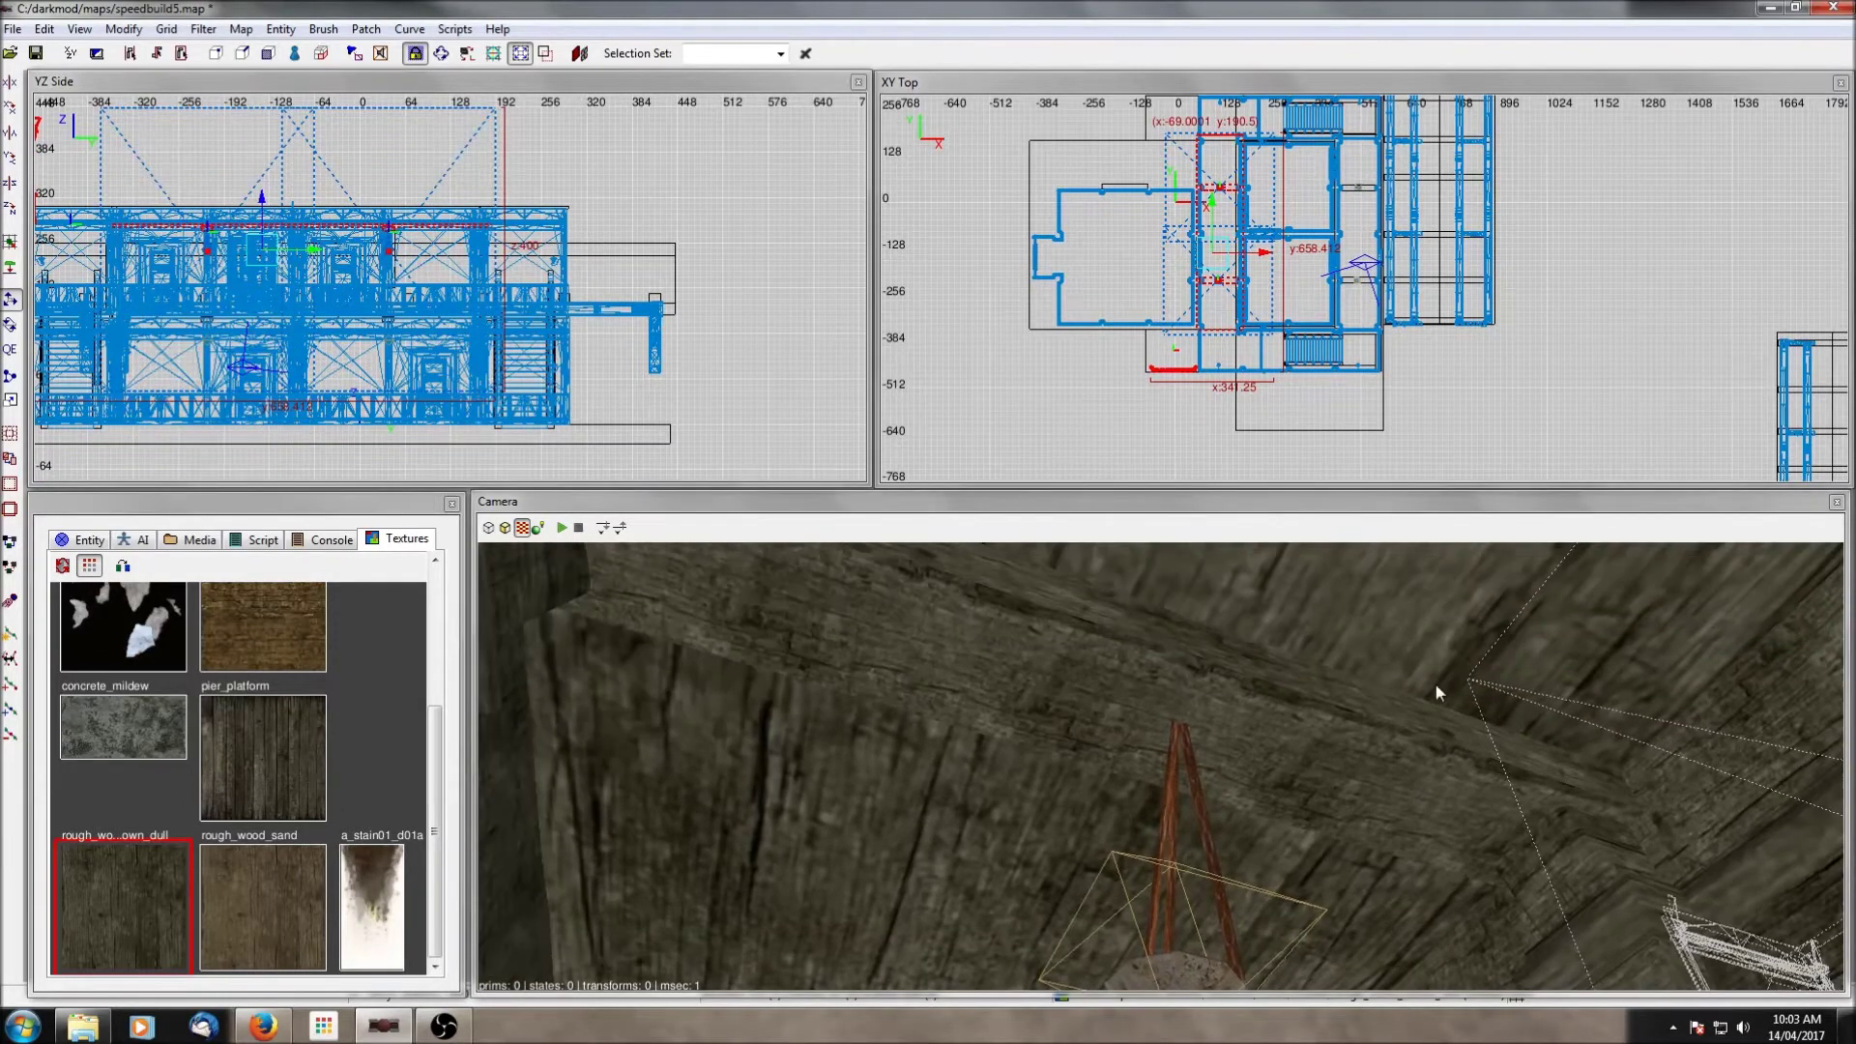
{"action": "middle_click", "coordinate": [1209, 276], "text": "ctrl"}
{"action": "right_click", "coordinate": [1369, 719]}
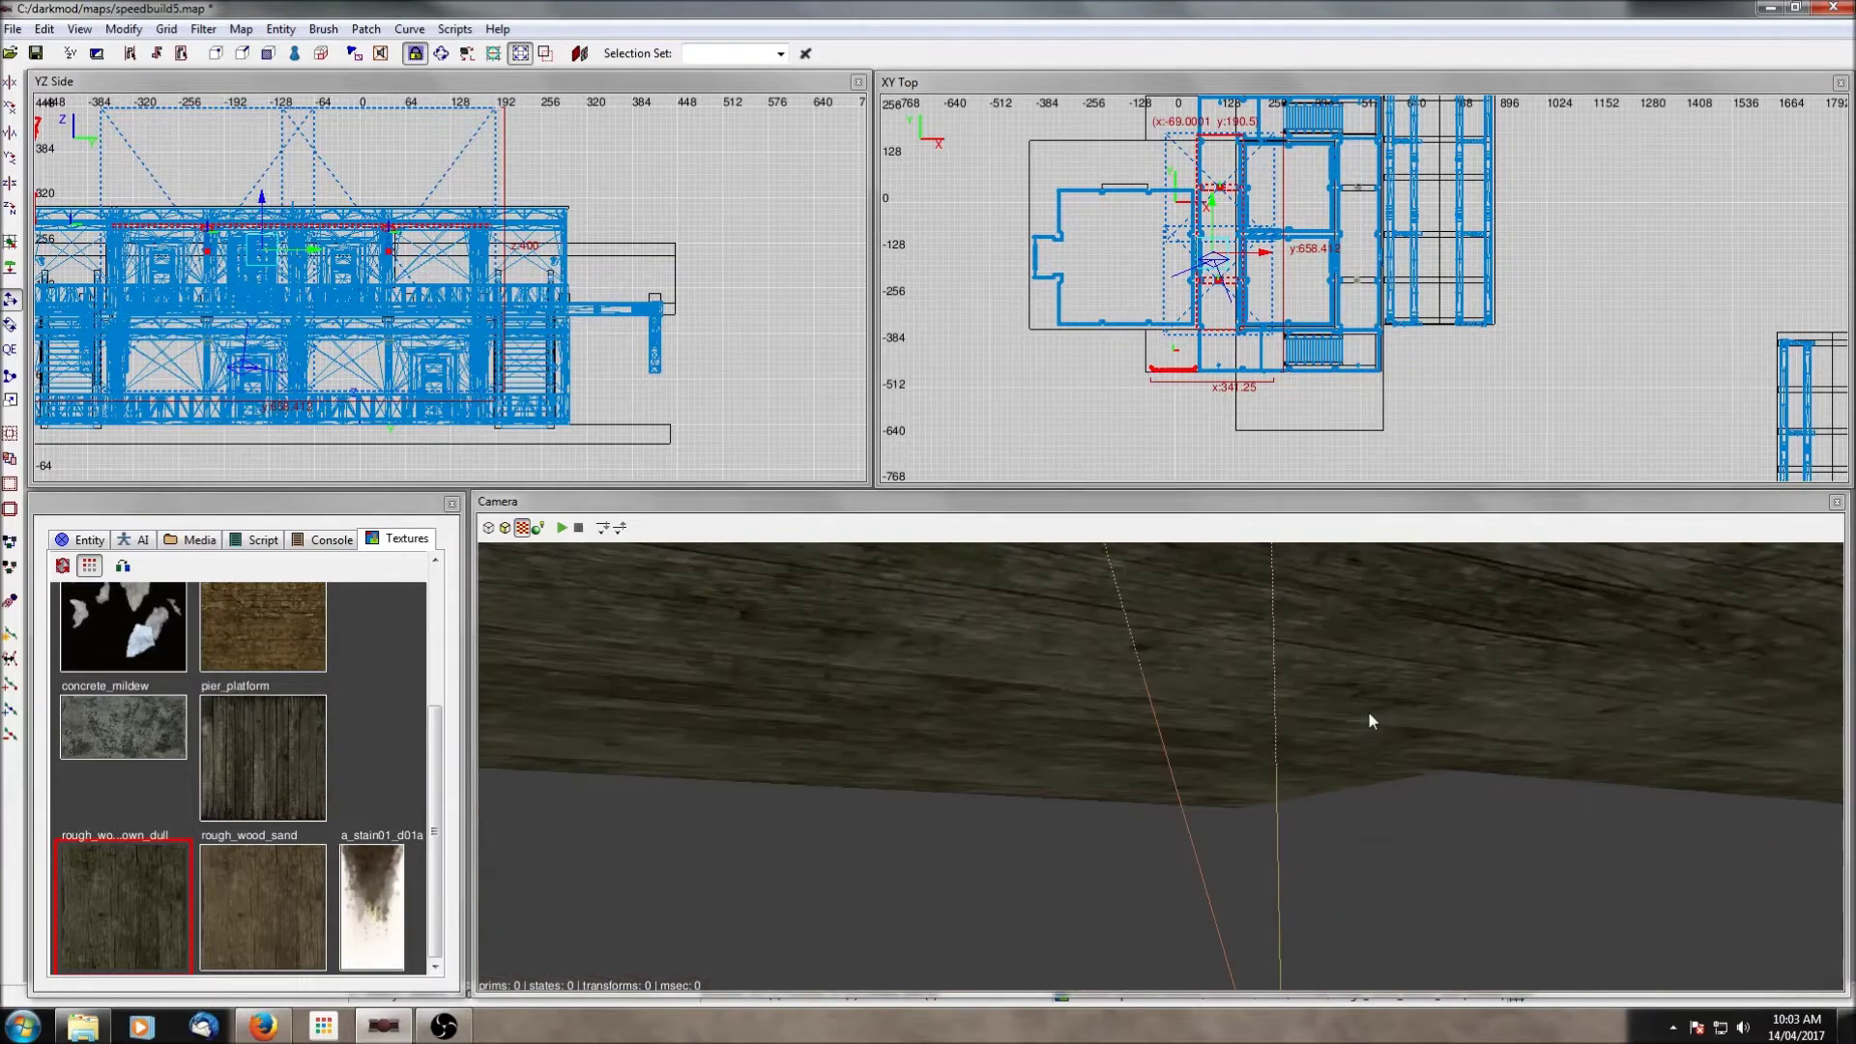
{"action": "right_click", "coordinate": [1371, 720]}
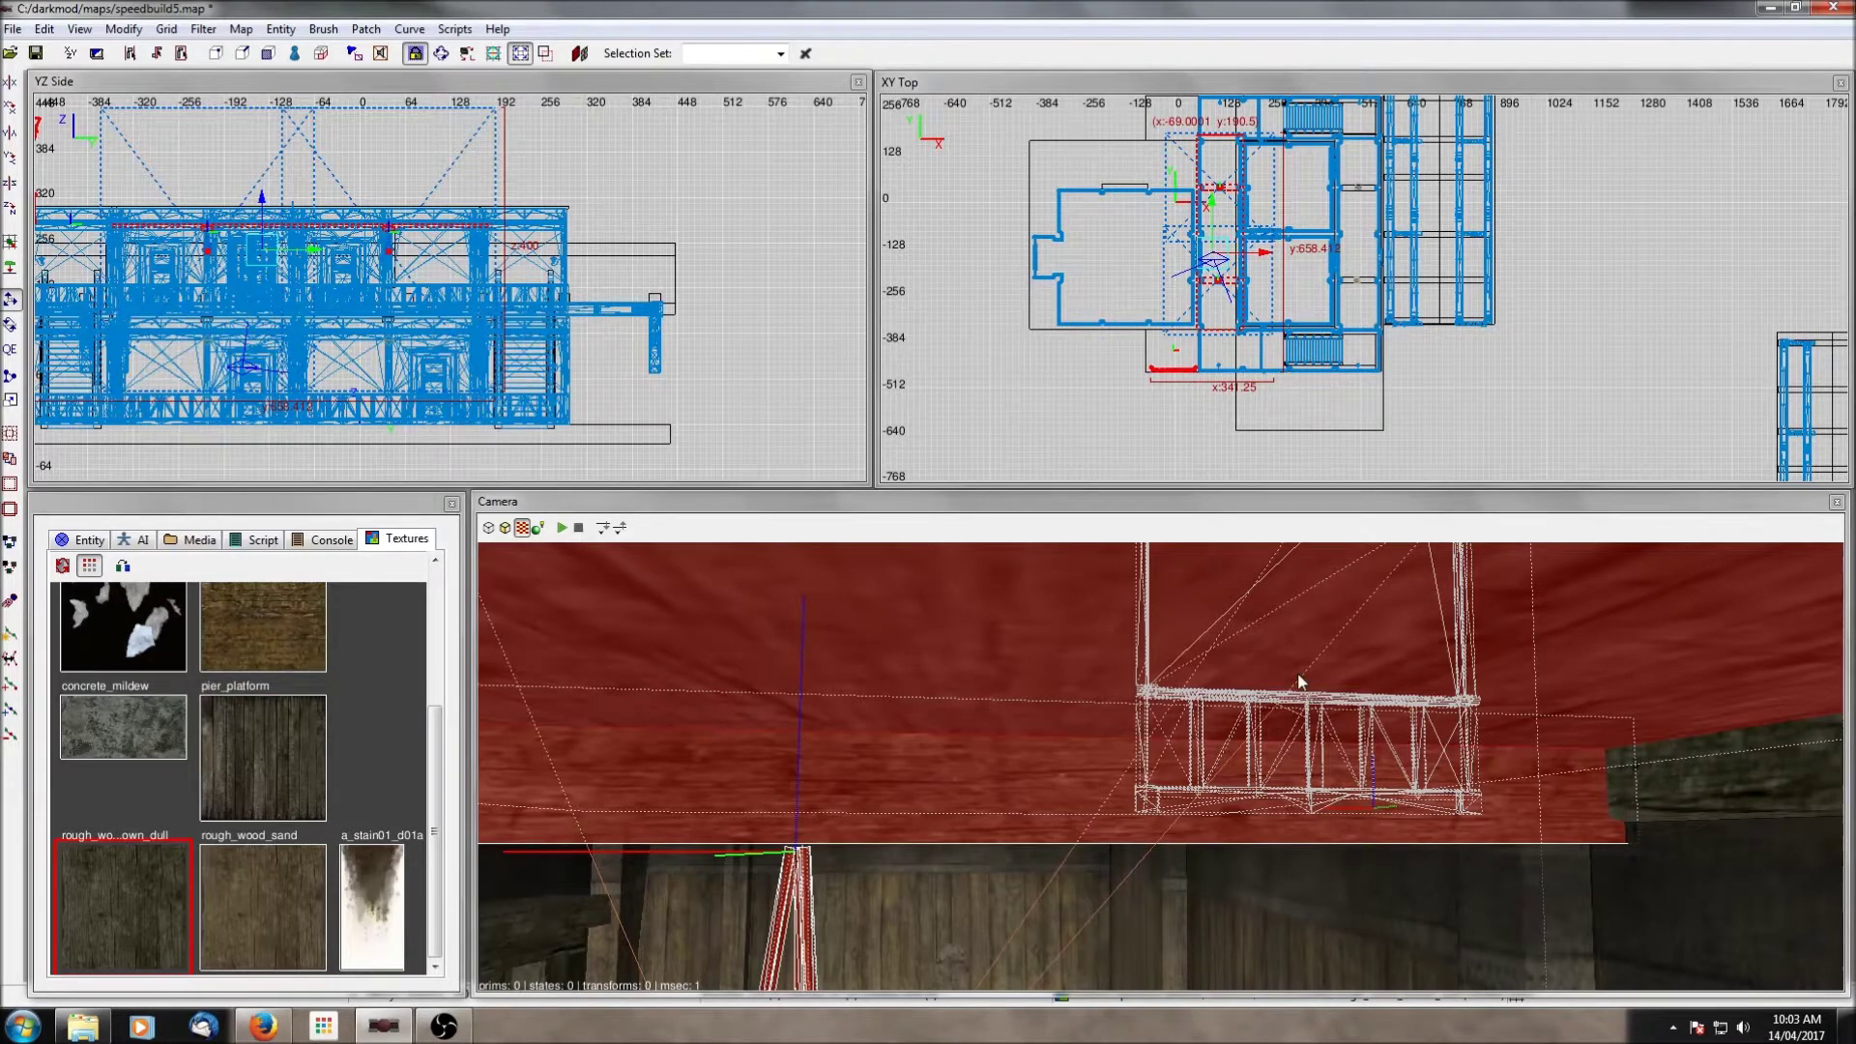
Step: Undo the duplication and move of the beams and hanging lamps, and clear the selection
{"action": "key", "text": "ctrl+z"}
{"action": "key", "text": "ctrl+z"}
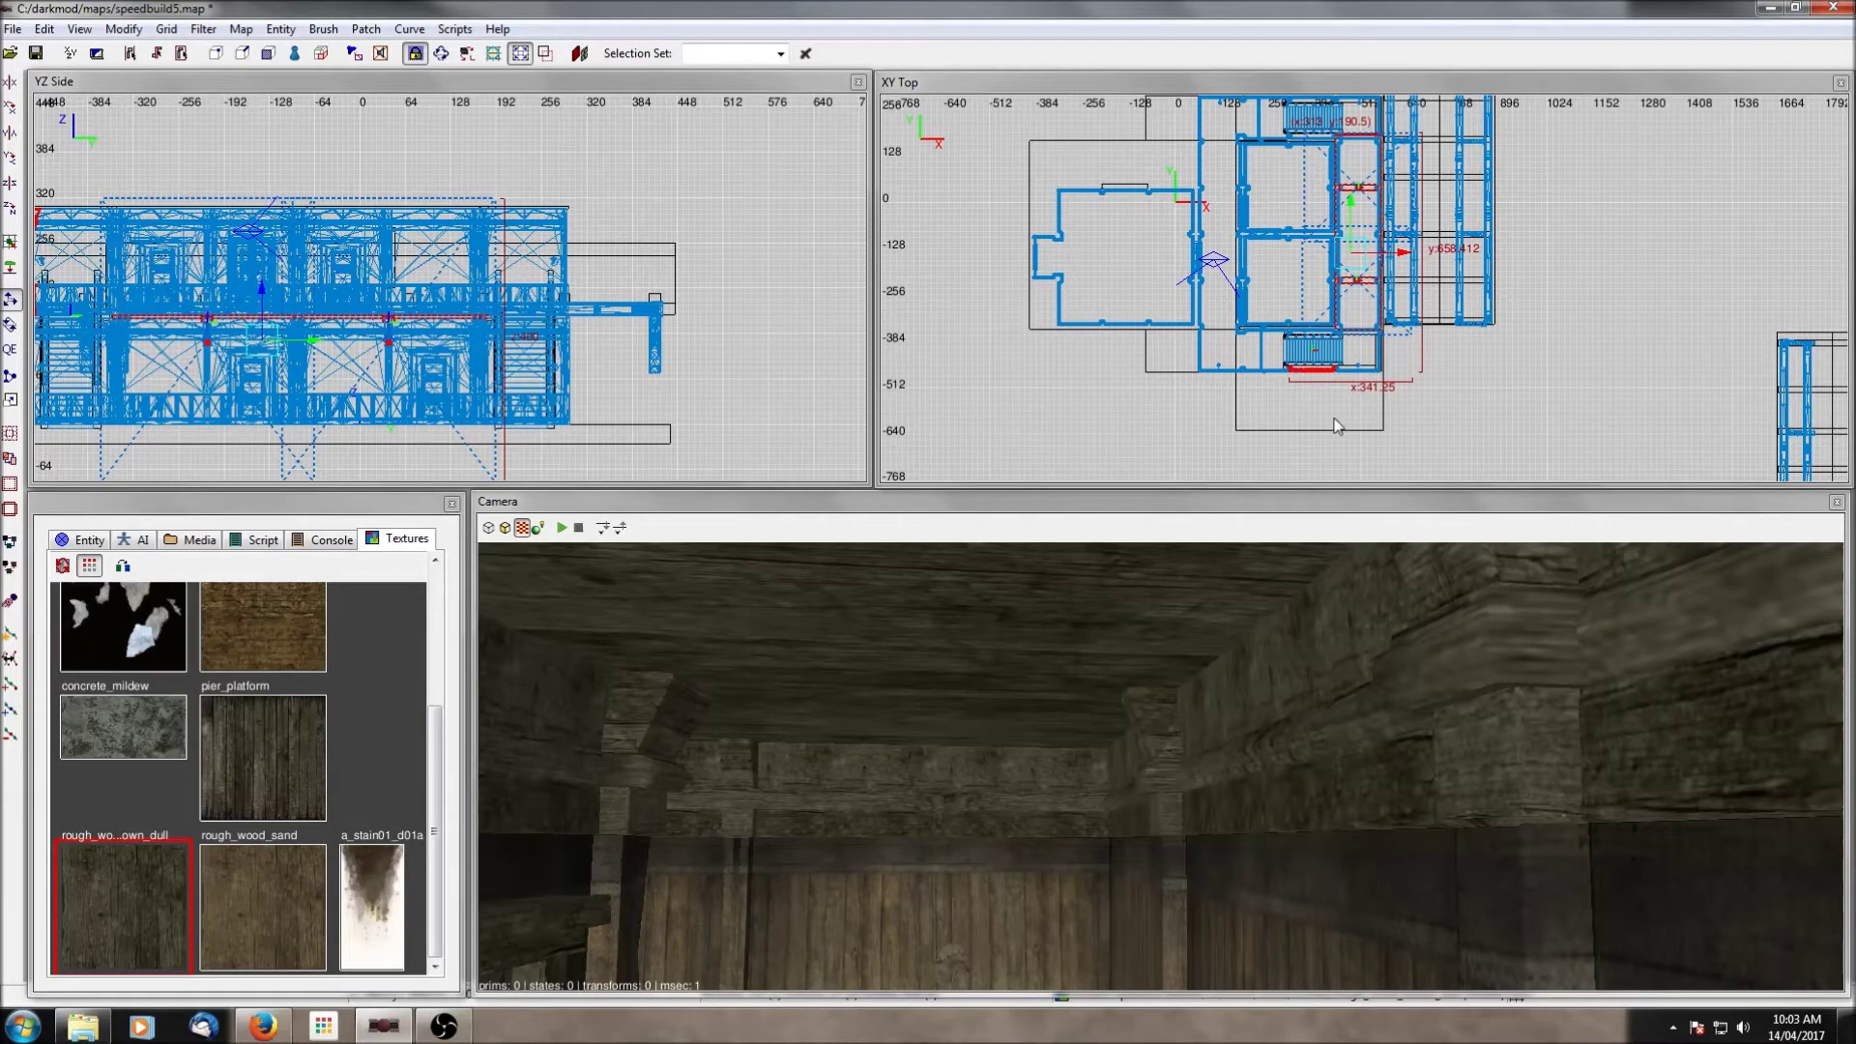
{"action": "scroll", "coordinate": [1335, 431], "scroll_direction": "up", "scroll_amount": 3}
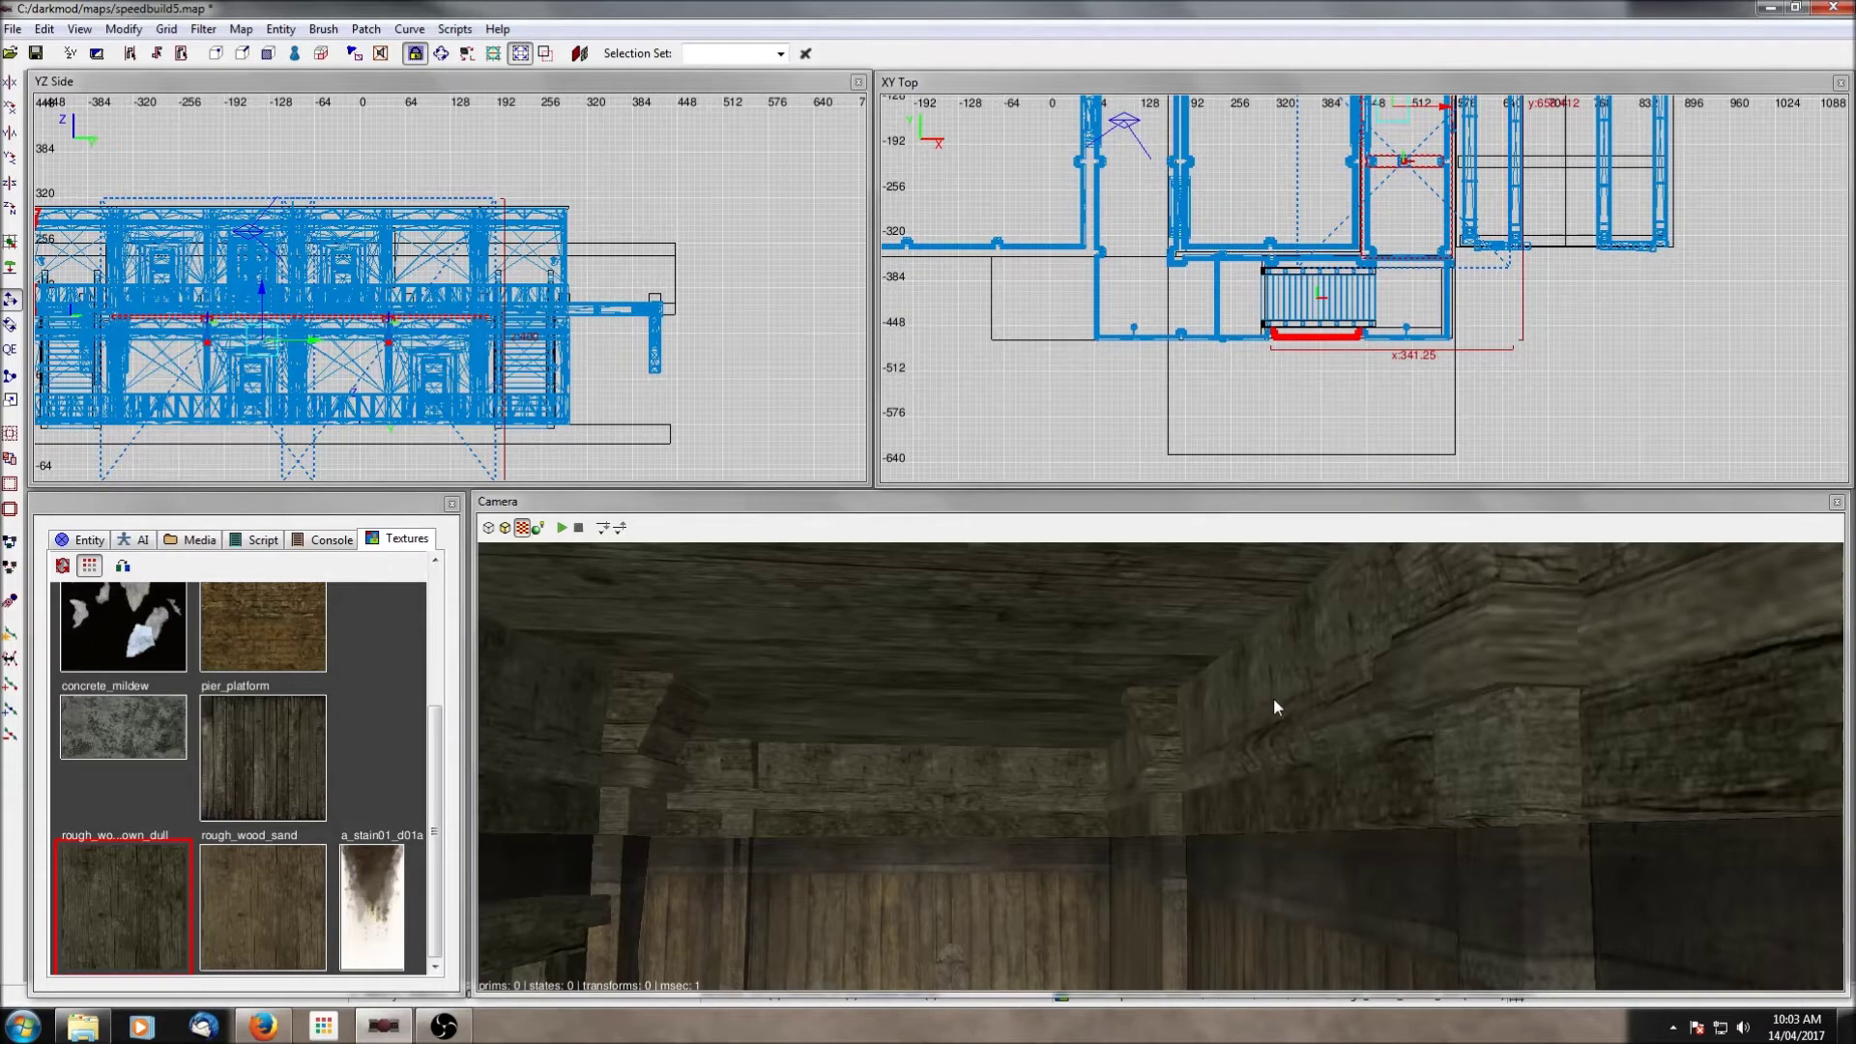
{"action": "key", "text": "Escape"}
Step: Examine the south staircase from outside, test-selecting its nearby parts to identify the stray piece caught in the beam selection
{"action": "left_click", "coordinate": [1341, 341], "text": "shift"}
{"action": "left_click", "coordinate": [1340, 340], "text": "shift"}
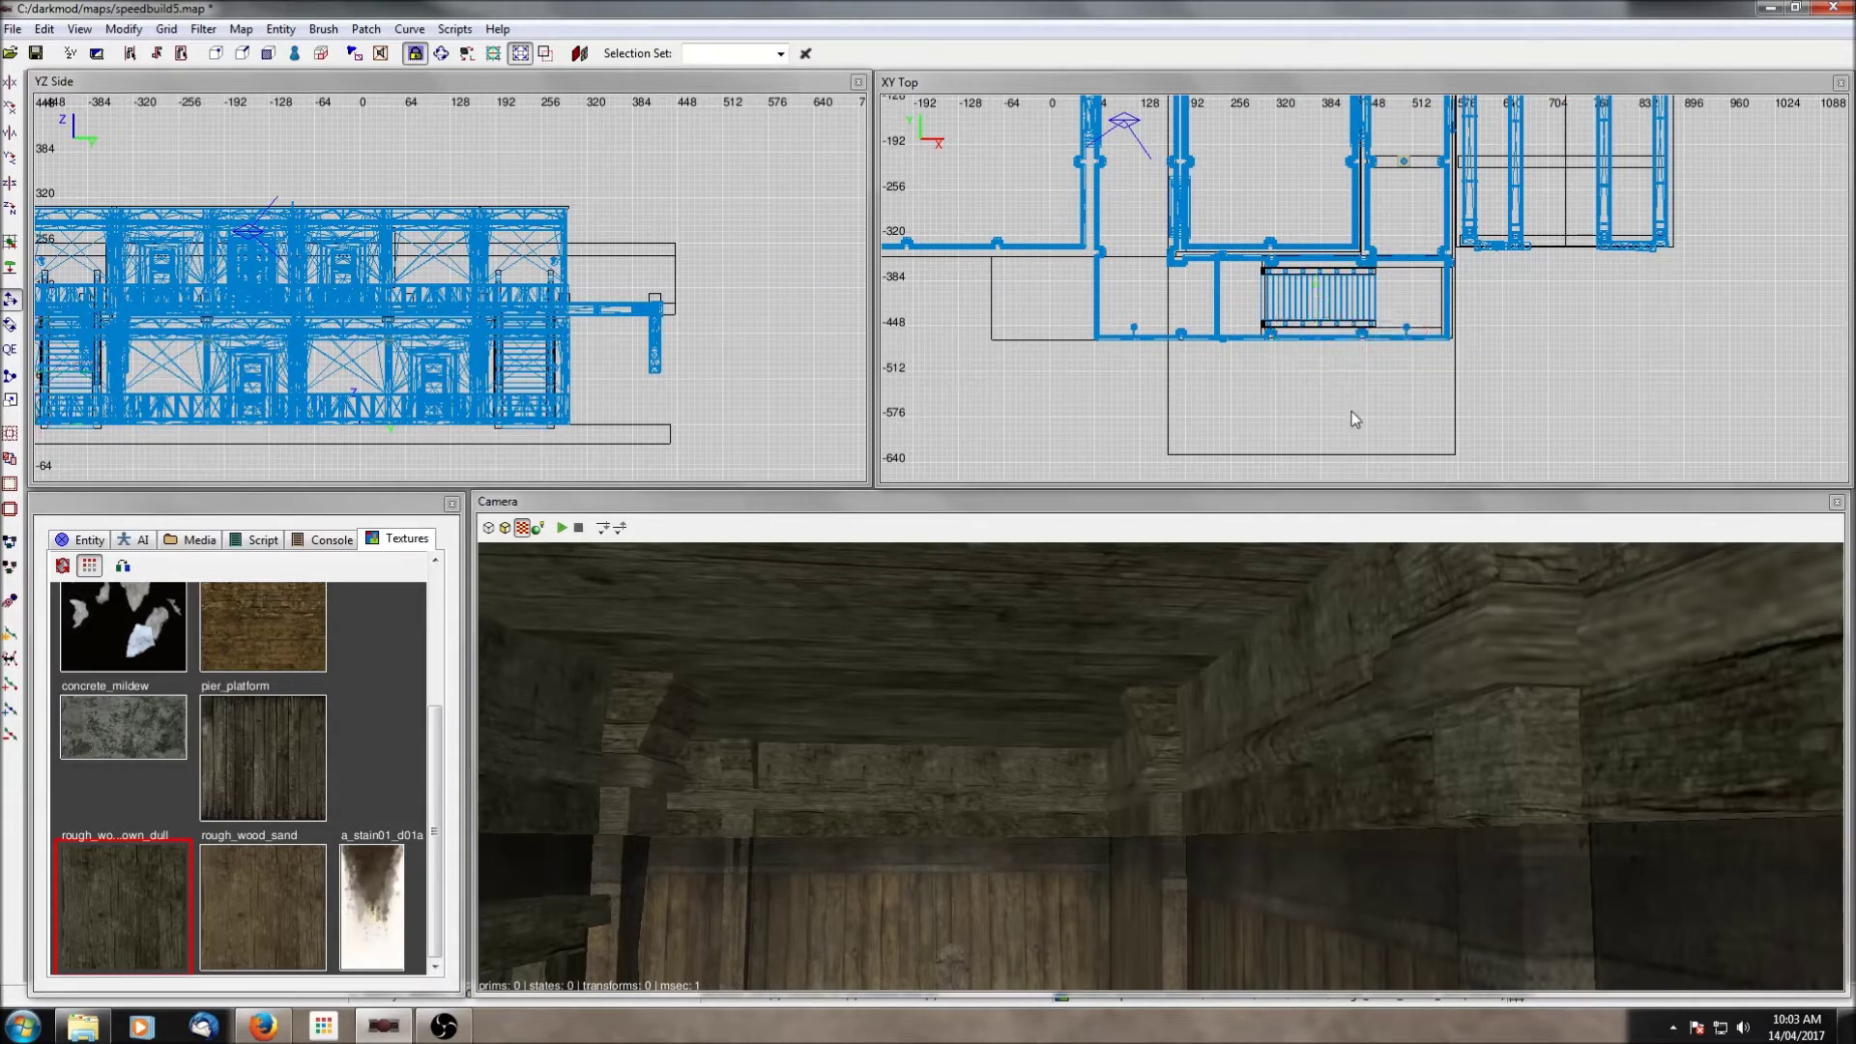
{"action": "right_click", "coordinate": [1301, 605]}
{"action": "right_click", "coordinate": [1348, 722]}
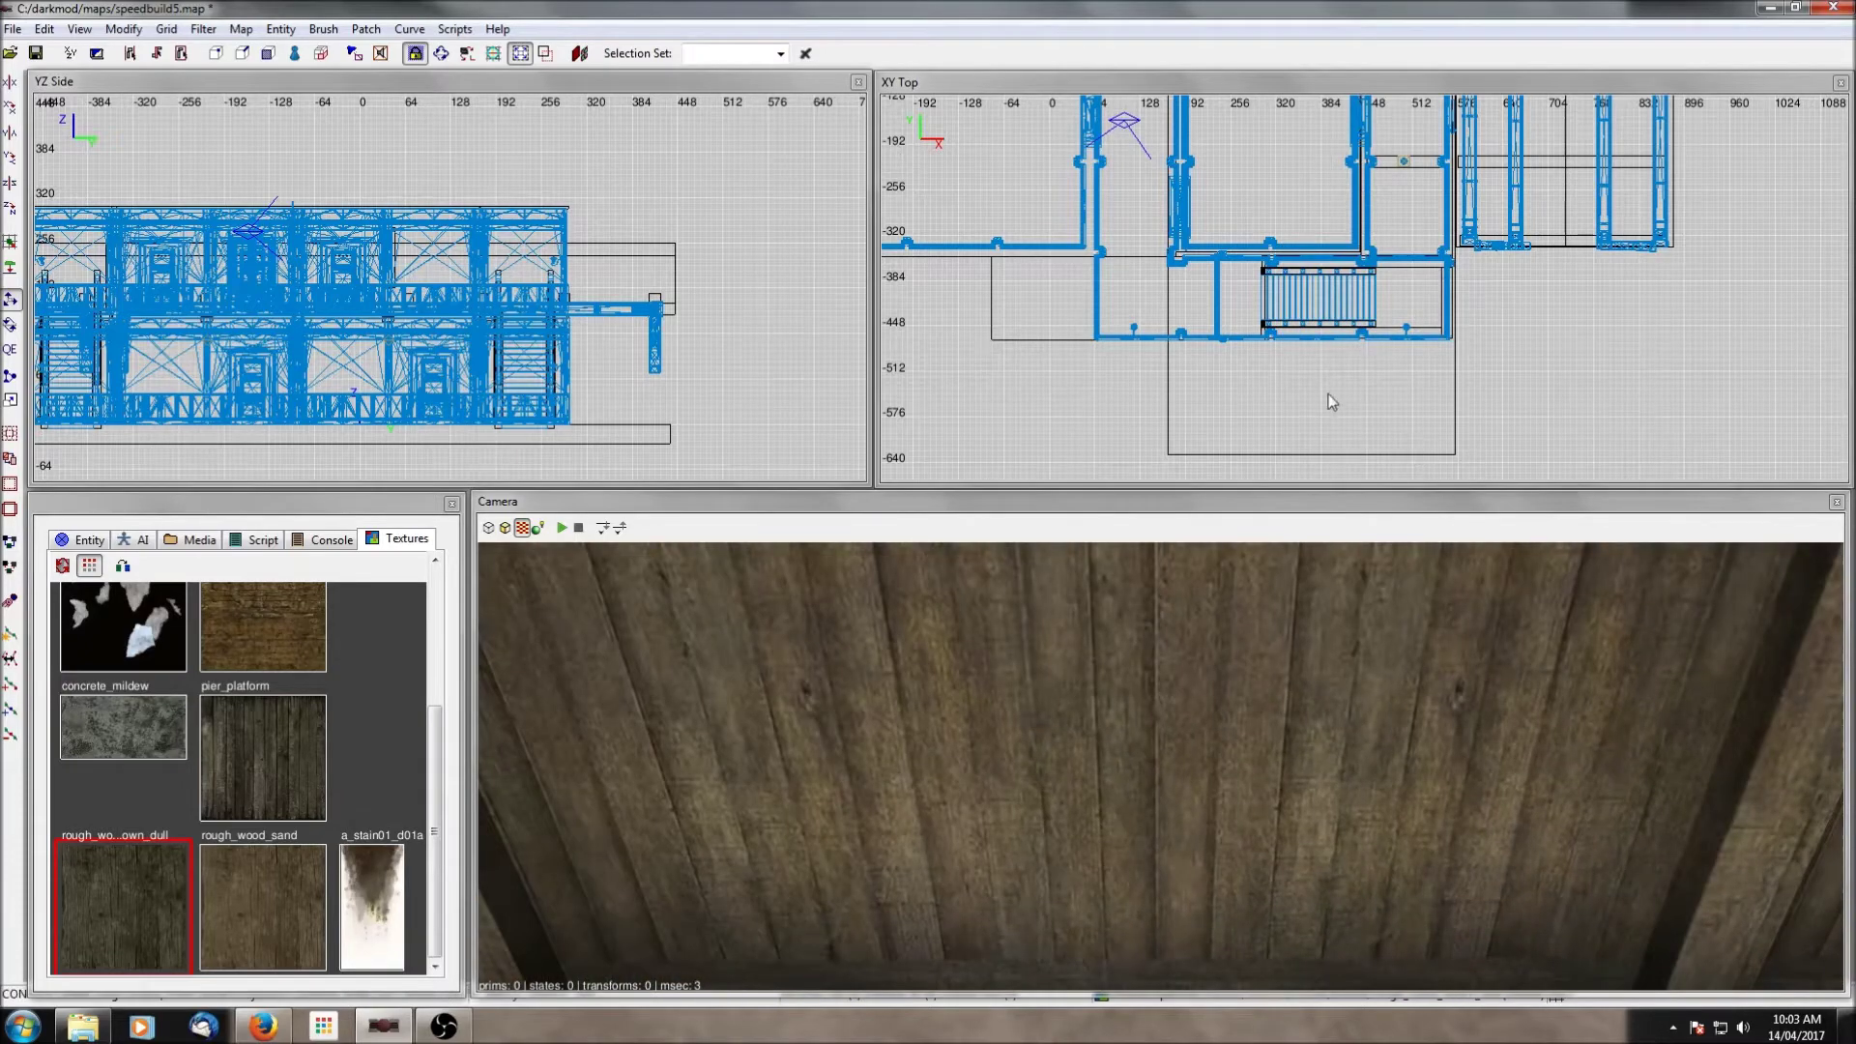
{"action": "middle_click", "coordinate": [1323, 378], "text": "ctrl"}
{"action": "right_click", "coordinate": [1338, 758]}
{"action": "scroll", "coordinate": [1338, 758], "scroll_direction": "down", "scroll_amount": 5}
{"action": "right_click", "coordinate": [1334, 758]}
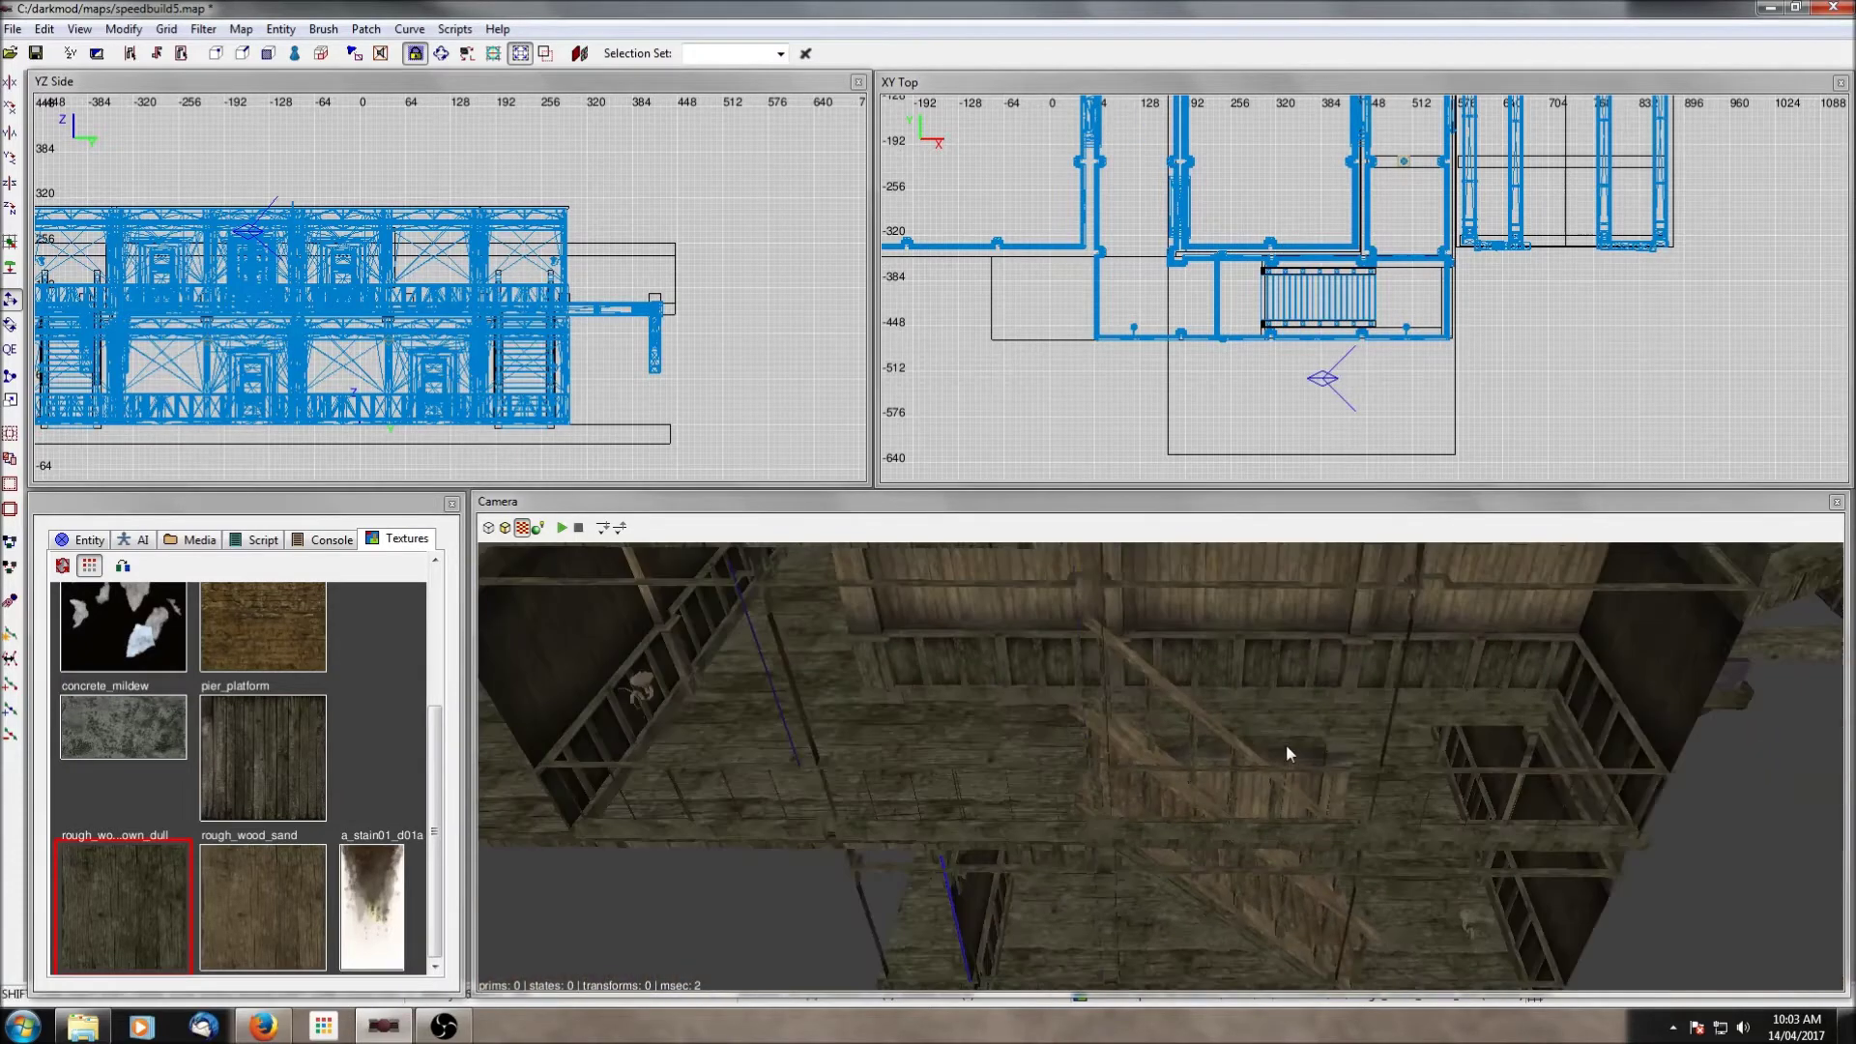
{"action": "left_click", "coordinate": [1231, 725], "text": "shift"}
{"action": "left_click", "coordinate": [1195, 714], "text": "shift"}
{"action": "key", "text": "Escape"}
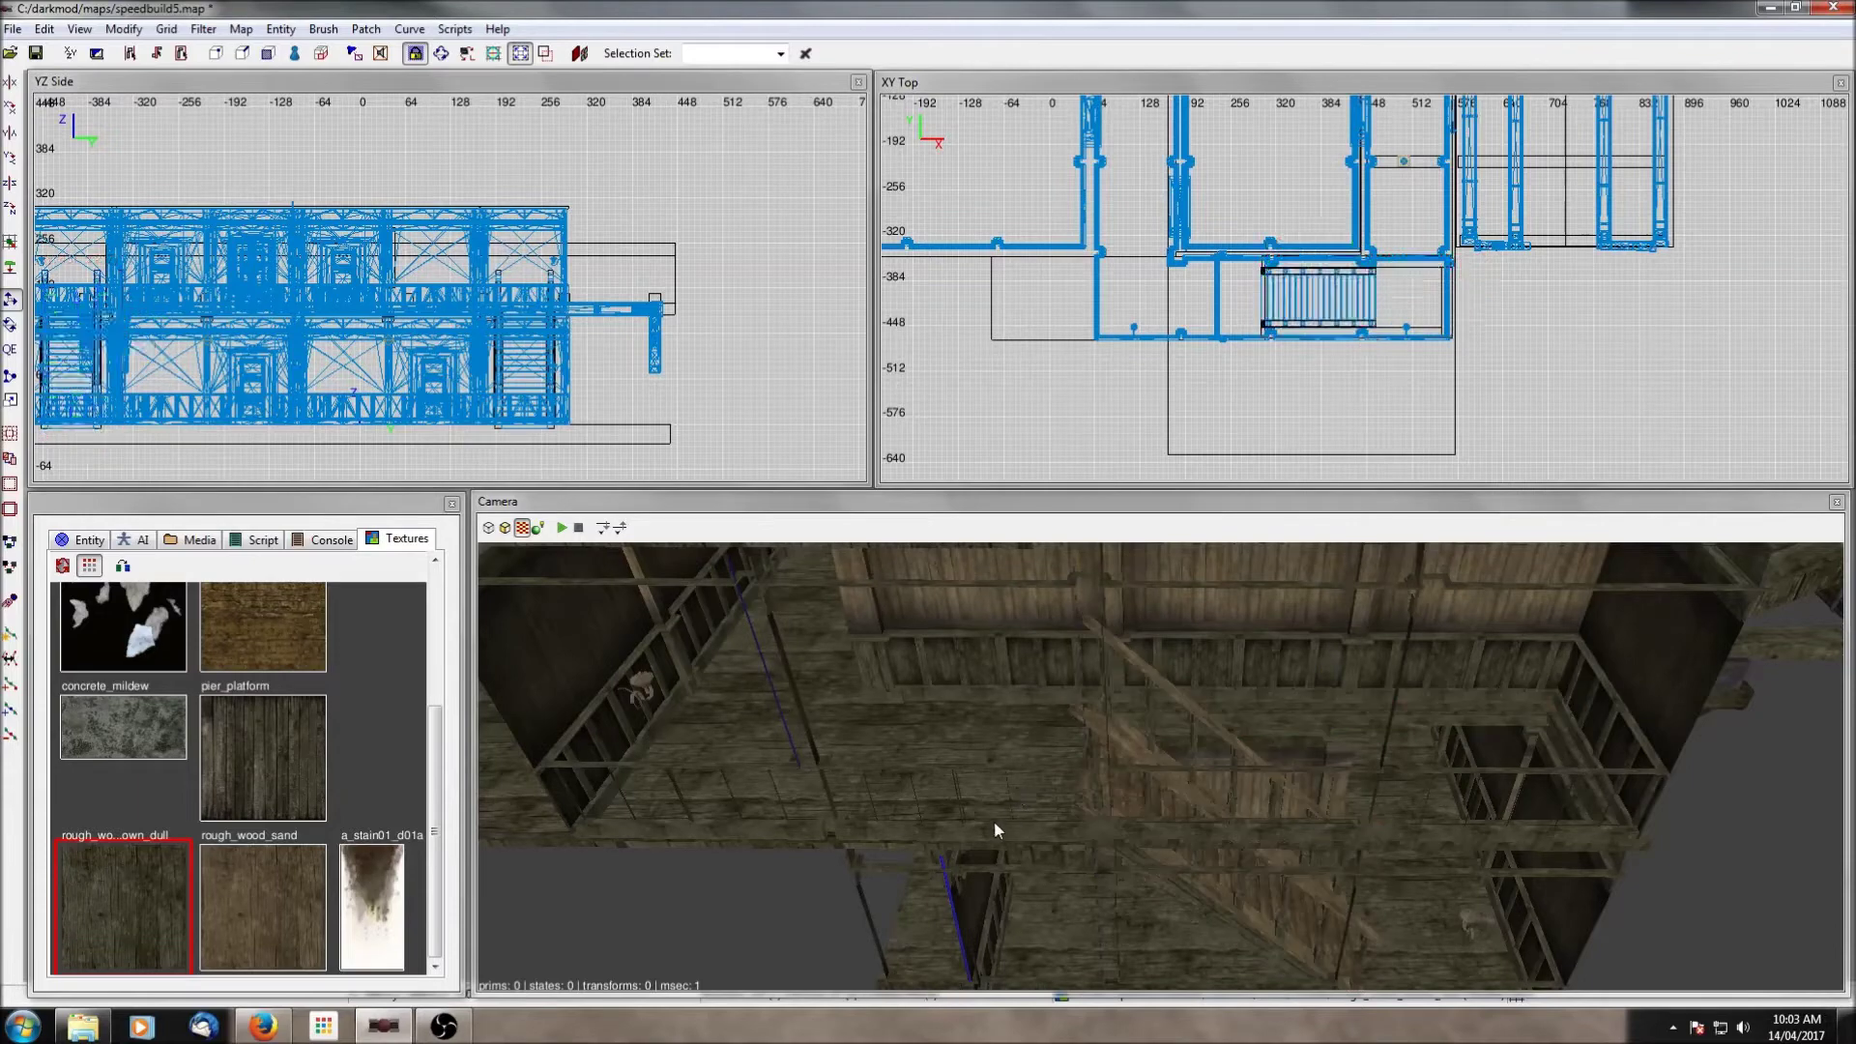
{"action": "left_click", "coordinate": [1013, 826], "text": "shift"}
{"action": "key", "text": "Escape"}
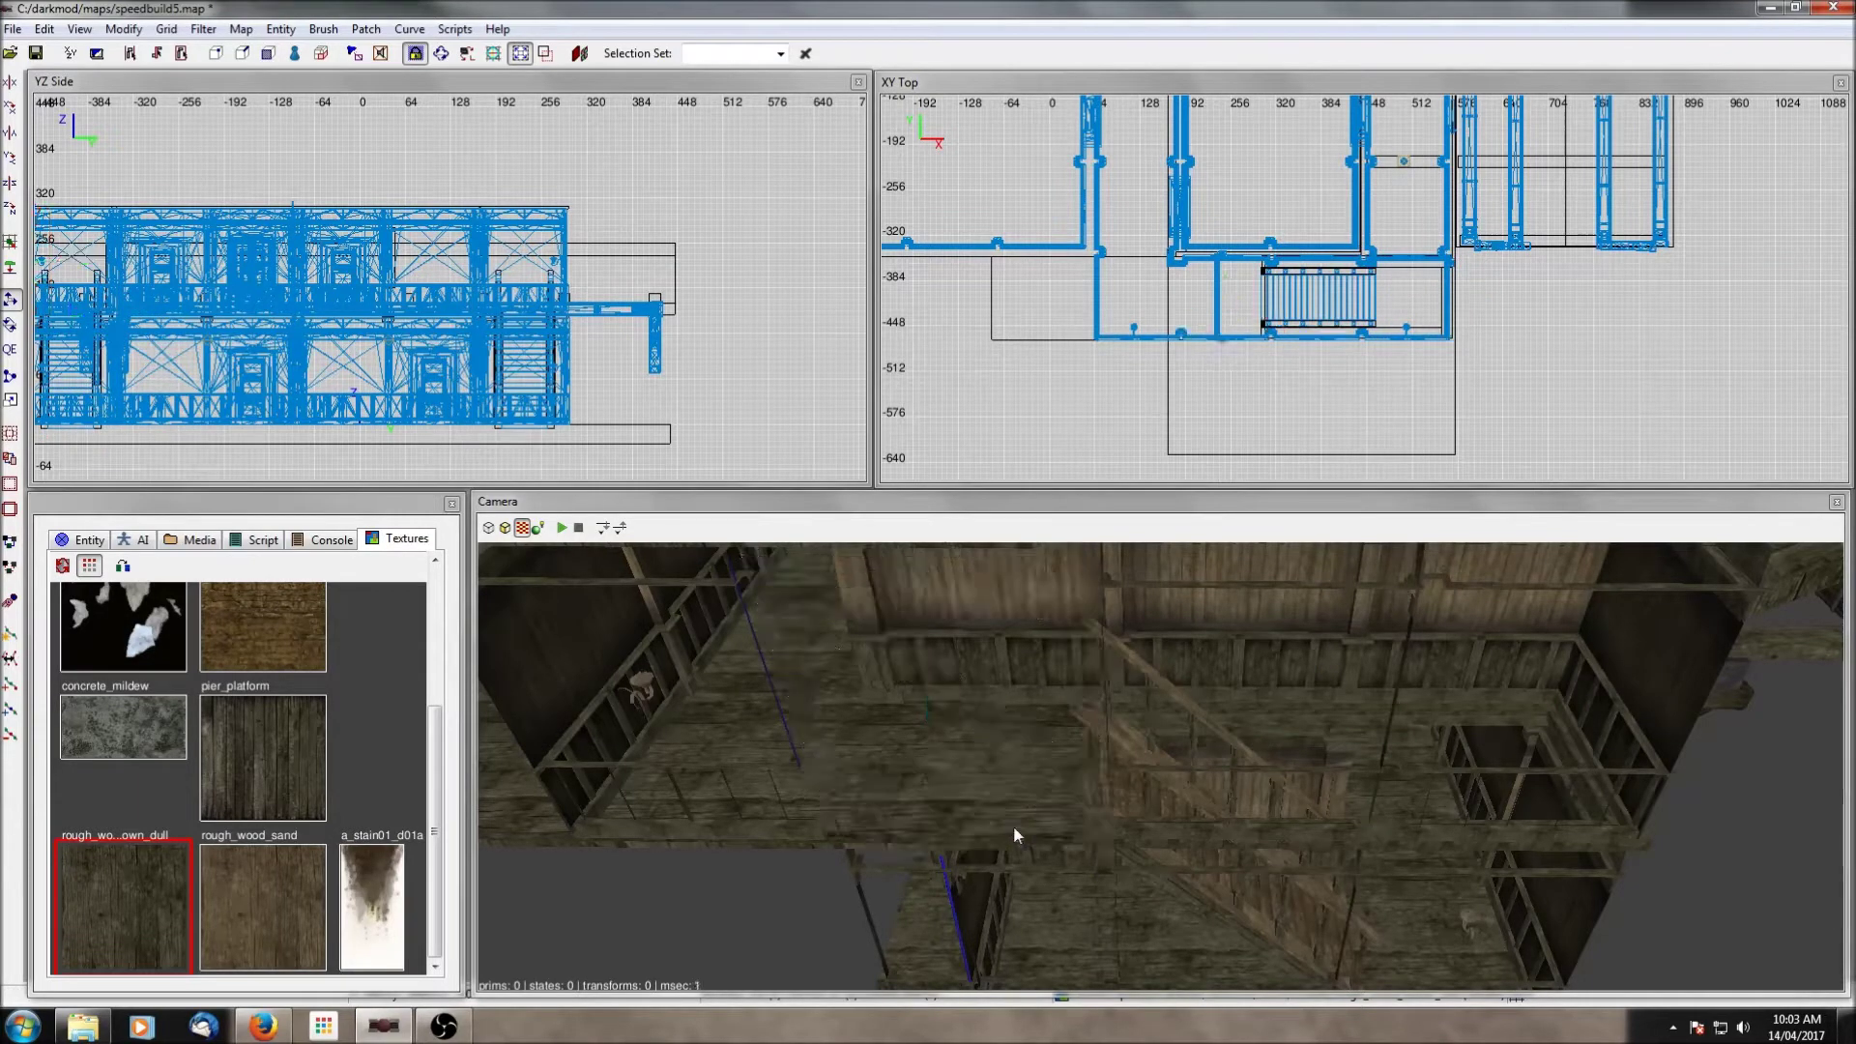
Step: Select both ceiling beams and their hanging oil lamps in the lower east corridor
{"action": "right_click", "coordinate": [1014, 827]}
{"action": "right_click", "coordinate": [1003, 815]}
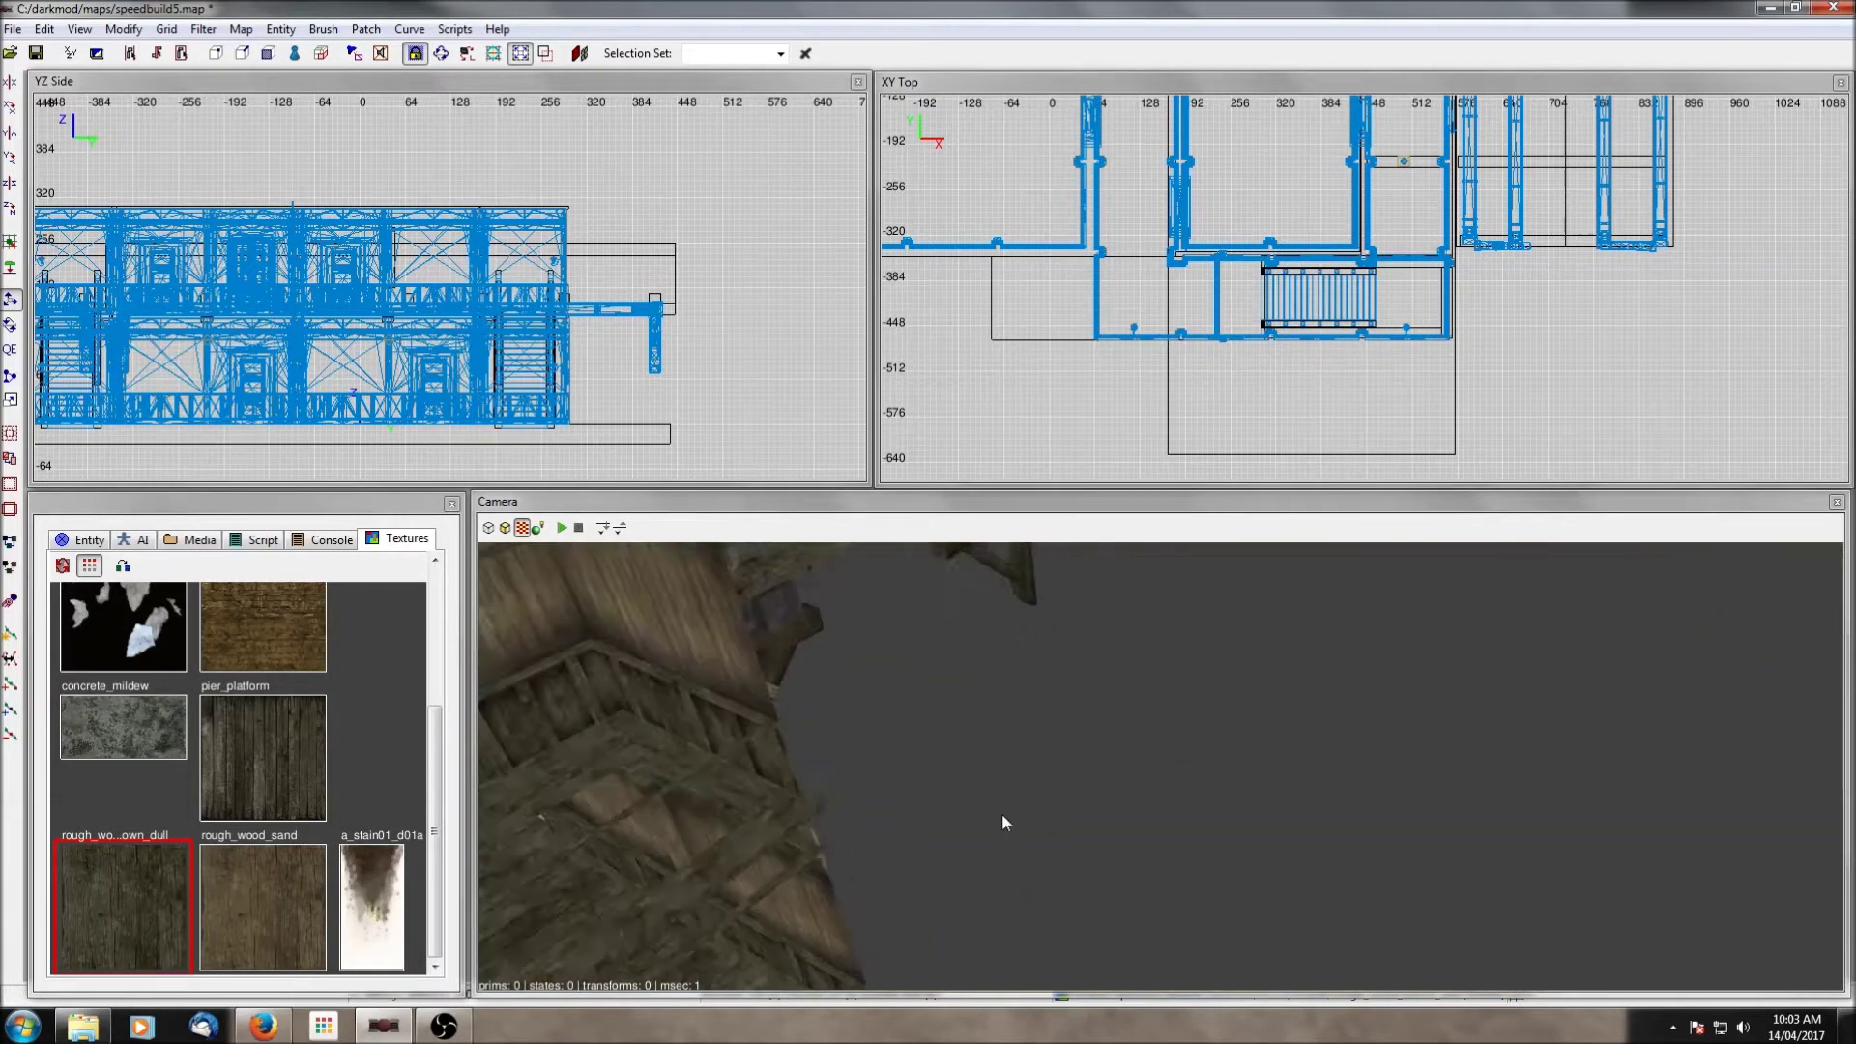
{"action": "right_click", "coordinate": [1002, 823]}
{"action": "right_click", "coordinate": [1002, 823]}
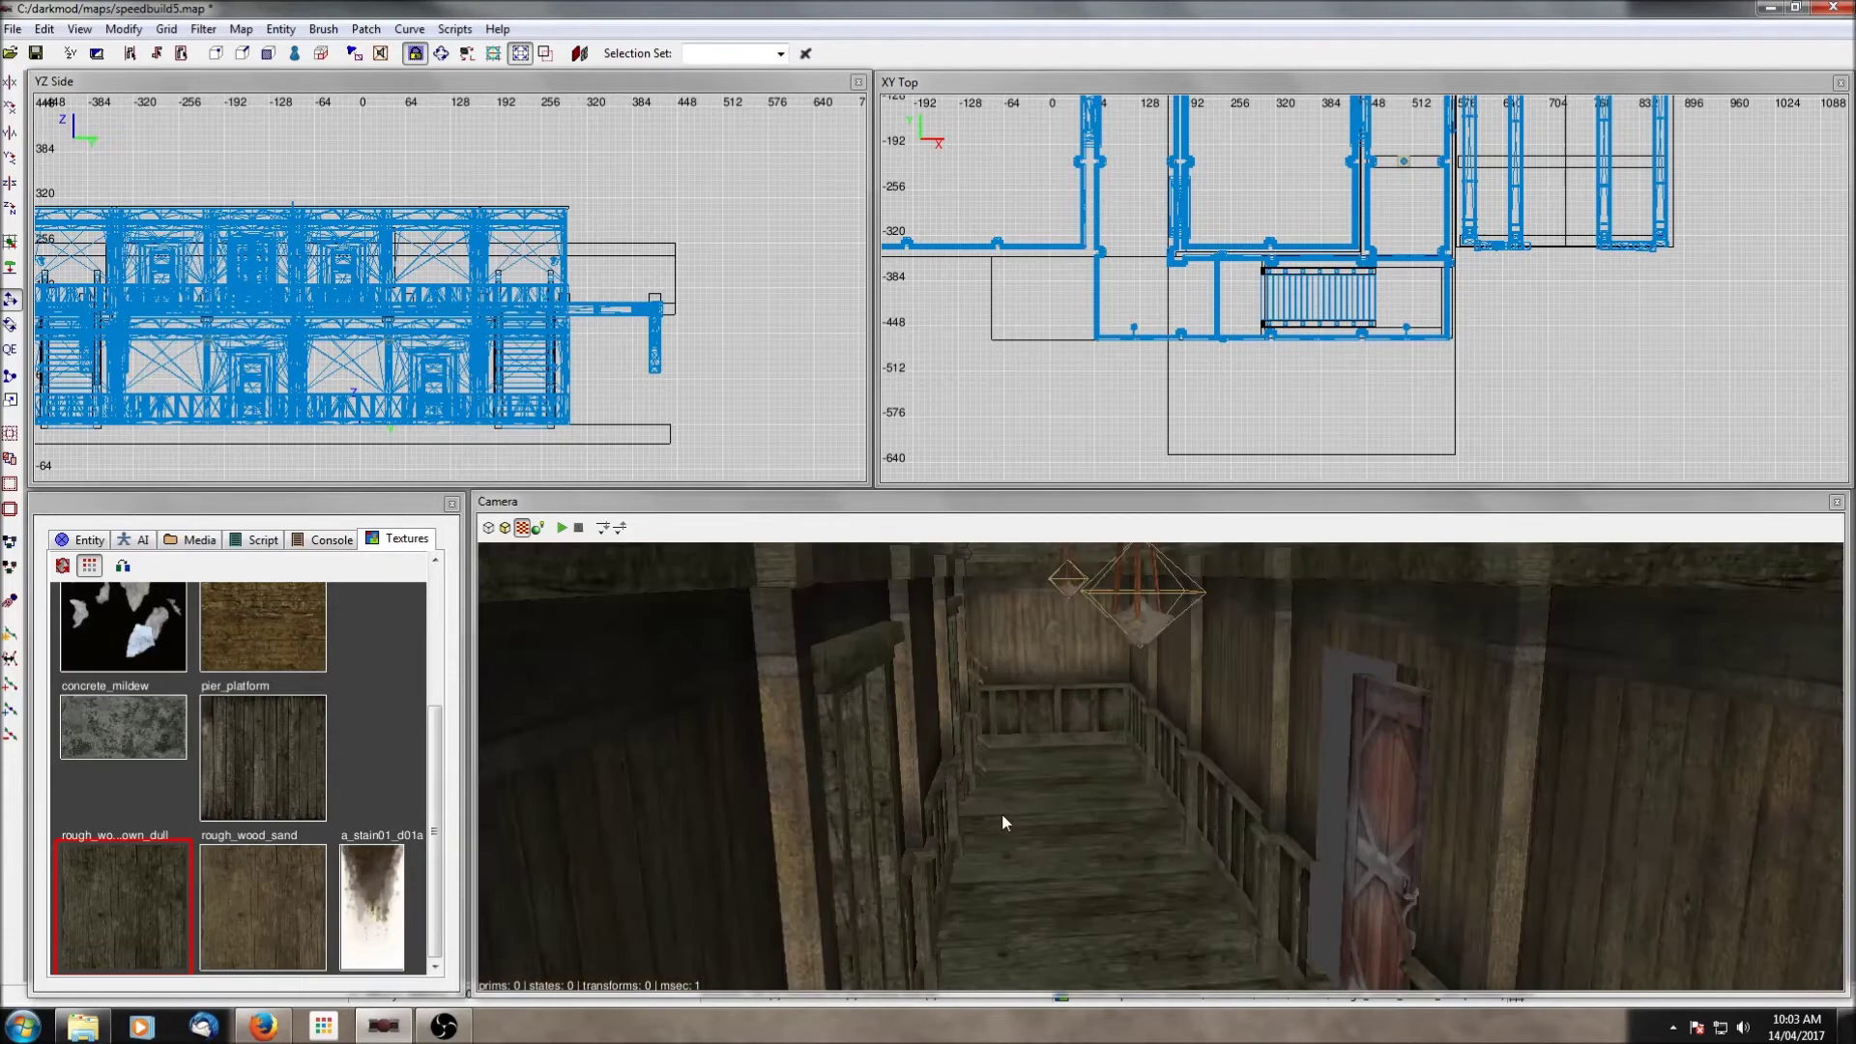
{"action": "right_click", "coordinate": [1003, 823]}
{"action": "right_click", "coordinate": [1003, 823]}
{"action": "left_click", "coordinate": [1156, 757], "text": "shift"}
{"action": "left_click", "coordinate": [1171, 667], "text": "shift"}
{"action": "left_click", "coordinate": [1188, 595], "text": "shift"}
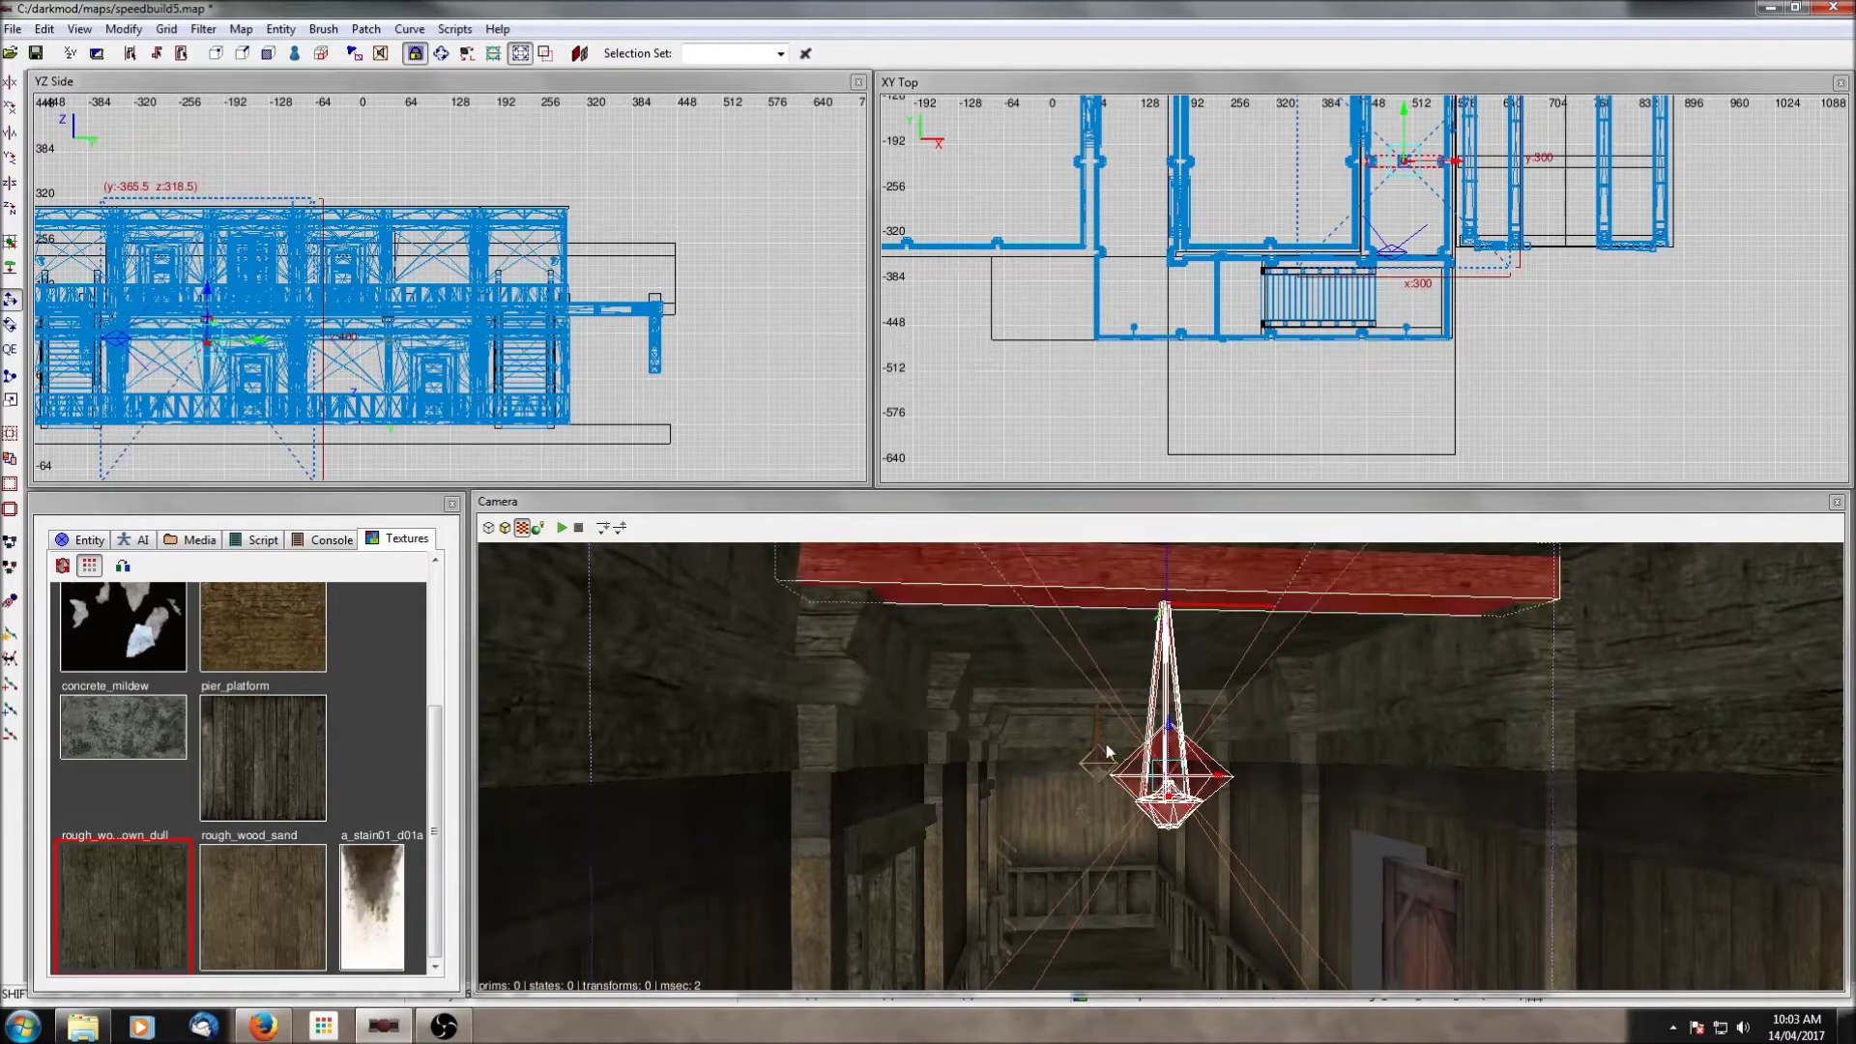
{"action": "left_click", "coordinate": [1108, 752], "text": "shift"}
{"action": "left_click", "coordinate": [1102, 701], "text": "shift"}
Step: Duplicate the selected beams and hanging lamps, moving the copies across and up into the upper west corridor
{"action": "scroll", "coordinate": [1395, 196], "scroll_direction": "down", "scroll_amount": 5}
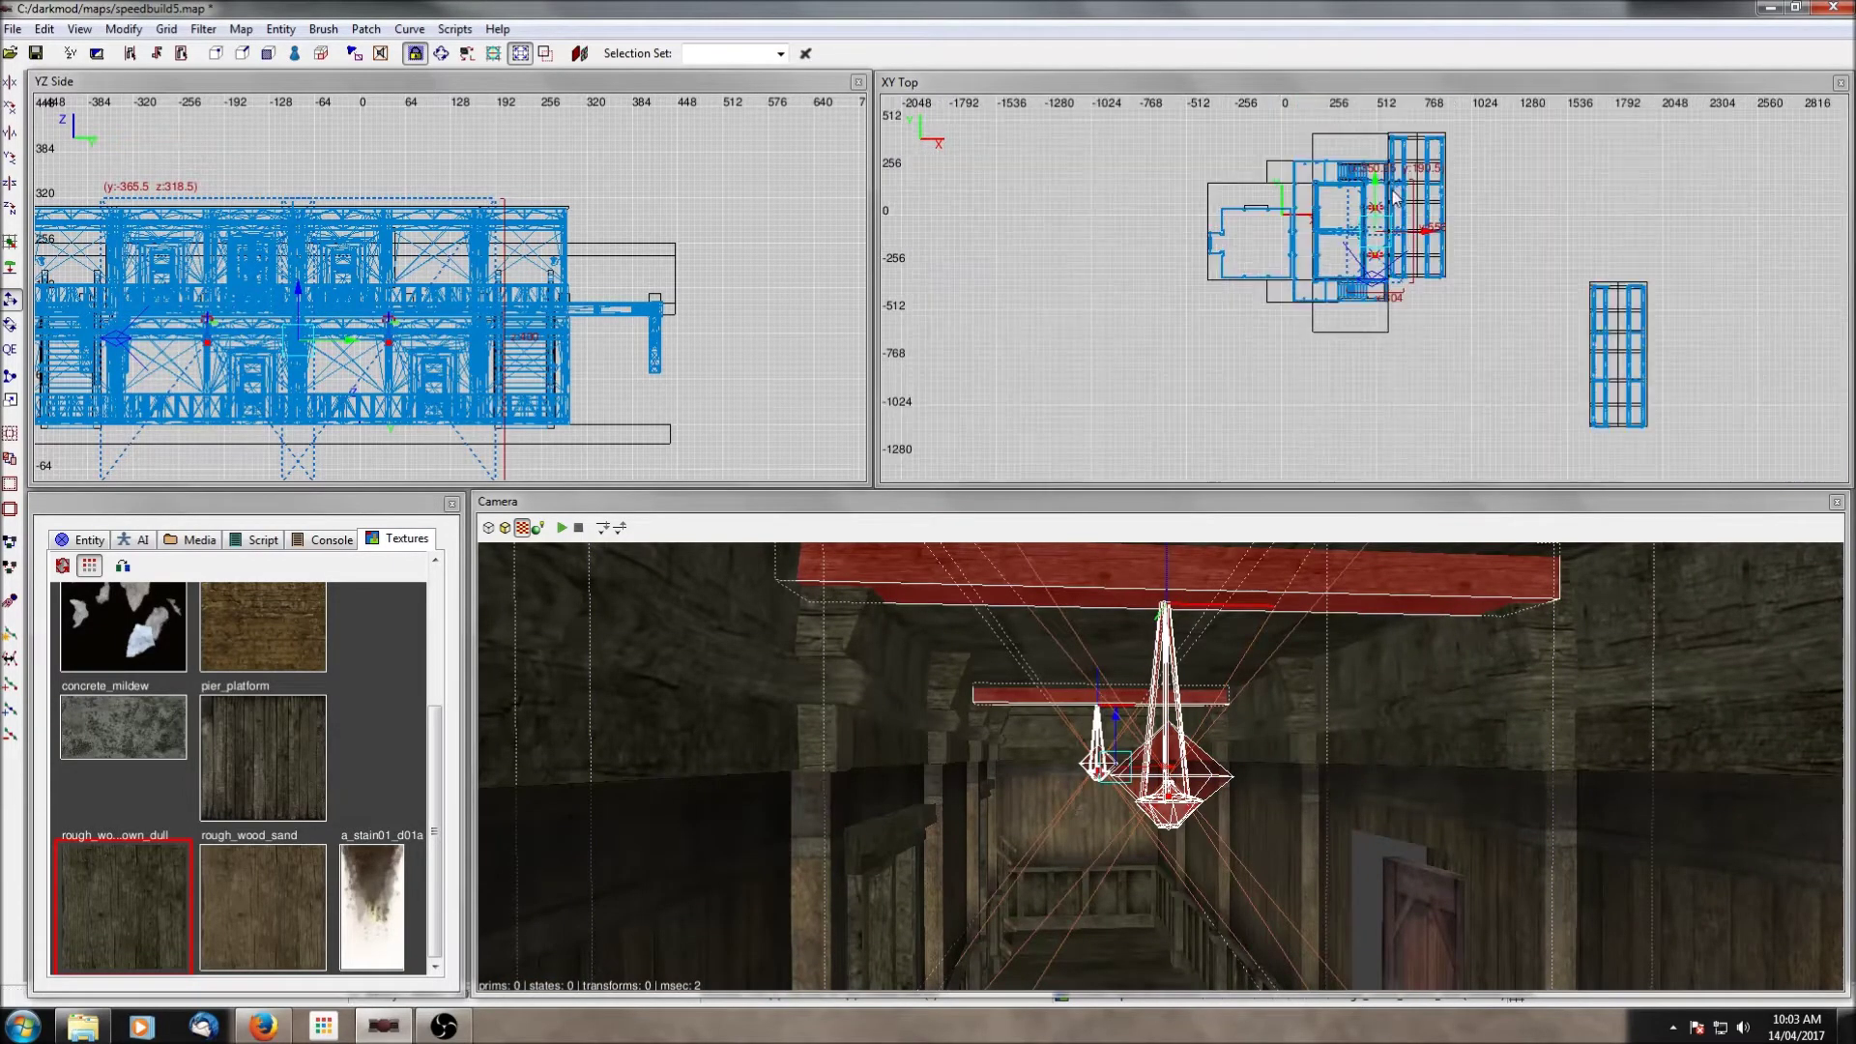
{"action": "left_click_drag", "start_coordinate": [1432, 243], "coordinate": [1360, 237]}
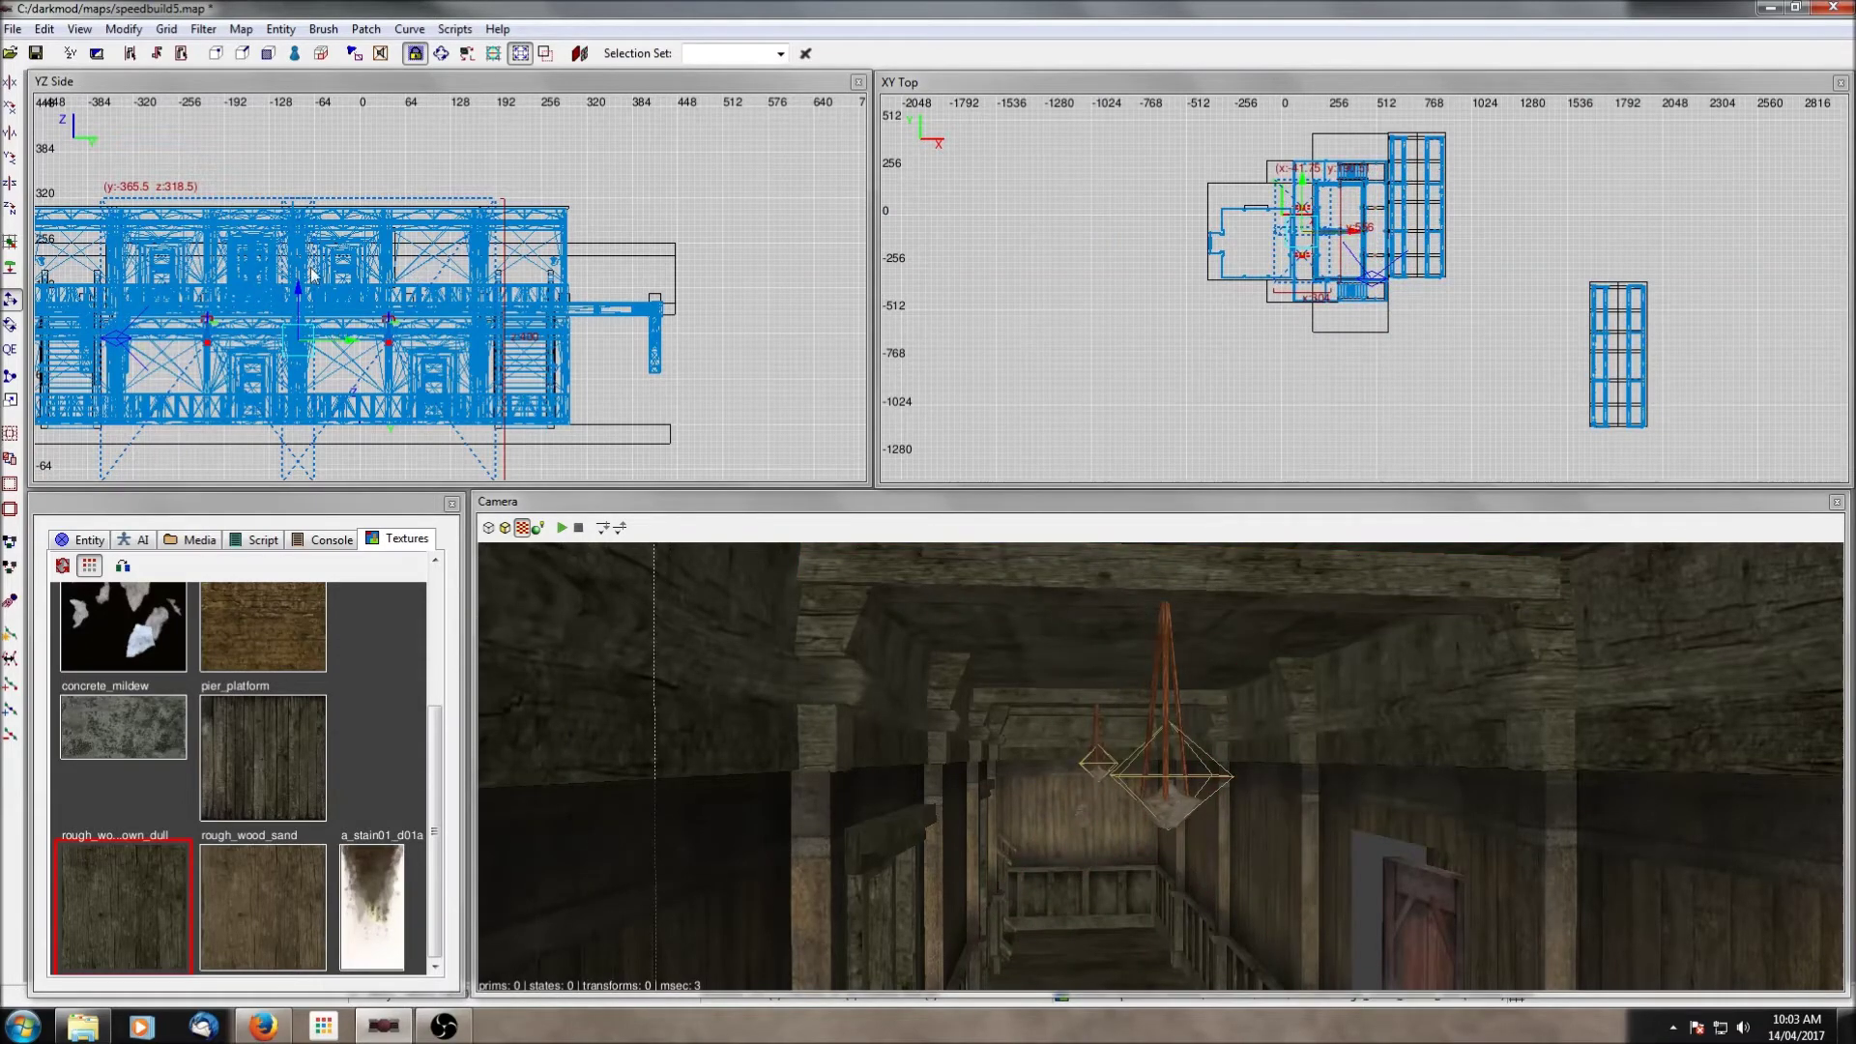
{"action": "left_click_drag", "start_coordinate": [298, 295], "coordinate": [305, 201]}
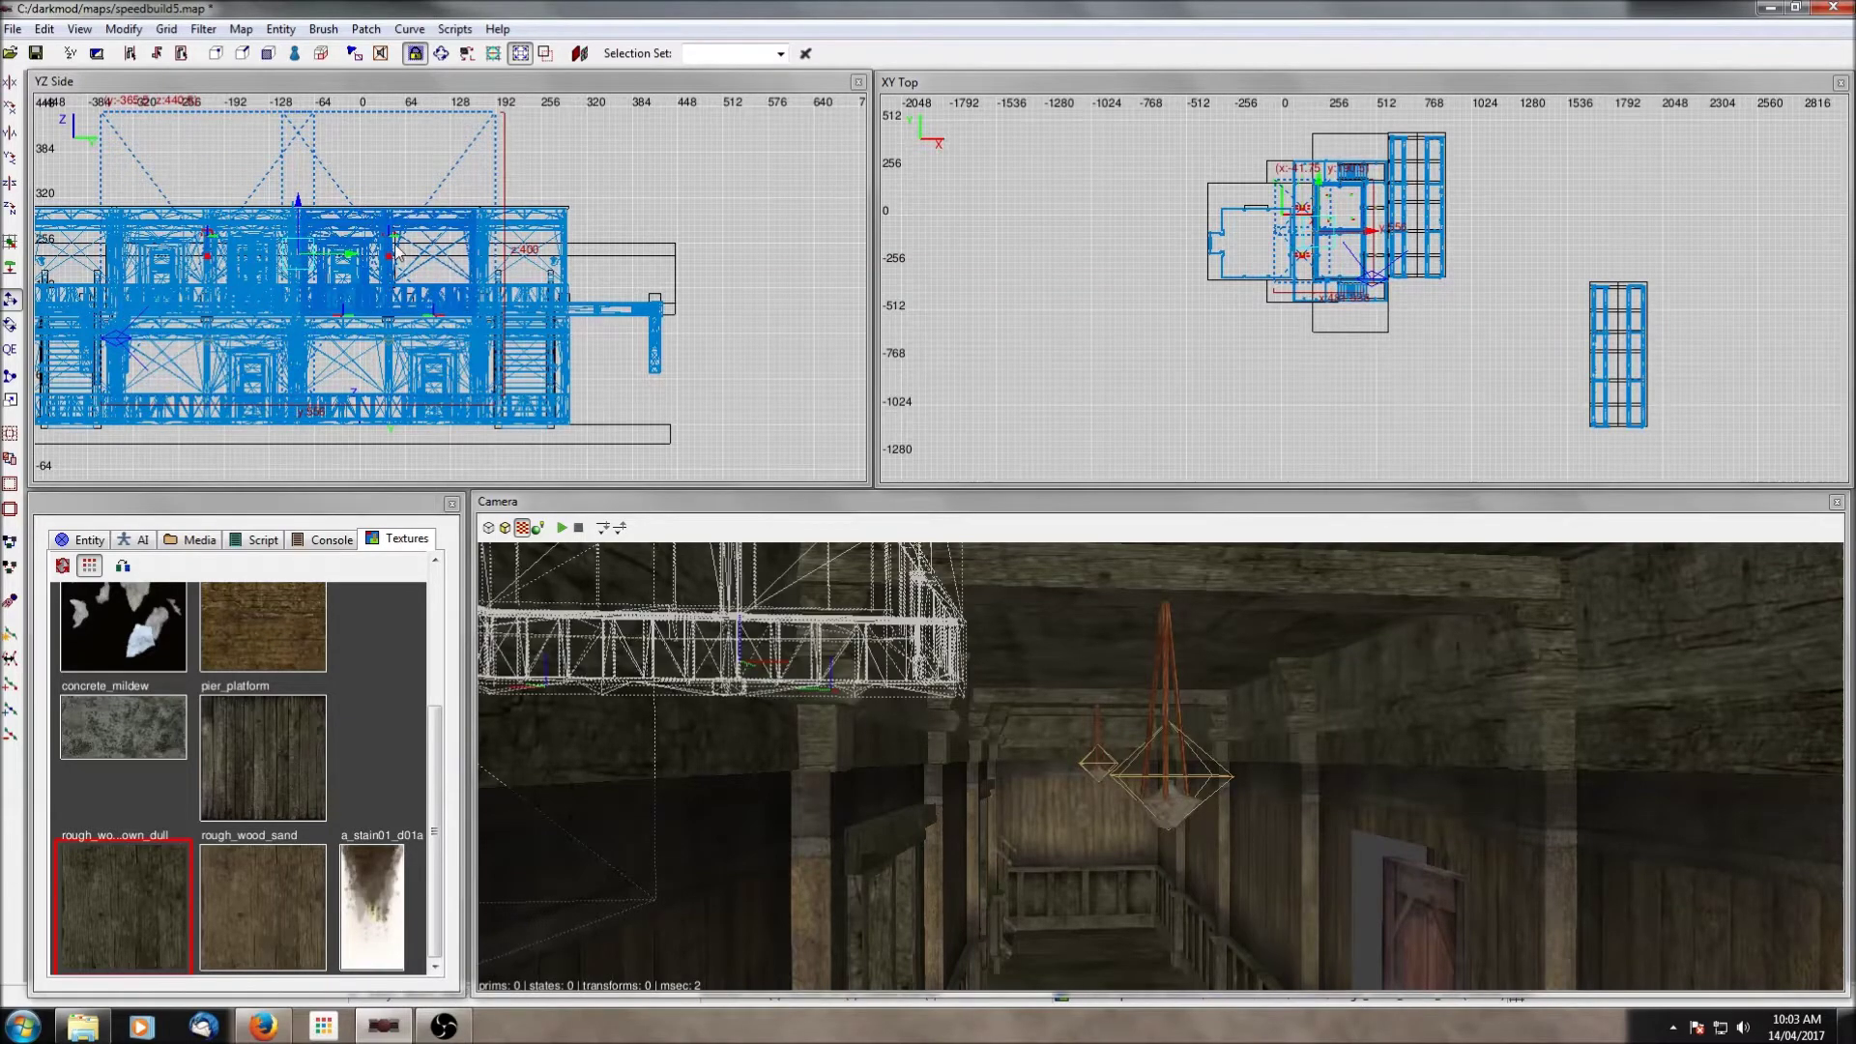
Step: Isolate the selected copies by hiding everything else, and remove the stray wall module from the selection
{"action": "key", "text": "ctrl+h"}
{"action": "scroll", "coordinate": [533, 215], "scroll_direction": "up", "scroll_amount": 4}
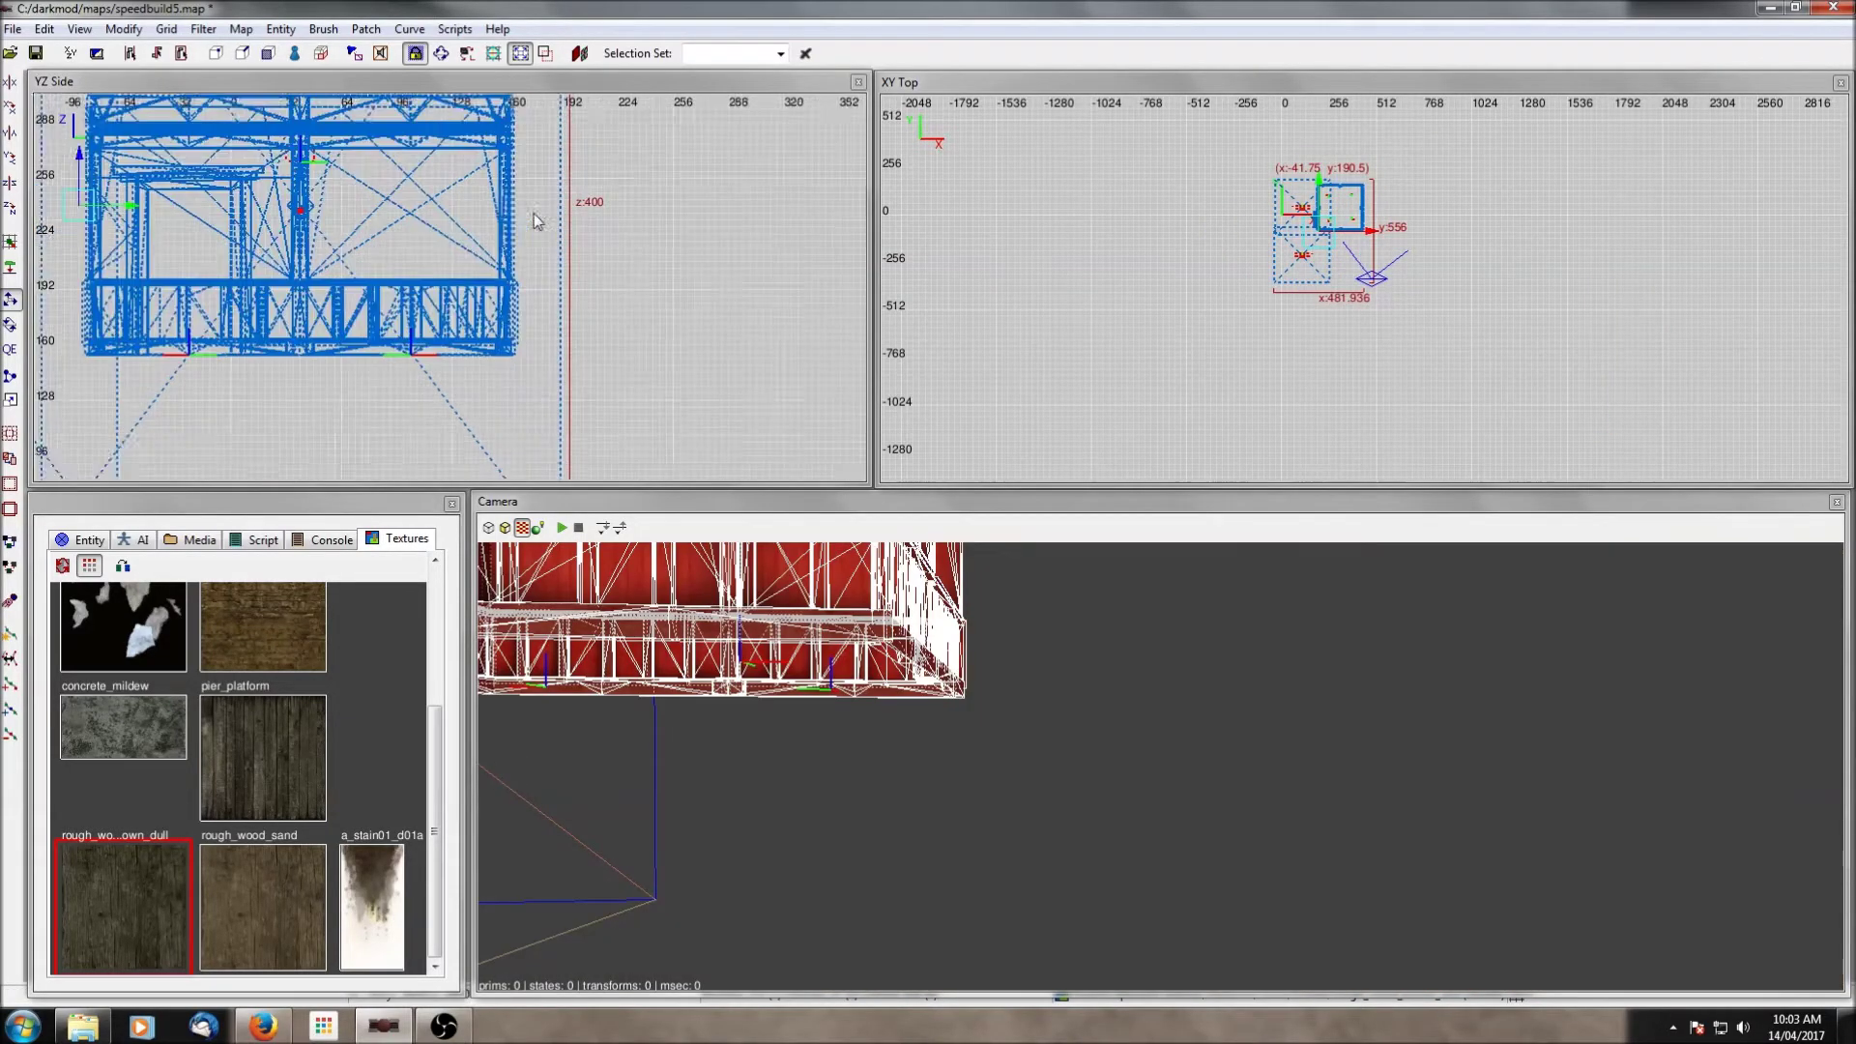
{"action": "right_click_drag", "start_coordinate": [549, 220], "coordinate": [701, 294]}
{"action": "left_click", "coordinate": [823, 658], "text": "shift"}
{"action": "scroll", "coordinate": [474, 266], "scroll_direction": "up", "scroll_amount": 1}
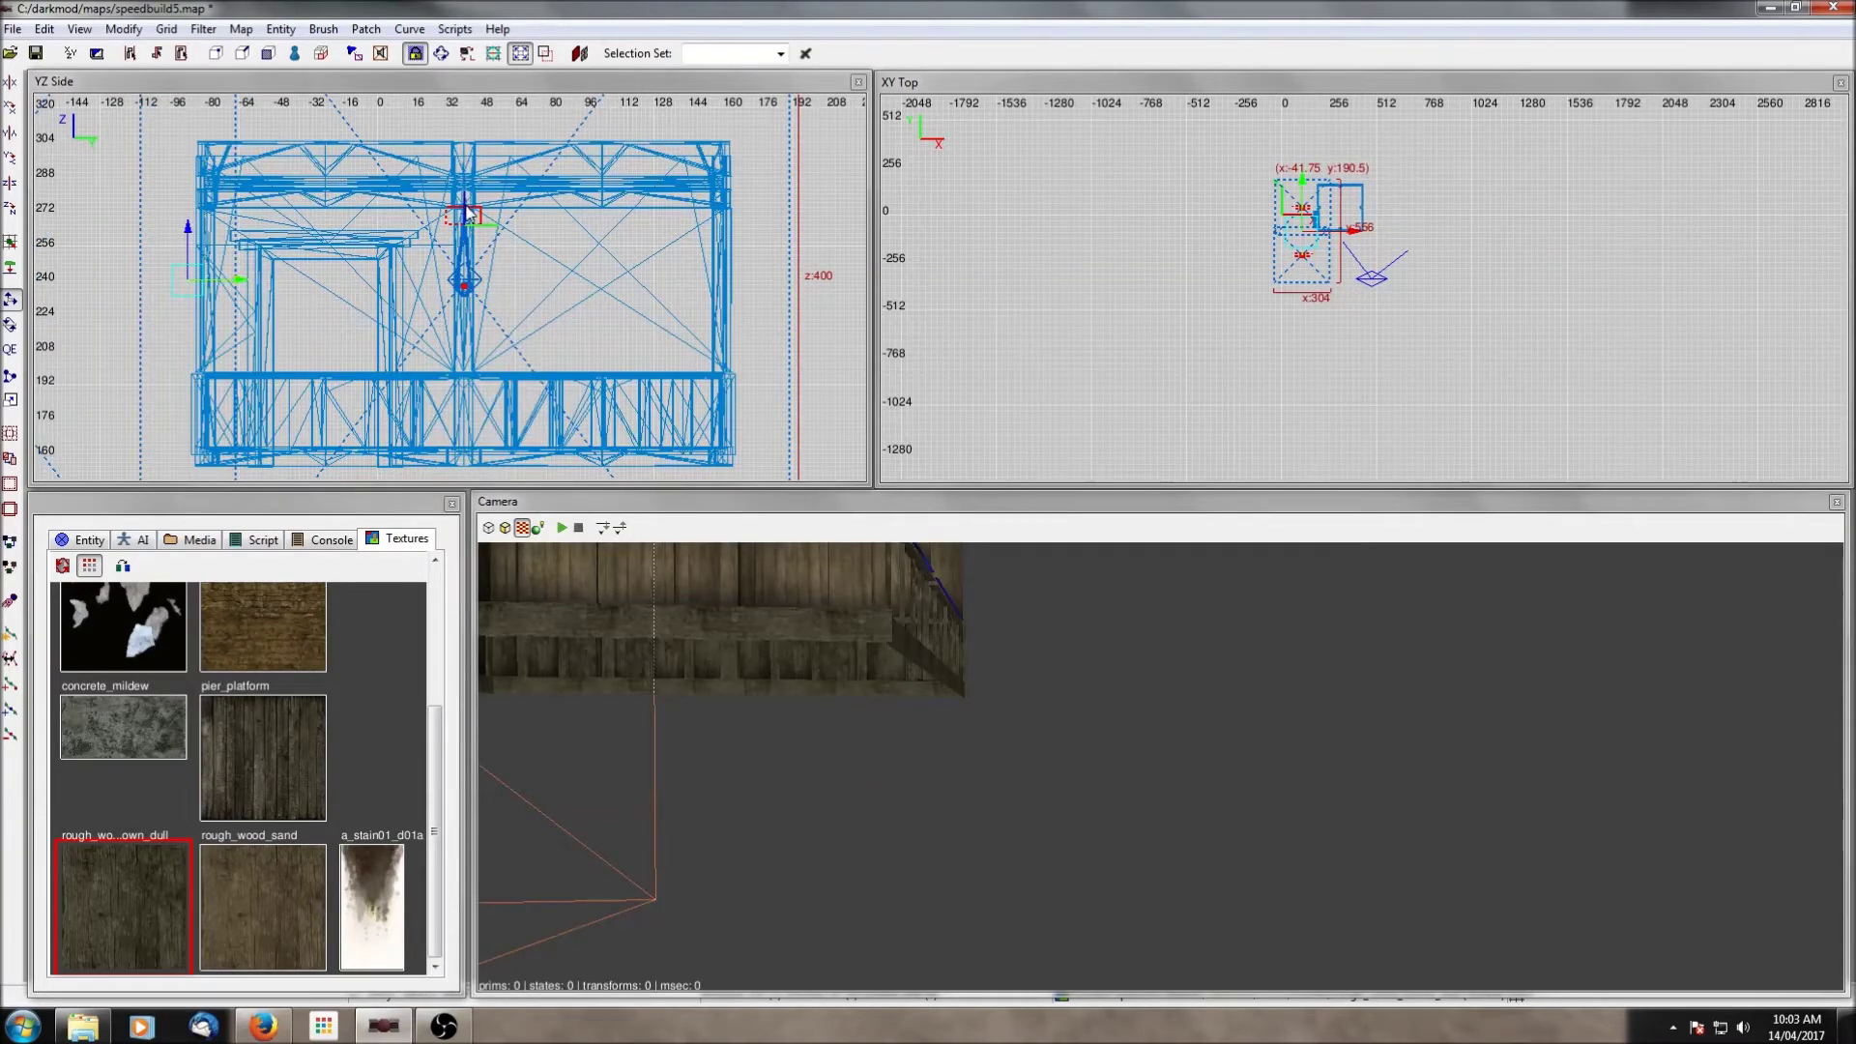
Step: Raise the copied beams and lamps to the upper west corridor's ceiling, restore the hidden geometry, and clear the selection
{"action": "left_click_drag", "start_coordinate": [187, 237], "coordinate": [198, 188]}
{"action": "right_click", "coordinate": [874, 710]}
{"action": "key", "text": "Up"}
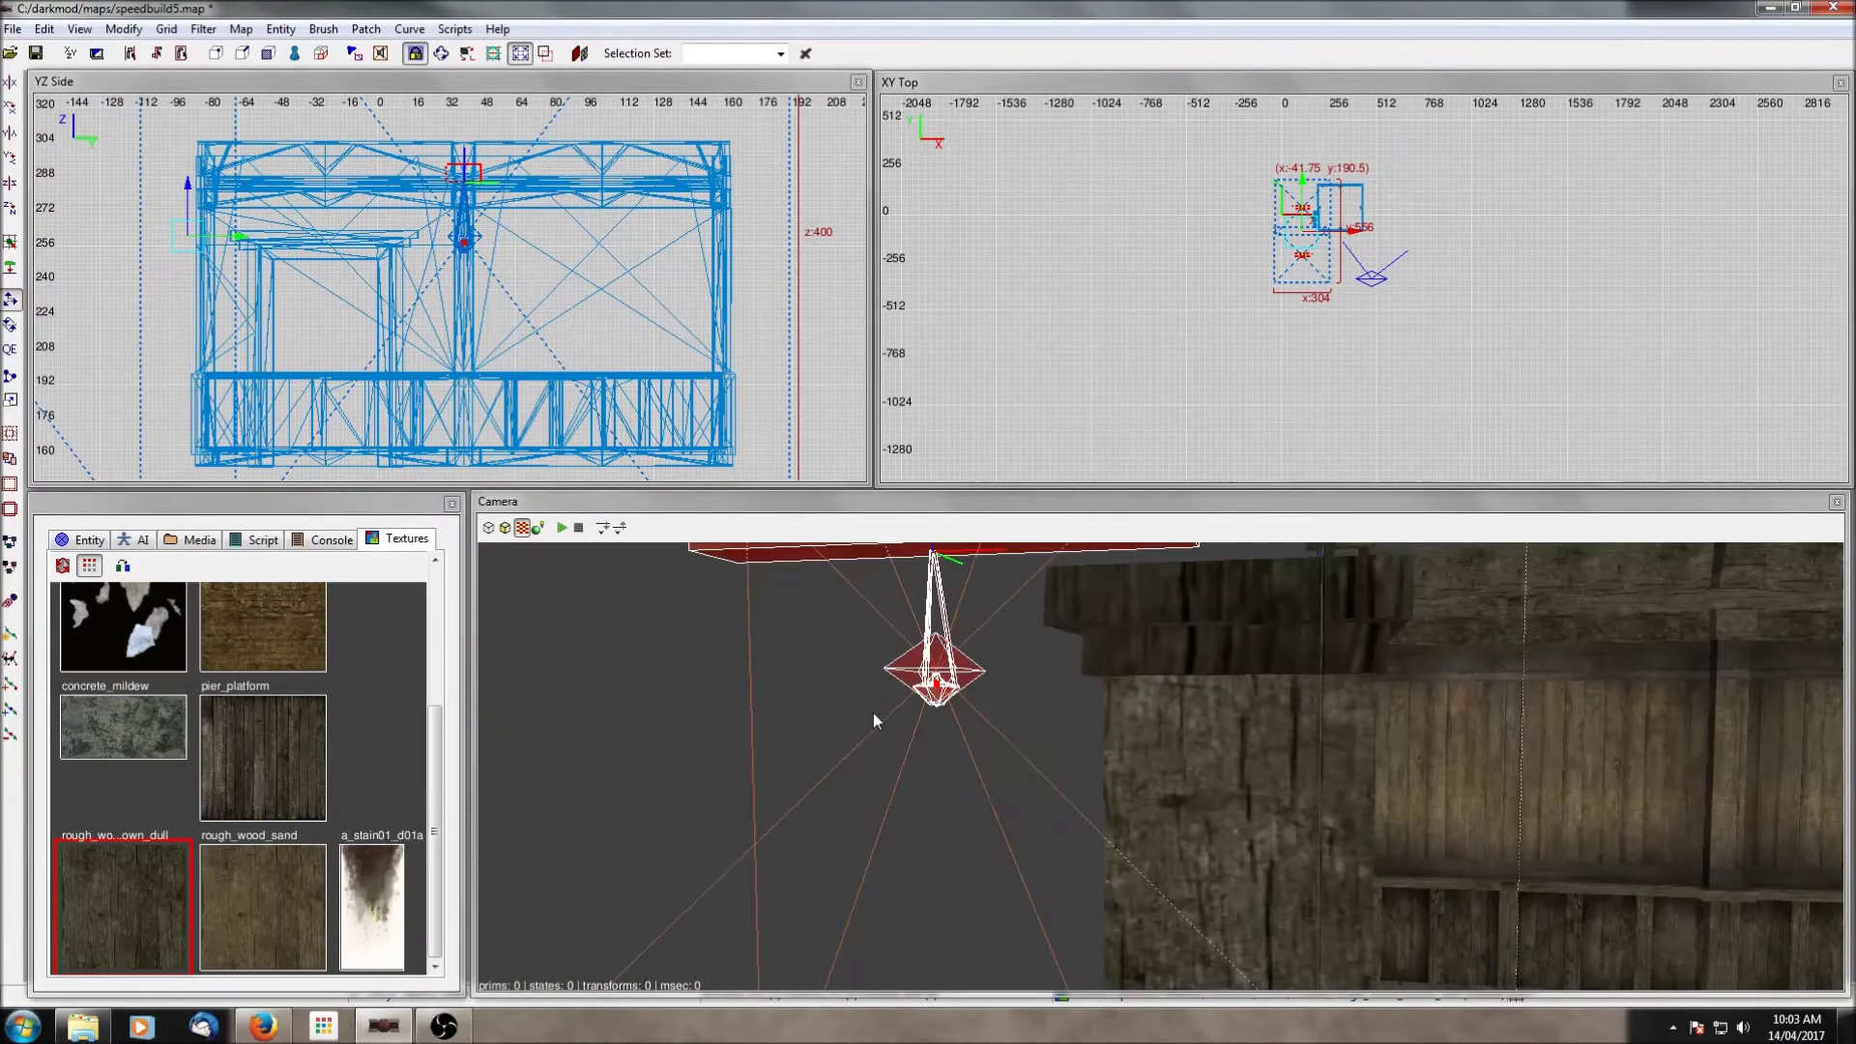
{"action": "key", "text": "shift+h"}
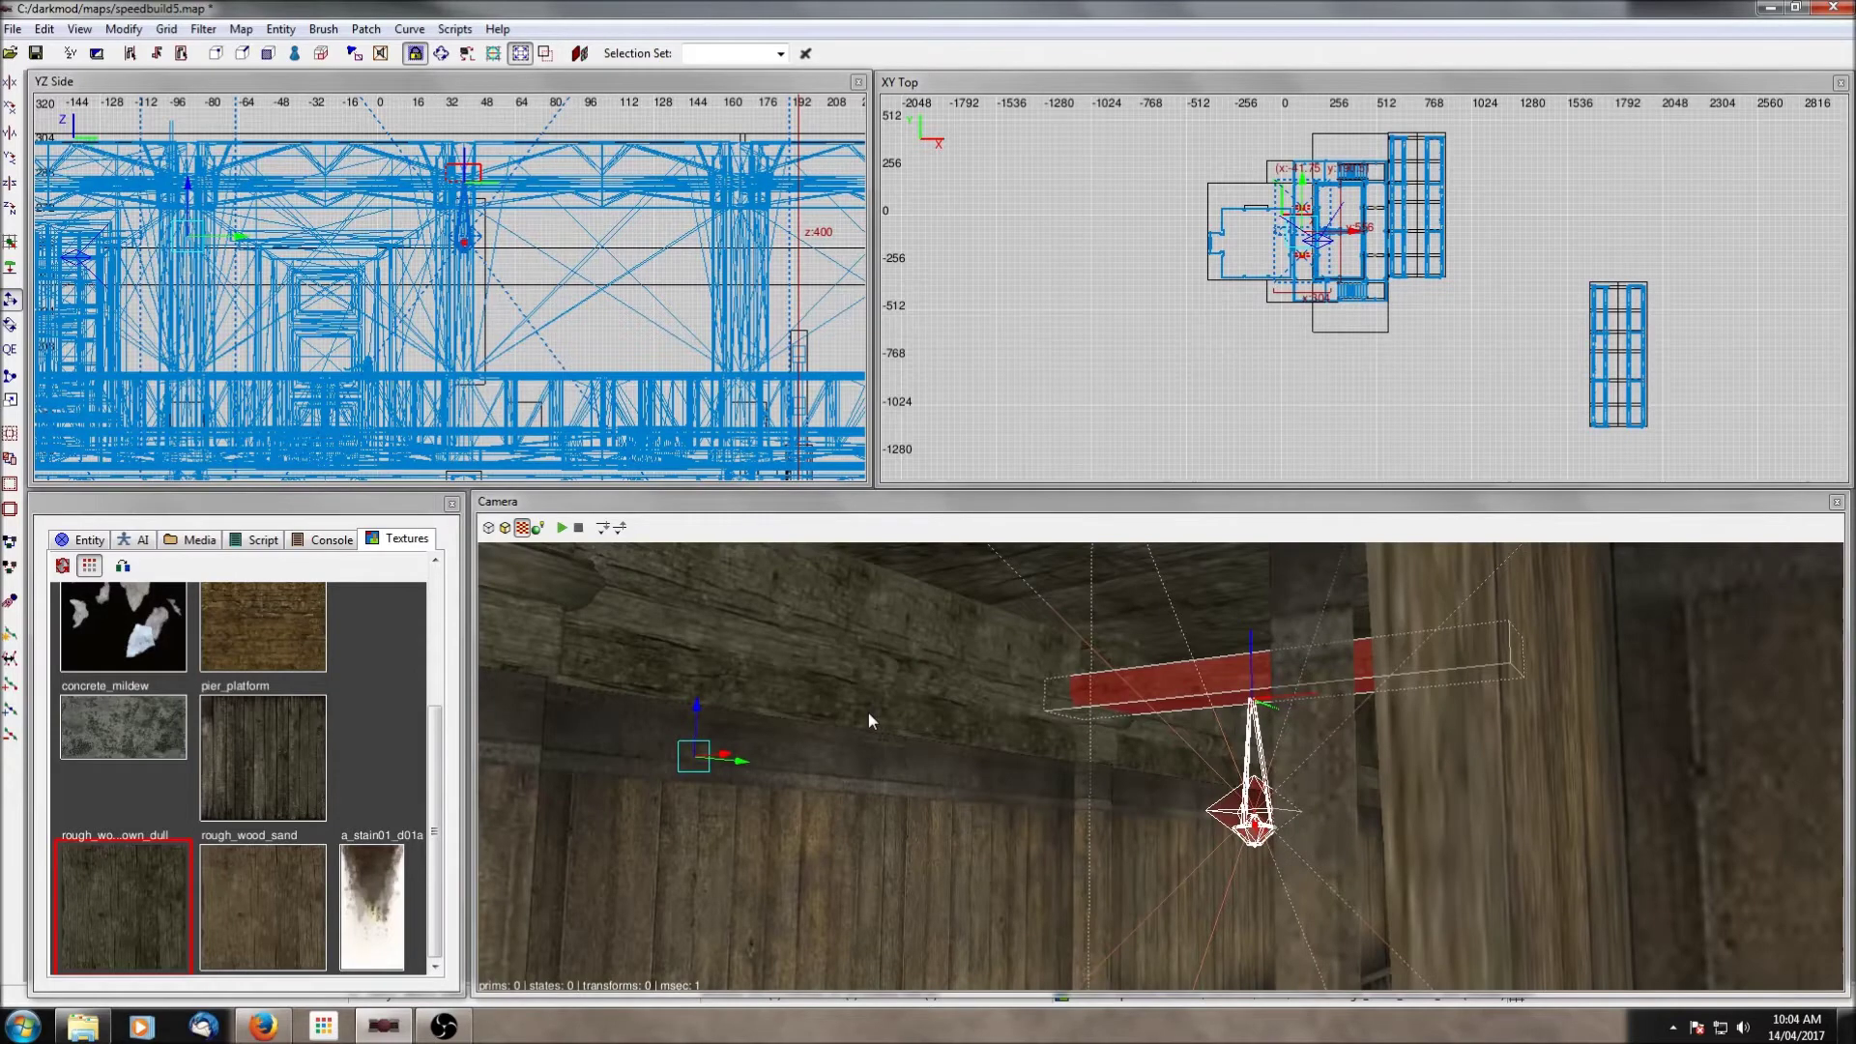
{"action": "left_click_drag", "start_coordinate": [190, 194], "coordinate": [187, 162]}
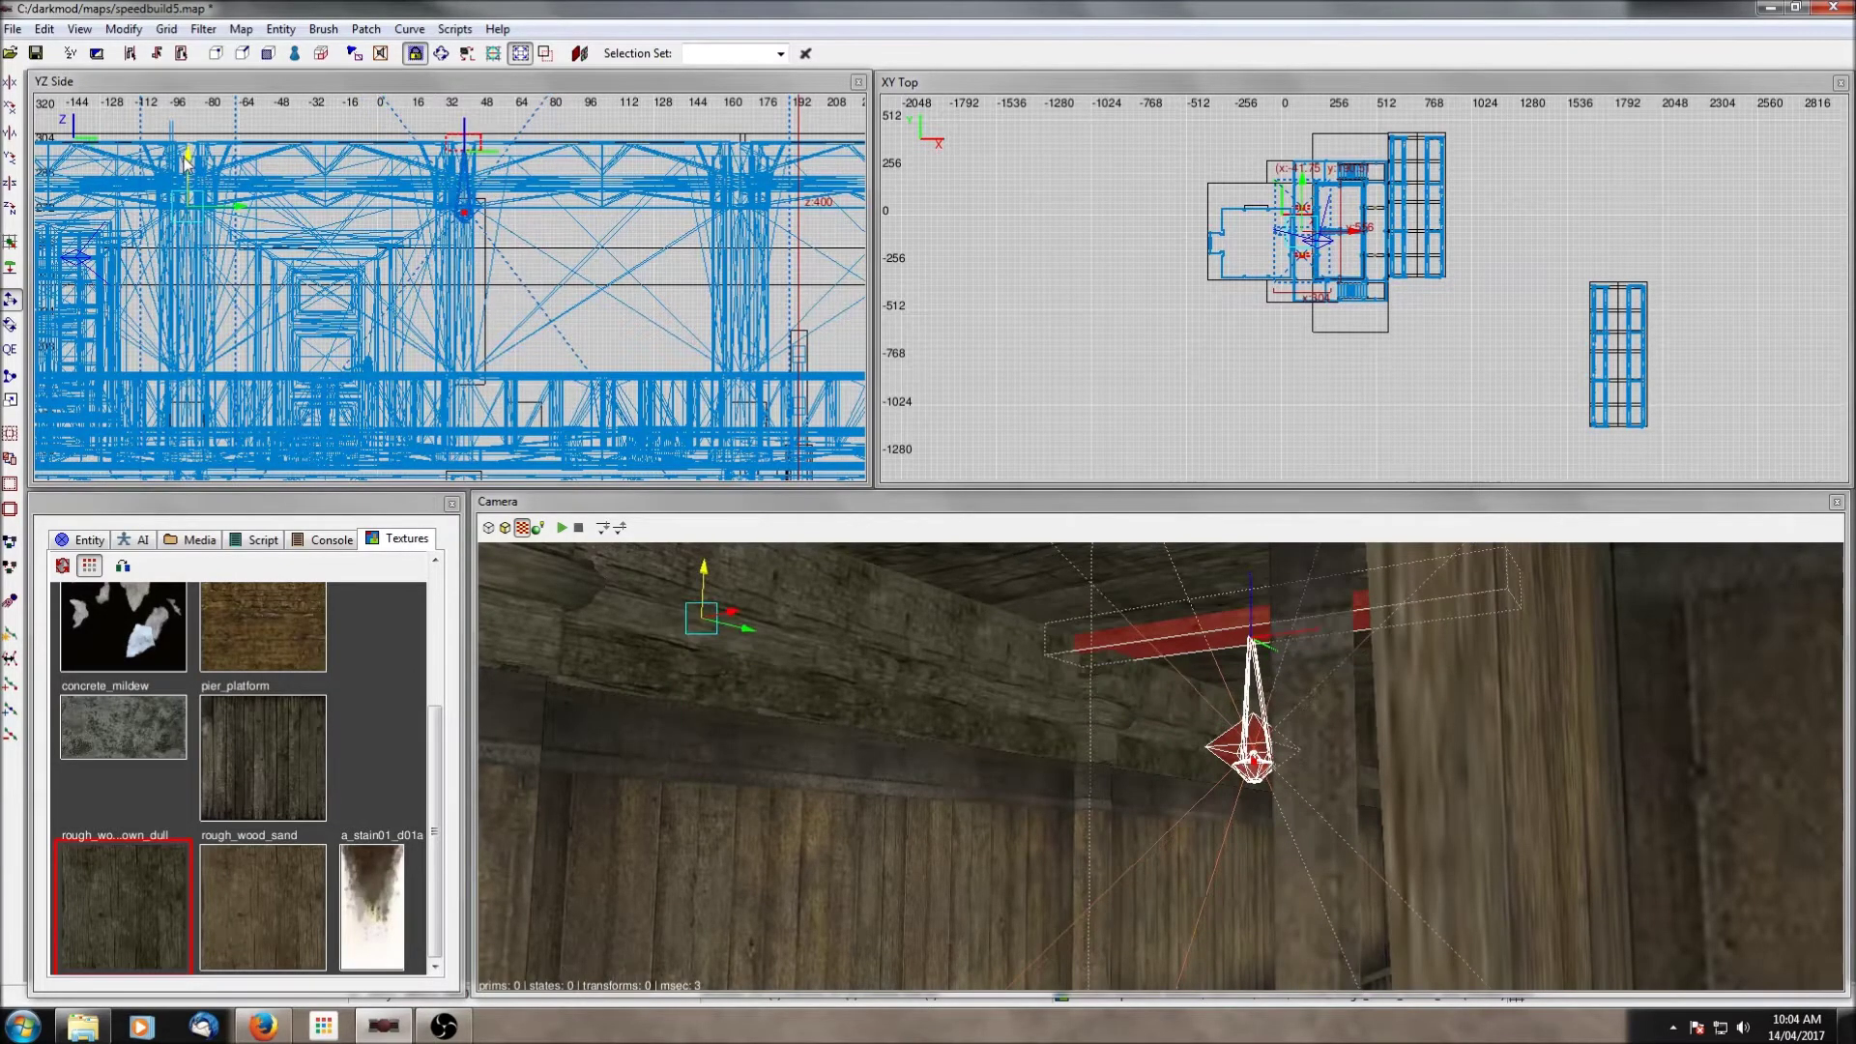
{"action": "key", "text": "Escape"}
Step: Open the layer list and show the Default layer alongside the living quarters
{"action": "right_click", "coordinate": [1071, 663]}
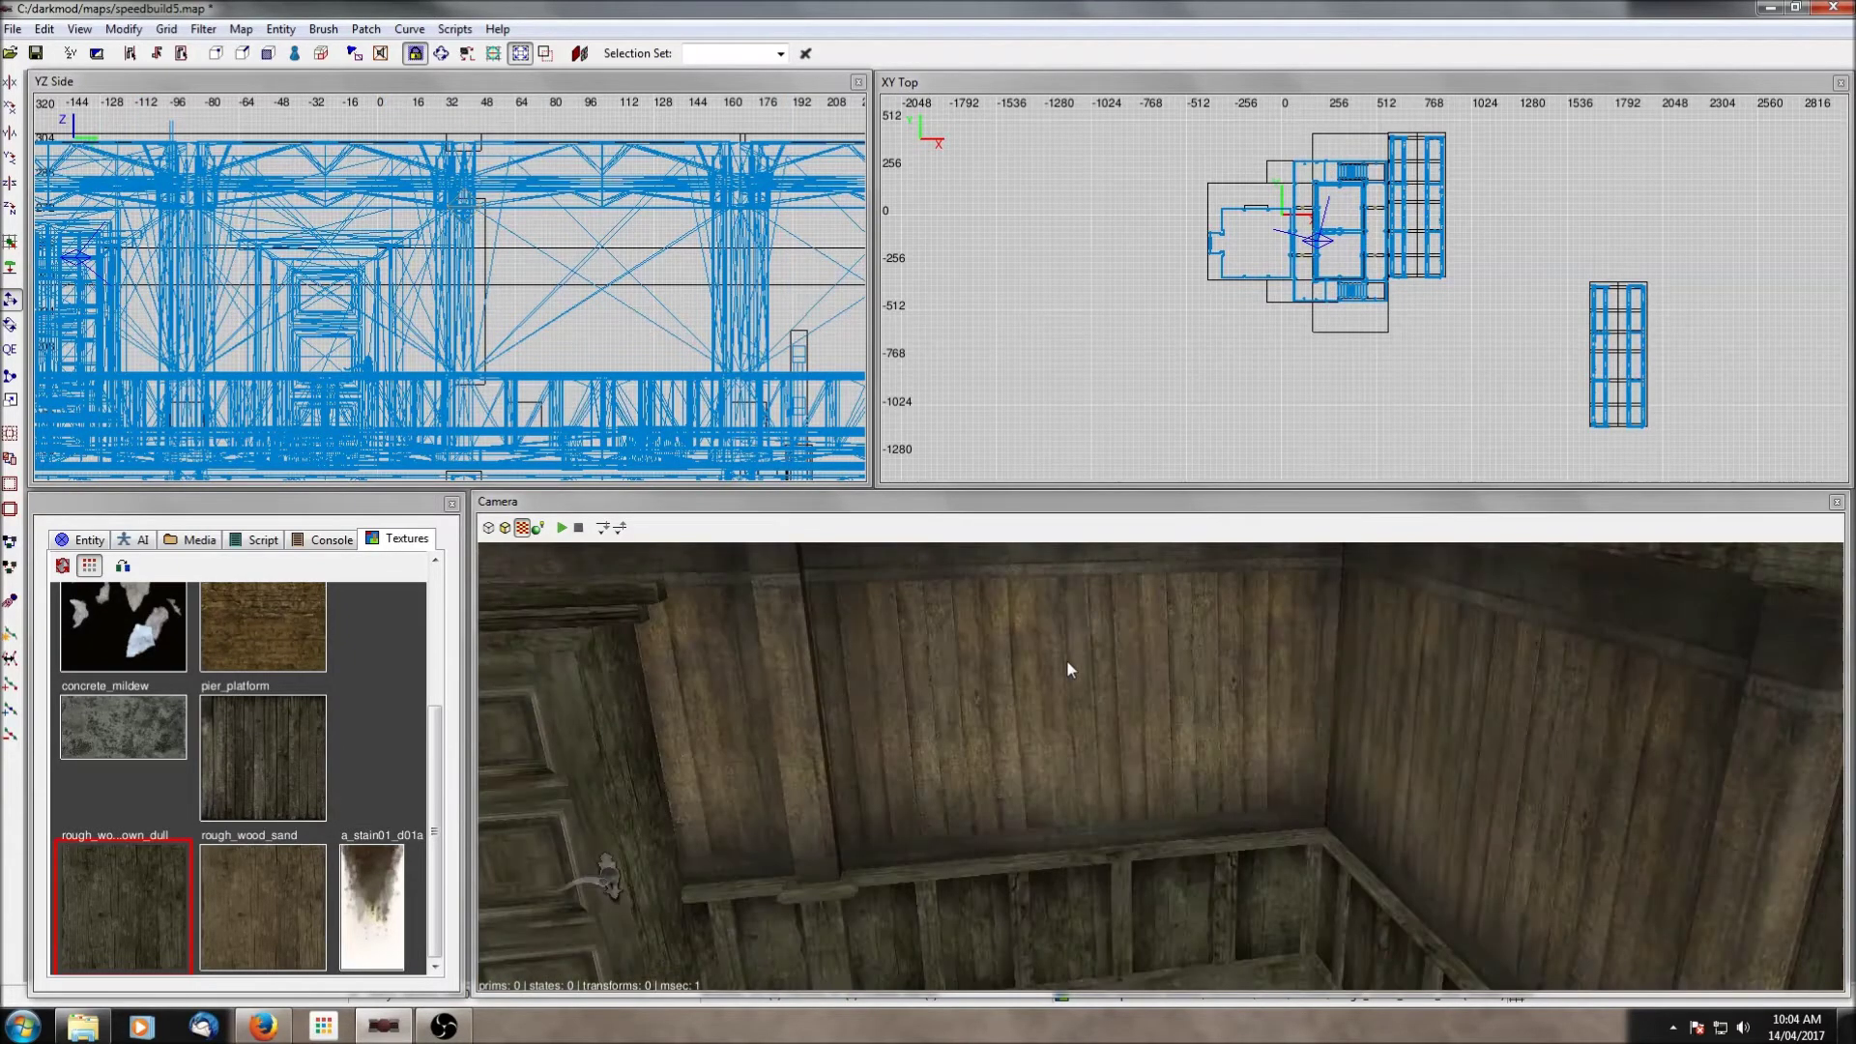
{"action": "right_click", "coordinate": [1071, 664]}
{"action": "scroll", "coordinate": [1421, 259], "scroll_direction": "up", "scroll_amount": 4}
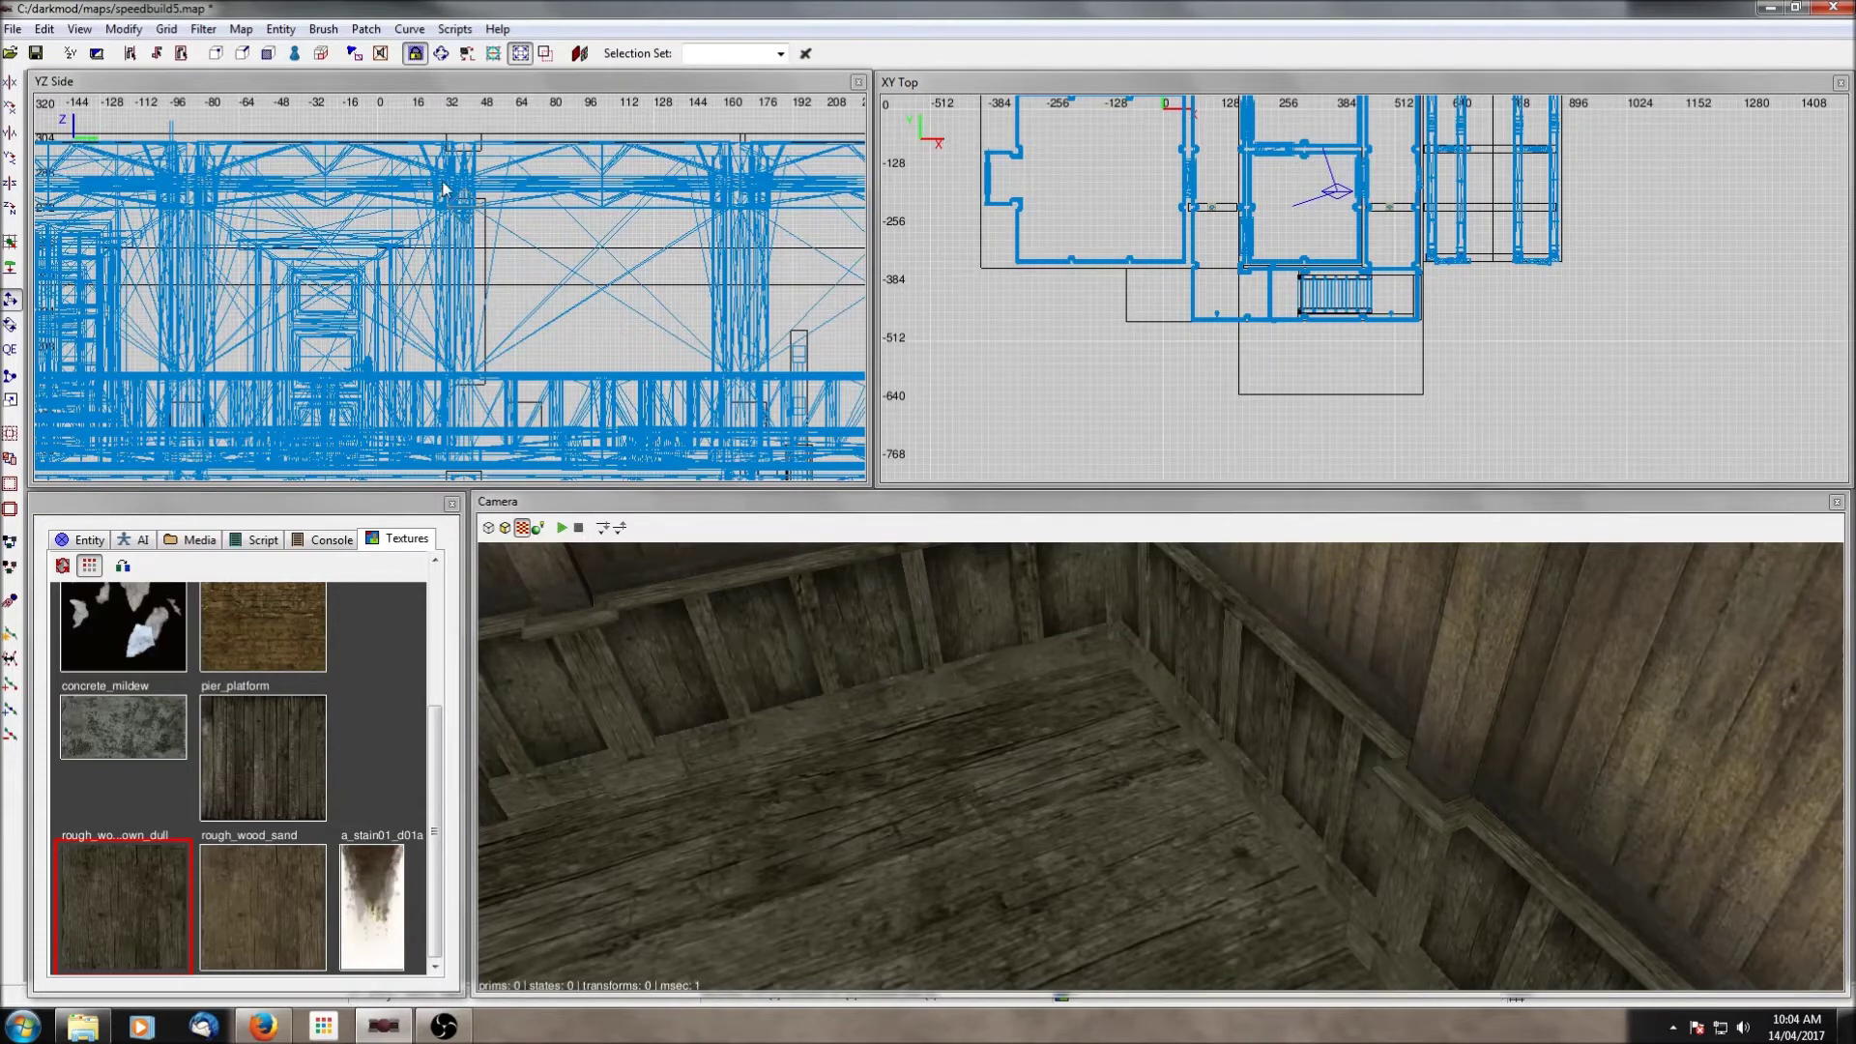
{"action": "left_click", "coordinate": [198, 30]}
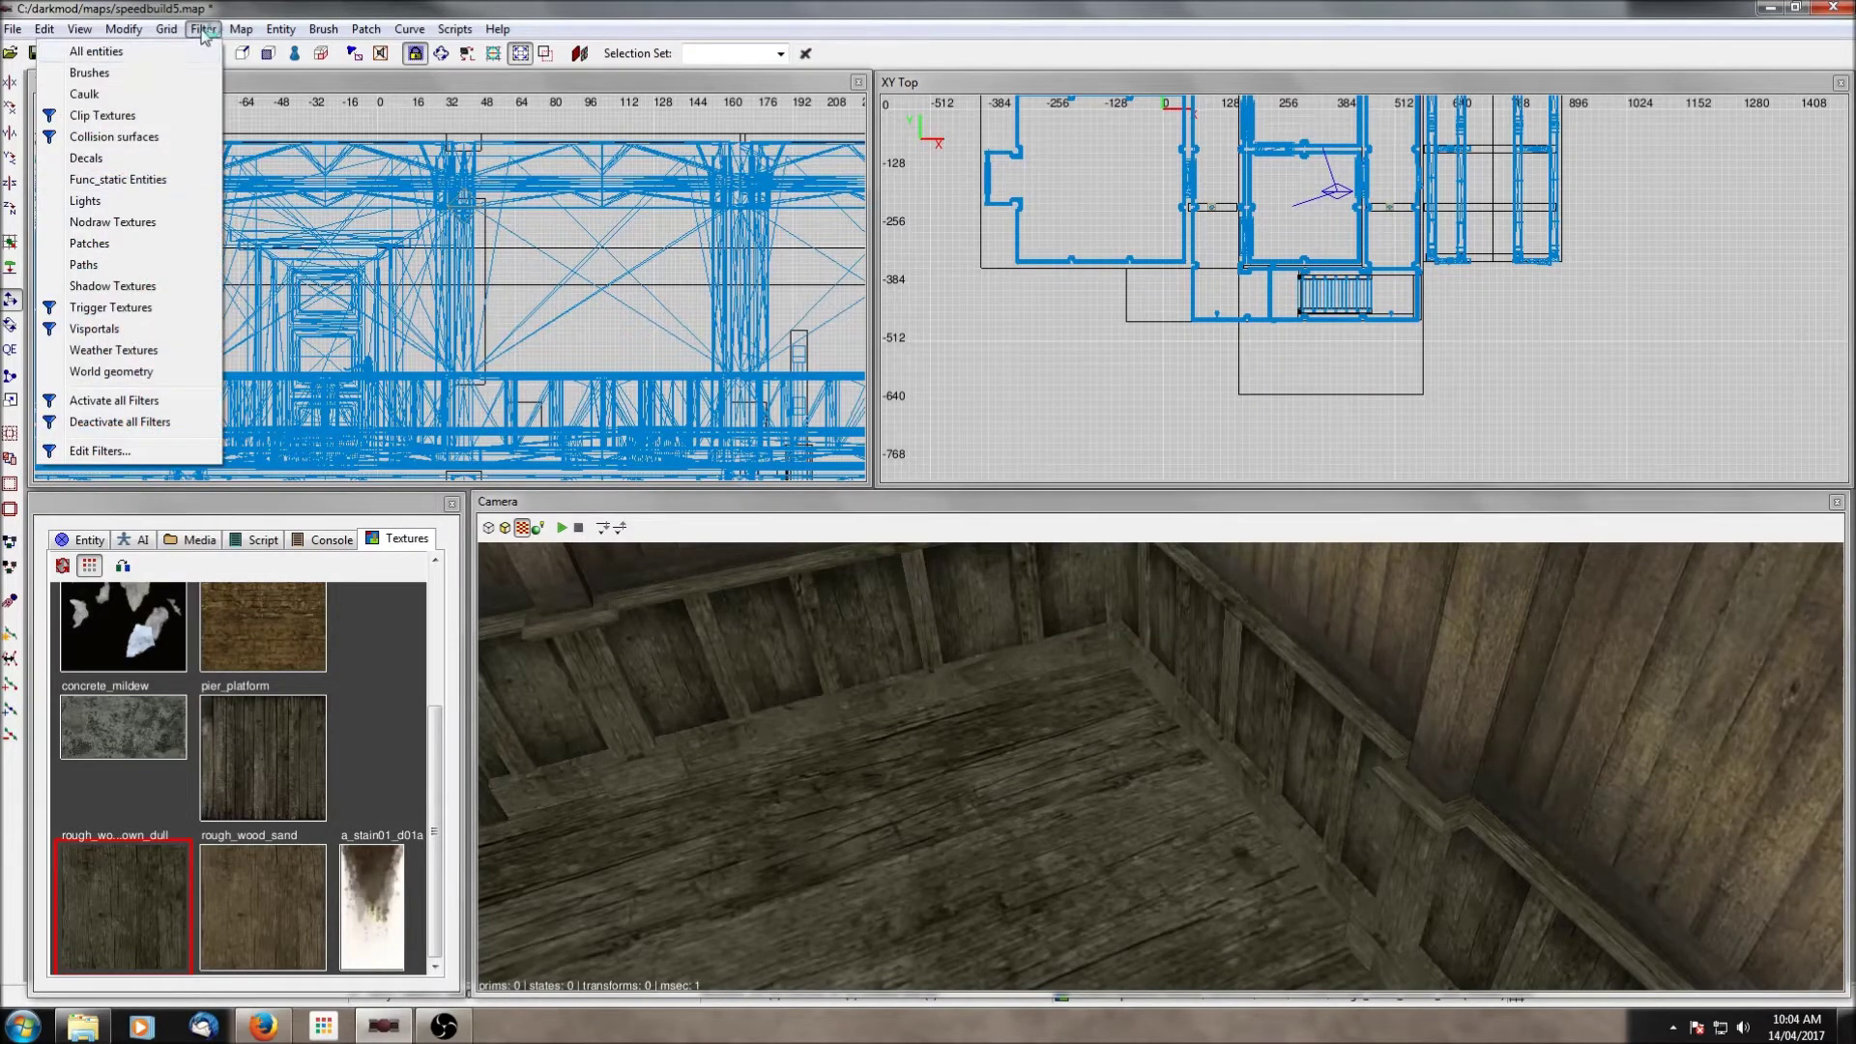
{"action": "left_click", "coordinate": [203, 31]}
{"action": "key", "text": "ctrl+l"}
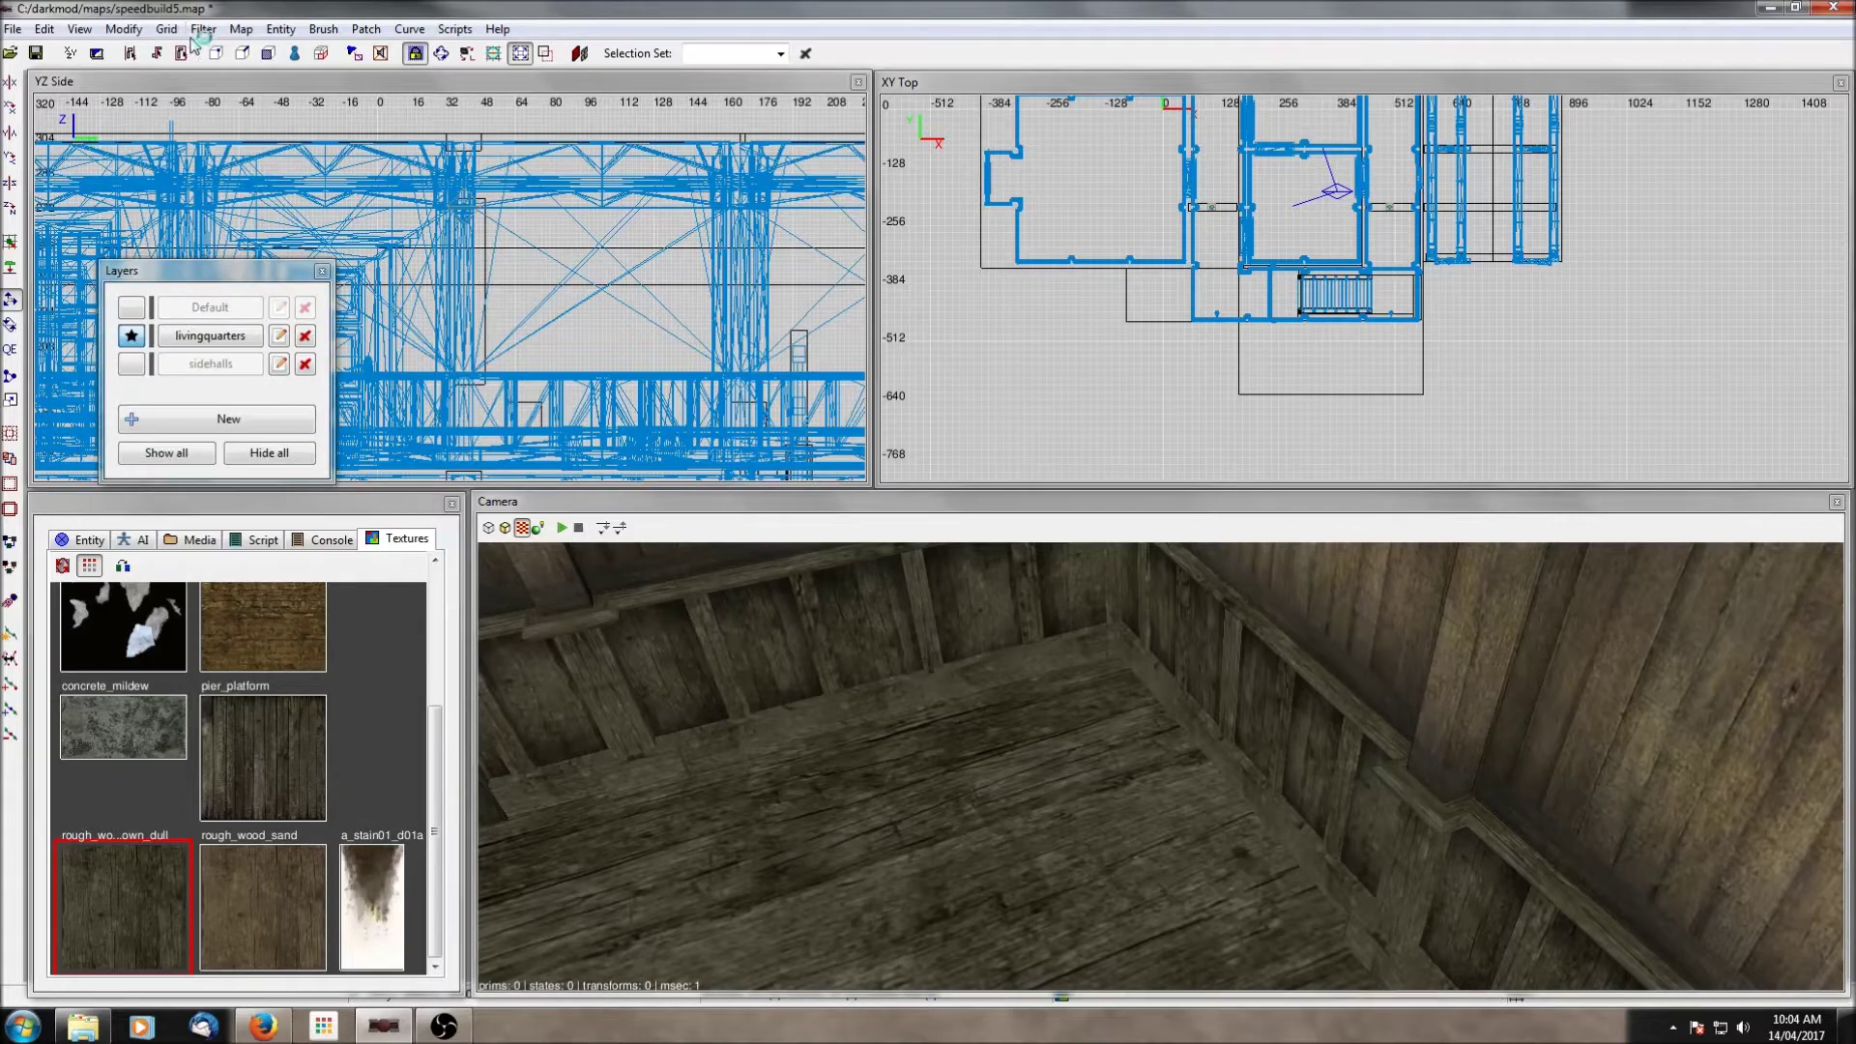
{"action": "left_click", "coordinate": [135, 308]}
Step: Delete the mildewed concrete wall brush that cuts through the living quarters
{"action": "right_click", "coordinate": [1351, 655]}
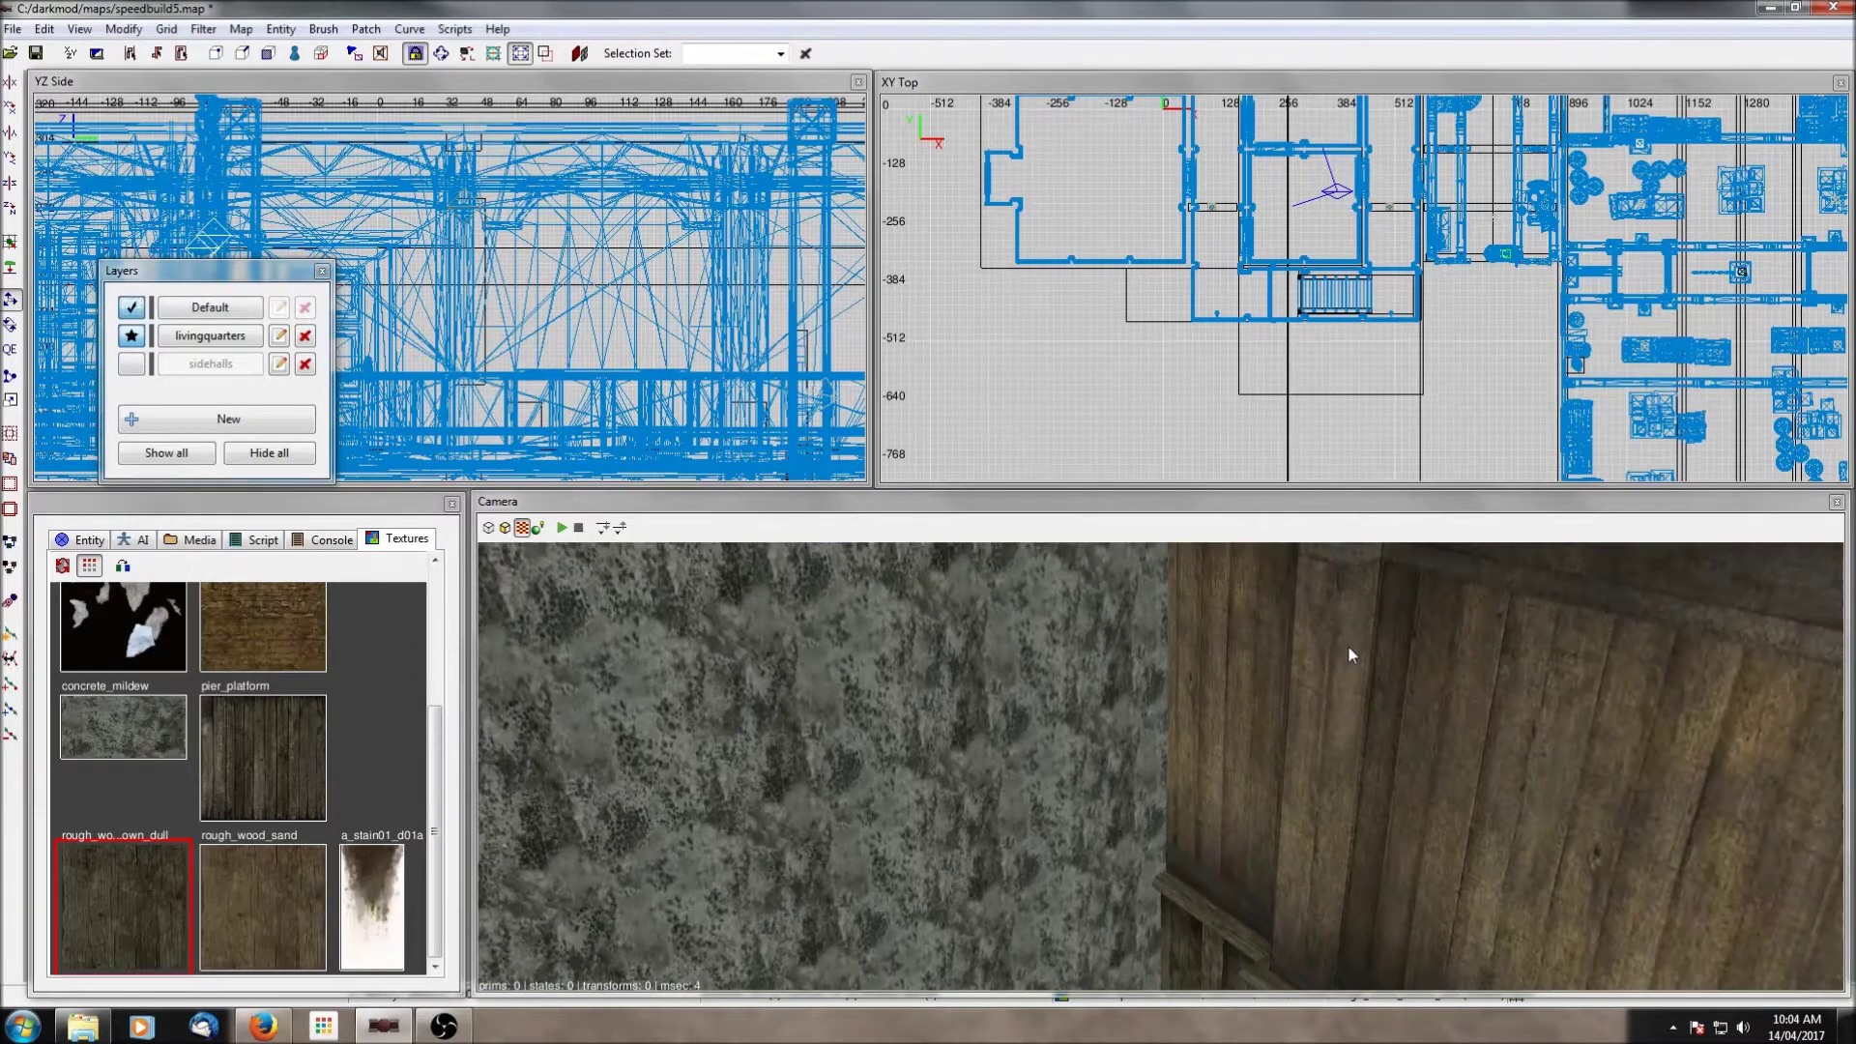
{"action": "scroll", "coordinate": [1383, 174], "scroll_direction": "up", "scroll_amount": 1}
{"action": "left_click", "coordinate": [955, 716], "text": "shift"}
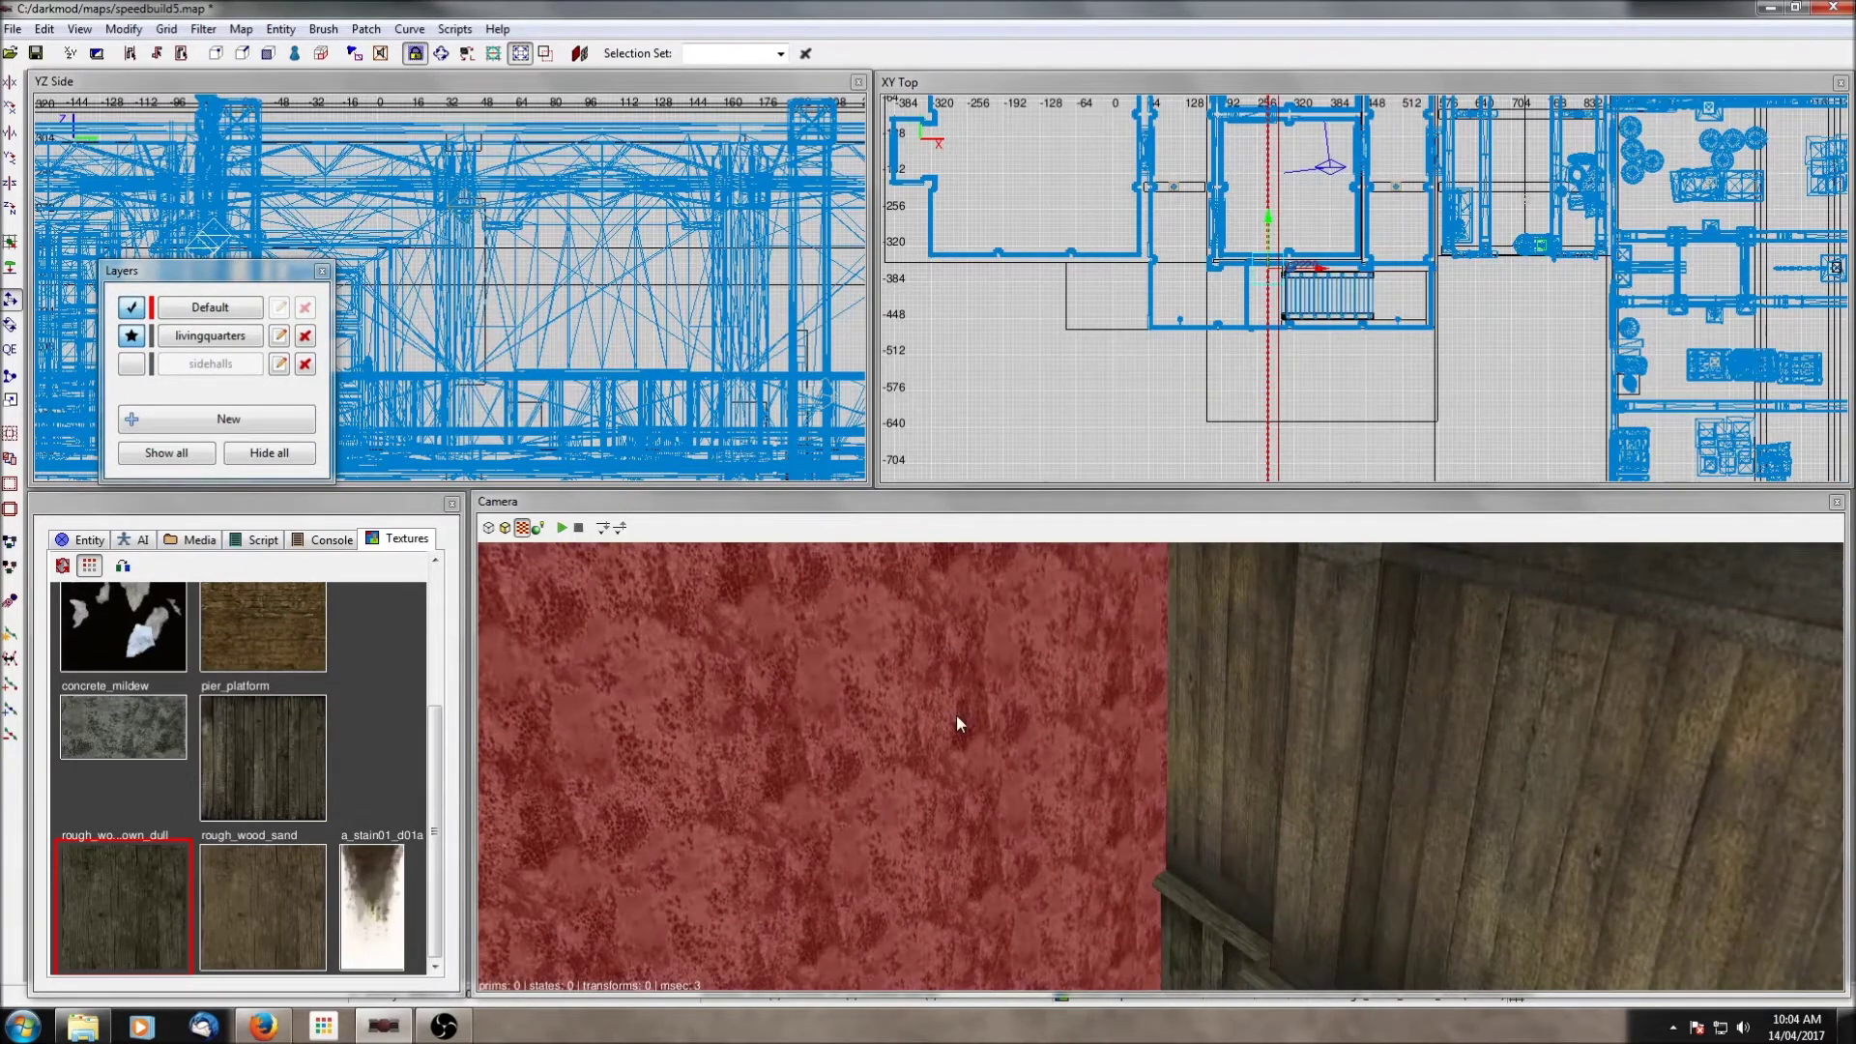
{"action": "key", "text": "Delete"}
Step: Delete the large concrete outer wall brushes standing around the buildings
{"action": "right_click", "coordinate": [1284, 828]}
{"action": "scroll", "coordinate": [1285, 827], "scroll_direction": "down", "scroll_amount": 10}
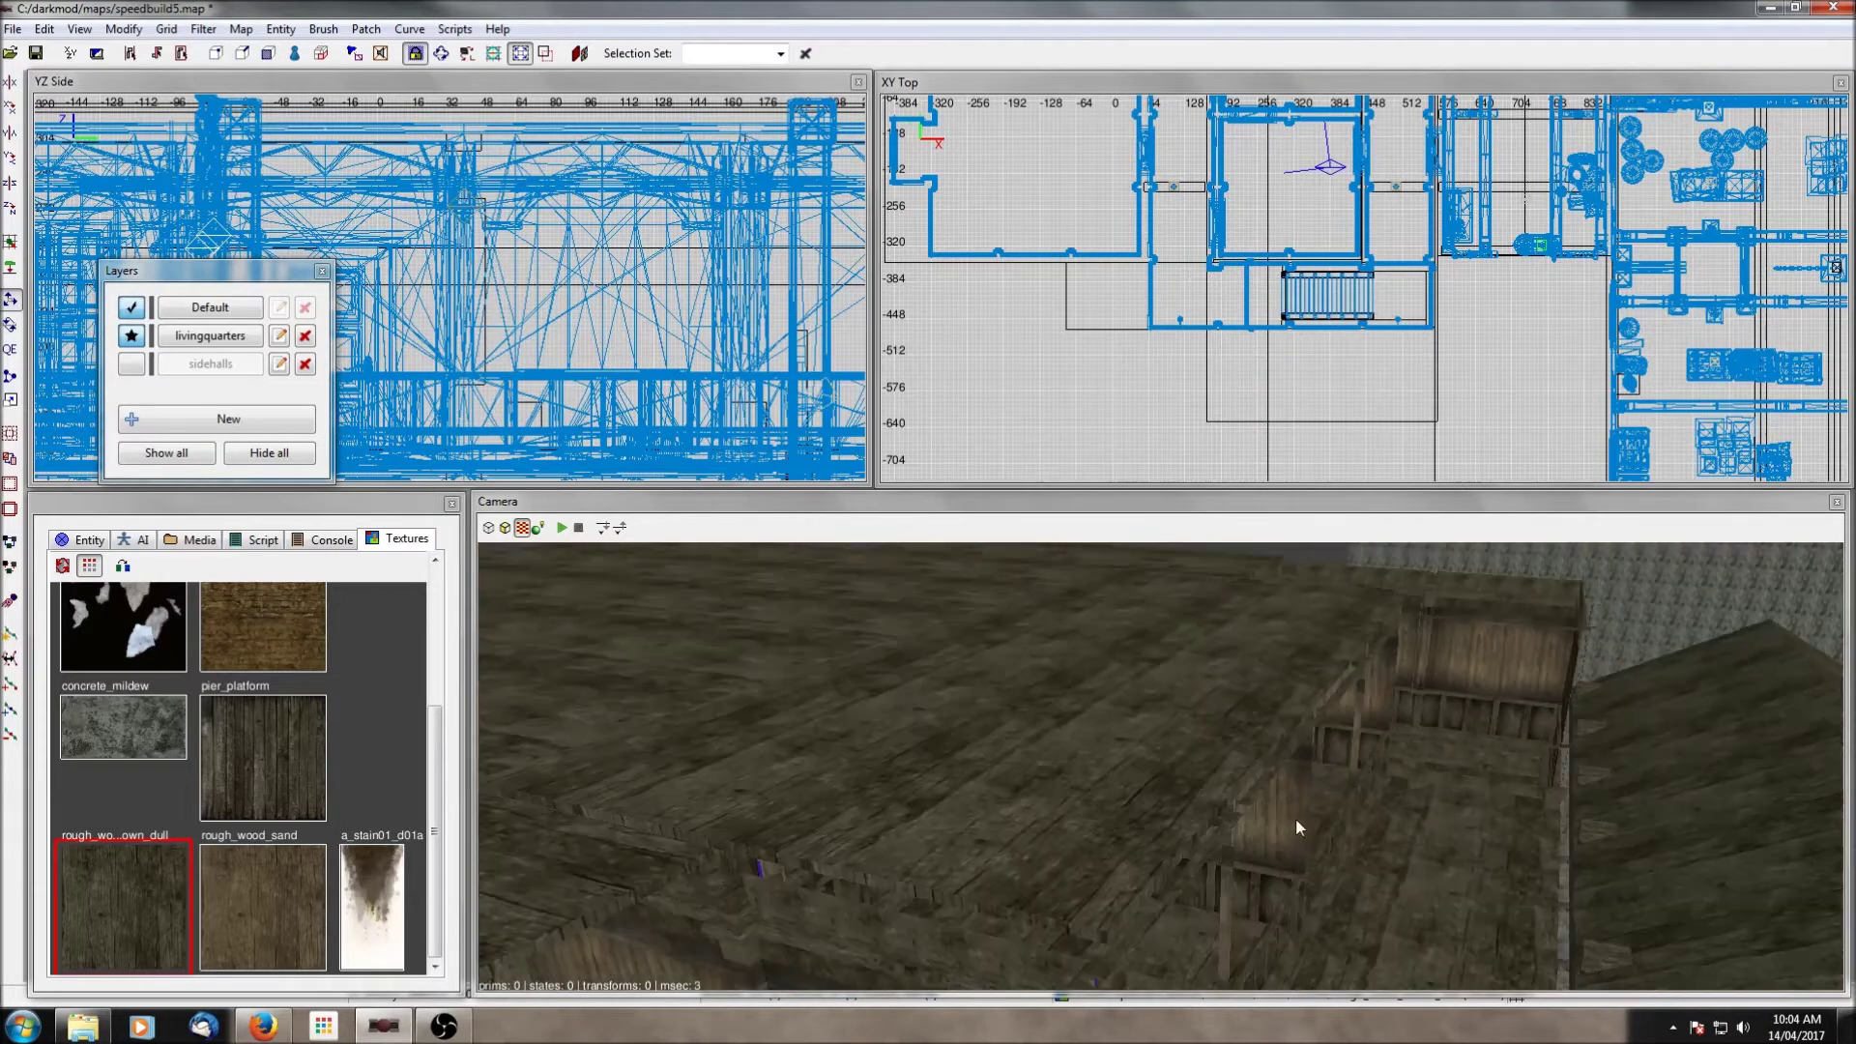
{"action": "left_click", "coordinate": [1332, 808], "text": "shift"}
{"action": "key", "text": "Delete"}
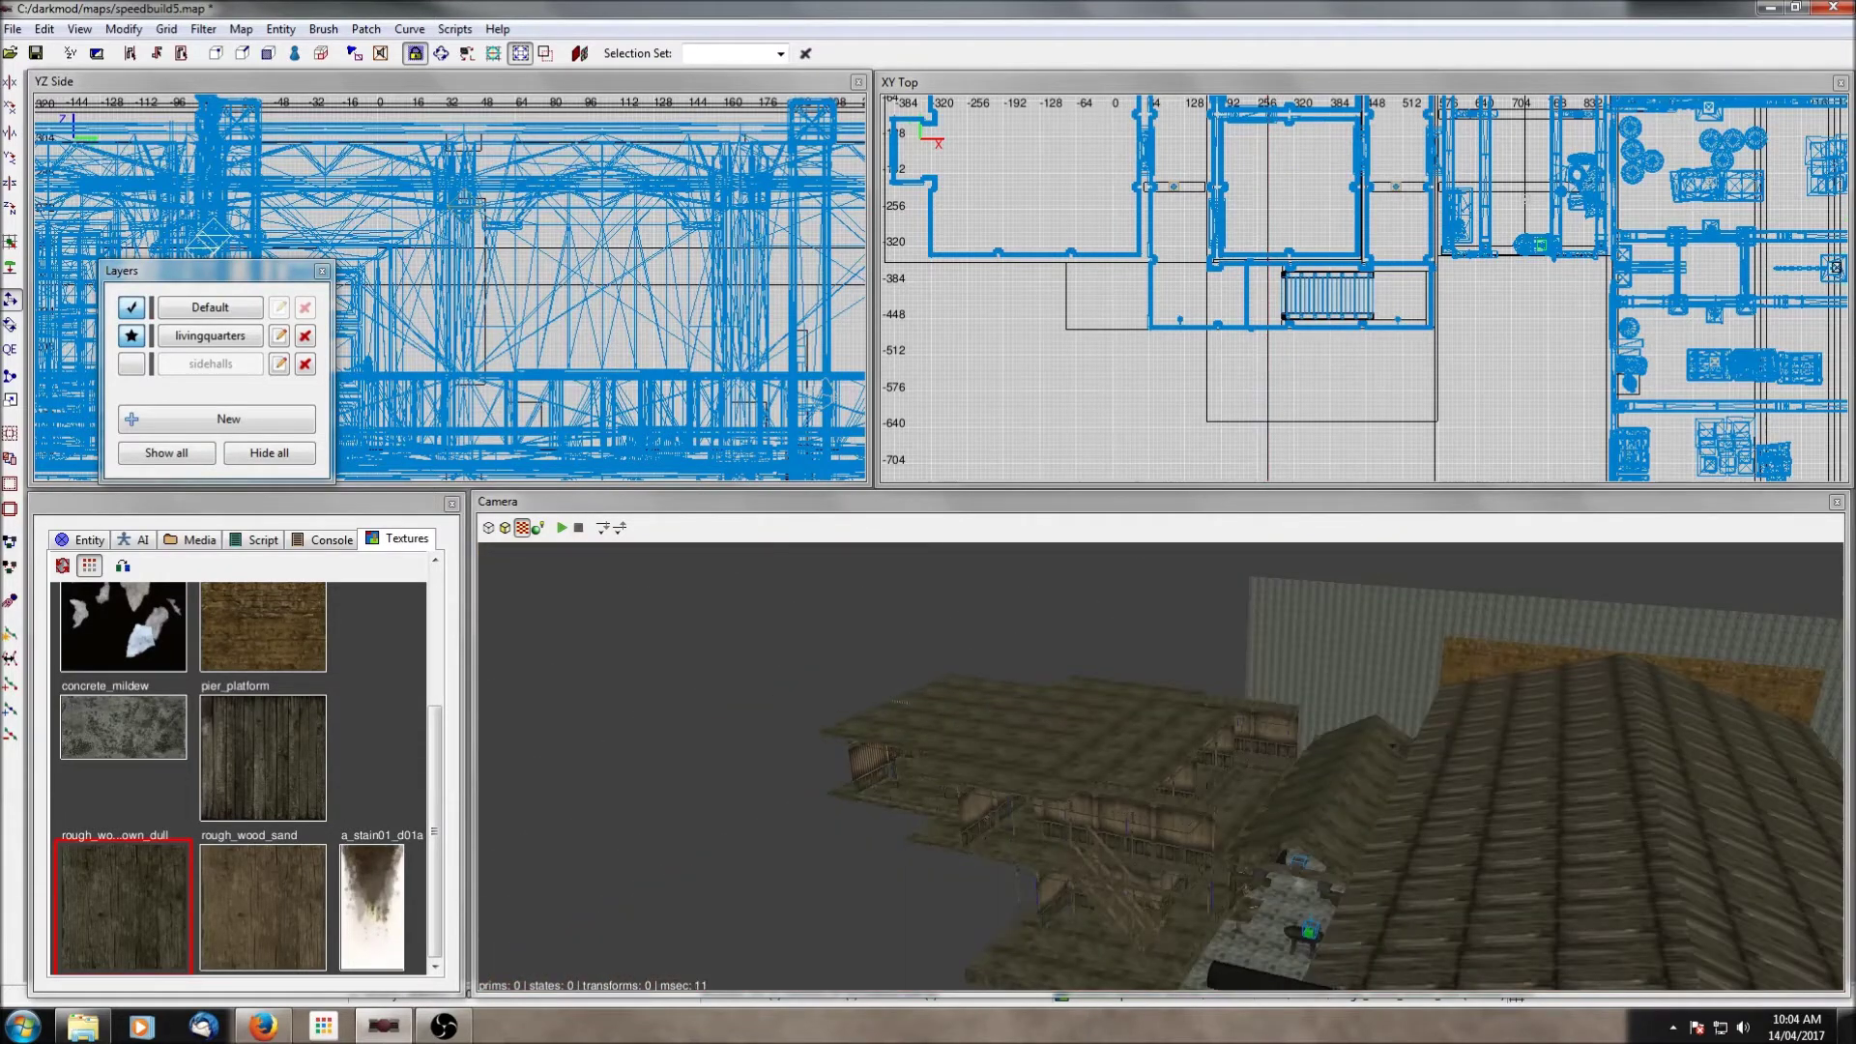
{"action": "left_click", "coordinate": [1300, 739], "text": "shift"}
{"action": "left_click", "coordinate": [1154, 632], "text": "shift"}
{"action": "key", "text": "Delete"}
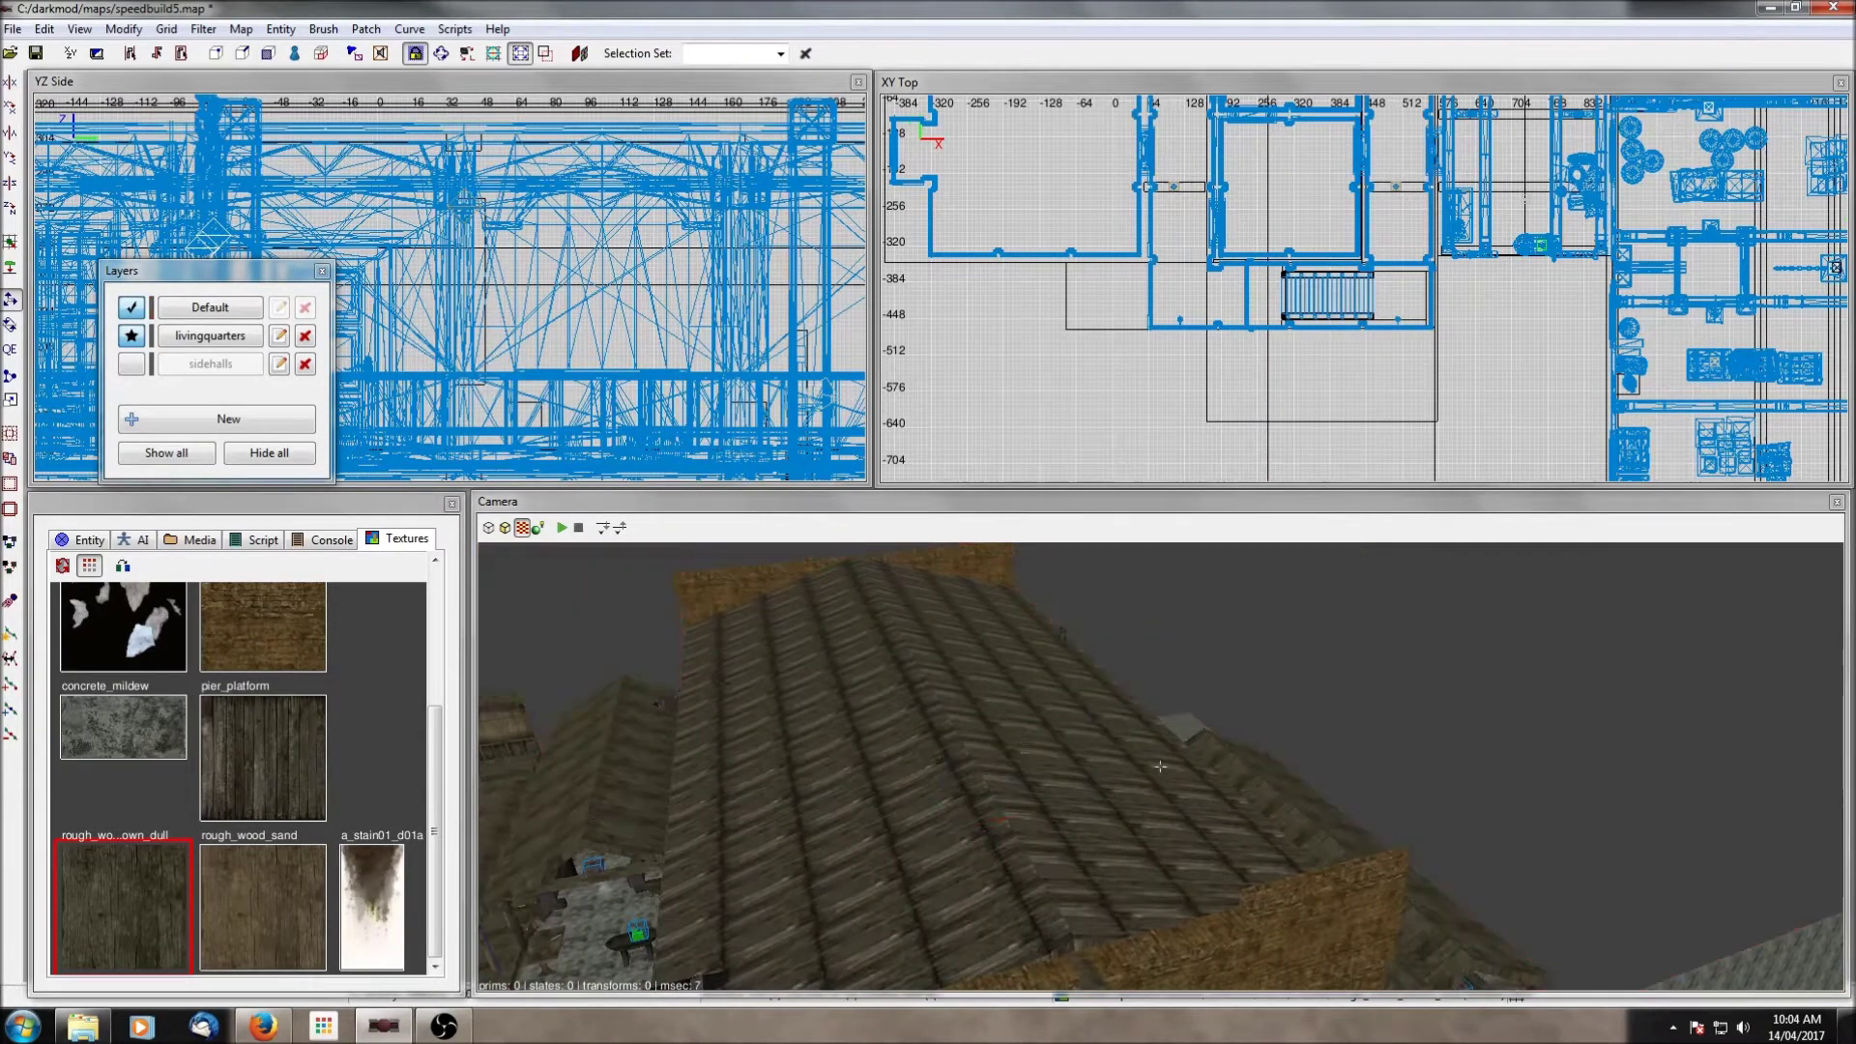
Step: Delete two more leftover outer brushes near the large planked roof
{"action": "right_click", "coordinate": [1156, 635]}
{"action": "right_click", "coordinate": [1160, 765]}
{"action": "left_click", "coordinate": [863, 625], "text": "shift"}
{"action": "key", "text": "Delete"}
{"action": "left_click", "coordinate": [879, 692], "text": "shift"}
{"action": "key", "text": "Delete"}
Step: Examine the building from its roofs down into the workshop hall to check the remaining enclosing geometry
{"action": "right_click", "coordinate": [880, 701]}
{"action": "right_click", "coordinate": [865, 696]}
{"action": "right_click", "coordinate": [968, 727]}
{"action": "right_click", "coordinate": [980, 725]}
{"action": "scroll", "coordinate": [981, 725], "scroll_direction": "up", "scroll_amount": 5}
{"action": "right_click", "coordinate": [979, 726]}
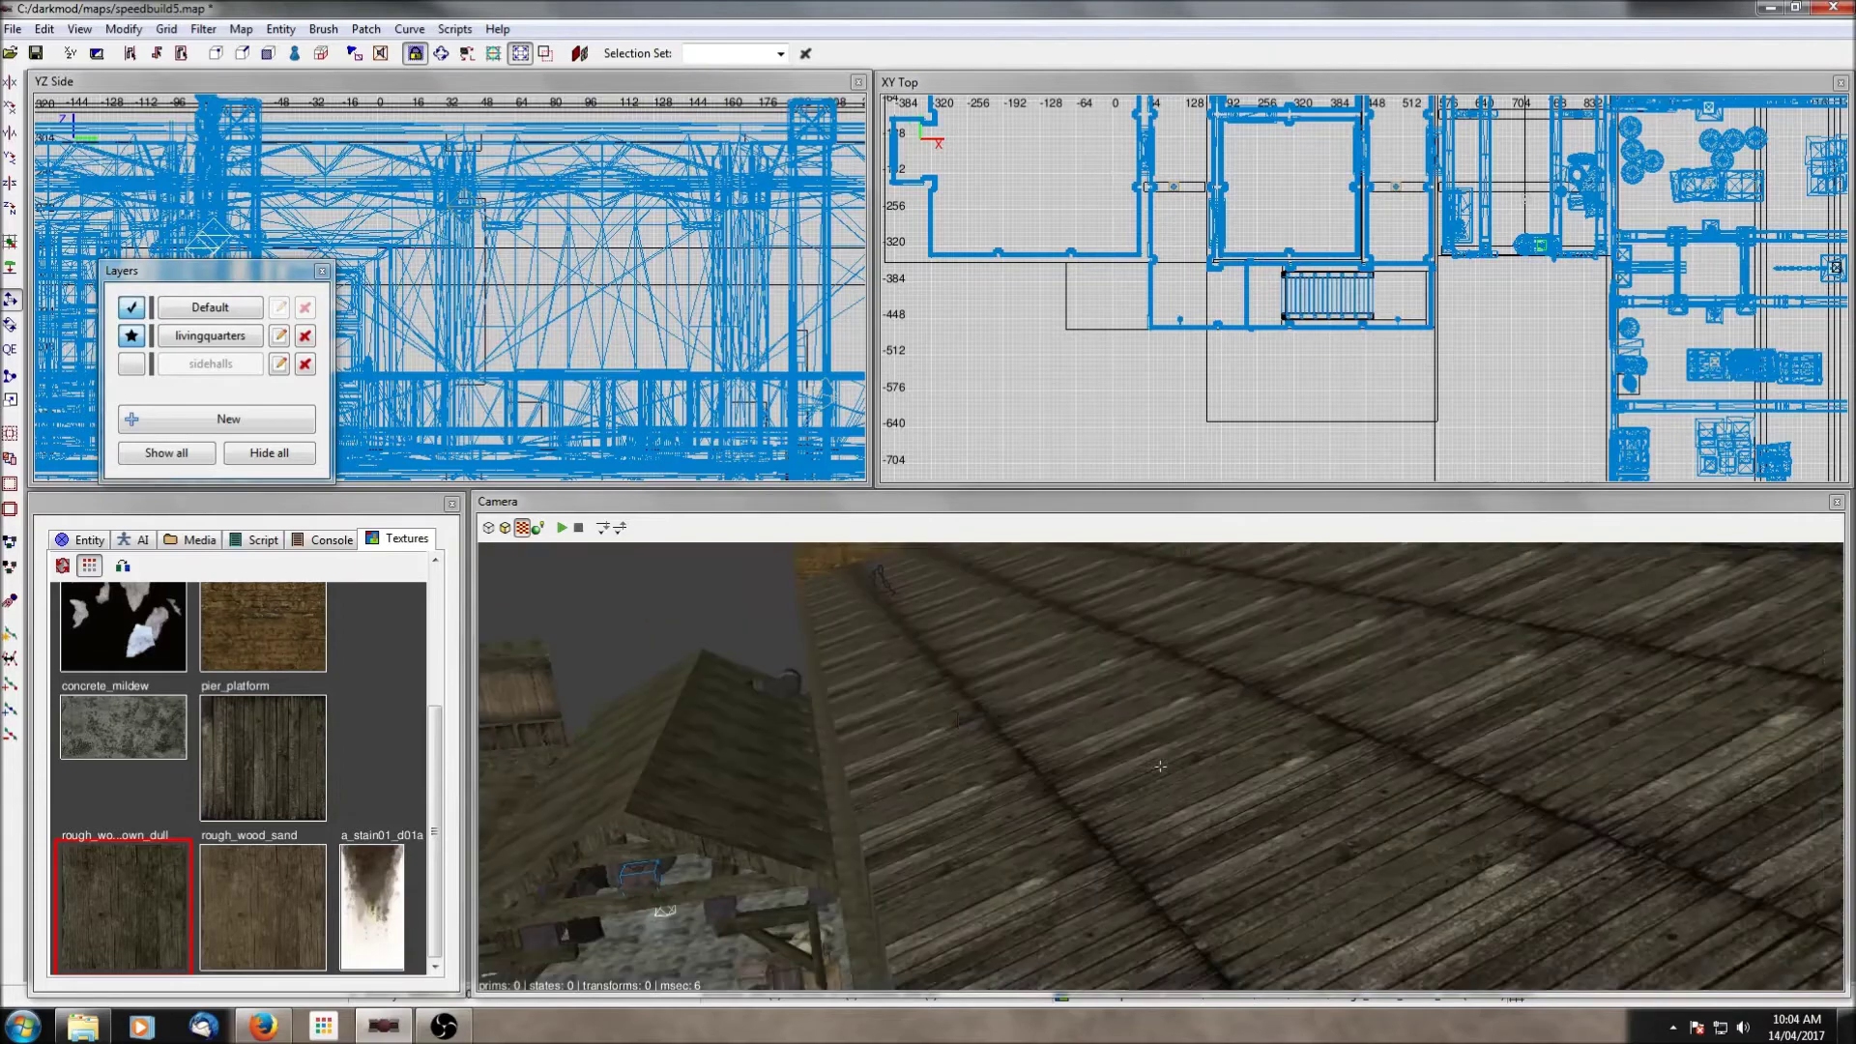
{"action": "right_click", "coordinate": [974, 729]}
{"action": "scroll", "coordinate": [973, 735], "scroll_direction": "up", "scroll_amount": 8}
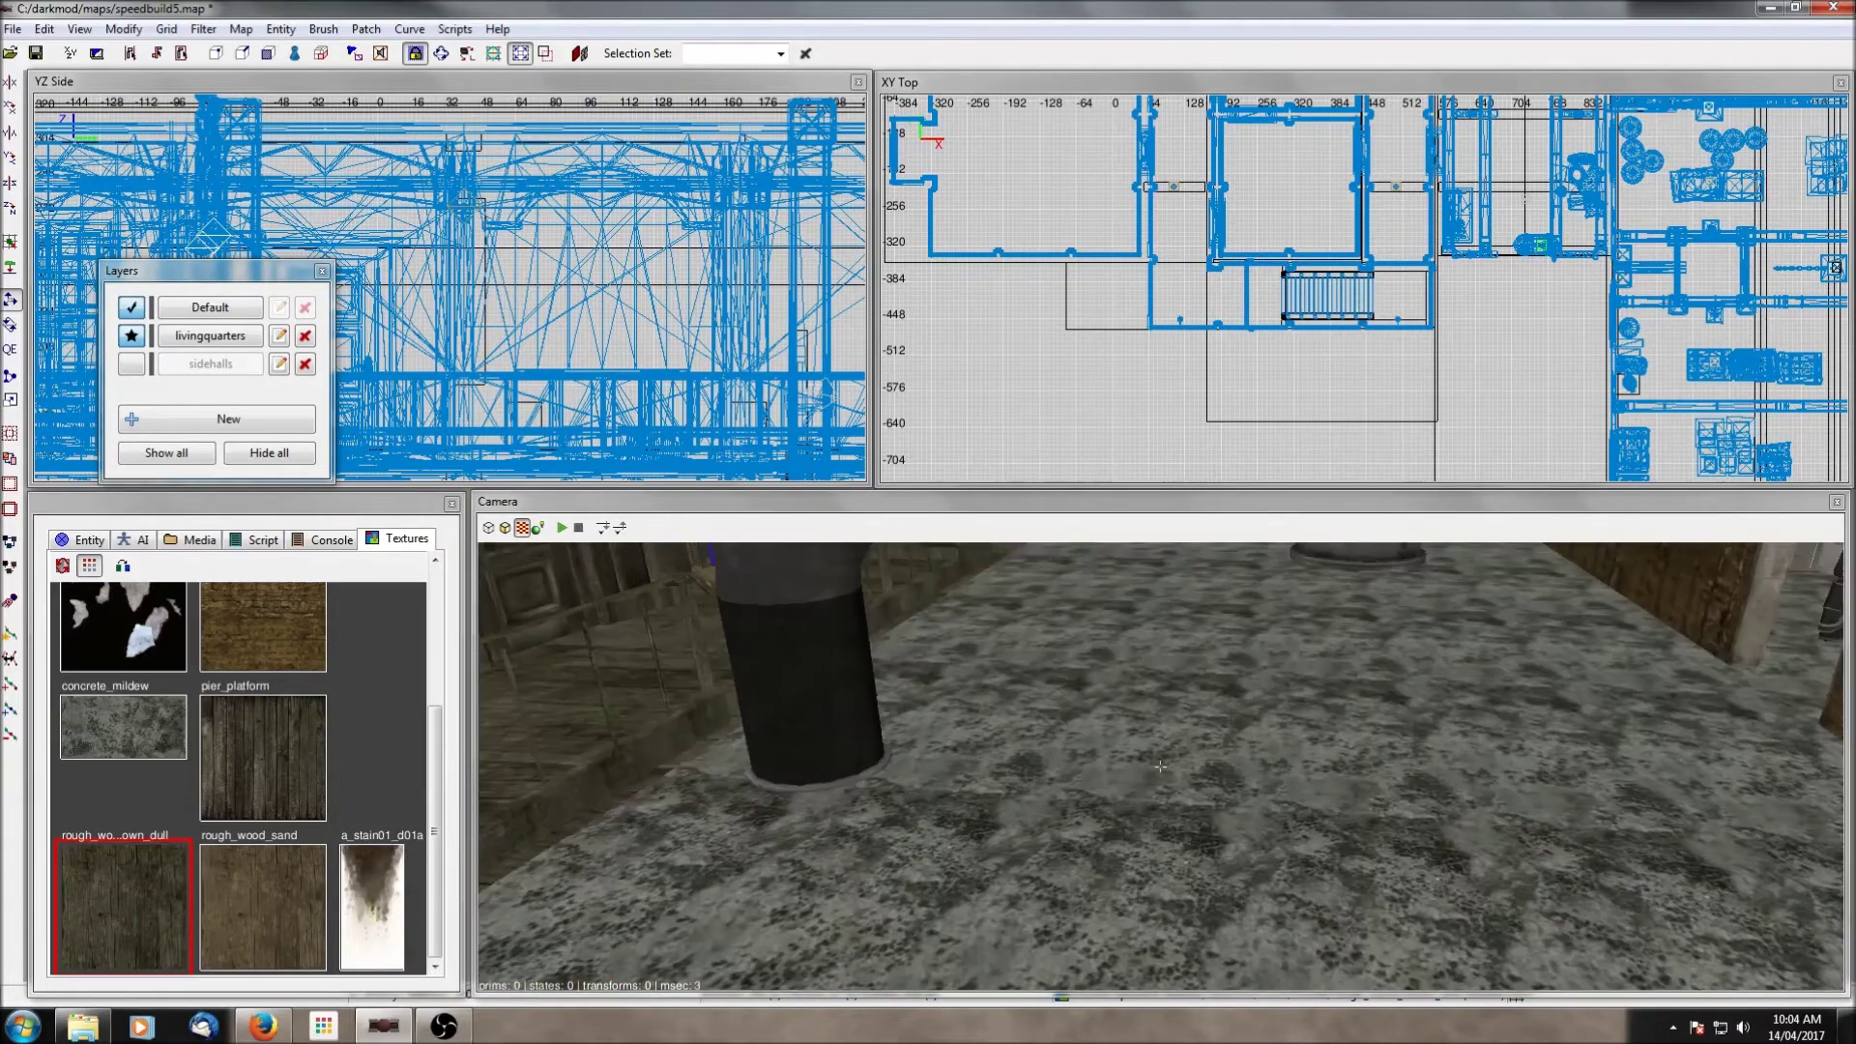
{"action": "scroll", "coordinate": [974, 735], "scroll_direction": "up", "scroll_amount": 5}
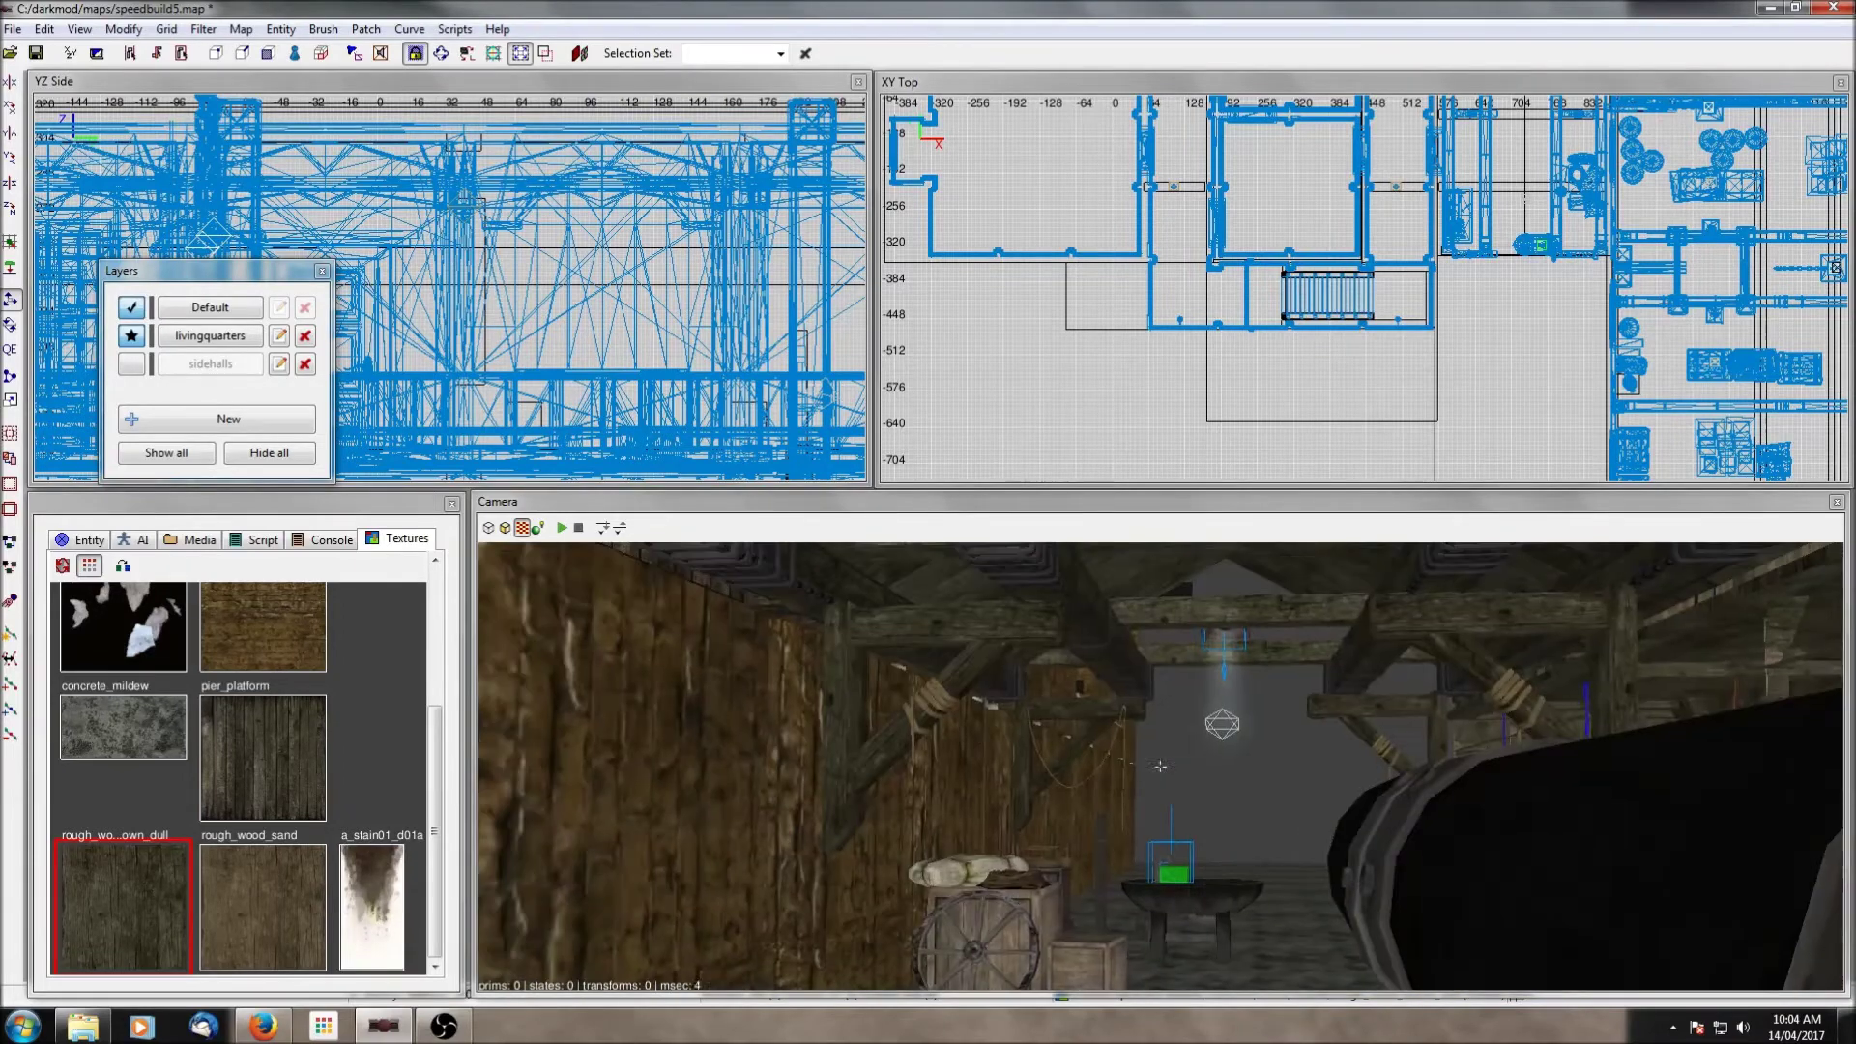
{"action": "scroll", "coordinate": [974, 735], "scroll_direction": "up", "scroll_amount": 4}
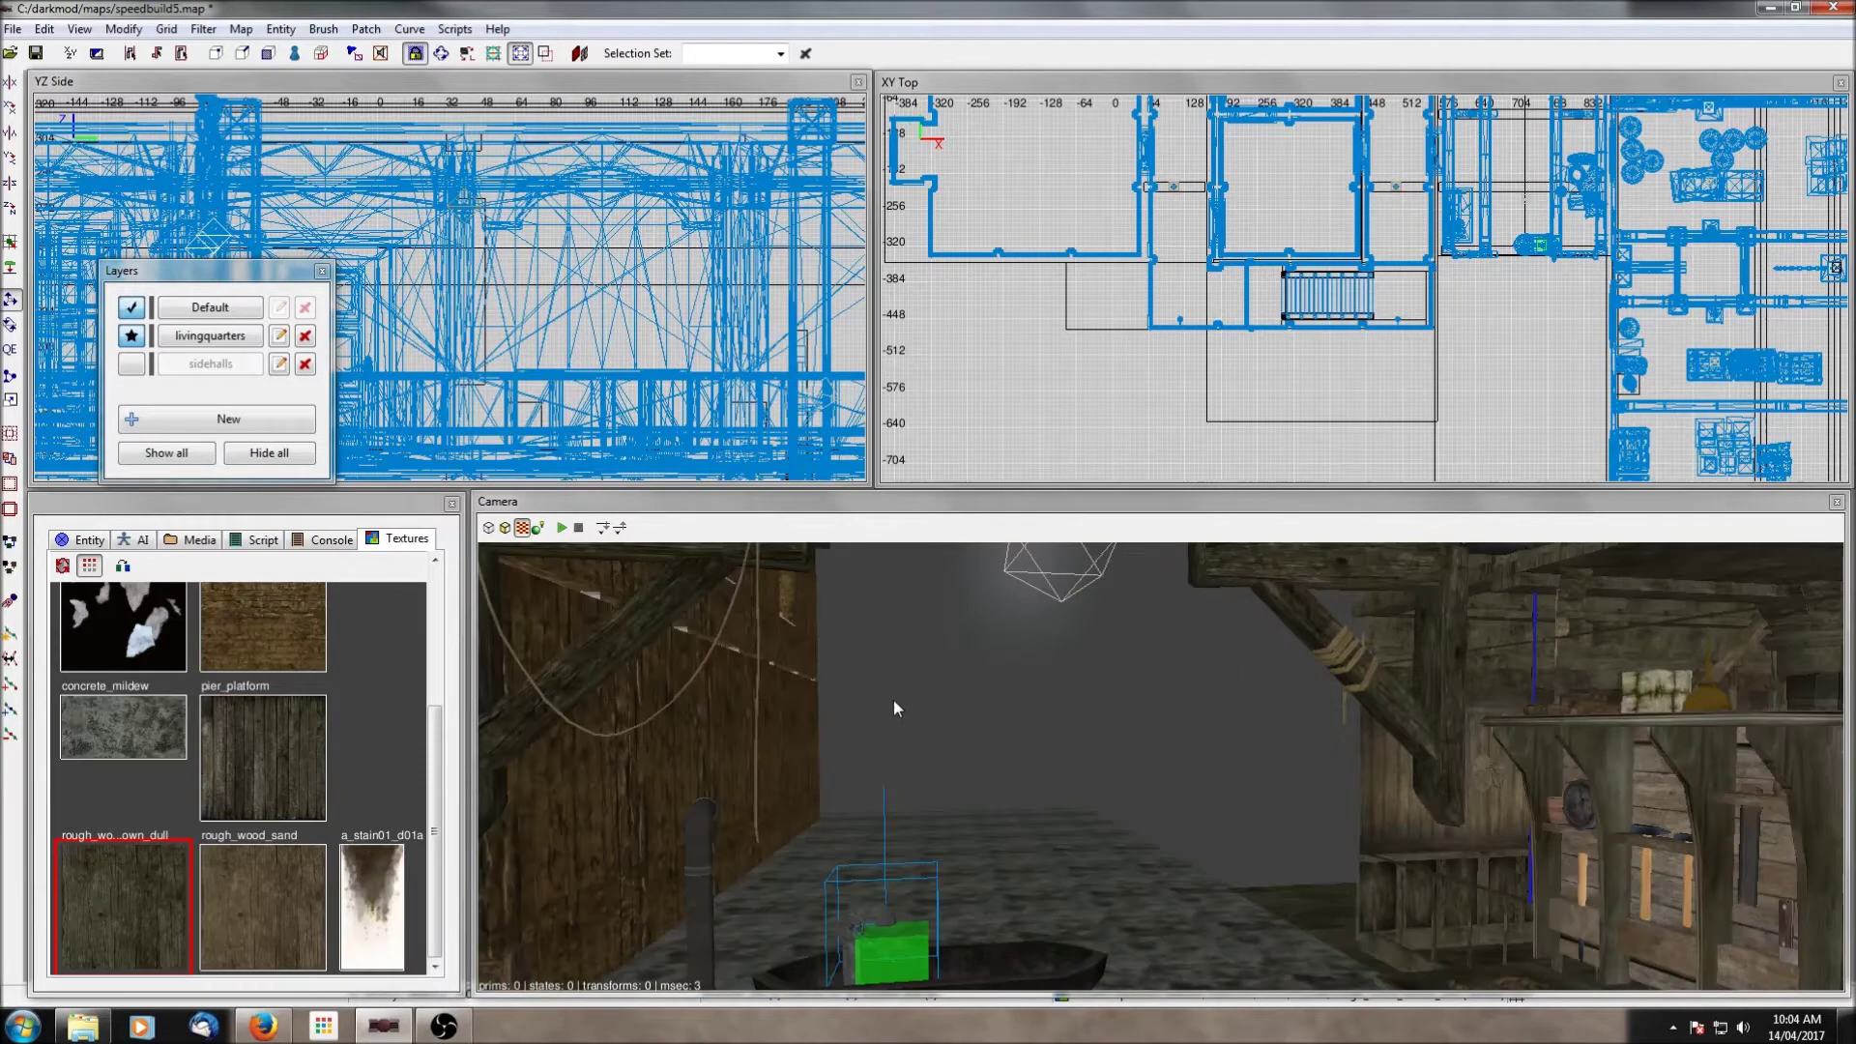
Step: Show the sidehalls layer and inspect the hall's brick walls and the red door
{"action": "left_click", "coordinate": [132, 363]}
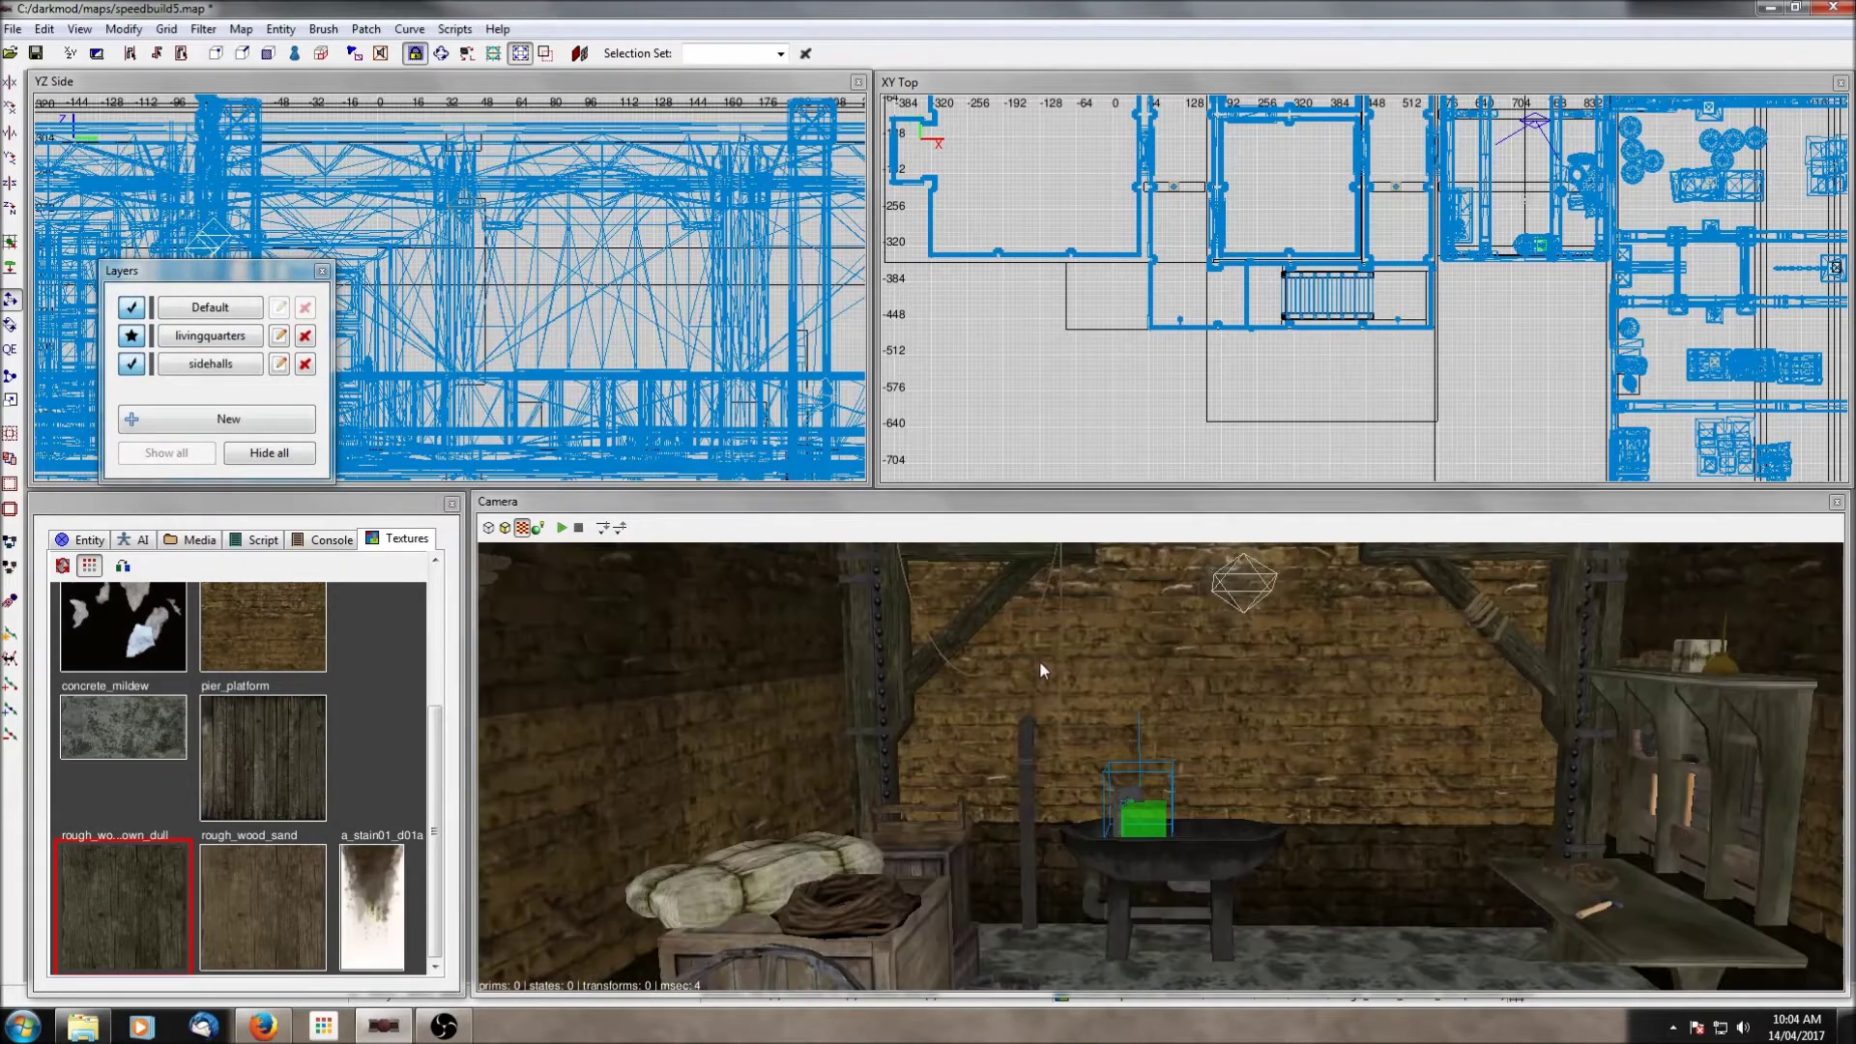
{"action": "scroll", "coordinate": [1041, 662], "scroll_direction": "up", "scroll_amount": 3}
{"action": "right_click", "coordinate": [1040, 661]}
{"action": "right_click", "coordinate": [1040, 662]}
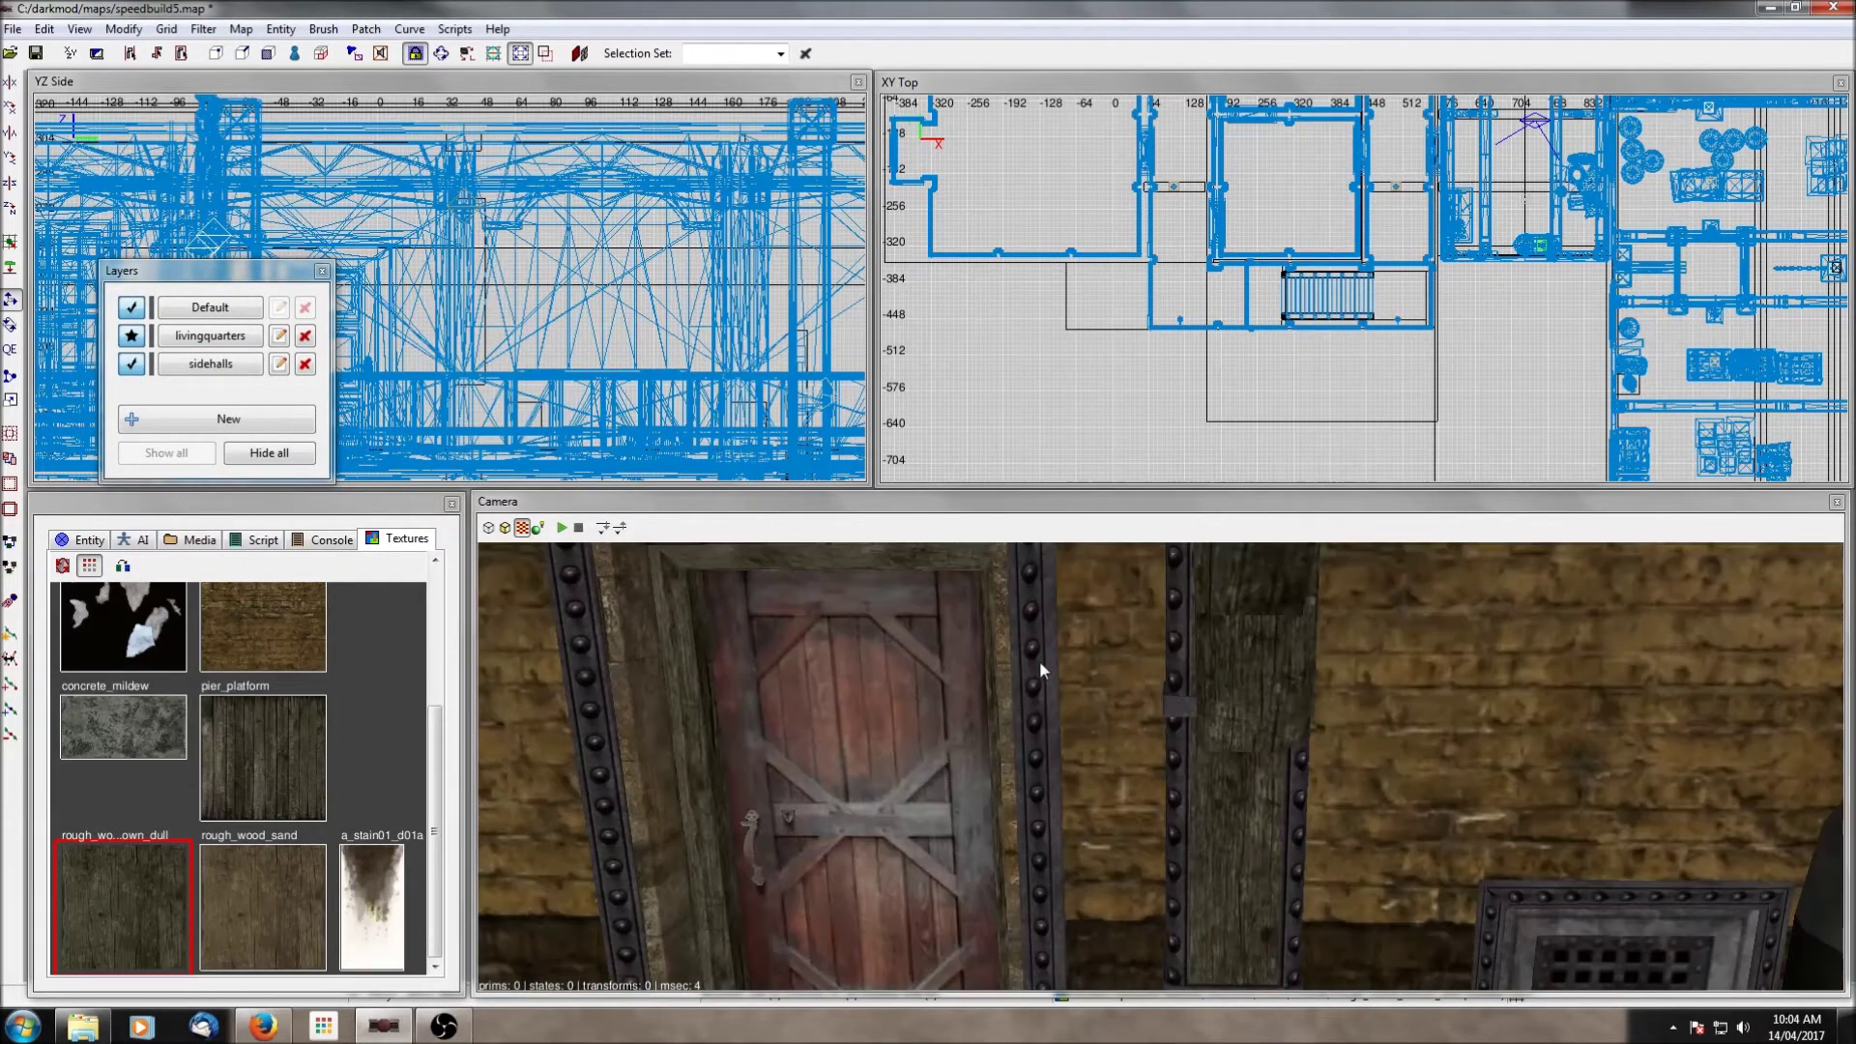
{"action": "scroll", "coordinate": [1361, 303], "scroll_direction": "down", "scroll_amount": 6}
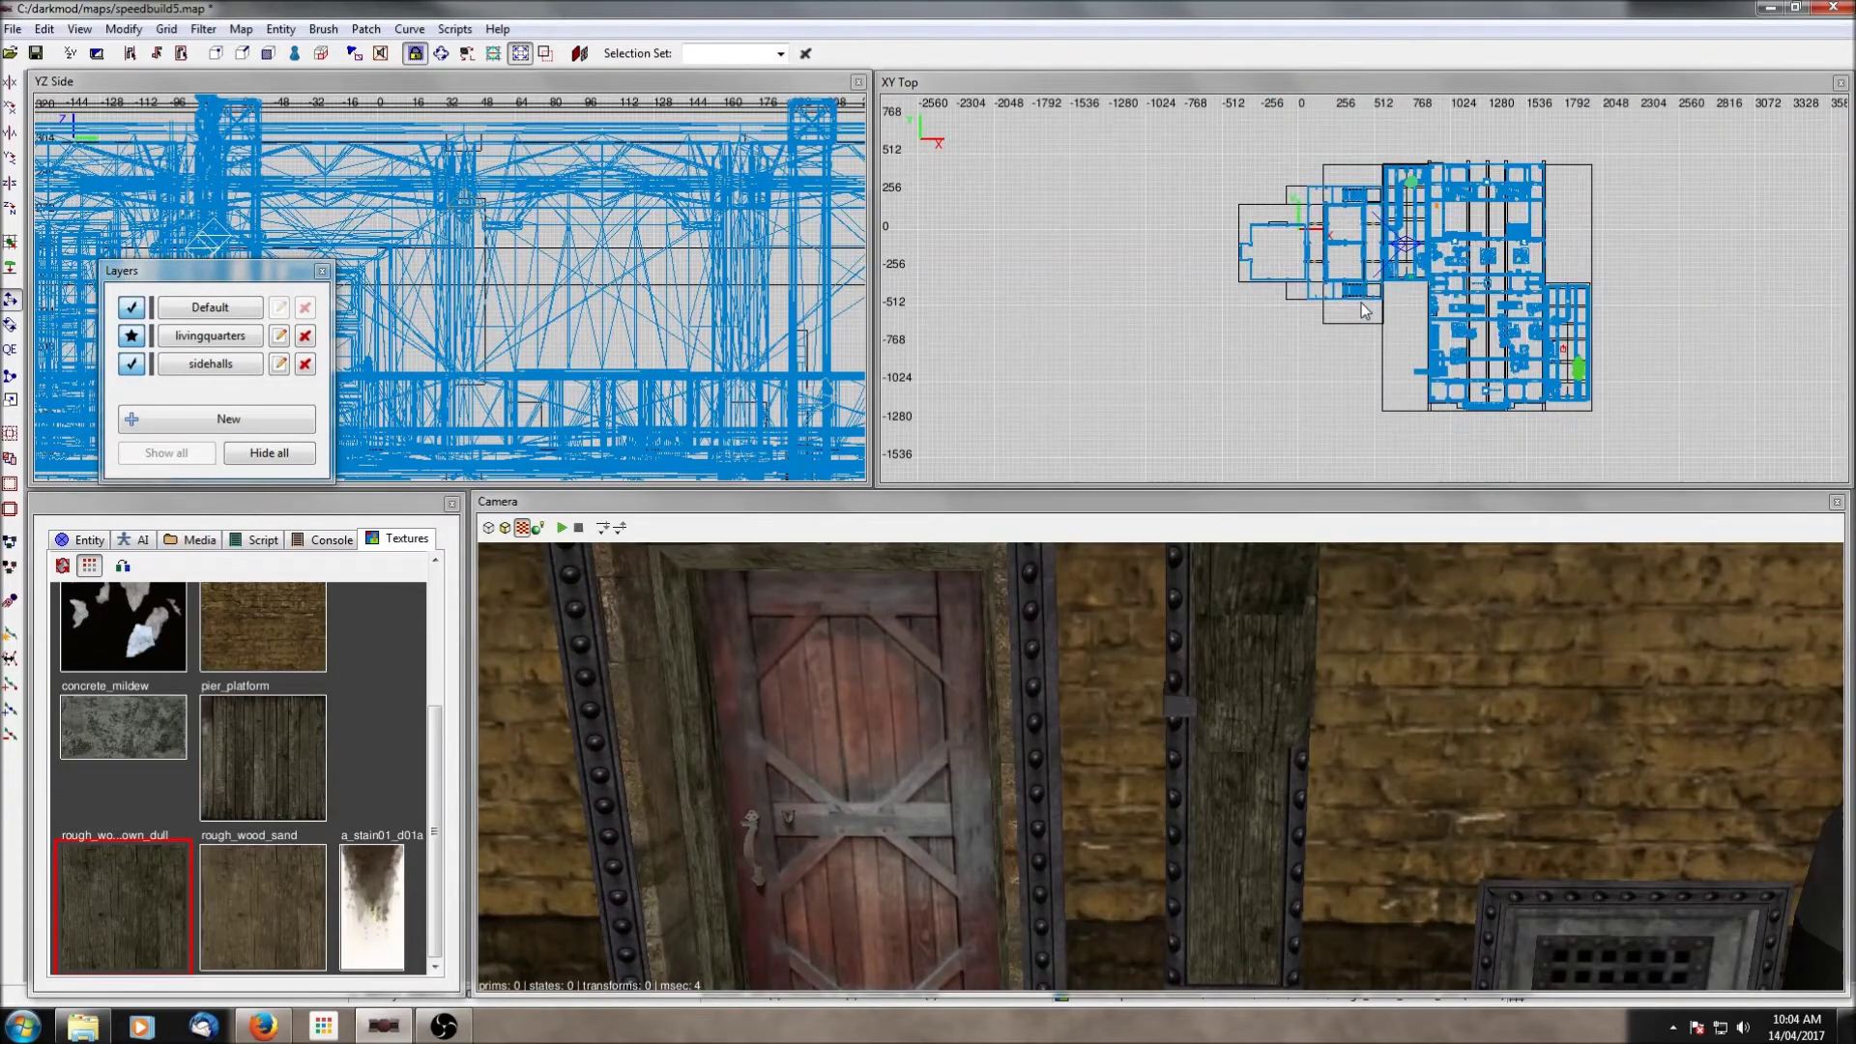
{"action": "key", "text": "Up"}
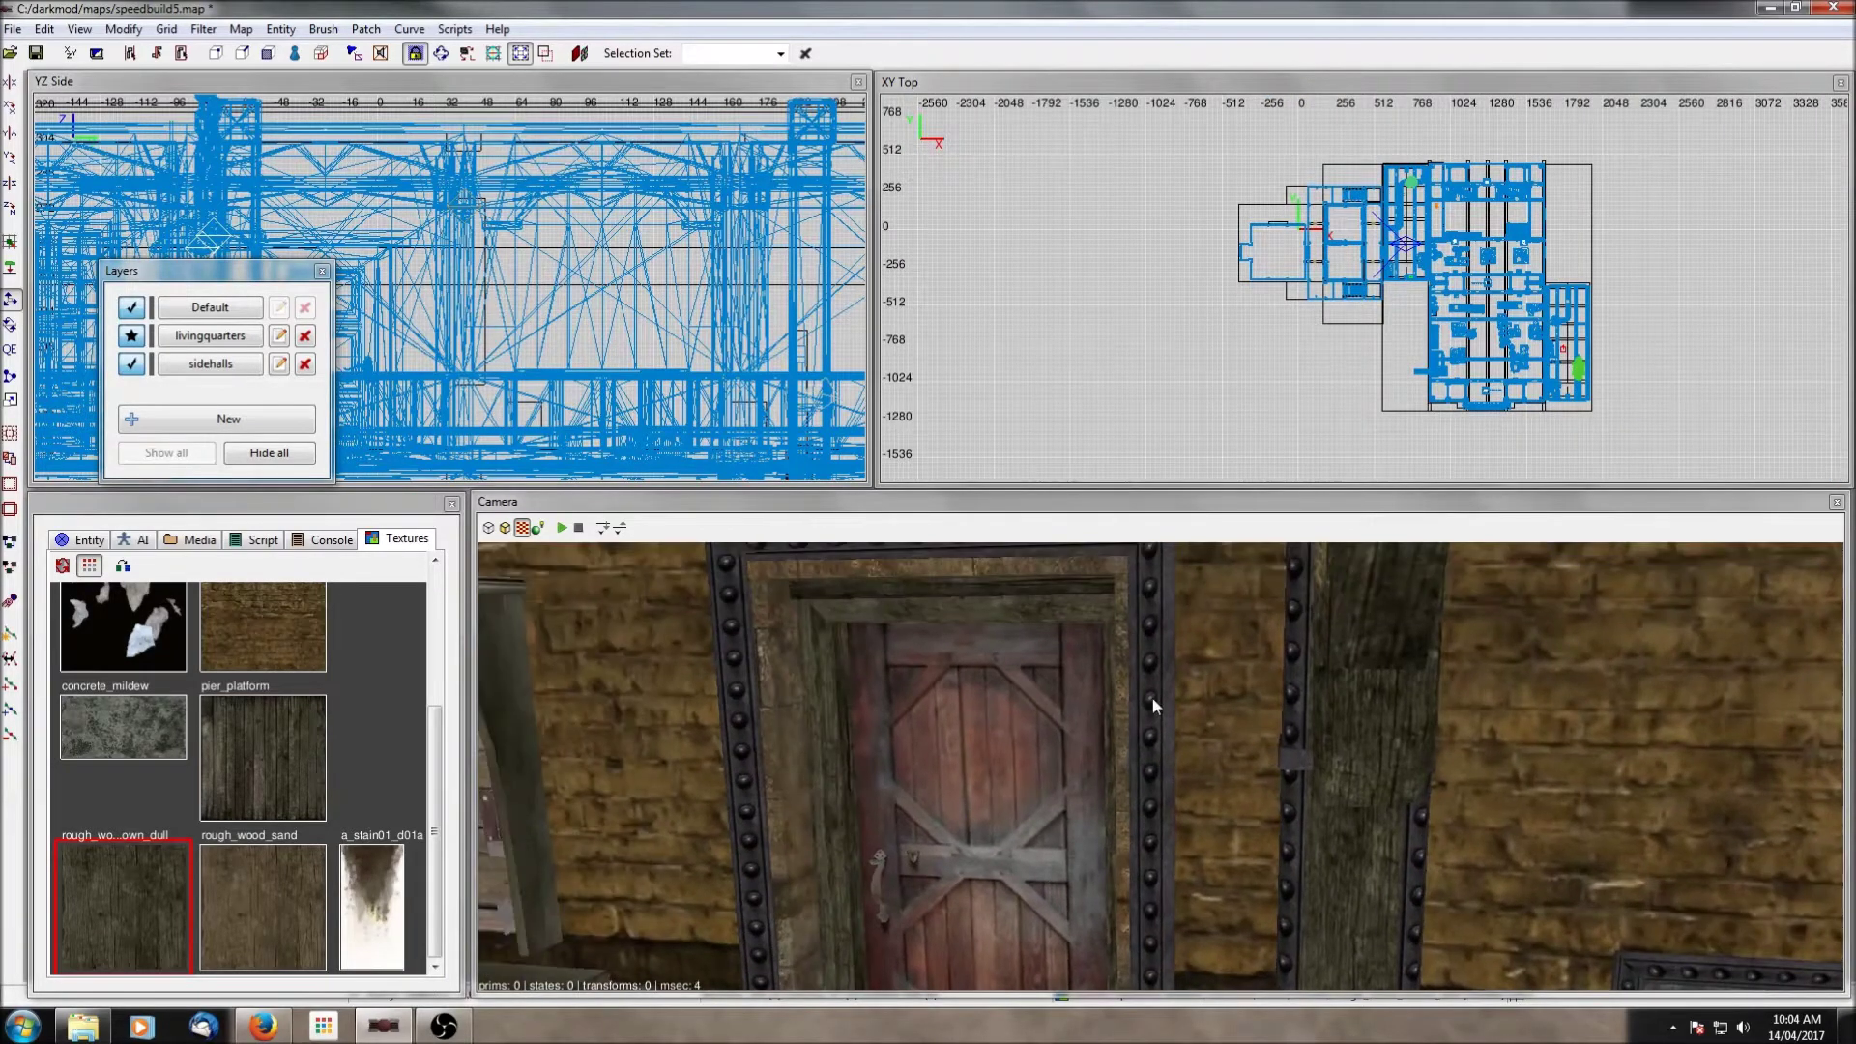
Step: Select the large wooden floor slab of the living quarters and filter all entities out of the views
{"action": "left_click", "coordinate": [1157, 740], "text": "shift"}
{"action": "right_click", "coordinate": [1157, 739]}
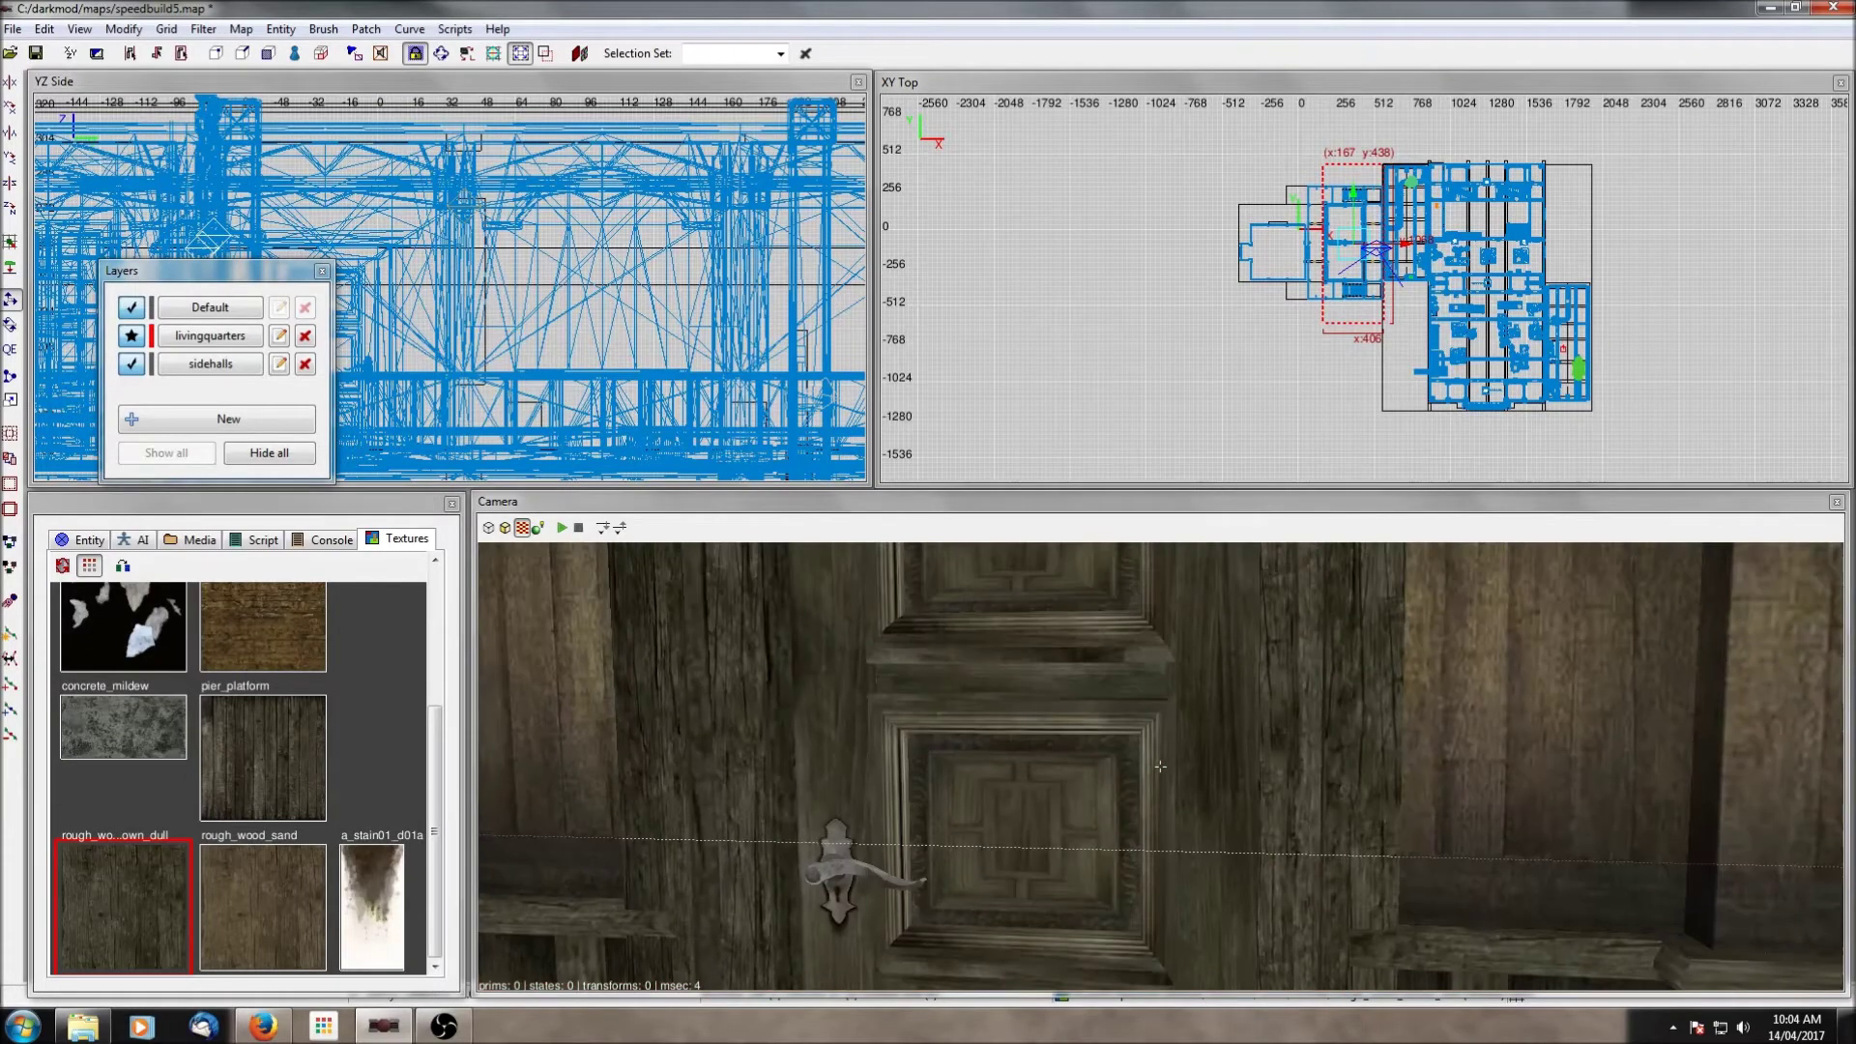
{"action": "left_click", "coordinate": [201, 34]}
{"action": "left_click", "coordinate": [168, 55]}
{"action": "right_click", "coordinate": [1094, 727]}
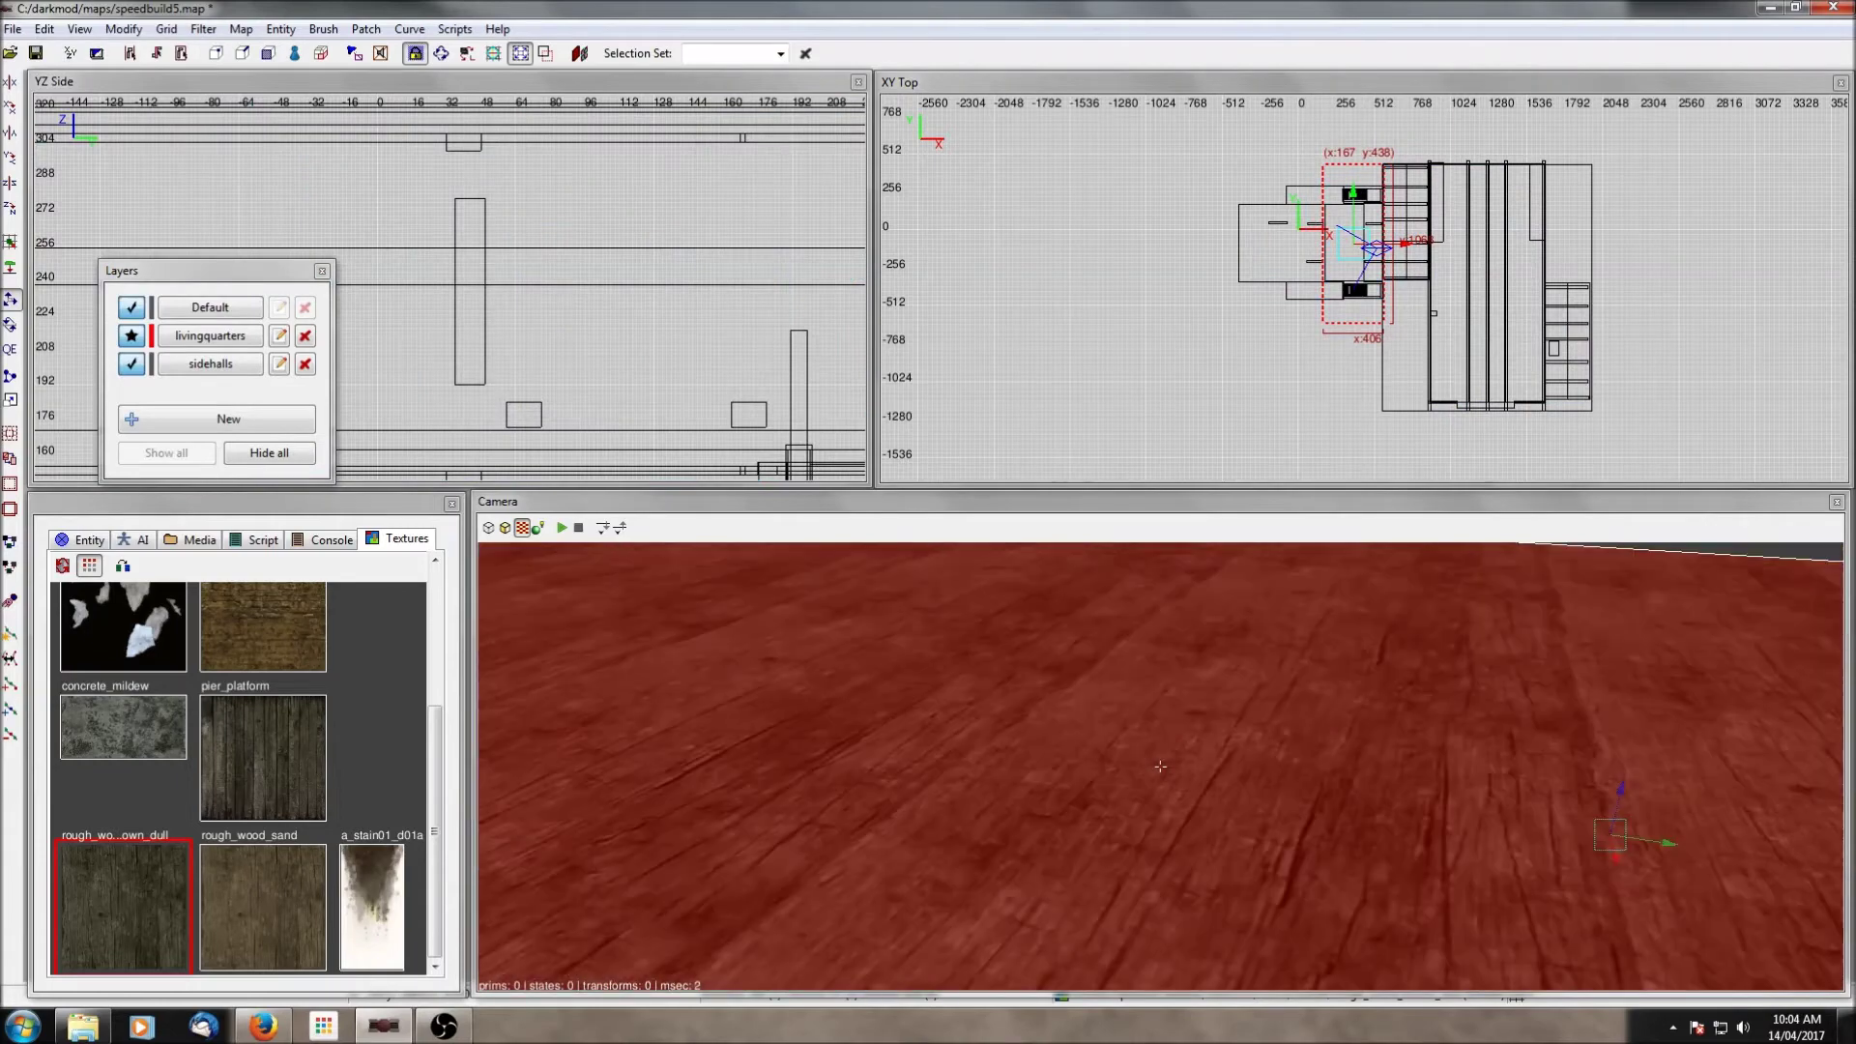
{"action": "right_click", "coordinate": [1091, 727]}
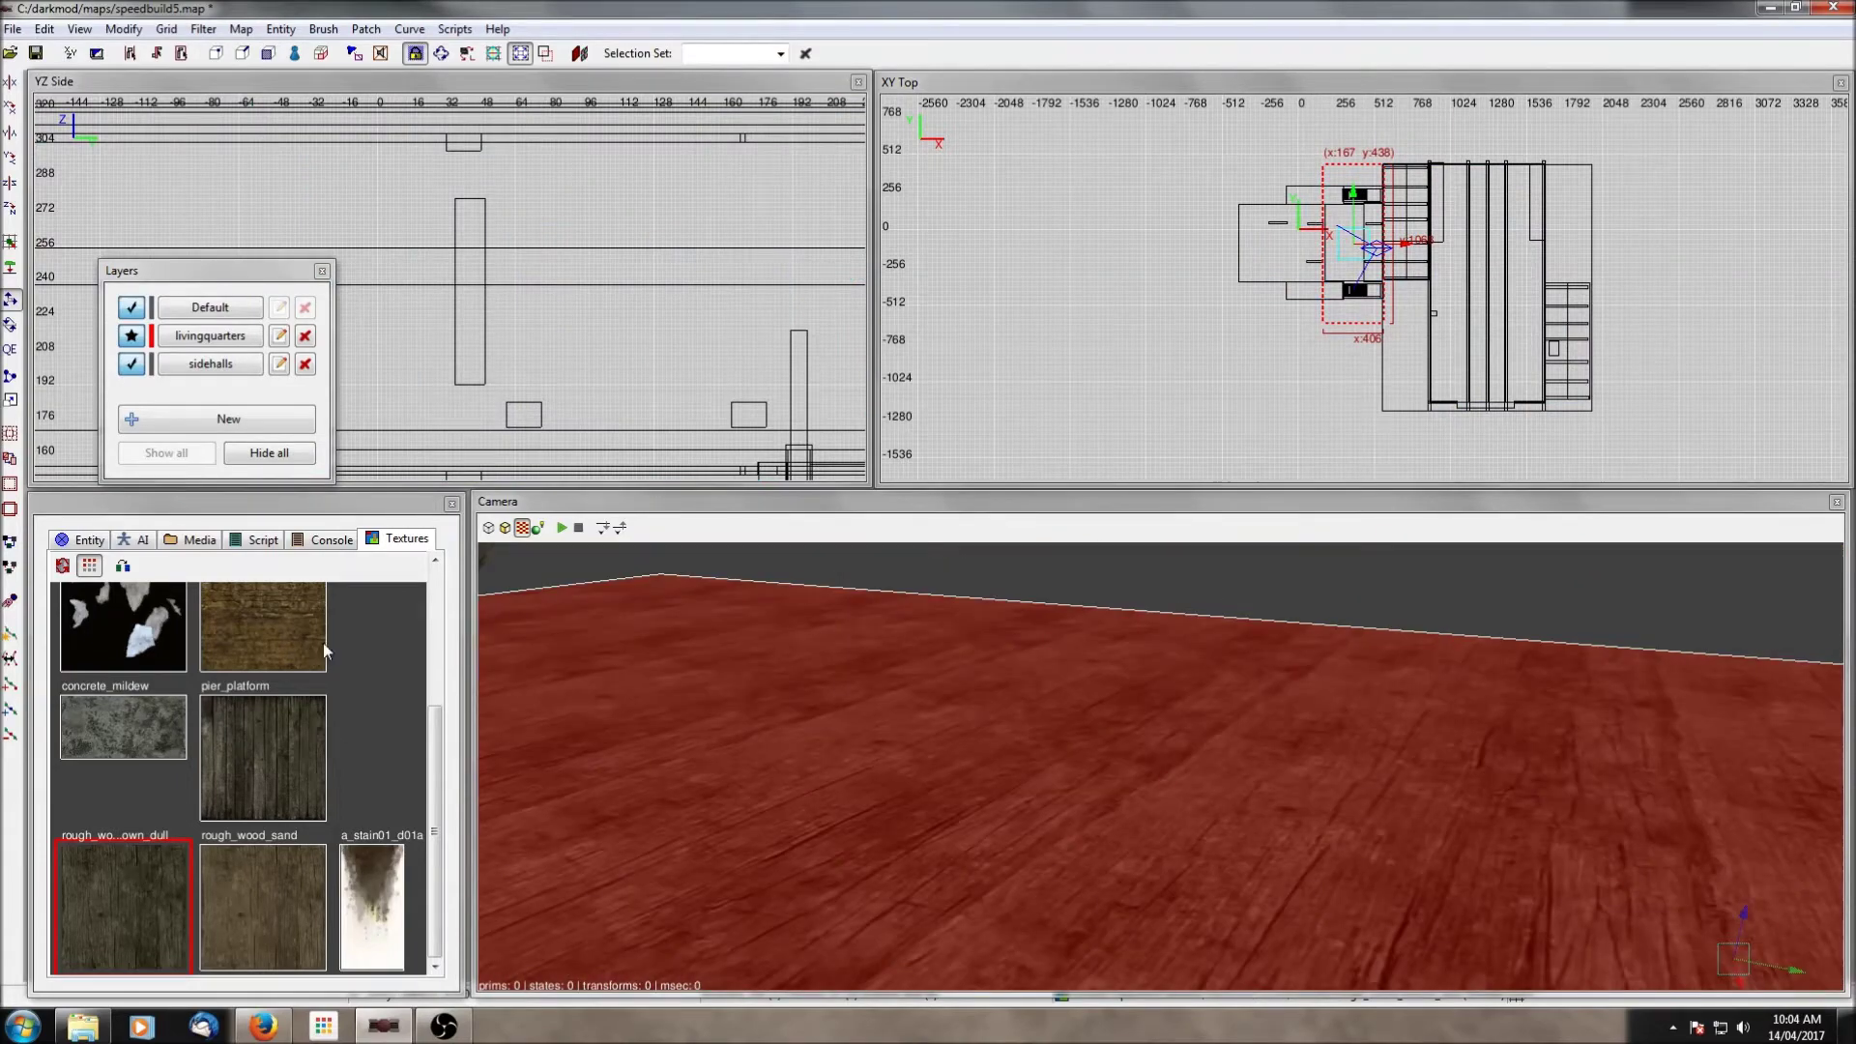
Step: Browse the loaded textures, open the media library's textures folder and expand its darkmod subfolder
{"action": "scroll", "coordinate": [310, 645], "scroll_direction": "up", "scroll_amount": 3}
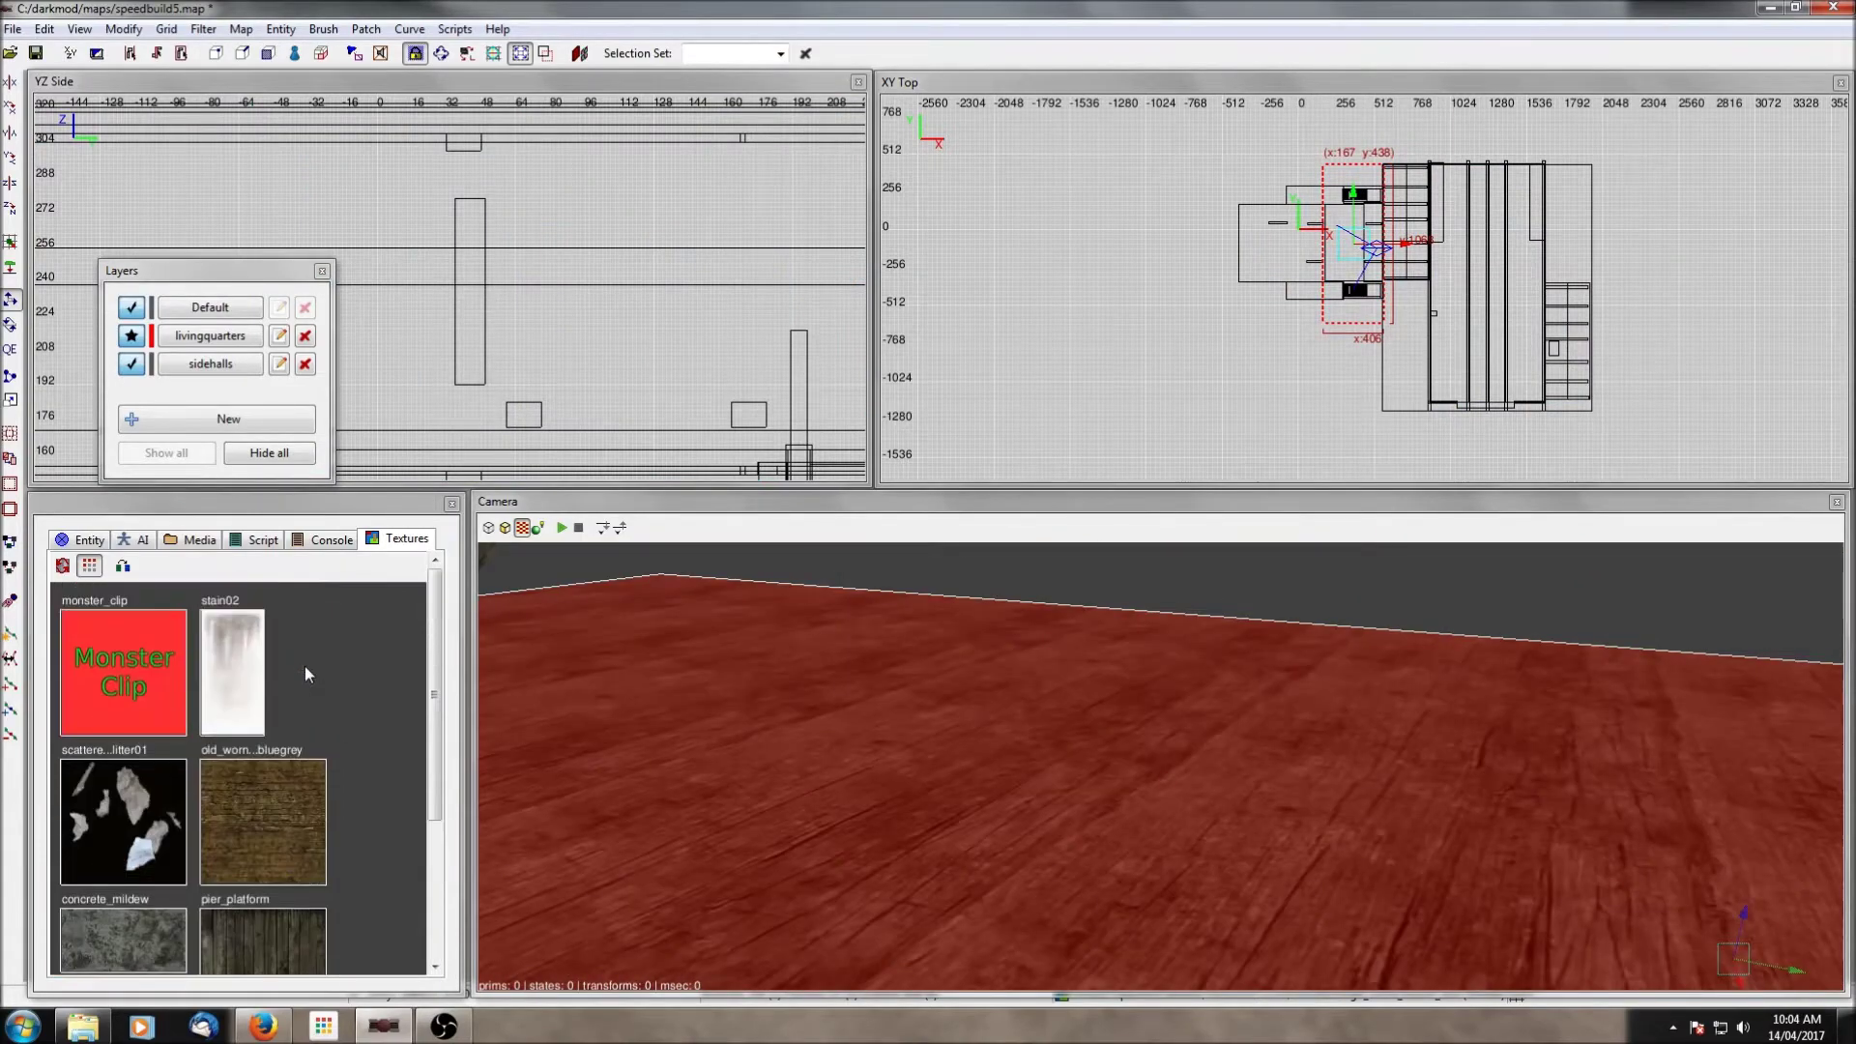
{"action": "left_click", "coordinate": [188, 540]}
{"action": "left_click", "coordinate": [65, 565]}
{"action": "scroll", "coordinate": [116, 677], "scroll_direction": "down", "scroll_amount": 6}
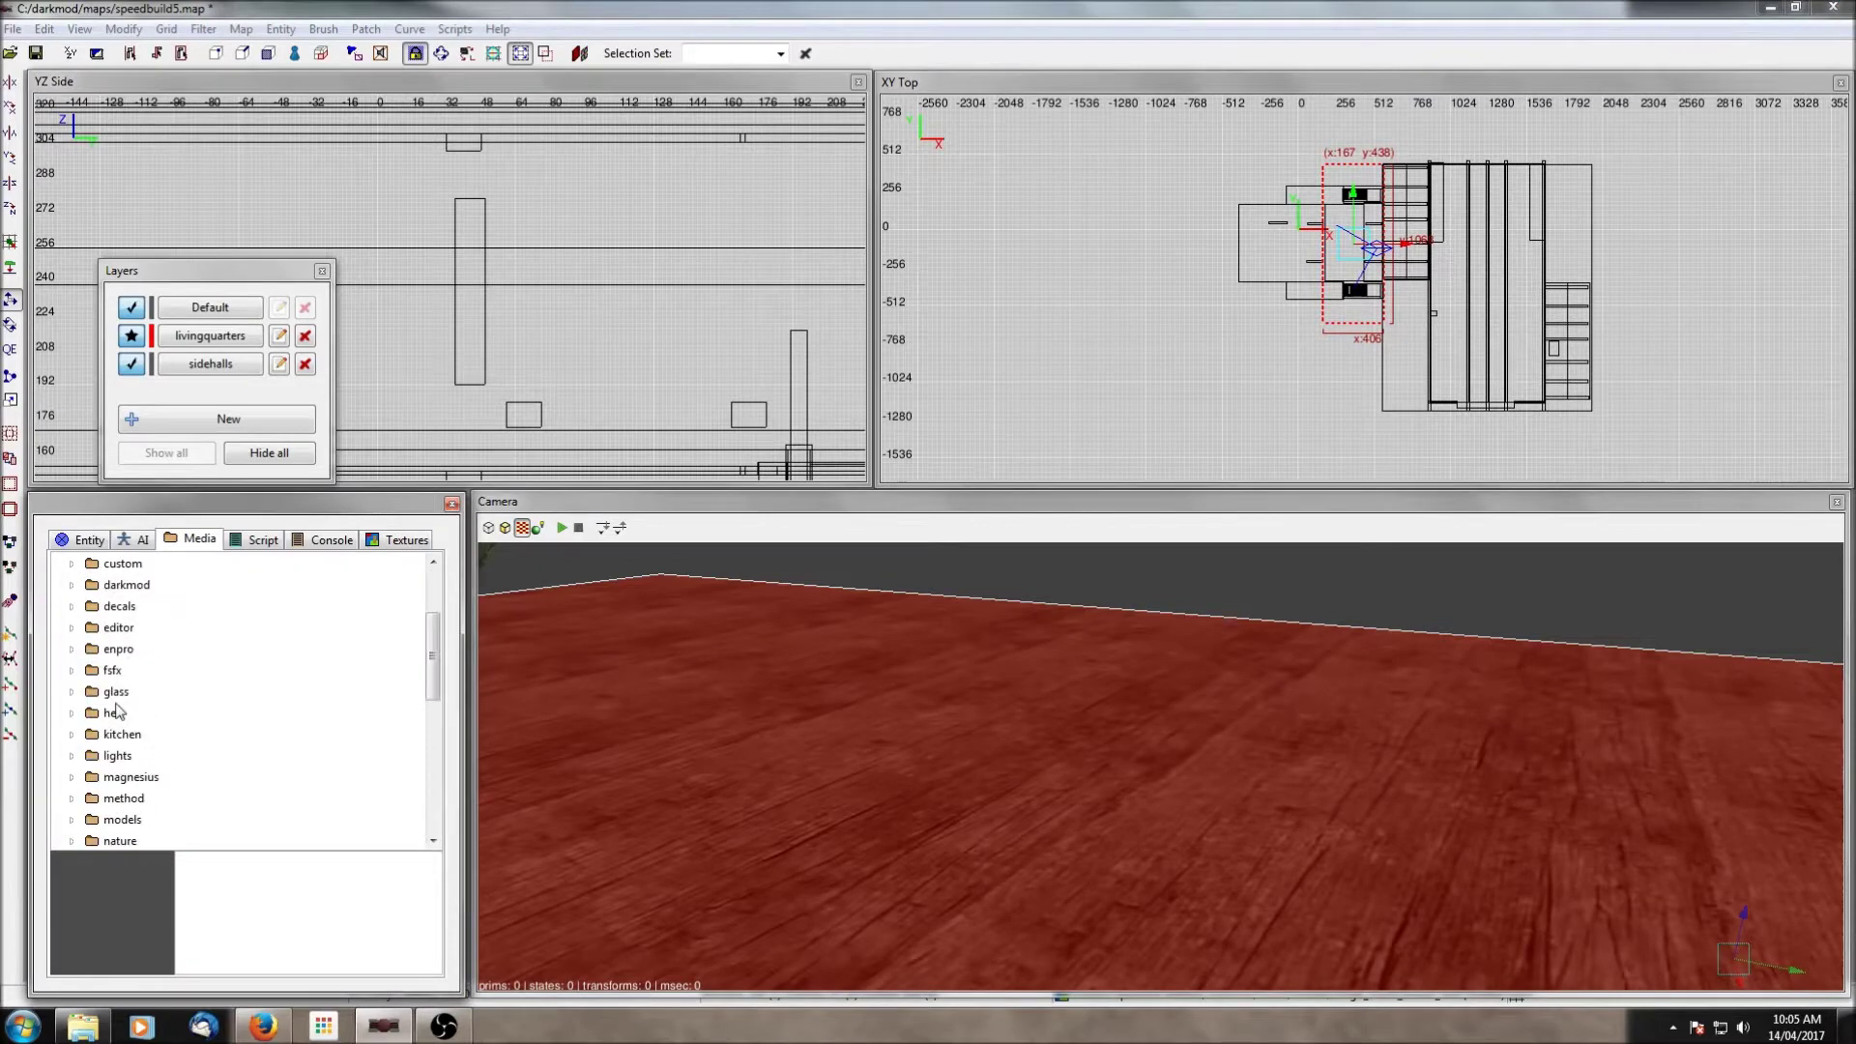
{"action": "scroll", "coordinate": [113, 721], "scroll_direction": "down", "scroll_amount": 1}
{"action": "scroll", "coordinate": [97, 673], "scroll_direction": "up", "scroll_amount": 2}
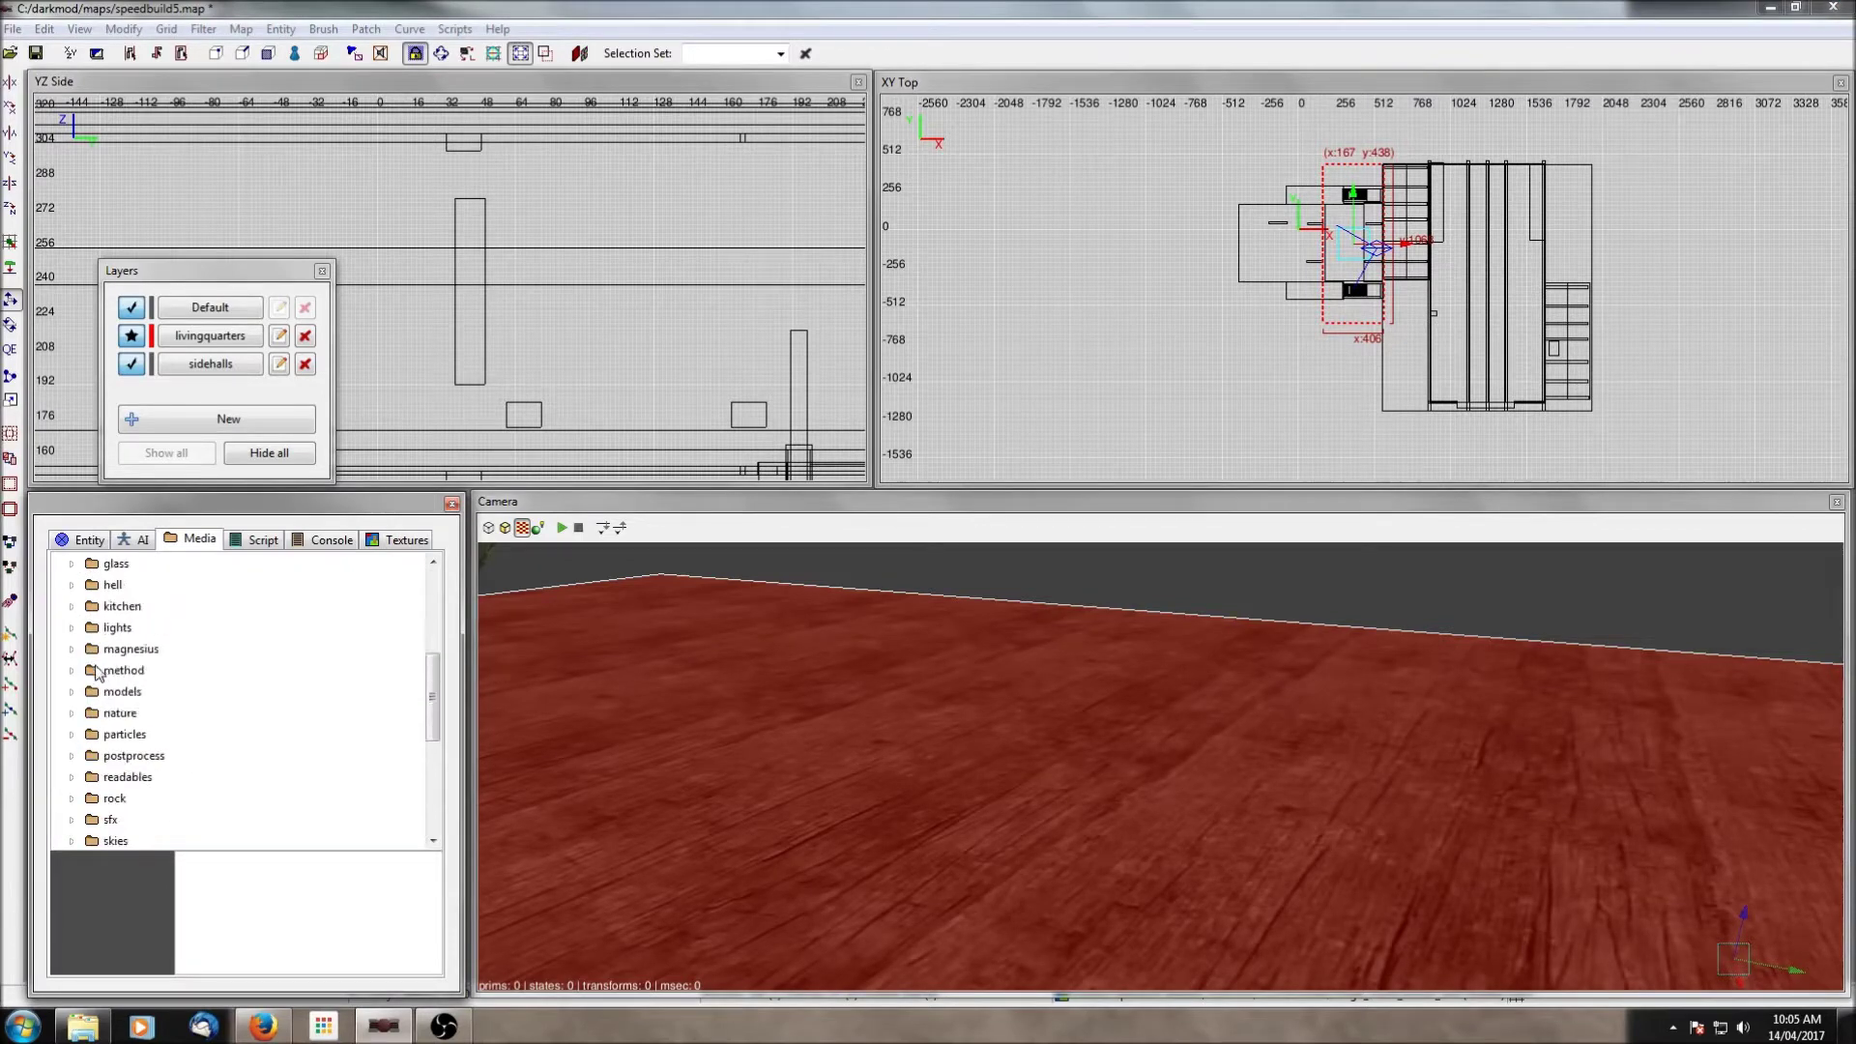
{"action": "scroll", "coordinate": [68, 656], "scroll_direction": "up", "scroll_amount": 3}
{"action": "left_click", "coordinate": [72, 649]}
{"action": "scroll", "coordinate": [76, 657], "scroll_direction": "down", "scroll_amount": 2}
{"action": "scroll", "coordinate": [84, 737], "scroll_direction": "down", "scroll_amount": 3}
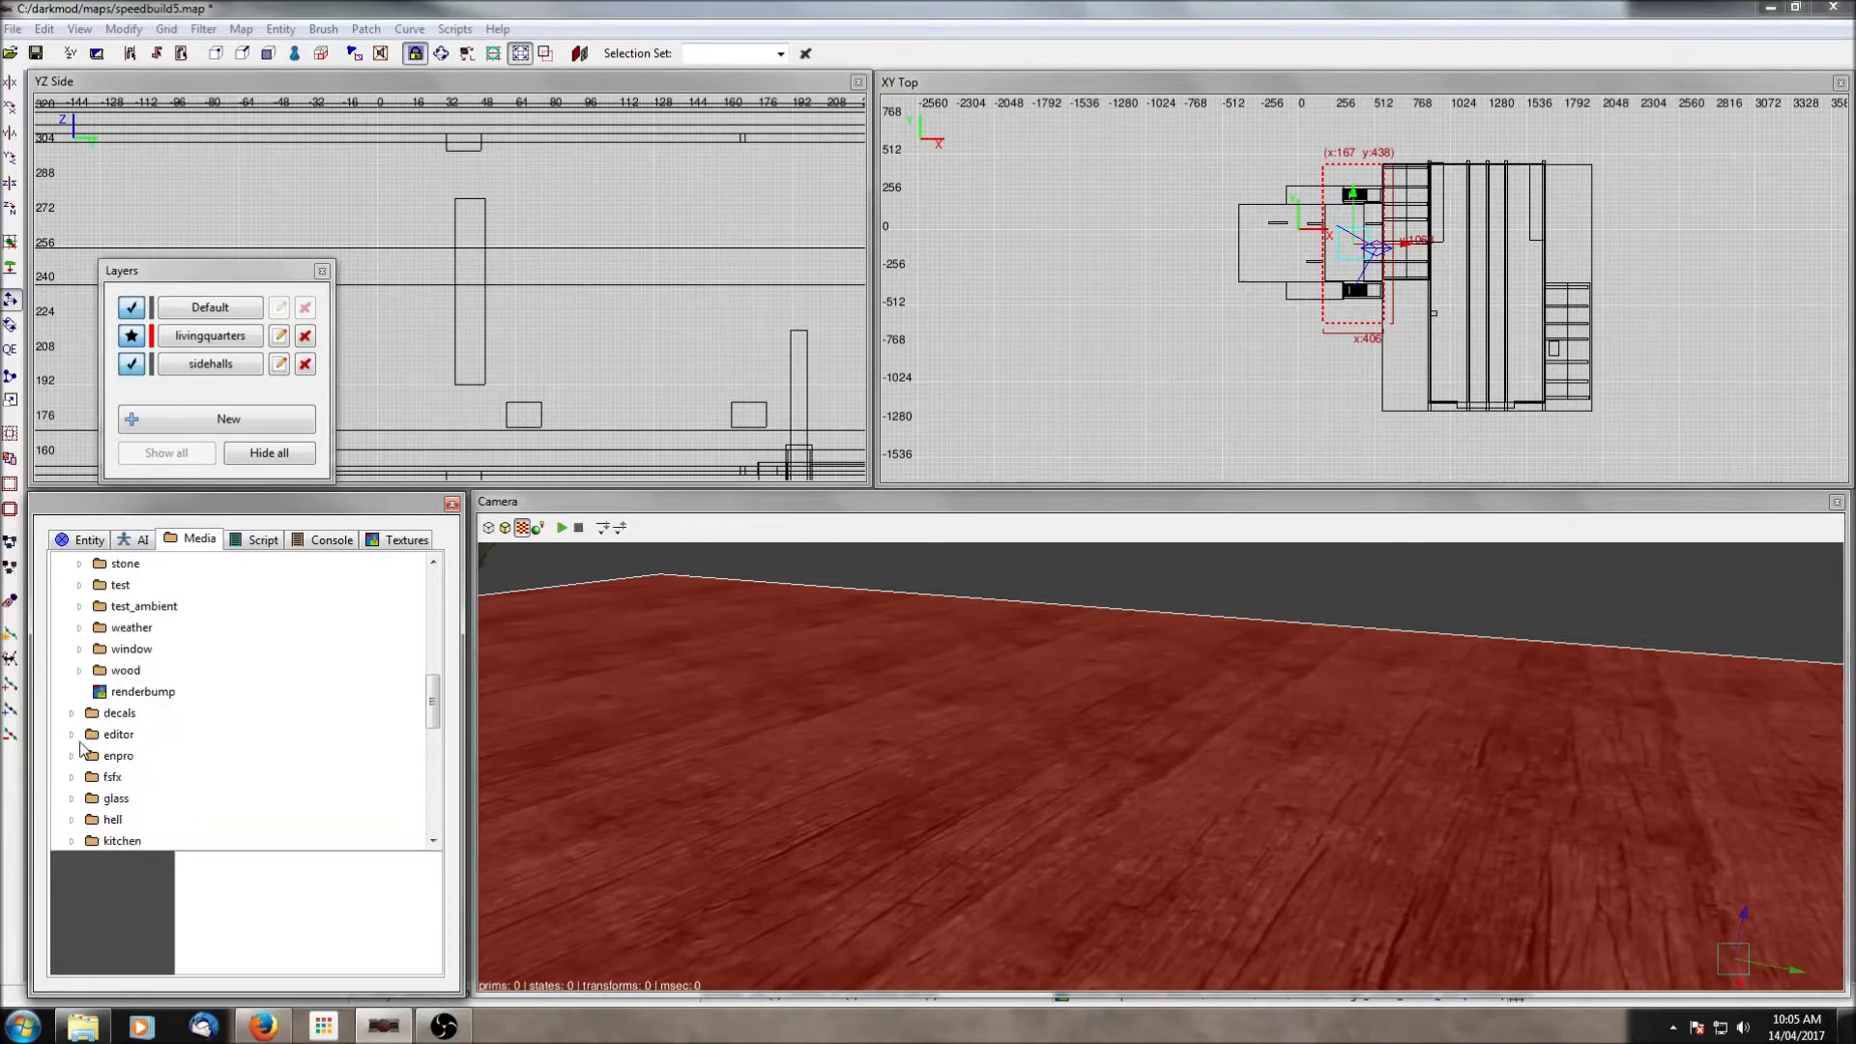
Step: Apply the worn_01 texture from the darkmod wood boards folder to the selected floor slab and clear the selection
{"action": "left_click", "coordinate": [79, 670]}
{"action": "scroll", "coordinate": [87, 668], "scroll_direction": "down", "scroll_amount": 2}
{"action": "scroll", "coordinate": [87, 657], "scroll_direction": "up", "scroll_amount": 1}
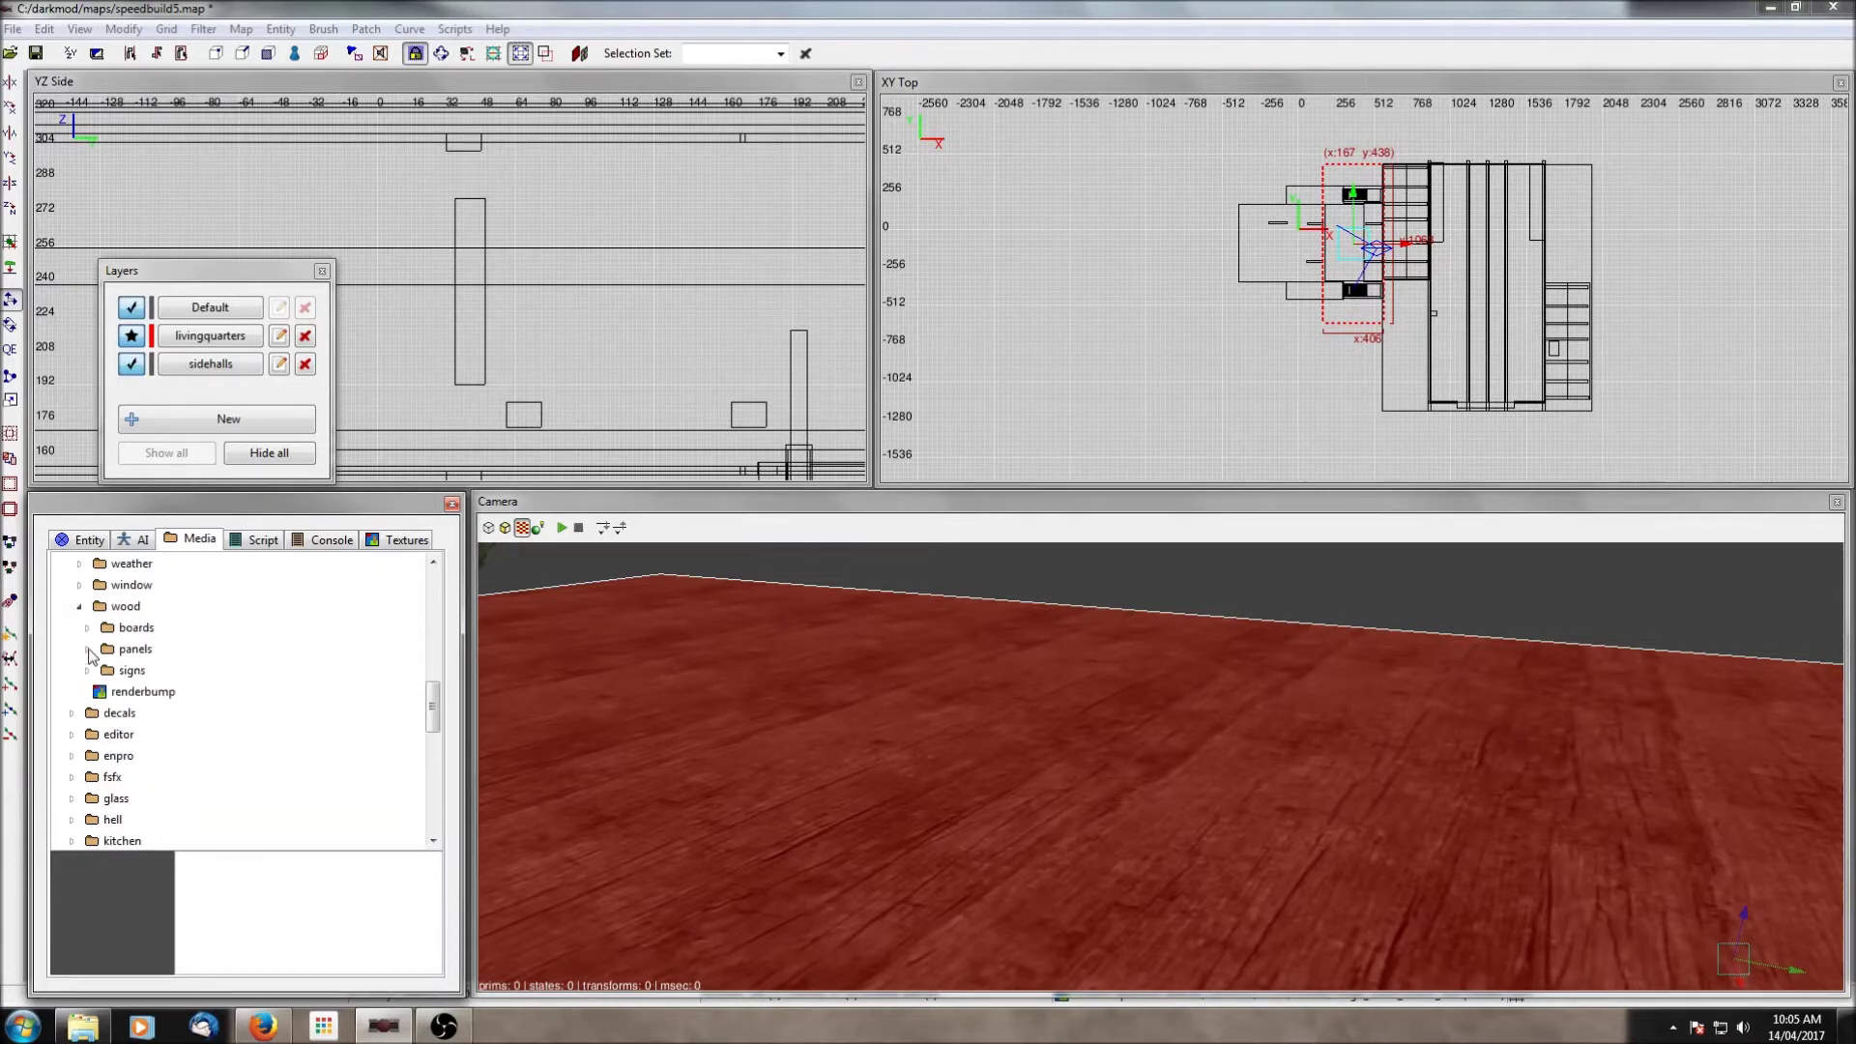
{"action": "left_click", "coordinate": [87, 628]}
{"action": "scroll", "coordinate": [128, 646], "scroll_direction": "down", "scroll_amount": 15}
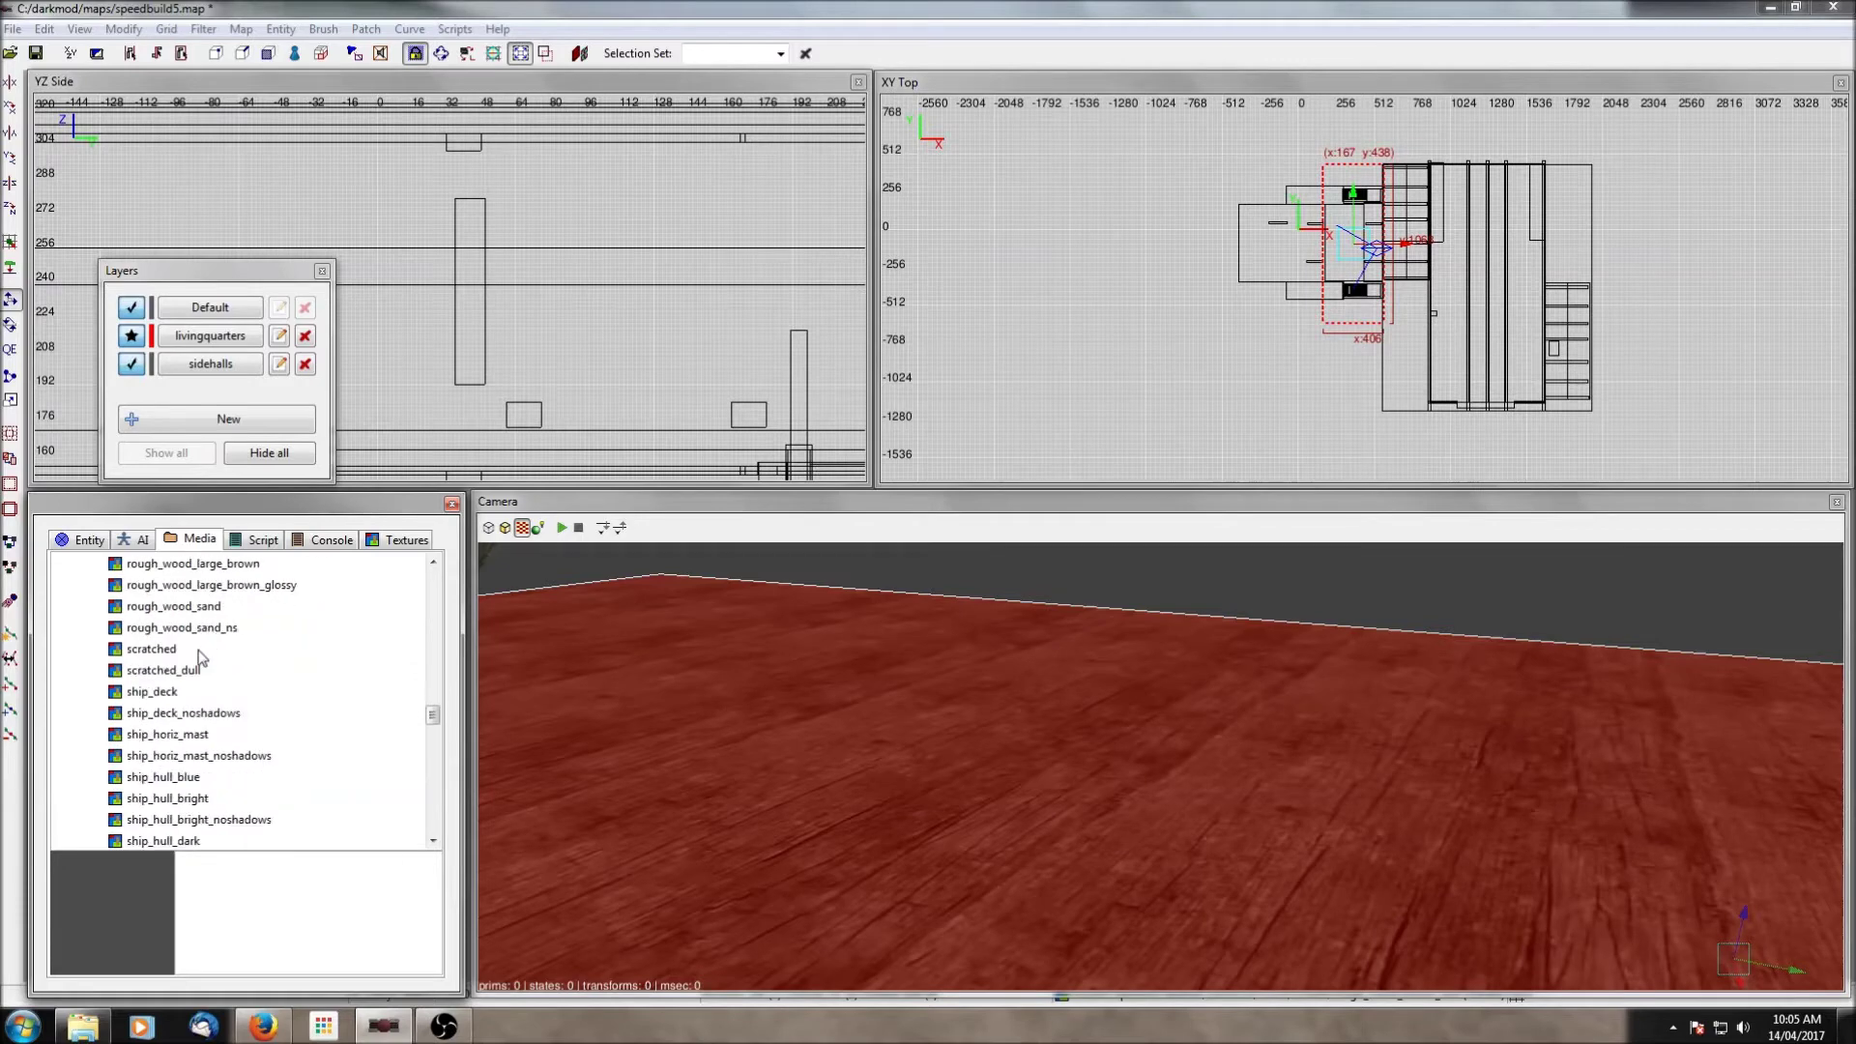
{"action": "scroll", "coordinate": [200, 656], "scroll_direction": "down", "scroll_amount": 12}
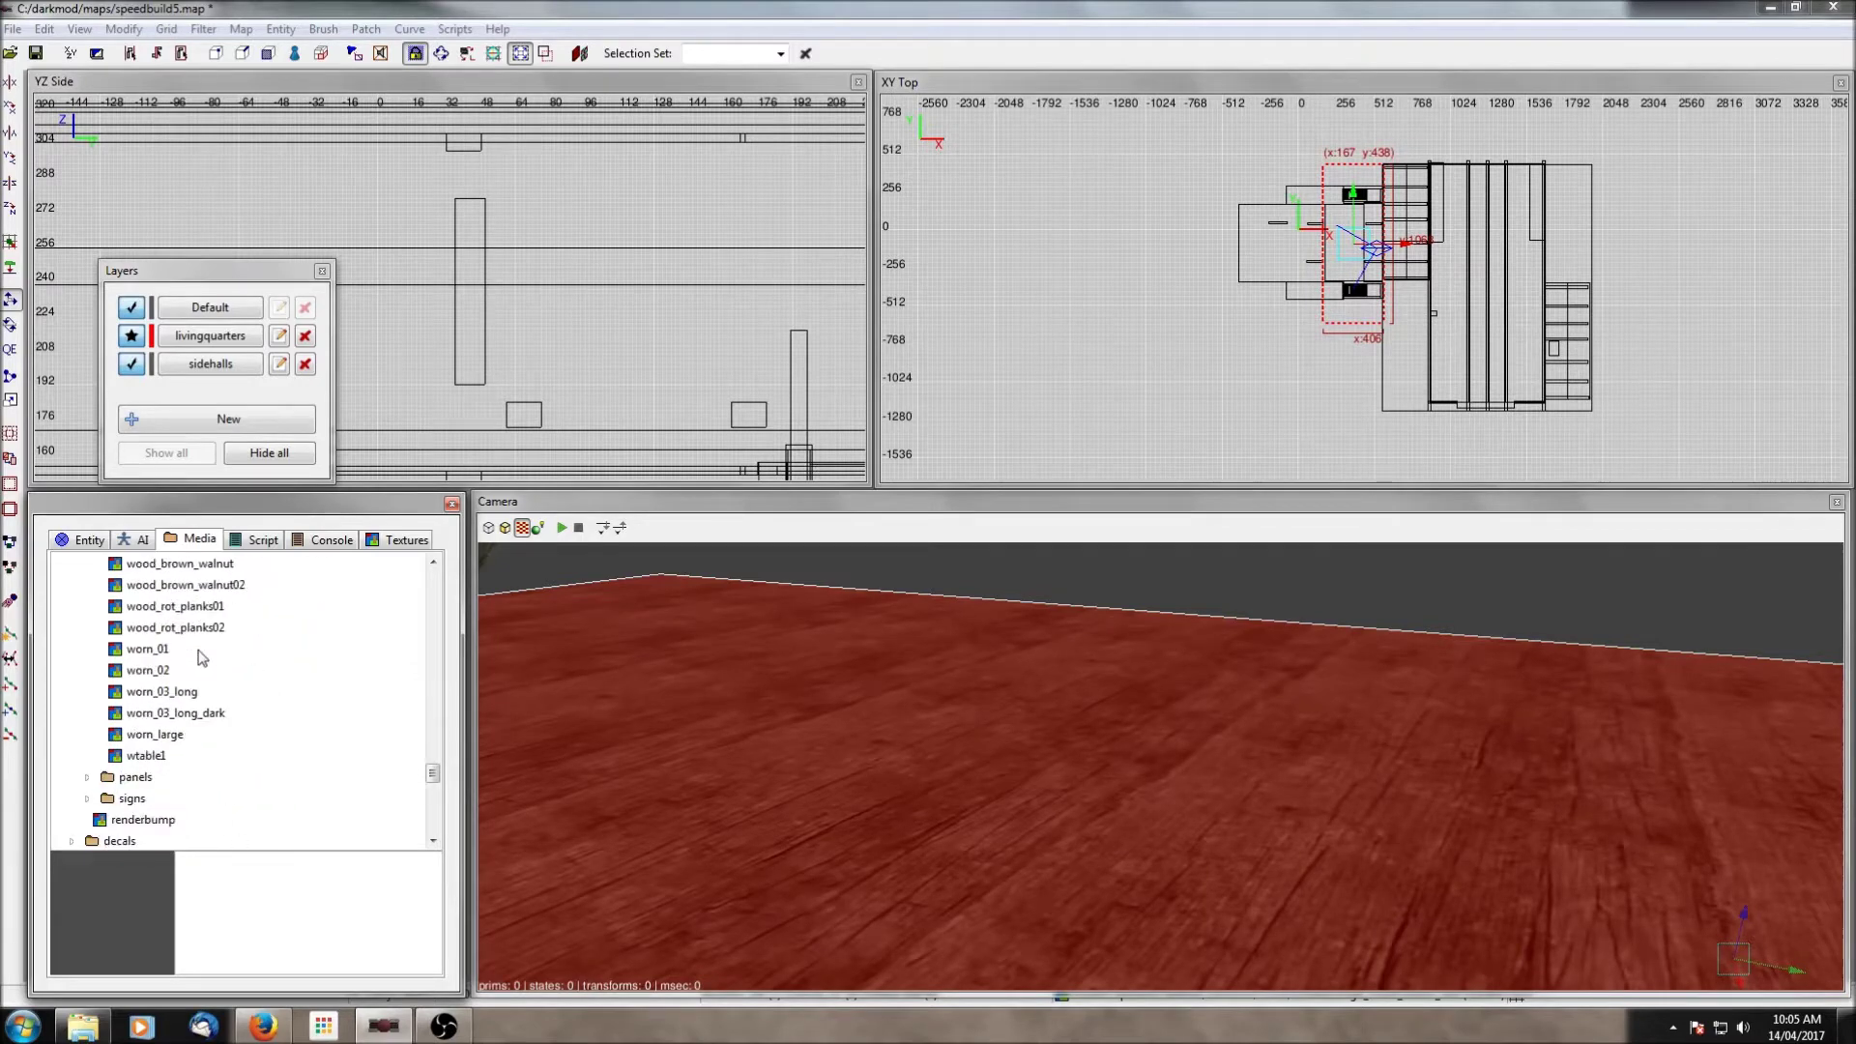
{"action": "left_click", "coordinate": [145, 650]}
{"action": "right_click", "coordinate": [162, 655]}
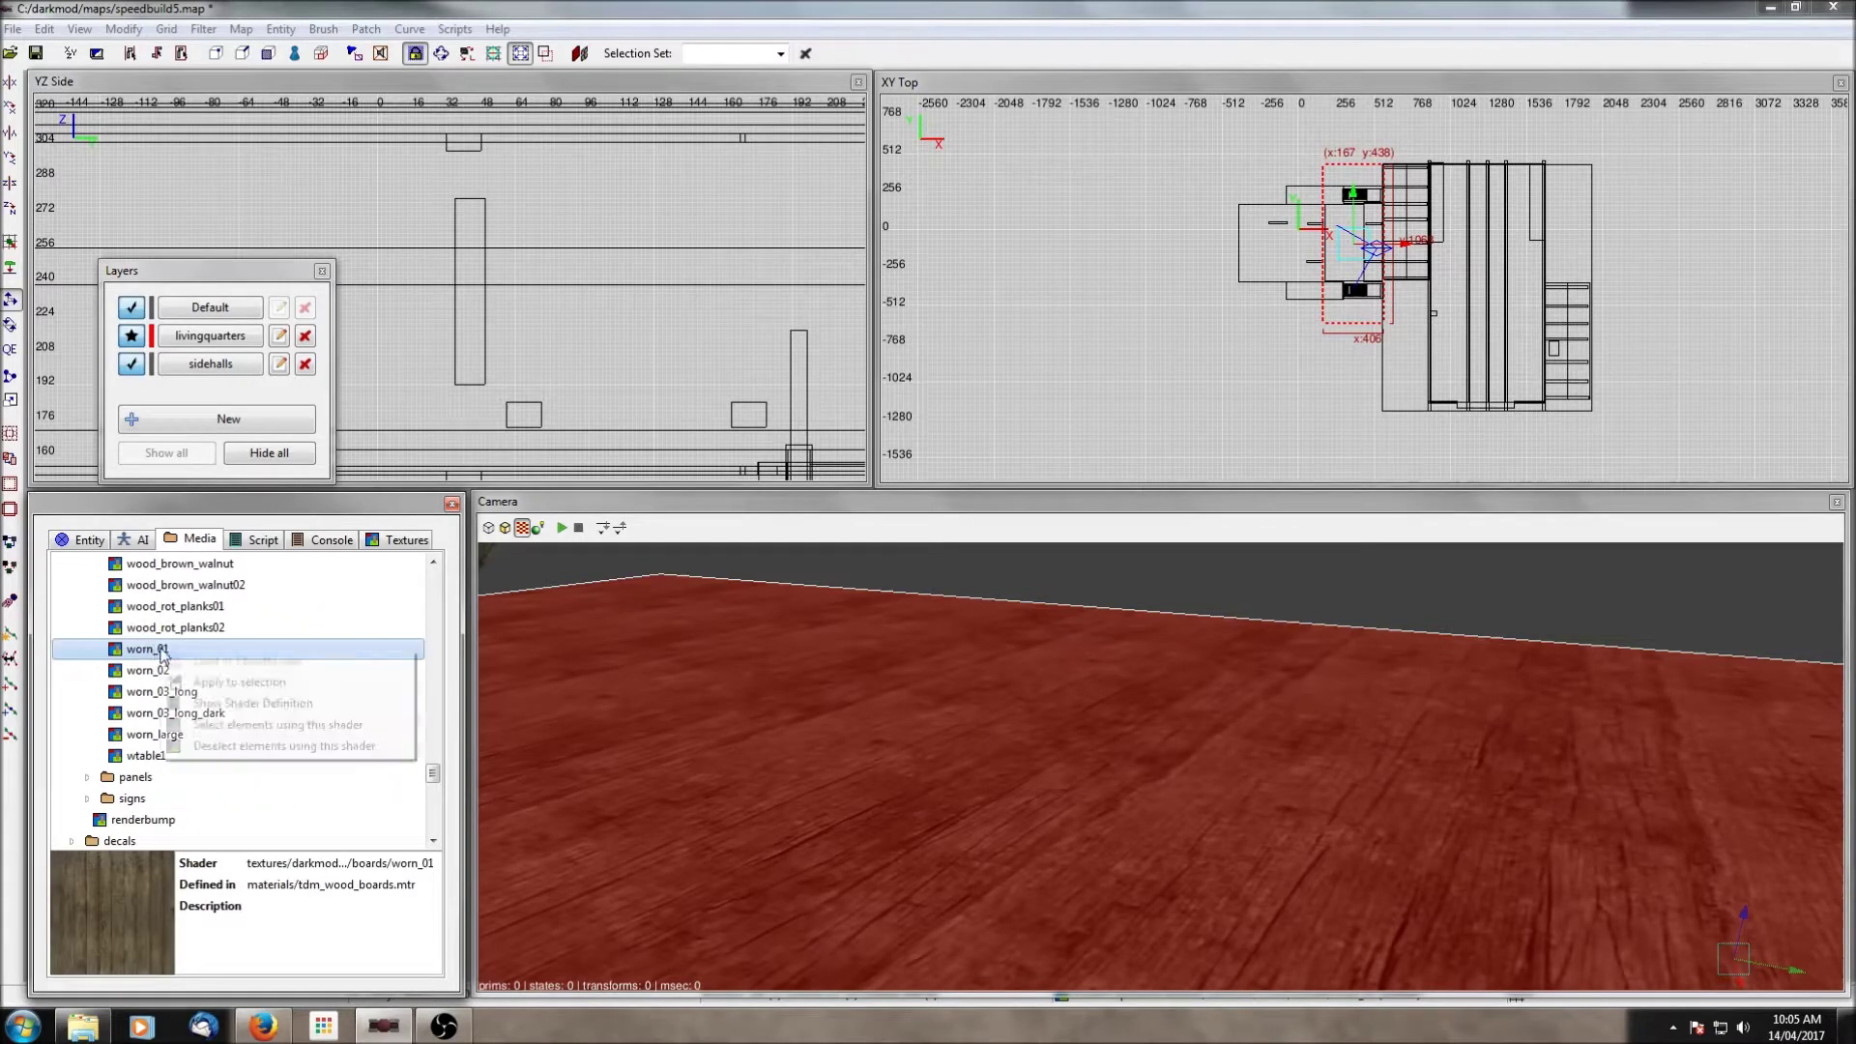
{"action": "left_click", "coordinate": [227, 683]}
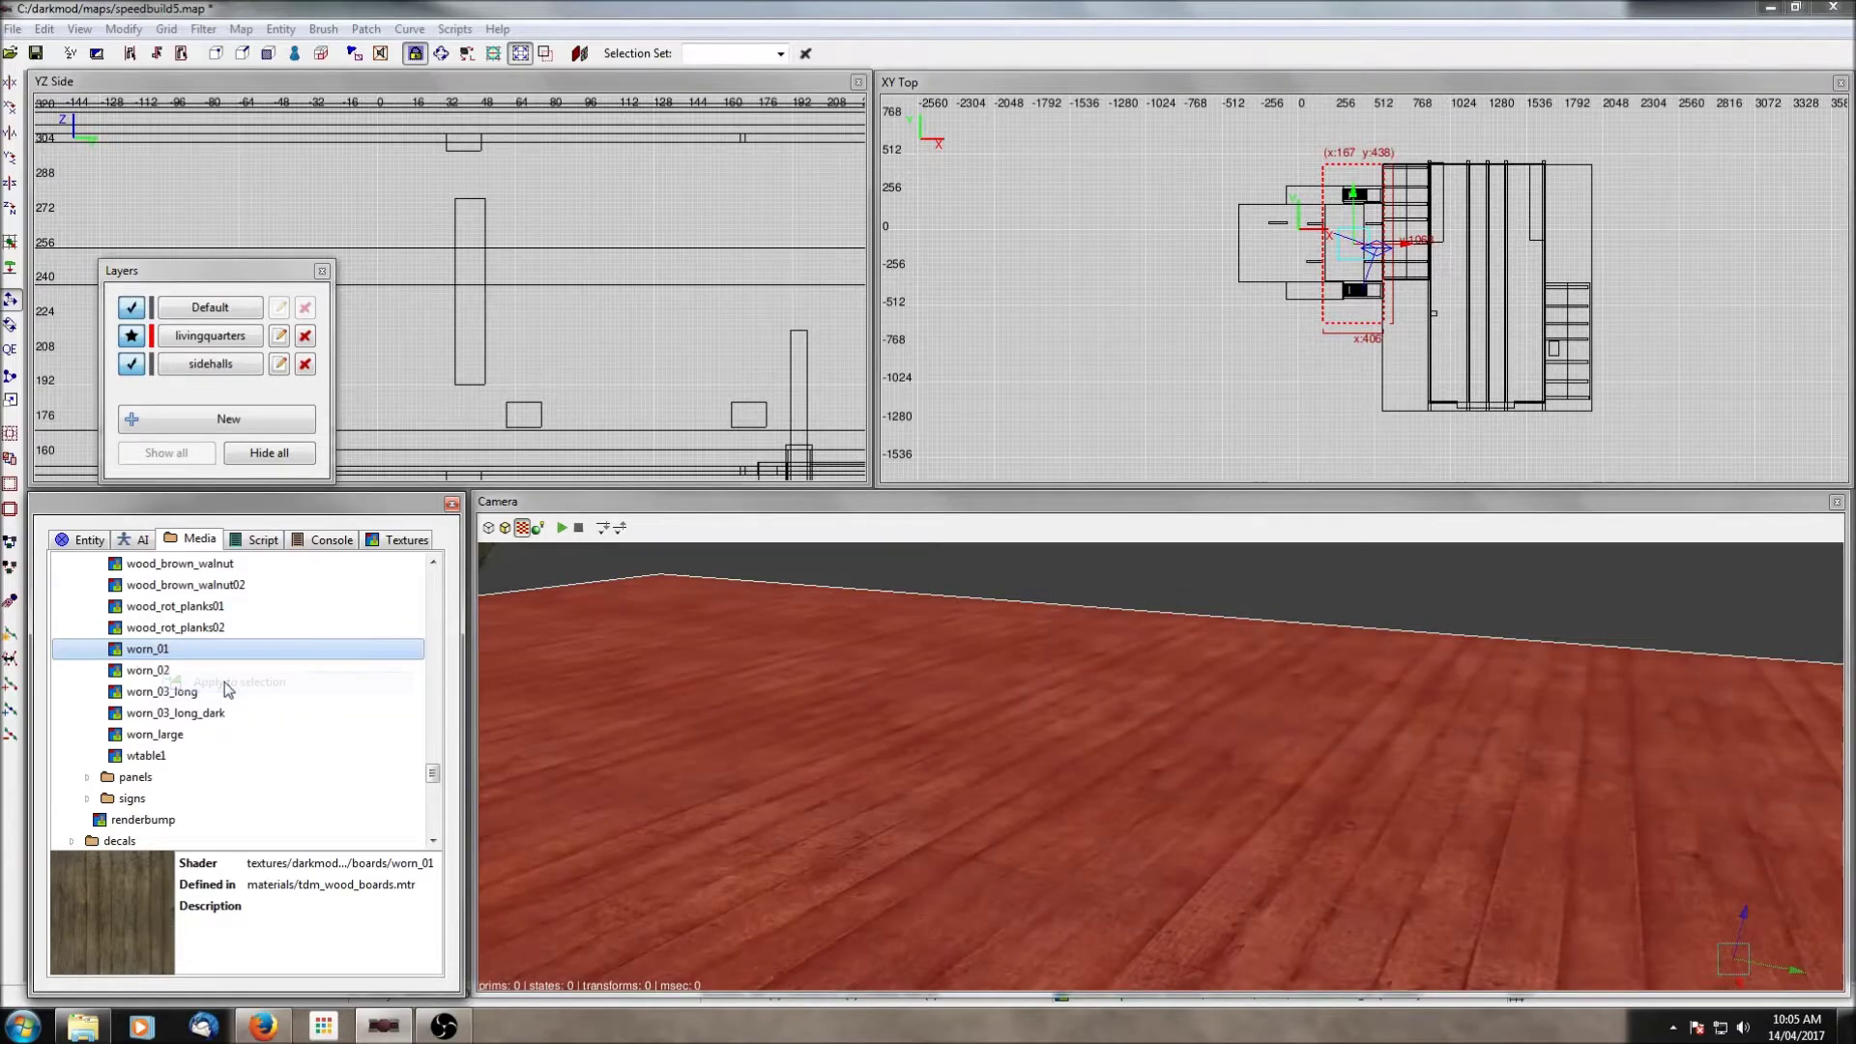
{"action": "right_click", "coordinate": [919, 725]}
{"action": "key", "text": "Escape"}
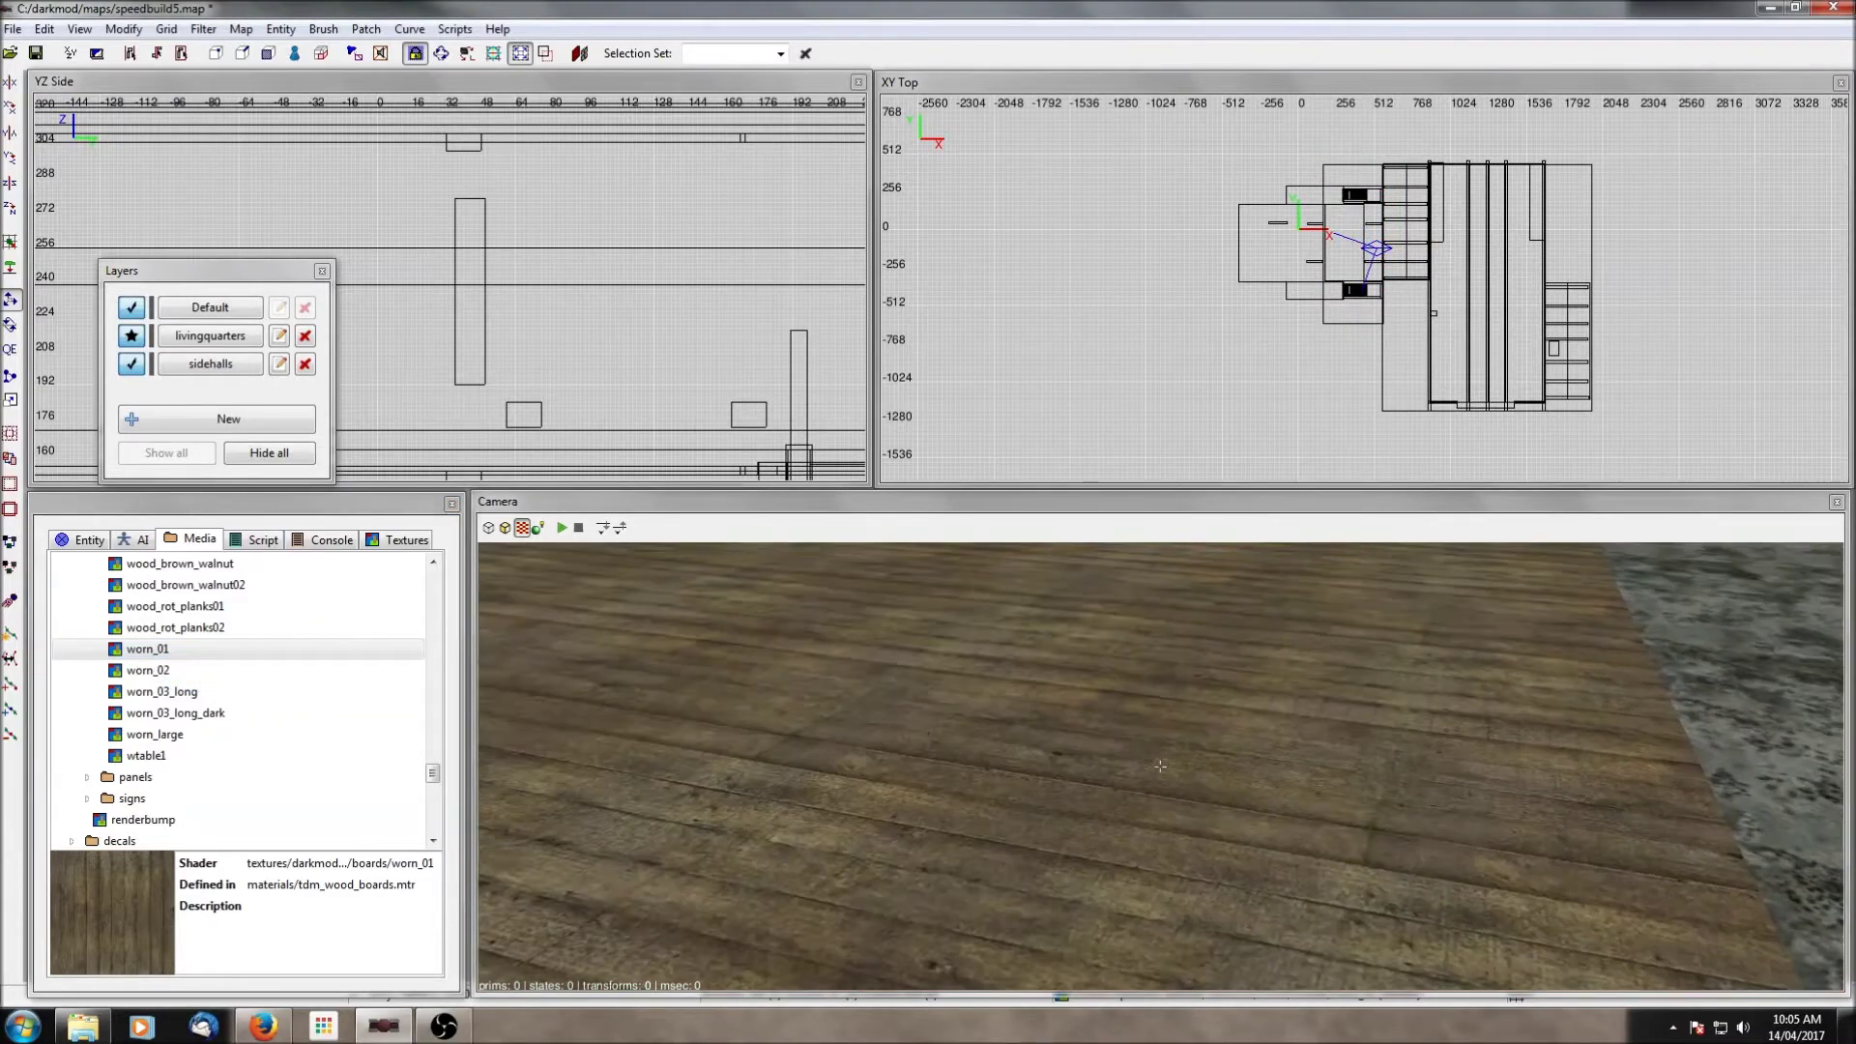
Step: Select the retextured floor slab and adjust its long edge beside the mottled stone floor
{"action": "right_click", "coordinate": [918, 725]}
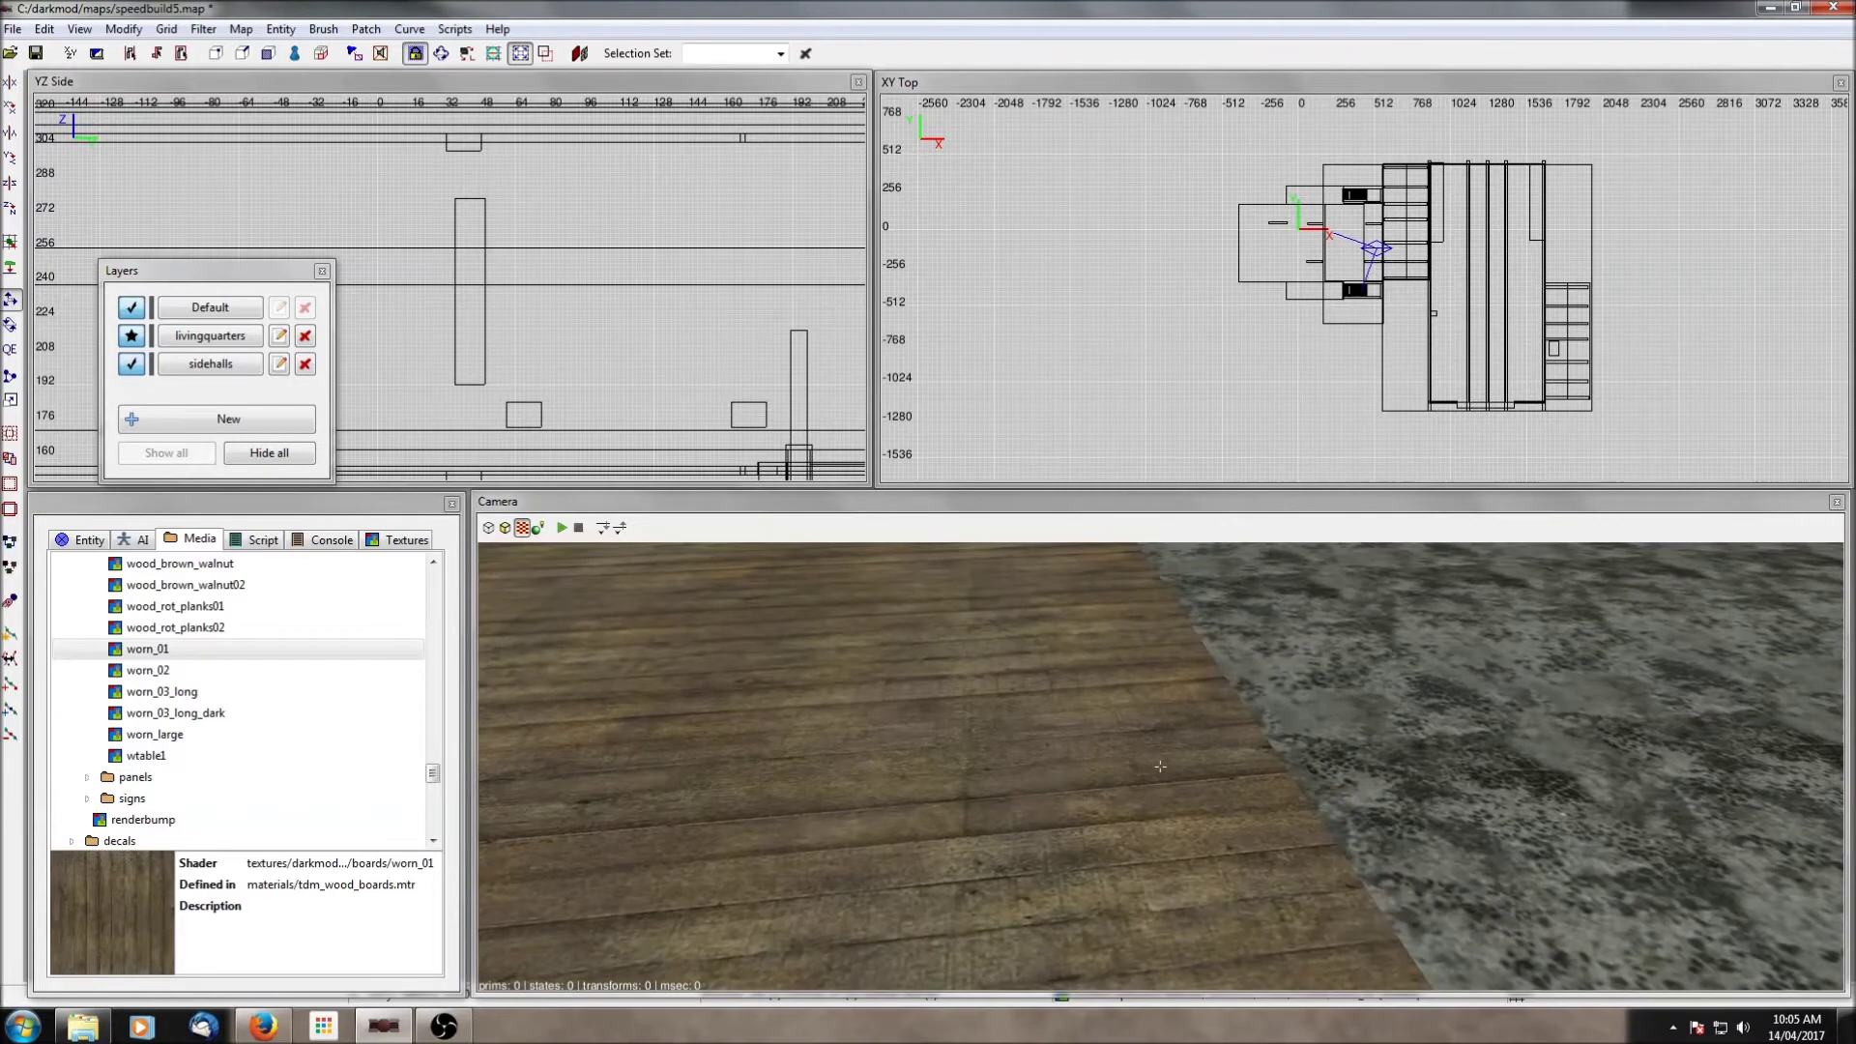
{"action": "left_click", "coordinate": [1315, 716], "text": "shift"}
{"action": "left_click", "coordinate": [1263, 727], "text": "shift"}
{"action": "left_click", "coordinate": [1262, 727], "text": "shift"}
{"action": "left_click", "coordinate": [1083, 785], "text": "shift"}
{"action": "left_click", "coordinate": [1396, 716], "text": "shift"}
{"action": "scroll", "coordinate": [1442, 285], "scroll_direction": "up", "scroll_amount": 5}
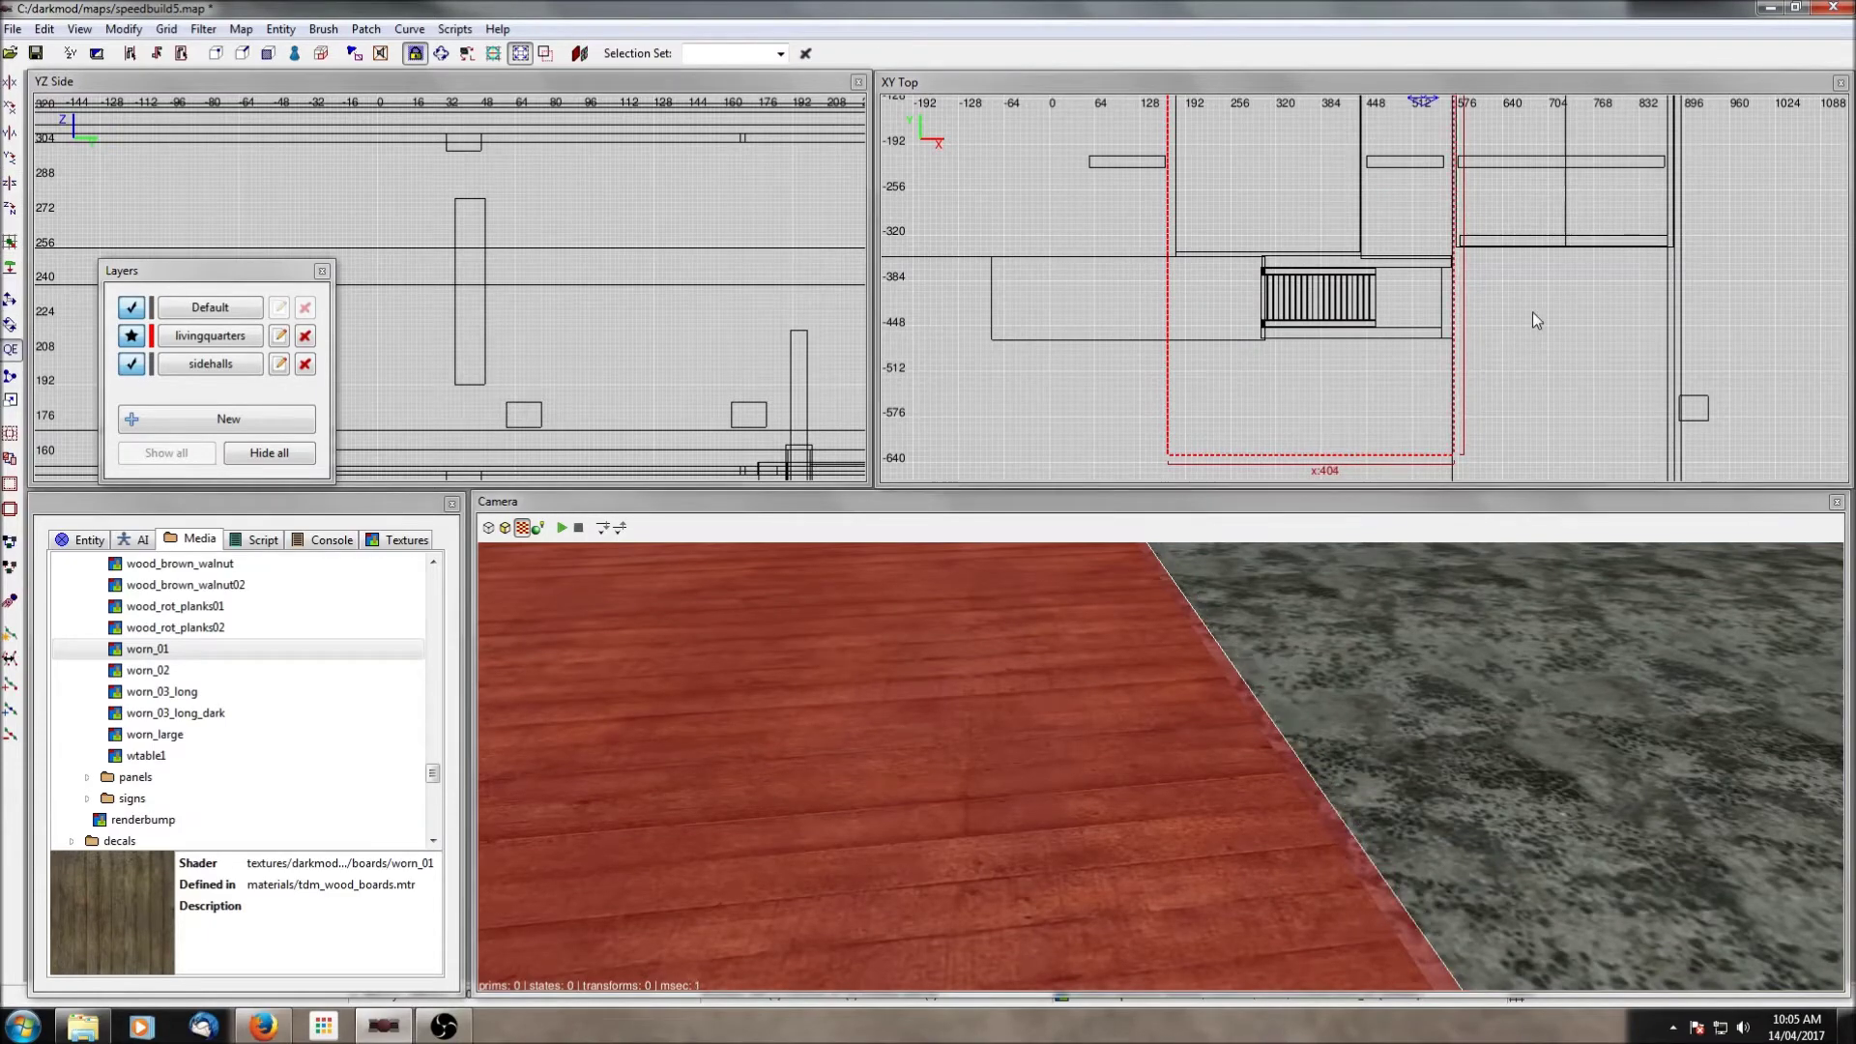
{"action": "scroll", "coordinate": [1531, 313], "scroll_direction": "up", "scroll_amount": 4}
{"action": "left_click_drag", "start_coordinate": [1674, 295], "coordinate": [1673, 295]}
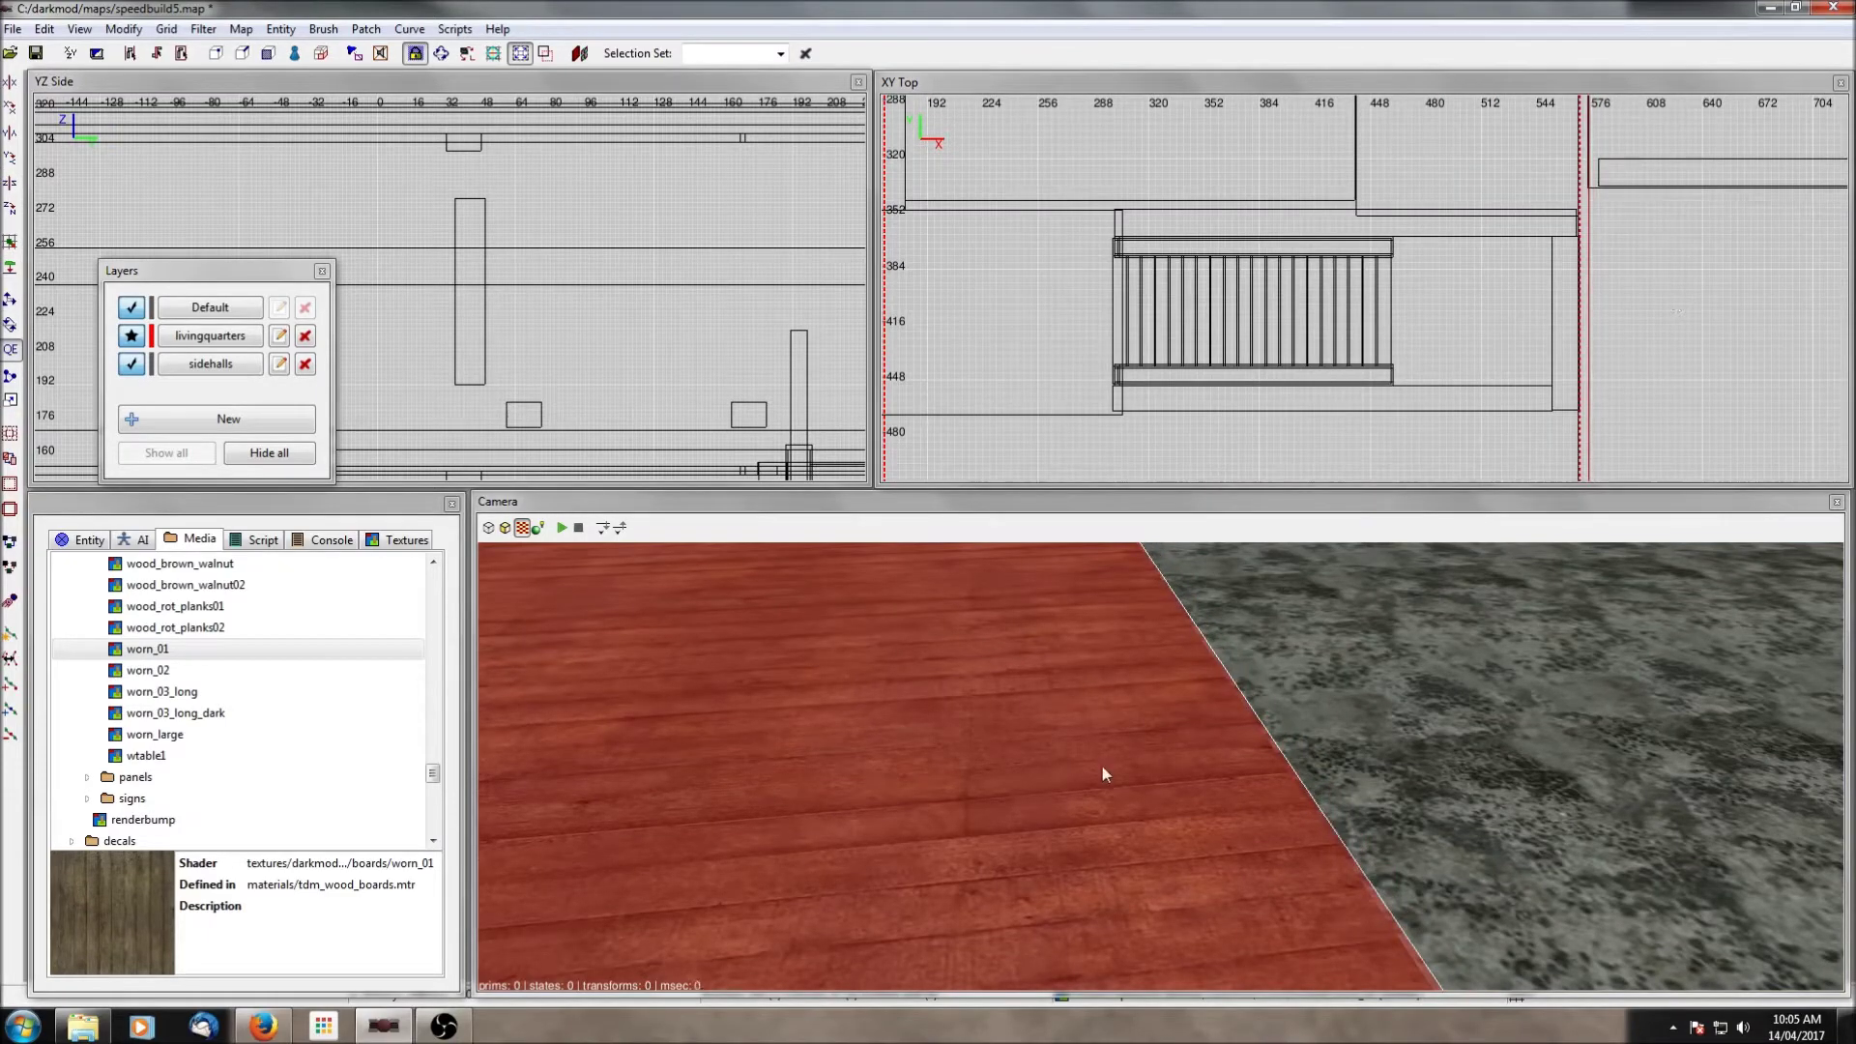
{"action": "left_click", "coordinate": [1428, 710], "text": "shift"}
{"action": "left_click", "coordinate": [1429, 709], "text": "shift"}
{"action": "scroll", "coordinate": [1720, 264], "scroll_direction": "up", "scroll_amount": 3}
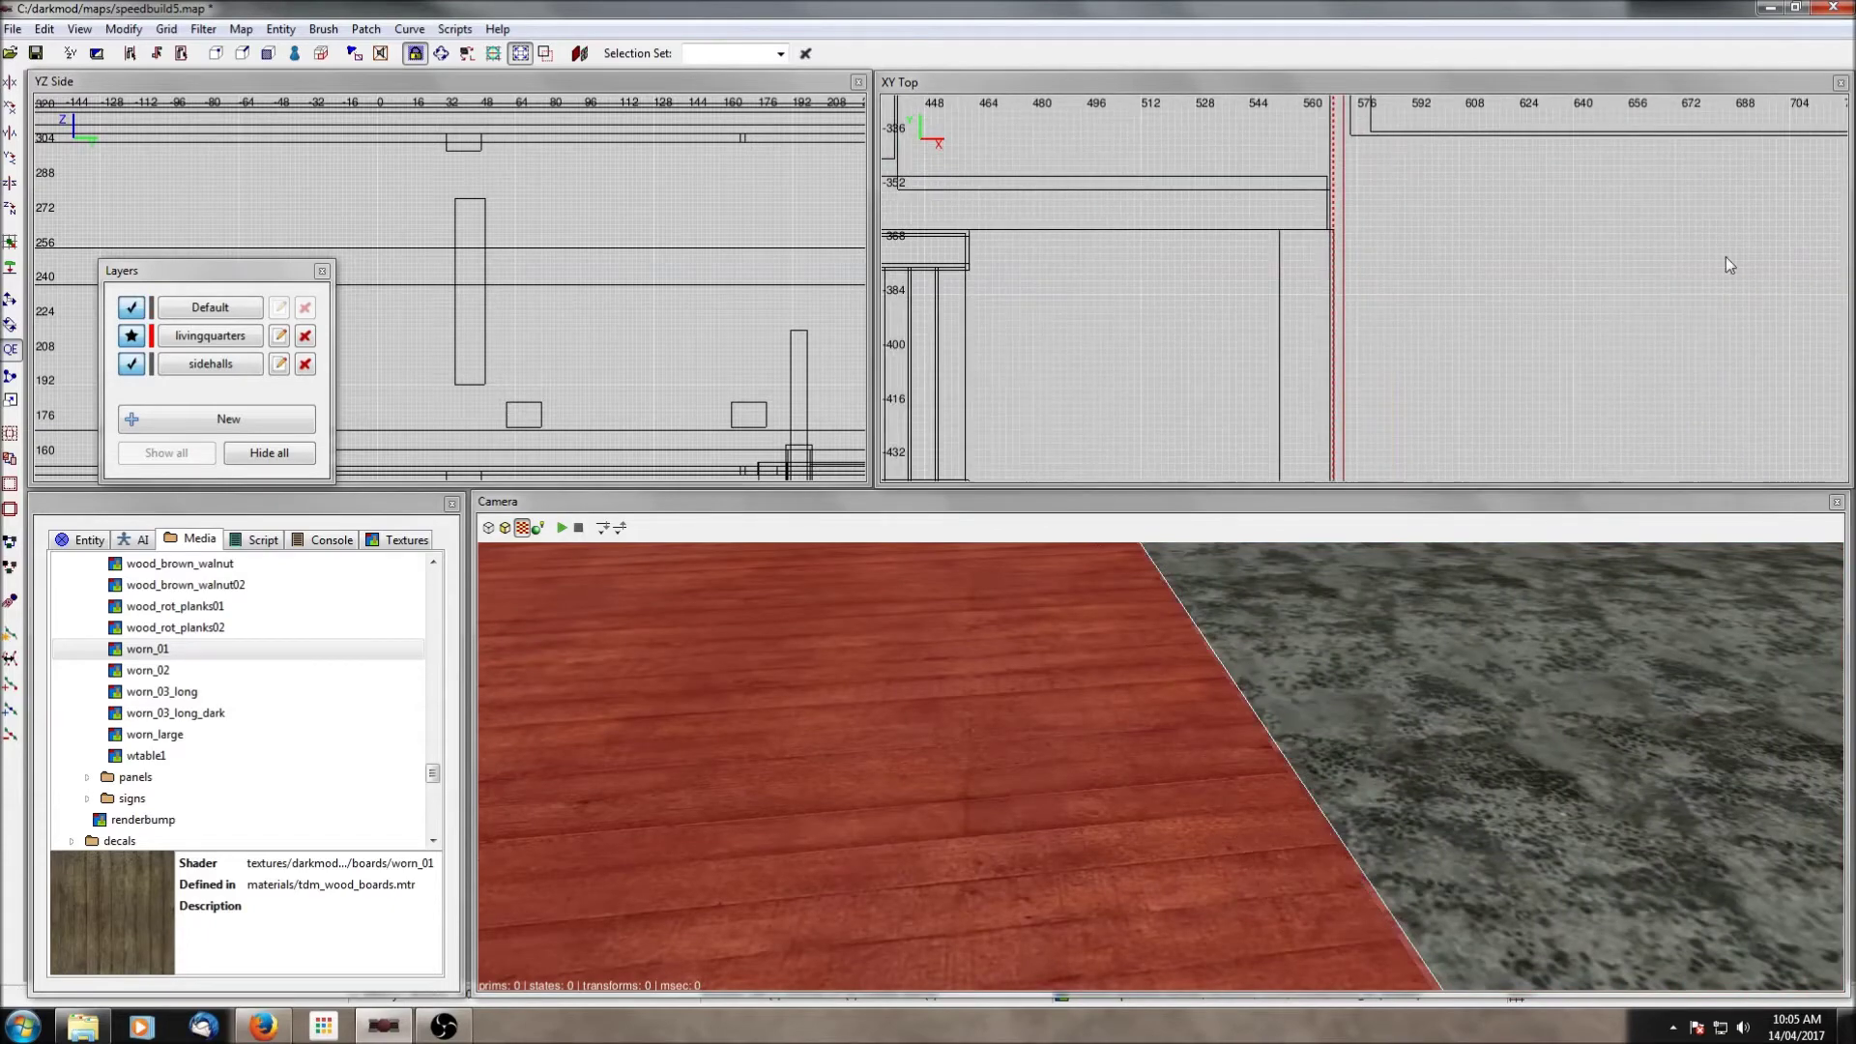
{"action": "scroll", "coordinate": [1429, 295], "scroll_direction": "up", "scroll_amount": 2}
Step: Snap the wooden floor slab to the grid and deselect it
{"action": "left_click", "coordinate": [165, 29]}
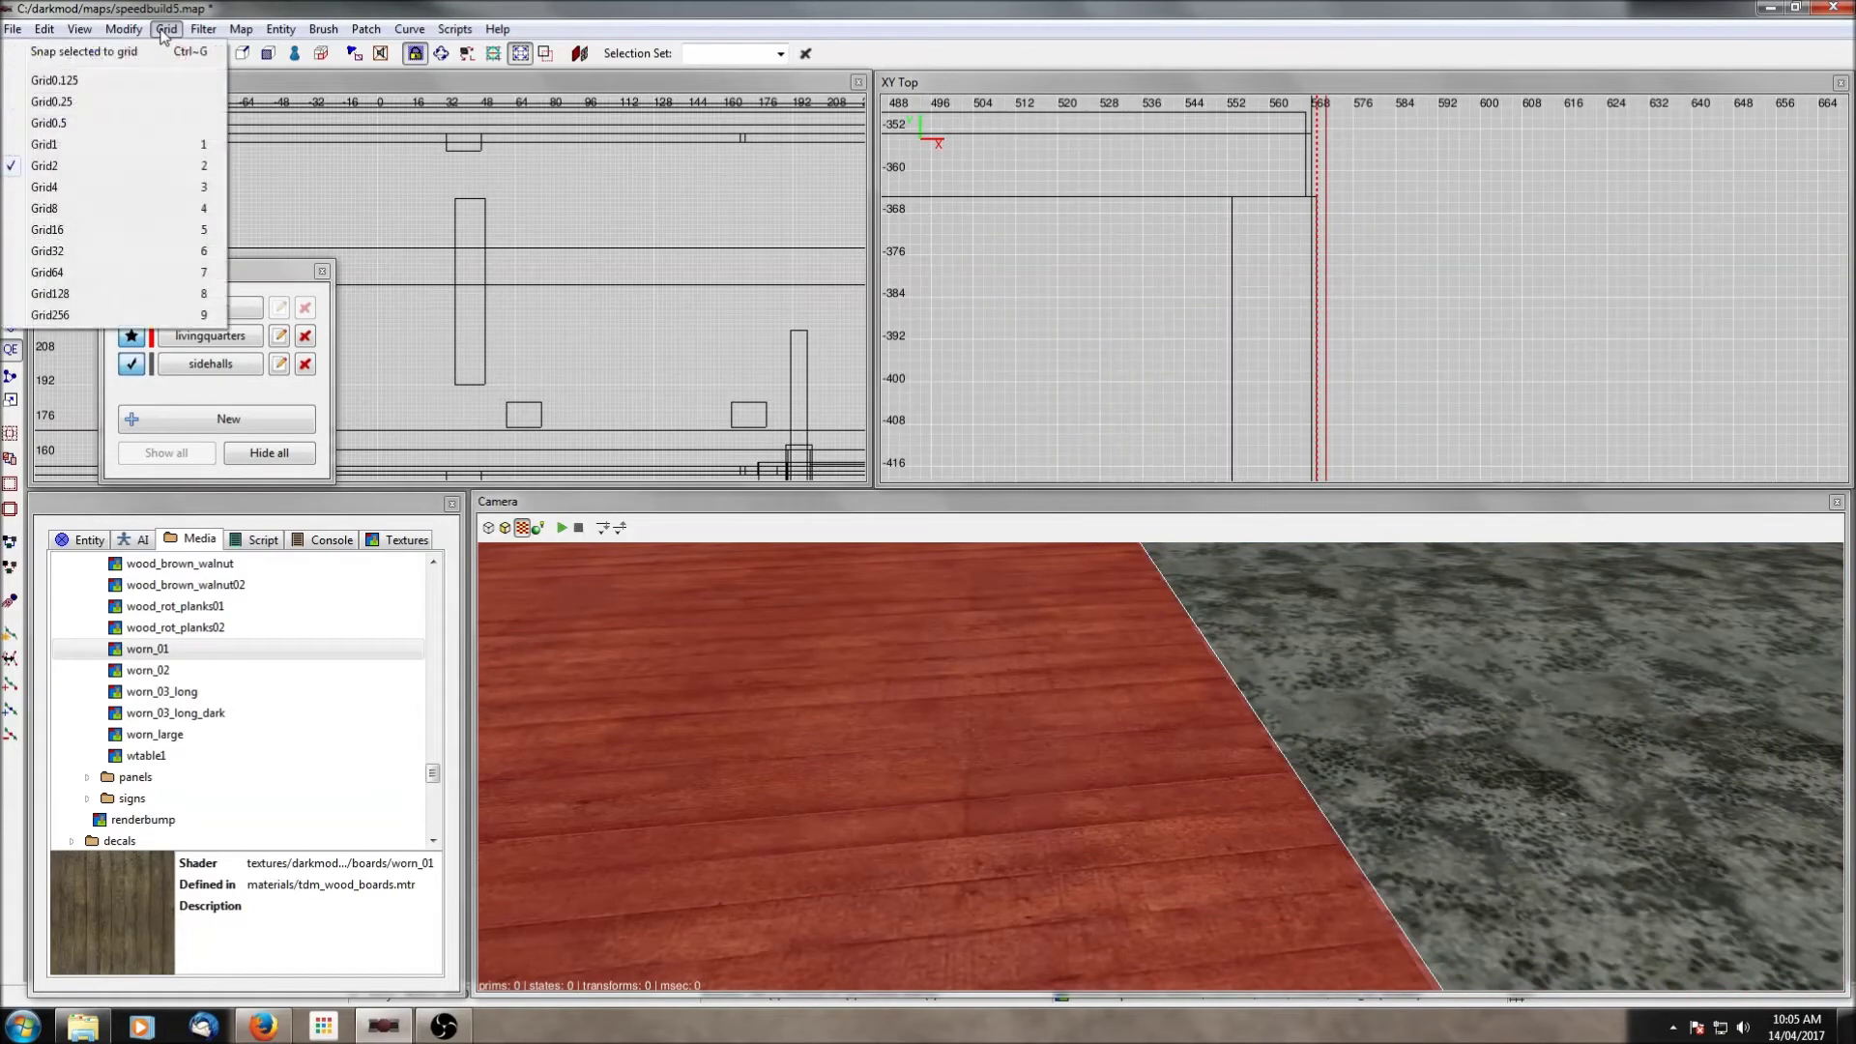
{"action": "left_click", "coordinate": [162, 31]}
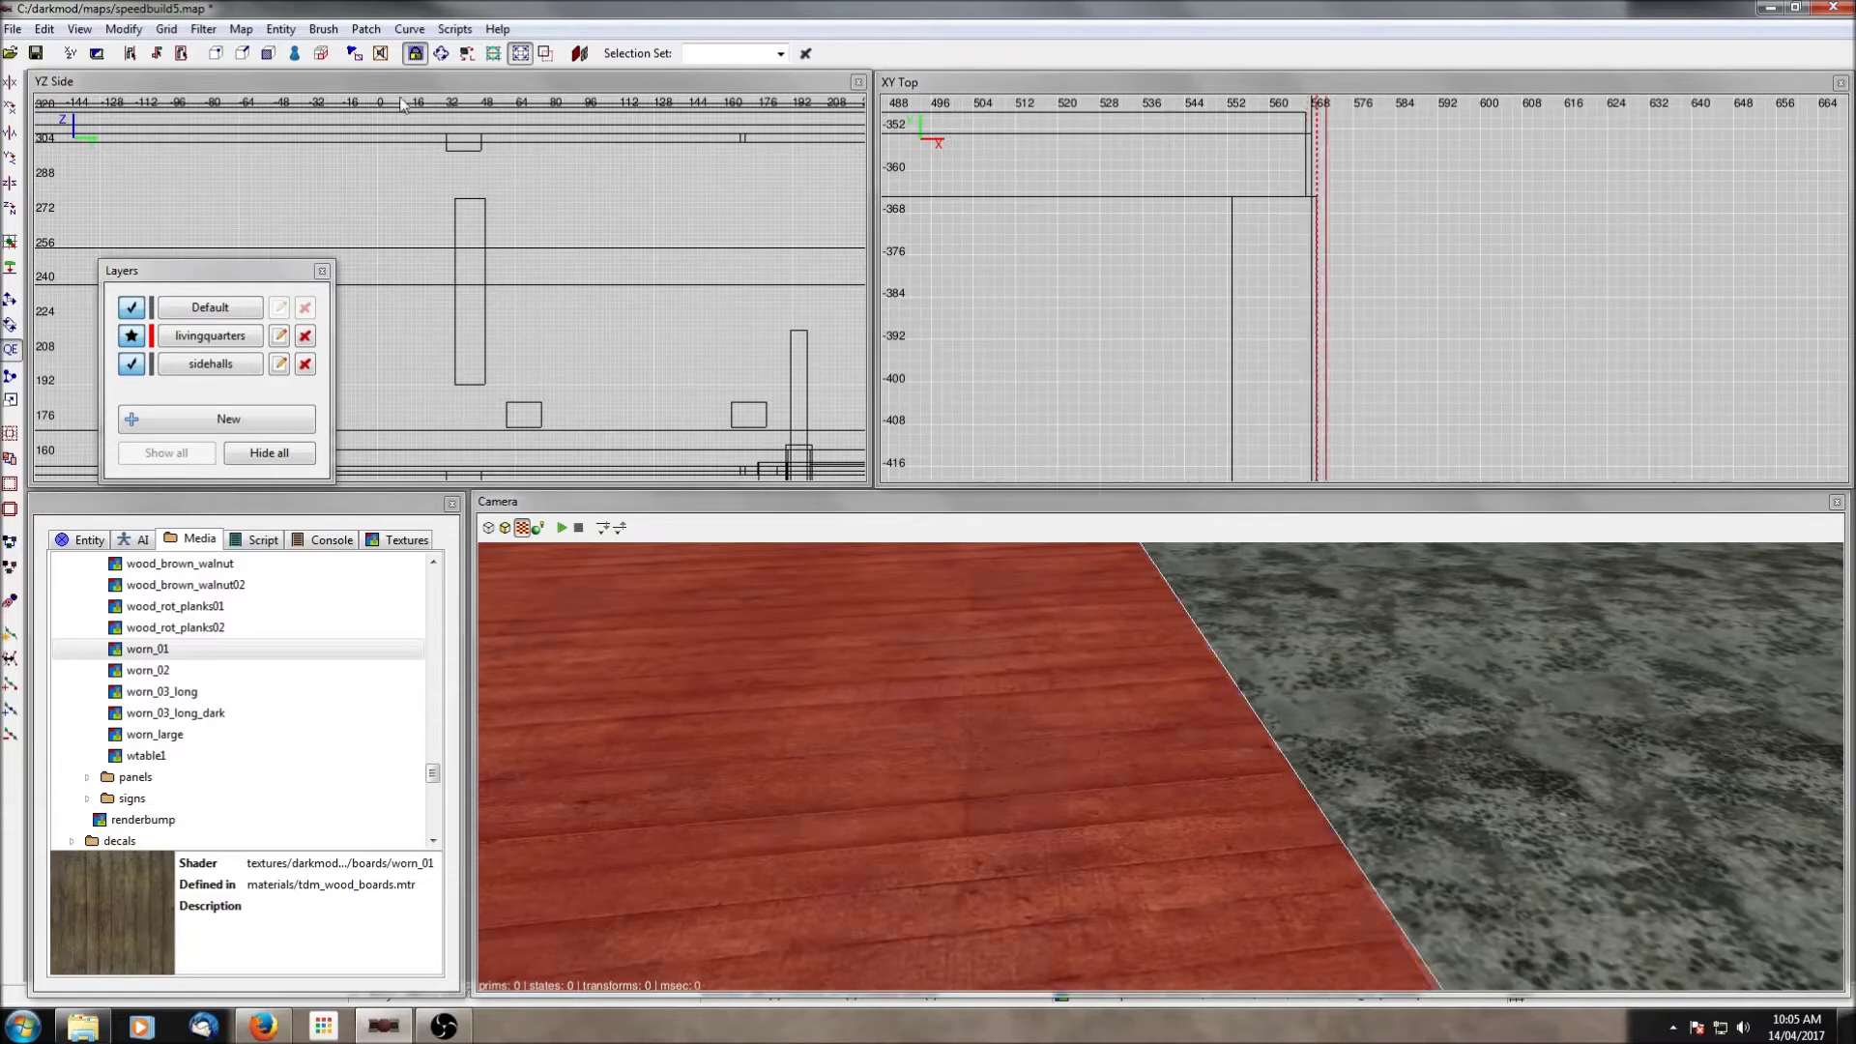
{"action": "left_click", "coordinate": [165, 29]}
{"action": "left_click", "coordinate": [145, 56]}
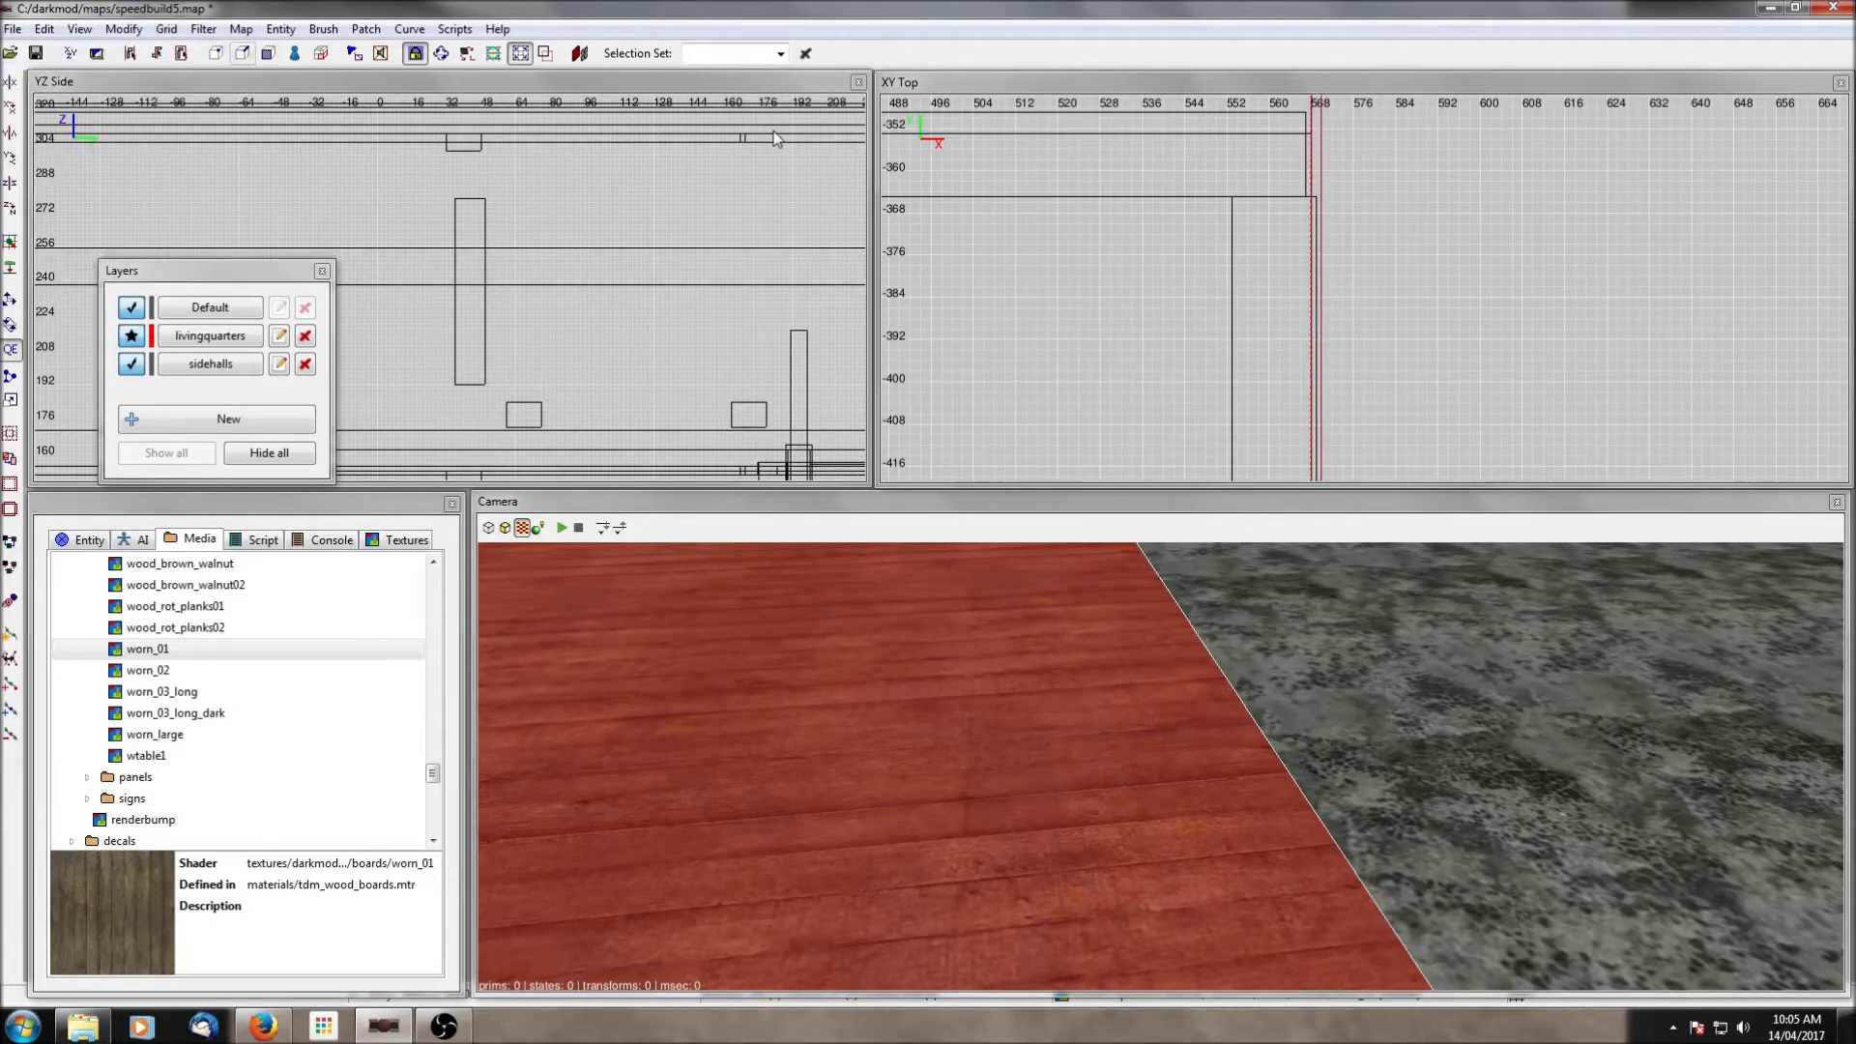
{"action": "key", "text": "Escape"}
{"action": "left_click", "coordinate": [1311, 675], "text": "shift"}
{"action": "key", "text": "Escape"}
Step: Turn off the All entities filter to bring the entities back into the views
{"action": "right_click", "coordinate": [1302, 680]}
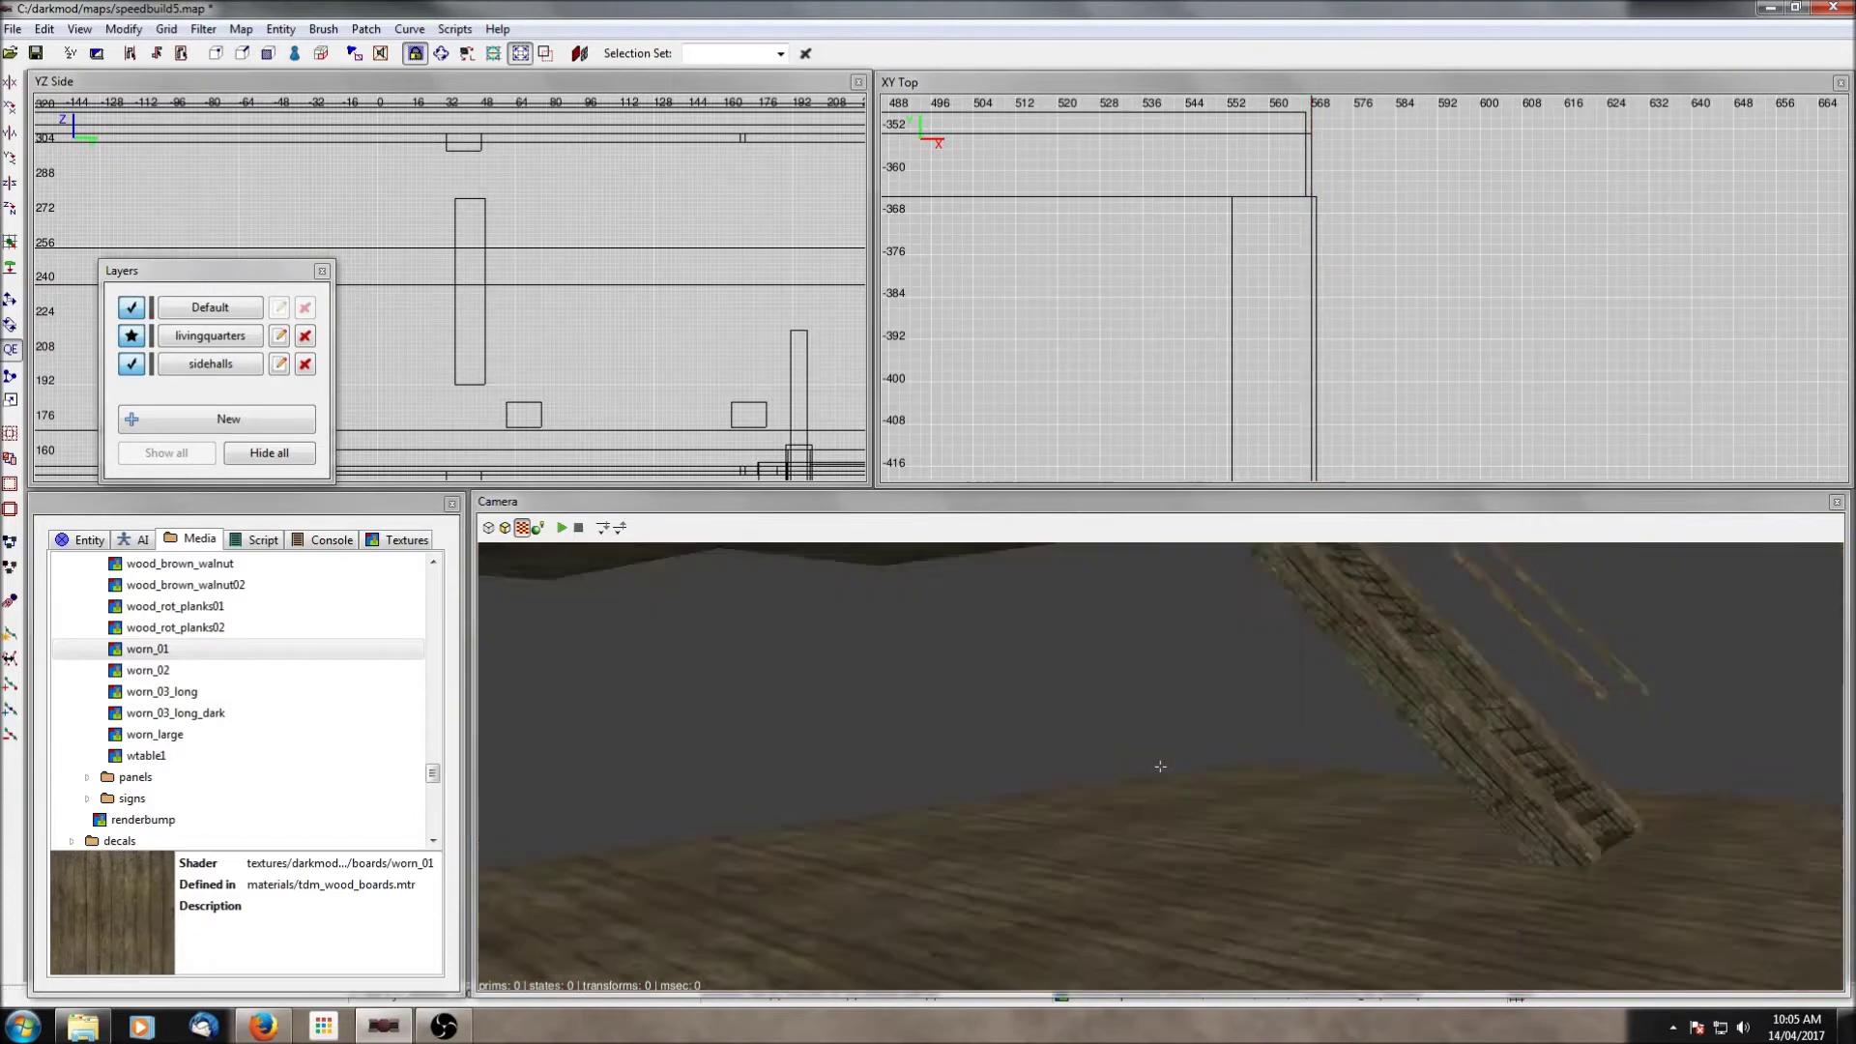
{"action": "right_click", "coordinate": [1198, 692]}
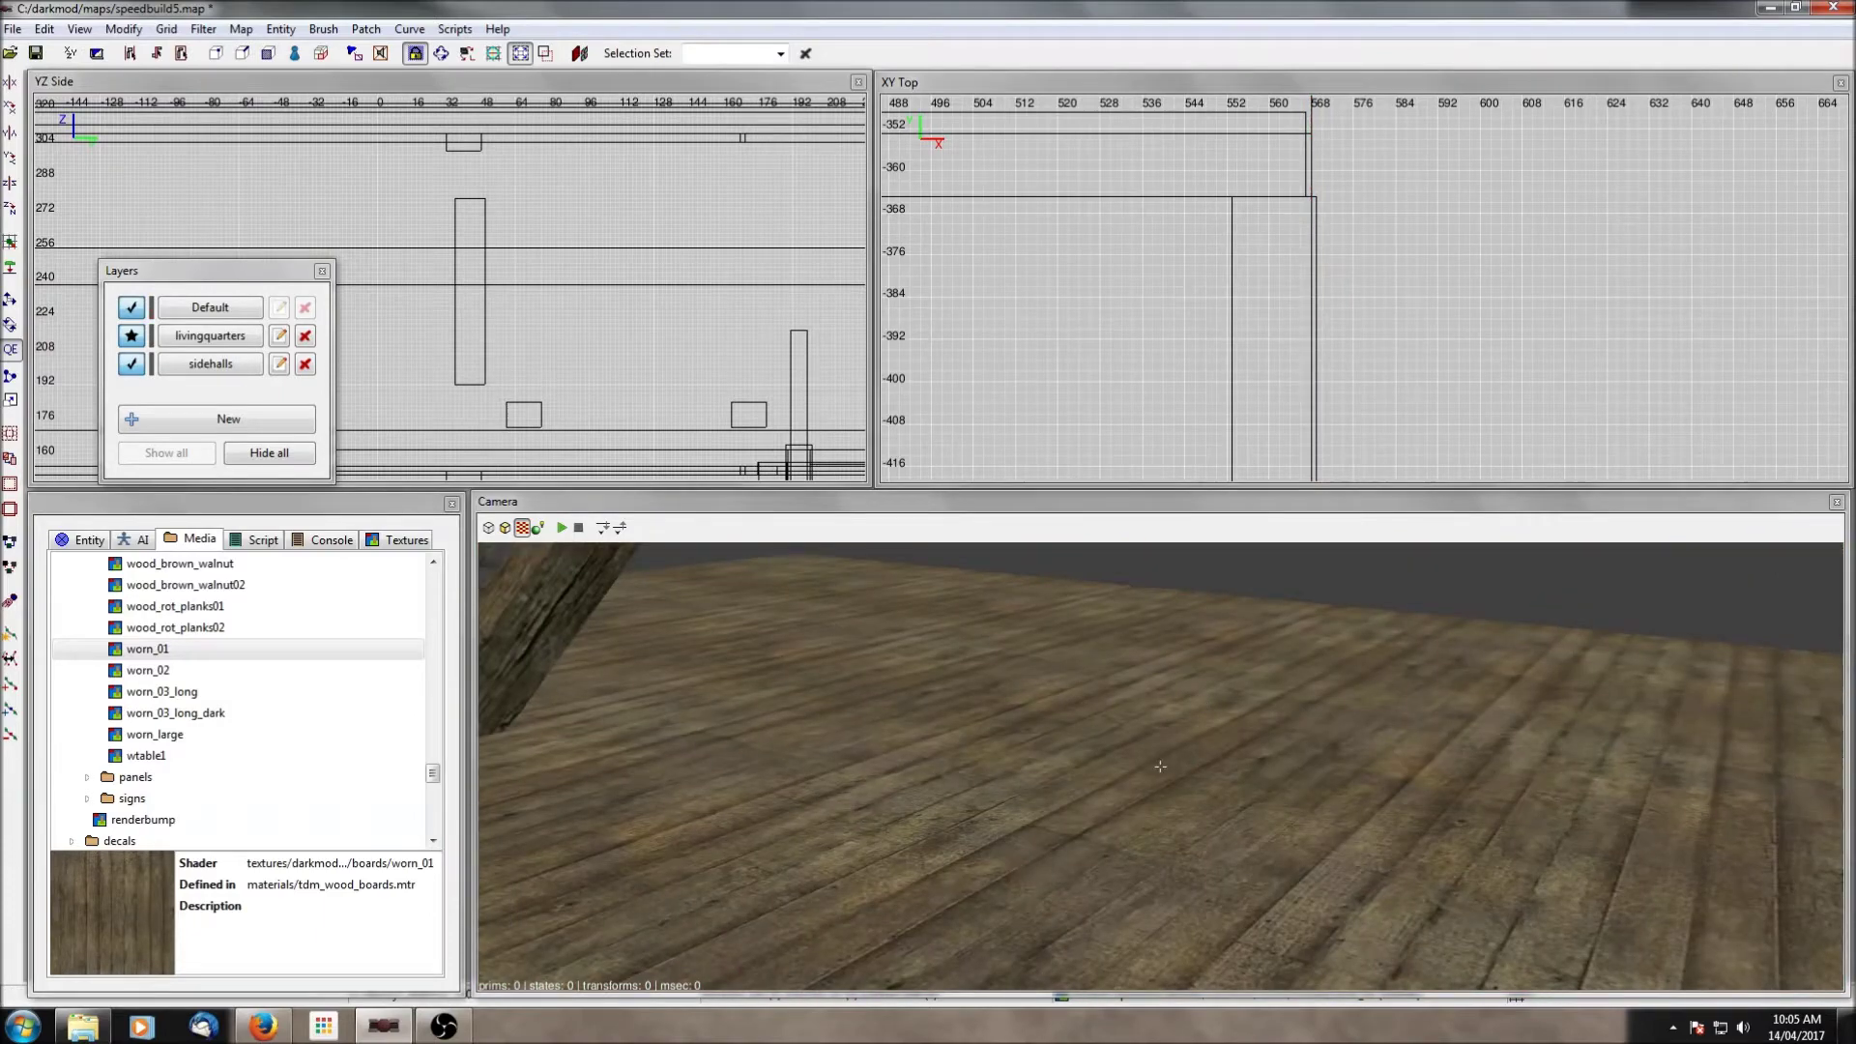
{"action": "right_click", "coordinate": [1198, 692]}
{"action": "left_click", "coordinate": [203, 29]}
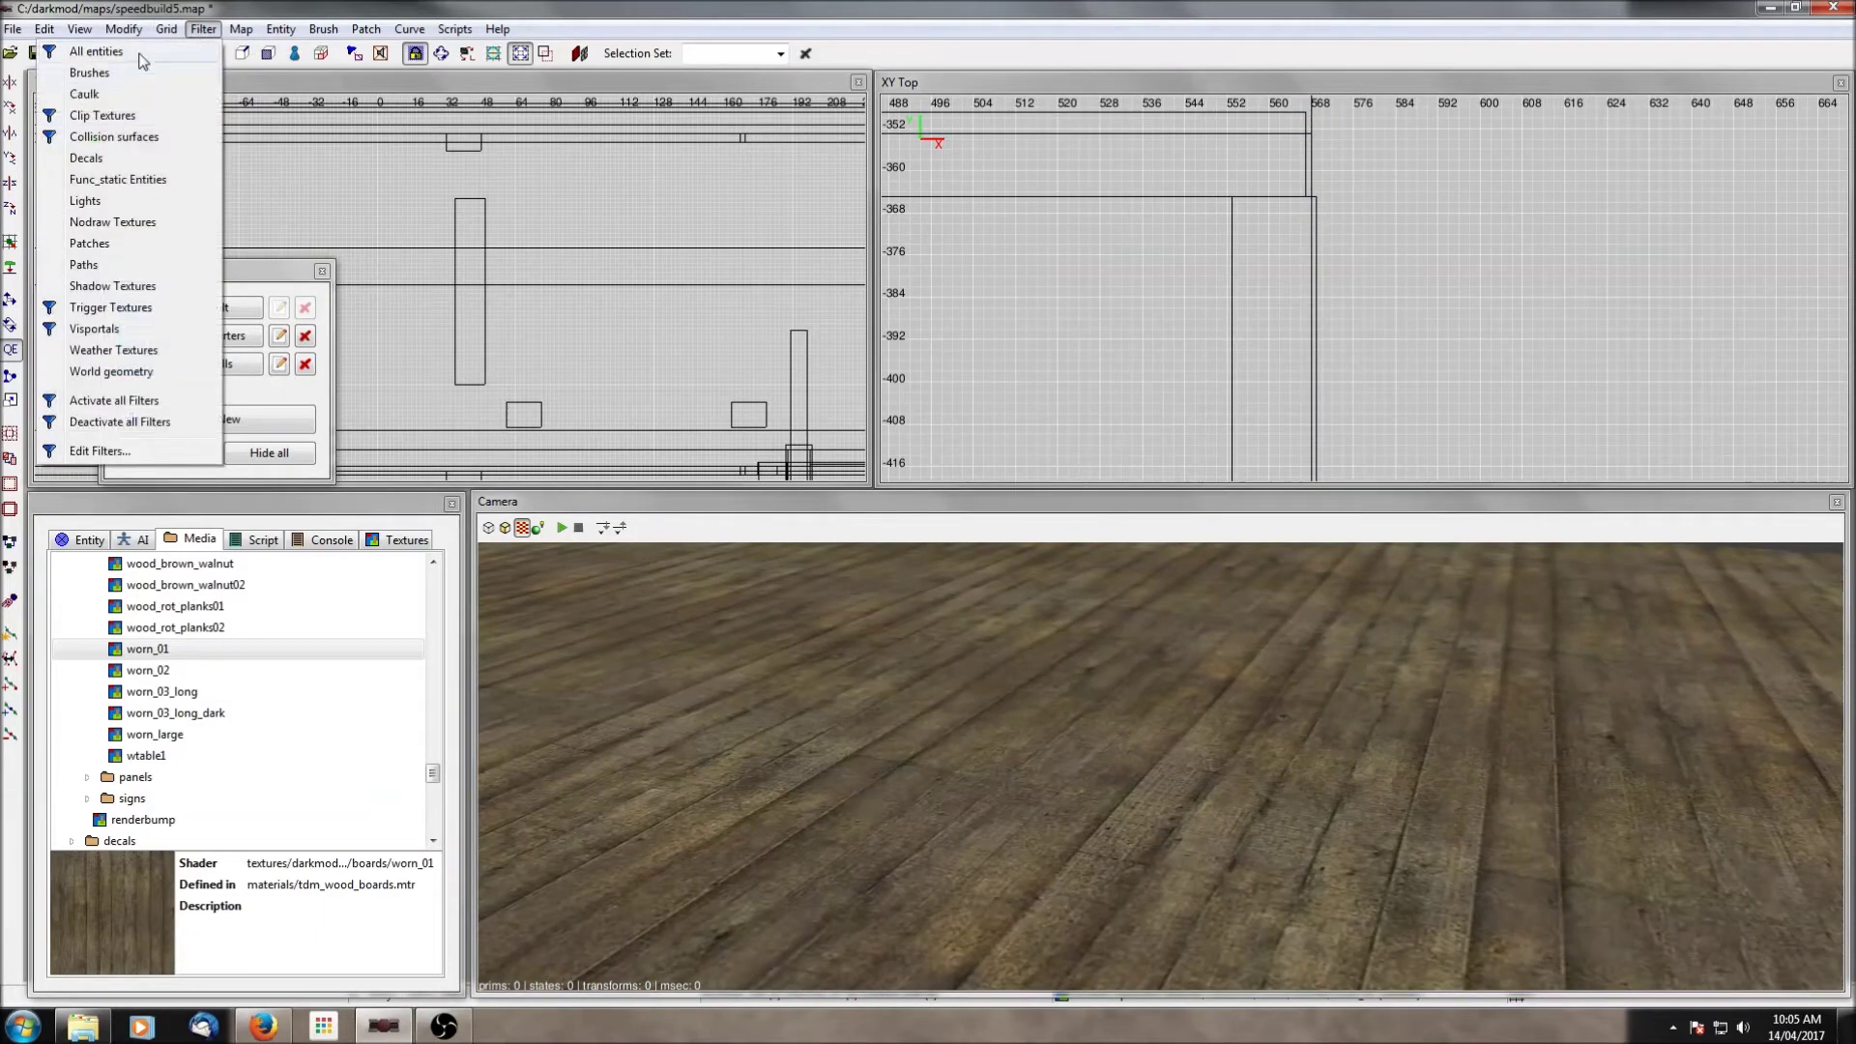
{"action": "left_click", "coordinate": [143, 61]}
Step: Apply worn_01 to the dark wooden floor of the narrow passage between the panelled walls
{"action": "right_click", "coordinate": [1160, 767]}
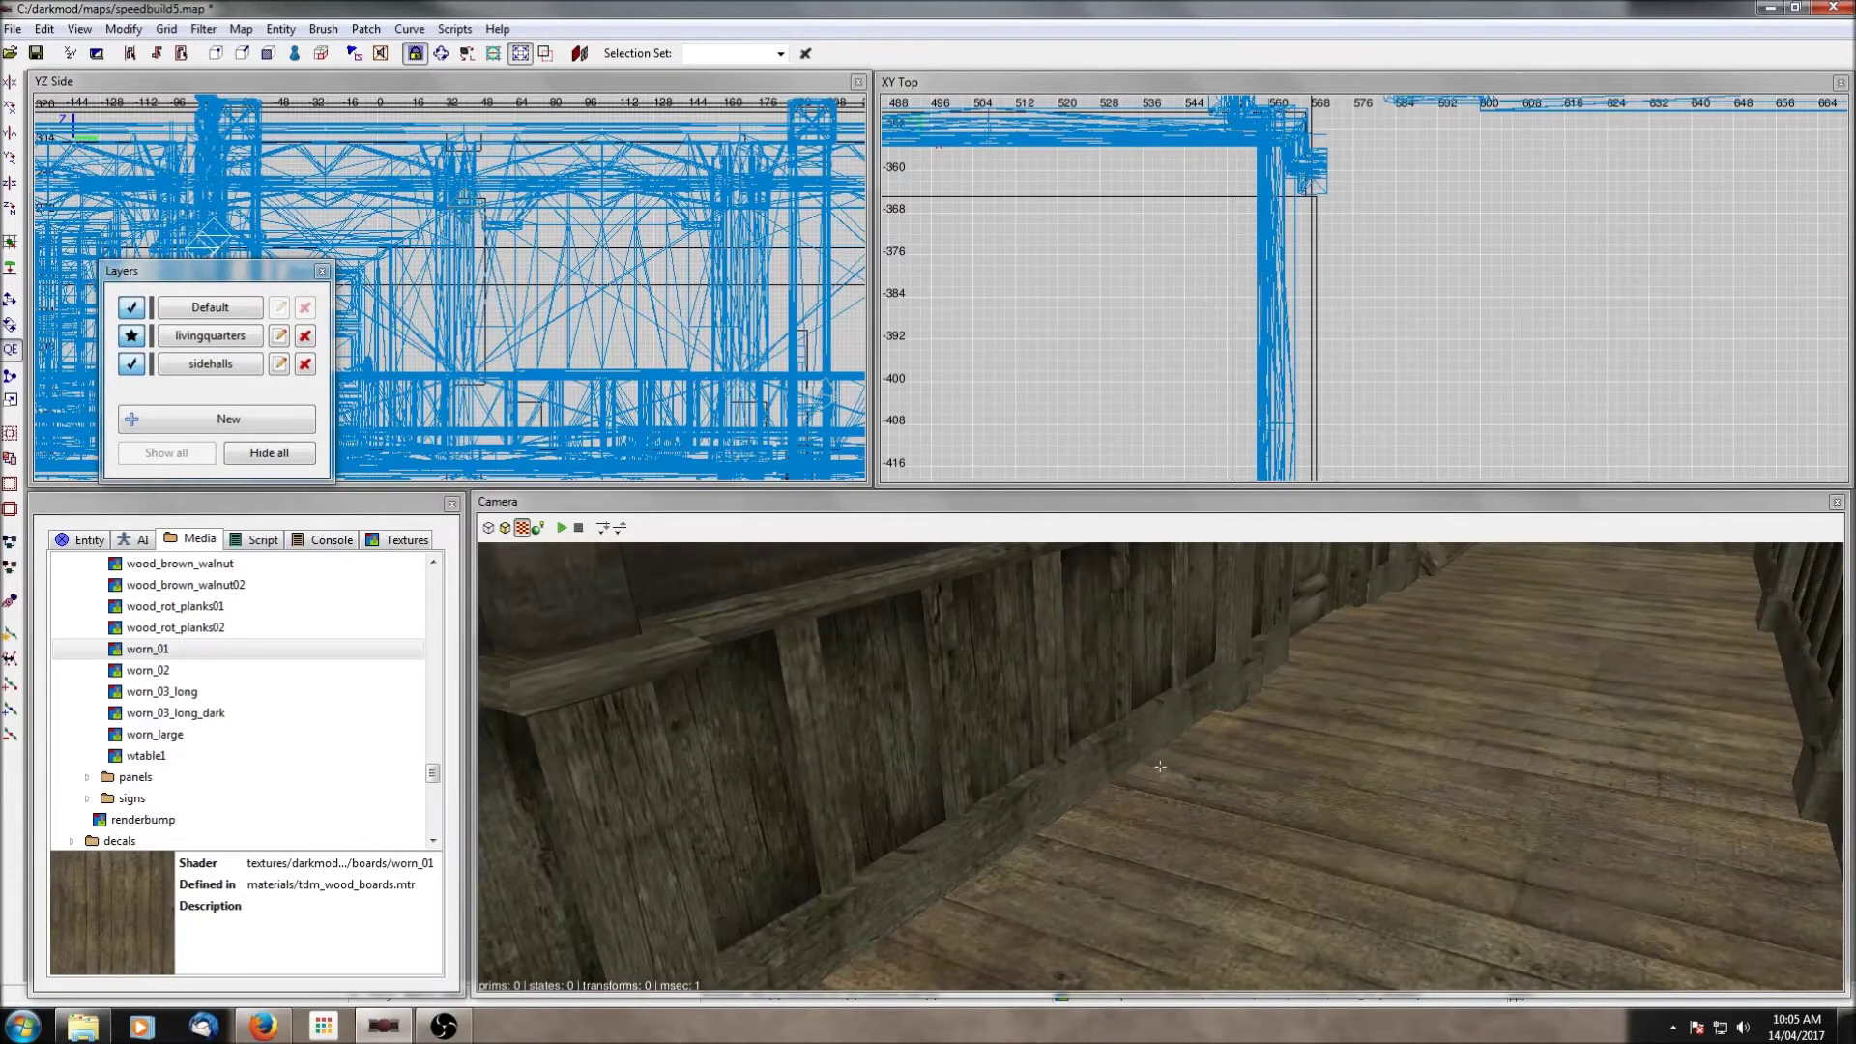
{"action": "right_click", "coordinate": [1160, 767]}
{"action": "right_click", "coordinate": [995, 634]}
{"action": "right_click", "coordinate": [1160, 766]}
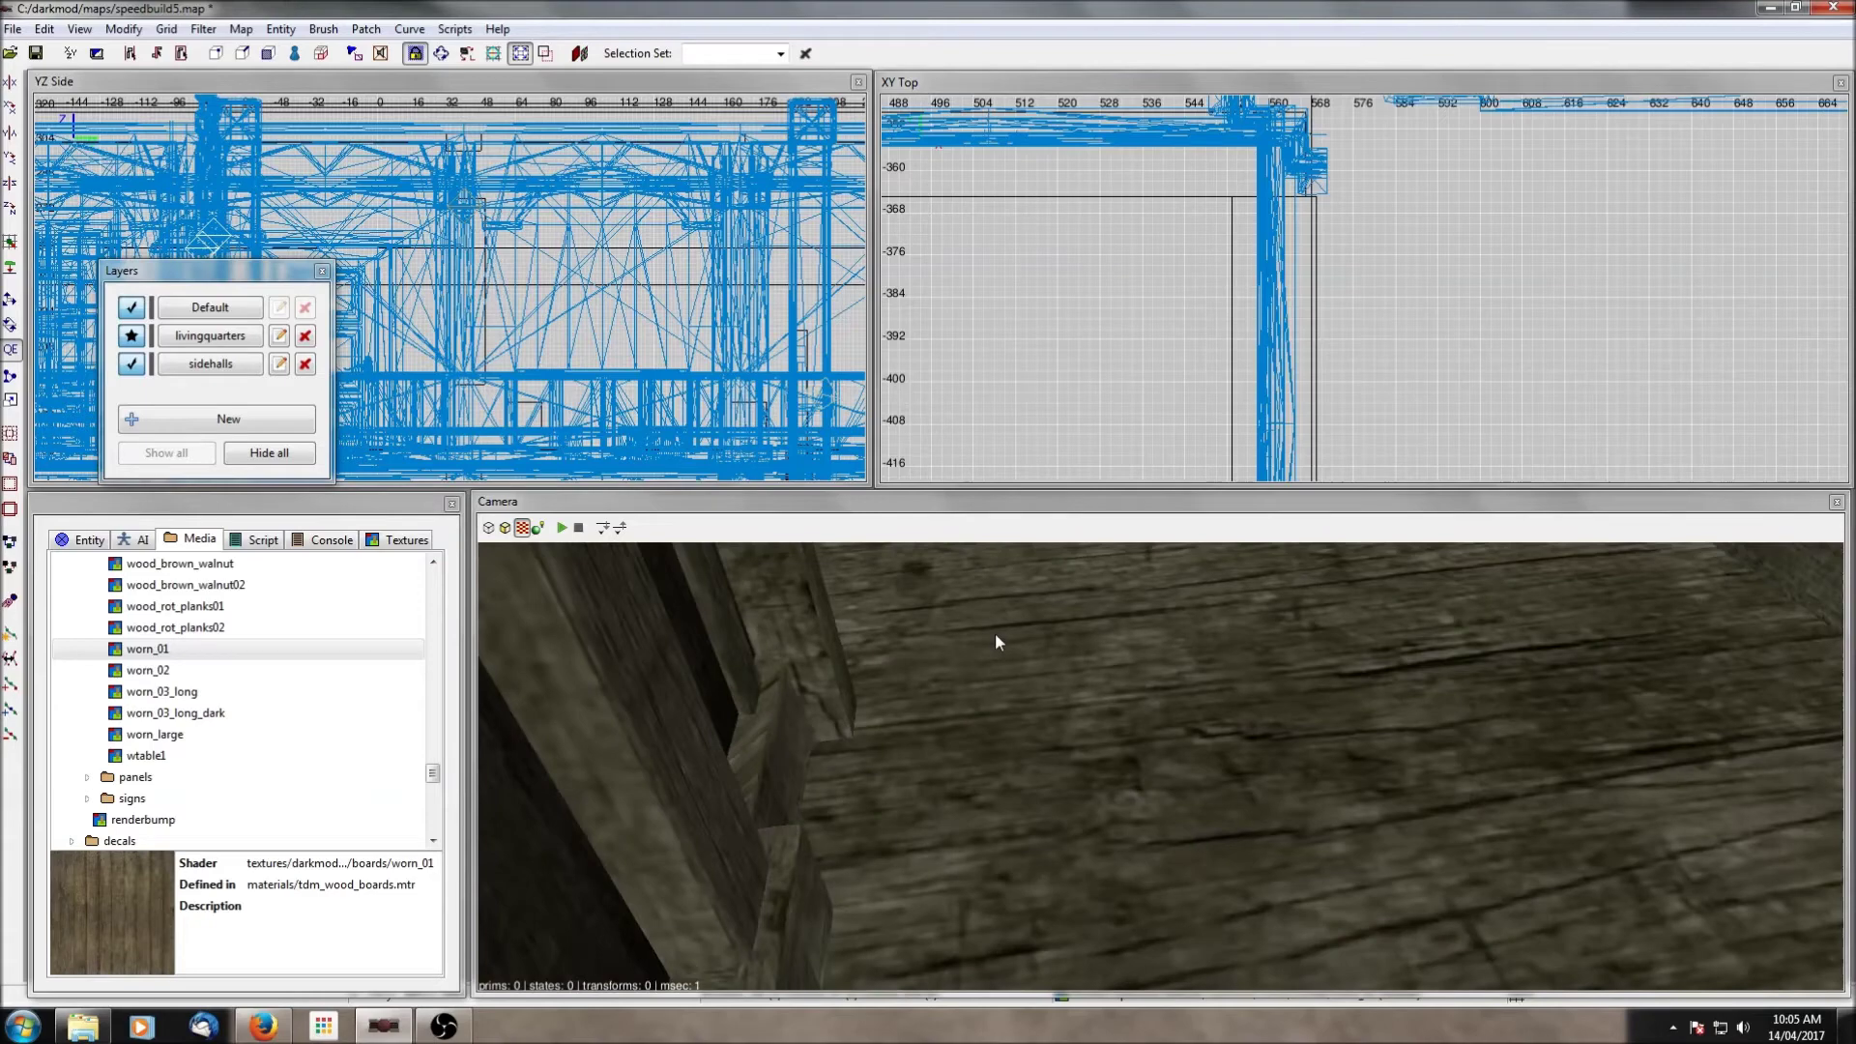
{"action": "right_click", "coordinate": [995, 634]}
{"action": "right_click", "coordinate": [1161, 767]}
{"action": "scroll", "coordinate": [996, 634], "scroll_direction": "down", "scroll_amount": 5}
{"action": "left_click", "coordinate": [997, 651], "text": "shift"}
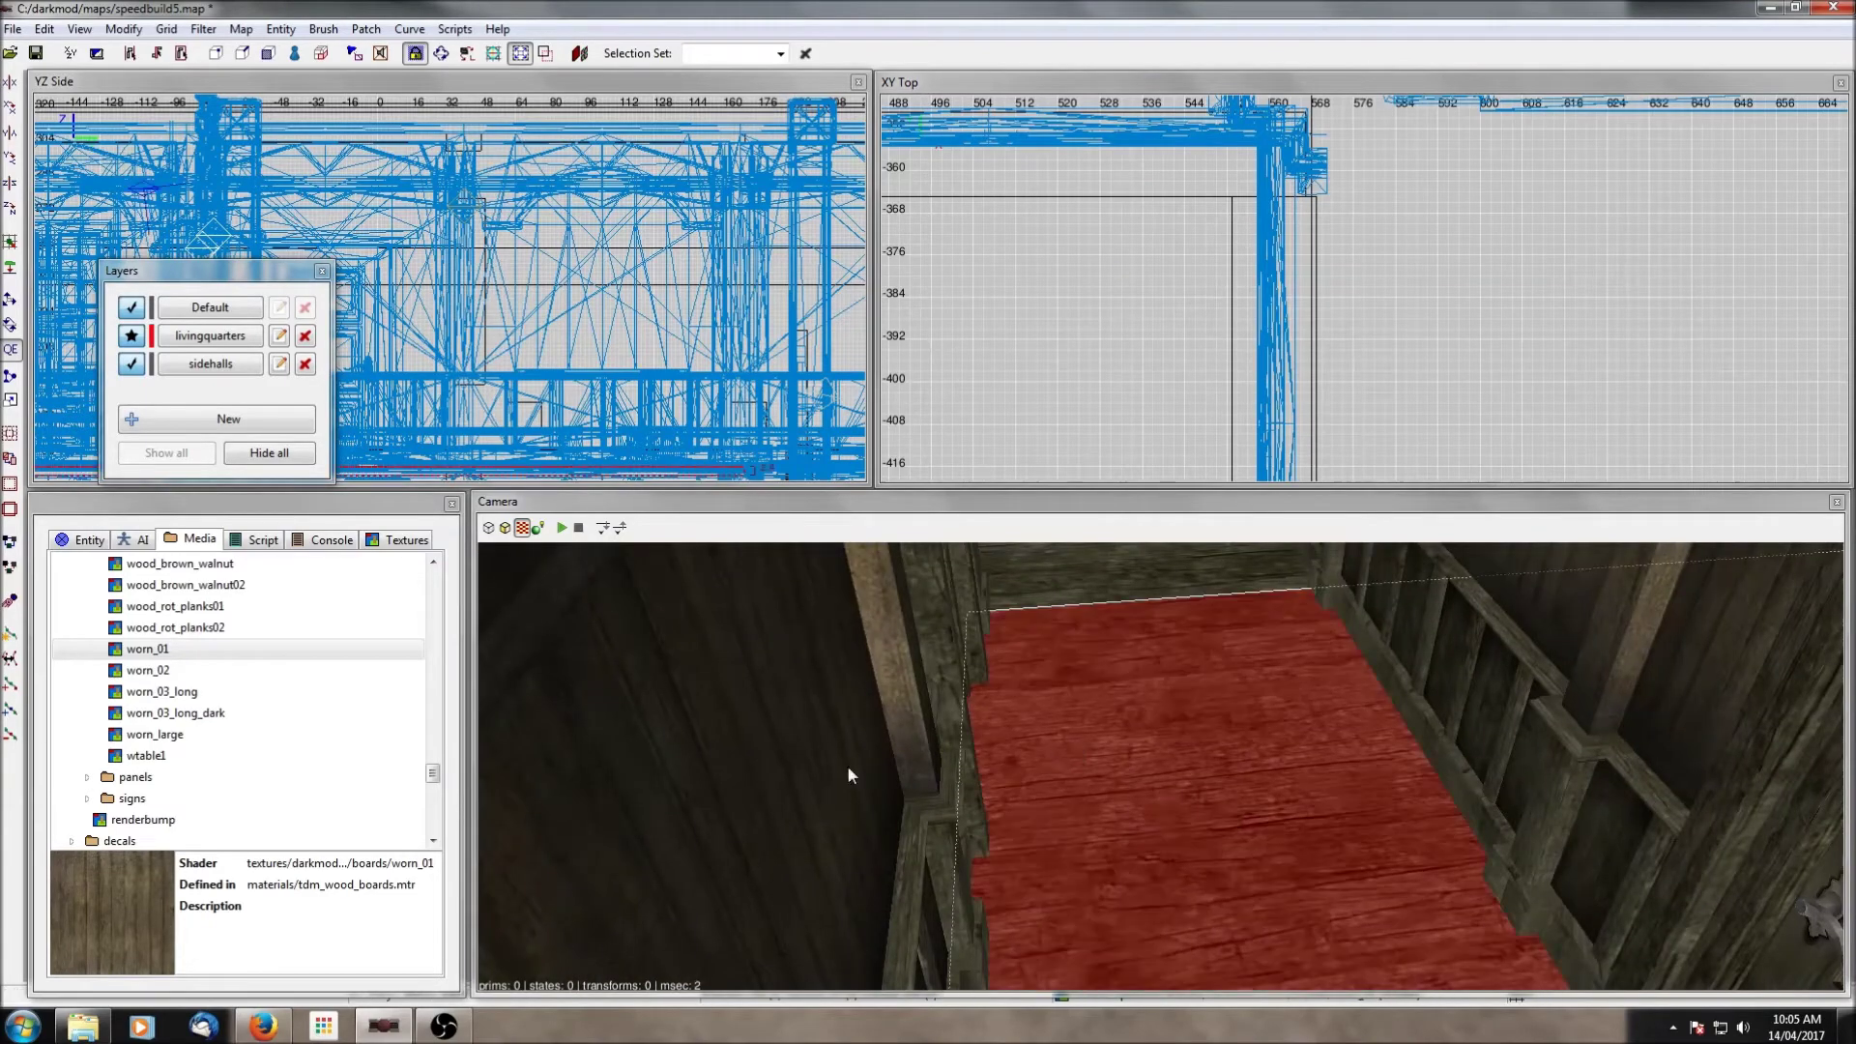
{"action": "key", "text": "t"}
{"action": "scroll", "coordinate": [290, 767], "scroll_direction": "down", "scroll_amount": 3}
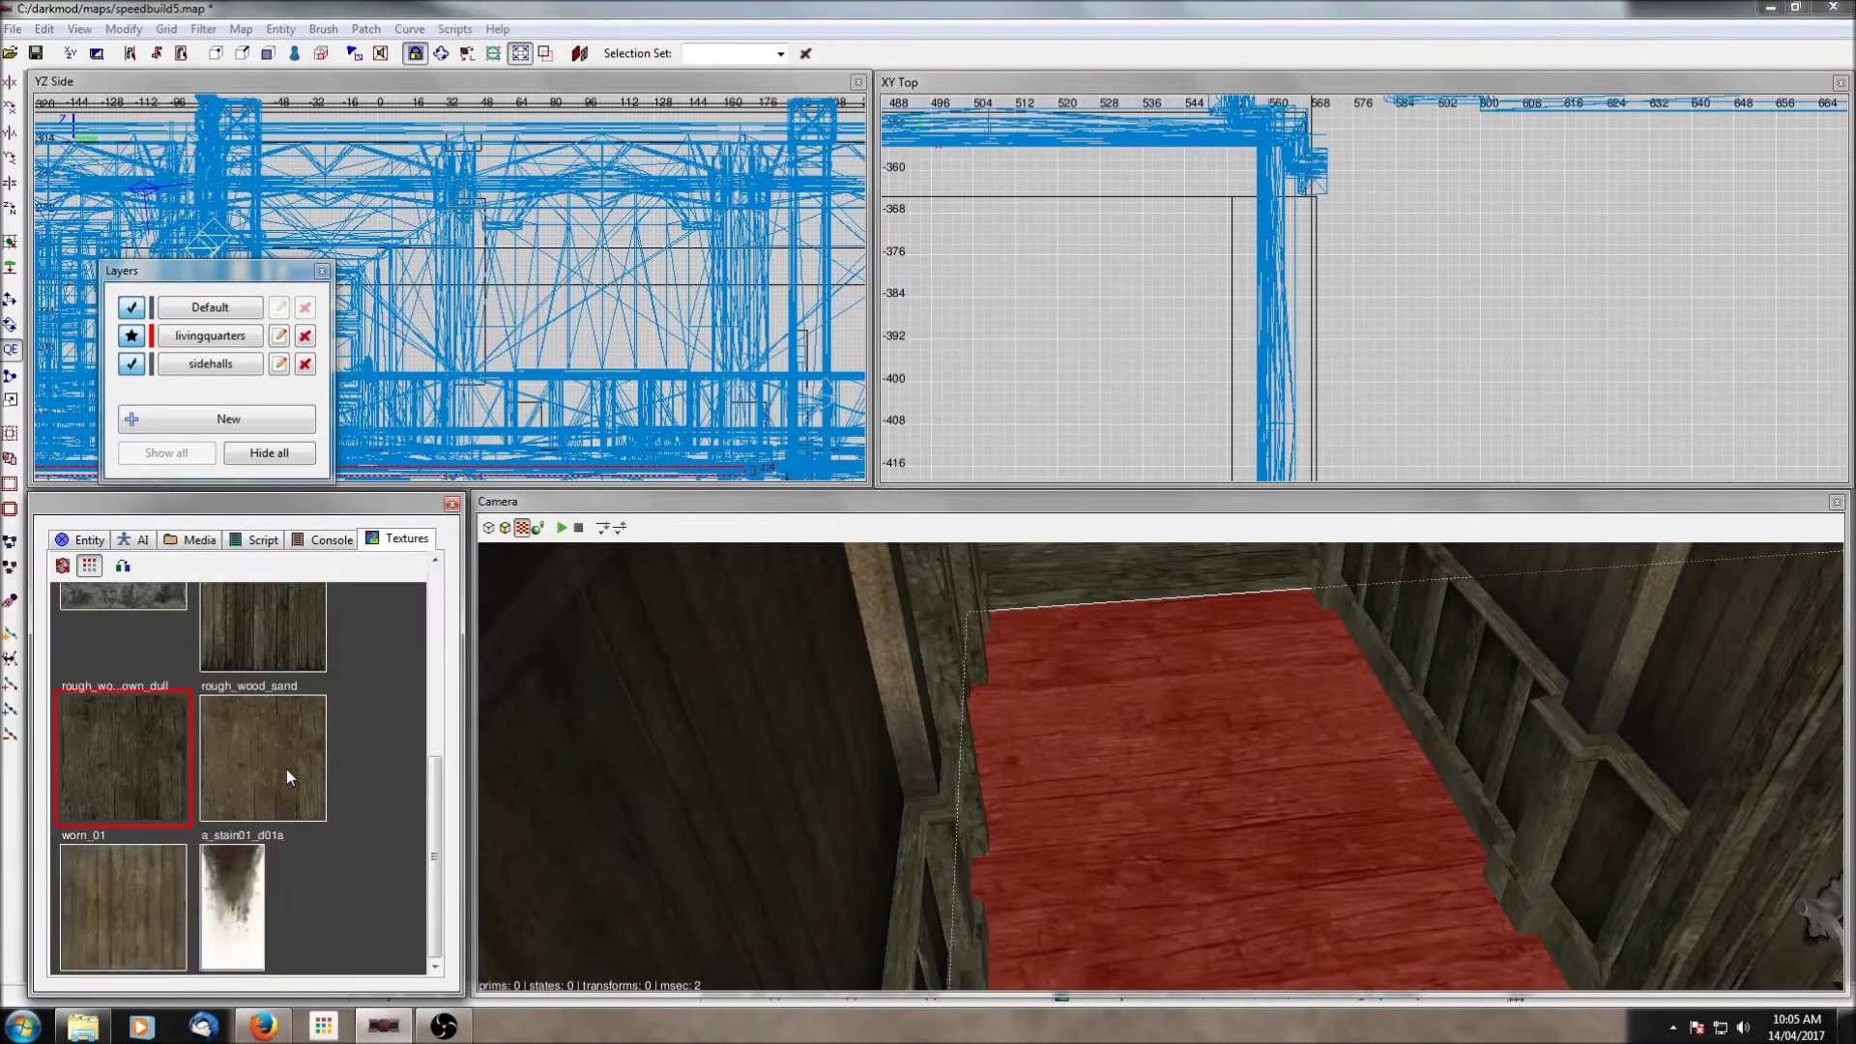
{"action": "left_click", "coordinate": [150, 877]}
Step: Apply worn_01 to the dark plank floor of the wood-panelled room beyond the door, then deselect it
{"action": "right_click", "coordinate": [1413, 808]}
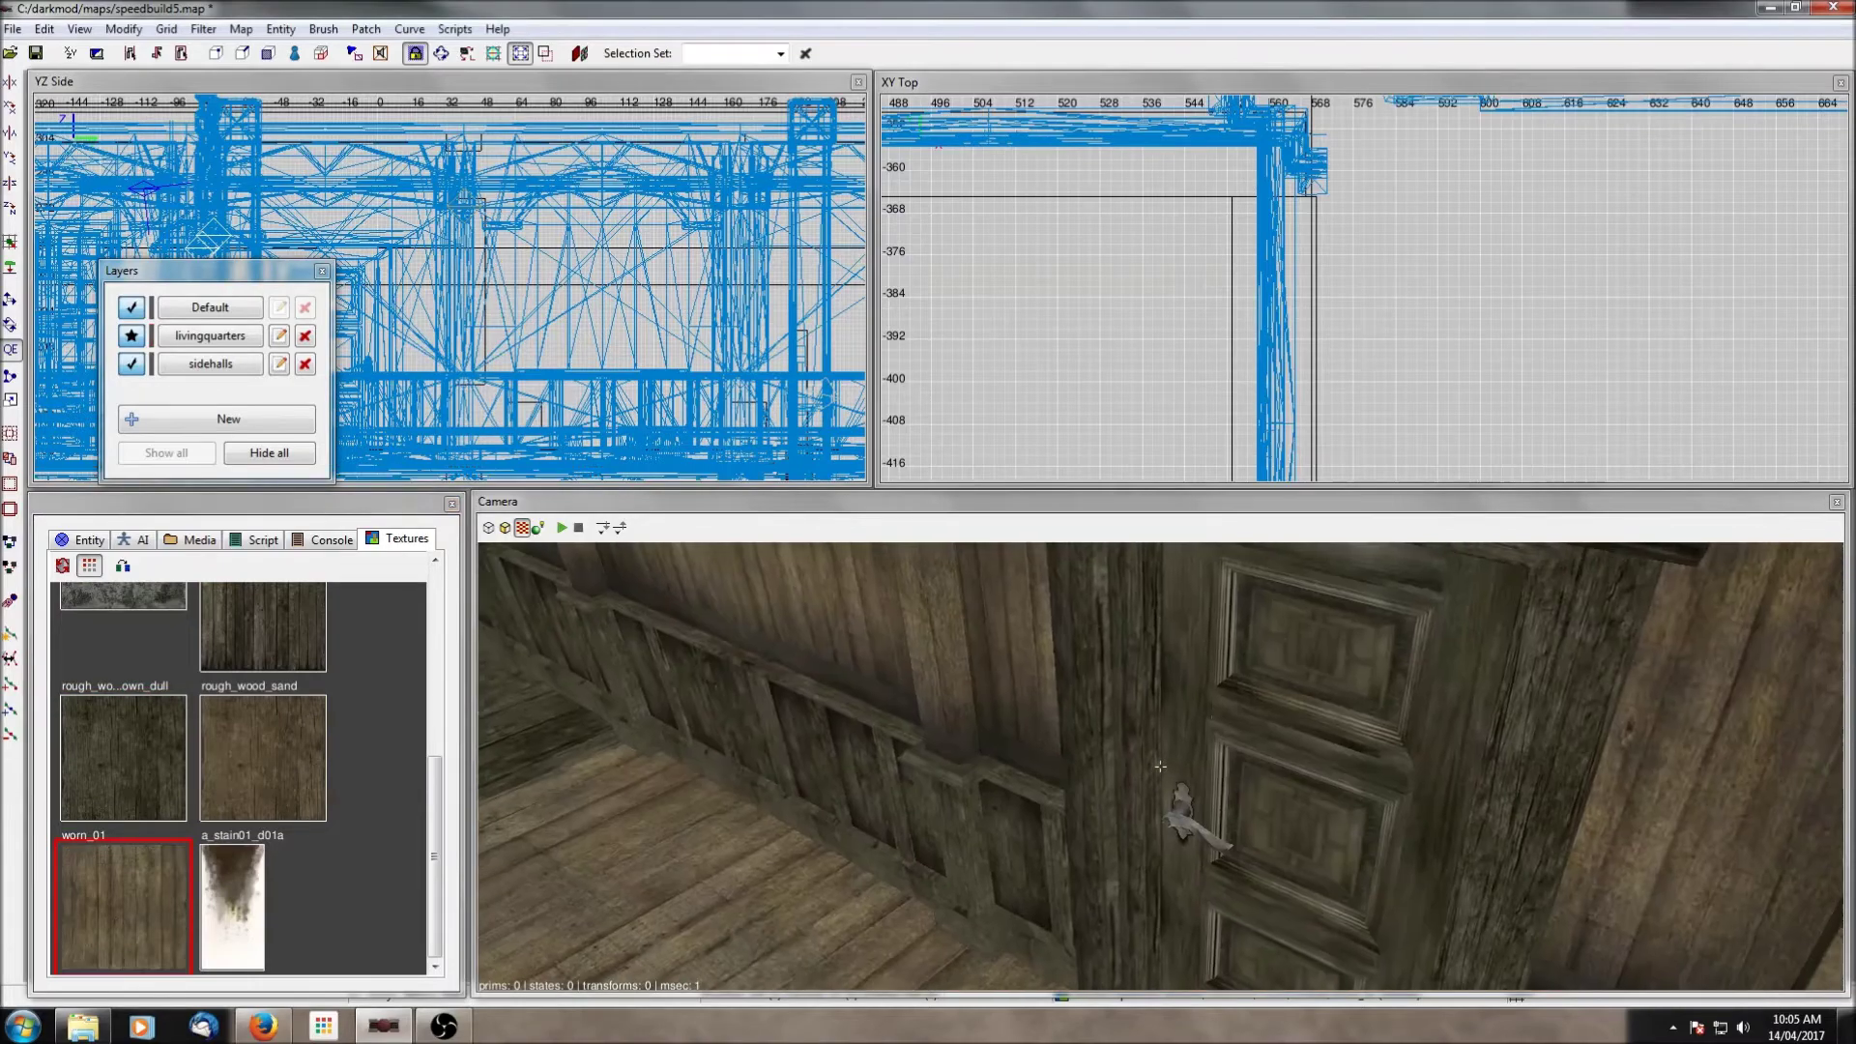
{"action": "right_click", "coordinate": [1413, 808]}
{"action": "key", "text": "Up"}
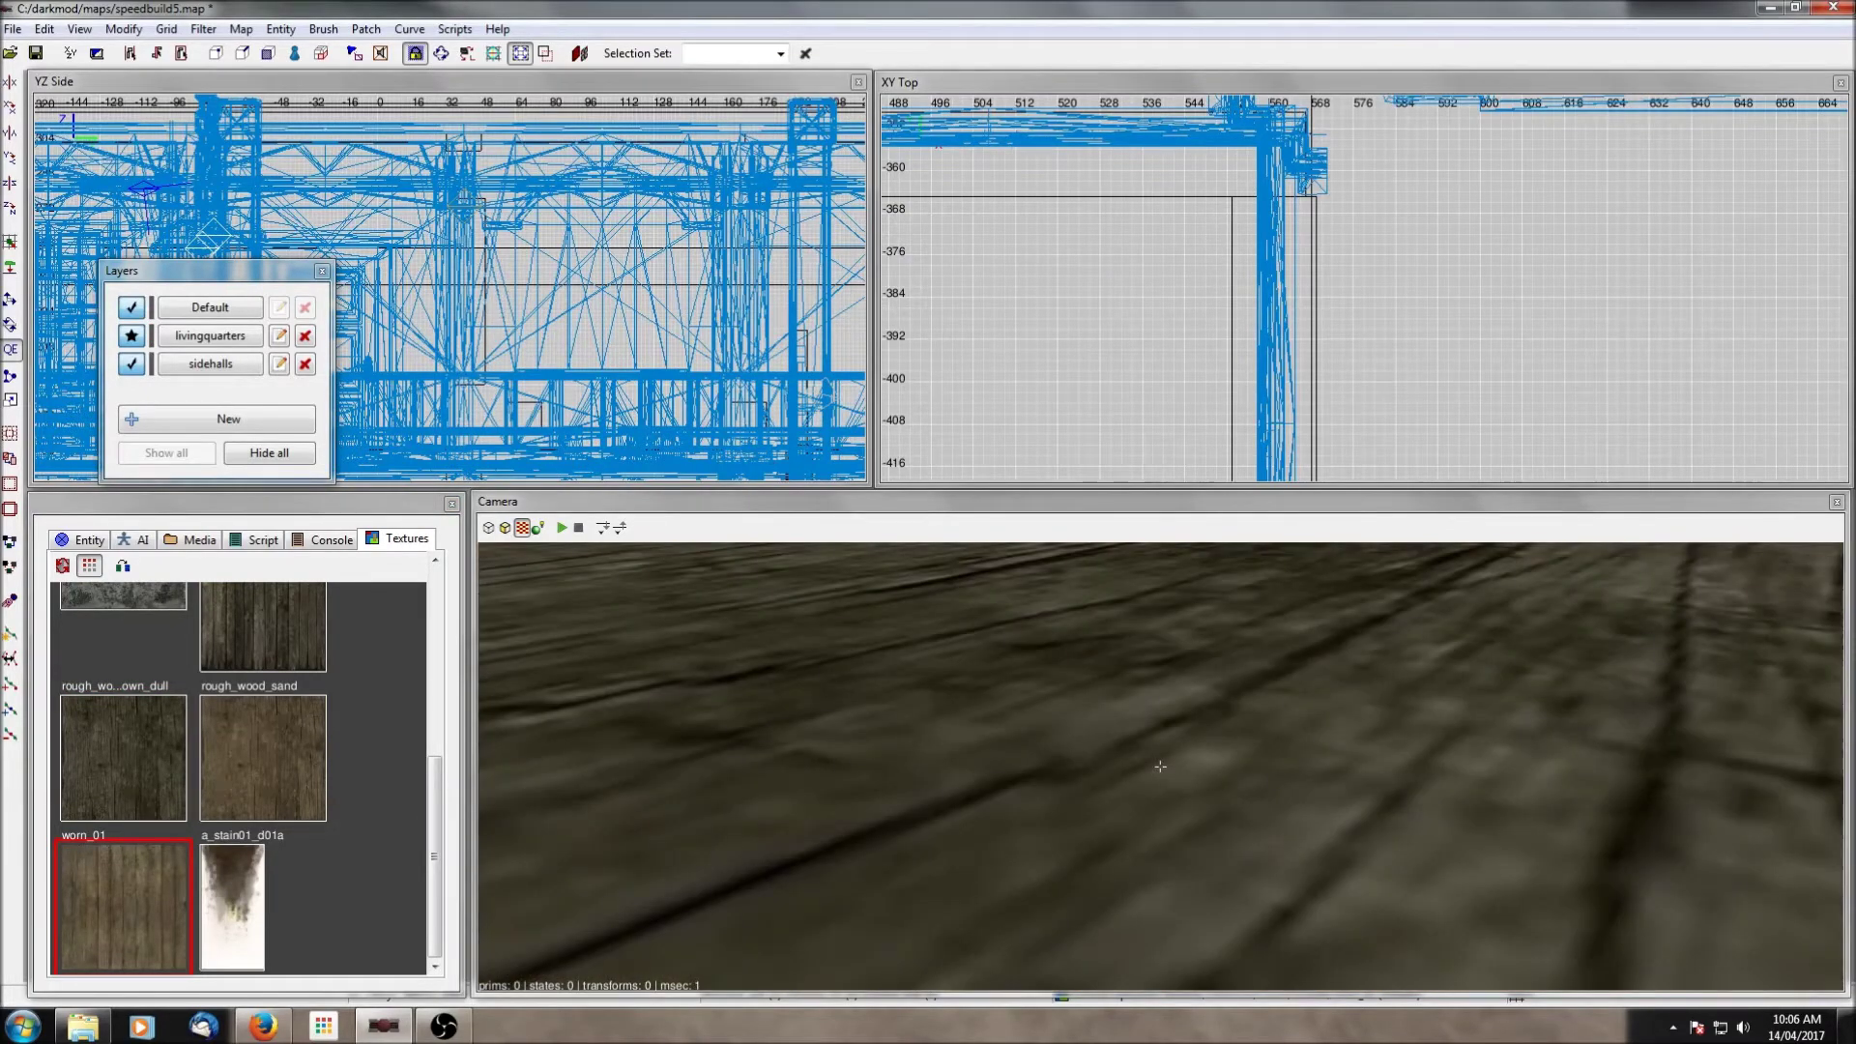
{"action": "key", "text": "Up"}
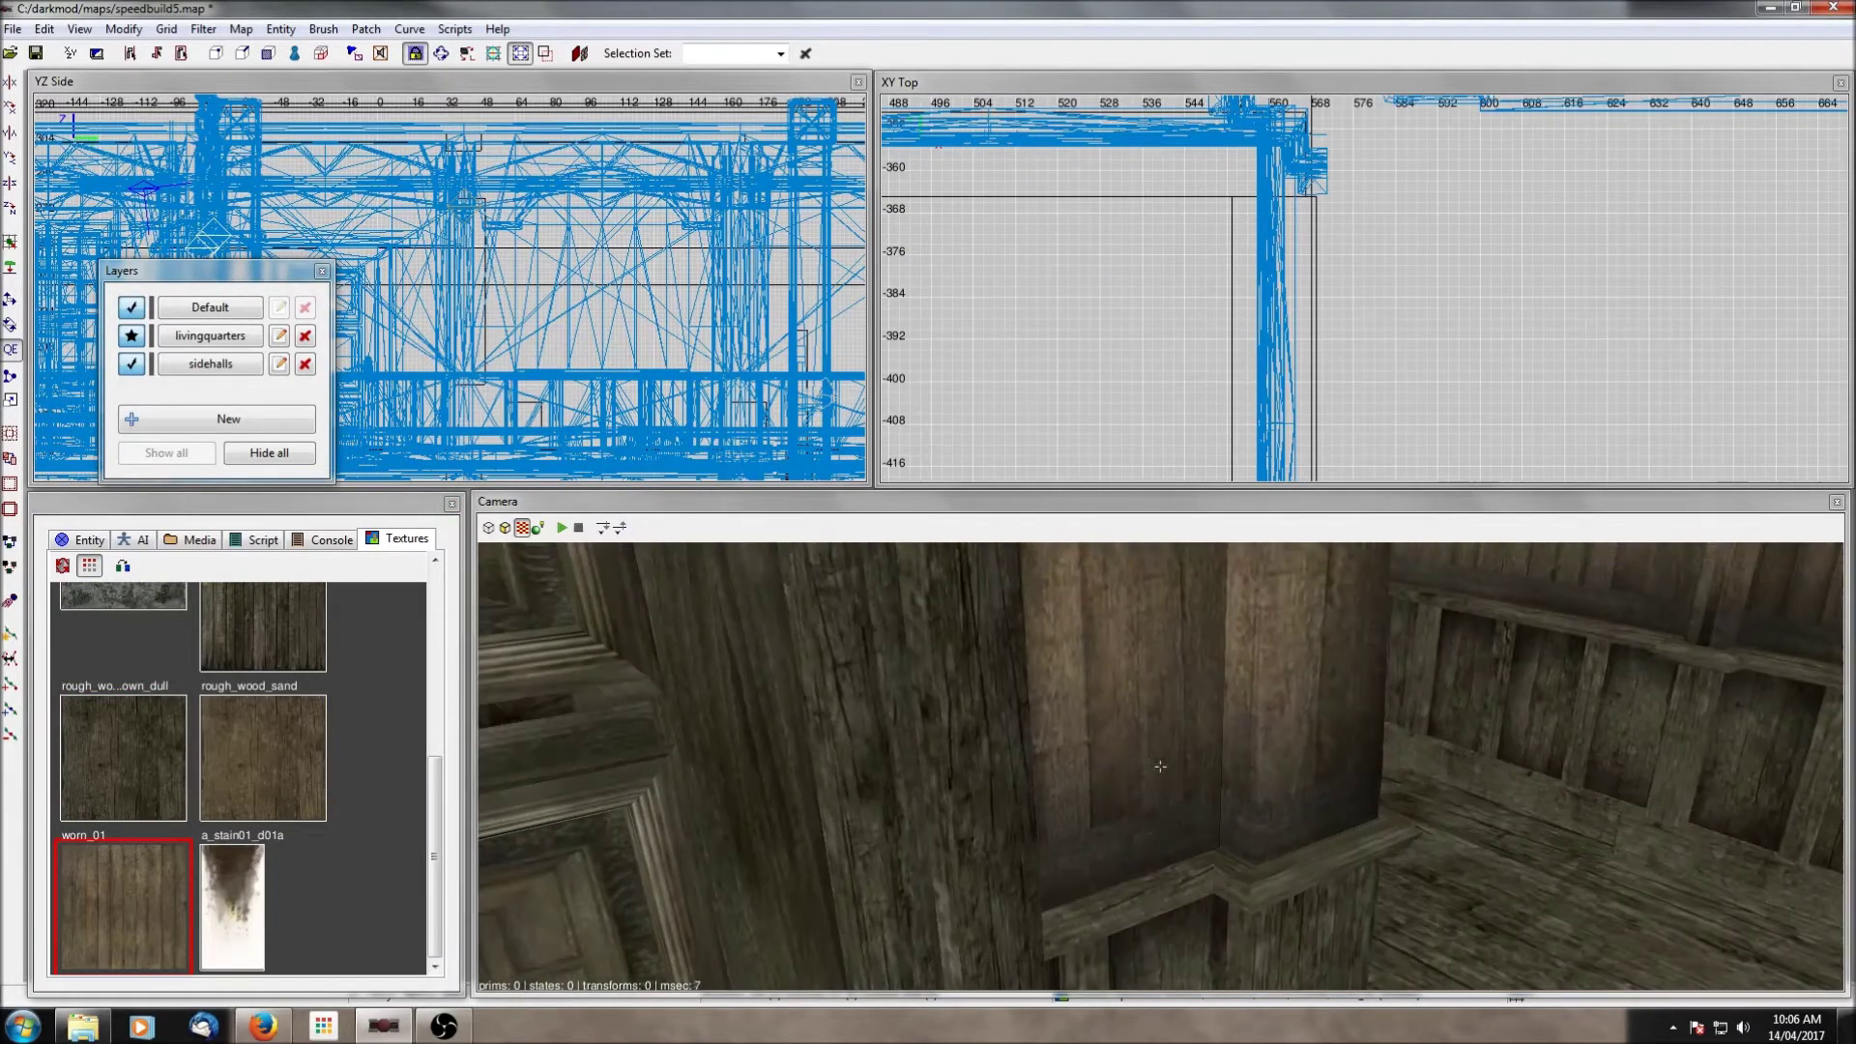
{"action": "right_click", "coordinate": [1394, 829]}
{"action": "right_click", "coordinate": [1394, 829]}
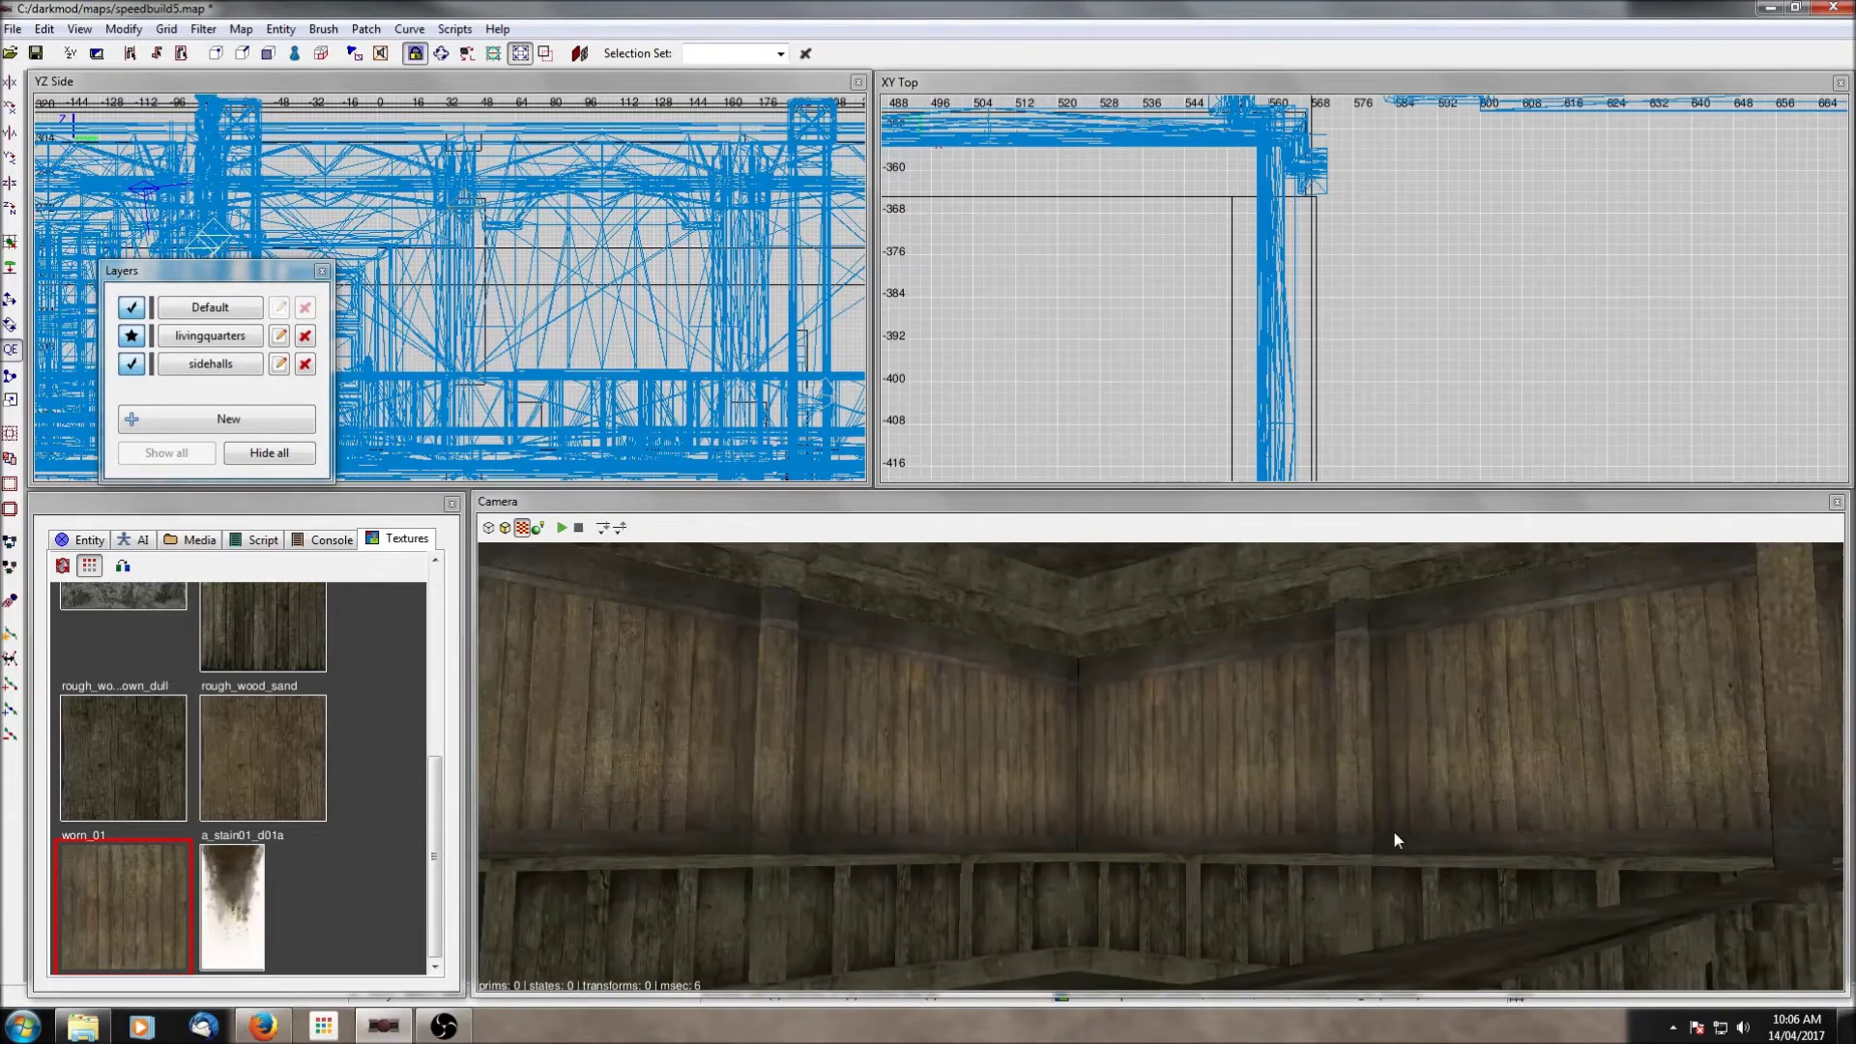
{"action": "key", "text": "Down"}
{"action": "key", "text": "Down"}
{"action": "left_click", "coordinate": [1302, 864], "text": "shift"}
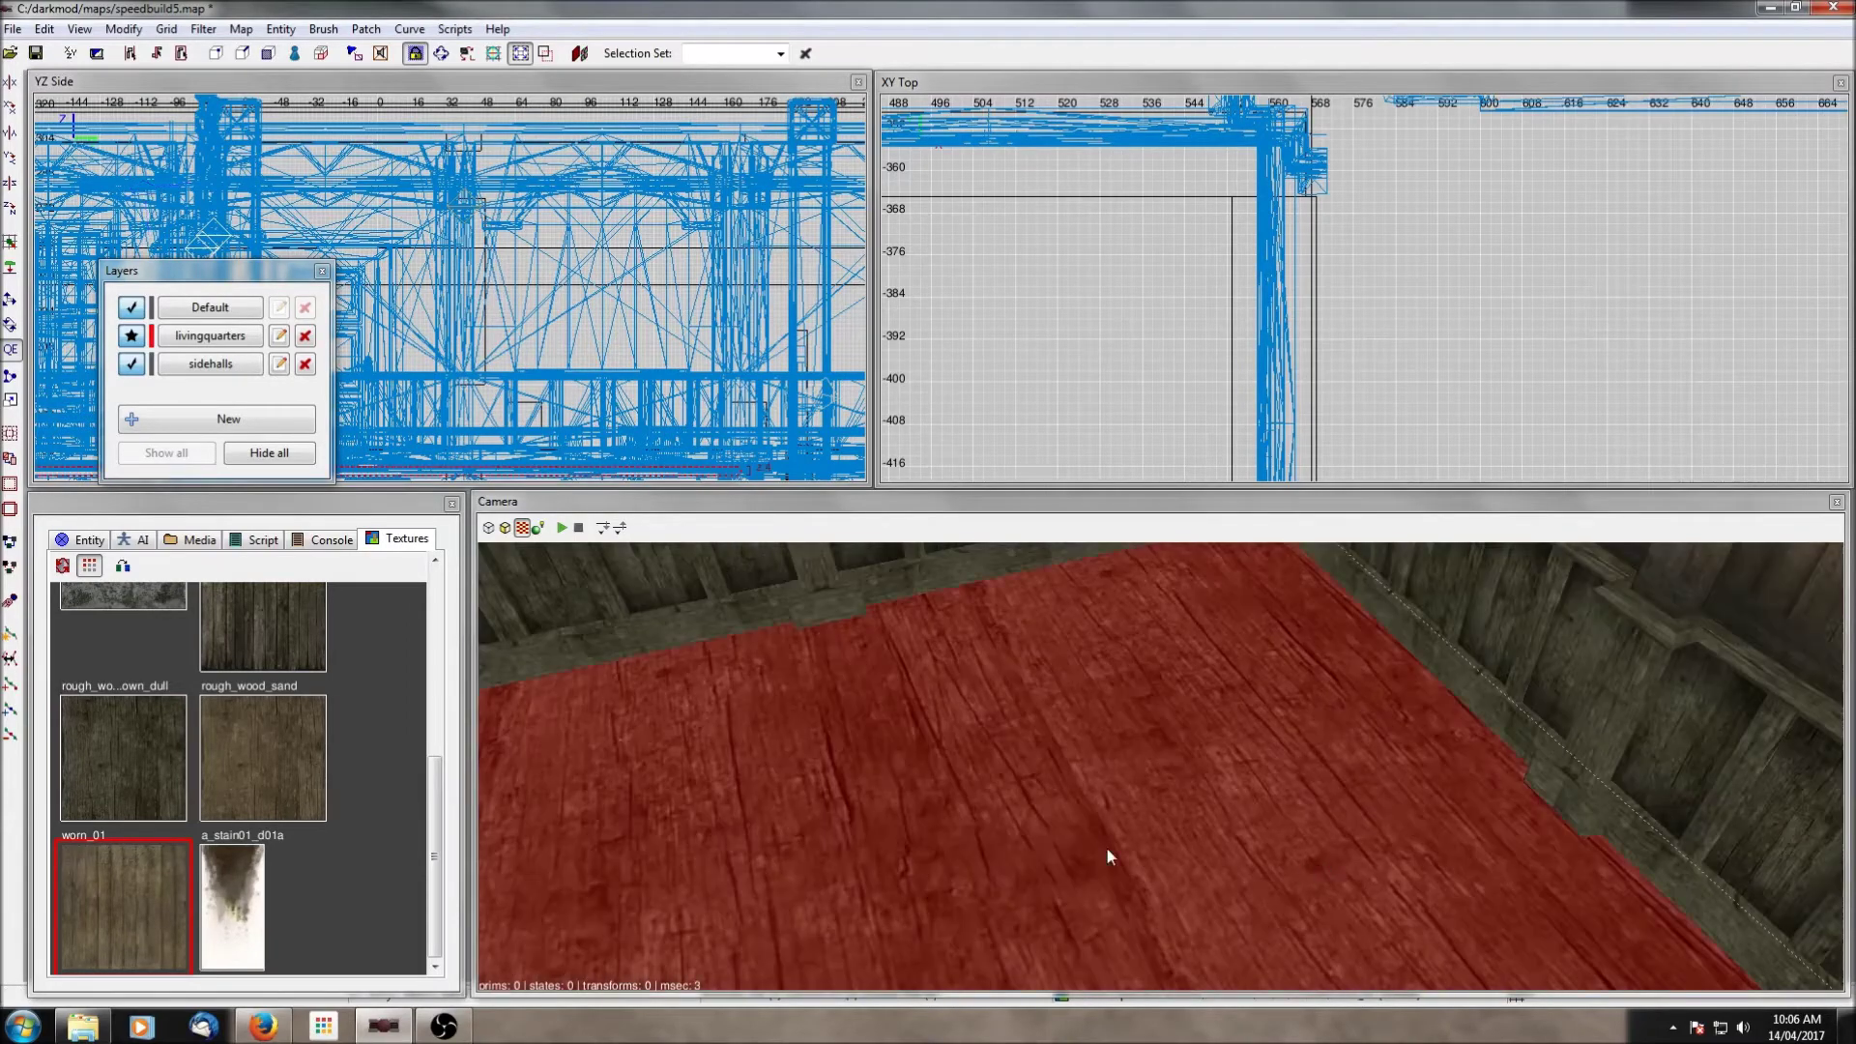
{"action": "left_click", "coordinate": [134, 890]}
{"action": "key", "text": "Escape"}
Step: Filter out all entities and apply worn_01 to the top face of the dark floor strip beside the retextured floor
{"action": "right_click", "coordinate": [926, 826]}
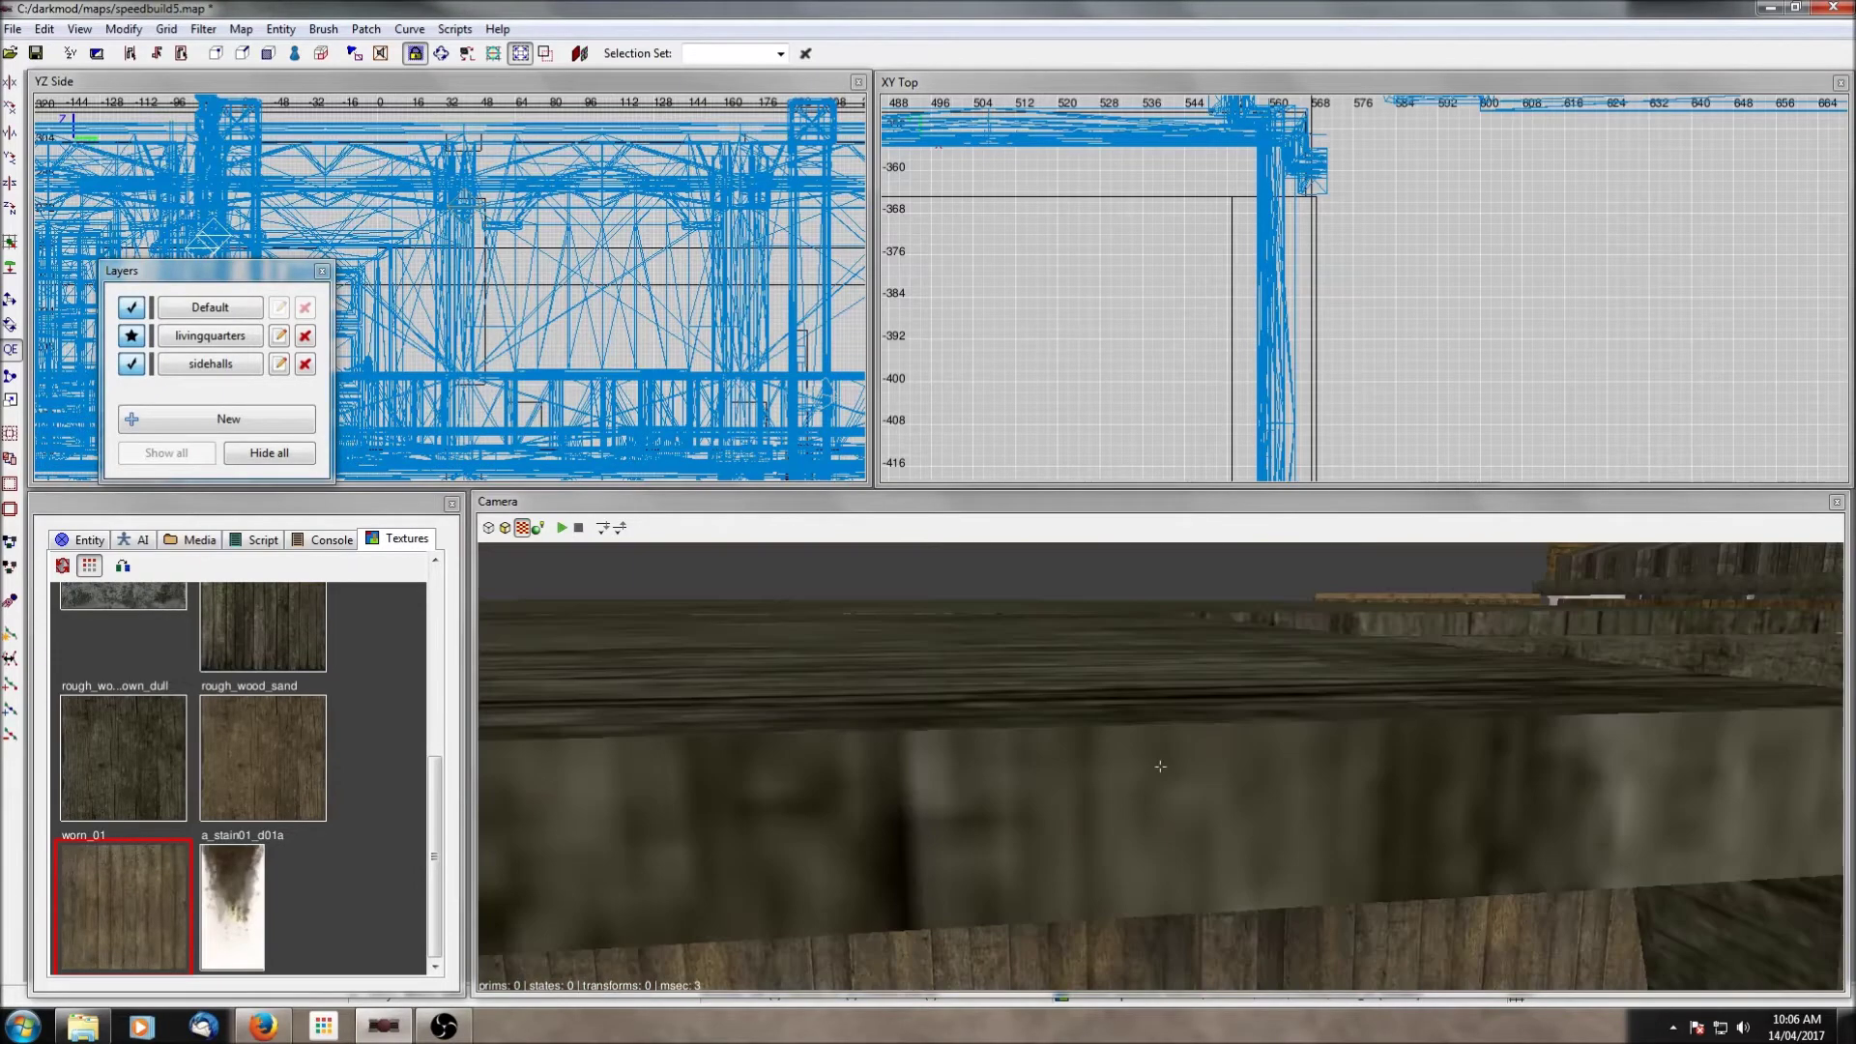
{"action": "left_click", "coordinate": [203, 29]}
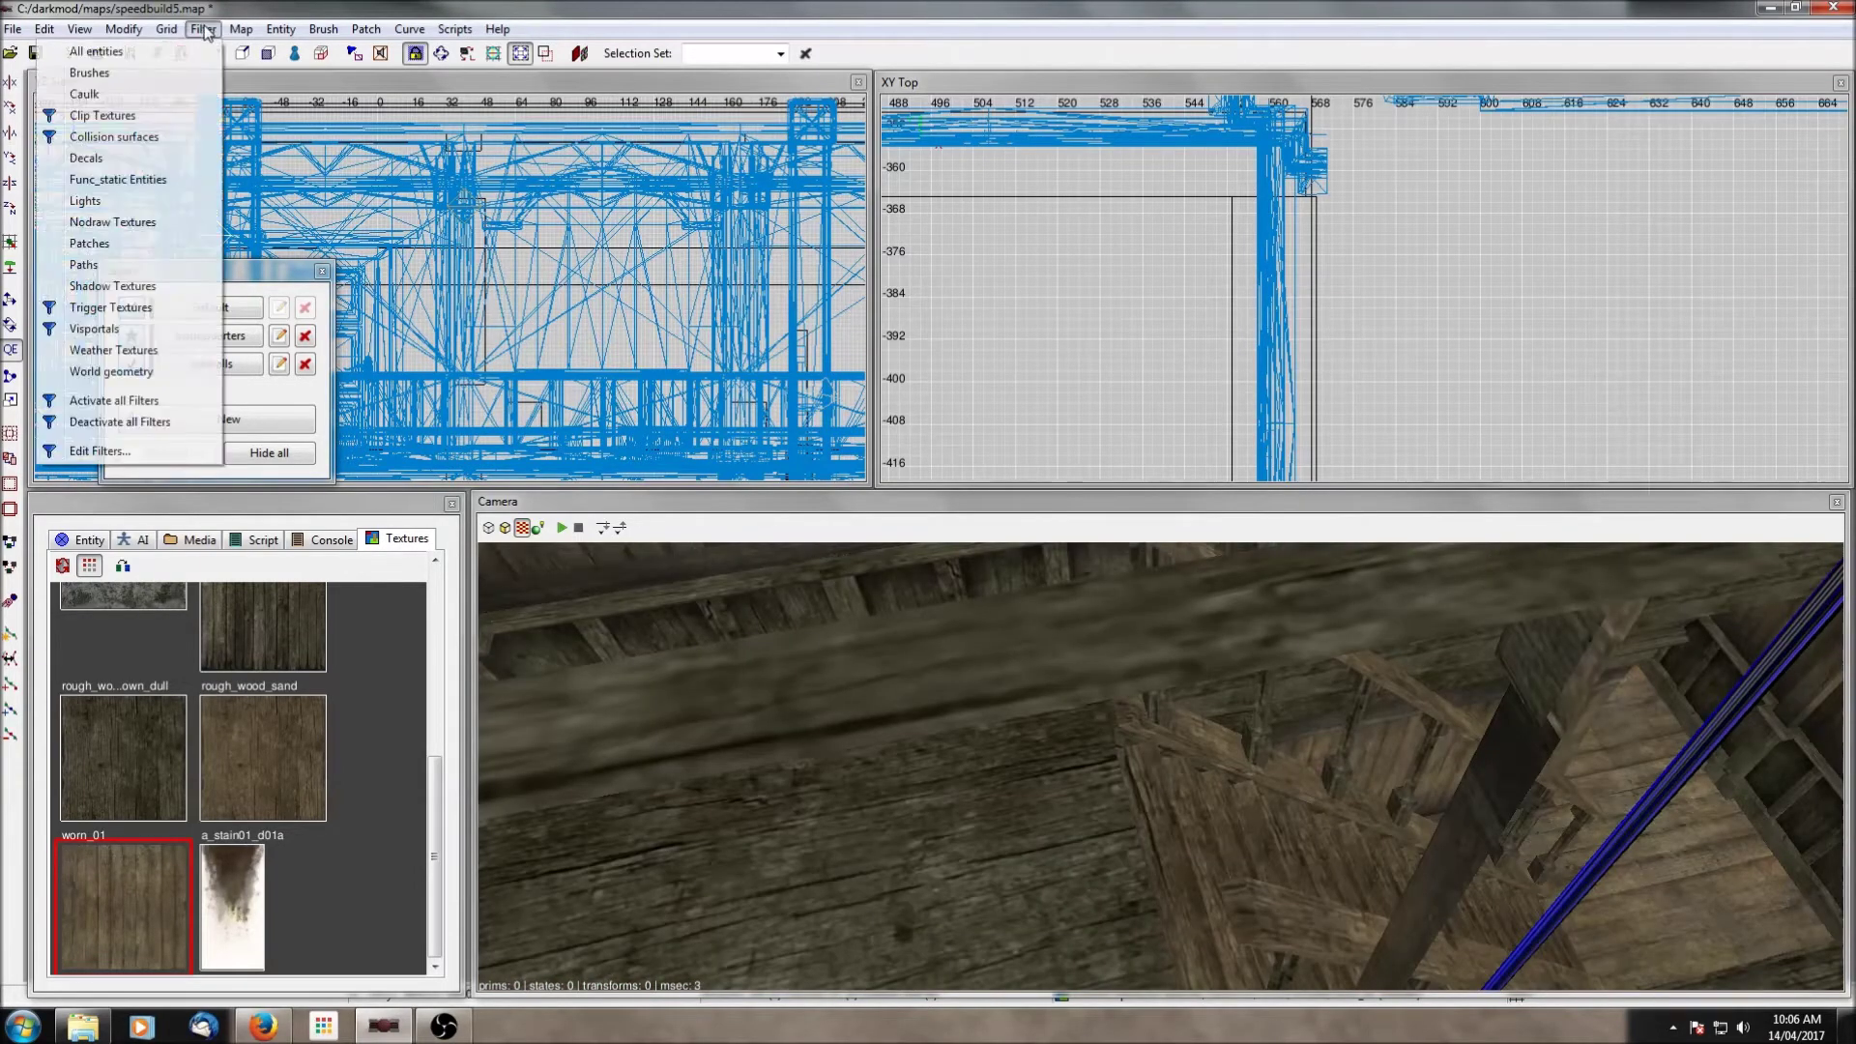
{"action": "left_click", "coordinate": [169, 398]}
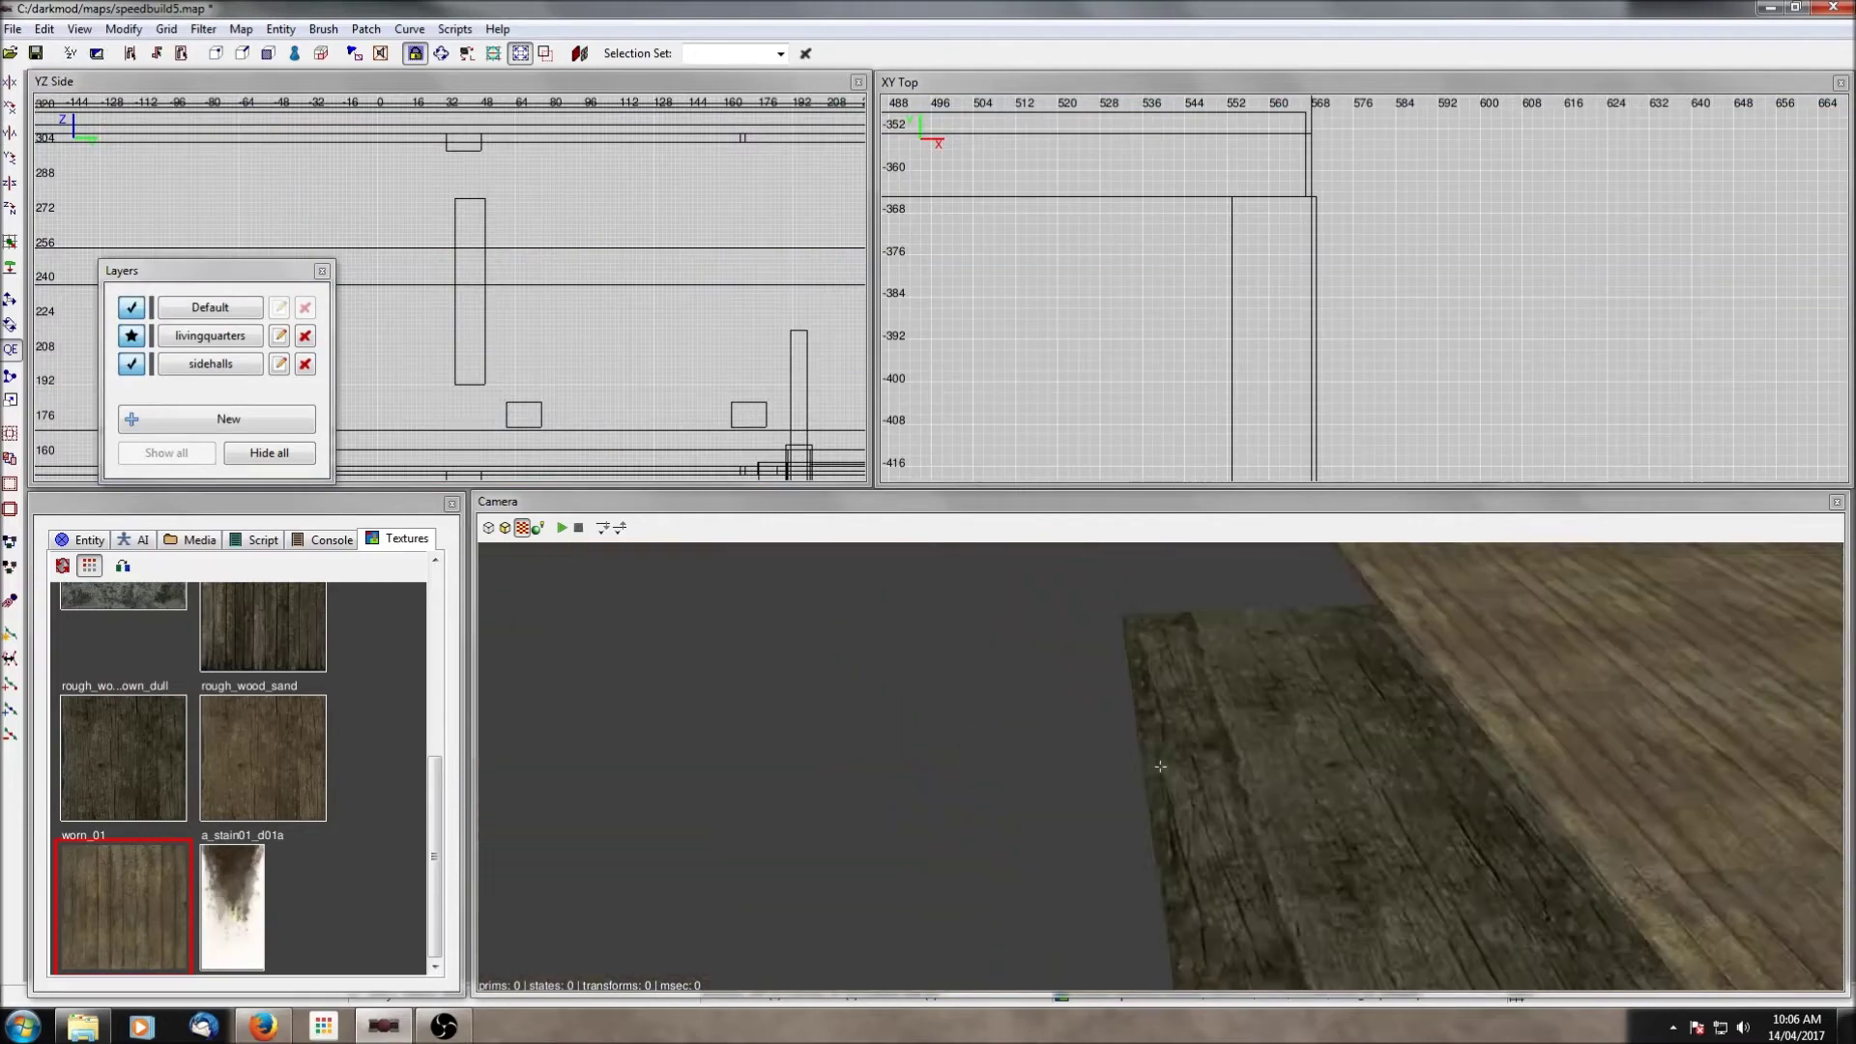
{"action": "right_click", "coordinate": [1161, 767]}
{"action": "left_click", "coordinate": [1151, 749], "text": "ctrl+shift"}
{"action": "left_click", "coordinate": [171, 882]}
{"action": "key", "text": "Escape"}
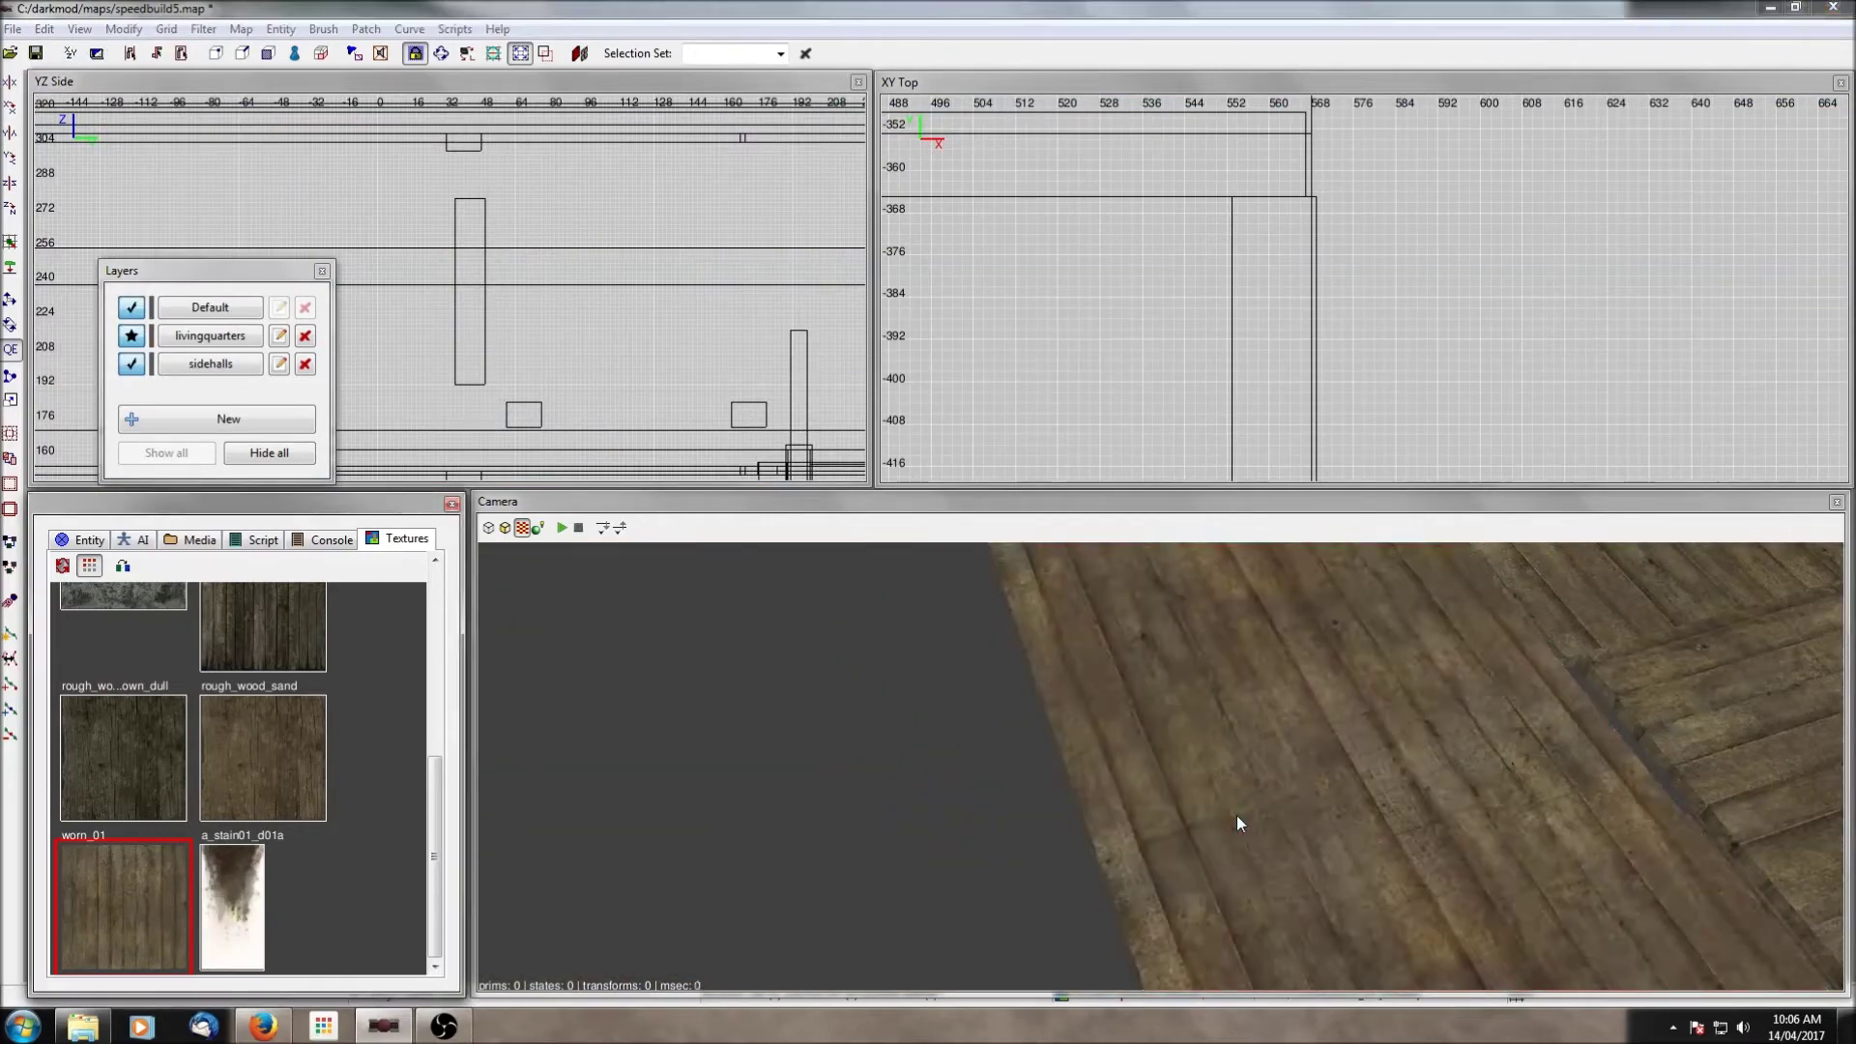
Step: Retexture the neighbouring floor brush with worn_01 as well and clear the selection
{"action": "right_click", "coordinate": [1237, 815]}
{"action": "right_click", "coordinate": [1349, 810]}
{"action": "left_click", "coordinate": [1350, 810], "text": "shift"}
{"action": "left_click", "coordinate": [149, 871]}
{"action": "key", "text": "Escape"}
Step: Check the brushwork around the retextured floors and under the ceiling, then show all entities again
{"action": "right_click", "coordinate": [989, 840]}
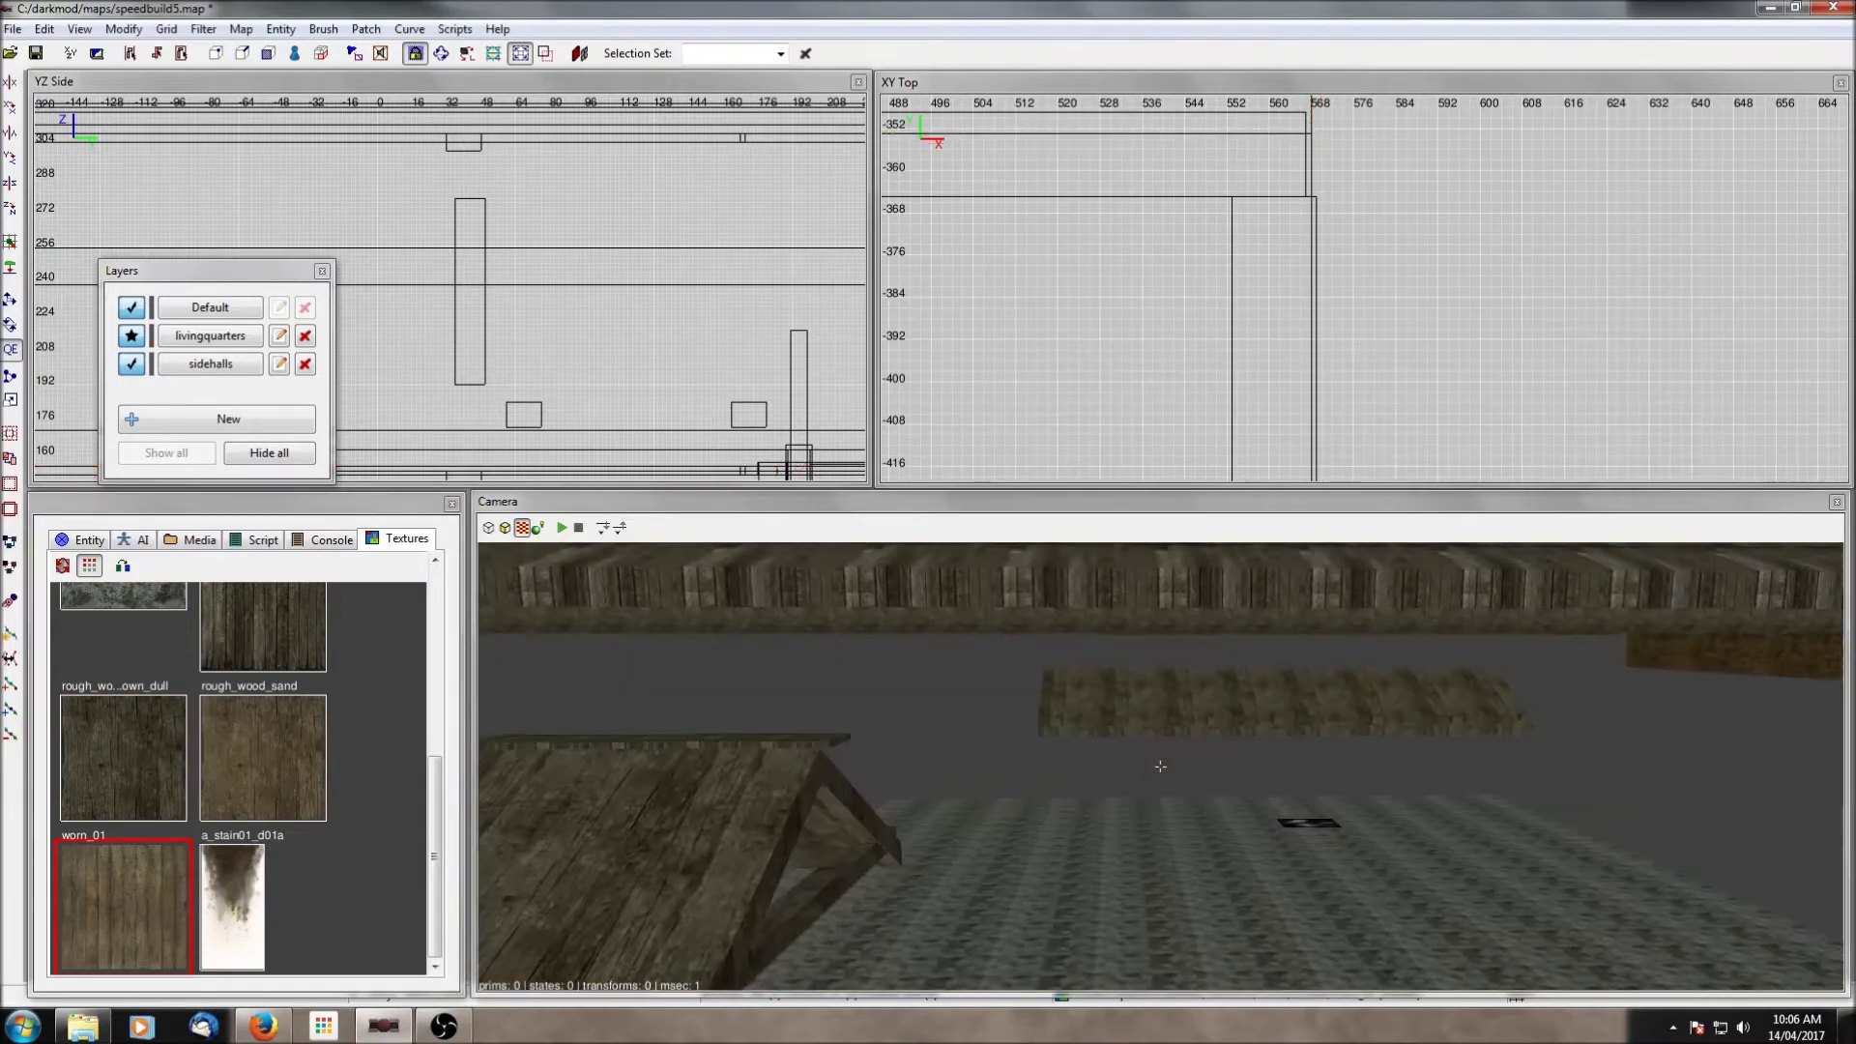
{"action": "right_click", "coordinate": [988, 839]}
{"action": "right_click", "coordinate": [988, 839]}
{"action": "right_click", "coordinate": [988, 826]}
{"action": "right_click", "coordinate": [988, 826]}
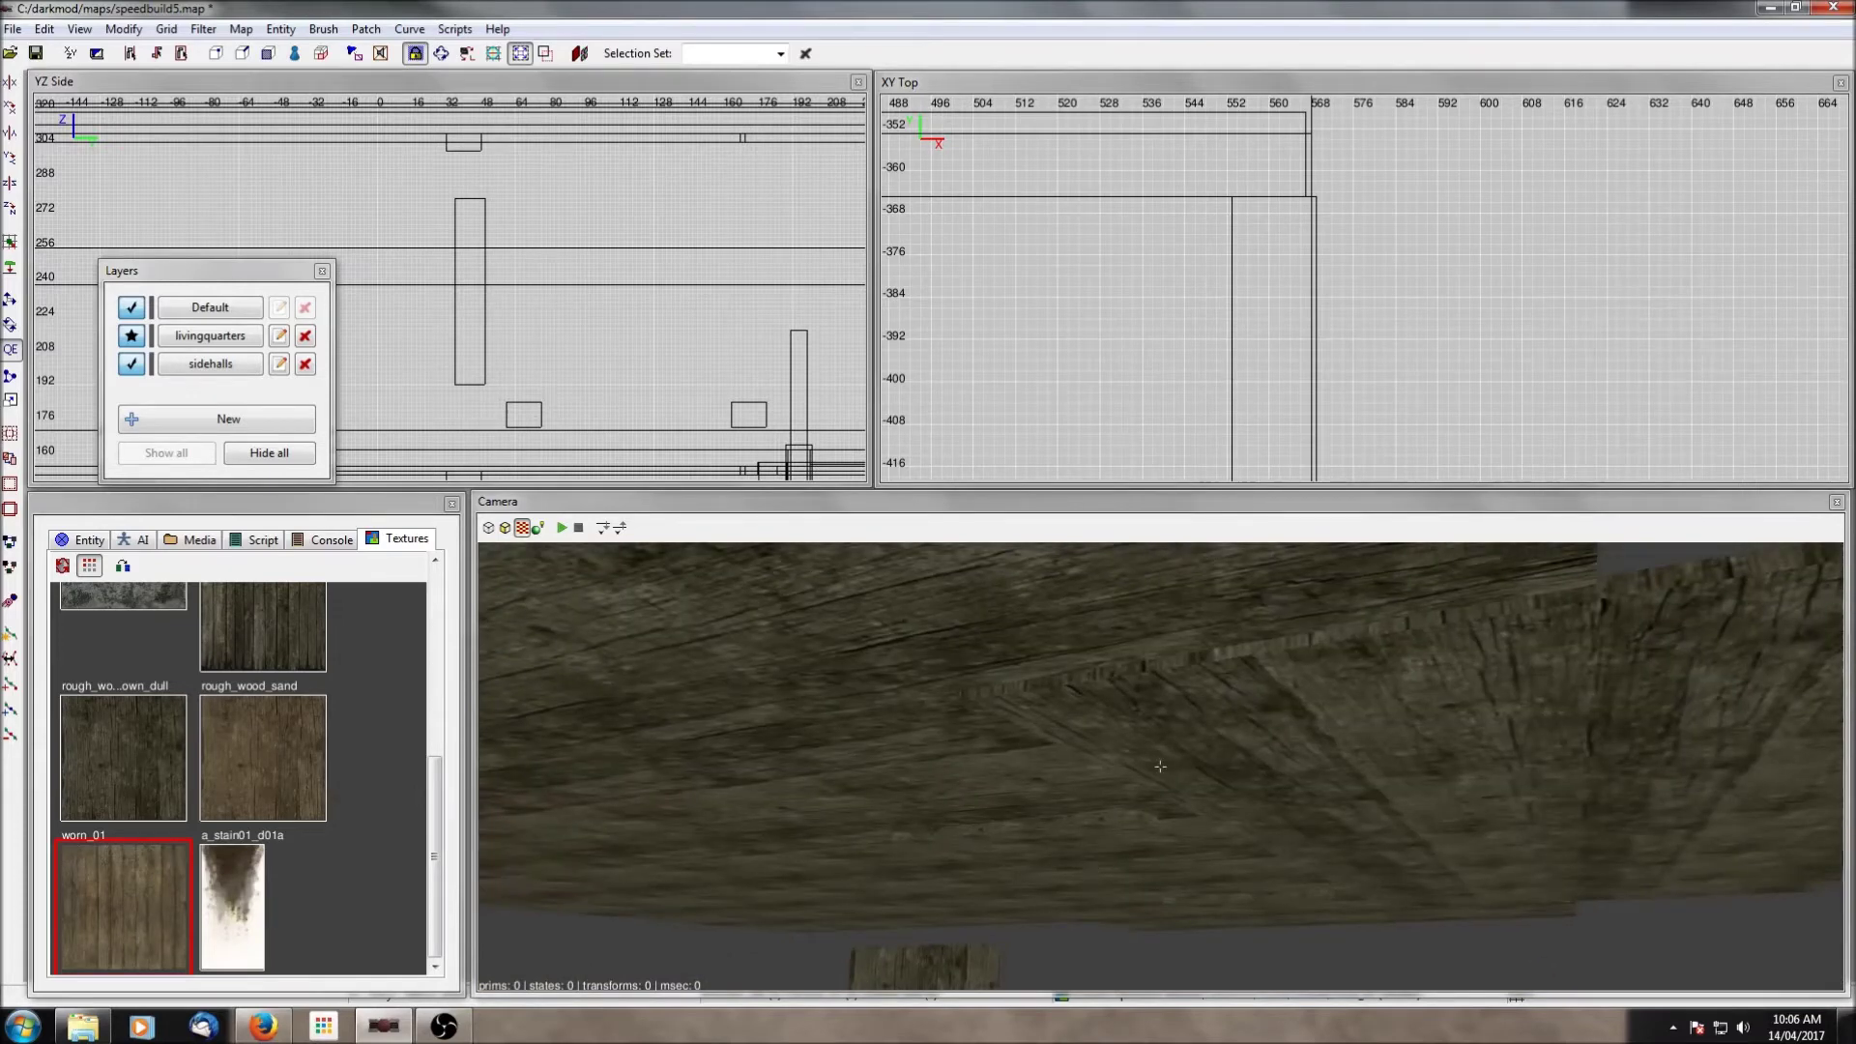
{"action": "right_click", "coordinate": [1008, 884]}
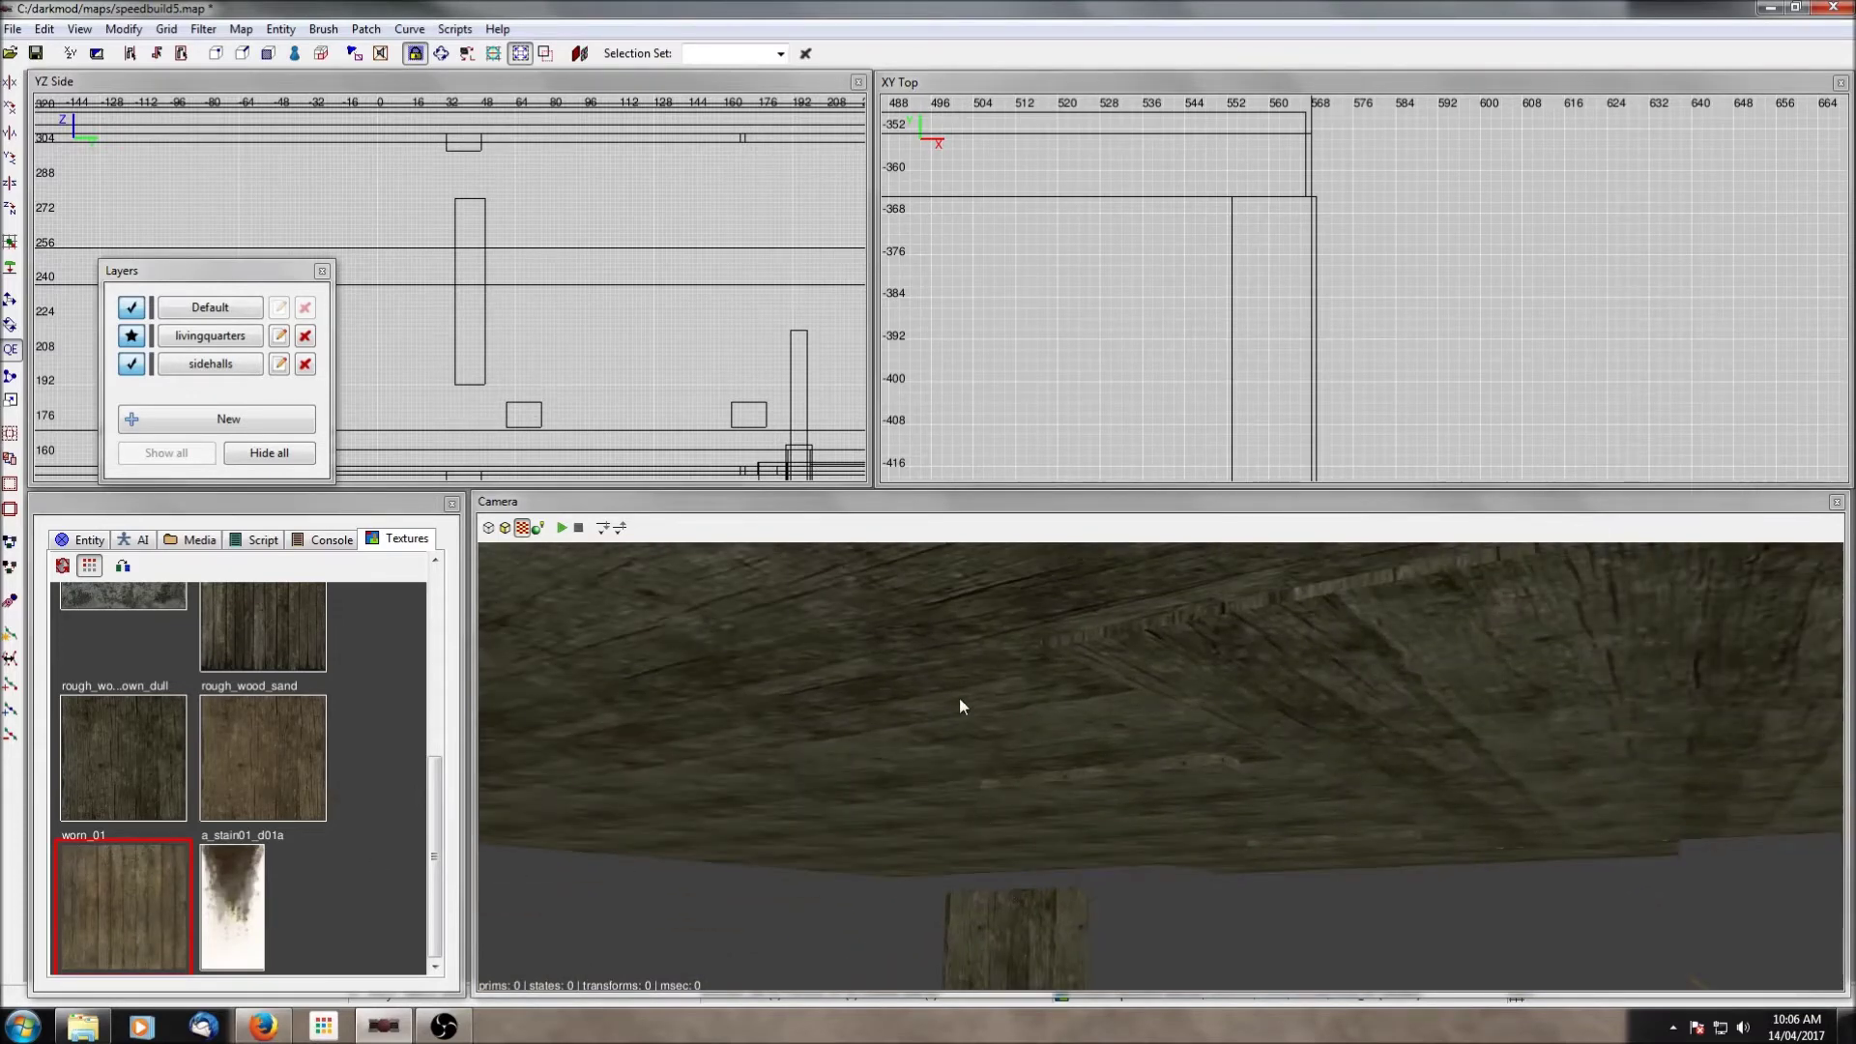
{"action": "left_click", "coordinate": [205, 33]}
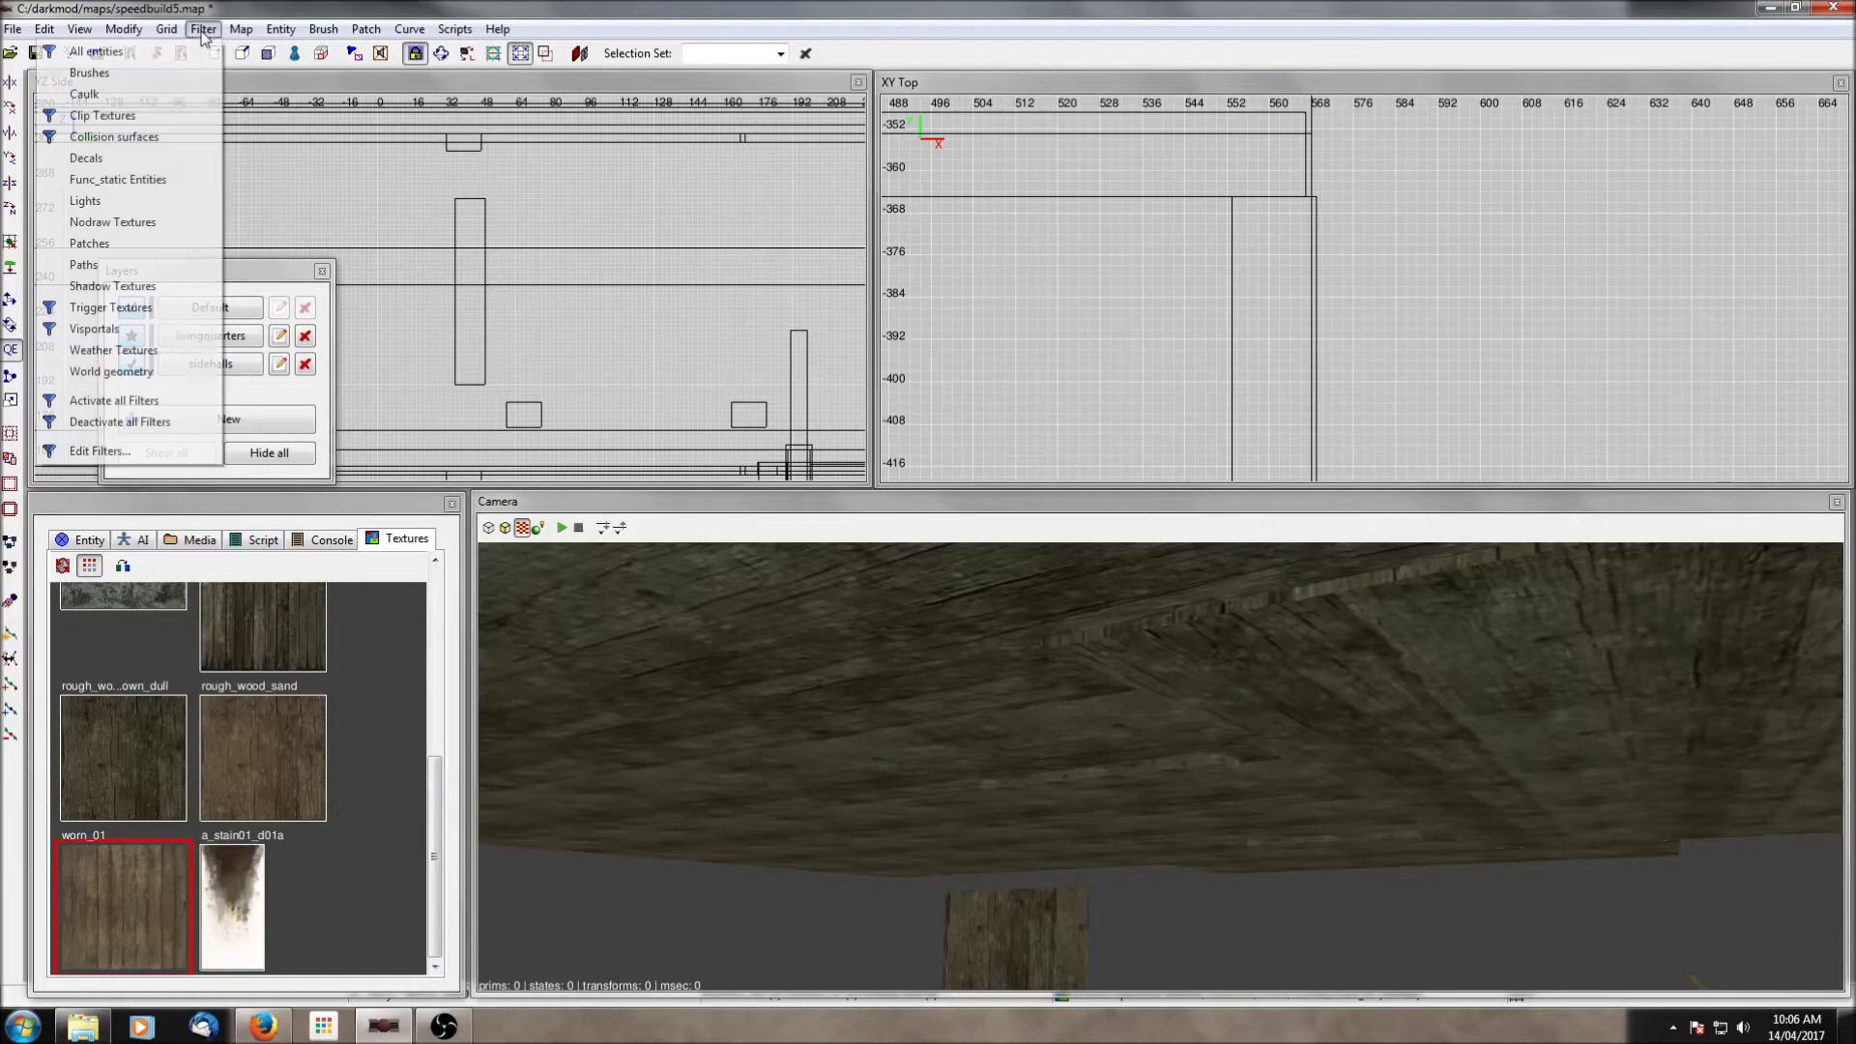
{"action": "left_click", "coordinate": [191, 49]}
Step: Apply worn_01 to the dark floor section at the far end of the railed corridor and clear the selection
{"action": "right_click", "coordinate": [988, 683]}
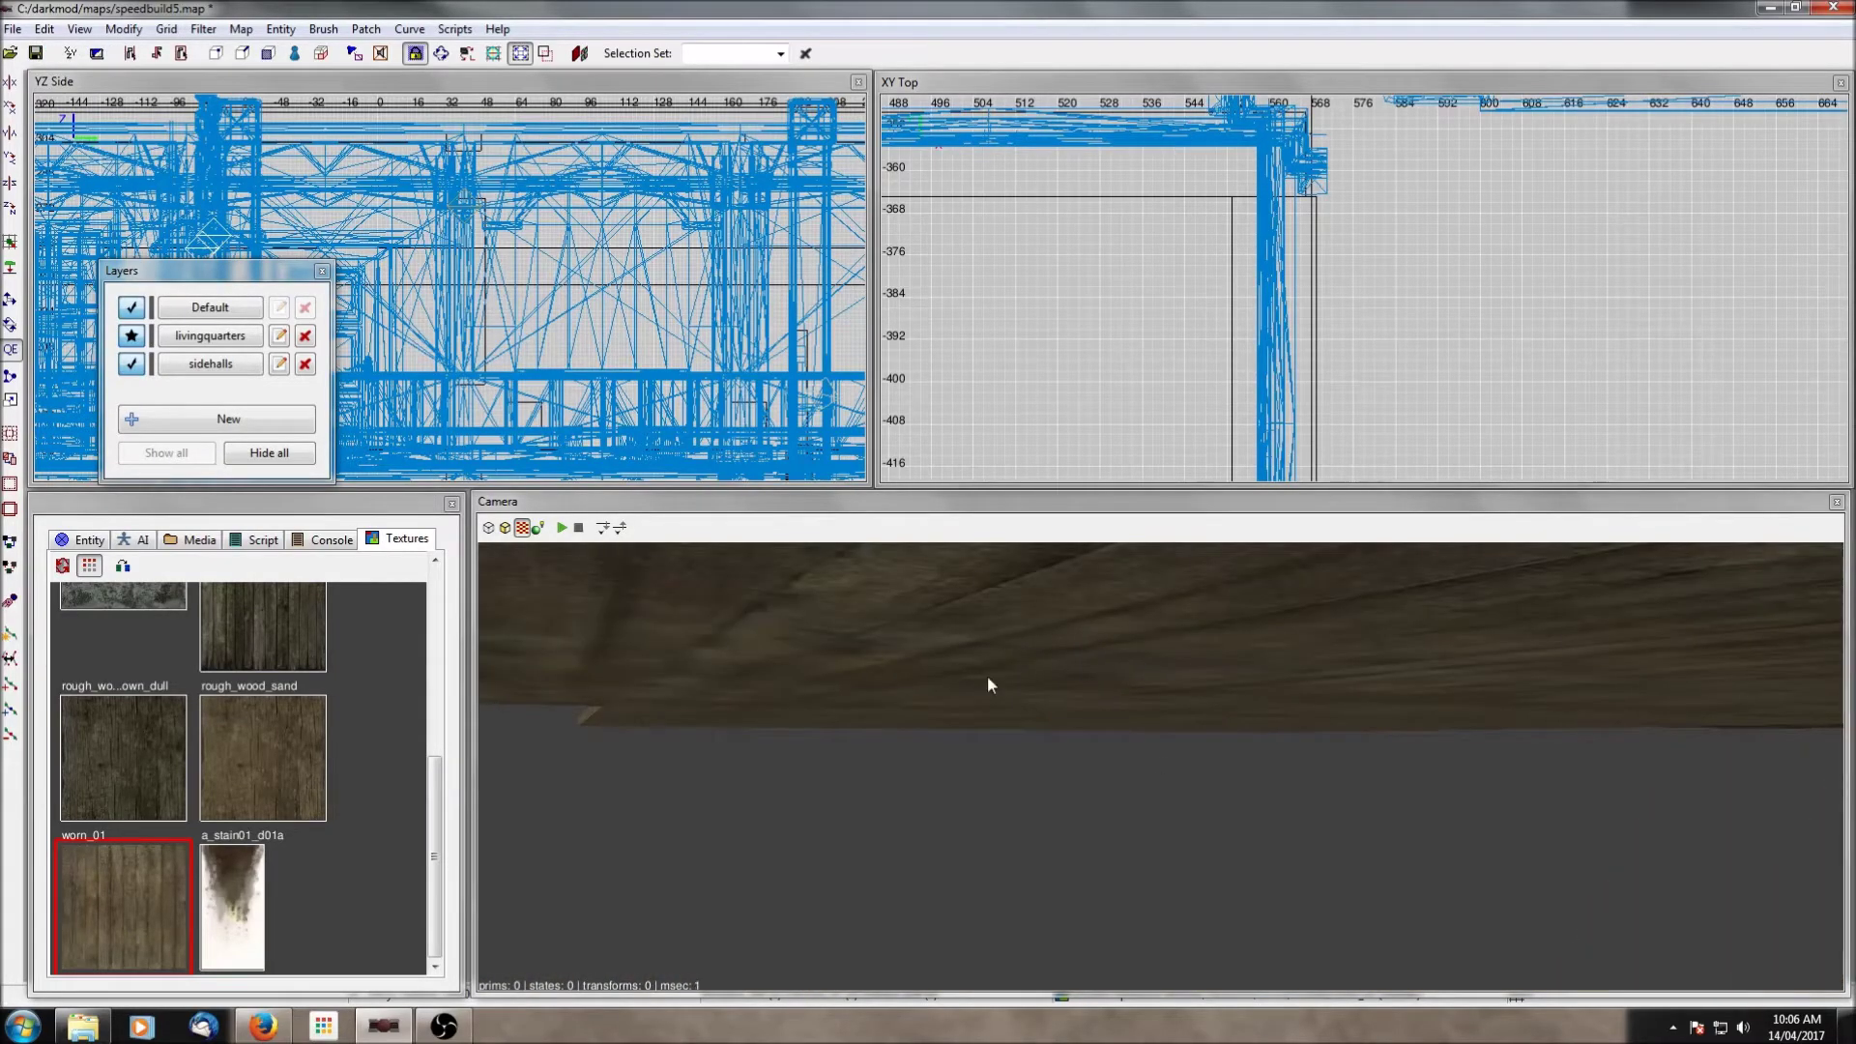
{"action": "right_click", "coordinate": [974, 601]}
{"action": "scroll", "coordinate": [974, 601], "scroll_direction": "down", "scroll_amount": 5}
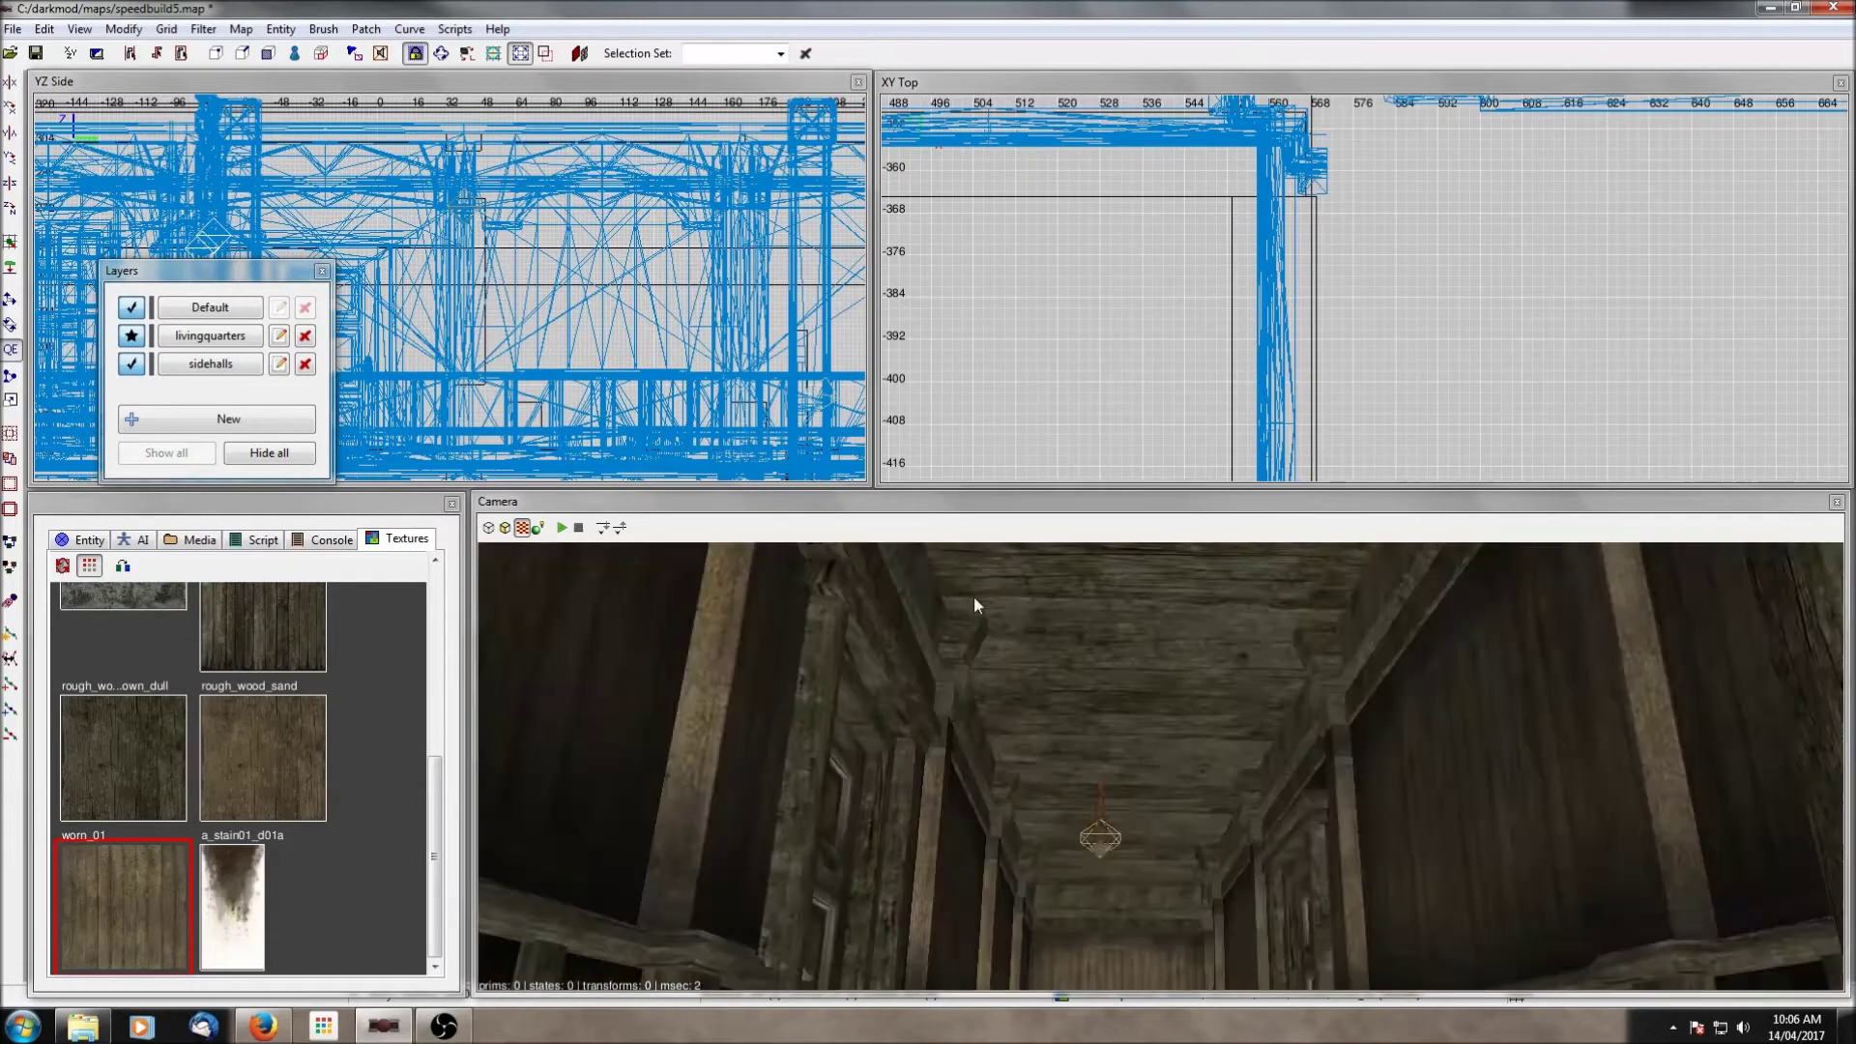
{"action": "key", "text": "End"}
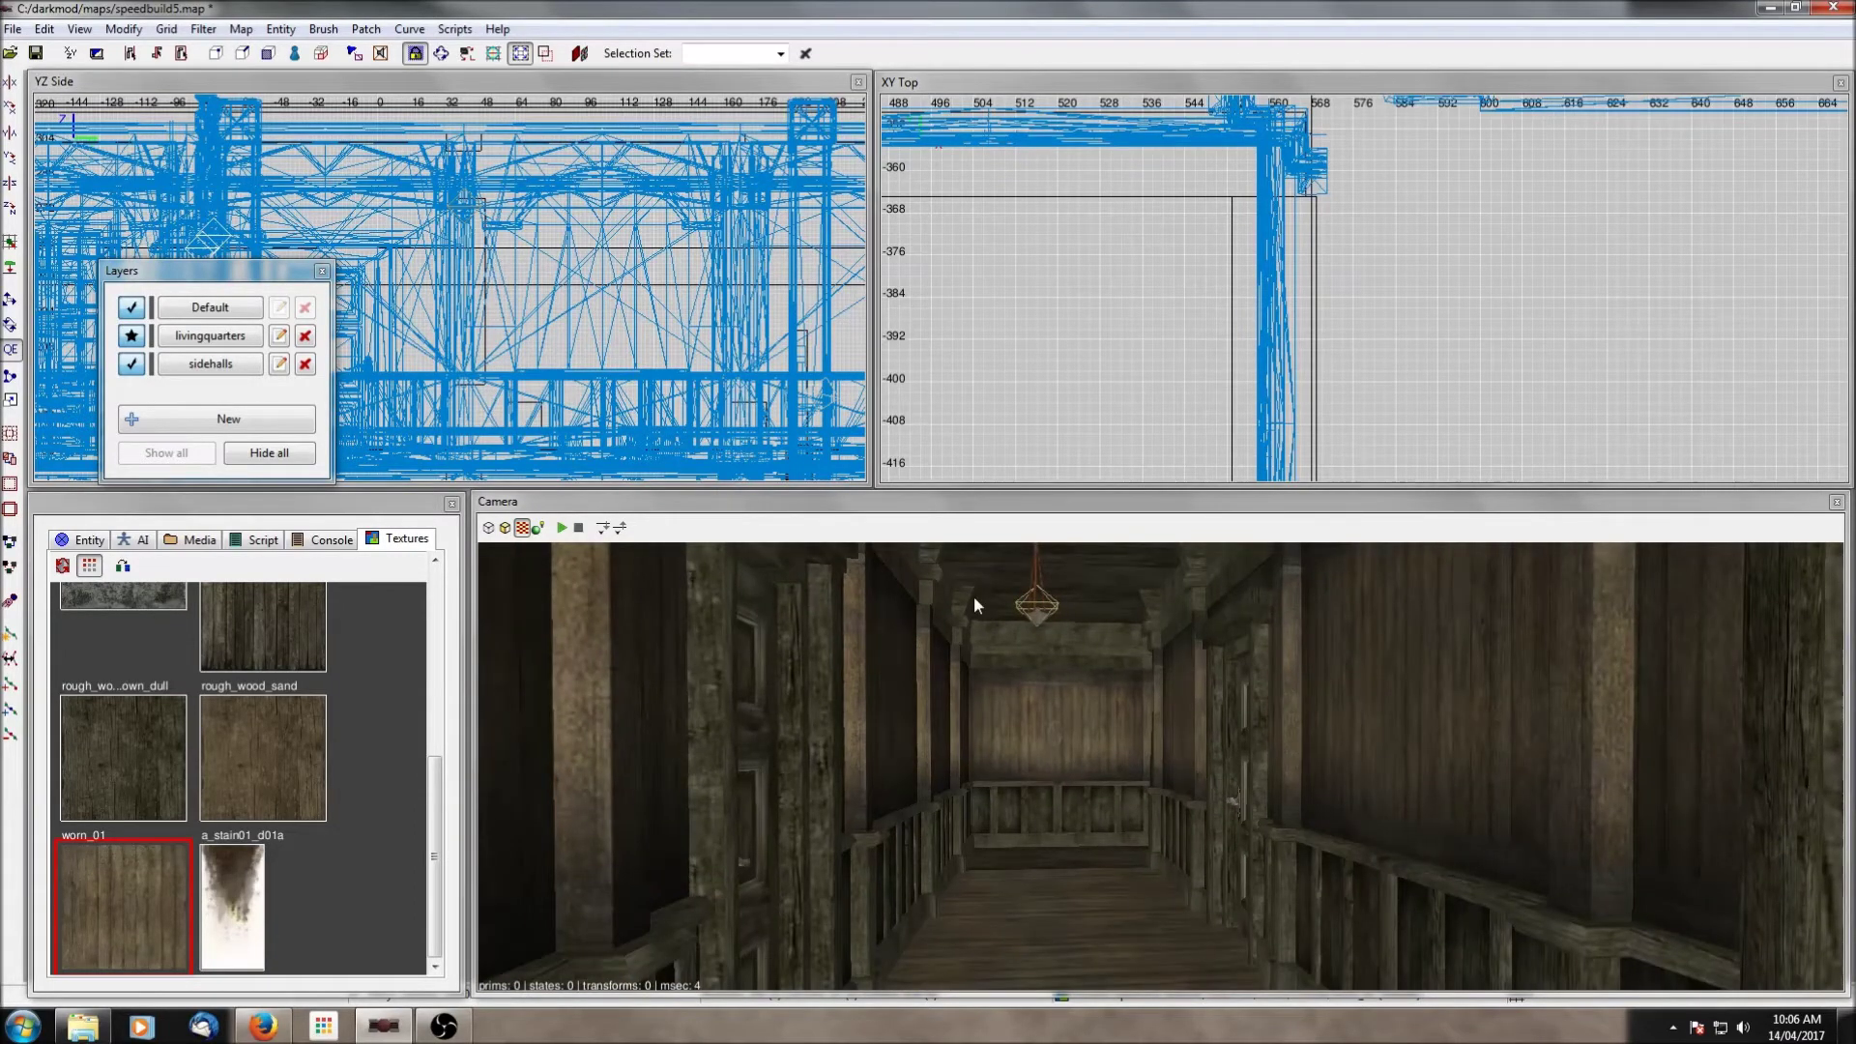
{"action": "right_click", "coordinate": [1040, 758]}
{"action": "right_click", "coordinate": [1116, 767]}
{"action": "scroll", "coordinate": [1116, 768], "scroll_direction": "up", "scroll_amount": 4}
{"action": "right_click", "coordinate": [1116, 768]}
{"action": "left_click", "coordinate": [1113, 754], "text": "ctrl+shift"}
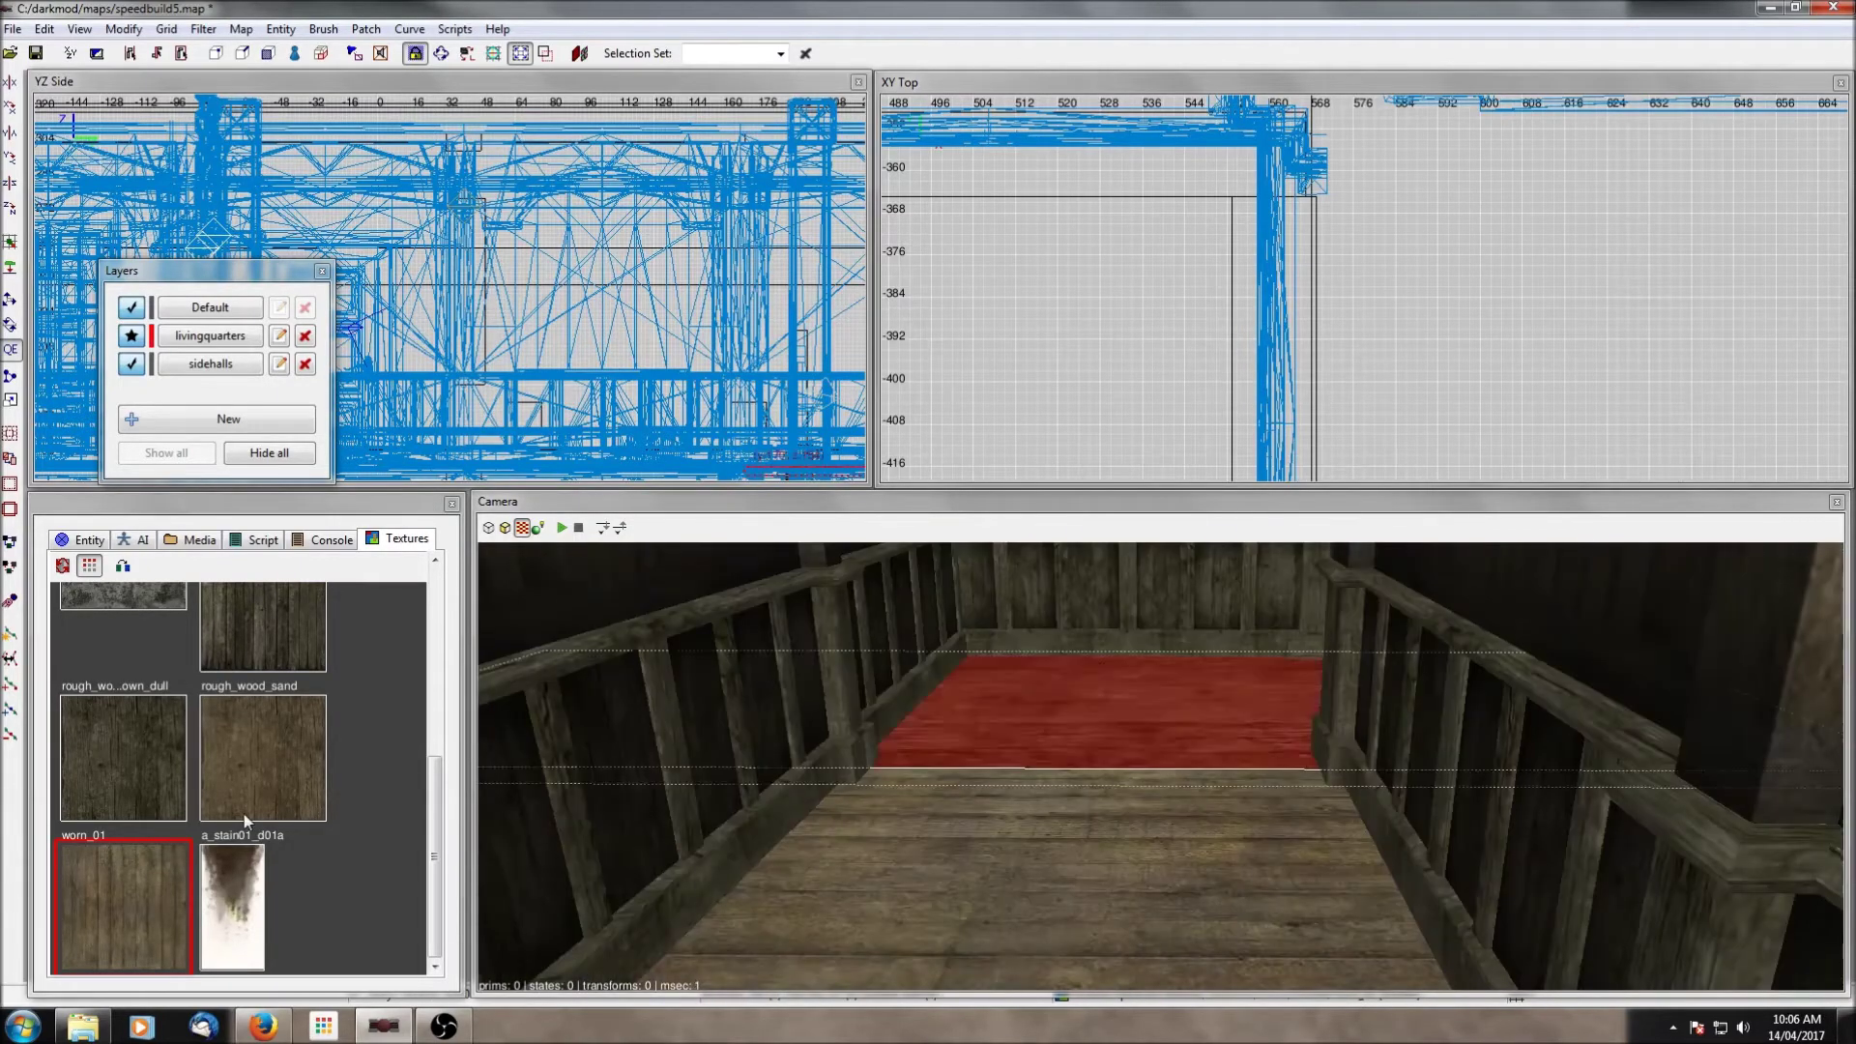
{"action": "left_click", "coordinate": [101, 905]}
{"action": "key", "text": "Escape"}
Step: Look over the striped-wall room's floor, then hide and reshow the livingquarters layer, leaving Default as the active layer
{"action": "right_click", "coordinate": [984, 849]}
{"action": "right_click", "coordinate": [984, 845]}
{"action": "scroll", "coordinate": [984, 845], "scroll_direction": "down", "scroll_amount": 4}
{"action": "right_click", "coordinate": [985, 845]}
{"action": "right_click", "coordinate": [984, 847]}
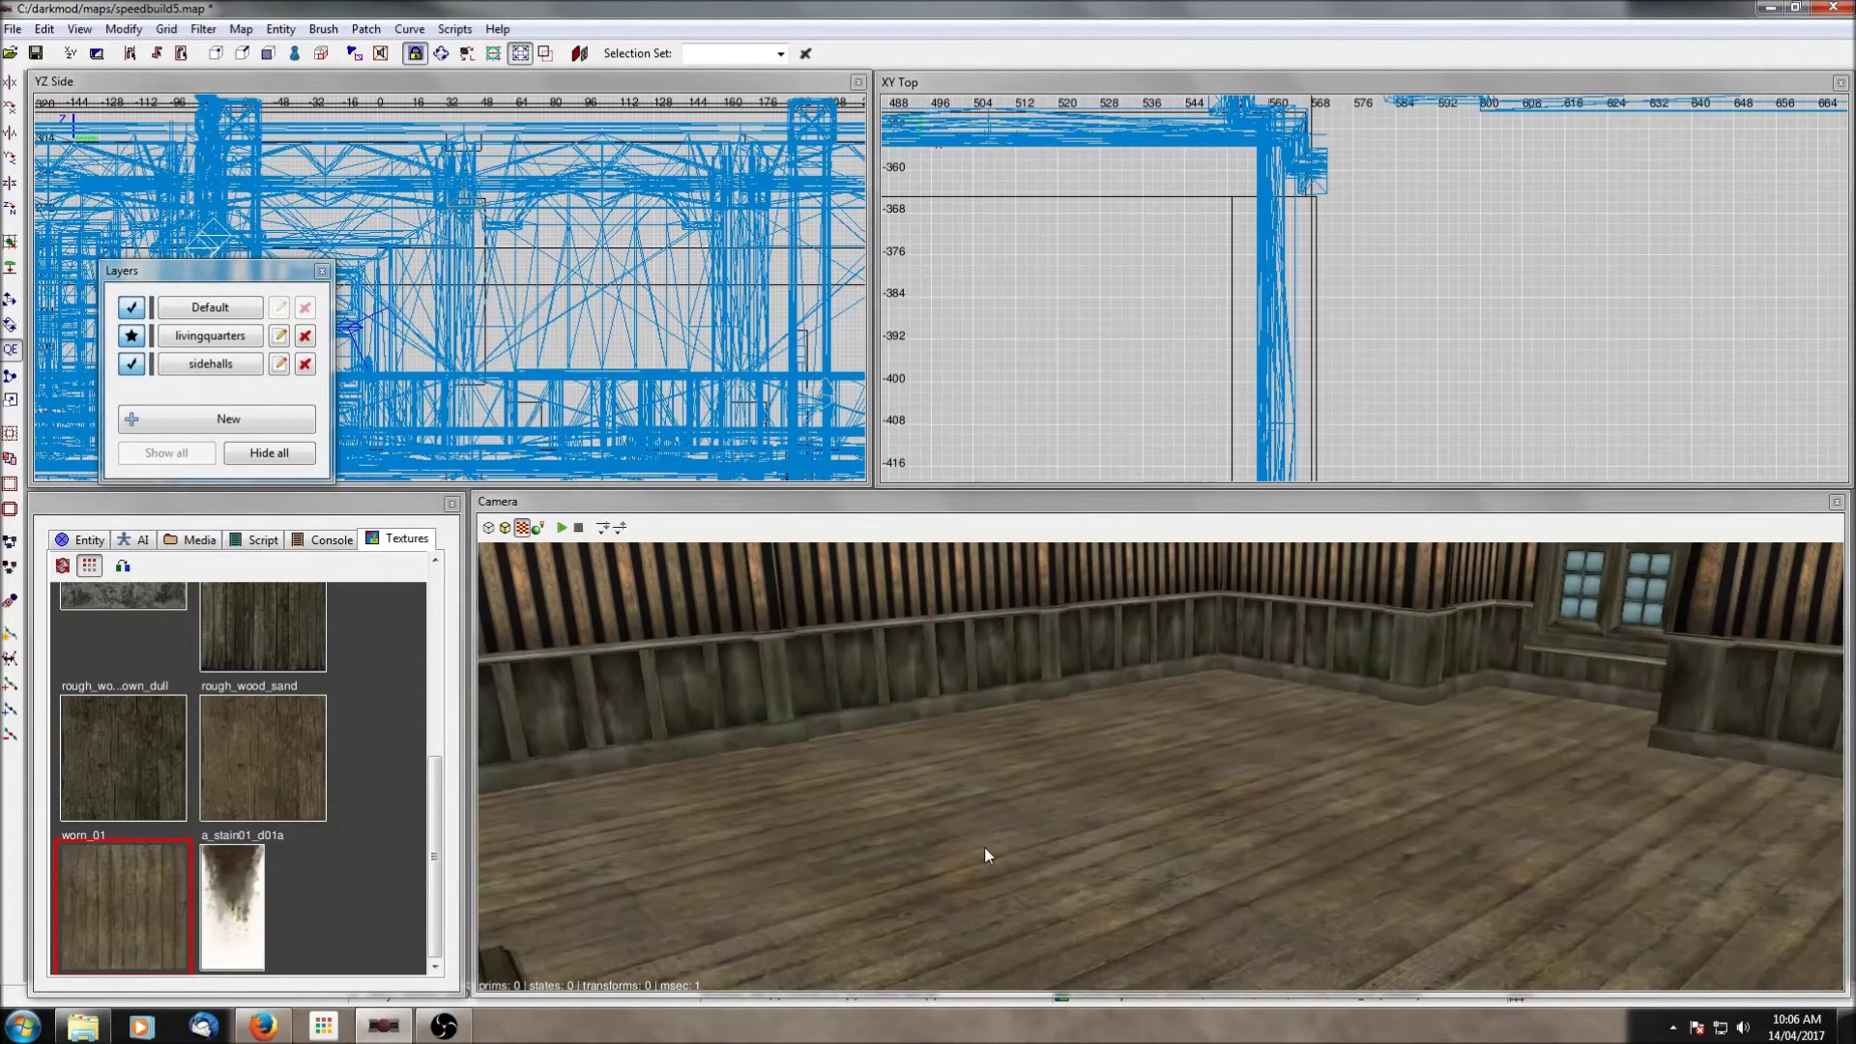
{"action": "scroll", "coordinate": [990, 383], "scroll_direction": "down", "scroll_amount": 15}
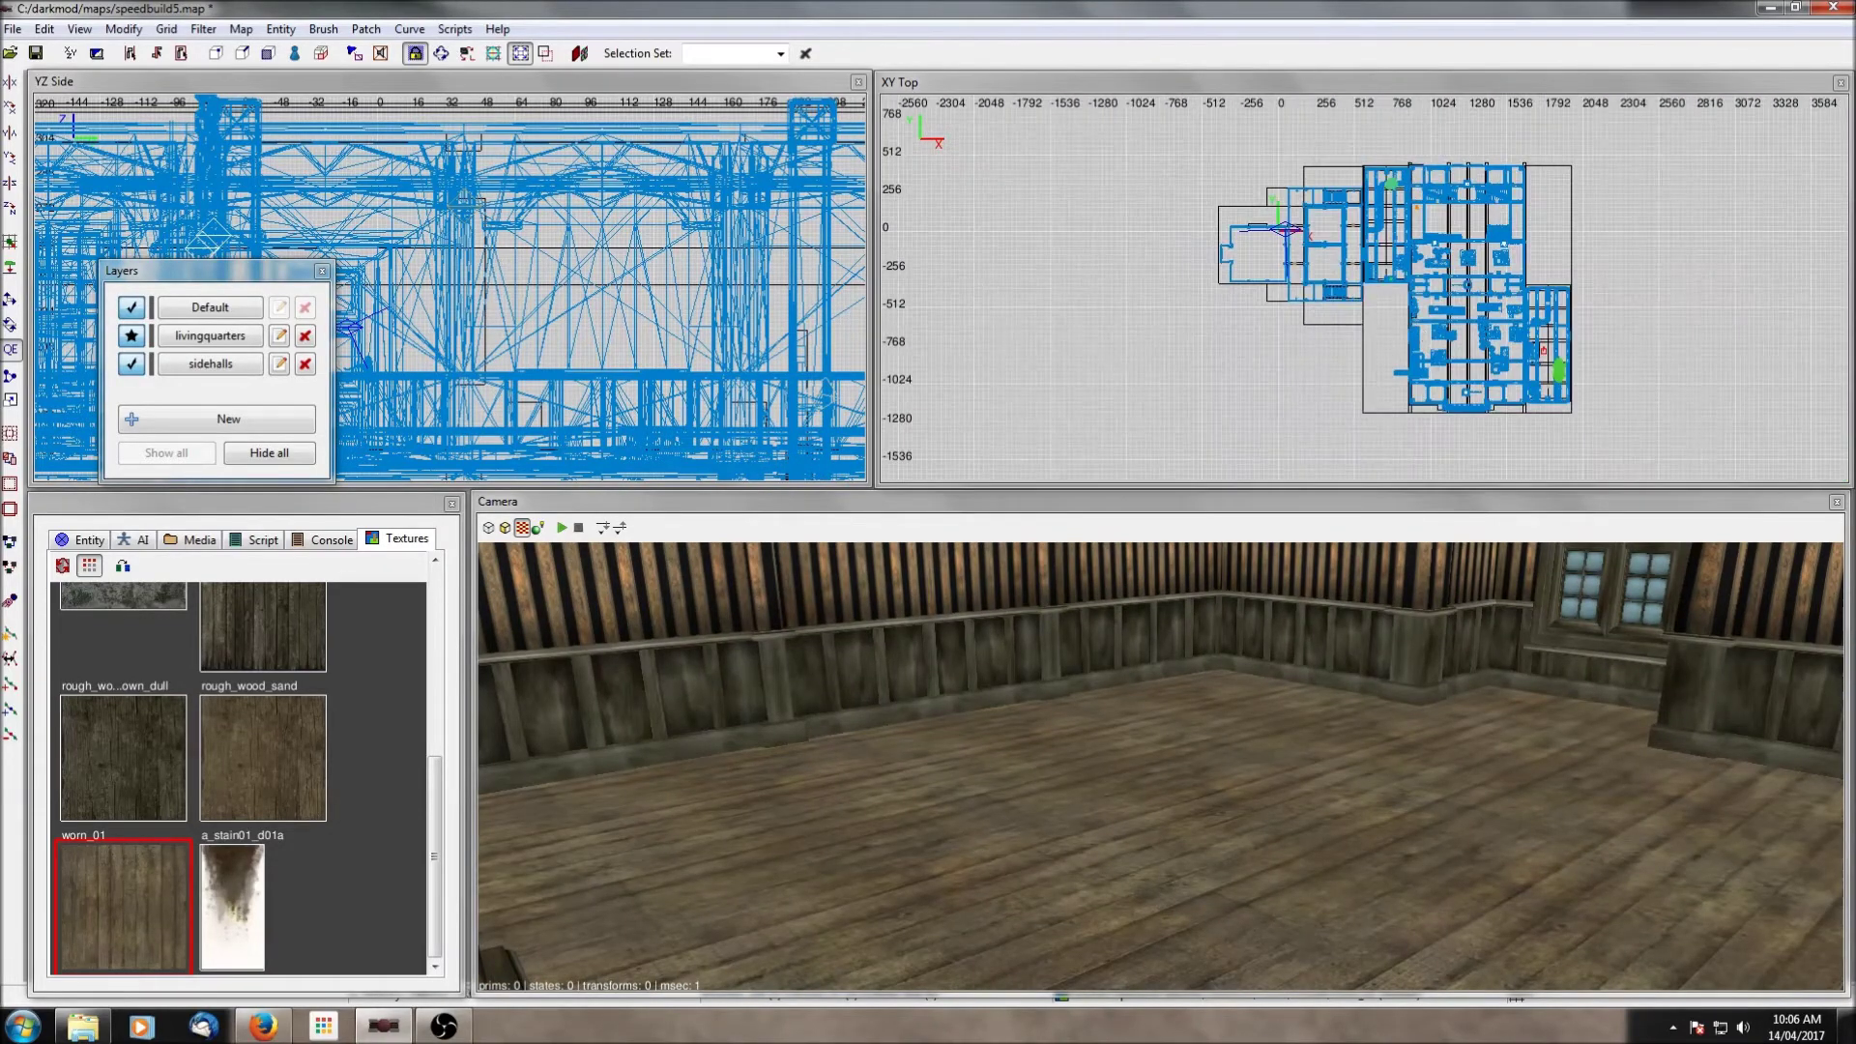
{"action": "scroll", "coordinate": [1535, 357], "scroll_direction": "up", "scroll_amount": 2}
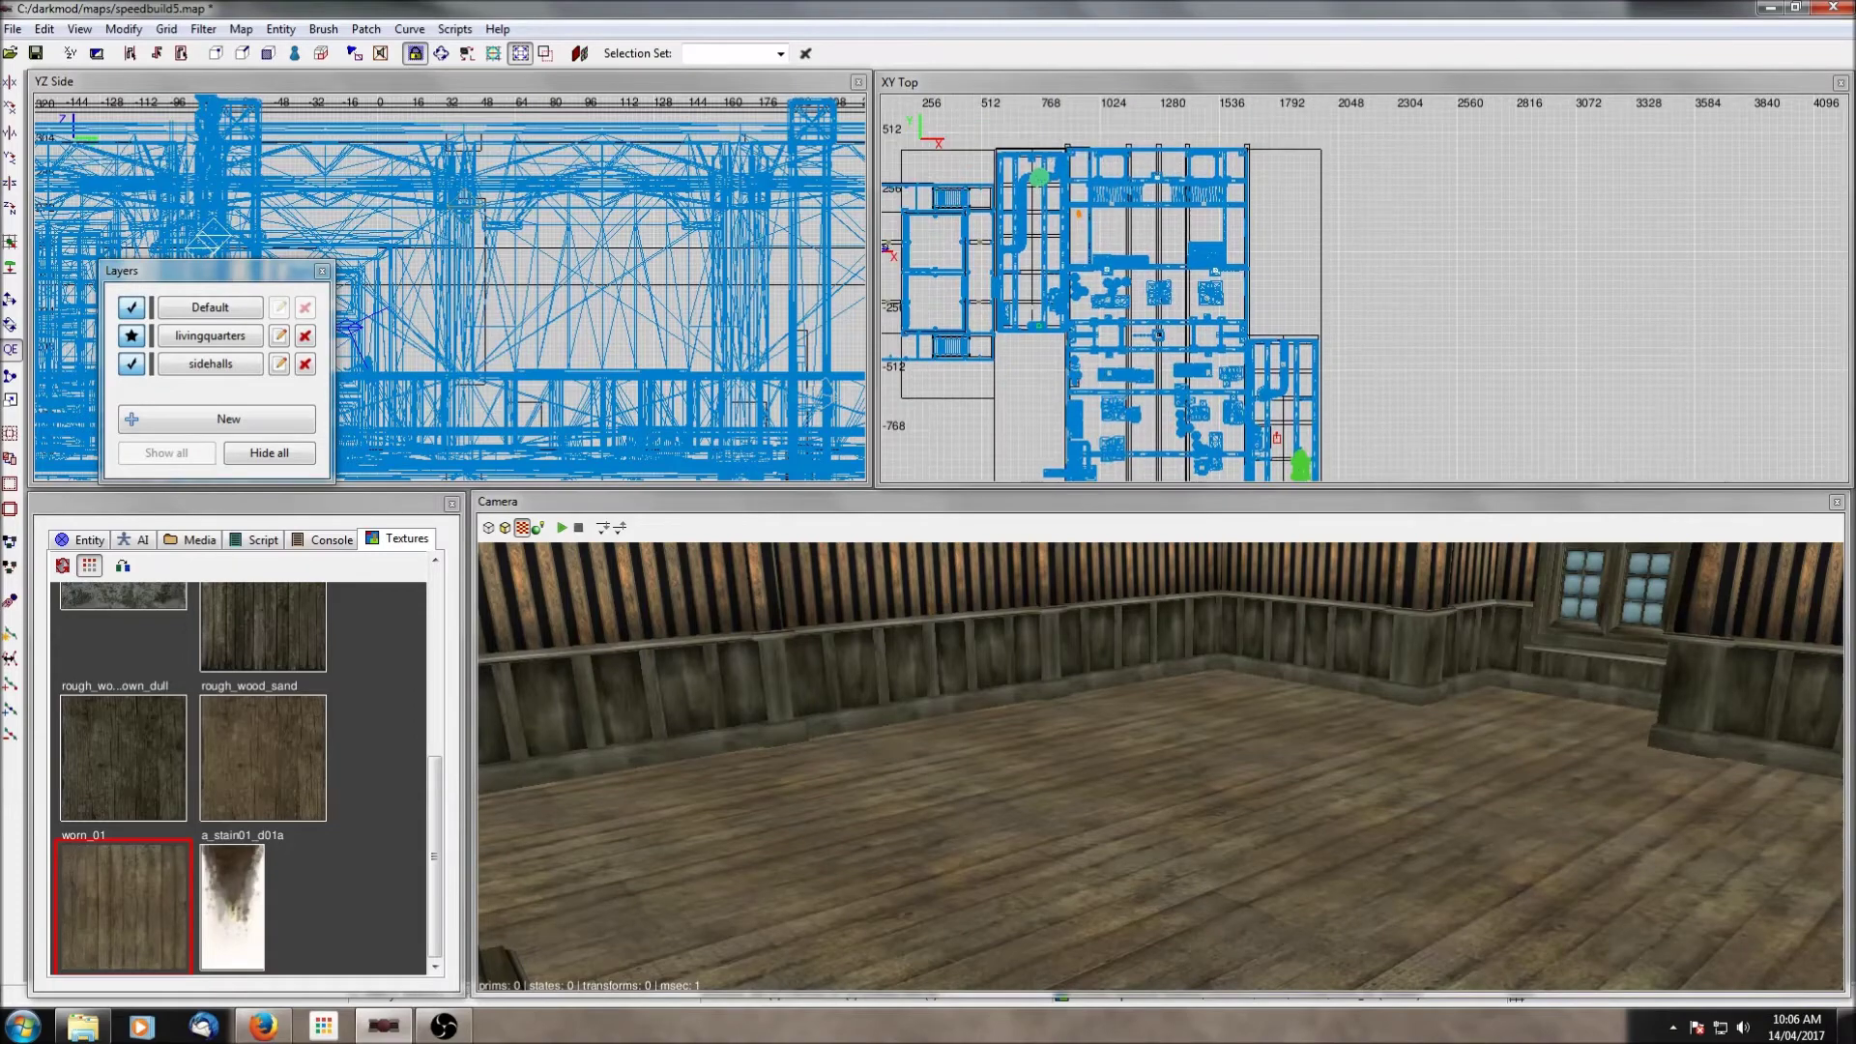
{"action": "left_click", "coordinate": [132, 336]}
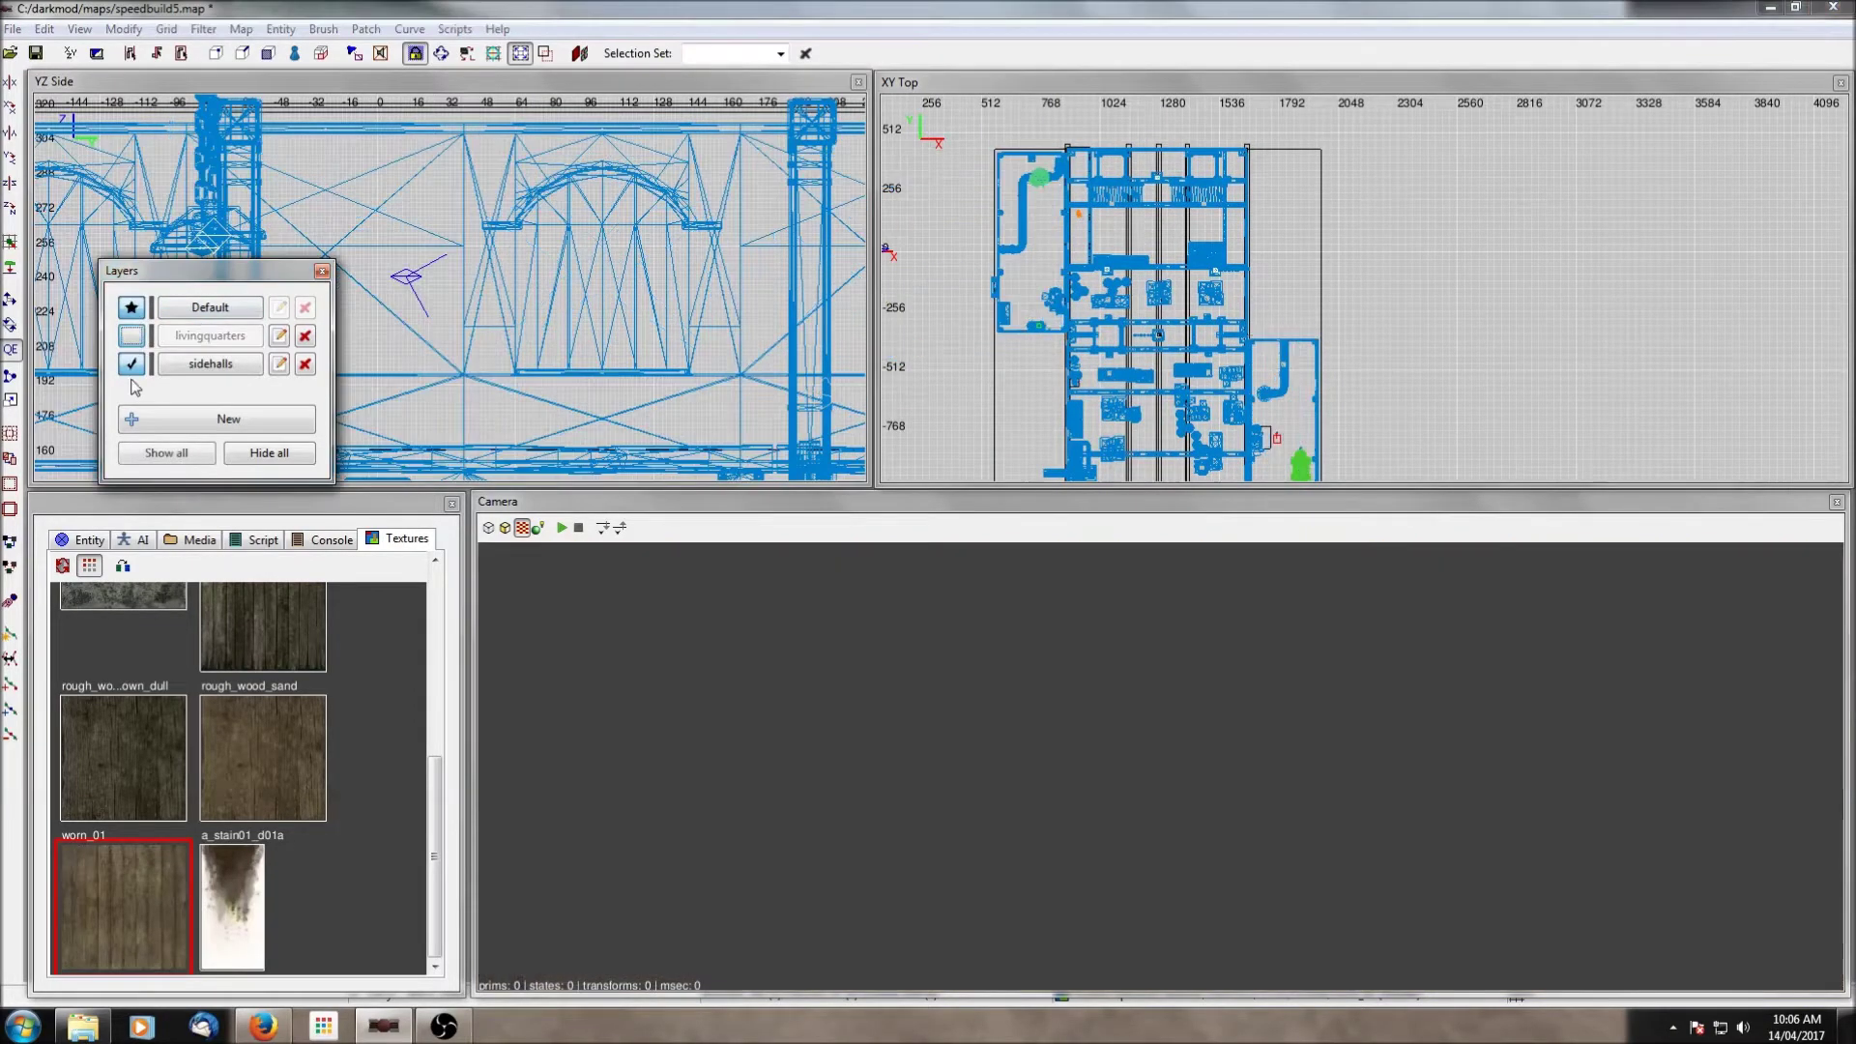
{"action": "left_click", "coordinate": [131, 335]}
Step: Move the camera into the brick warehouse hall and filter out all entities there
{"action": "scroll", "coordinate": [1020, 319], "scroll_direction": "down", "scroll_amount": 2}
{"action": "scroll", "coordinate": [1164, 333], "scroll_direction": "up", "scroll_amount": 1}
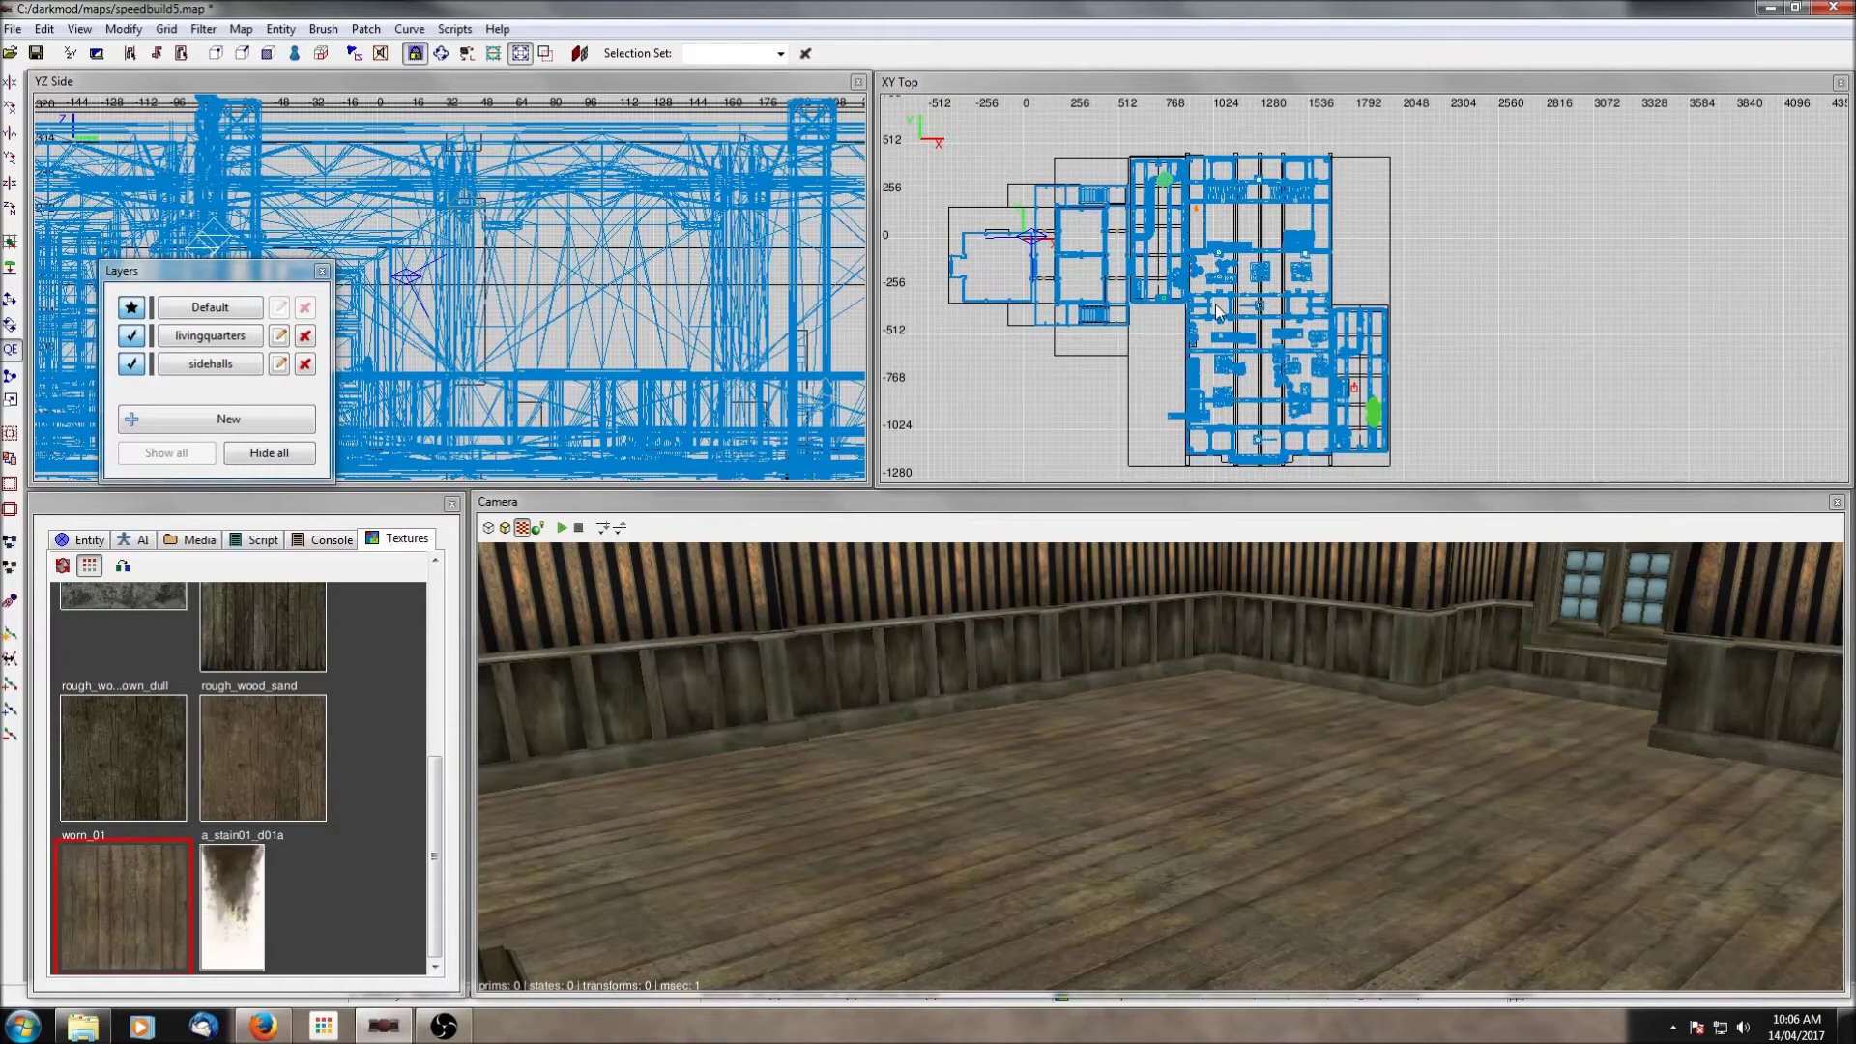
{"action": "middle_click", "coordinate": [1219, 311]}
{"action": "scroll", "coordinate": [1323, 315], "scroll_direction": "down", "scroll_amount": 2}
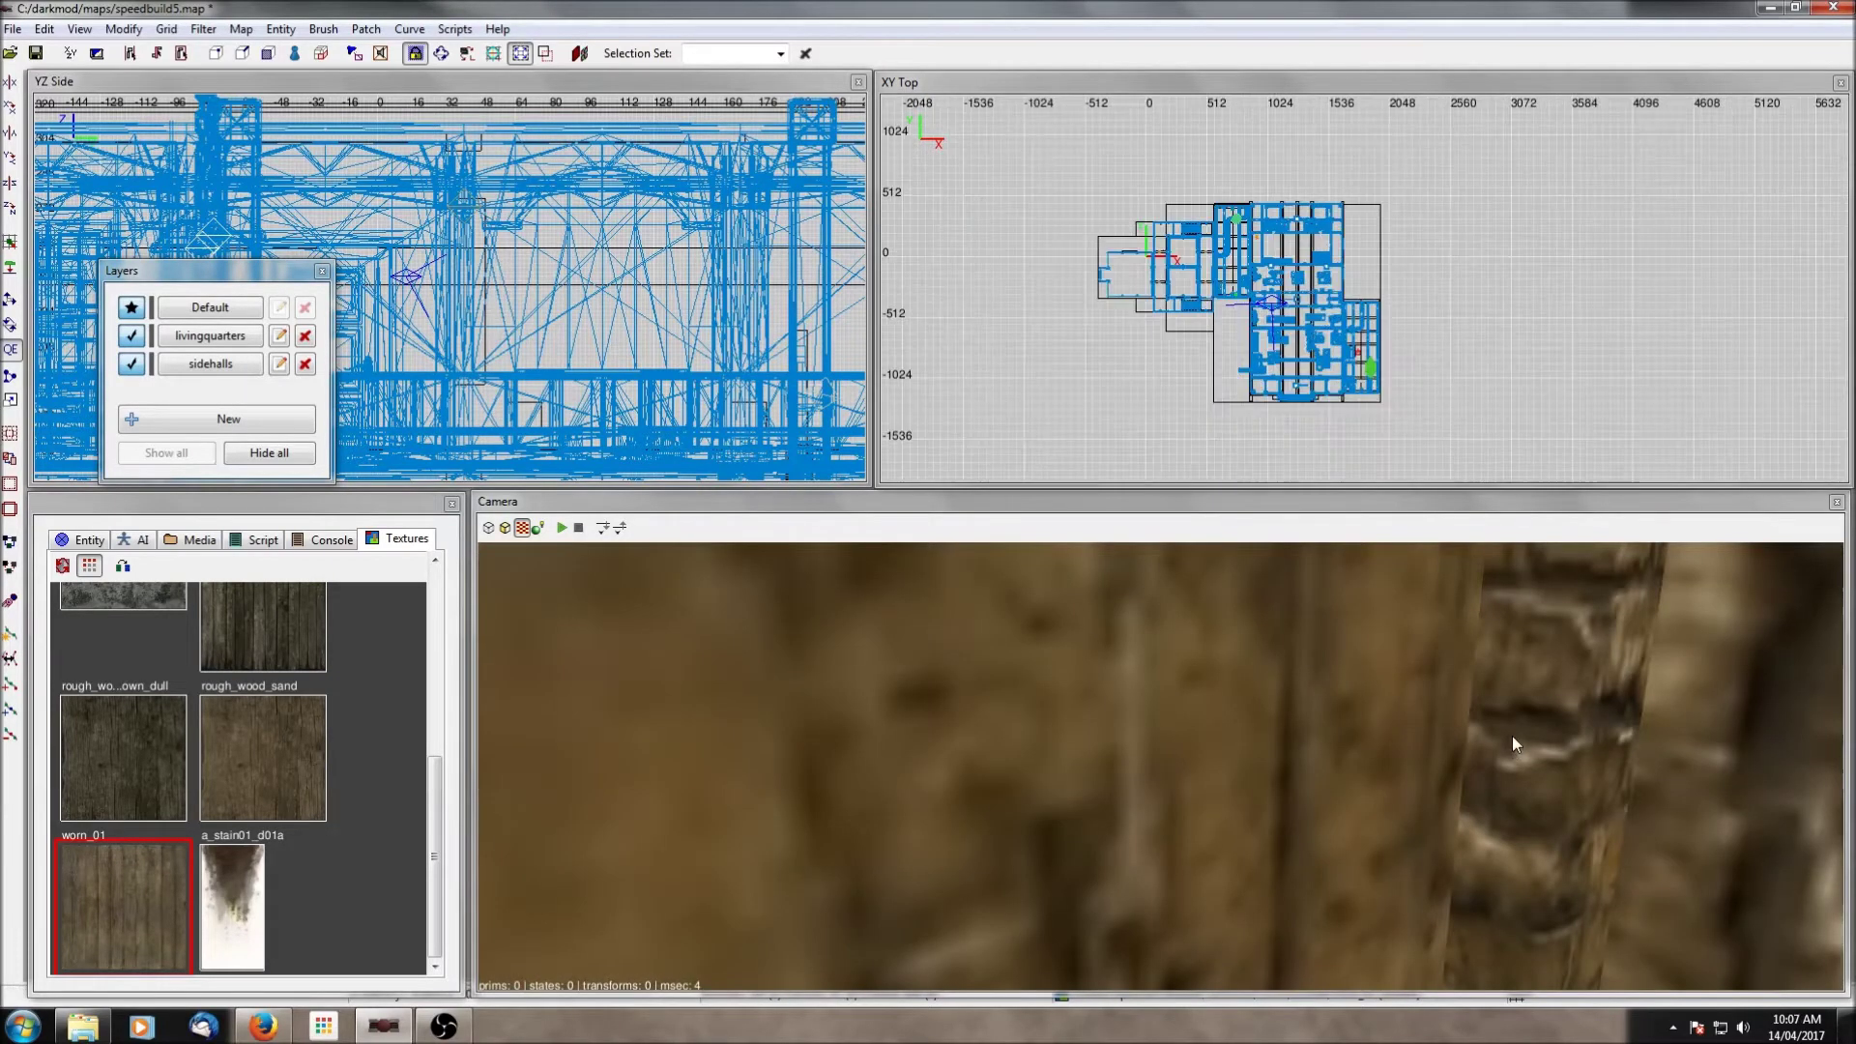
{"action": "right_click", "coordinate": [1541, 794]}
{"action": "key", "text": "Down"}
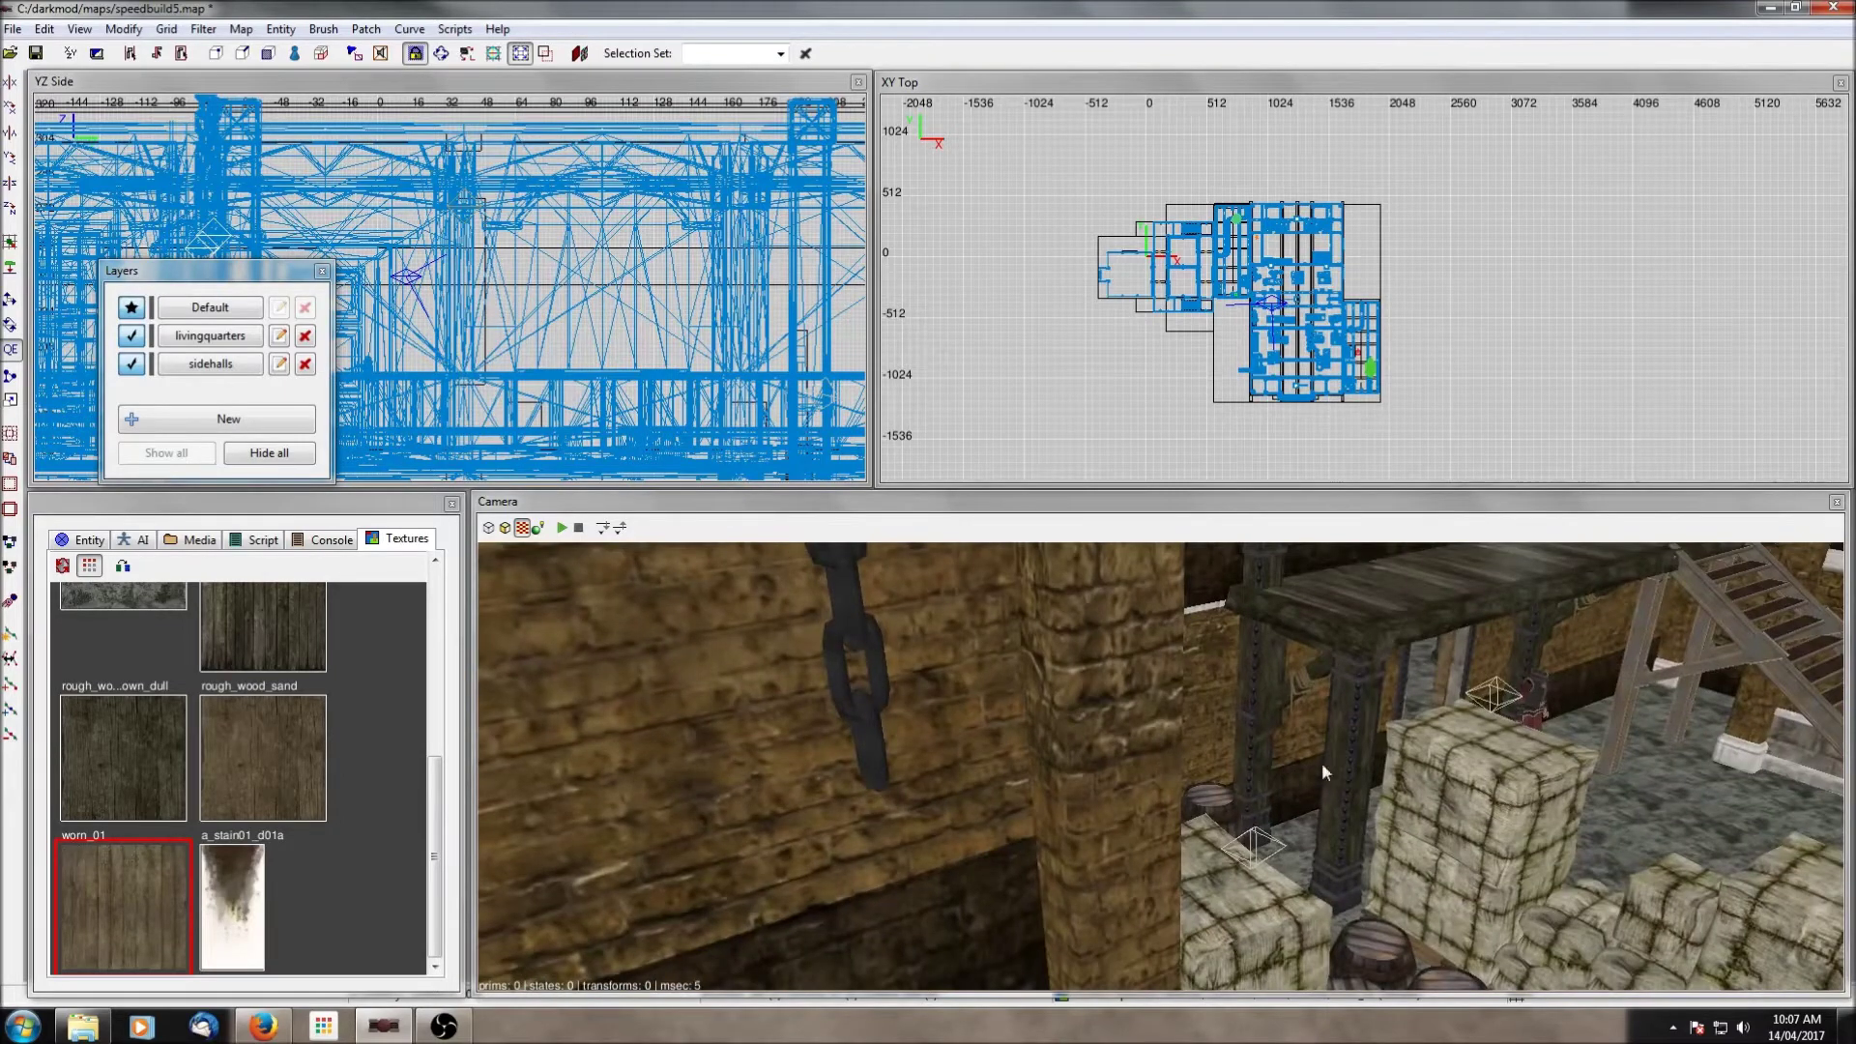
{"action": "left_click", "coordinate": [203, 30]}
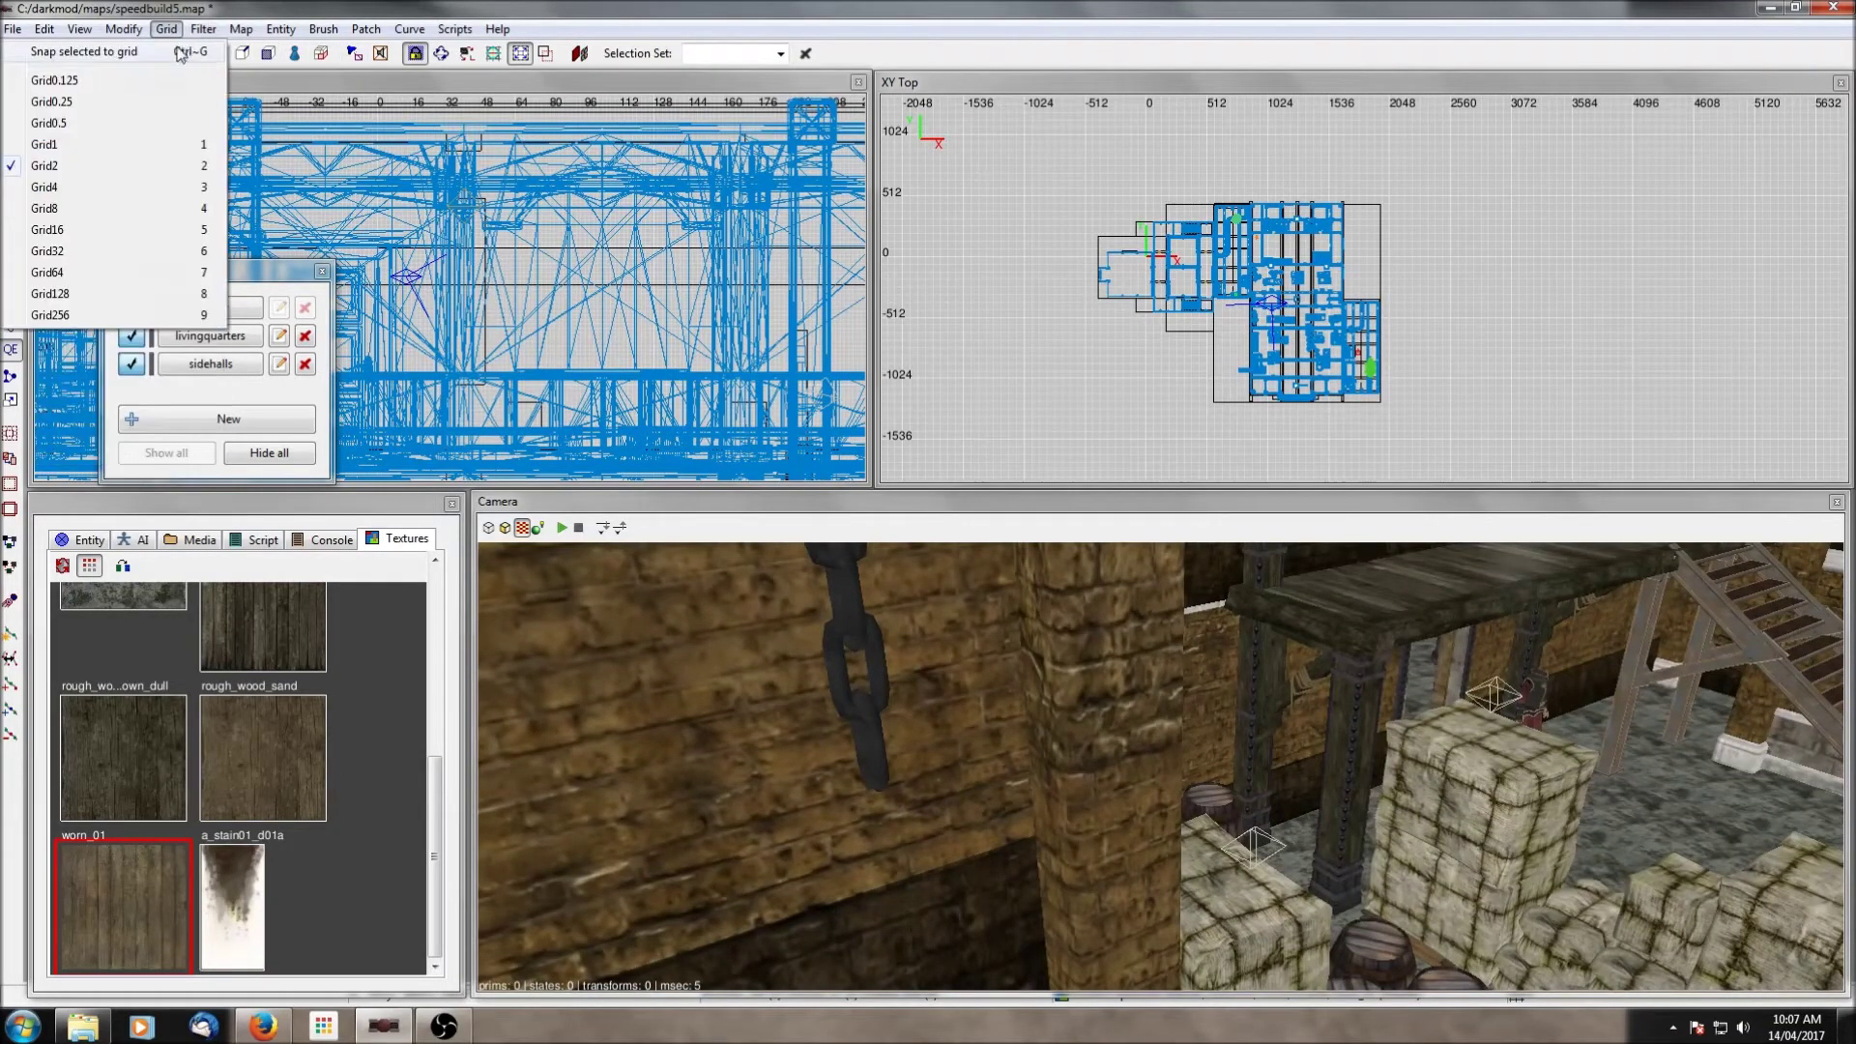
{"action": "left_click", "coordinate": [133, 51]}
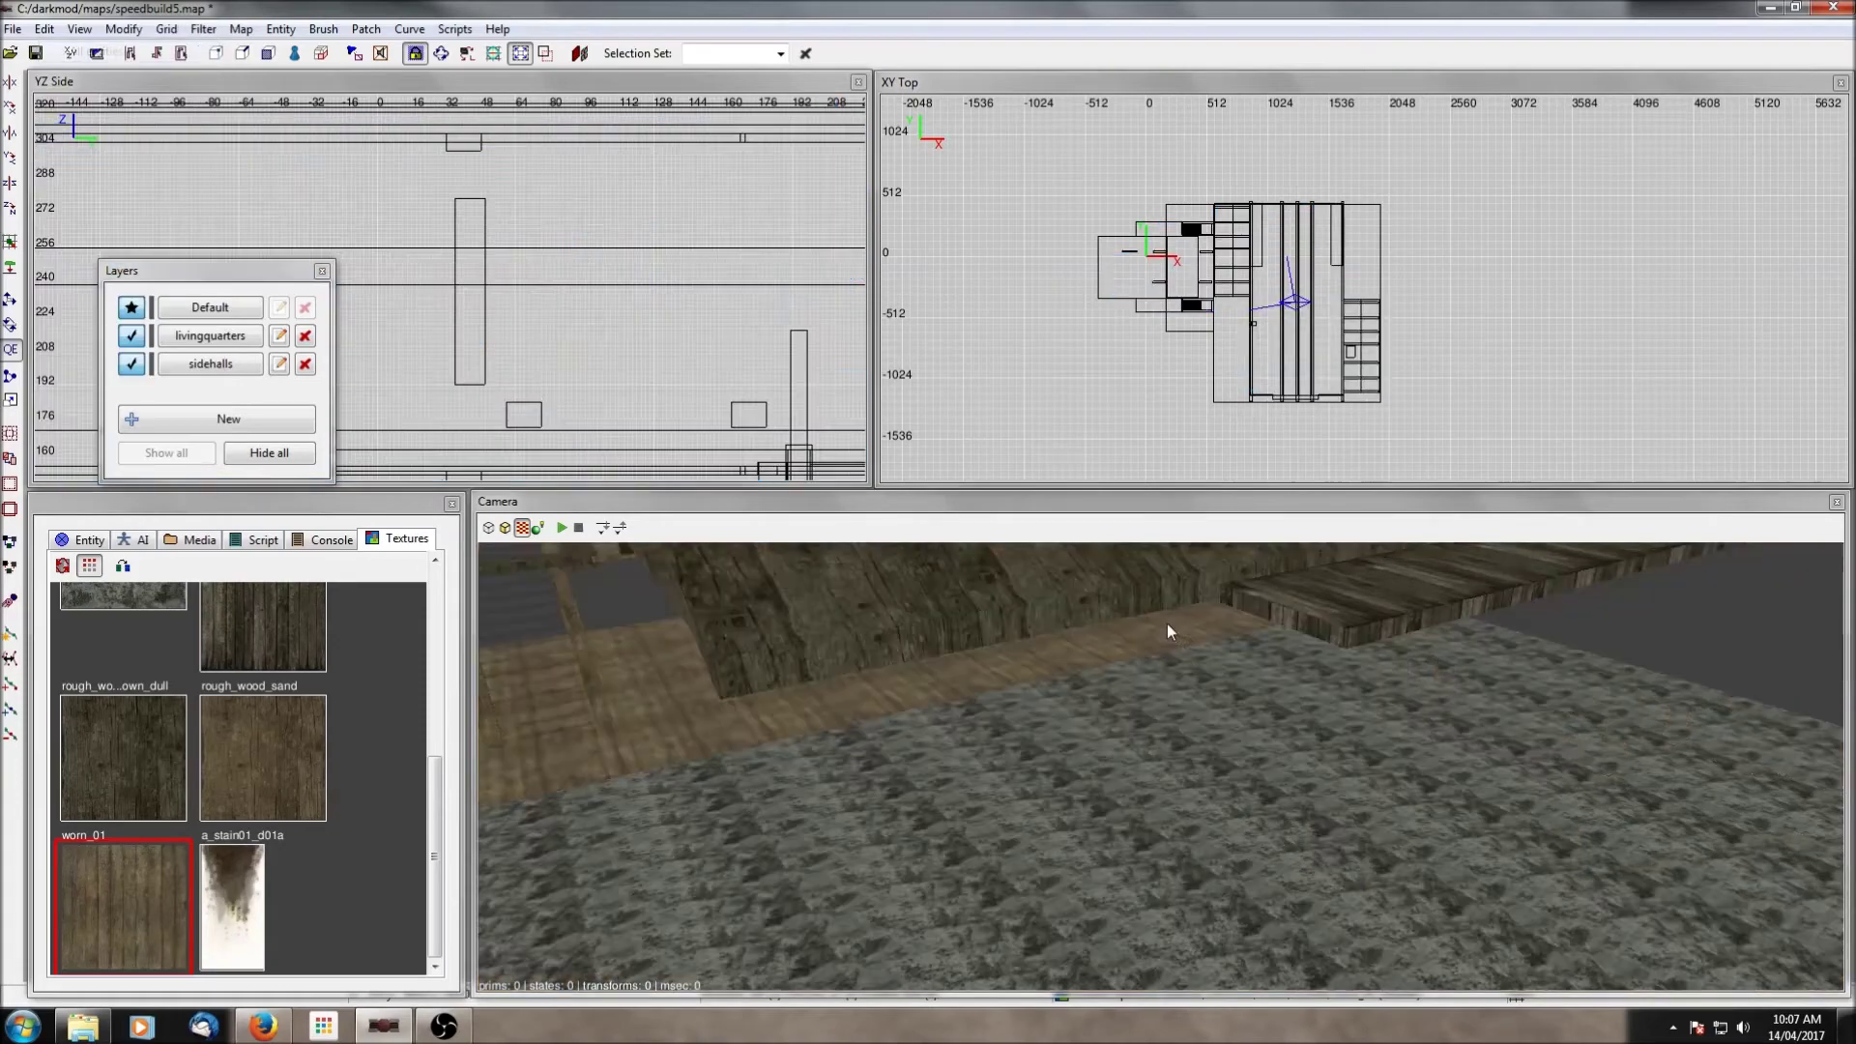
Step: Select the warehouse hall's roof panels, beams, brick gable and side edge brushes, and convert them to func_static
{"action": "key", "text": "Up"}
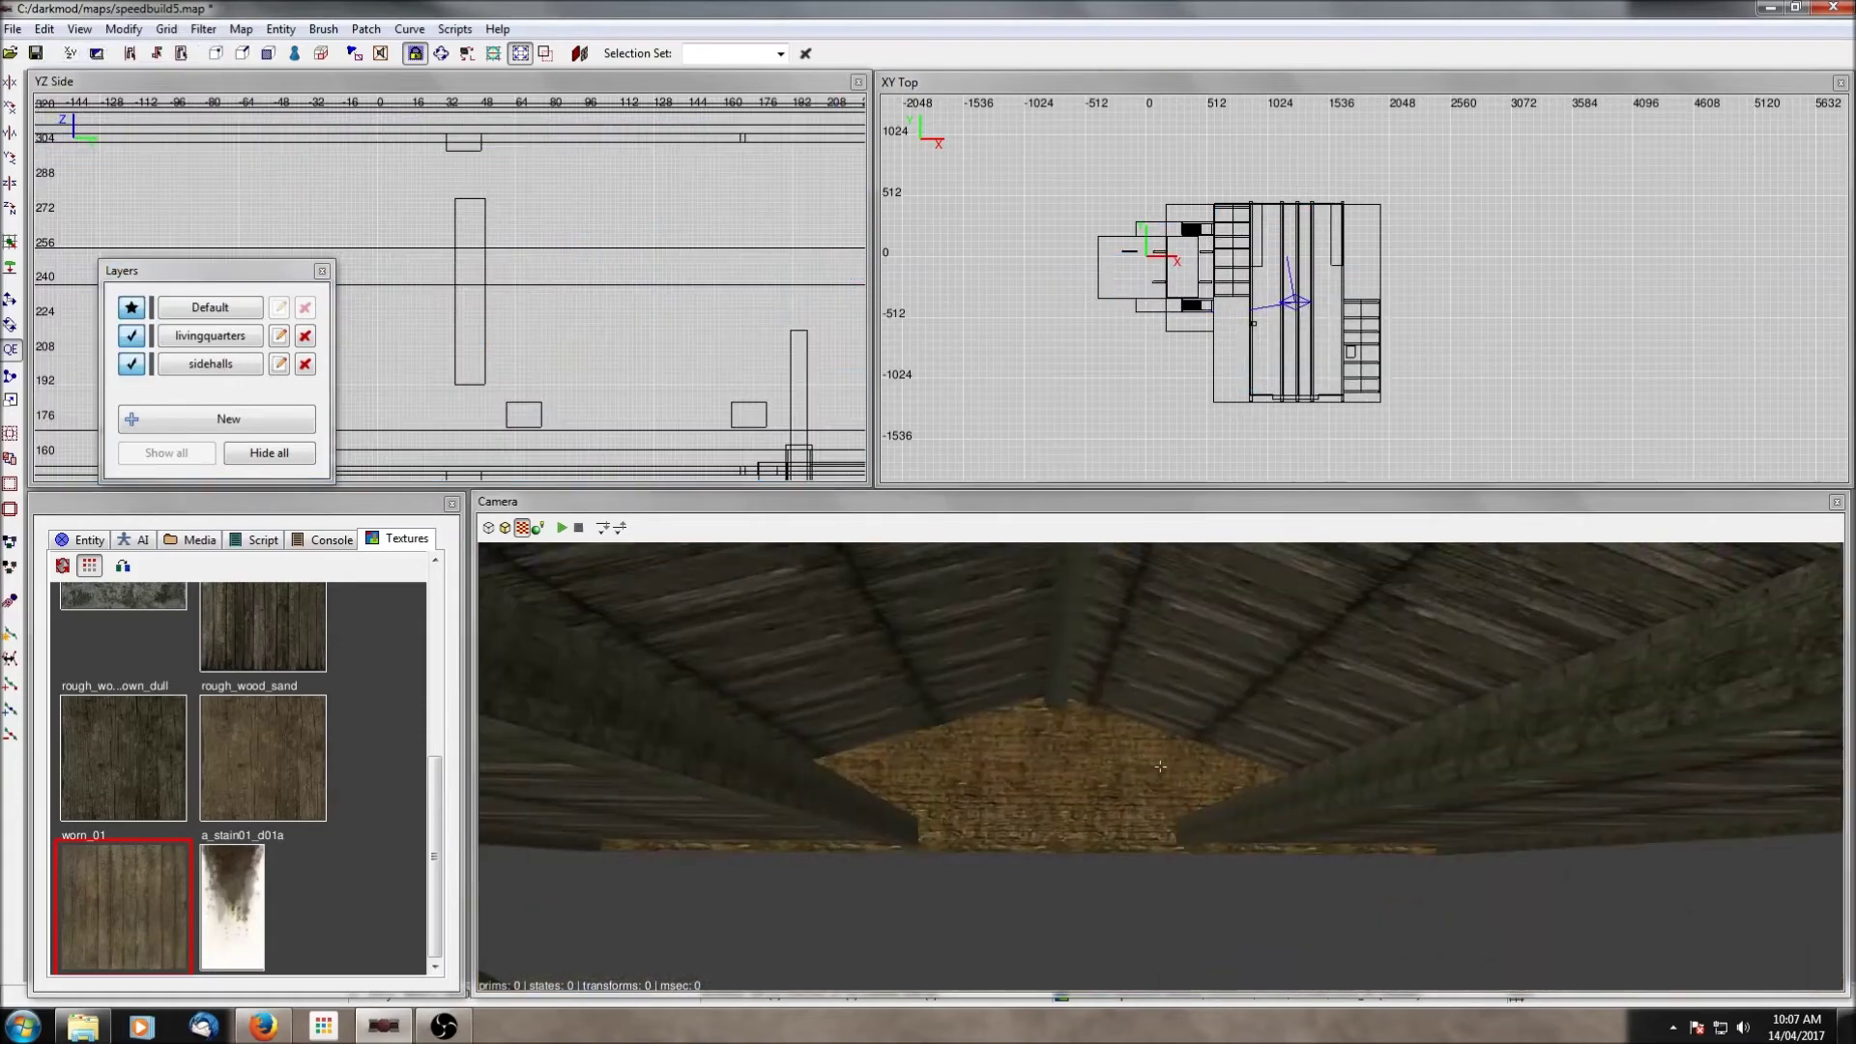
{"action": "key", "text": "Down"}
{"action": "right_click", "coordinate": [1170, 631]}
{"action": "left_click", "coordinate": [881, 759], "text": "shift"}
{"action": "left_click", "coordinate": [973, 700], "text": "shift"}
{"action": "left_click", "coordinate": [1208, 642], "text": "shift"}
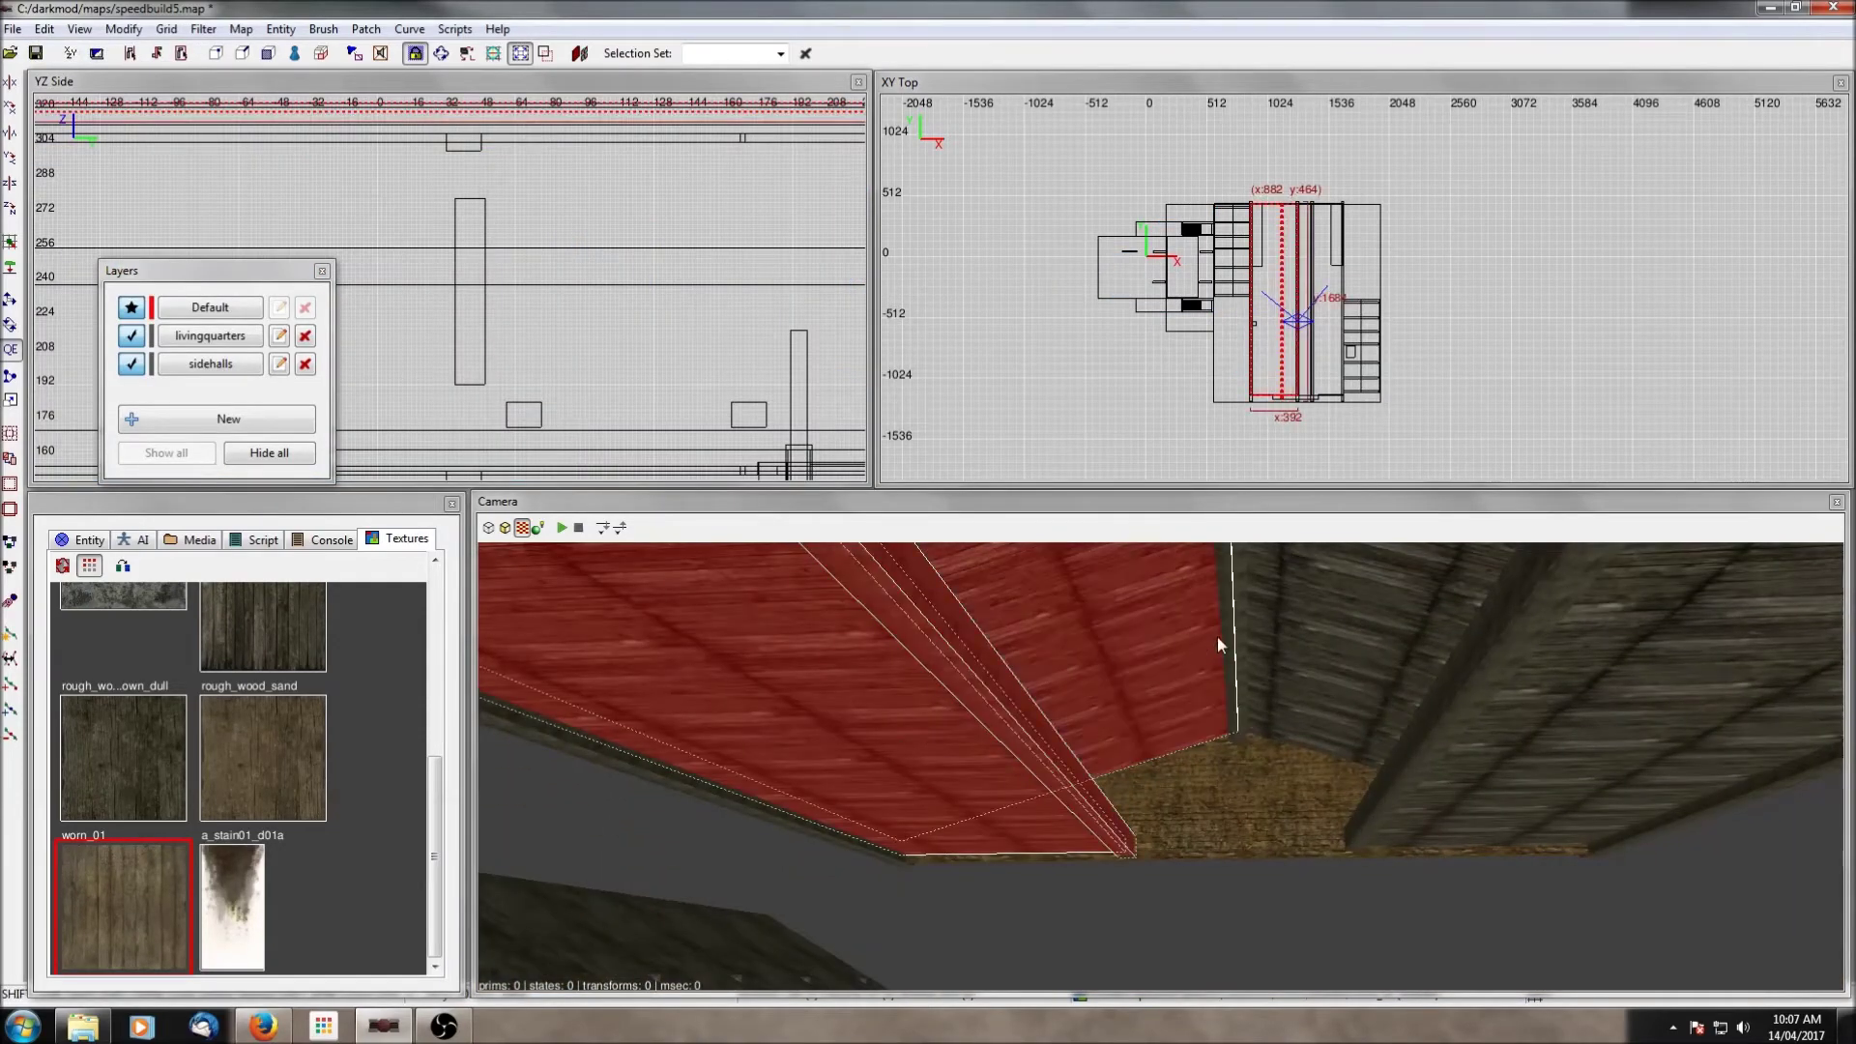
{"action": "left_click", "coordinate": [1226, 640], "text": "shift"}
{"action": "left_click", "coordinate": [1460, 705], "text": "shift"}
{"action": "left_click", "coordinate": [1469, 698], "text": "shift"}
{"action": "left_click", "coordinate": [1322, 787], "text": "shift"}
{"action": "right_click", "coordinate": [1320, 789]}
{"action": "right_click", "coordinate": [1321, 789]}
{"action": "left_click", "coordinate": [1165, 780], "text": "shift"}
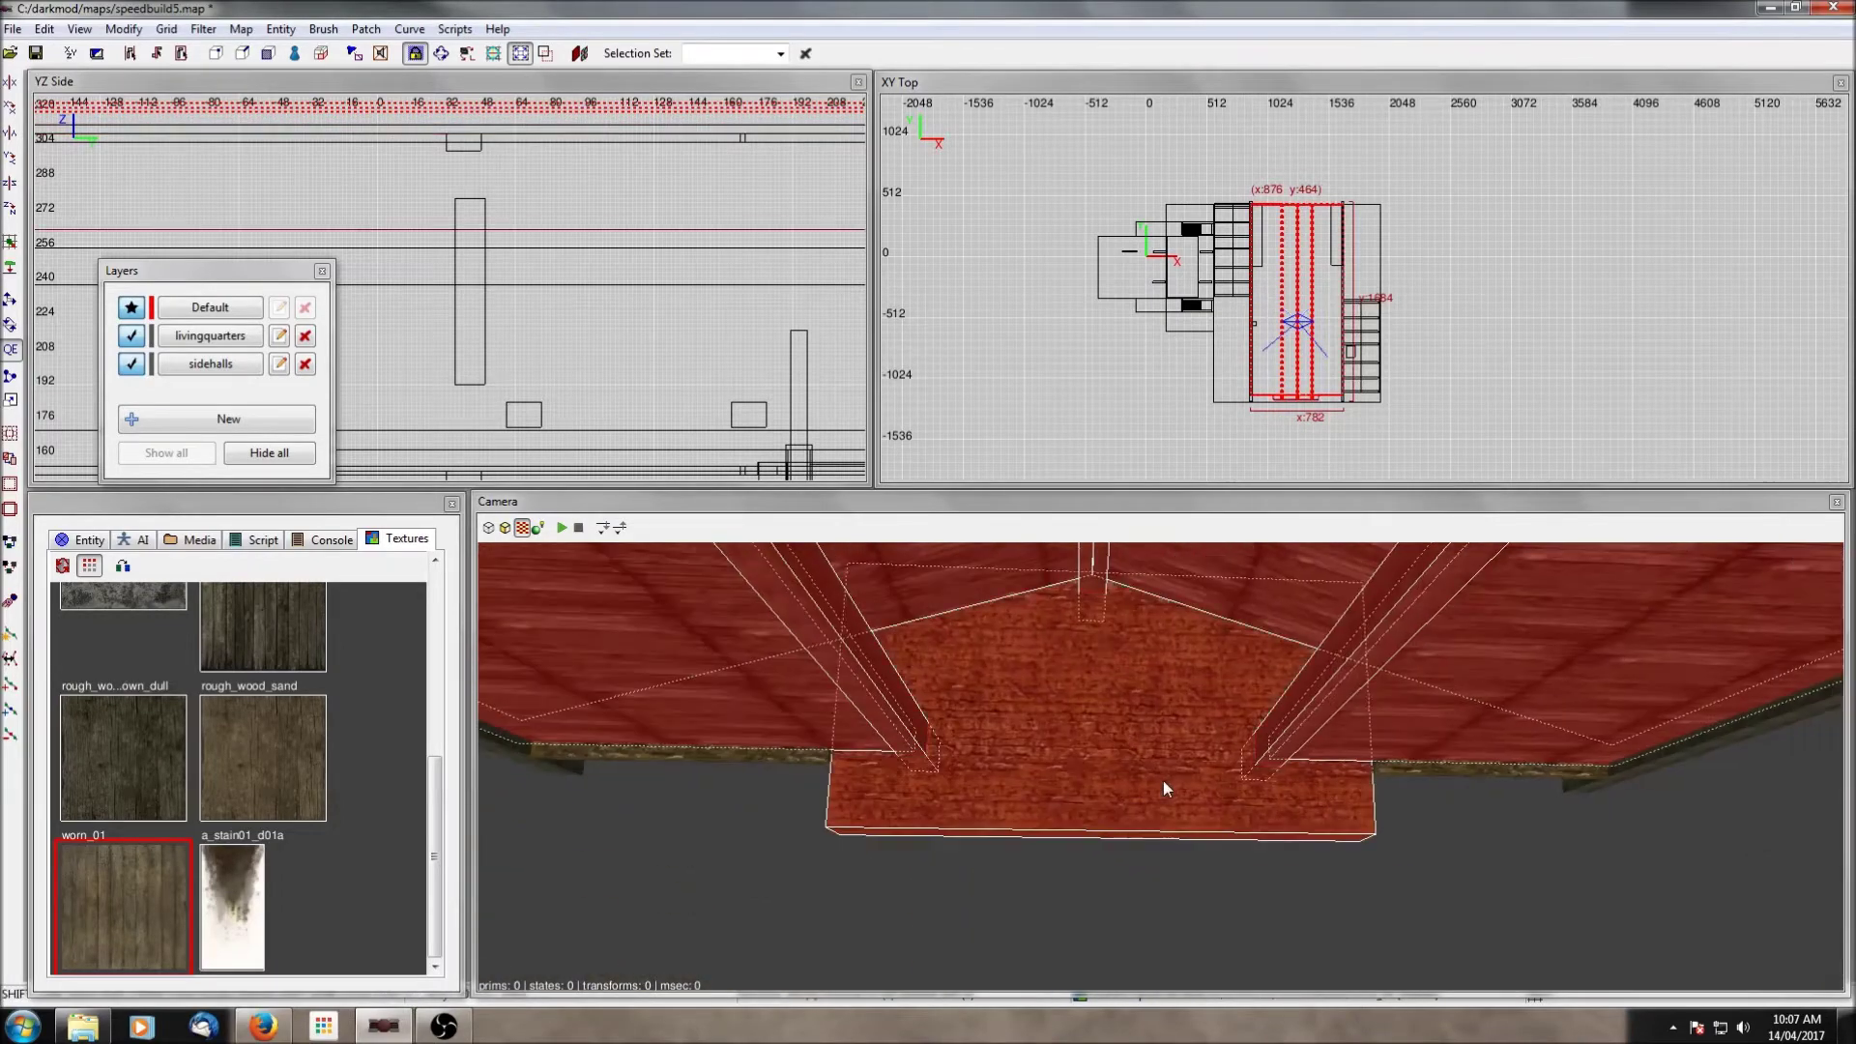
{"action": "left_click", "coordinate": [1580, 773], "text": "shift"}
{"action": "left_click", "coordinate": [1632, 773], "text": "shift"}
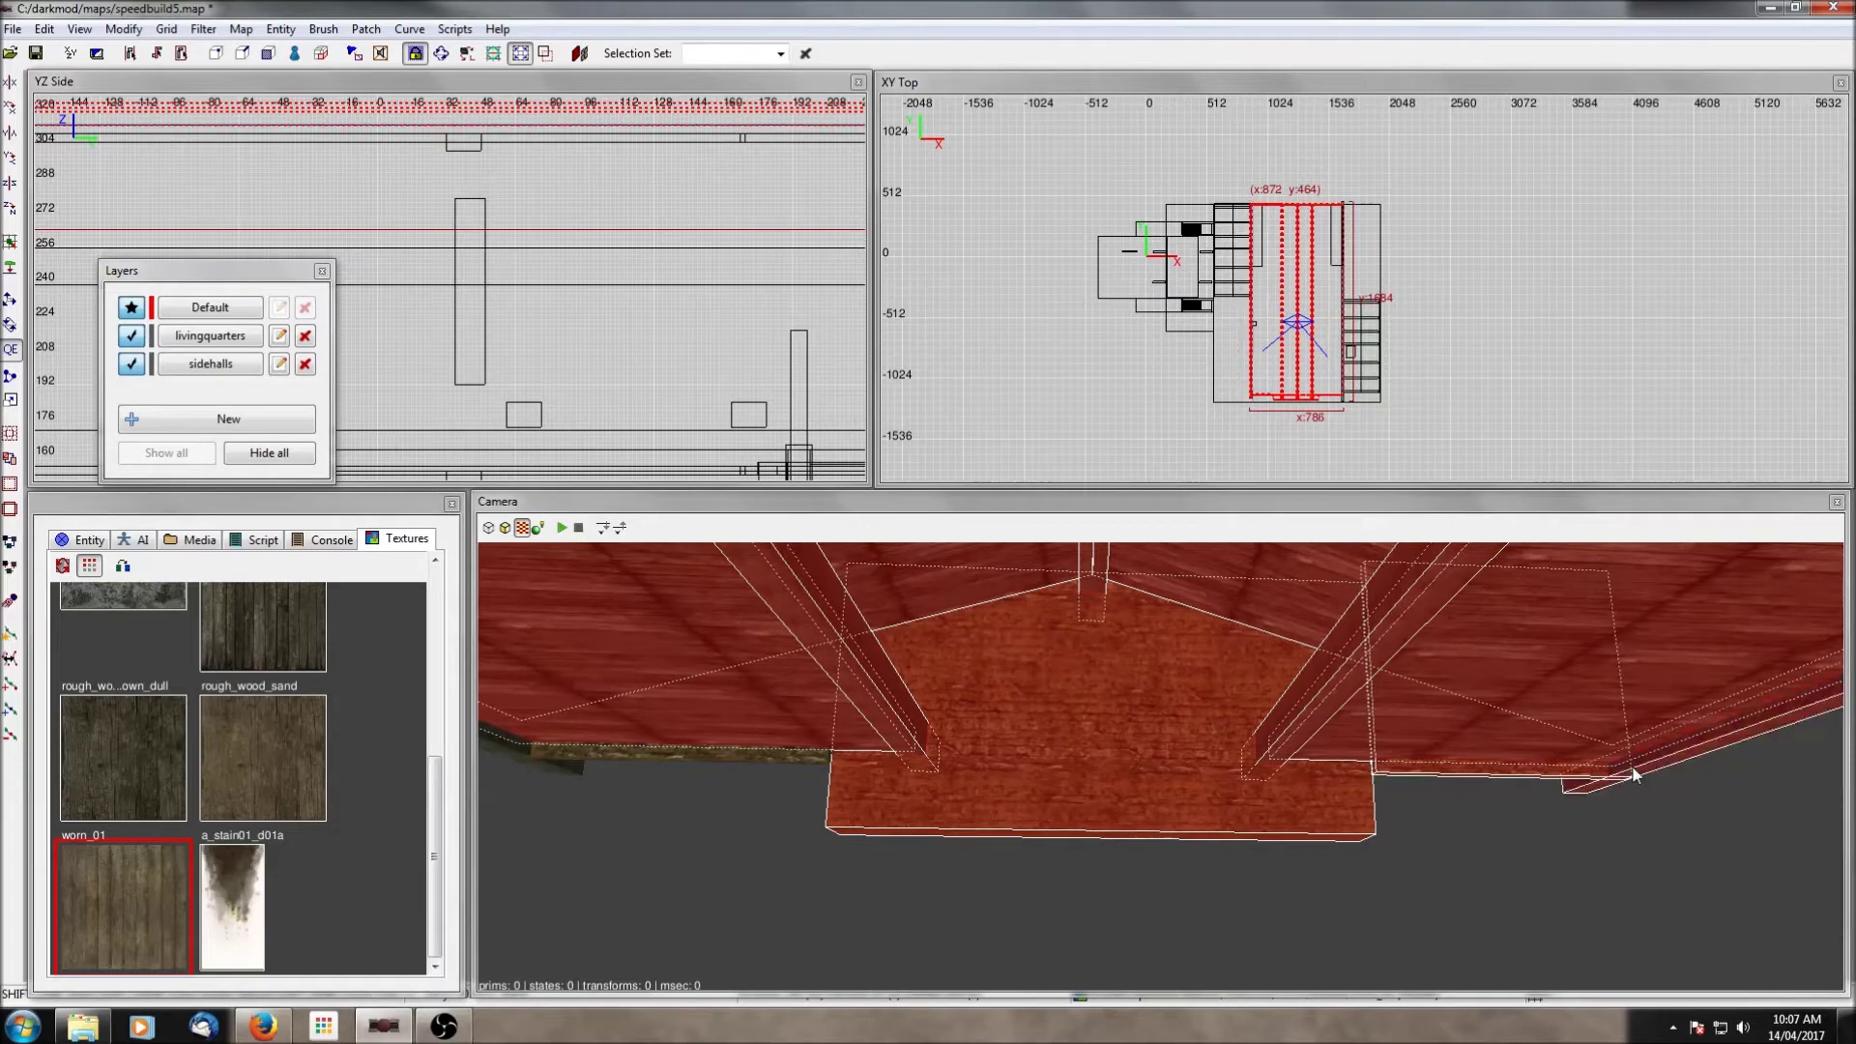
{"action": "left_click", "coordinate": [549, 764], "text": "shift"}
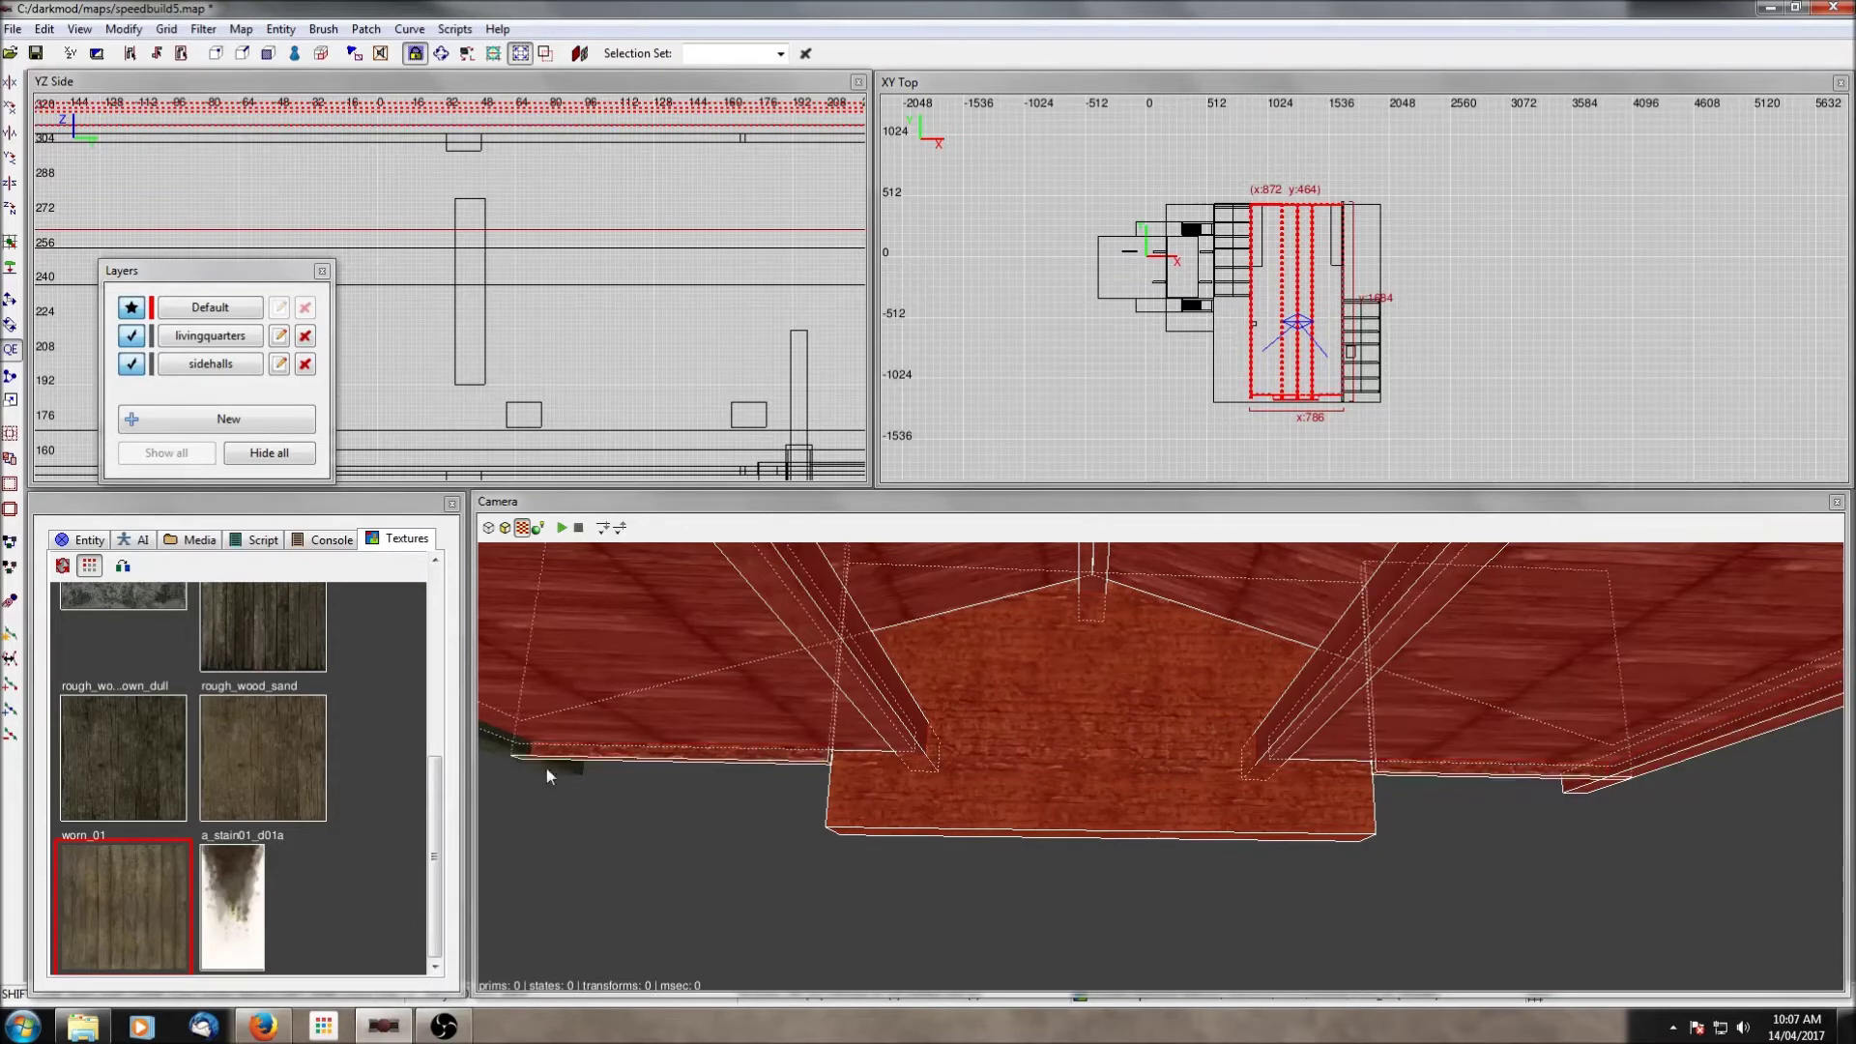
{"action": "right_click", "coordinate": [1124, 359]}
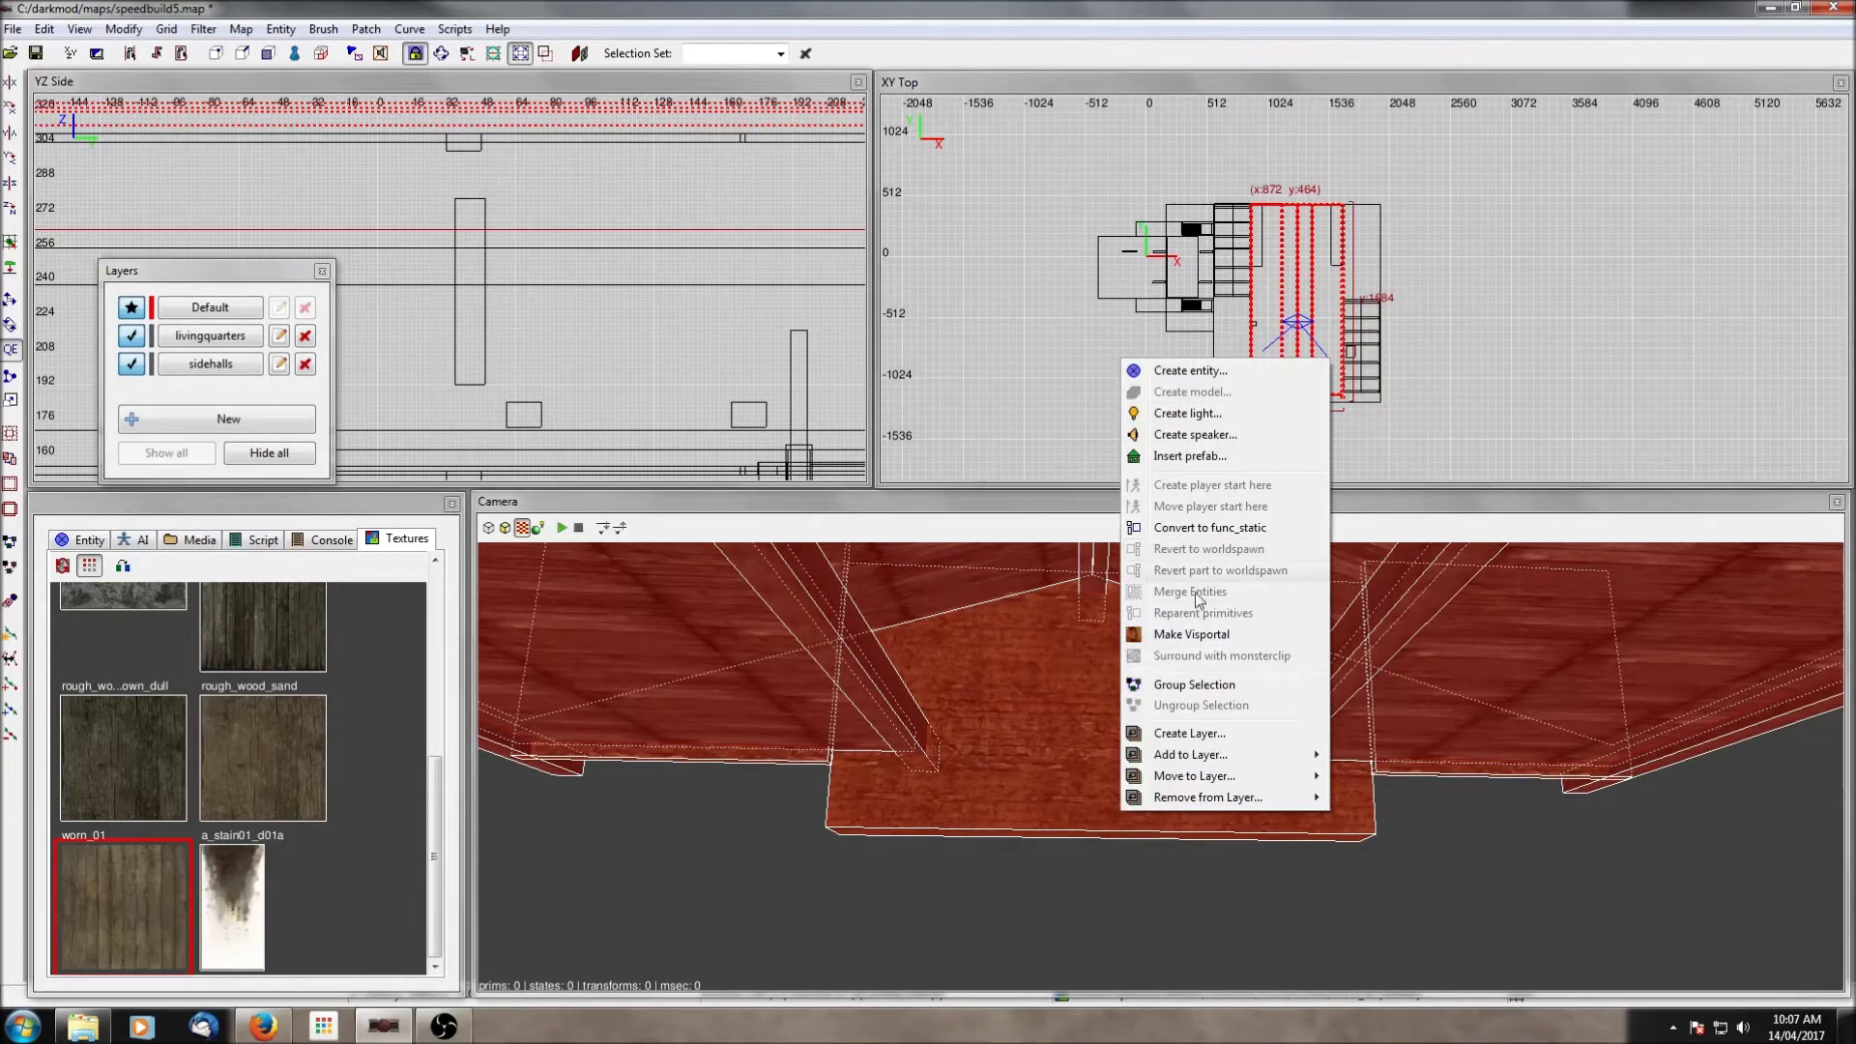
{"action": "left_click", "coordinate": [1195, 534]}
Step: Check the warehouse hall with entities shown and filtered out for remaining roof brushes, ending with all entities shown
{"action": "right_click", "coordinate": [1195, 600]}
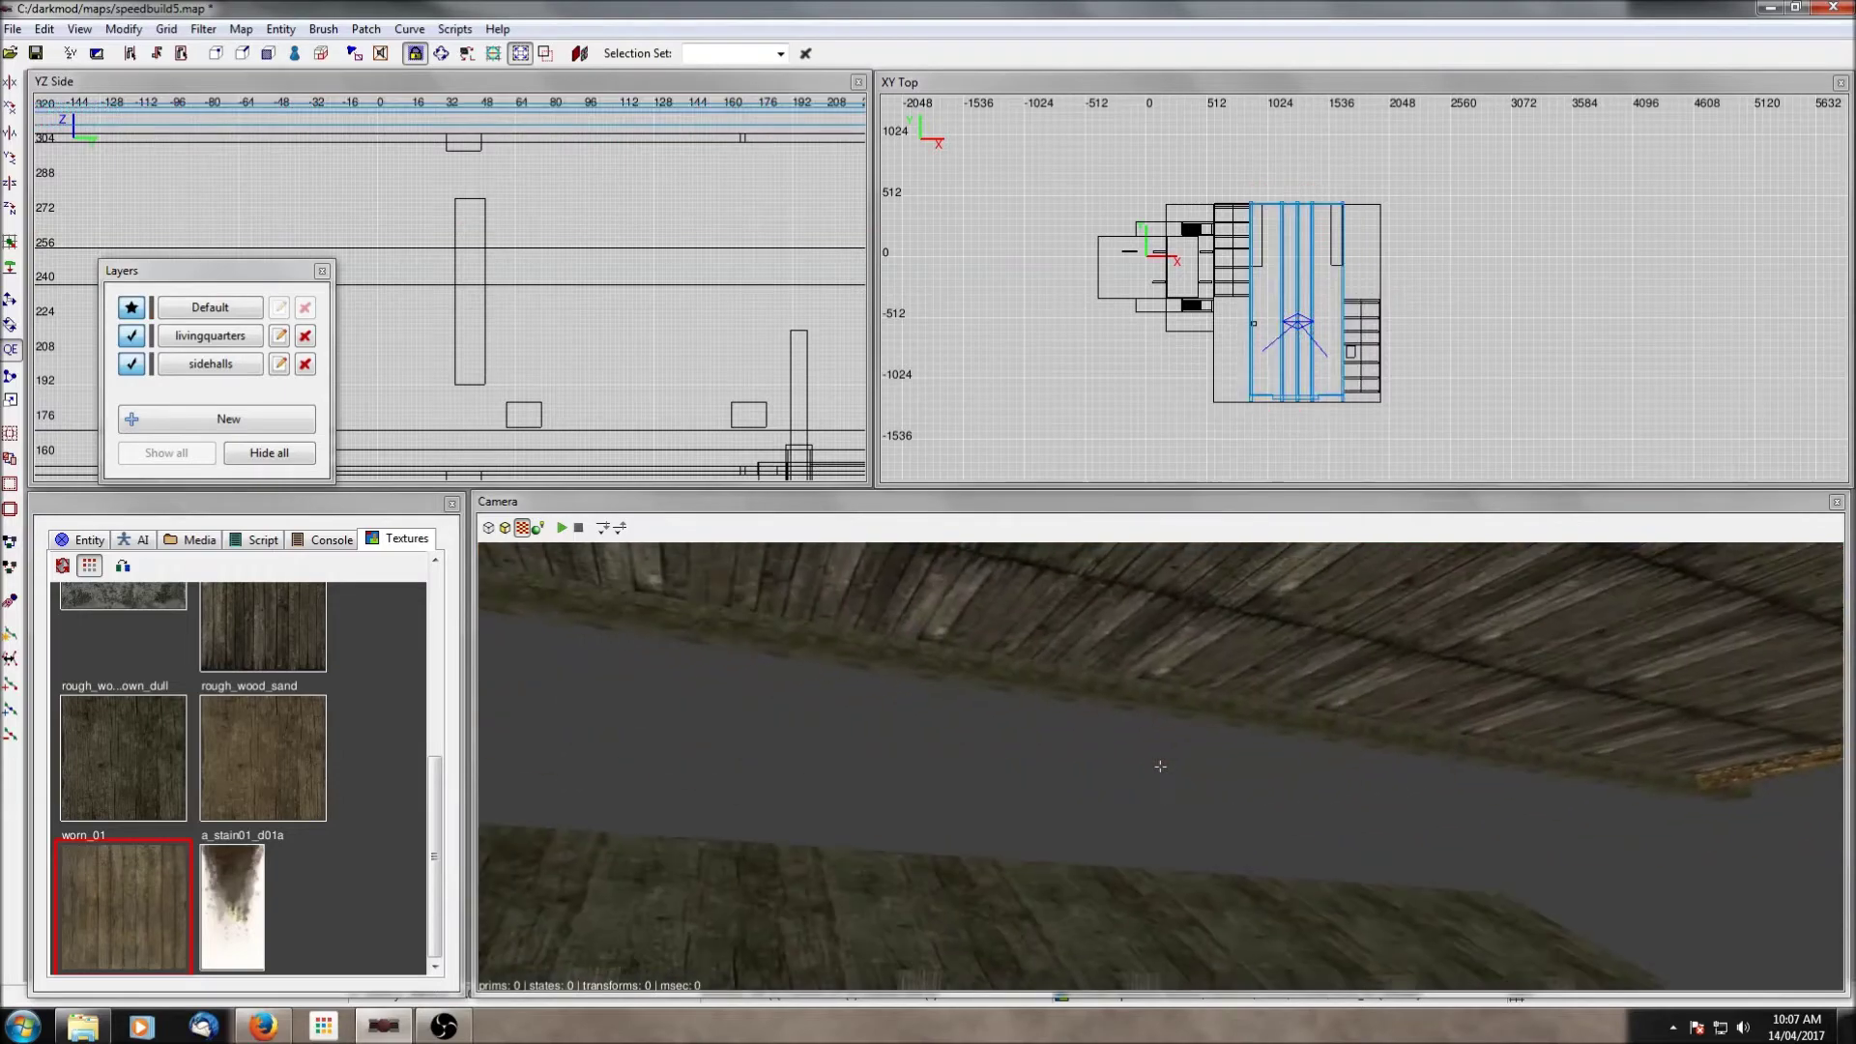
{"action": "left_click", "coordinate": [204, 31]}
{"action": "left_click", "coordinate": [182, 52]}
{"action": "left_click", "coordinate": [197, 31]}
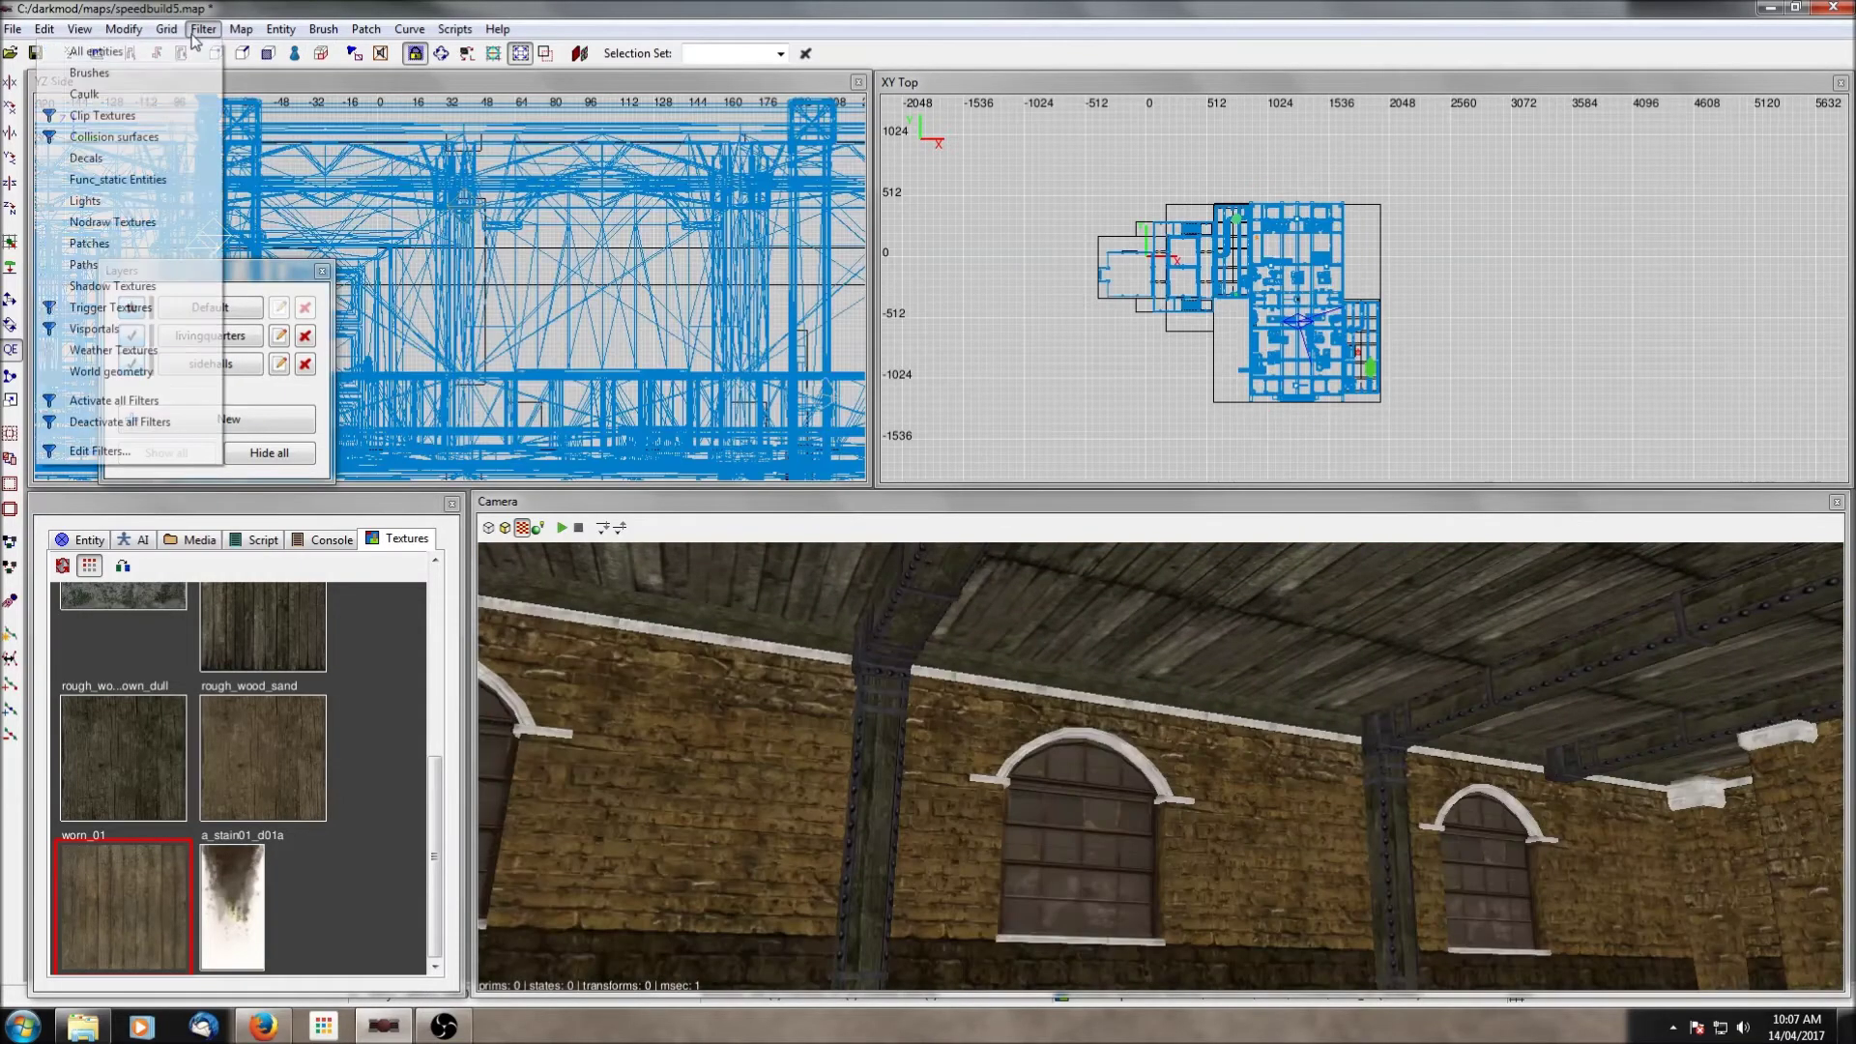
{"action": "left_click", "coordinate": [188, 52]}
{"action": "right_click", "coordinate": [1161, 767]}
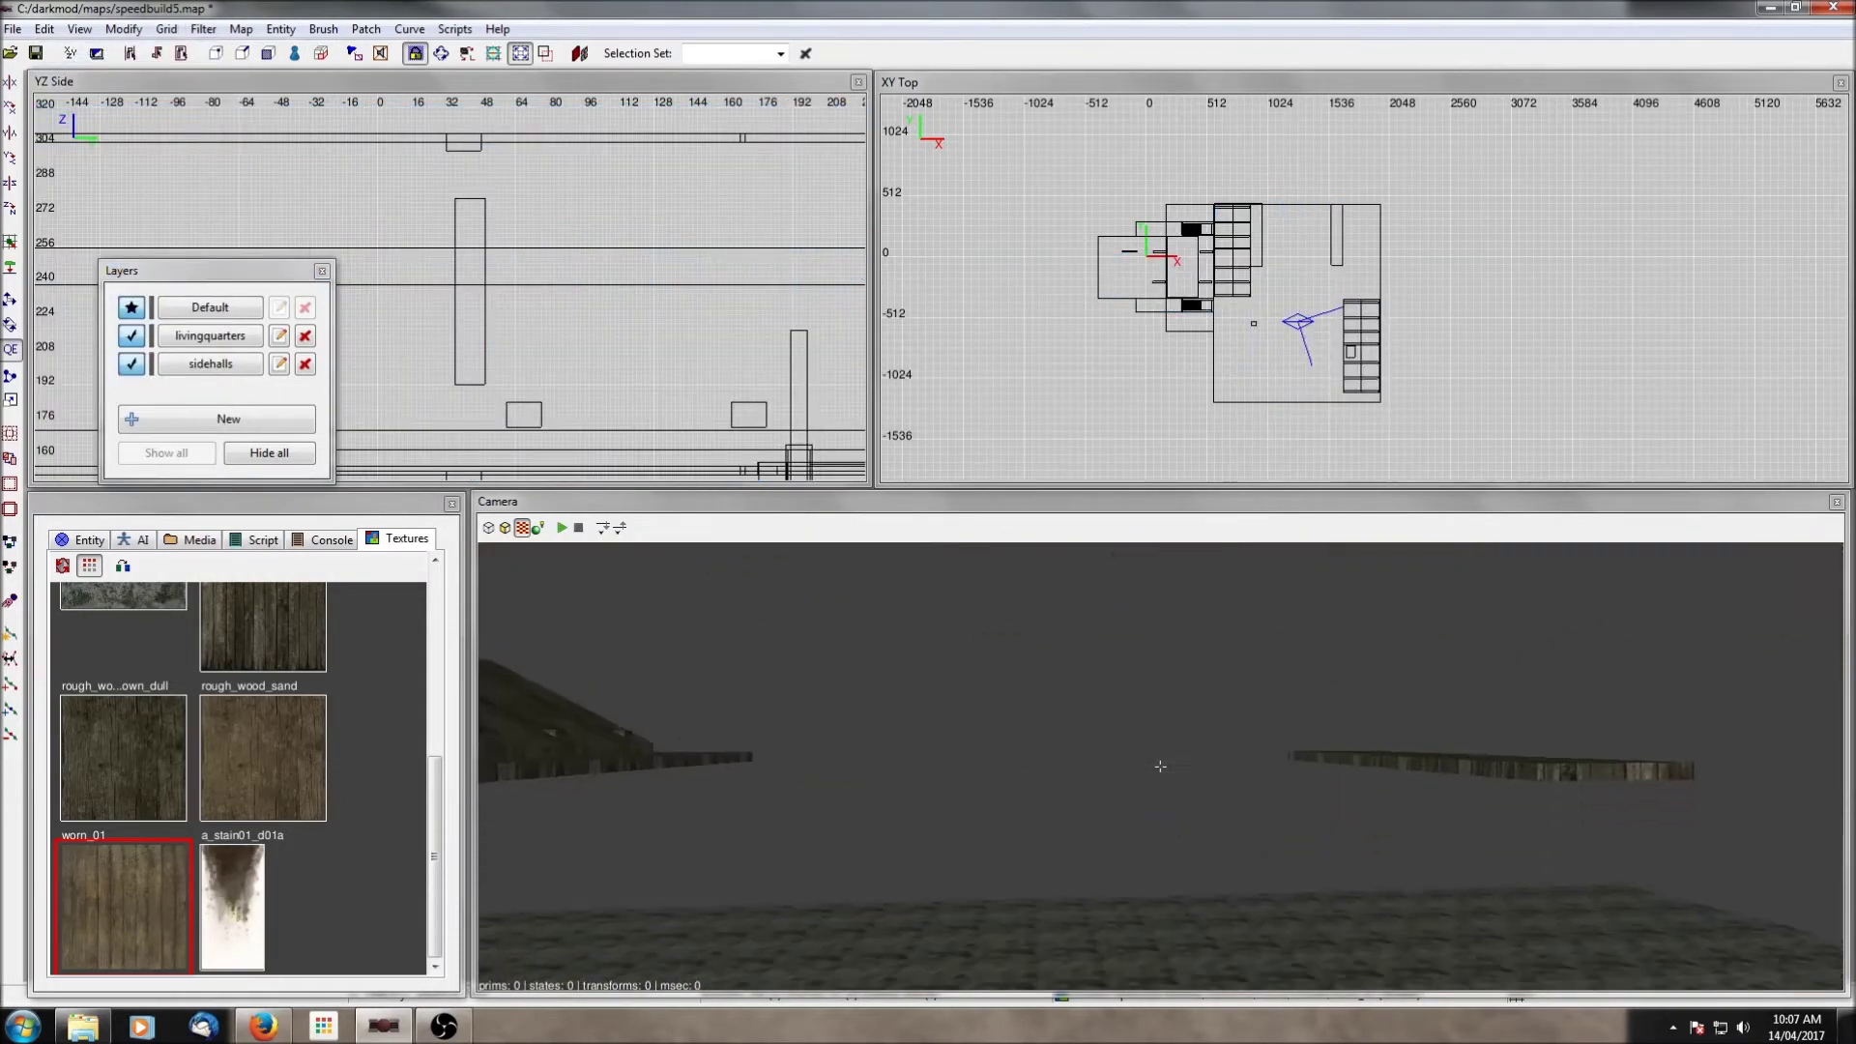
{"action": "right_click", "coordinate": [1161, 766]}
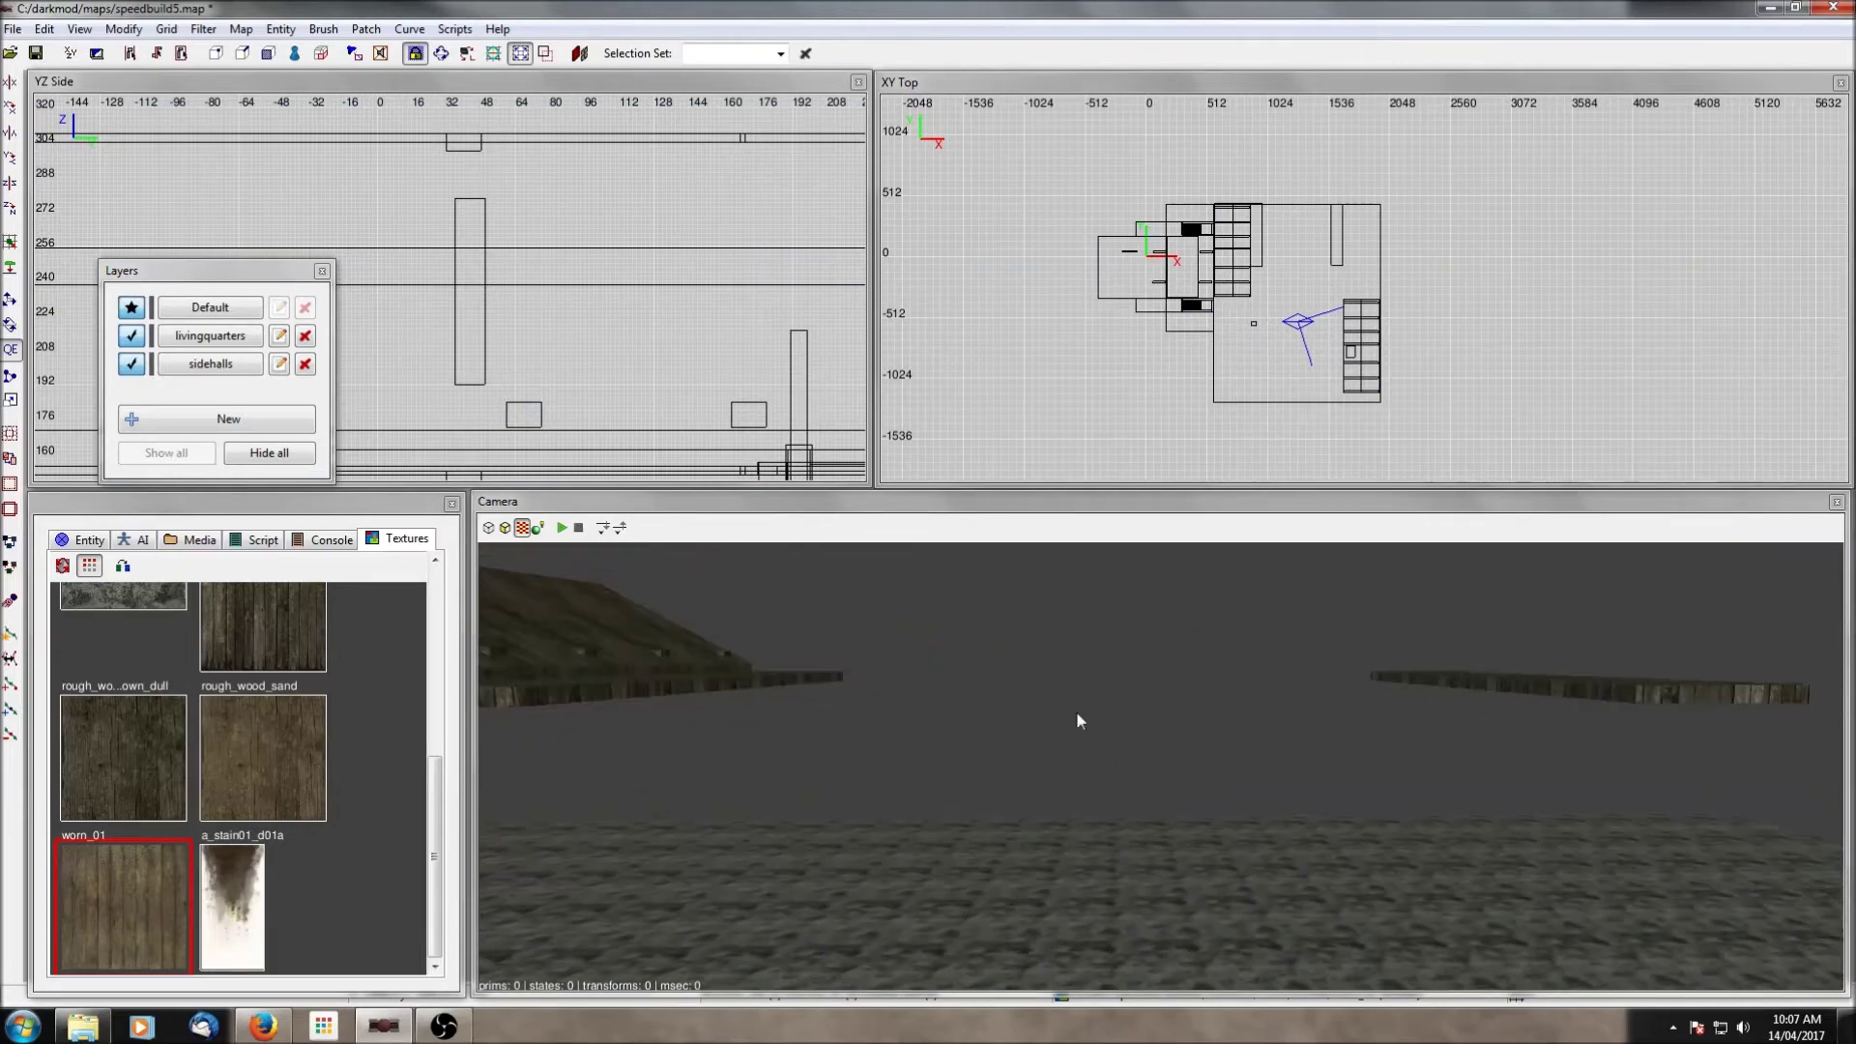
{"action": "left_click", "coordinate": [204, 29]}
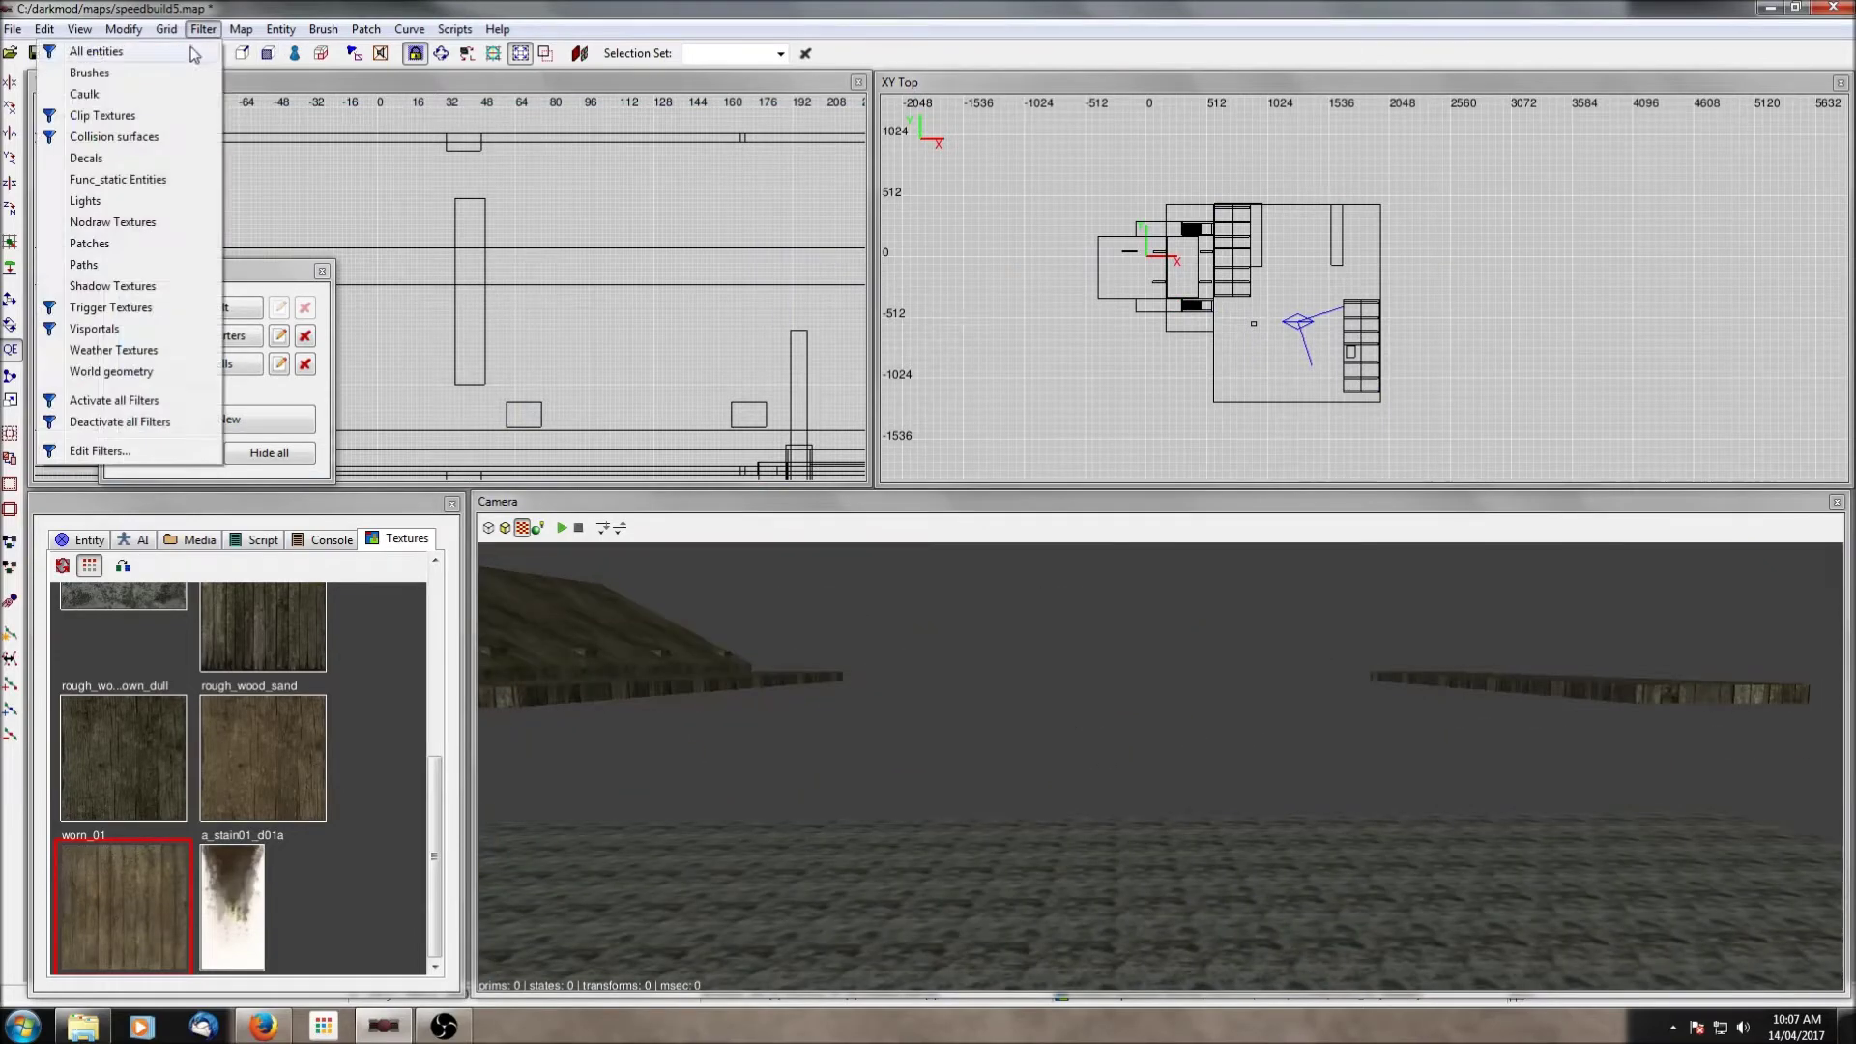
{"action": "left_click", "coordinate": [191, 52]}
Step: Set the grid size to 4 and draw a brush around the whole warehouse hall in the top view
{"action": "scroll", "coordinate": [1188, 272], "scroll_direction": "up", "scroll_amount": 2}
{"action": "scroll", "coordinate": [1312, 273], "scroll_direction": "down", "scroll_amount": 2}
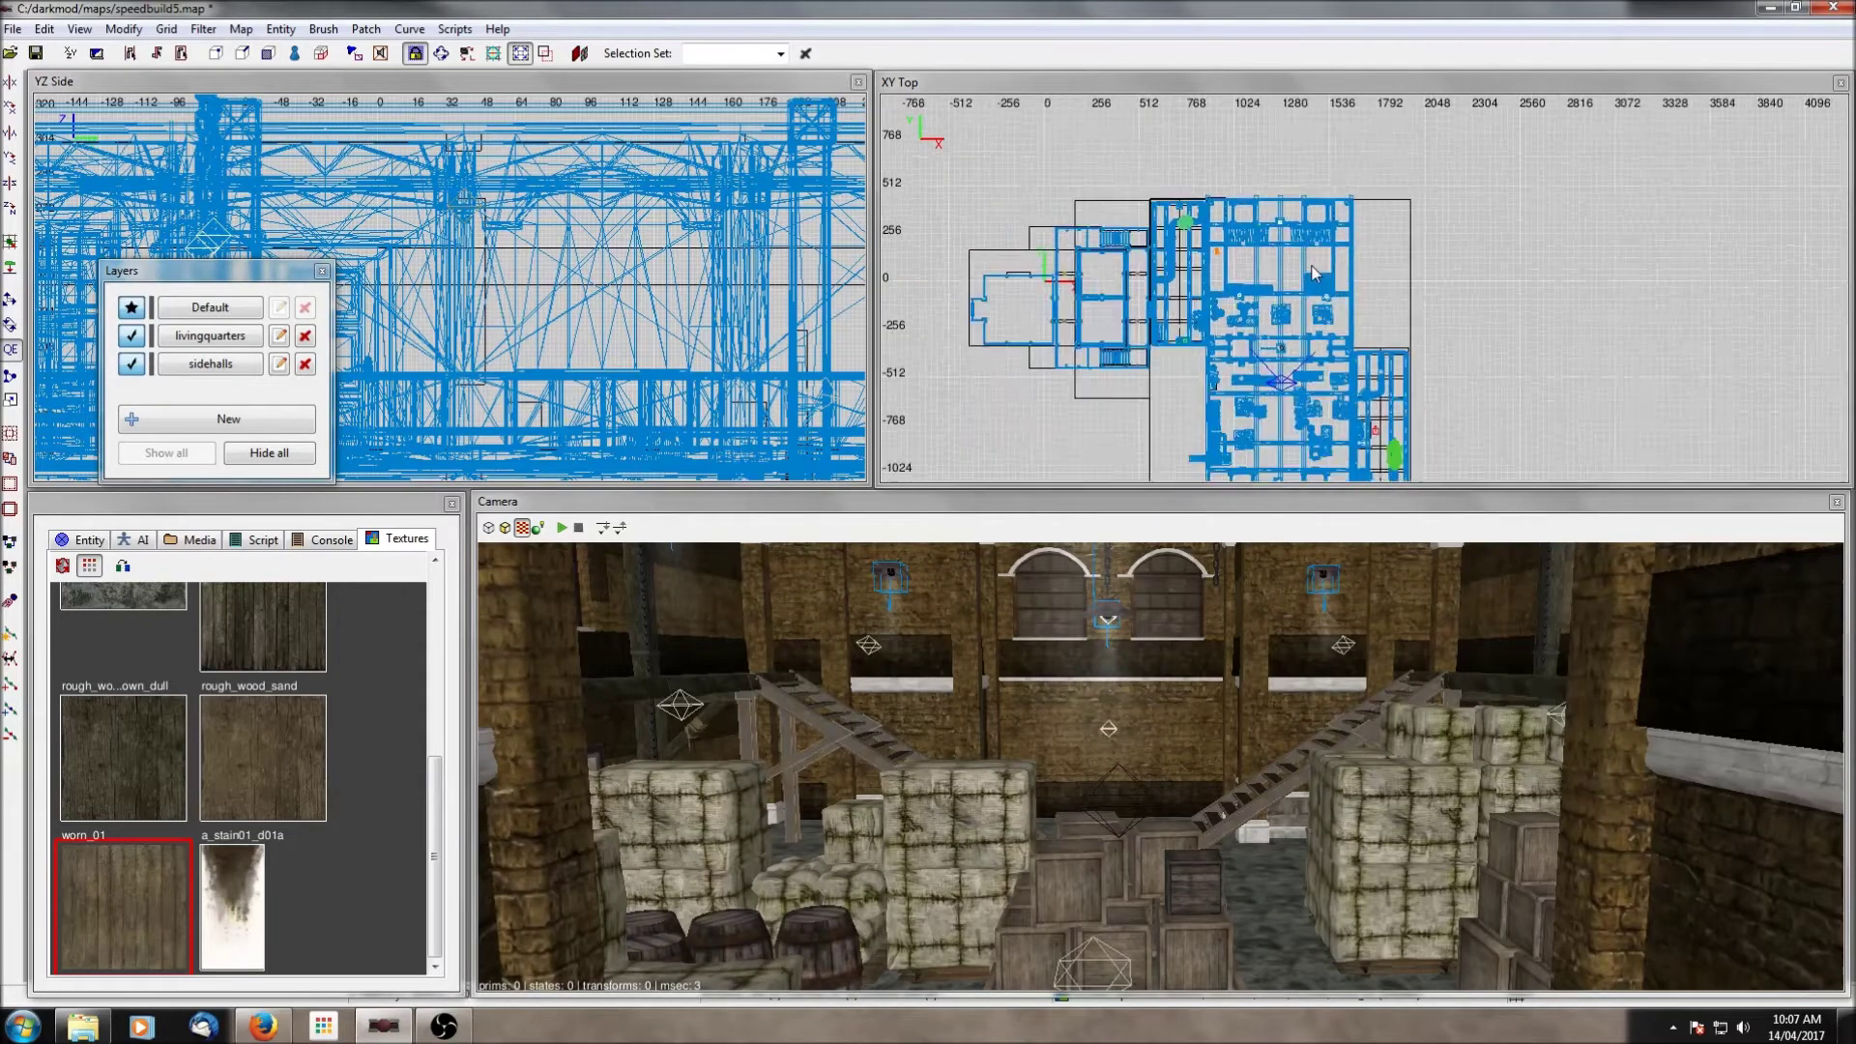
{"action": "left_click", "coordinate": [166, 29]}
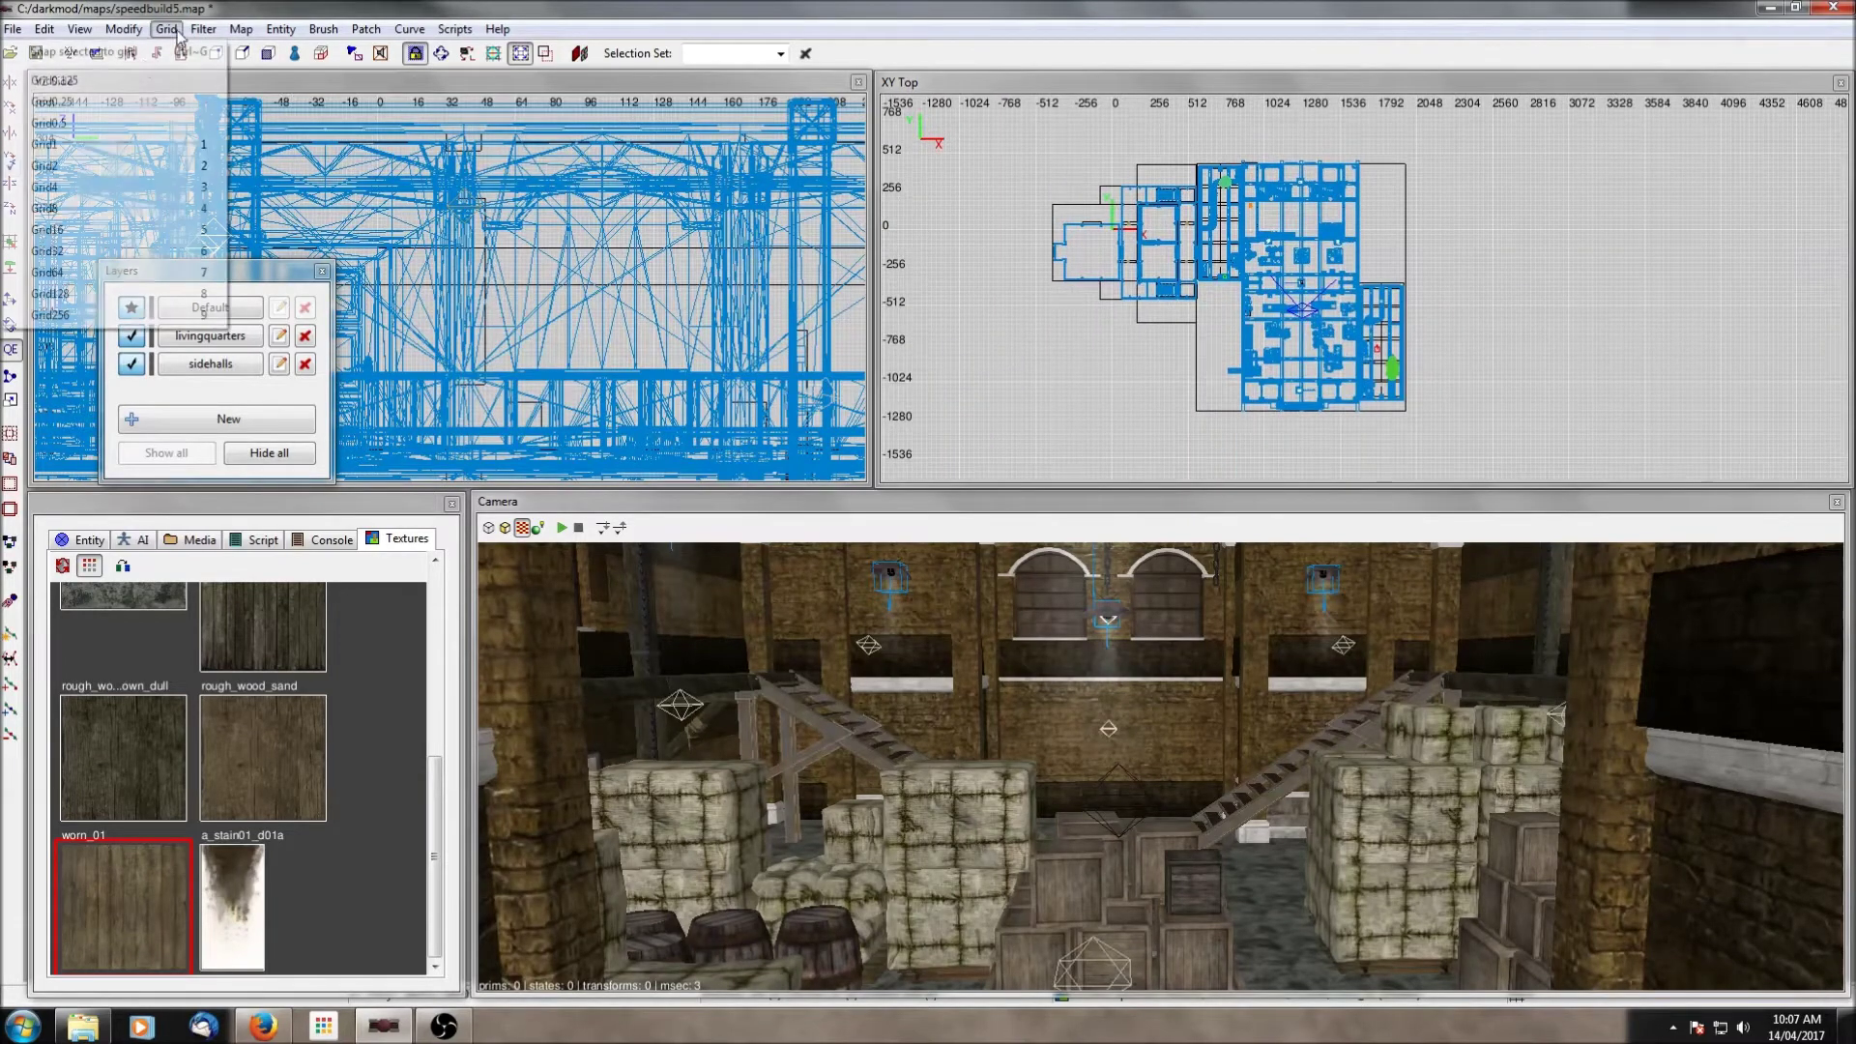
{"action": "left_click", "coordinate": [88, 187]}
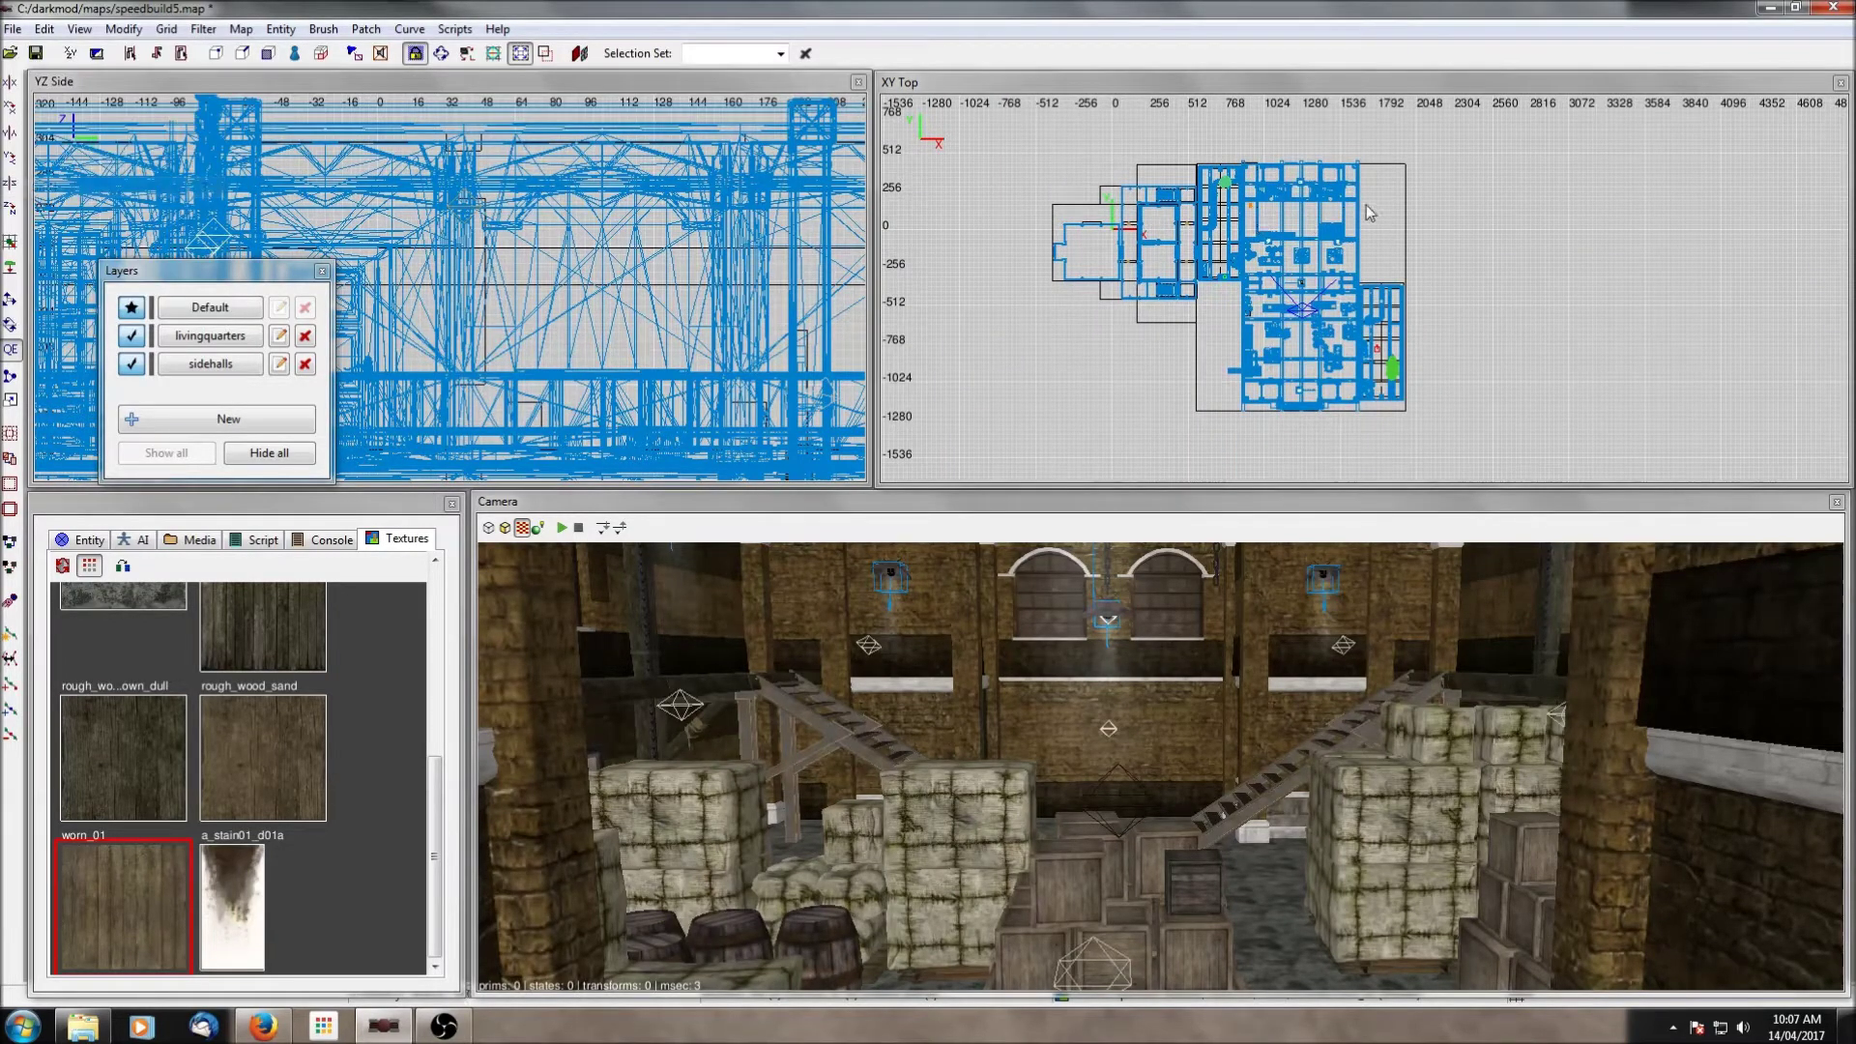
{"action": "scroll", "coordinate": [1366, 205], "scroll_direction": "up", "scroll_amount": 1}
{"action": "mouse_move", "coordinate": [1147, 145]}
{"action": "left_mouse_down"}
{"action": "mouse_move", "coordinate": [1262, 285]}
{"action": "mouse_move", "coordinate": [1292, 464]}
{"action": "left_mouse_up"}
Step: Close the layers window and resize the new brush in the side view to about 516 units high around the hall
{"action": "scroll", "coordinate": [441, 311], "scroll_direction": "down", "scroll_amount": 8}
{"action": "key", "text": "l"}
{"action": "right_click_drag", "start_coordinate": [441, 312], "coordinate": [605, 249]}
{"action": "left_click_drag", "start_coordinate": [605, 249], "coordinate": [607, 352]}
Step: Move the enclosing brush's west face slightly outward to line up with the hall's west wall
{"action": "scroll", "coordinate": [1202, 223], "scroll_direction": "up", "scroll_amount": 7}
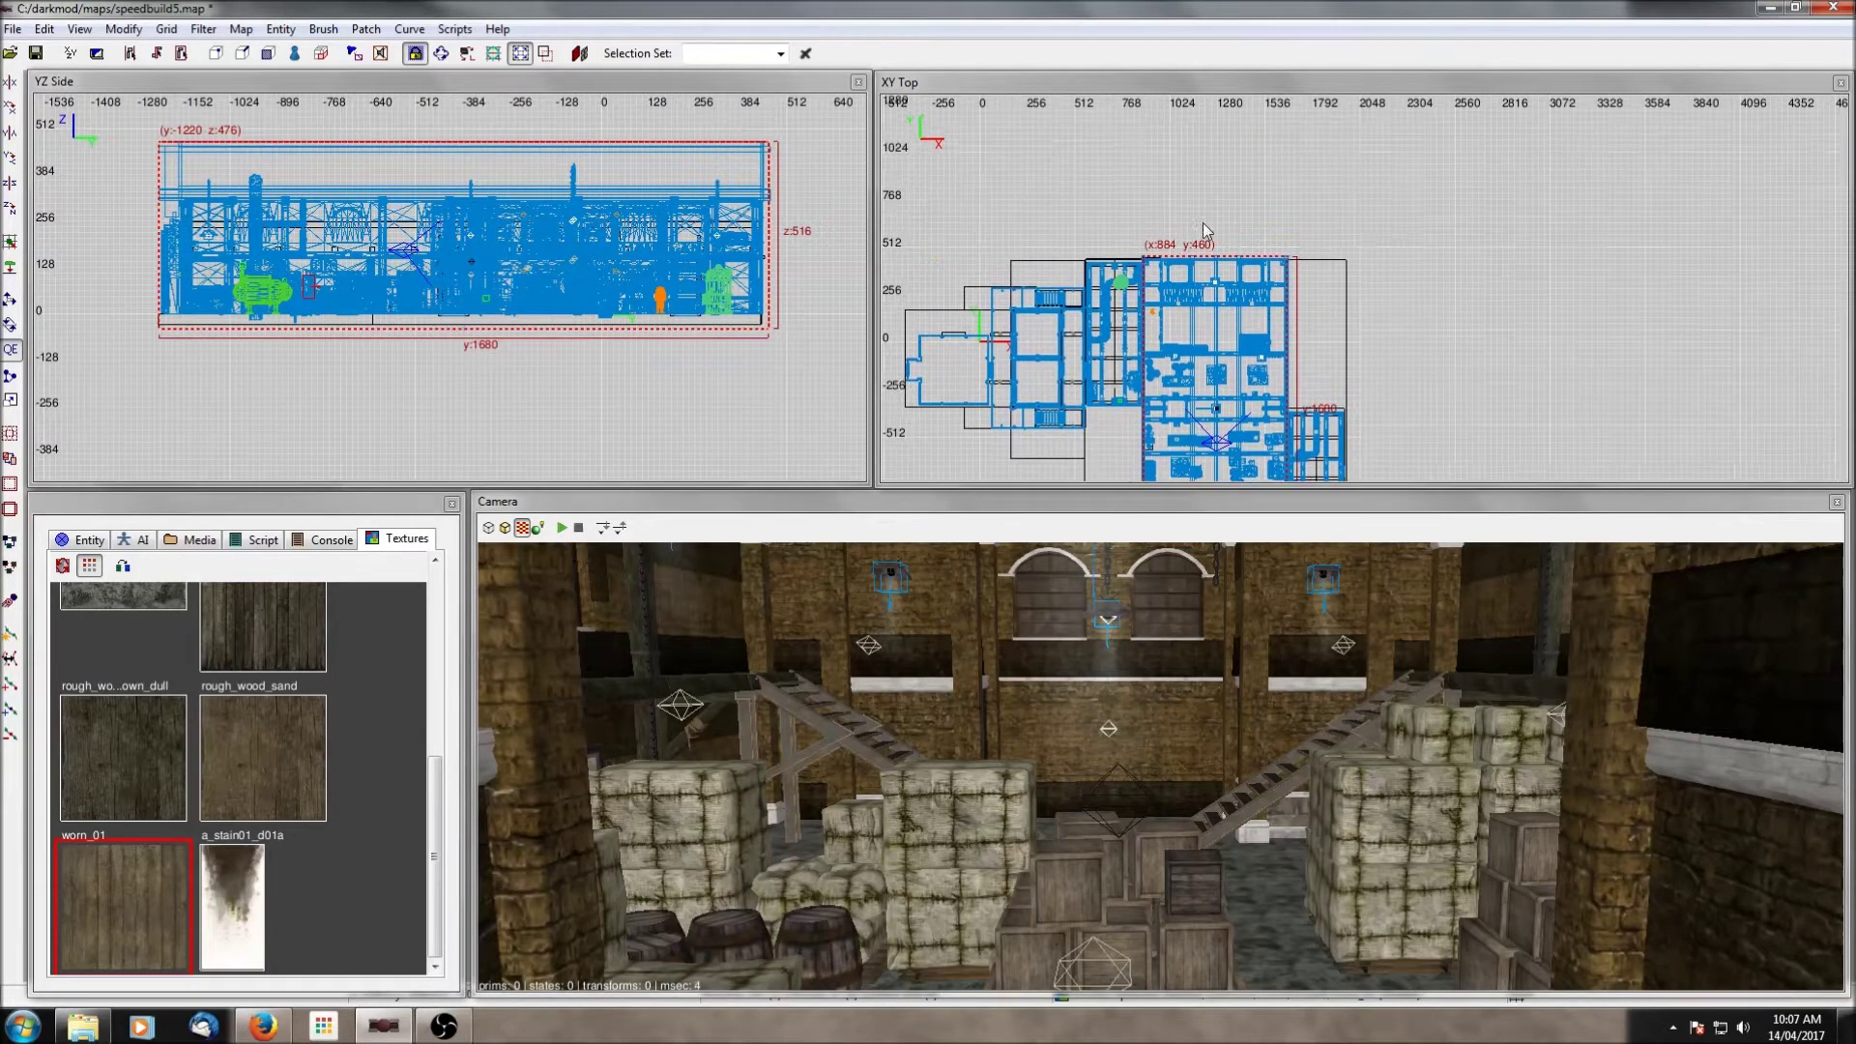
{"action": "scroll", "coordinate": [1140, 289], "scroll_direction": "up", "scroll_amount": 3}
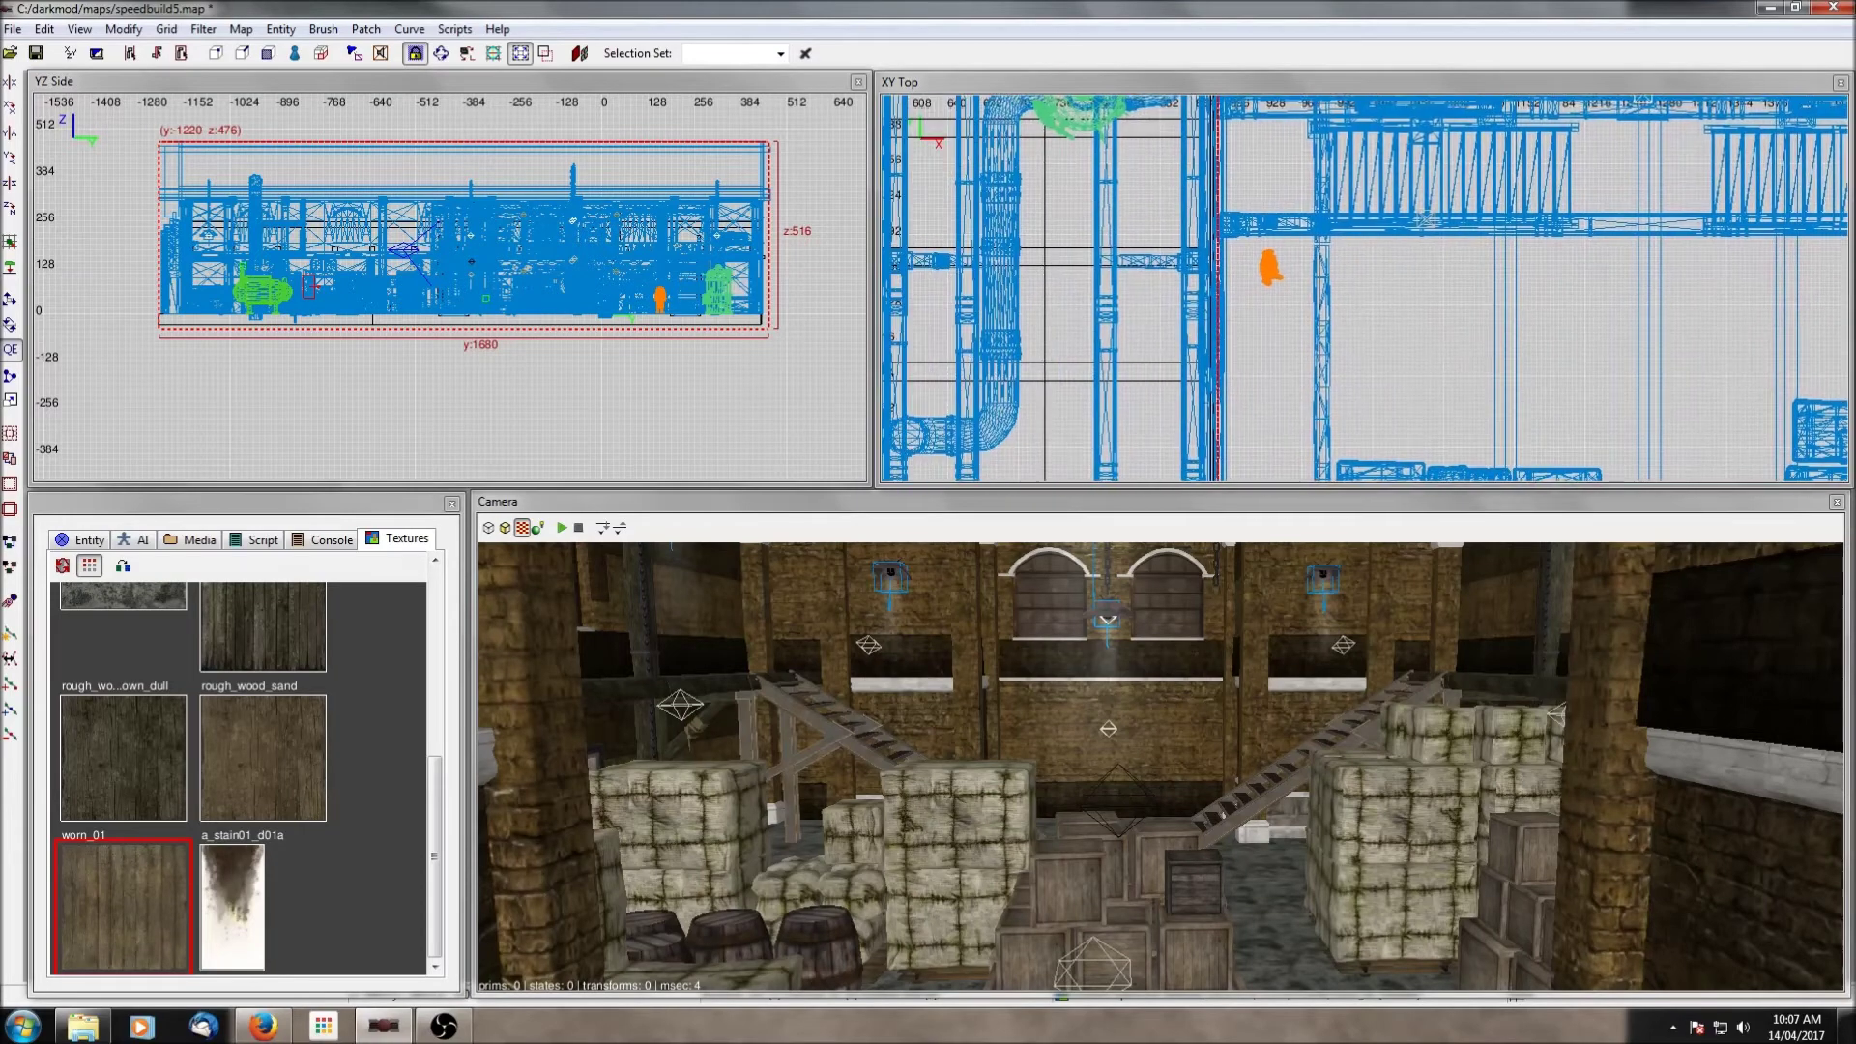
{"action": "right_click_drag", "start_coordinate": [1127, 307], "coordinate": [1162, 297]}
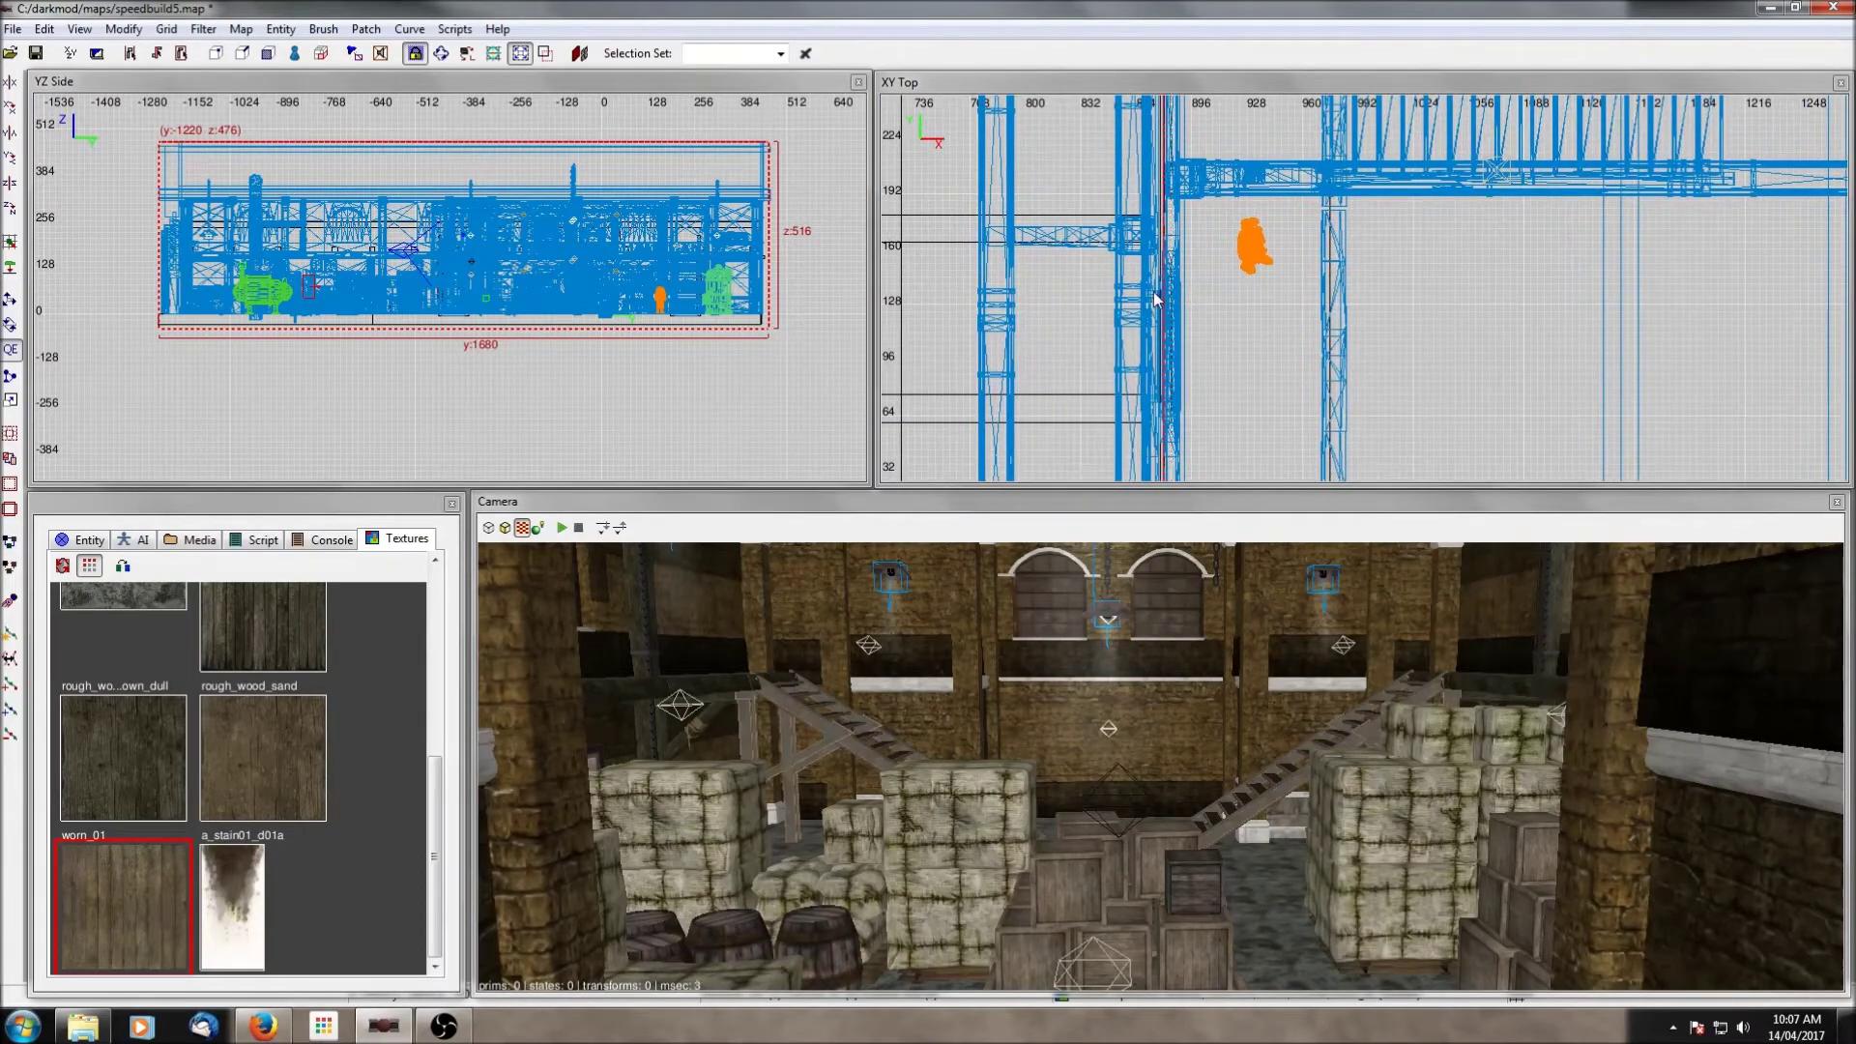
{"action": "left_click_drag", "start_coordinate": [1152, 301], "coordinate": [1149, 302]}
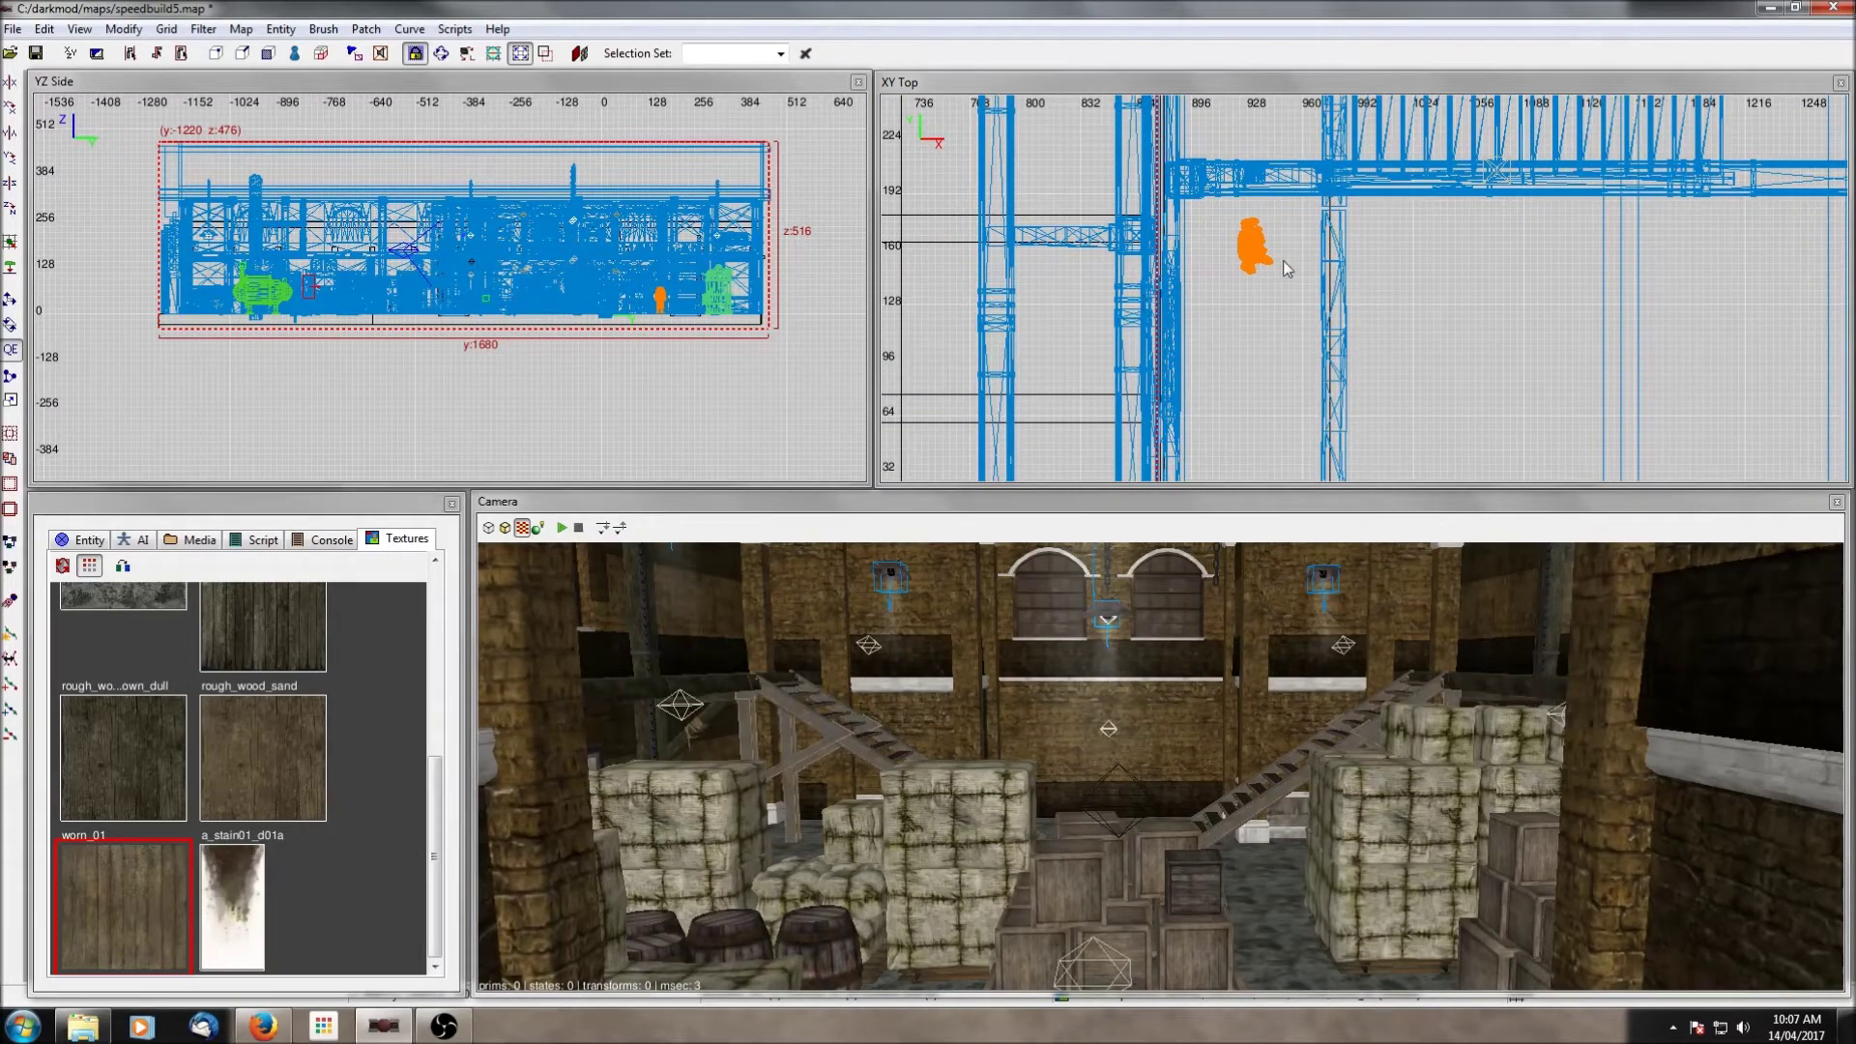
Step: Move the enclosing brush's east face slightly outward in the top view to line up with the hall's east wall
{"action": "scroll", "coordinate": [1284, 259], "scroll_direction": "down", "scroll_amount": 7}
{"action": "right_click_drag", "start_coordinate": [1505, 257], "coordinate": [1322, 246]}
{"action": "scroll", "coordinate": [1505, 257], "scroll_direction": "up", "scroll_amount": 3}
{"action": "right_click_drag", "start_coordinate": [1358, 392], "coordinate": [1127, 29]}
{"action": "scroll", "coordinate": [1360, 401], "scroll_direction": "up", "scroll_amount": 4}
{"action": "left_click_drag", "start_coordinate": [1089, 342], "coordinate": [1101, 344]}
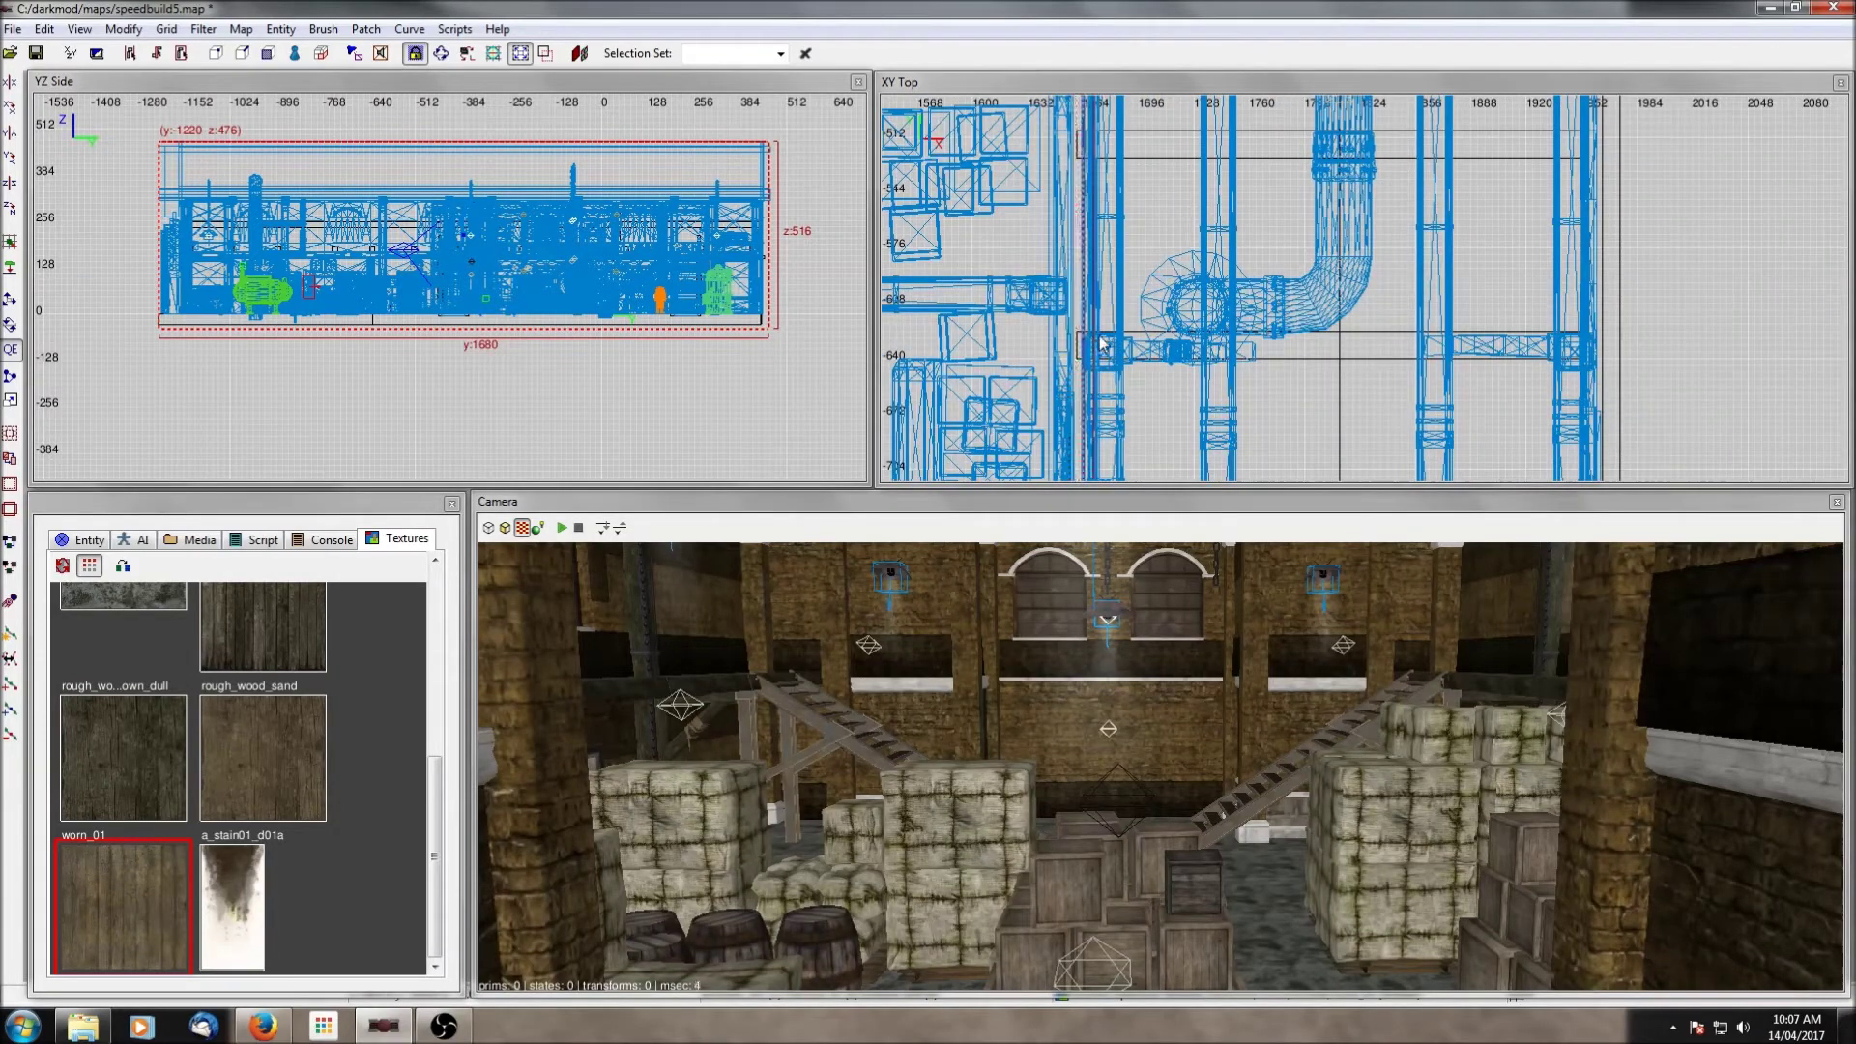
{"action": "scroll", "coordinate": [1114, 351], "scroll_direction": "down", "scroll_amount": 3}
{"action": "right_click_drag", "start_coordinate": [1164, 328], "coordinate": [1220, 233]}
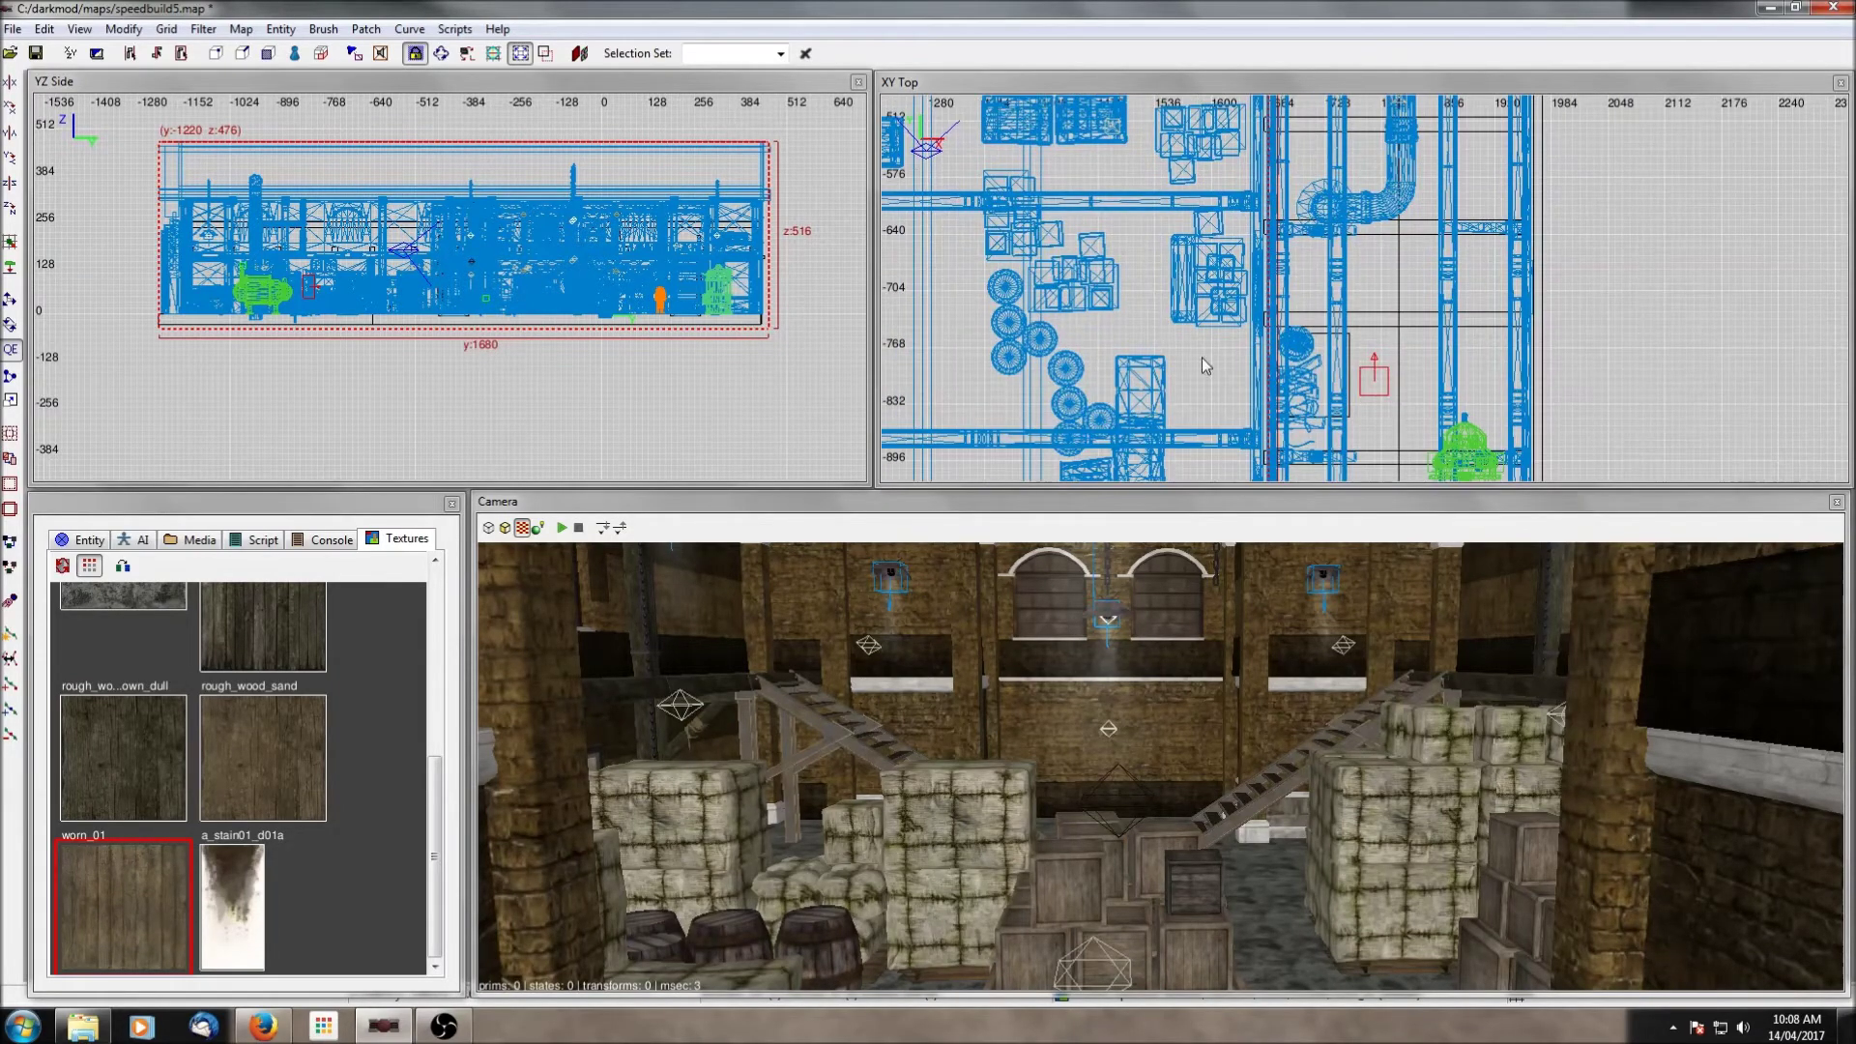
Step: Apply the concrete_mildew texture to the brush enclosing the warehouse hall
{"action": "right_click_drag", "start_coordinate": [1202, 356], "coordinate": [1145, 169]}
{"action": "scroll", "coordinate": [1094, 305], "scroll_direction": "down", "scroll_amount": 2}
{"action": "scroll", "coordinate": [214, 783], "scroll_direction": "up", "scroll_amount": 4}
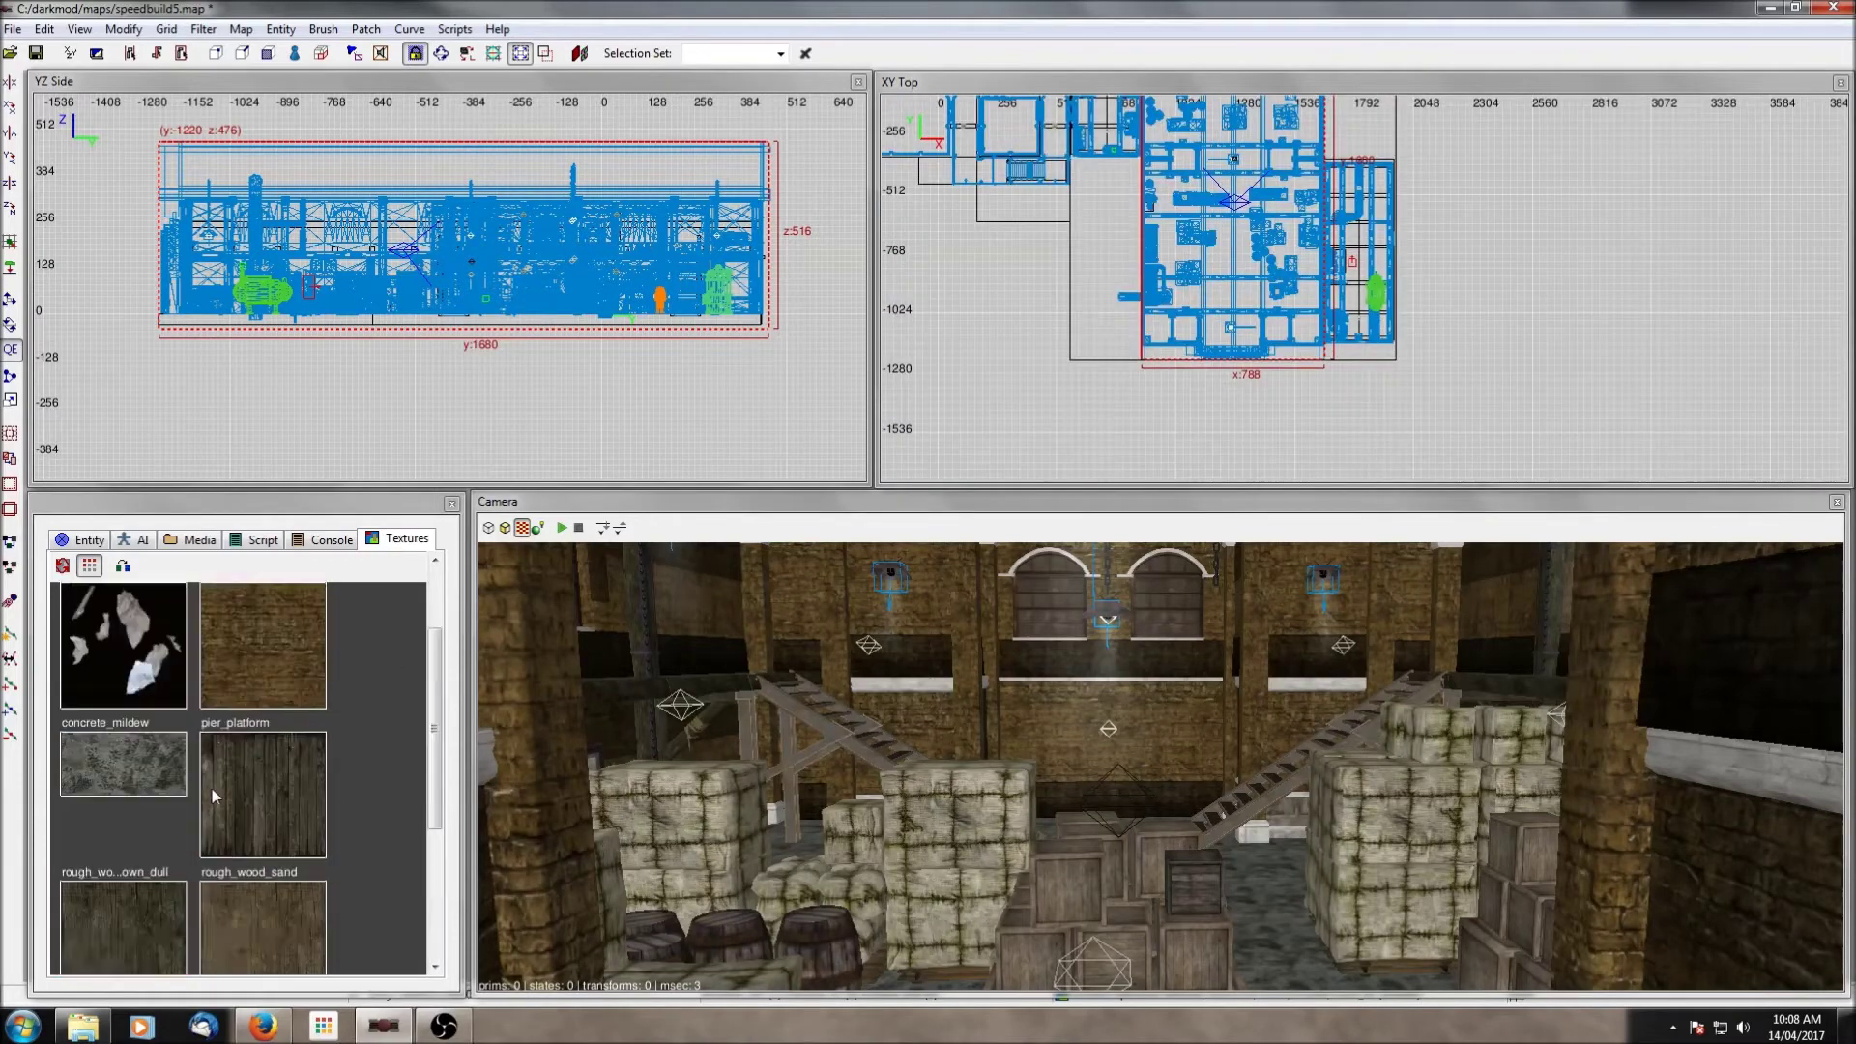
{"action": "left_click", "coordinate": [146, 821]}
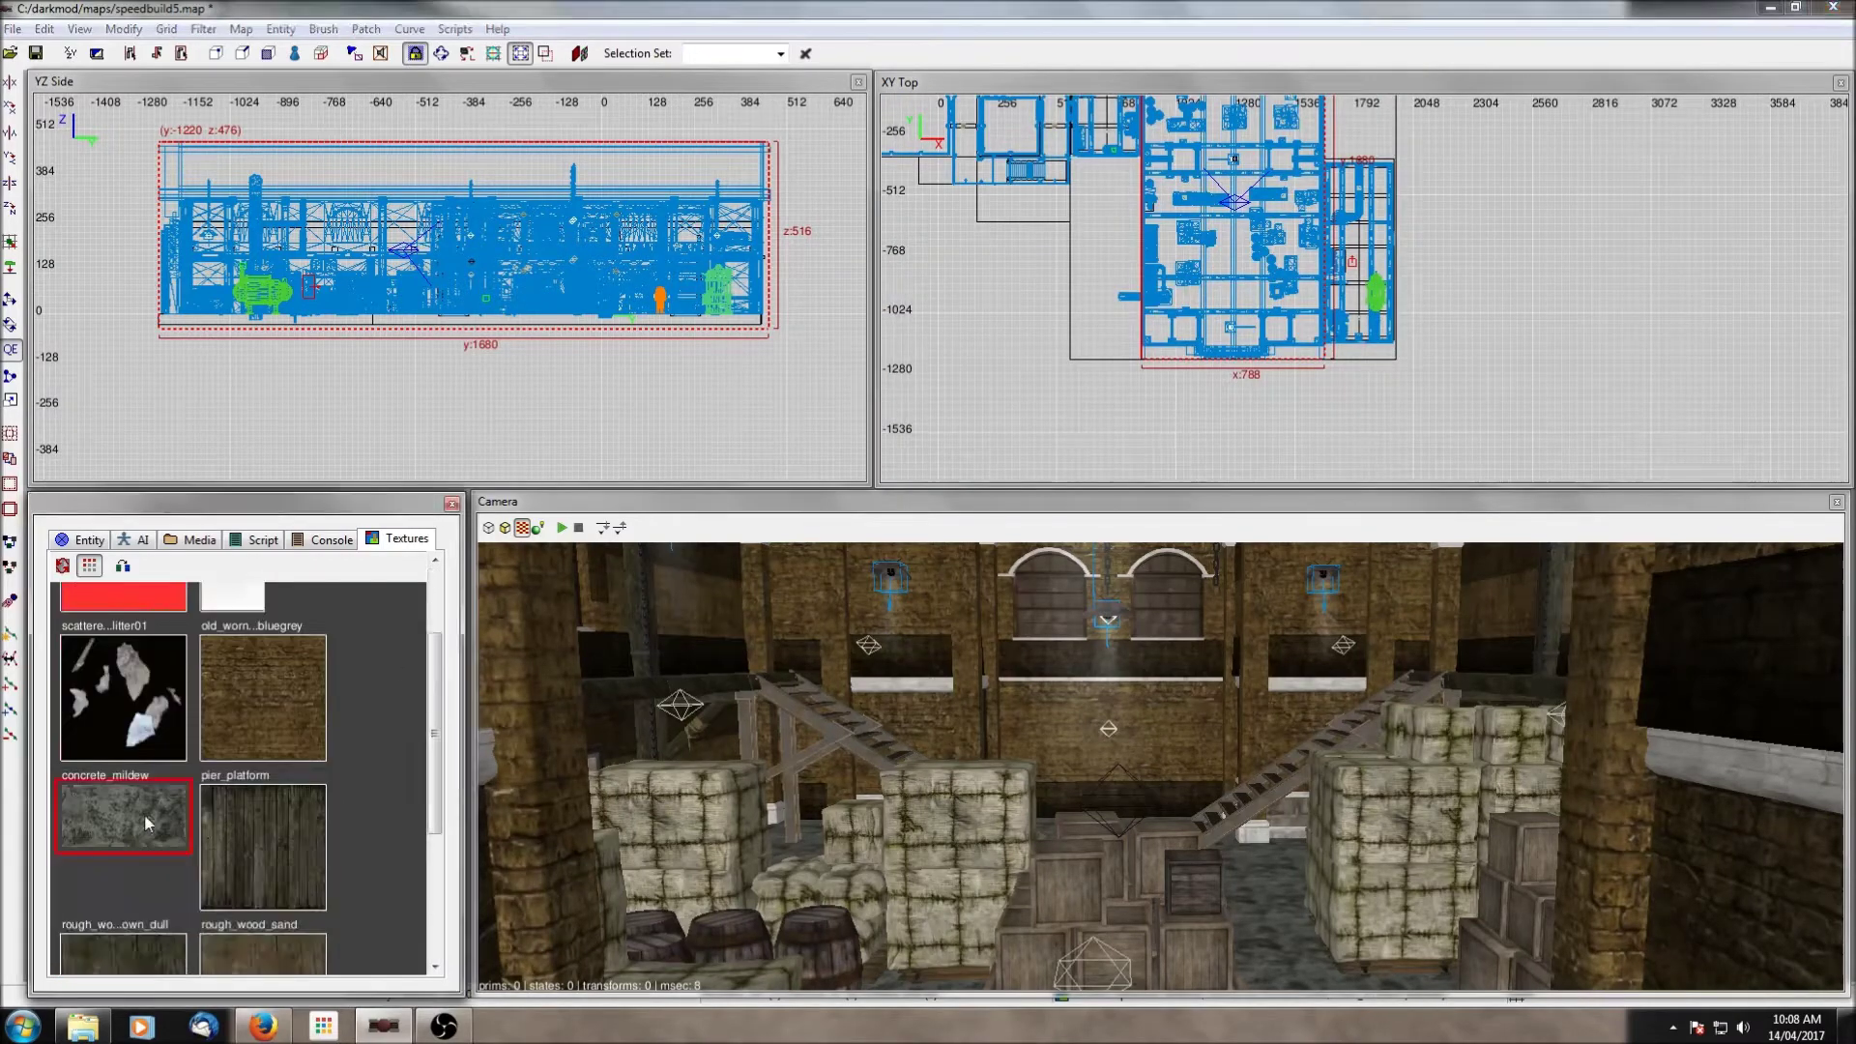
Step: Inspect the doorways and walls of the east and west side rooms against the enclosing brush's faces
{"action": "right_click", "coordinate": [1454, 870]}
{"action": "key", "text": "Up"}
{"action": "key", "text": "Up"}
{"action": "right_click", "coordinate": [1472, 682]}
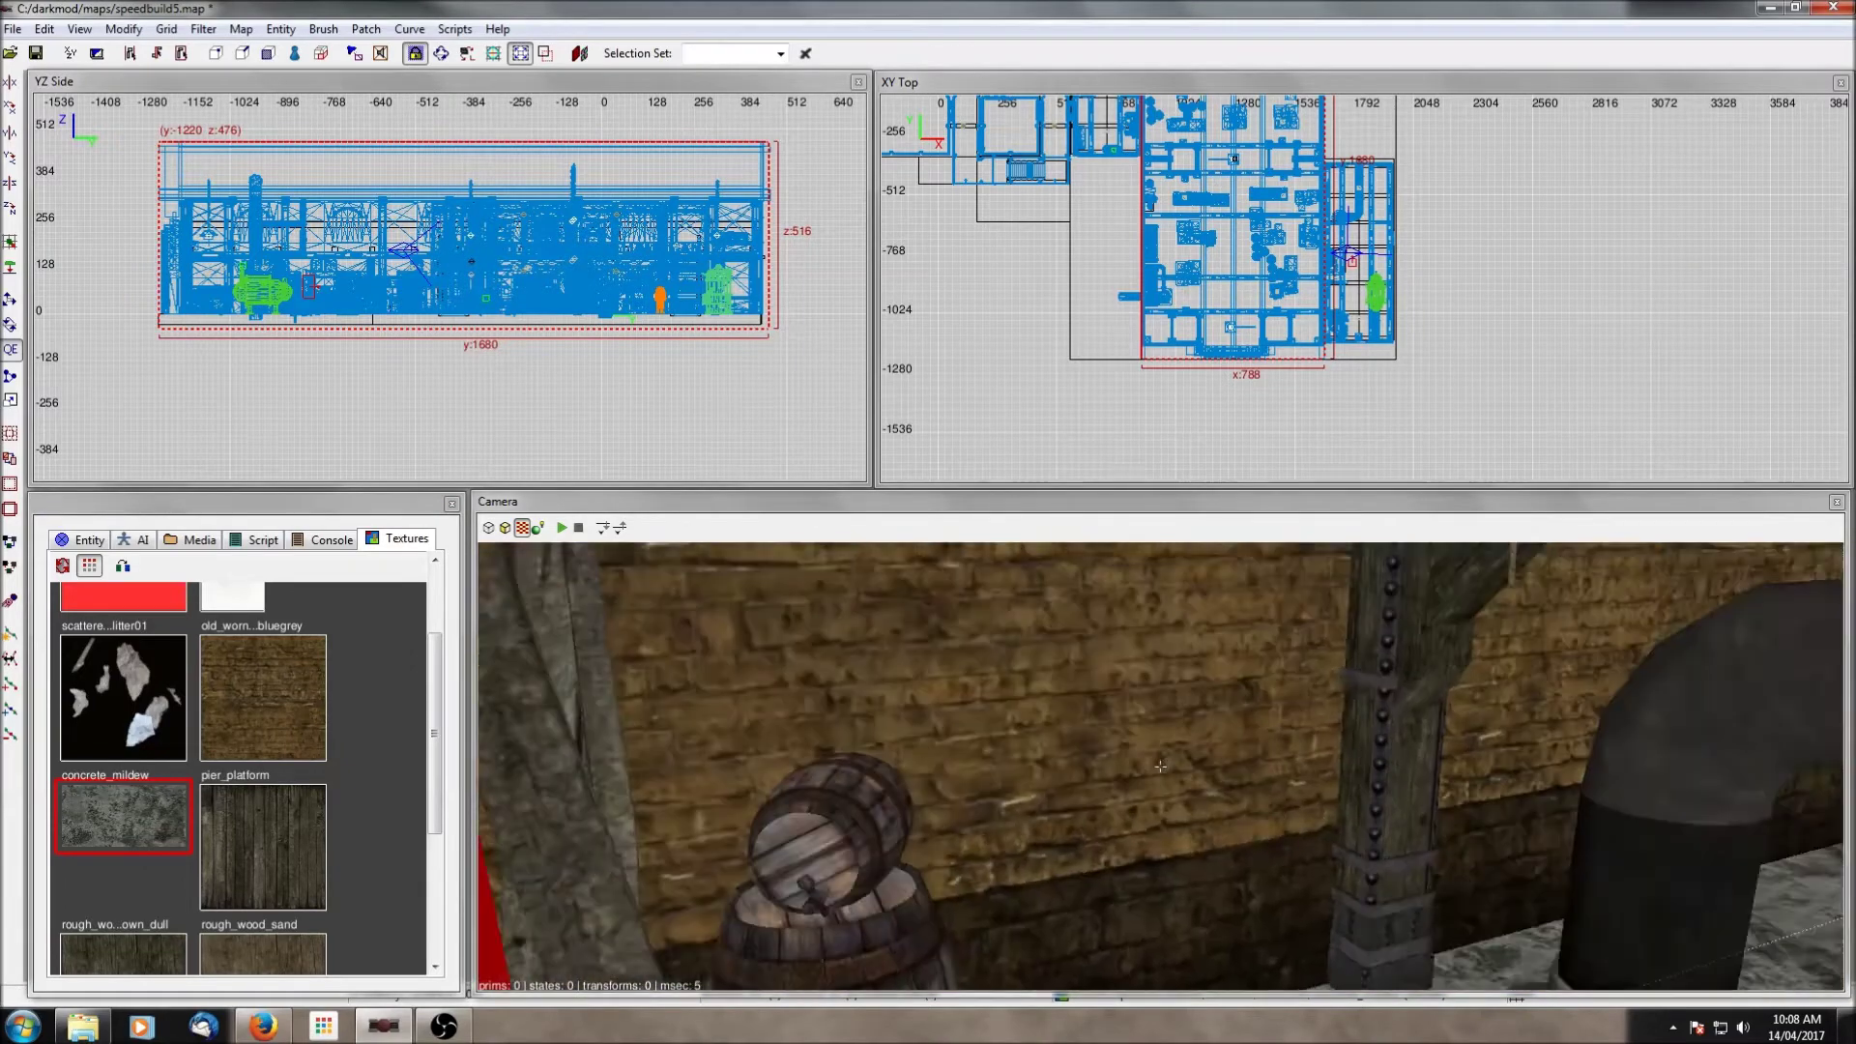
{"action": "right_click", "coordinate": [1470, 676]}
{"action": "right_click", "coordinate": [1470, 676]}
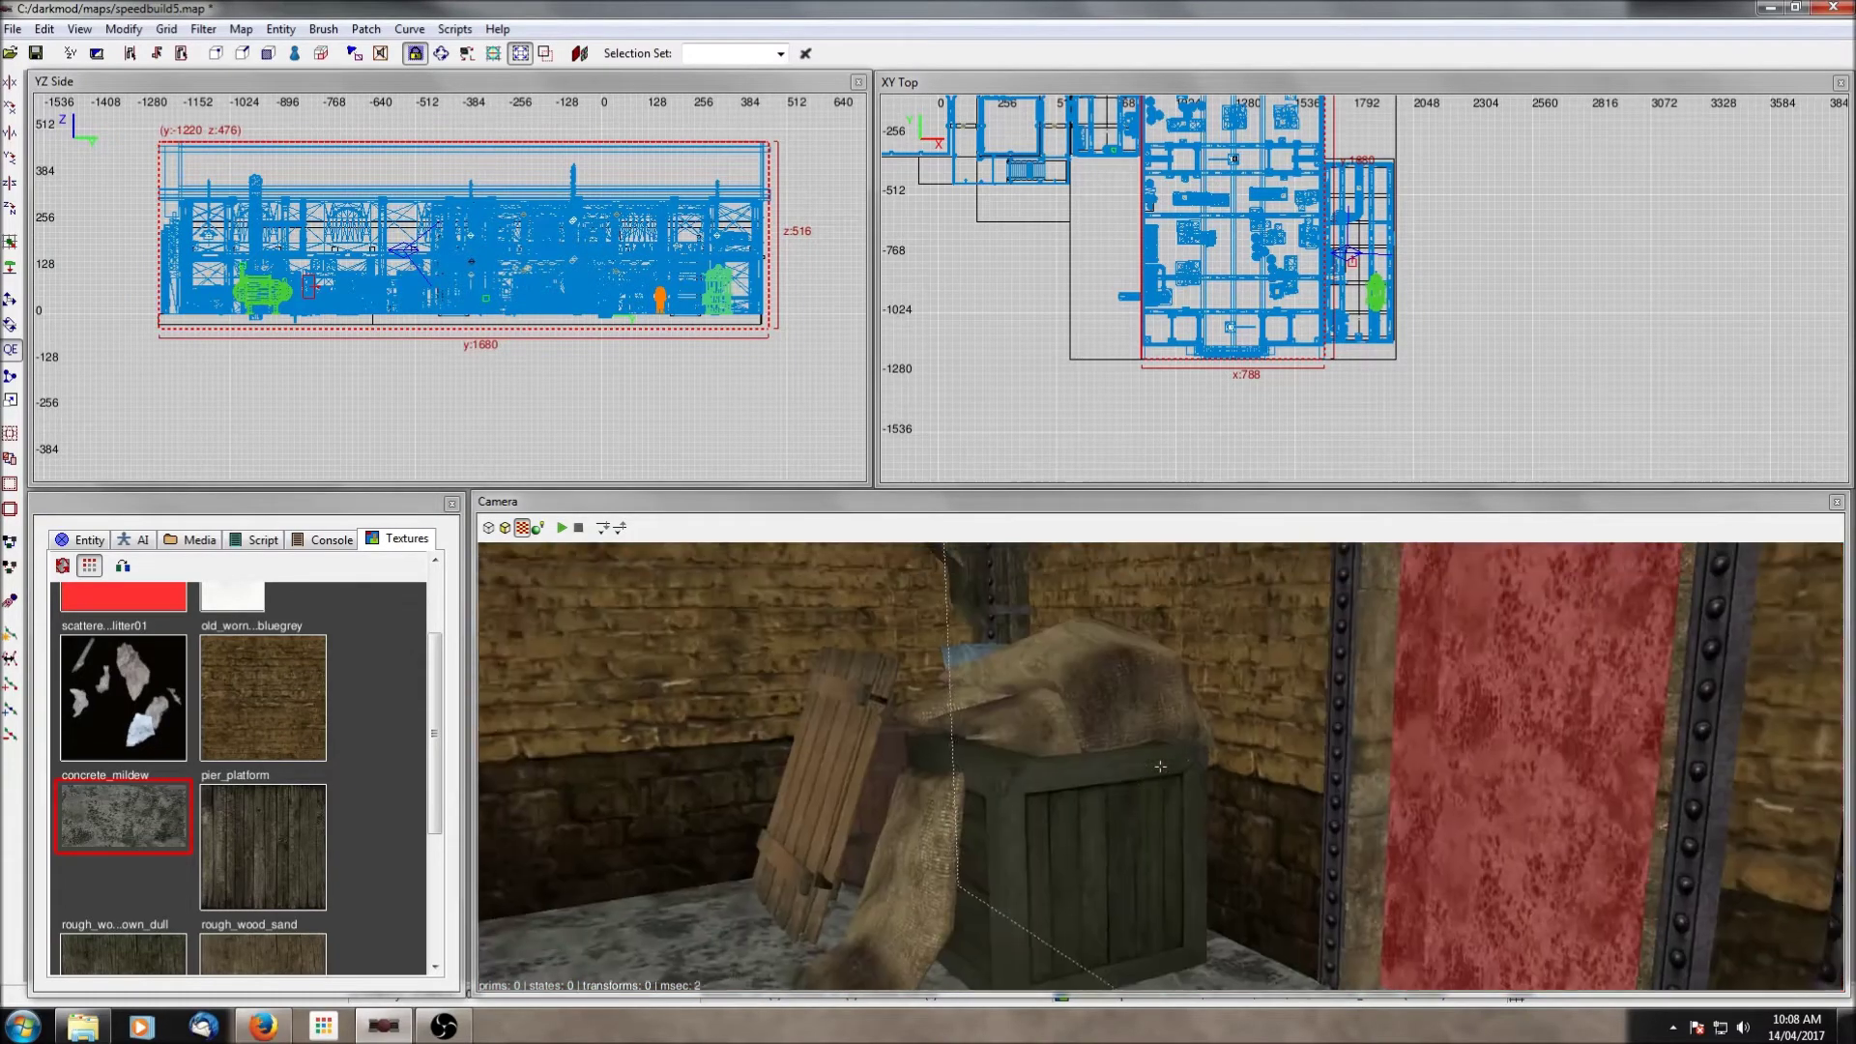
{"action": "right_click", "coordinate": [1219, 723]}
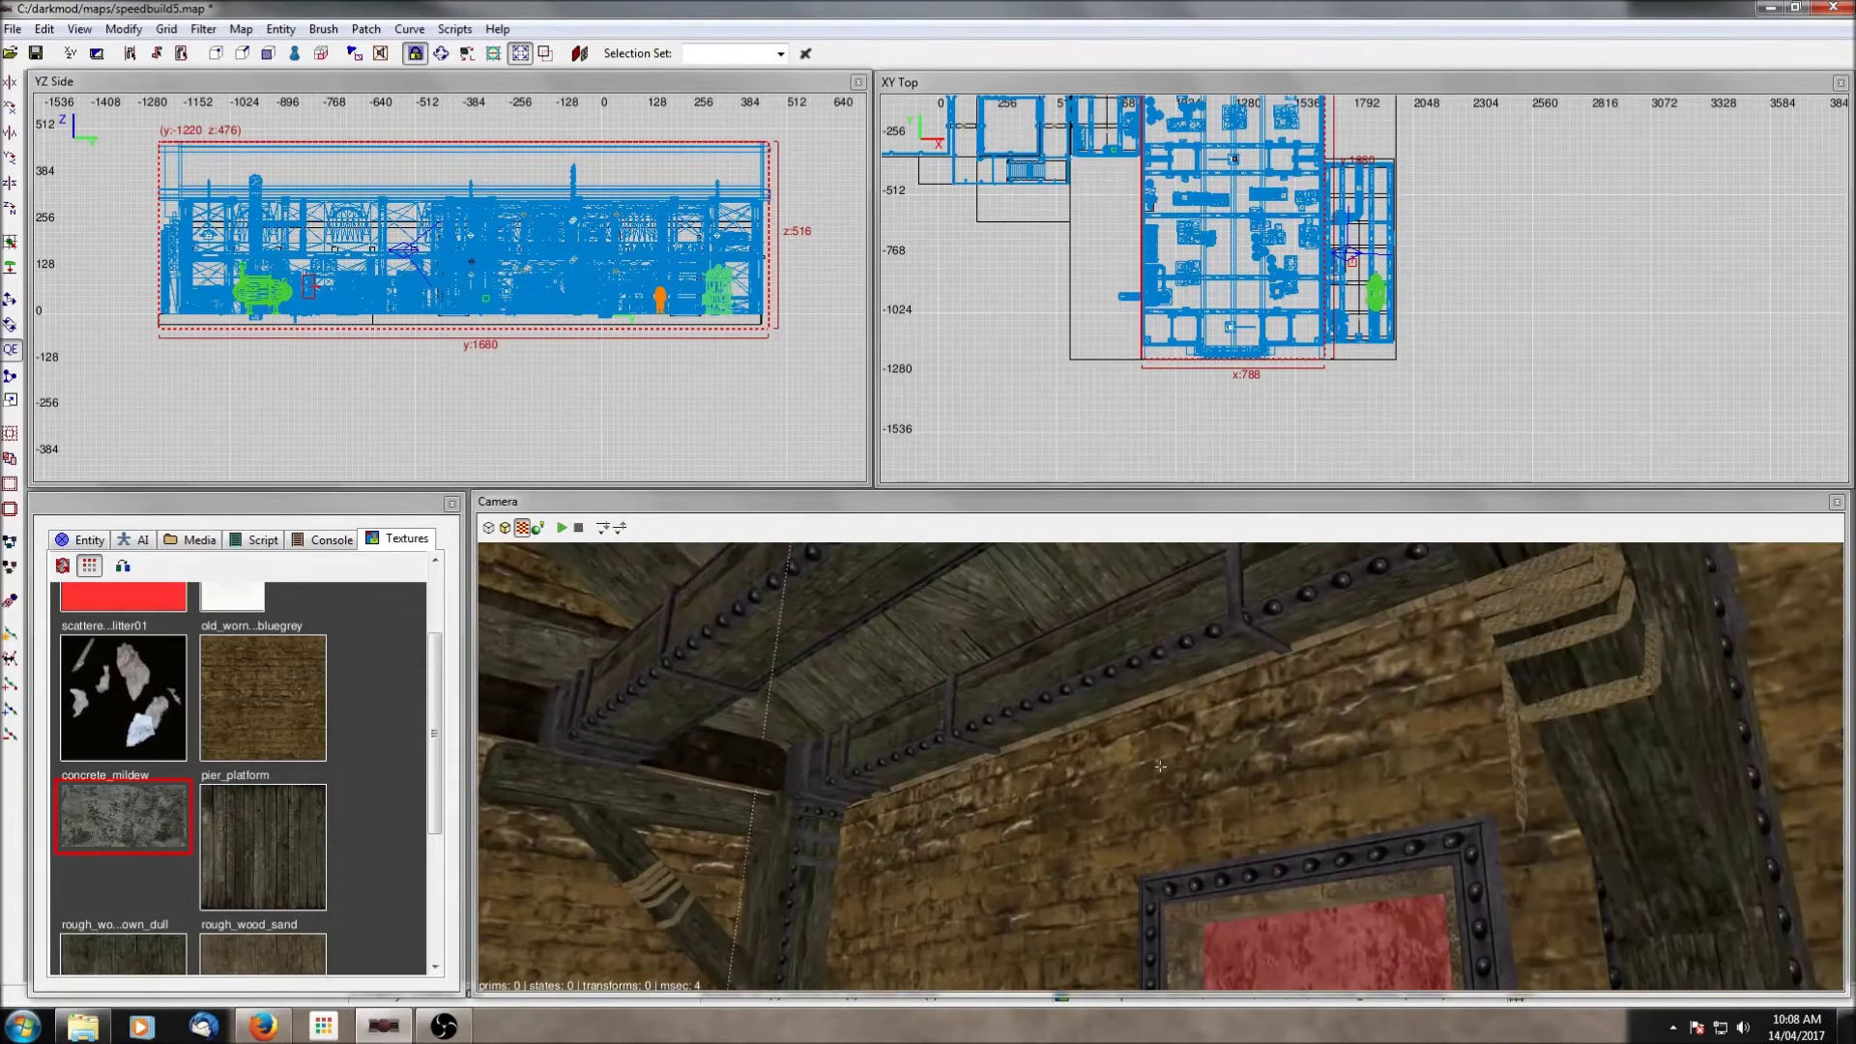
{"action": "right_click", "coordinate": [1218, 723]}
{"action": "right_click_drag", "start_coordinate": [1435, 311], "coordinate": [1466, 443]}
{"action": "scroll", "coordinate": [1434, 310], "scroll_direction": "down", "scroll_amount": 1}
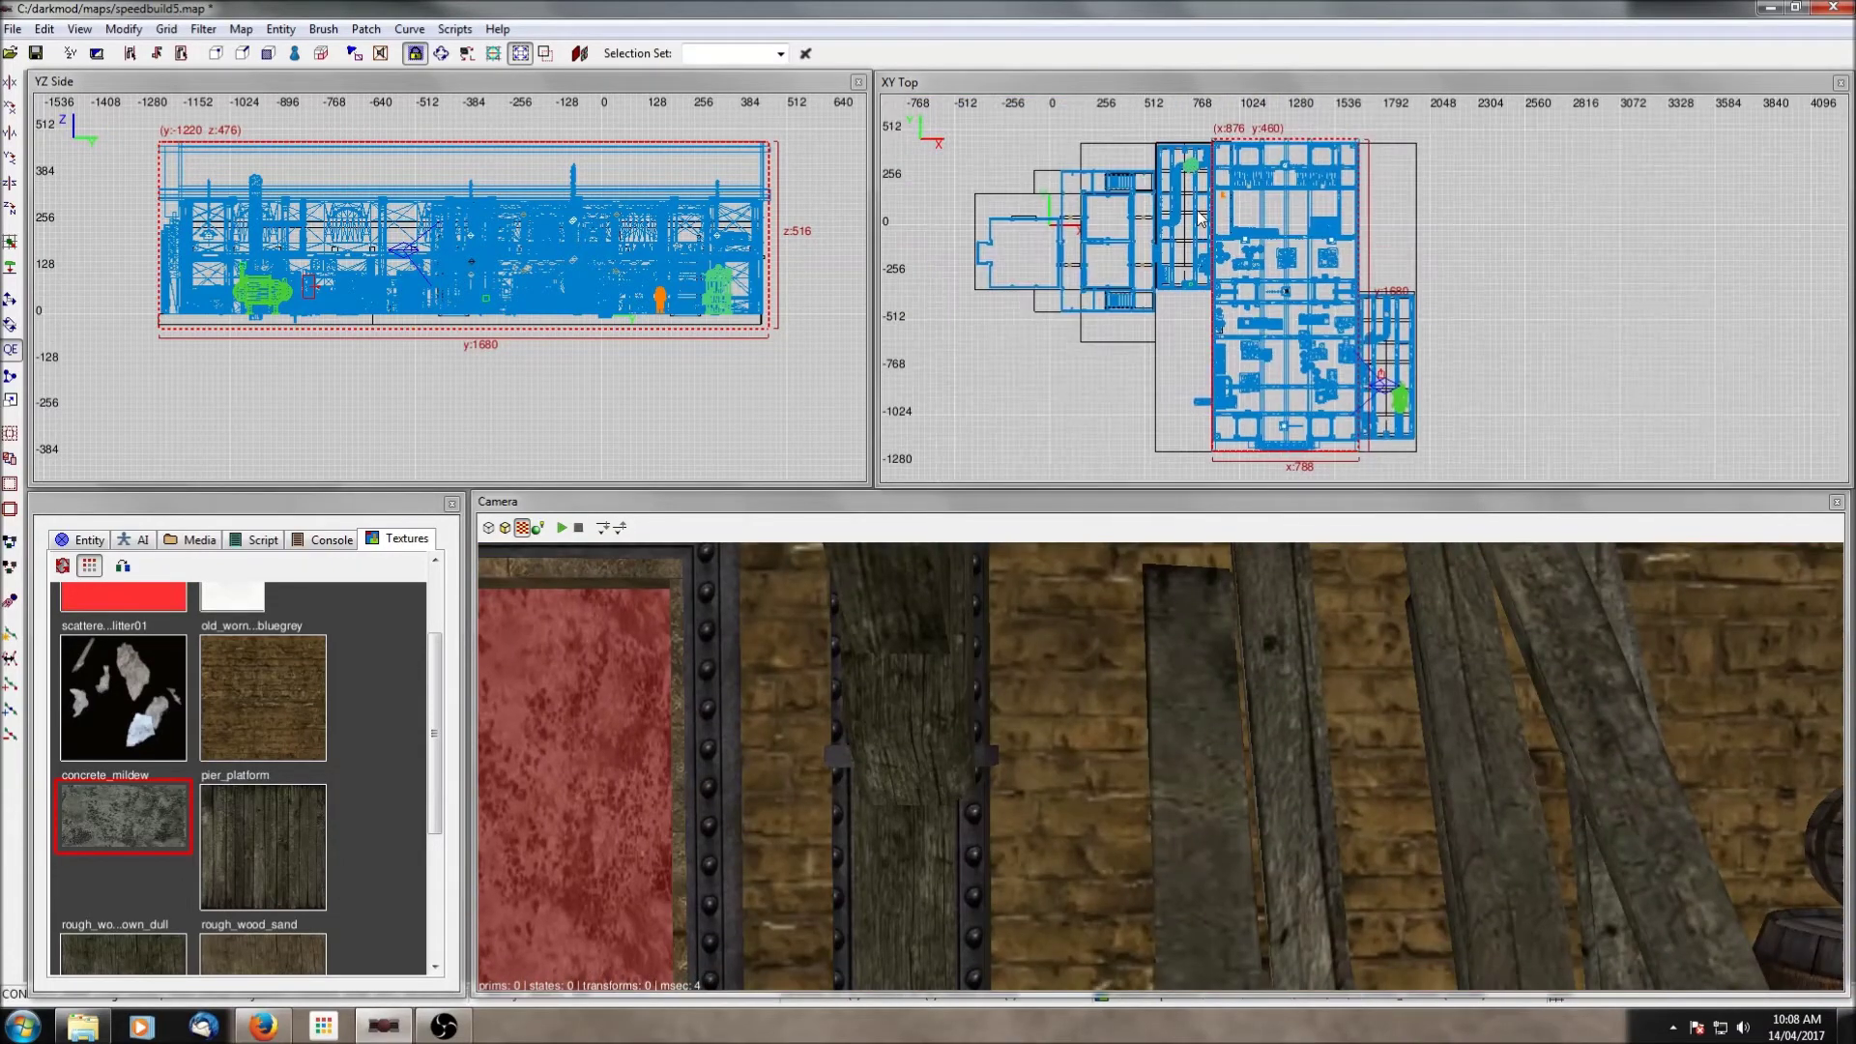
{"action": "middle_click", "coordinate": [1178, 237], "text": "ctrl"}
{"action": "right_click", "coordinate": [1160, 766]}
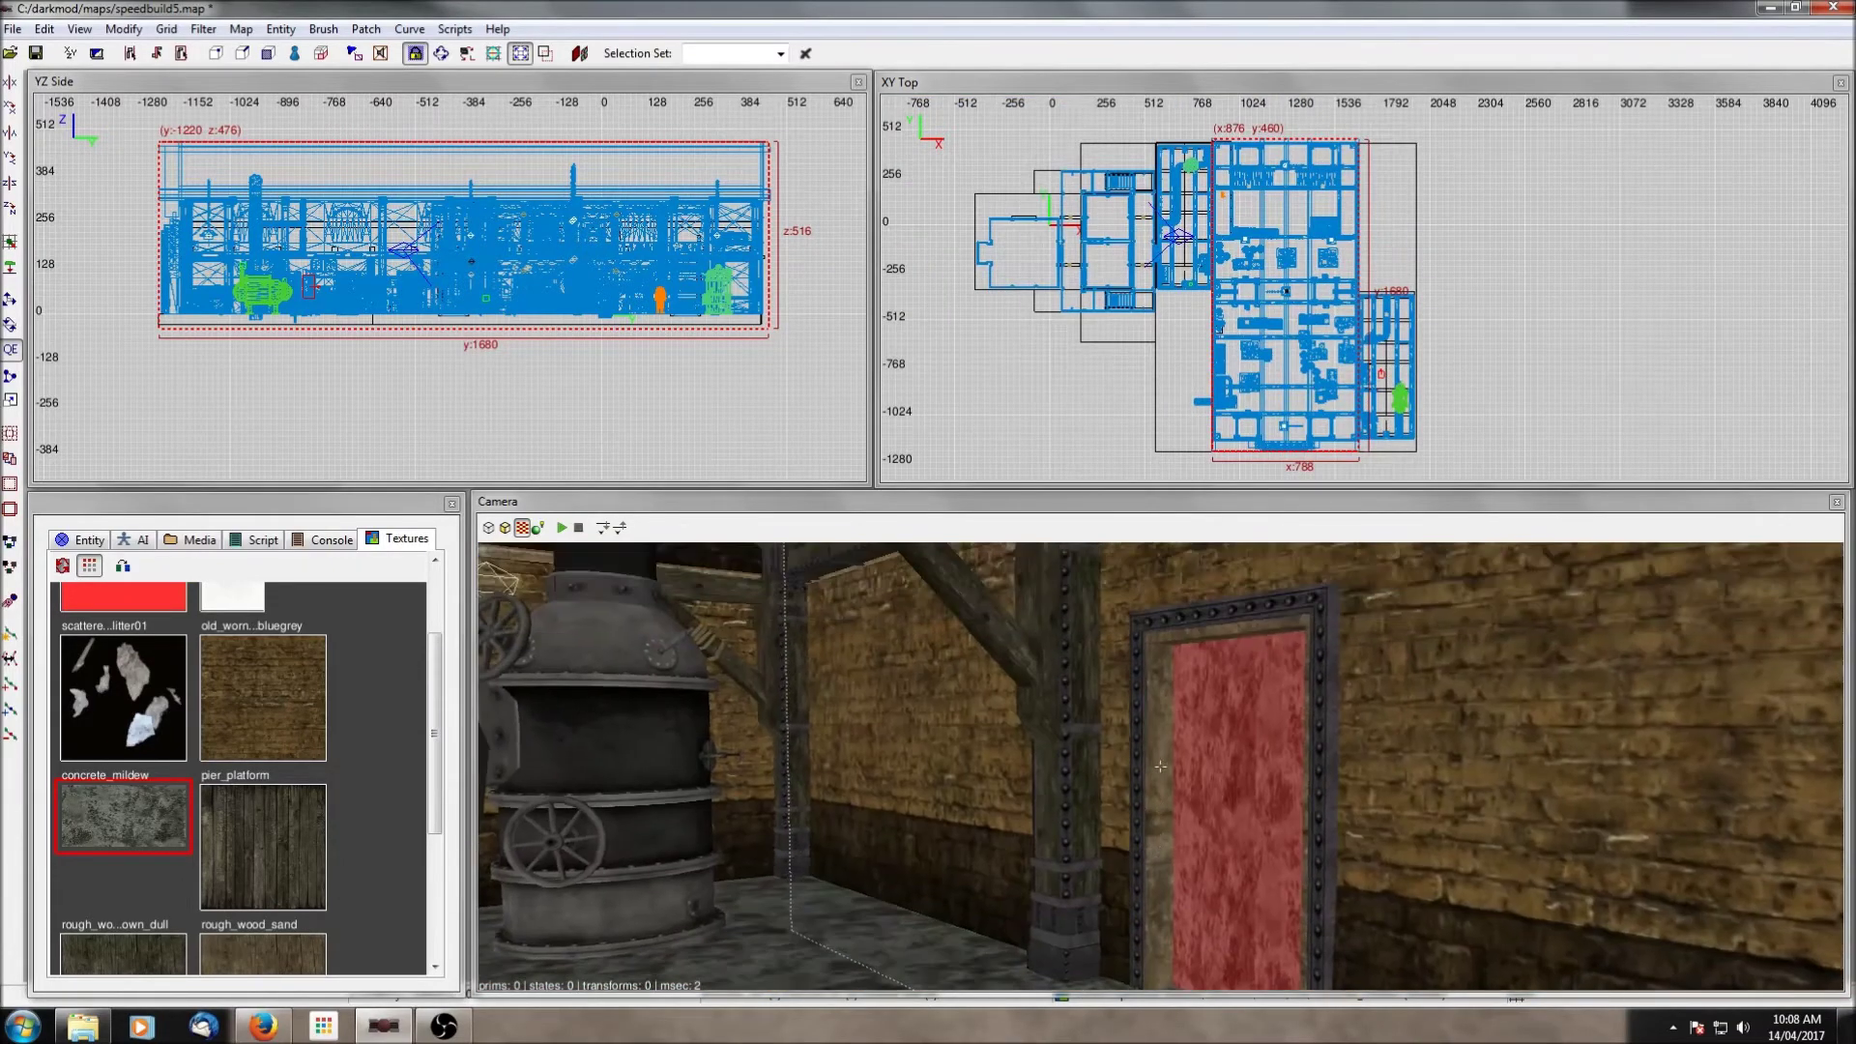
{"action": "right_click", "coordinate": [1160, 767]}
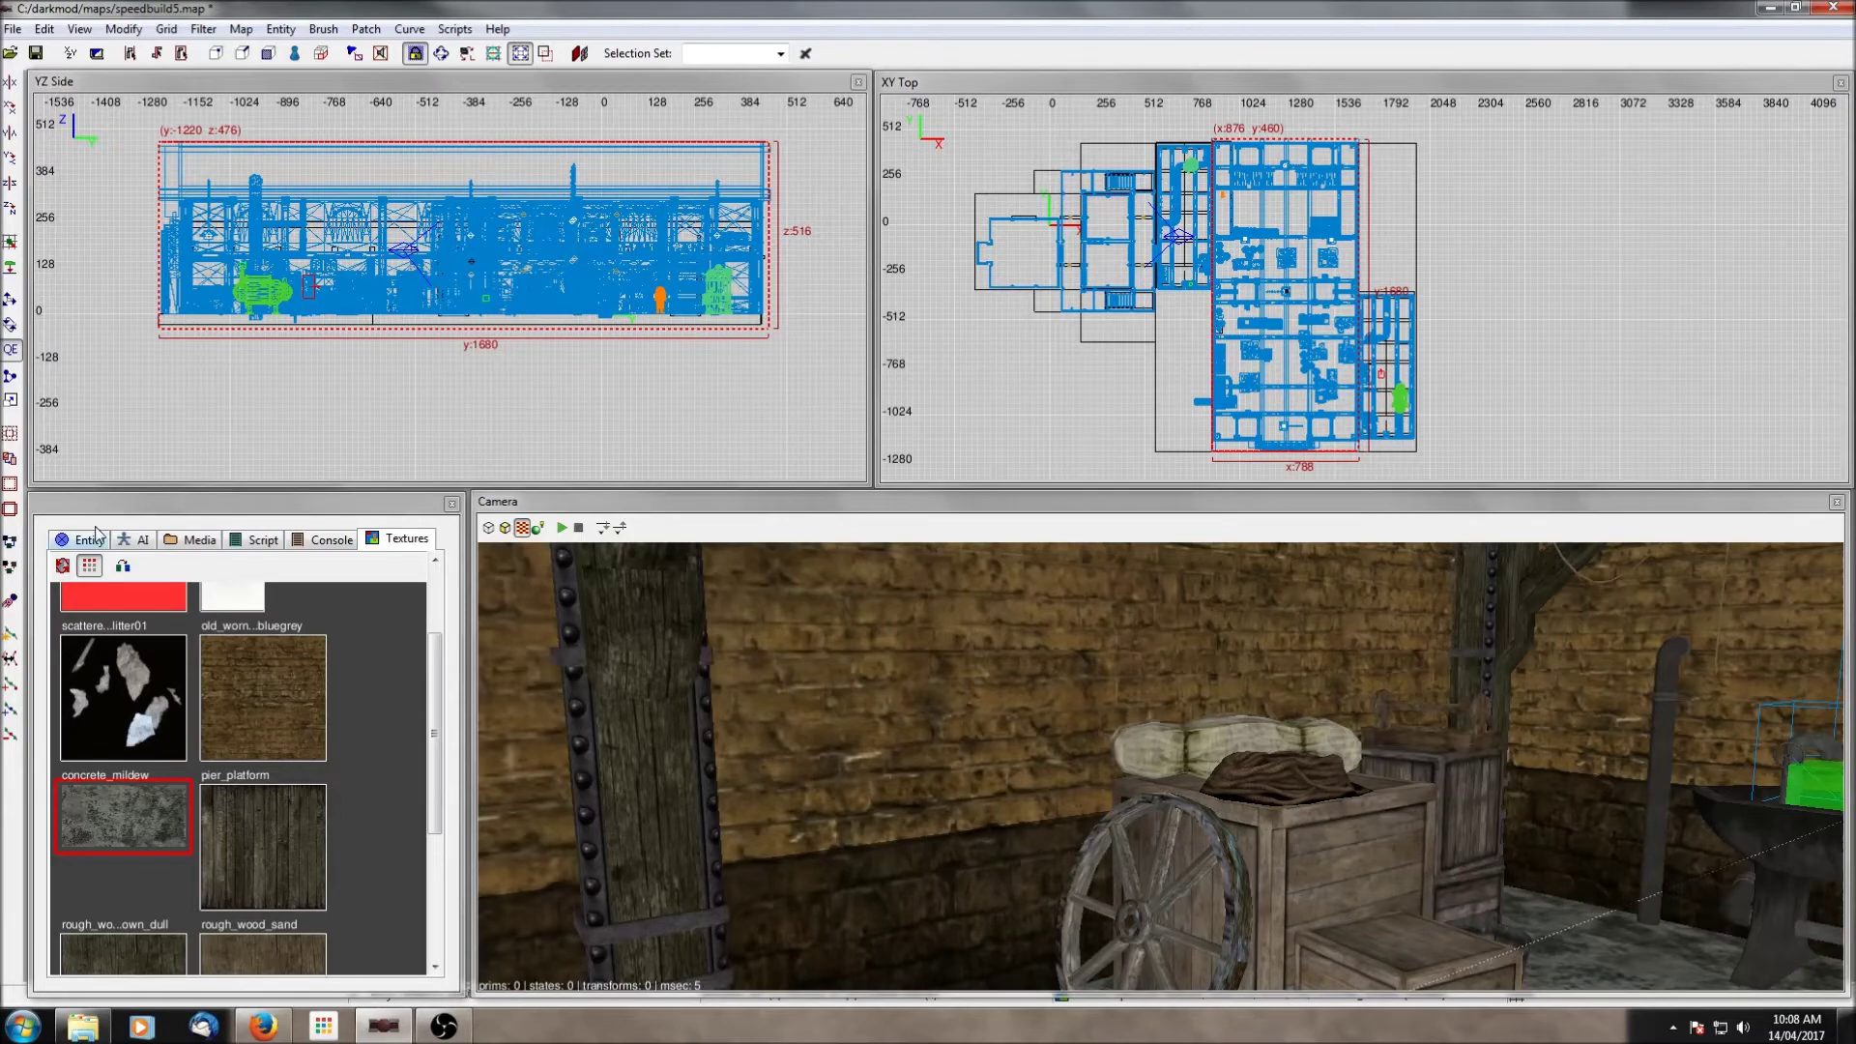
Step: Hollow the enclosing brush into a shell around the warehouse hall and check it from inside
{"action": "left_click", "coordinate": [8, 486]}
{"action": "right_click", "coordinate": [1247, 687]}
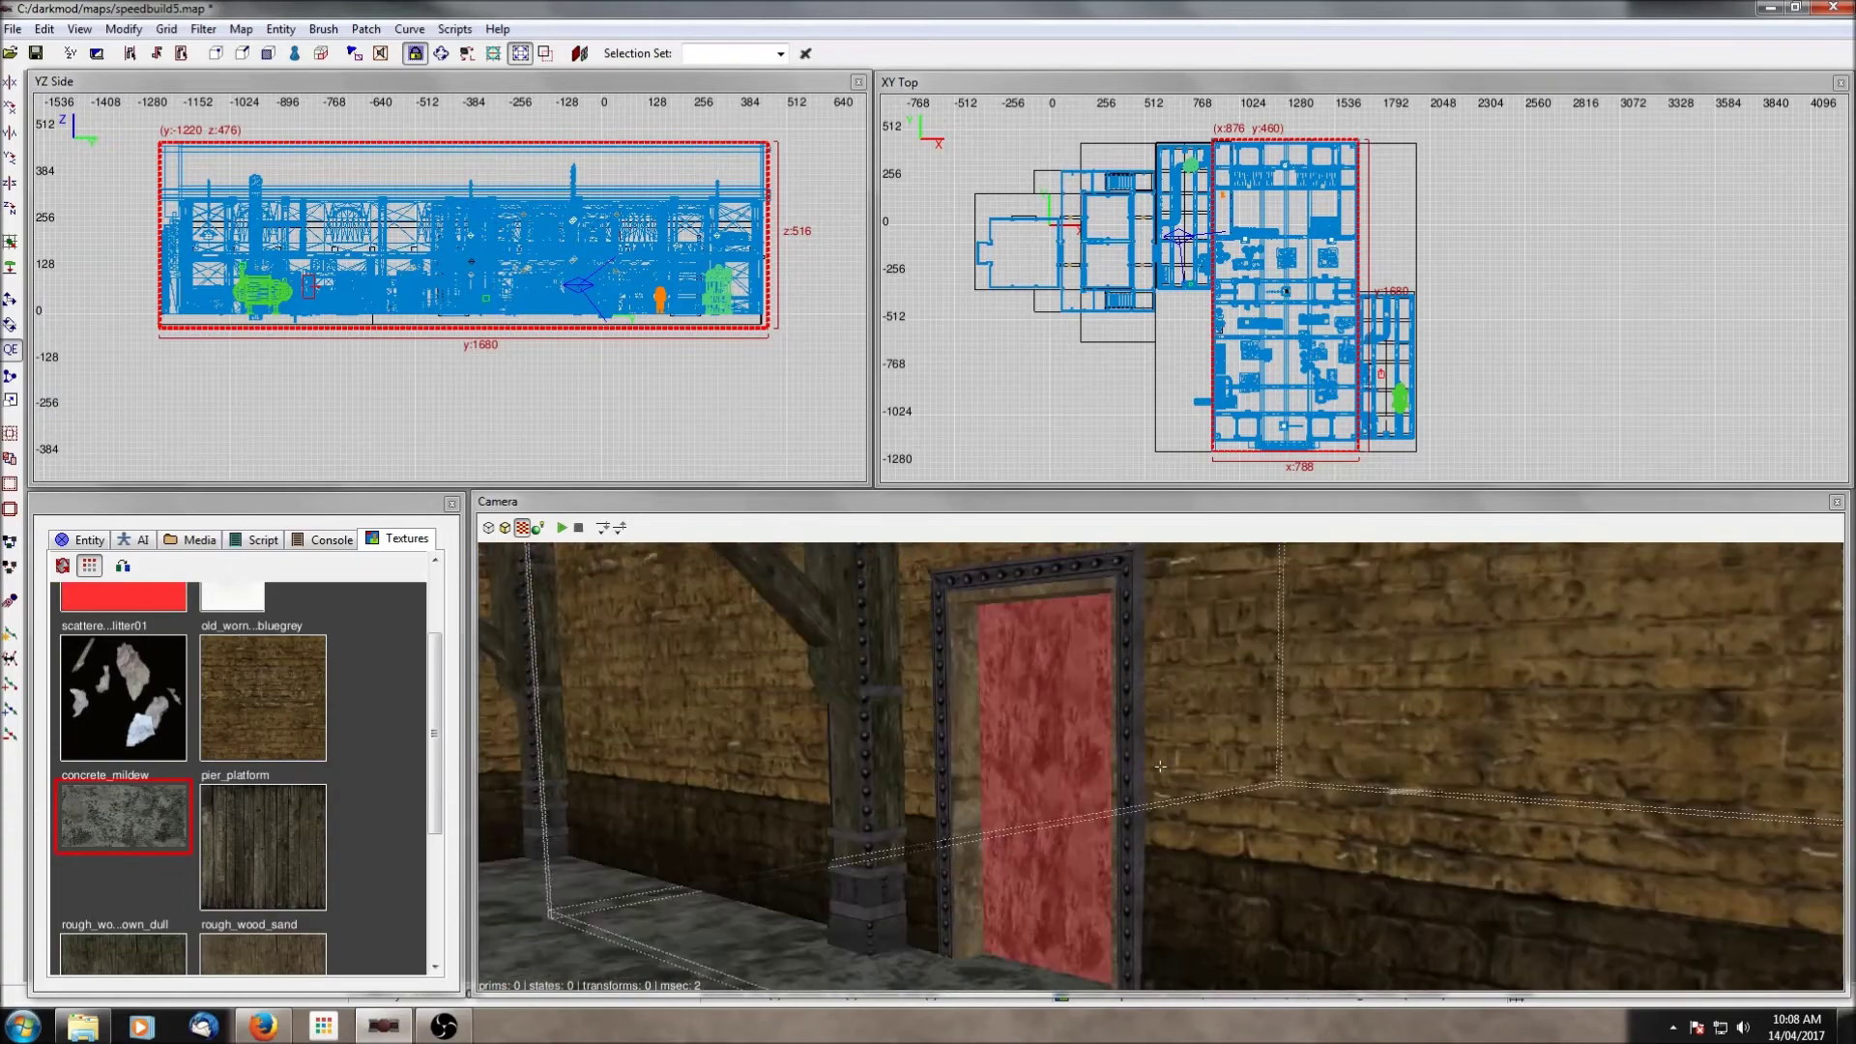
{"action": "right_click", "coordinate": [1479, 746]}
{"action": "scroll", "coordinate": [1480, 746], "scroll_direction": "up", "scroll_amount": 3}
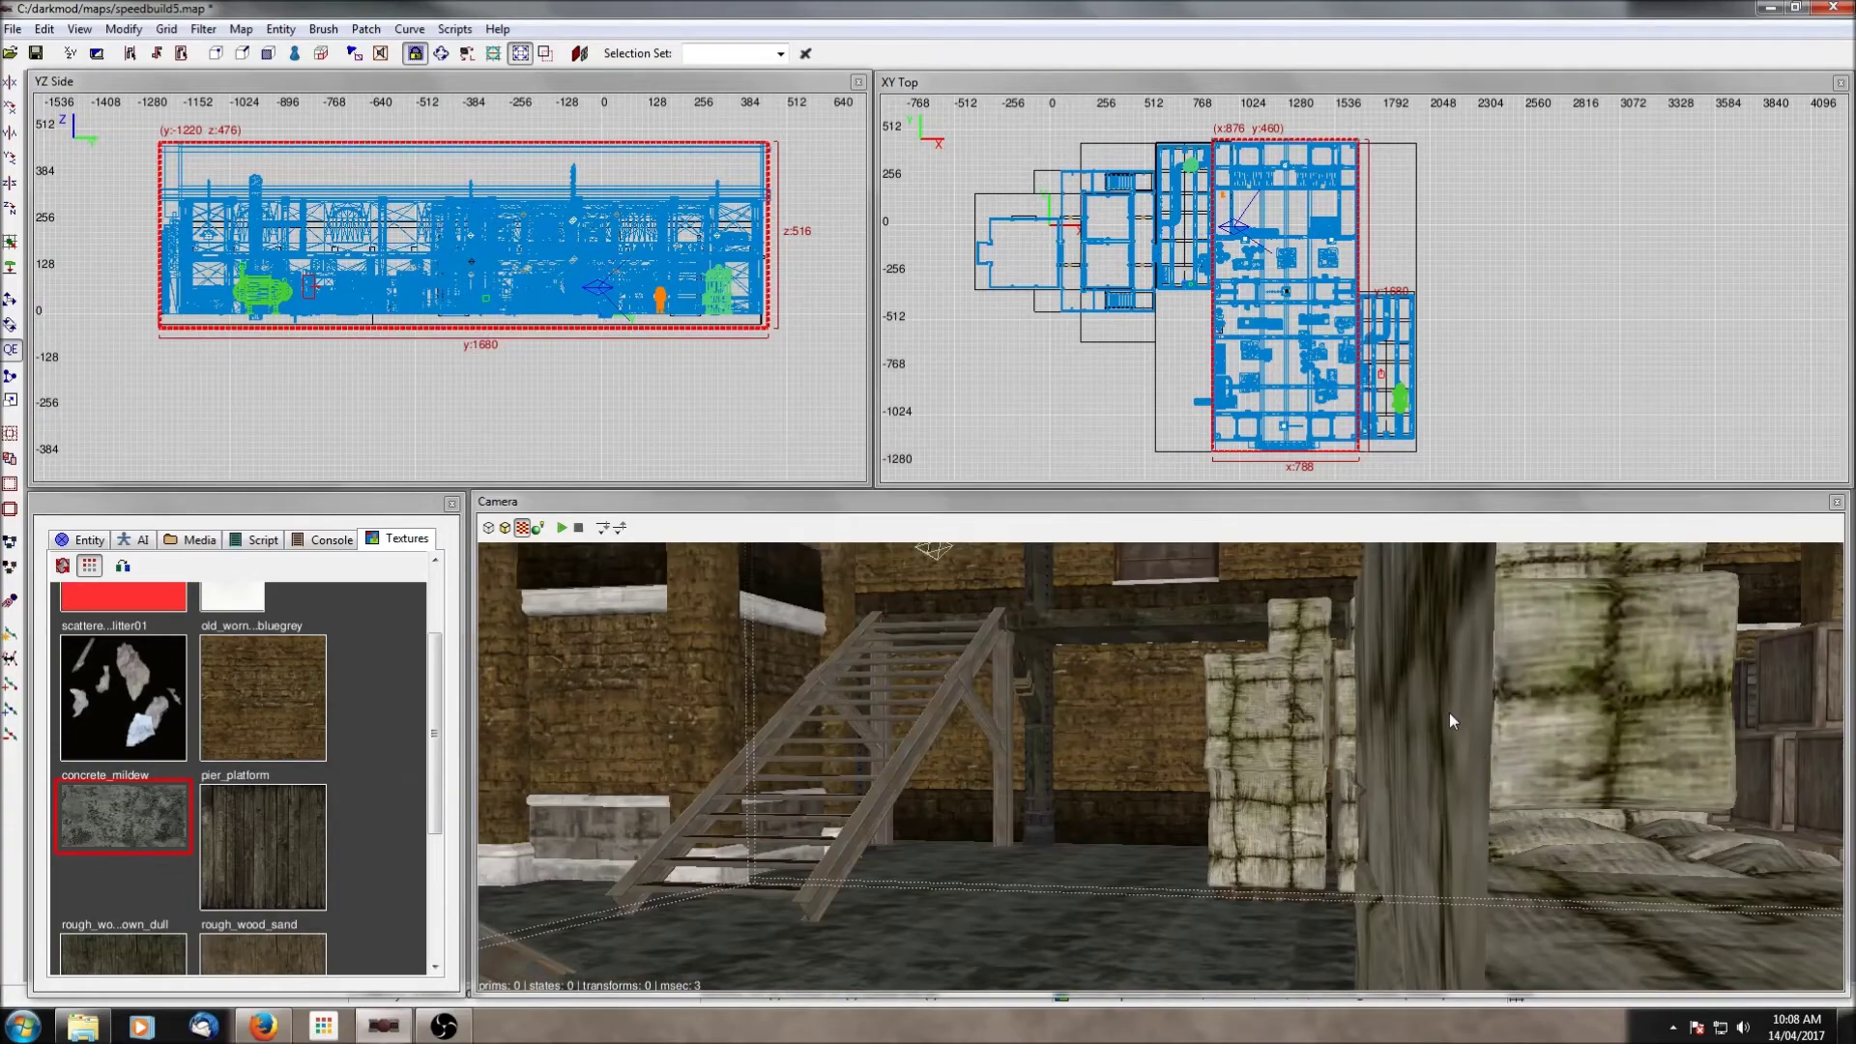
{"action": "right_click", "coordinate": [1473, 762]}
{"action": "right_click", "coordinate": [1474, 762]}
{"action": "right_click", "coordinate": [1474, 761]}
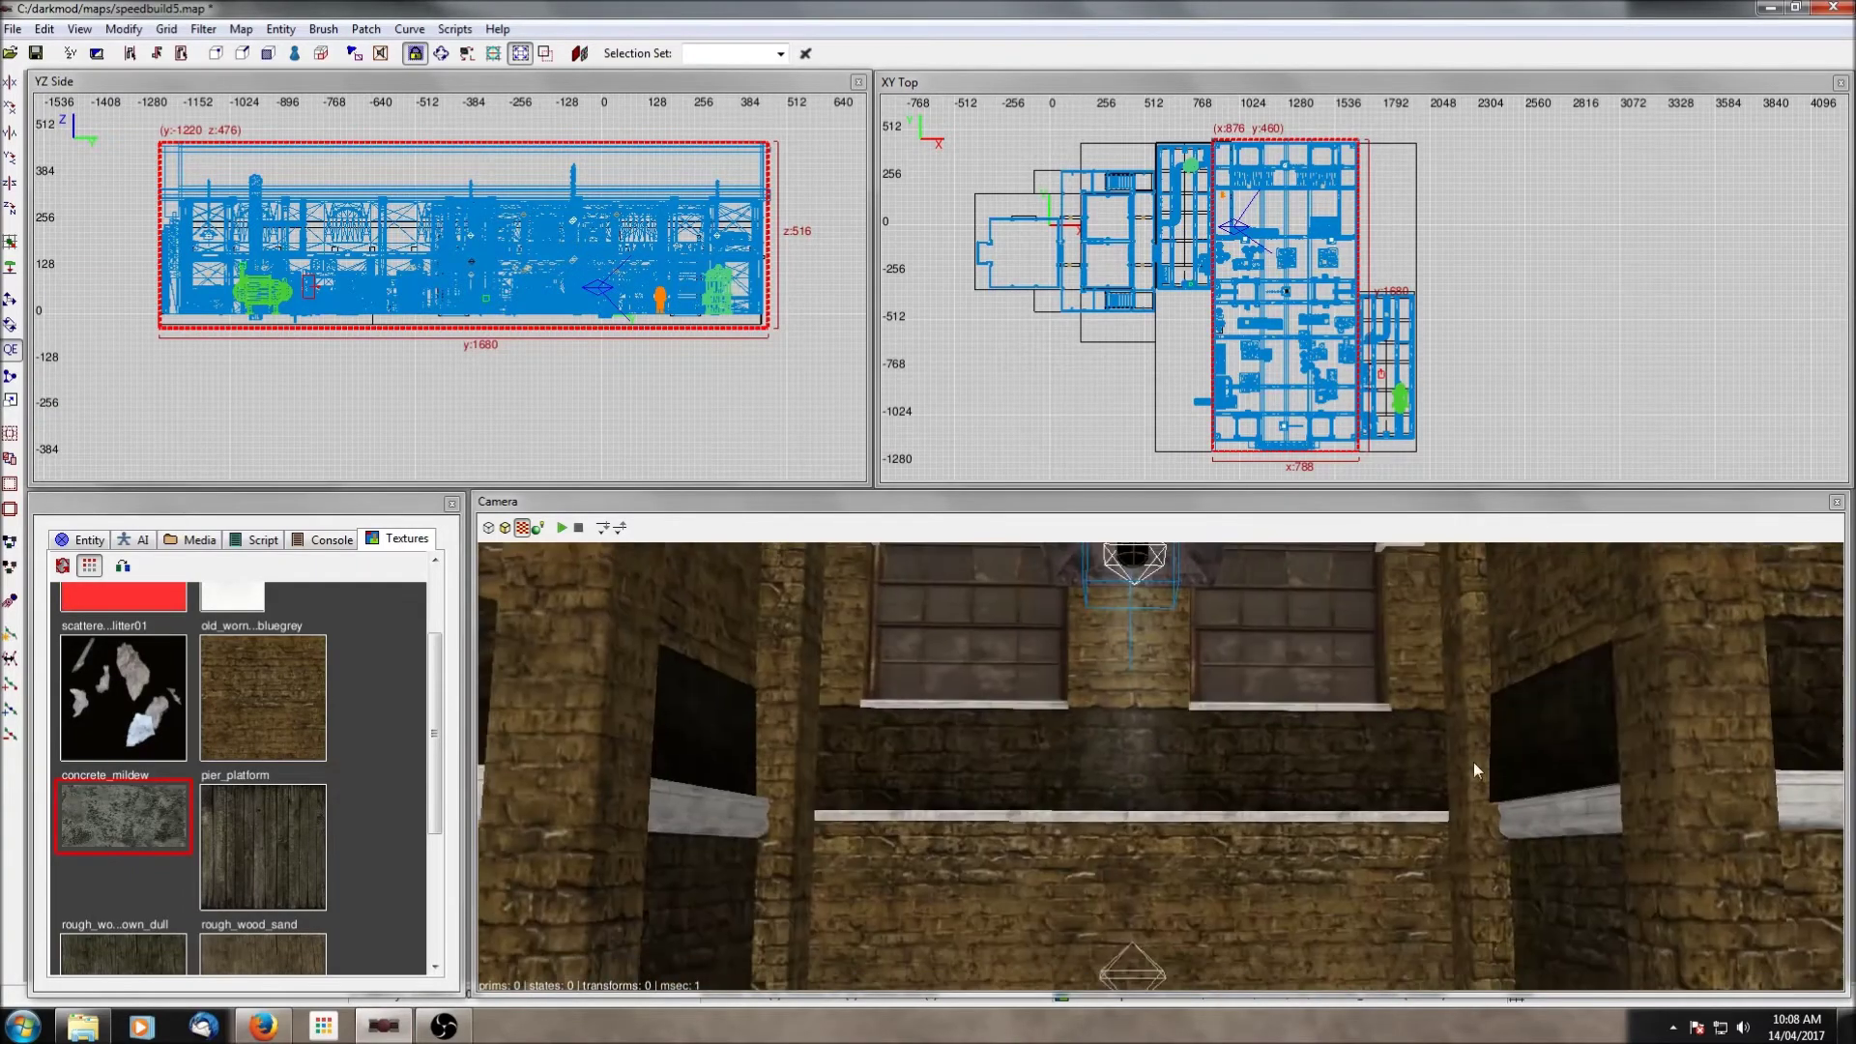
Step: Filter out all entities to check the hollowed hall's interior, show them again and clear the selection
{"action": "left_click", "coordinate": [203, 29]}
{"action": "left_click", "coordinate": [180, 48]}
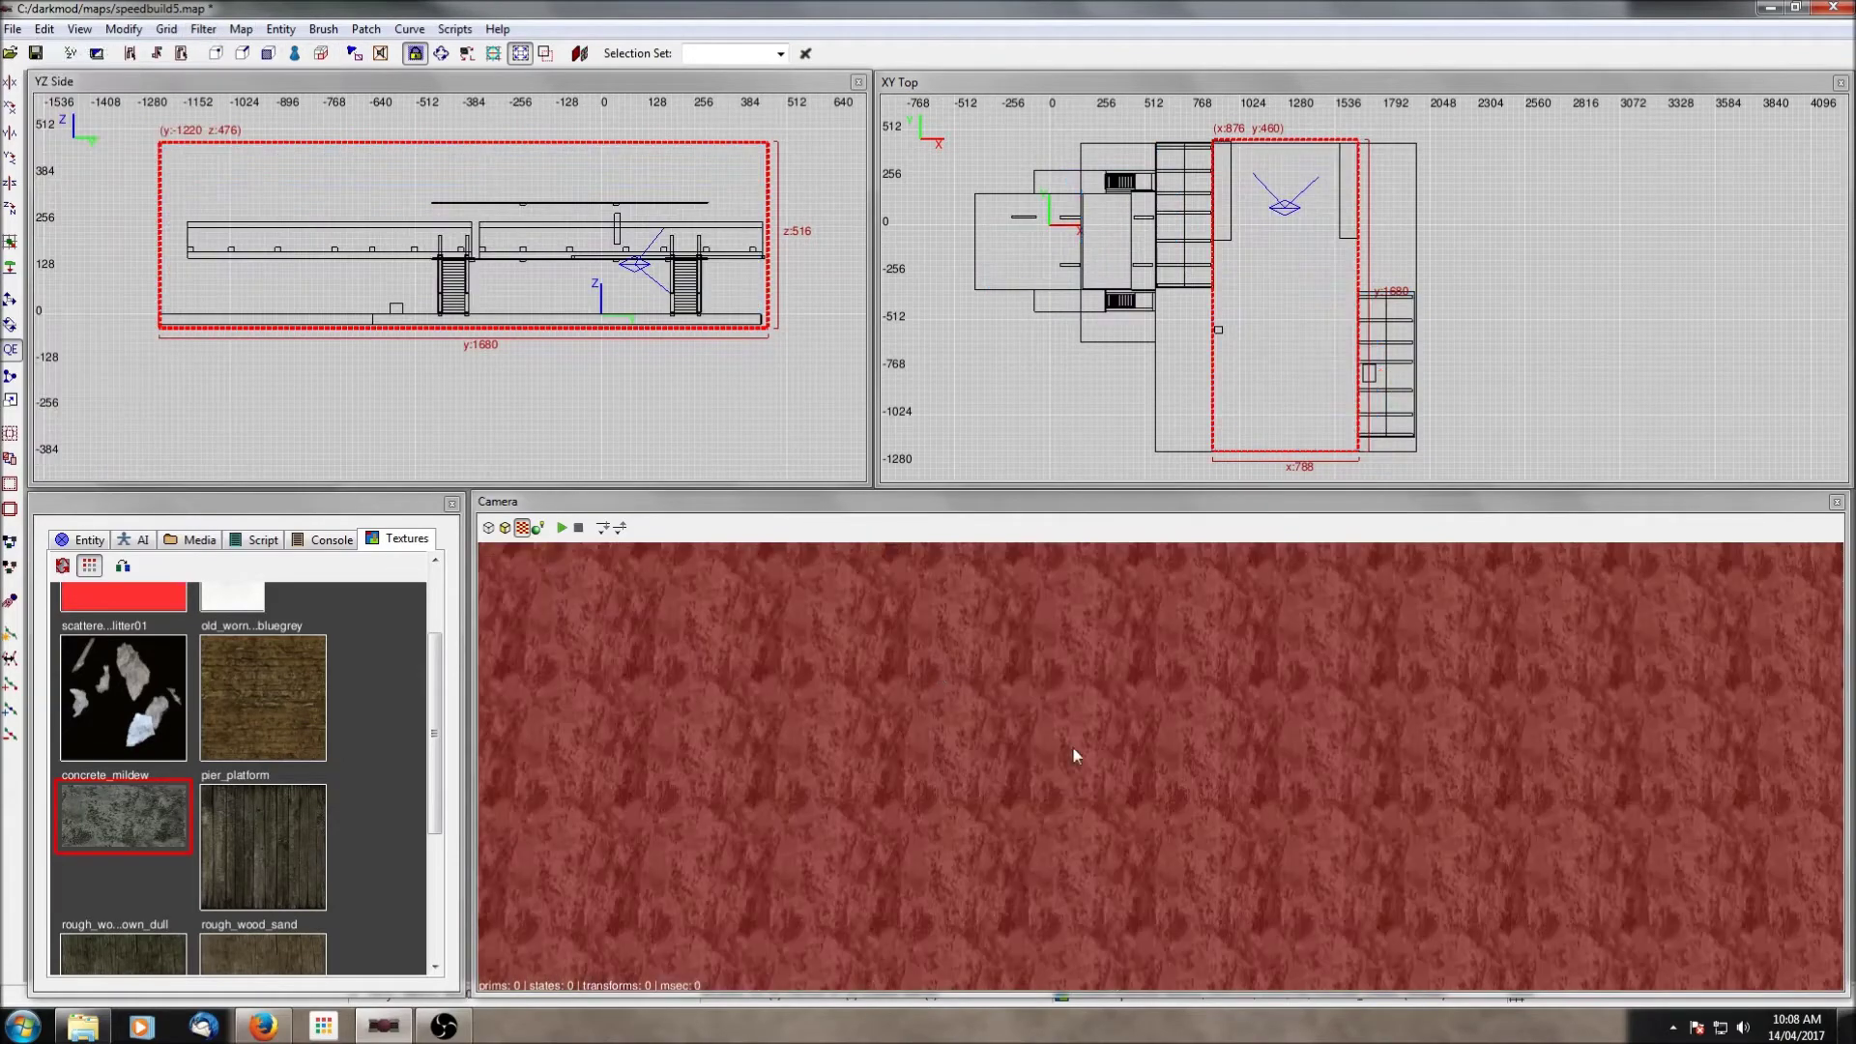
{"action": "right_click", "coordinate": [1071, 746]}
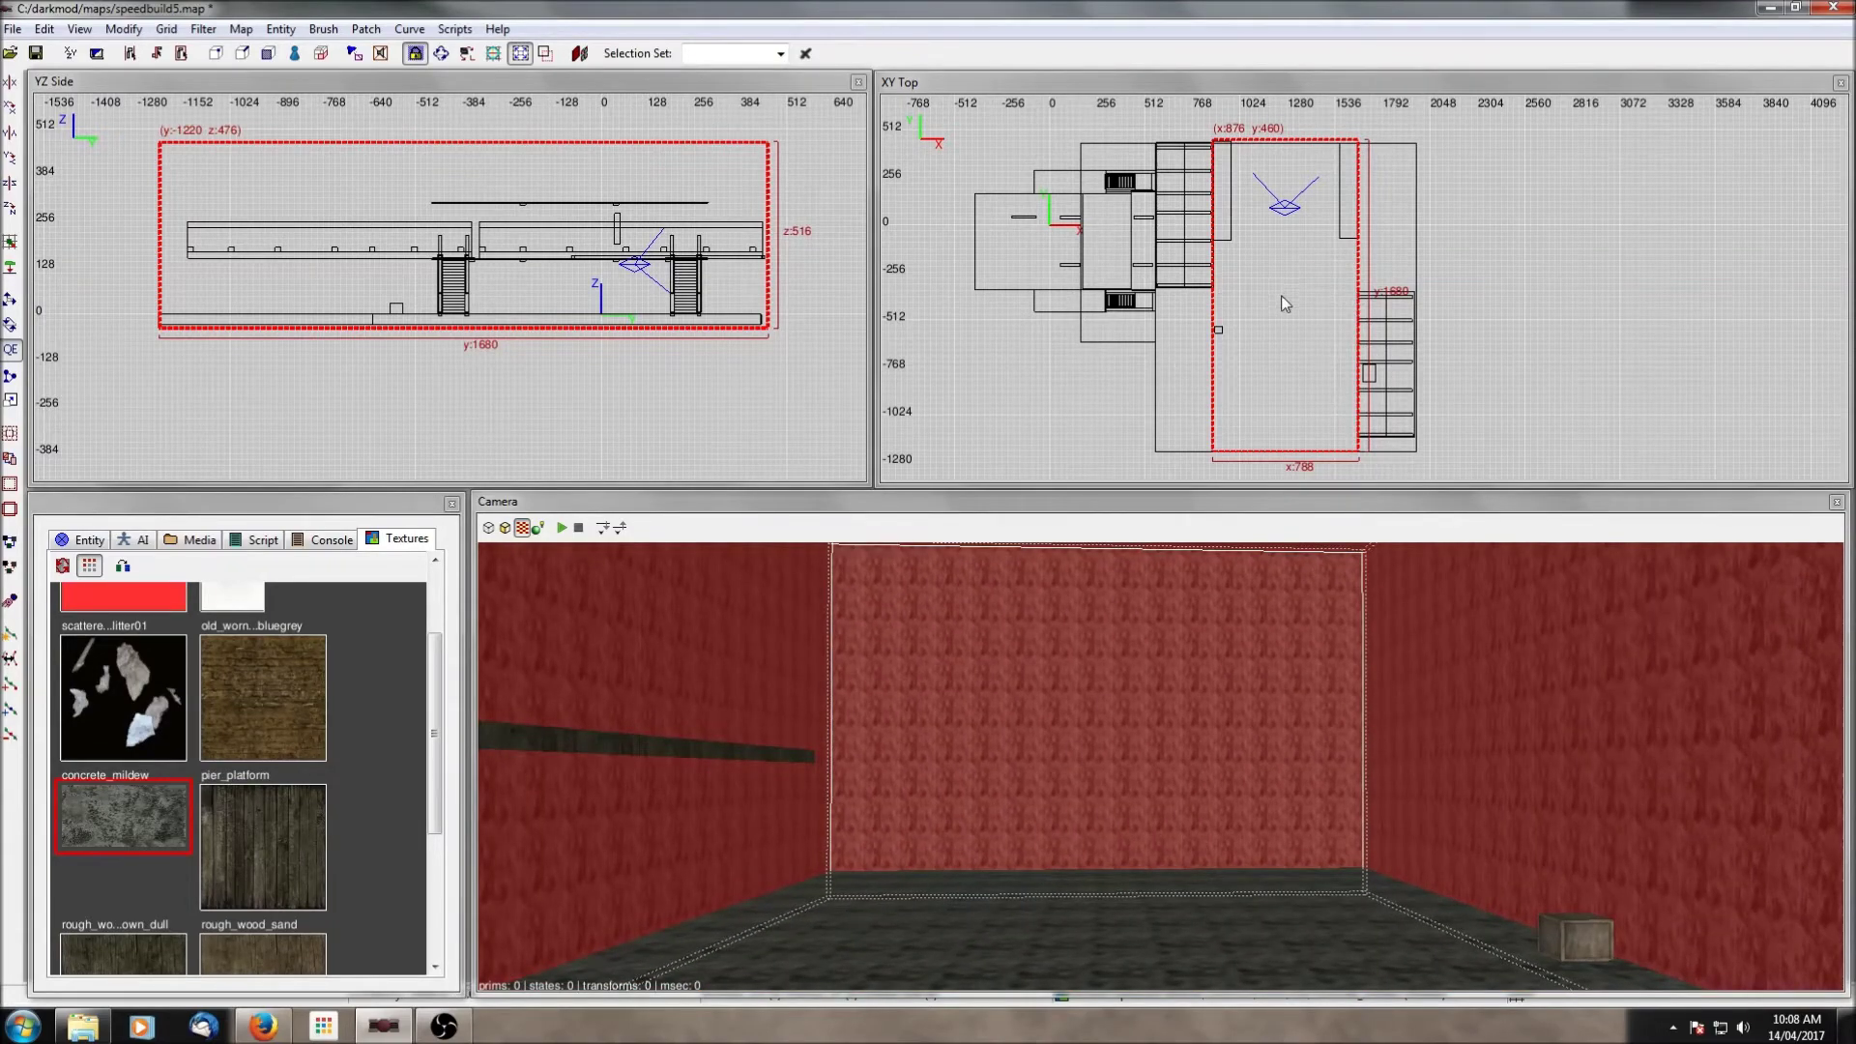
{"action": "left_click", "coordinate": [203, 29]}
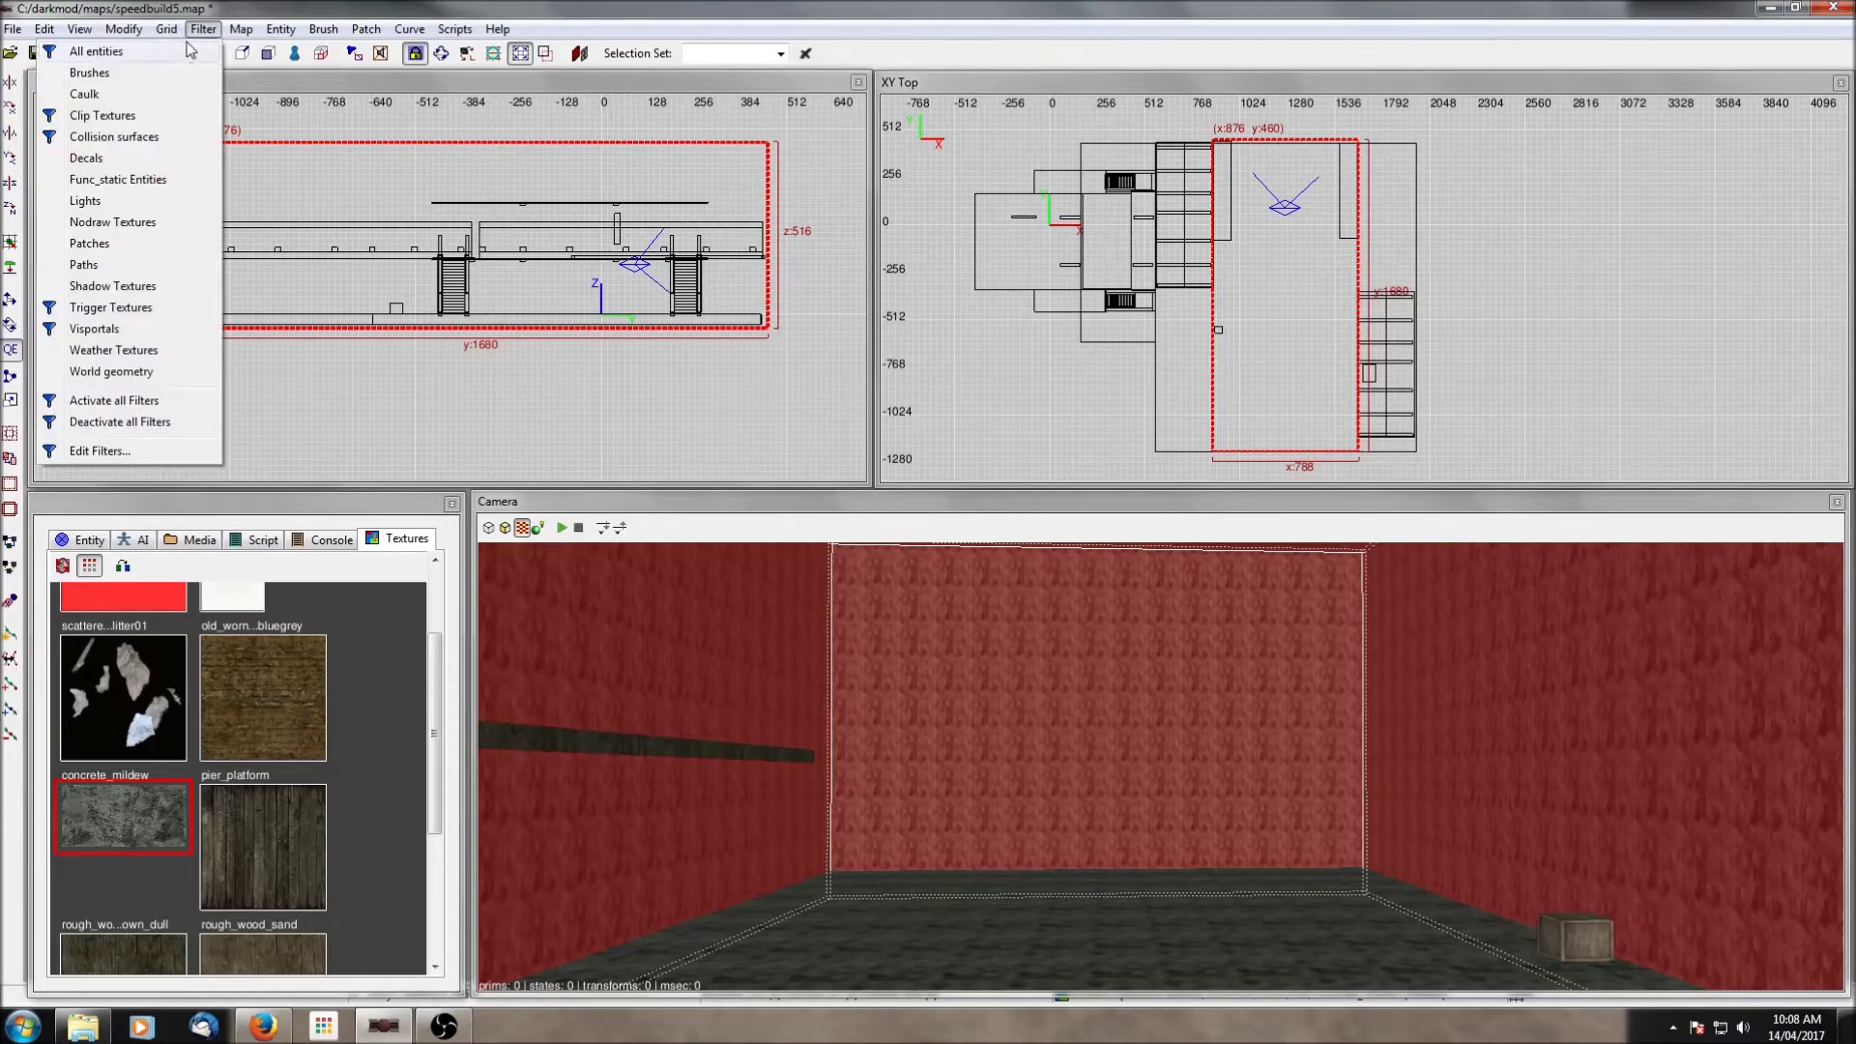
{"action": "left_click", "coordinate": [174, 42]}
{"action": "right_click", "coordinate": [1292, 713]}
{"action": "right_click", "coordinate": [1291, 714]}
{"action": "key", "text": "Escape"}
Step: Stretch the hollowed hall's east wall brush to 332 units wide around the east side room and hollow it
{"action": "right_click", "coordinate": [1291, 714]}
{"action": "key", "text": "Up"}
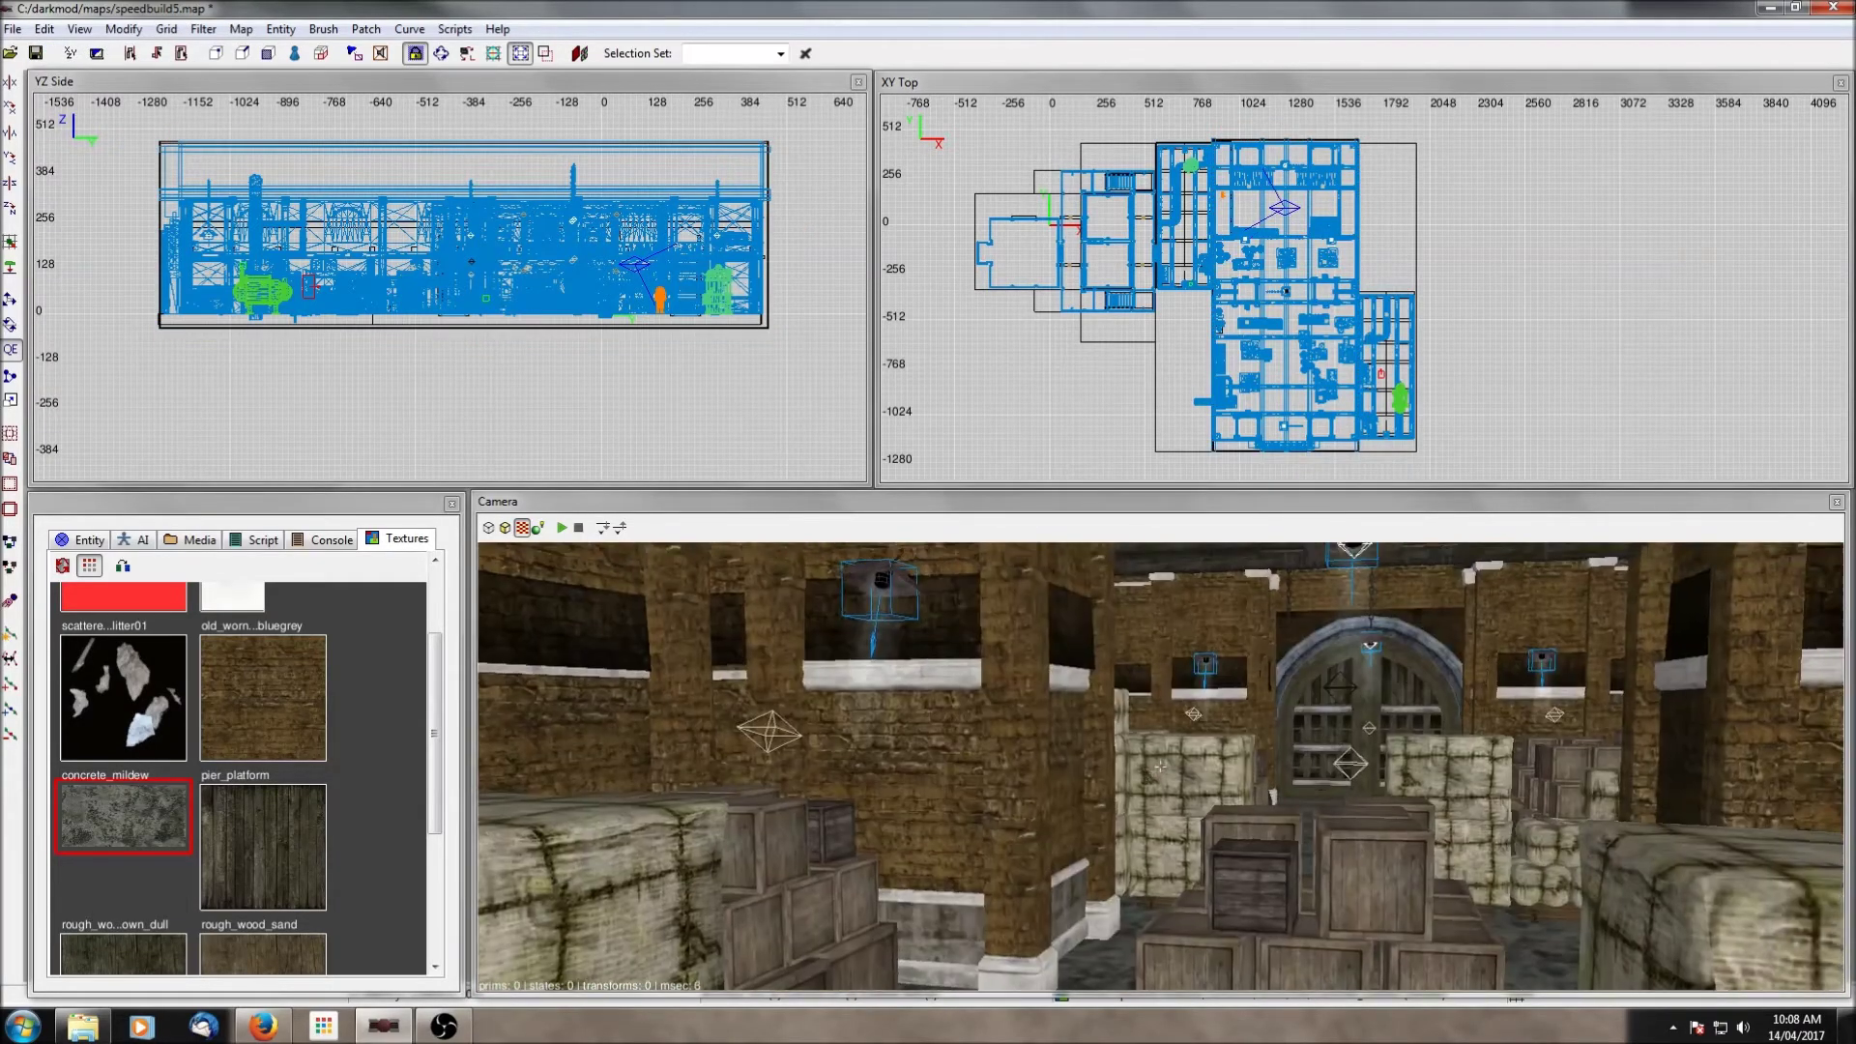
{"action": "right_click", "coordinate": [1290, 710]}
{"action": "right_click", "coordinate": [1289, 709]}
{"action": "right_click", "coordinate": [1160, 766]}
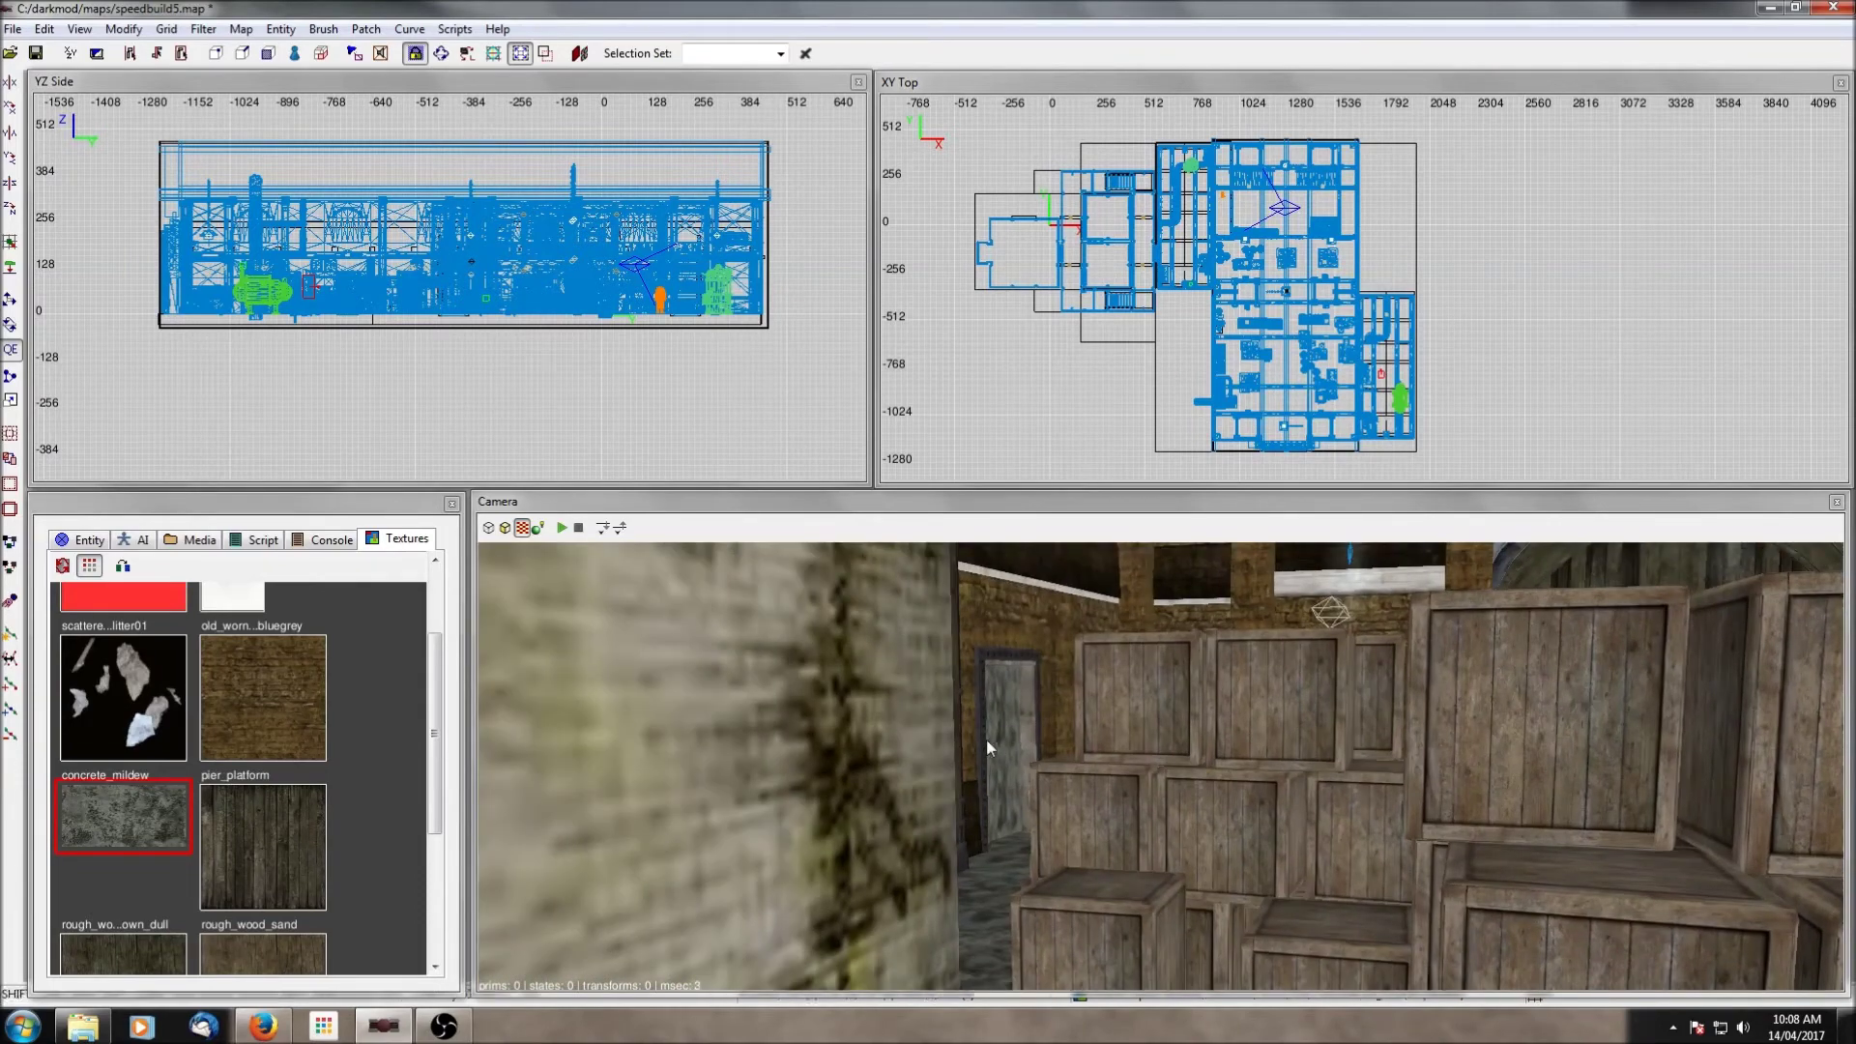
{"action": "left_click", "coordinate": [998, 728], "text": "shift"}
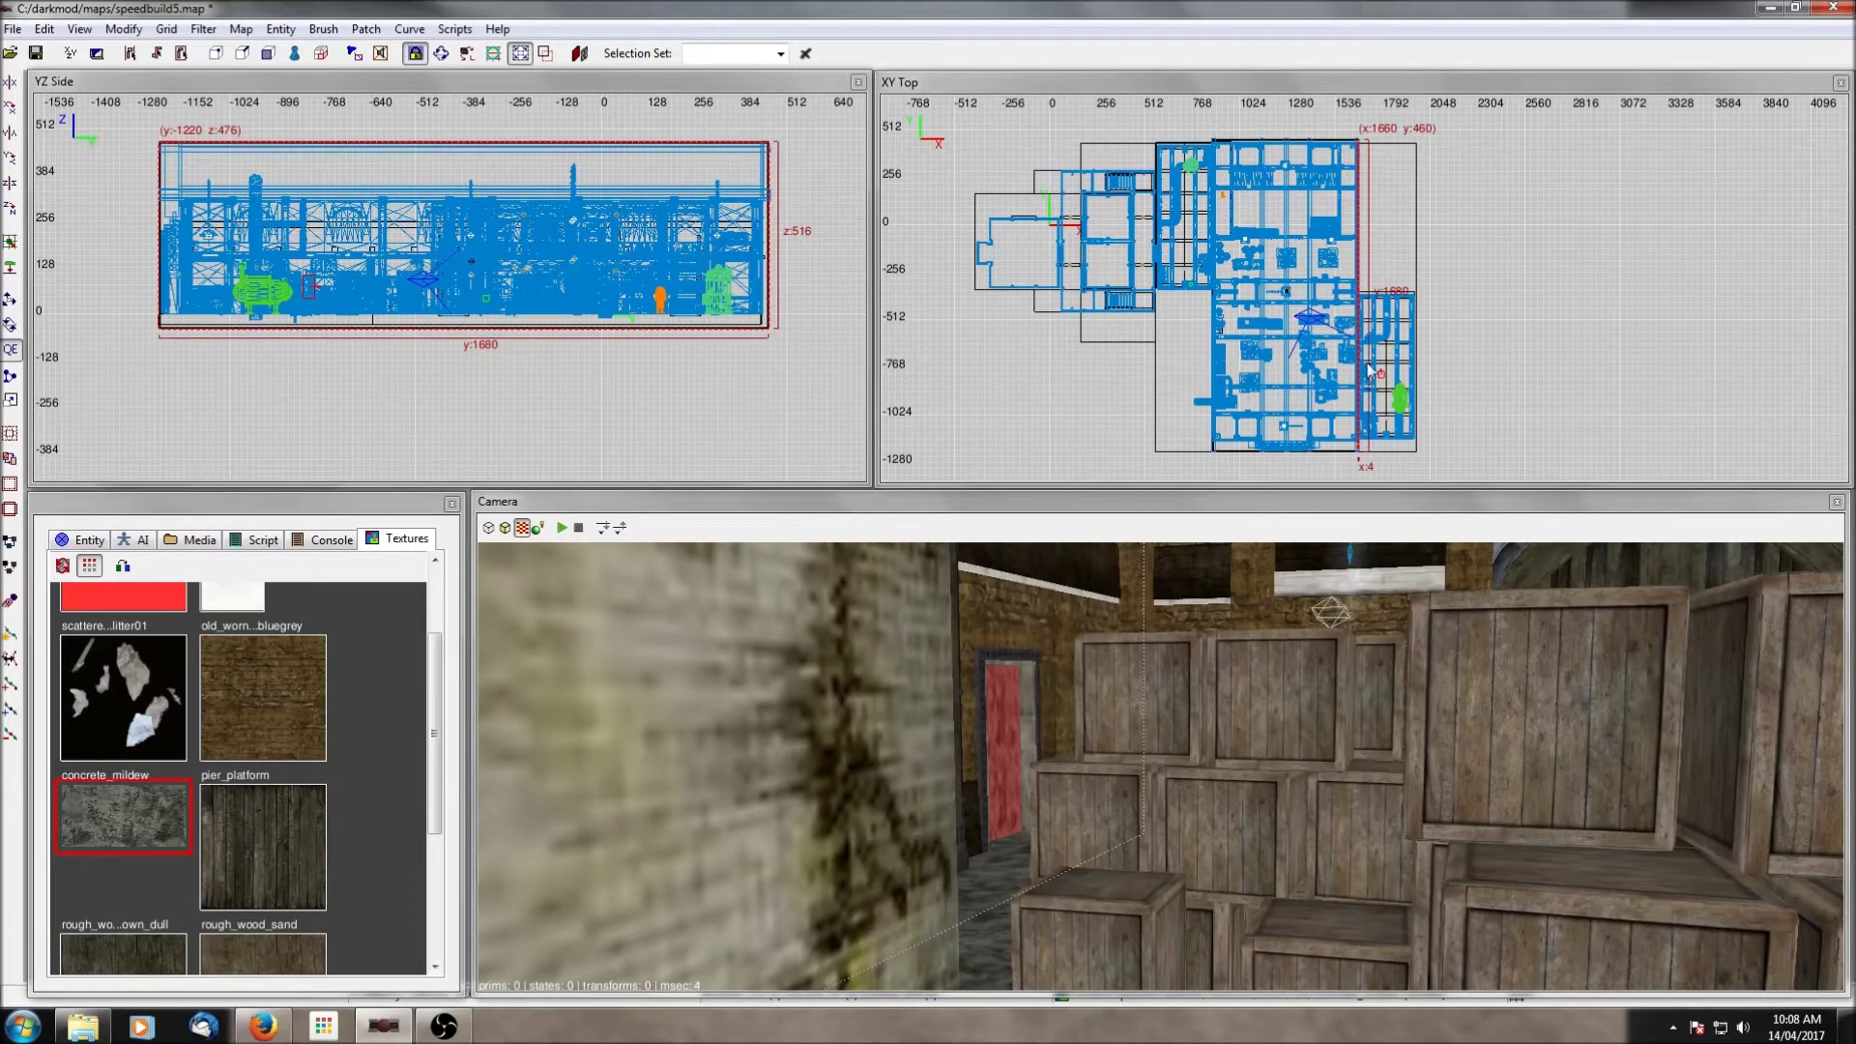
{"action": "right_click_drag", "start_coordinate": [1369, 371], "coordinate": [1293, 361]}
{"action": "left_click_drag", "start_coordinate": [1308, 273], "coordinate": [1374, 268]}
{"action": "scroll", "coordinate": [1375, 358], "scroll_direction": "up", "scroll_amount": 3}
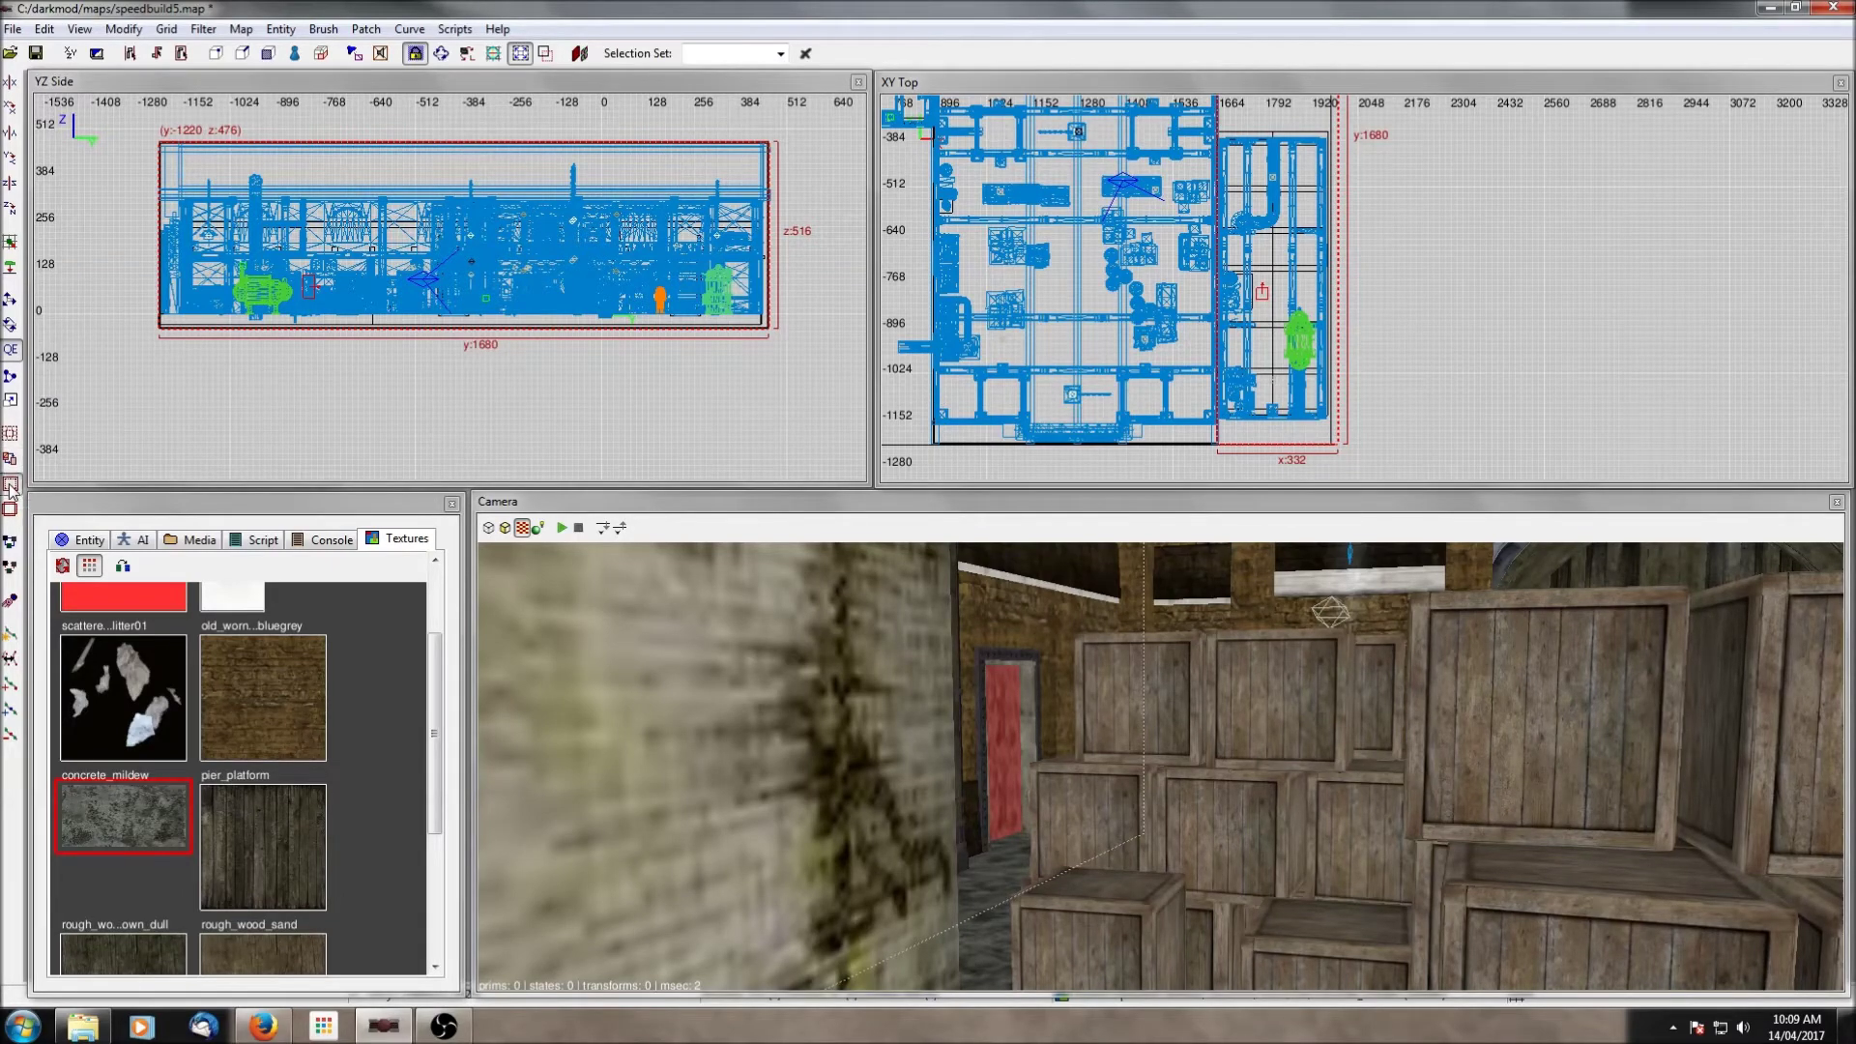
{"action": "scroll", "coordinate": [1330, 236], "scroll_direction": "down", "scroll_amount": 3}
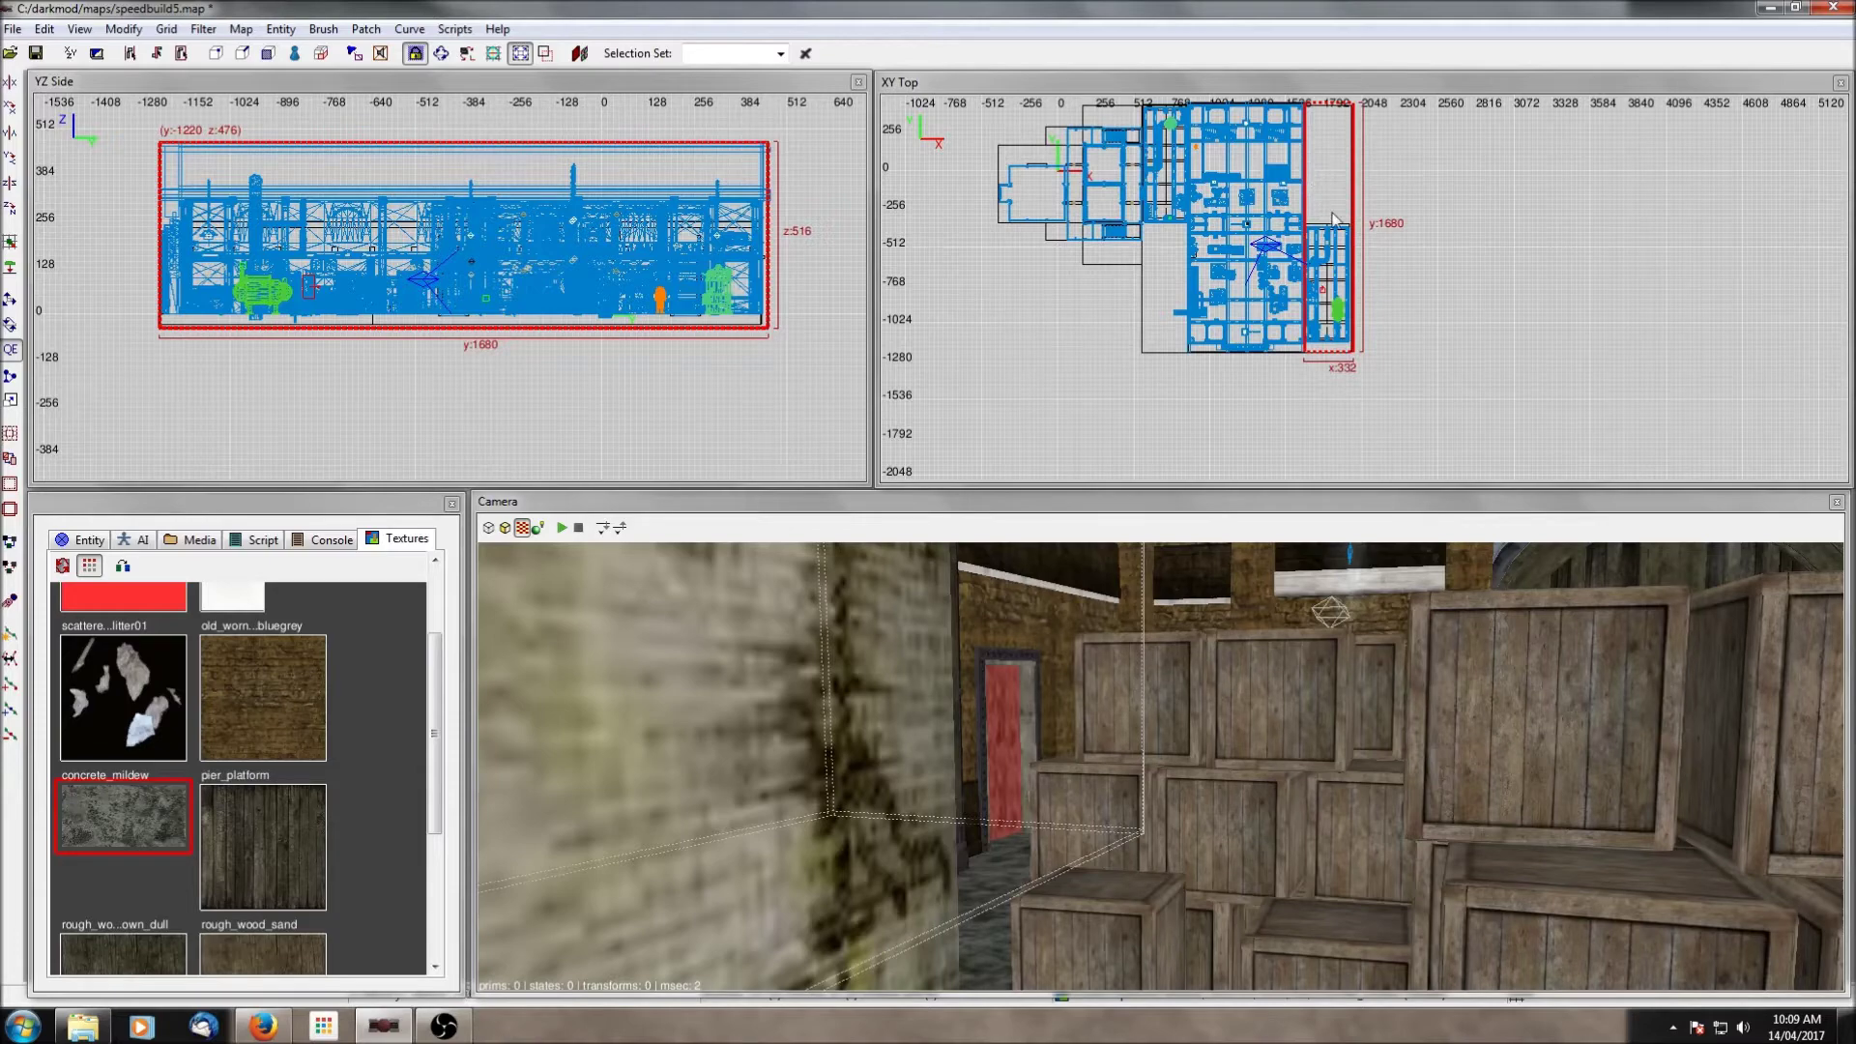
{"action": "scroll", "coordinate": [1413, 311], "scroll_direction": "up", "scroll_amount": 1}
{"action": "scroll", "coordinate": [1429, 329], "scroll_direction": "up", "scroll_amount": 1}
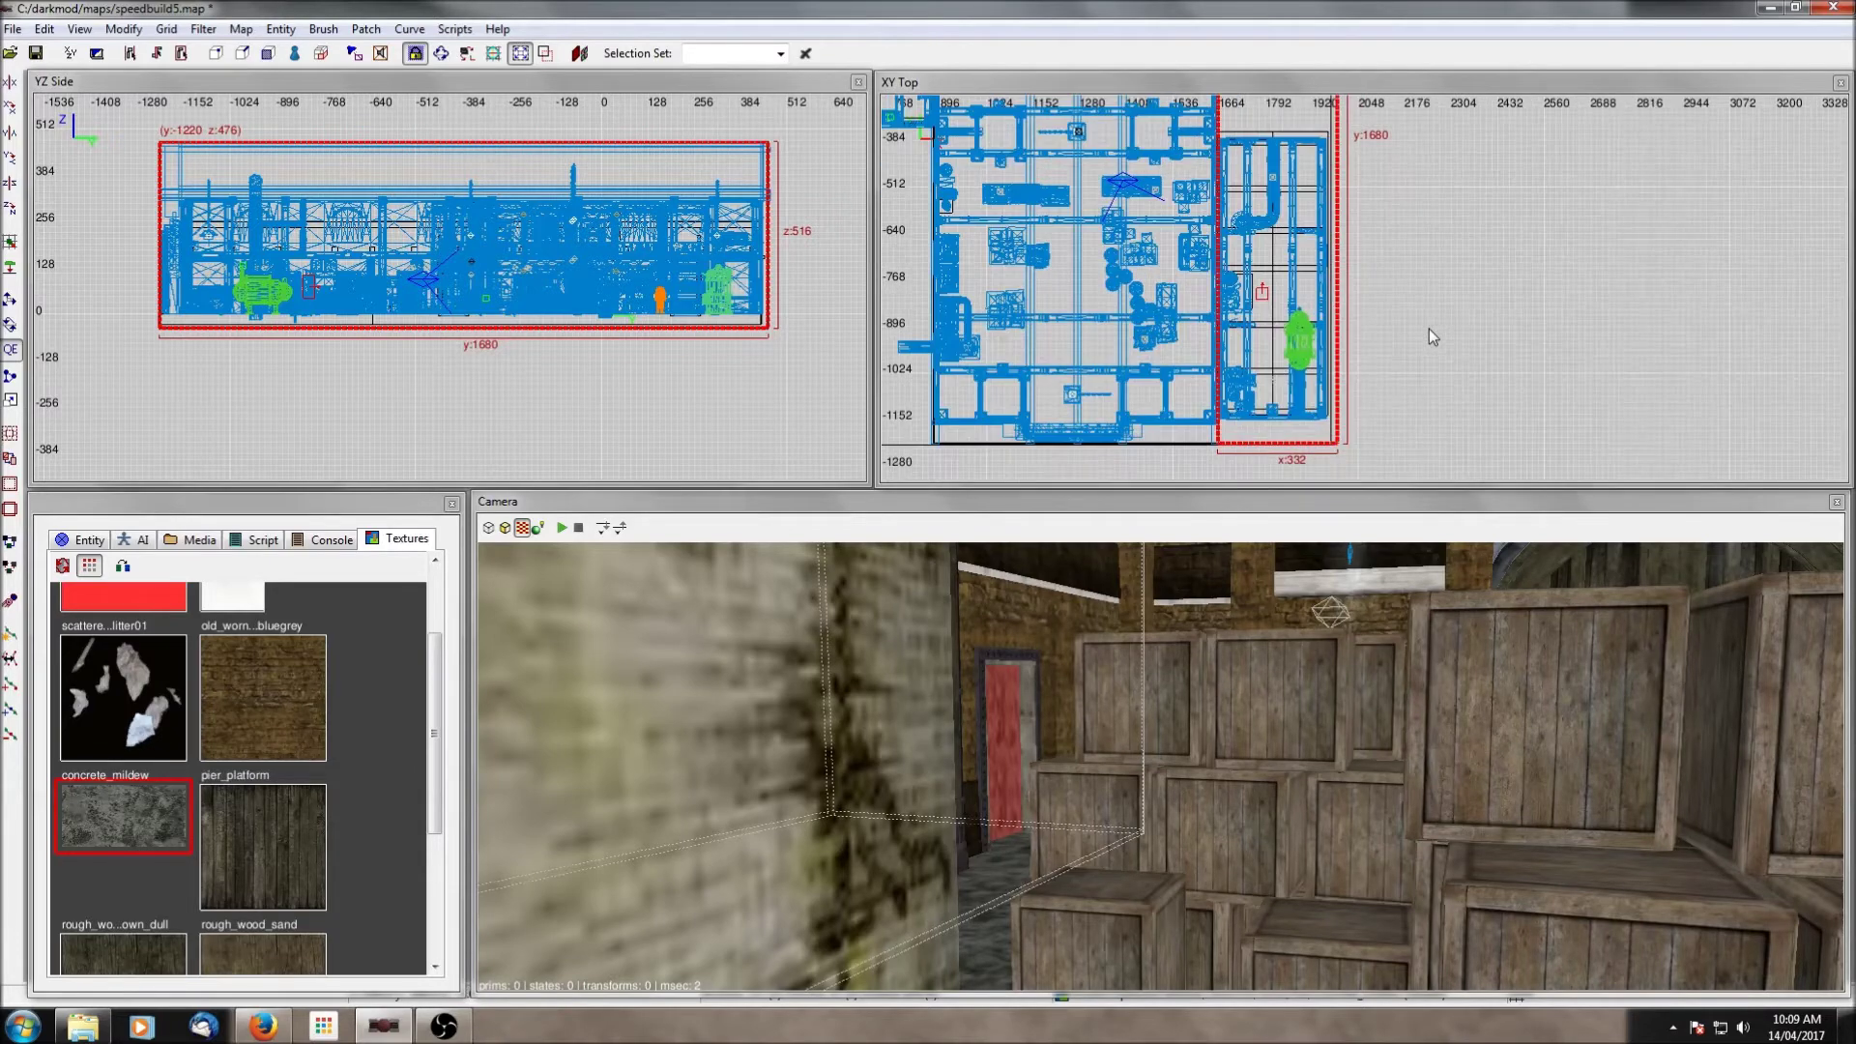
{"action": "scroll", "coordinate": [1407, 369], "scroll_direction": "up", "scroll_amount": 1}
{"action": "right_click_drag", "start_coordinate": [1407, 369], "coordinate": [1422, 284]}
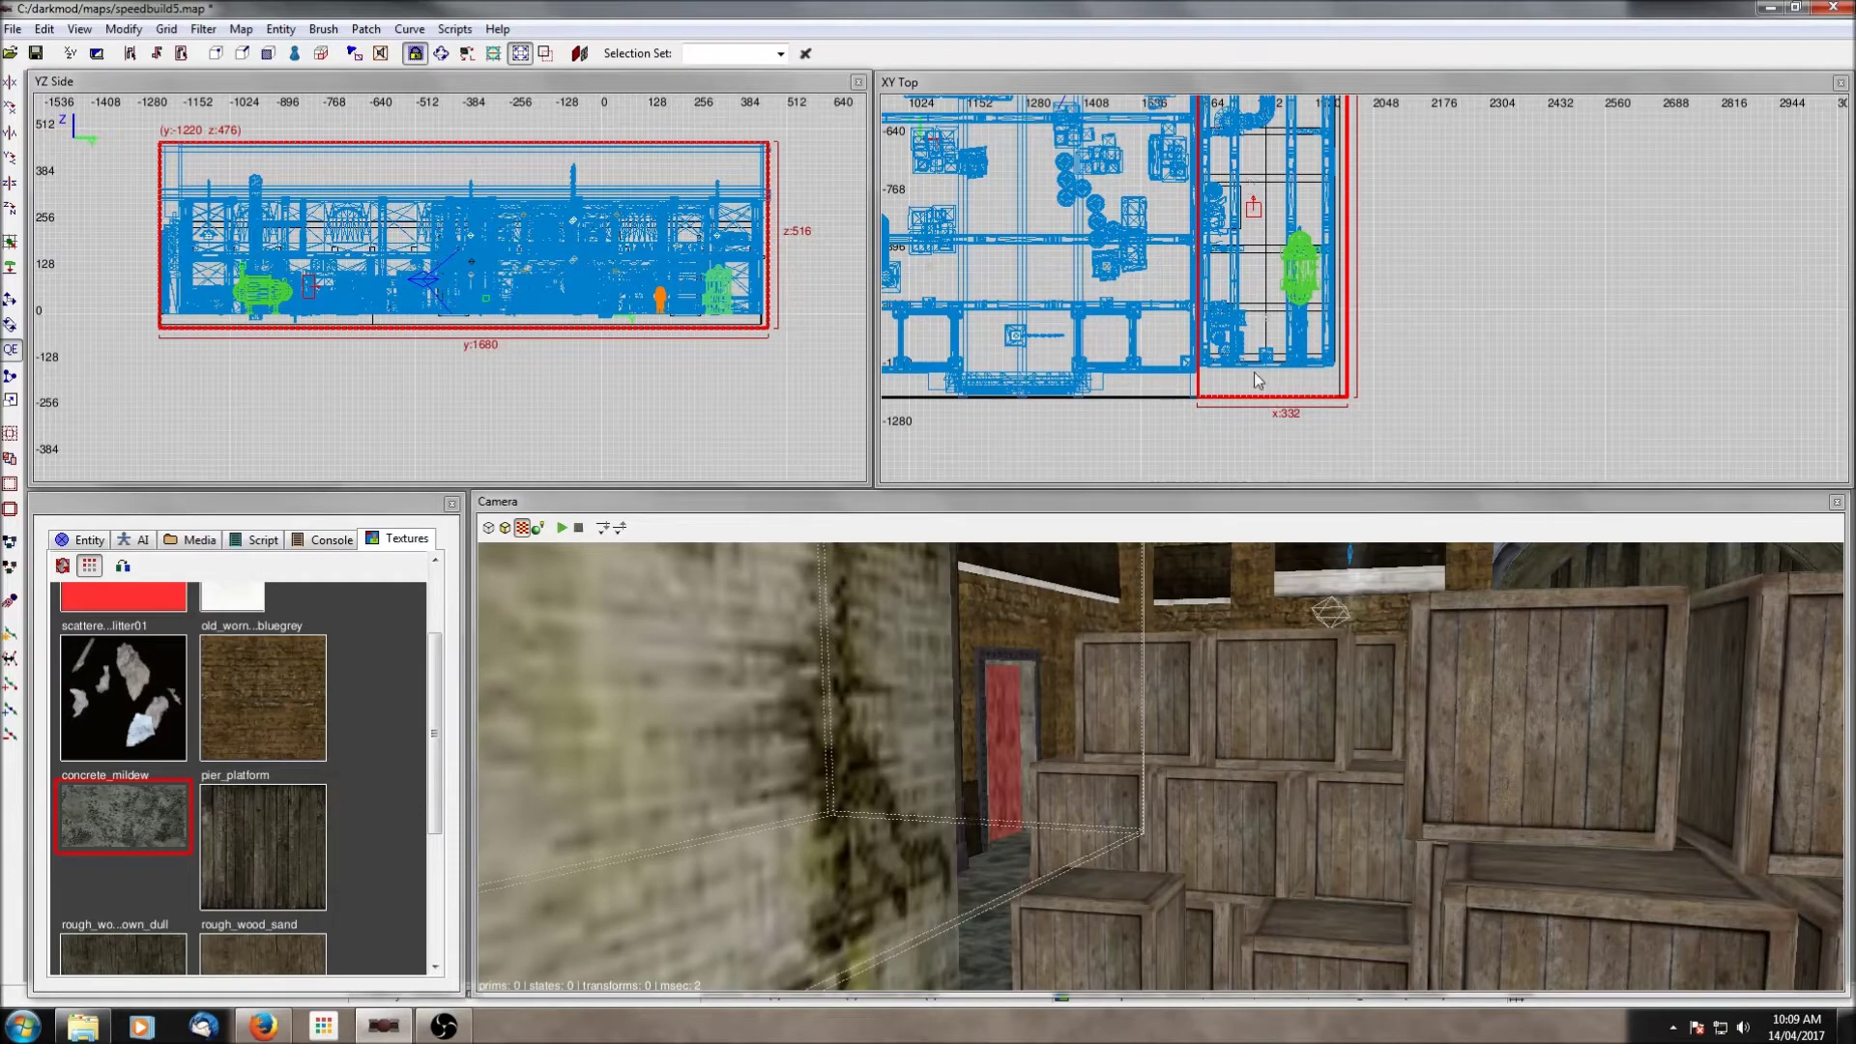
{"action": "scroll", "coordinate": [1280, 255], "scroll_direction": "down", "scroll_amount": 2}
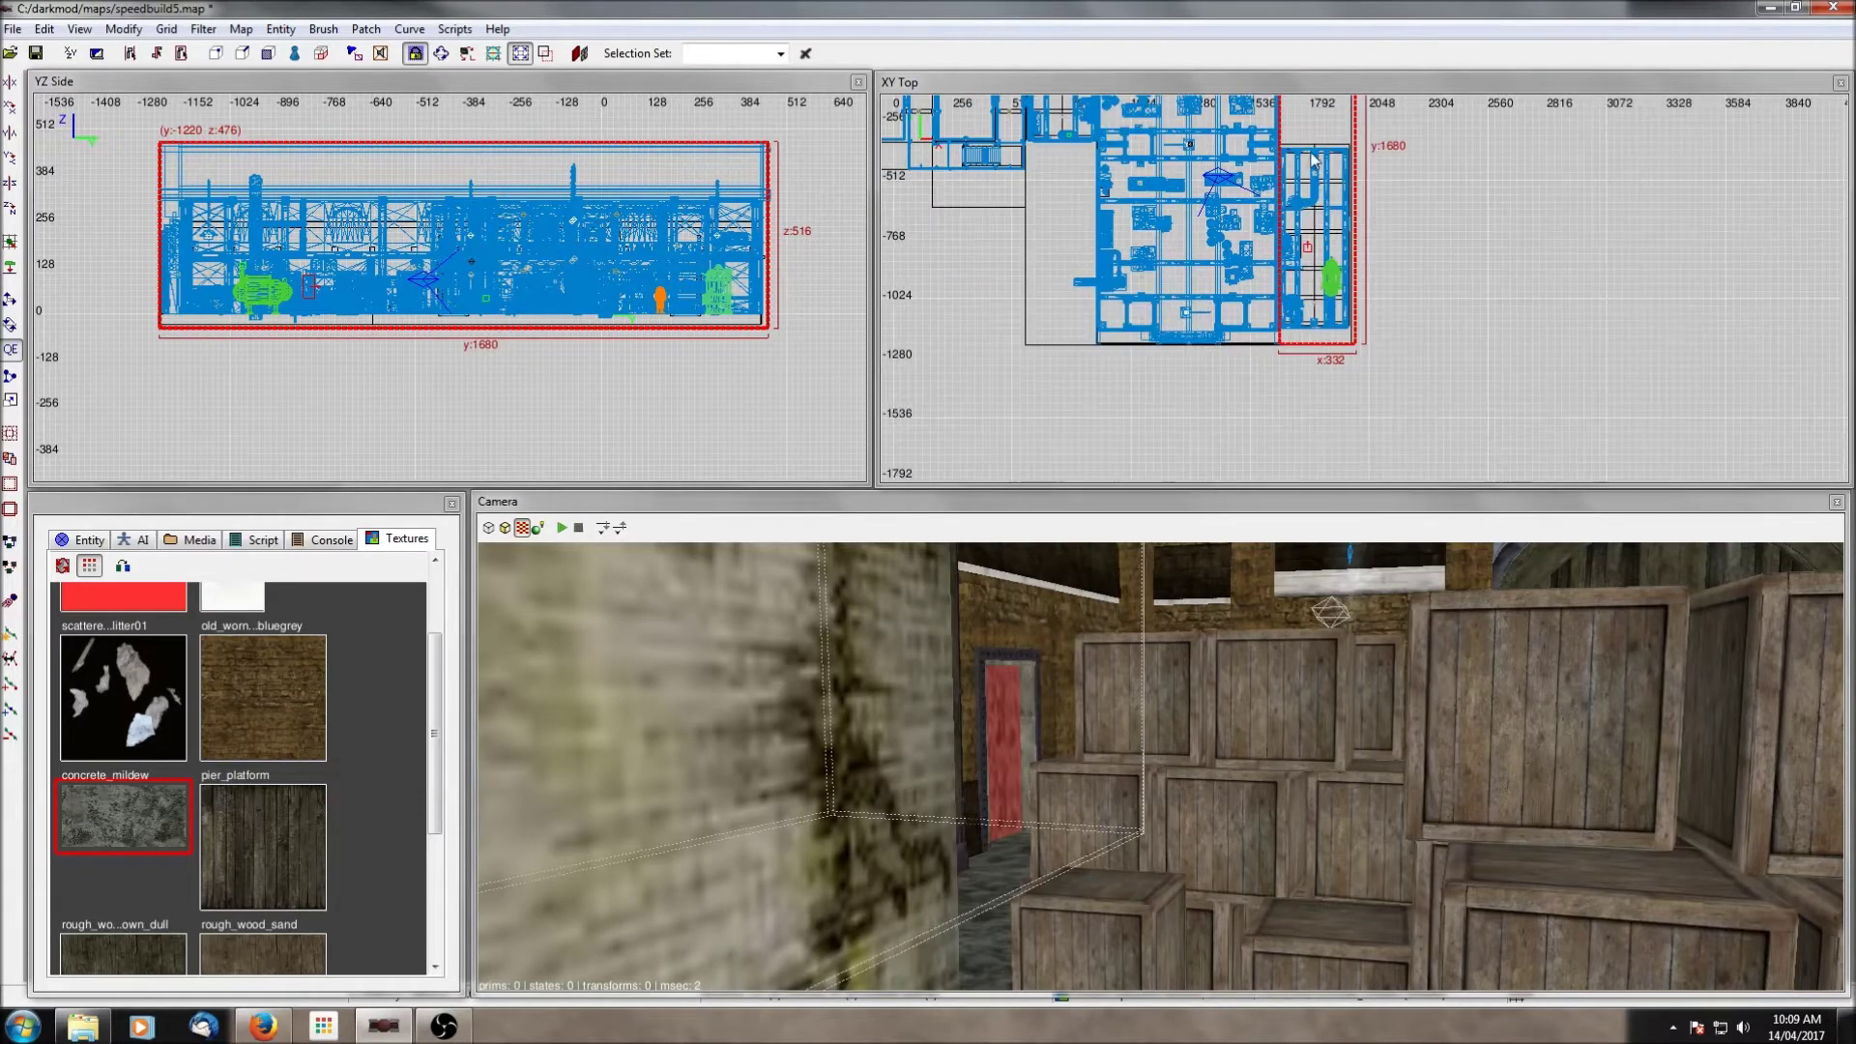
Step: Isolate the wall brush between the hall and the east room together with its doorway module, hiding everything else
{"action": "right_click", "coordinate": [1183, 619]}
{"action": "key", "text": "Up"}
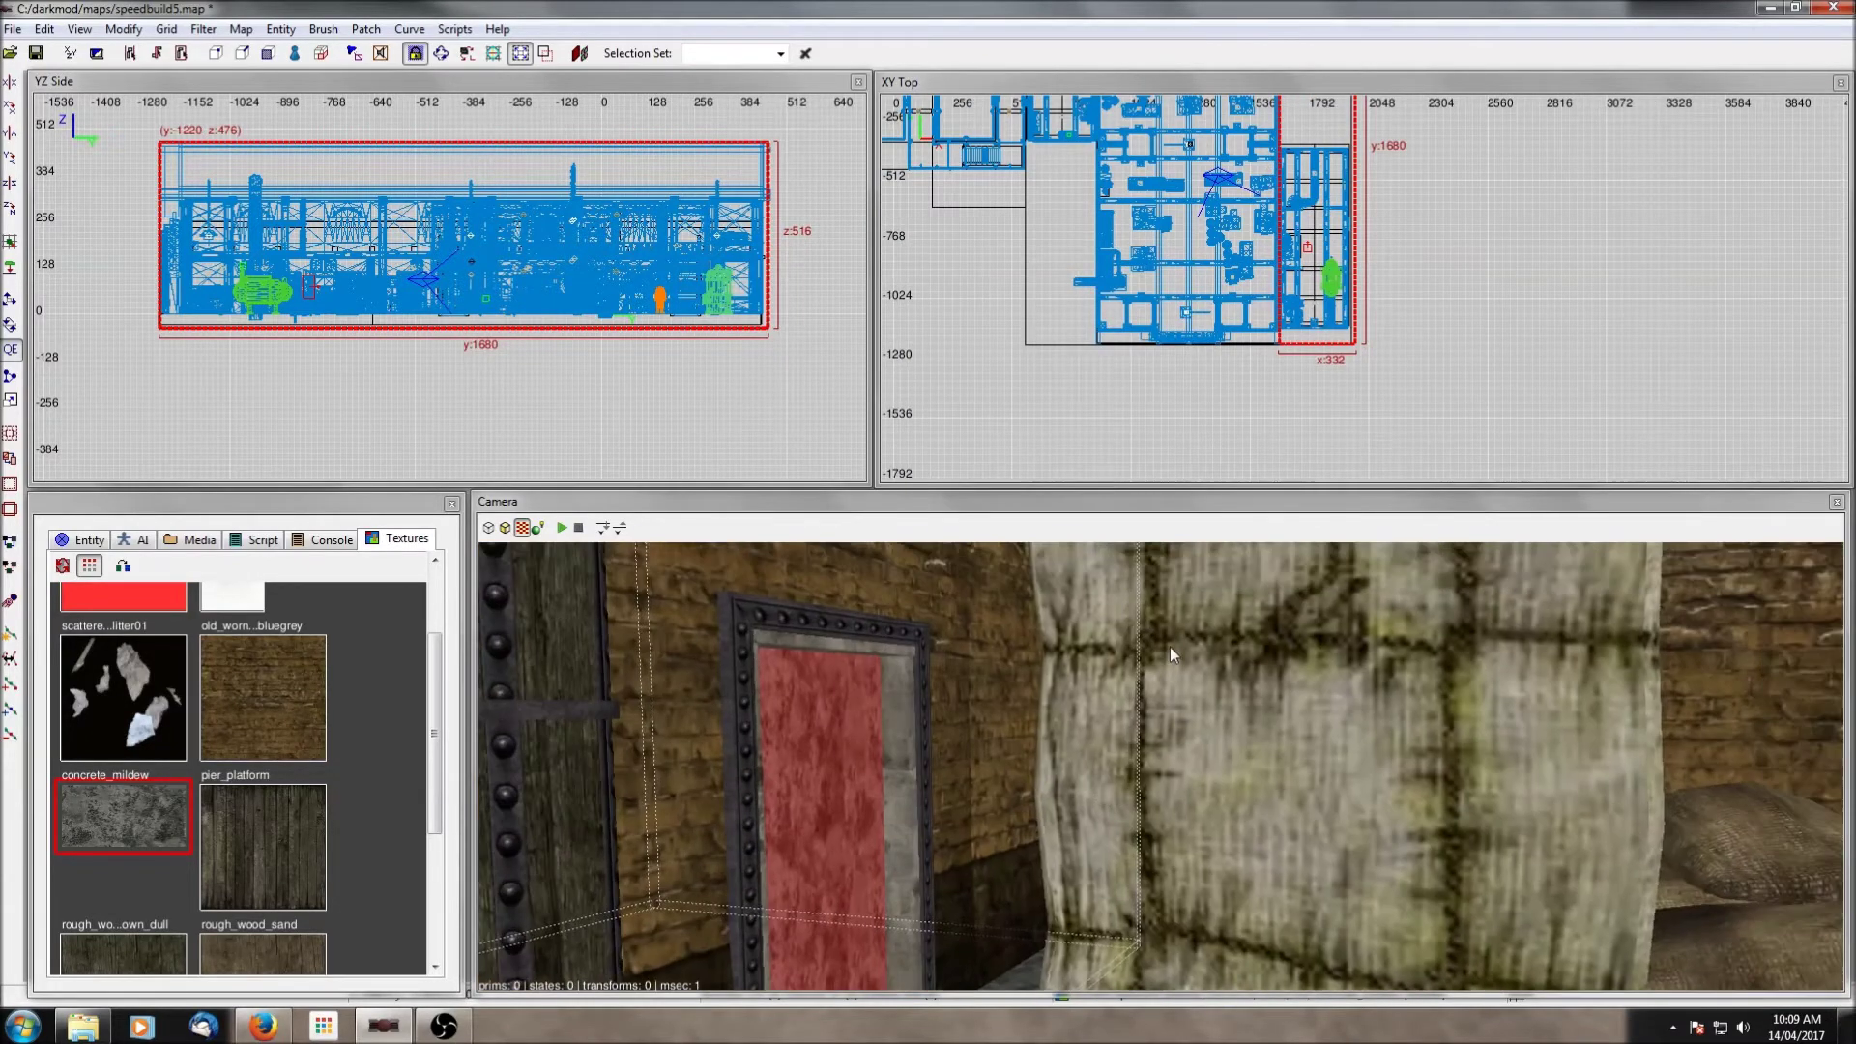
{"action": "key", "text": "Escape"}
{"action": "right_click", "coordinate": [879, 746]}
{"action": "left_click", "coordinate": [865, 646], "text": "shift"}
{"action": "left_click", "coordinate": [863, 640], "text": "shift"}
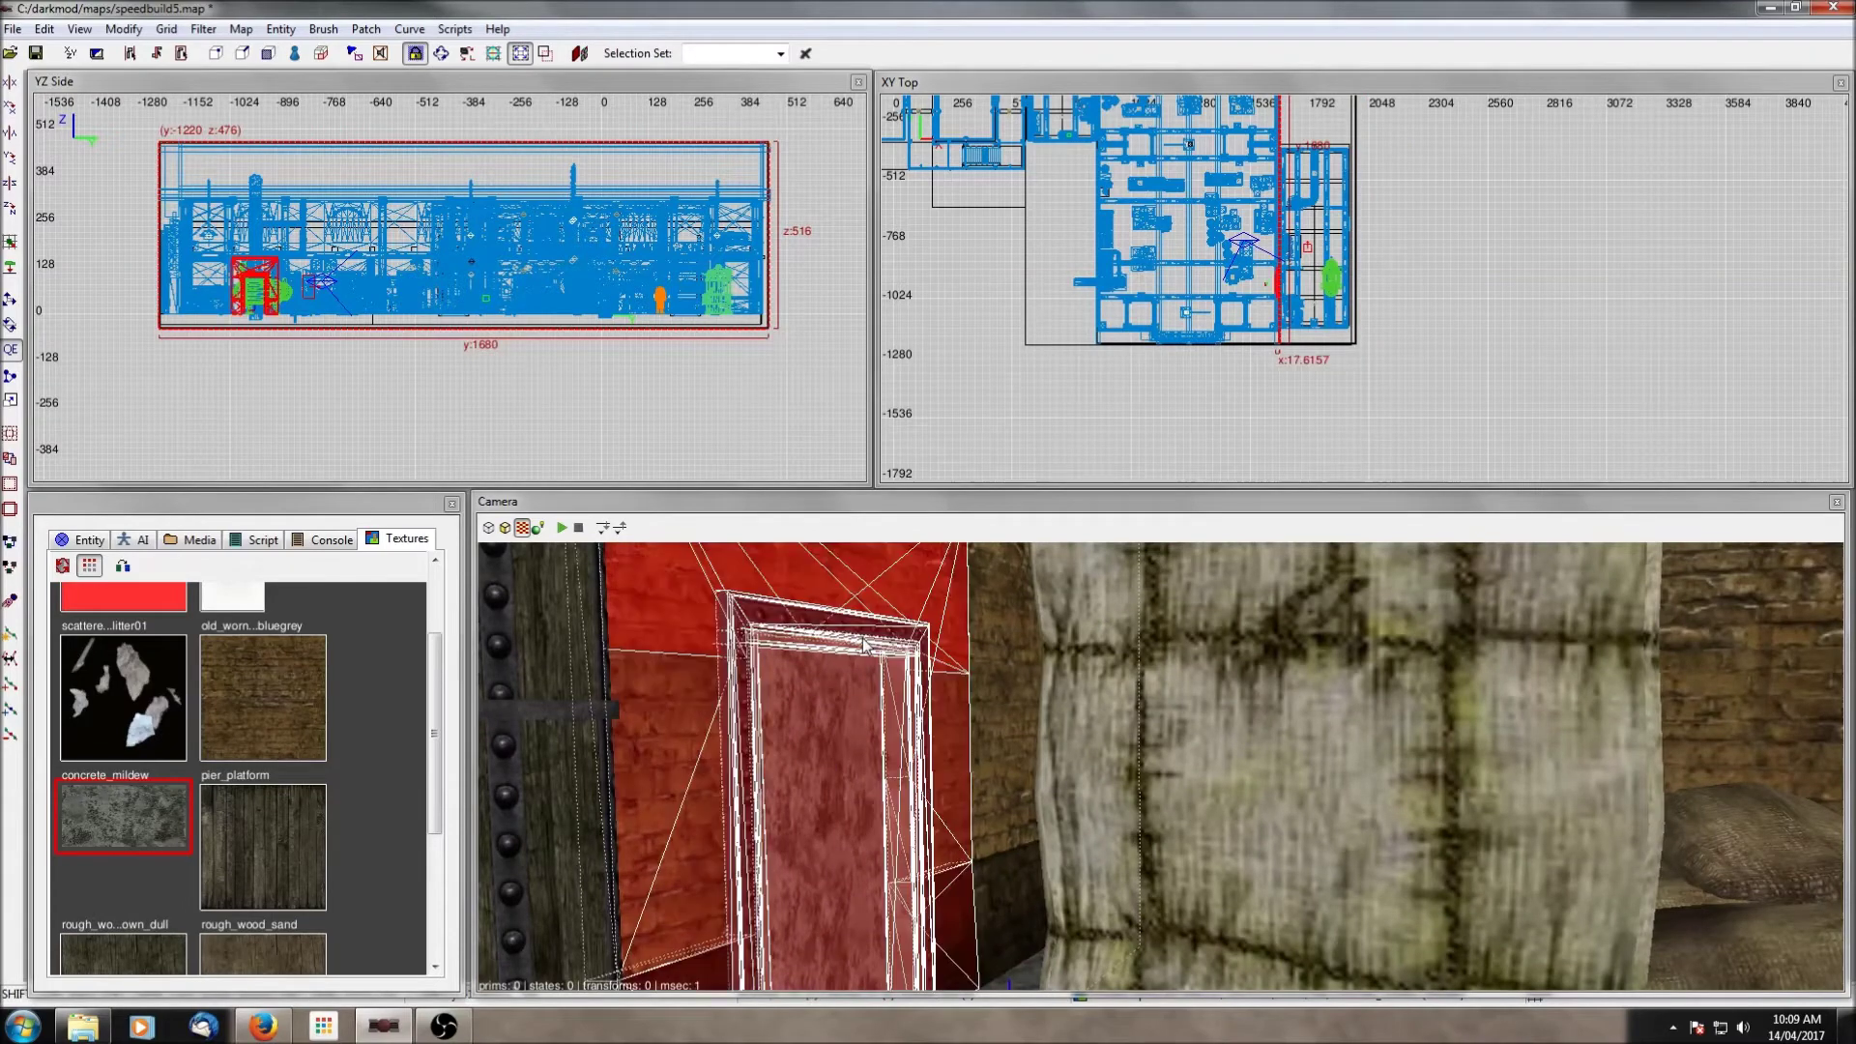
{"action": "key", "text": "ctrl+h"}
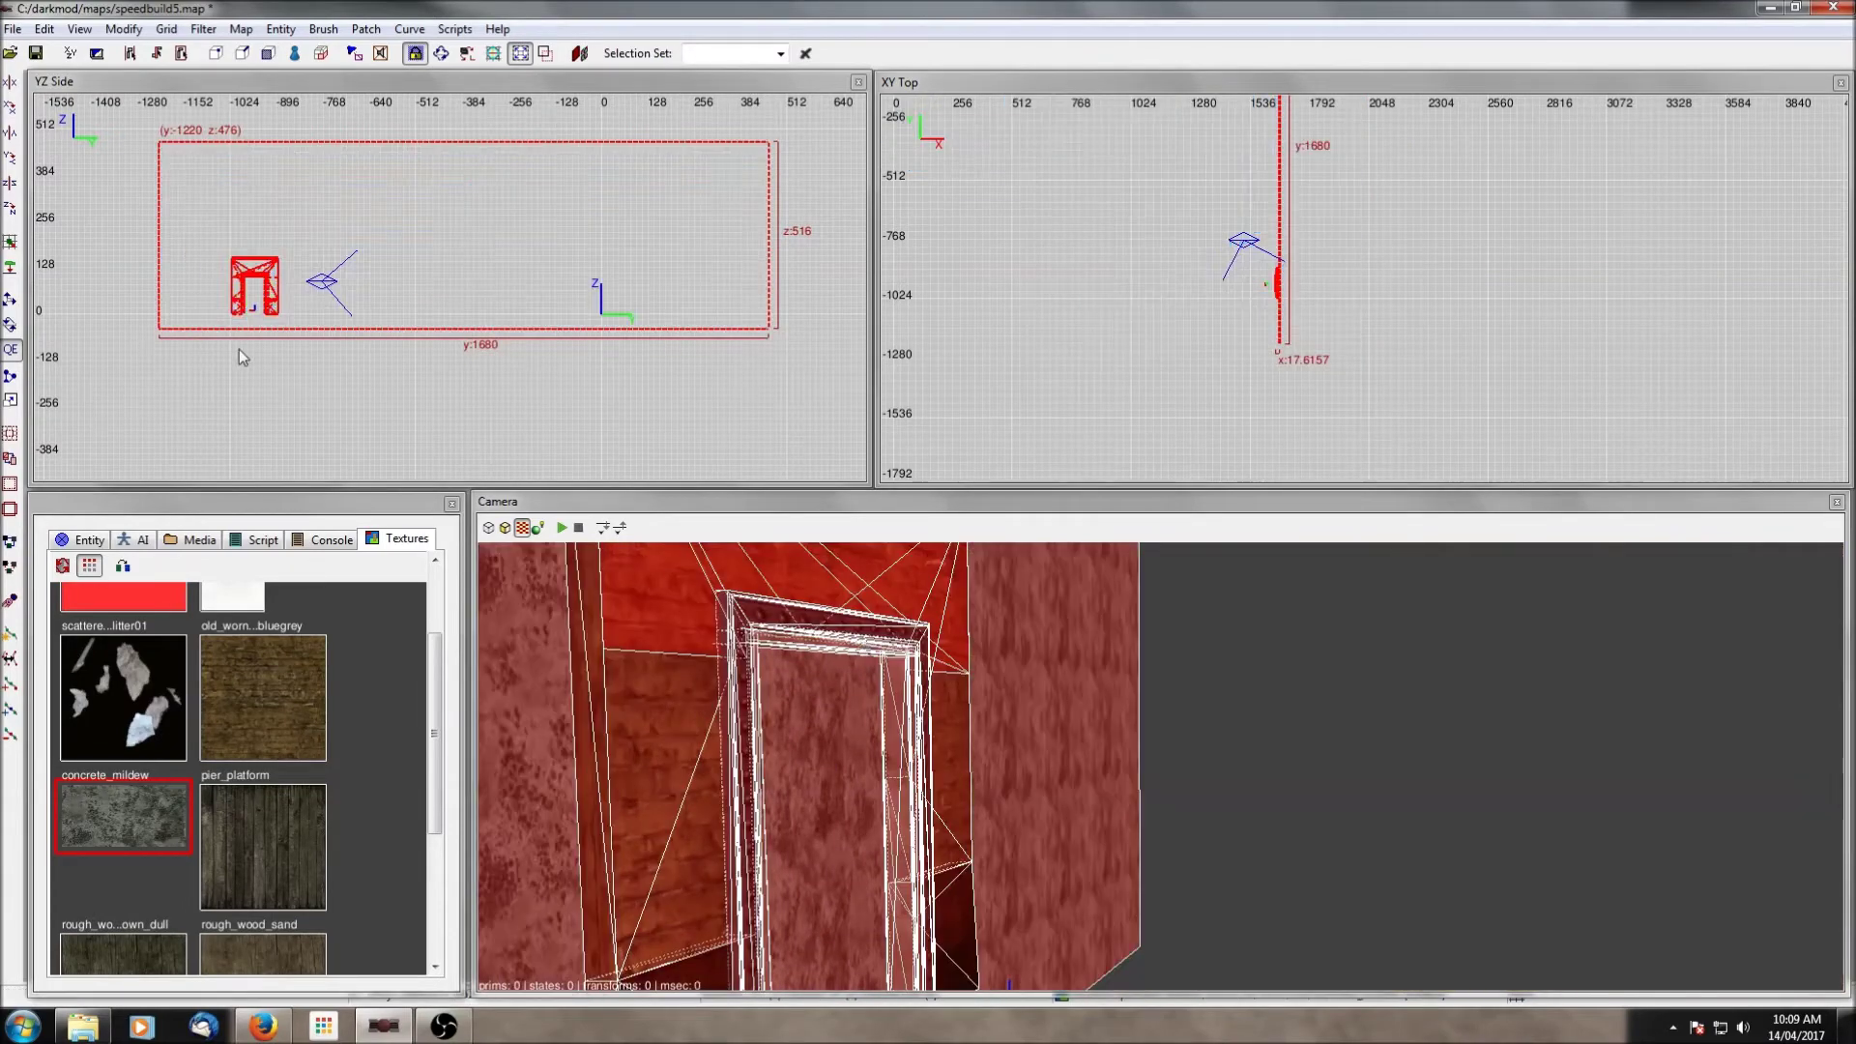
{"action": "scroll", "coordinate": [240, 350], "scroll_direction": "up", "scroll_amount": 6}
{"action": "key", "text": "Escape"}
Step: Split the isolated wall brush vertically along both sides of the door frame
{"action": "scroll", "coordinate": [239, 350], "scroll_direction": "up", "scroll_amount": 2}
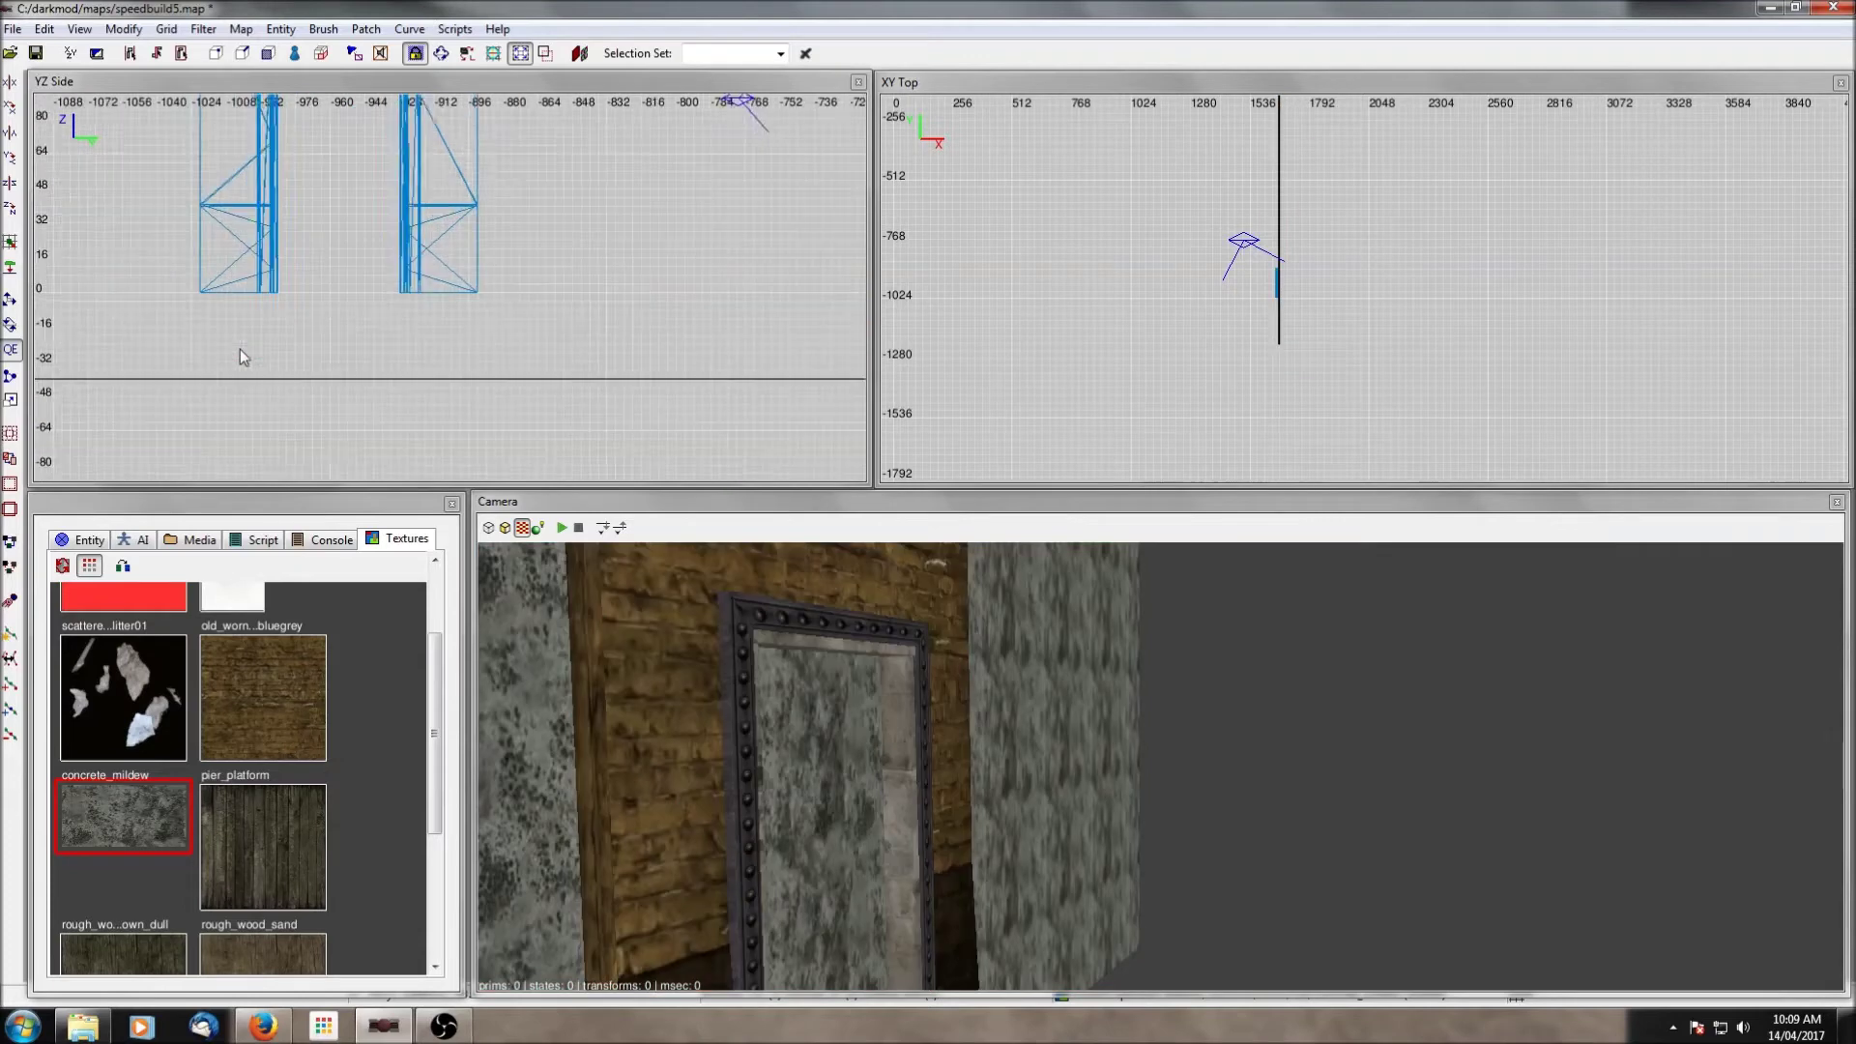
{"action": "left_click", "coordinate": [874, 798], "text": "shift"}
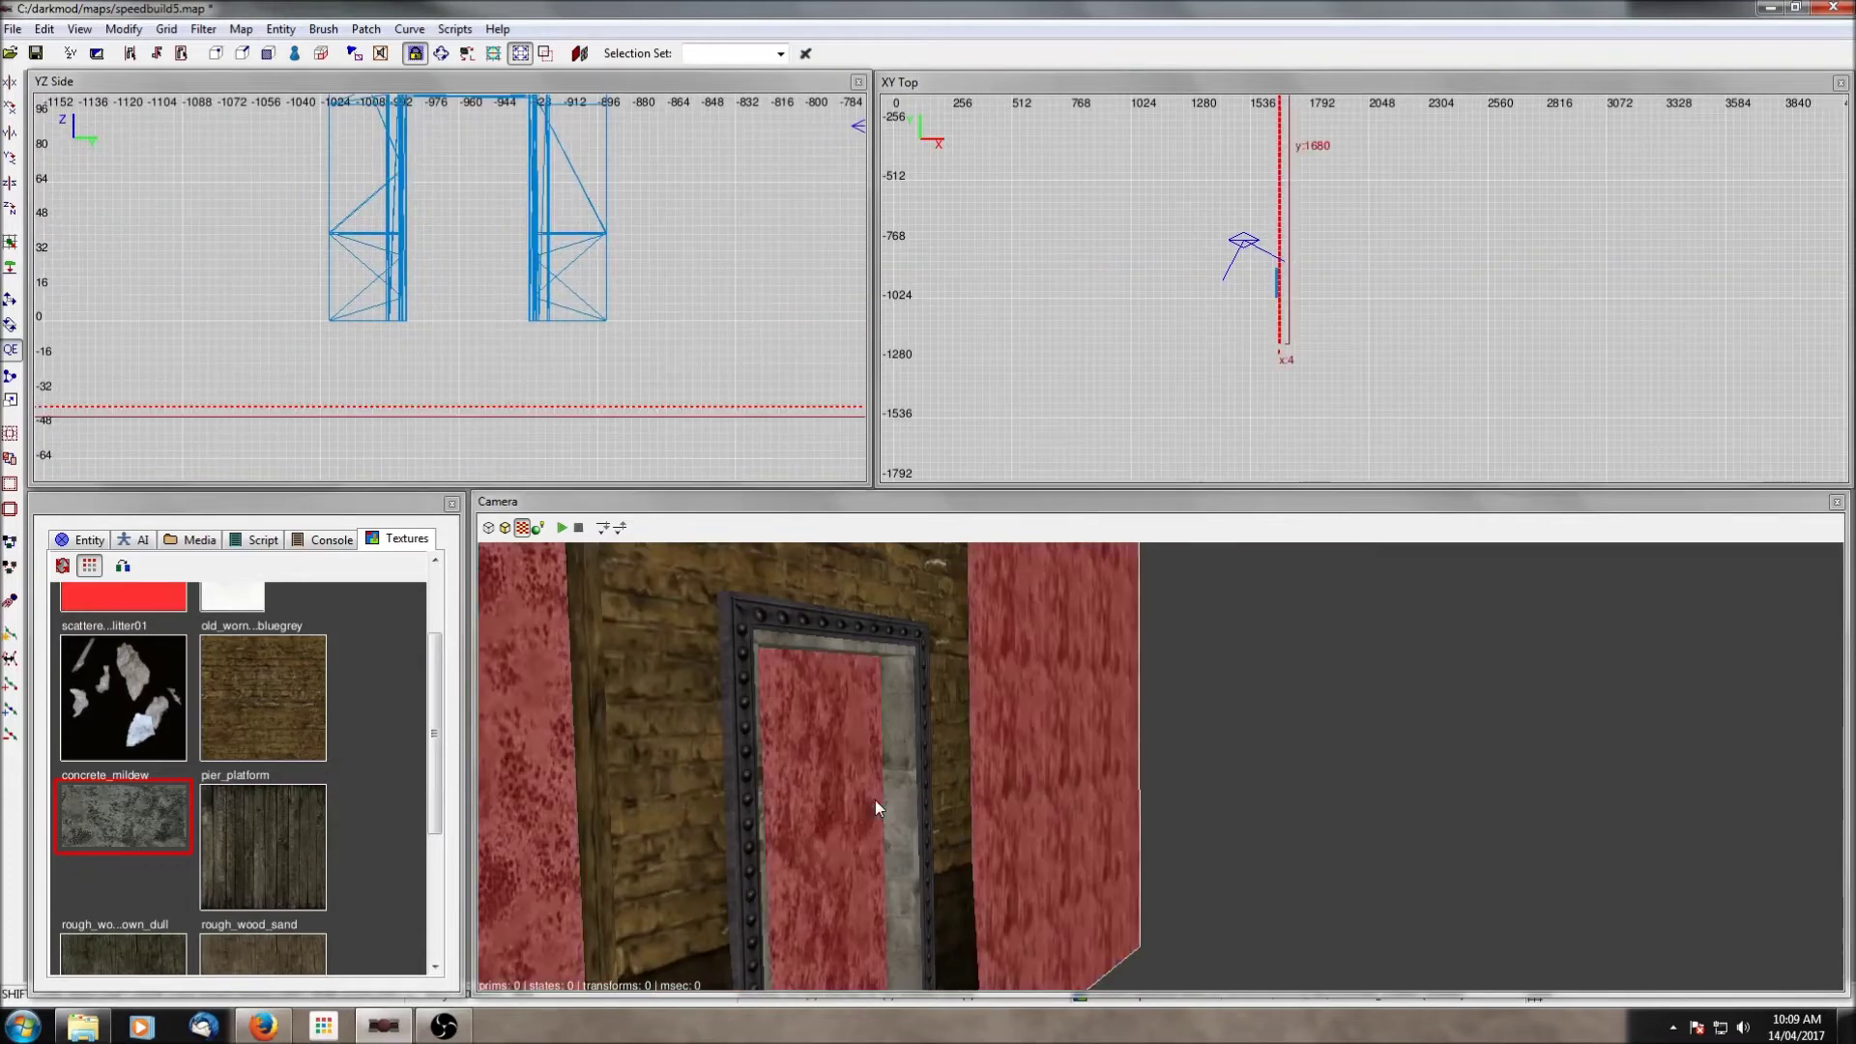
{"action": "left_click", "coordinate": [10, 376]}
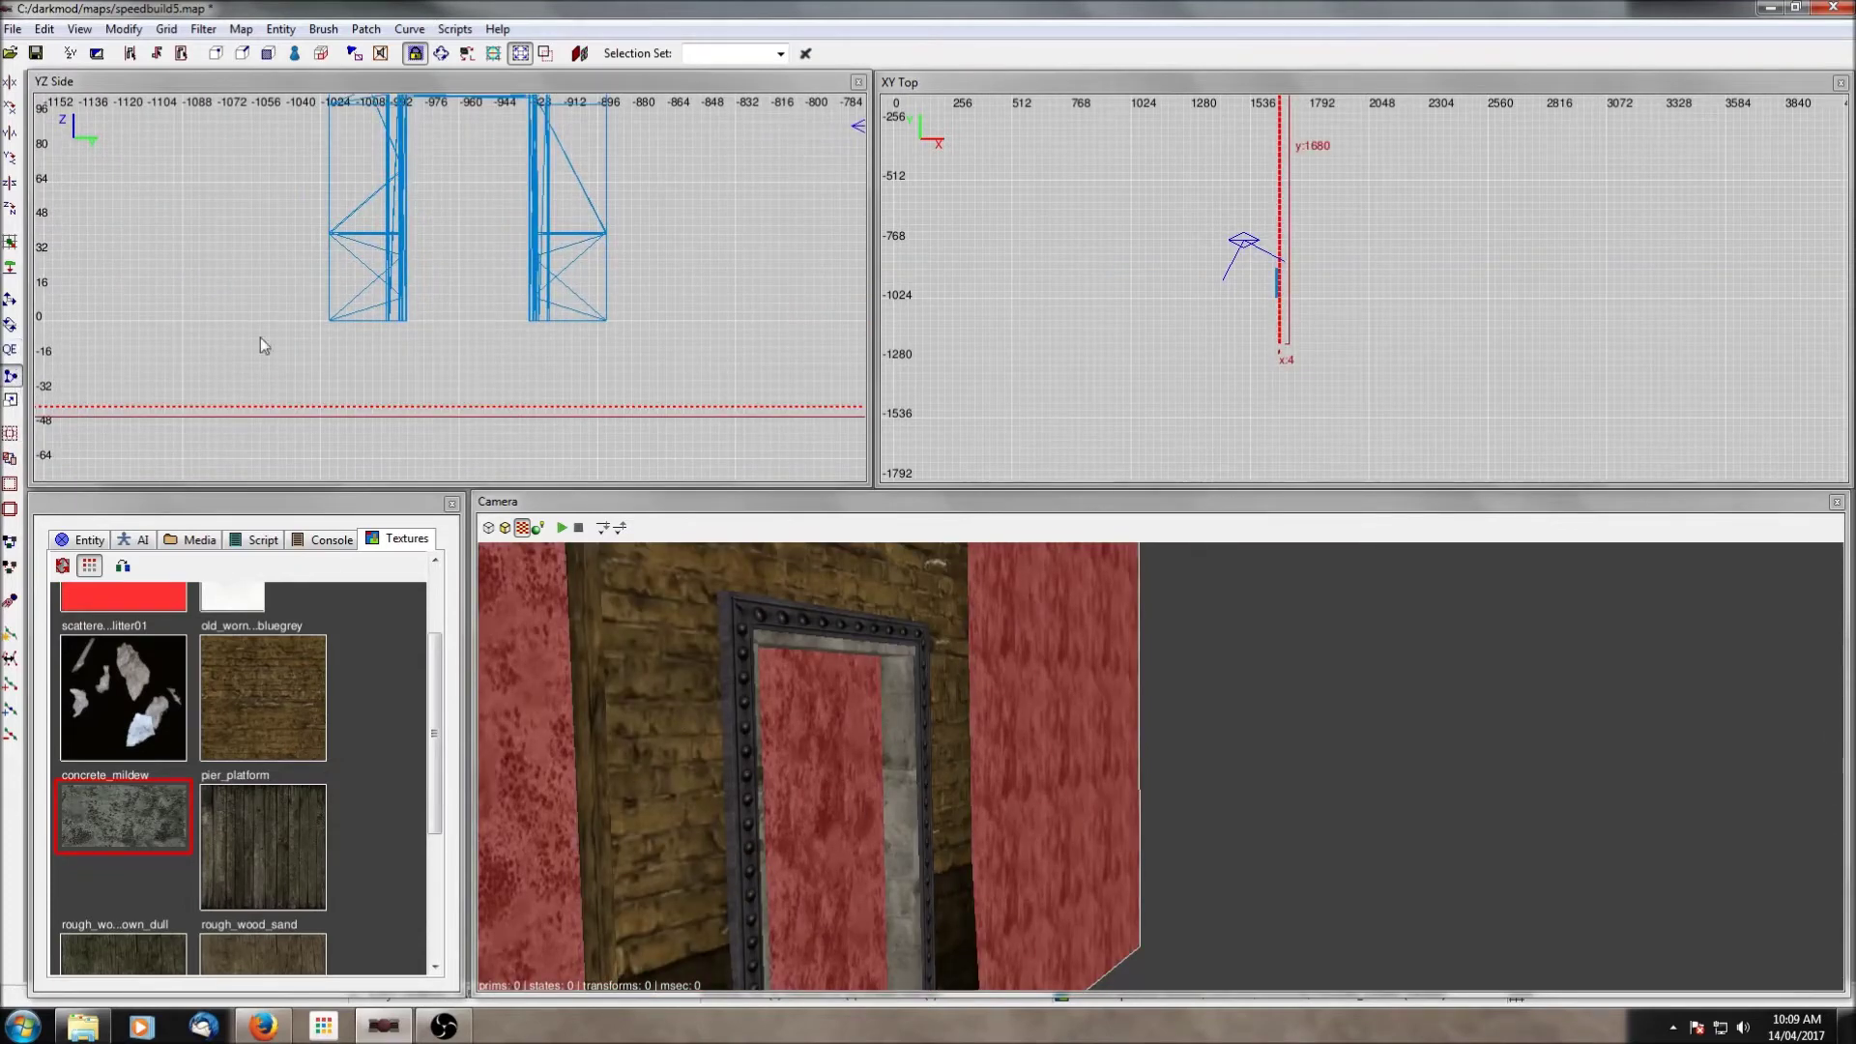
{"action": "left_click", "coordinate": [381, 324]}
{"action": "left_click_drag", "start_coordinate": [381, 325], "coordinate": [382, 307]}
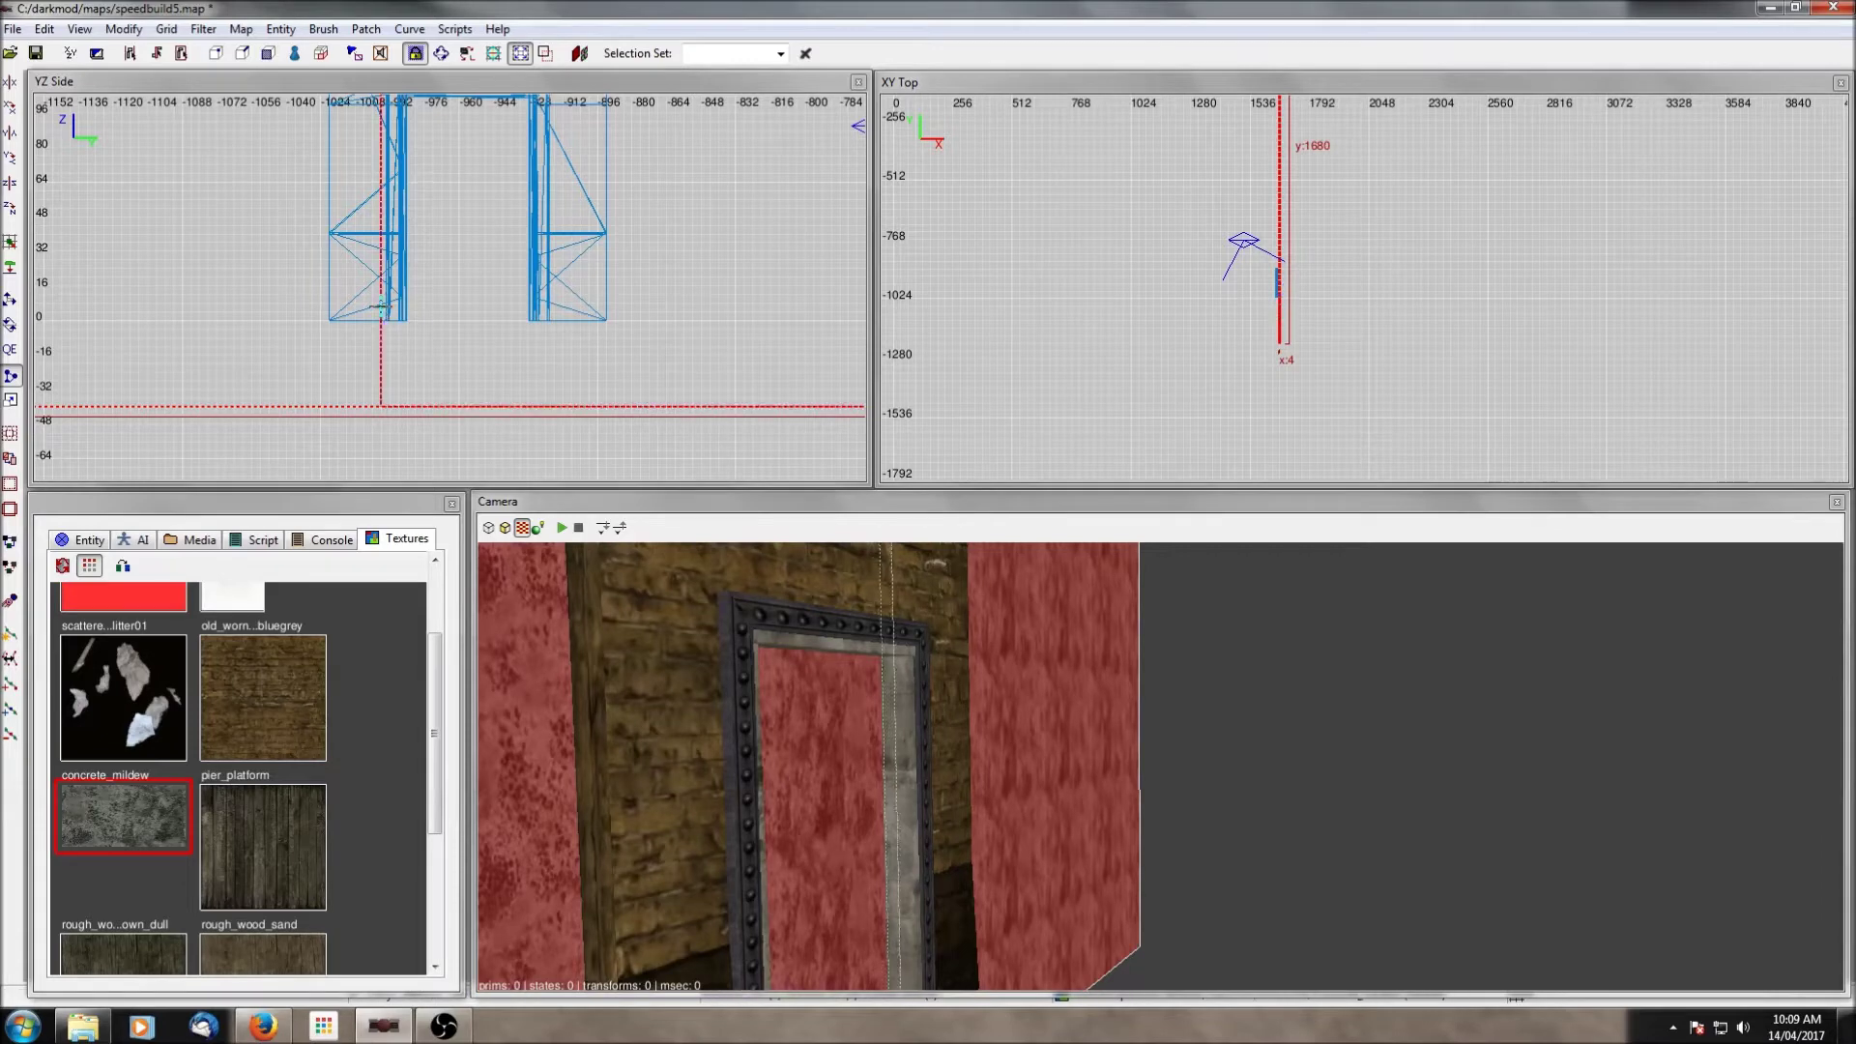
{"action": "left_click", "coordinate": [545, 322]}
{"action": "key", "text": "shift+Return"}
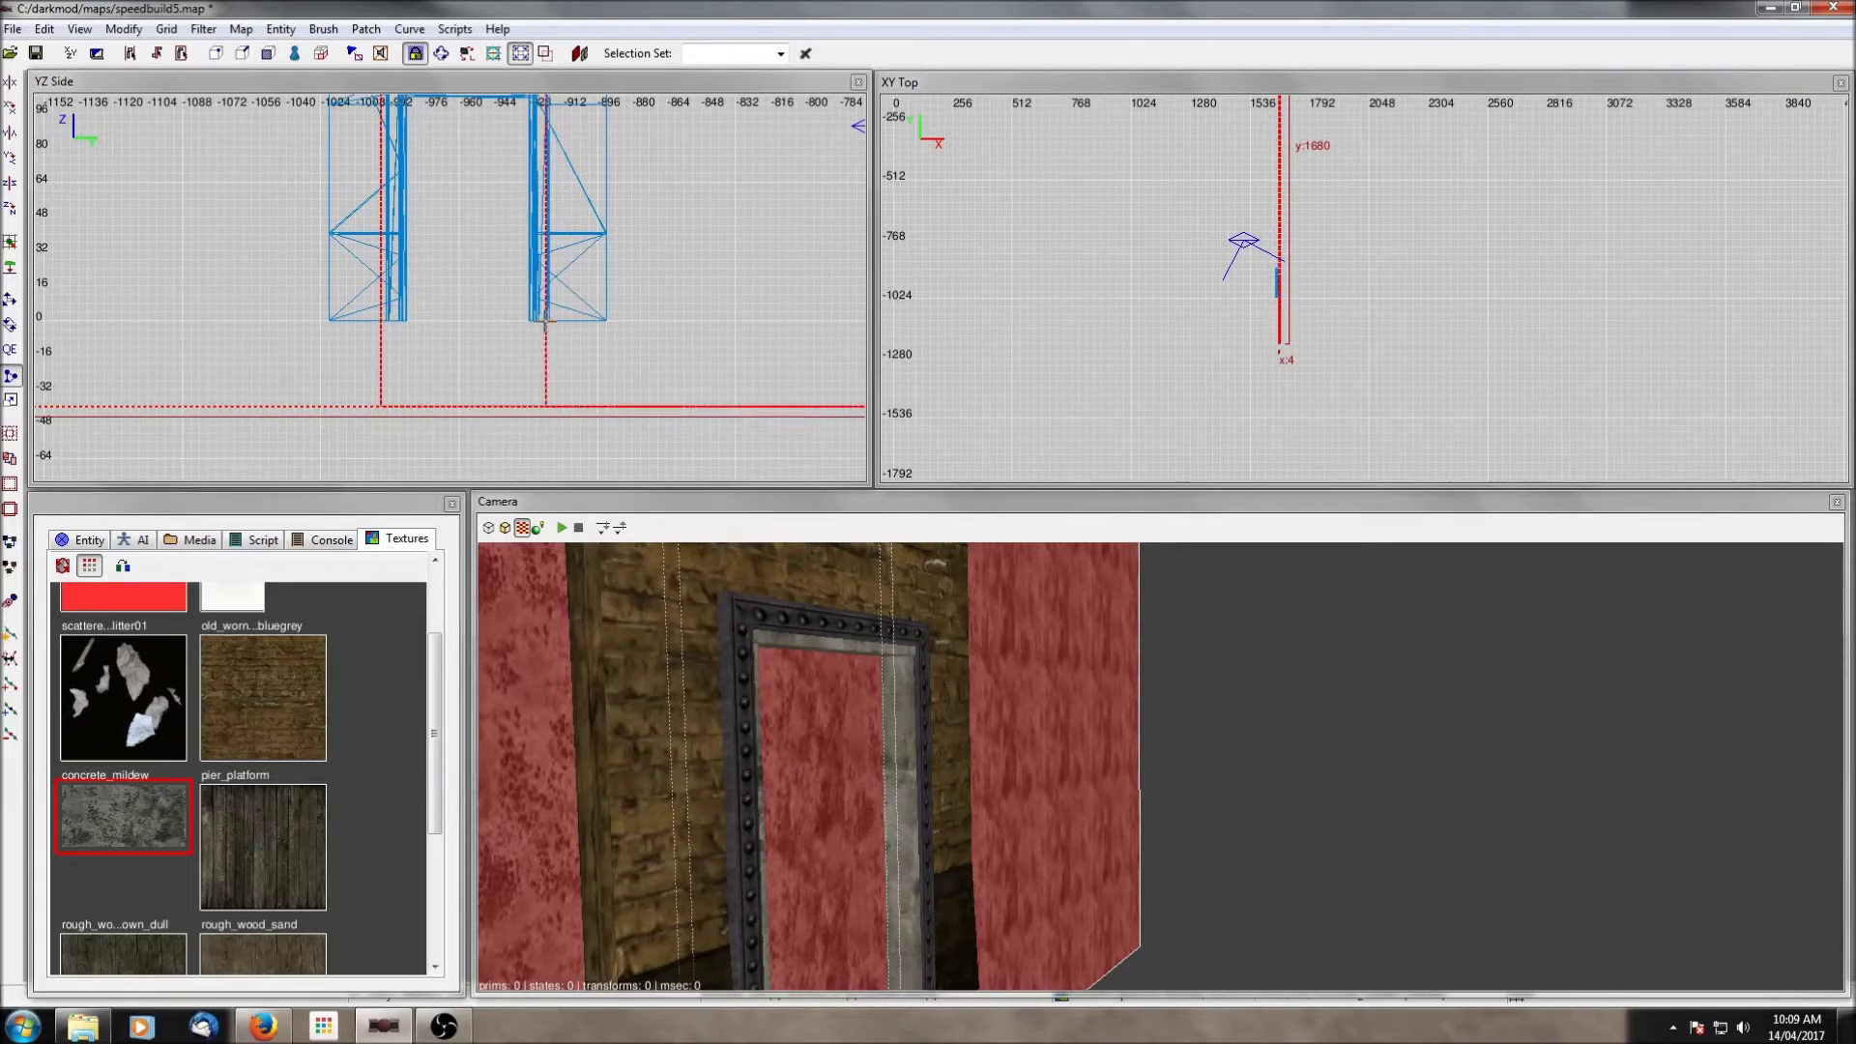
Step: Split the wall pieces horizontally within the thickness of the door frame's top edge
{"action": "right_click_drag", "start_coordinate": [595, 221], "coordinate": [611, 310]}
{"action": "scroll", "coordinate": [596, 219], "scroll_direction": "up", "scroll_amount": 1}
{"action": "scroll", "coordinate": [596, 211], "scroll_direction": "up", "scroll_amount": 1}
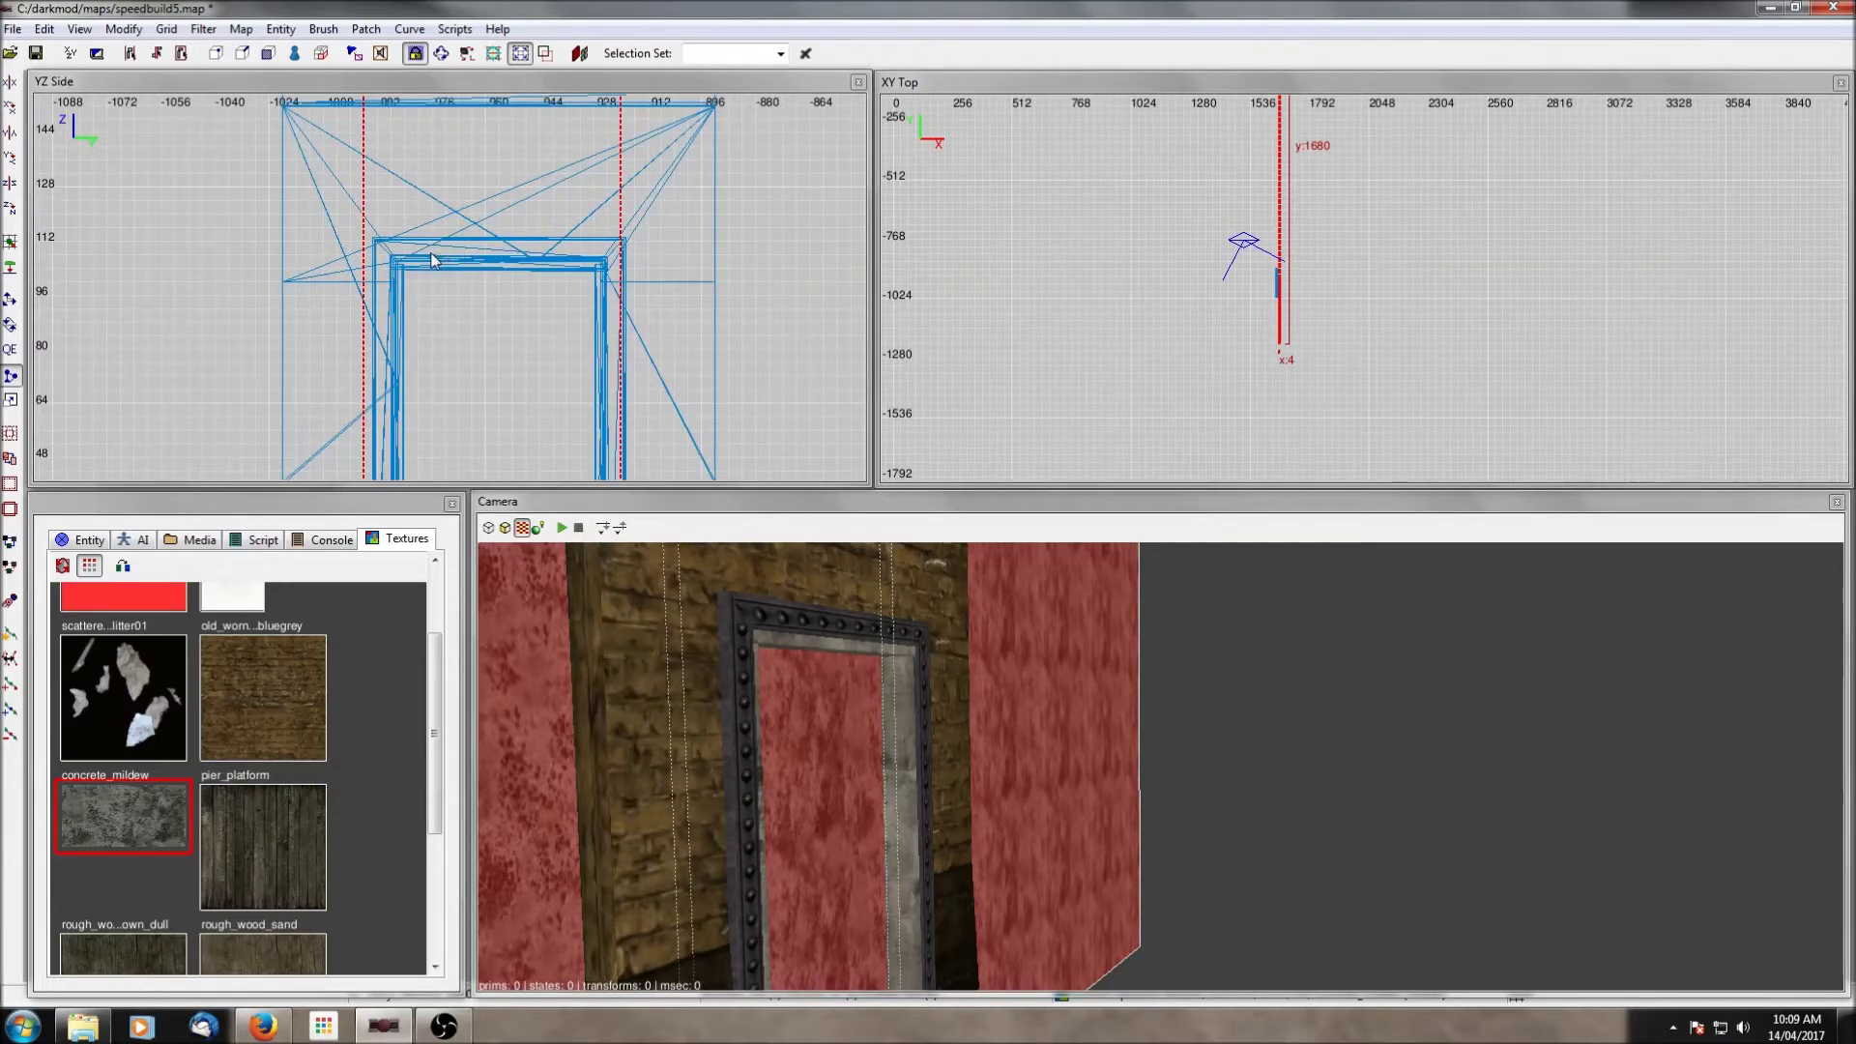
{"action": "left_click", "coordinate": [450, 254]}
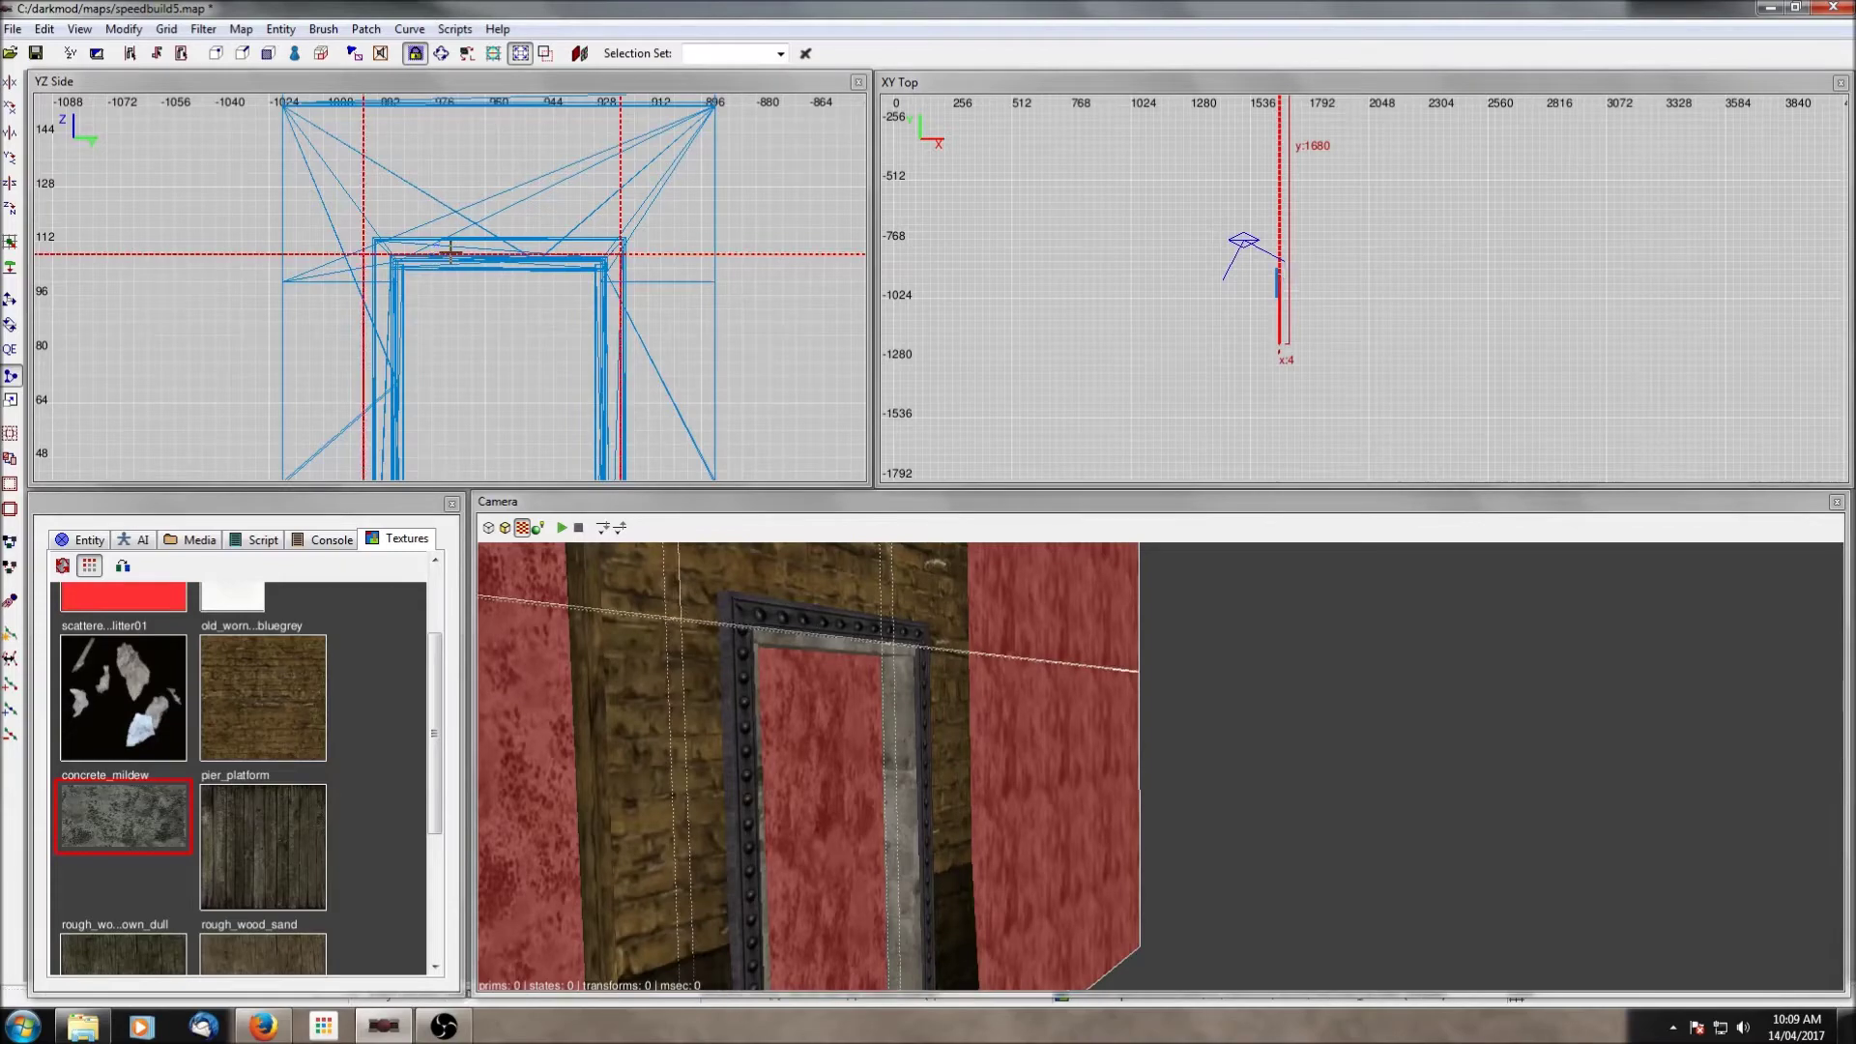
{"action": "scroll", "coordinate": [542, 288], "scroll_direction": "down", "scroll_amount": 3}
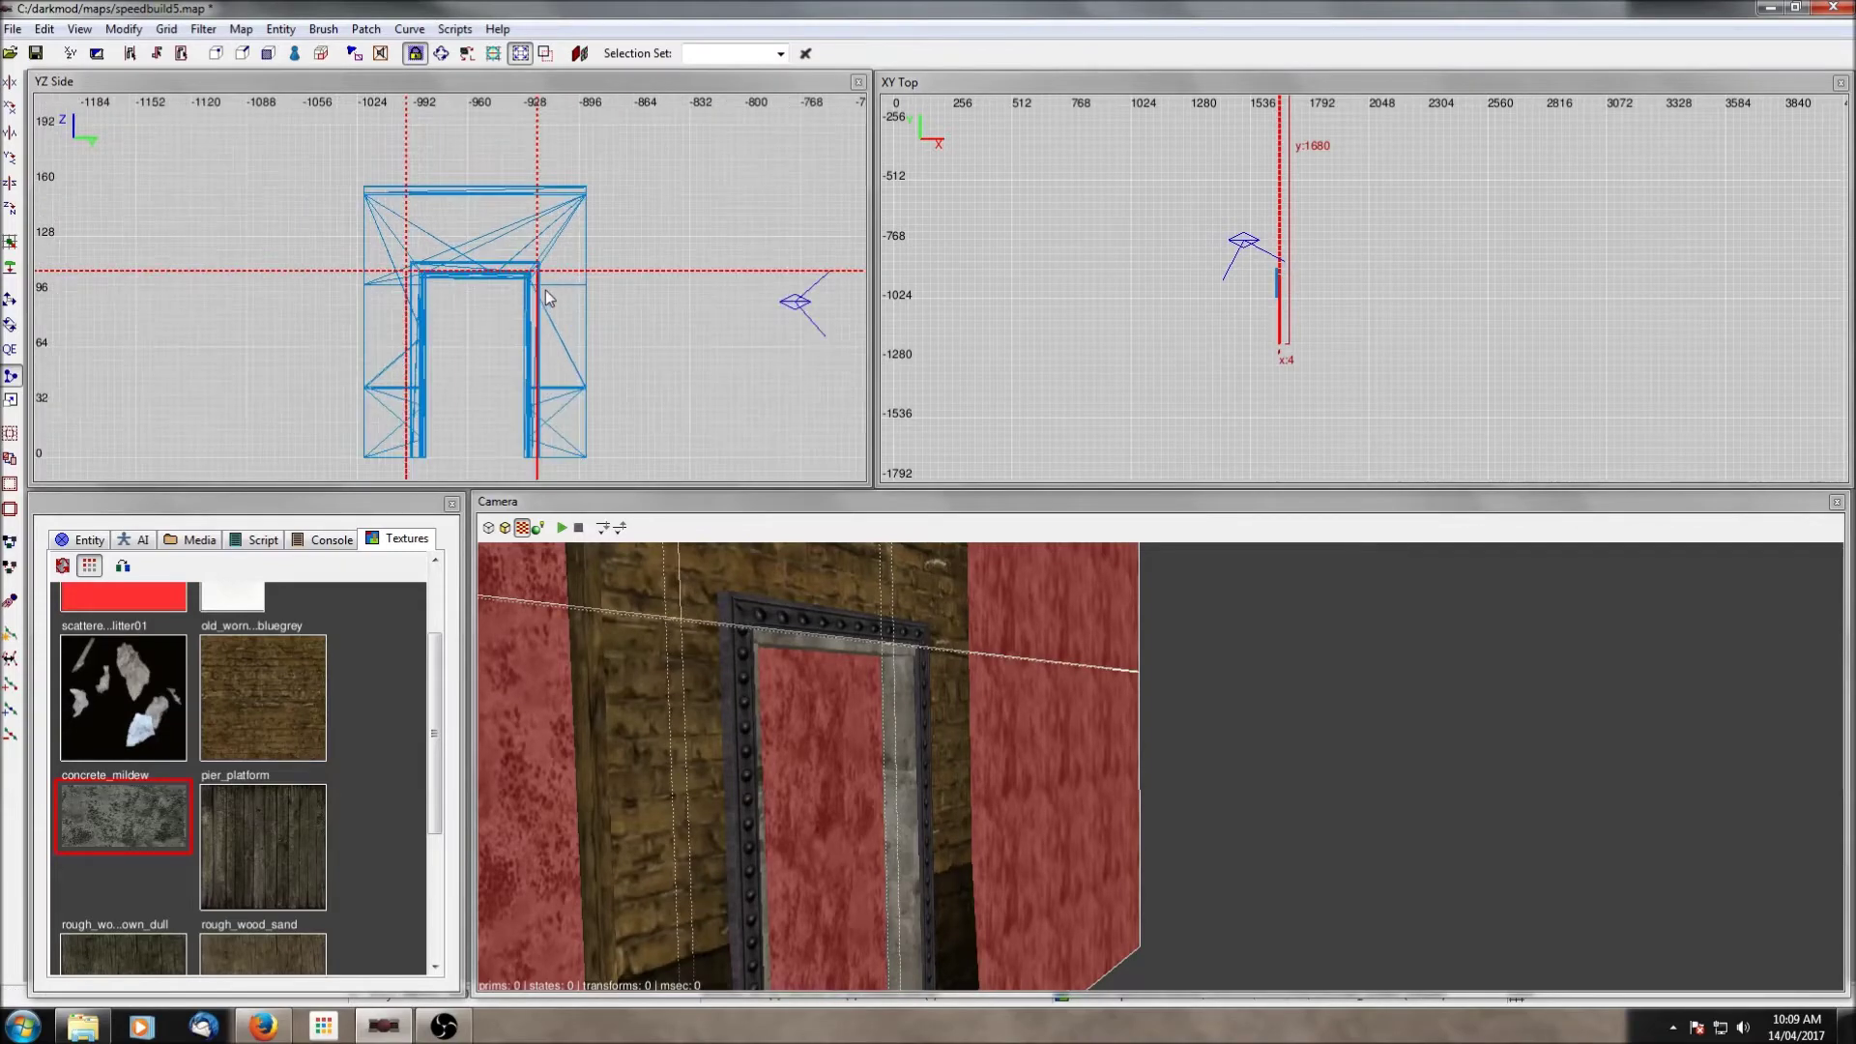
Step: Convert the wall piece filling the east room's doorway into a visportal and show all hidden objects again
{"action": "left_click", "coordinate": [14, 344]}
{"action": "key", "text": "Escape"}
{"action": "left_click", "coordinate": [832, 747], "text": "shift"}
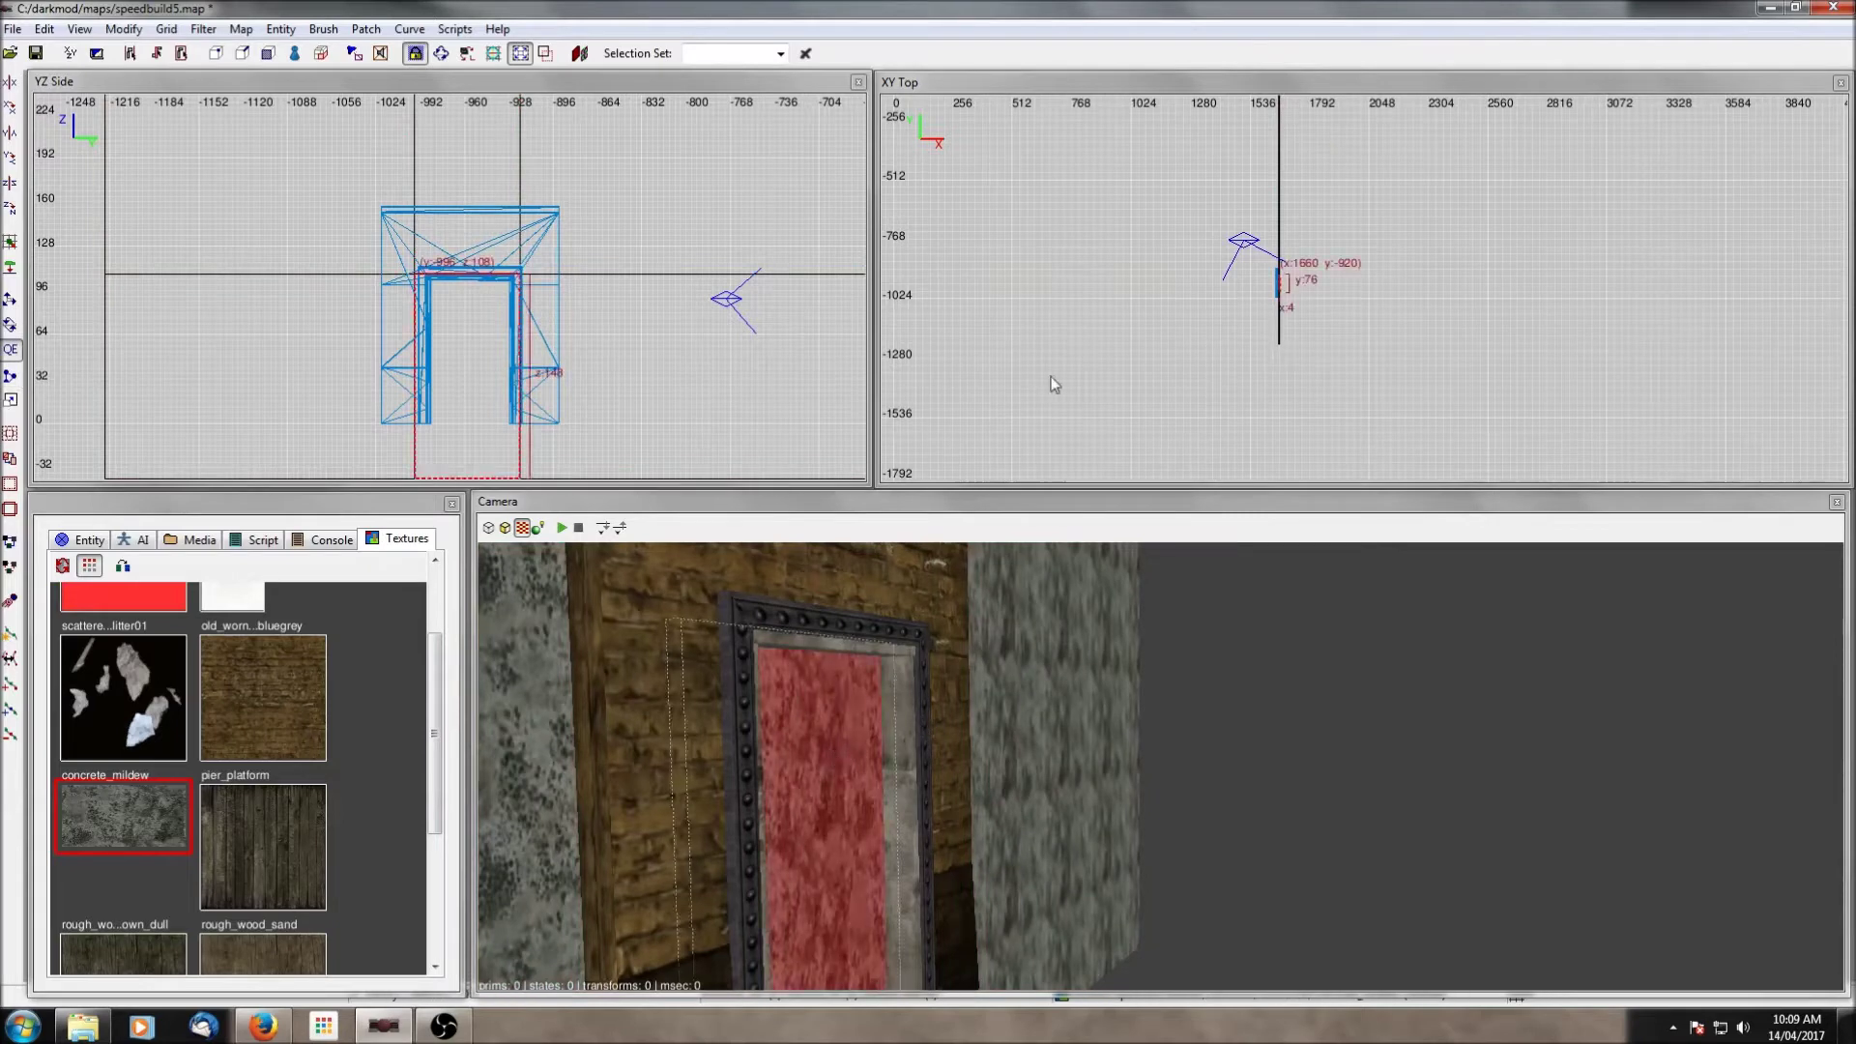
{"action": "right_click", "coordinate": [1076, 375]}
{"action": "left_click", "coordinate": [1135, 660]}
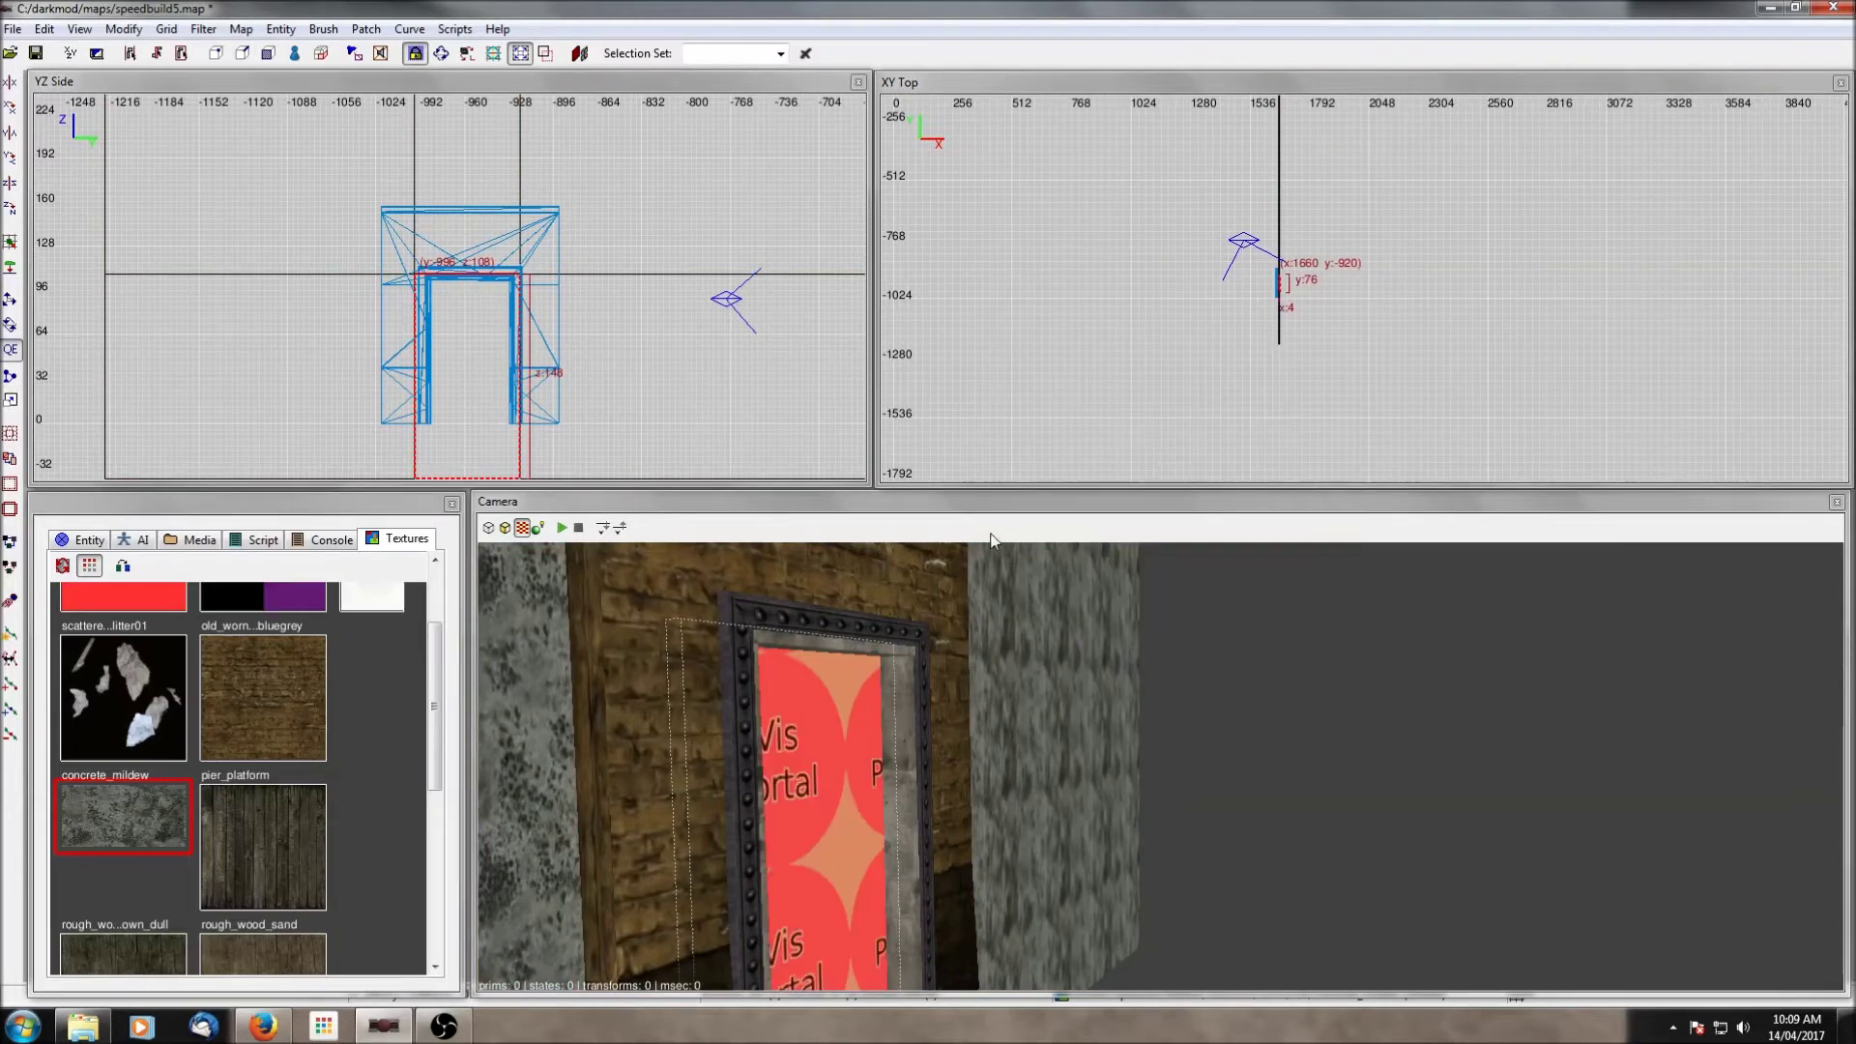
{"action": "scroll", "coordinate": [599, 362], "scroll_direction": "down", "scroll_amount": 2}
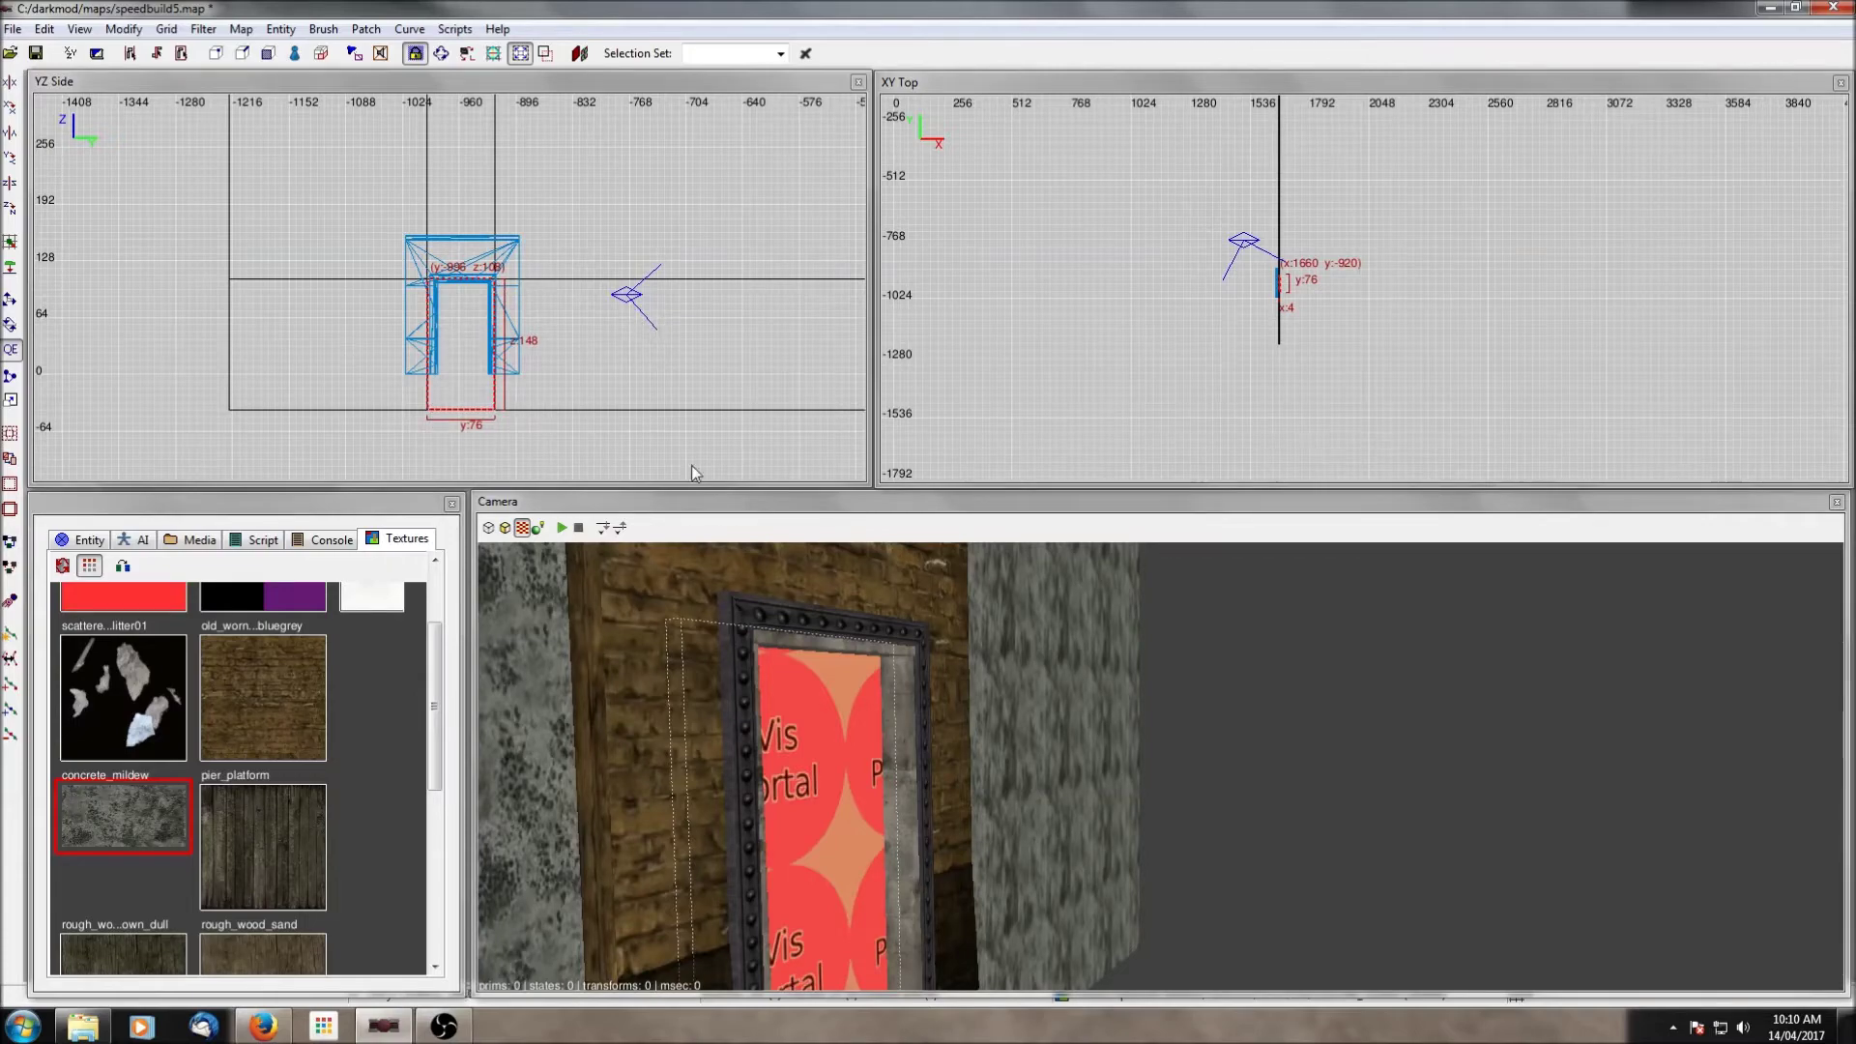
{"action": "key", "text": "Delete"}
{"action": "key", "text": "shift+h"}
Step: Stretch the hollowed hall's west wall brush westwards to x 568 around the west side room and hollow it
{"action": "right_click", "coordinate": [919, 640]}
{"action": "right_click", "coordinate": [959, 683]}
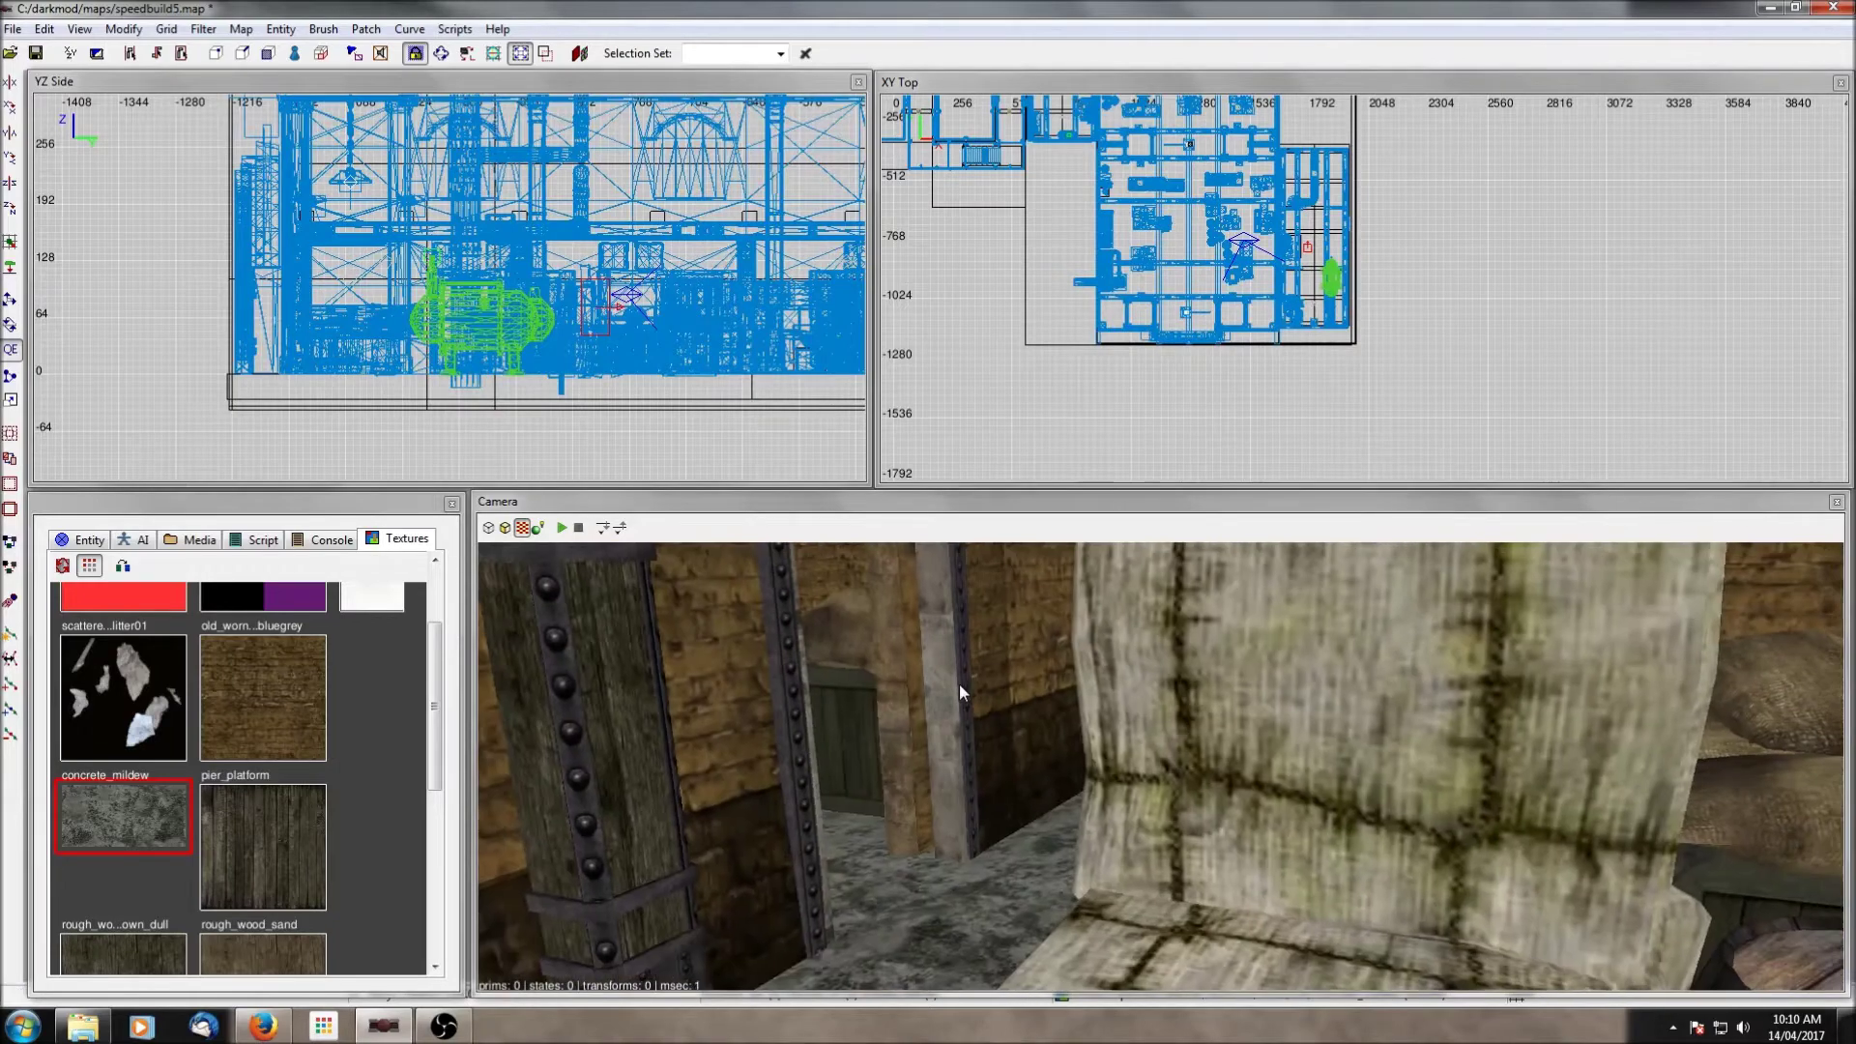
{"action": "key", "text": "Up"}
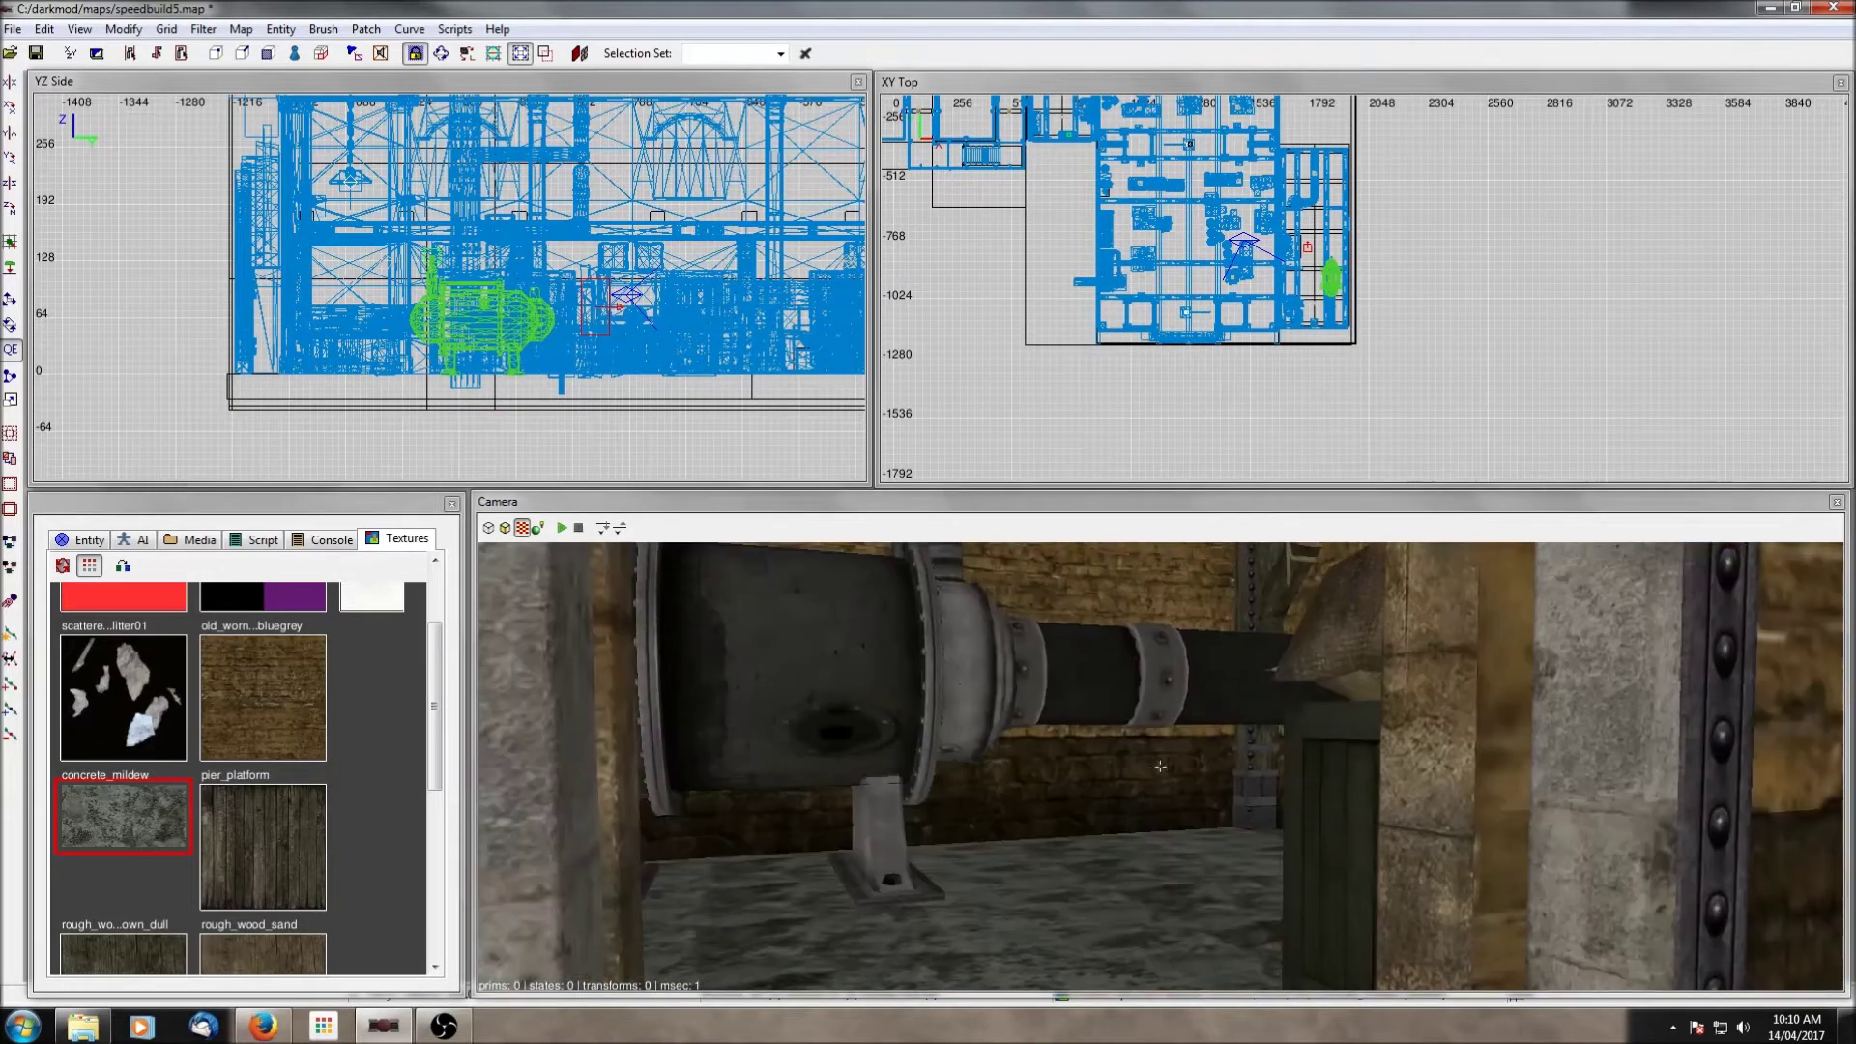
{"action": "right_click", "coordinate": [959, 683]}
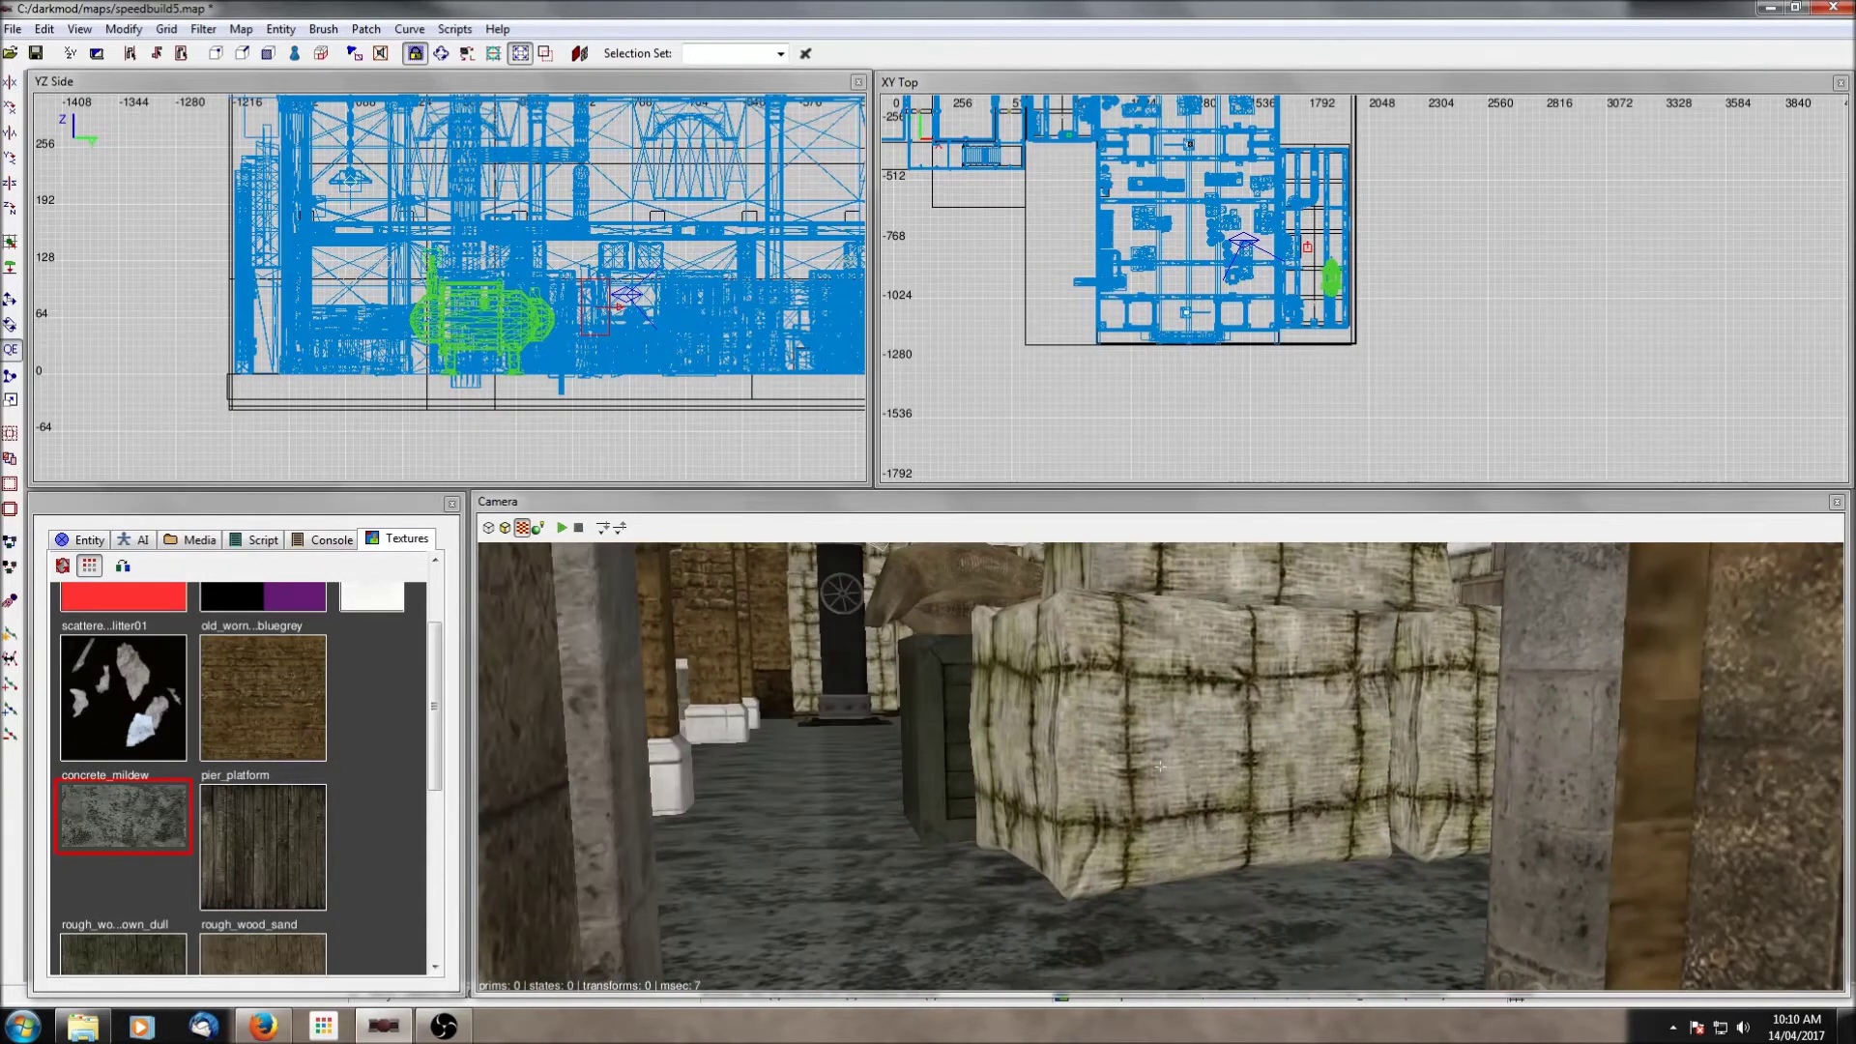
{"action": "key", "text": "Up"}
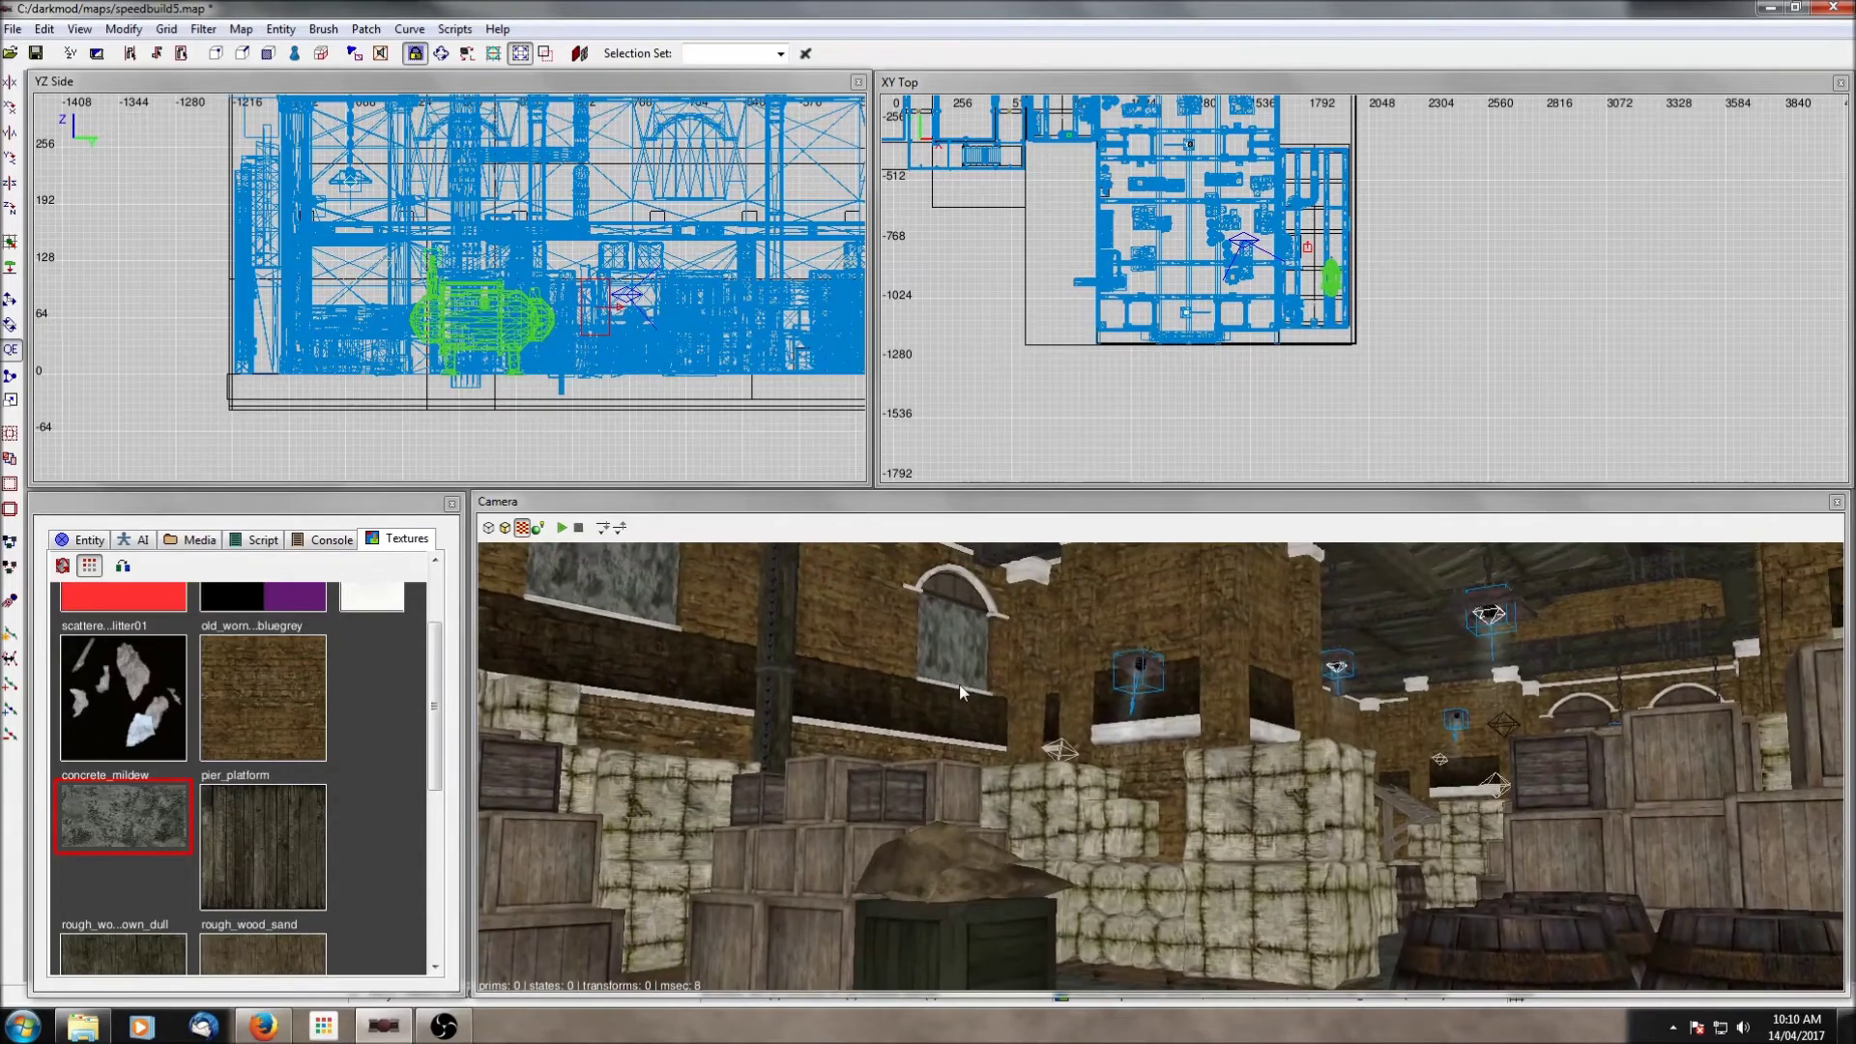
{"action": "right_click", "coordinate": [1107, 667]}
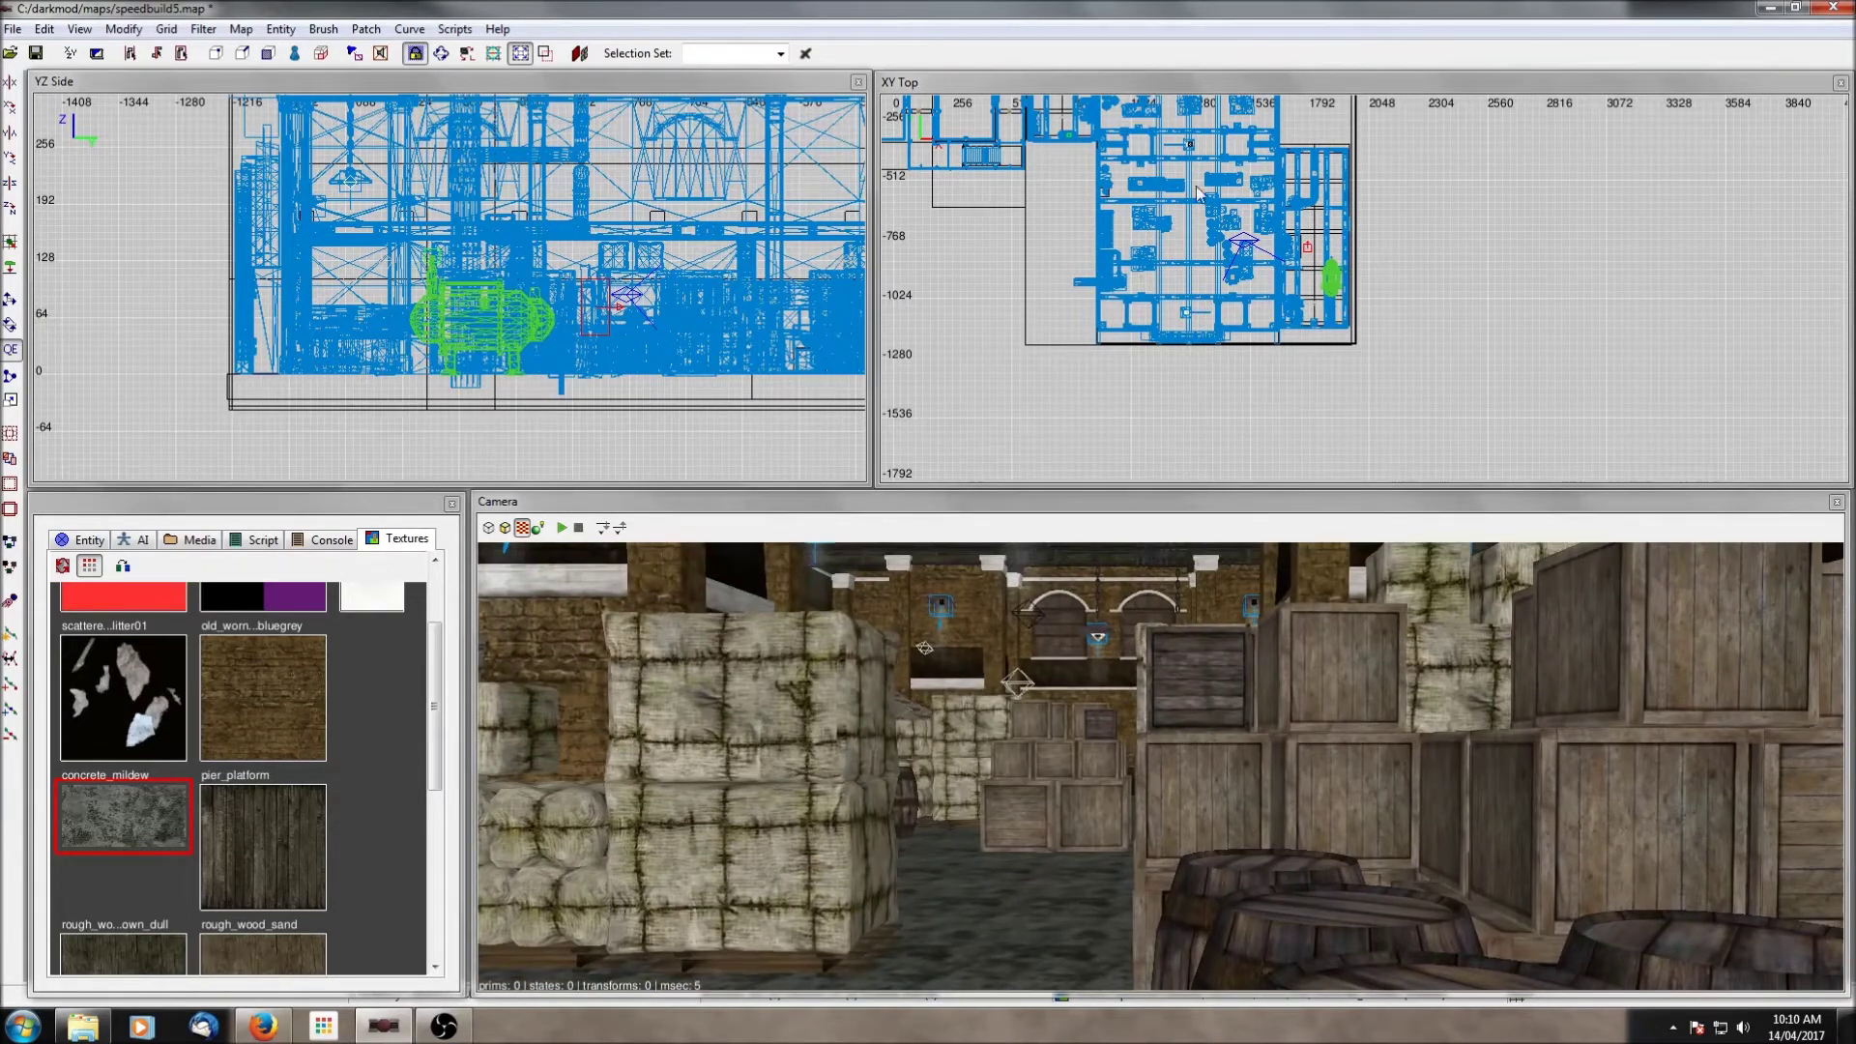
{"action": "scroll", "coordinate": [1132, 201], "scroll_direction": "down", "scroll_amount": 2}
{"action": "right_click", "coordinate": [1152, 654]}
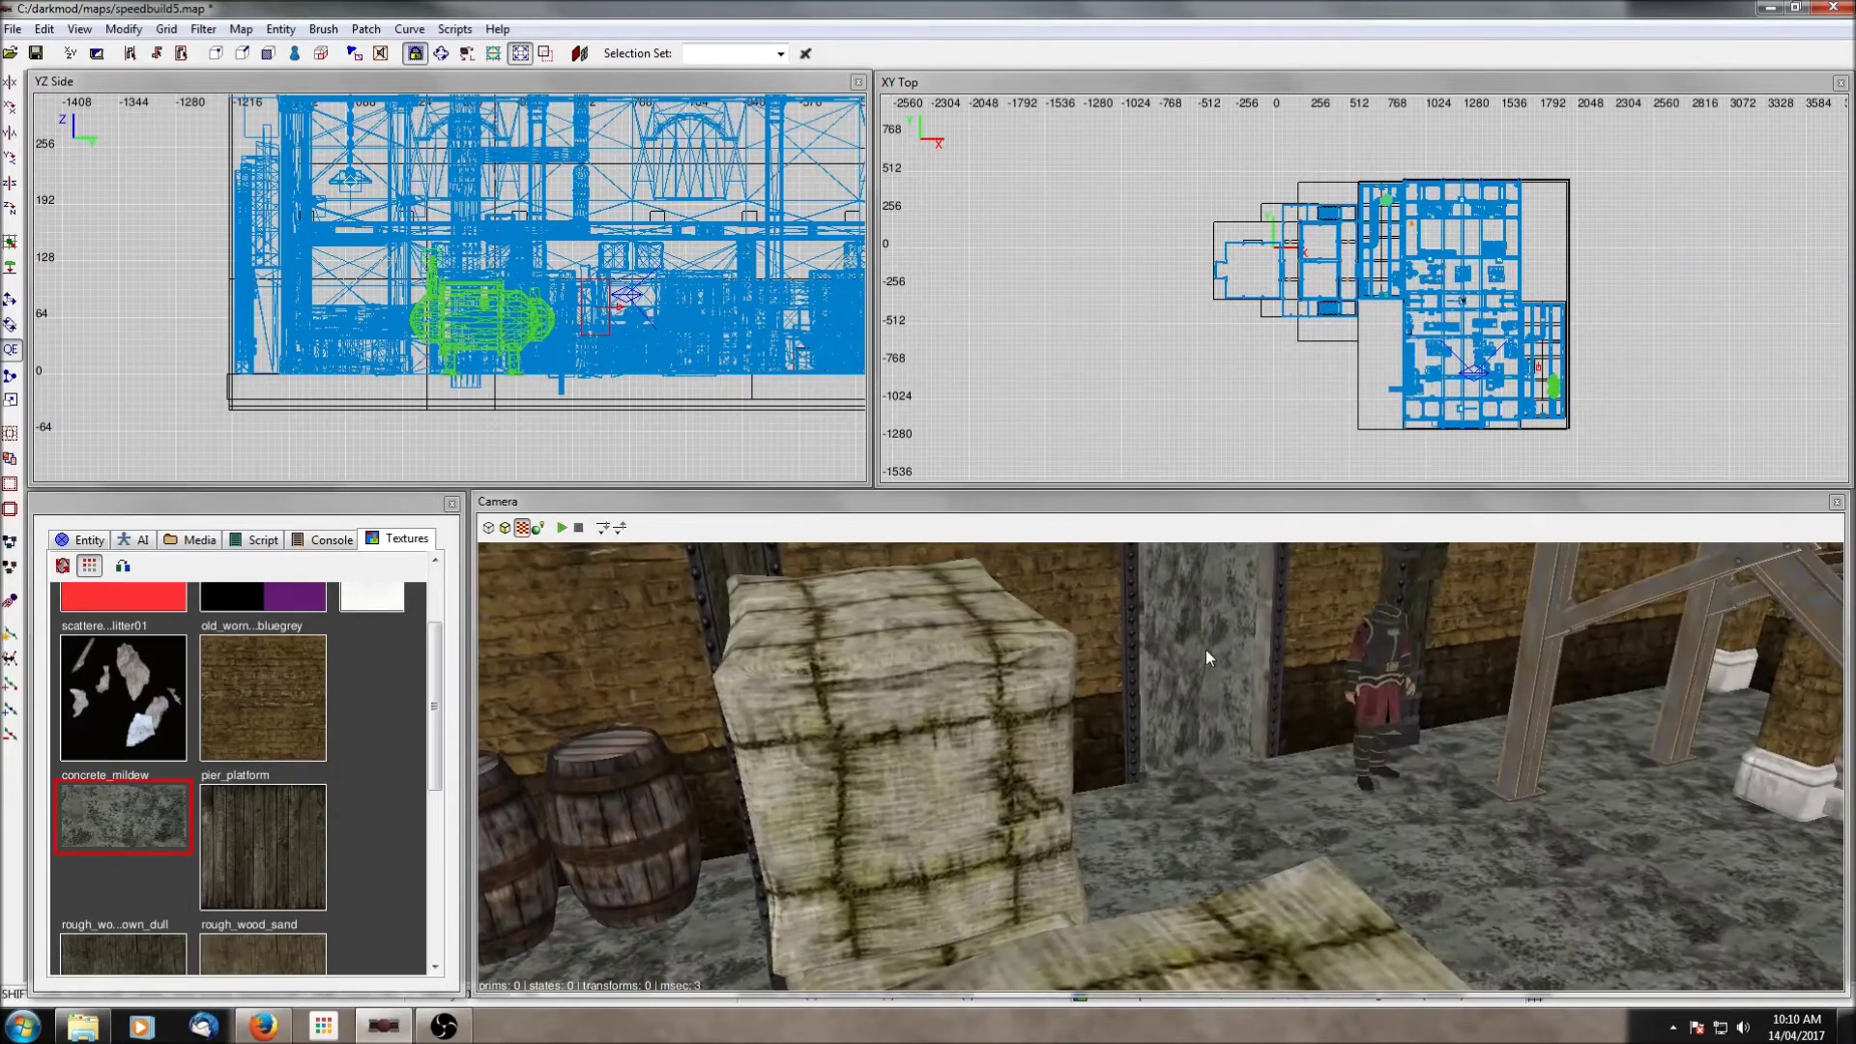
{"action": "left_click", "coordinate": [1204, 650], "text": "shift"}
{"action": "scroll", "coordinate": [1382, 232], "scroll_direction": "up", "scroll_amount": 2}
{"action": "scroll", "coordinate": [1411, 240], "scroll_direction": "up", "scroll_amount": 6}
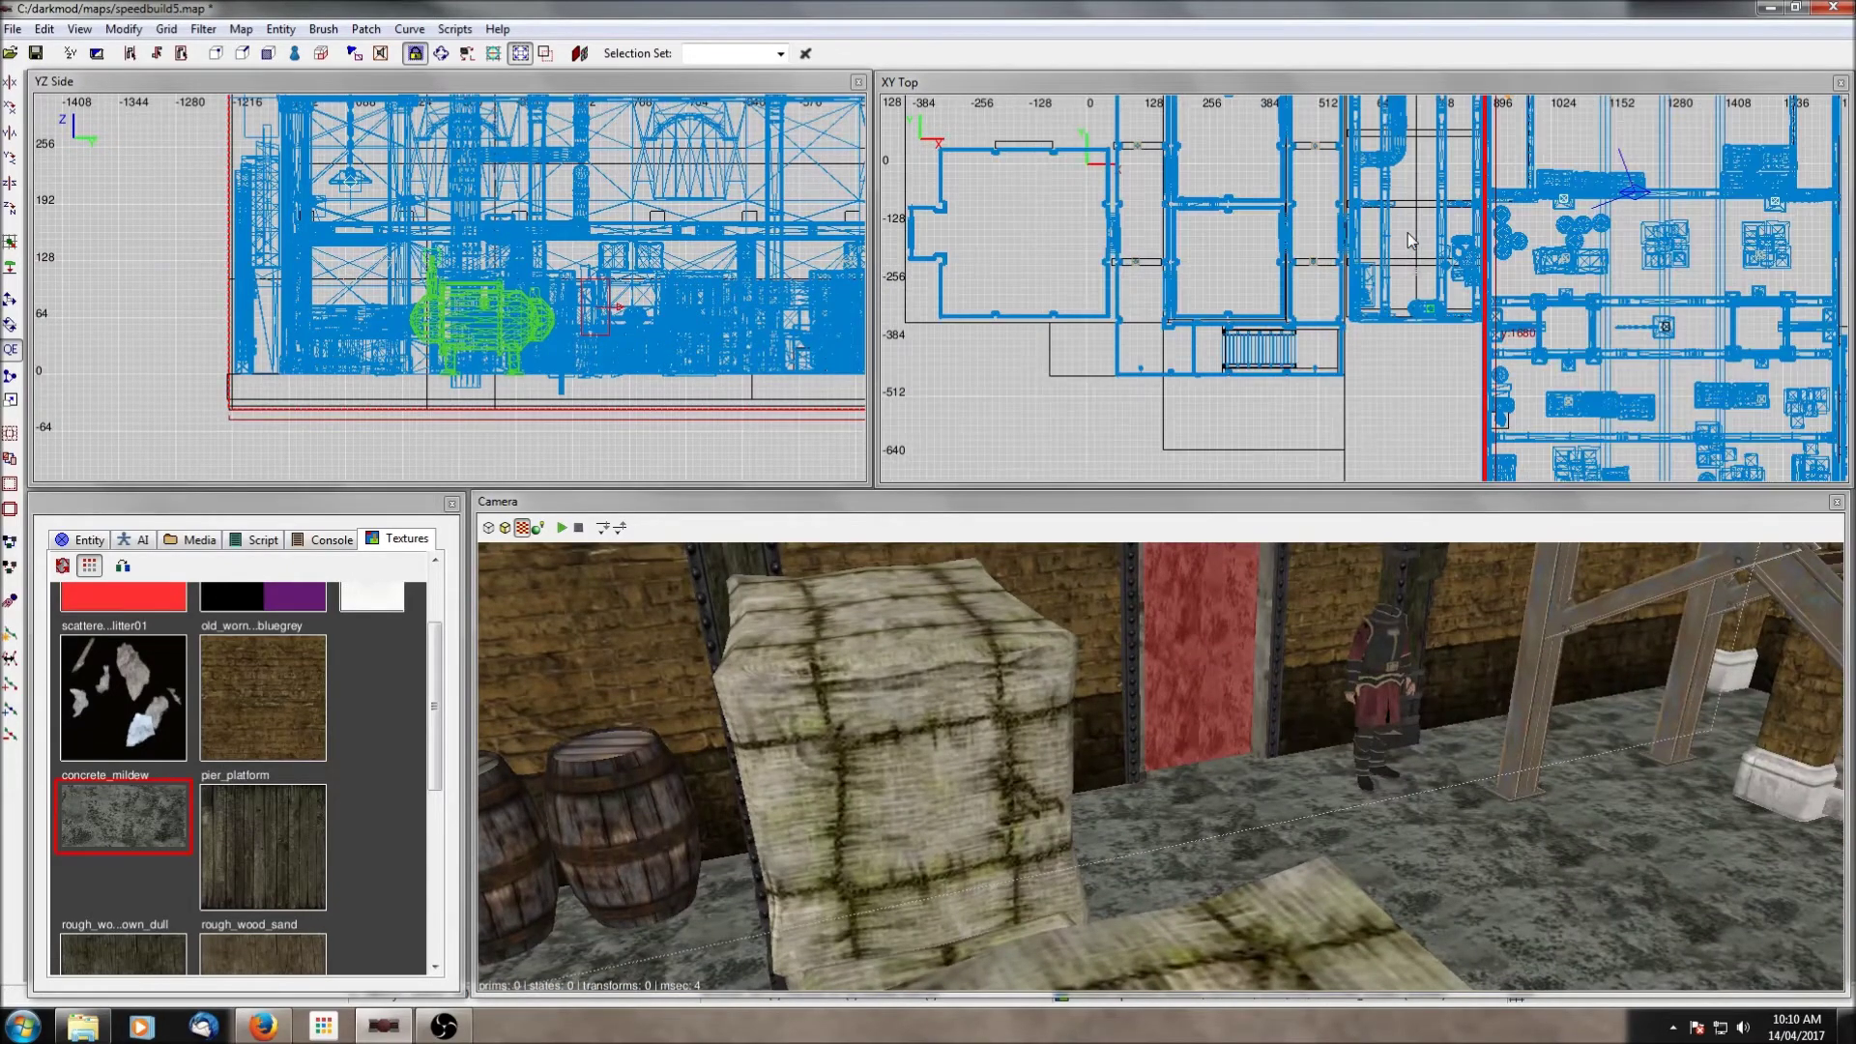
{"action": "left_click_drag", "start_coordinate": [1439, 229], "coordinate": [1178, 239]}
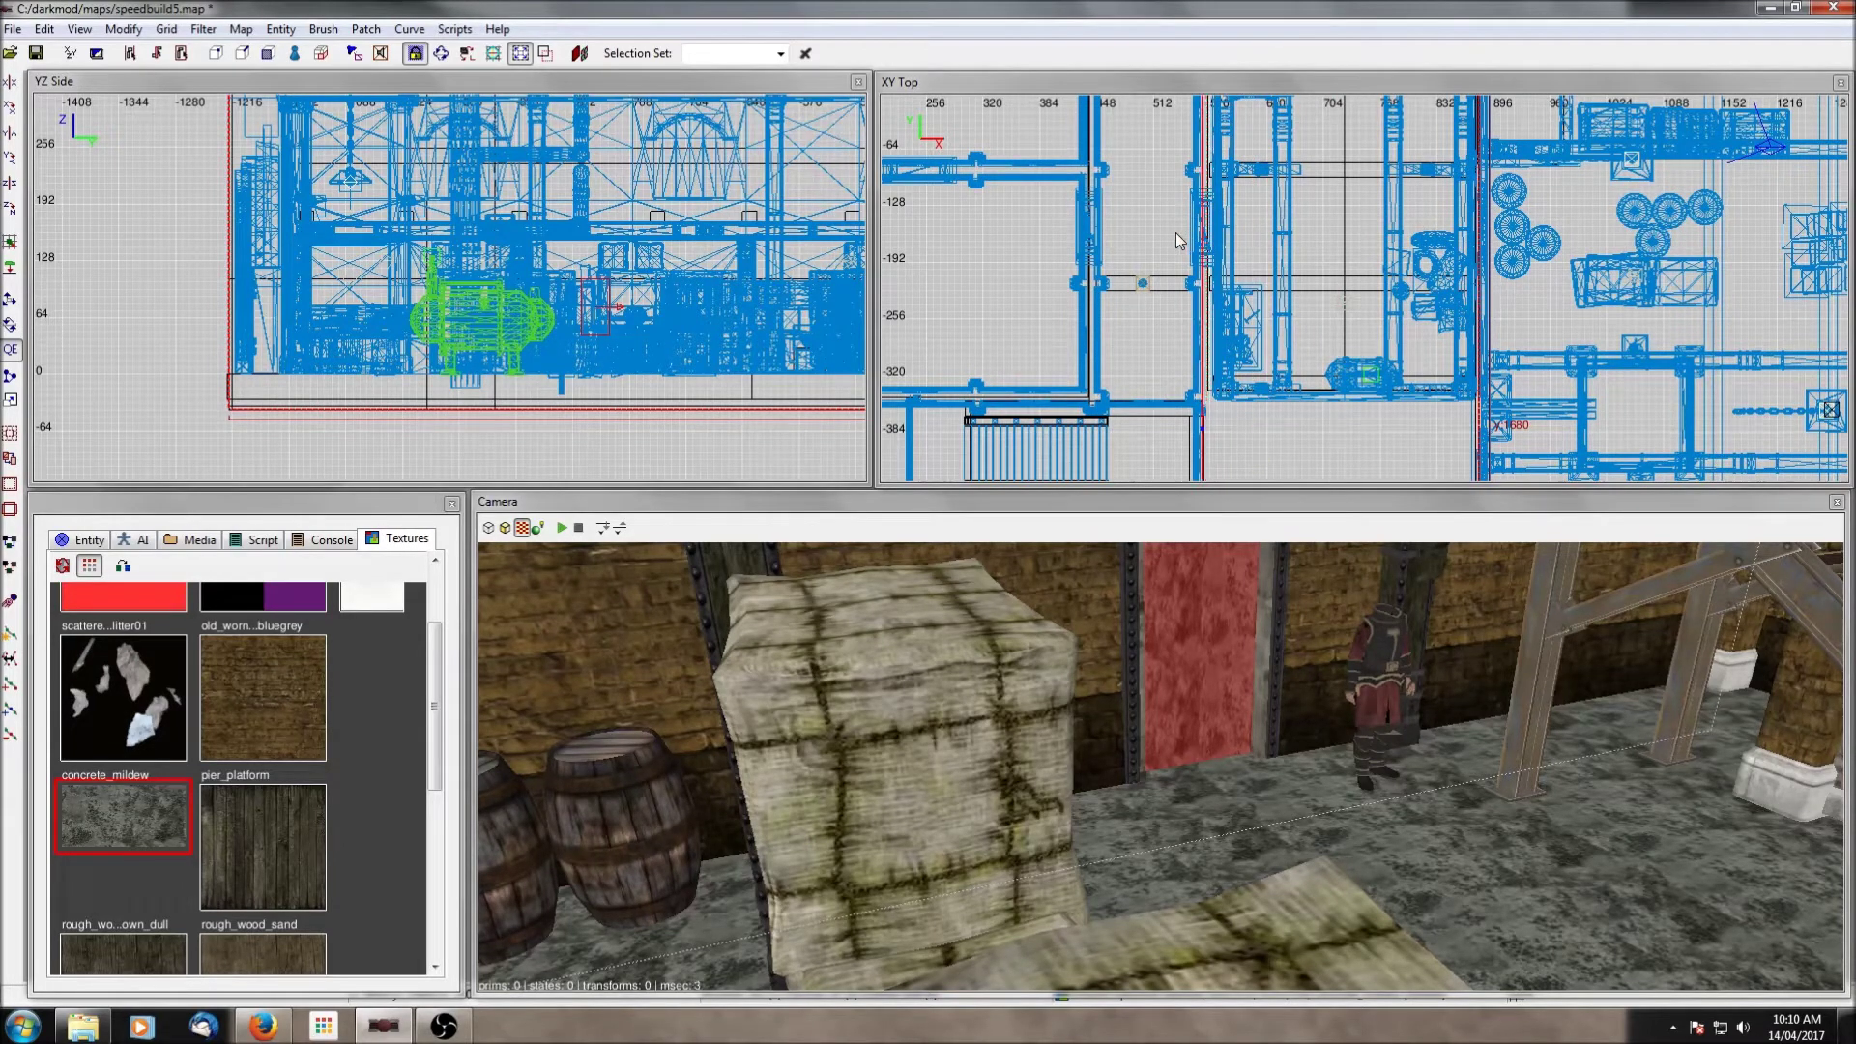
{"action": "scroll", "coordinate": [1176, 232], "scroll_direction": "up", "scroll_amount": 3}
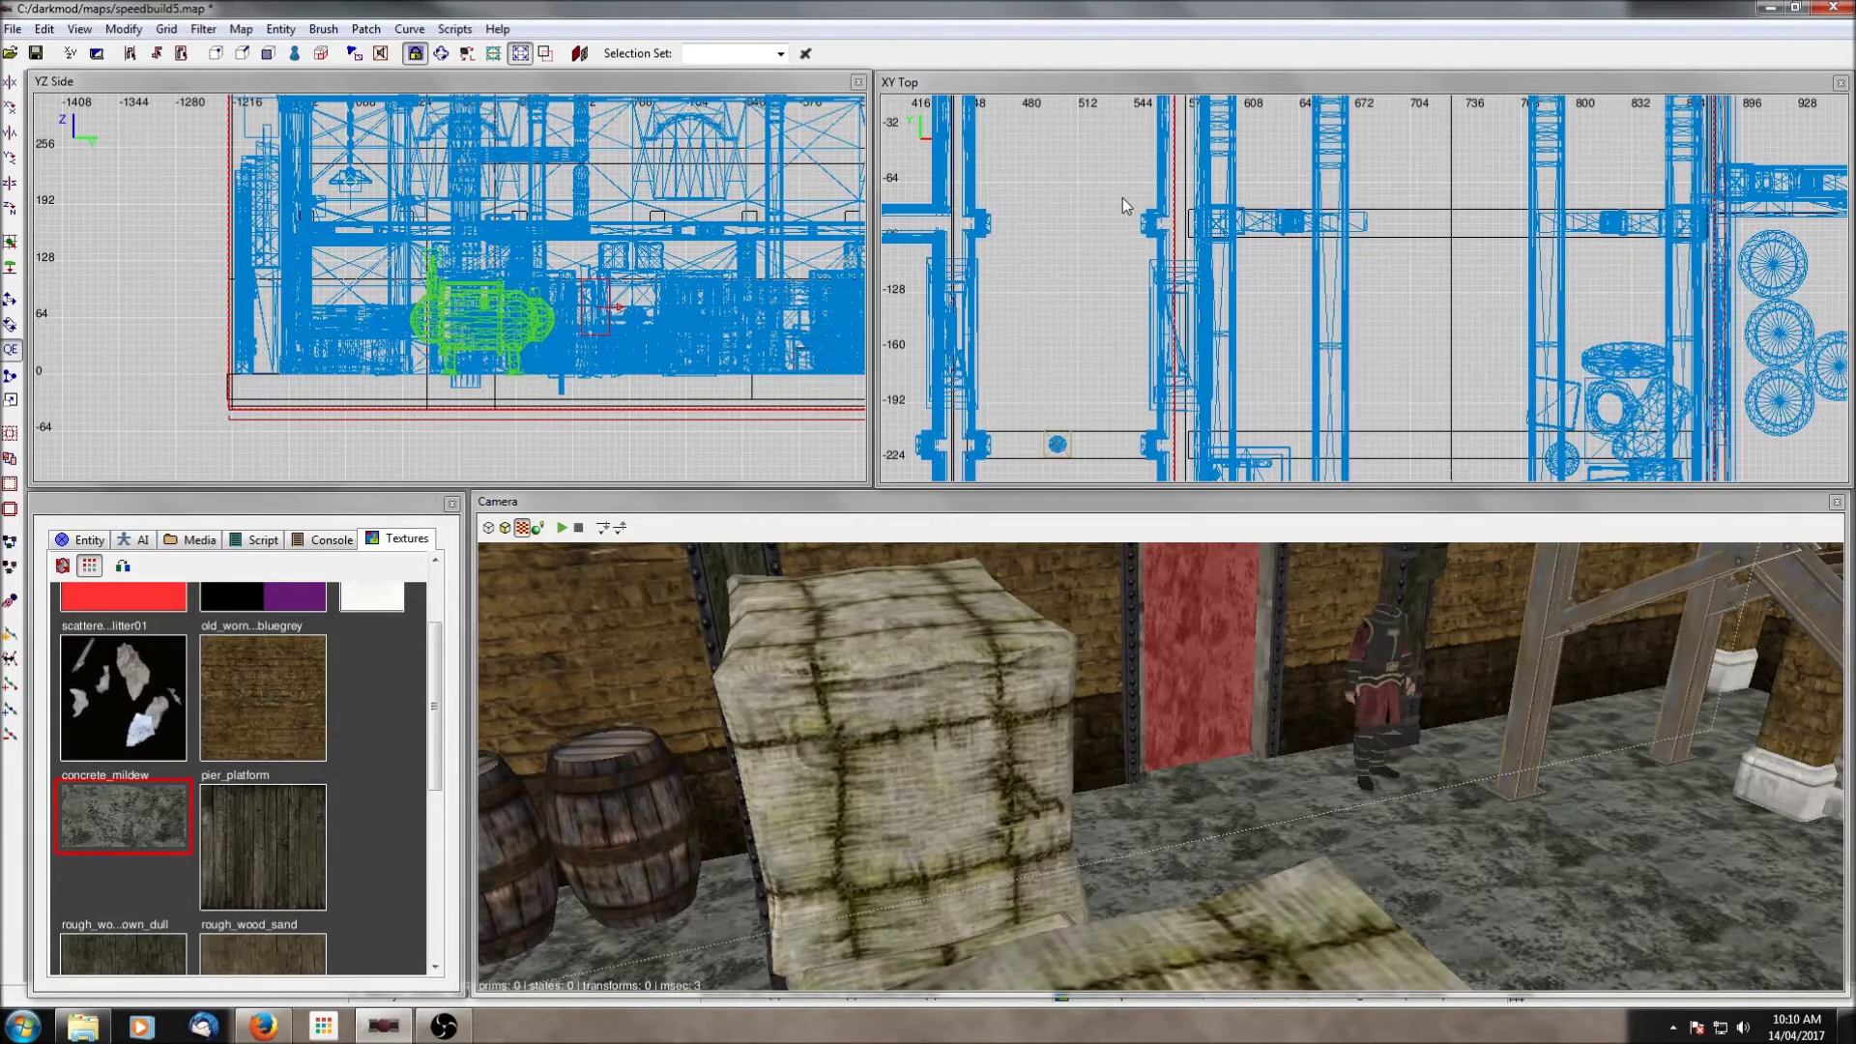
{"action": "scroll", "coordinate": [1193, 207], "scroll_direction": "down", "scroll_amount": 9}
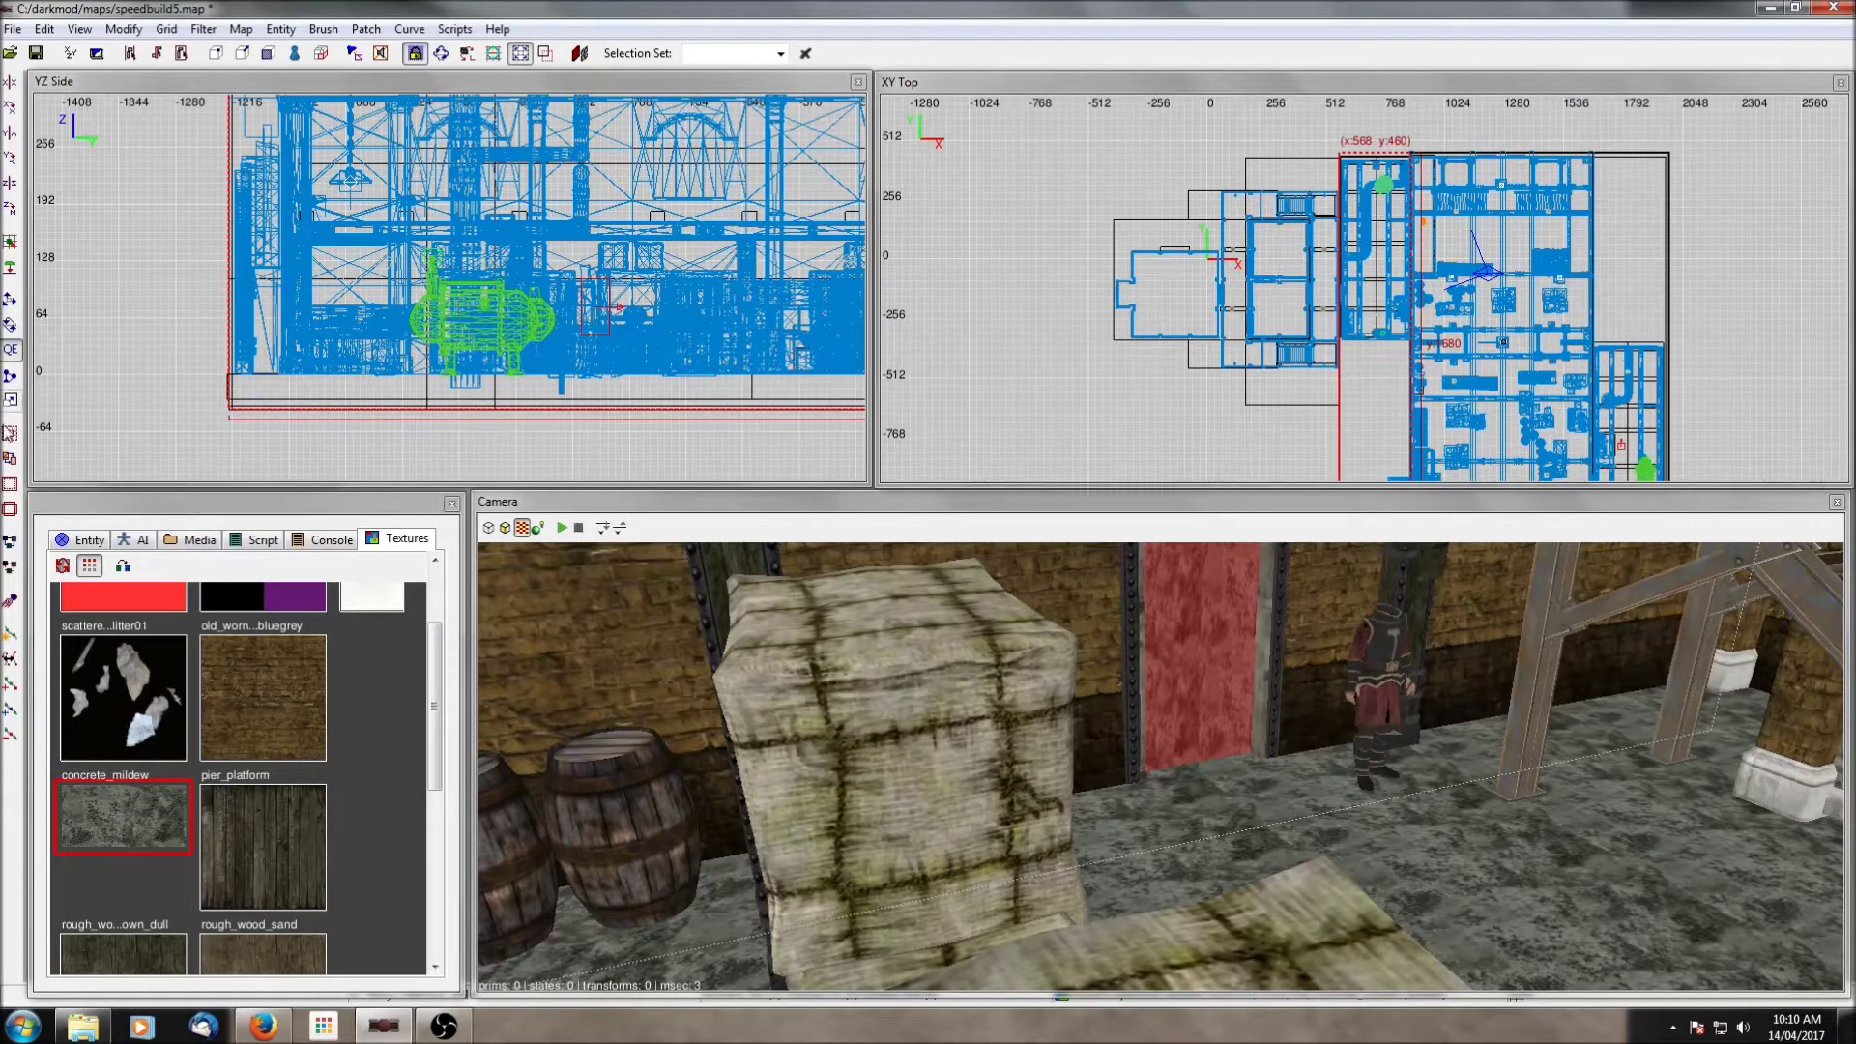
{"action": "left_click", "coordinate": [11, 484]}
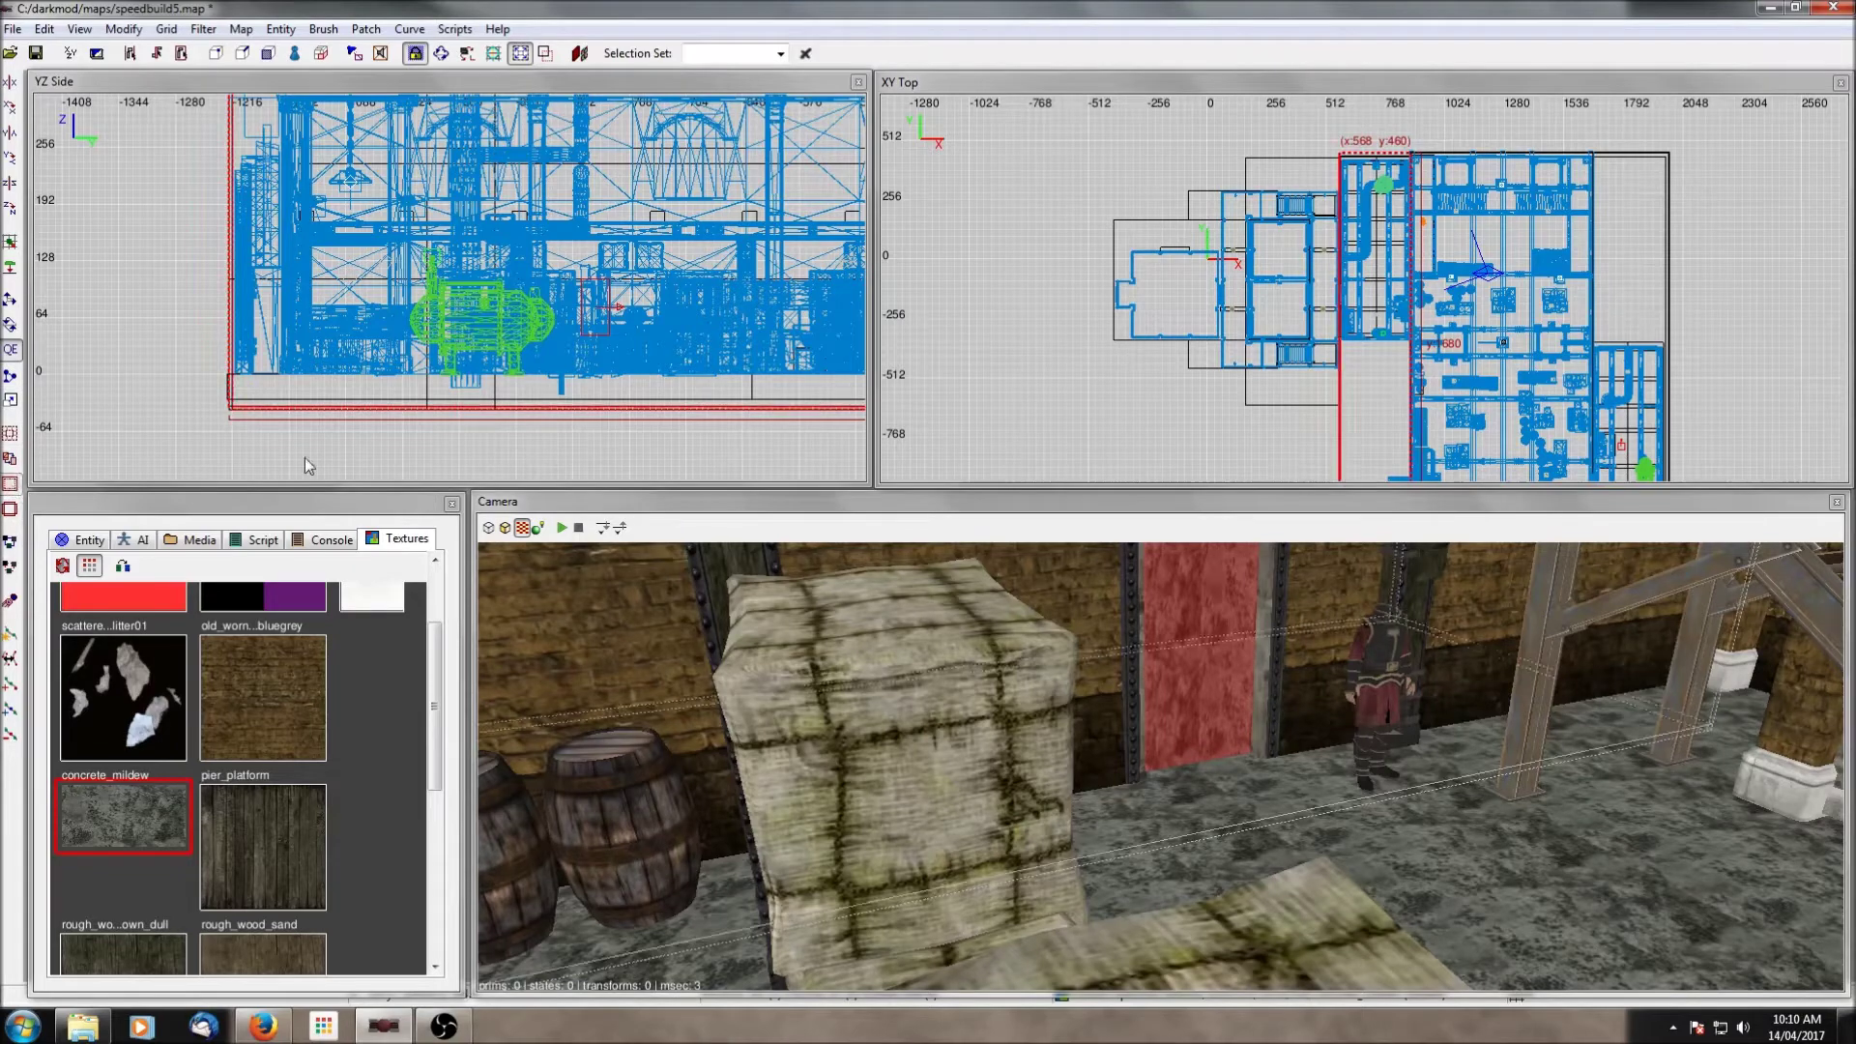
Step: Isolate the wall brush between the hall and the west room together with its doorway module, hiding everything else
{"action": "right_click", "coordinate": [1421, 664]}
{"action": "right_click", "coordinate": [1402, 676]}
{"action": "key", "text": "Escape"}
{"action": "left_click", "coordinate": [1411, 744], "text": "shift"}
{"action": "key", "text": "shift+h"}
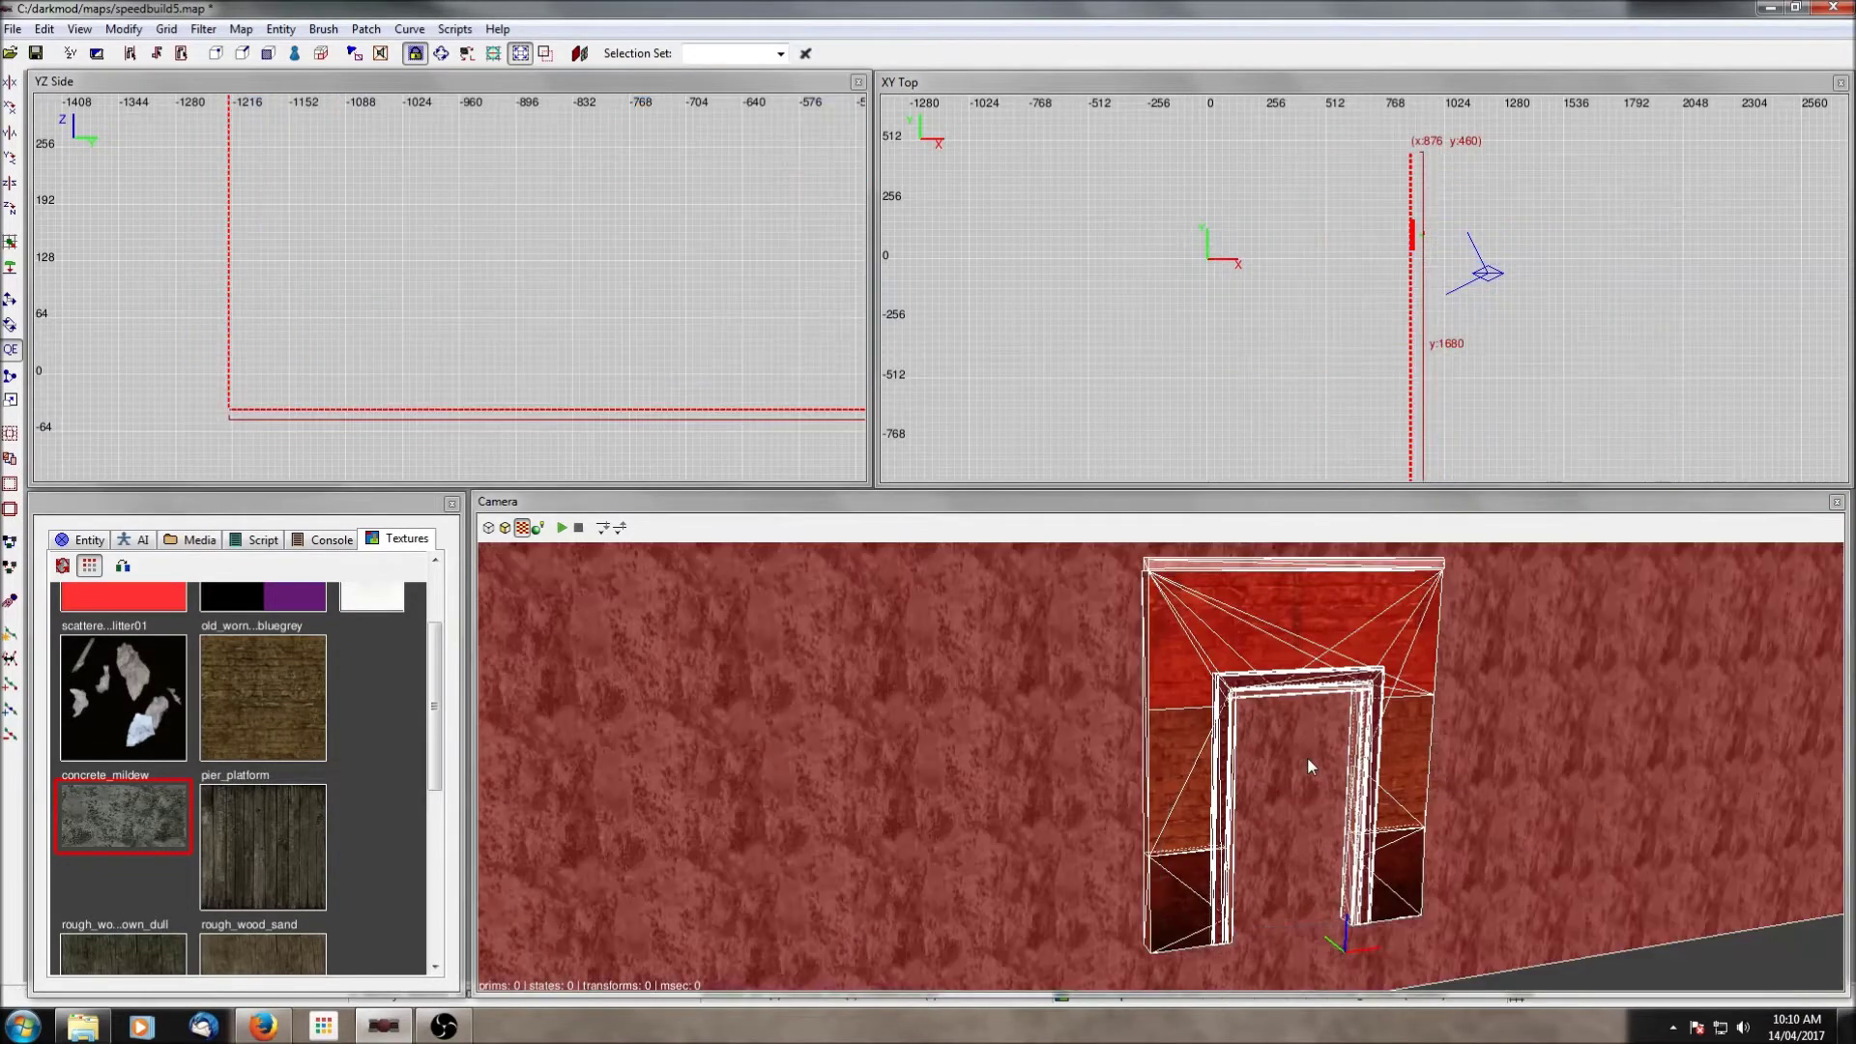
Step: Split the isolated wall brush vertically at y 68, along the south side of the west door frame
{"action": "scroll", "coordinate": [487, 282], "scroll_direction": "down", "scroll_amount": 4}
{"action": "scroll", "coordinate": [487, 283], "scroll_direction": "down", "scroll_amount": 1}
{"action": "right_click_drag", "start_coordinate": [487, 282], "coordinate": [220, 239]}
{"action": "scroll", "coordinate": [487, 282], "scroll_direction": "up", "scroll_amount": 5}
{"action": "scroll", "coordinate": [703, 232], "scroll_direction": "down", "scroll_amount": 1}
{"action": "scroll", "coordinate": [704, 232], "scroll_direction": "up", "scroll_amount": 6}
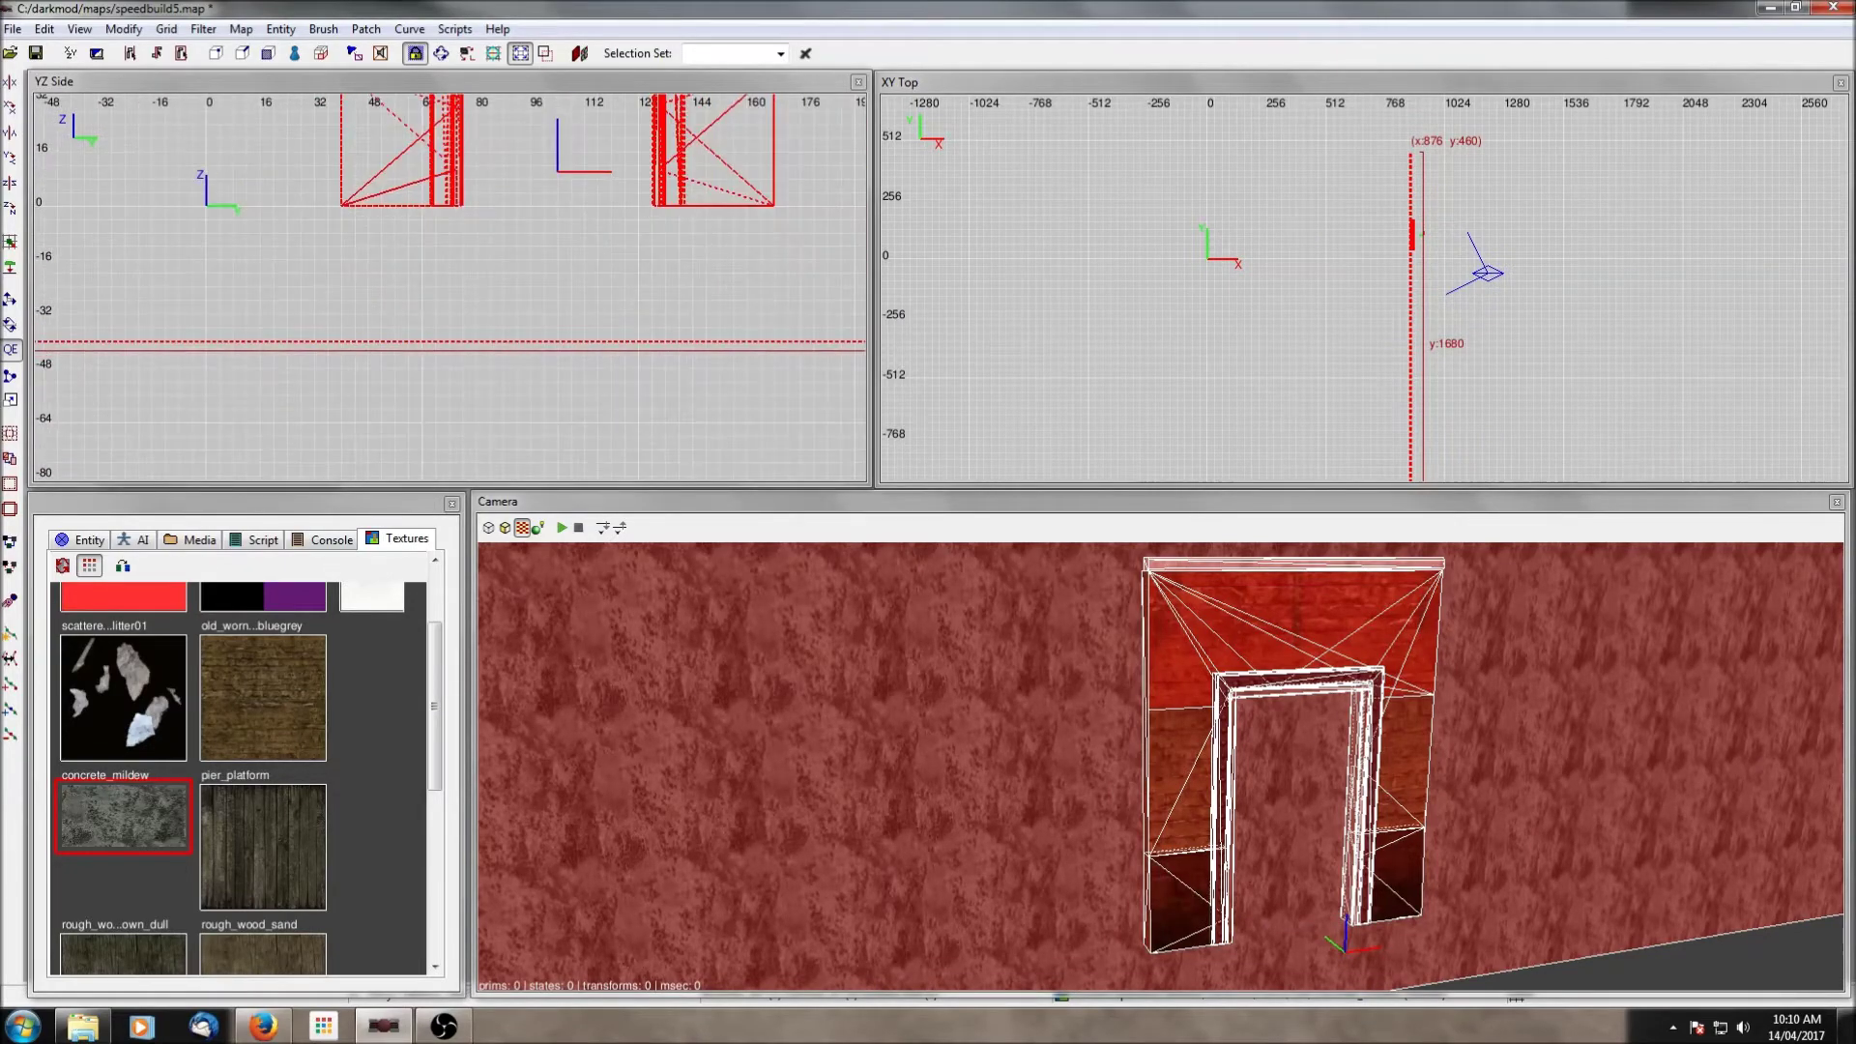
{"action": "left_click", "coordinate": [1146, 642], "text": "shift"}
{"action": "scroll", "coordinate": [629, 411], "scroll_direction": "up", "scroll_amount": 2}
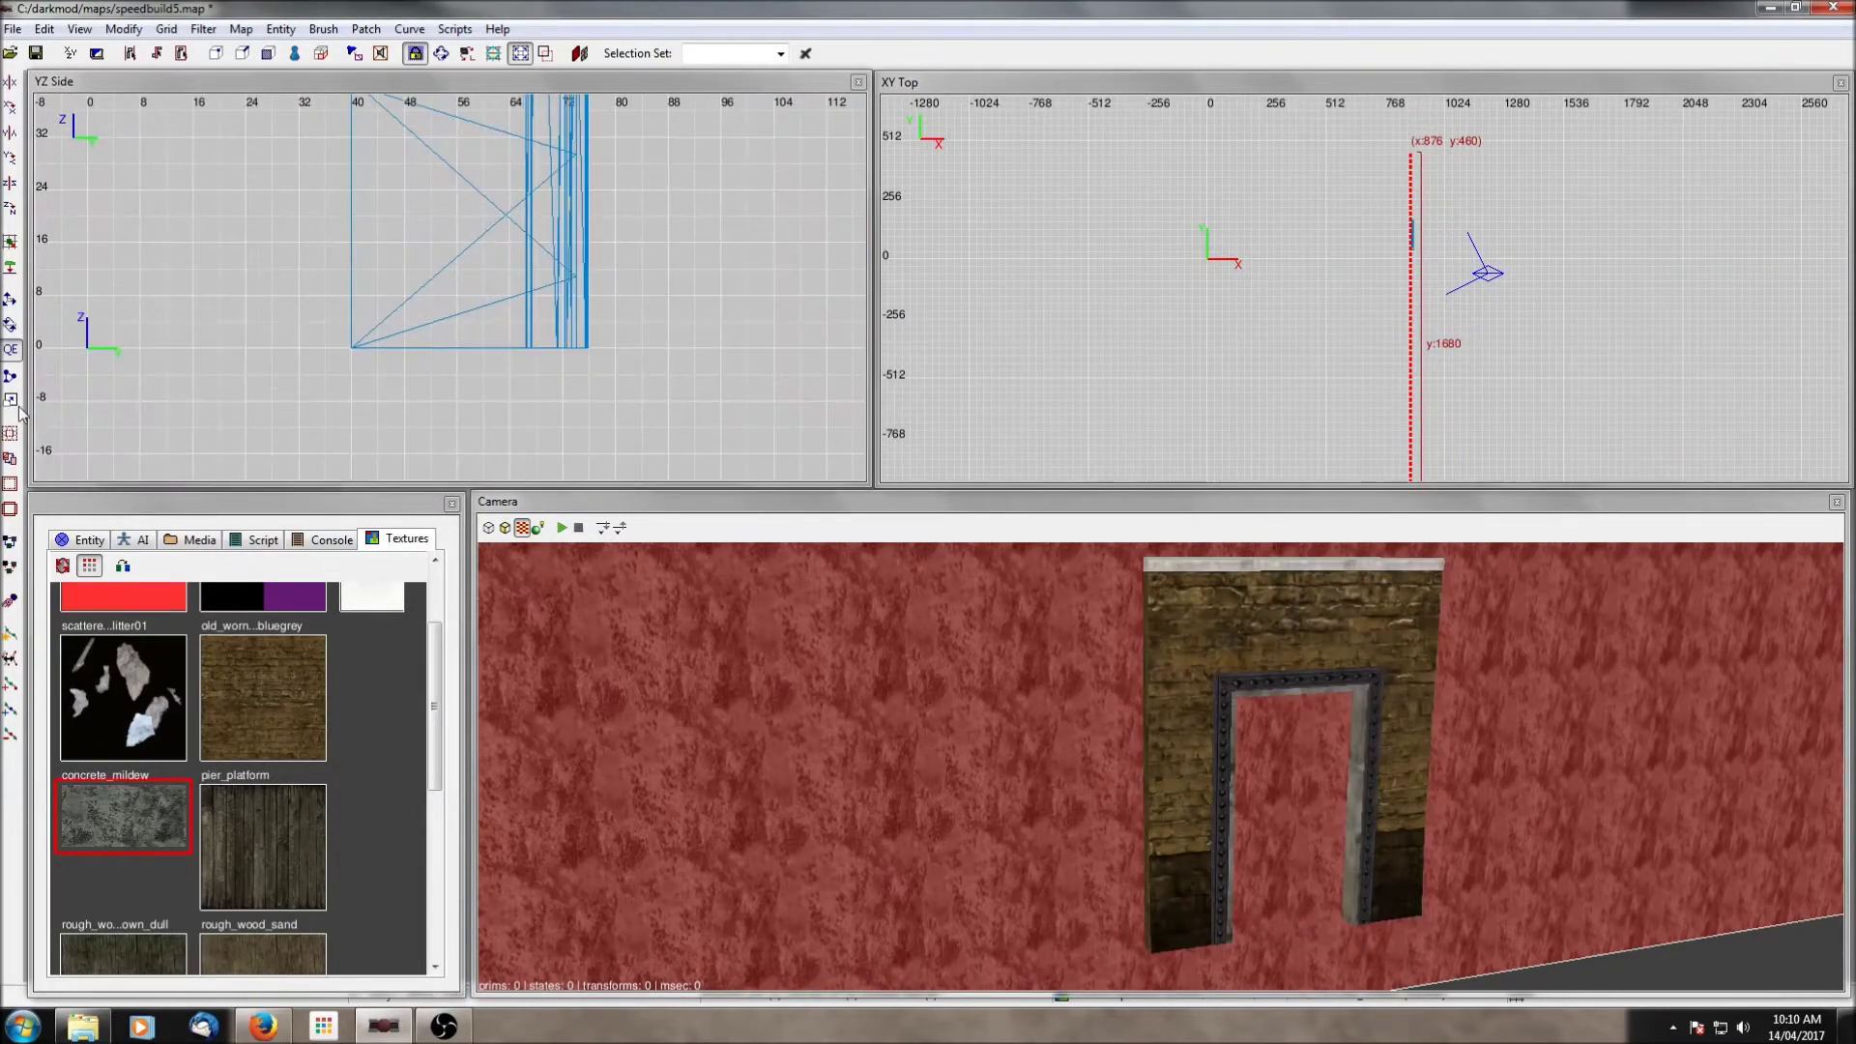
{"action": "left_click", "coordinate": [10, 376]}
{"action": "left_click", "coordinate": [538, 371]}
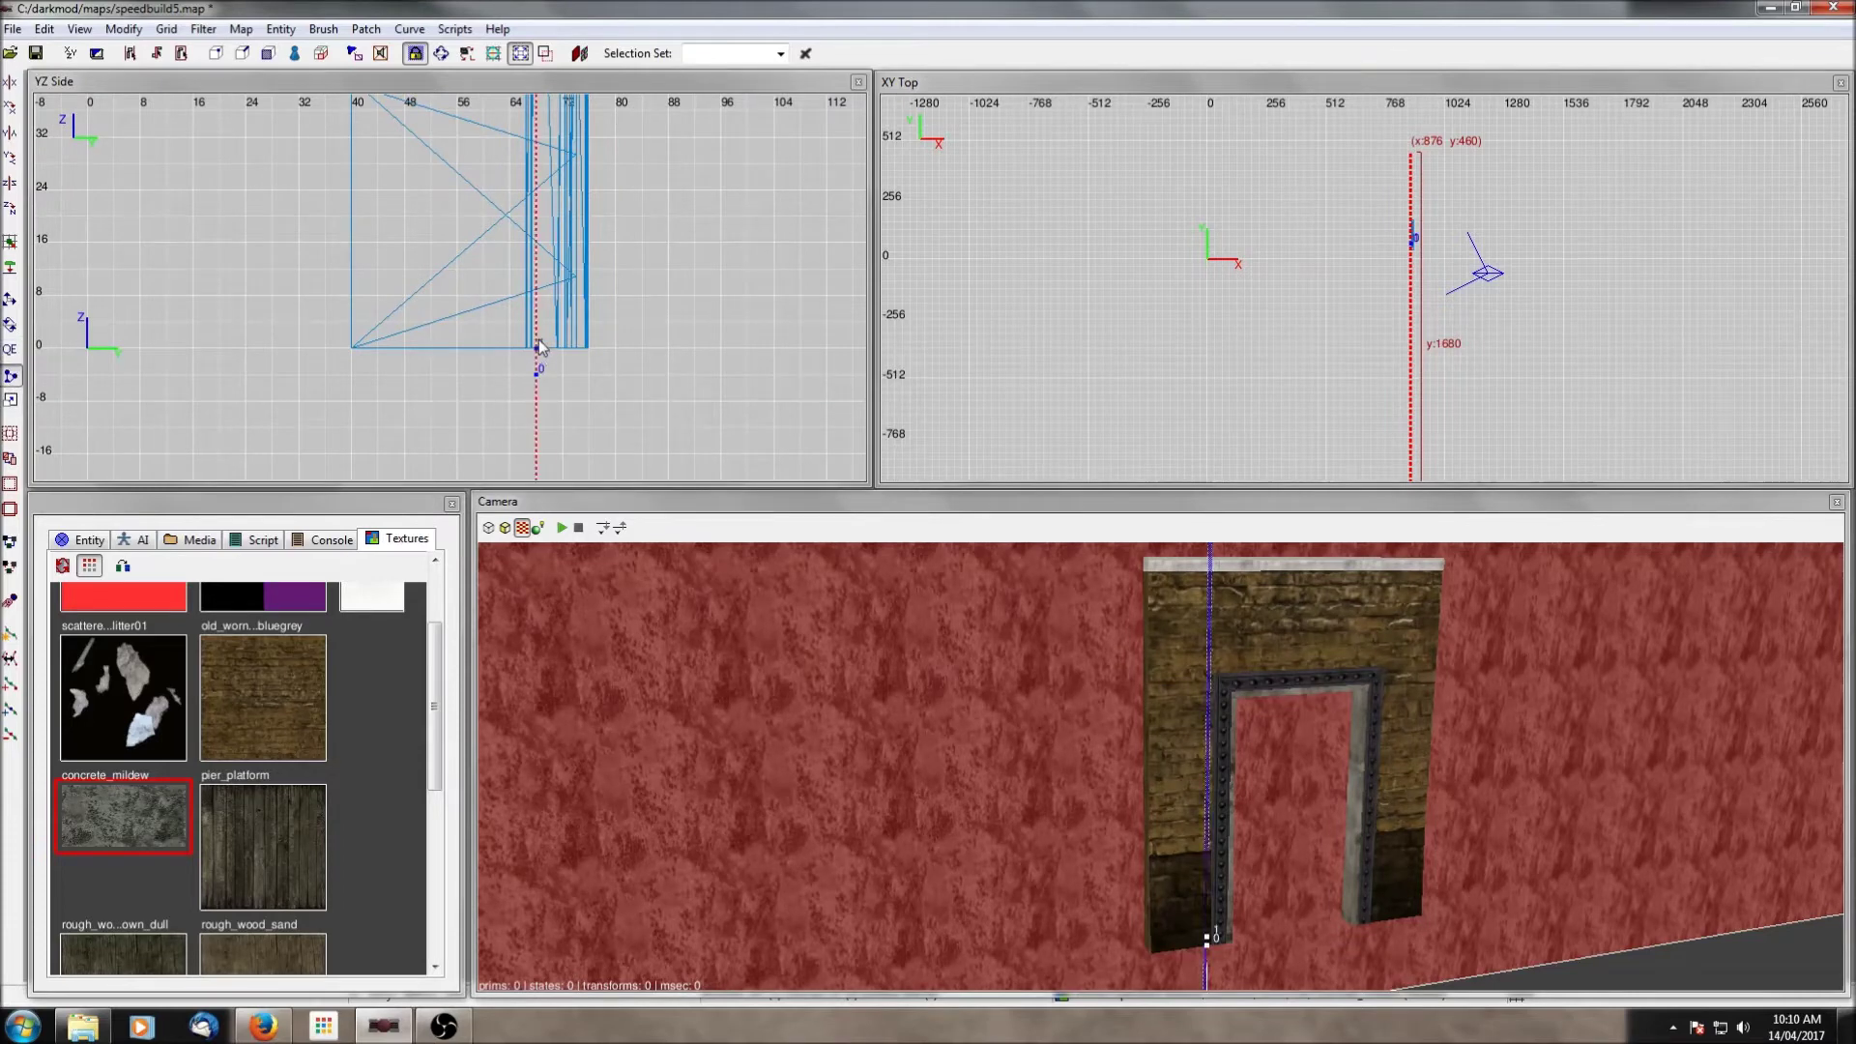
{"action": "scroll", "coordinate": [781, 319], "scroll_direction": "down", "scroll_amount": 2}
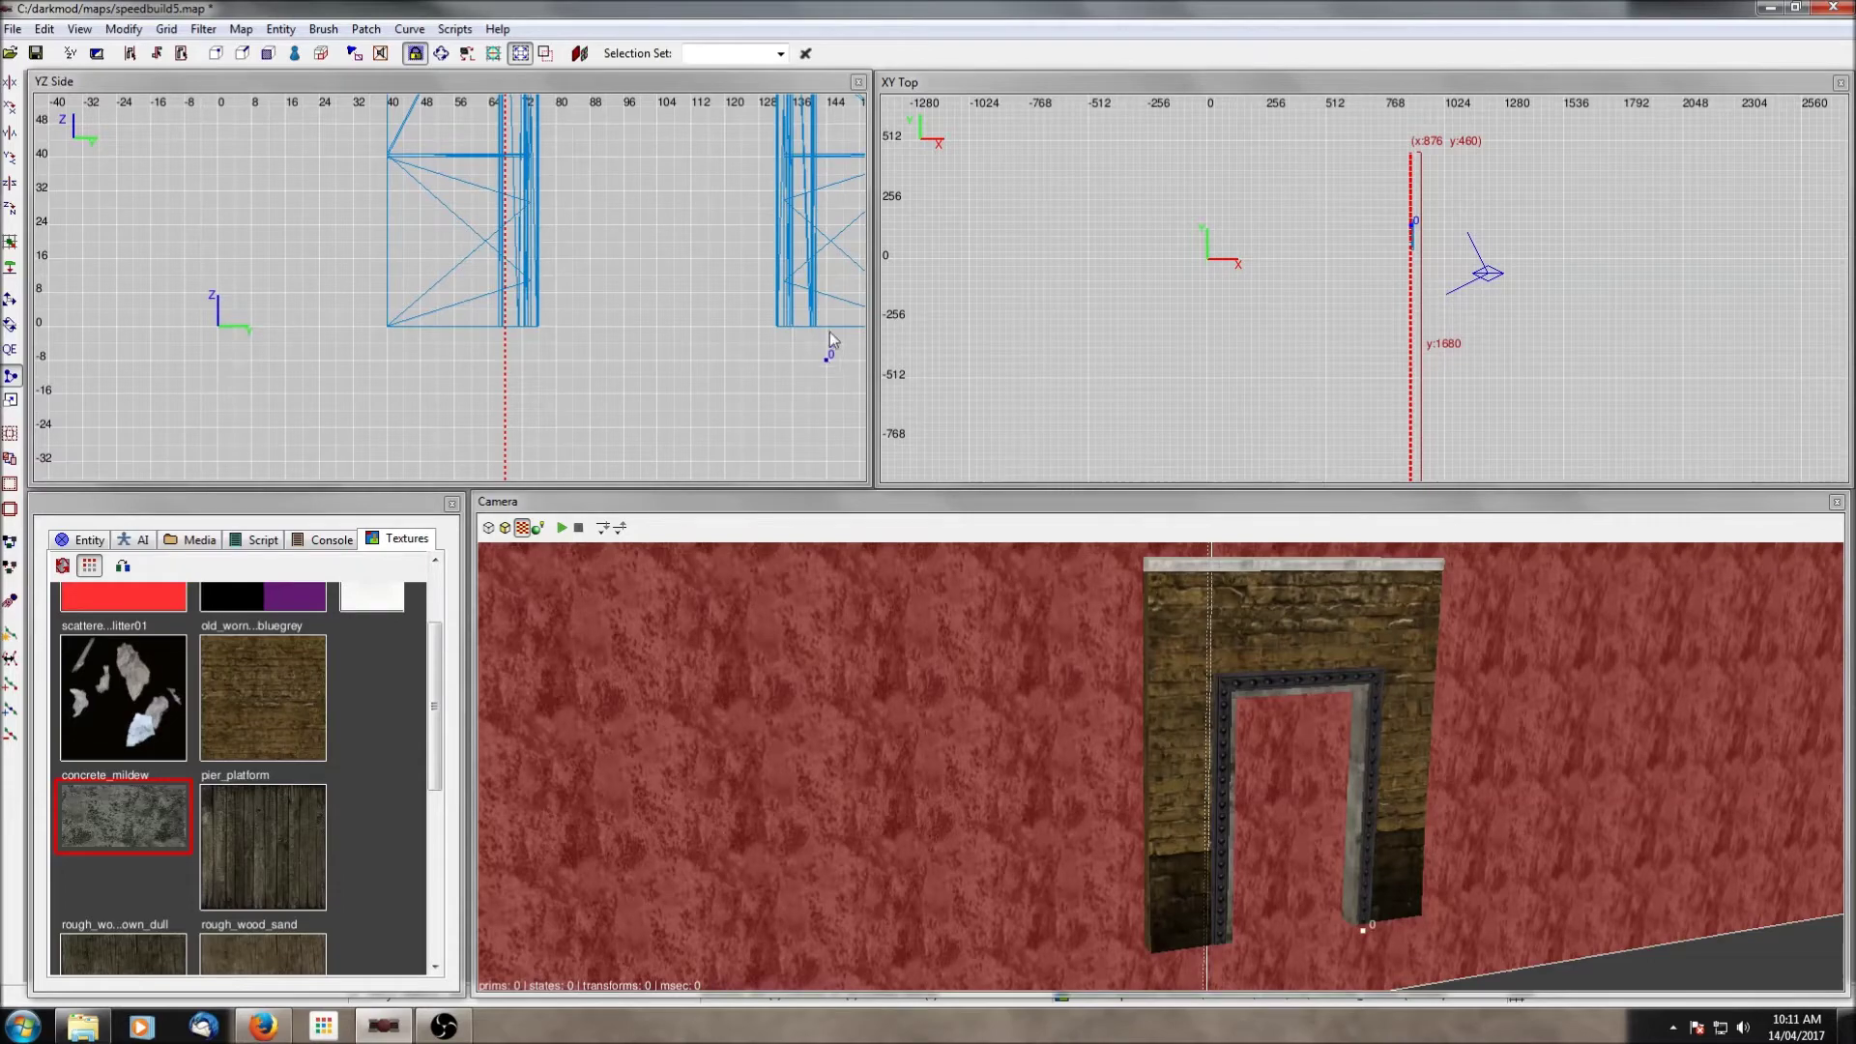
{"action": "left_click", "coordinate": [827, 329], "text": "shift"}
{"action": "key", "text": "Escape"}
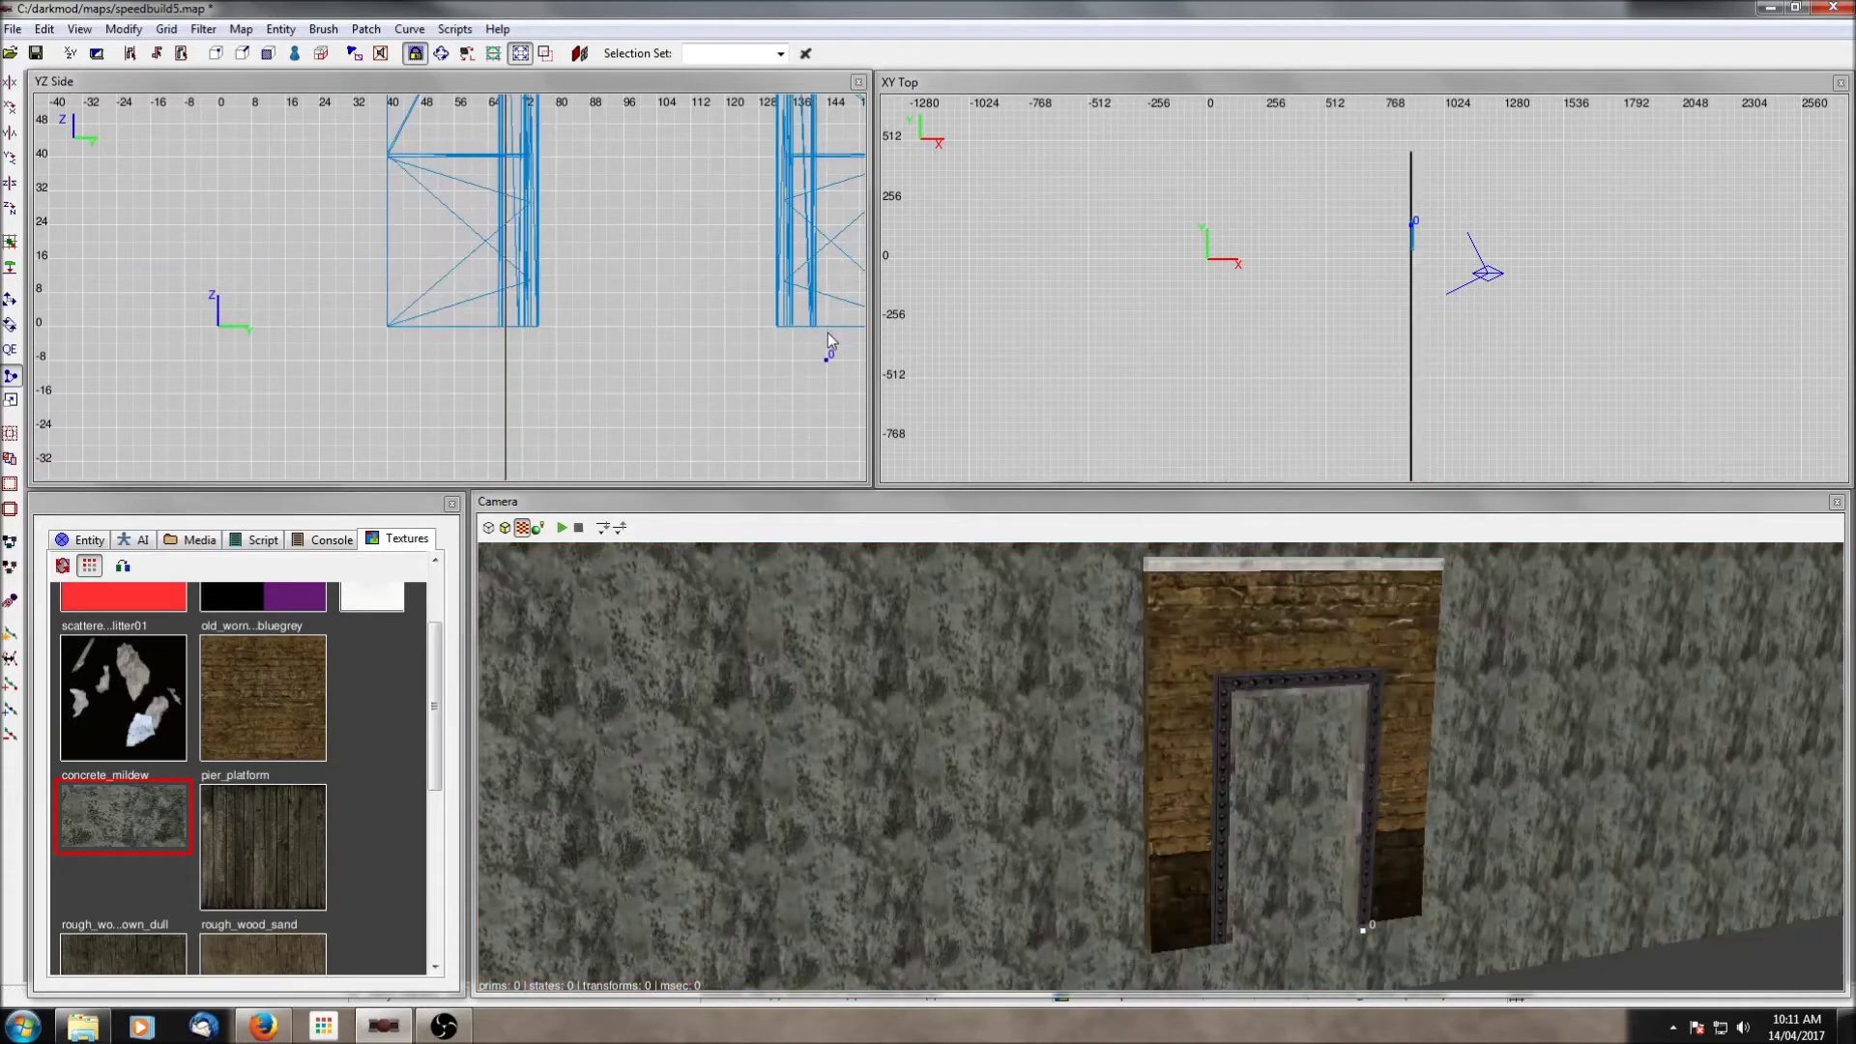
{"action": "left_click", "coordinate": [827, 340], "text": "shift"}
{"action": "key", "text": "Escape"}
{"action": "left_click", "coordinate": [825, 340]}
{"action": "left_click", "coordinate": [4, 359]}
{"action": "left_click", "coordinate": [8, 373]}
{"action": "right_click_drag", "start_coordinate": [682, 356], "coordinate": [546, 356]}
{"action": "left_click", "coordinate": [678, 354], "text": "shift"}
{"action": "key", "text": "Escape"}
{"action": "left_click", "coordinate": [679, 354]}
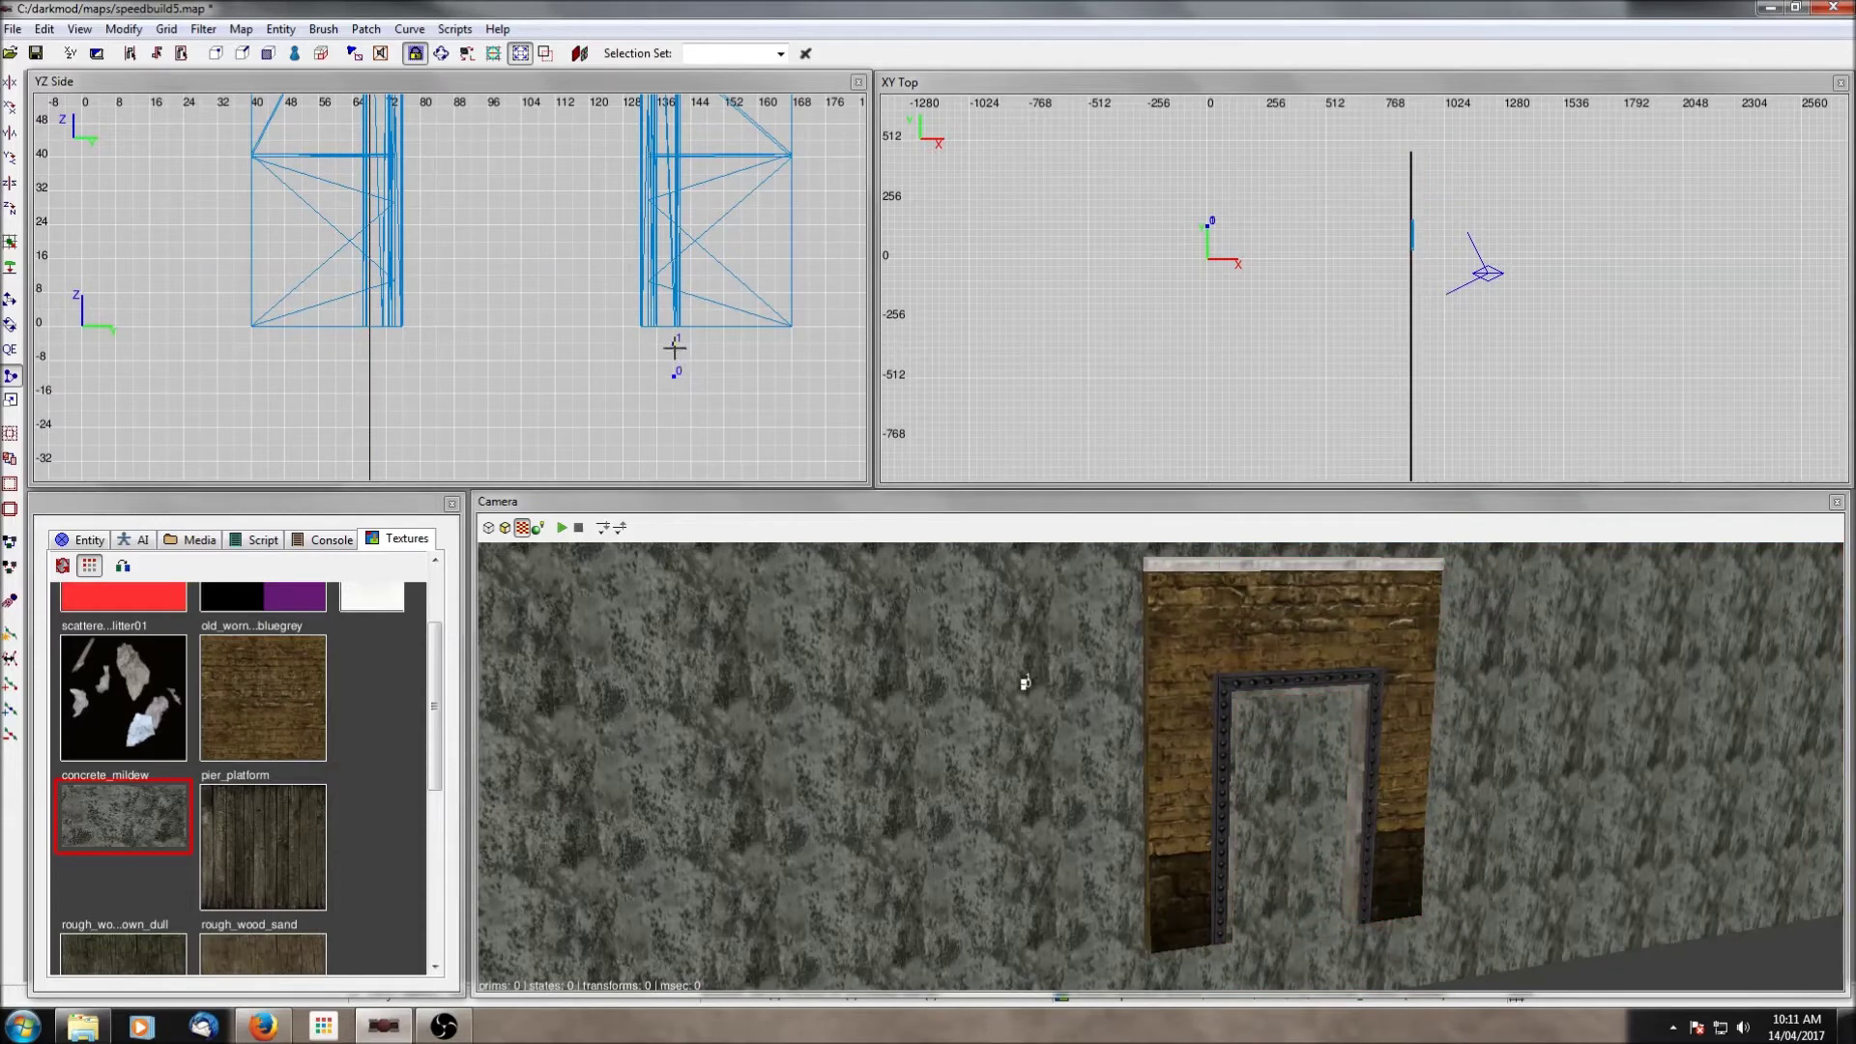
Step: Split the wall piece behind the doorway vertically at y 144, along the north side of the door frame
{"action": "left_click", "coordinate": [1630, 775], "text": "shift"}
{"action": "left_click", "coordinate": [10, 351]}
{"action": "left_click", "coordinate": [11, 375]}
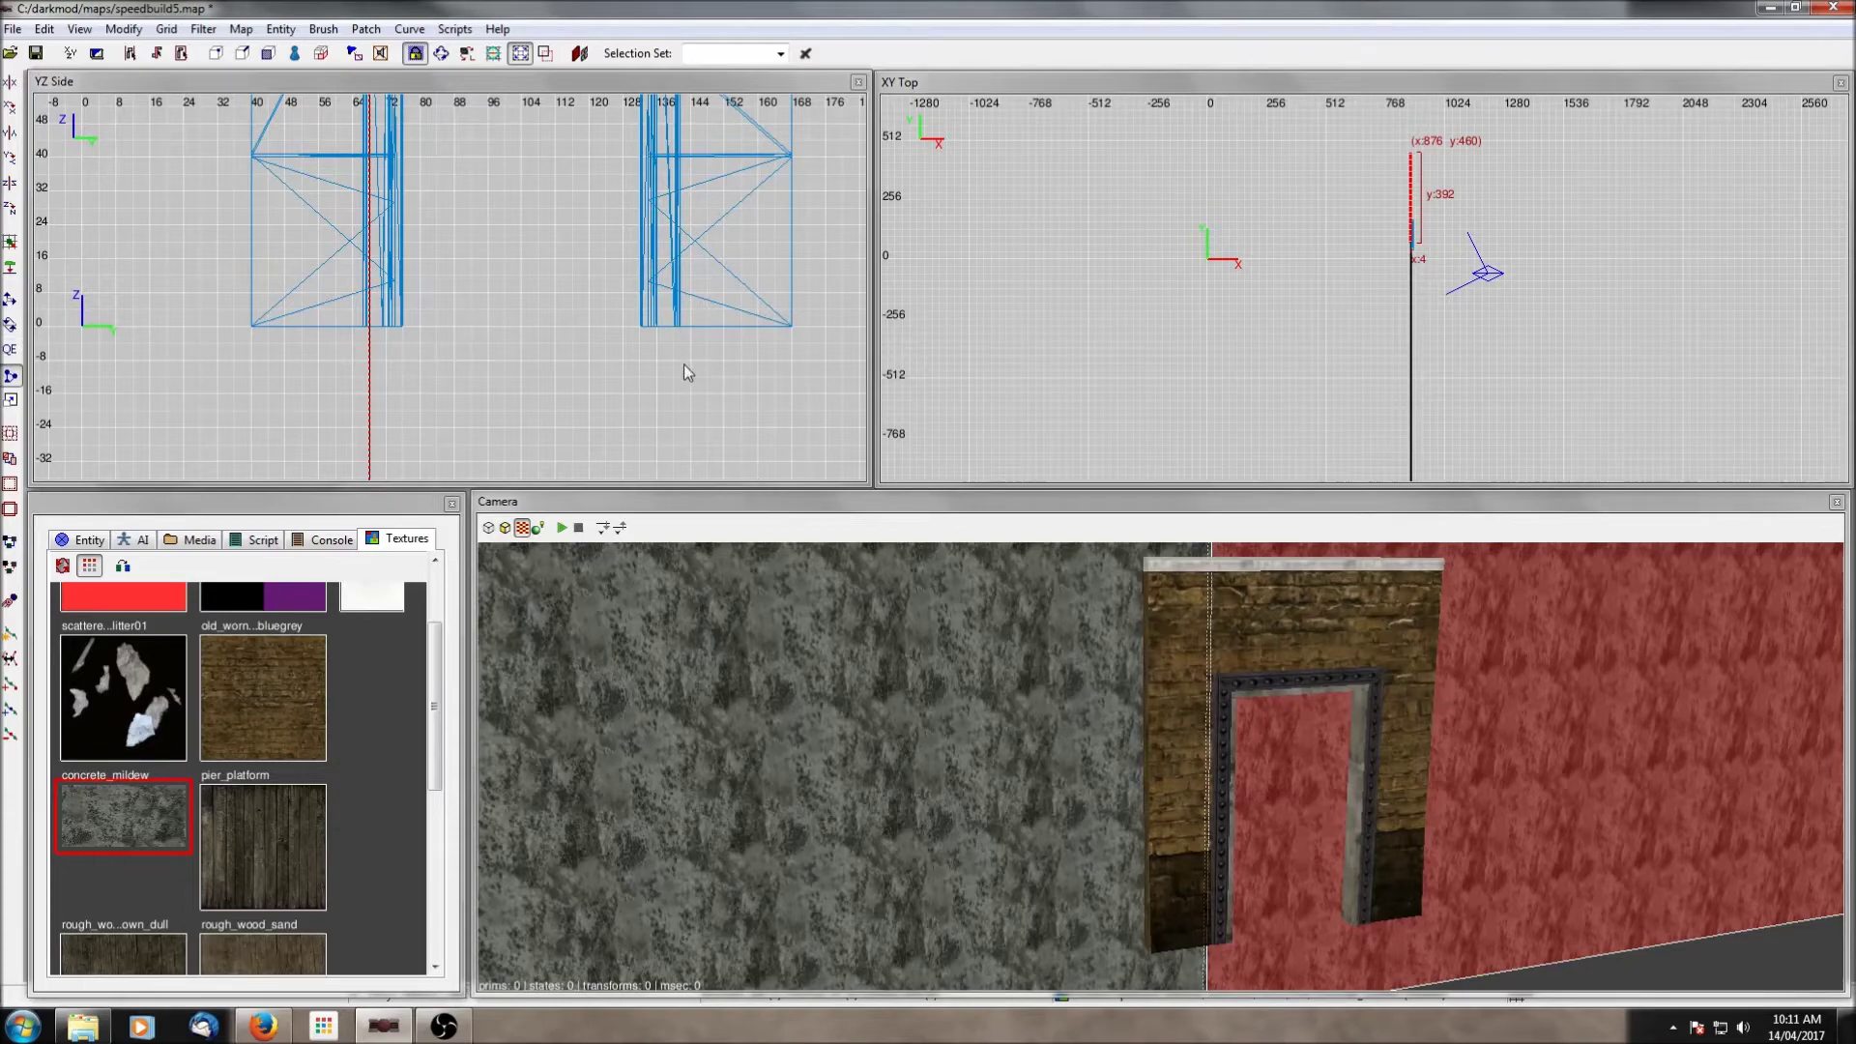
{"action": "scroll", "coordinate": [618, 350], "scroll_direction": "down", "scroll_amount": 1}
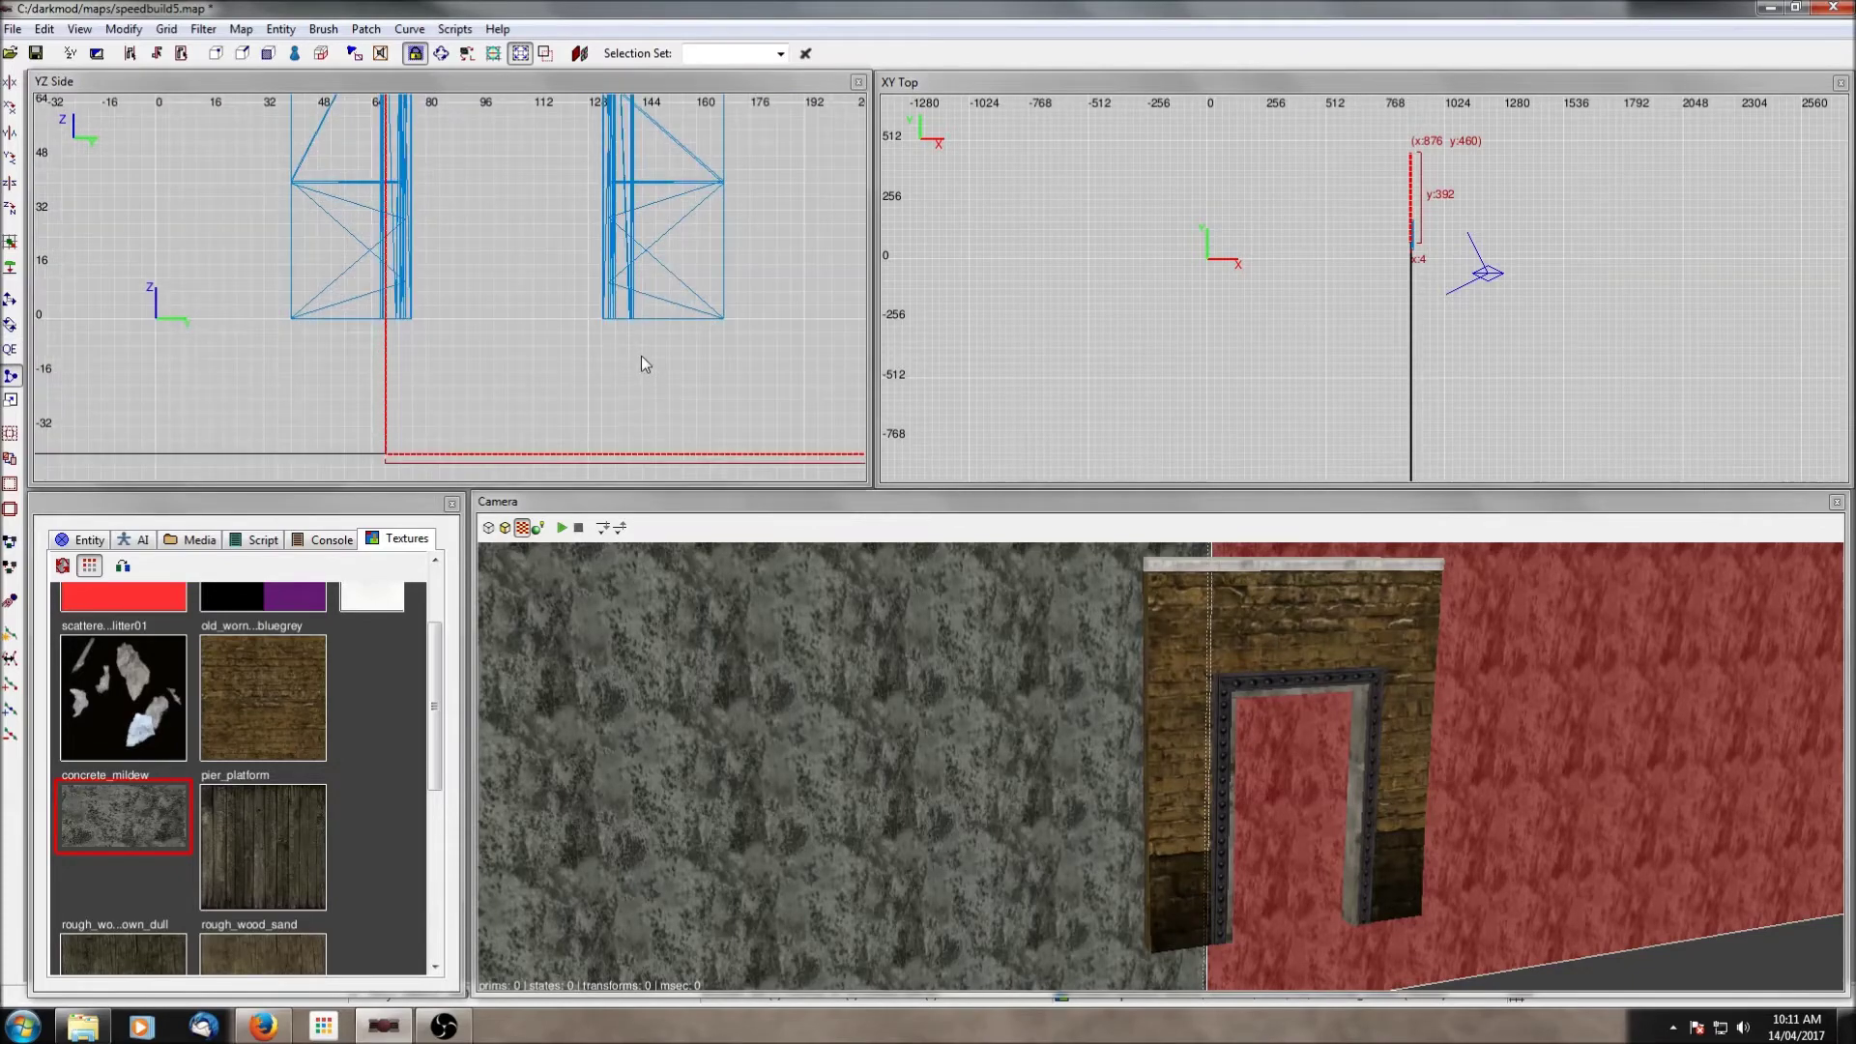
{"action": "left_click", "coordinate": [640, 332]}
{"action": "key", "text": "Return"}
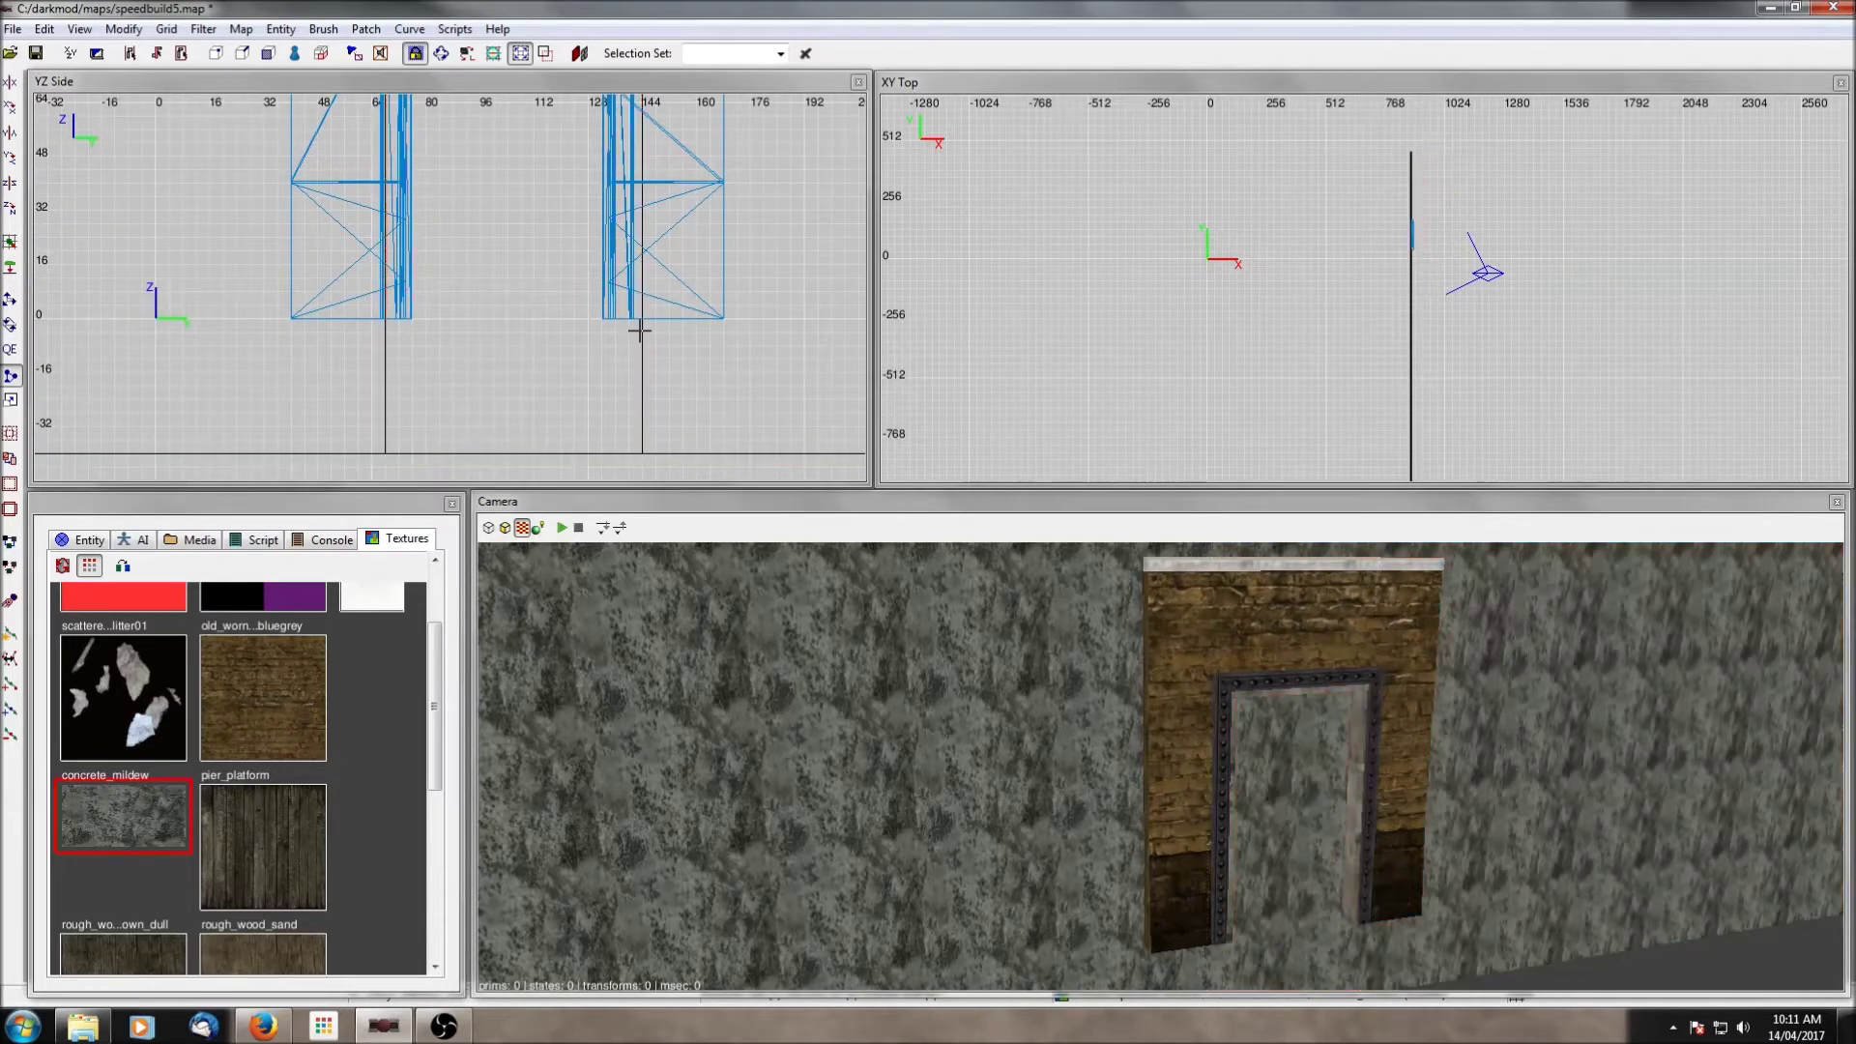
Step: Split the middle wall piece horizontally at z 112, along the top edge of the west door frame
{"action": "scroll", "coordinate": [585, 228], "scroll_direction": "down", "scroll_amount": 1}
{"action": "scroll", "coordinate": [567, 187], "scroll_direction": "up", "scroll_amount": 4}
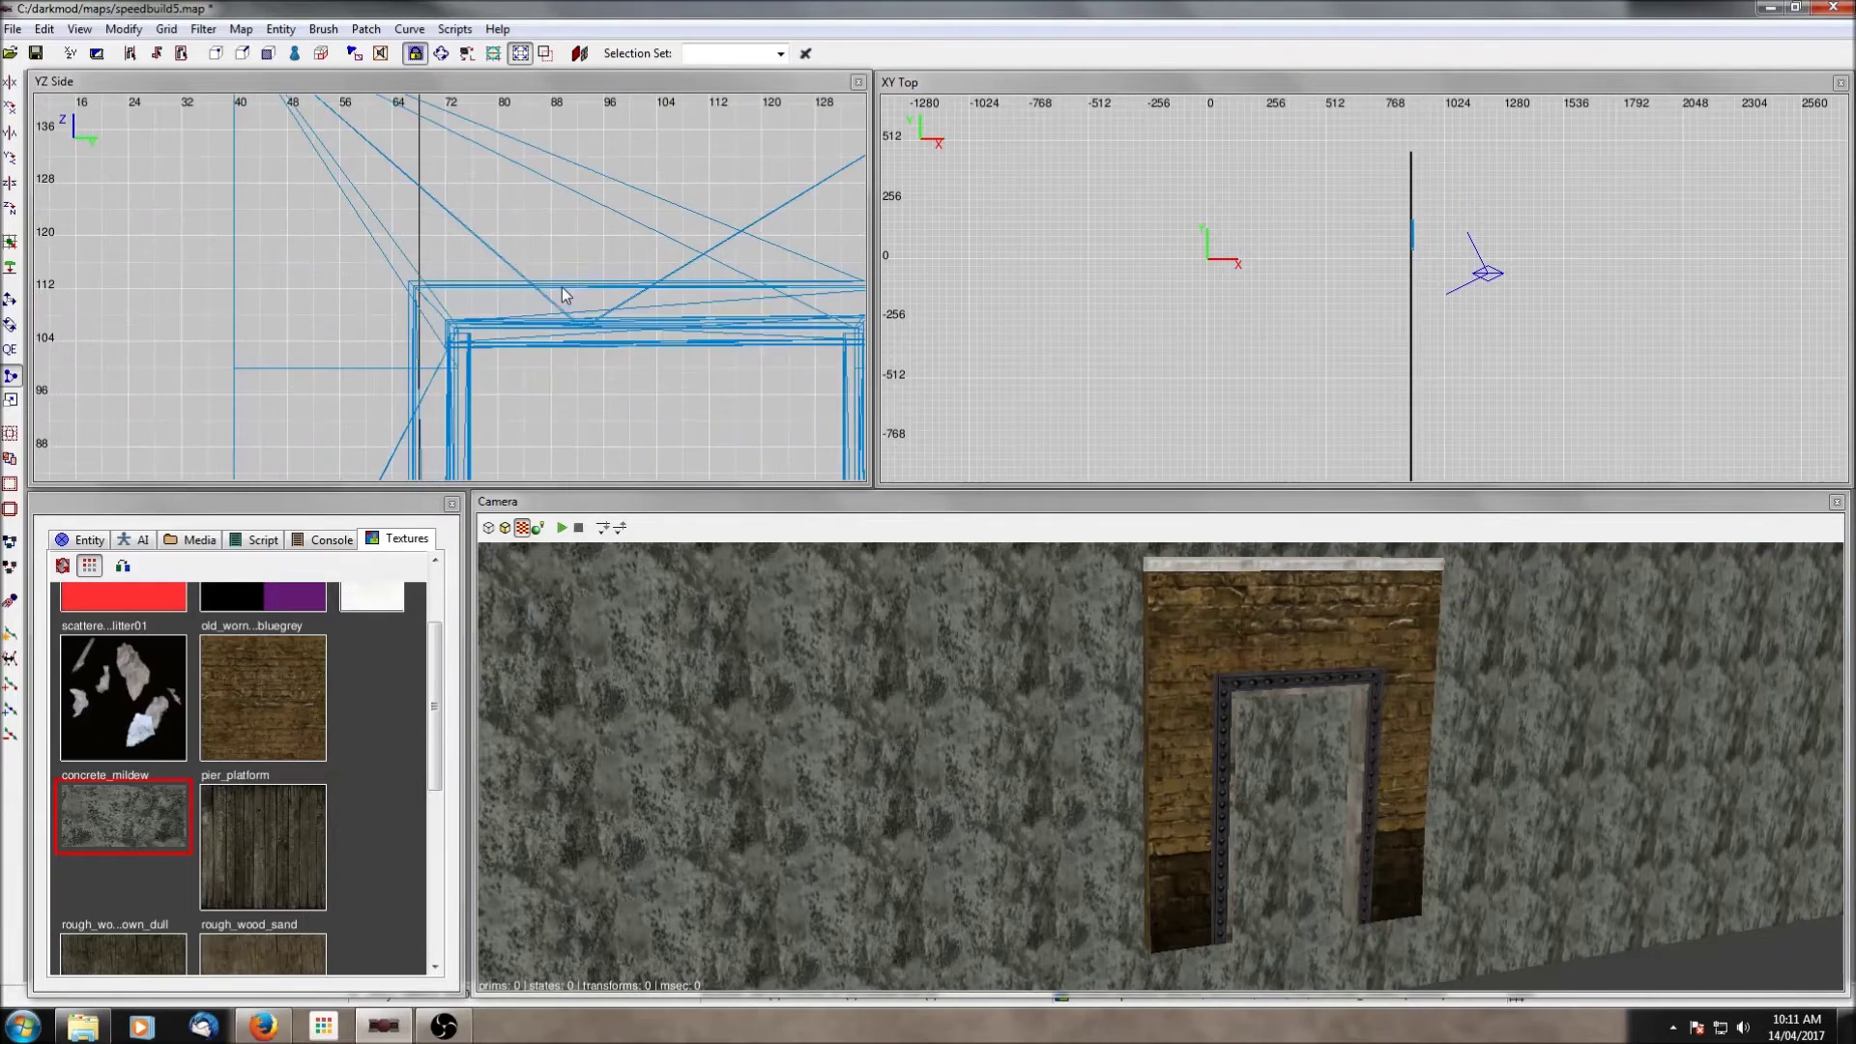
{"action": "left_click", "coordinate": [1352, 791], "text": "shift"}
{"action": "left_click", "coordinate": [608, 288]}
Step: Convert the wall piece inside the west doorway into a visportal and bring back the hidden objects
{"action": "left_click", "coordinate": [1295, 763], "text": "shift"}
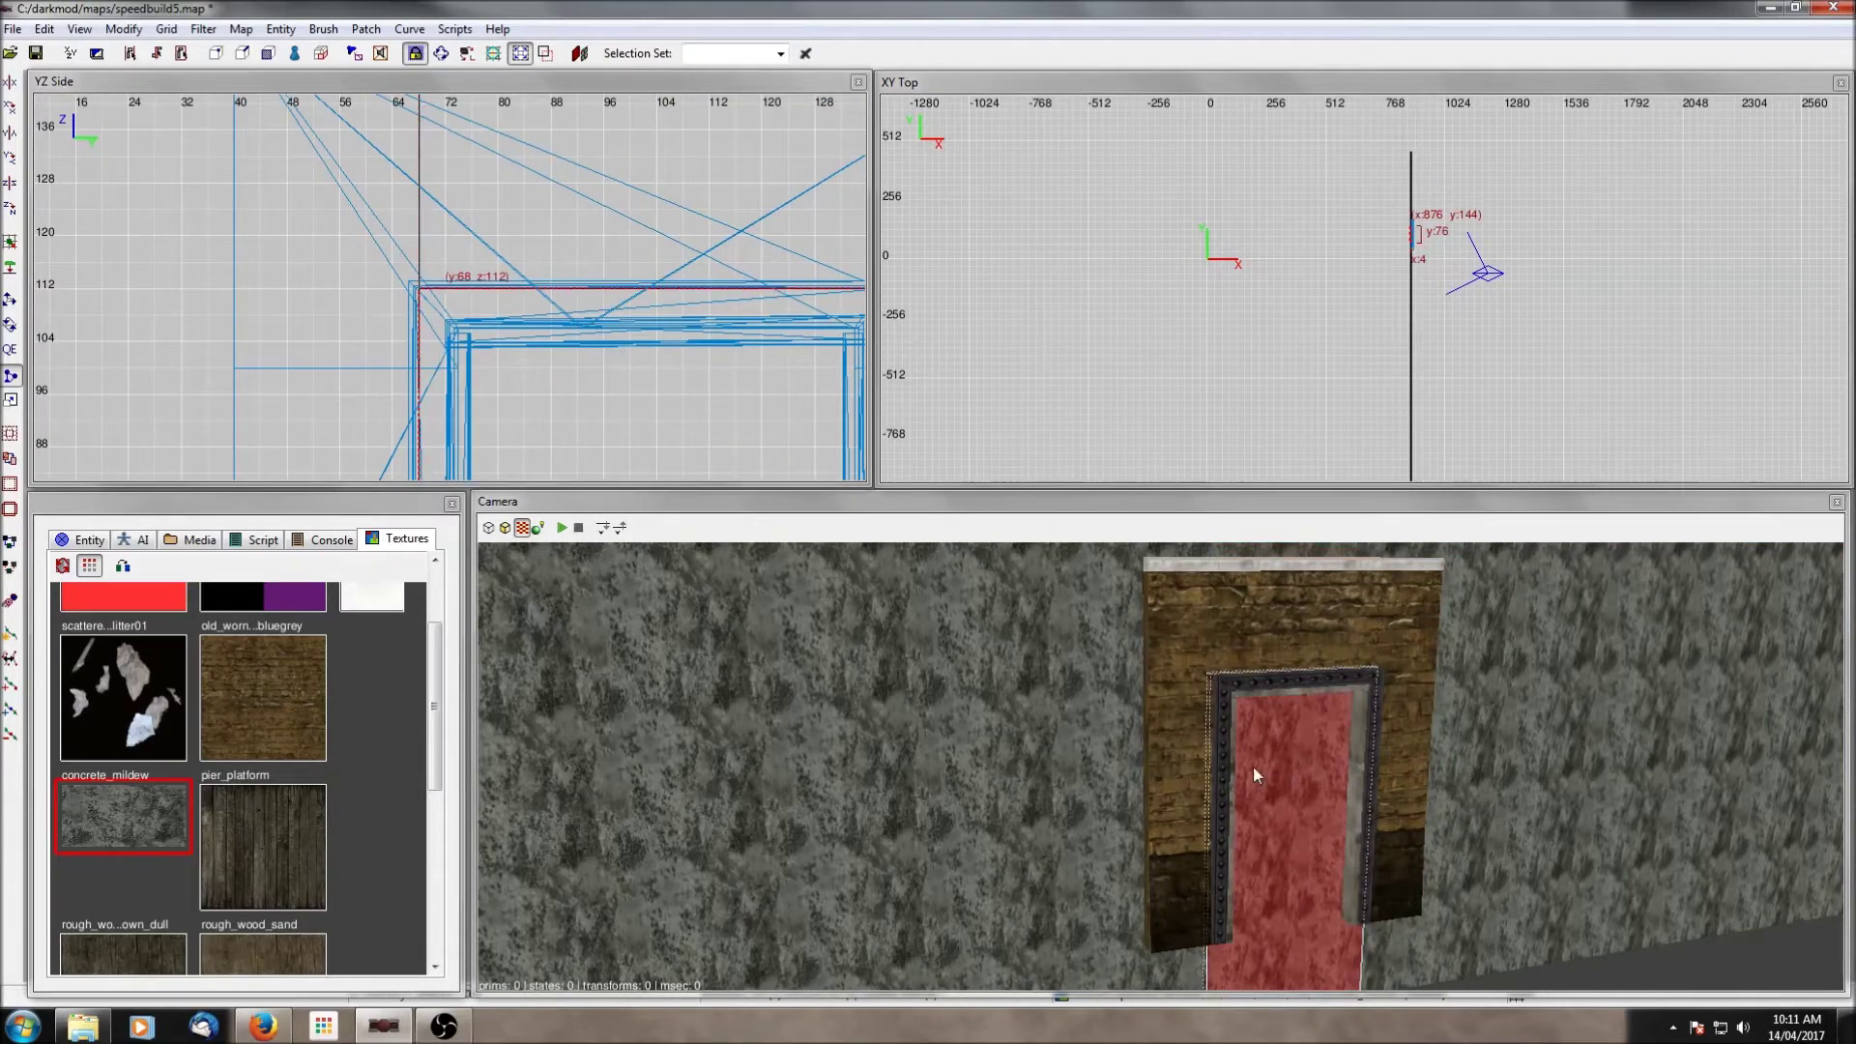
{"action": "right_click", "coordinate": [1041, 309]}
{"action": "left_click", "coordinate": [1076, 592]}
{"action": "key", "text": "Escape"}
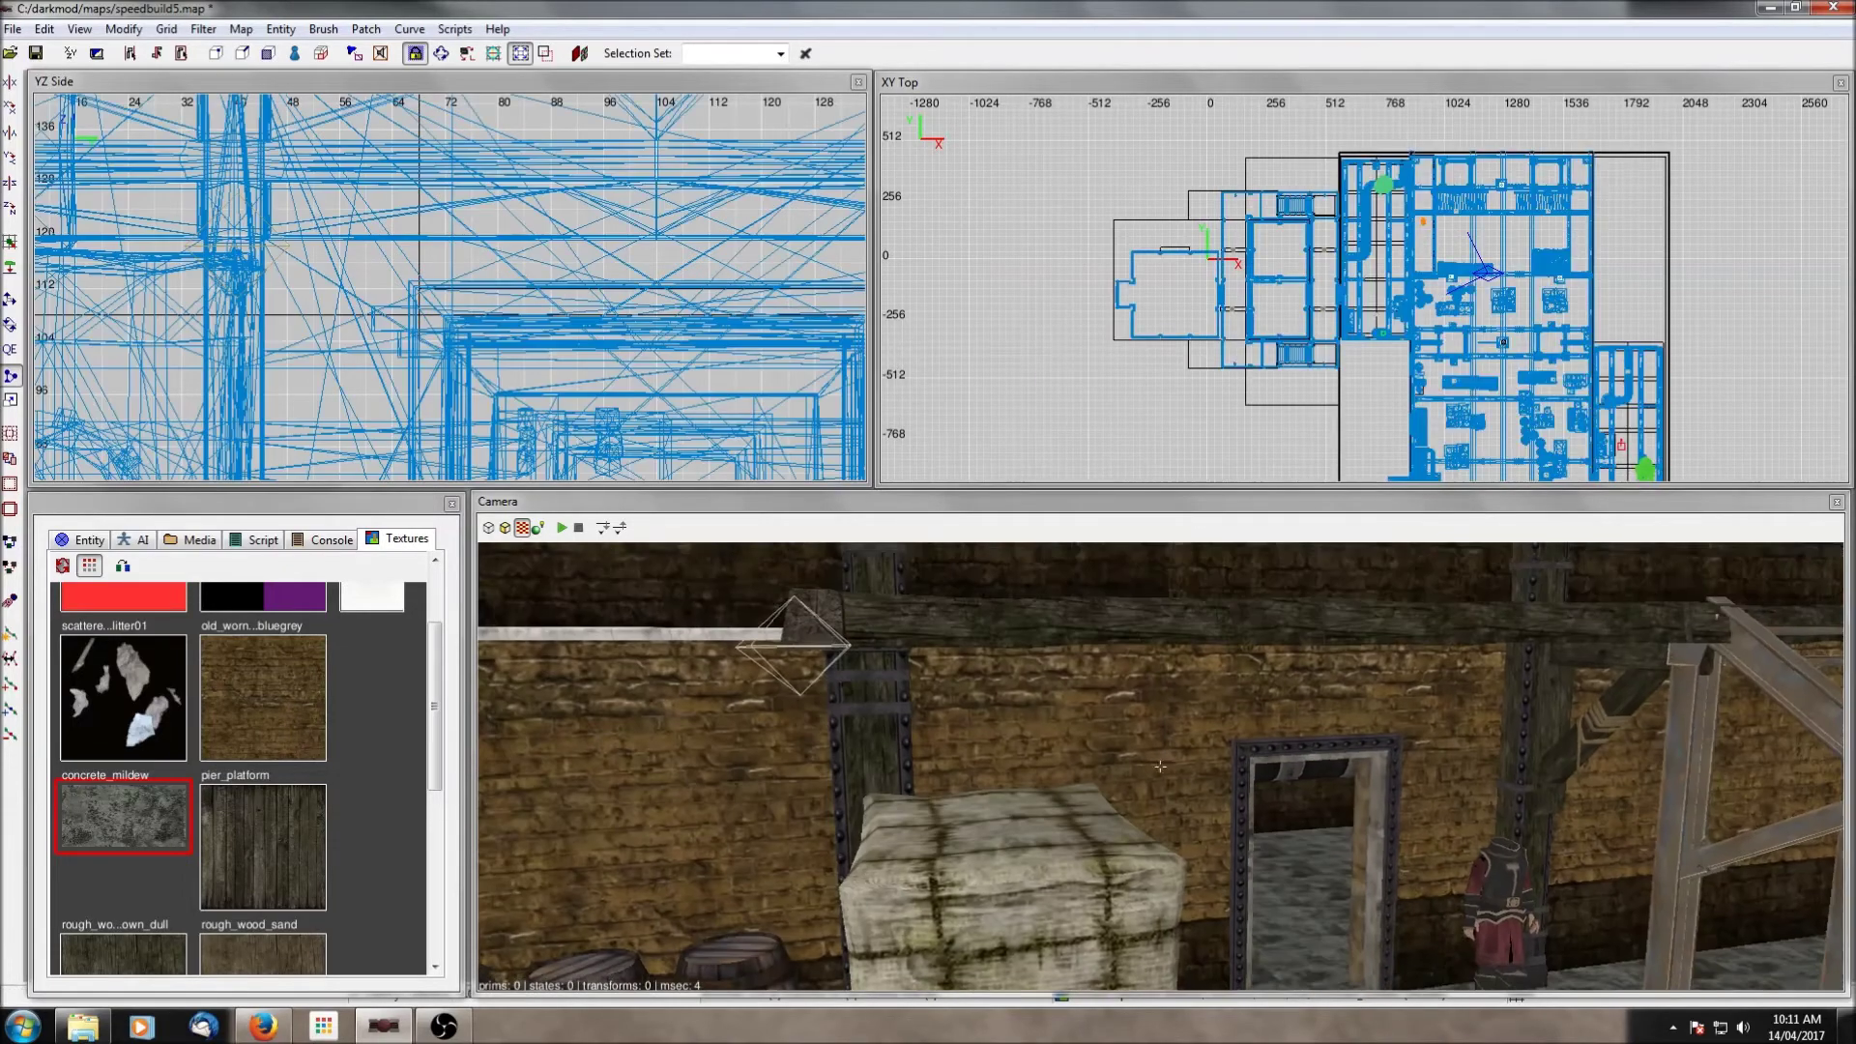
Step: Inspect the west side room through its new doorway, including the framed door on its far wall
{"action": "right_click", "coordinate": [1301, 764]}
{"action": "scroll", "coordinate": [1301, 764], "scroll_direction": "up", "scroll_amount": 8}
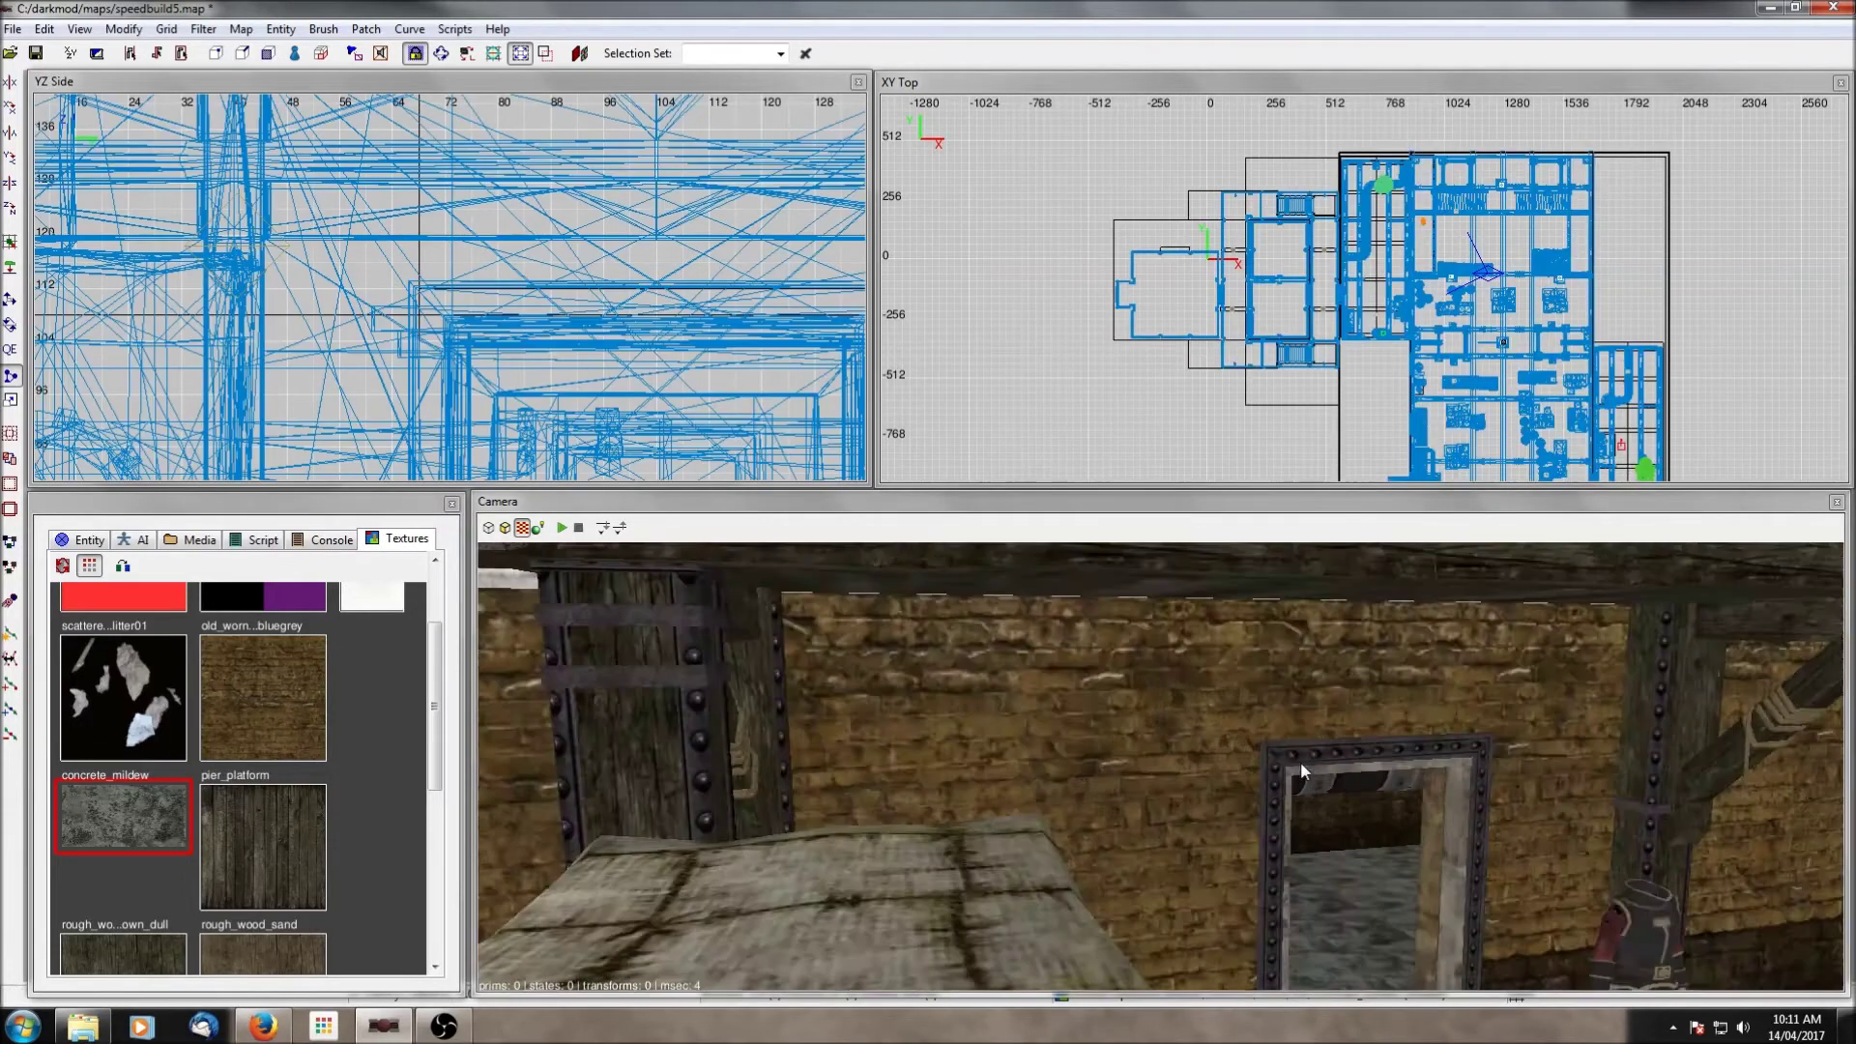
{"action": "right_click", "coordinate": [1302, 764]}
{"action": "right_click", "coordinate": [1301, 764]}
{"action": "scroll", "coordinate": [1302, 763], "scroll_direction": "up", "scroll_amount": 6}
{"action": "right_click", "coordinate": [1302, 763]}
{"action": "right_click", "coordinate": [1301, 764]}
{"action": "right_click", "coordinate": [1302, 764]}
{"action": "right_click", "coordinate": [1301, 764]}
{"action": "right_click", "coordinate": [1151, 769]}
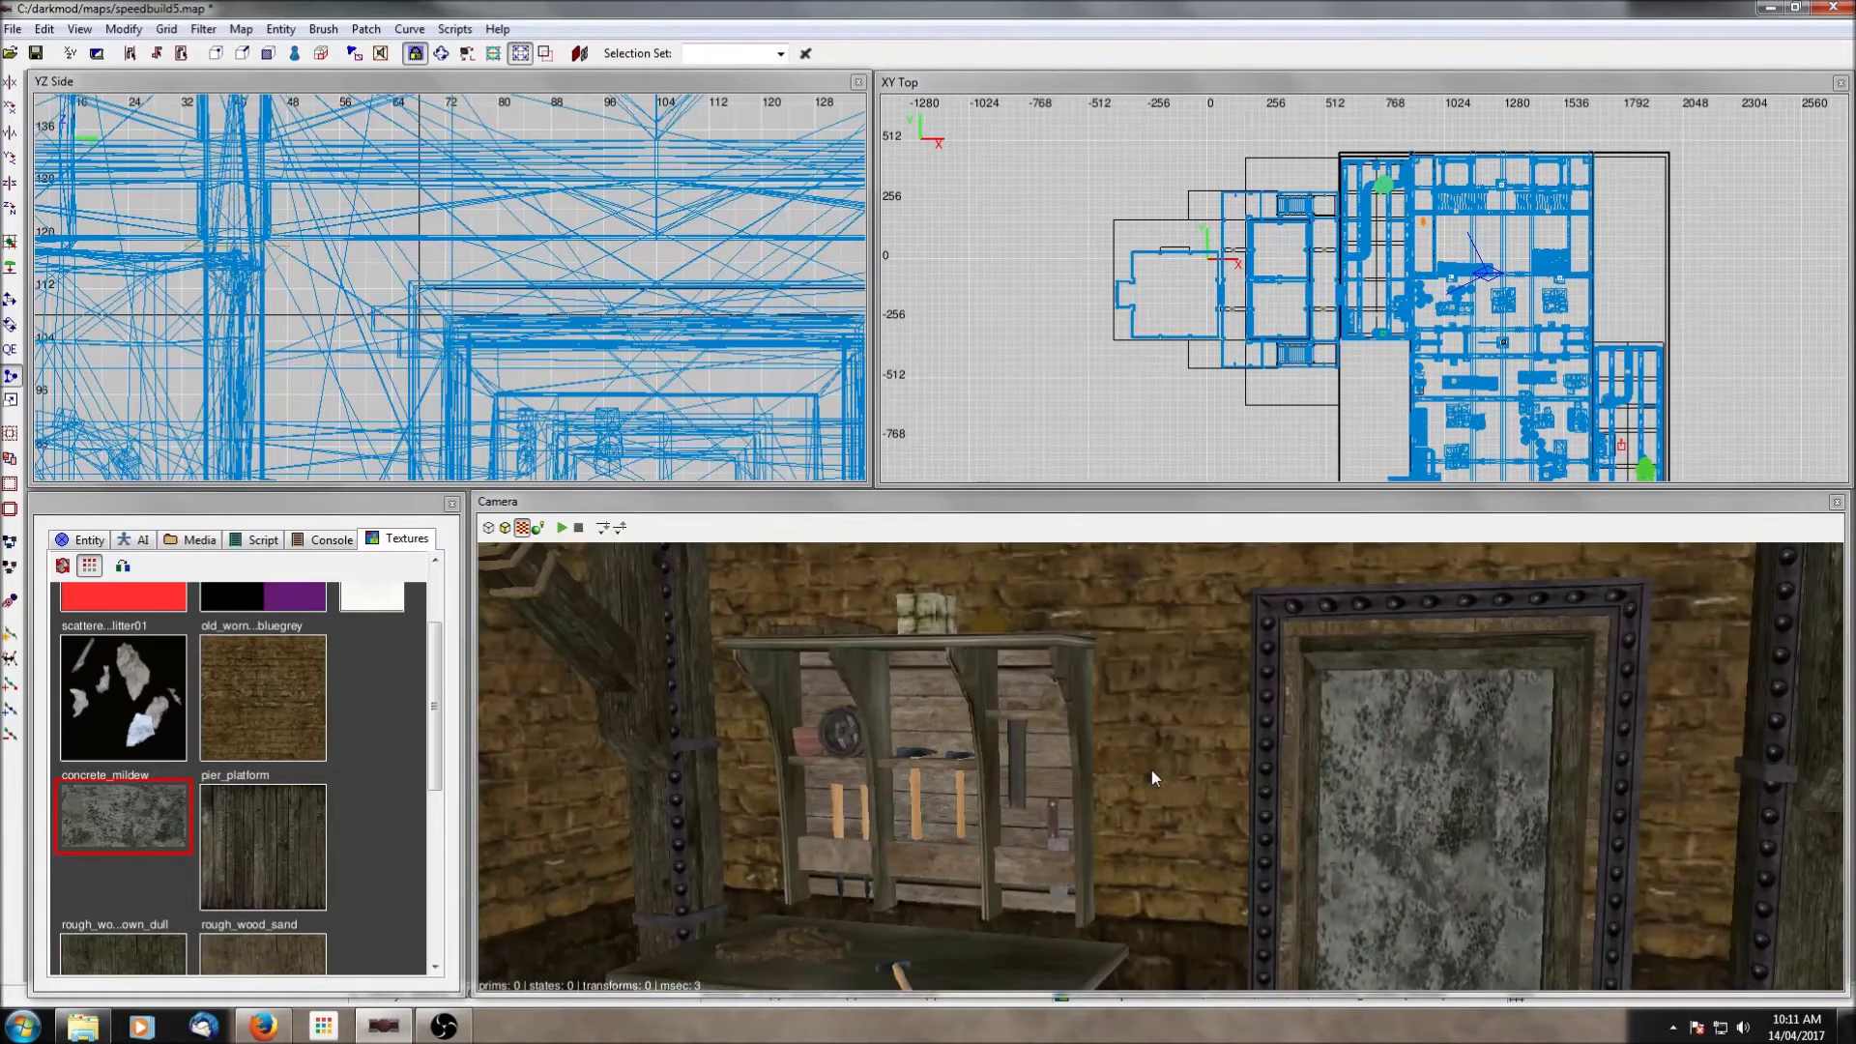
{"action": "right_click", "coordinate": [1160, 766]}
{"action": "right_click", "coordinate": [1814, 800]}
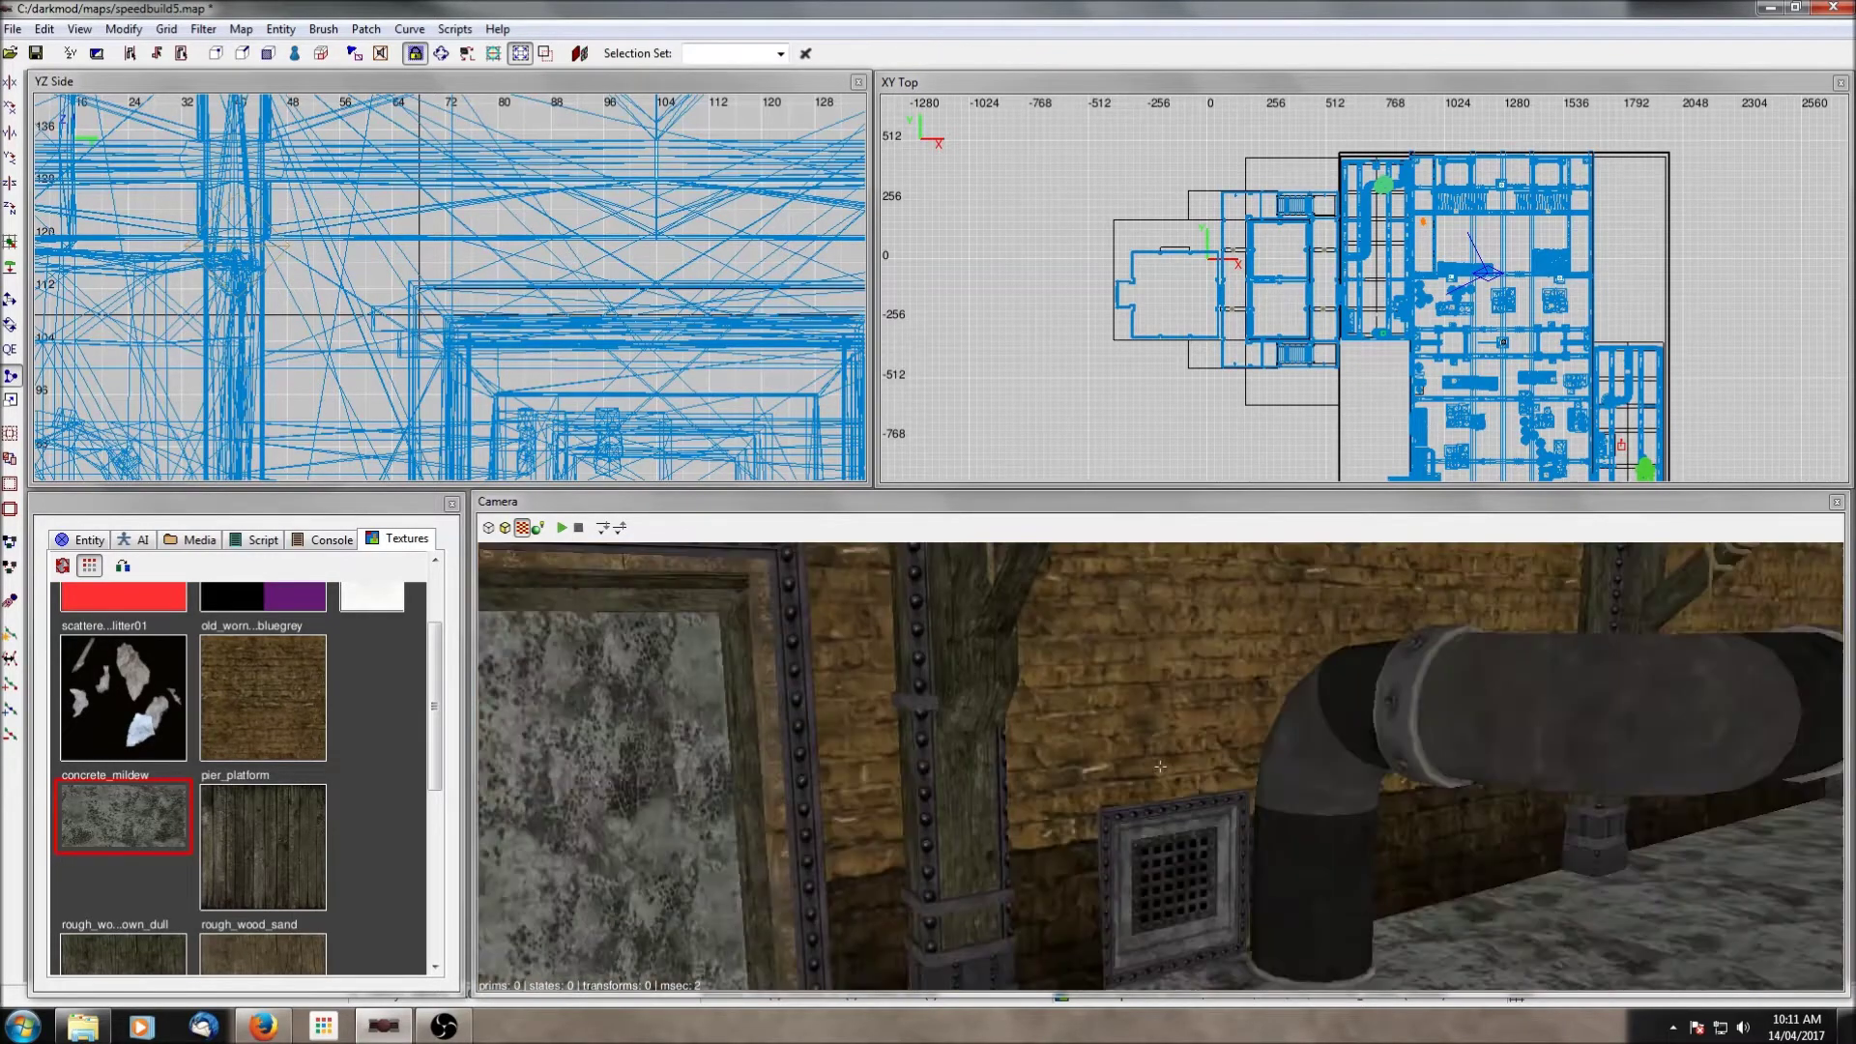
{"action": "right_click", "coordinate": [1694, 667]}
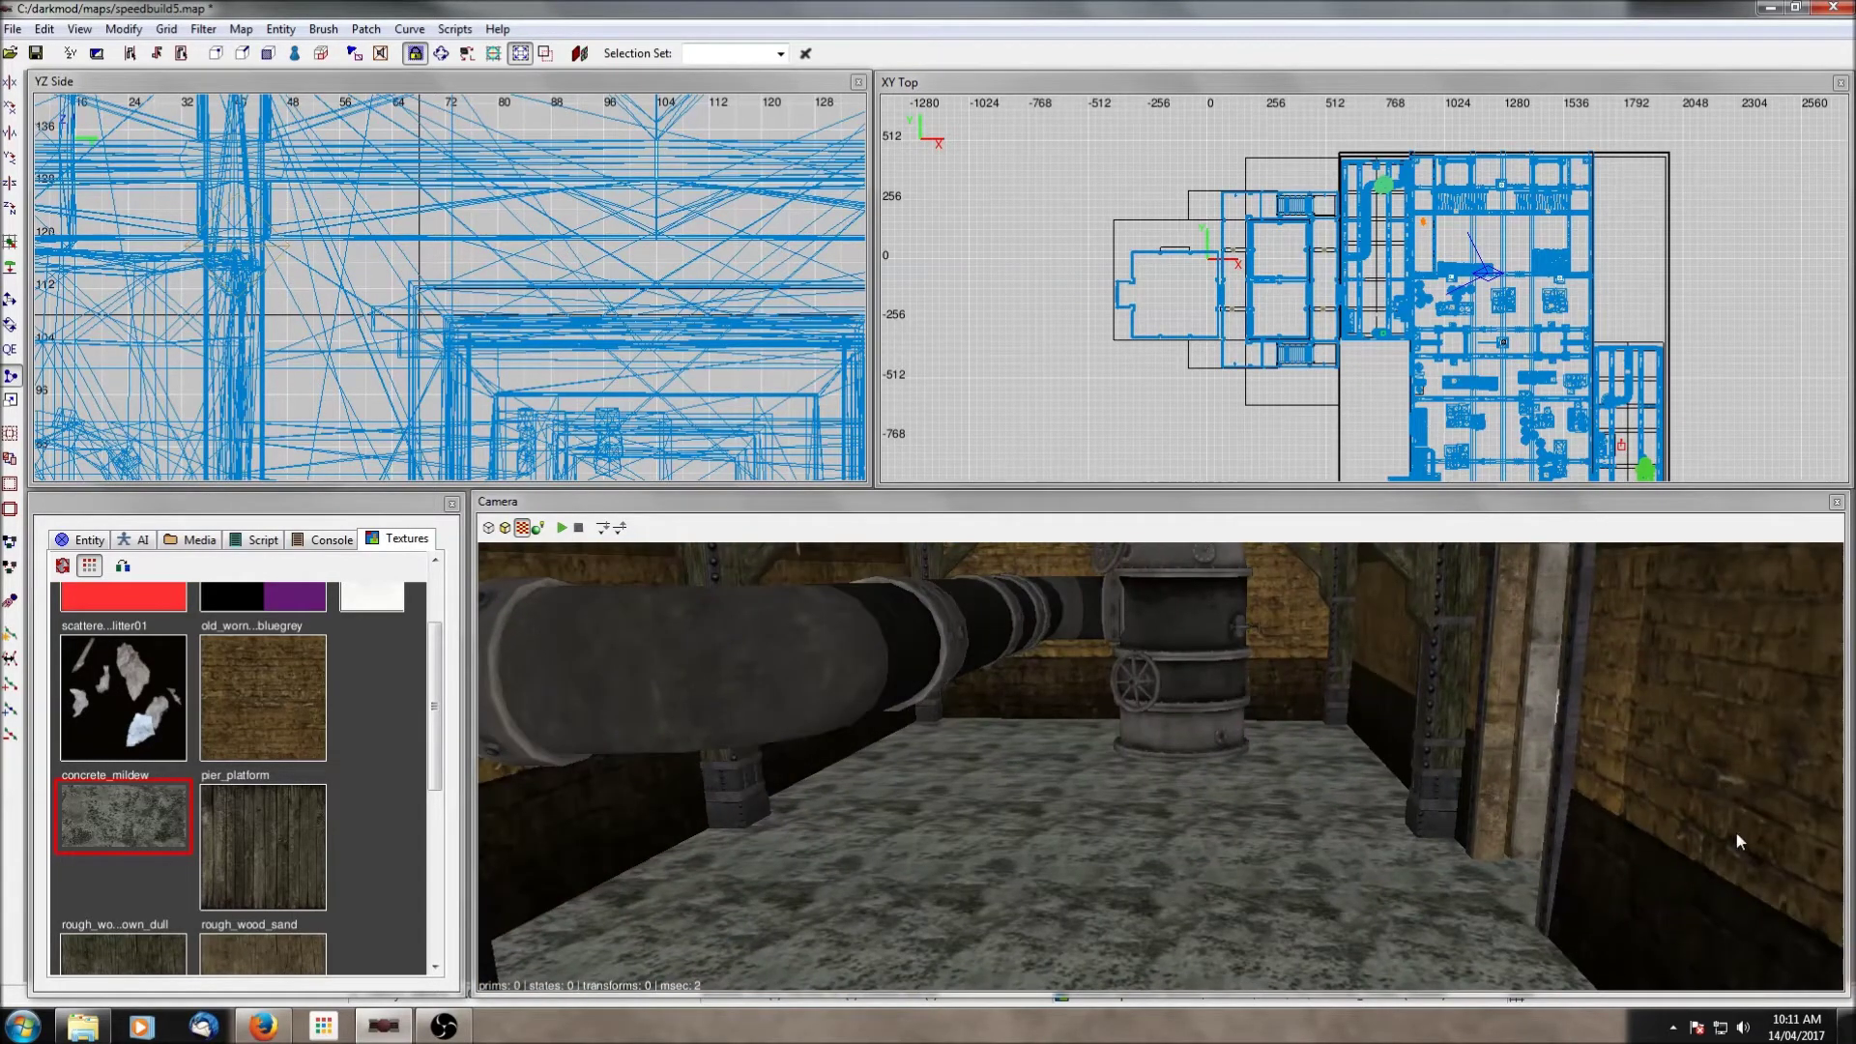
{"action": "right_click", "coordinate": [1208, 814]}
{"action": "right_click", "coordinate": [1208, 814]}
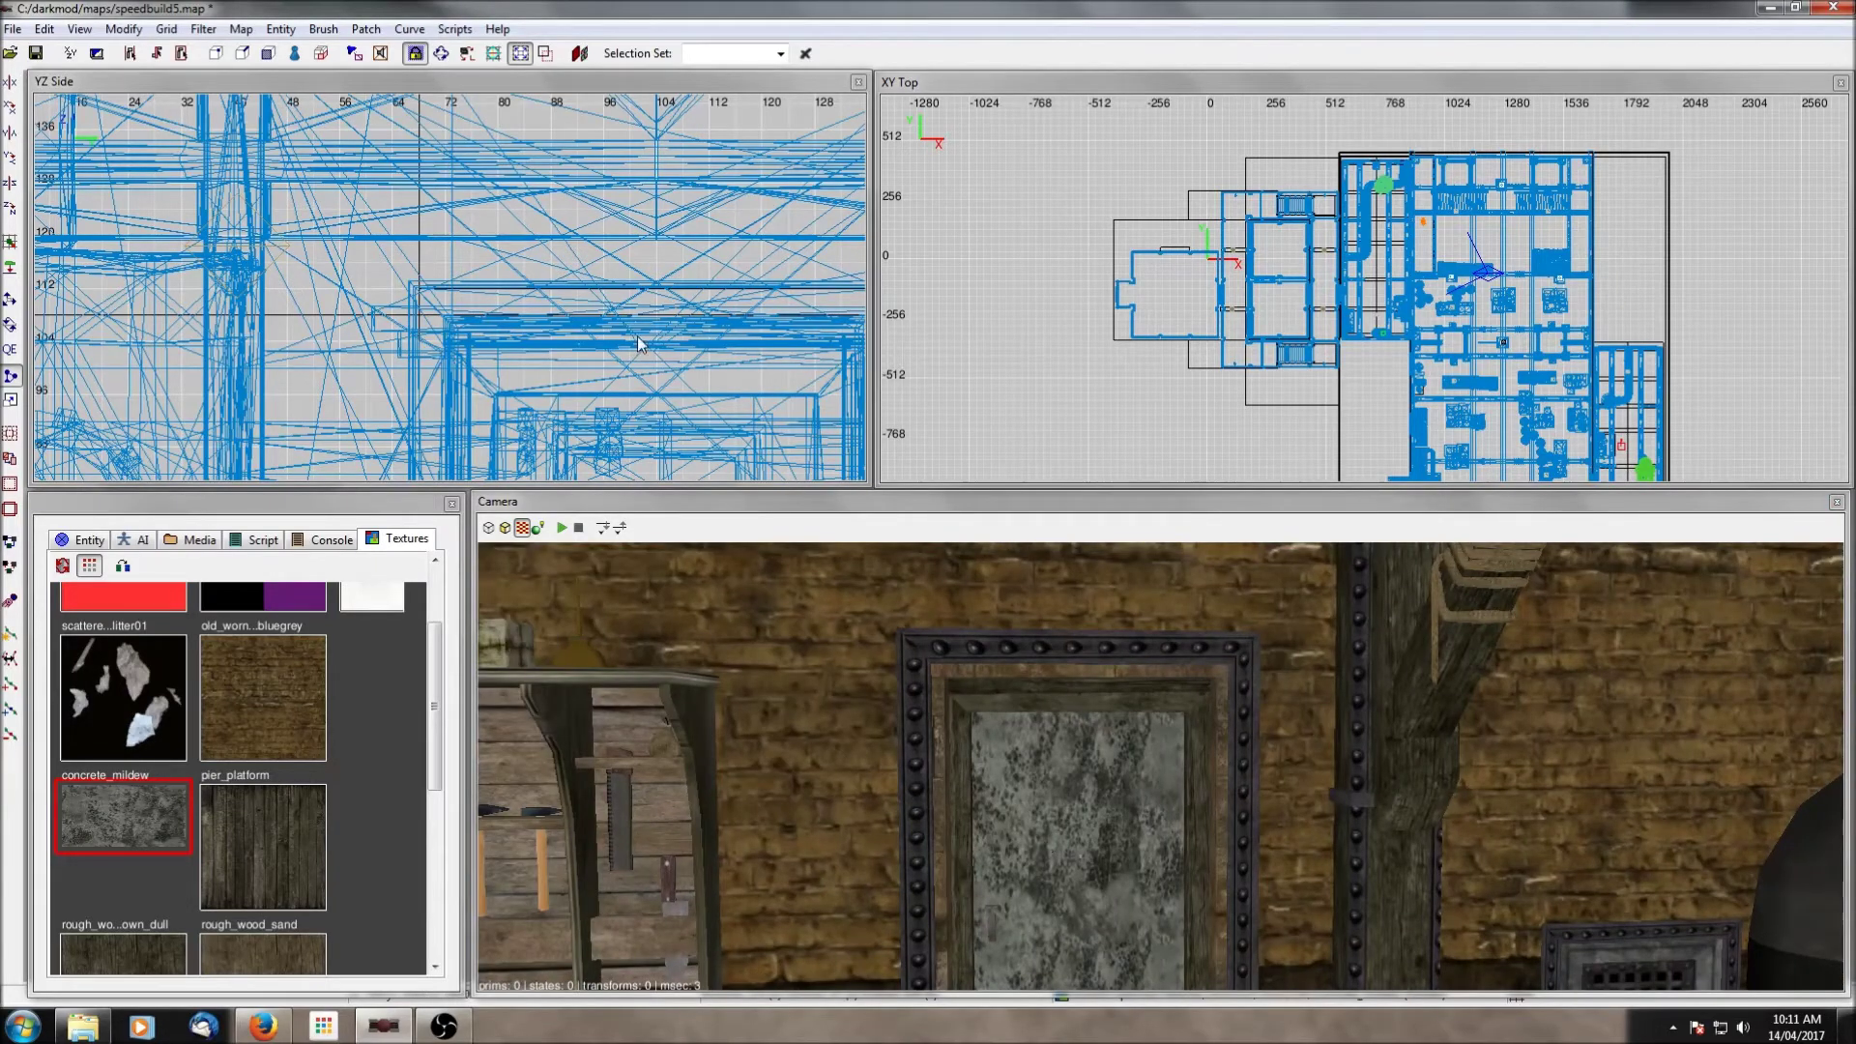
Step: Examine the wooden railed corridor on the other side of the west room's framed door
{"action": "scroll", "coordinate": [1426, 375], "scroll_direction": "down", "scroll_amount": 3}
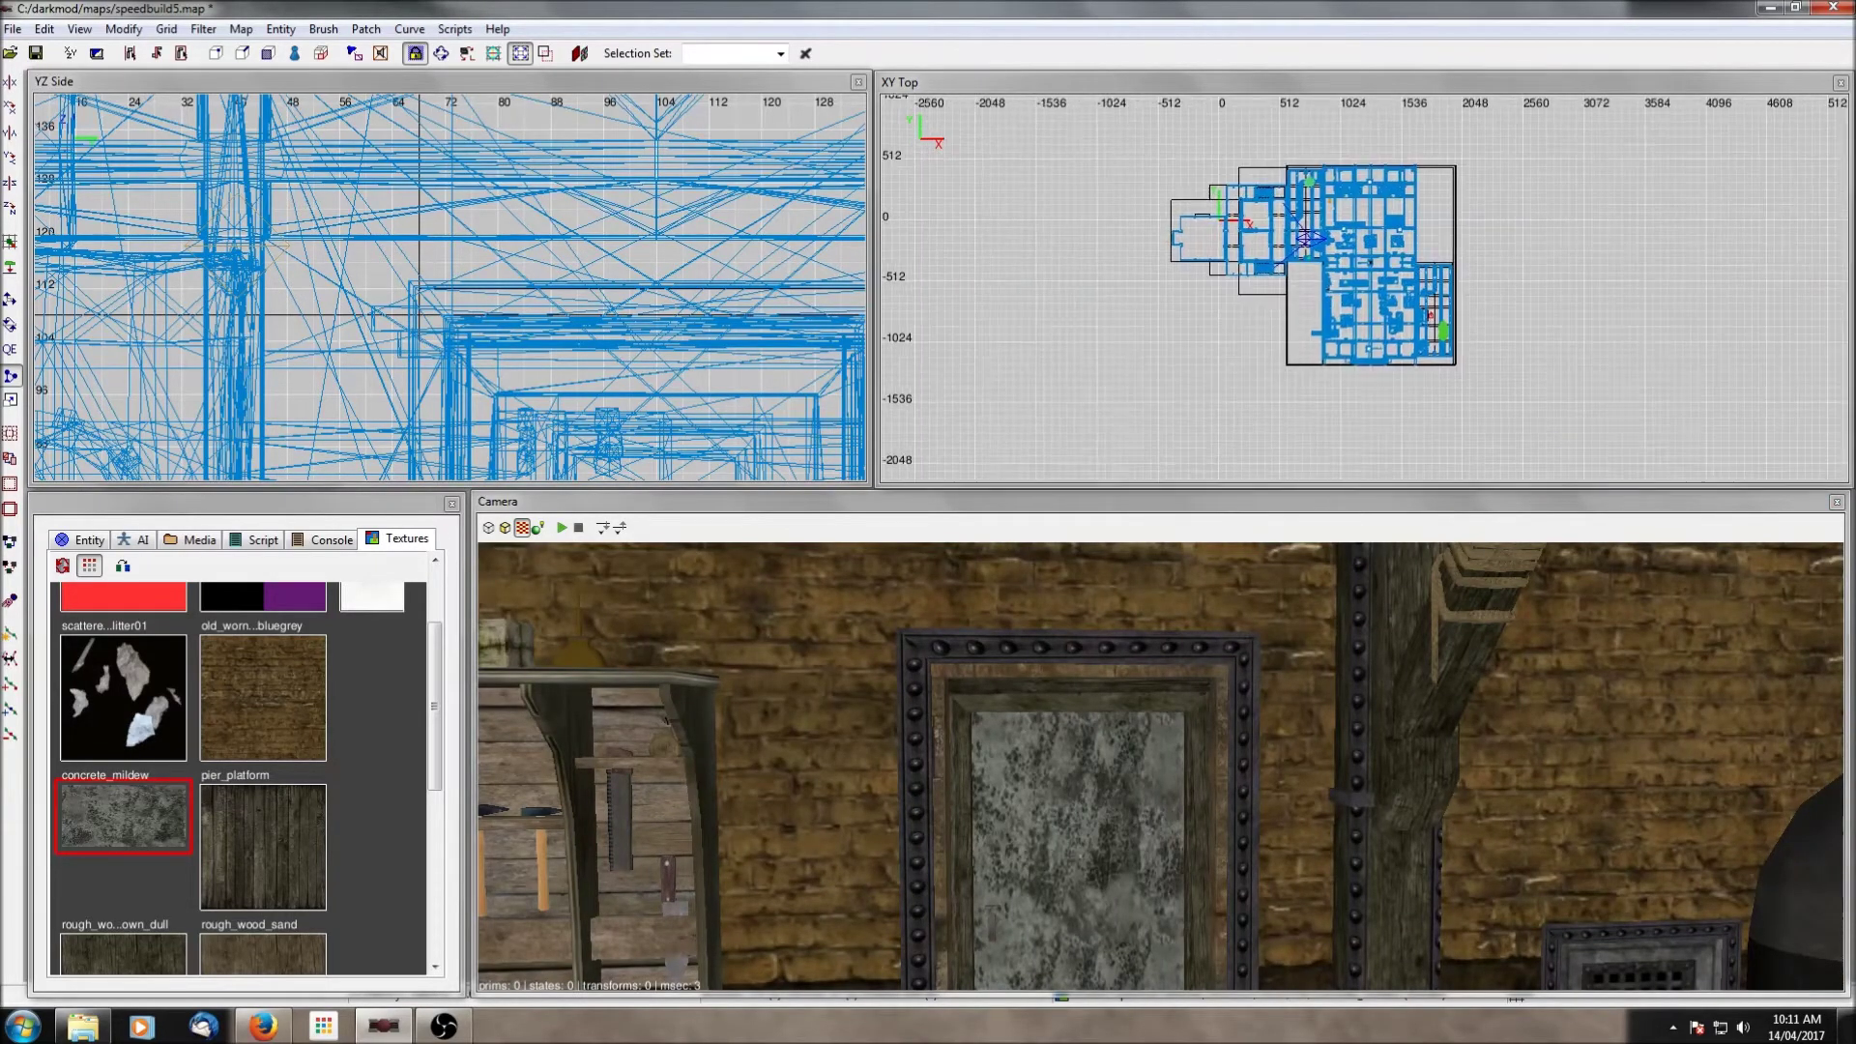
{"action": "right_click", "coordinate": [1175, 677]}
{"action": "right_click", "coordinate": [1176, 677]}
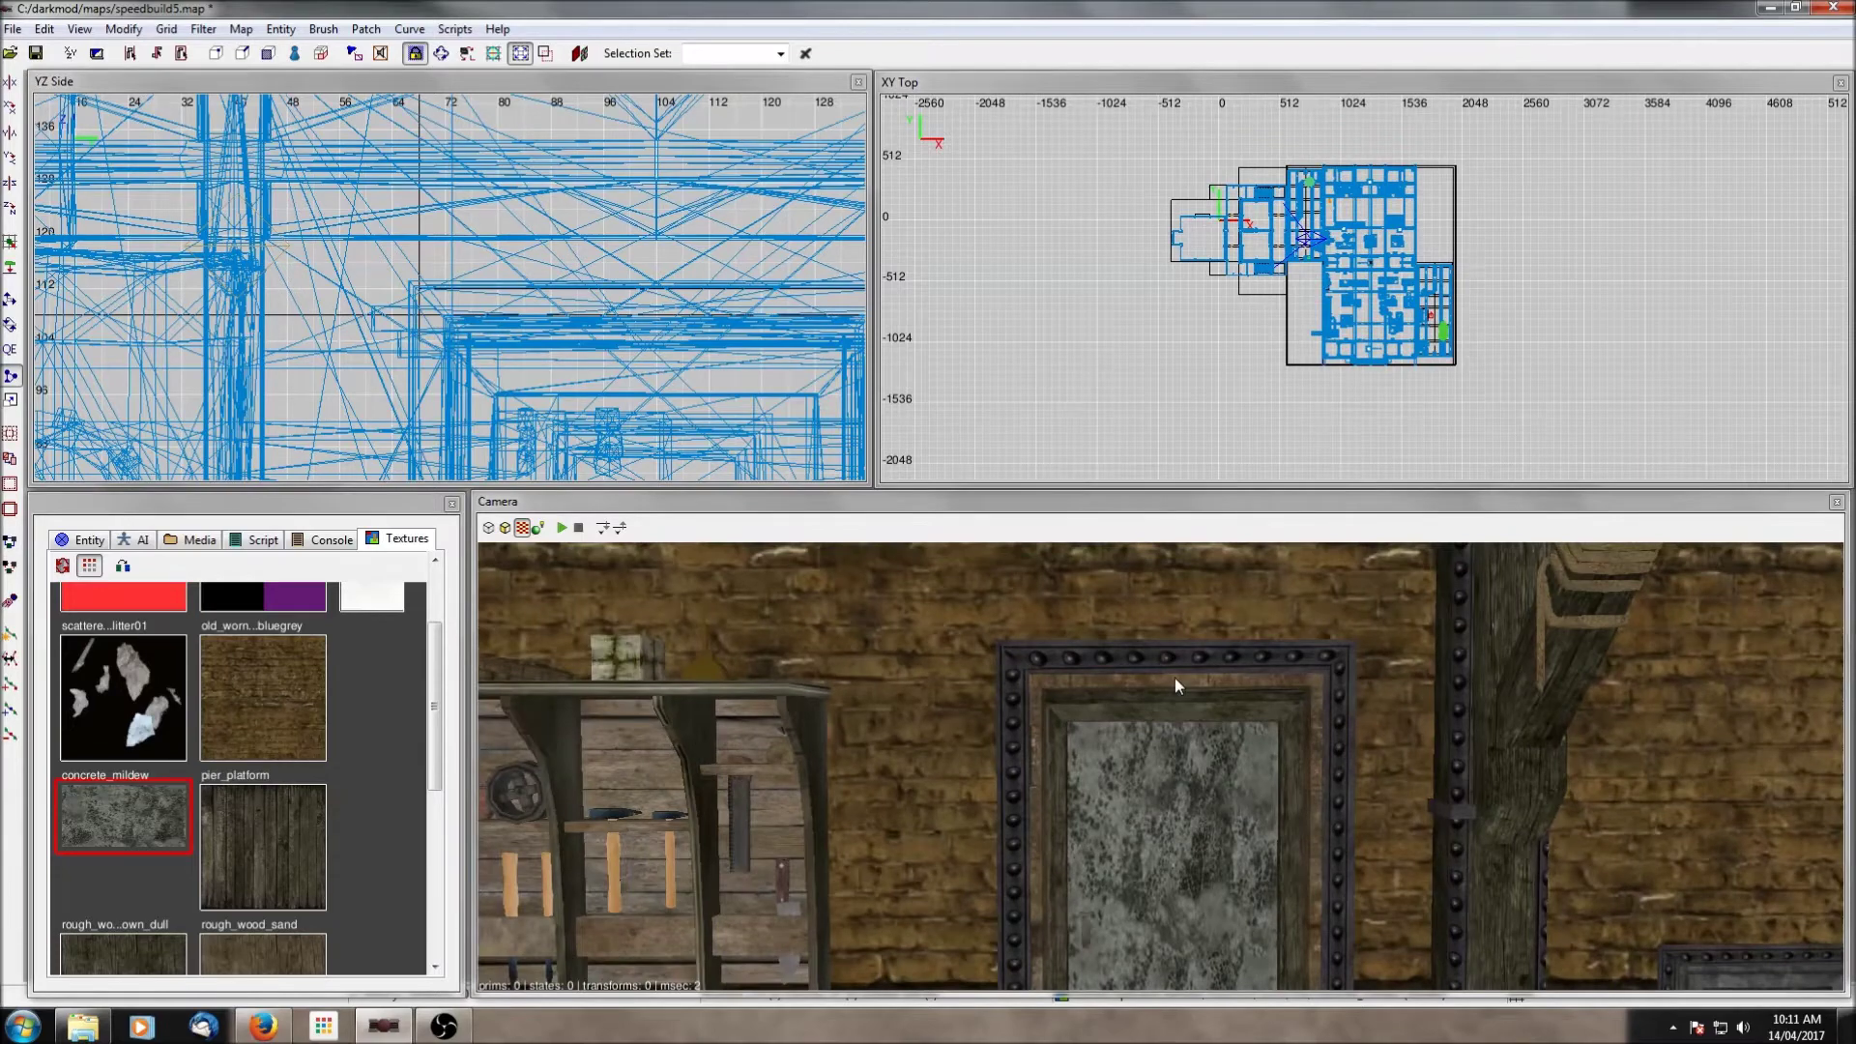
{"action": "scroll", "coordinate": [1176, 676], "scroll_direction": "up", "scroll_amount": 3}
{"action": "right_click", "coordinate": [1176, 677]}
{"action": "right_click", "coordinate": [1176, 678]}
{"action": "right_click", "coordinate": [1175, 678]}
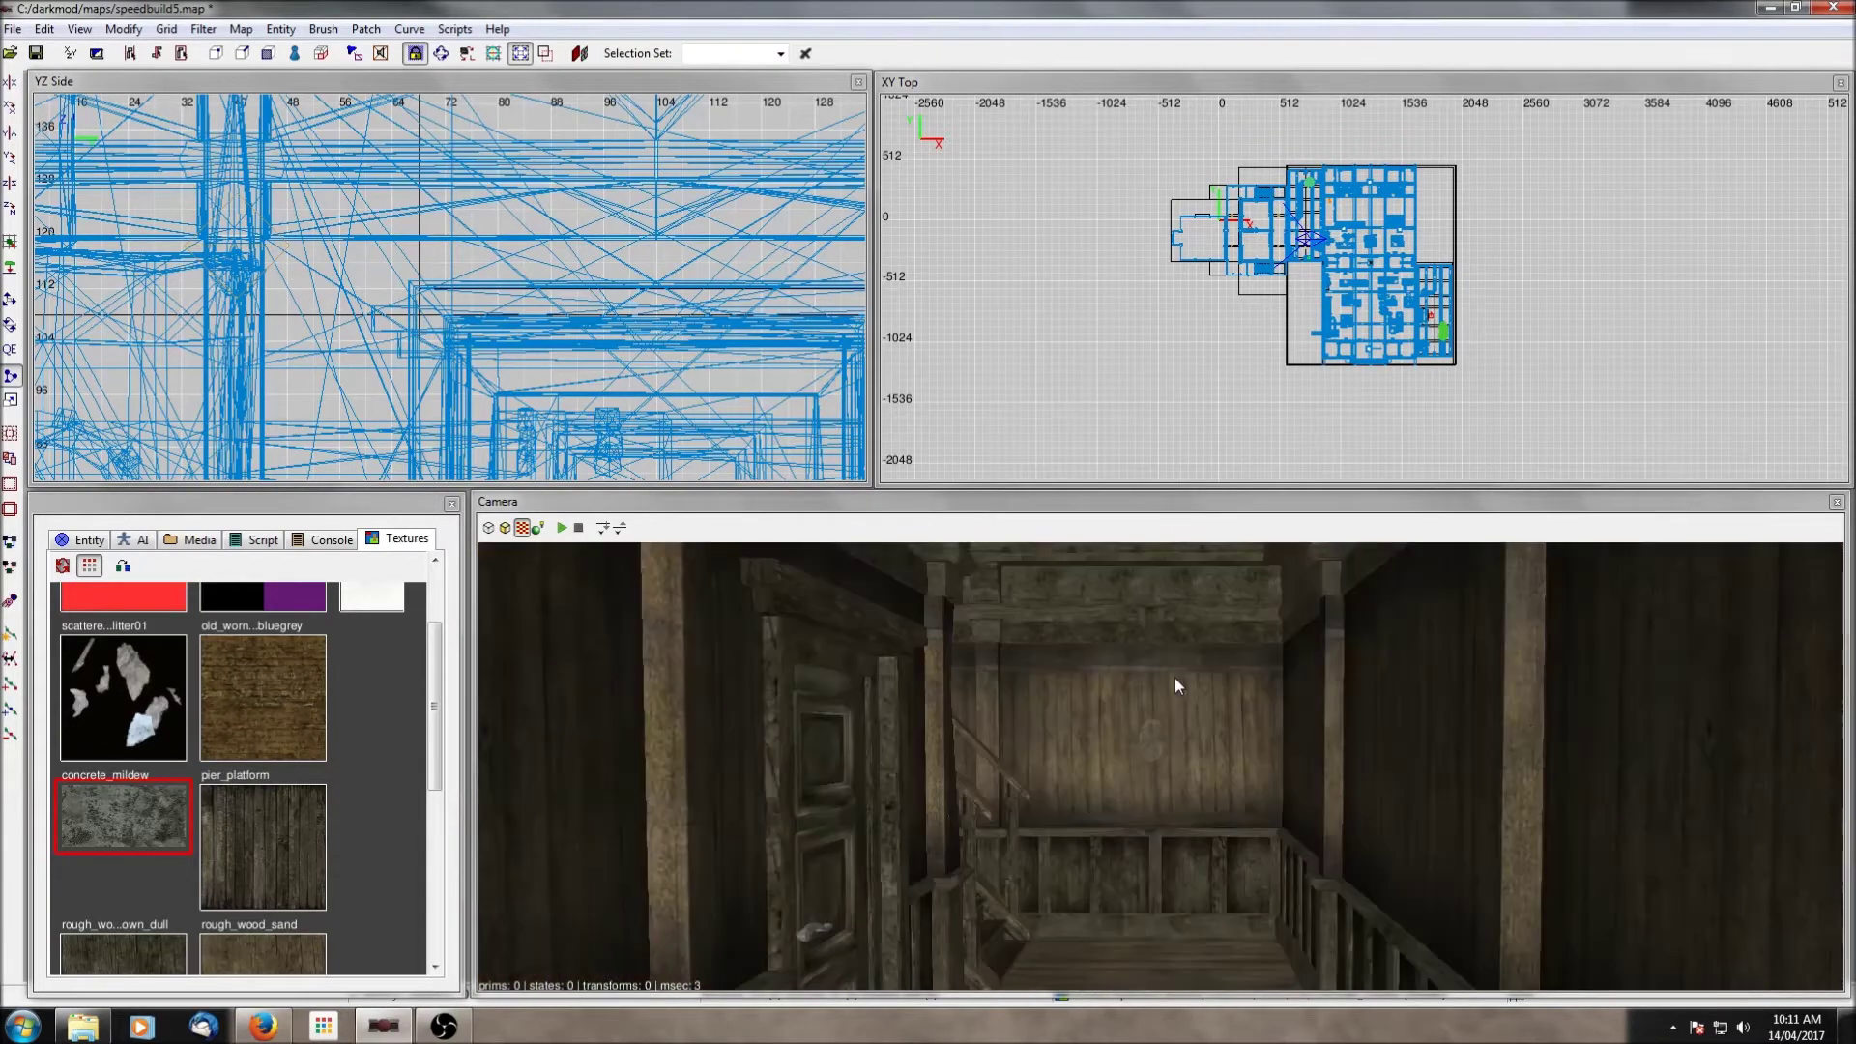
{"action": "scroll", "coordinate": [1176, 678], "scroll_direction": "down", "scroll_amount": 3}
{"action": "right_click", "coordinate": [1175, 678]}
{"action": "scroll", "coordinate": [1229, 282], "scroll_direction": "up", "scroll_amount": 9}
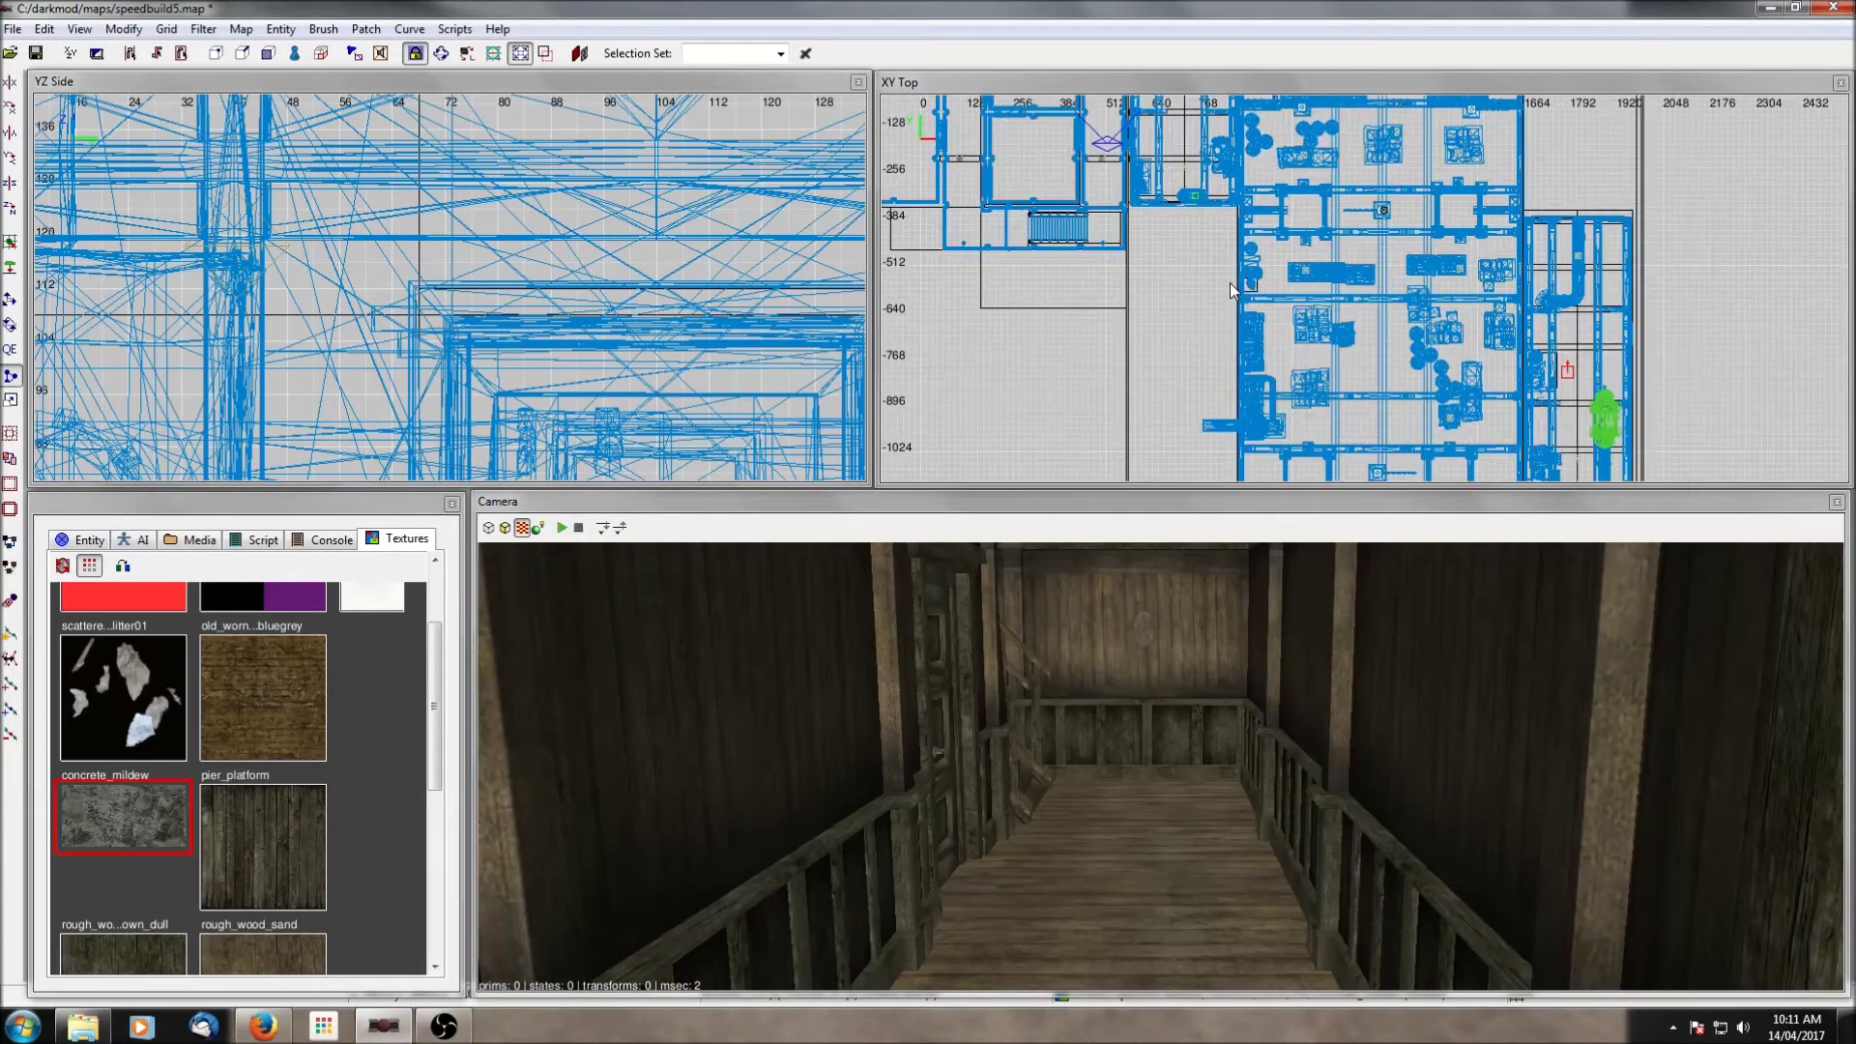
Step: Draw a 512-unit-wide brush around the corridor and stair block adjoining the west side room, starting at x 60, y 296
{"action": "scroll", "coordinate": [1232, 280], "scroll_direction": "down", "scroll_amount": 3}
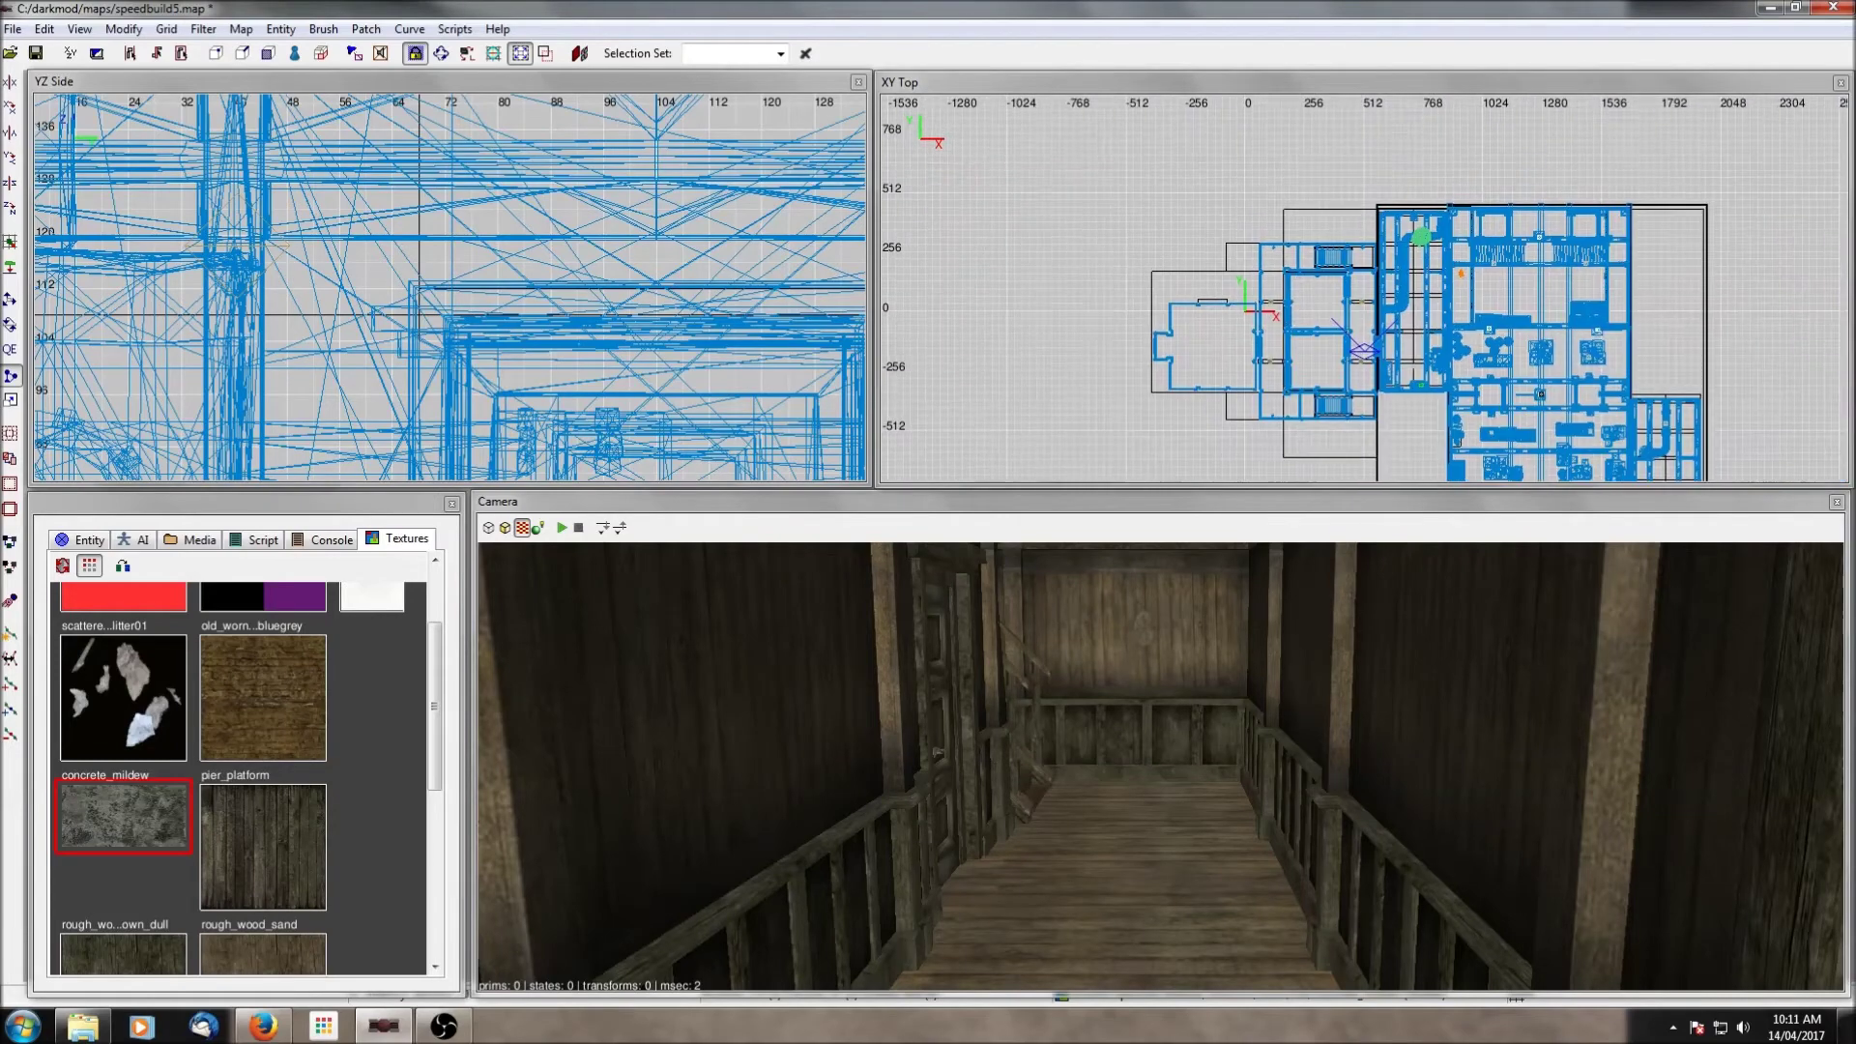
{"action": "scroll", "coordinate": [1247, 288], "scroll_direction": "up", "scroll_amount": 2}
{"action": "right_click_drag", "start_coordinate": [1253, 292], "coordinate": [1235, 204]}
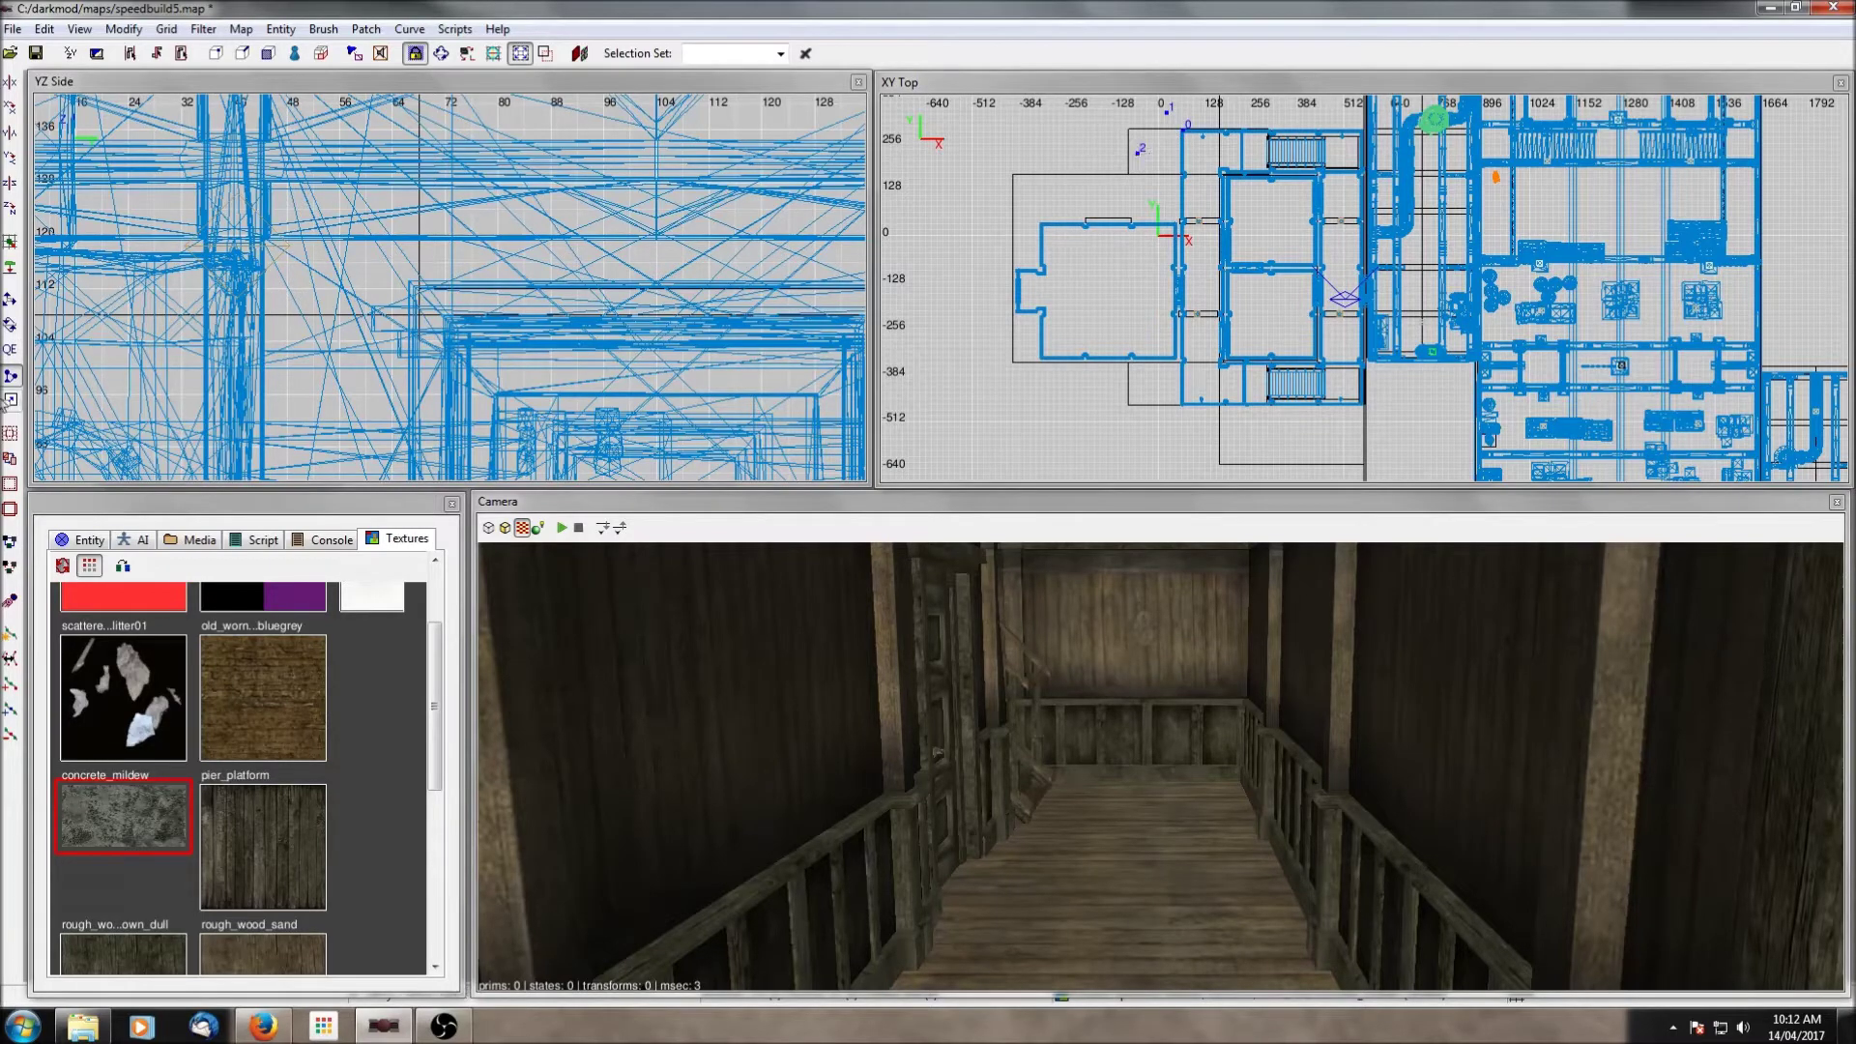
{"action": "left_click", "coordinate": [10, 349]}
{"action": "mouse_move", "coordinate": [1185, 136]}
{"action": "left_mouse_down"}
{"action": "mouse_move", "coordinate": [1331, 397]}
{"action": "mouse_move", "coordinate": [1369, 418]}
{"action": "left_mouse_up"}
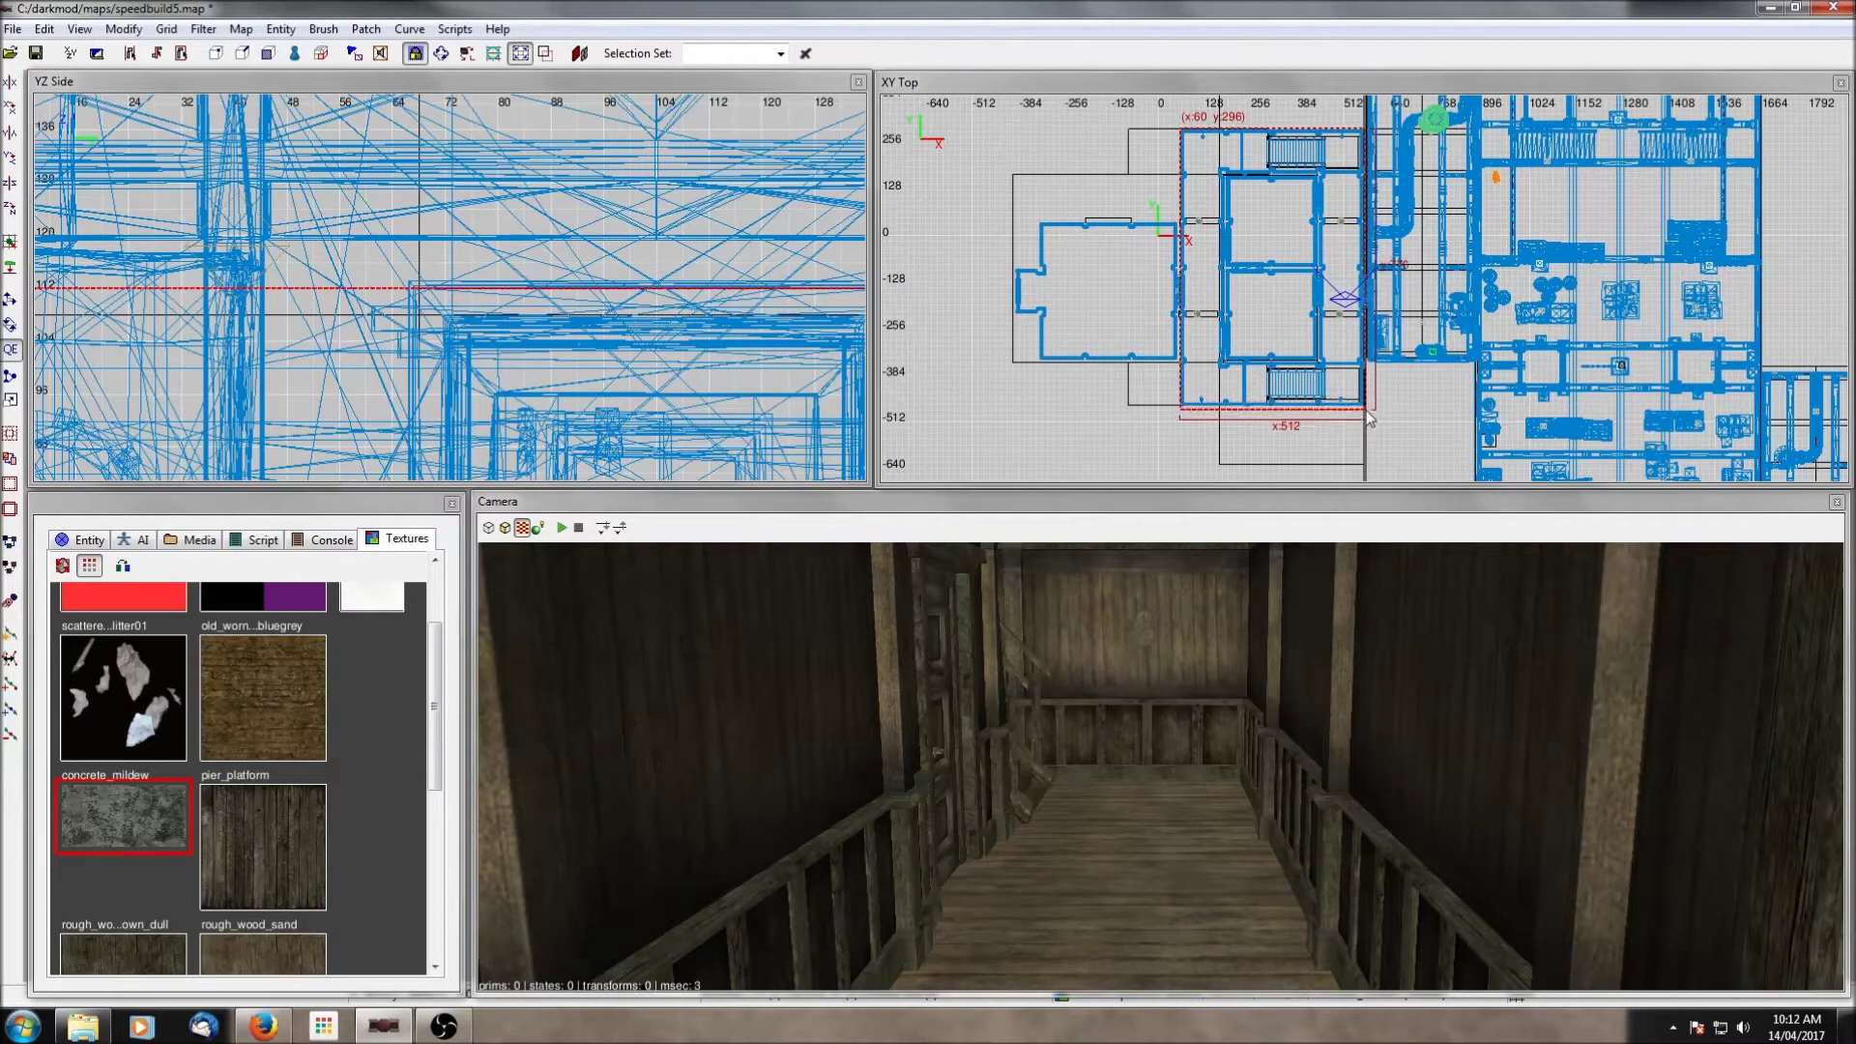
{"action": "scroll", "coordinate": [1373, 312], "scroll_direction": "up", "scroll_amount": 2}
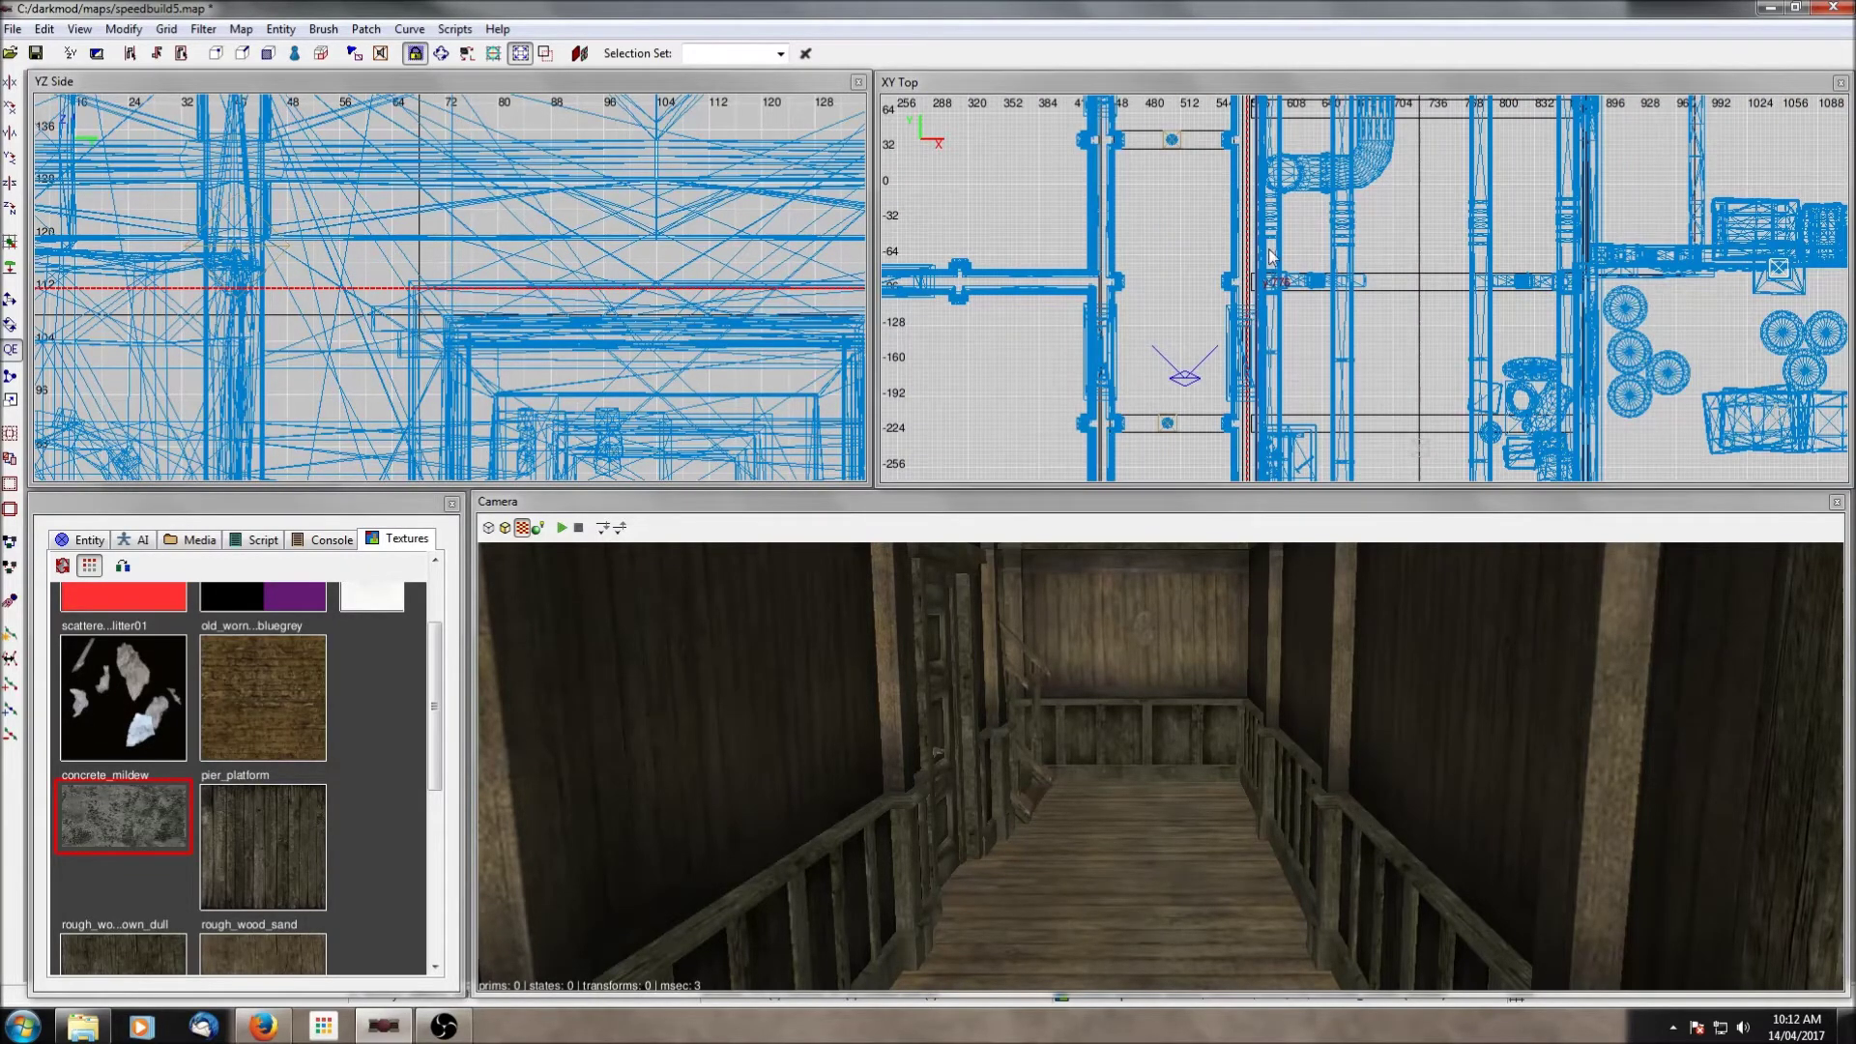
Step: Adjust the brush's edges in plan to start at x 52, enclosing the halls with a 528 by 784 footprint
{"action": "scroll", "coordinate": [1268, 170], "scroll_direction": "down", "scroll_amount": 2}
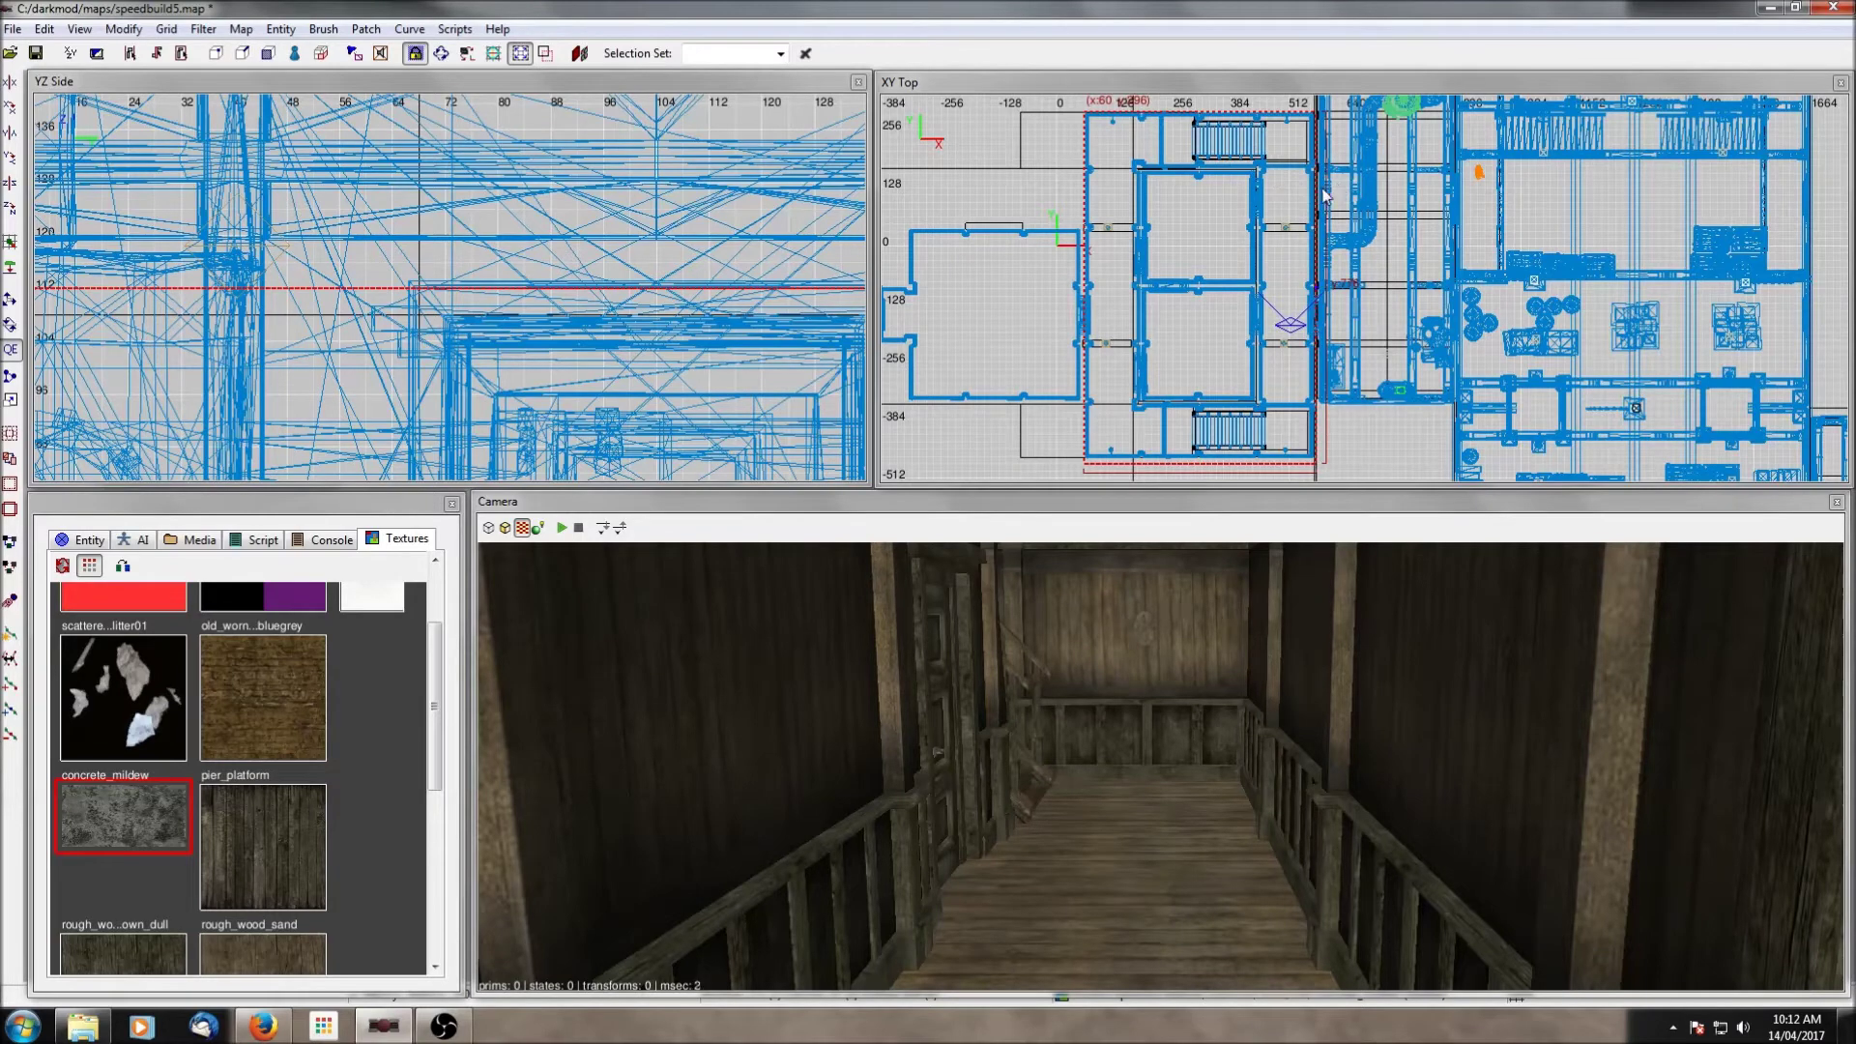
{"action": "left_click_drag", "start_coordinate": [1089, 225], "coordinate": [1067, 221]}
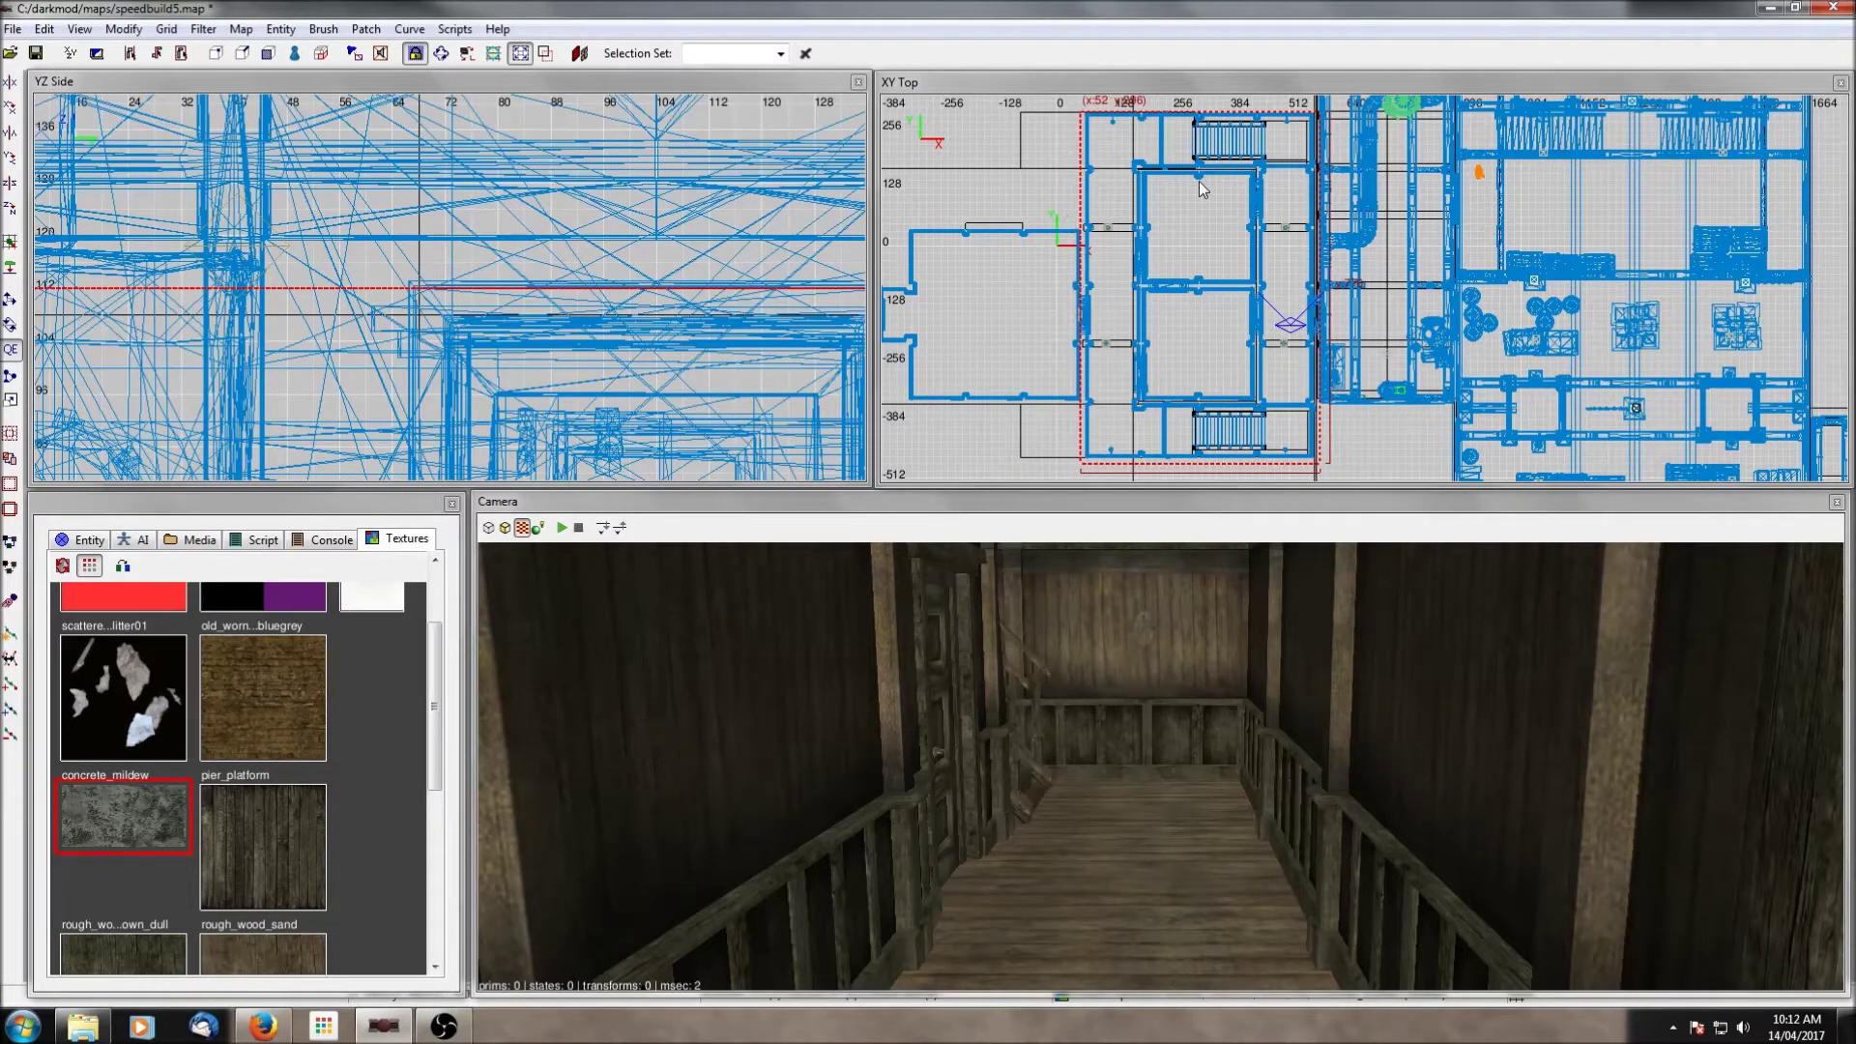
{"action": "right_click_drag", "start_coordinate": [1192, 141], "coordinate": [1198, 212]}
{"action": "left_click_drag", "start_coordinate": [1205, 180], "coordinate": [1205, 176]}
{"action": "scroll", "coordinate": [559, 214], "scroll_direction": "down", "scroll_amount": 5}
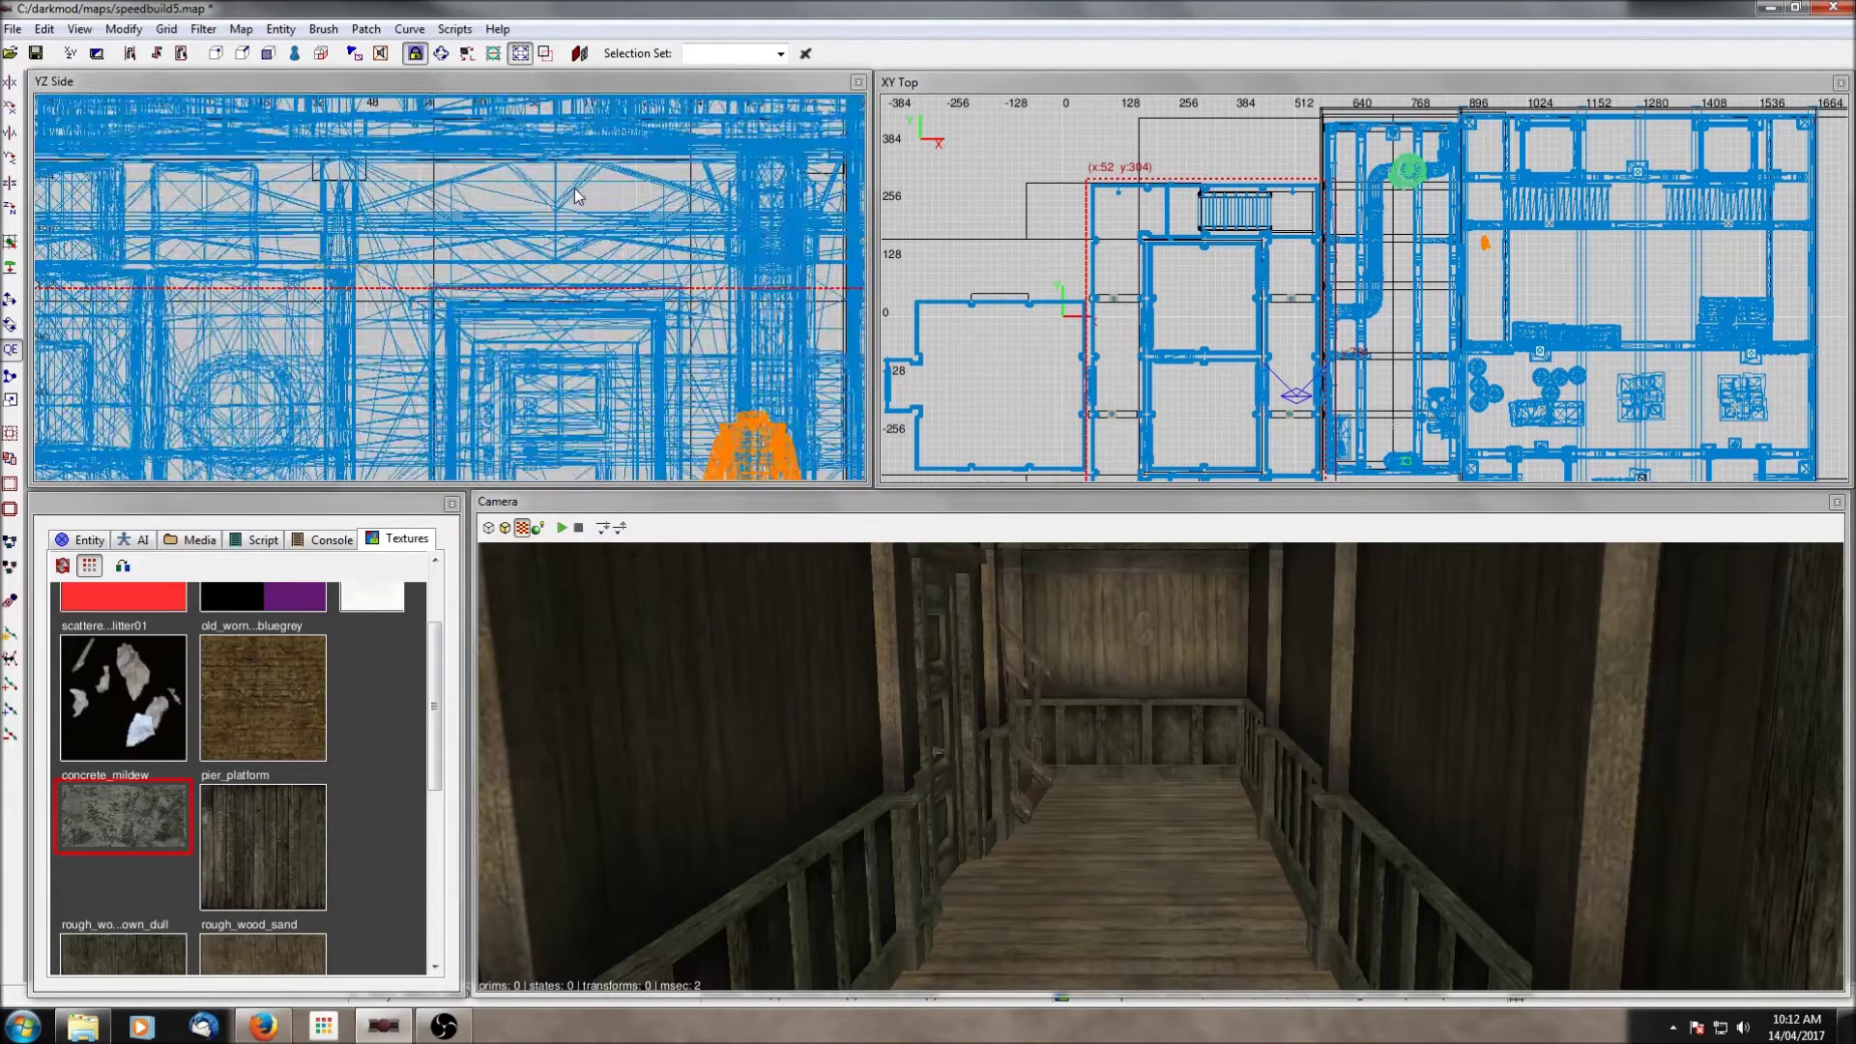
Step: Stretch the enclosing brush from below the halls' floor to above their ceiling and hollow it into a shell
{"action": "left_click_drag", "start_coordinate": [458, 272], "coordinate": [460, 162]}
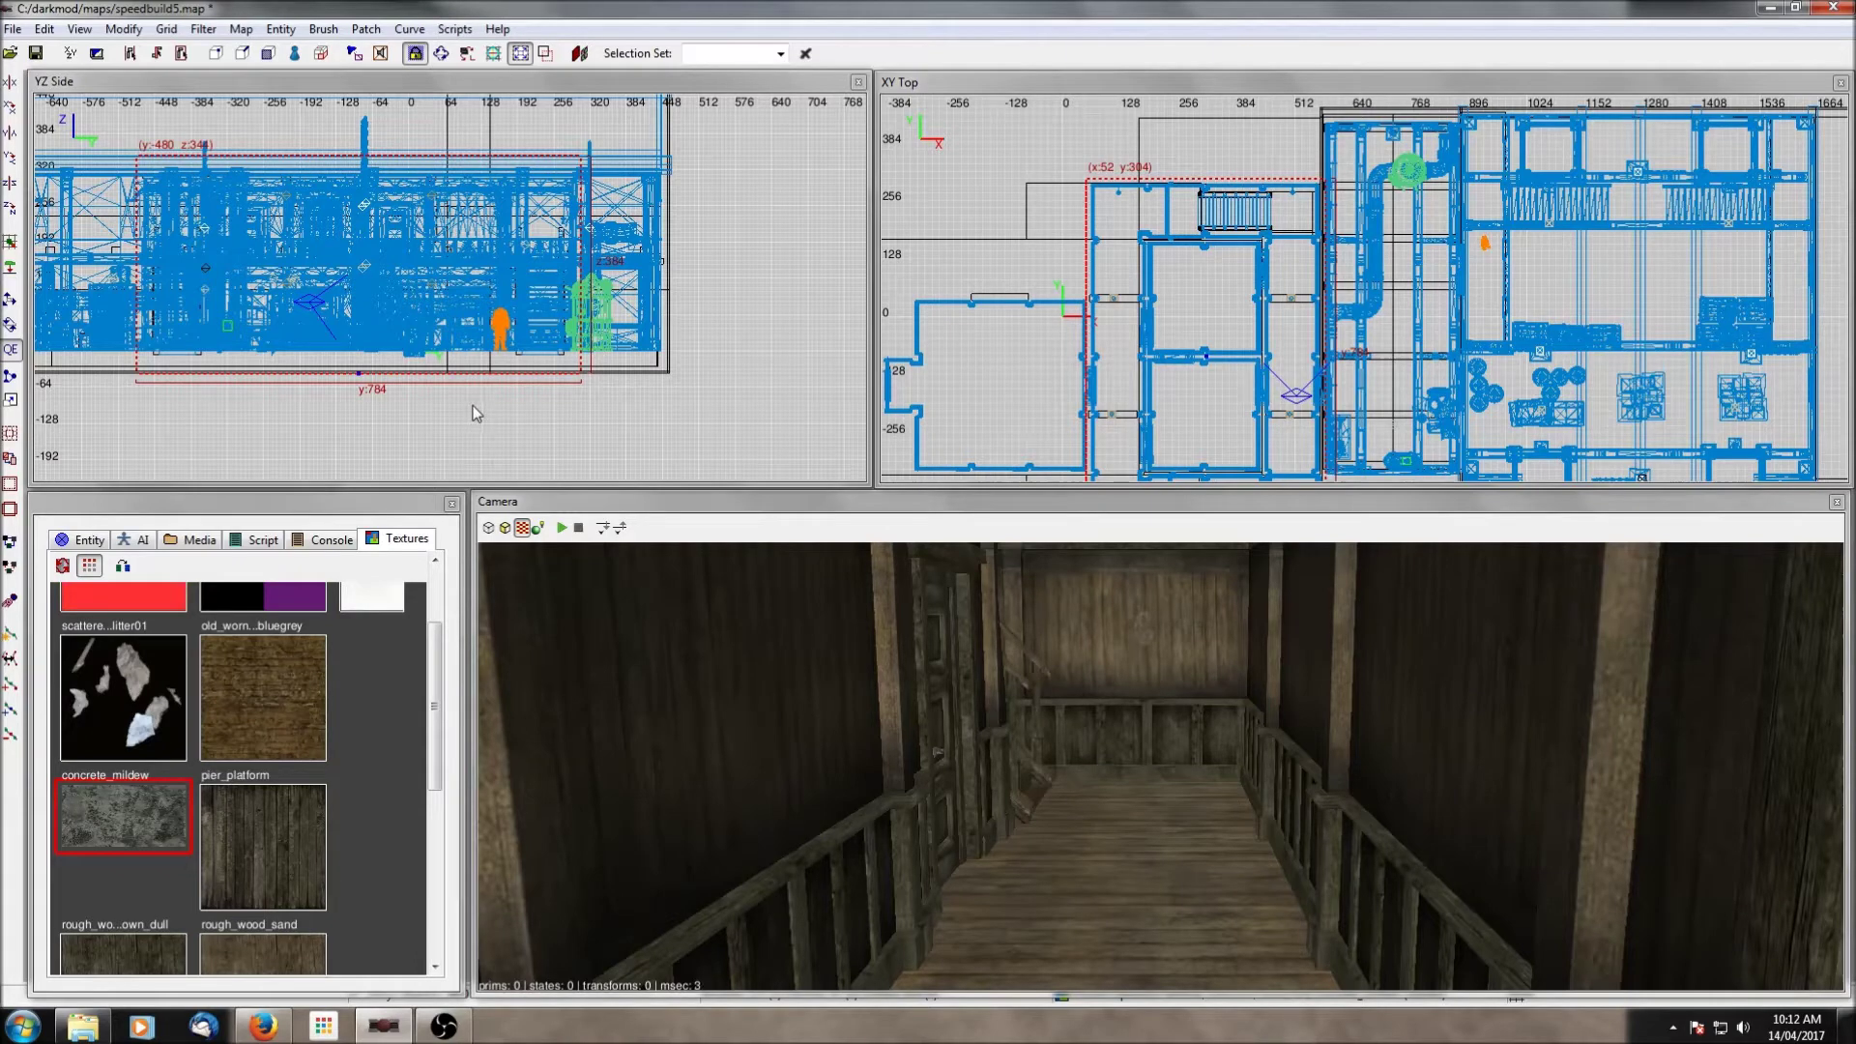
{"action": "left_click_drag", "start_coordinate": [474, 404], "coordinate": [477, 393]}
{"action": "right_click_drag", "start_coordinate": [1162, 340], "coordinate": [1155, 216]}
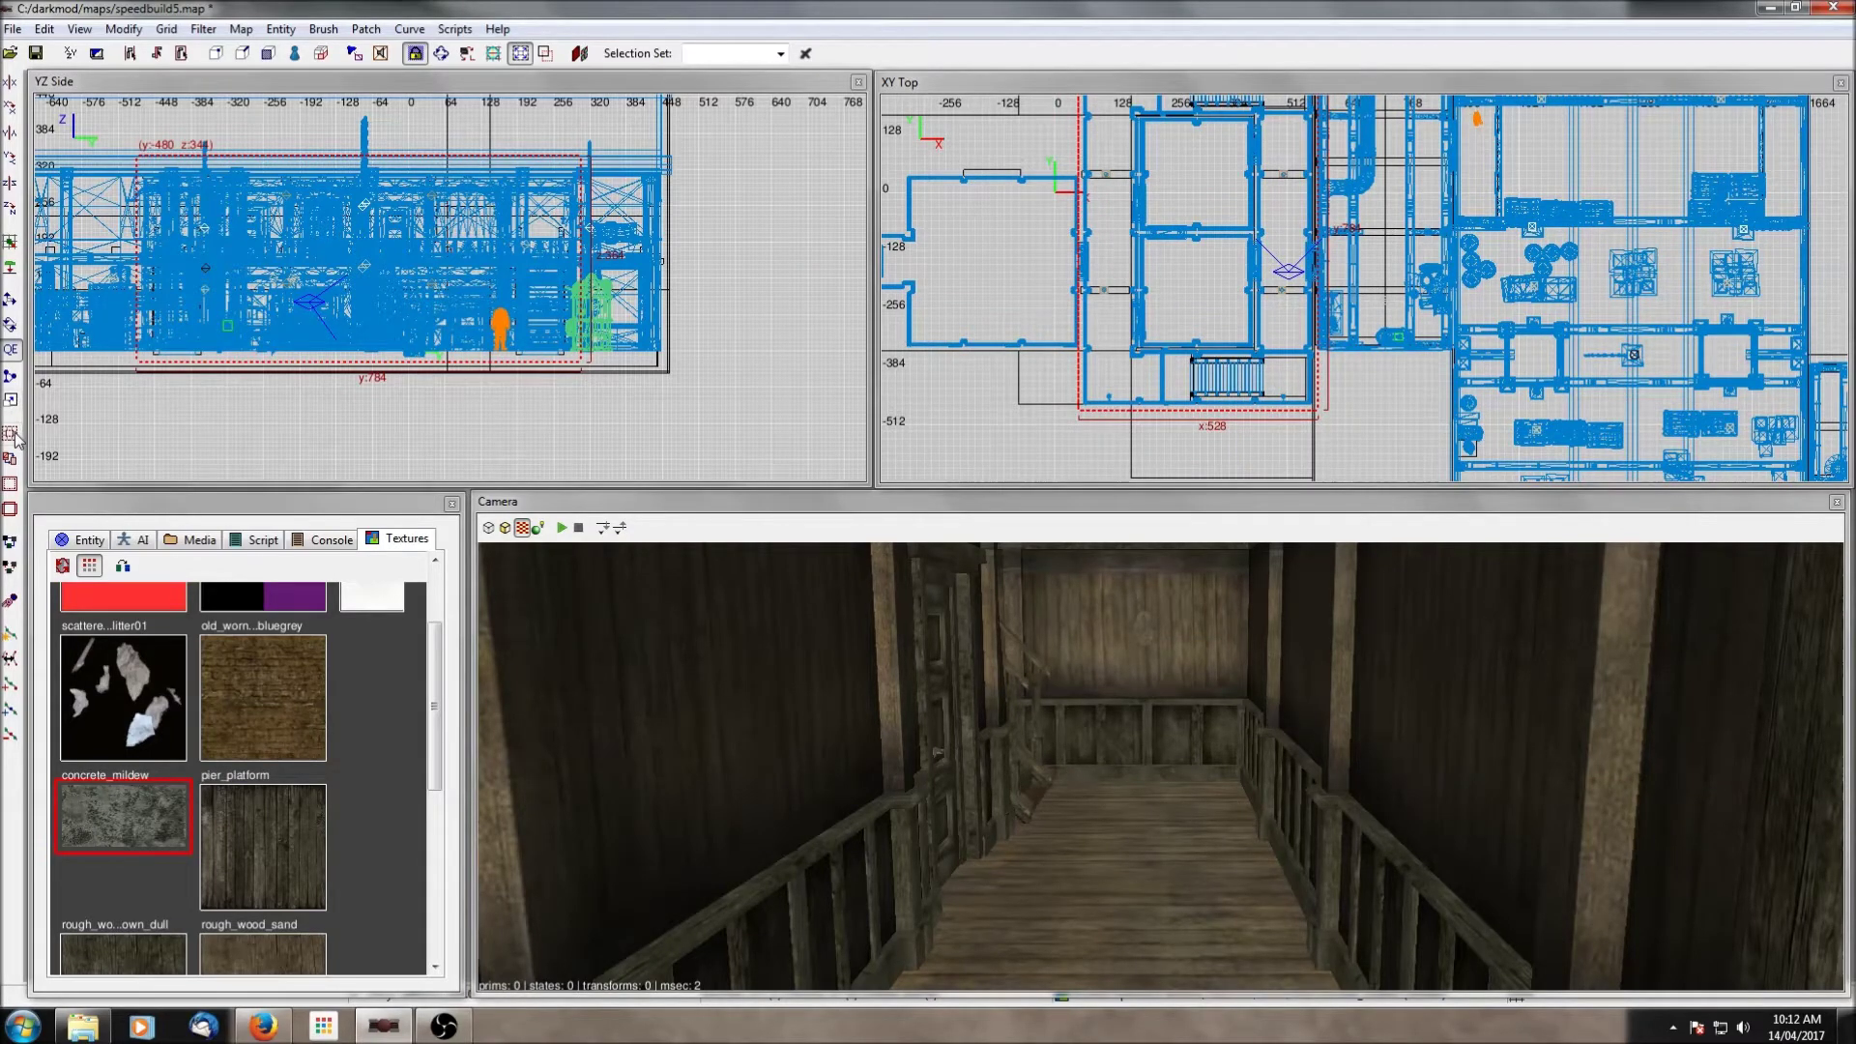
{"action": "left_click", "coordinate": [10, 486]}
Step: Deselect the hollowed shell and hide the red door in the wooden corridor
{"action": "right_click", "coordinate": [977, 787]}
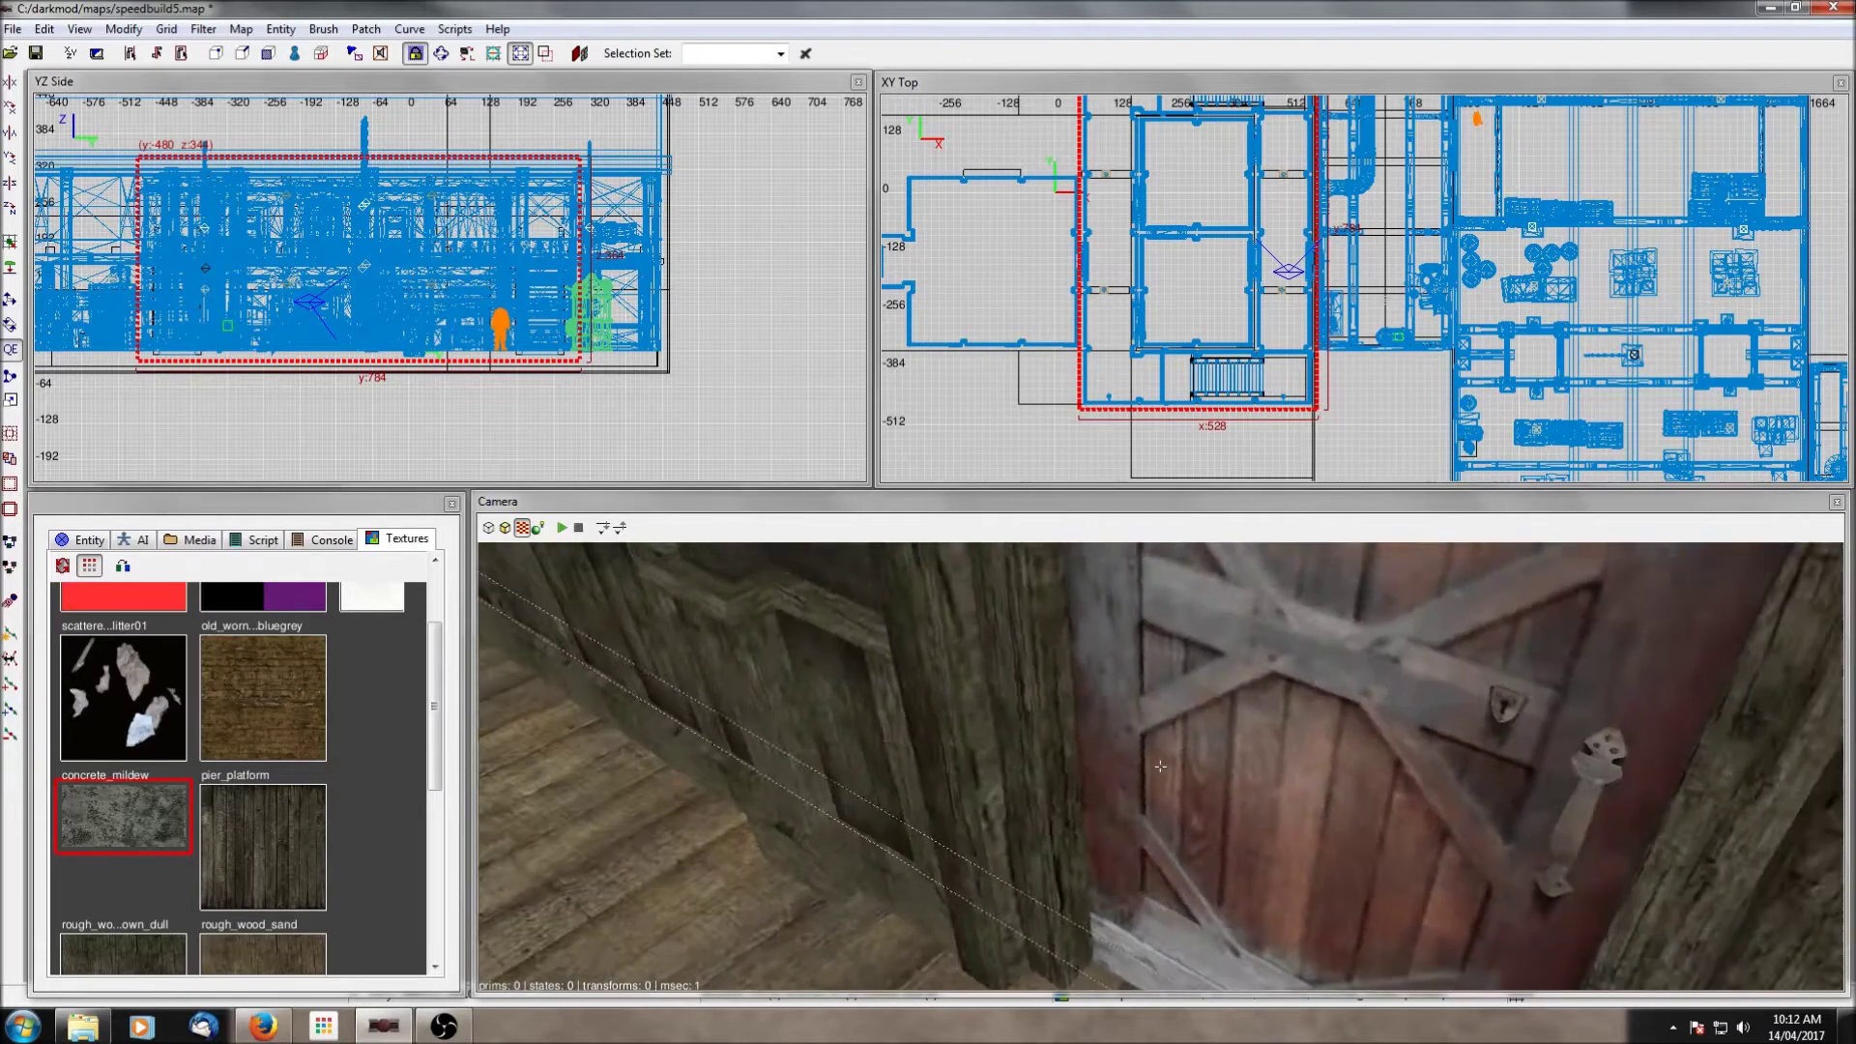
{"action": "right_click", "coordinate": [979, 787]}
{"action": "key", "text": "Escape"}
{"action": "left_click", "coordinate": [979, 787], "text": "shift"}
{"action": "key", "text": "h"}
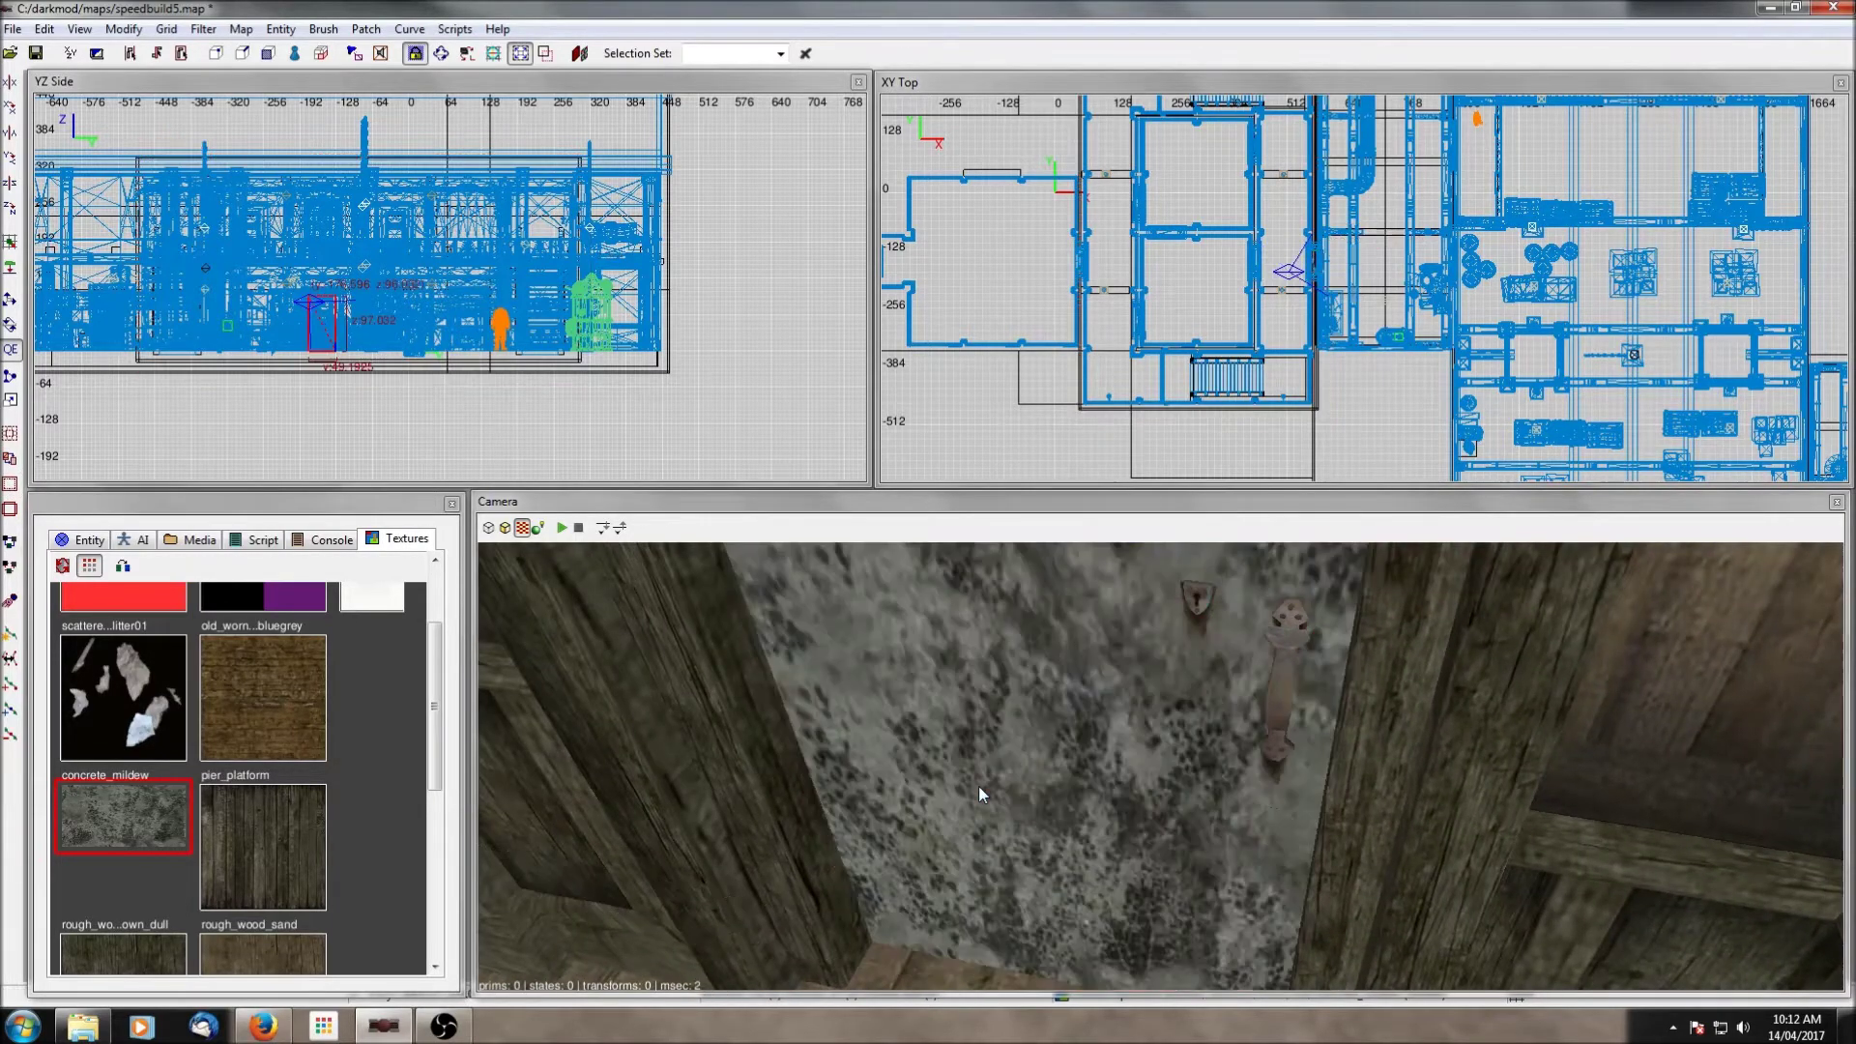
Step: Isolate the concrete wall brushes behind the doorway and the wooden door frame, hiding everything else
{"action": "left_click", "coordinate": [979, 786], "text": "shift"}
{"action": "right_click", "coordinate": [978, 786]}
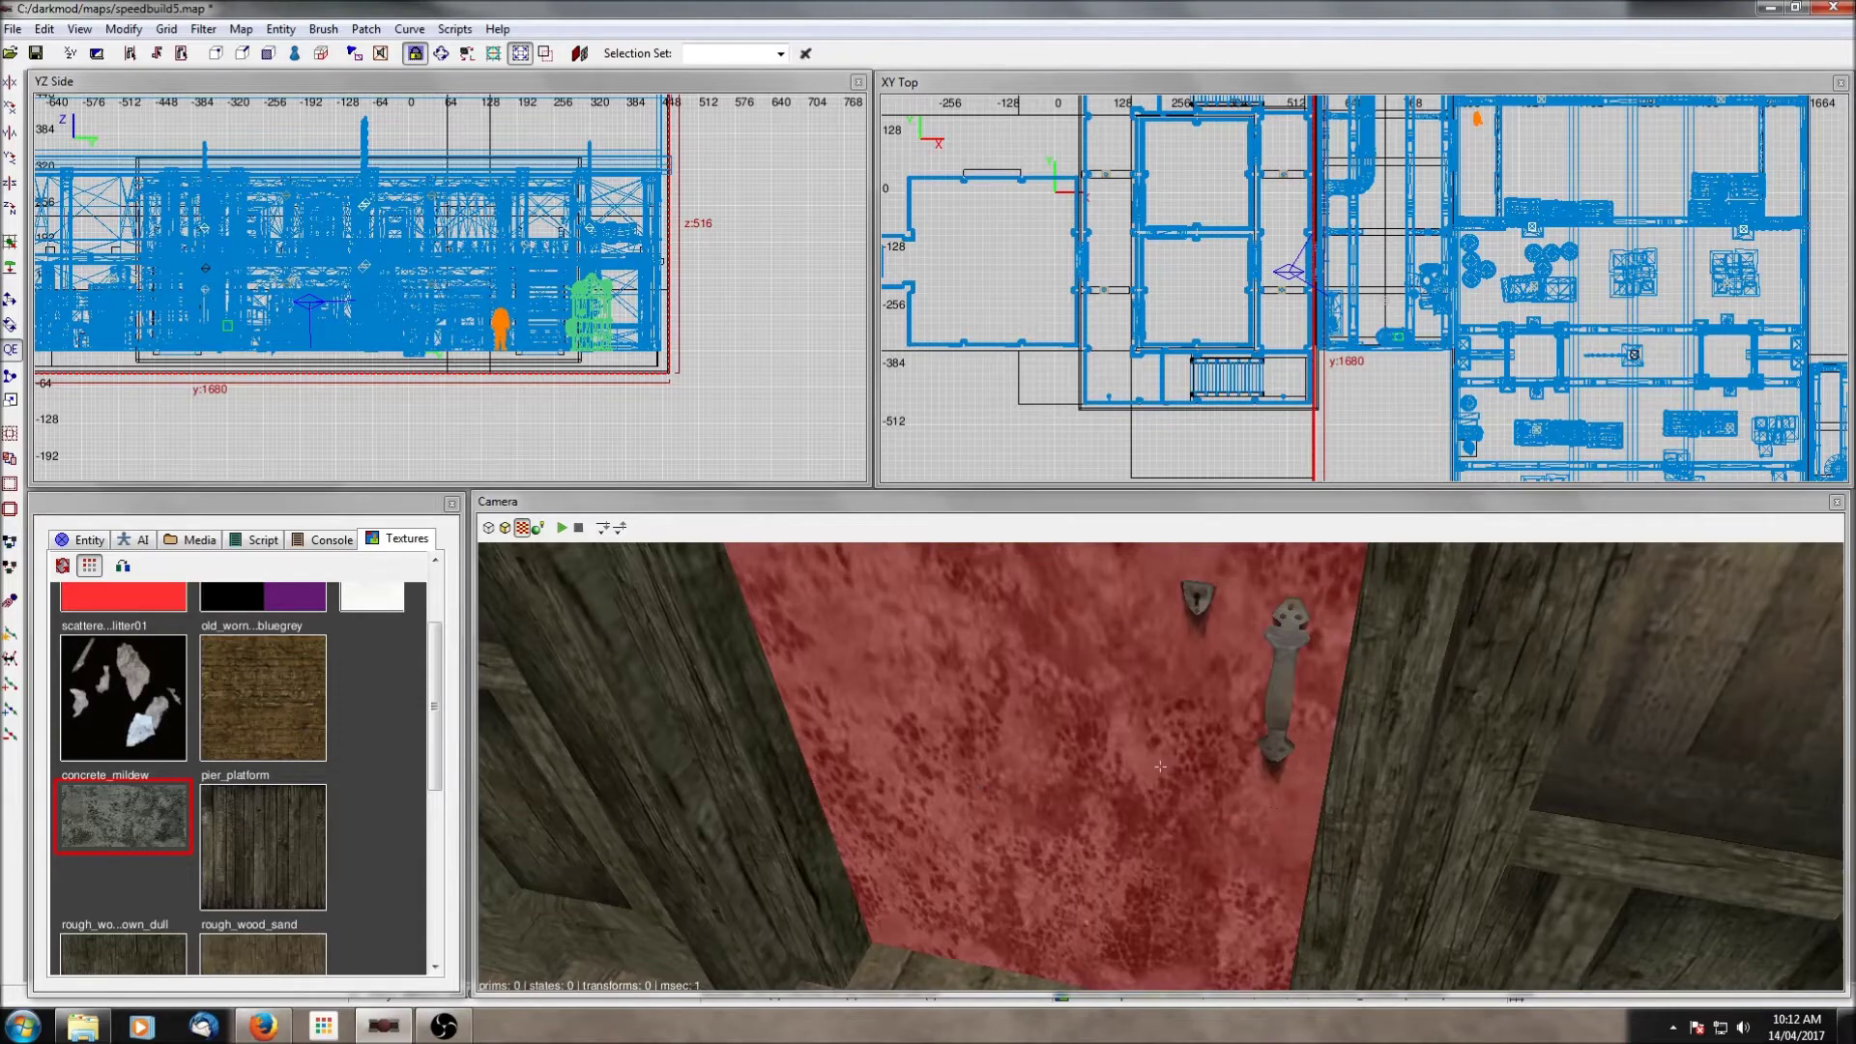
{"action": "right_click", "coordinate": [979, 785]}
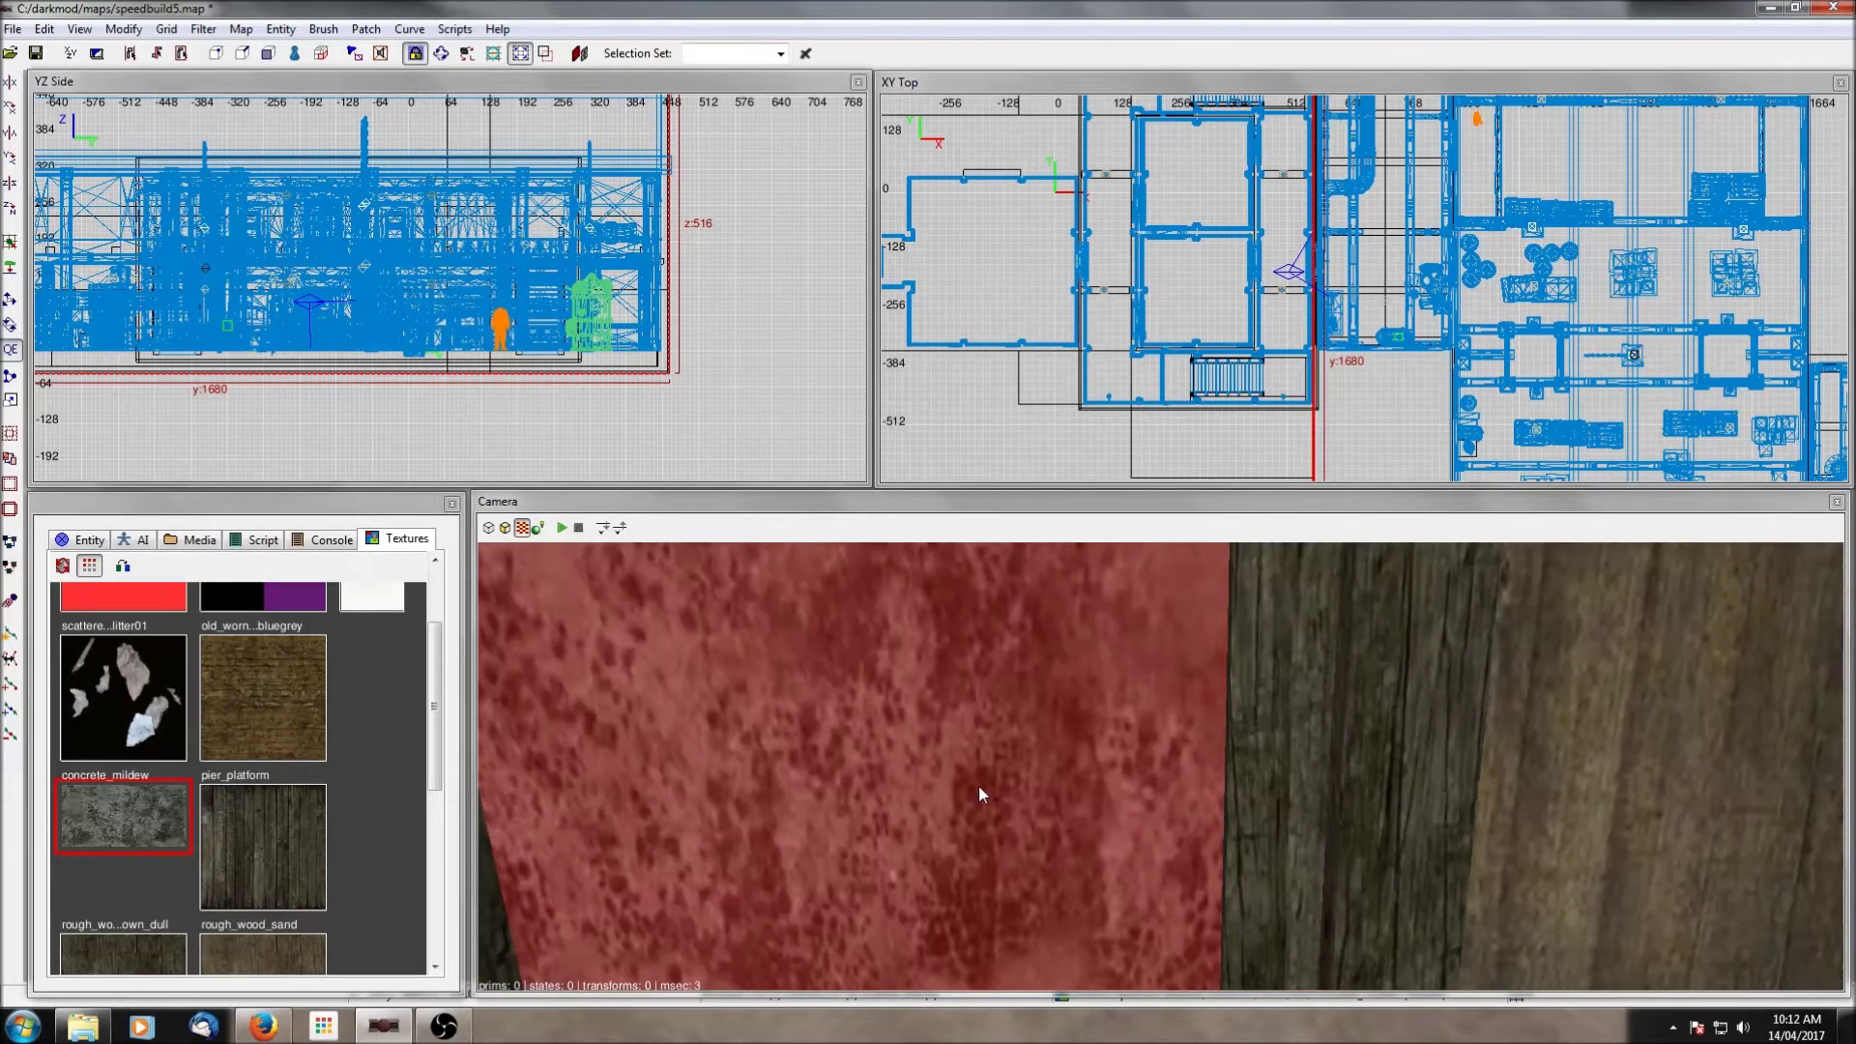
{"action": "right_click", "coordinate": [979, 786]}
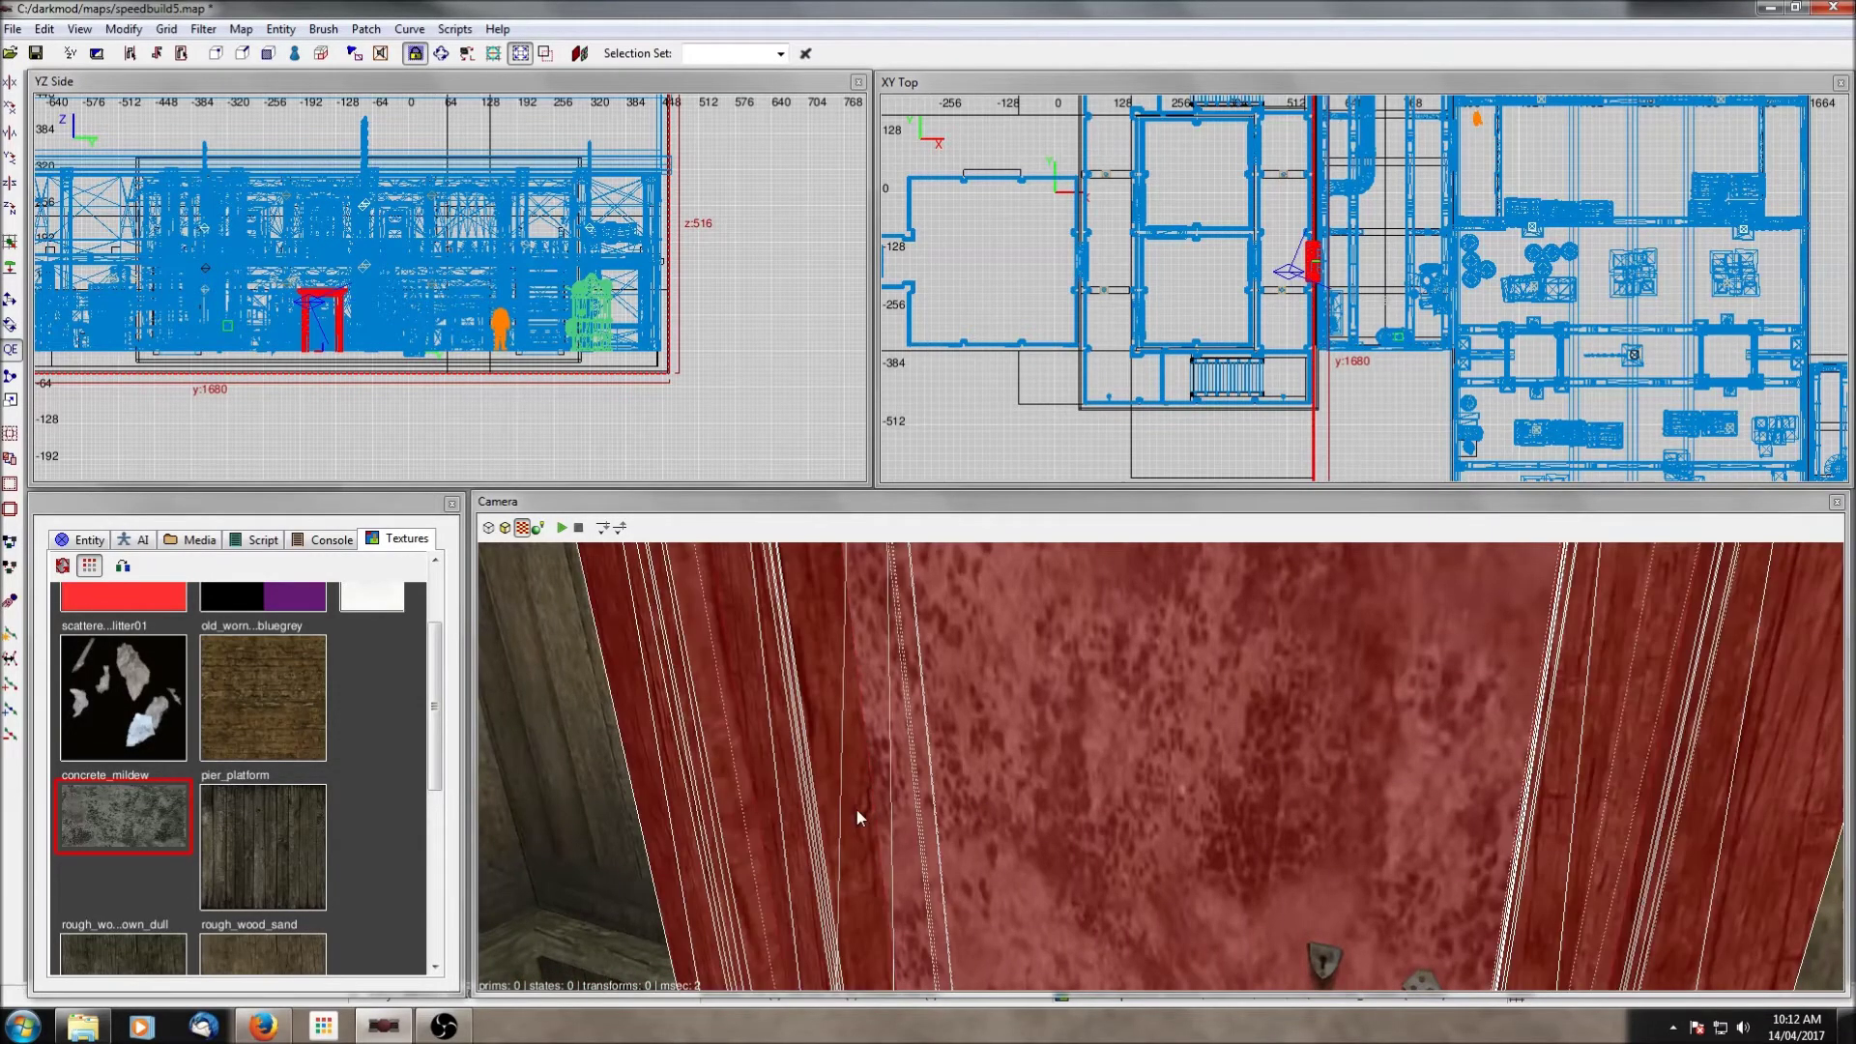
{"action": "right_click", "coordinate": [857, 812]}
{"action": "right_click", "coordinate": [857, 809]}
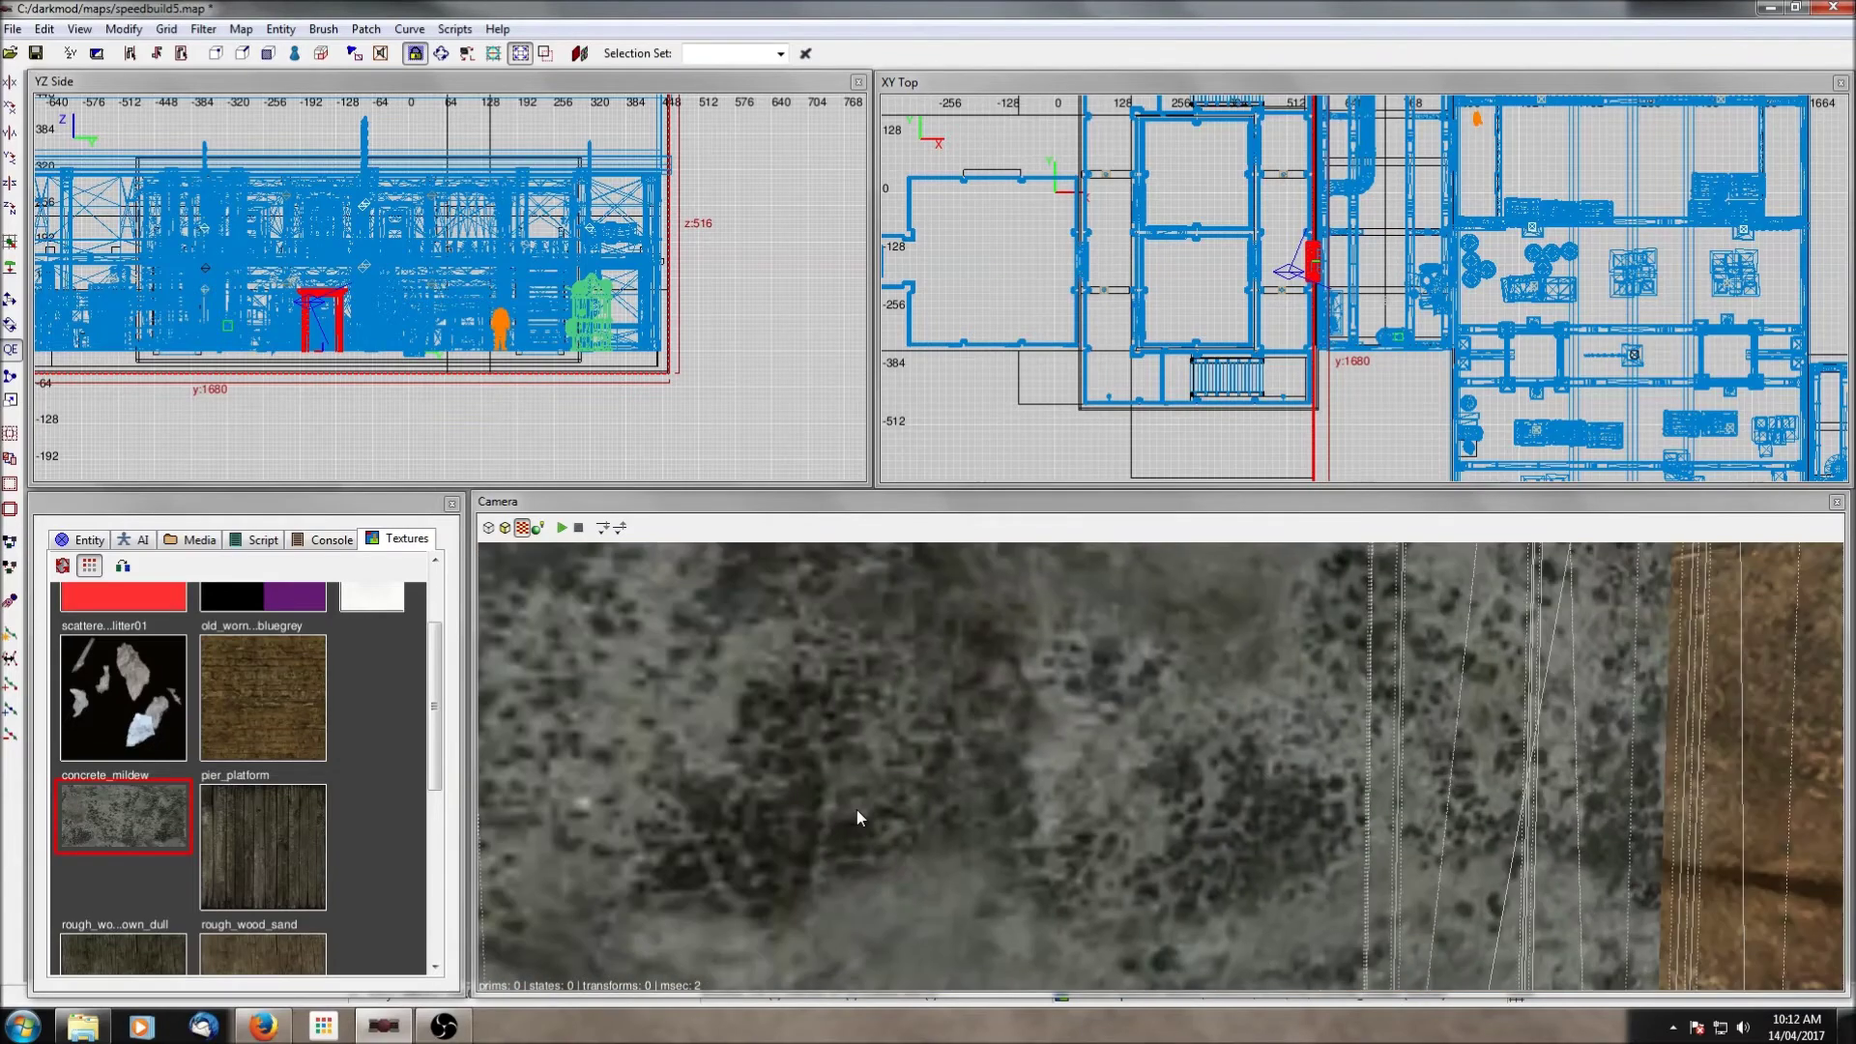
{"action": "right_click", "coordinate": [1077, 843]}
{"action": "key", "text": "shift+h"}
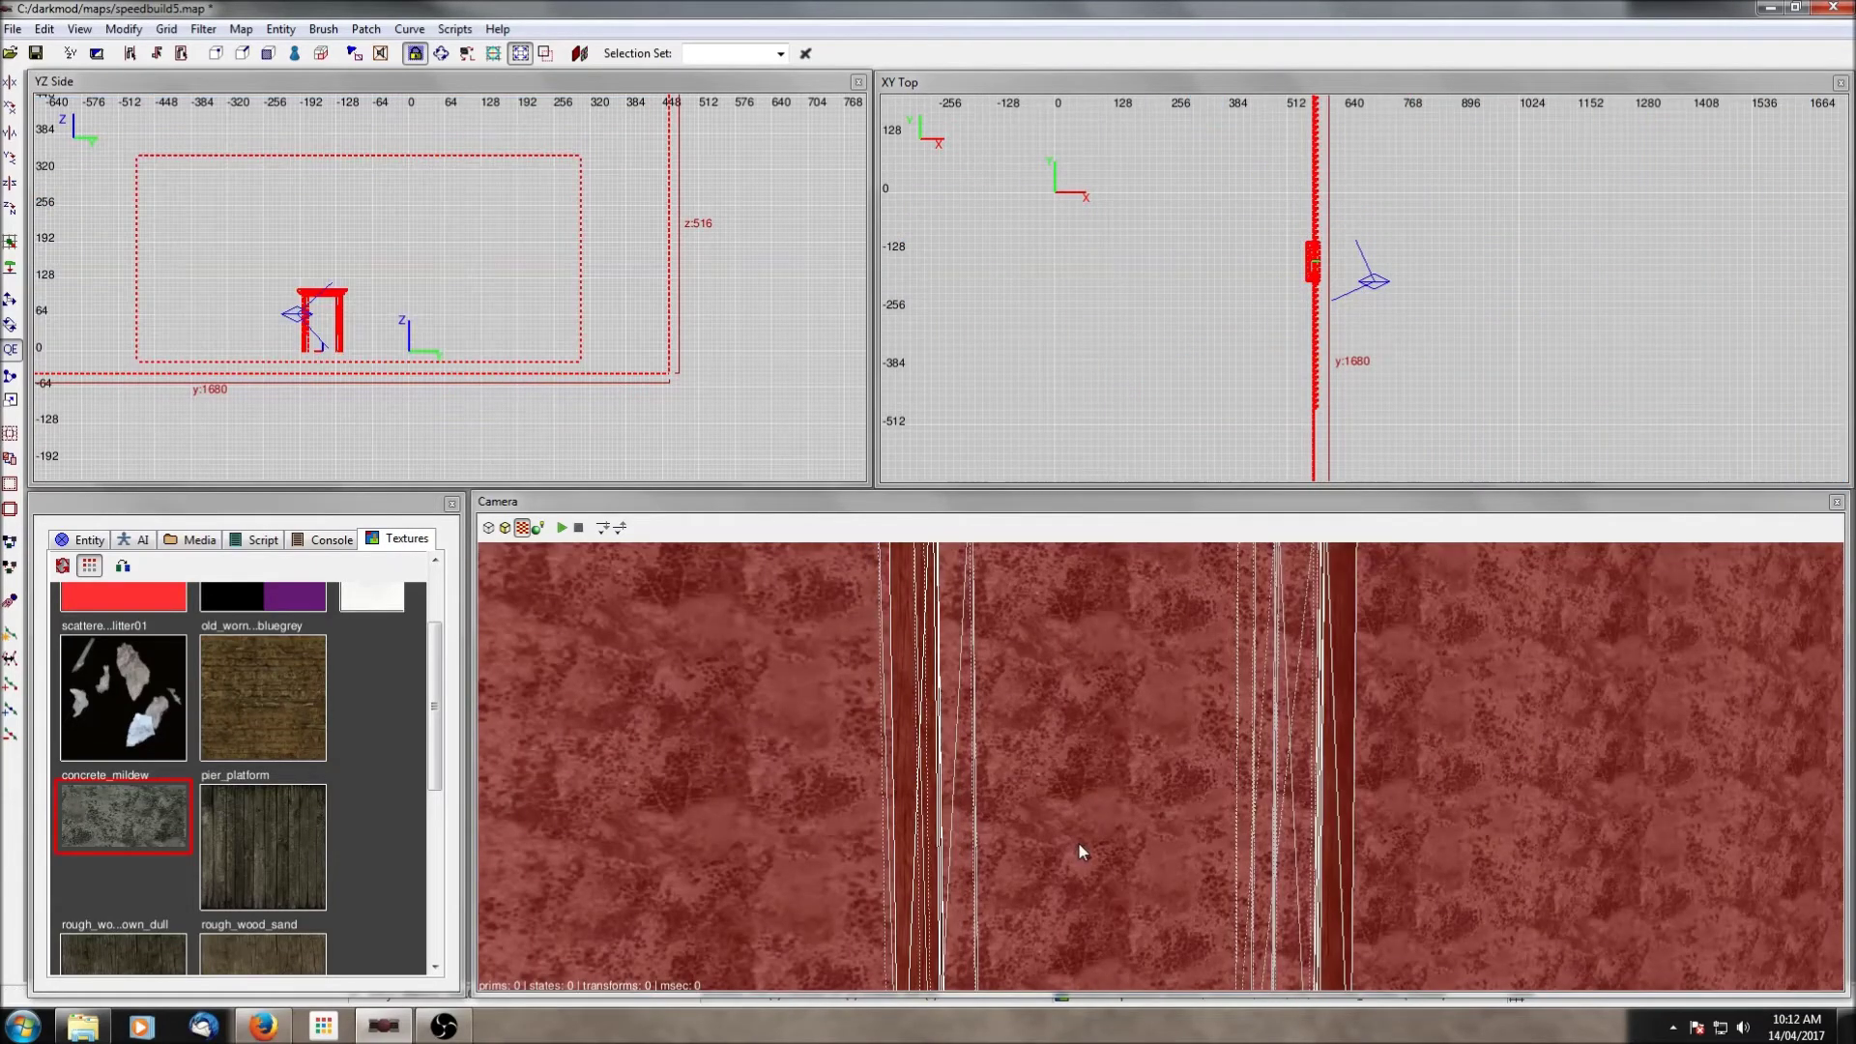
Step: Deselect the door frame and split the concrete walls vertically along both frame sides, at y -180 and y -120
{"action": "key", "text": "Escape"}
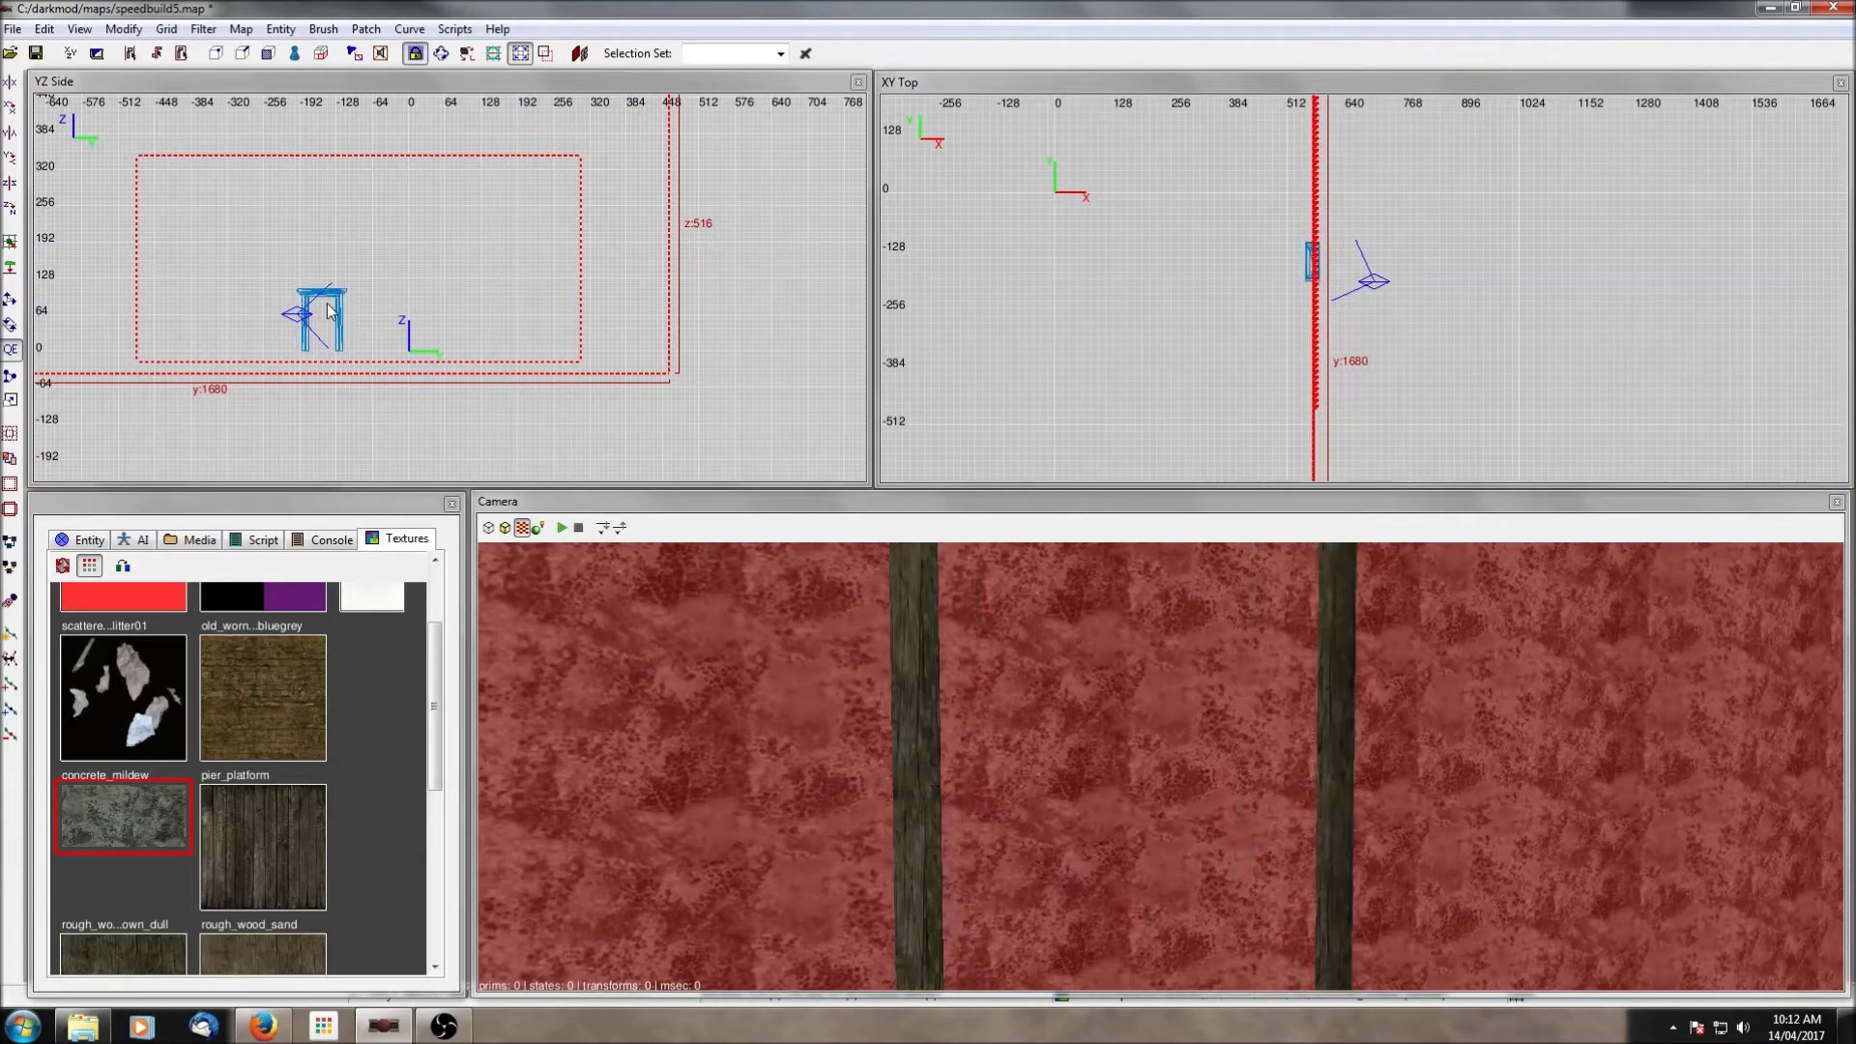
{"action": "scroll", "coordinate": [370, 290], "scroll_direction": "up", "scroll_amount": 3}
{"action": "right_click_drag", "start_coordinate": [335, 326], "coordinate": [338, 338]}
{"action": "scroll", "coordinate": [383, 260], "scroll_direction": "up", "scroll_amount": 2}
{"action": "scroll", "coordinate": [178, 334], "scroll_direction": "up", "scroll_amount": 2}
{"action": "left_click", "coordinate": [10, 376]}
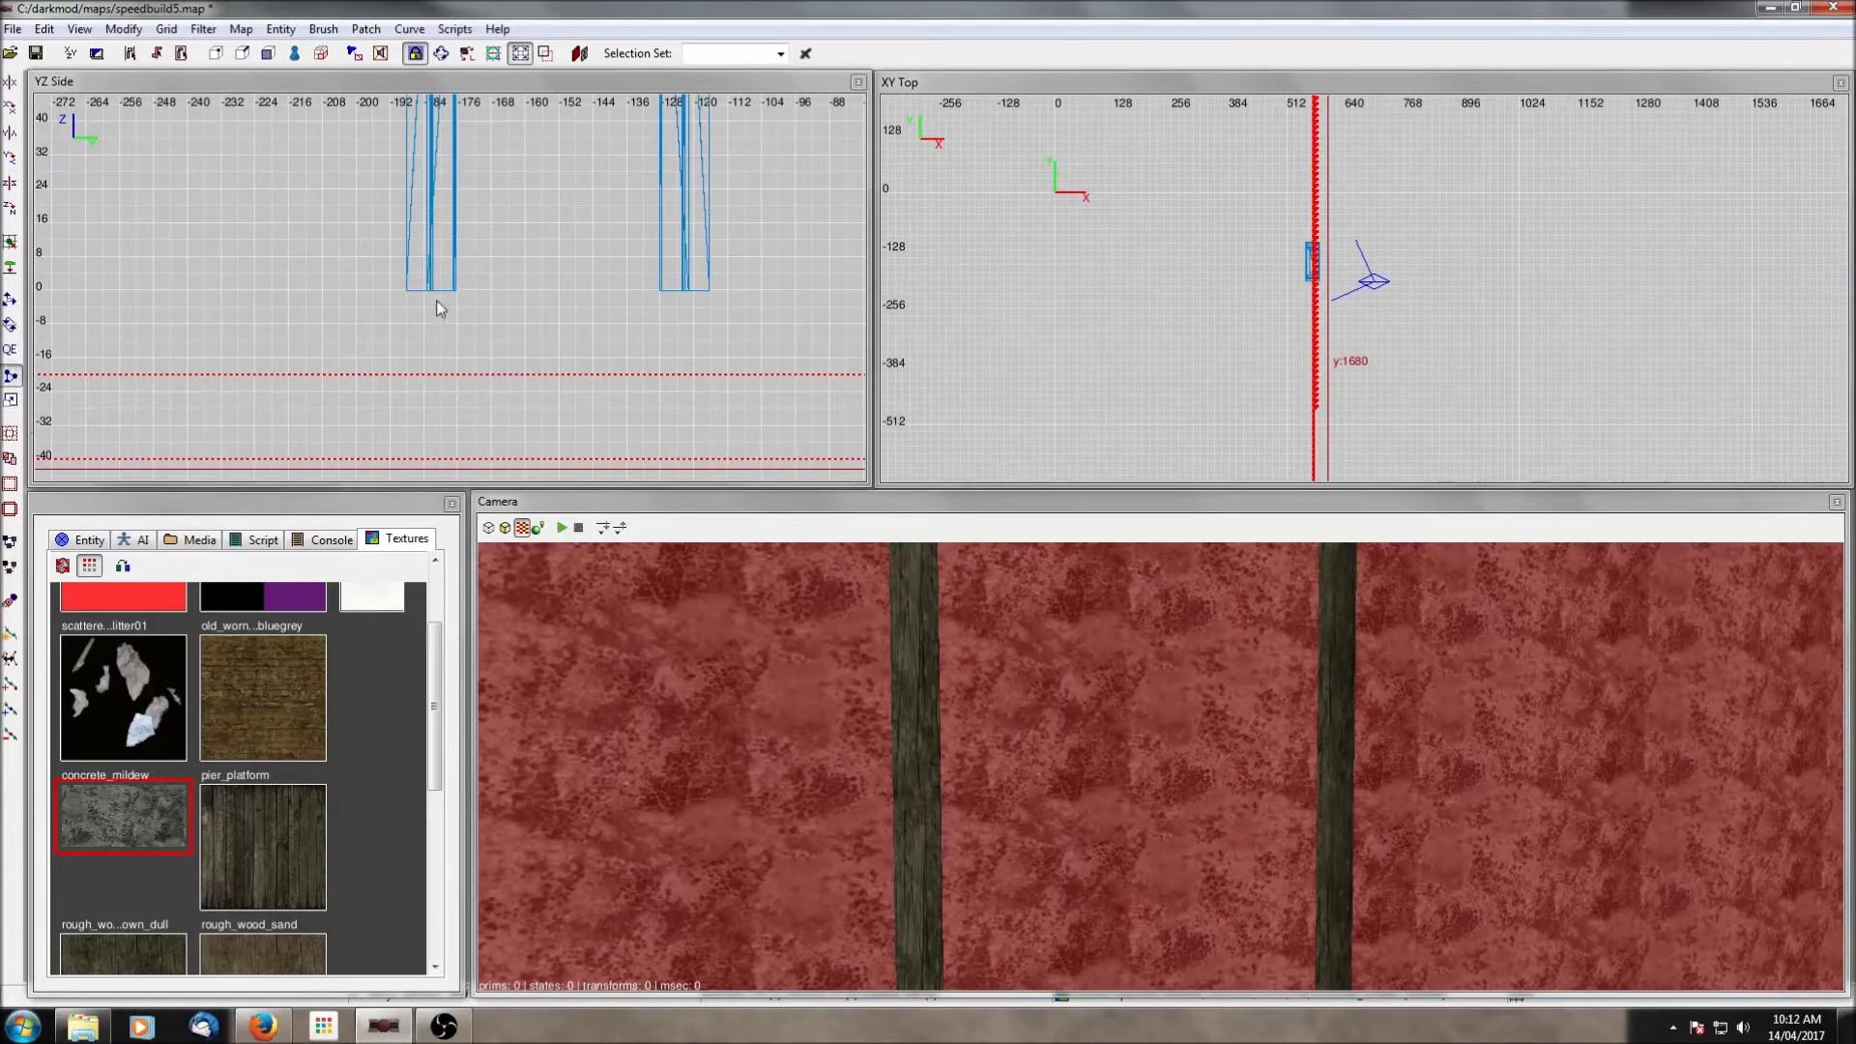
{"action": "left_click", "coordinate": [441, 303]}
{"action": "left_click", "coordinate": [442, 269]}
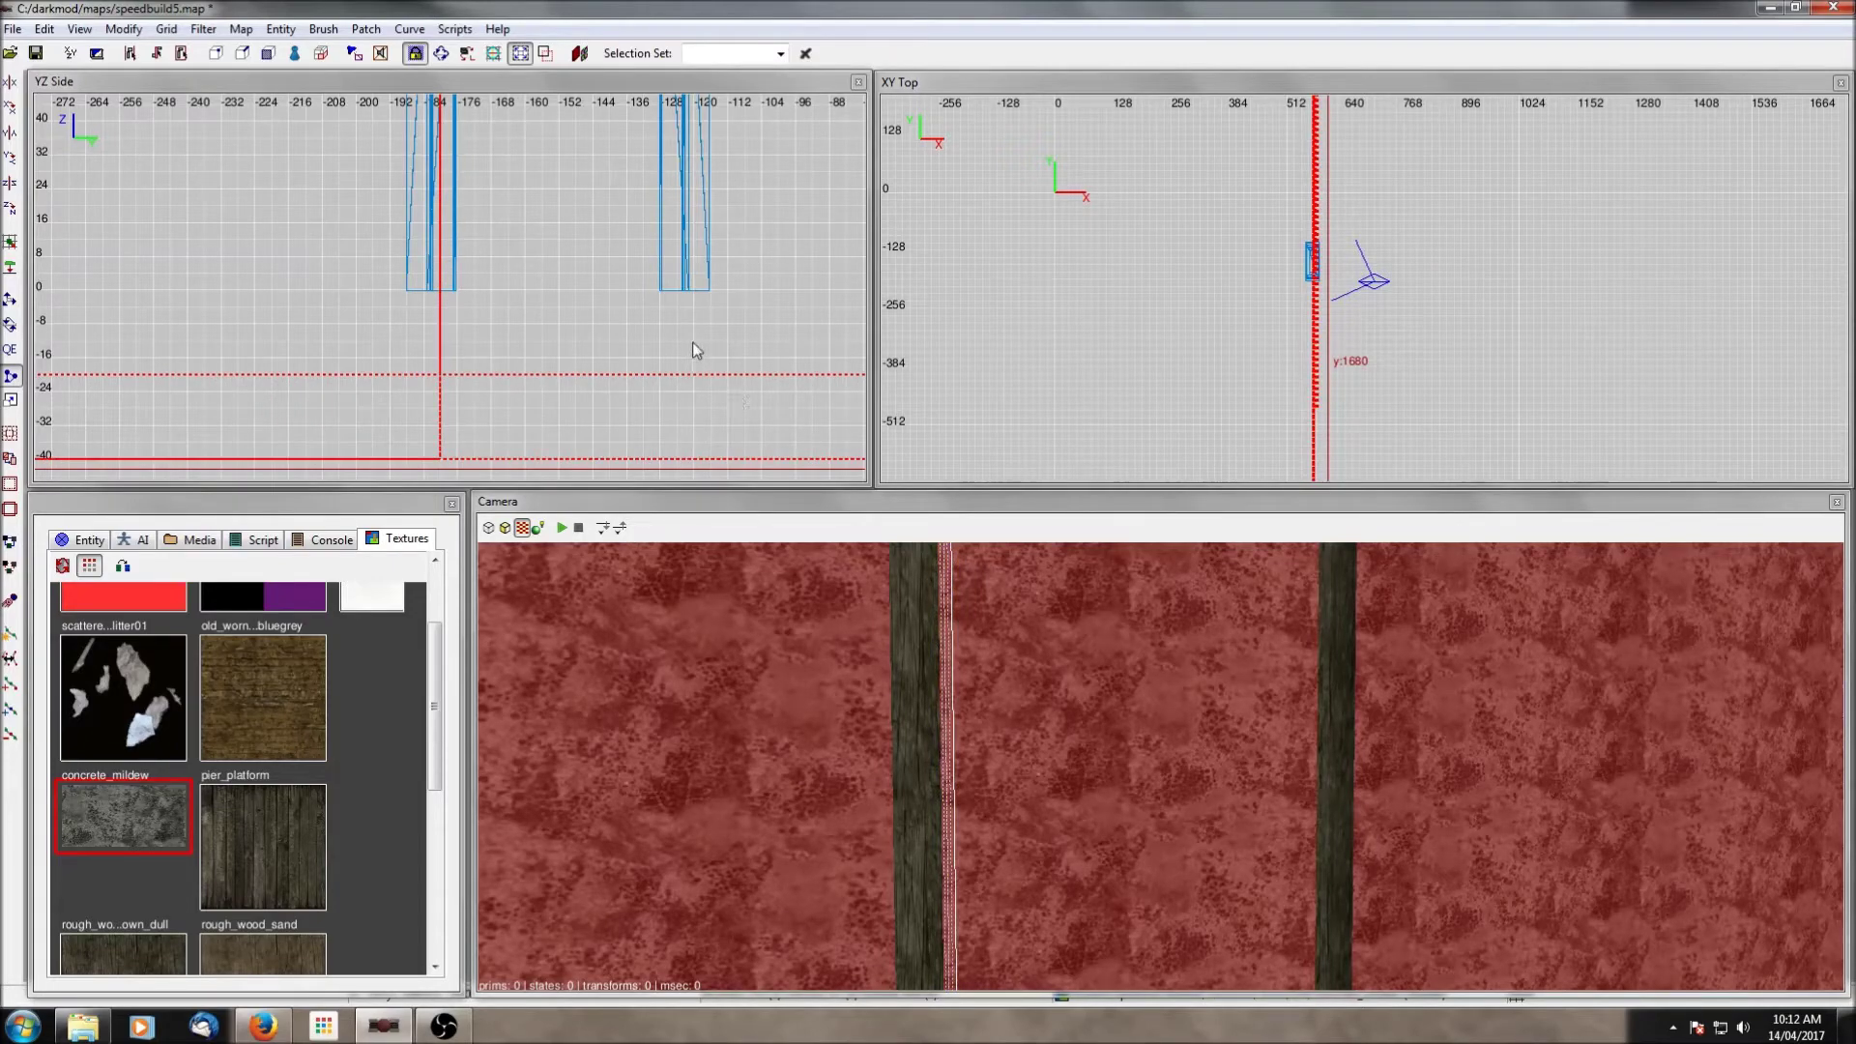
{"action": "left_click", "coordinate": [695, 307]}
{"action": "key", "text": "shift+Return"}
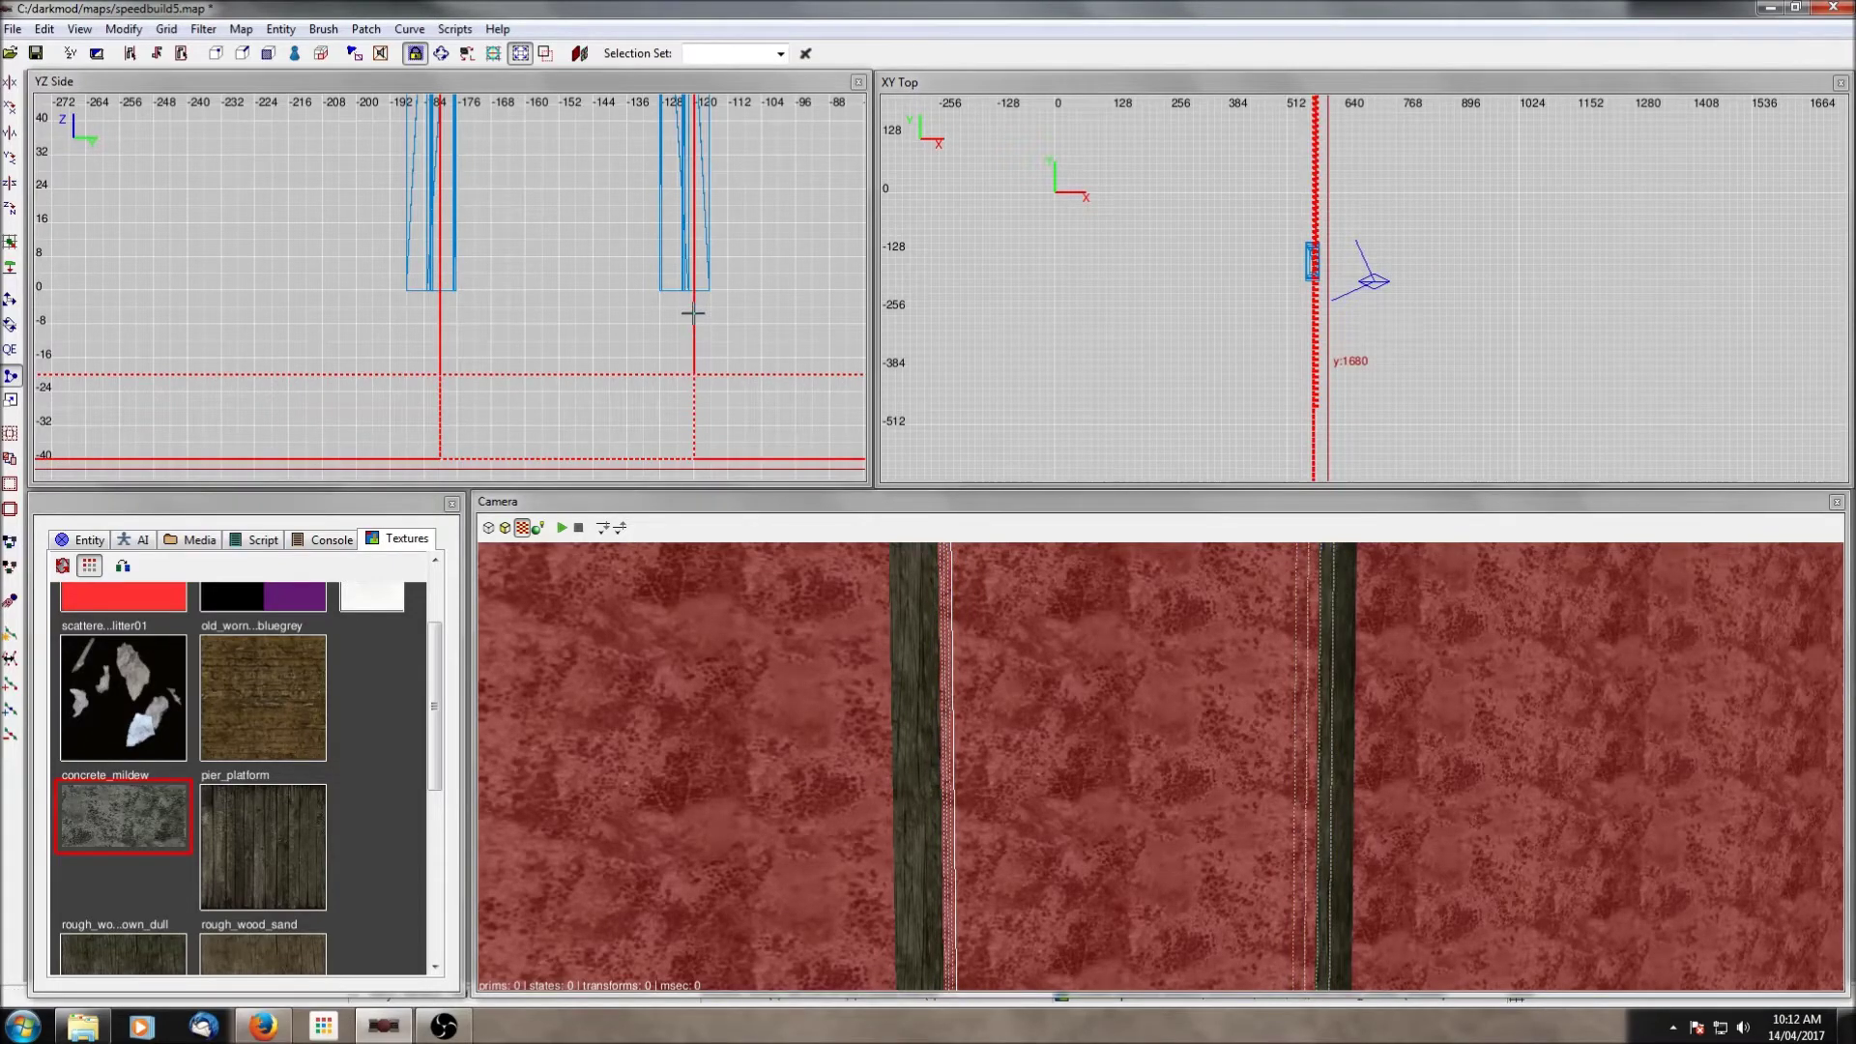
Step: Split the concrete walls horizontally at z 104, level with the top of the door frame
{"action": "scroll", "coordinate": [679, 282], "scroll_direction": "down", "scroll_amount": 2}
{"action": "scroll", "coordinate": [678, 282], "scroll_direction": "down", "scroll_amount": 3}
{"action": "right_click_drag", "start_coordinate": [678, 282], "coordinate": [737, 423]}
{"action": "scroll", "coordinate": [623, 294], "scroll_direction": "up", "scroll_amount": 4}
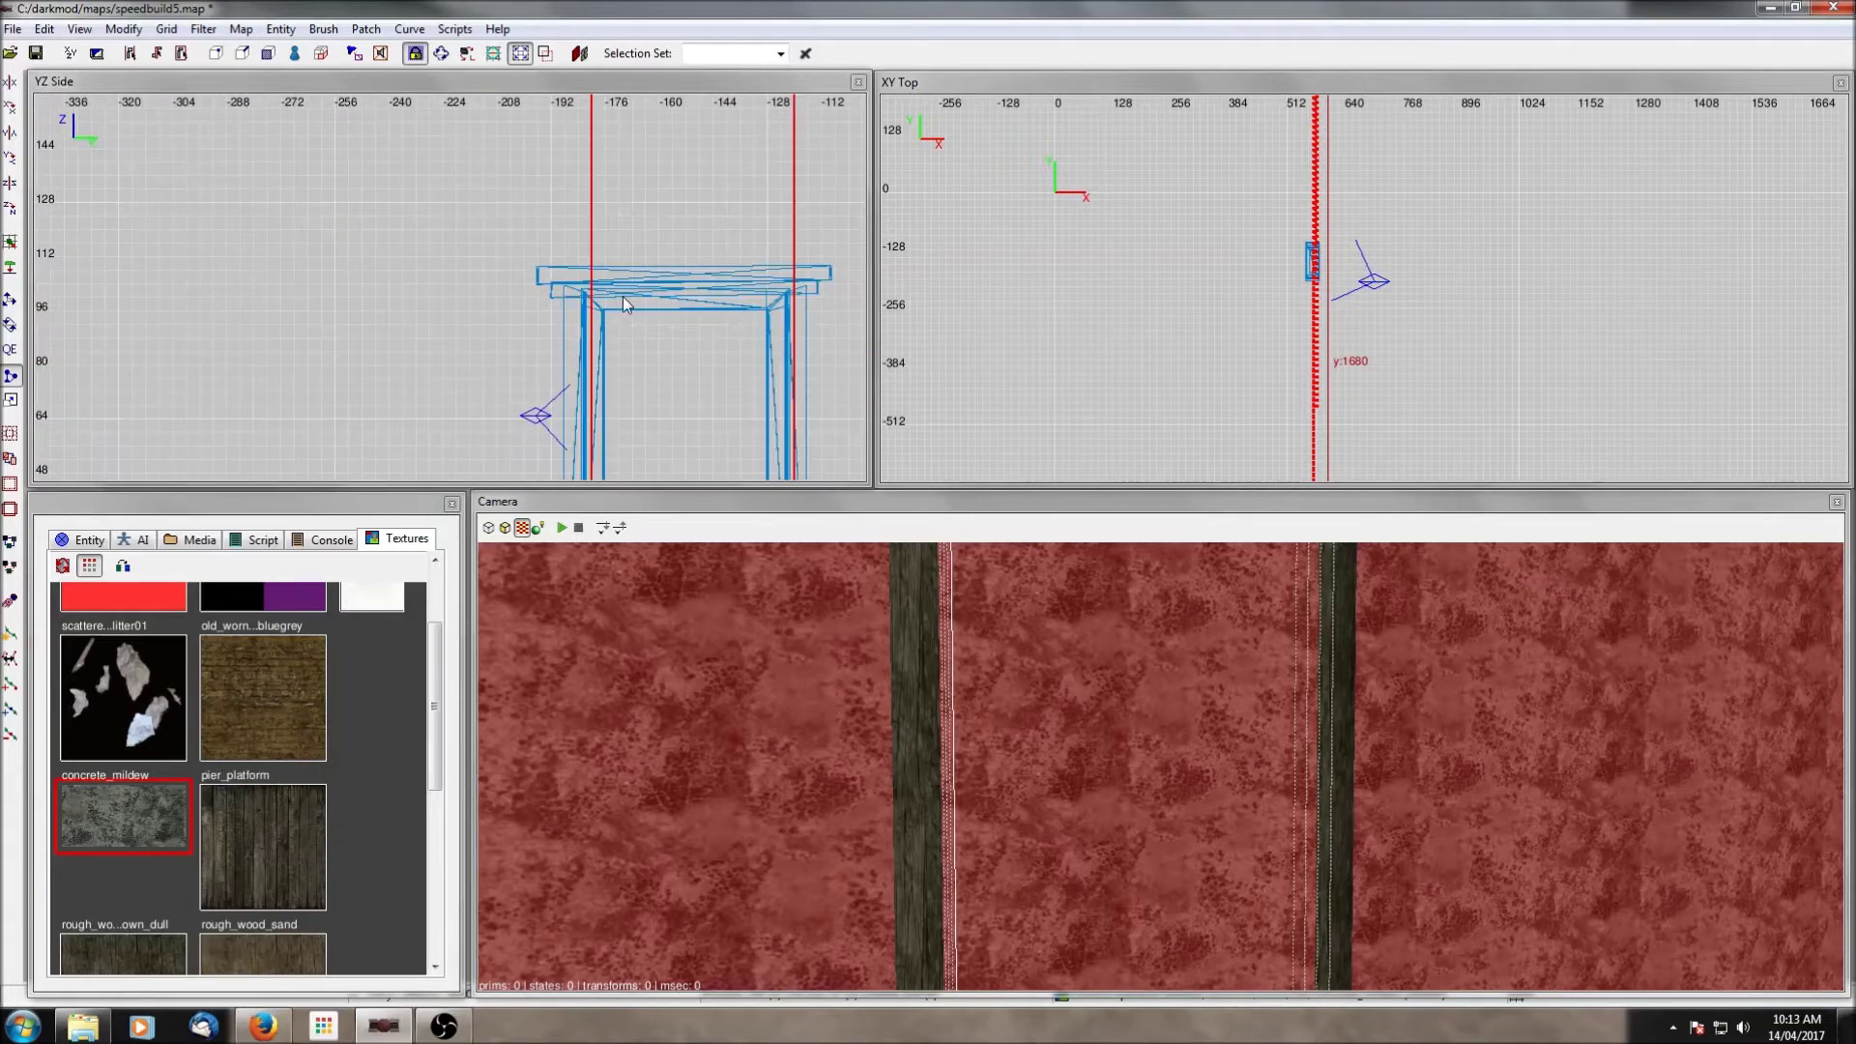
{"action": "right_click_drag", "start_coordinate": [623, 294], "coordinate": [545, 280]}
{"action": "scroll", "coordinate": [623, 289], "scroll_direction": "up", "scroll_amount": 3}
{"action": "left_click", "coordinate": [597, 244]}
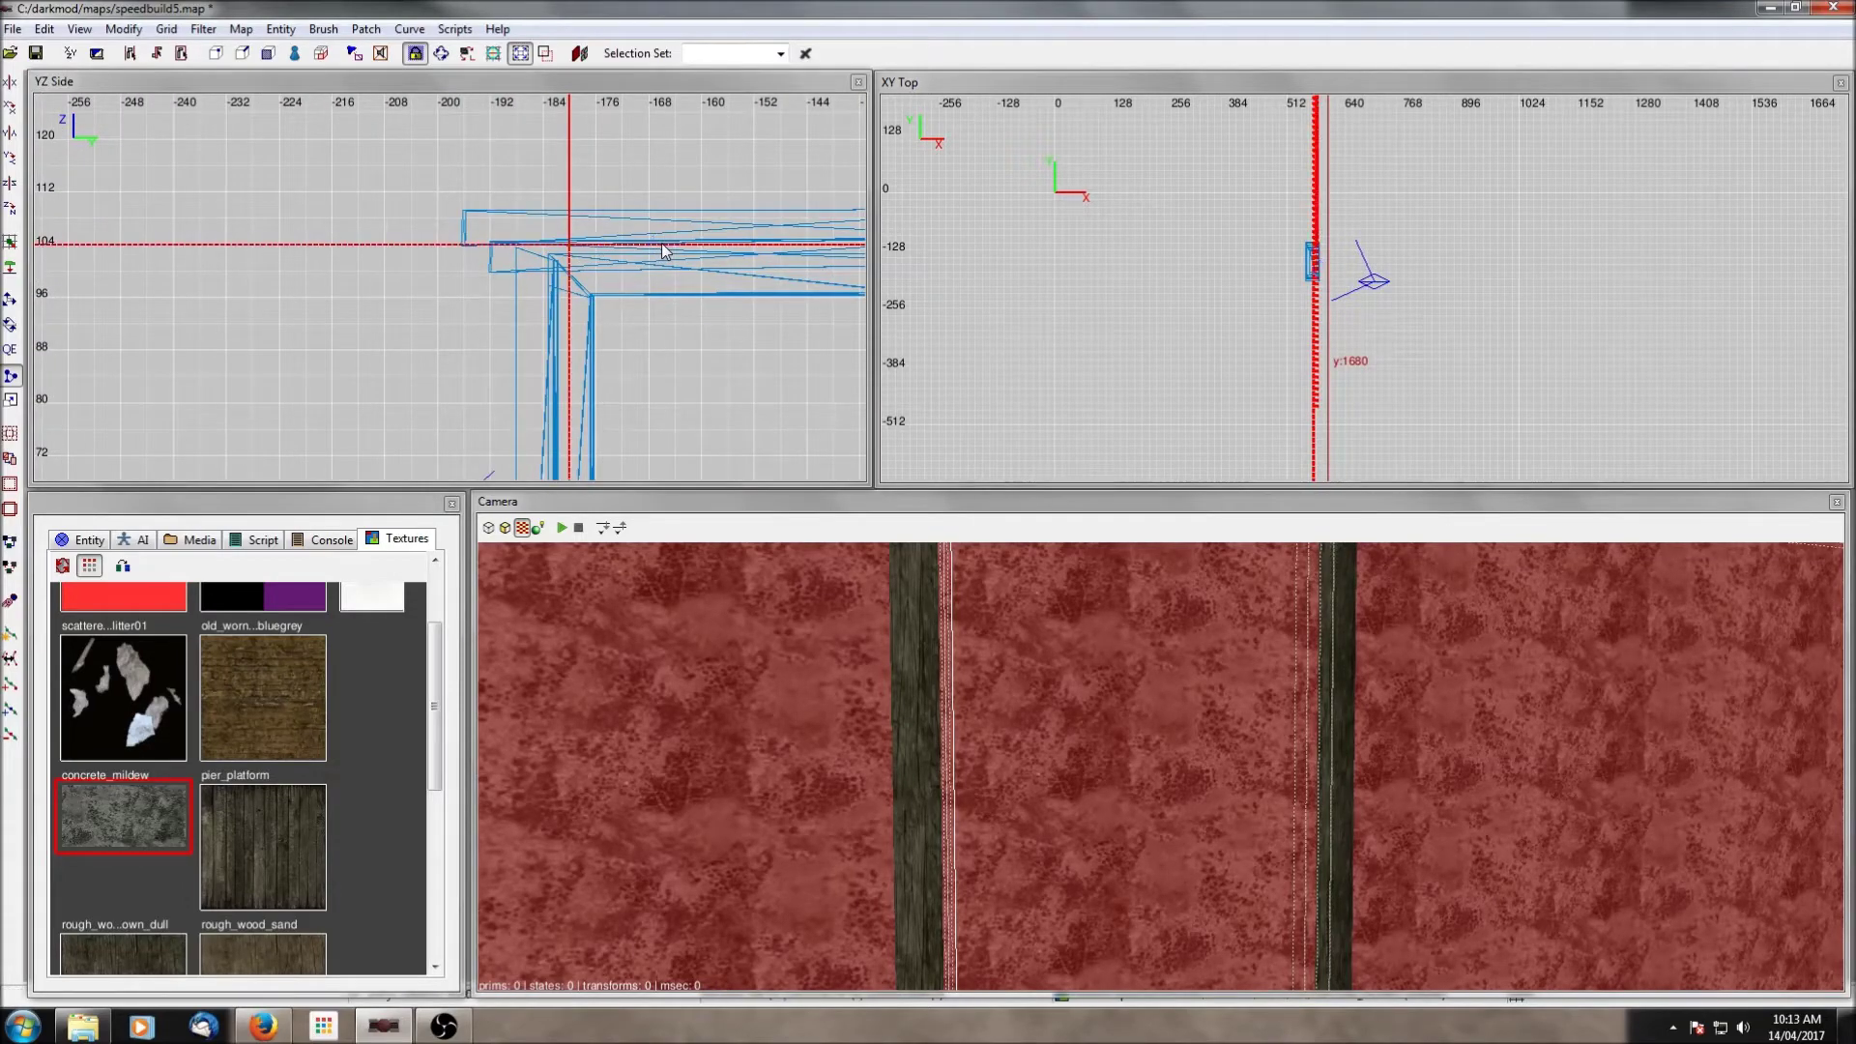
Step: Delete the outer concrete wall piece that fills the doorway opening
{"action": "key", "text": "Escape"}
{"action": "left_click", "coordinate": [1111, 756], "text": "shift"}
{"action": "scroll", "coordinate": [1112, 756], "scroll_direction": "up", "scroll_amount": 1}
{"action": "scroll", "coordinate": [1112, 756], "scroll_direction": "down", "scroll_amount": 1}
{"action": "scroll", "coordinate": [1285, 365], "scroll_direction": "up", "scroll_amount": 8}
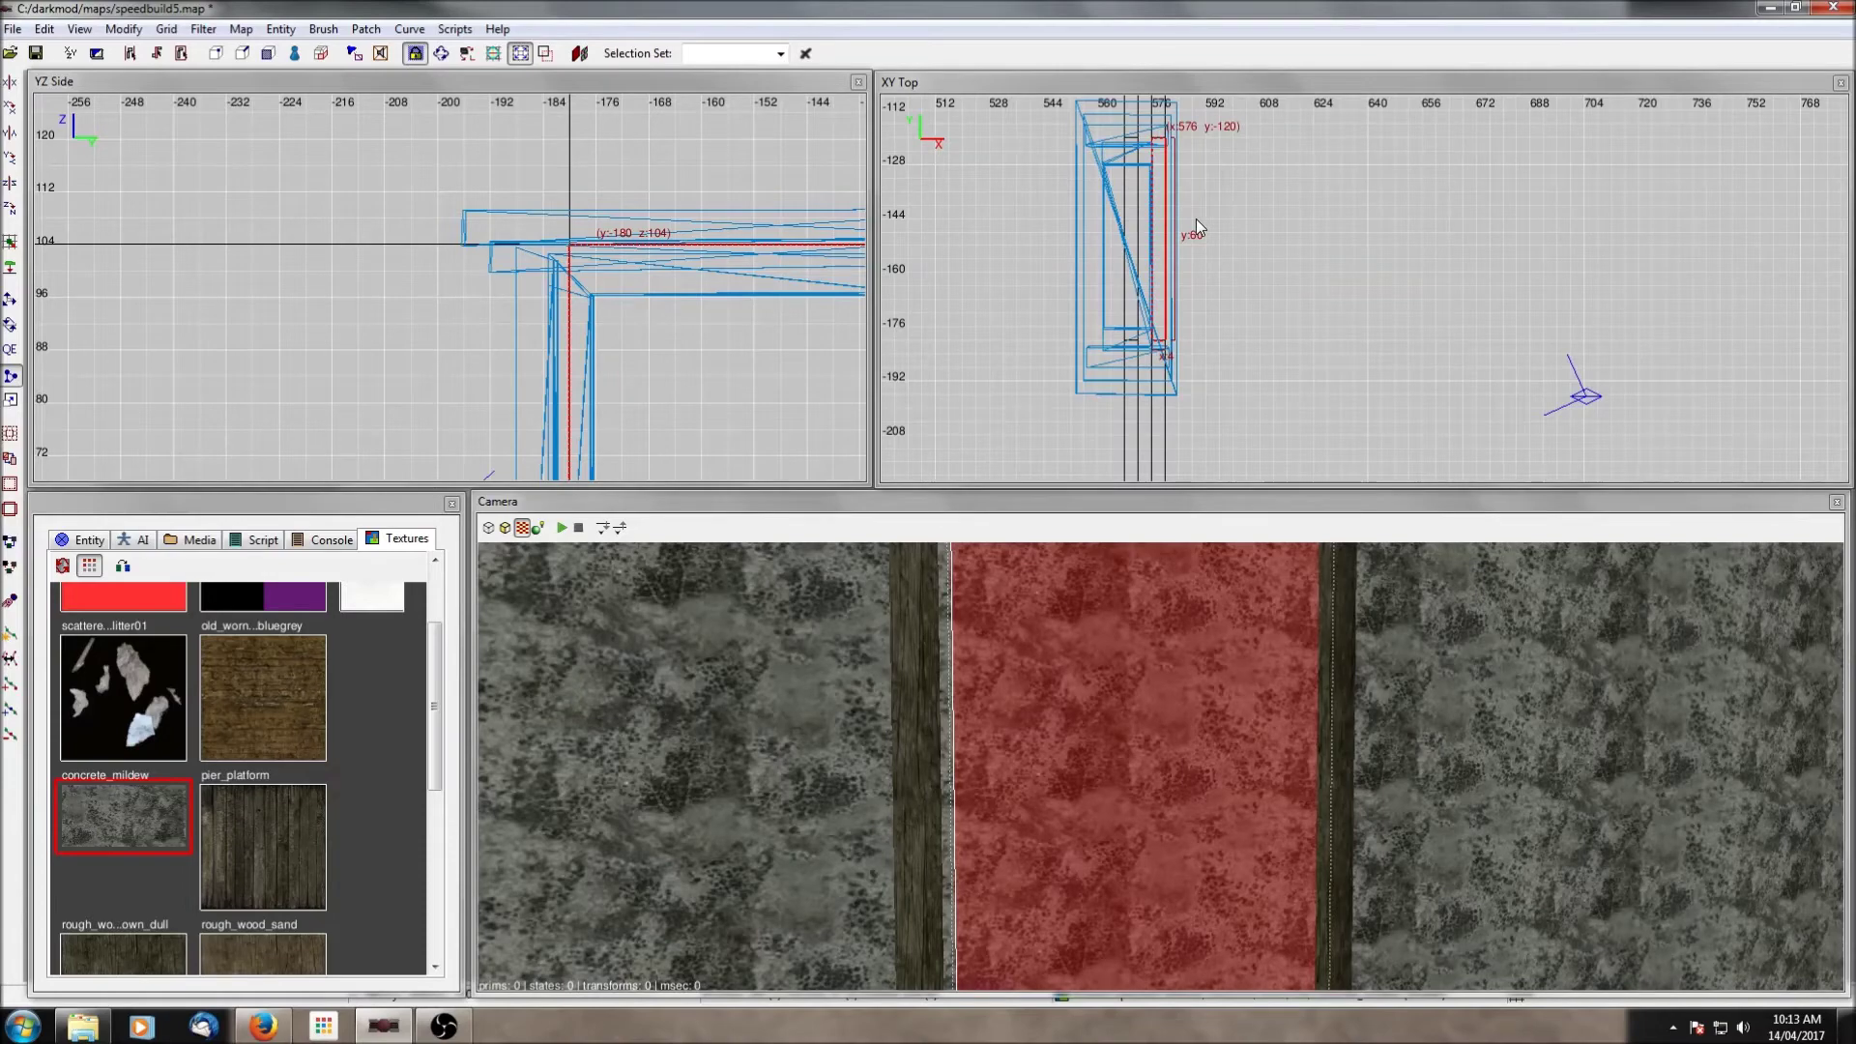
{"action": "key", "text": "Delete"}
Step: Convert the thin inner wall piece inside the doorway opening into a visportal
{"action": "left_click", "coordinate": [1031, 733], "text": "shift"}
{"action": "right_click", "coordinate": [1273, 257]}
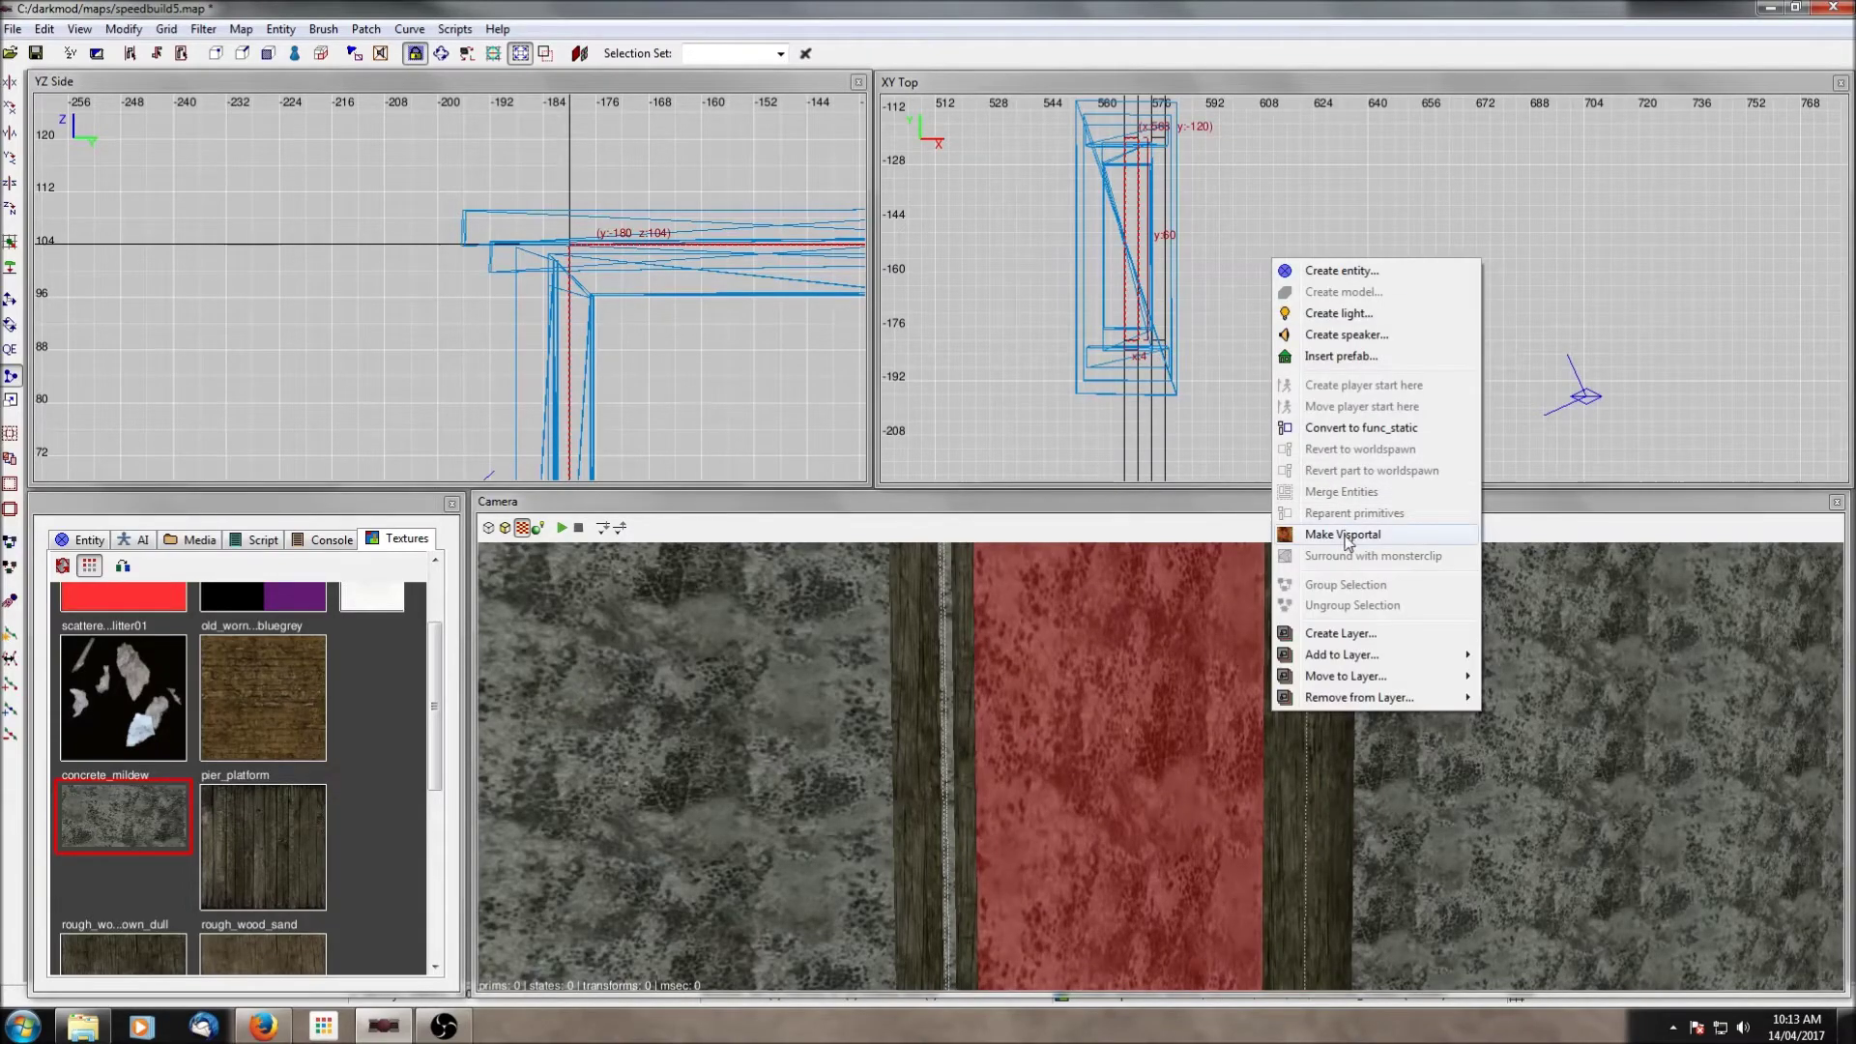
{"action": "left_click", "coordinate": [1344, 533]}
Step: Check the inner wall pieces on either side of the visportal's base, and bring back all hidden objects
{"action": "scroll", "coordinate": [706, 346], "scroll_direction": "down", "scroll_amount": 5}
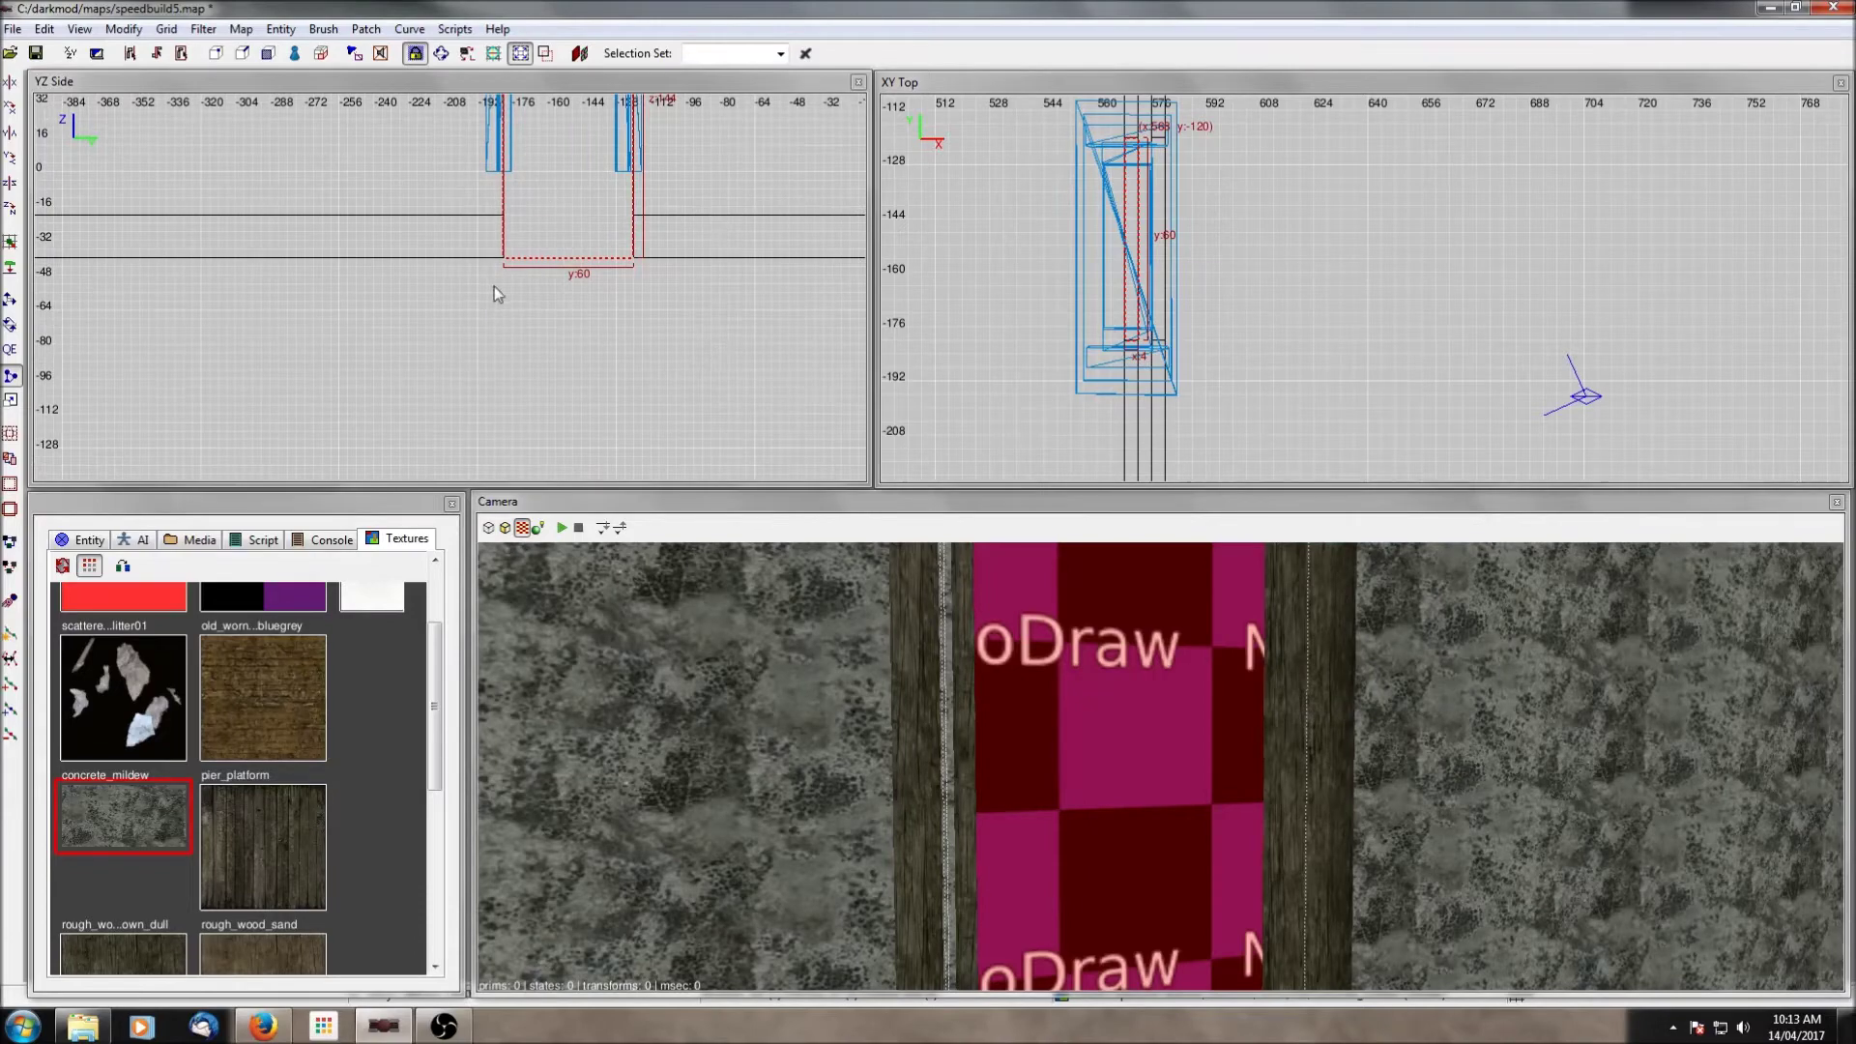
{"action": "right_click", "coordinate": [1050, 722]}
{"action": "right_click", "coordinate": [1048, 717]}
{"action": "left_click", "coordinate": [1208, 743], "text": "shift"}
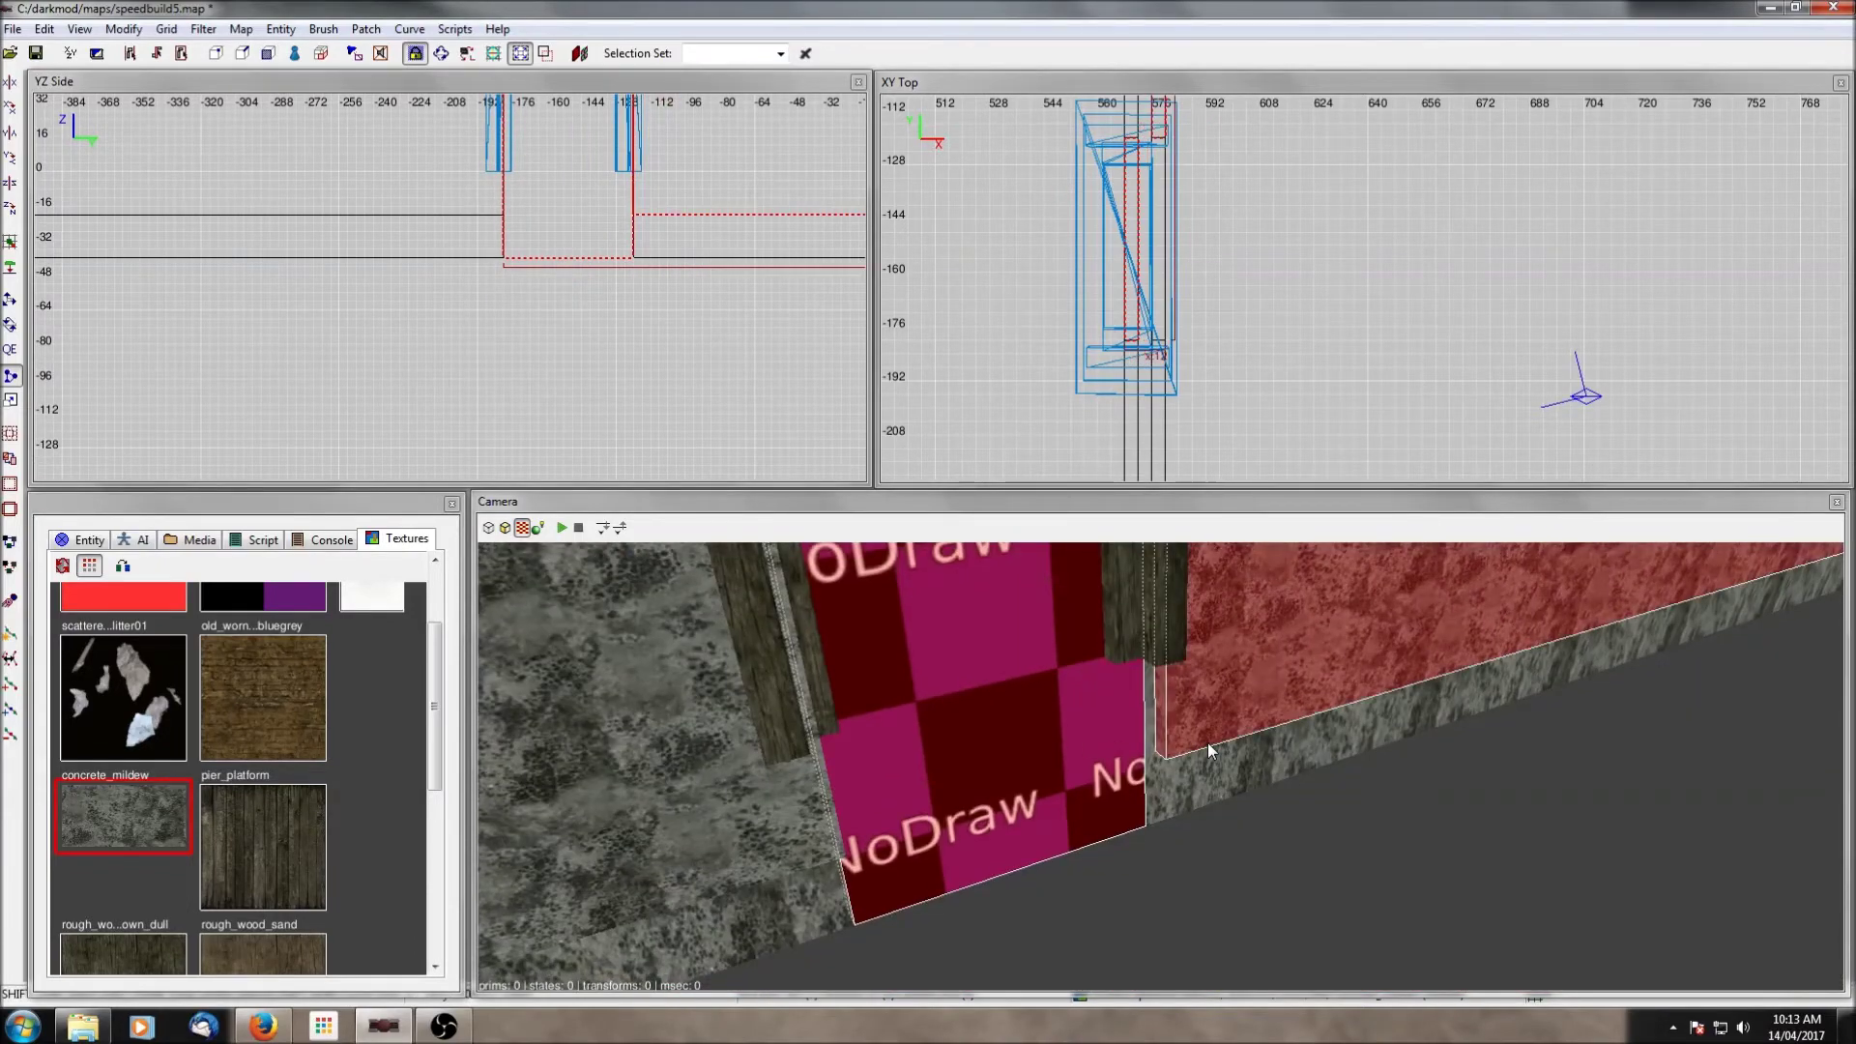
{"action": "left_click", "coordinate": [1192, 769], "text": "shift"}
{"action": "left_click", "coordinate": [810, 902], "text": "shift"}
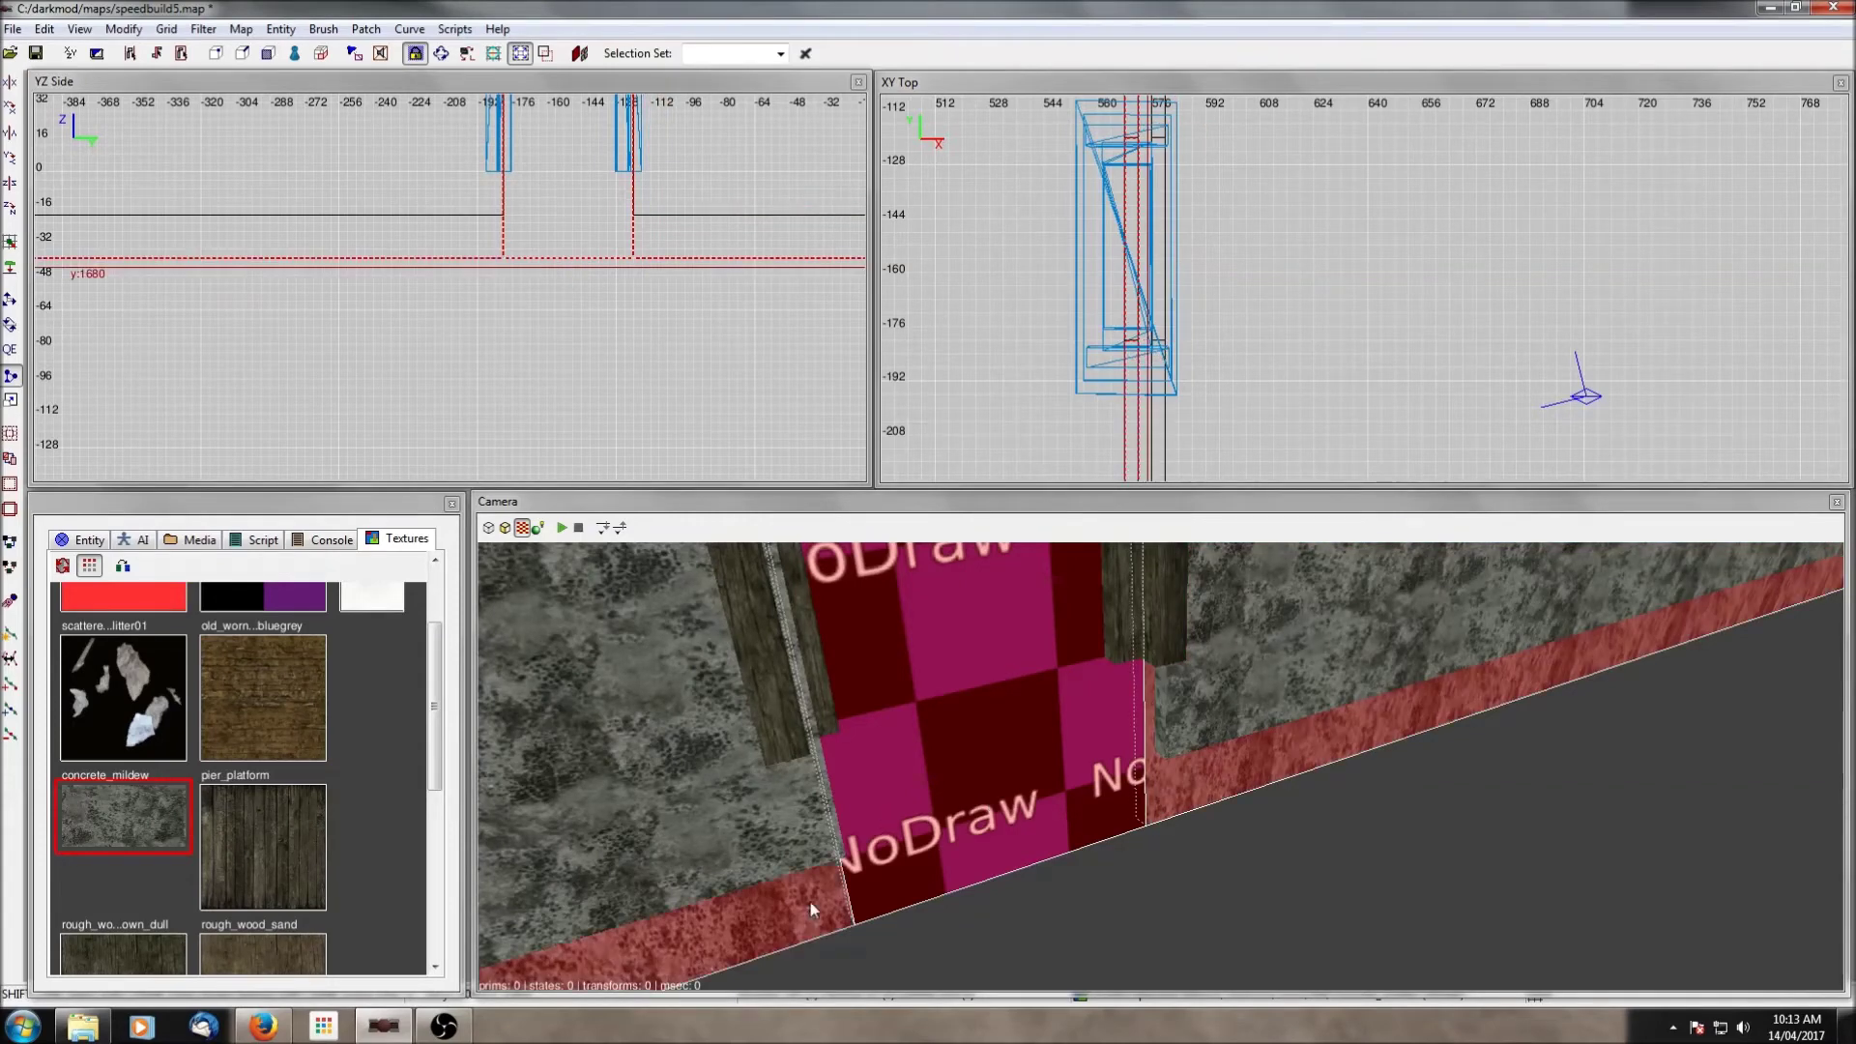
{"action": "scroll", "coordinate": [1053, 319], "scroll_direction": "down", "scroll_amount": 4}
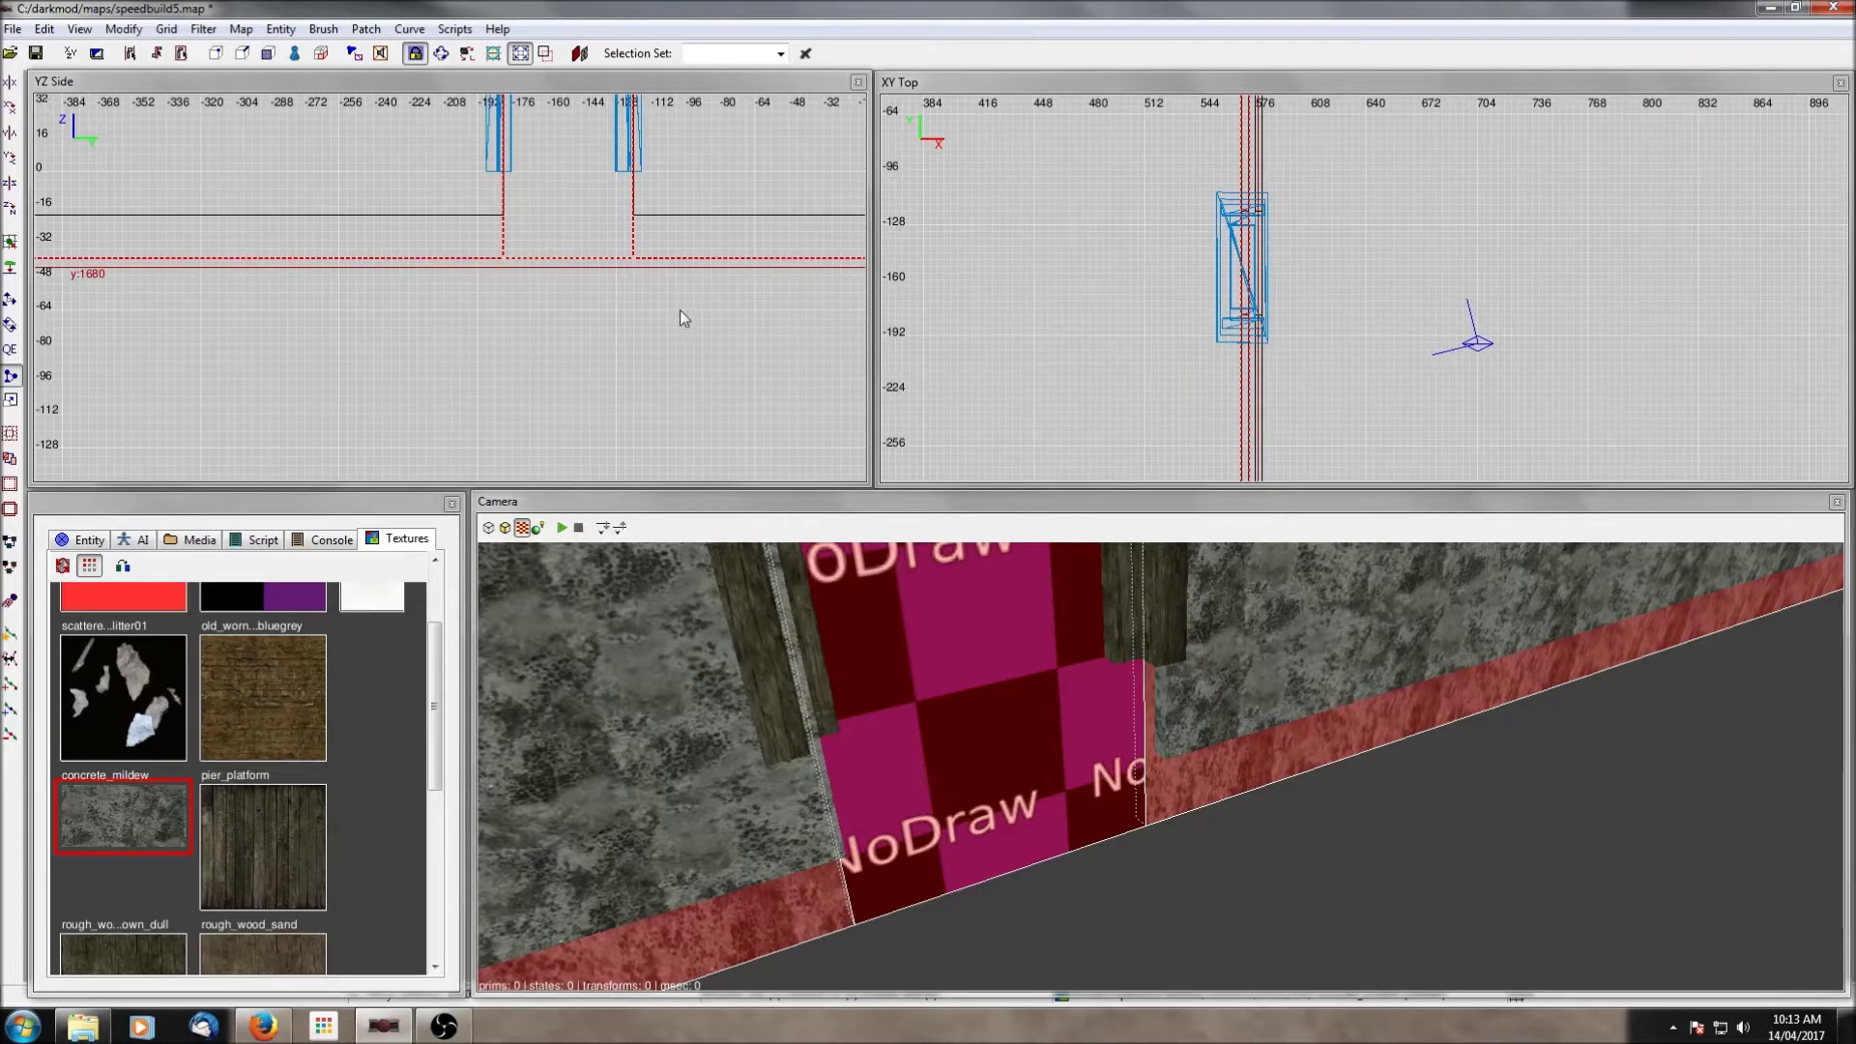
{"action": "scroll", "coordinate": [1269, 365], "scroll_direction": "down", "scroll_amount": 4}
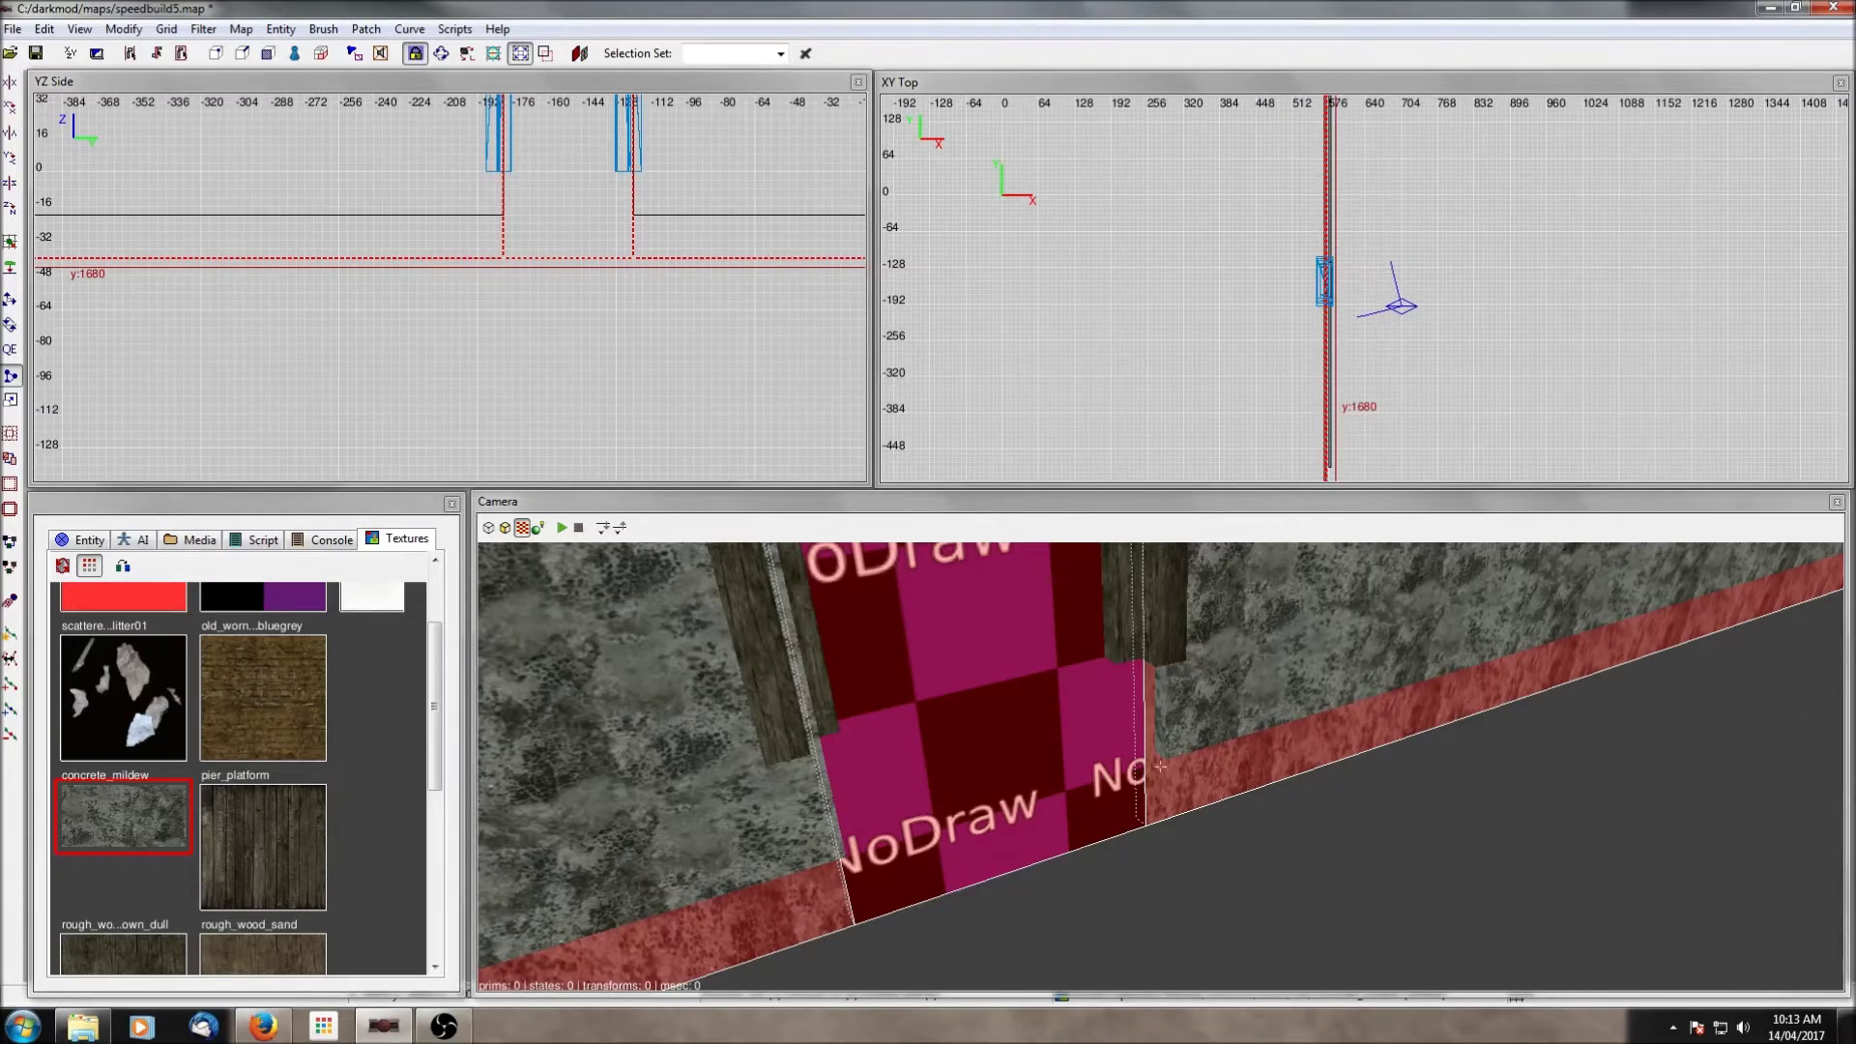
{"action": "right_click", "coordinate": [1160, 767]}
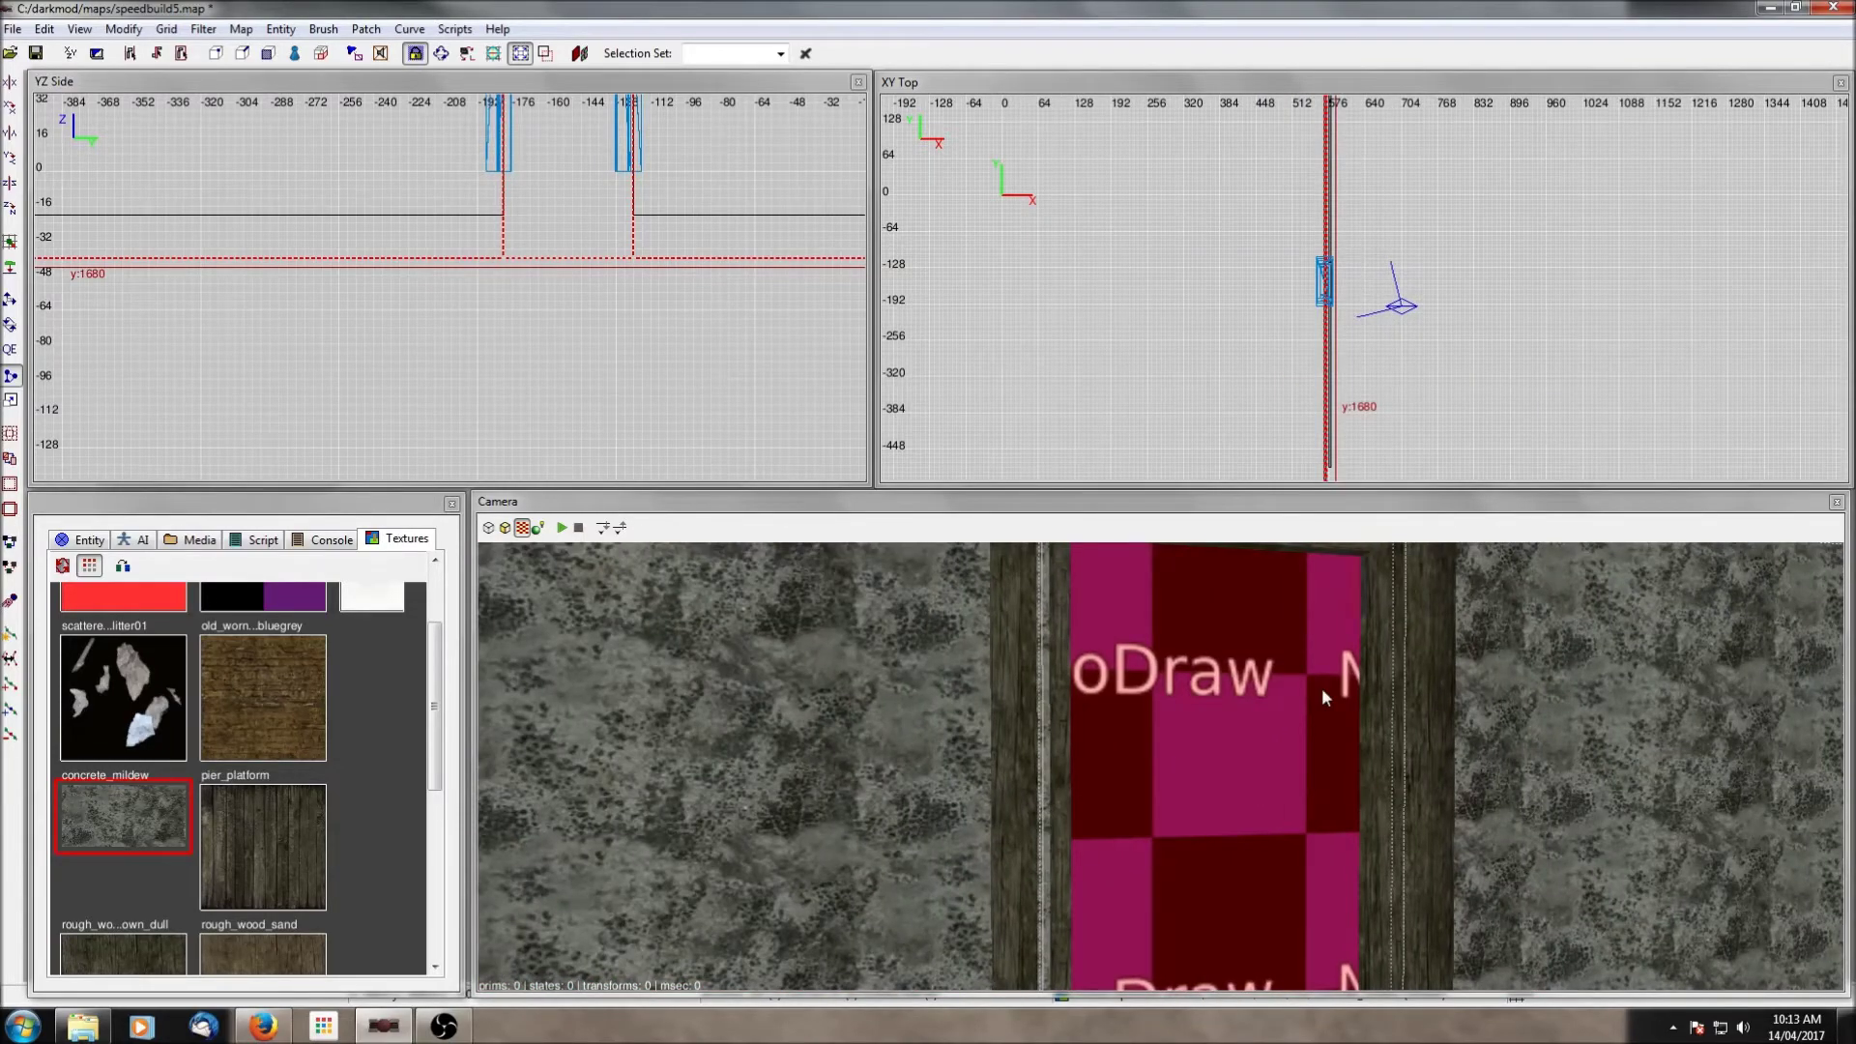
{"action": "key", "text": "Escape"}
Step: Hide the red door in the corridor and look through the doorway into the adjoining room
{"action": "right_click", "coordinate": [1160, 767]}
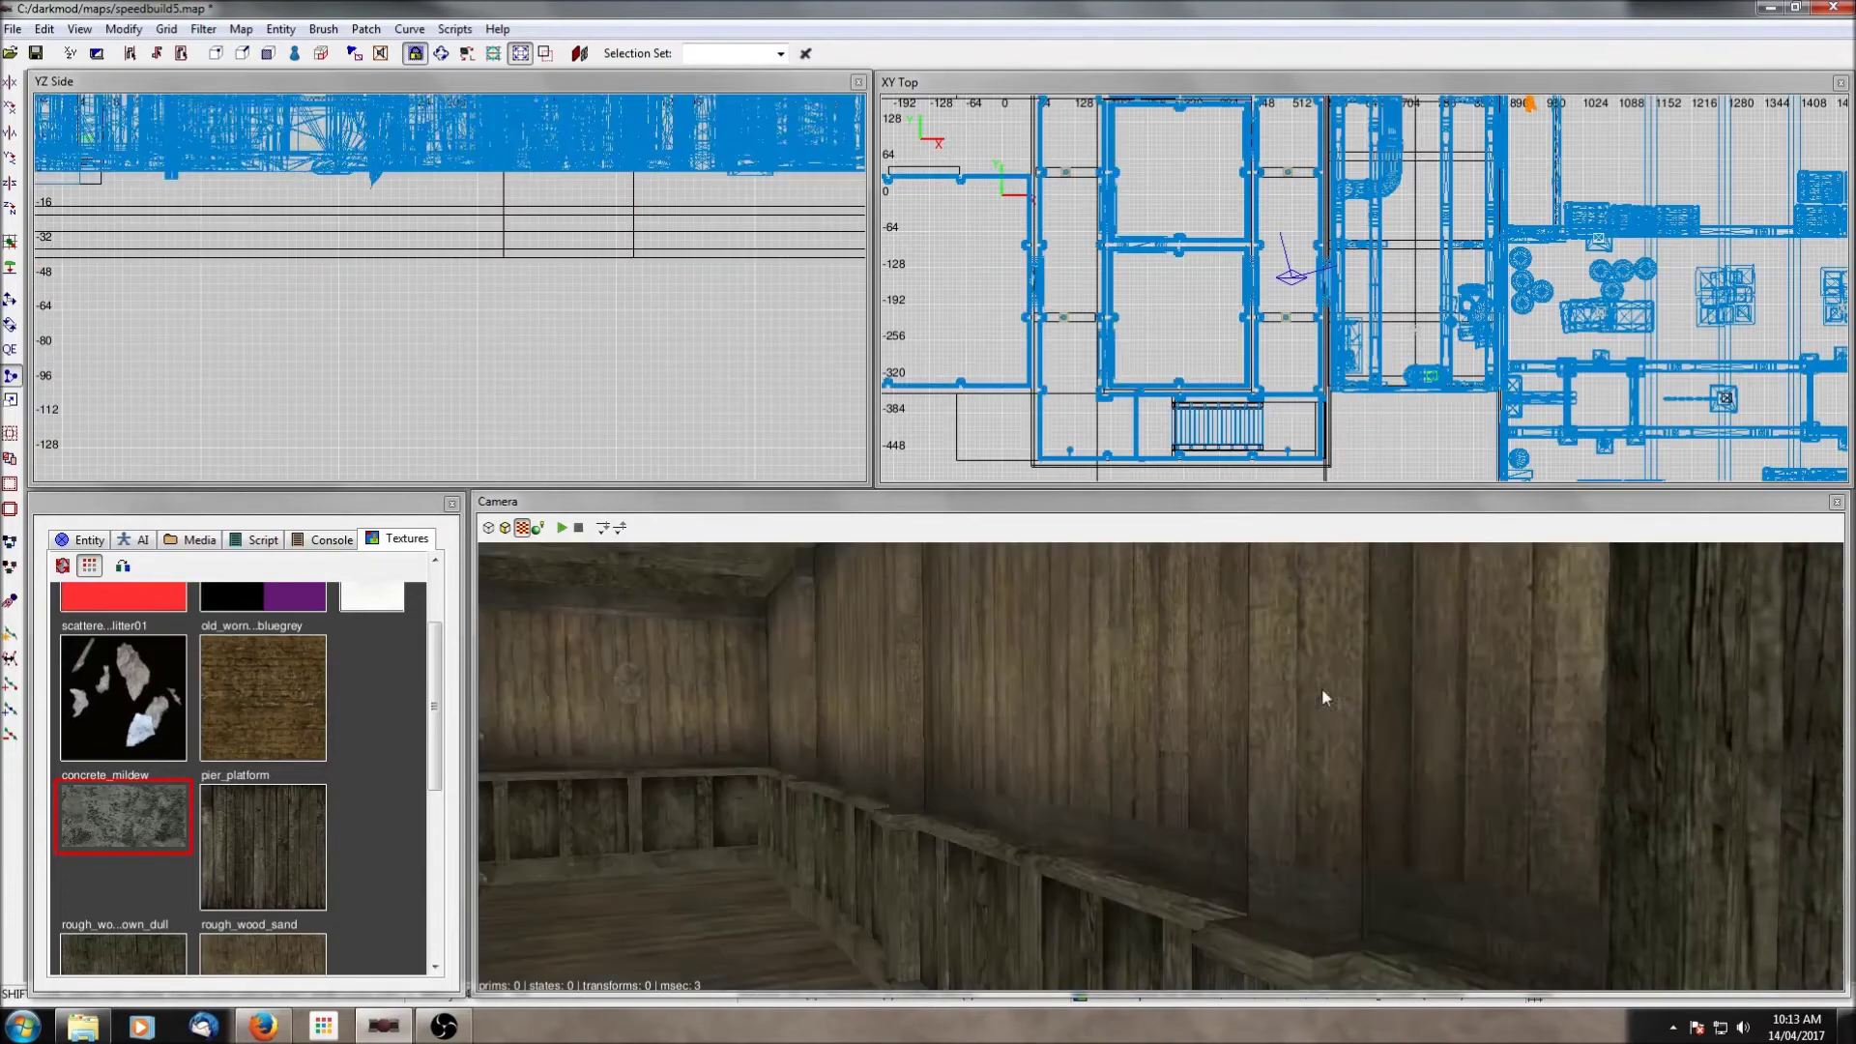
{"action": "key", "text": "Up"}
{"action": "right_click", "coordinate": [1321, 688]}
{"action": "right_click", "coordinate": [1160, 766]}
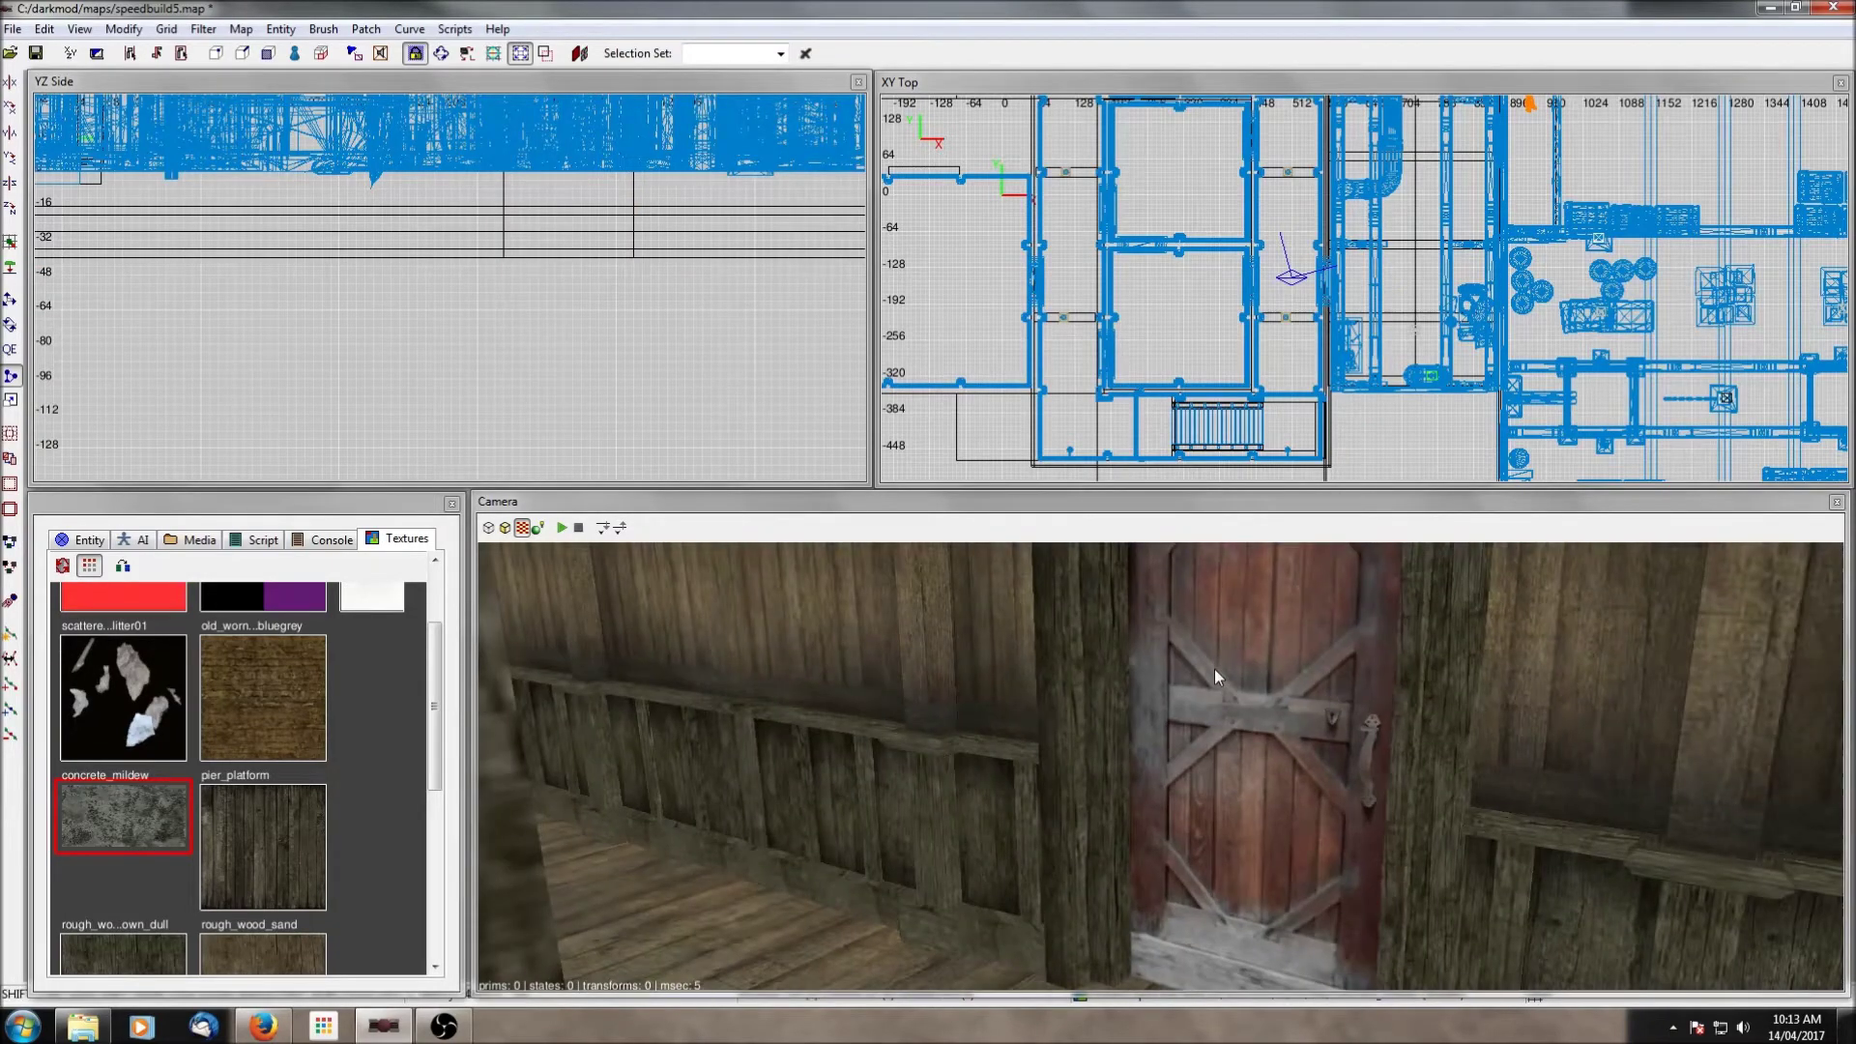
{"action": "left_click", "coordinate": [1215, 669], "text": "shift"}
{"action": "key", "text": "h"}
{"action": "right_click", "coordinate": [1214, 669]}
{"action": "key", "text": "Up"}
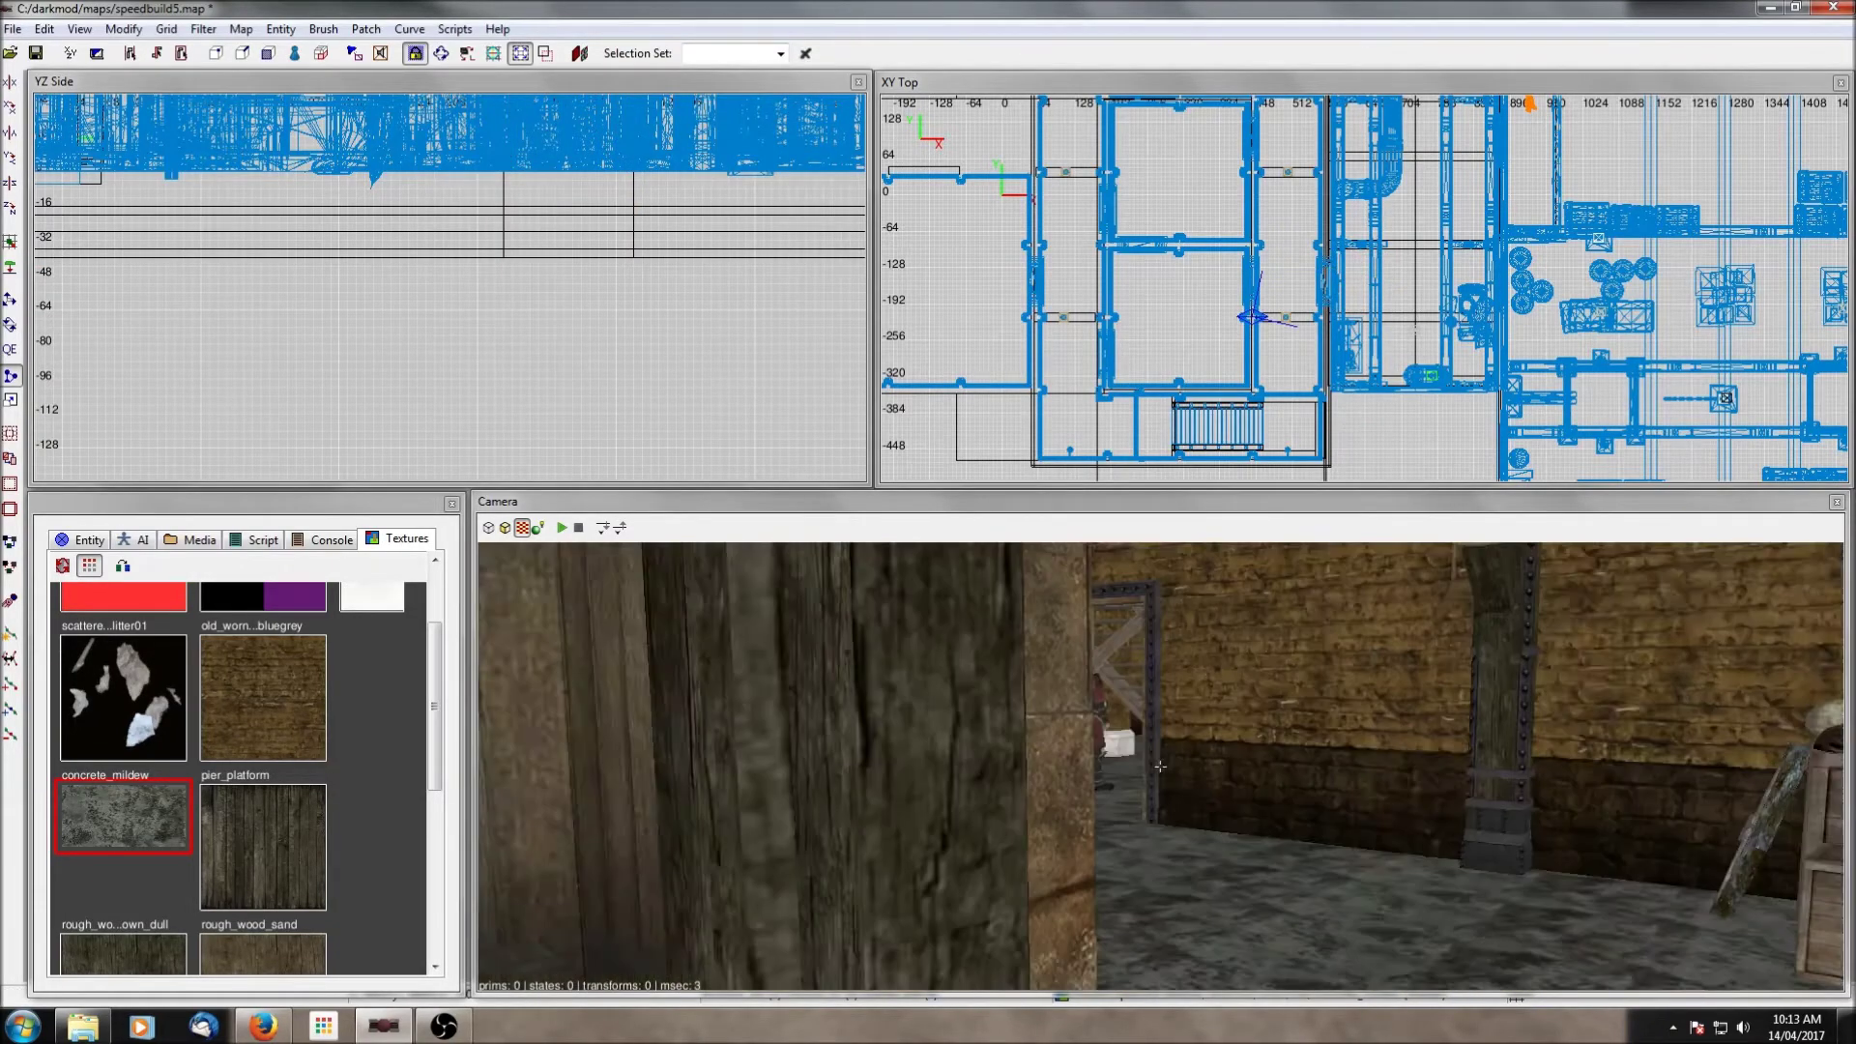
{"action": "right_click", "coordinate": [1214, 669]}
Step: Leave the clipping tool and draw a new brush around the two central rooms, about 516 units along y
{"action": "scroll", "coordinate": [1339, 126], "scroll_direction": "down", "scroll_amount": 2}
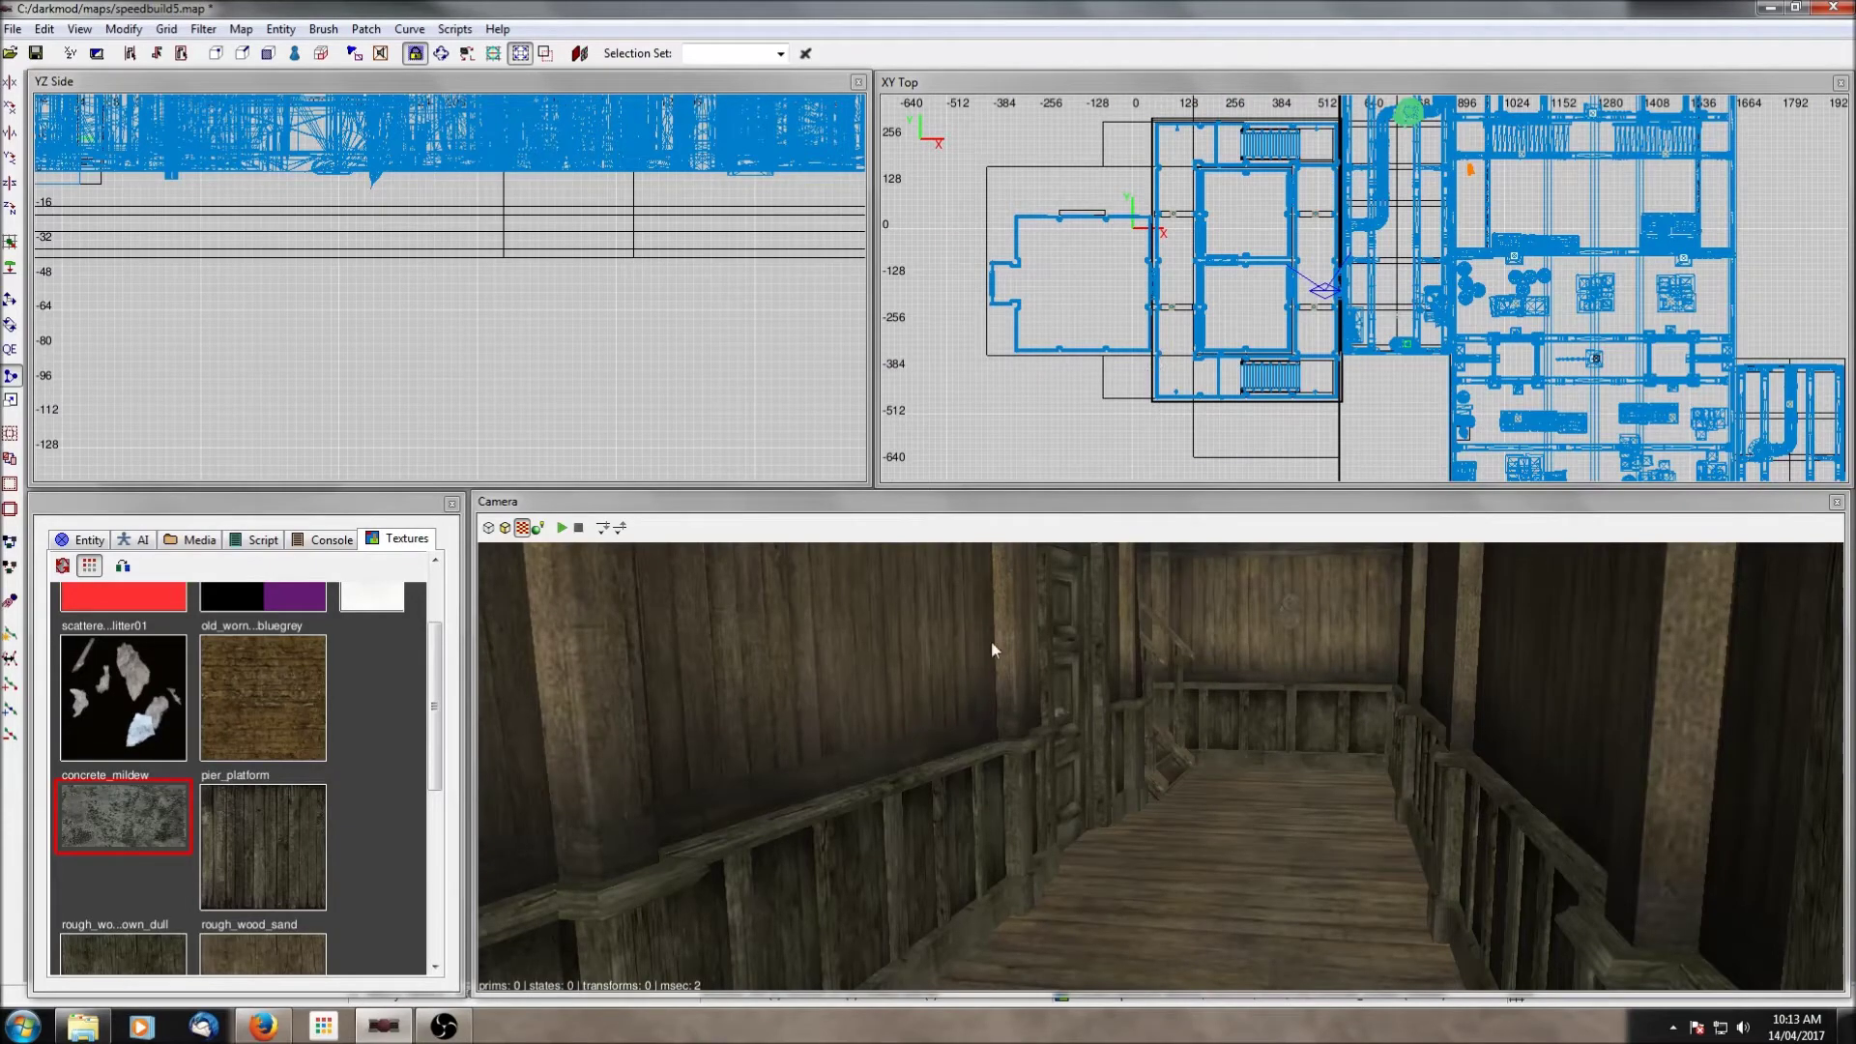
{"action": "scroll", "coordinate": [1150, 291], "scroll_direction": "up", "scroll_amount": 3}
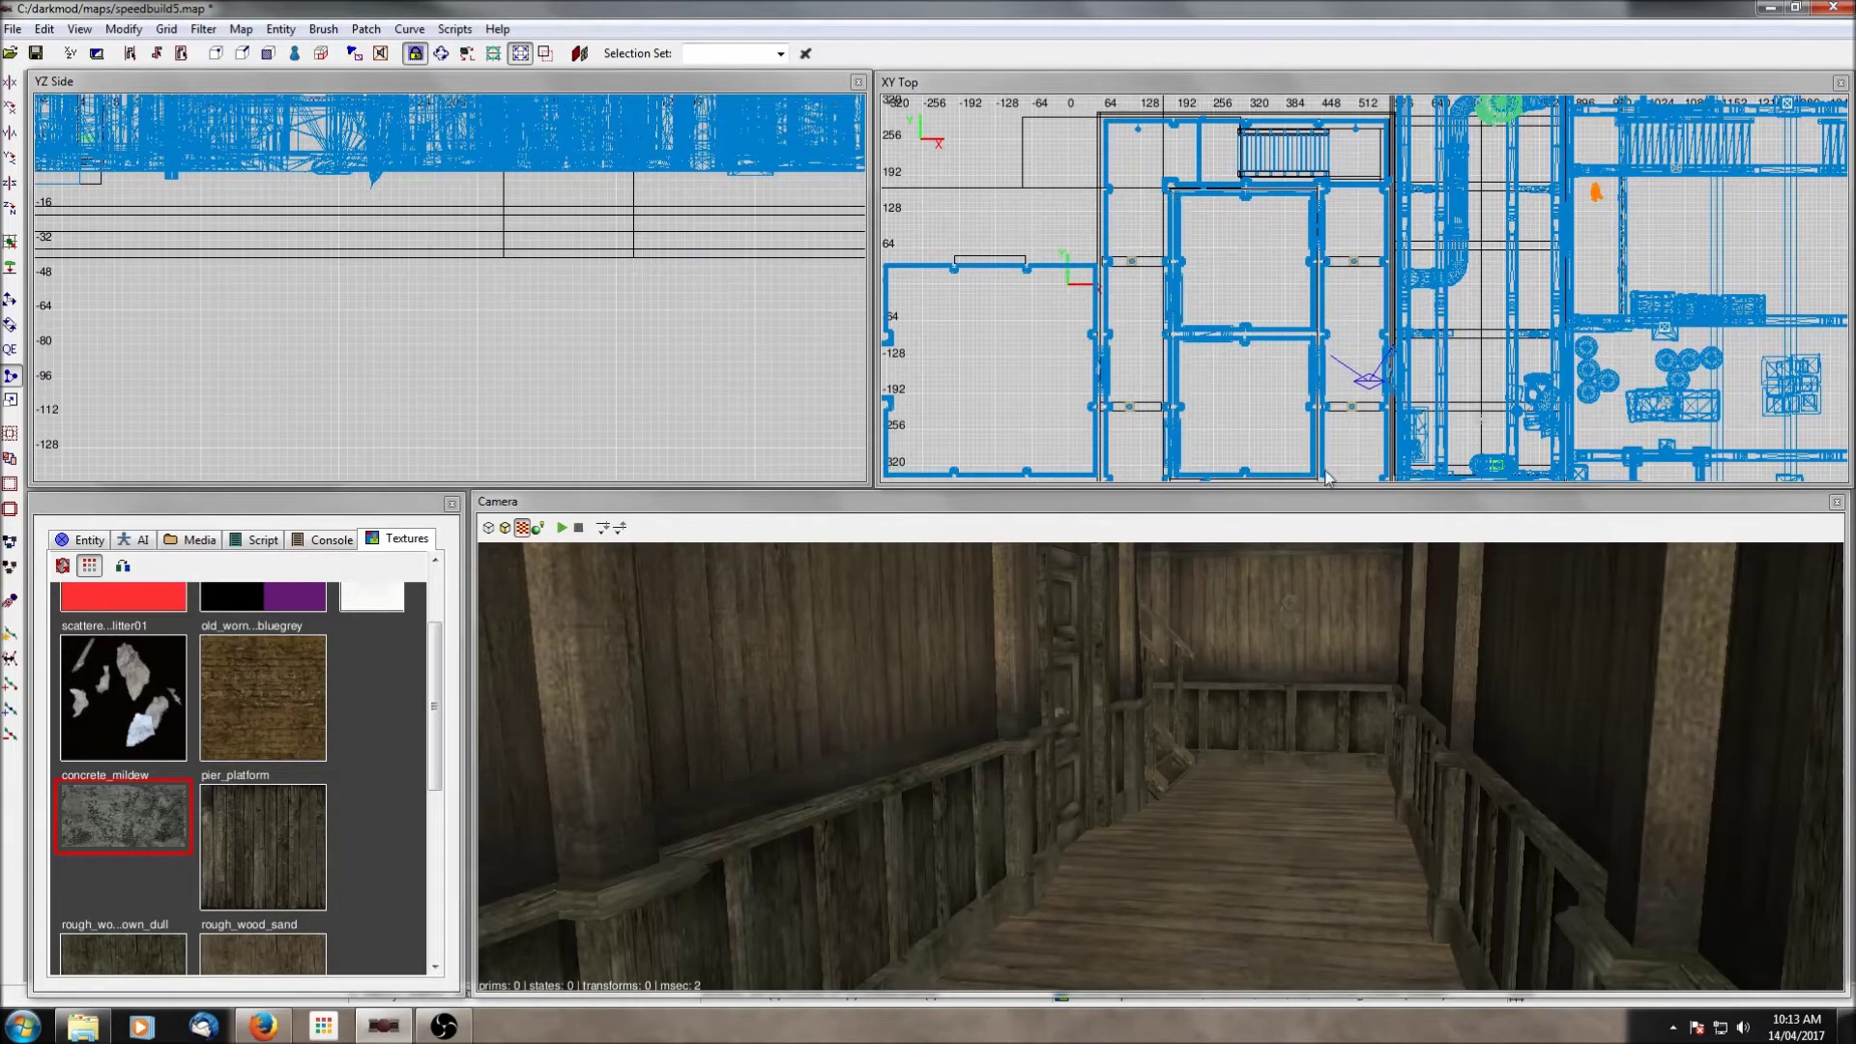
{"action": "scroll", "coordinate": [1278, 295], "scroll_direction": "down", "scroll_amount": 1}
{"action": "right_click_drag", "start_coordinate": [1269, 325], "coordinate": [1250, 294]}
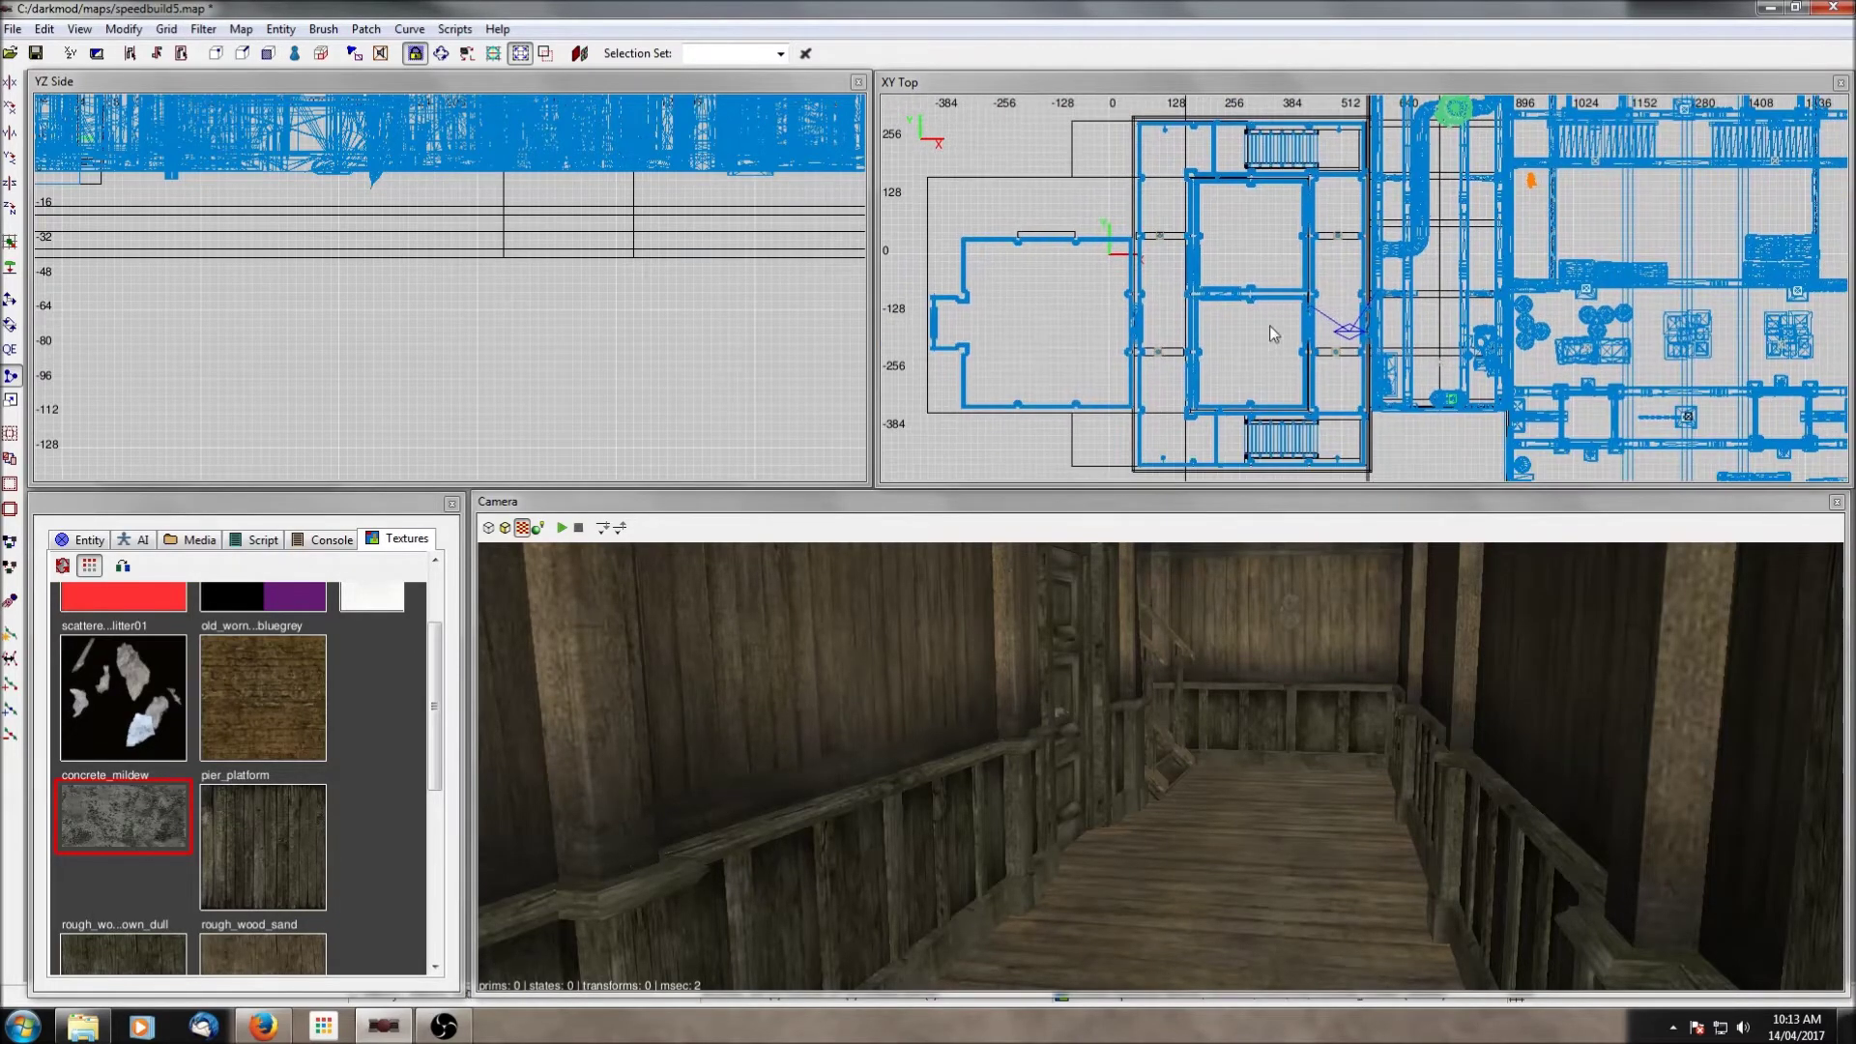
{"action": "left_click", "coordinate": [1194, 176]}
{"action": "key", "text": "x"}
{"action": "mouse_move", "coordinate": [1192, 176]}
{"action": "left_mouse_down"}
{"action": "mouse_move", "coordinate": [1246, 364]}
{"action": "mouse_move", "coordinate": [1312, 414]}
{"action": "left_mouse_up"}
{"action": "scroll", "coordinate": [641, 181], "scroll_direction": "down", "scroll_amount": 5}
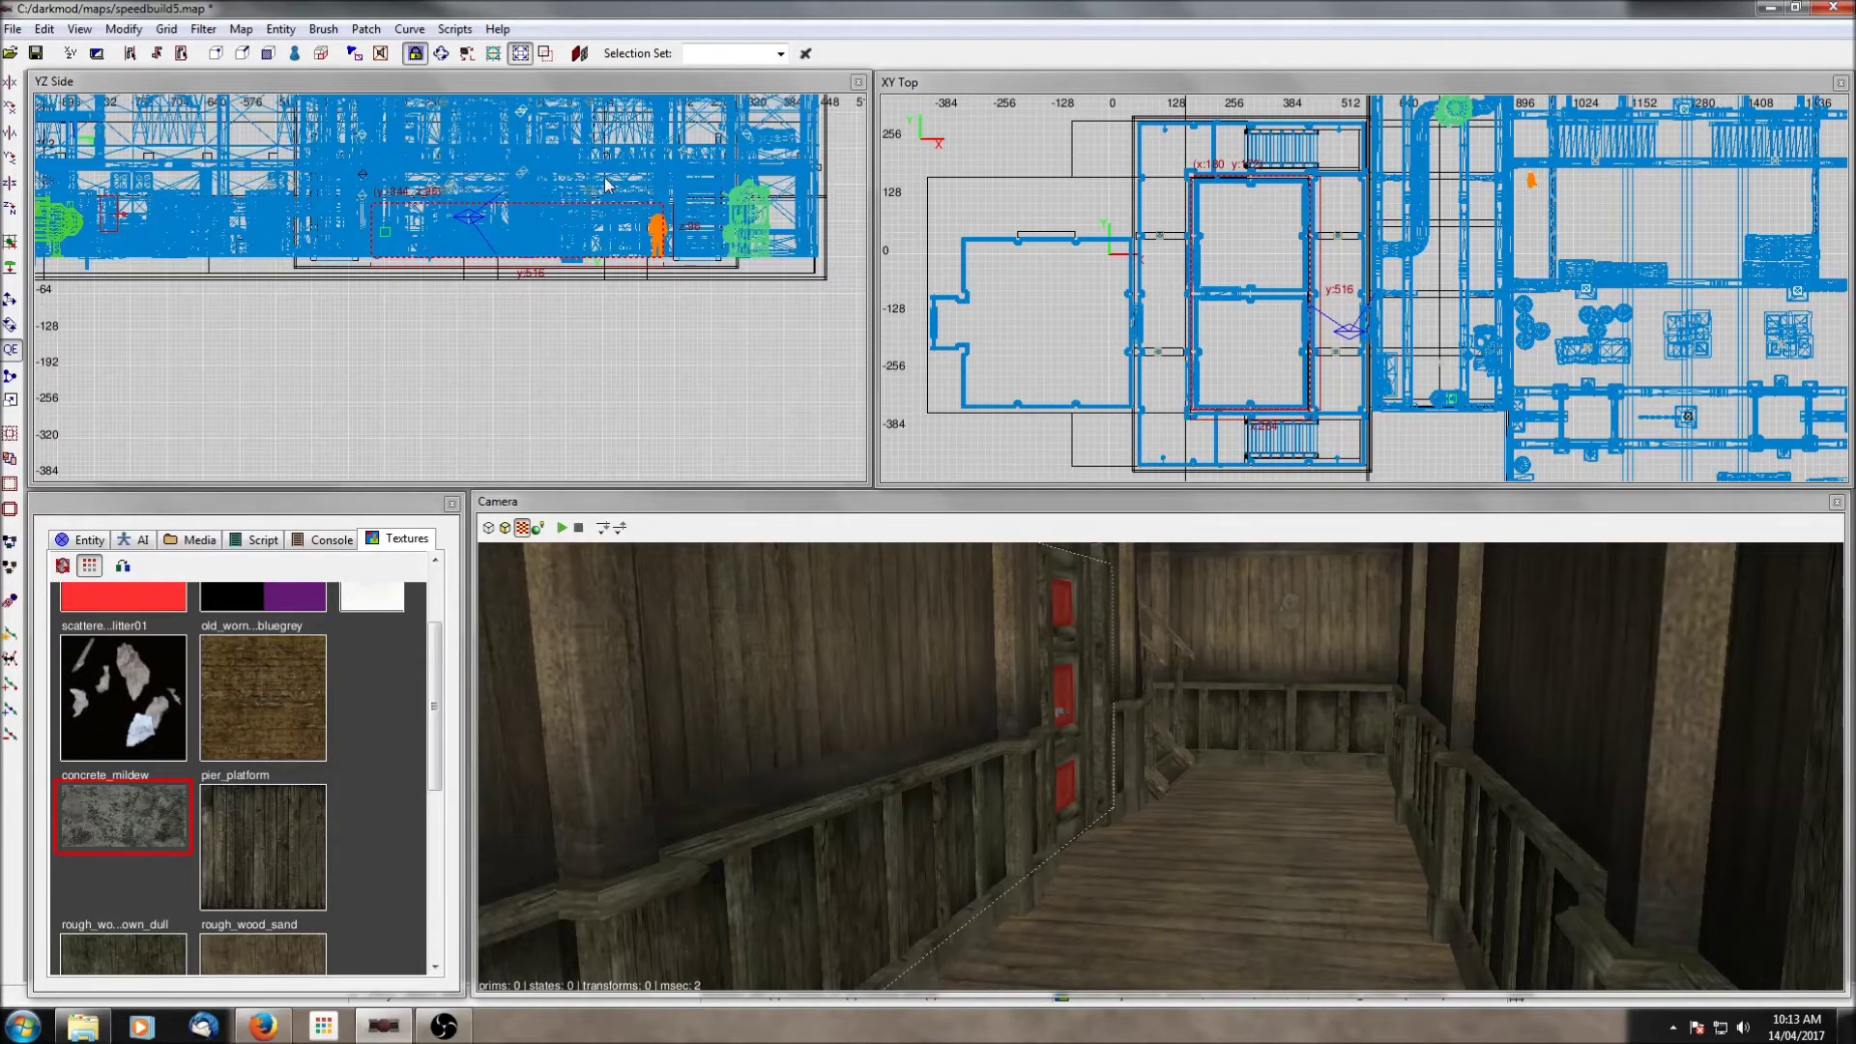
Step: Stretch the new brush vertically in the side view to span the central rooms and reach above the halls' roof
{"action": "scroll", "coordinate": [561, 247], "scroll_direction": "down", "scroll_amount": 3}
{"action": "left_click_drag", "start_coordinate": [519, 269], "coordinate": [519, 163]}
{"action": "left_click_drag", "start_coordinate": [500, 335], "coordinate": [503, 338]}
{"action": "scroll", "coordinate": [520, 261], "scroll_direction": "up", "scroll_amount": 3}
{"action": "scroll", "coordinate": [667, 353], "scroll_direction": "down", "scroll_amount": 1}
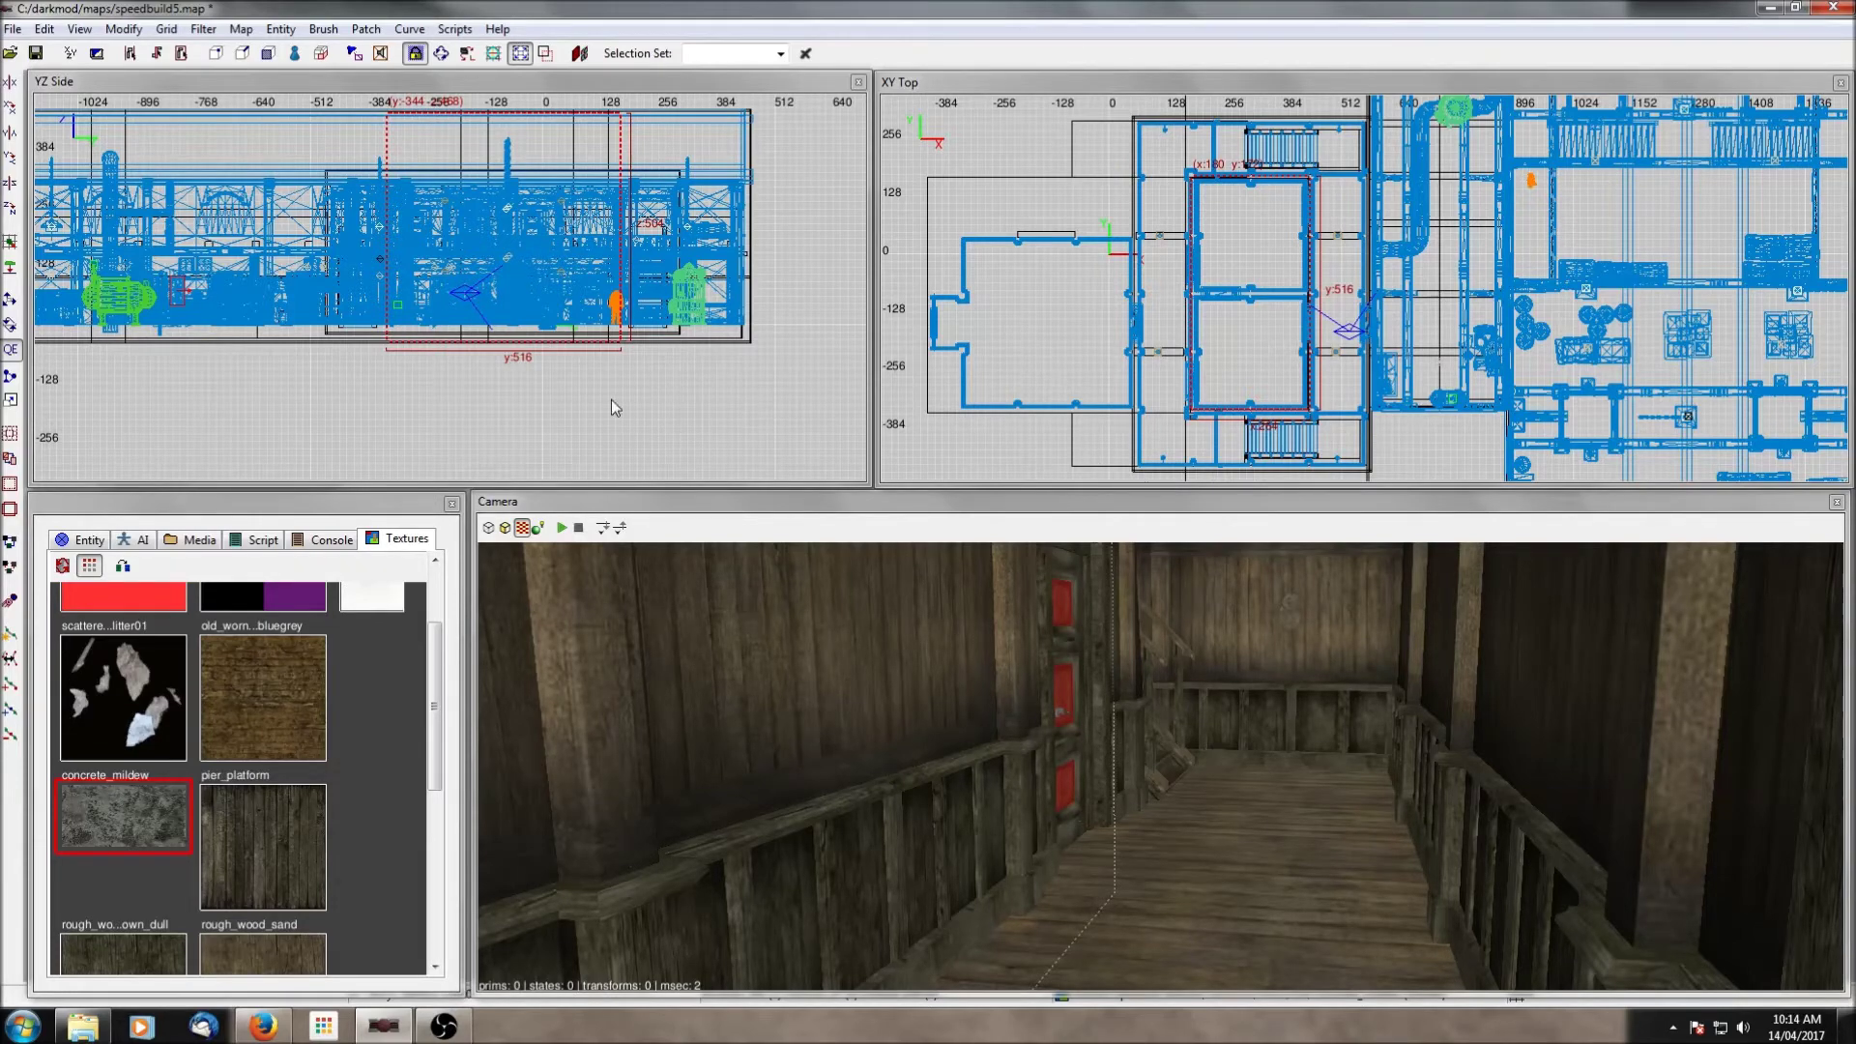
Step: Move the new brush around the central rooms to the livingquarters layer
{"action": "key", "text": "ctrl+l"}
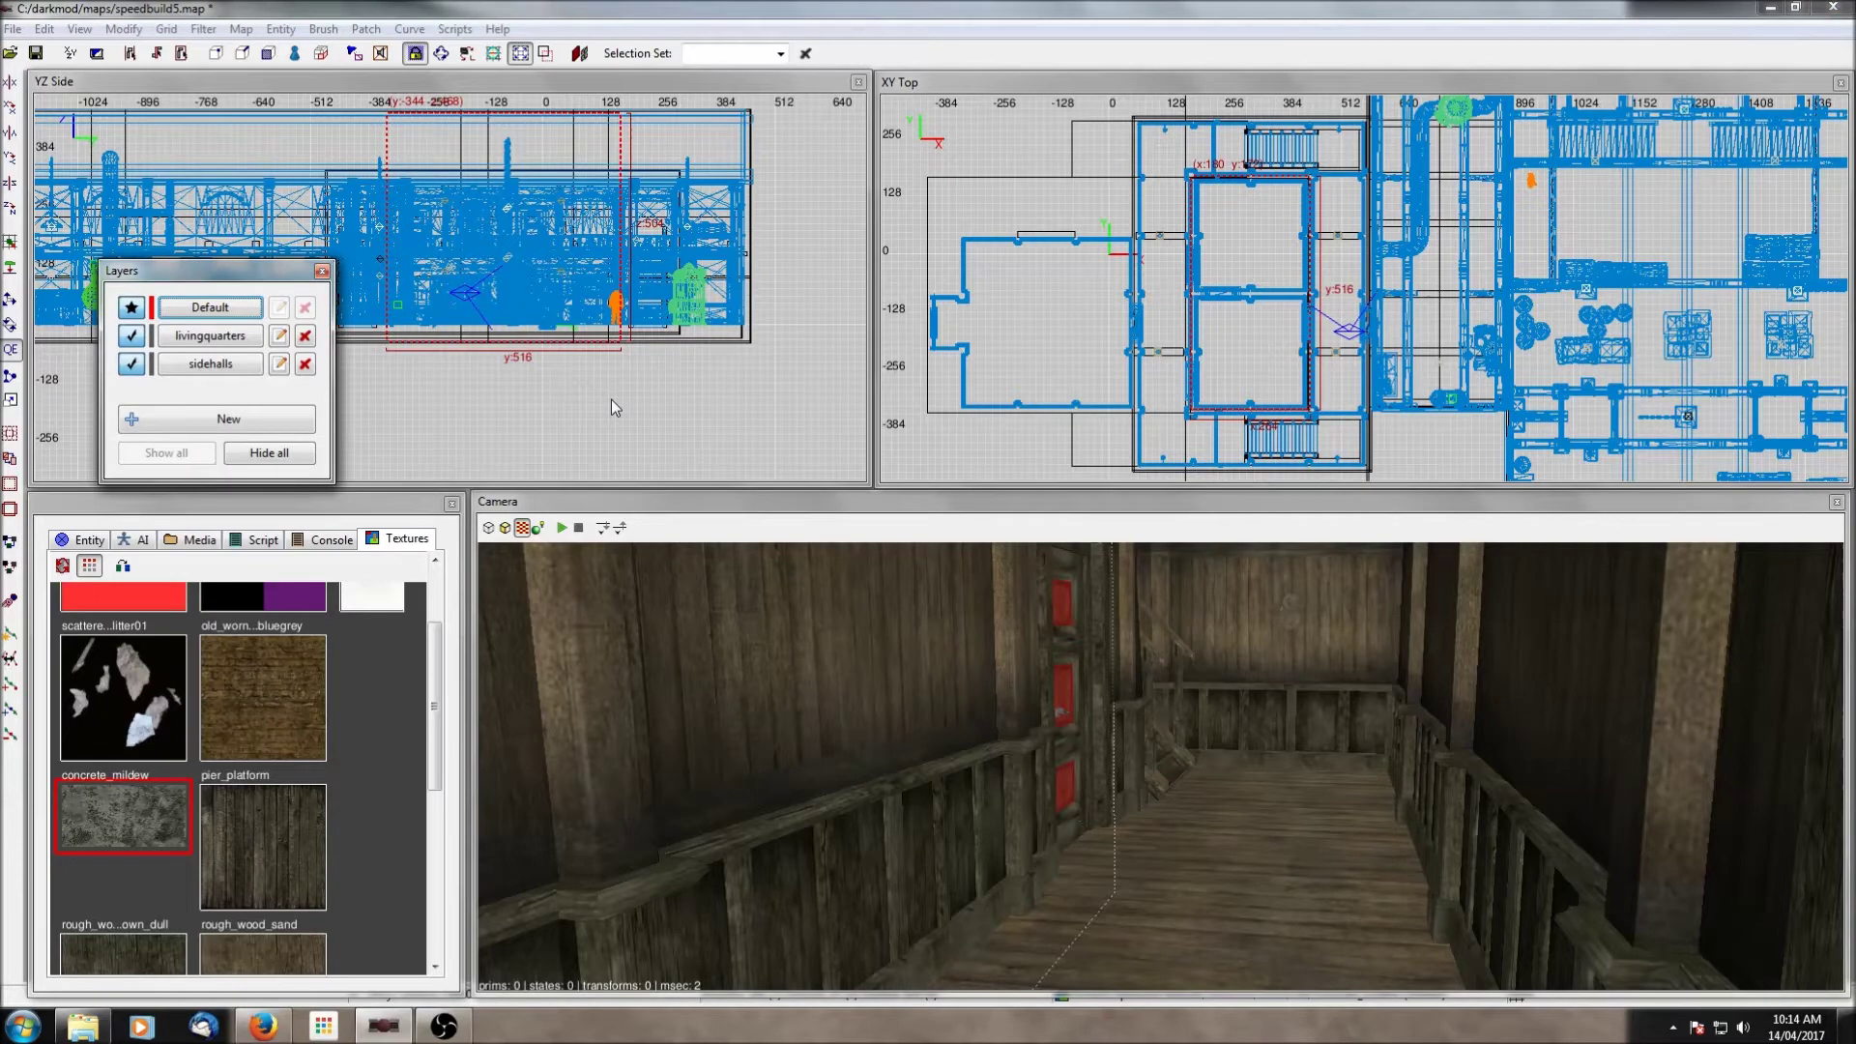
{"action": "right_click", "coordinate": [794, 391]}
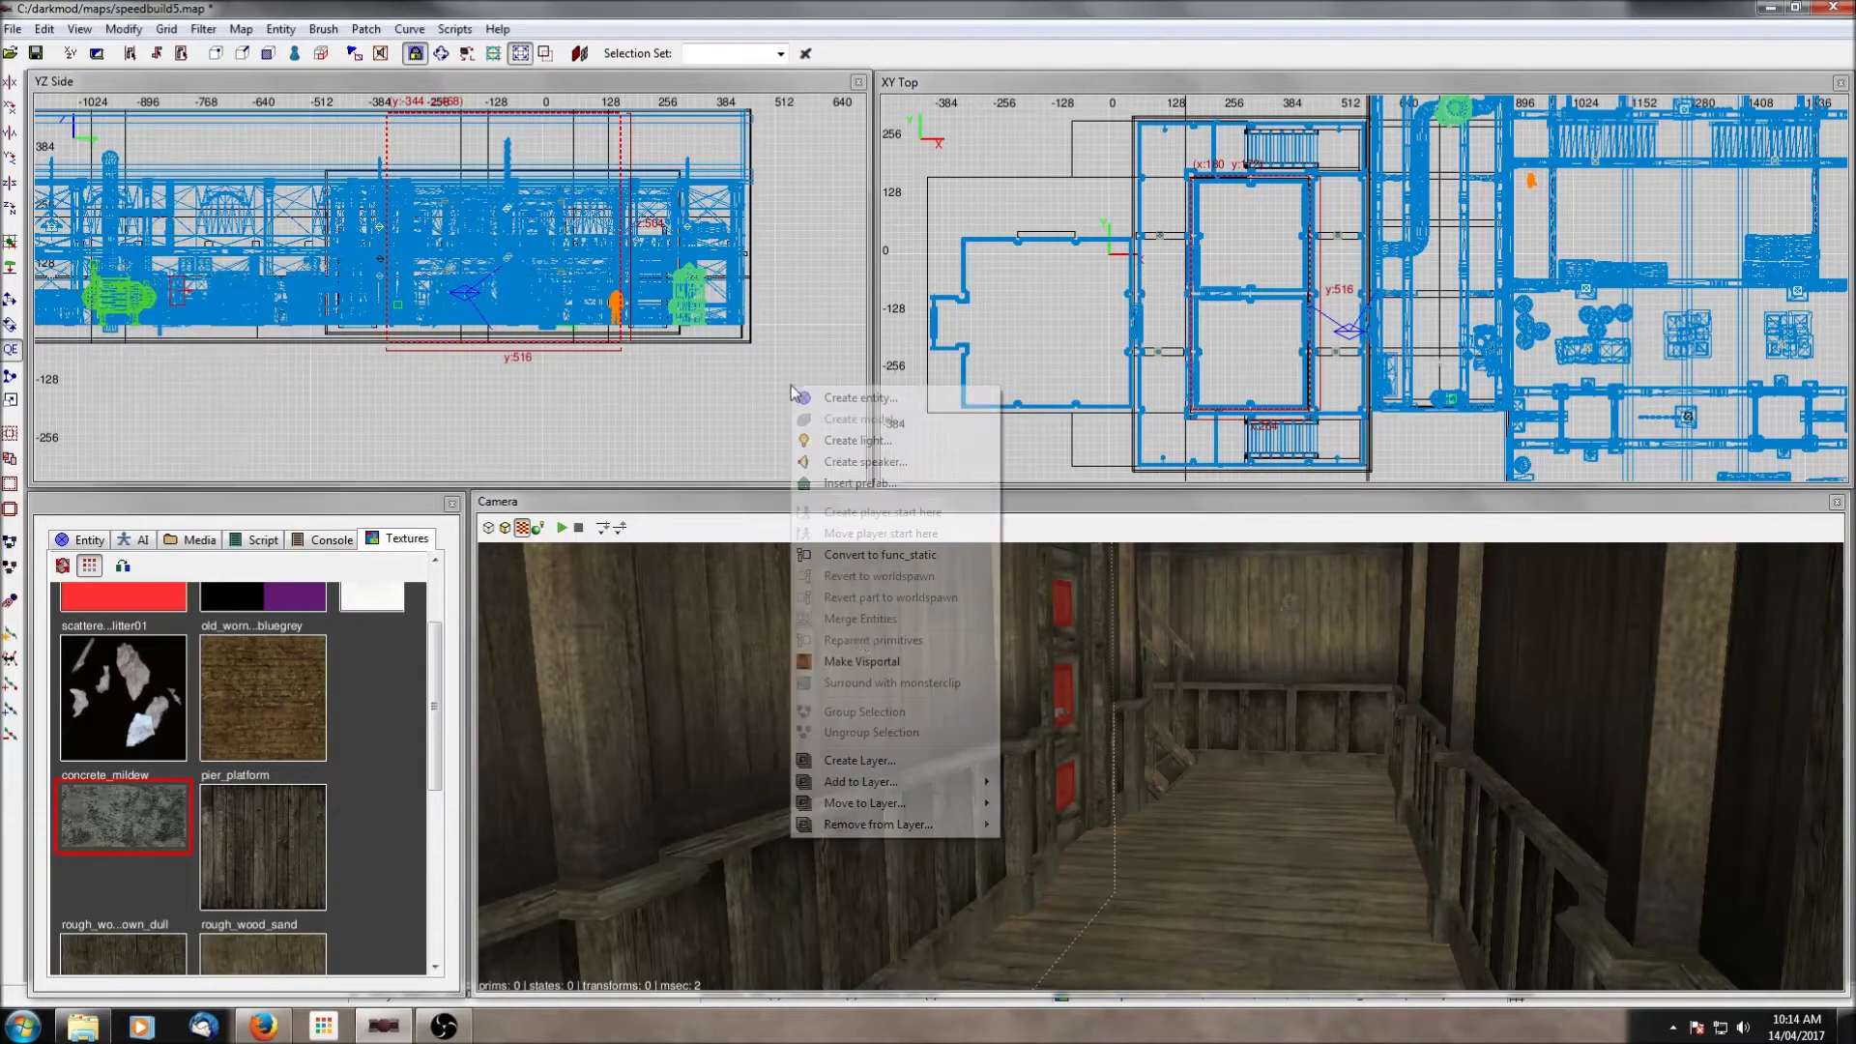
{"action": "mouse_move", "coordinate": [867, 805]}
{"action": "left_click", "coordinate": [738, 827]}
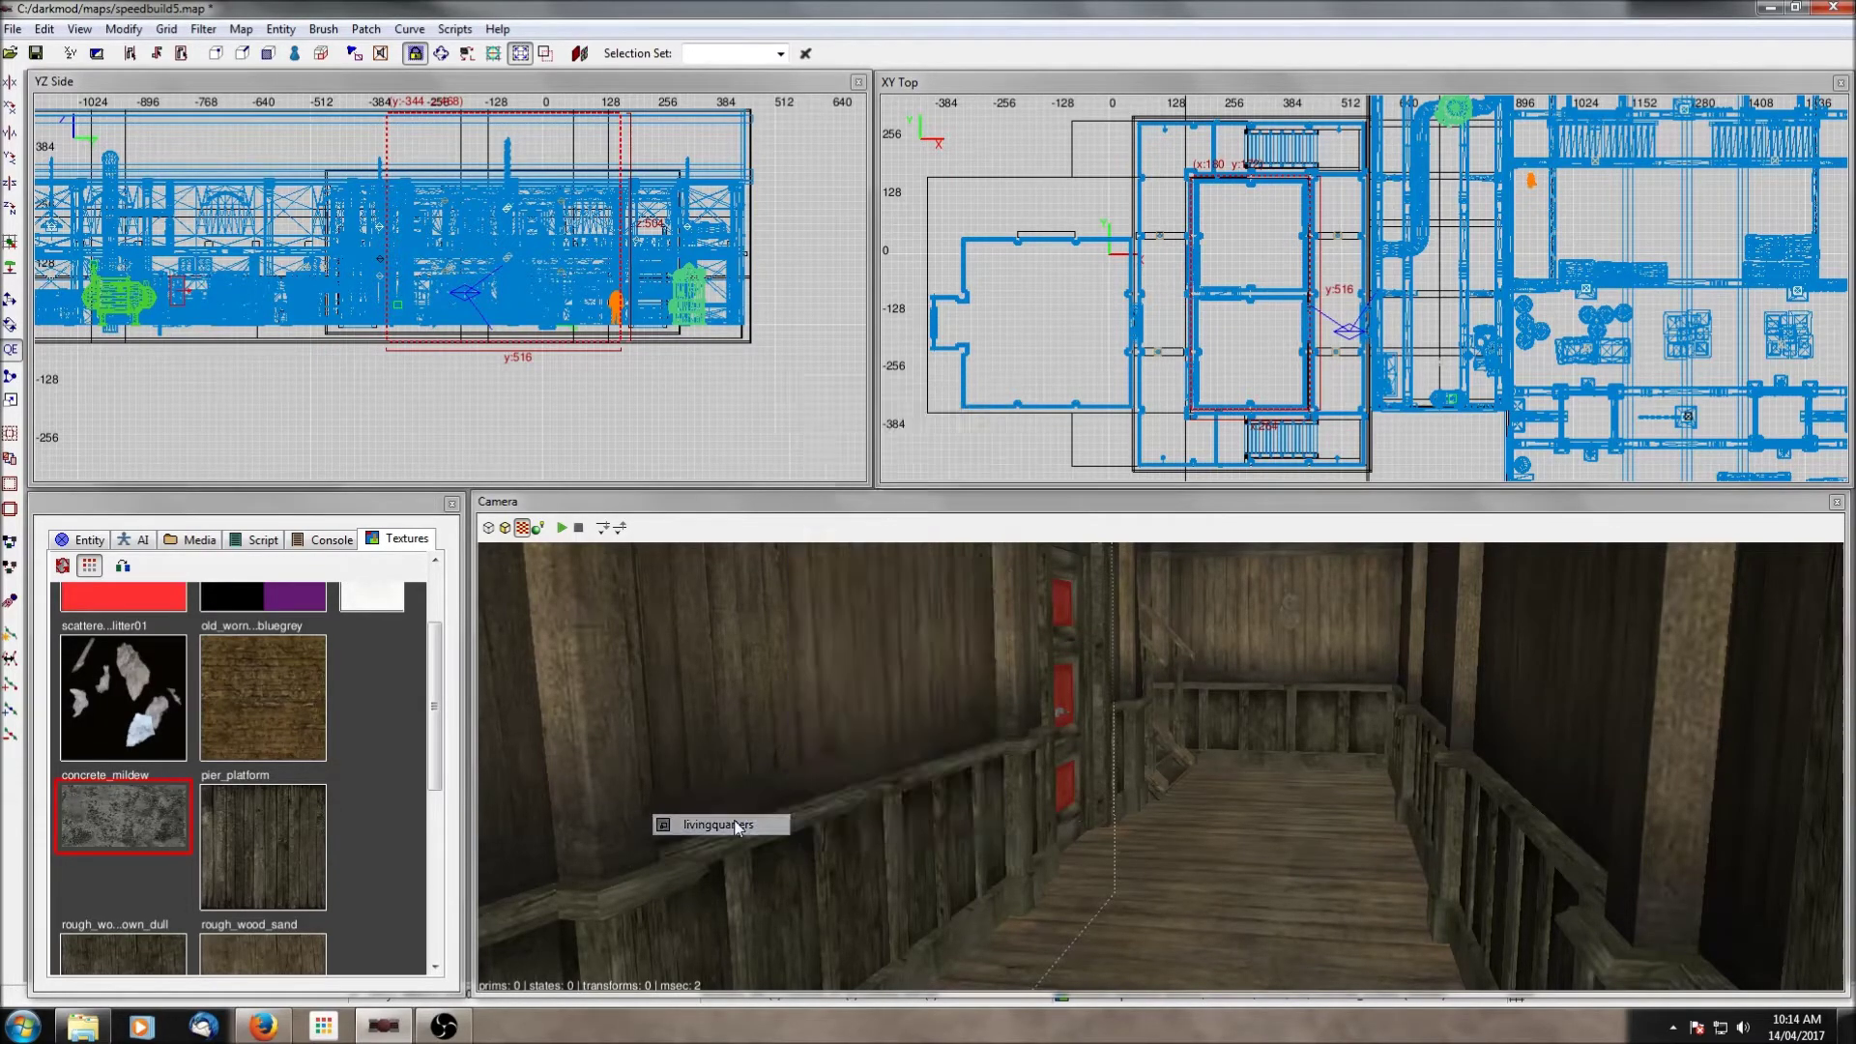
Step: Hide the Default and sidehalls layers so only the livingquarters layer stays shown
{"action": "key", "text": "ctrl+l"}
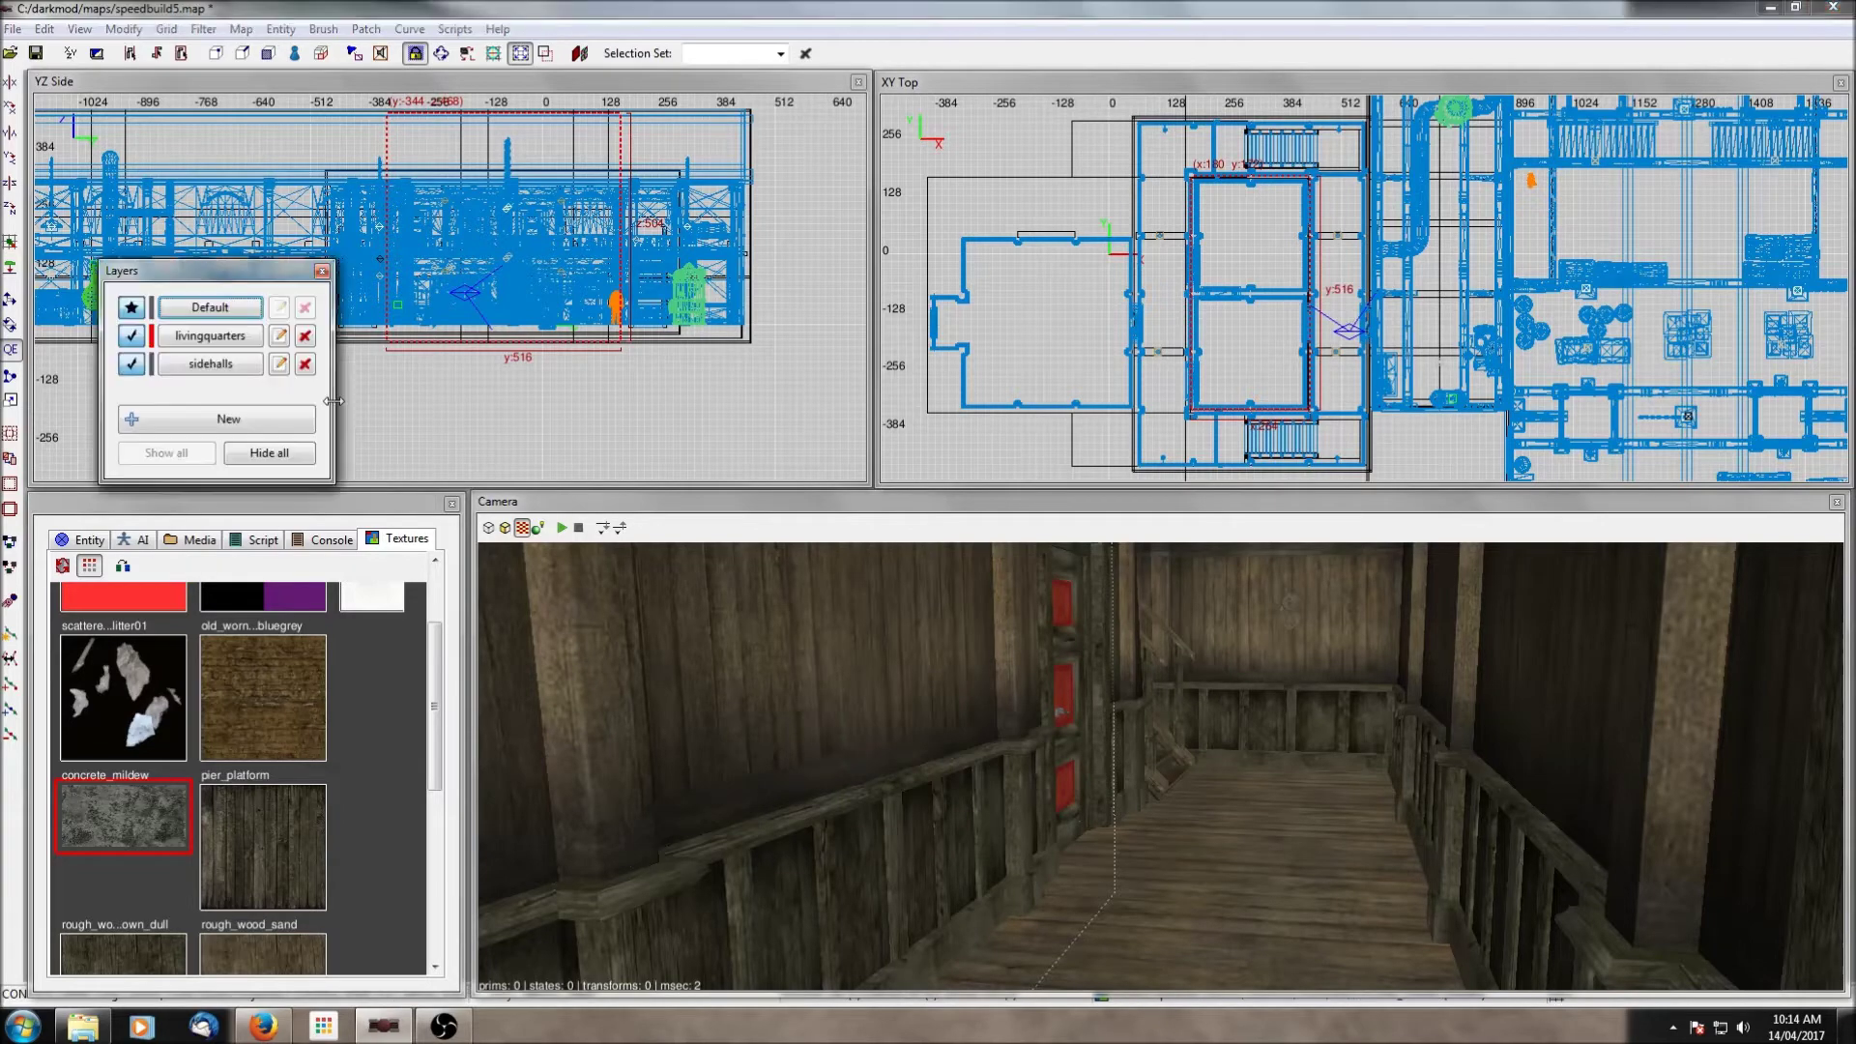
{"action": "left_click", "coordinate": [131, 308]}
{"action": "left_click", "coordinate": [131, 364]}
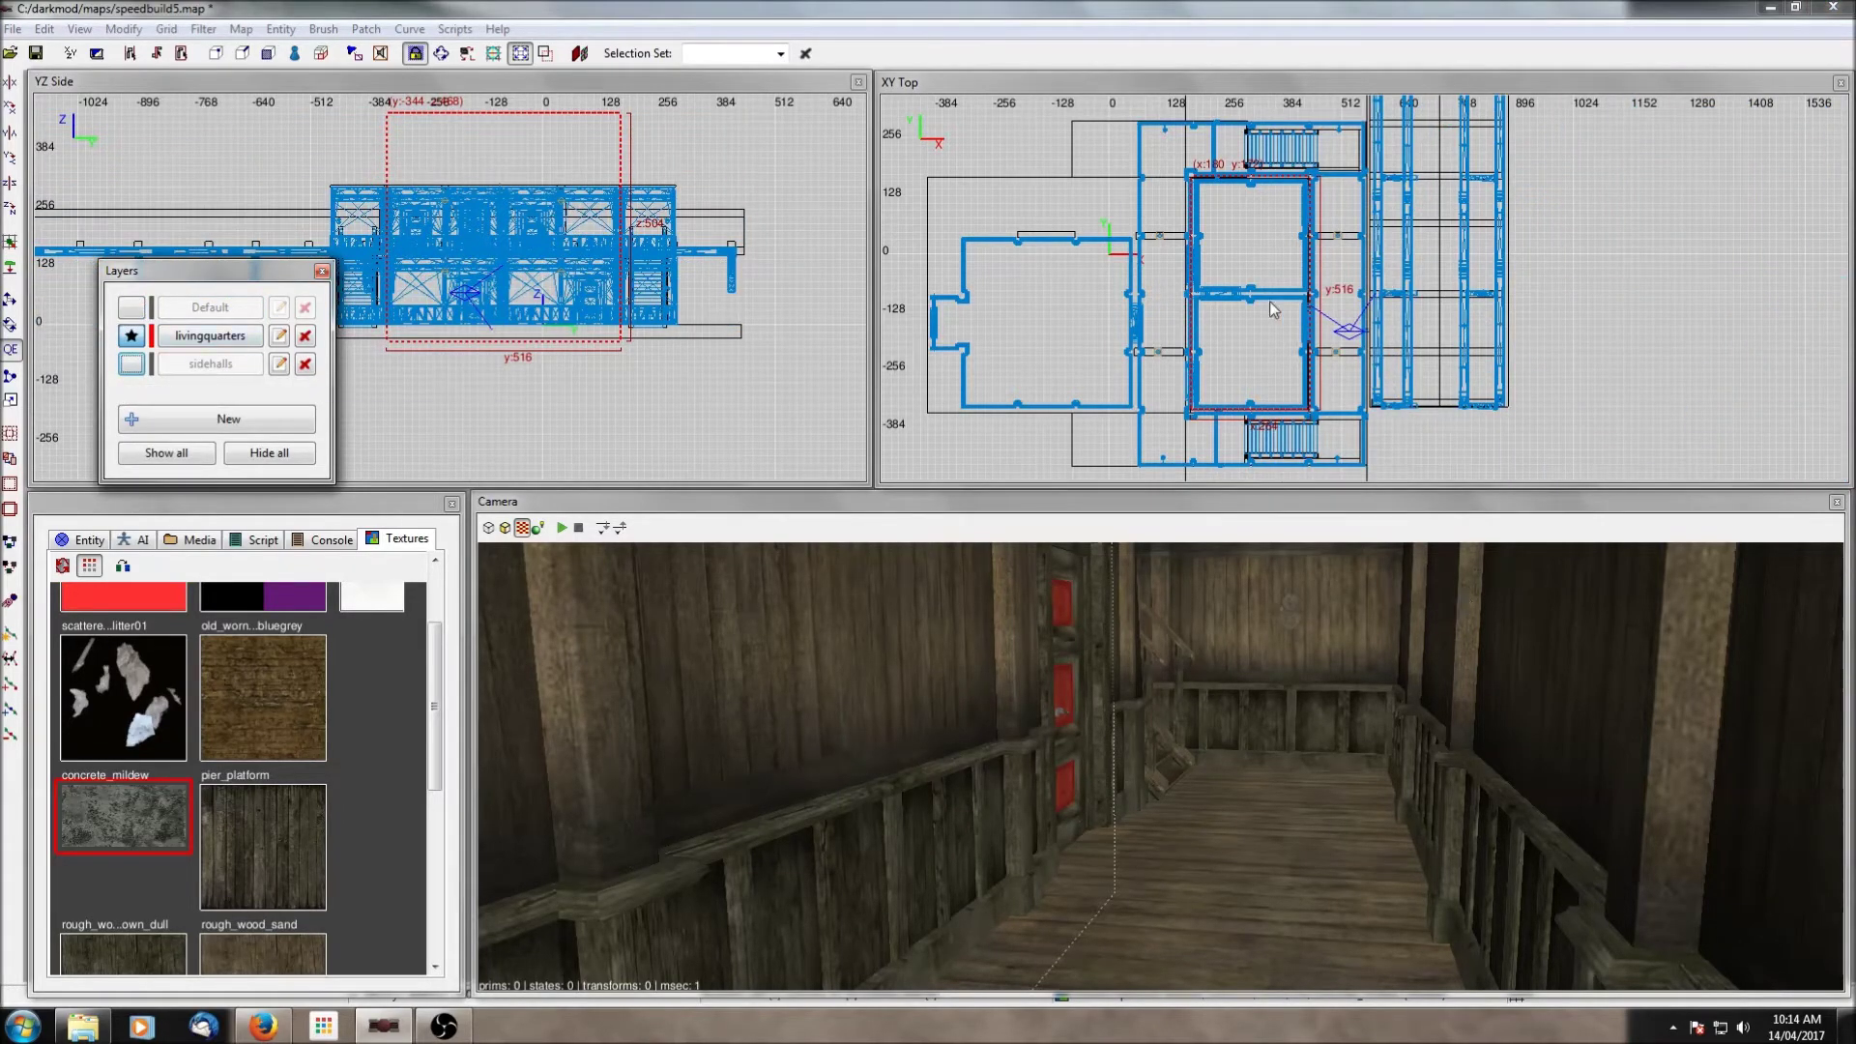
Step: Hide the door overlapping the new brush, check the exposed concrete in its doorway, and face the red door opposite
{"action": "key", "text": "Escape"}
{"action": "left_click", "coordinate": [1070, 724], "text": "shift"}
{"action": "key", "text": "h"}
{"action": "left_click", "coordinate": [1070, 723], "text": "shift"}
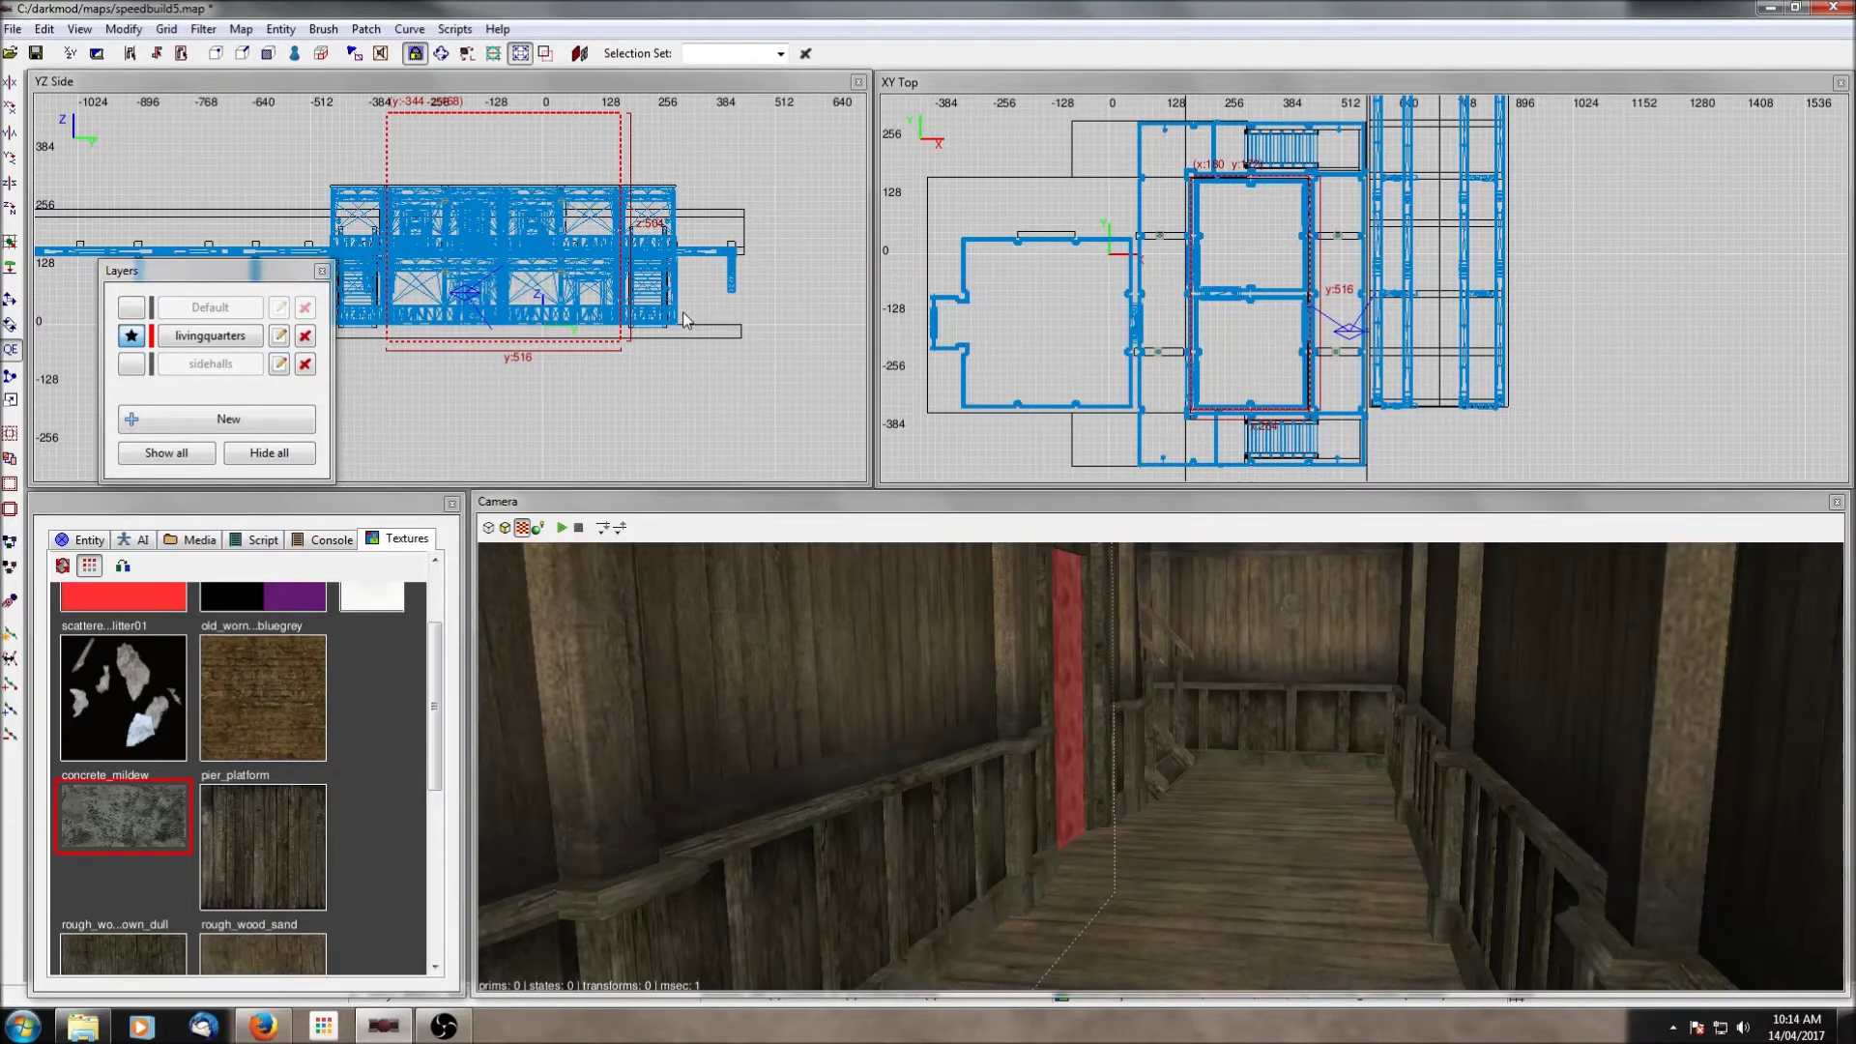
{"action": "right_click", "coordinate": [1160, 767]}
{"action": "key", "text": "Escape"}
{"action": "right_click", "coordinate": [1220, 710]}
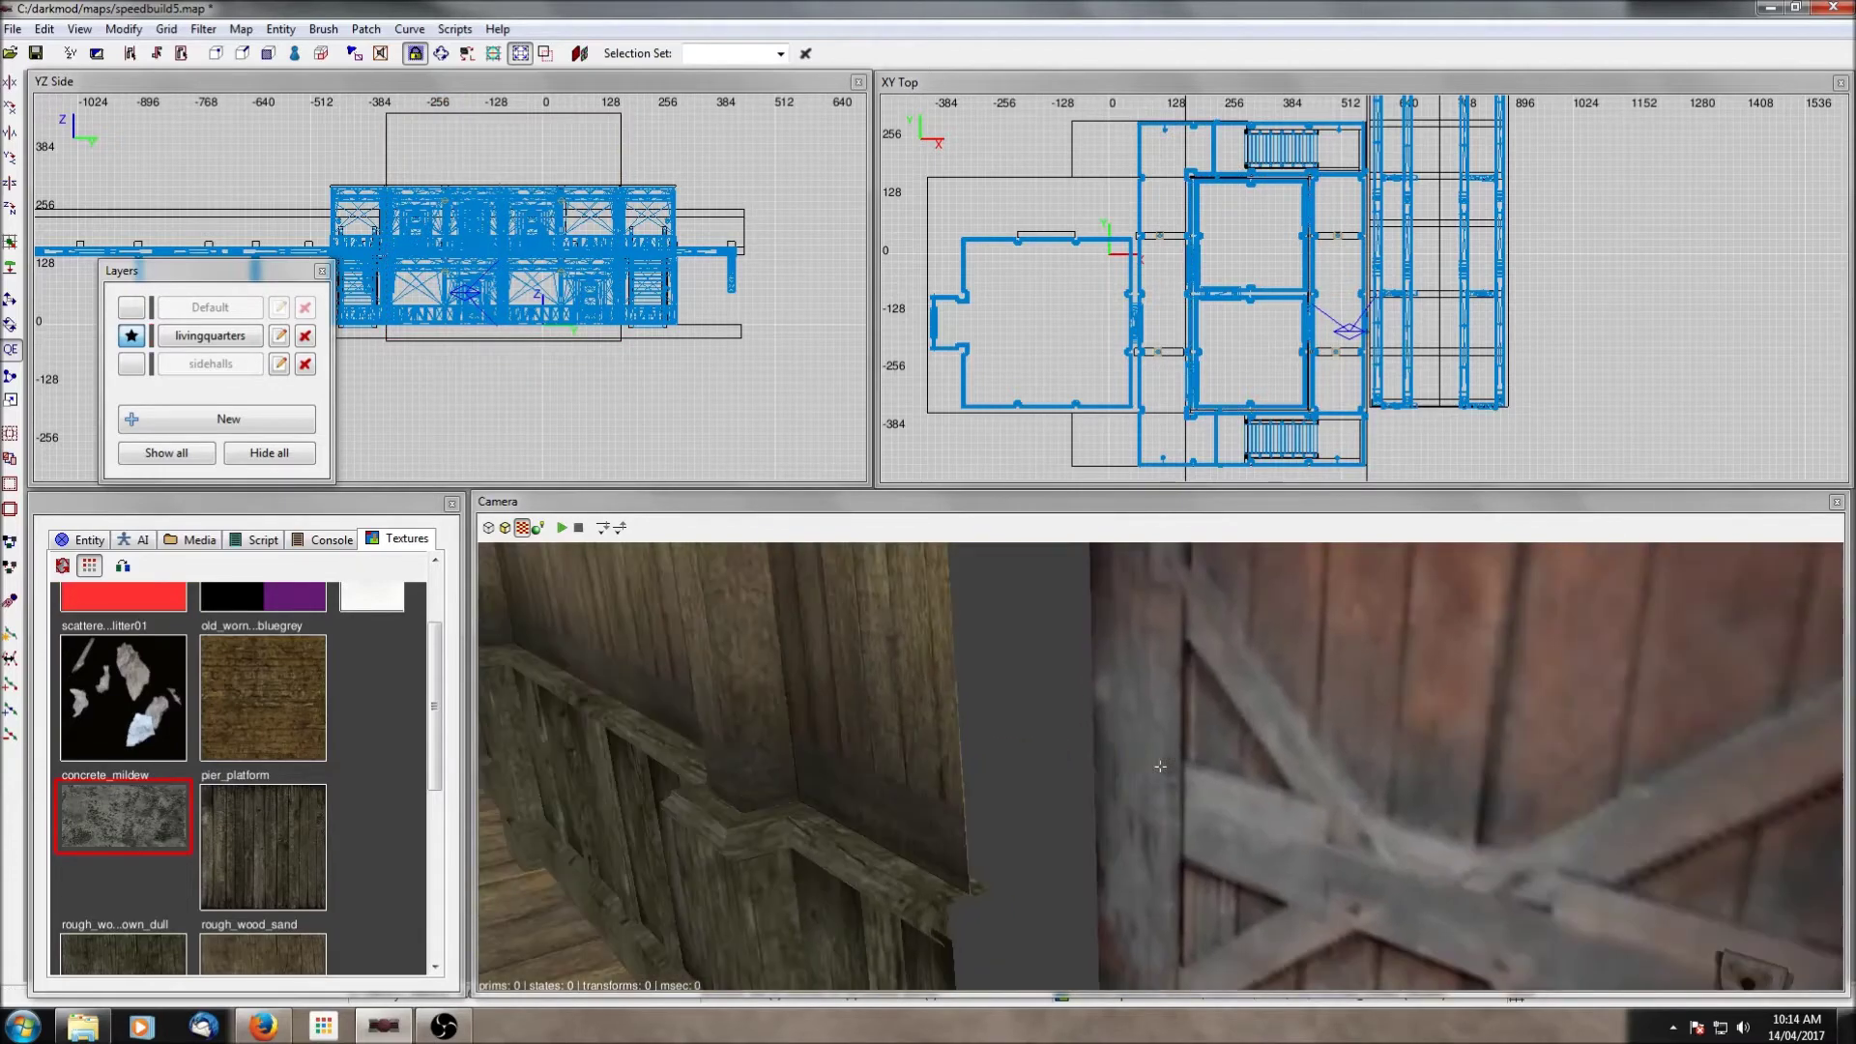
Step: Show the Default layer, hide the frame piece beside the red door, and select the lower concrete wall behind it
{"action": "left_click", "coordinate": [131, 307]}
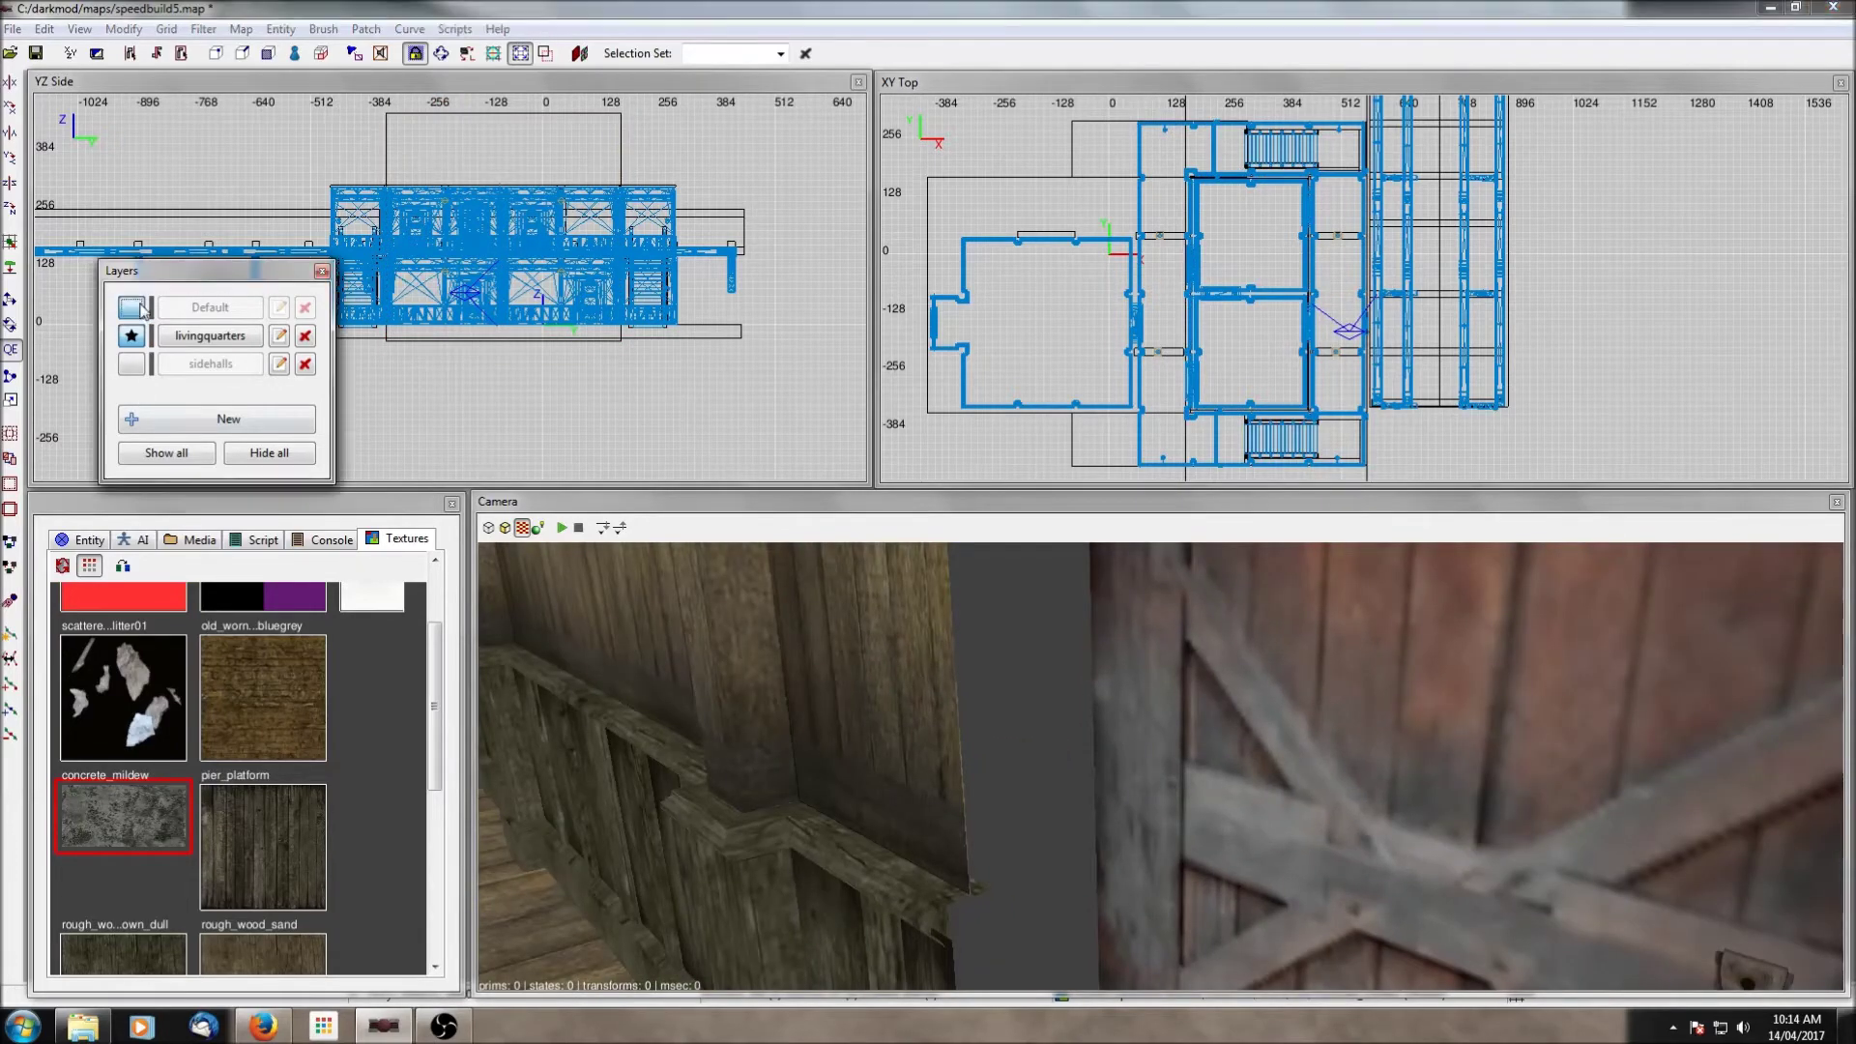
{"action": "left_click", "coordinate": [820, 704], "text": "shift"}
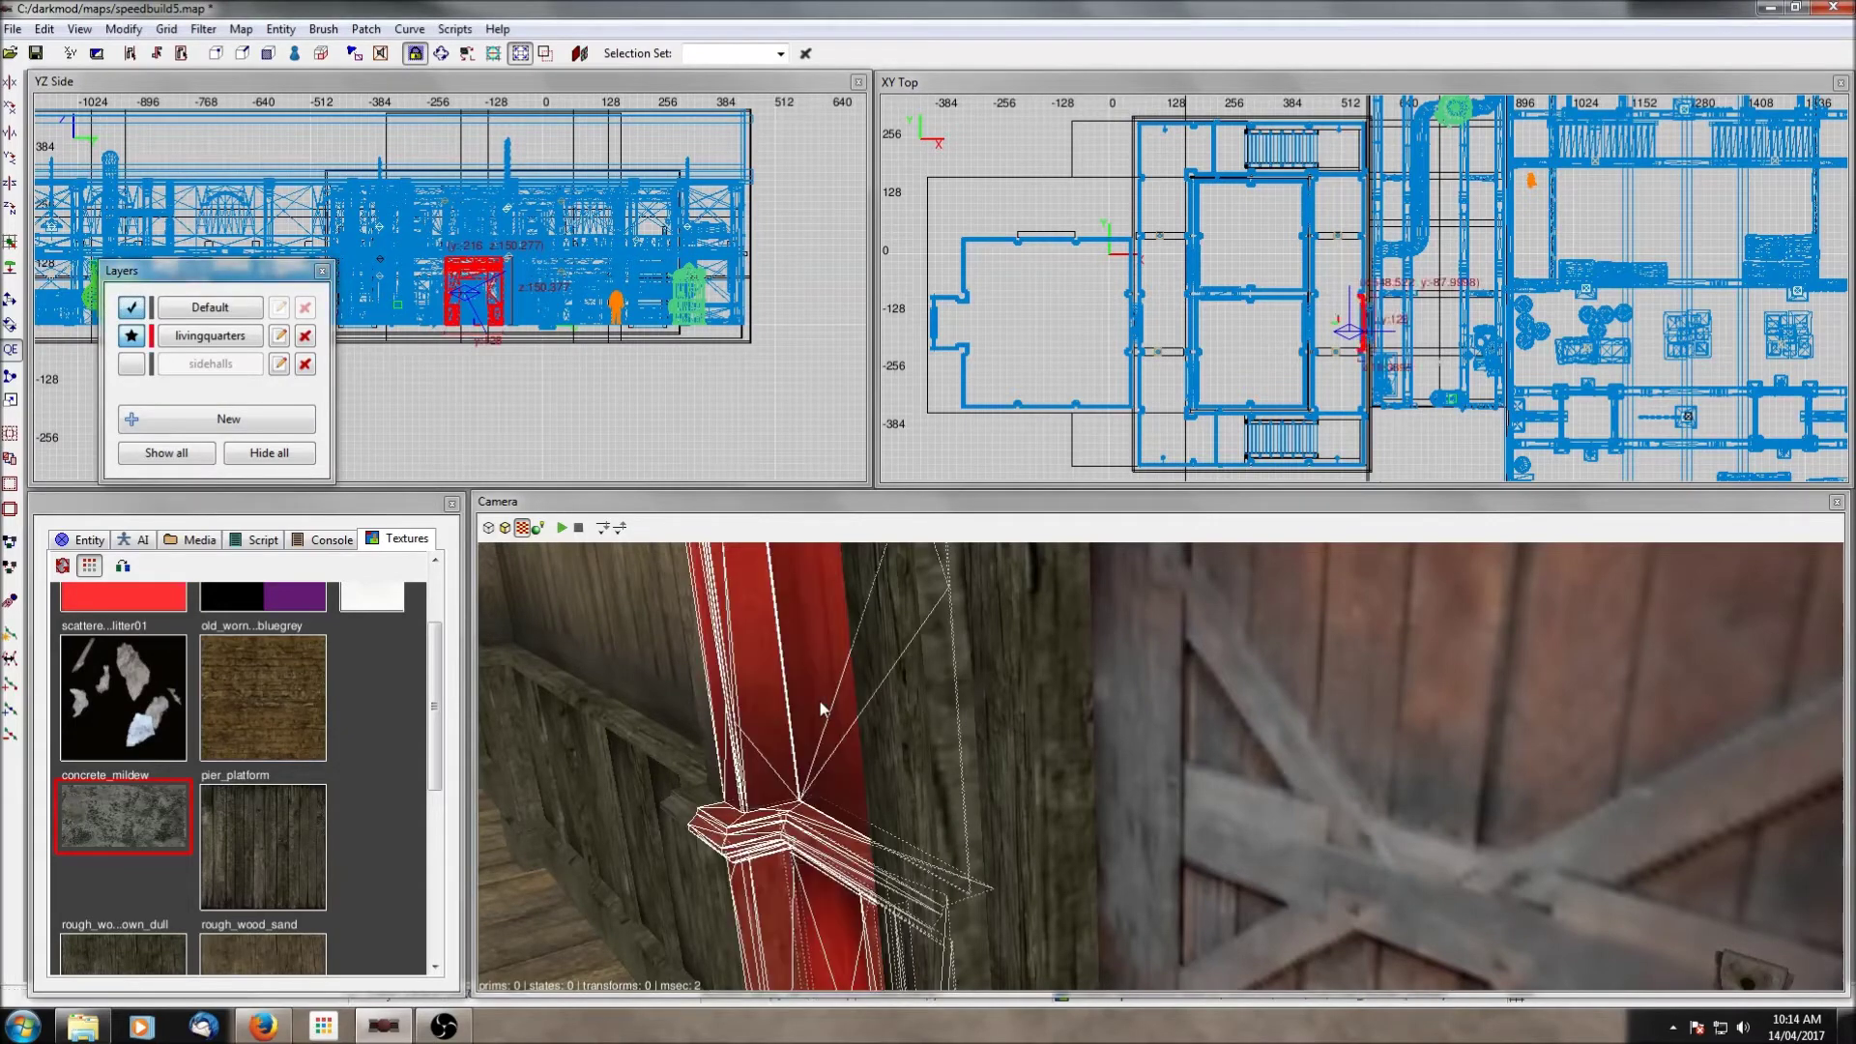
{"action": "key", "text": "h"}
{"action": "left_click", "coordinate": [810, 738], "text": "shift"}
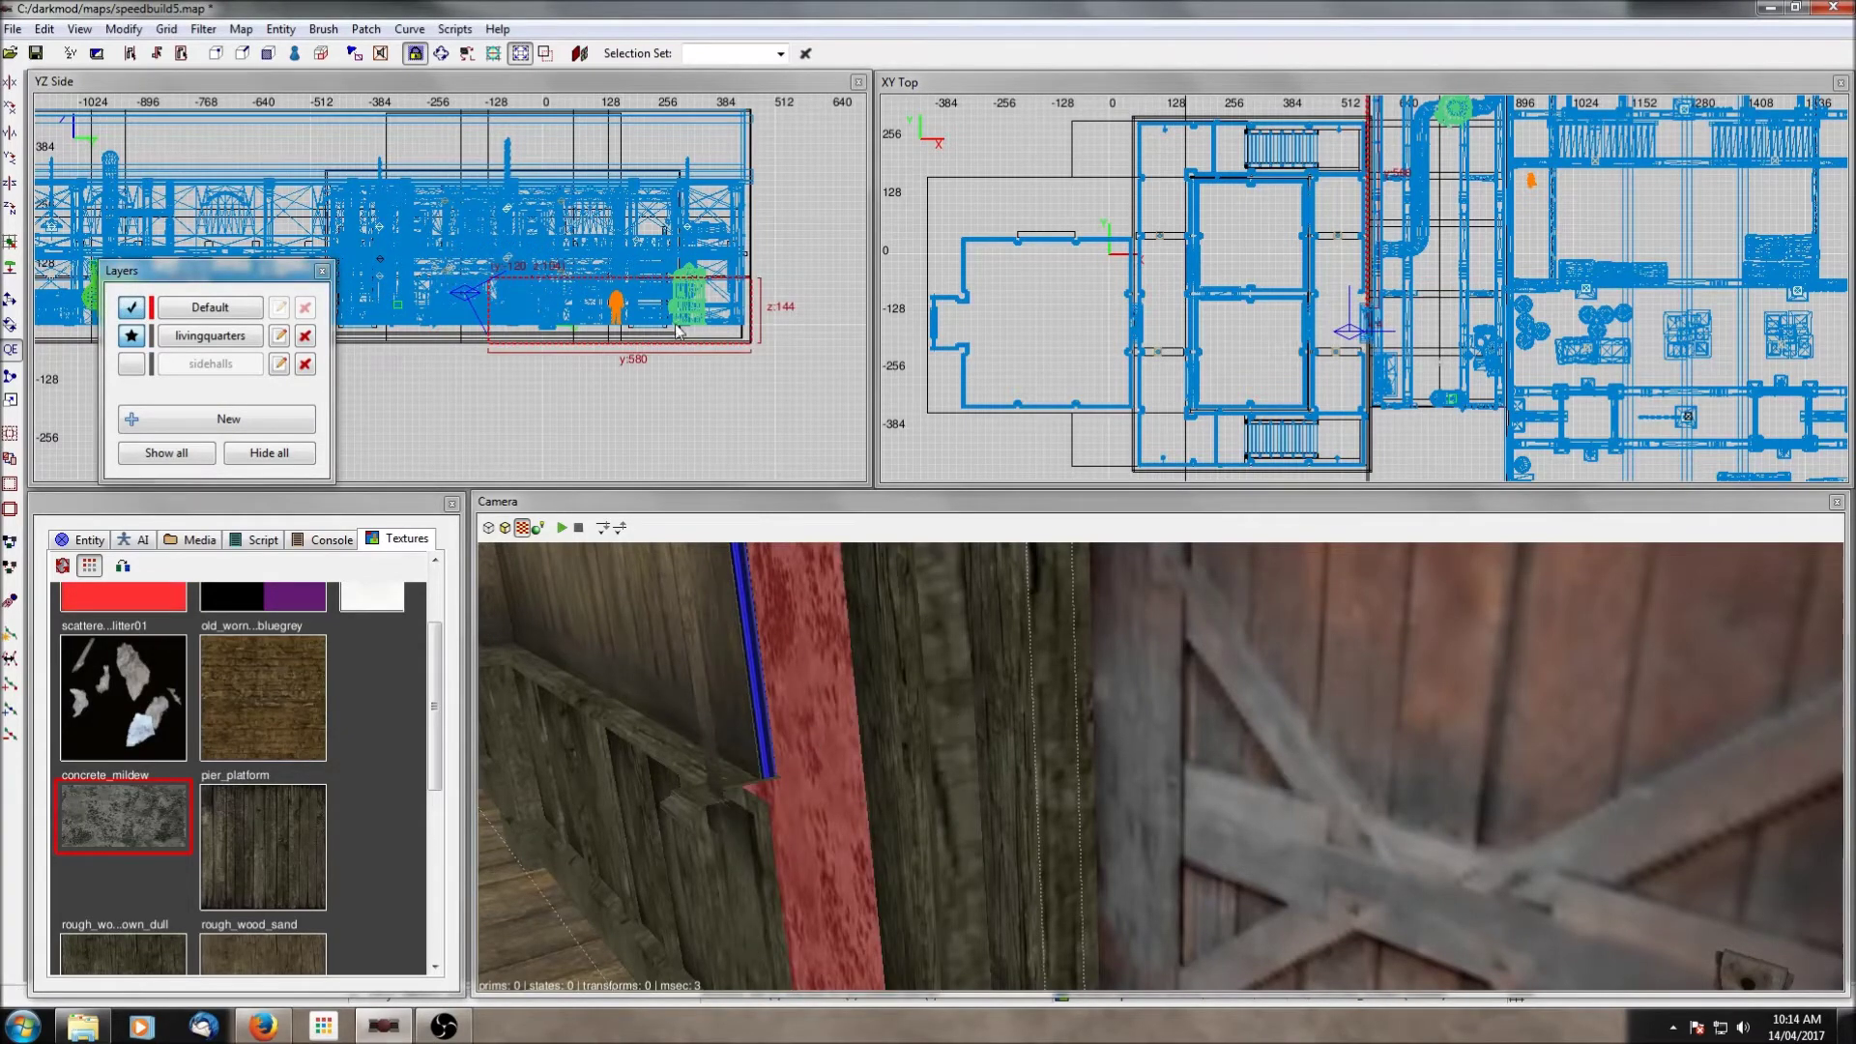
{"action": "right_click", "coordinate": [810, 727]}
{"action": "right_click", "coordinate": [890, 814]}
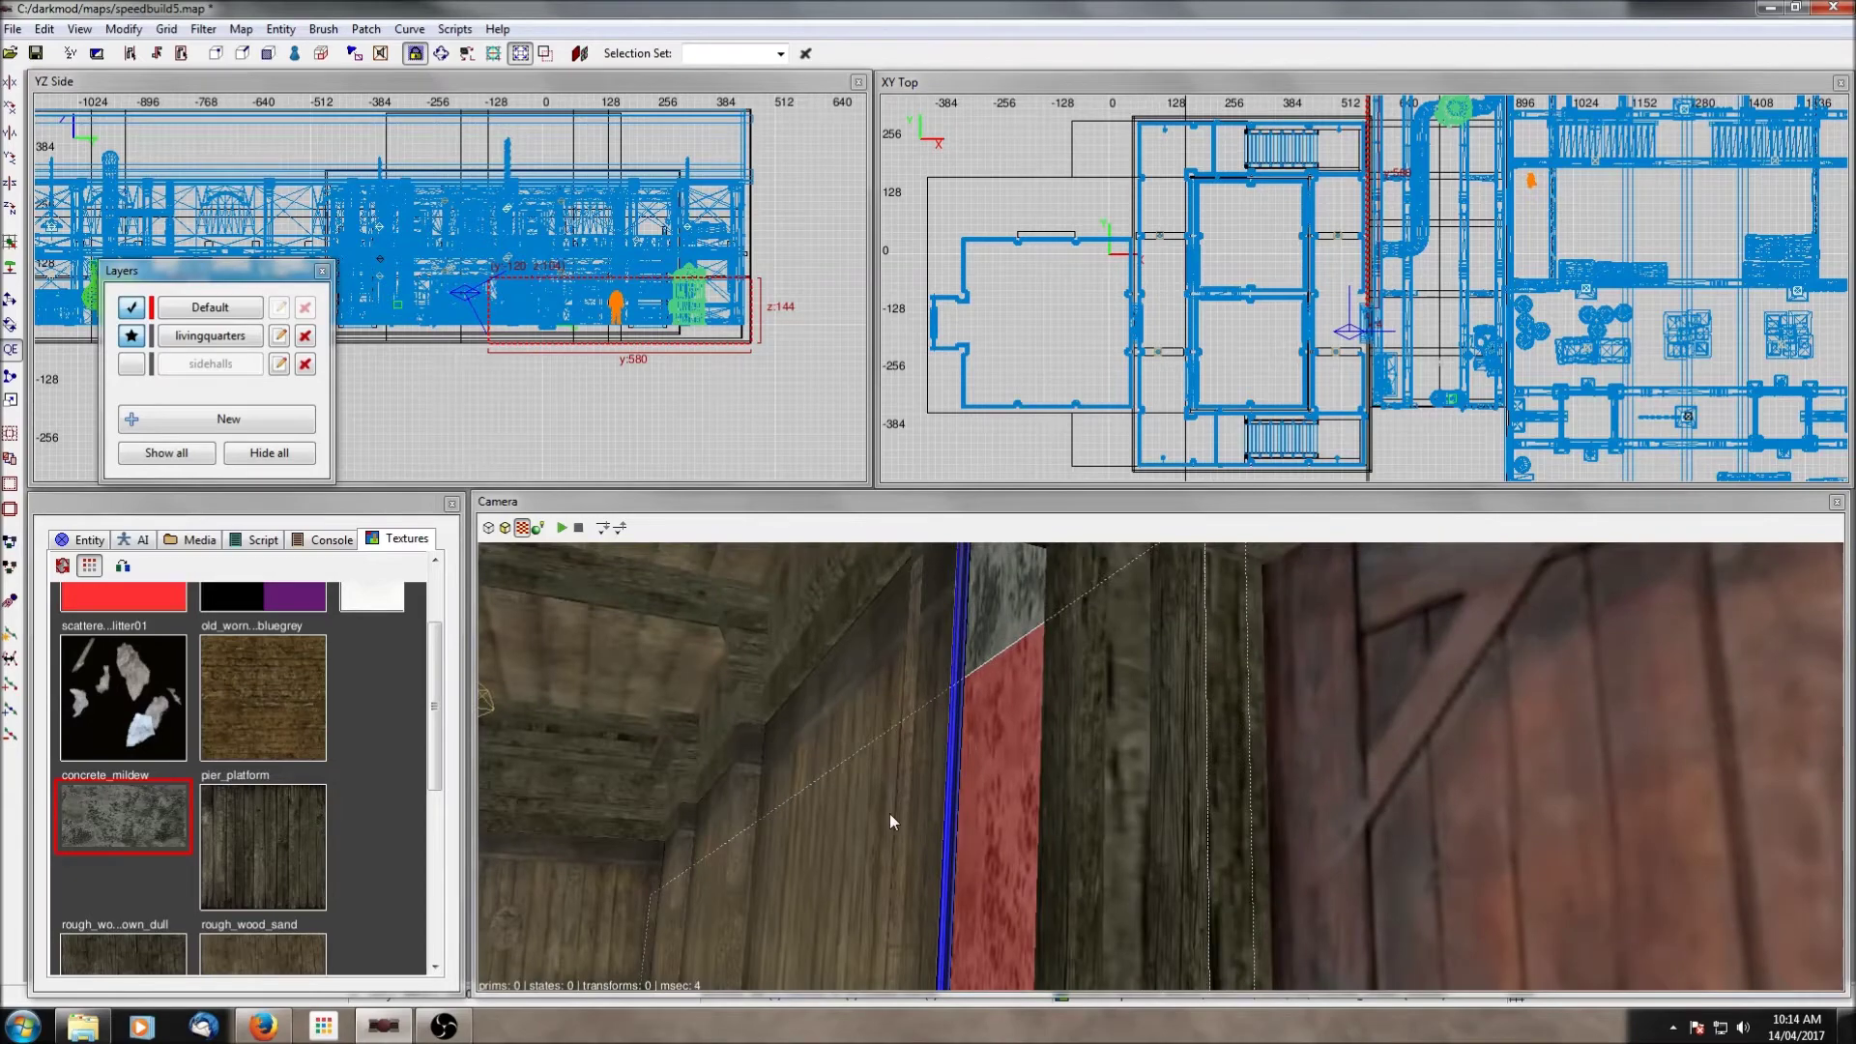
Step: Deselect the concrete wall and hide the wooden wall section beside the red door
{"action": "scroll", "coordinate": [889, 814], "scroll_direction": "down", "scroll_amount": 3}
{"action": "right_click", "coordinate": [1160, 767]}
{"action": "key", "text": "Escape"}
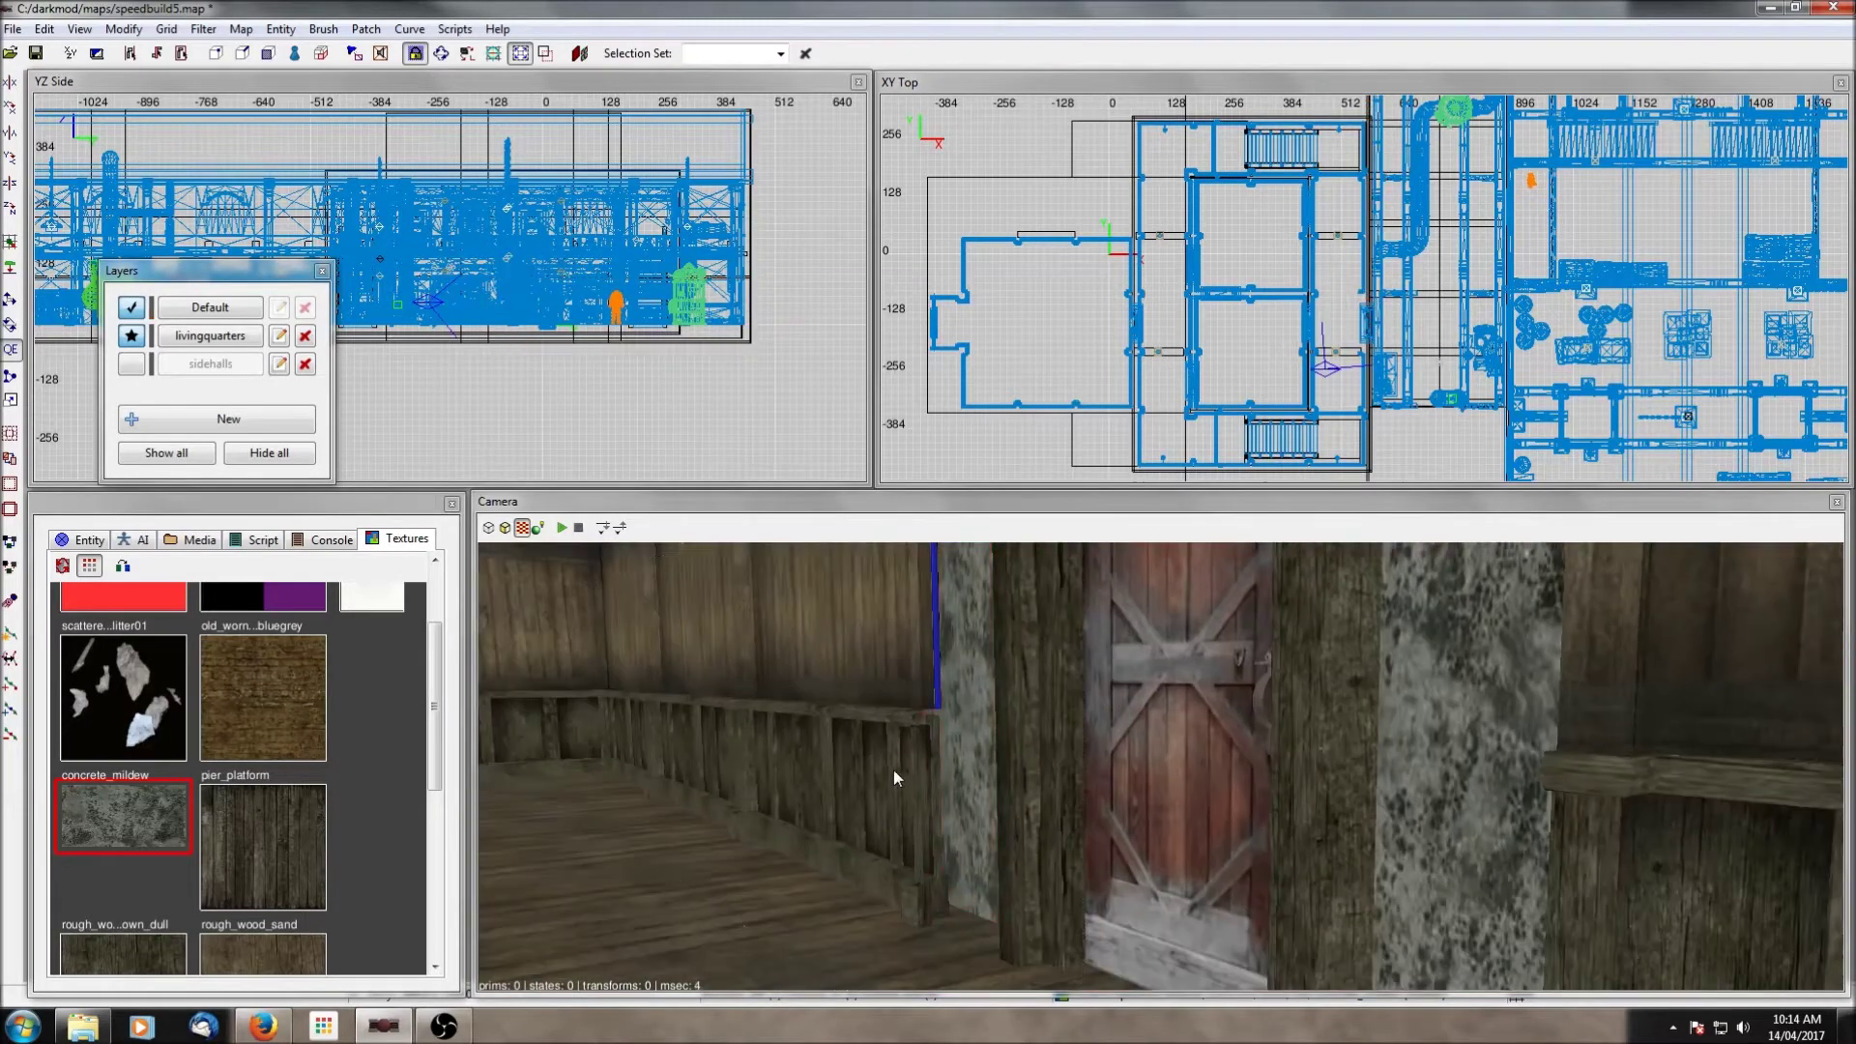
{"action": "left_click", "coordinate": [893, 770], "text": "shift"}
{"action": "key", "text": "BackSpace"}
Step: Select the lower and upper concrete wall brushes beside the red door and move them to the livingquarters layer
{"action": "left_click", "coordinate": [822, 690], "text": "shift"}
{"action": "right_click", "coordinate": [822, 690]}
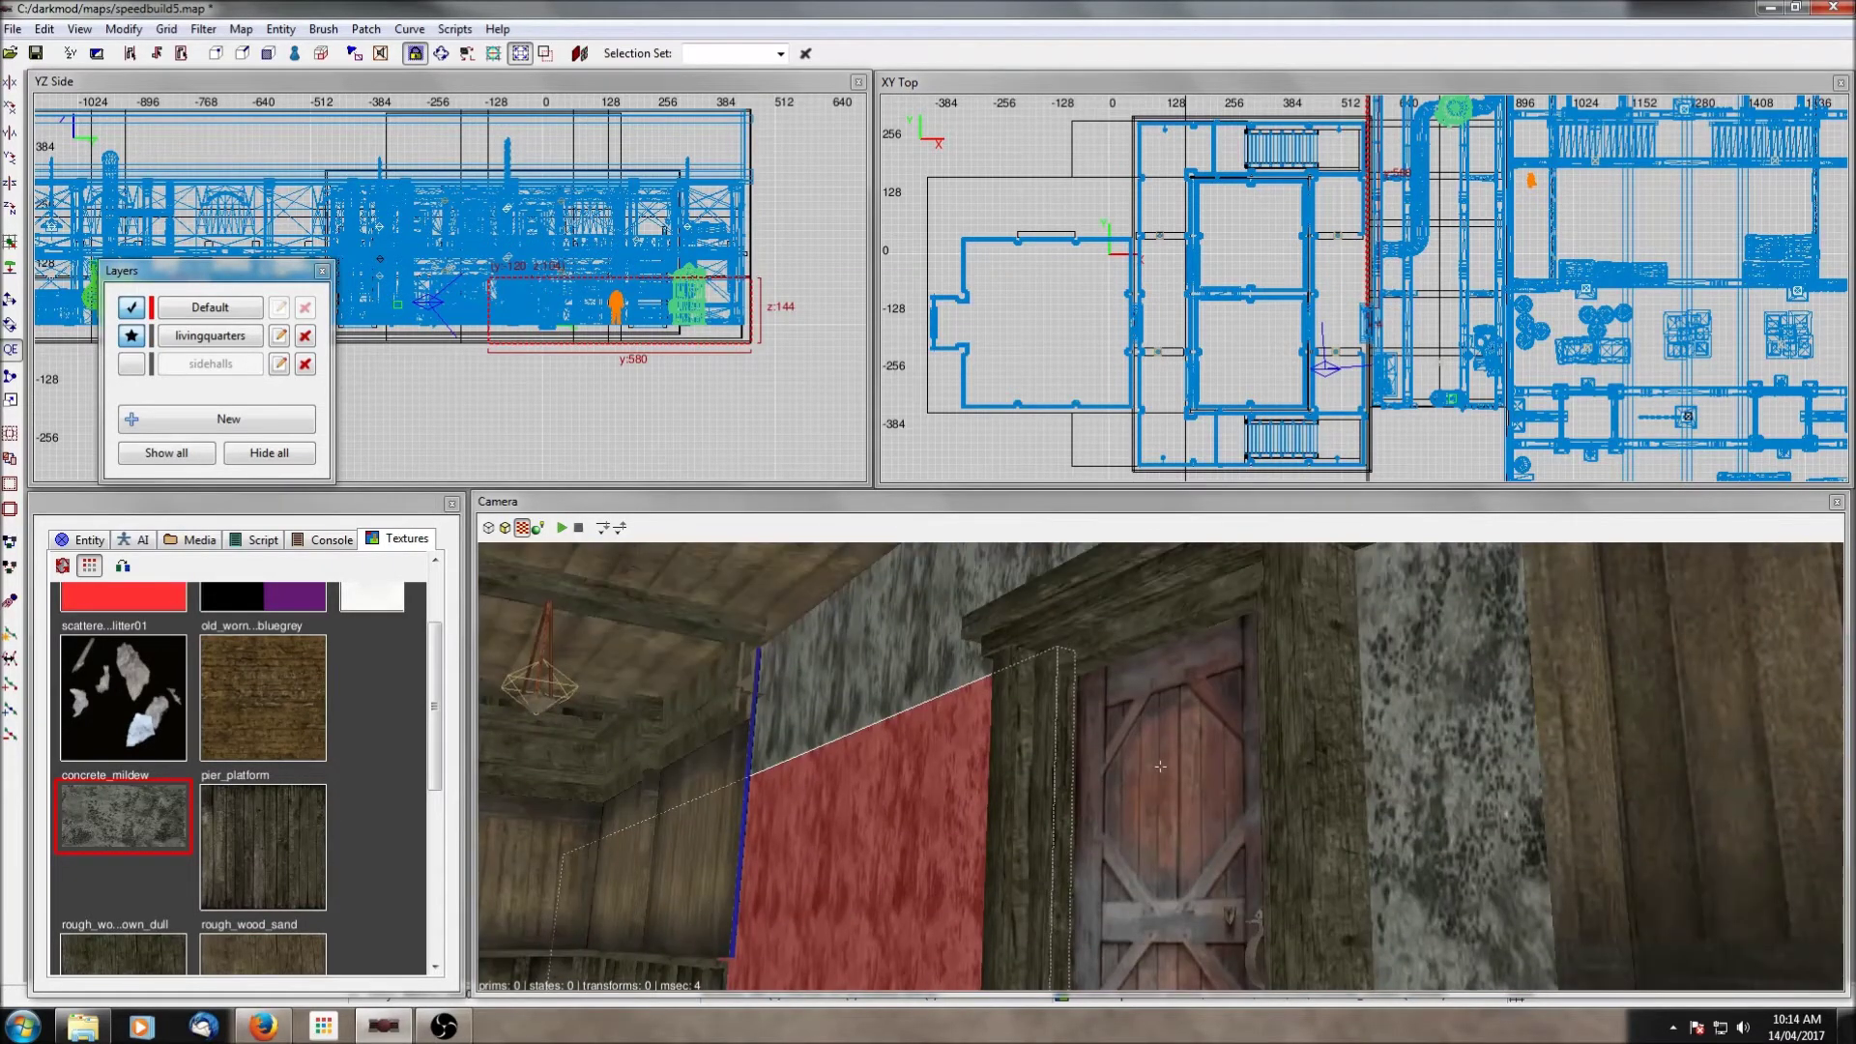
{"action": "key", "text": "Escape"}
{"action": "left_click", "coordinate": [901, 716], "text": "shift"}
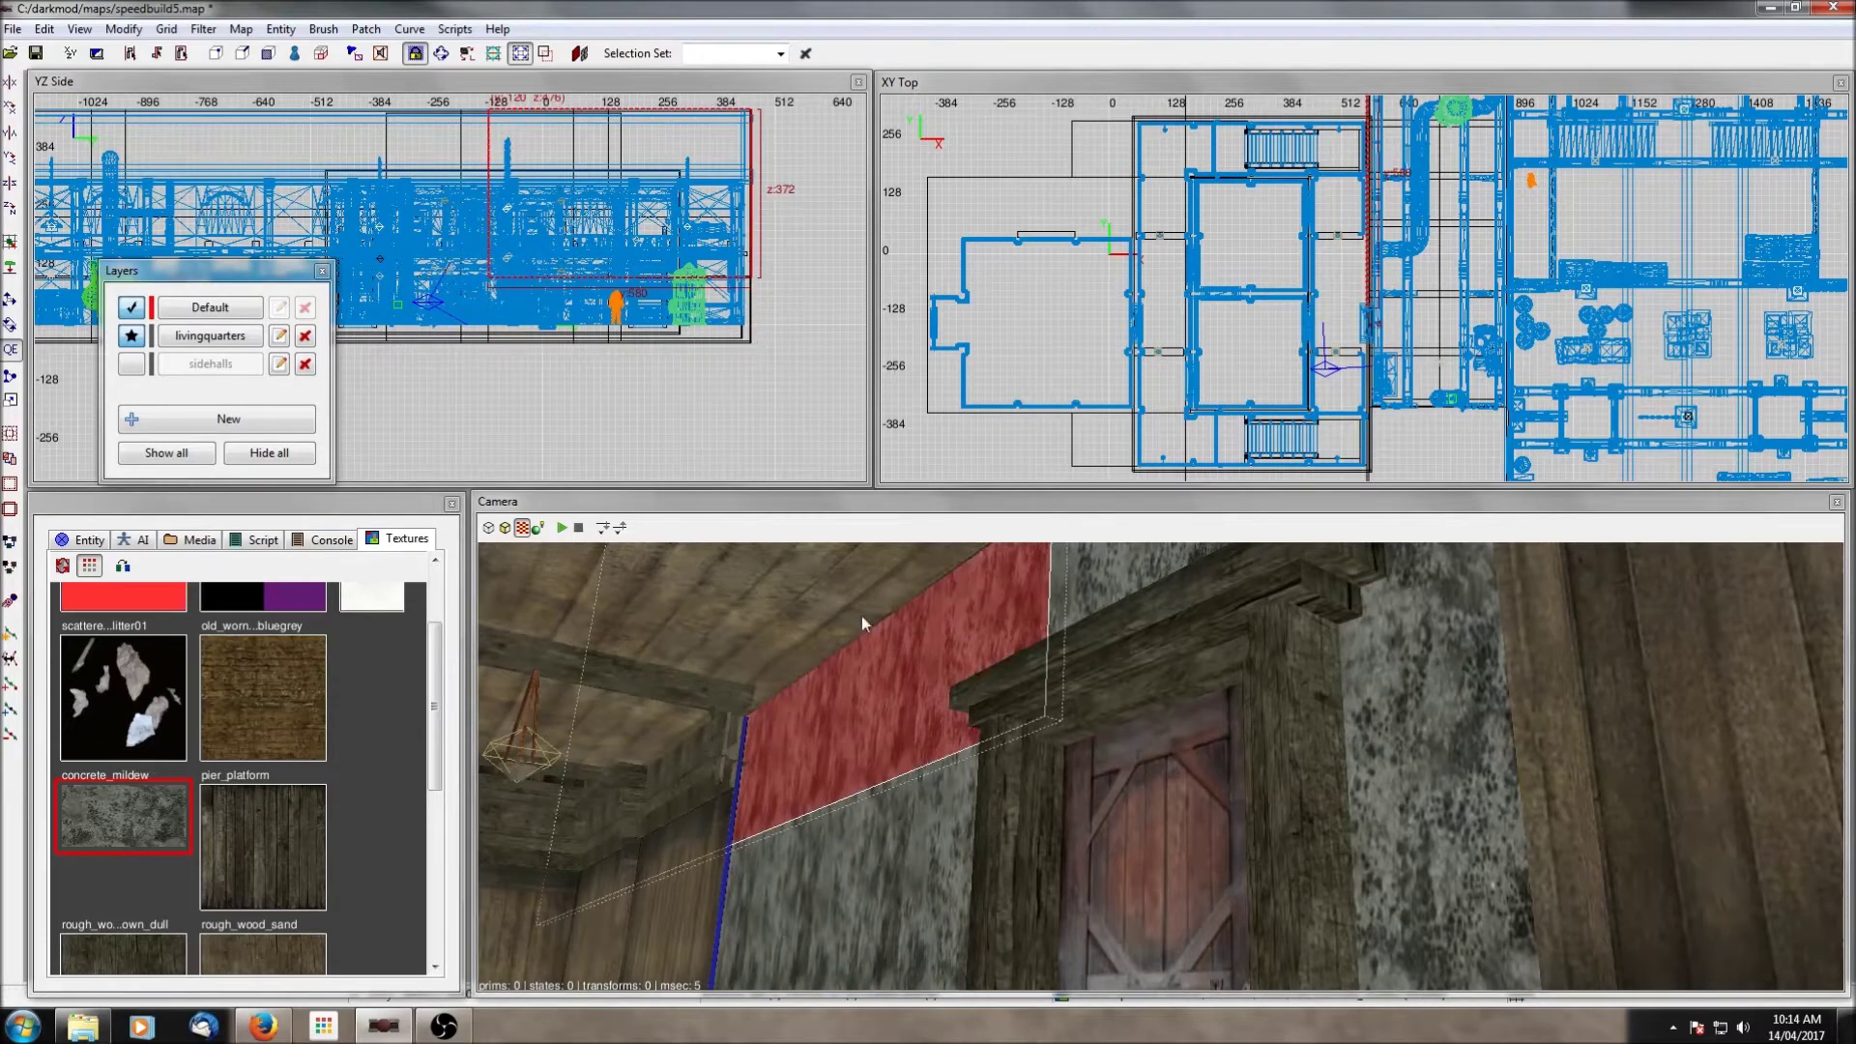
{"action": "left_click", "coordinate": [886, 826], "text": "shift"}
{"action": "right_click", "coordinate": [836, 288]}
{"action": "mouse_move", "coordinate": [916, 702]}
{"action": "left_click", "coordinate": [747, 727]}
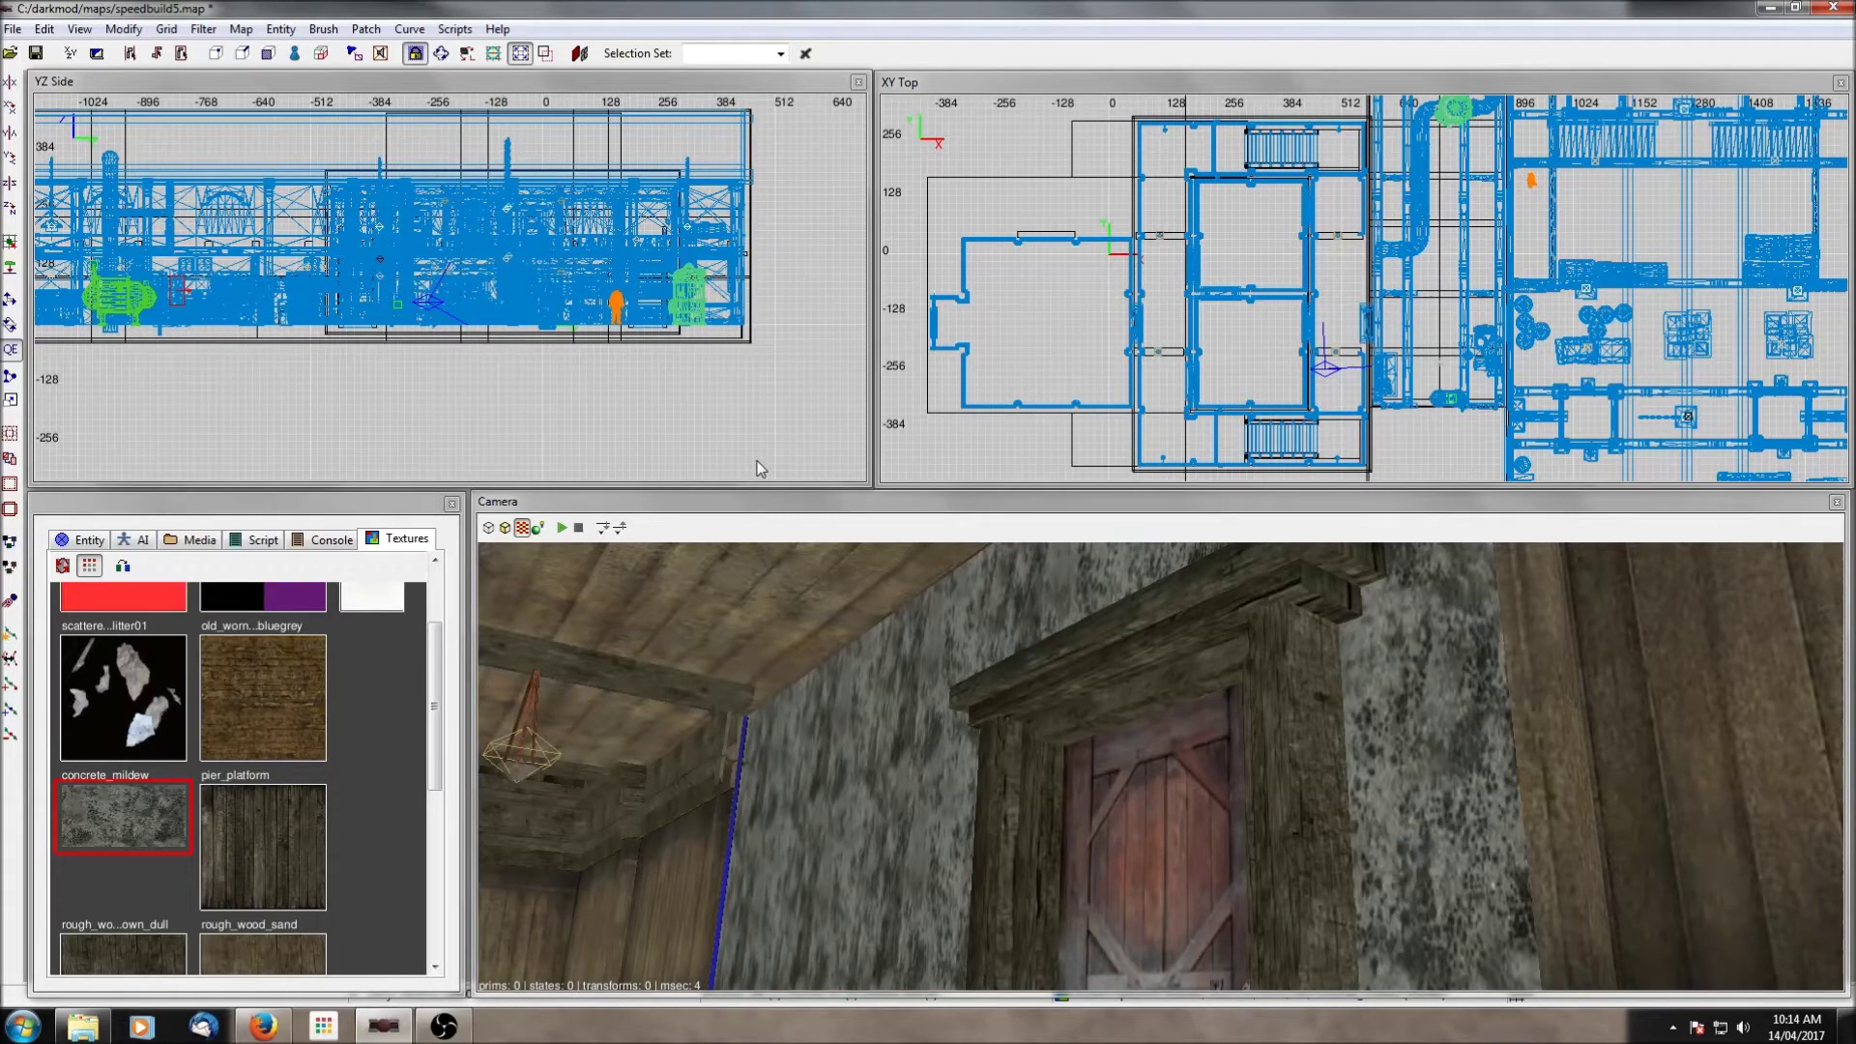
Step: Bring back the hidden objects and hide the Default layer, leaving the hall and its concrete walls in view
{"action": "key", "text": "ctrl+l"}
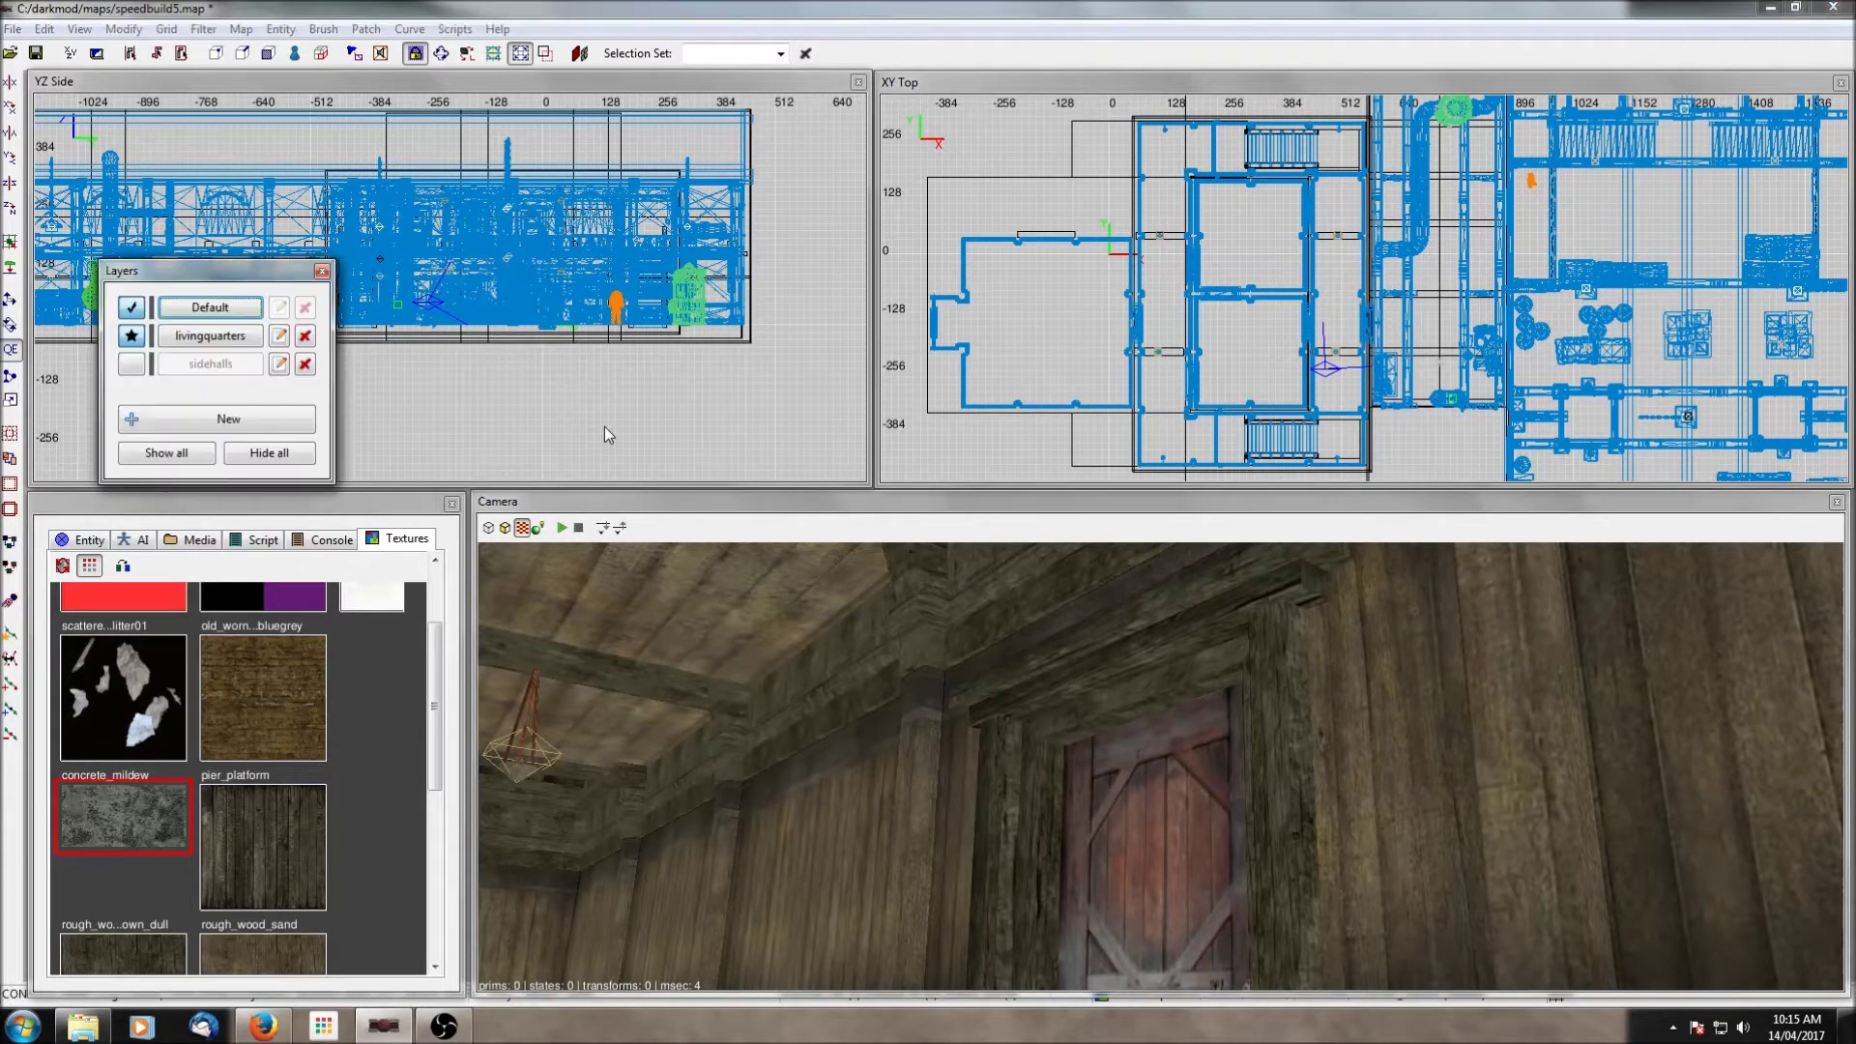
{"action": "left_click", "coordinate": [131, 308]}
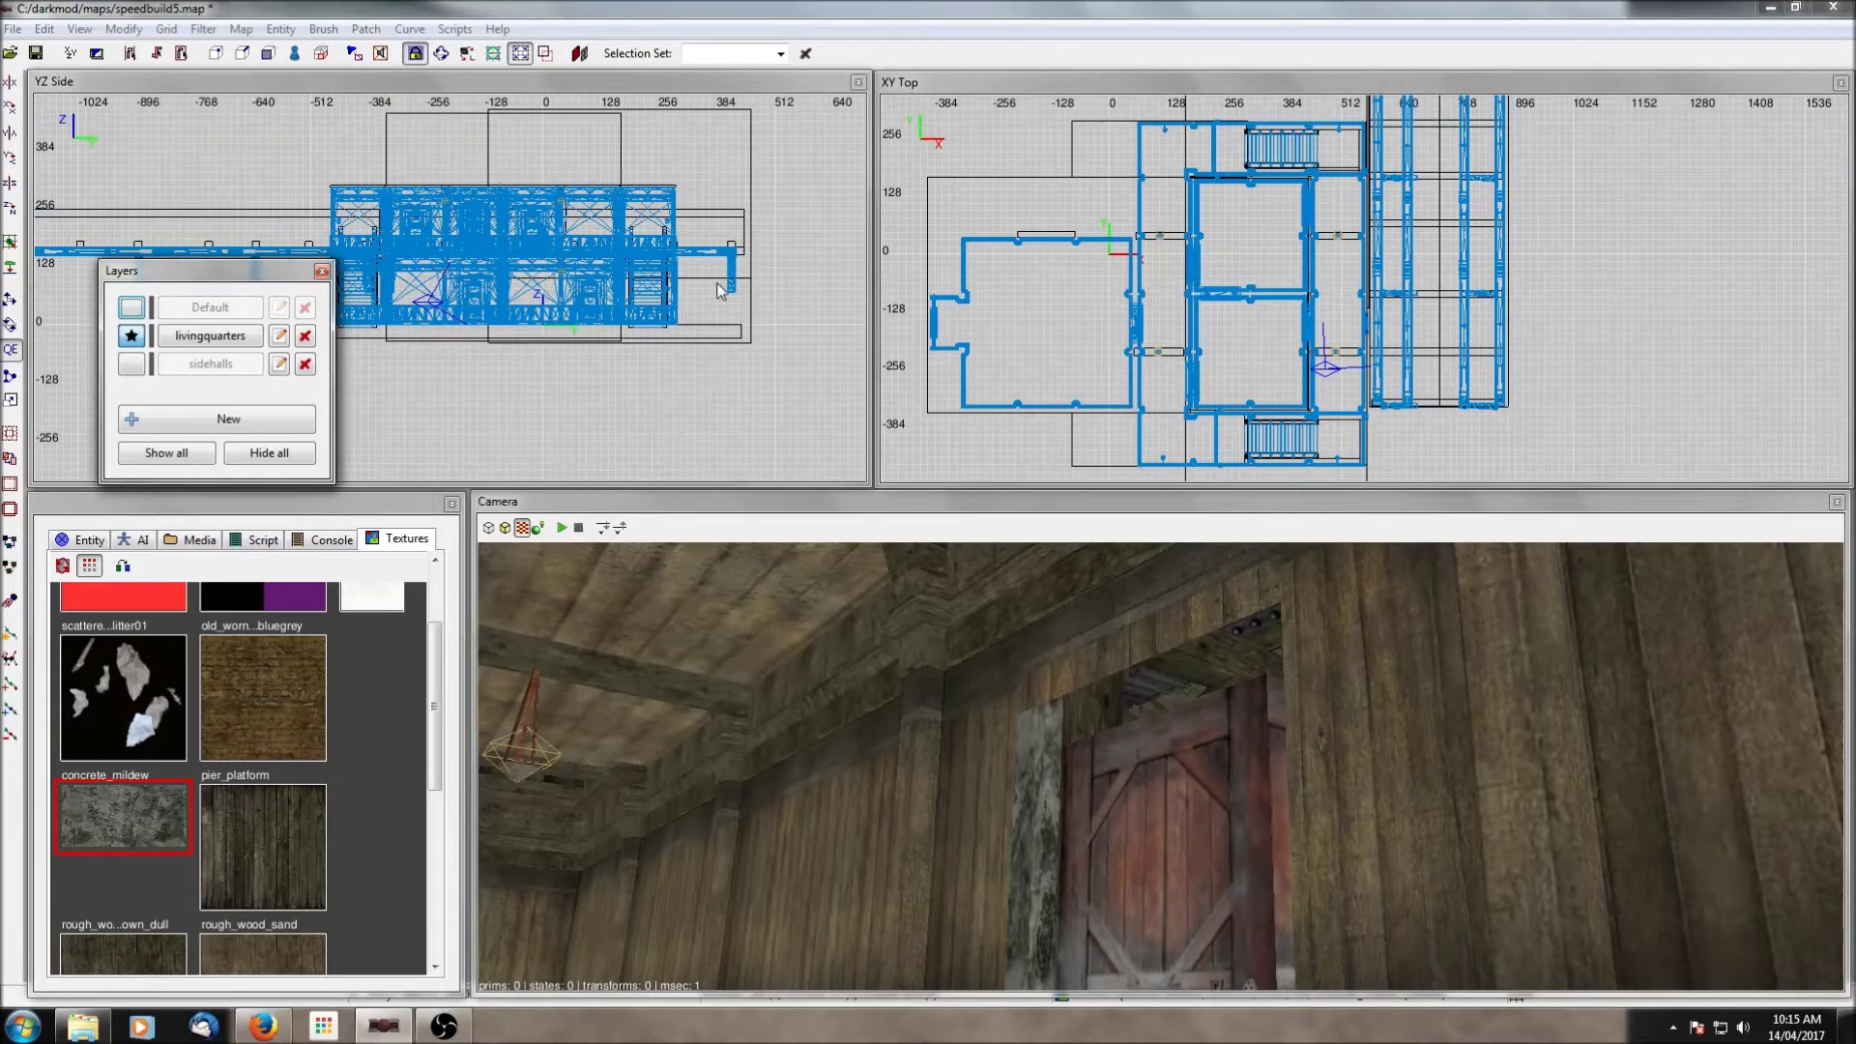
{"action": "right_click", "coordinate": [832, 738]}
{"action": "right_click", "coordinate": [833, 738]}
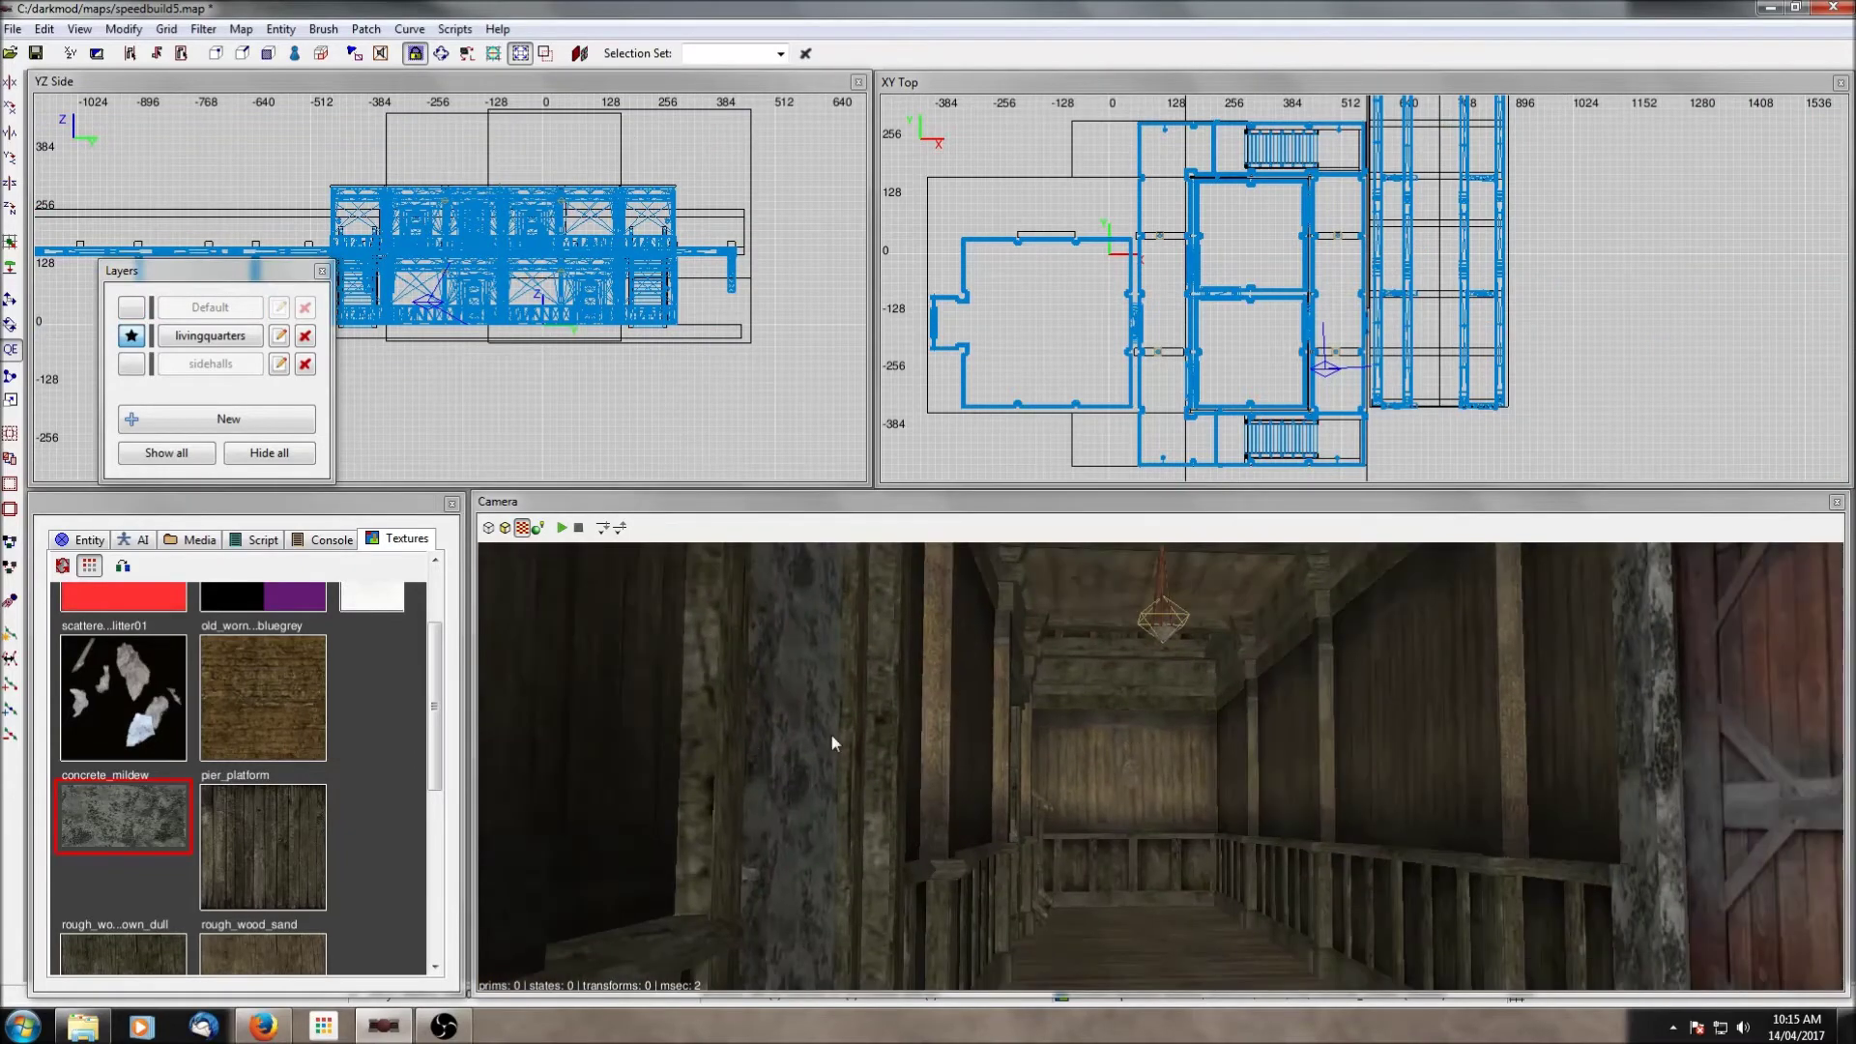
Step: Select the brush around the central rooms and raise its top to z 476, making it 512 units tall
{"action": "left_click", "coordinate": [775, 736], "text": "shift"}
{"action": "key", "text": "ctrl+l"}
{"action": "scroll", "coordinate": [584, 251], "scroll_direction": "up", "scroll_amount": 3}
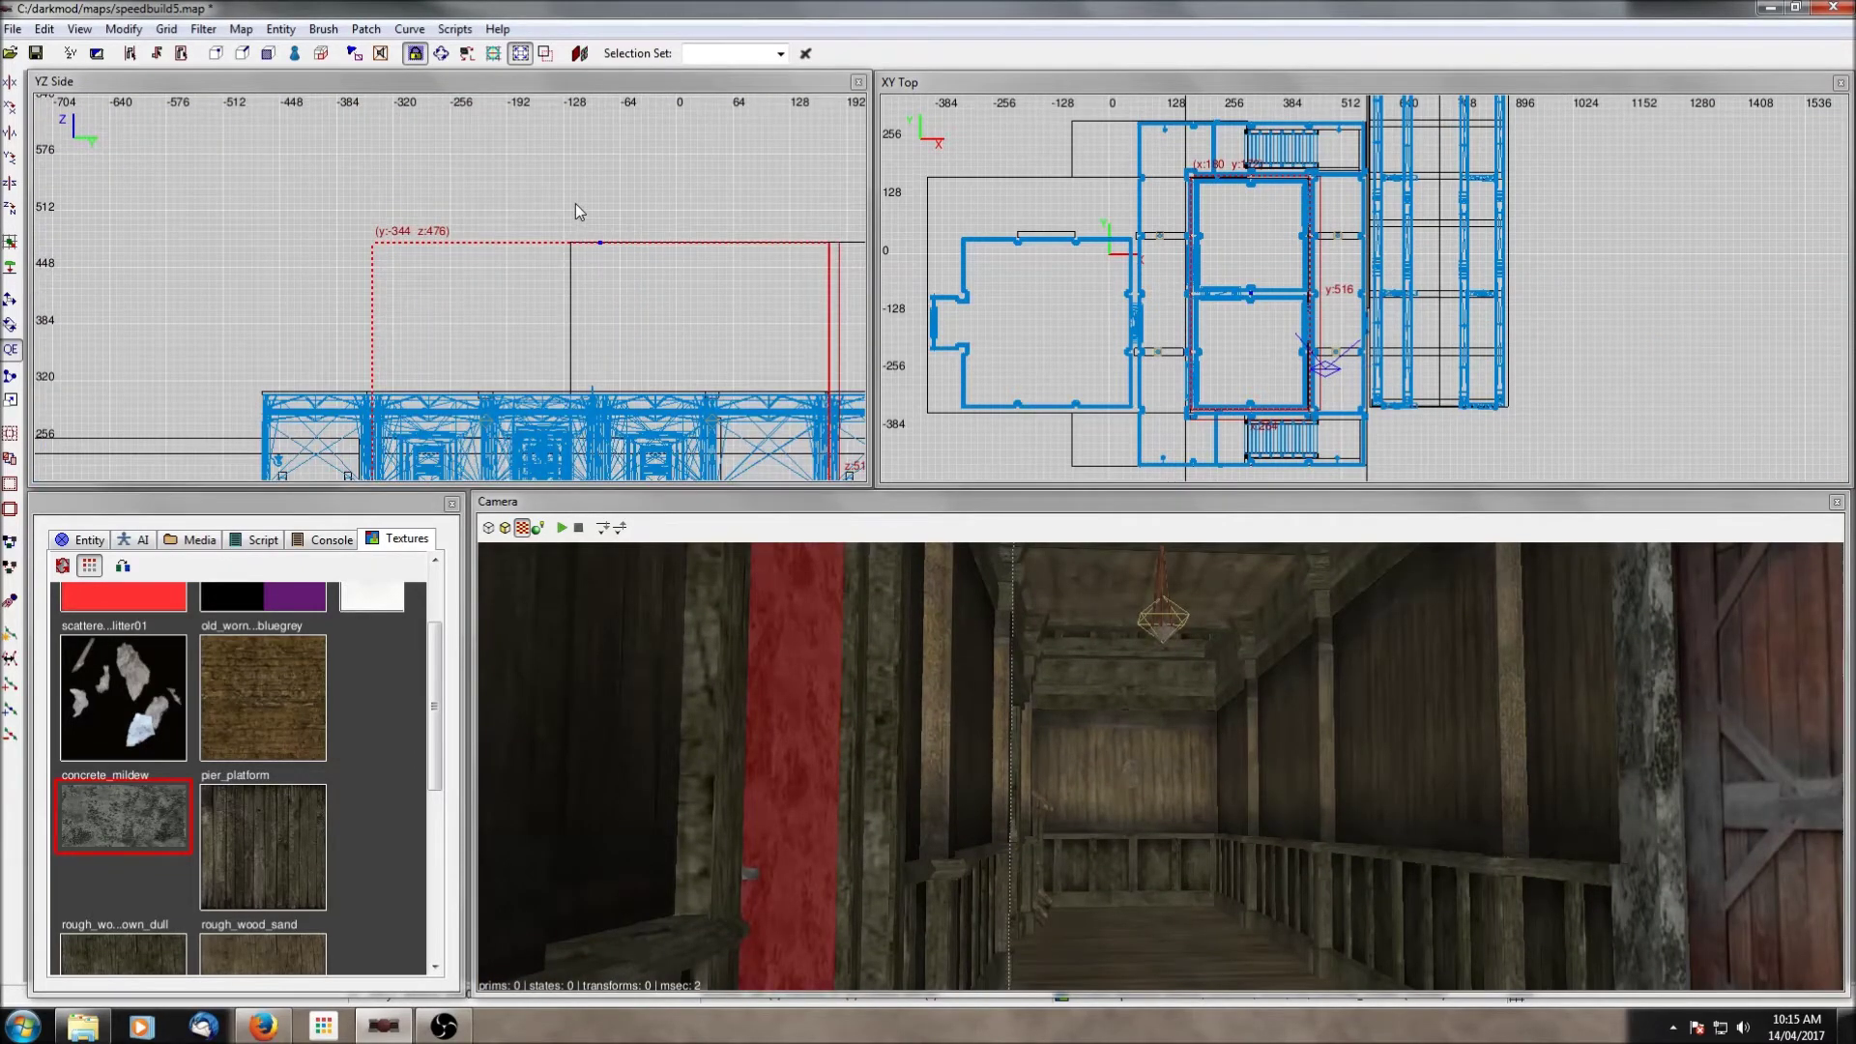
{"action": "scroll", "coordinate": [653, 236], "scroll_direction": "up", "scroll_amount": 2}
{"action": "scroll", "coordinate": [657, 245], "scroll_direction": "down", "scroll_amount": 3}
{"action": "right_click_drag", "start_coordinate": [664, 281], "coordinate": [678, 145]}
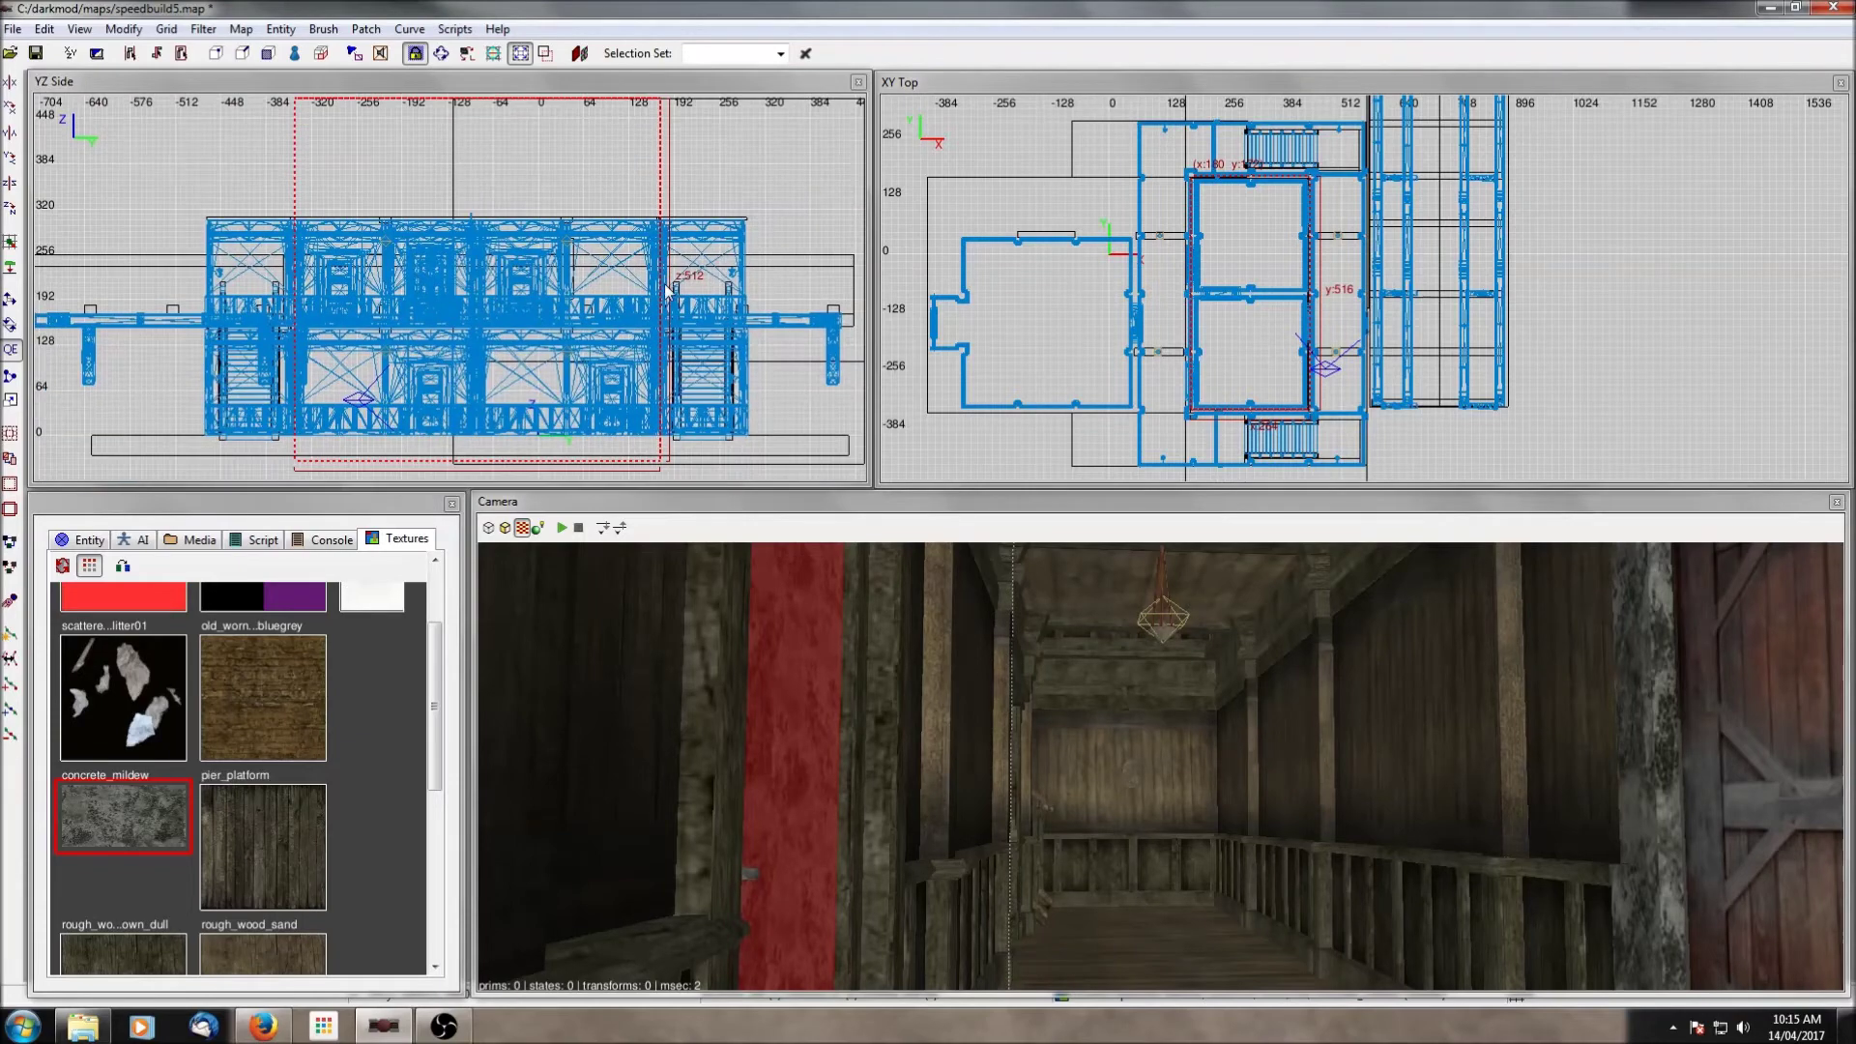
{"action": "right_click_drag", "start_coordinate": [675, 384], "coordinate": [684, 292]}
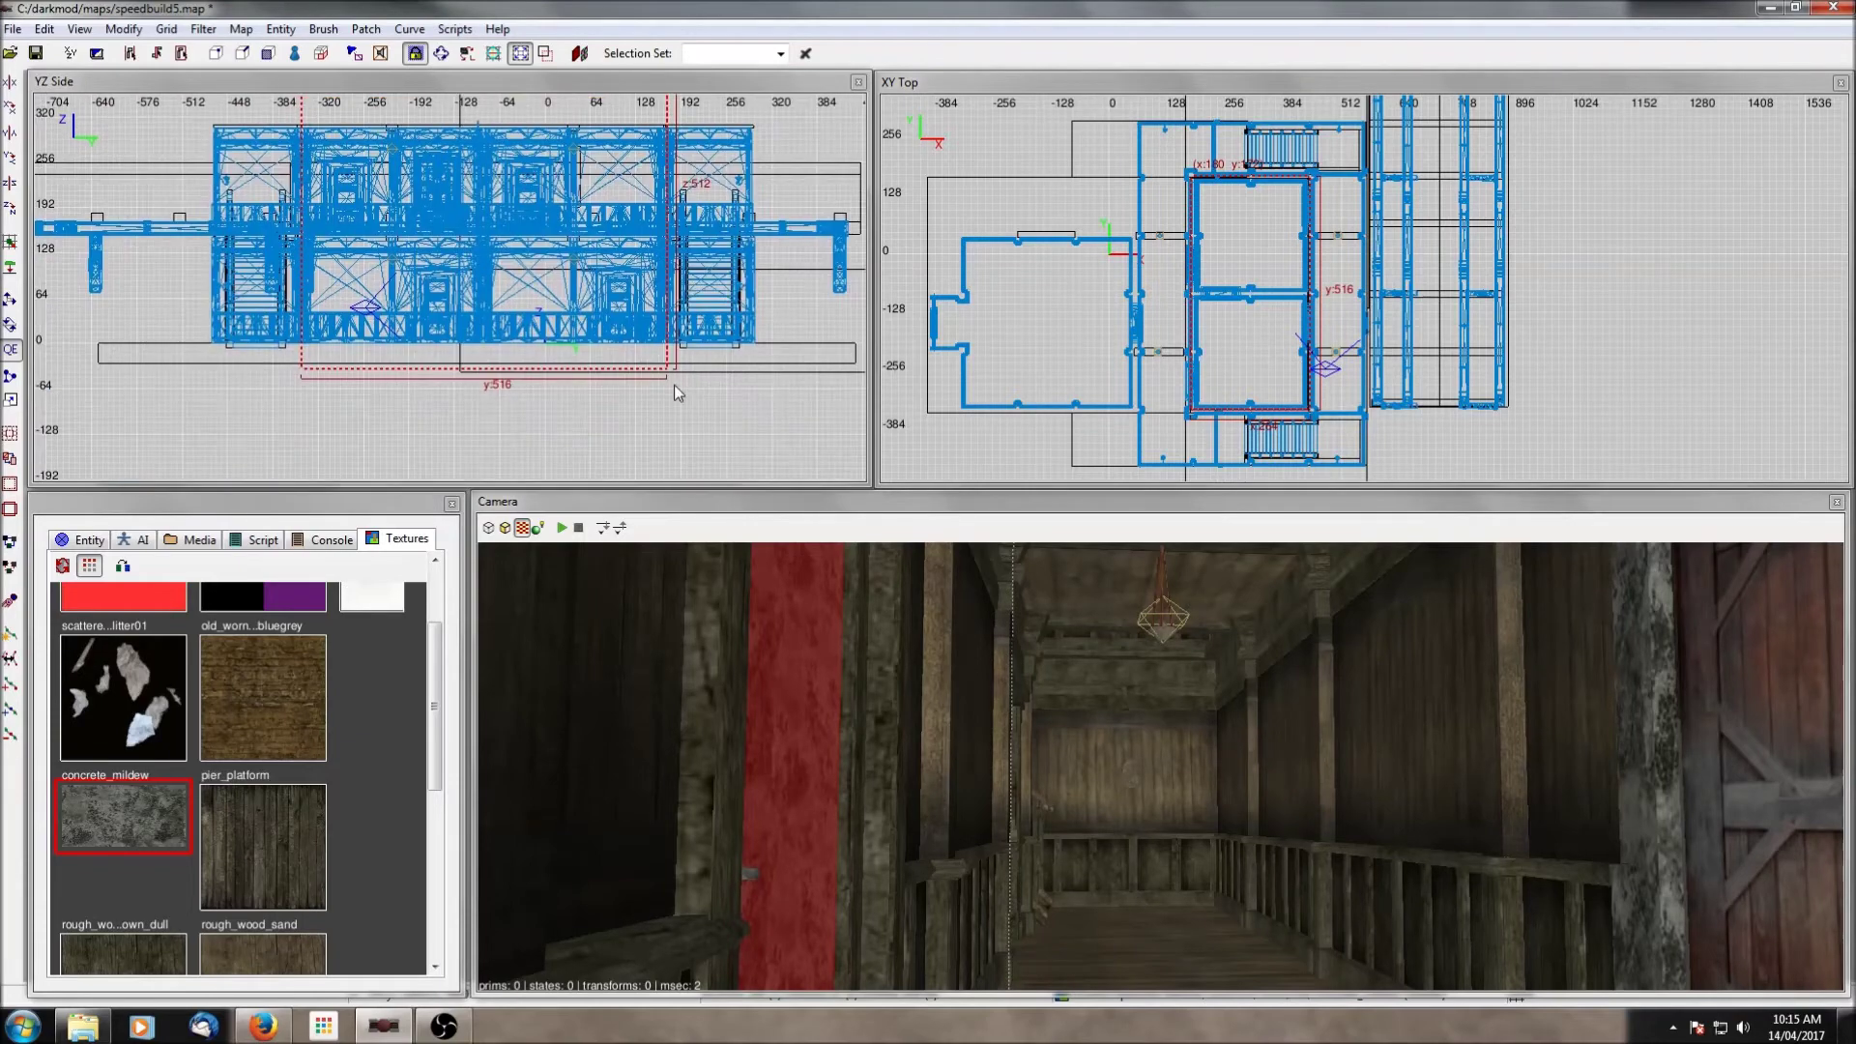
Step: Examine the hall floor and the concrete wall at the base of the red door's opening
{"action": "right_click", "coordinate": [1035, 770]}
{"action": "right_click", "coordinate": [1054, 769]}
{"action": "left_click", "coordinate": [1074, 766], "text": "shift"}
{"action": "key", "text": "Escape"}
{"action": "left_click", "coordinate": [1013, 739], "text": "shift"}
{"action": "key", "text": "Escape"}
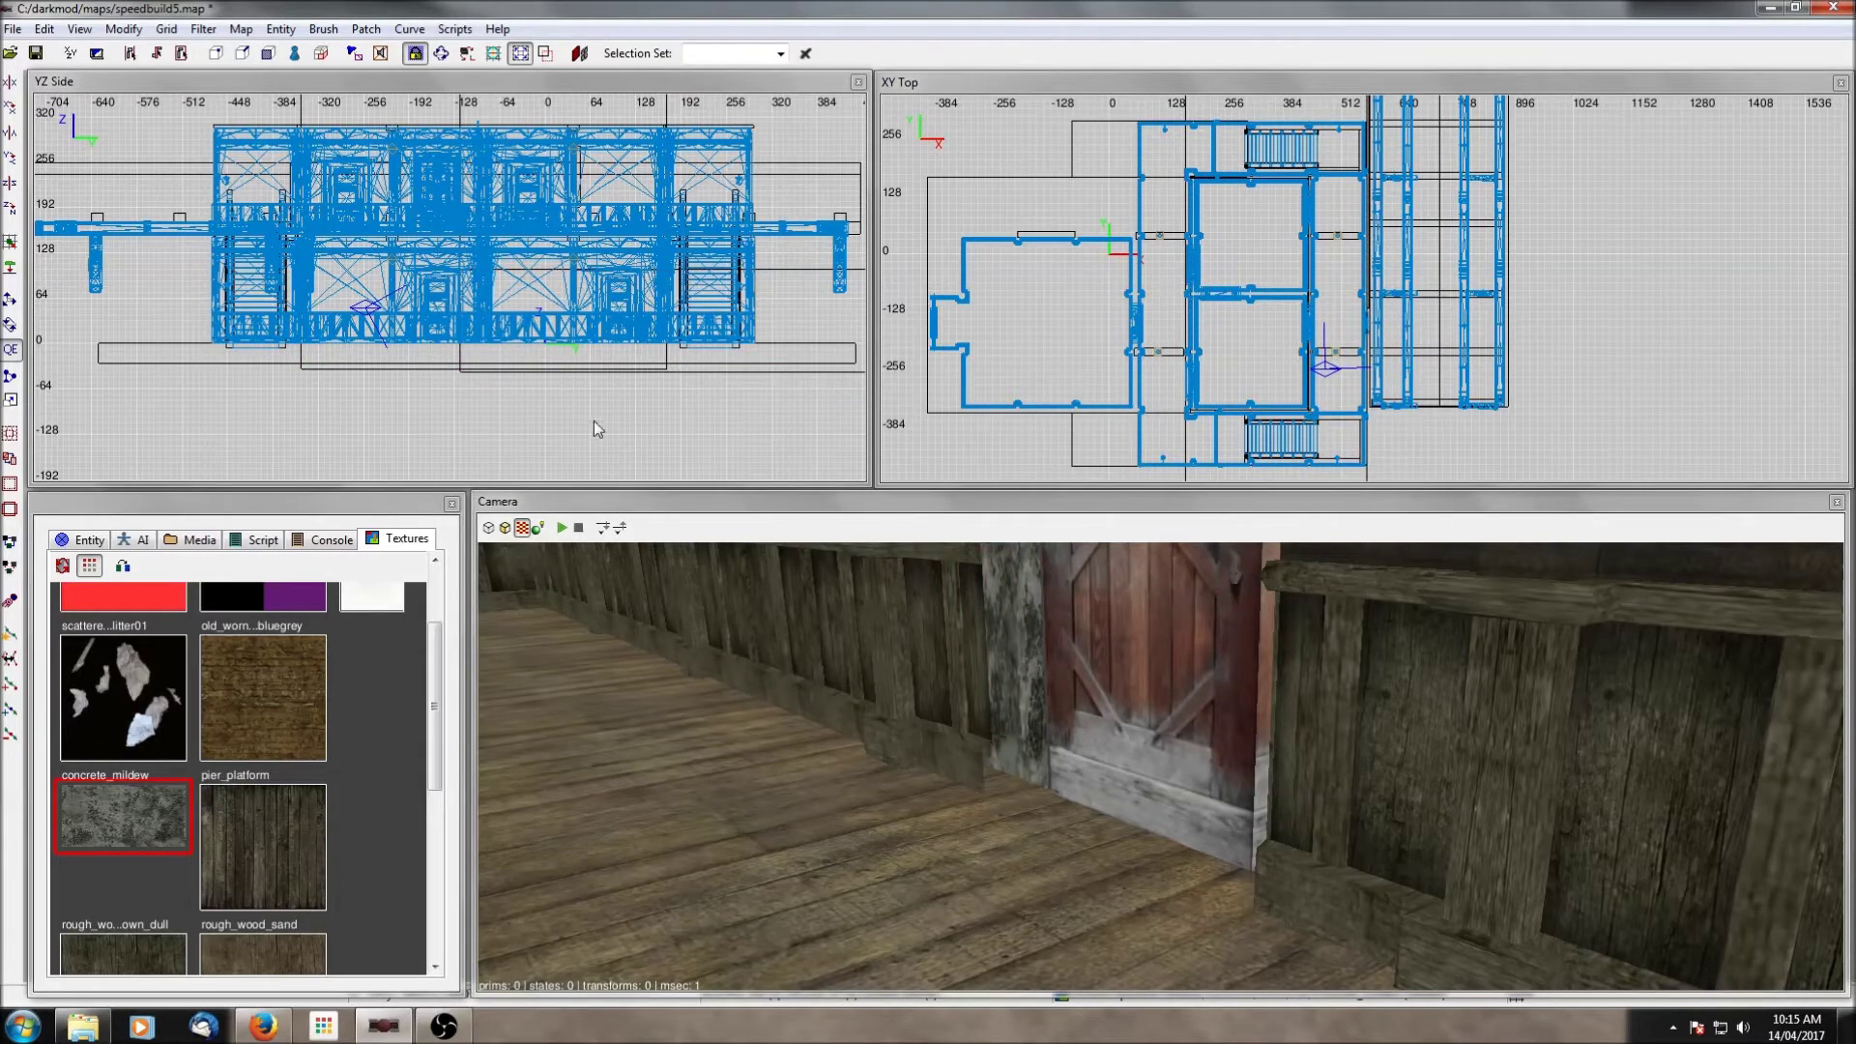
{"action": "left_click", "coordinate": [1008, 685], "text": "shift"}
{"action": "key", "text": "Escape"}
{"action": "scroll", "coordinate": [640, 352], "scroll_direction": "down", "scroll_amount": 1}
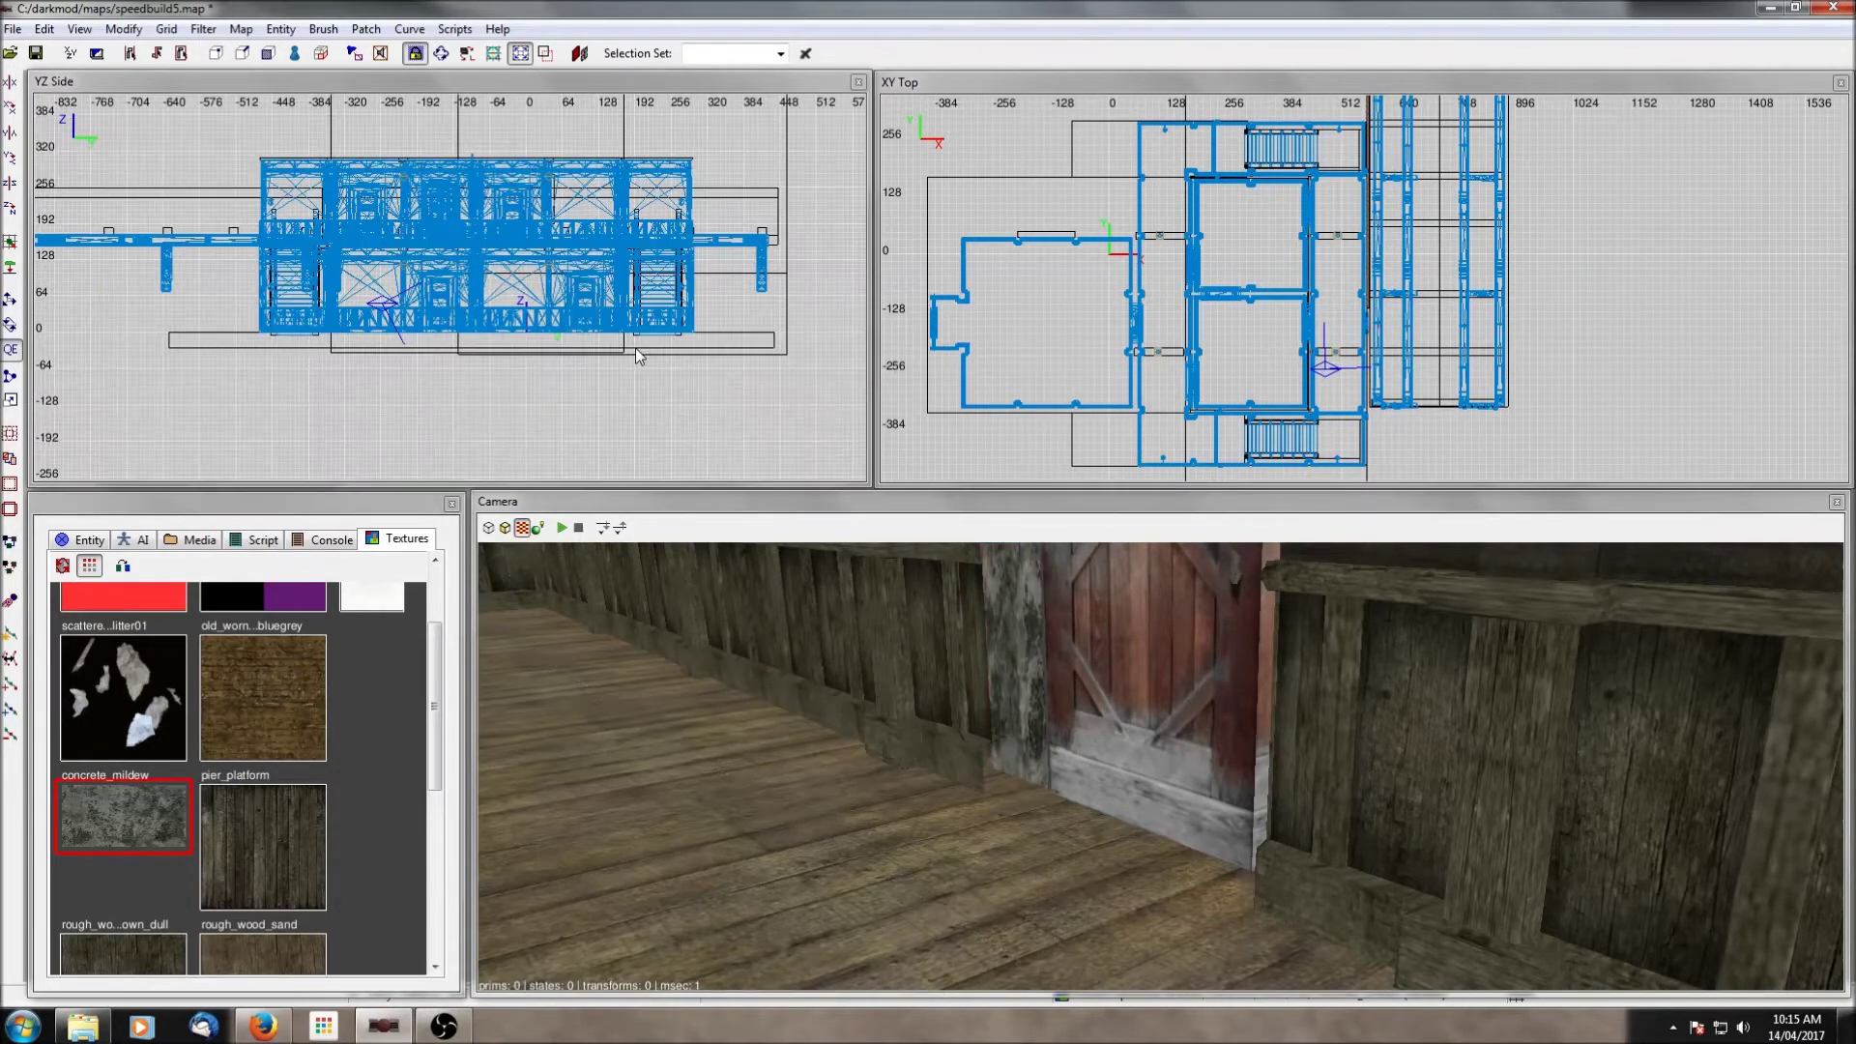
Step: Extend the central rooms' brush downward to a height of 516 units and hollow it
{"action": "right_click", "coordinate": [1161, 766]}
{"action": "left_click", "coordinate": [691, 774], "text": "shift"}
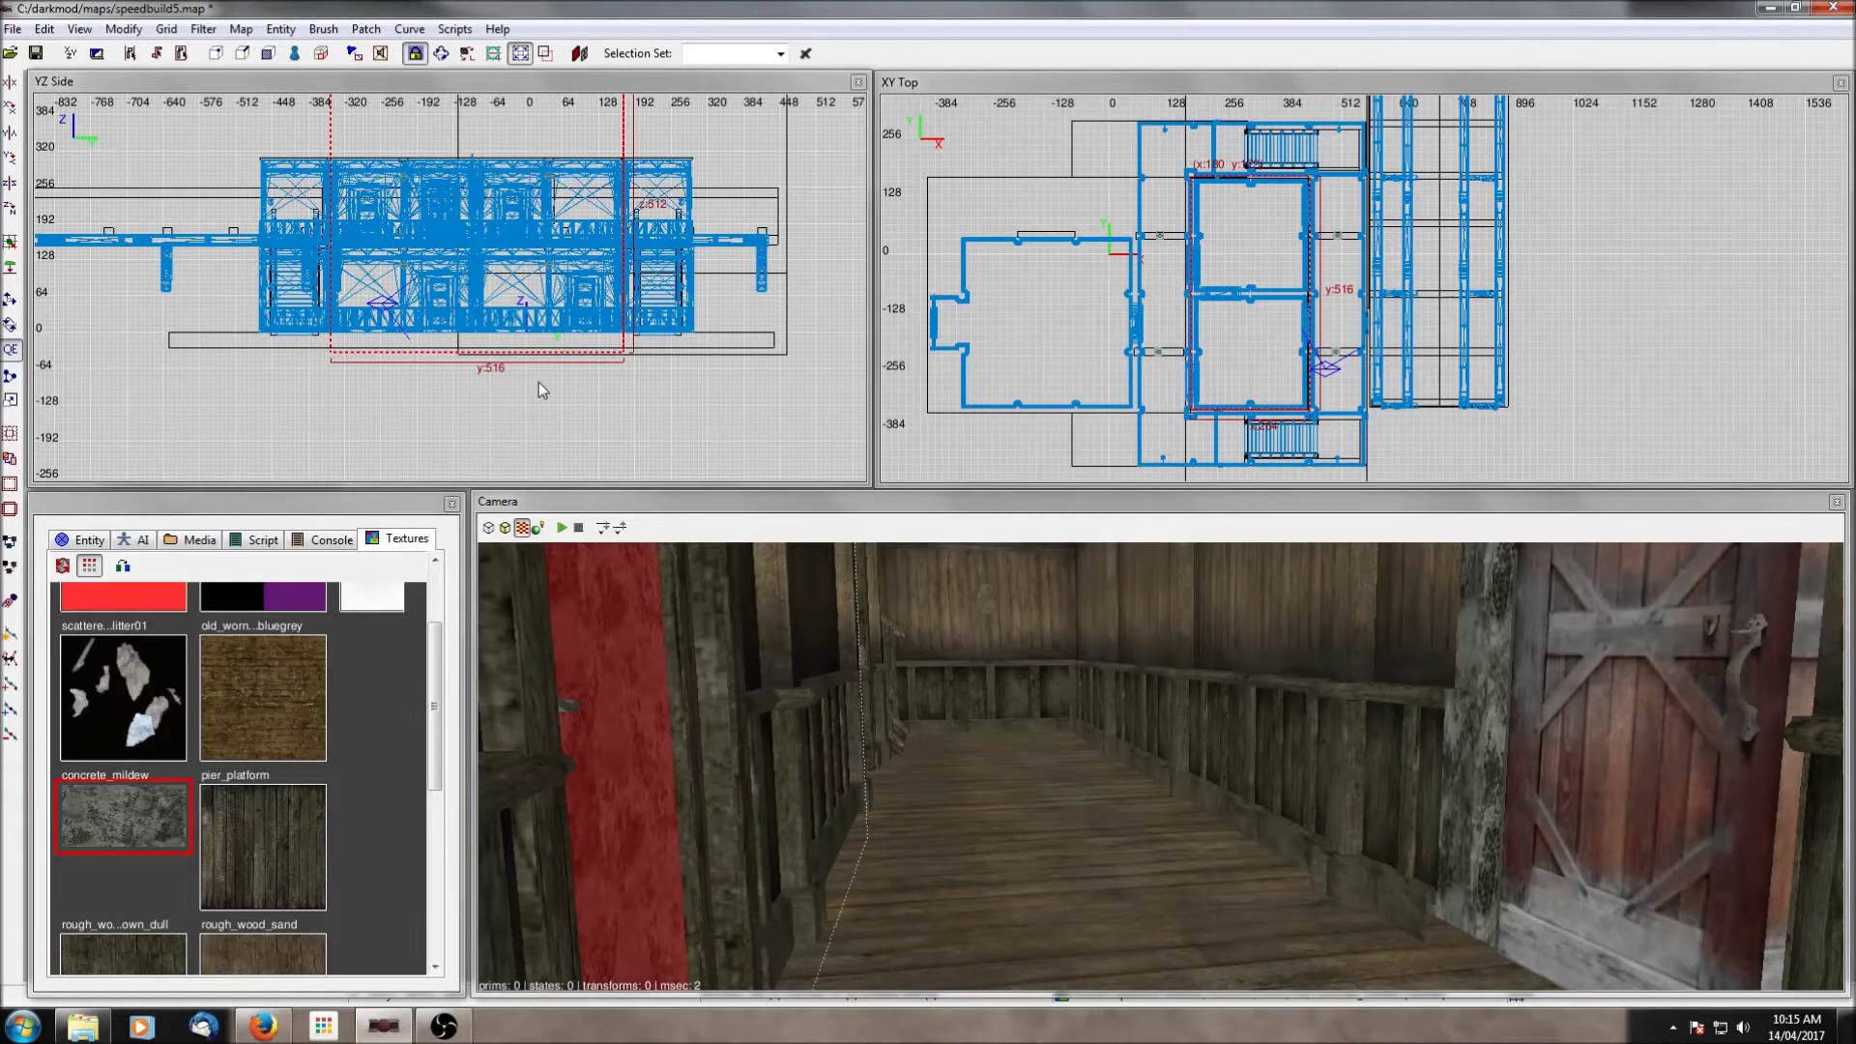
{"action": "key", "text": "Escape"}
{"action": "right_click", "coordinate": [1135, 810]}
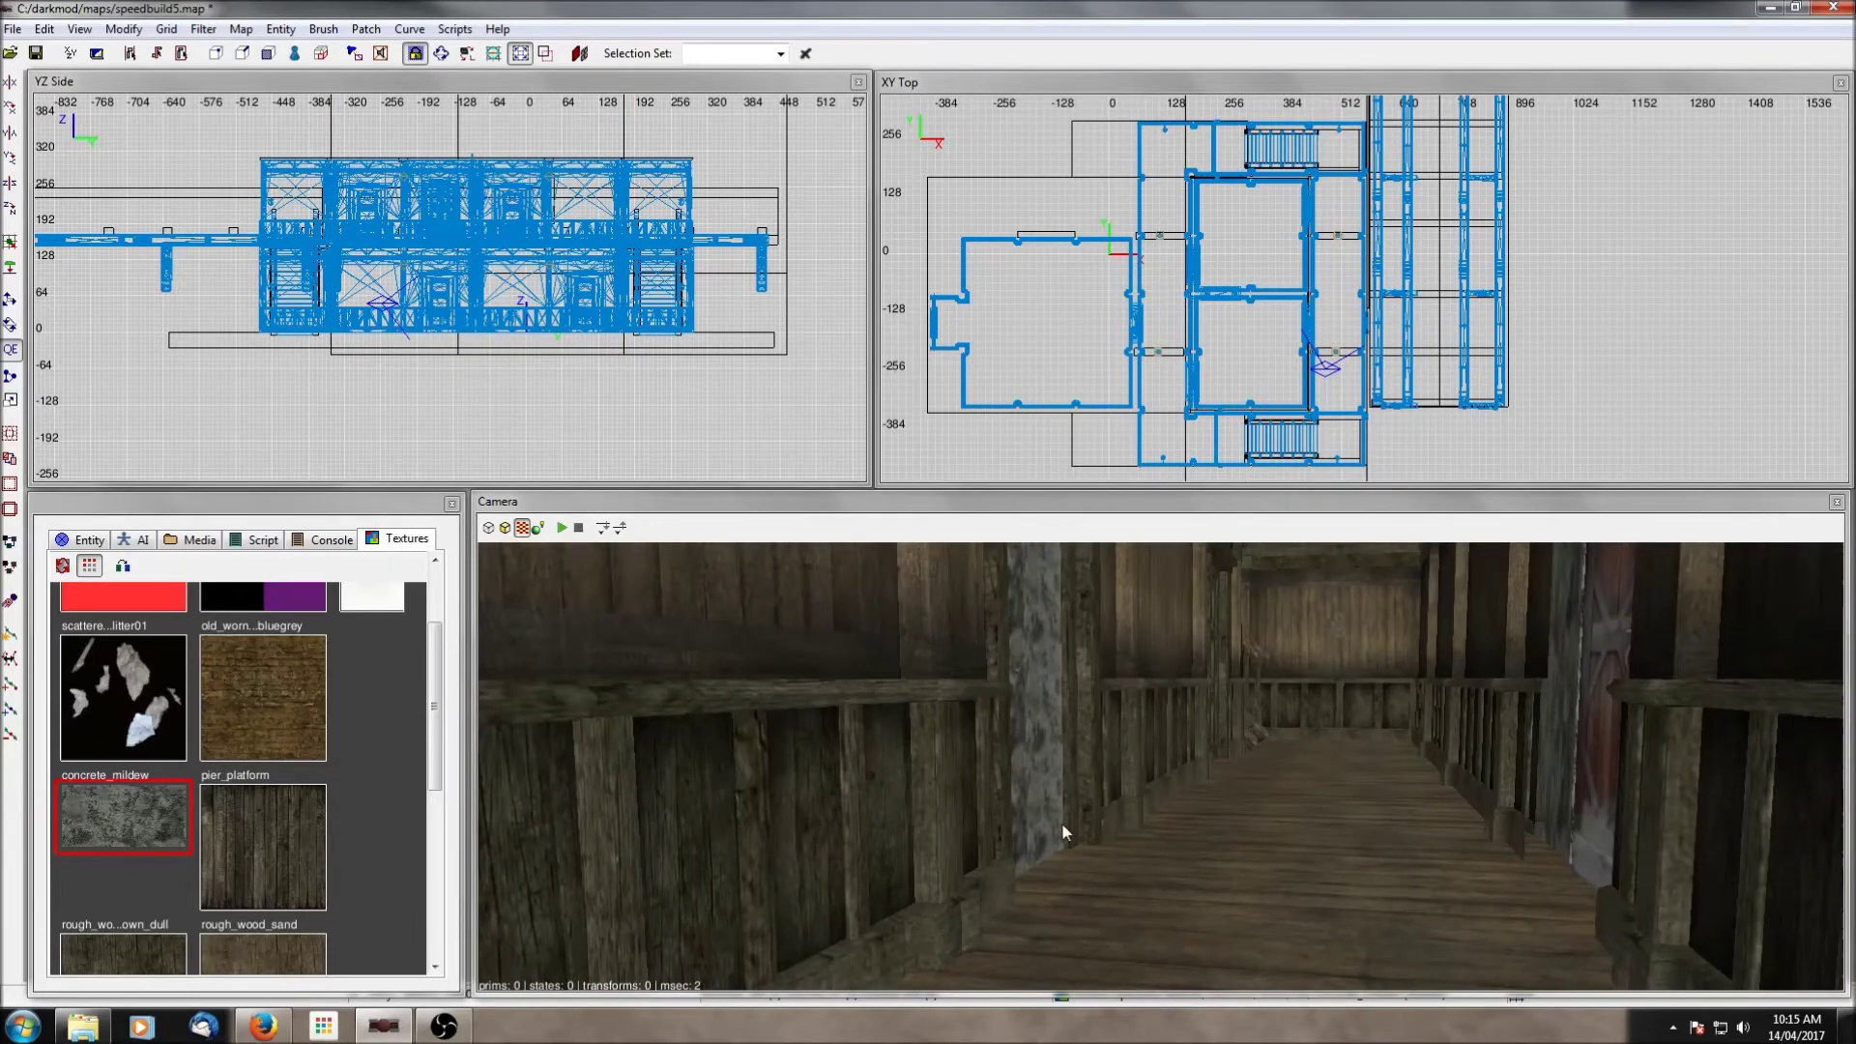
{"action": "left_click", "coordinate": [1059, 828], "text": "shift"}
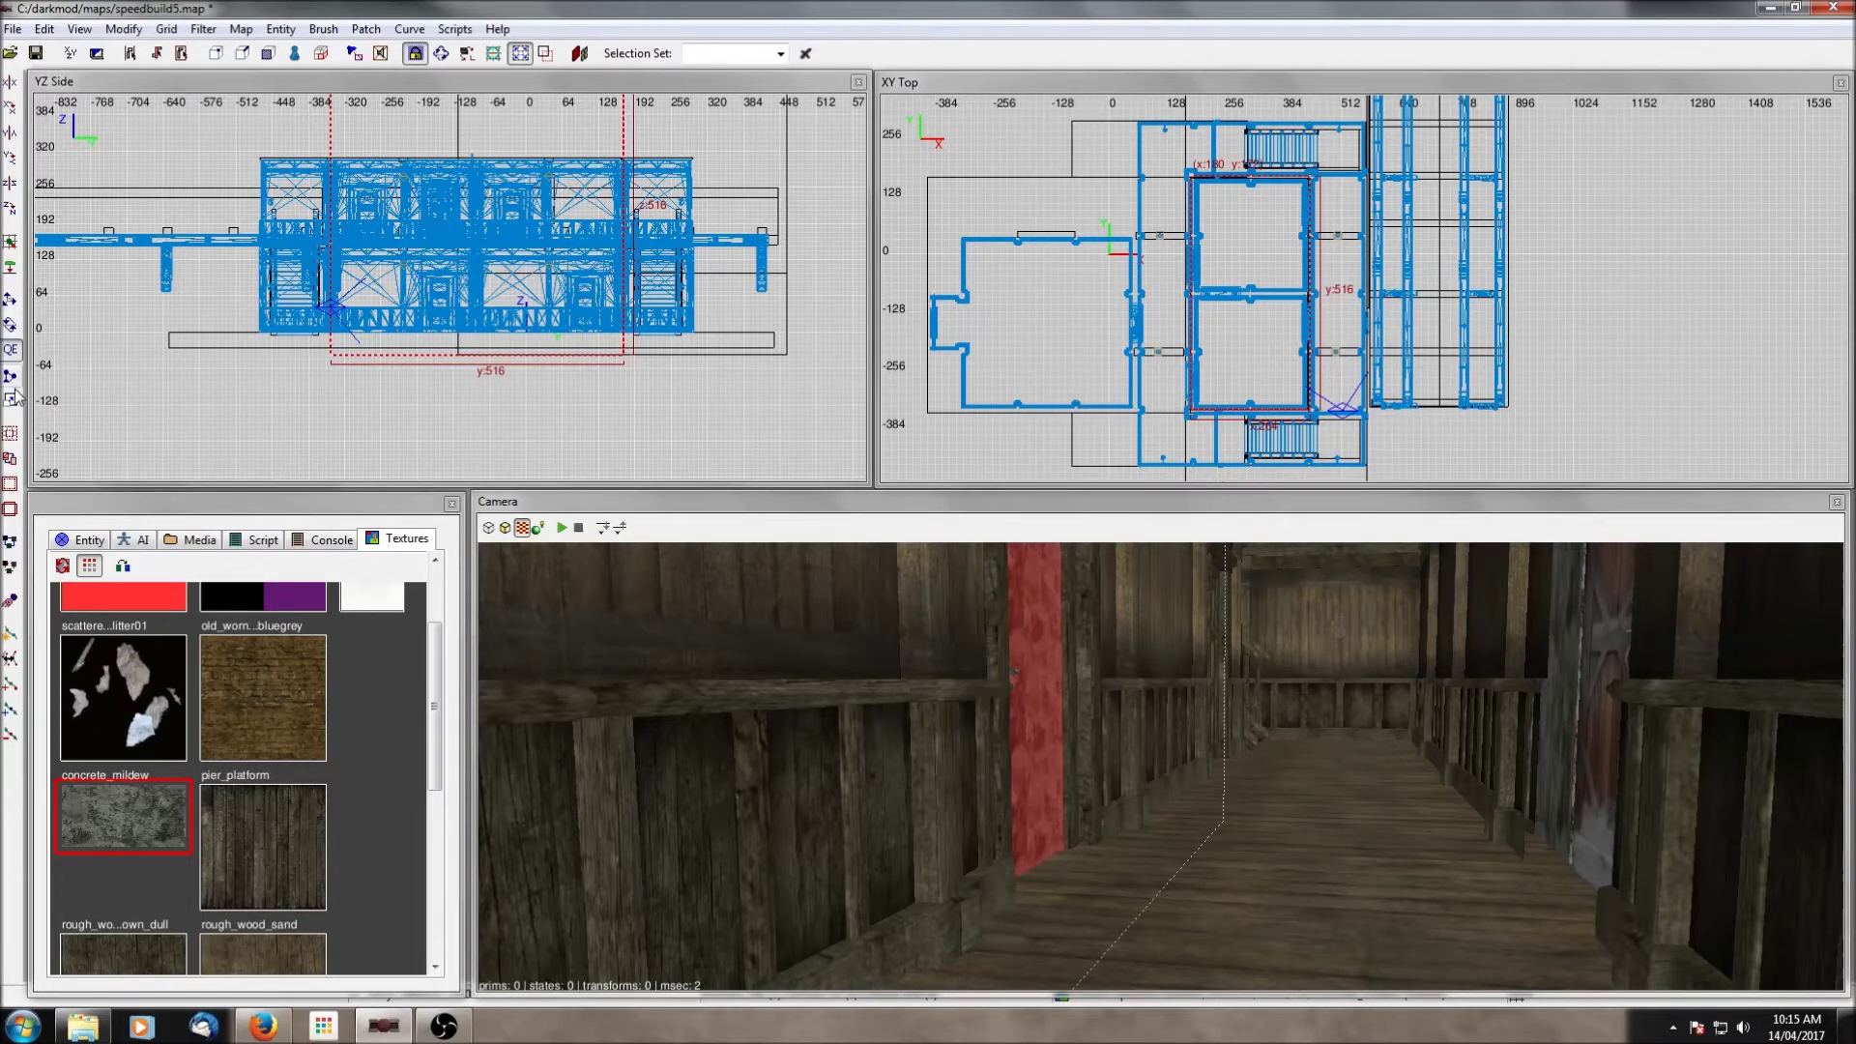
{"action": "left_click", "coordinate": [13, 482]}
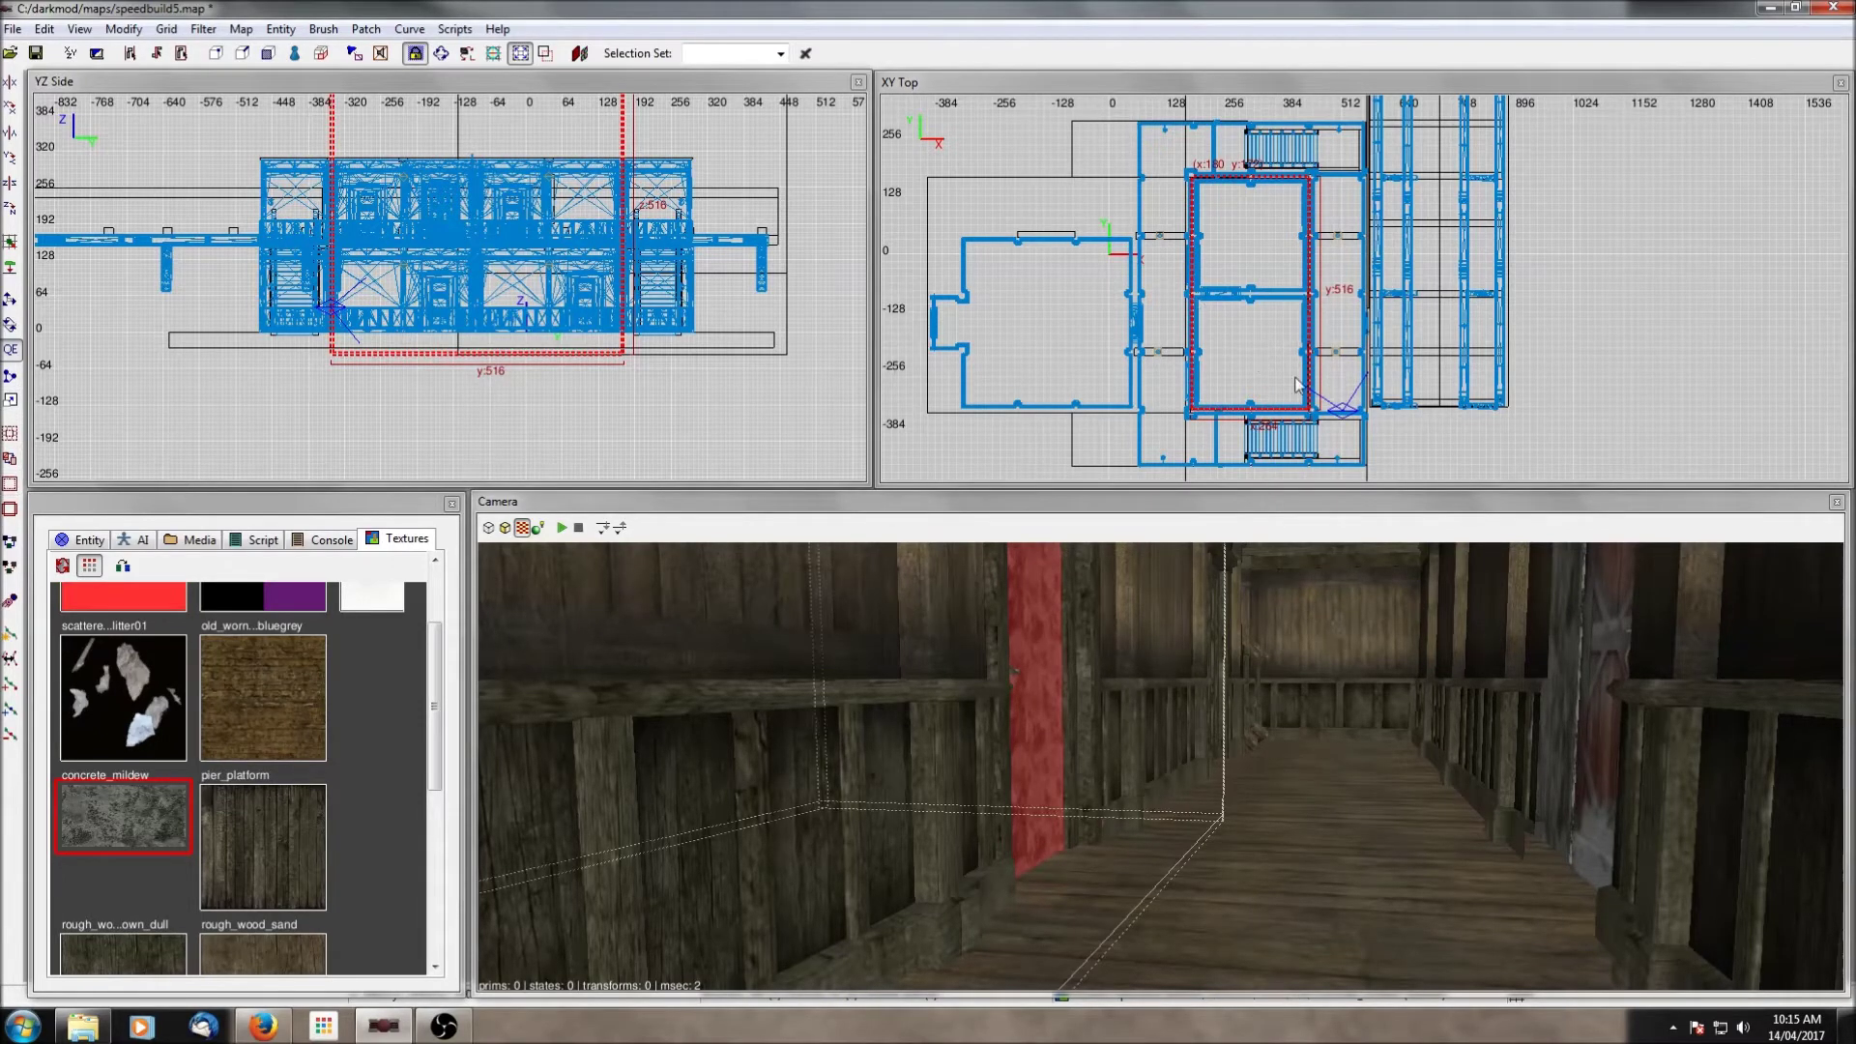
Step: Look around inside the hollowed central room and filter out the models covering its concrete walls
{"action": "right_click", "coordinate": [1079, 790]}
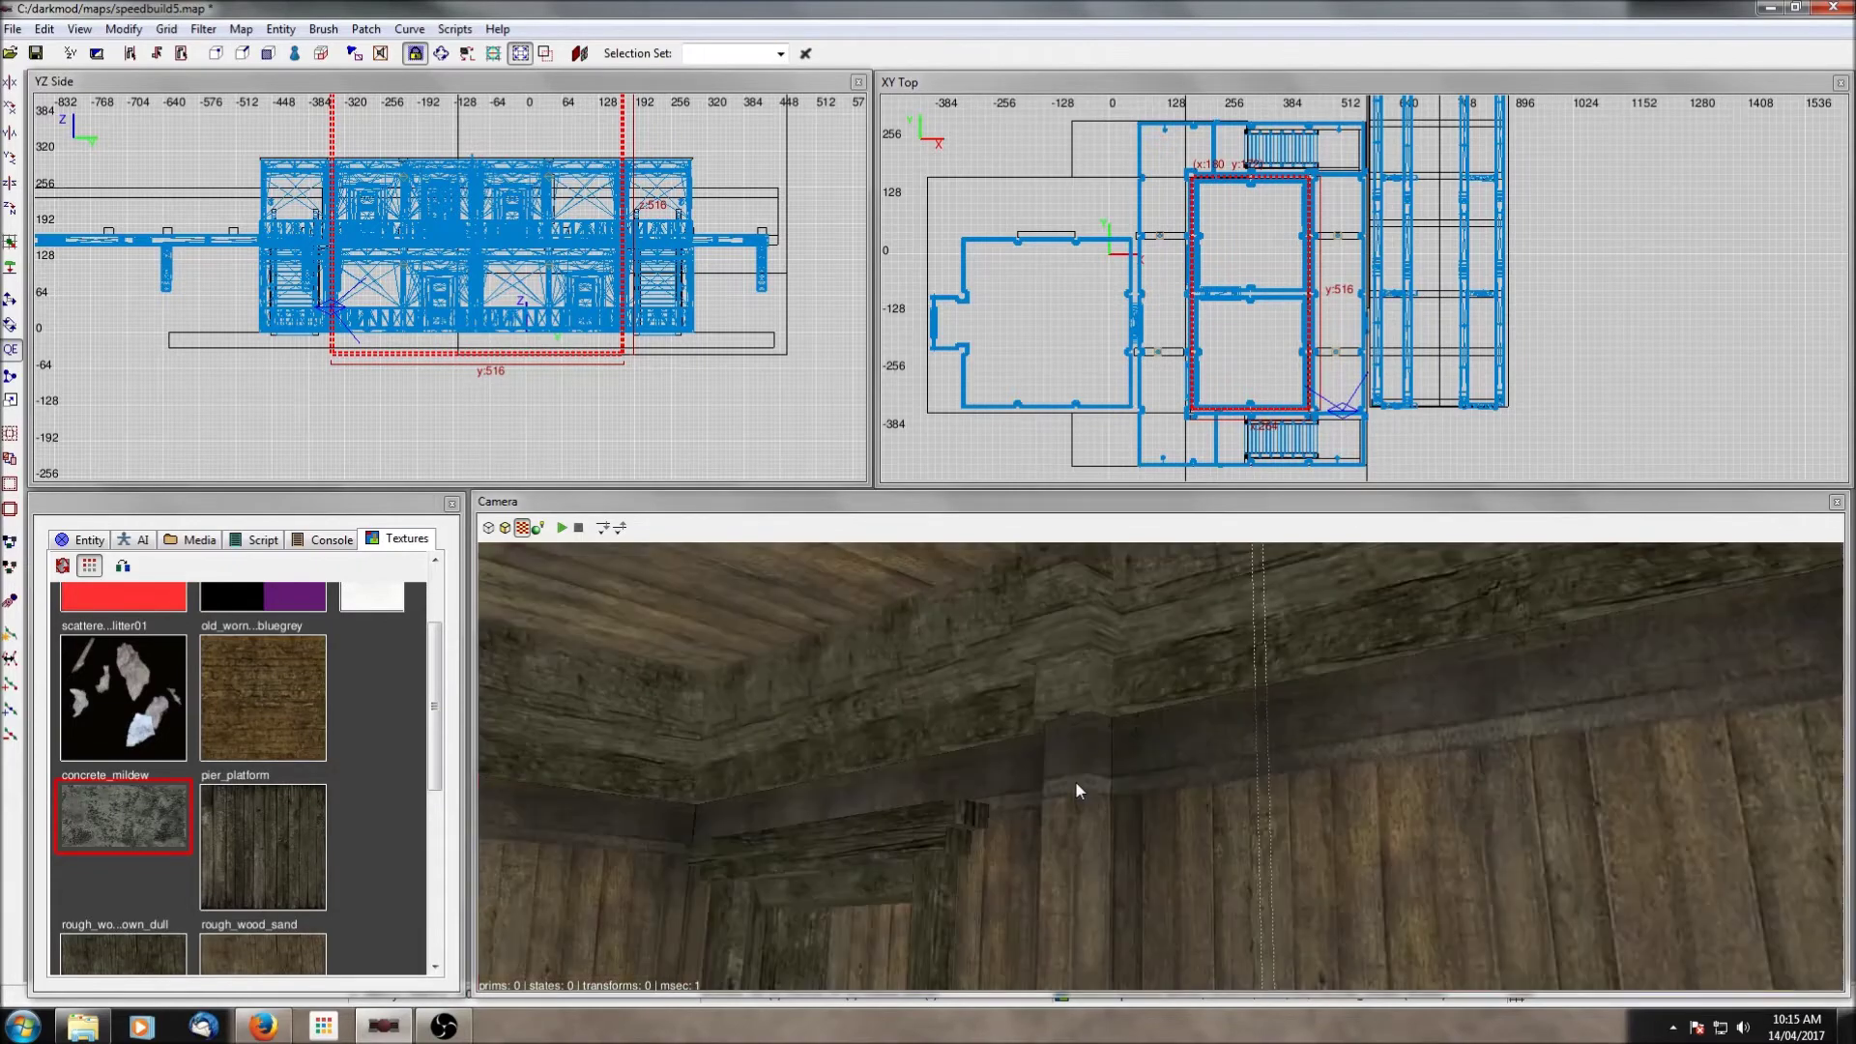
{"action": "right_click", "coordinate": [1075, 781]}
{"action": "right_click", "coordinate": [1075, 781]}
{"action": "right_click", "coordinate": [1075, 781]}
{"action": "right_click", "coordinate": [1075, 781]}
{"action": "right_click", "coordinate": [1077, 785]}
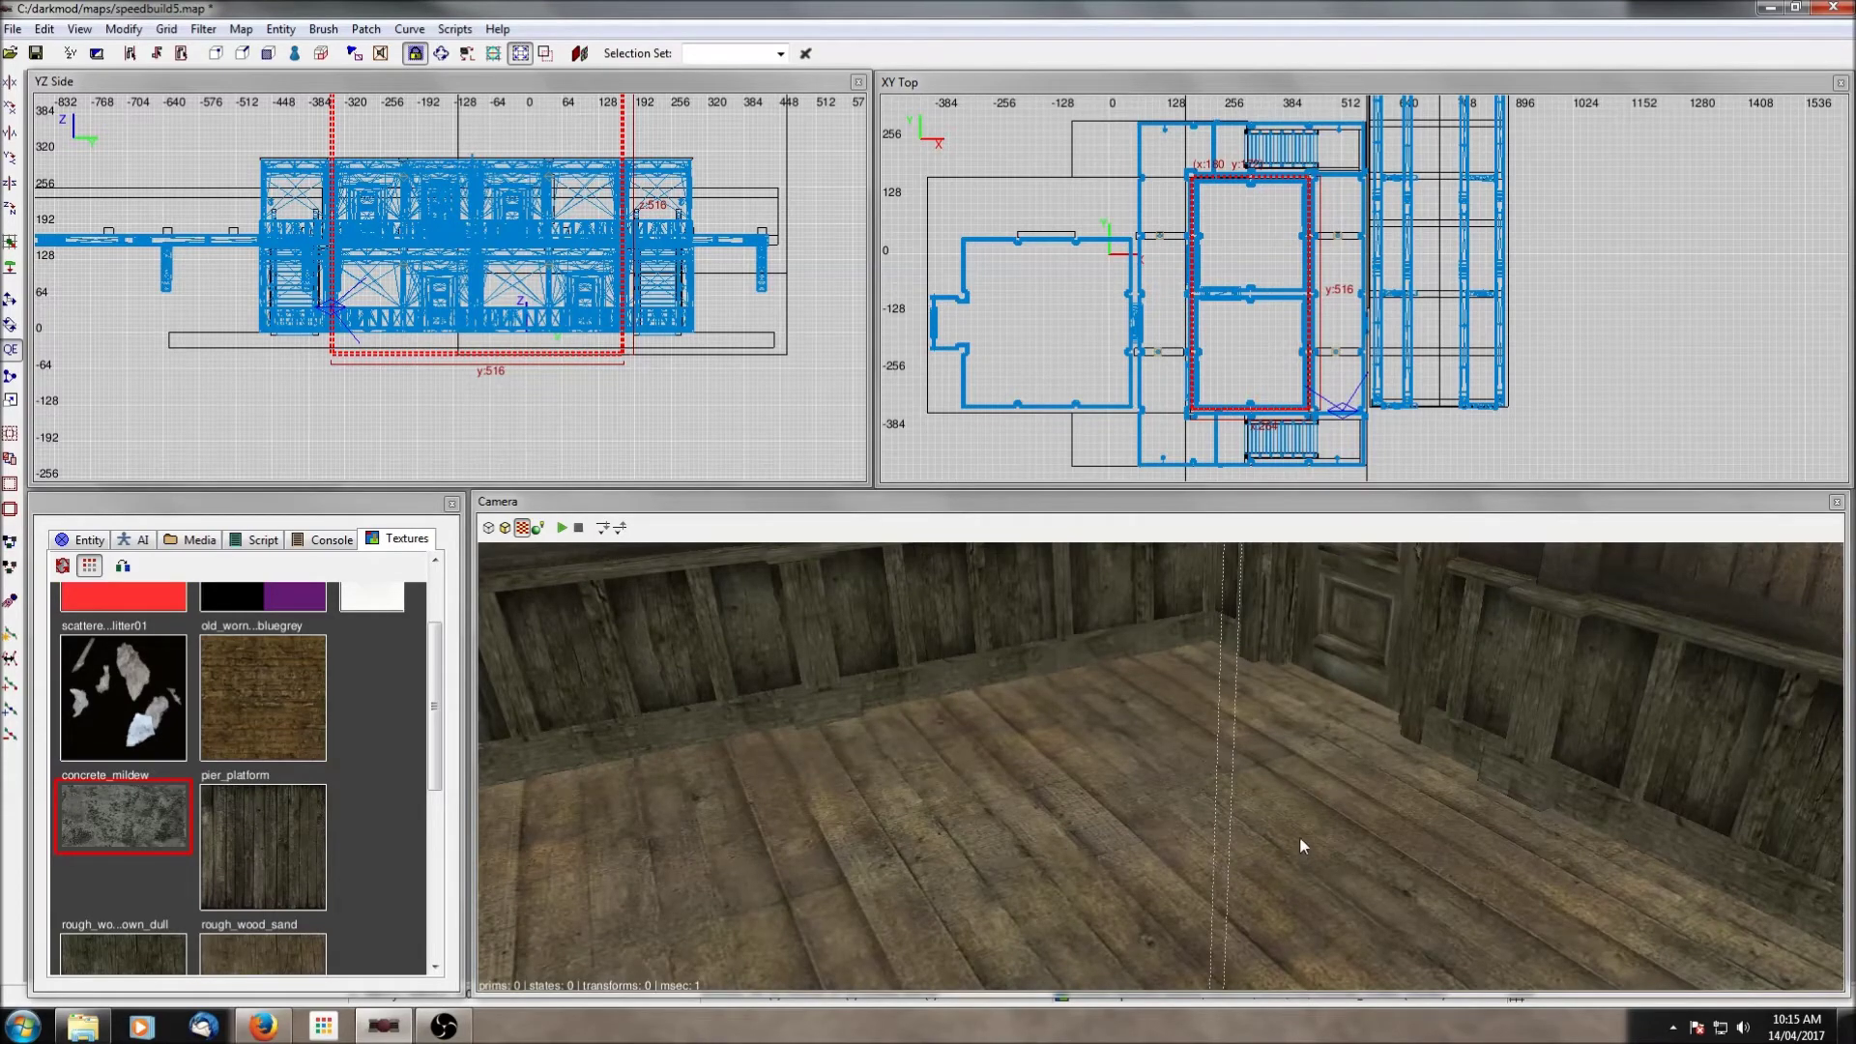
{"action": "left_click", "coordinate": [204, 29]}
{"action": "left_click", "coordinate": [97, 228]}
Step: Select only the central room's wooden floor brush and extend it past the concrete walls to 272 by 524 units
{"action": "left_click", "coordinate": [1158, 792], "text": "shift"}
{"action": "left_click", "coordinate": [1350, 640], "text": "shift"}
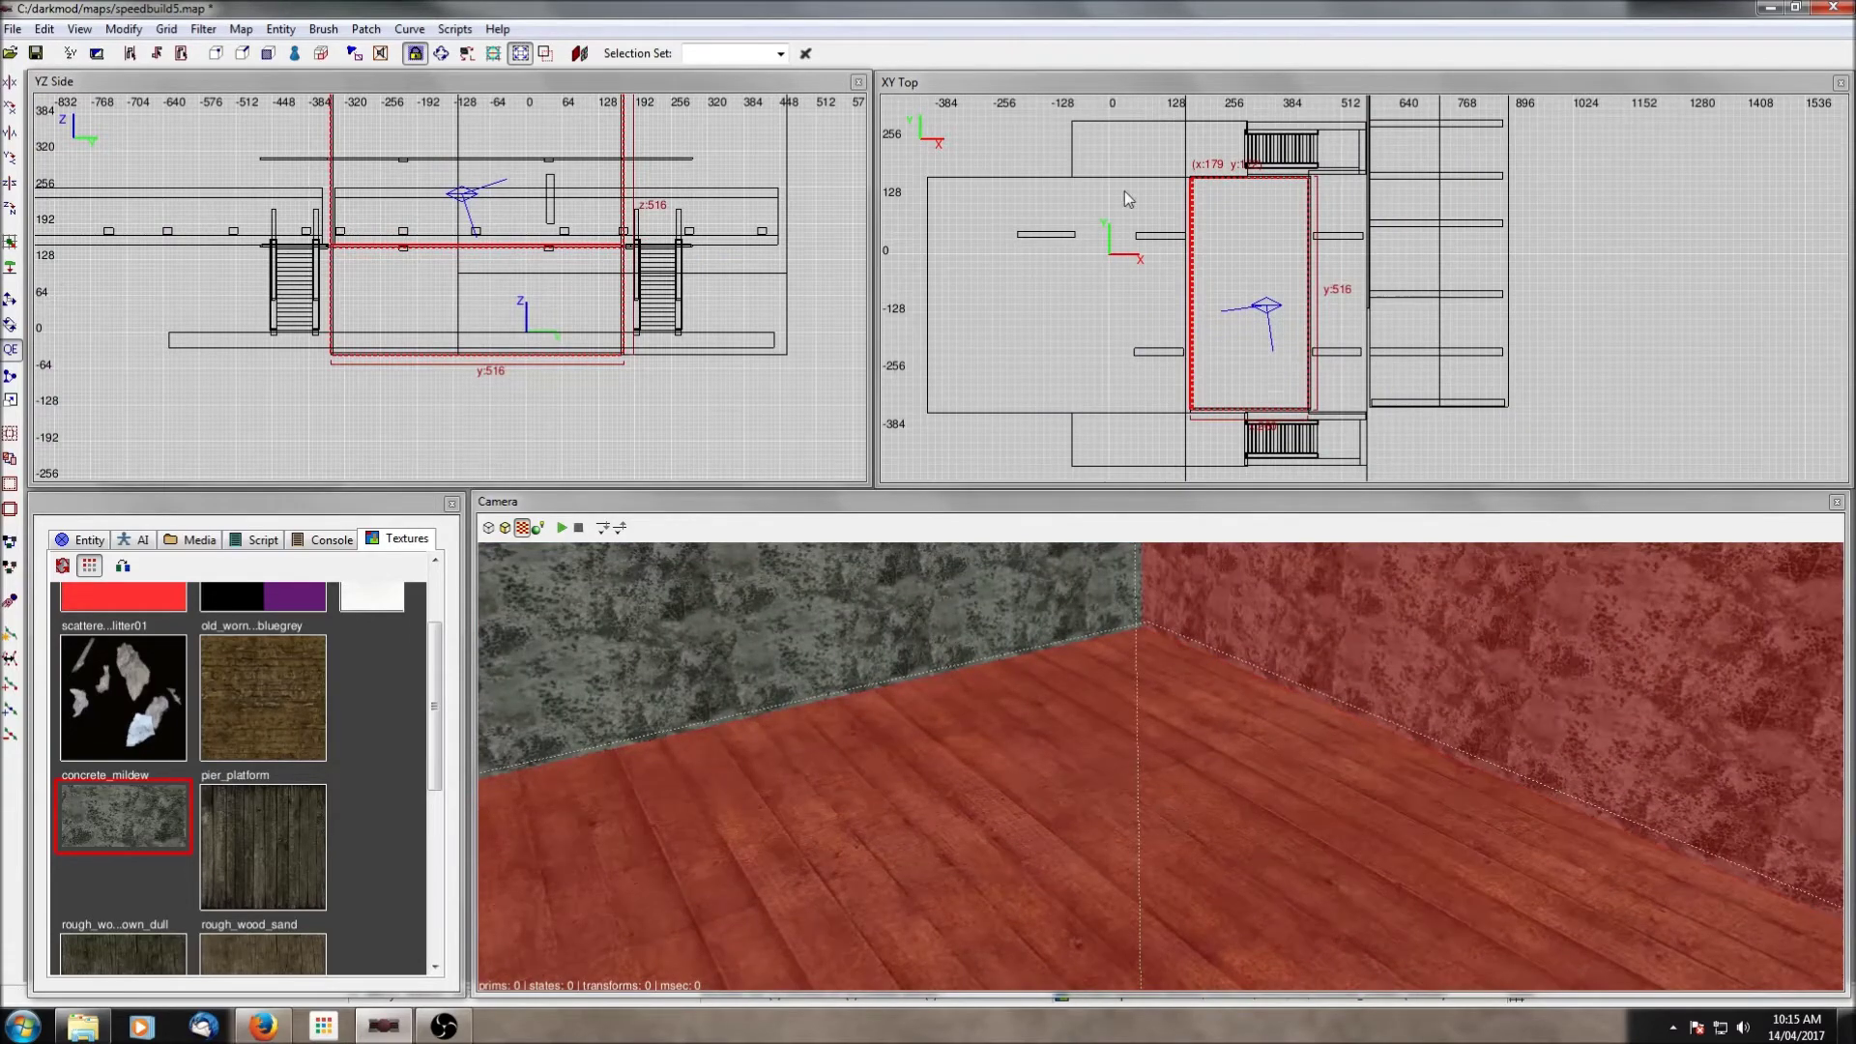
{"action": "scroll", "coordinate": [1124, 189], "scroll_direction": "up", "scroll_amount": 3}
{"action": "key", "text": "Escape"}
{"action": "left_click", "coordinate": [1297, 757], "text": "shift"}
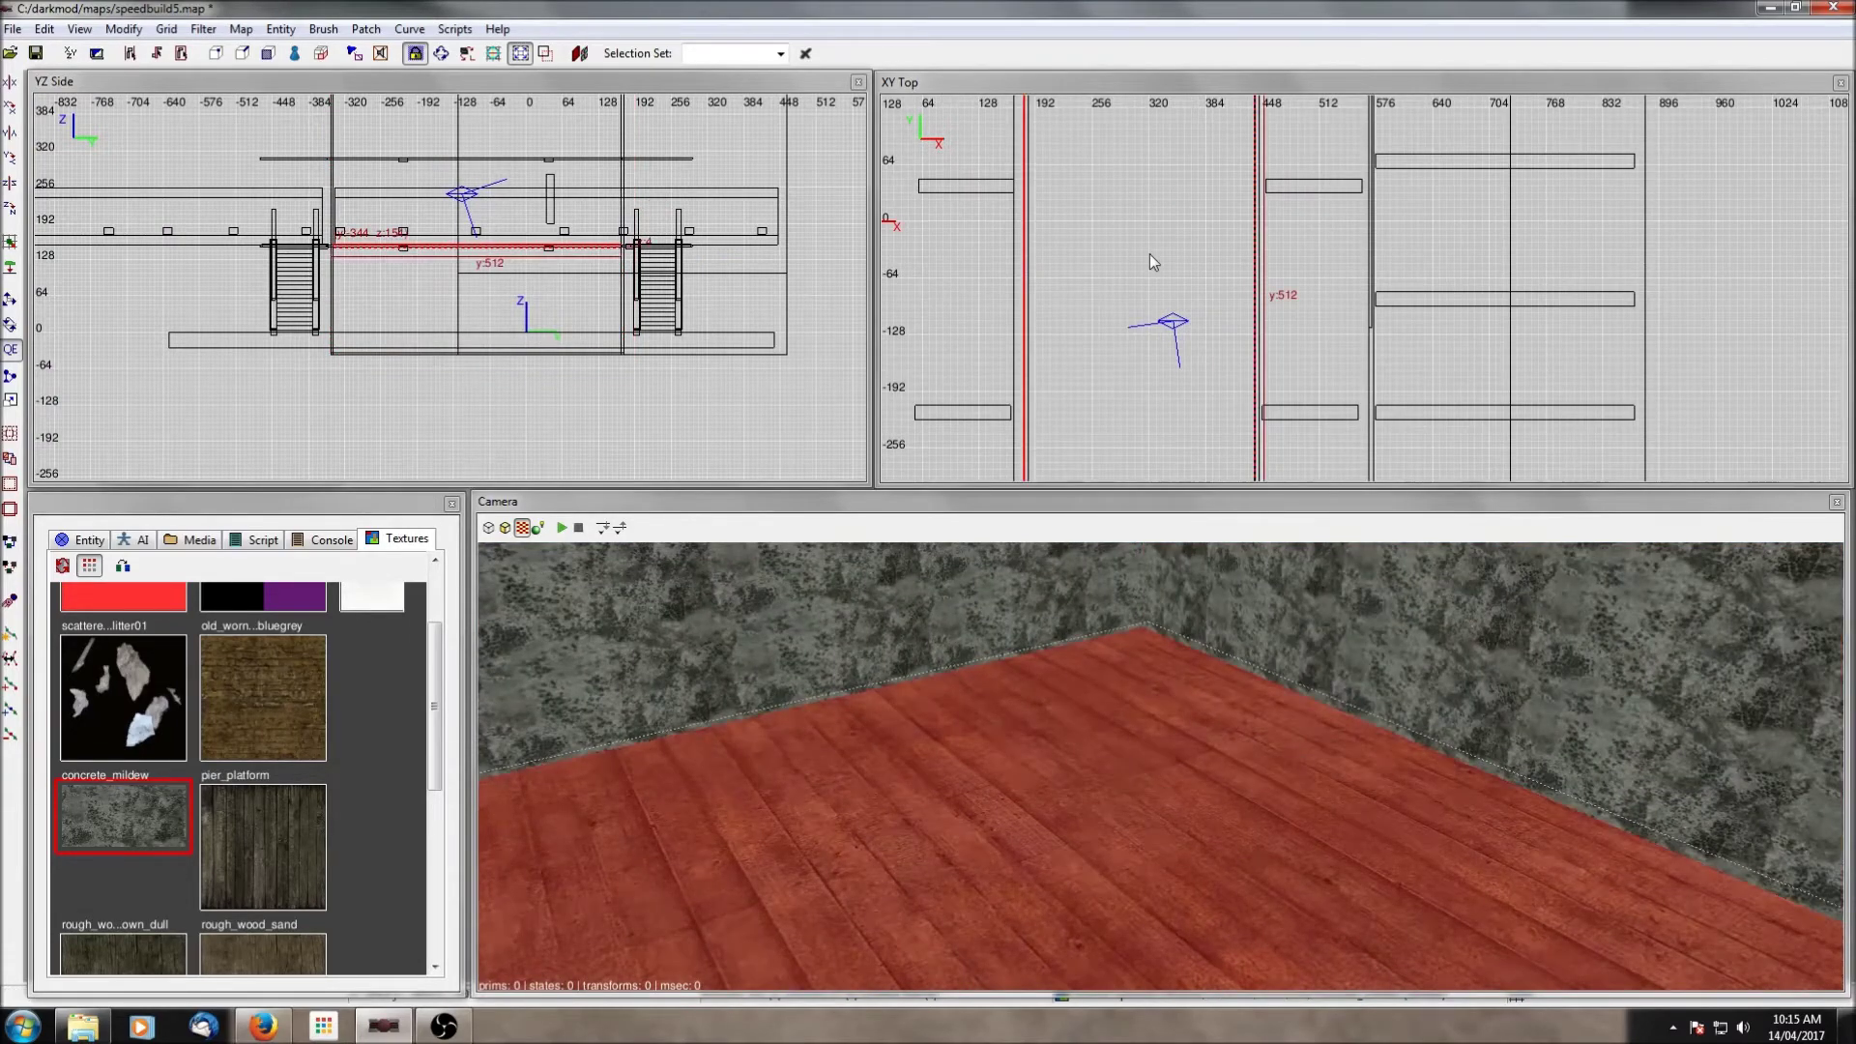
{"action": "scroll", "coordinate": [1151, 253], "scroll_direction": "down", "scroll_amount": 2}
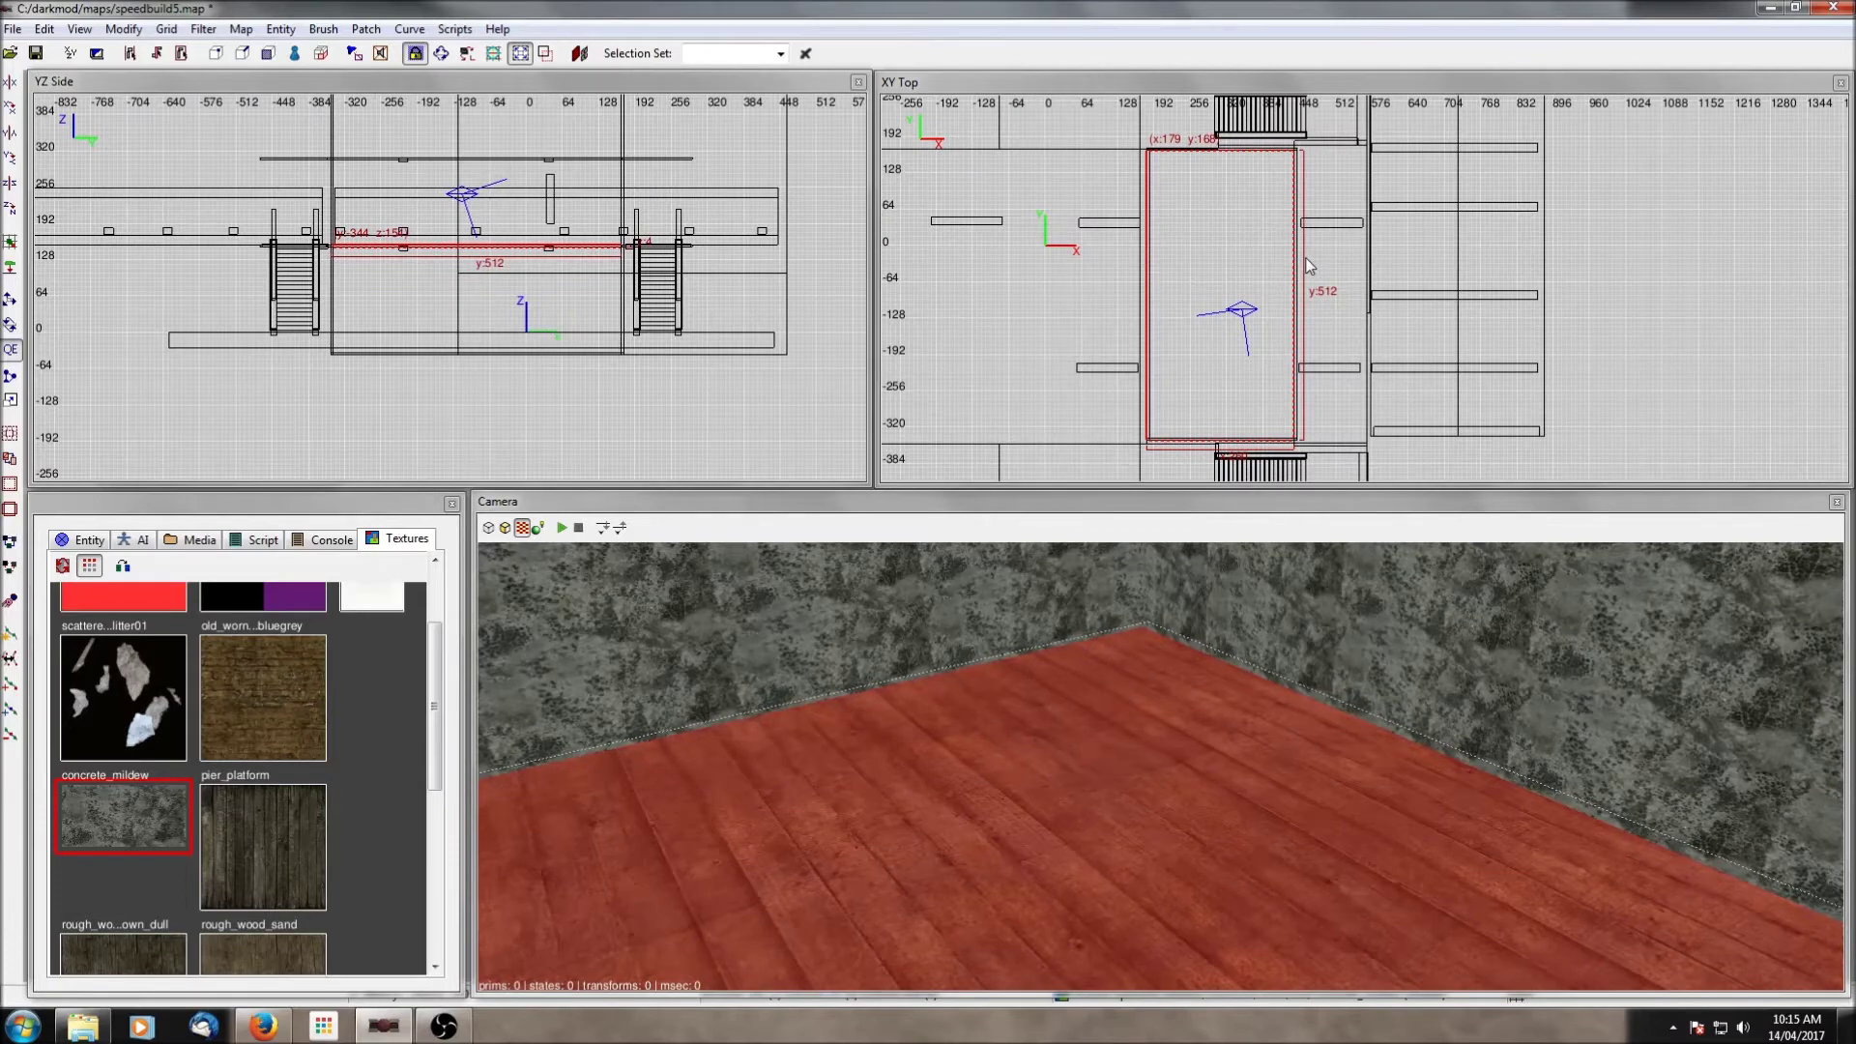
{"action": "left_click_drag", "start_coordinate": [1306, 258], "coordinate": [1310, 258]}
{"action": "left_click_drag", "start_coordinate": [1141, 272], "coordinate": [1137, 272]}
{"action": "left_click_drag", "start_coordinate": [1179, 137], "coordinate": [1180, 135]}
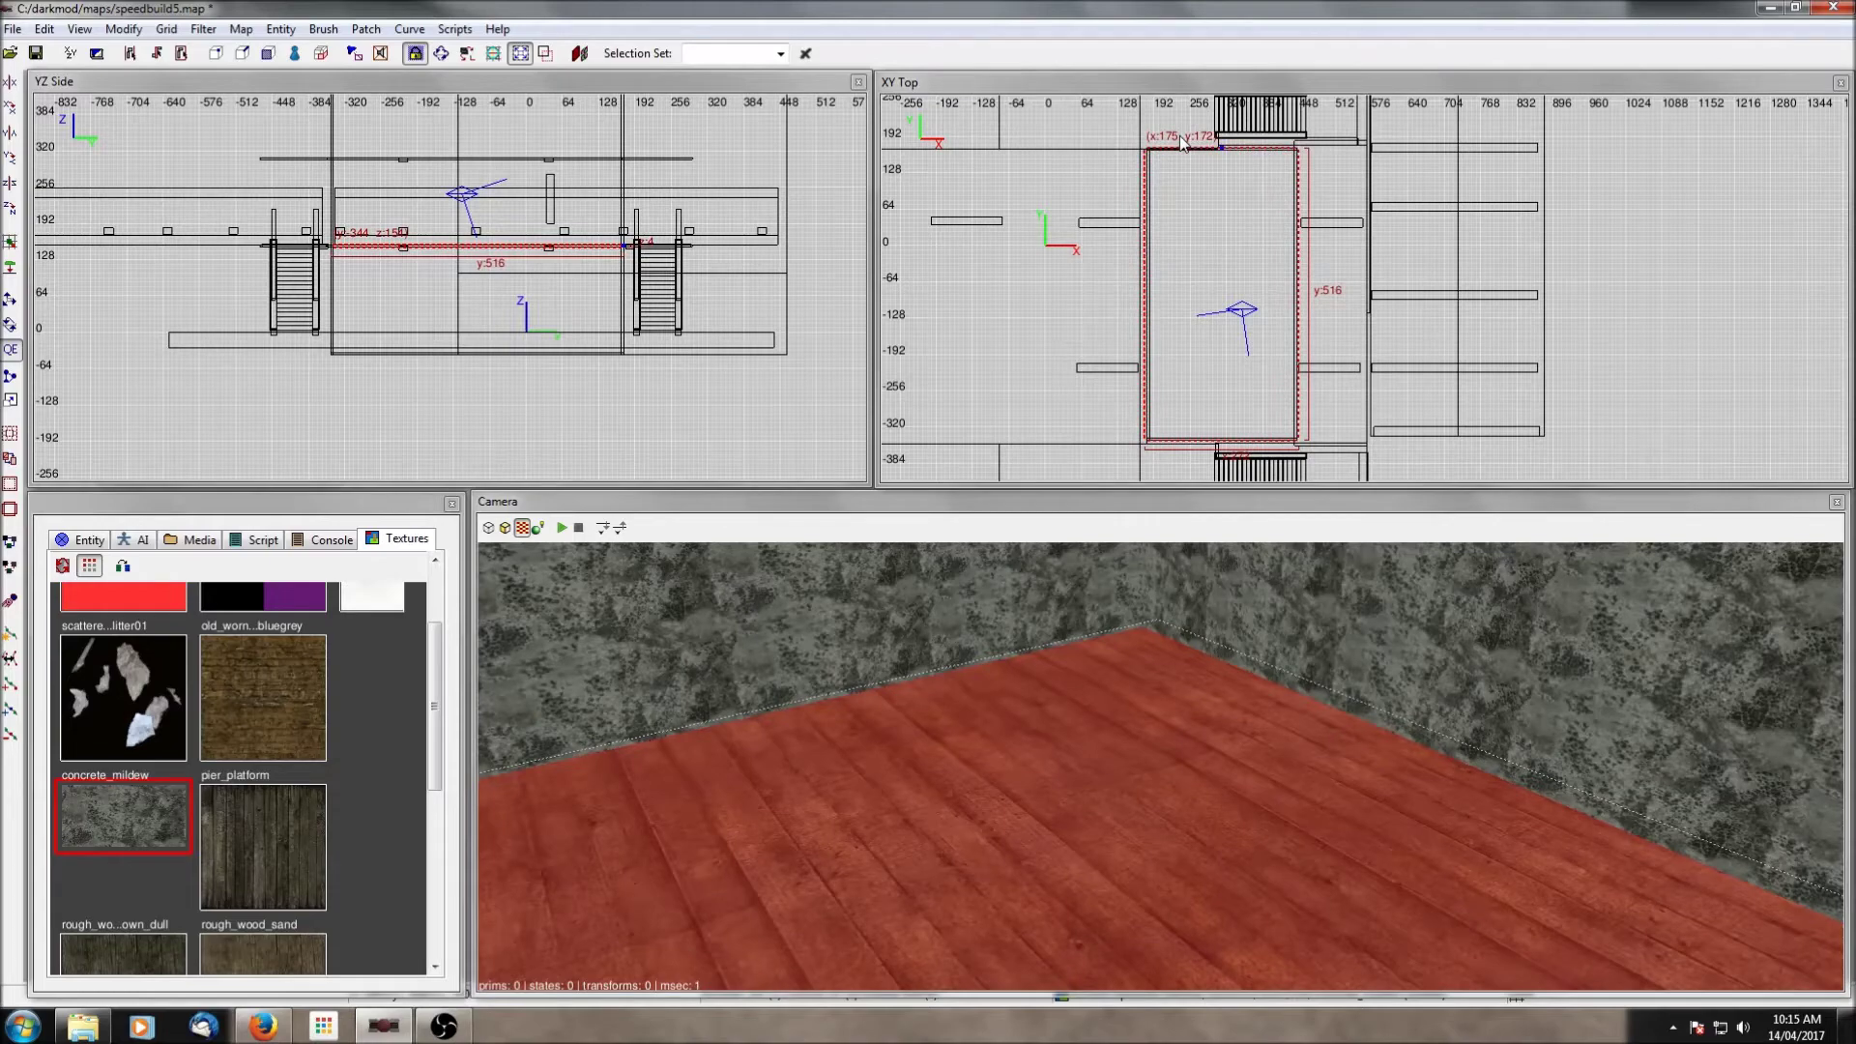
{"action": "left_click_drag", "start_coordinate": [1199, 451], "coordinate": [1197, 456]}
{"action": "scroll", "coordinate": [1193, 451], "scroll_direction": "up", "scroll_amount": 3}
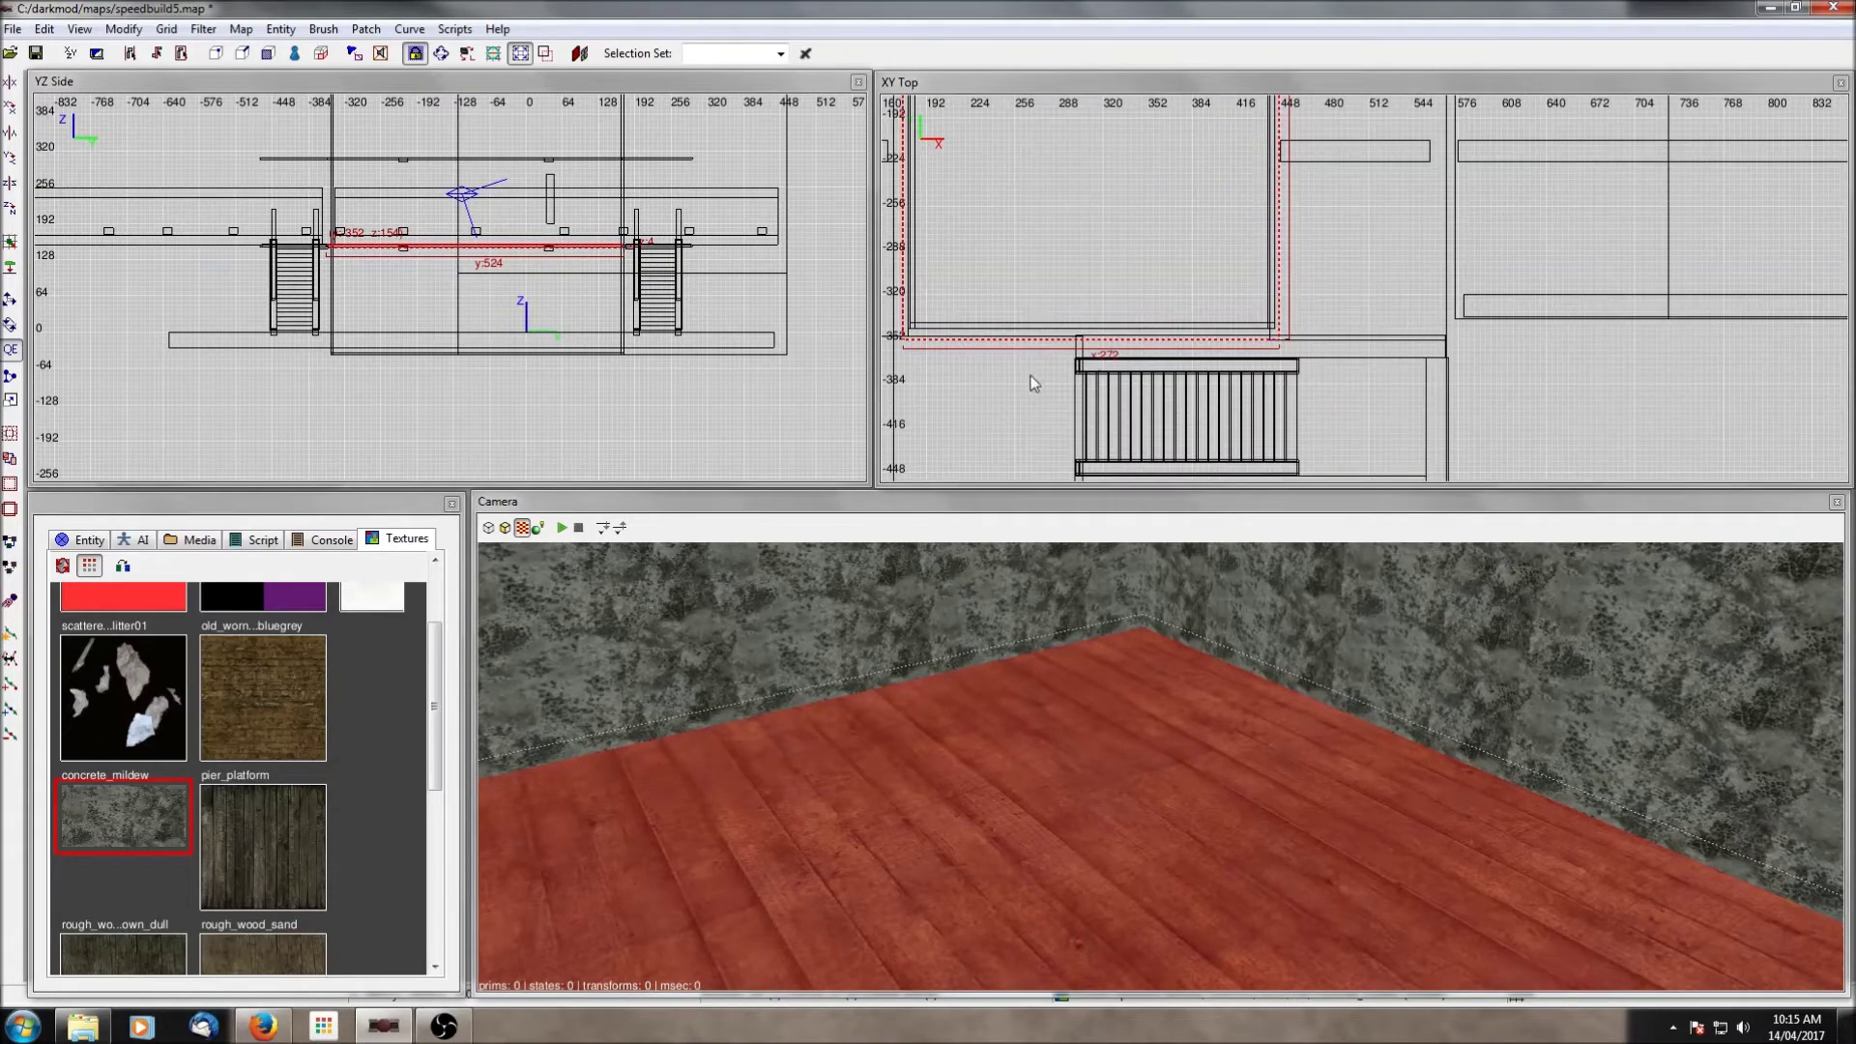
{"action": "left_click_drag", "start_coordinate": [1033, 382], "coordinate": [1031, 375]}
Step: Check the enlarged floor's edge against the concrete wall from the staircase side
{"action": "right_click", "coordinate": [1263, 909]}
{"action": "key", "text": "Up"}
{"action": "key", "text": "Down"}
{"action": "right_click", "coordinate": [1238, 845]}
{"action": "right_click", "coordinate": [1237, 845]}
{"action": "right_click", "coordinate": [1355, 873]}
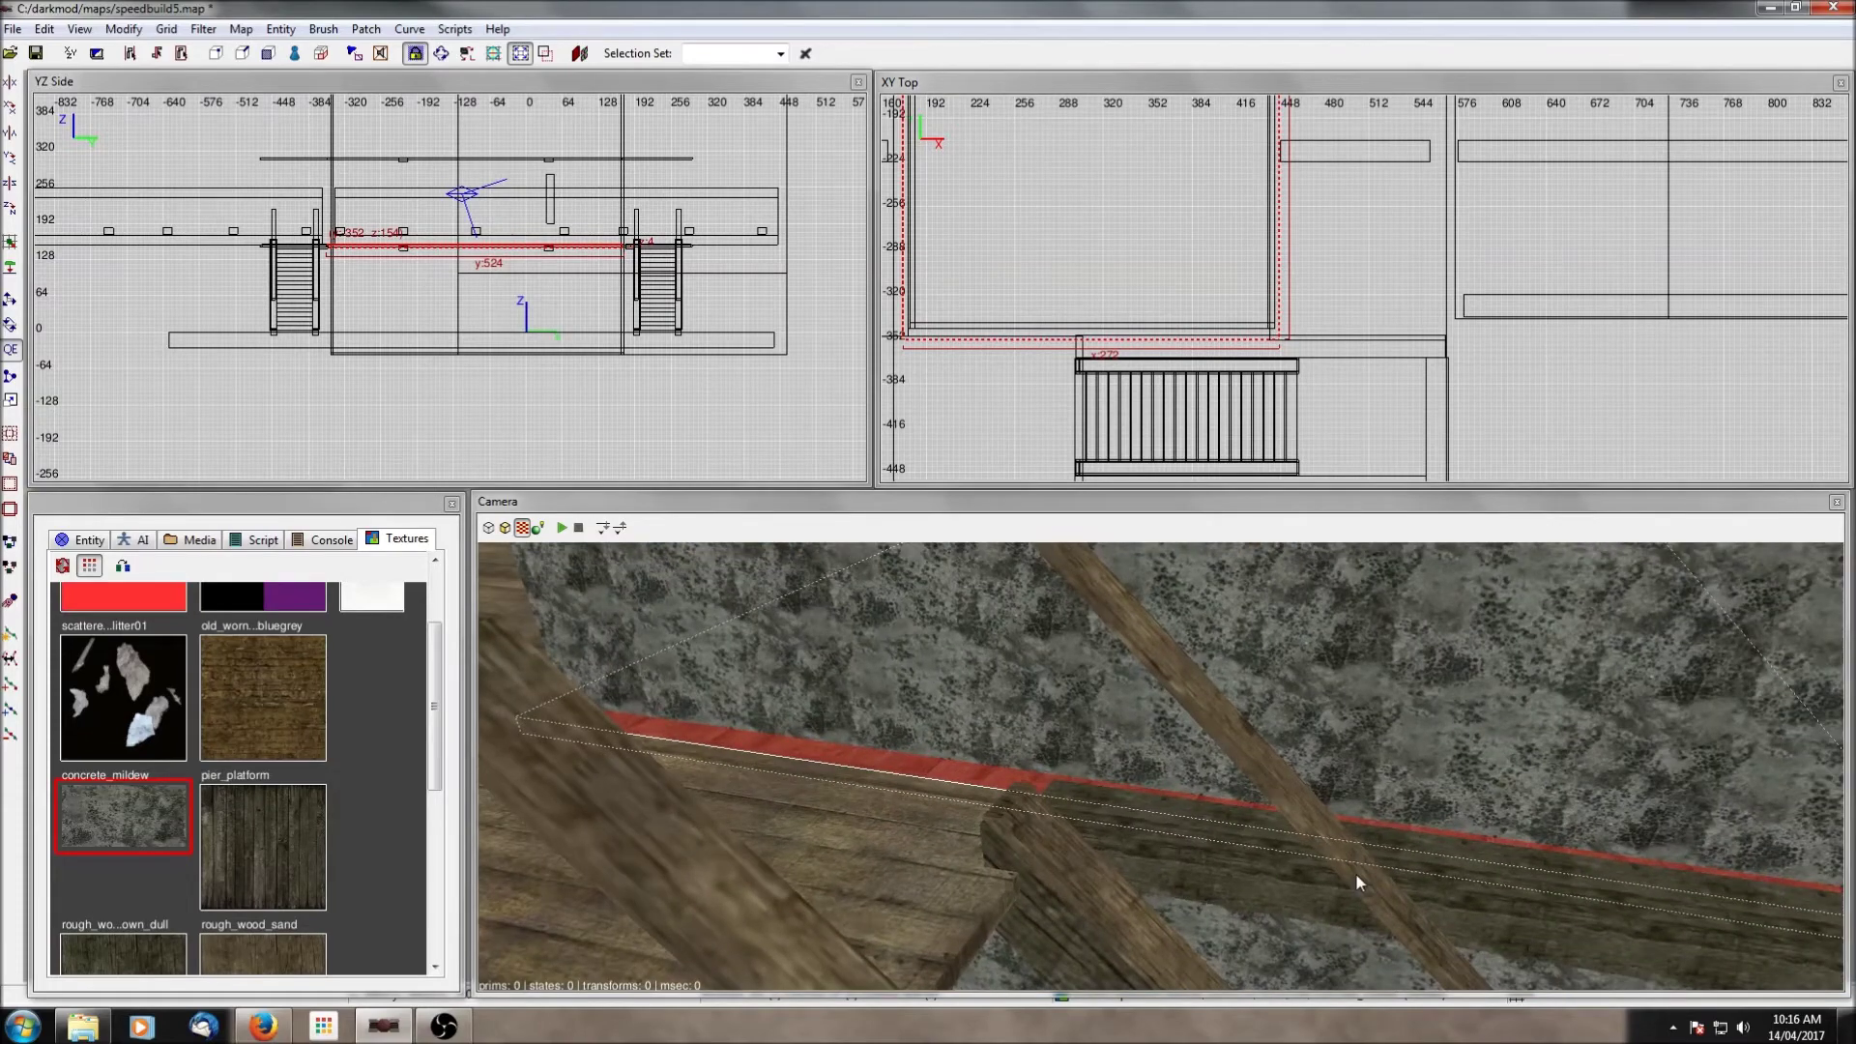
Step: Compare the enlarged floor and concrete walls with models shown and filtered out, then clear the selection and inspect the room's interior
{"action": "left_click", "coordinate": [203, 29]}
{"action": "left_click", "coordinate": [182, 54]}
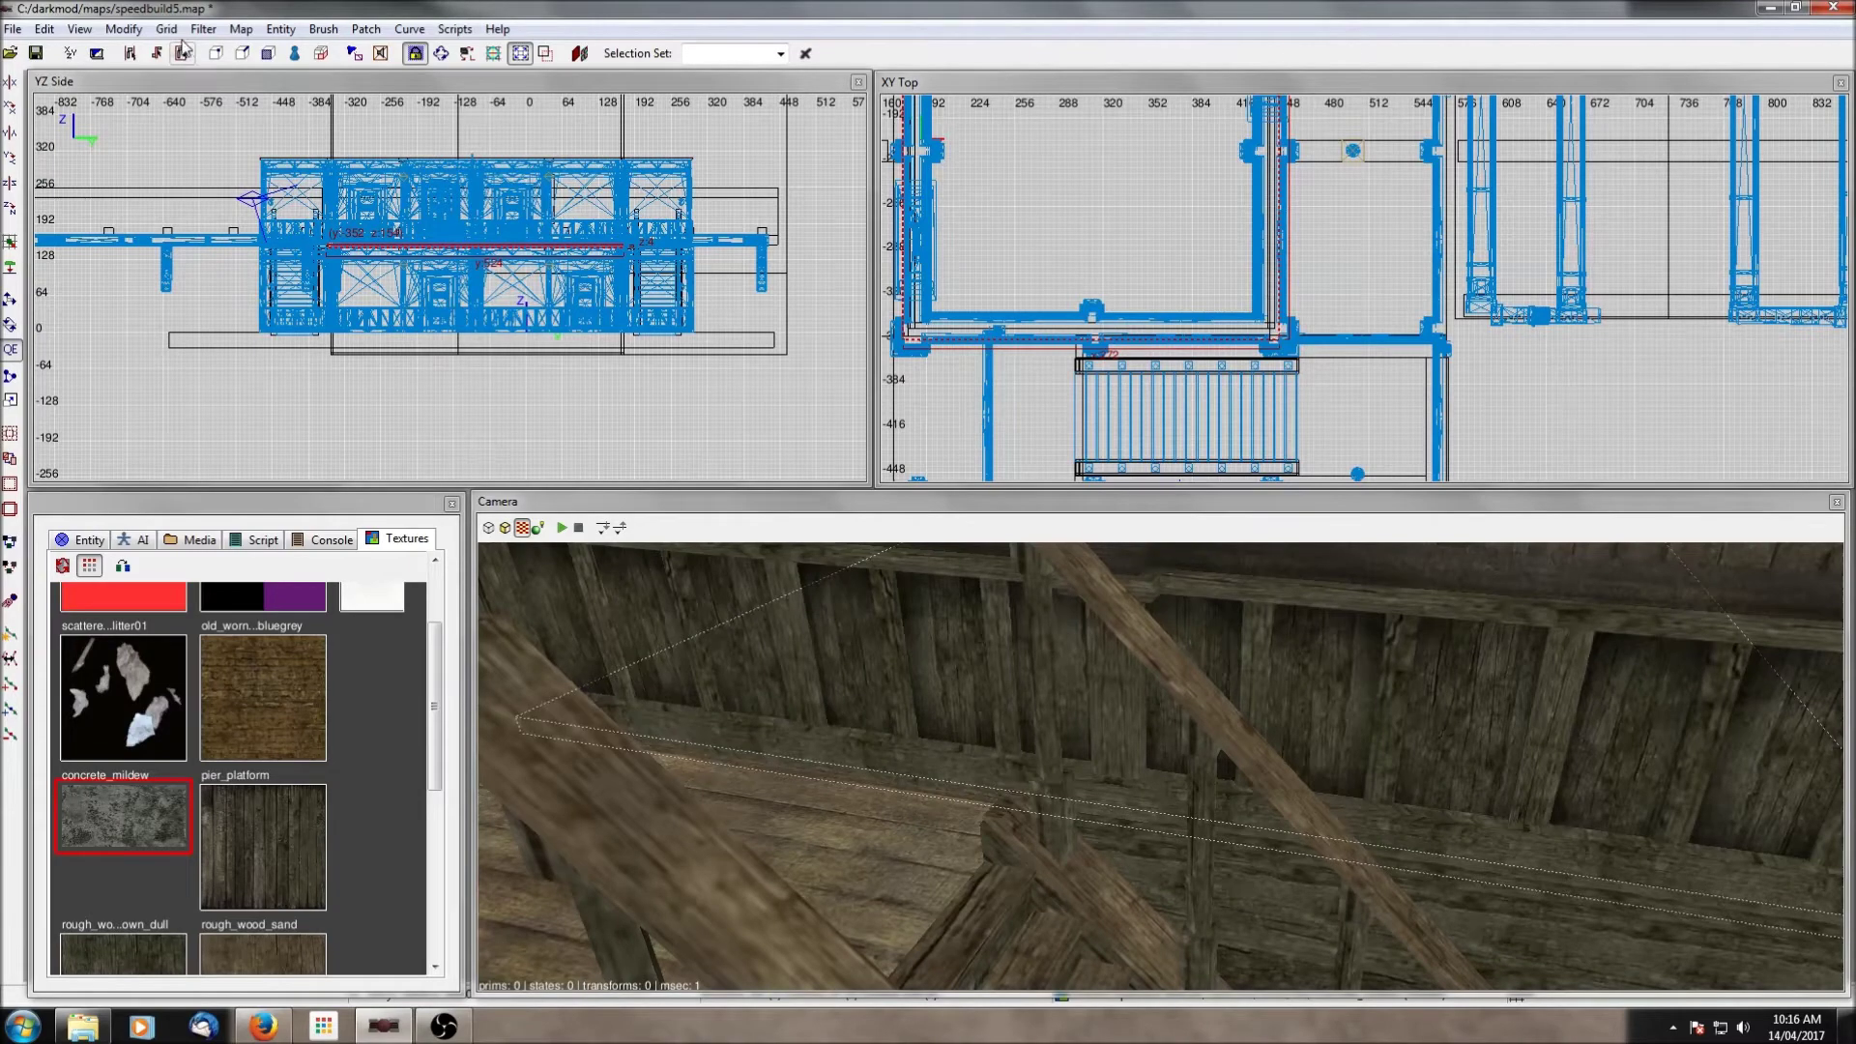
{"action": "left_click", "coordinate": [203, 29]}
{"action": "left_click", "coordinate": [106, 232]}
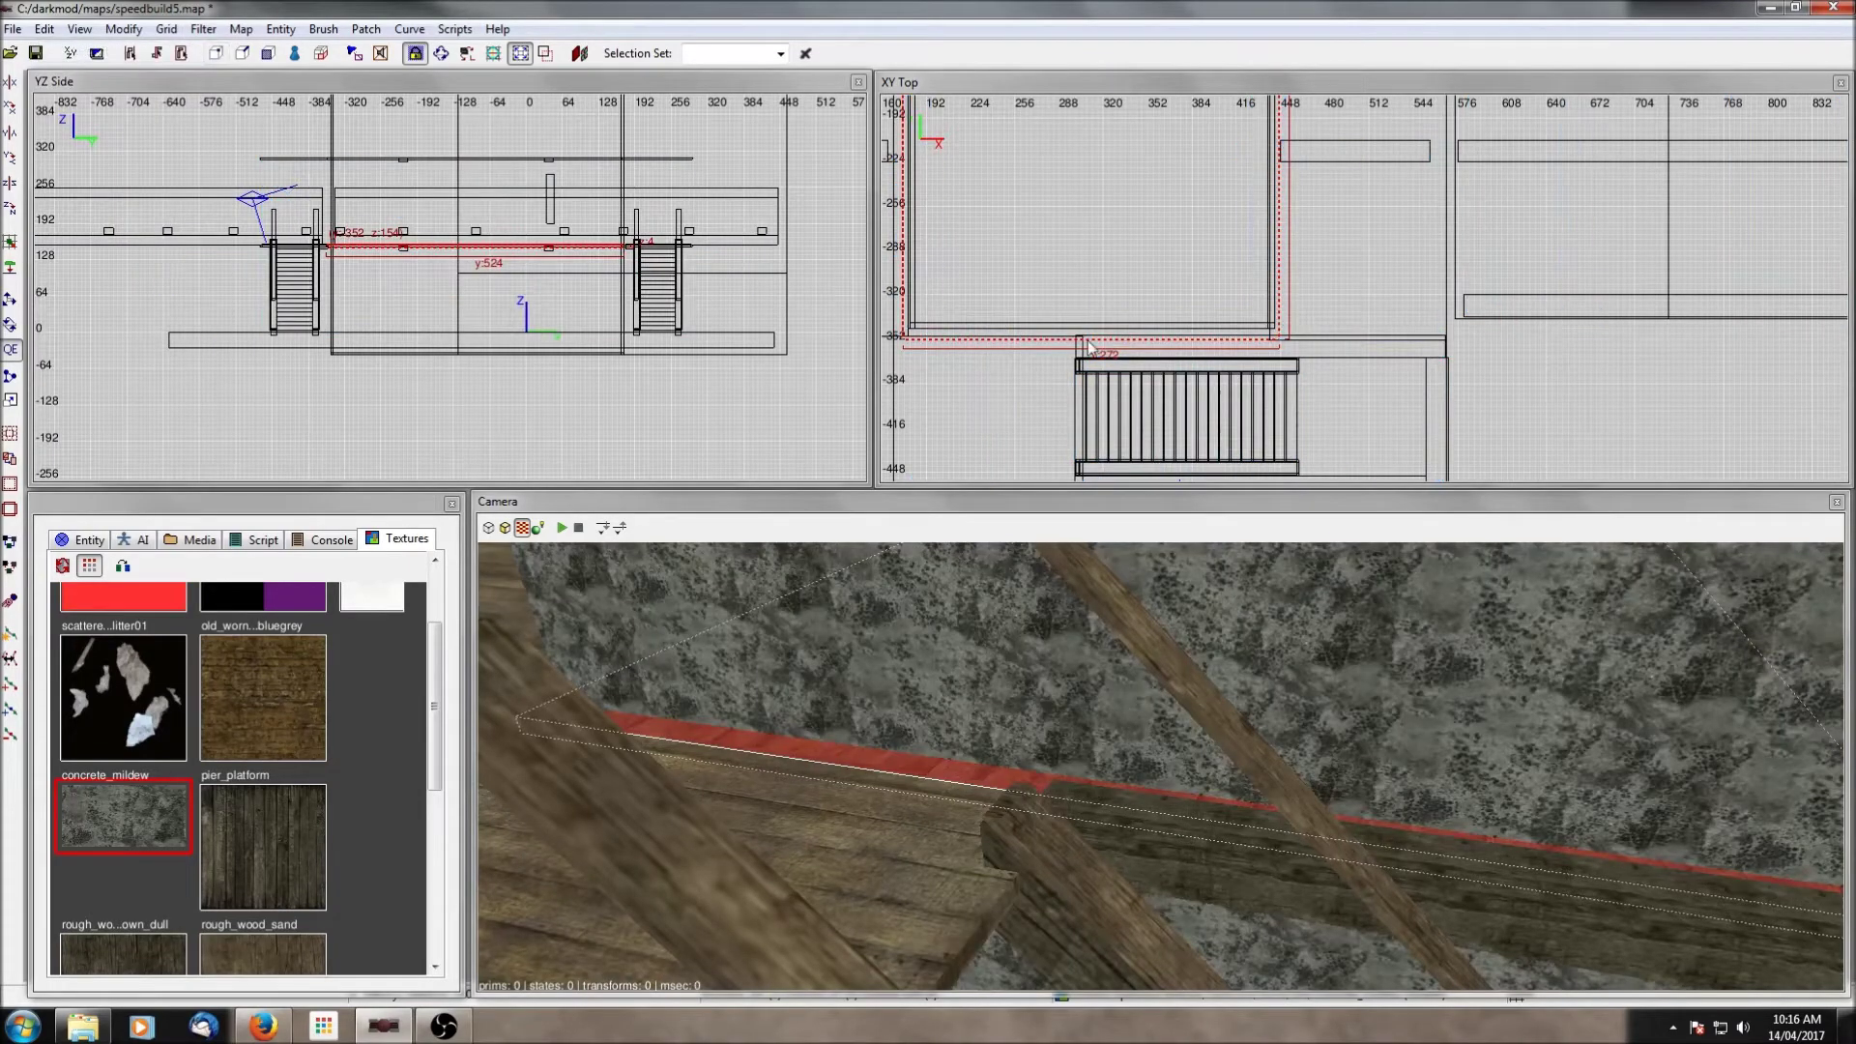
{"action": "scroll", "coordinate": [1109, 373], "scroll_direction": "up", "scroll_amount": 2}
{"action": "scroll", "coordinate": [1137, 218], "scroll_direction": "down", "scroll_amount": 3}
{"action": "key", "text": "Escape"}
{"action": "scroll", "coordinate": [1184, 194], "scroll_direction": "down", "scroll_amount": 2}
{"action": "scroll", "coordinate": [1183, 194], "scroll_direction": "down", "scroll_amount": 1}
{"action": "right_click", "coordinate": [1249, 671]}
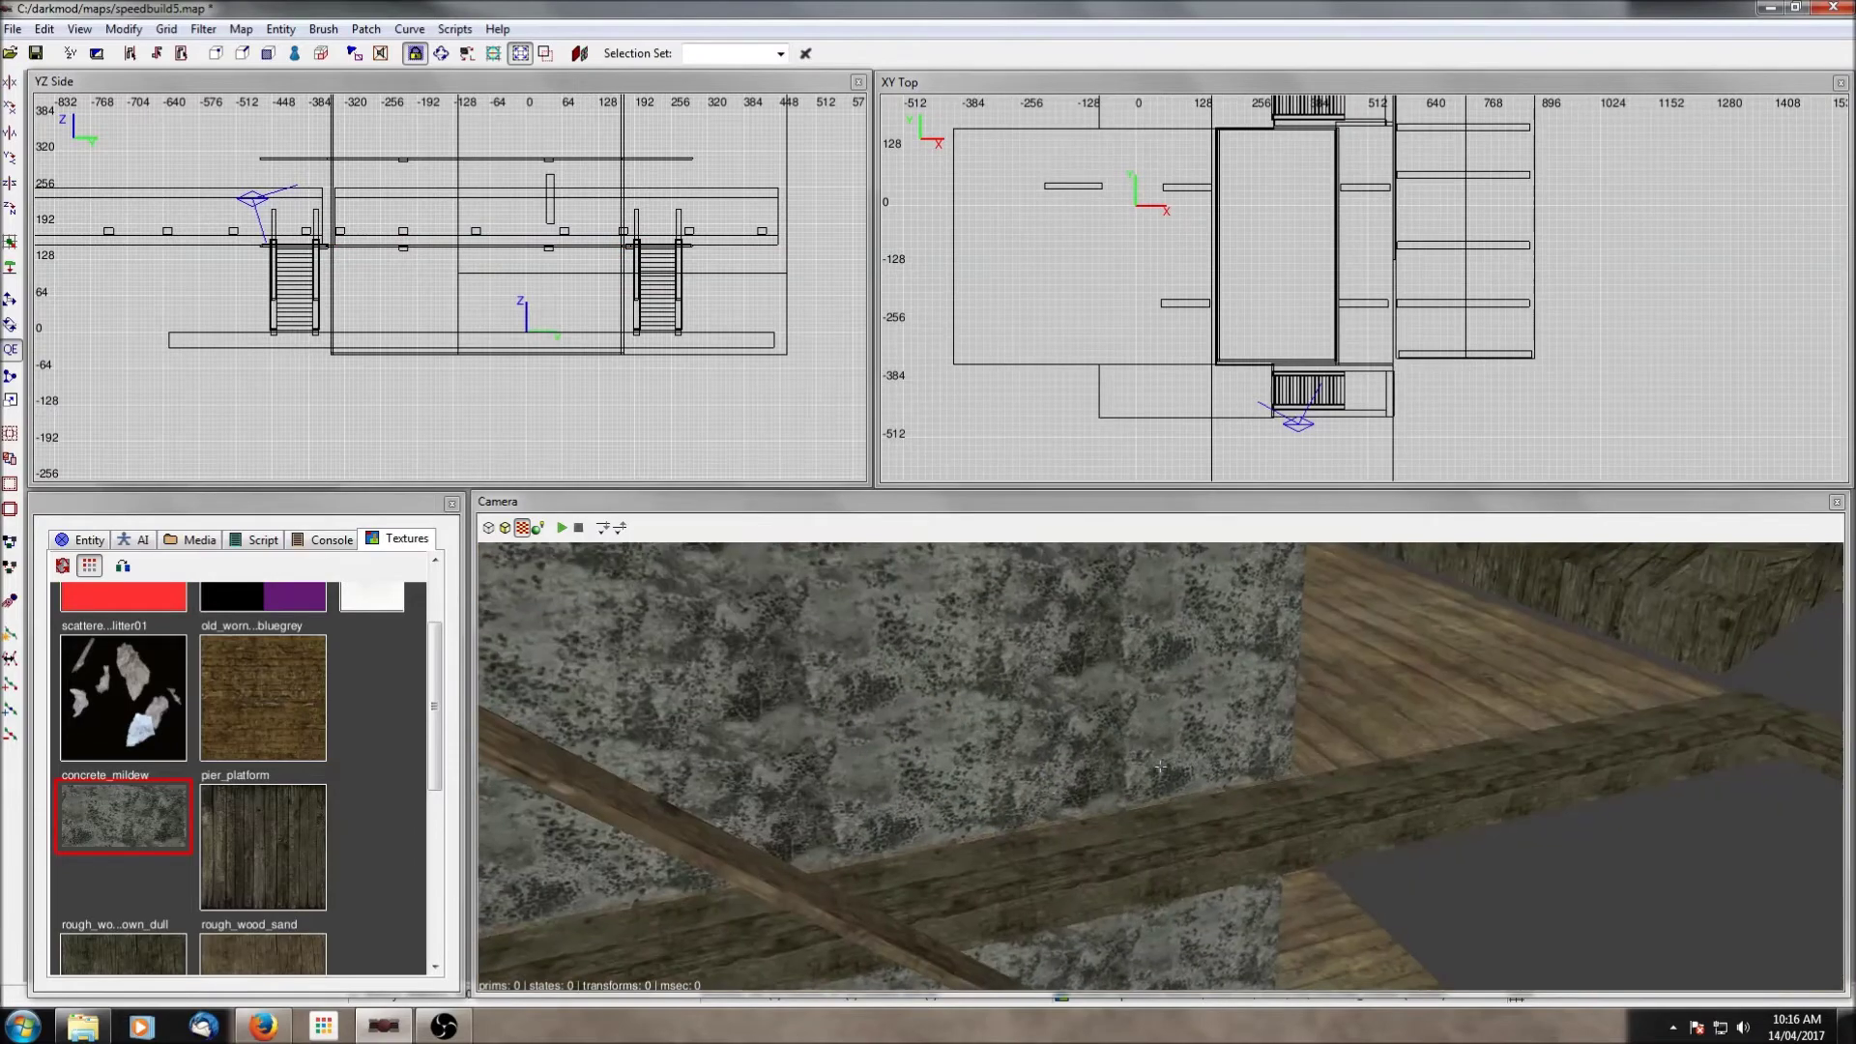
{"action": "right_click", "coordinate": [1248, 673]}
{"action": "scroll", "coordinate": [1248, 673], "scroll_direction": "up", "scroll_amount": 3}
{"action": "right_click", "coordinate": [1247, 673]}
{"action": "right_click", "coordinate": [1247, 672]}
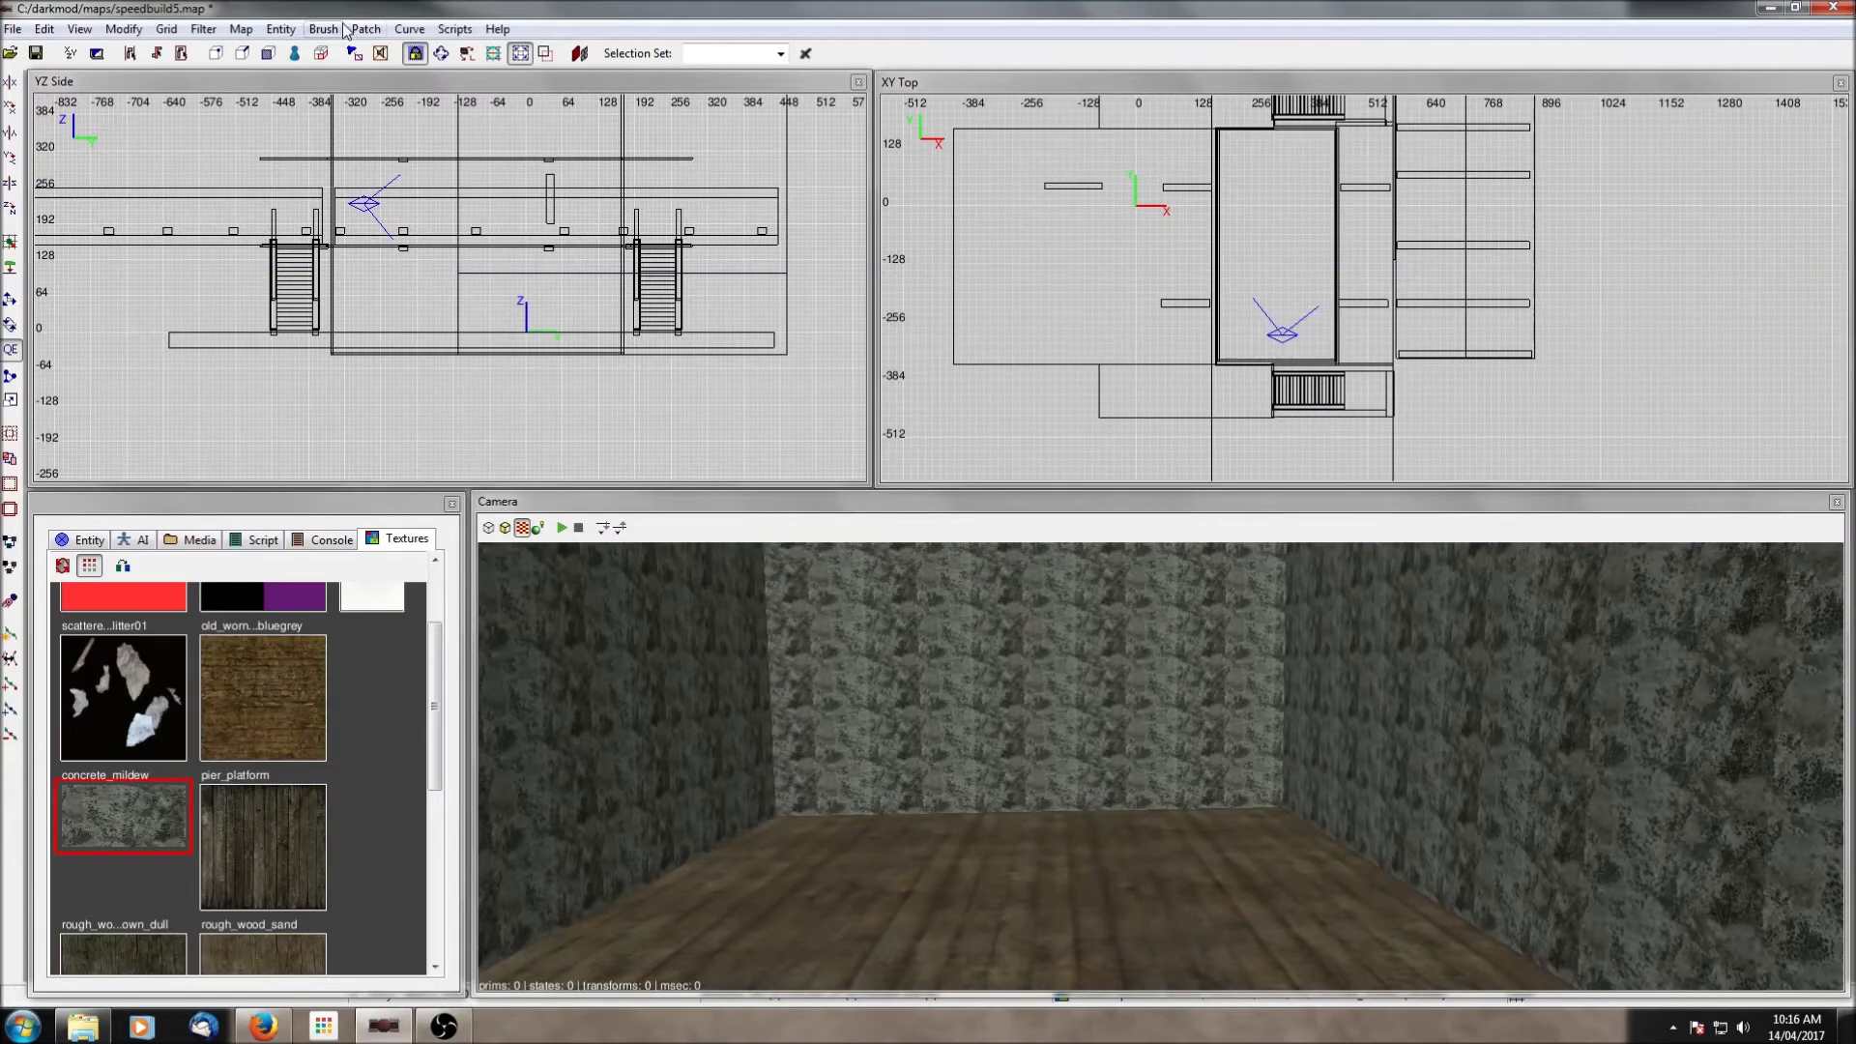
Step: Show the models again and temporarily hide wall pieces of the central room to look into the adjoining one
{"action": "left_click", "coordinate": [205, 29]}
{"action": "left_click", "coordinate": [180, 62]}
{"action": "scroll", "coordinate": [1116, 213], "scroll_direction": "up", "scroll_amount": 2}
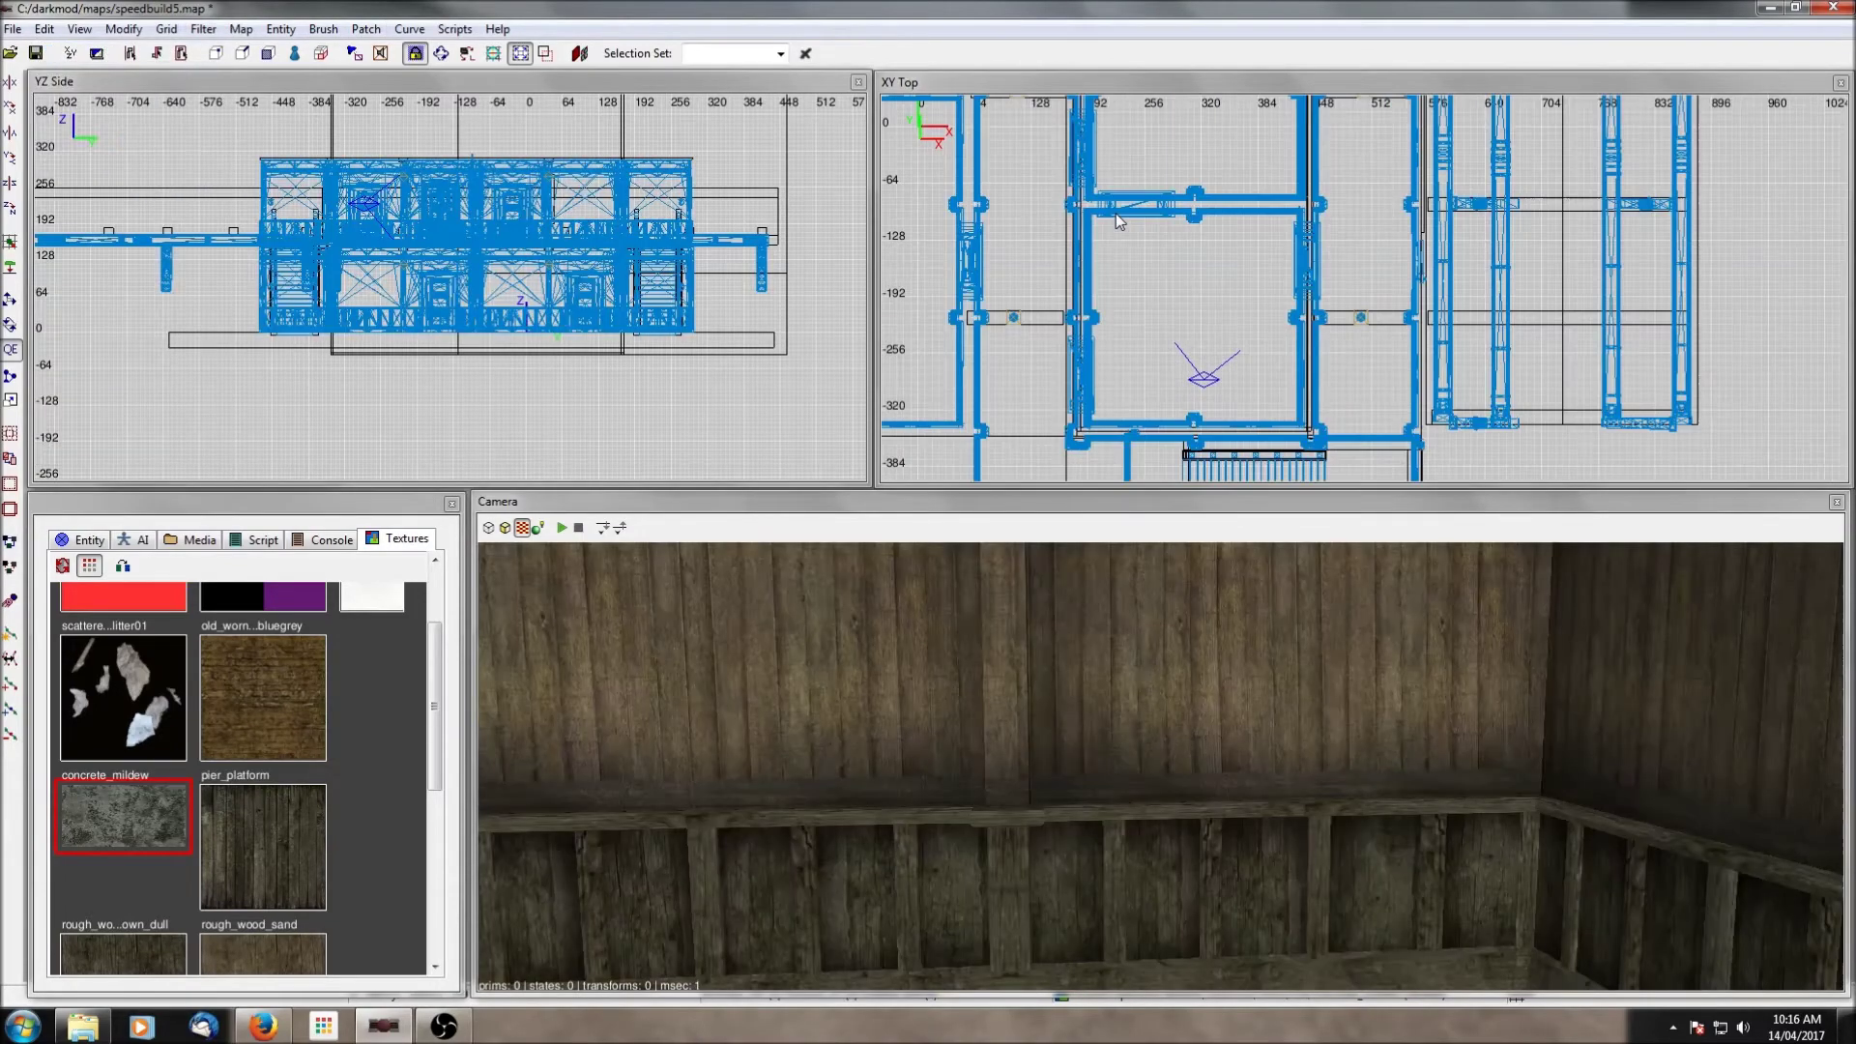
{"action": "left_click", "coordinate": [1117, 769], "text": "shift"}
{"action": "key", "text": "h"}
{"action": "left_click", "coordinate": [1117, 770], "text": "shift"}
{"action": "left_click", "coordinate": [1117, 769], "text": "shift"}
{"action": "left_click", "coordinate": [1623, 831], "text": "shift"}
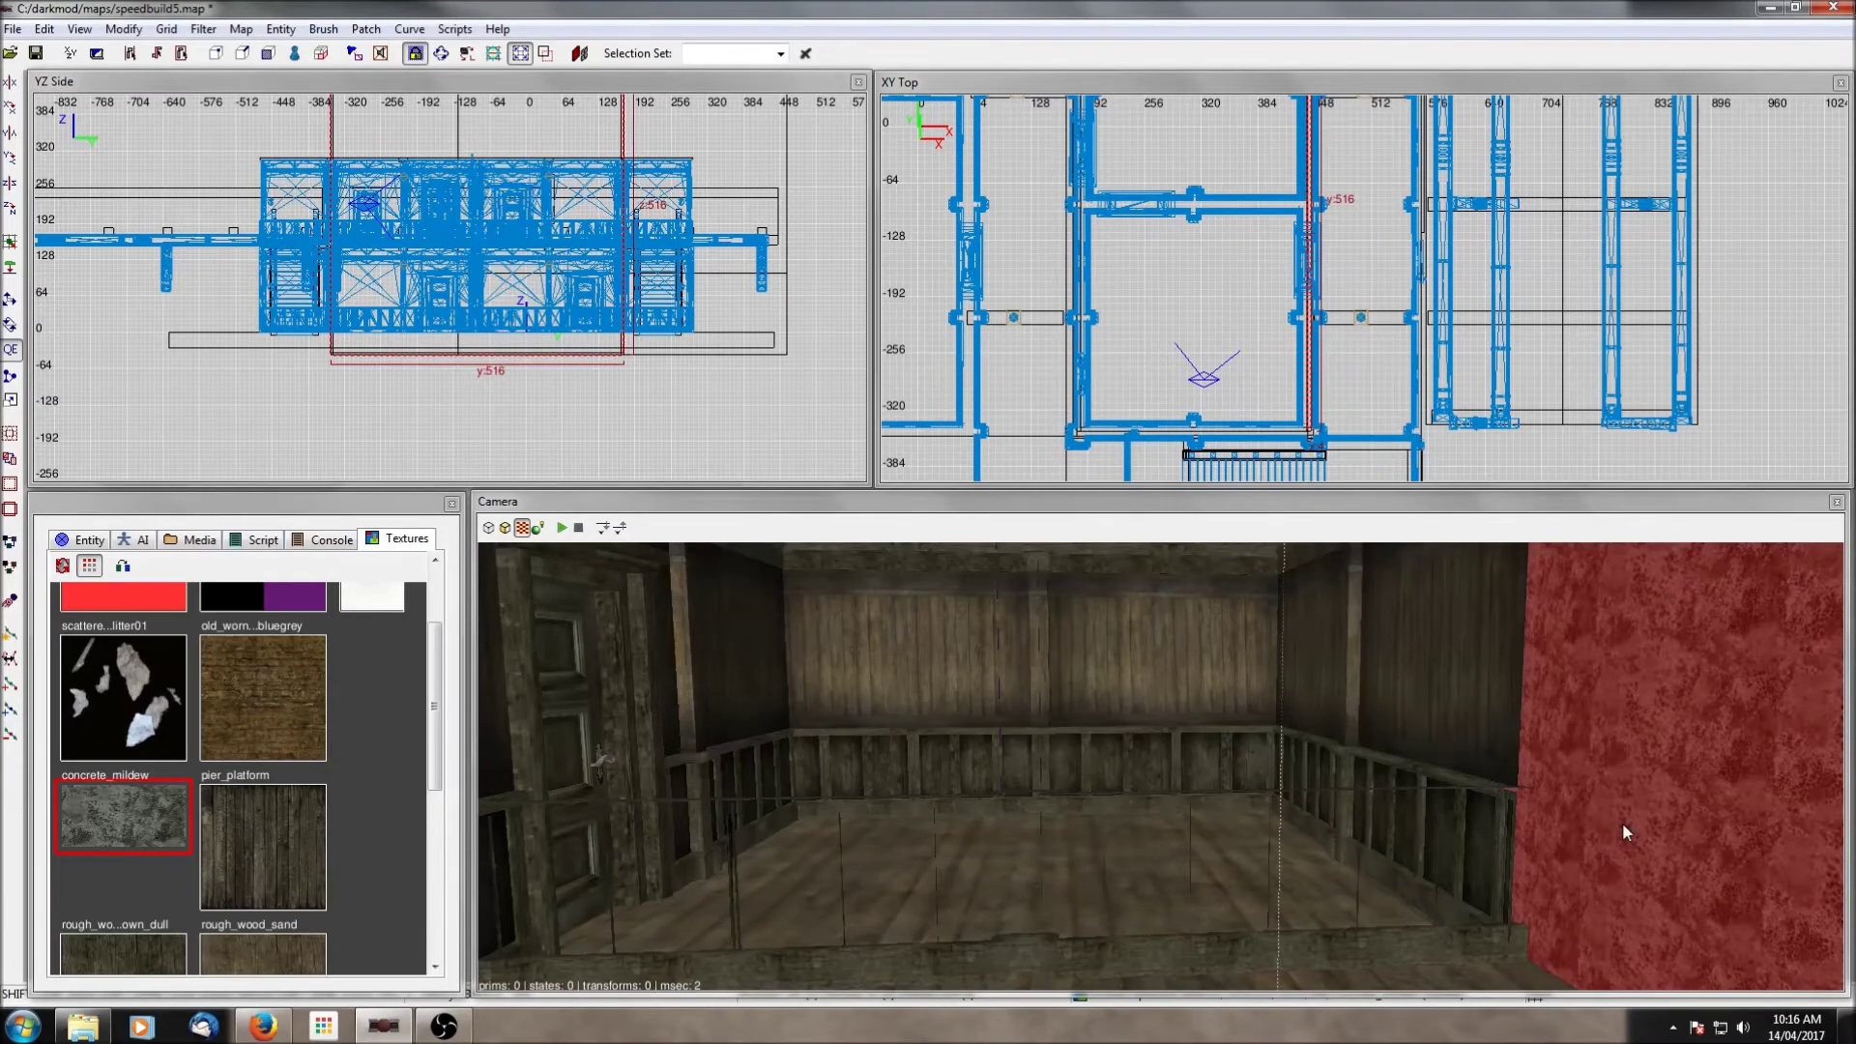
{"action": "key", "text": "h"}
{"action": "scroll", "coordinate": [1212, 170], "scroll_direction": "up", "scroll_amount": 1}
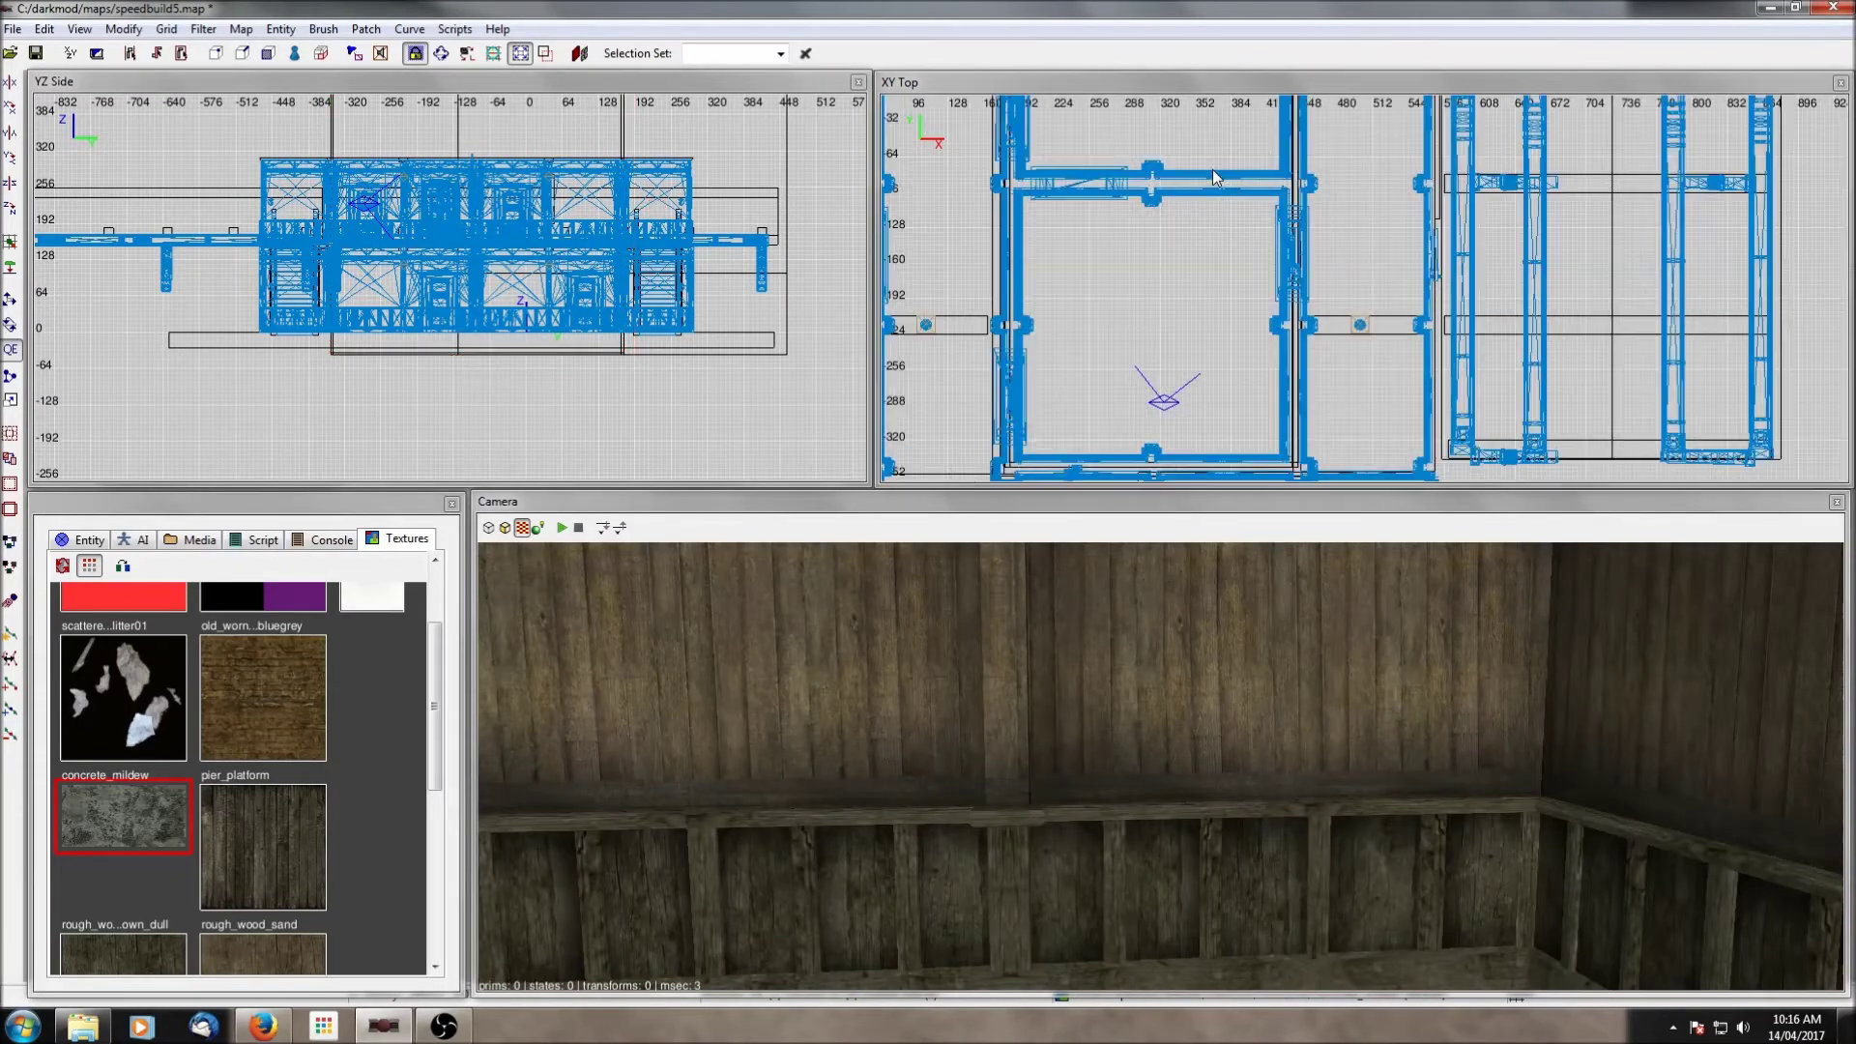
Step: Draw a concrete dividing brush, 256 by 8 units and 516 units tall, between the two central rooms and filter out the models
{"action": "scroll", "coordinate": [961, 224], "scroll_direction": "up", "scroll_amount": 2}
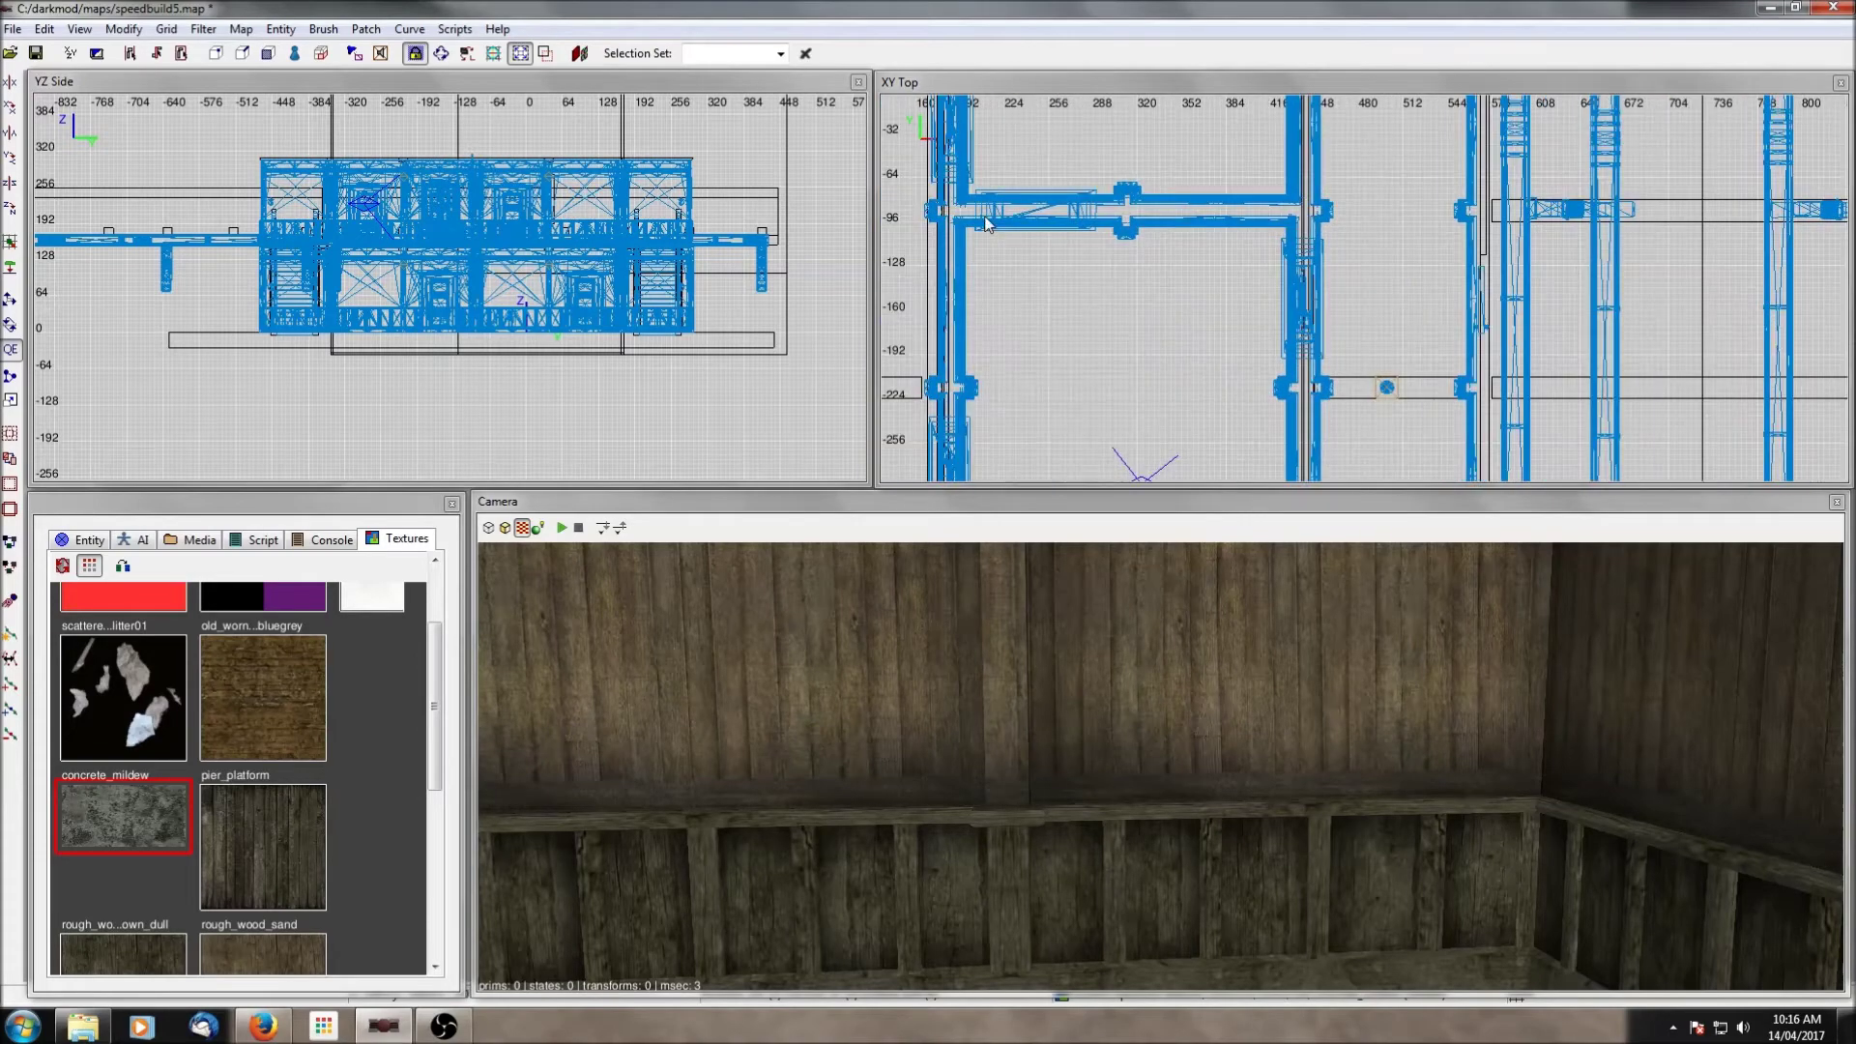
{"action": "left_click_drag", "start_coordinate": [952, 207], "coordinate": [1304, 221]}
{"action": "left_click", "coordinate": [202, 29]}
{"action": "left_click", "coordinate": [190, 53]}
{"action": "scroll", "coordinate": [1077, 156], "scroll_direction": "up", "scroll_amount": 3}
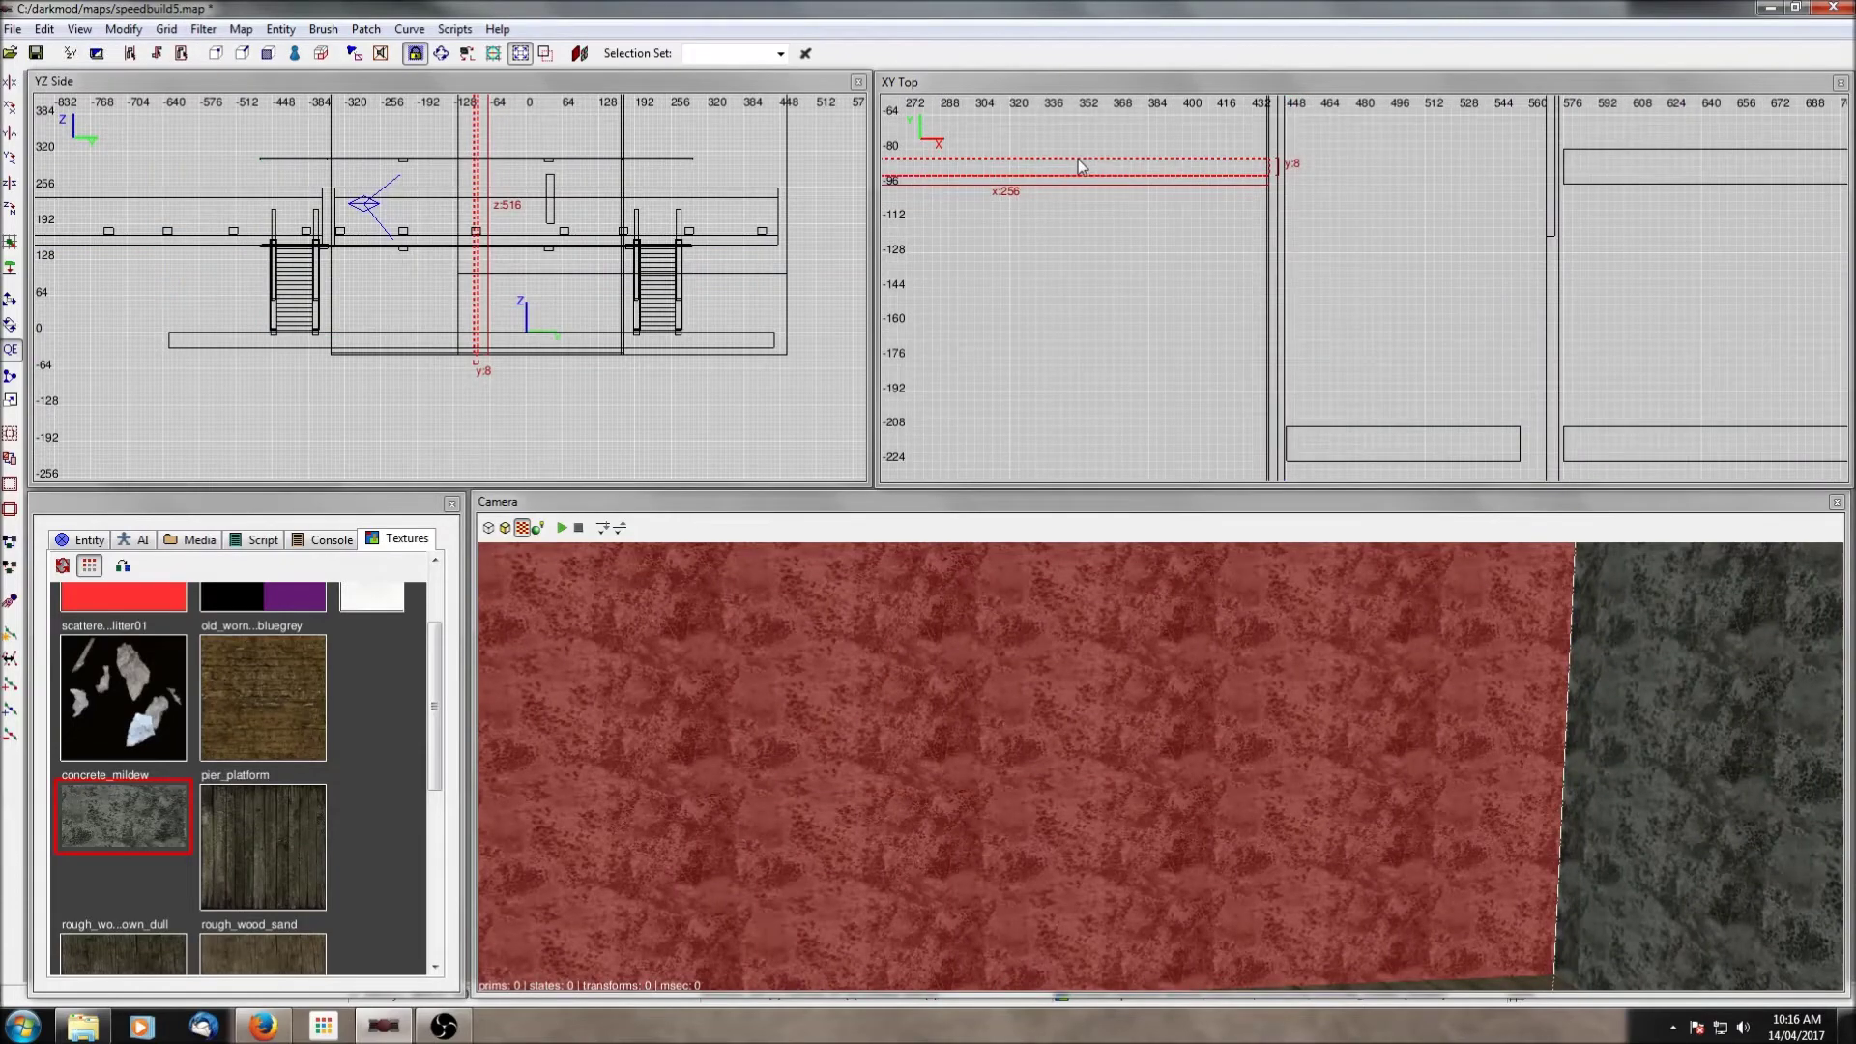
{"action": "right_click_drag", "start_coordinate": [1086, 167], "coordinate": [1160, 329]}
{"action": "scroll", "coordinate": [1164, 303], "scroll_direction": "down", "scroll_amount": 3}
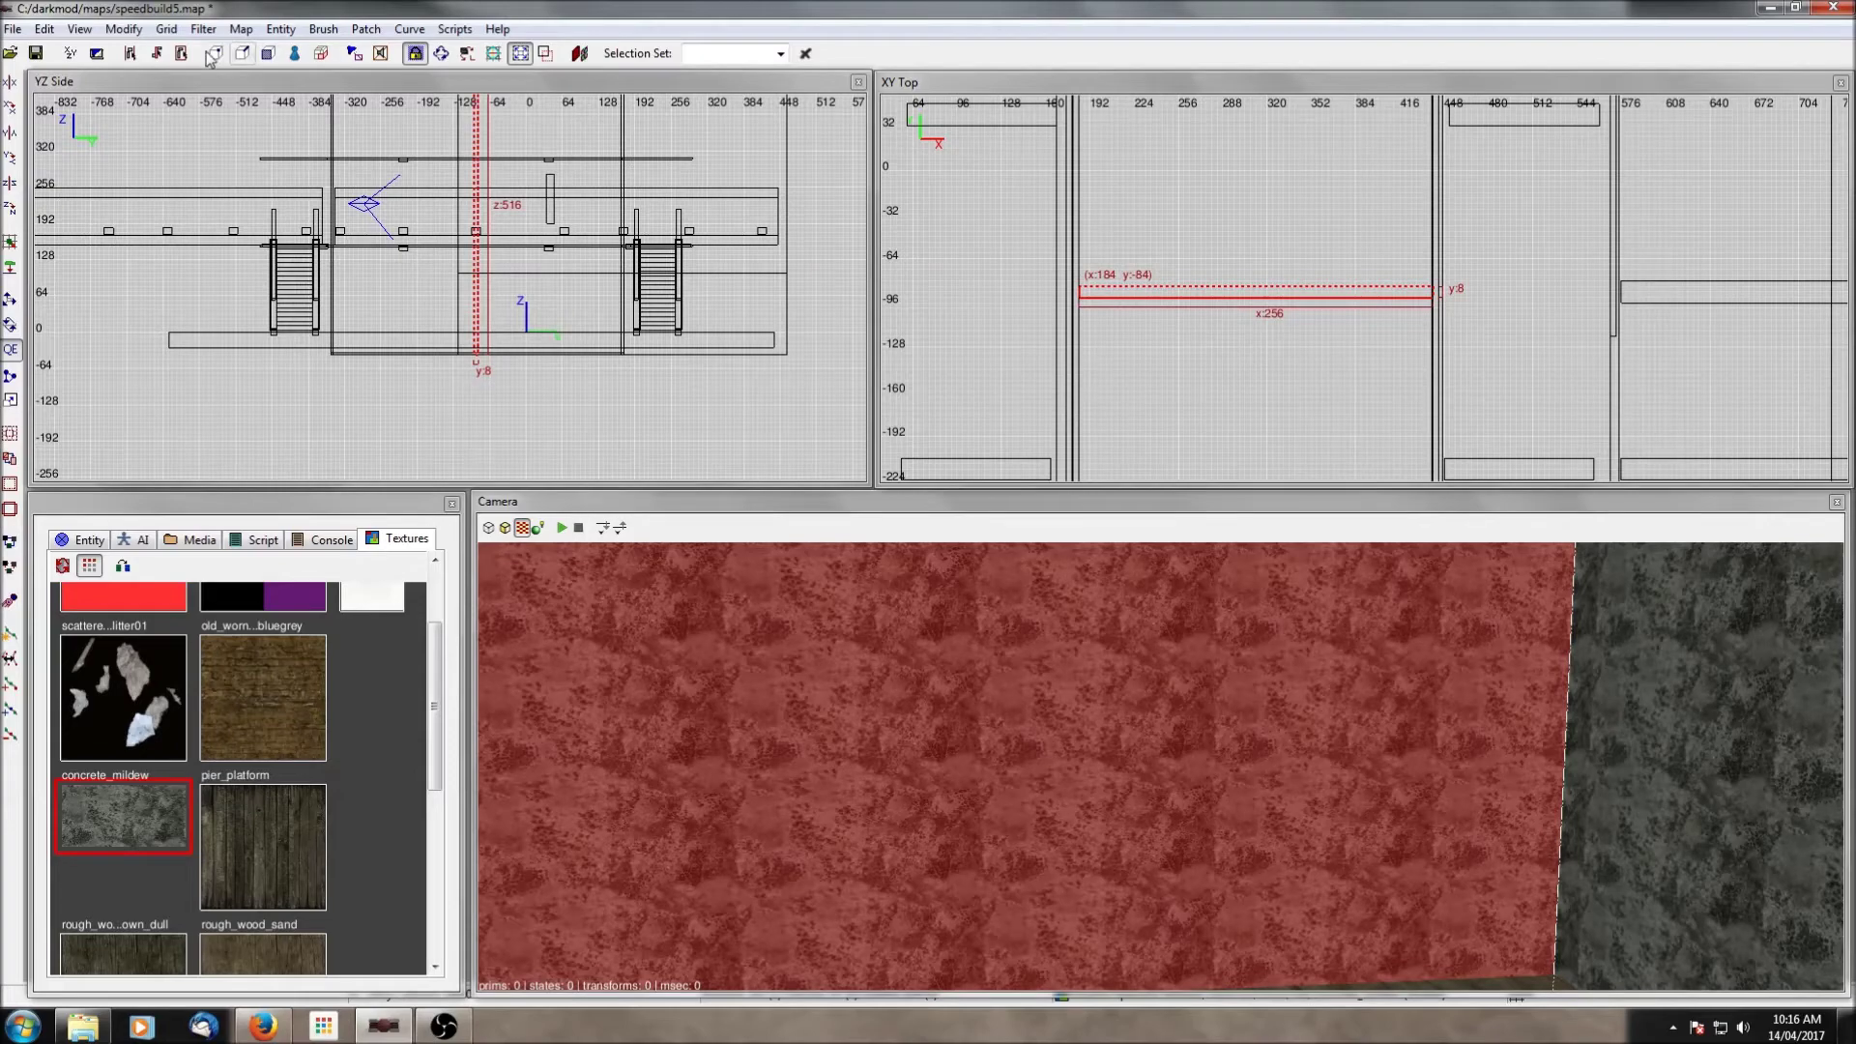
{"action": "right_click_drag", "start_coordinate": [494, 170], "coordinate": [485, 280]}
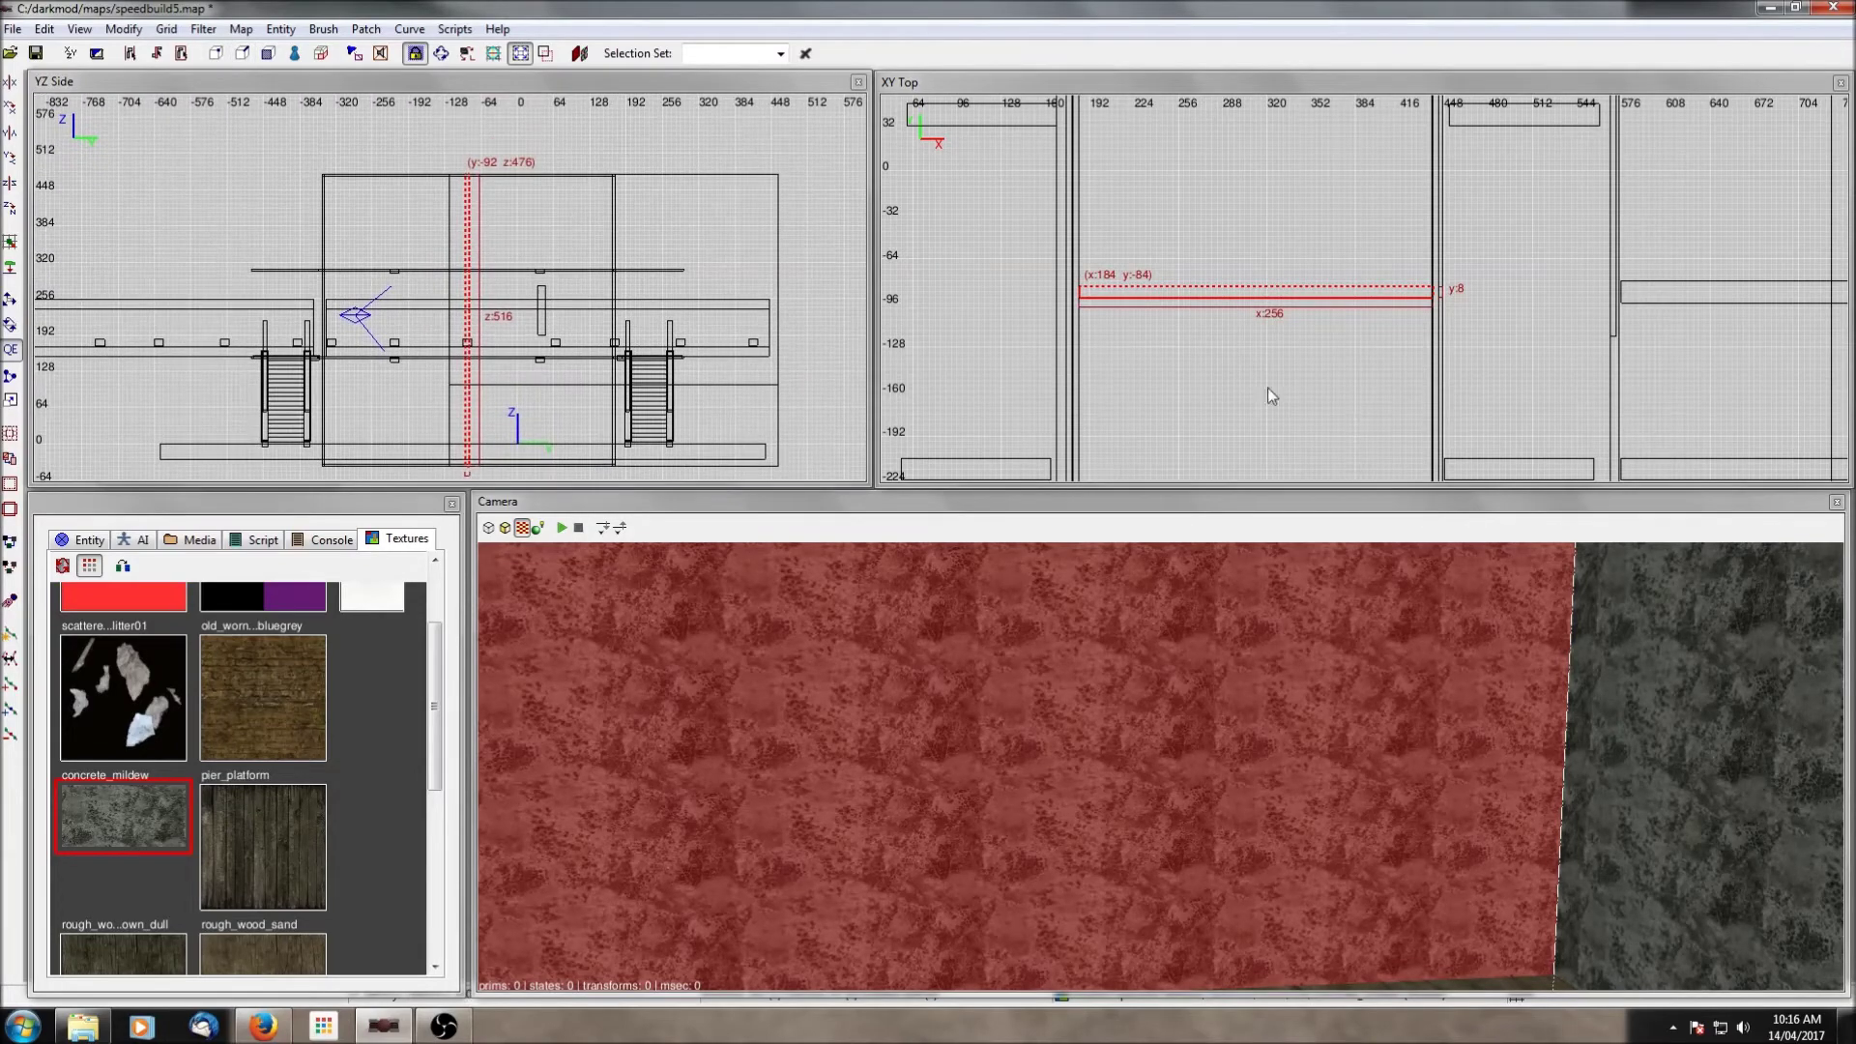
{"action": "key", "text": "Escape"}
{"action": "right_click", "coordinate": [1272, 683]}
{"action": "right_click", "coordinate": [1273, 682]}
{"action": "right_click", "coordinate": [1273, 681]}
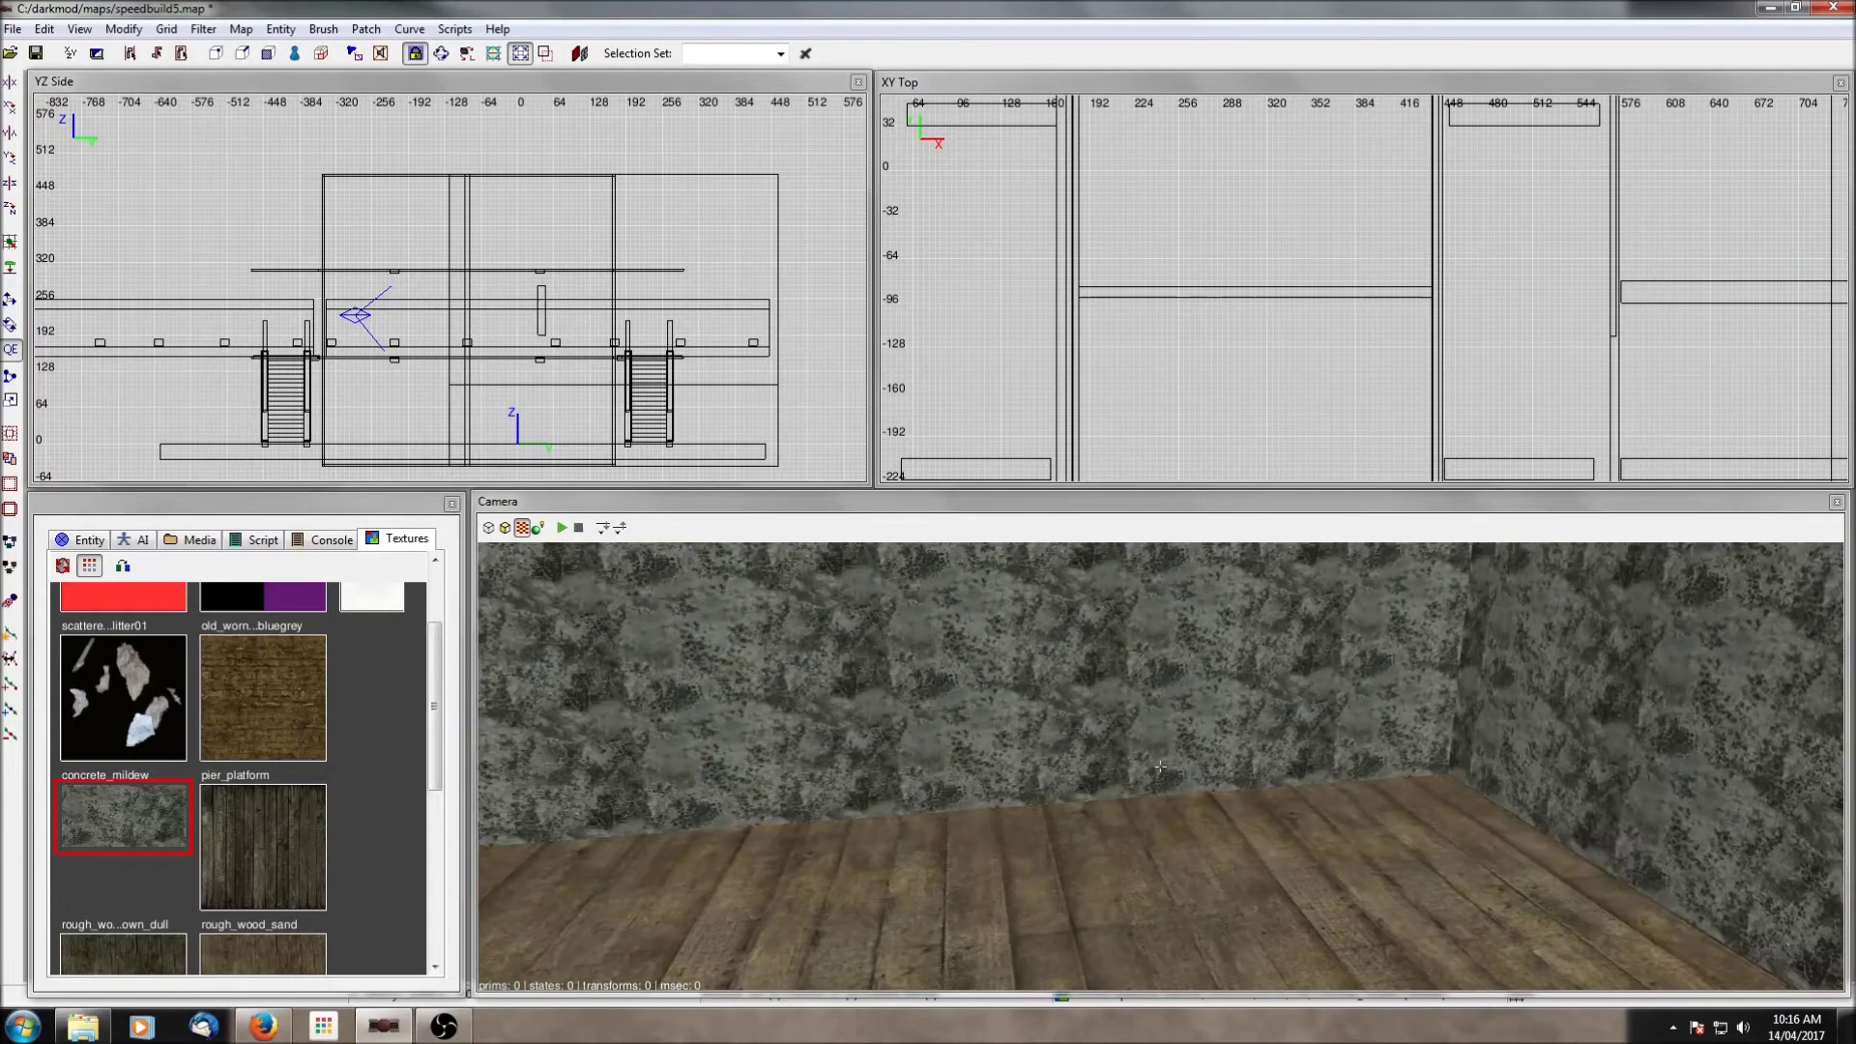
Step: Try to isolate the central room's wall models and the concrete wall behind its doorway, with the models shown and the door hidden
{"action": "left_click", "coordinate": [203, 29]}
{"action": "left_click", "coordinate": [189, 54]}
{"action": "right_click", "coordinate": [1109, 720]}
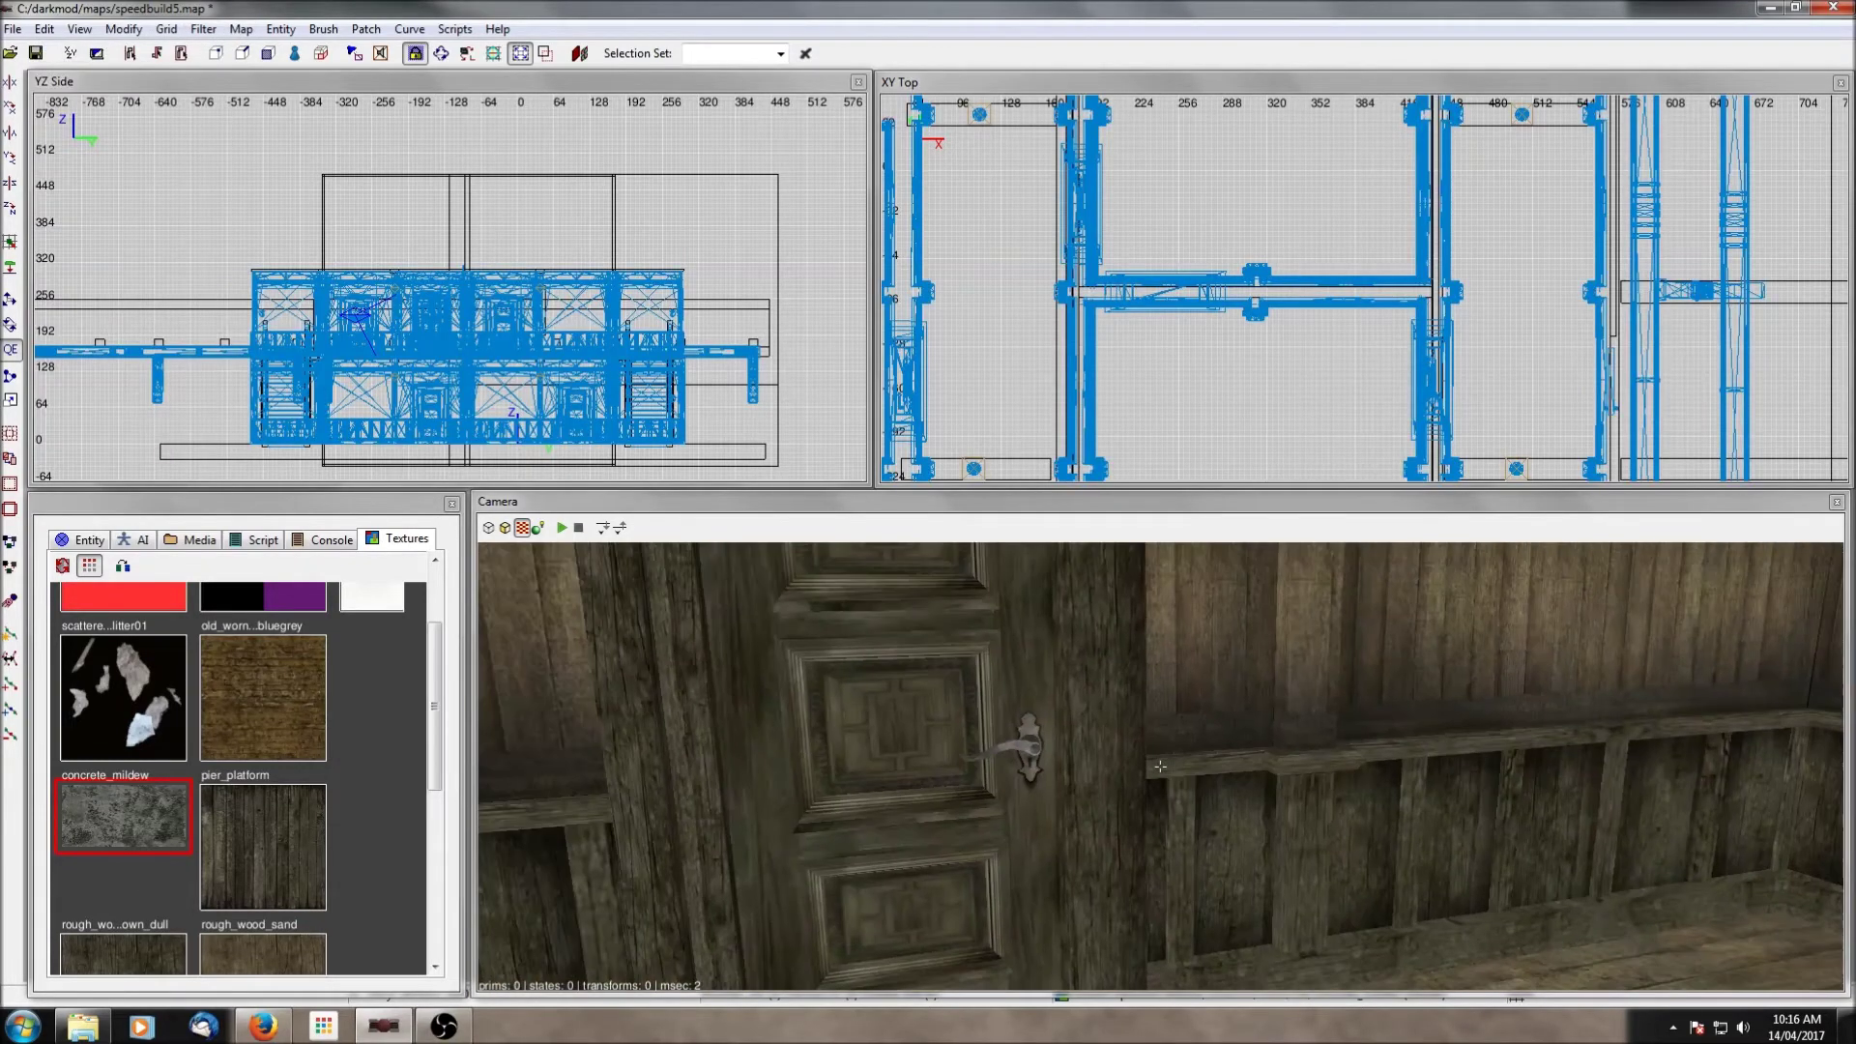
{"action": "right_click", "coordinate": [1110, 719]}
{"action": "left_click", "coordinate": [1096, 749], "text": "shift"}
{"action": "key", "text": "h"}
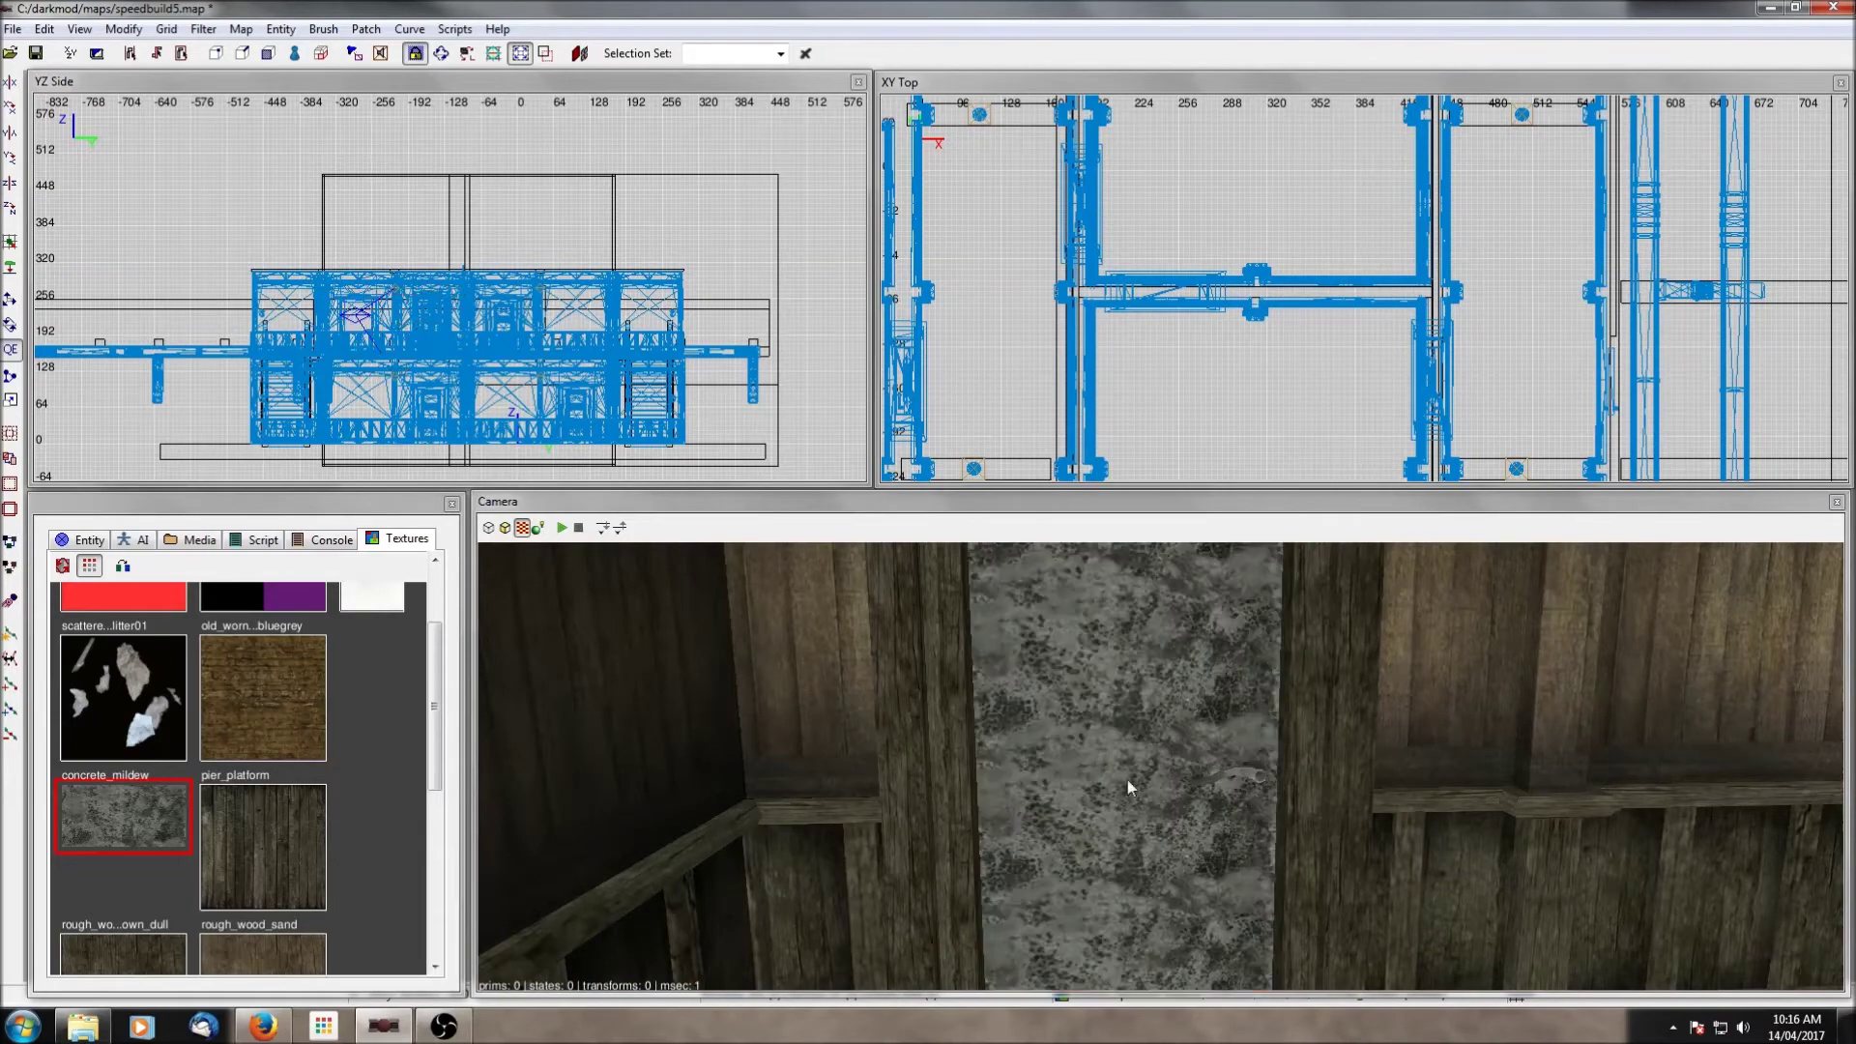
{"action": "left_click", "coordinate": [1302, 746], "text": "shift"}
{"action": "left_click", "coordinate": [1178, 738], "text": "shift"}
{"action": "key", "text": "shift+h"}
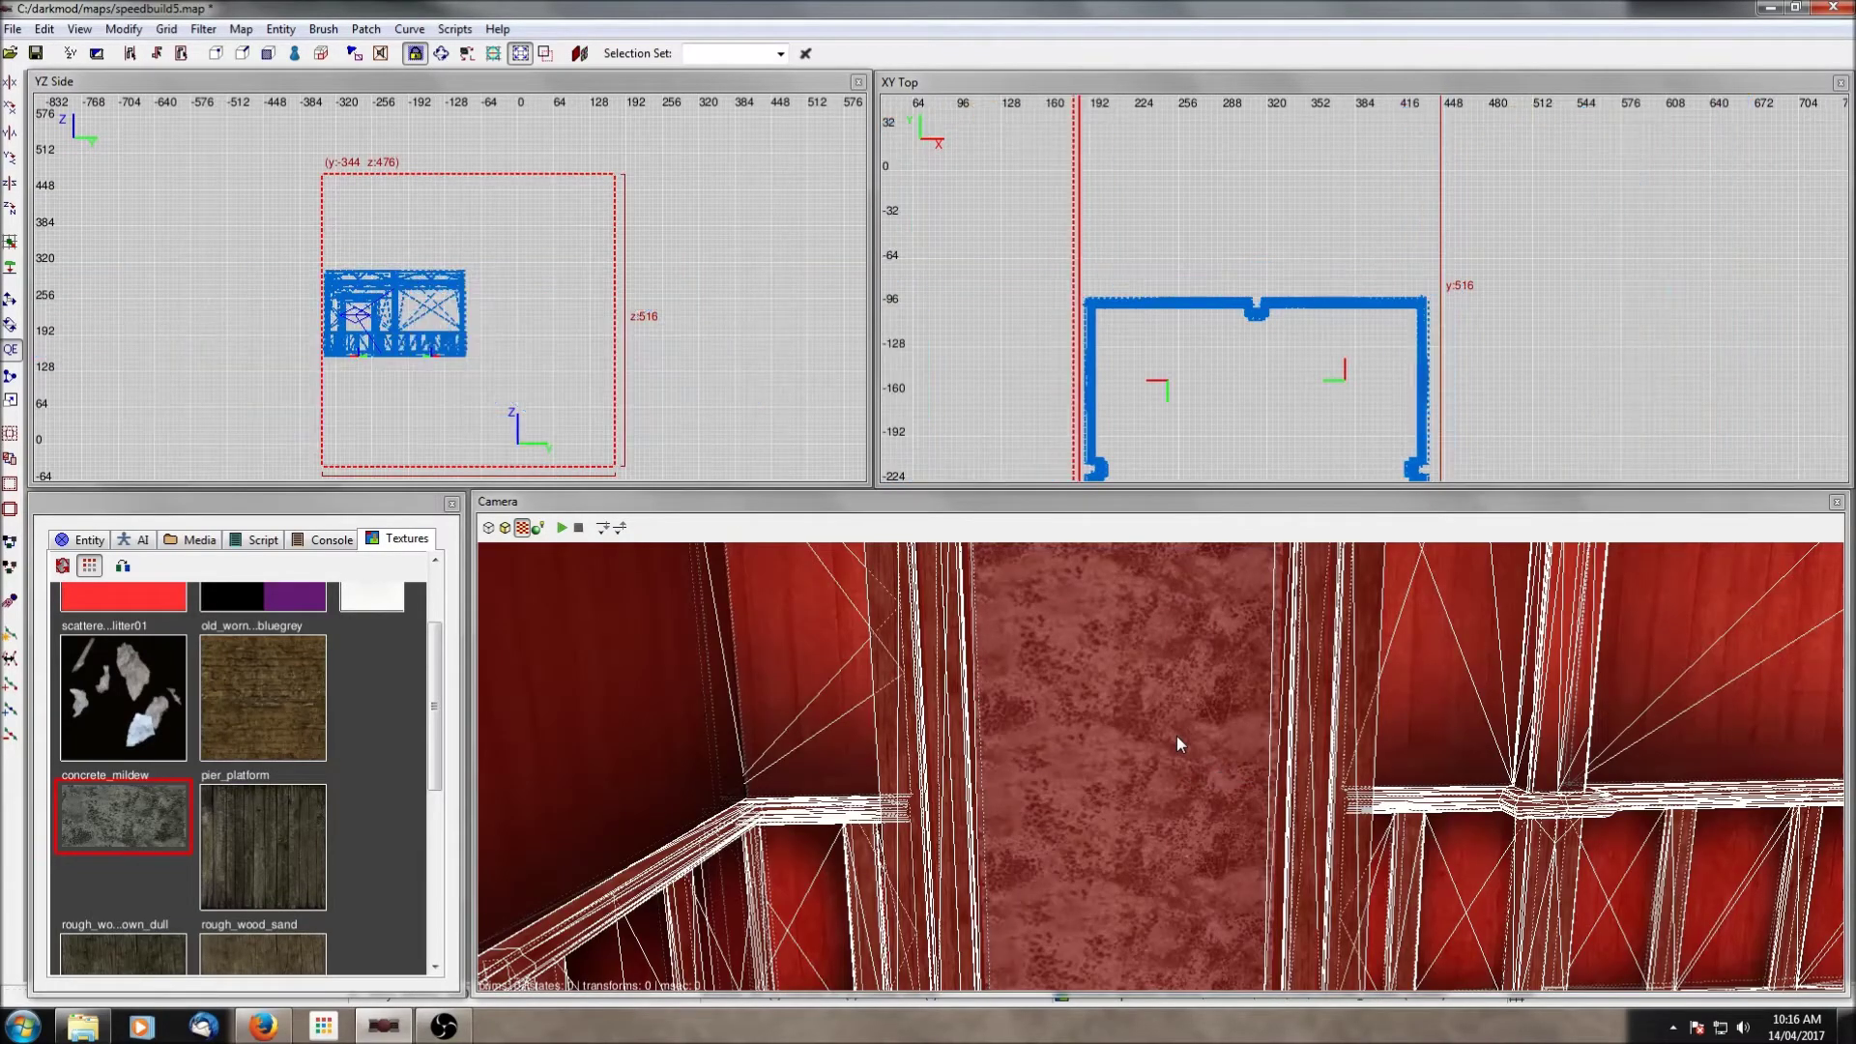
{"action": "key", "text": "Escape"}
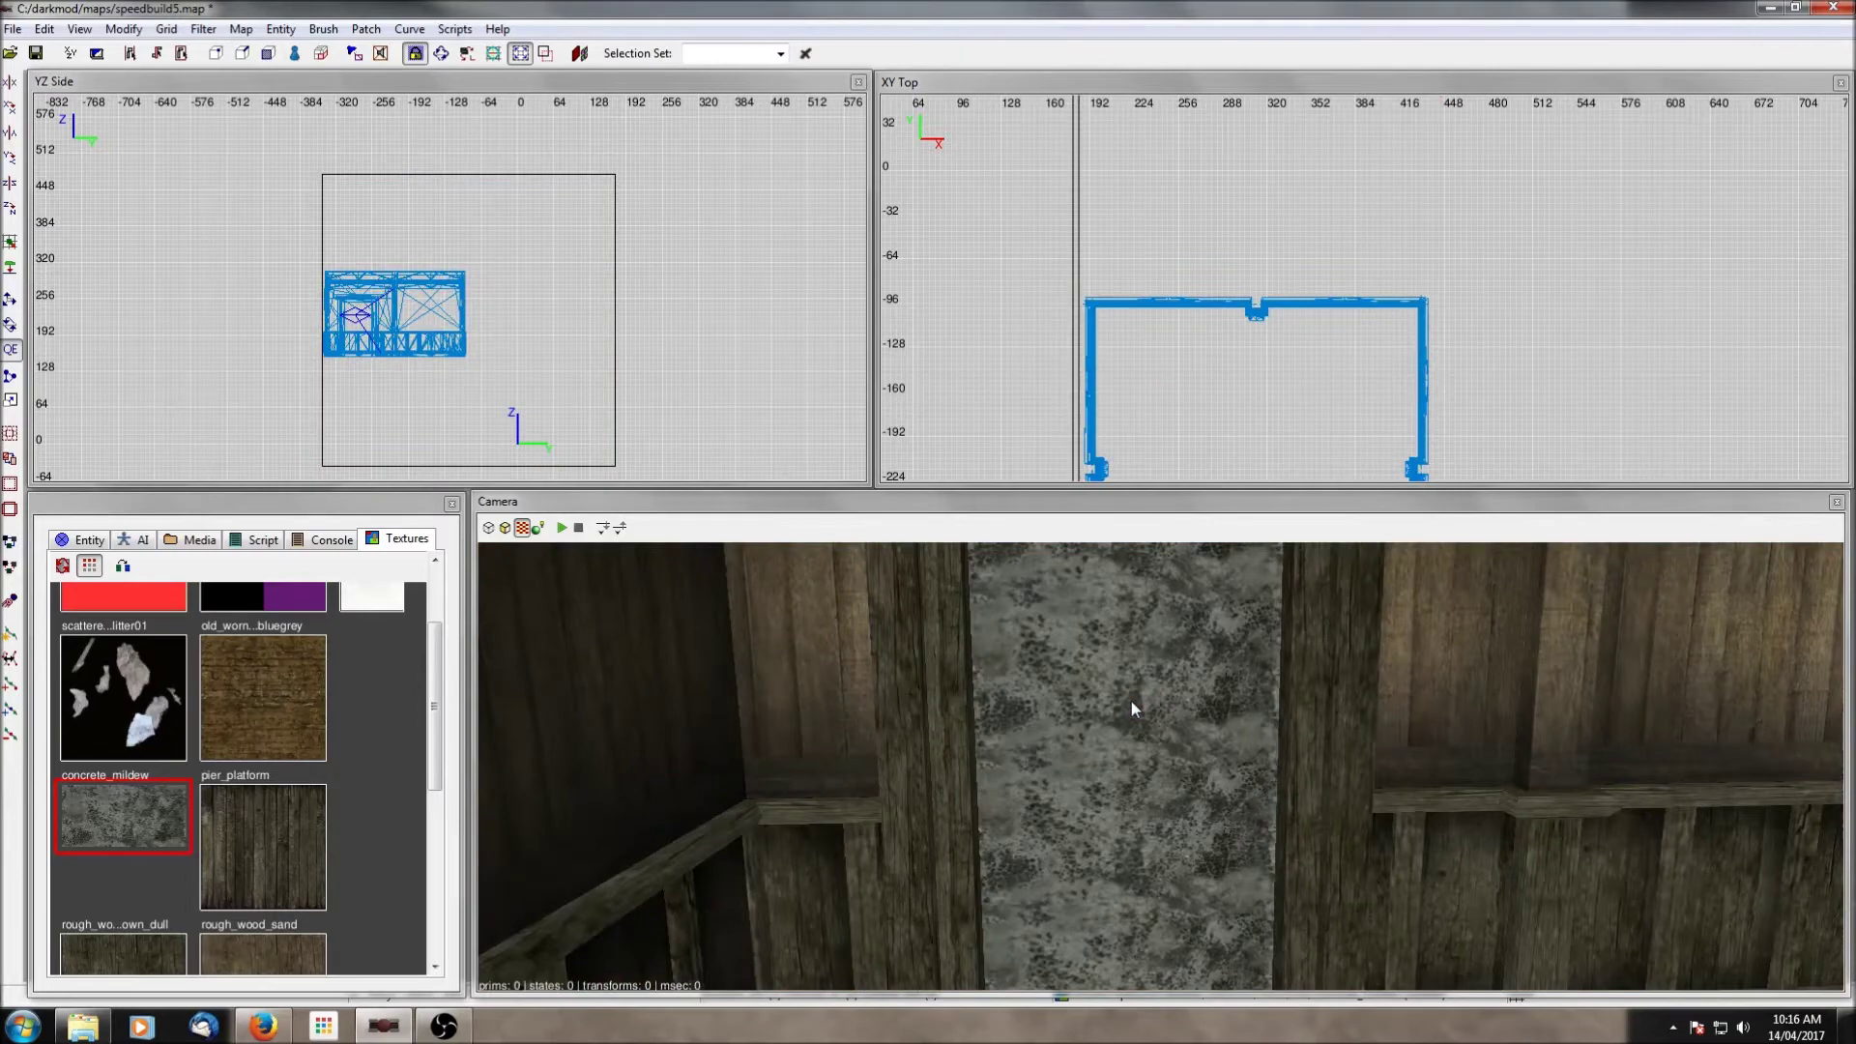
{"action": "right_click", "coordinate": [1131, 700]}
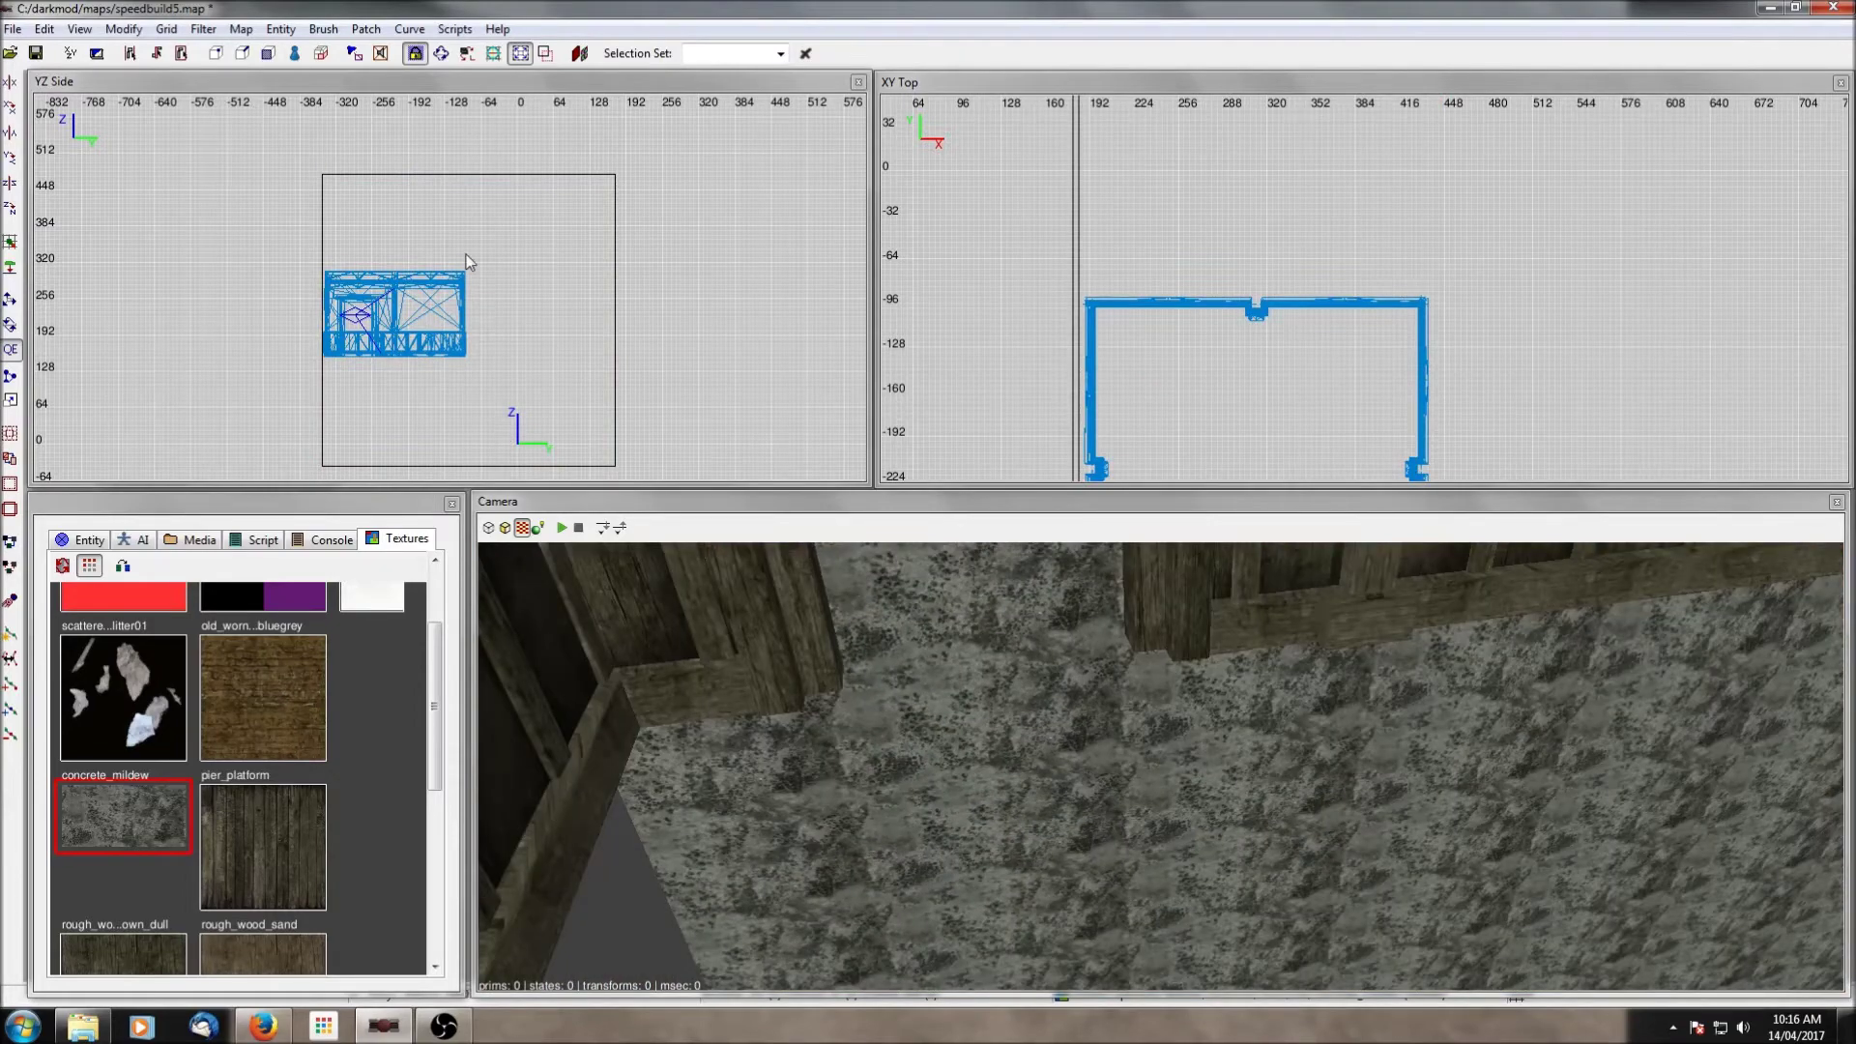
{"action": "key", "text": "ctrl+shift+h"}
Step: Check the extent of the room's wooden floor brush and hide the door covering the concrete in the doorway
{"action": "left_click", "coordinate": [1106, 855], "text": "shift"}
{"action": "right_click", "coordinate": [1106, 855]}
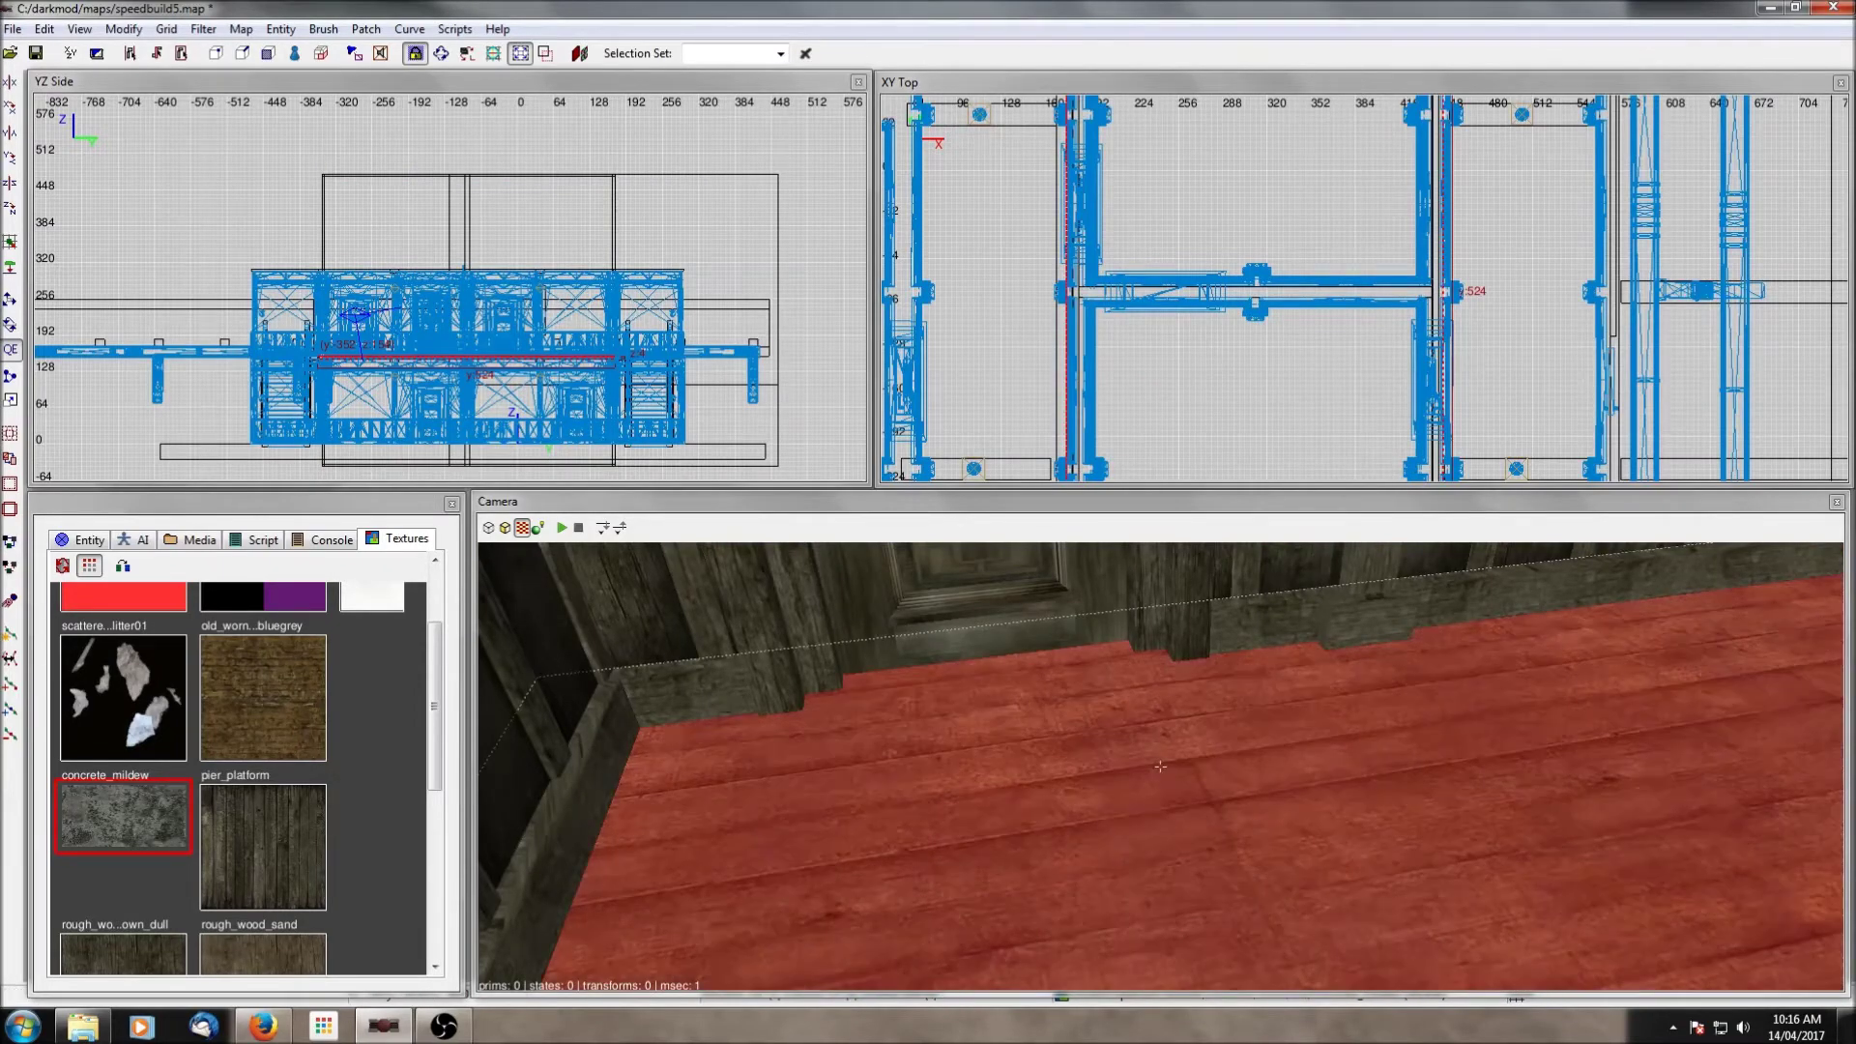
{"action": "right_click", "coordinate": [1218, 820]}
{"action": "key", "text": "Escape"}
{"action": "left_click", "coordinate": [1157, 752], "text": "shift"}
{"action": "key", "text": "Delete"}
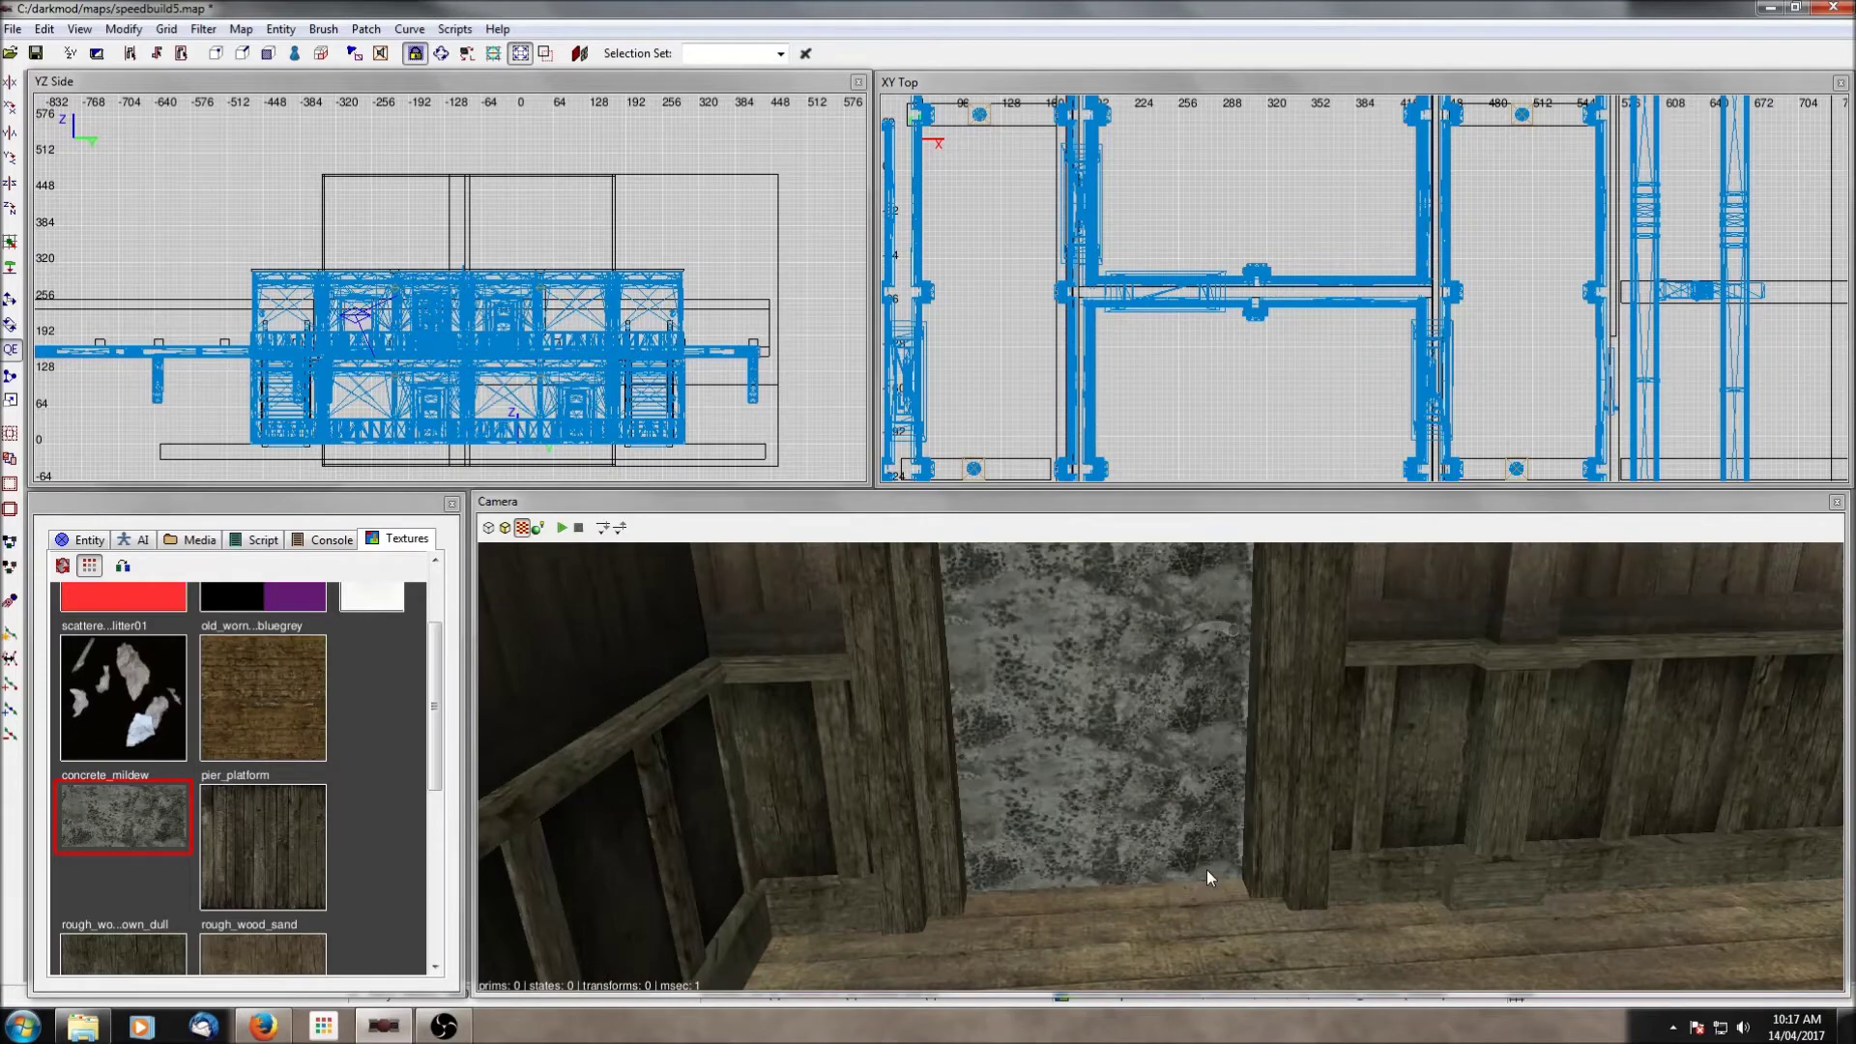
Step: Filter out all entities and select the wooden floor with the concrete walls around it, including the new dividing wall
{"action": "left_click", "coordinate": [203, 29]}
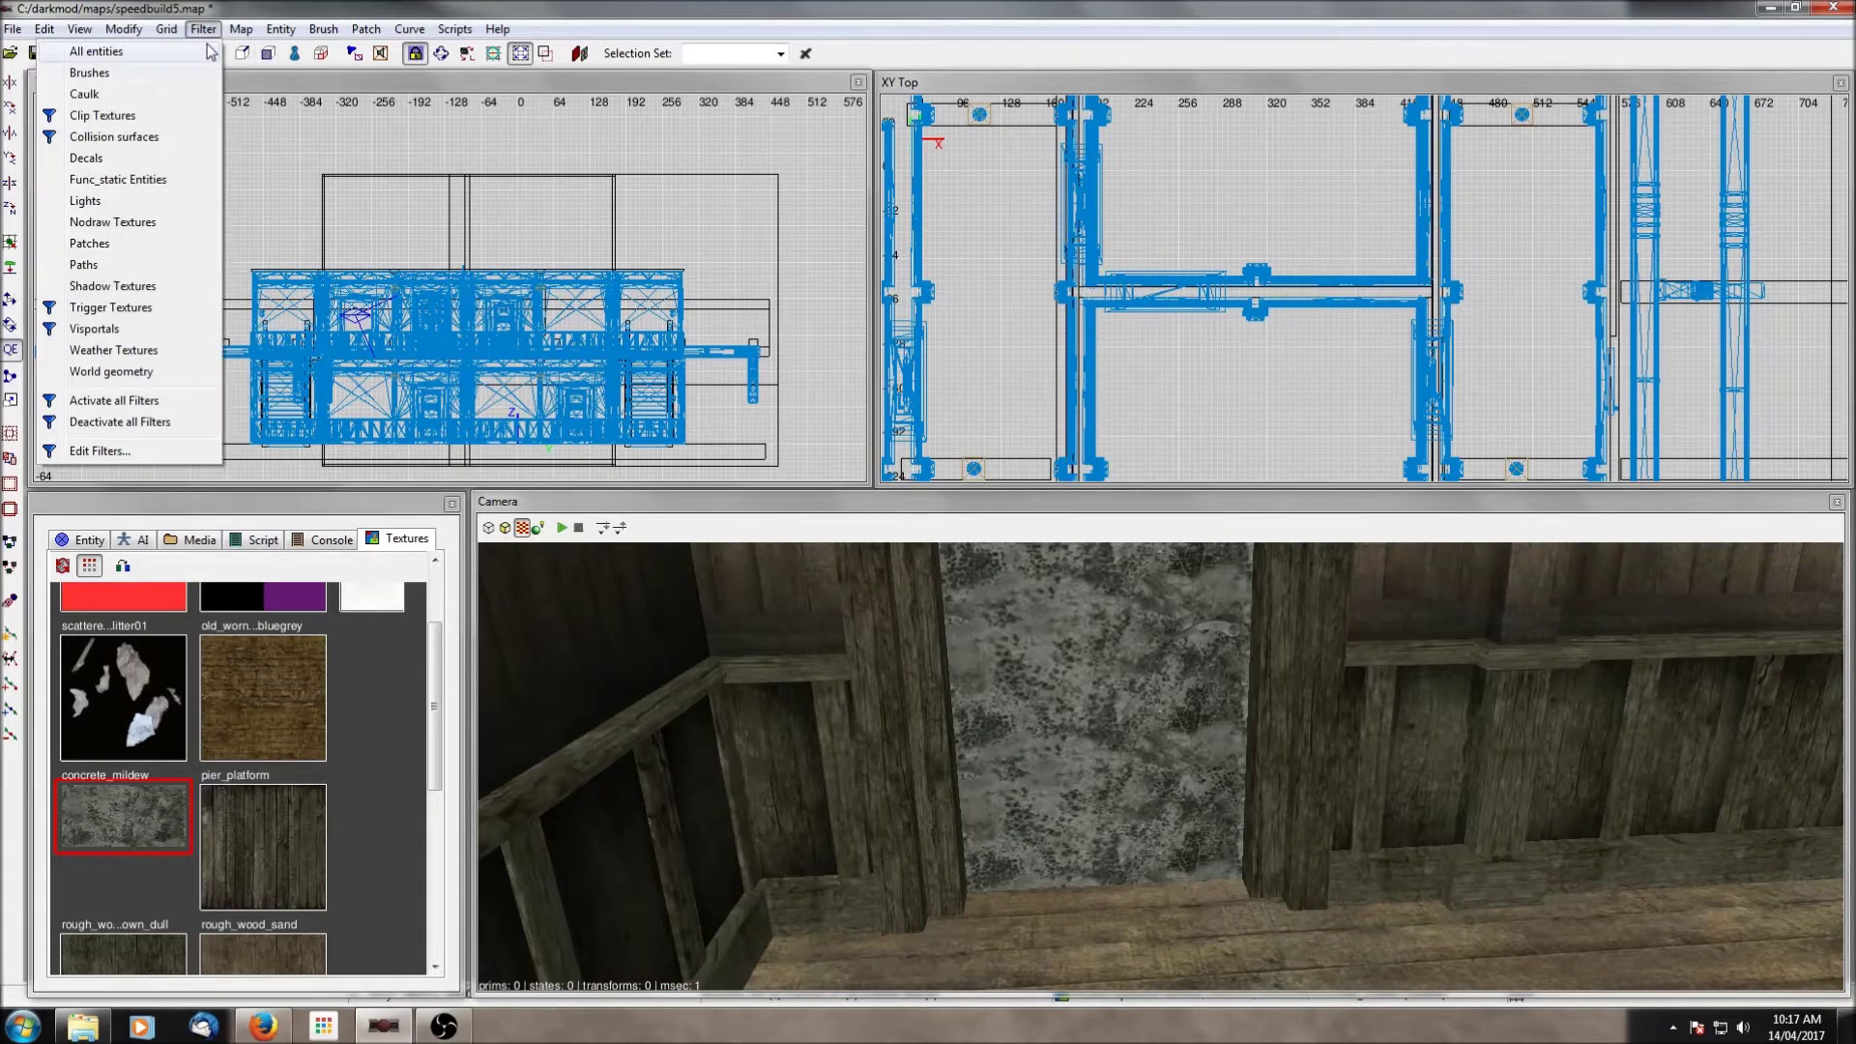
{"action": "left_click", "coordinate": [205, 44]}
{"action": "left_click", "coordinate": [1203, 934], "text": "shift"}
{"action": "left_click", "coordinate": [1147, 802], "text": "shift"}
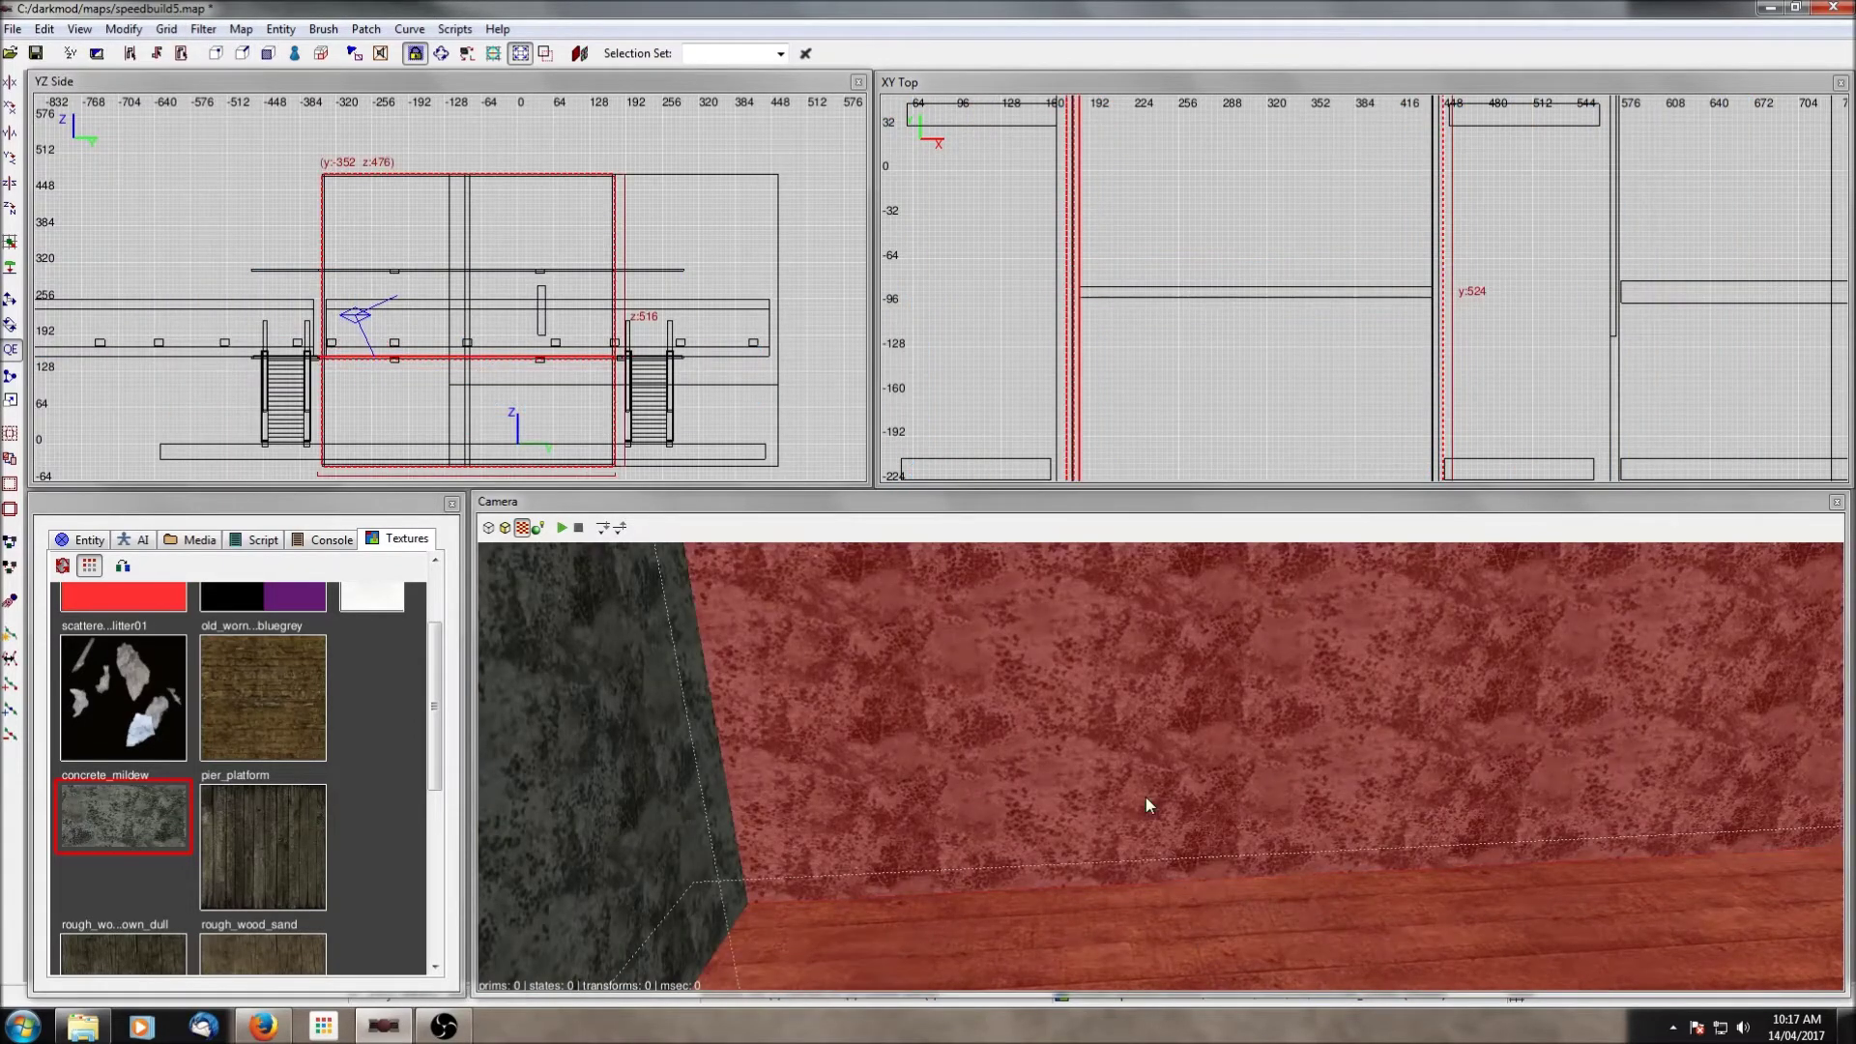
{"action": "right_click", "coordinate": [1145, 797]}
{"action": "right_click", "coordinate": [1160, 767]}
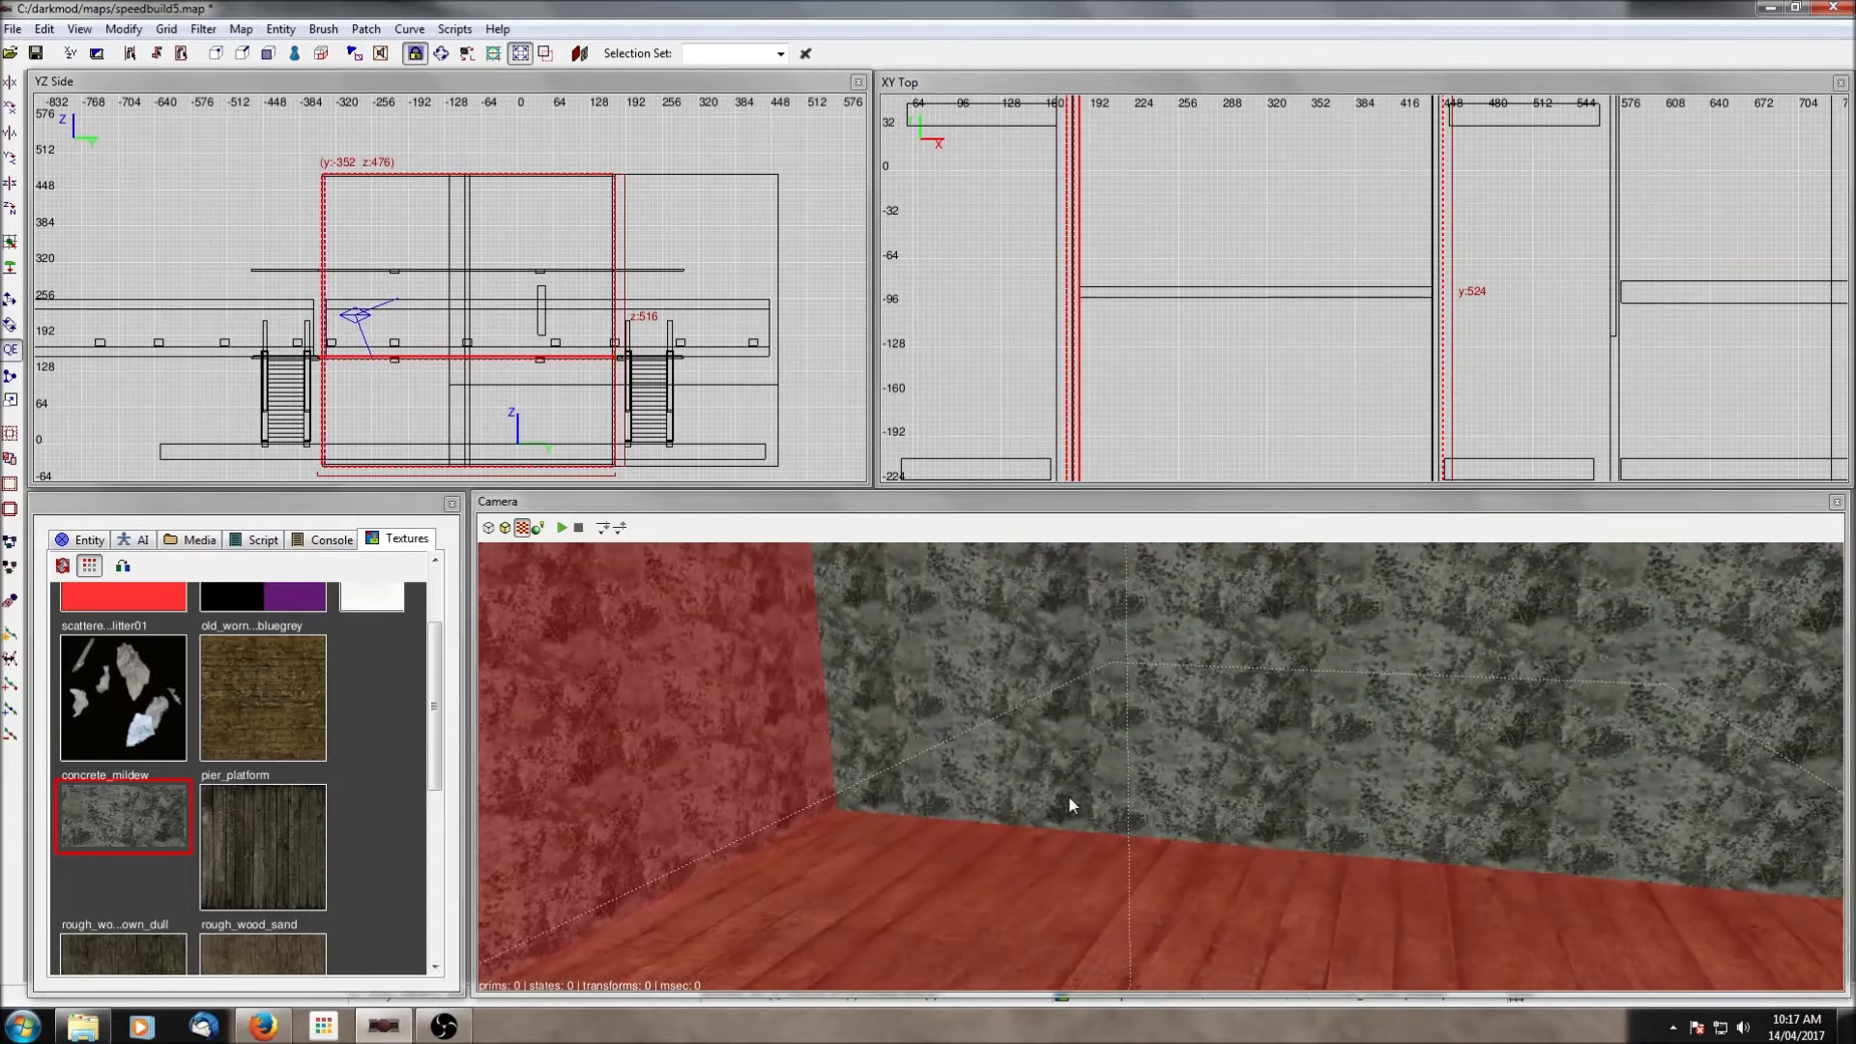
{"action": "left_click", "coordinate": [1116, 728], "text": "shift"}
{"action": "right_click", "coordinate": [1119, 728]}
{"action": "right_click", "coordinate": [1121, 727]}
{"action": "left_click", "coordinate": [1121, 727], "text": "shift"}
{"action": "right_click", "coordinate": [1122, 727]}
{"action": "right_click", "coordinate": [1160, 766]}
{"action": "right_click", "coordinate": [1111, 716]}
{"action": "right_click", "coordinate": [1161, 766]}
Step: Remove the floor from the selection and split the selected concrete walls horizontally within the floor's thickness, at height 152
{"action": "scroll", "coordinate": [1114, 715], "scroll_direction": "down", "scroll_amount": 8}
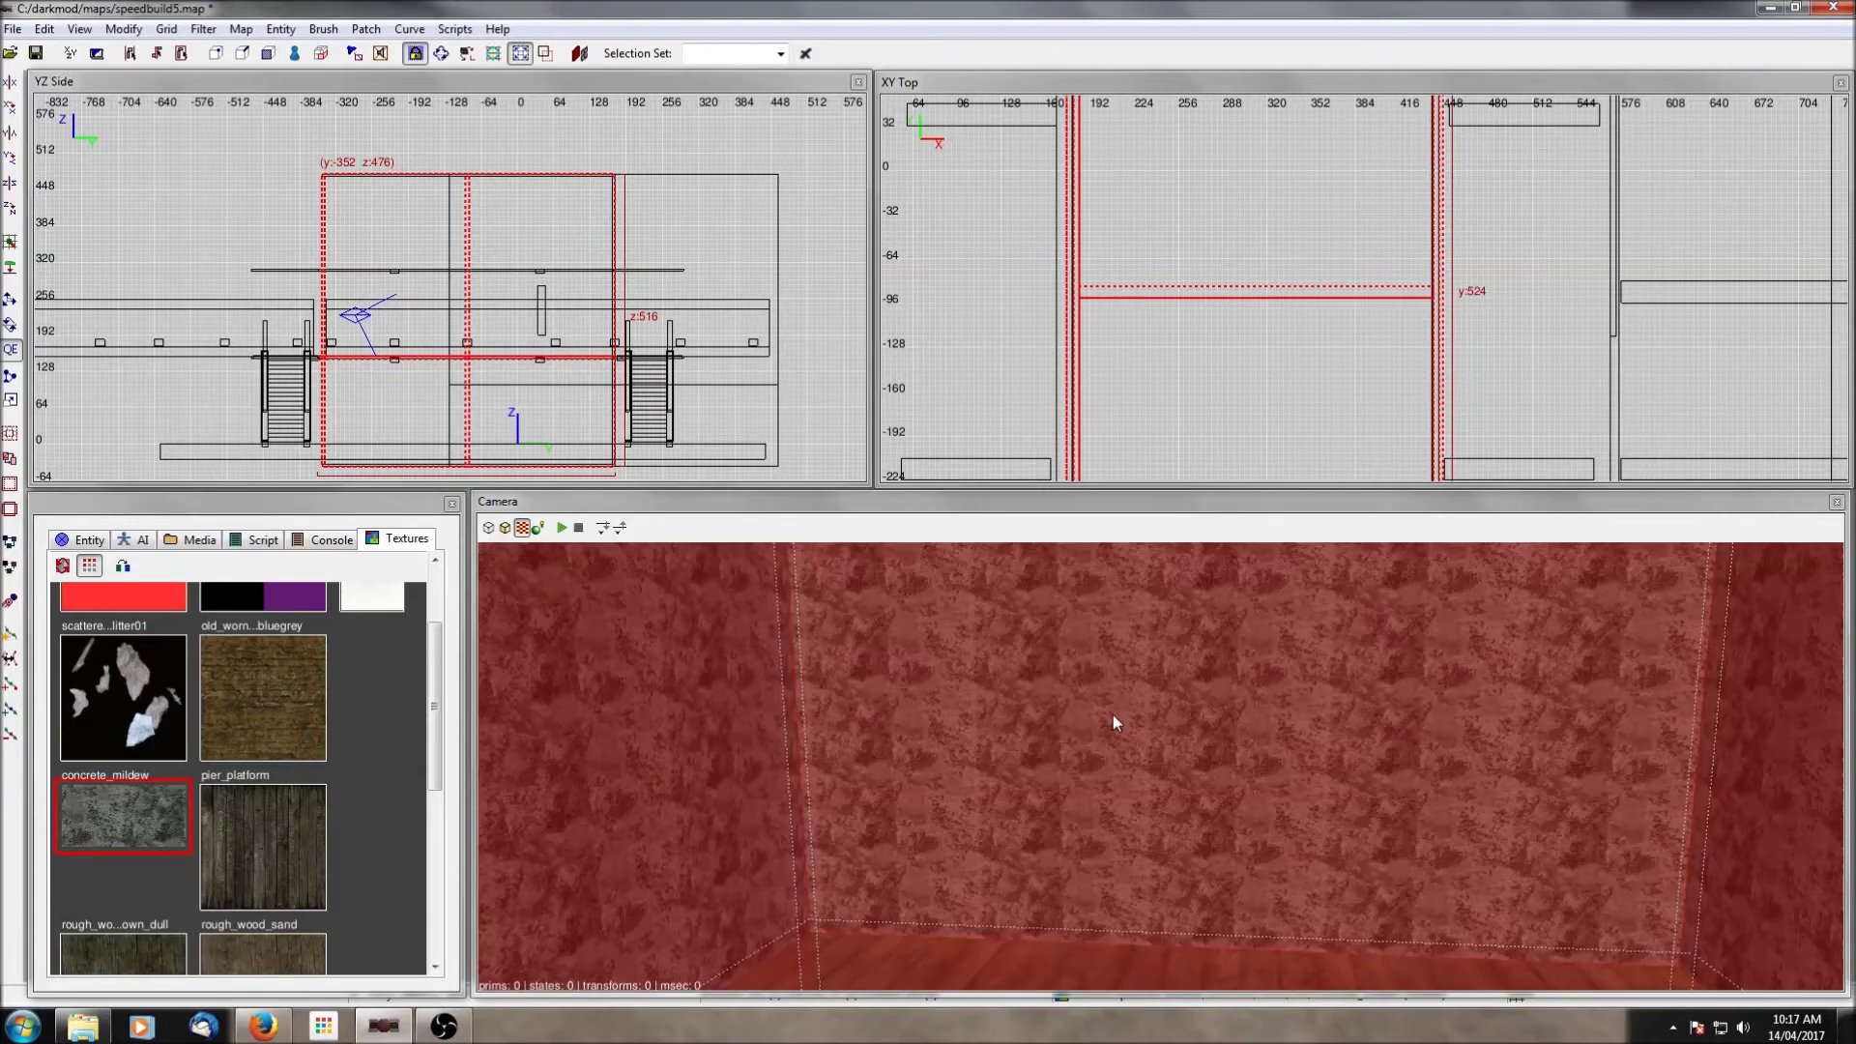
{"action": "scroll", "coordinate": [1116, 713], "scroll_direction": "up", "scroll_amount": 6}
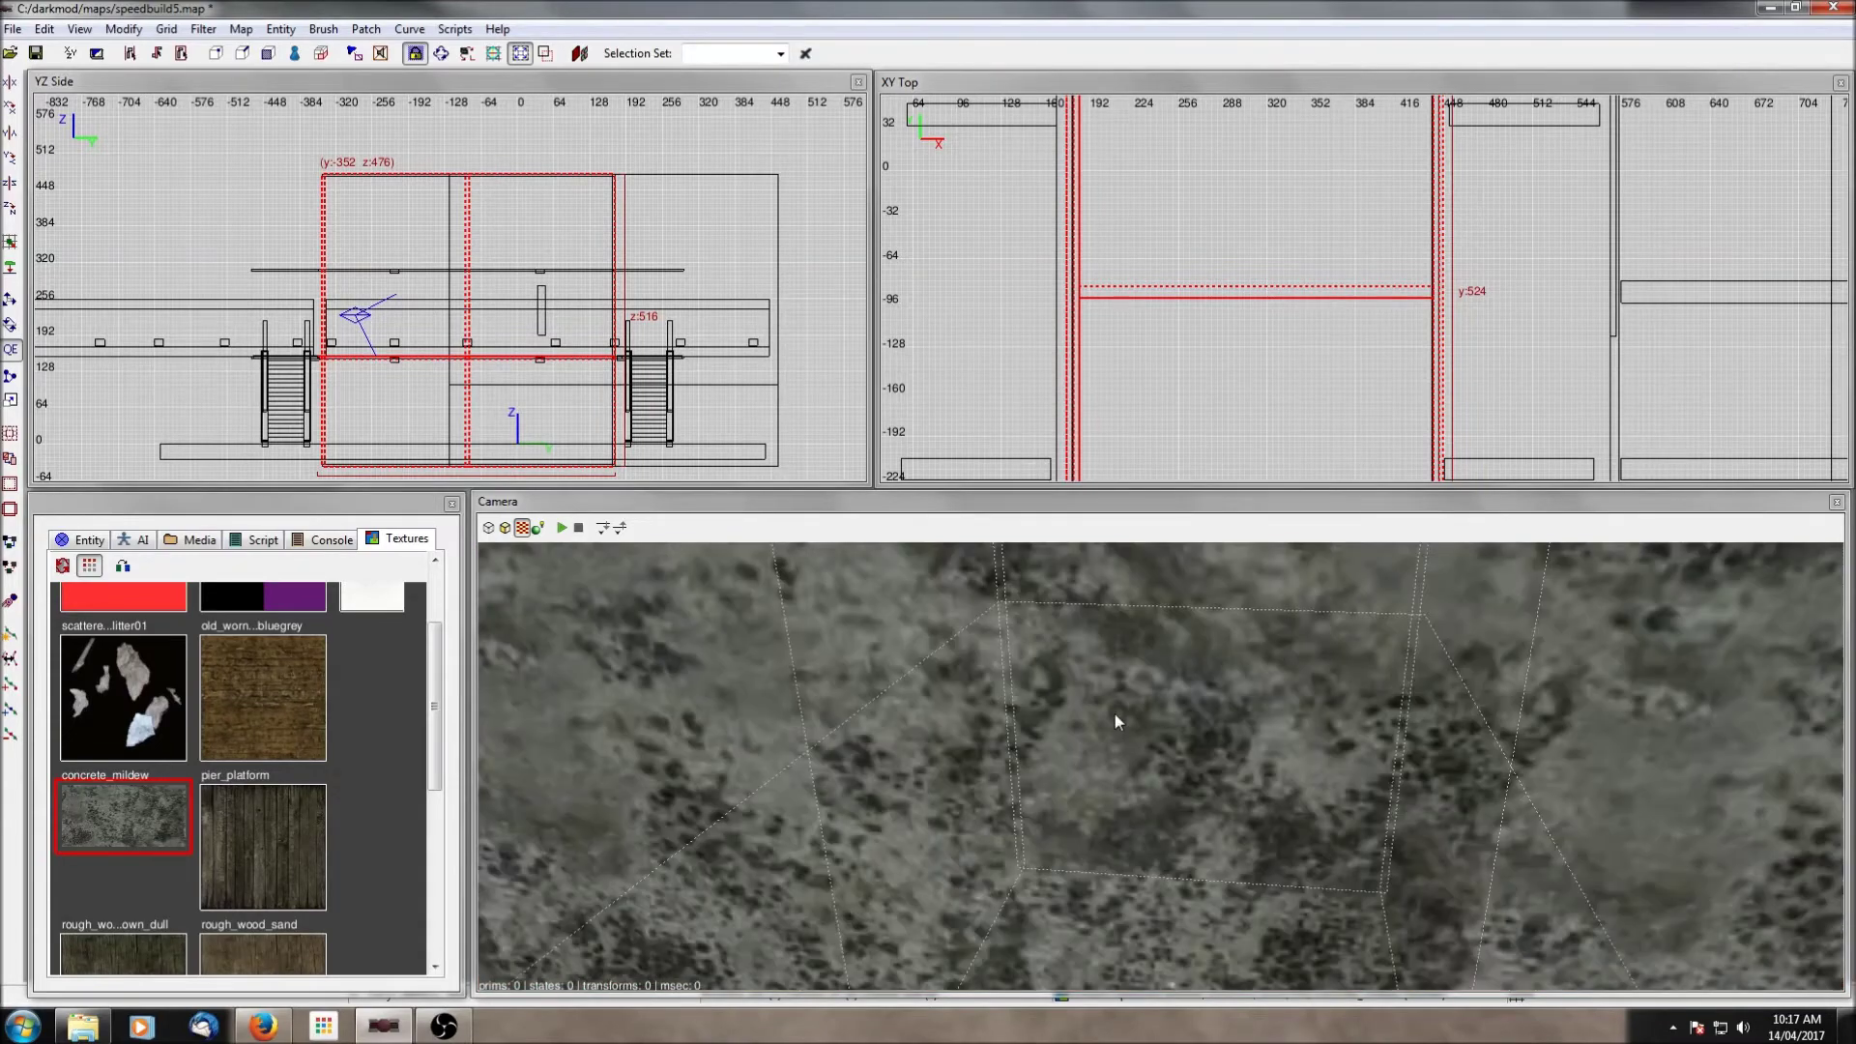
{"action": "right_click", "coordinate": [1116, 713]}
{"action": "scroll", "coordinate": [611, 362], "scroll_direction": "up", "scroll_amount": 4}
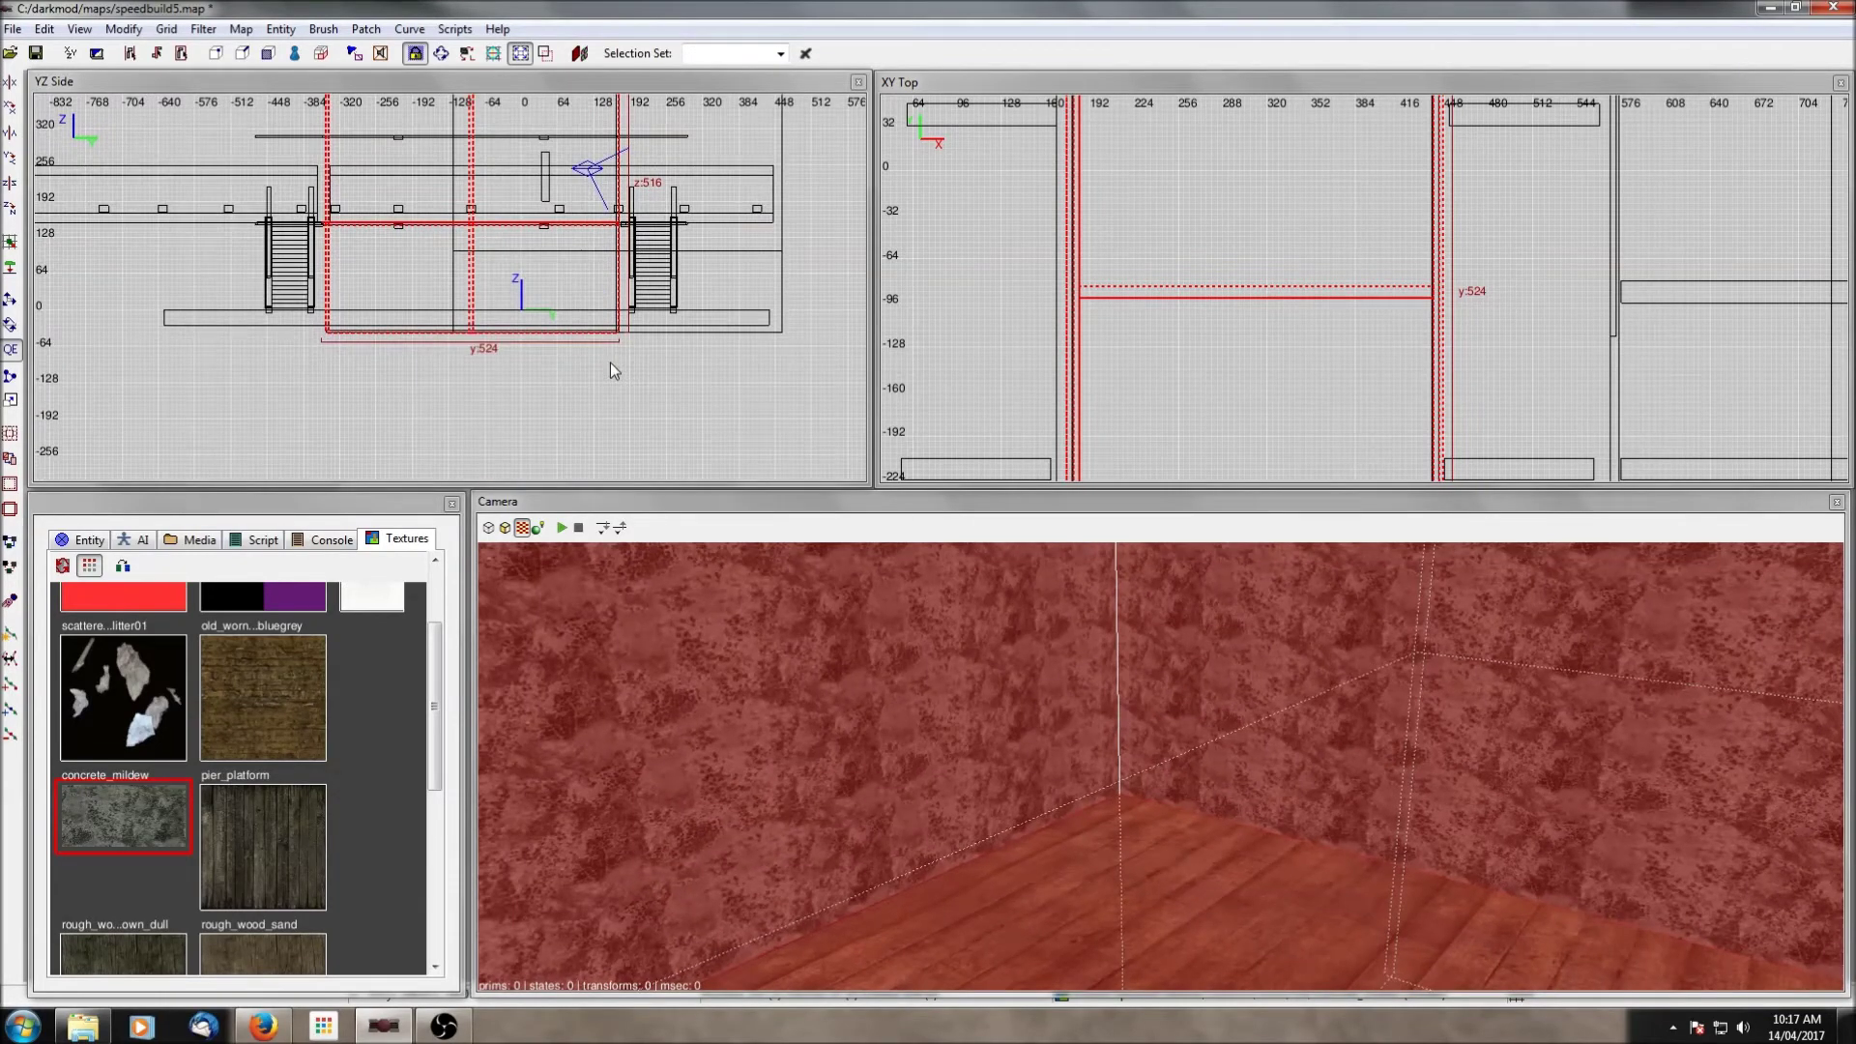
{"action": "left_click", "coordinate": [1175, 854], "text": "shift"}
{"action": "scroll", "coordinate": [504, 311], "scroll_direction": "up", "scroll_amount": 8}
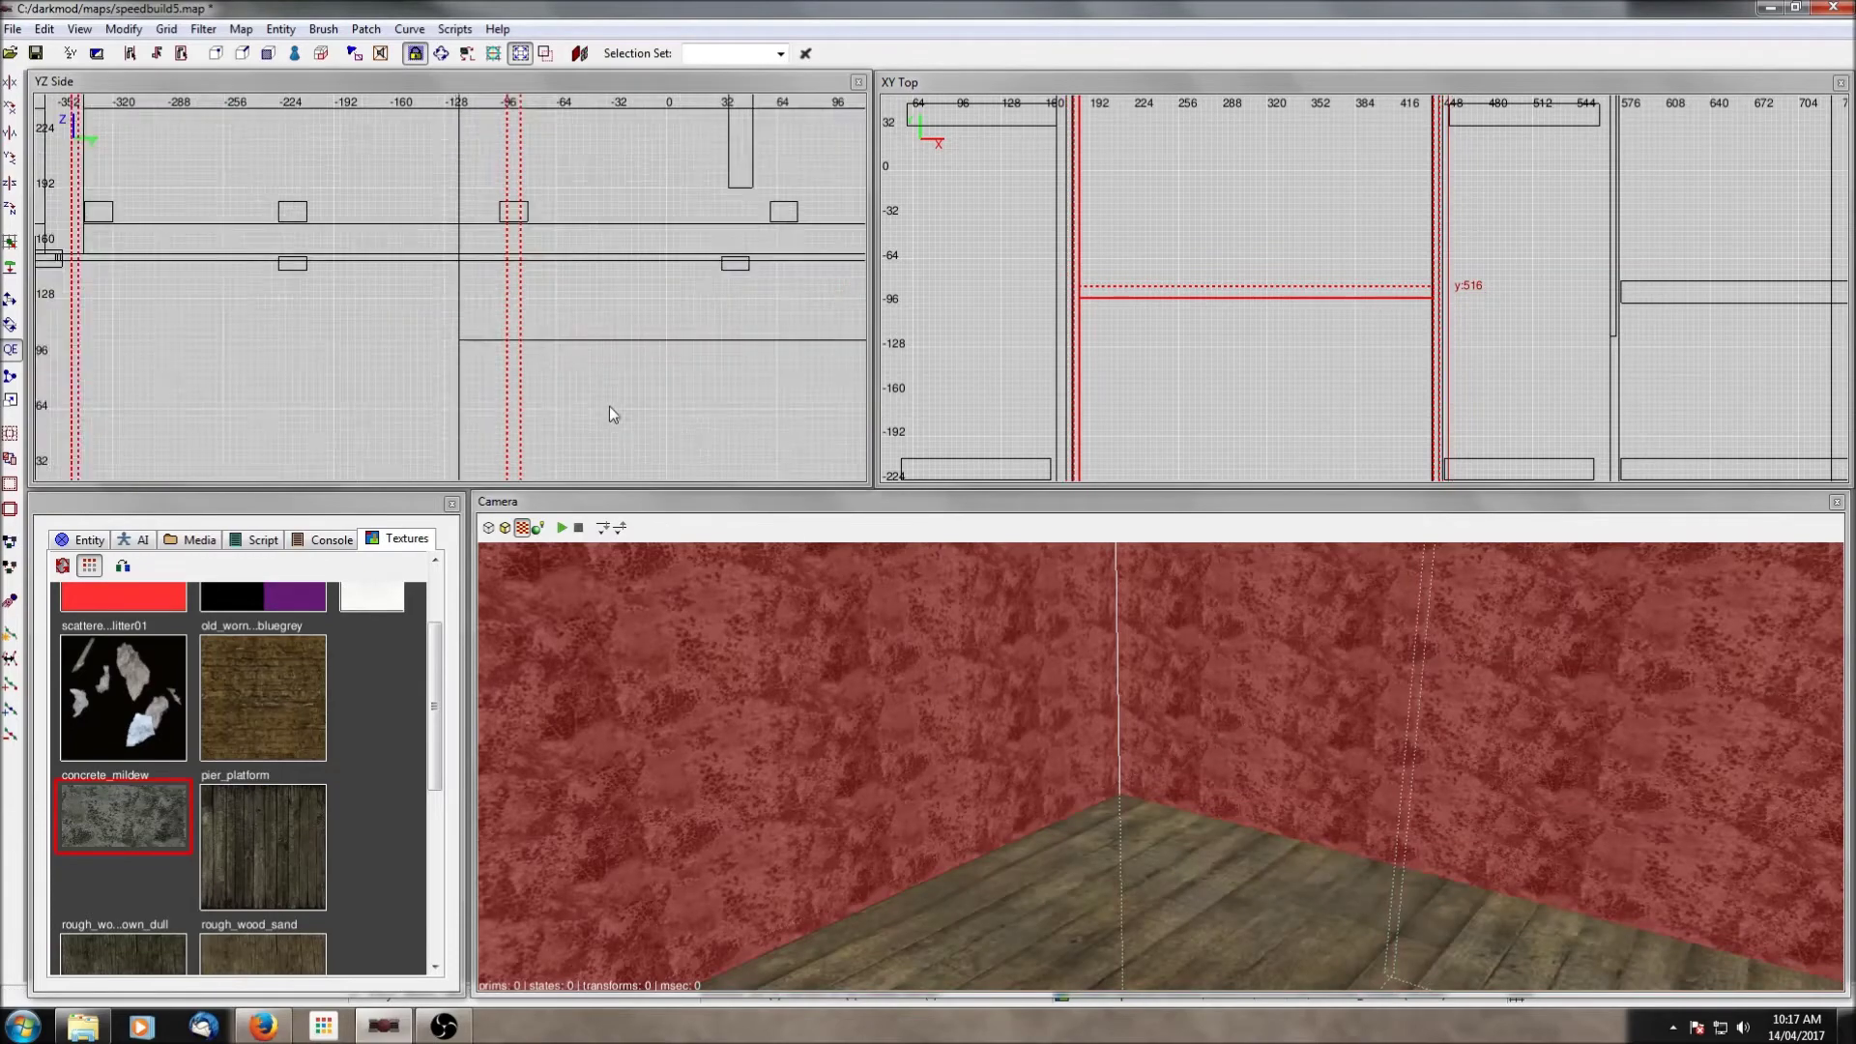
{"action": "left_click", "coordinate": [10, 376]}
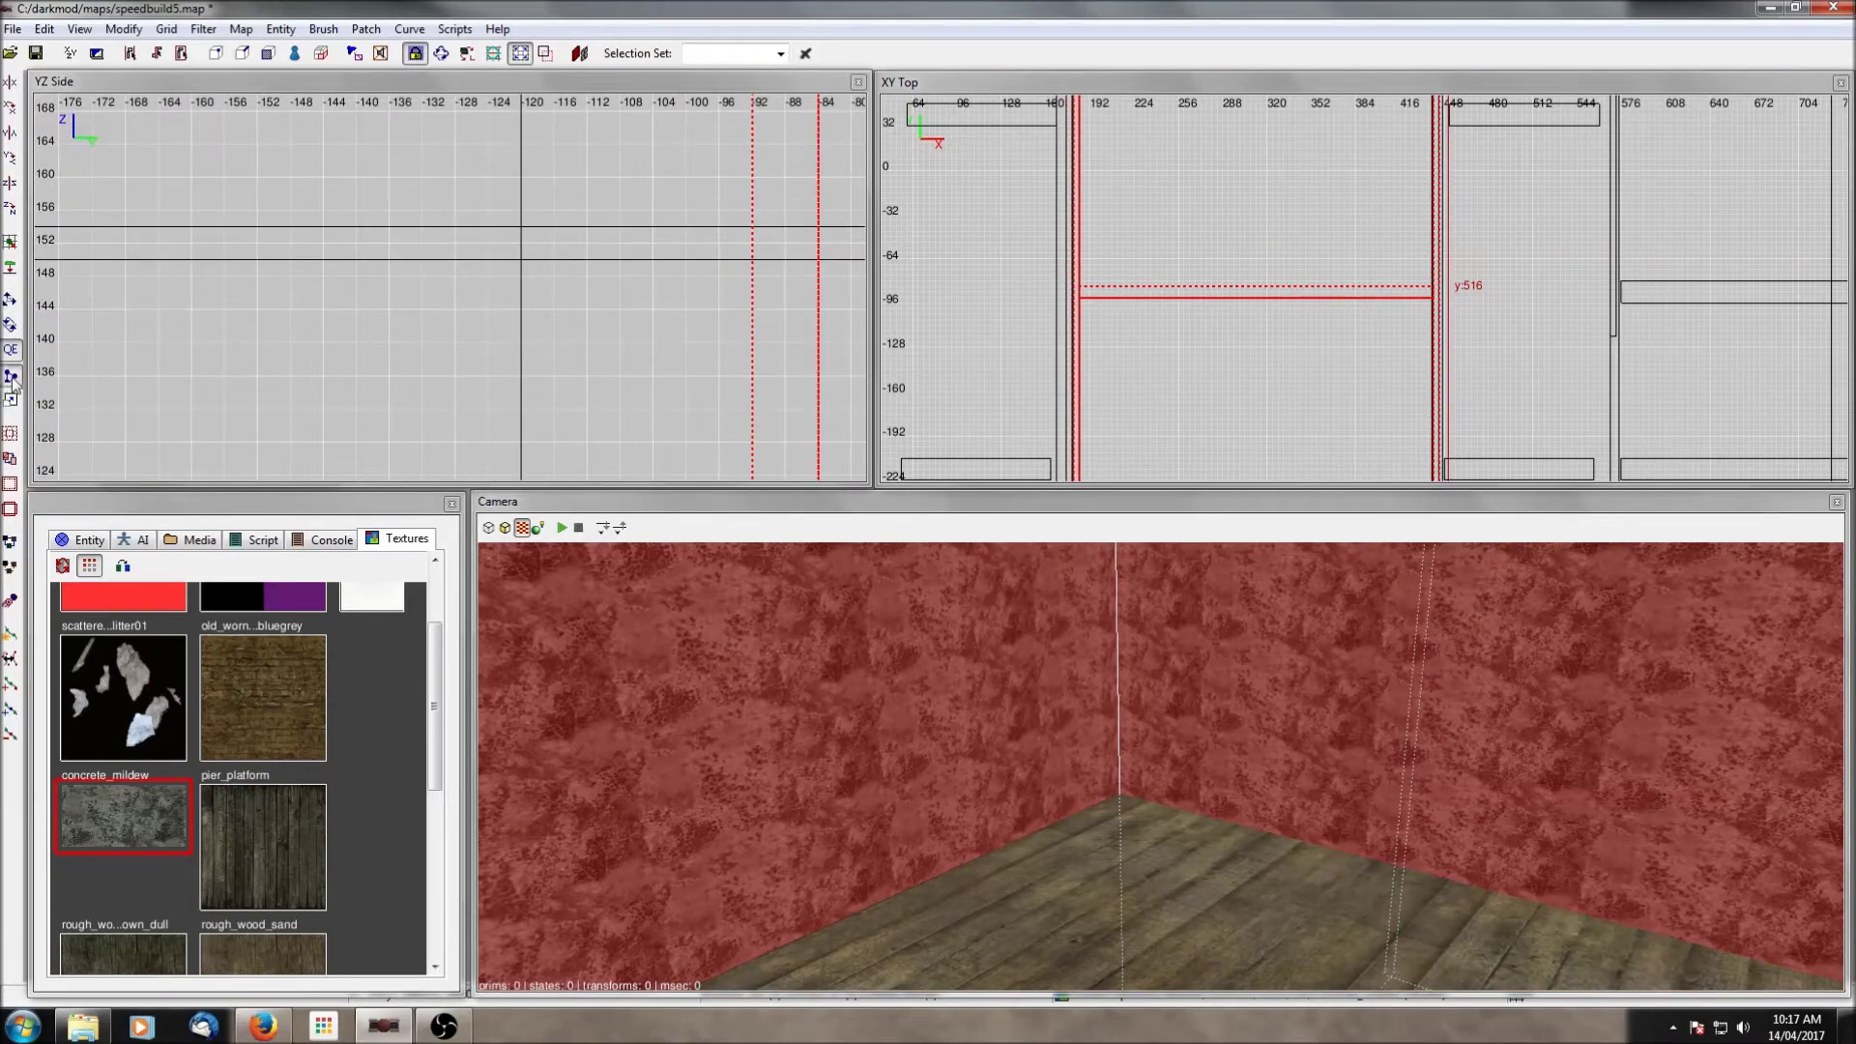
{"action": "left_click", "coordinate": [230, 245]}
{"action": "key", "text": "Escape"}
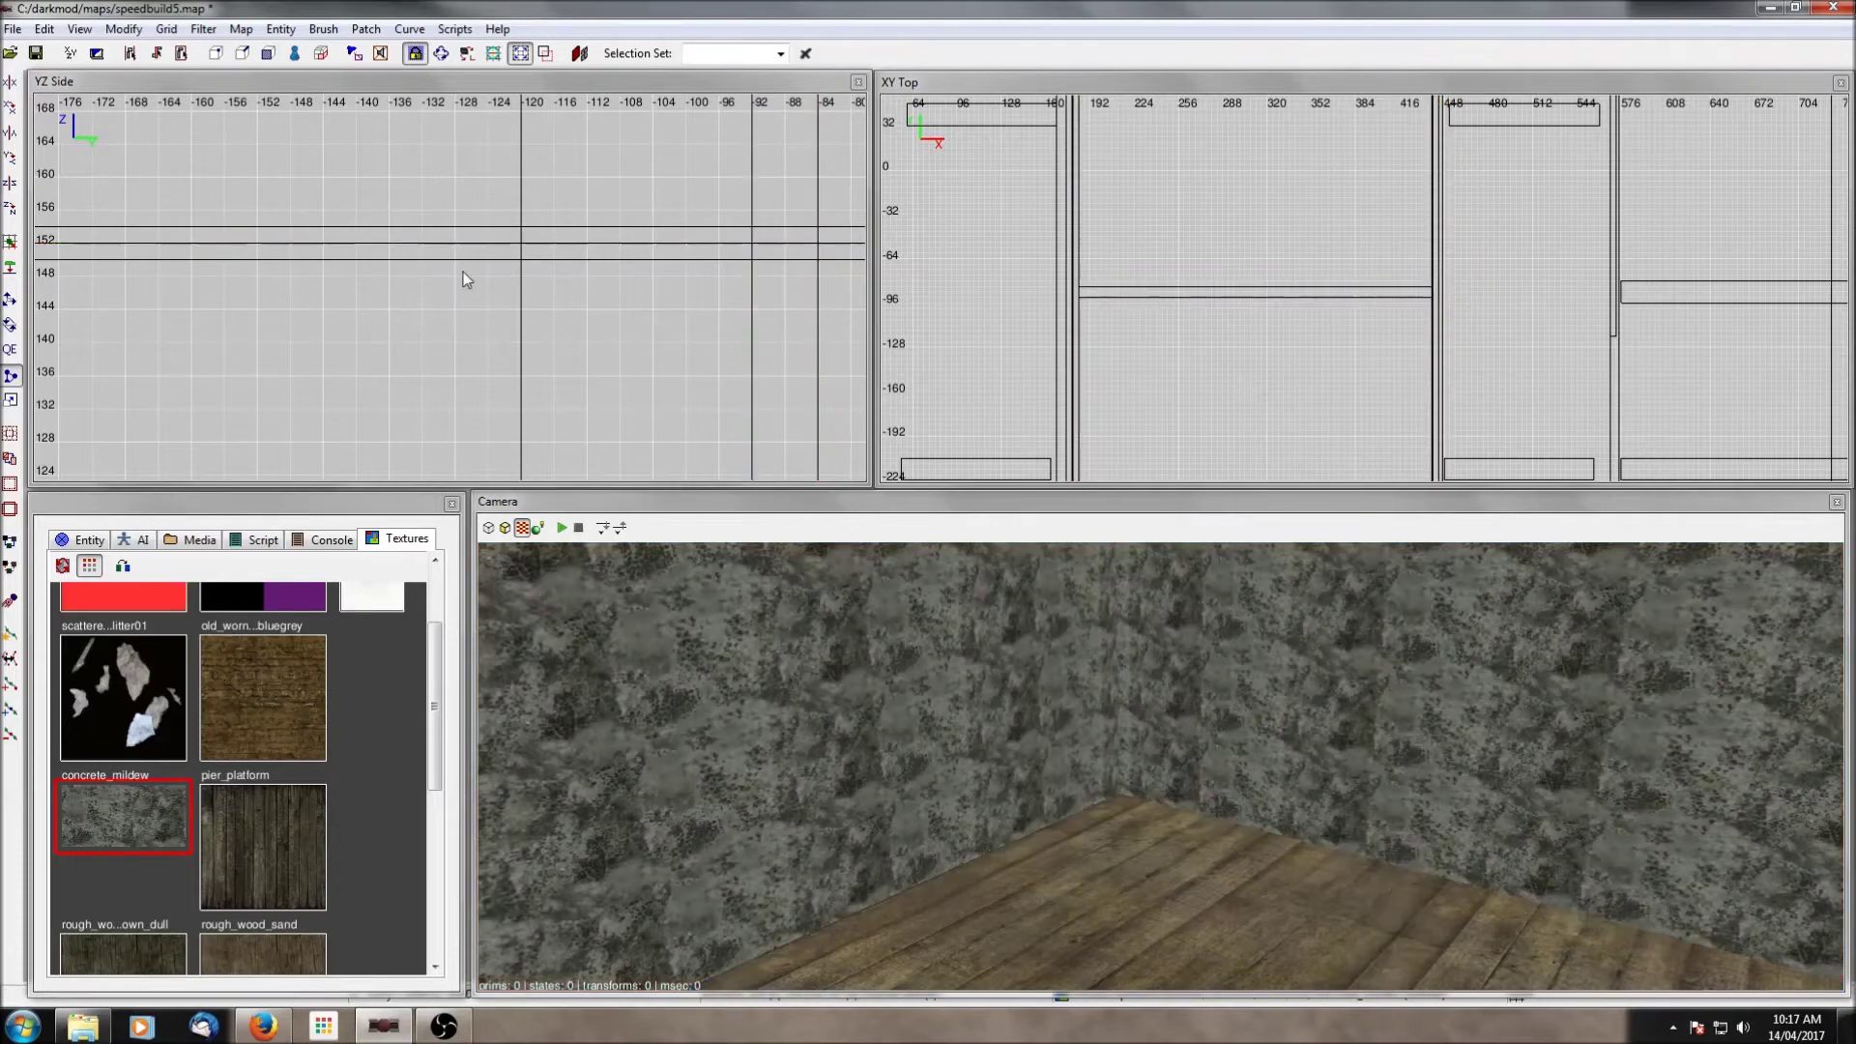
Step: Show the filtered entities again around the split concrete walls
{"action": "right_click", "coordinate": [1263, 764]}
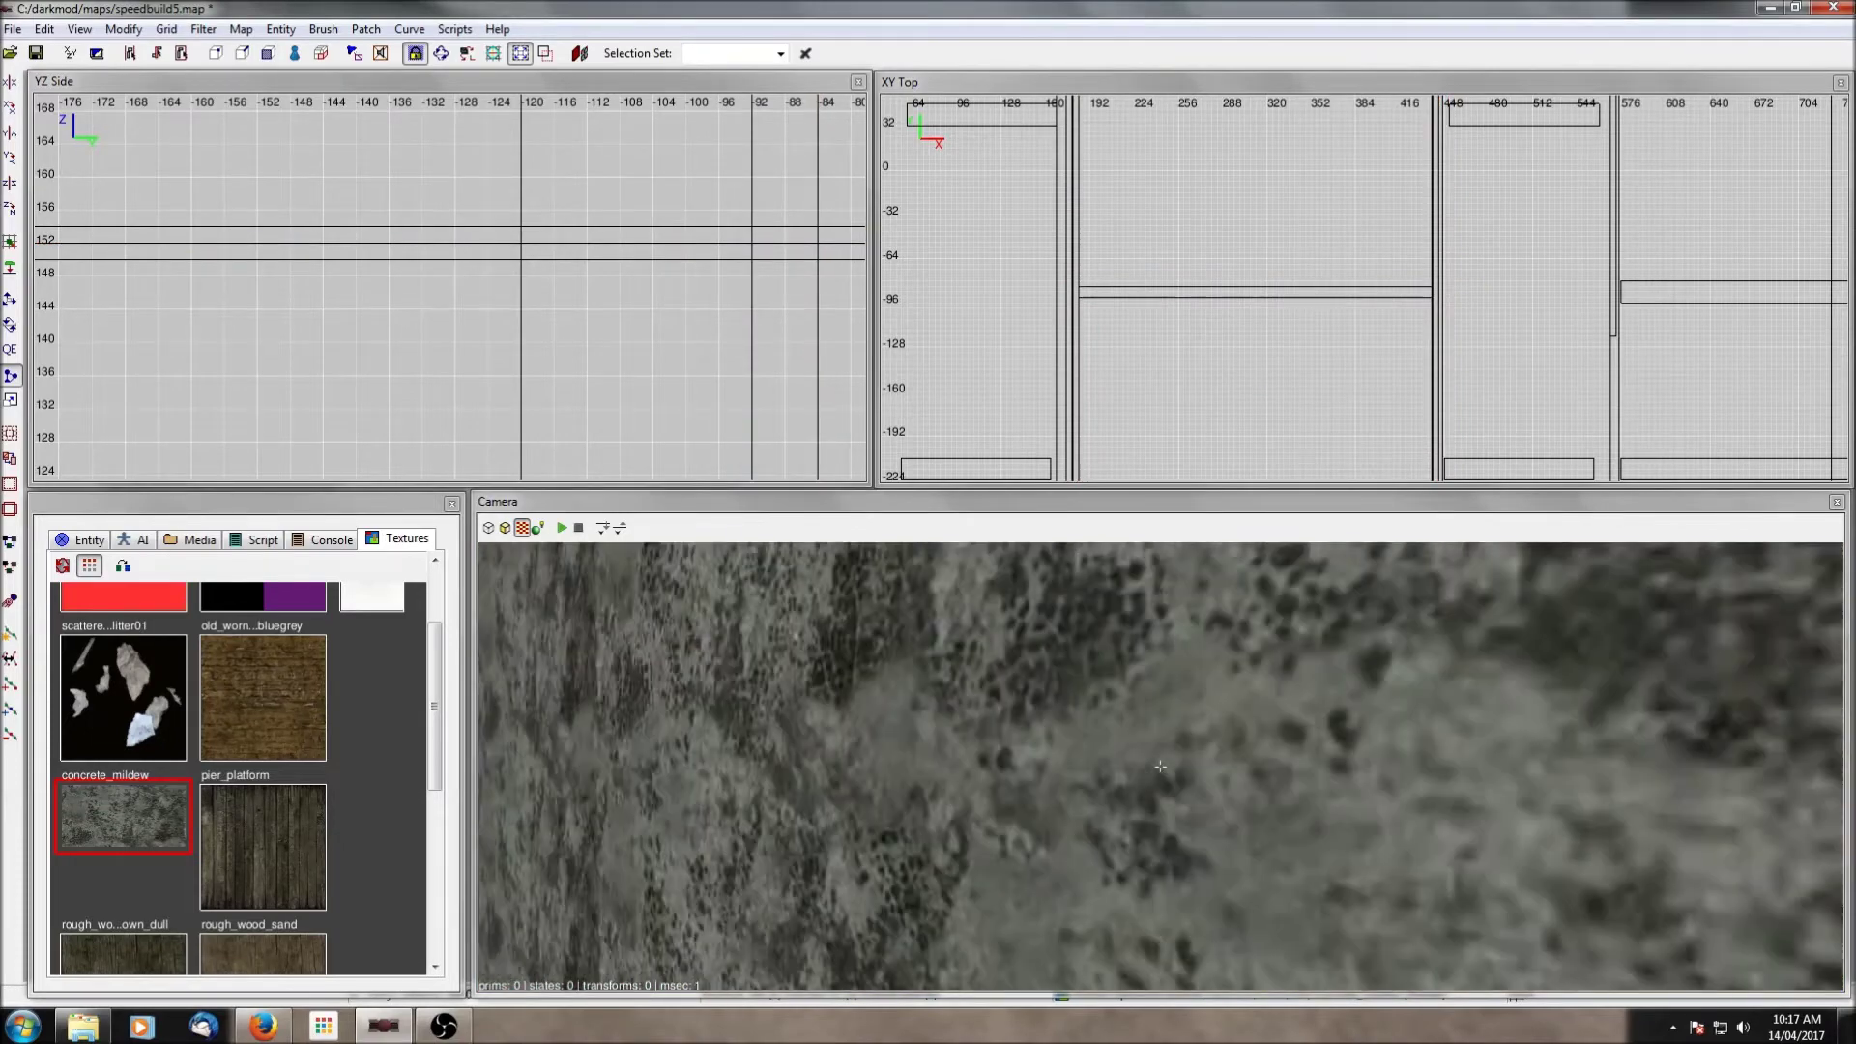
{"action": "right_click", "coordinate": [1262, 764]}
{"action": "left_click", "coordinate": [205, 32]}
{"action": "left_click", "coordinate": [203, 47]}
Step: Hide the door in the other central room and isolate its wall models, door frame and the concrete wall behind them
{"action": "right_click", "coordinate": [841, 562]}
{"action": "right_click", "coordinate": [911, 589]}
{"action": "right_click", "coordinate": [911, 589]}
{"action": "right_click", "coordinate": [911, 588]}
{"action": "right_click", "coordinate": [911, 589]}
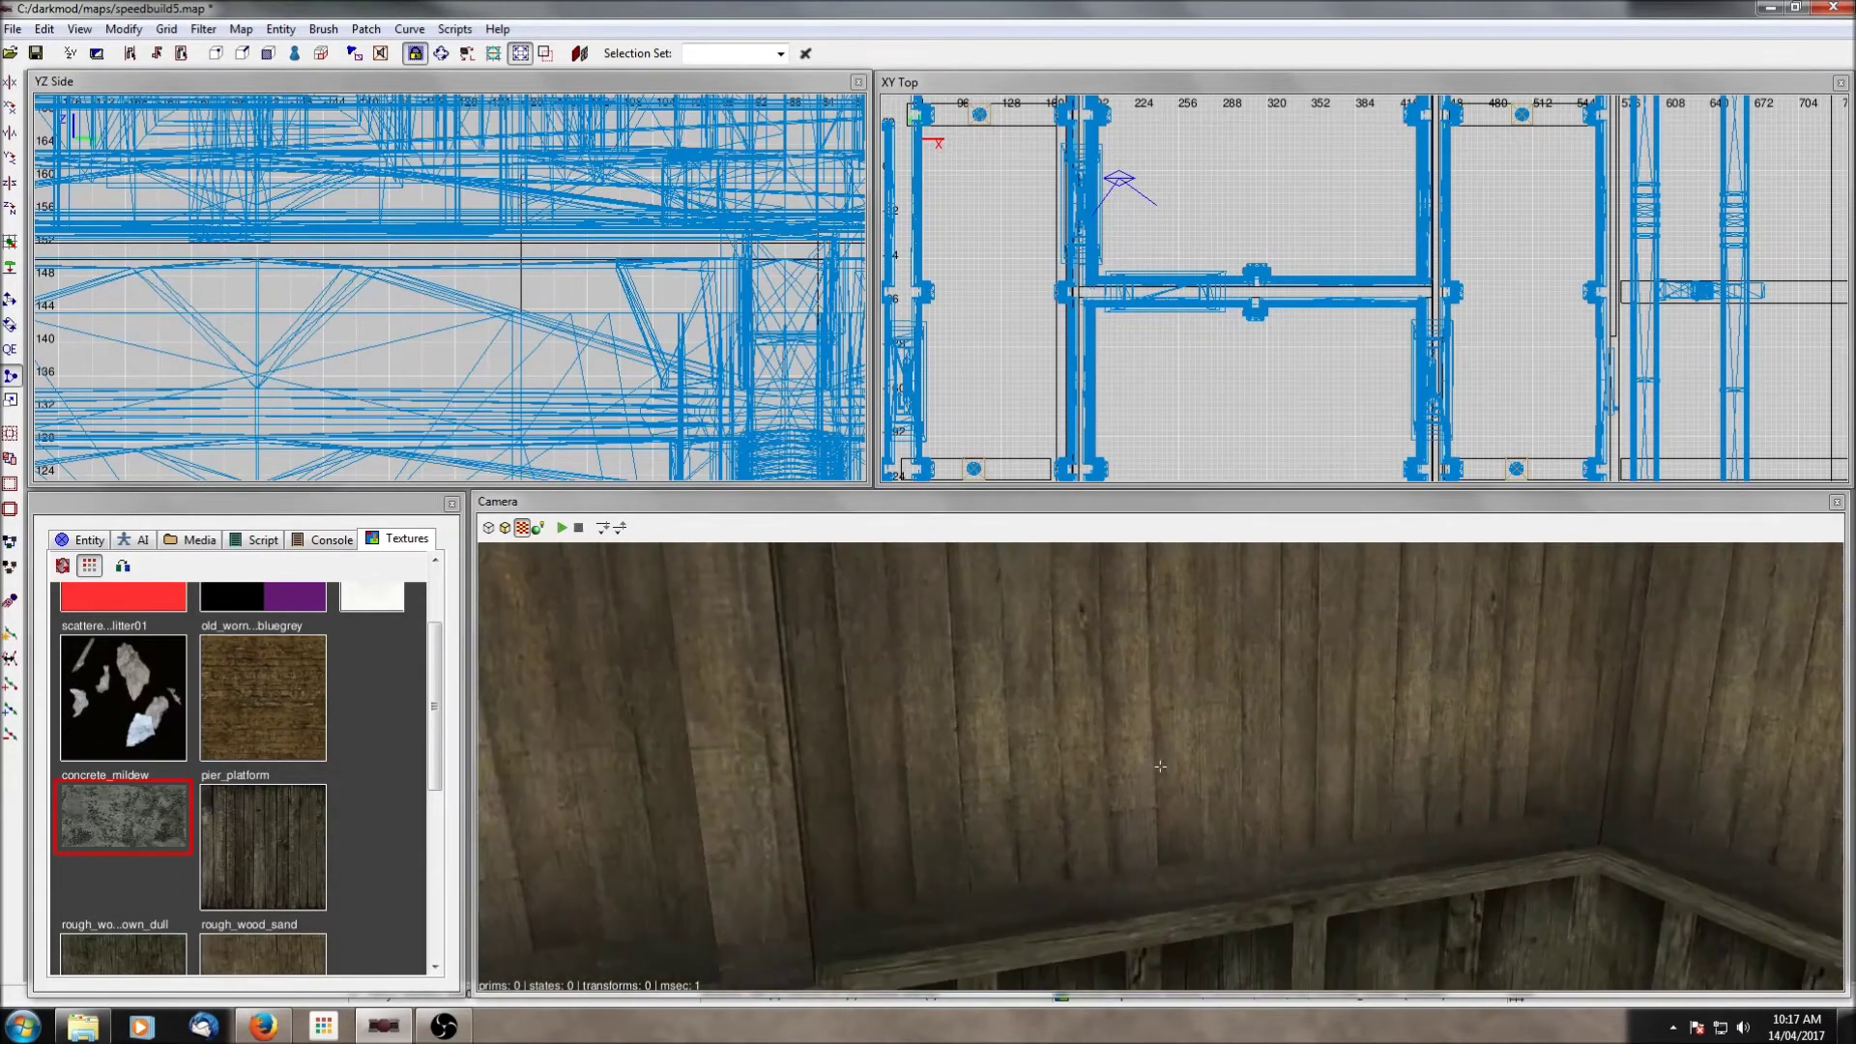
{"action": "right_click", "coordinate": [965, 664]}
{"action": "left_click", "coordinate": [965, 666], "text": "shift"}
{"action": "key", "text": "h"}
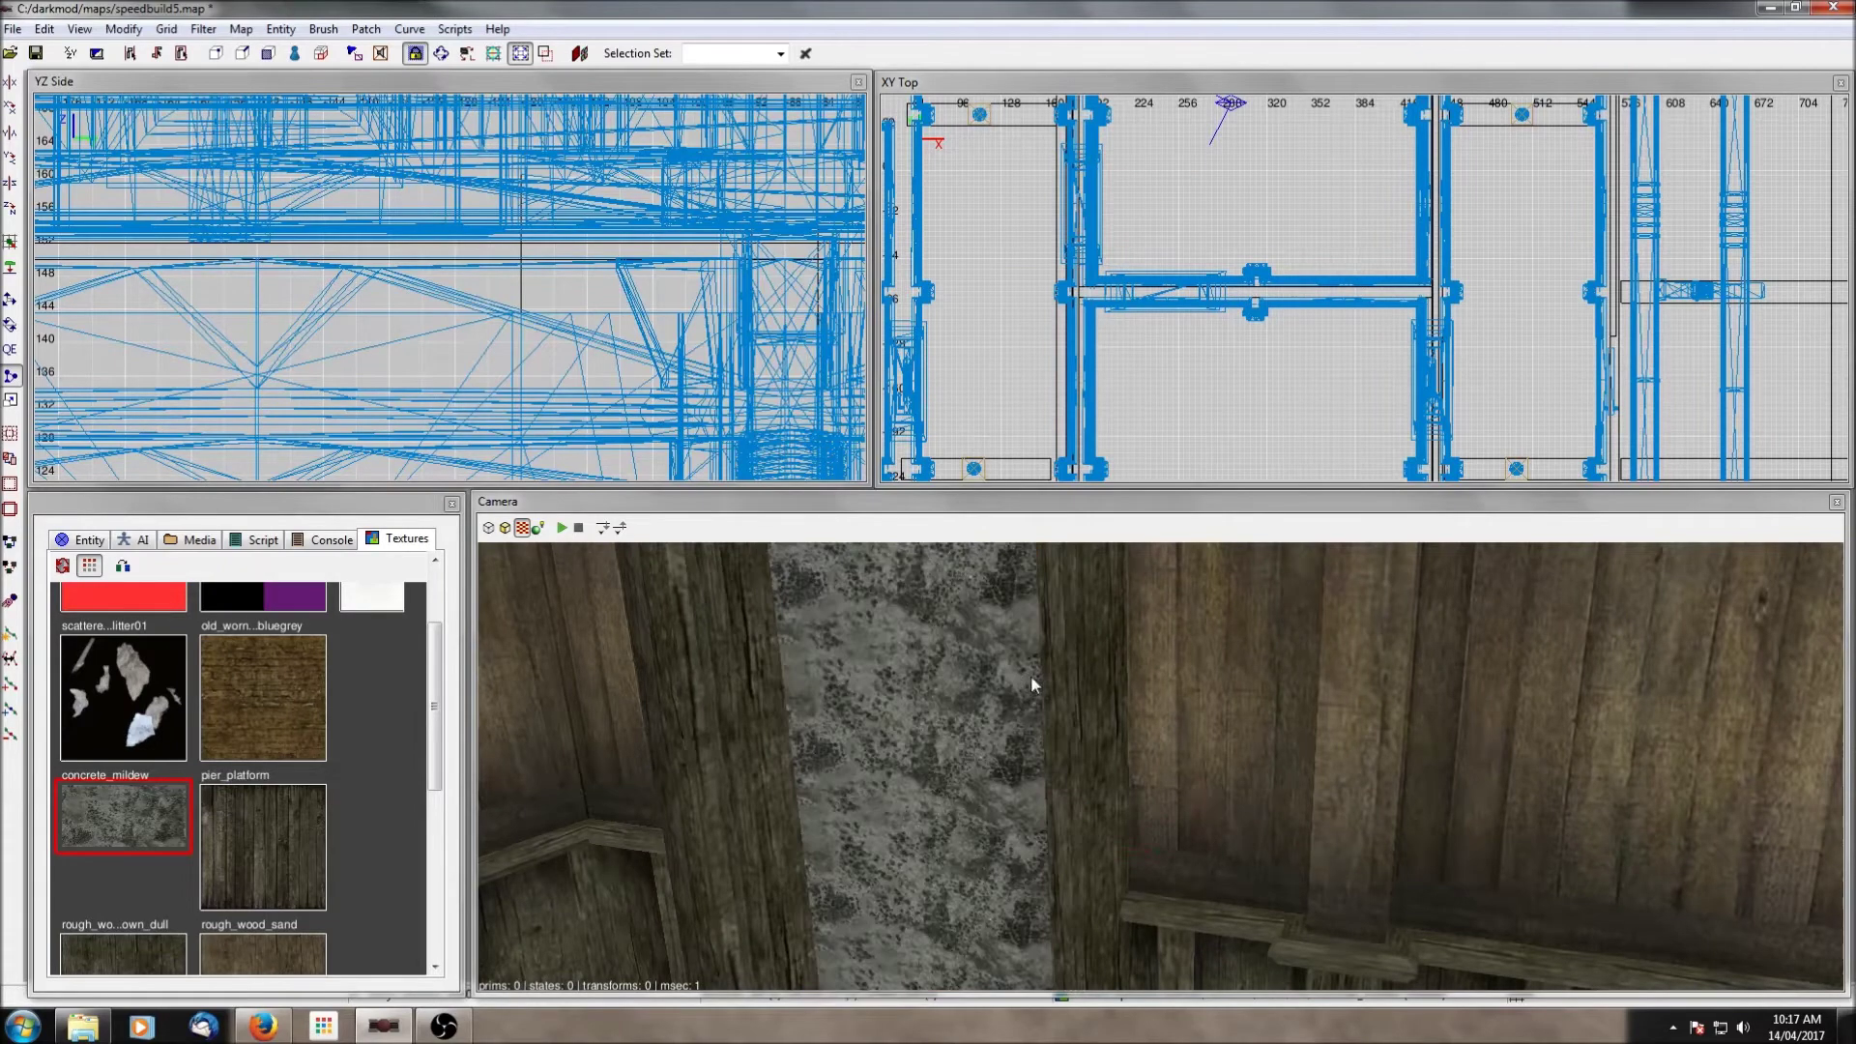
{"action": "left_click", "coordinate": [948, 707], "text": "shift"}
{"action": "left_click", "coordinate": [1081, 710], "text": "shift"}
{"action": "key", "text": "shift+h"}
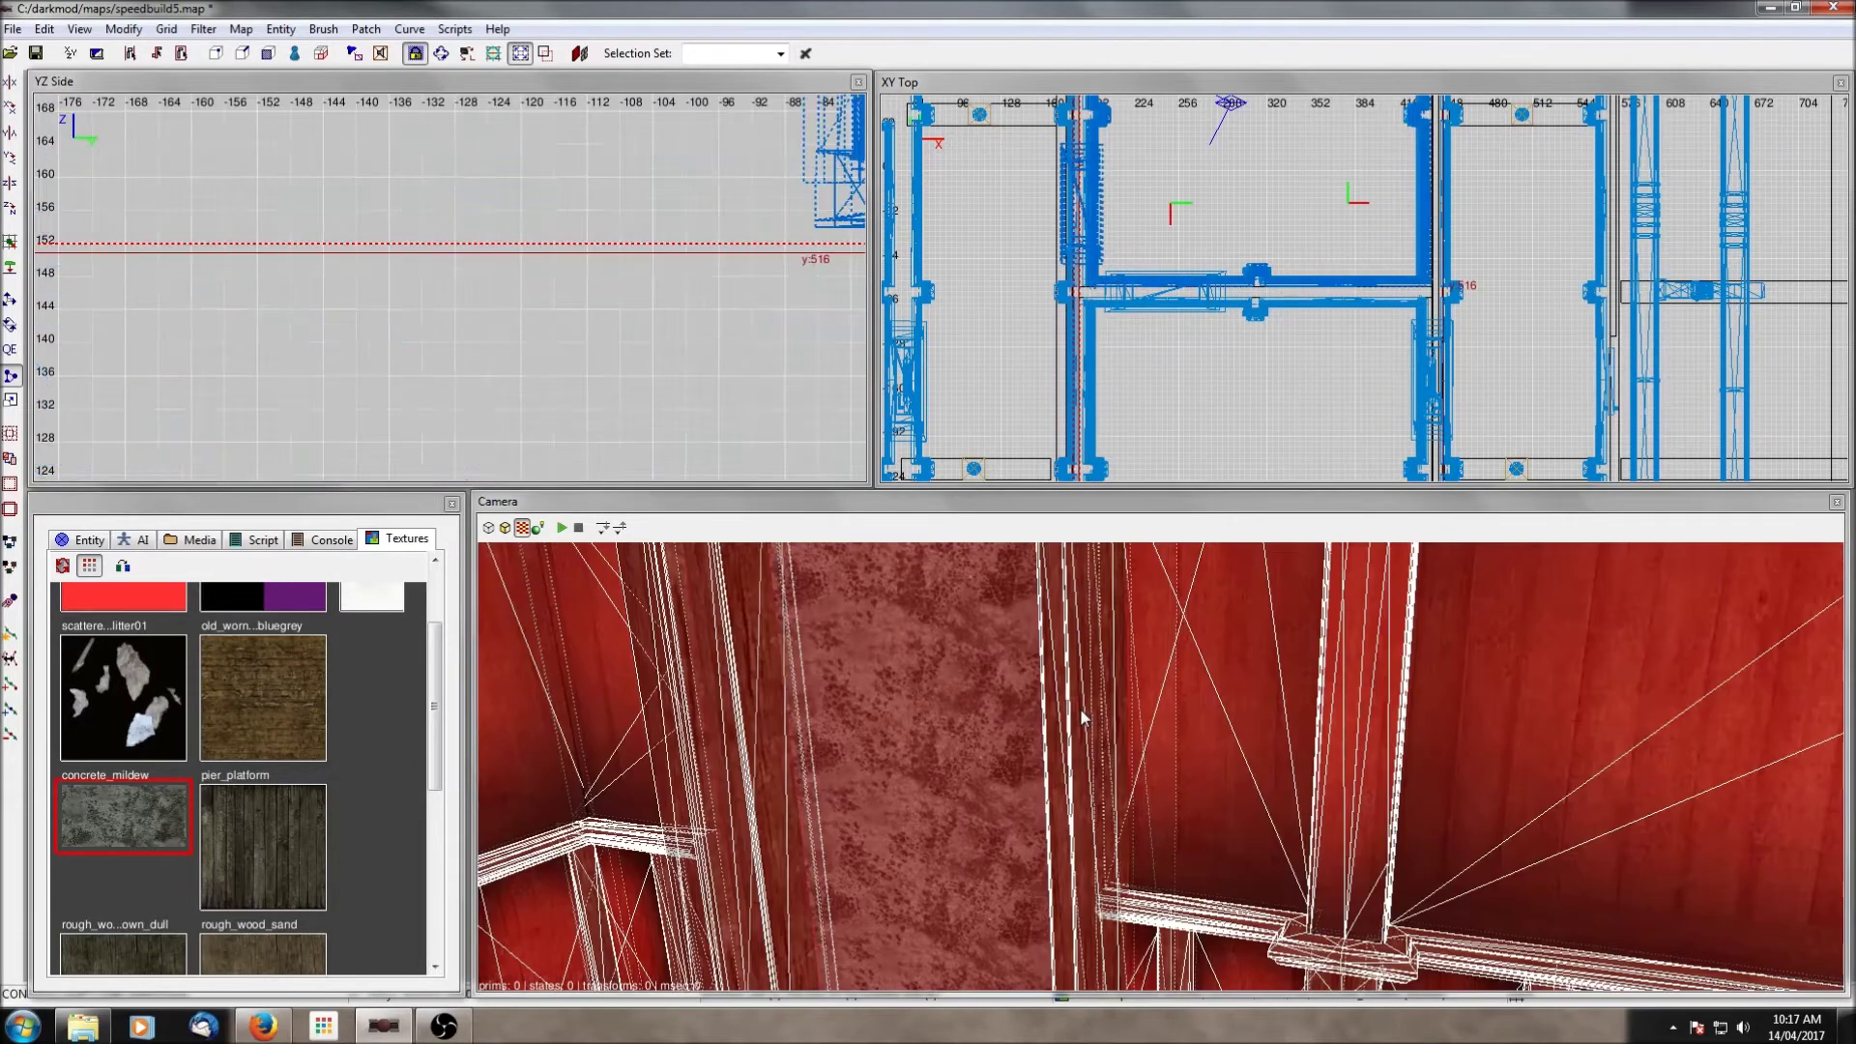
{"action": "key", "text": "Escape"}
Step: Split the concrete wall brush vertically along both sides of the door frame
{"action": "left_click", "coordinate": [984, 715], "text": "shift"}
{"action": "scroll", "coordinate": [694, 203], "scroll_direction": "down", "scroll_amount": 4}
{"action": "scroll", "coordinate": [695, 203], "scroll_direction": "up", "scroll_amount": 5}
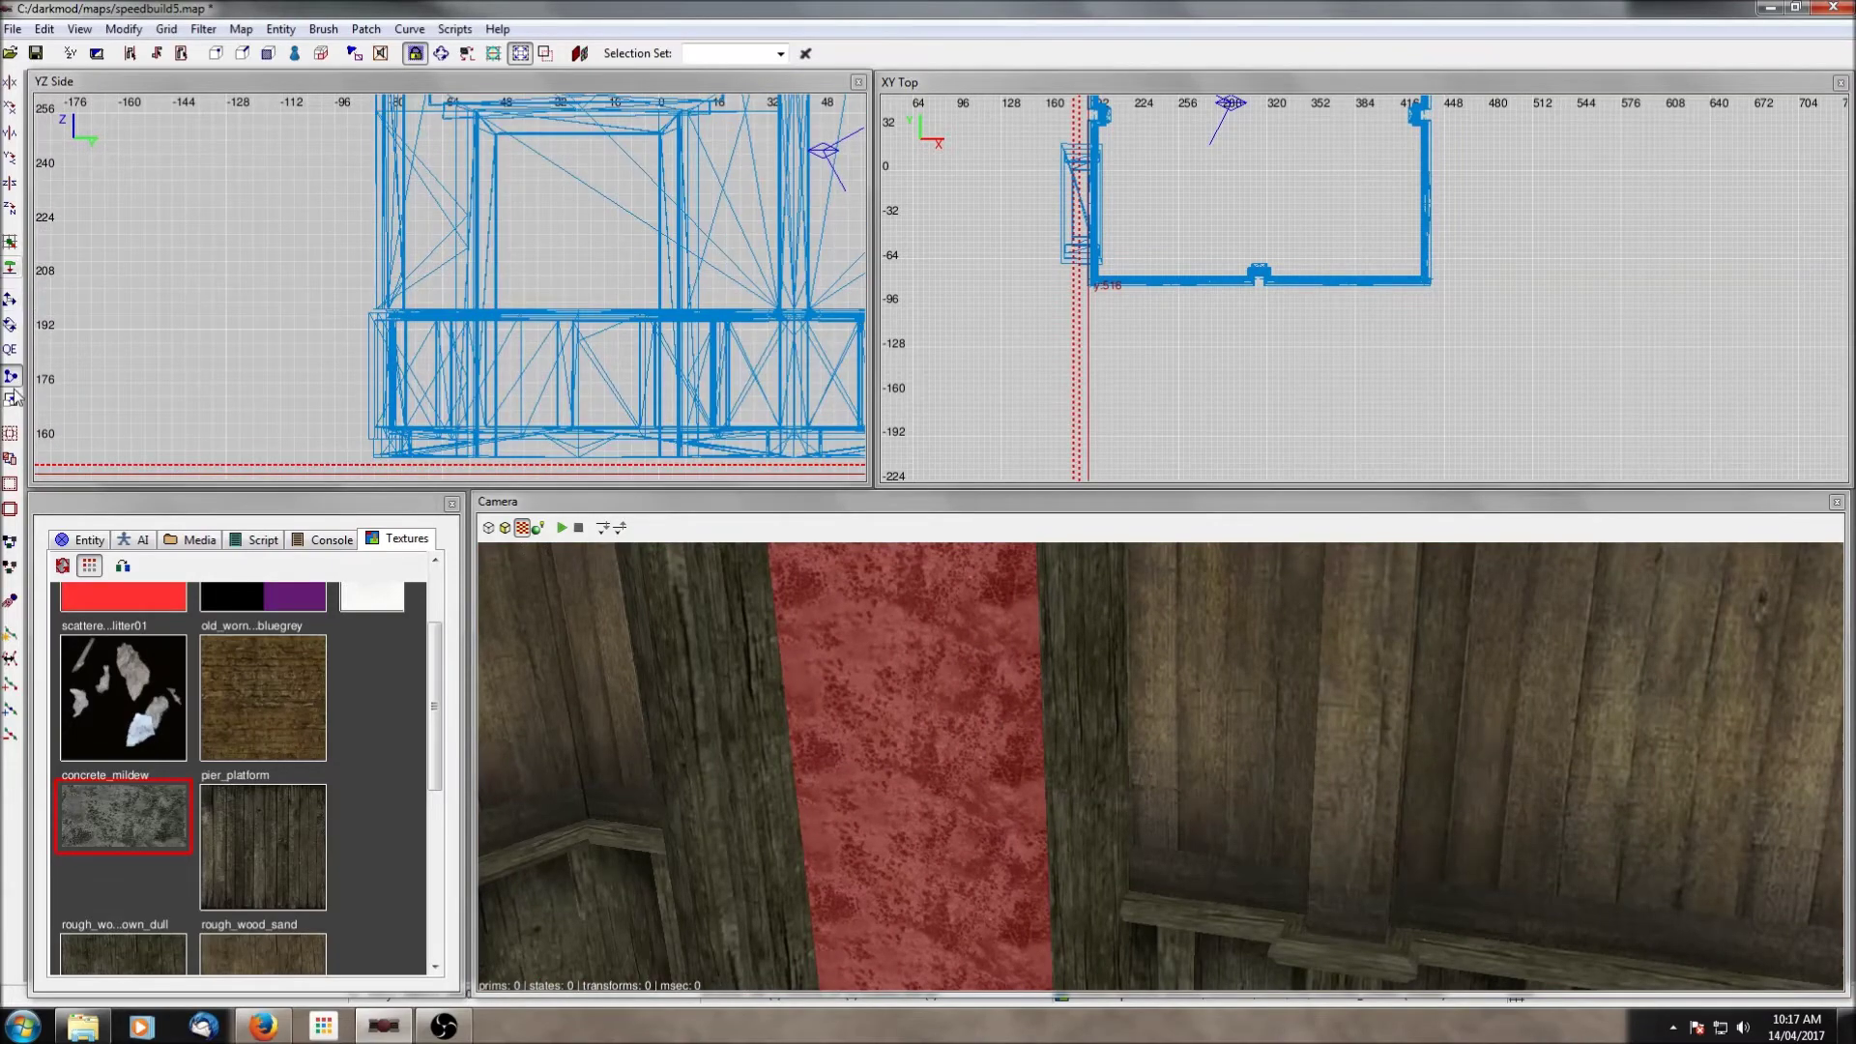
{"action": "left_click", "coordinate": [470, 274]}
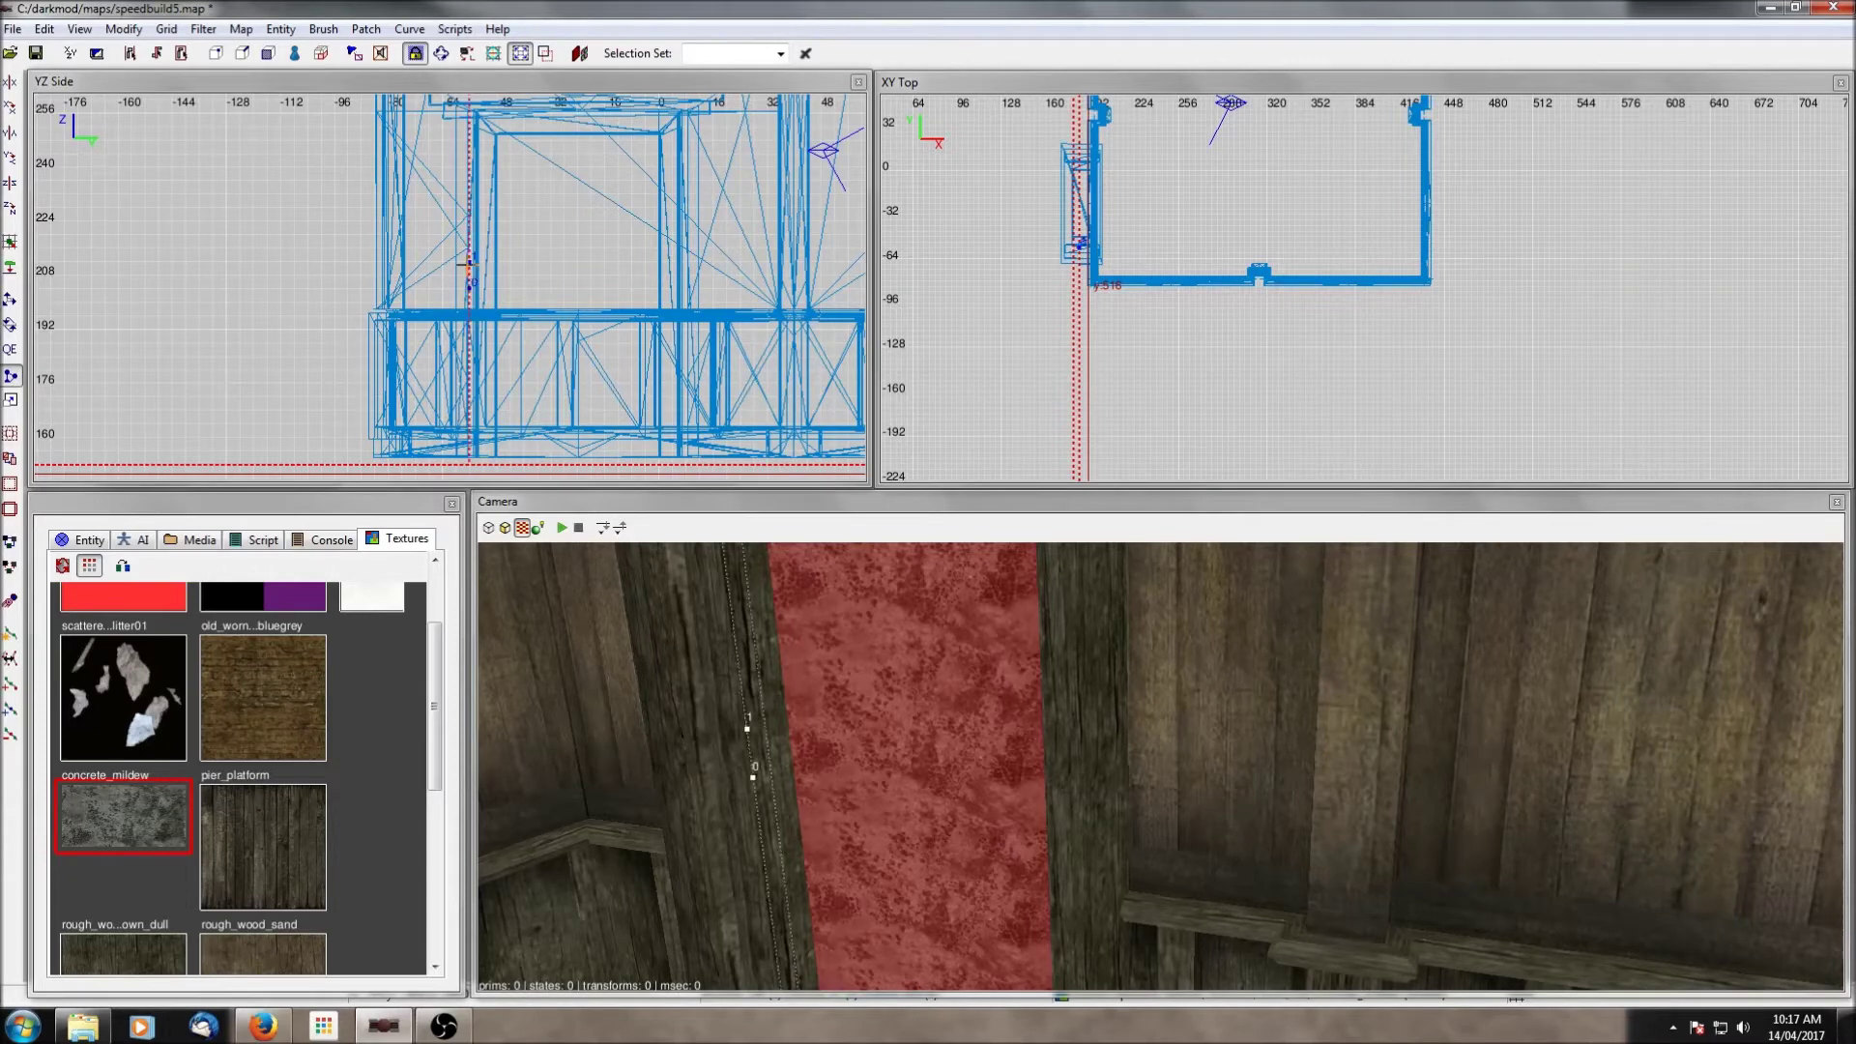
{"action": "left_click", "coordinate": [672, 247]}
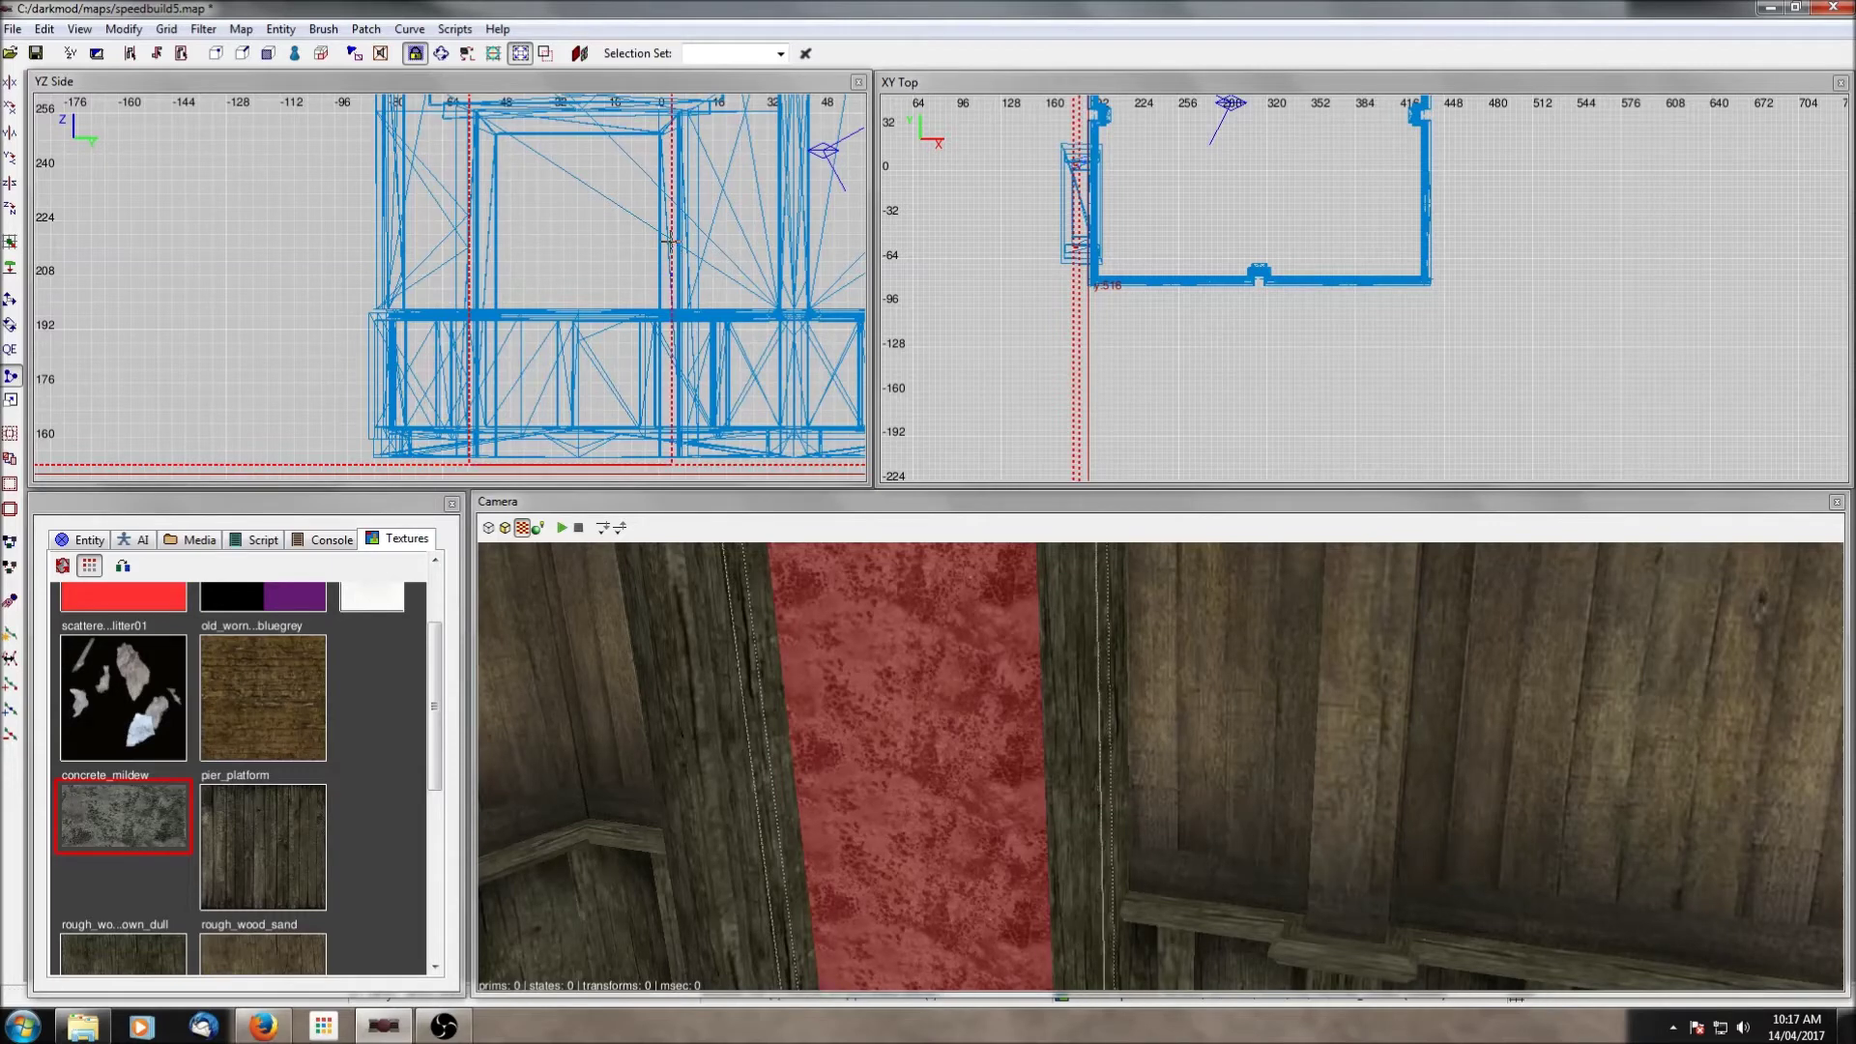
Step: Split the concrete wall horizontally along the top of the door frame, at height 256
{"action": "left_click", "coordinate": [542, 112]}
{"action": "key", "text": "shift+Return"}
{"action": "key", "text": "Escape"}
Step: Turn the concrete piece filling the doorway into a visportal and show the hidden entities again
{"action": "left_click", "coordinate": [912, 810], "text": "shift"}
{"action": "right_click", "coordinate": [1223, 370]}
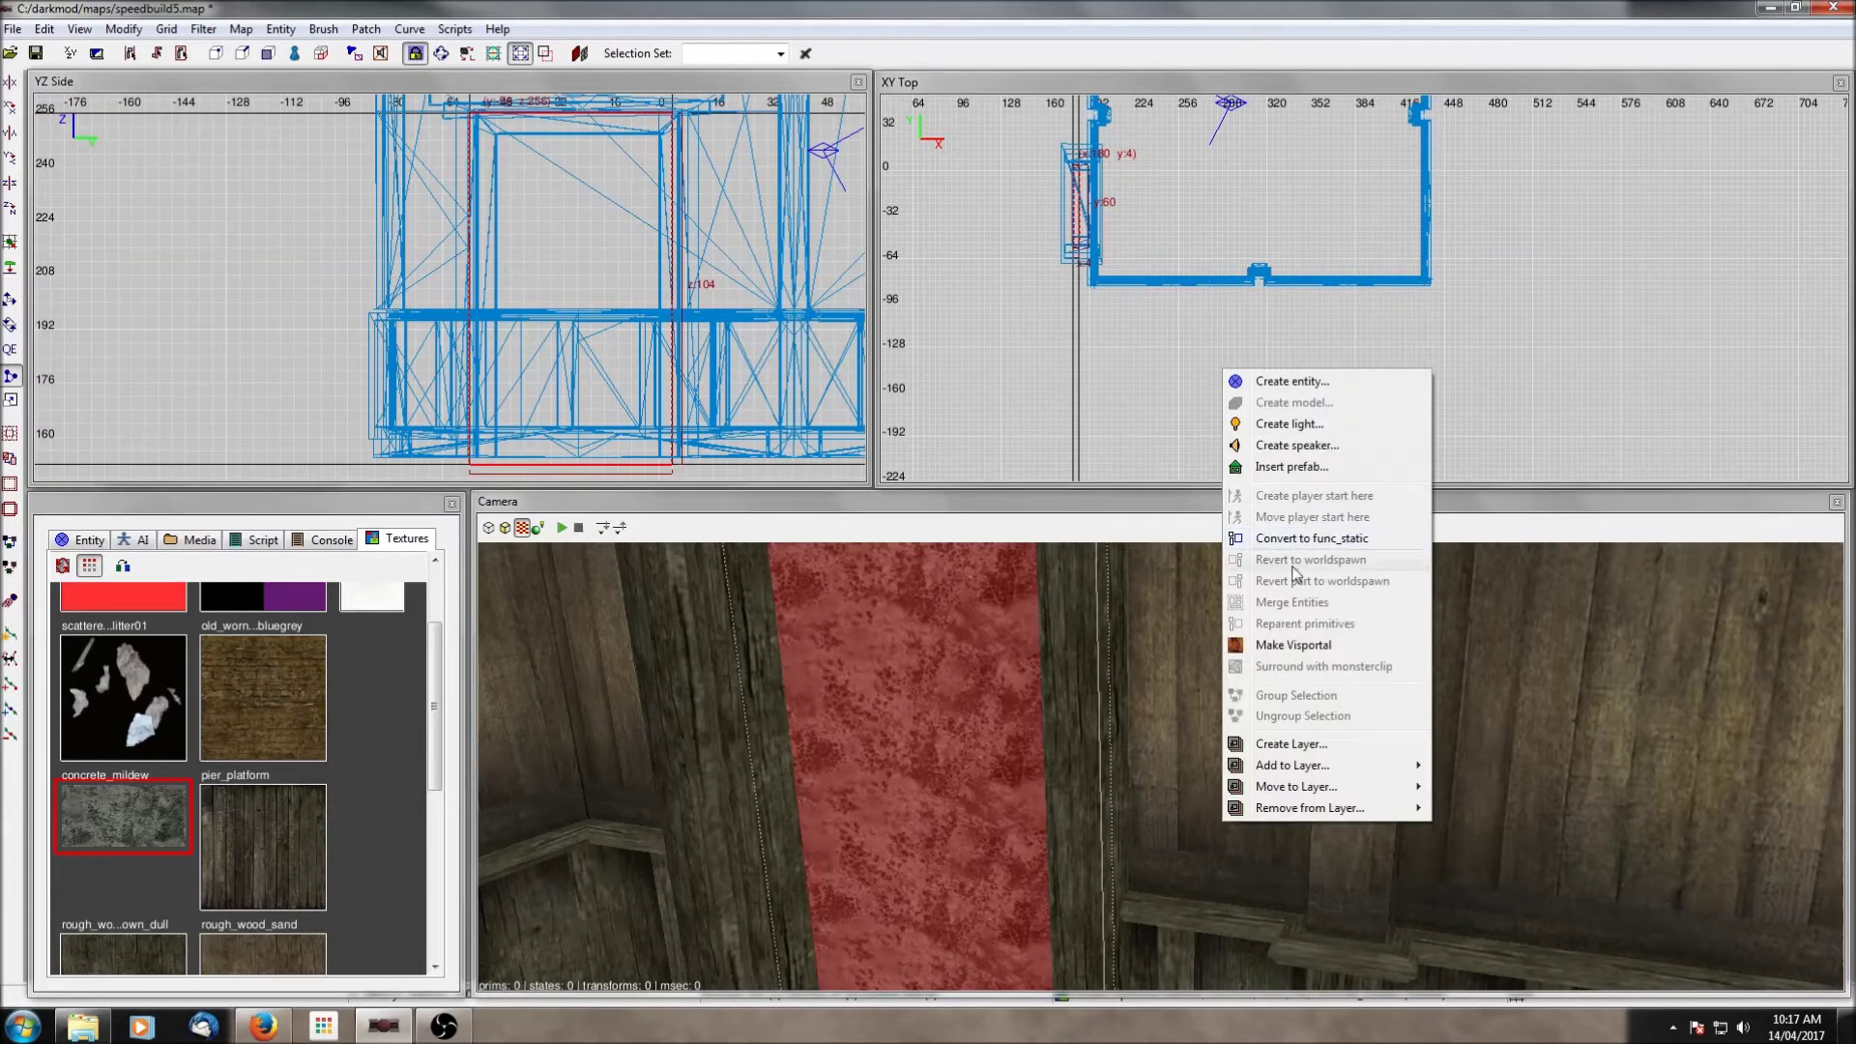
{"action": "left_click", "coordinate": [1310, 646]}
{"action": "key", "text": "shift+h"}
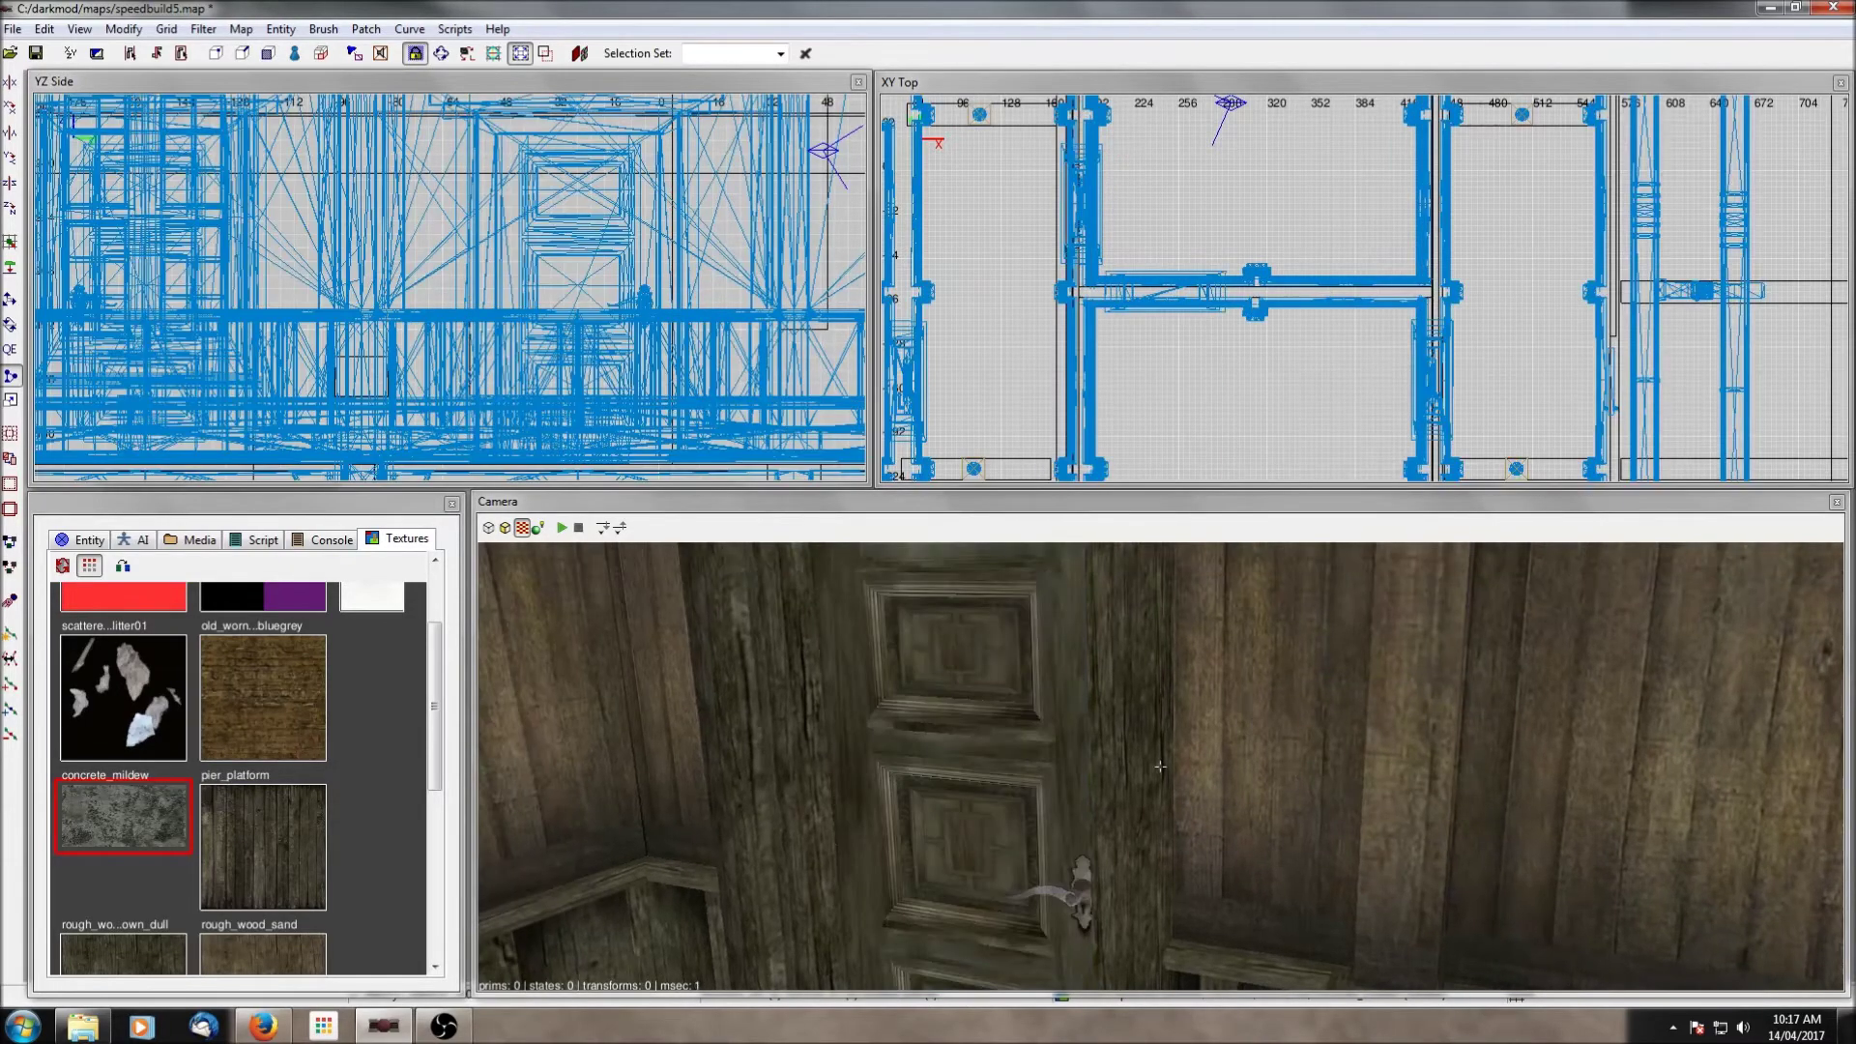
Step: Hide the door in the neighbouring central room and isolate its wall models, door frame and the concrete wall behind them
{"action": "right_click", "coordinate": [1251, 716]}
{"action": "right_click", "coordinate": [1251, 716]}
{"action": "right_click", "coordinate": [1251, 717]}
{"action": "right_click", "coordinate": [1251, 716]}
{"action": "right_click", "coordinate": [1251, 716]}
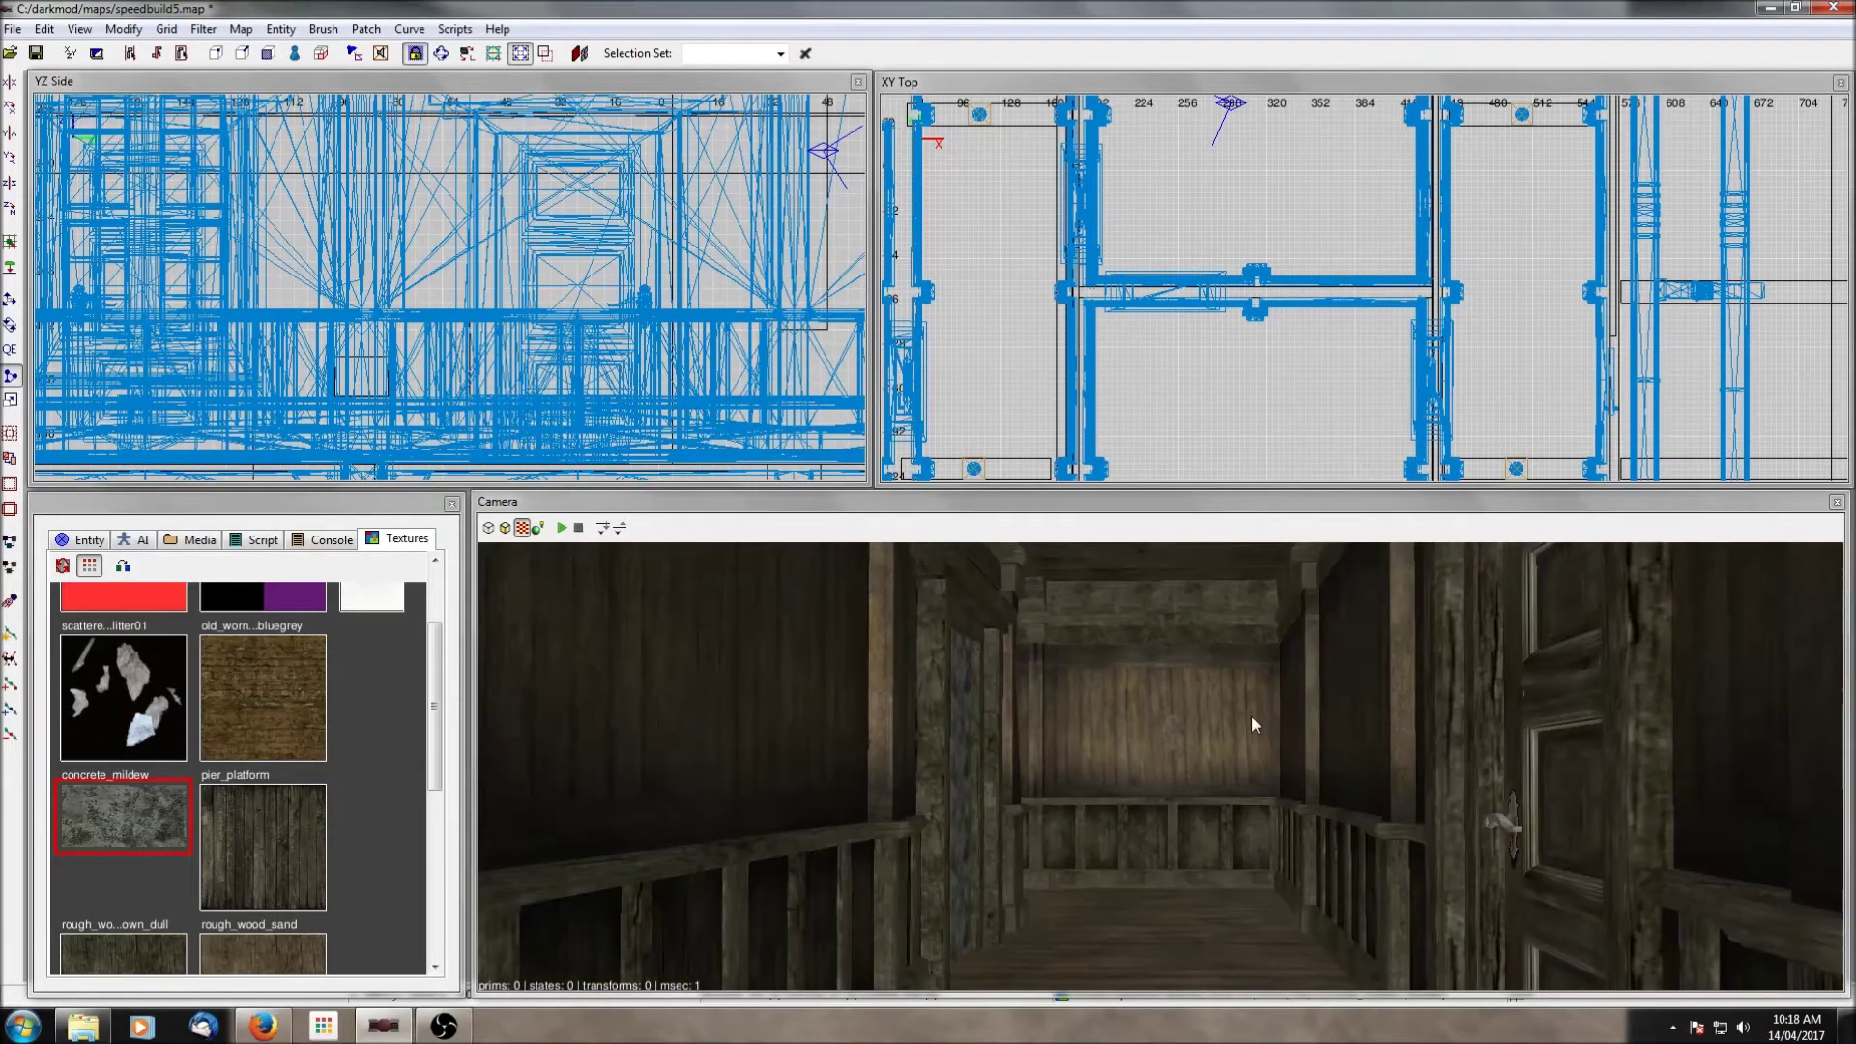
{"action": "scroll", "coordinate": [1251, 716], "scroll_direction": "up", "scroll_amount": 5}
{"action": "right_click", "coordinate": [1251, 717]}
{"action": "right_click", "coordinate": [1251, 717]}
{"action": "left_click", "coordinate": [1059, 742], "text": "shift"}
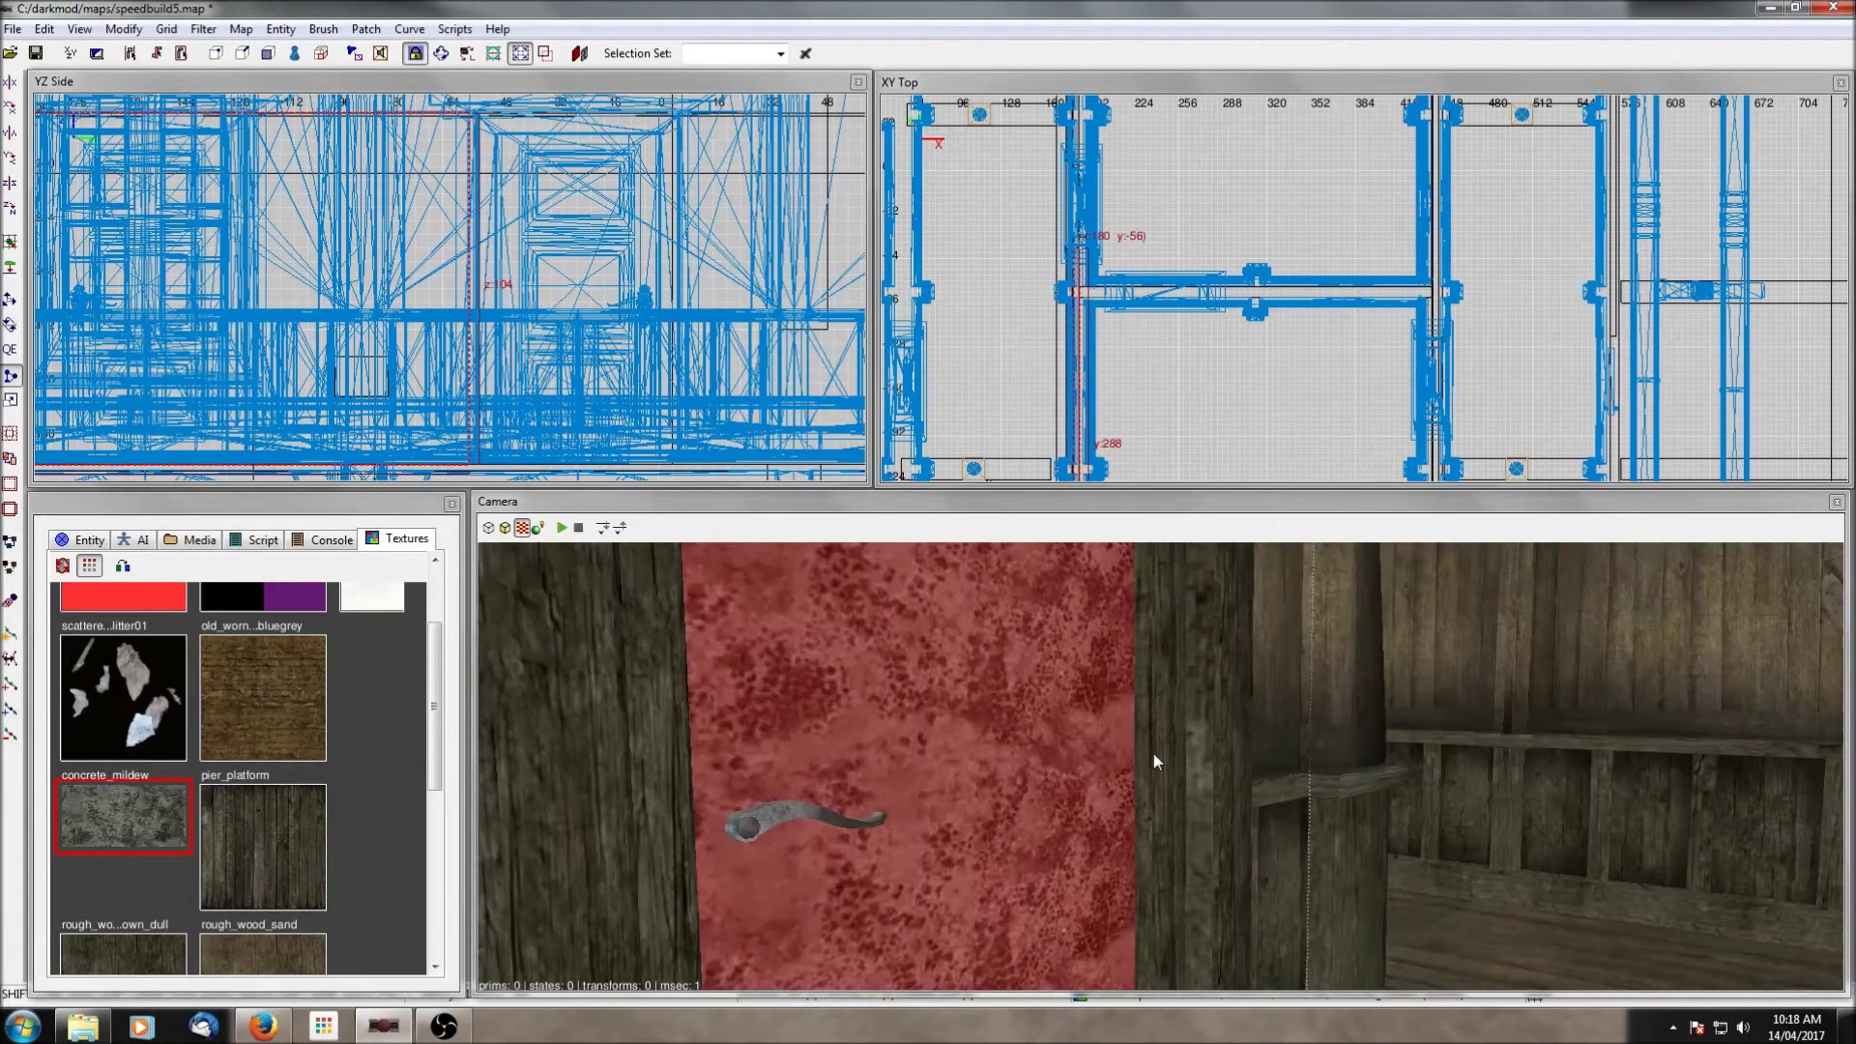
{"action": "key", "text": "ctrl+h"}
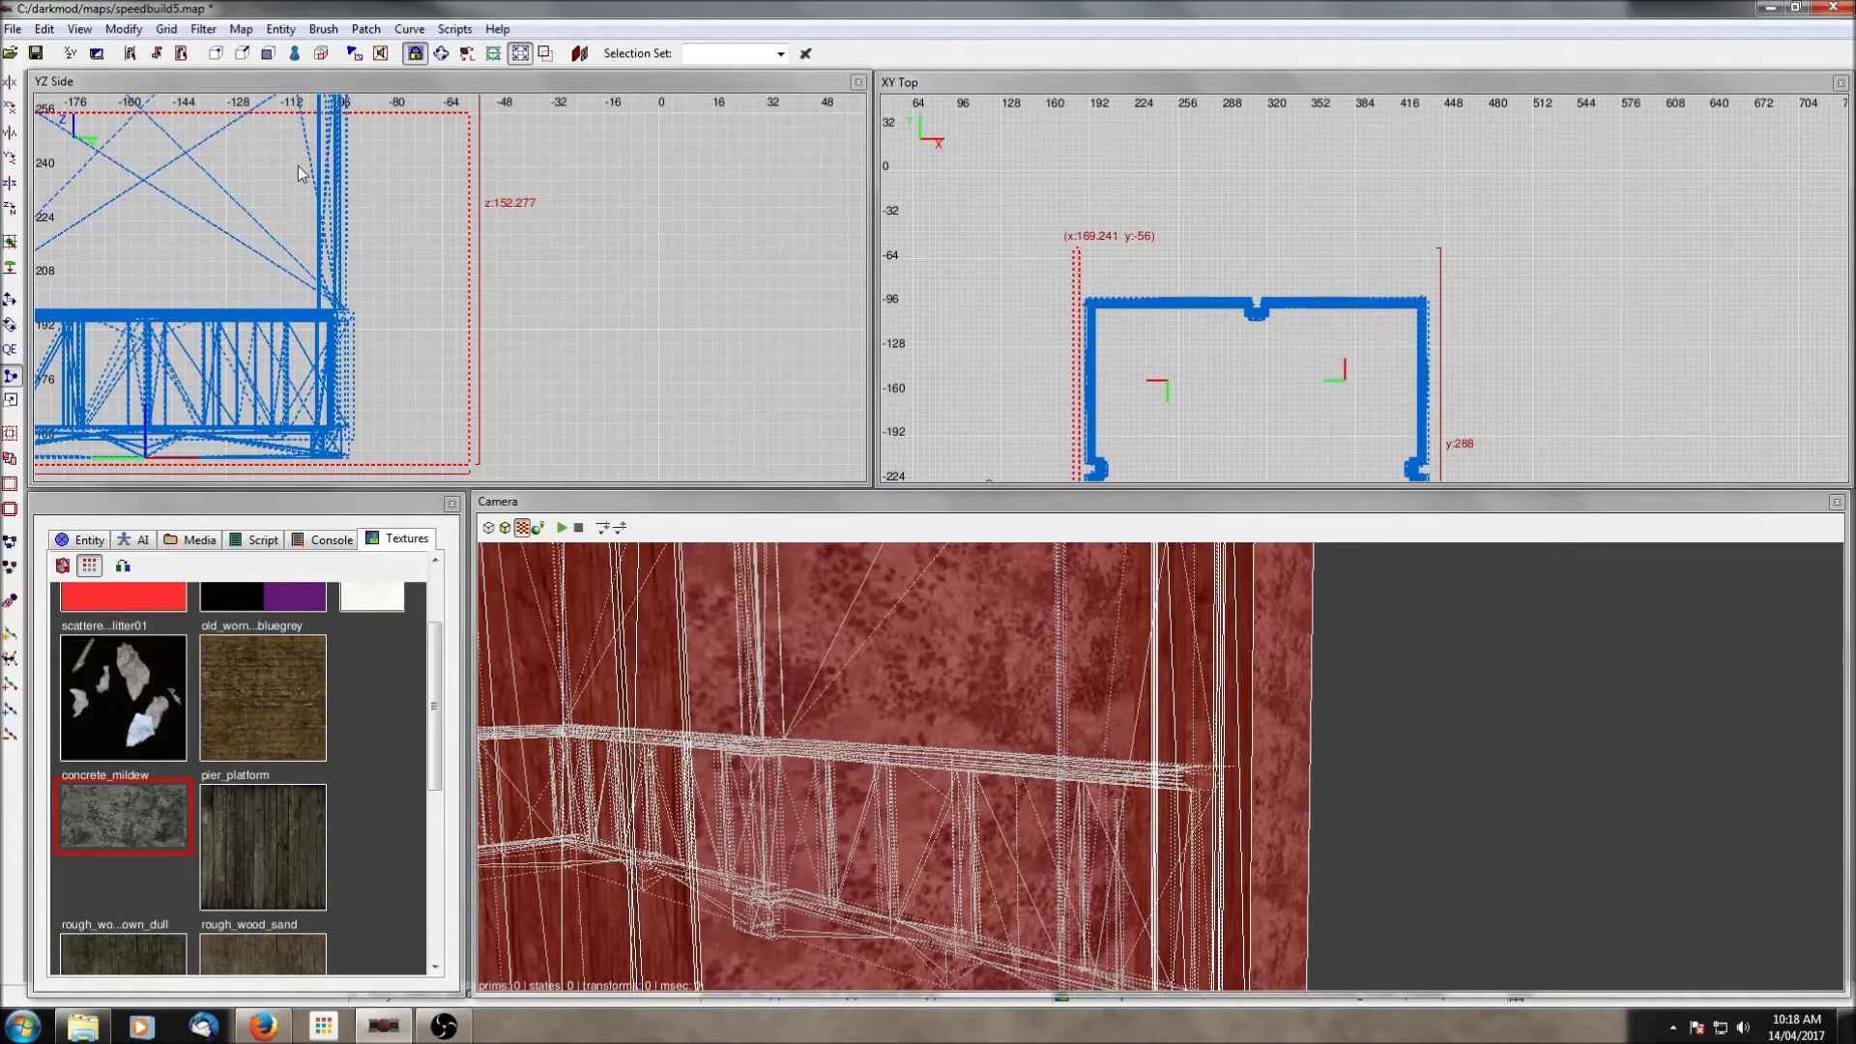
Step: Split the isolated concrete wall vertically along both sides of the door frame
{"action": "scroll", "coordinate": [299, 174], "scroll_direction": "down", "scroll_amount": 2}
{"action": "right_click_drag", "start_coordinate": [298, 174], "coordinate": [731, 152]}
{"action": "scroll", "coordinate": [298, 194], "scroll_direction": "up", "scroll_amount": 3}
{"action": "scroll", "coordinate": [340, 267], "scroll_direction": "up", "scroll_amount": 3}
{"action": "right_click_drag", "start_coordinate": [361, 236], "coordinate": [377, 236]}
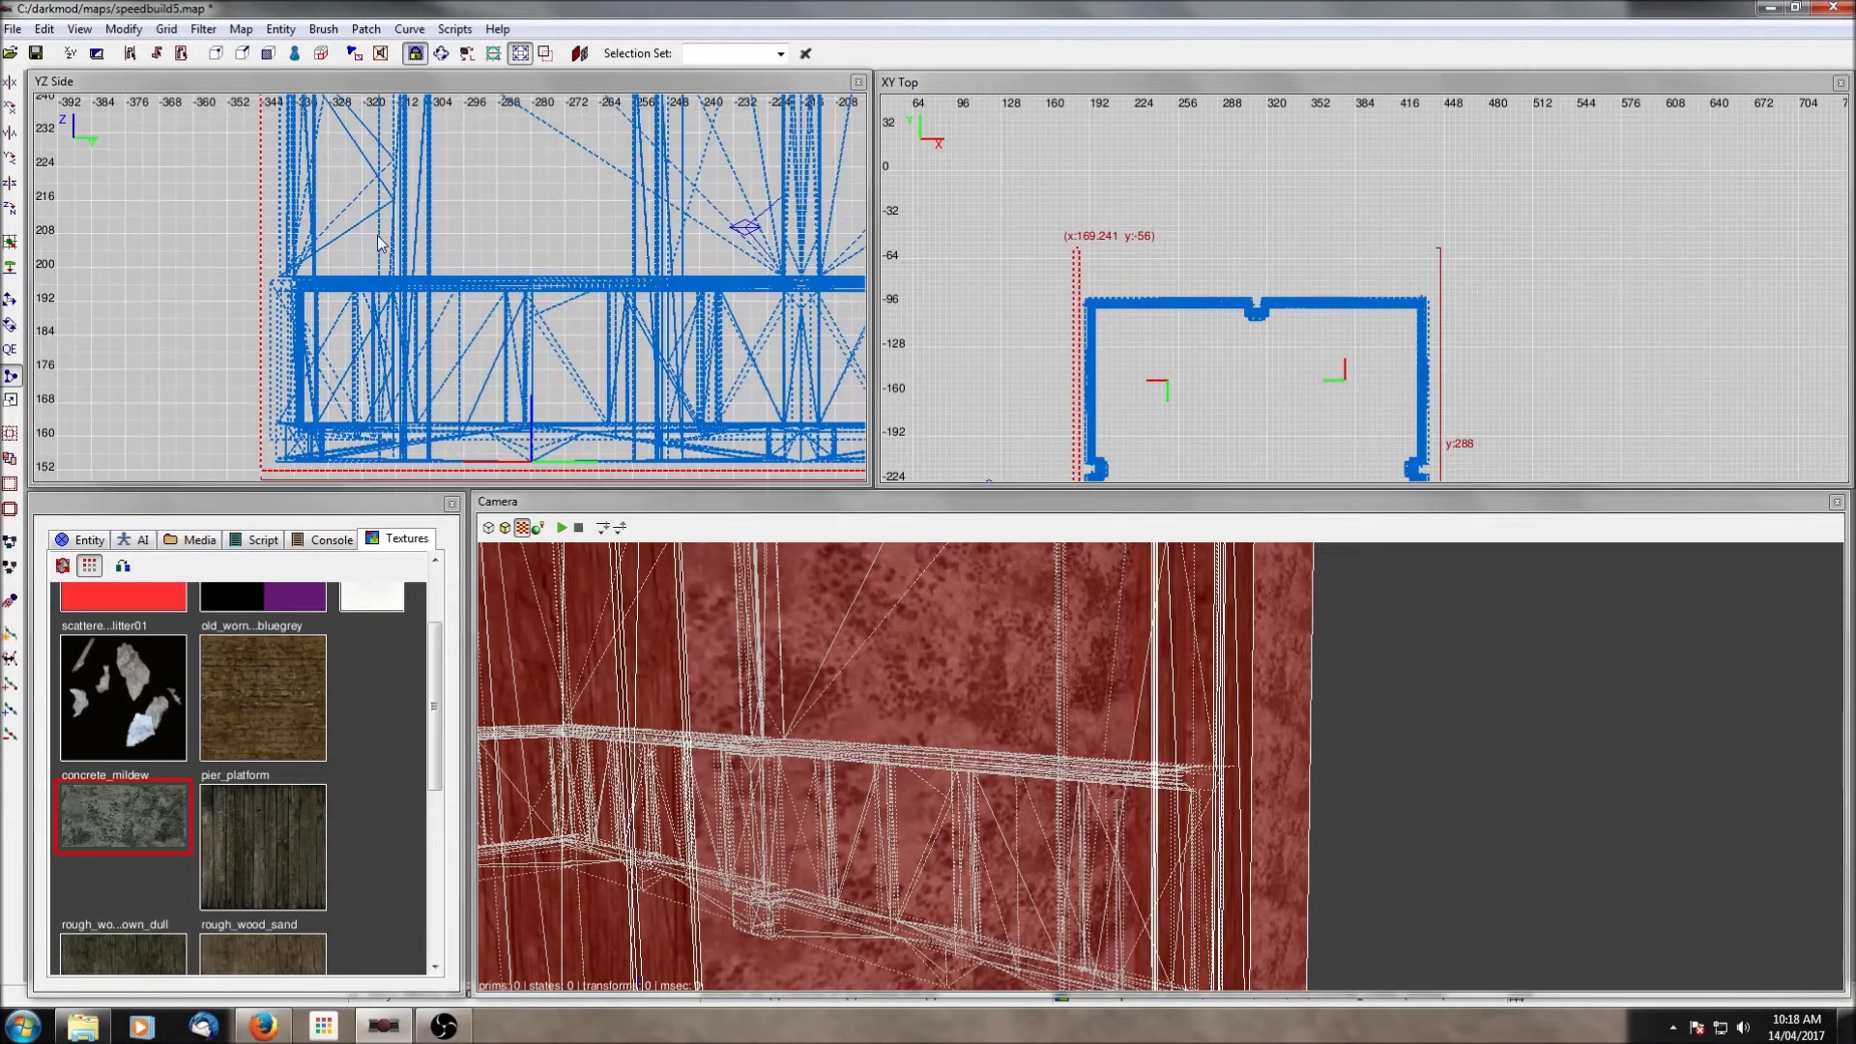
{"action": "left_click", "coordinate": [414, 203], "text": "shift"}
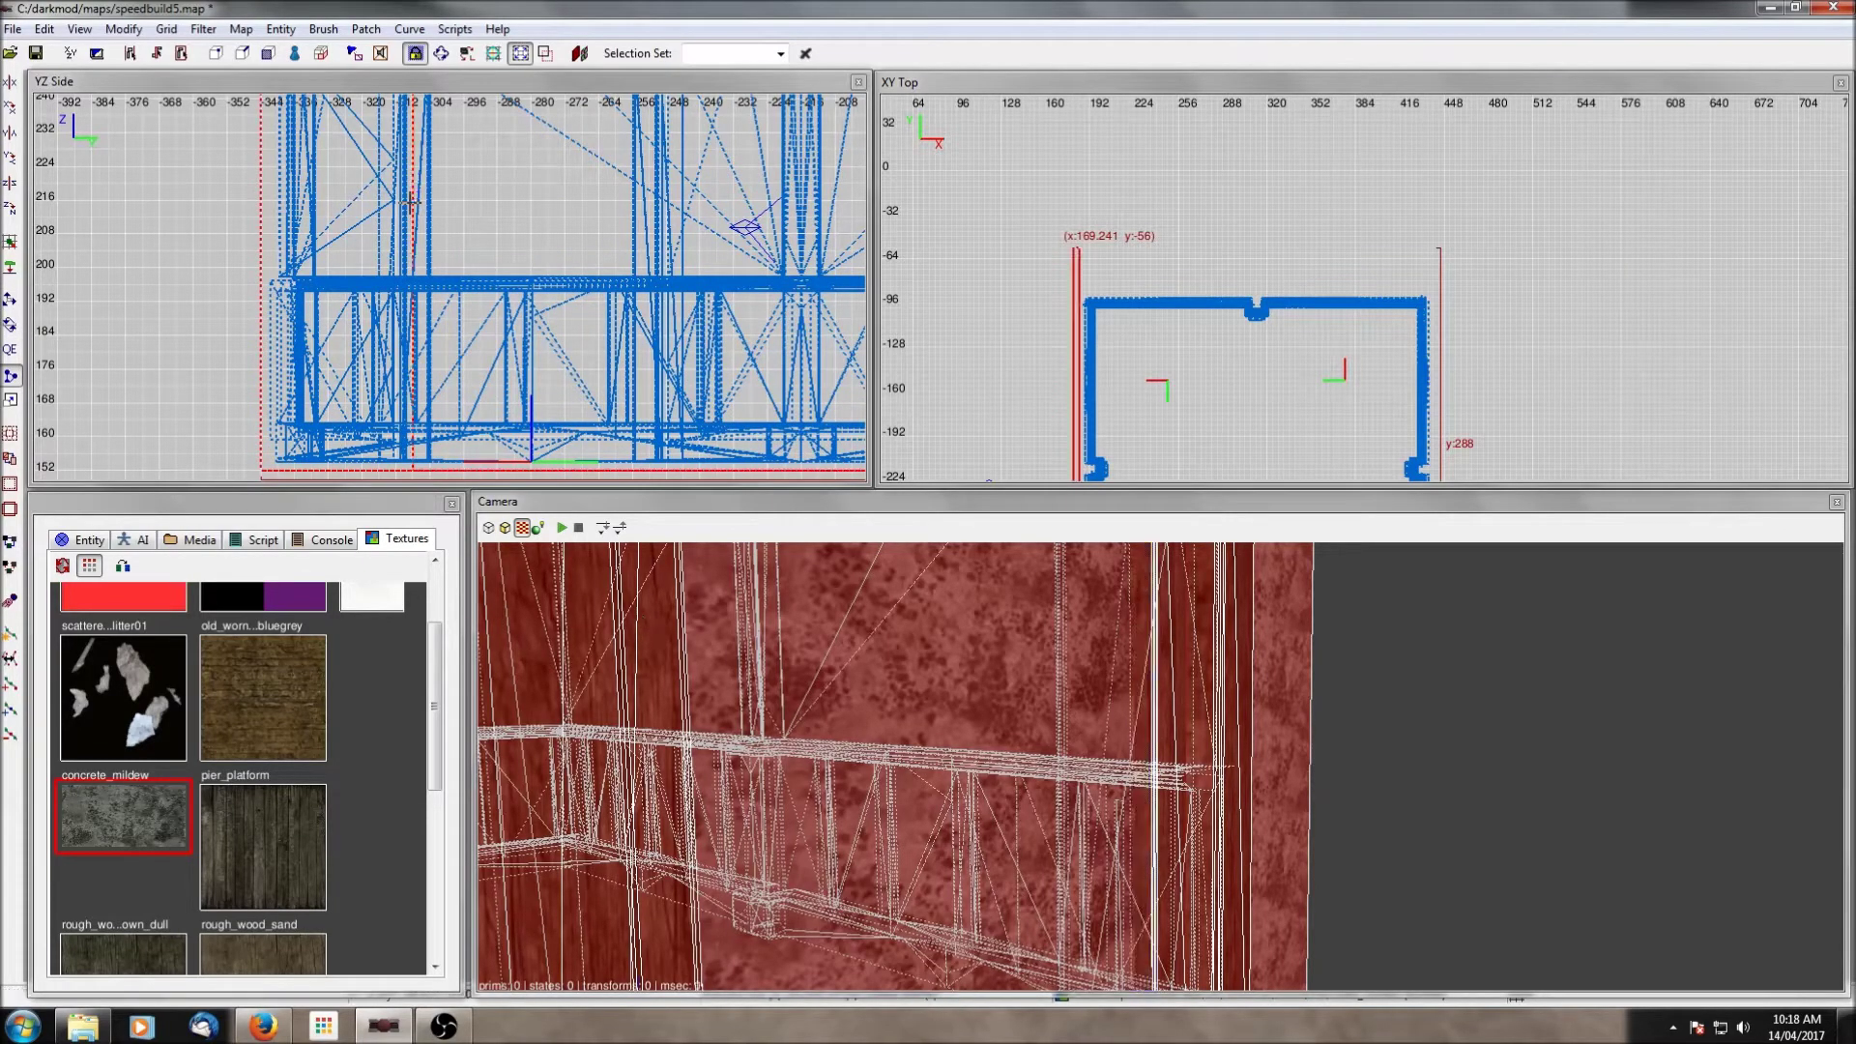
{"action": "left_click", "coordinate": [649, 224], "text": "shift"}
Step: Split the concrete between the door jambs horizontally at the top of the frame, at height 256, and clear the selection
{"action": "scroll", "coordinate": [605, 236], "scroll_direction": "down", "scroll_amount": 2}
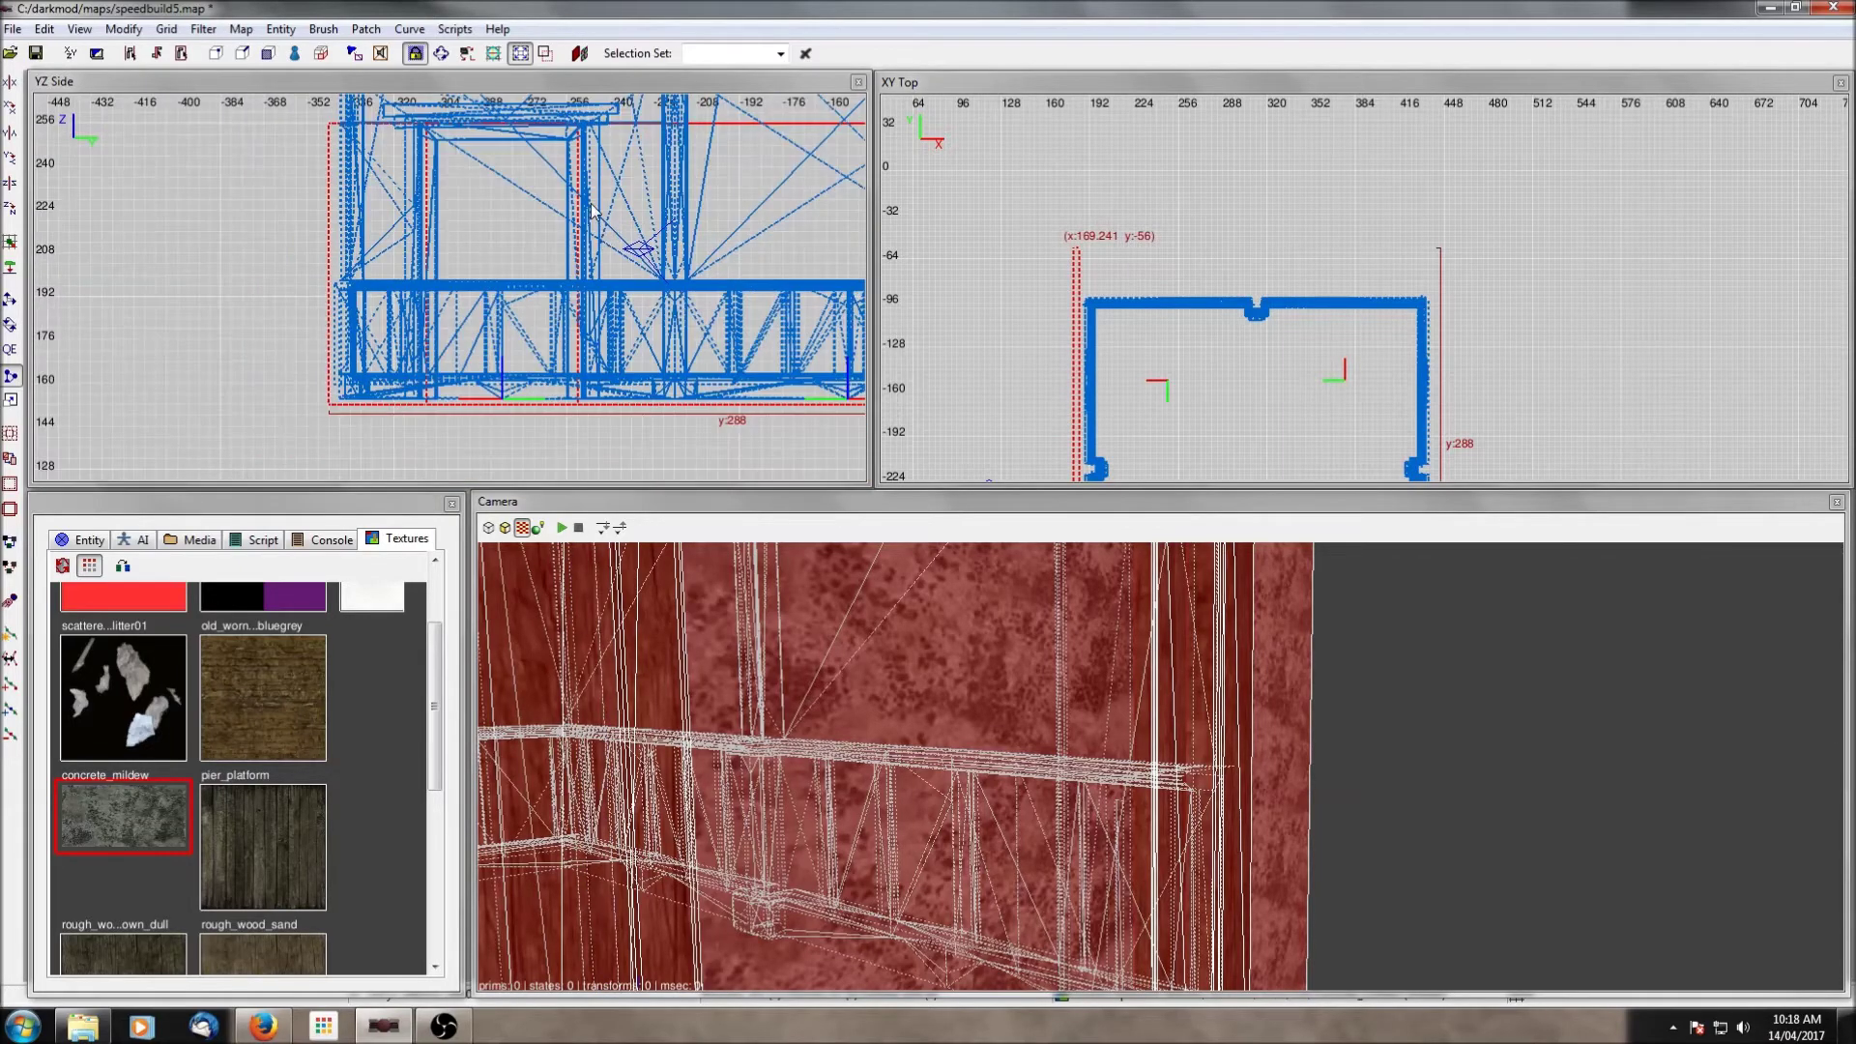
{"action": "right_click_drag", "start_coordinate": [589, 203], "coordinate": [647, 313]}
{"action": "scroll", "coordinate": [590, 203], "scroll_direction": "up", "scroll_amount": 3}
{"action": "right_click_drag", "start_coordinate": [589, 203], "coordinate": [488, 175]}
{"action": "scroll", "coordinate": [694, 273], "scroll_direction": "down", "scroll_amount": 3}
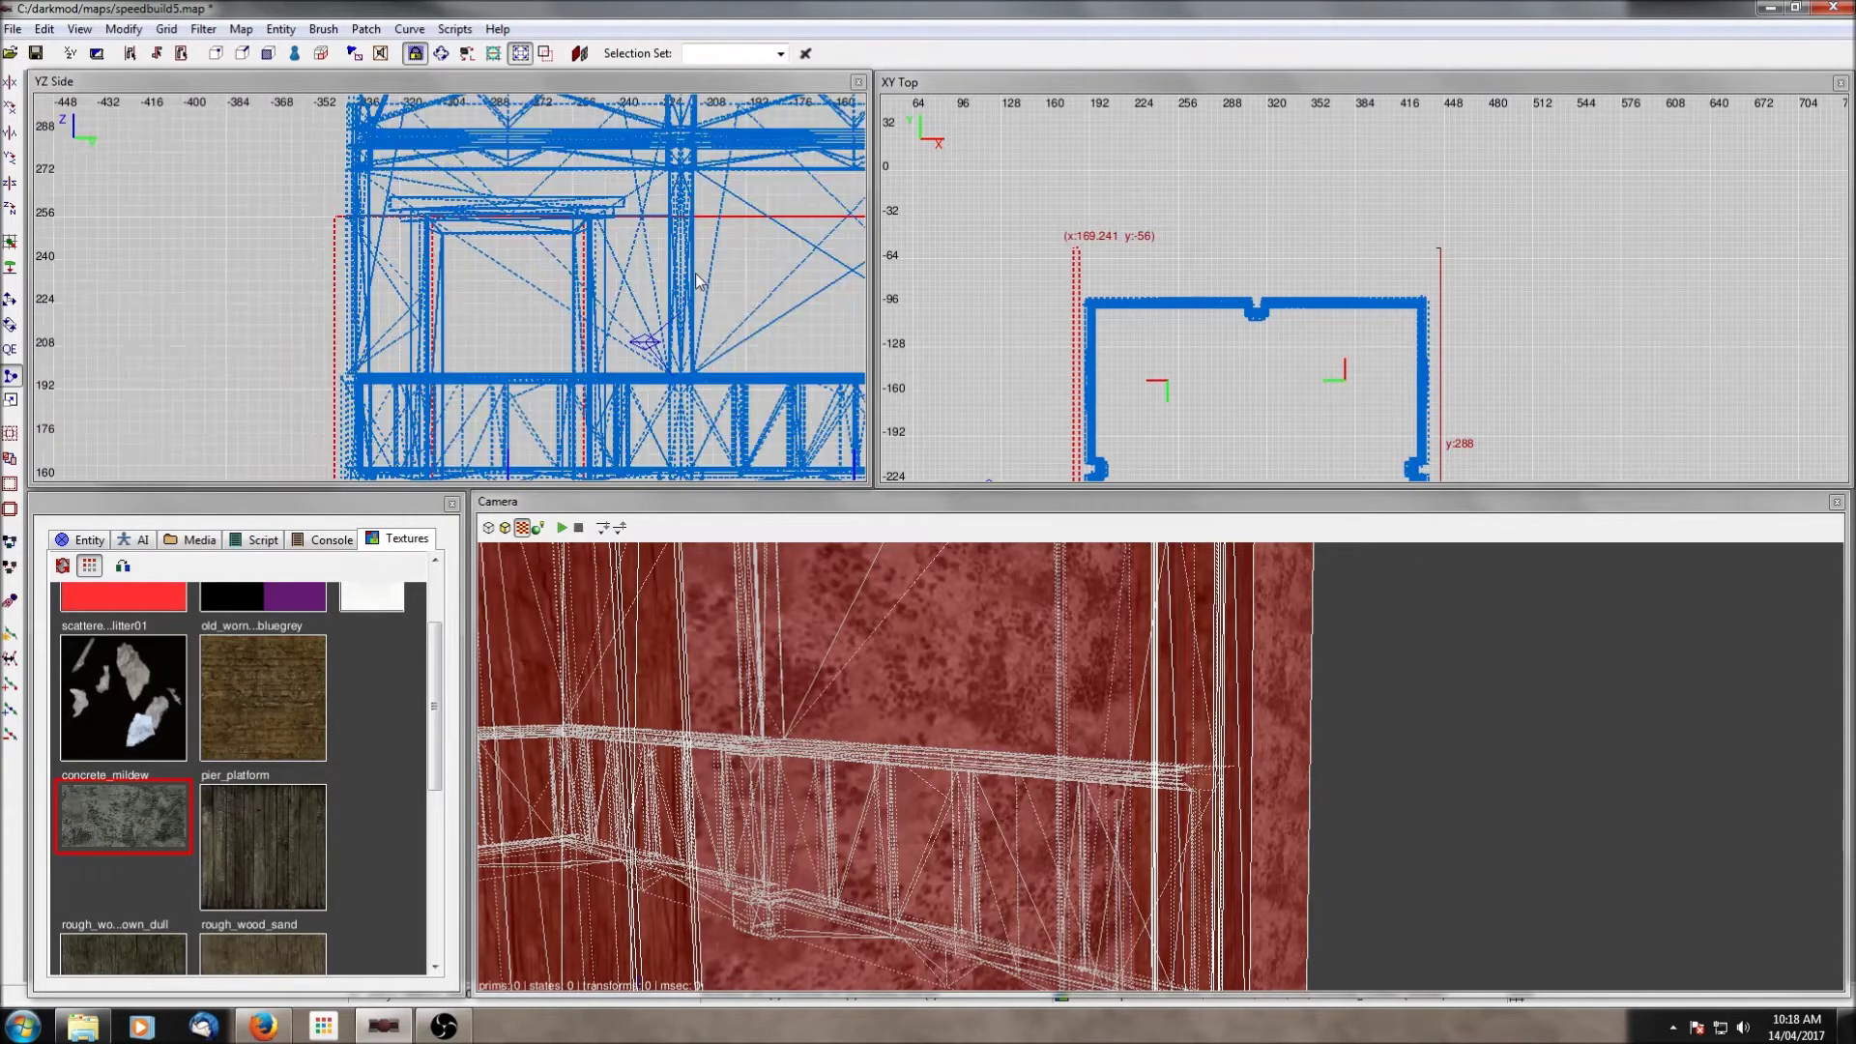
{"action": "right_click_drag", "start_coordinate": [694, 273], "coordinate": [773, 213]}
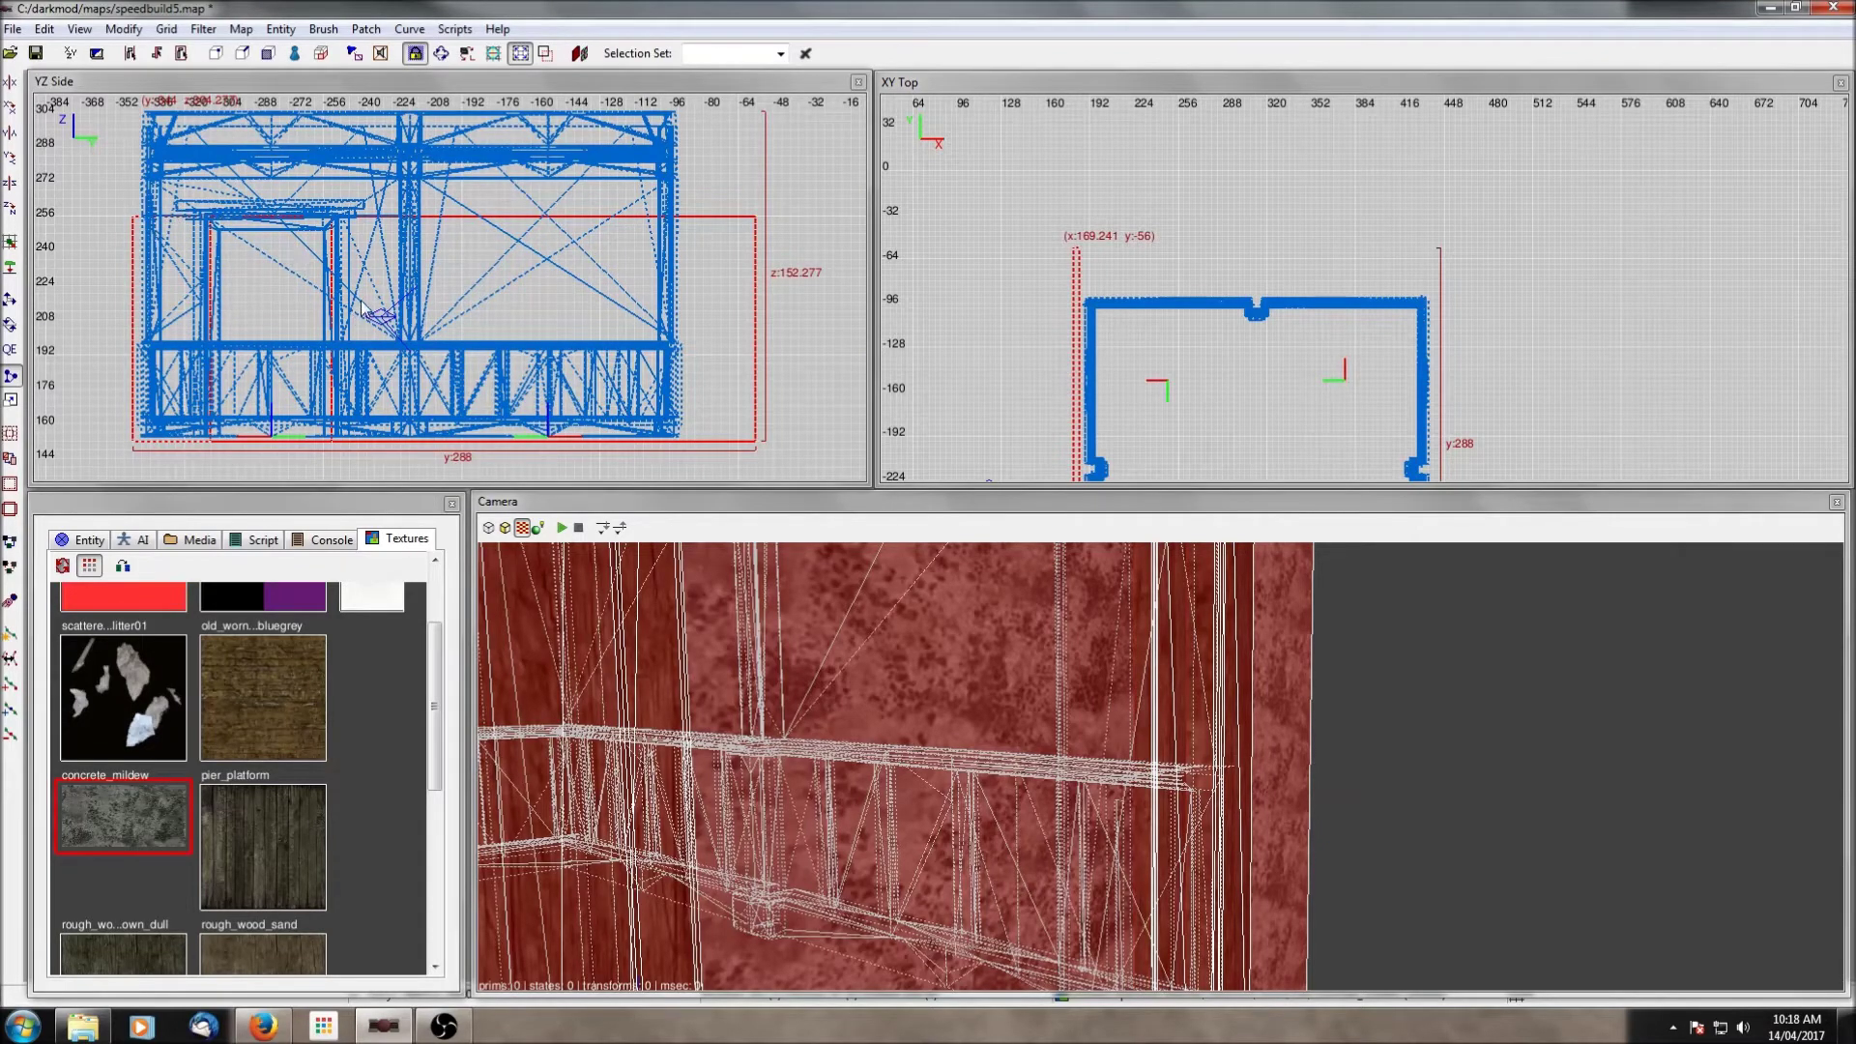
{"action": "right_click", "coordinate": [845, 656]}
{"action": "key", "text": "Escape"}
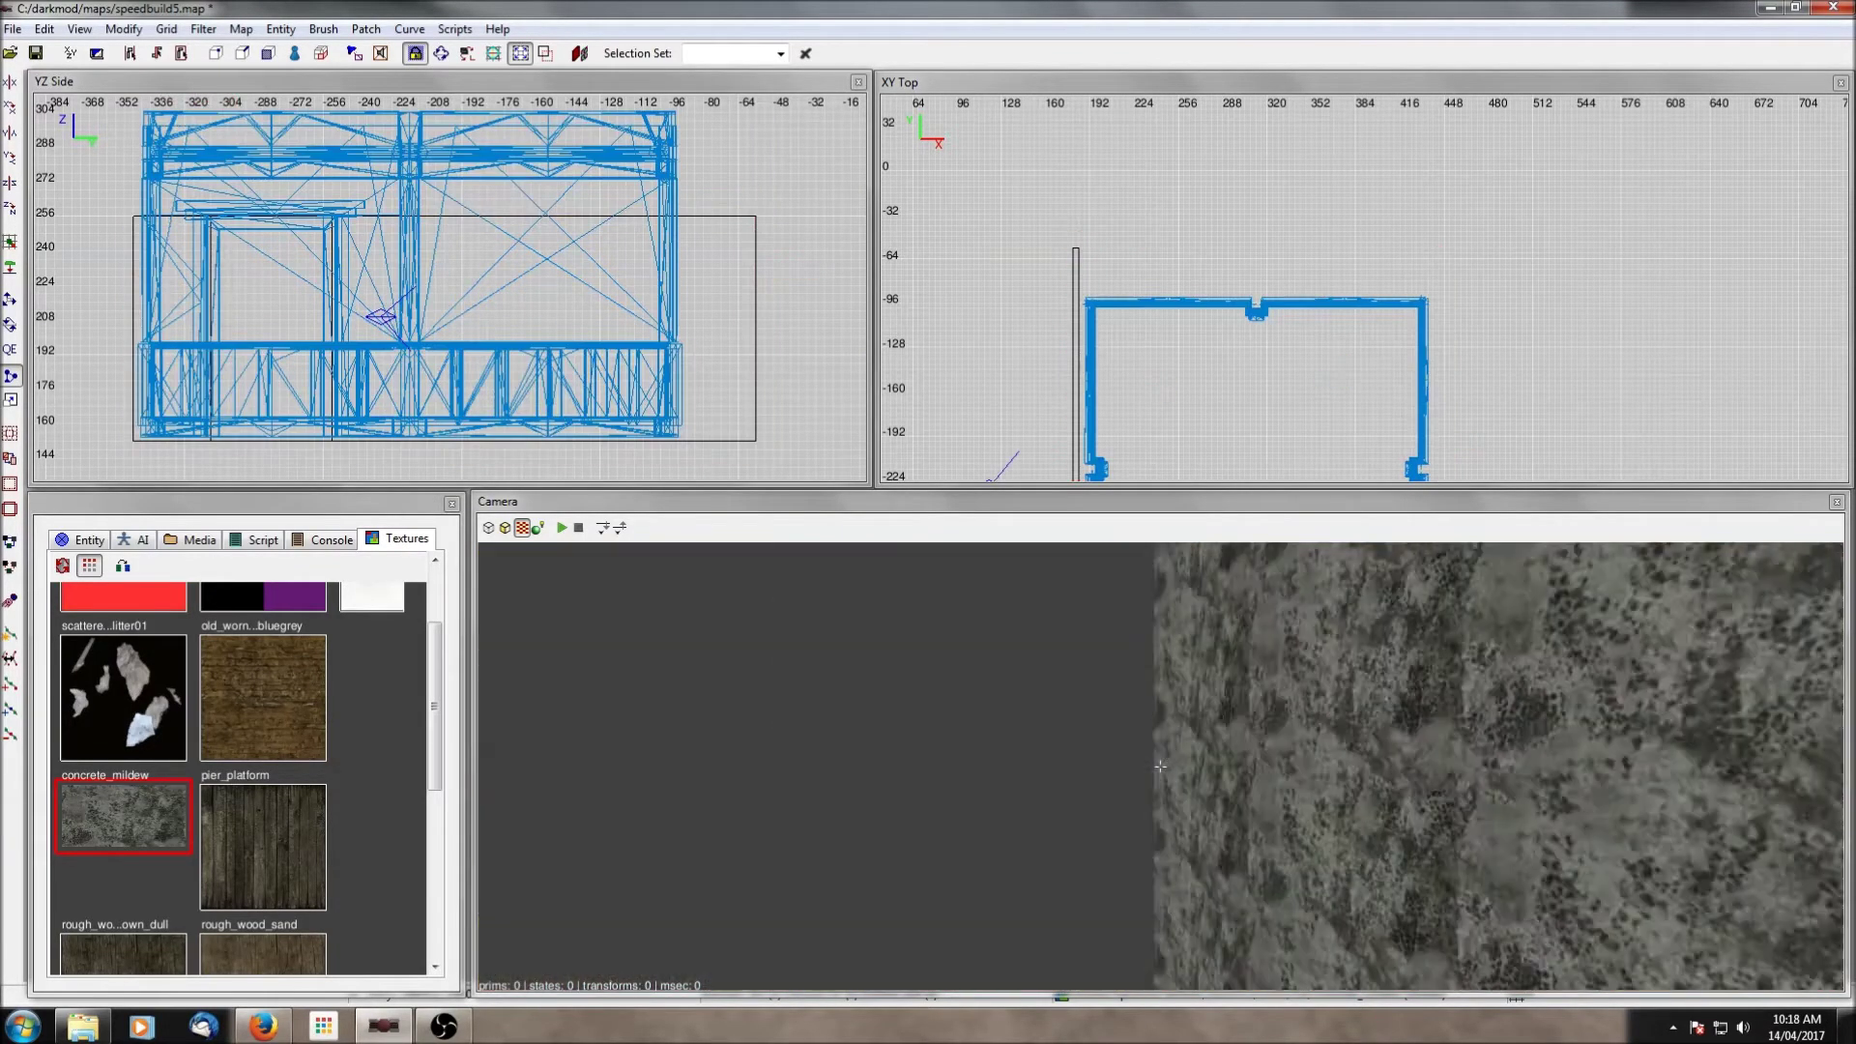
Step: Make a visportal from the concrete piece inside the door frame and bring back the filtered entities
{"action": "right_click", "coordinate": [1161, 767]}
{"action": "left_click", "coordinate": [964, 714], "text": "shift"}
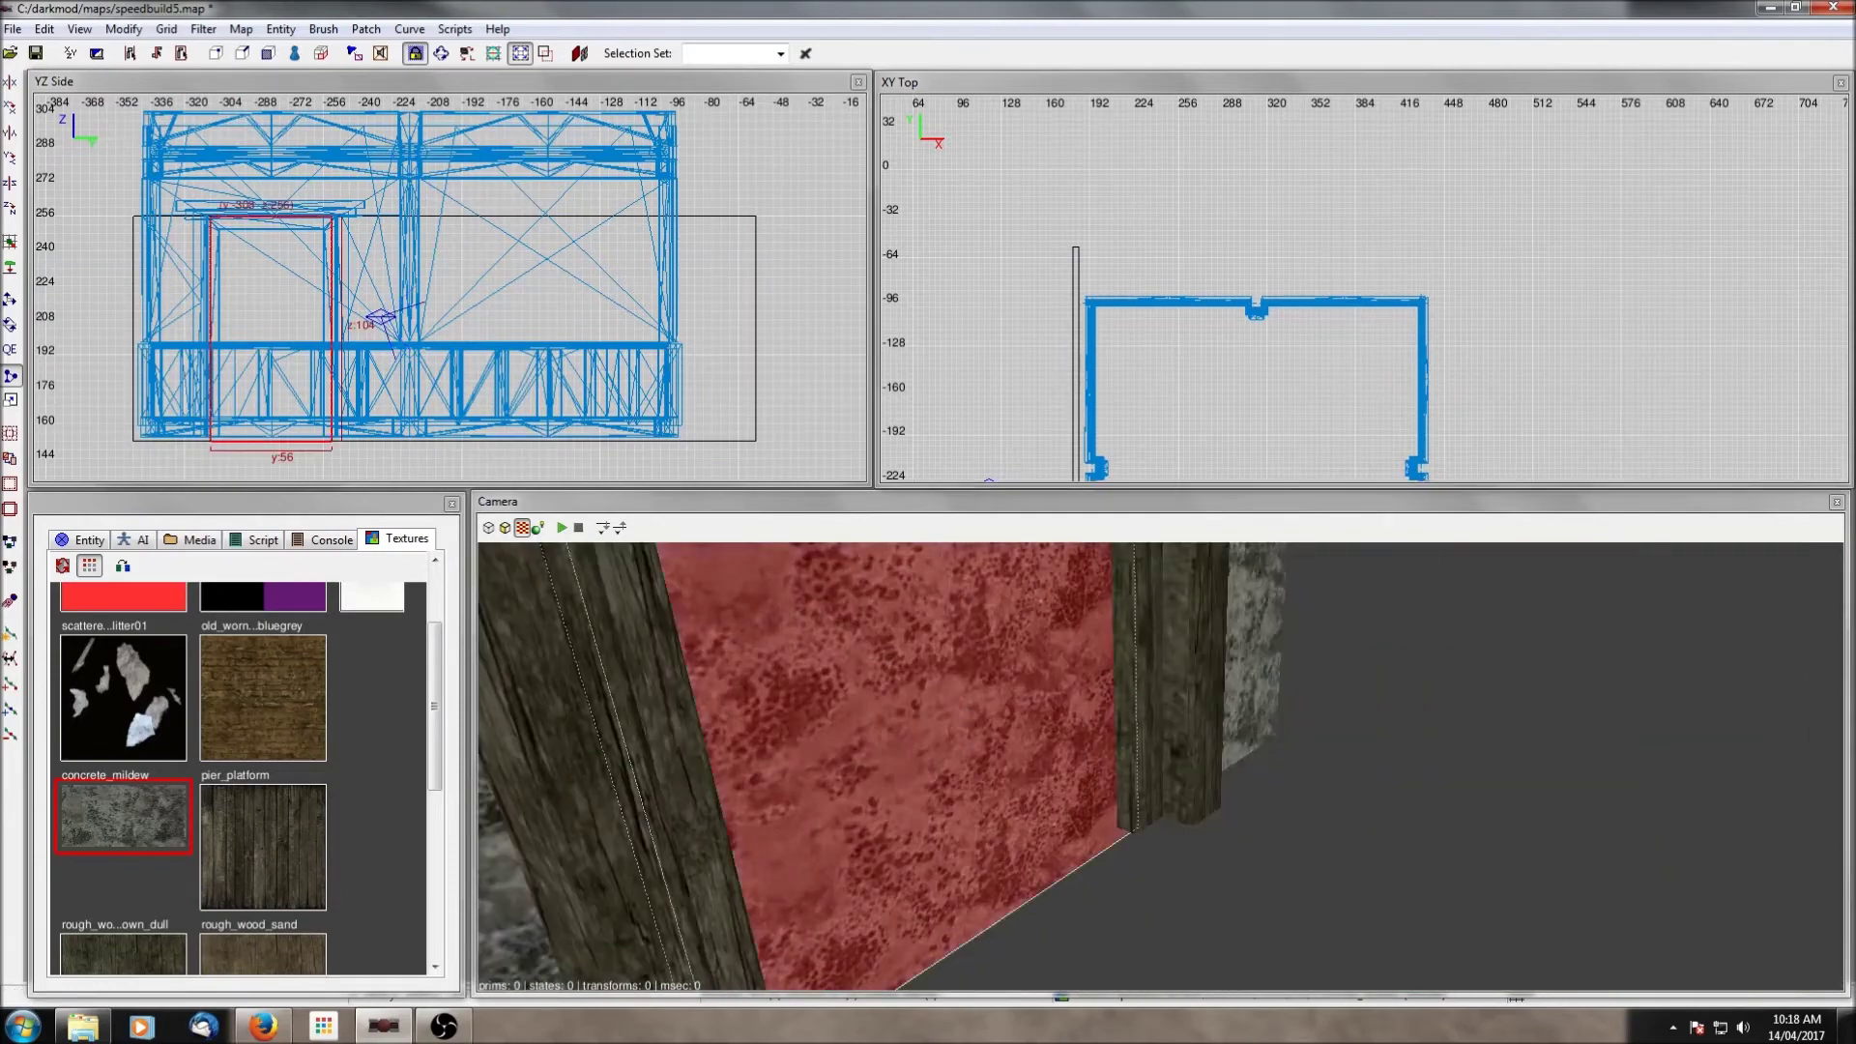
{"action": "right_click", "coordinate": [1189, 206]}
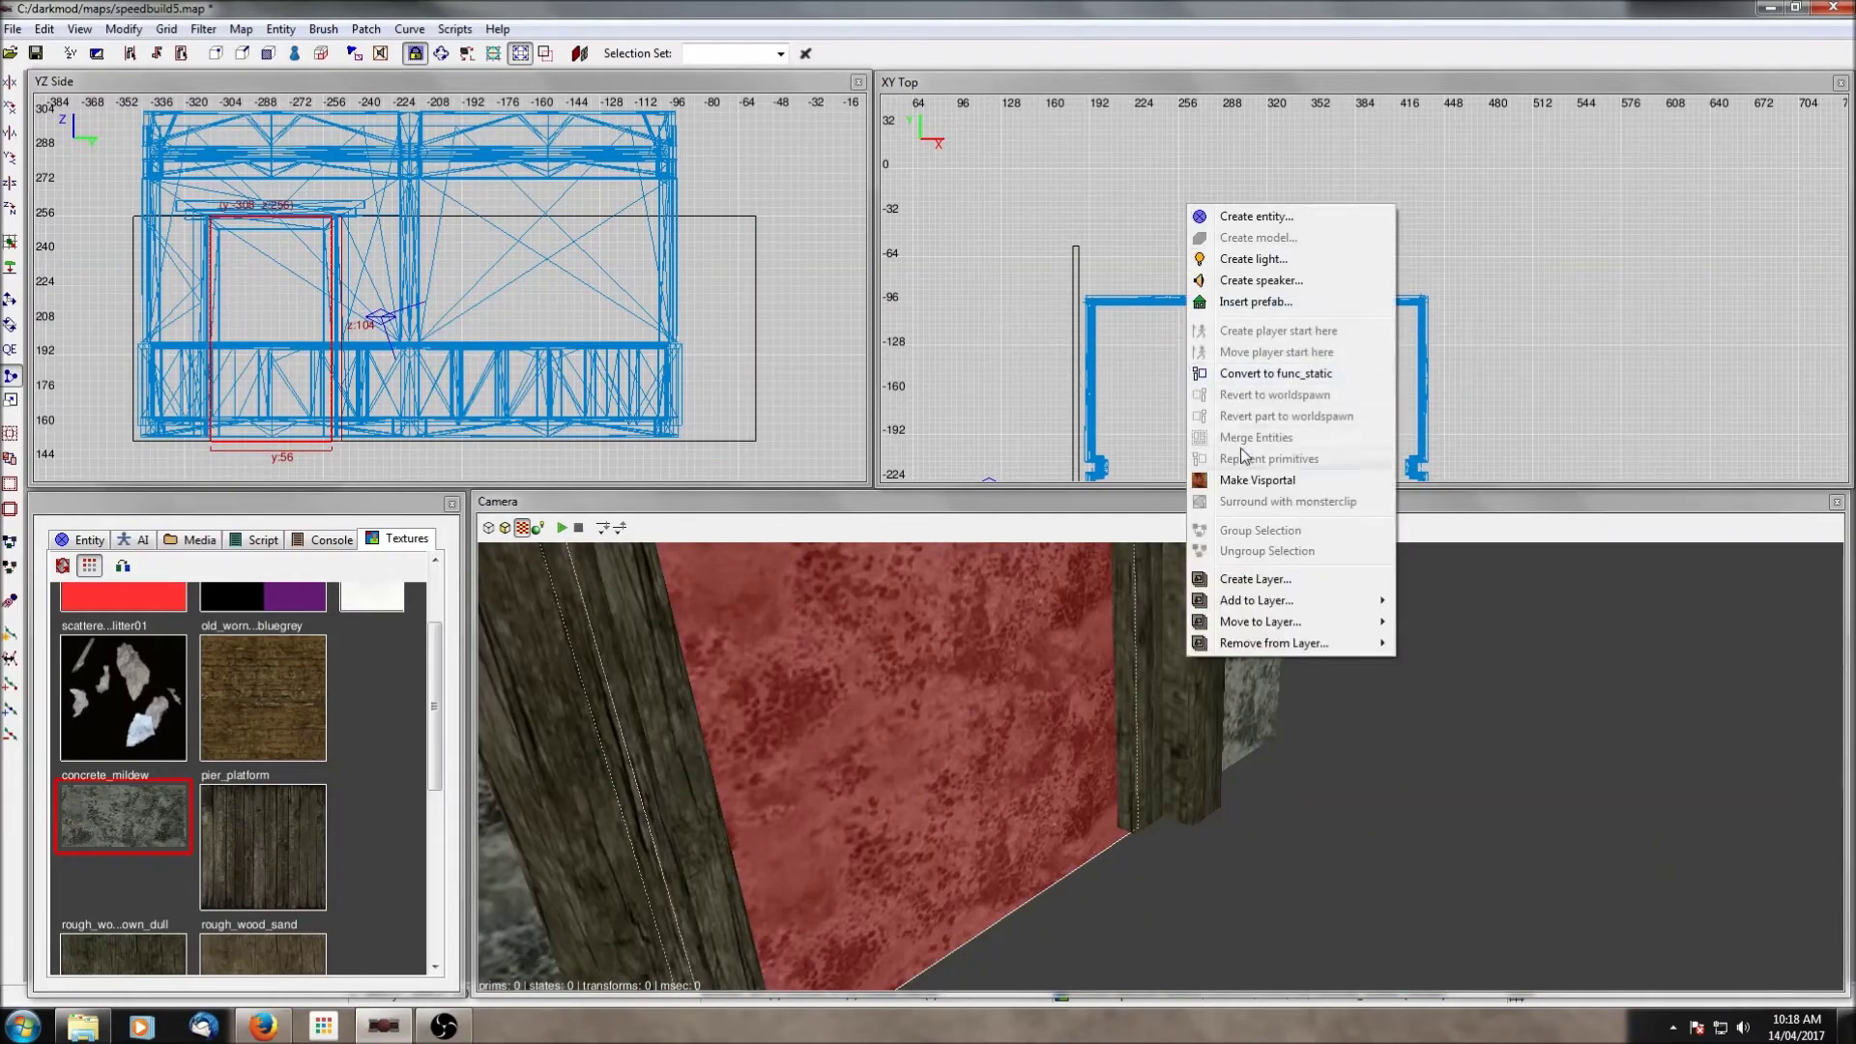
{"action": "left_click", "coordinate": [1253, 481]}
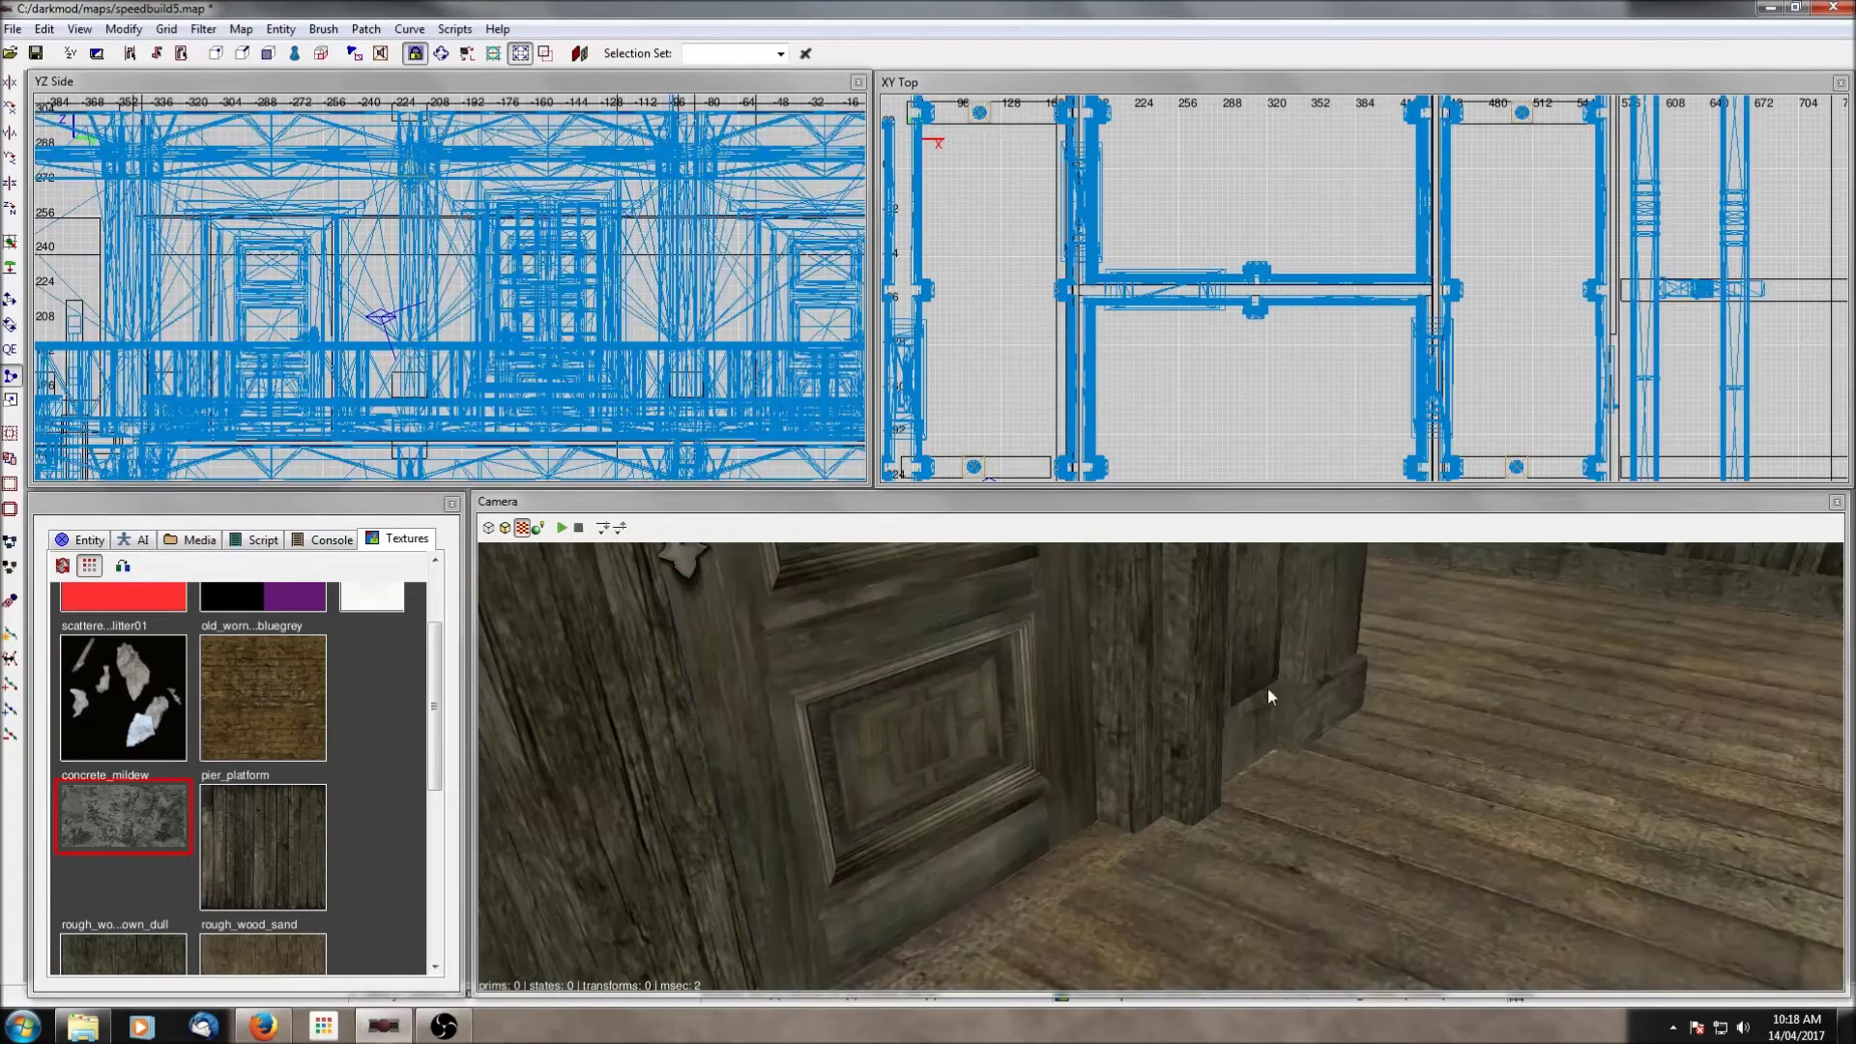
Step: Isolate the wall models, door frame and concrete brush at the blocked doorway in the wall between the two lower rooms
{"action": "right_click", "coordinate": [1267, 688]}
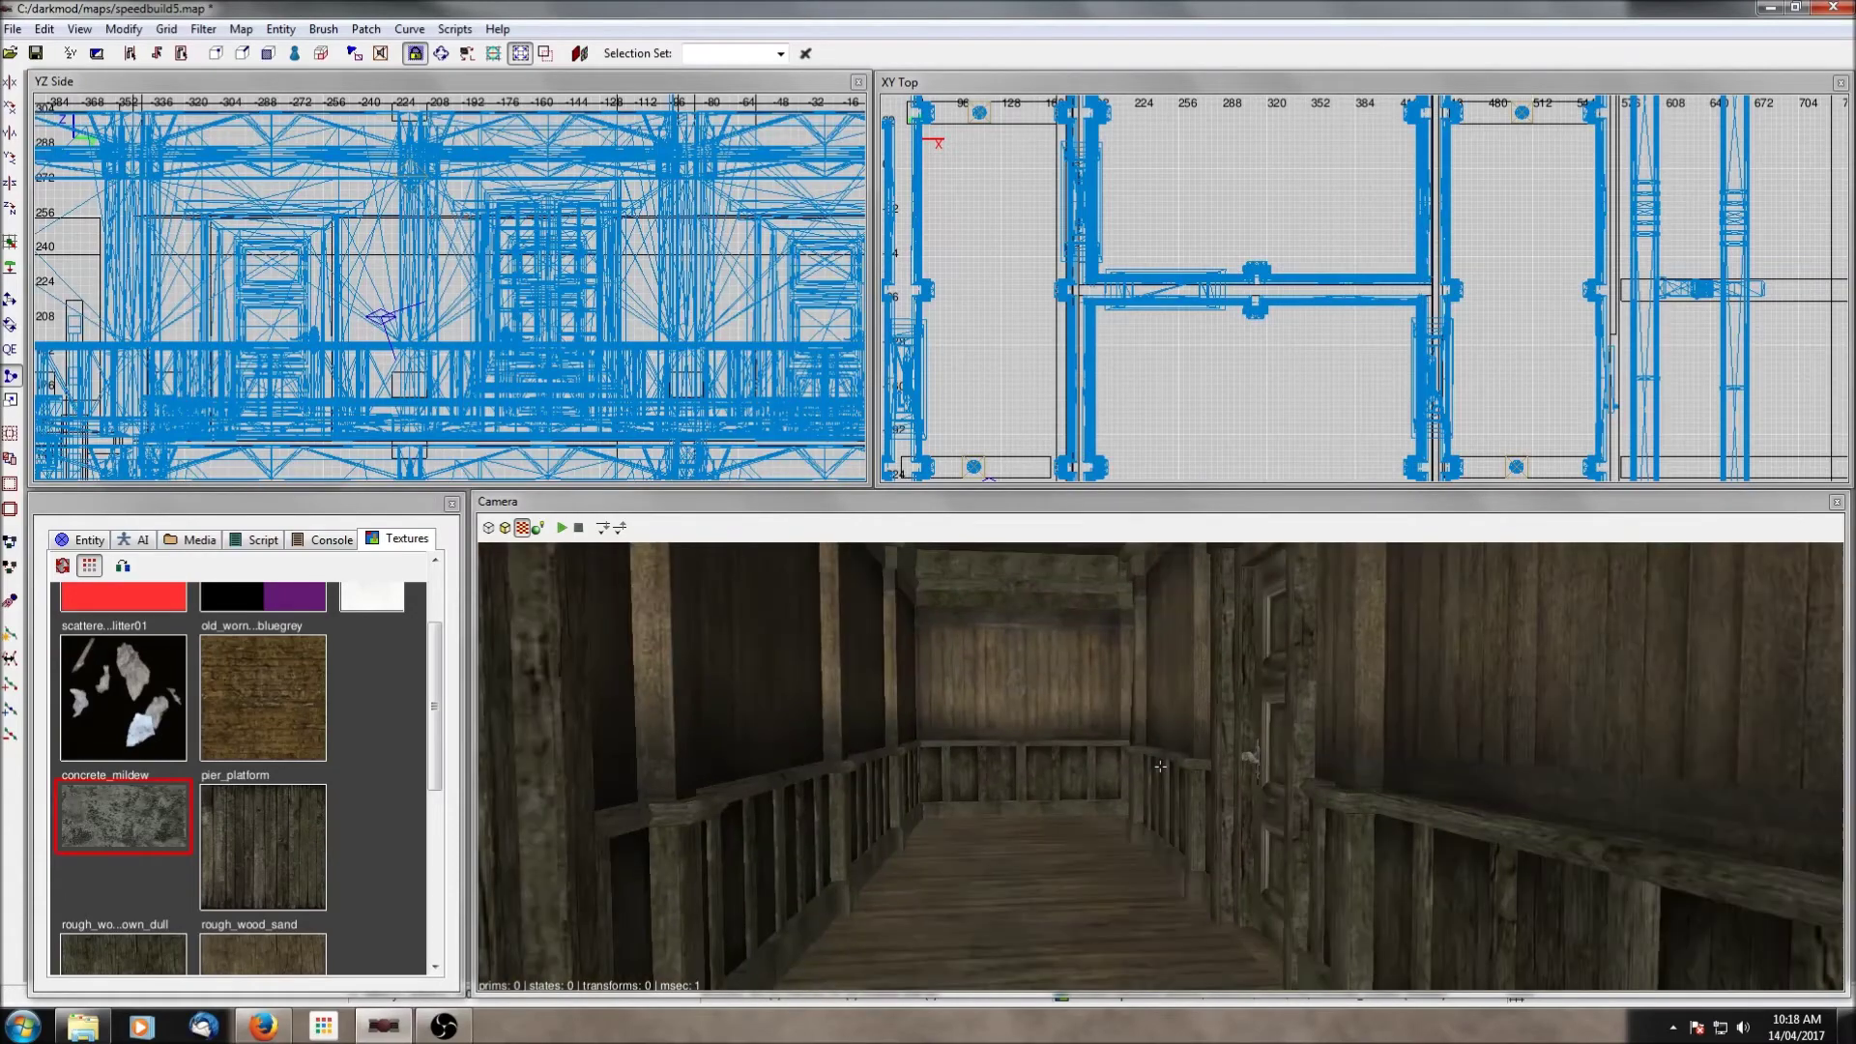
{"action": "right_click", "coordinate": [1268, 690]}
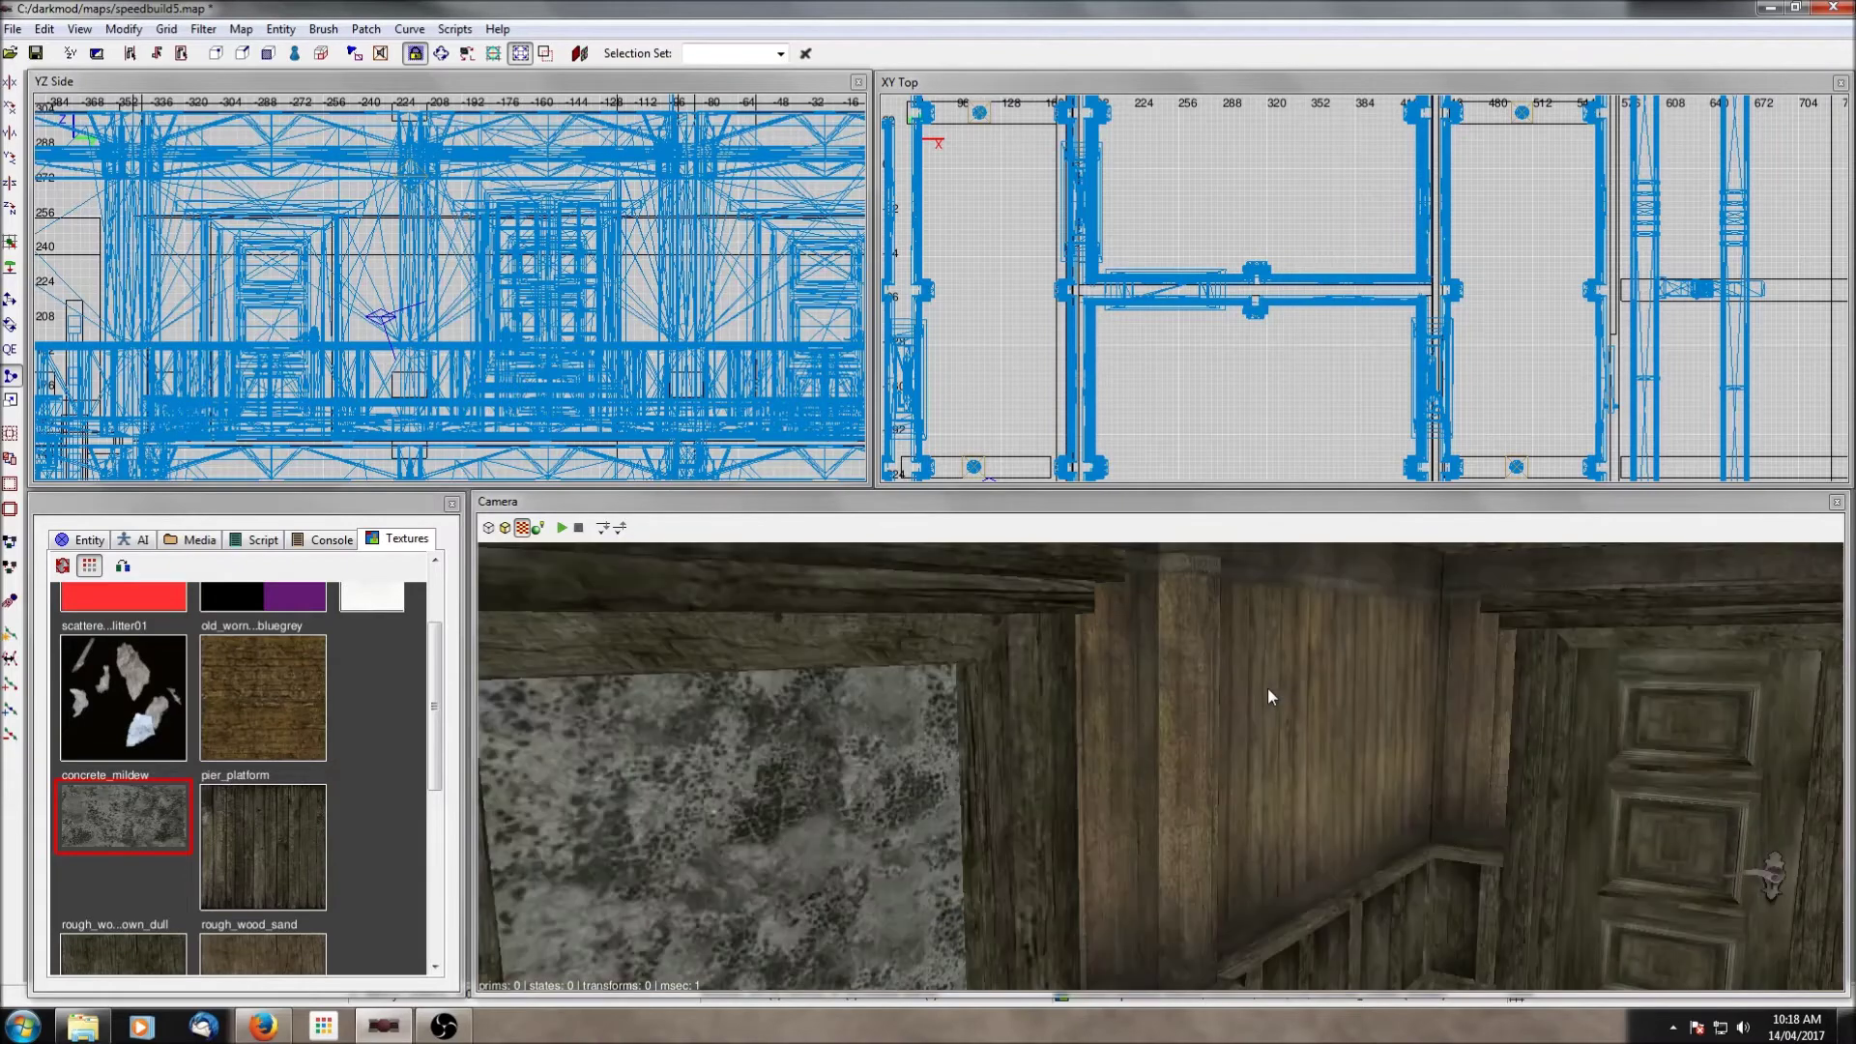
{"action": "right_click", "coordinate": [1268, 687]}
{"action": "right_click", "coordinate": [1267, 688]}
{"action": "left_click", "coordinate": [1240, 720], "text": "shift"}
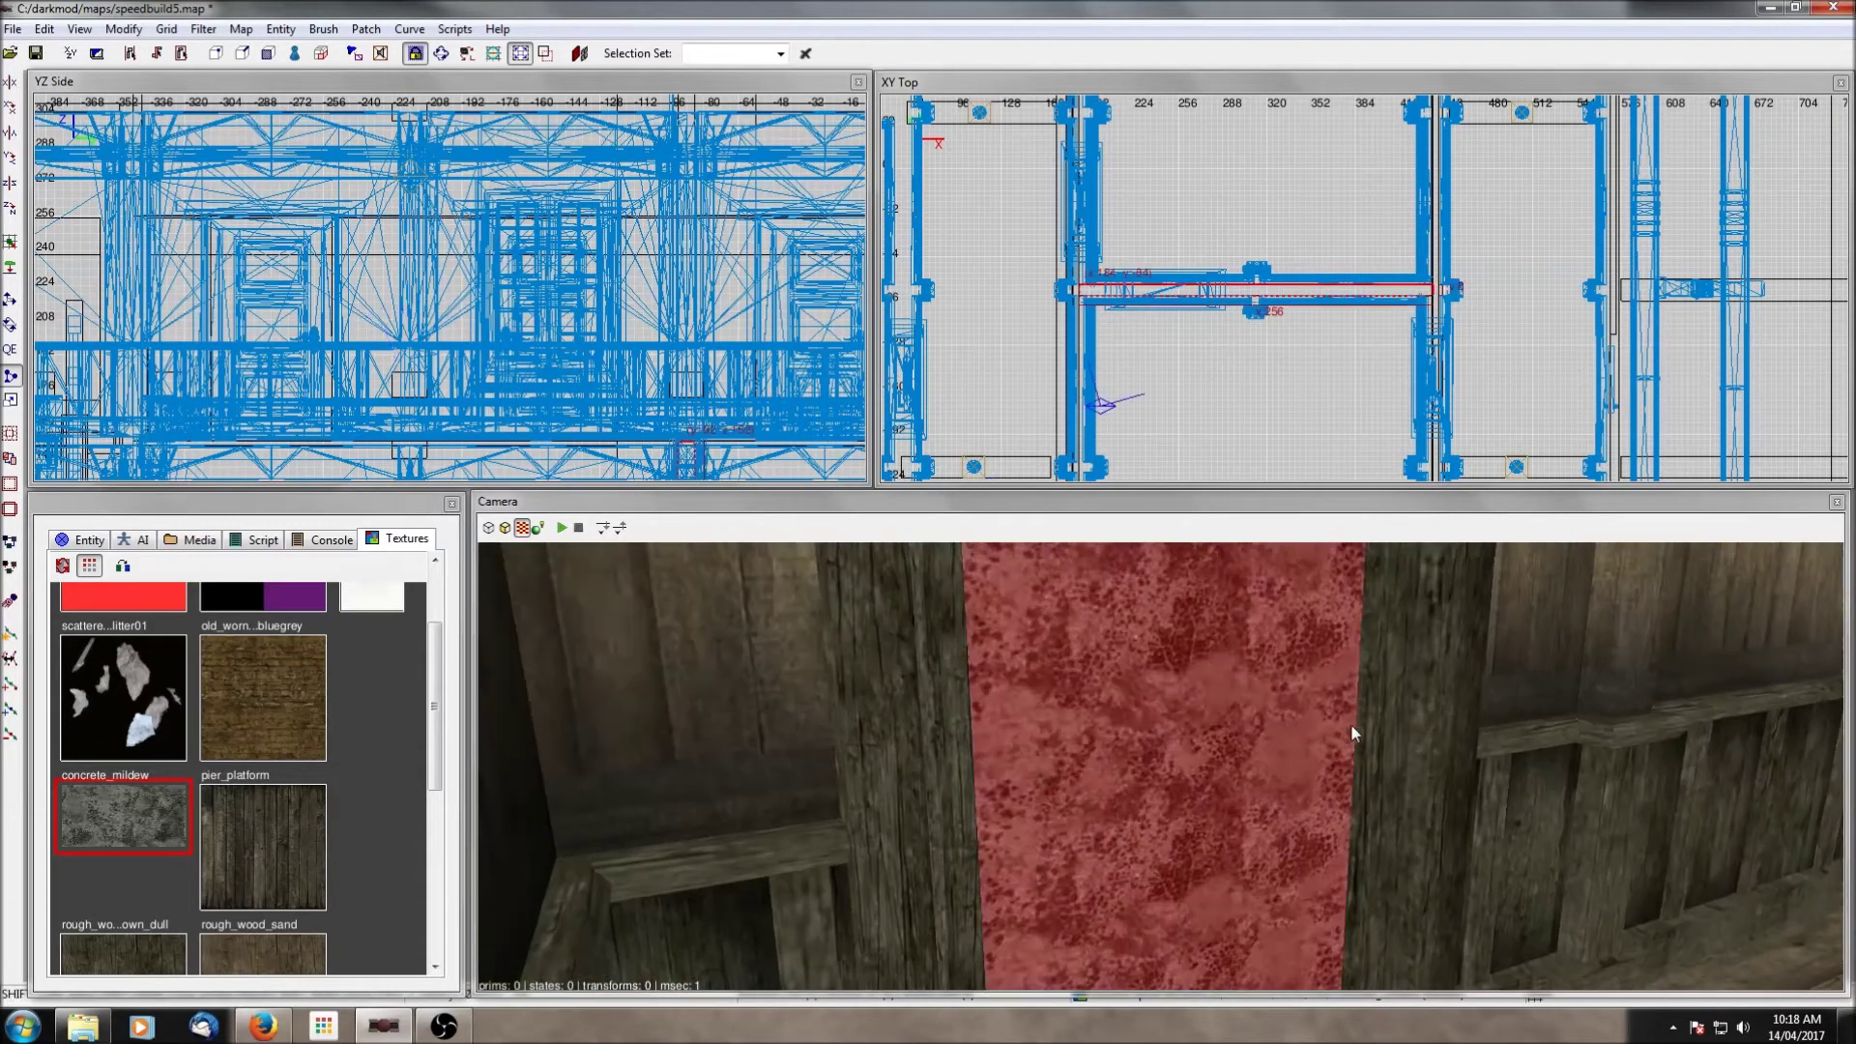
{"action": "left_click", "coordinate": [1425, 747], "text": "shift"}
{"action": "key", "text": "shift+h"}
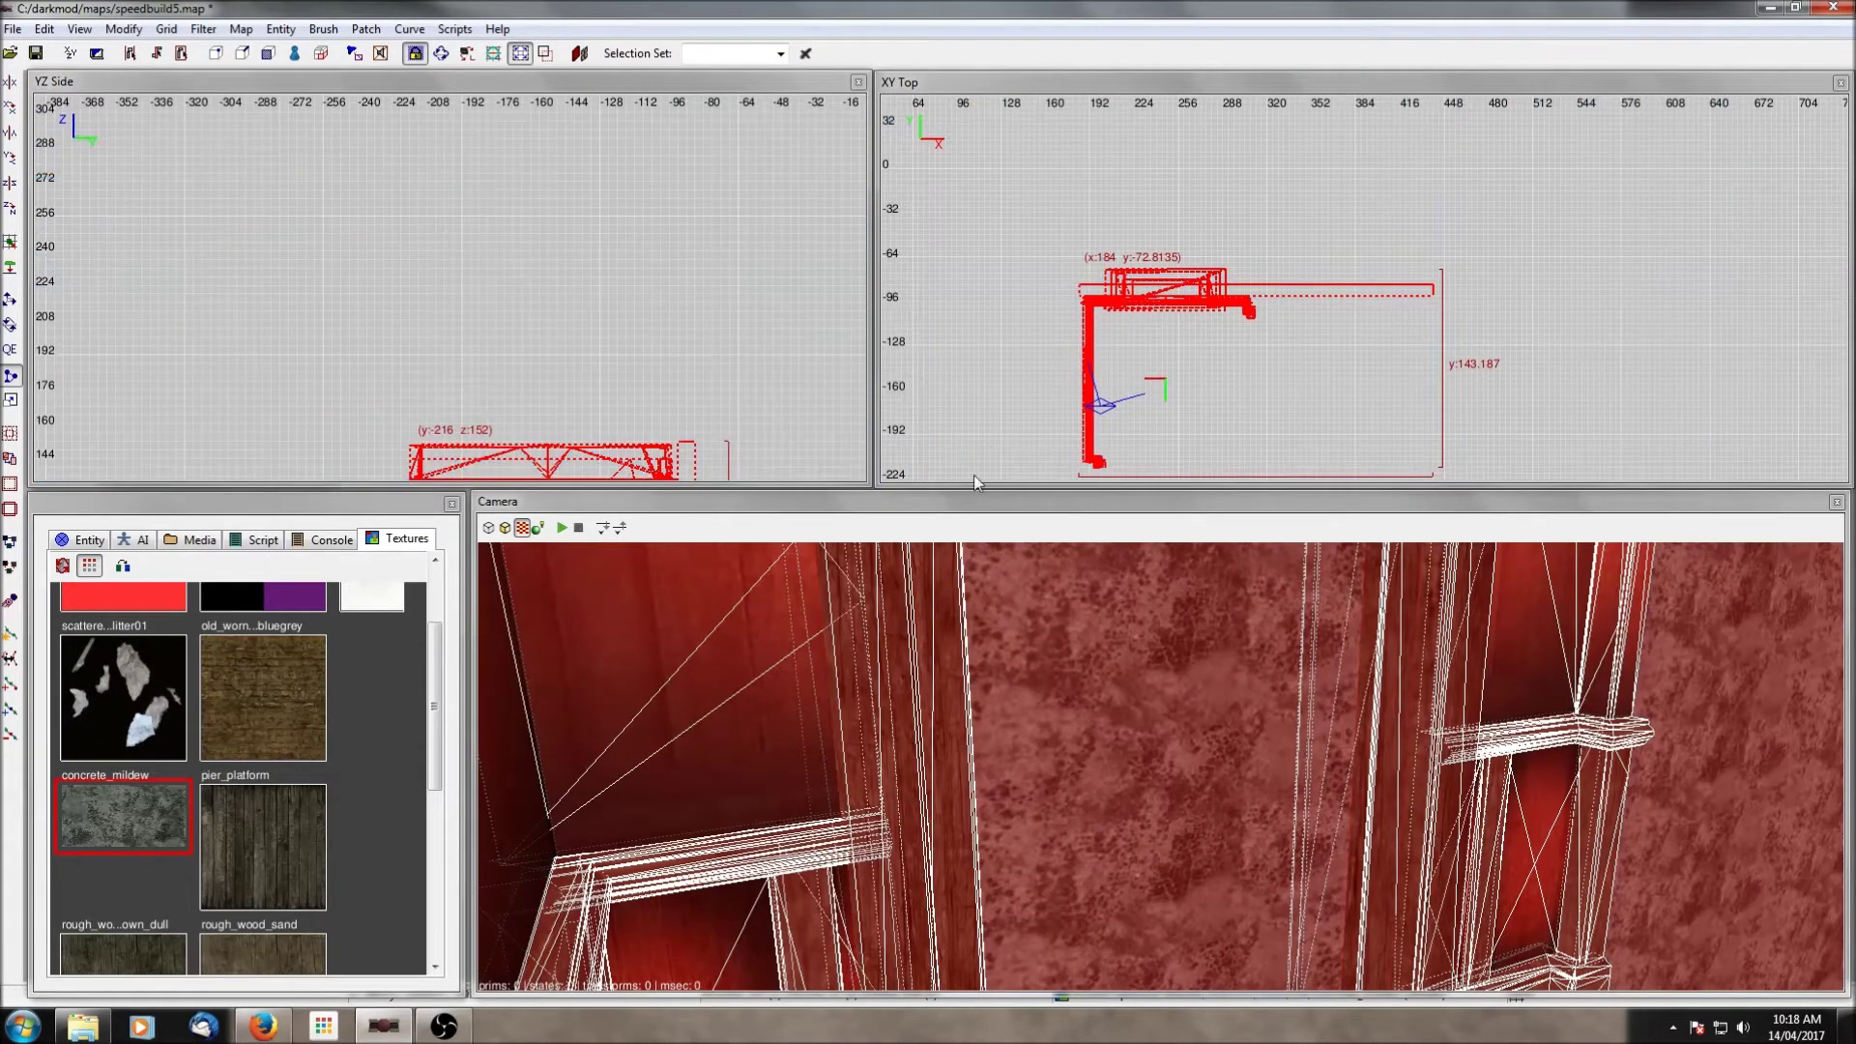
{"action": "scroll", "coordinate": [587, 308], "scroll_direction": "down", "scroll_amount": 4}
{"action": "right_click_drag", "start_coordinate": [688, 404], "coordinate": [650, 297]}
{"action": "scroll", "coordinate": [689, 403], "scroll_direction": "up", "scroll_amount": 3}
{"action": "right_click_drag", "start_coordinate": [688, 403], "coordinate": [695, 395]}
{"action": "scroll", "coordinate": [688, 403], "scroll_direction": "up", "scroll_amount": 1}
{"action": "left_click", "coordinate": [716, 249]}
{"action": "left_click", "coordinate": [714, 223]}
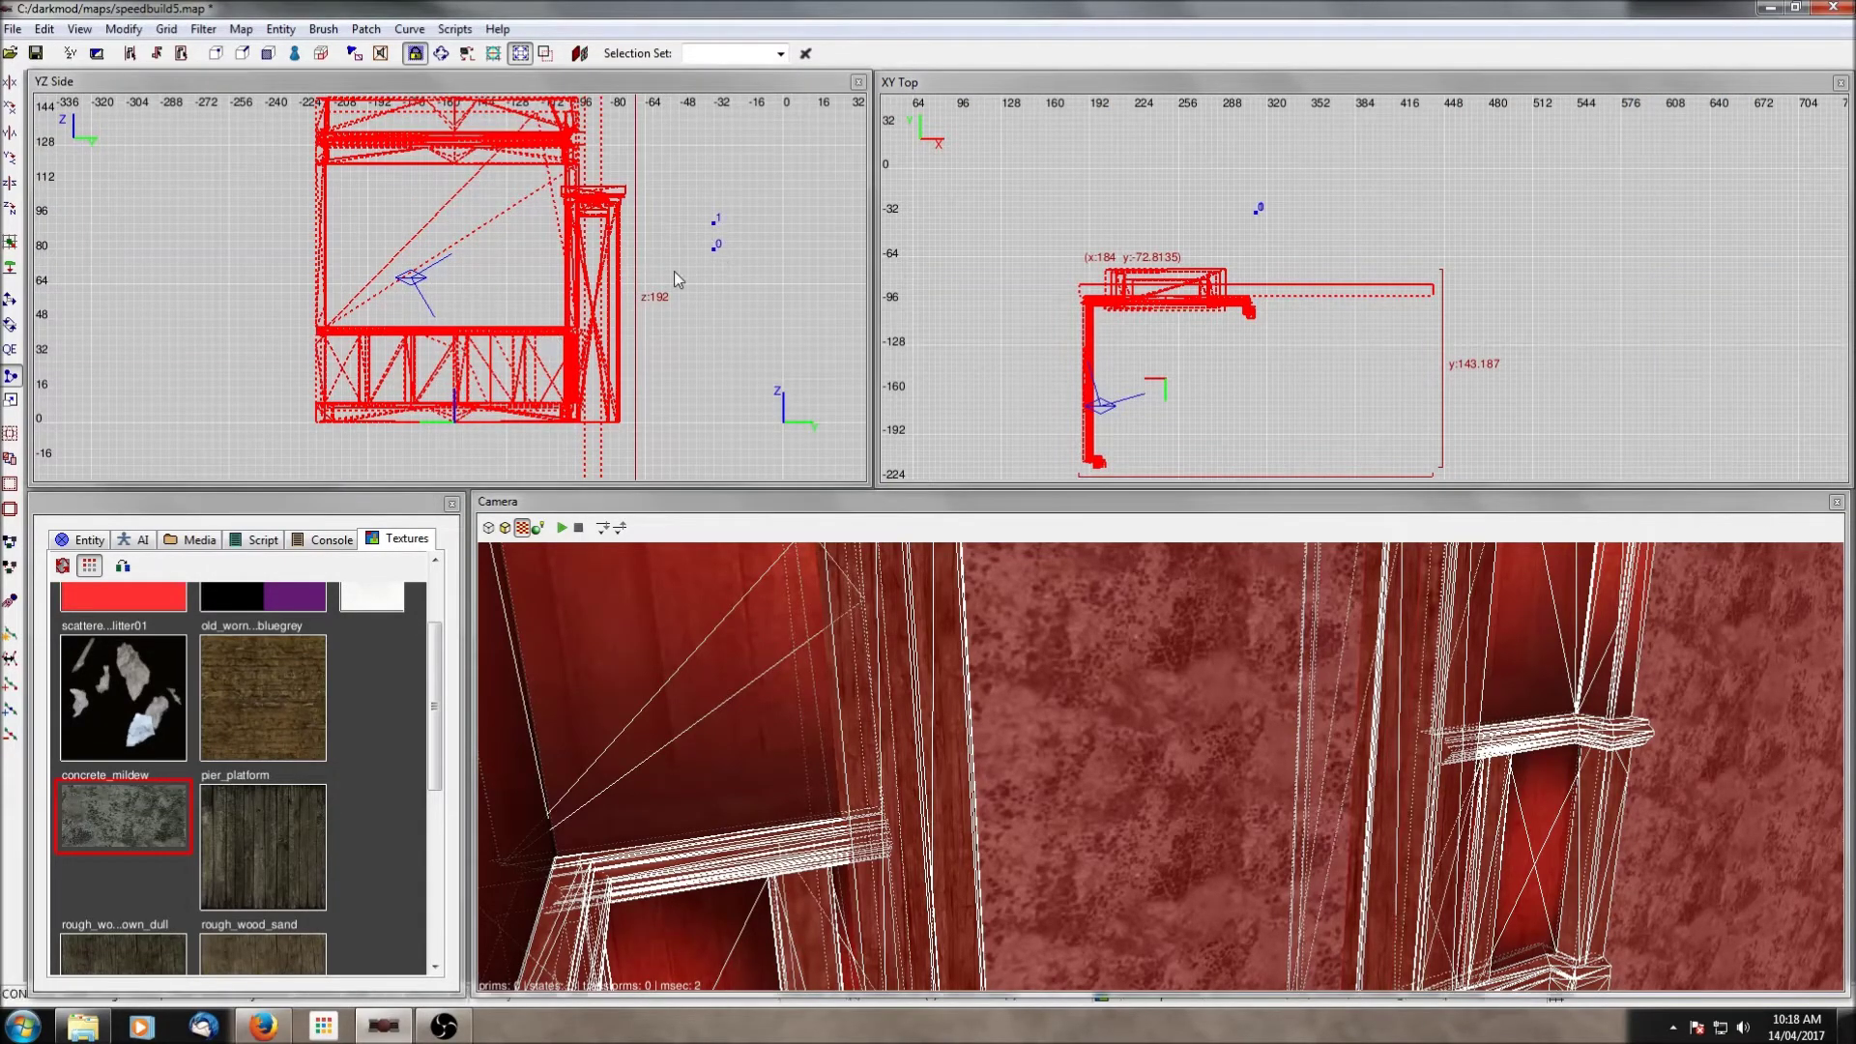
Step: Switch the orthographic view to XZ Front, discard the clip points and reselect only the concrete wall brush
{"action": "key", "text": "ctrl+Tab"}
{"action": "key", "text": "ctrl+Tab"}
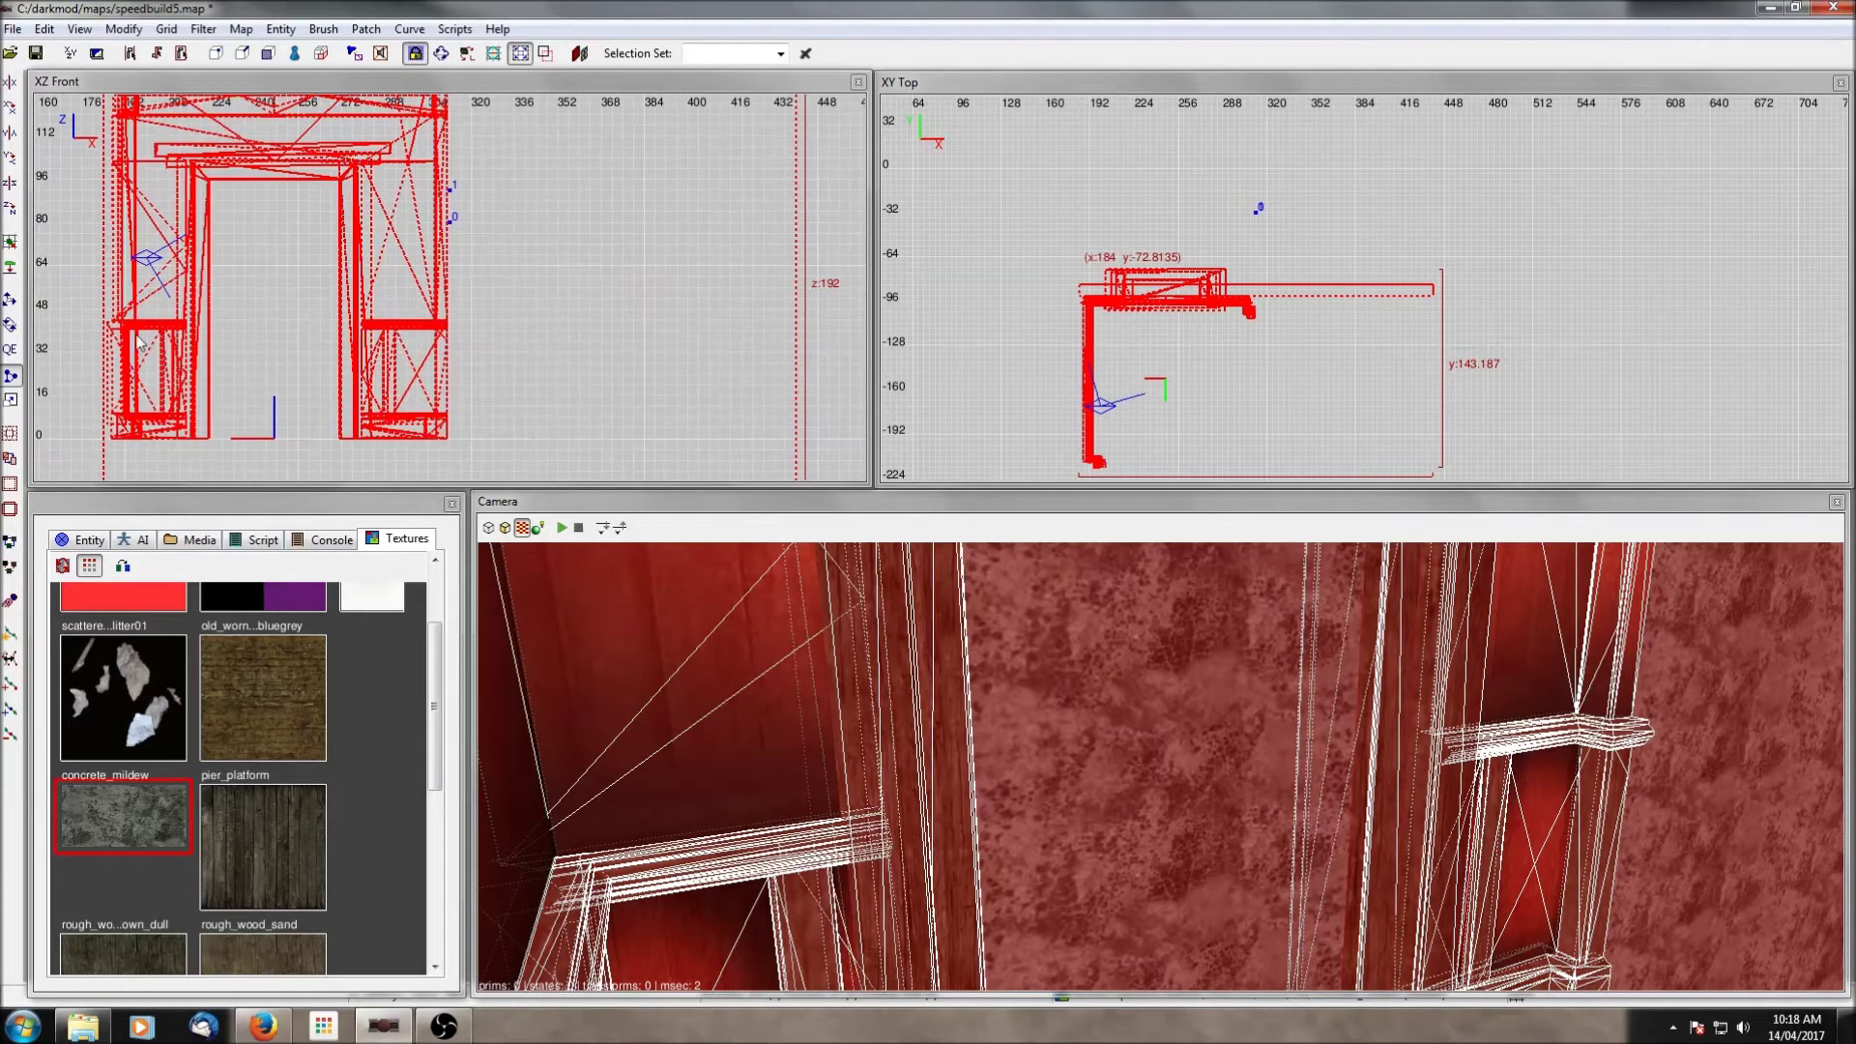
{"action": "left_click", "coordinate": [13, 355]}
{"action": "right_click_drag", "start_coordinate": [441, 245], "coordinate": [594, 275]}
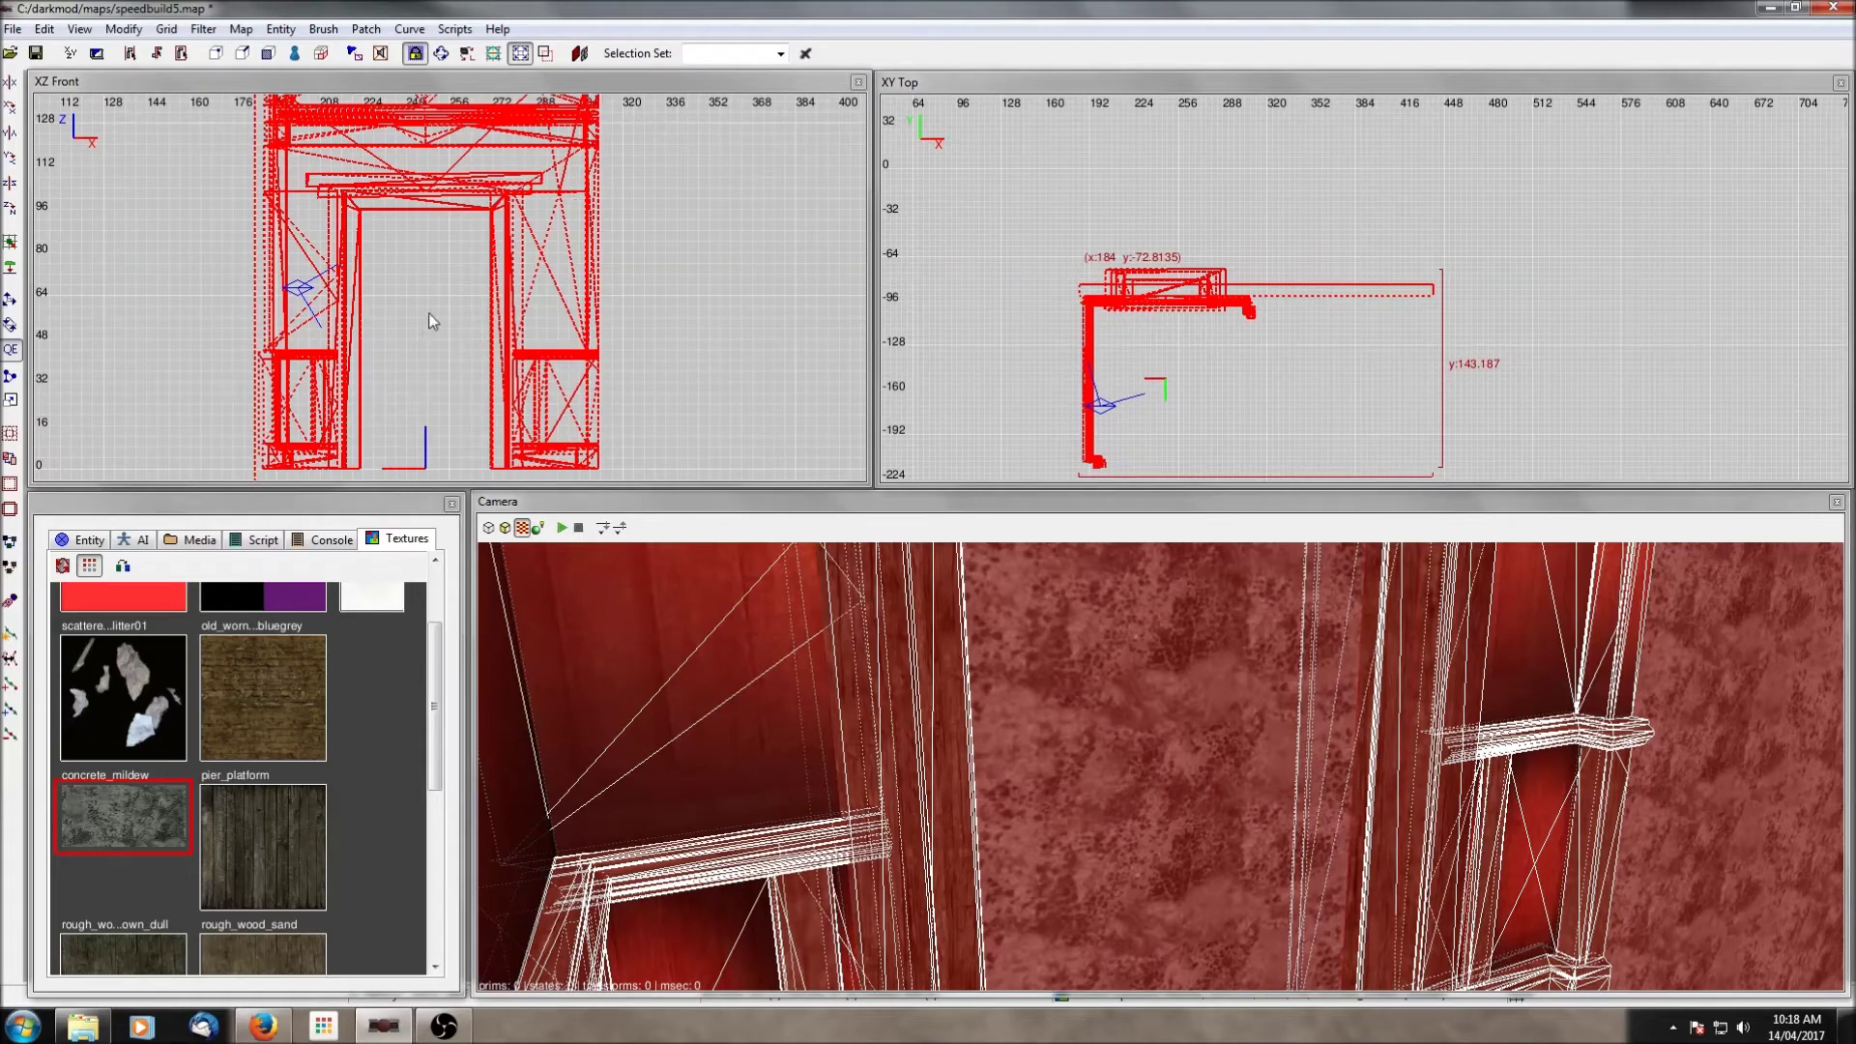
{"action": "right_click_drag", "start_coordinate": [432, 321], "coordinate": [536, 203]}
{"action": "key", "text": "Escape"}
{"action": "left_click", "coordinate": [1077, 707], "text": "shift"}
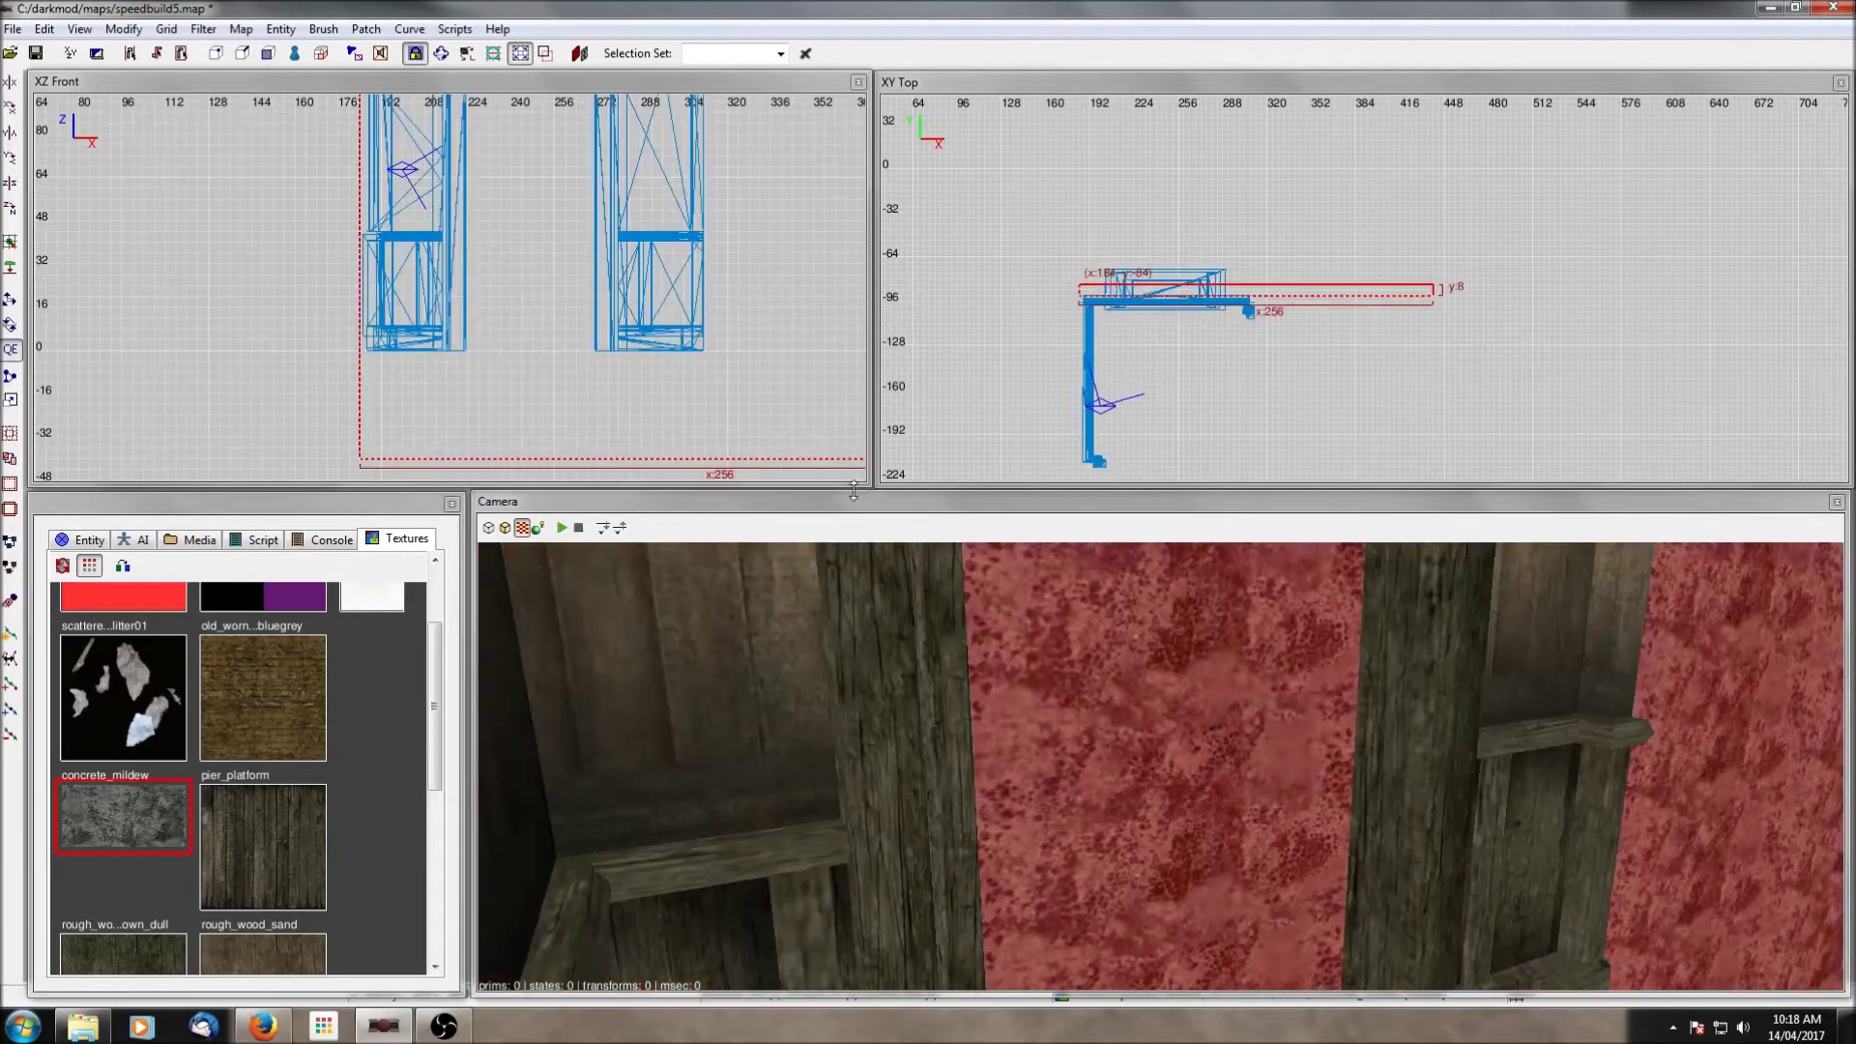
Step: Split the concrete wall brush vertically within both door jambs, at x 220 and x 276
{"action": "scroll", "coordinate": [497, 325], "scroll_direction": "up", "scroll_amount": 2}
{"action": "left_click", "coordinate": [17, 378]}
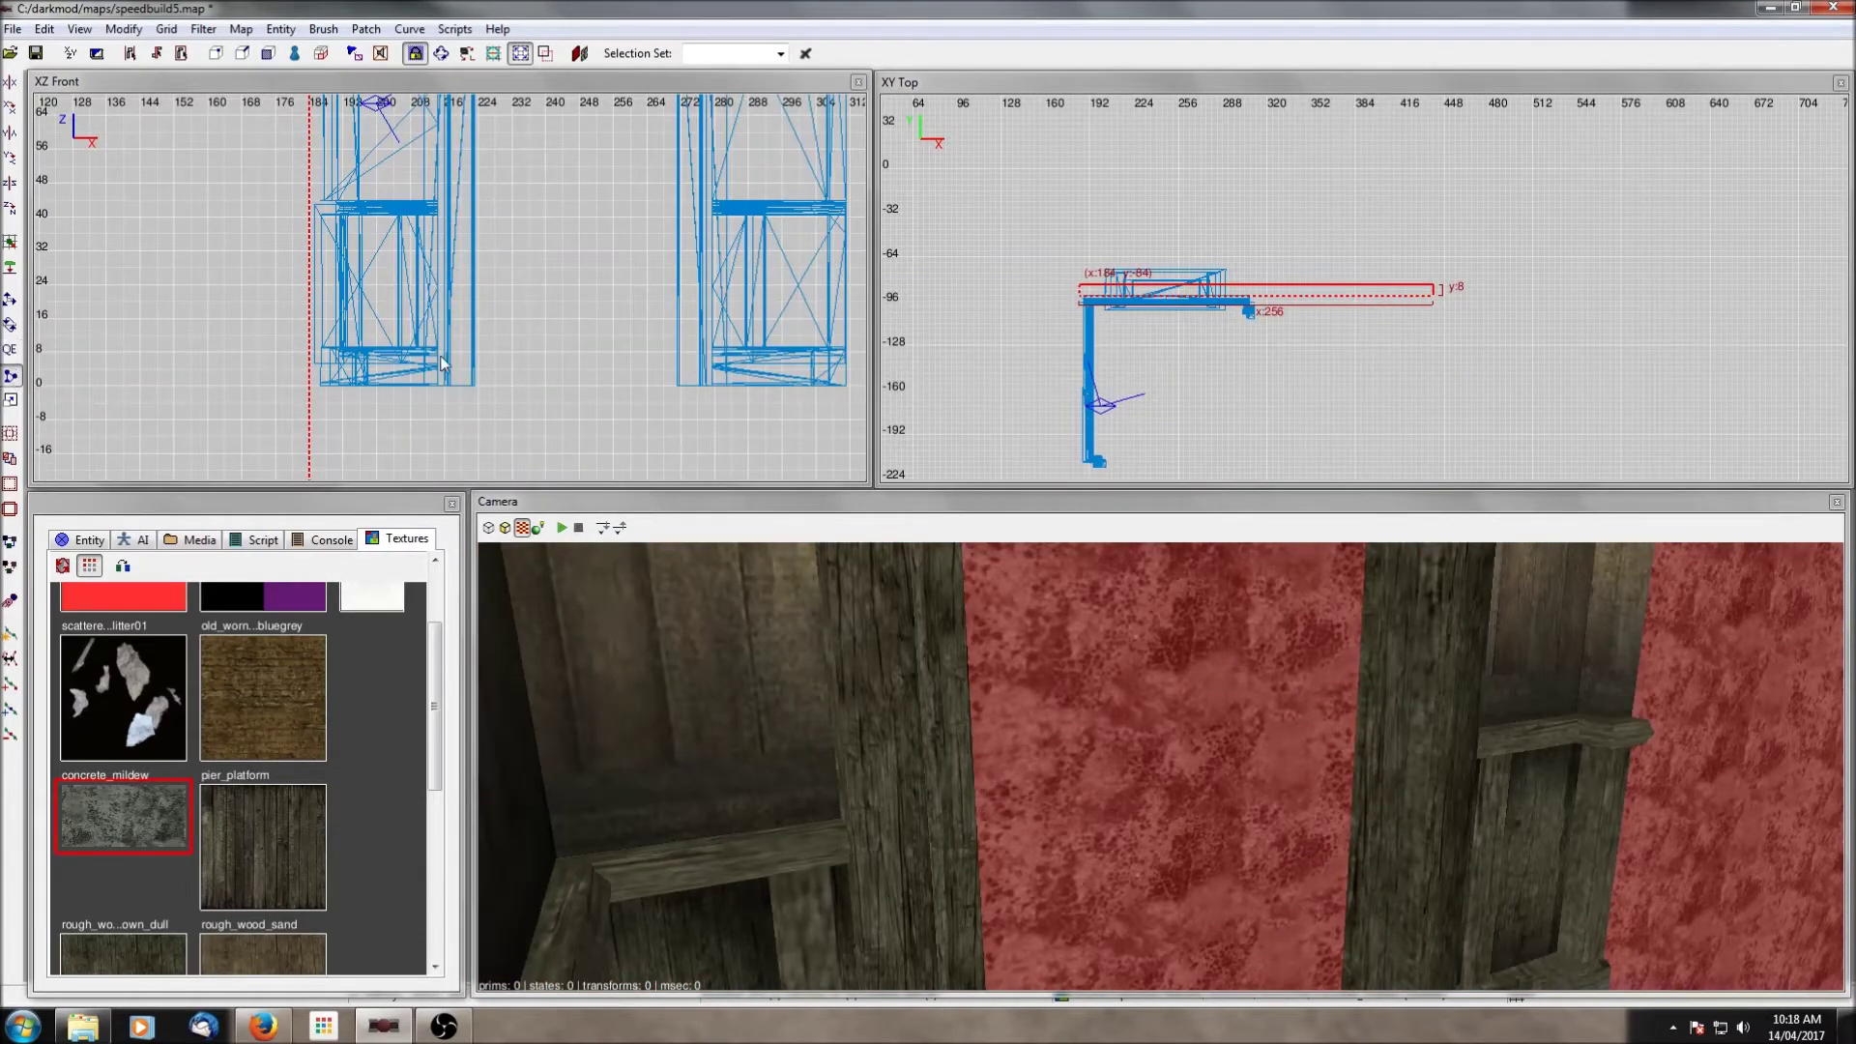
{"action": "left_click", "coordinate": [462, 350]}
{"action": "left_click", "coordinate": [461, 301]}
{"action": "key", "text": "Escape"}
{"action": "left_click", "coordinate": [700, 317]}
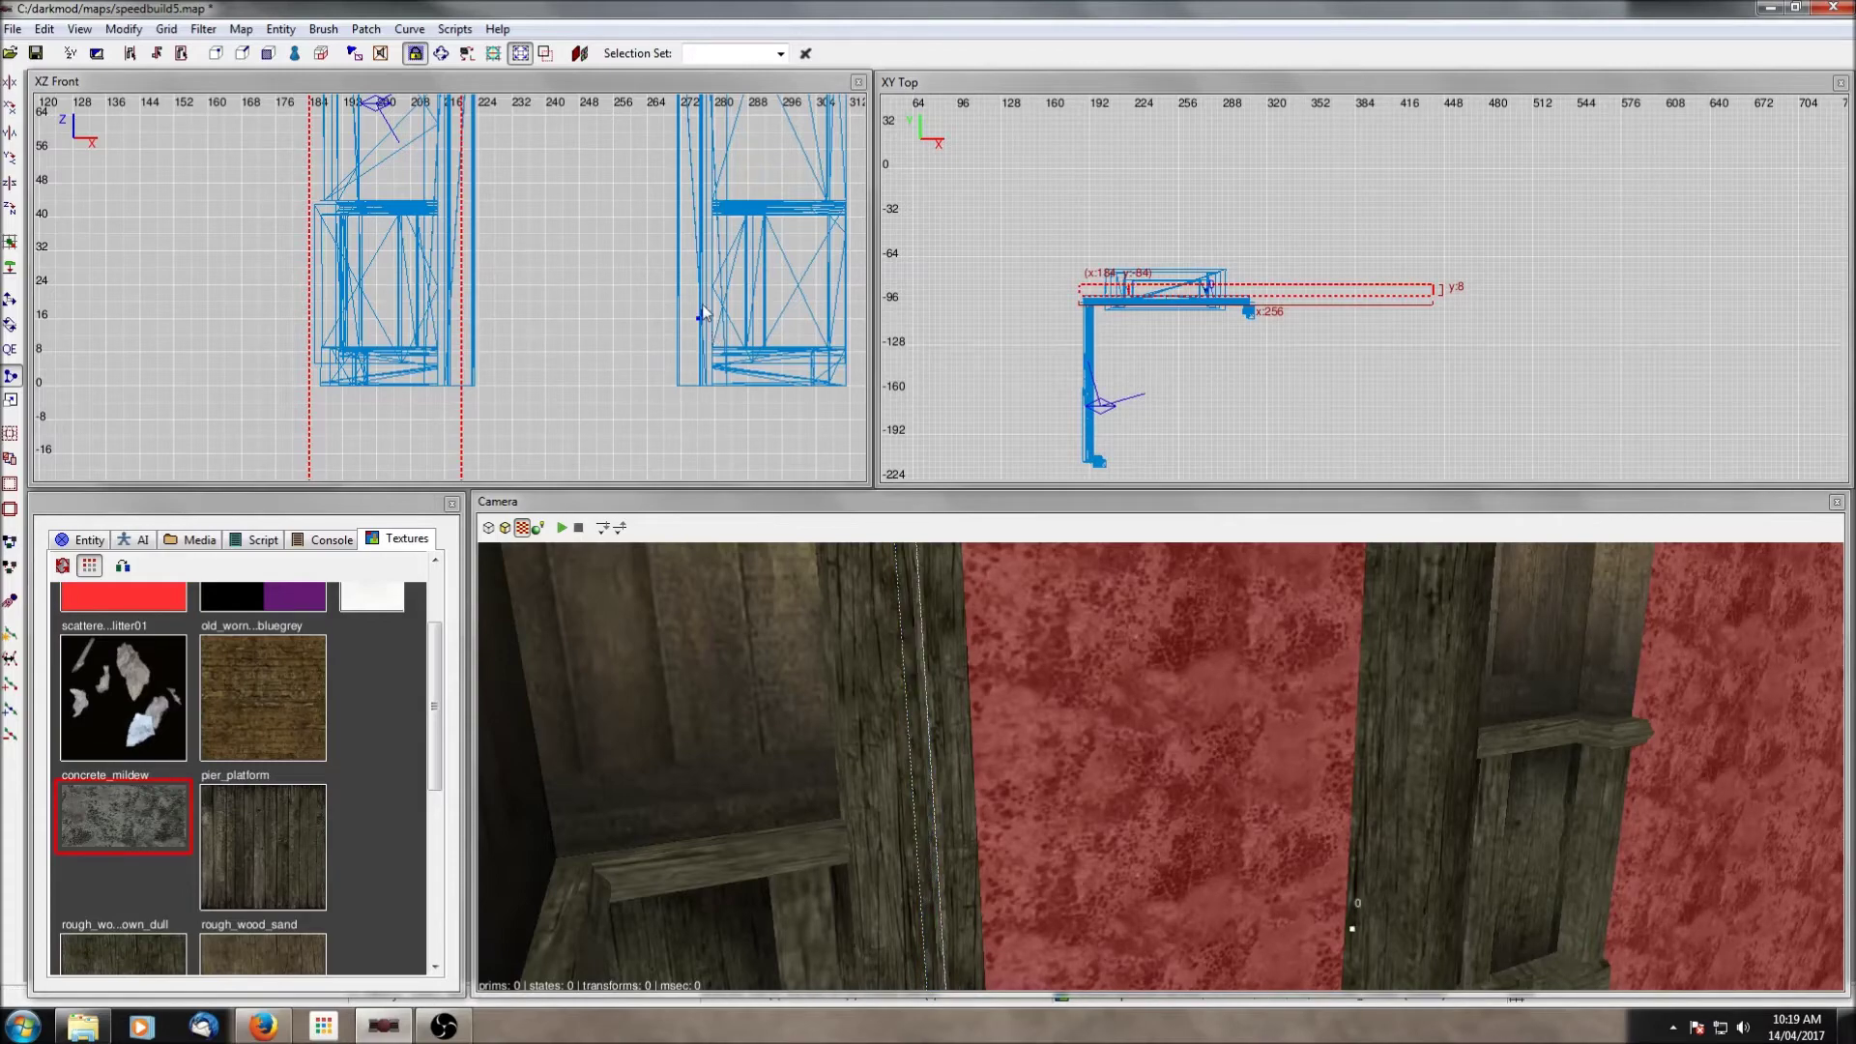
{"action": "left_click", "coordinate": [698, 289]}
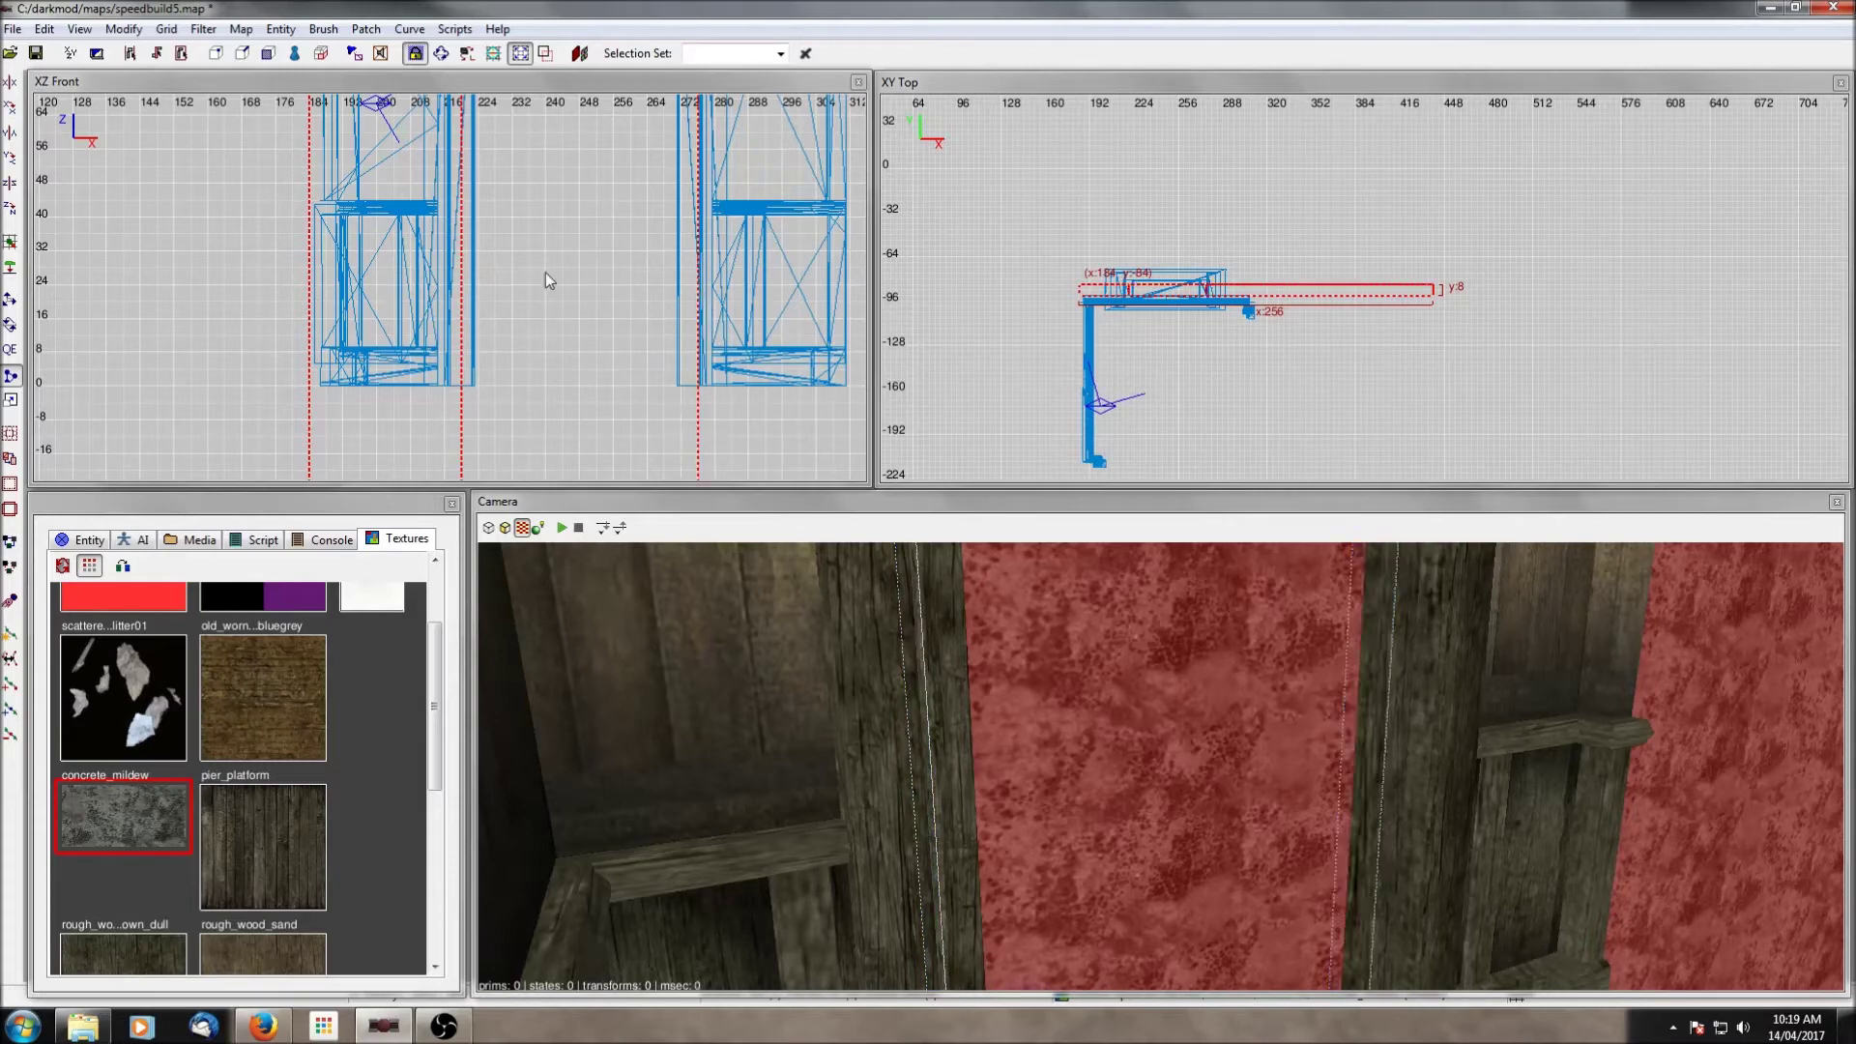
Step: Split the concrete horizontally just above the doorway opening, at height 100, and clear the selection
{"action": "scroll", "coordinate": [547, 256], "scroll_direction": "down", "scroll_amount": 3}
{"action": "scroll", "coordinate": [547, 276], "scroll_direction": "up", "scroll_amount": 3}
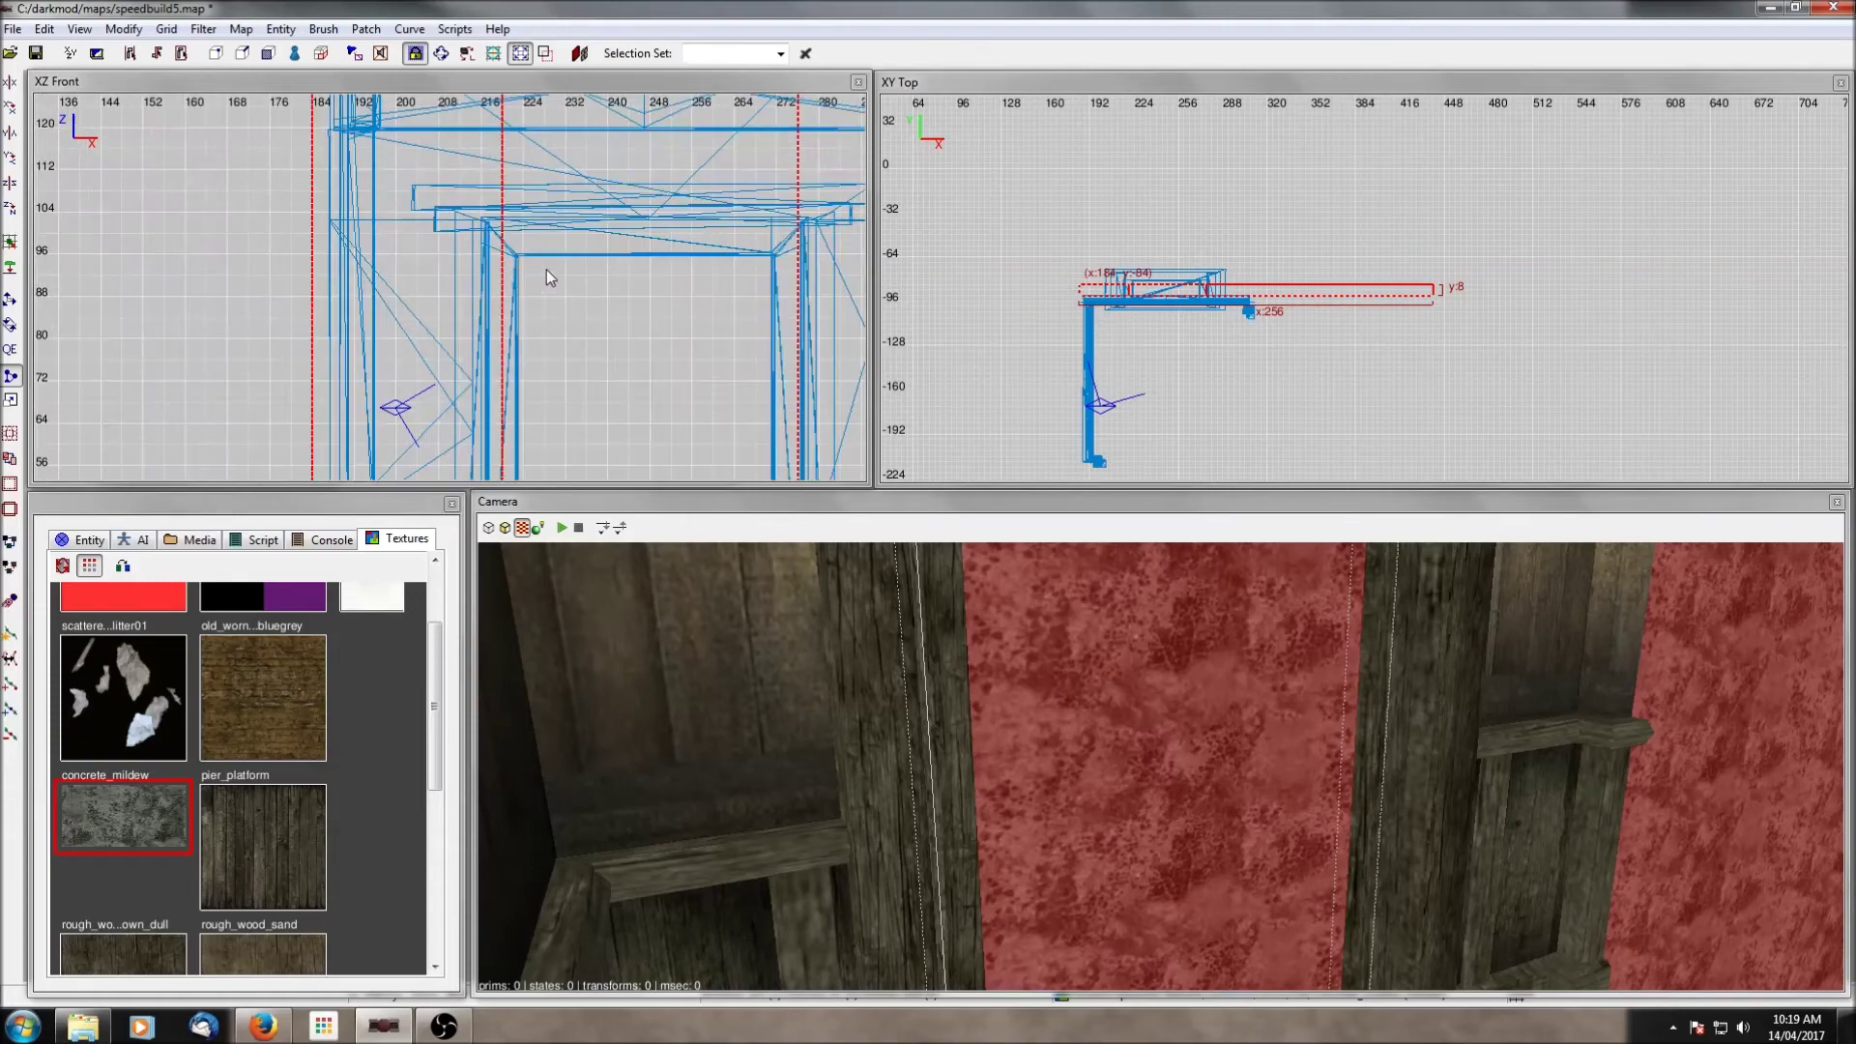
{"action": "left_click", "coordinate": [545, 233]}
{"action": "left_click", "coordinate": [583, 234]}
{"action": "key", "text": "shift+Return"}
{"action": "key", "text": "Escape"}
Step: Convert the concrete piece blocking the lower doorway into a visportal and show all hidden entities
{"action": "left_click", "coordinate": [1173, 751], "text": "shift"}
{"action": "right_click", "coordinate": [1276, 863]}
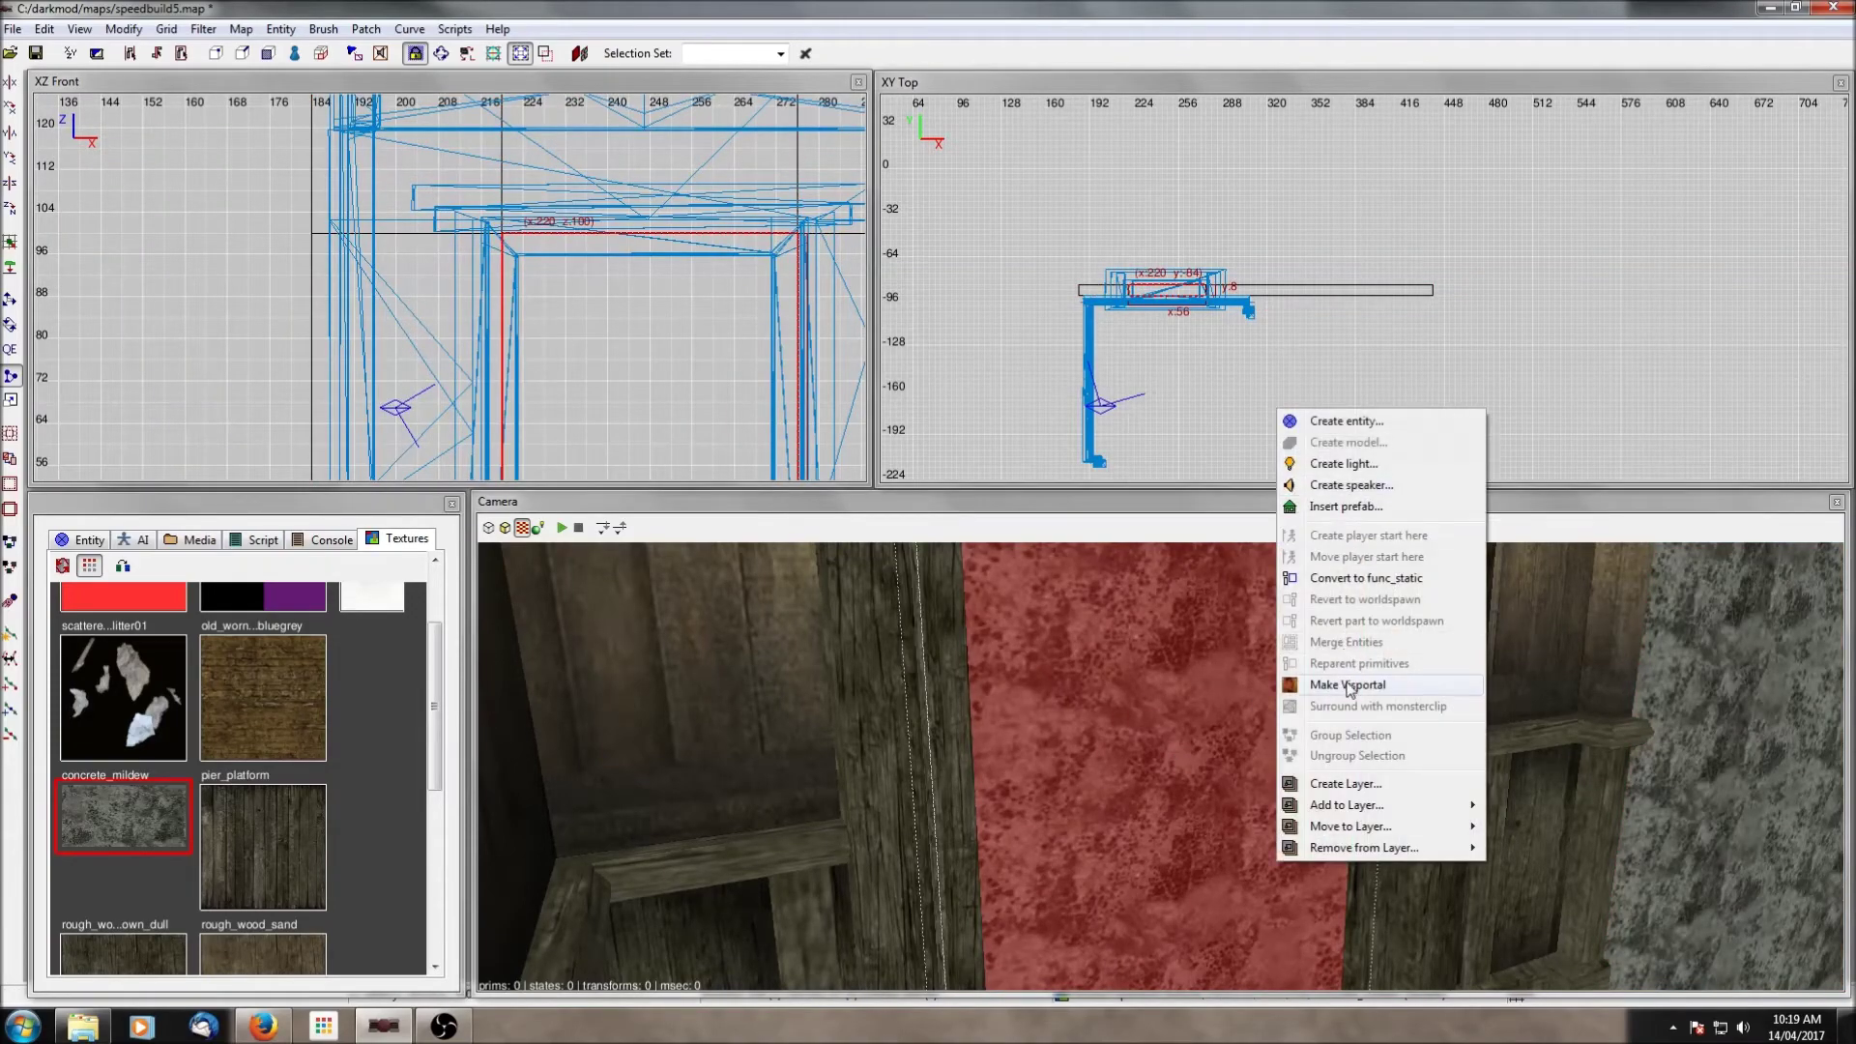
{"action": "left_click", "coordinate": [1346, 681]}
{"action": "right_click", "coordinate": [1346, 681]}
{"action": "right_click", "coordinate": [1346, 680]}
{"action": "key", "text": "shift+h"}
Step: Isolate the concrete-blocked doorway on the room's far side wall together with its door frame and adjoining wall models
{"action": "right_click", "coordinate": [1345, 680]}
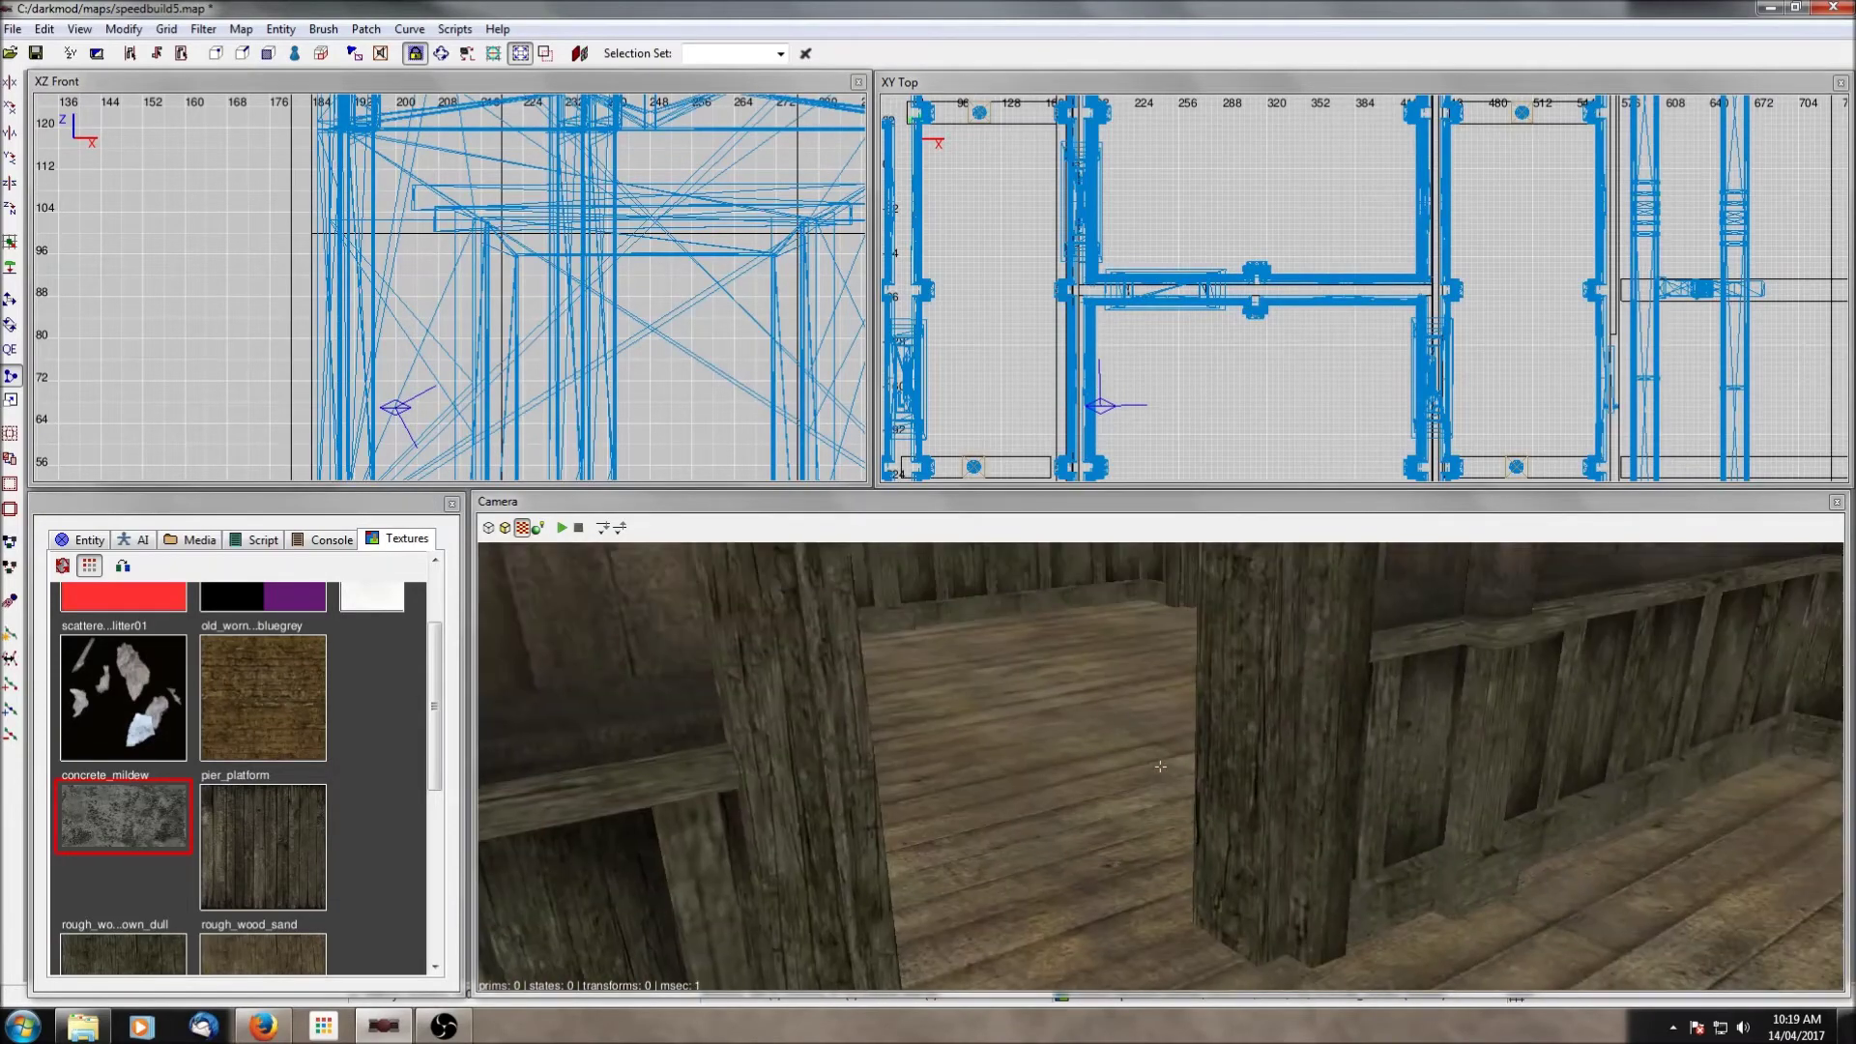
{"action": "right_click", "coordinate": [1190, 721]}
{"action": "left_click", "coordinate": [1191, 721], "text": "shift"}
{"action": "middle_click", "coordinate": [1187, 715], "text": "ctrl+shift"}
{"action": "left_click", "coordinate": [1182, 743], "text": "shift"}
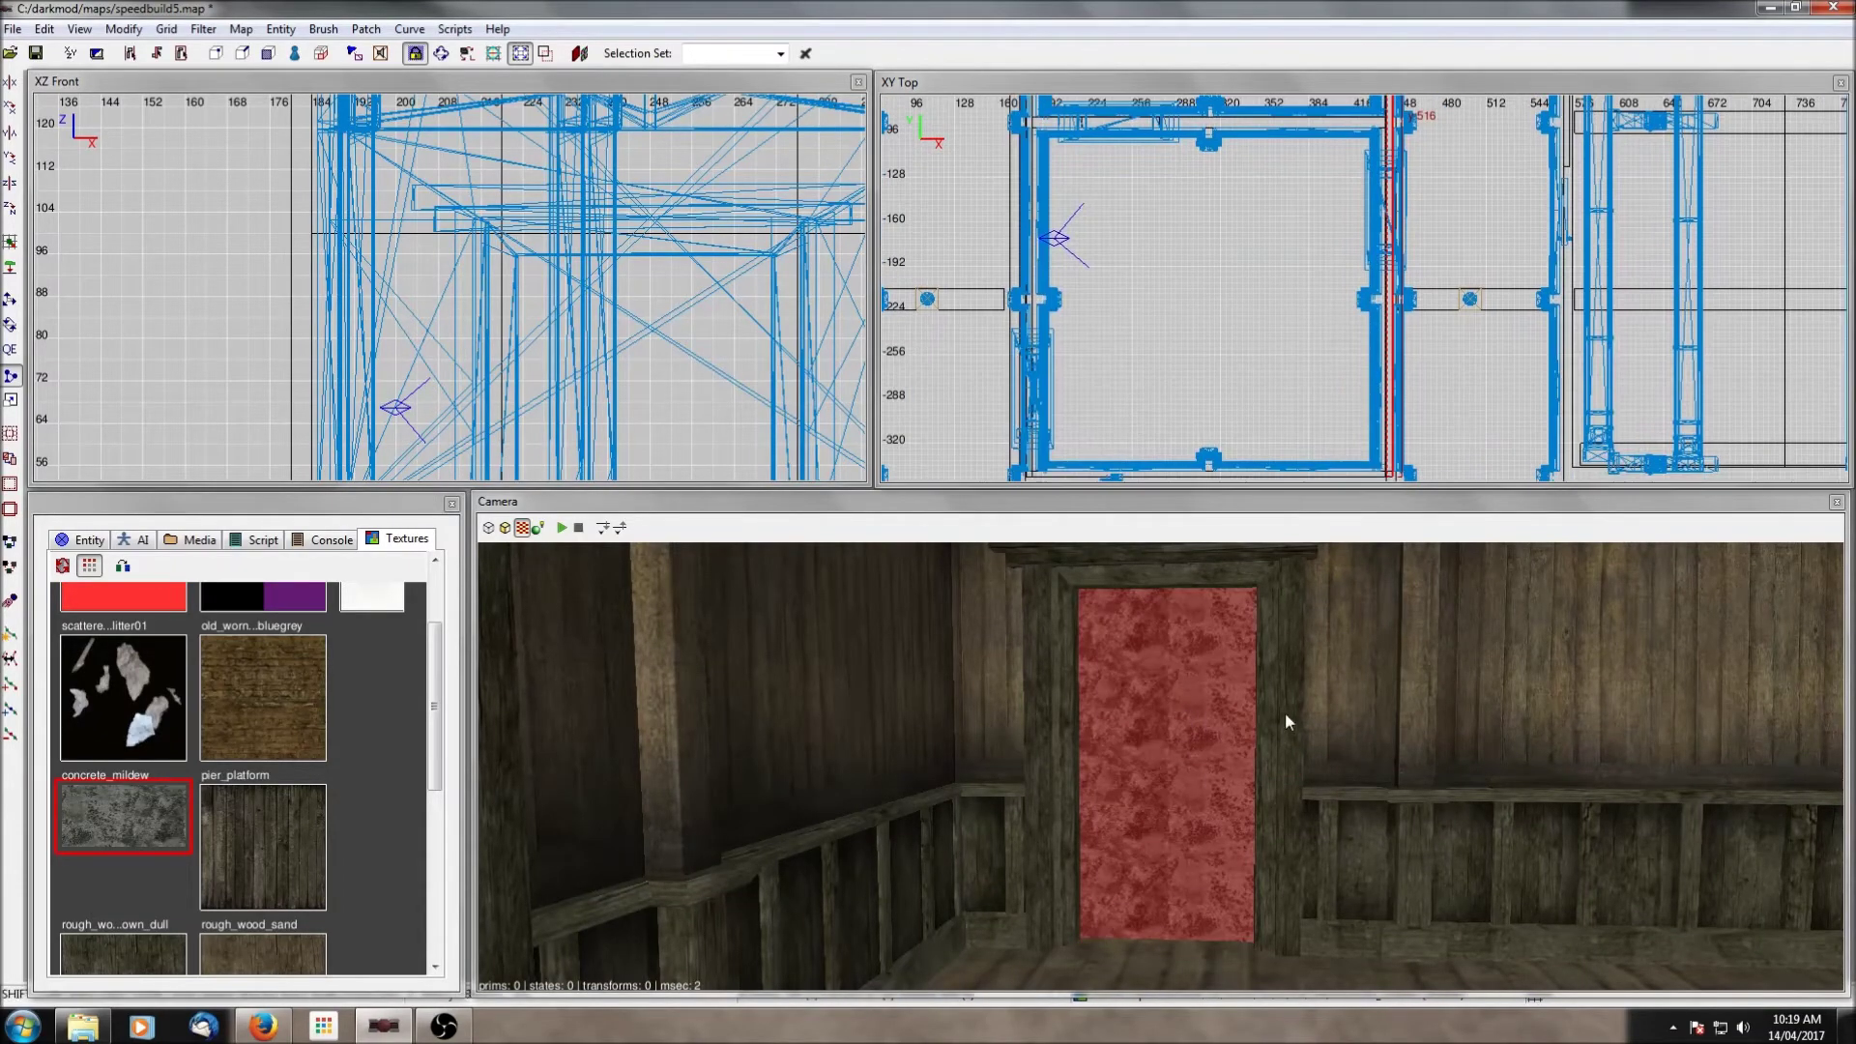
{"action": "left_click", "coordinate": [1285, 712], "text": "shift"}
{"action": "key", "text": "shift+h"}
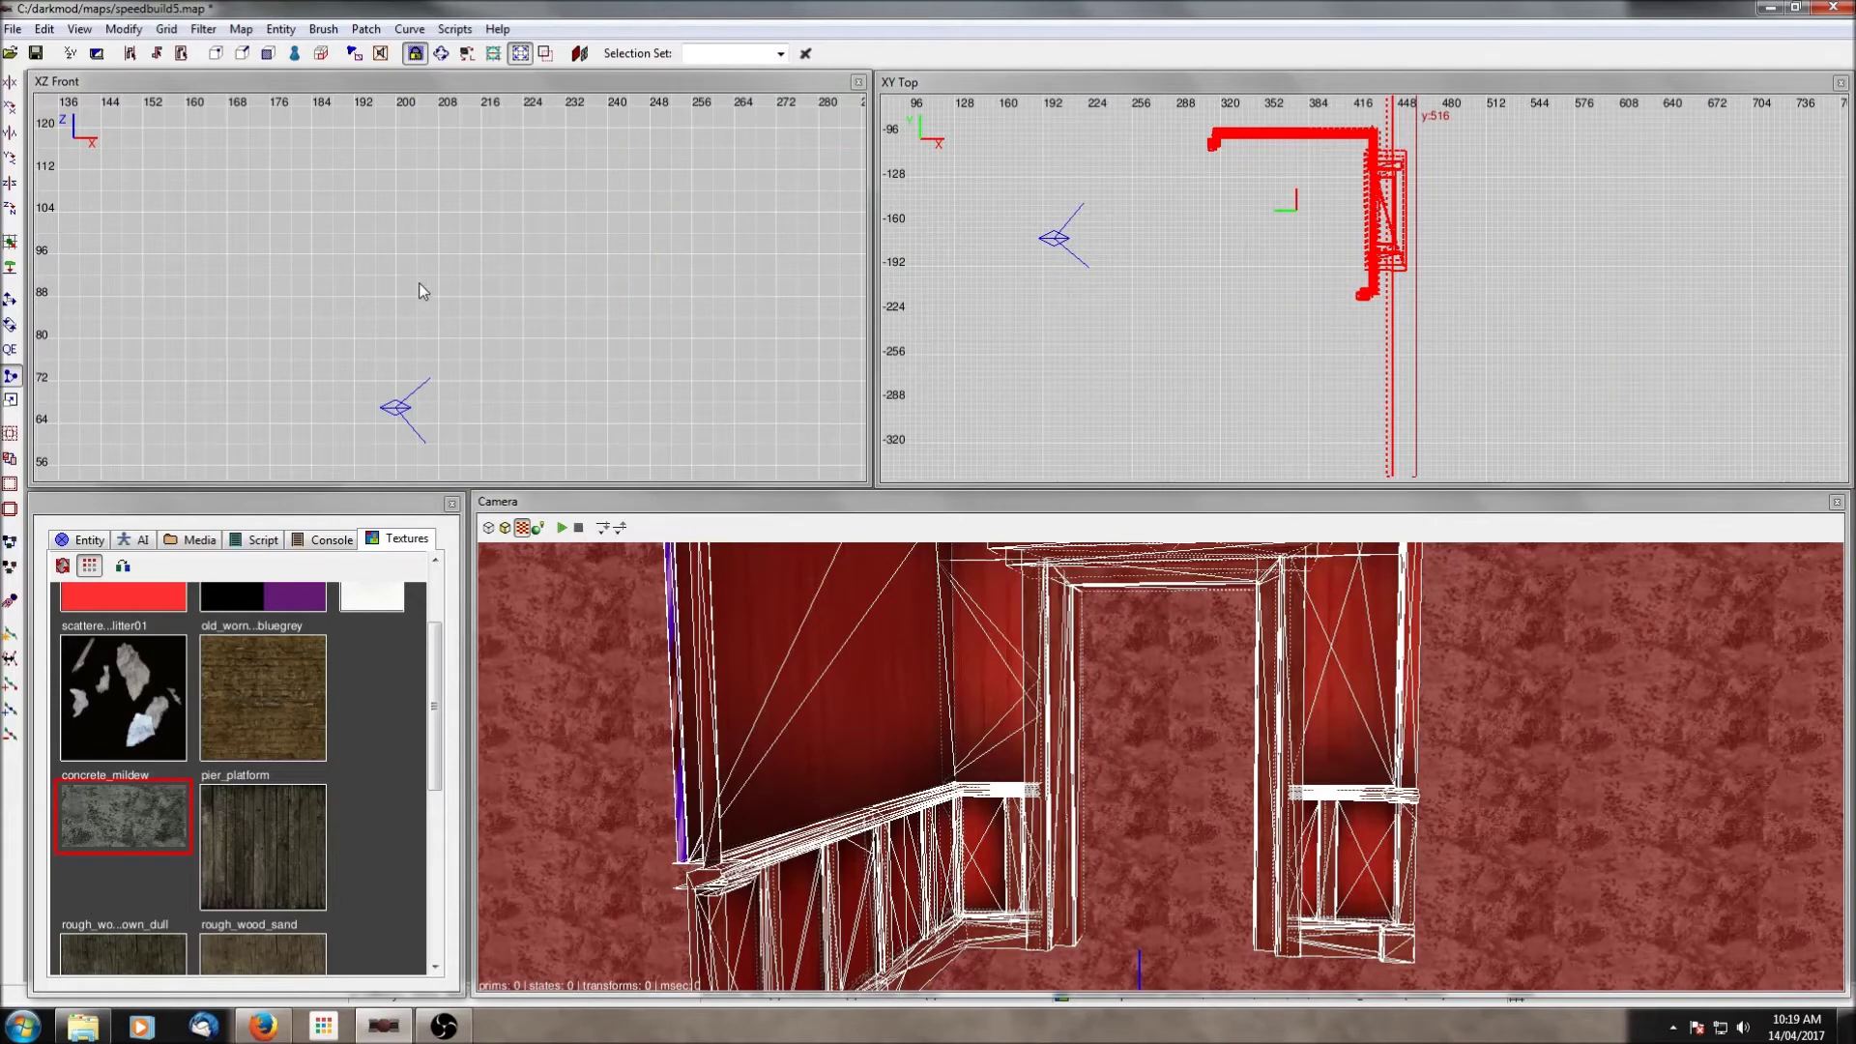
Step: Split the selected concrete wall vertically within both door jambs, working in the YZ Side view
{"action": "scroll", "coordinate": [420, 286], "scroll_direction": "down", "scroll_amount": 5}
{"action": "right_click_drag", "start_coordinate": [500, 300], "coordinate": [650, 345]}
{"action": "left_click", "coordinate": [694, 177]}
{"action": "key", "text": "ctrl+Tab"}
{"action": "scroll", "coordinate": [599, 211], "scroll_direction": "up", "scroll_amount": 2}
{"action": "mouse_move", "coordinate": [431, 317]}
{"action": "right_mouse_down"}
{"action": "mouse_move", "coordinate": [599, 308]}
{"action": "mouse_move", "coordinate": [68, 340]}
{"action": "right_mouse_up"}
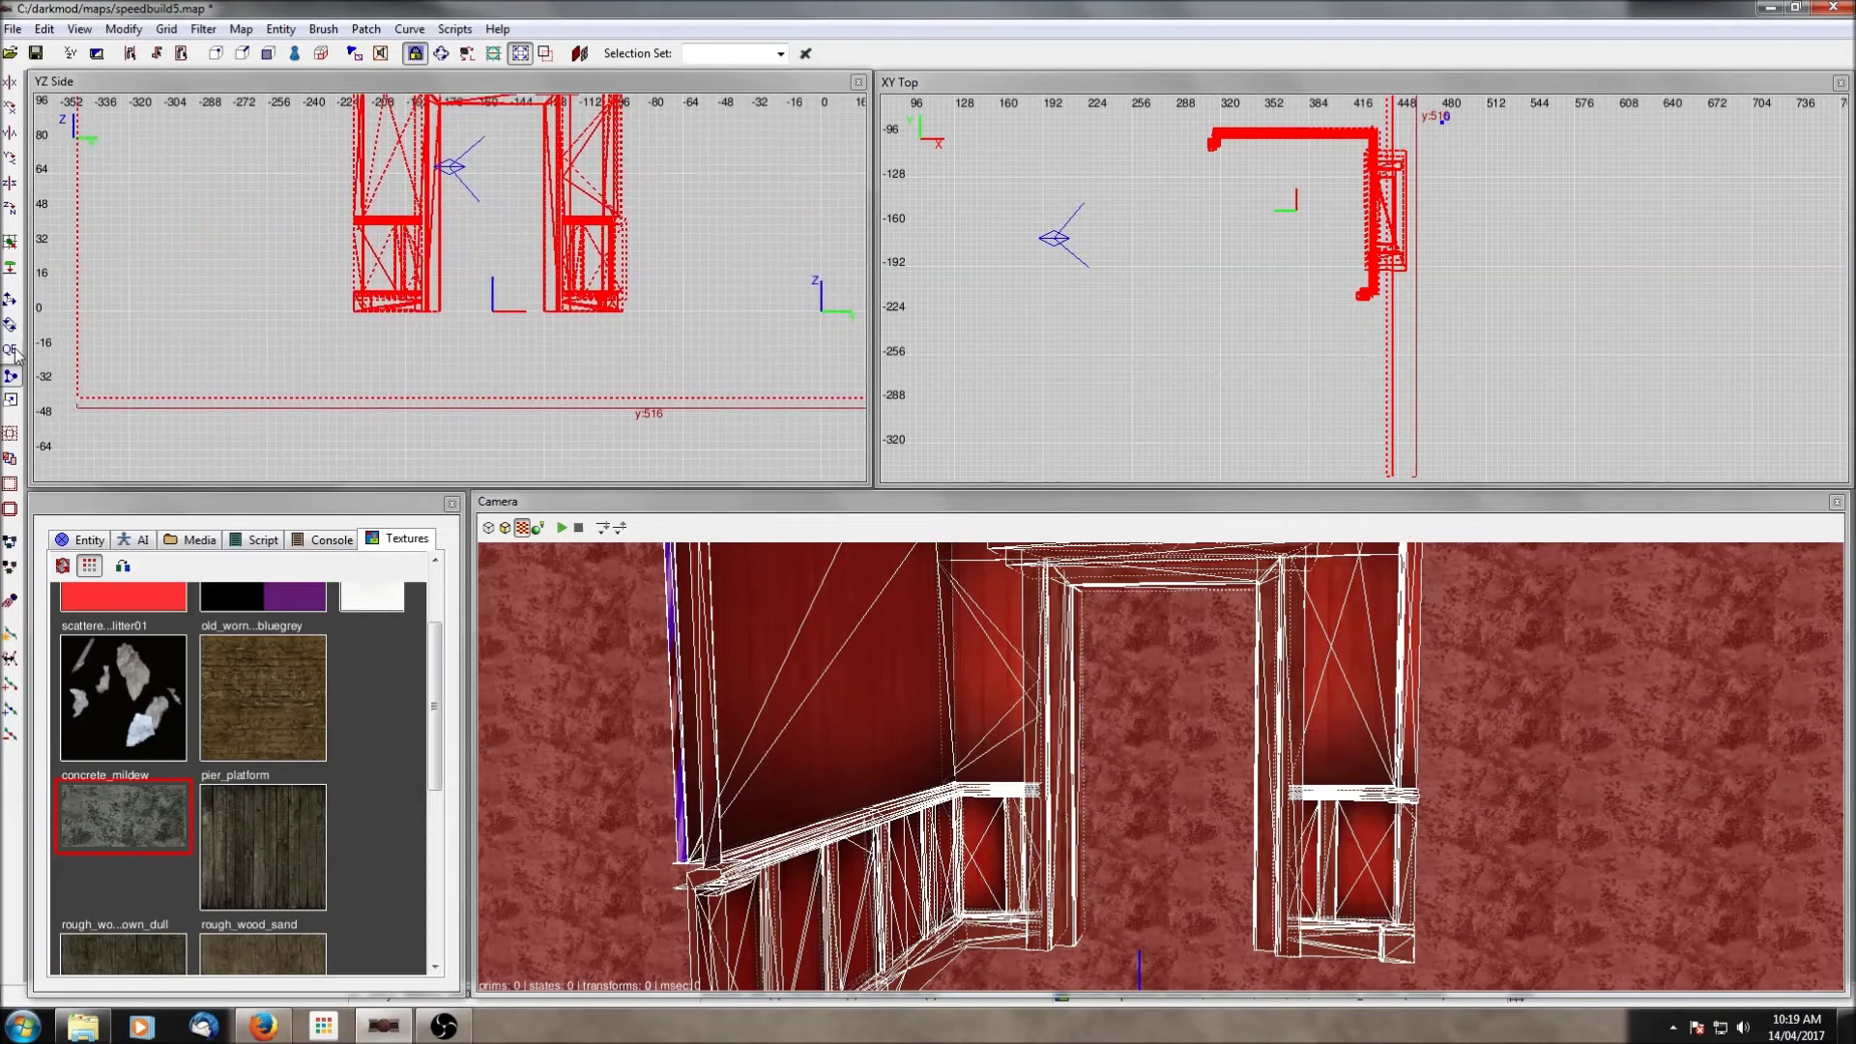
{"action": "scroll", "coordinate": [332, 351], "scroll_direction": "up", "scroll_amount": 2}
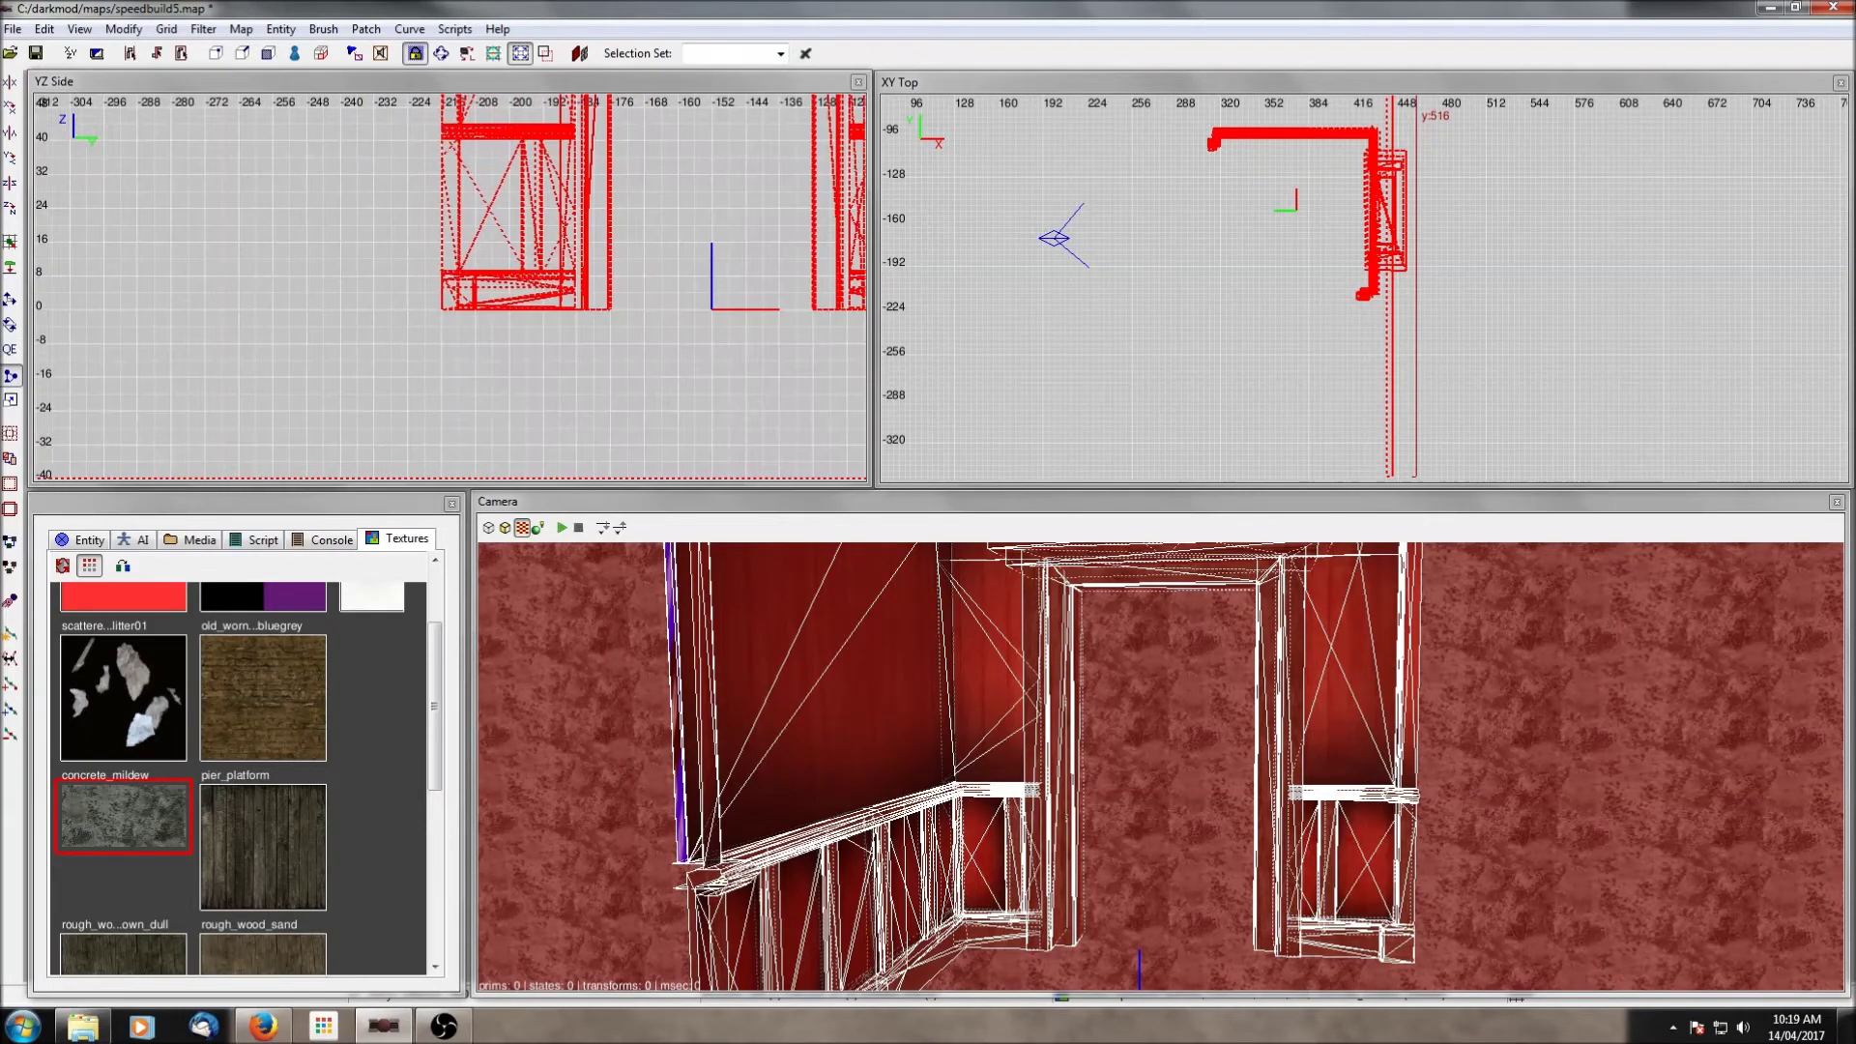
{"action": "right_click_drag", "start_coordinate": [542, 326], "coordinate": [501, 317]}
{"action": "left_click_drag", "start_coordinate": [530, 294], "coordinate": [537, 471]}
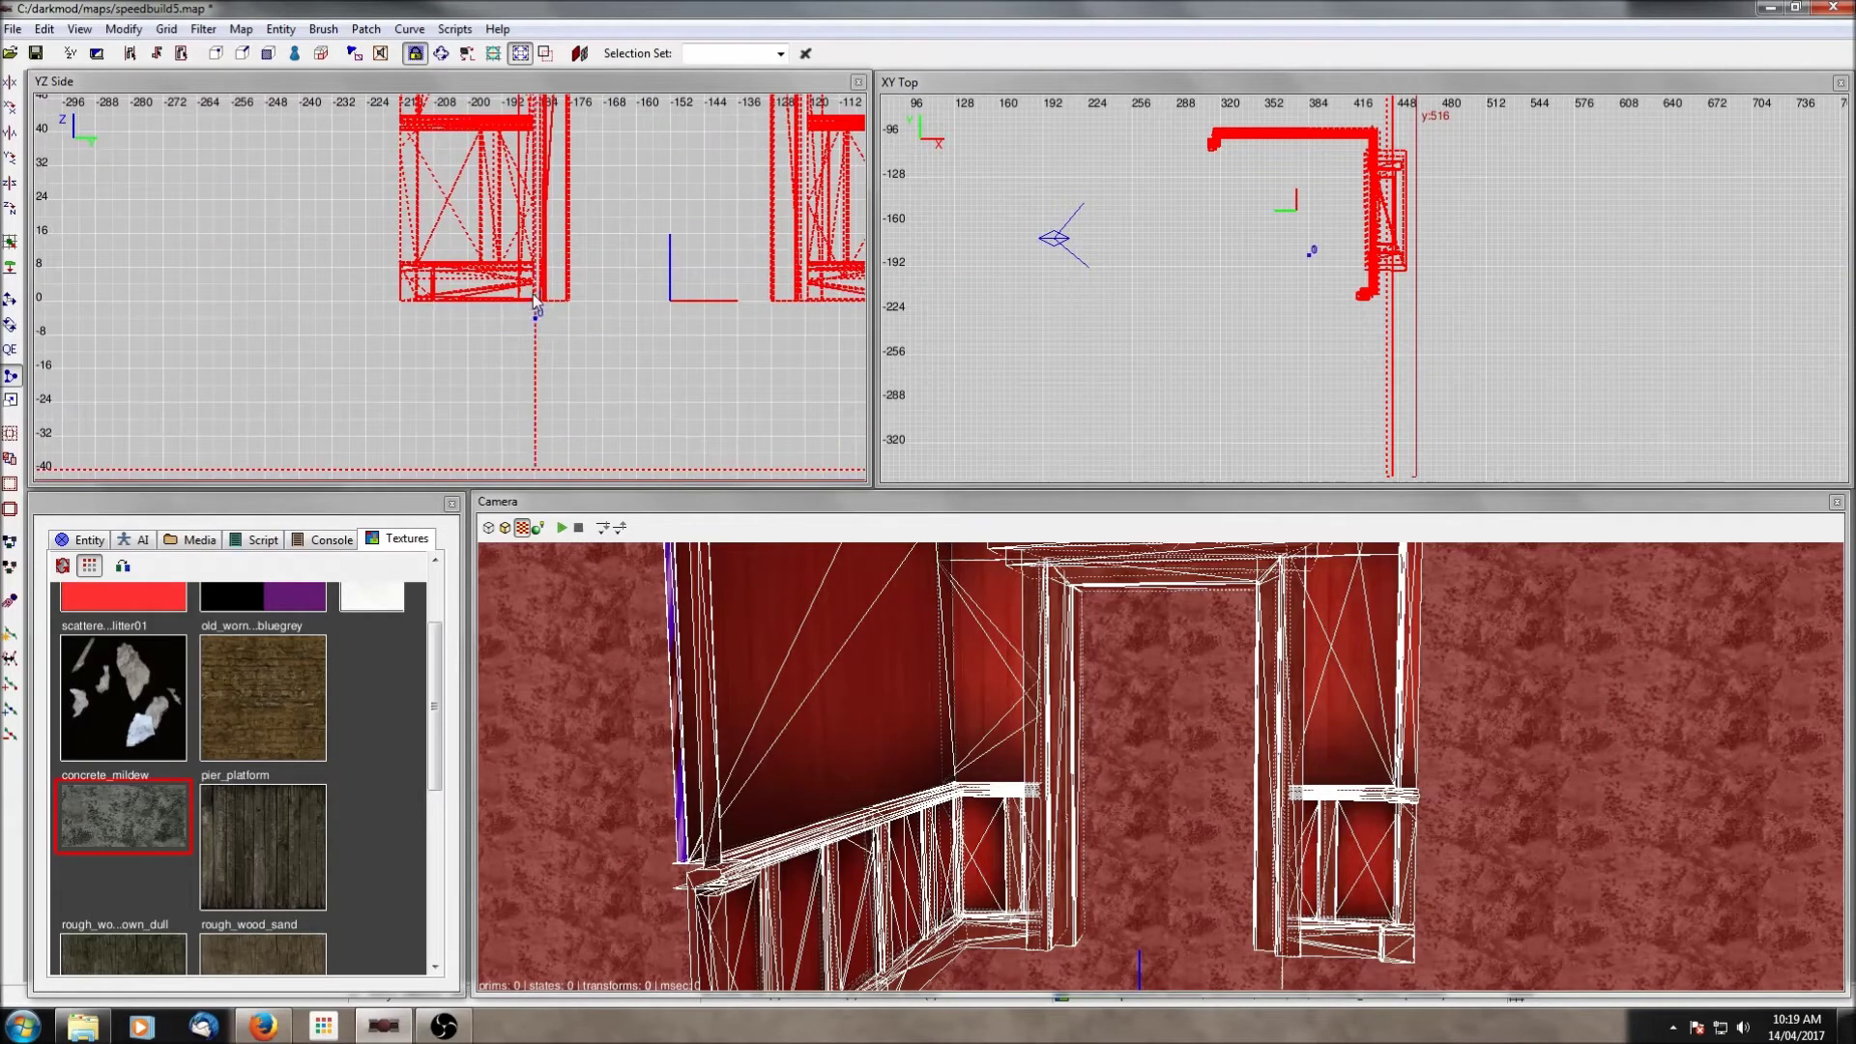
{"action": "right_click_drag", "start_coordinate": [537, 471], "coordinate": [523, 471]}
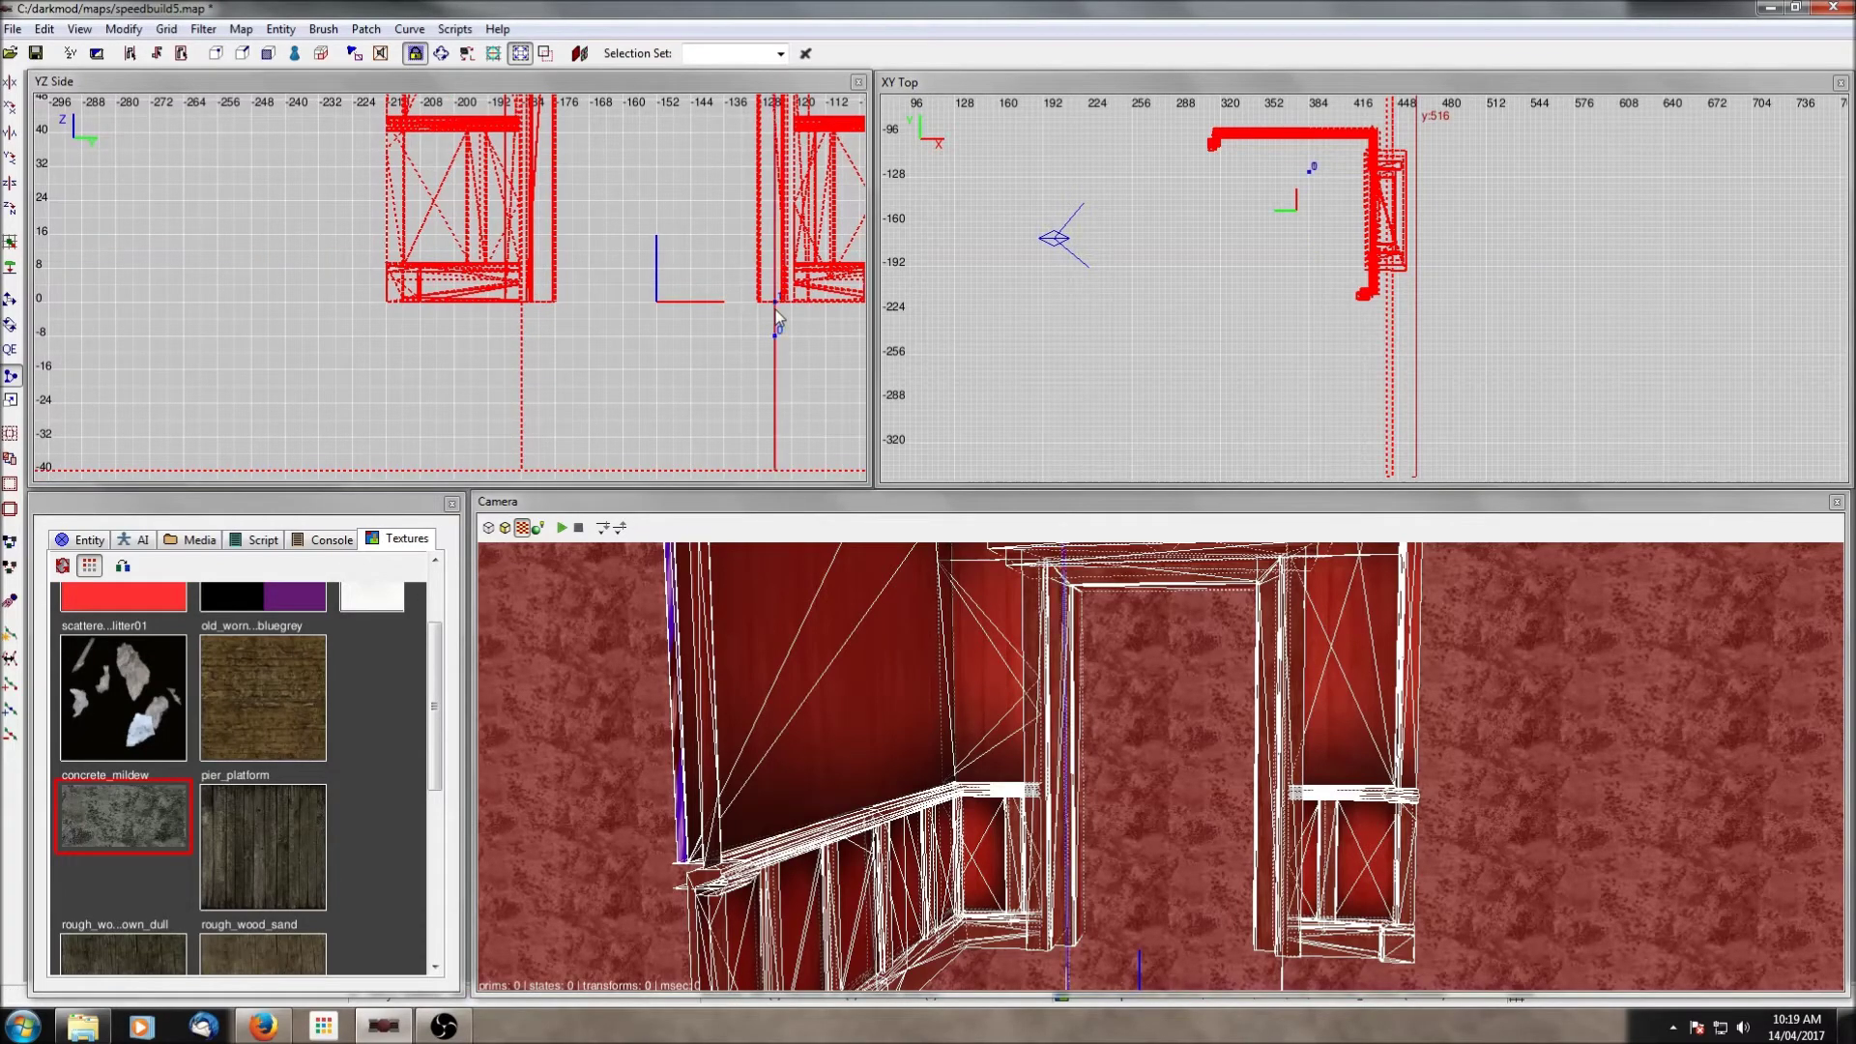
Step: Split the concrete horizontally just above the doorway opening at height 100 and clear the selection
{"action": "scroll", "coordinate": [731, 274], "scroll_direction": "down", "scroll_amount": 3}
{"action": "scroll", "coordinate": [665, 171], "scroll_direction": "up", "scroll_amount": 4}
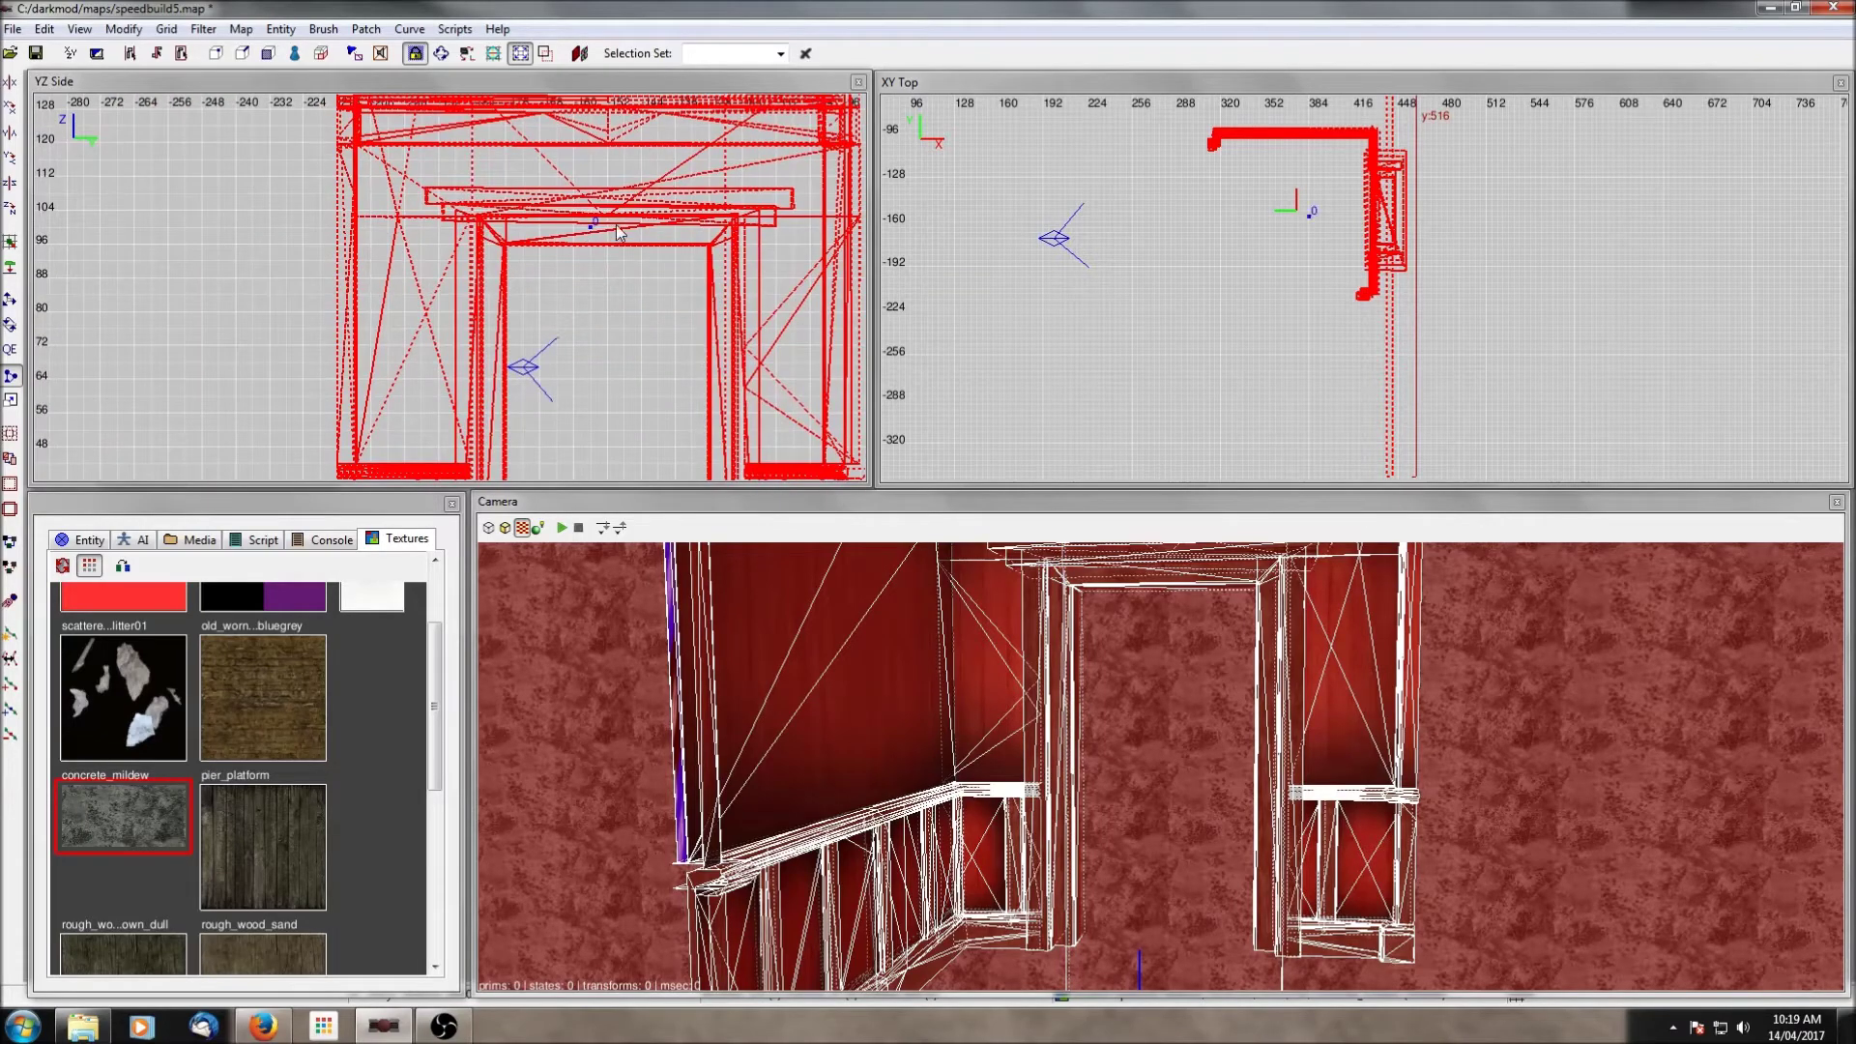
{"action": "key", "text": "Escape"}
Step: Convert the concrete piece filling the doorway into a visportal and bring back all hidden entities
{"action": "left_click", "coordinate": [1117, 704], "text": "shift"}
{"action": "right_click", "coordinate": [1235, 240]}
{"action": "left_click", "coordinate": [1312, 515]}
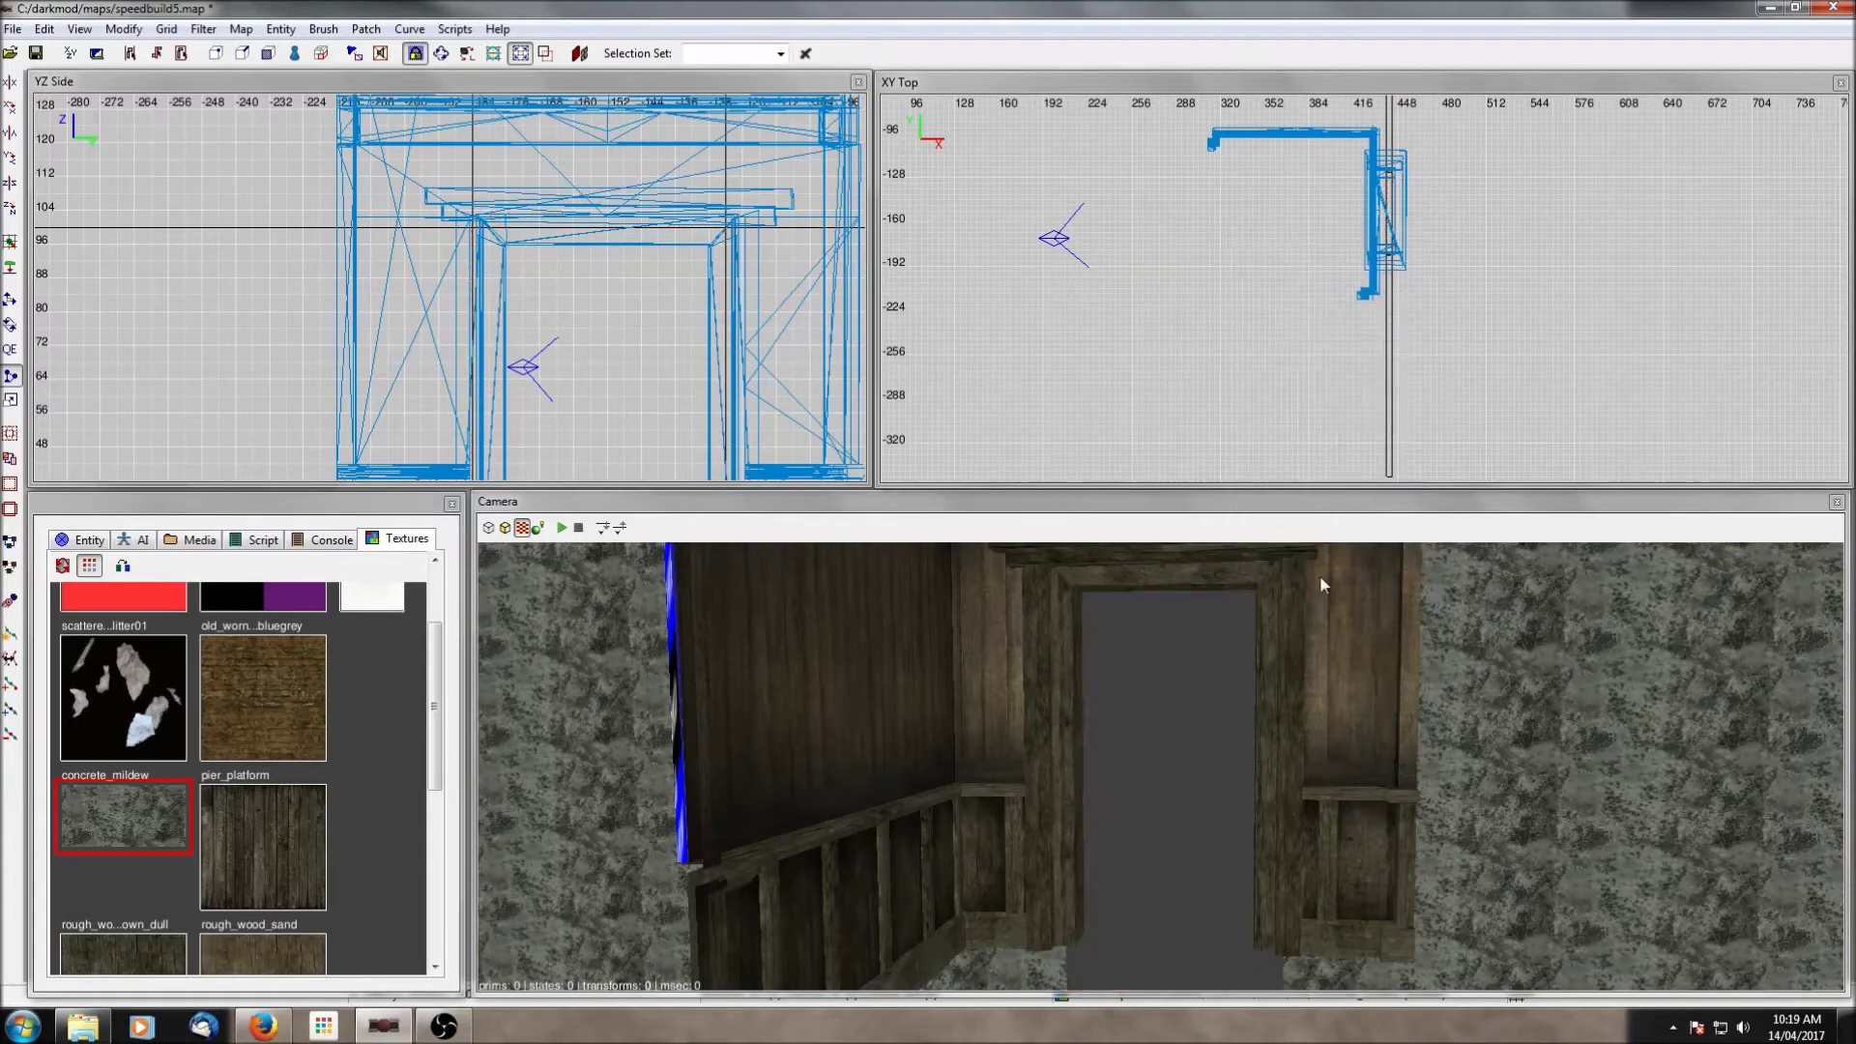
{"action": "right_click", "coordinate": [1266, 763]}
{"action": "right_click", "coordinate": [1266, 762]}
{"action": "key", "text": "shift+h"}
Step: Isolate the concrete wall at the room's next blocked doorway together with its door frame and wall models
{"action": "right_click", "coordinate": [1266, 763]}
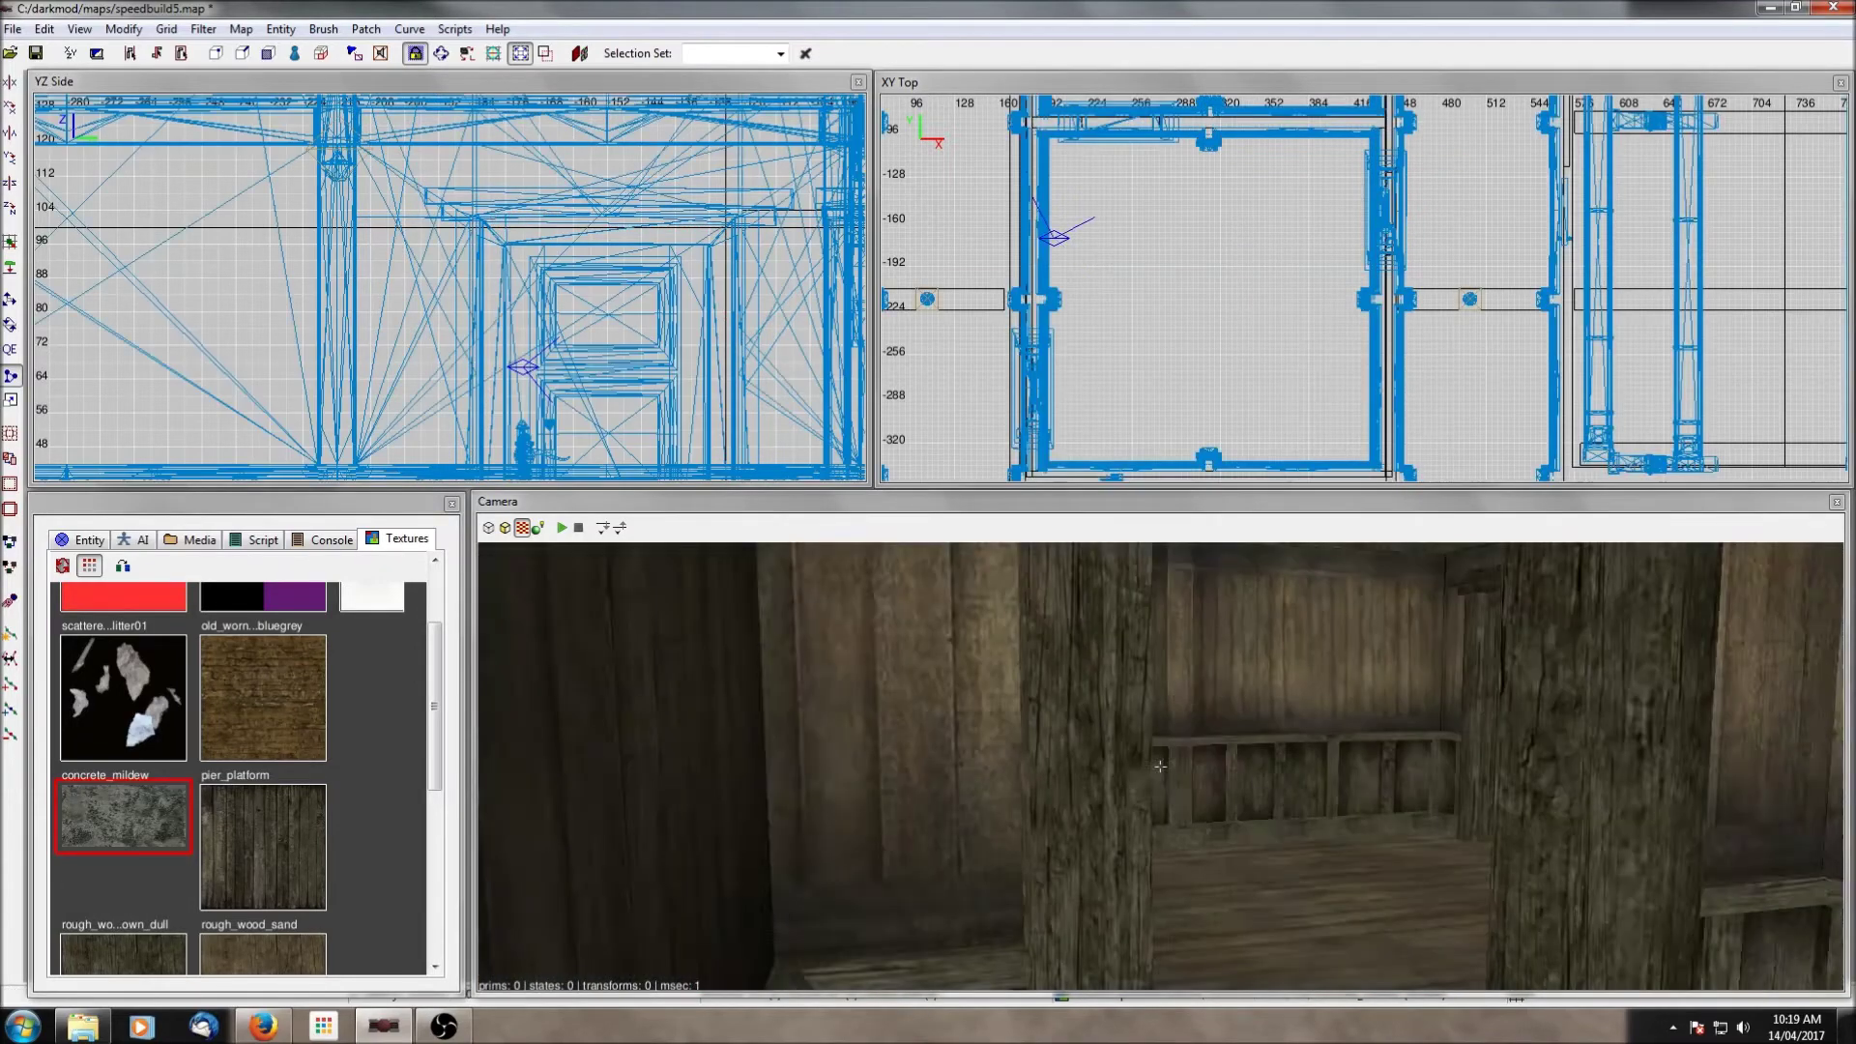
{"action": "right_click", "coordinate": [1266, 763]}
{"action": "left_click", "coordinate": [1228, 748], "text": "shift"}
{"action": "left_click", "coordinate": [1347, 712], "text": "shift"}
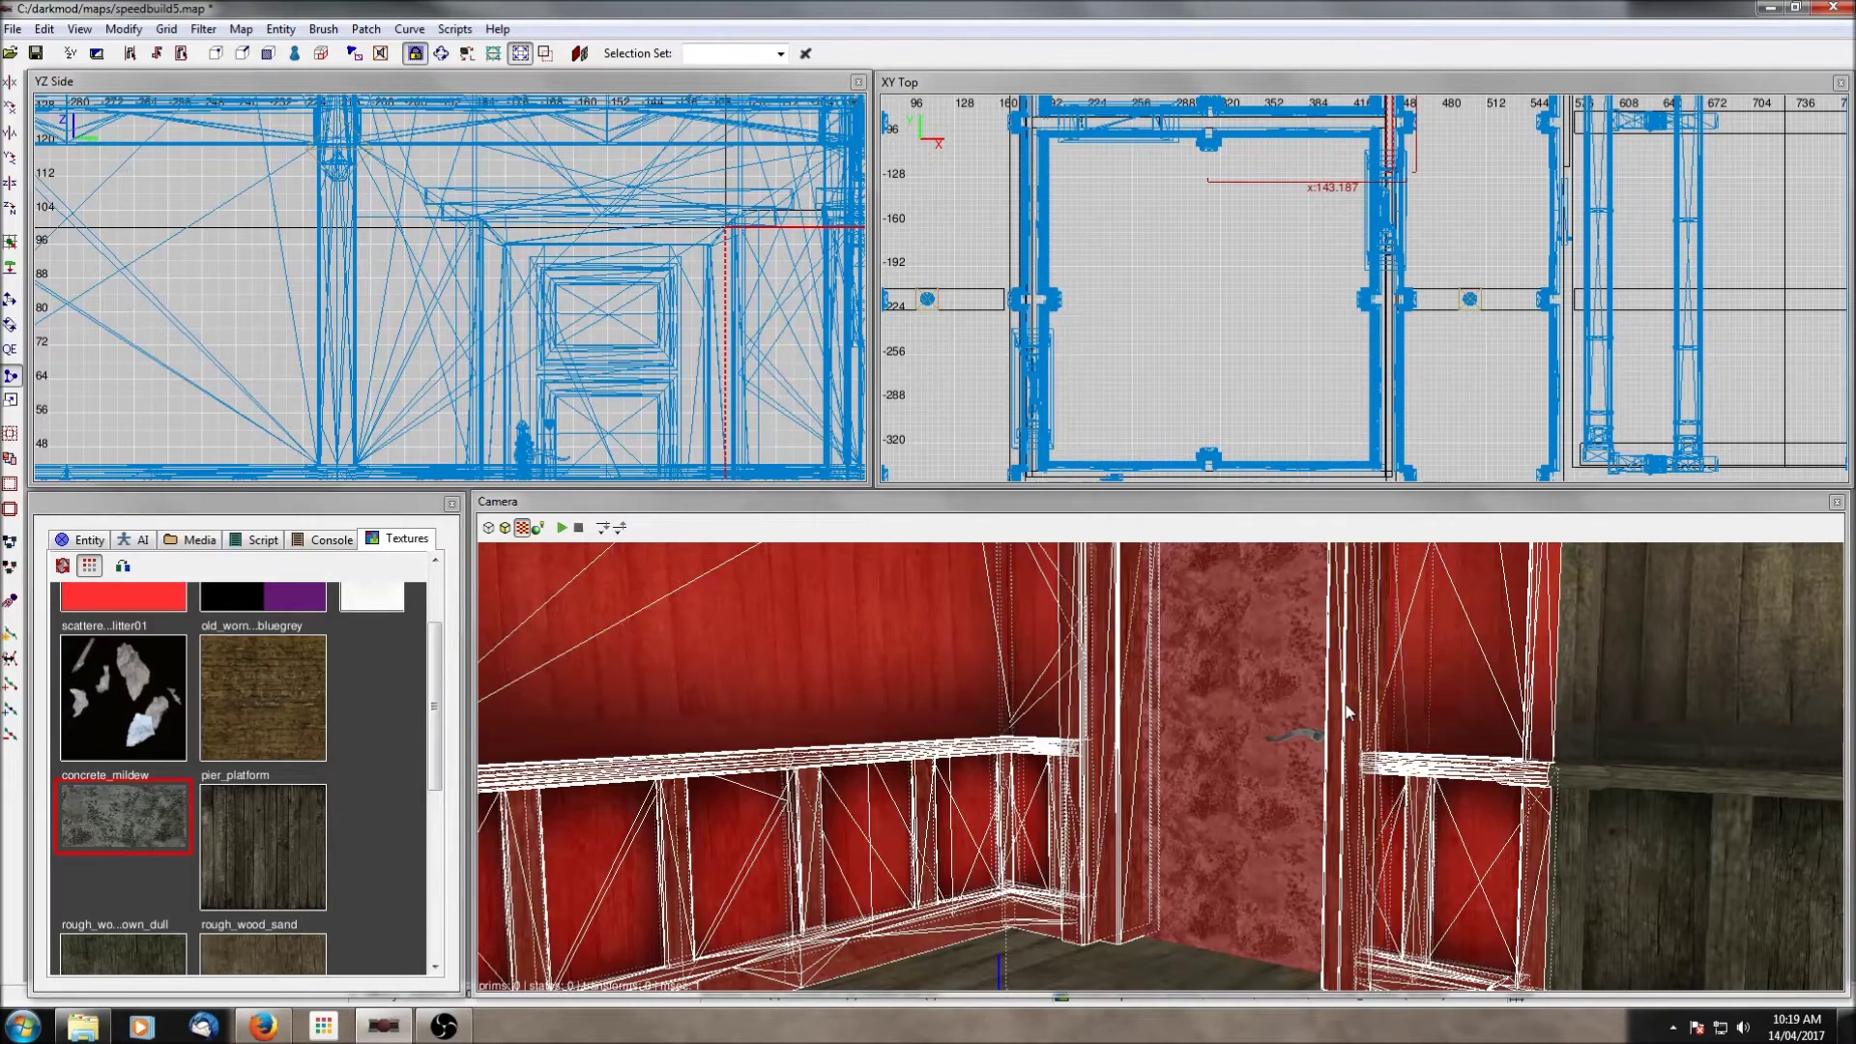
{"action": "key", "text": "ctrl+shift+h"}
Step: Cut the isolated concrete wall vertically within both jambs of this doorway, using the YZ Side view
{"action": "scroll", "coordinate": [567, 252], "scroll_direction": "down", "scroll_amount": 4}
{"action": "right_click_drag", "start_coordinate": [594, 273], "coordinate": [523, 269]}
{"action": "left_click", "coordinate": [1065, 686], "text": "shift"}
{"action": "scroll", "coordinate": [764, 468], "scroll_direction": "up", "scroll_amount": 3}
{"action": "right_click_drag", "start_coordinate": [763, 468], "coordinate": [688, 406]}
{"action": "left_click", "coordinate": [622, 345]}
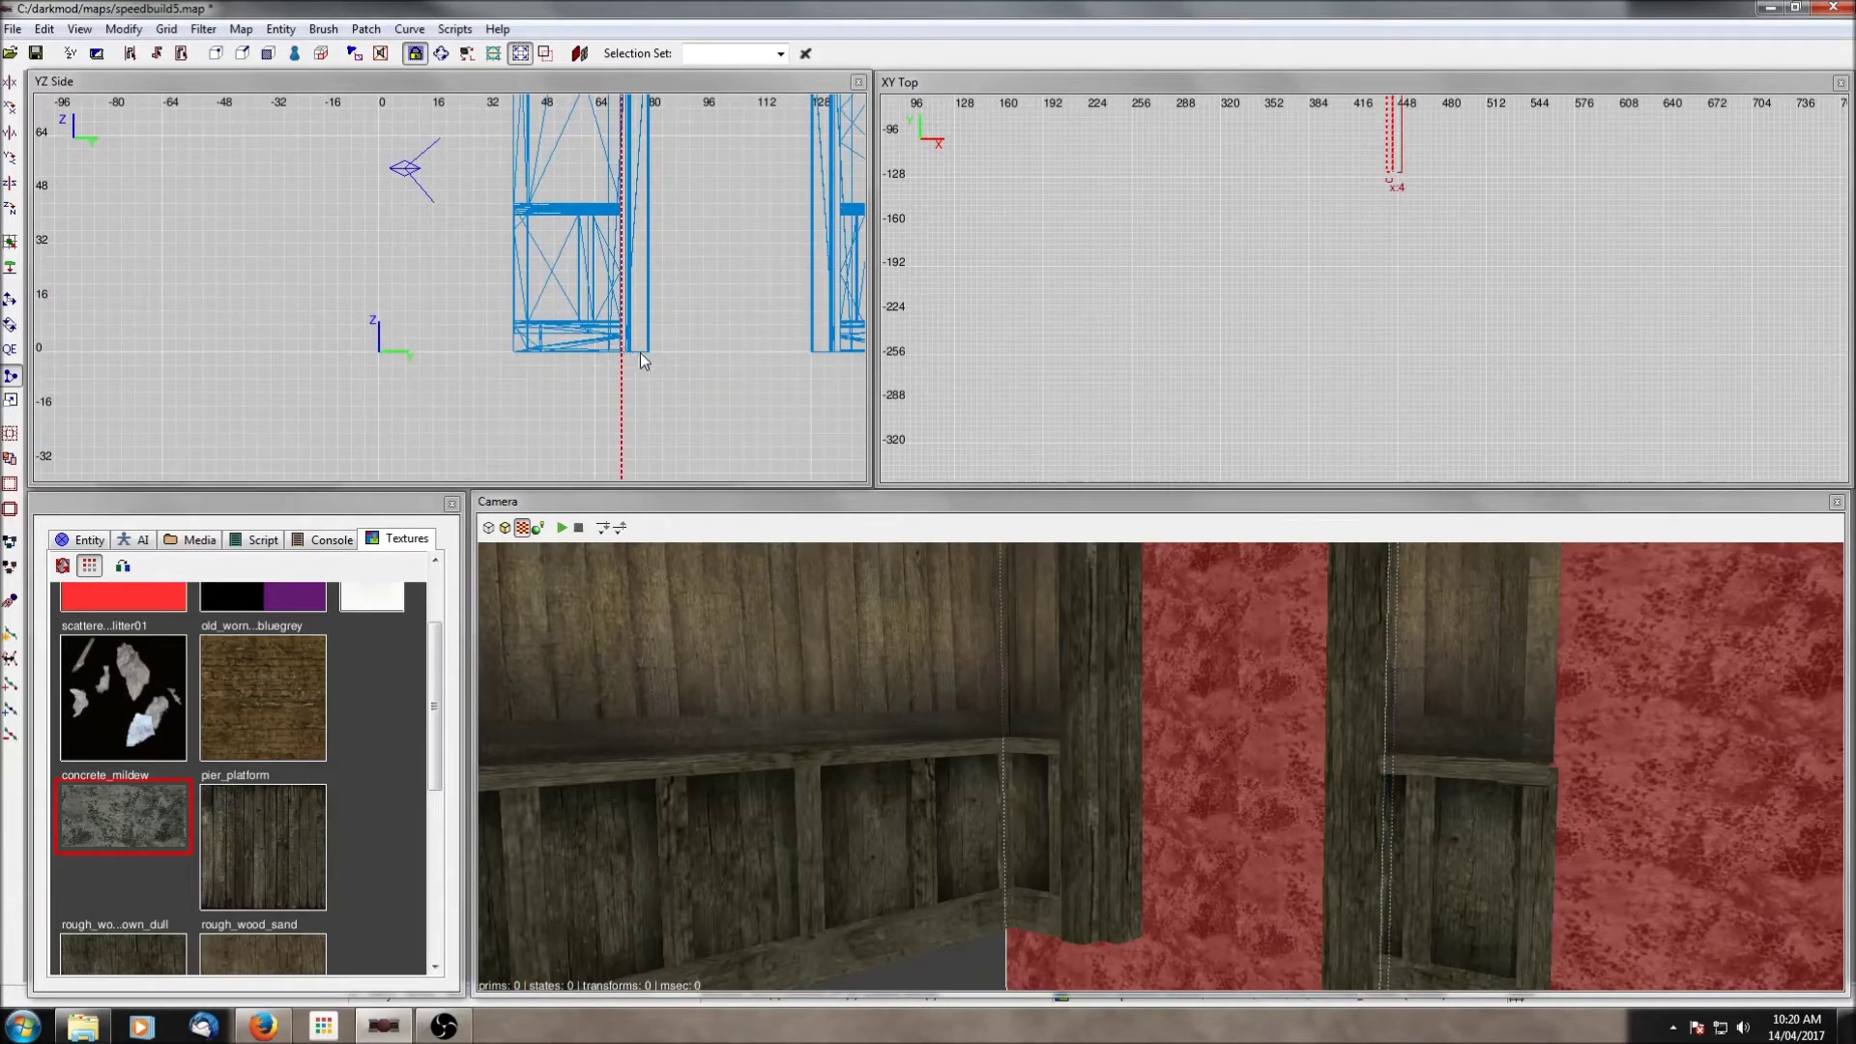
{"action": "right_click_drag", "start_coordinate": [741, 351], "coordinate": [548, 341]}
{"action": "left_click", "coordinate": [642, 327]}
Step: Cut the concrete between the jambs horizontally at height 100, above this door opening, and deselect everything
{"action": "scroll", "coordinate": [706, 204], "scroll_direction": "down", "scroll_amount": 2}
{"action": "right_click_drag", "start_coordinate": [706, 204], "coordinate": [742, 359]}
{"action": "key", "text": "Escape"}
Step: Turn the concrete piece between the jambs into a visportal, deselect it, and show all hidden entities
{"action": "left_click", "coordinate": [1224, 664], "text": "shift"}
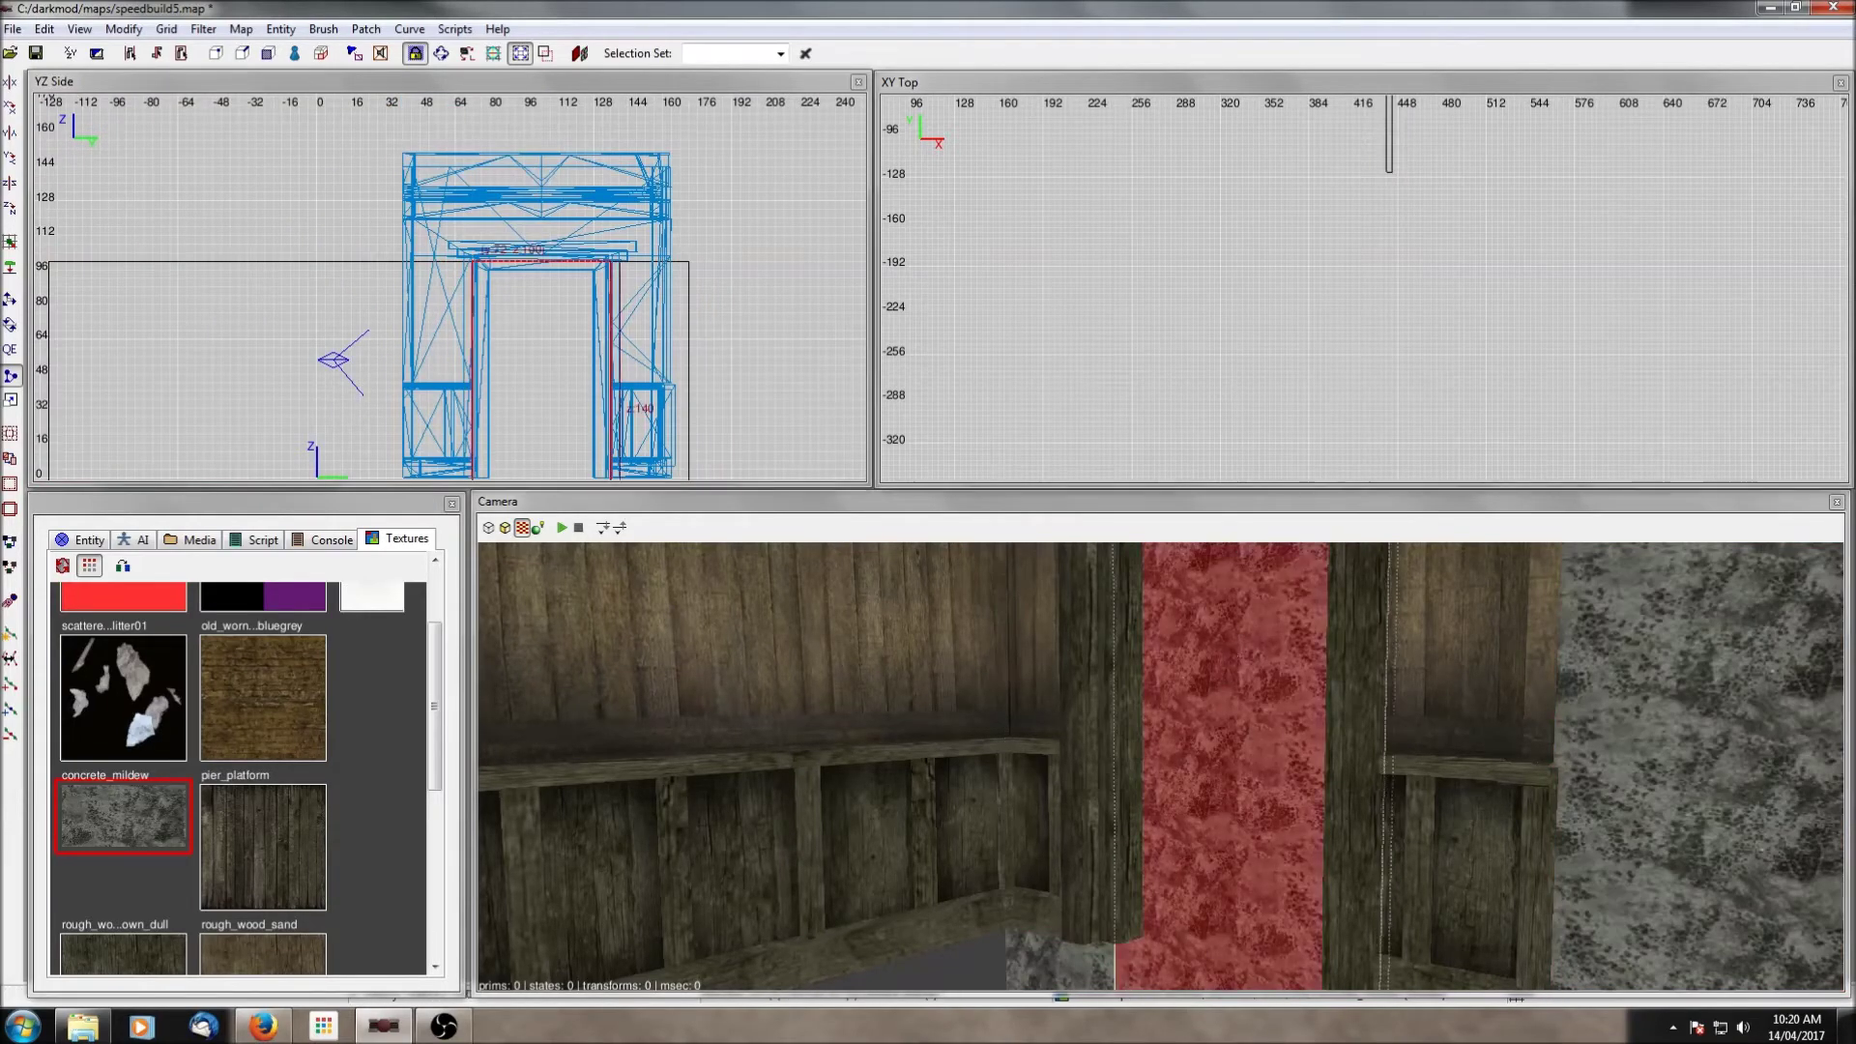
{"action": "right_click", "coordinate": [1224, 664]}
{"action": "left_click", "coordinate": [1291, 663]}
{"action": "key", "text": "Escape"}
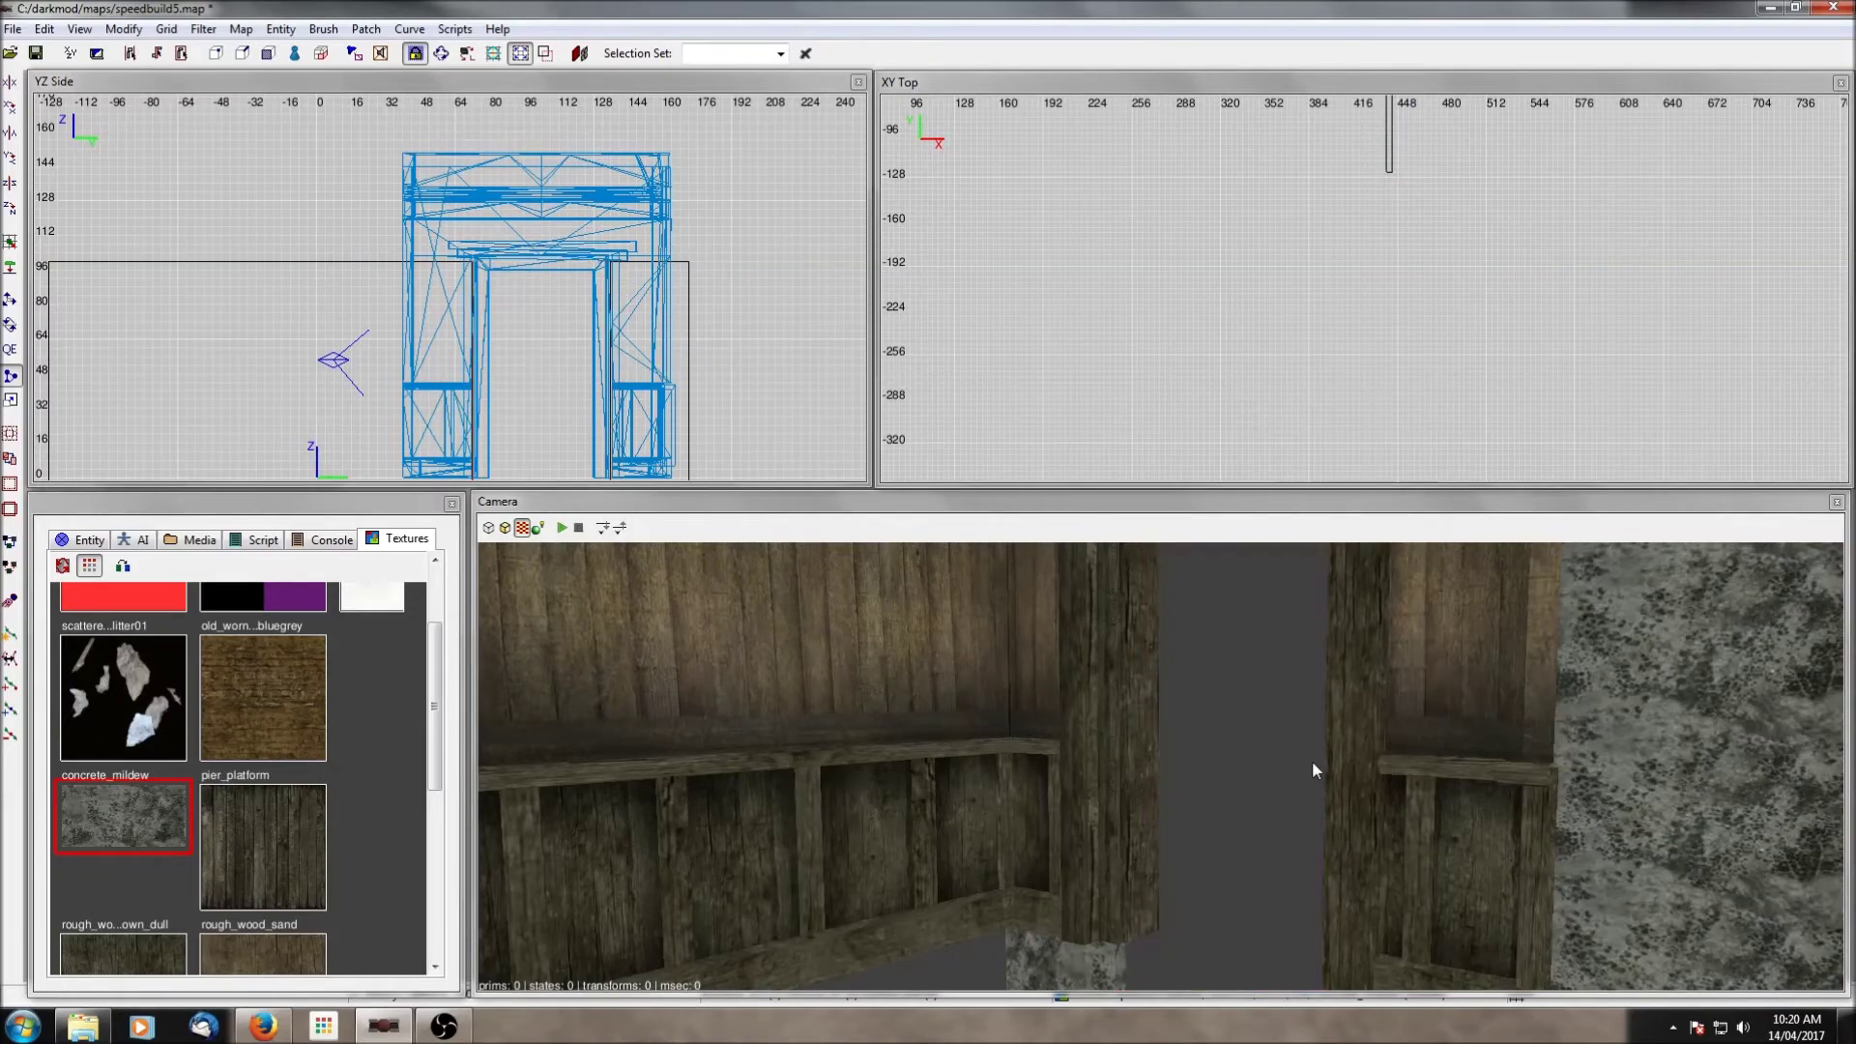
{"action": "key", "text": "shift+h"}
Step: Examine the hallways and the overall top-view layout, focusing on the large room with the alcove that still needs sealing
{"action": "right_click", "coordinate": [1326, 782]}
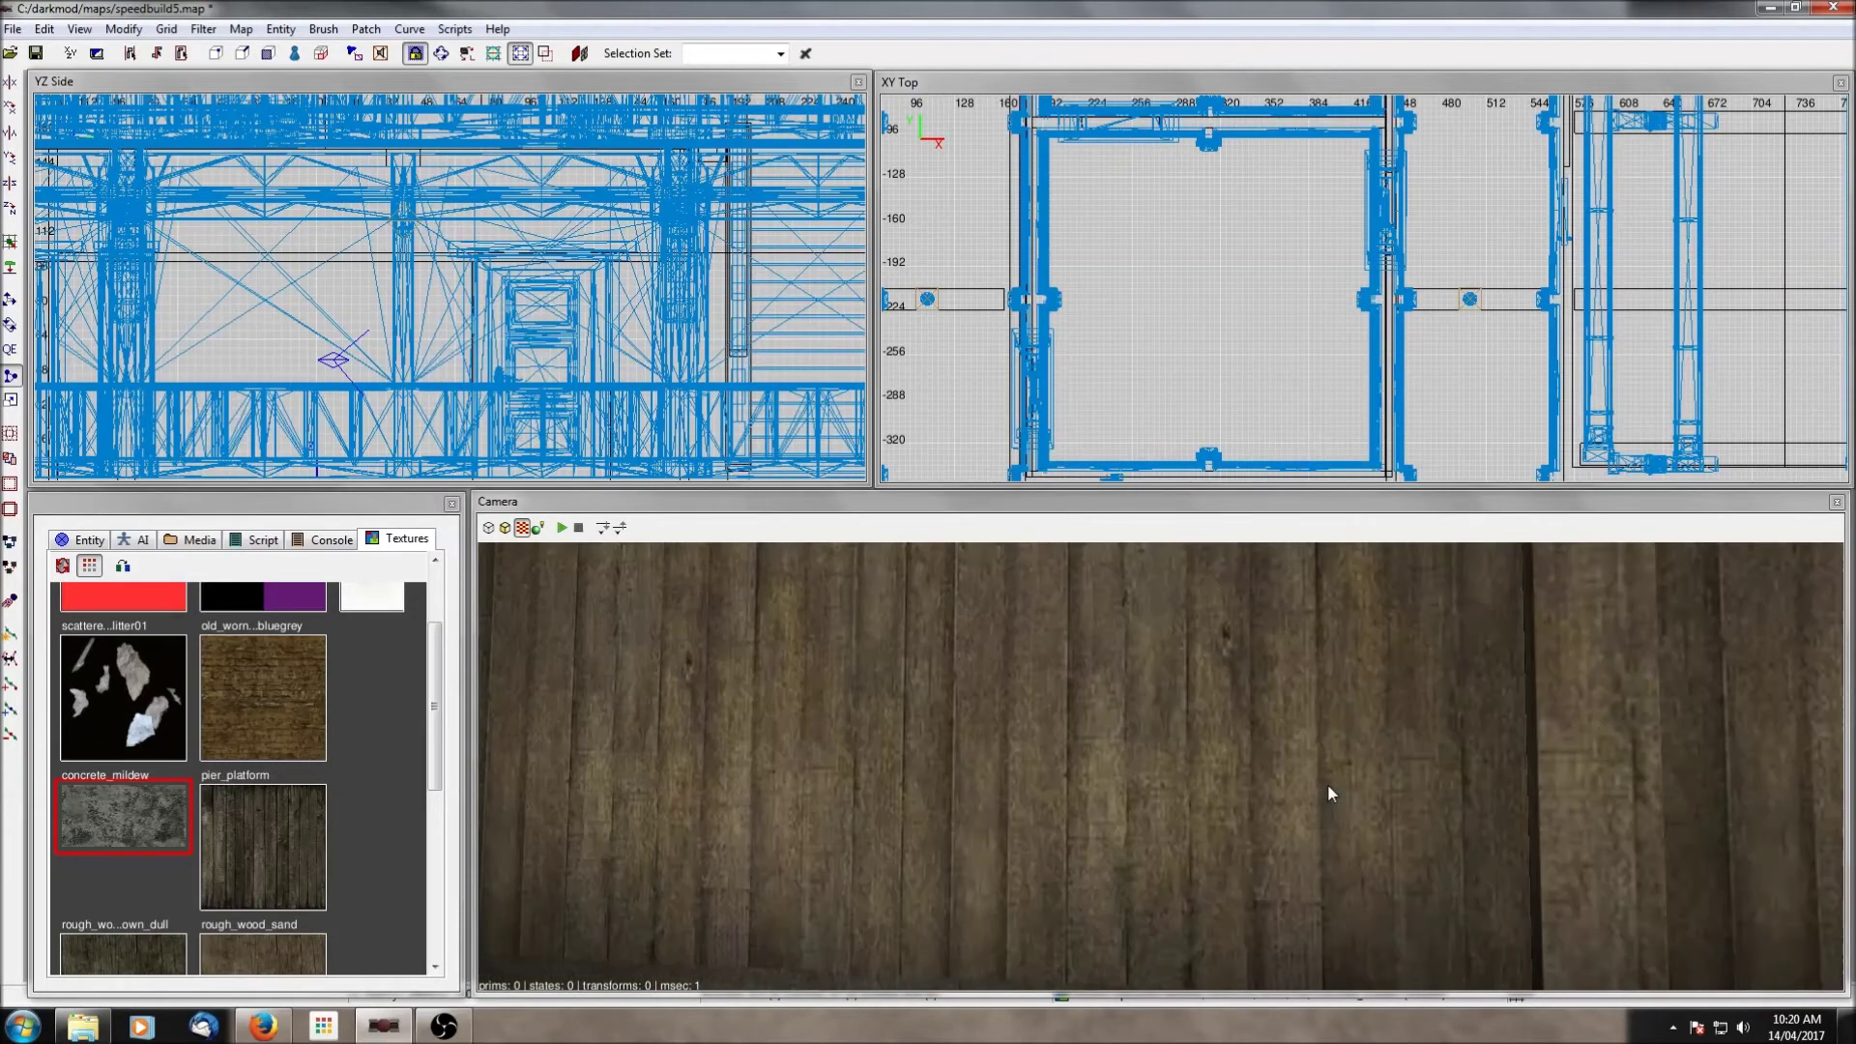
{"action": "right_click", "coordinate": [1329, 786]}
{"action": "right_click", "coordinate": [1328, 786]}
{"action": "scroll", "coordinate": [1236, 303], "scroll_direction": "down", "scroll_amount": 6}
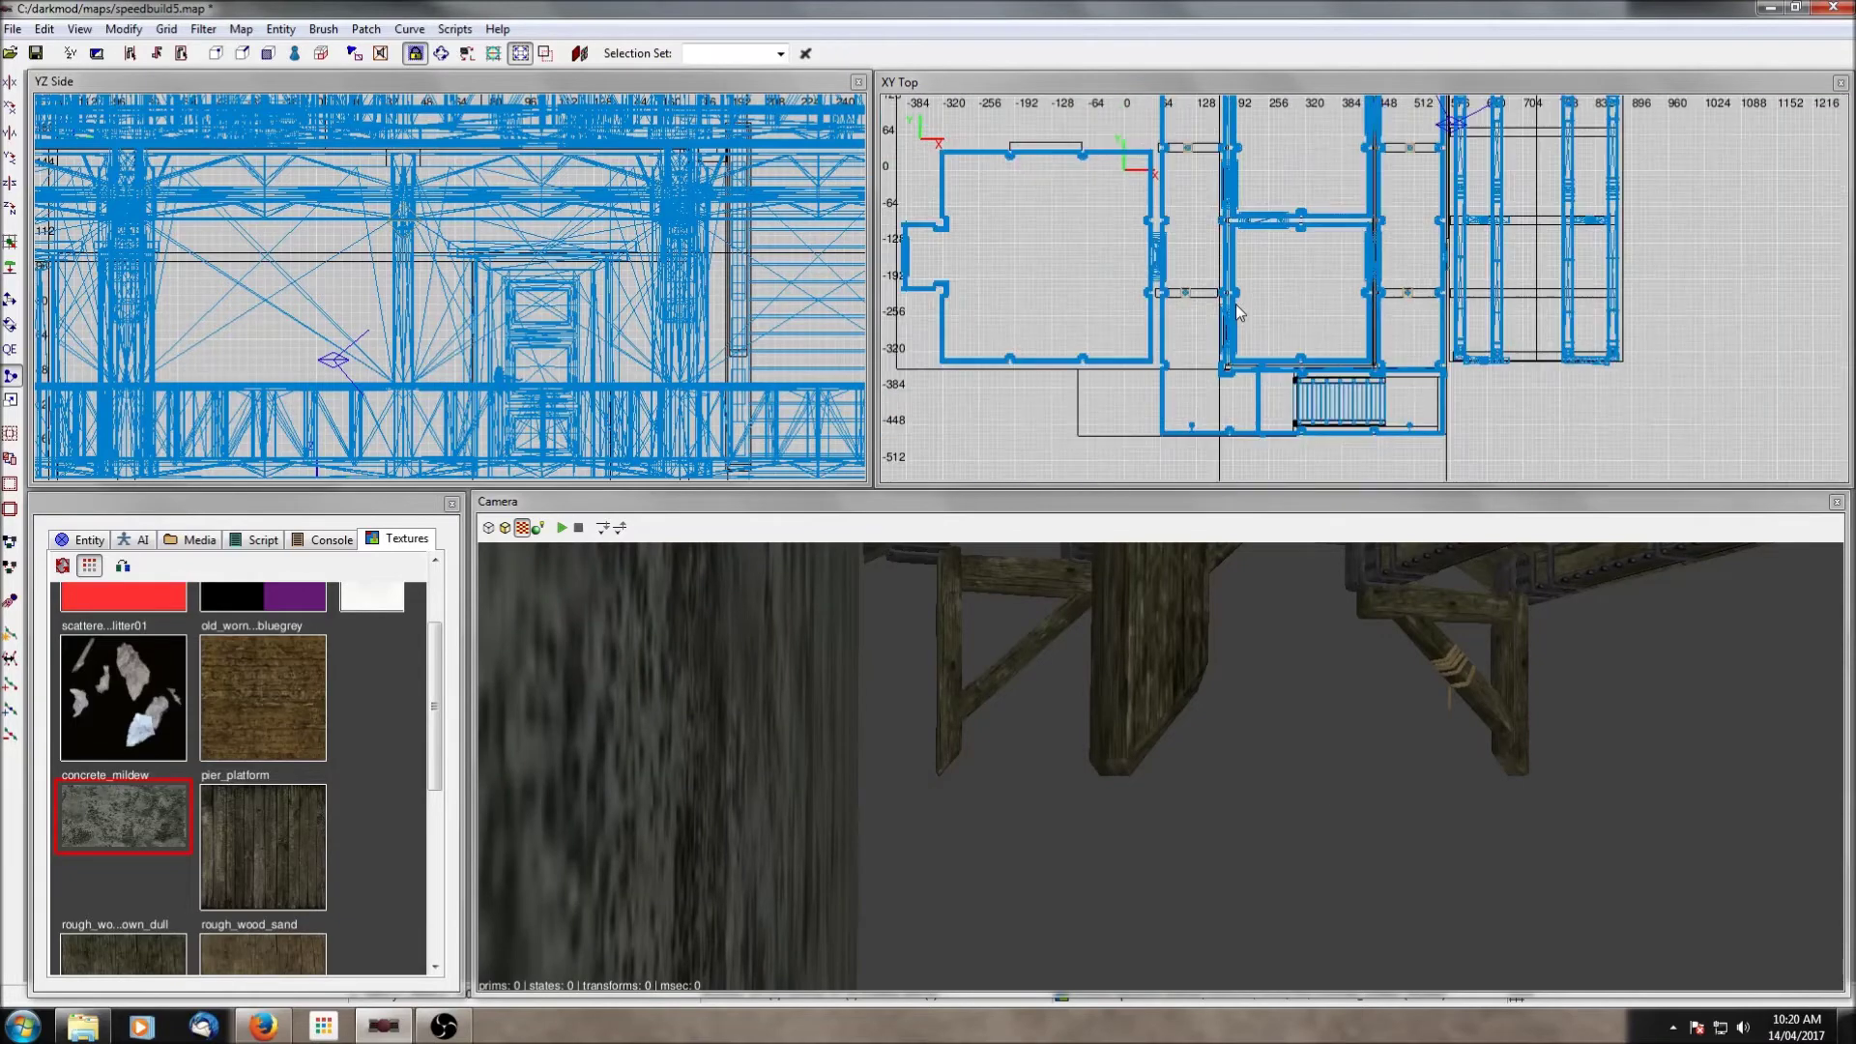
{"action": "right_click", "coordinate": [1260, 683]}
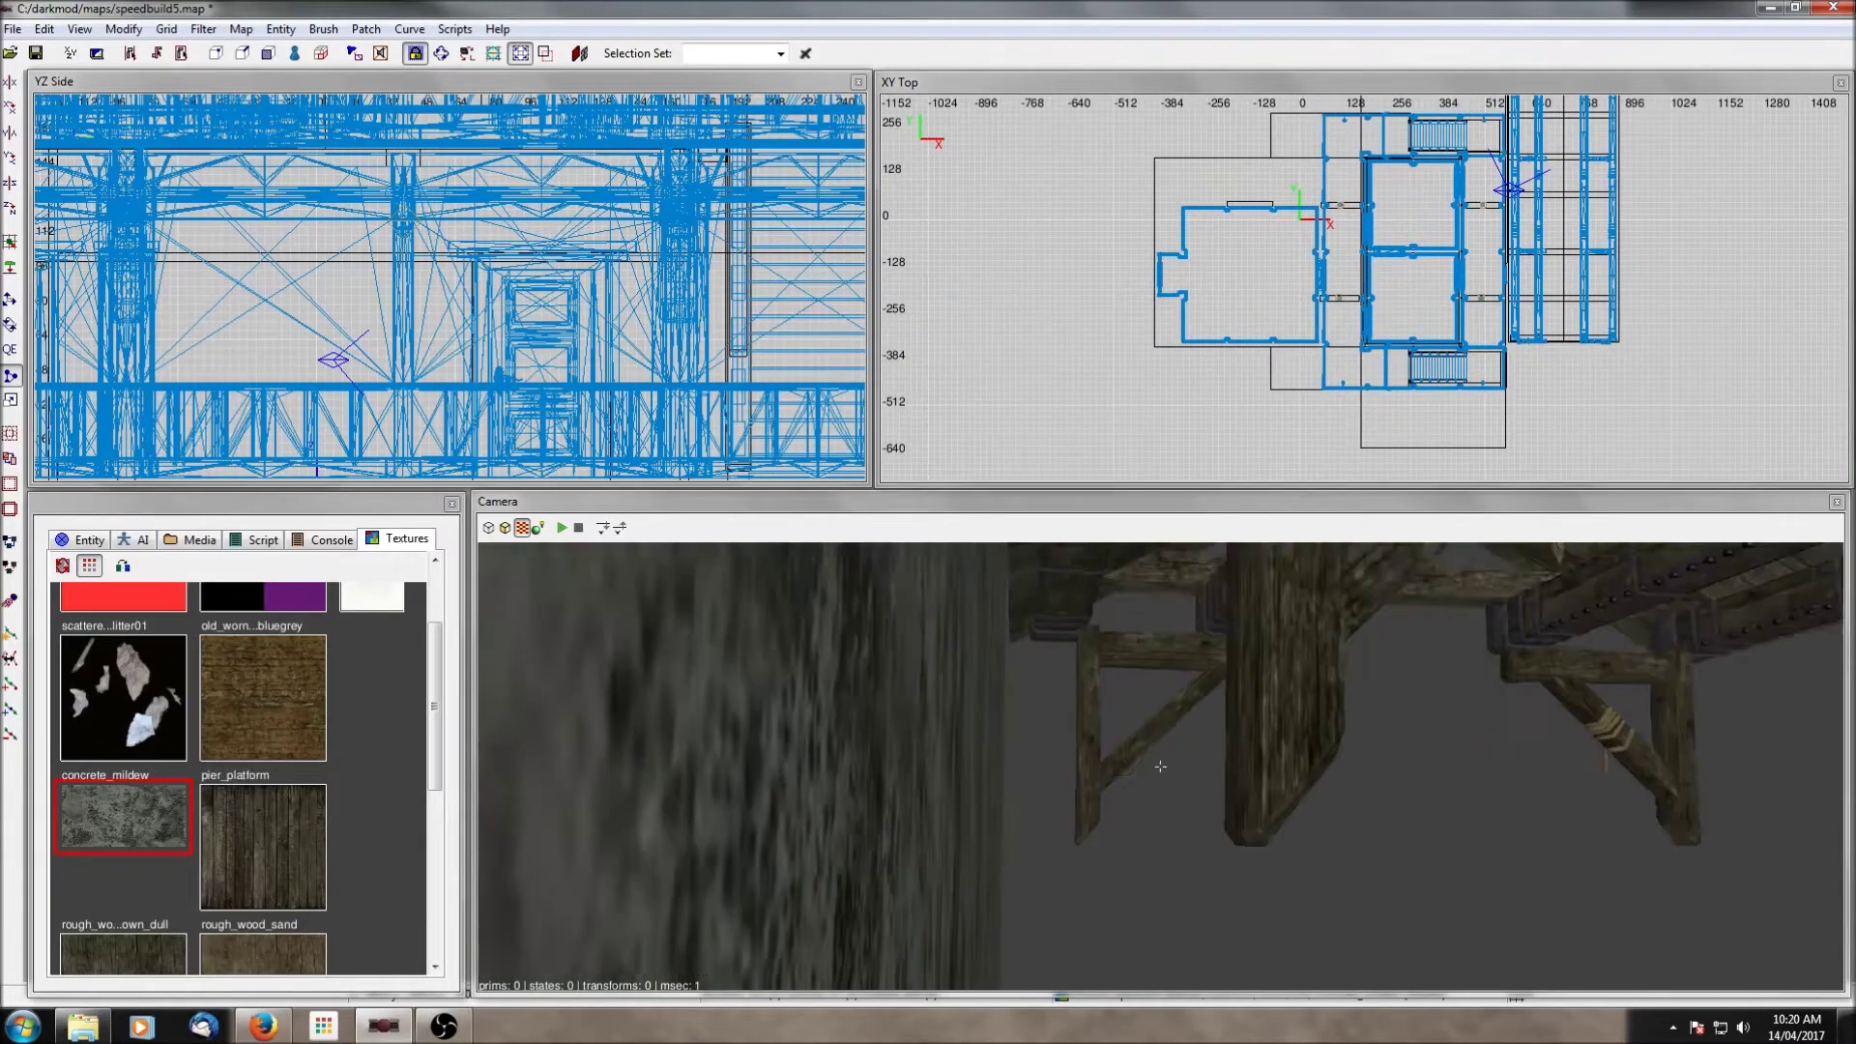
{"action": "right_click", "coordinate": [1260, 683]}
{"action": "right_click", "coordinate": [1260, 682]}
{"action": "right_click", "coordinate": [1259, 683]}
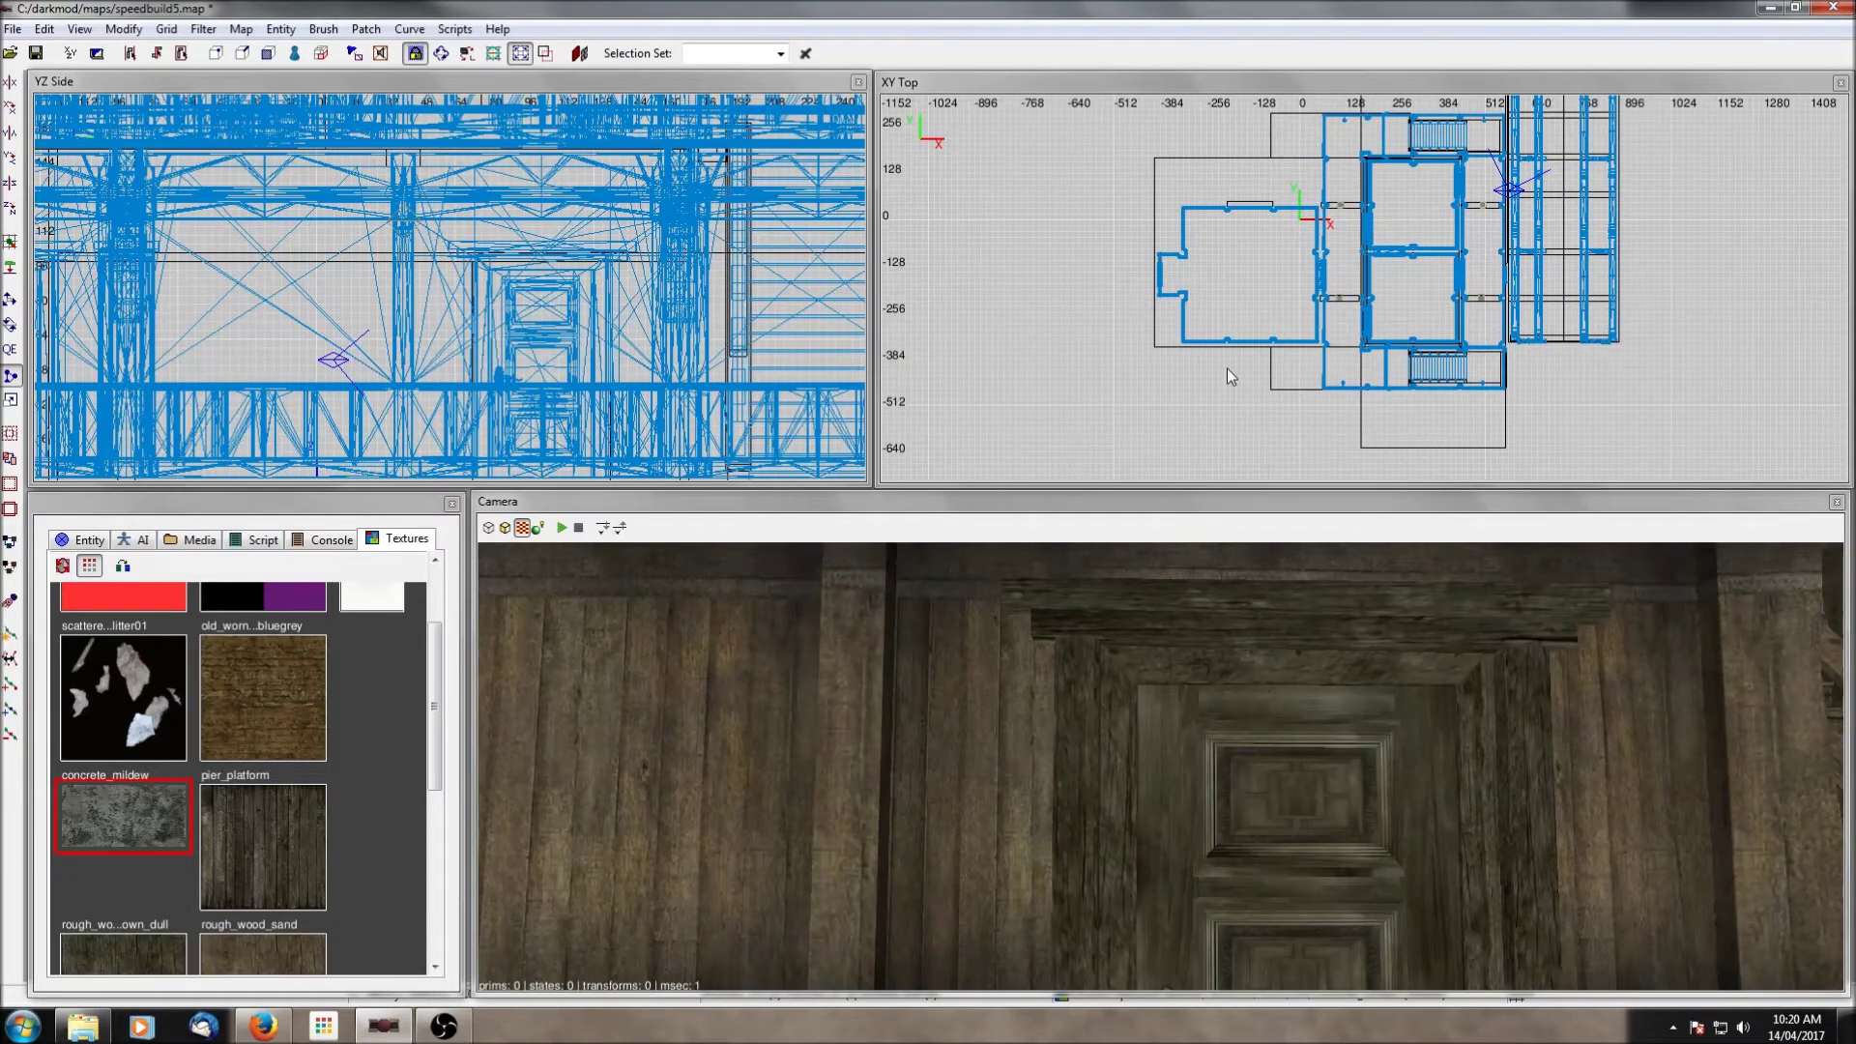
{"action": "scroll", "coordinate": [1227, 369], "scroll_direction": "up", "scroll_amount": 3}
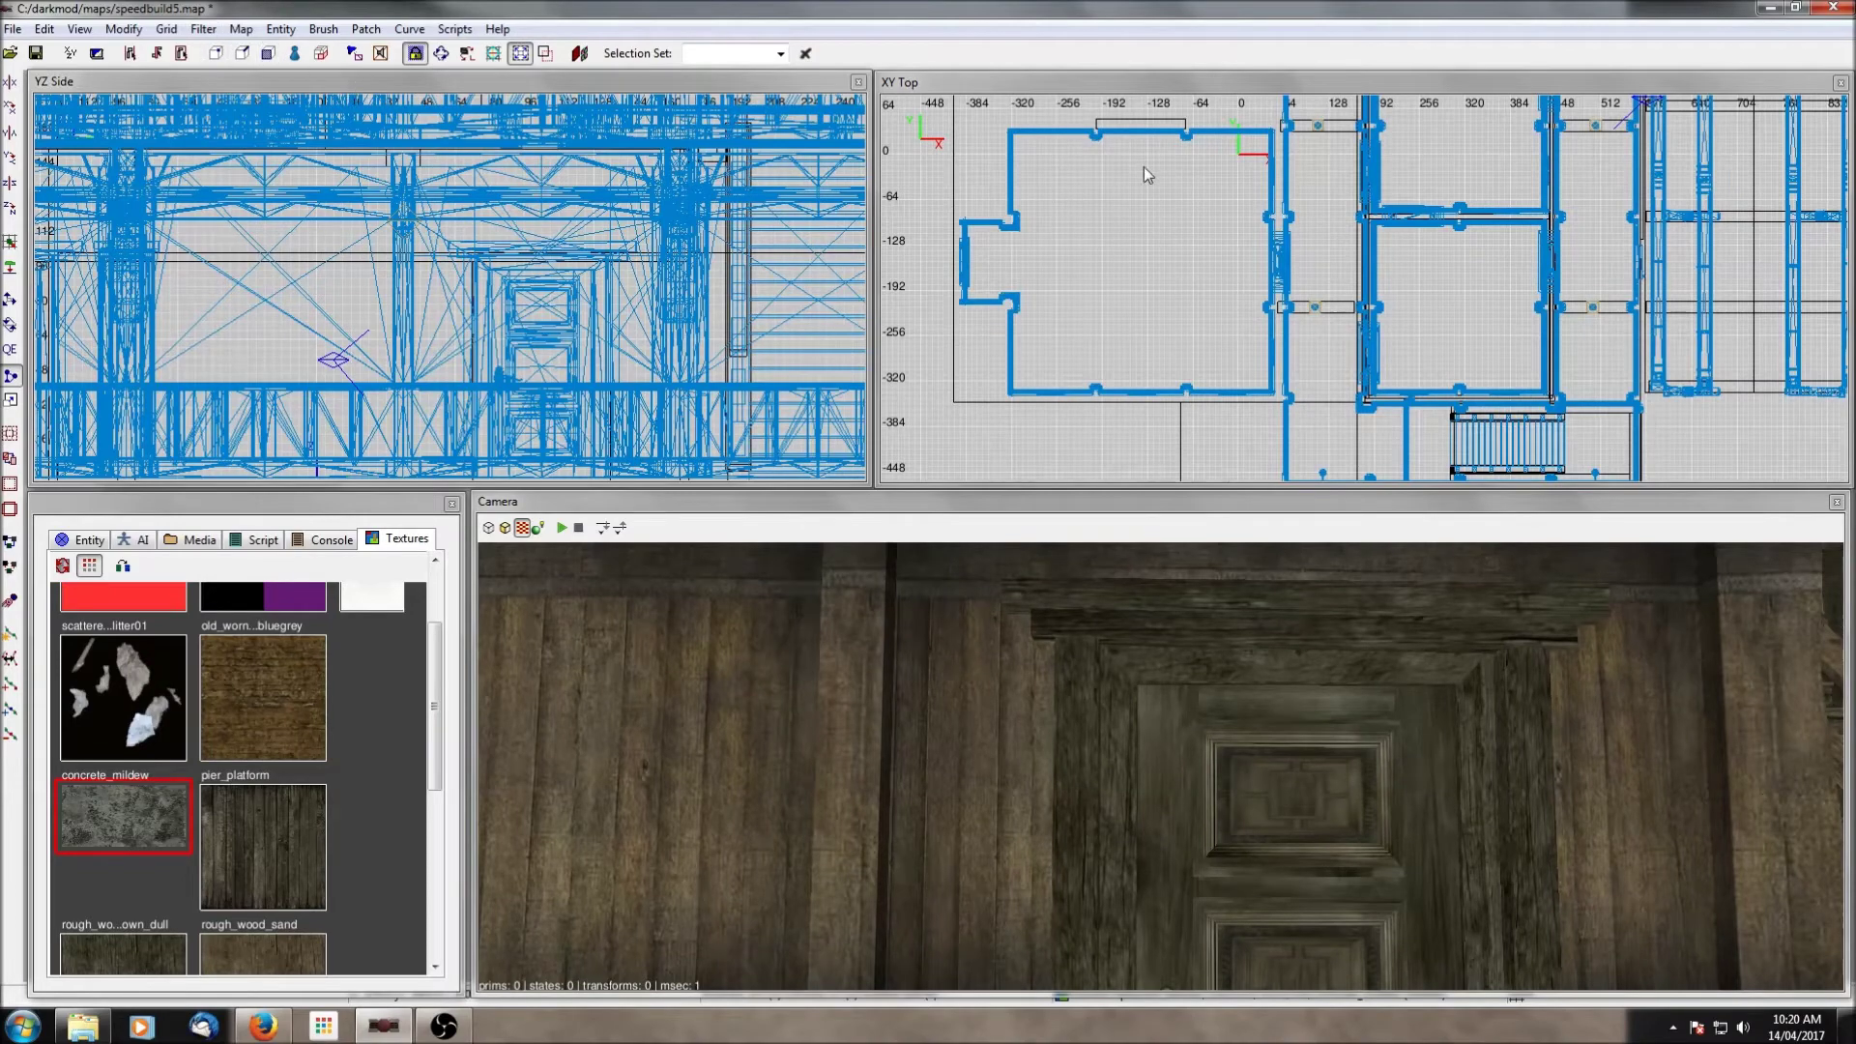
{"action": "scroll", "coordinate": [1144, 166], "scroll_direction": "down", "scroll_amount": 3}
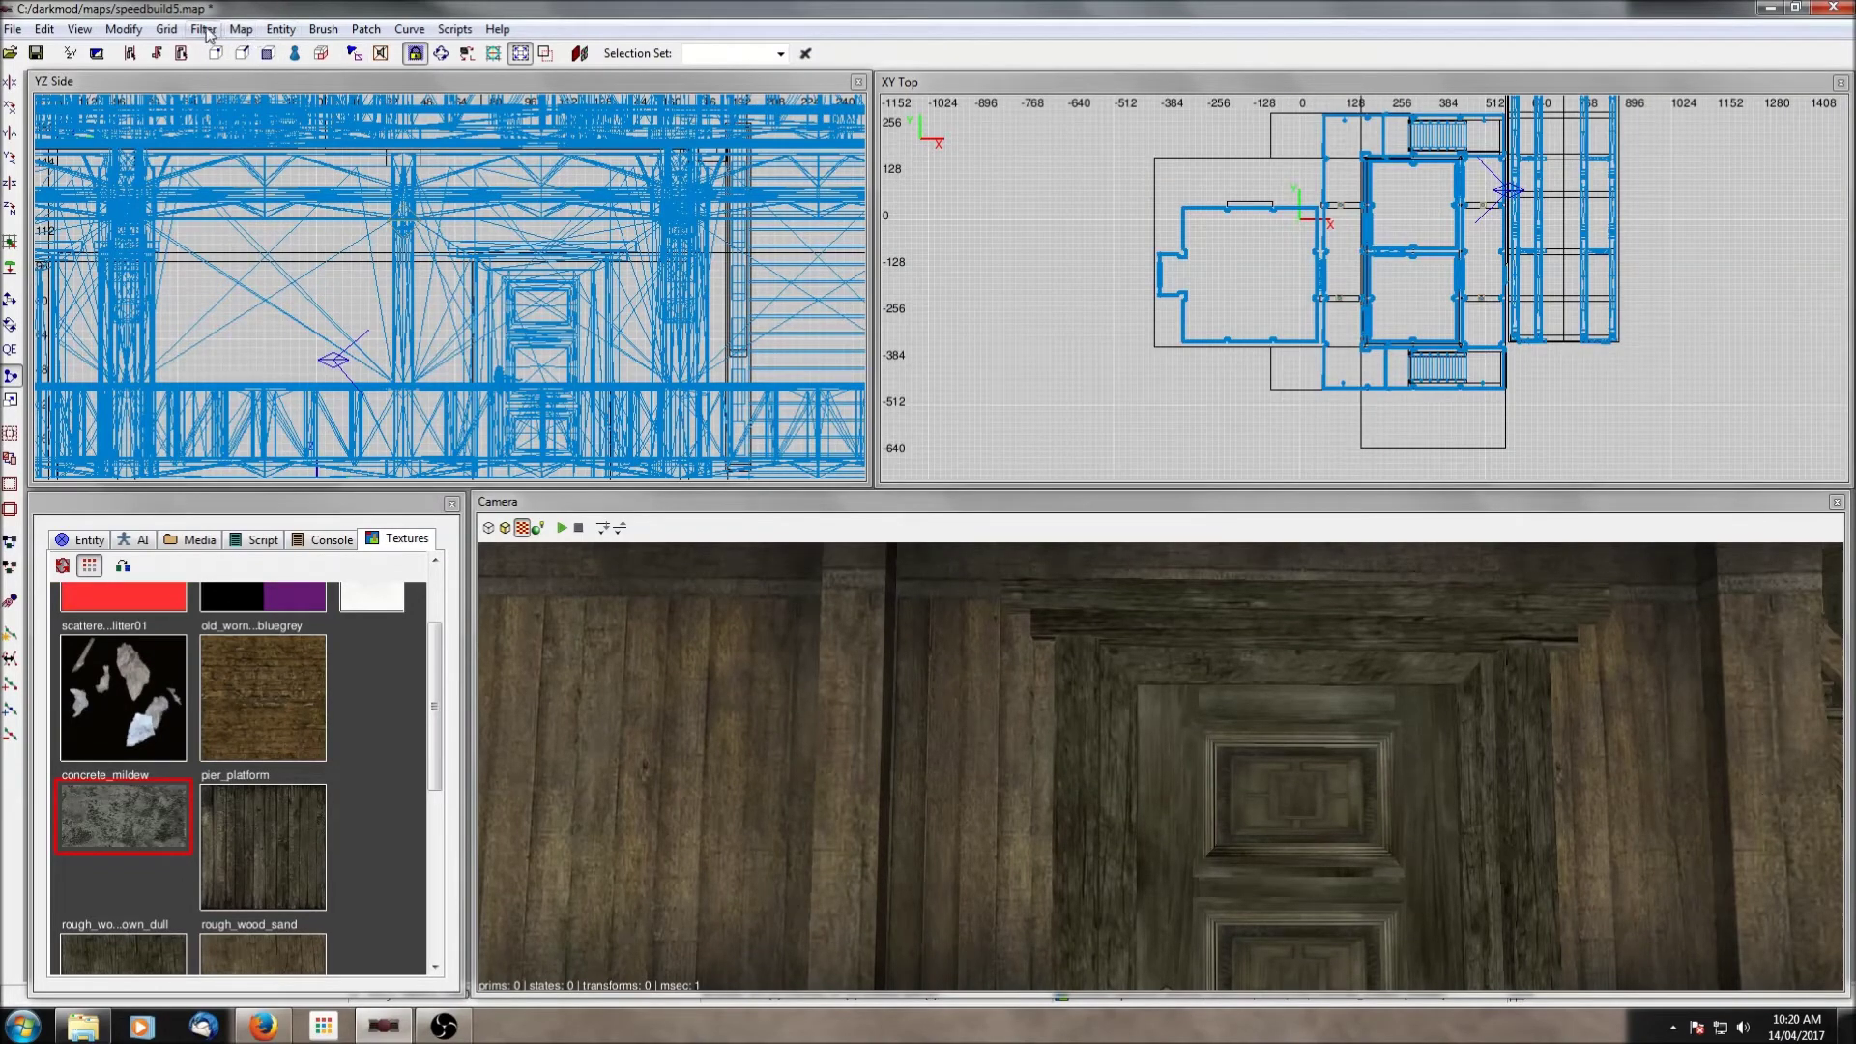
{"action": "scroll", "coordinate": [1385, 284], "scroll_direction": "up", "scroll_amount": 3}
{"action": "scroll", "coordinate": [1384, 285], "scroll_direction": "down", "scroll_amount": 1}
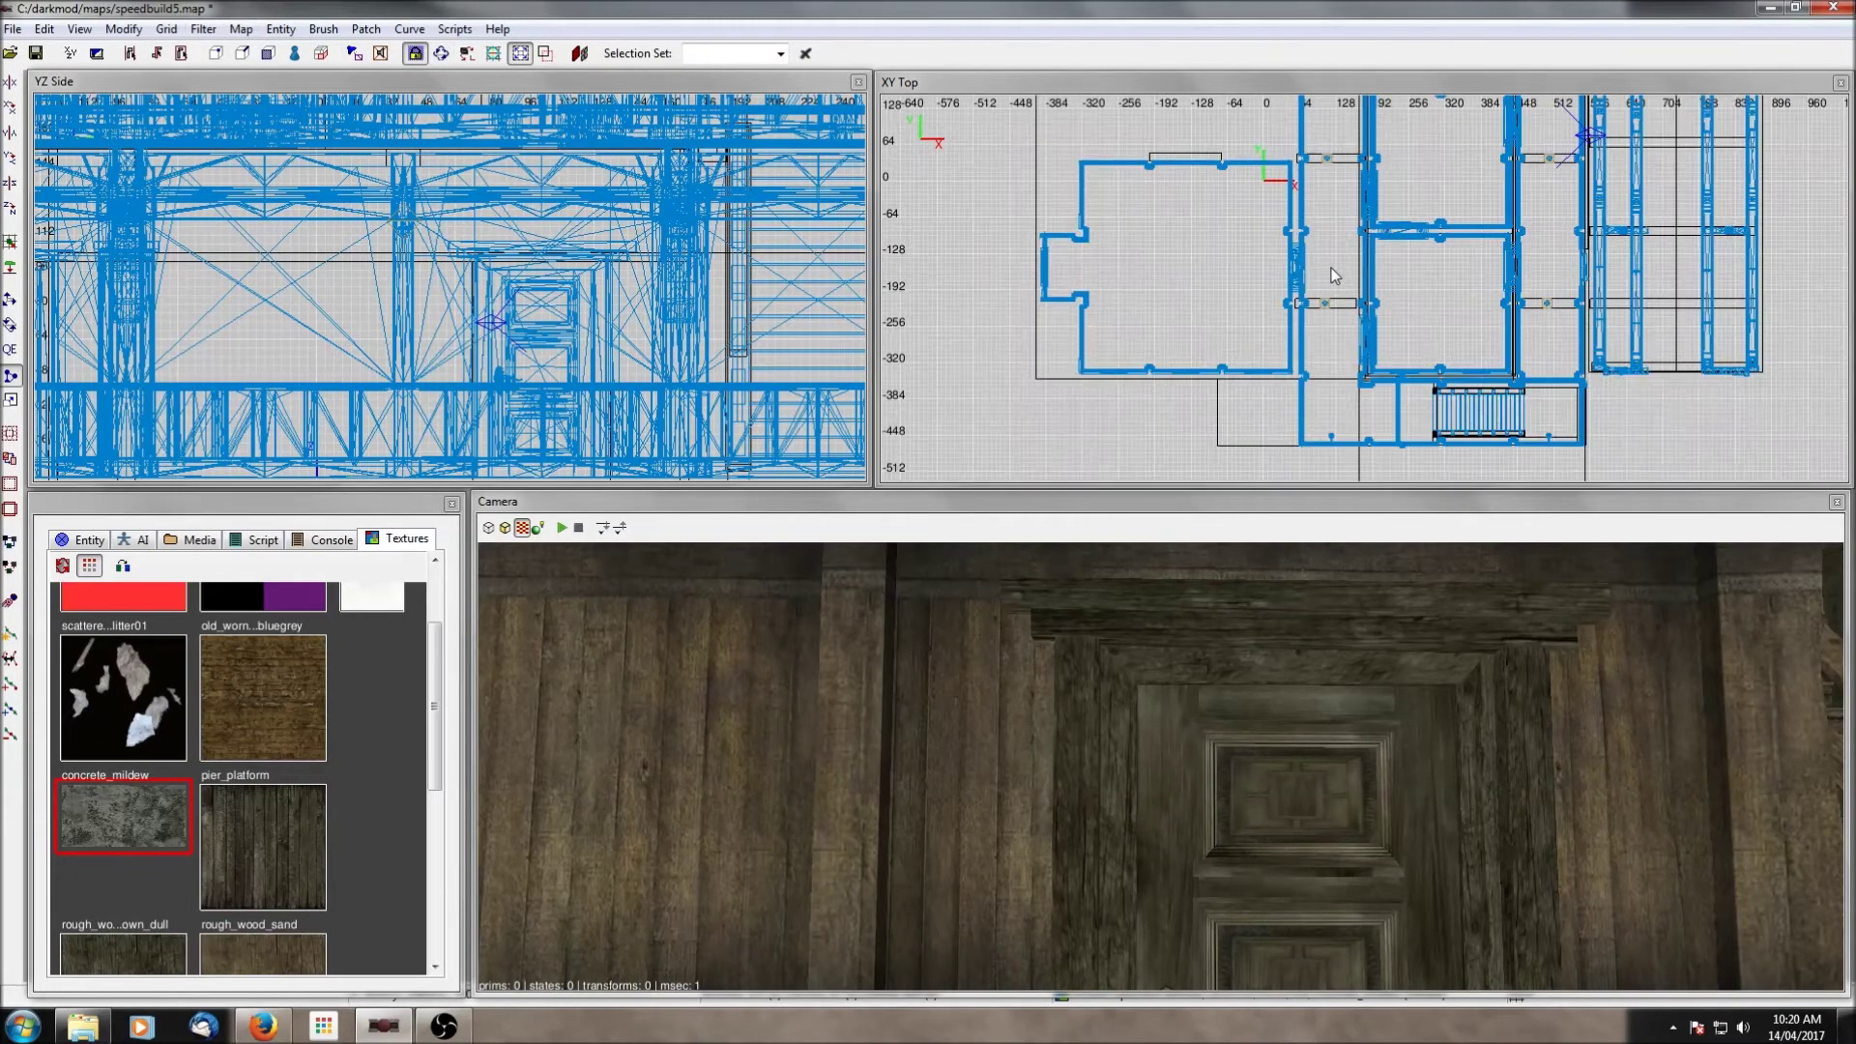
{"action": "right_click_drag", "start_coordinate": [1296, 205], "coordinate": [1314, 261]}
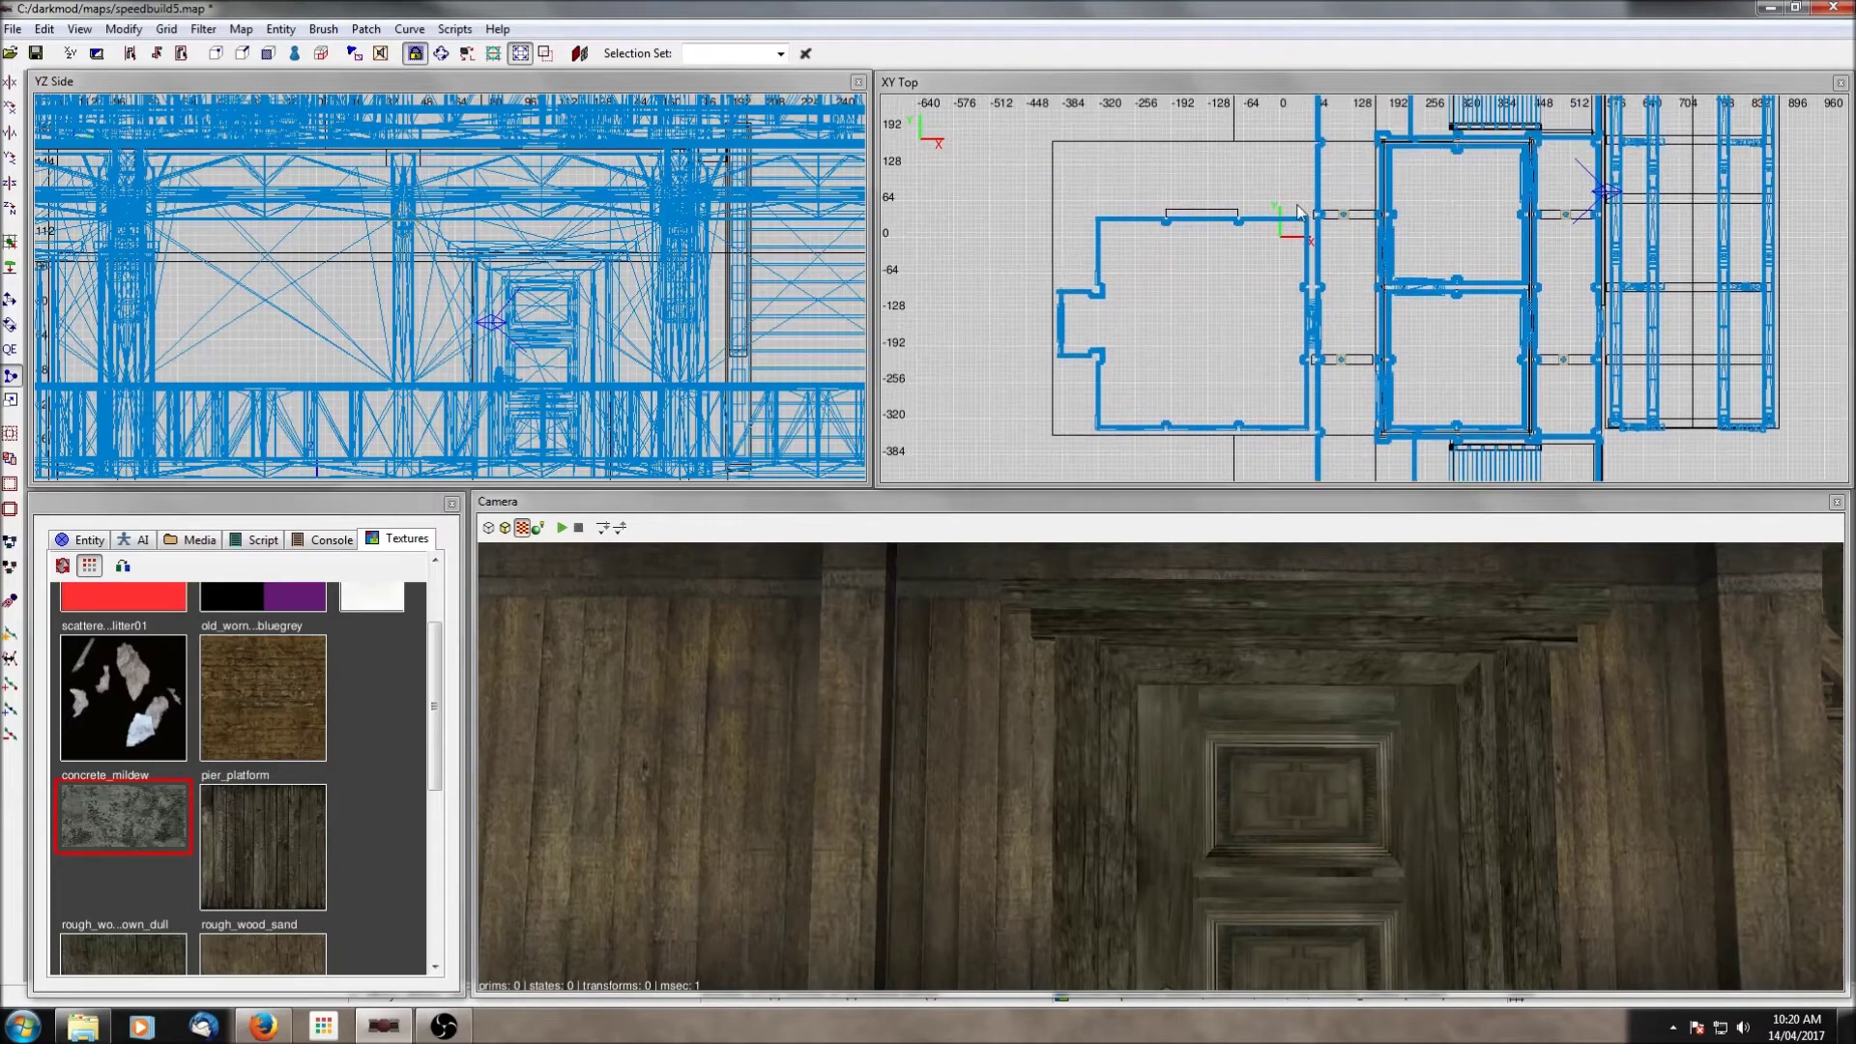
Step: Draw a concrete brush of 460 by 420 units around the large alcove room in the XY Top view
{"action": "left_click", "coordinate": [1054, 201]}
{"action": "left_click", "coordinate": [11, 349]}
{"action": "mouse_move", "coordinate": [1054, 199]}
{"action": "left_mouse_down"}
{"action": "mouse_move", "coordinate": [1110, 328]}
{"action": "mouse_move", "coordinate": [1313, 442]}
{"action": "left_mouse_up"}
{"action": "scroll", "coordinate": [1421, 278], "scroll_direction": "down", "scroll_amount": 4}
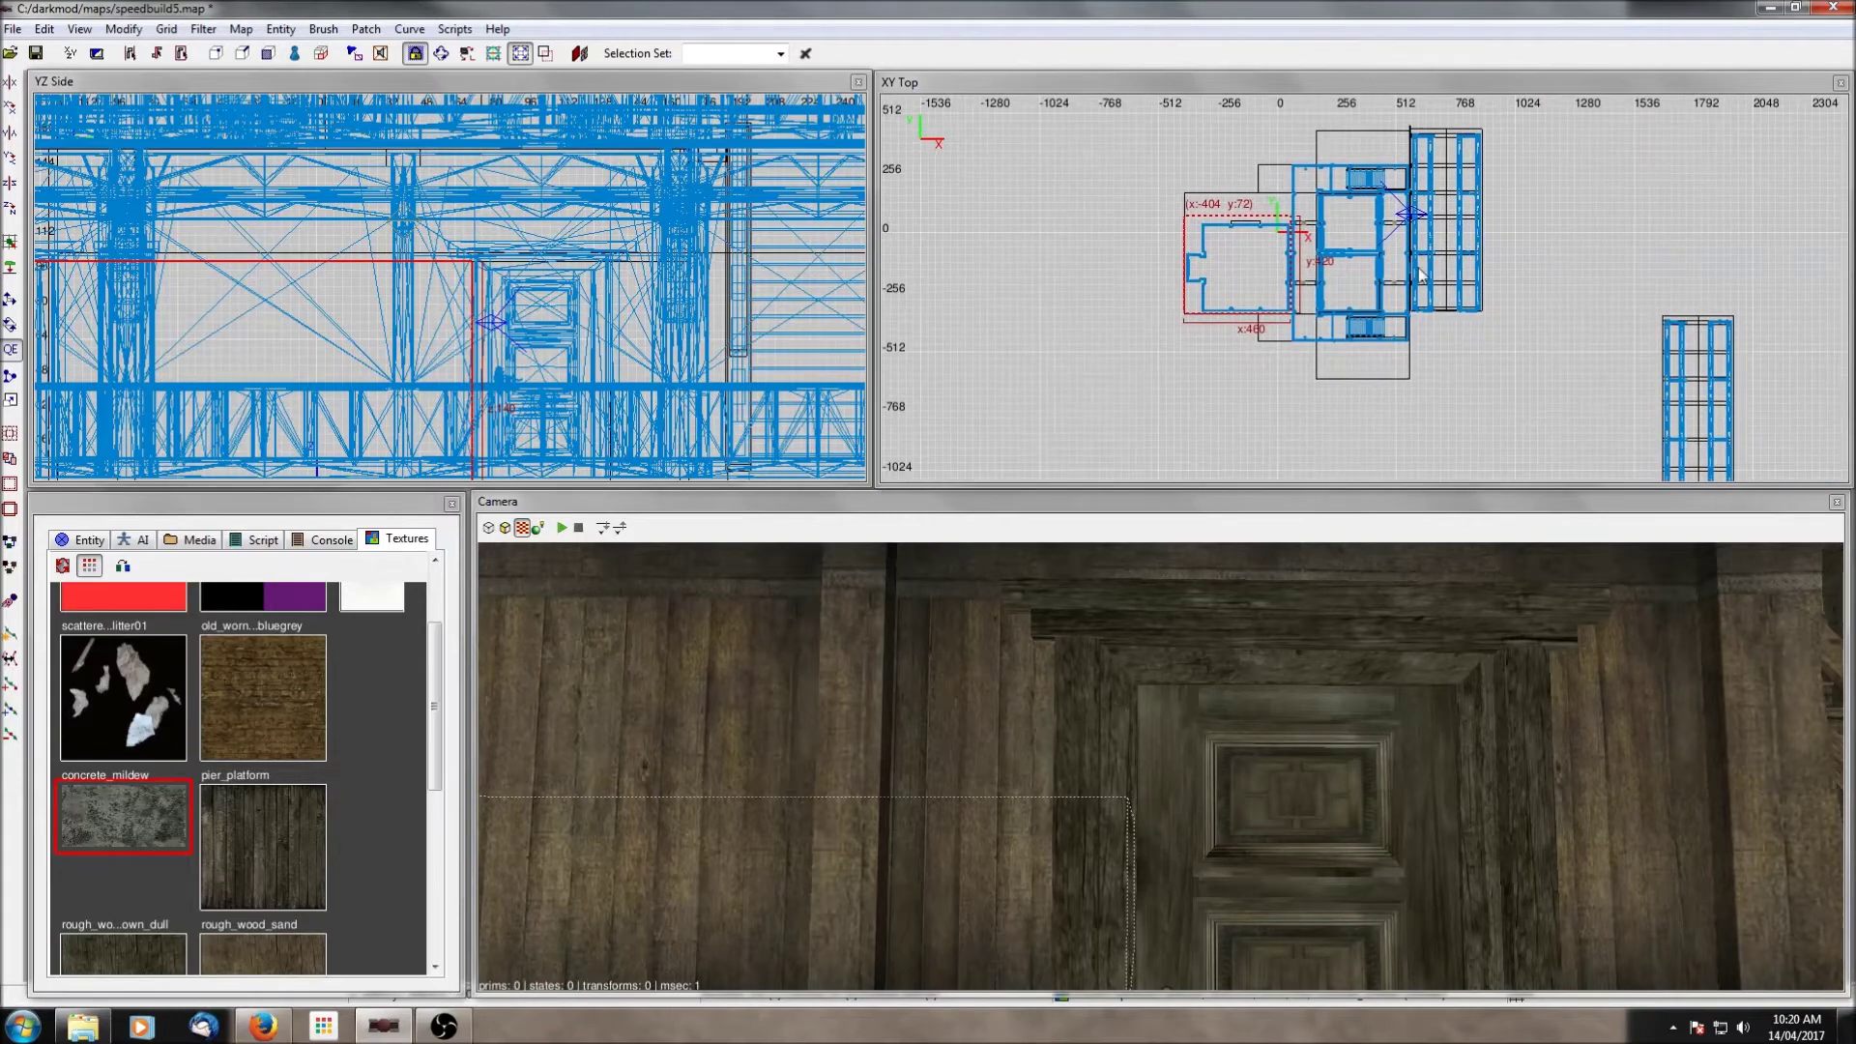
Step: Stretch the new brush's top up to height 348 and raise its bottom to just below the upper-storey floor
{"action": "scroll", "coordinate": [1422, 277], "scroll_direction": "up", "scroll_amount": 2}
{"action": "scroll", "coordinate": [422, 305], "scroll_direction": "down", "scroll_amount": 7}
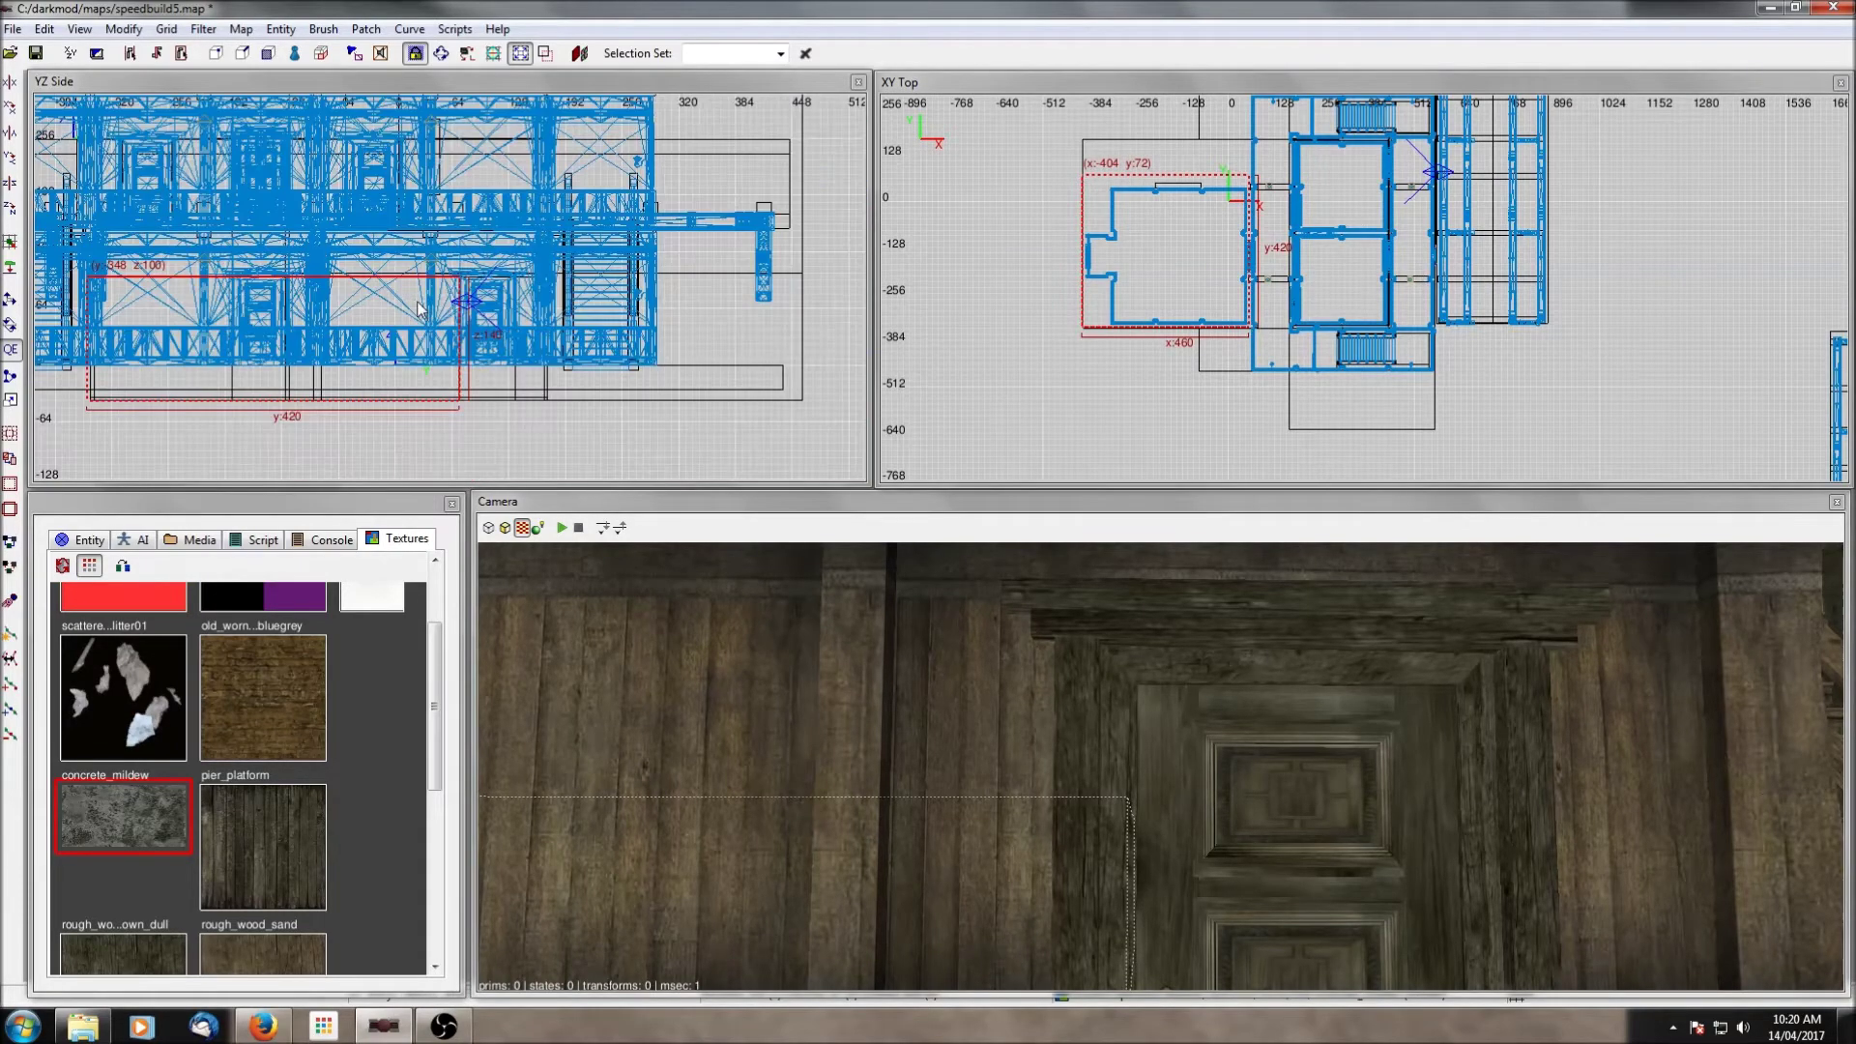
{"action": "mouse_move", "coordinate": [385, 269]}
{"action": "left_mouse_down"}
{"action": "mouse_move", "coordinate": [399, 145]}
{"action": "mouse_move", "coordinate": [412, 223]}
{"action": "left_mouse_up"}
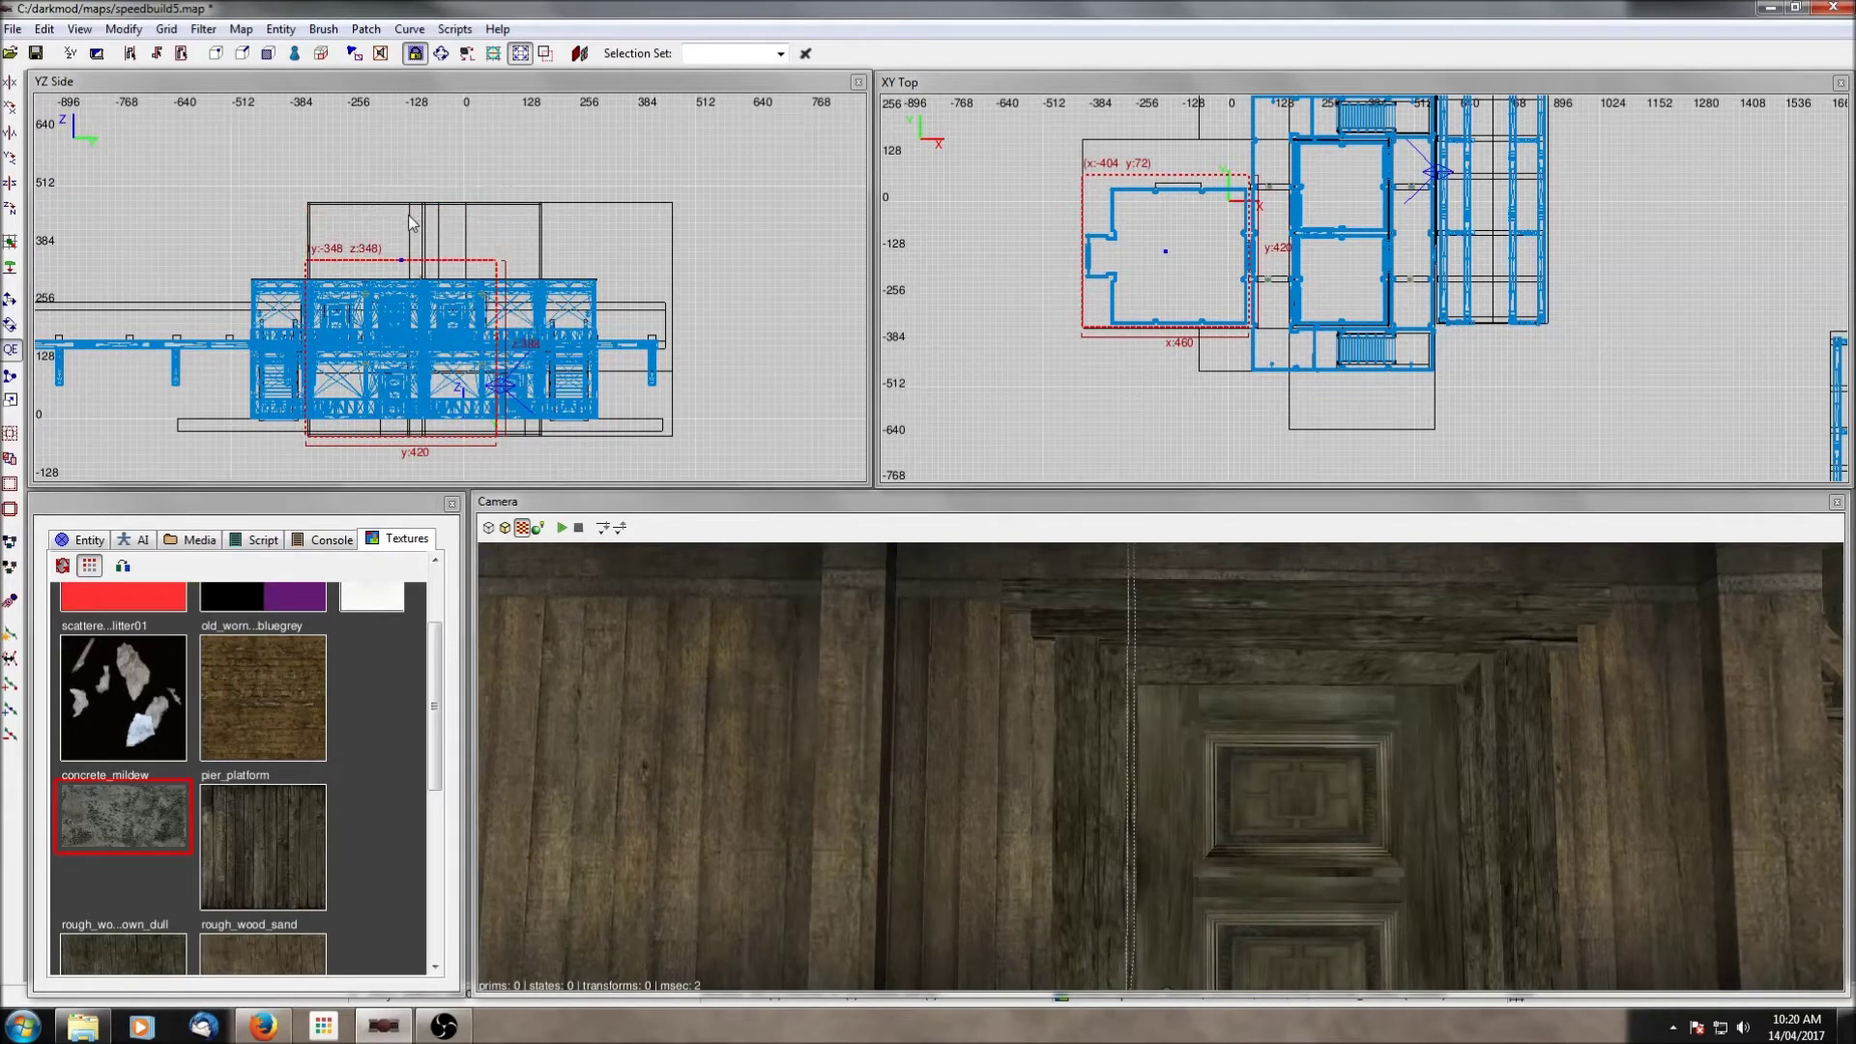
{"action": "left_click_drag", "start_coordinate": [433, 467], "coordinate": [441, 380]}
Step: Check the brush's bottom edge against the large room's upper wooden floor by repeatedly selecting and deselecting that floor
{"action": "right_click", "coordinate": [1050, 688]}
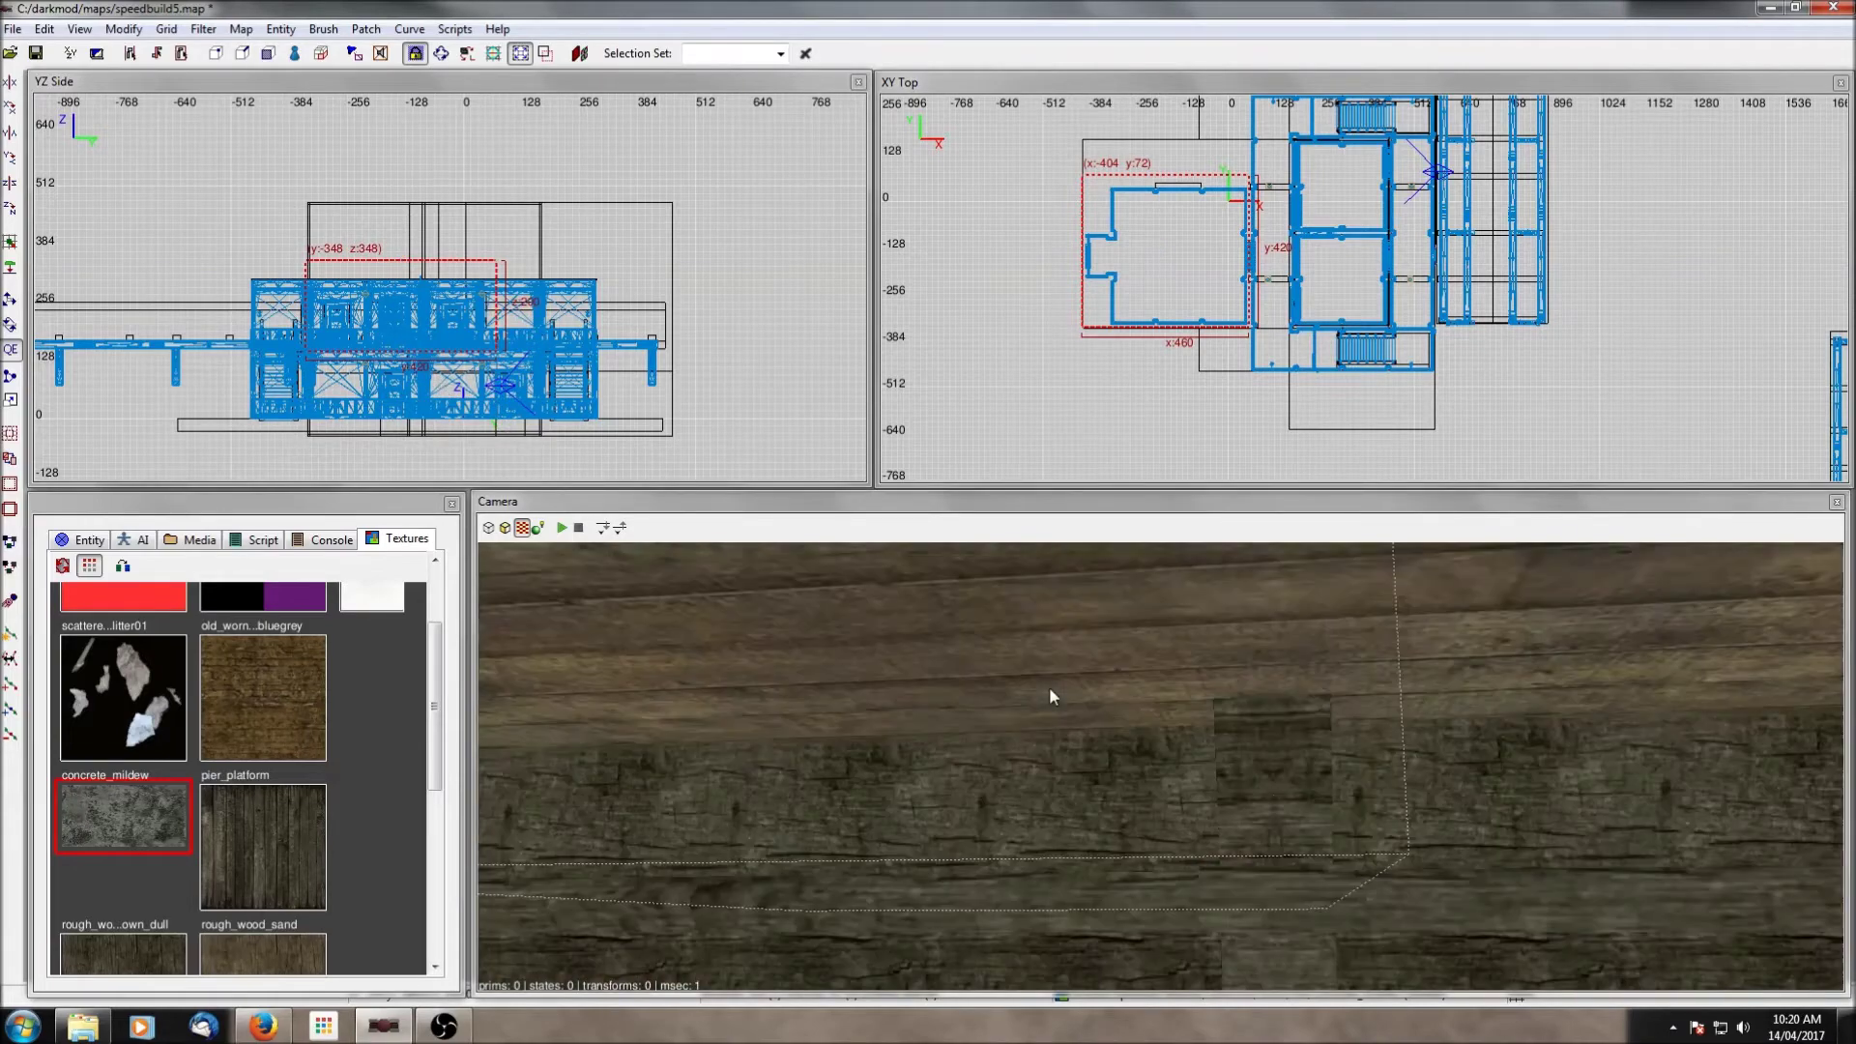
{"action": "right_click", "coordinate": [1051, 690]}
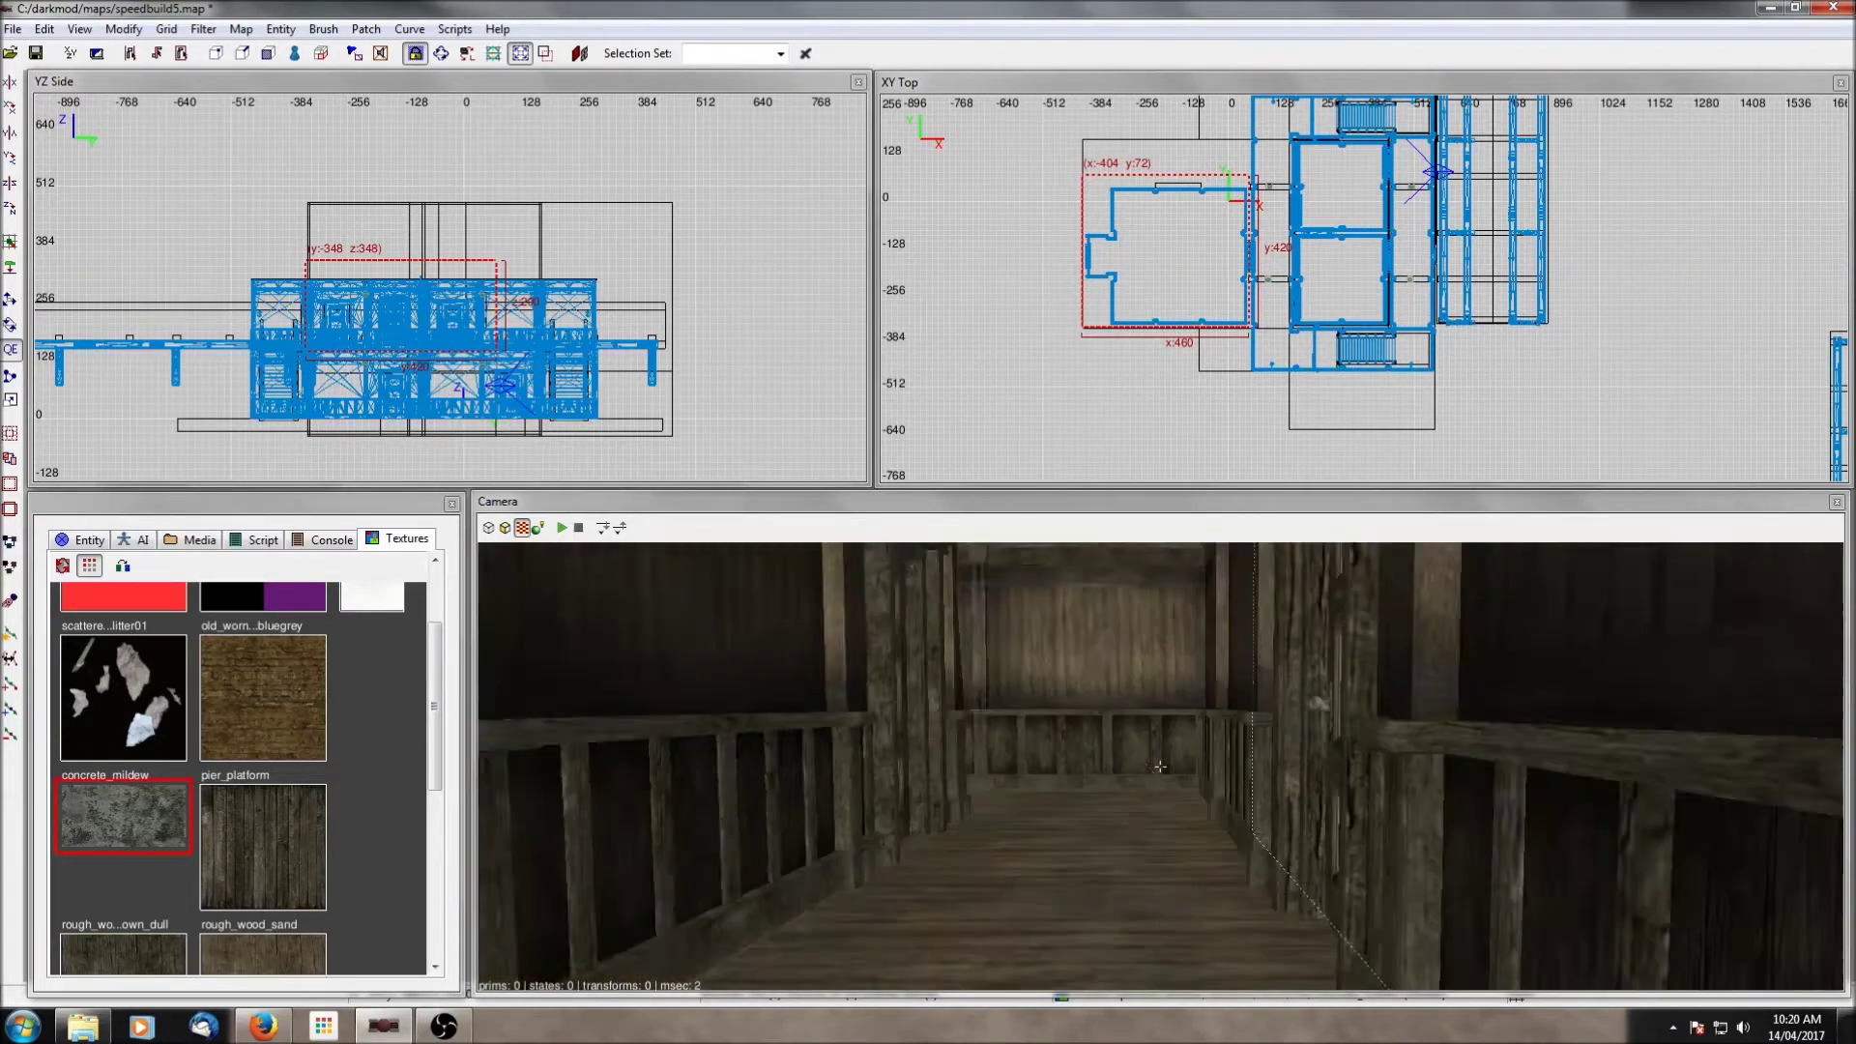
{"action": "right_click", "coordinate": [1051, 690]}
{"action": "right_click", "coordinate": [1051, 691]}
{"action": "right_click", "coordinate": [1051, 690]}
{"action": "left_click", "coordinate": [1075, 737], "text": "shift"}
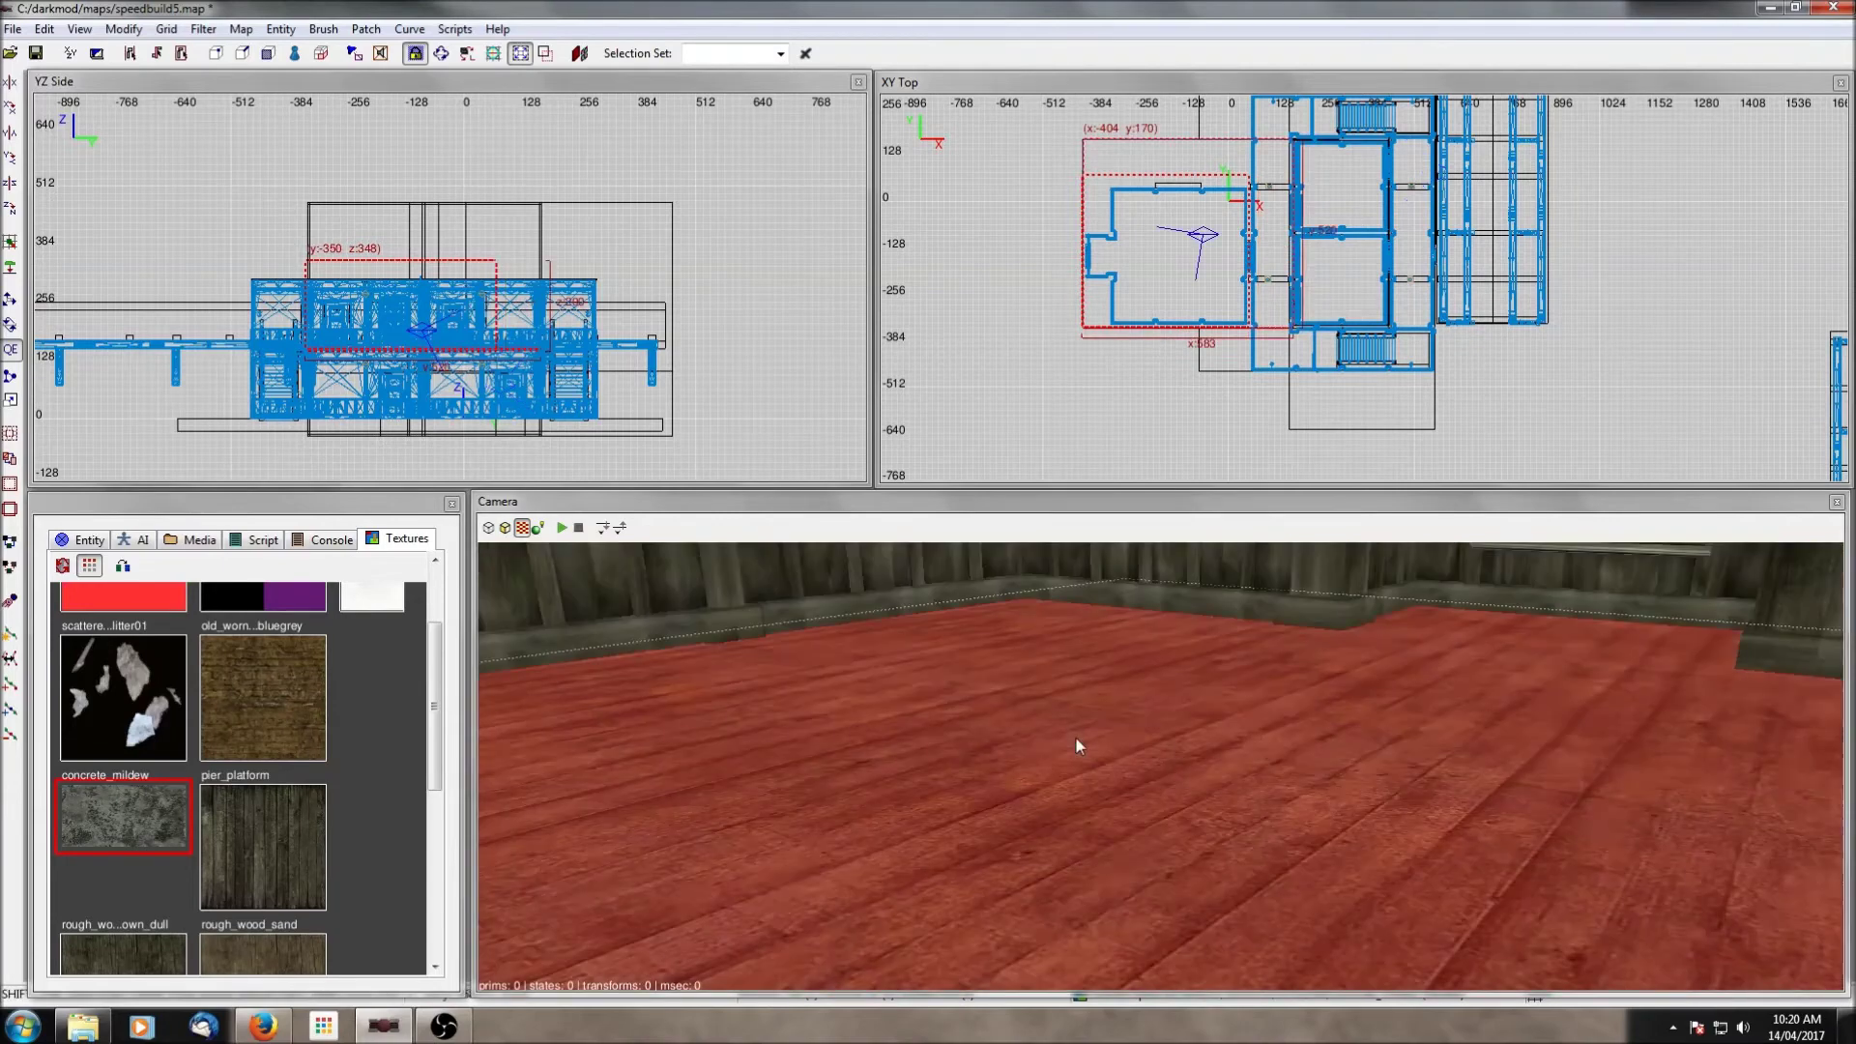
{"action": "scroll", "coordinate": [564, 376], "scroll_direction": "up", "scroll_amount": 4}
{"action": "scroll", "coordinate": [566, 383], "scroll_direction": "up", "scroll_amount": 5}
{"action": "left_click", "coordinate": [880, 739], "text": "shift"}
{"action": "left_click", "coordinate": [879, 738], "text": "shift"}
{"action": "left_click", "coordinate": [879, 739], "text": "shift"}
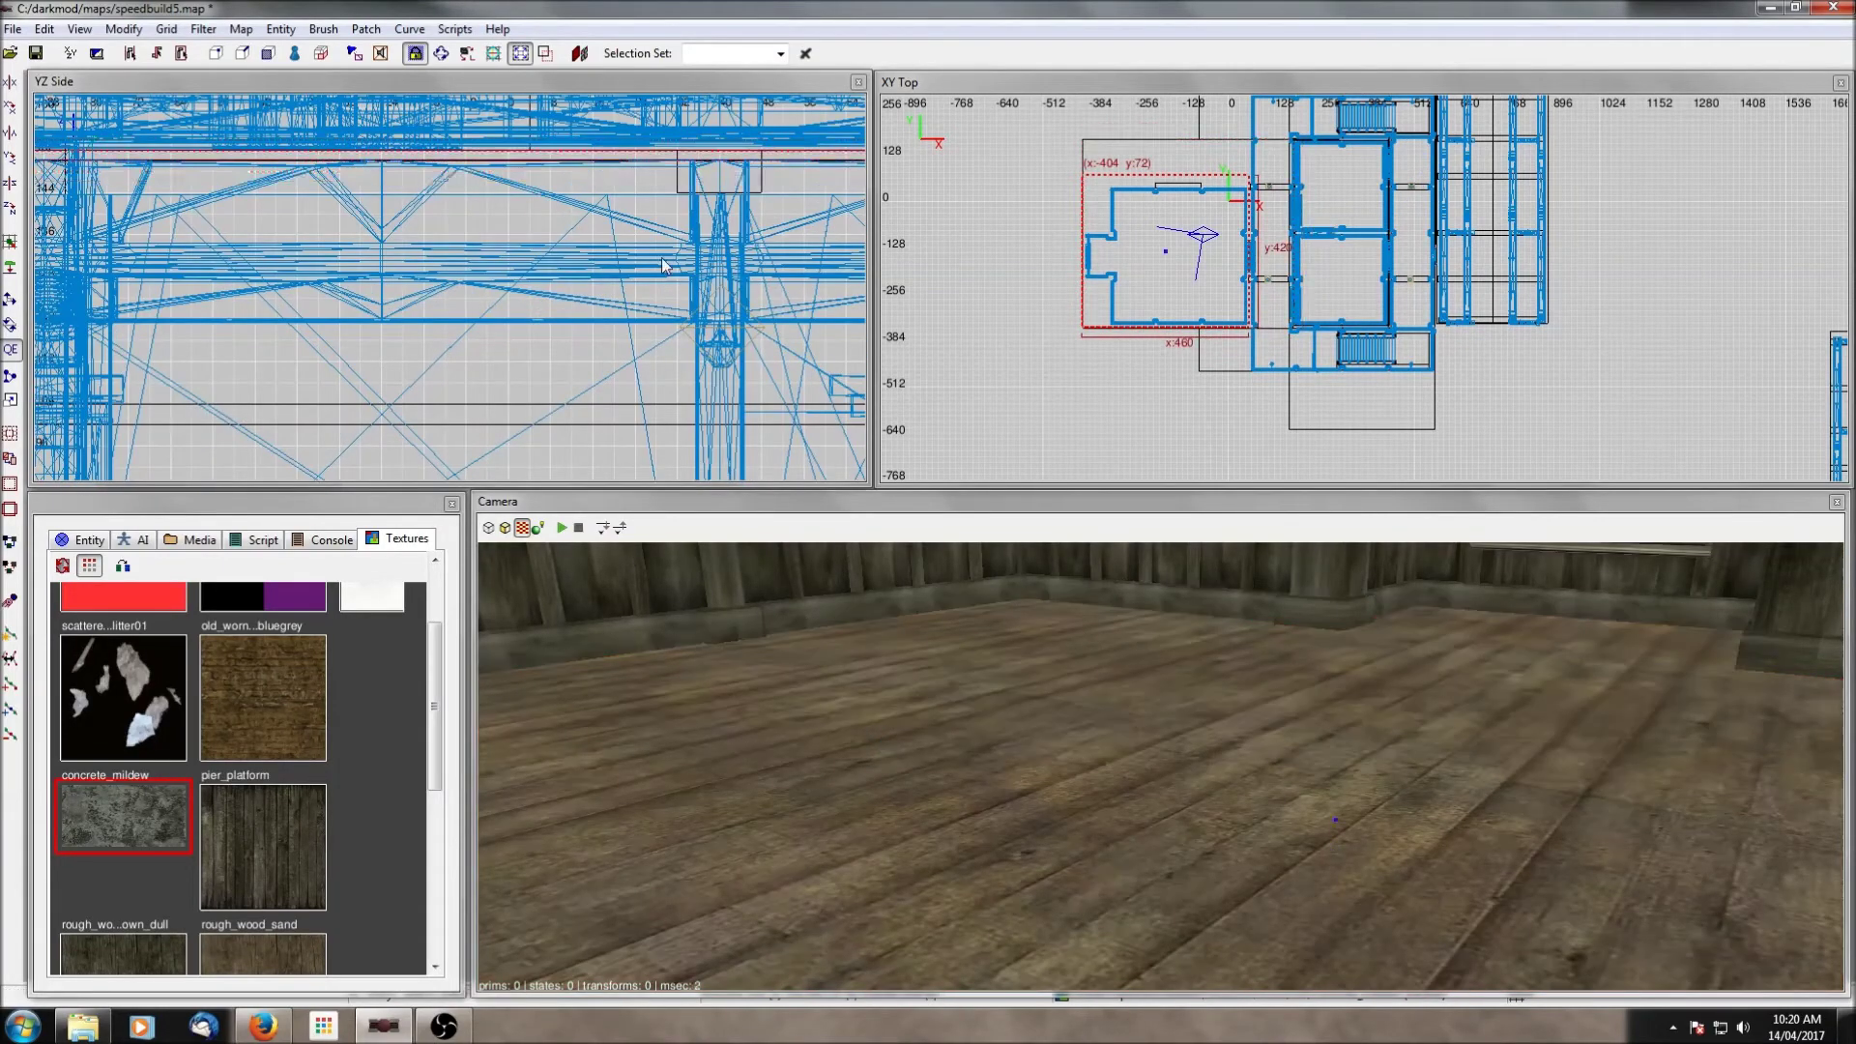
{"action": "left_click", "coordinate": [915, 744], "text": "shift"}
{"action": "left_click", "coordinate": [915, 744], "text": "shift"}
{"action": "left_click", "coordinate": [915, 744], "text": "shift"}
{"action": "left_click", "coordinate": [914, 742], "text": "shift"}
{"action": "right_click_drag", "start_coordinate": [651, 233], "coordinate": [657, 374]}
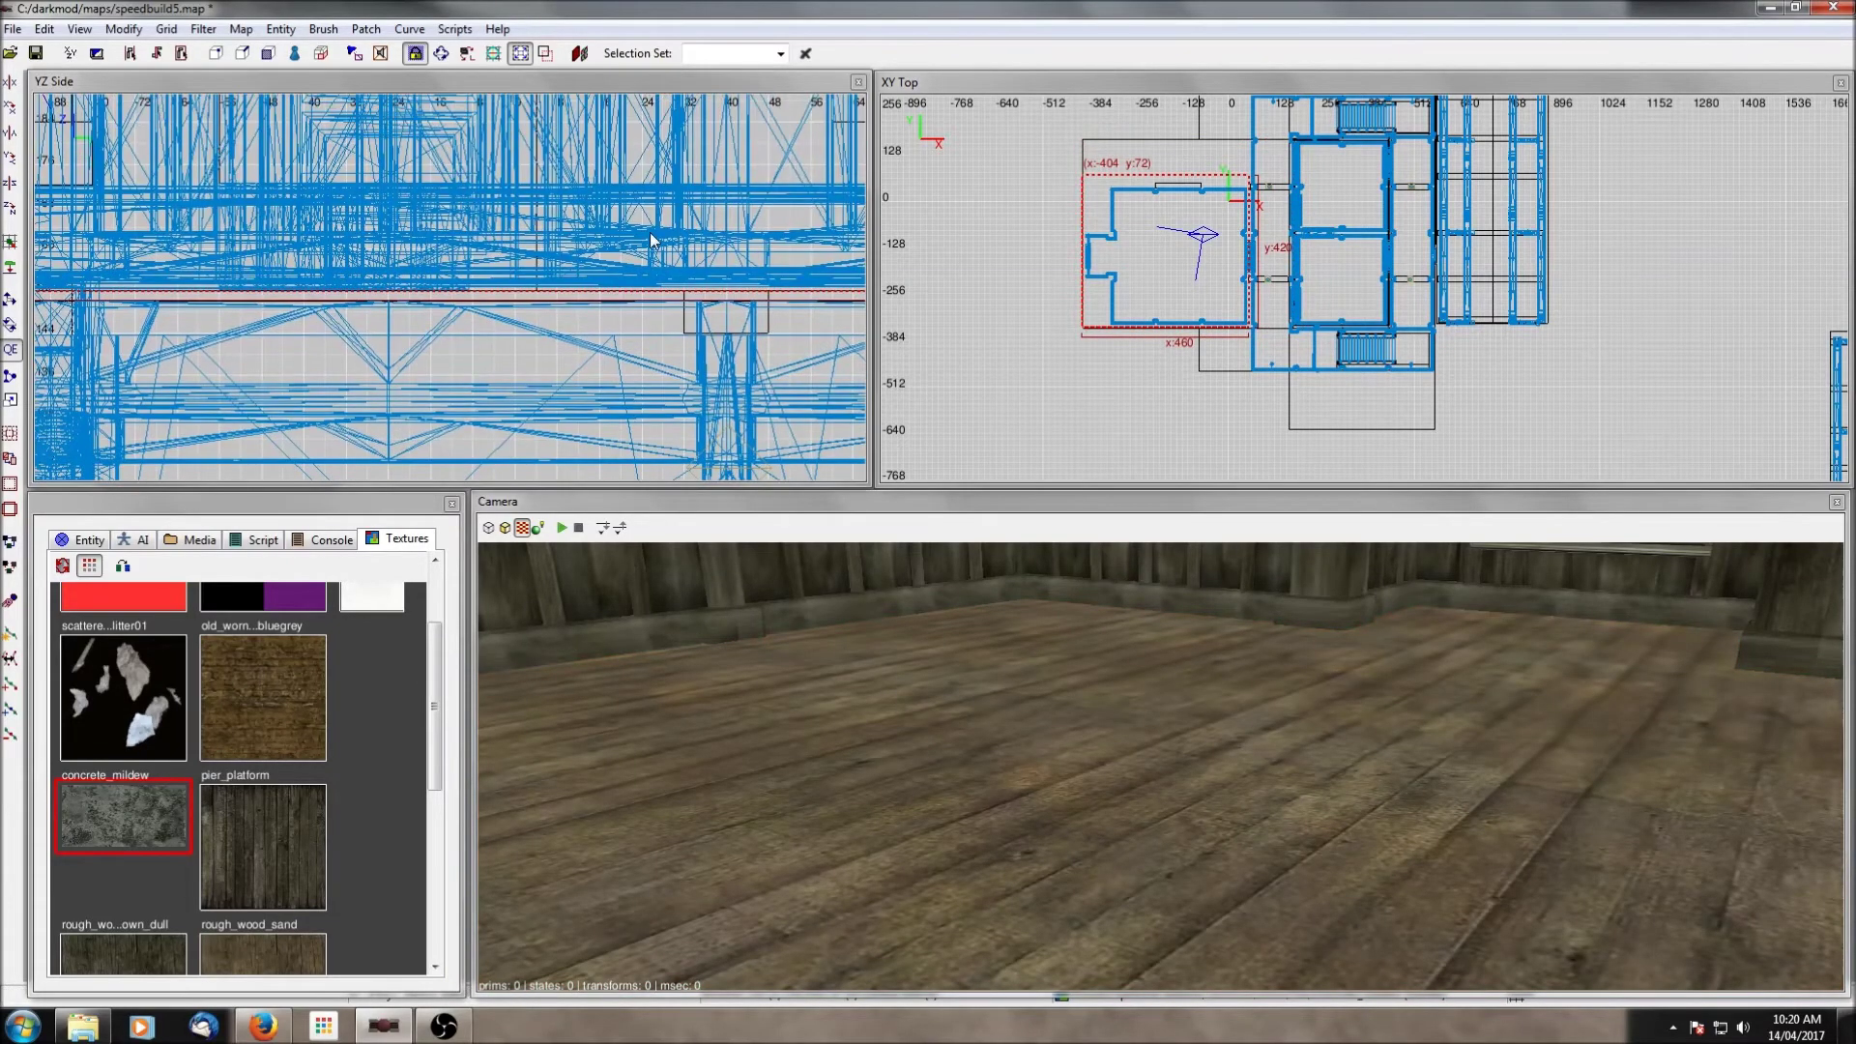
Step: Hollow the large room's concrete brush into separate enclosing walls, floor and ceiling
{"action": "right_click", "coordinate": [1106, 683]}
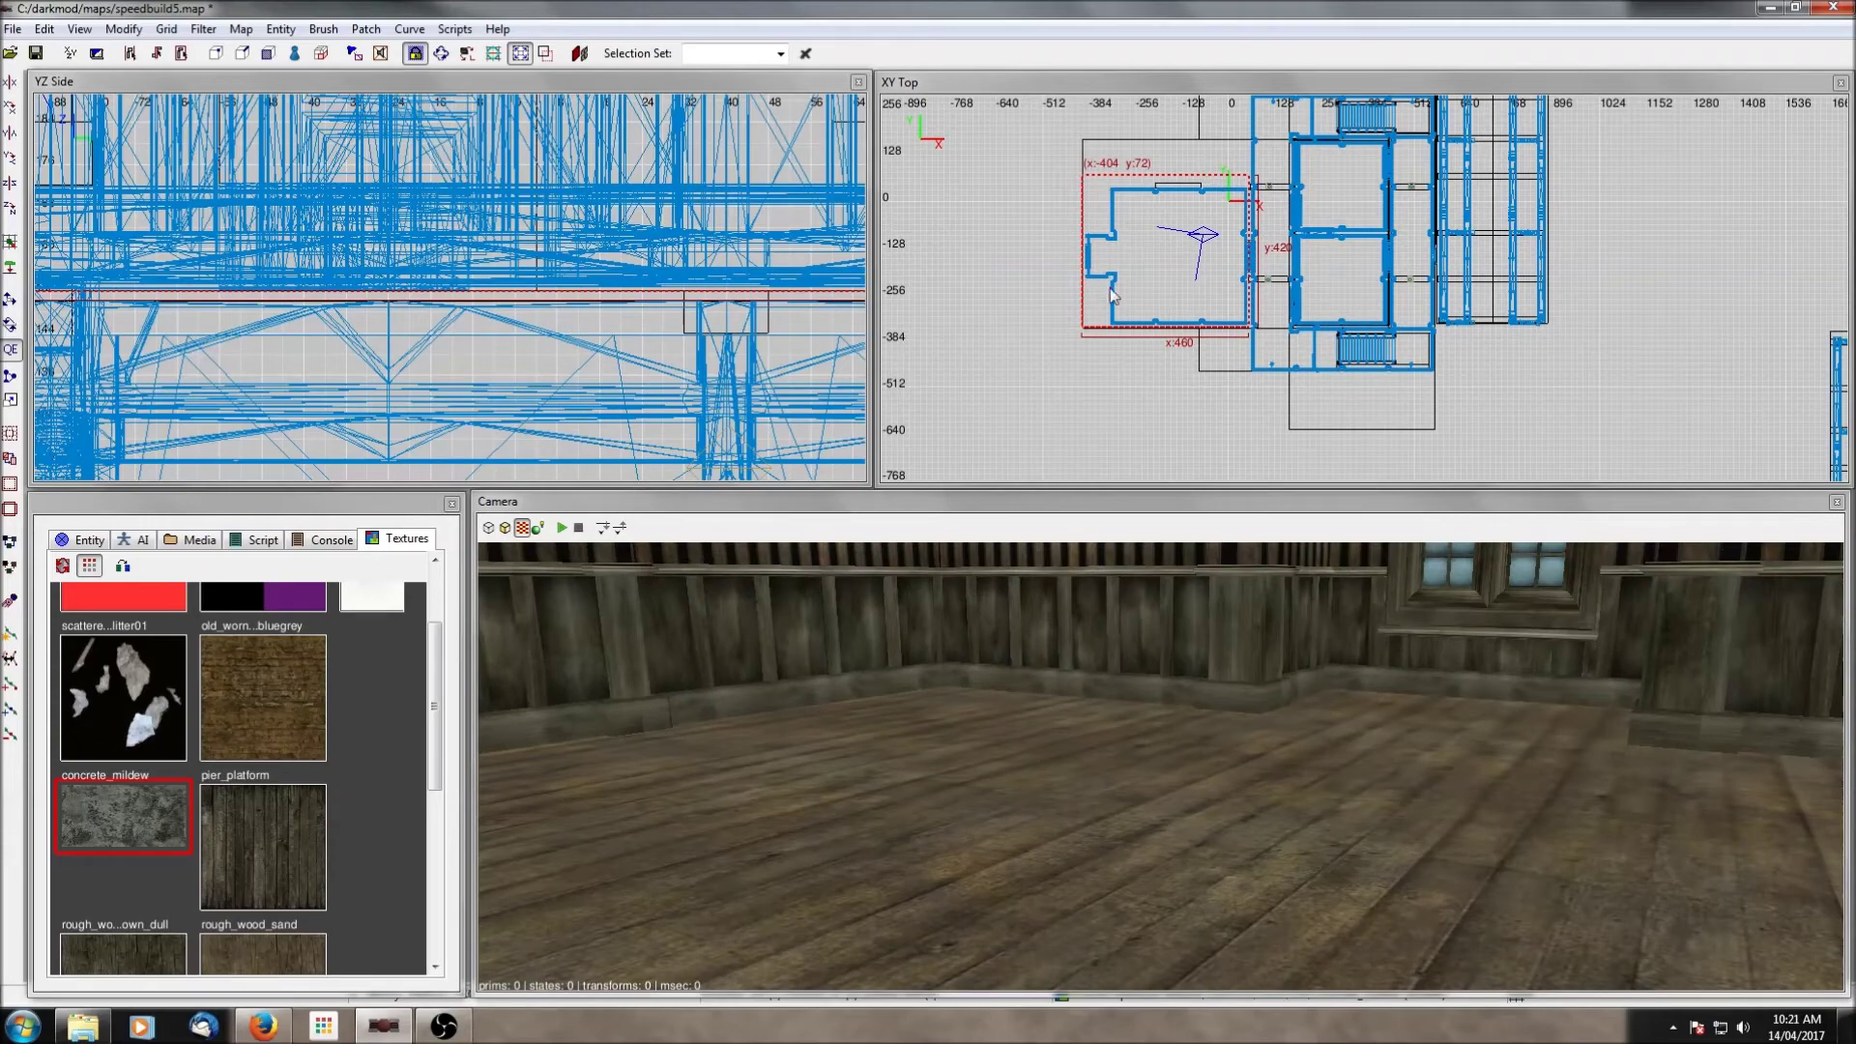
{"action": "right_click", "coordinate": [1124, 578]}
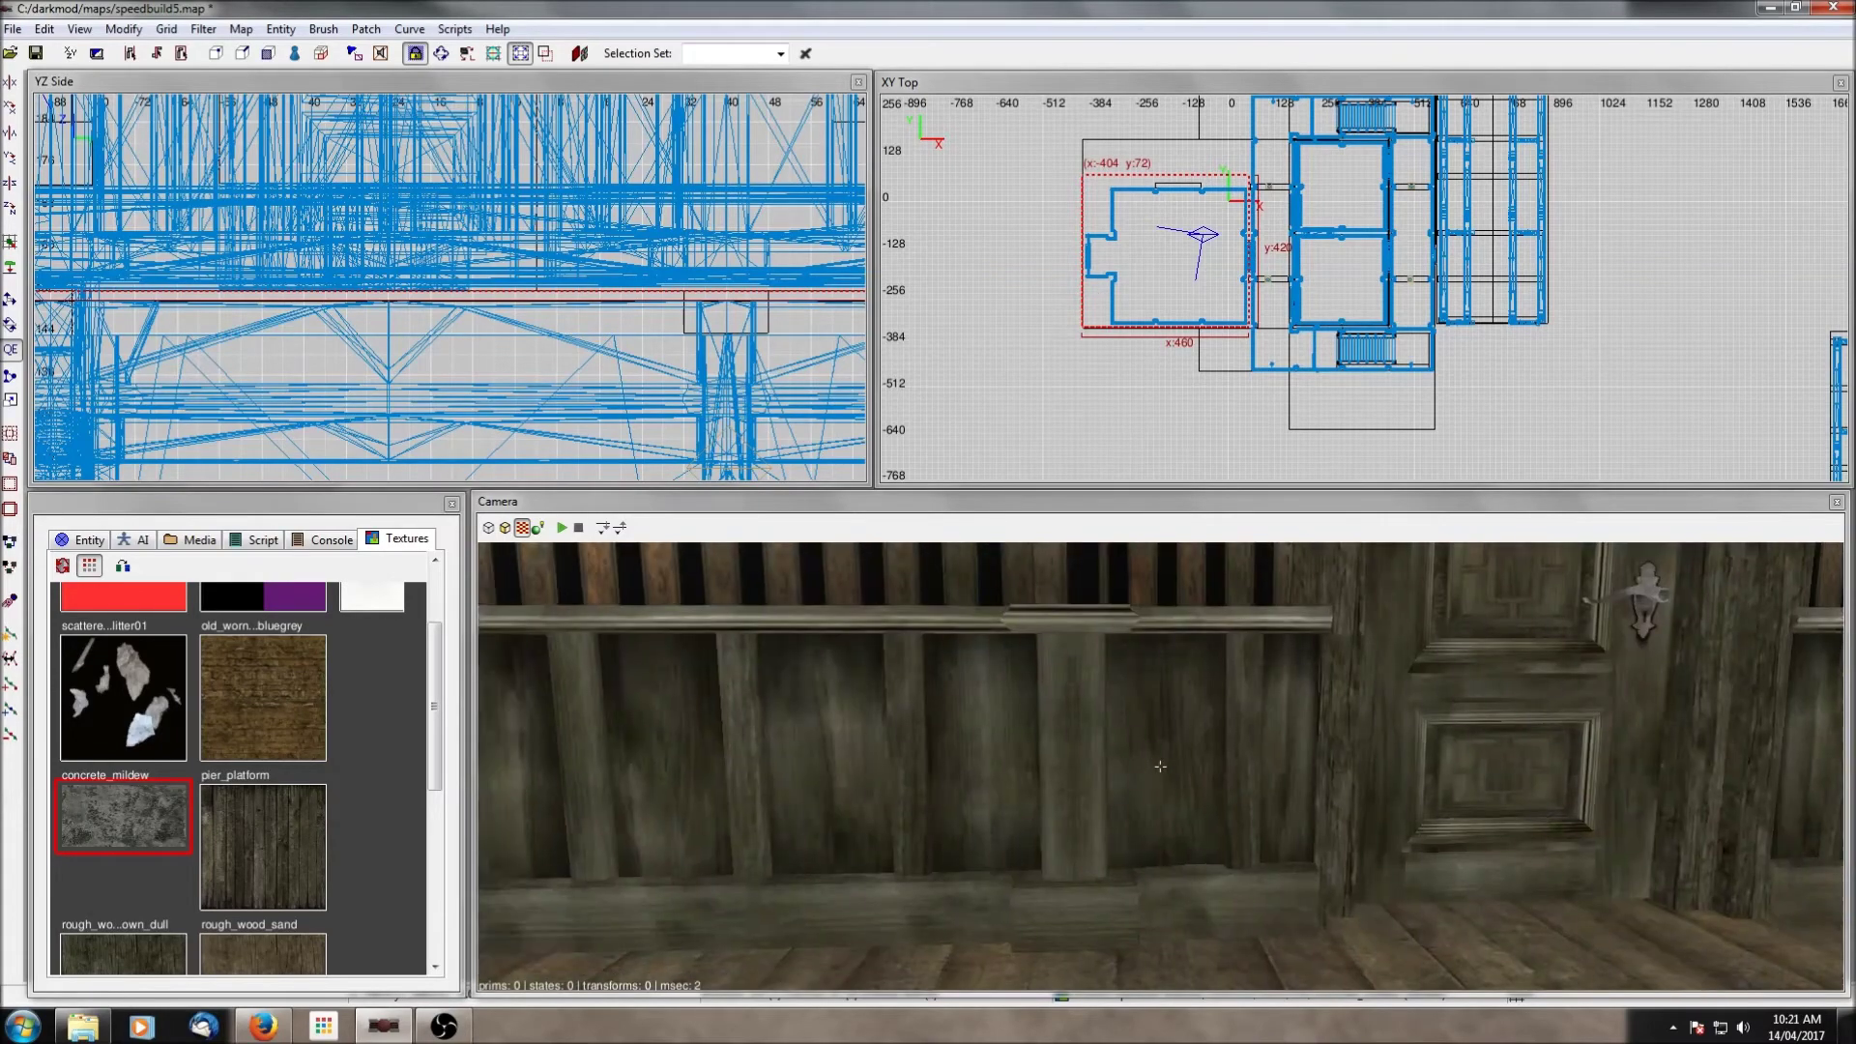
{"action": "right_click", "coordinate": [1123, 578]}
{"action": "scroll", "coordinate": [1124, 579], "scroll_direction": "down", "scroll_amount": 3}
{"action": "right_click", "coordinate": [1123, 578]}
{"action": "right_click", "coordinate": [1123, 578]}
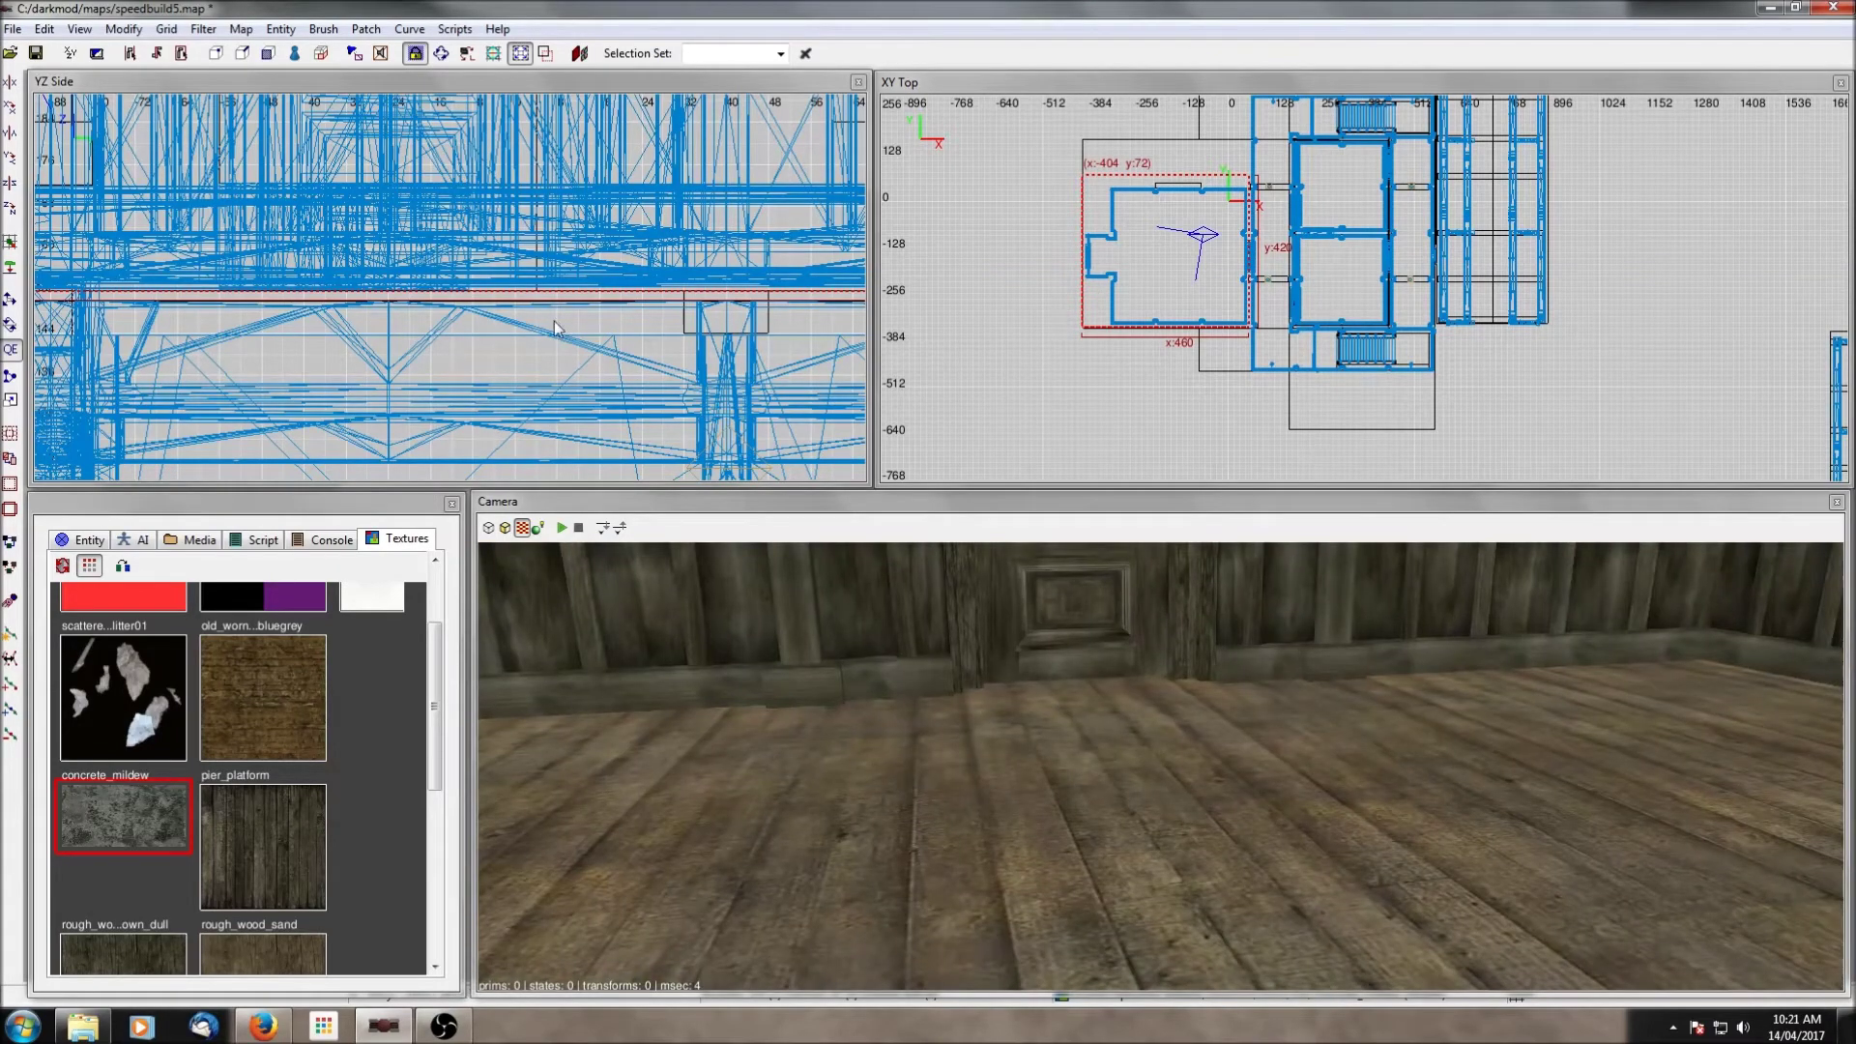
{"action": "left_click", "coordinate": [10, 485]}
Step: Isolate the large room's concrete wall that blocks its upper hallway door, together with the door frame model
{"action": "right_click", "coordinate": [1203, 620]}
{"action": "scroll", "coordinate": [1204, 620], "scroll_direction": "down", "scroll_amount": 1}
{"action": "right_click", "coordinate": [1160, 766]}
{"action": "key", "text": "Escape"}
{"action": "left_click", "coordinate": [1131, 723], "text": "shift"}
{"action": "left_click", "coordinate": [1198, 732], "text": "shift"}
{"action": "key", "text": "shift+h"}
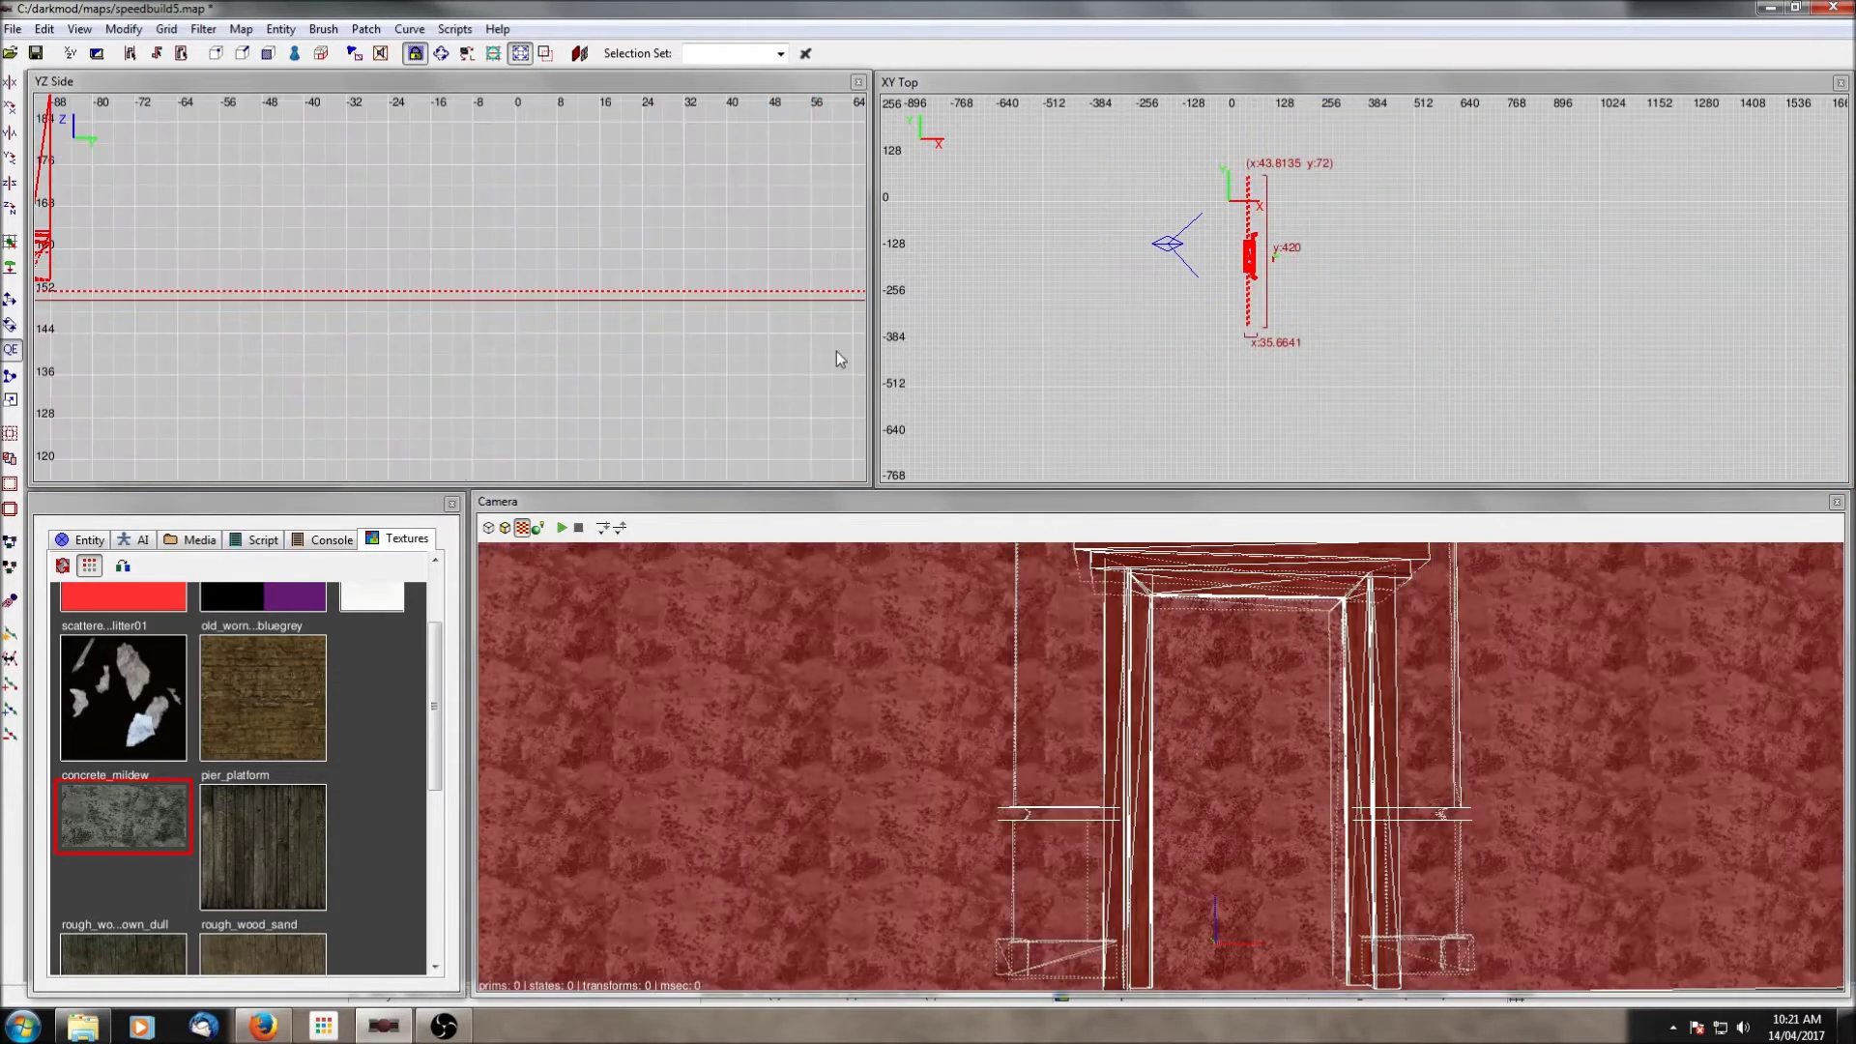
Step: Split the large room's concrete wall vertically within both upper door jambs in the YZ Side view
{"action": "scroll", "coordinate": [391, 232], "scroll_direction": "down", "scroll_amount": 5}
{"action": "scroll", "coordinate": [435, 270], "scroll_direction": "up", "scroll_amount": 8}
{"action": "right_click_drag", "start_coordinate": [390, 232], "coordinate": [437, 256]}
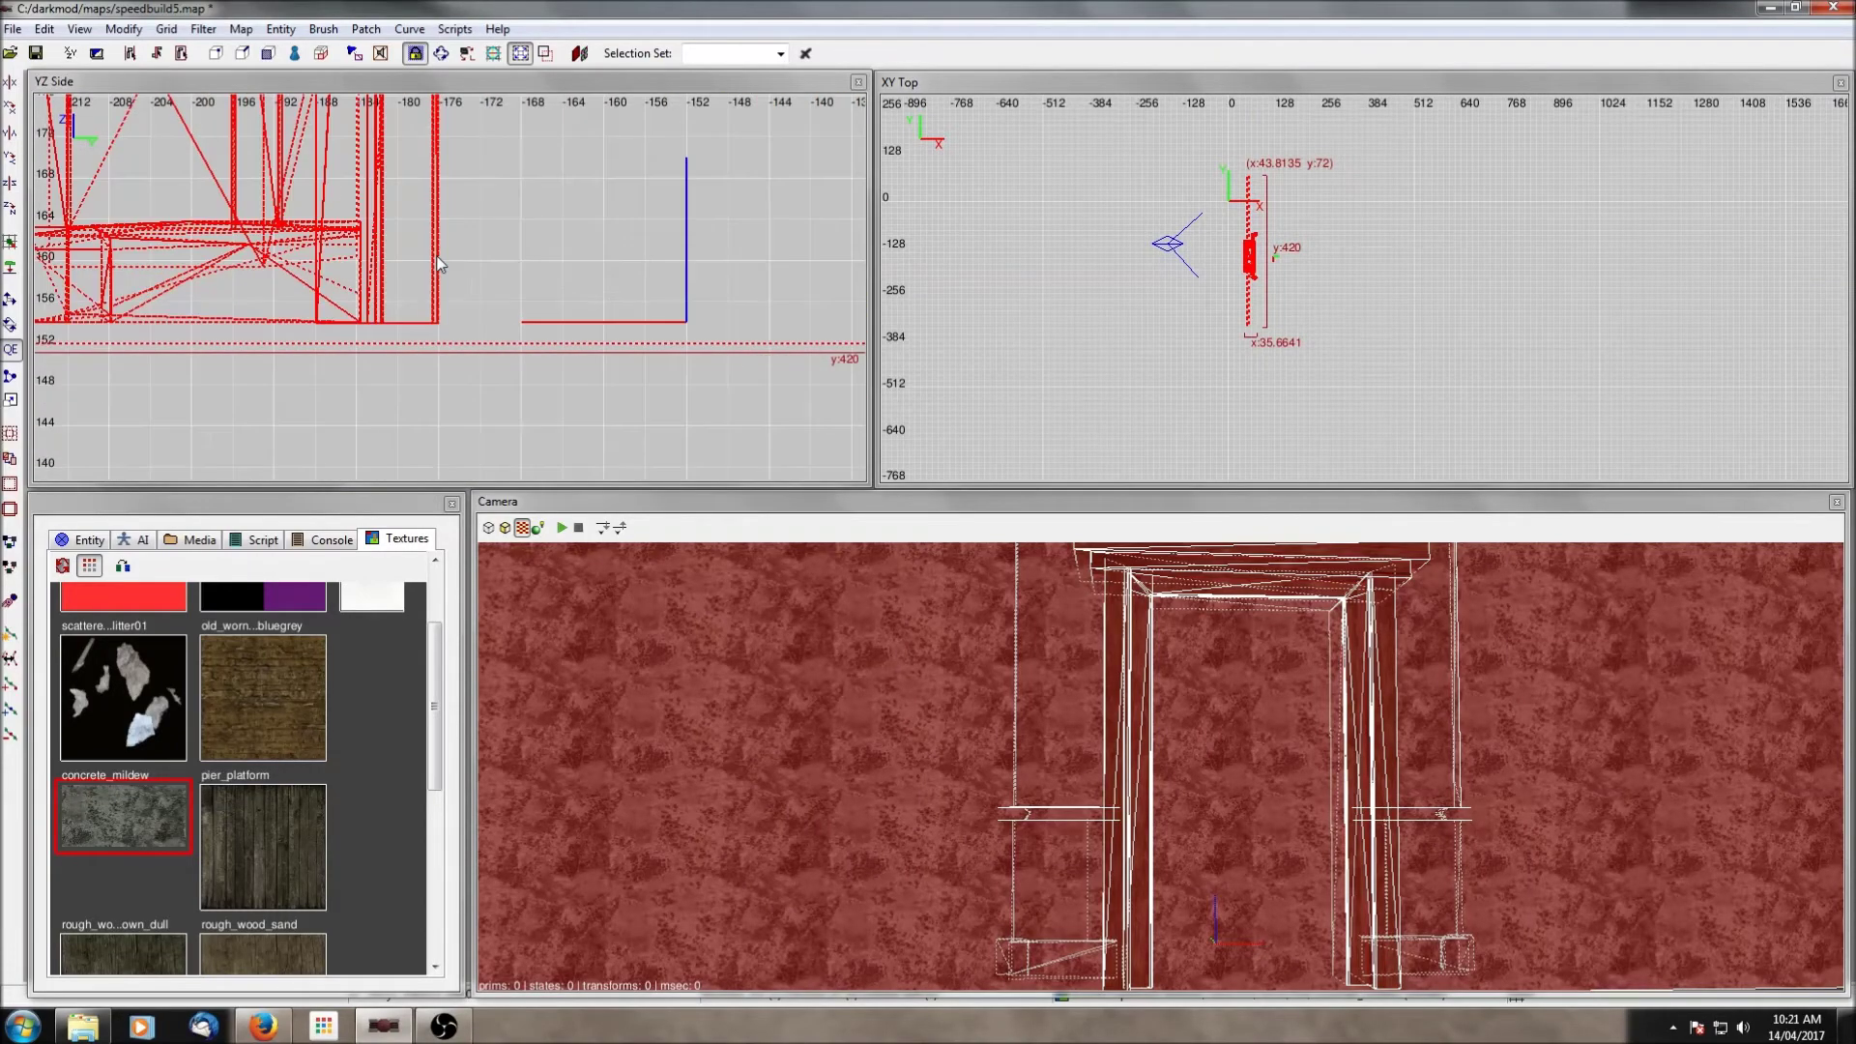
{"action": "left_click", "coordinate": [11, 377]}
{"action": "left_click", "coordinate": [398, 296]}
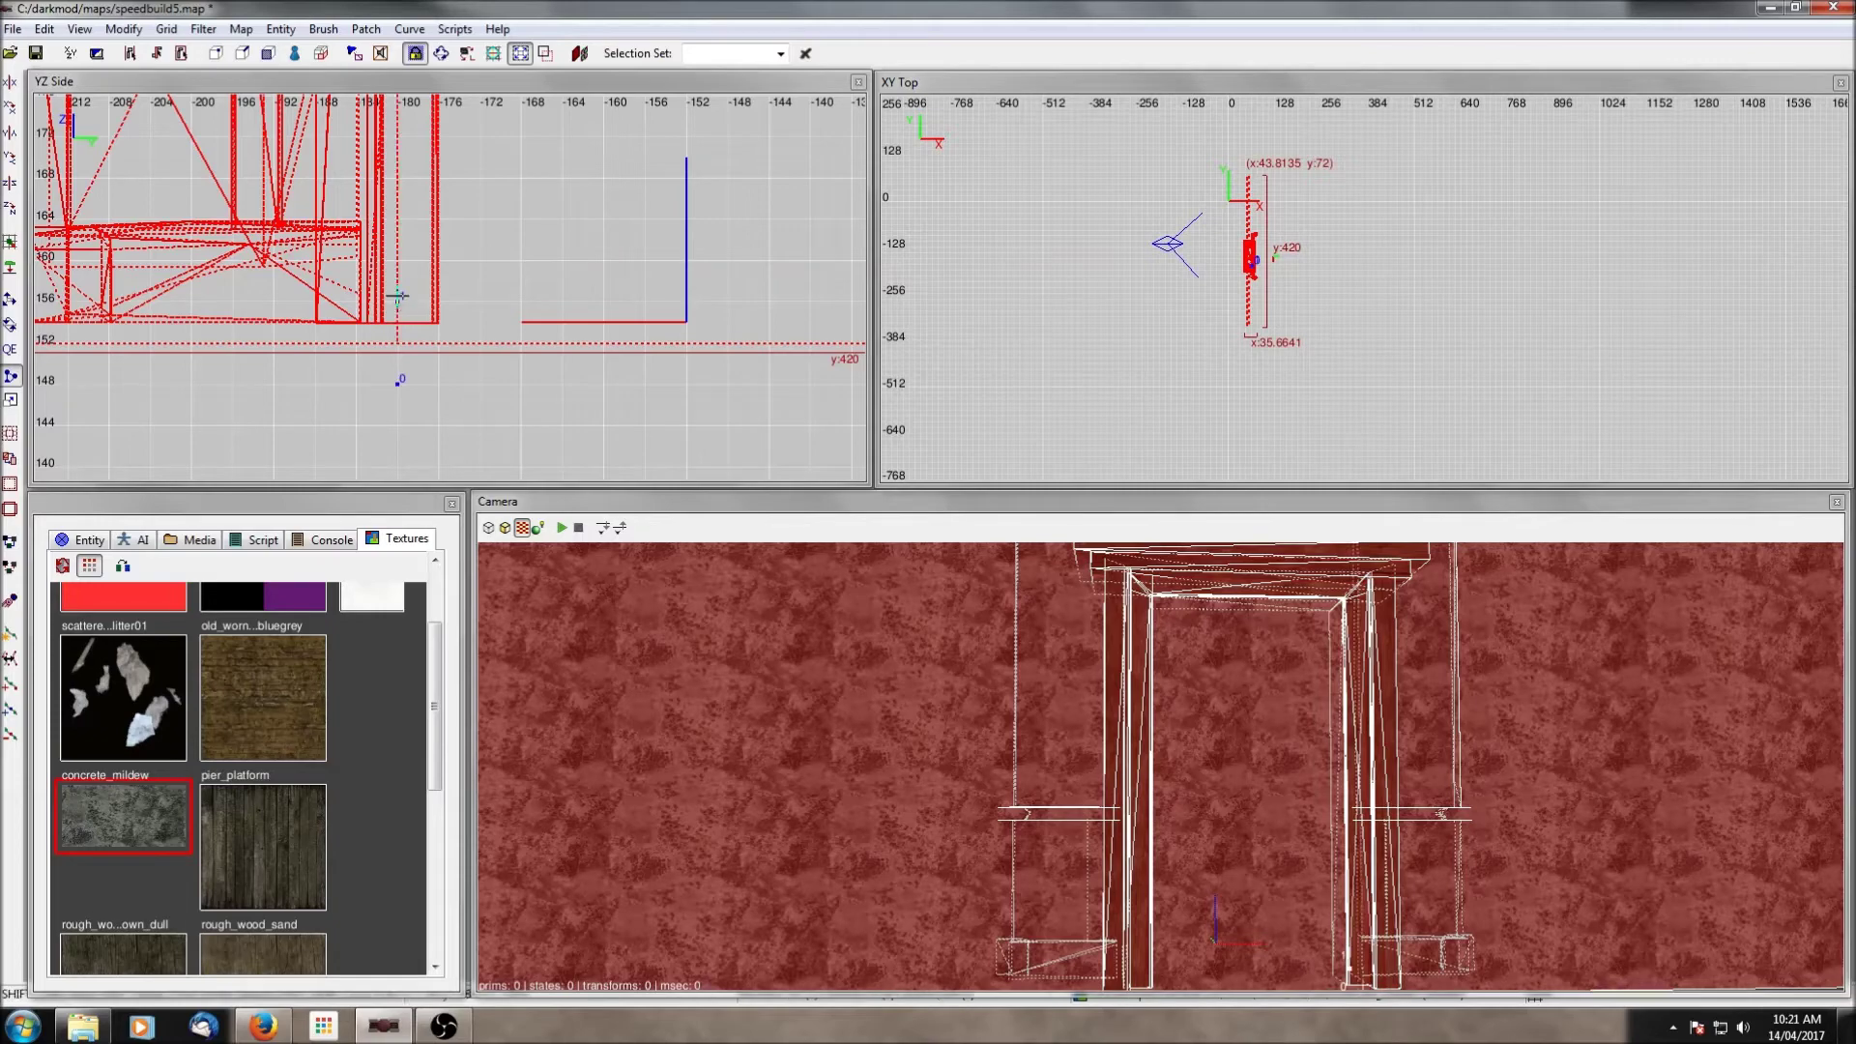
{"action": "right_click_drag", "start_coordinate": [480, 284], "coordinate": [154, 270]}
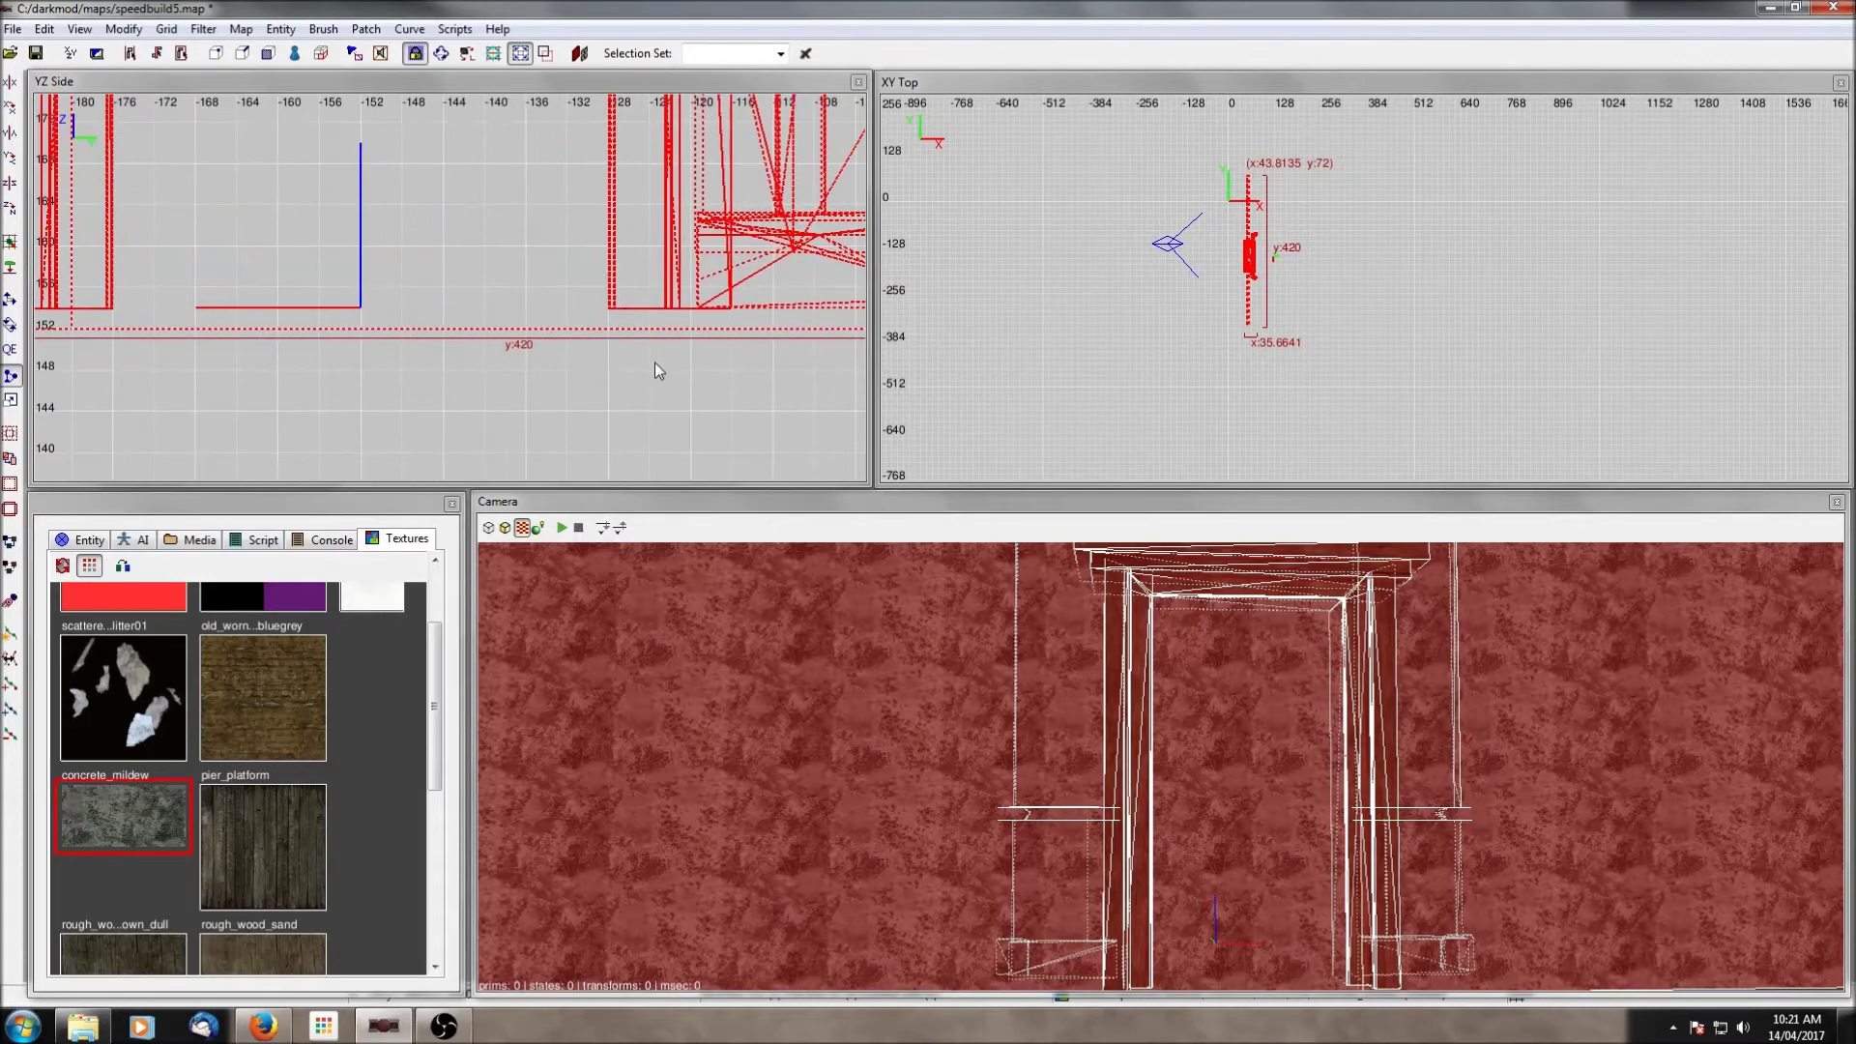
{"action": "left_click", "coordinate": [648, 292]}
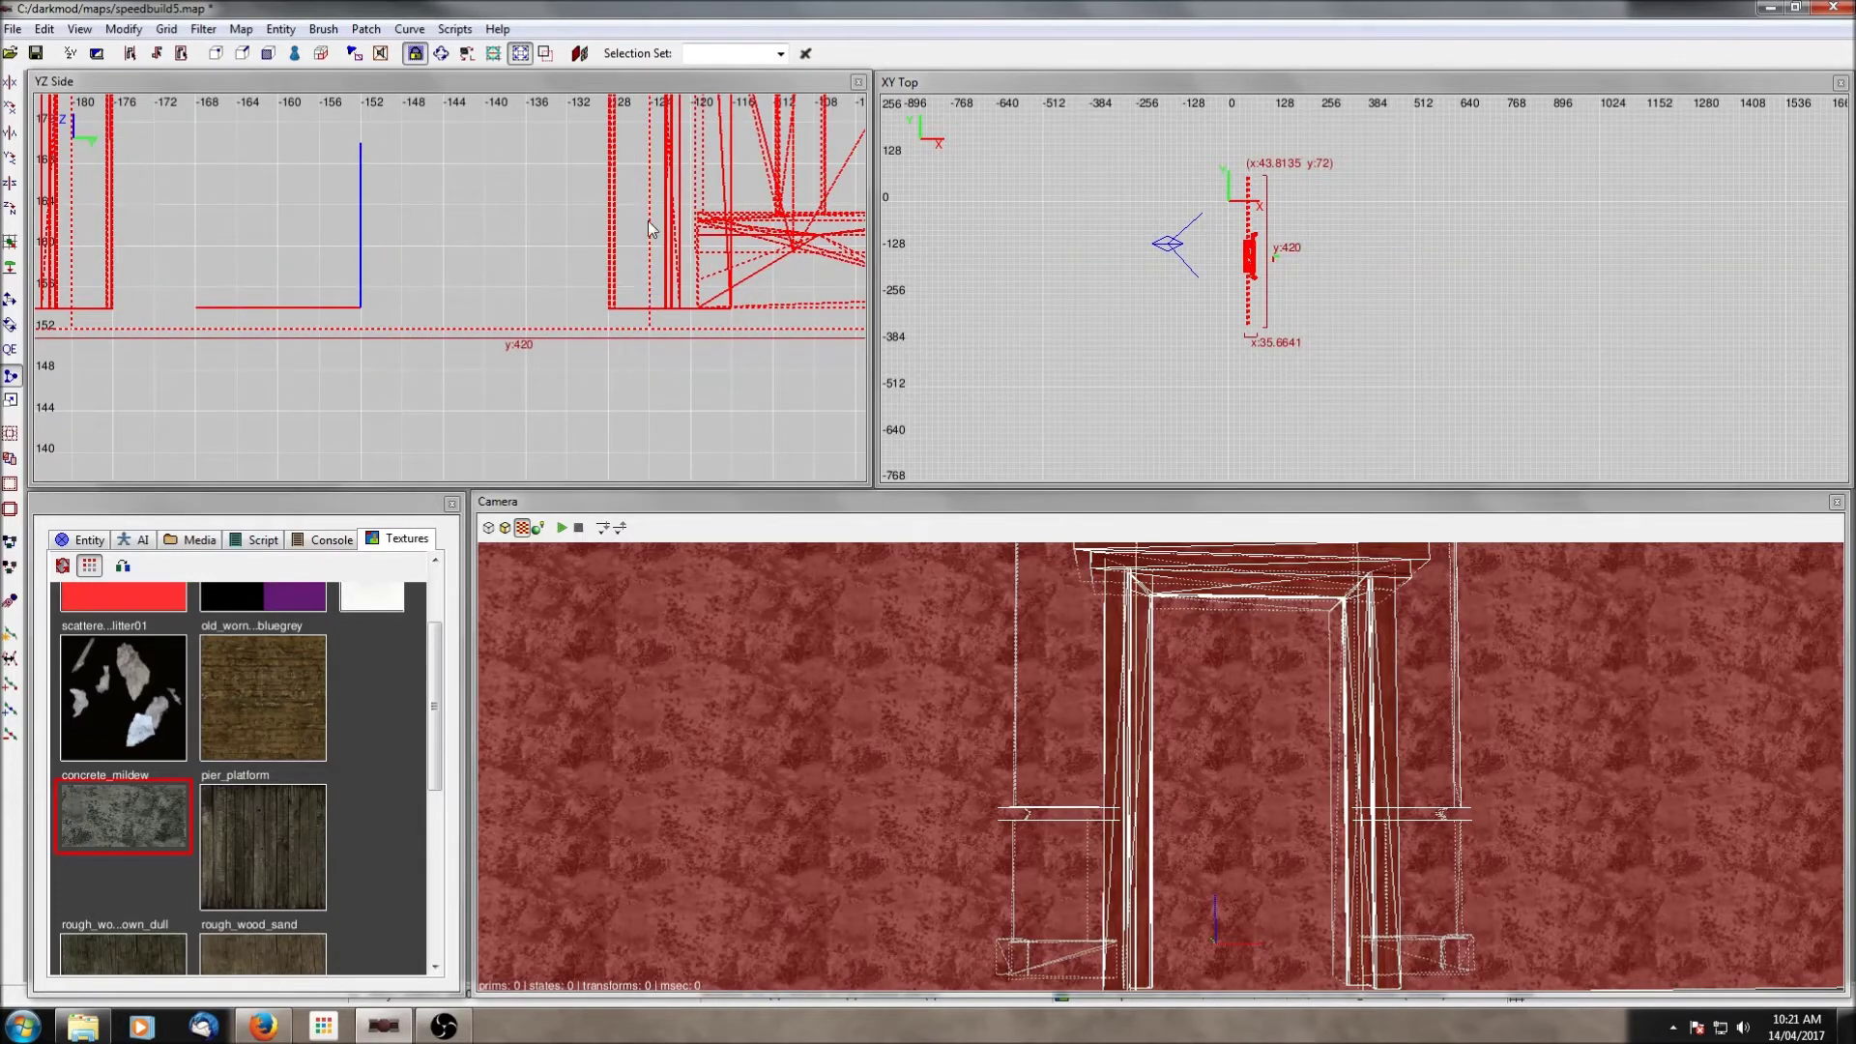
Step: Split the wall horizontally above the large room's upper door opening at height 256 and clear the selection
{"action": "scroll", "coordinate": [649, 222], "scroll_direction": "down", "scroll_amount": 4}
{"action": "right_click_drag", "start_coordinate": [496, 162], "coordinate": [538, 385]}
{"action": "scroll", "coordinate": [496, 199], "scroll_direction": "down", "scroll_amount": 2}
{"action": "right_click_drag", "start_coordinate": [496, 199], "coordinate": [523, 249]}
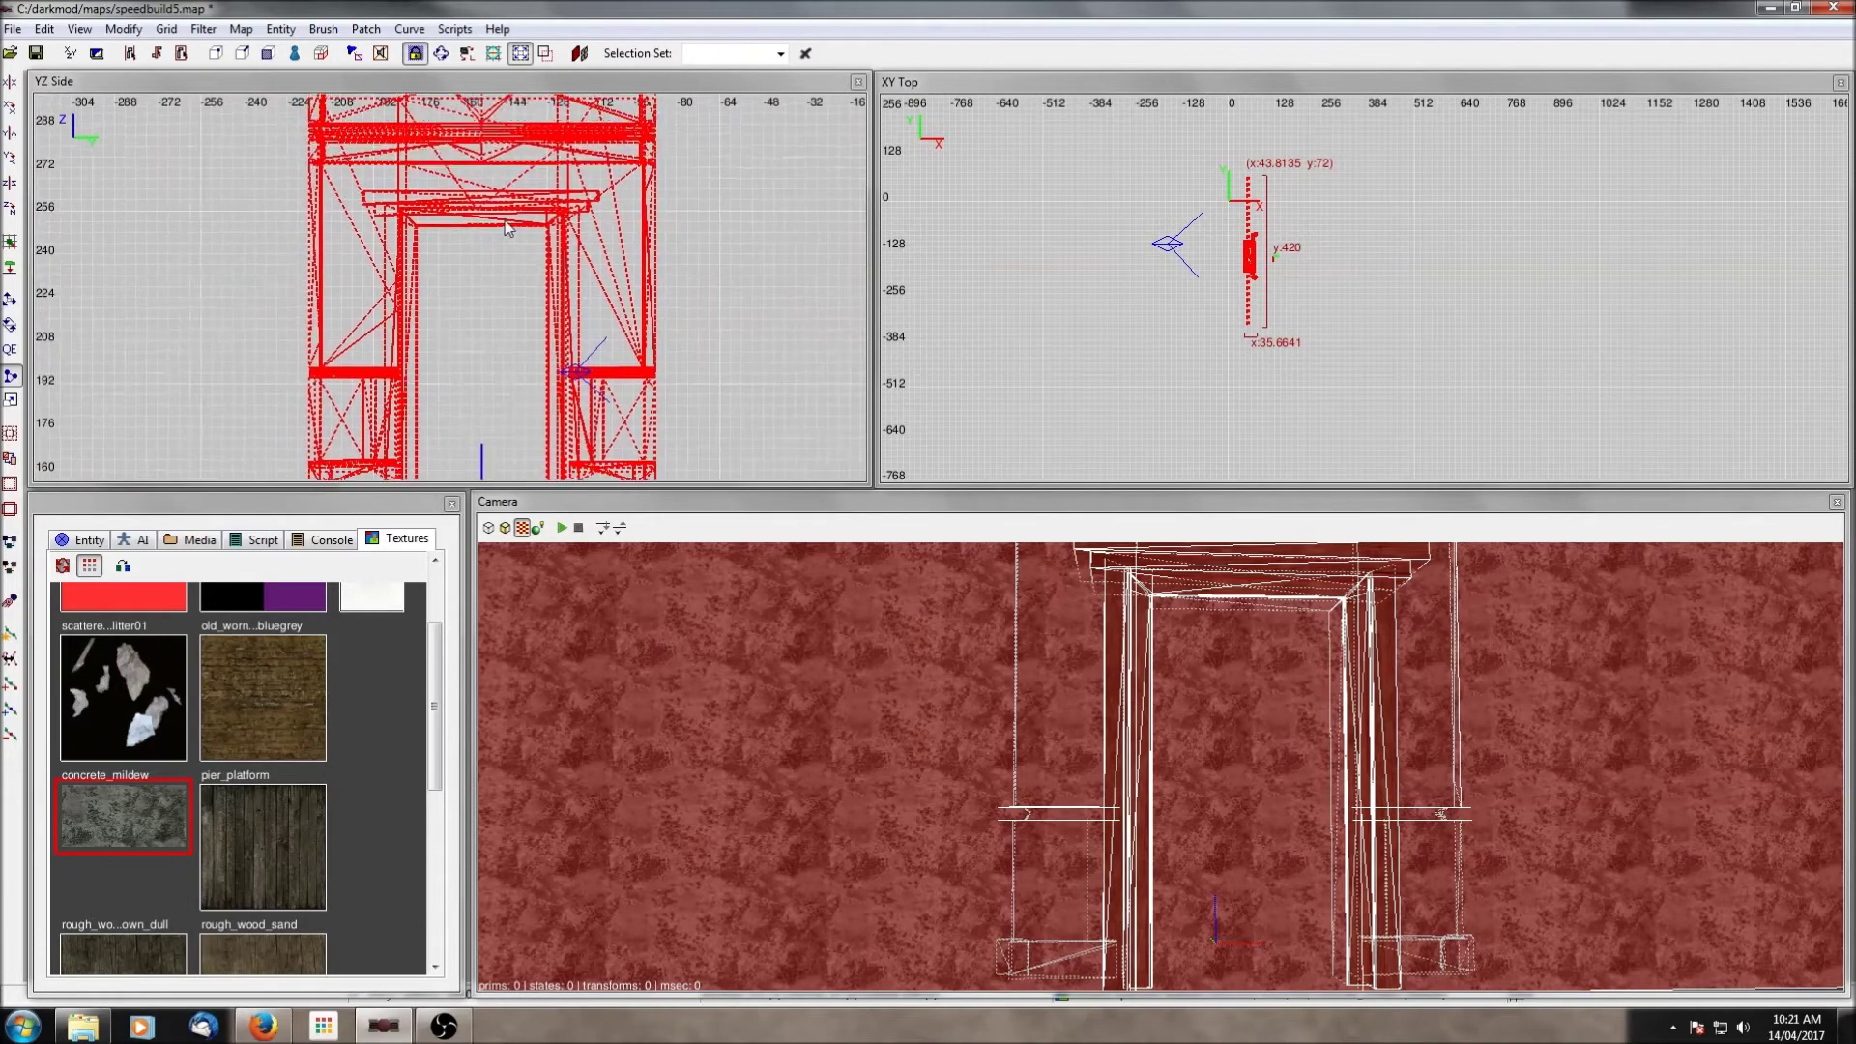
{"action": "scroll", "coordinate": [508, 228], "scroll_direction": "up", "scroll_amount": 4}
{"action": "left_click", "coordinate": [489, 161]}
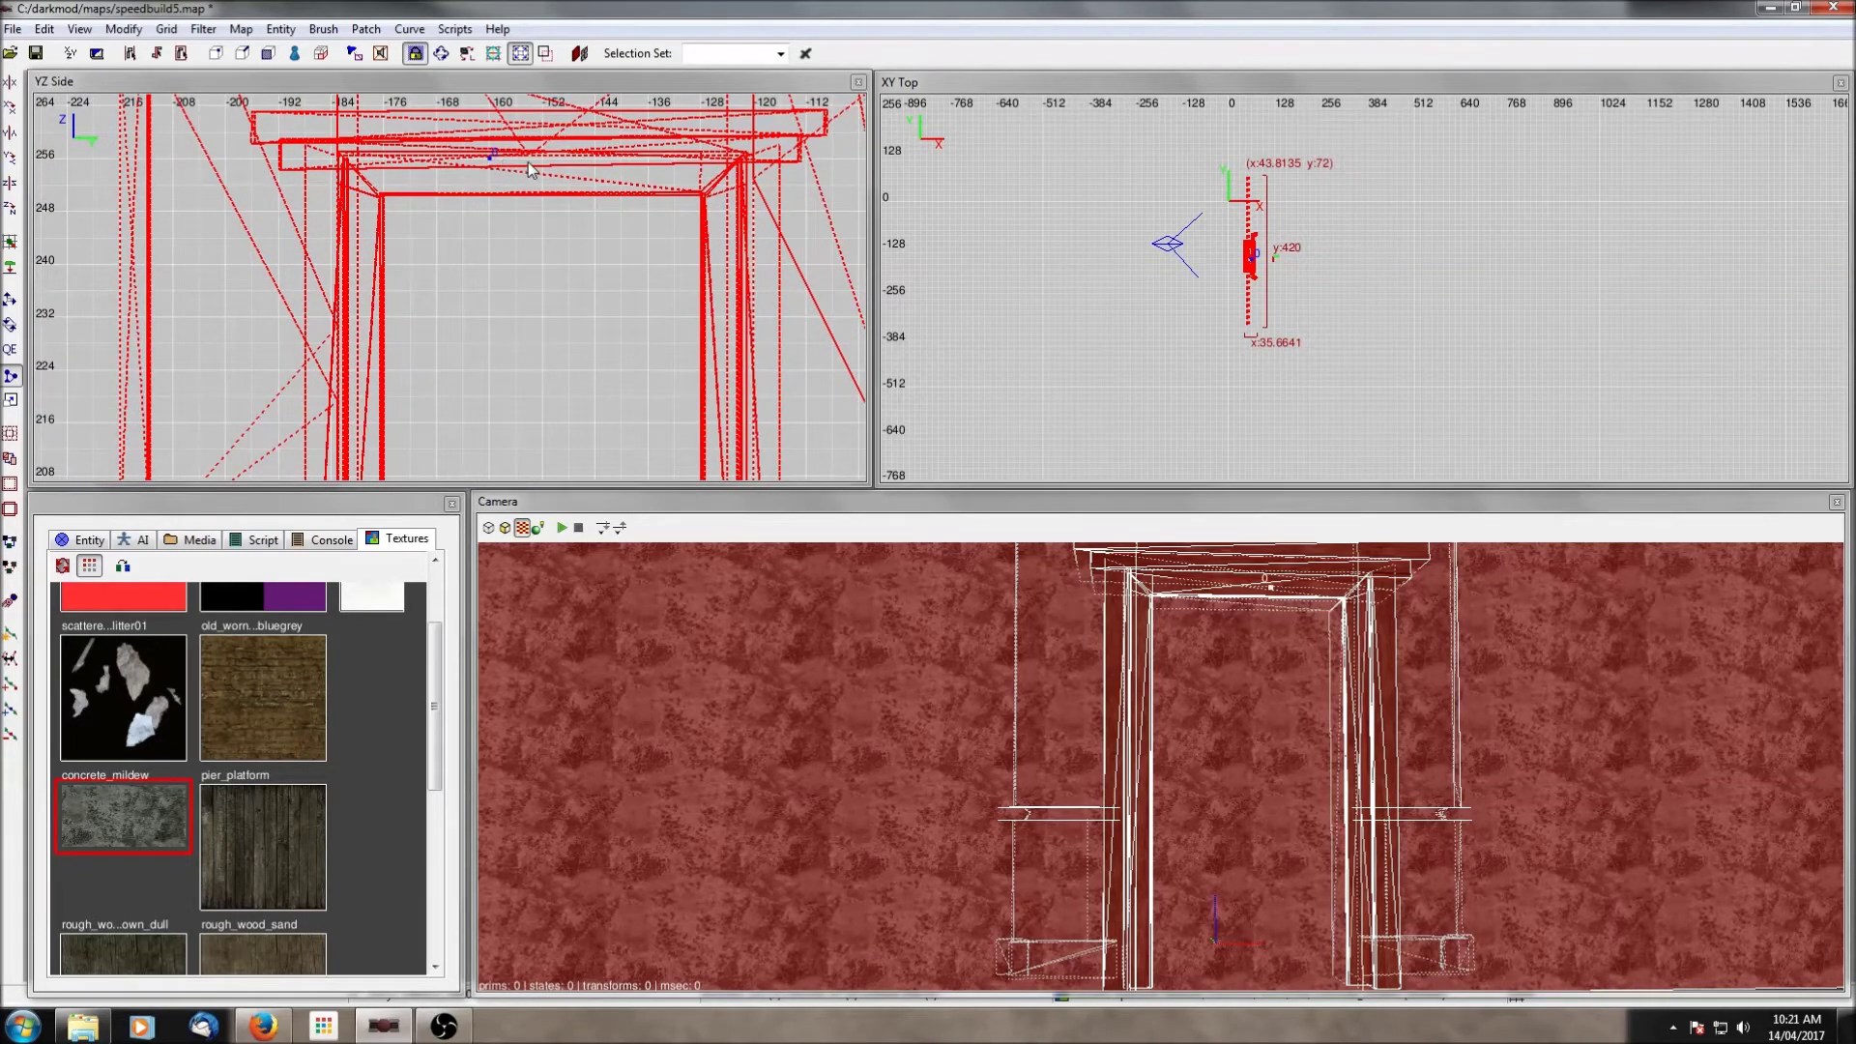
{"action": "key", "text": "Escape"}
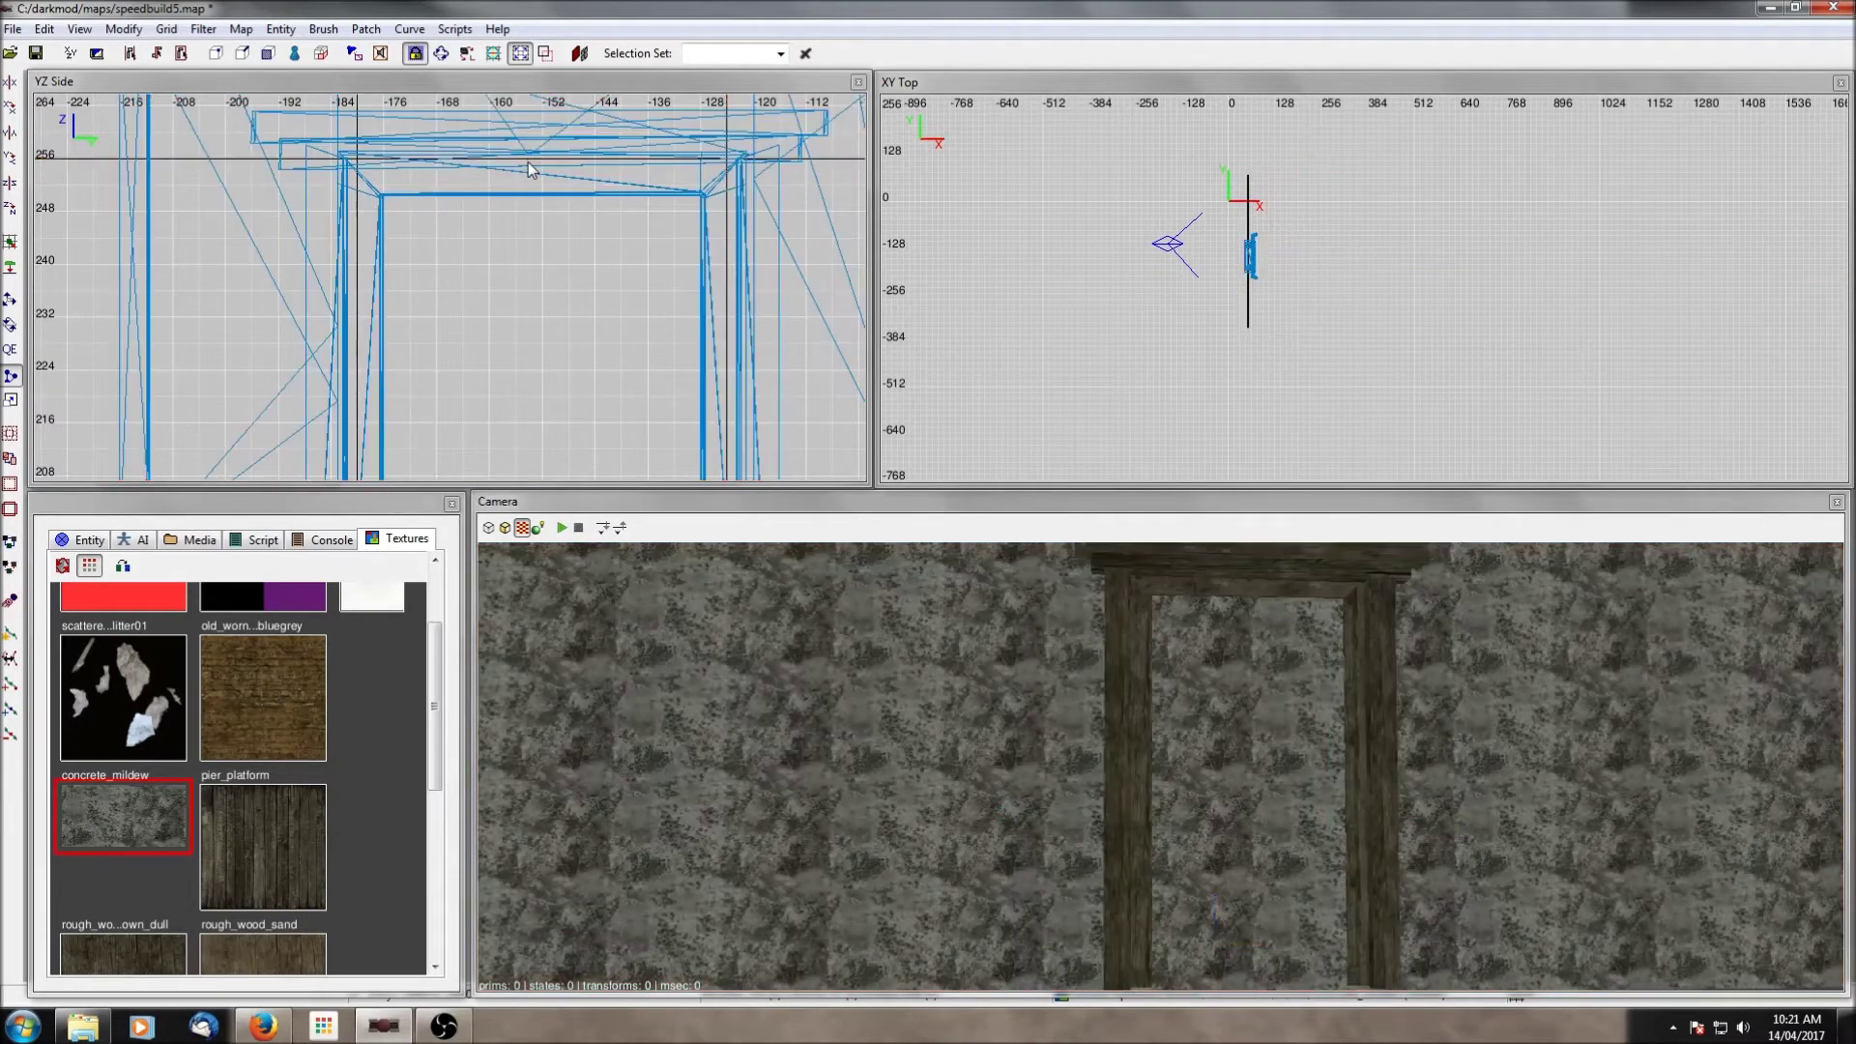
Step: Show all hidden objects and delete the split-off piece of the large room's concrete wall that fills the upper door opening
{"action": "key", "text": "shift+h"}
{"action": "right_click", "coordinate": [1258, 747]}
{"action": "right_click", "coordinate": [1258, 747]}
{"action": "left_click", "coordinate": [1189, 741], "text": "shift"}
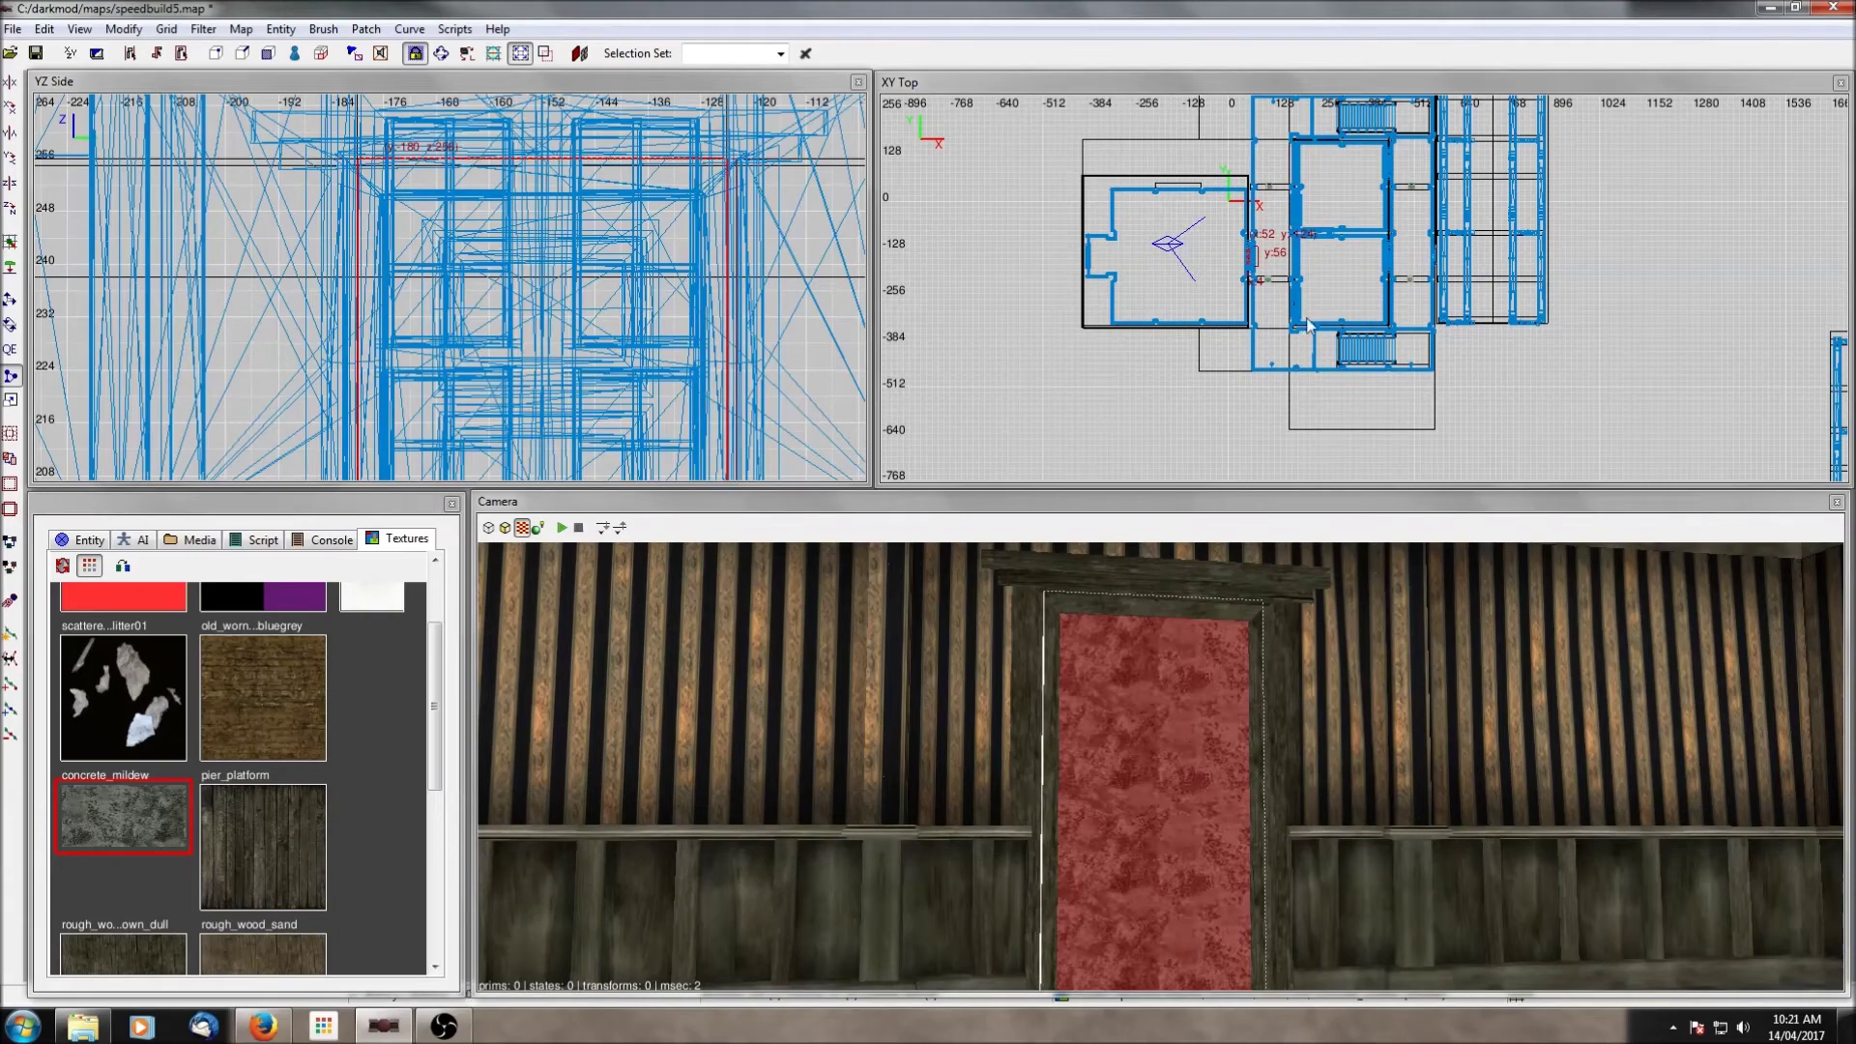
{"action": "scroll", "coordinate": [1280, 294], "scroll_direction": "up", "scroll_amount": 5}
{"action": "right_click_drag", "start_coordinate": [1156, 238], "coordinate": [1354, 265]}
{"action": "scroll", "coordinate": [1156, 238], "scroll_direction": "up", "scroll_amount": 4}
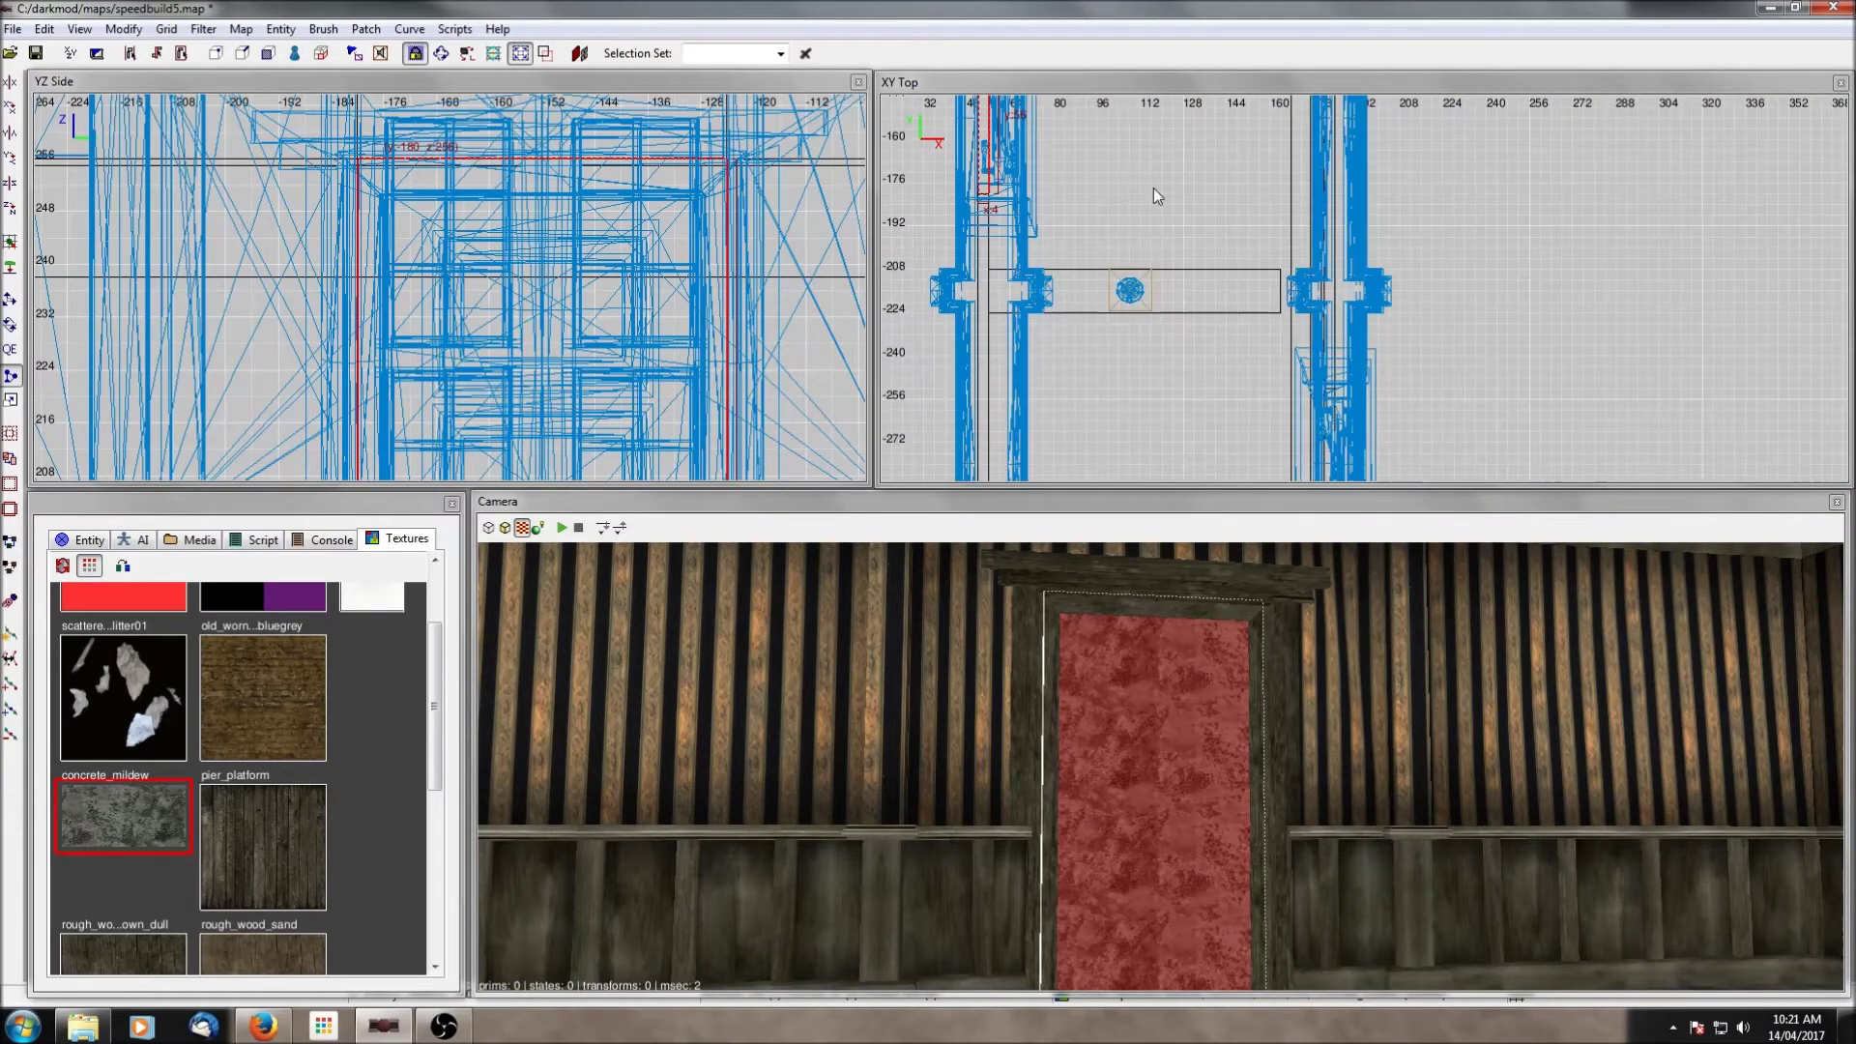
{"action": "right_click_drag", "start_coordinate": [1153, 188], "coordinate": [1269, 335]}
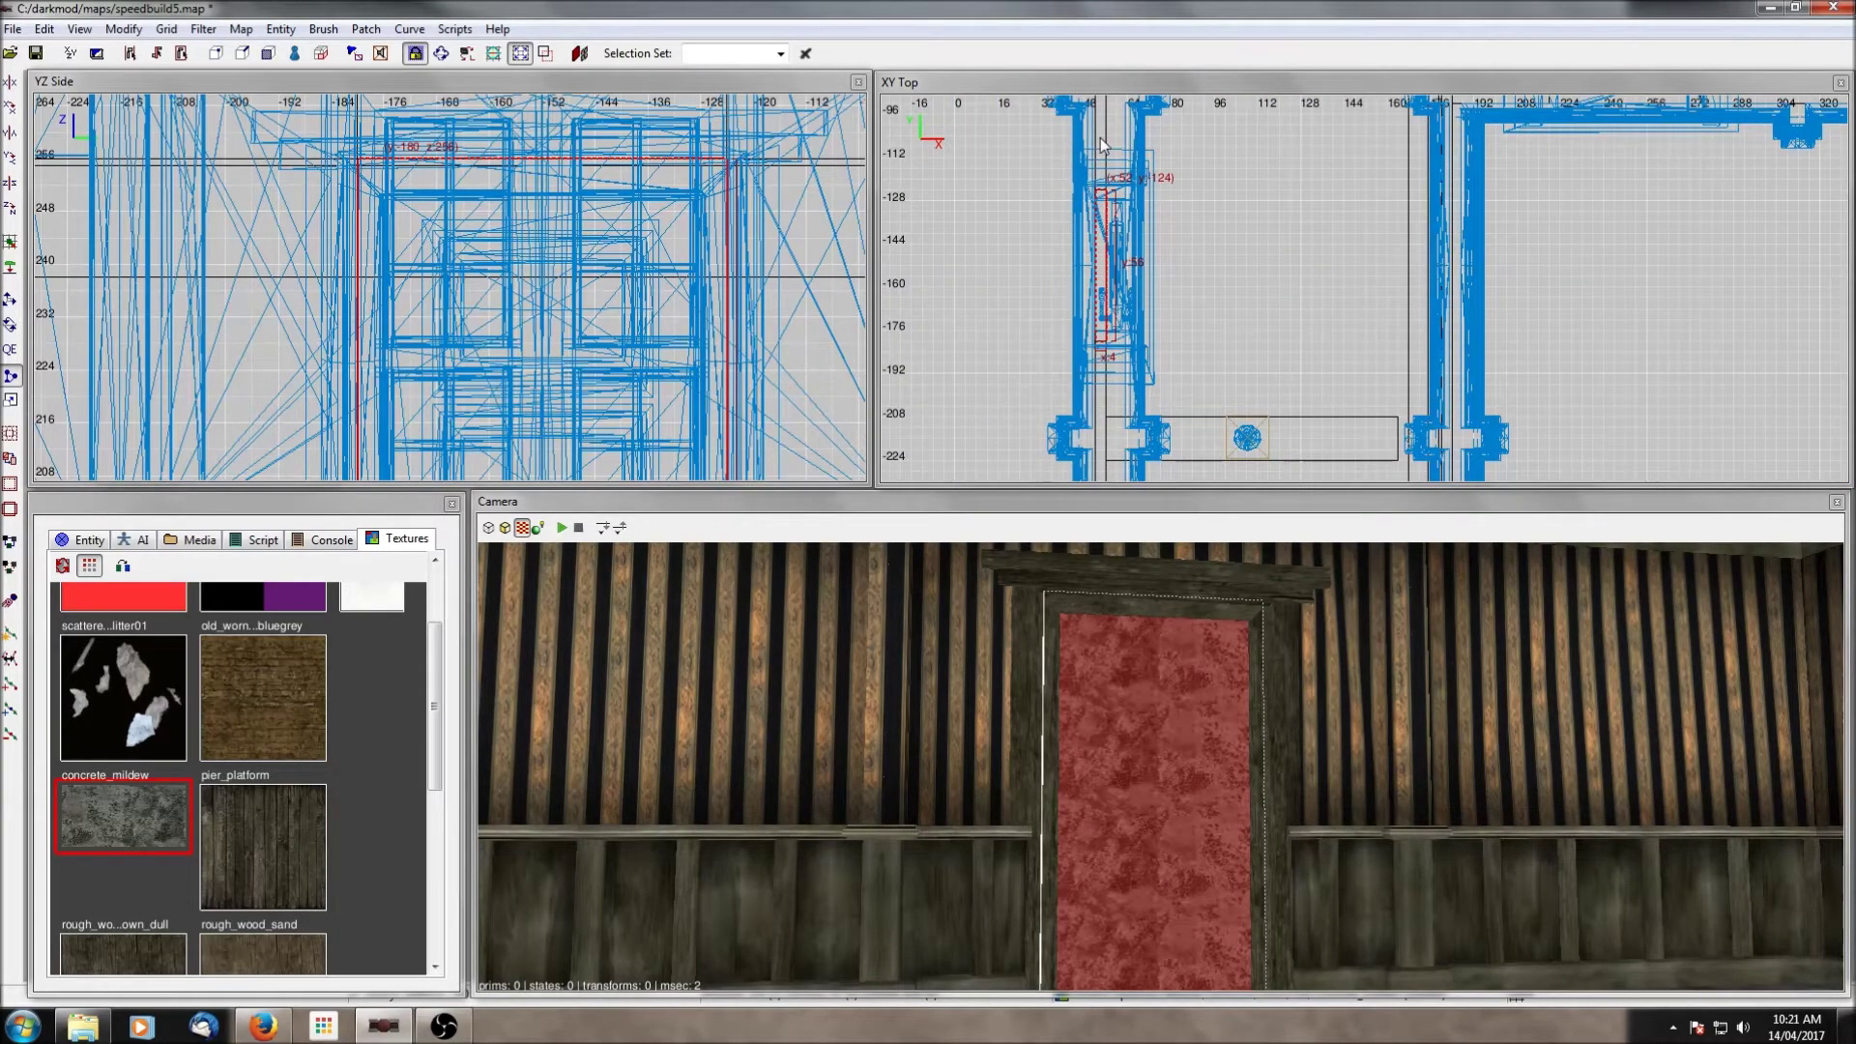
{"action": "key", "text": "BackSpace"}
Step: Examine the concrete behind the upper hallway door with the door and the adjoining hallway wall panel temporarily hidden
{"action": "left_click", "coordinate": [1143, 669], "text": "shift"}
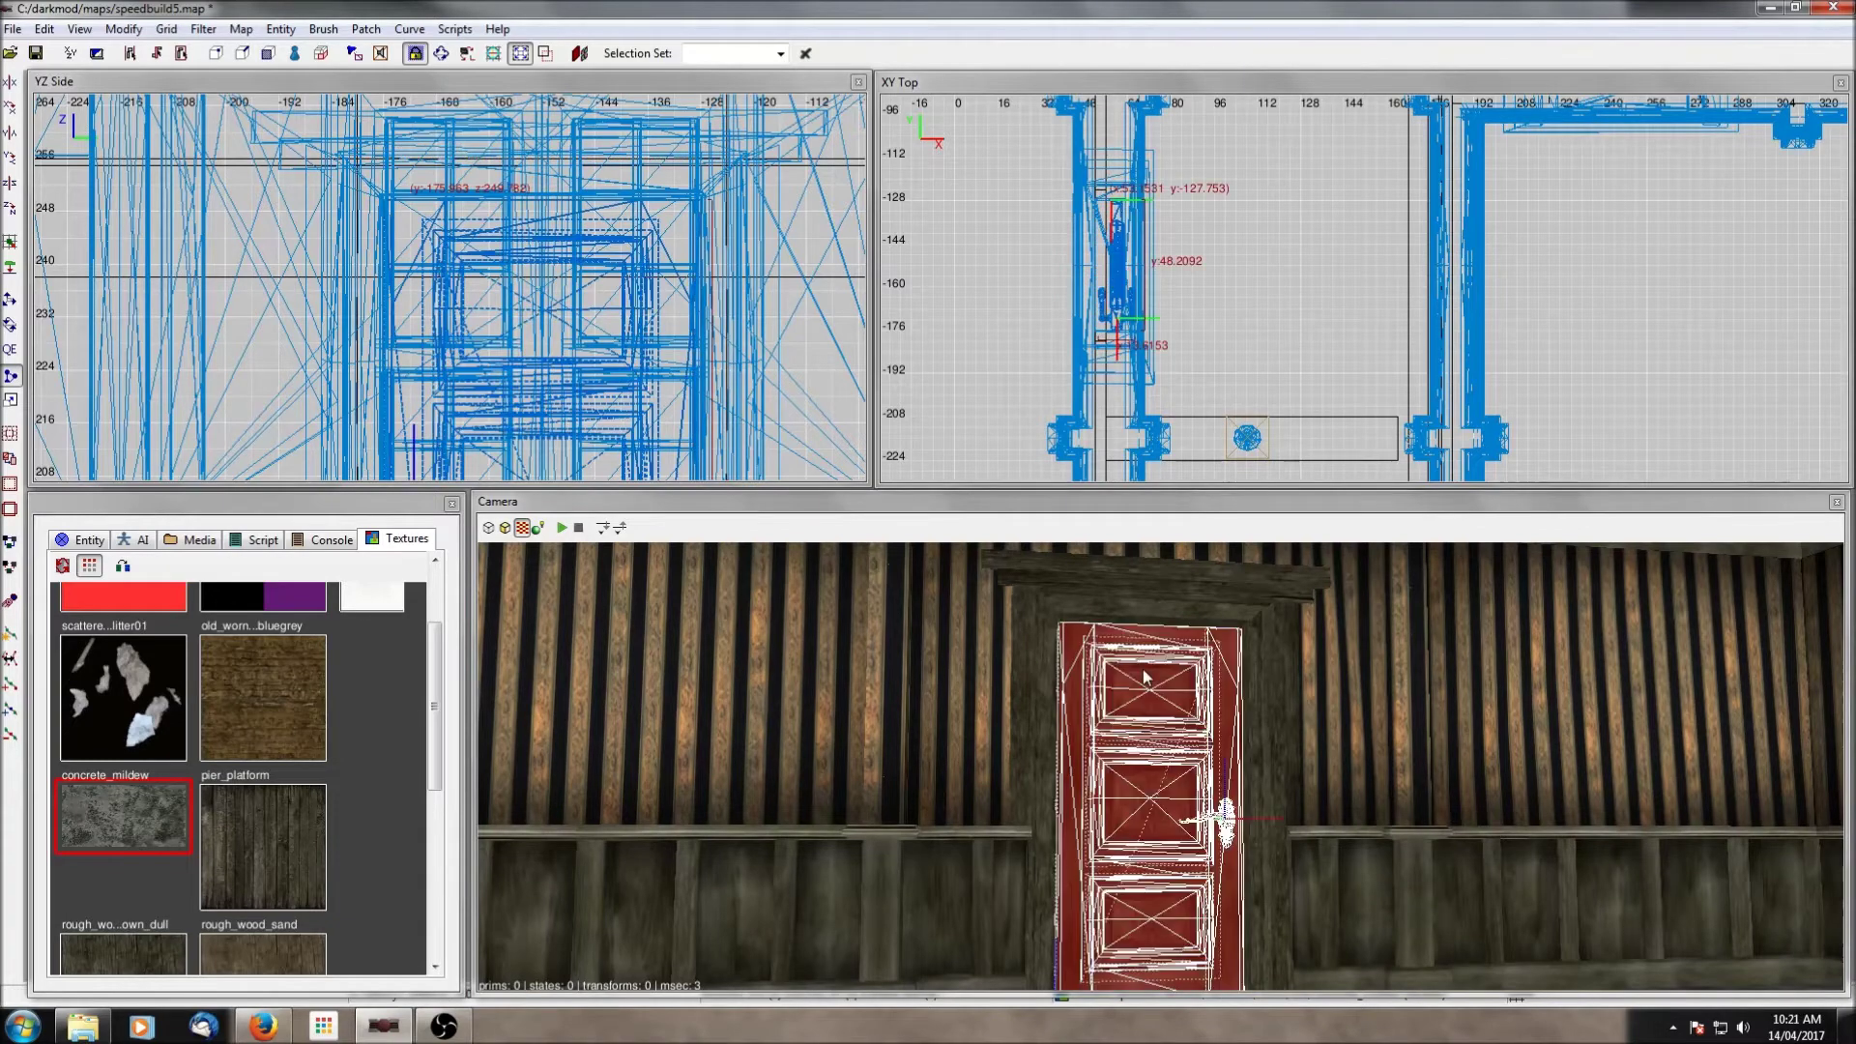
{"action": "key", "text": "h"}
{"action": "right_click", "coordinate": [1143, 669]}
{"action": "right_click", "coordinate": [1142, 668]}
{"action": "scroll", "coordinate": [1133, 647], "scroll_direction": "up", "scroll_amount": 6}
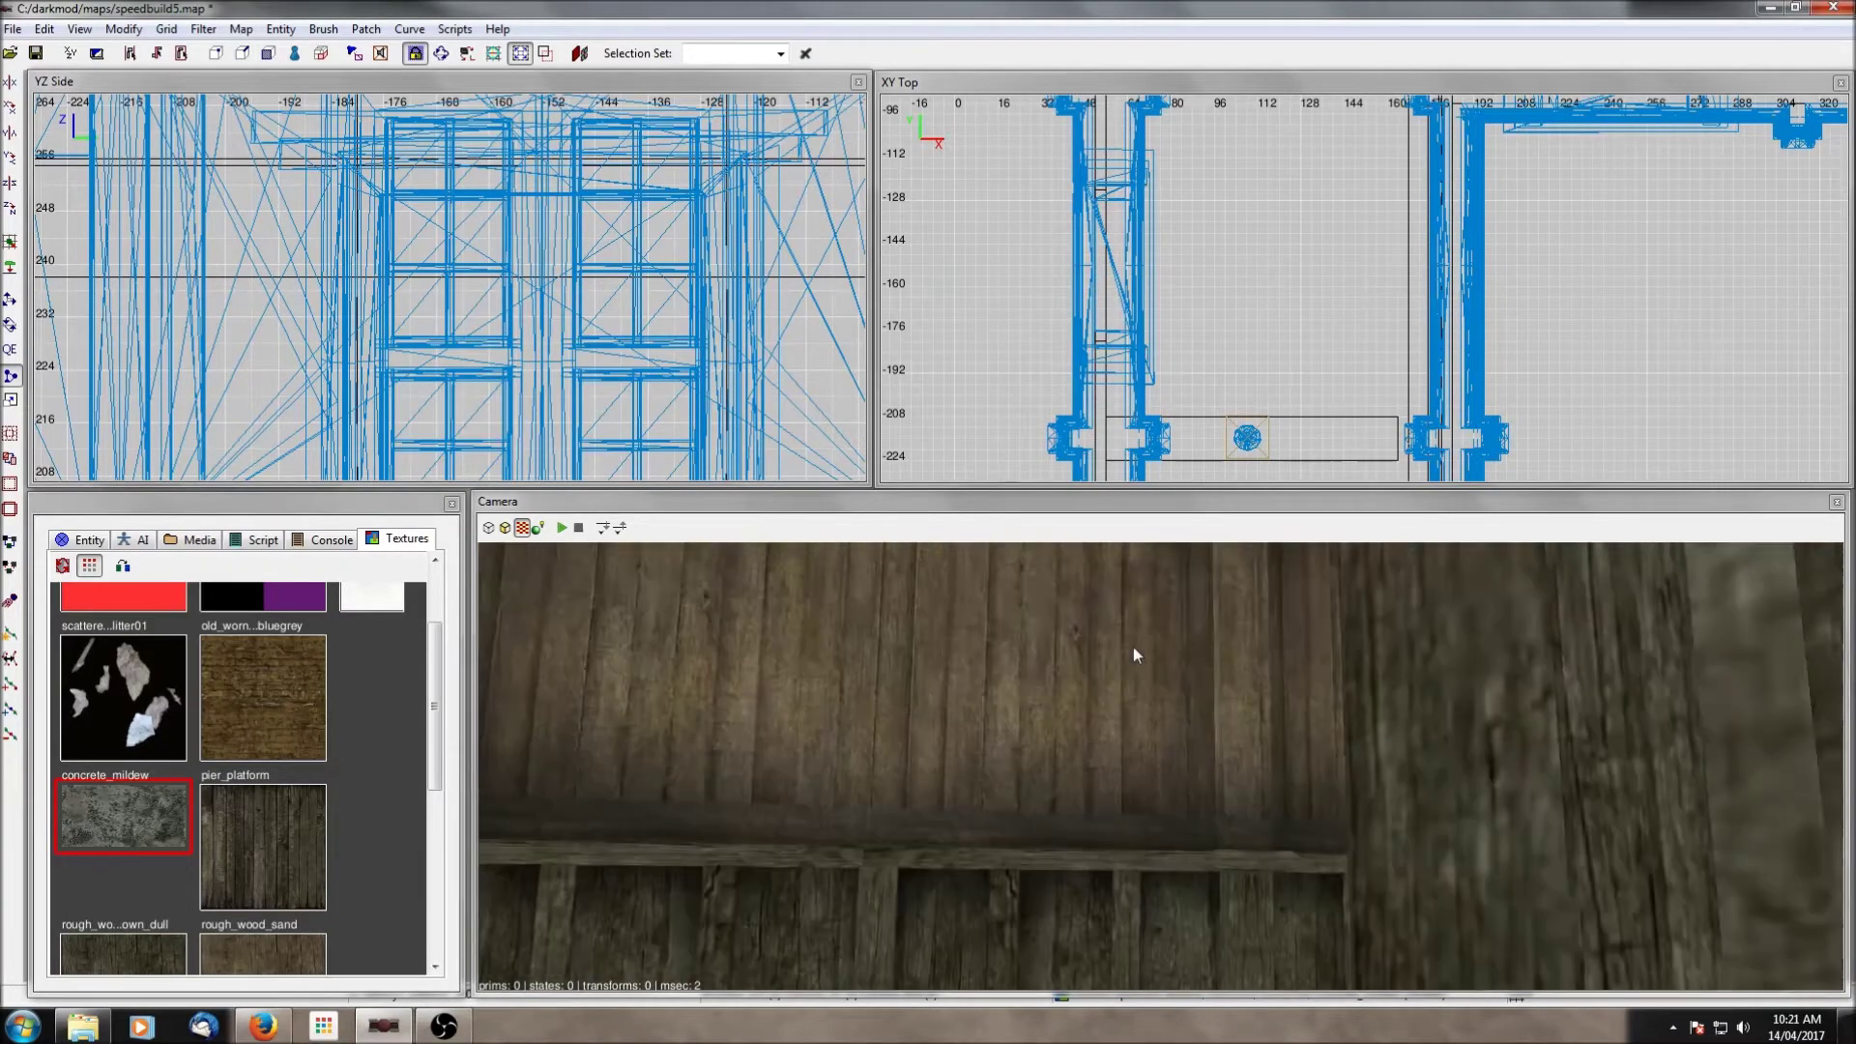
{"action": "scroll", "coordinate": [1133, 647], "scroll_direction": "down", "scroll_amount": 5}
{"action": "right_click", "coordinate": [1134, 647]}
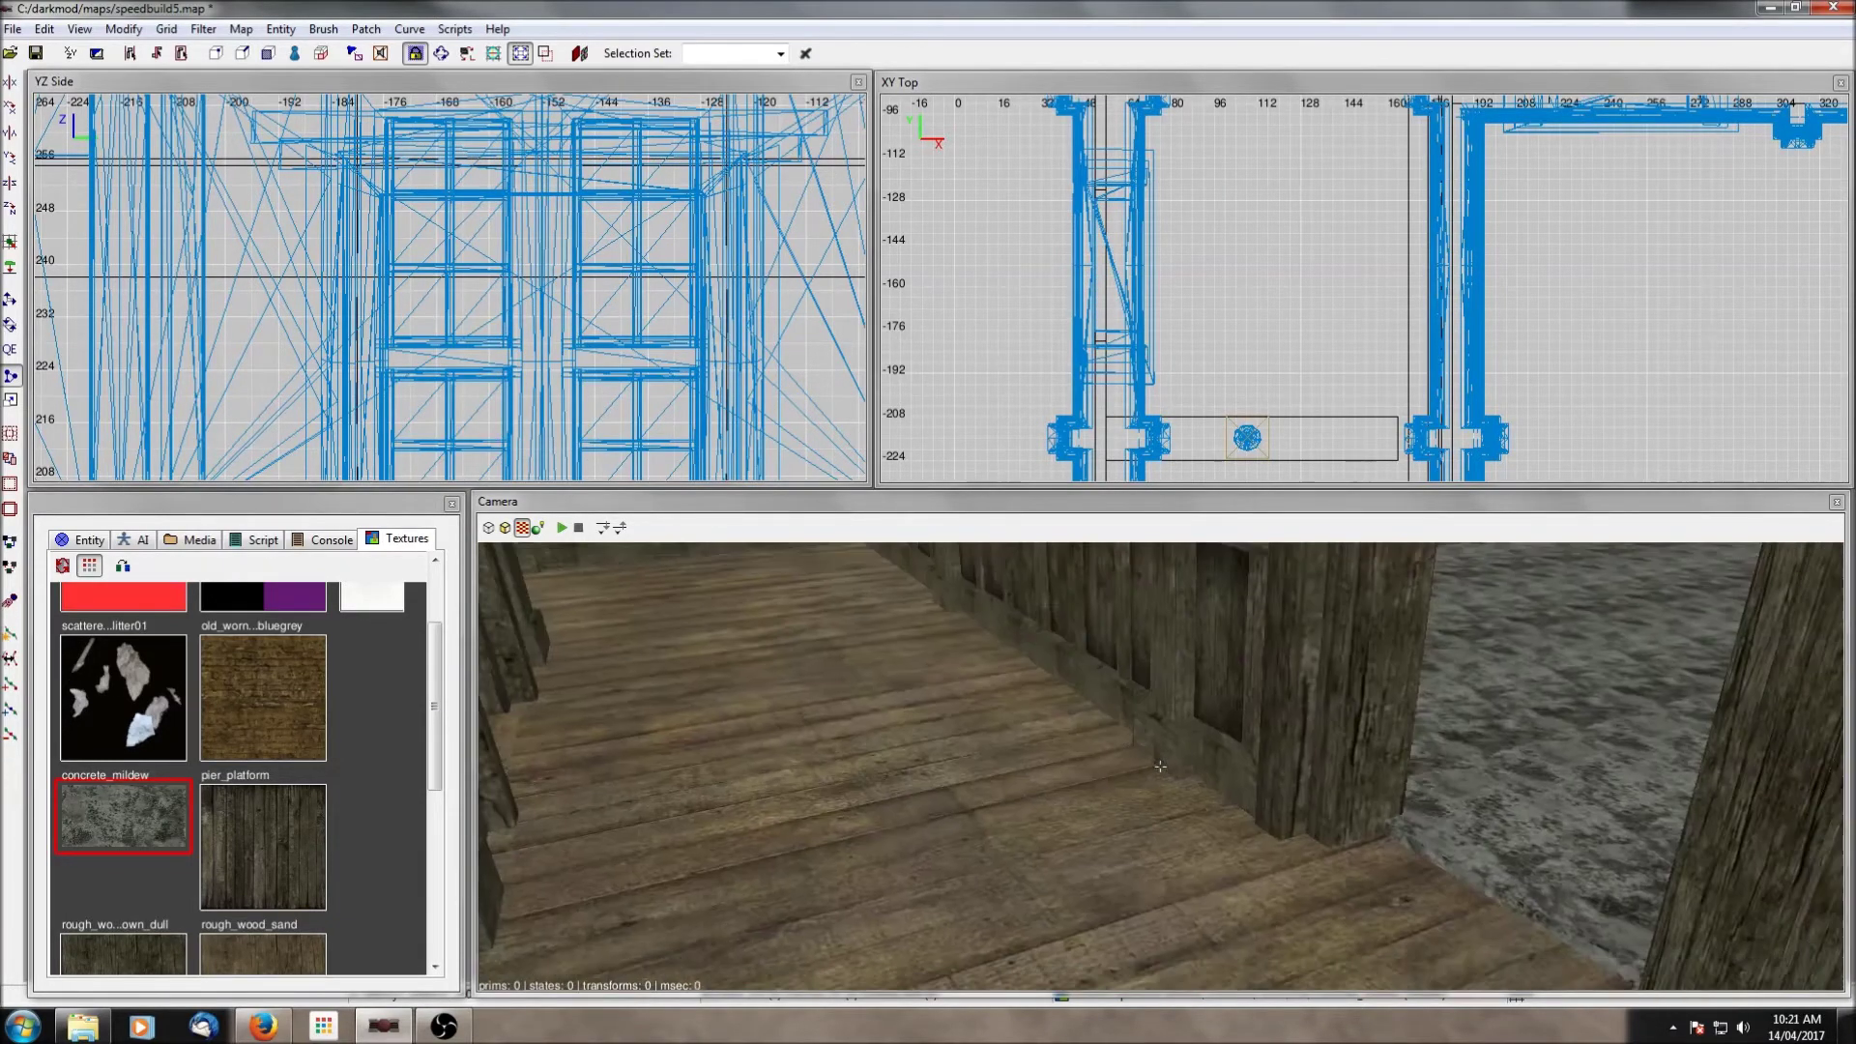
{"action": "right_click", "coordinate": [1160, 766]}
{"action": "left_click", "coordinate": [844, 657], "text": "shift"}
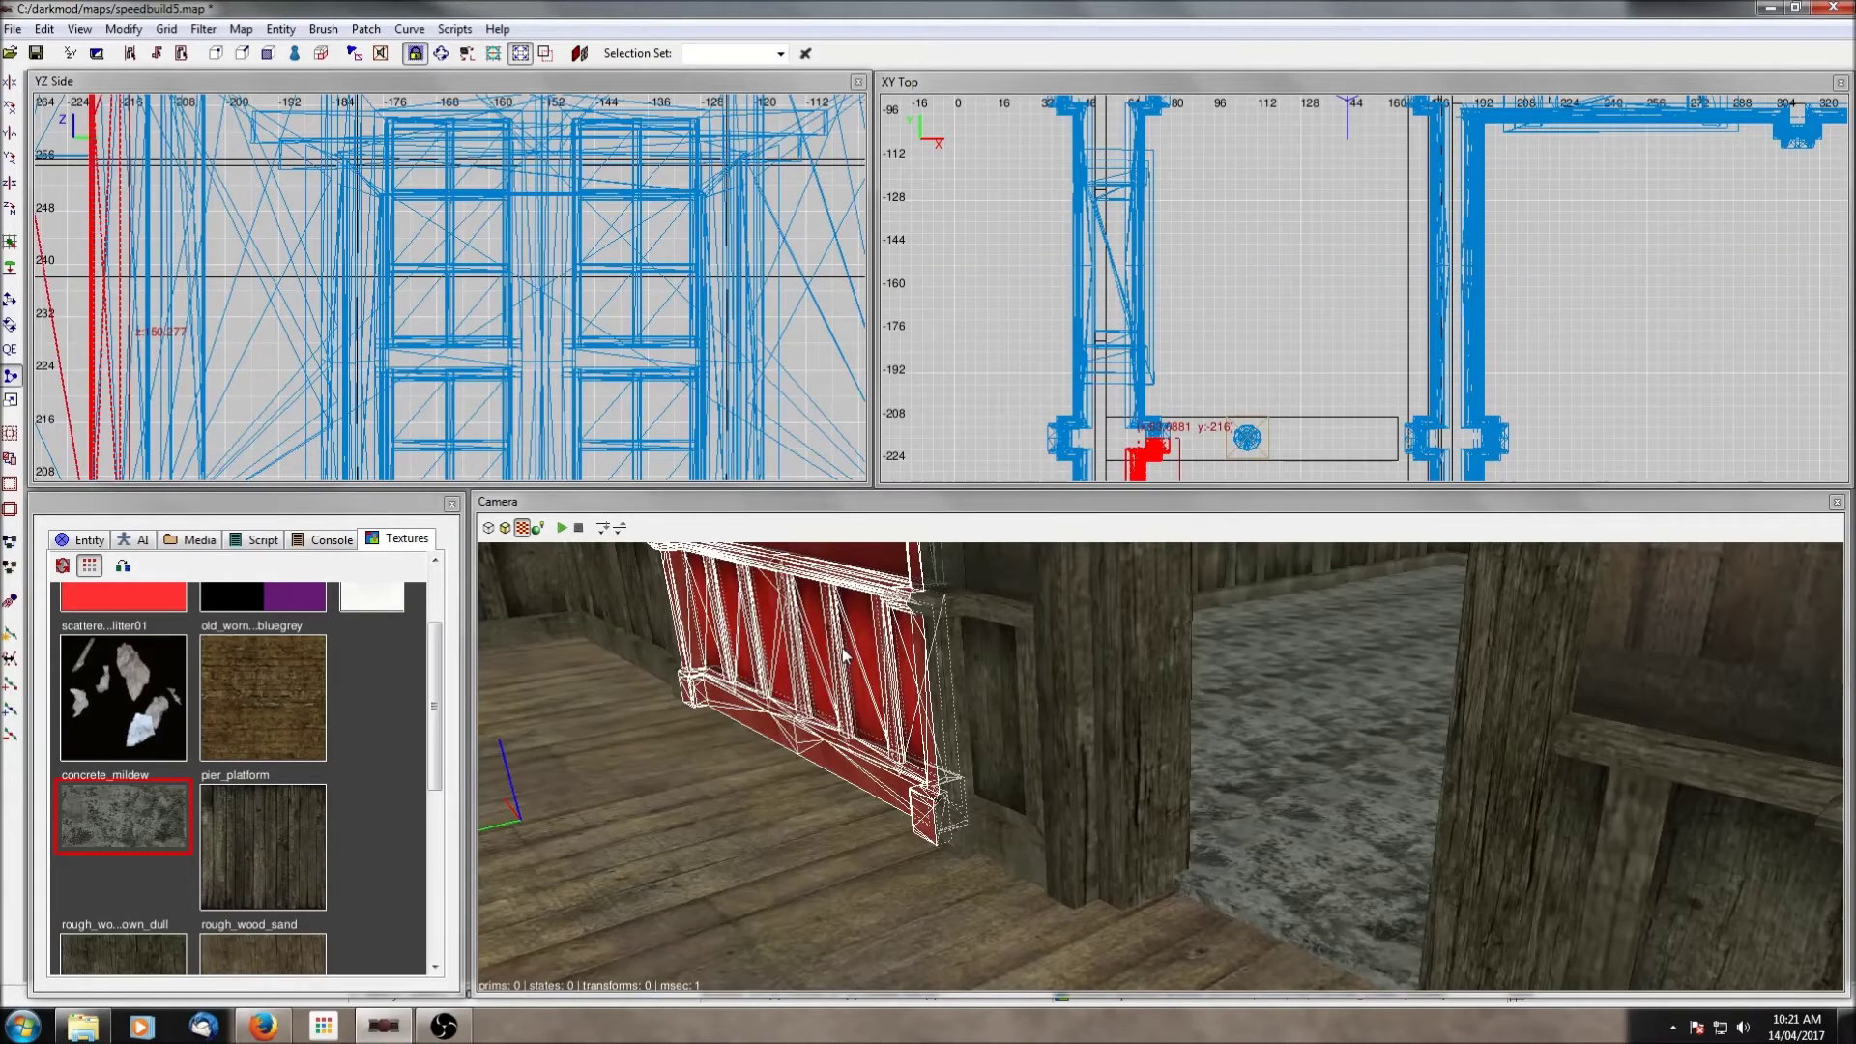
{"action": "key", "text": "BackSpace"}
{"action": "left_click", "coordinate": [843, 649], "text": "shift"}
{"action": "left_click", "coordinate": [843, 649], "text": "shift"}
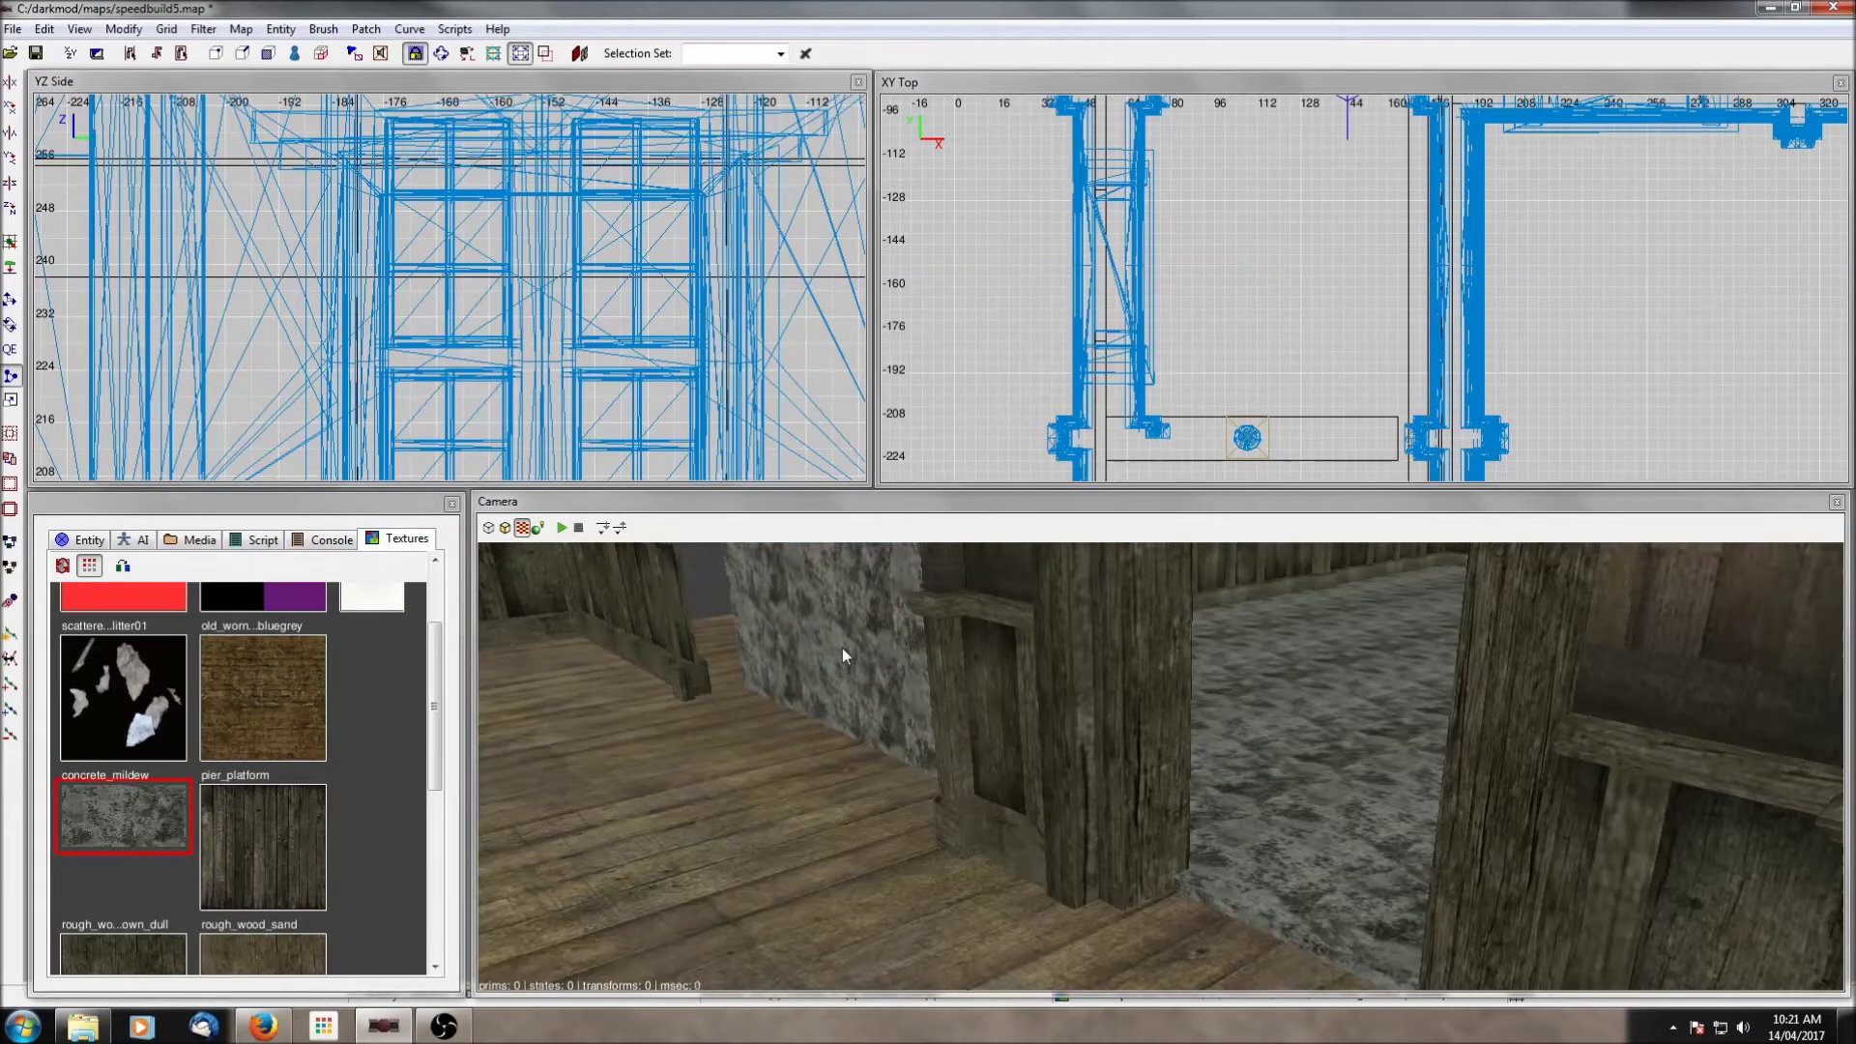
{"action": "key", "text": "shift+h"}
Step: Check the layer visibility and hide the hallway wall panel covering the concrete beside the large room's upper door
{"action": "right_click", "coordinate": [843, 648]}
{"action": "right_click", "coordinate": [850, 635]}
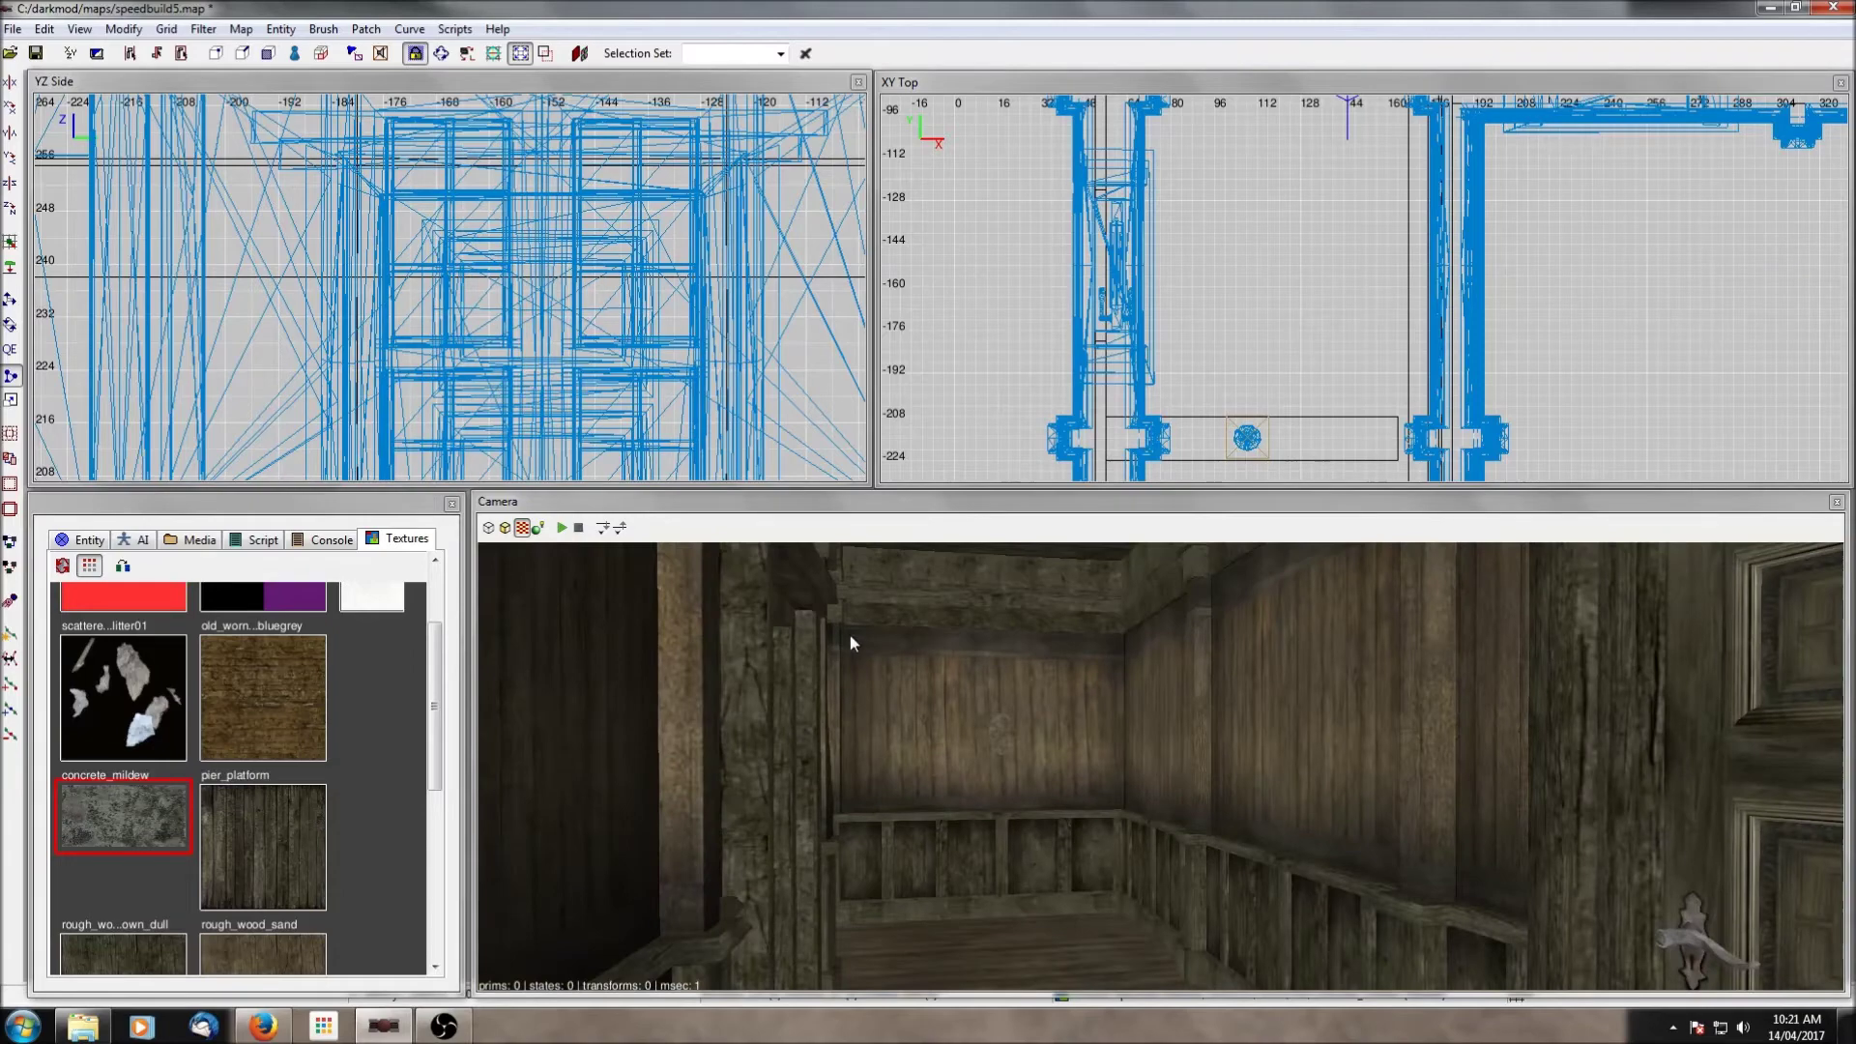
{"action": "scroll", "coordinate": [1104, 259], "scroll_direction": "down", "scroll_amount": 3}
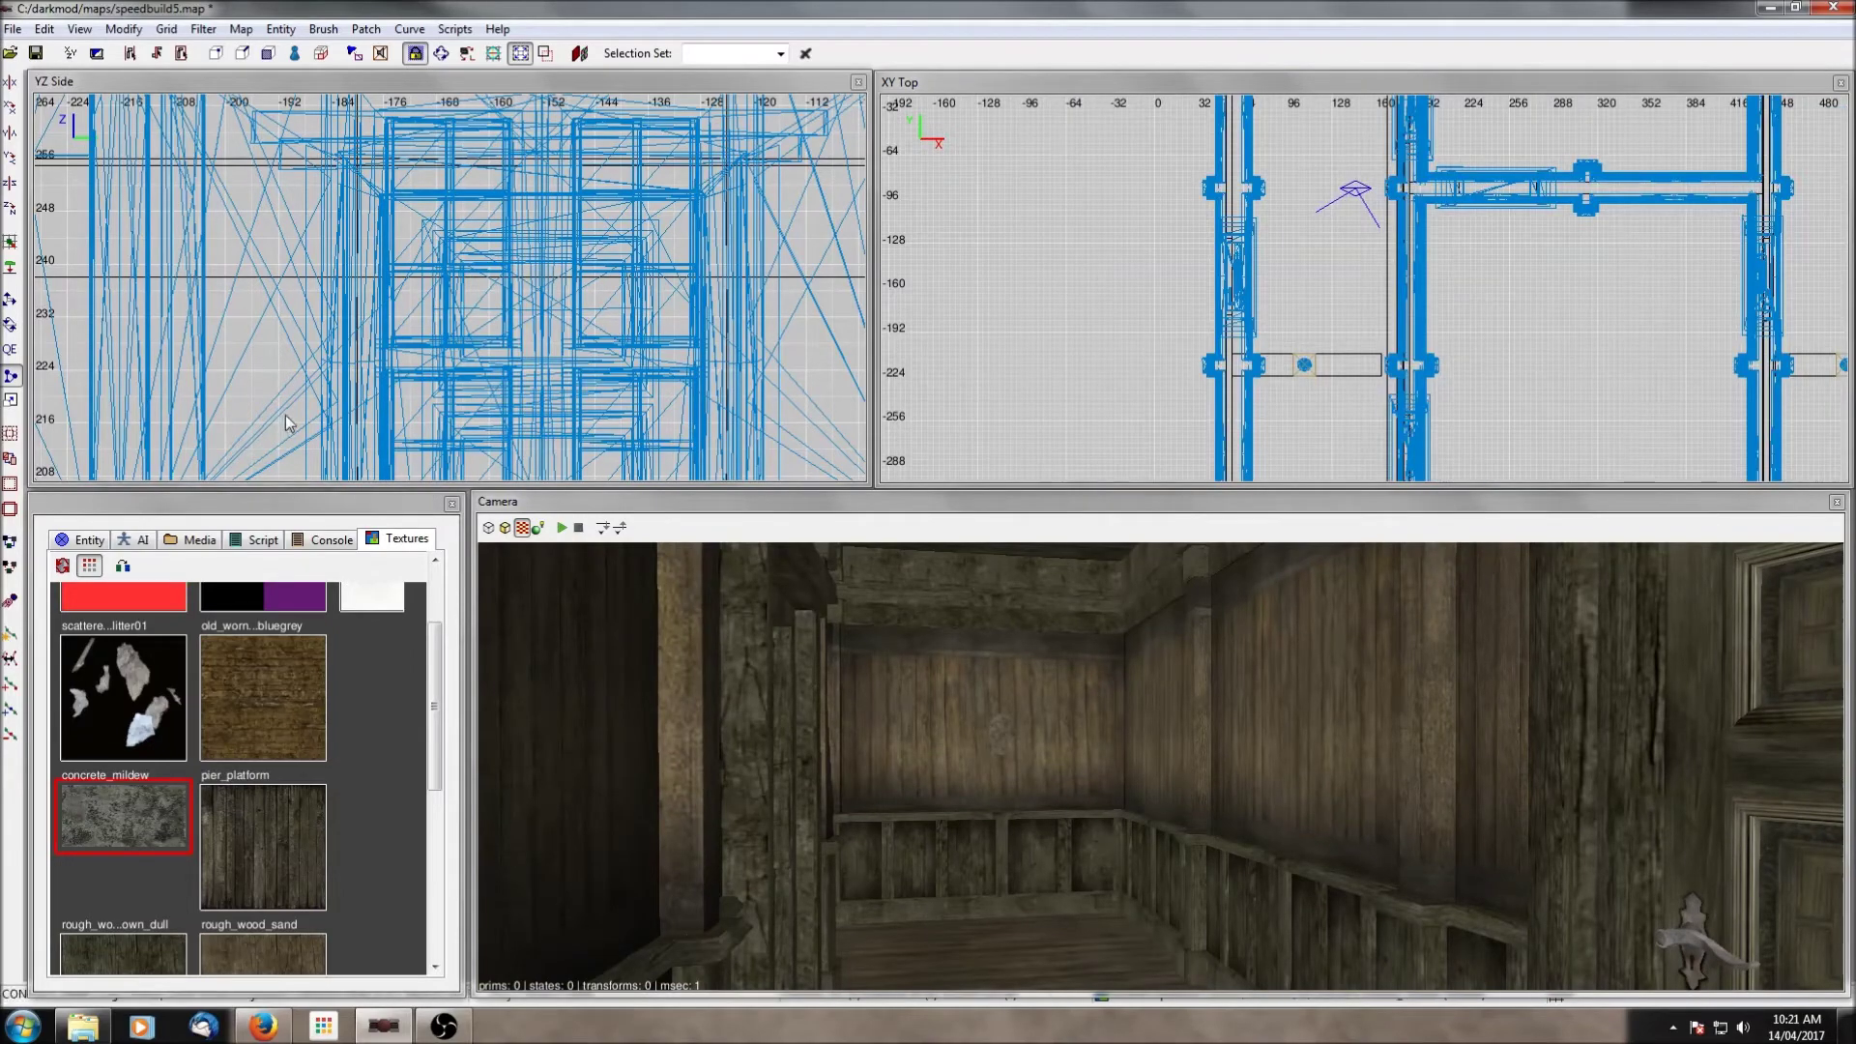
{"action": "key", "text": "ctrl+l"}
{"action": "left_click", "coordinate": [131, 309]}
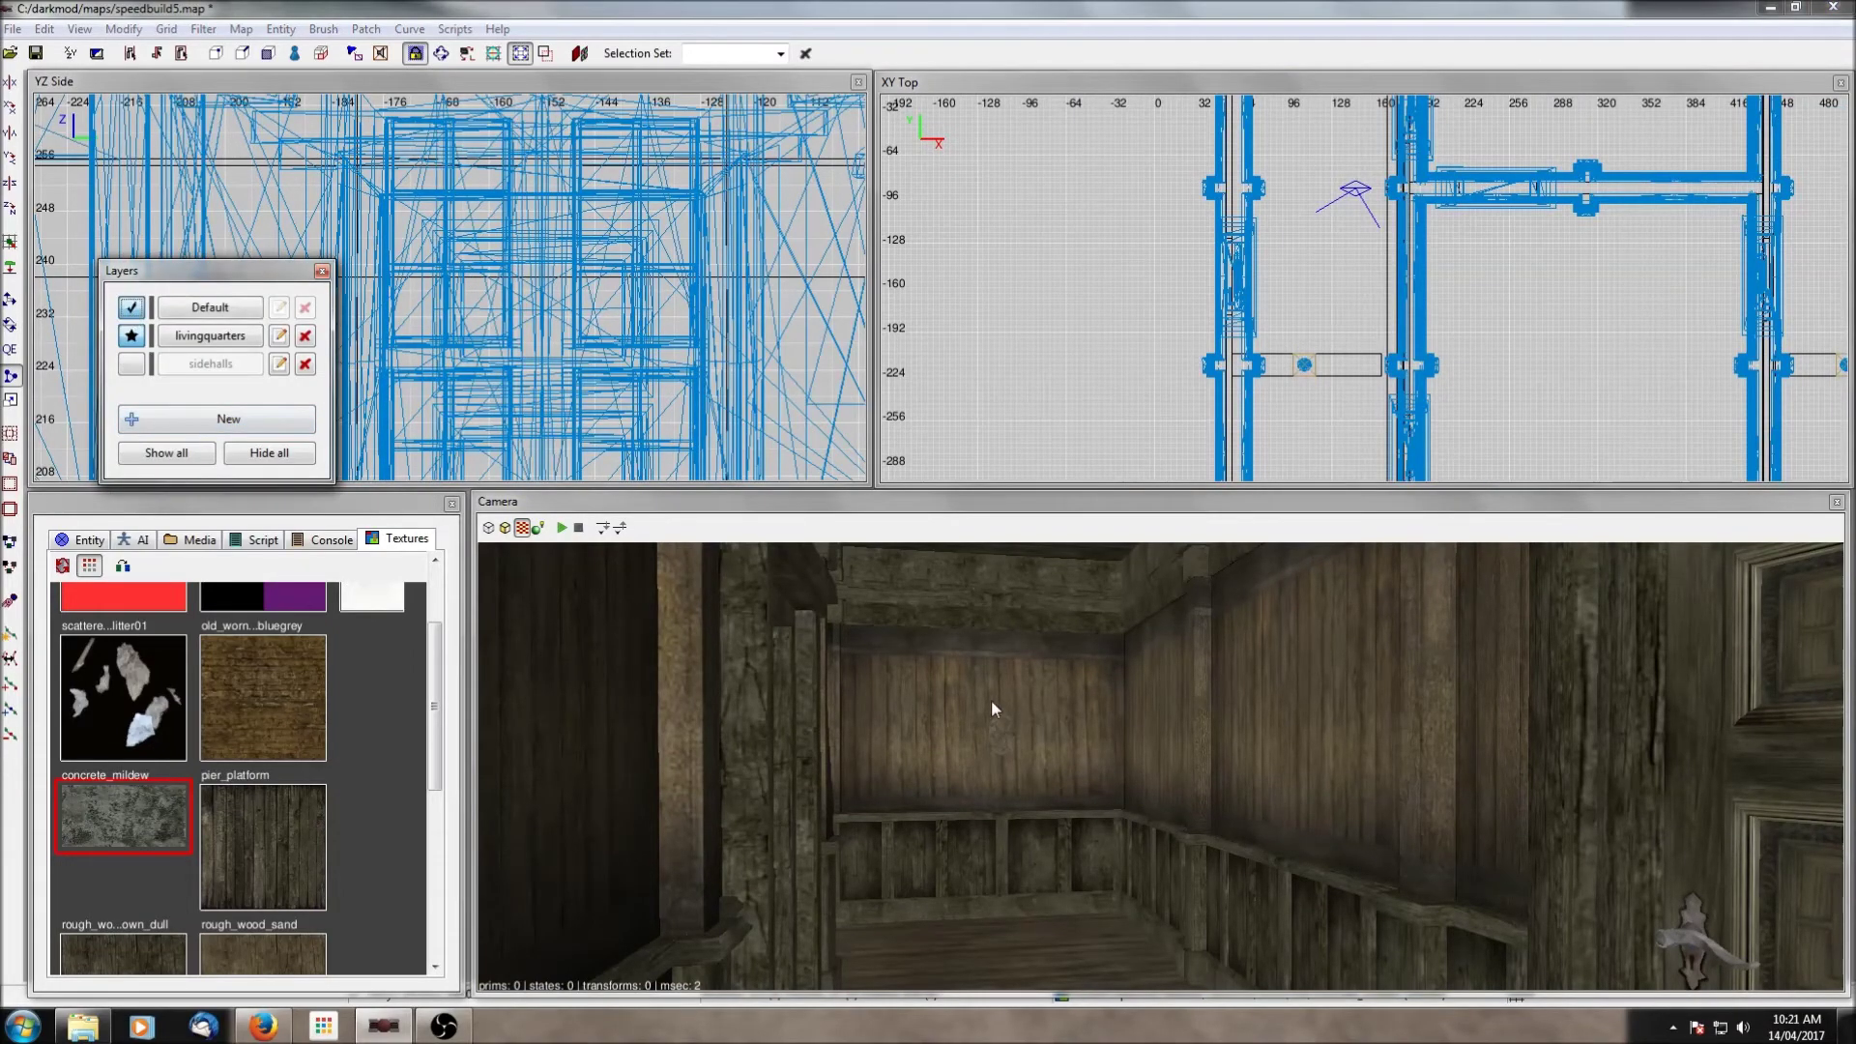
{"action": "left_click", "coordinate": [1305, 818], "text": "shift"}
{"action": "key", "text": "BackSpace"}
{"action": "right_click", "coordinate": [1305, 819]}
{"action": "right_click", "coordinate": [1160, 767]}
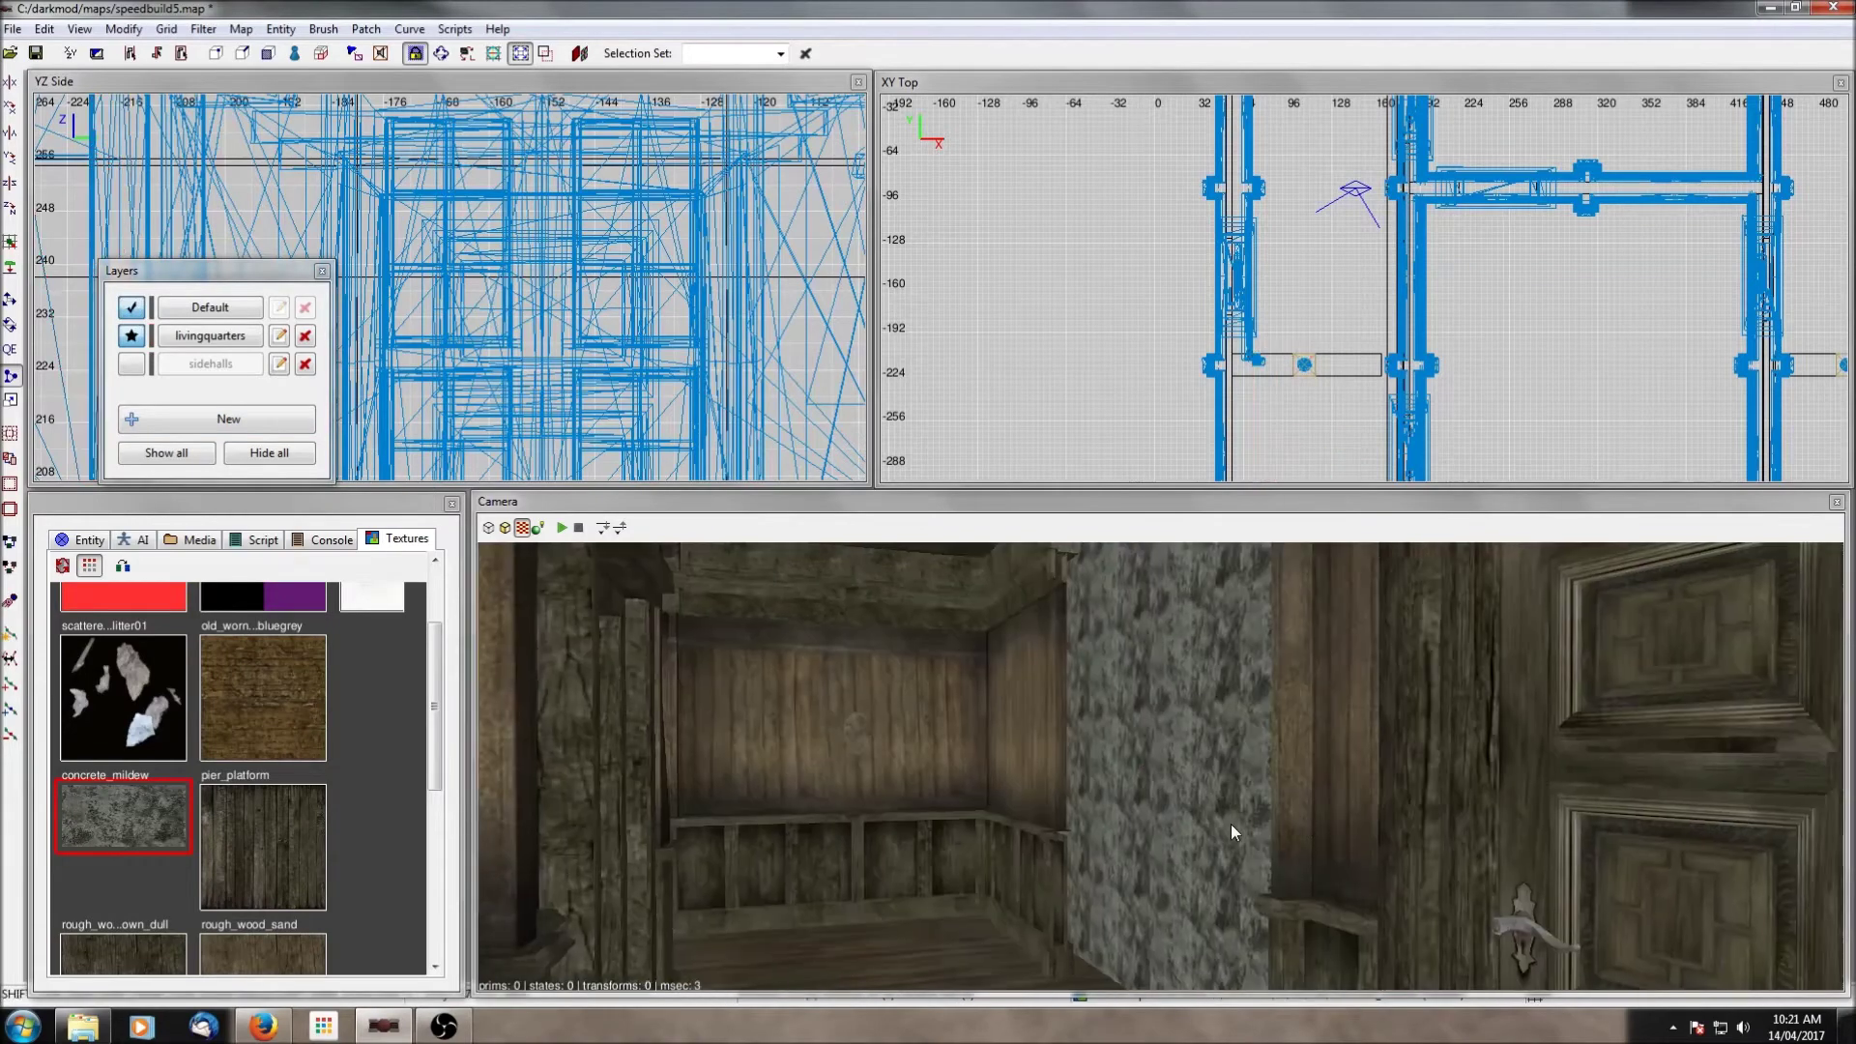
Step: Isolate the hallway's concrete wall together with the upper door frame and its adjoining wall panels
{"action": "left_click", "coordinate": [1232, 825], "text": "shift"}
{"action": "right_click", "coordinate": [1232, 825]}
{"action": "right_click", "coordinate": [1161, 767]}
{"action": "left_click", "coordinate": [1388, 815], "text": "shift"}
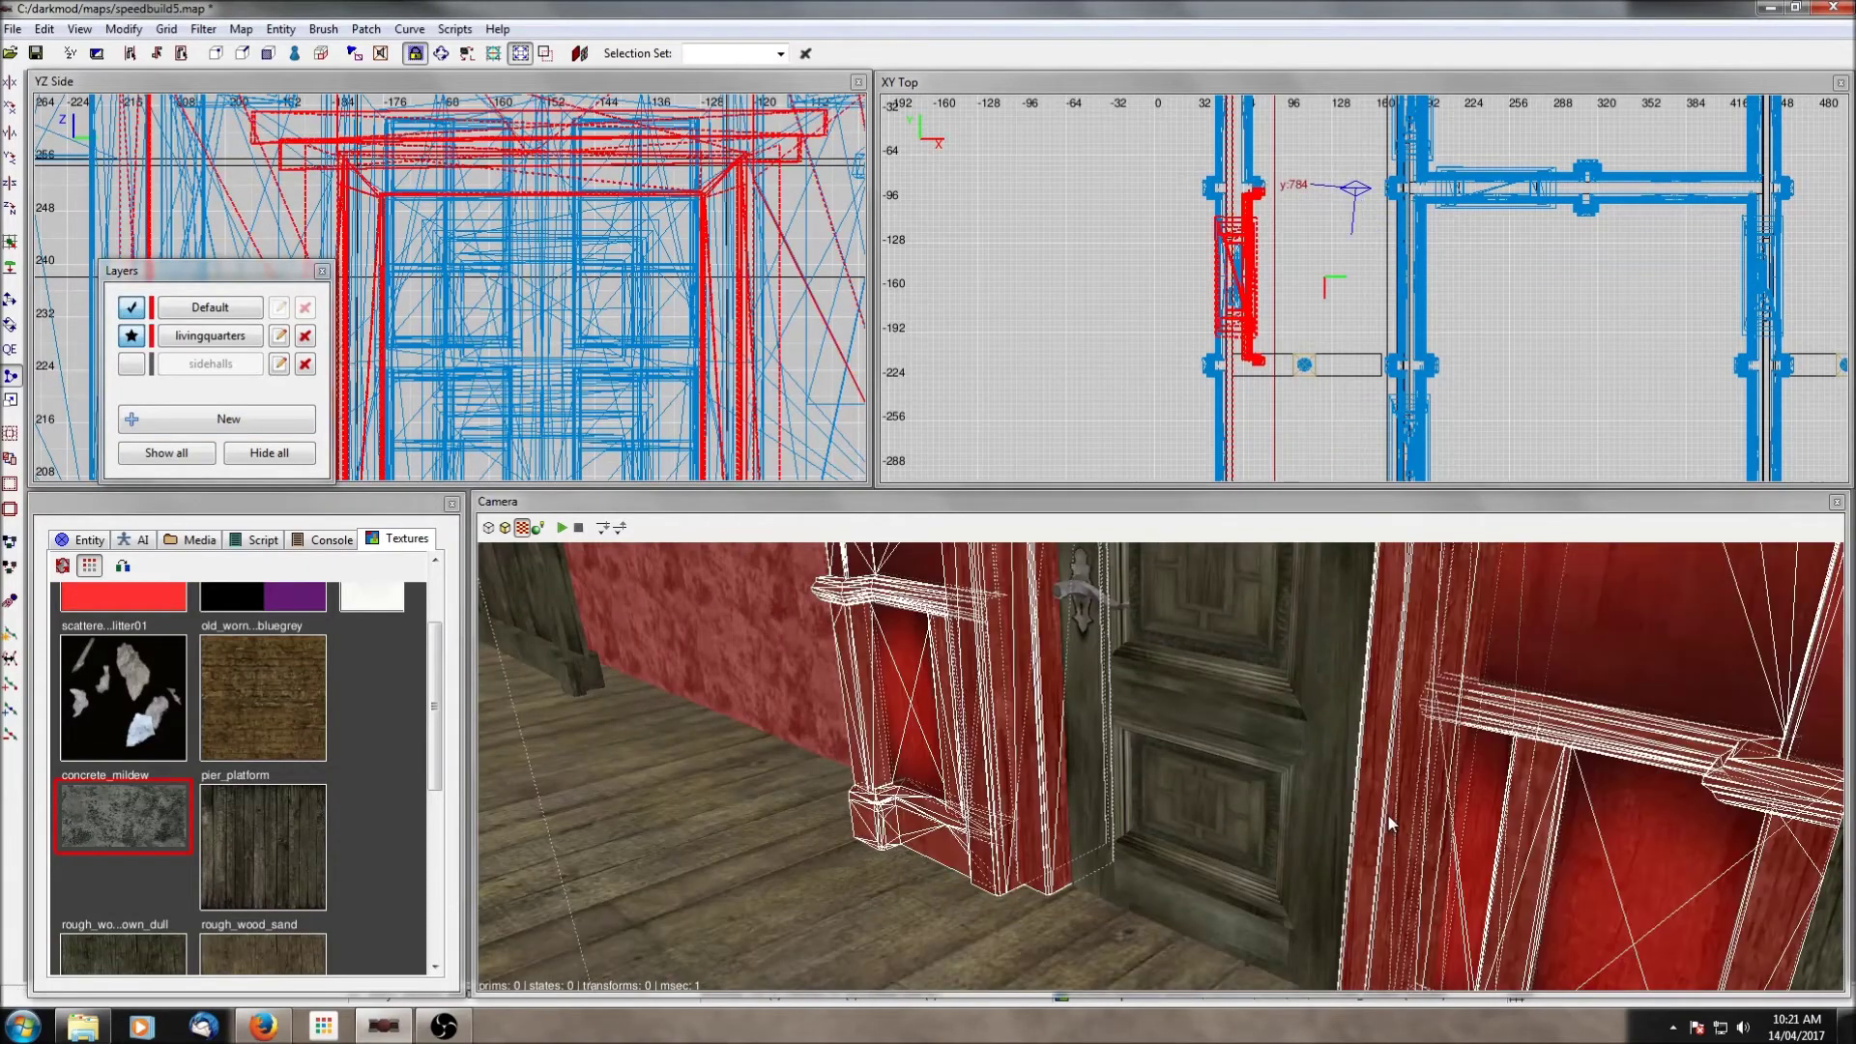
{"action": "key", "text": "ctrl+shift+h"}
Step: Split the hallway's concrete wall vertically within both door jambs, 60 units apart, in the YZ Side view
{"action": "scroll", "coordinate": [702, 460], "scroll_direction": "down", "scroll_amount": 3}
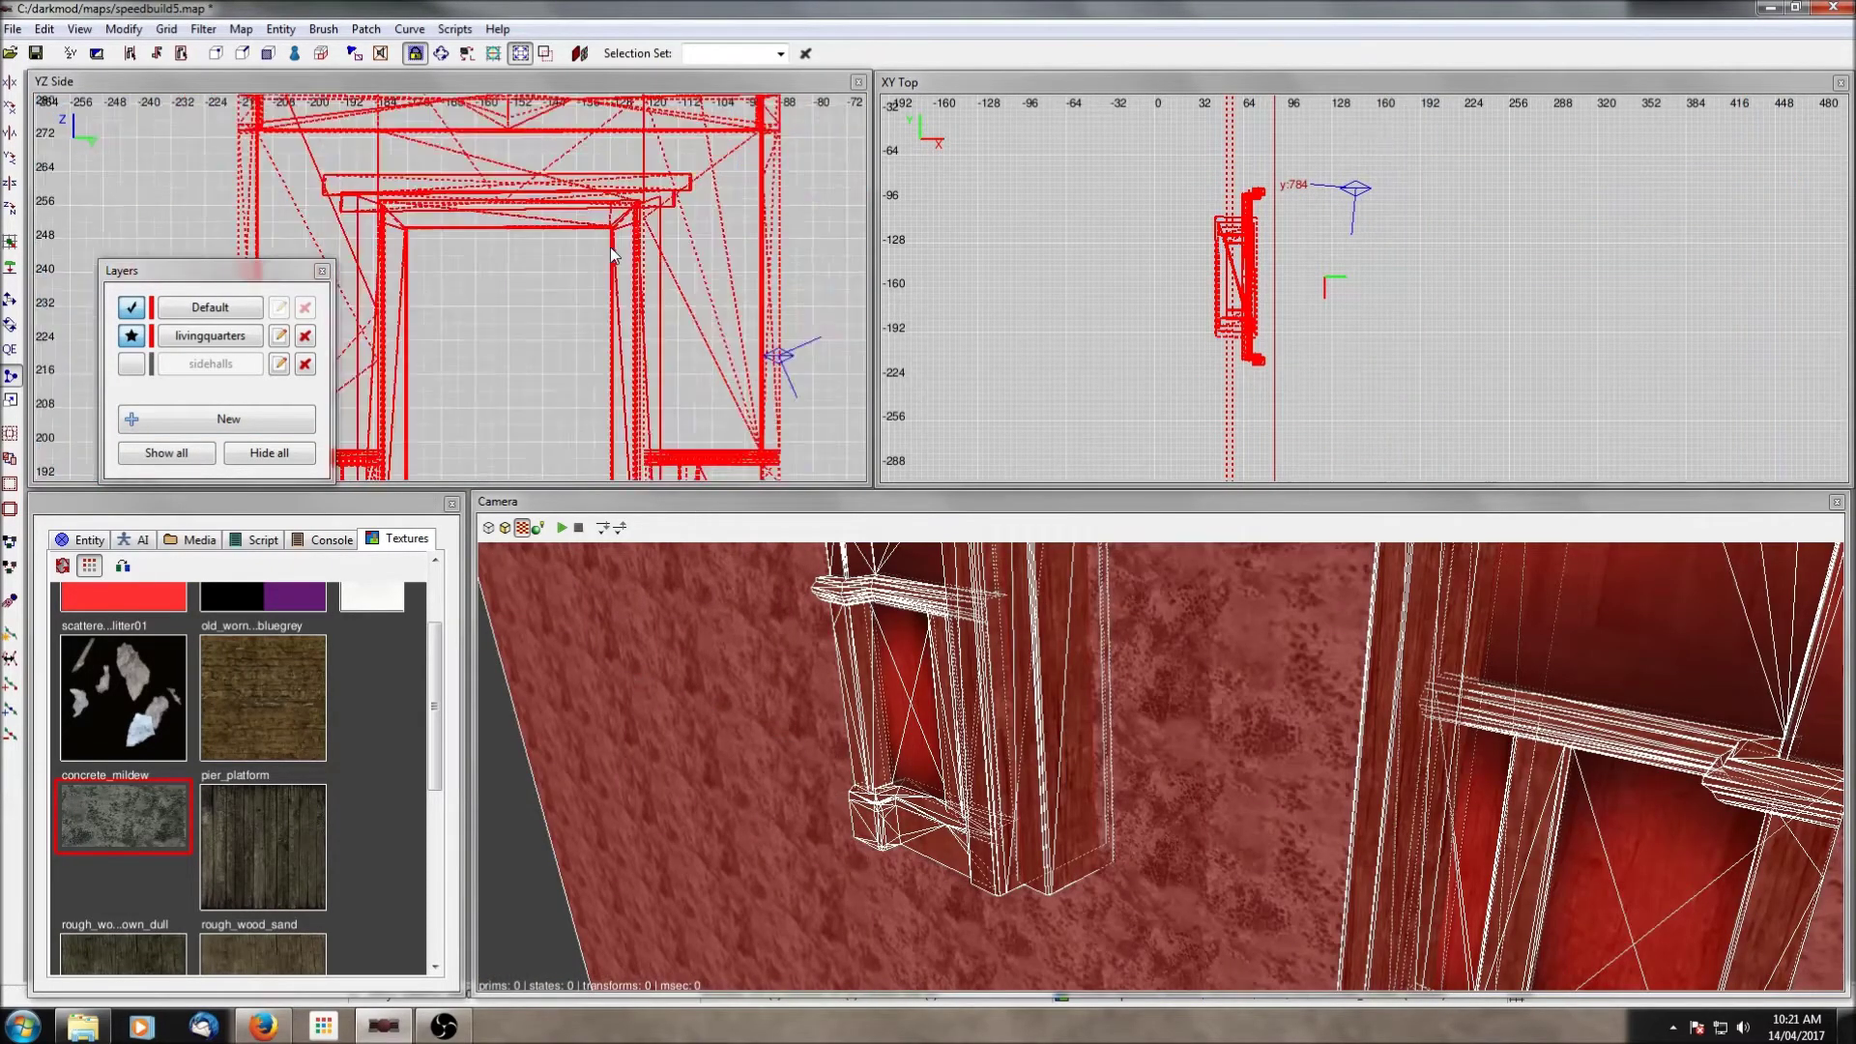
{"action": "right_click_drag", "start_coordinate": [605, 251], "coordinate": [629, 305]}
{"action": "scroll", "coordinate": [629, 305], "scroll_direction": "up", "scroll_amount": 2}
{"action": "scroll", "coordinate": [634, 257], "scroll_direction": "up", "scroll_amount": 5}
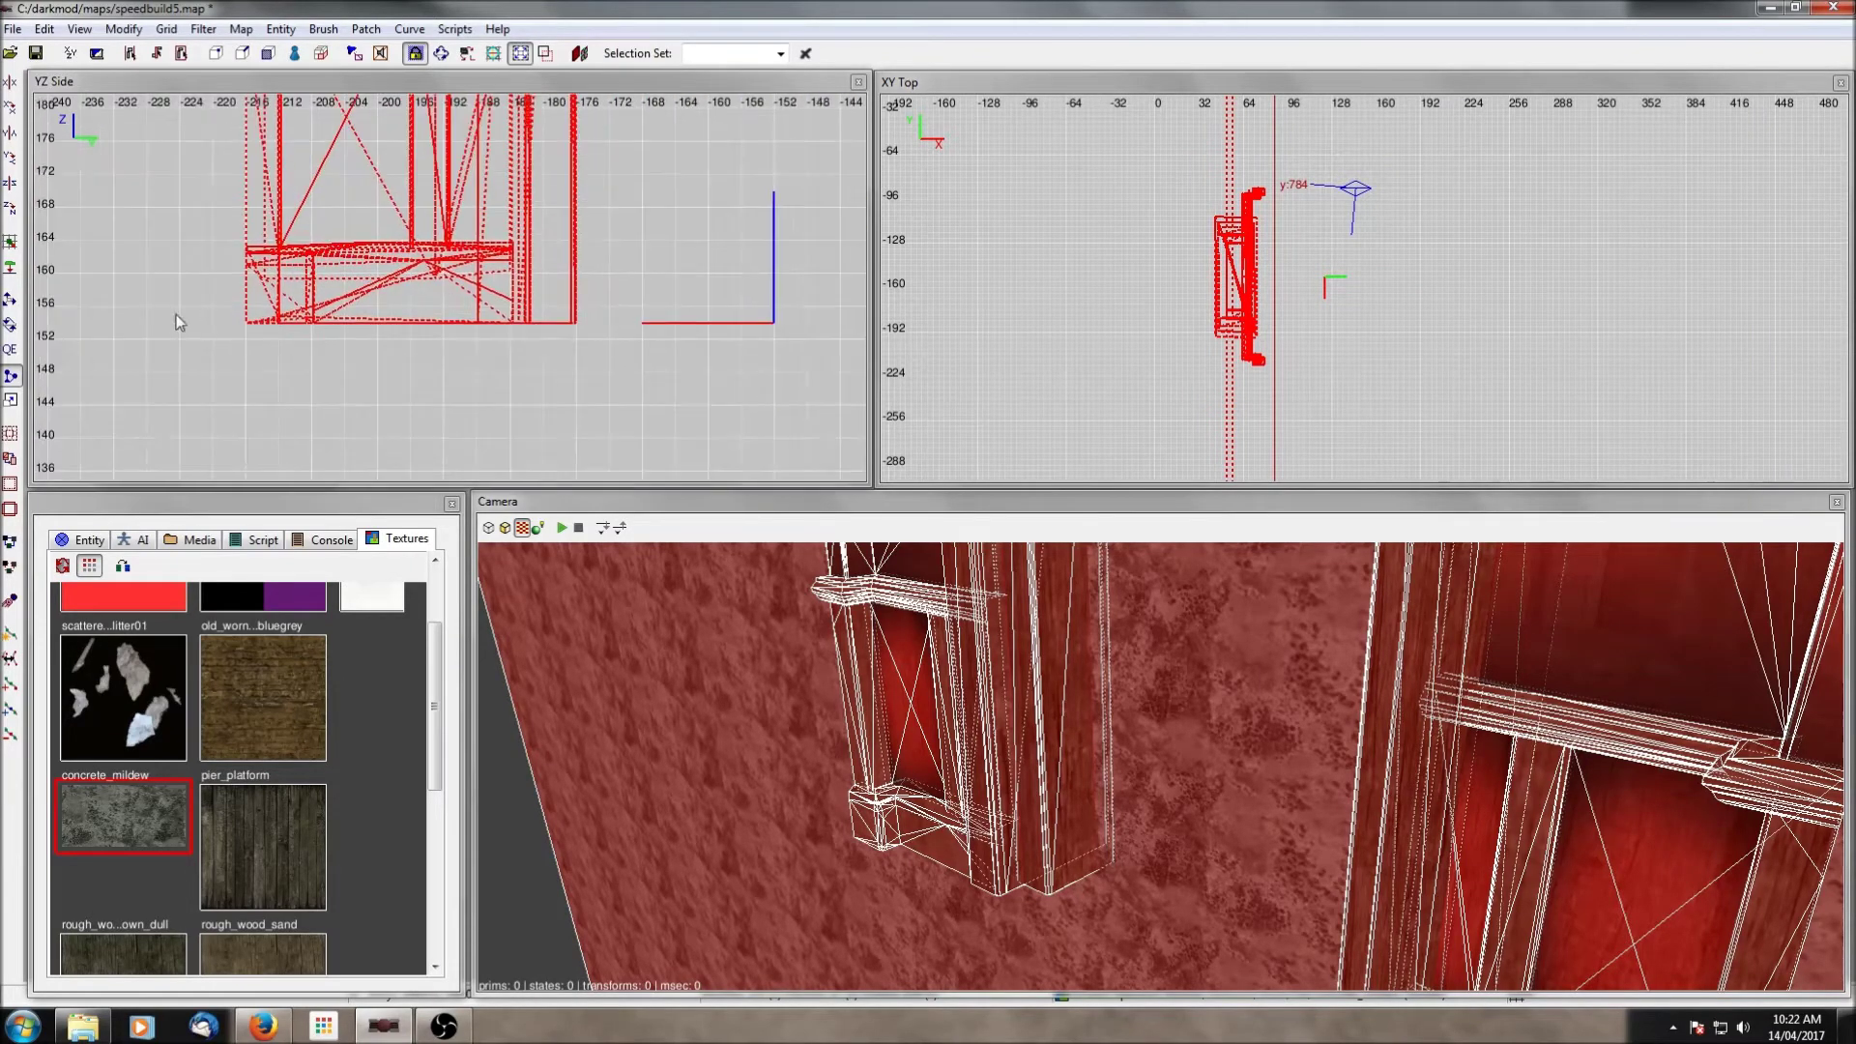
{"action": "left_click", "coordinate": [510, 338]}
{"action": "scroll", "coordinate": [514, 307], "scroll_direction": "down", "scroll_amount": 4}
{"action": "right_click_drag", "start_coordinate": [515, 308], "coordinate": [619, 310]}
{"action": "scroll", "coordinate": [665, 333], "scroll_direction": "up", "scroll_amount": 3}
{"action": "left_click", "coordinate": [686, 290]}
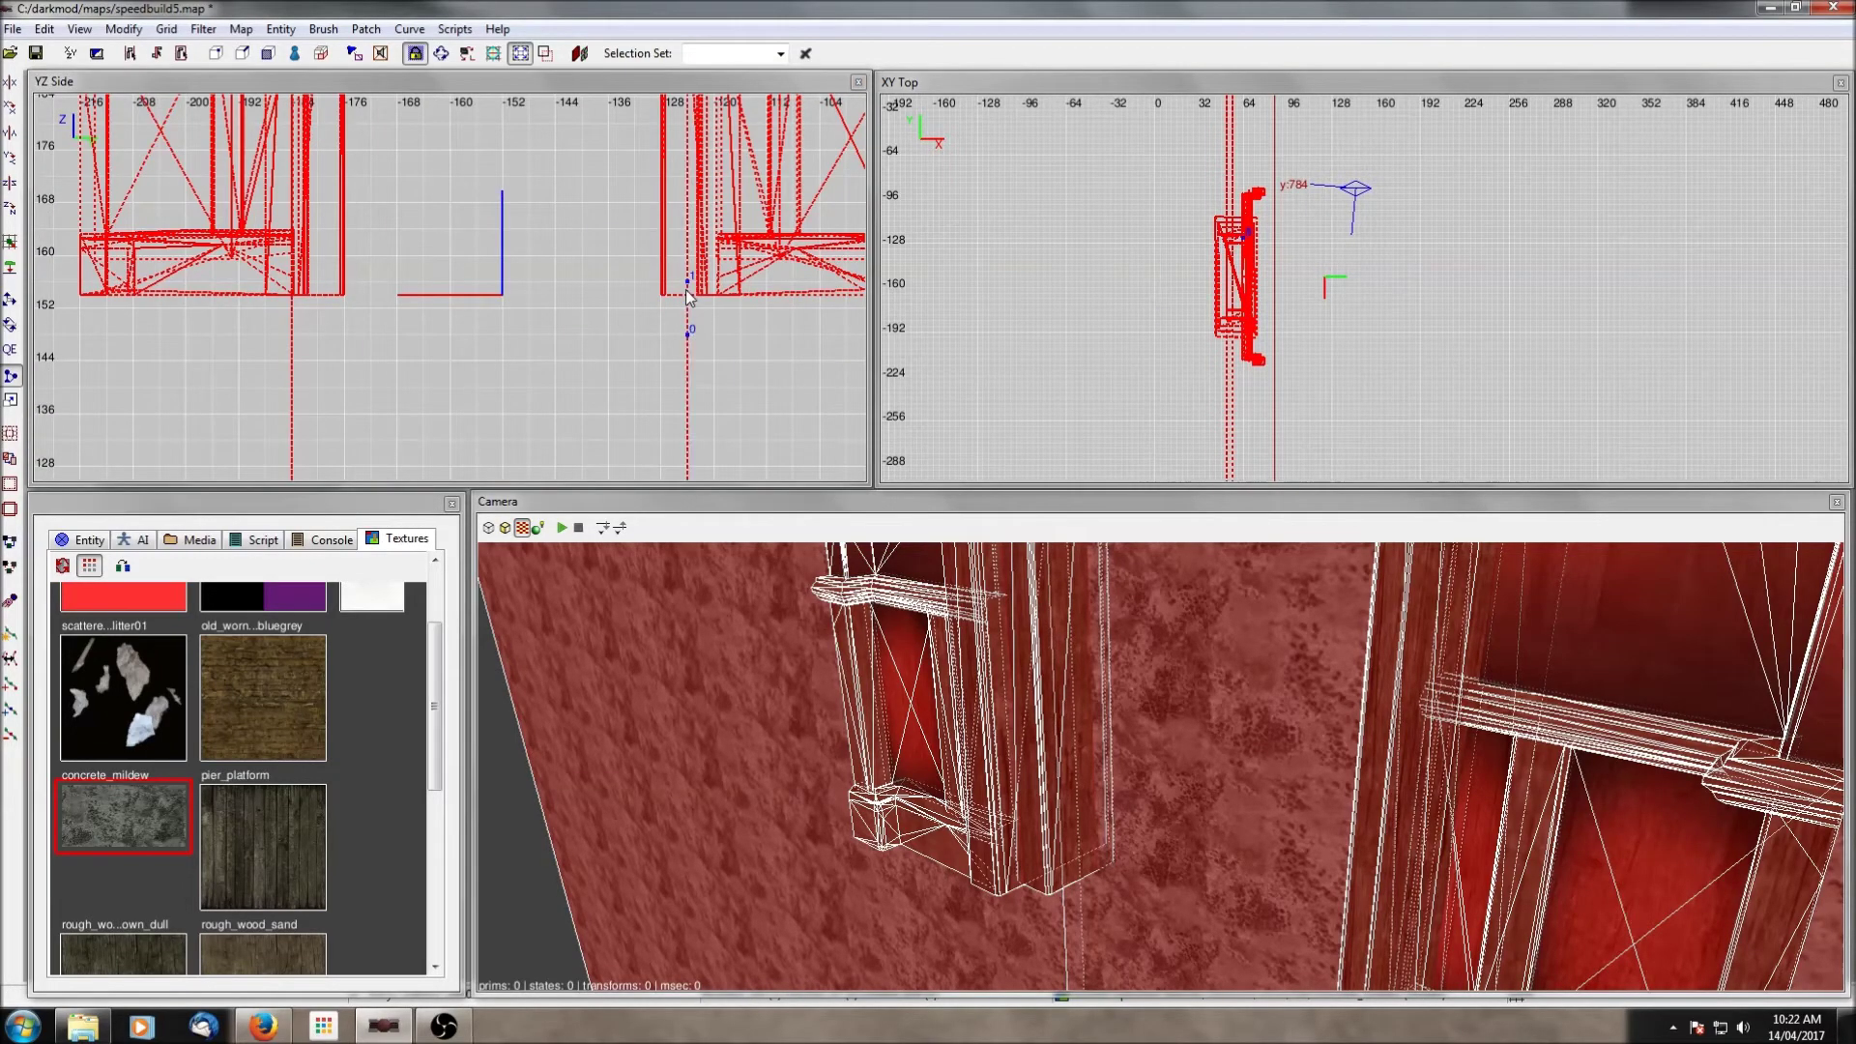
Step: Split the hallway wall horizontally above the door opening at height 256 and below it at height 148, and clear the selection
{"action": "scroll", "coordinate": [435, 221], "scroll_direction": "down", "scroll_amount": 5}
{"action": "scroll", "coordinate": [476, 242], "scroll_direction": "up", "scroll_amount": 4}
{"action": "right_click_drag", "start_coordinate": [470, 211], "coordinate": [430, 128]}
{"action": "left_click", "coordinate": [549, 274]}
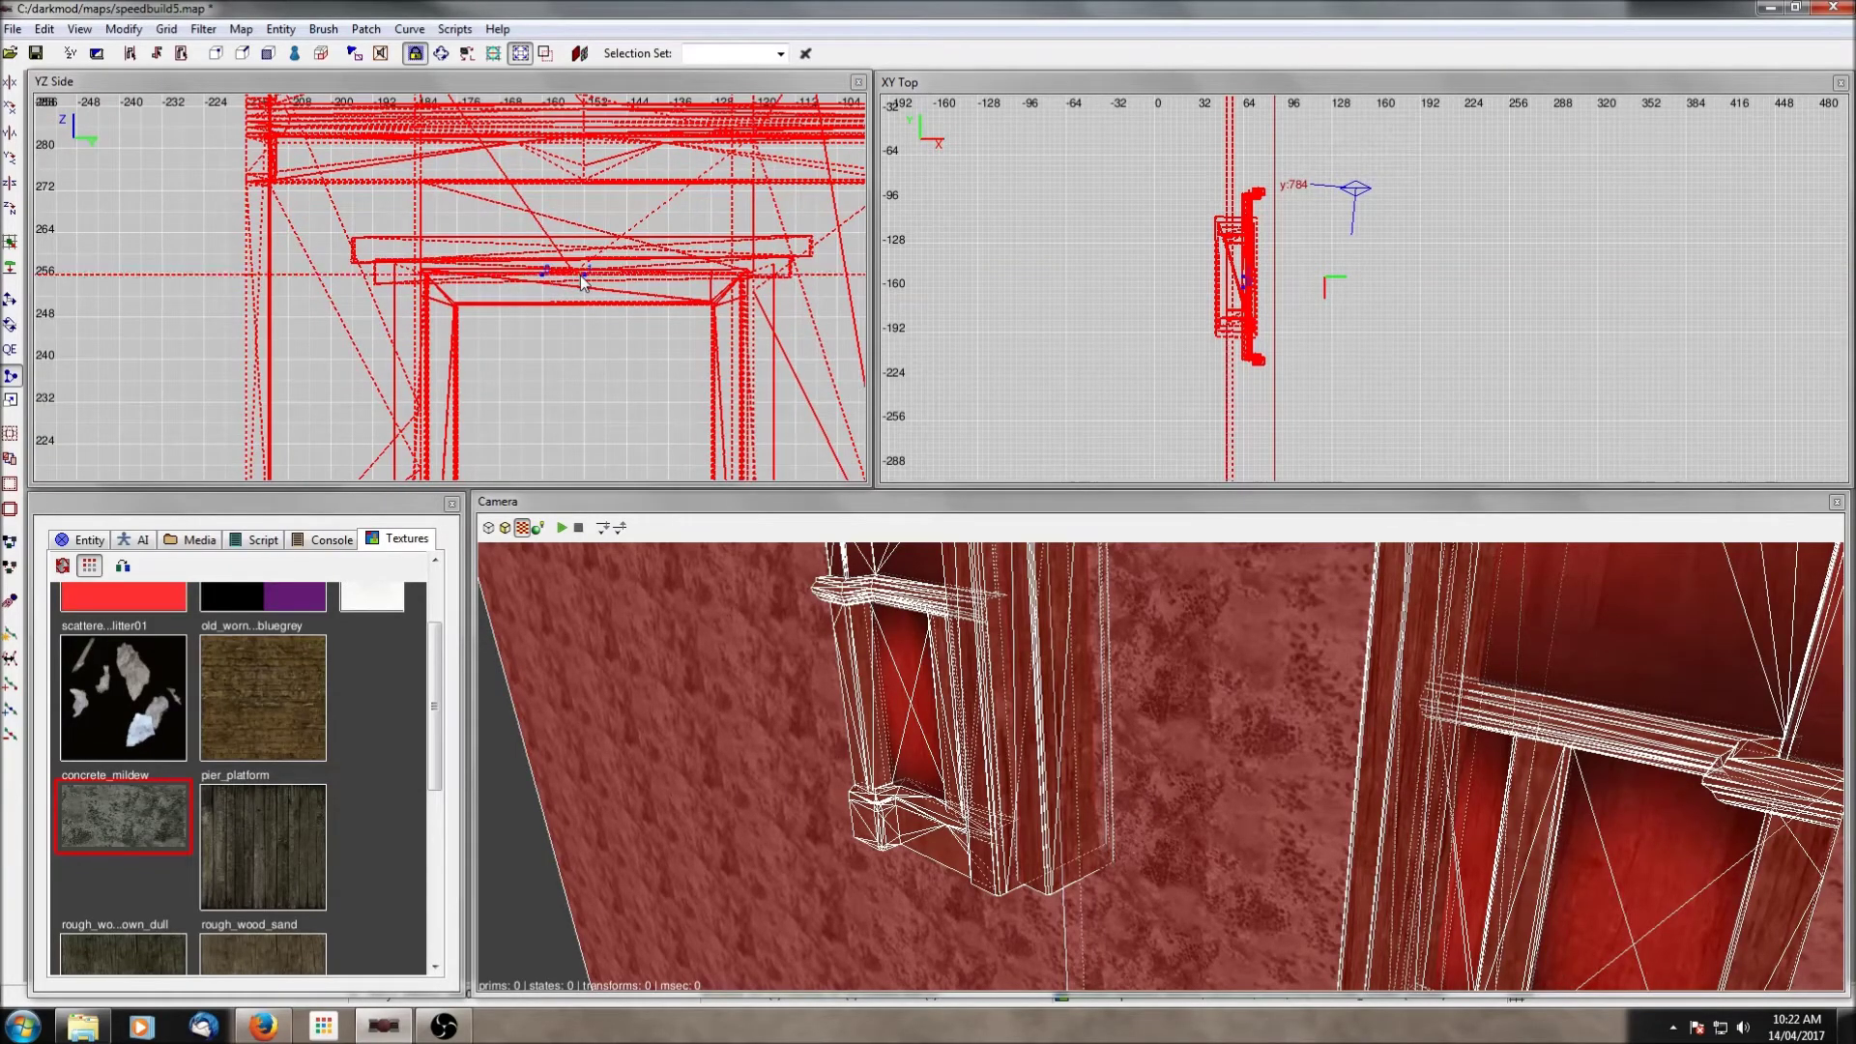
{"action": "scroll", "coordinate": [548, 359], "scroll_direction": "down", "scroll_amount": 1}
{"action": "right_click_drag", "start_coordinate": [544, 352], "coordinate": [551, 346]}
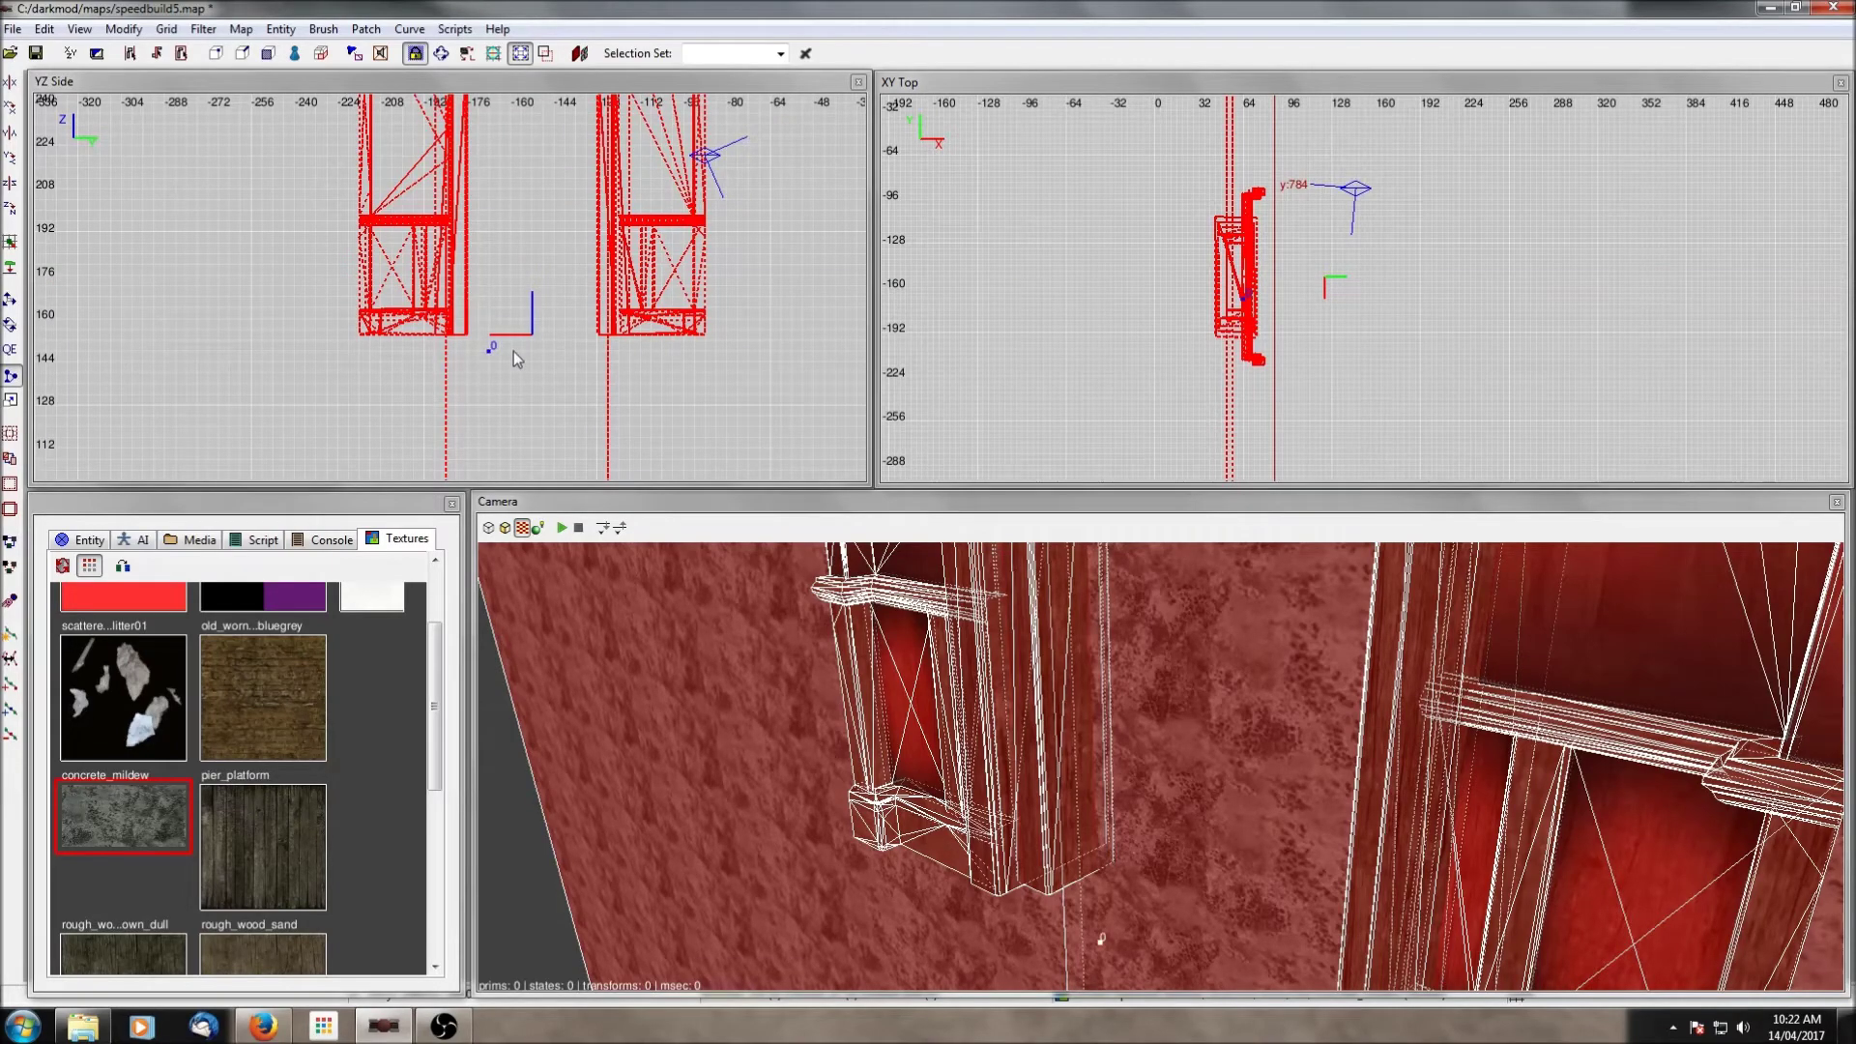
{"action": "left_click", "coordinate": [513, 351]}
{"action": "key", "text": "shift+Return"}
{"action": "key", "text": "Escape"}
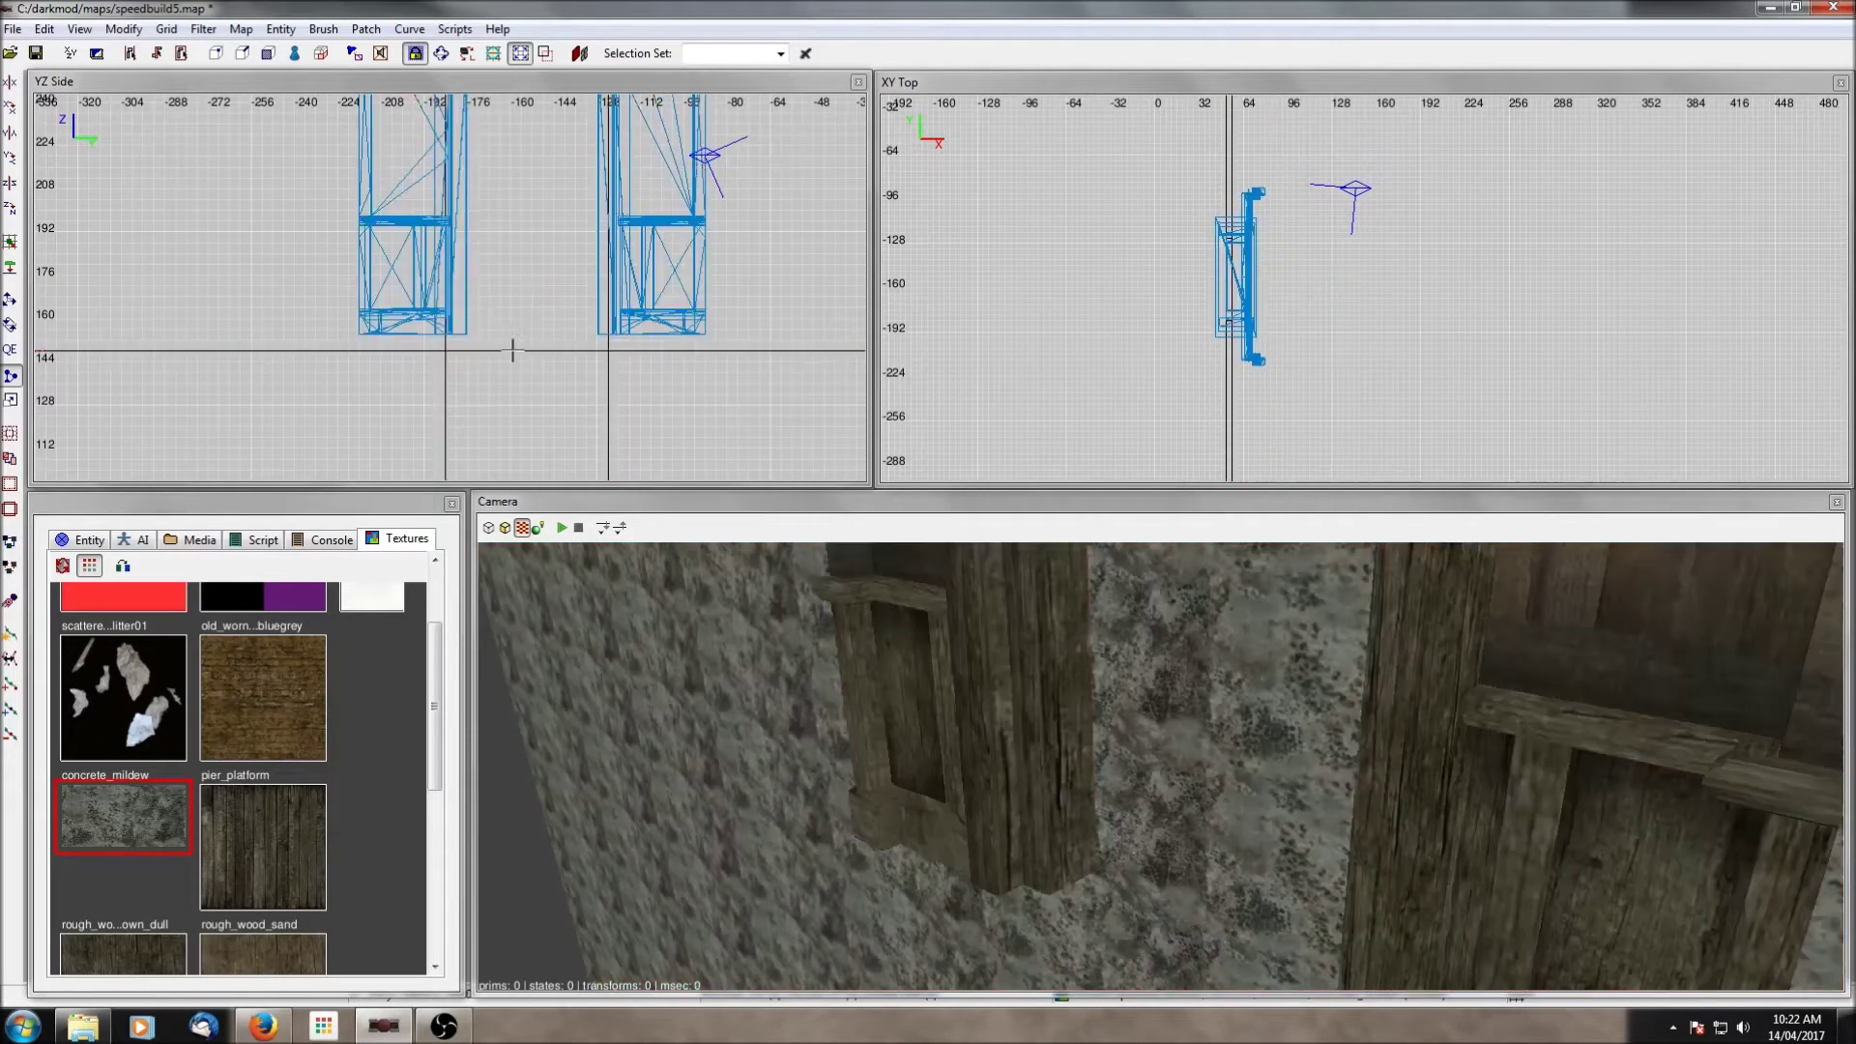
Step: Turn the hallway wall piece inside the door frame into a visportal and show all hidden objects
{"action": "left_click", "coordinate": [1163, 830], "text": "shift"}
{"action": "right_click", "coordinate": [1150, 333]}
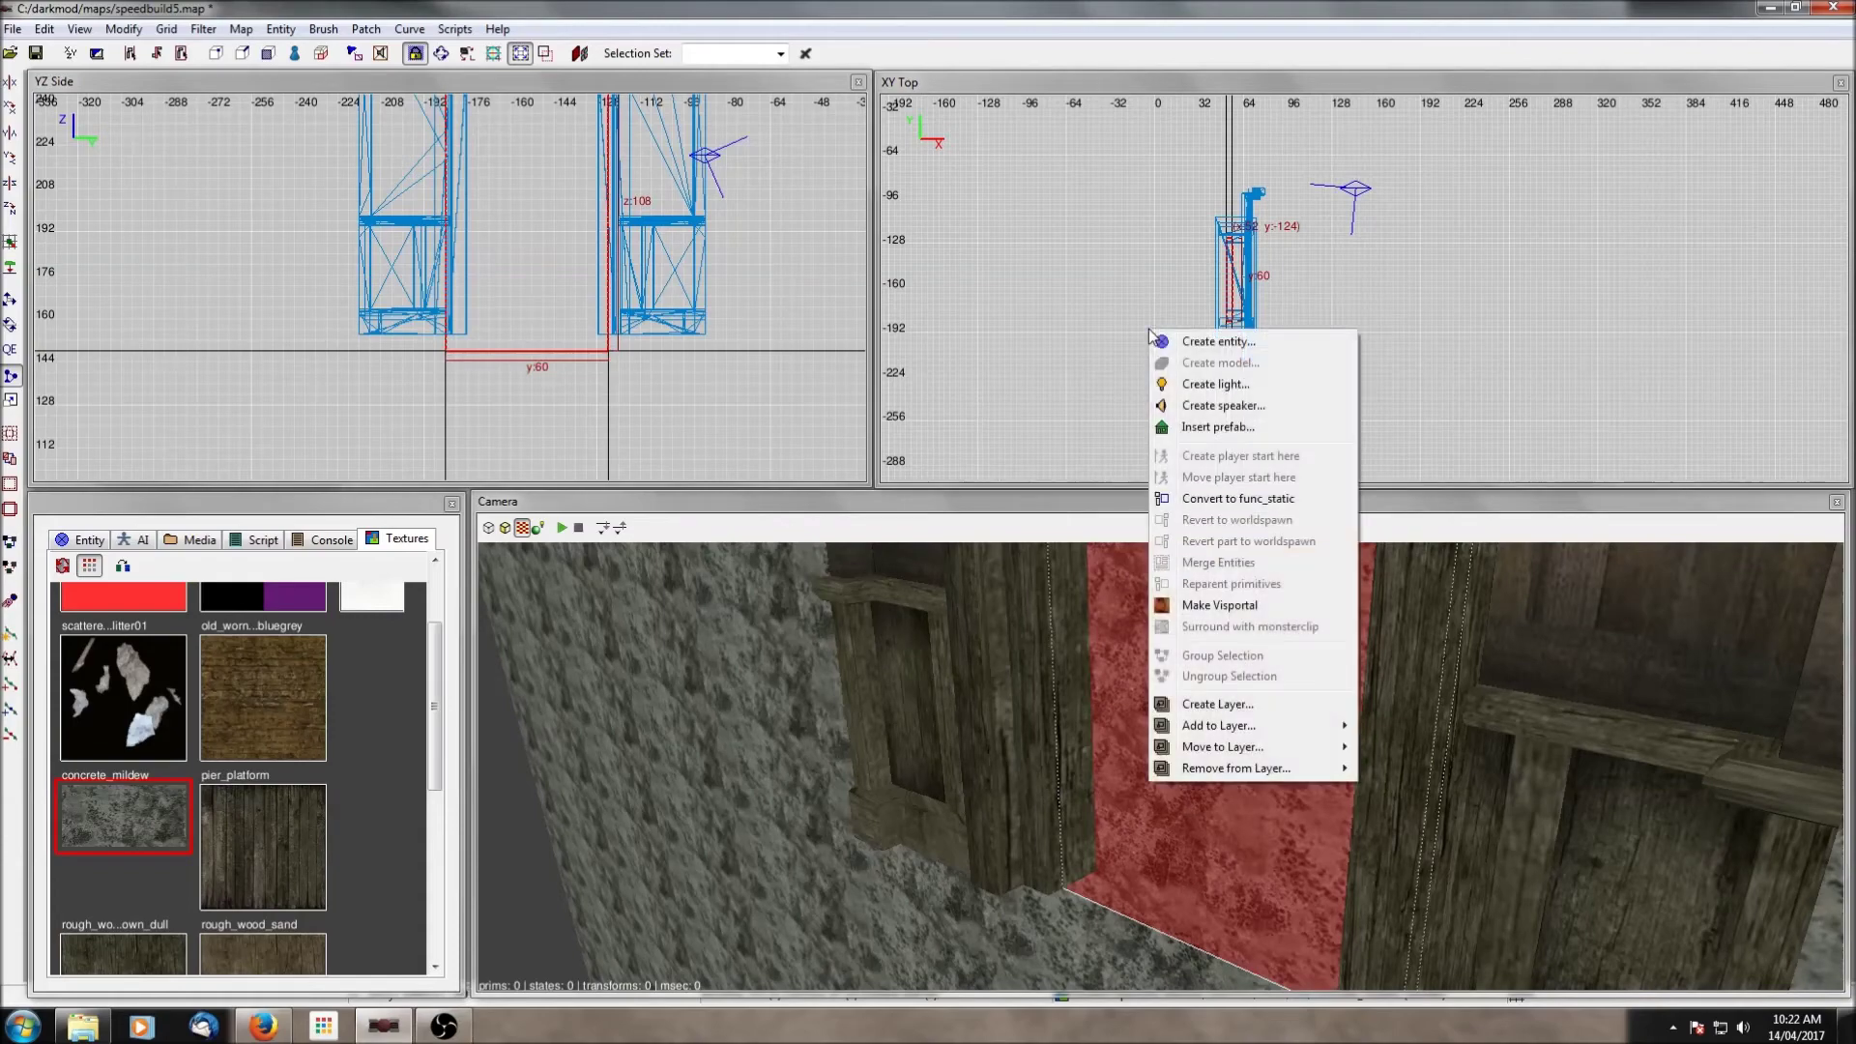
{"action": "left_click", "coordinate": [1207, 603]}
{"action": "key", "text": "Escape"}
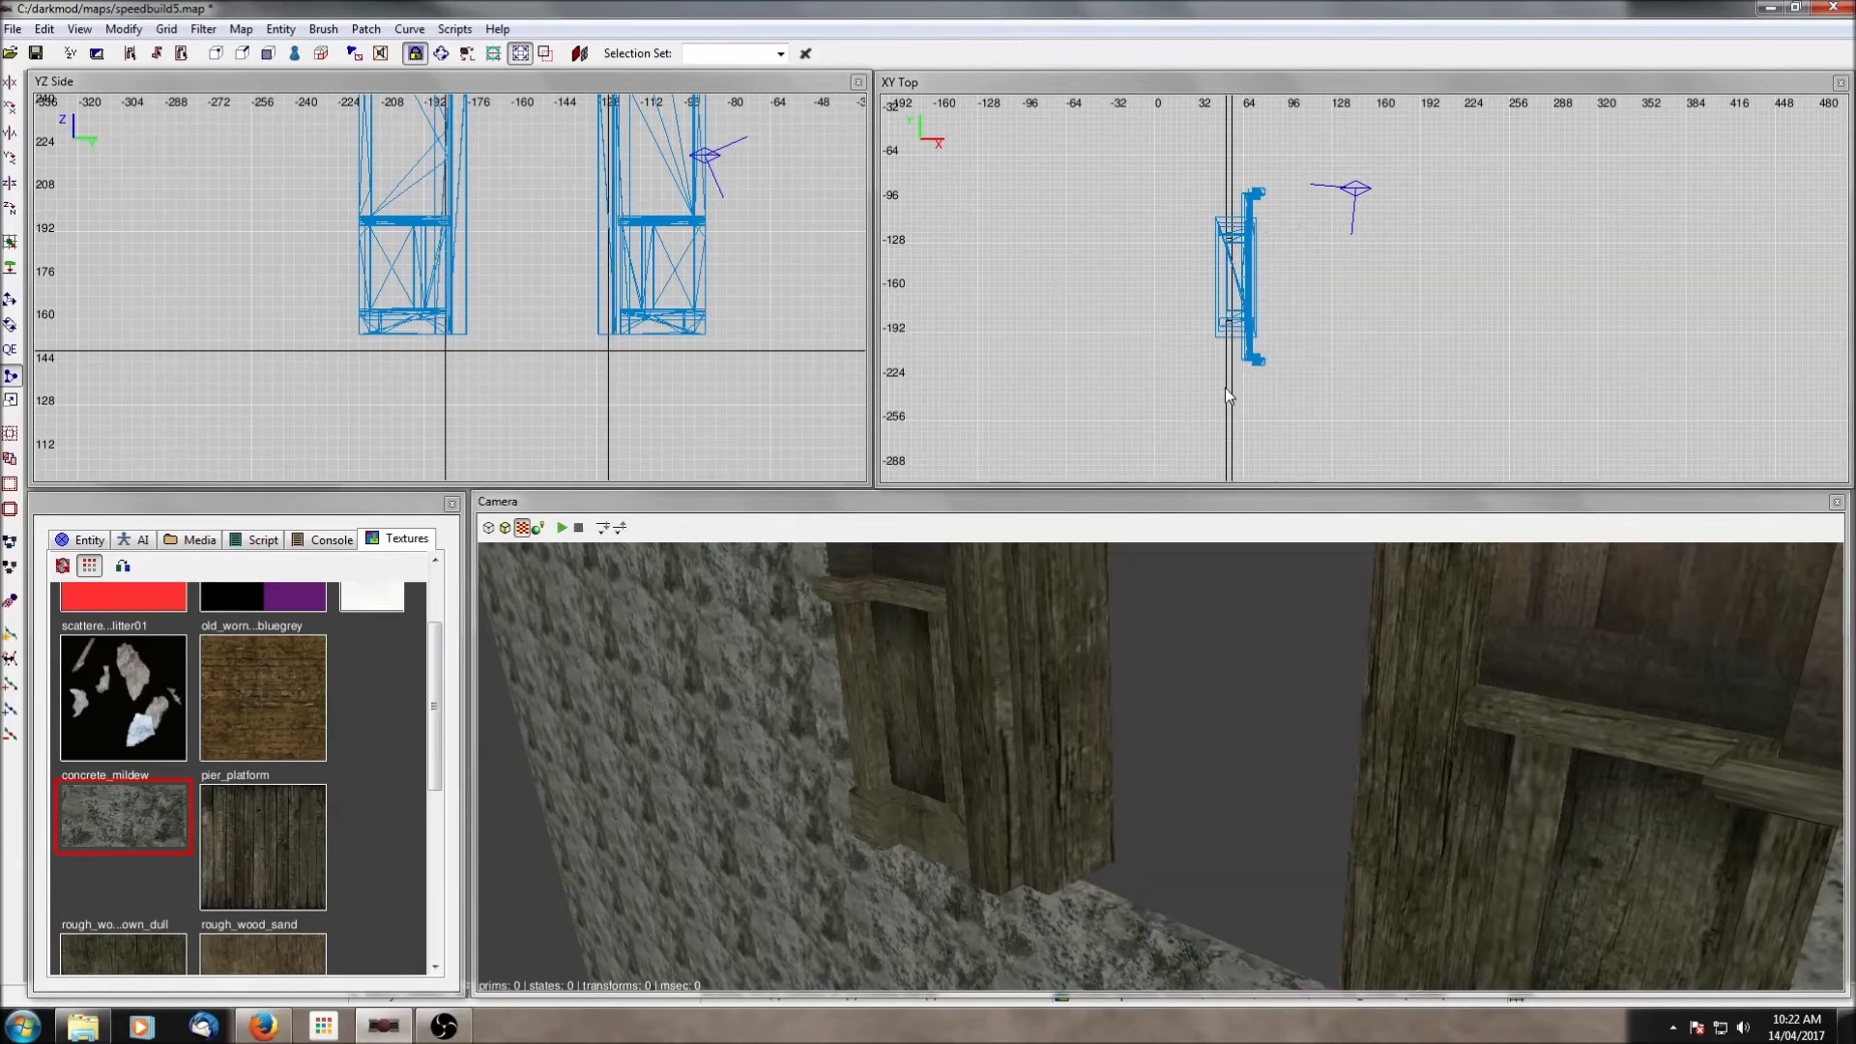
{"action": "scroll", "coordinate": [1189, 306], "scroll_direction": "down", "scroll_amount": 2}
{"action": "key", "text": "shift+h"}
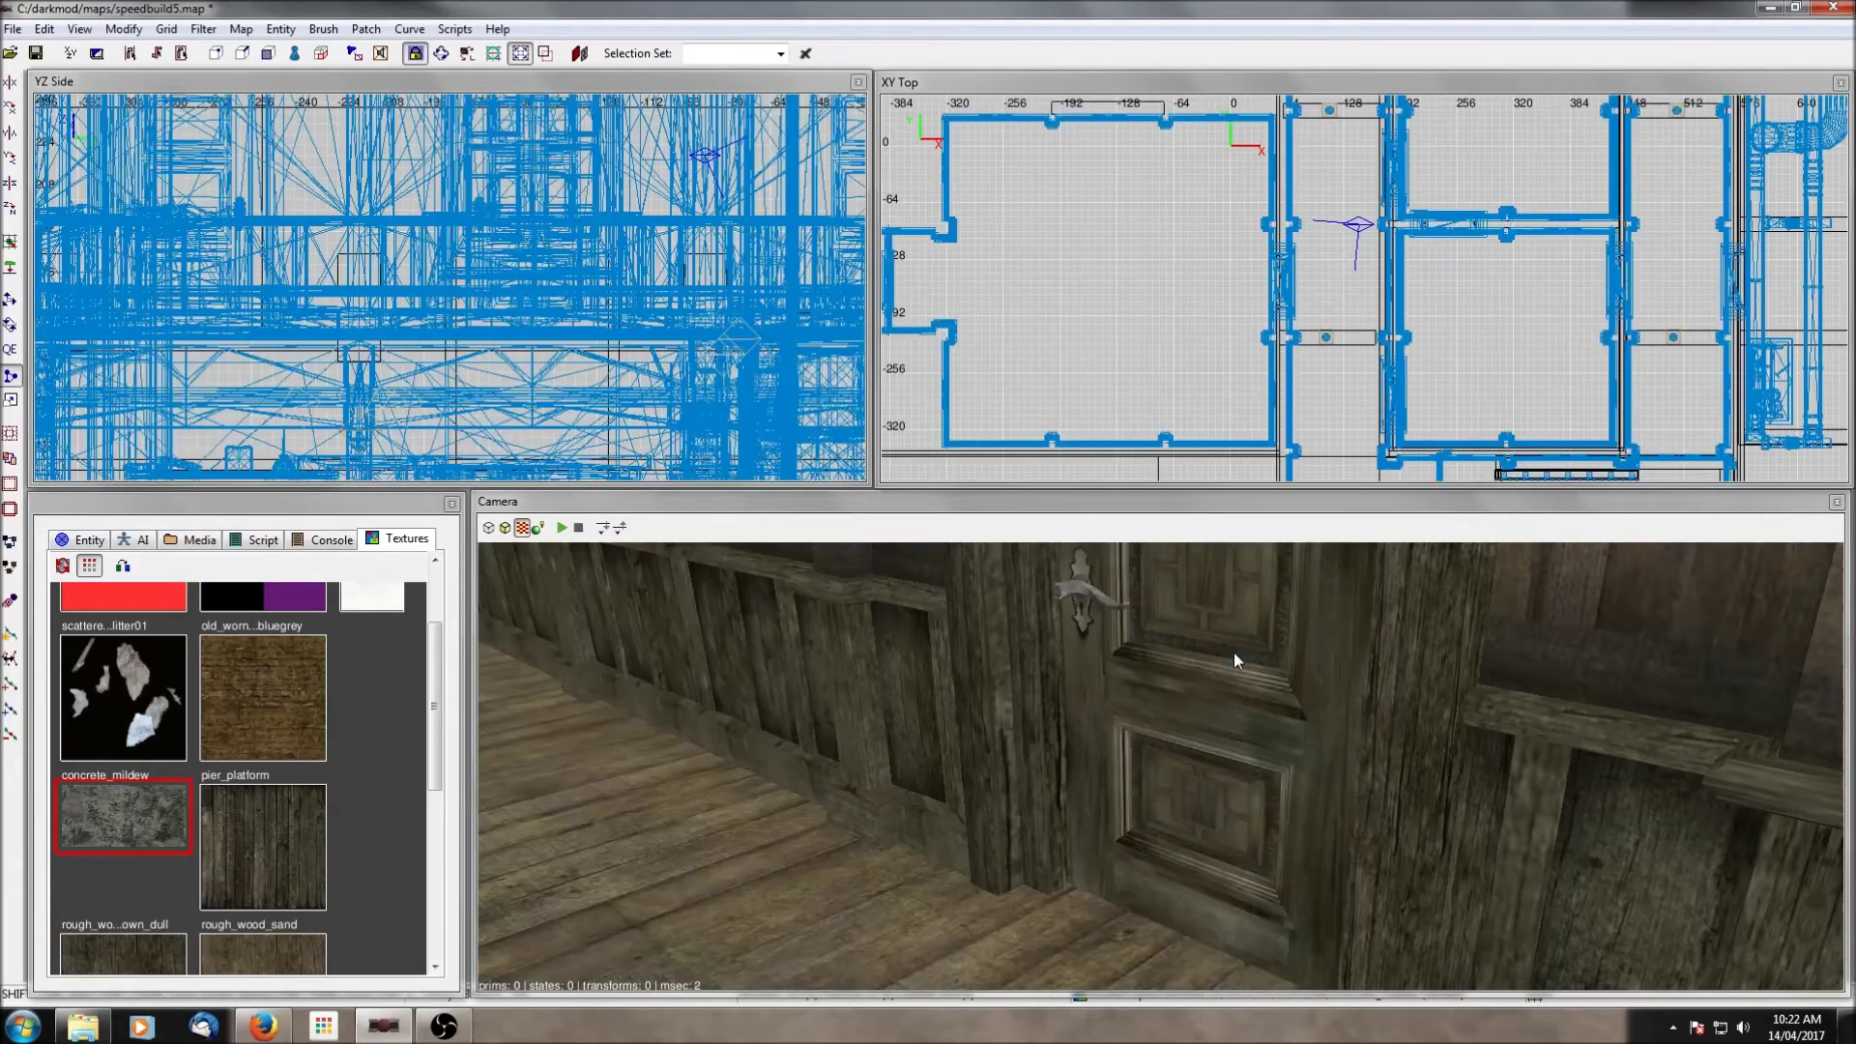
Step: Filter out all entities and examine the large room's concrete wall beside the upper doorway from the hallway
{"action": "left_click", "coordinate": [203, 29]}
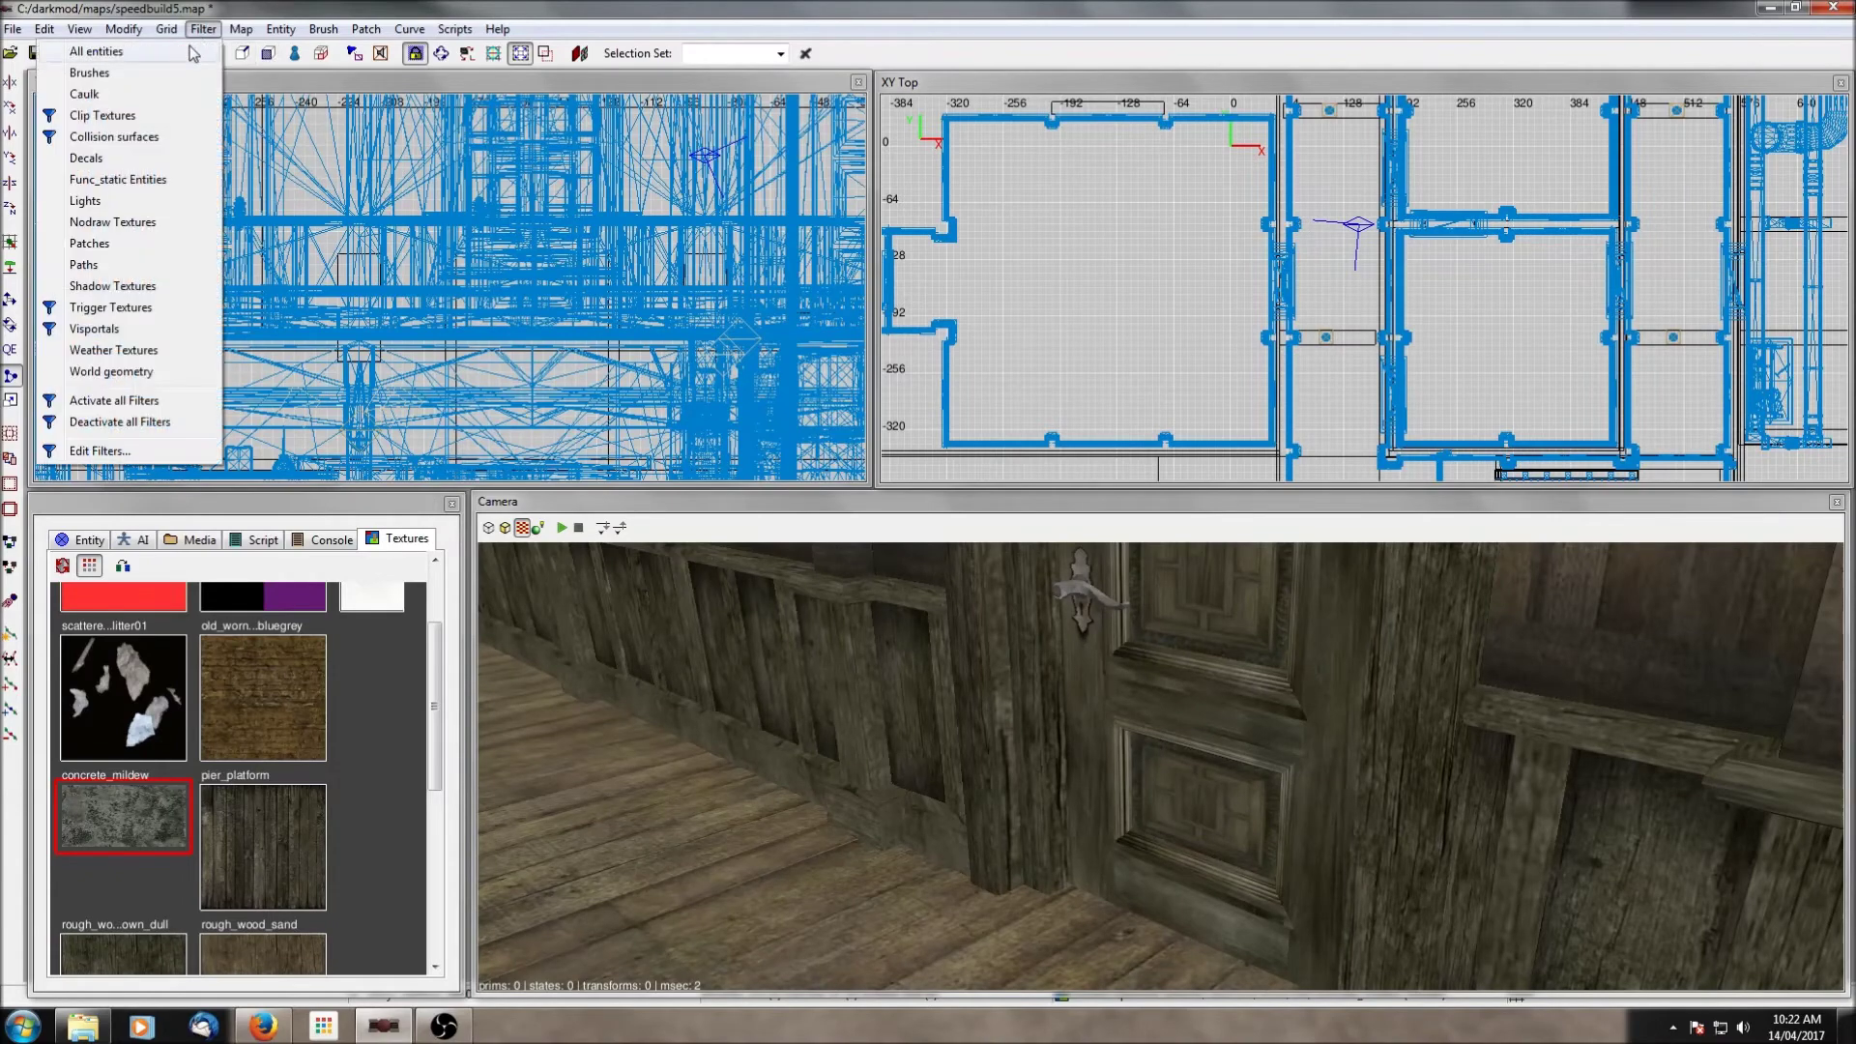
{"action": "left_click", "coordinate": [193, 50]}
{"action": "right_click", "coordinate": [1130, 808]}
{"action": "left_click", "coordinate": [1129, 808], "text": "shift"}
{"action": "left_click", "coordinate": [1144, 796], "text": "shift"}
{"action": "scroll", "coordinate": [1183, 351], "scroll_direction": "up", "scroll_amount": 4}
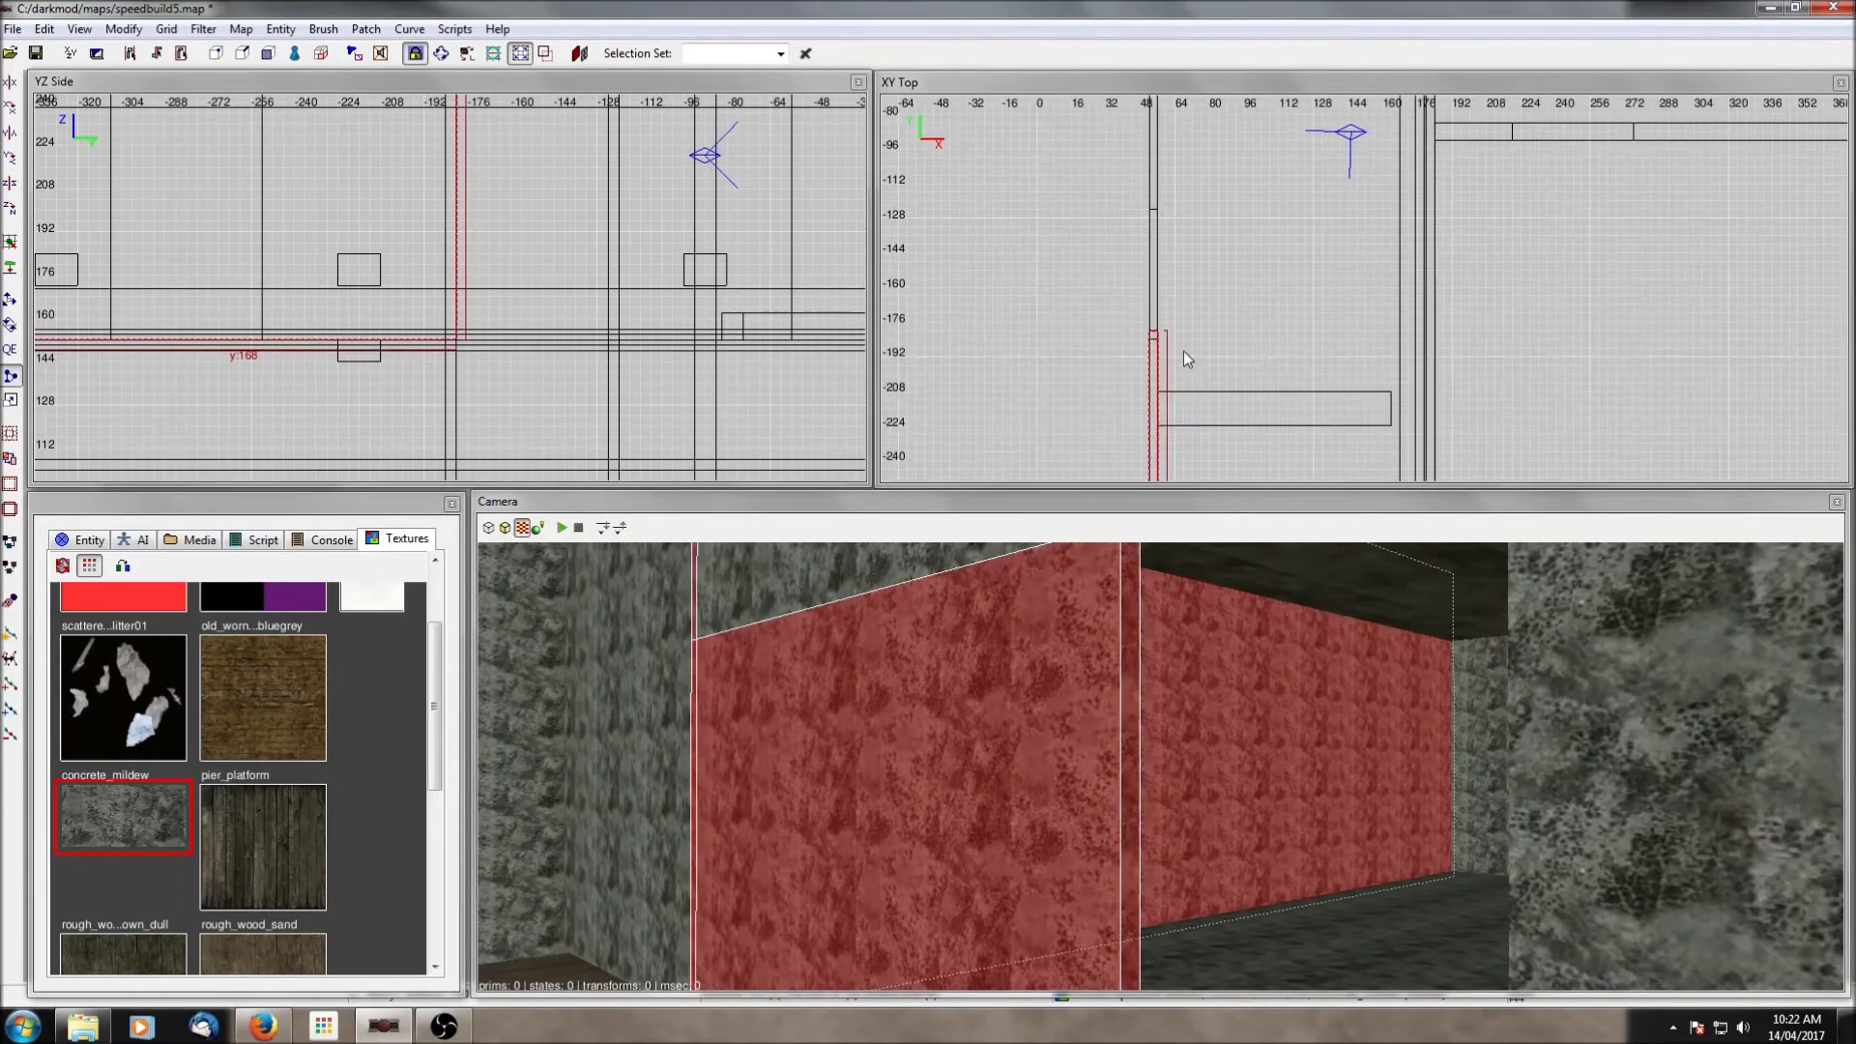
{"action": "key", "text": "Right"}
{"action": "key", "text": "Down"}
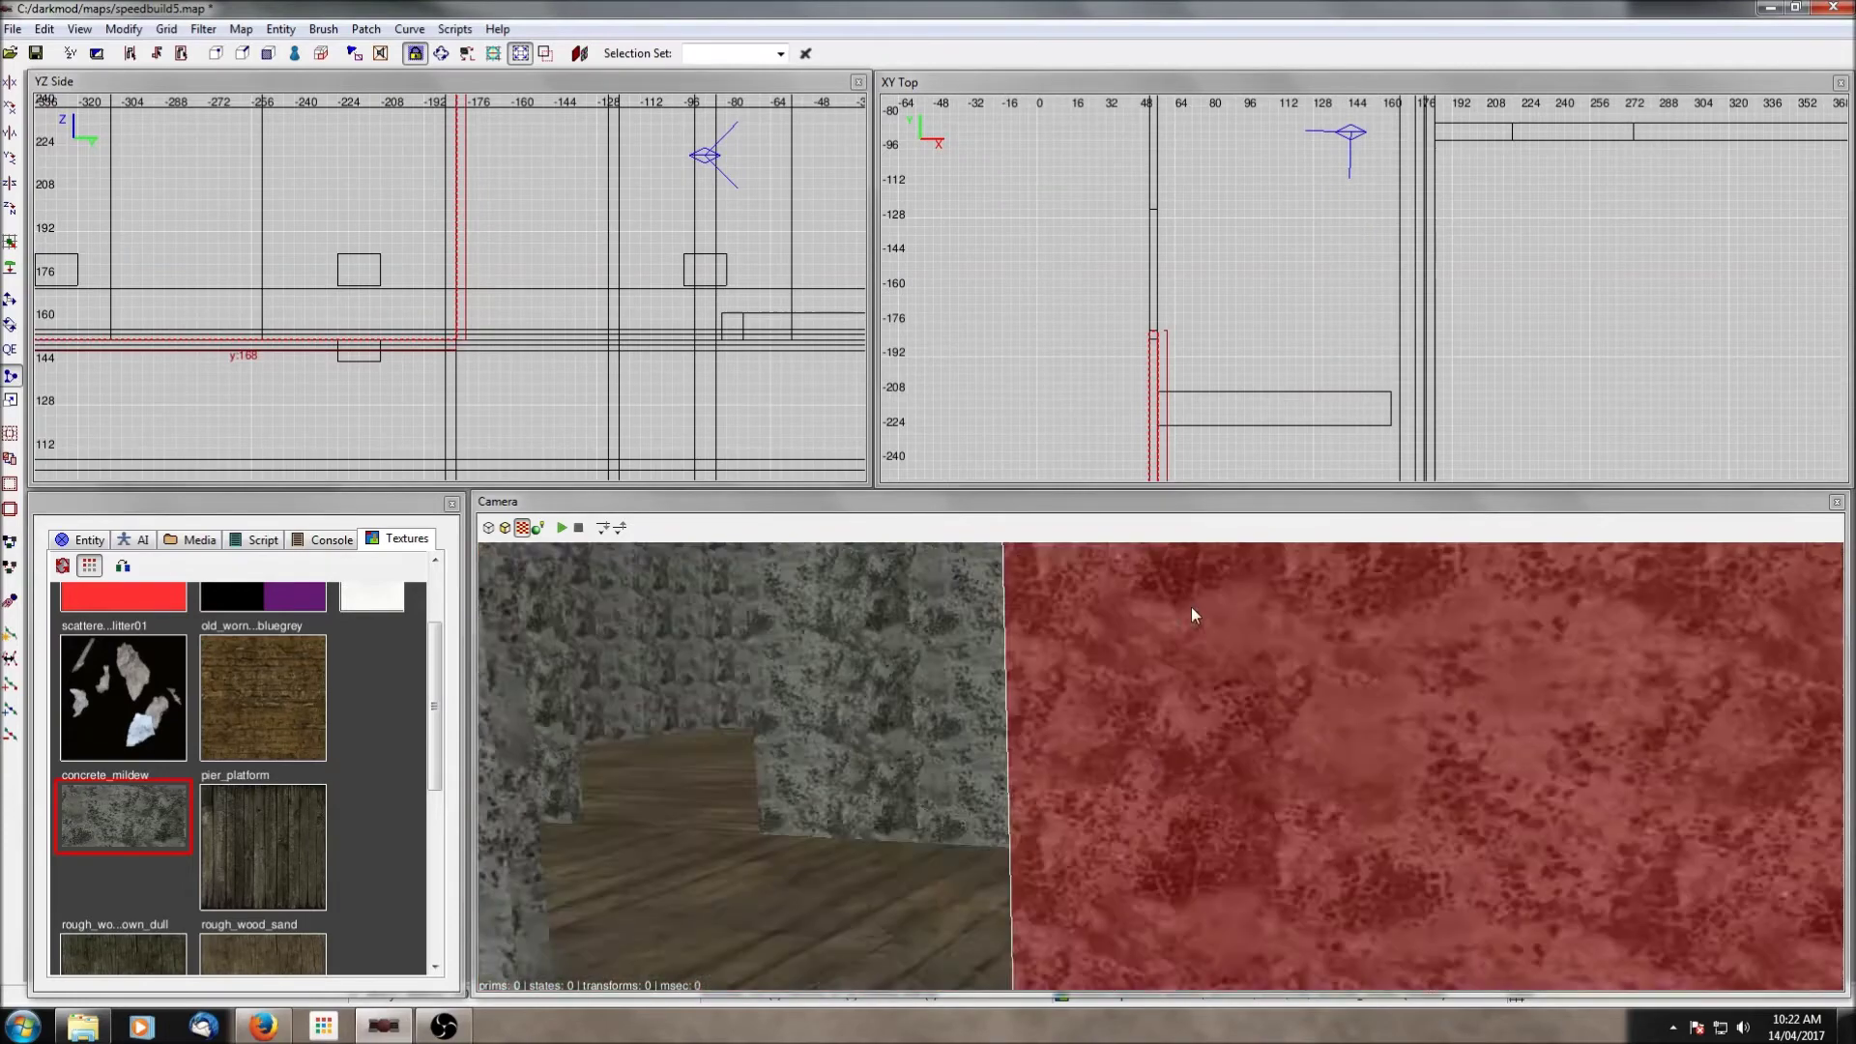
Step: Inspect the concrete walls and the doorway opening from inside the large room with entities filtered out
{"action": "right_click", "coordinate": [1192, 609]}
{"action": "key", "text": "Escape"}
{"action": "left_click", "coordinate": [1151, 770], "text": "shift"}
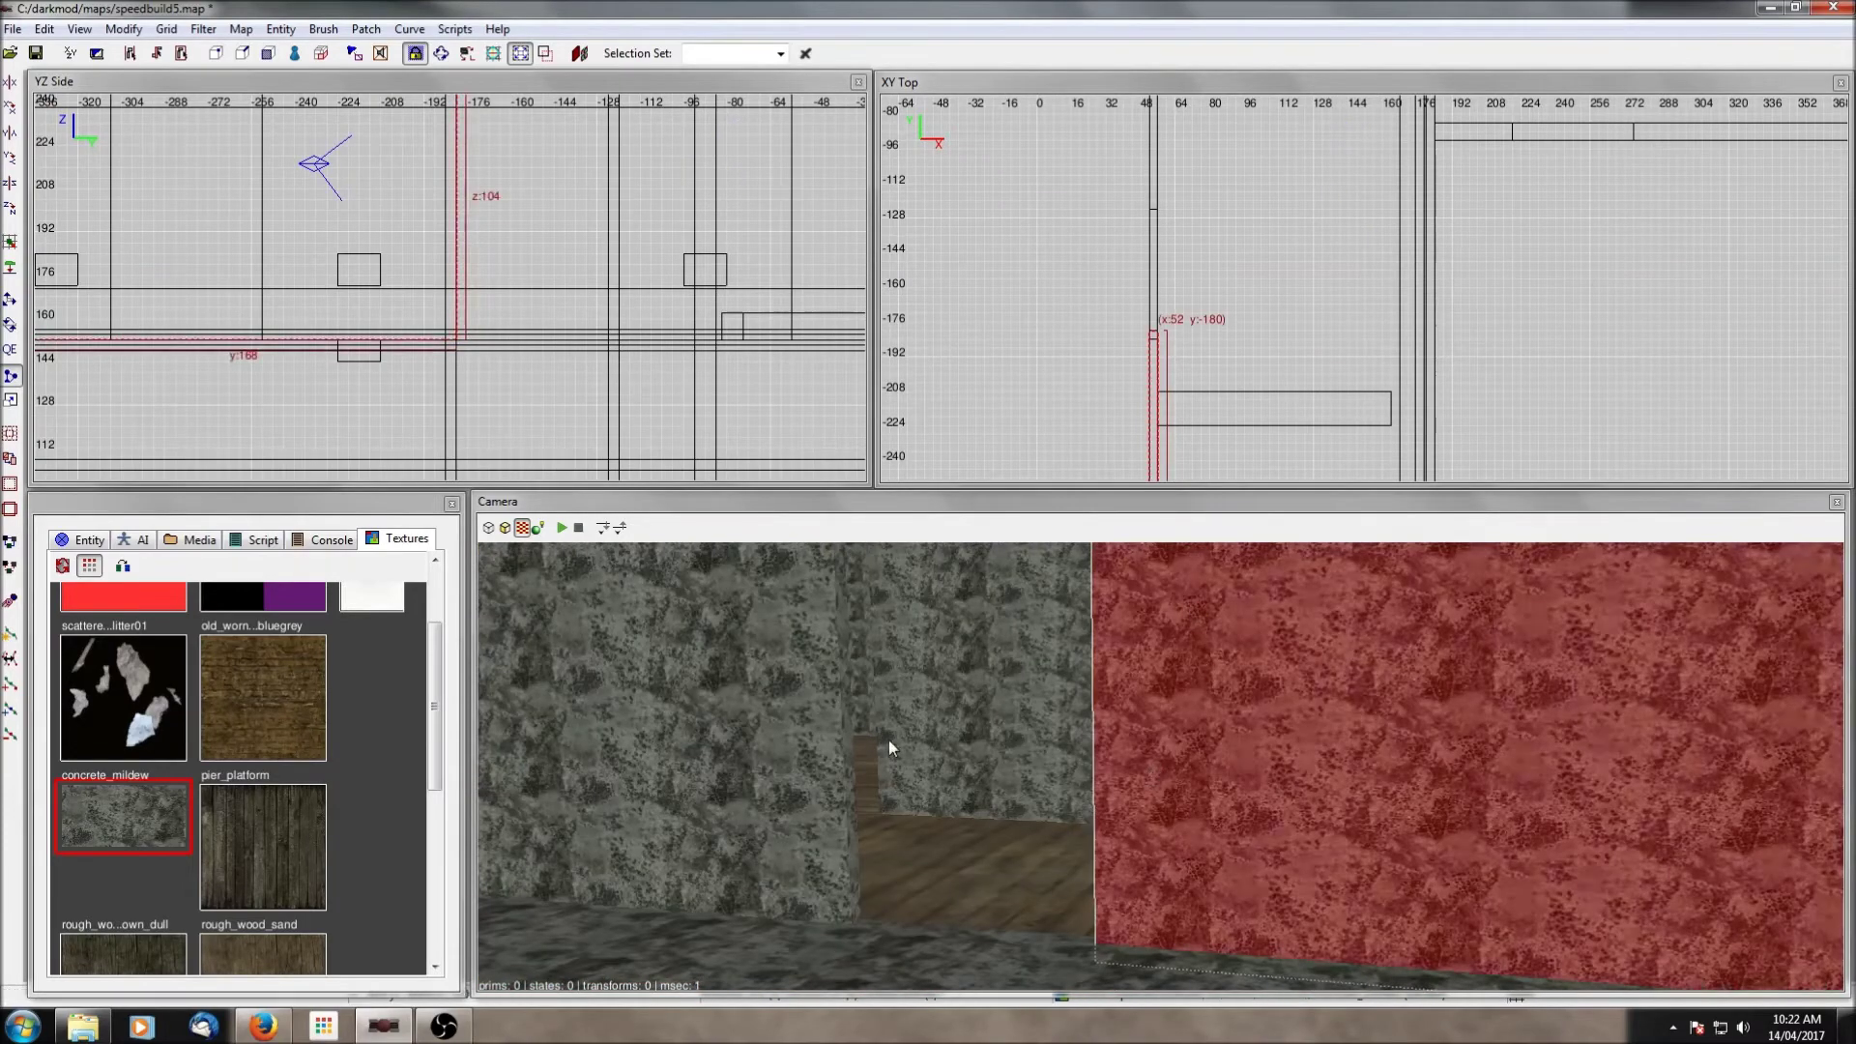
{"action": "scroll", "coordinate": [1301, 432], "scroll_direction": "down", "scroll_amount": 3}
{"action": "left_click_drag", "start_coordinate": [1303, 436], "coordinate": [1301, 688]}
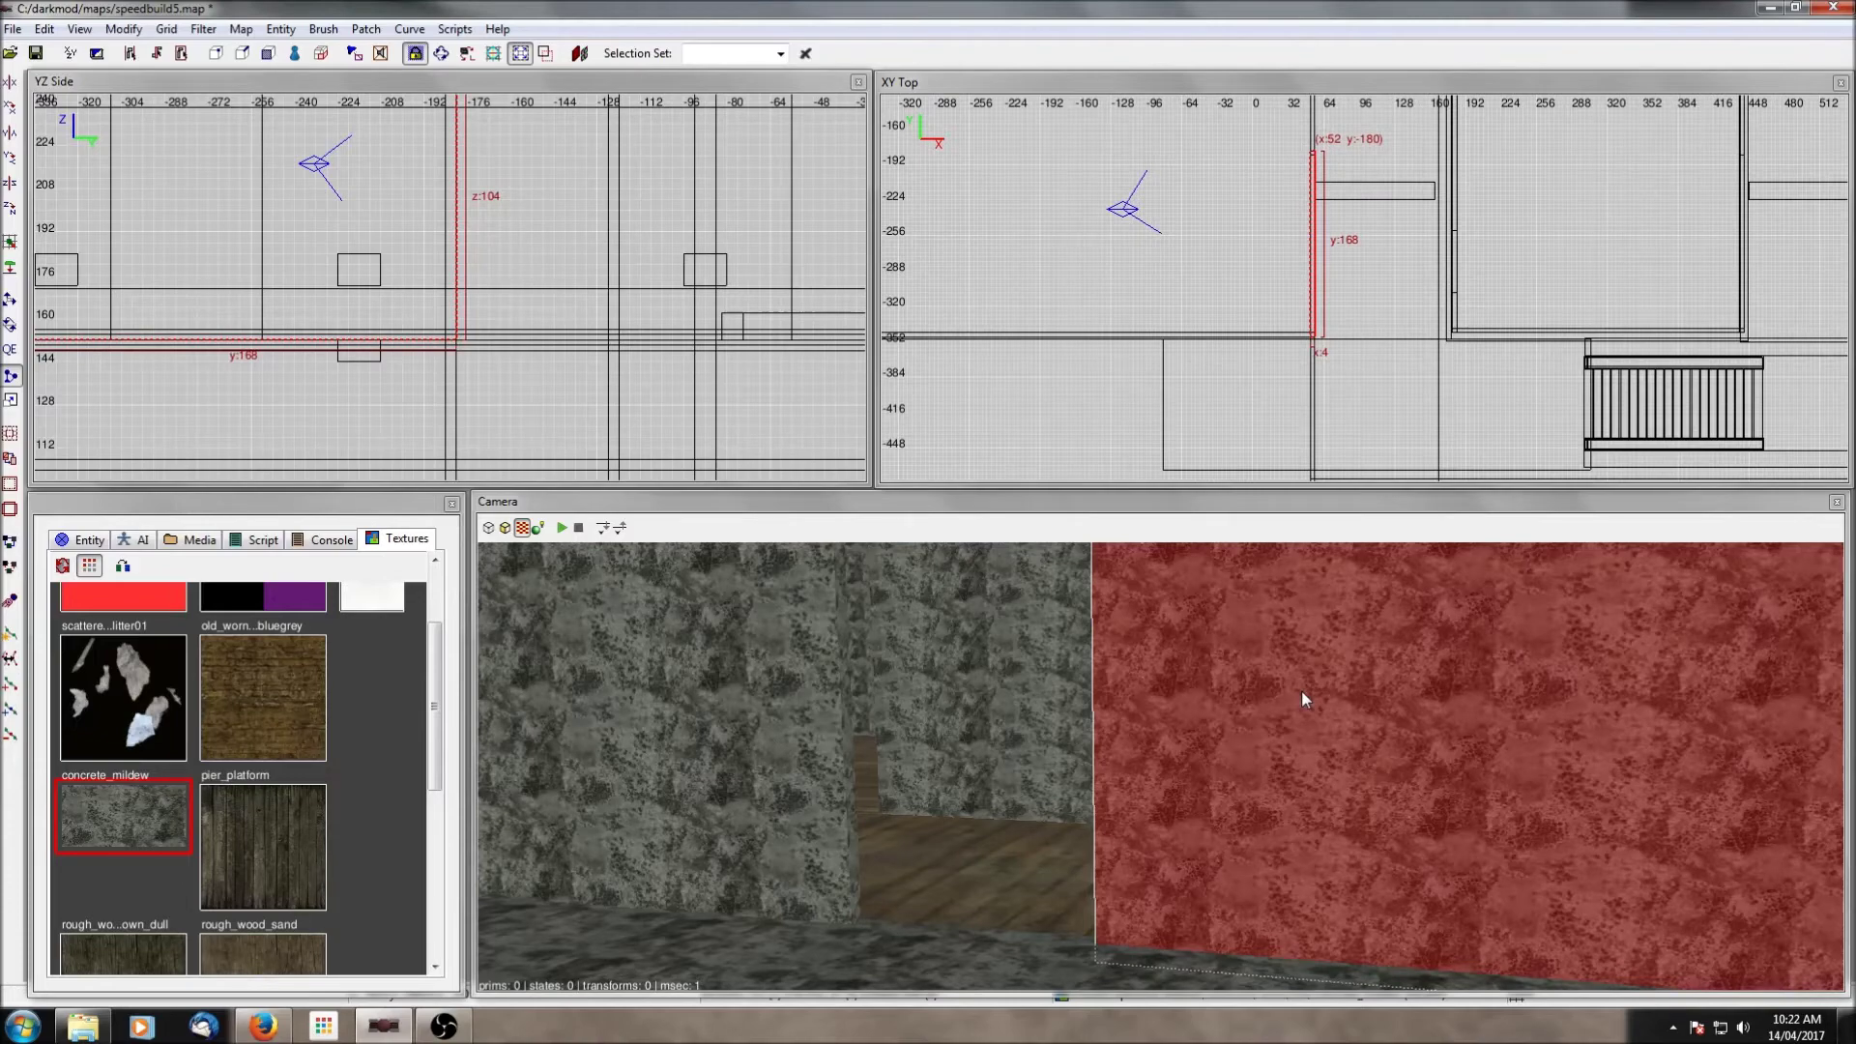
{"action": "scroll", "coordinate": [1367, 292], "scroll_direction": "up", "scroll_amount": 5}
{"action": "scroll", "coordinate": [1353, 195], "scroll_direction": "up", "scroll_amount": 3}
{"action": "key", "text": "Escape"}
{"action": "key", "text": "Down"}
{"action": "key", "text": "Left"}
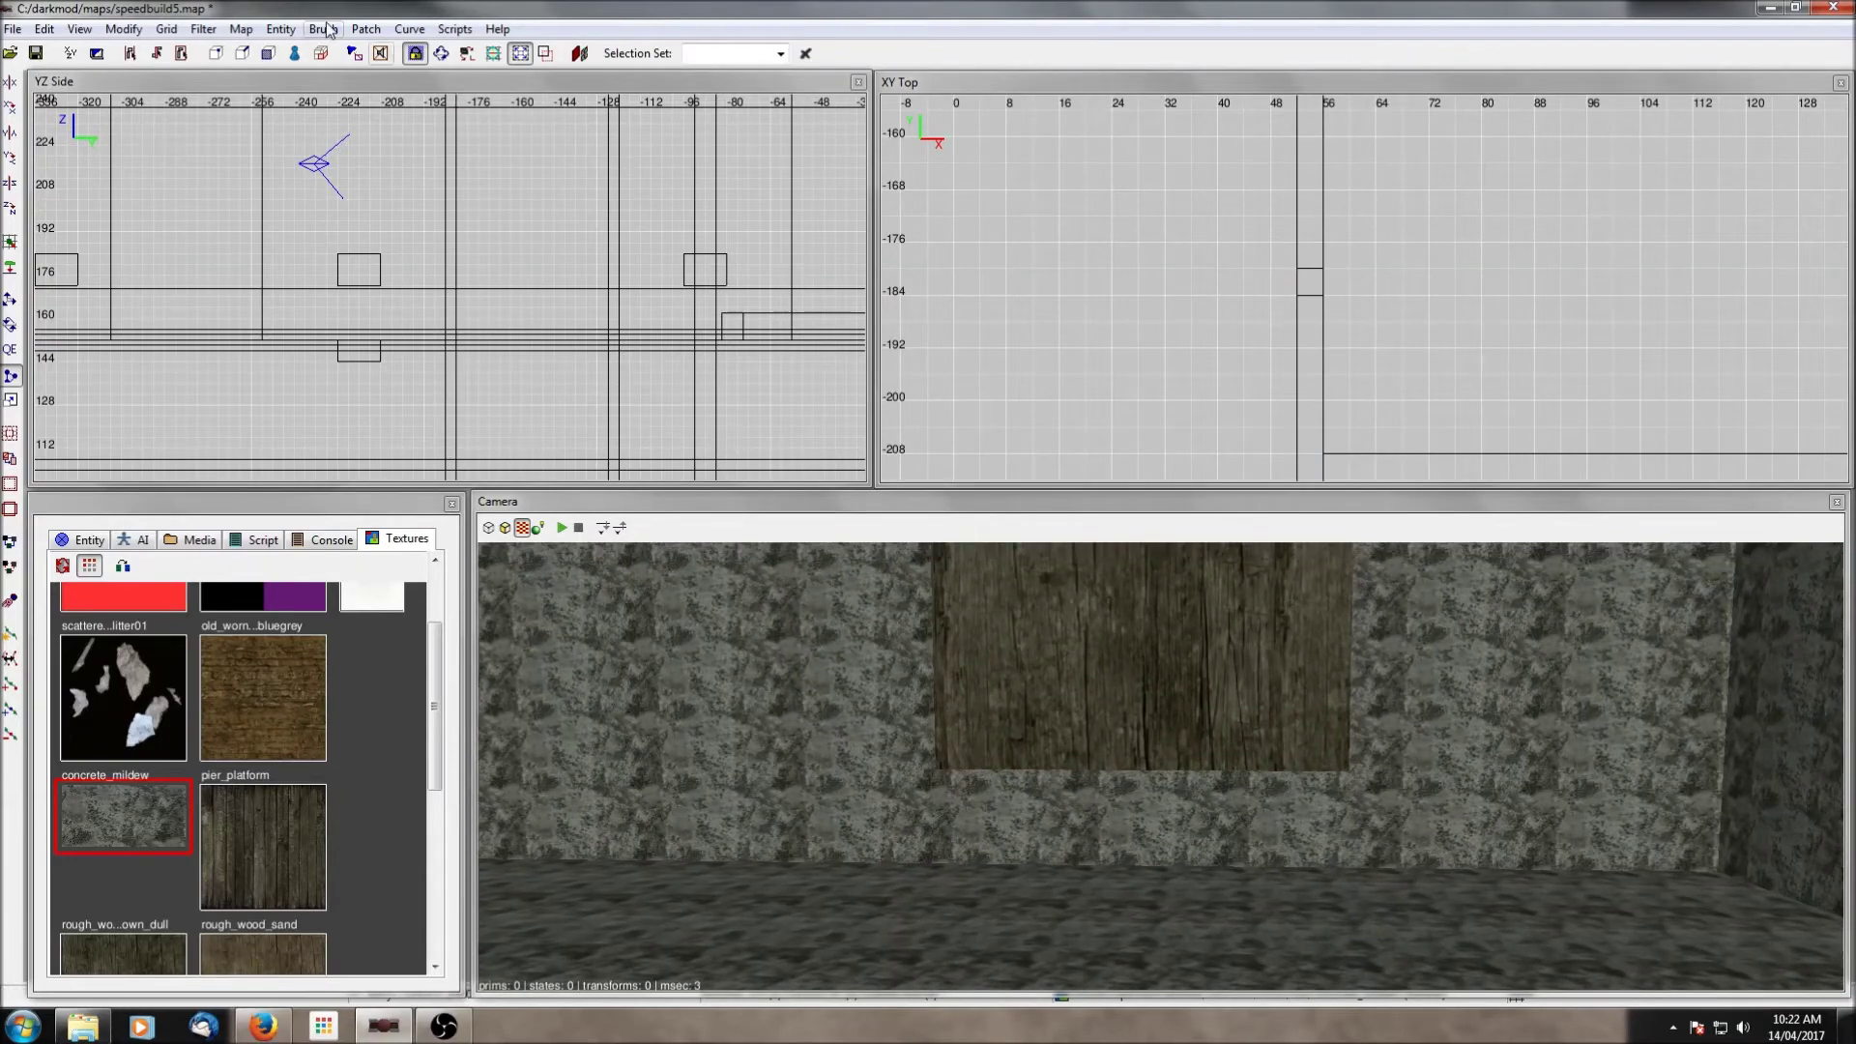
Step: Restore the display of all entities and look over the large room's door and the overall map layout
{"action": "left_click", "coordinate": [211, 34]}
{"action": "left_click", "coordinate": [124, 477]}
{"action": "right_click", "coordinate": [1454, 696]}
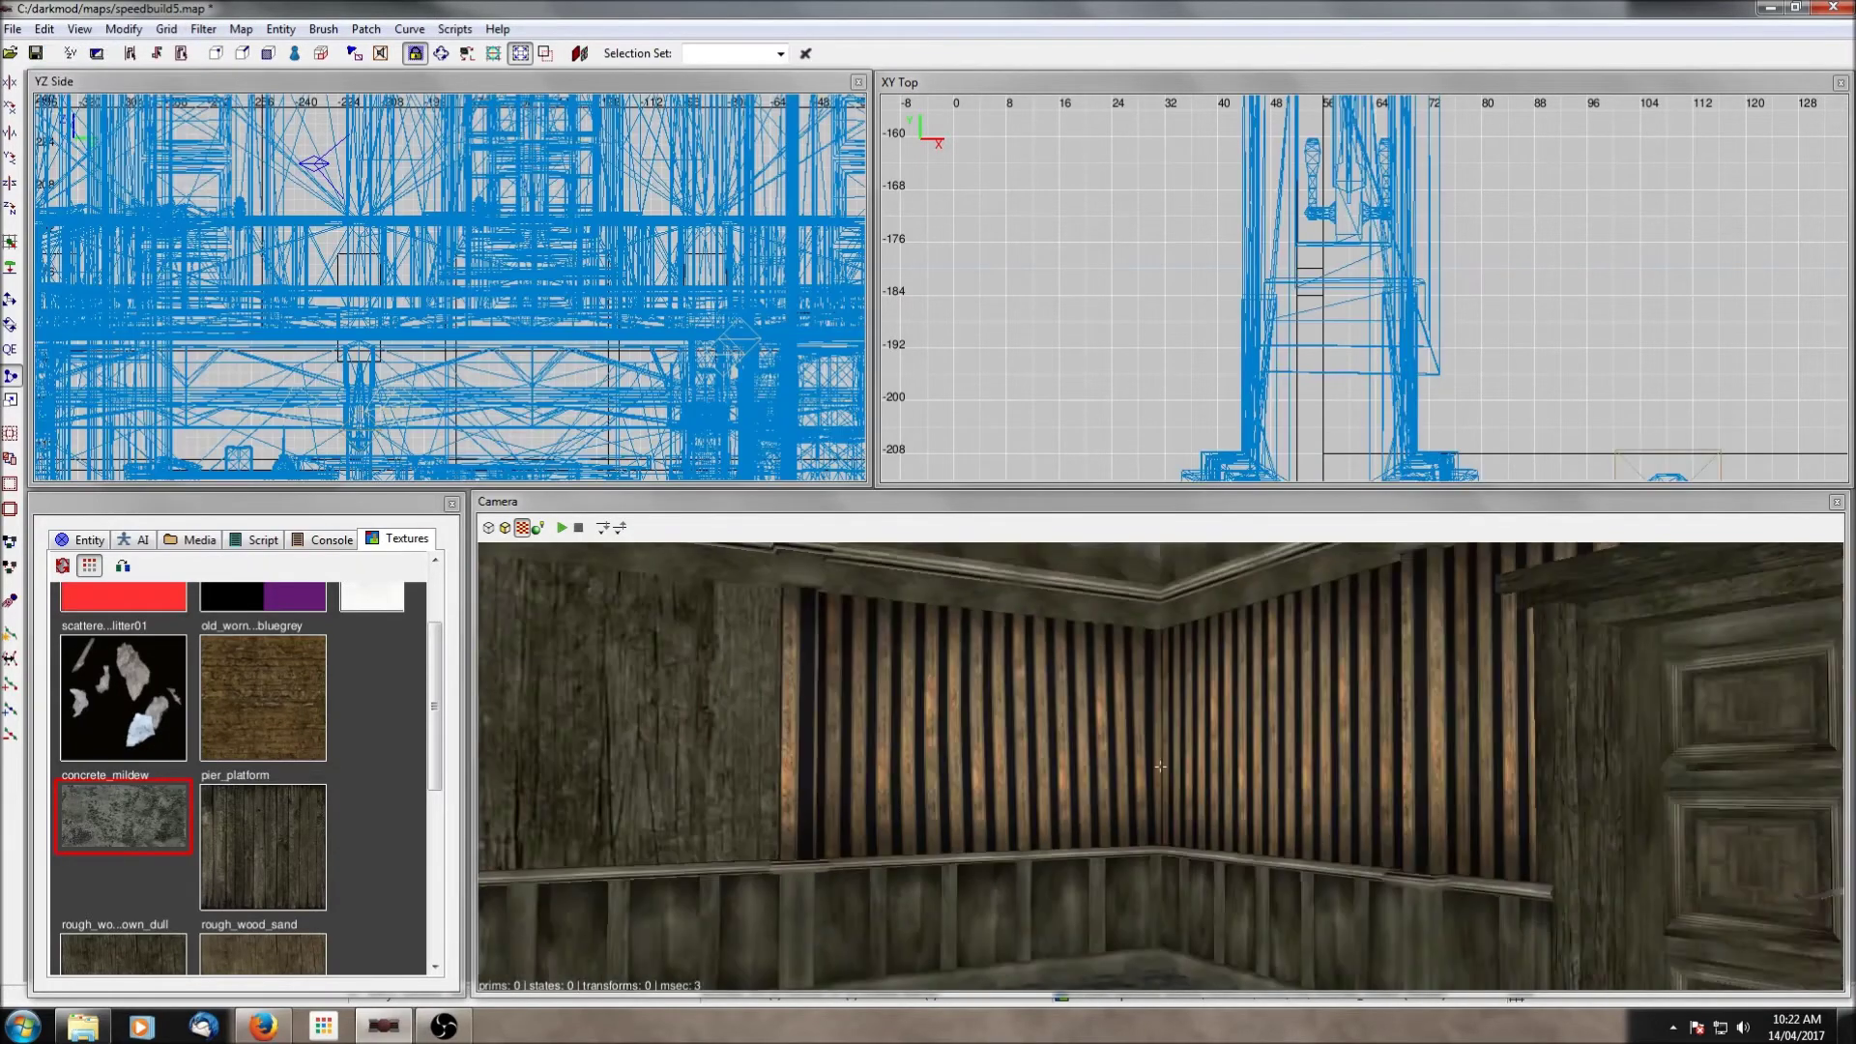
{"action": "right_click", "coordinate": [1454, 696]}
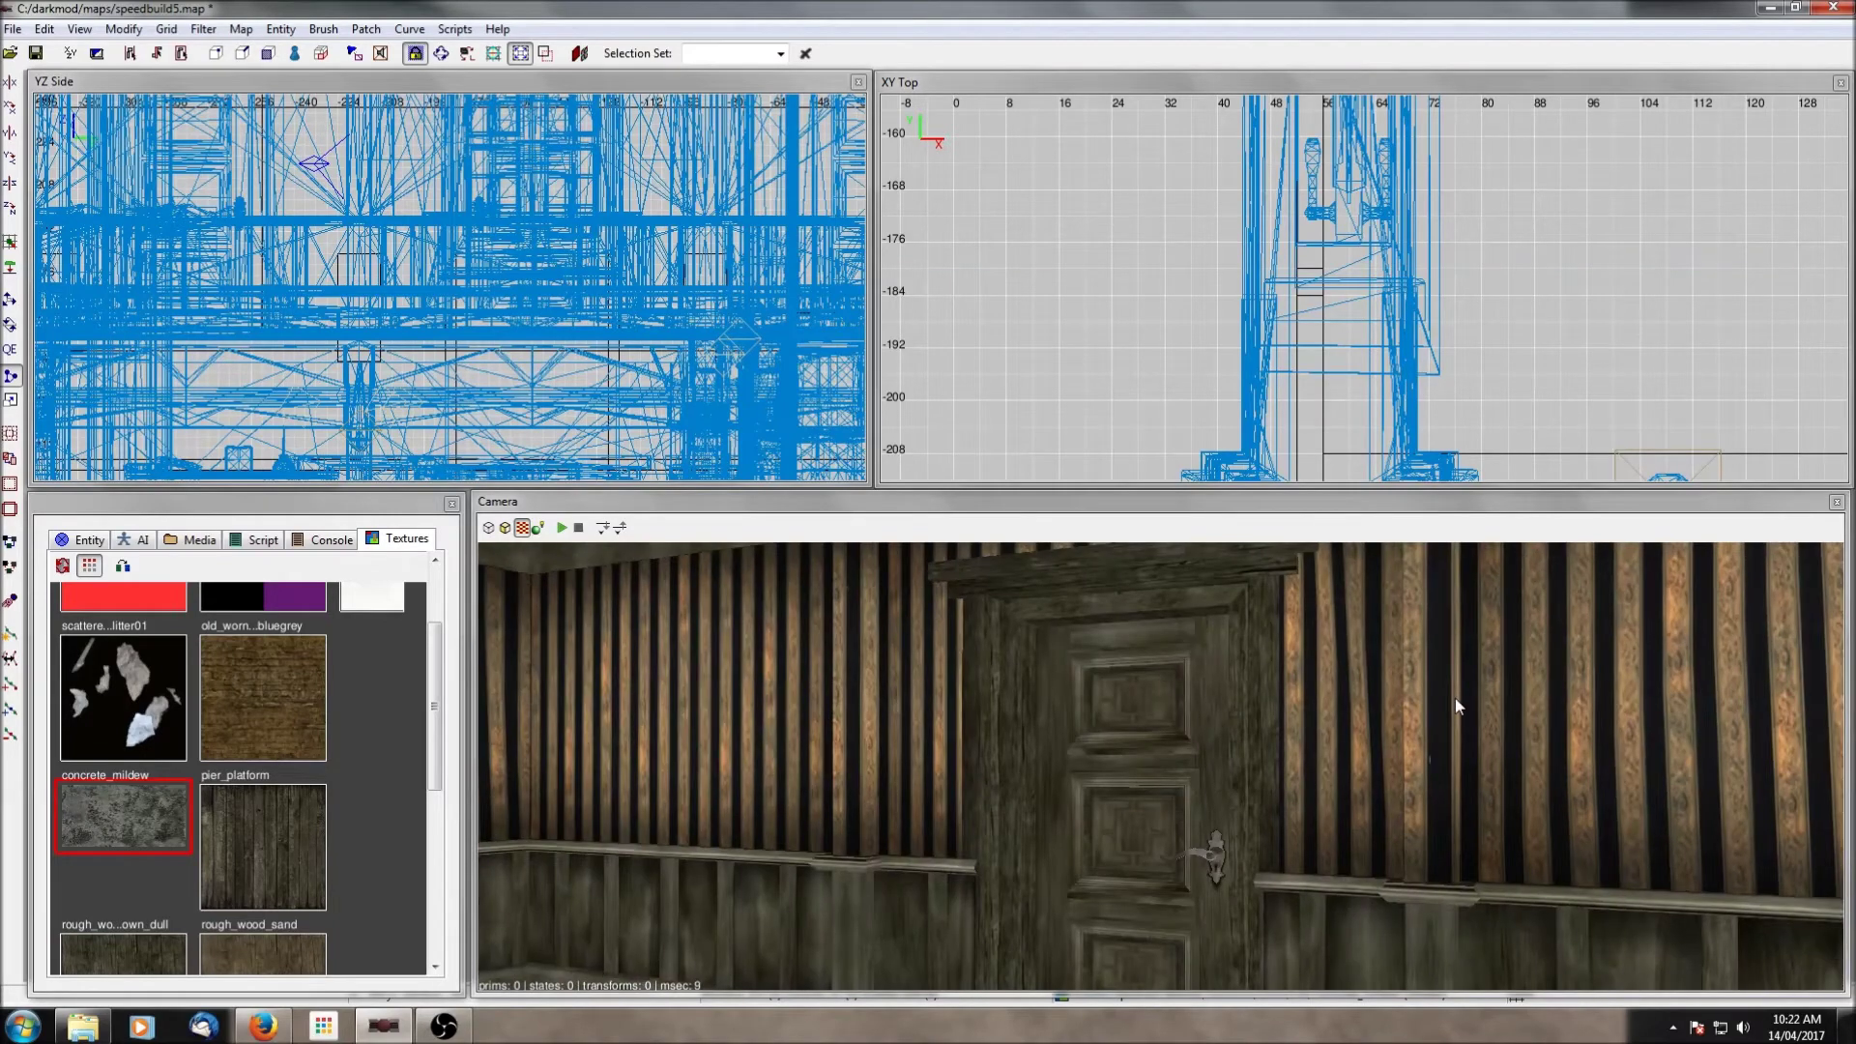
{"action": "scroll", "coordinate": [1590, 252], "scroll_direction": "down", "scroll_amount": 2}
{"action": "scroll", "coordinate": [1590, 251], "scroll_direction": "down", "scroll_amount": 10}
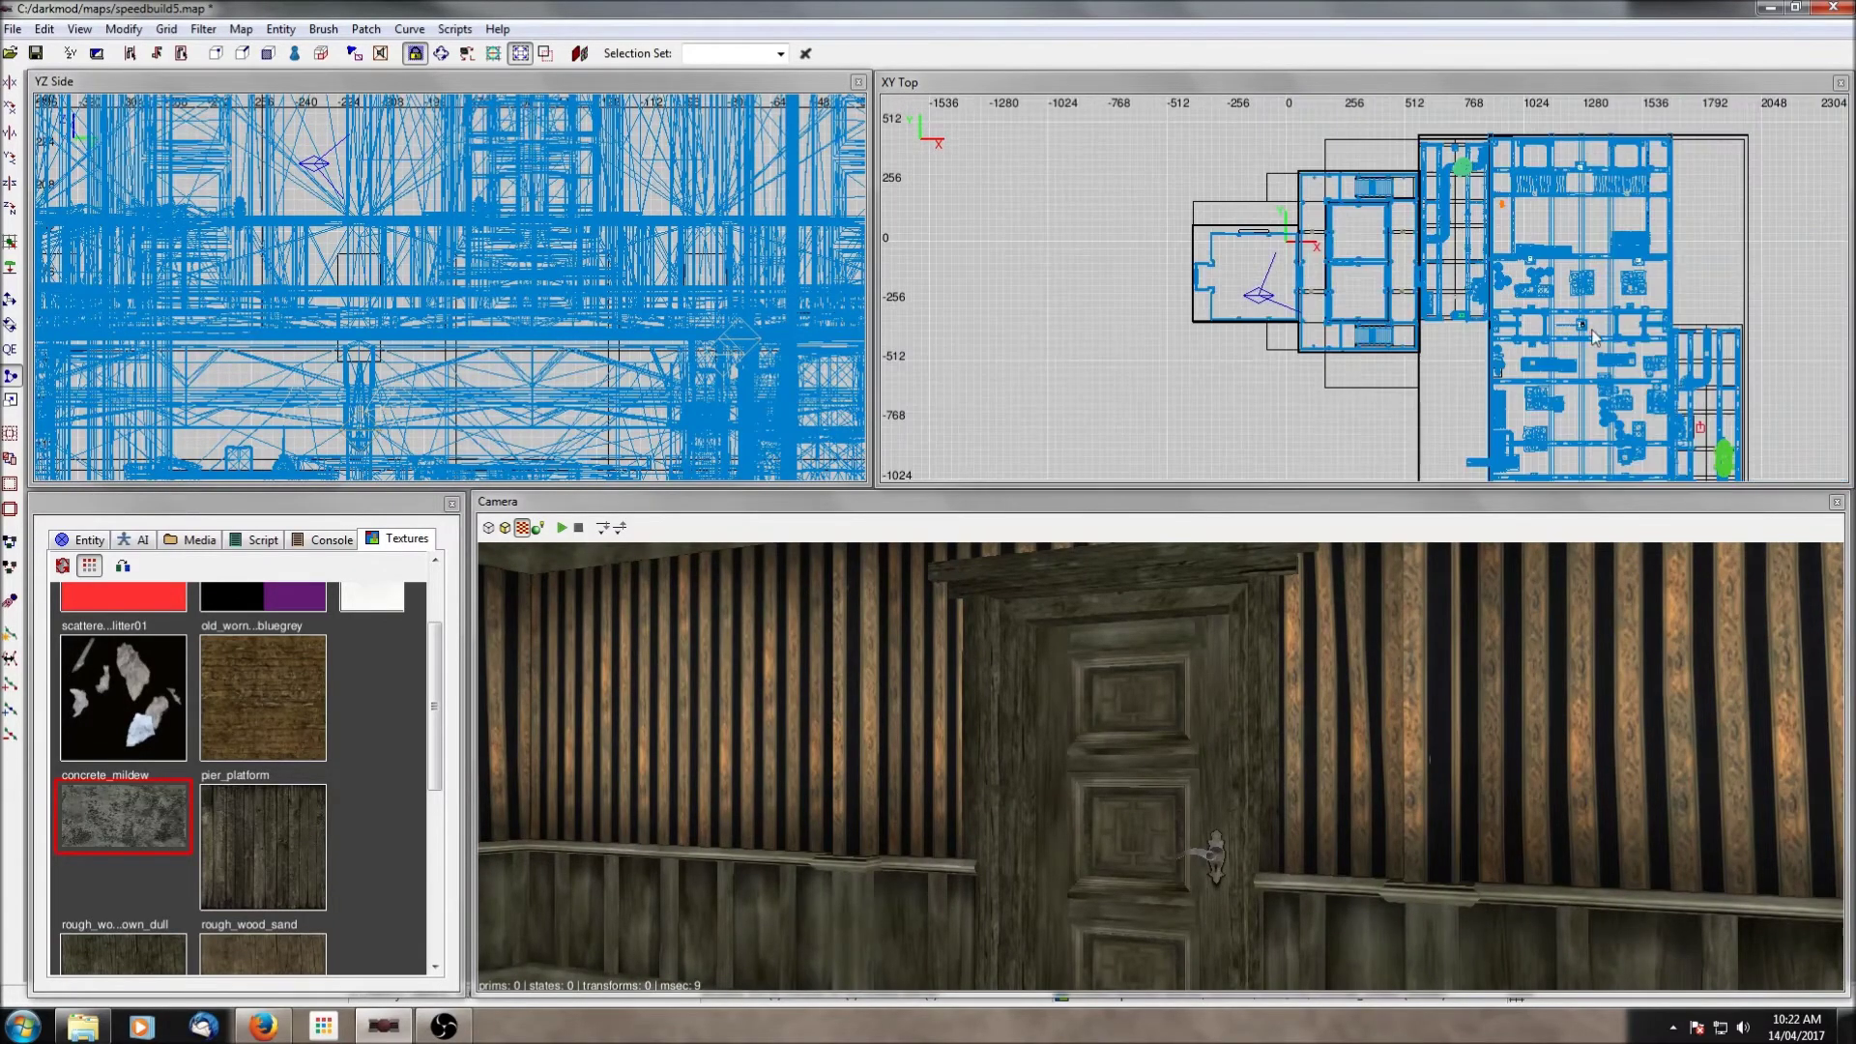
Step: Save the map under the new name speedbuild6.map
{"action": "left_click", "coordinate": [14, 29]}
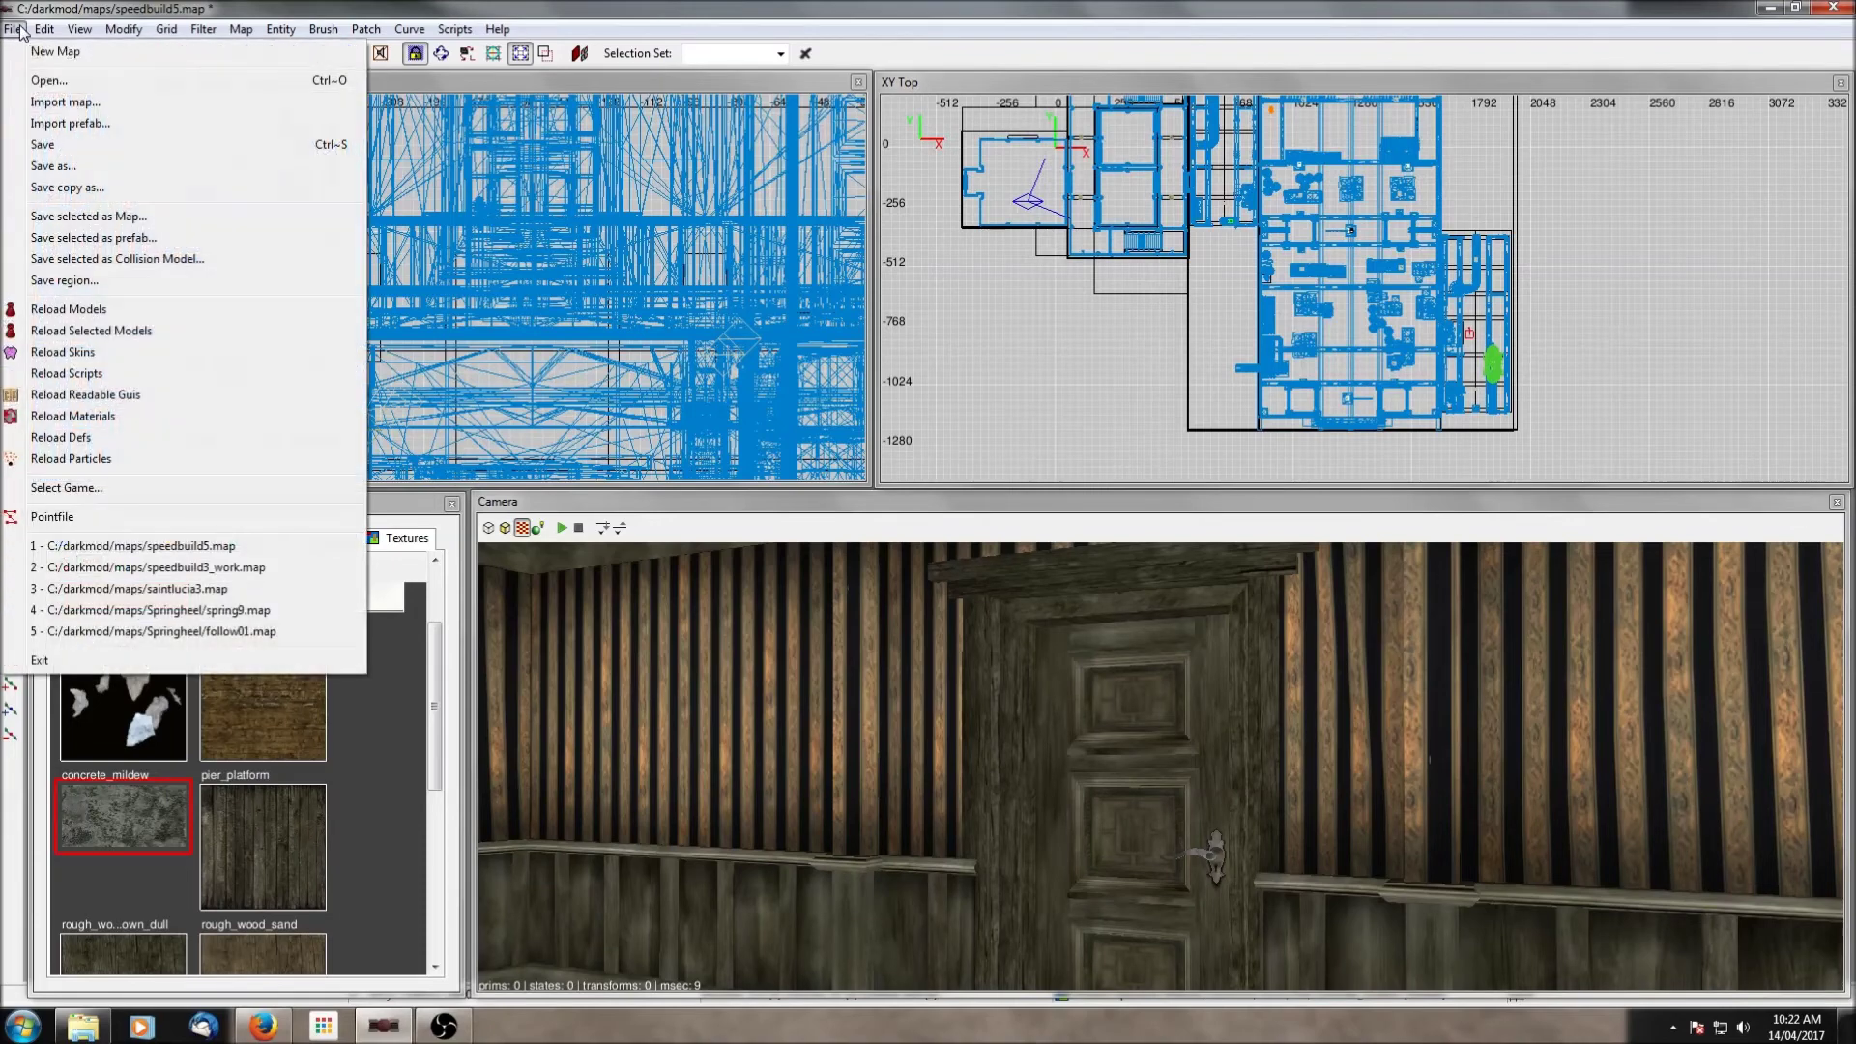
{"action": "left_click", "coordinate": [50, 167]}
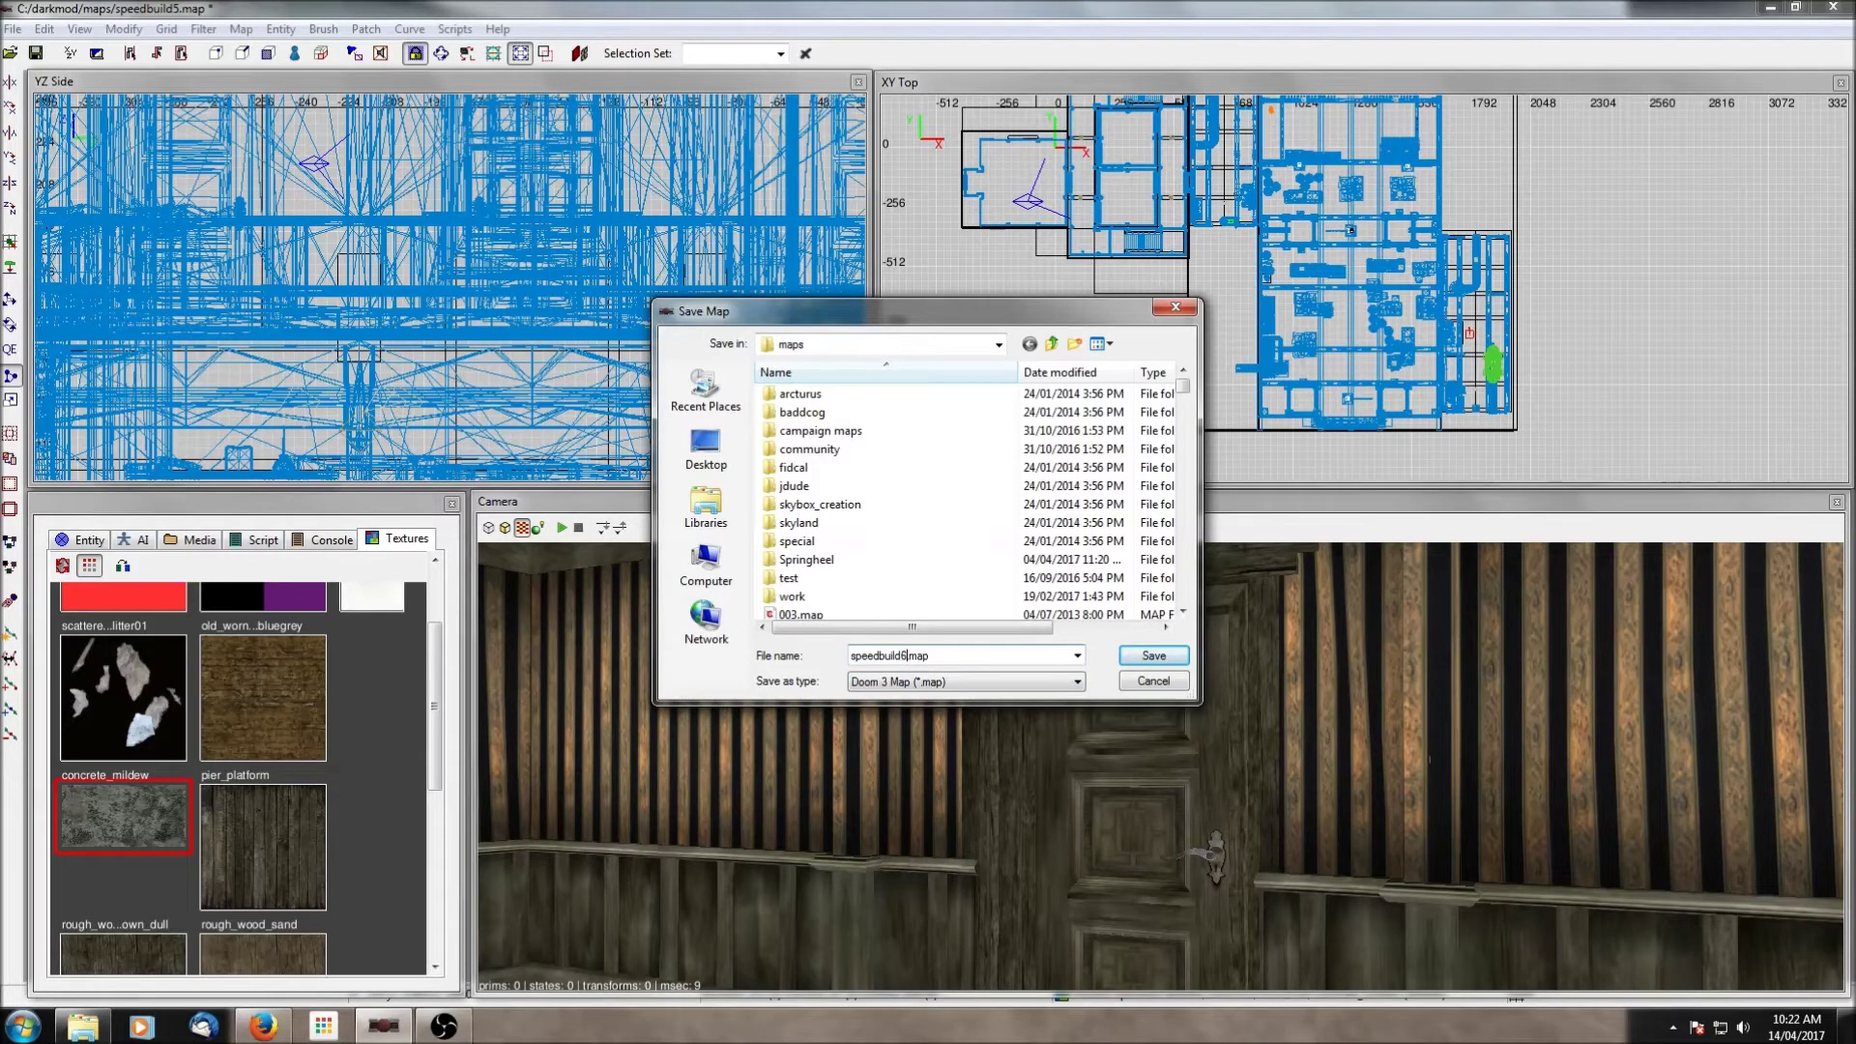
{"action": "key", "text": "Return"}
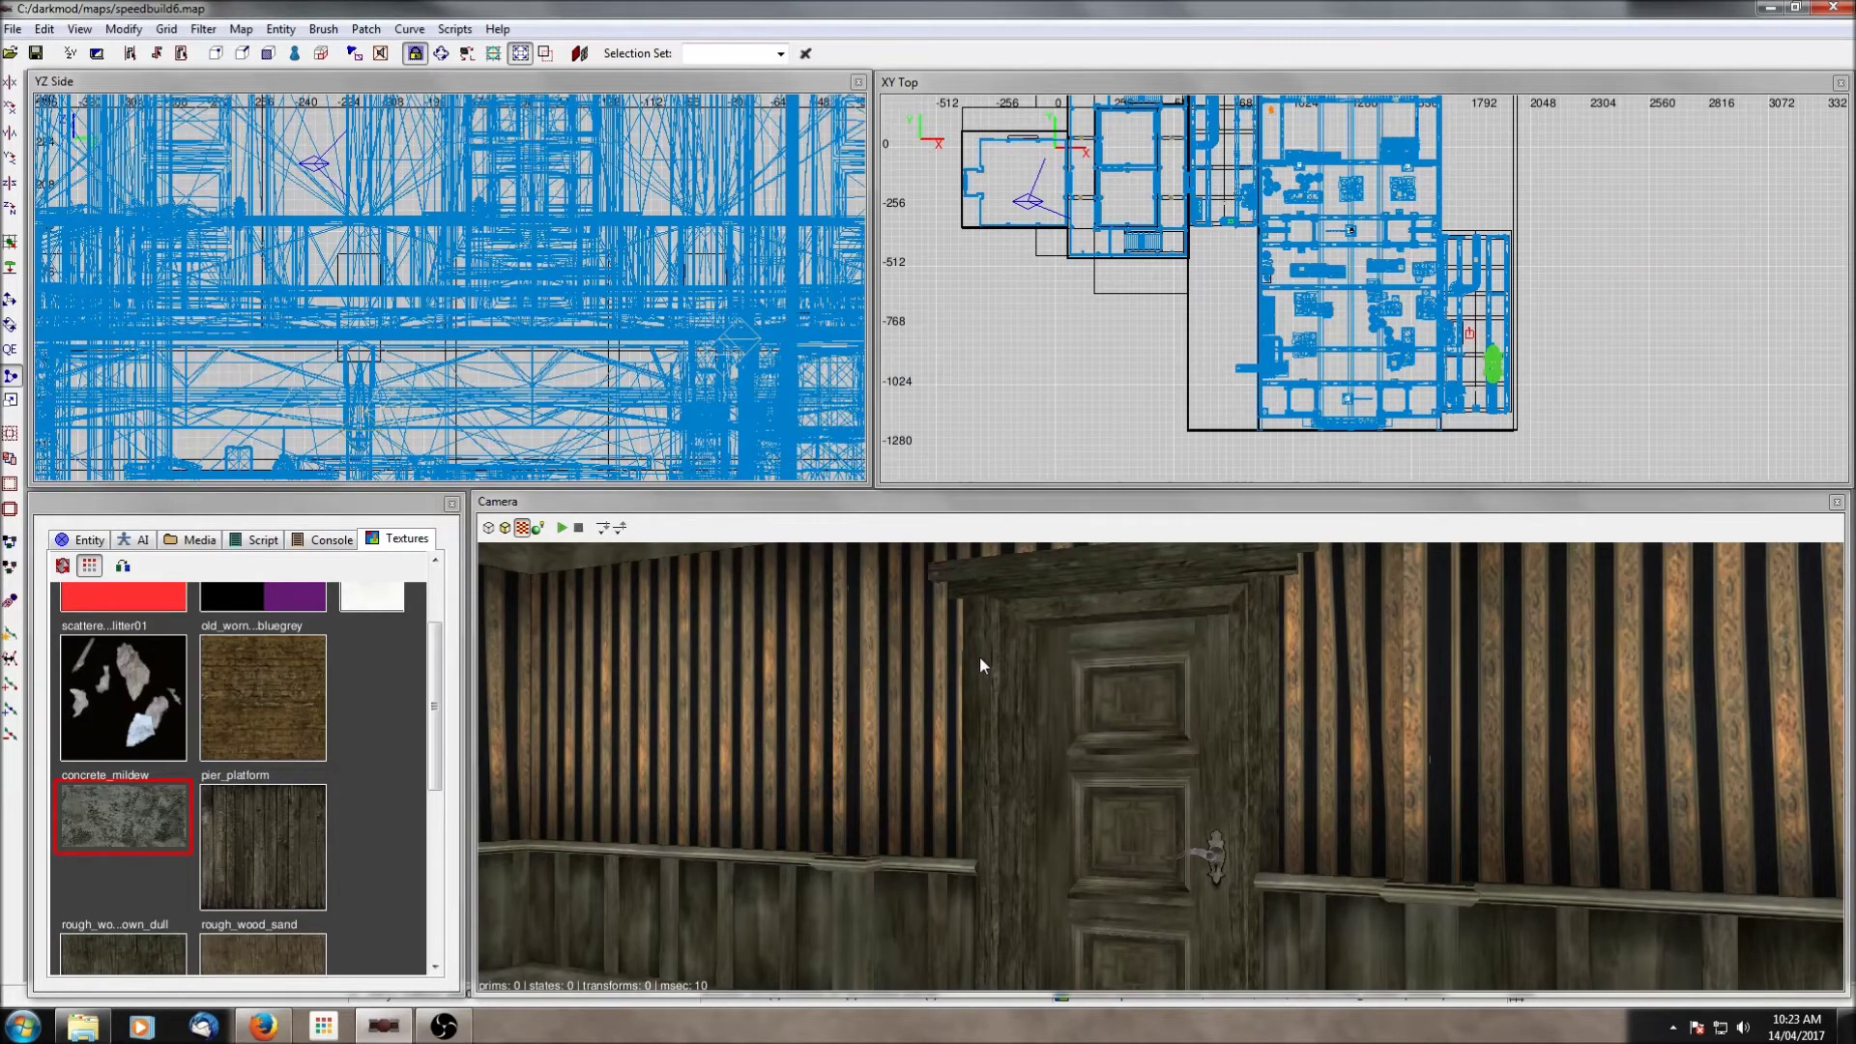
{"action": "scroll", "coordinate": [1470, 145], "scroll_direction": "down", "scroll_amount": 3}
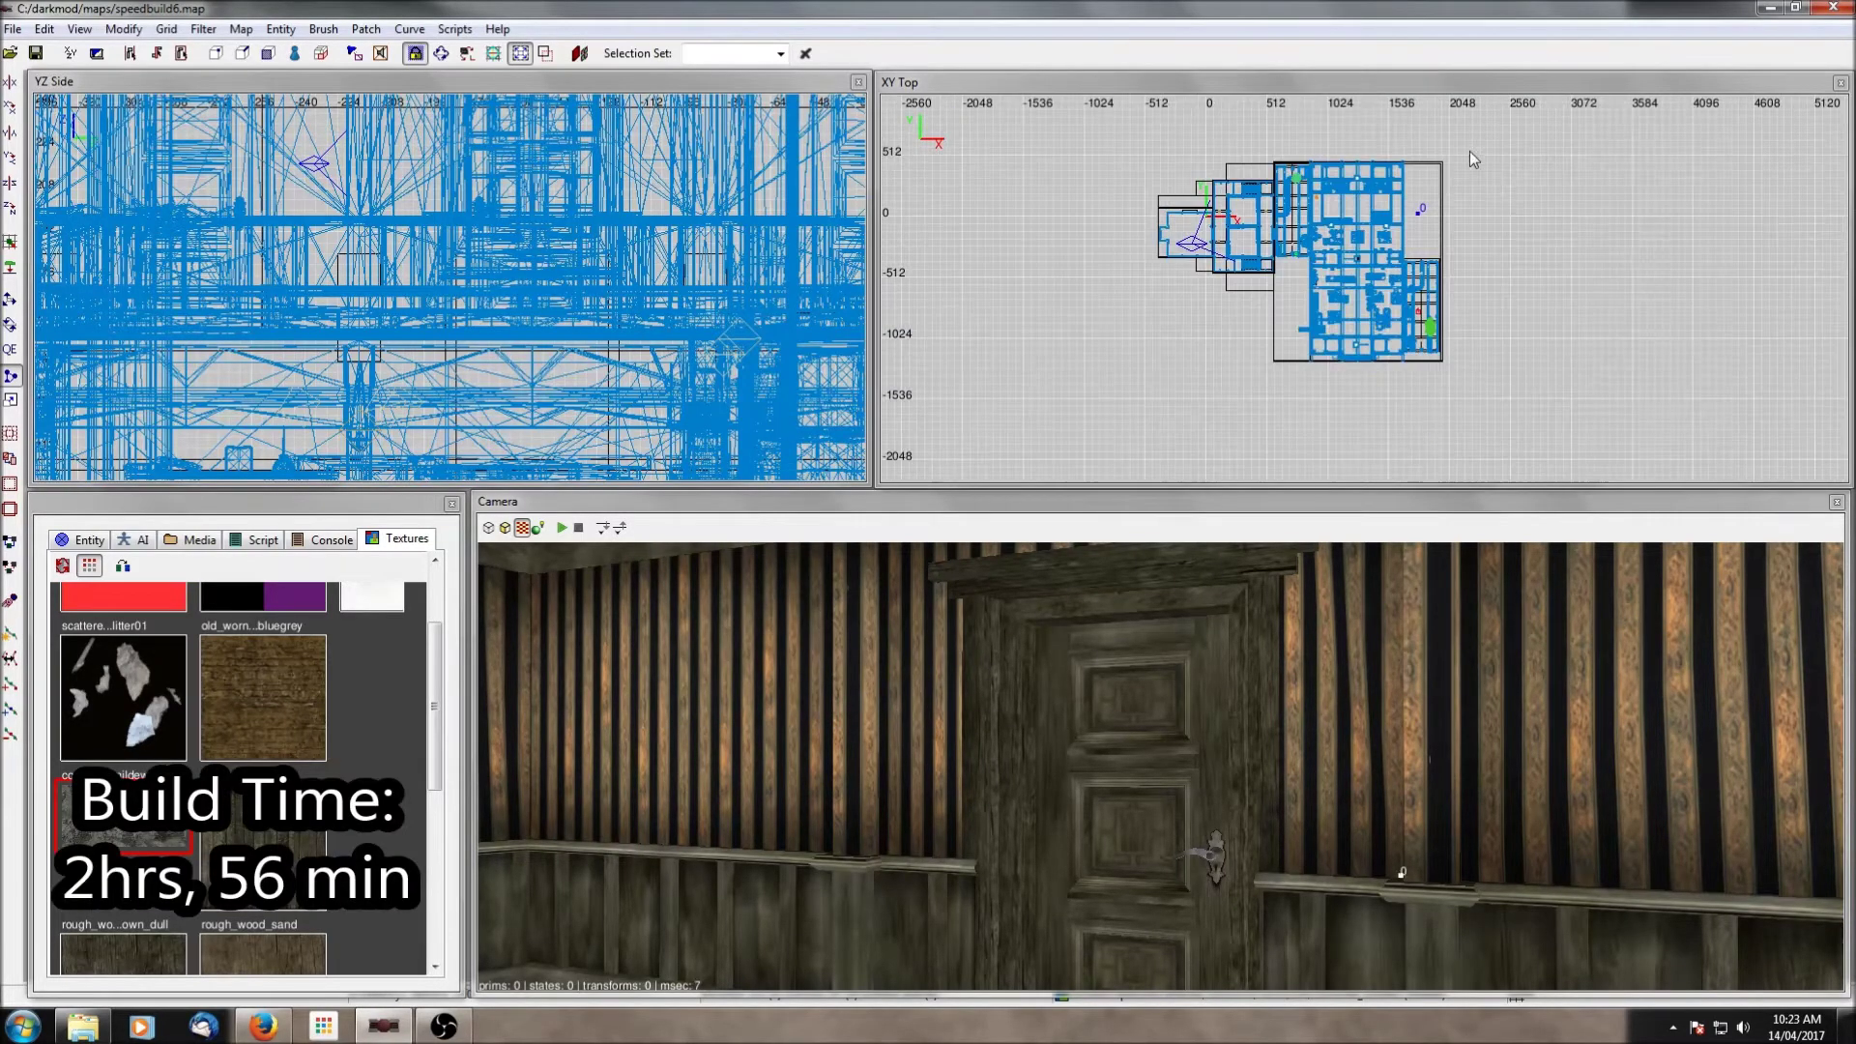
Step: Select the boarded wall module beside the door and load its old_boards skin property for reuse on other modules
{"action": "left_click", "coordinate": [15, 351]}
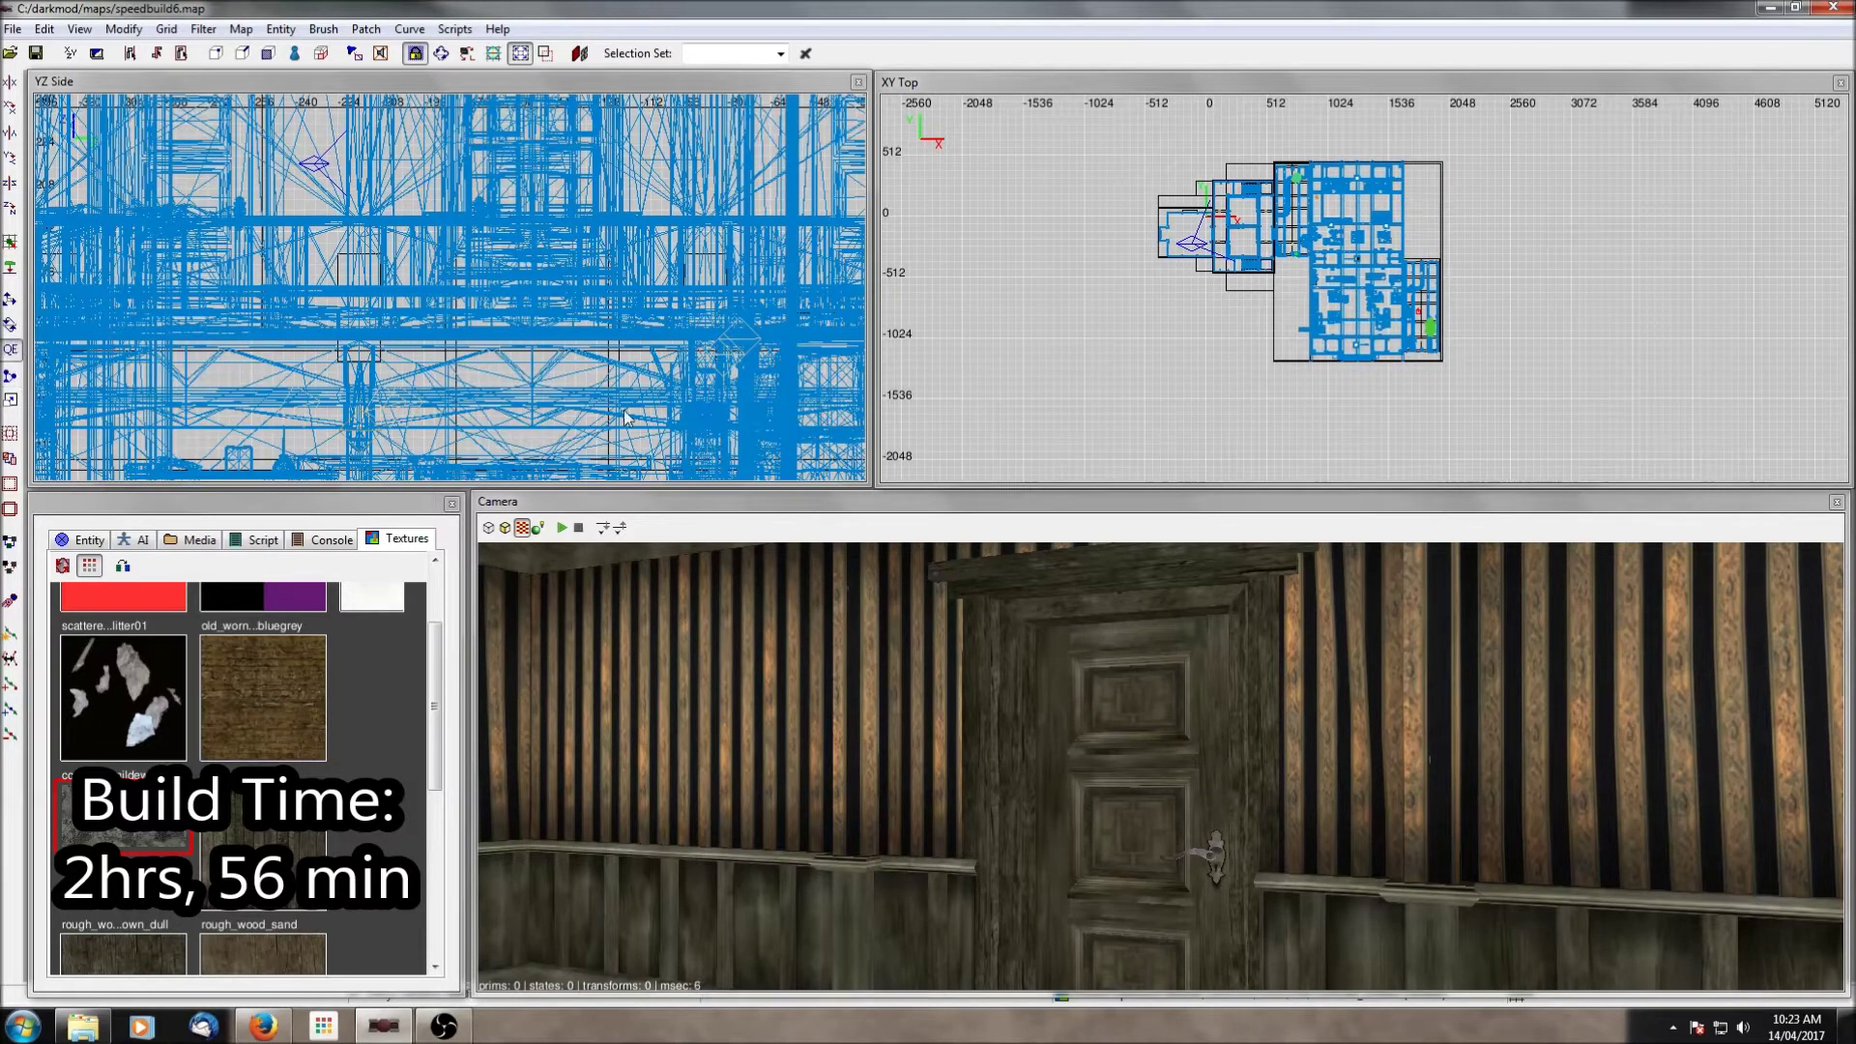
{"action": "scroll", "coordinate": [1392, 371], "scroll_direction": "down", "scroll_amount": 2}
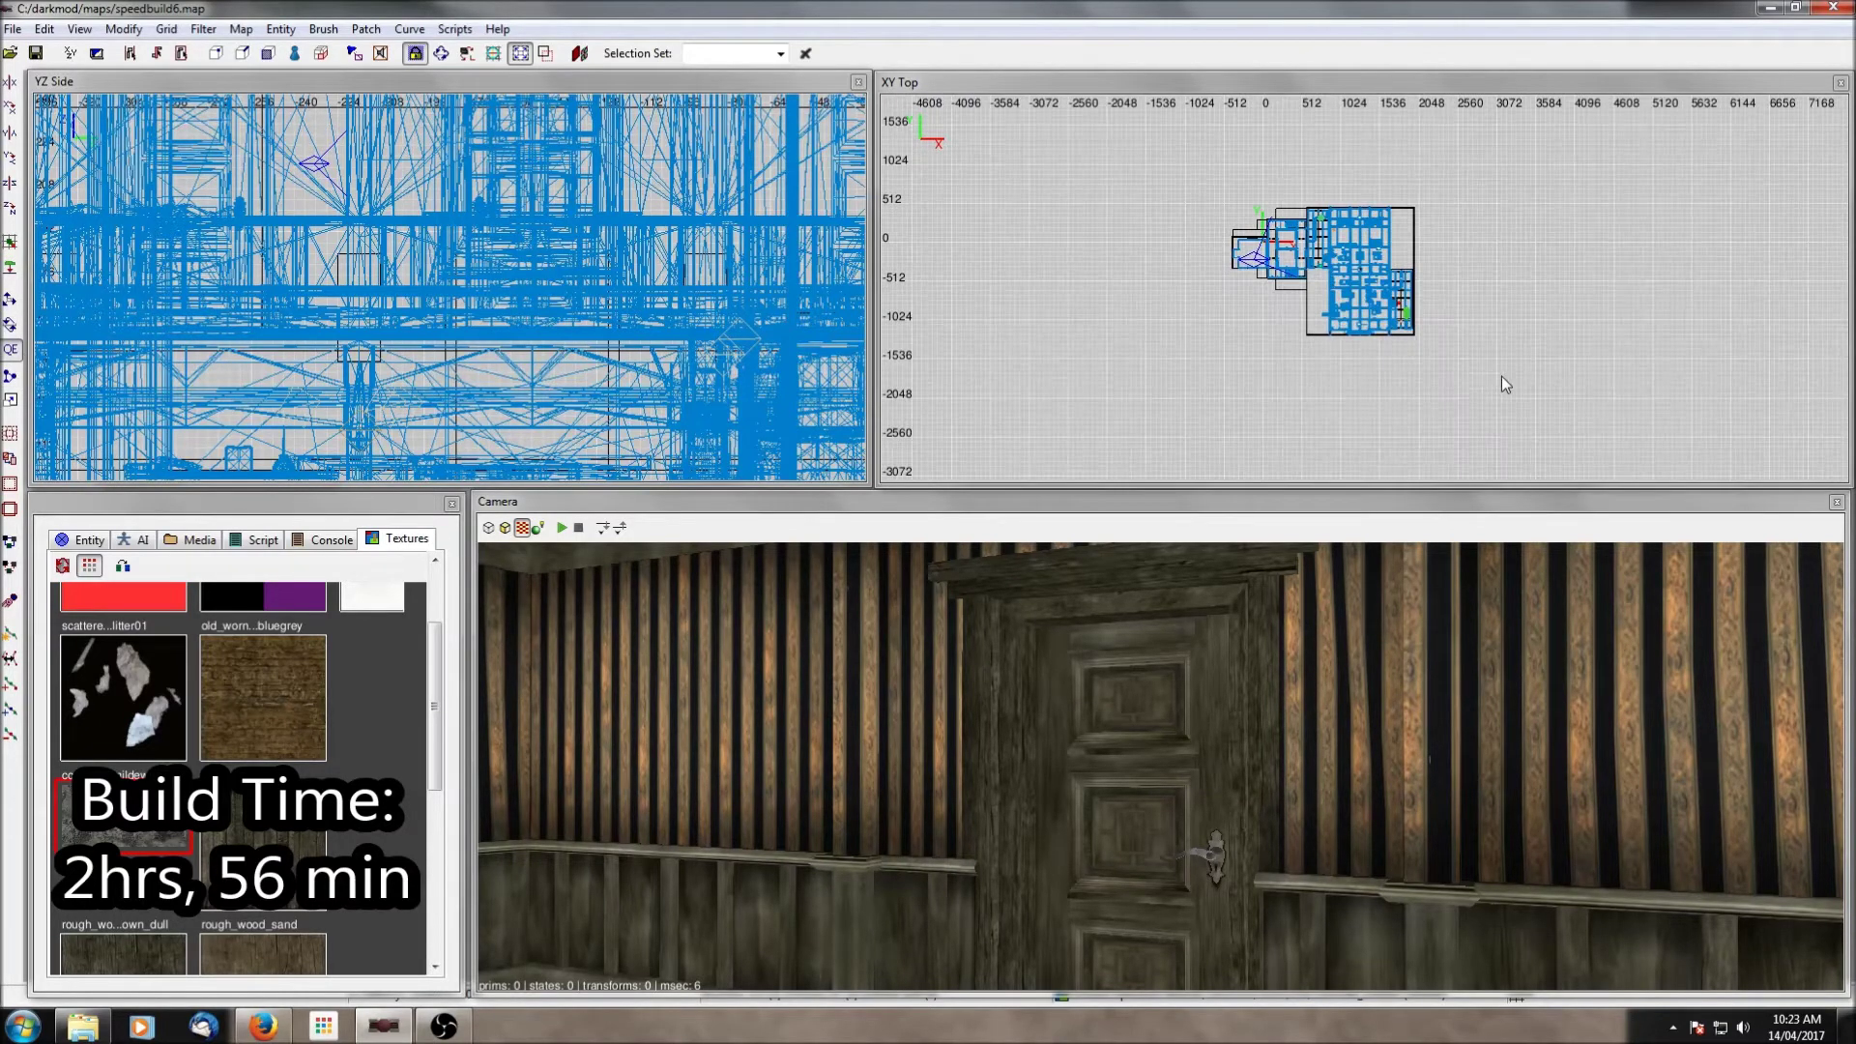
{"action": "right_click", "coordinate": [1142, 624]}
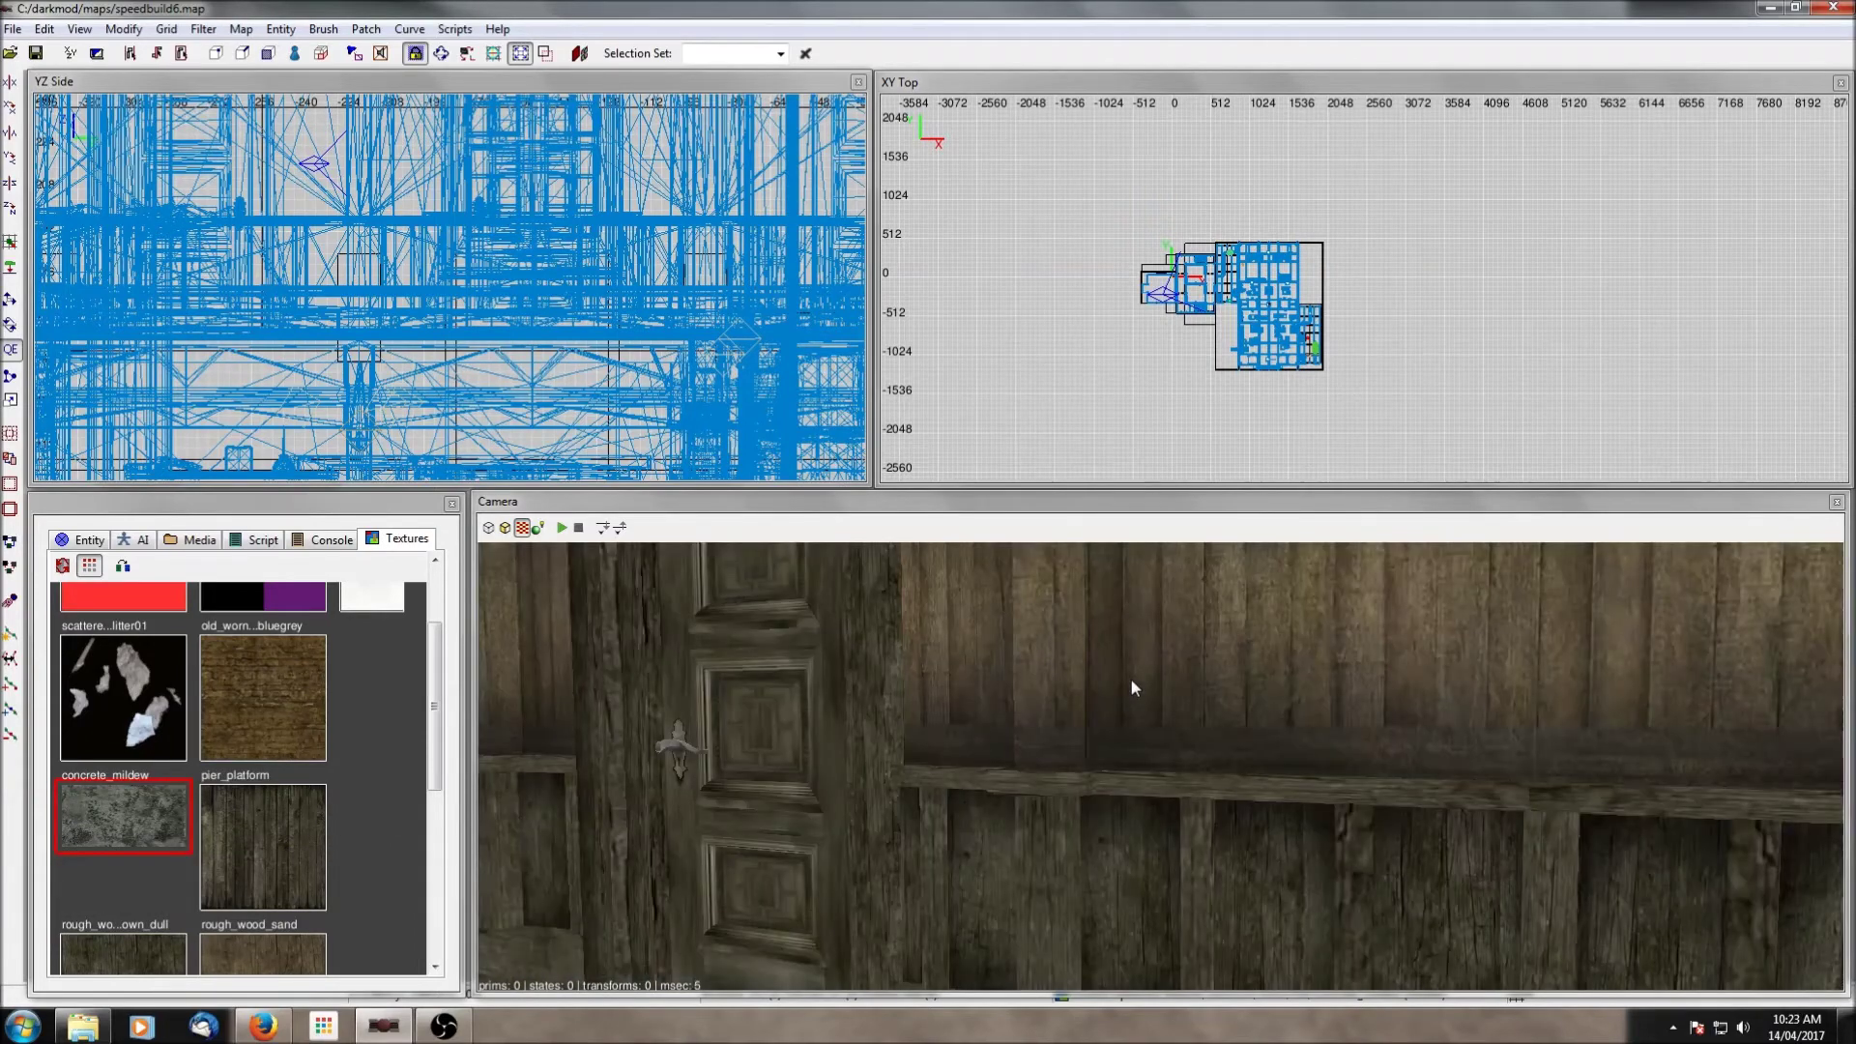
{"action": "right_click", "coordinate": [1160, 767]}
{"action": "scroll", "coordinate": [1132, 679], "scroll_direction": "up", "scroll_amount": 2}
{"action": "right_click", "coordinate": [1131, 679]}
{"action": "right_click", "coordinate": [1160, 767]}
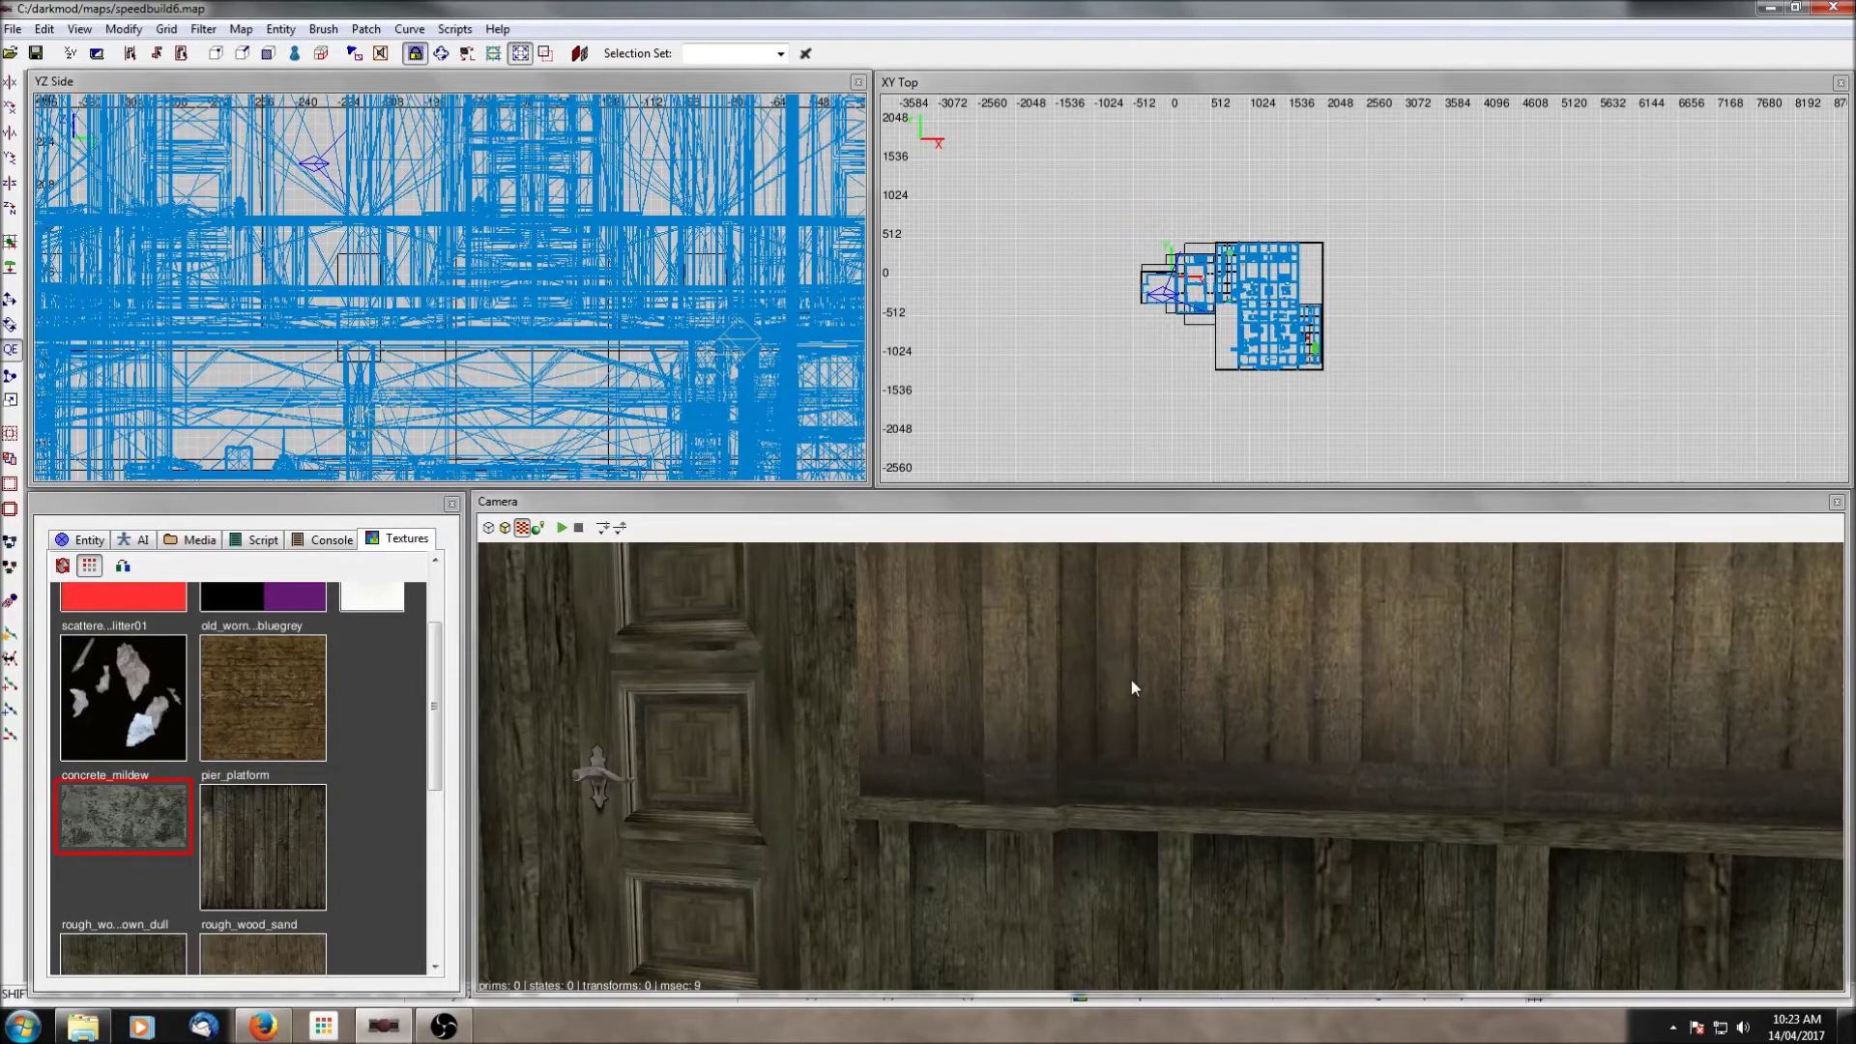
{"action": "left_click", "coordinate": [1131, 681], "text": "shift"}
{"action": "left_click", "coordinate": [75, 540]}
{"action": "left_click", "coordinate": [107, 715]}
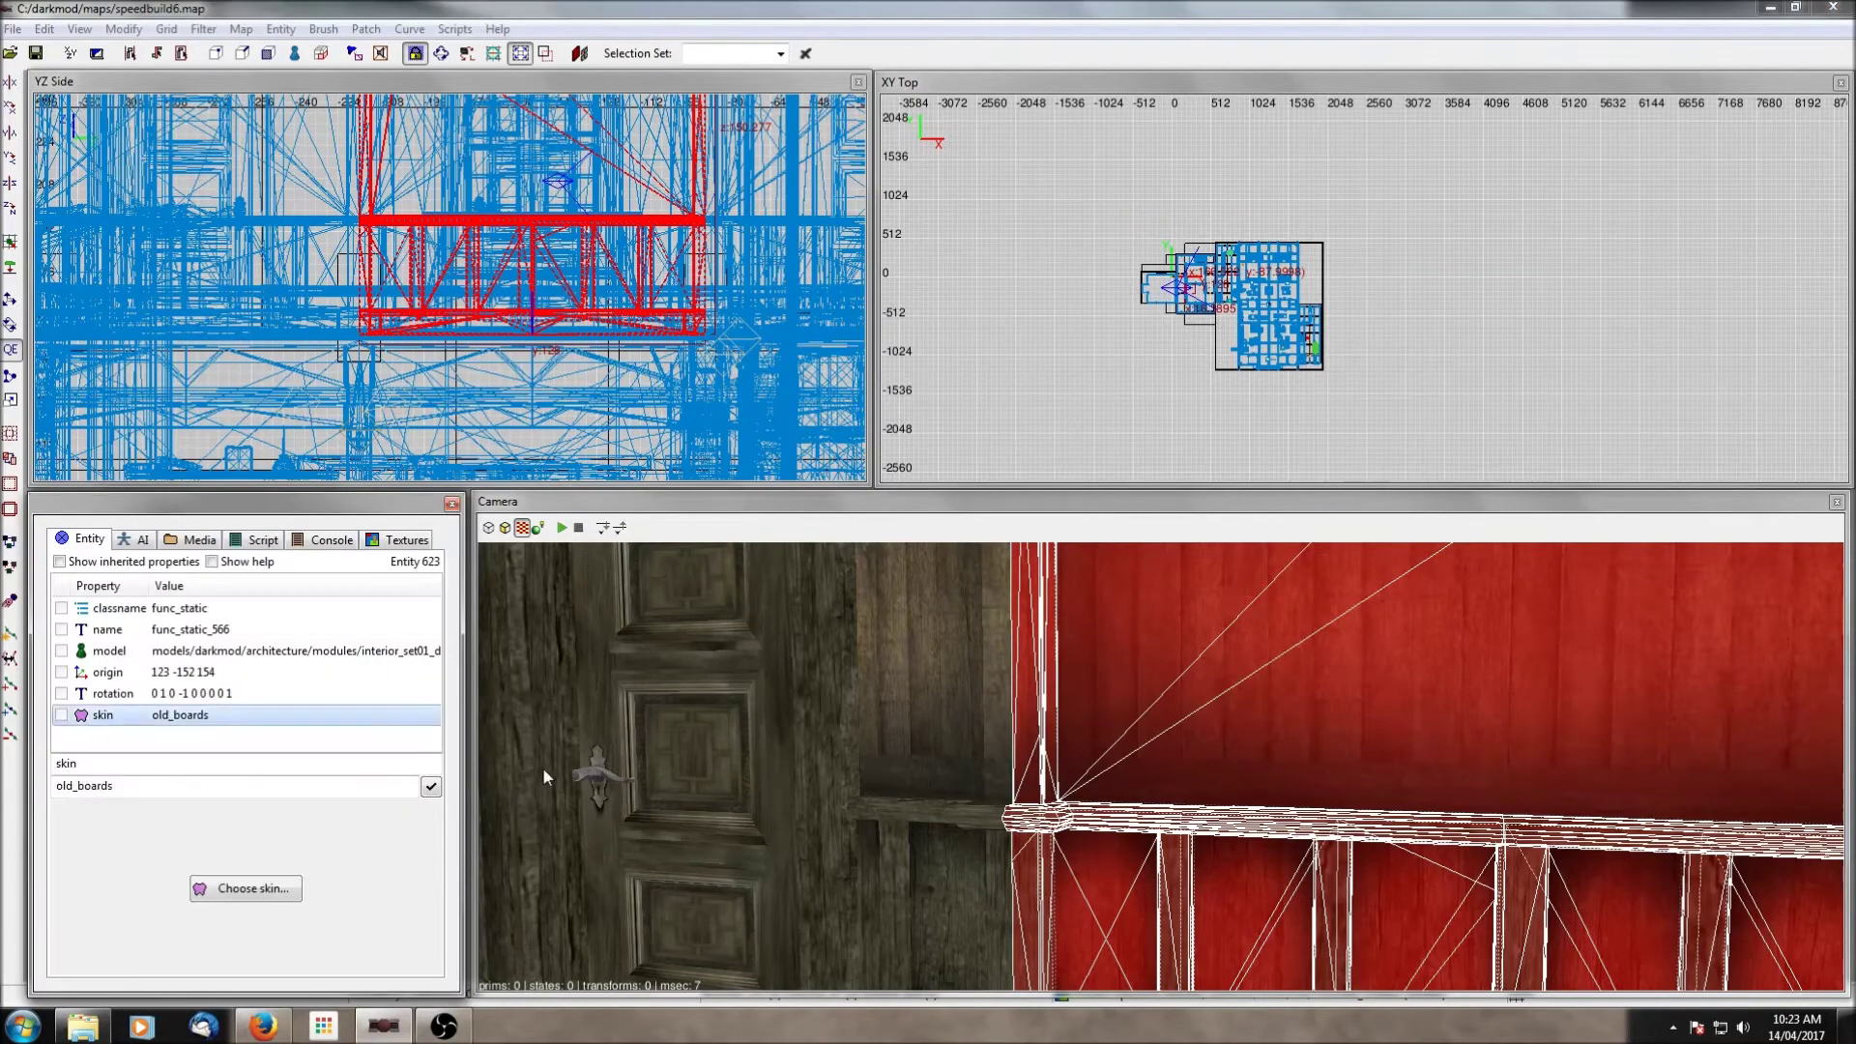
{"action": "key", "text": "Escape"}
Step: Select all of the room's striped wallpaper wall and window modules together and set their skin to old_boards
{"action": "right_click", "coordinate": [1064, 797]}
{"action": "right_click", "coordinate": [1064, 797]}
{"action": "right_click", "coordinate": [1064, 796]}
{"action": "right_click", "coordinate": [1064, 796]}
{"action": "scroll", "coordinate": [1064, 797], "scroll_direction": "up", "scroll_amount": 3}
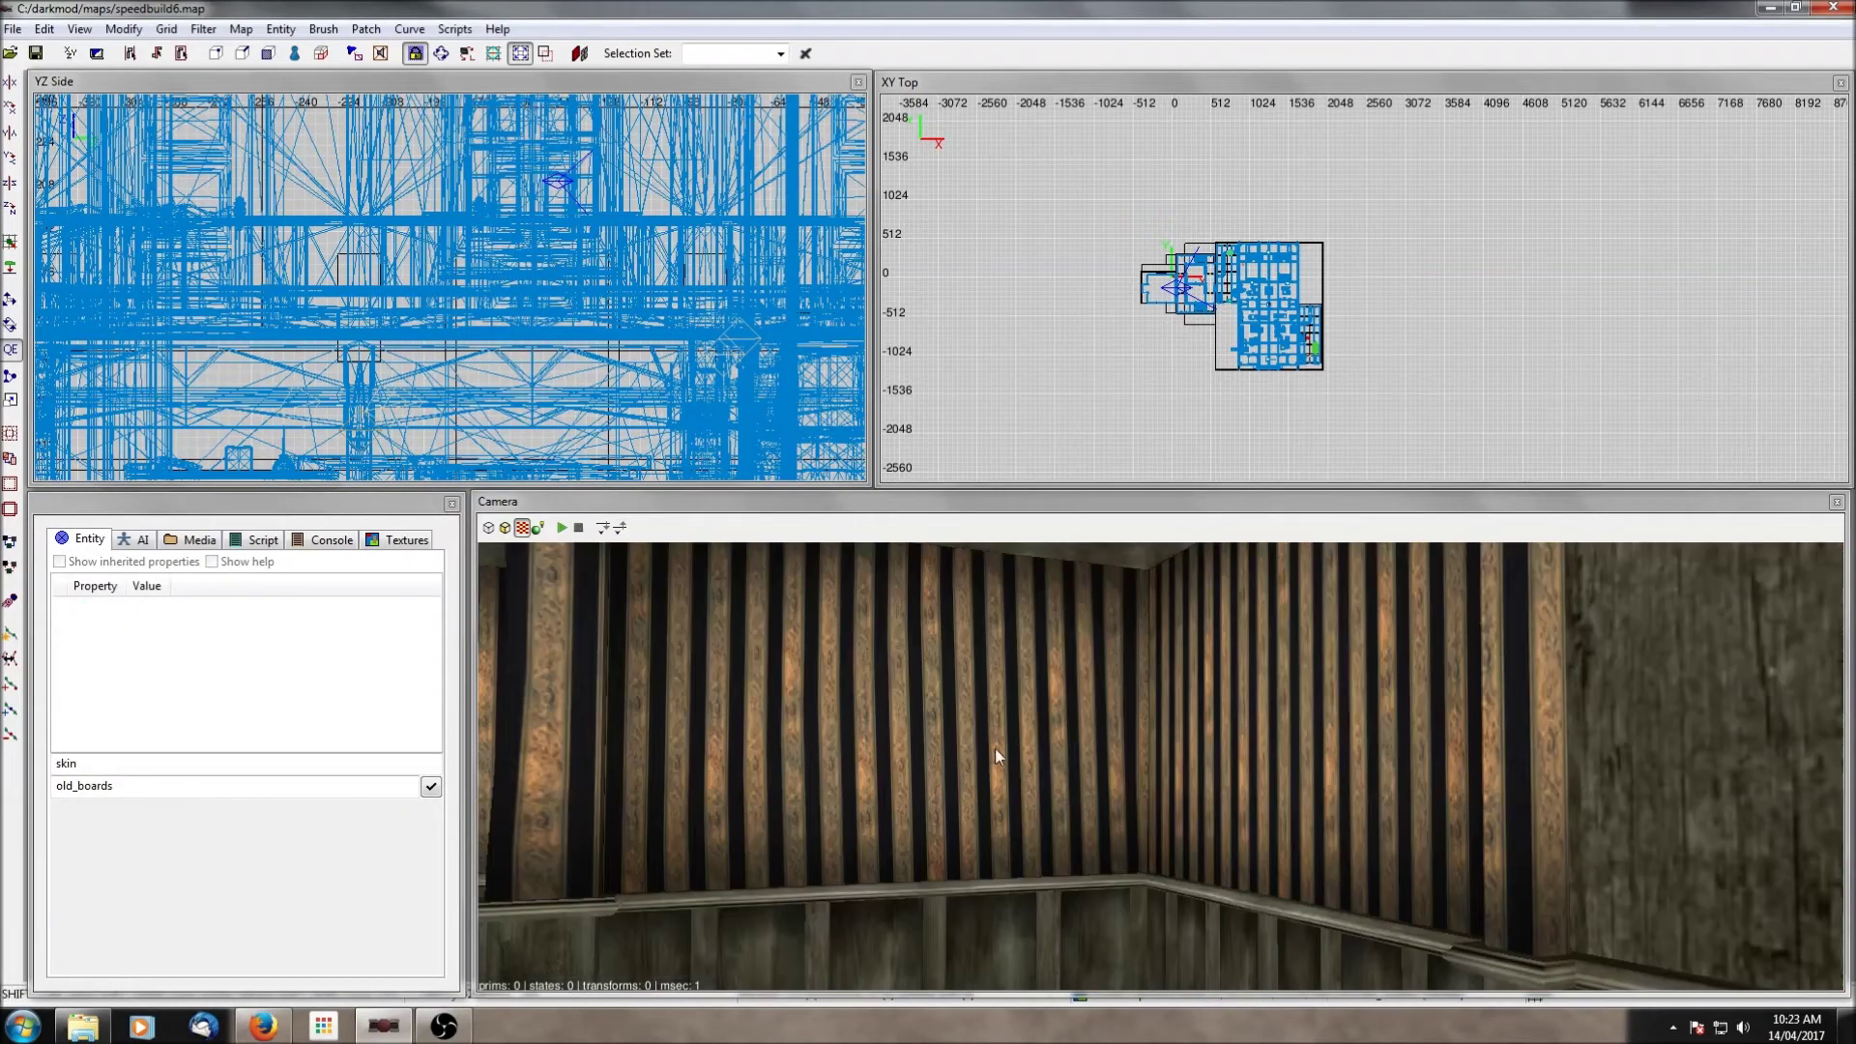
{"action": "left_click", "coordinate": [1009, 753], "text": "shift"}
{"action": "right_click", "coordinate": [1017, 771]}
{"action": "right_click", "coordinate": [1017, 771]}
{"action": "left_click", "coordinate": [809, 742], "text": "shift"}
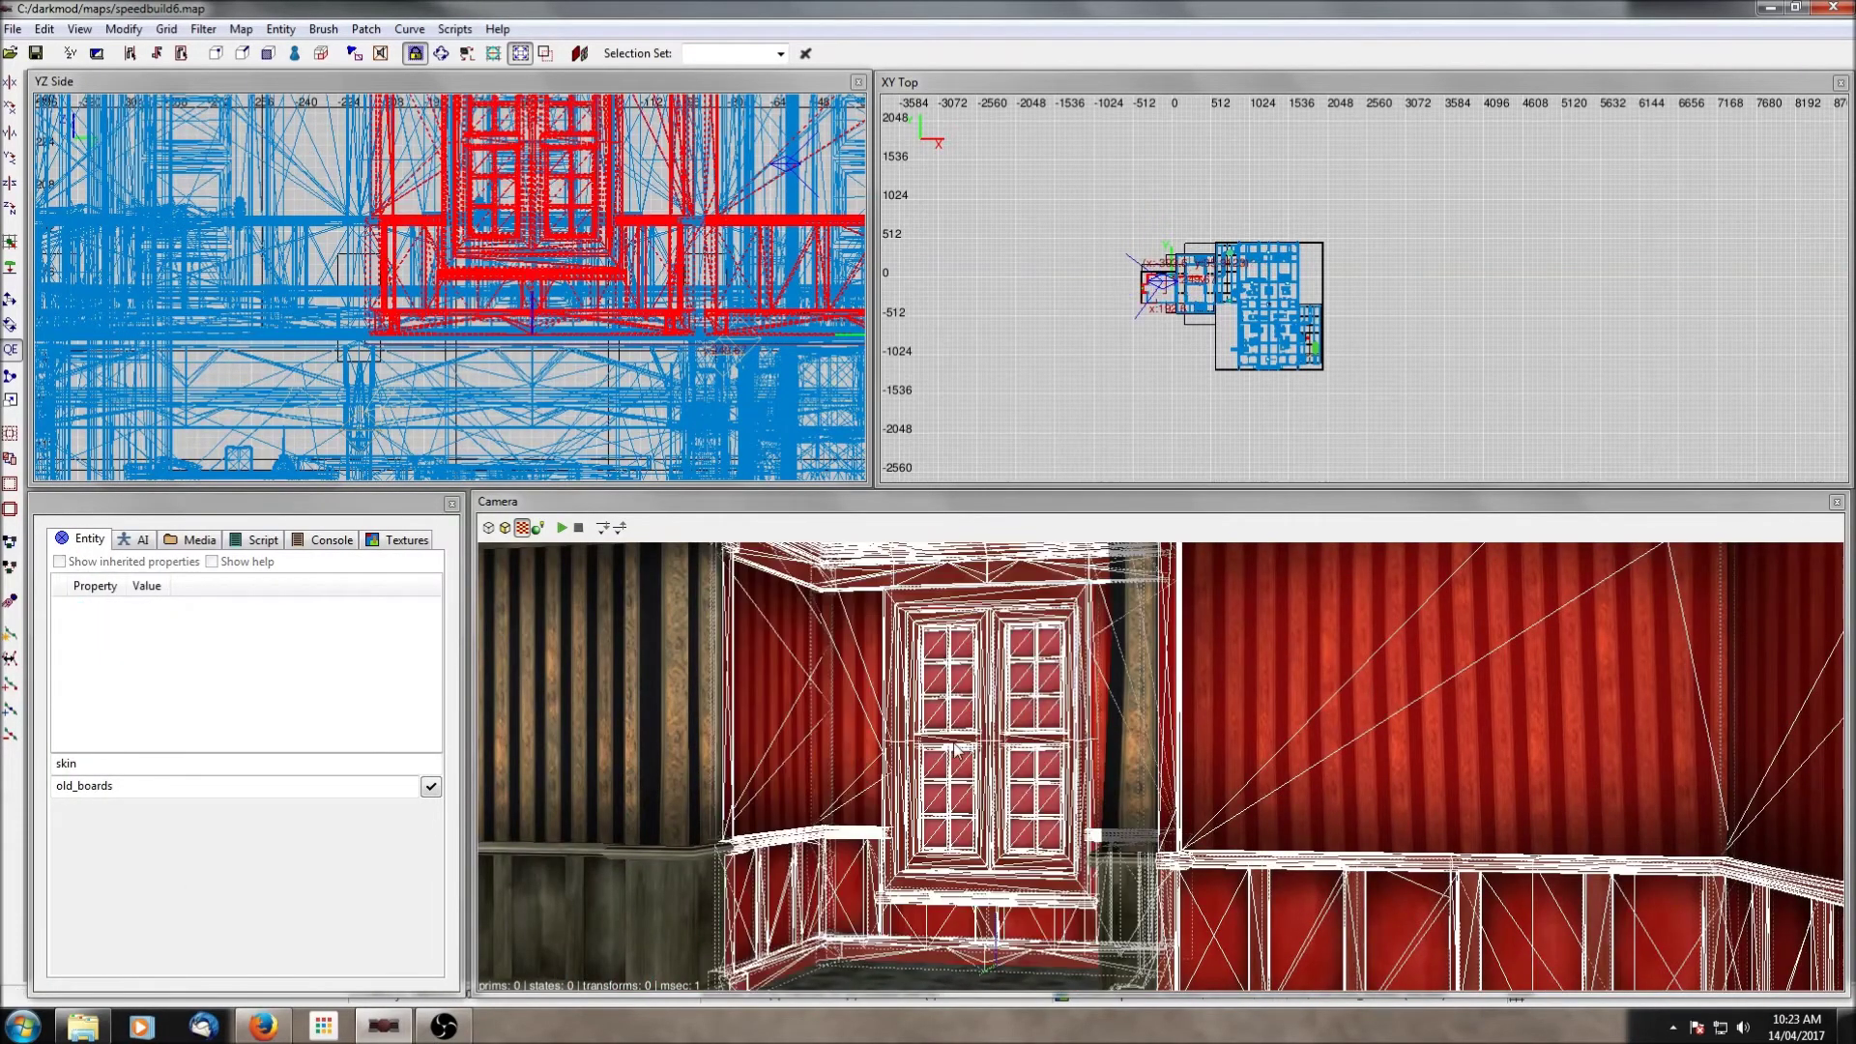
{"action": "right_click", "coordinate": [927, 744]}
{"action": "right_click", "coordinate": [927, 743]}
{"action": "left_click", "coordinate": [1228, 766], "text": "shift"}
{"action": "left_click", "coordinate": [1278, 756], "text": "shift"}
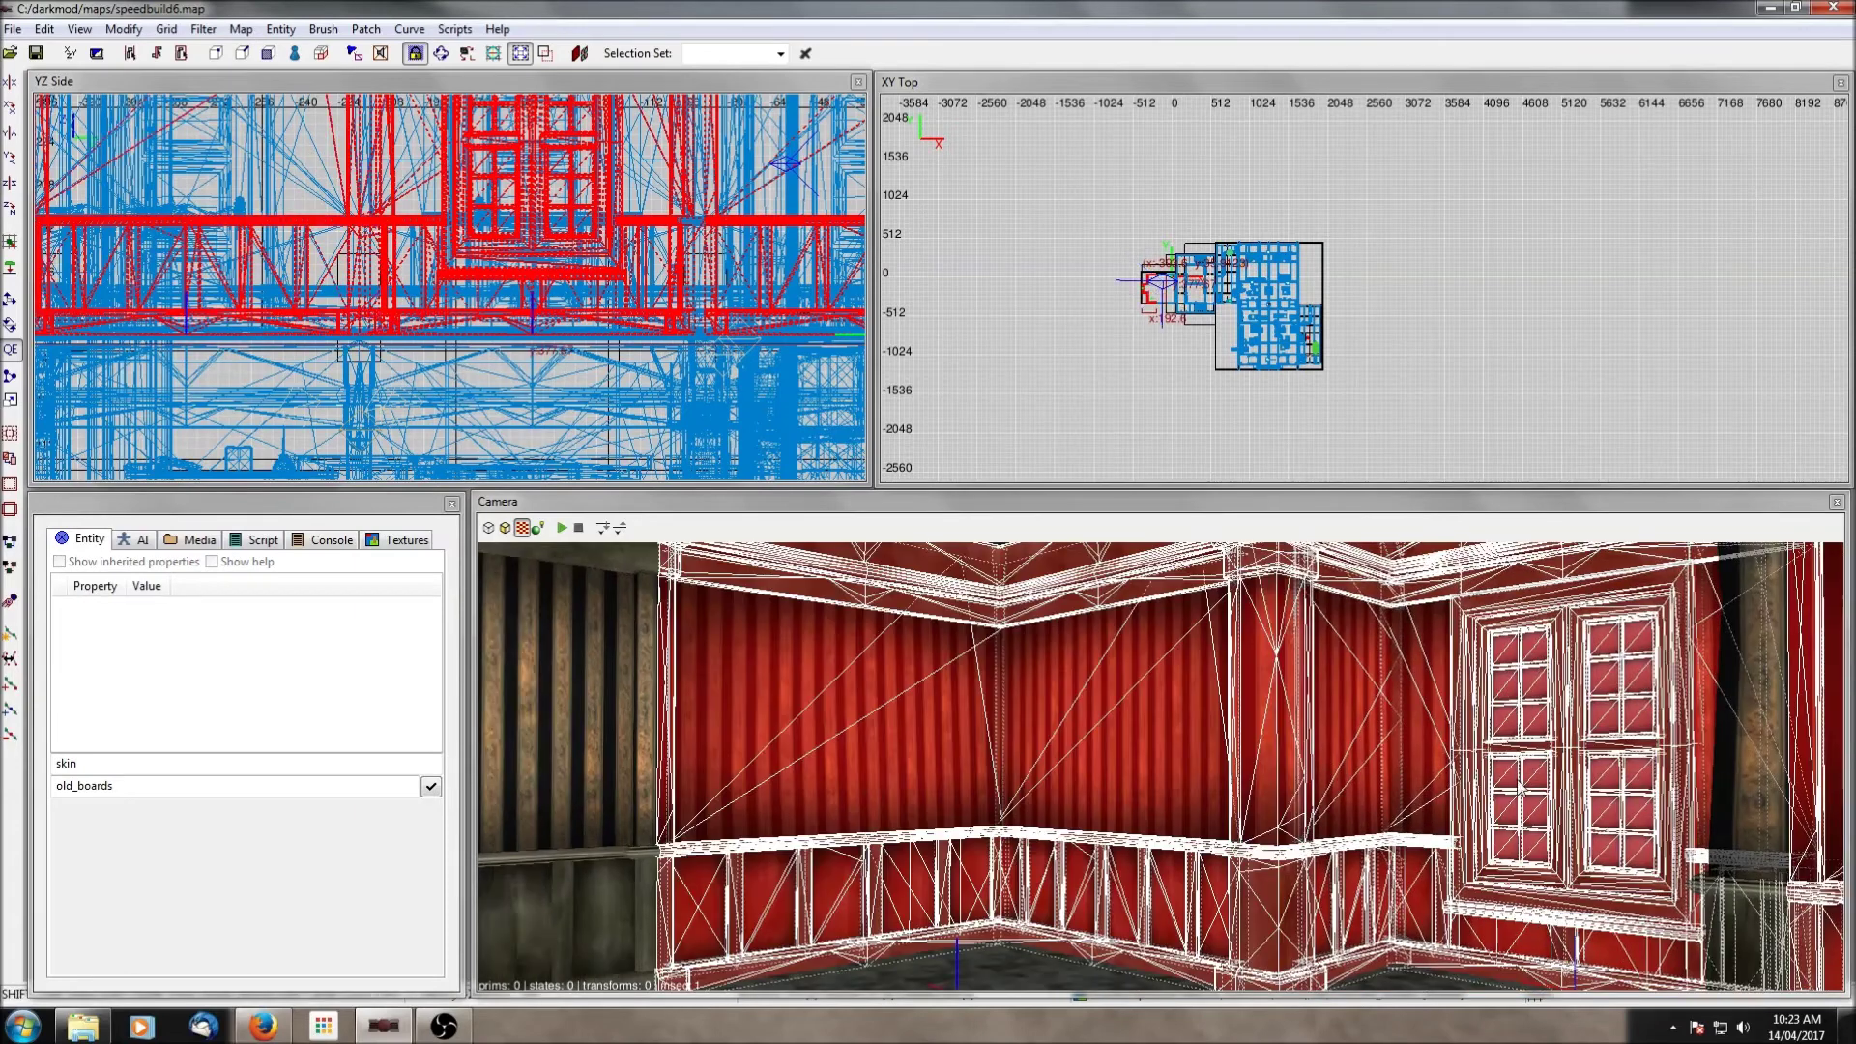
{"action": "left_click", "coordinate": [1751, 785], "text": "shift"}
{"action": "right_click", "coordinate": [1748, 785]}
{"action": "right_click", "coordinate": [1748, 785]}
{"action": "left_click", "coordinate": [1378, 766], "text": "shift"}
{"action": "left_click", "coordinate": [950, 758], "text": "shift"}
{"action": "right_click", "coordinate": [976, 758]}
{"action": "right_click", "coordinate": [1160, 767]}
{"action": "left_click", "coordinate": [931, 723], "text": "shift"}
{"action": "left_click", "coordinate": [713, 725], "text": "shift"}
{"action": "right_click", "coordinate": [713, 725]}
{"action": "right_click", "coordinate": [1160, 767]}
{"action": "left_click", "coordinate": [978, 737], "text": "shift"}
{"action": "right_click", "coordinate": [977, 734]}
{"action": "right_click", "coordinate": [1160, 767]}
{"action": "right_click", "coordinate": [977, 733]}
{"action": "right_click", "coordinate": [976, 734]}
{"action": "left_click", "coordinate": [431, 786]}
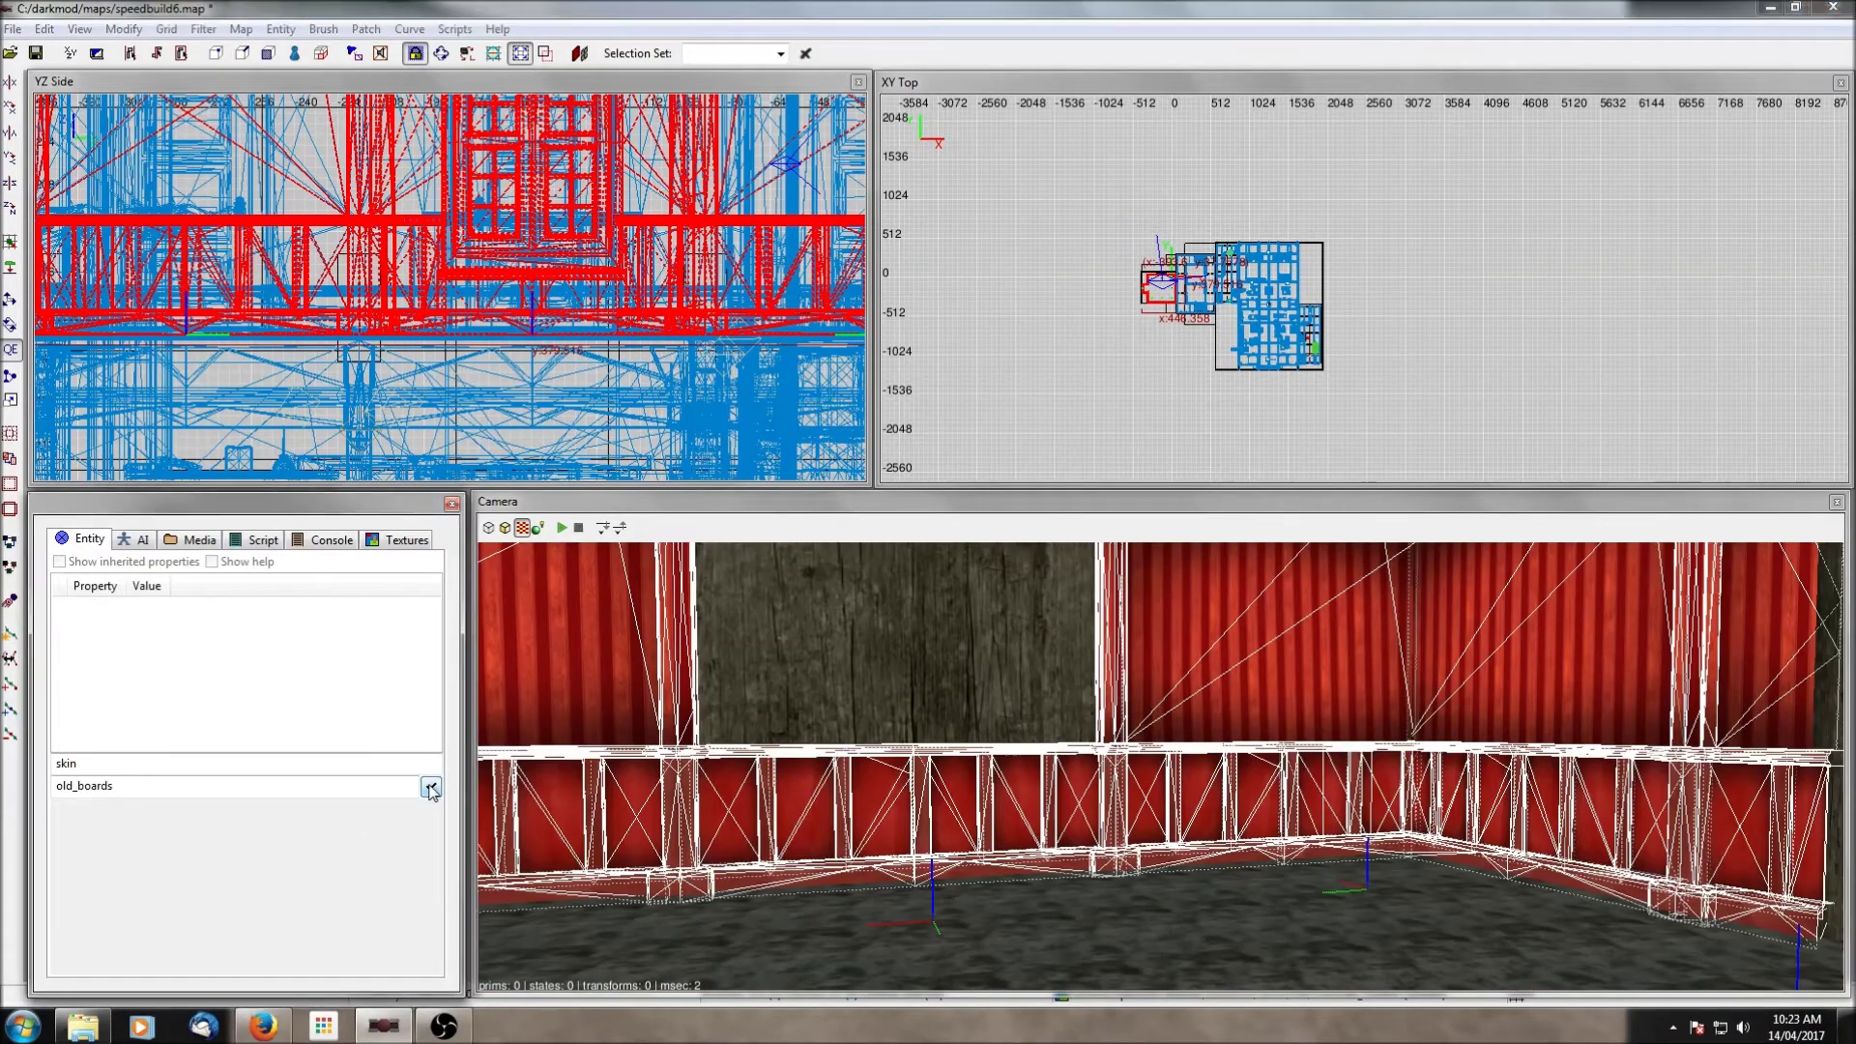
{"action": "key", "text": "Escape"}
Step: Apply the worn_01 wood texture to the filler brush between the wall modules above the wainscot
{"action": "left_click", "coordinate": [643, 717], "text": "shift"}
{"action": "left_click", "coordinate": [391, 547]}
{"action": "scroll", "coordinate": [275, 789], "scroll_direction": "down", "scroll_amount": 3}
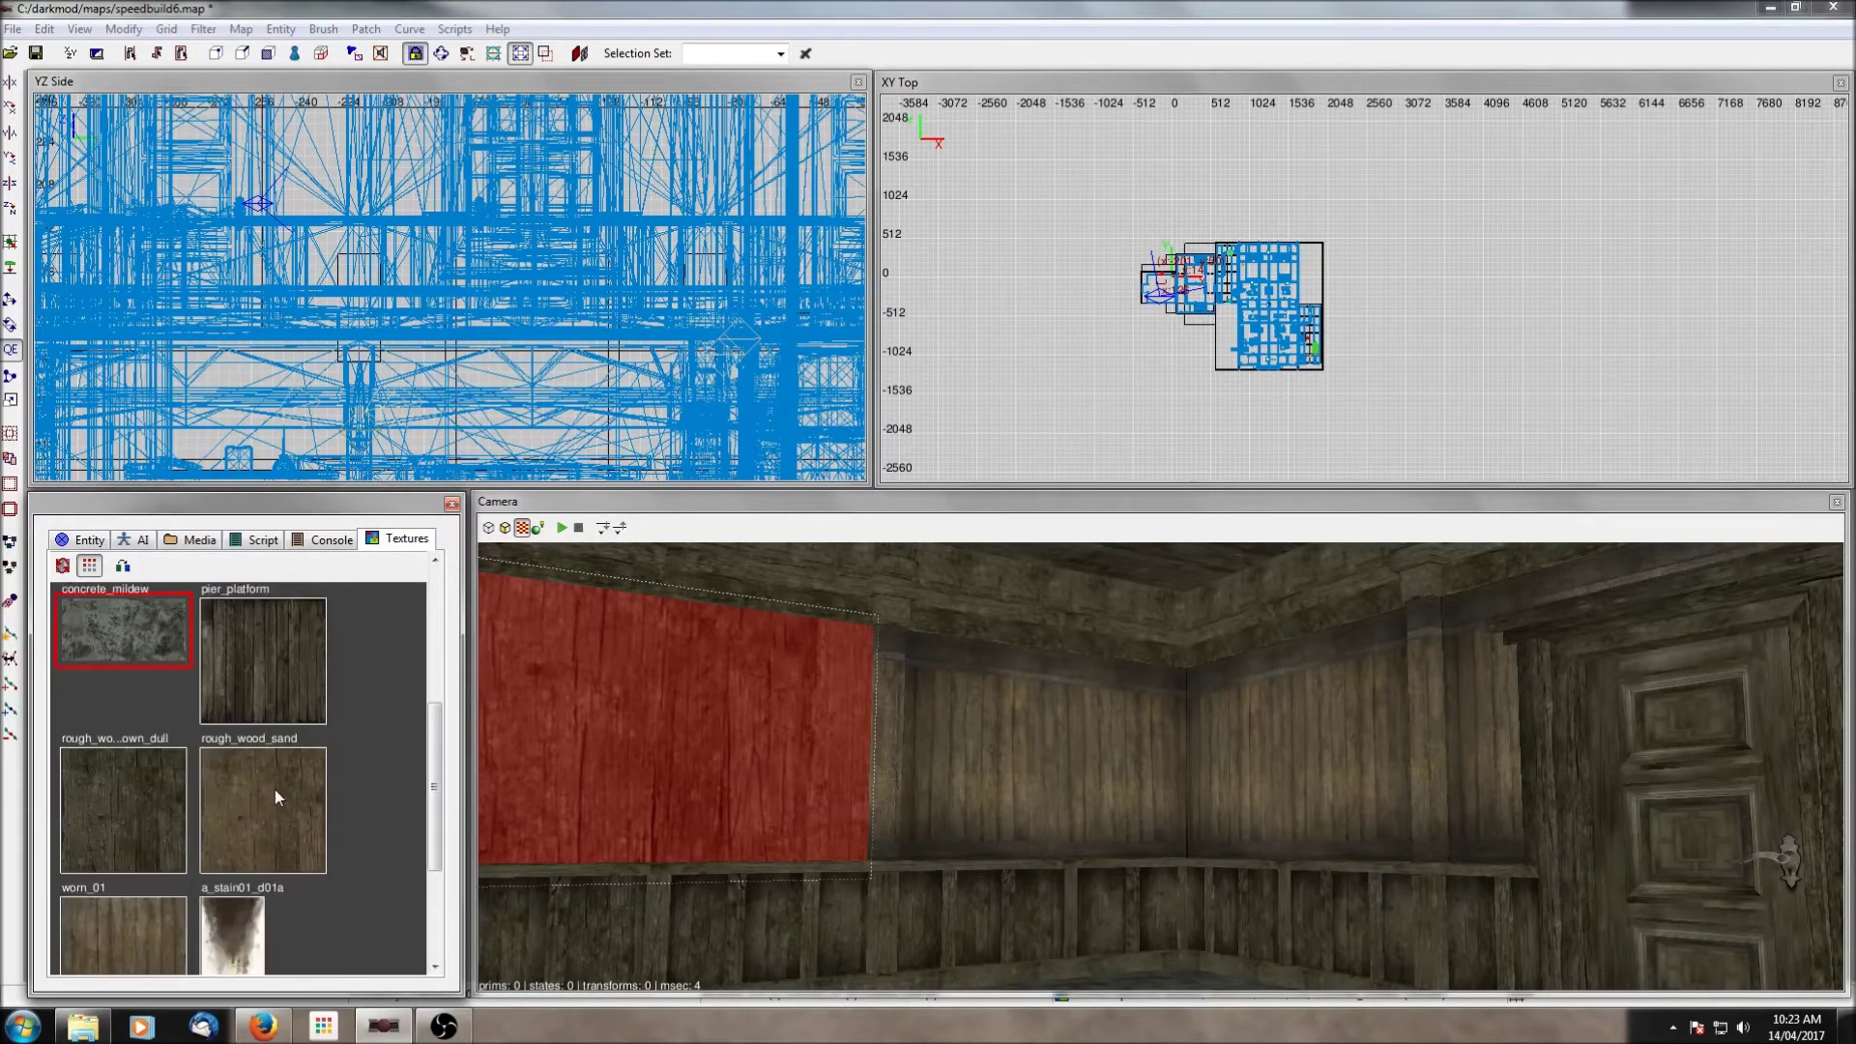
{"action": "scroll", "coordinate": [275, 789], "scroll_direction": "down", "scroll_amount": 3}
{"action": "left_click", "coordinate": [147, 750]}
{"action": "key", "text": "Escape"}
{"action": "right_click", "coordinate": [1188, 864]}
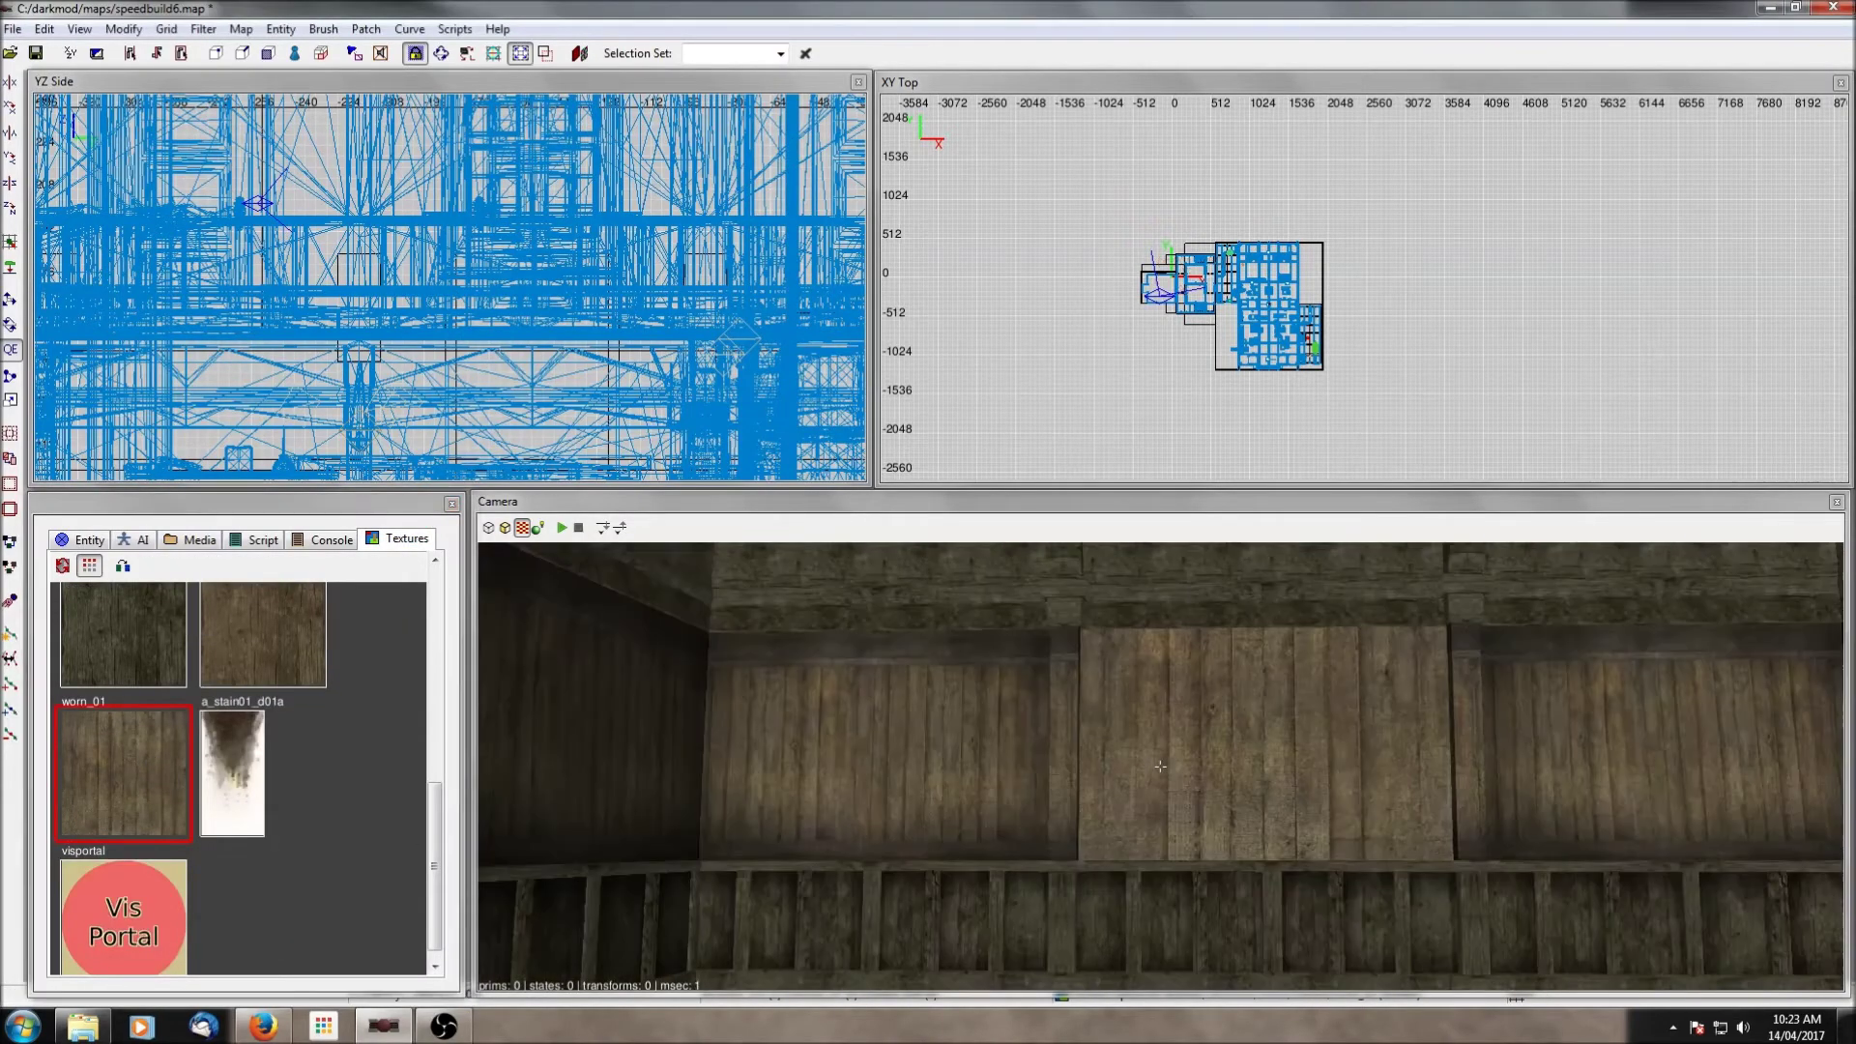
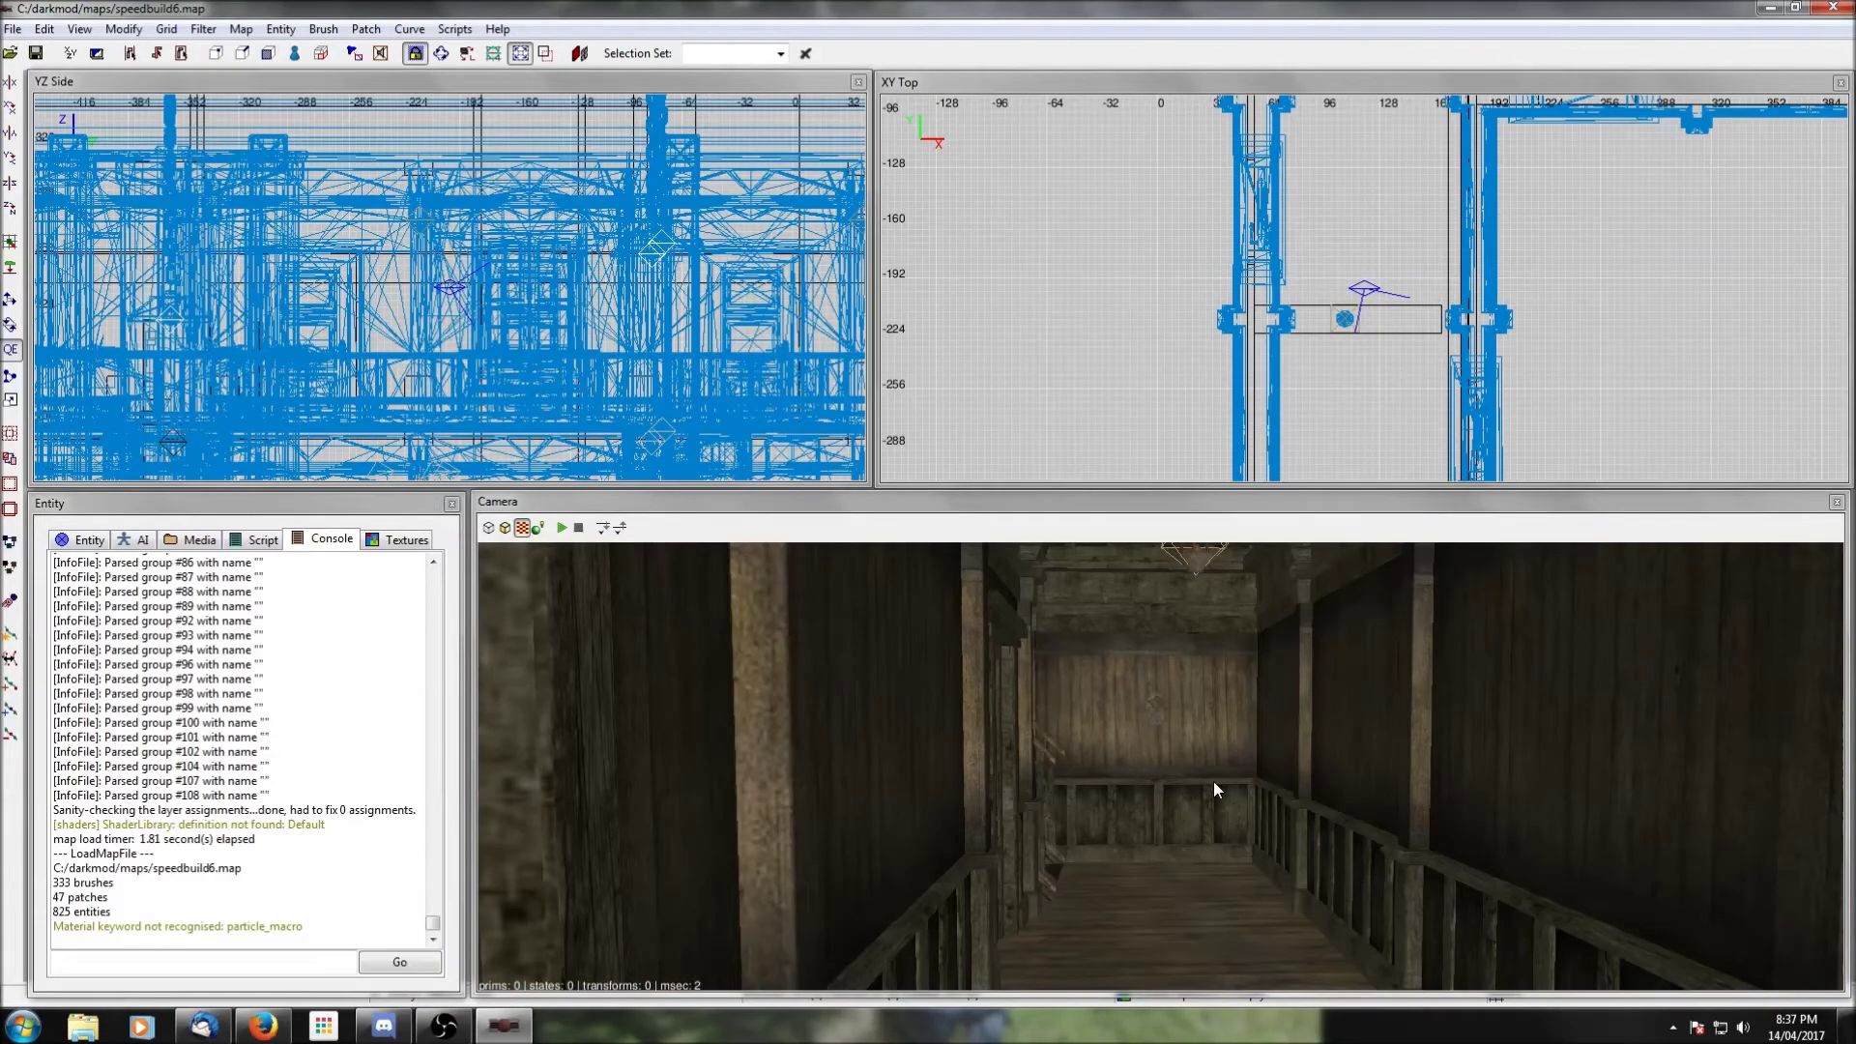
Step: Extend the upper hallway's wooden ceiling brush to 600 units long so that it covers the exposed concrete
{"action": "right_click", "coordinate": [1214, 781]}
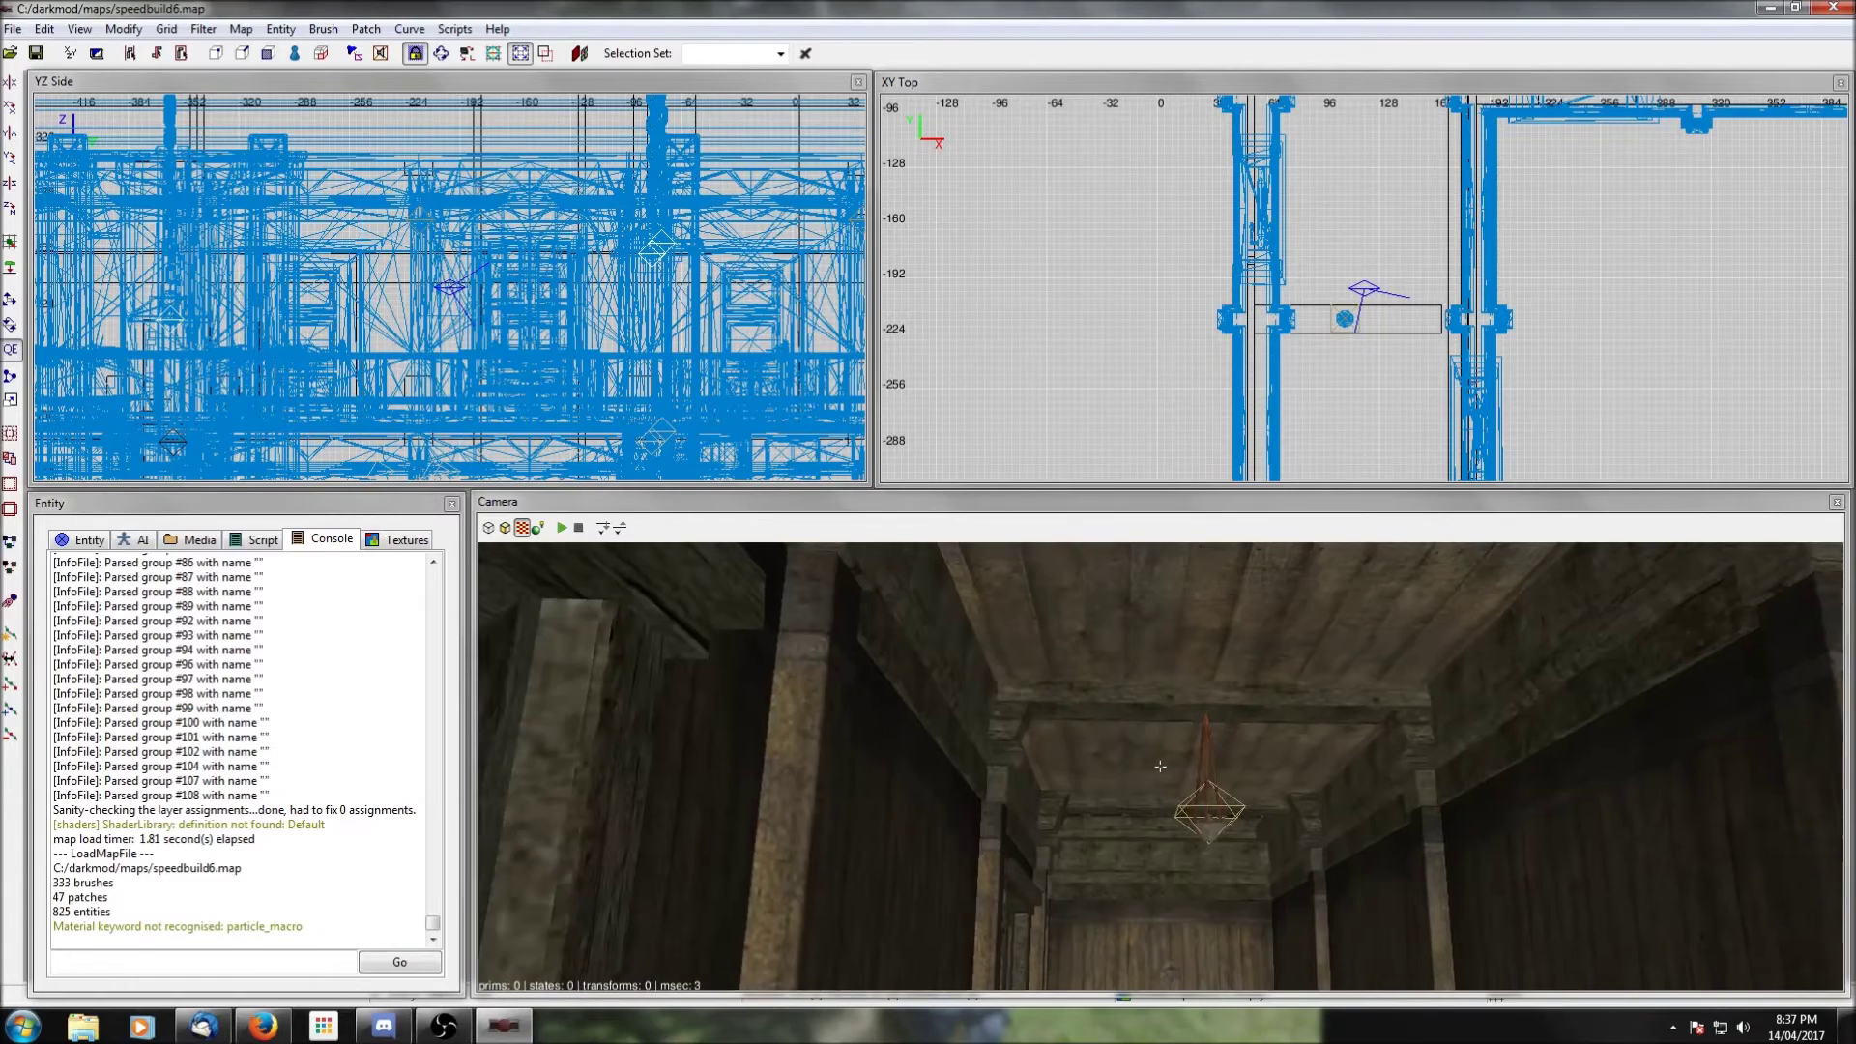
{"action": "right_click", "coordinate": [1229, 776]}
{"action": "scroll", "coordinate": [1230, 776], "scroll_direction": "up", "scroll_amount": 5}
{"action": "right_click", "coordinate": [1230, 776]}
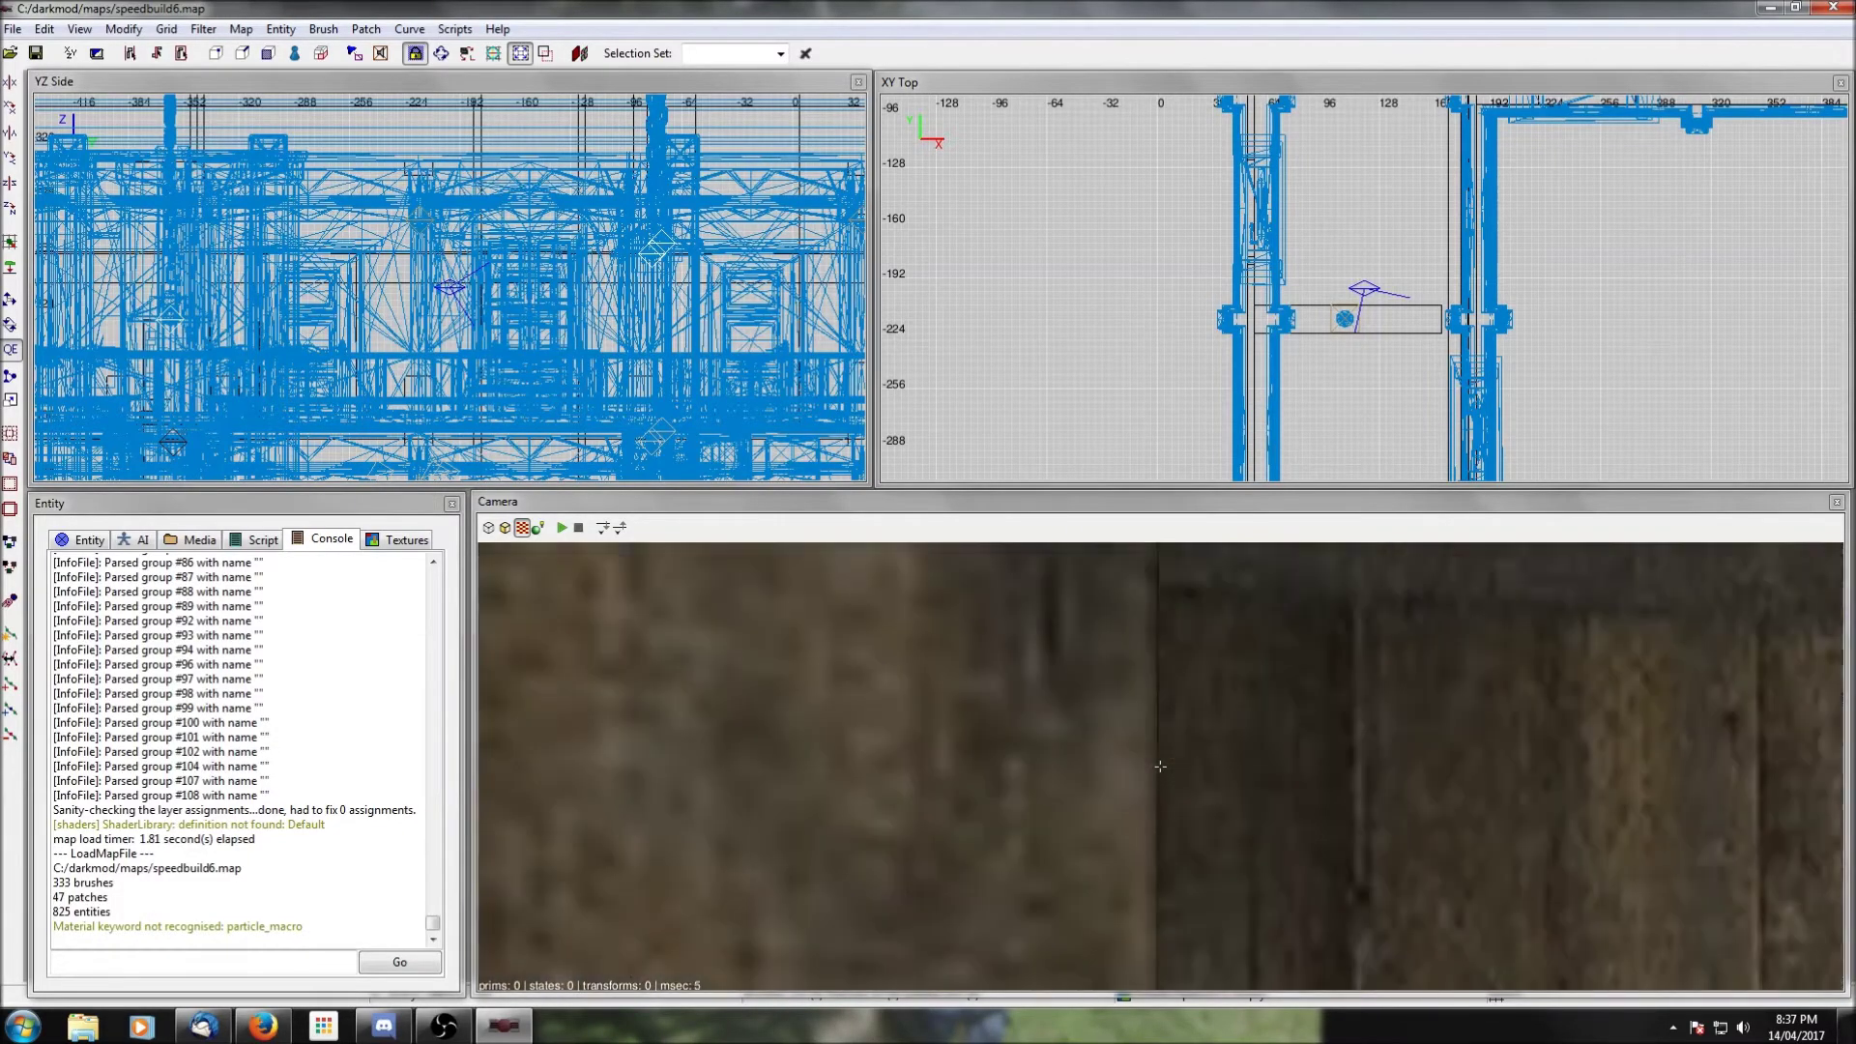
{"action": "right_click", "coordinate": [1227, 774]}
{"action": "right_click", "coordinate": [1228, 774]}
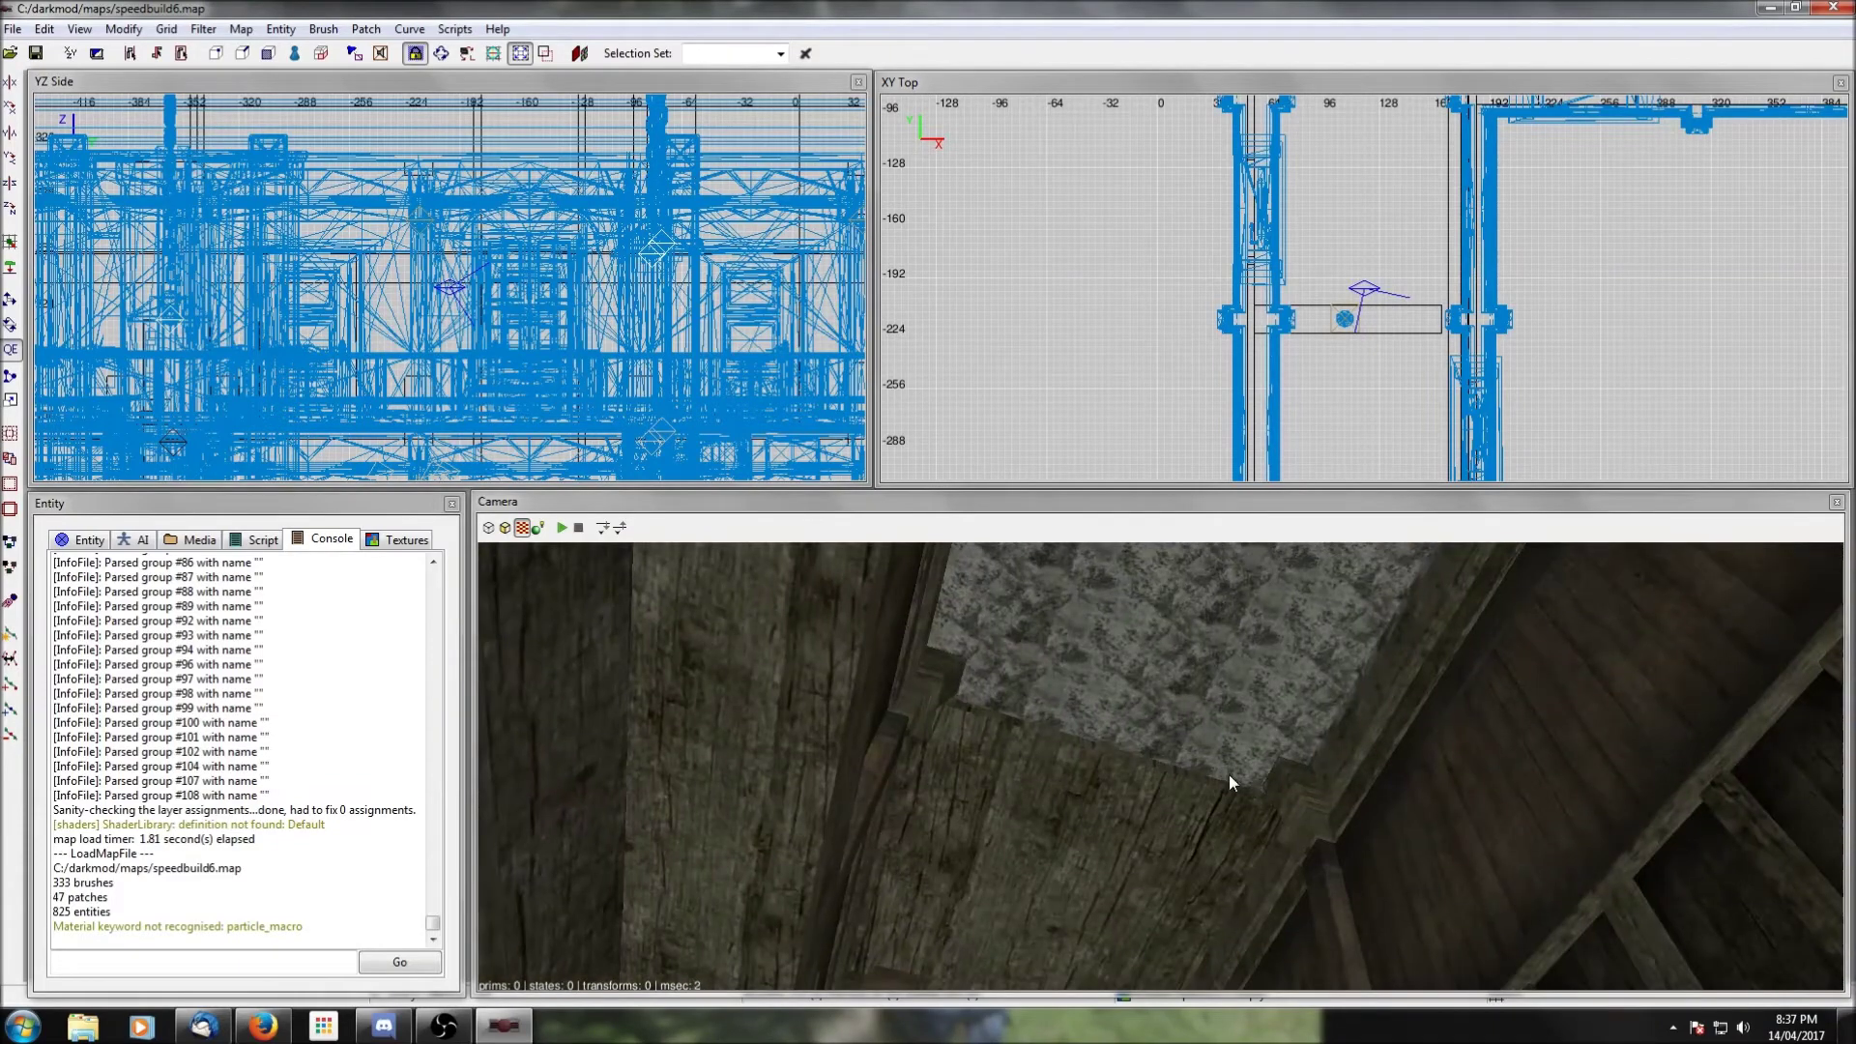
{"action": "left_click", "coordinate": [1121, 844], "text": "shift"}
{"action": "scroll", "coordinate": [1402, 360], "scroll_direction": "down", "scroll_amount": 4}
{"action": "scroll", "coordinate": [1378, 230], "scroll_direction": "down", "scroll_amount": 1}
{"action": "right_click_drag", "start_coordinate": [1380, 199], "coordinate": [1235, 417]}
{"action": "scroll", "coordinate": [1271, 392], "scroll_direction": "up", "scroll_amount": 2}
{"action": "left_click_drag", "start_coordinate": [1280, 375], "coordinate": [1409, 382]}
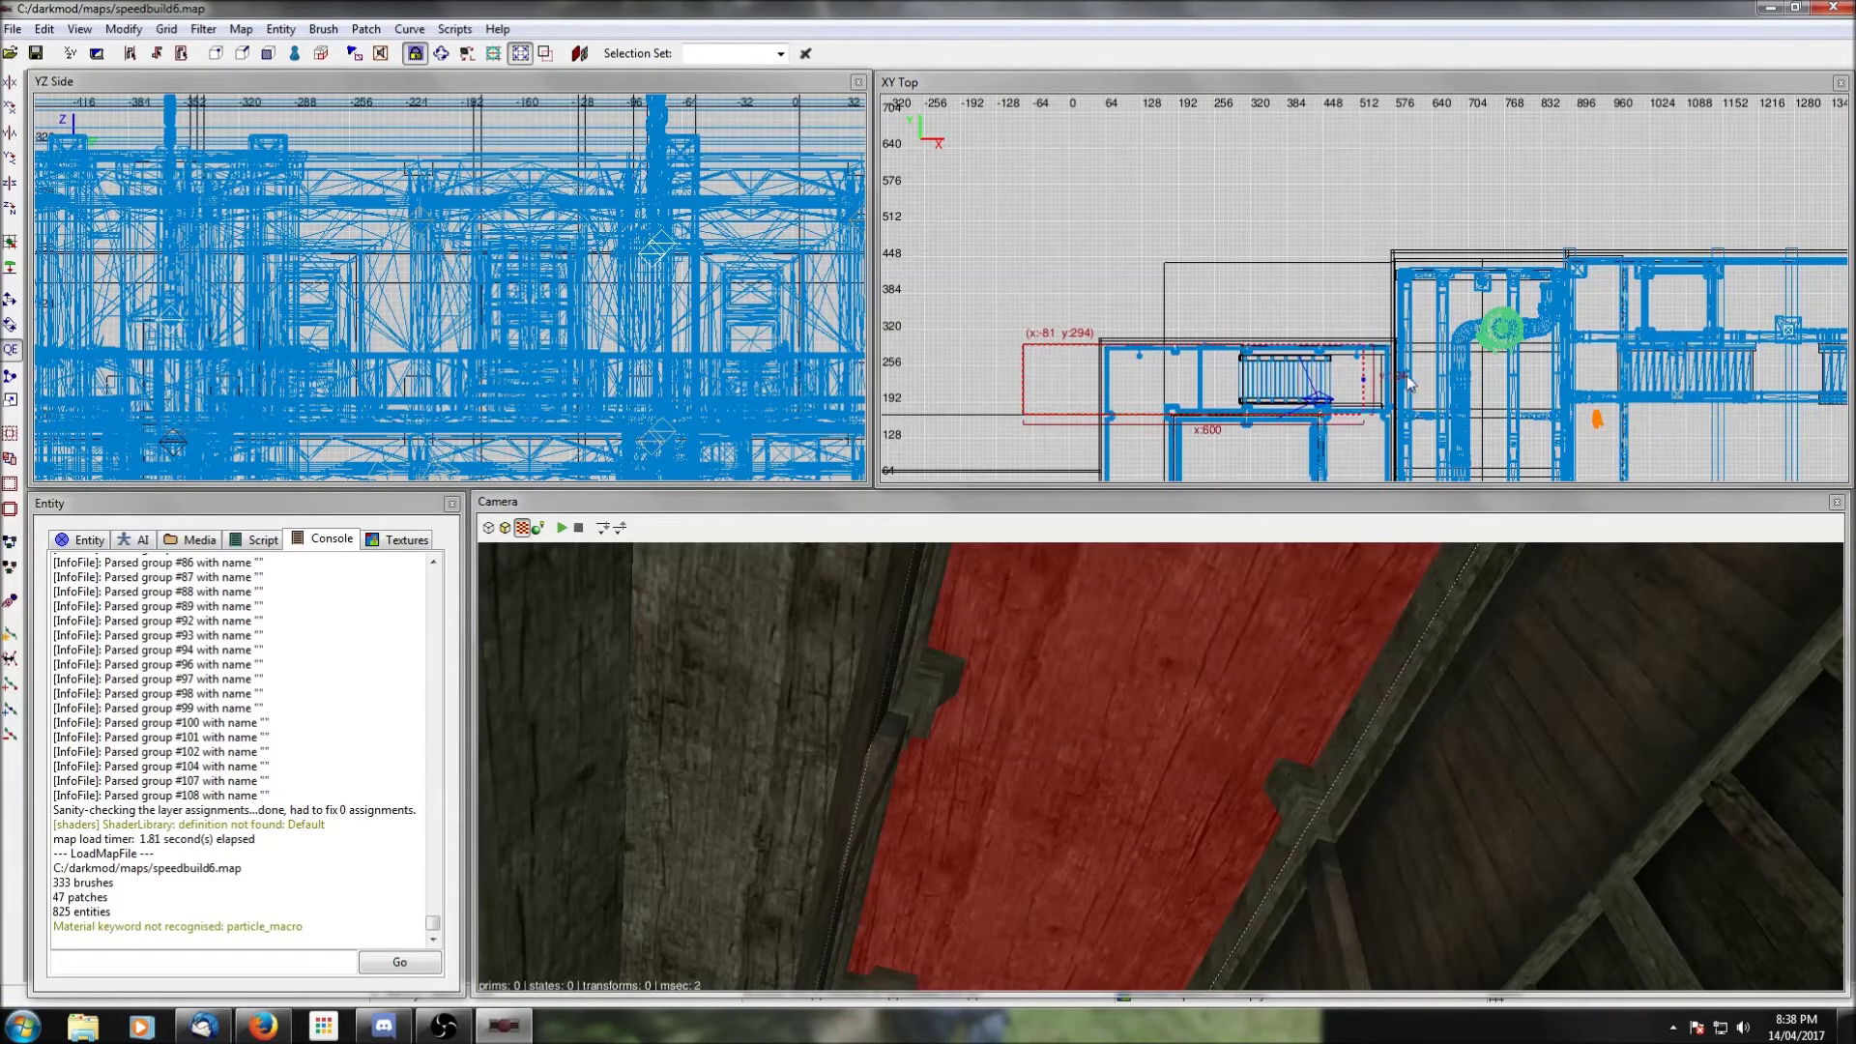
{"action": "key", "text": "Escape"}
Step: Extend the wooden ceiling brush over the lower staircase hallway to 654.5 units long, covering the exposed concrete
{"action": "right_click", "coordinate": [1412, 706]}
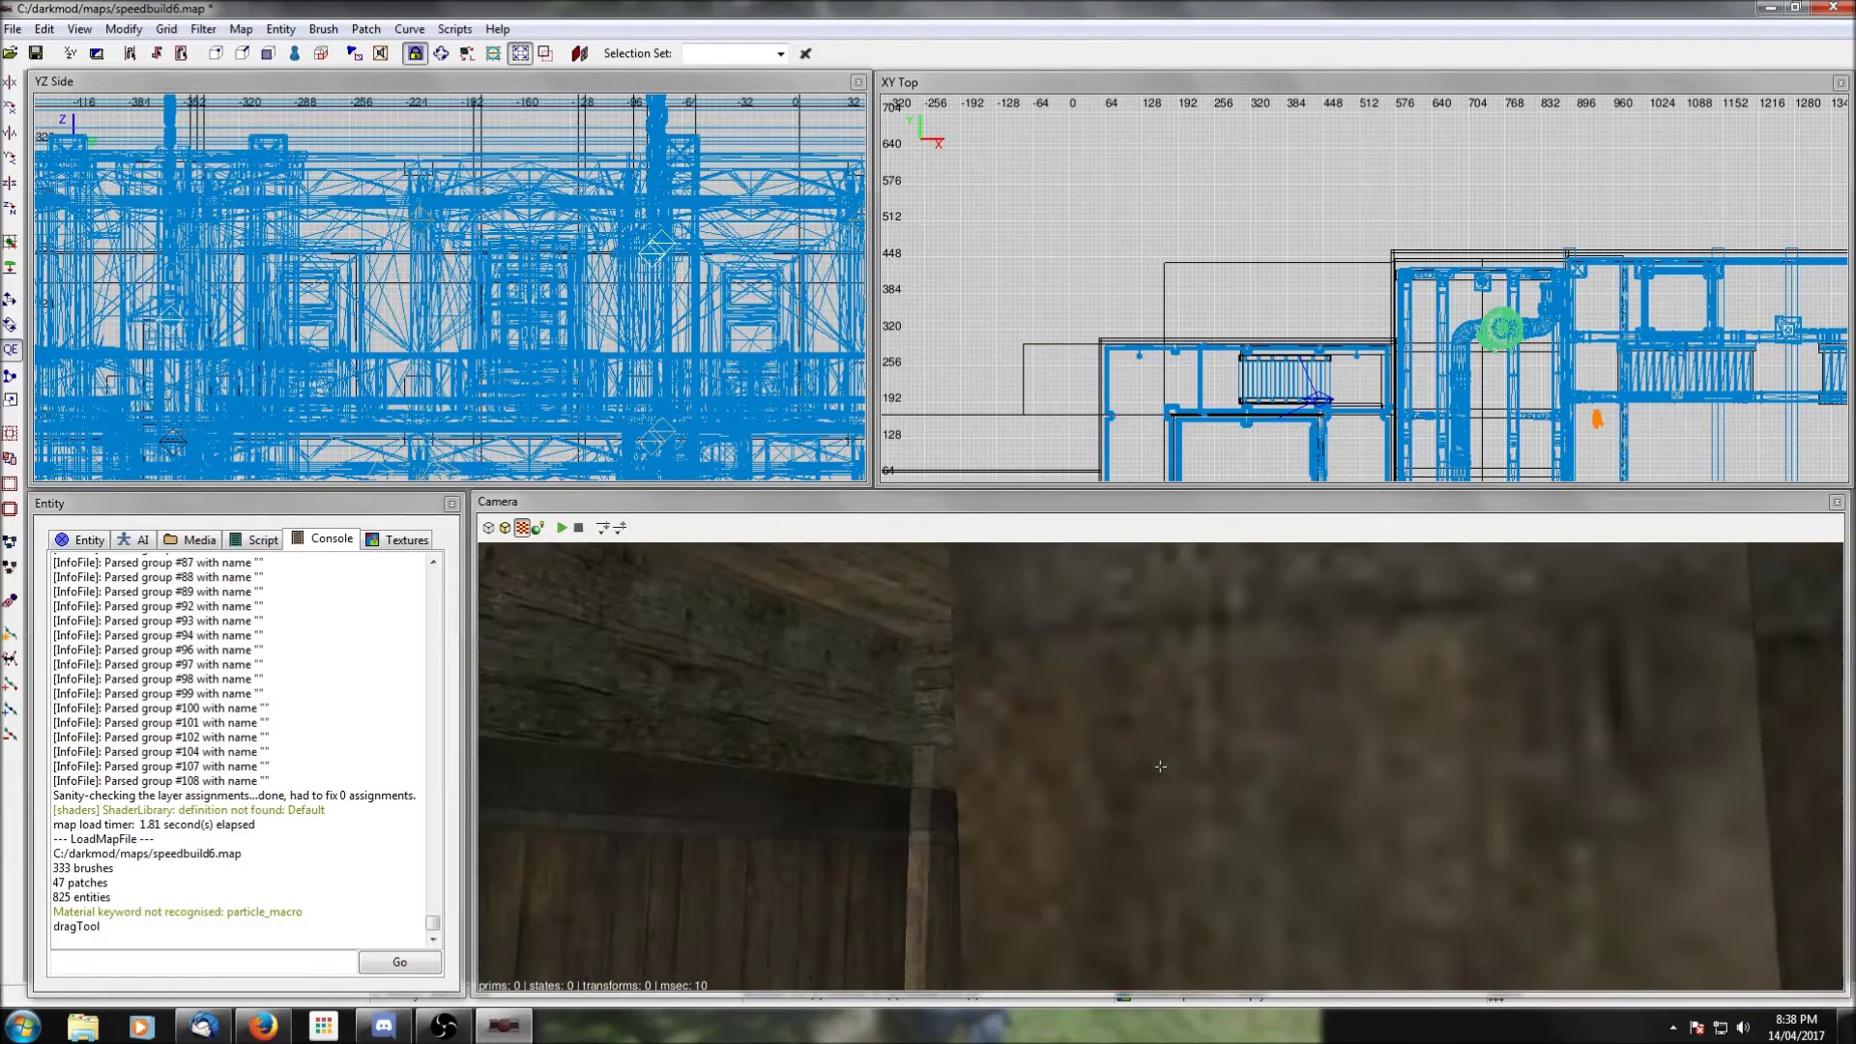
{"action": "right_click", "coordinate": [1411, 706]}
{"action": "scroll", "coordinate": [1411, 706], "scroll_direction": "down", "scroll_amount": 2}
{"action": "right_click", "coordinate": [1411, 706]}
{"action": "right_click", "coordinate": [1411, 706]}
{"action": "scroll", "coordinate": [1412, 705], "scroll_direction": "up", "scroll_amount": 6}
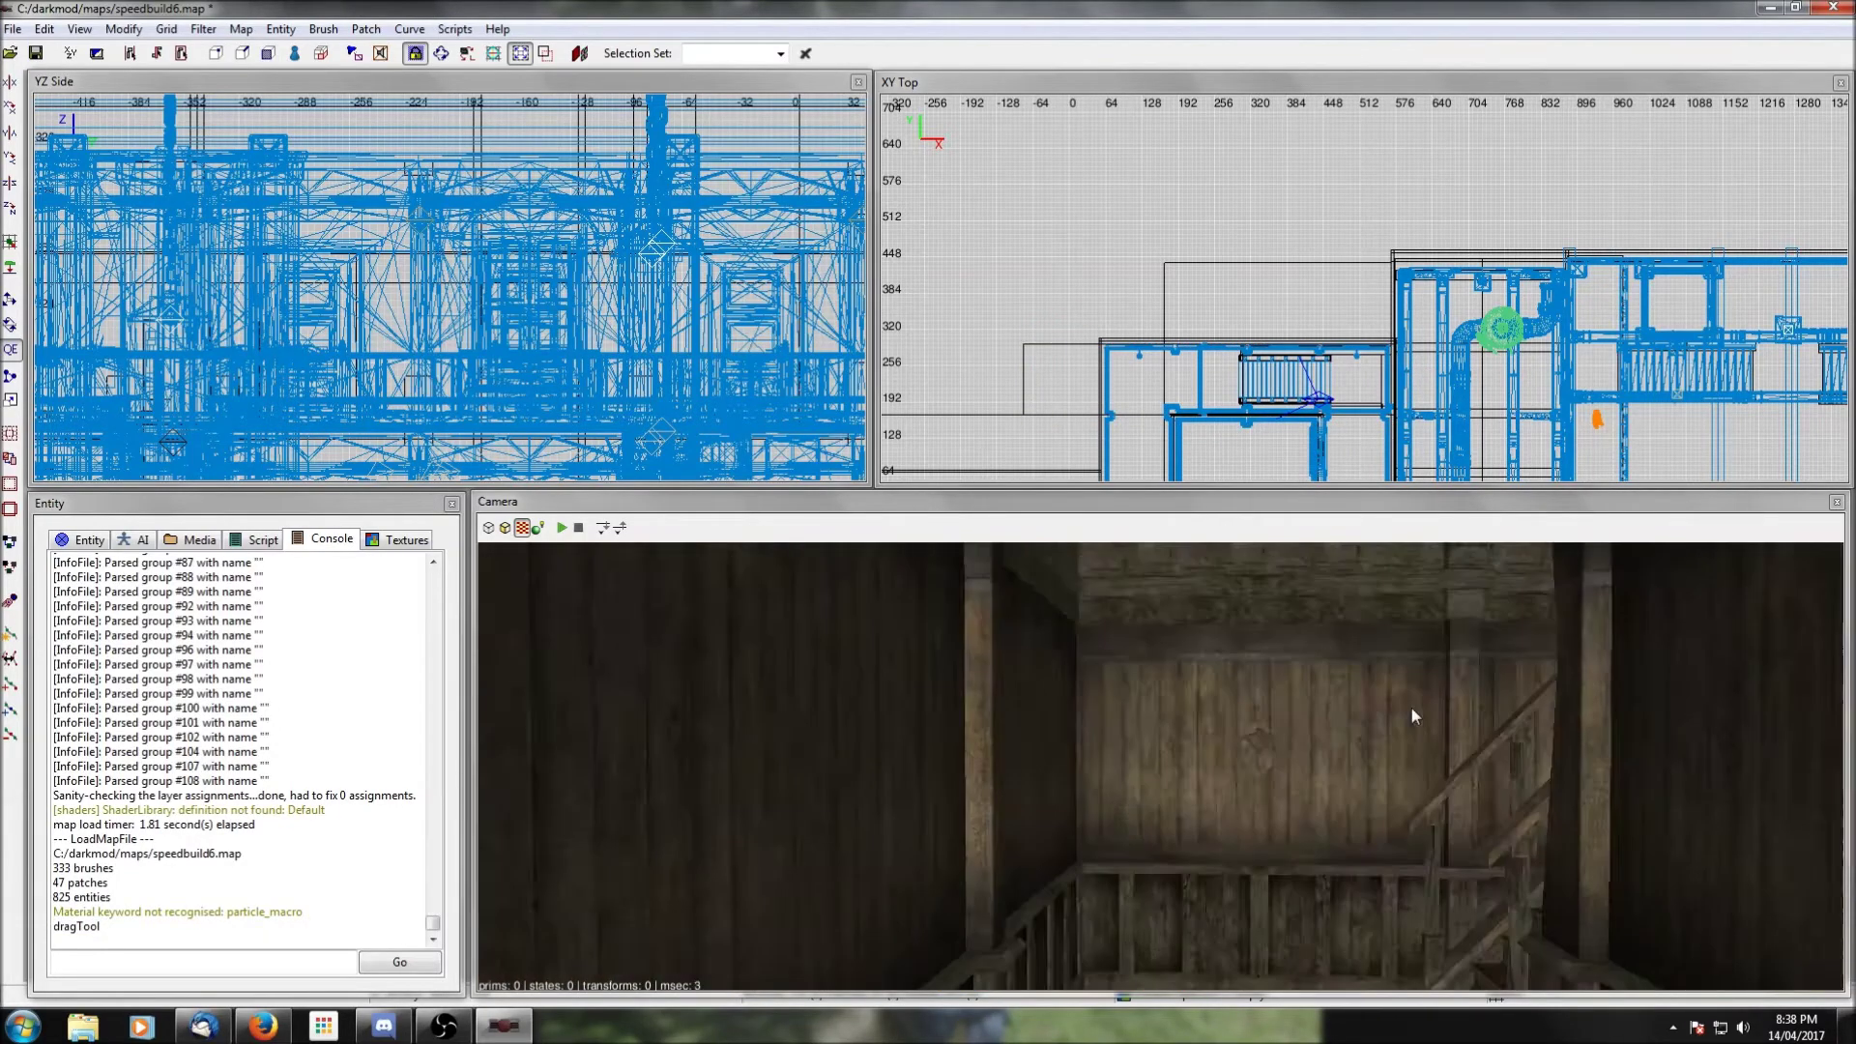
{"action": "right_click", "coordinate": [1411, 706]}
{"action": "right_click", "coordinate": [1412, 705]}
{"action": "left_click", "coordinate": [1455, 778], "text": "shift"}
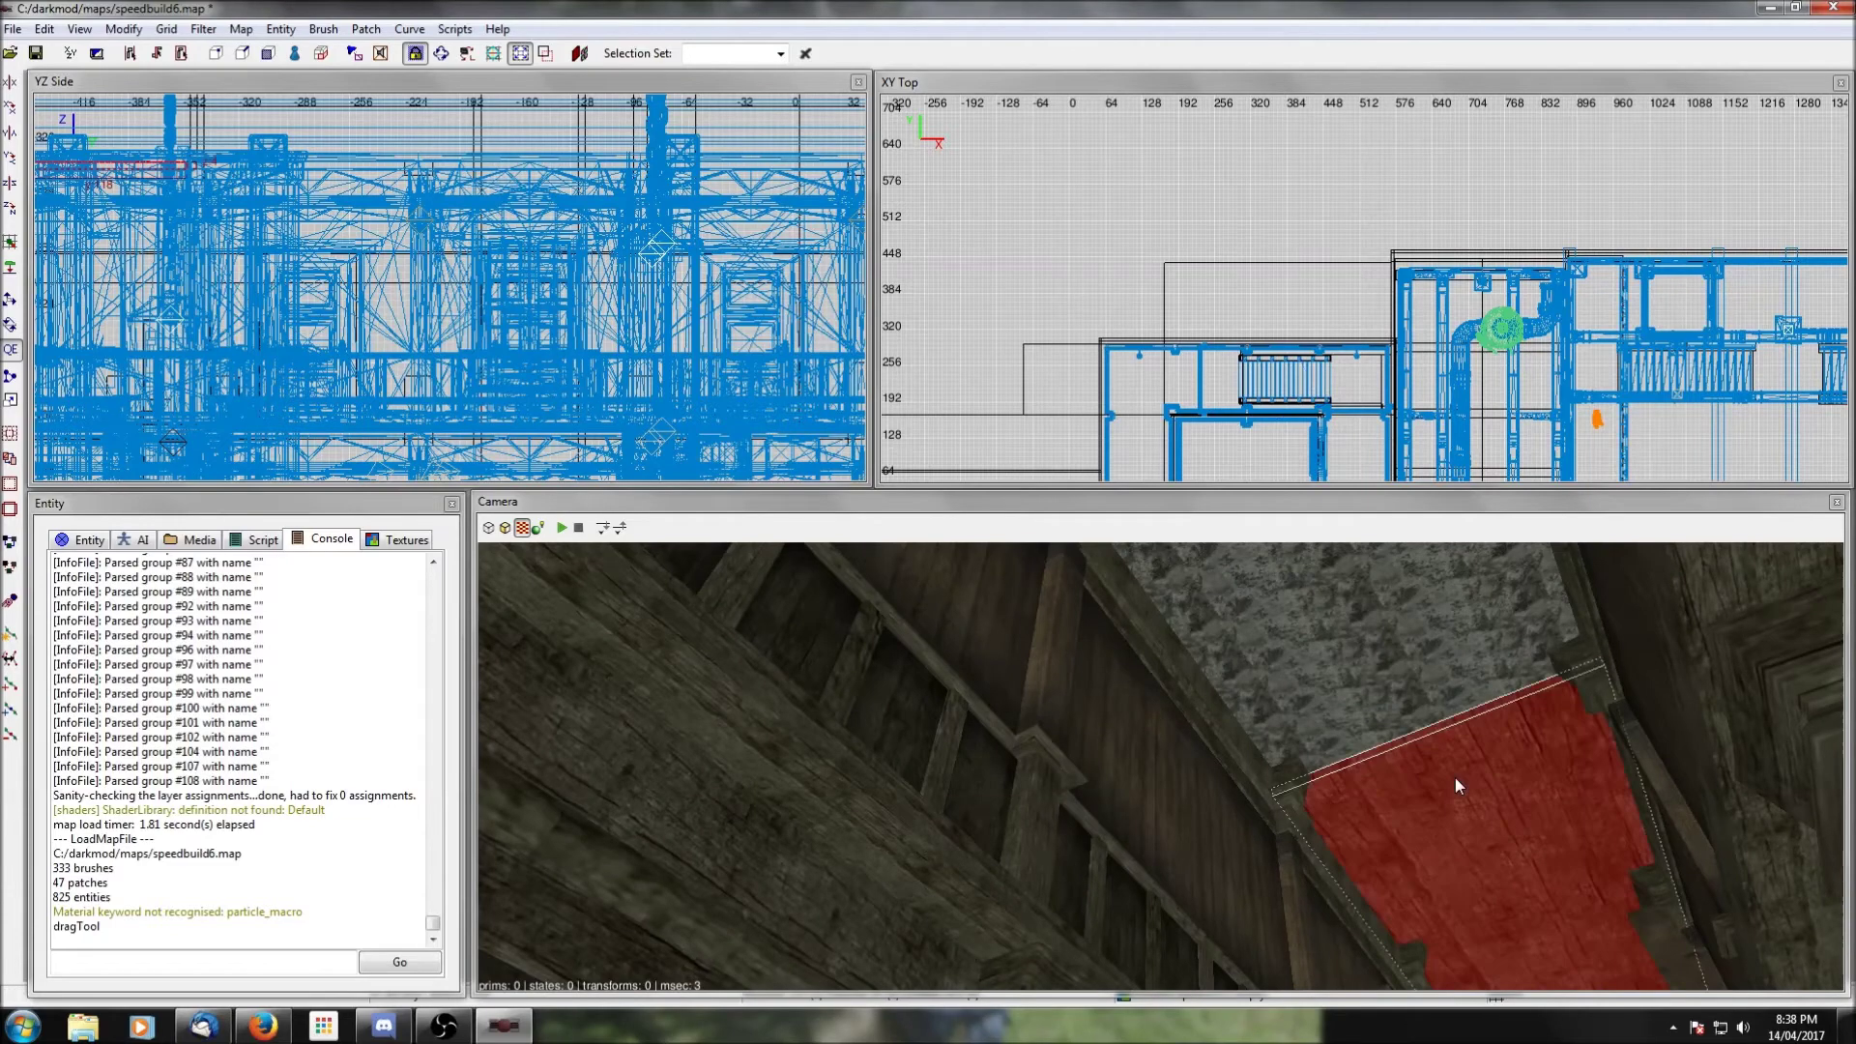
{"action": "scroll", "coordinate": [1402, 403], "scroll_direction": "down", "scroll_amount": 3}
{"action": "mouse_move", "coordinate": [1407, 354]}
{"action": "right_mouse_down"}
{"action": "mouse_move", "coordinate": [1377, 106]}
{"action": "mouse_move", "coordinate": [1436, 445]}
{"action": "mouse_move", "coordinate": [1410, 420]}
{"action": "right_mouse_up"}
{"action": "scroll", "coordinate": [1407, 353], "scroll_direction": "up", "scroll_amount": 3}
{"action": "scroll", "coordinate": [1221, 217], "scroll_direction": "up", "scroll_amount": 1}
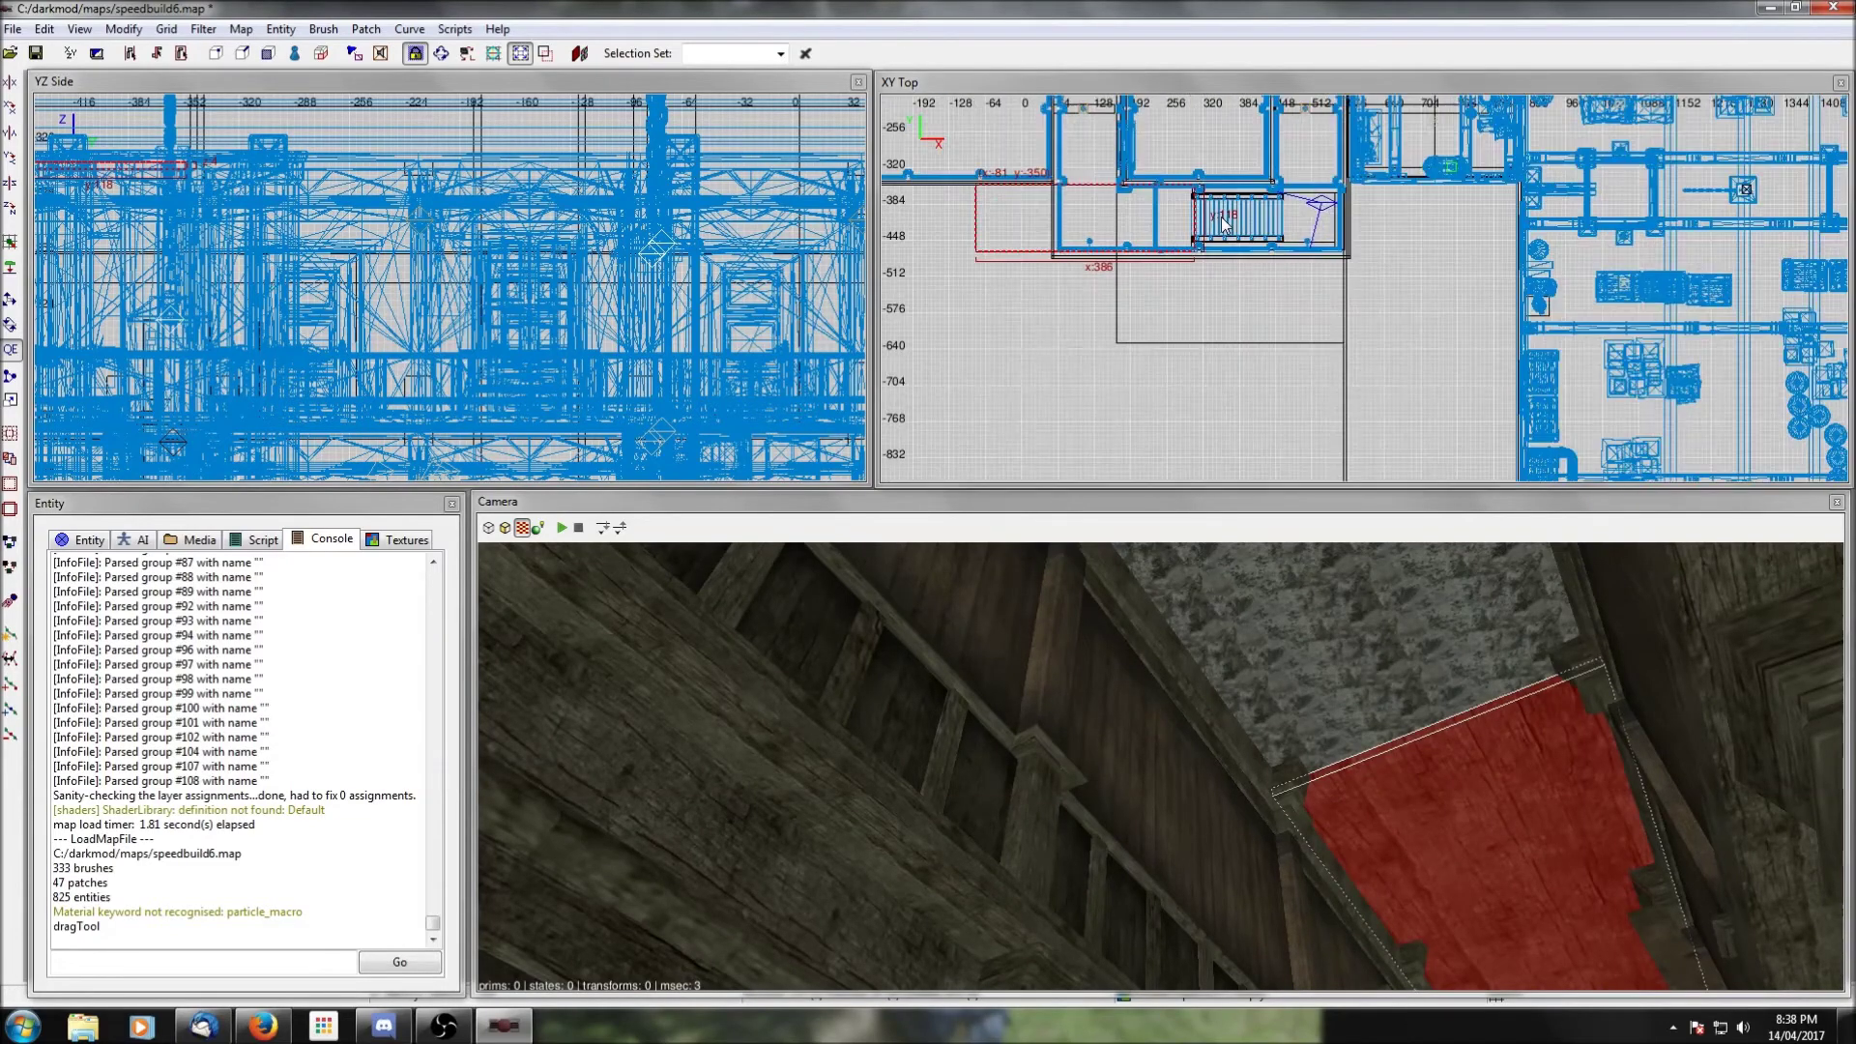
{"action": "left_click_drag", "start_coordinate": [1220, 217], "coordinate": [1366, 227]}
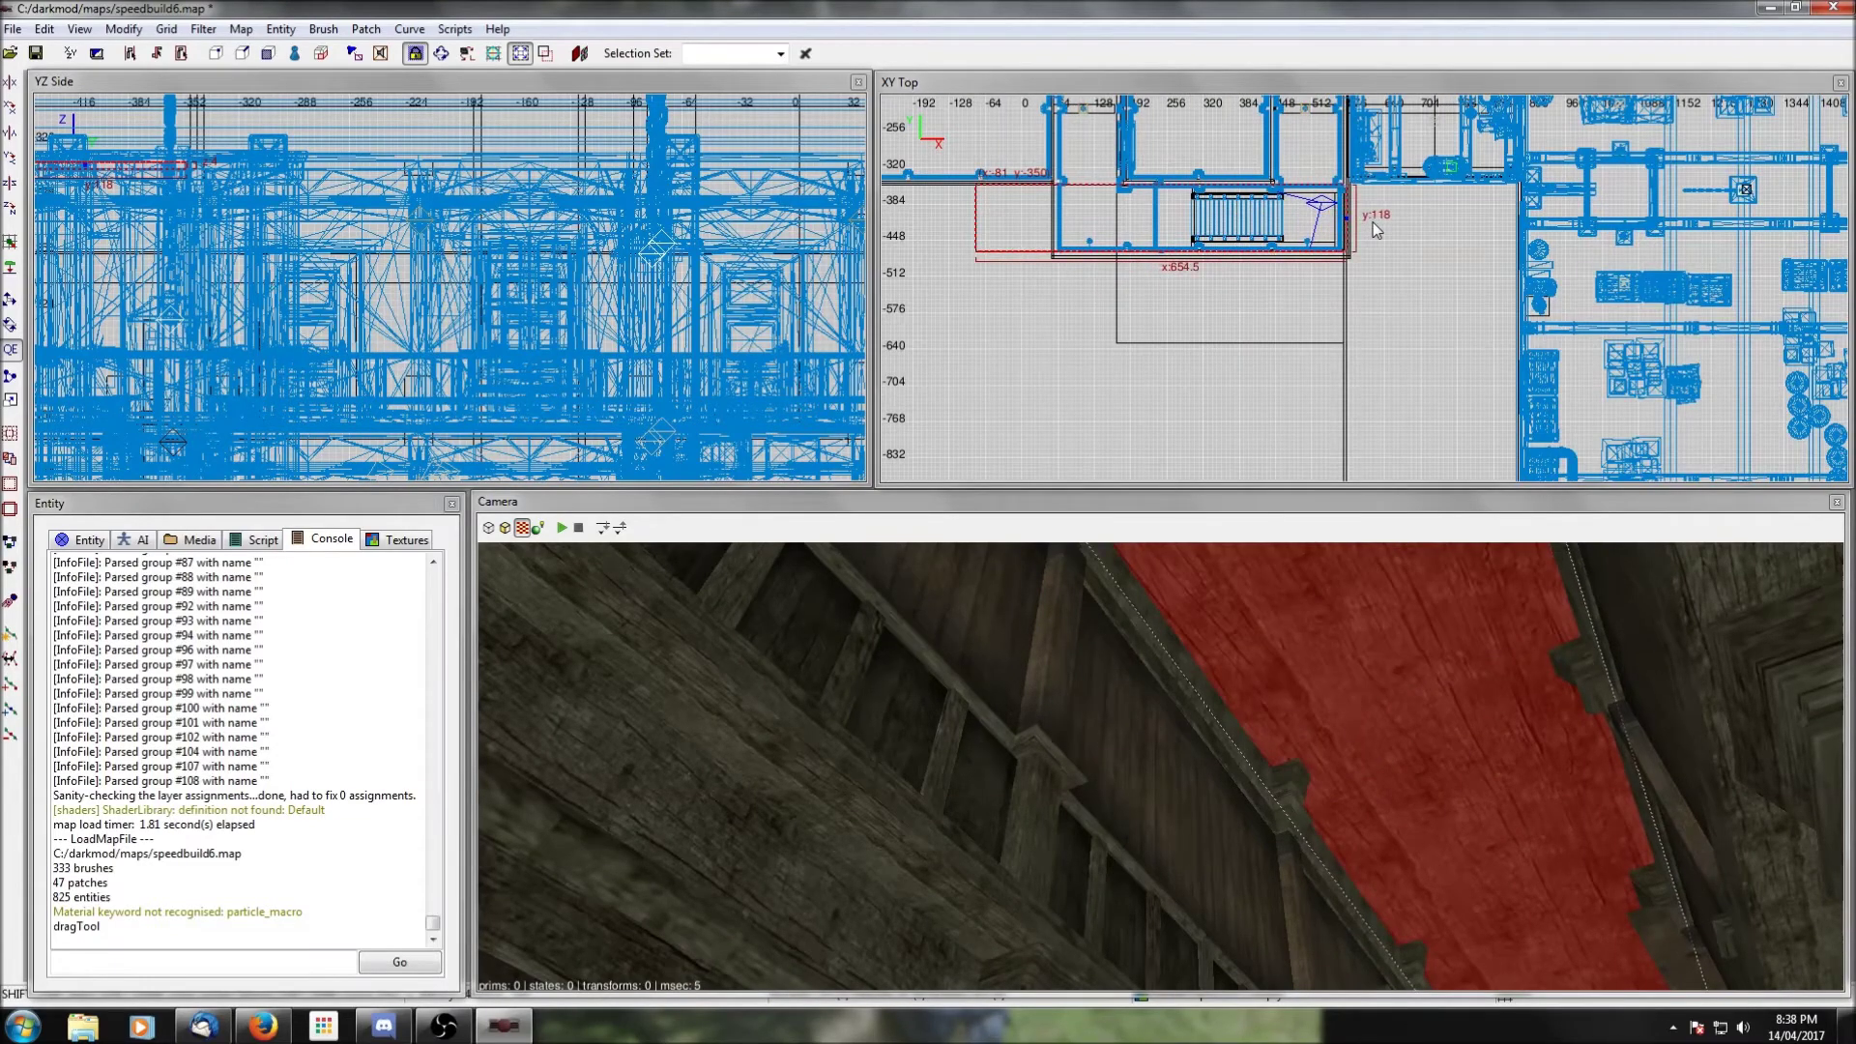
Step: Apply the worn_01 texture to the extended ceiling brush over the lower staircase hallway
{"action": "right_click", "coordinate": [1396, 699]}
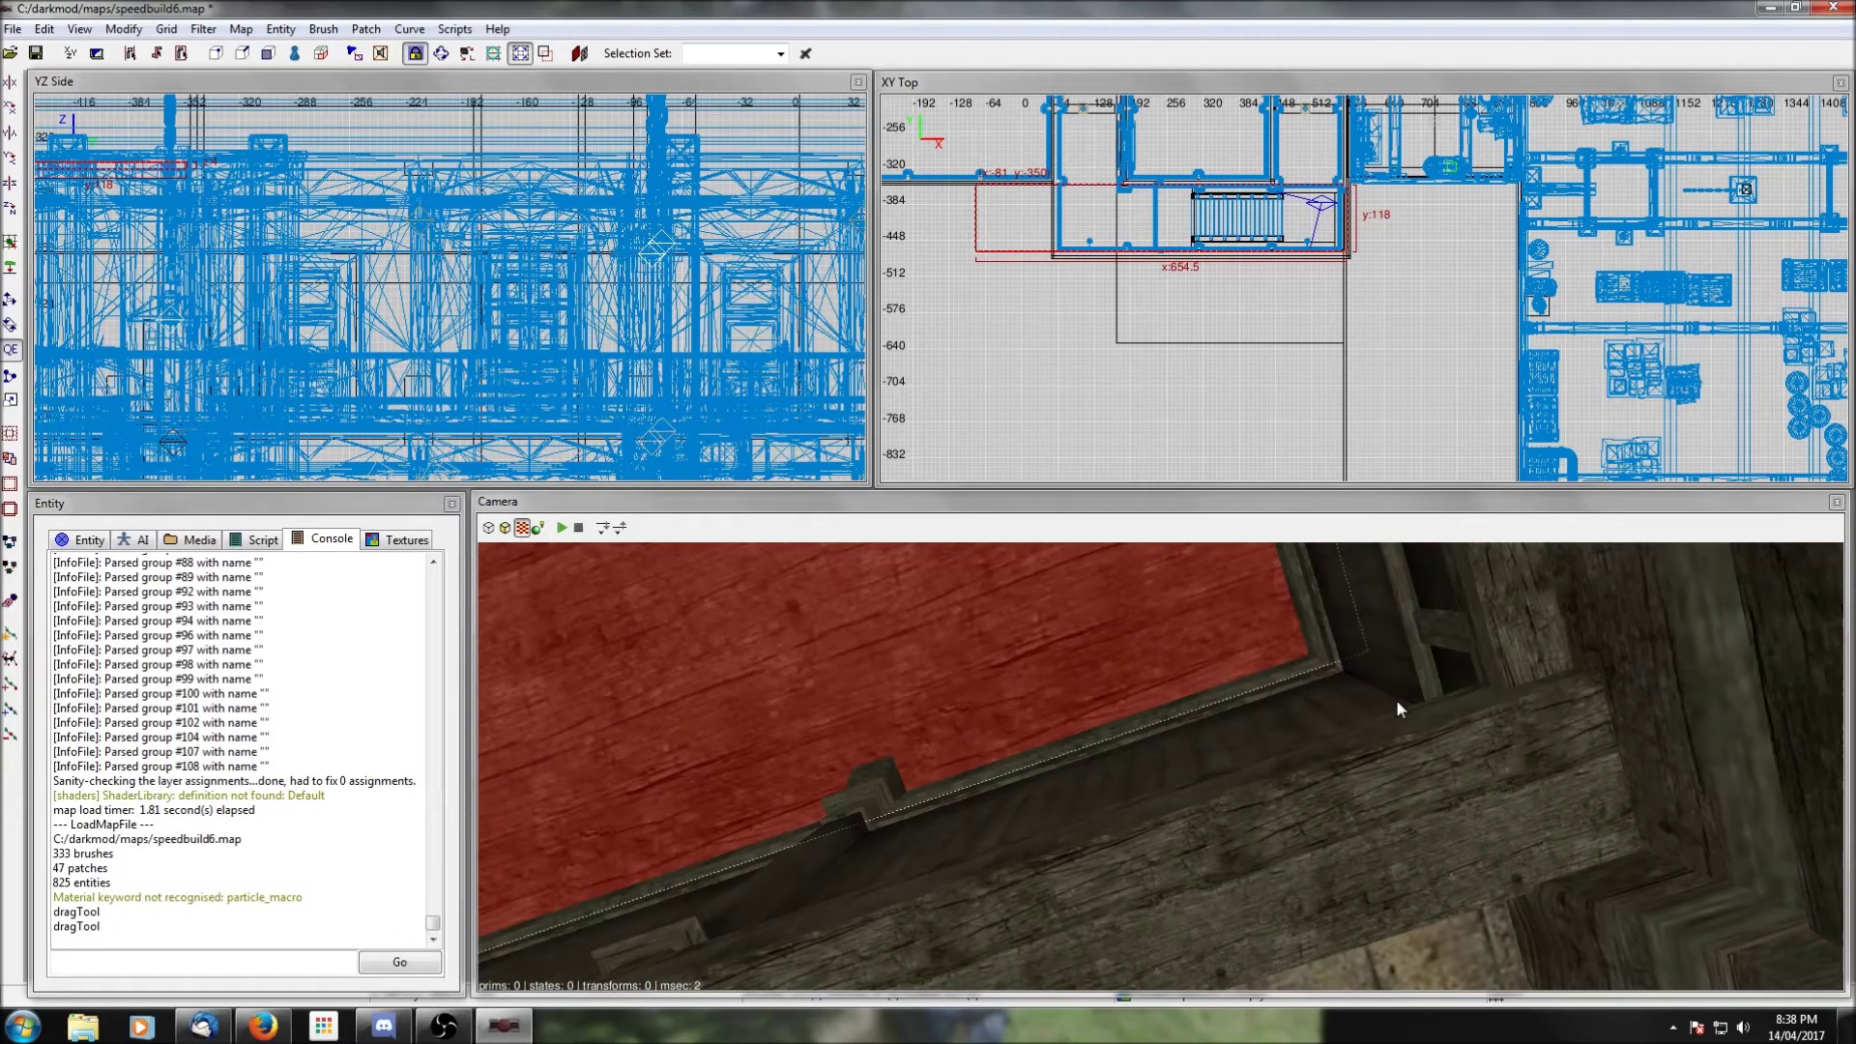
{"action": "left_click", "coordinate": [386, 551]}
{"action": "scroll", "coordinate": [271, 768], "scroll_direction": "down", "scroll_amount": 10}
{"action": "left_click", "coordinate": [148, 767]}
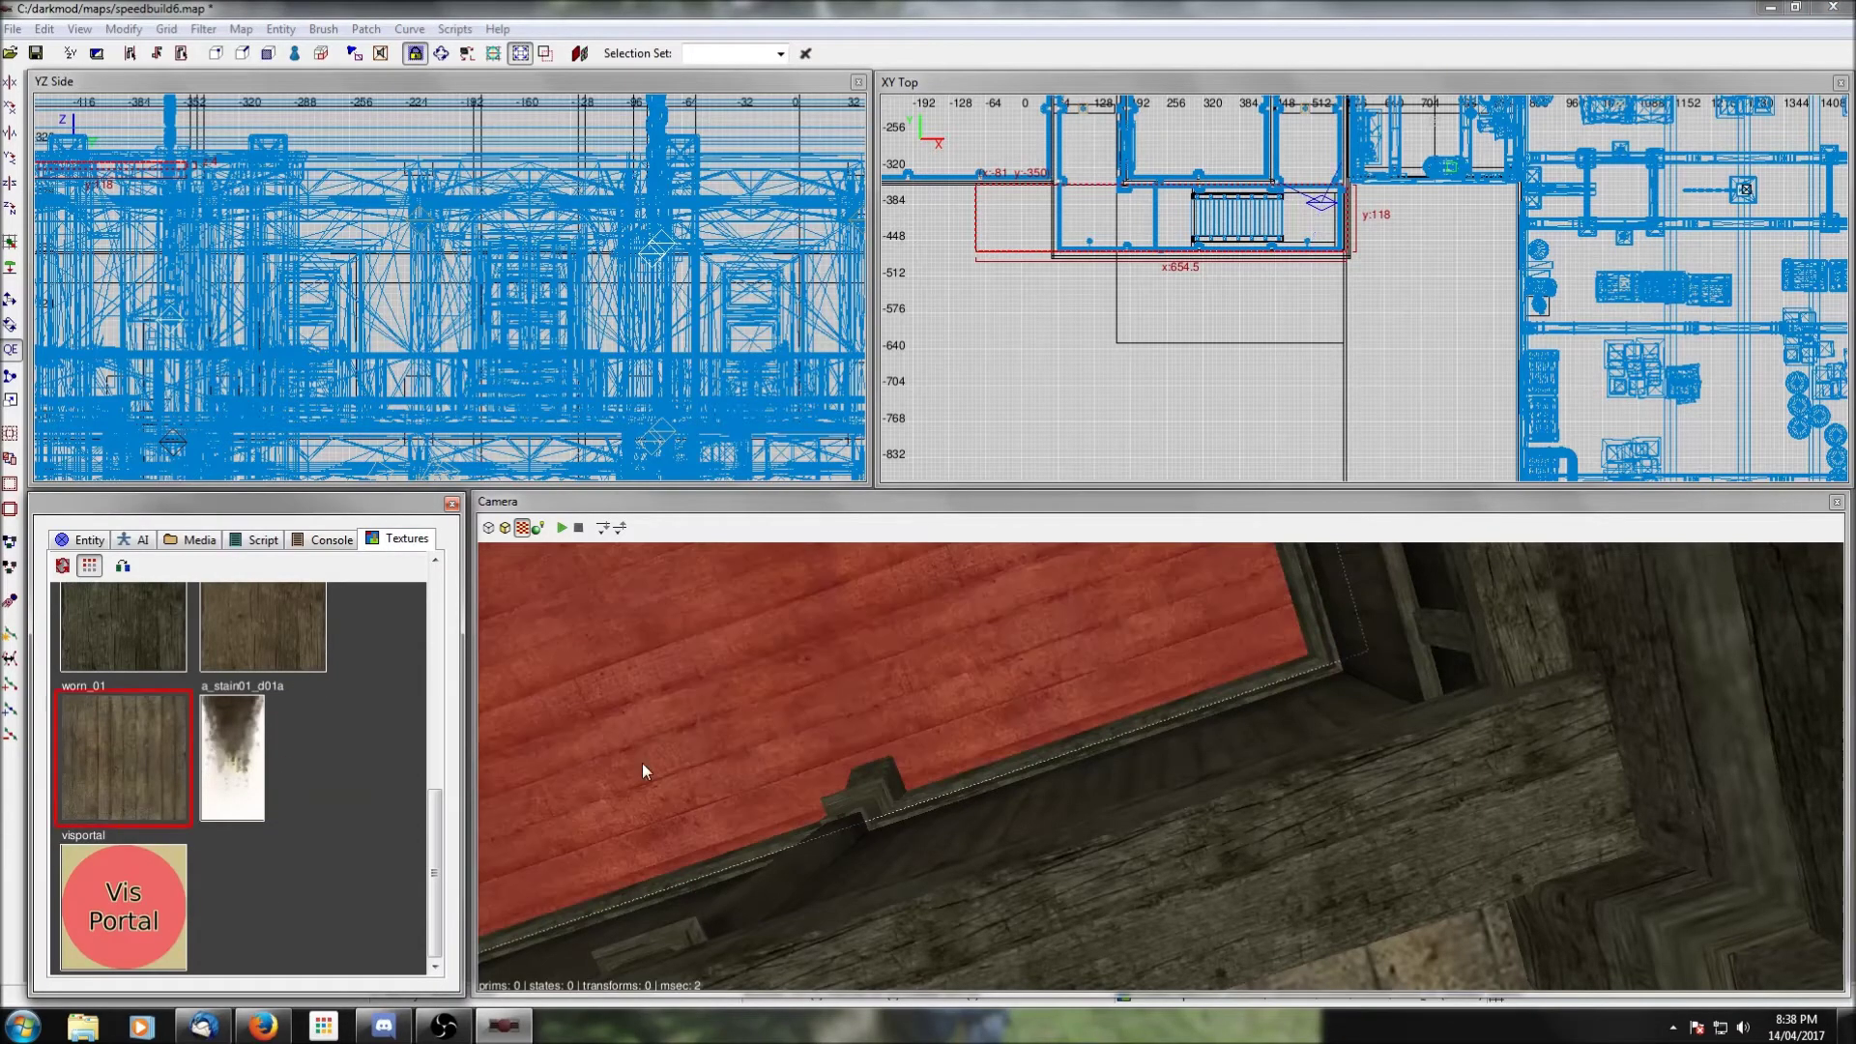
{"action": "key", "text": "Escape"}
Step: Apply the worn_01 texture to the remaining ceiling faces over the stairs and adjoining hallway
{"action": "right_click", "coordinate": [734, 715]}
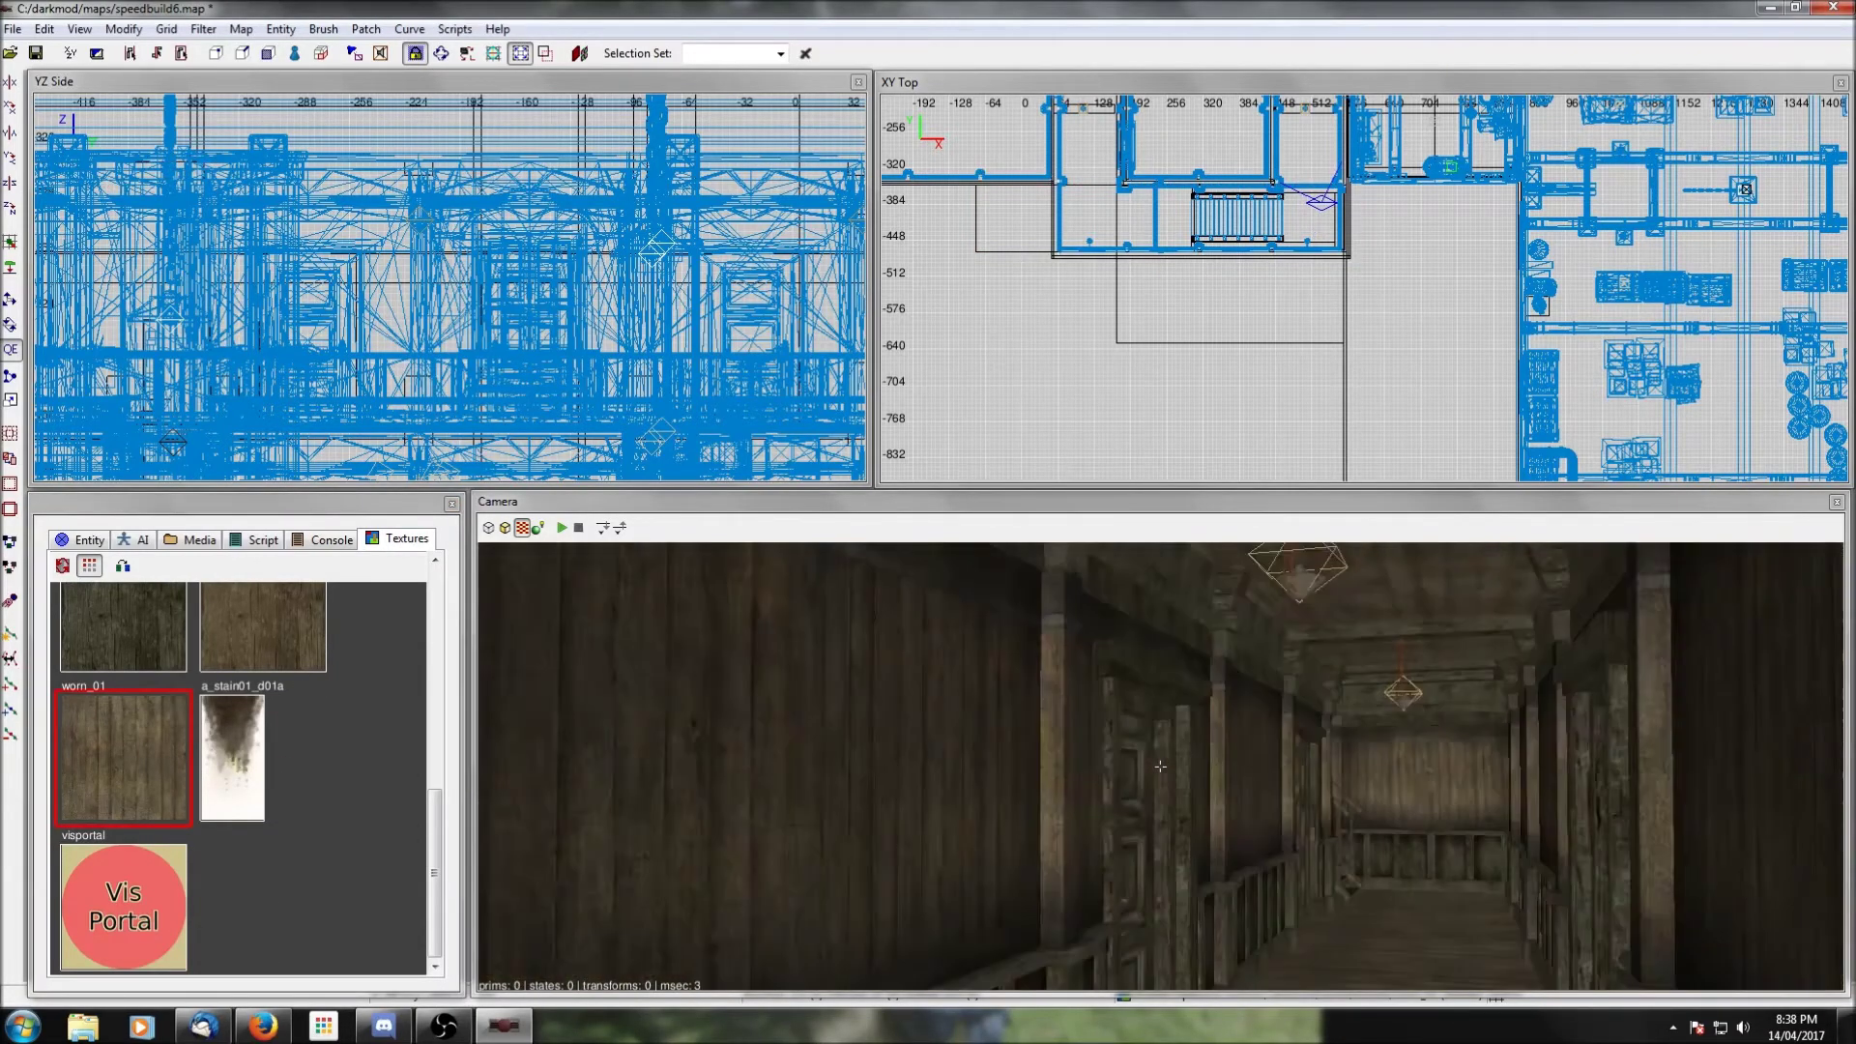
{"action": "right_click", "coordinate": [971, 746]}
{"action": "right_click", "coordinate": [971, 747]}
{"action": "right_click", "coordinate": [959, 750]}
{"action": "right_click", "coordinate": [959, 750]}
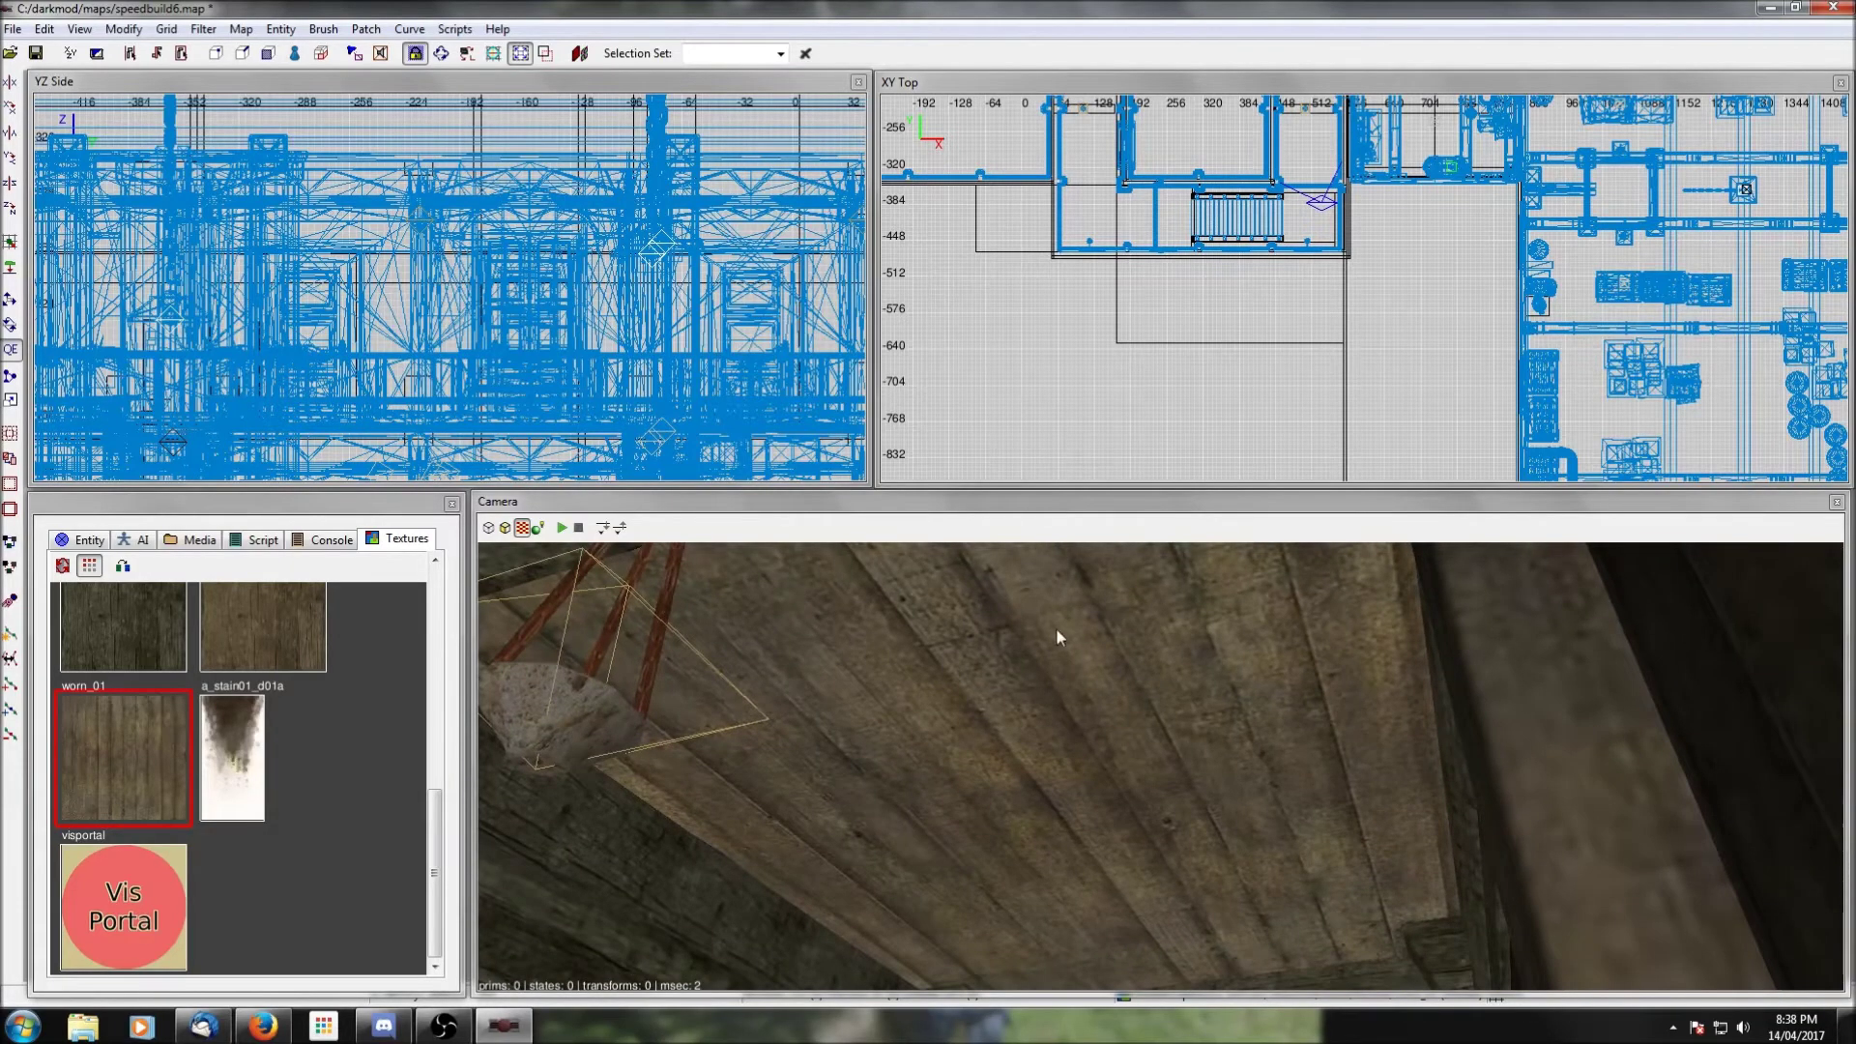
{"action": "right_click", "coordinate": [1058, 631]}
{"action": "right_click", "coordinate": [1058, 631]}
{"action": "scroll", "coordinate": [1057, 632], "scroll_direction": "up", "scroll_amount": 3}
{"action": "right_click", "coordinate": [1058, 631]}
{"action": "right_click", "coordinate": [1058, 631]}
{"action": "left_click", "coordinate": [952, 643], "text": "ctrl+shift"}
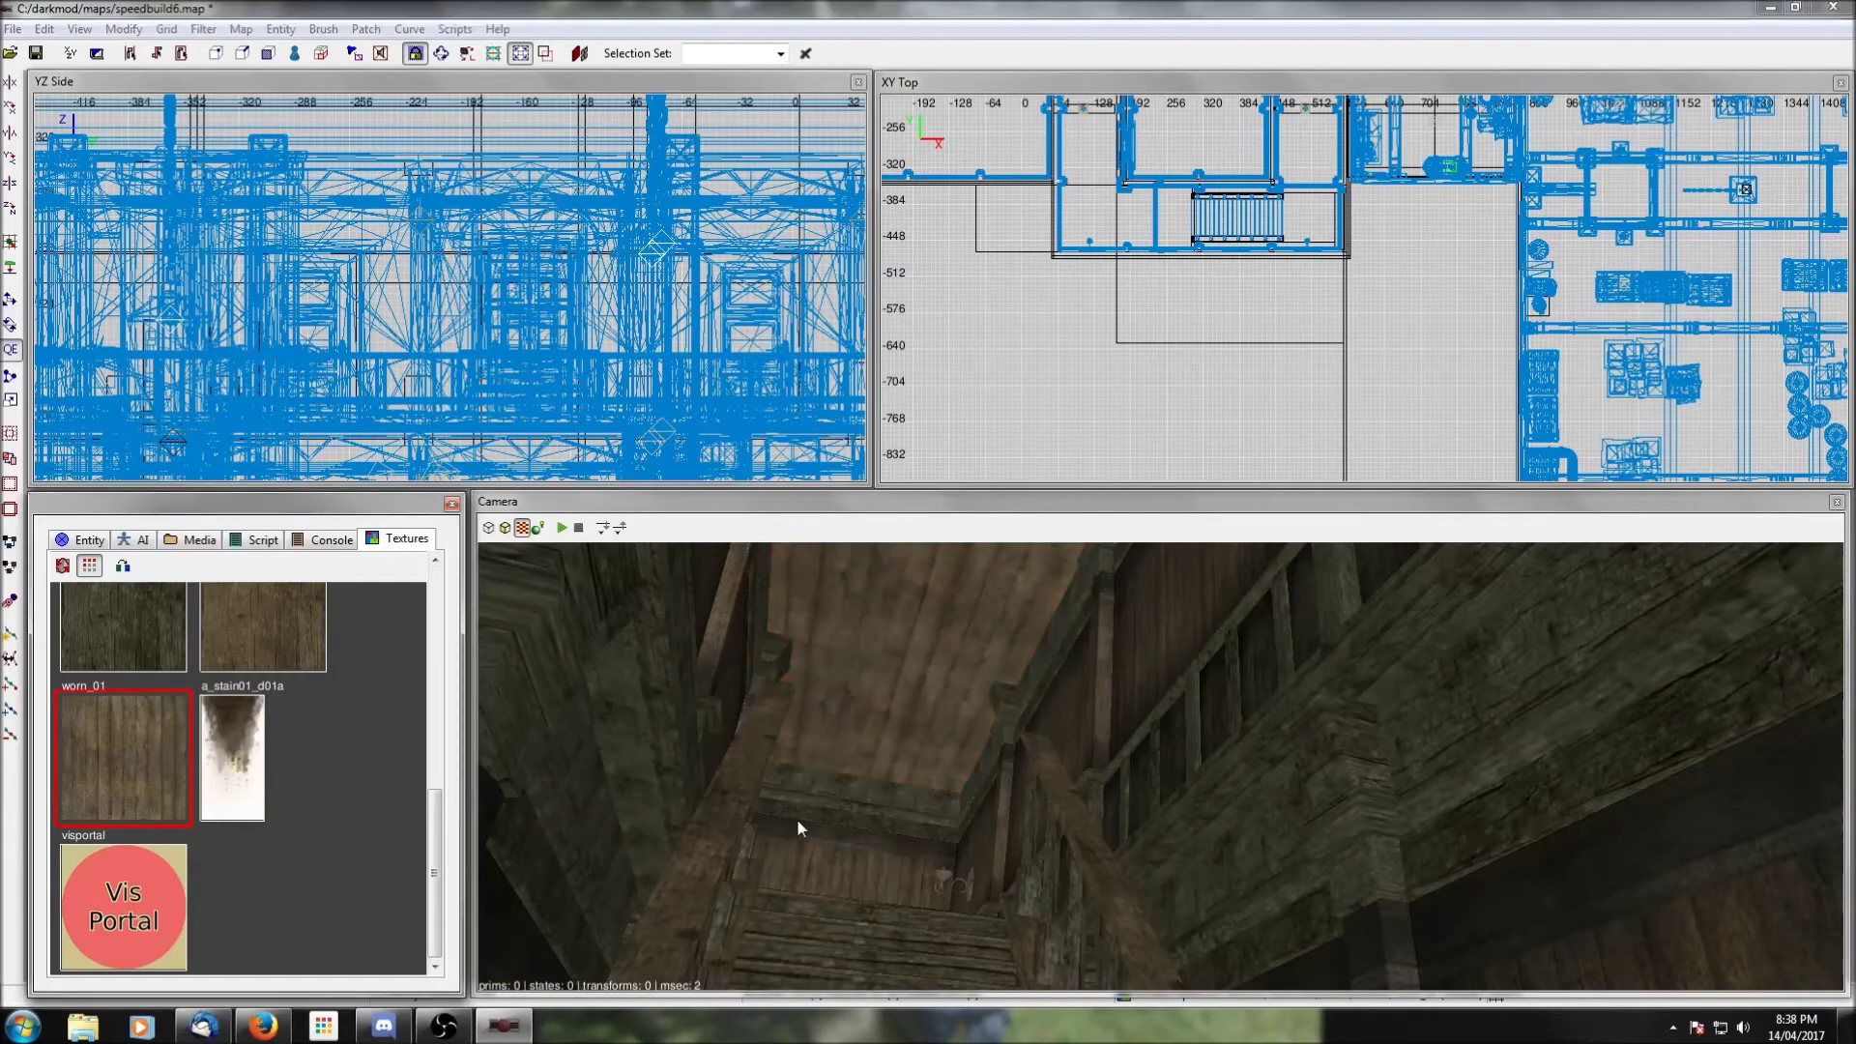
{"action": "right_click", "coordinate": [799, 827]}
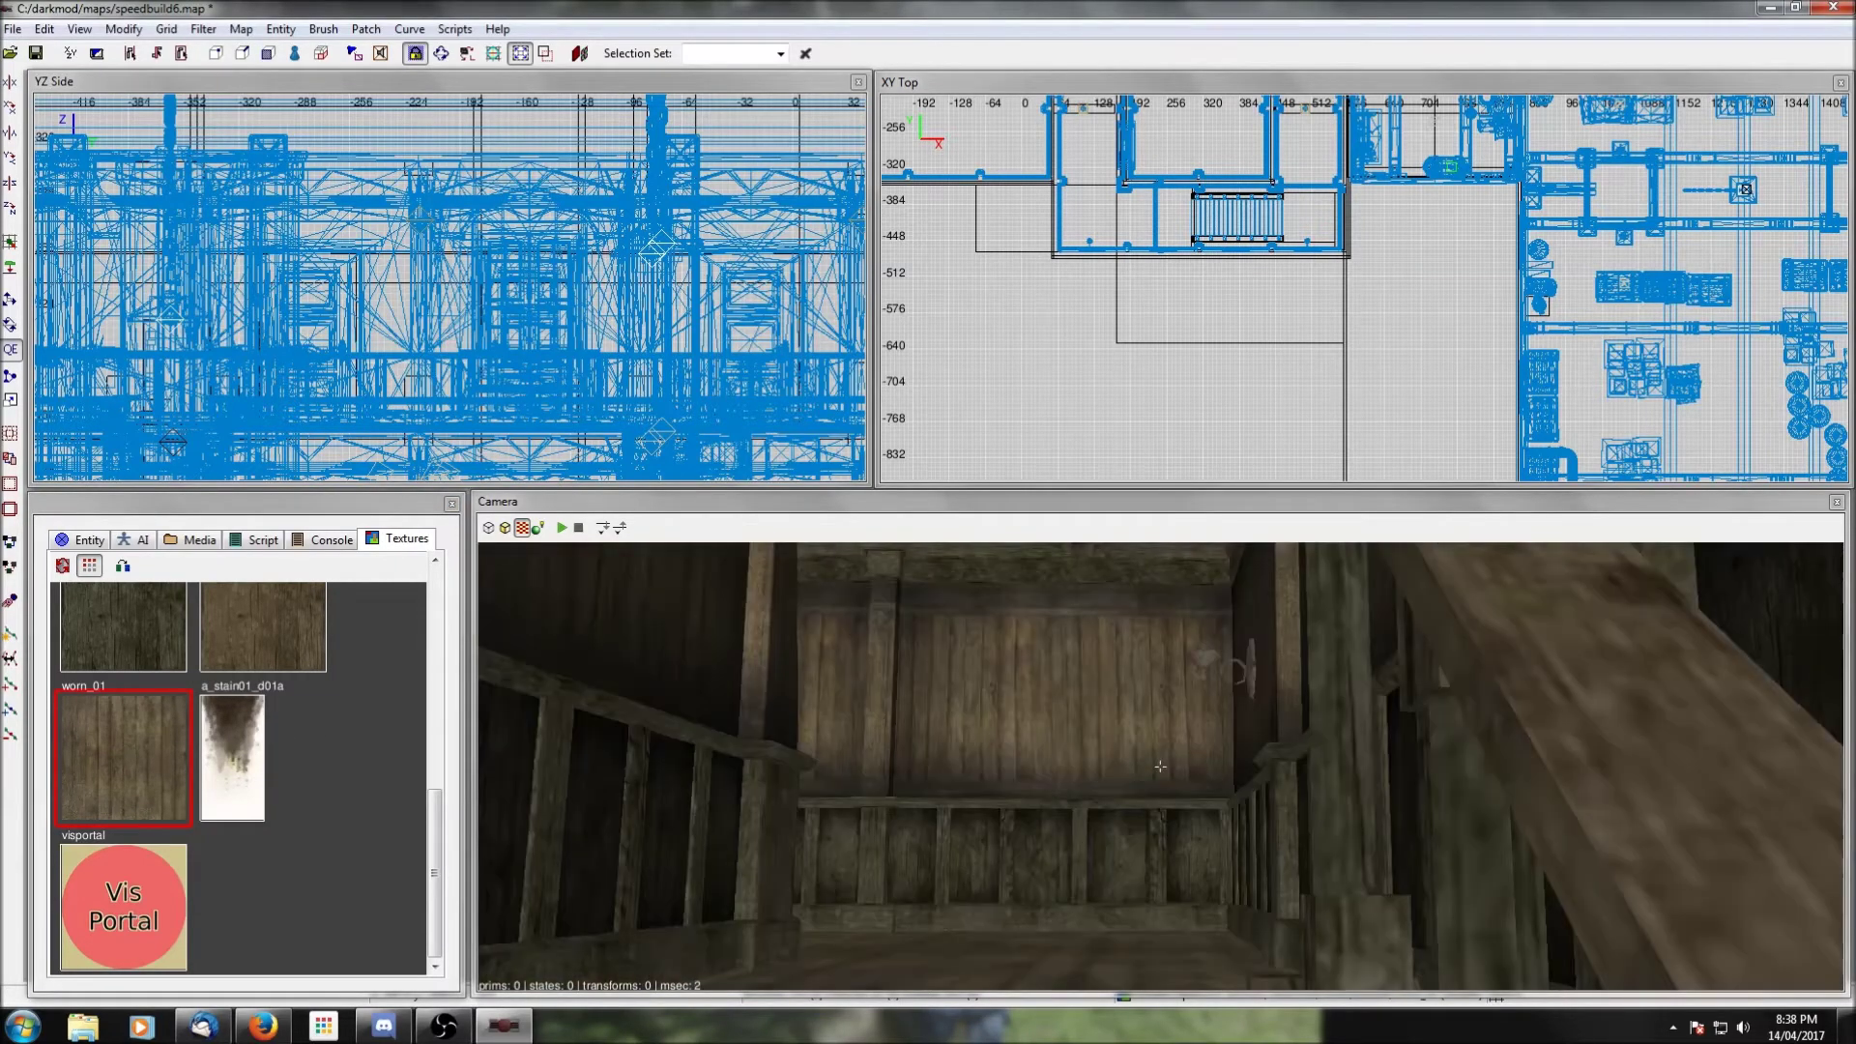
{"action": "right_click", "coordinate": [787, 824]}
{"action": "right_click", "coordinate": [787, 824]}
{"action": "right_click", "coordinate": [798, 797]}
{"action": "left_click", "coordinate": [980, 717], "text": "ctrl+shift"}
{"action": "right_click", "coordinate": [980, 717]}
{"action": "key", "text": "Escape"}
Step: Apply the worn_01 texture to the ceiling brush spanning the central rooms
{"action": "right_click", "coordinate": [971, 808]}
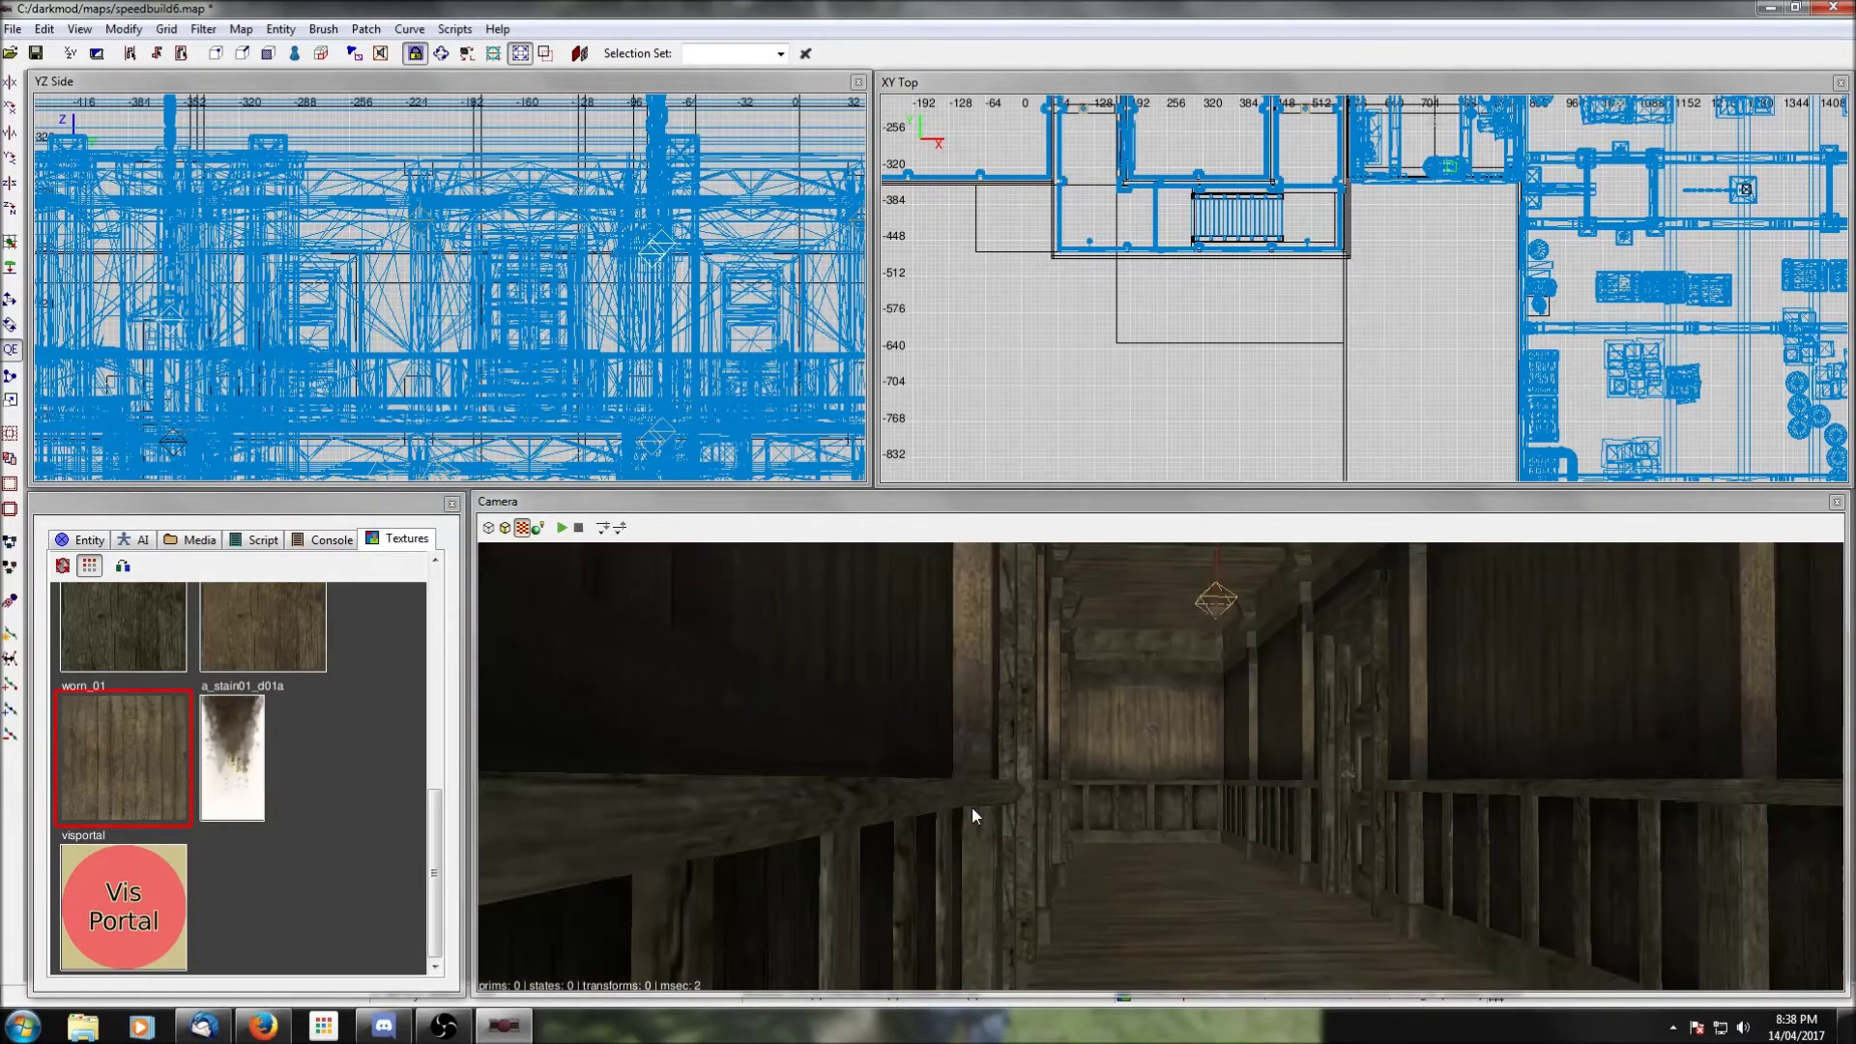
{"action": "right_click", "coordinate": [971, 809]}
{"action": "right_click", "coordinate": [972, 808]}
{"action": "left_click", "coordinate": [972, 808], "text": "shift"}
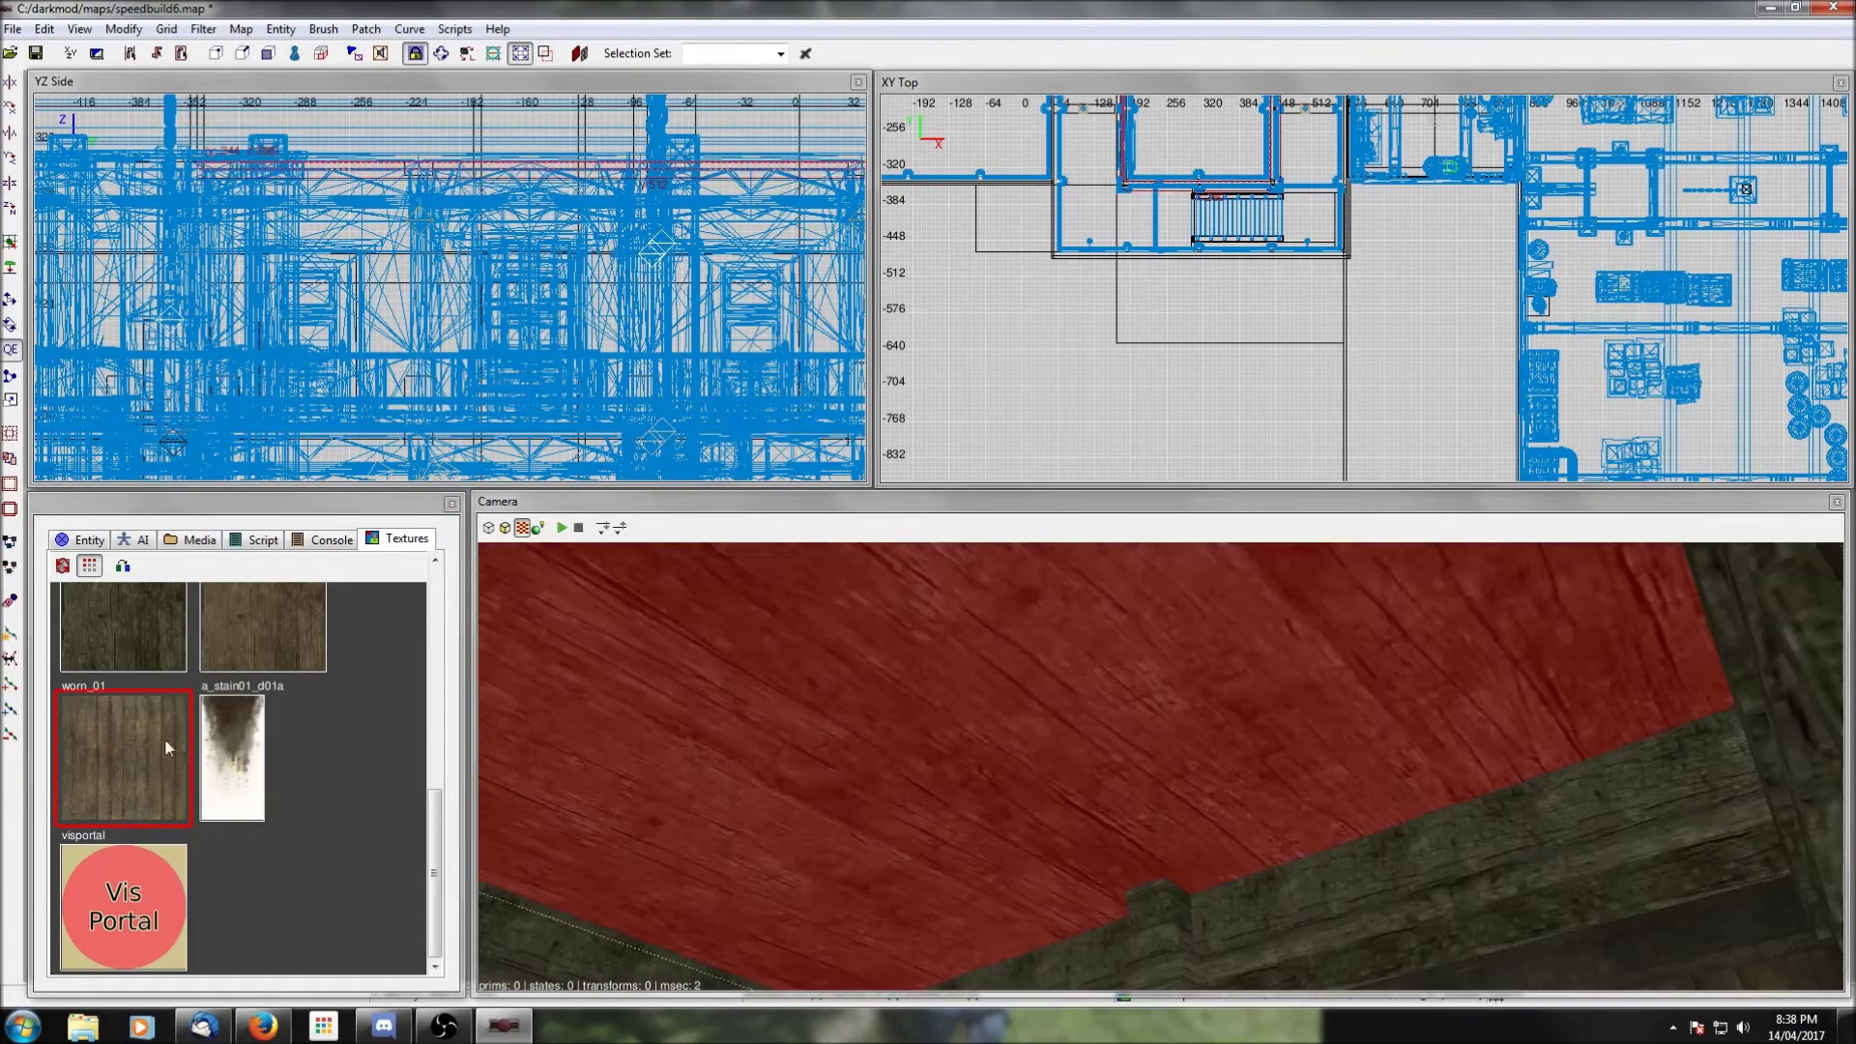
{"action": "left_click", "coordinate": [166, 746]}
{"action": "key", "text": "Escape"}
Step: Examine the central rooms' ceilings, wall panels, floors and door, along with the surrounding layout in the top view
{"action": "right_click", "coordinate": [819, 795]}
{"action": "right_click", "coordinate": [819, 795]}
{"action": "right_click", "coordinate": [819, 794]}
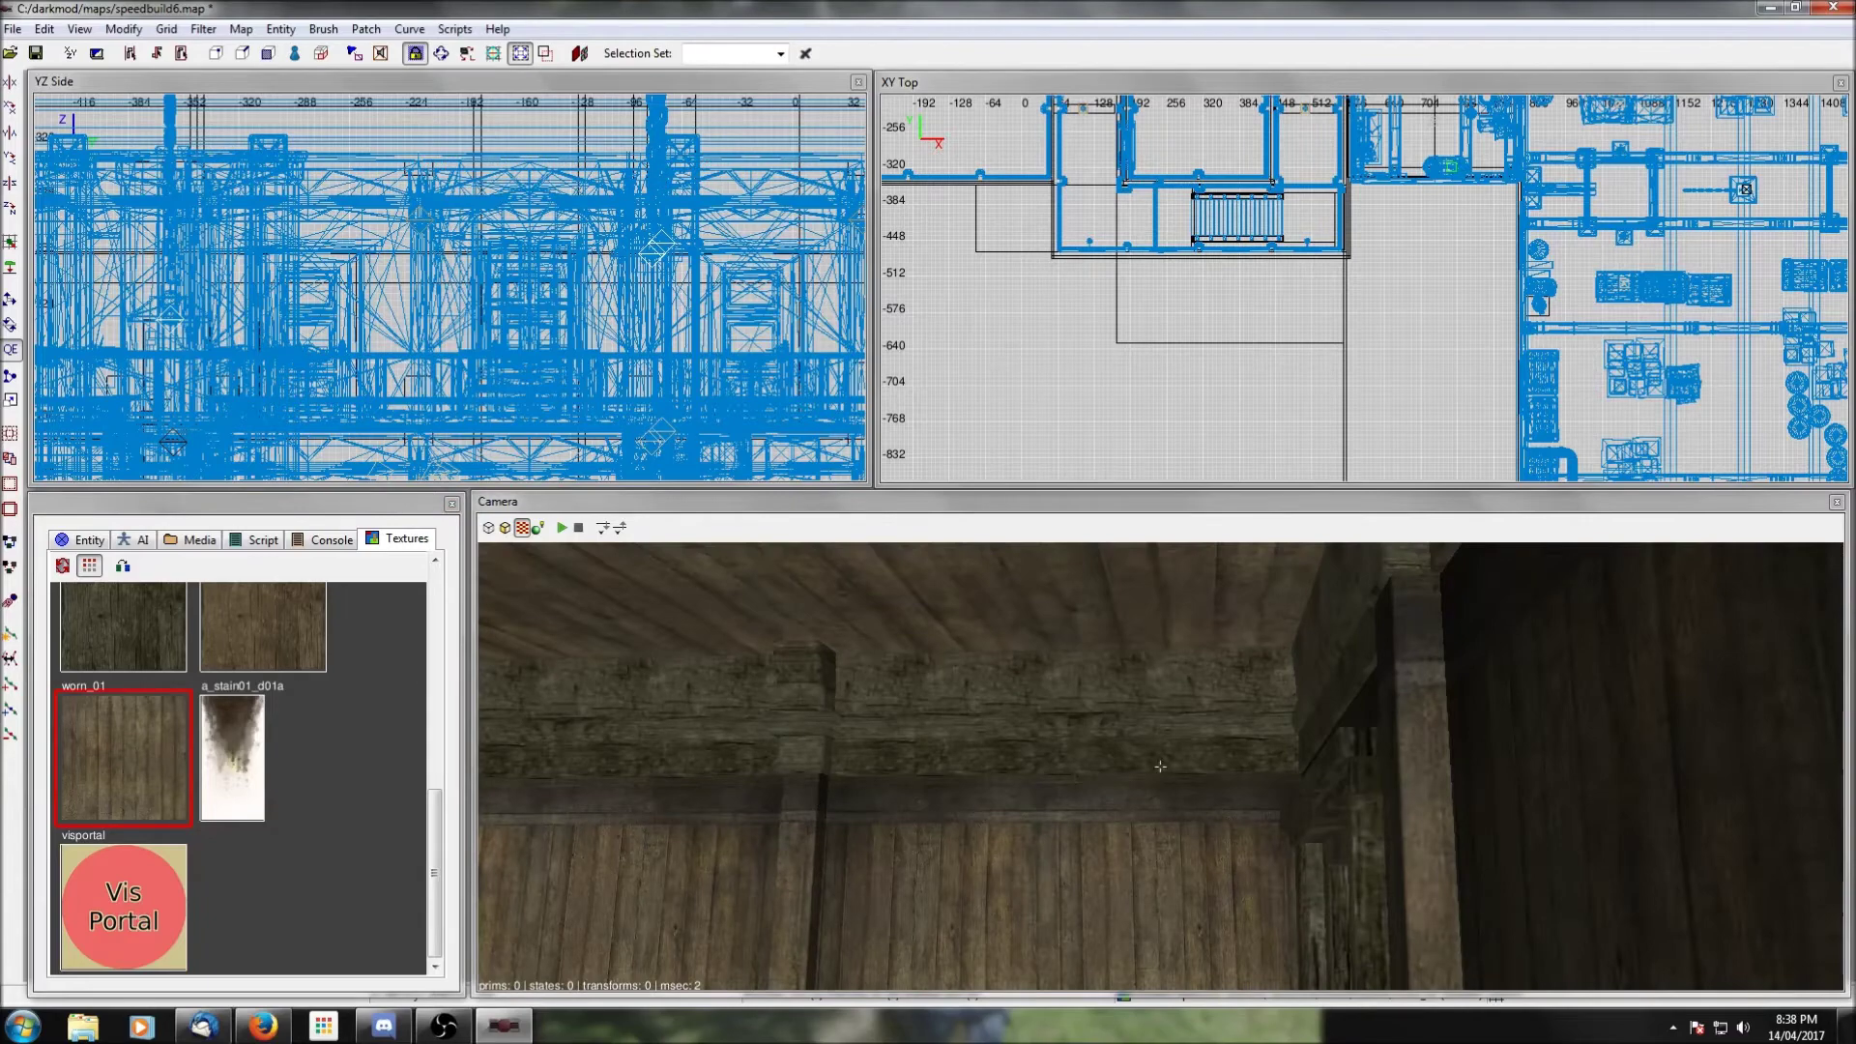
{"action": "right_click", "coordinate": [835, 773]}
{"action": "scroll", "coordinate": [1174, 274], "scroll_direction": "down", "scroll_amount": 2}
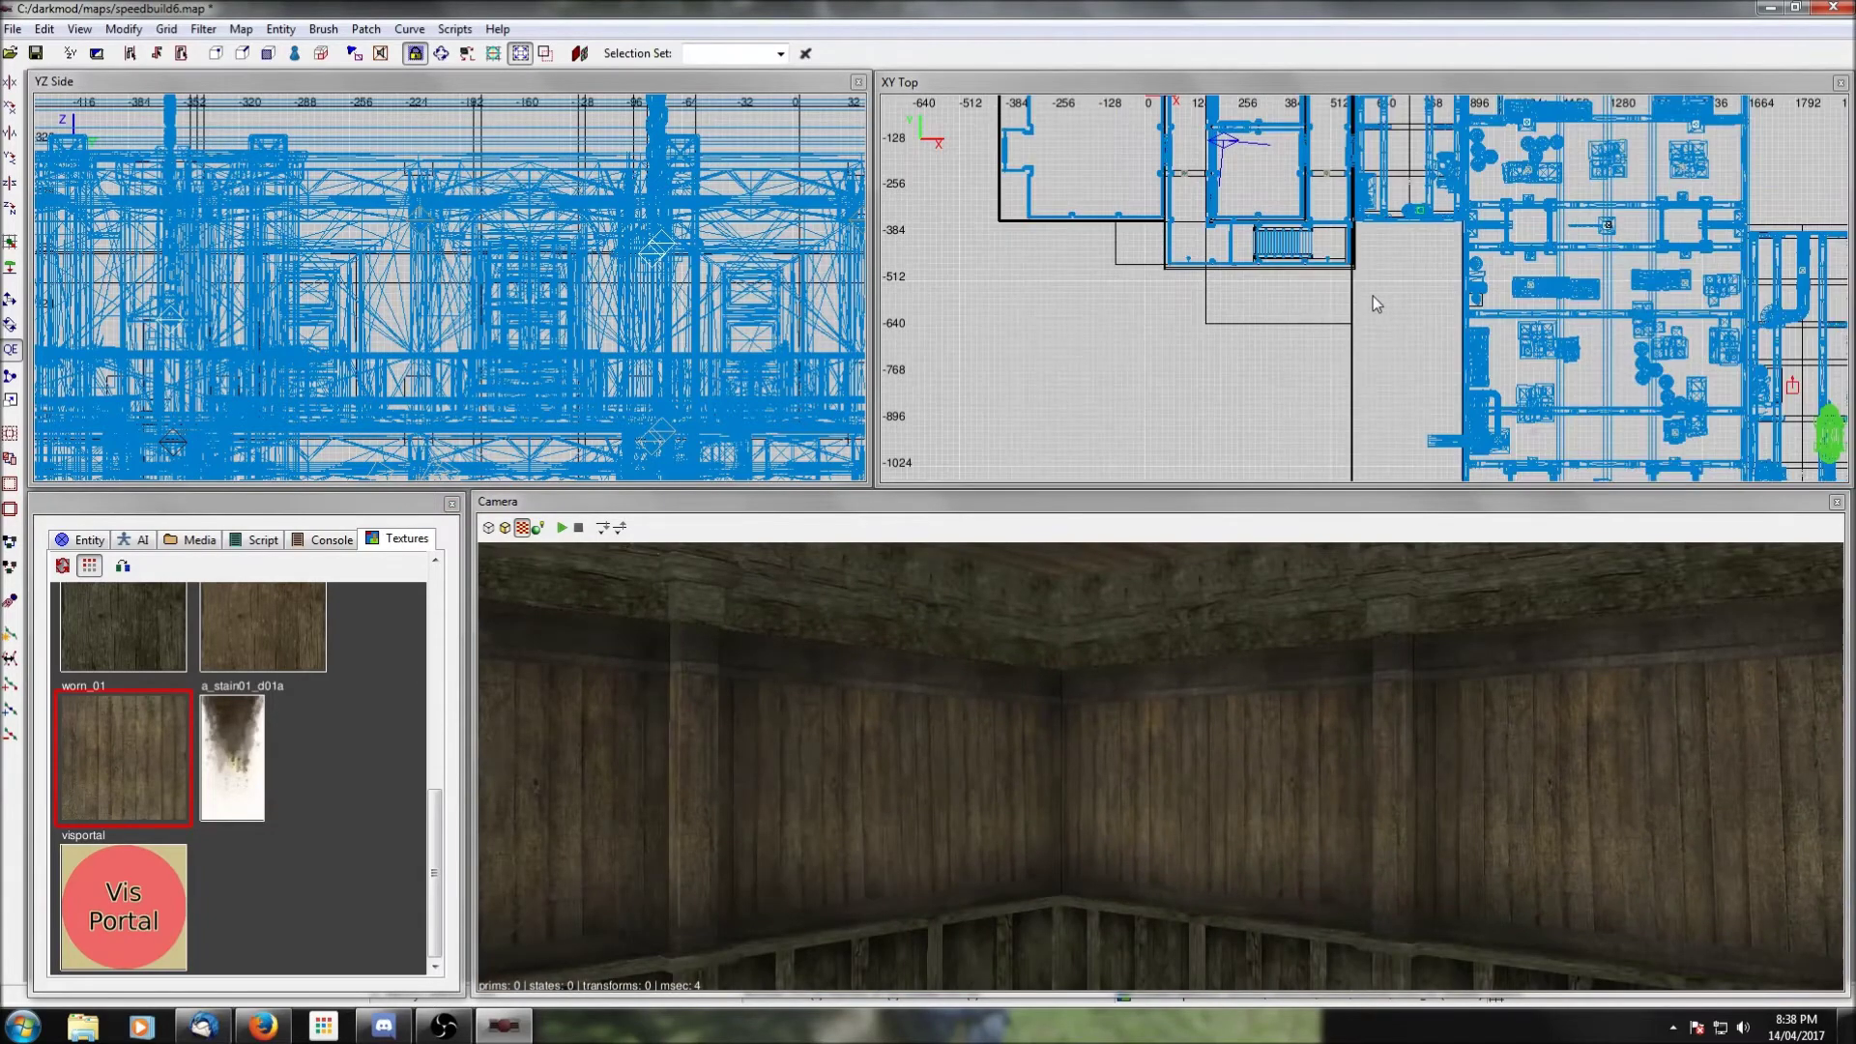
{"action": "key", "text": "c"}
{"action": "key", "text": "c"}
{"action": "key", "text": "c"}
{"action": "right_click", "coordinate": [1266, 635]}
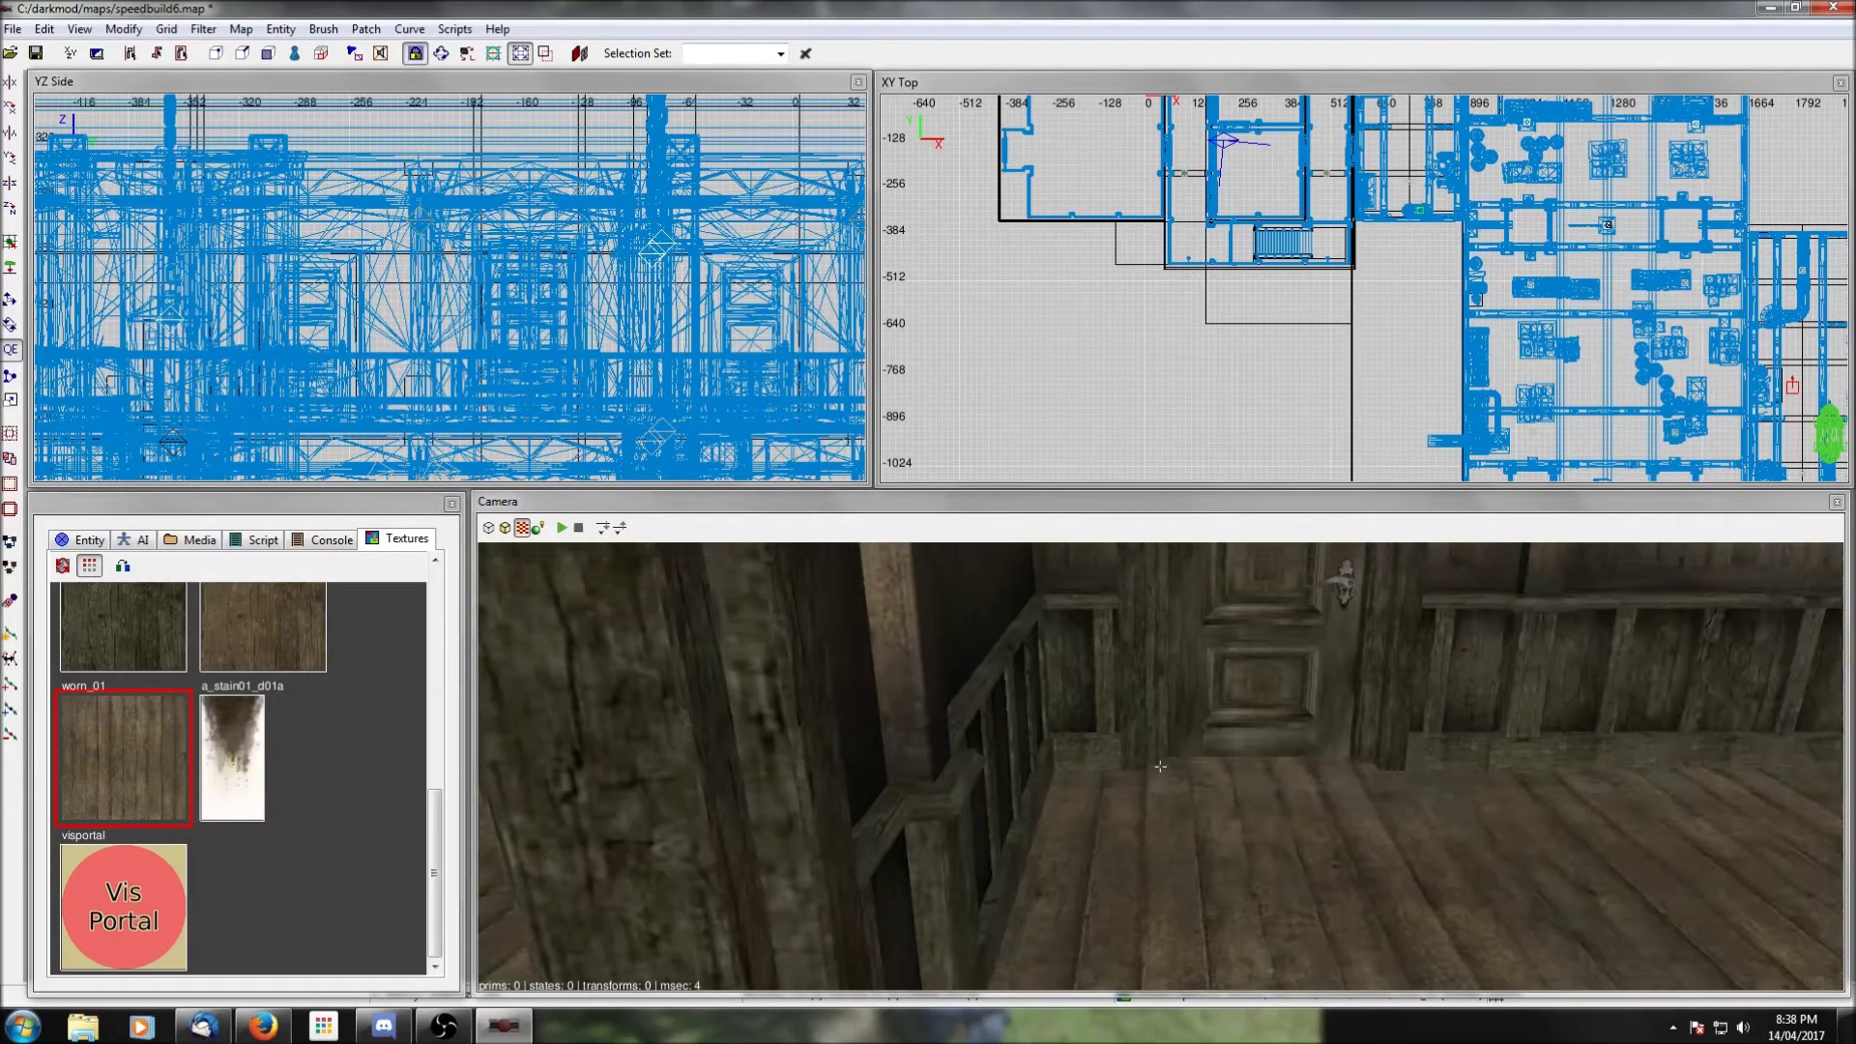
{"action": "key", "text": "Up"}
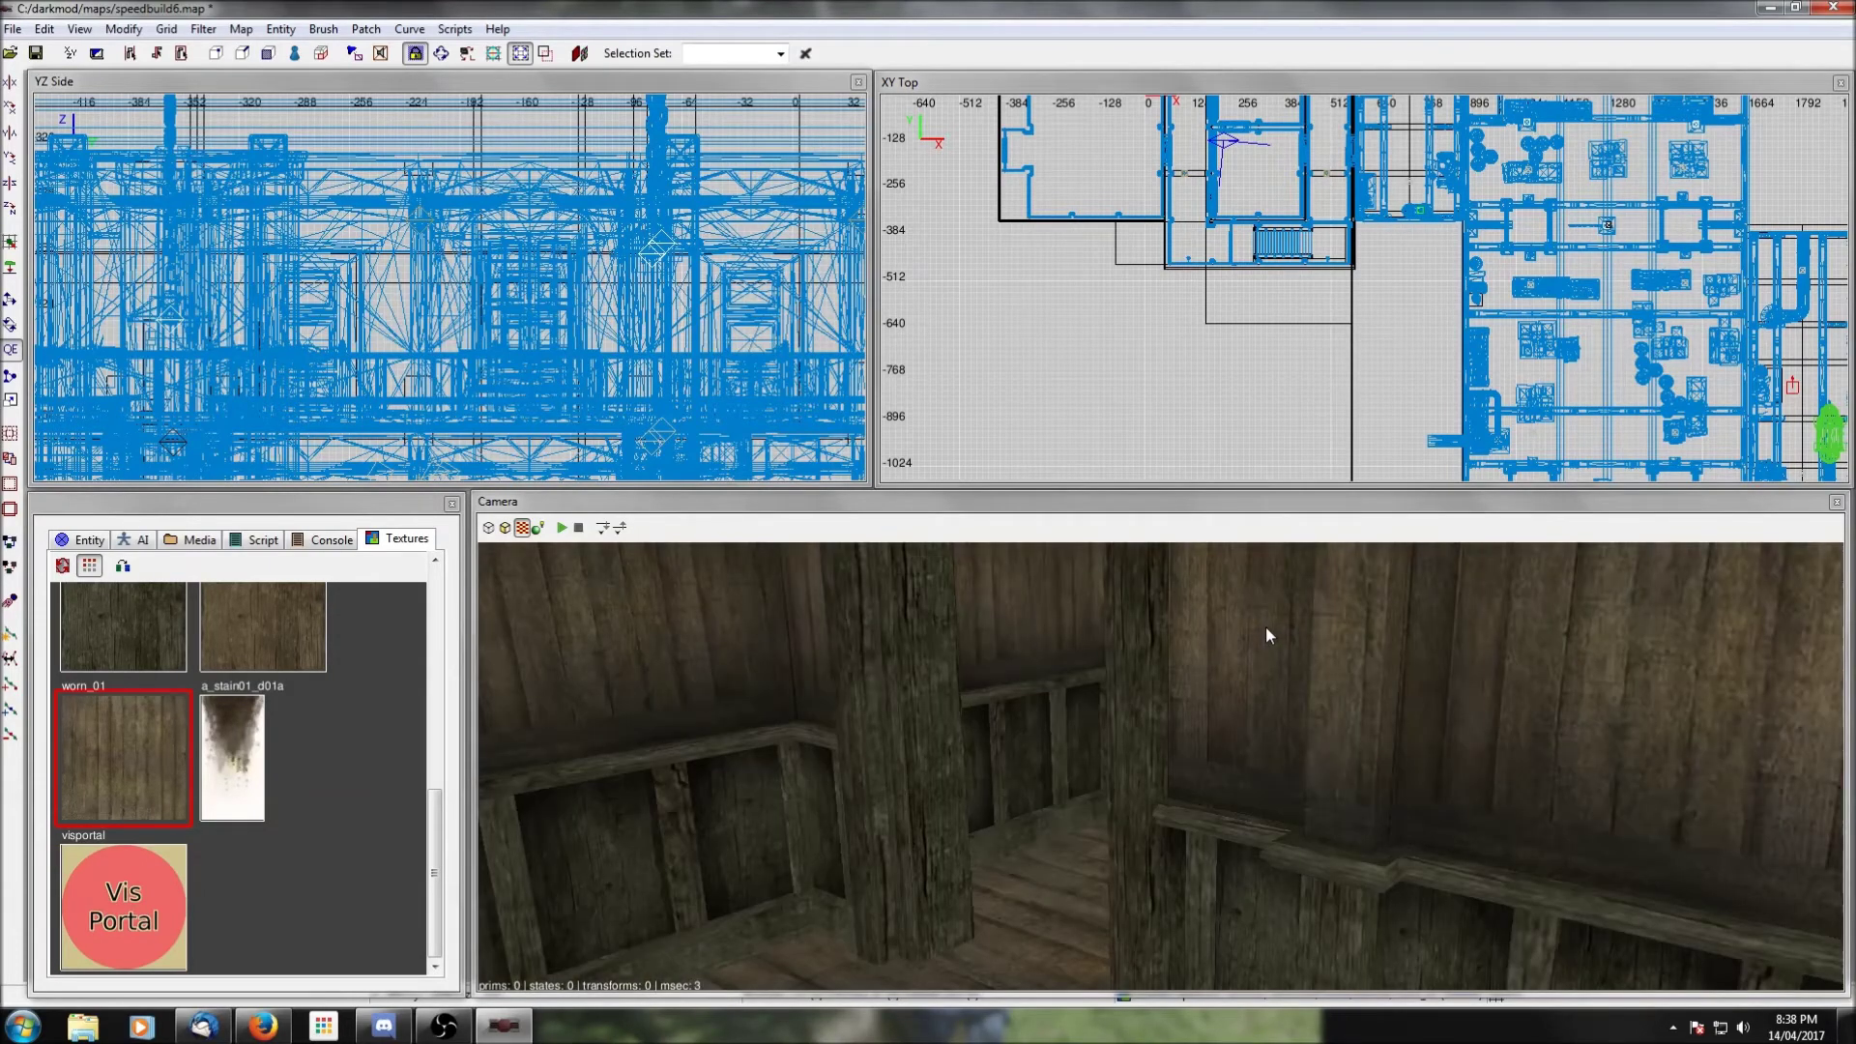
{"action": "right_click", "coordinate": [1104, 734]}
{"action": "right_click", "coordinate": [1160, 766]}
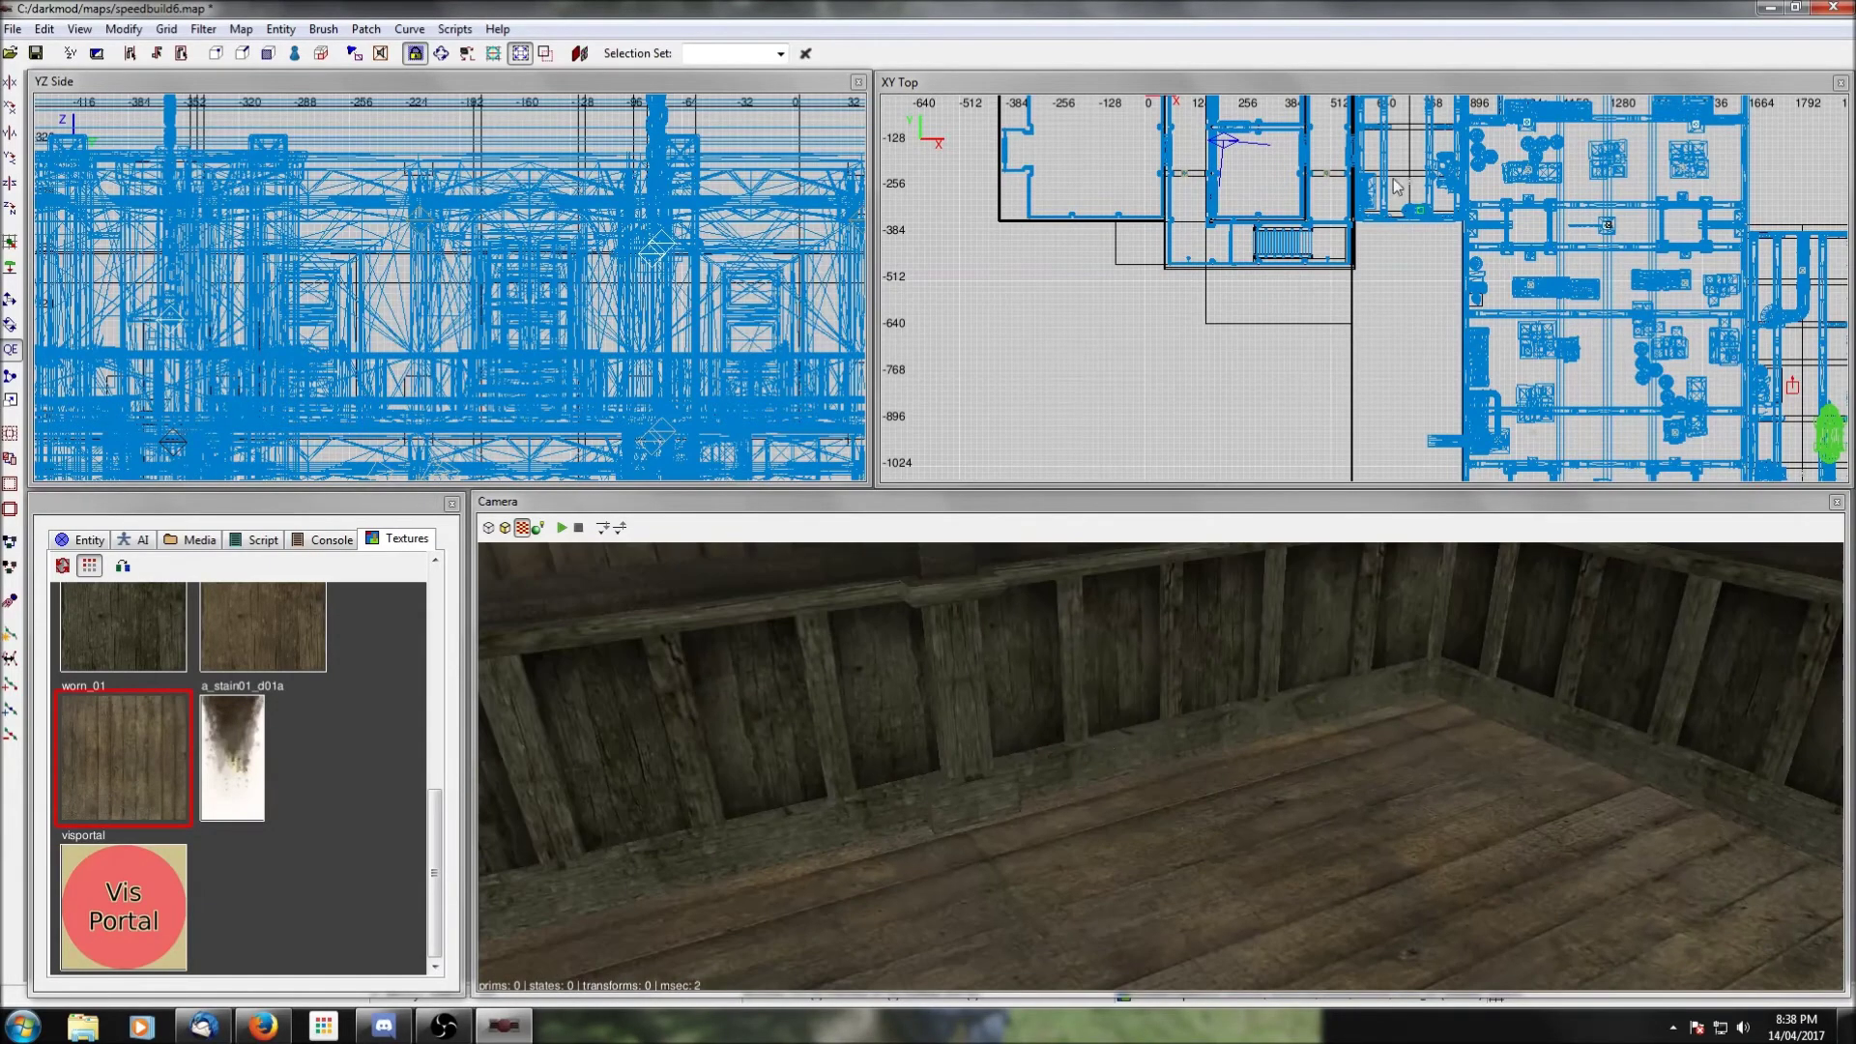
{"action": "scroll", "coordinate": [1452, 232], "scroll_direction": "down", "scroll_amount": 3}
{"action": "scroll", "coordinate": [1453, 232], "scroll_direction": "up", "scroll_amount": 5}
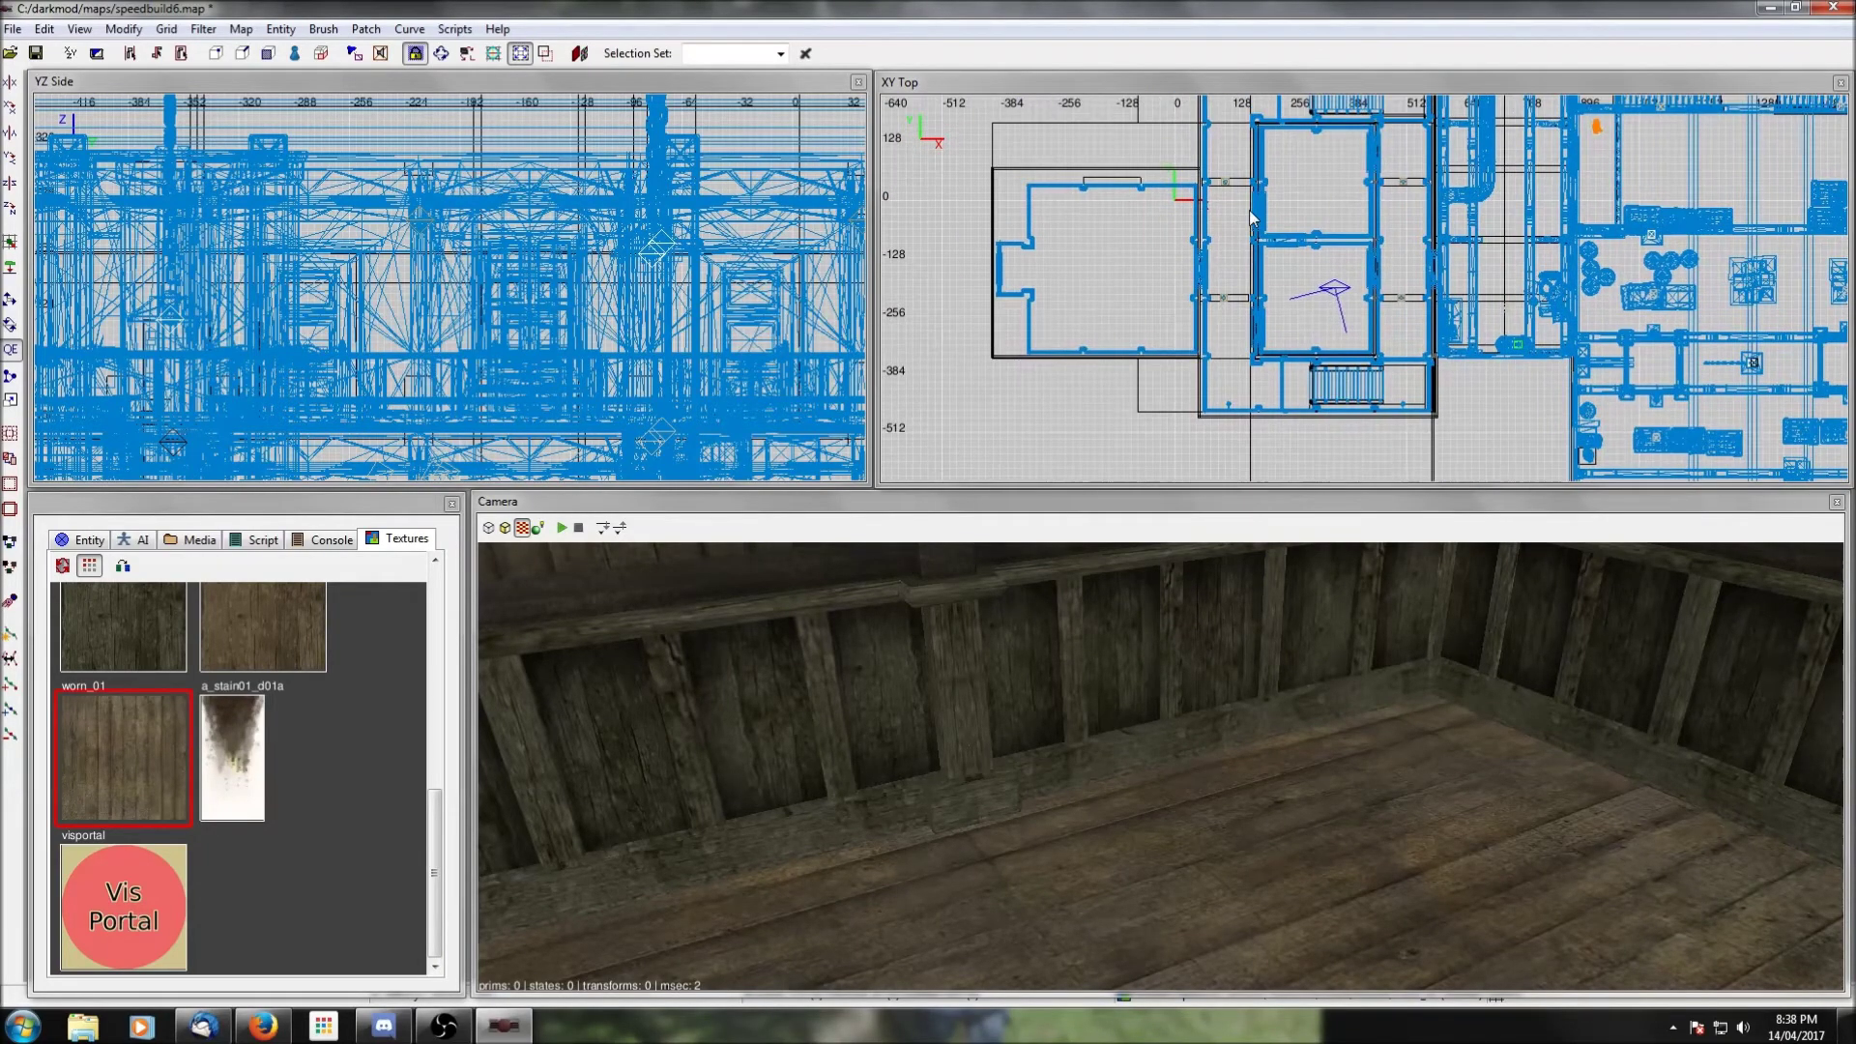
Step: Make livingquarters the active layer for new objects
{"action": "key", "text": "l"}
{"action": "left_click", "coordinate": [212, 336]}
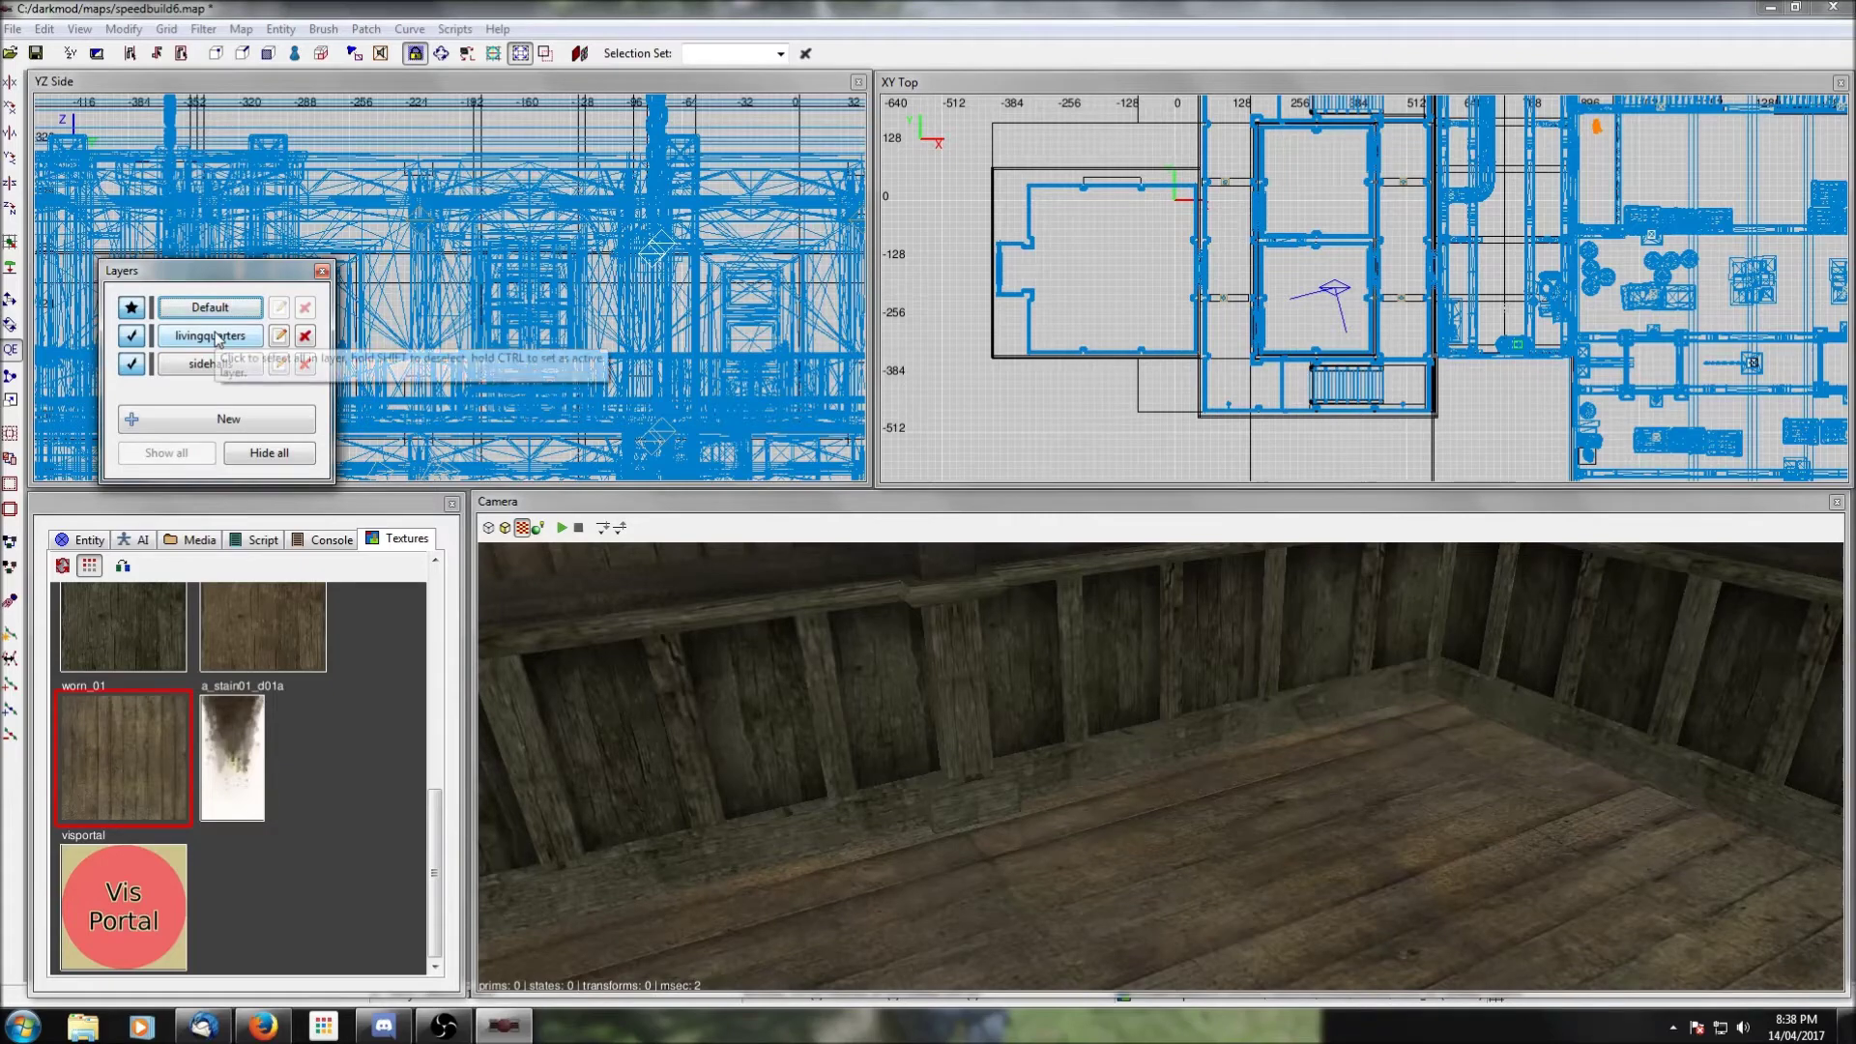
{"action": "scroll", "coordinate": [1331, 304], "scroll_direction": "up", "scroll_amount": 4}
{"action": "right_click_drag", "start_coordinate": [1291, 386], "coordinate": [1272, 331]}
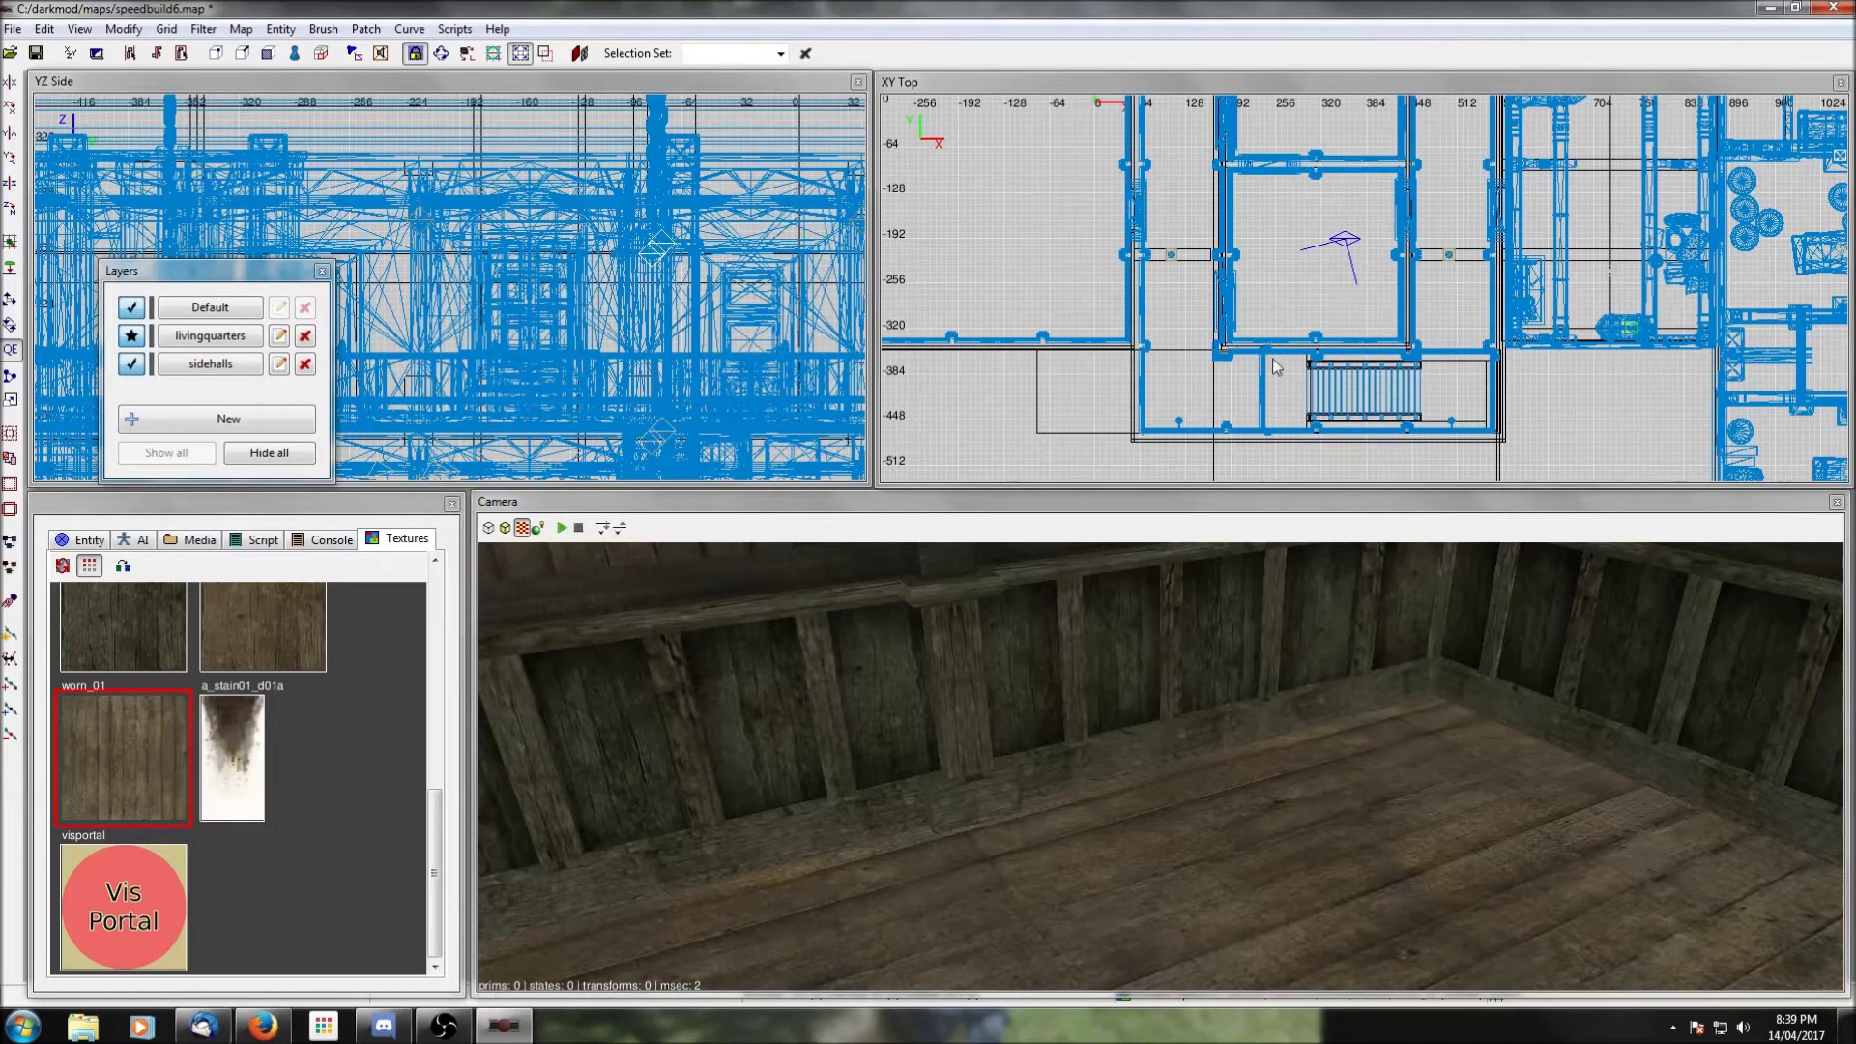
Step: Compare the prefabs under furniture/beds and insert tdm_bunkbed2.pfb in the lower central room above the stairs in the top view
{"action": "right_click", "coordinate": [1263, 317]}
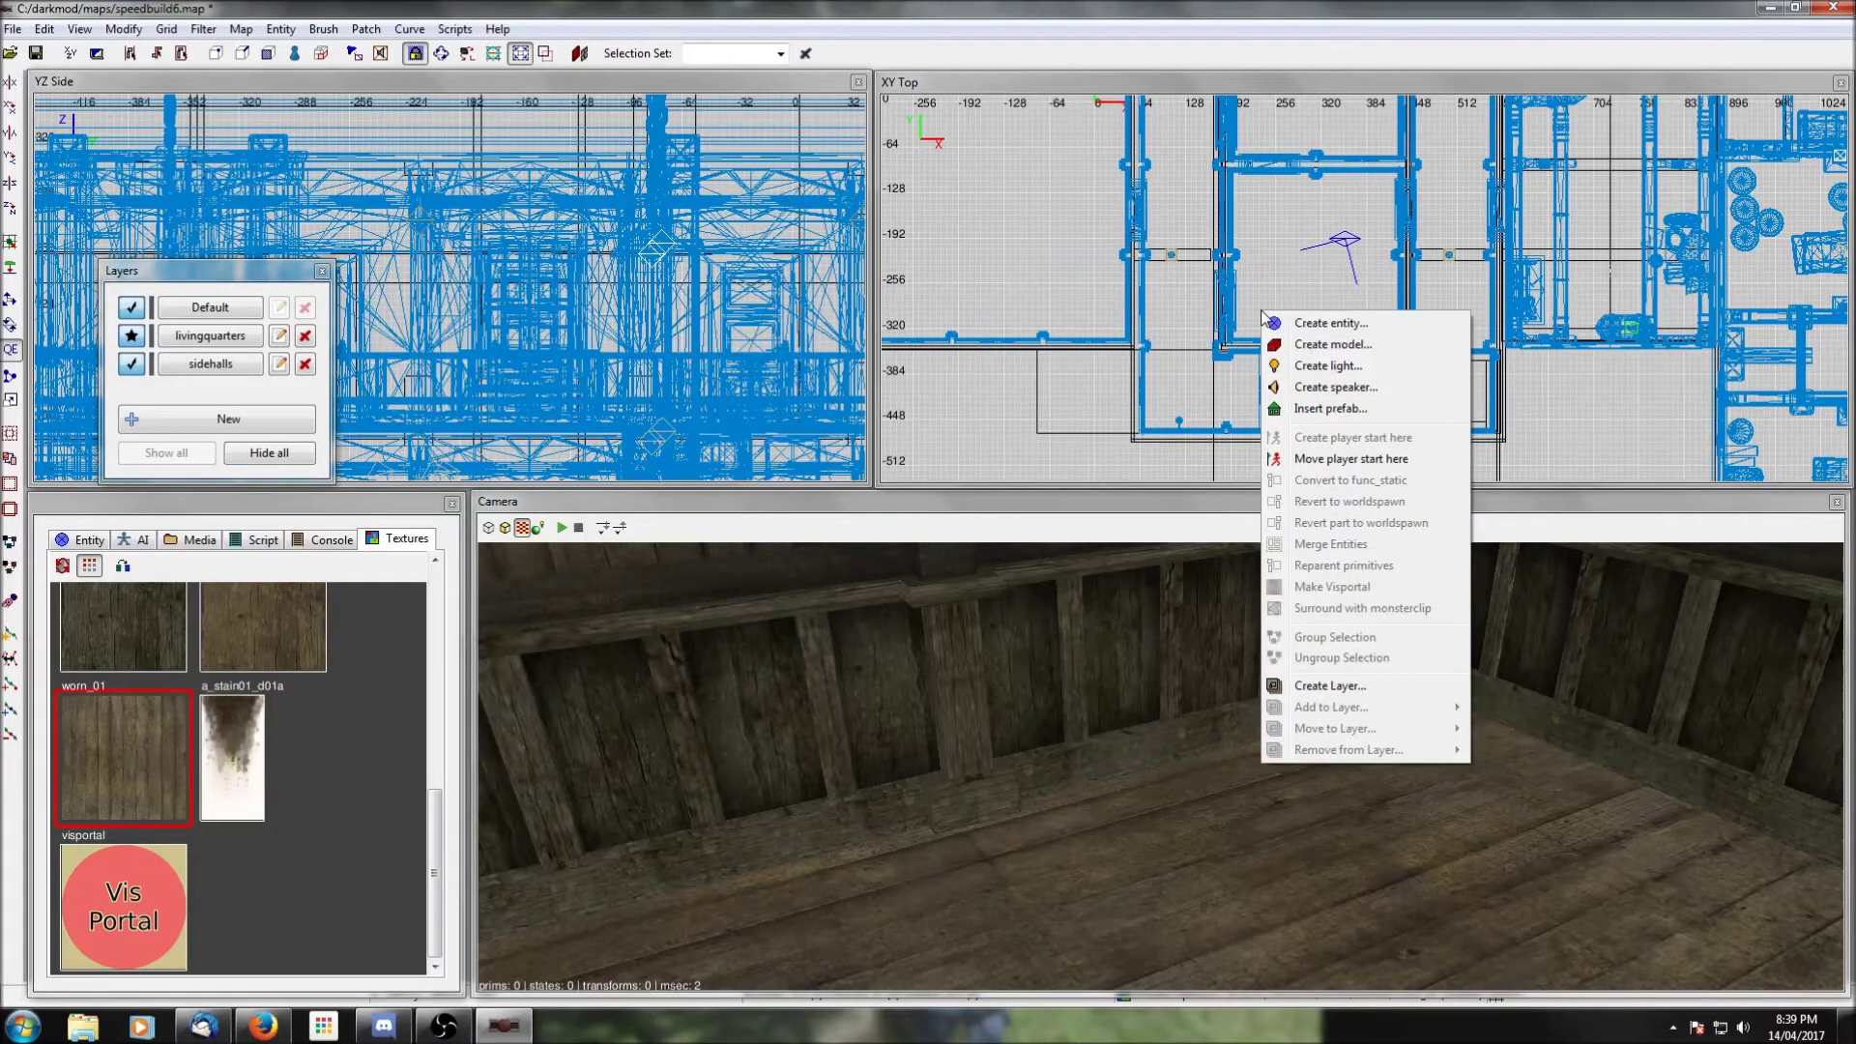
{"action": "left_click", "coordinate": [1326, 408]}
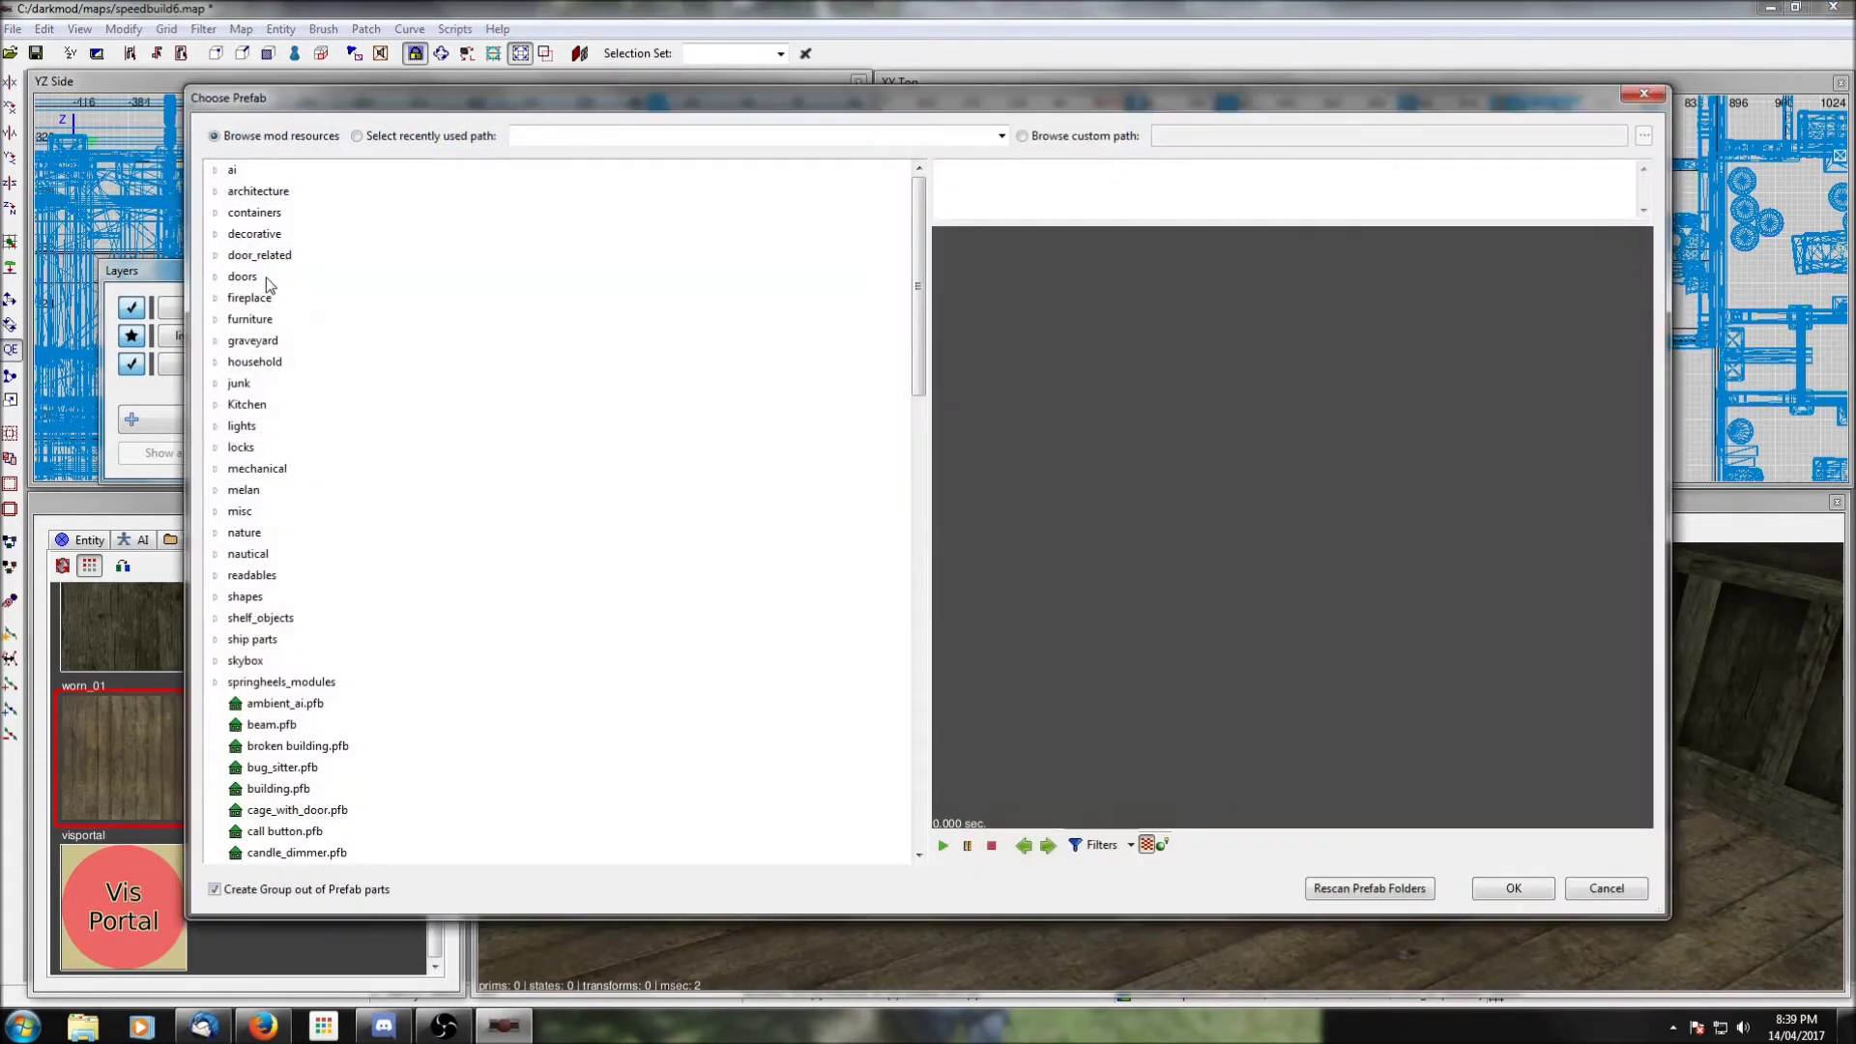
{"action": "left_click", "coordinate": [215, 320]}
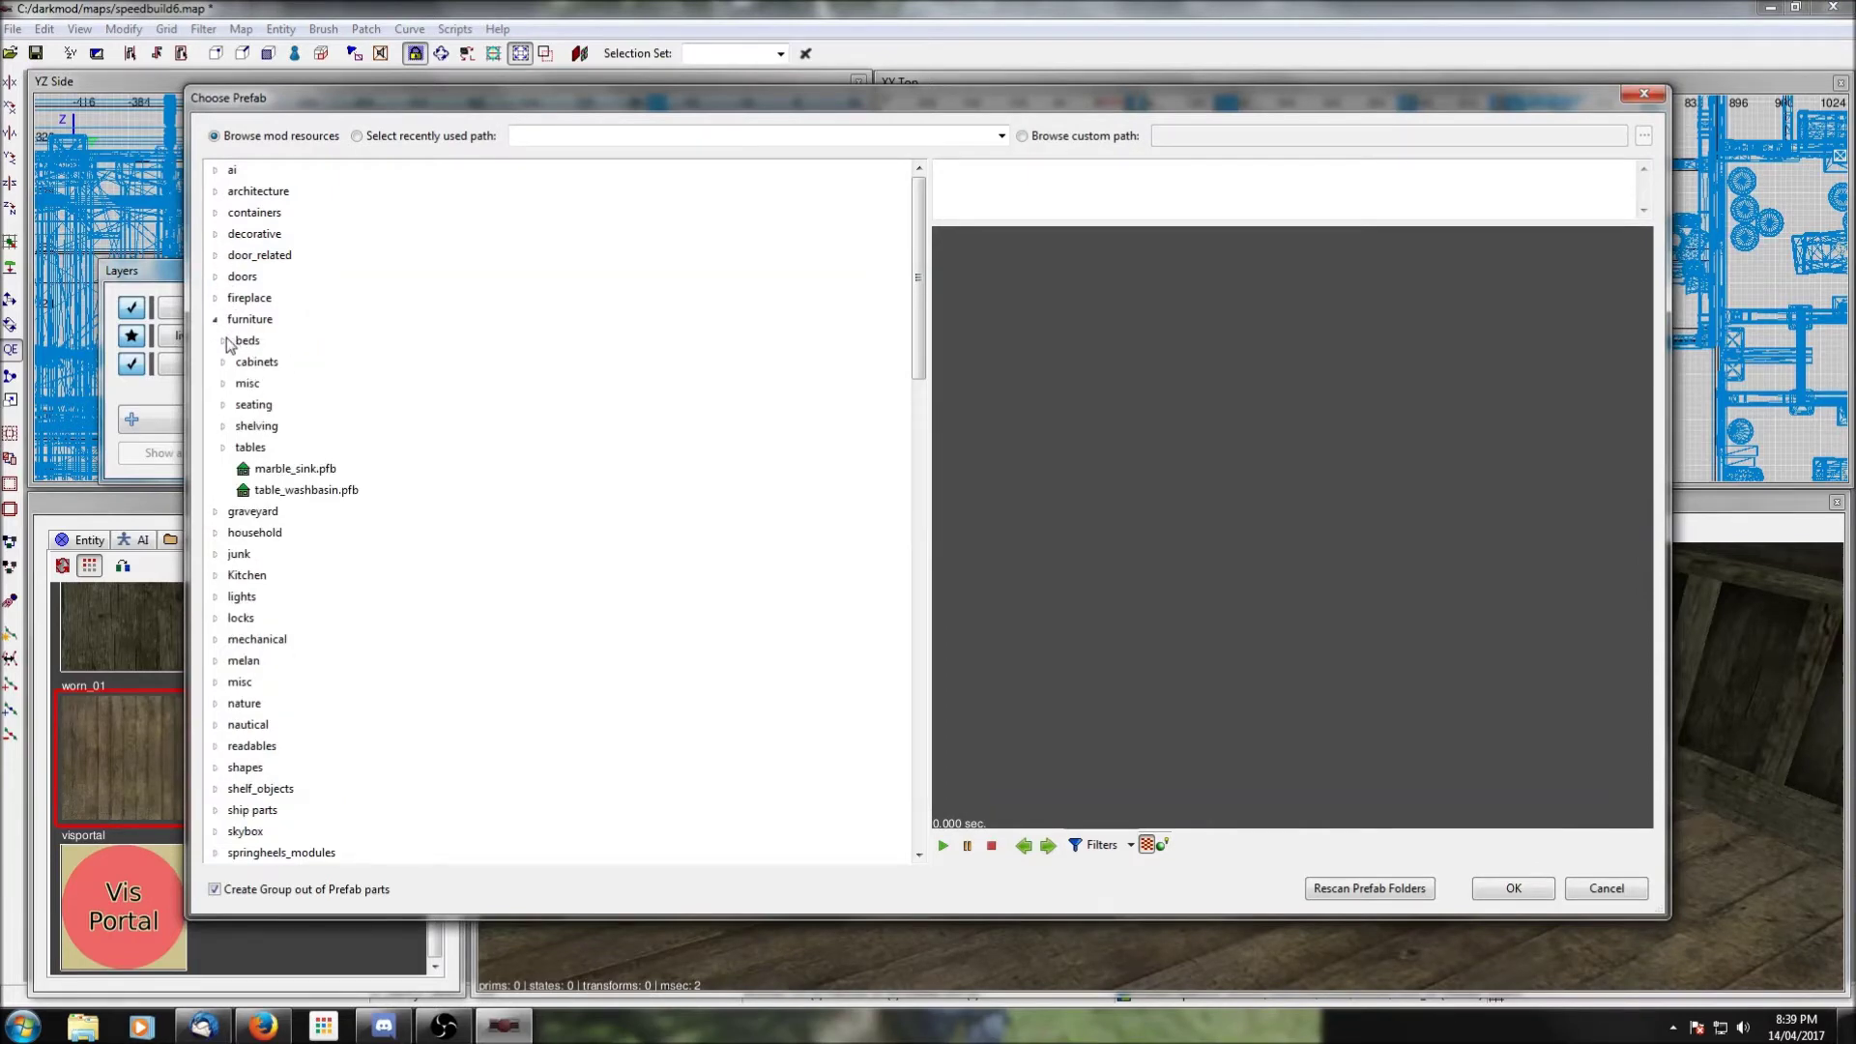
{"action": "left_click", "coordinate": [223, 342]}
{"action": "left_click", "coordinate": [277, 364]}
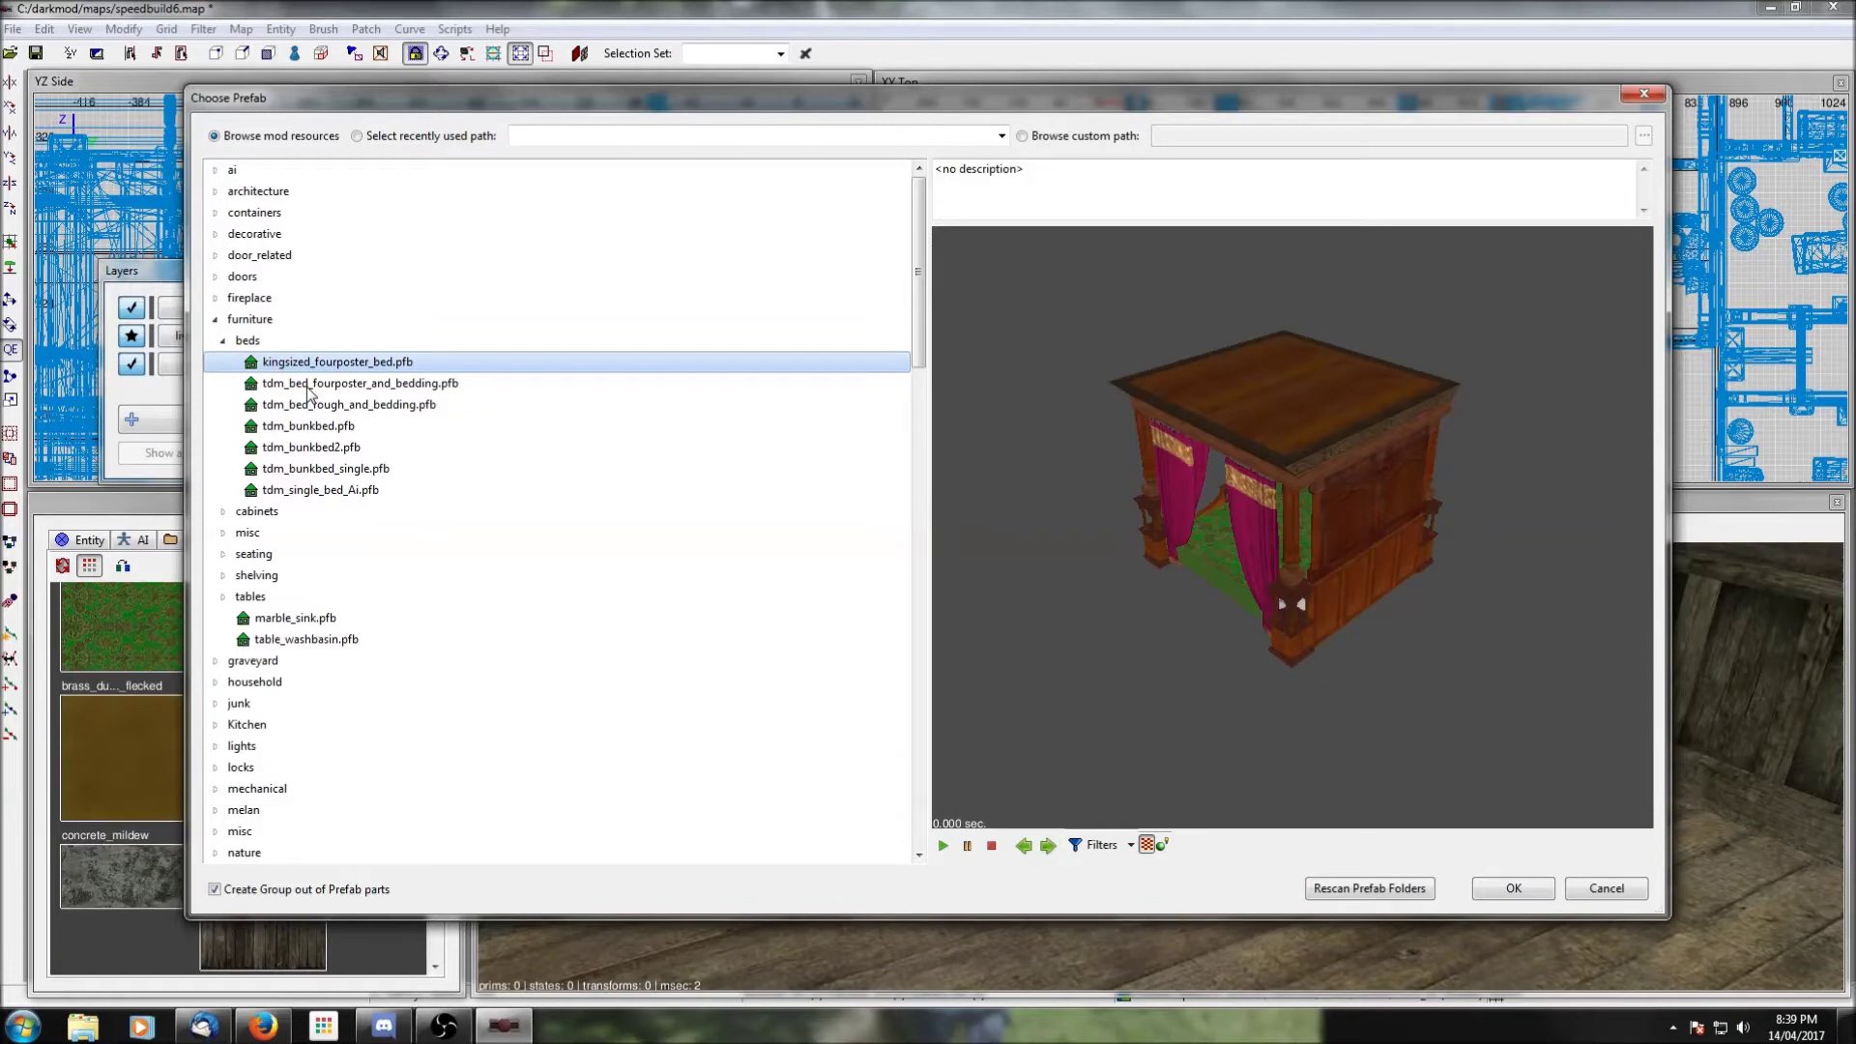
{"action": "left_click", "coordinate": [309, 404]}
{"action": "left_click", "coordinate": [322, 428]}
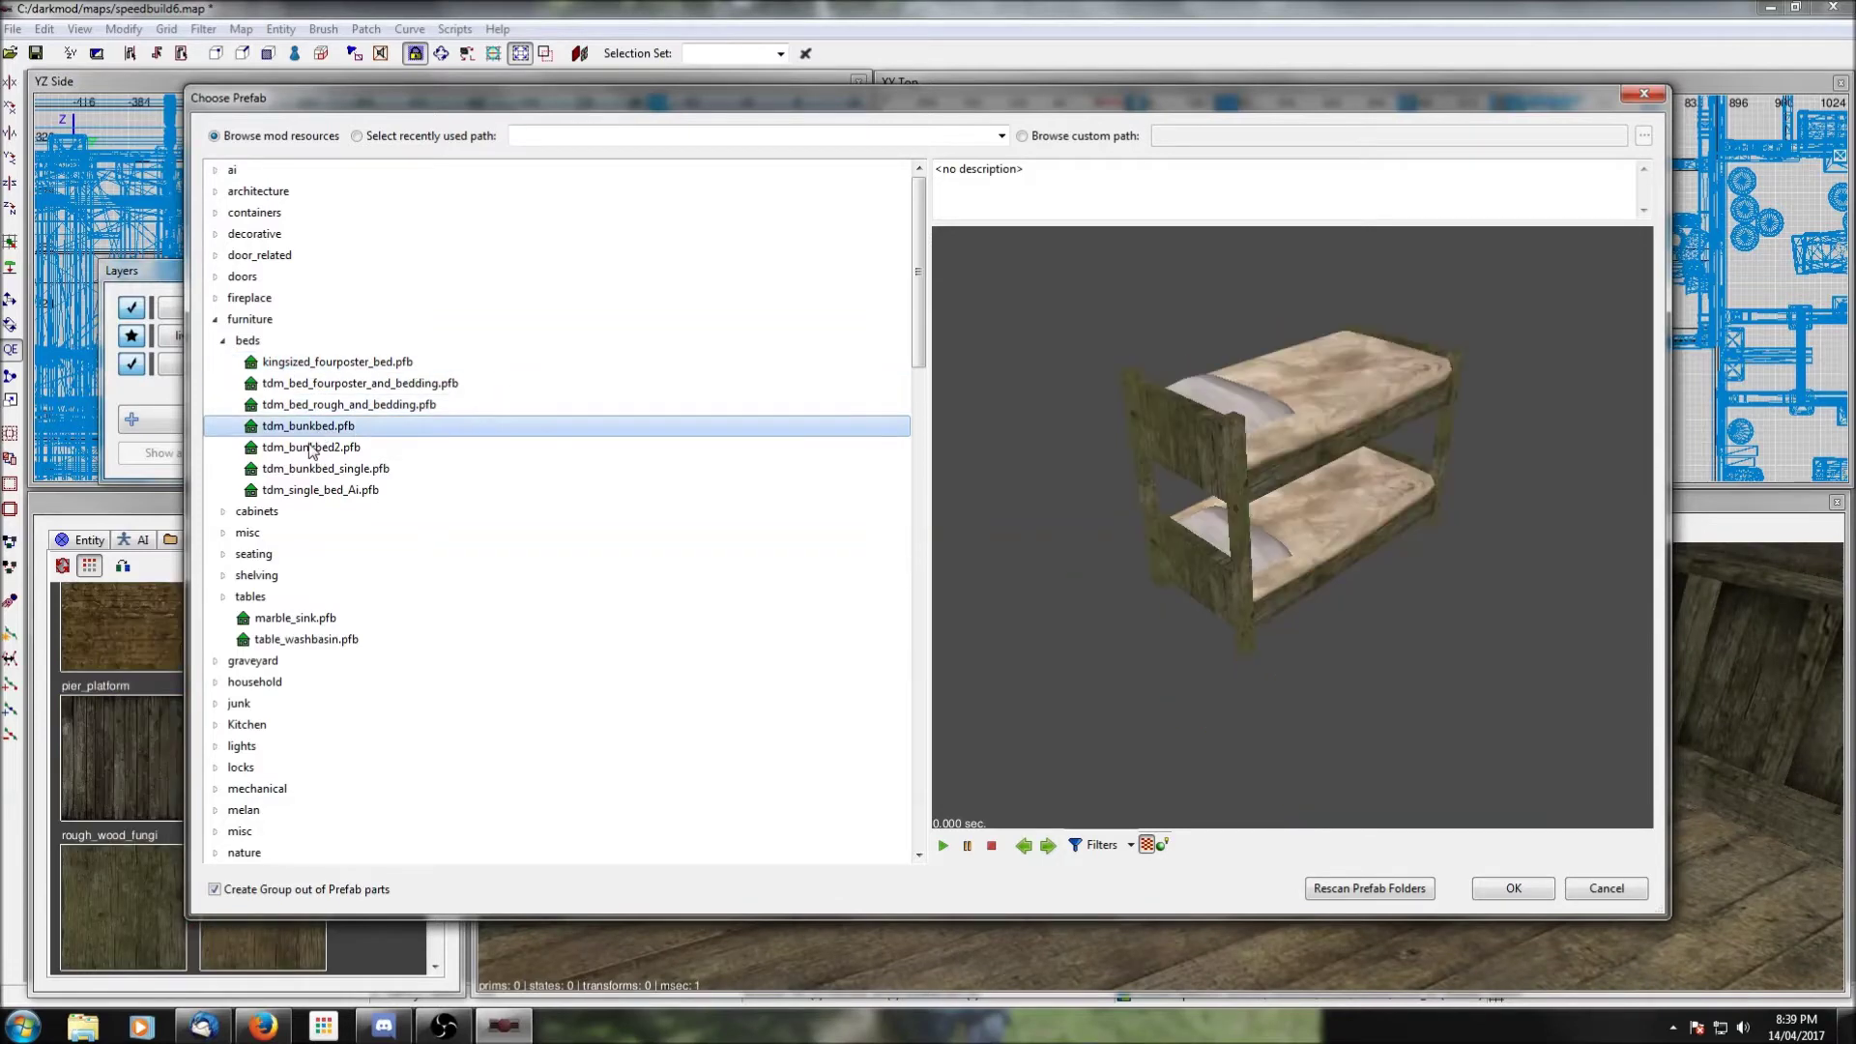
{"action": "left_click", "coordinate": [312, 451]}
{"action": "left_click", "coordinate": [314, 428]}
{"action": "left_click", "coordinate": [315, 444]}
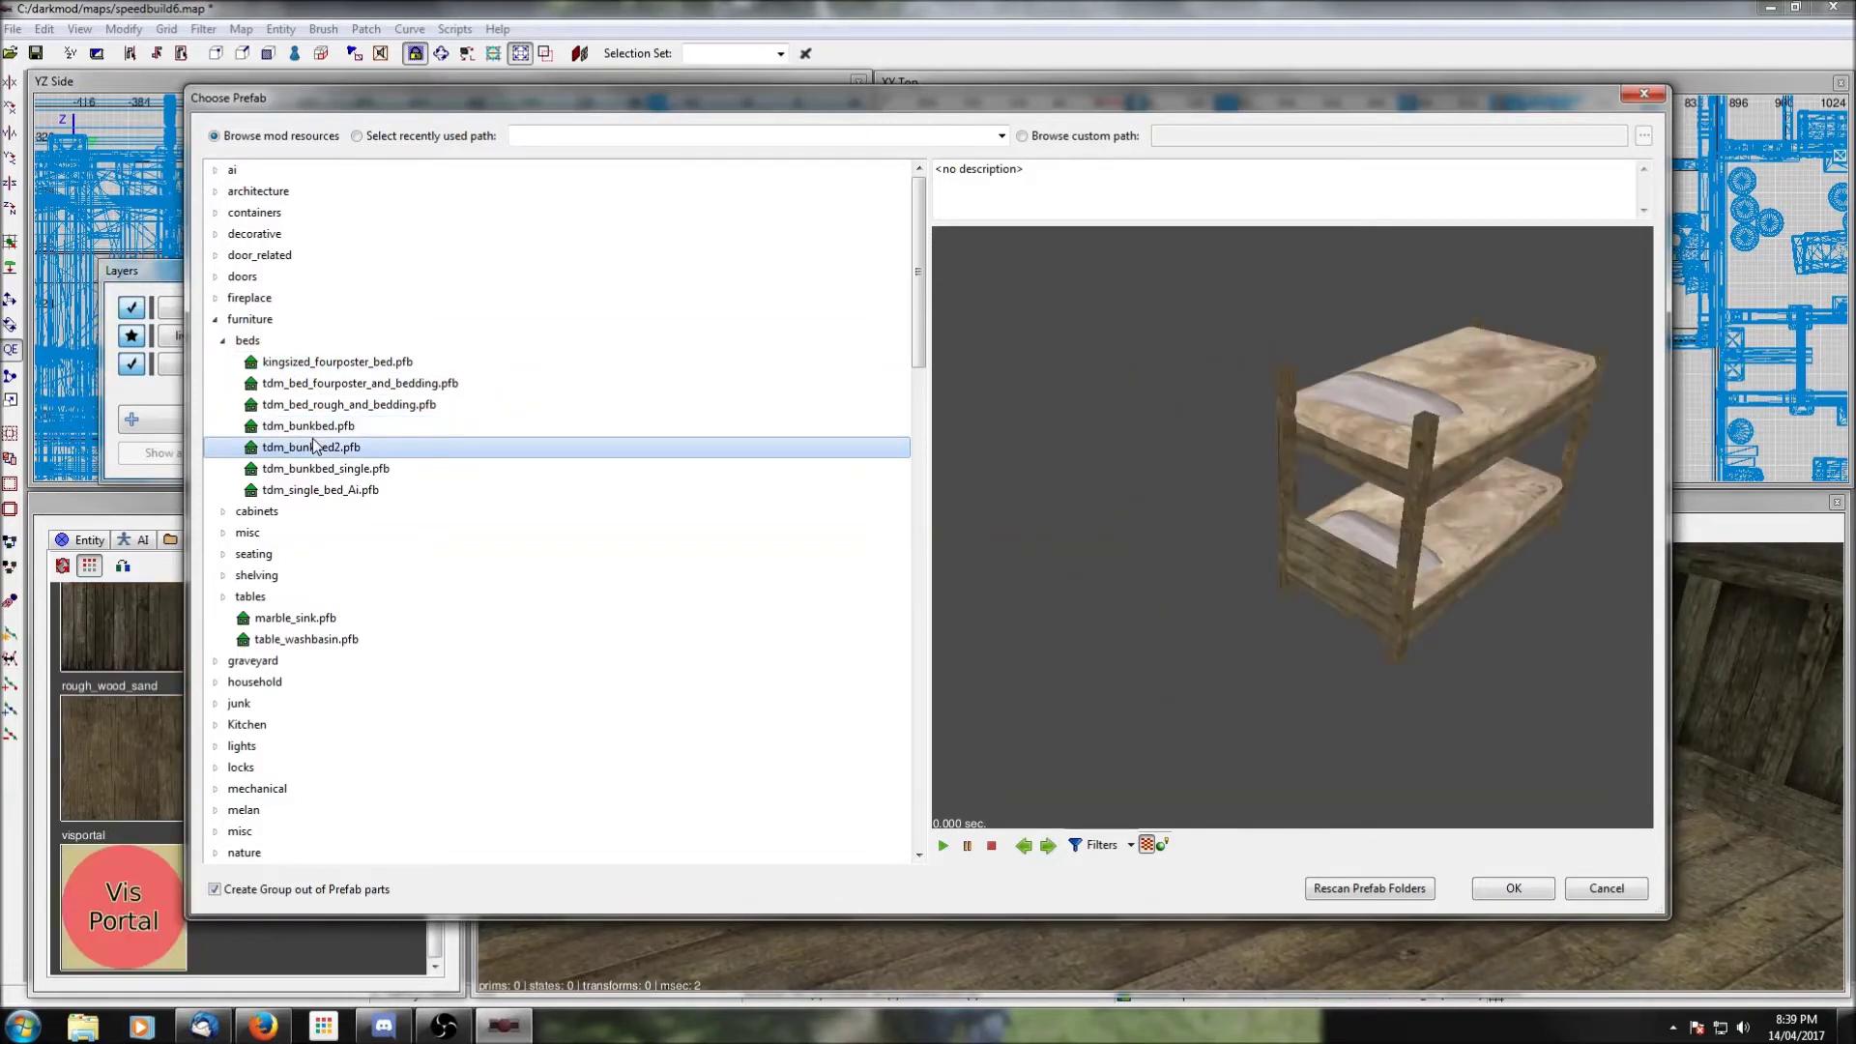
{"action": "left_click", "coordinate": [318, 431]}
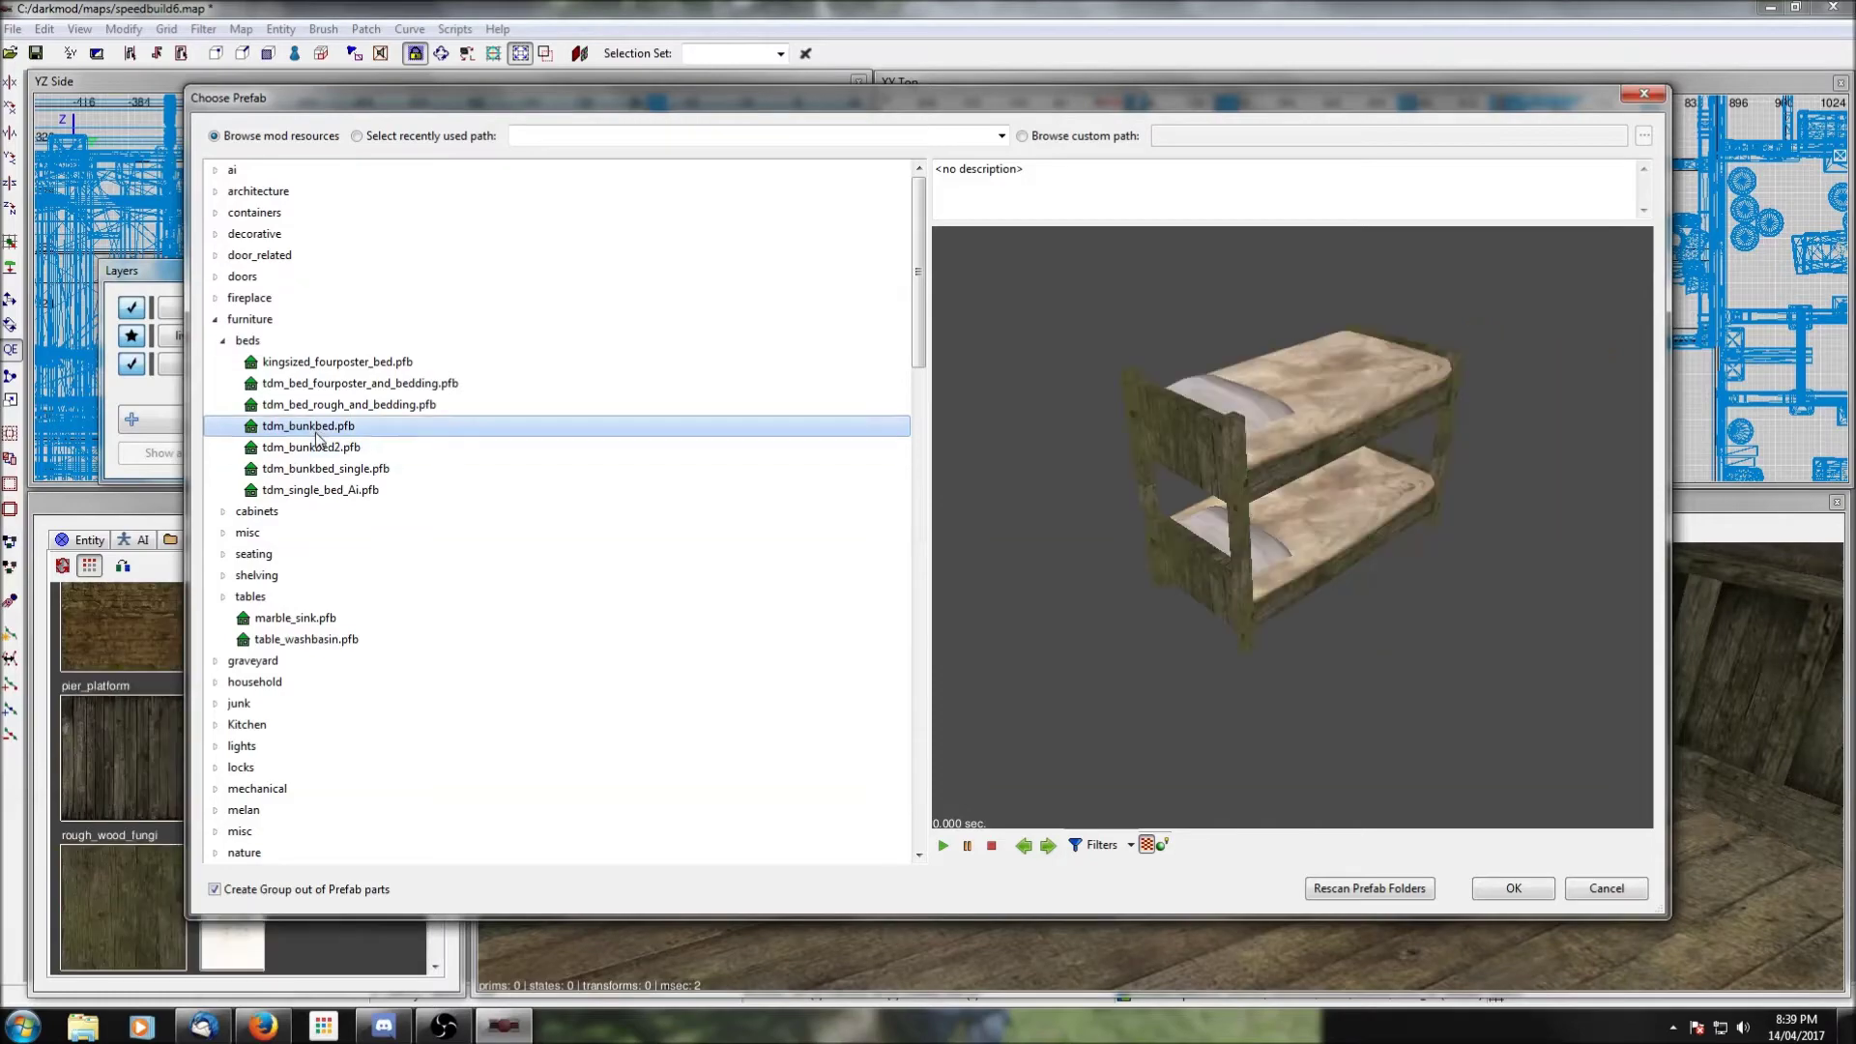
{"action": "left_click", "coordinate": [319, 451]}
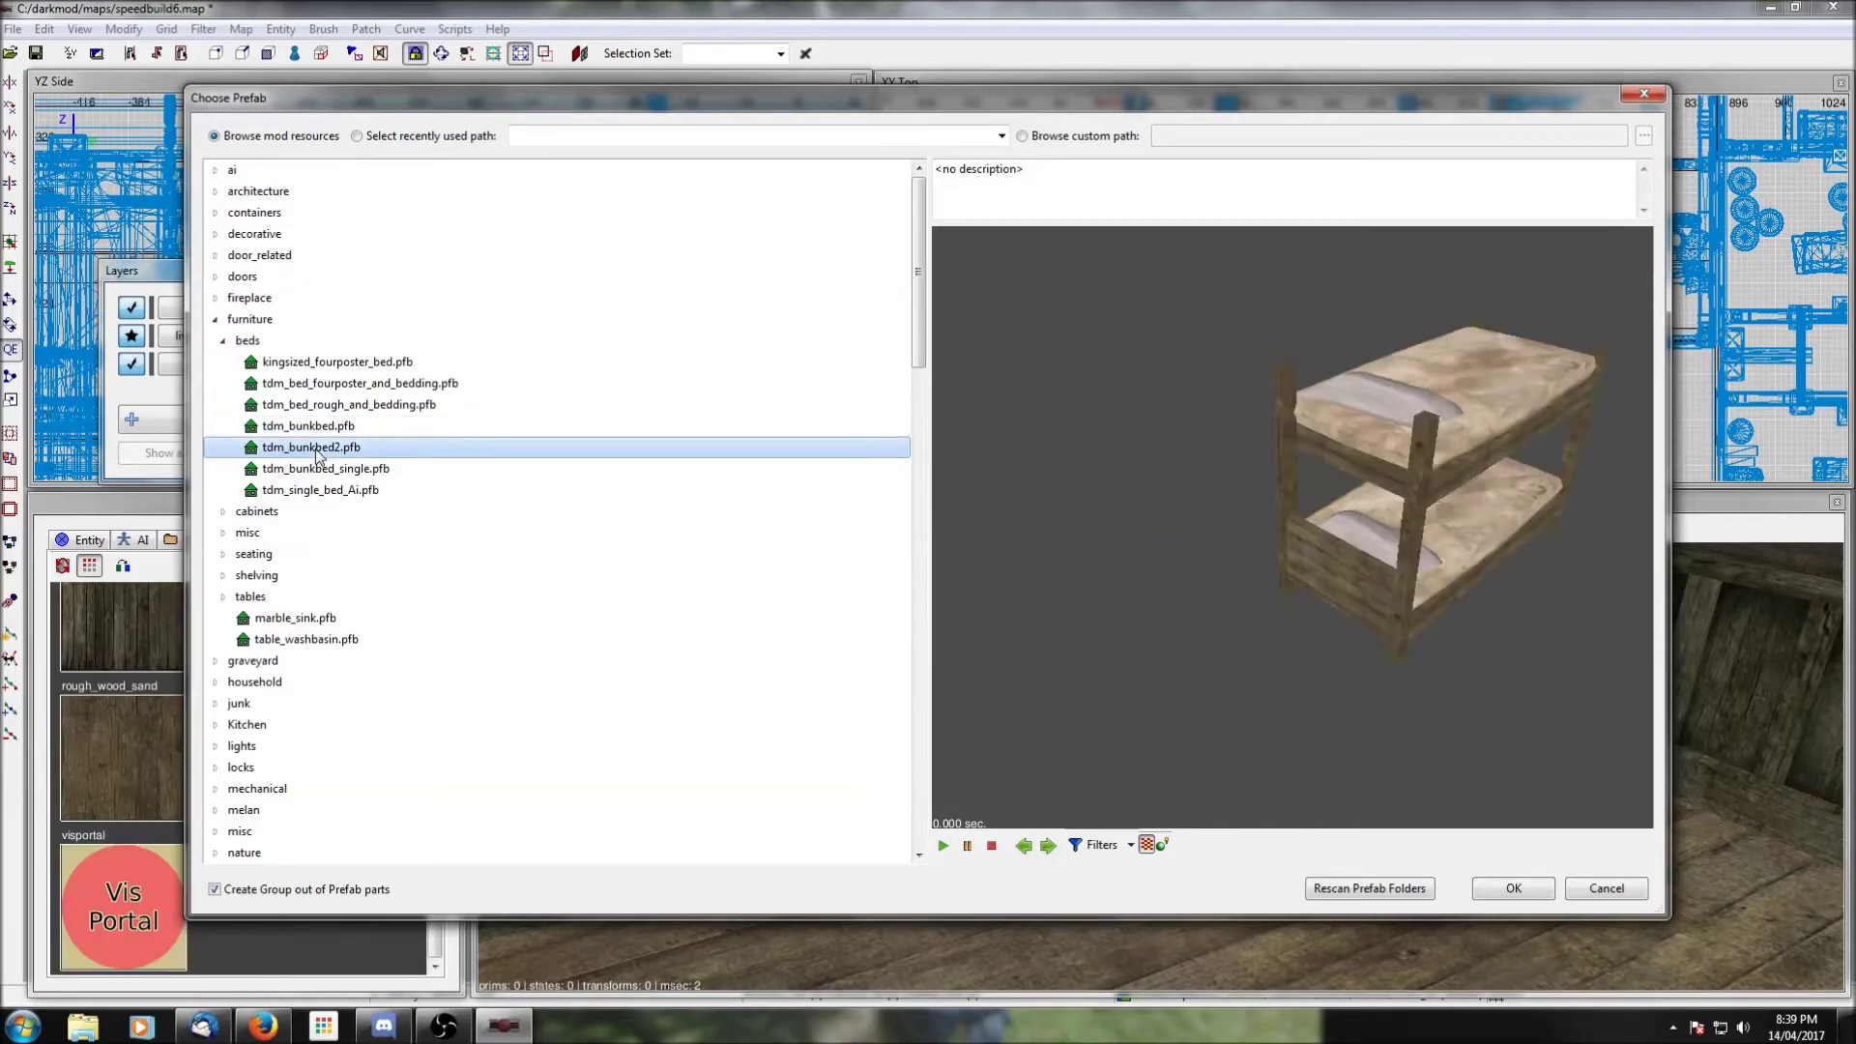
{"action": "left_click", "coordinate": [1514, 889]}
{"action": "left_click_drag", "start_coordinate": [1259, 288], "coordinate": [1291, 319]}
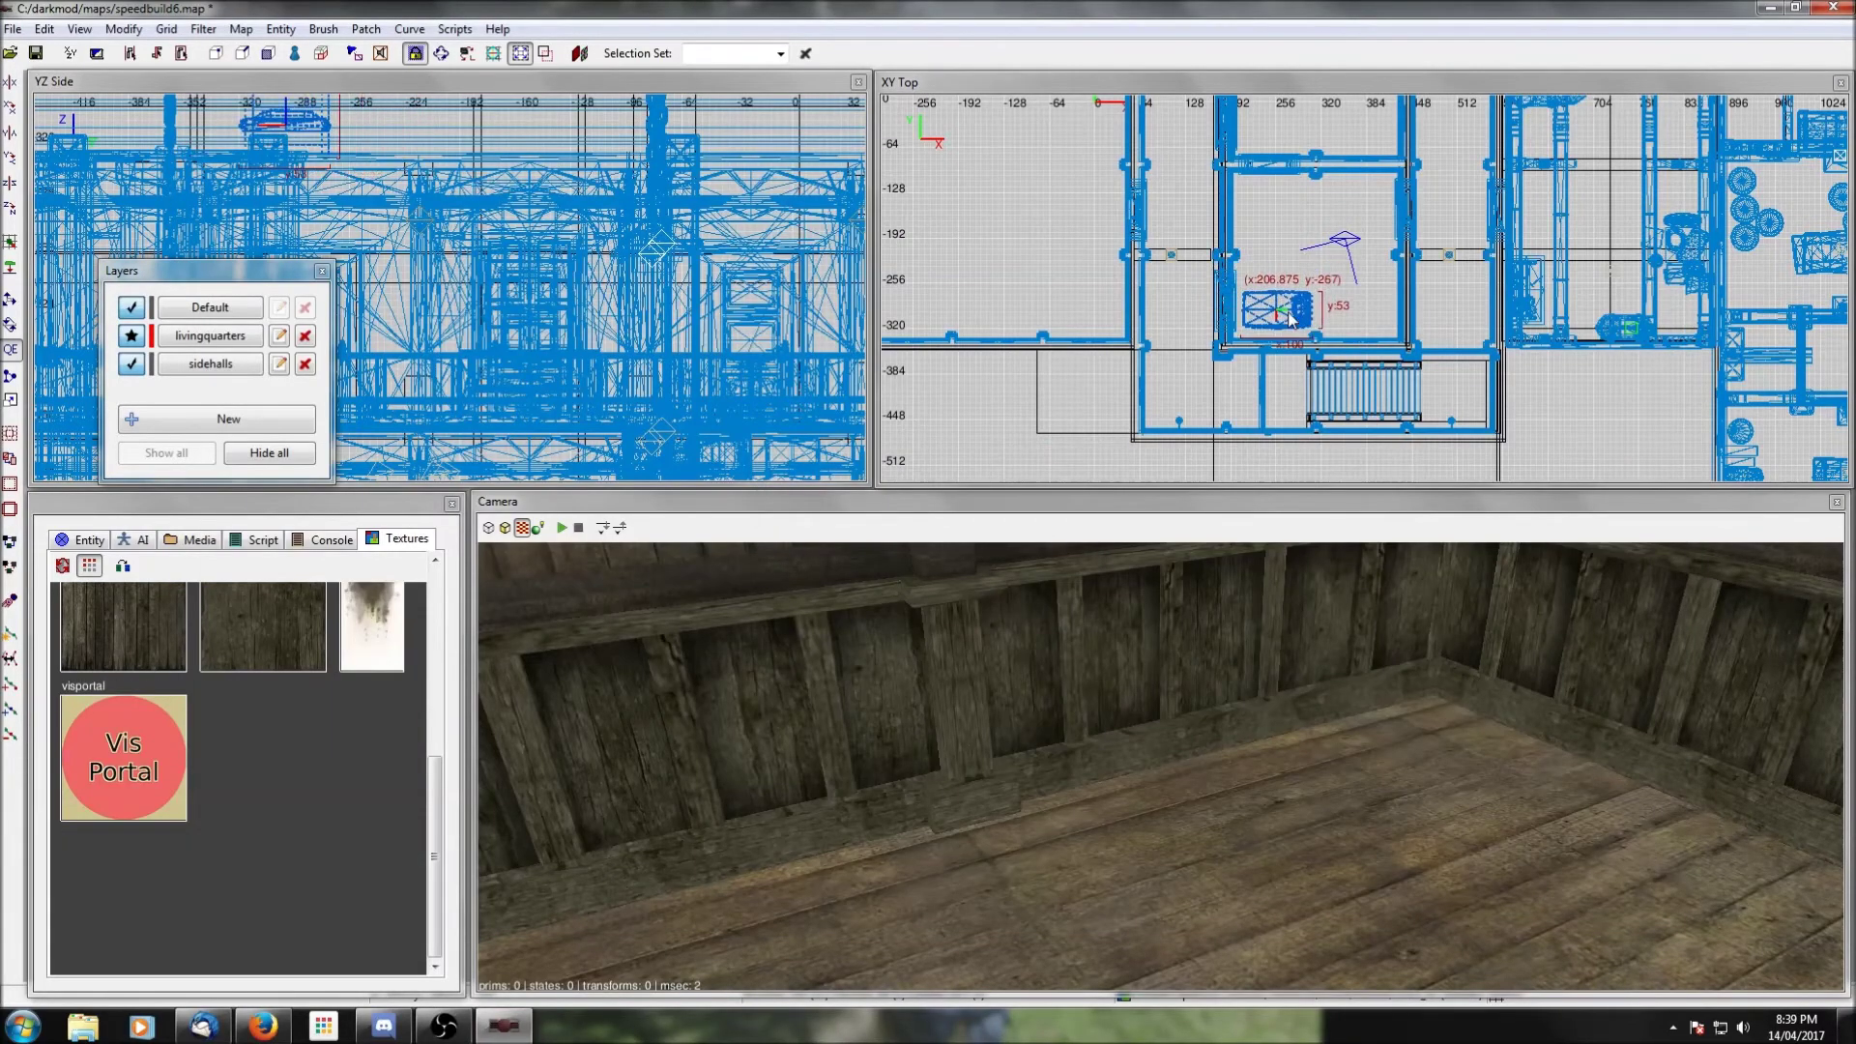
Step: Hide the Default and sidehalls layers to clear the views around the bunk bed
{"action": "left_click", "coordinate": [327, 272]}
{"action": "scroll", "coordinate": [329, 179], "scroll_direction": "down", "scroll_amount": 2}
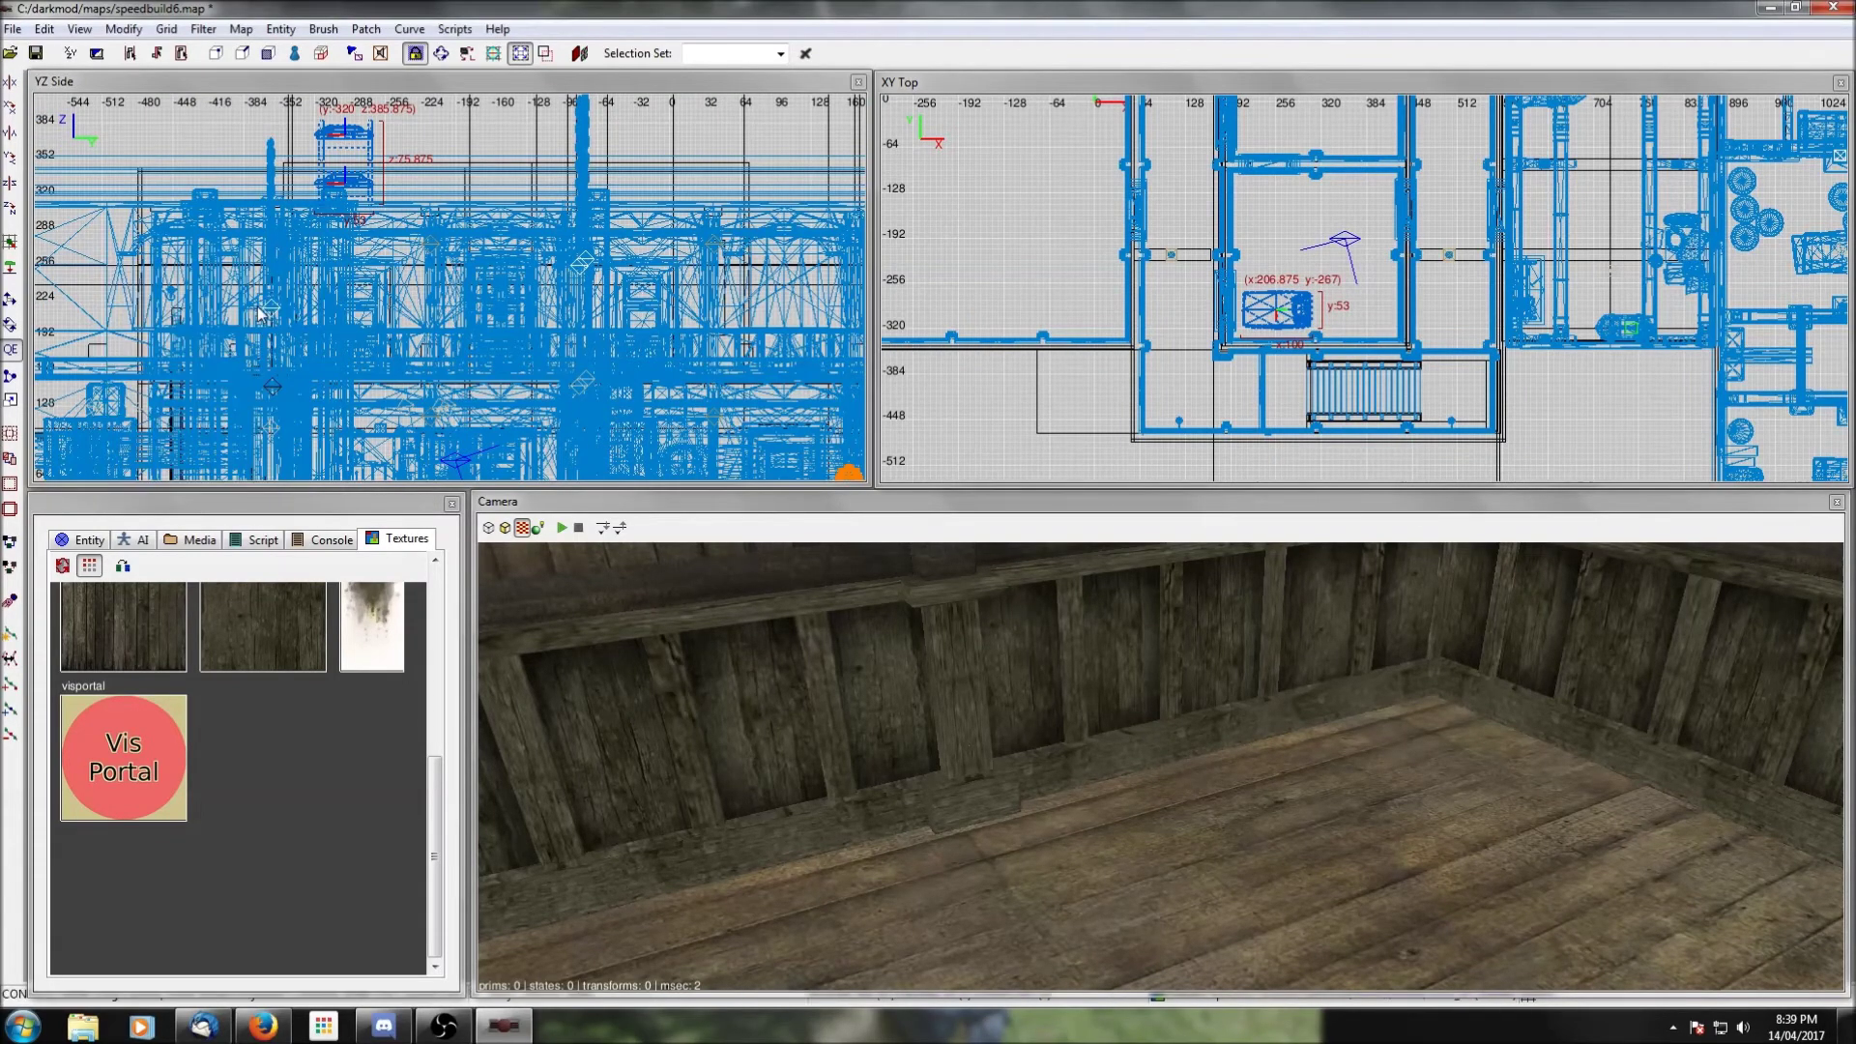
{"action": "key", "text": "ctrl+l"}
{"action": "left_click", "coordinate": [132, 307]}
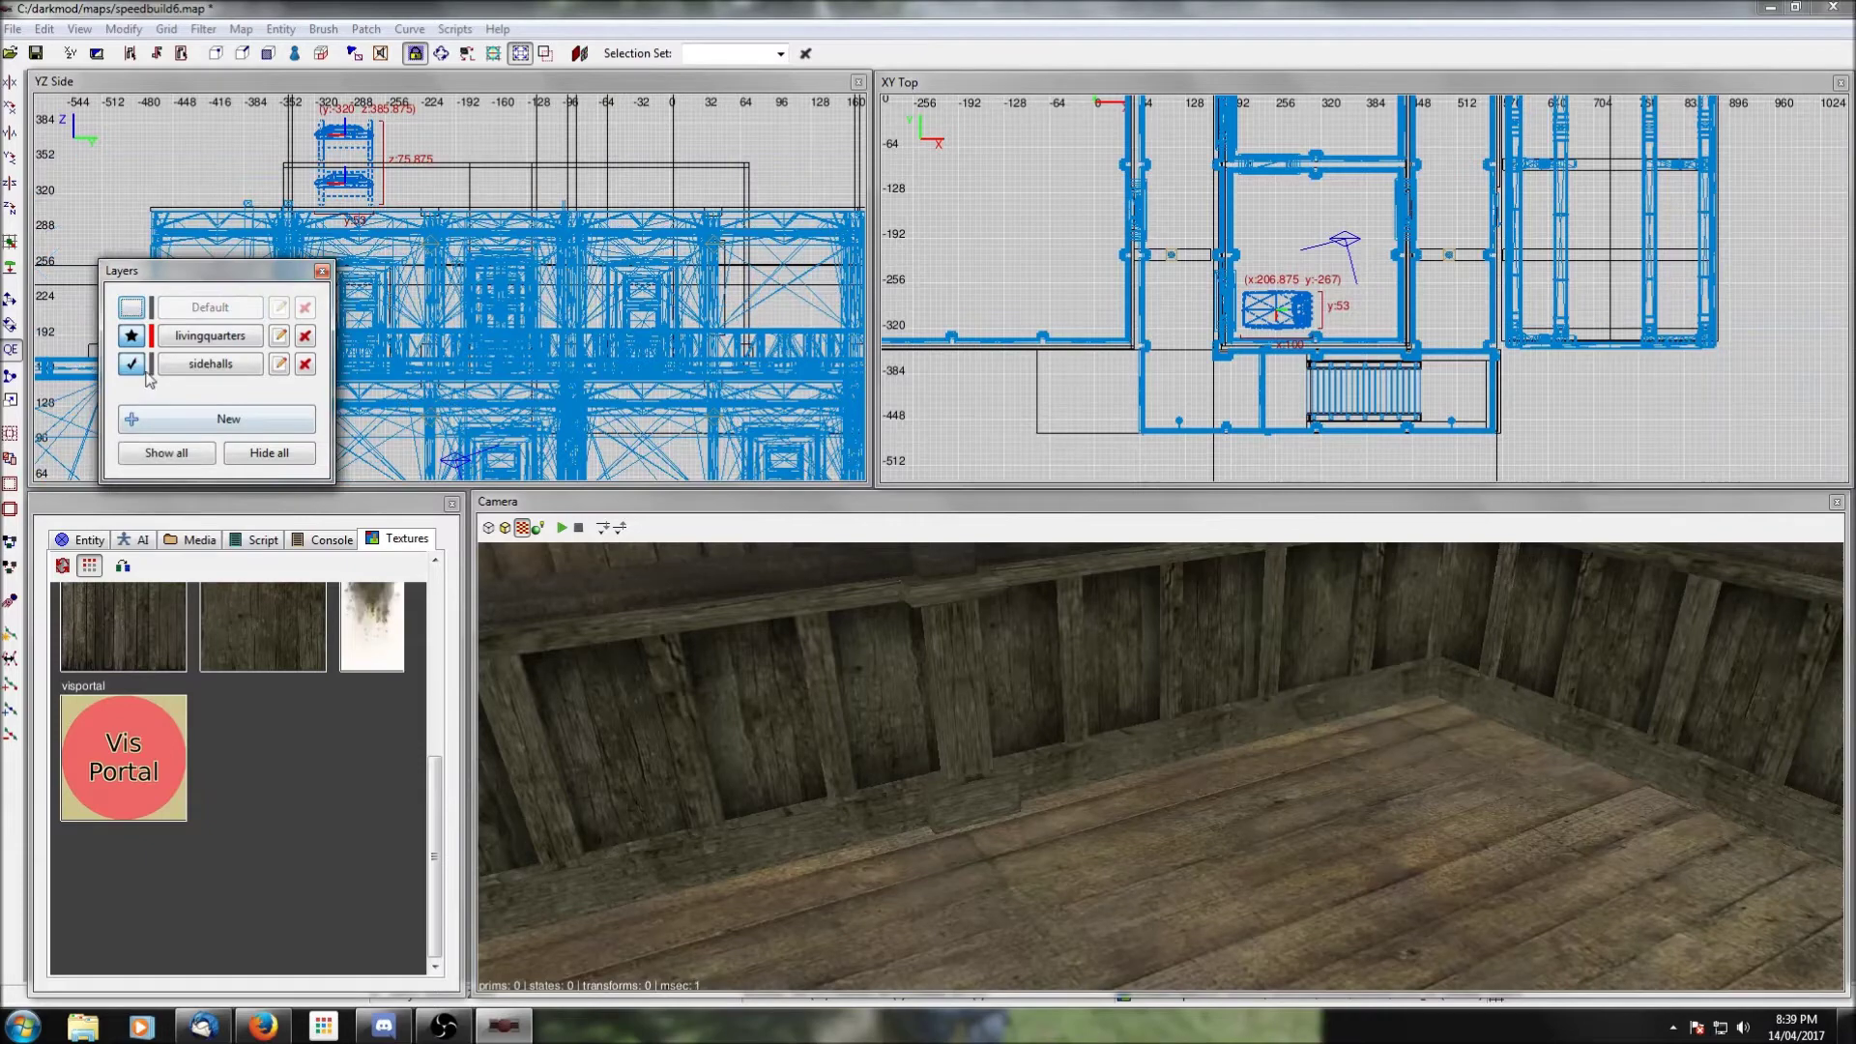
{"action": "left_click", "coordinate": [132, 363]}
{"action": "left_click", "coordinate": [322, 271]}
Step: Lower the bunk bed onto the room's floor brush, isolating the two temporarily and unhiding the remaining geometry
{"action": "left_click_drag", "start_coordinate": [340, 184], "coordinate": [354, 351]}
{"action": "right_click", "coordinate": [1101, 737]}
{"action": "left_click", "coordinate": [953, 635], "text": "shift"}
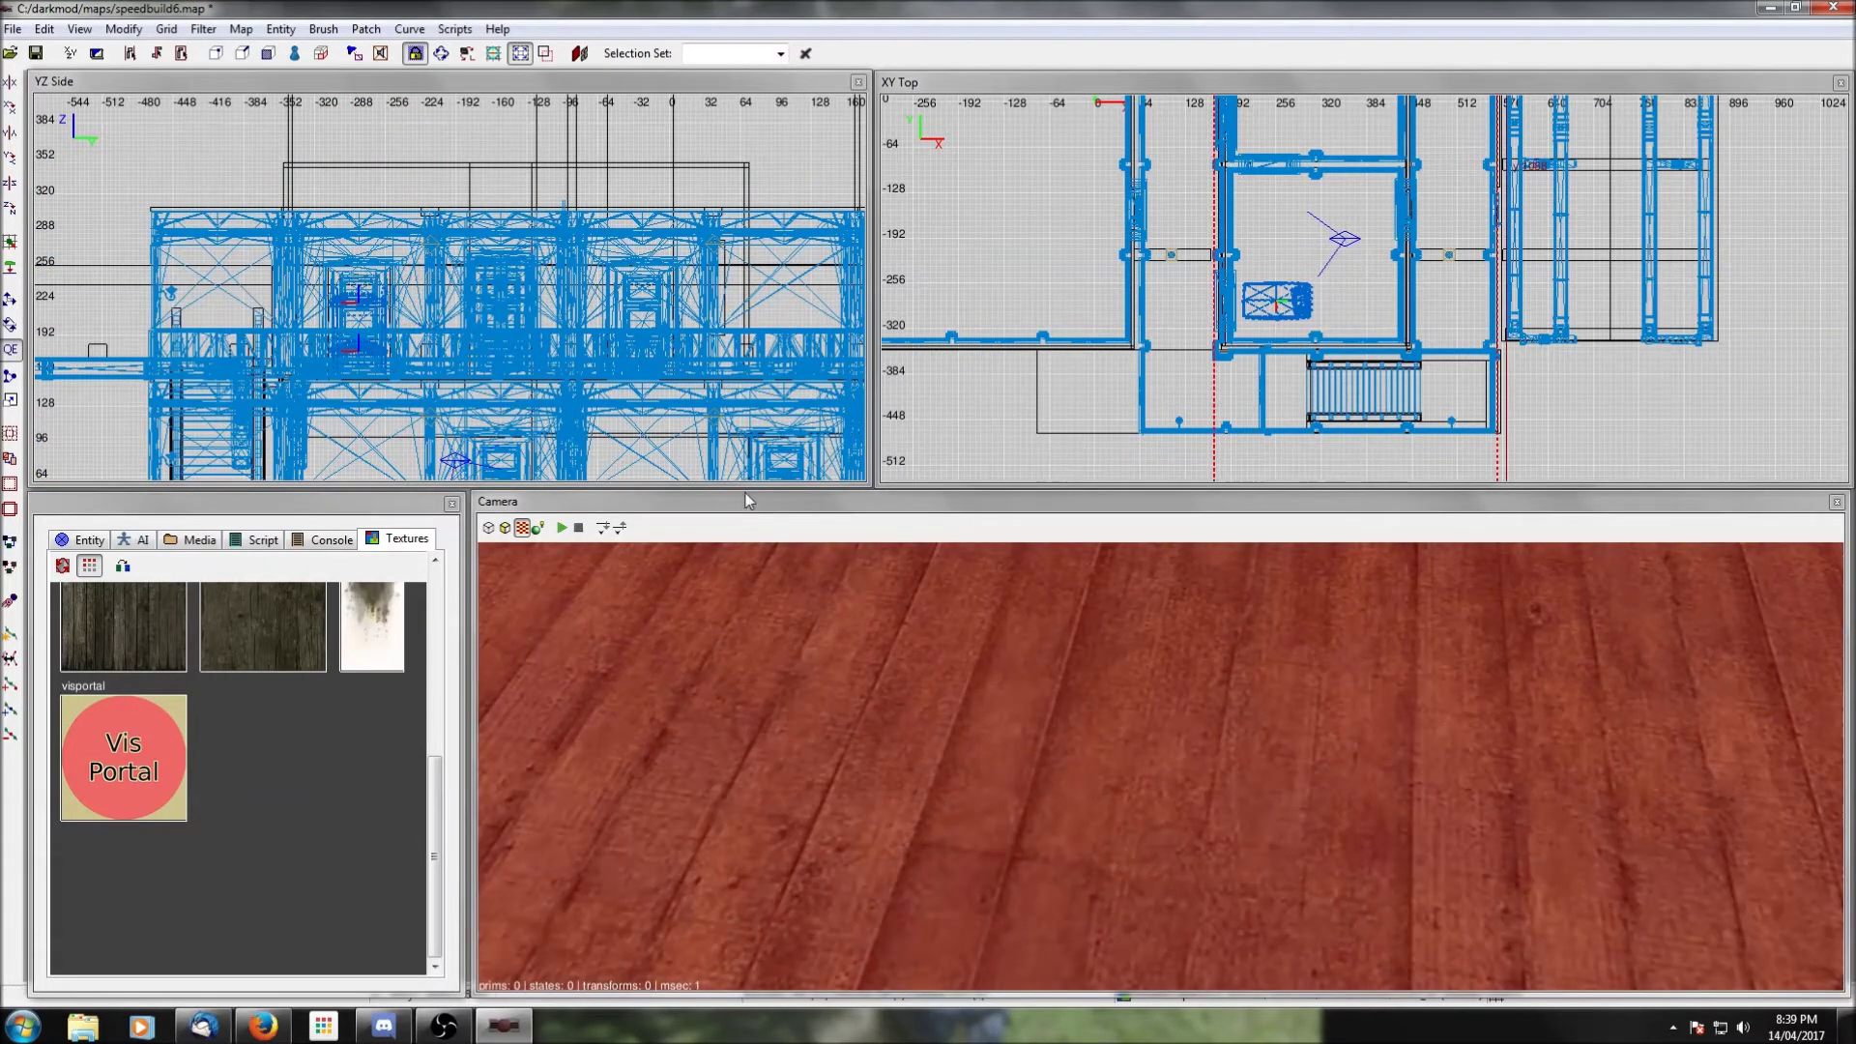
{"action": "scroll", "coordinate": [494, 312], "scroll_direction": "down", "scroll_amount": 3}
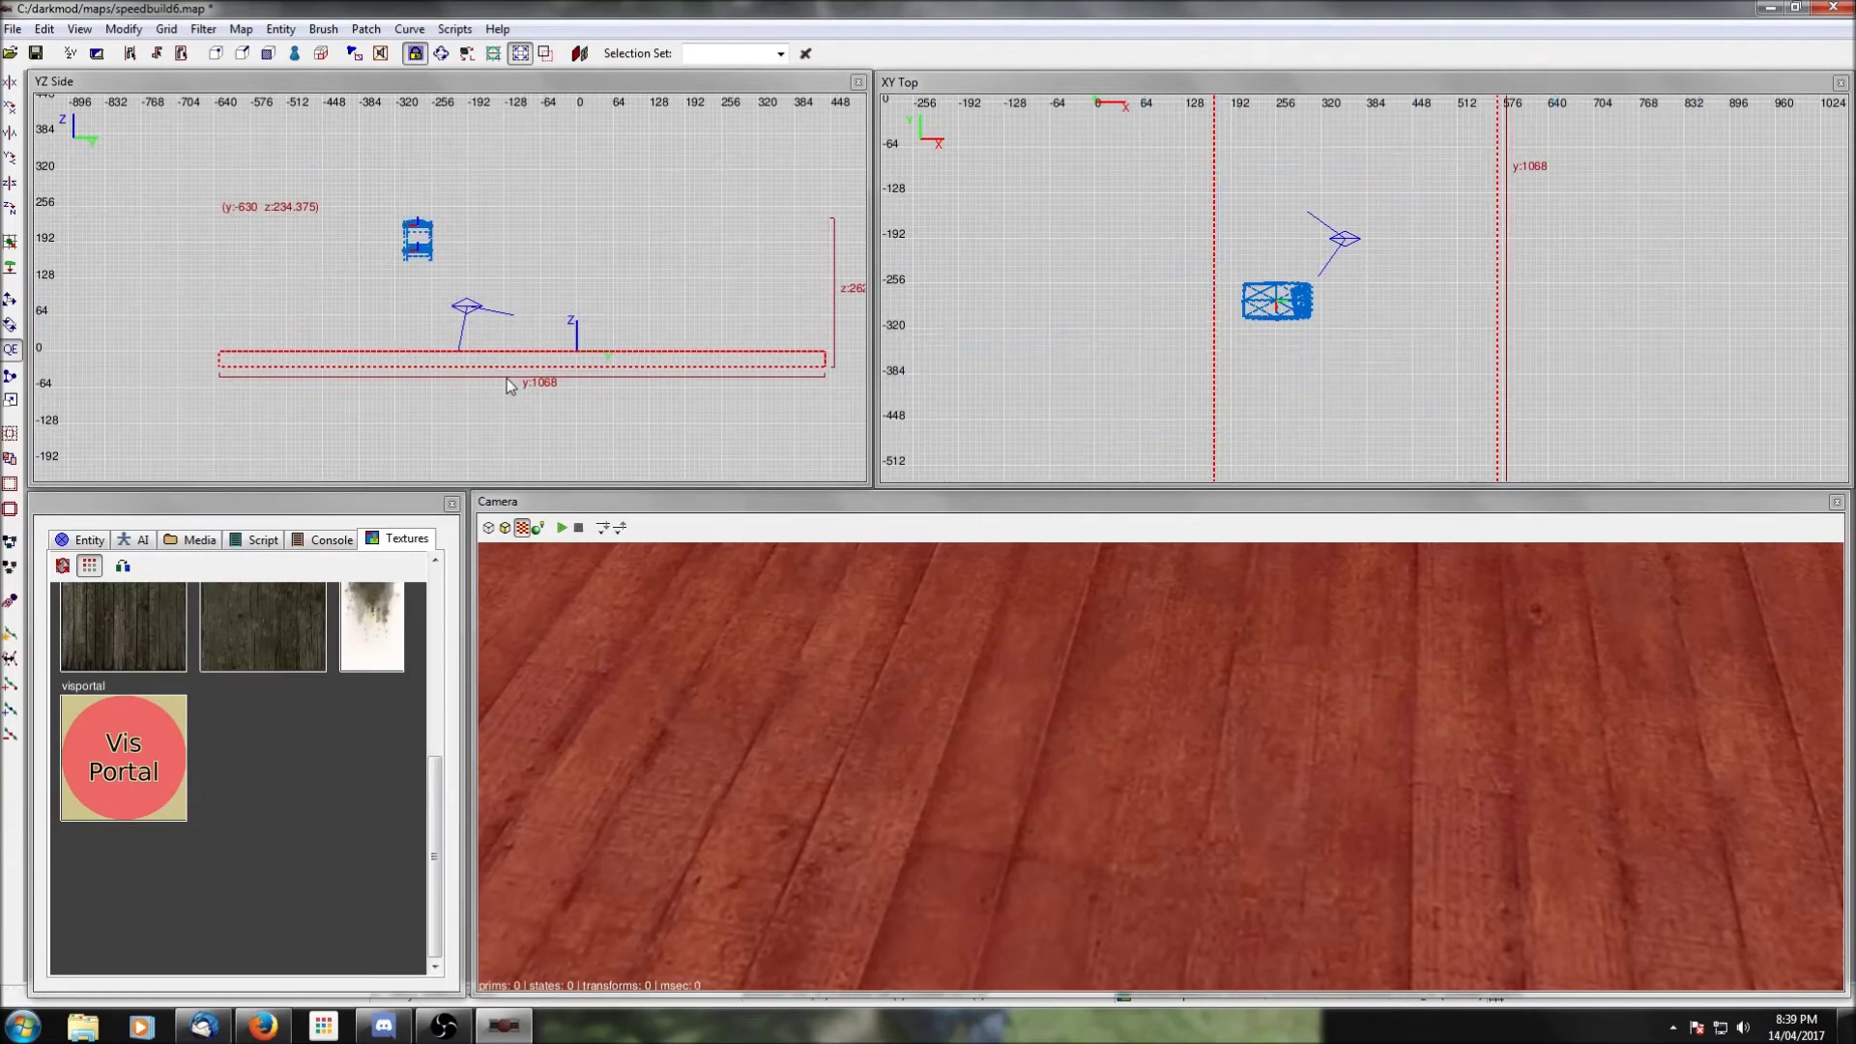
{"action": "left_click", "coordinate": [745, 721], "text": "shift"}
{"action": "mouse_move", "coordinate": [434, 254]}
{"action": "left_mouse_down"}
{"action": "mouse_move", "coordinate": [429, 333]}
{"action": "mouse_move", "coordinate": [450, 295]}
{"action": "mouse_move", "coordinate": [457, 325]}
{"action": "left_mouse_up"}
{"action": "scroll", "coordinate": [430, 331], "scroll_direction": "up", "scroll_amount": 5}
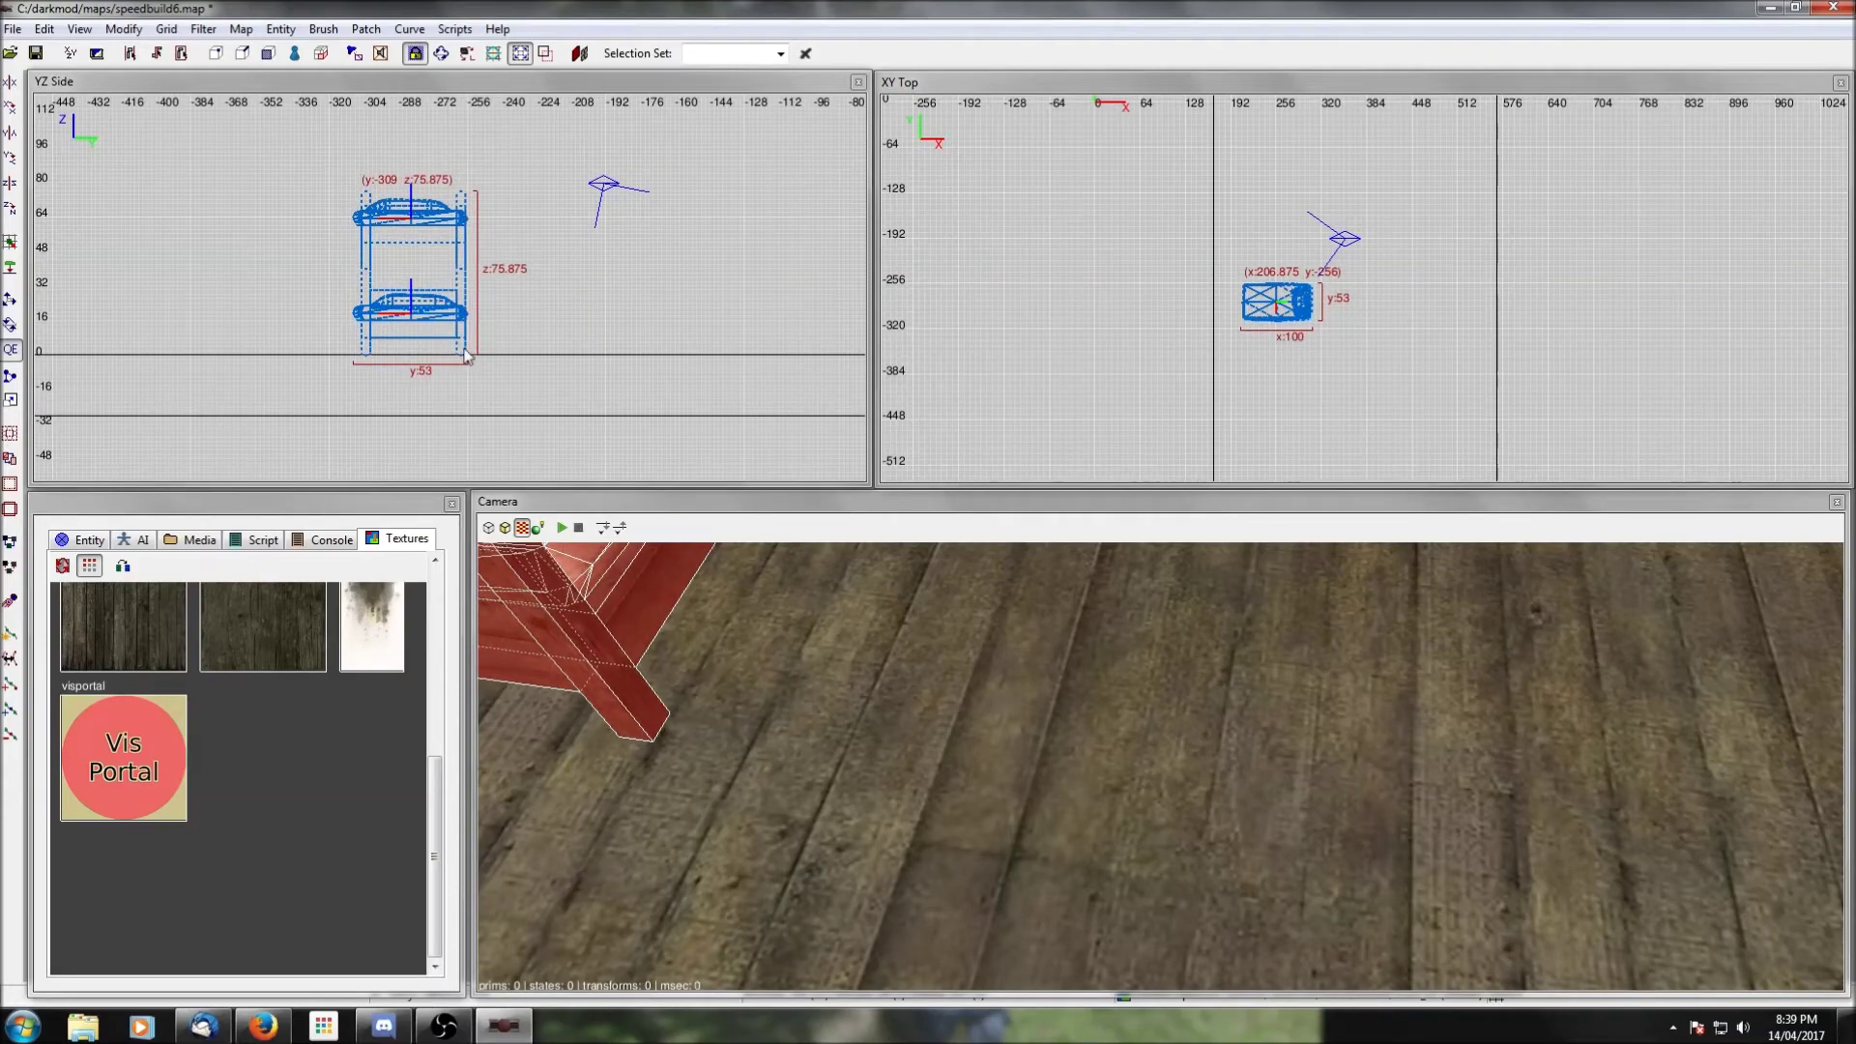
{"action": "scroll", "coordinate": [465, 358], "scroll_direction": "up", "scroll_amount": 3}
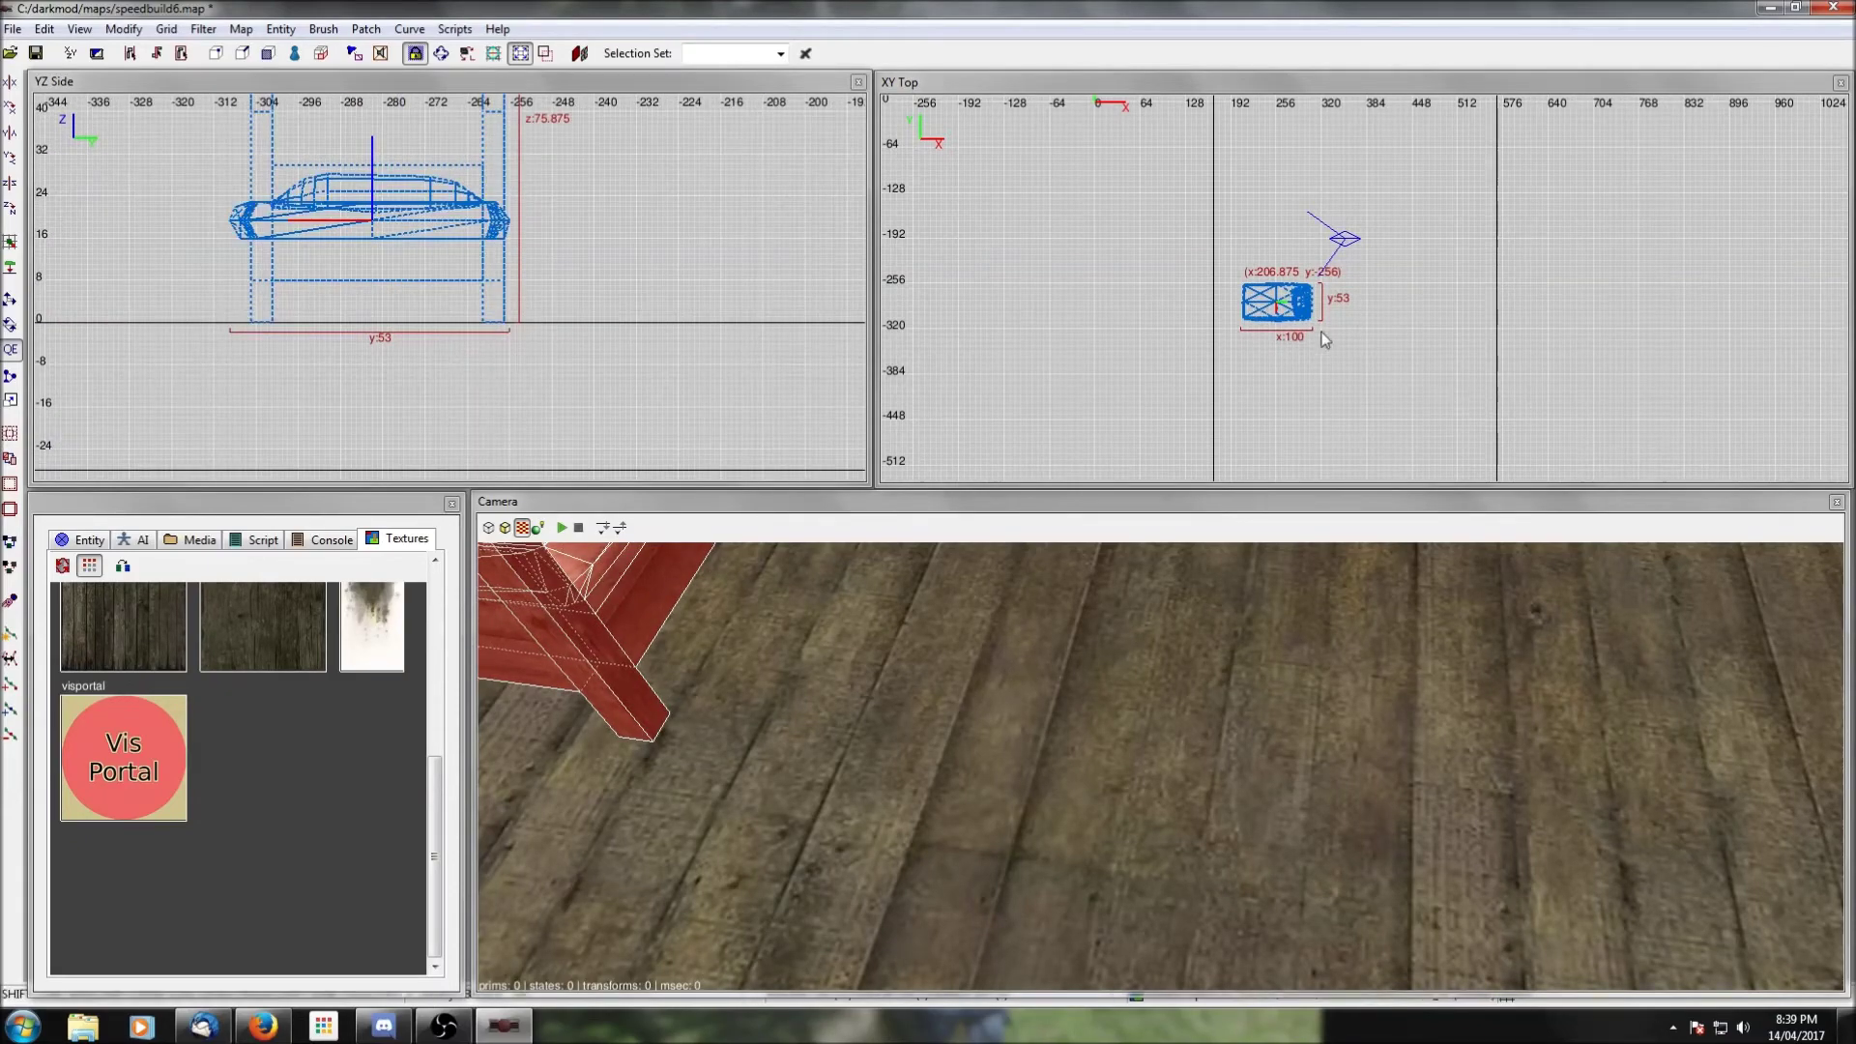
{"action": "key", "text": "shift+h"}
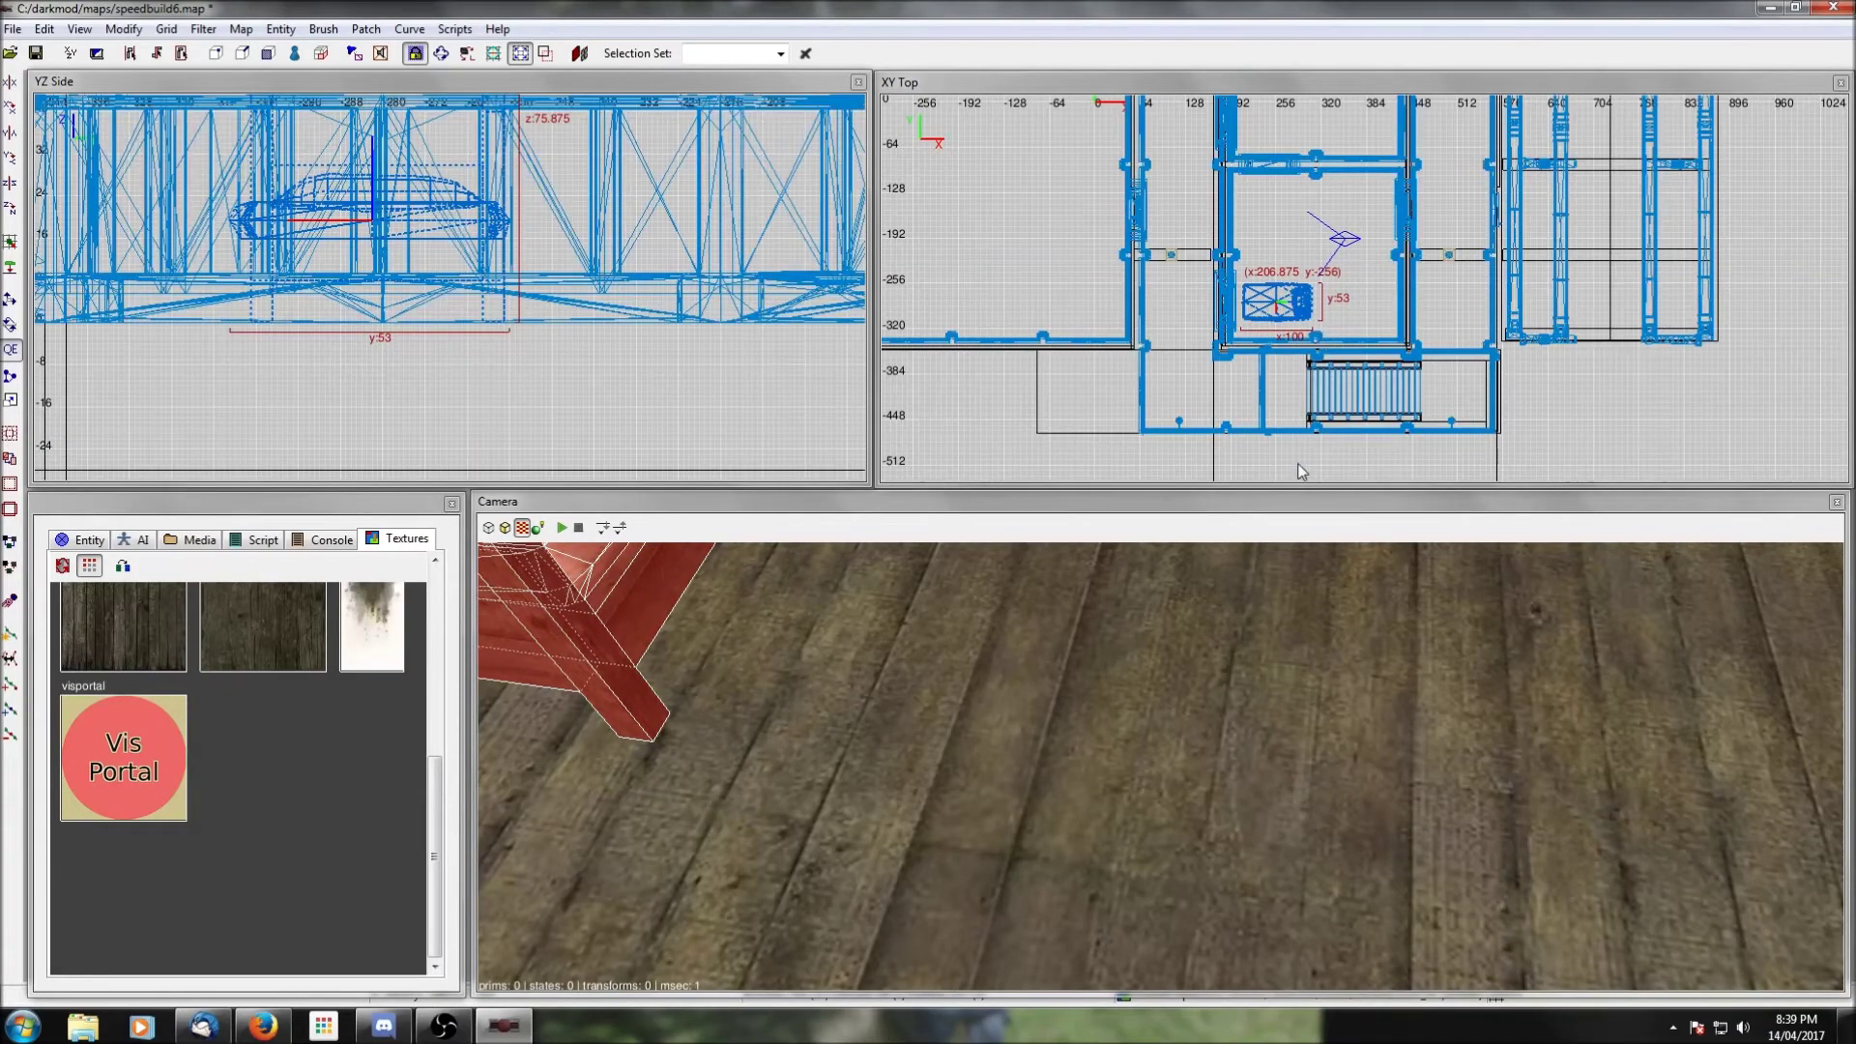
Step: Rotate the bunk bed 90 degrees about the vertical axis and place copies of it in a row along the room's south wall
{"action": "left_click", "coordinate": [11, 210]}
{"action": "left_click_drag", "start_coordinate": [1285, 309], "coordinate": [1273, 312]}
{"action": "right_click_drag", "start_coordinate": [1273, 312], "coordinate": [1195, 312]}
{"action": "key", "text": "space"}
{"action": "mouse_move", "coordinate": [1192, 311]}
{"action": "left_mouse_down"}
{"action": "mouse_move", "coordinate": [1303, 311]}
{"action": "mouse_move", "coordinate": [1231, 312]}
{"action": "left_mouse_up"}
{"action": "key", "text": "space"}
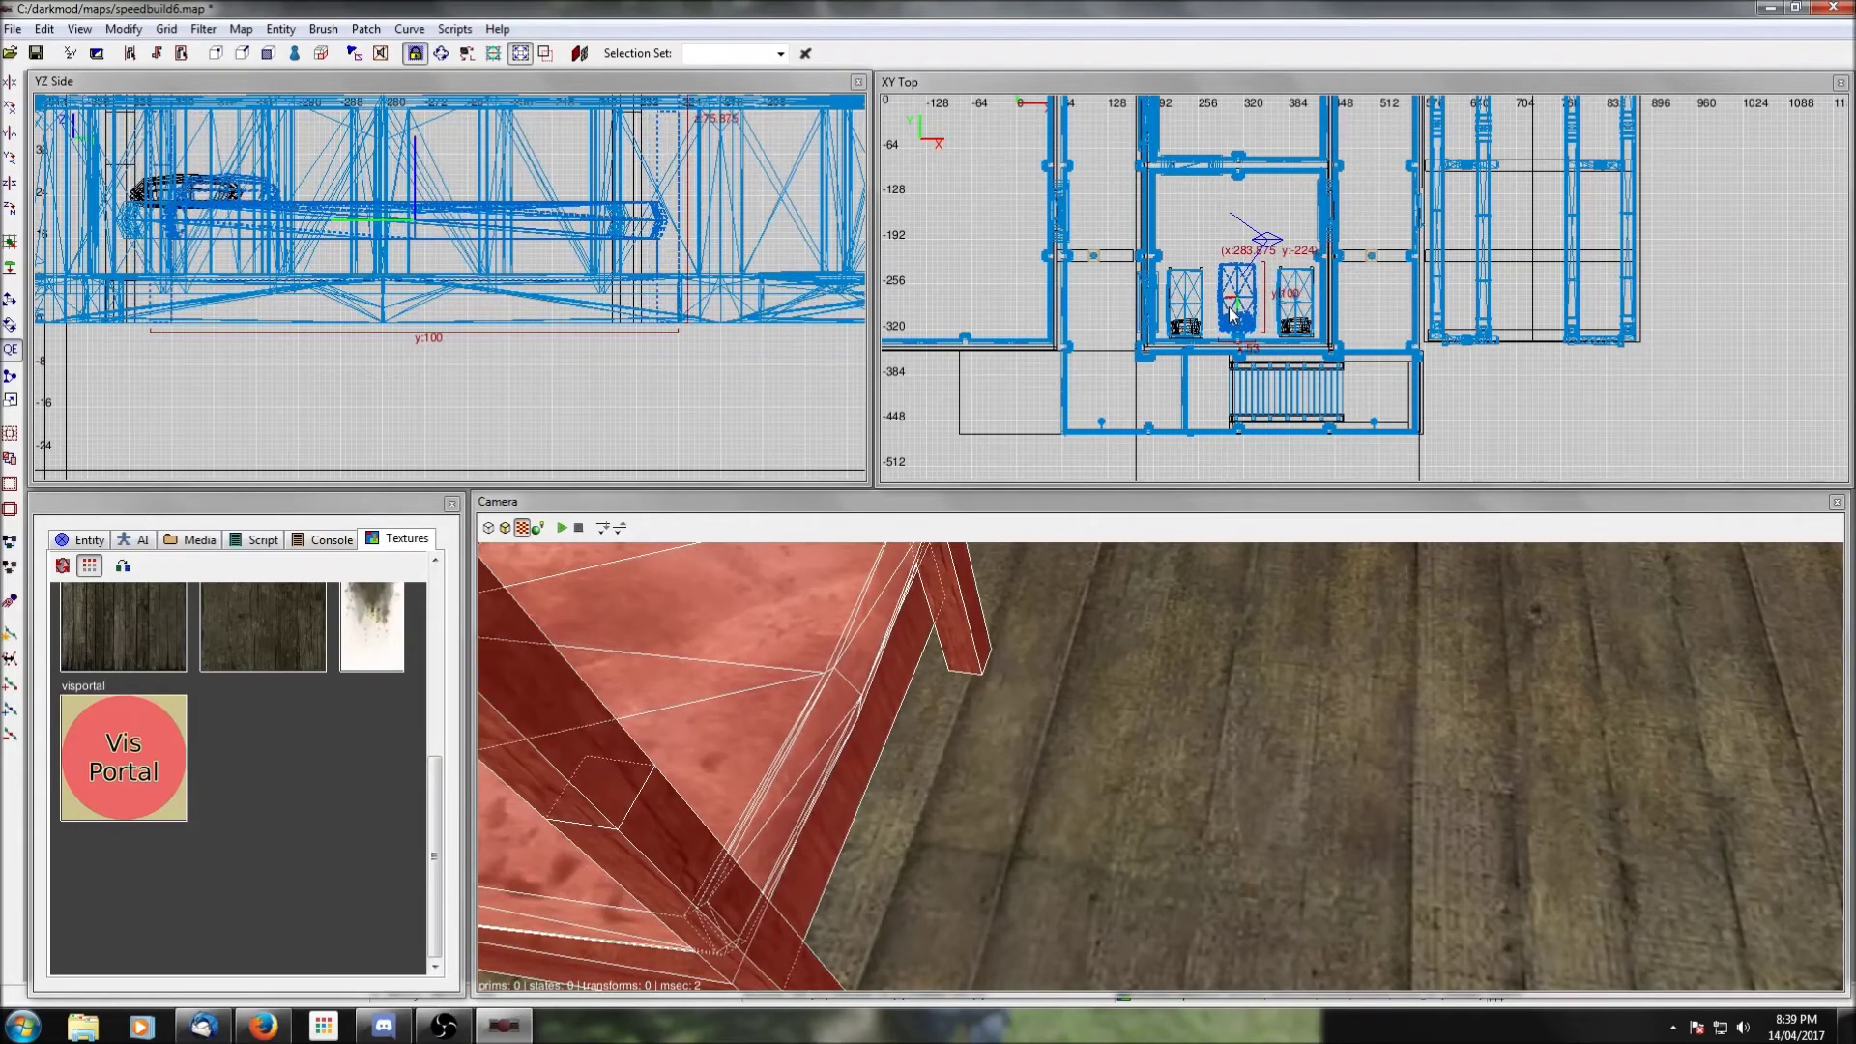
Step: Delete the middle bunk bed, keeping one on each side of the room
{"action": "right_click", "coordinate": [1234, 679]}
{"action": "right_click", "coordinate": [1234, 677]}
{"action": "key", "text": "Delete"}
{"action": "right_click", "coordinate": [1233, 676]}
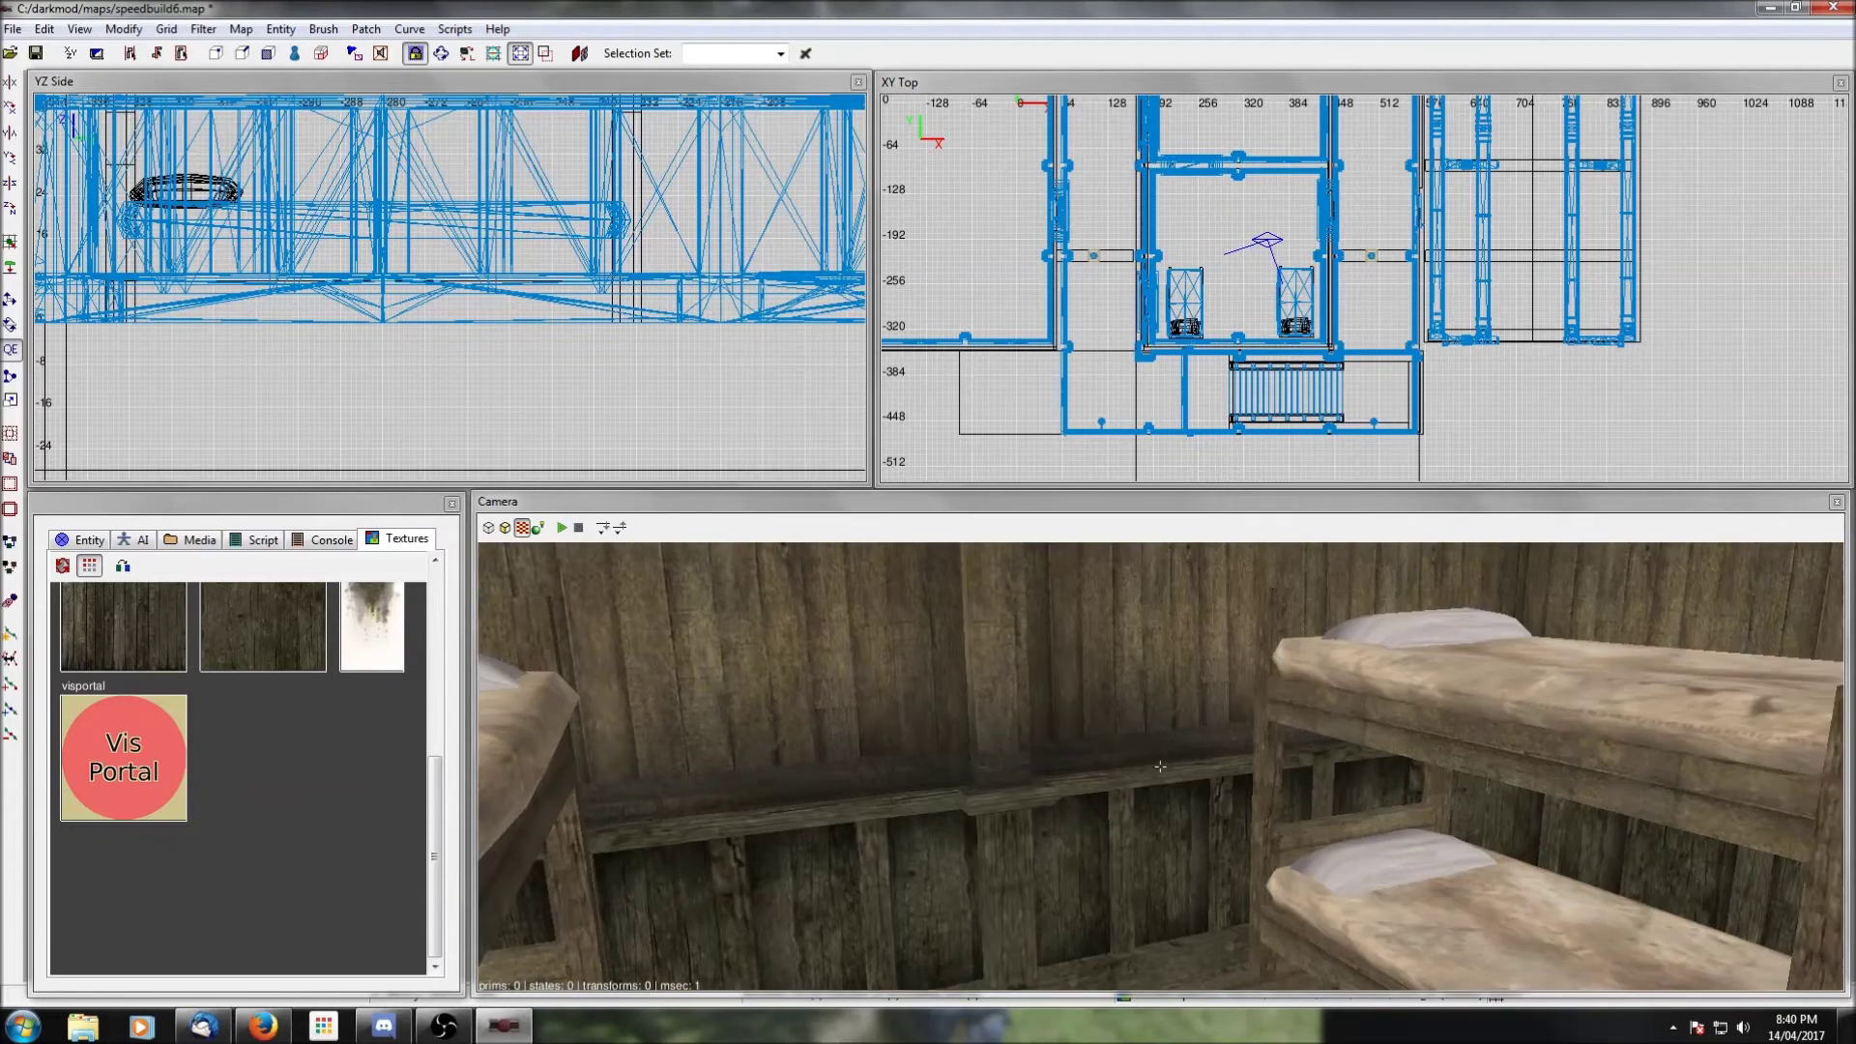
Step: Nudge the bunk bed by the east wall slightly away from that wall
{"action": "right_click", "coordinate": [1234, 677]}
{"action": "right_click", "coordinate": [1280, 688]}
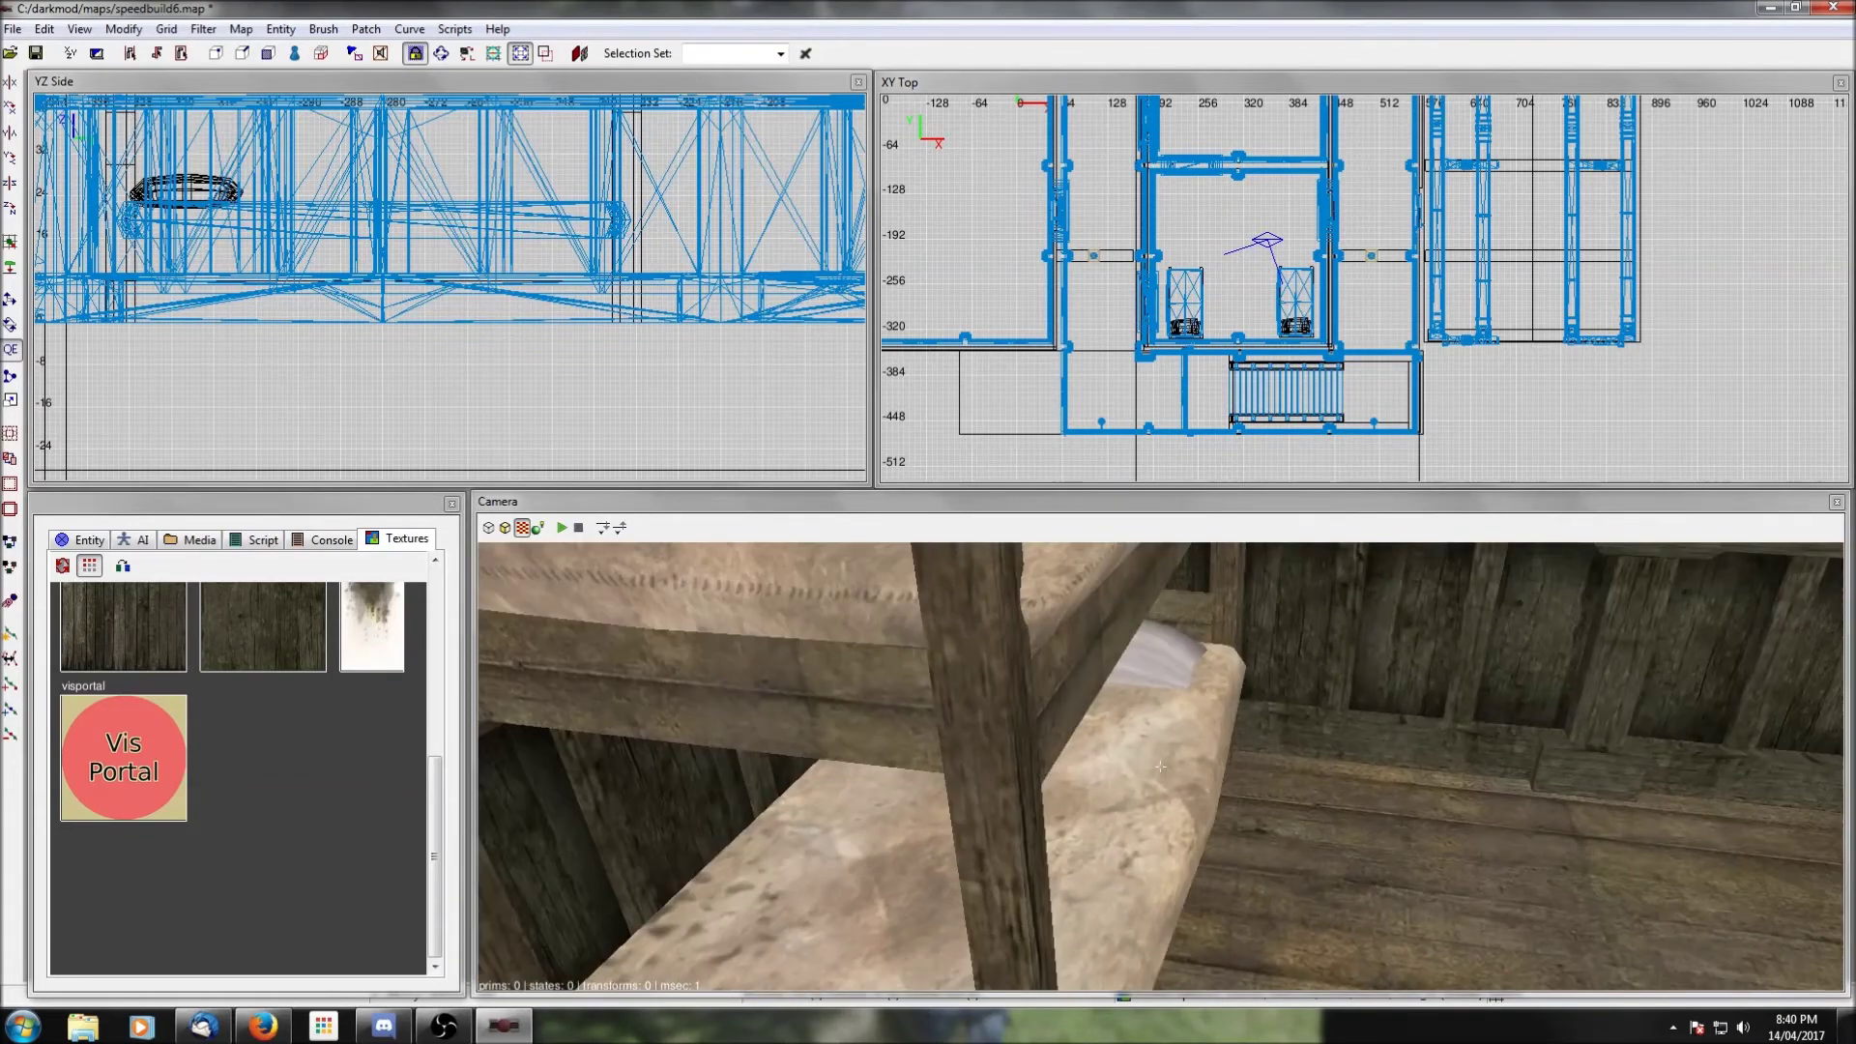
{"action": "right_click", "coordinate": [1221, 715]}
{"action": "left_click", "coordinate": [1220, 715], "text": "shift"}
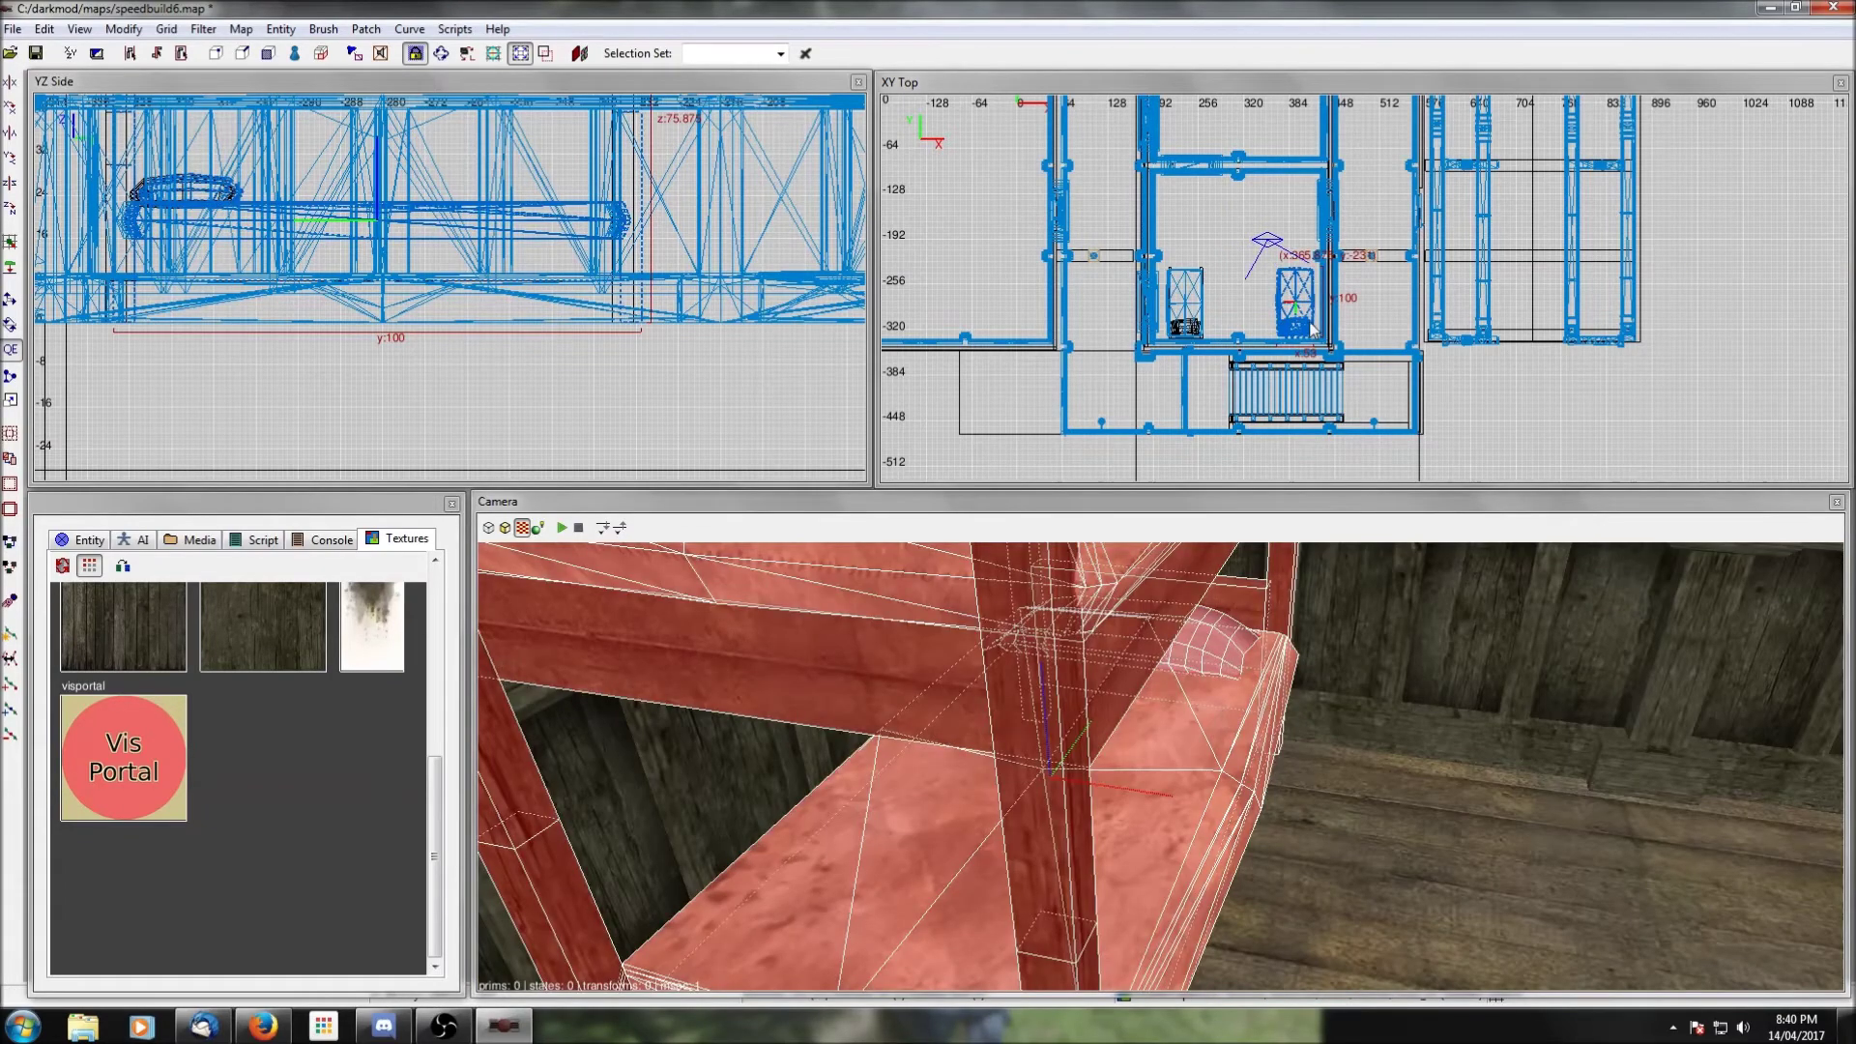
{"action": "right_click", "coordinate": [1220, 716]}
{"action": "right_click", "coordinate": [1334, 593]}
{"action": "key", "text": "Escape"}
Step: Nudge the bunk bed by the west wall slightly away from it and check the placement of both beds
{"action": "right_click", "coordinate": [1334, 594]}
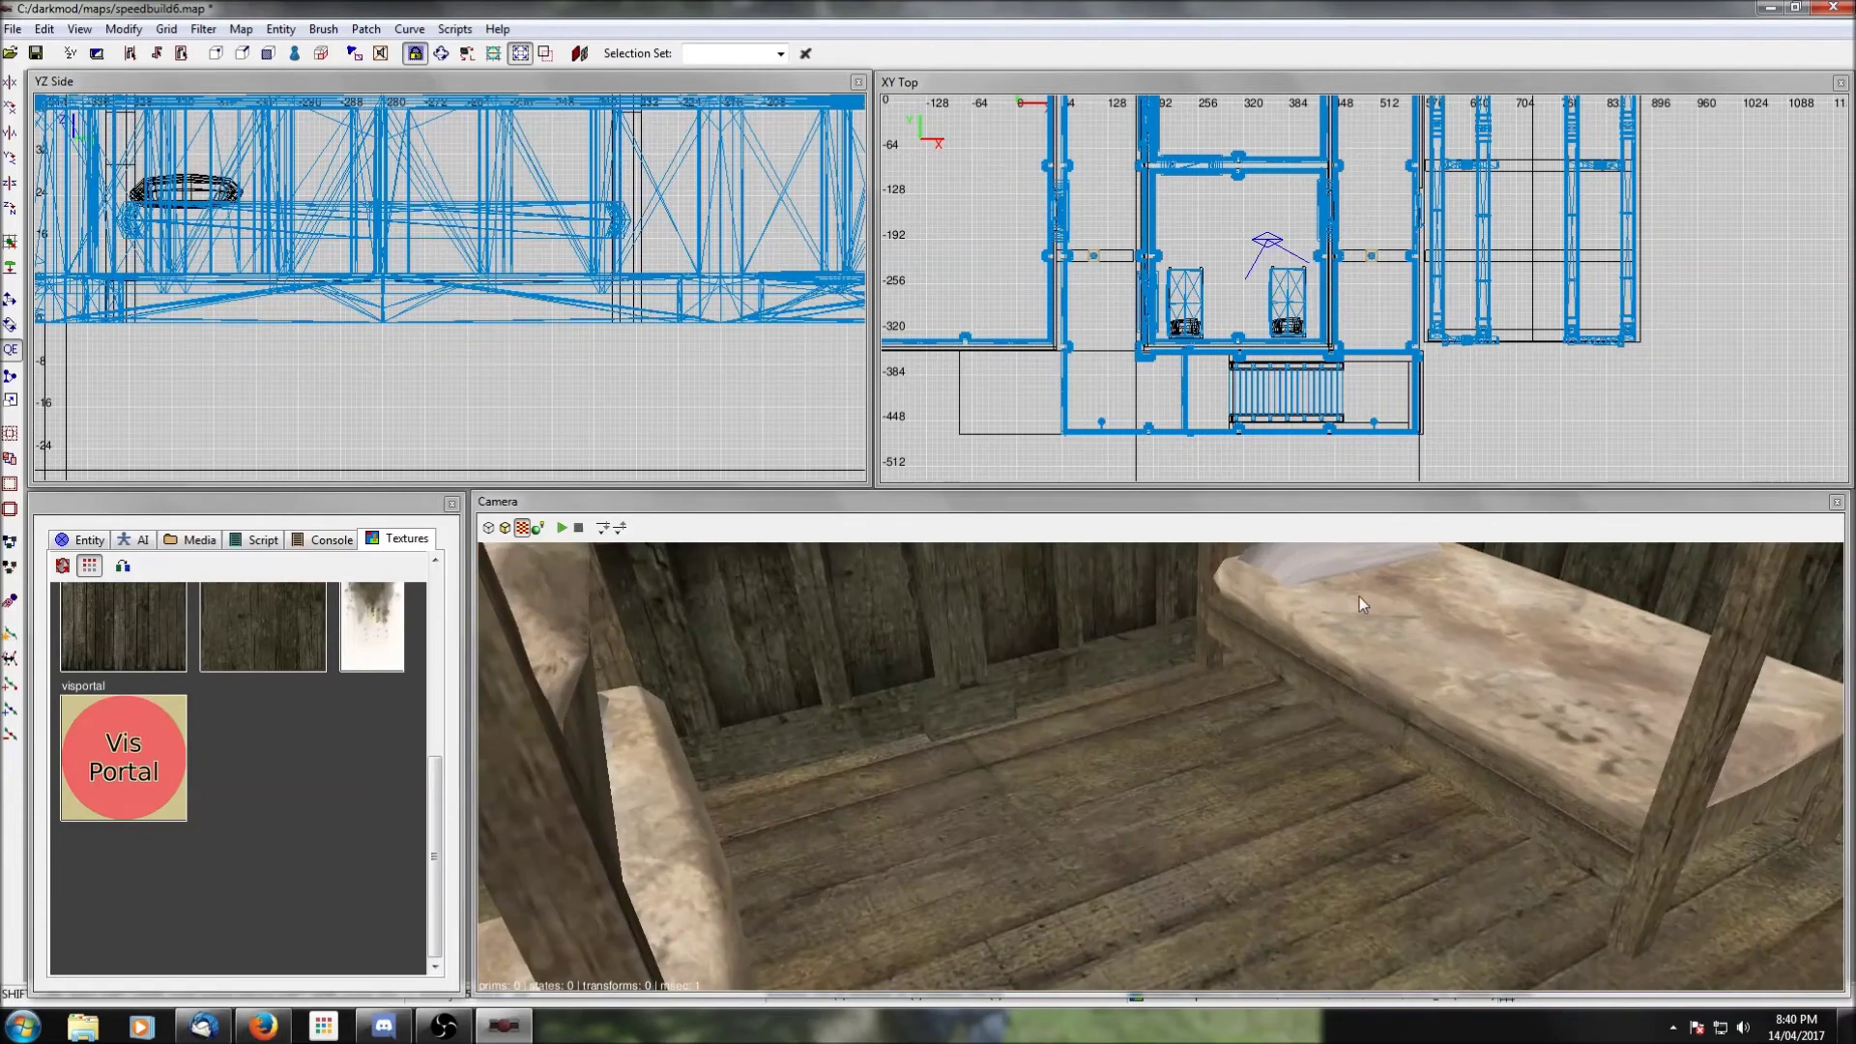
{"action": "left_click", "coordinate": [1336, 596], "text": "shift"}
{"action": "key", "text": "Escape"}
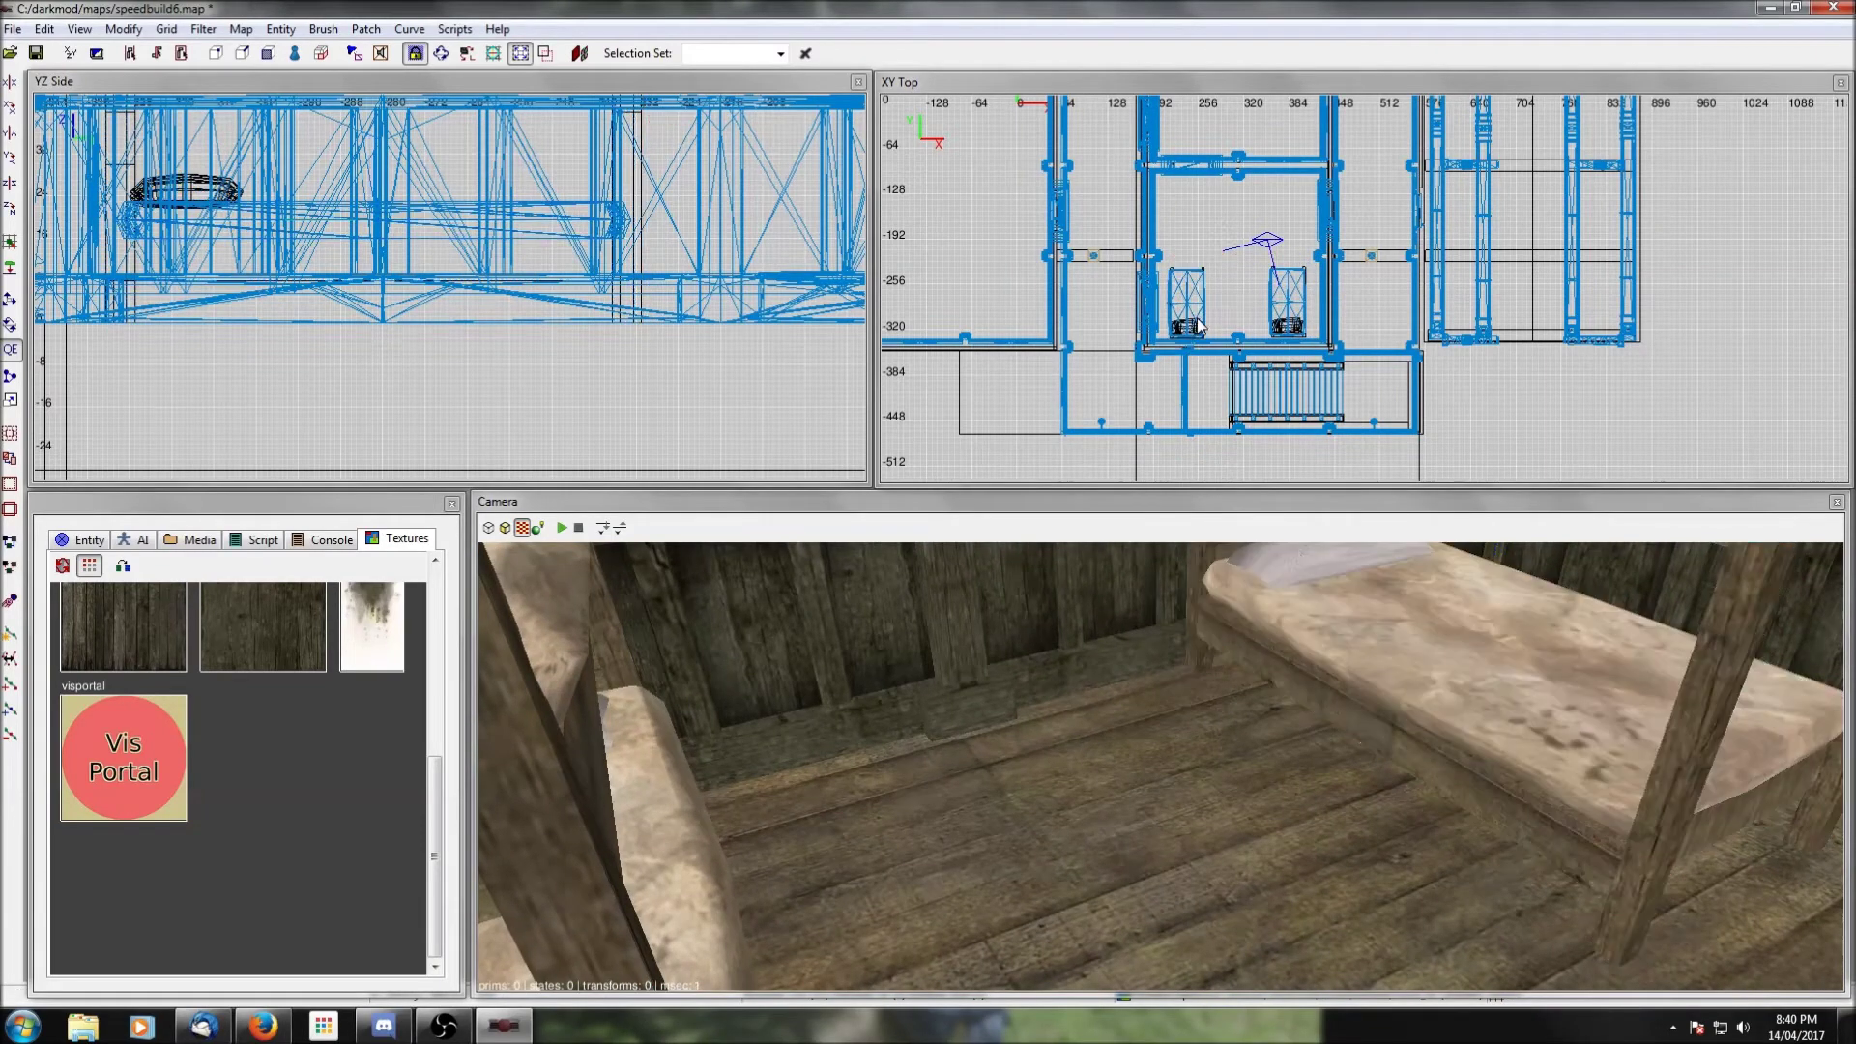
{"action": "right_click", "coordinate": [1313, 580]}
{"action": "right_click", "coordinate": [1313, 580]}
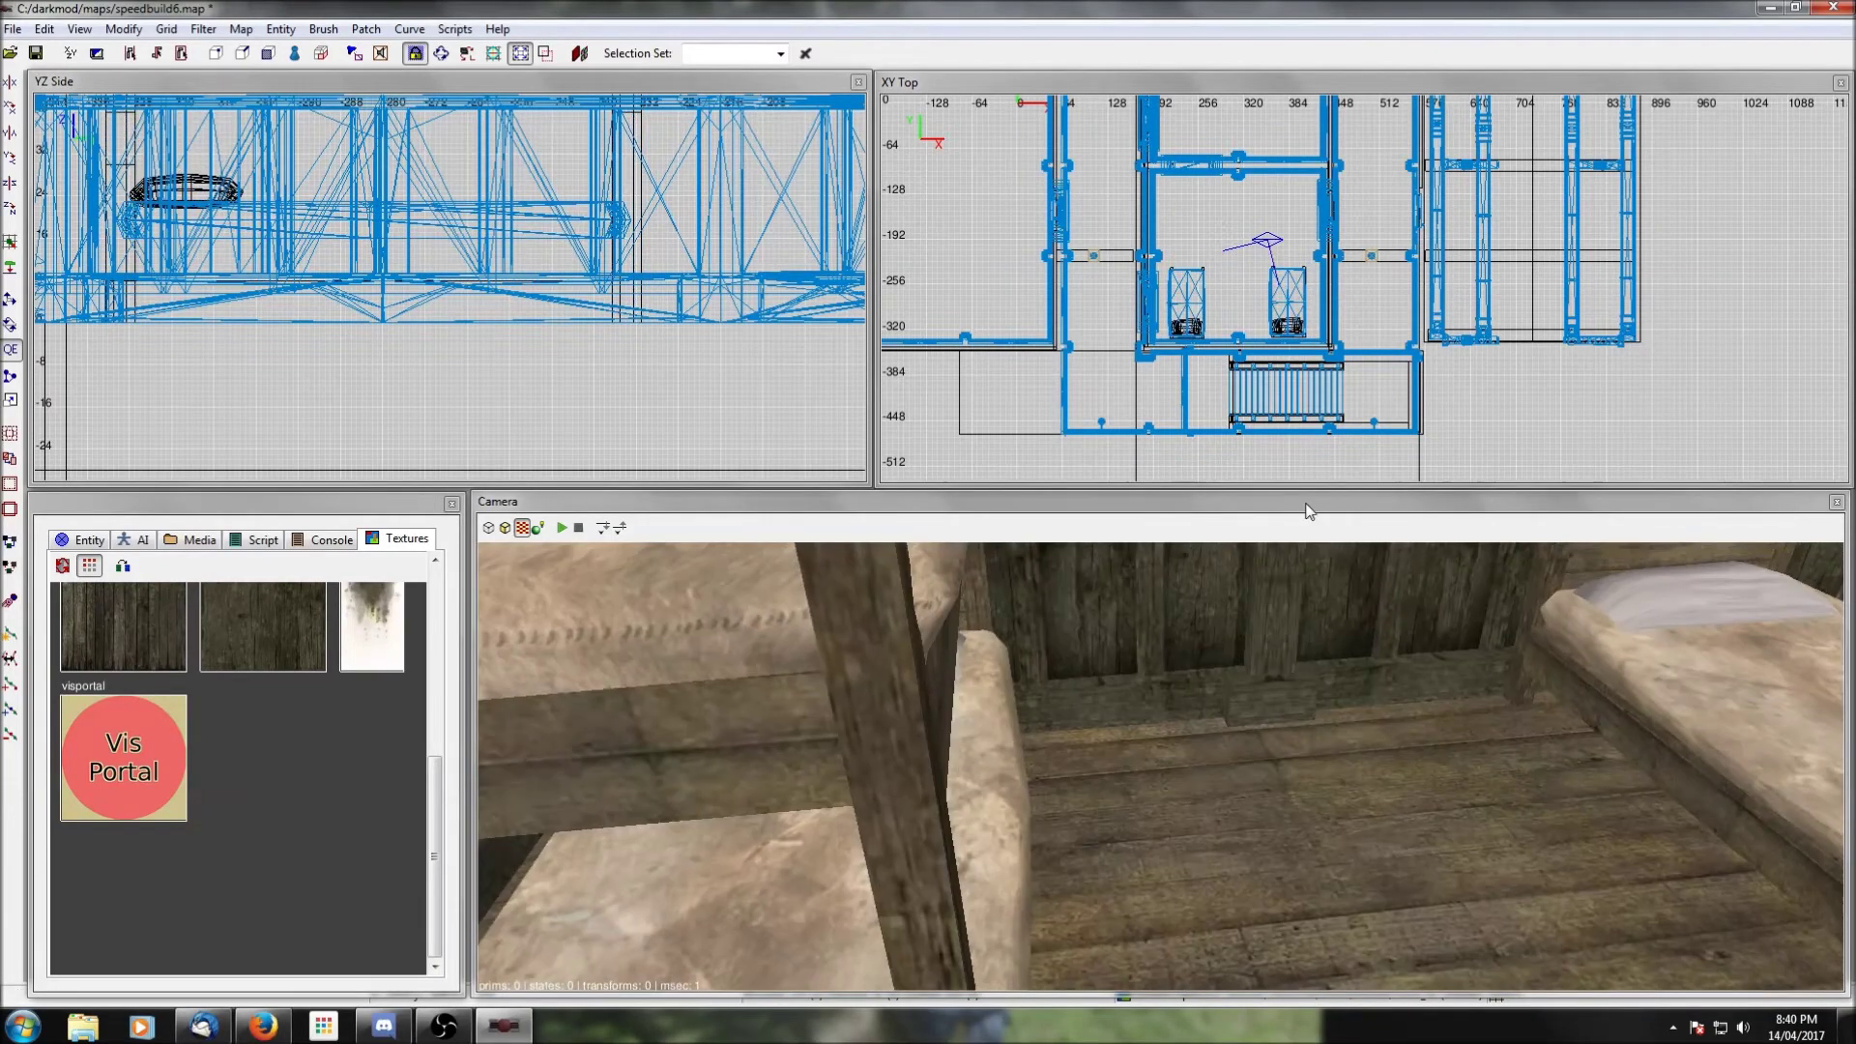
{"action": "right_click", "coordinate": [1326, 620]}
{"action": "right_click", "coordinate": [1326, 620]}
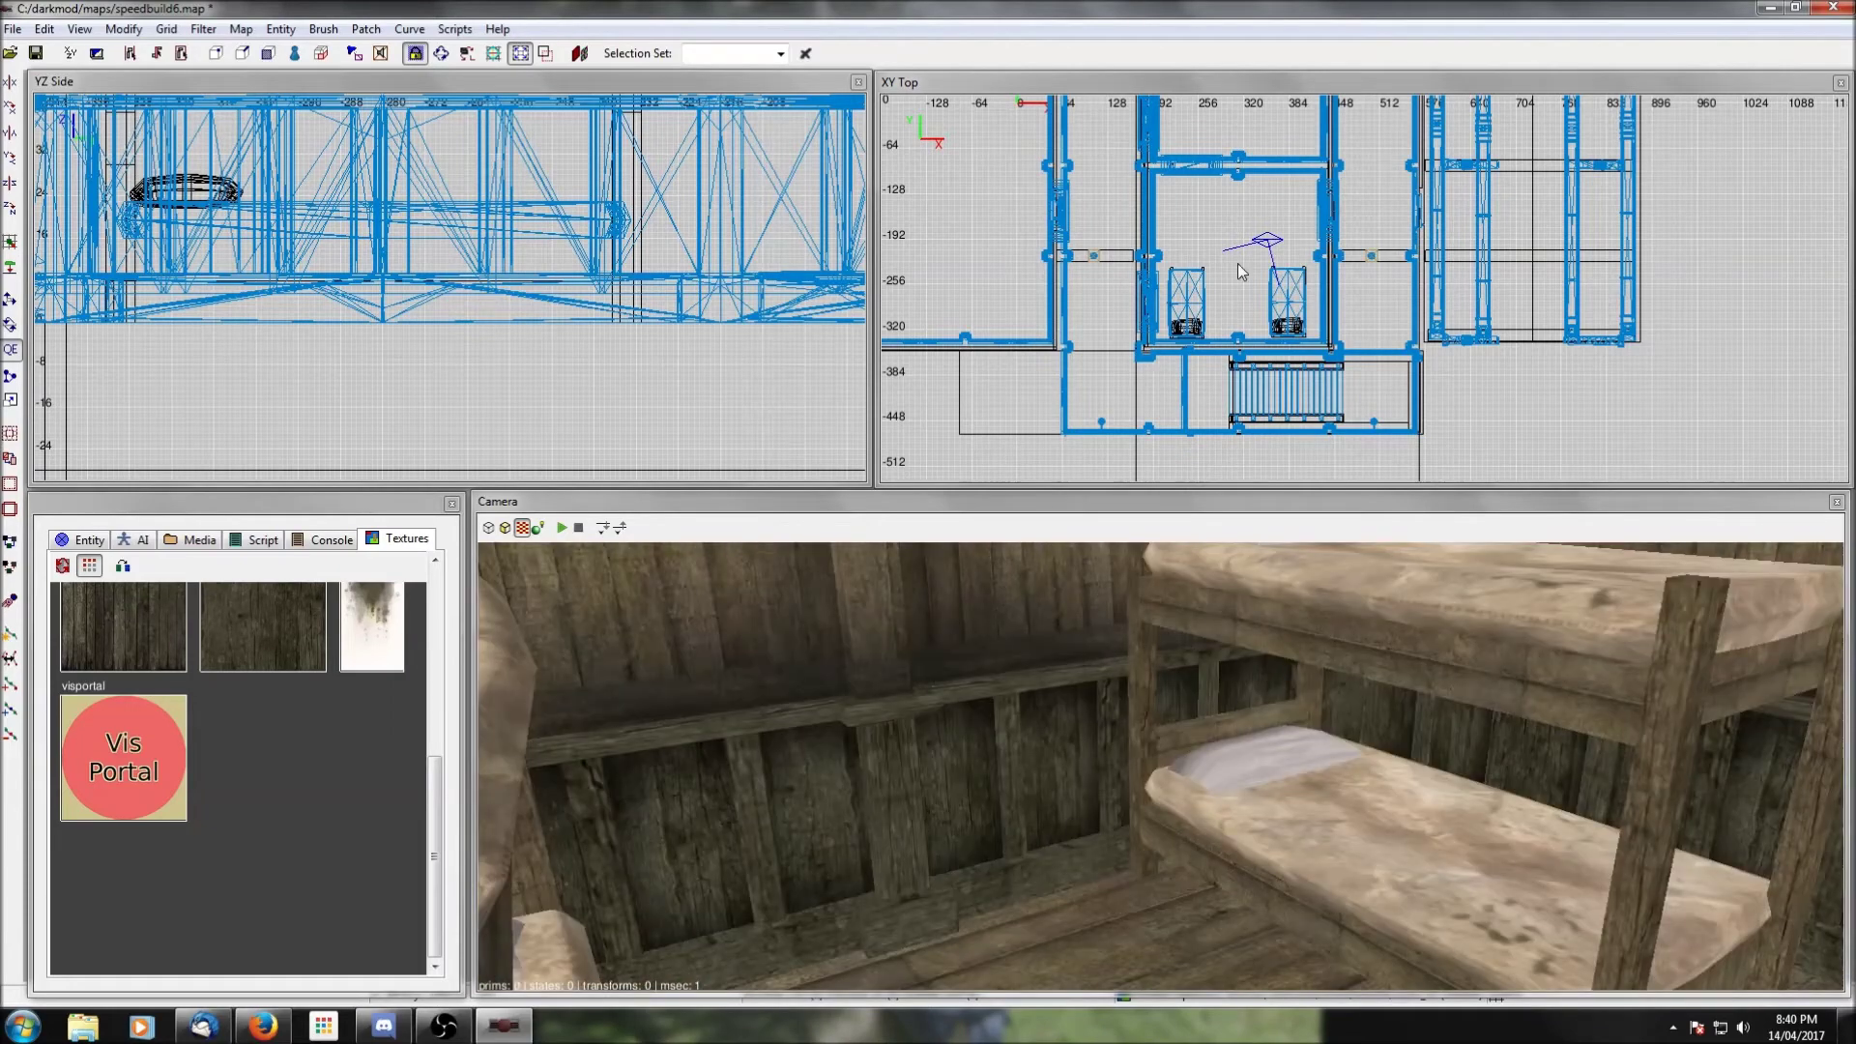
Step: Browse the furniture prefab categories for a piece to place between the two bunk beds
{"action": "right_click", "coordinate": [1237, 295]}
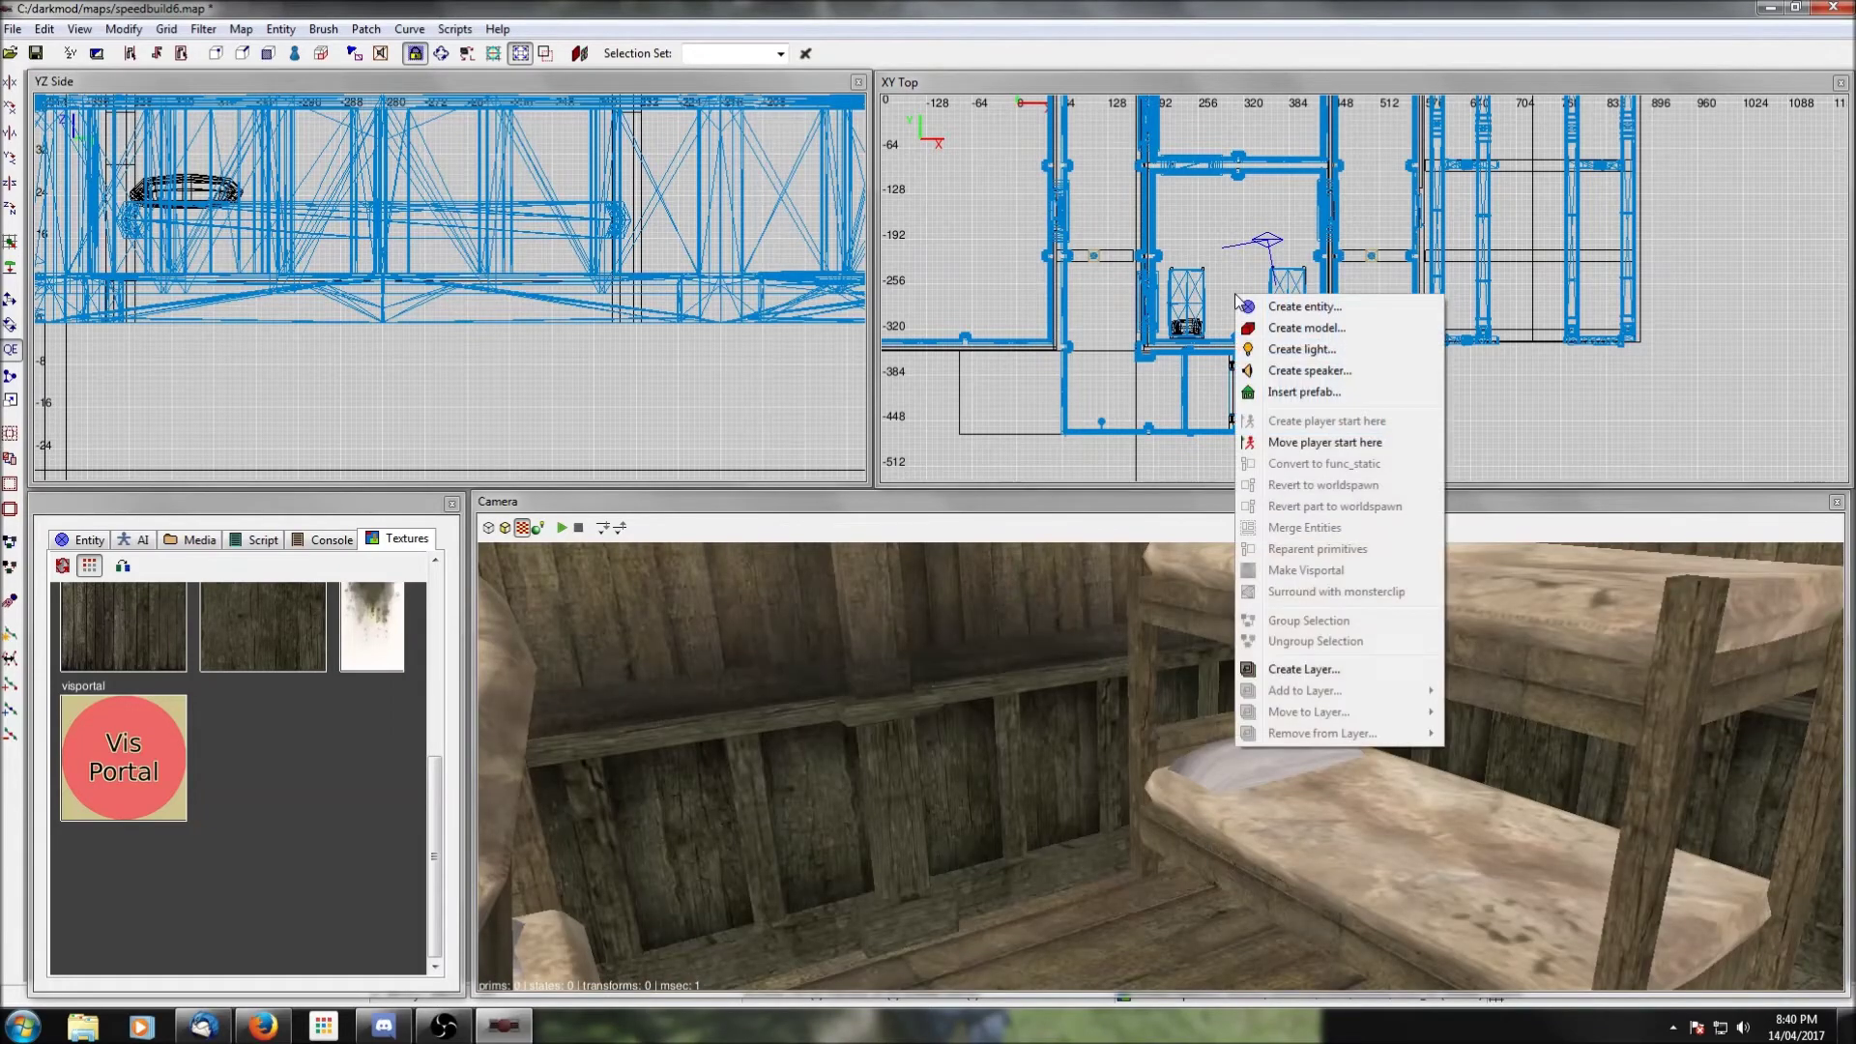
{"action": "left_click", "coordinate": [1288, 392]}
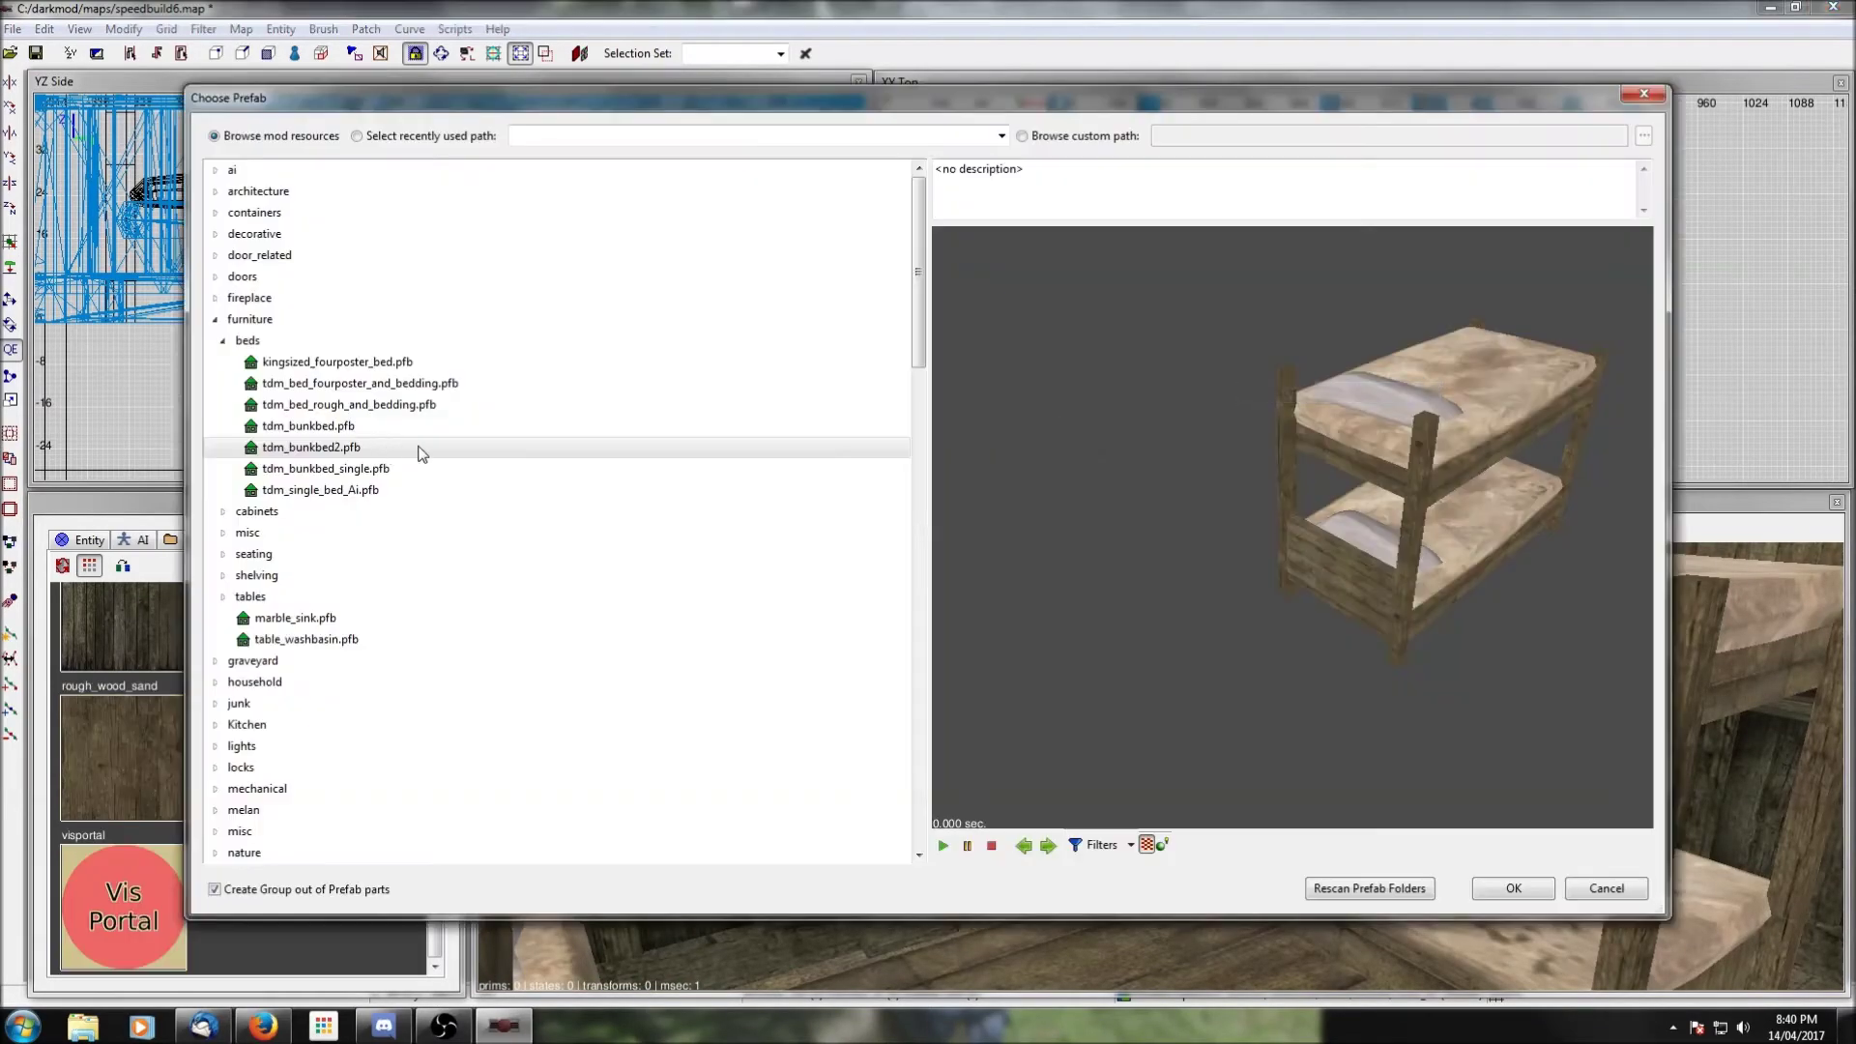
{"action": "left_click", "coordinate": [221, 340]}
{"action": "left_click", "coordinate": [214, 321]}
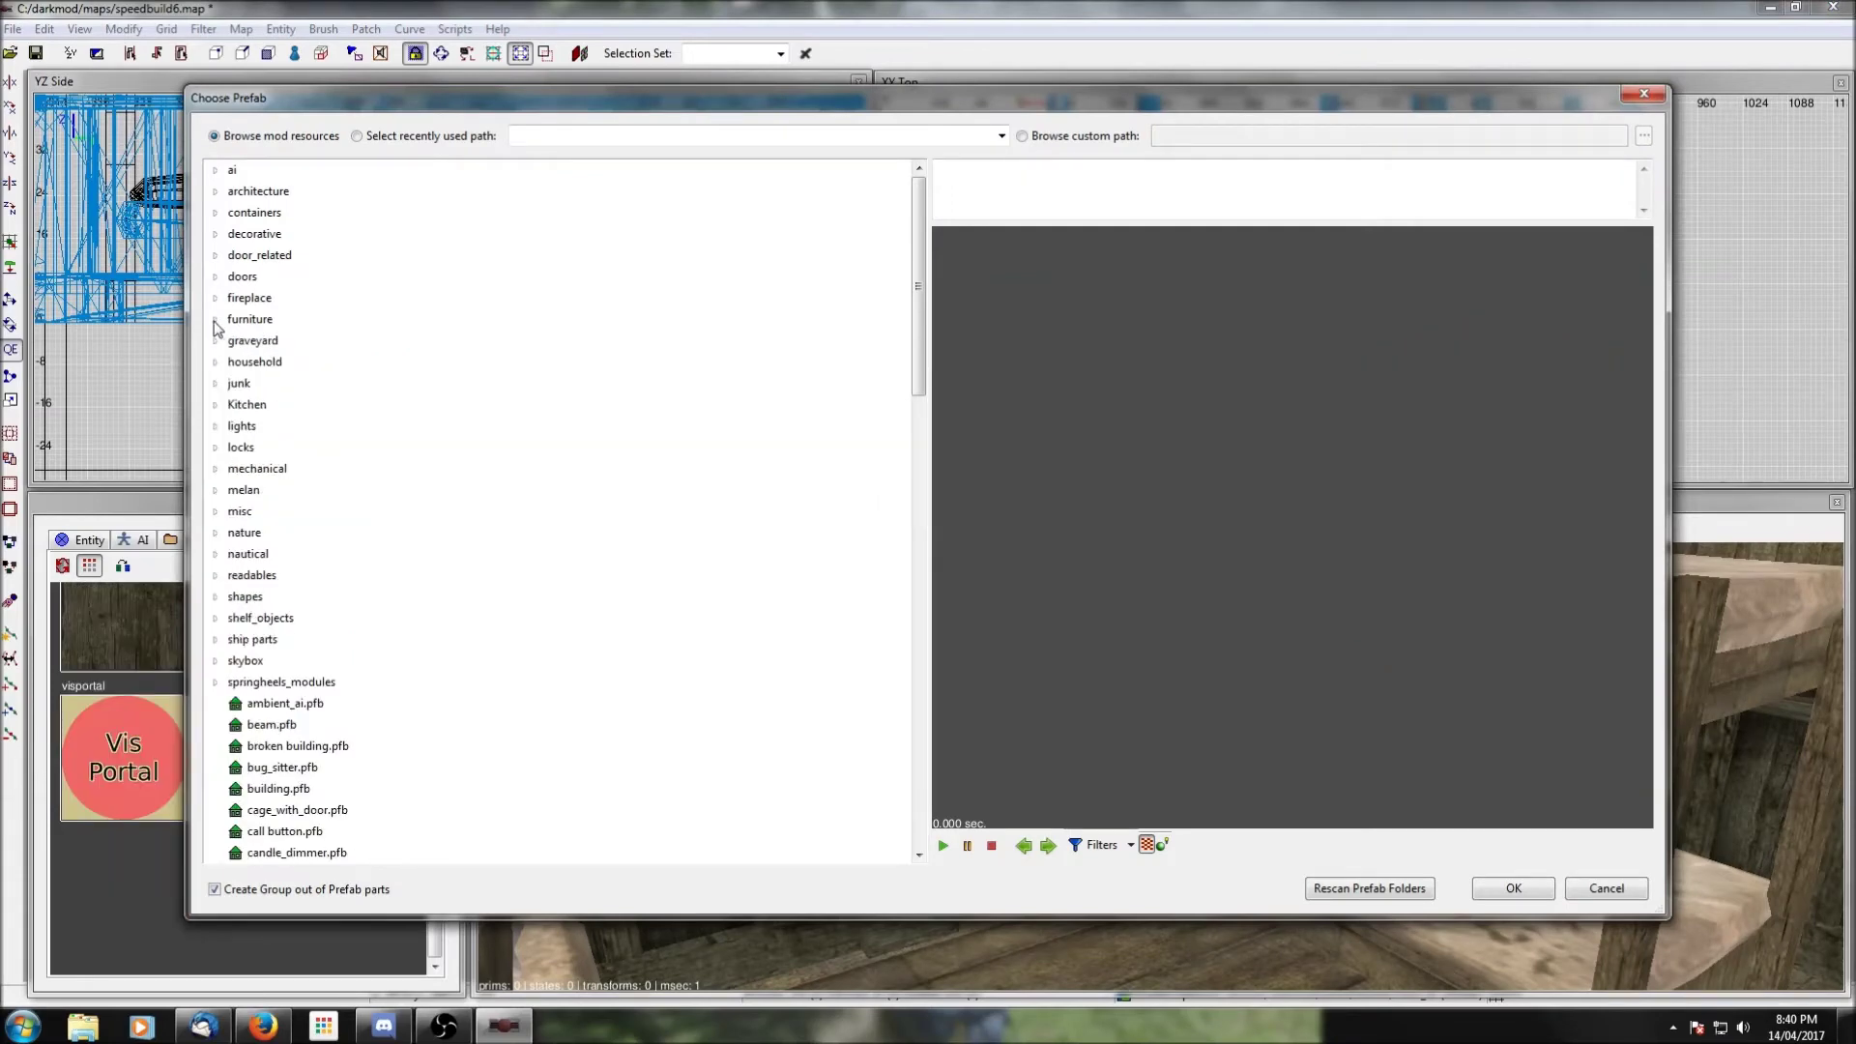
{"action": "left_click", "coordinate": [215, 320]}
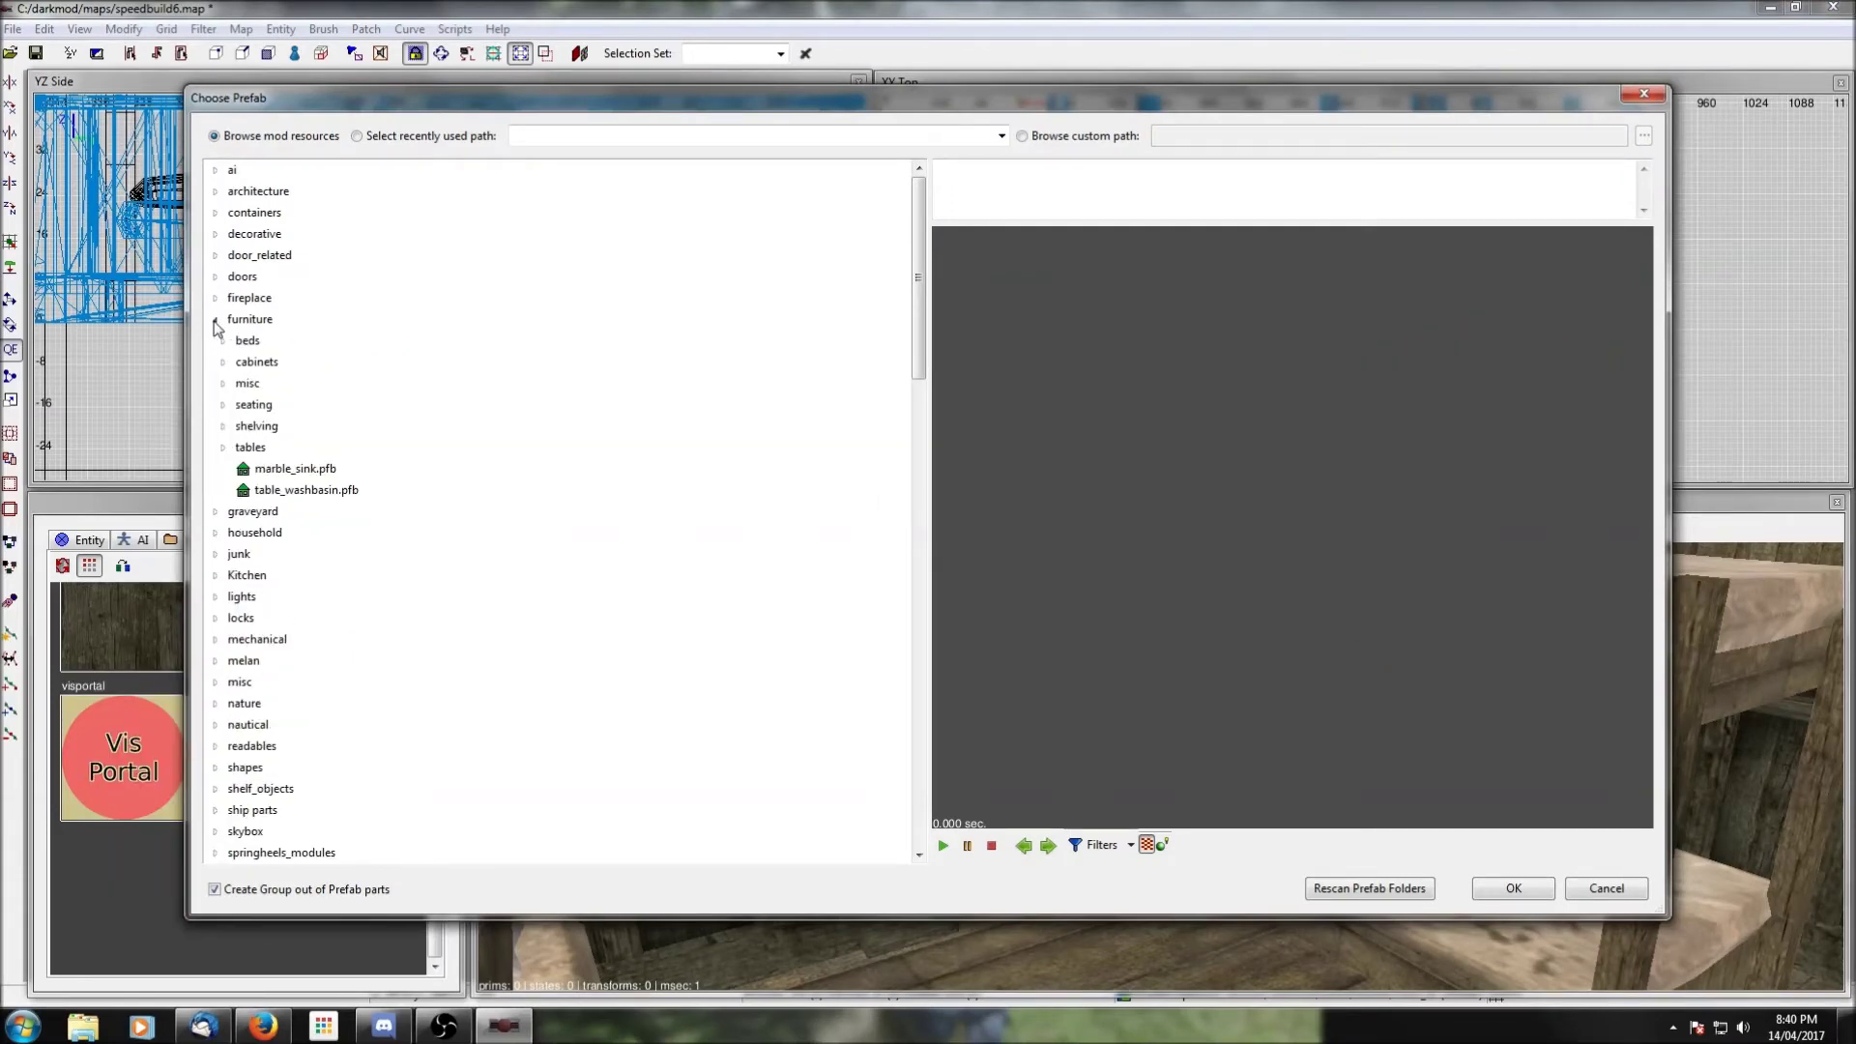
Step: Insert the simple_room_supplies01.pfb prefab from the furniture shelving folder after previewing other shelf prefabs
{"action": "left_click", "coordinate": [224, 427]}
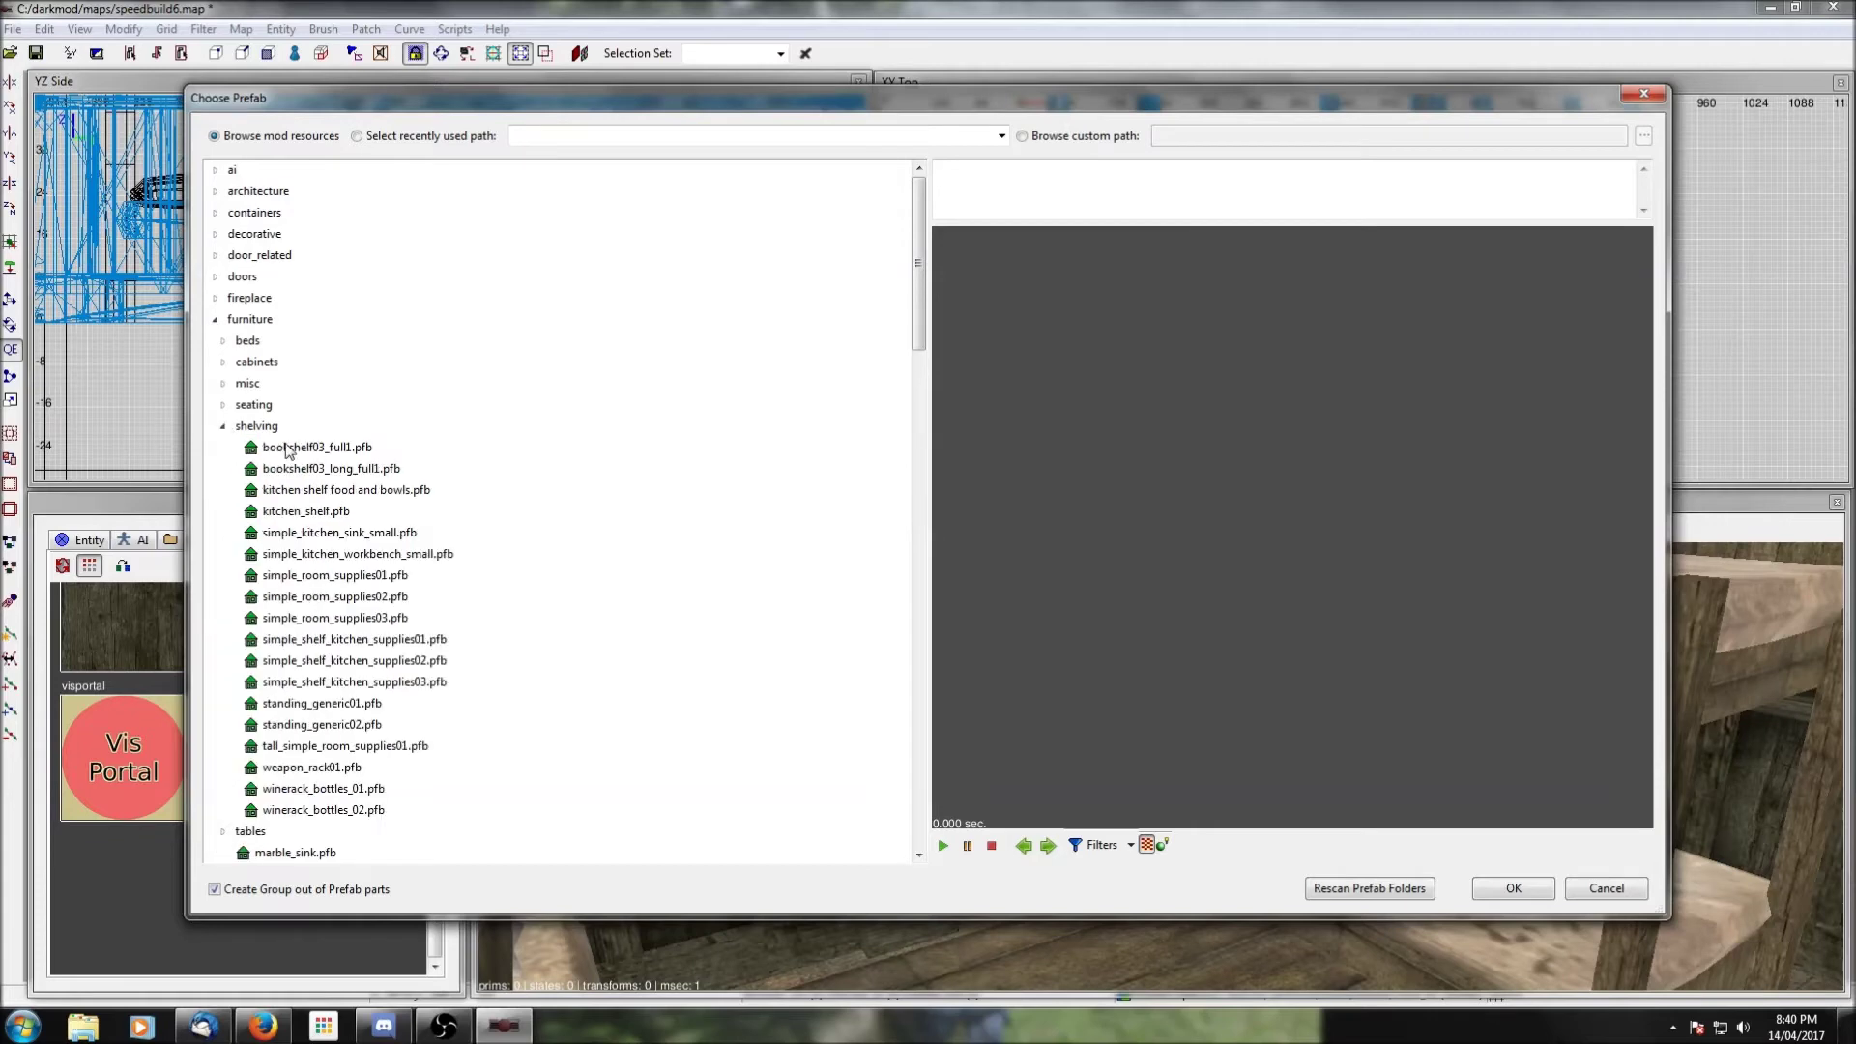
{"action": "scroll", "coordinate": [288, 450], "scroll_direction": "down", "scroll_amount": 1}
{"action": "left_click", "coordinate": [289, 405]}
{"action": "scroll", "coordinate": [293, 392], "scroll_direction": "down", "scroll_amount": 2}
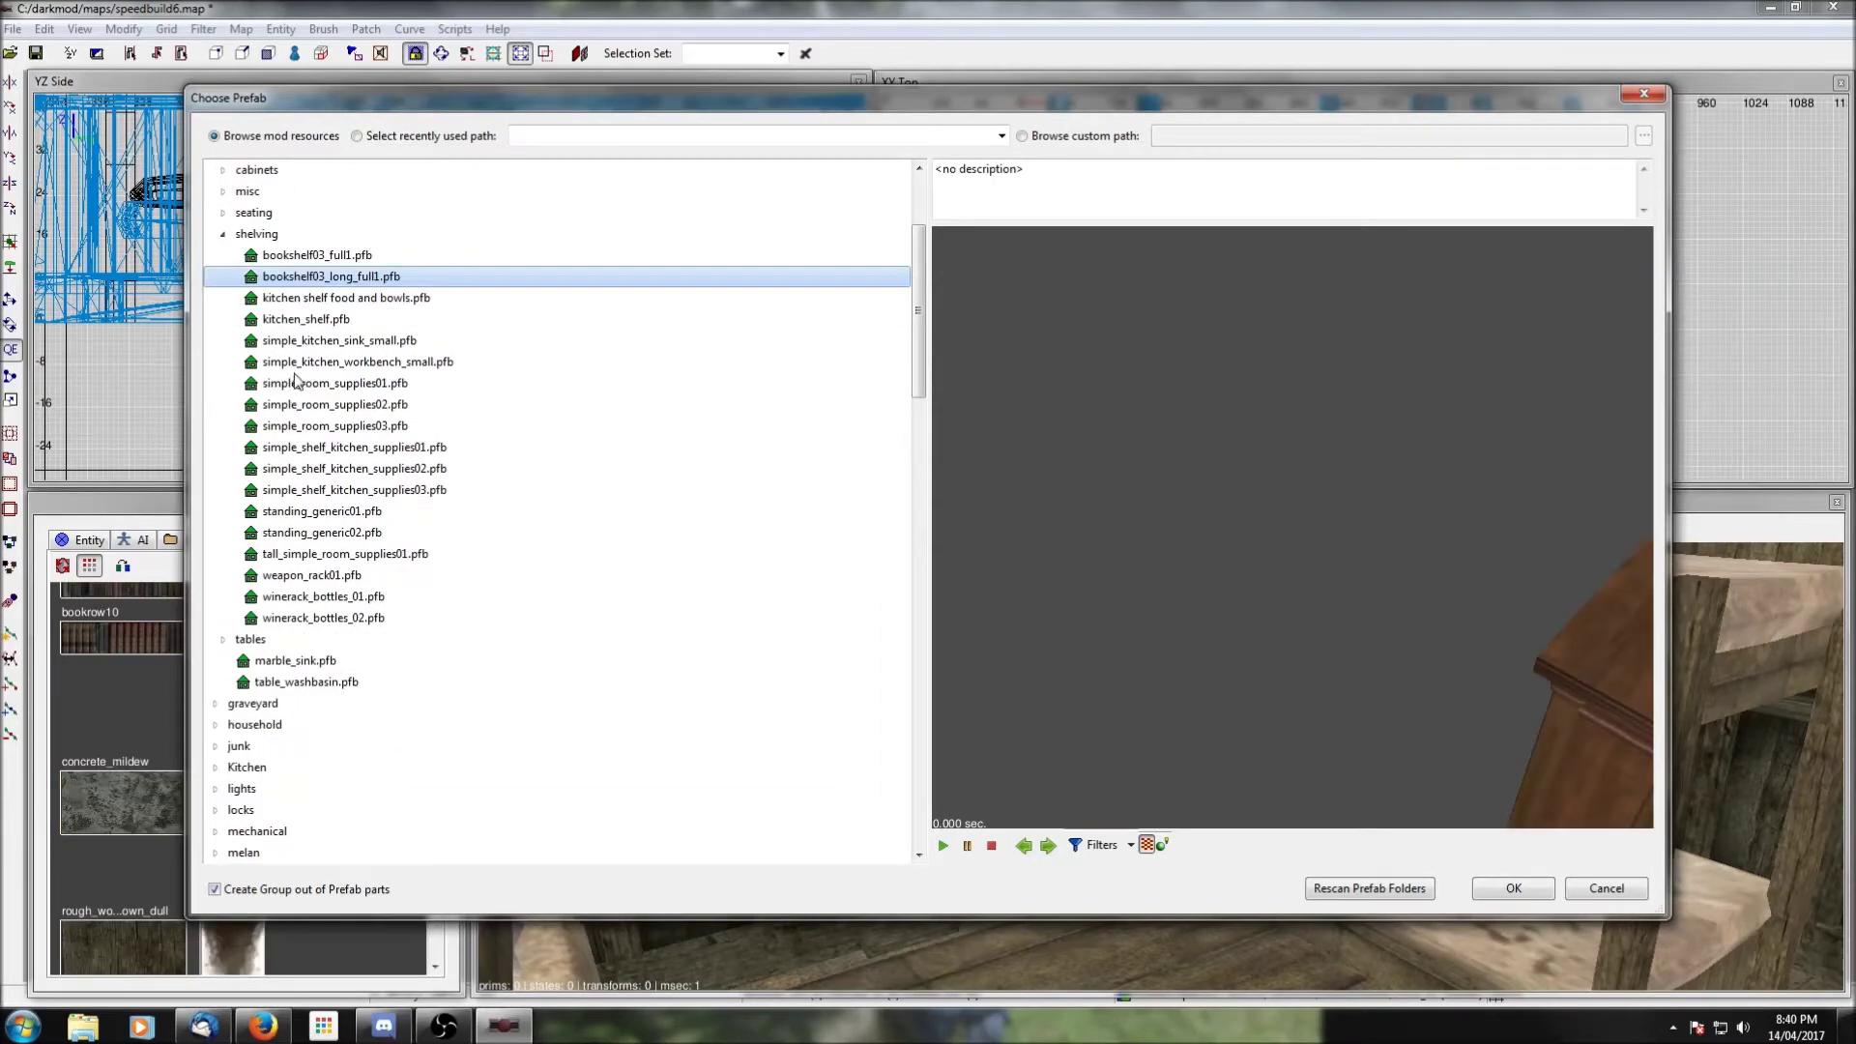
{"action": "left_click", "coordinate": [303, 321]}
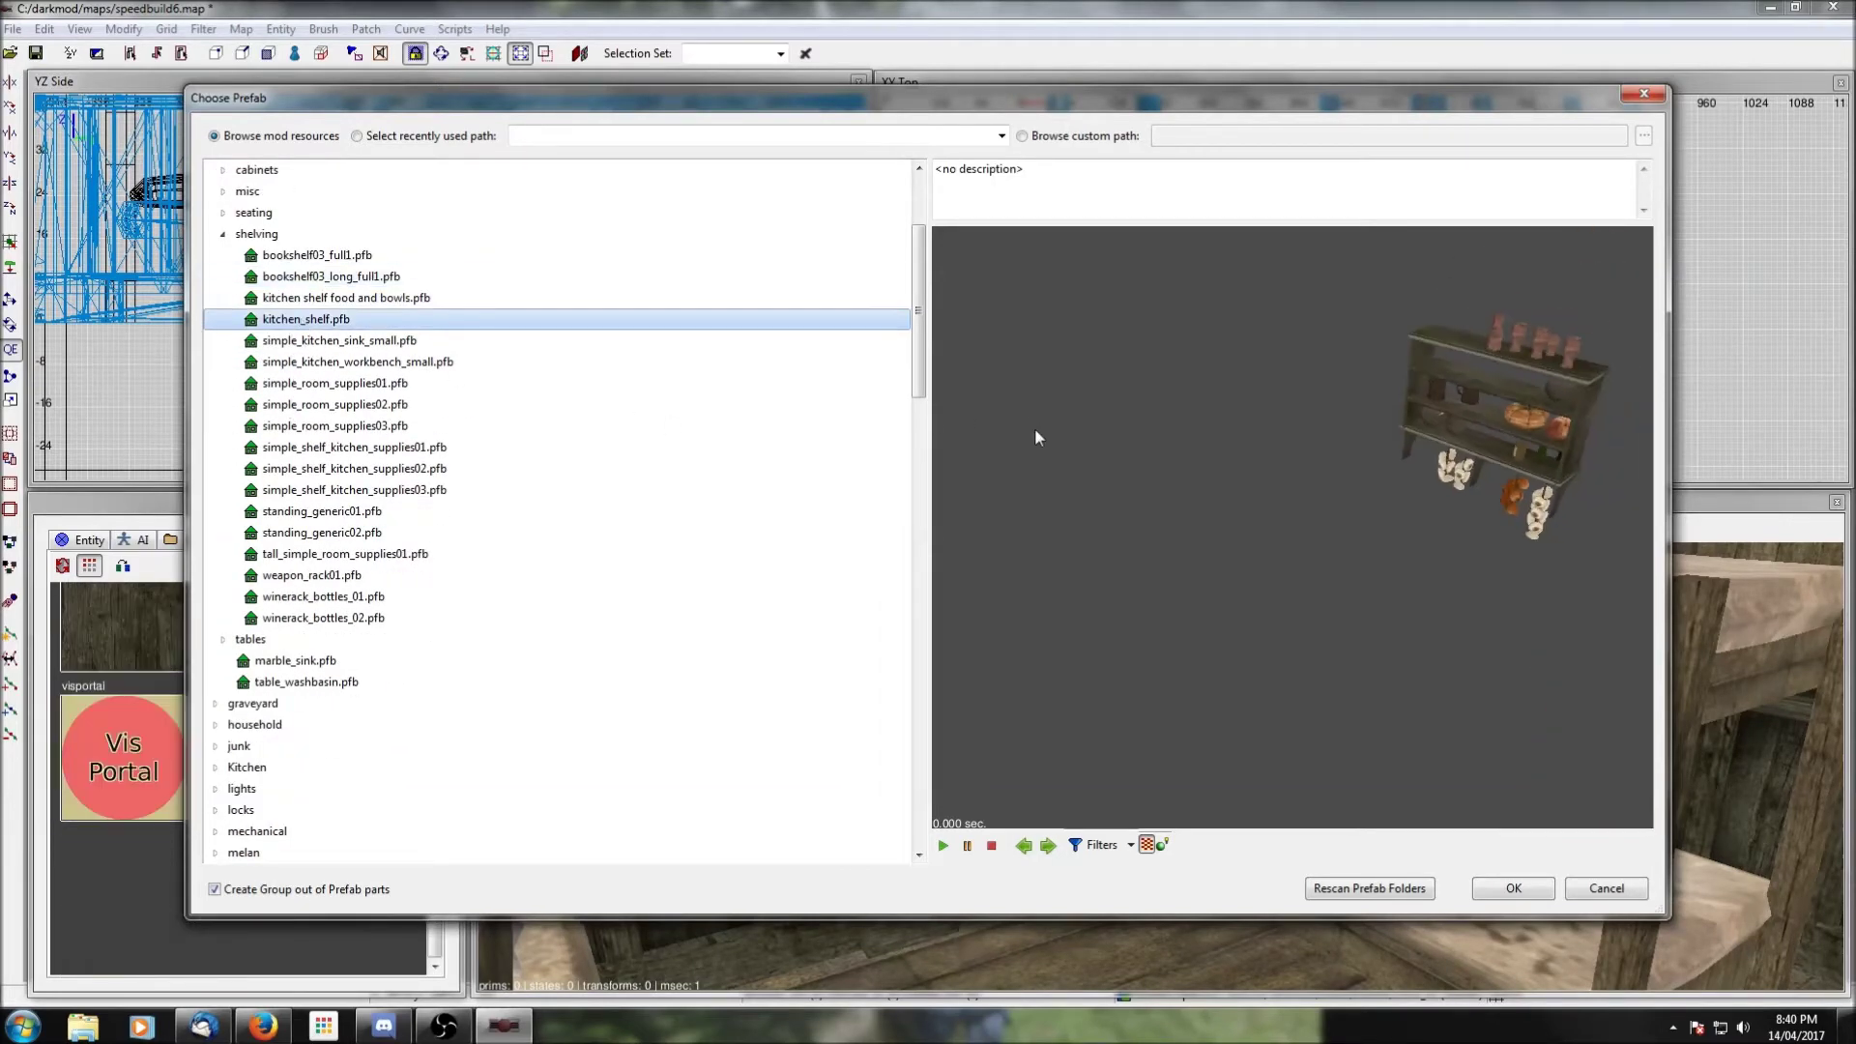
{"action": "left_click", "coordinate": [308, 363]}
{"action": "left_click", "coordinate": [308, 384]}
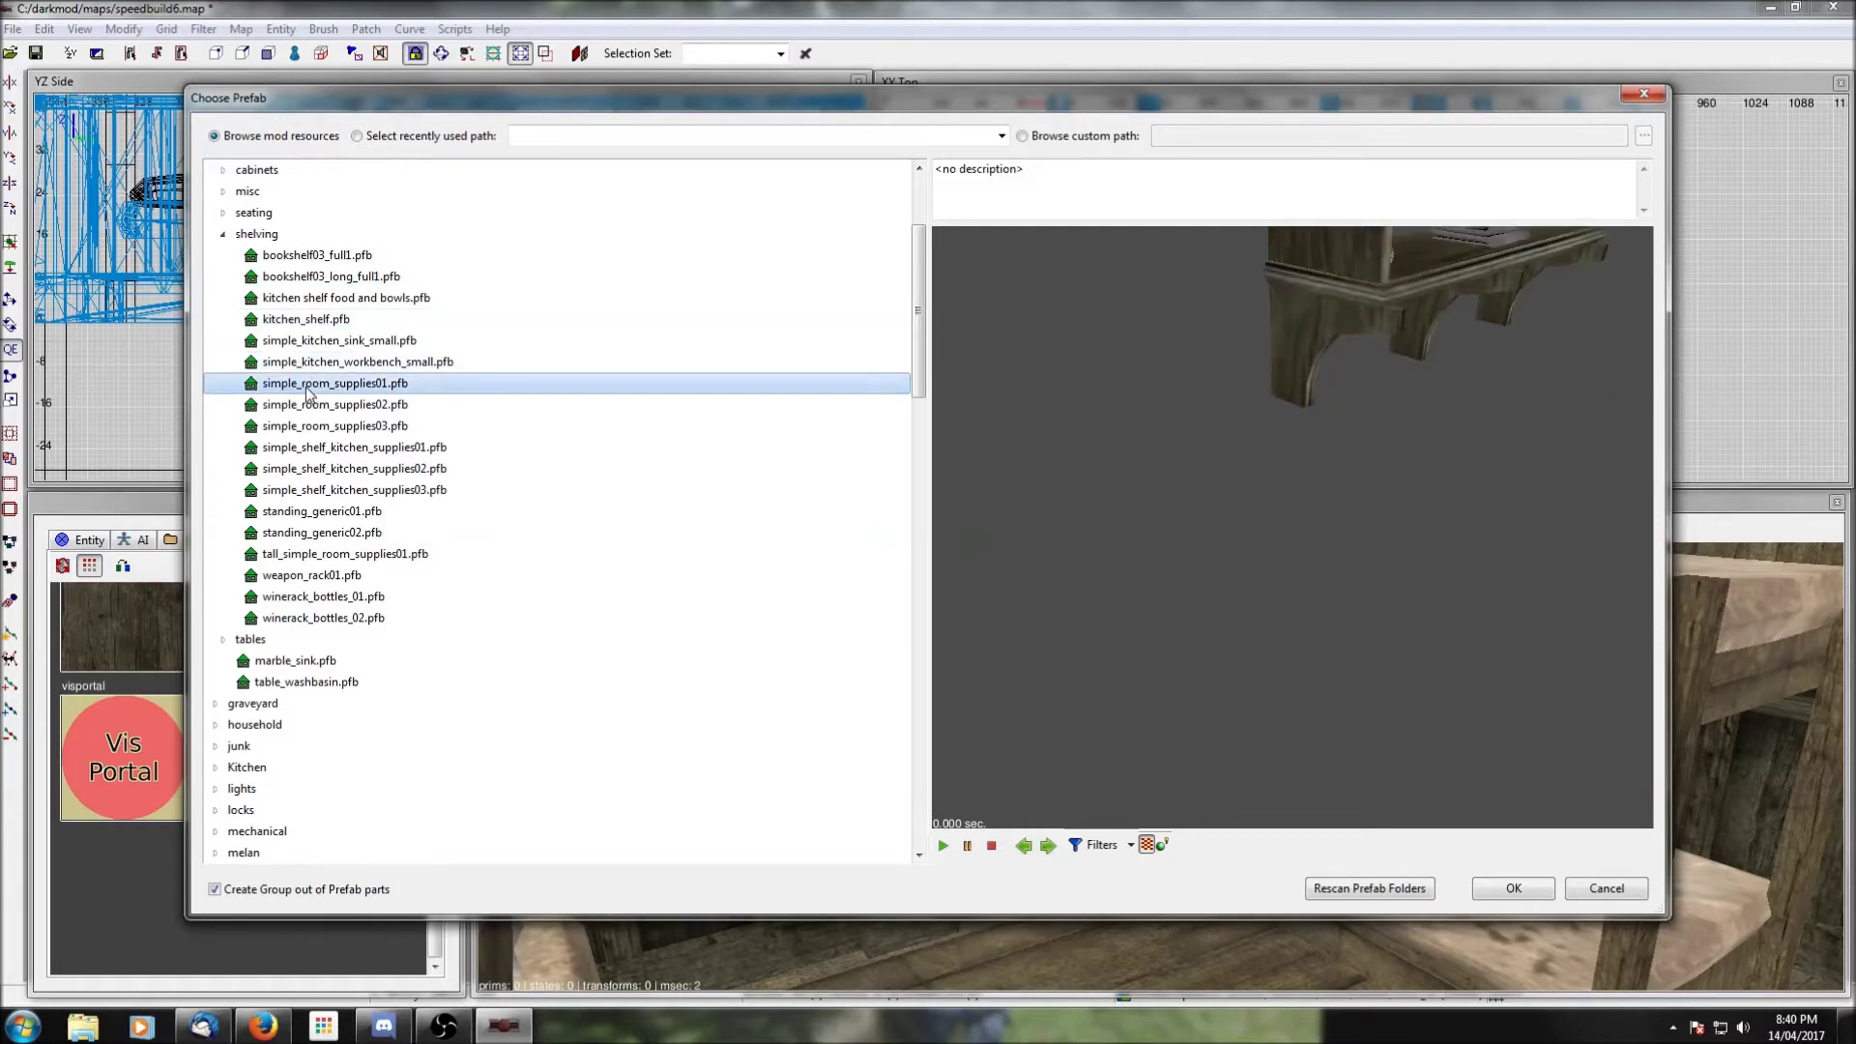
{"action": "scroll", "coordinate": [1199, 400], "scroll_direction": "down", "scroll_amount": 3}
{"action": "left_click_drag", "start_coordinate": [1247, 411], "coordinate": [861, 485]}
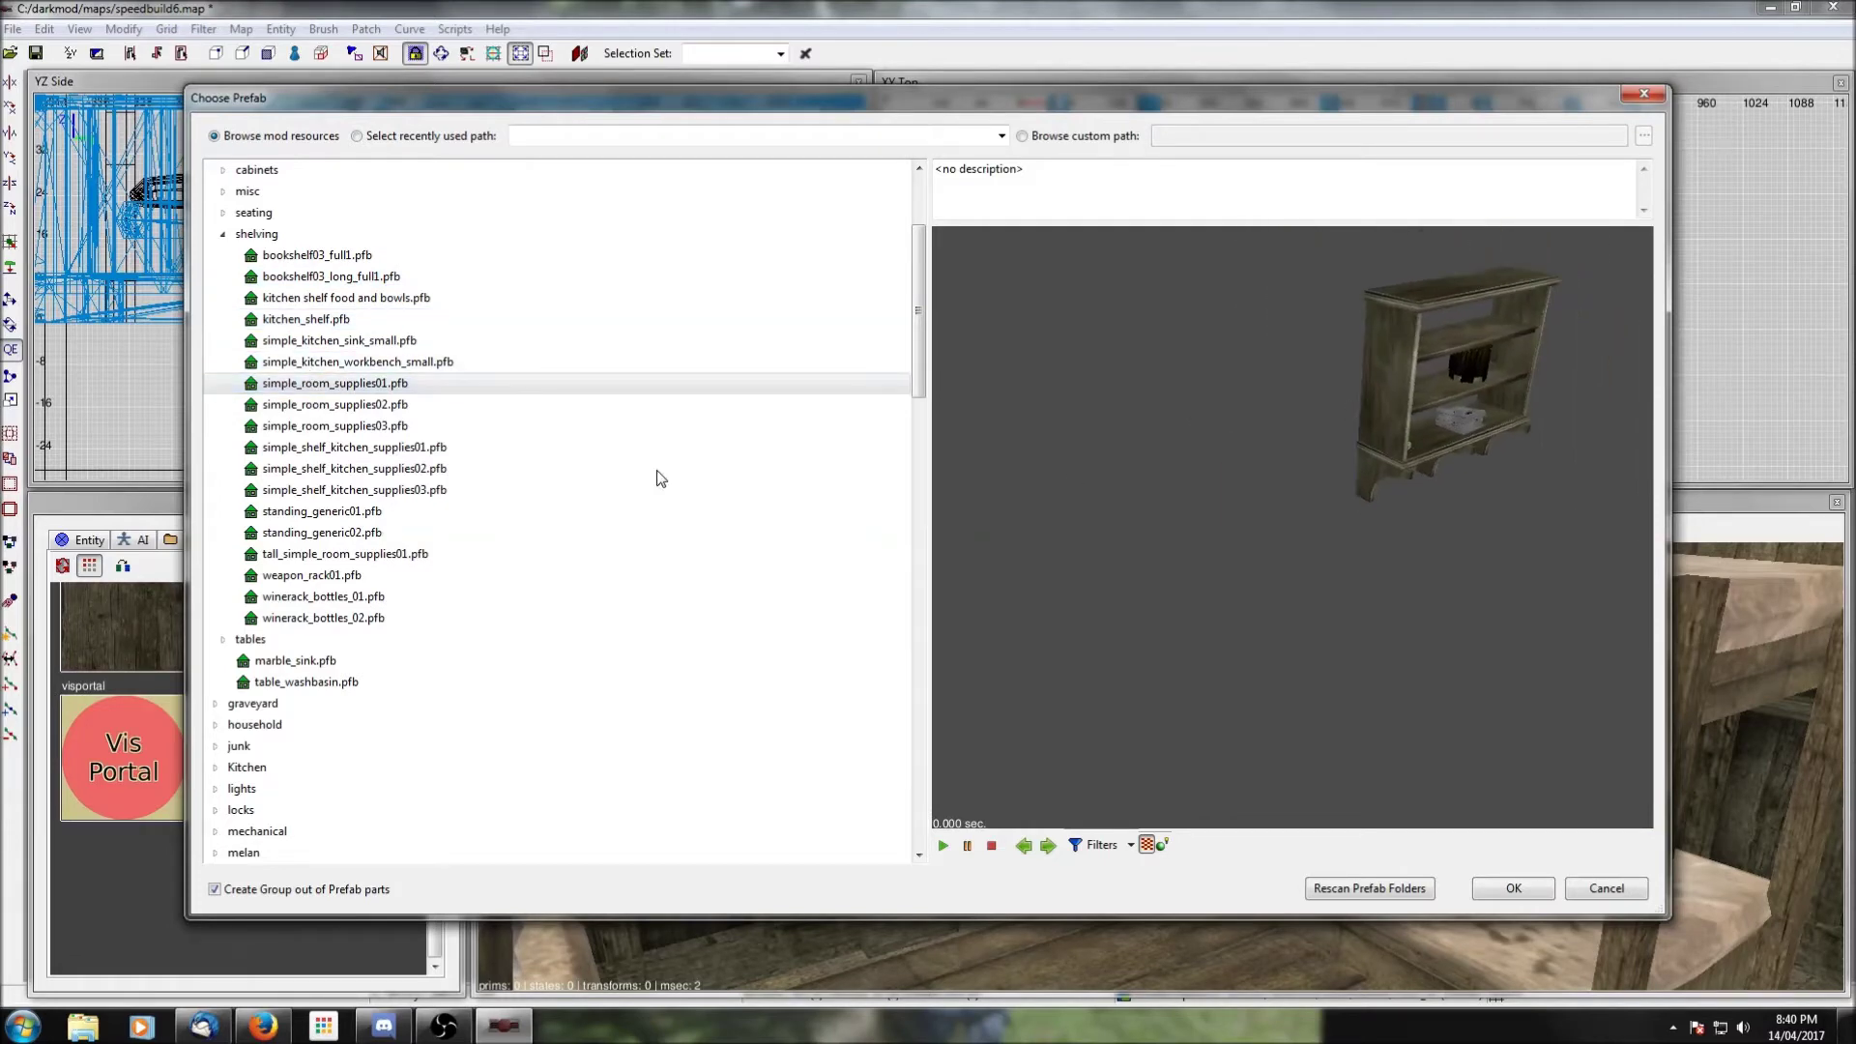
{"action": "left_click", "coordinate": [1514, 888]}
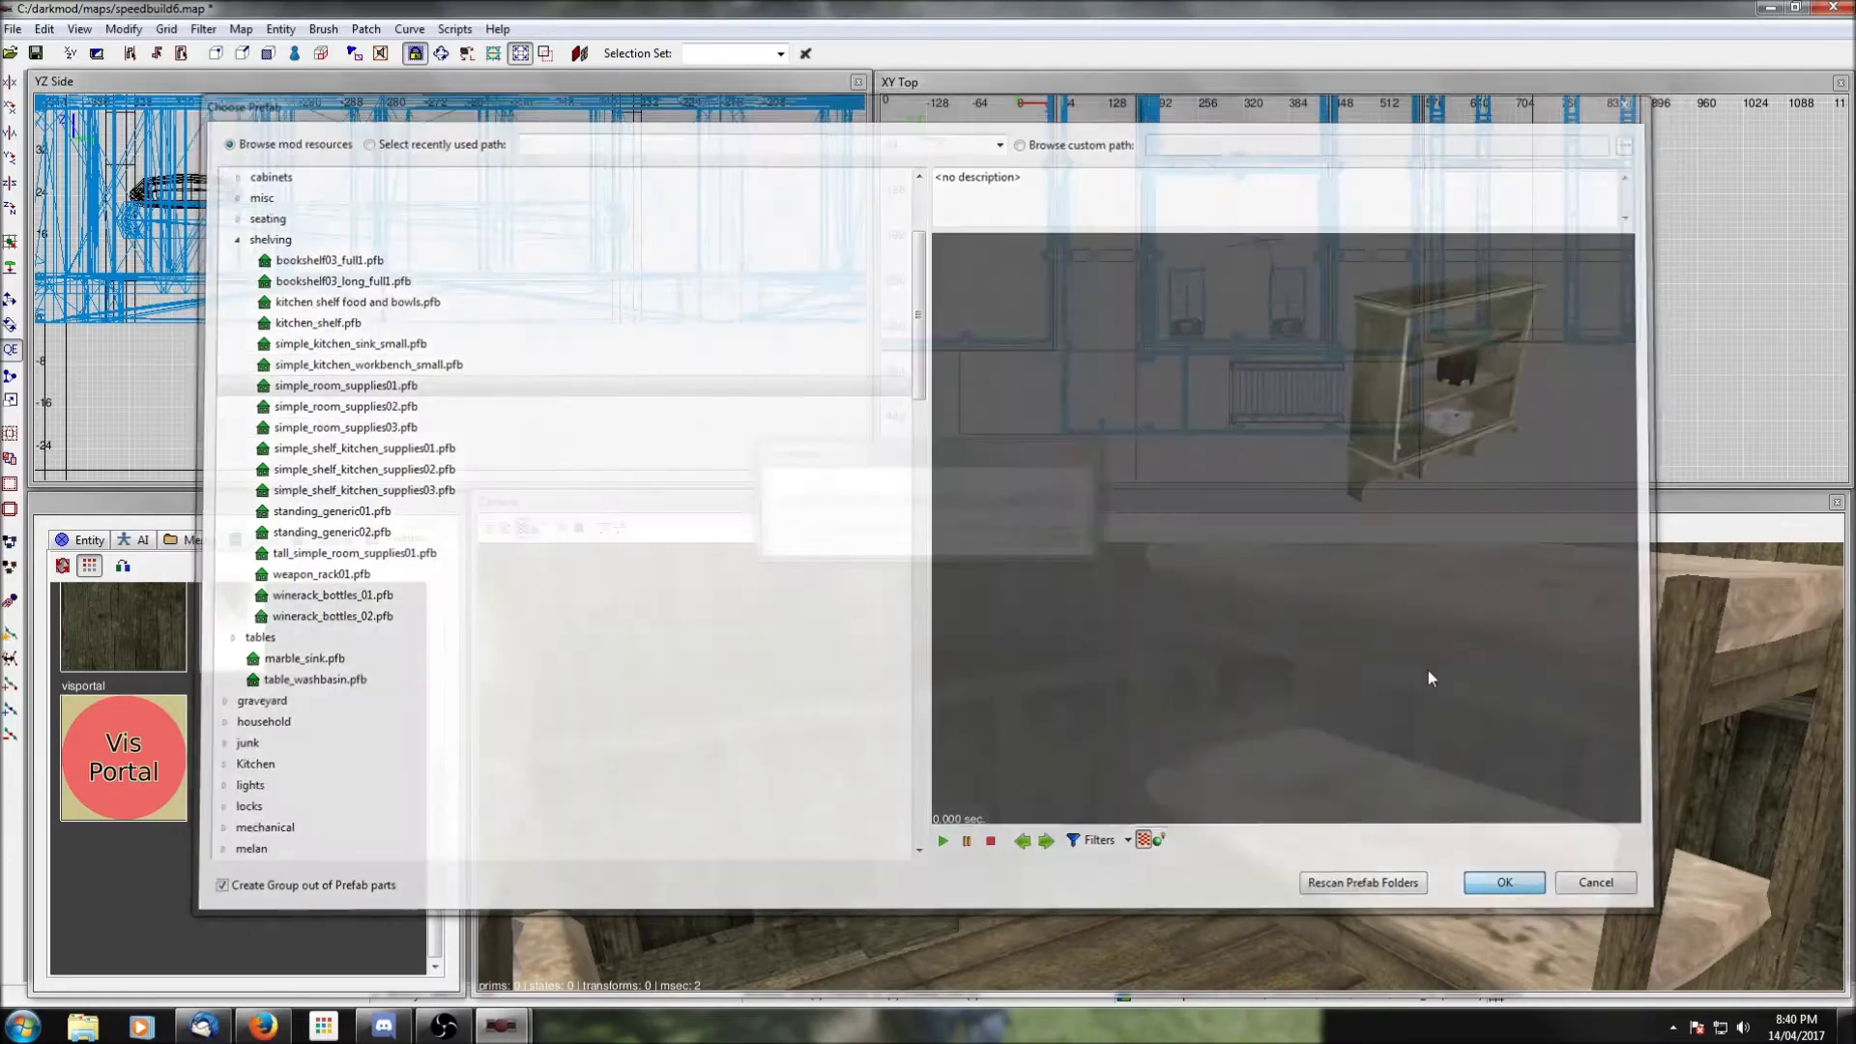
Step: Move the inserted wall shelf up through the bunk room in the plan, towards the wall opposite the beds
{"action": "scroll", "coordinate": [1249, 271], "scroll_direction": "up", "scroll_amount": 3}
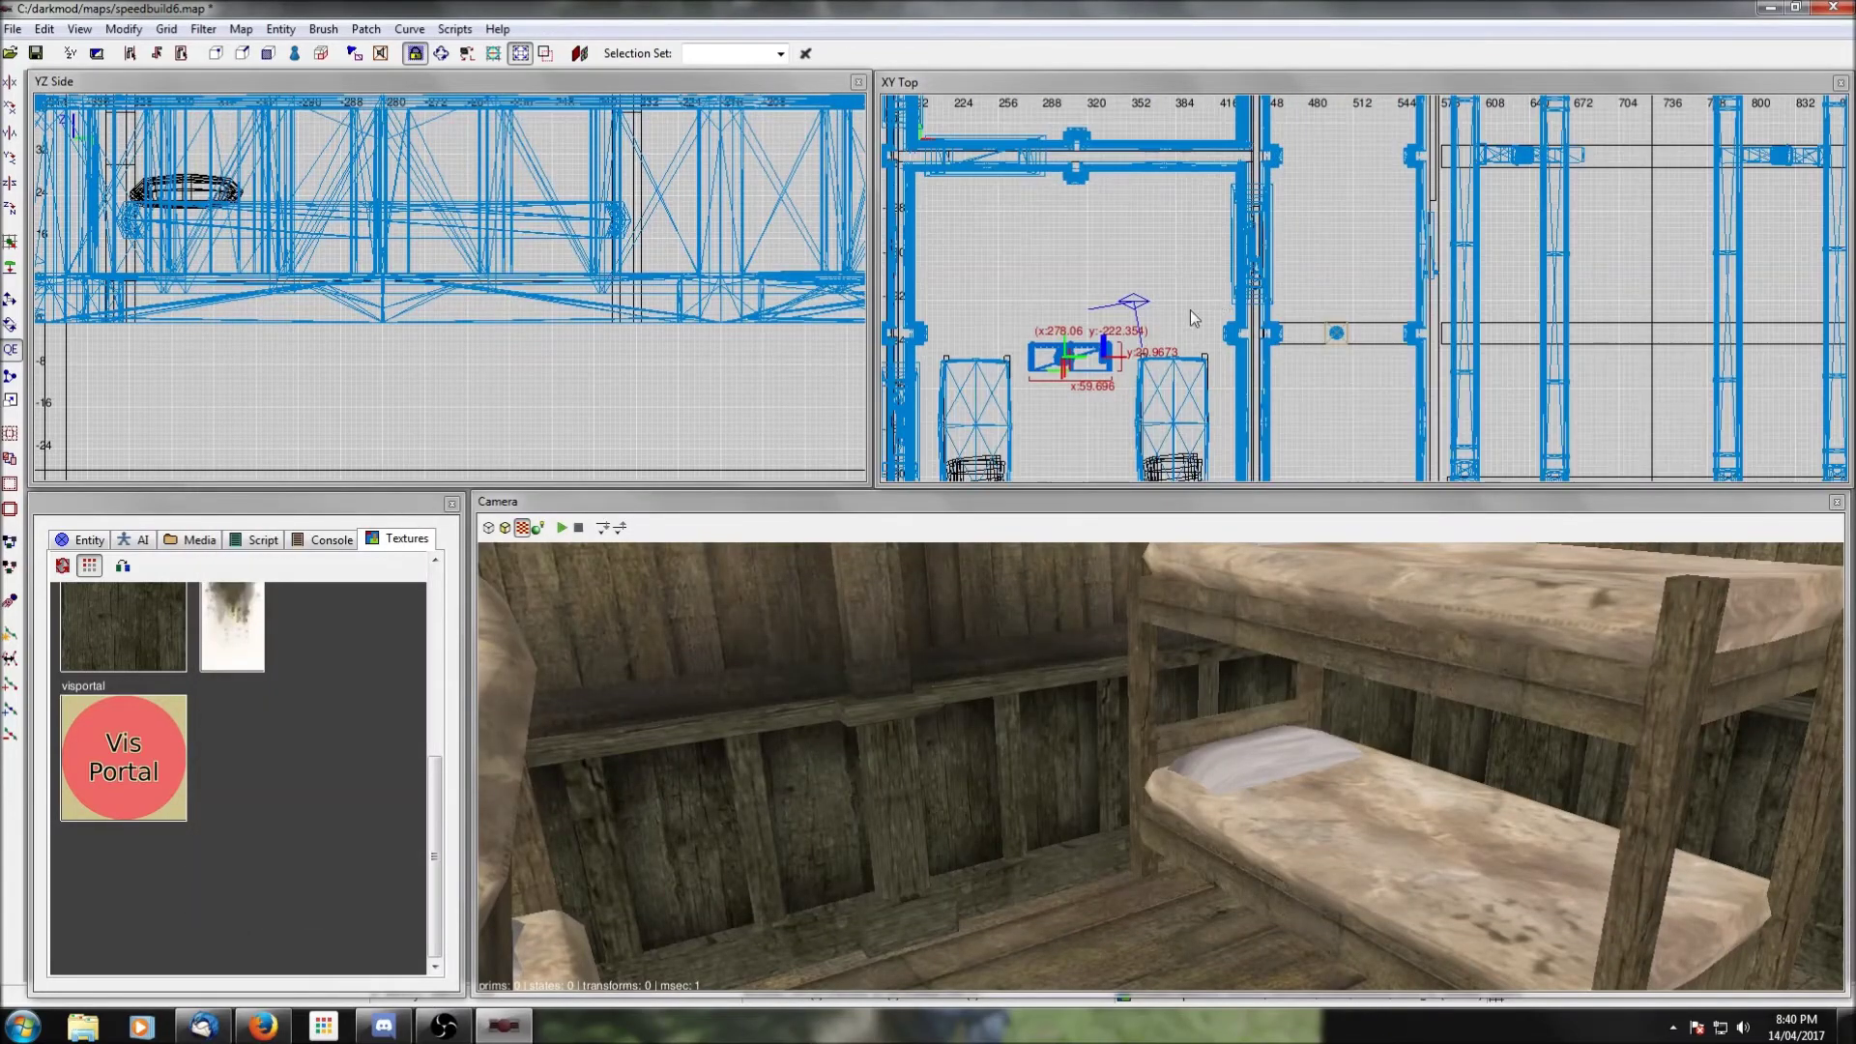
{"action": "left_click_drag", "start_coordinate": [1105, 323], "coordinate": [1148, 193]}
{"action": "right_click", "coordinate": [1279, 602]}
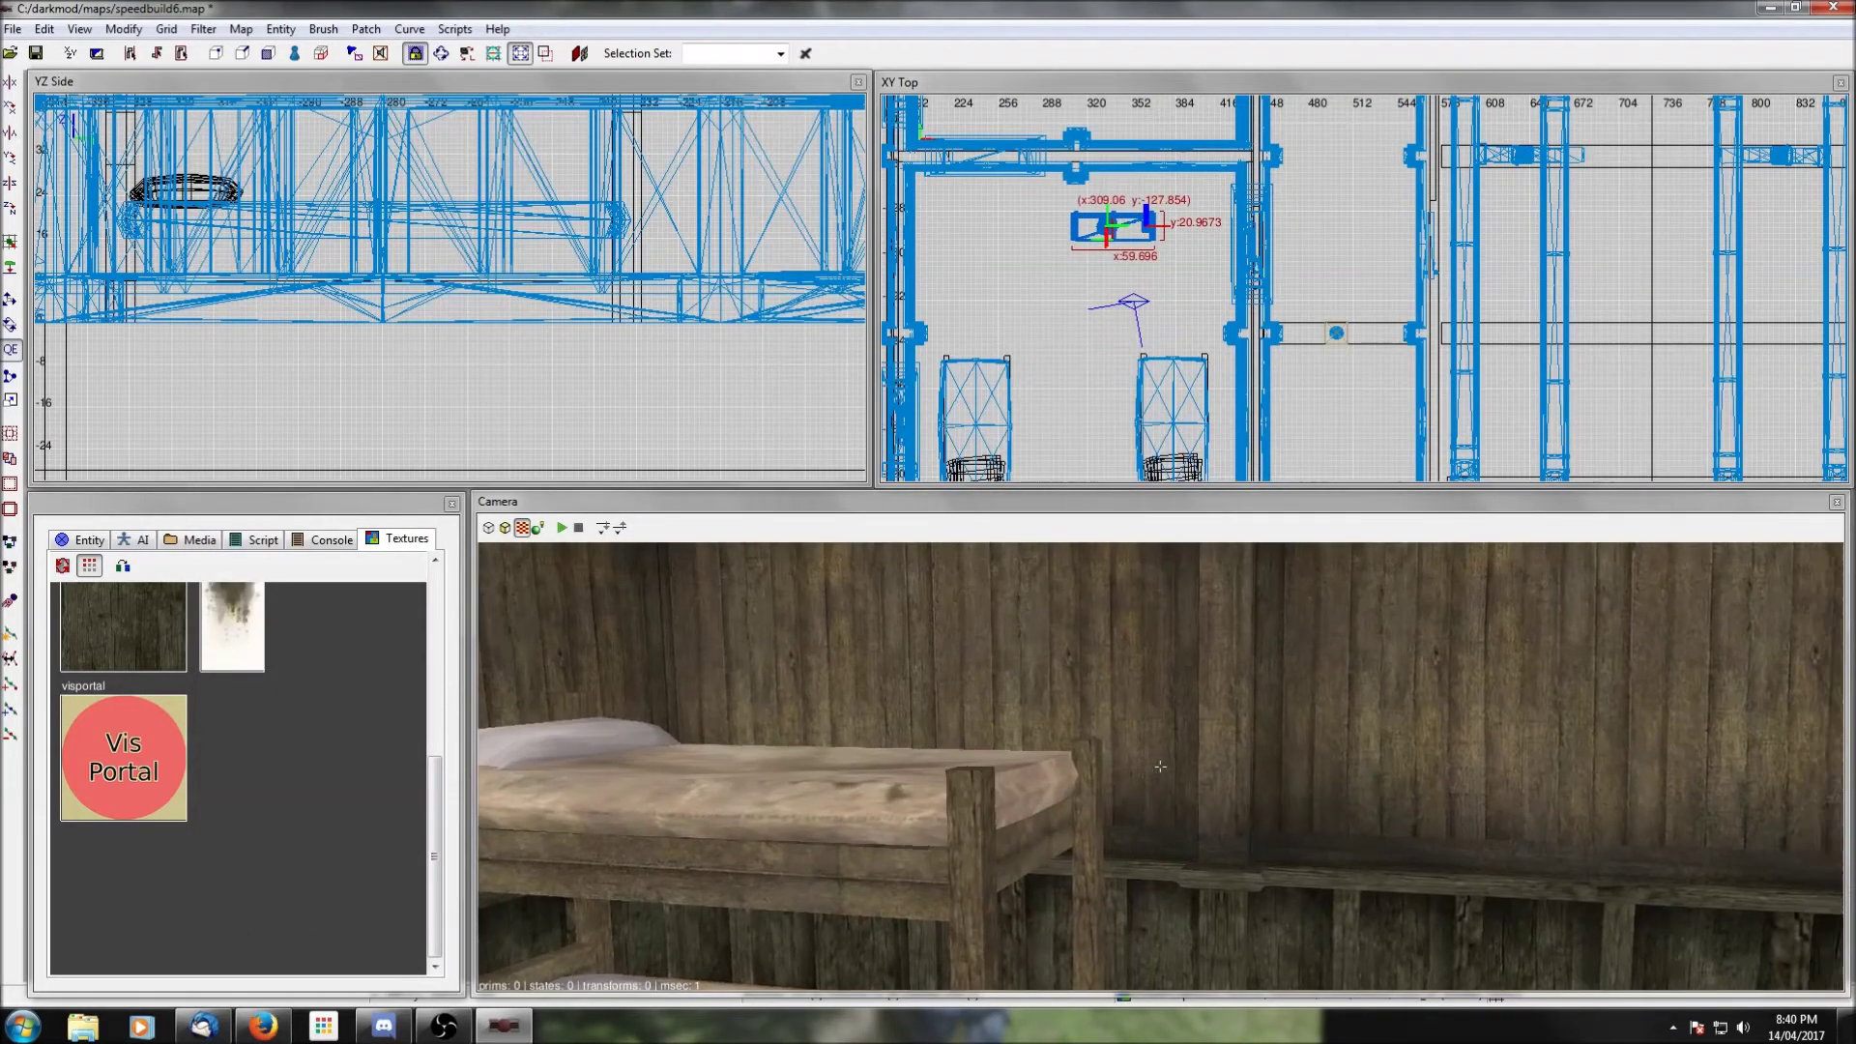
{"action": "right_click", "coordinate": [1160, 766]}
{"action": "right_click", "coordinate": [1268, 648]}
{"action": "right_click", "coordinate": [1224, 623]}
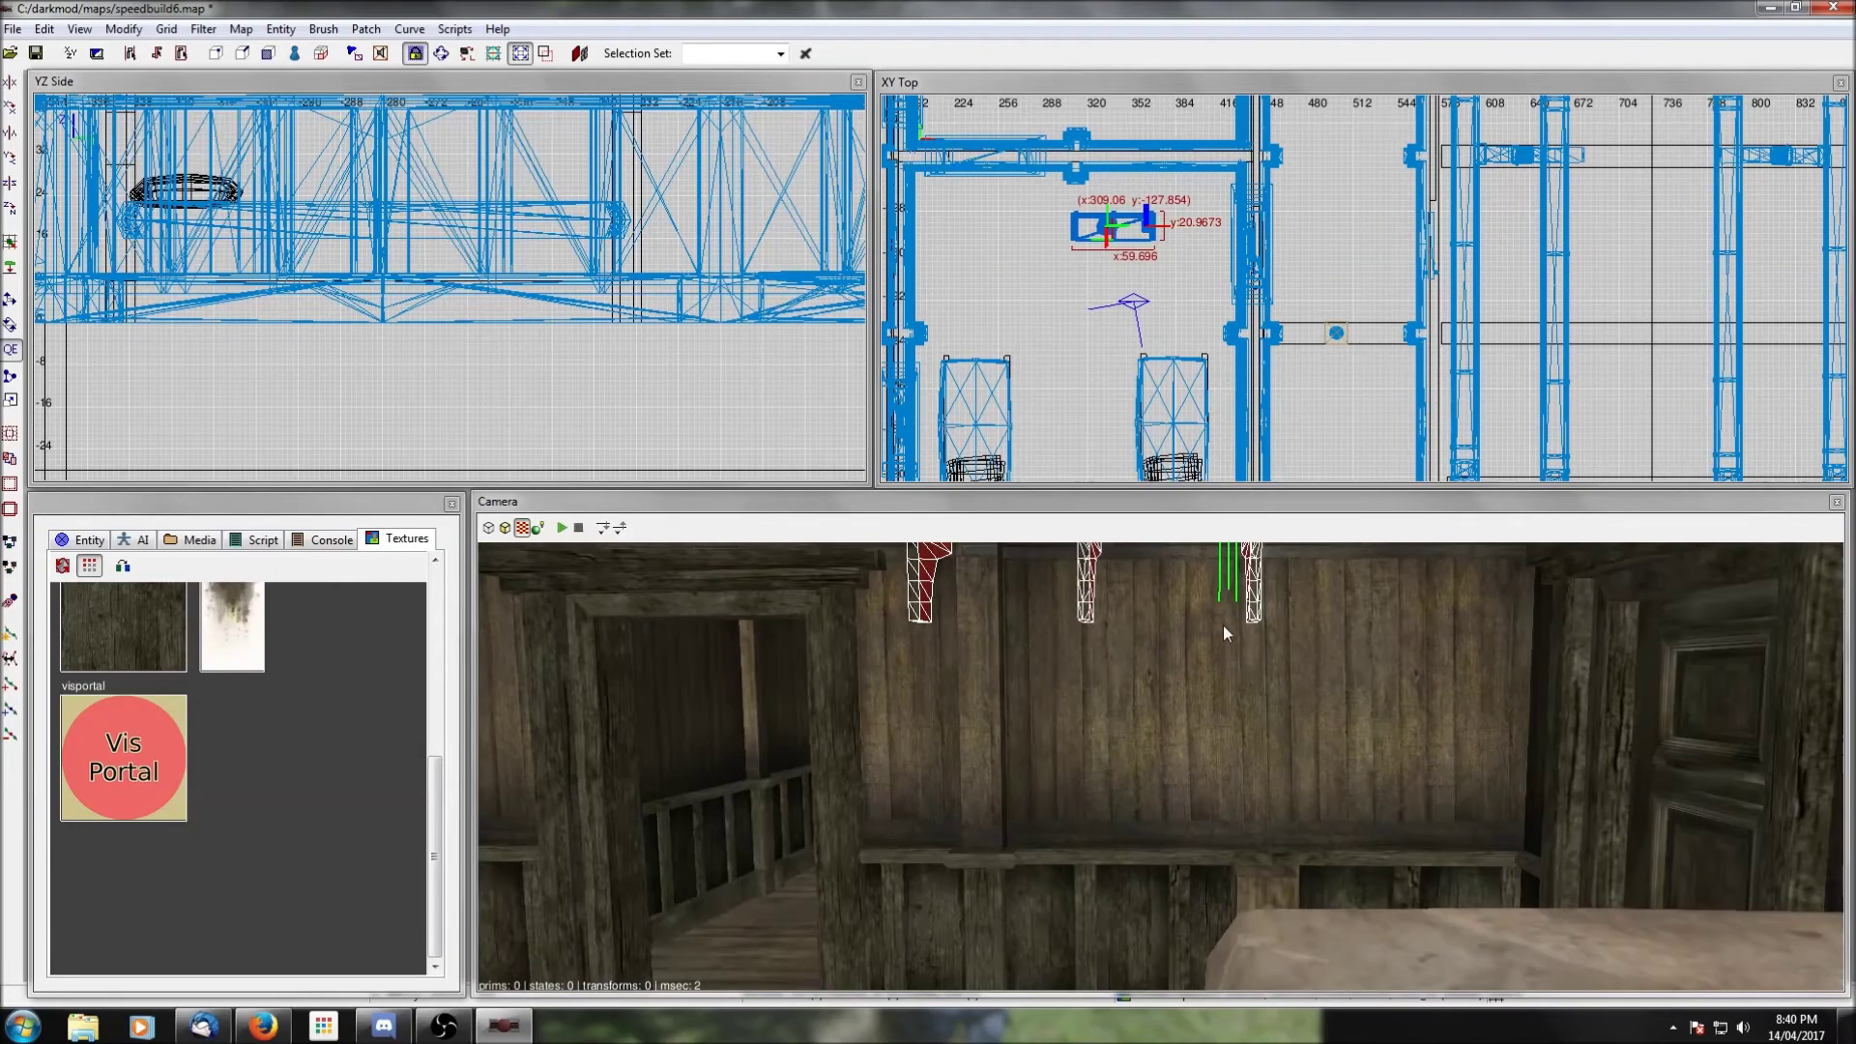
Step: Rotate the wall shelf 180° about the Z axis and mount it on the bunk room's north wall, just above the wainscot rail
{"action": "left_click", "coordinate": [9, 207]}
{"action": "left_click", "coordinate": [9, 207]}
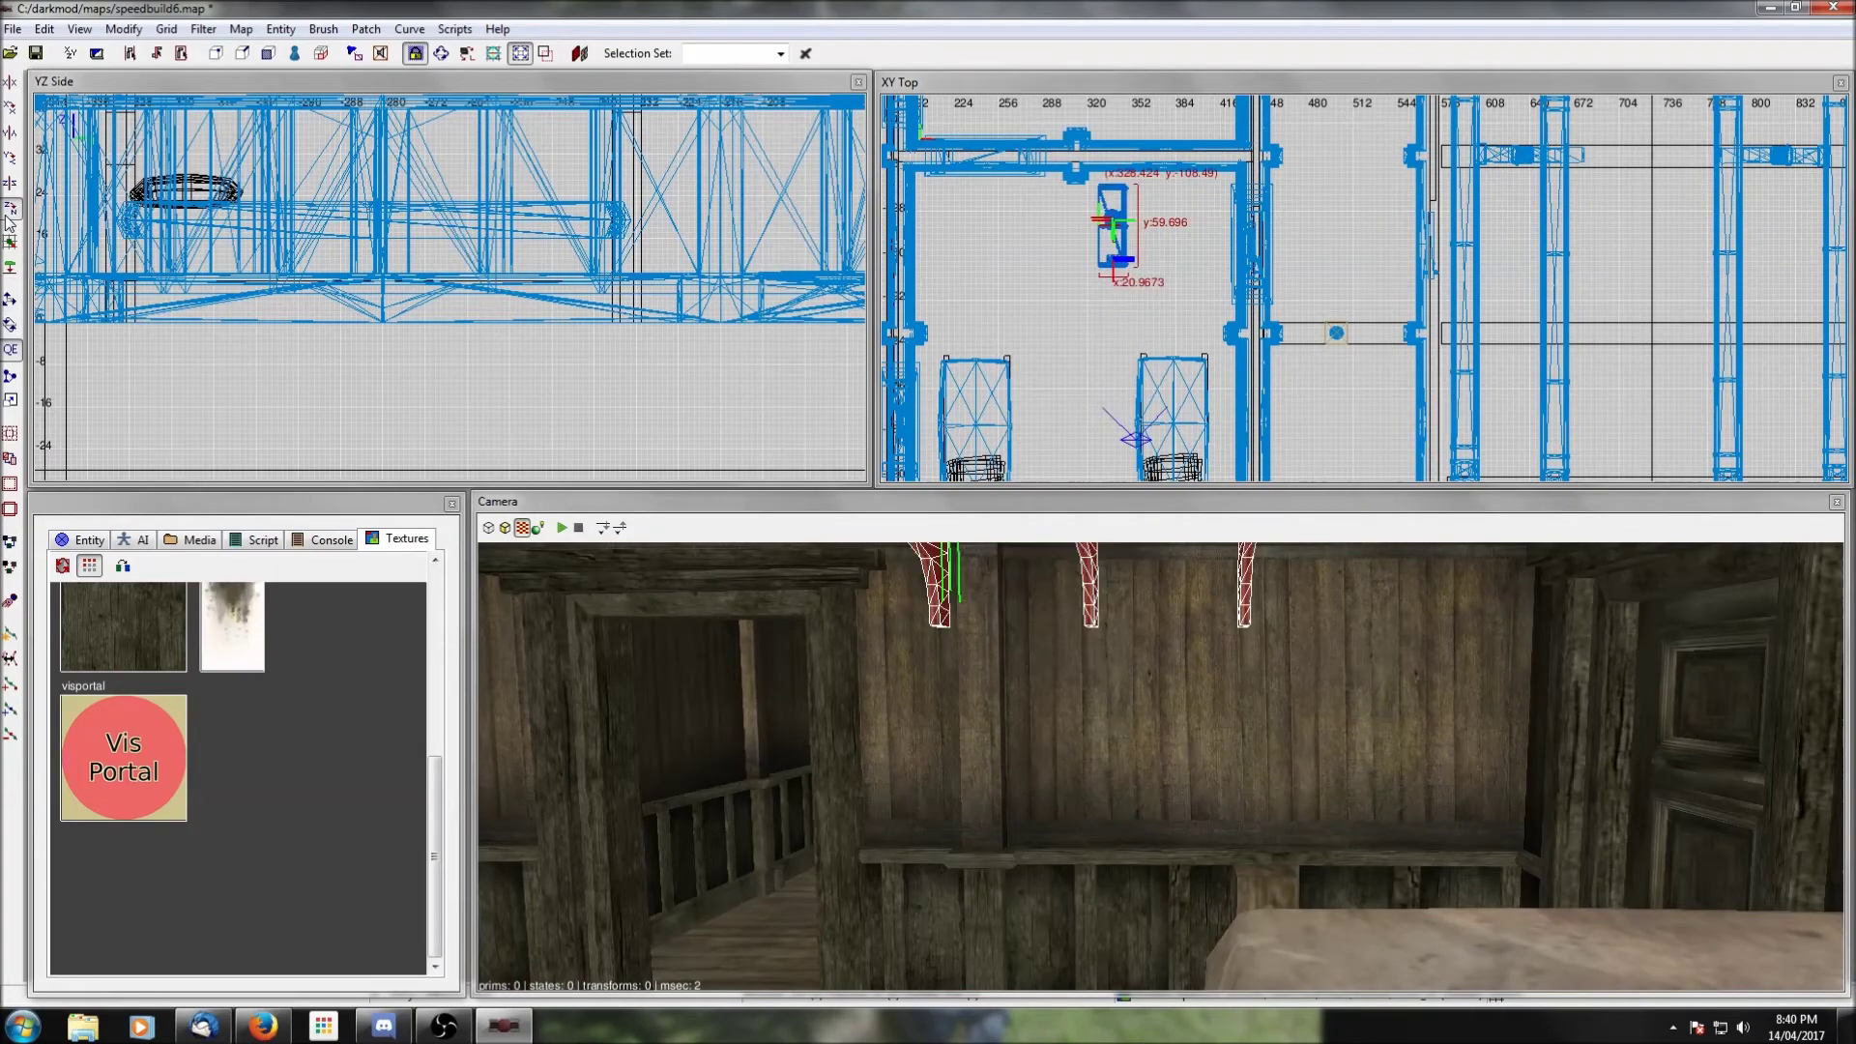
{"action": "scroll", "coordinate": [605, 264], "scroll_direction": "down", "scroll_amount": 6}
{"action": "left_click_drag", "start_coordinate": [597, 183], "coordinate": [613, 225]}
{"action": "left_click_drag", "start_coordinate": [1095, 208], "coordinate": [1115, 167]}
{"action": "right_click_drag", "start_coordinate": [1168, 657], "coordinate": [1171, 618]}
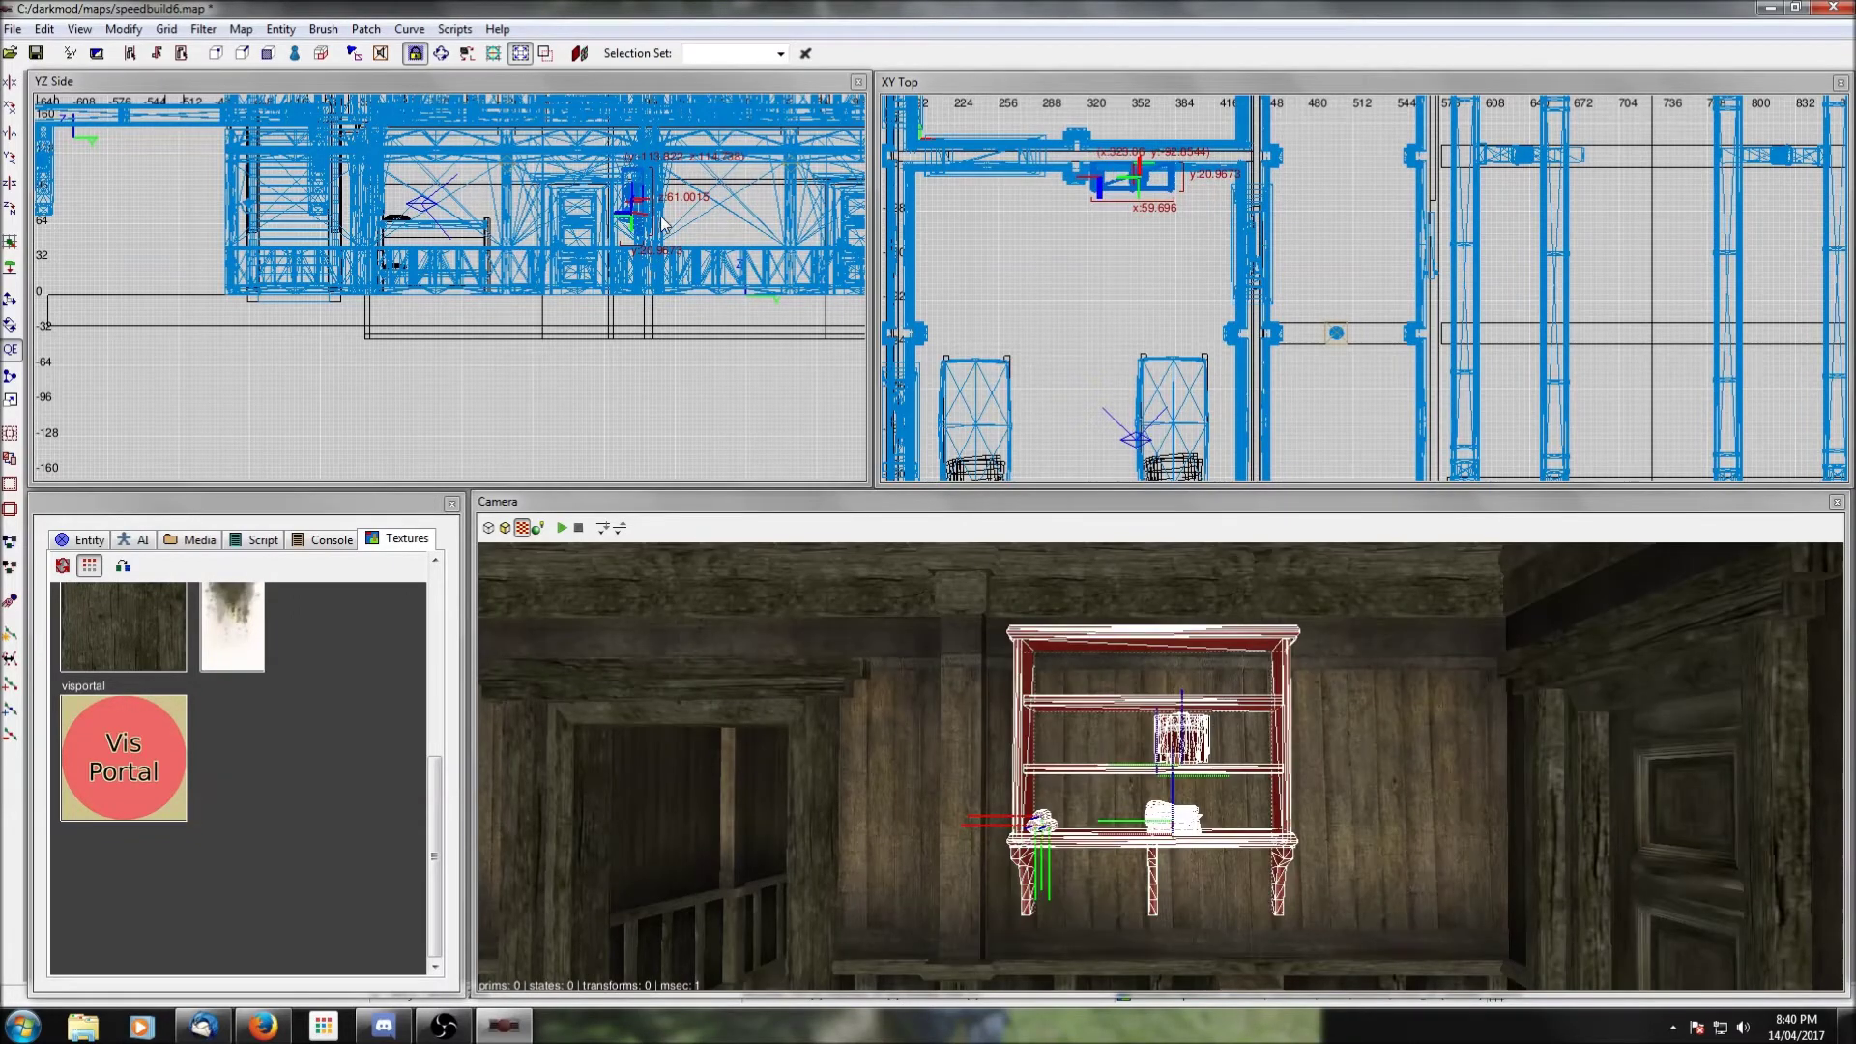
{"action": "left_click_drag", "start_coordinate": [638, 181], "coordinate": [638, 185]}
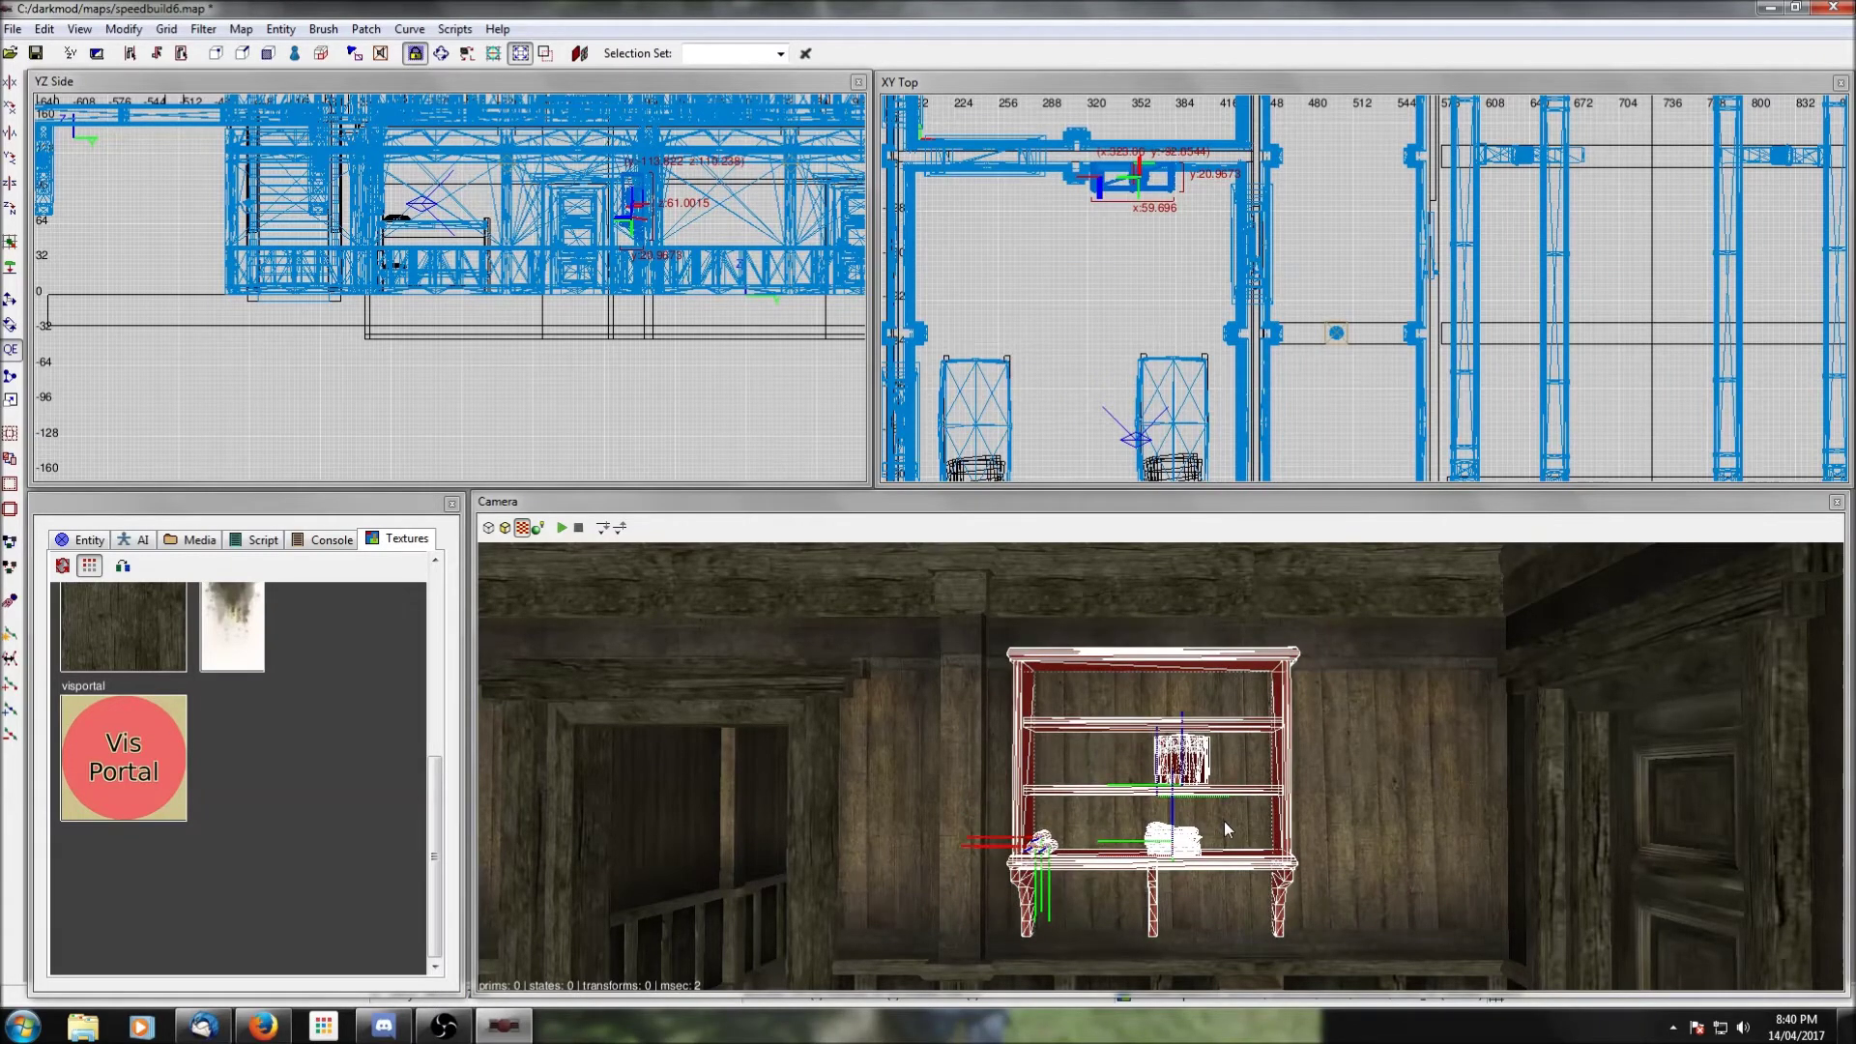
{"action": "key", "text": "Escape"}
Step: Insert the standing_generic01.pfb shelf prefab into the bunk room after previewing the other shelving prefabs
{"action": "mouse_move", "coordinate": [1134, 820]}
{"action": "right_mouse_down"}
{"action": "mouse_move", "coordinate": [1160, 766]}
{"action": "mouse_move", "coordinate": [1135, 824]}
{"action": "right_mouse_up"}
{"action": "scroll", "coordinate": [1134, 820], "scroll_direction": "up", "scroll_amount": 3}
{"action": "right_click", "coordinate": [1047, 297]}
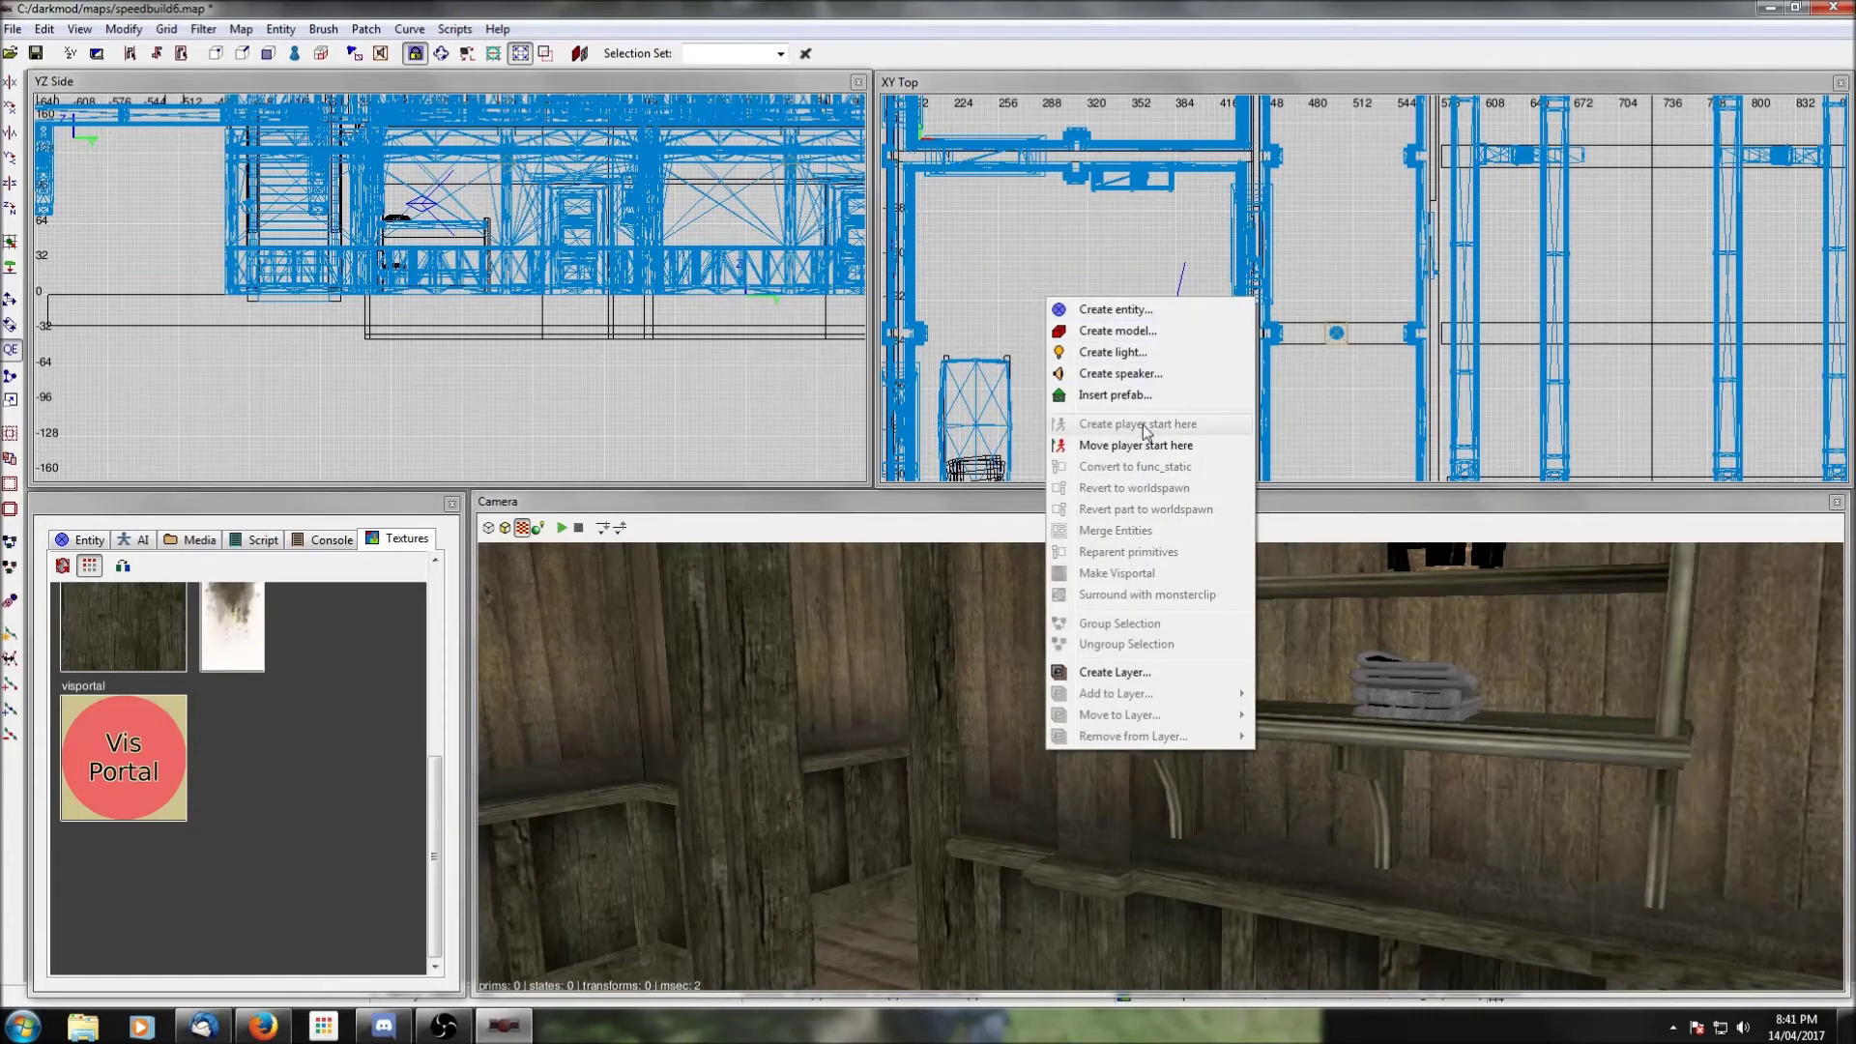
{"action": "left_click", "coordinate": [1121, 395]}
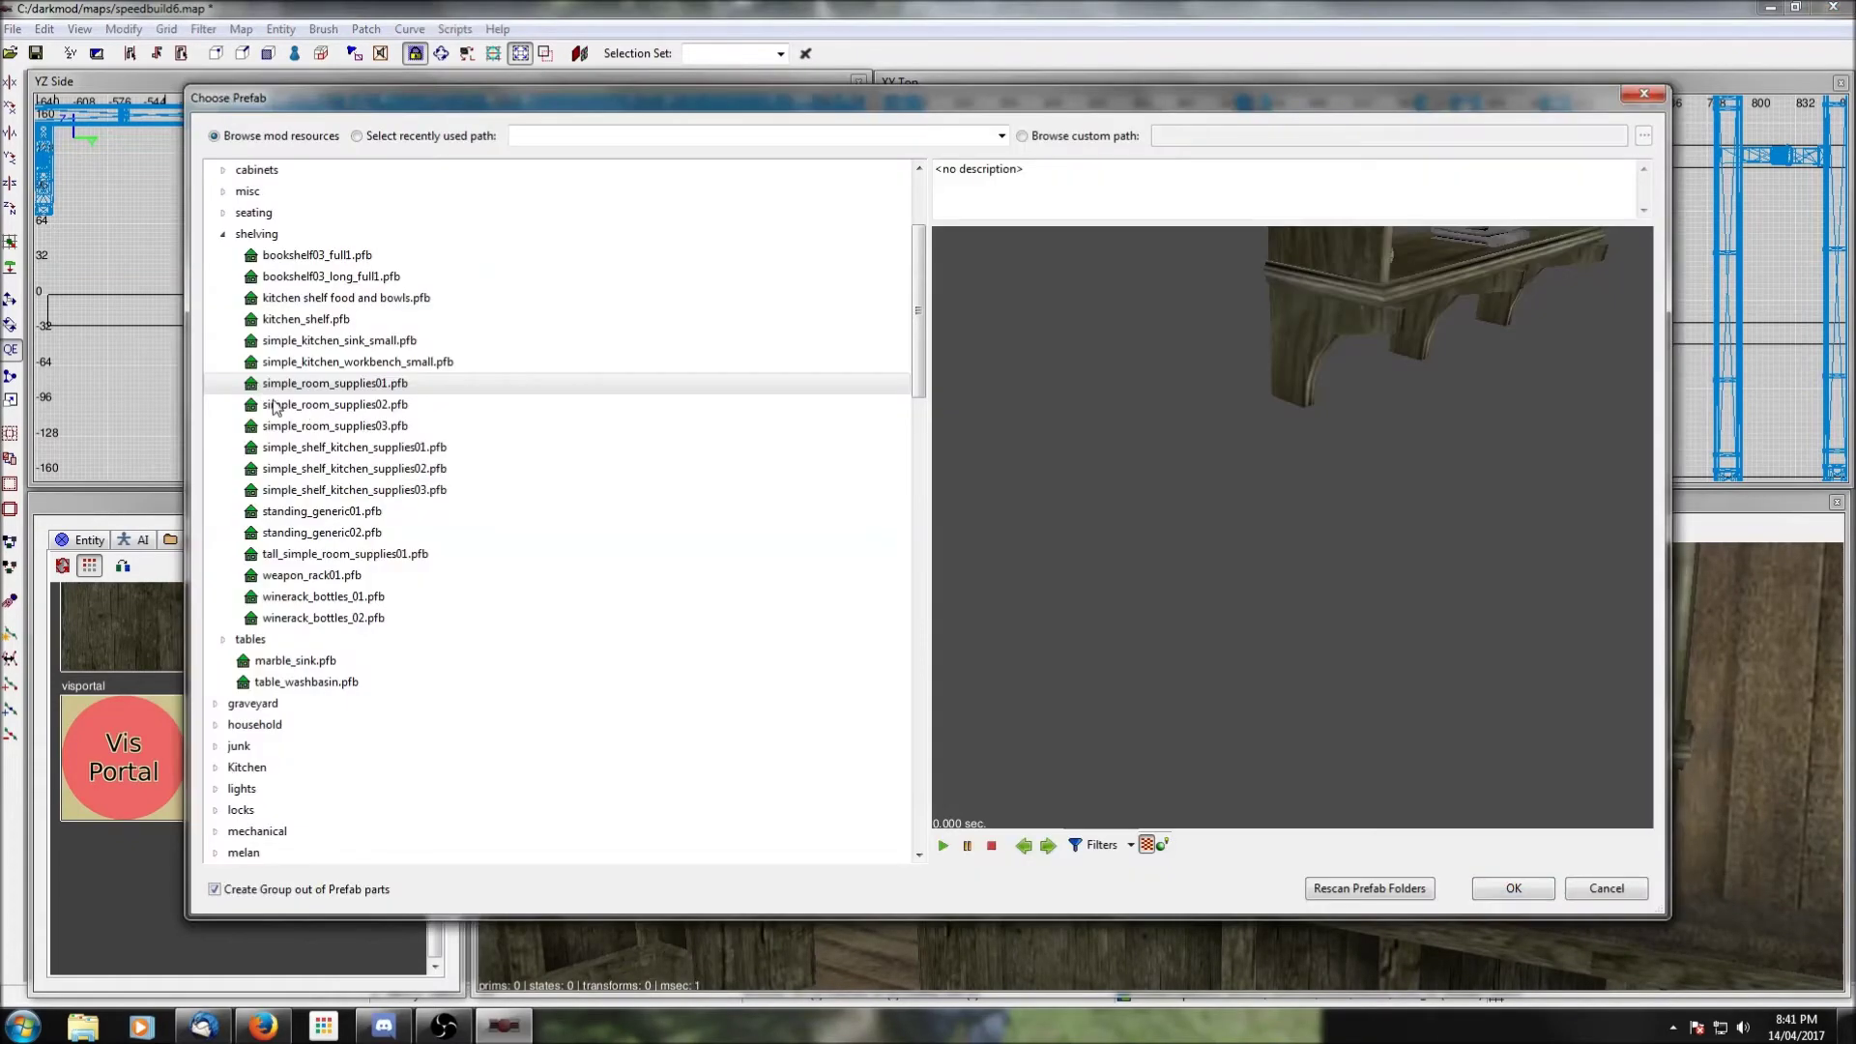
{"action": "left_click", "coordinate": [341, 406]}
{"action": "left_click", "coordinate": [292, 445]}
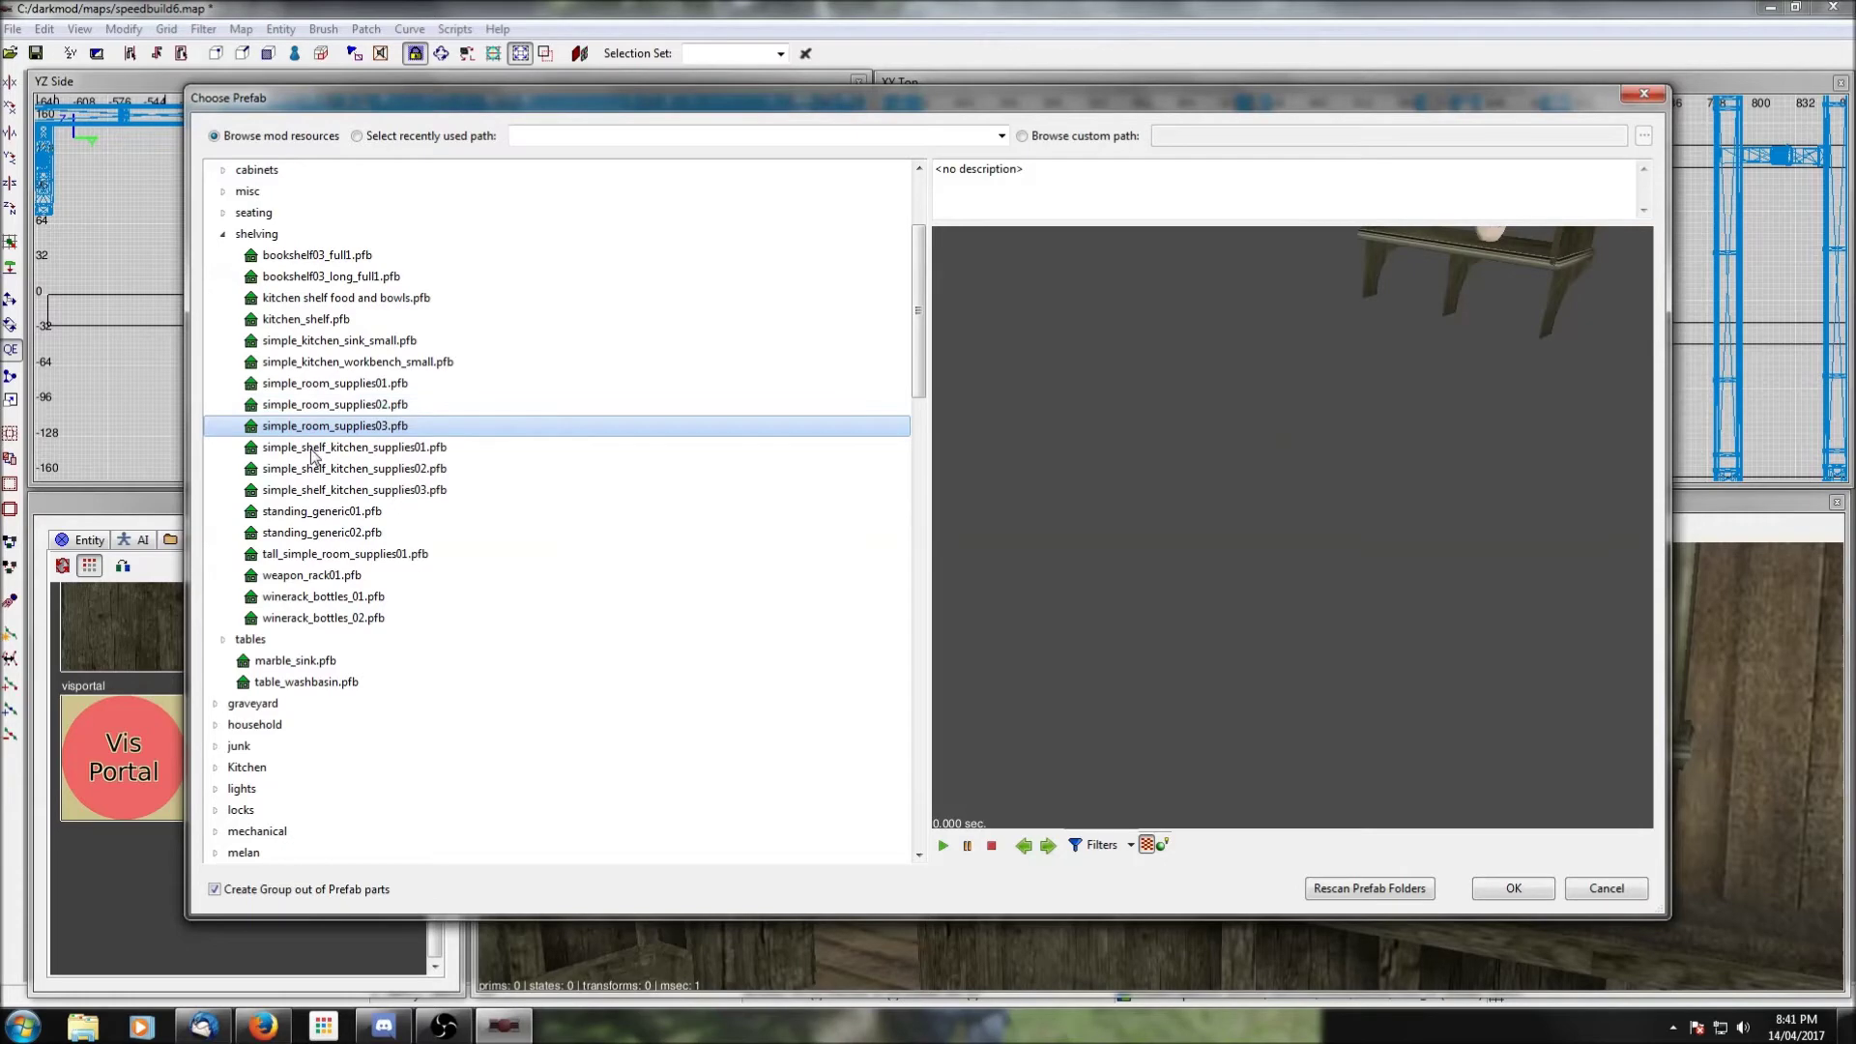
{"action": "left_click", "coordinate": [319, 473]}
{"action": "left_click", "coordinate": [326, 491]}
{"action": "left_click", "coordinate": [329, 512]}
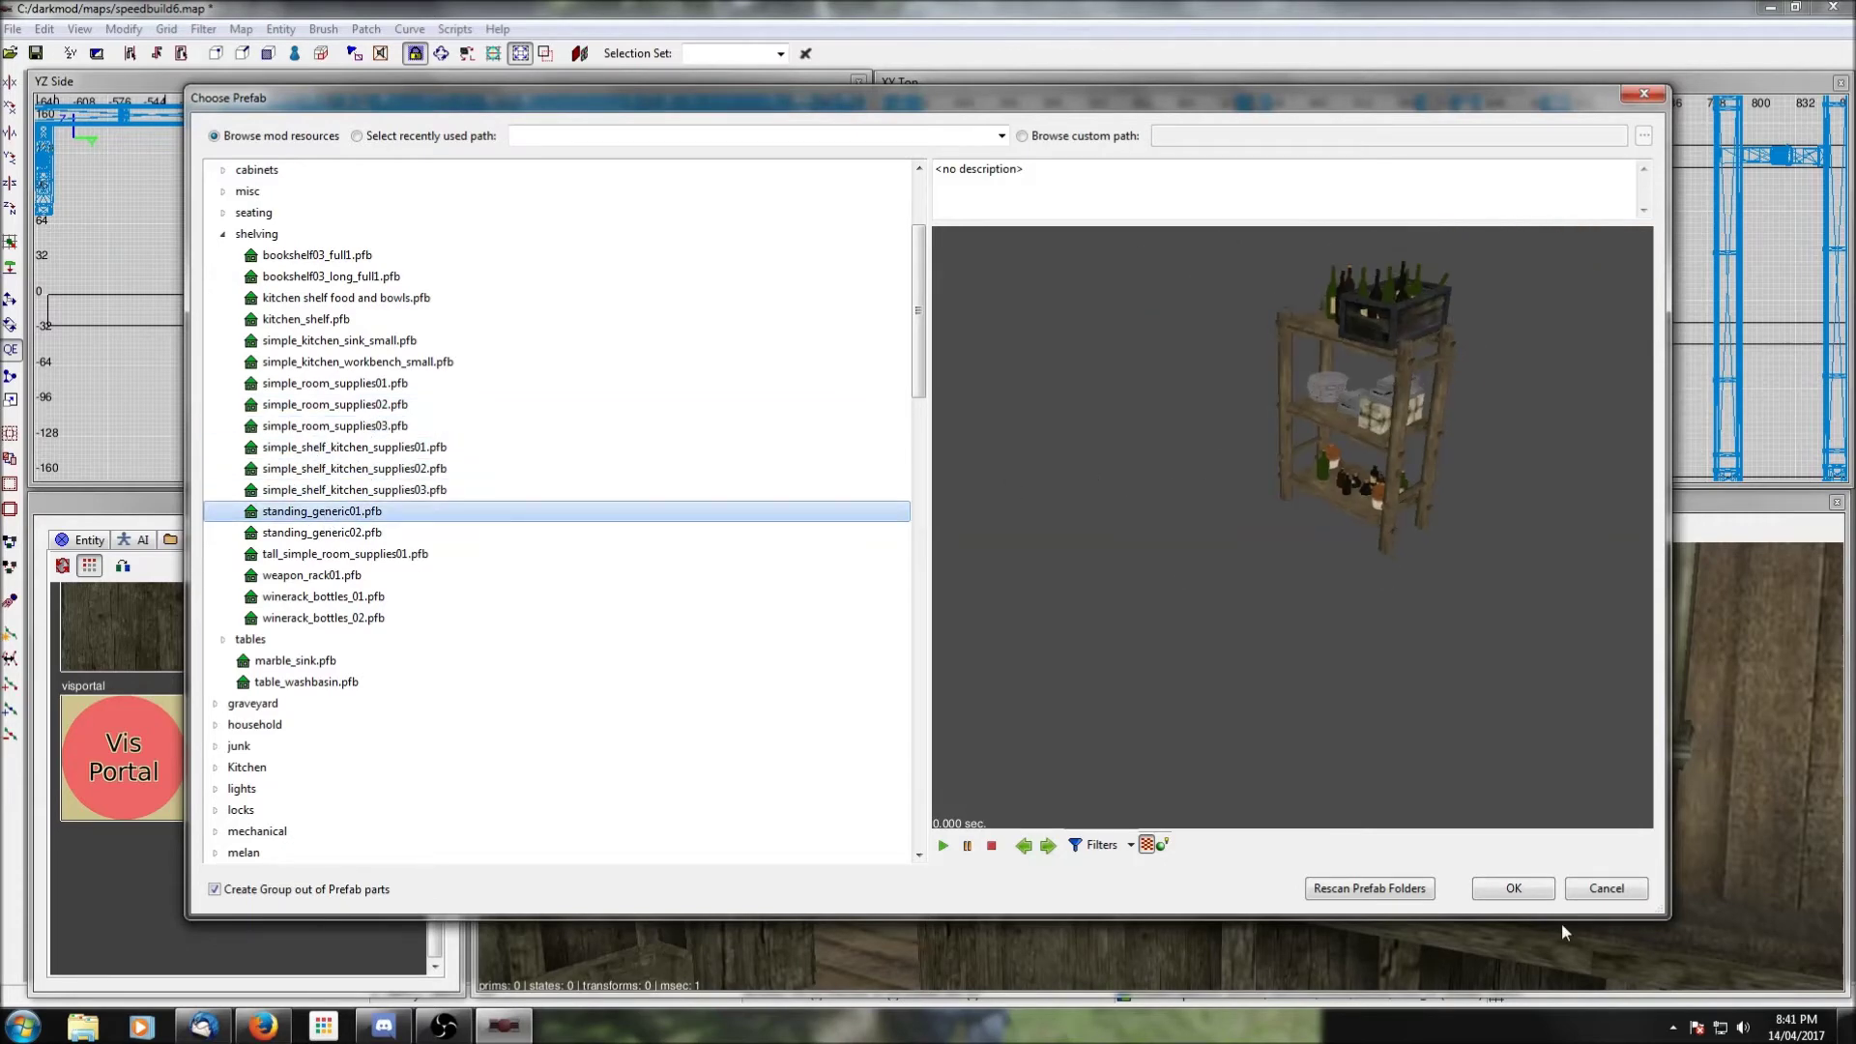
{"action": "left_click", "coordinate": [1514, 889]}
Step: Lower the standing shelf to the floor and place it against the bunk room's west wall at about x 197, y -142
{"action": "right_click_drag", "start_coordinate": [1130, 358], "coordinate": [1248, 403]}
{"action": "right_click", "coordinate": [1228, 779]}
{"action": "right_click", "coordinate": [1228, 780]}
{"action": "left_click_drag", "start_coordinate": [1148, 350], "coordinate": [1077, 336]}
{"action": "left_click_drag", "start_coordinate": [556, 171], "coordinate": [578, 262]}
{"action": "right_click", "coordinate": [1319, 847]}
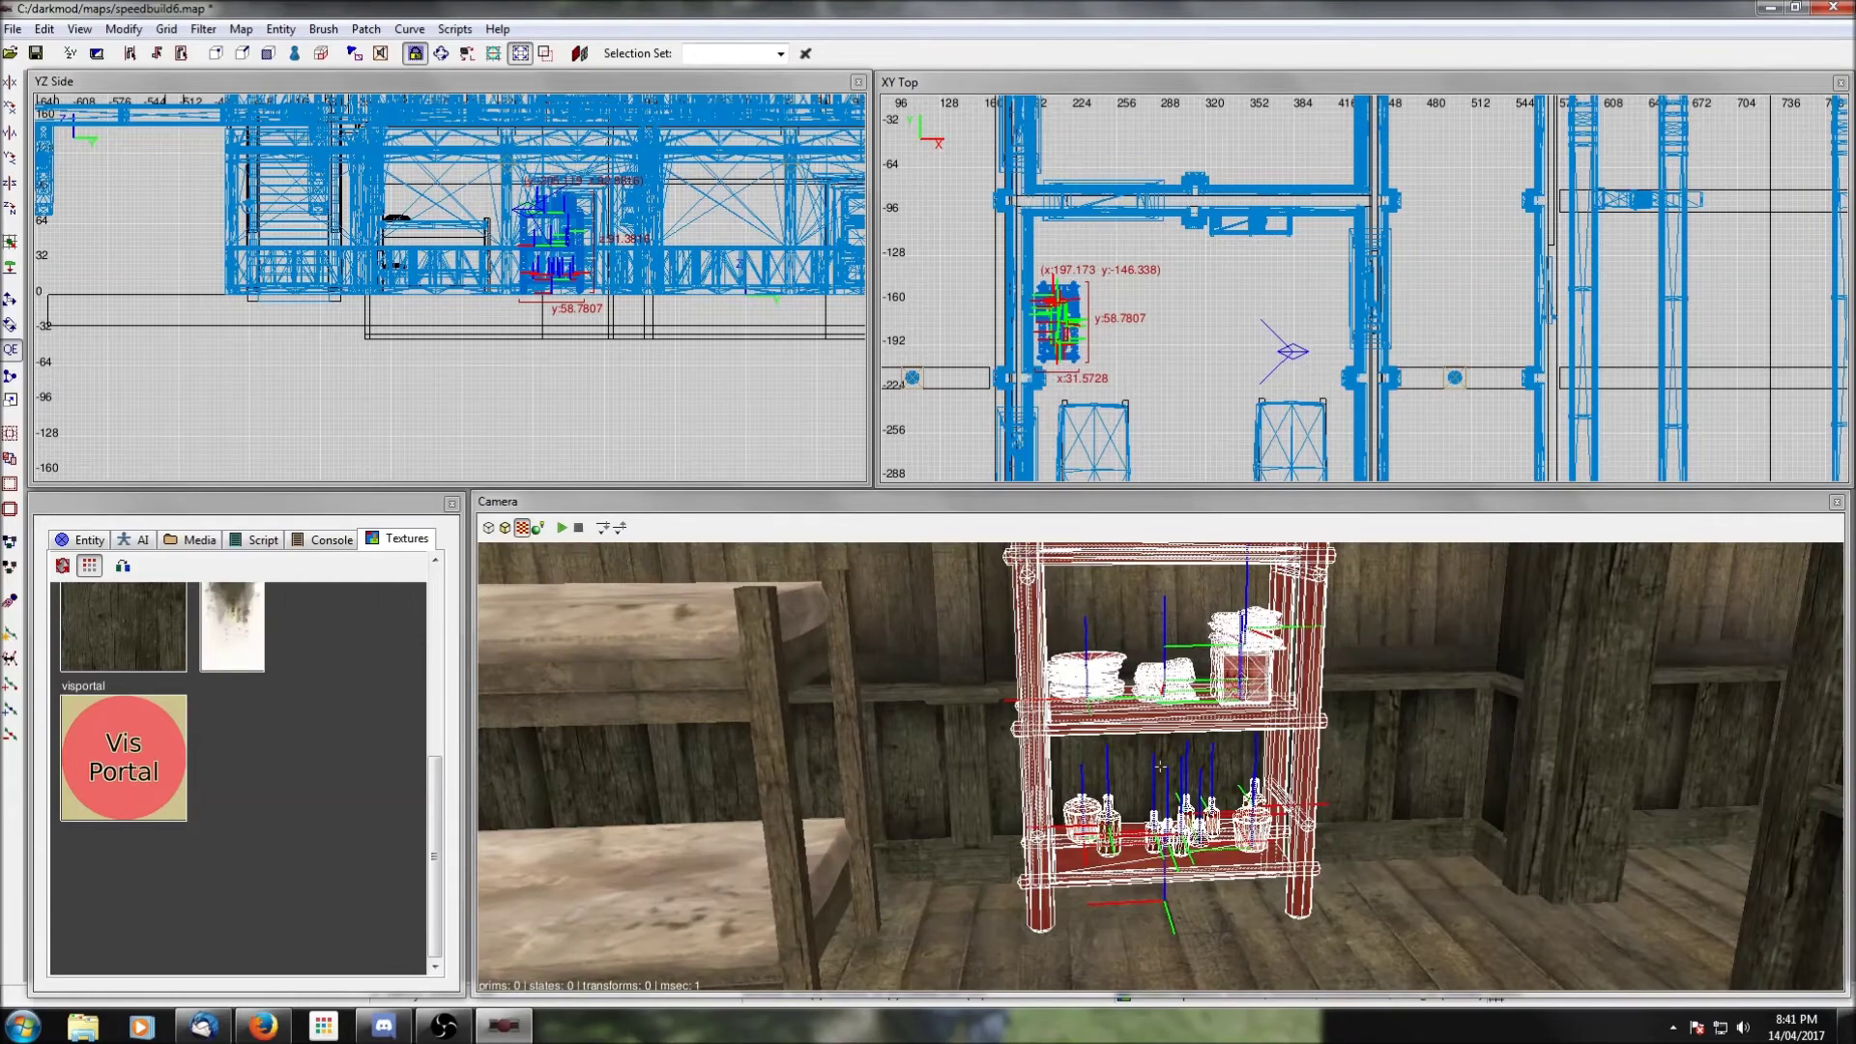
{"action": "scroll", "coordinate": [1129, 321], "scroll_direction": "up", "scroll_amount": 5}
{"action": "left_click_drag", "start_coordinate": [1129, 318], "coordinate": [1080, 324]}
{"action": "right_click", "coordinate": [1330, 810]}
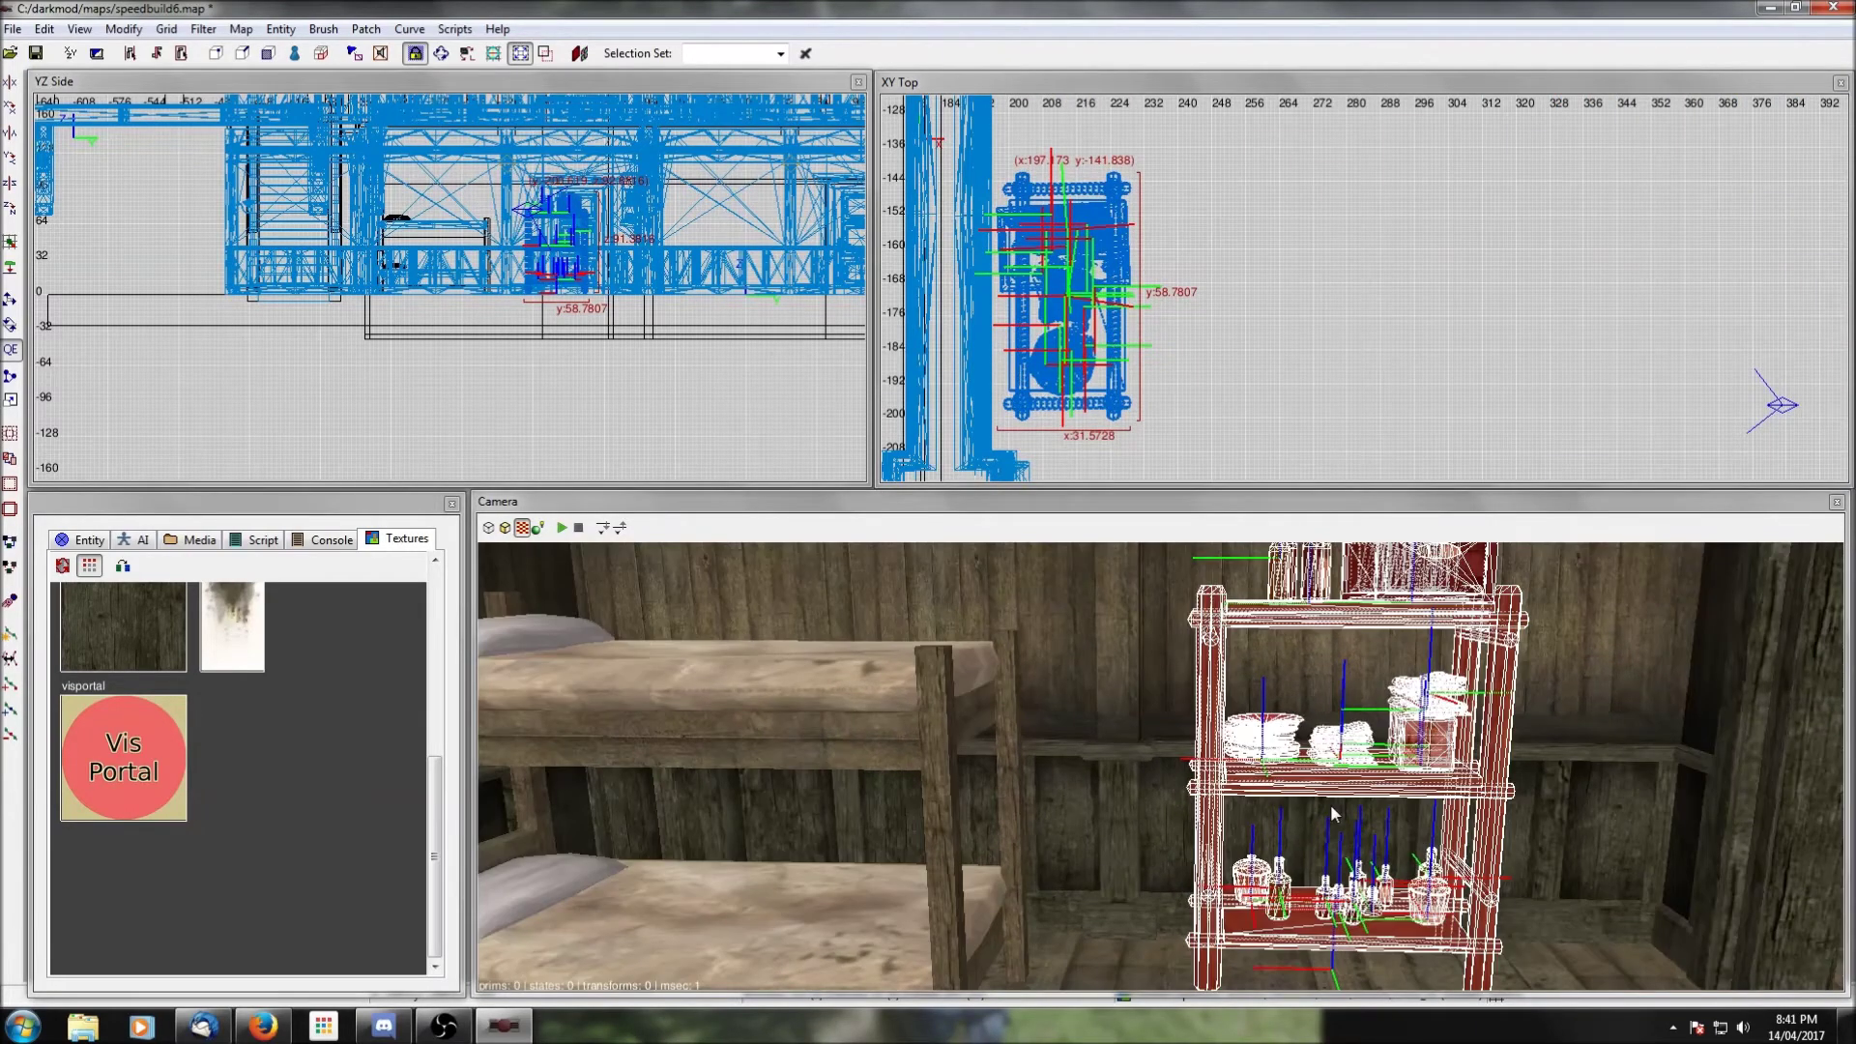
Step: Duplicate the standing shelf and move the copy into the adjoining room to the north
{"action": "scroll", "coordinate": [1173, 349], "scroll_direction": "down", "scroll_amount": 7}
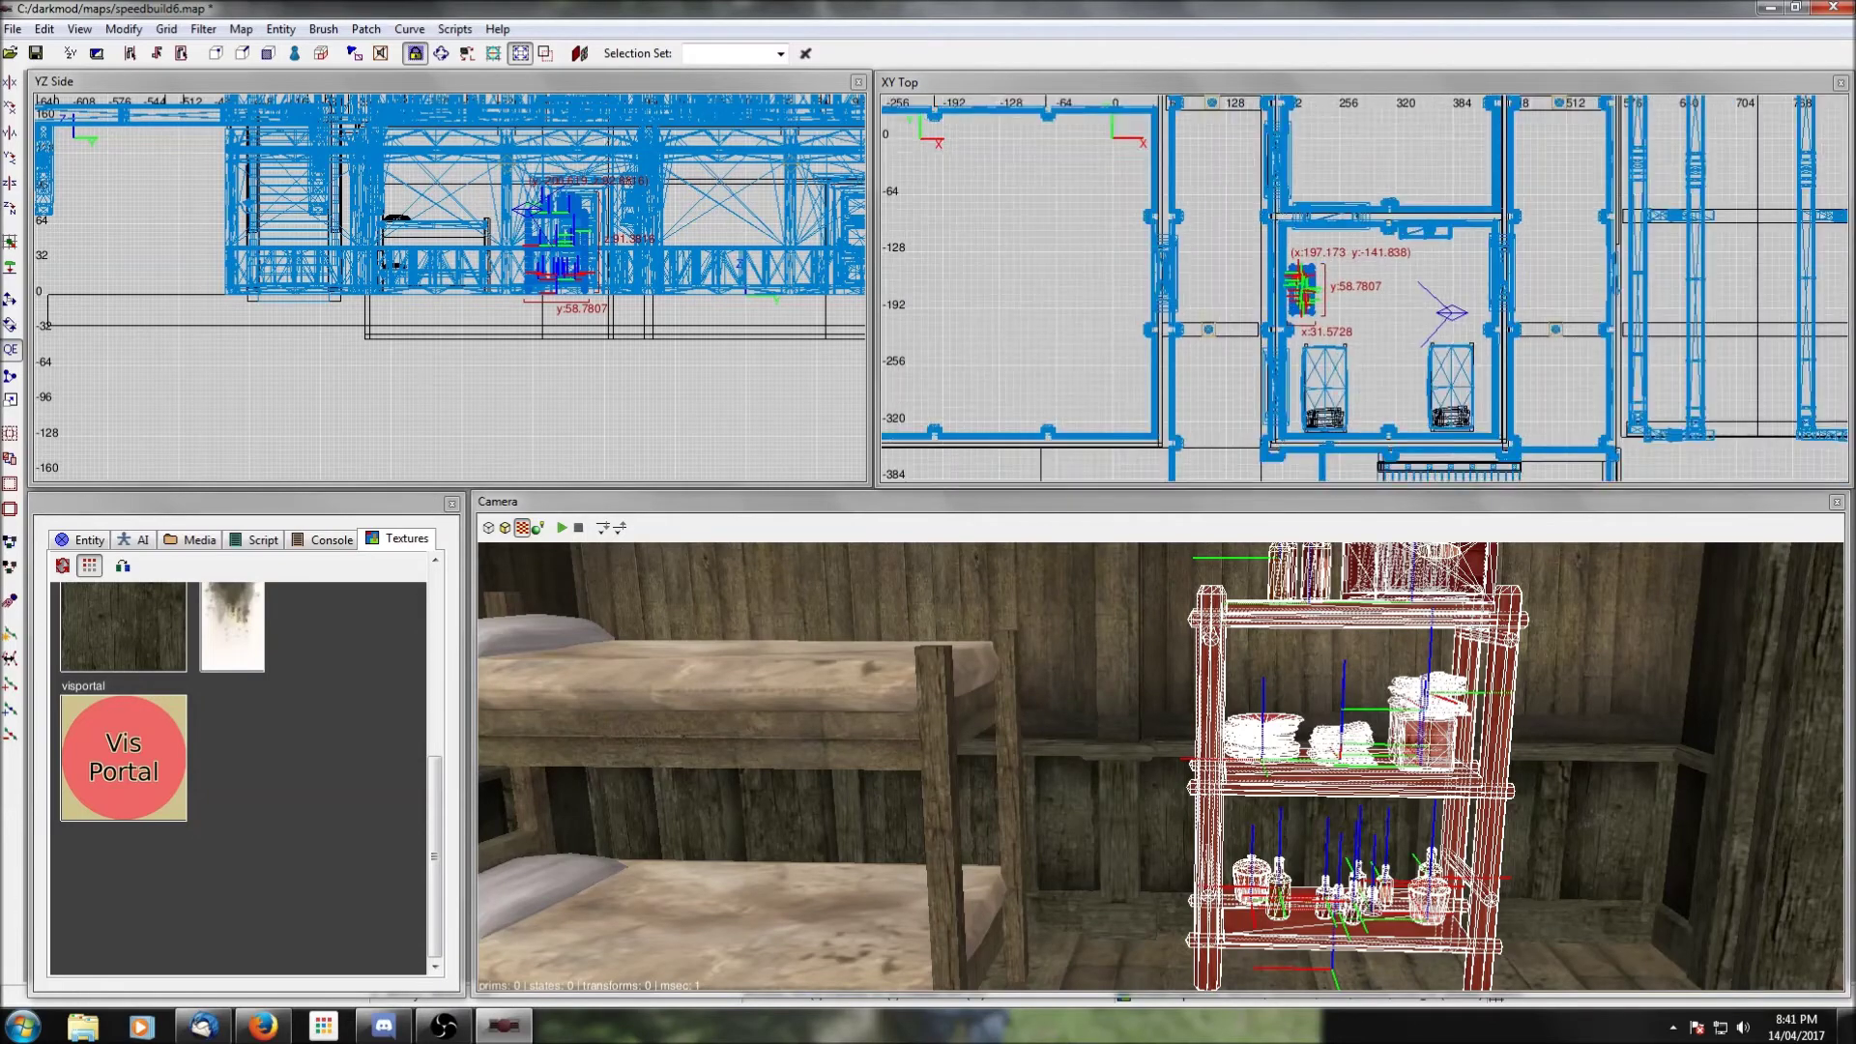
{"action": "right_click_drag", "start_coordinate": [1172, 349], "coordinate": [1074, 449]}
{"action": "key", "text": "space"}
{"action": "left_click_drag", "start_coordinate": [1207, 403], "coordinate": [1262, 155]}
{"action": "right_click_drag", "start_coordinate": [1273, 155], "coordinate": [1272, 227]}
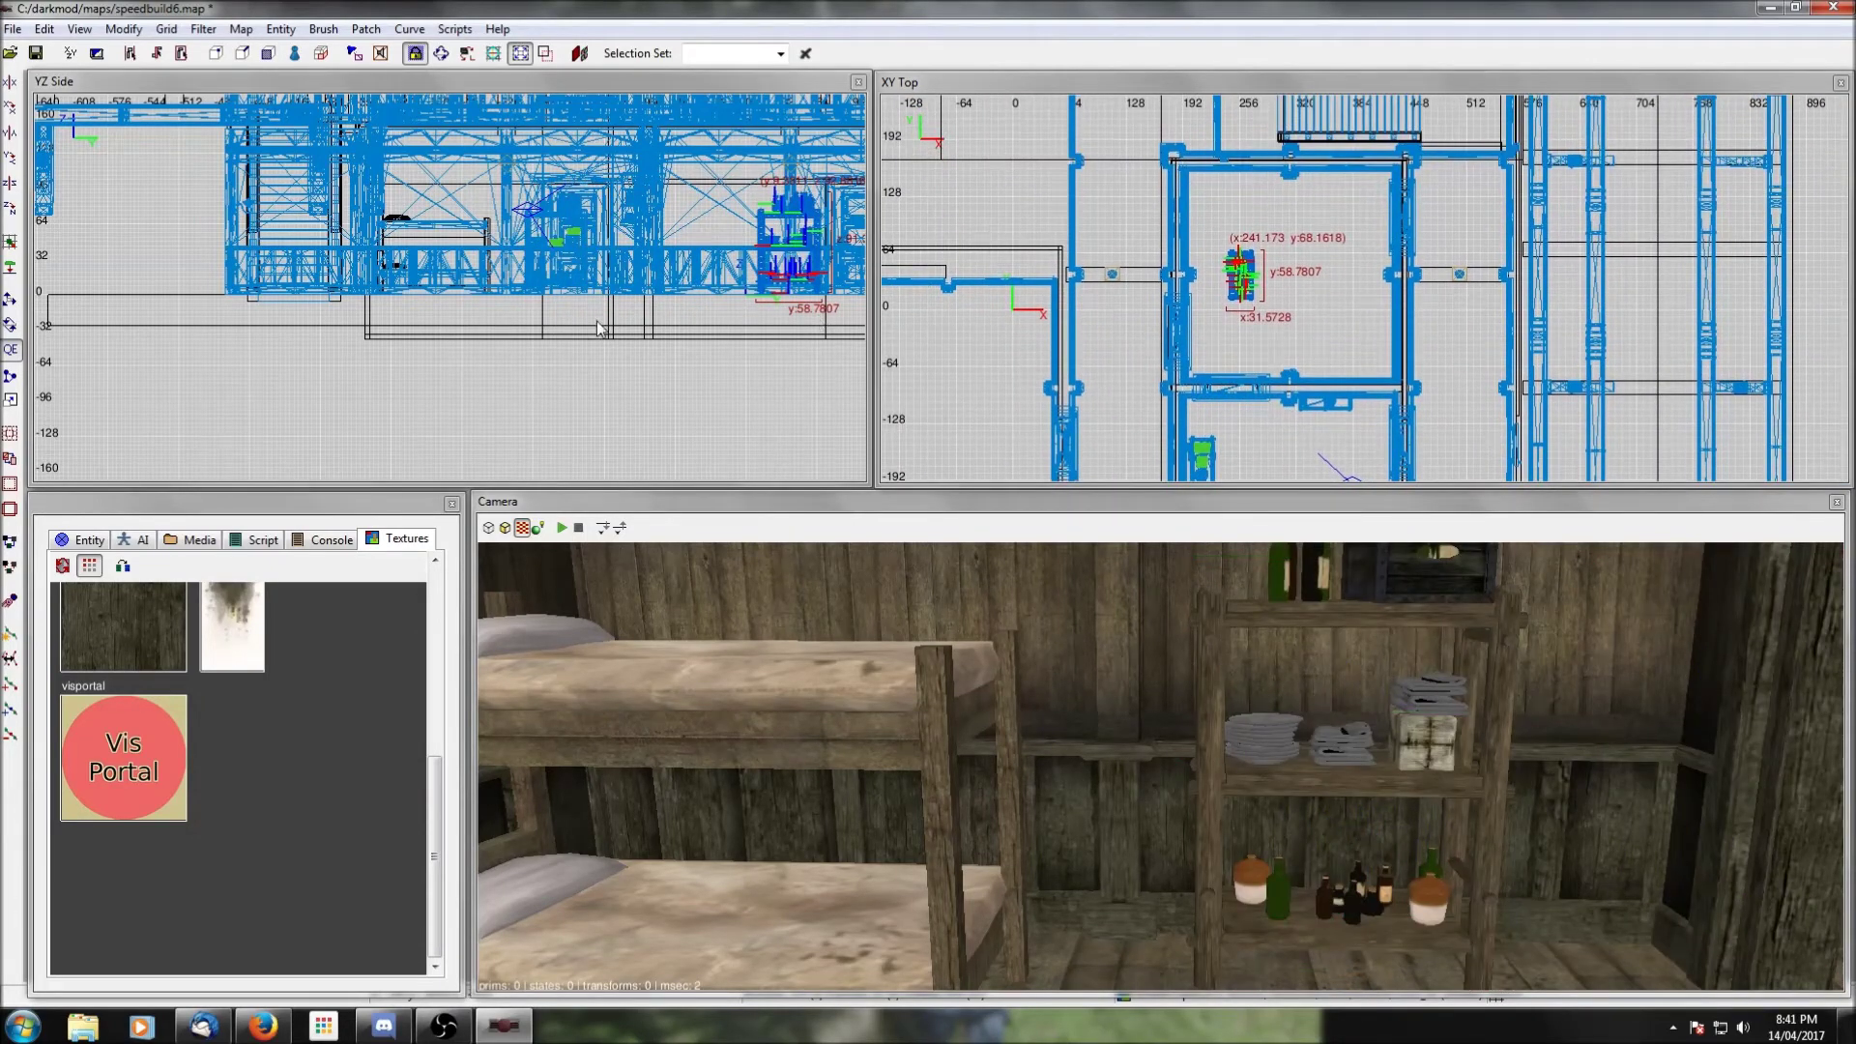
Step: Rotate the copied shelf three quarter turns about the Z axis and fit it into the north room's northwest corner
{"action": "left_click", "coordinate": [15, 213]}
{"action": "left_click", "coordinate": [14, 213]}
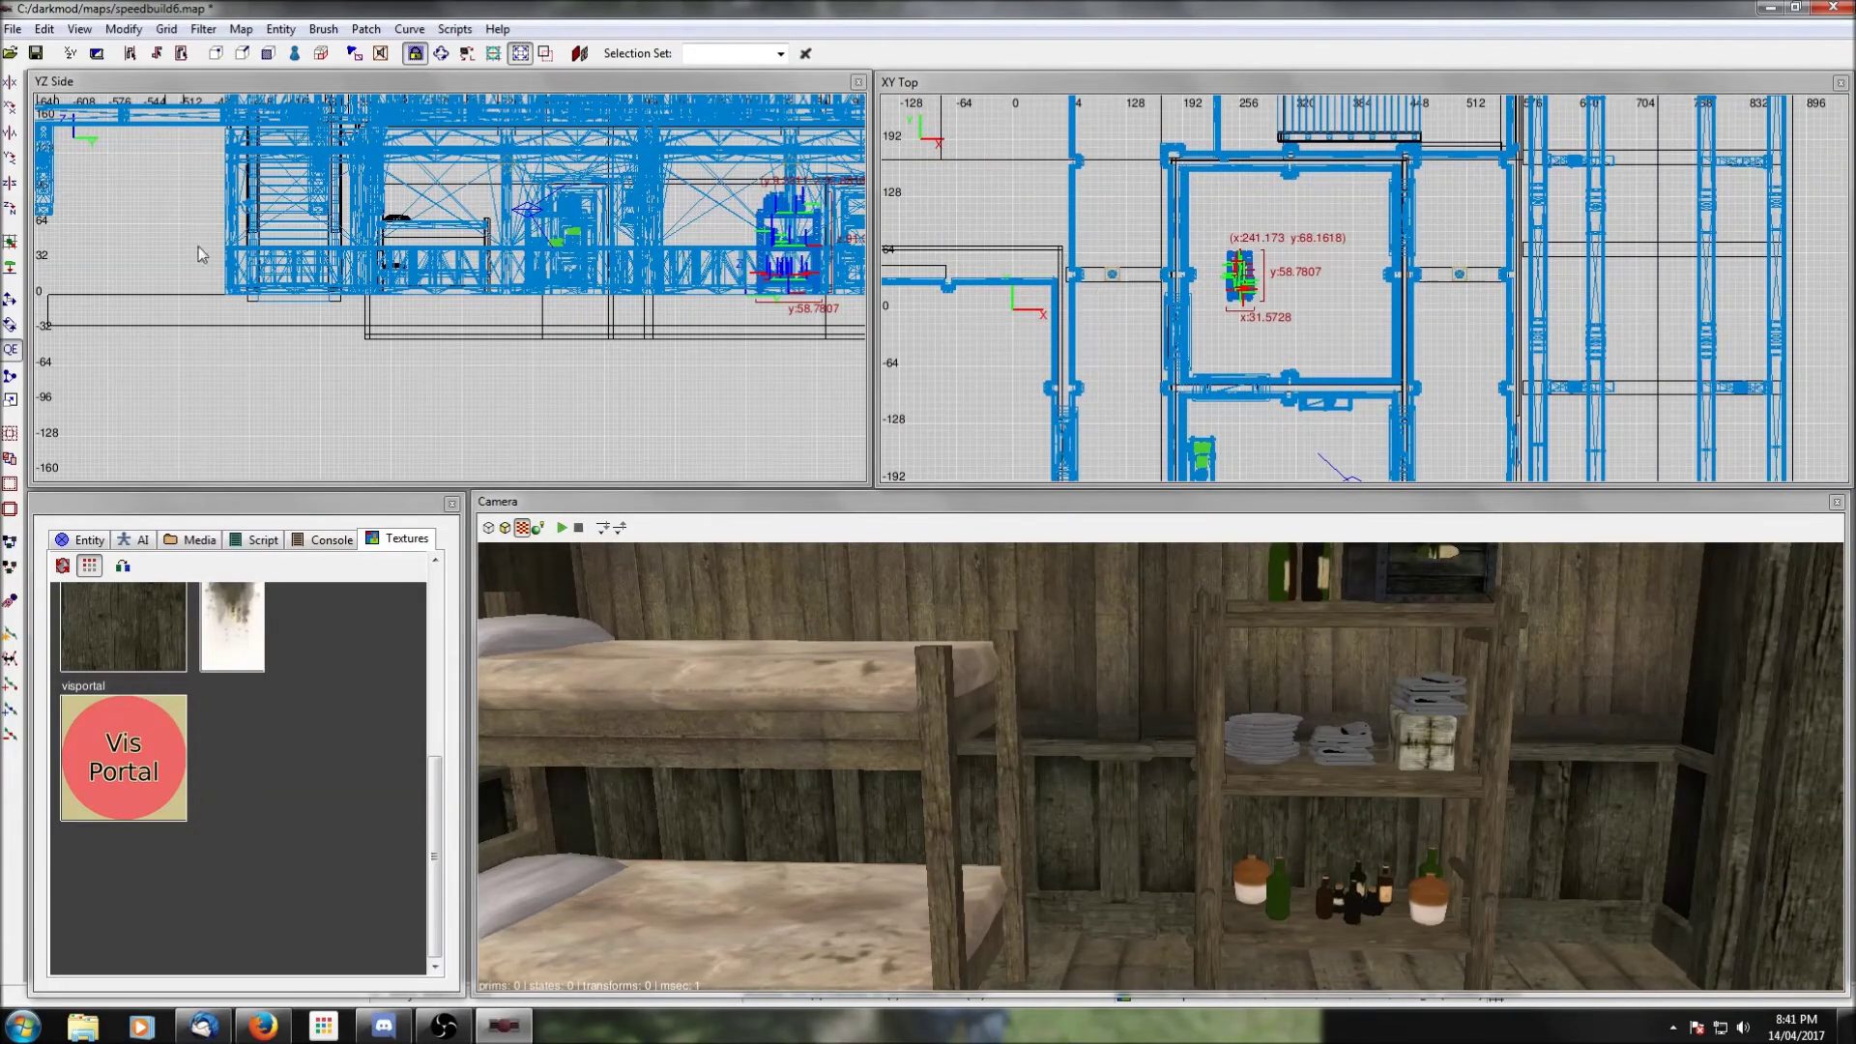
{"action": "left_click", "coordinate": [11, 212]}
{"action": "left_click_drag", "start_coordinate": [1238, 272], "coordinate": [1214, 181]}
{"action": "scroll", "coordinate": [1214, 182], "scroll_direction": "up", "scroll_amount": 2}
{"action": "scroll", "coordinate": [1214, 182], "scroll_direction": "up", "scroll_amount": 1}
{"action": "right_click_drag", "start_coordinate": [1214, 181], "coordinate": [1359, 336]}
{"action": "scroll", "coordinate": [1214, 184], "scroll_direction": "up", "scroll_amount": 2}
{"action": "left_click_drag", "start_coordinate": [1181, 212], "coordinate": [1178, 222]}
{"action": "right_click_drag", "start_coordinate": [1179, 222], "coordinate": [1191, 285]}
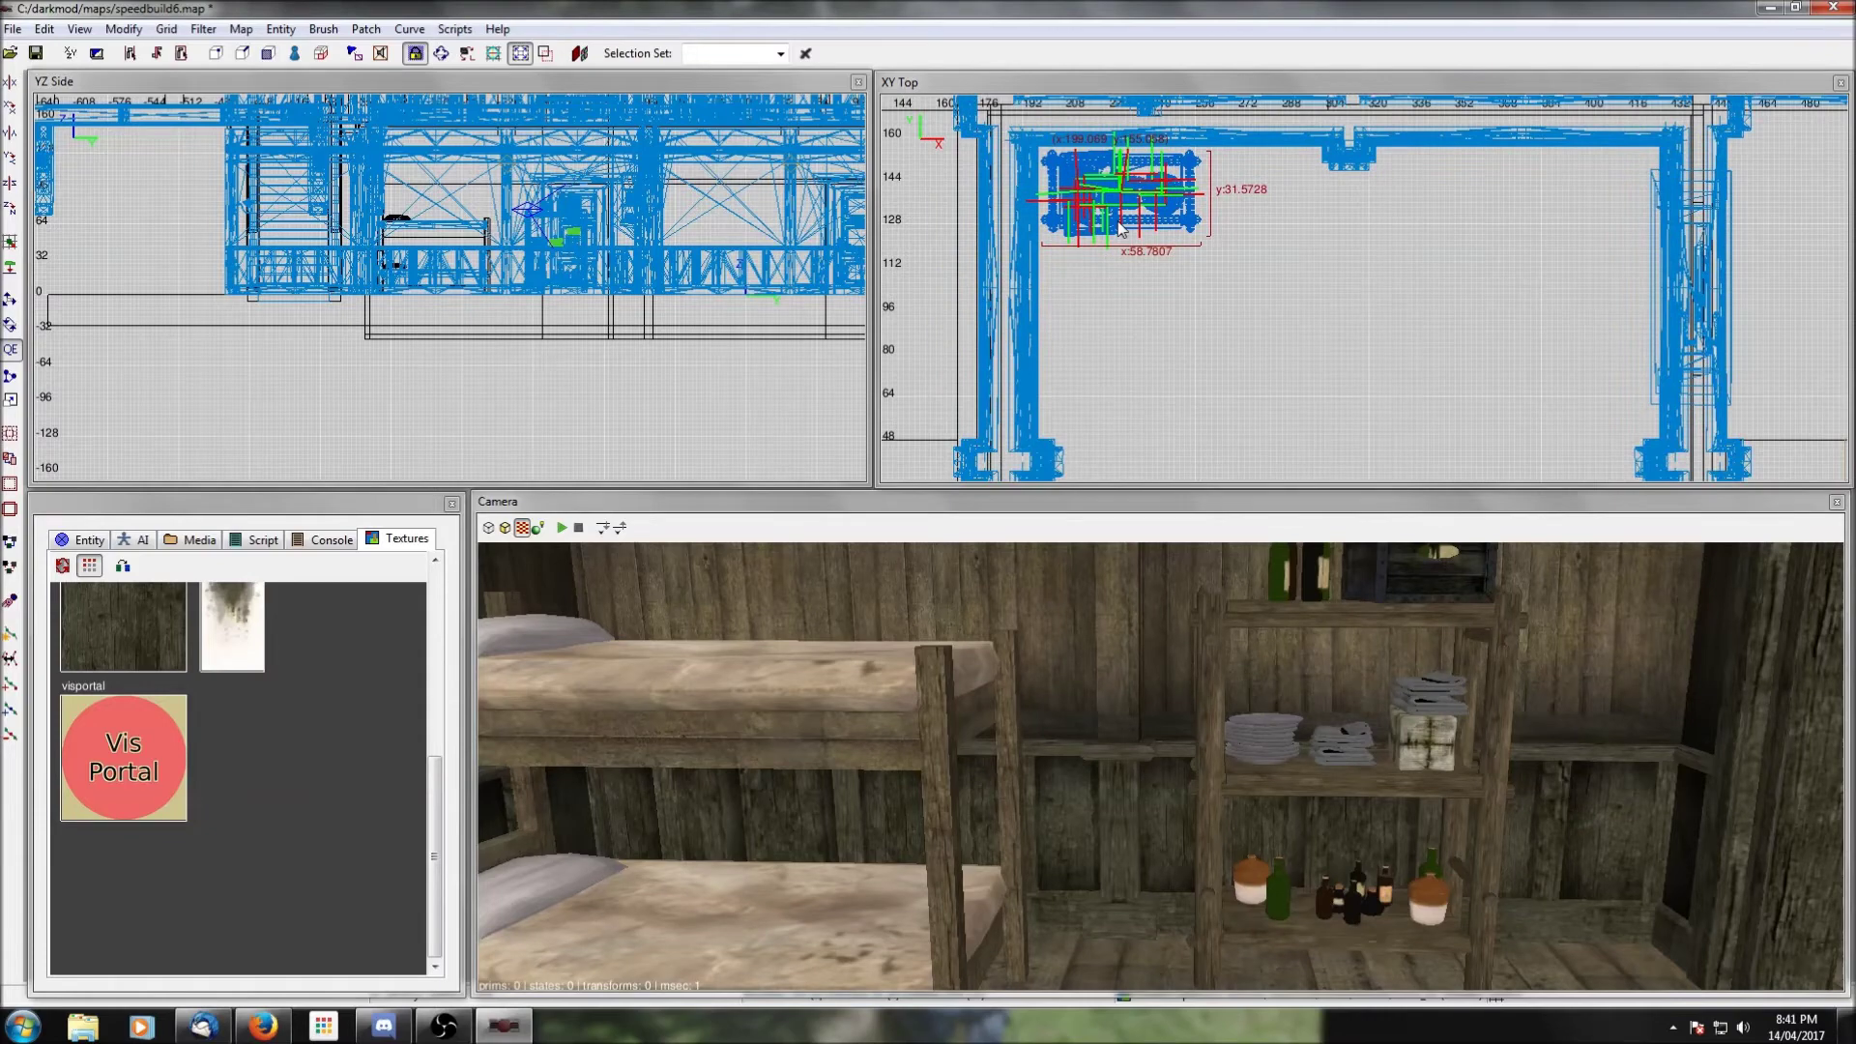
{"action": "key", "text": "Escape"}
Step: Insert the standing_generic02.pfb shelf prefab into the north room
{"action": "right_click", "coordinate": [1250, 210]}
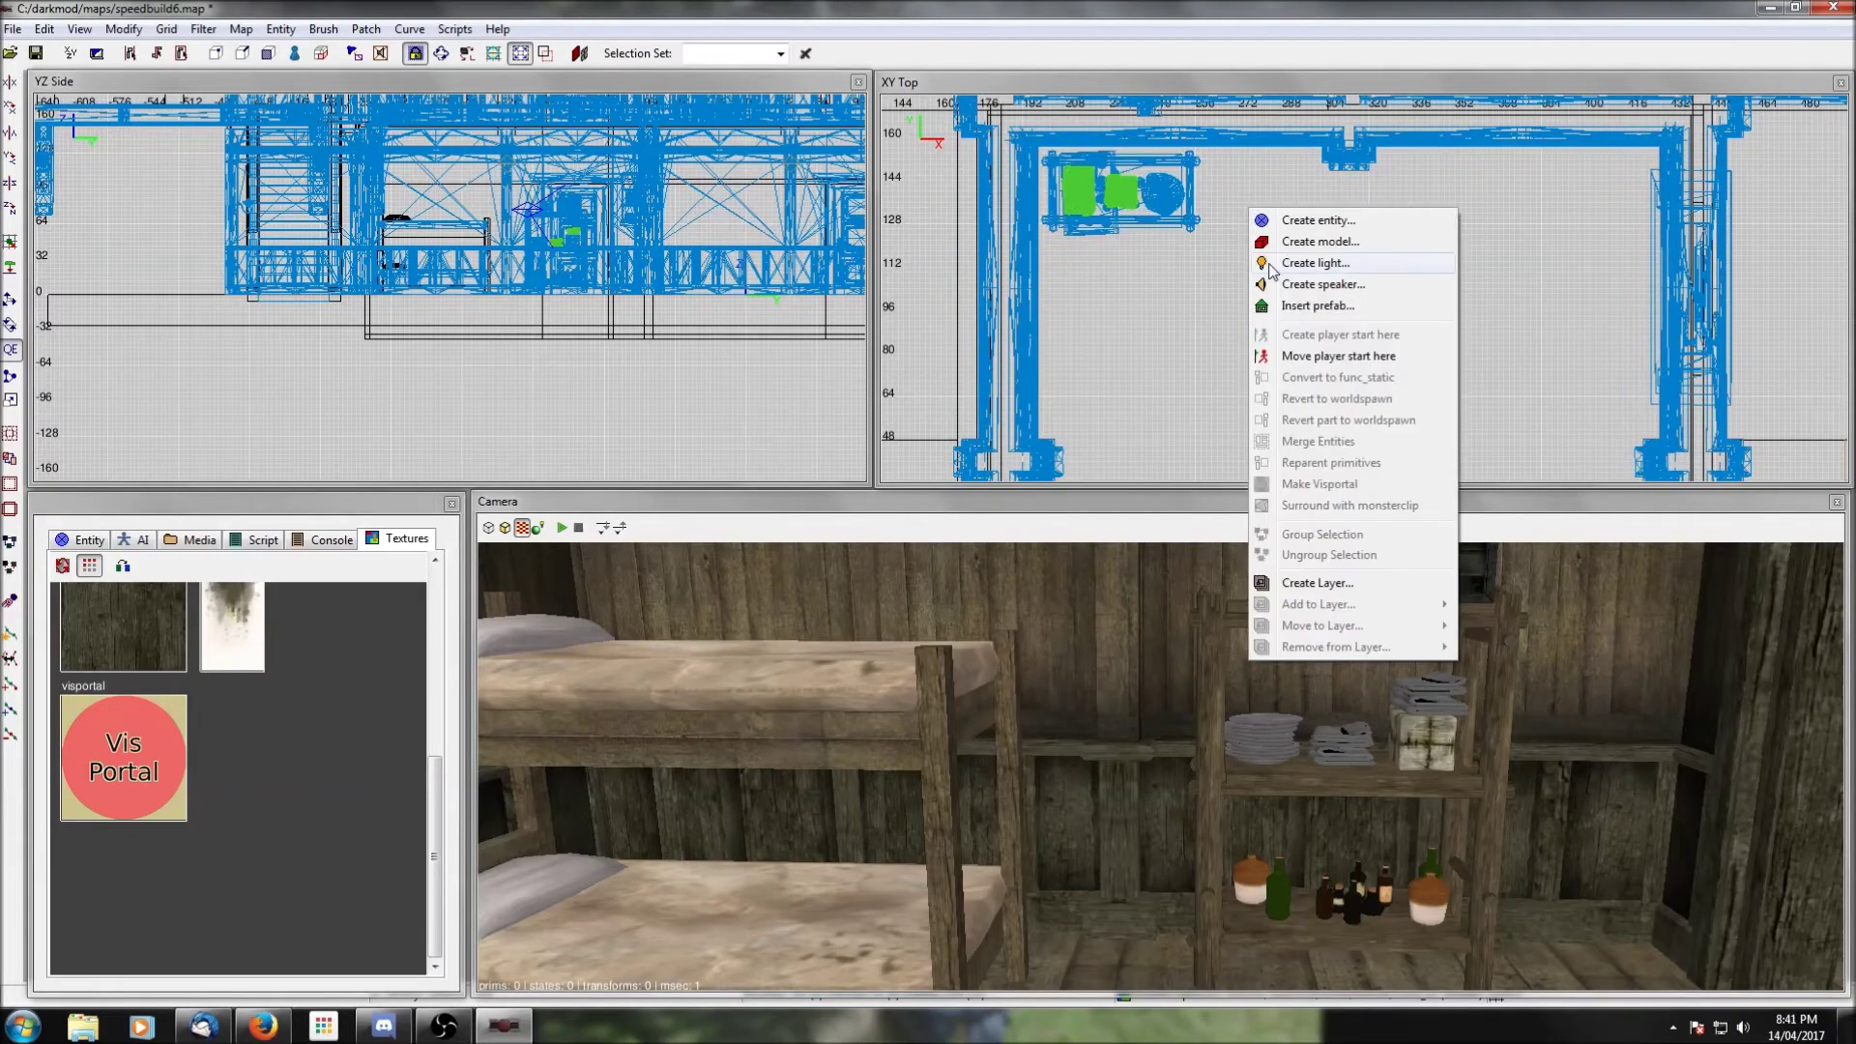
{"action": "left_click", "coordinate": [1295, 306]}
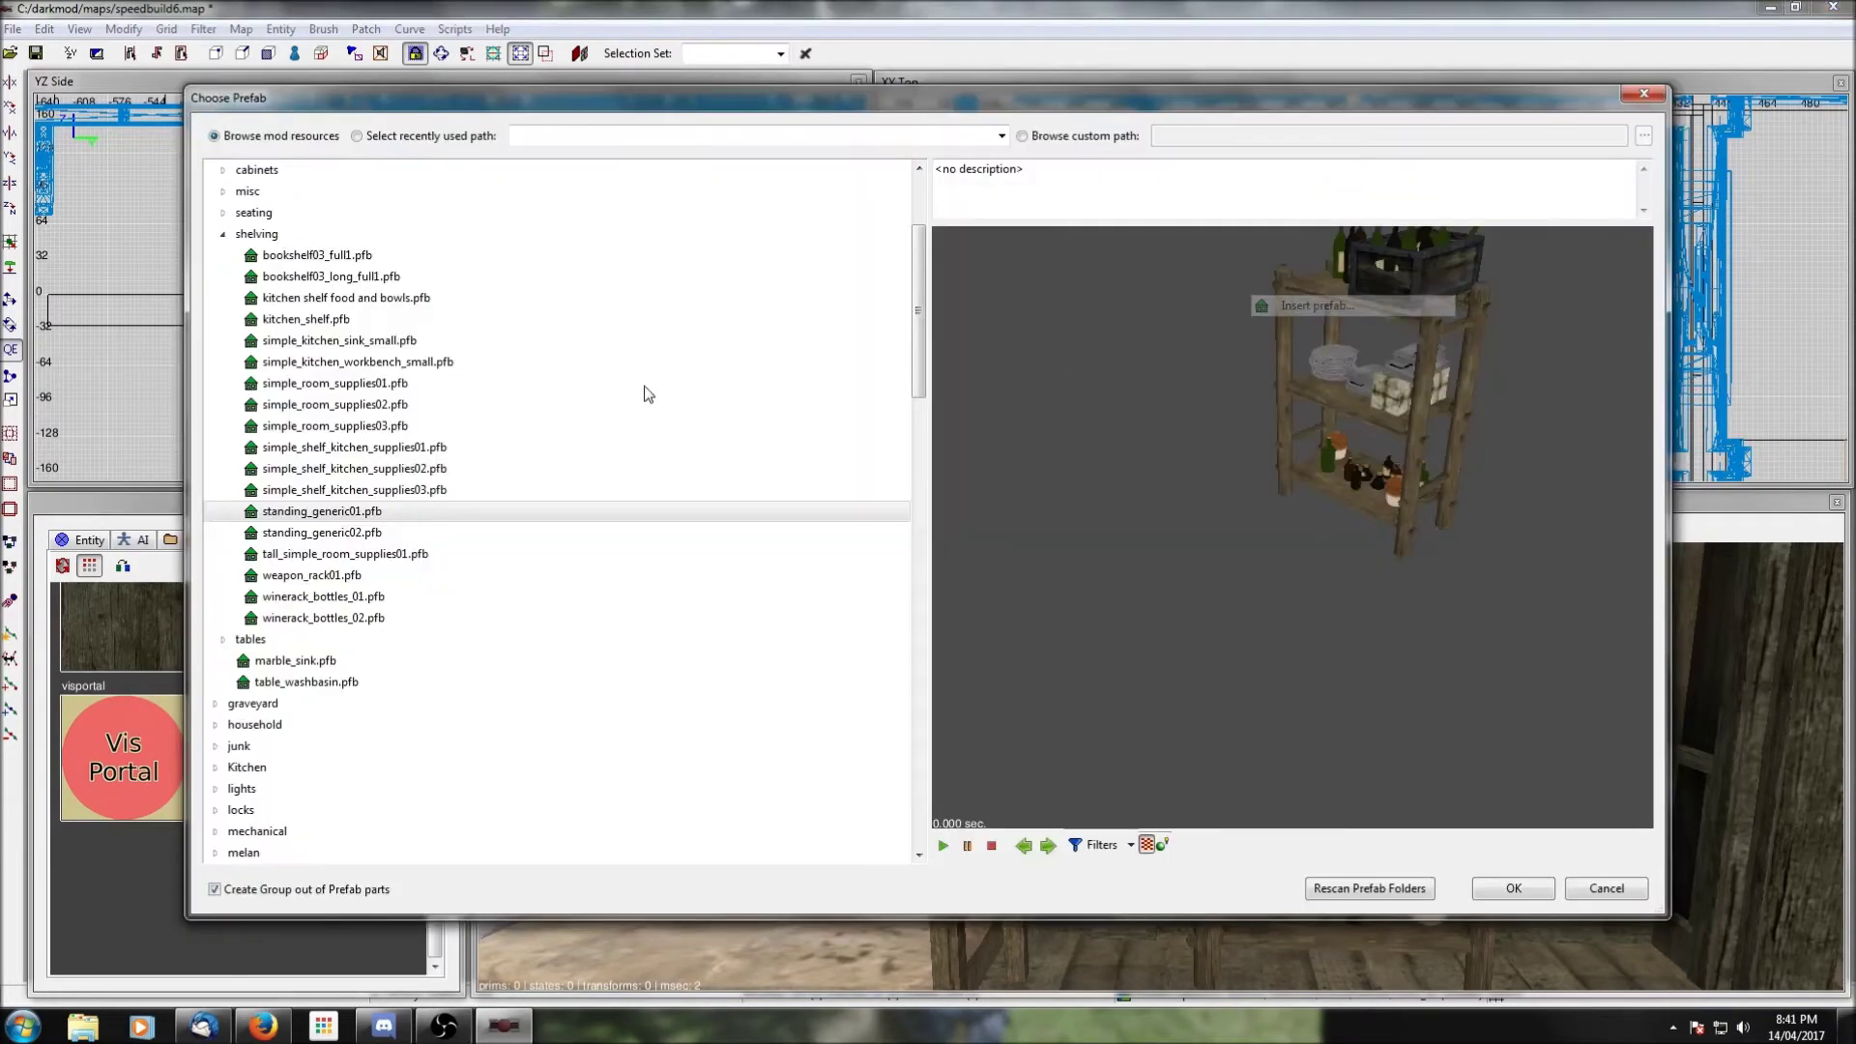
{"action": "left_click", "coordinate": [319, 535]}
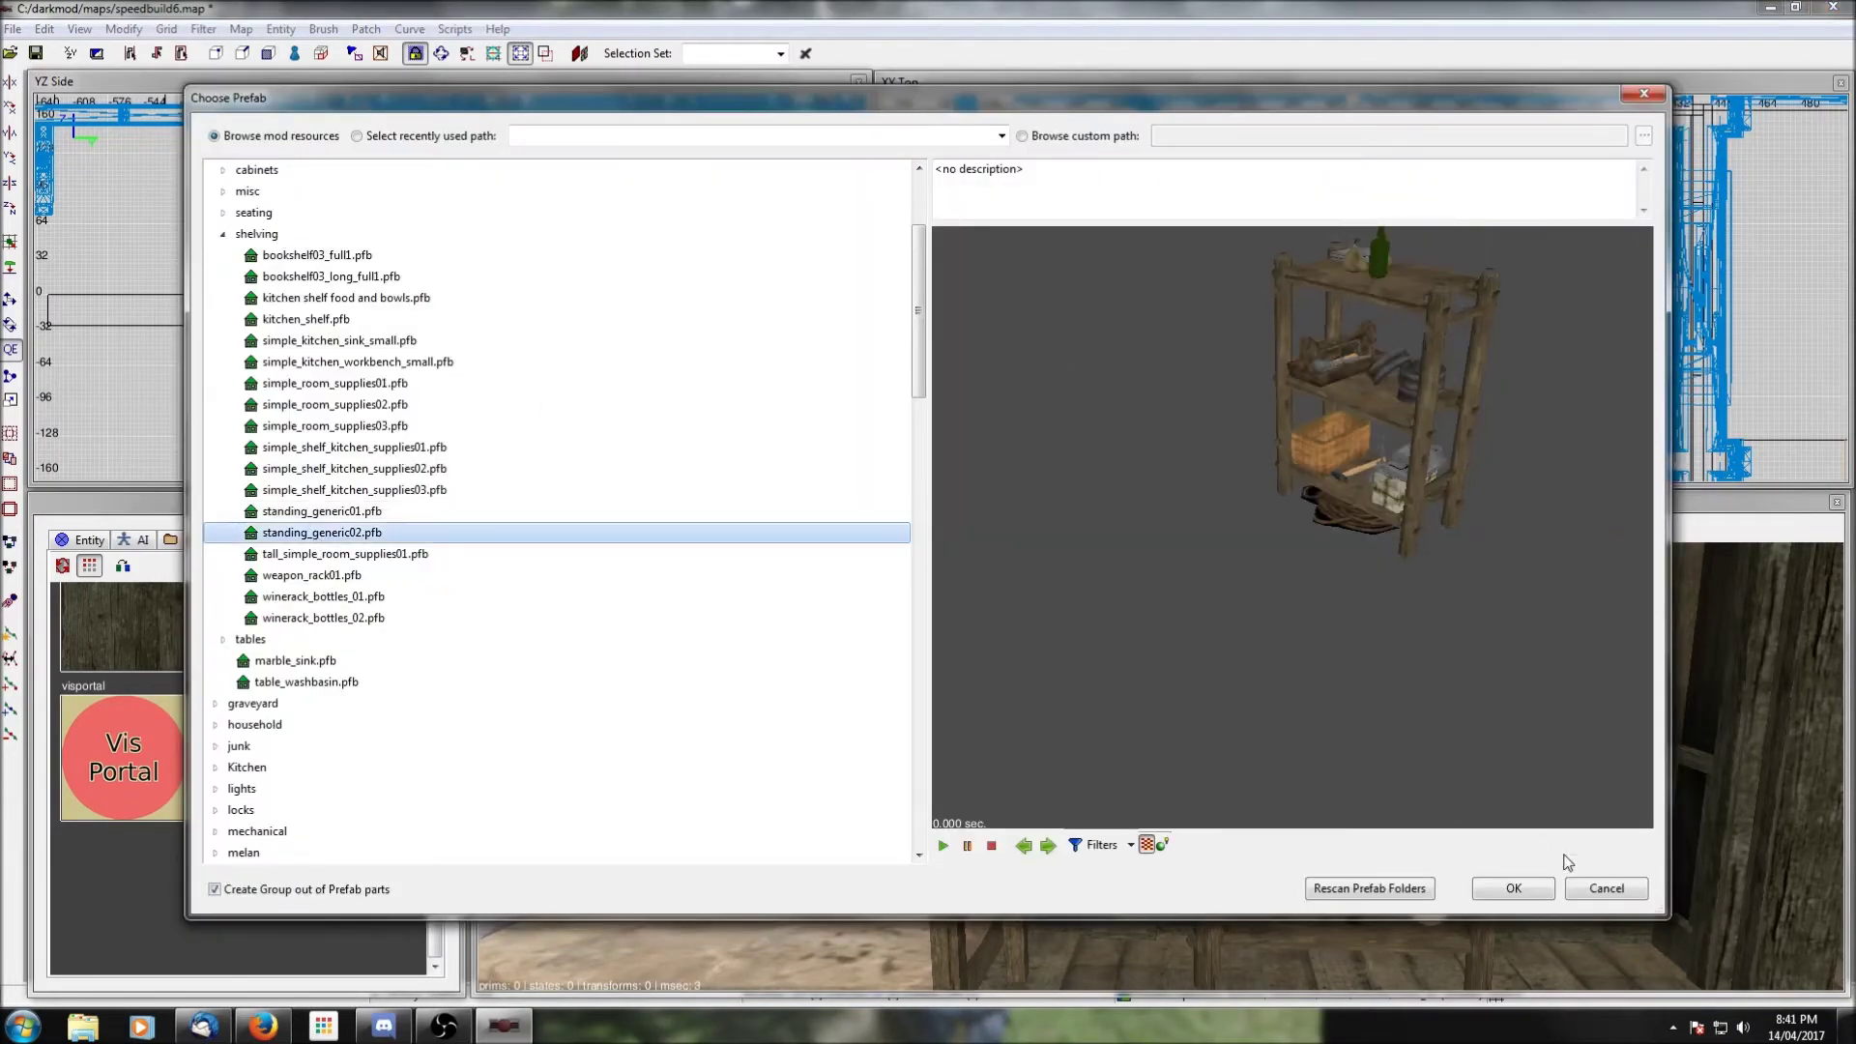
{"action": "left_click", "coordinate": [1515, 888]}
Step: Move the new standing shelf east of the corner shelf in the north room and lower it towards the floor
{"action": "left_click_drag", "start_coordinate": [1203, 226], "coordinate": [1284, 230]}
{"action": "right_click_drag", "start_coordinate": [587, 197], "coordinate": [341, 212]}
{"action": "left_click_drag", "start_coordinate": [665, 278], "coordinate": [659, 289]}
{"action": "scroll", "coordinate": [659, 289], "scroll_direction": "up", "scroll_amount": 4}
{"action": "right_click_drag", "start_coordinate": [658, 288], "coordinate": [759, 268]}
{"action": "scroll", "coordinate": [658, 288], "scroll_direction": "up", "scroll_amount": 3}
Step: Rest the new shelf's base on the floor, moving it down with grid size 2 and adjusting it upward with grid size 1
{"action": "left_click", "coordinate": [168, 29]}
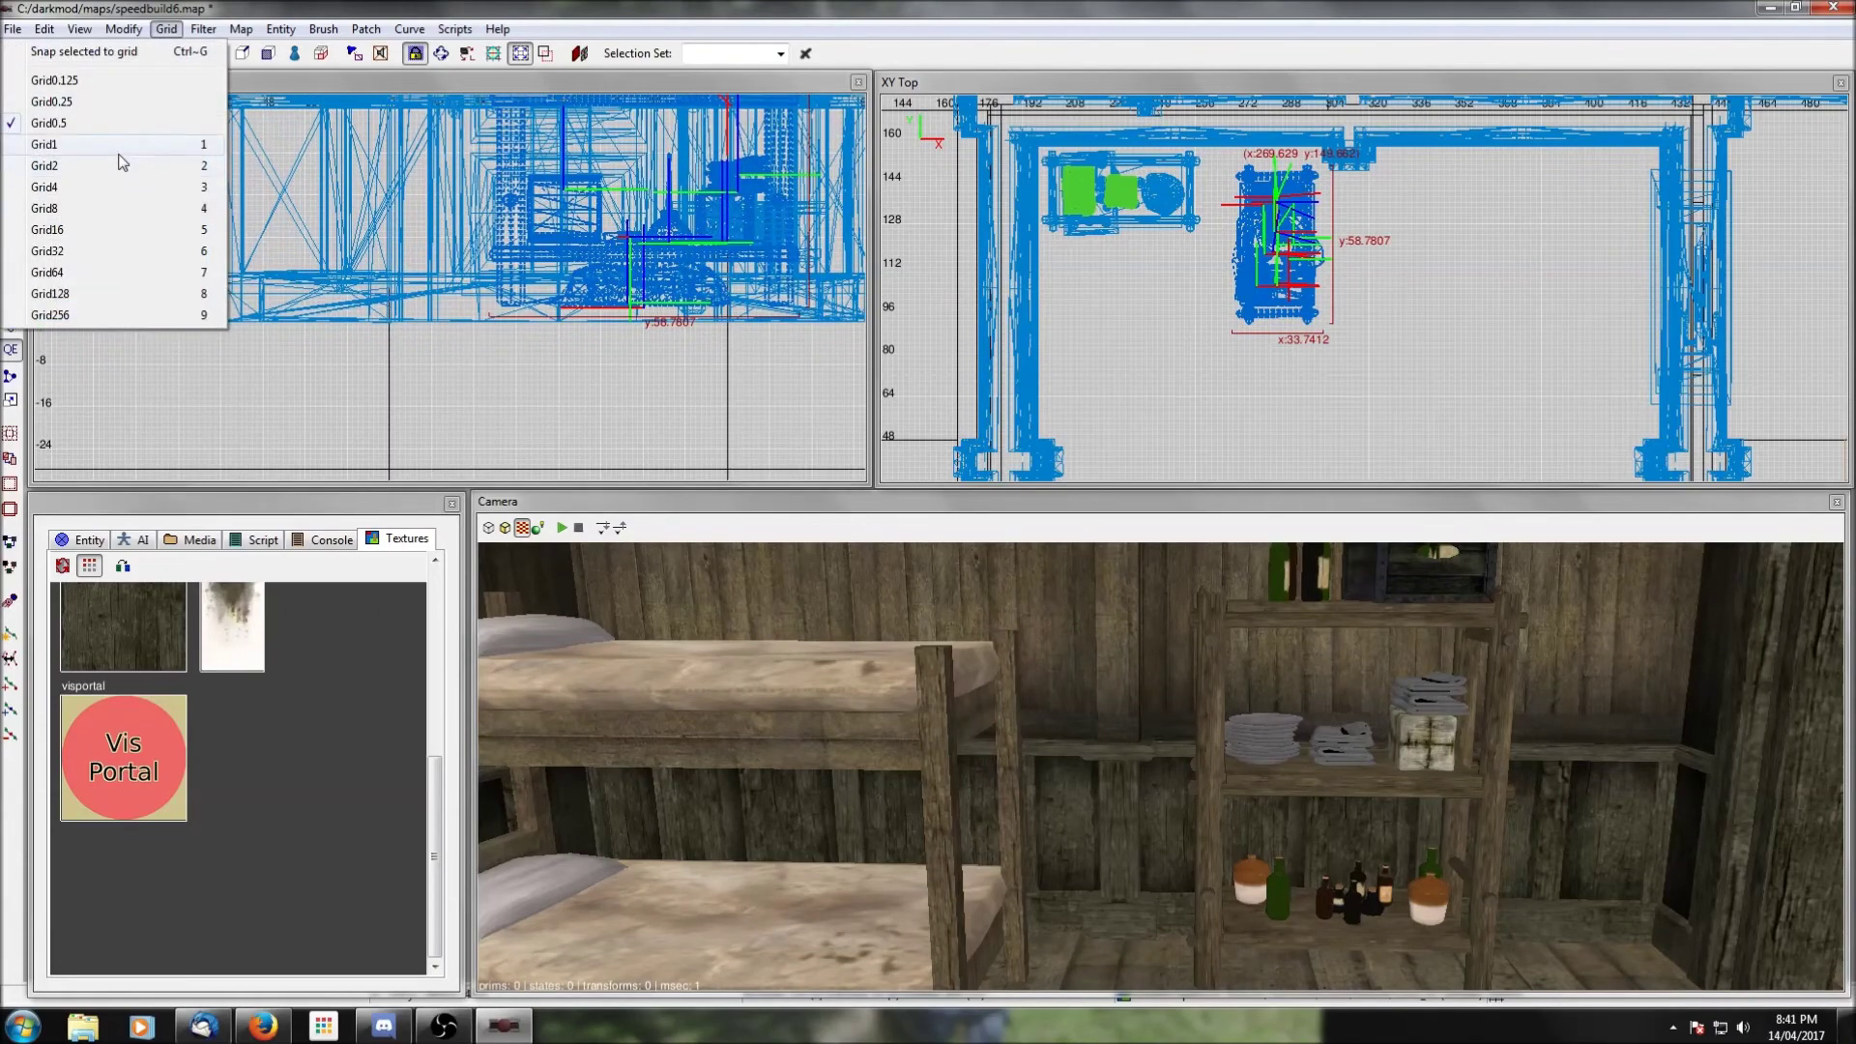
{"action": "left_click", "coordinate": [128, 166]}
{"action": "left_click_drag", "start_coordinate": [651, 246], "coordinate": [651, 268]}
{"action": "left_click", "coordinate": [169, 31]}
{"action": "left_click", "coordinate": [79, 148]}
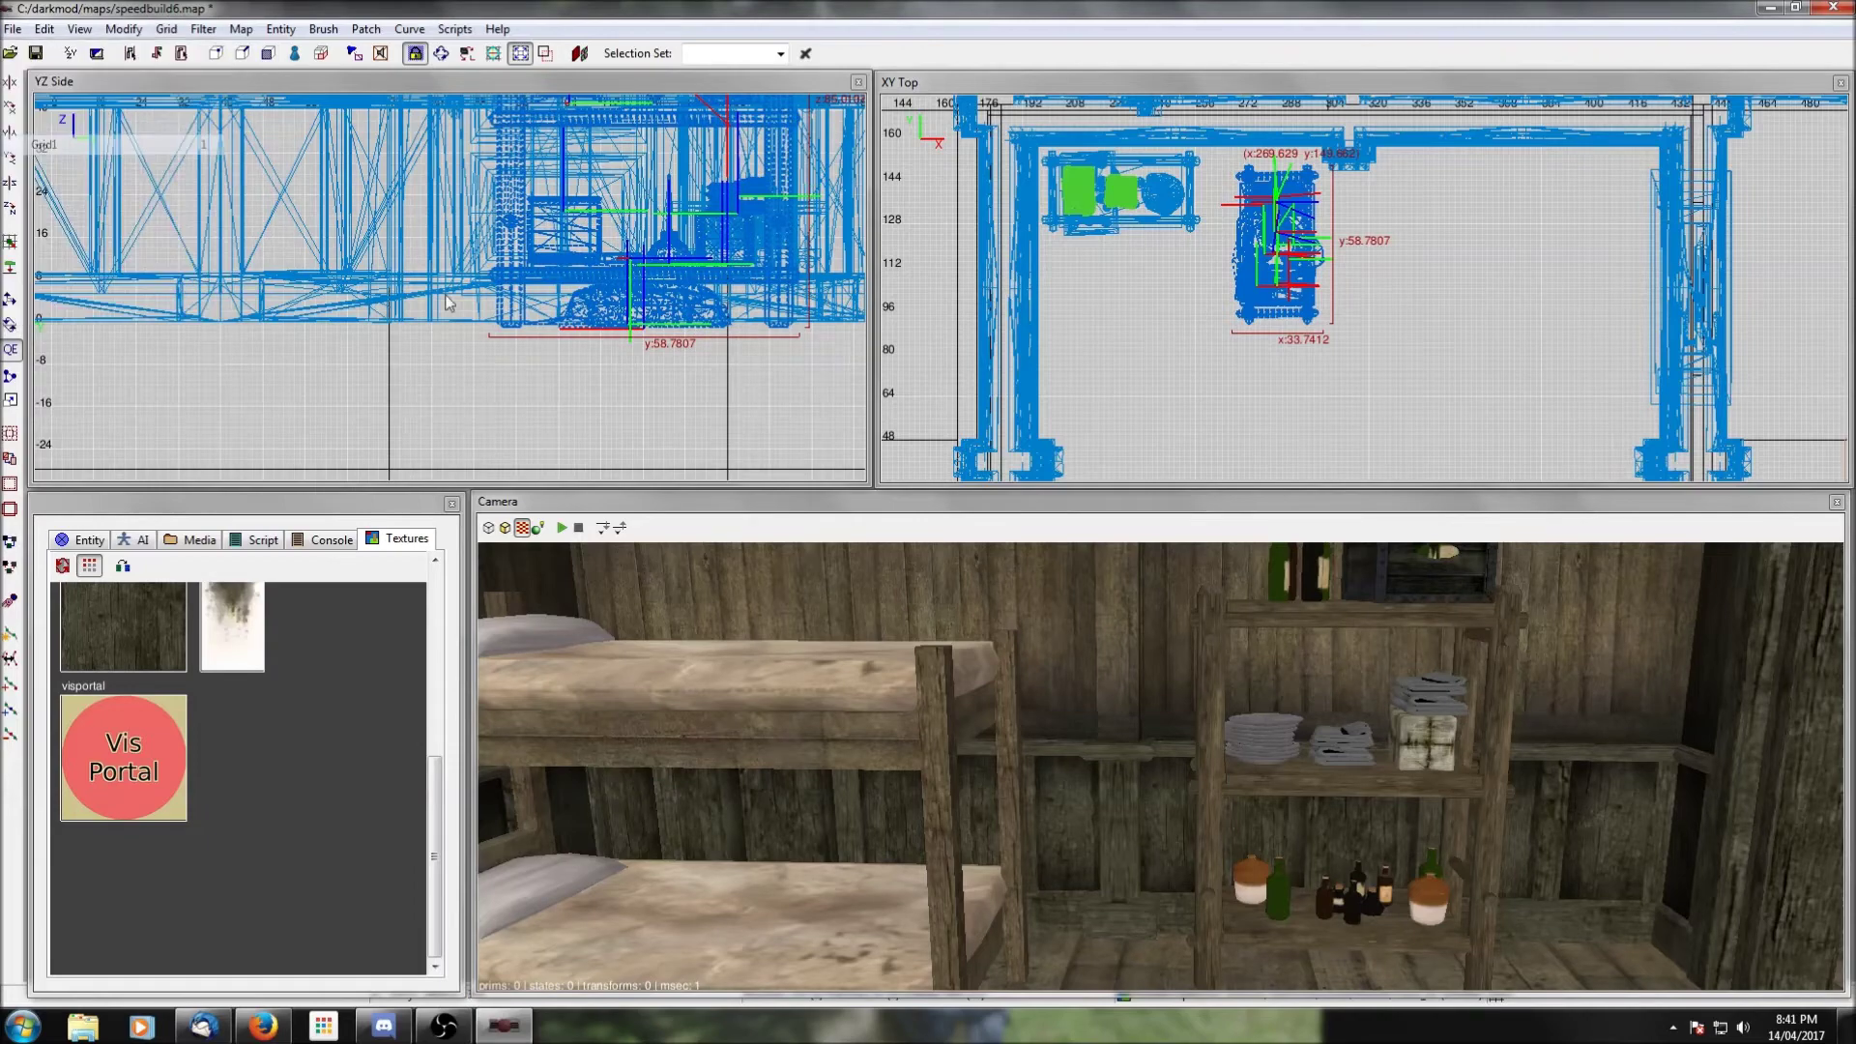
{"action": "left_click_drag", "start_coordinate": [699, 308], "coordinate": [699, 303]}
{"action": "key", "text": "Right"}
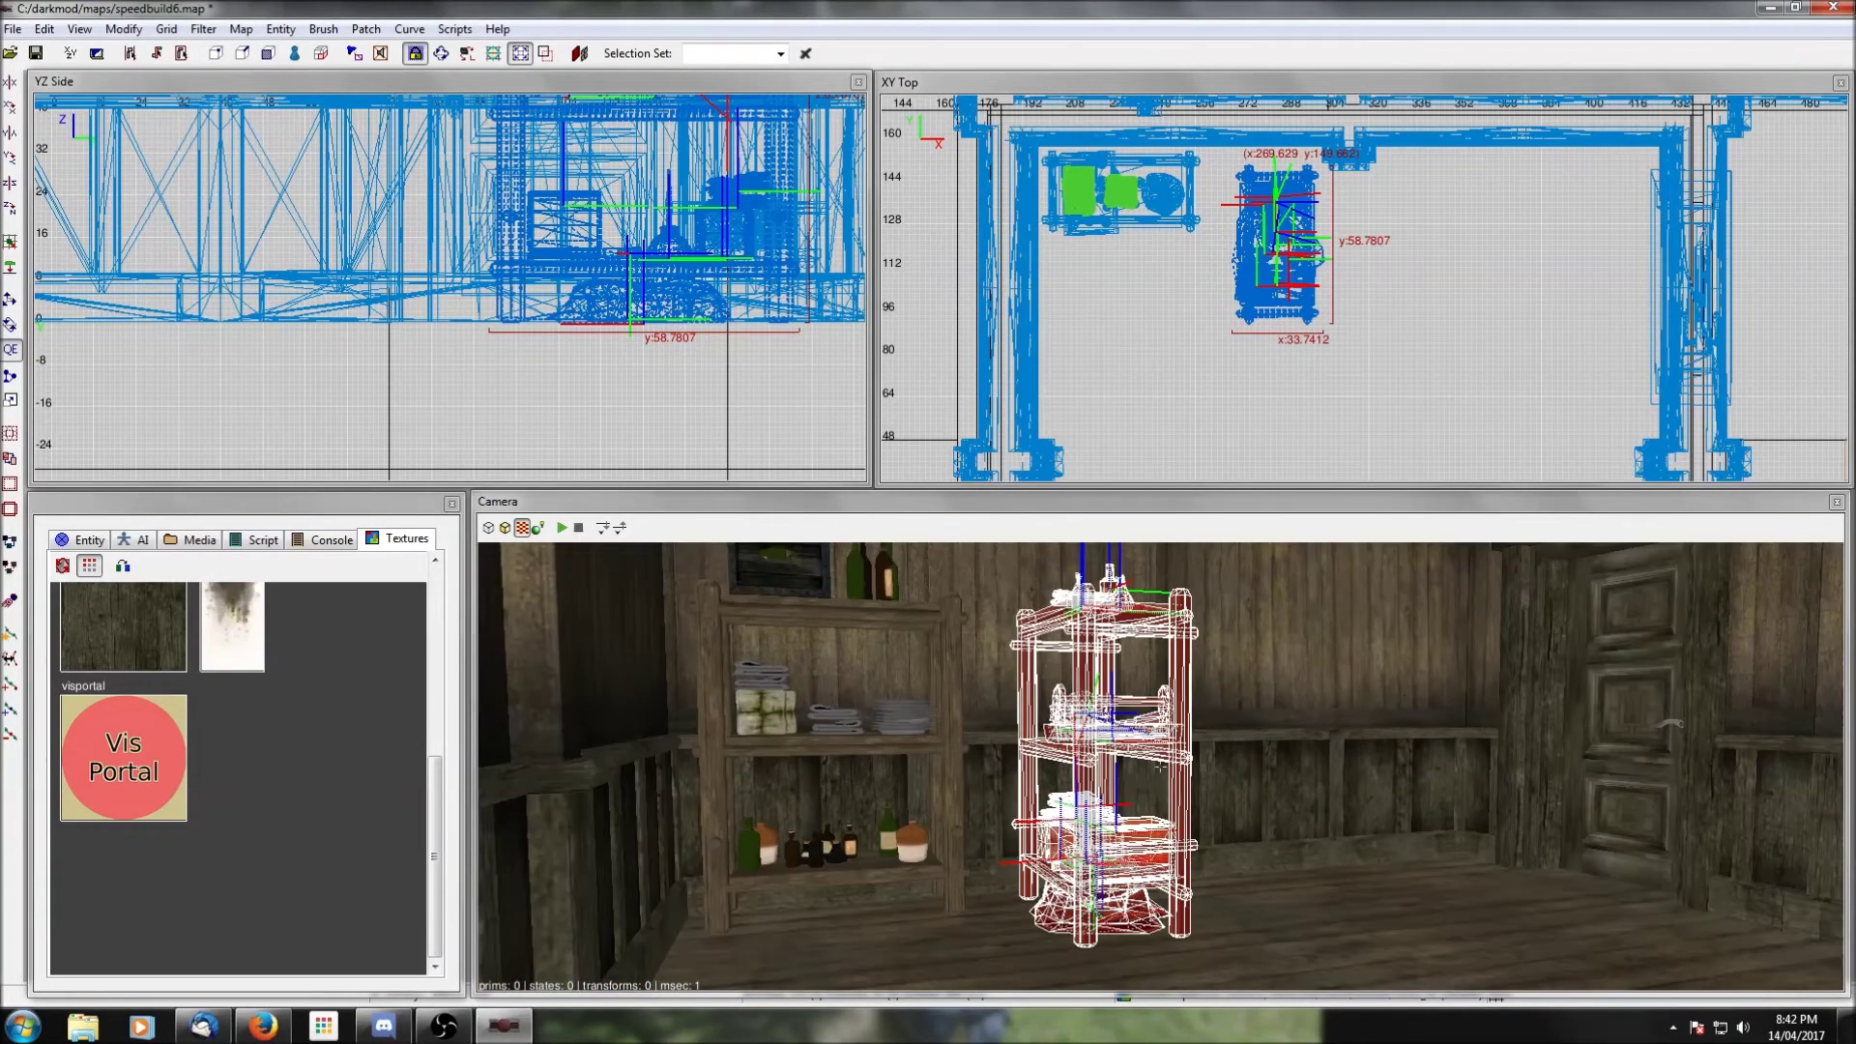
{"action": "right_click", "coordinate": [1404, 692]}
{"action": "key", "text": "Escape"}
Step: Examine the north room's two standing shelves, walls and remaining free space in the camera view
{"action": "scroll", "coordinate": [1435, 712], "scroll_direction": "down", "scroll_amount": 5}
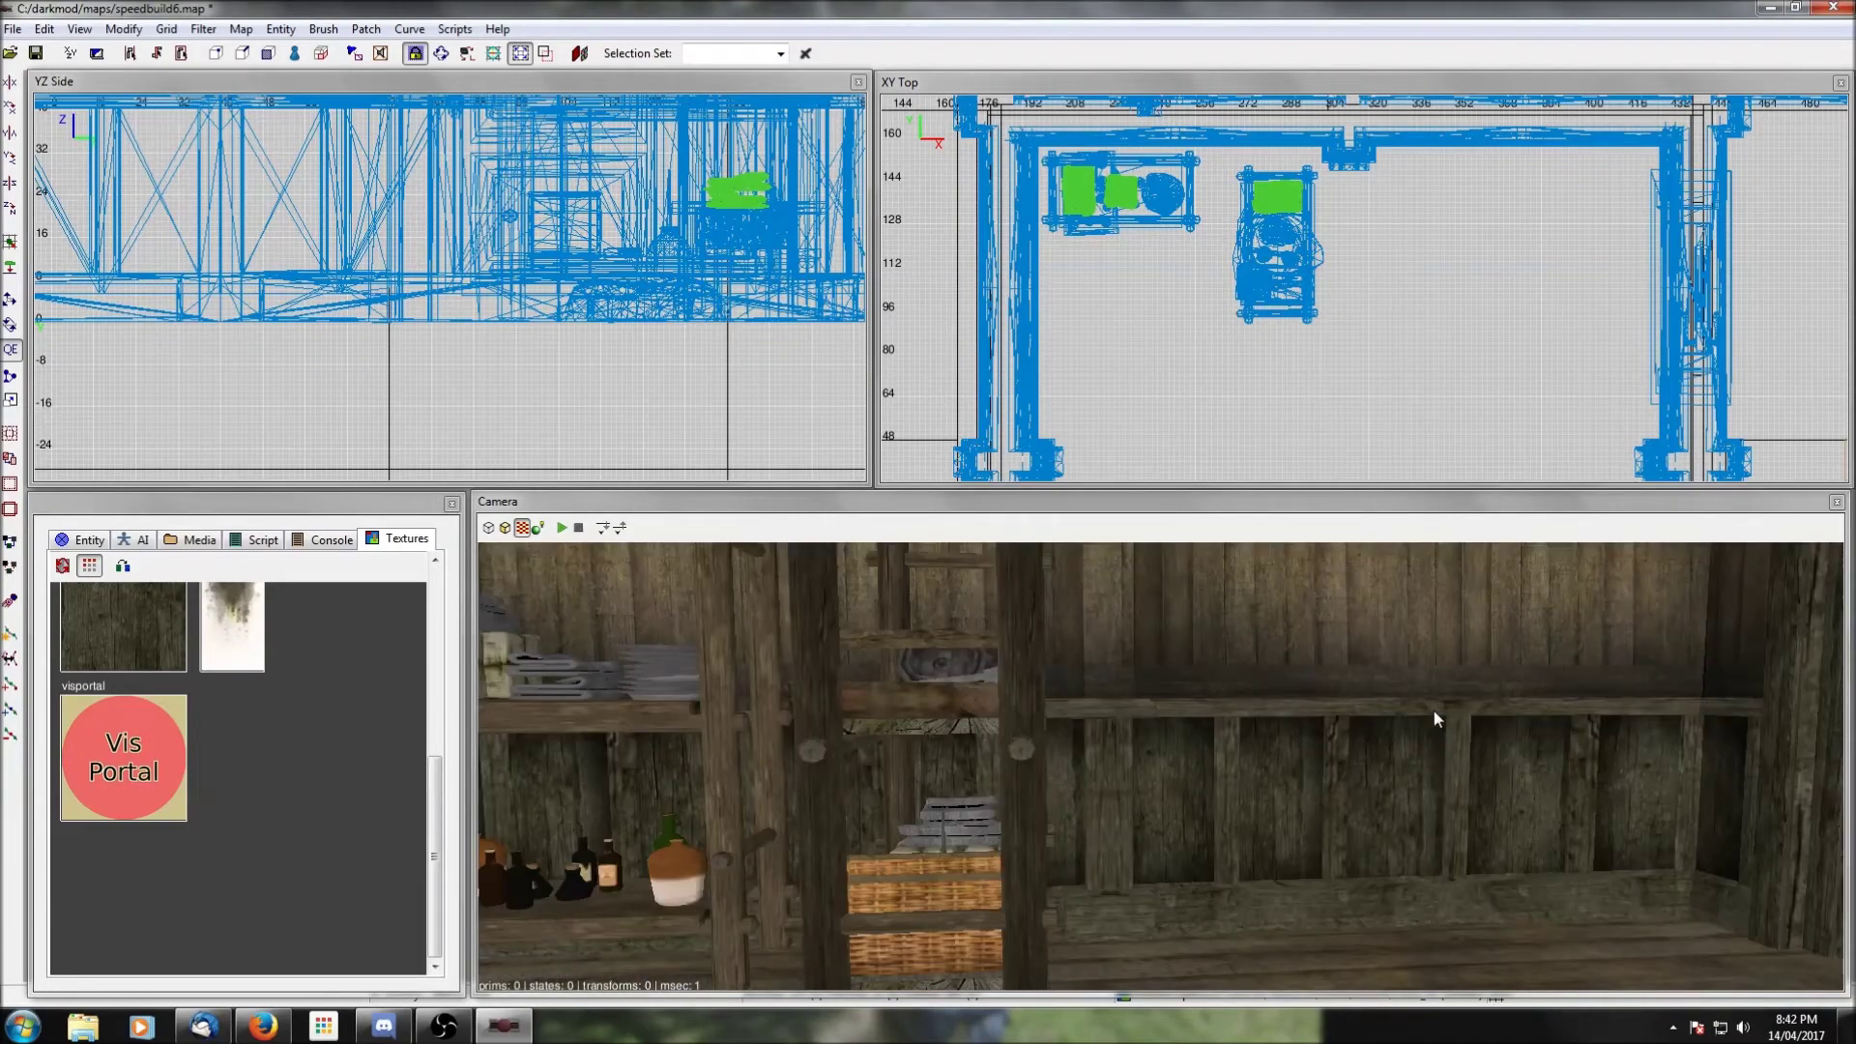
{"action": "right_click", "coordinate": [1435, 713]}
{"action": "right_click", "coordinate": [1434, 713]}
{"action": "scroll", "coordinate": [1435, 712], "scroll_direction": "up", "scroll_amount": 5}
{"action": "right_click", "coordinate": [1435, 713]}
{"action": "right_click", "coordinate": [1434, 710]}
{"action": "scroll", "coordinate": [1435, 710], "scroll_direction": "down", "scroll_amount": 5}
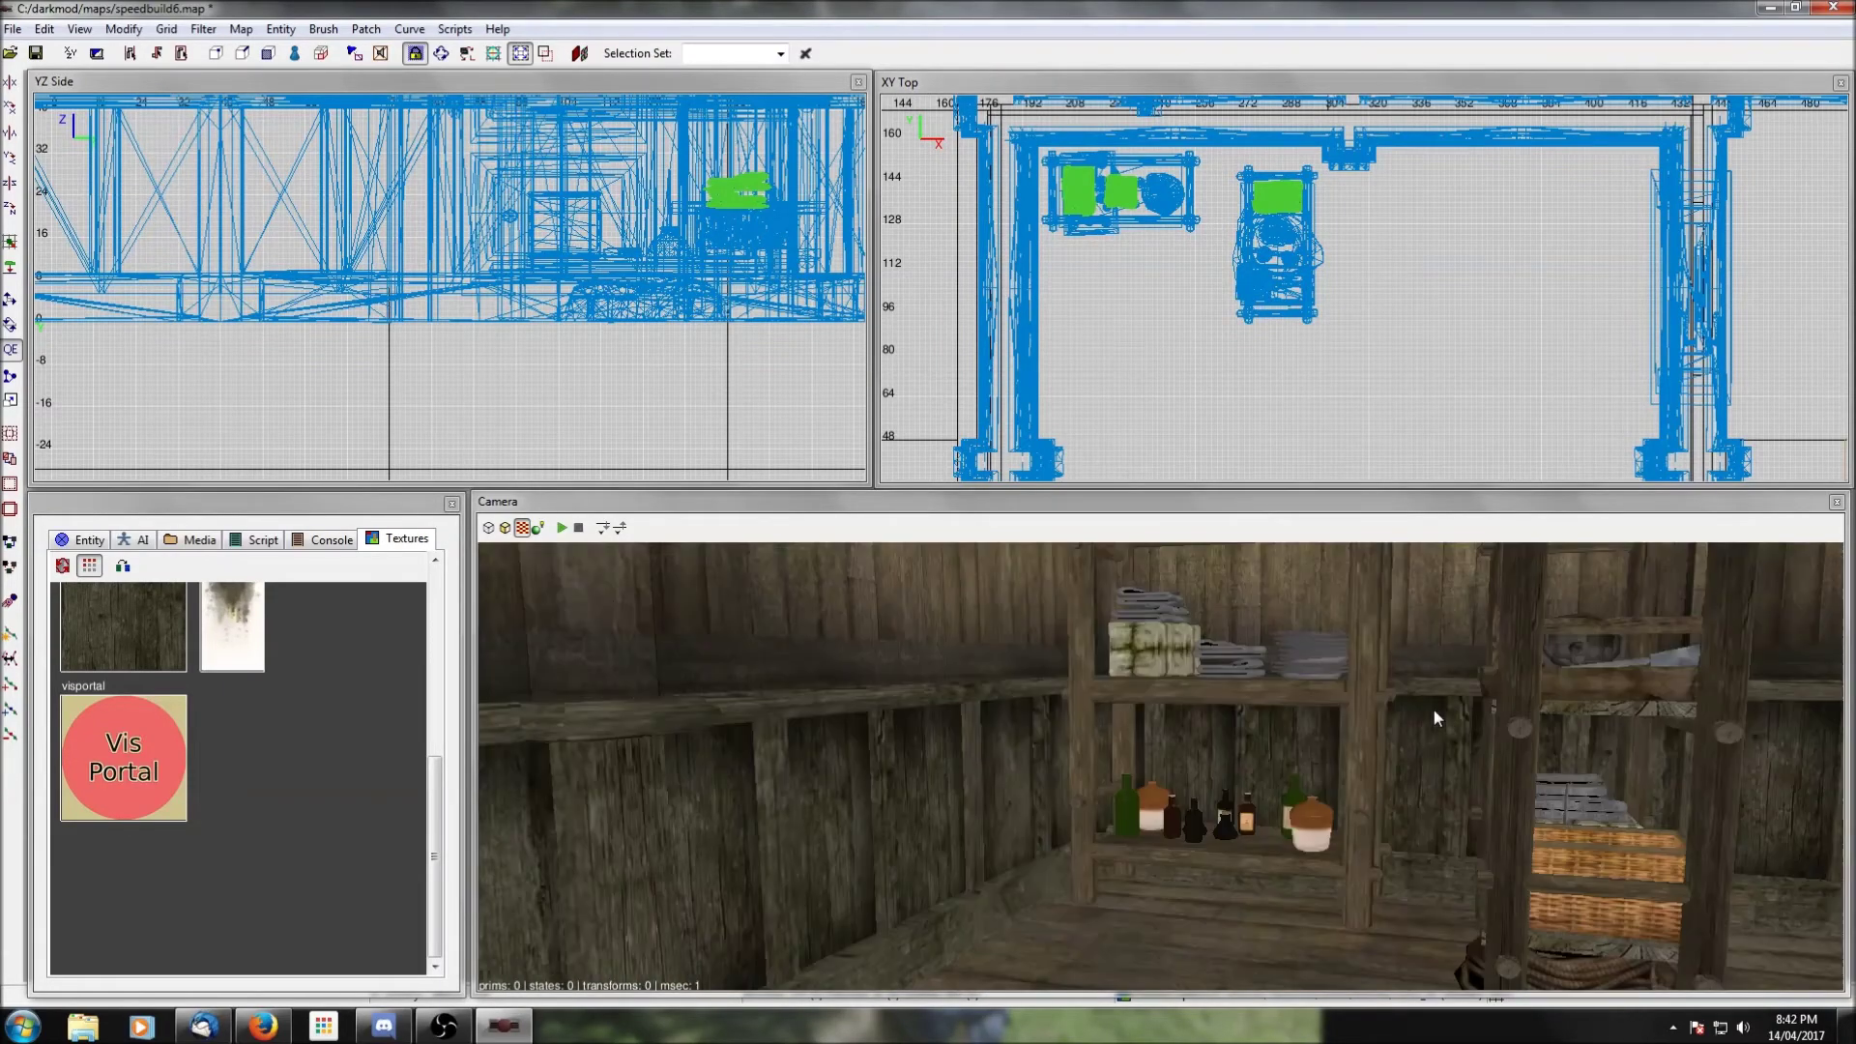
{"action": "right_click", "coordinate": [1435, 711]}
{"action": "right_click", "coordinate": [1435, 738]}
{"action": "right_click", "coordinate": [1435, 739]}
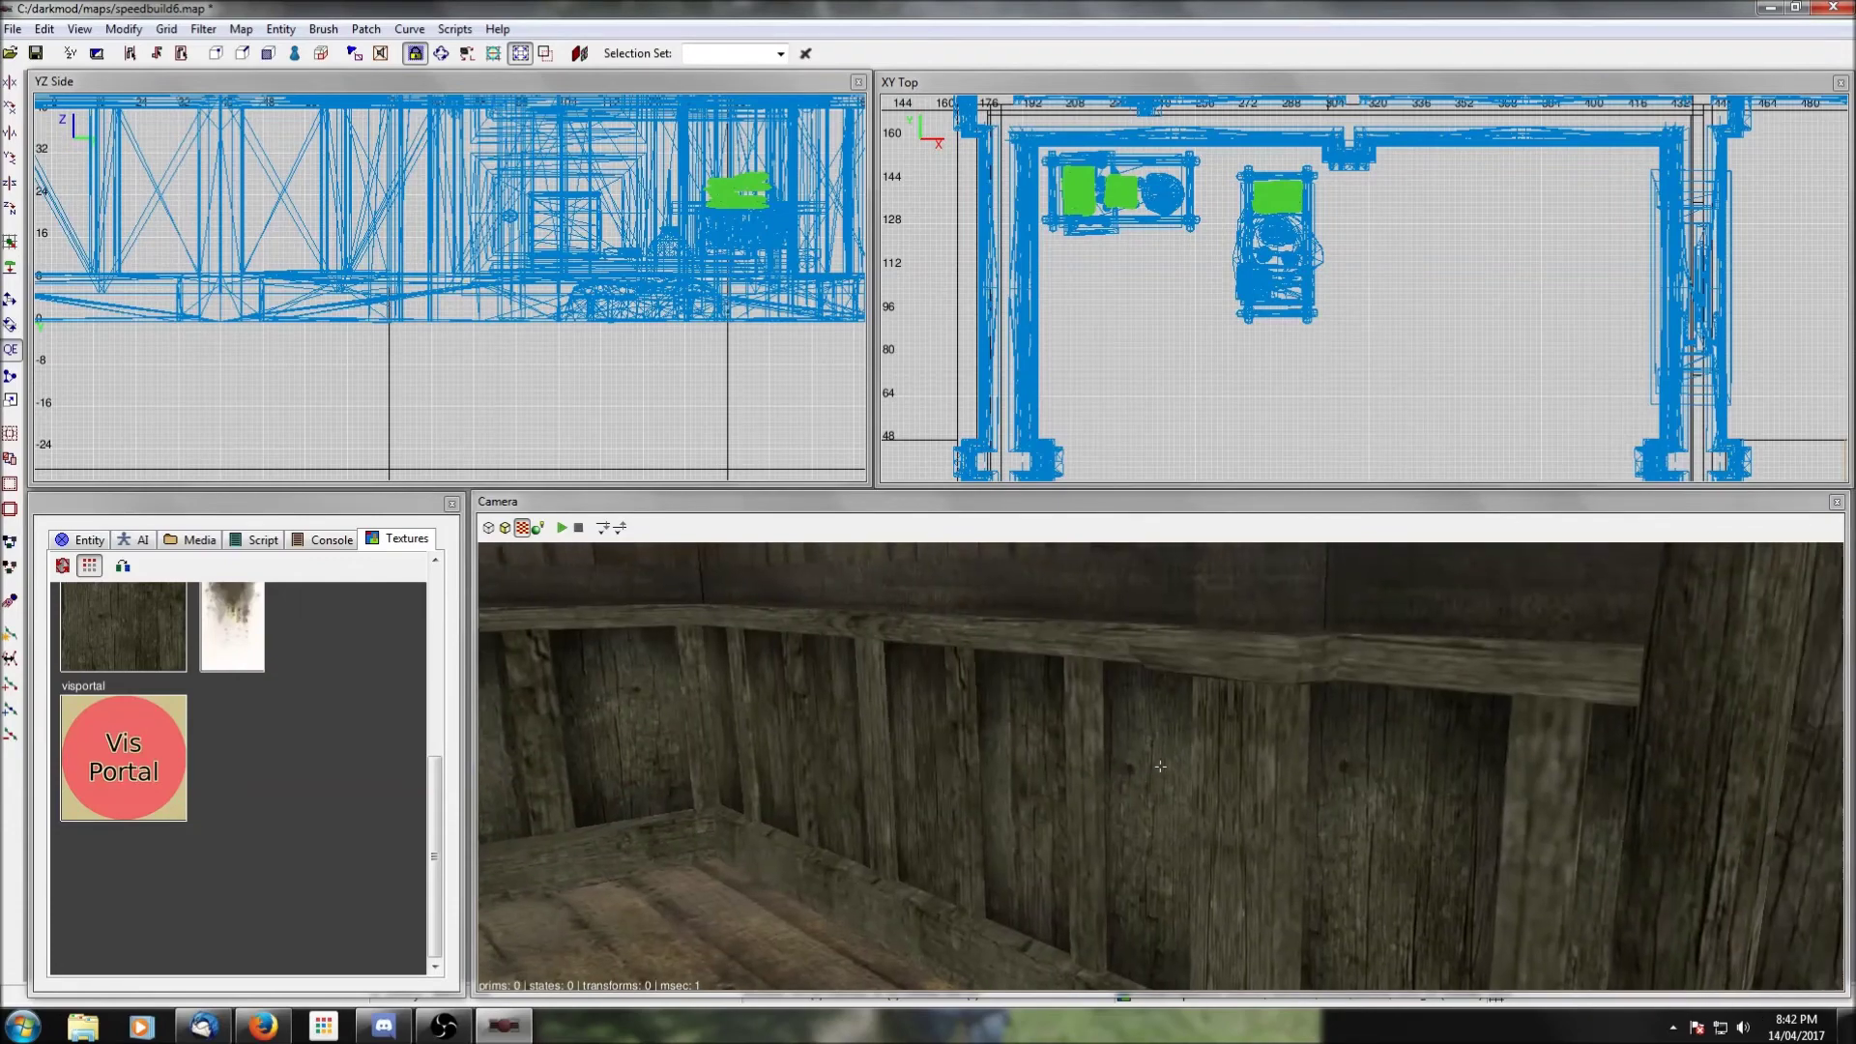
{"action": "right_click", "coordinate": [1160, 766]}
Step: Insert the weapon_rack01.pfb shelving prefab into the north room
{"action": "scroll", "coordinate": [1460, 428], "scroll_direction": "down", "scroll_amount": 5}
{"action": "right_click_drag", "start_coordinate": [1460, 428], "coordinate": [1398, 349]}
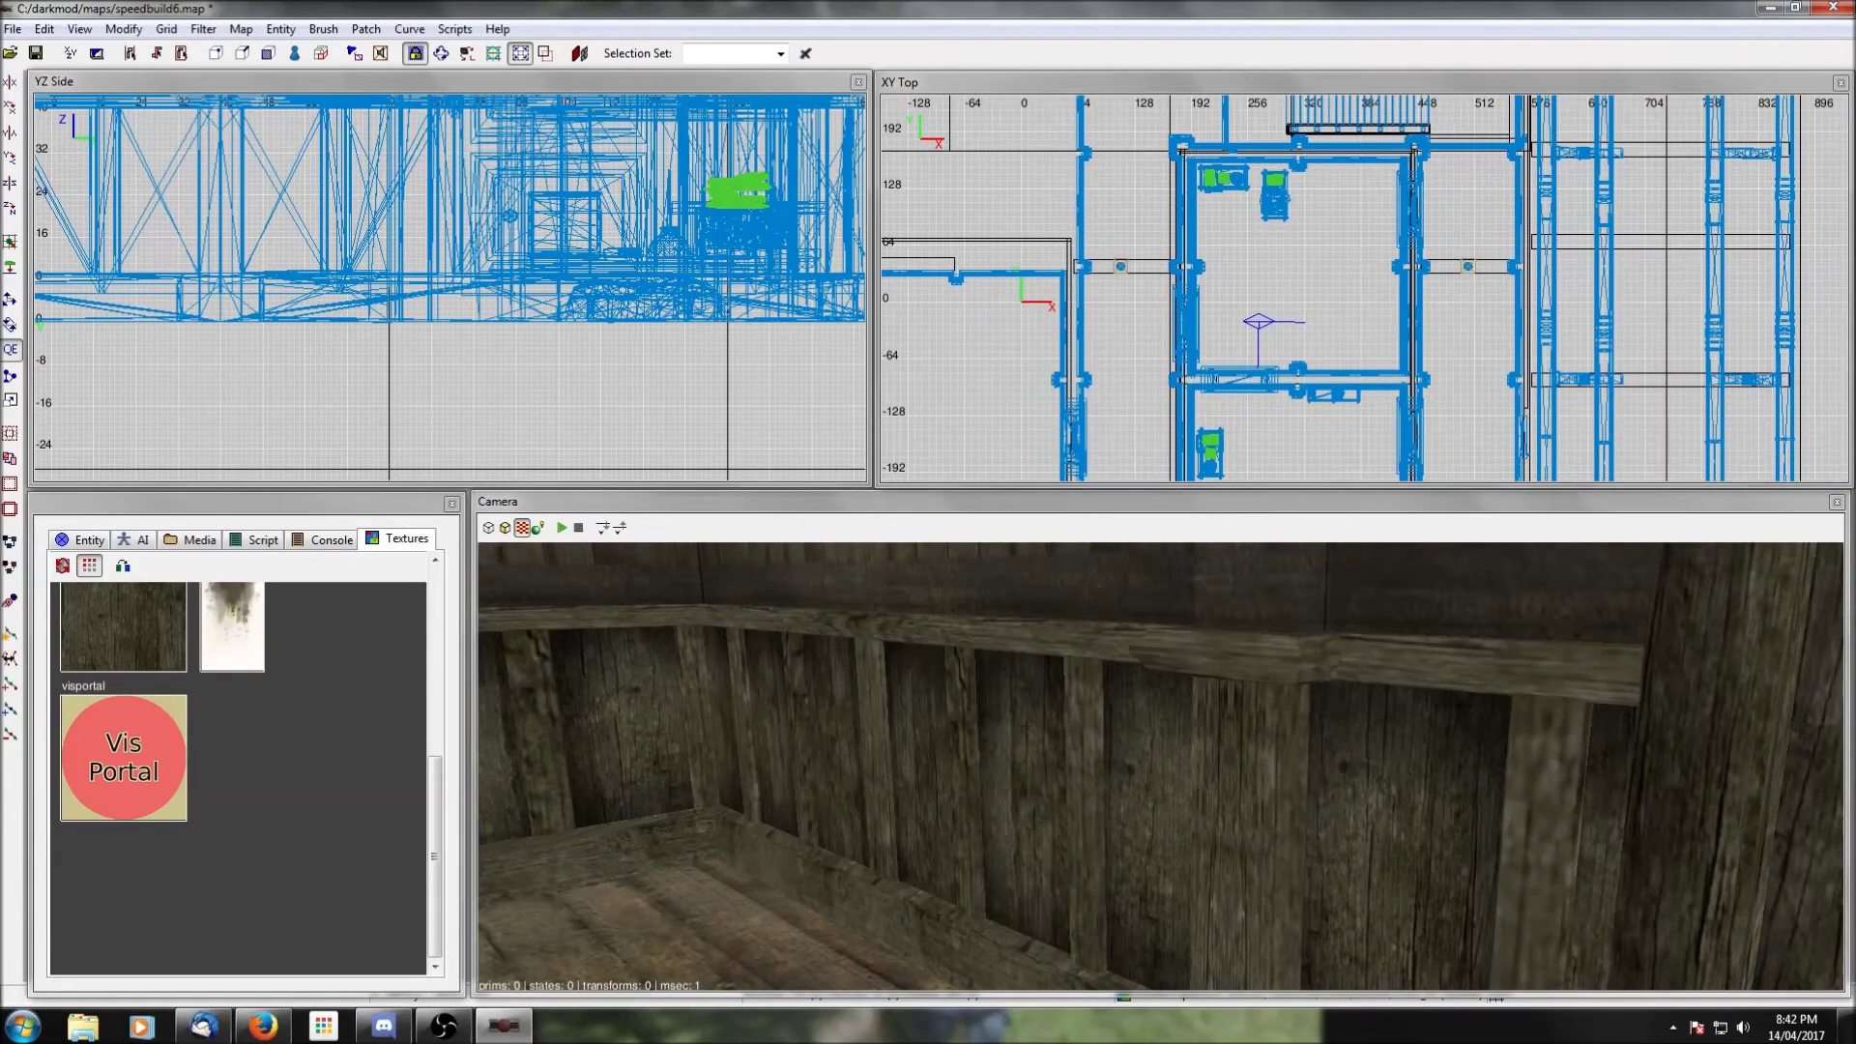
{"action": "right_click", "coordinate": [1326, 308]}
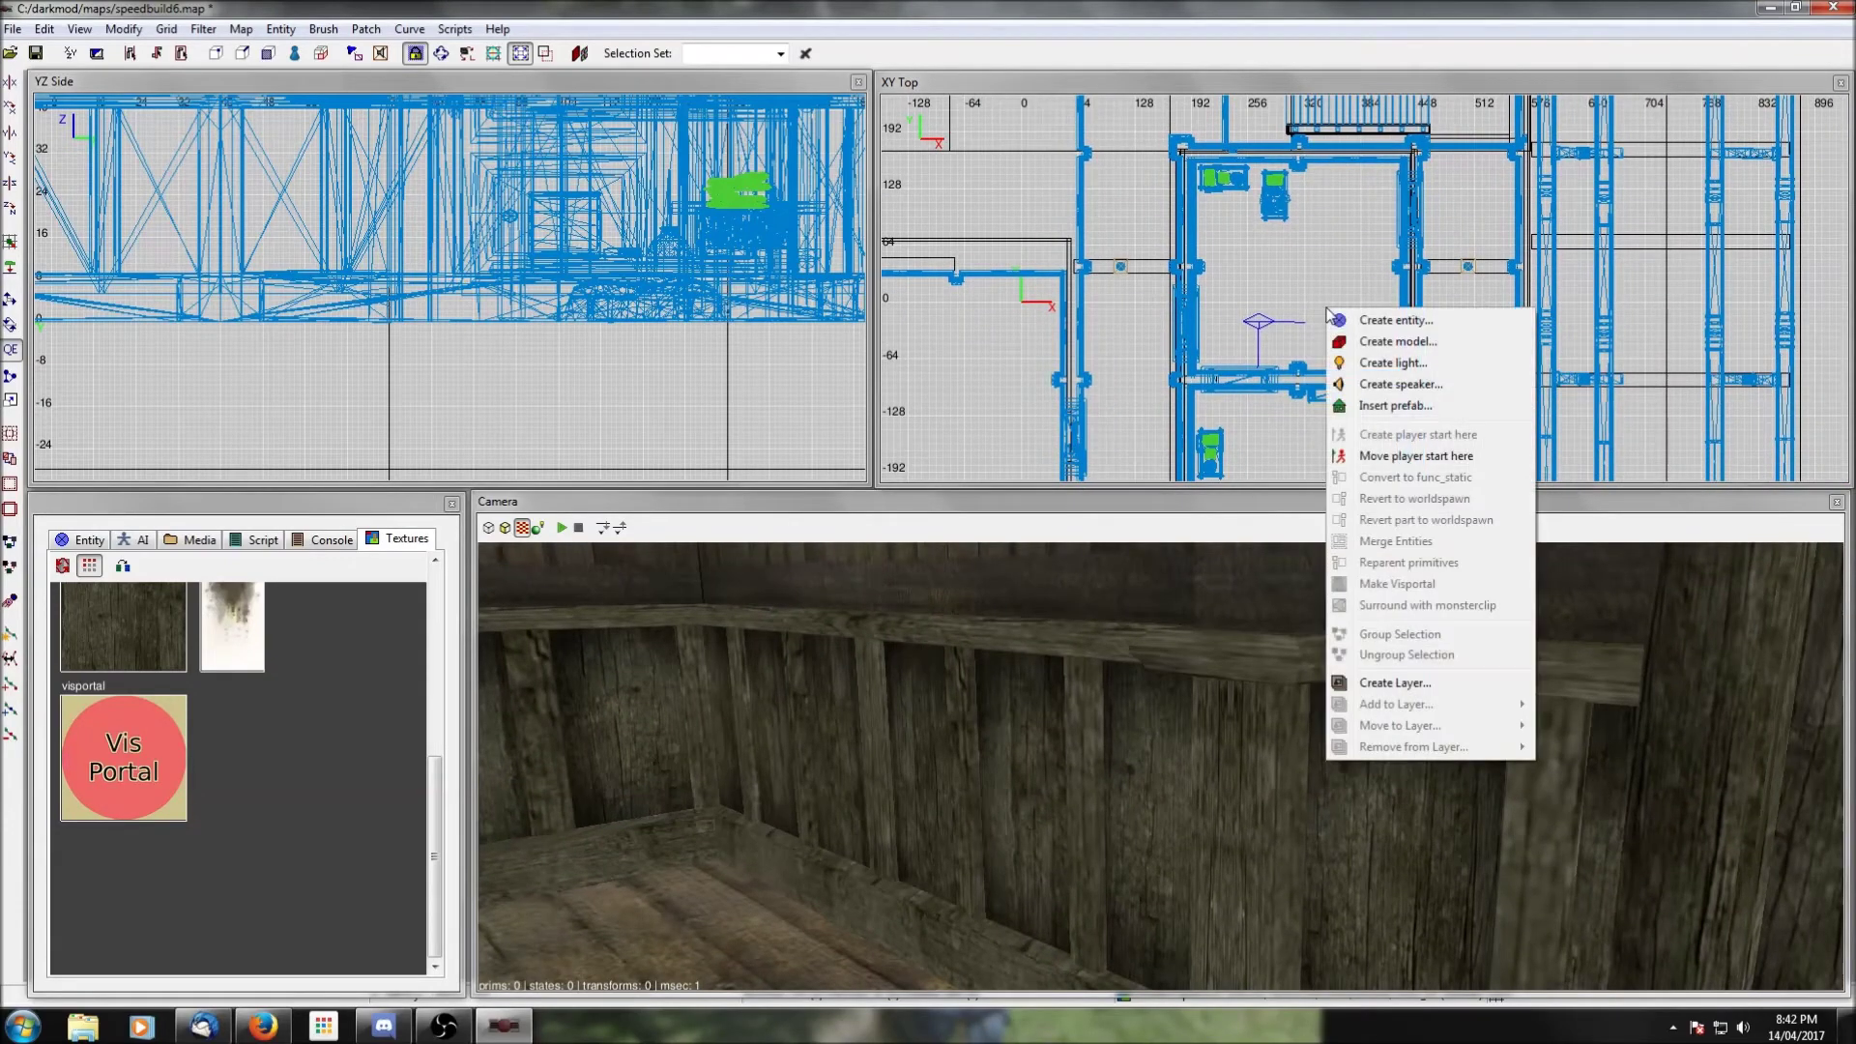
{"action": "left_click", "coordinate": [1395, 406]}
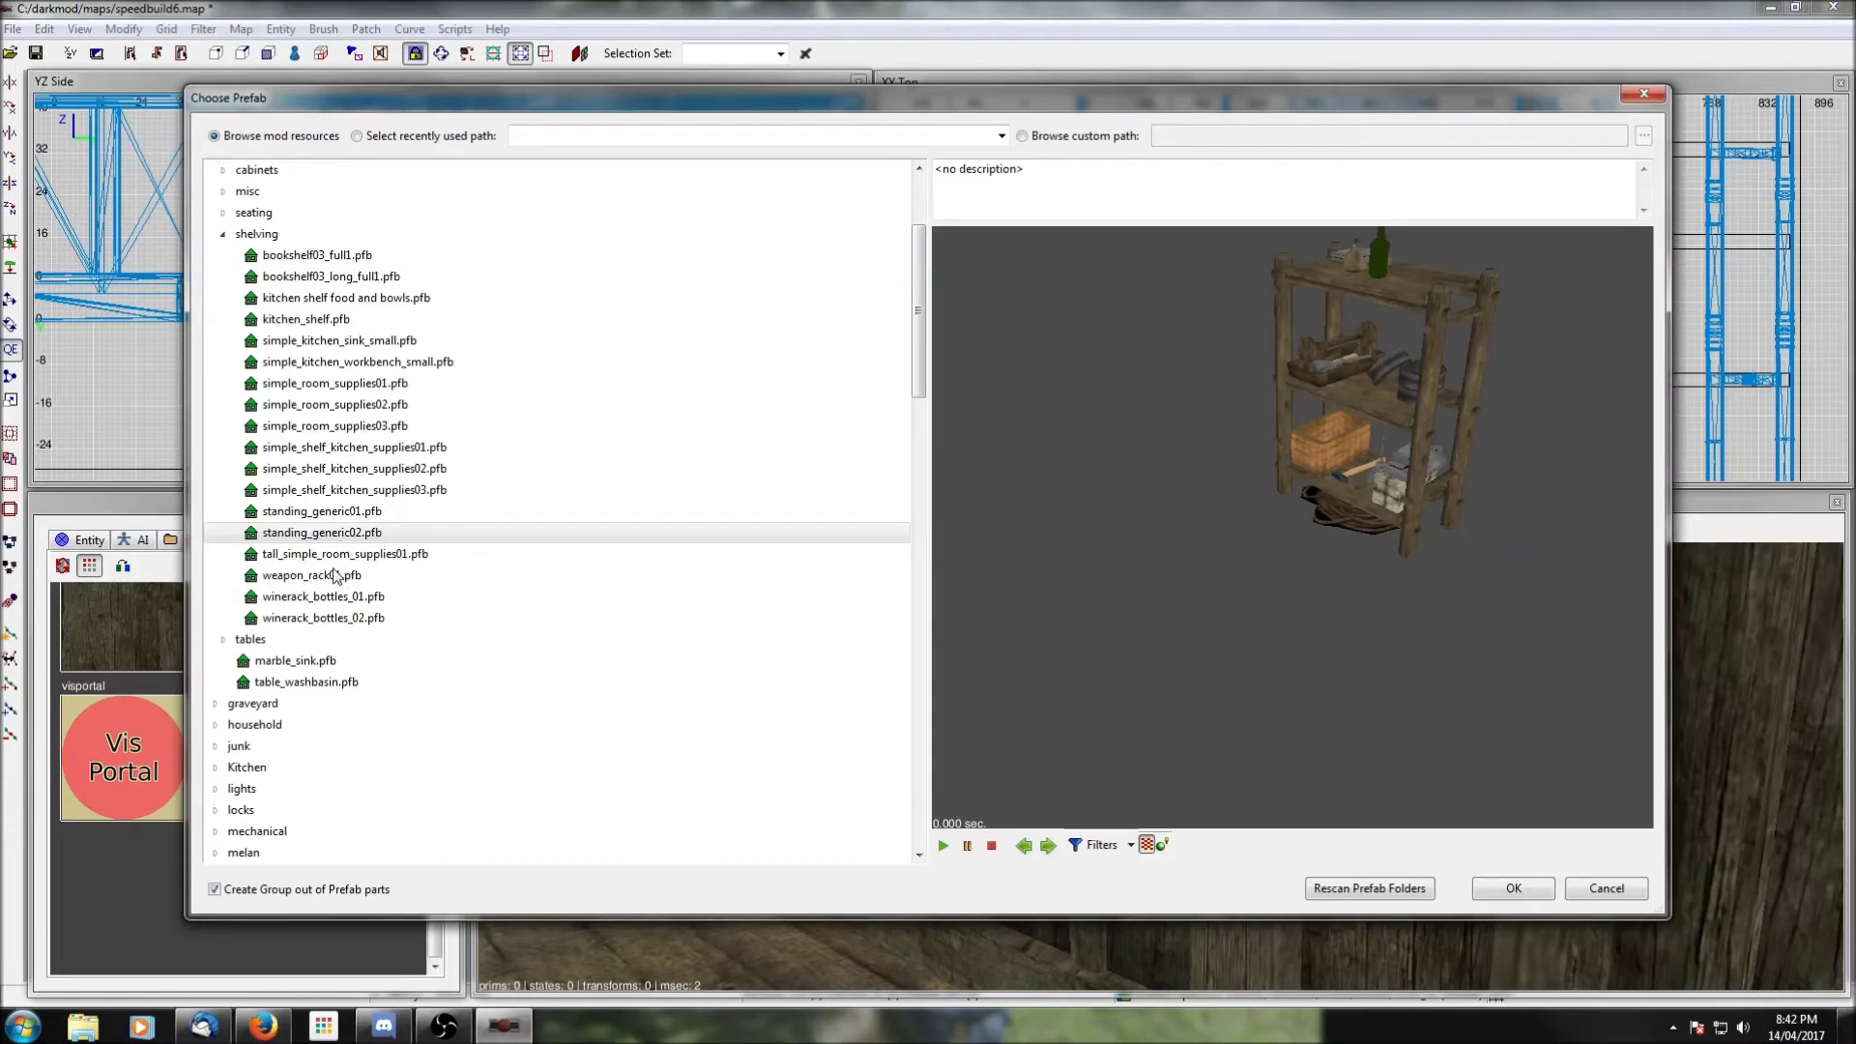
{"action": "key", "text": "Down"}
{"action": "key", "text": "Down"}
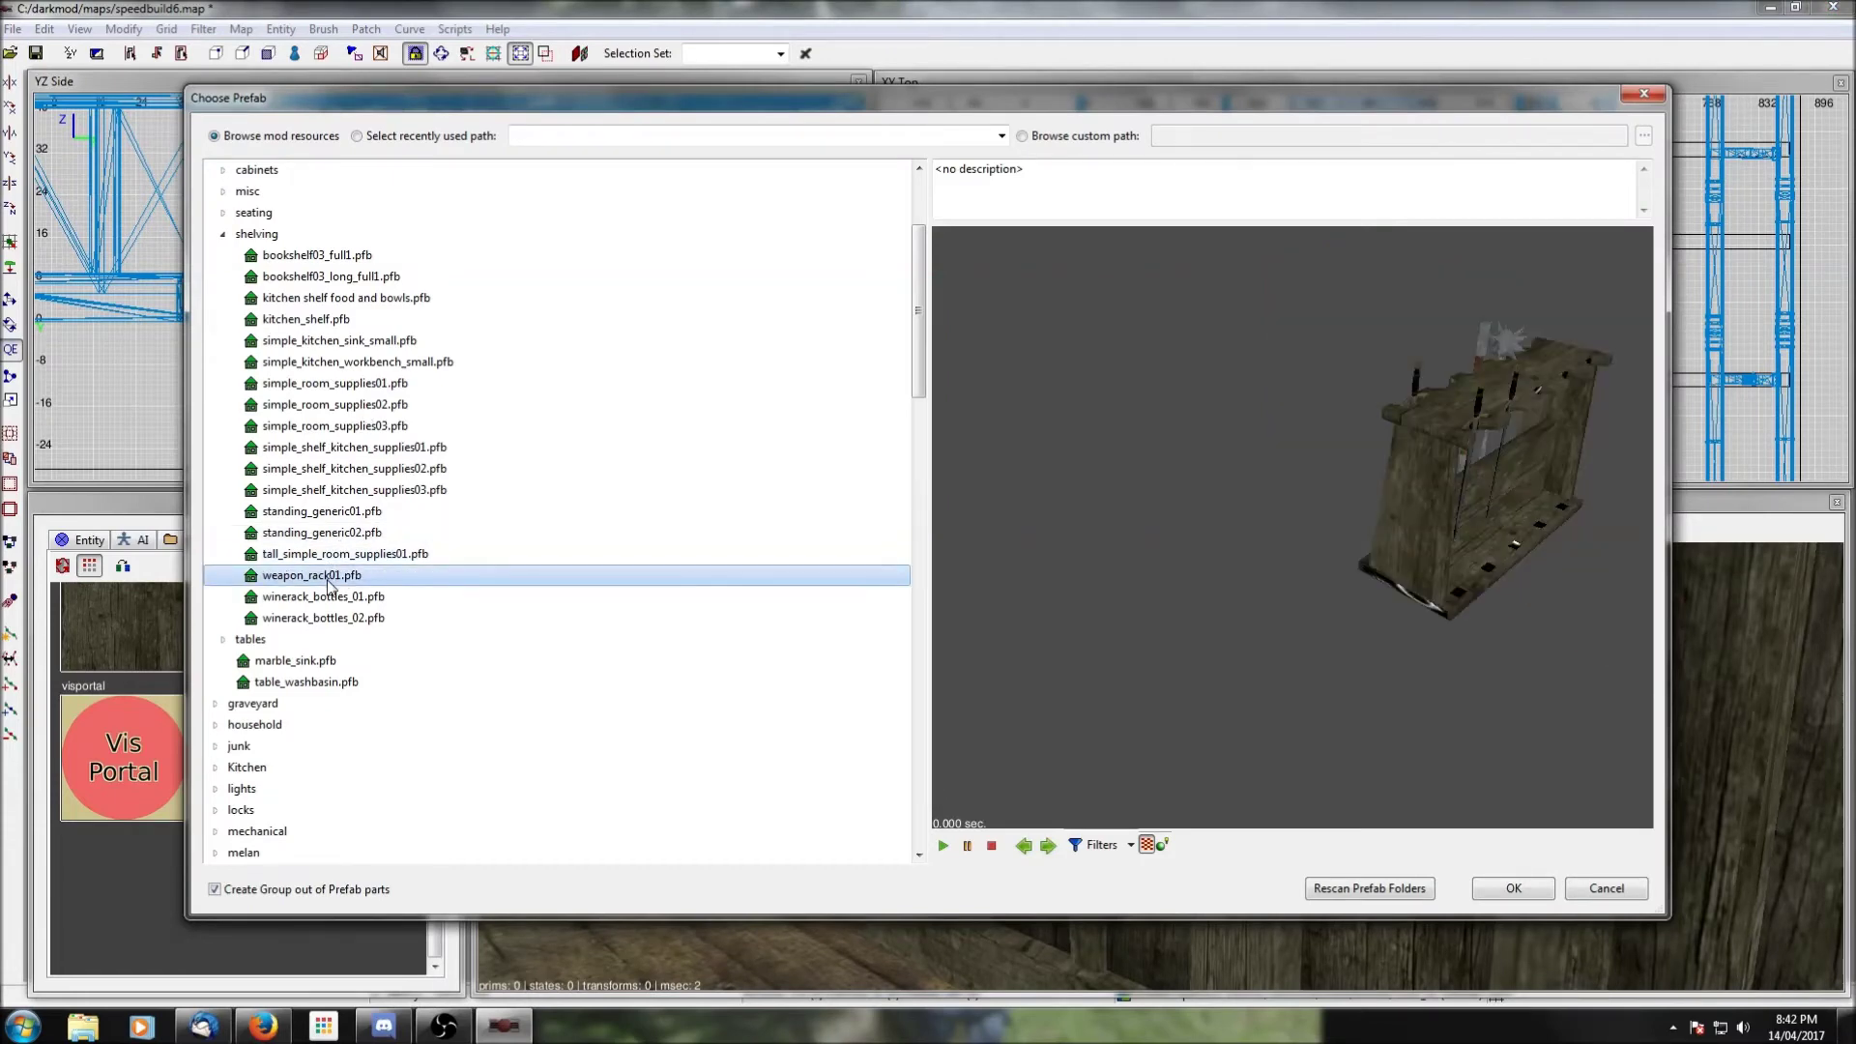
{"action": "left_click", "coordinate": [331, 599]}
{"action": "left_click", "coordinate": [329, 578]}
{"action": "left_click", "coordinate": [1539, 895]}
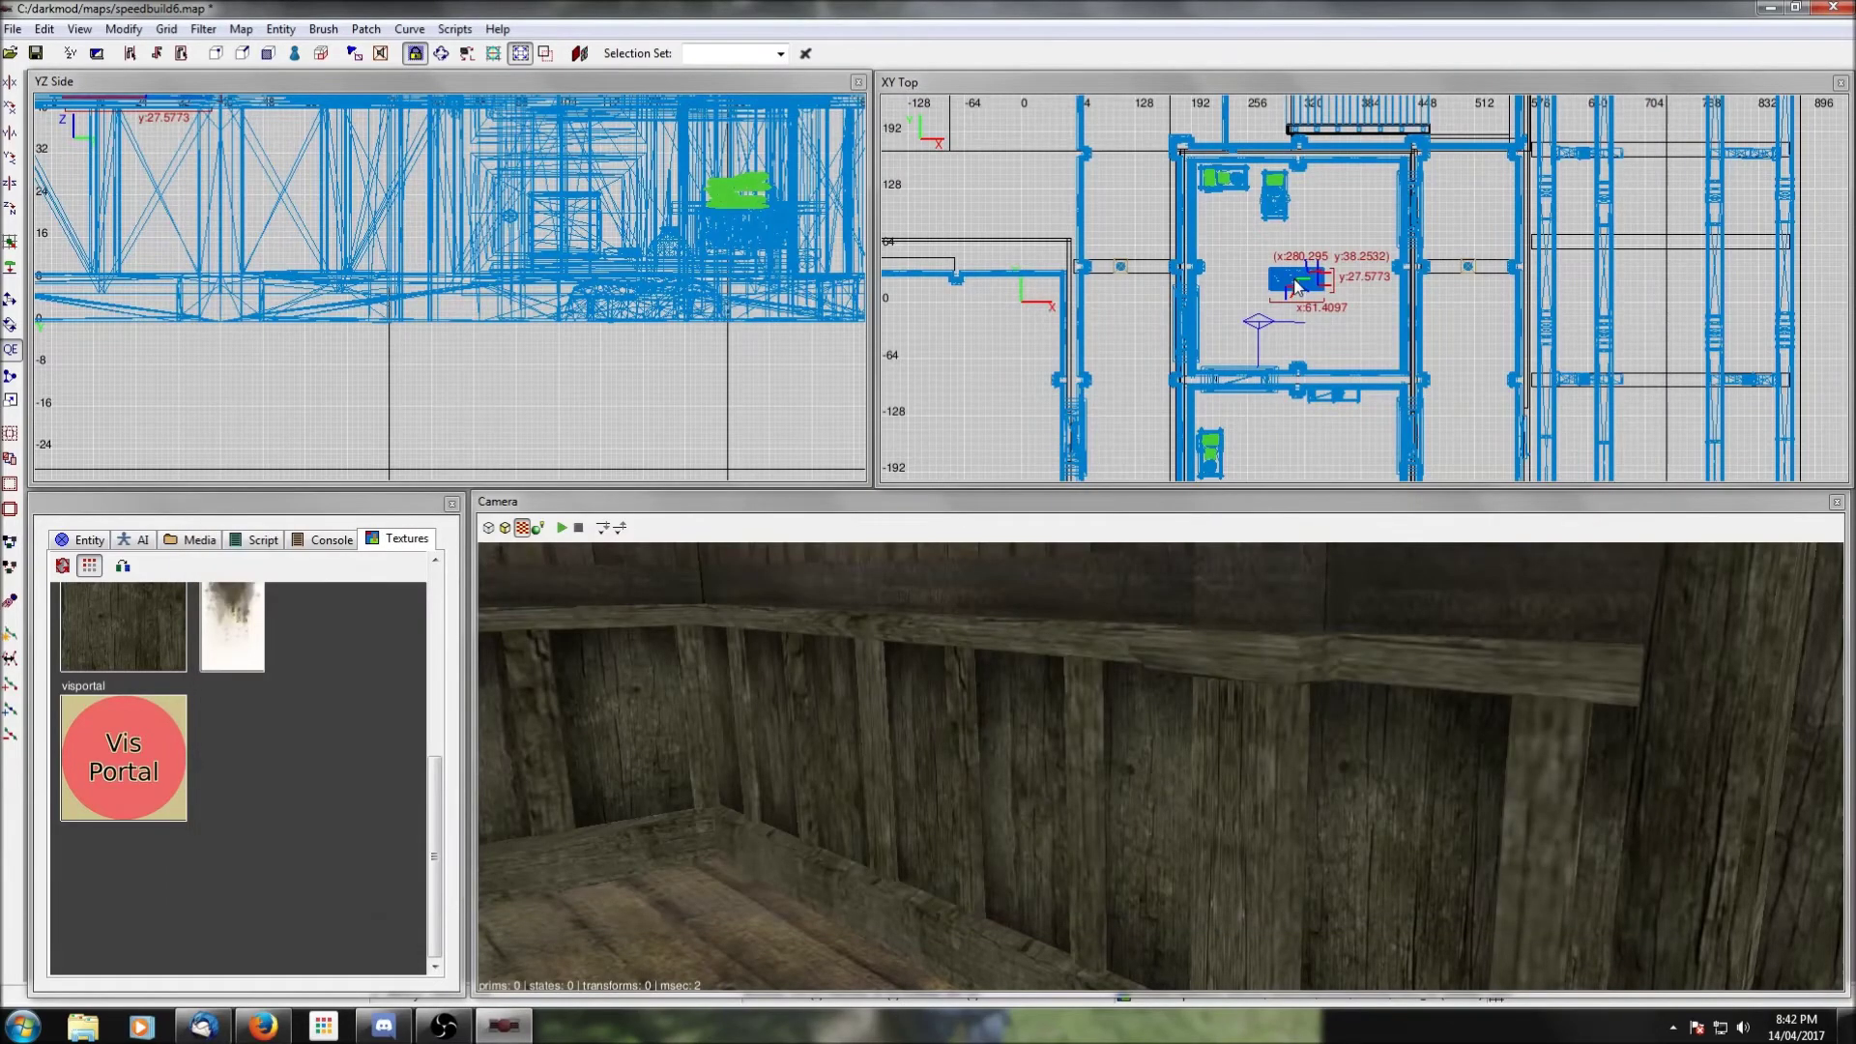
Step: Move the weapon rack east of the two standing shelves, near the north wall
{"action": "right_click_drag", "start_coordinate": [1295, 278], "coordinate": [1229, 291]}
{"action": "left_click_drag", "start_coordinate": [1232, 289], "coordinate": [1269, 197]}
{"action": "scroll", "coordinate": [1270, 197], "scroll_direction": "up", "scroll_amount": 2}
{"action": "scroll", "coordinate": [622, 167], "scroll_direction": "down", "scroll_amount": 1}
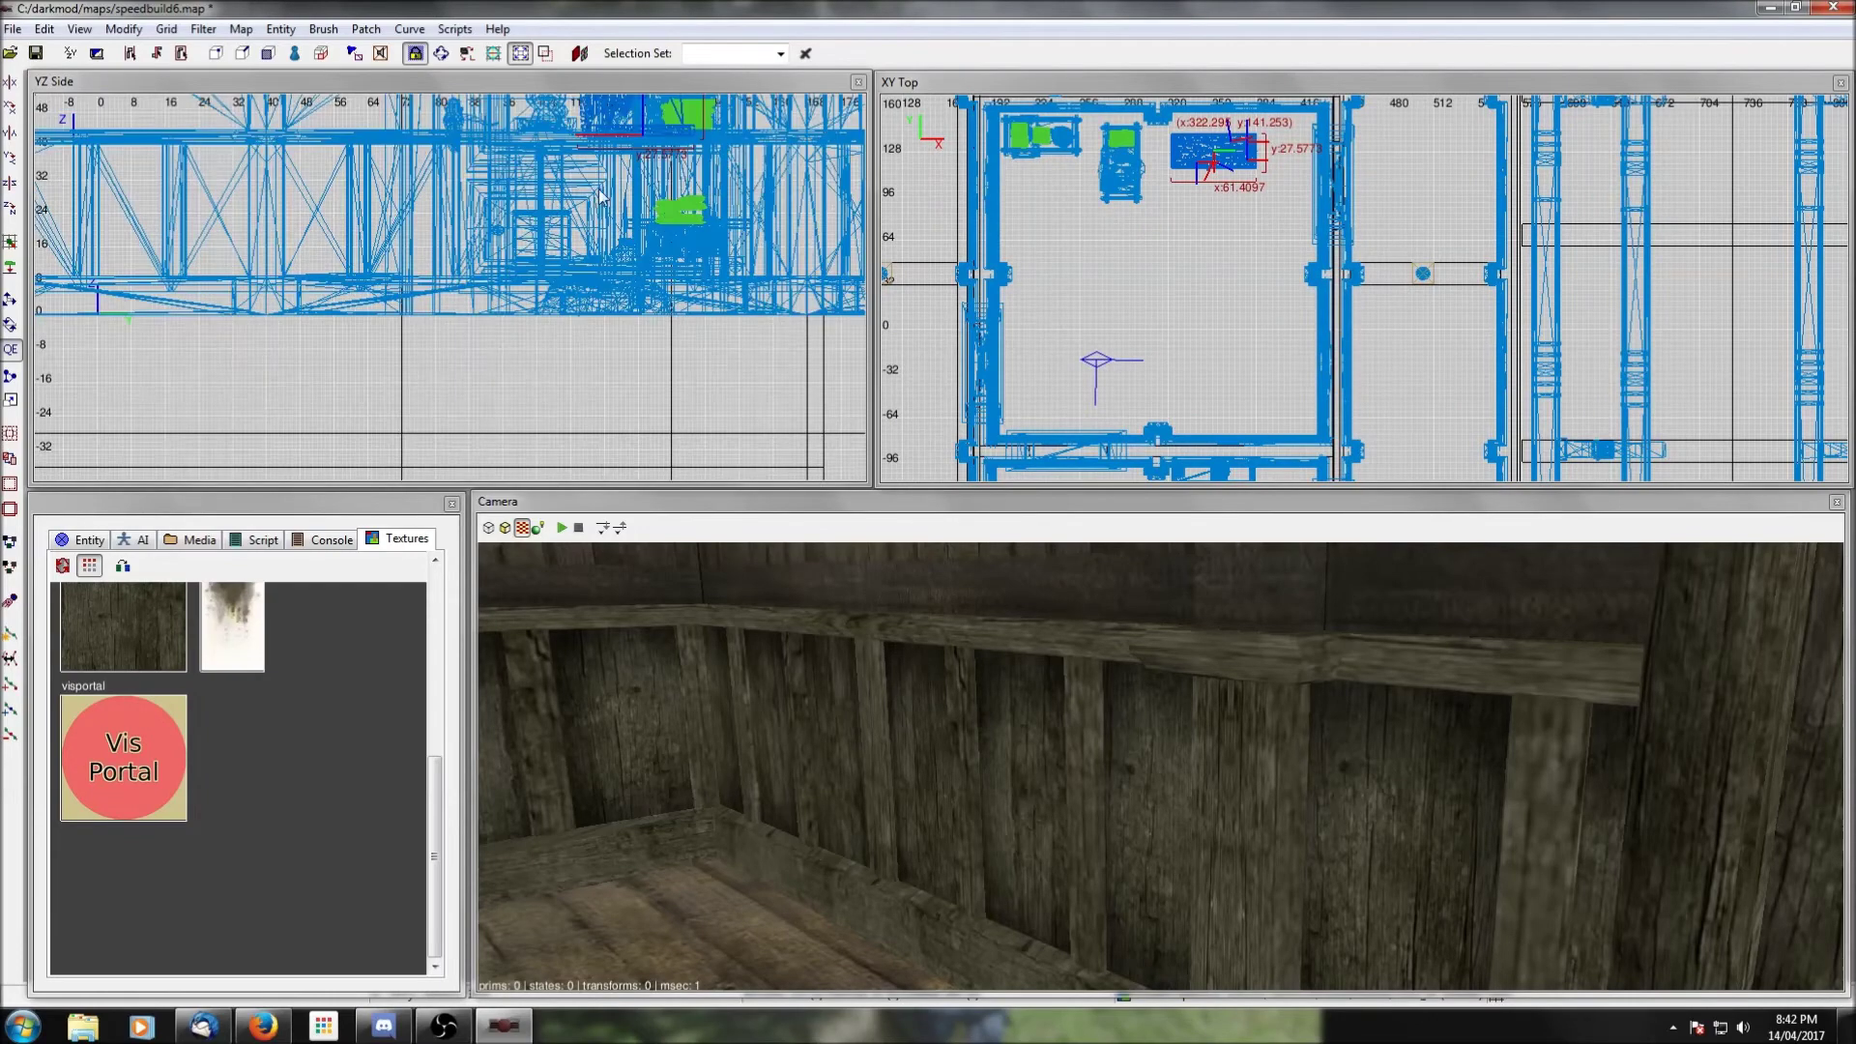
Step: Lower the weapon rack until its base rests on the north room's floor
{"action": "right_click_drag", "start_coordinate": [622, 167], "coordinate": [593, 189]}
{"action": "left_click_drag", "start_coordinate": [593, 189], "coordinate": [625, 347]}
{"action": "scroll", "coordinate": [626, 347], "scroll_direction": "up", "scroll_amount": 3}
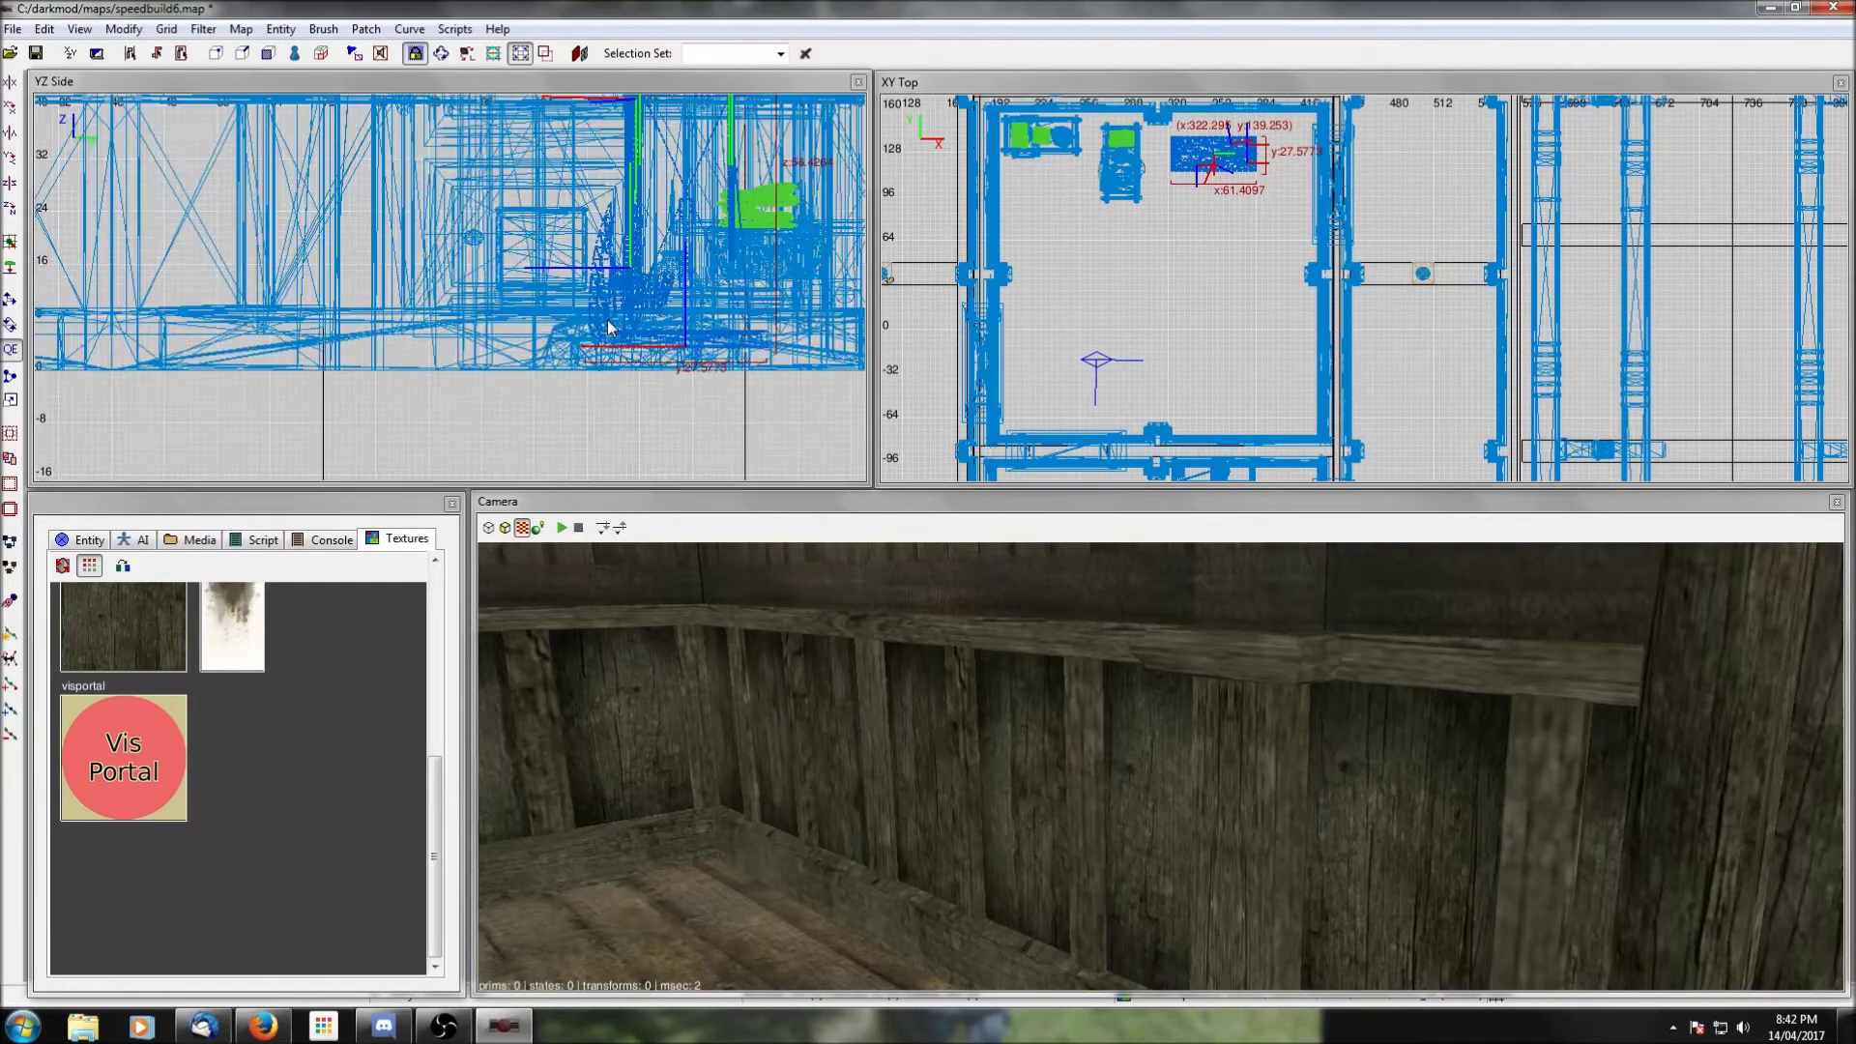
{"action": "scroll", "coordinate": [623, 340], "scroll_direction": "up", "scroll_amount": 2}
{"action": "left_click_drag", "start_coordinate": [629, 274], "coordinate": [624, 315]}
{"action": "scroll", "coordinate": [613, 350], "scroll_direction": "up", "scroll_amount": 3}
Step: Shift the weapon rack closer to the north wall and slightly west, checking its placement in the camera view
{"action": "left_click_drag", "start_coordinate": [1213, 161], "coordinate": [1220, 142]}
{"action": "right_click", "coordinate": [1192, 672]}
{"action": "key", "text": "Up"}
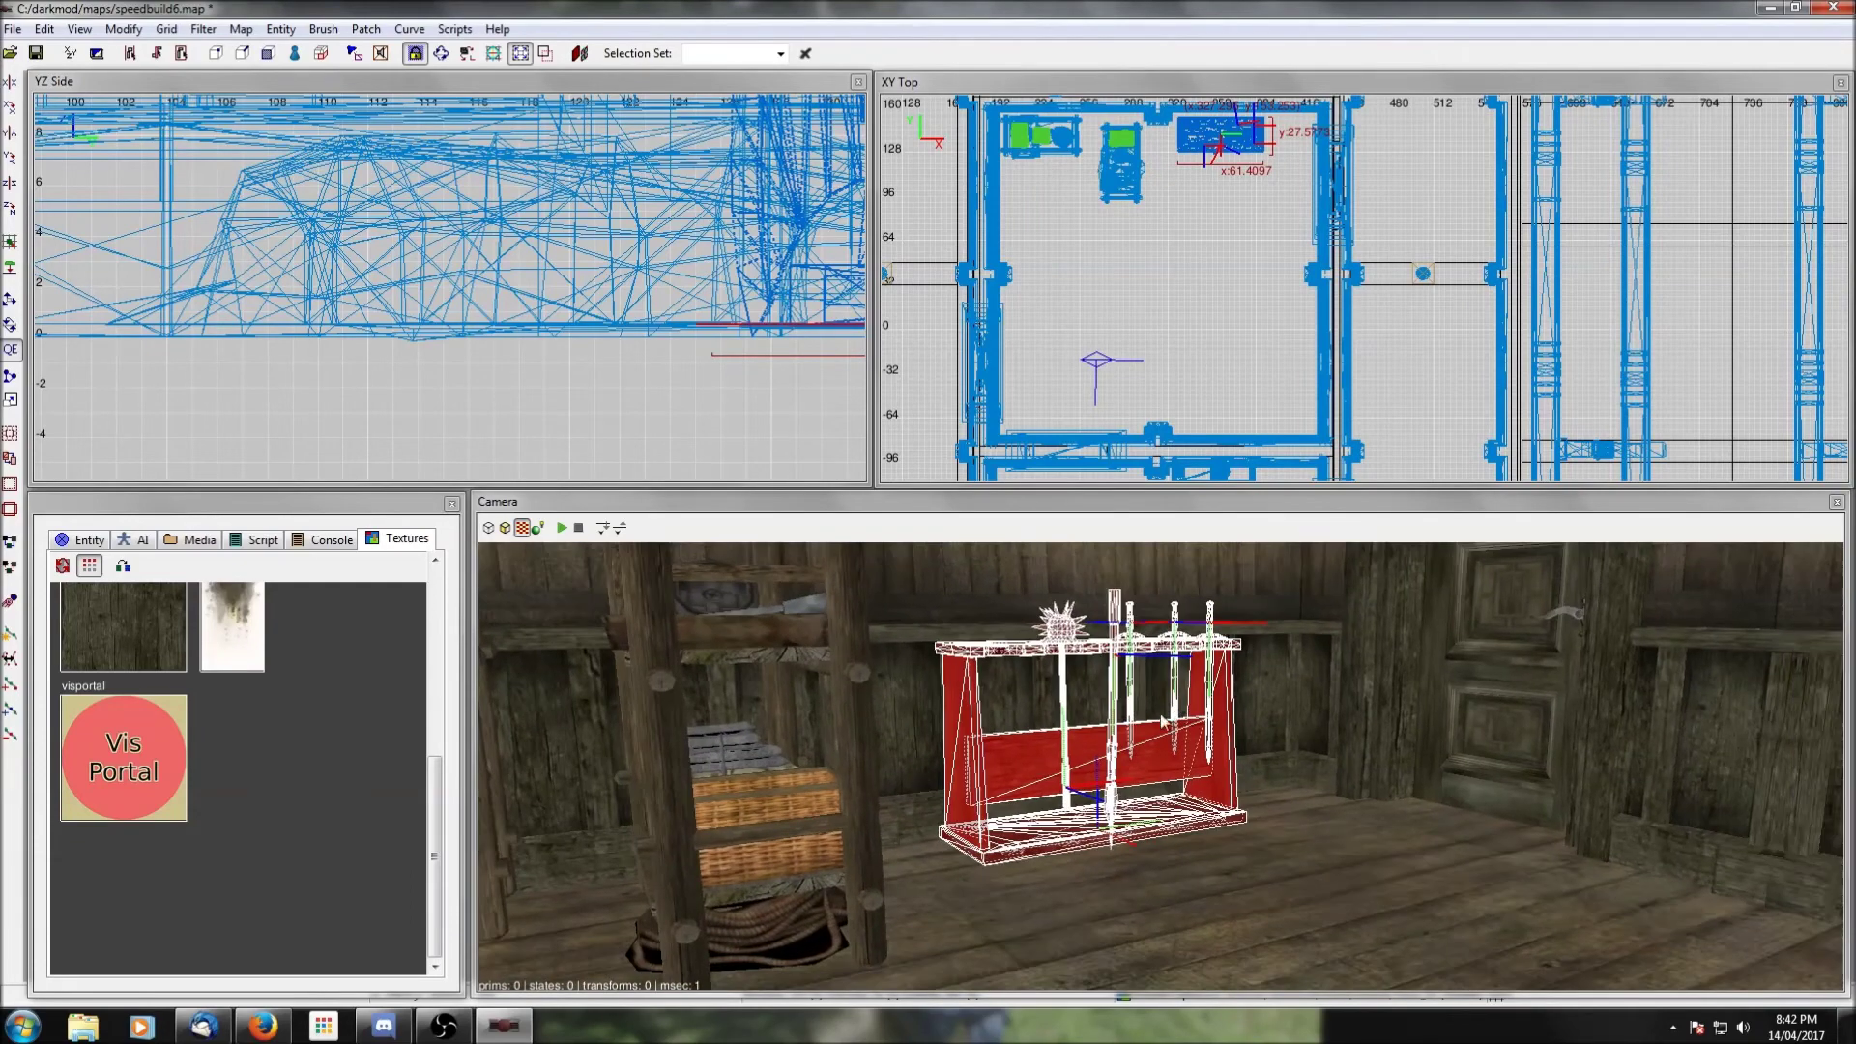
{"action": "scroll", "coordinate": [1401, 387], "scroll_direction": "up", "scroll_amount": 1}
{"action": "right_click_drag", "start_coordinate": [1281, 201], "coordinate": [1284, 346]}
{"action": "scroll", "coordinate": [1280, 201], "scroll_direction": "up", "scroll_amount": 2}
{"action": "right_click_drag", "start_coordinate": [1230, 247], "coordinate": [1298, 256]}
{"action": "left_click_drag", "start_coordinate": [1165, 234], "coordinate": [1149, 234]}
{"action": "right_click", "coordinate": [1166, 677]}
{"action": "key", "text": "Up"}
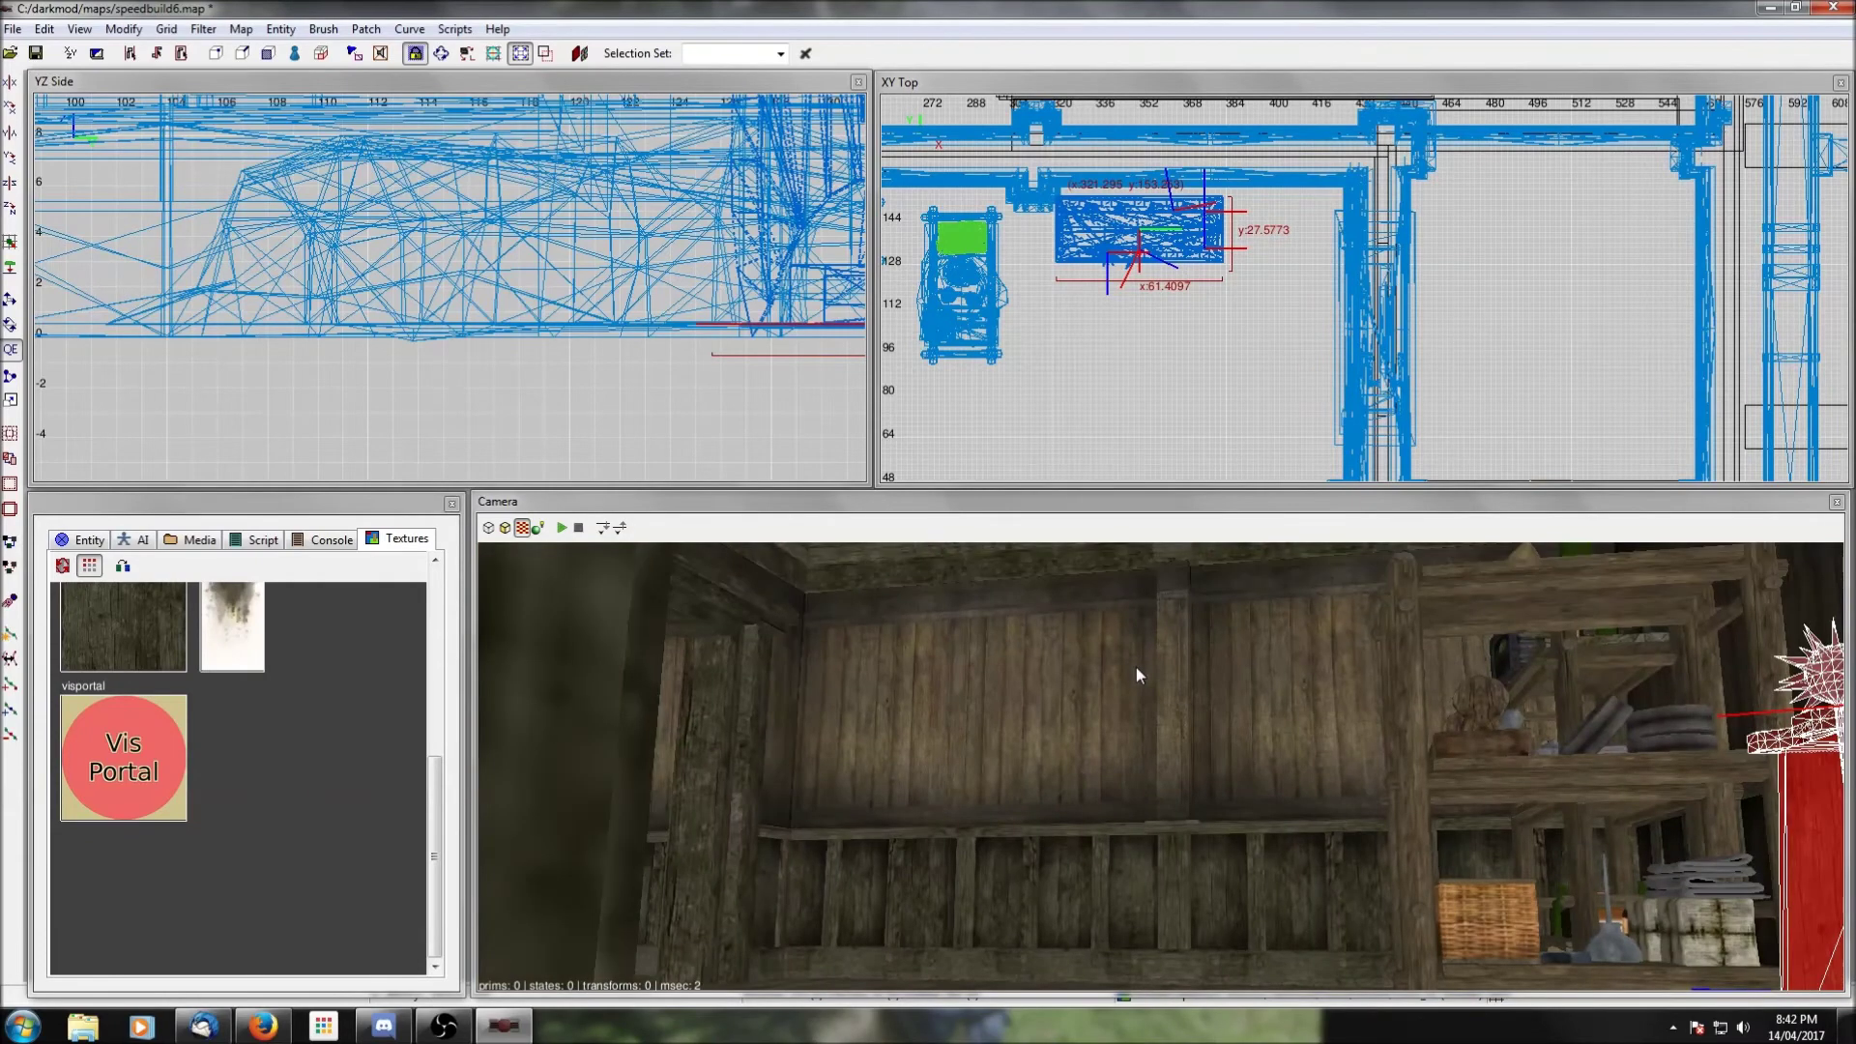
{"action": "key", "text": "Up"}
Step: Turn the weapon rack 180 degrees about the vertical axis and deselect it
{"action": "right_click", "coordinate": [1135, 654]}
{"action": "scroll", "coordinate": [1134, 654], "scroll_direction": "down", "scroll_amount": 5}
{"action": "right_click", "coordinate": [1135, 655]}
{"action": "right_click", "coordinate": [1352, 751]}
{"action": "key", "text": "Escape"}
{"action": "right_click", "coordinate": [1343, 755]}
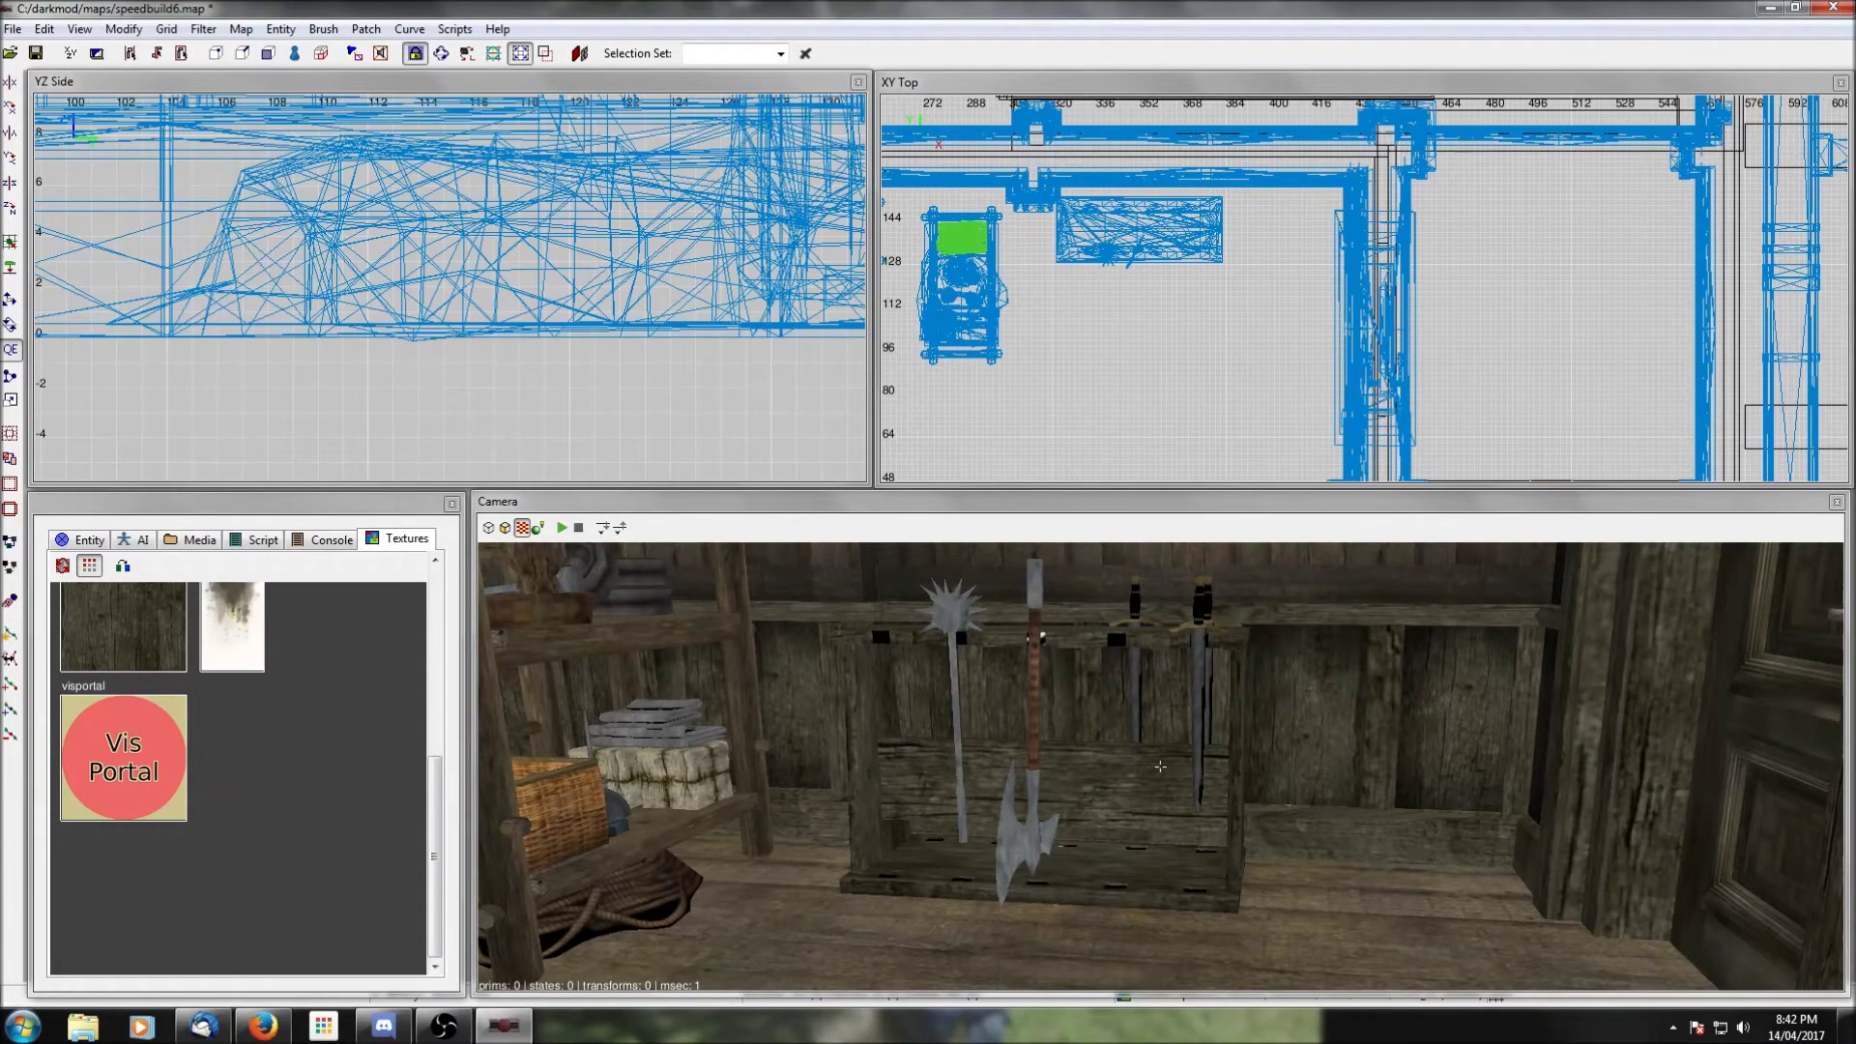
{"action": "right_click", "coordinate": [1160, 767]}
{"action": "left_click", "coordinate": [1020, 666], "text": "shift"}
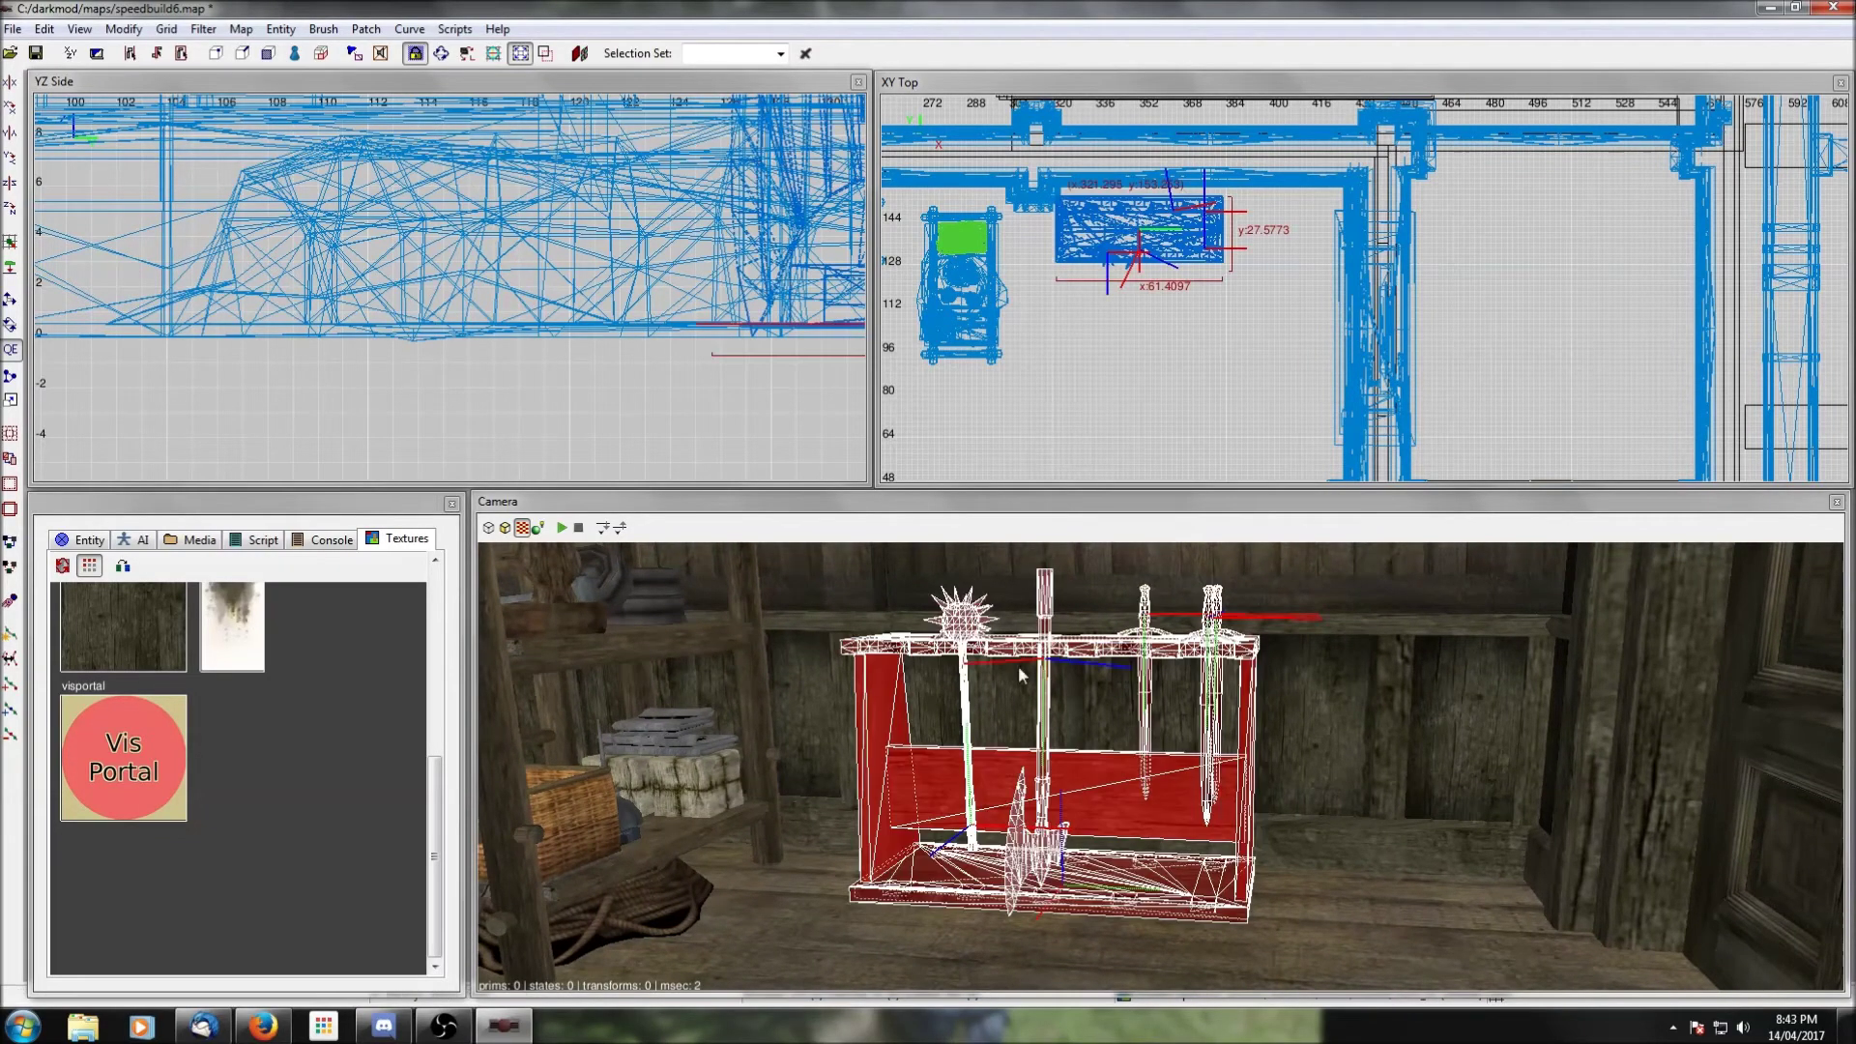
{"action": "double_click", "coordinate": [12, 215]}
{"action": "key", "text": "Escape"}
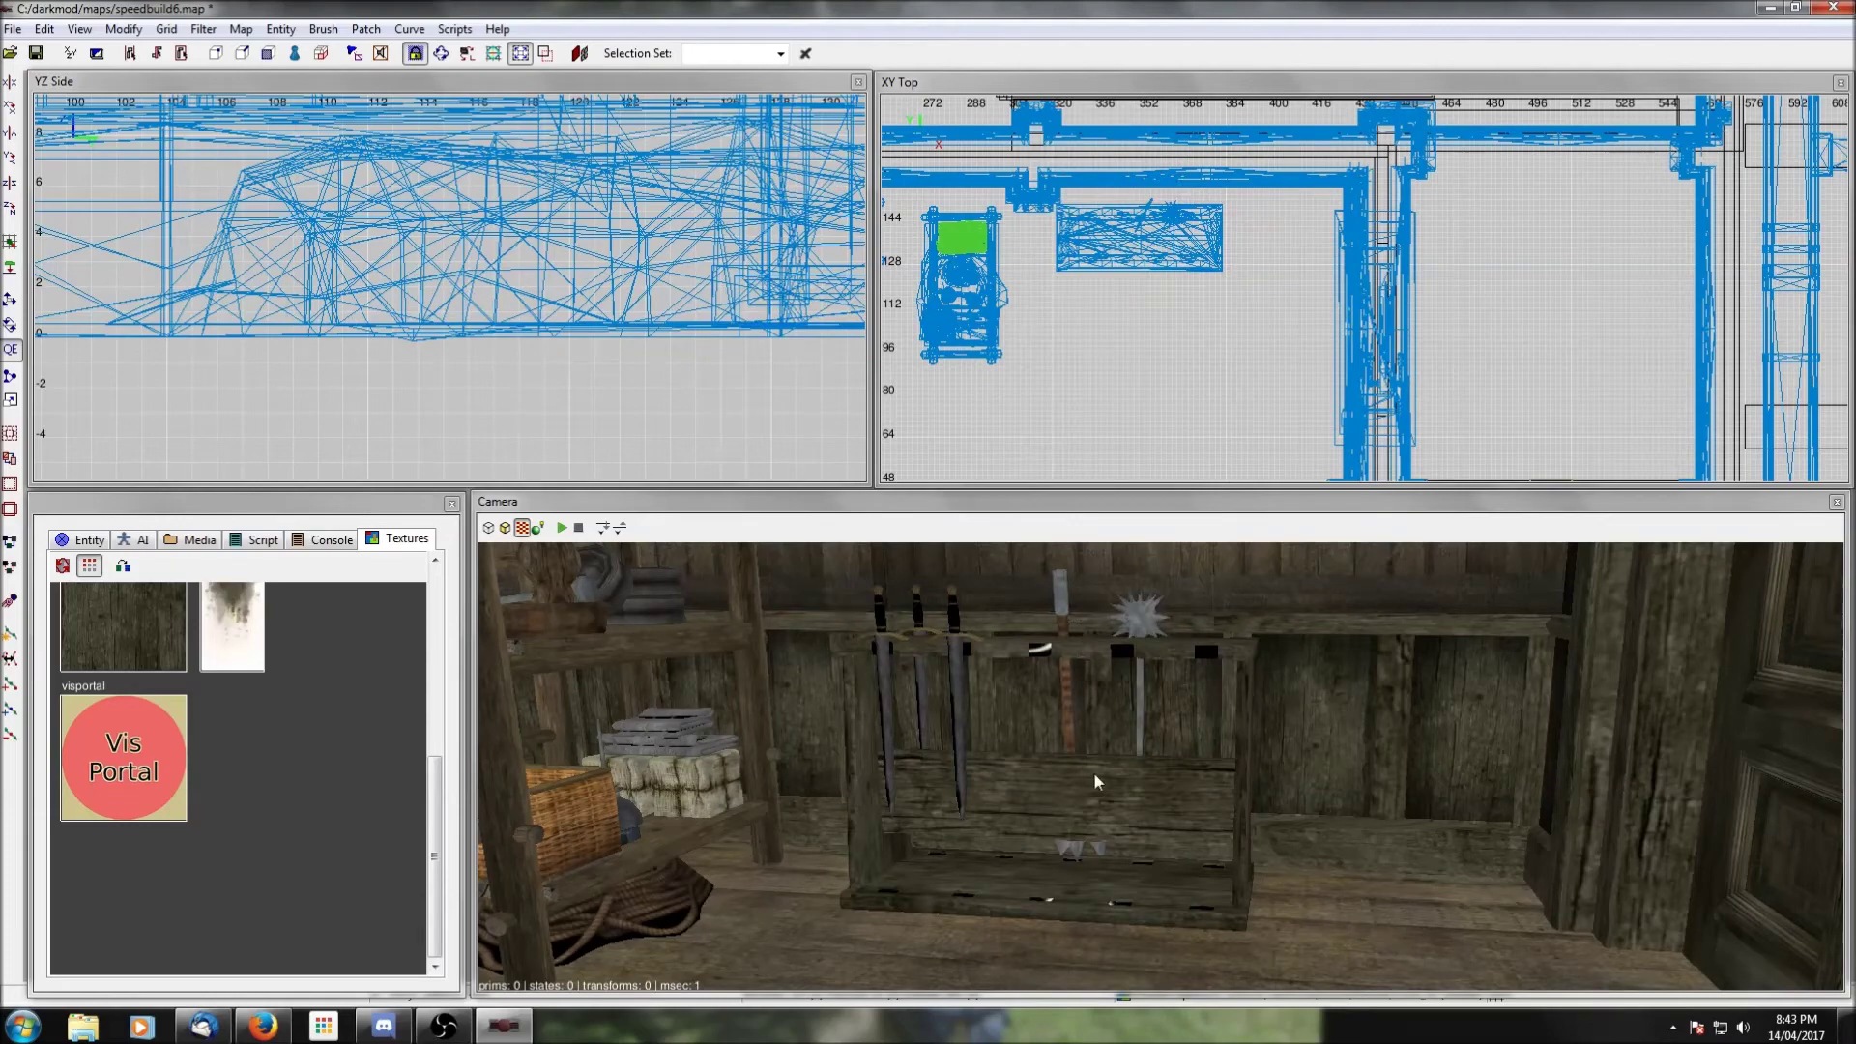
Step: Check the north room's remaining space and insert the stacked chairs.pfb seating prefab
{"action": "right_click", "coordinate": [1303, 798]}
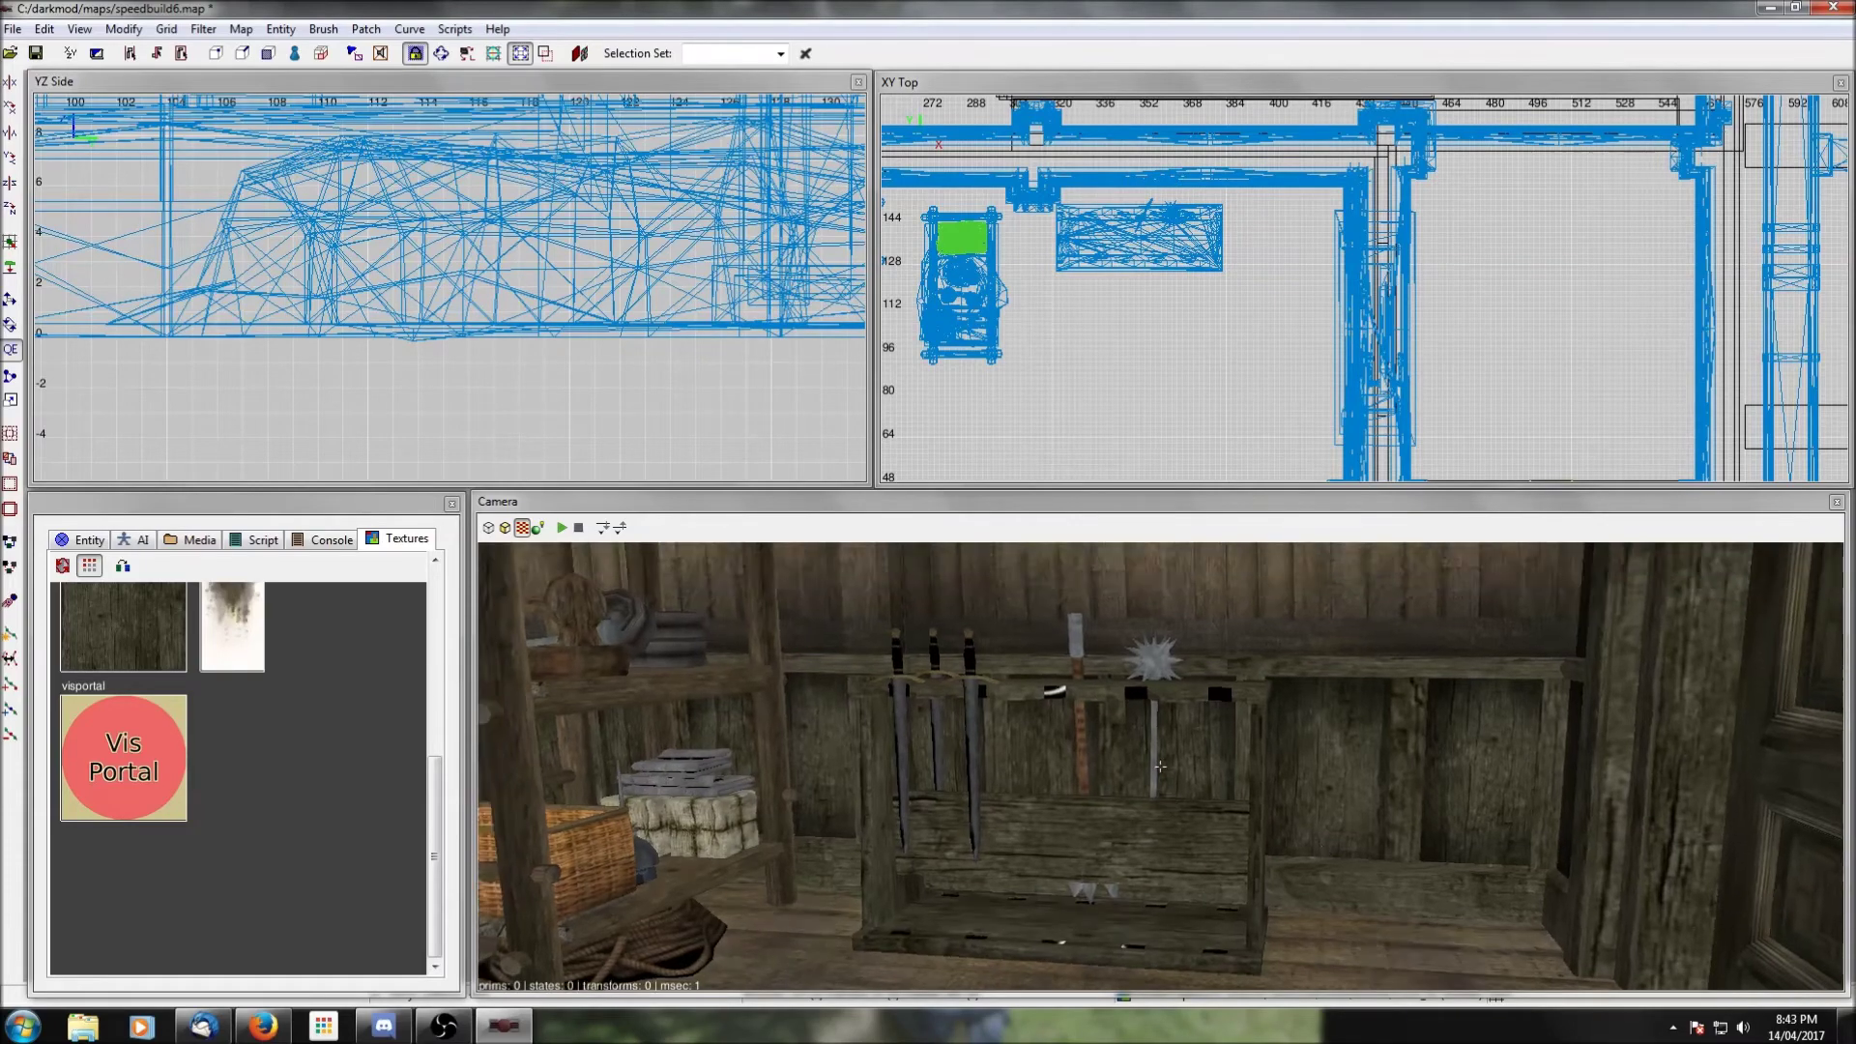
{"action": "right_click", "coordinate": [1303, 798]}
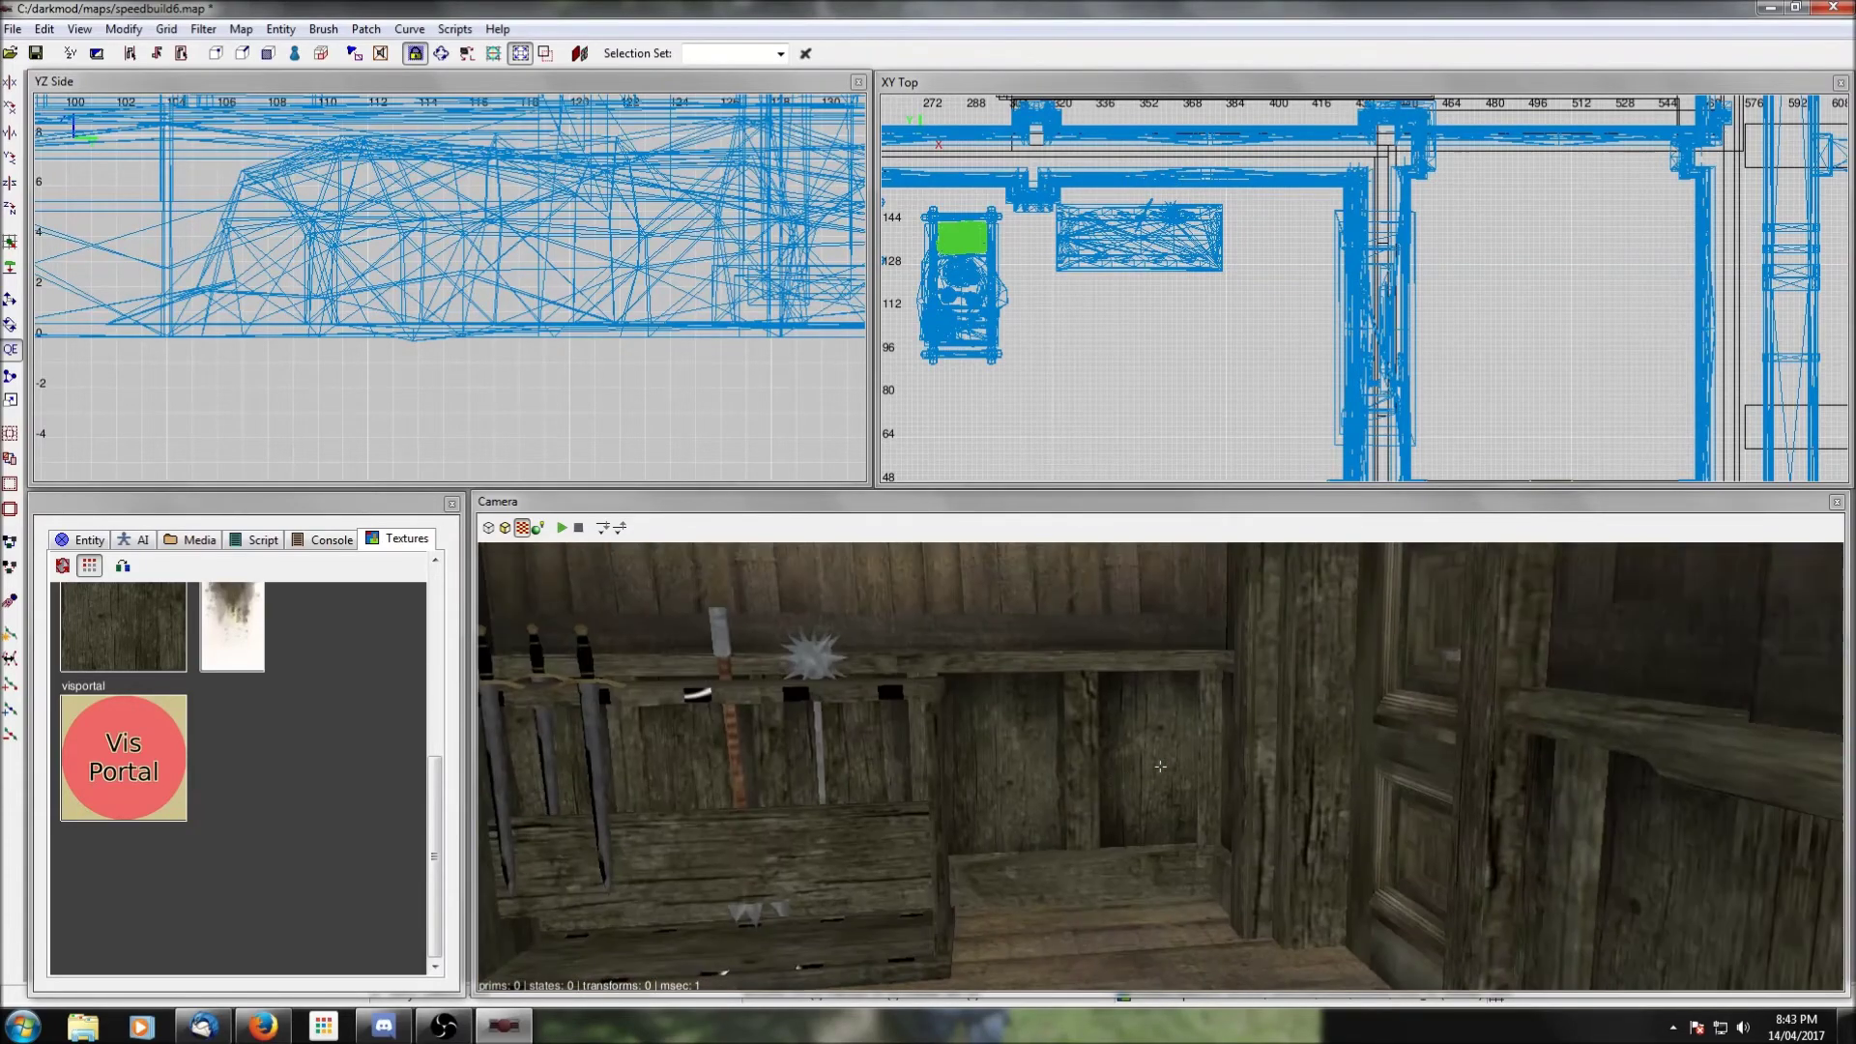
{"action": "right_click", "coordinate": [1160, 766]}
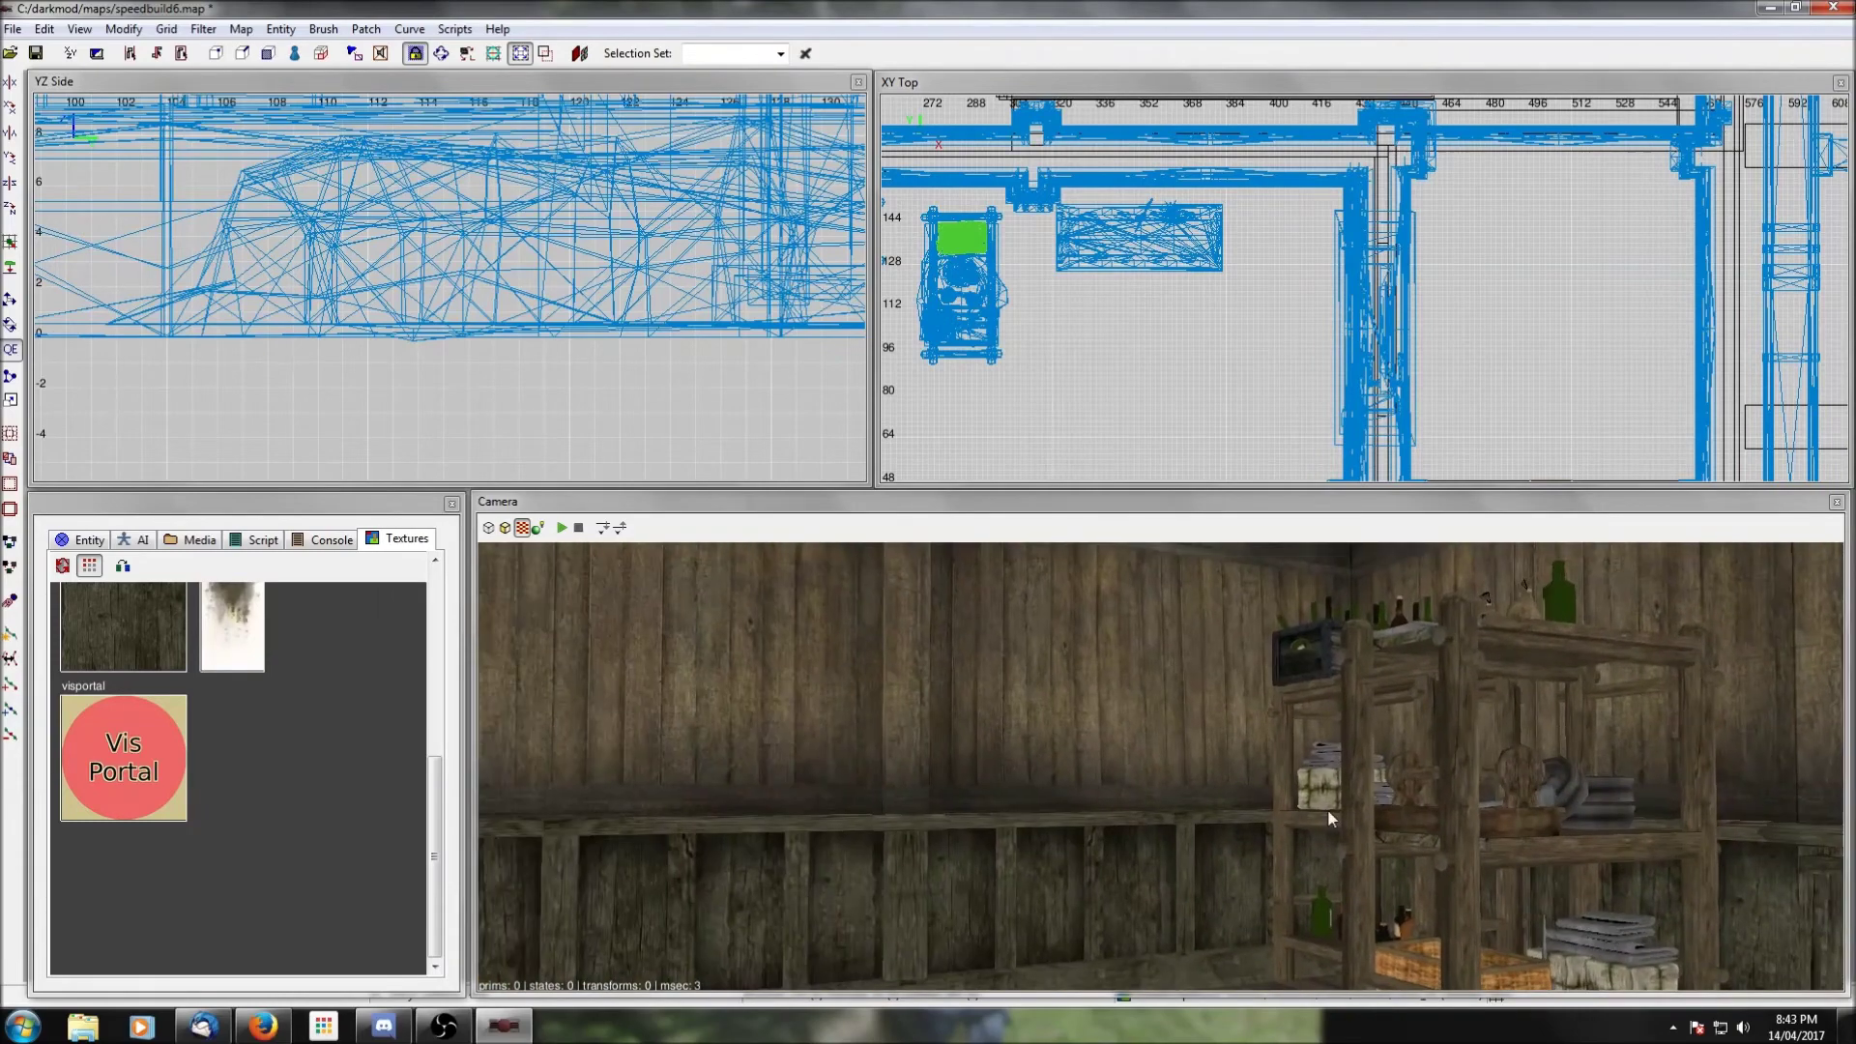
{"action": "scroll", "coordinate": [1326, 809], "scroll_direction": "up", "scroll_amount": 3}
{"action": "right_click", "coordinate": [1326, 809]}
{"action": "right_click", "coordinate": [1160, 766]}
{"action": "scroll", "coordinate": [1204, 381], "scroll_direction": "down", "scroll_amount": 3}
{"action": "right_click", "coordinate": [1204, 381]}
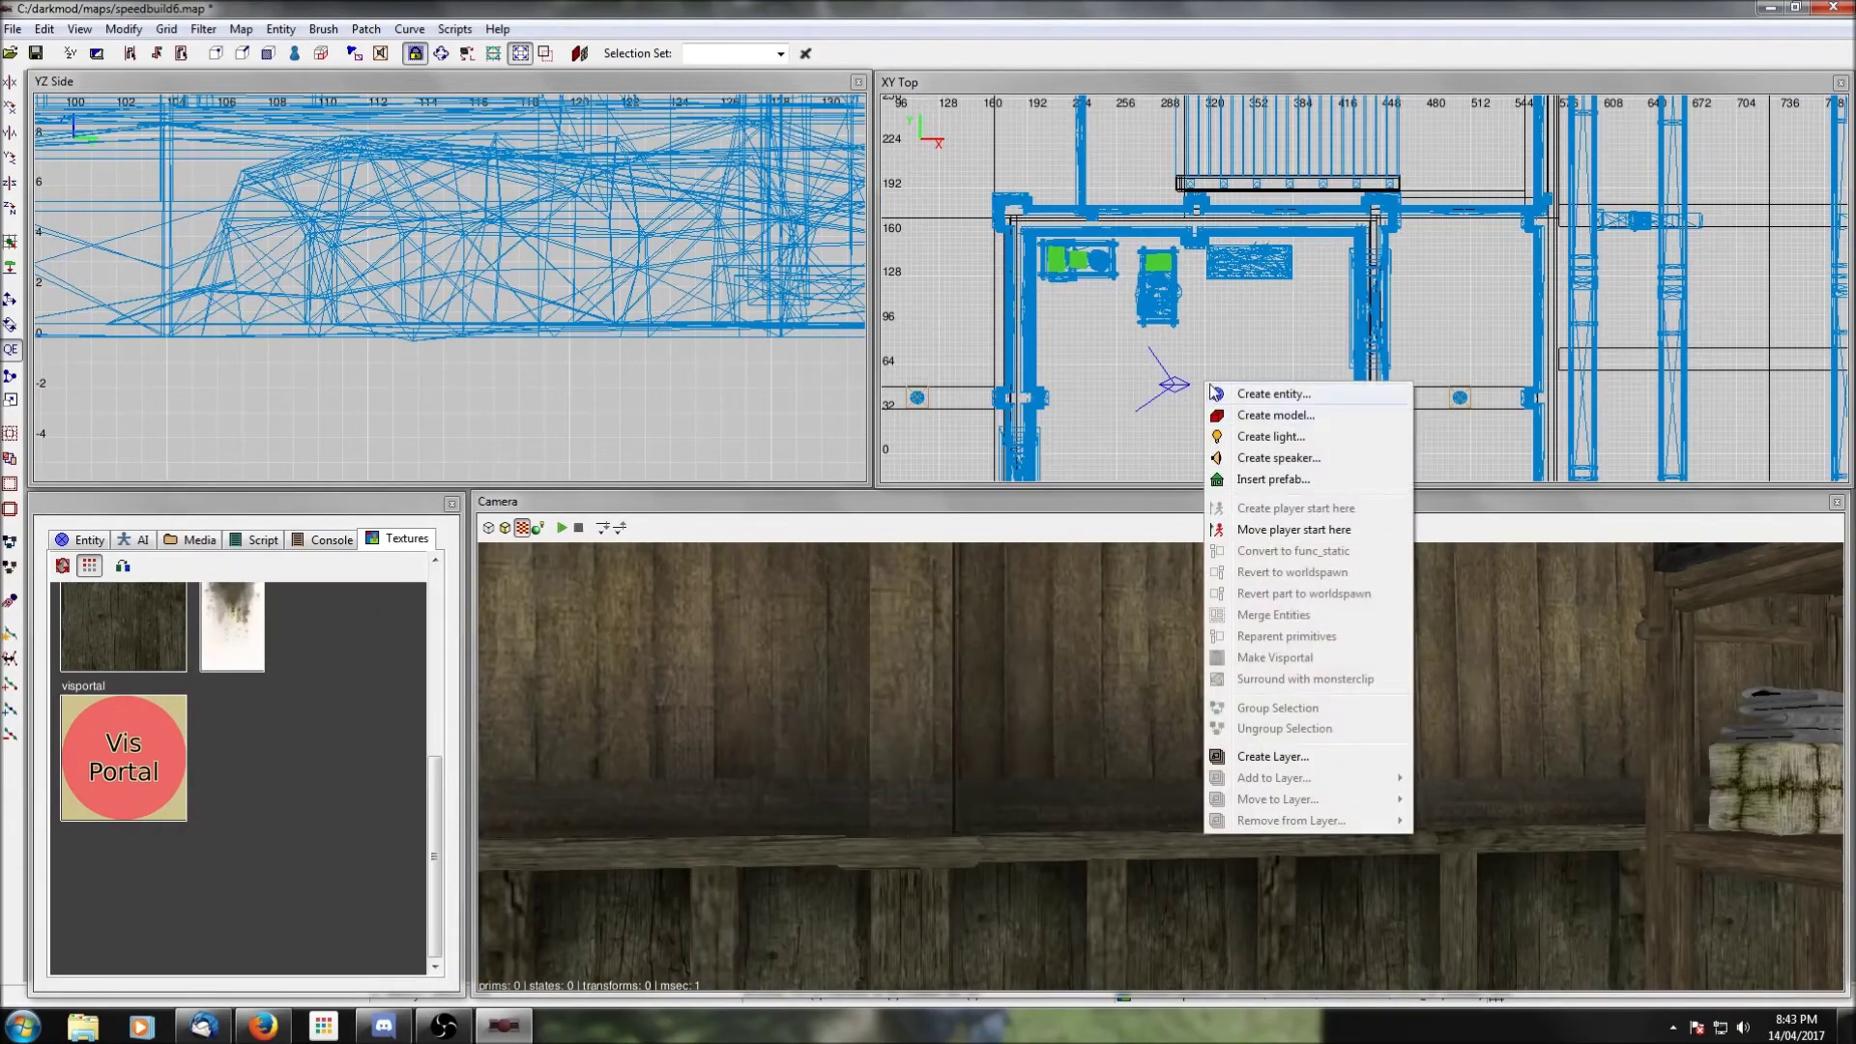
{"action": "left_click", "coordinate": [1257, 491]}
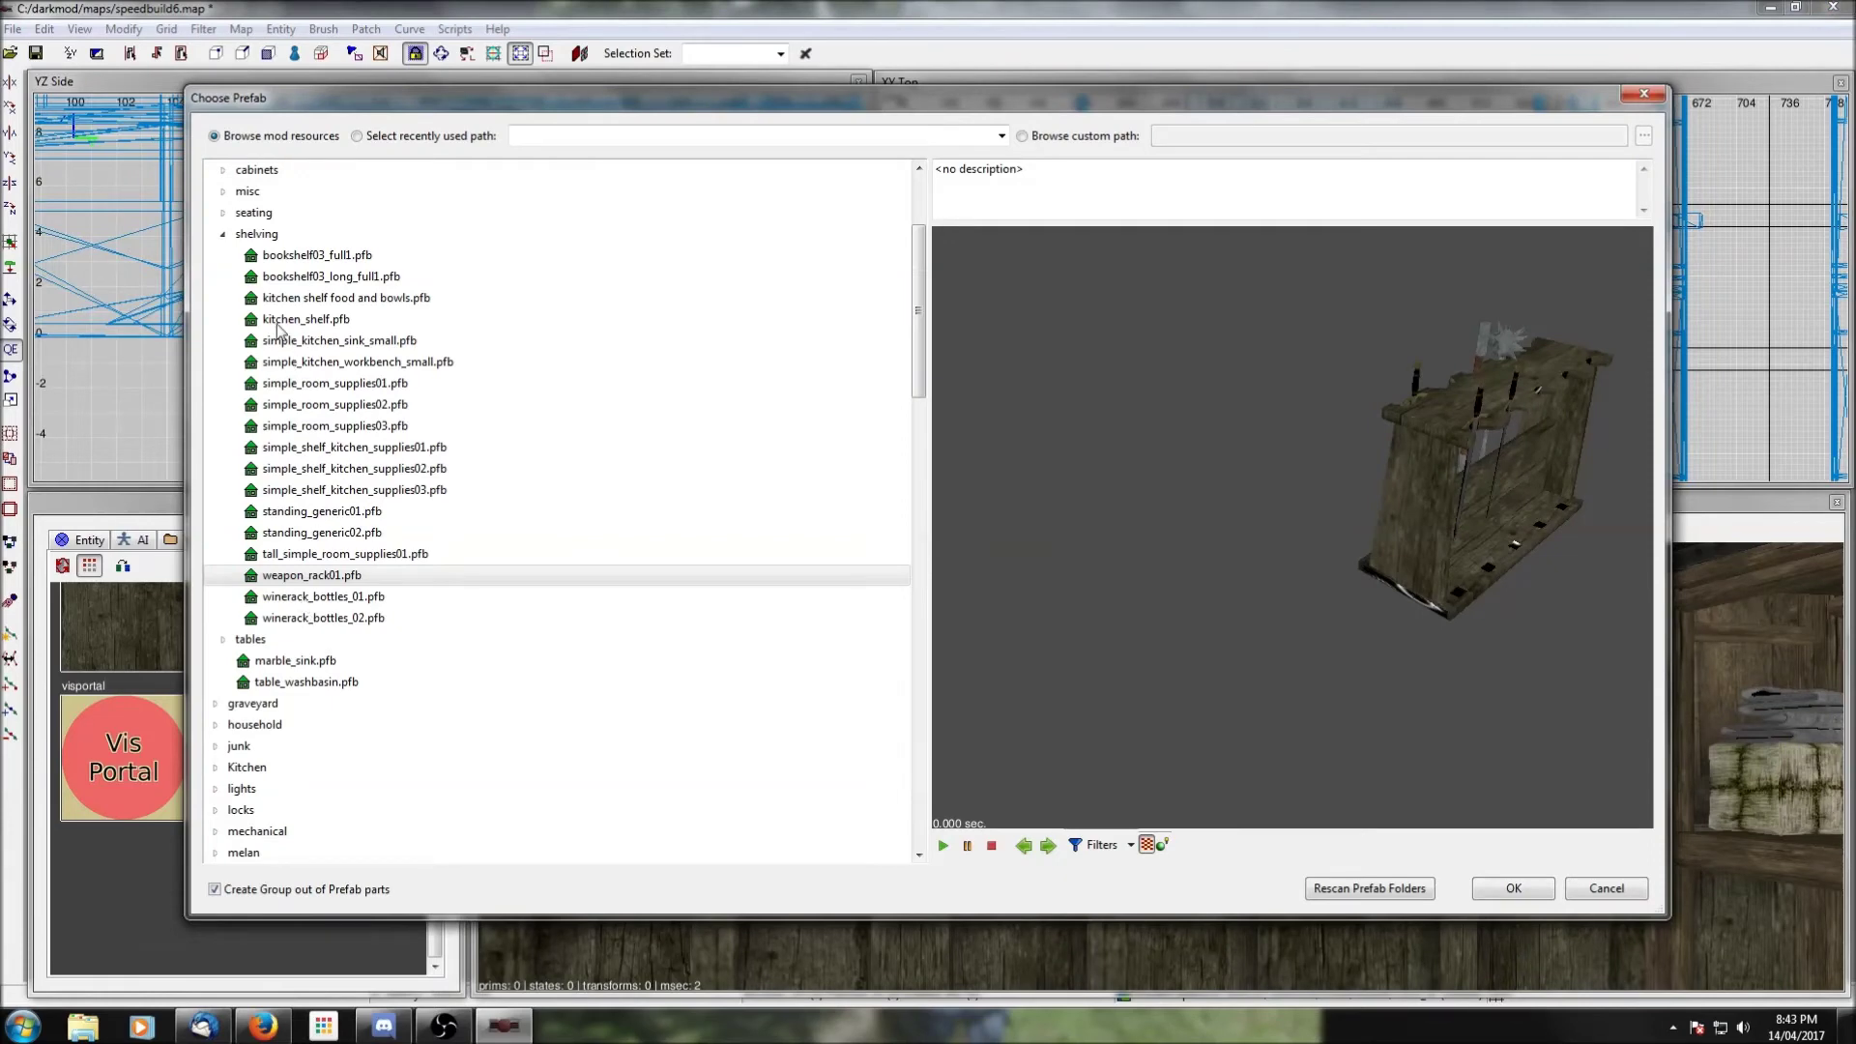
{"action": "left_click", "coordinate": [223, 234]}
{"action": "left_click", "coordinate": [222, 214]}
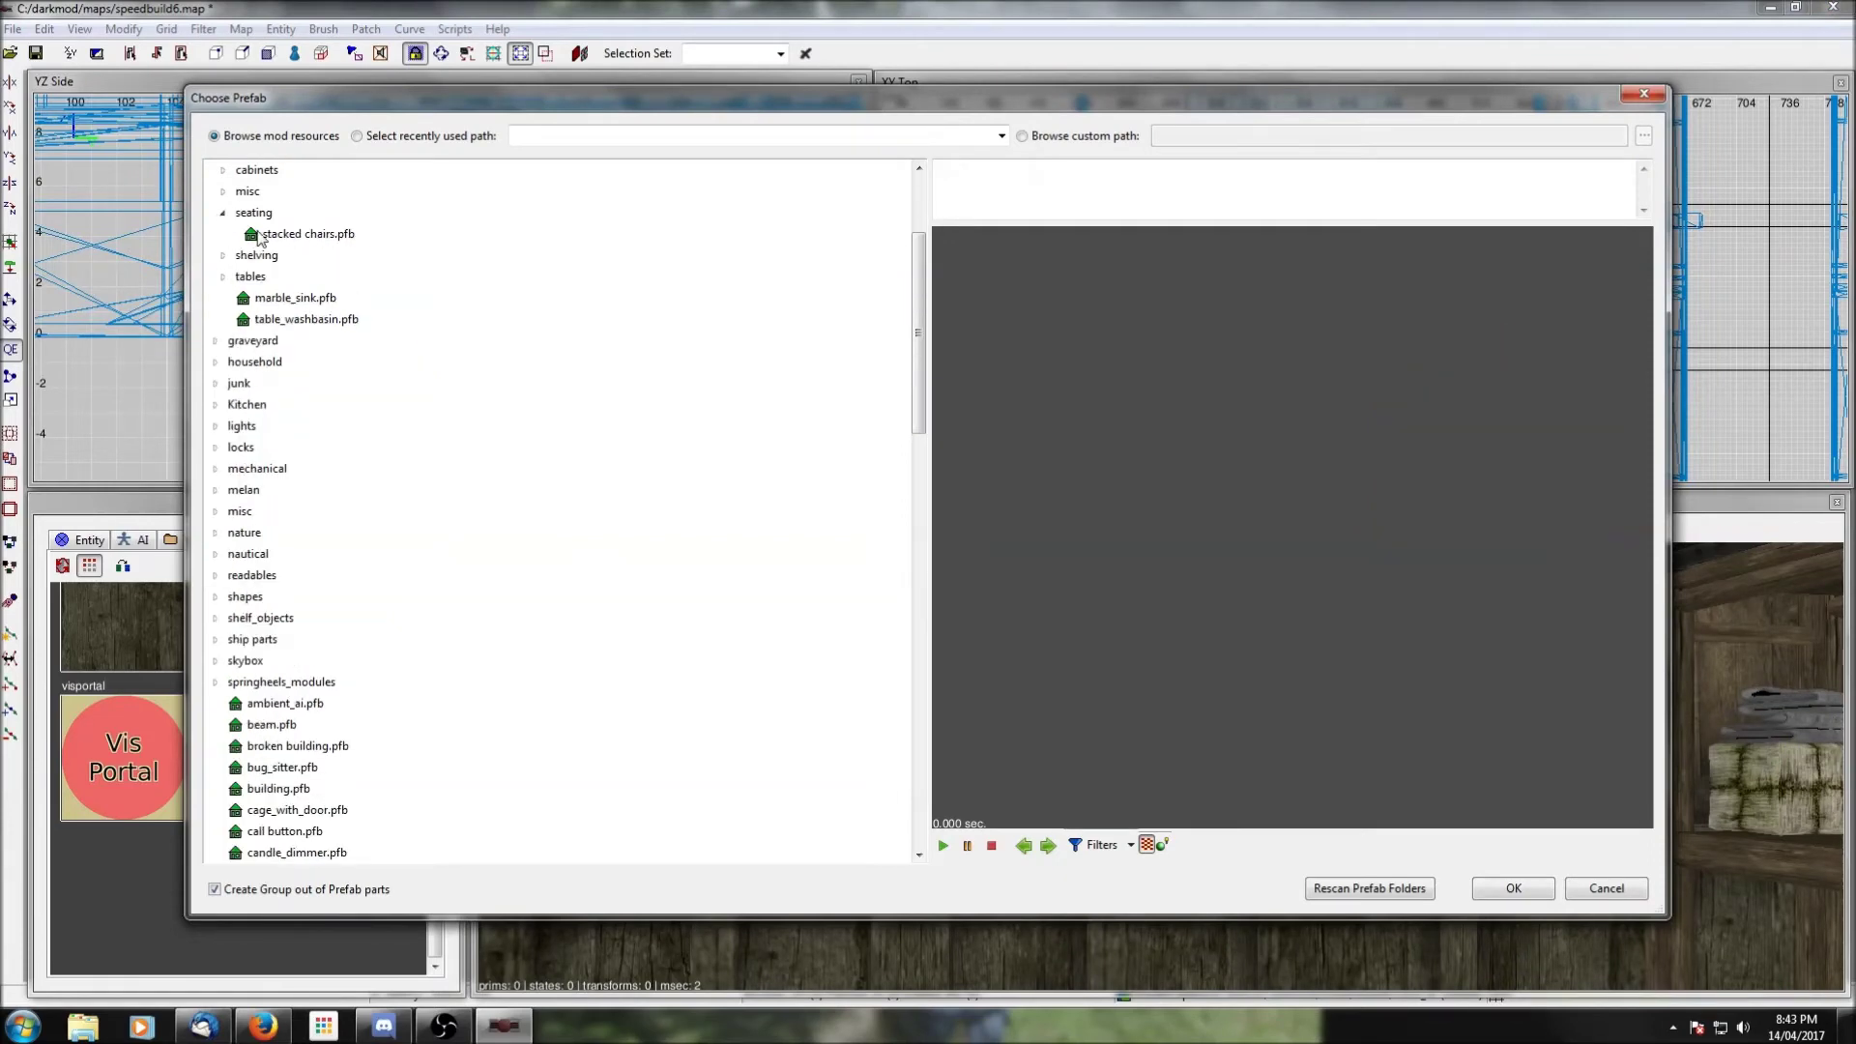
{"action": "left_click", "coordinate": [305, 235]}
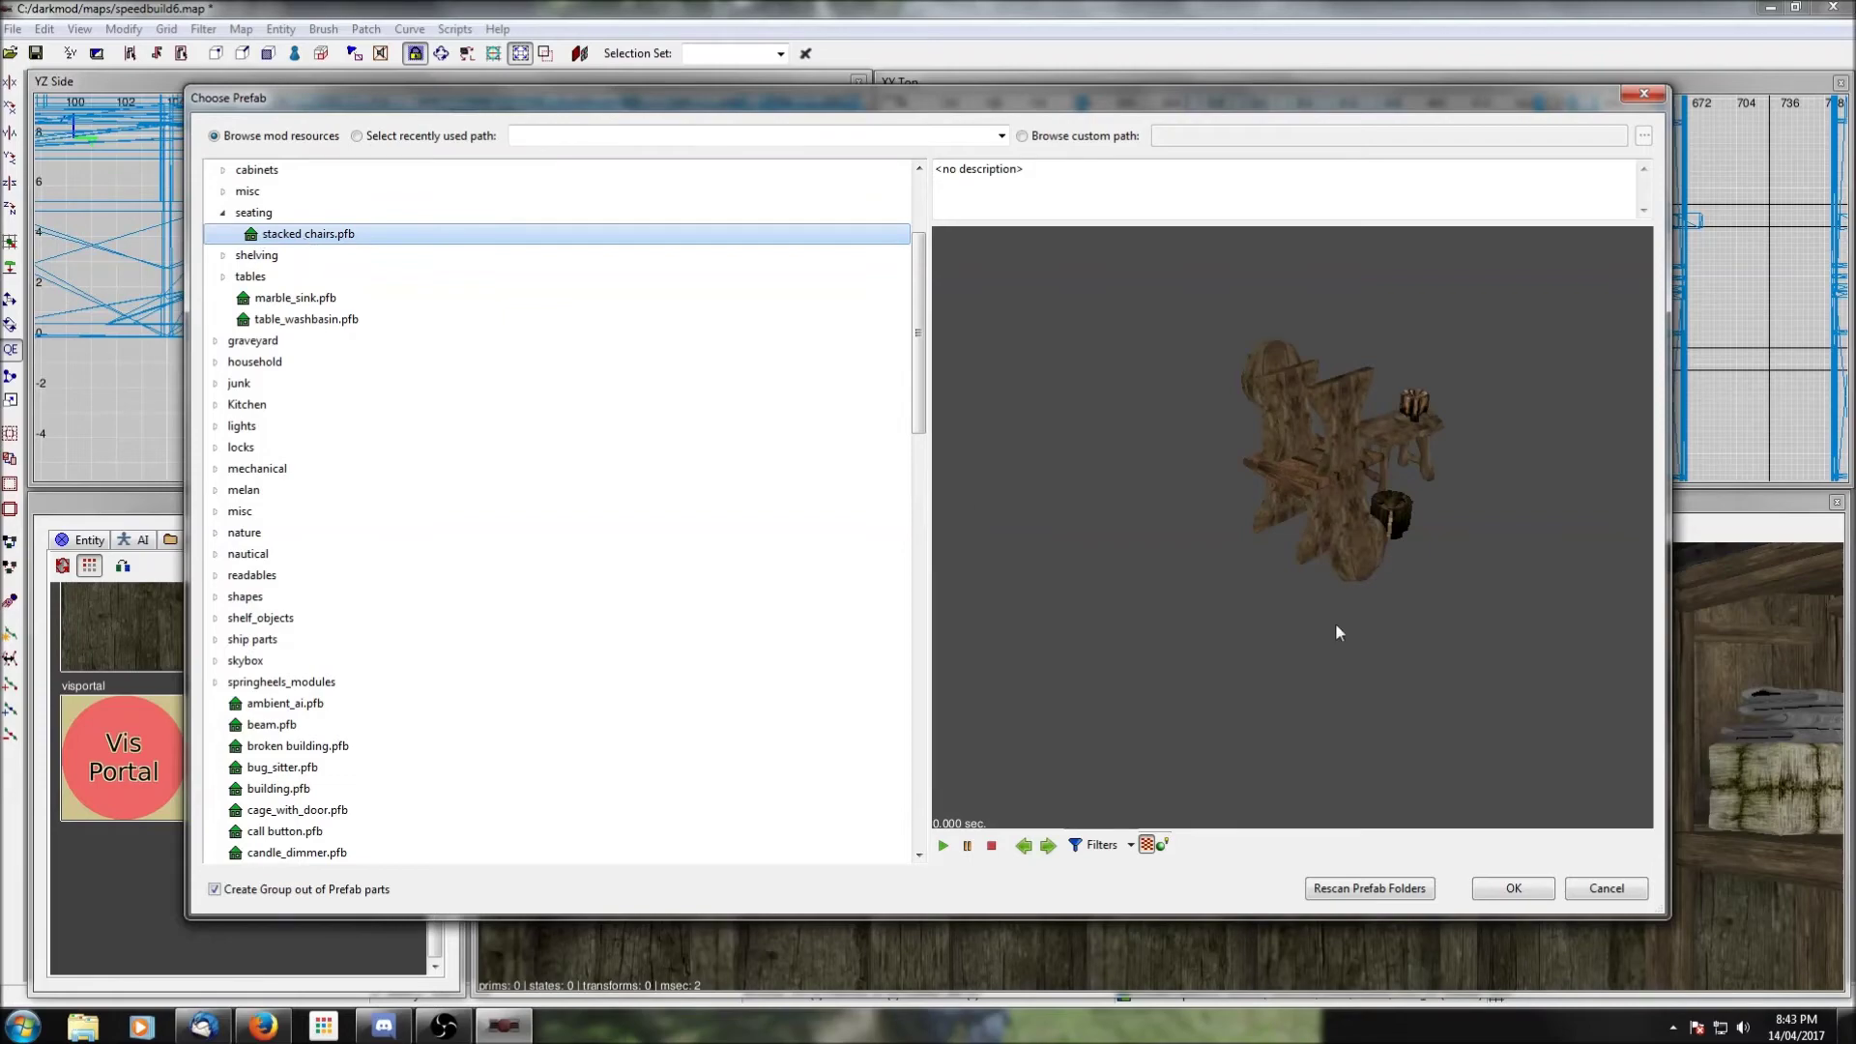
{"action": "left_click", "coordinate": [1514, 888]}
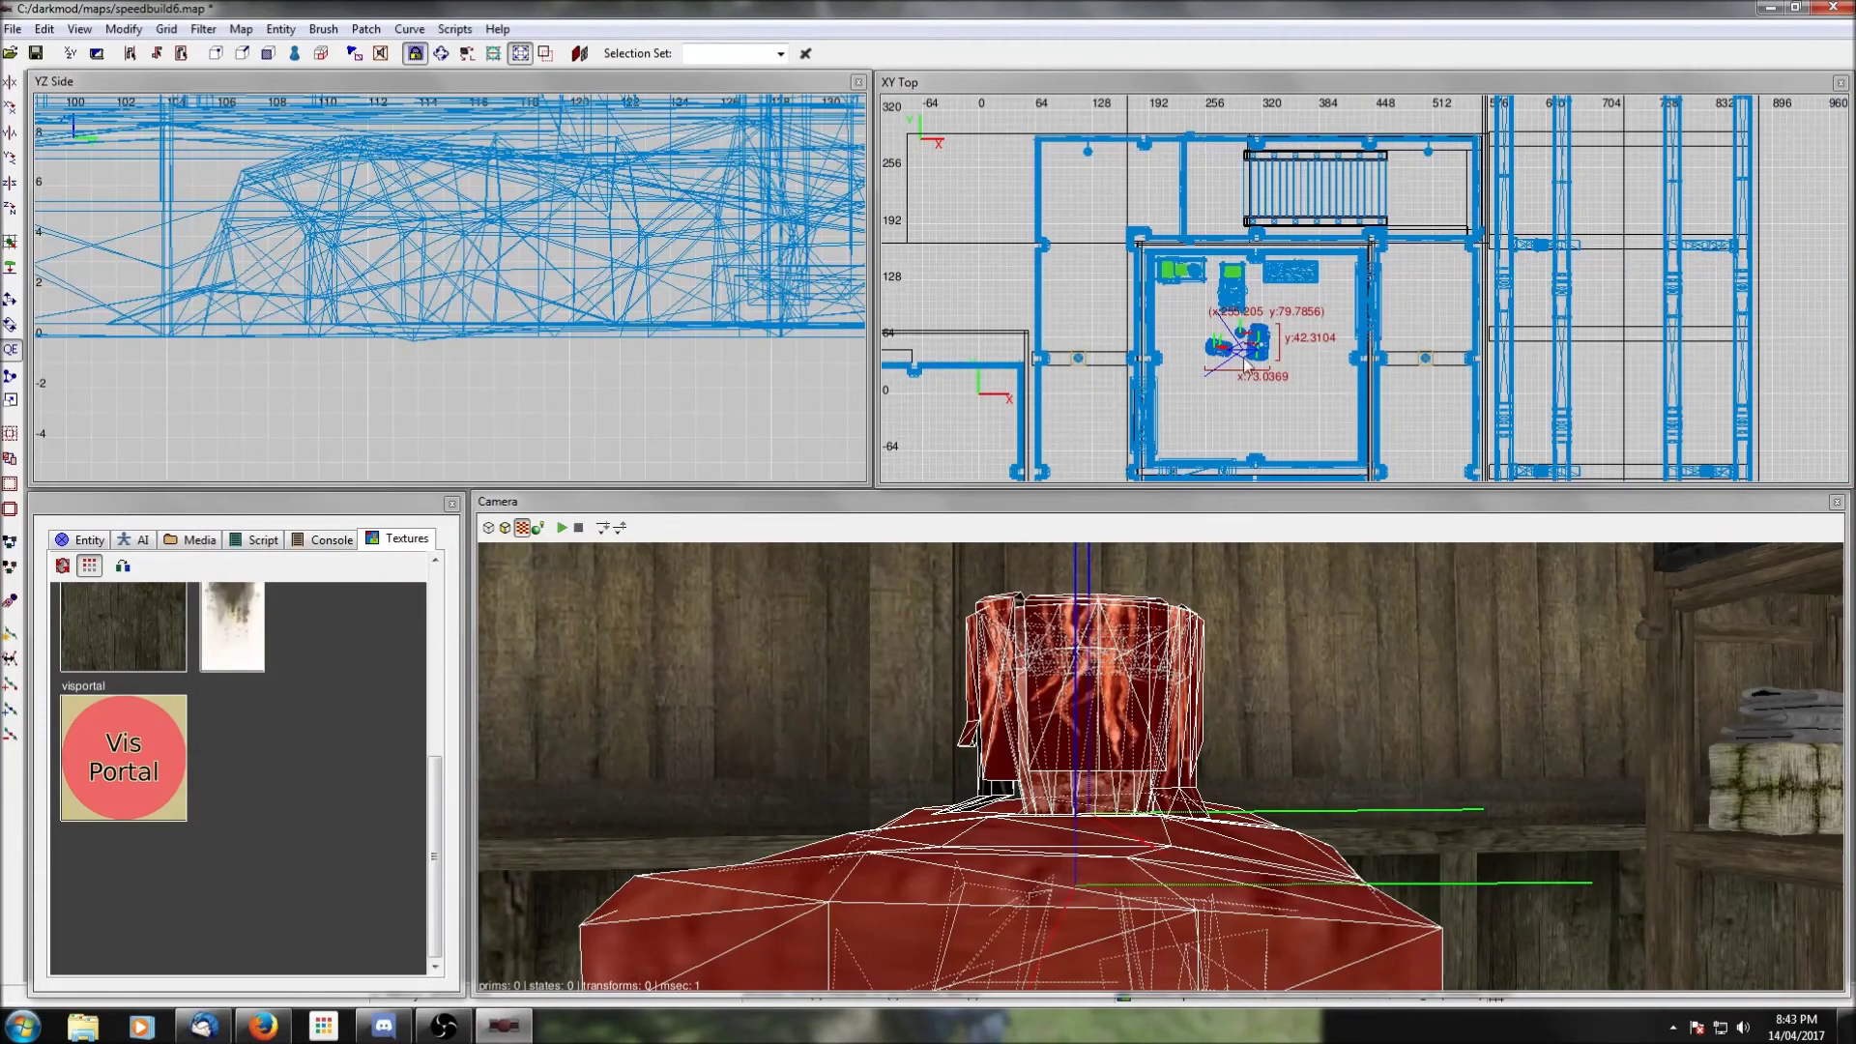
Step: Move the stacked chairs south into the bunk room, beneath the wall shelf on its north wall
{"action": "left_click_drag", "start_coordinate": [1254, 337], "coordinate": [1267, 369]}
{"action": "scroll", "coordinate": [1256, 362], "scroll_direction": "up", "scroll_amount": 4}
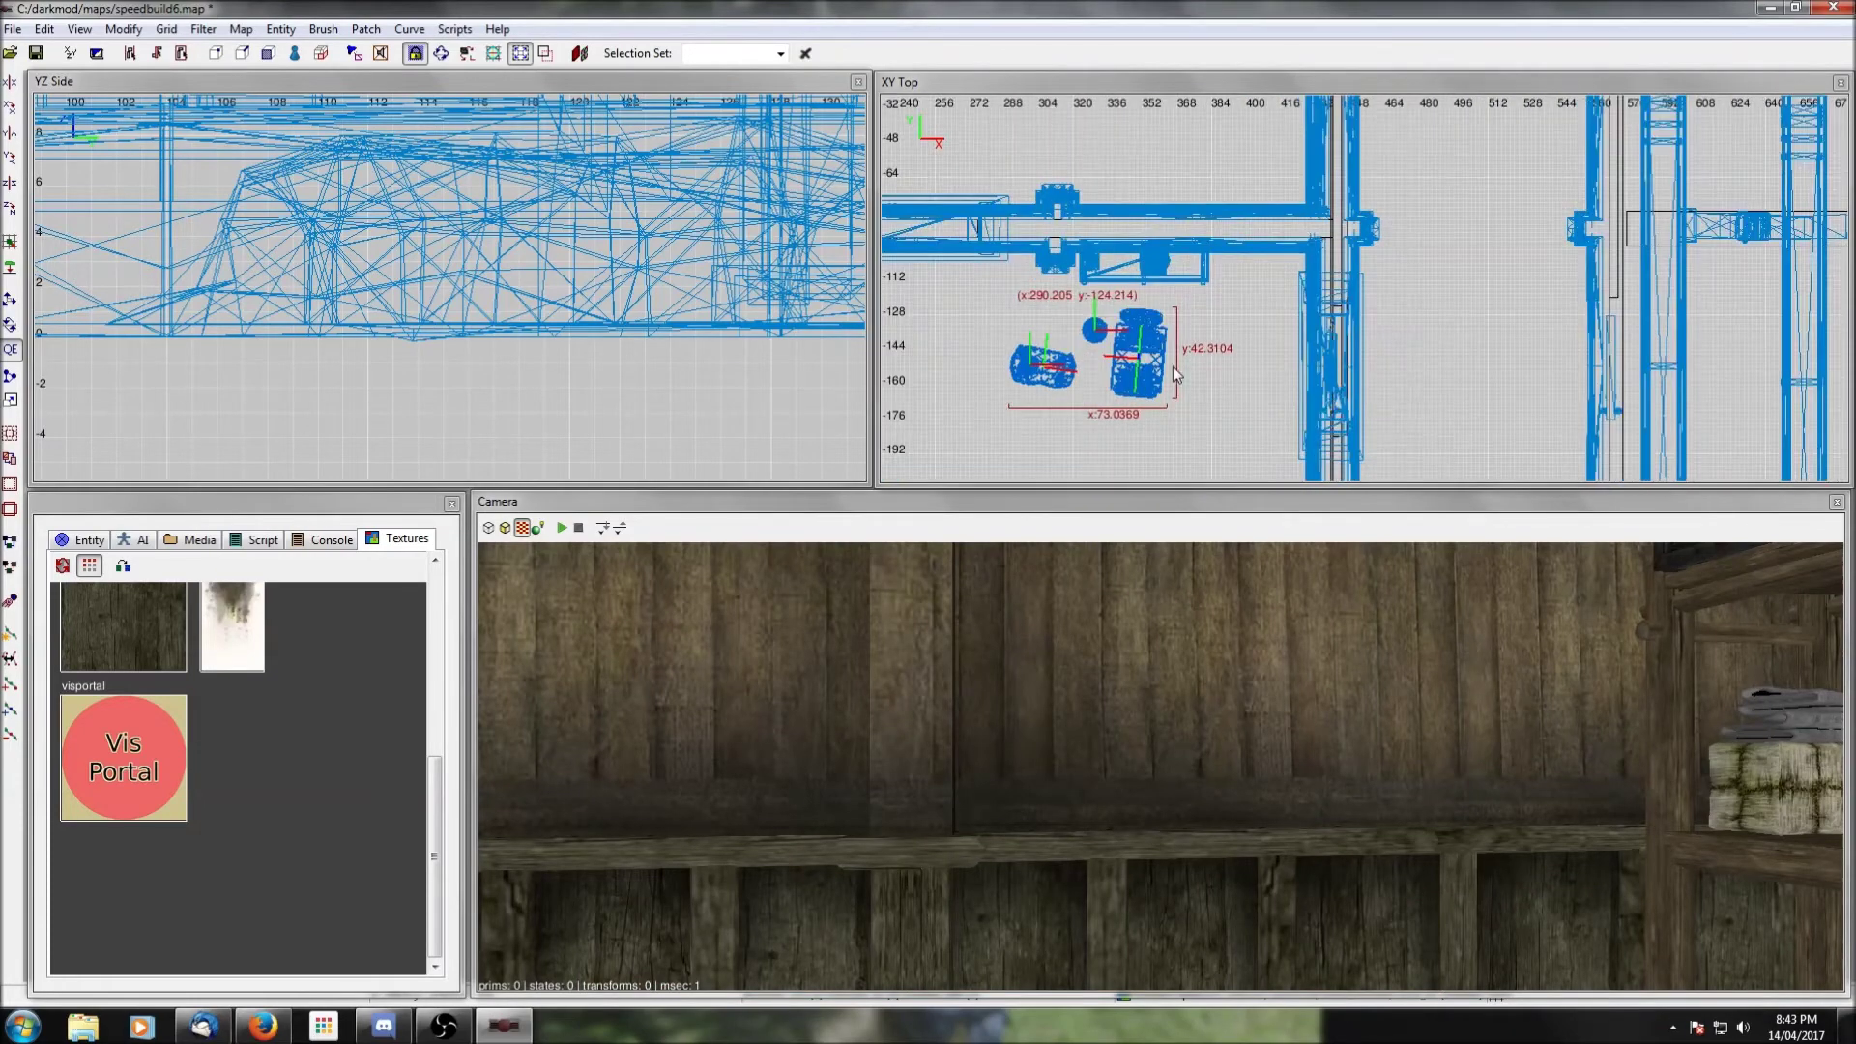
{"action": "left_click_drag", "start_coordinate": [1144, 333], "coordinate": [1154, 298]}
Step: Lower the stacked chairs onto the bunk room floor in the side view
{"action": "scroll", "coordinate": [435, 237], "scroll_direction": "down", "scroll_amount": 8}
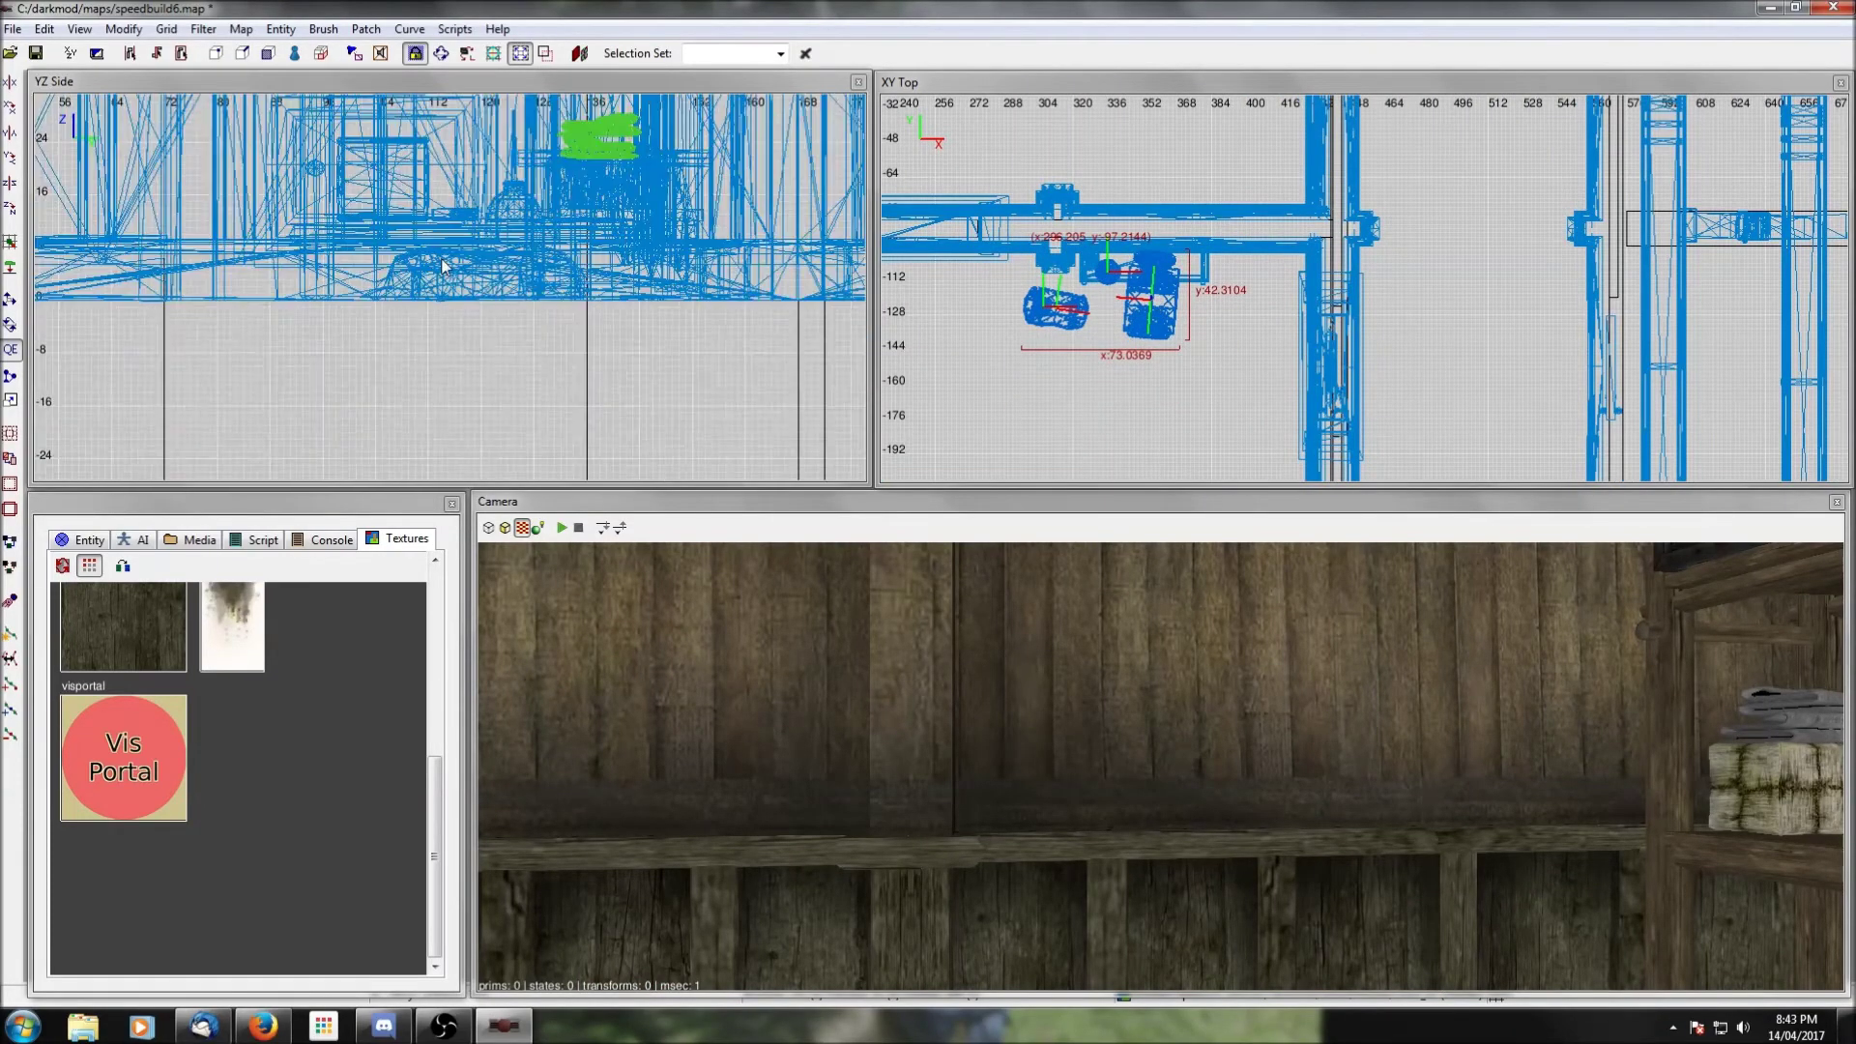
{"action": "right_click_drag", "start_coordinate": [435, 237], "coordinate": [276, 264]}
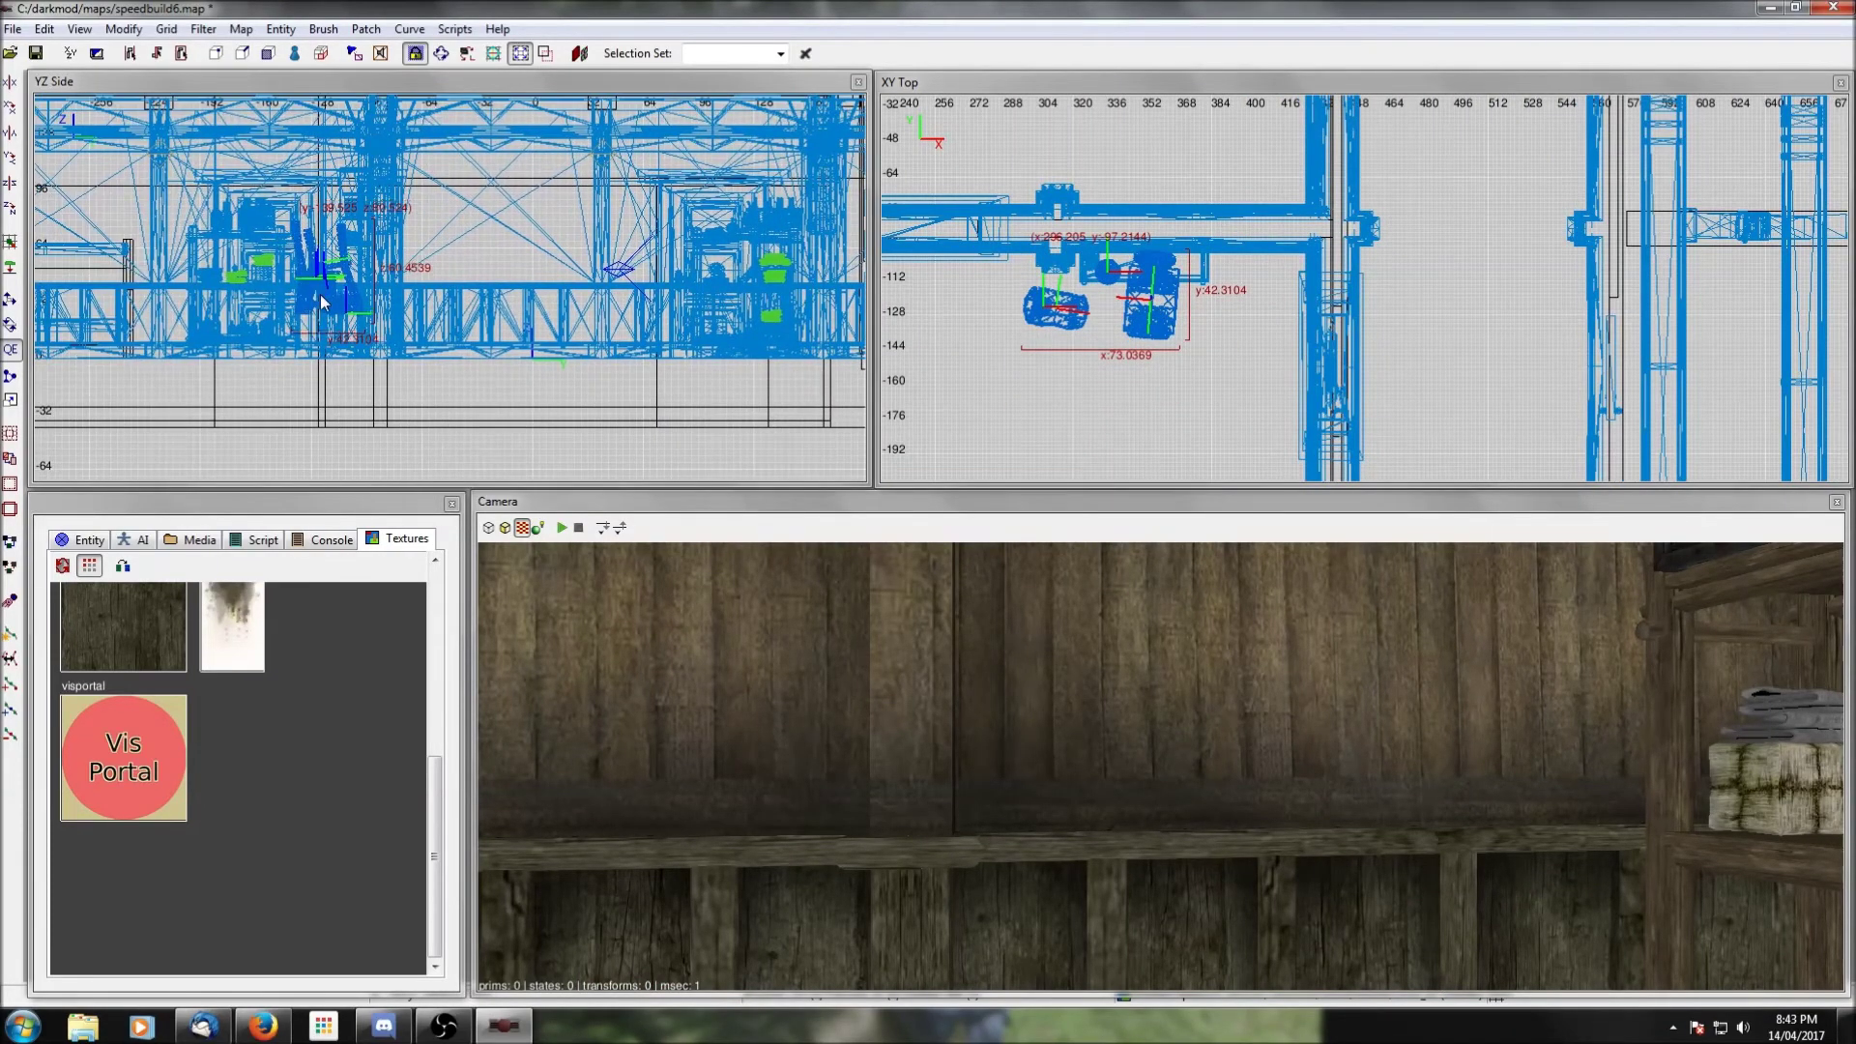
{"action": "scroll", "coordinate": [290, 367], "scroll_direction": "up", "scroll_amount": 4}
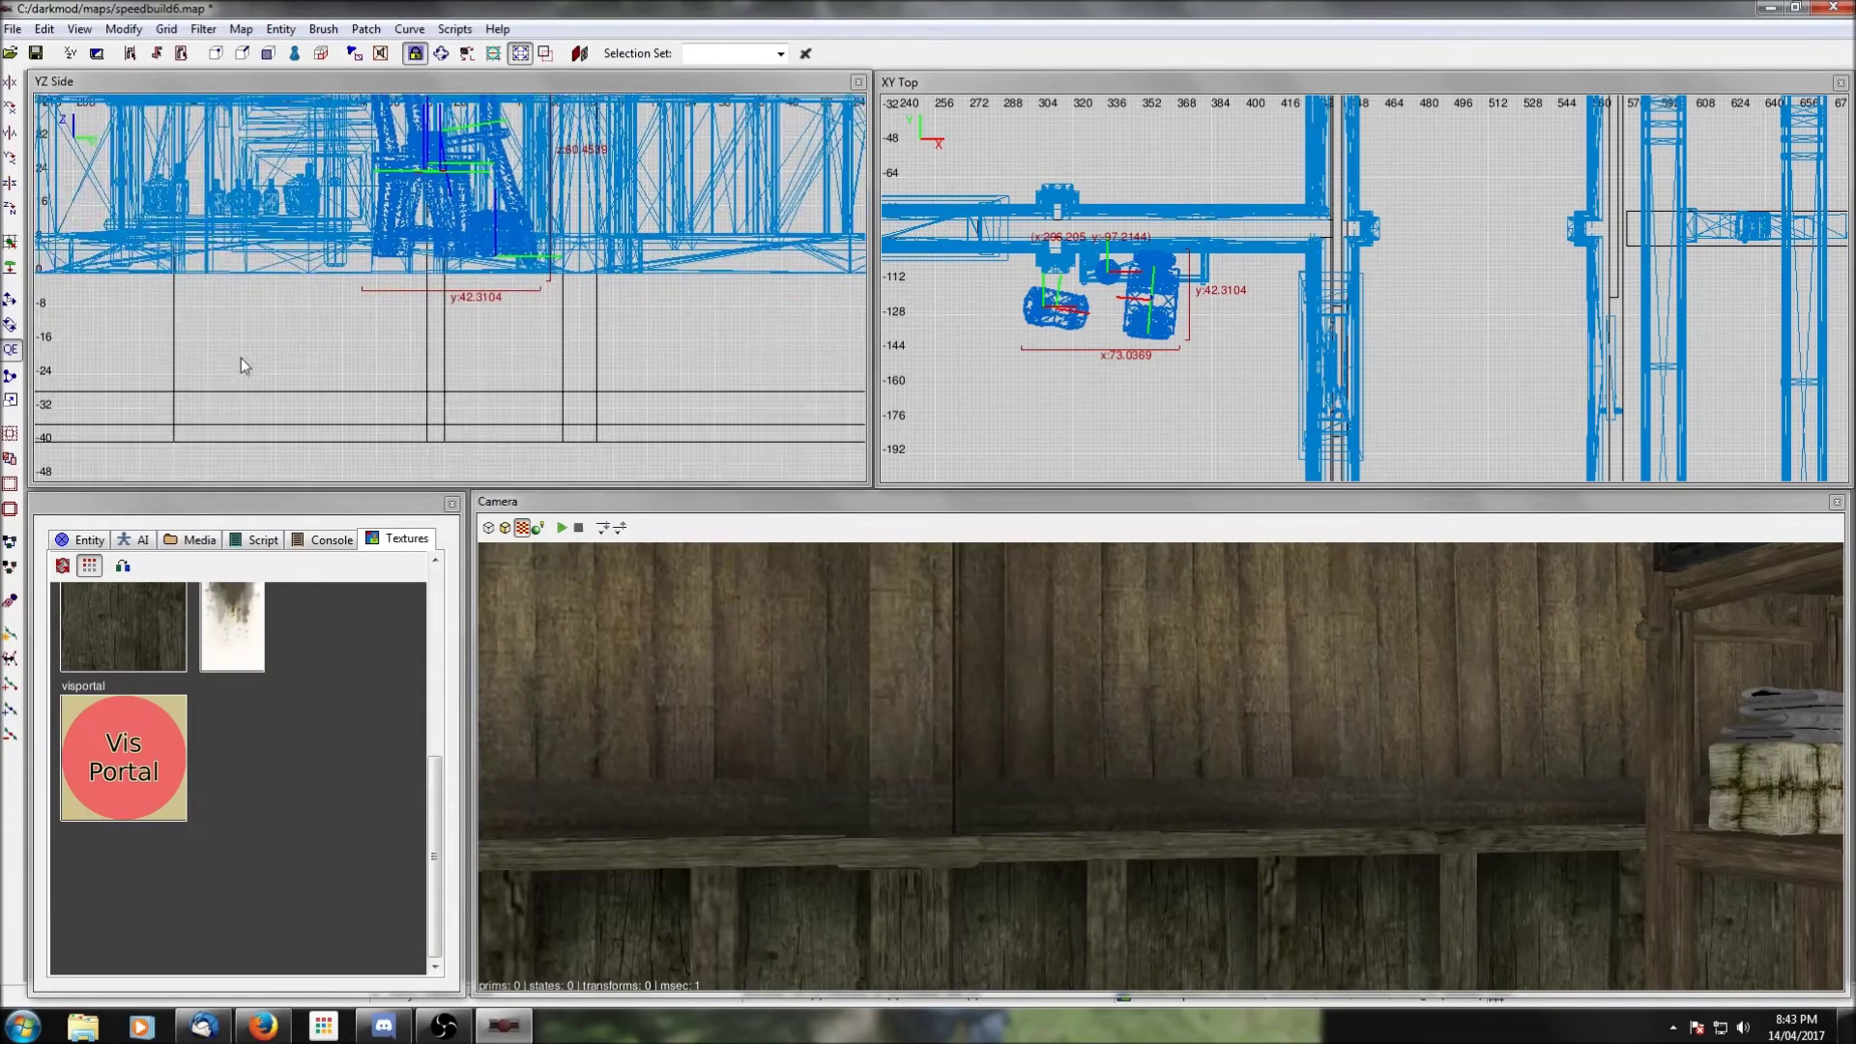
{"action": "scroll", "coordinate": [241, 362], "scroll_direction": "up", "scroll_amount": 2}
{"action": "right_click_drag", "start_coordinate": [460, 213], "coordinate": [461, 229]}
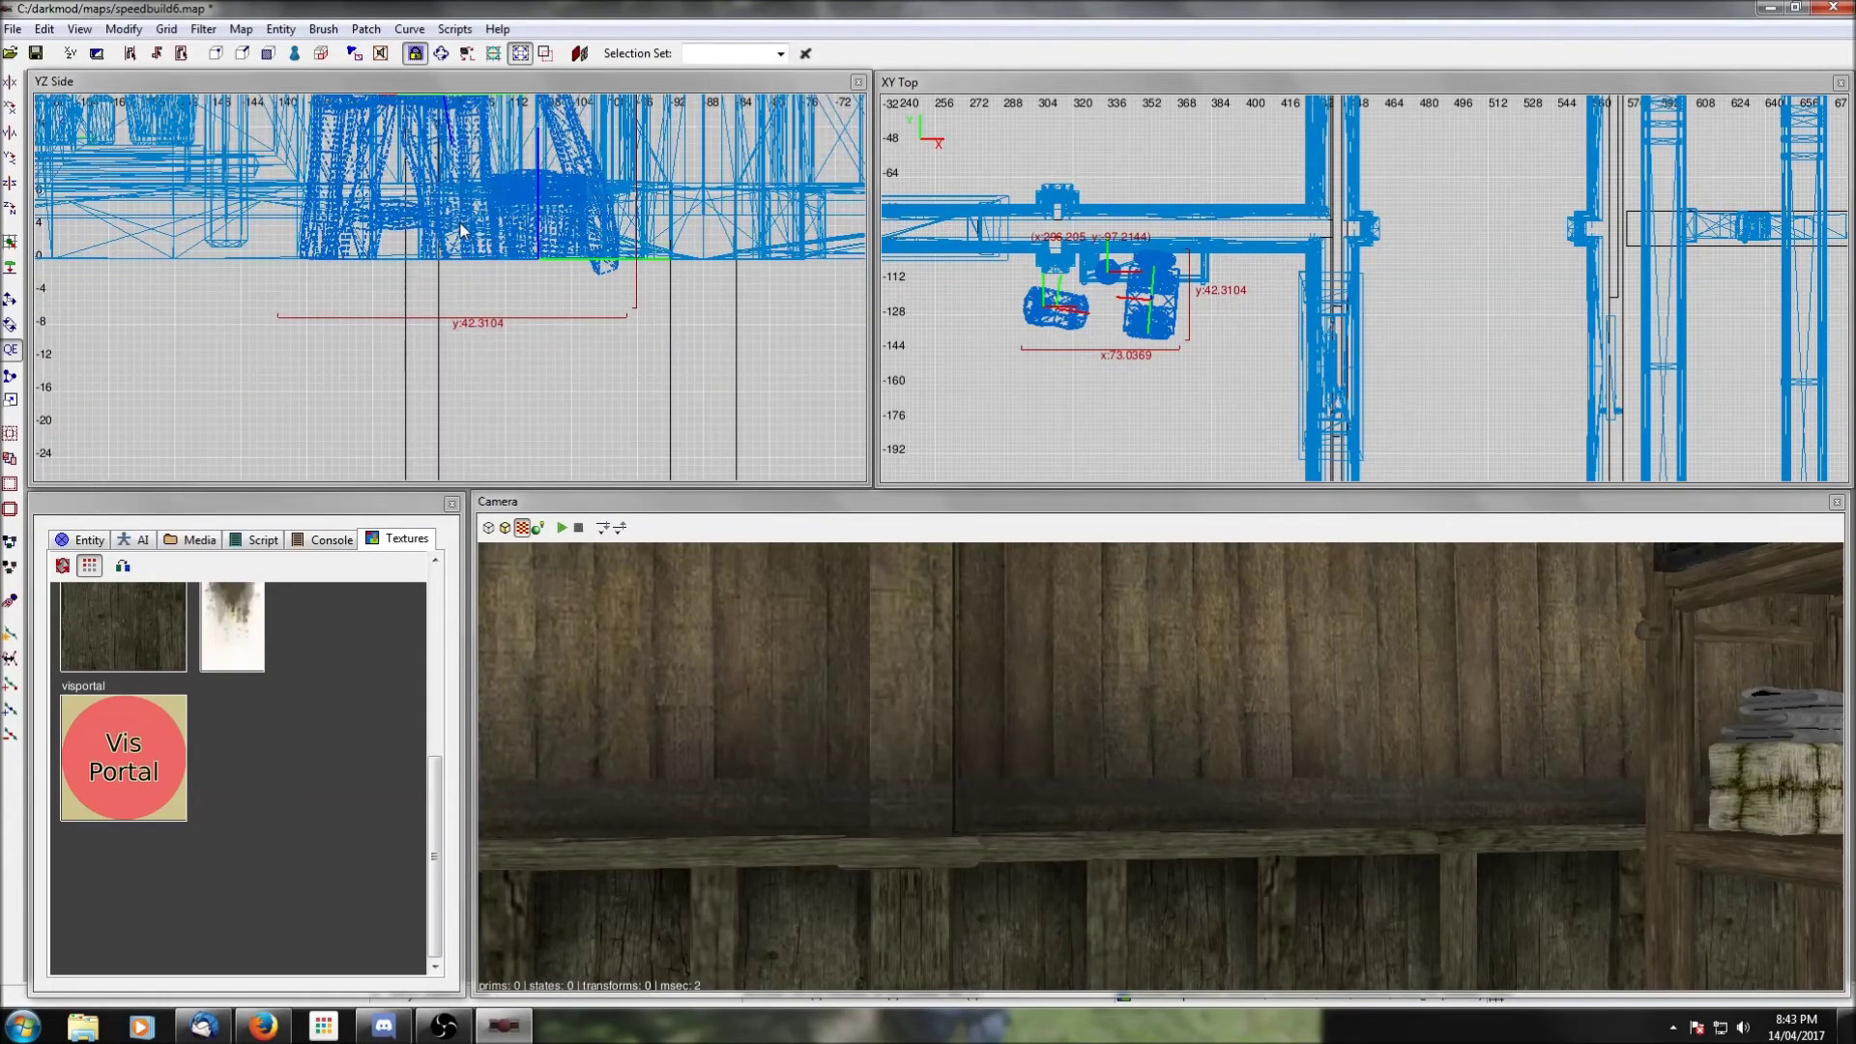
Step: Examine the placement of the stacked chairs, stool and mugs in the bunk room in the camera view
{"action": "right_click", "coordinate": [1047, 774]}
{"action": "right_click", "coordinate": [1047, 775]}
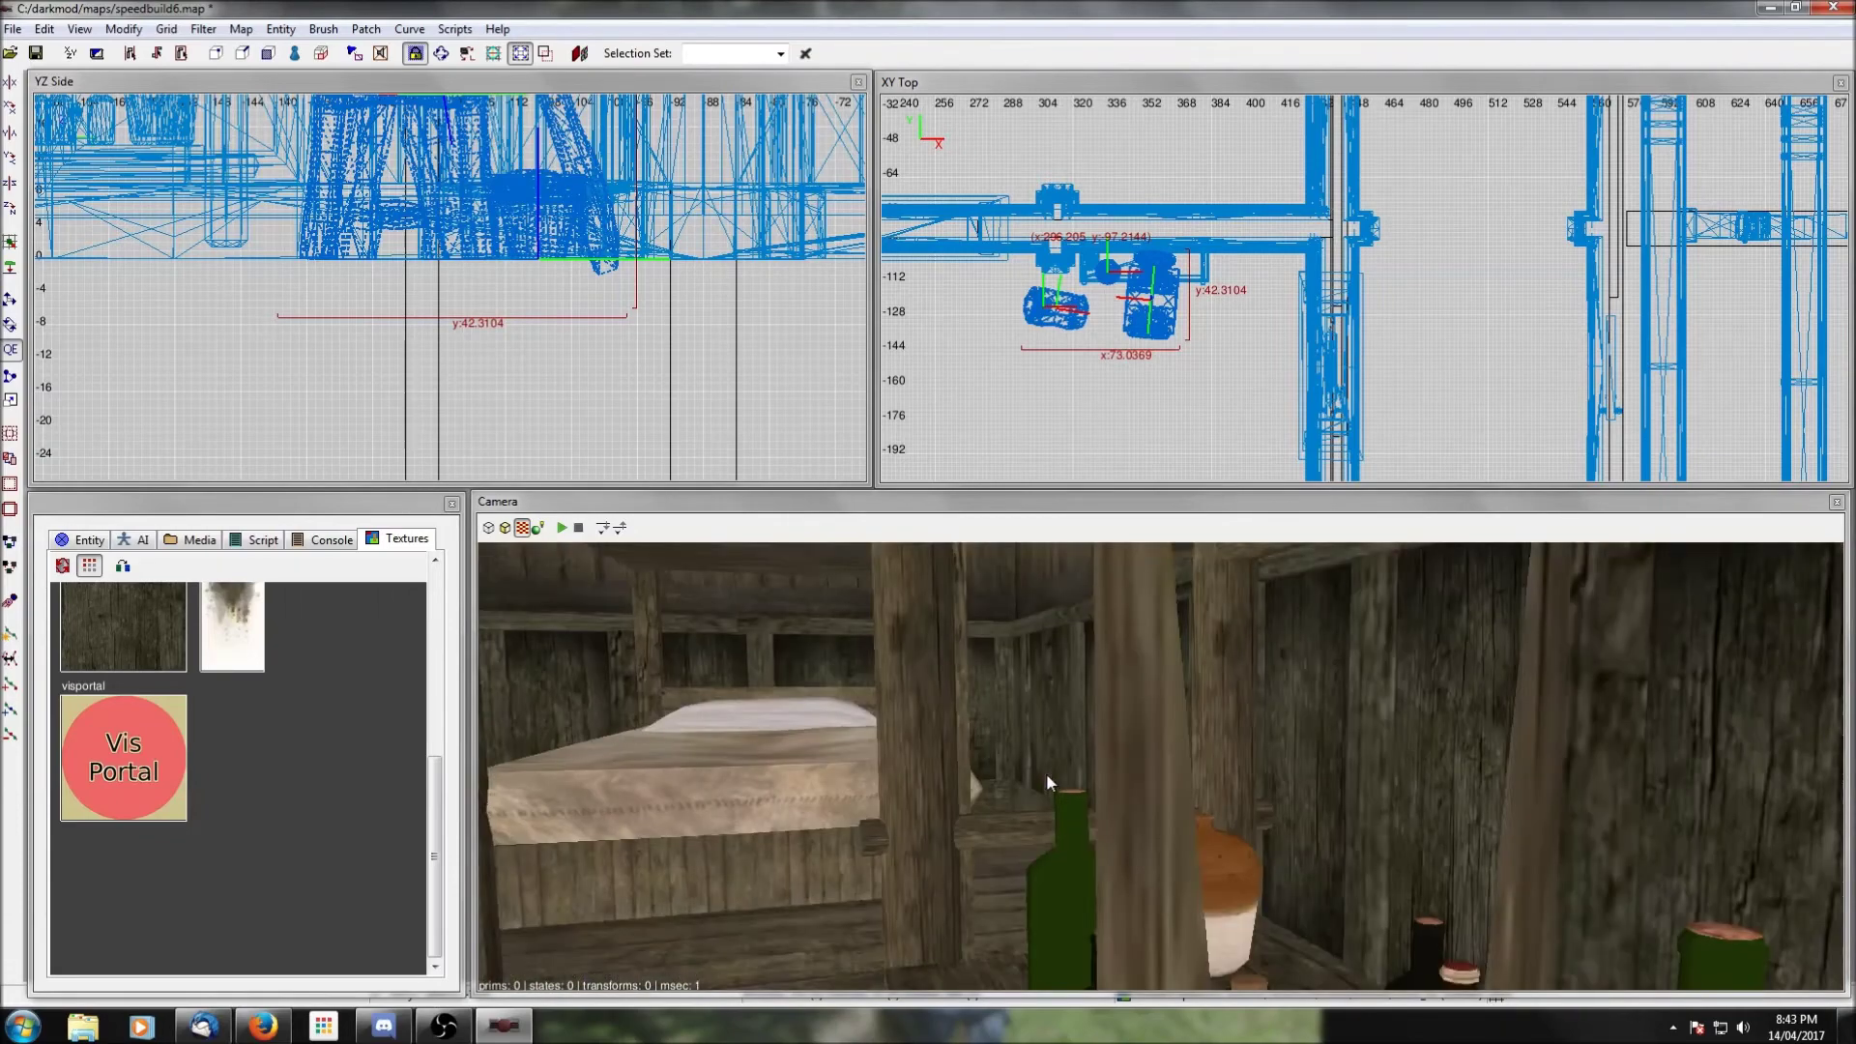
{"action": "right_click", "coordinate": [1047, 774]}
{"action": "right_click", "coordinate": [1049, 775]}
{"action": "right_click", "coordinate": [1049, 776]}
{"action": "right_click", "coordinate": [1049, 775]}
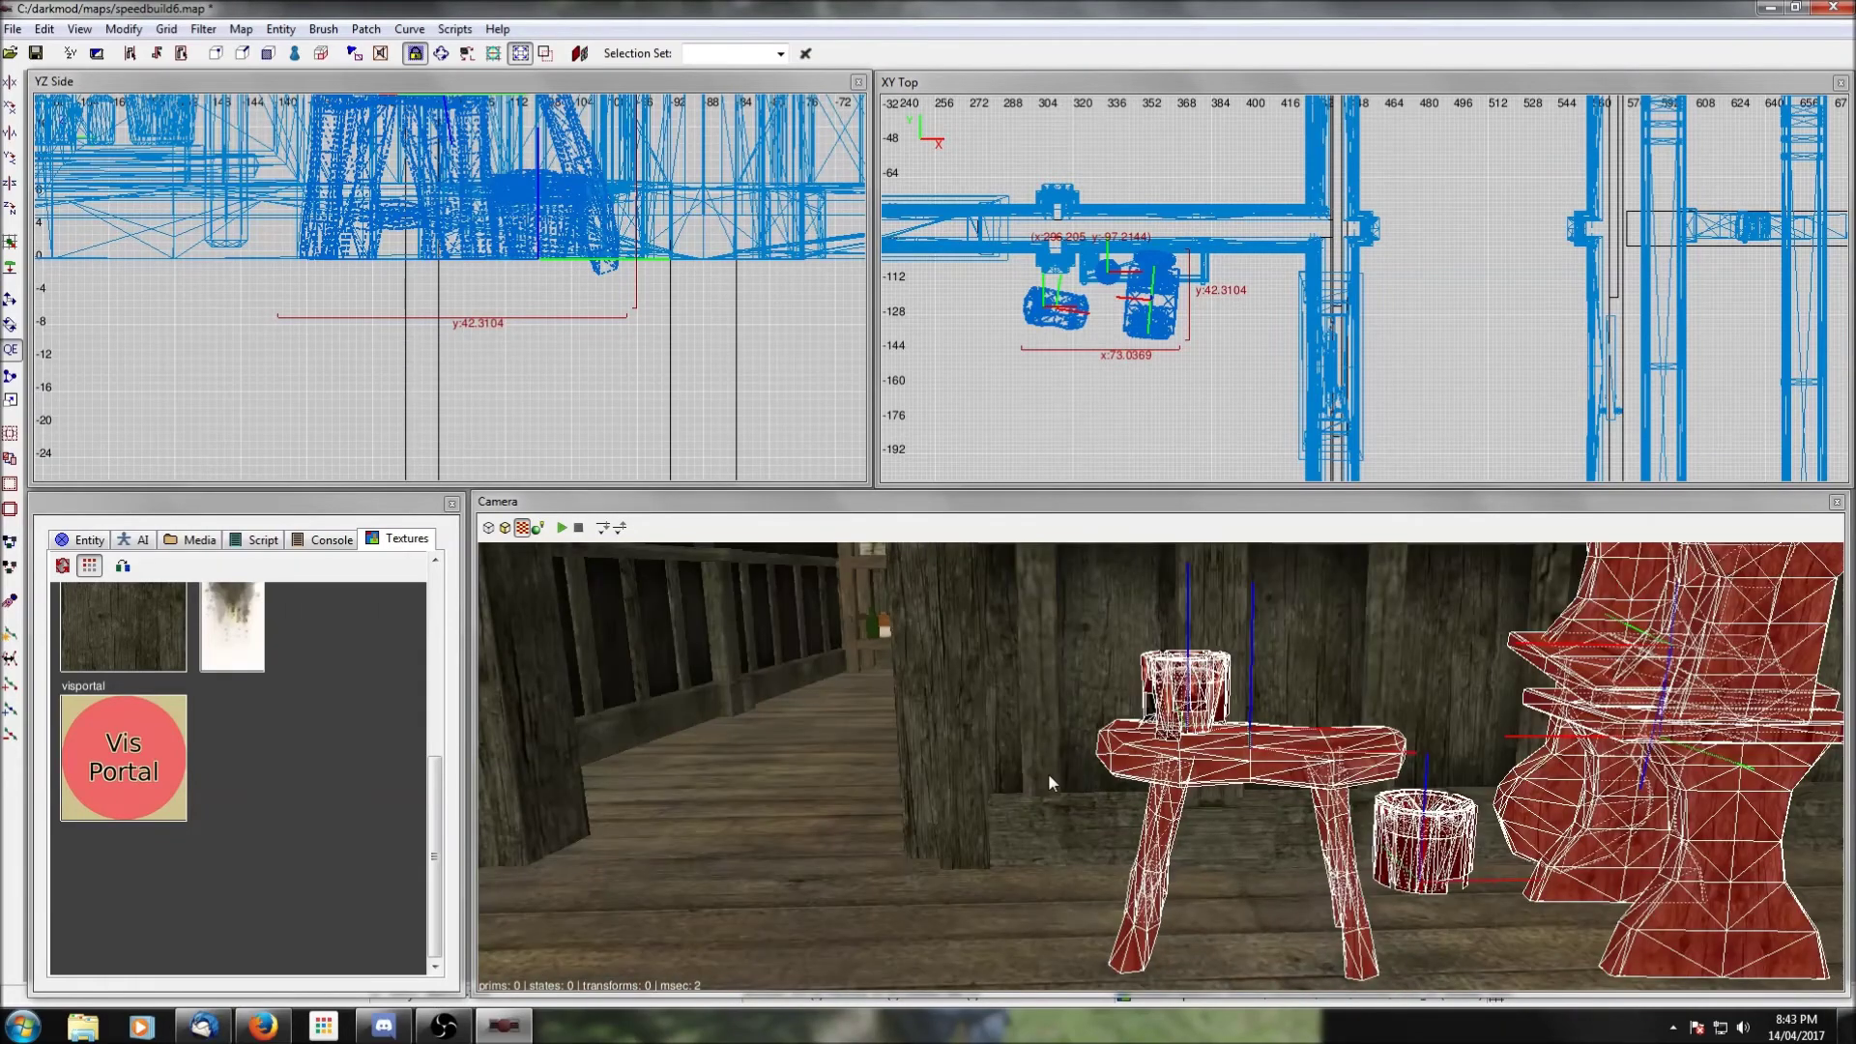
{"action": "right_click", "coordinate": [1049, 775]}
{"action": "right_click", "coordinate": [1049, 775]}
{"action": "key", "text": "Escape"}
{"action": "right_click", "coordinate": [1053, 777]}
{"action": "right_click", "coordinate": [1053, 776]}
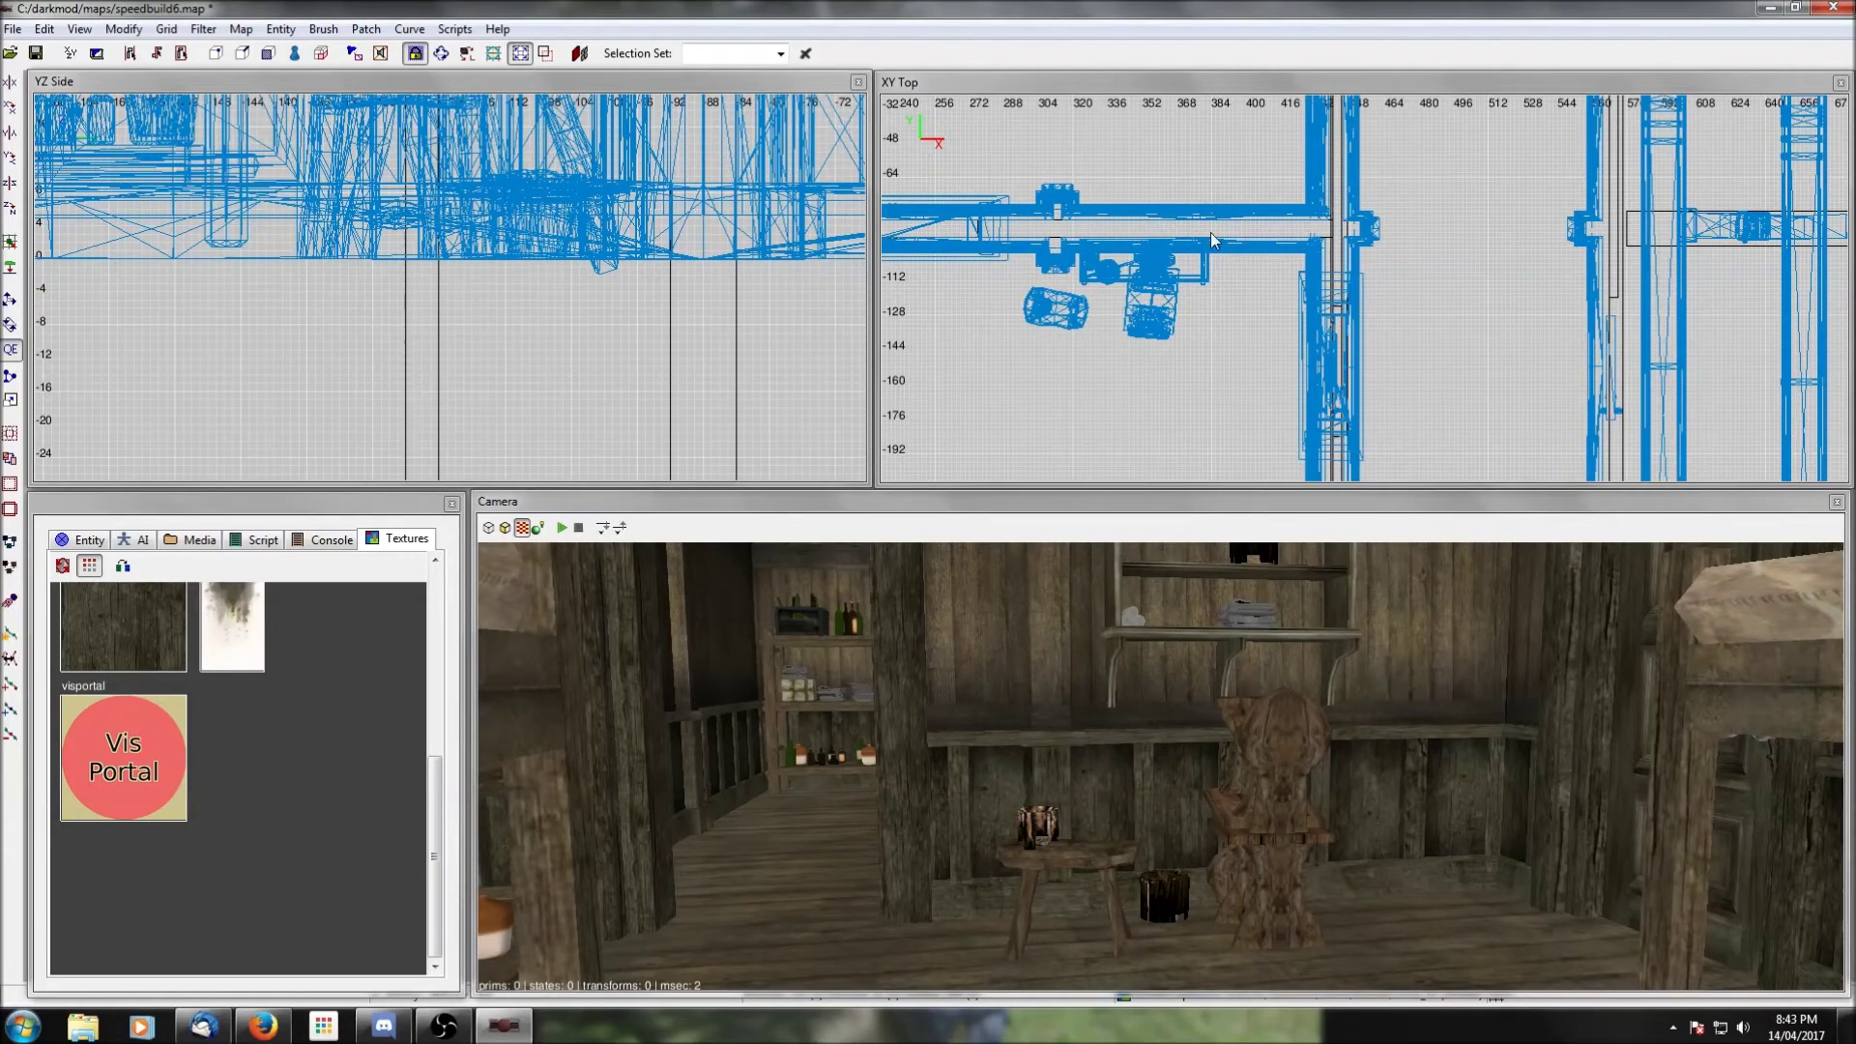
Step: Nudge the stacked chairs group slightly west along the bunk room's north wall and deselect it
{"action": "scroll", "coordinate": [1211, 232], "scroll_direction": "down", "scroll_amount": 3}
{"action": "right_click_drag", "start_coordinate": [1178, 373], "coordinate": [1218, 336]}
{"action": "left_click", "coordinate": [1269, 760], "text": "shift"}
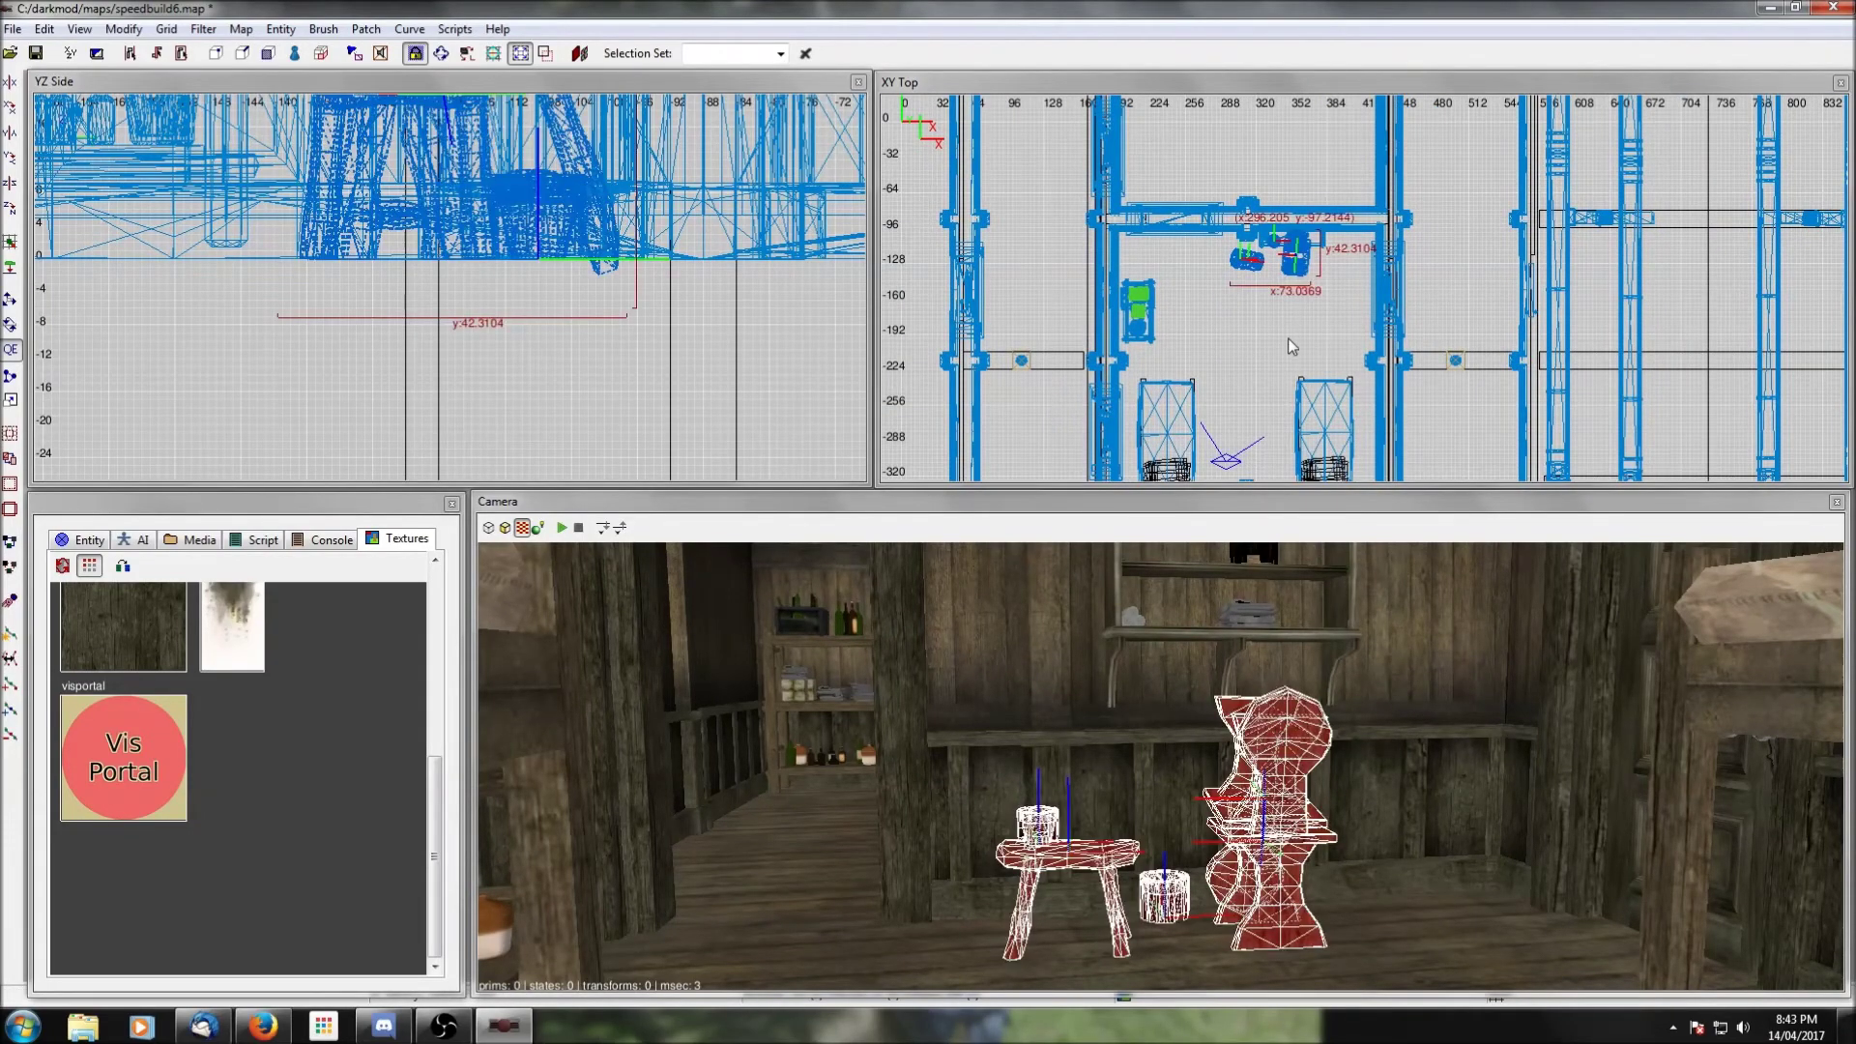
{"action": "left_click_drag", "start_coordinate": [1299, 265], "coordinate": [1292, 266]}
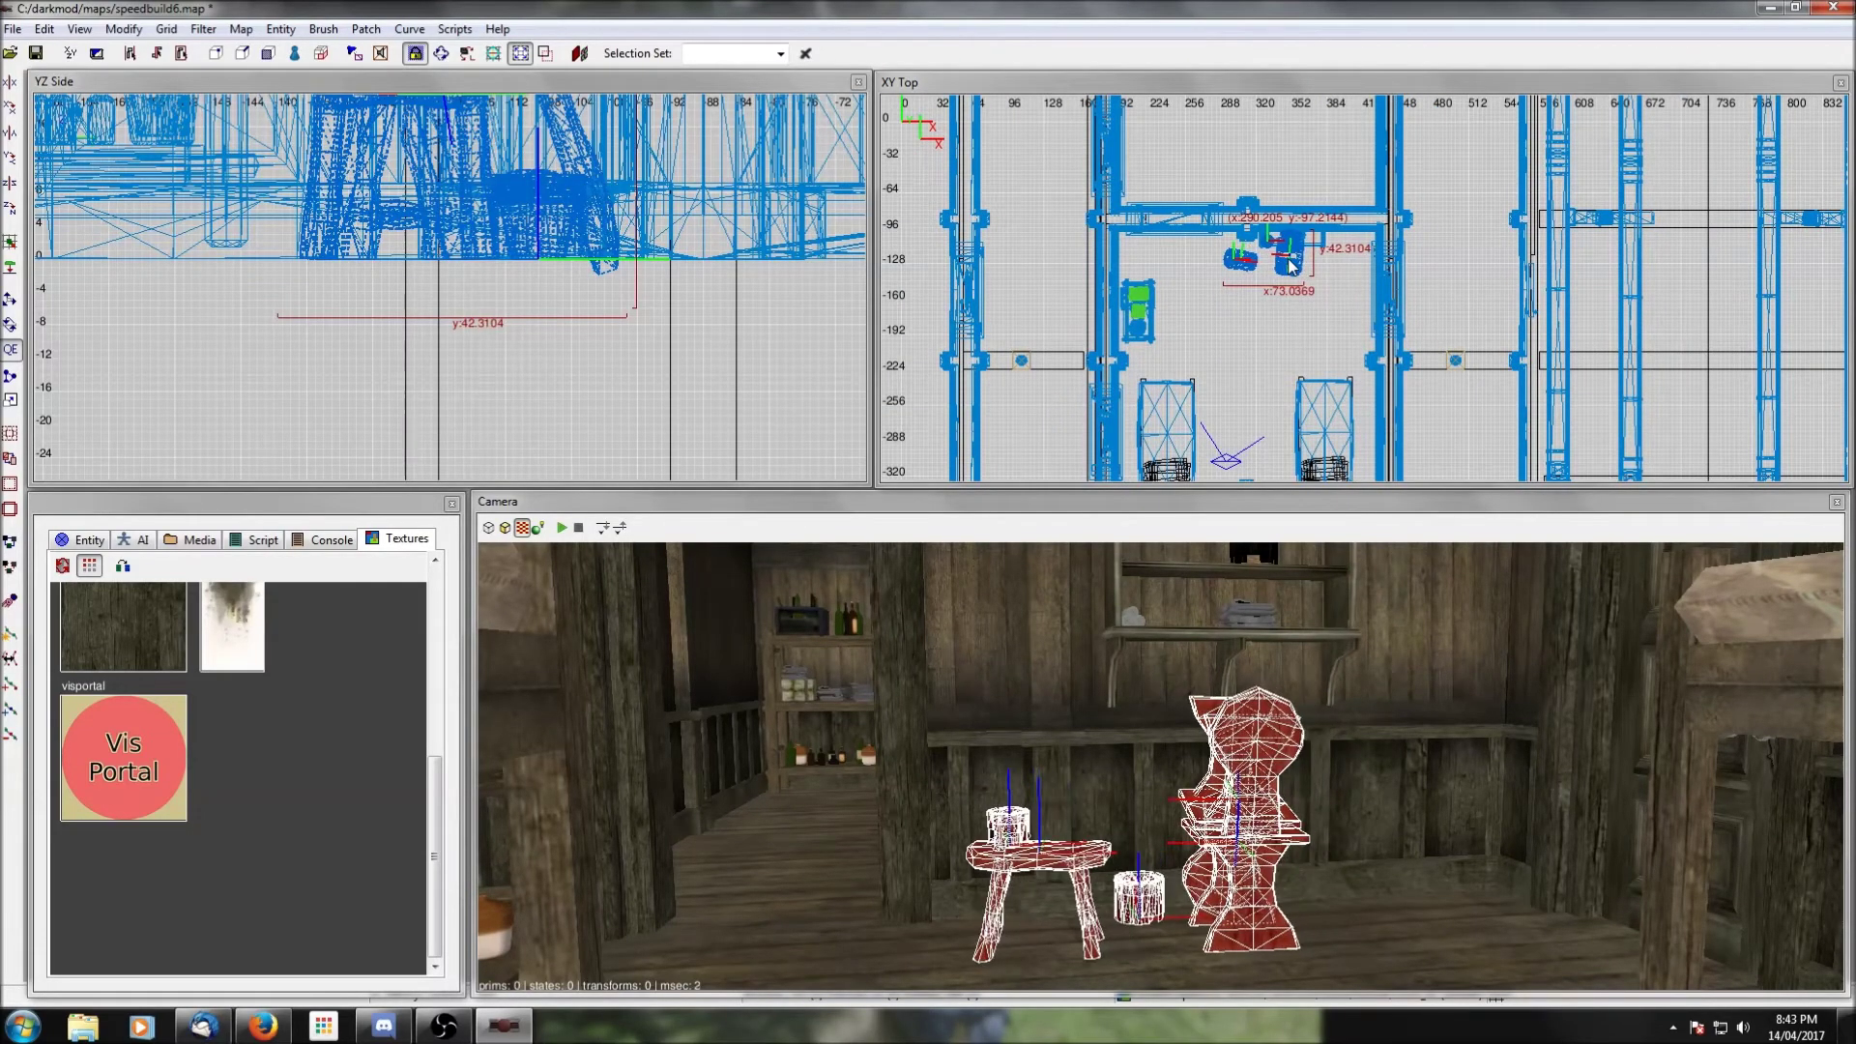
{"action": "key", "text": "Escape"}
Step: Open the prefab chooser, check the misc furniture prefabs and browse to the mechanical prefabs
{"action": "right_click", "coordinate": [1307, 324]}
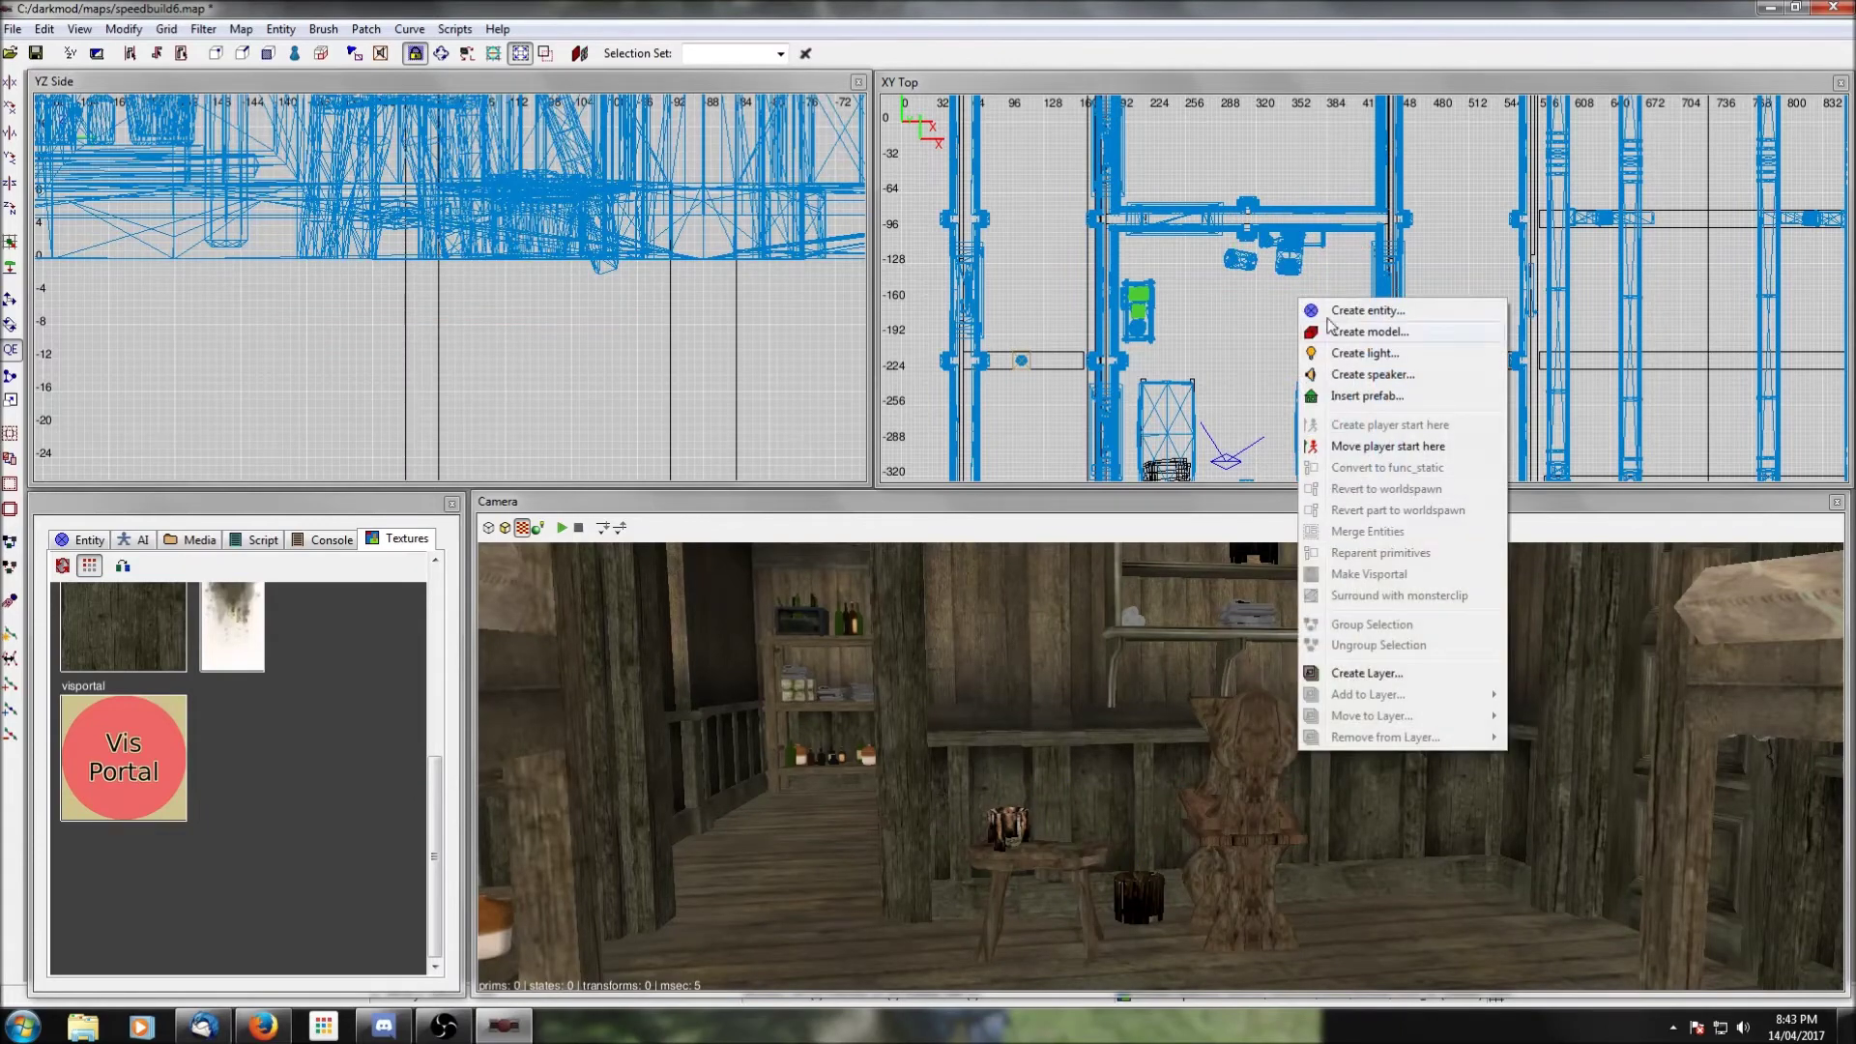
{"action": "left_click", "coordinate": [1368, 404]}
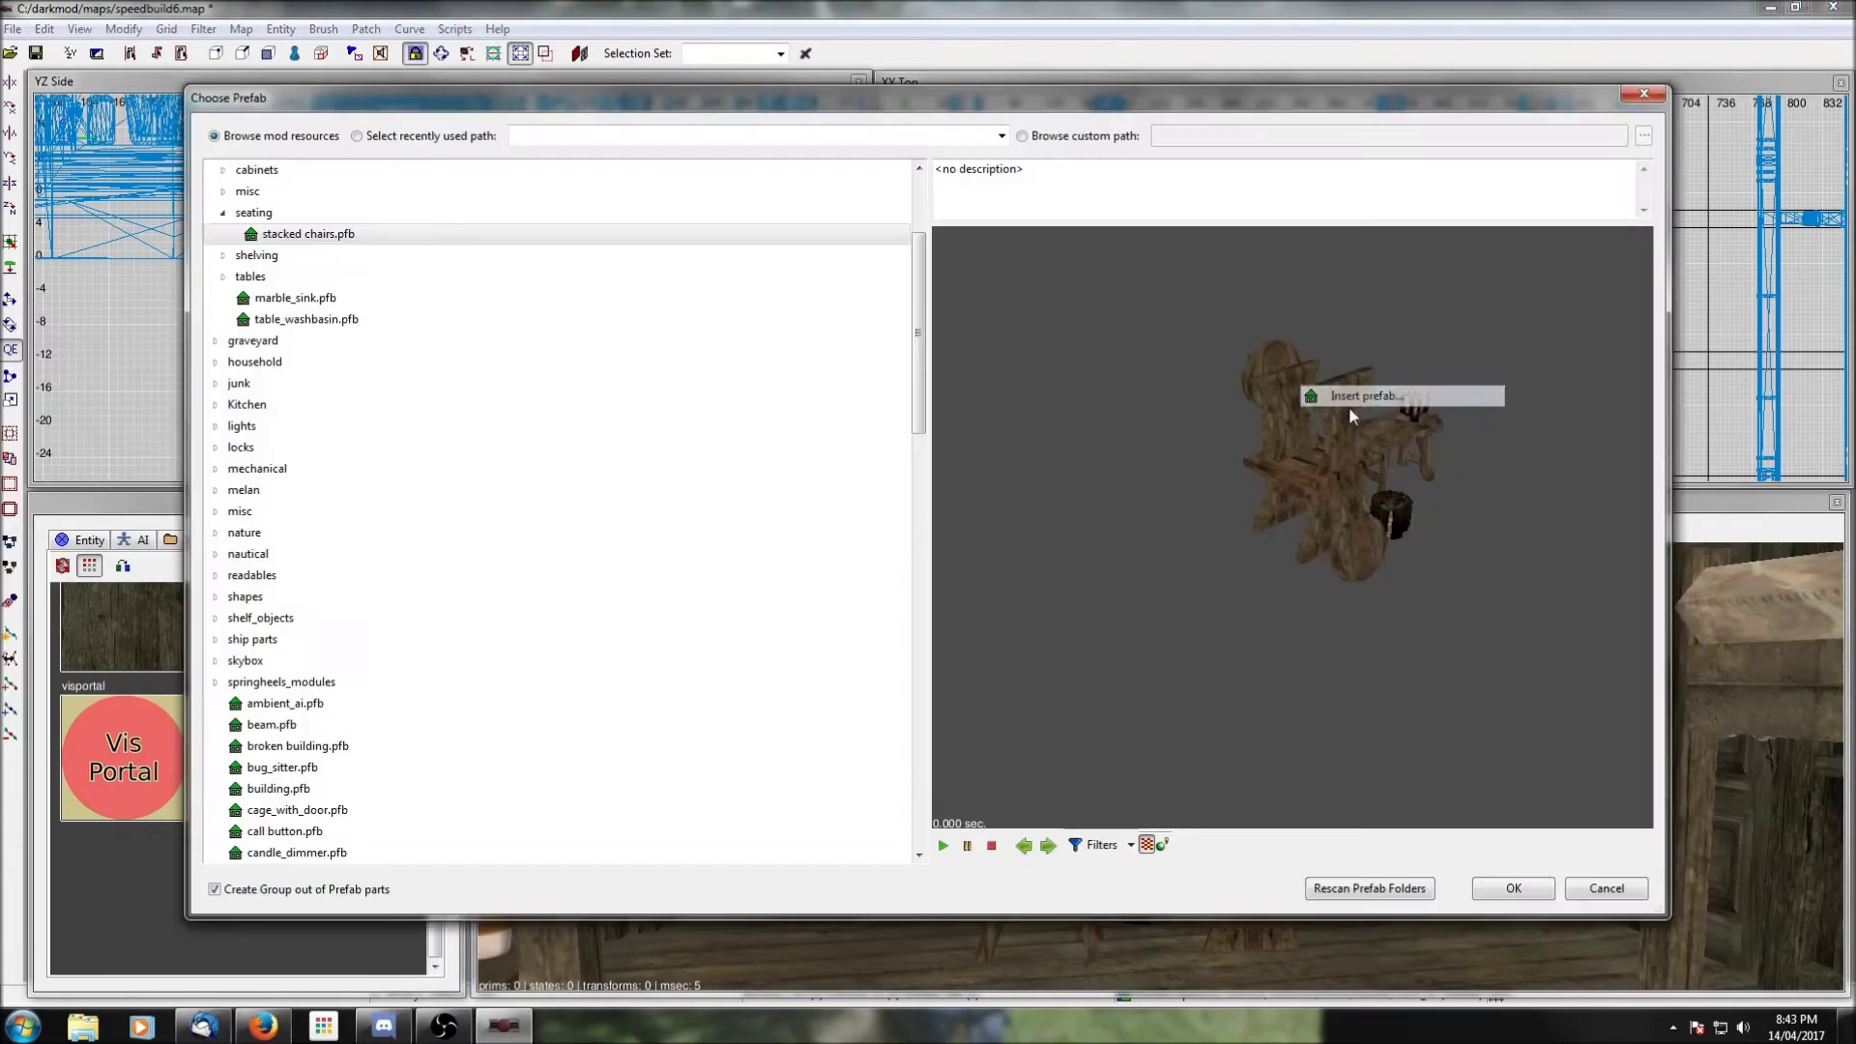
{"action": "left_click", "coordinate": [222, 213]}
{"action": "left_click", "coordinate": [224, 193]}
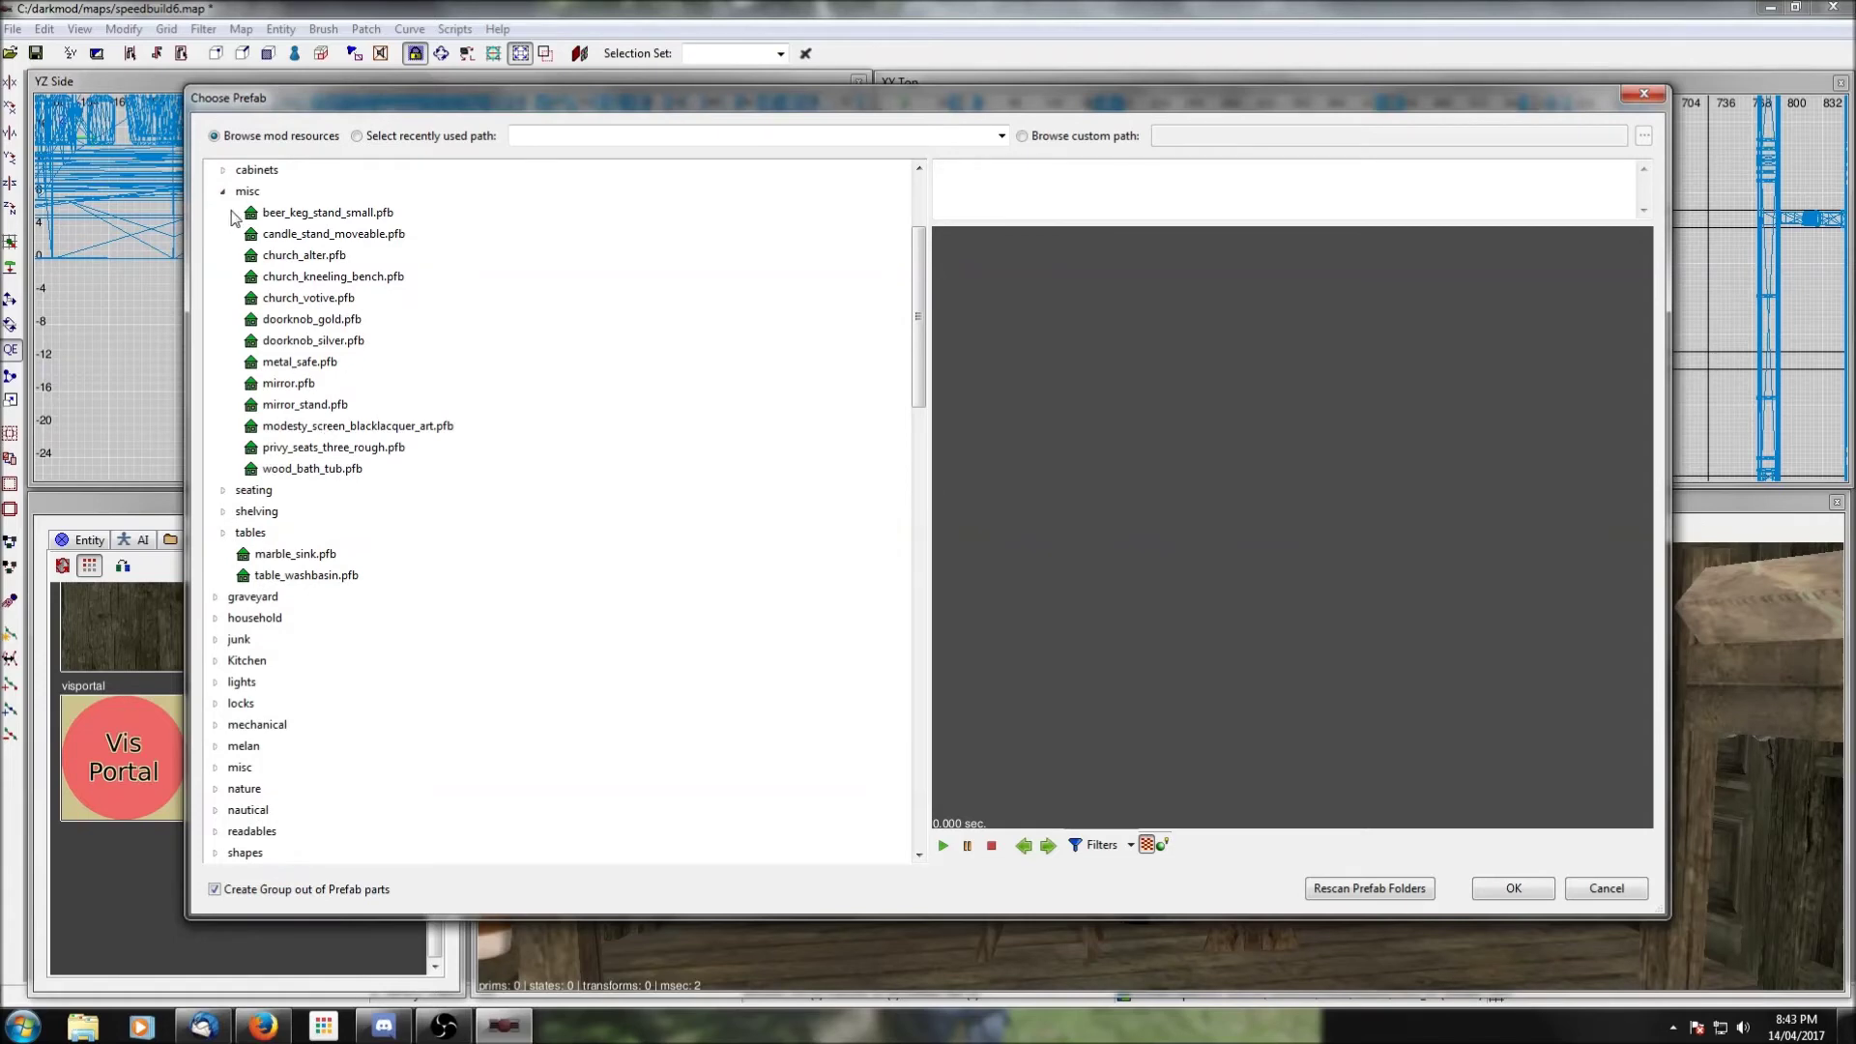
{"action": "left_click", "coordinate": [223, 193]}
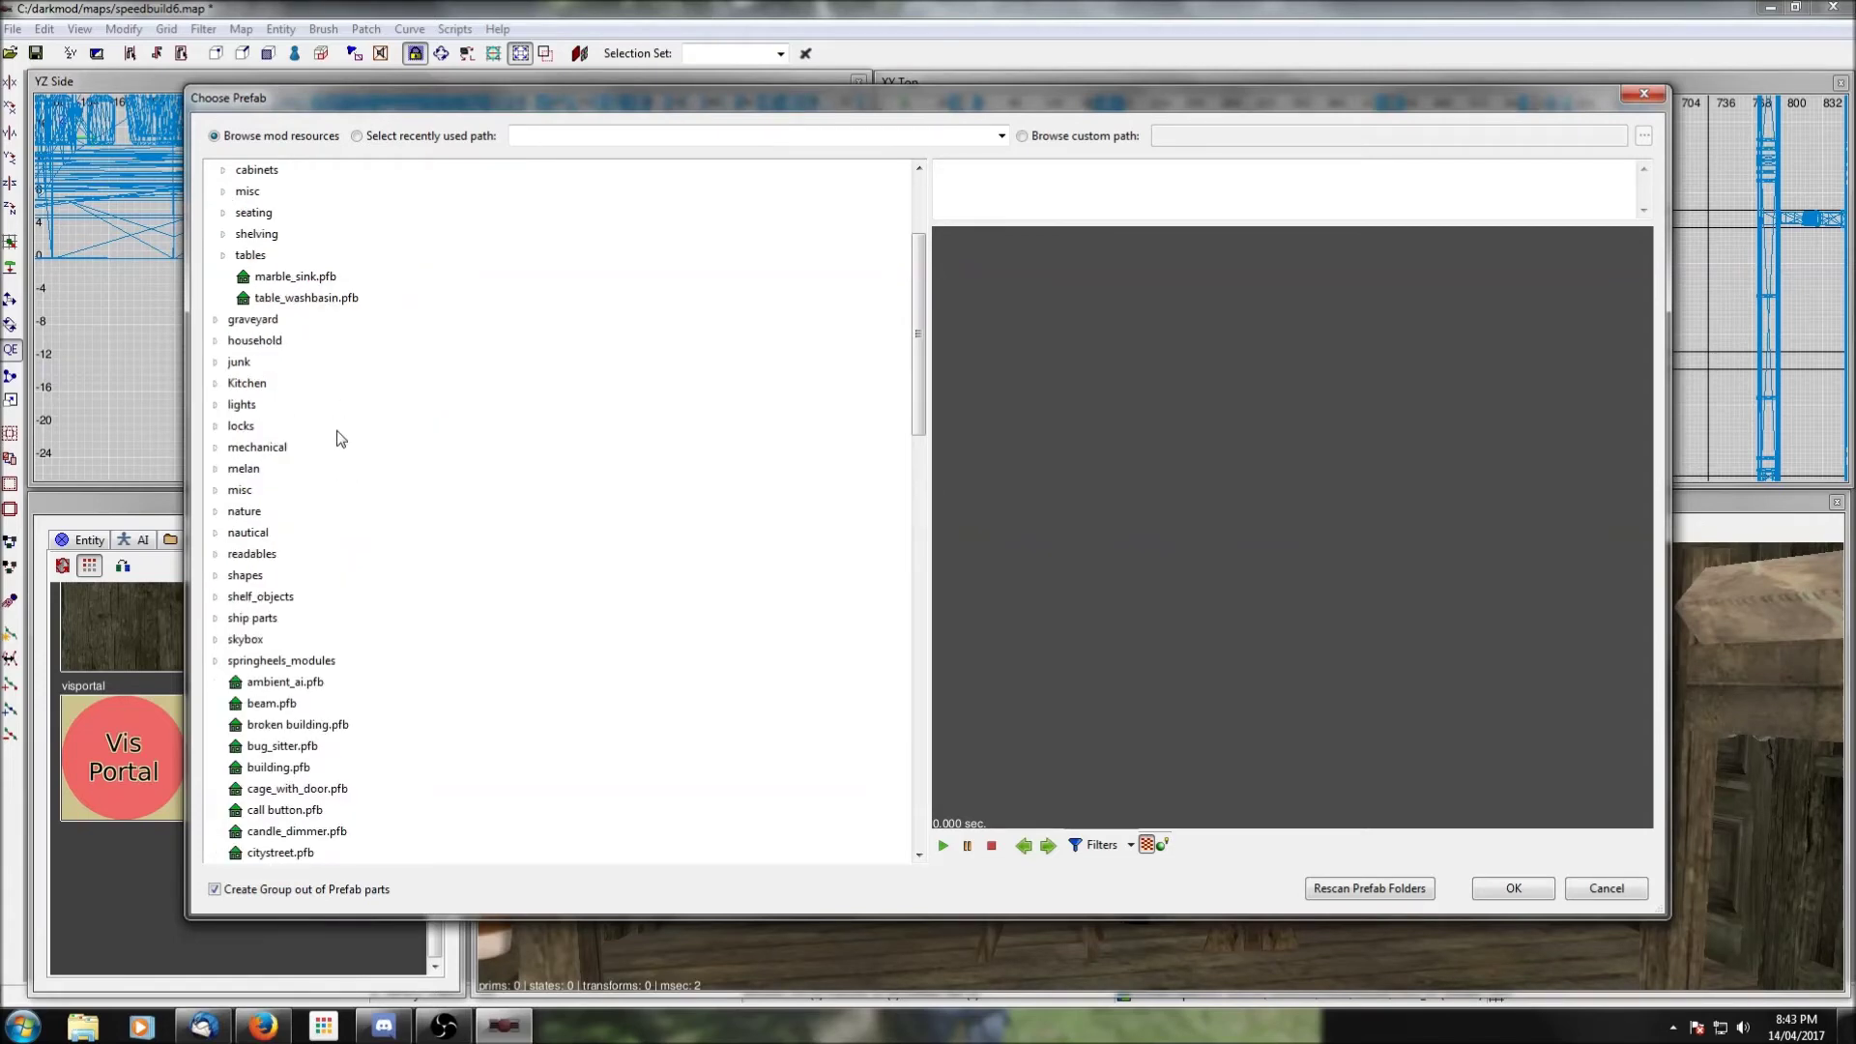
{"action": "scroll", "coordinate": [336, 431], "scroll_direction": "down", "scroll_amount": 1}
{"action": "left_click", "coordinate": [216, 384]}
{"action": "scroll", "coordinate": [216, 393], "scroll_direction": "down", "scroll_amount": 5}
Step: Compare pipes_wall_thin01.pfb with pipes_wall_thin02.pfb and insert pipes_wall_thin01.pfb into the bunk room
{"action": "left_click", "coordinate": [301, 450]}
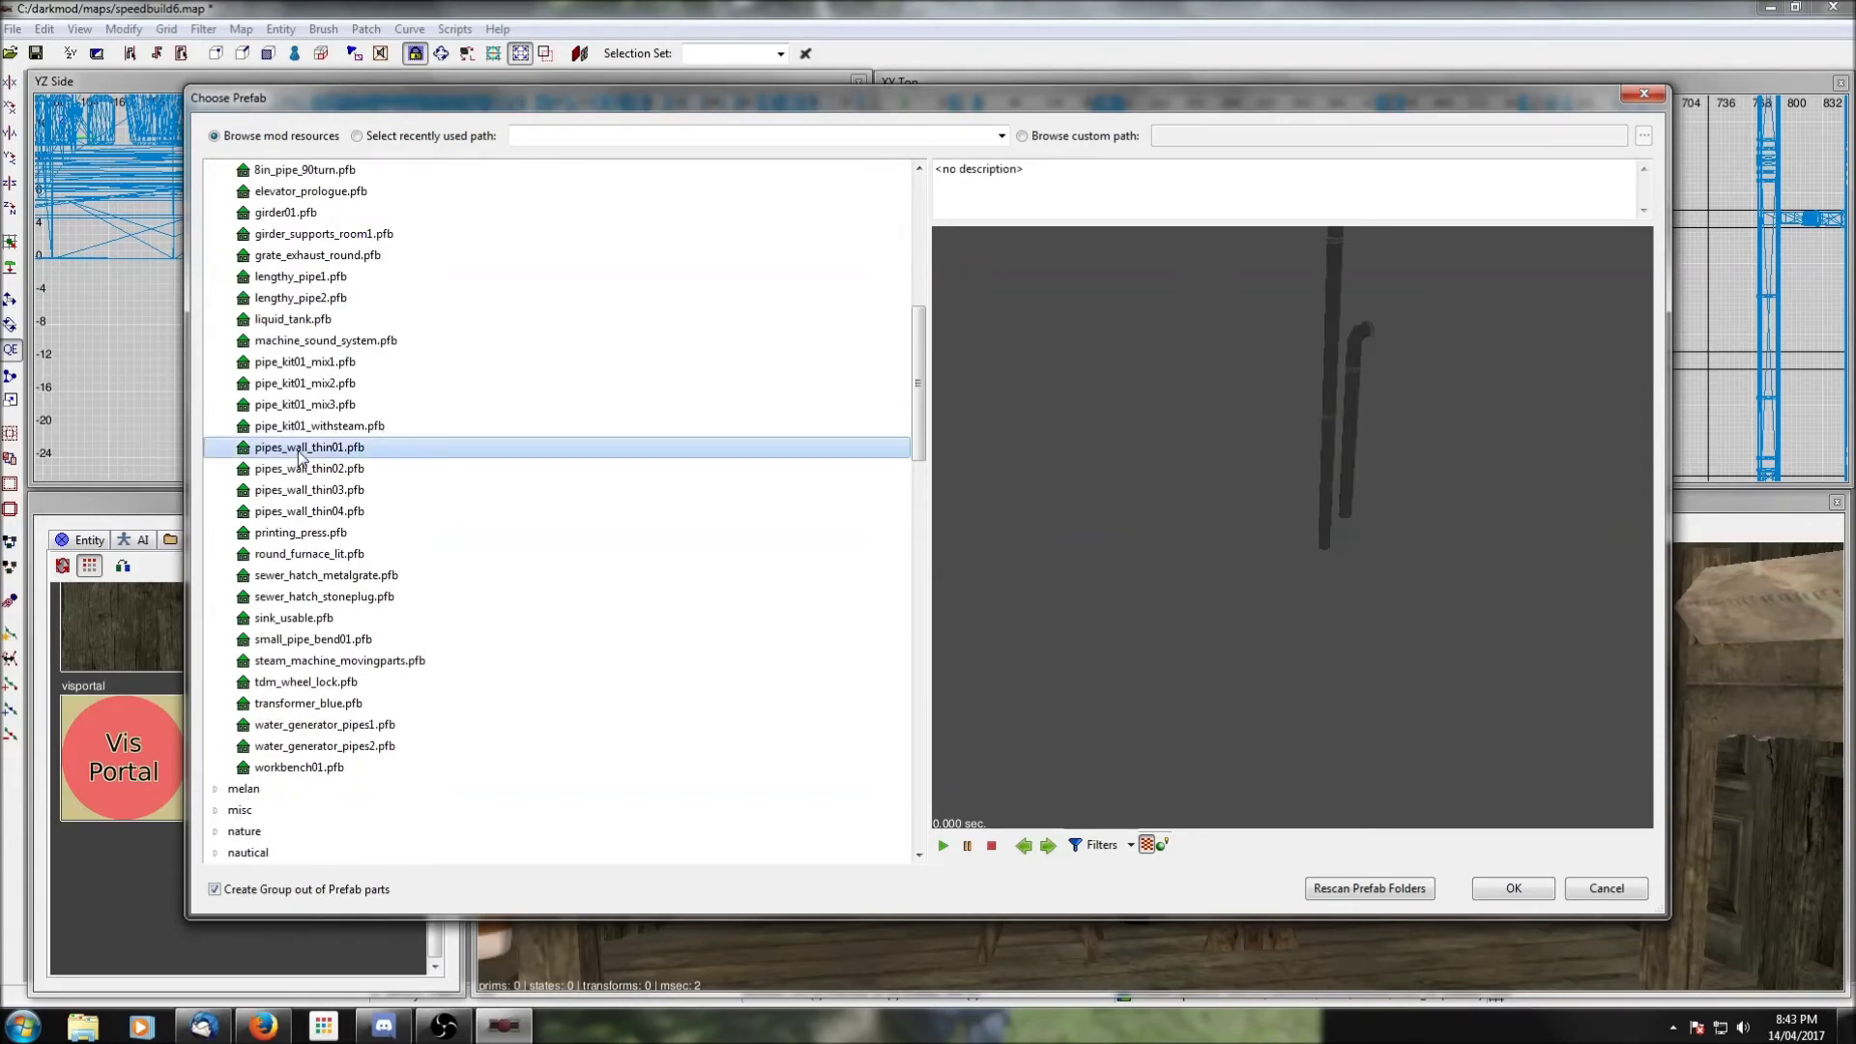
{"action": "left_click", "coordinate": [305, 475]}
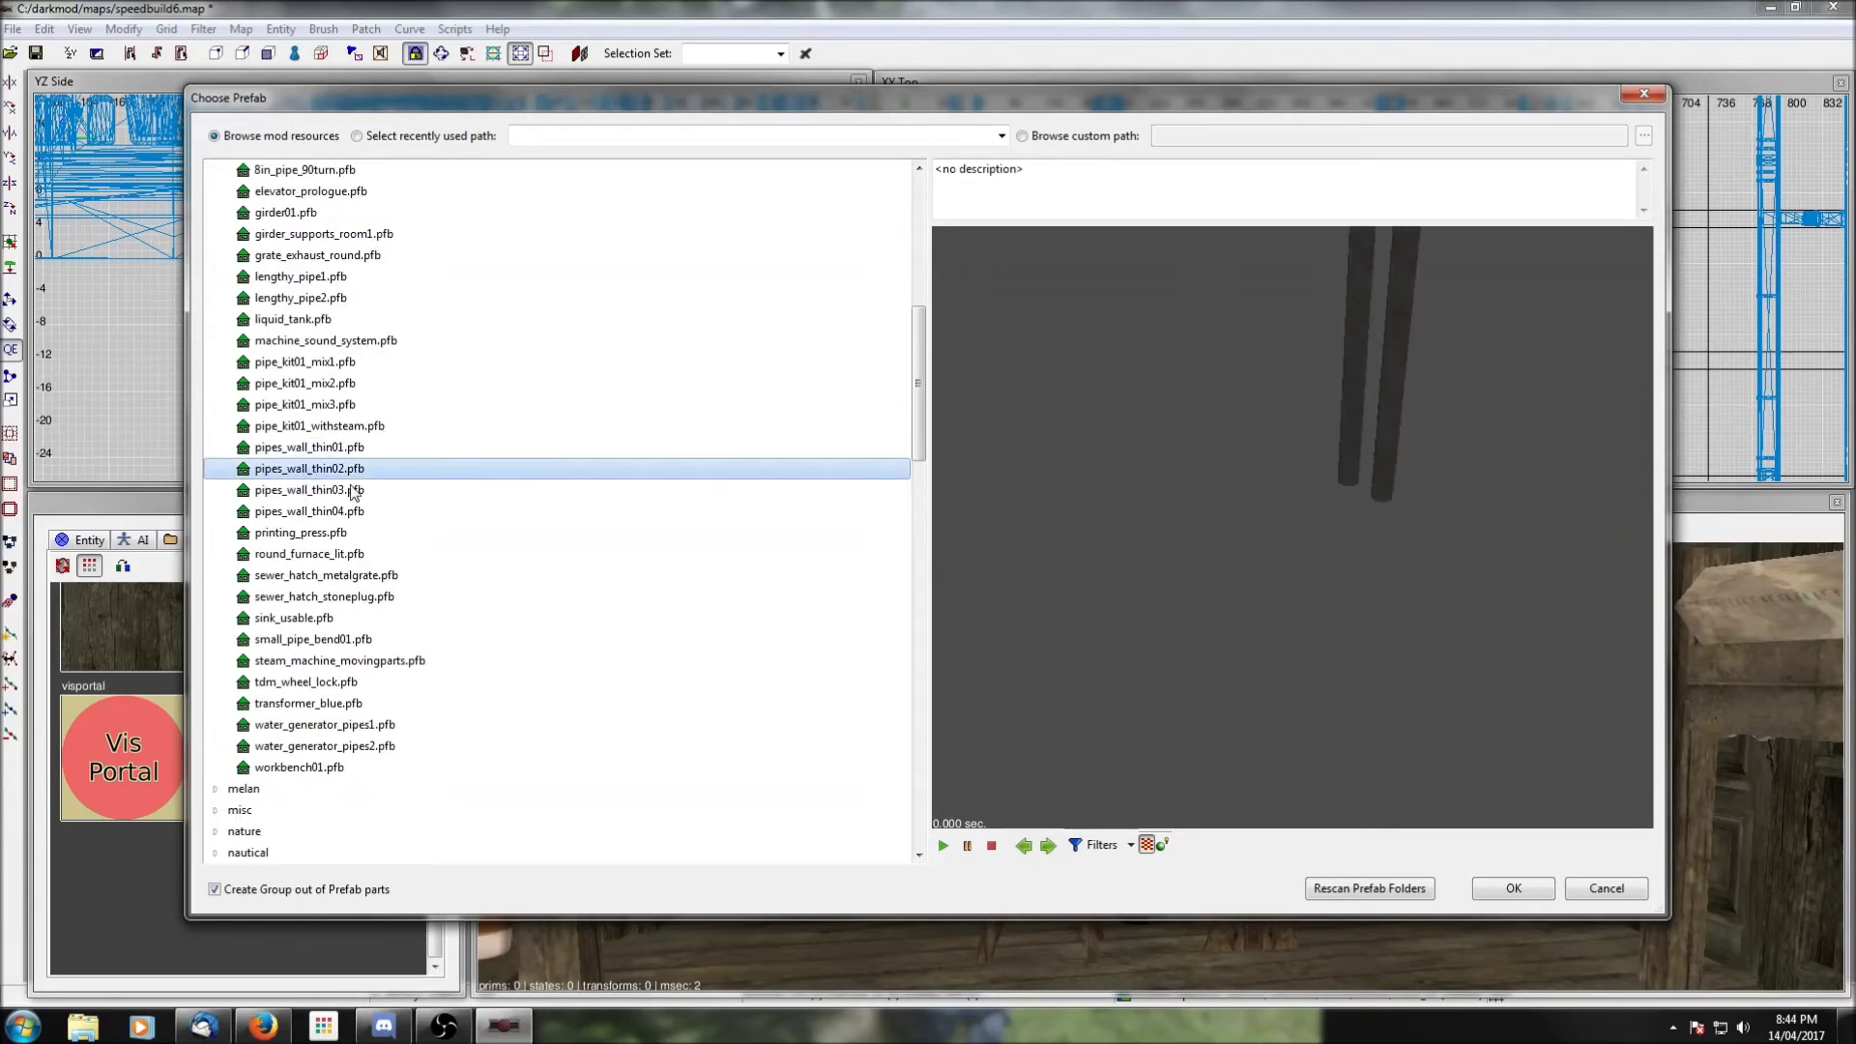
{"action": "scroll", "coordinate": [1215, 453], "scroll_direction": "down", "scroll_amount": 4}
{"action": "left_click", "coordinate": [333, 450]}
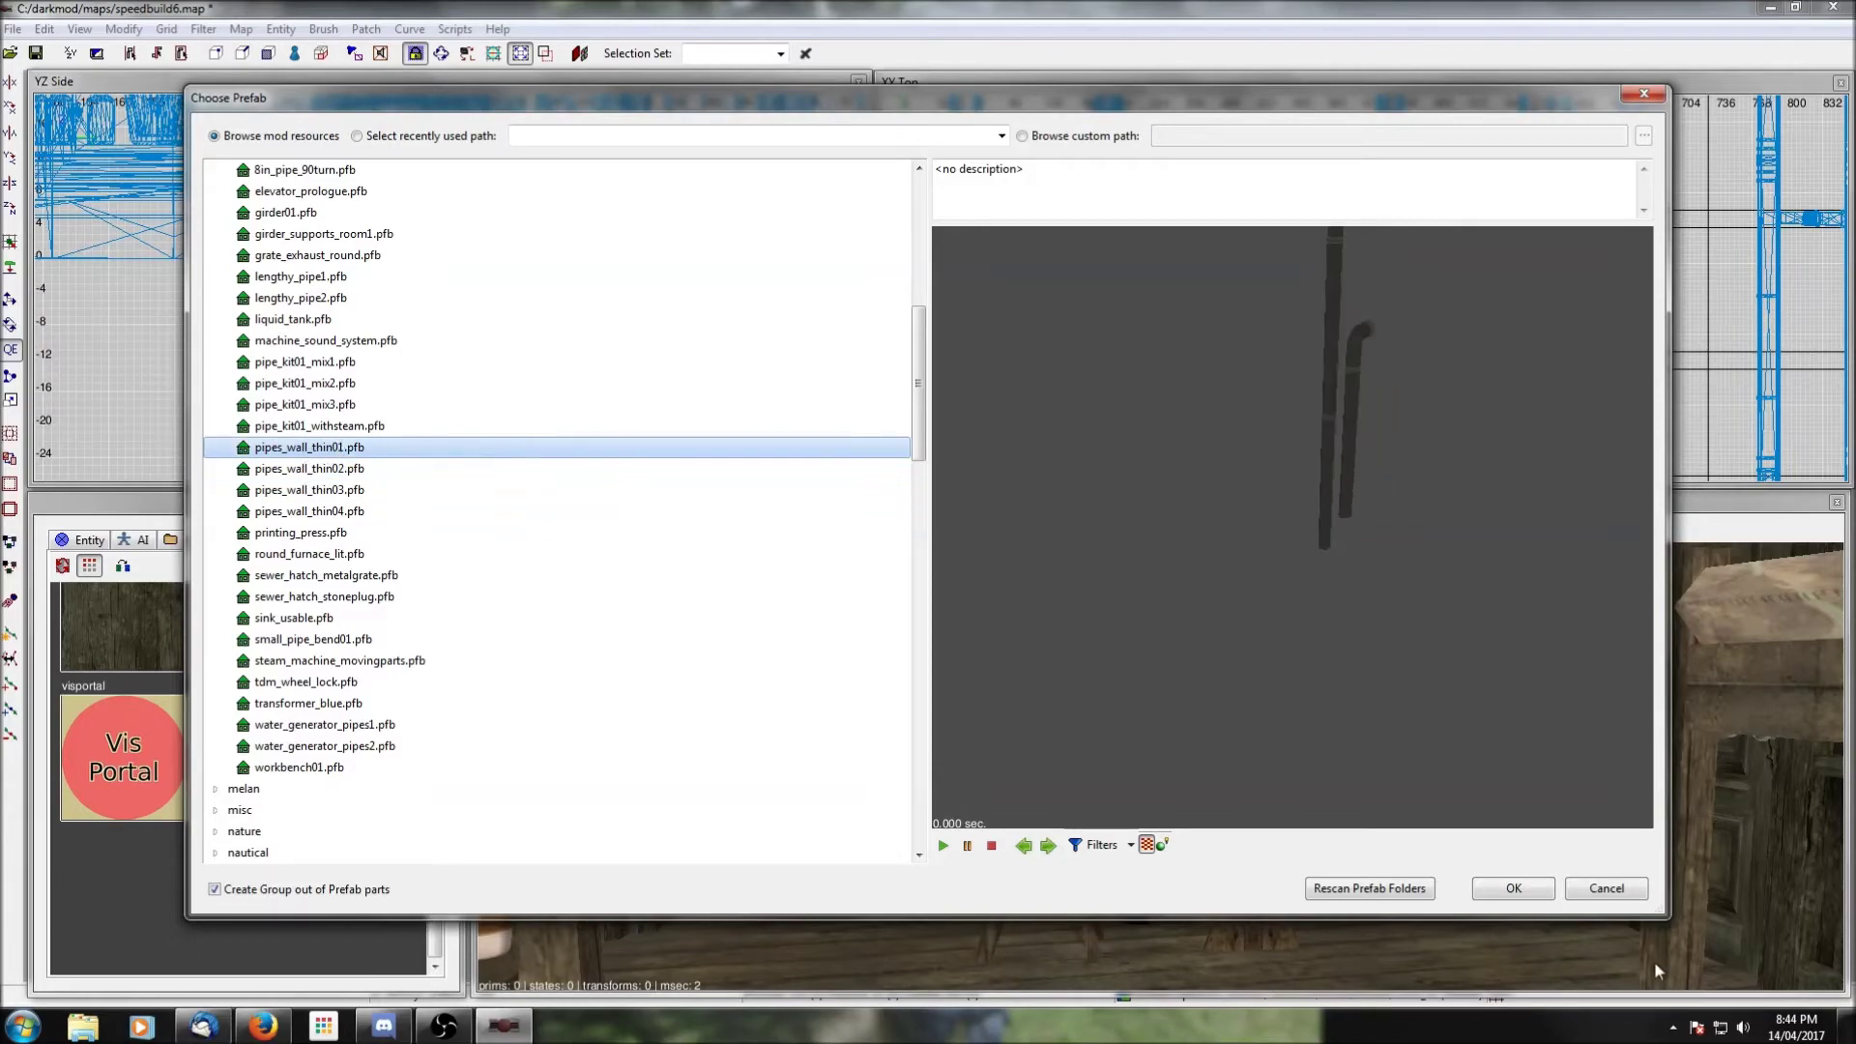
{"action": "left_click", "coordinate": [1496, 888]}
Step: Try placing the wall pipes against the bunk room's west wall and check the spot in the camera view
{"action": "left_click_drag", "start_coordinate": [1262, 310], "coordinate": [1128, 389]}
{"action": "right_click", "coordinate": [1149, 658]}
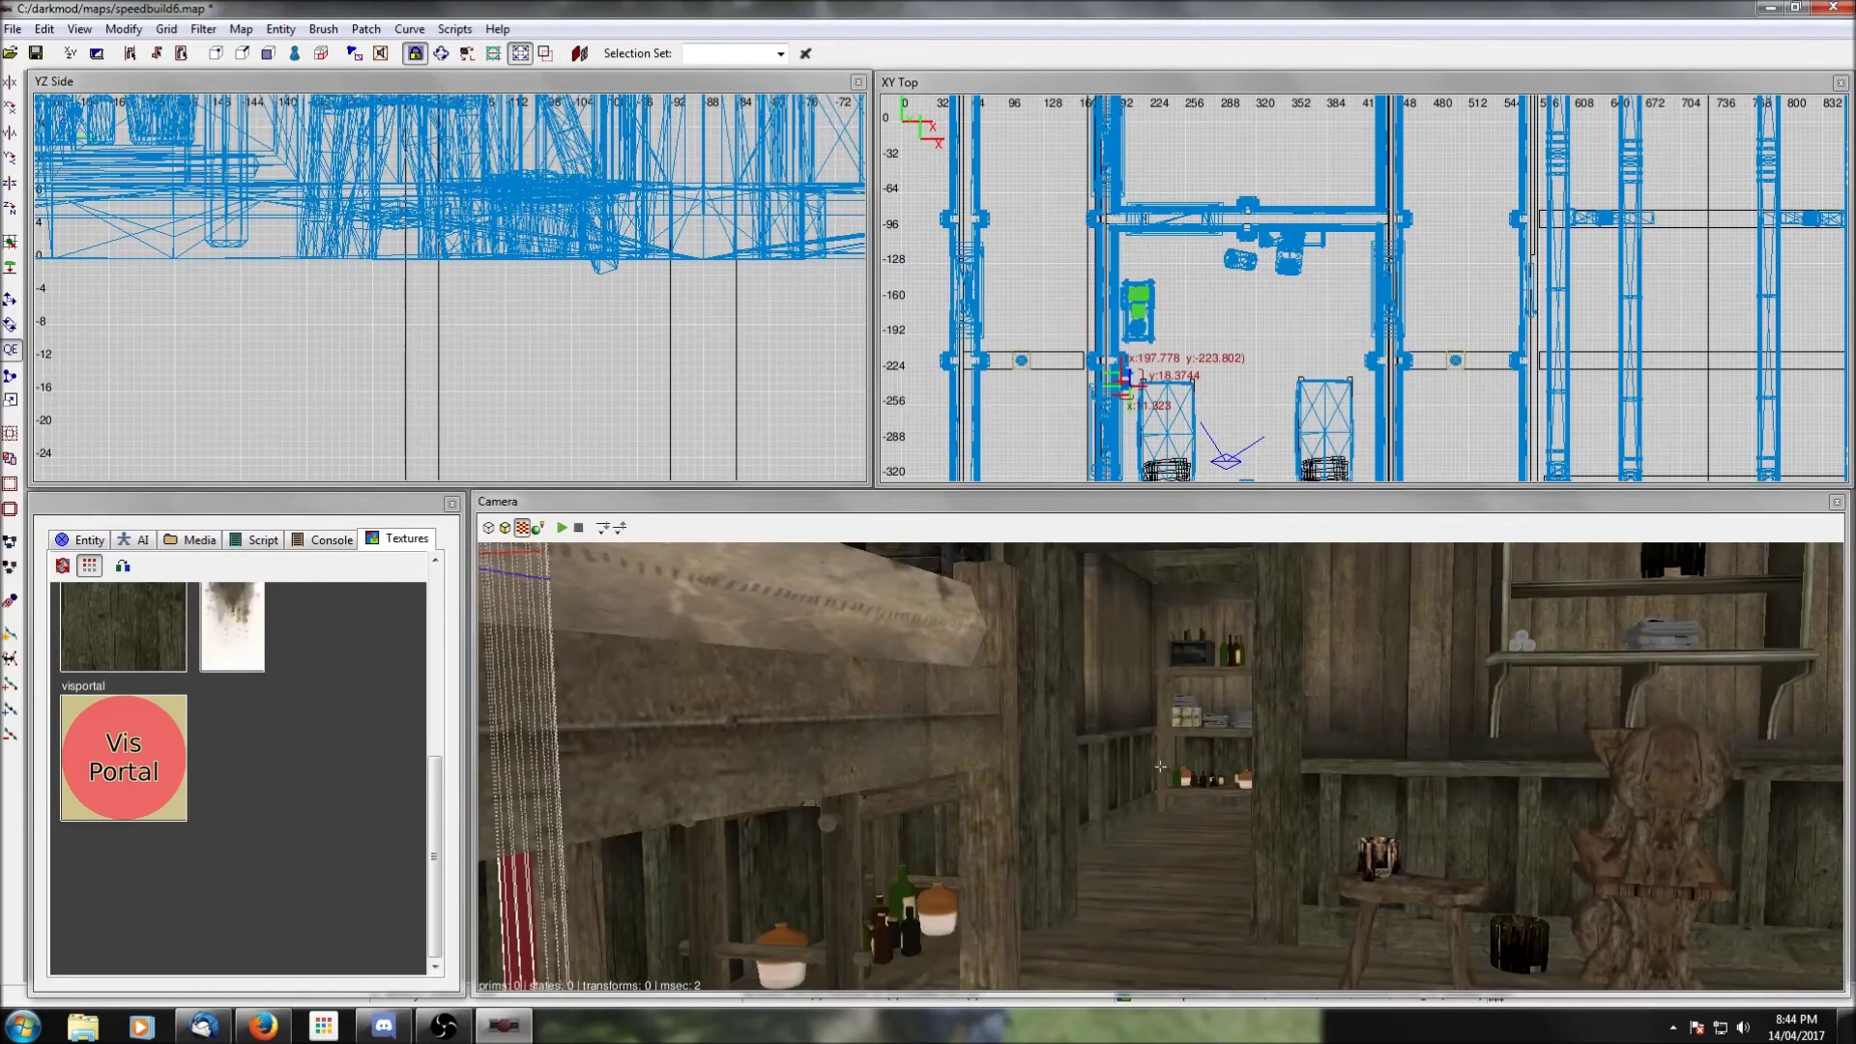
{"action": "right_click", "coordinate": [910, 784]}
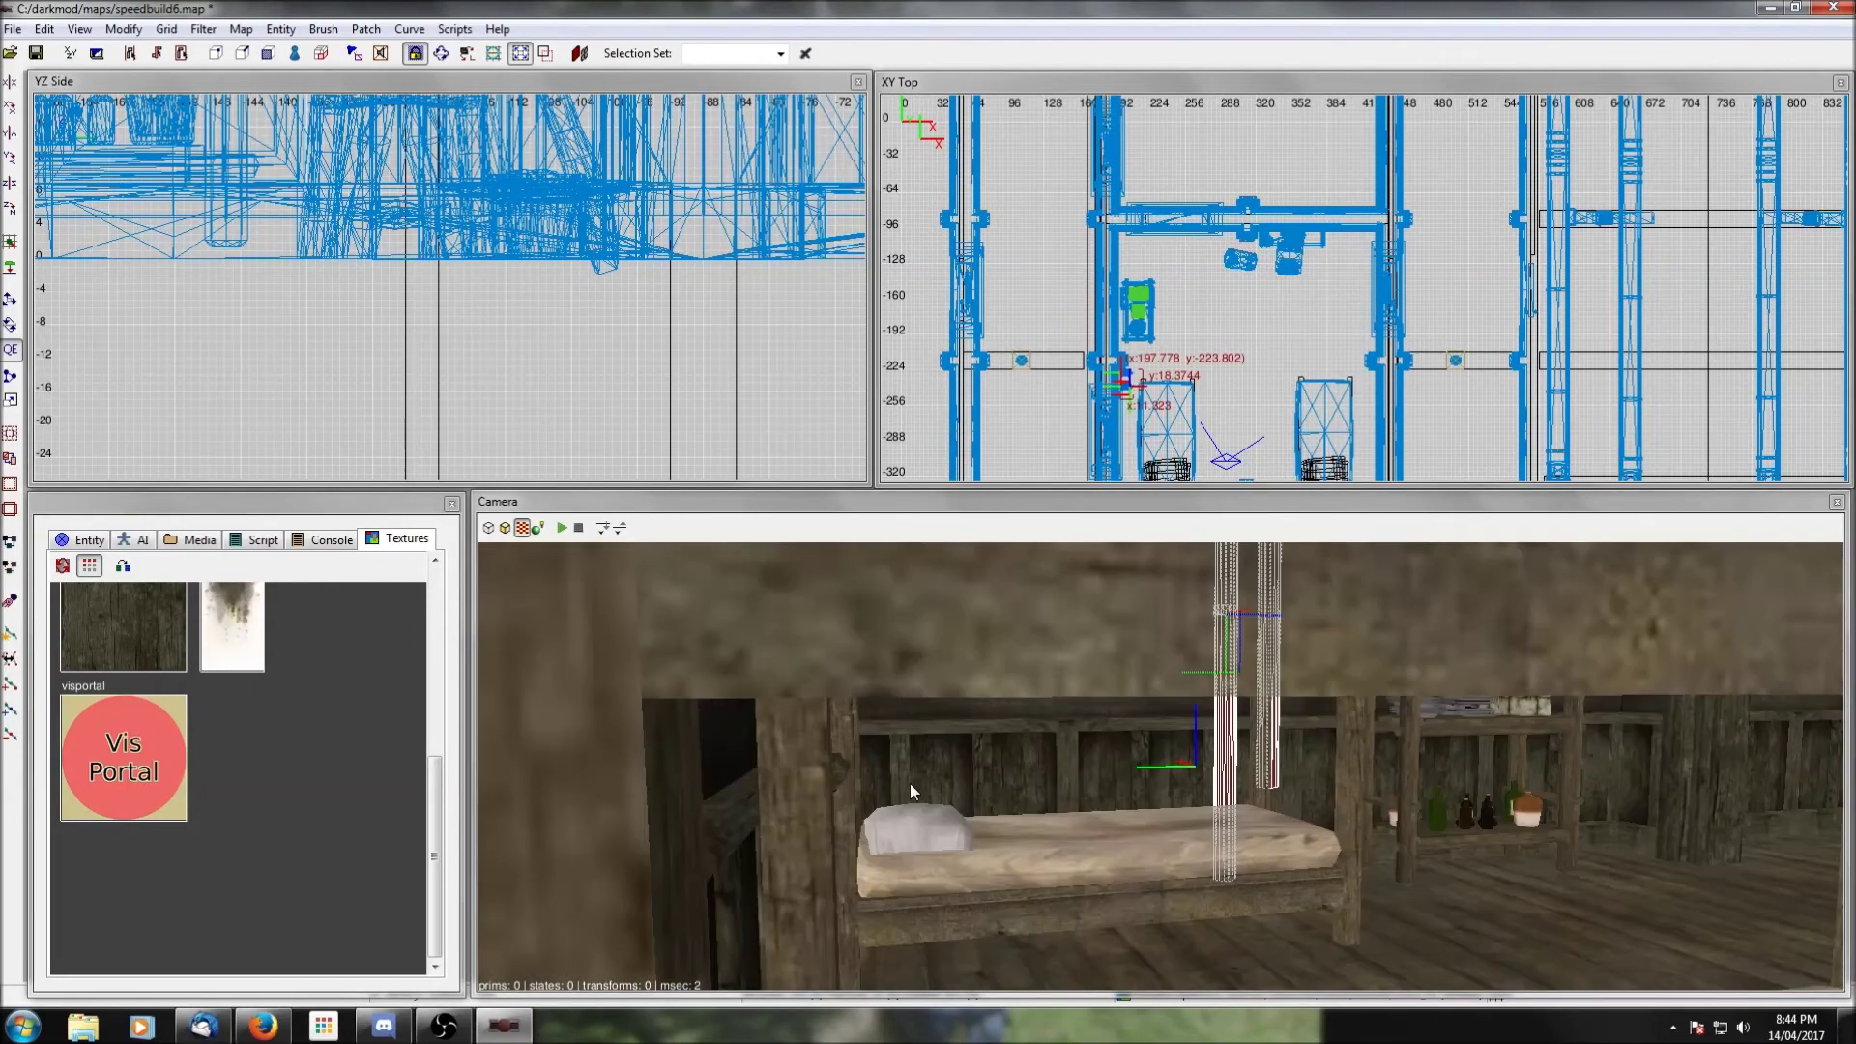
{"action": "right_click", "coordinate": [910, 784]}
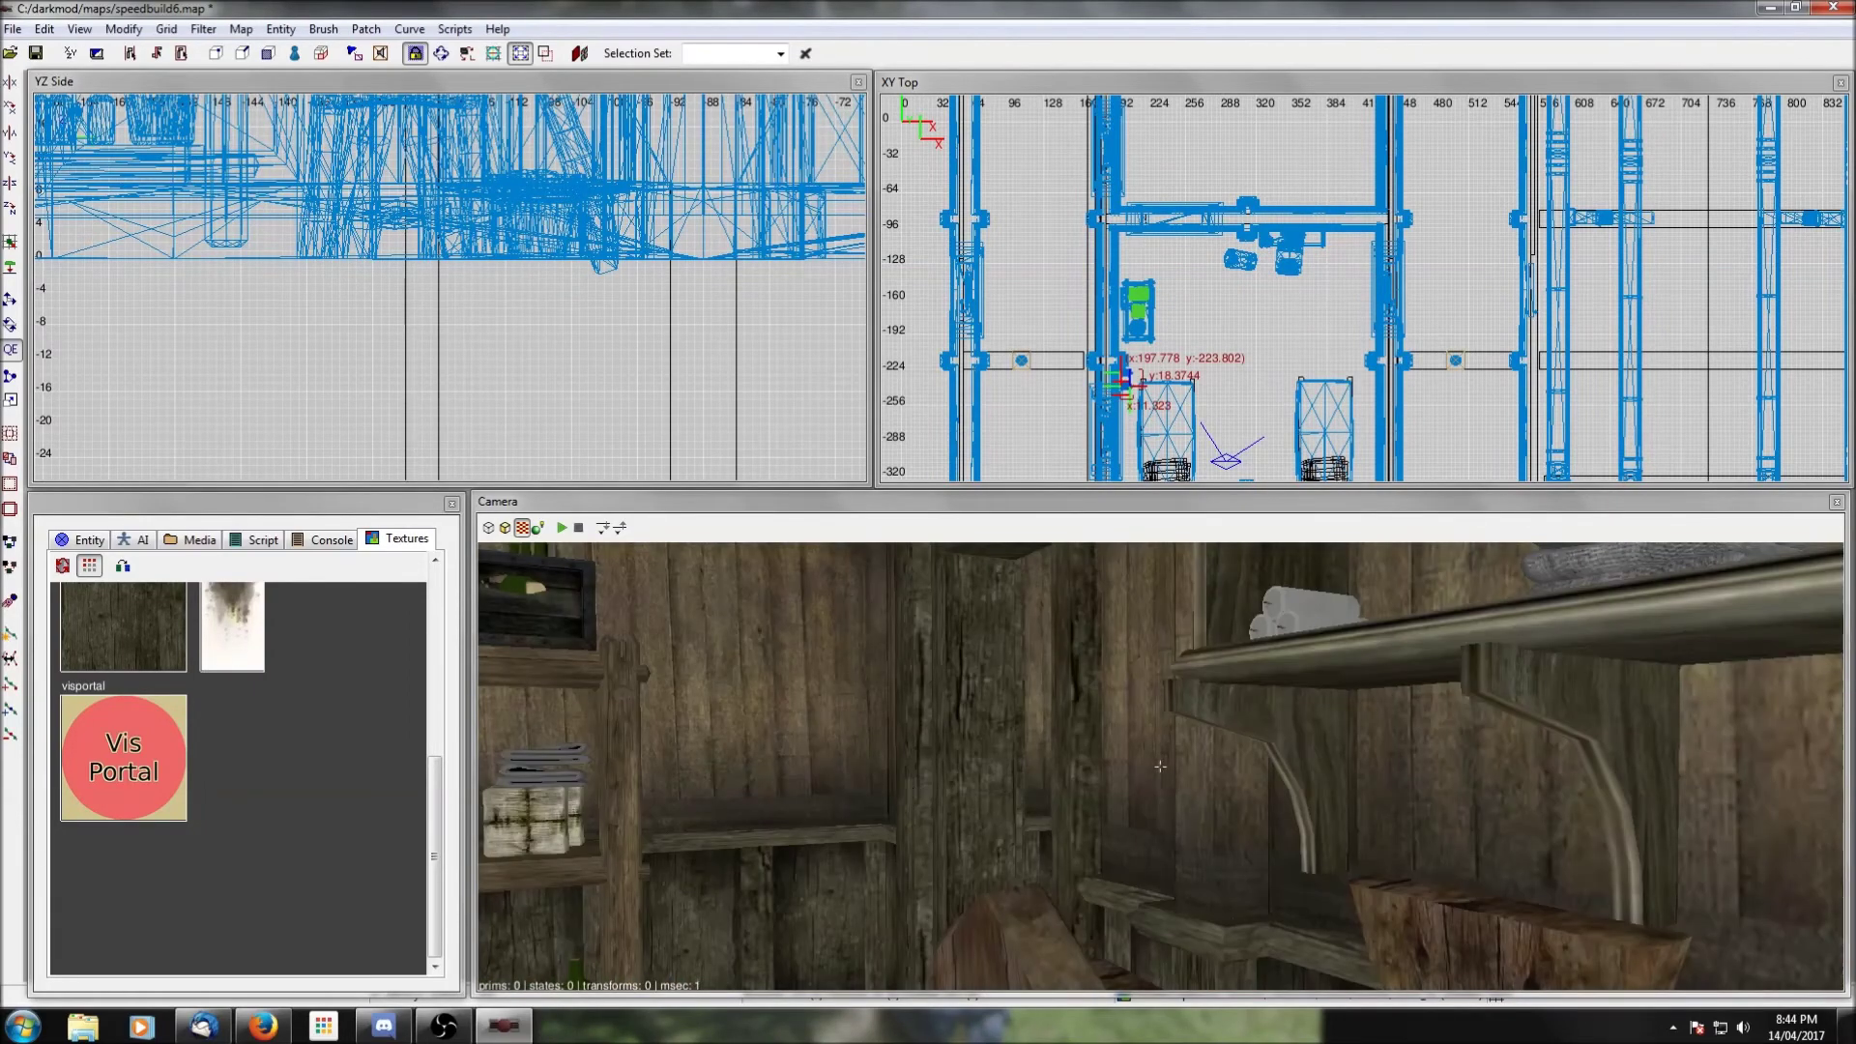
{"action": "right_click", "coordinate": [965, 791]}
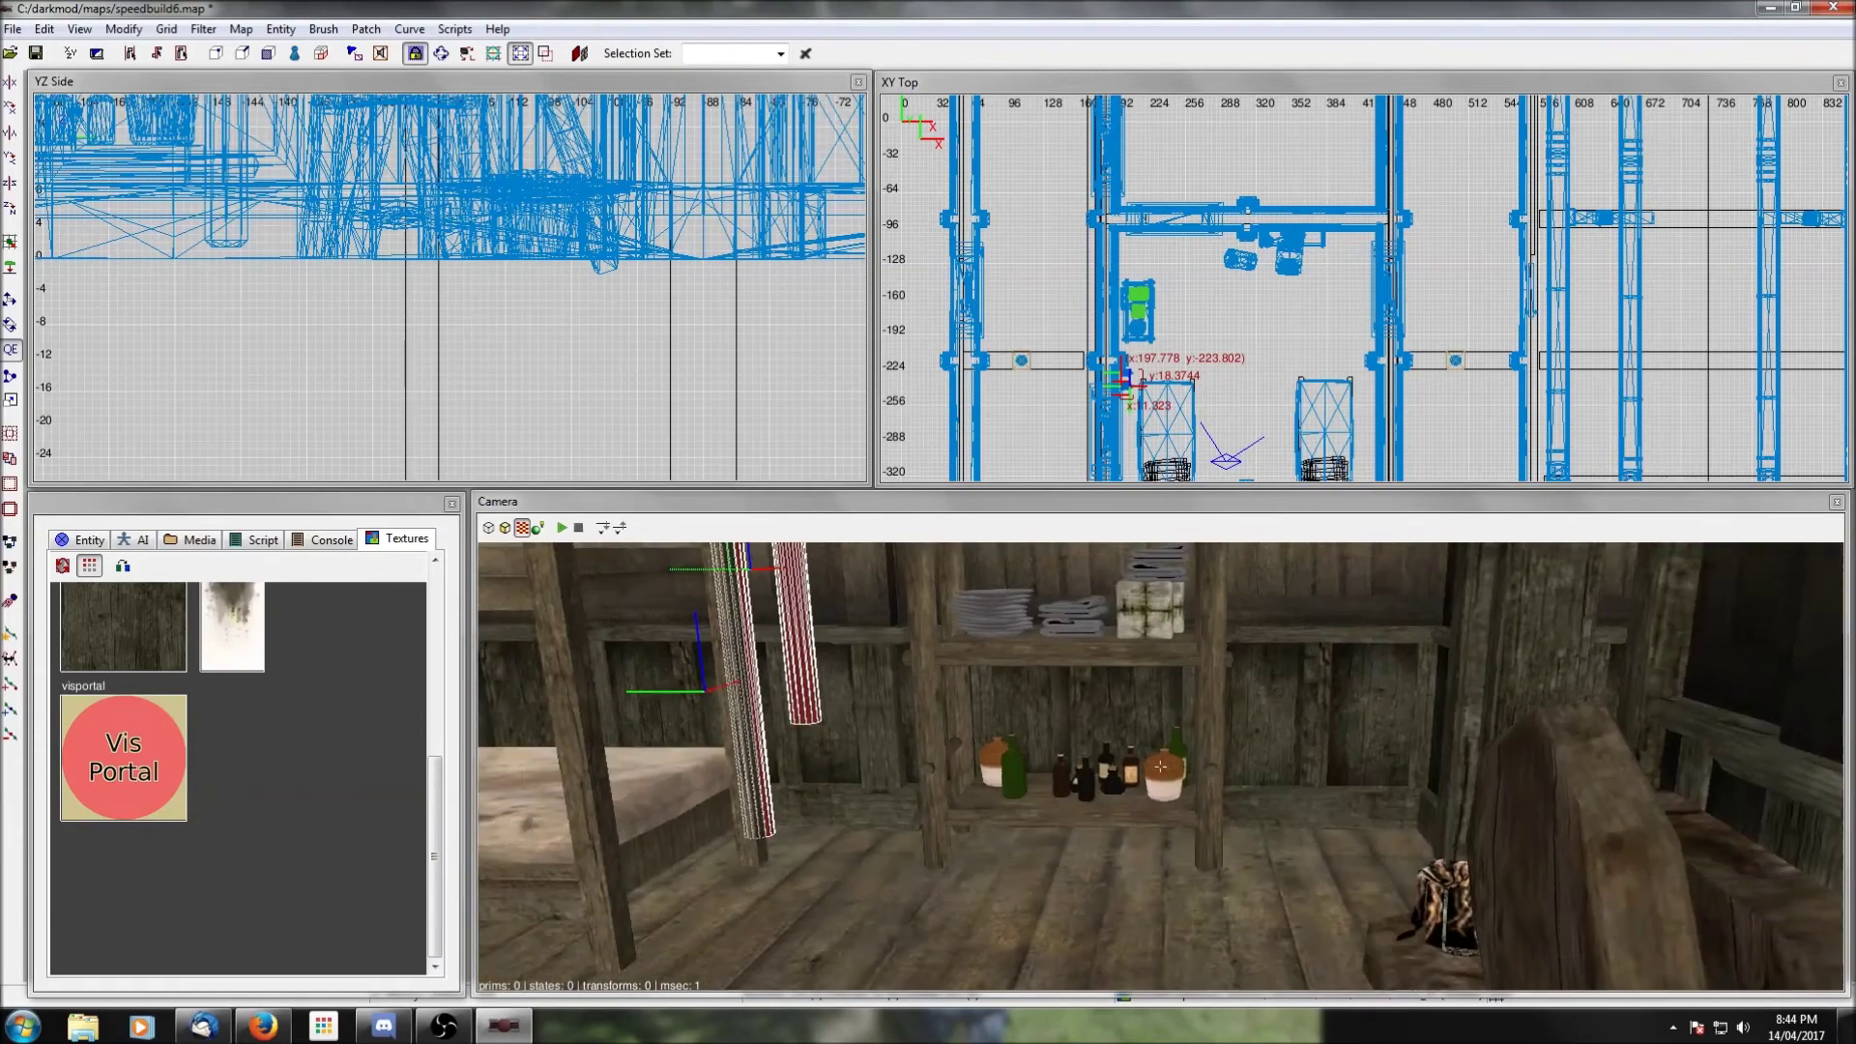
{"action": "right_click", "coordinate": [965, 791]}
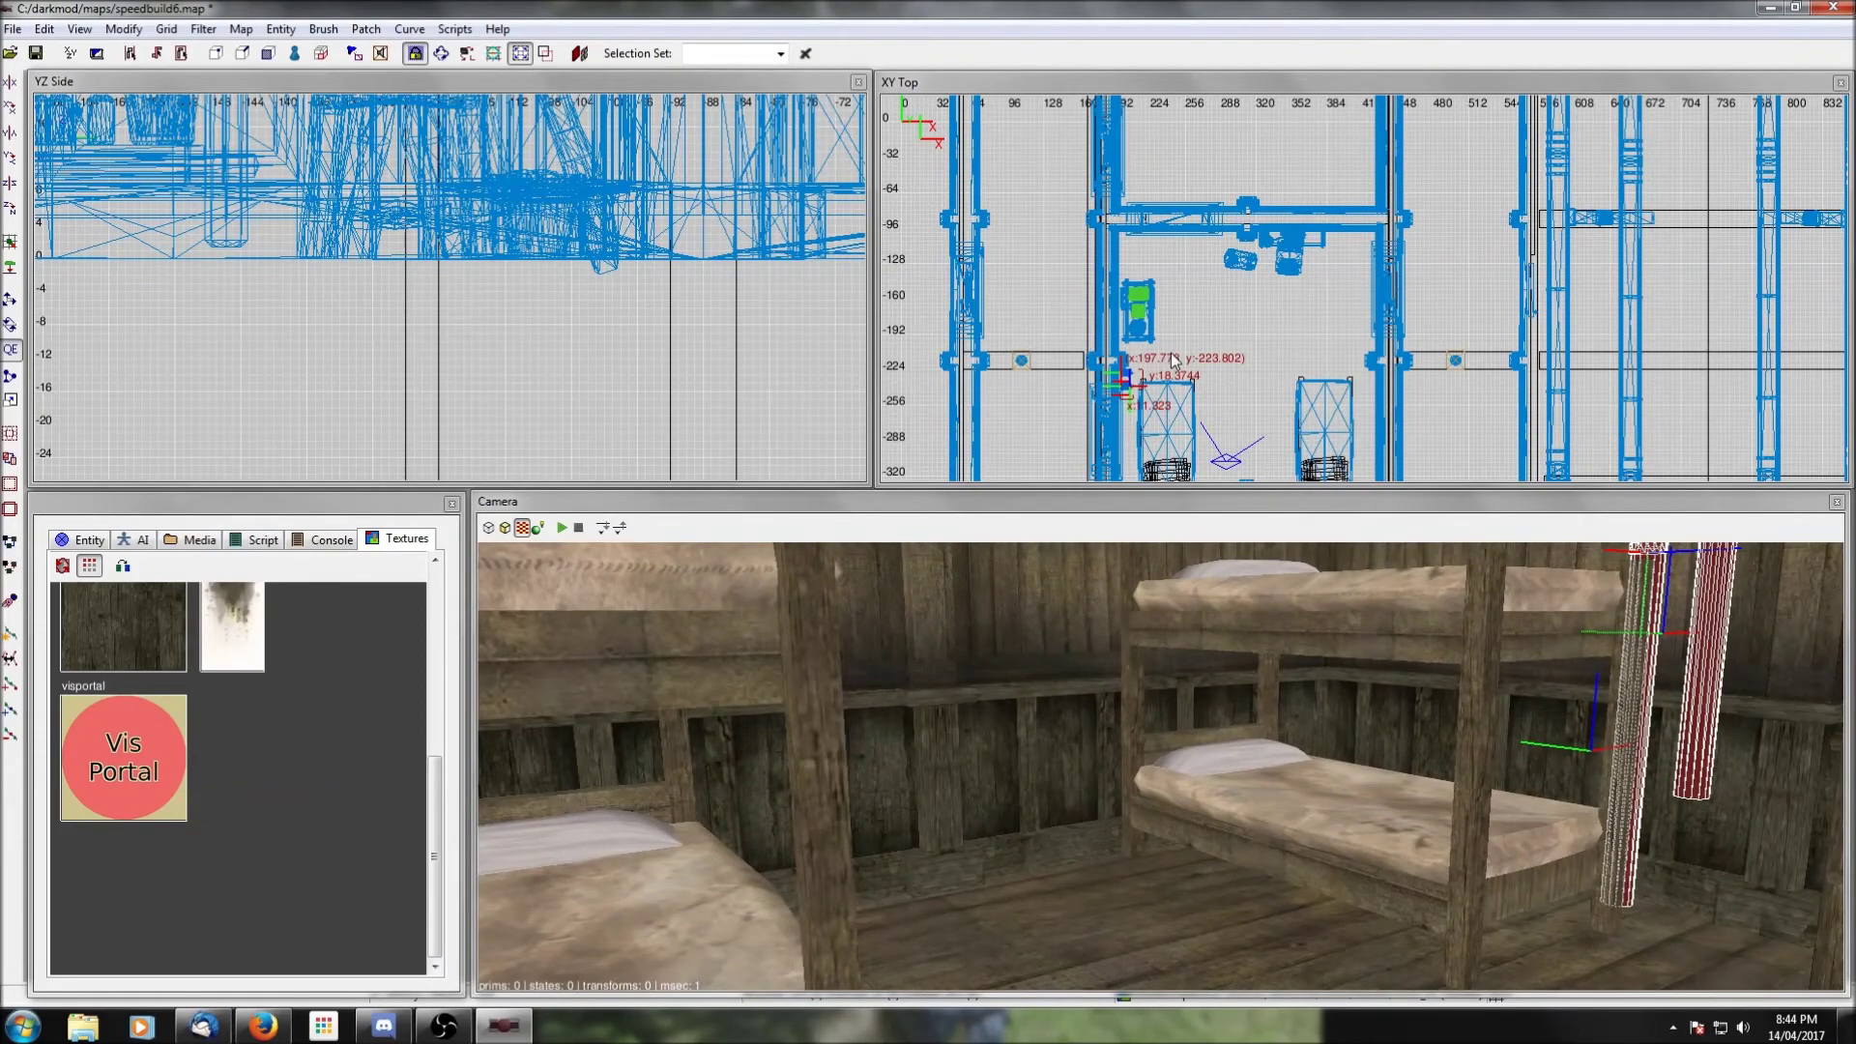
Step: Move the wall pipes between the two bunk beds, rotate them 90 degrees about Z and place them by the south wall
{"action": "left_click_drag", "start_coordinate": [1129, 377], "coordinate": [1227, 398]}
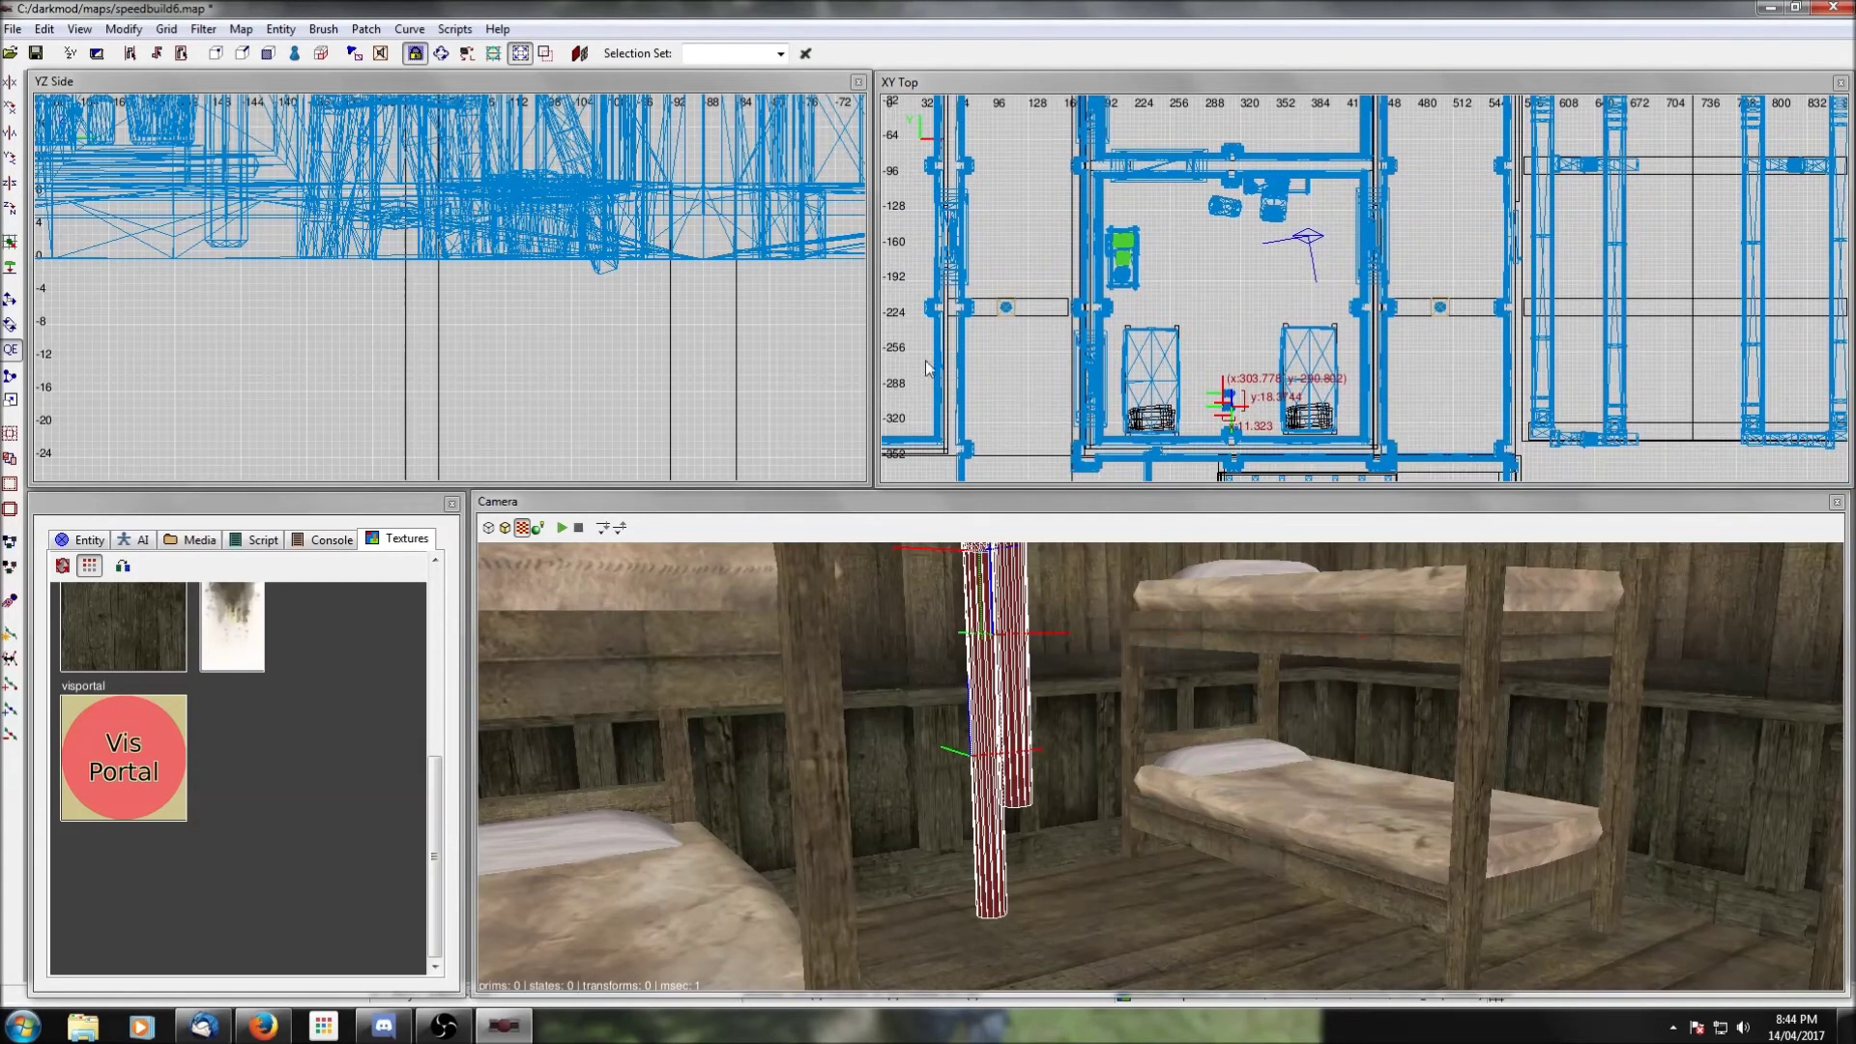
{"action": "left_click", "coordinate": [14, 211]}
{"action": "scroll", "coordinate": [1105, 322], "scroll_direction": "up", "scroll_amount": 4}
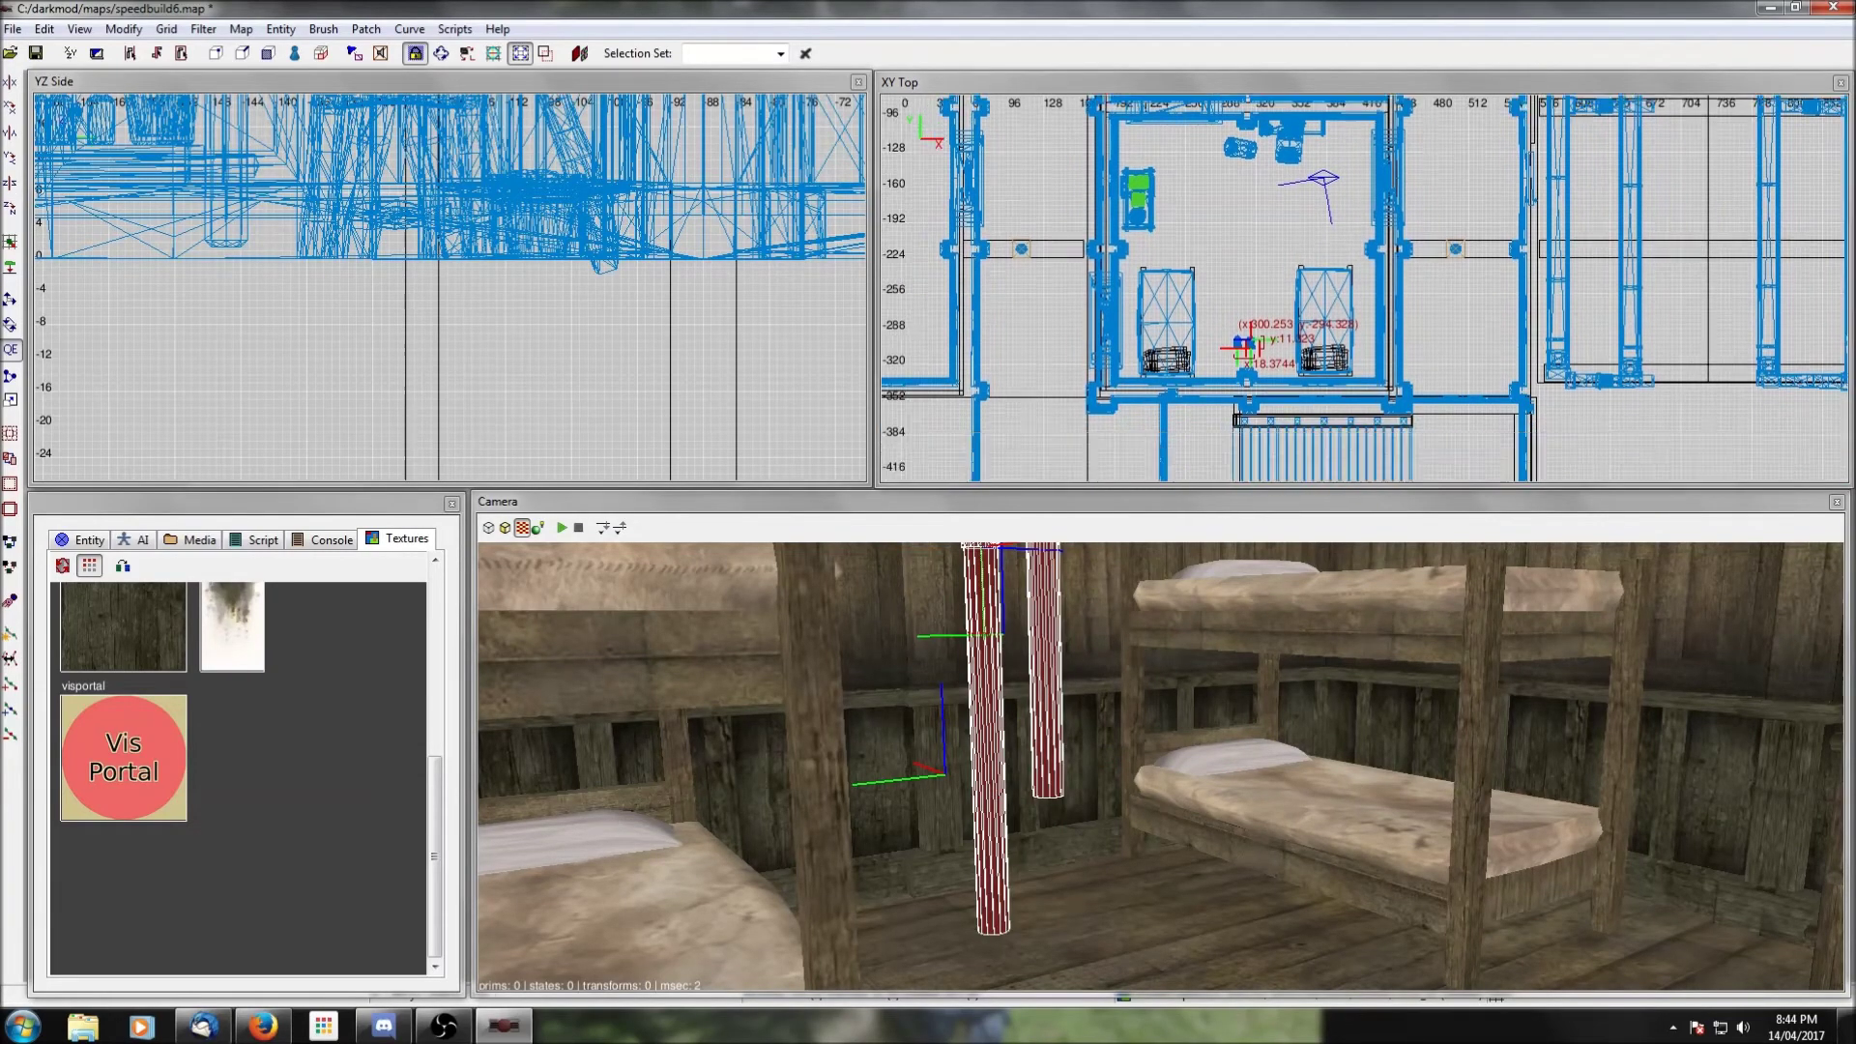
{"action": "left_click_drag", "start_coordinate": [1105, 322], "coordinate": [1037, 400]}
{"action": "scroll", "coordinate": [466, 280], "scroll_direction": "down", "scroll_amount": 3}
{"action": "scroll", "coordinate": [466, 280], "scroll_direction": "down", "scroll_amount": 3}
Step: Lower the wall pipes in the side view until their lower ends pass through the floor, bringing them closer to the south wall
{"action": "right_click_drag", "start_coordinate": [420, 247], "coordinate": [681, 308]}
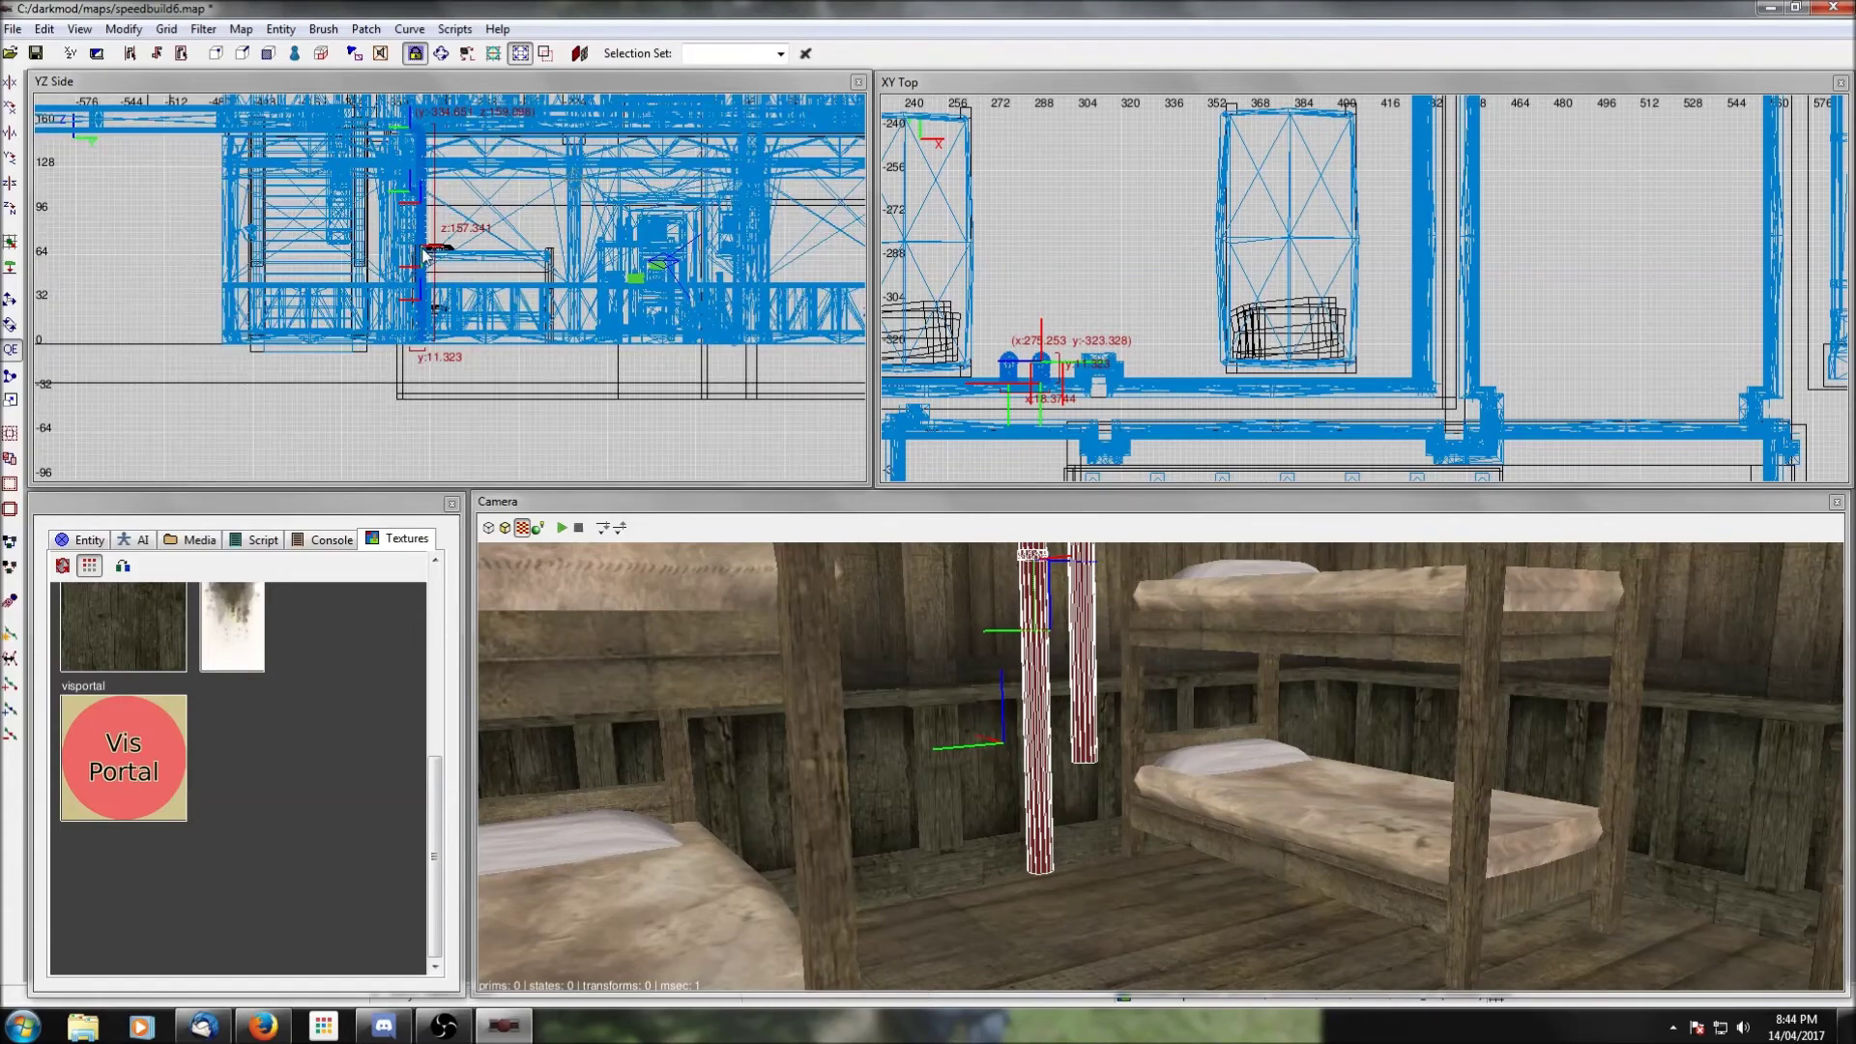
{"action": "scroll", "coordinate": [437, 247], "scroll_direction": "down", "scroll_amount": 1}
{"action": "left_click_drag", "start_coordinate": [437, 249], "coordinate": [429, 261]}
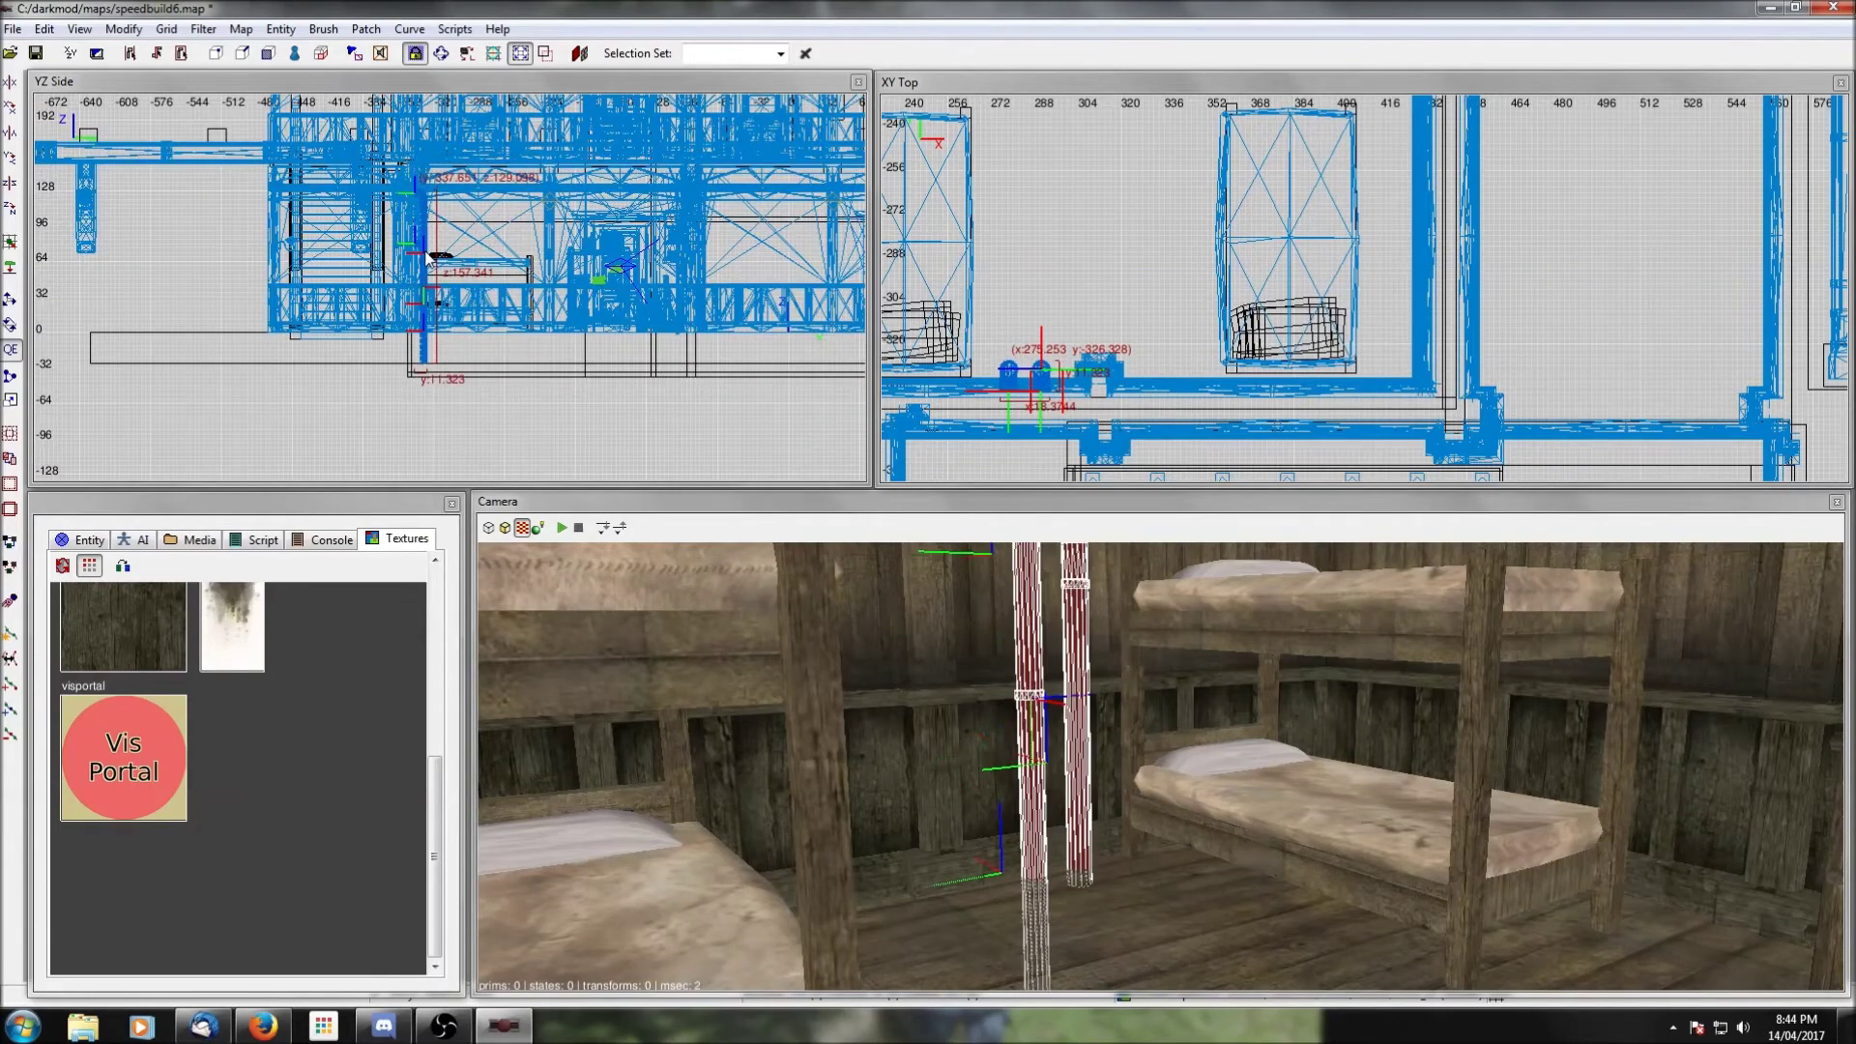
{"action": "right_click", "coordinate": [1069, 708]}
{"action": "right_click", "coordinate": [1069, 707]}
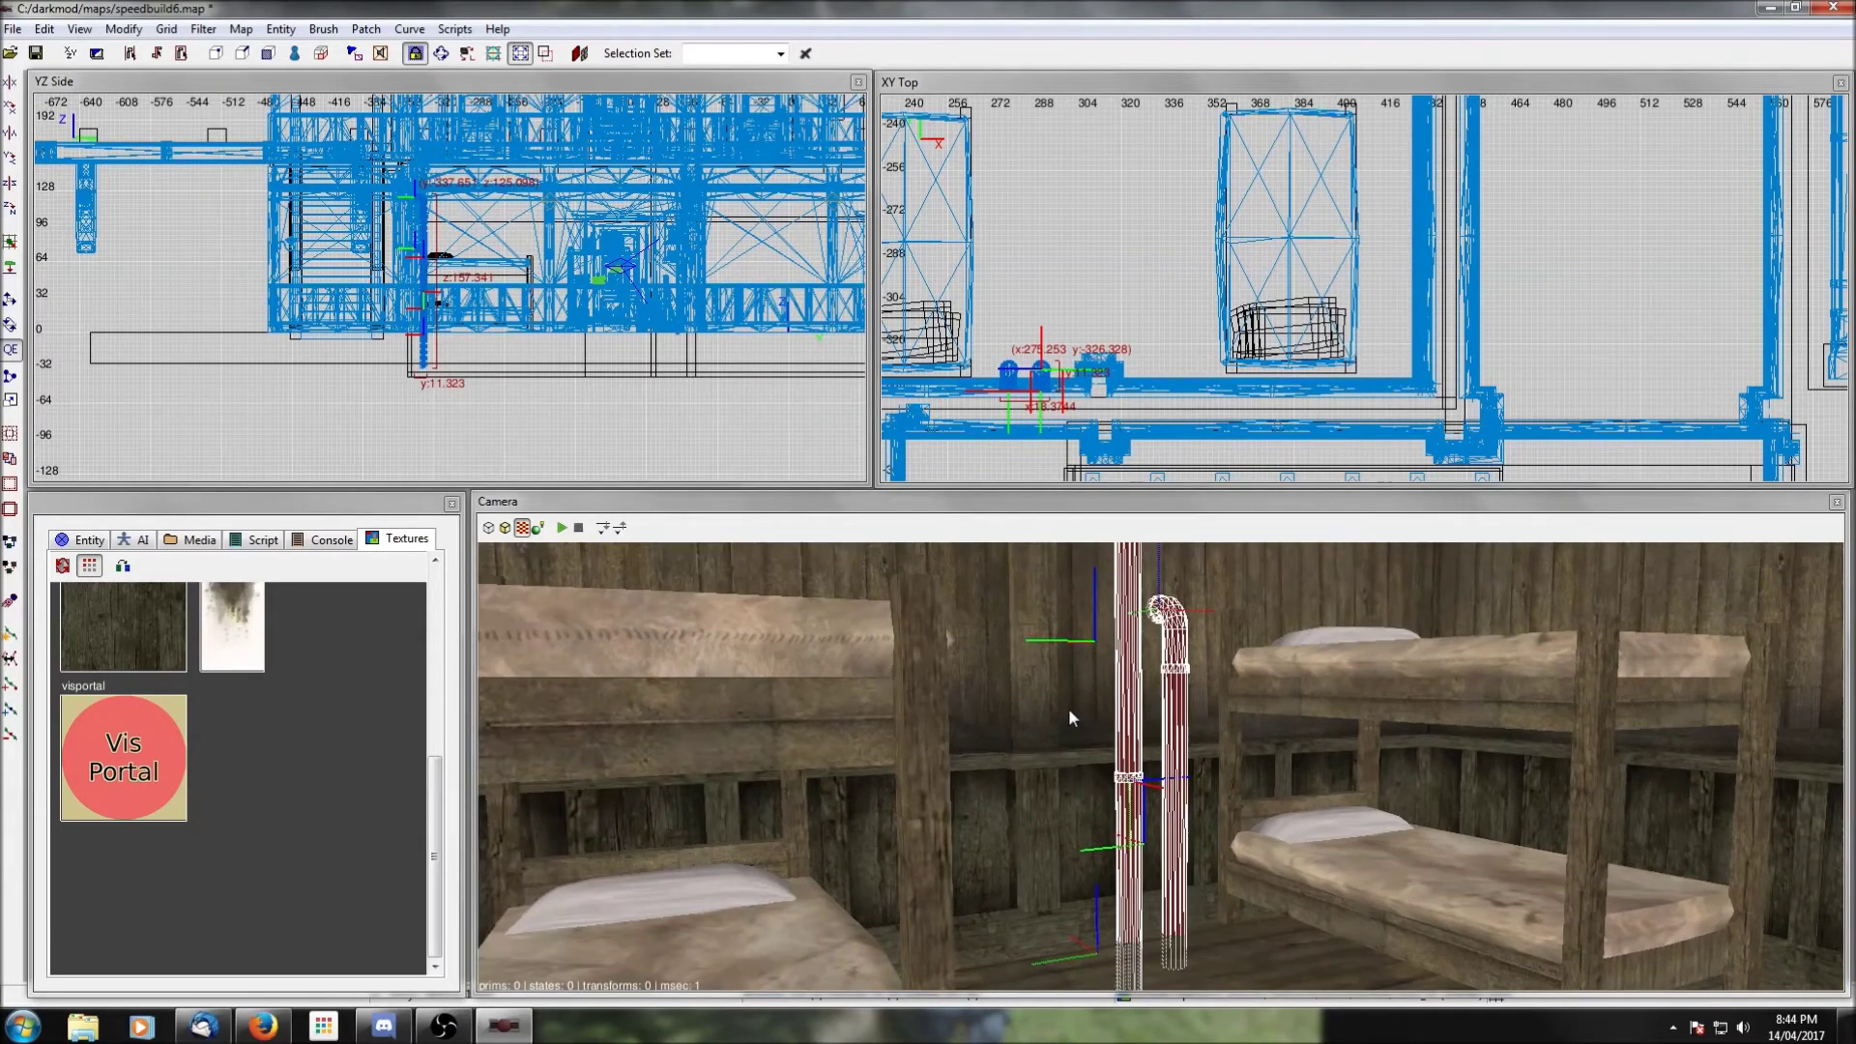
{"action": "right_click", "coordinate": [1070, 708]}
{"action": "right_click", "coordinate": [977, 582]}
{"action": "left_click_drag", "start_coordinate": [422, 220], "coordinate": [423, 242]}
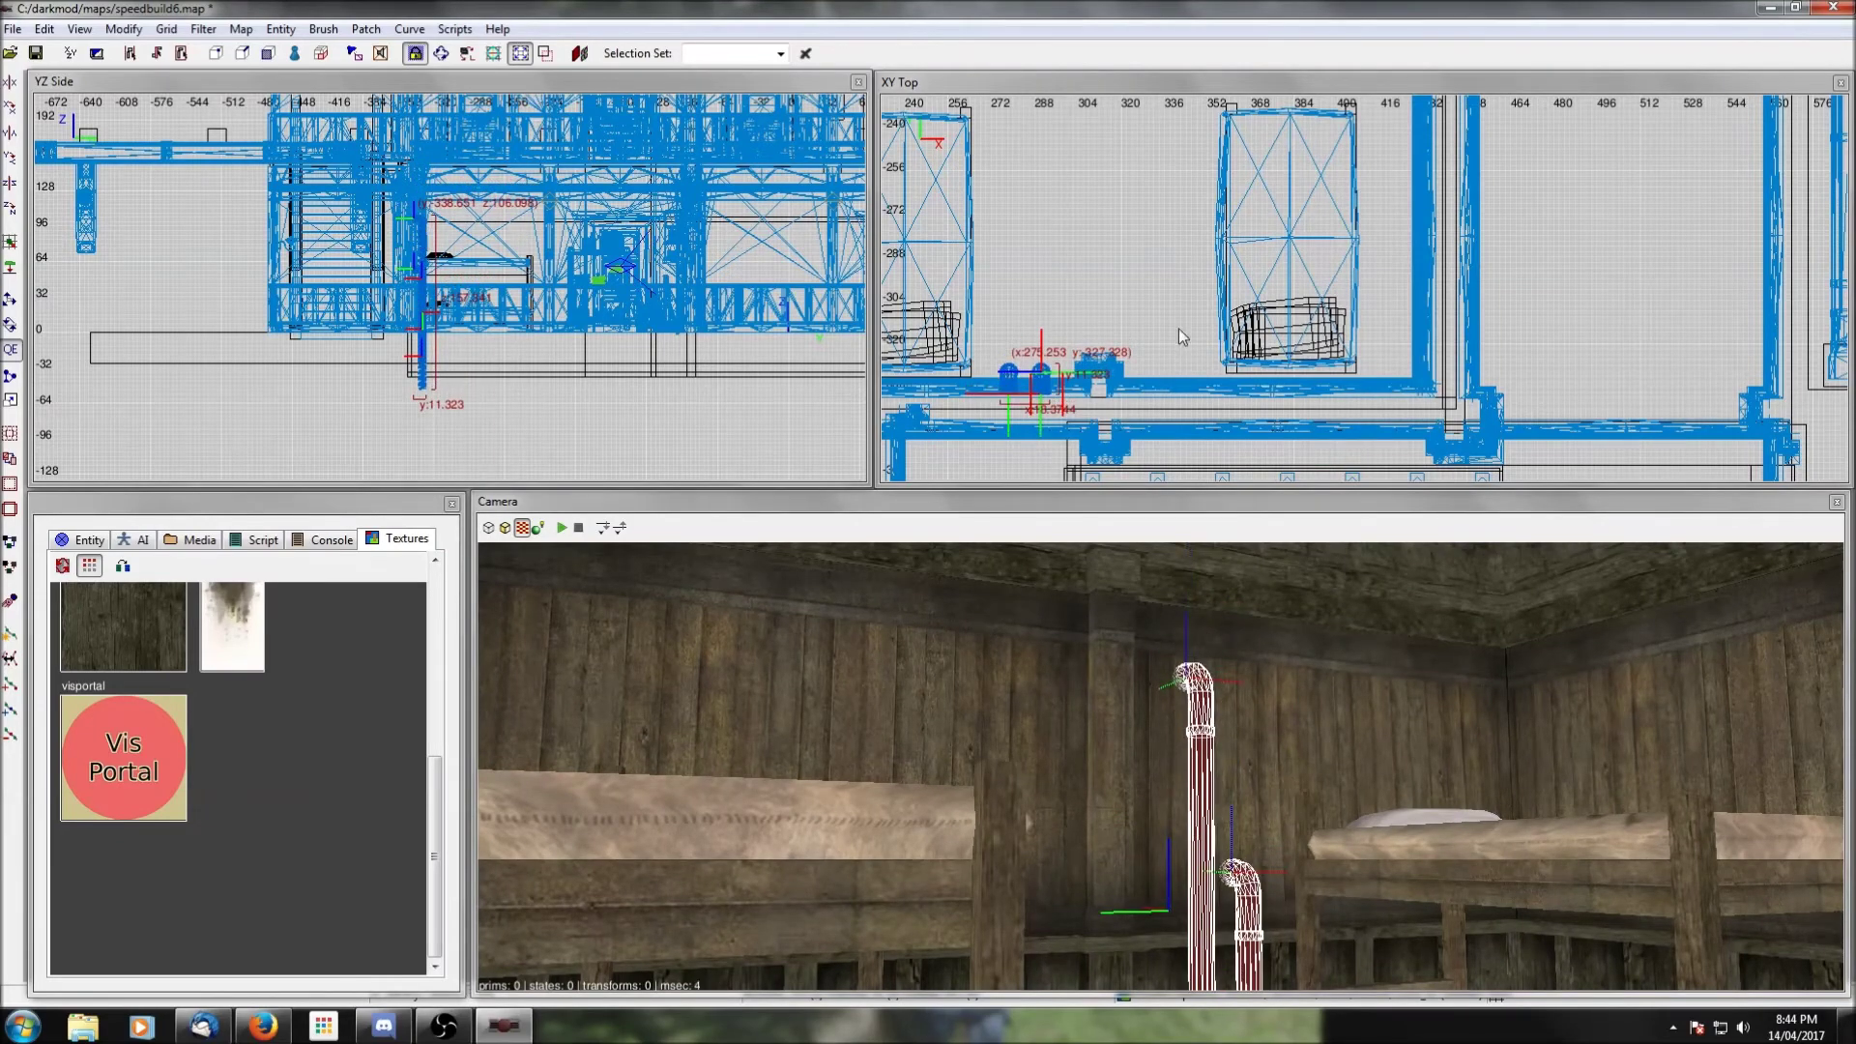
Step: Nudge the wall pipes slightly north so they sit against the face of the south wall, and deselect them
{"action": "scroll", "coordinate": [1180, 338], "scroll_direction": "up", "scroll_amount": 8}
{"action": "left_click_drag", "start_coordinate": [1069, 309], "coordinate": [1069, 296]}
{"action": "key", "text": "Escape"}
{"action": "right_click", "coordinate": [1361, 787]}
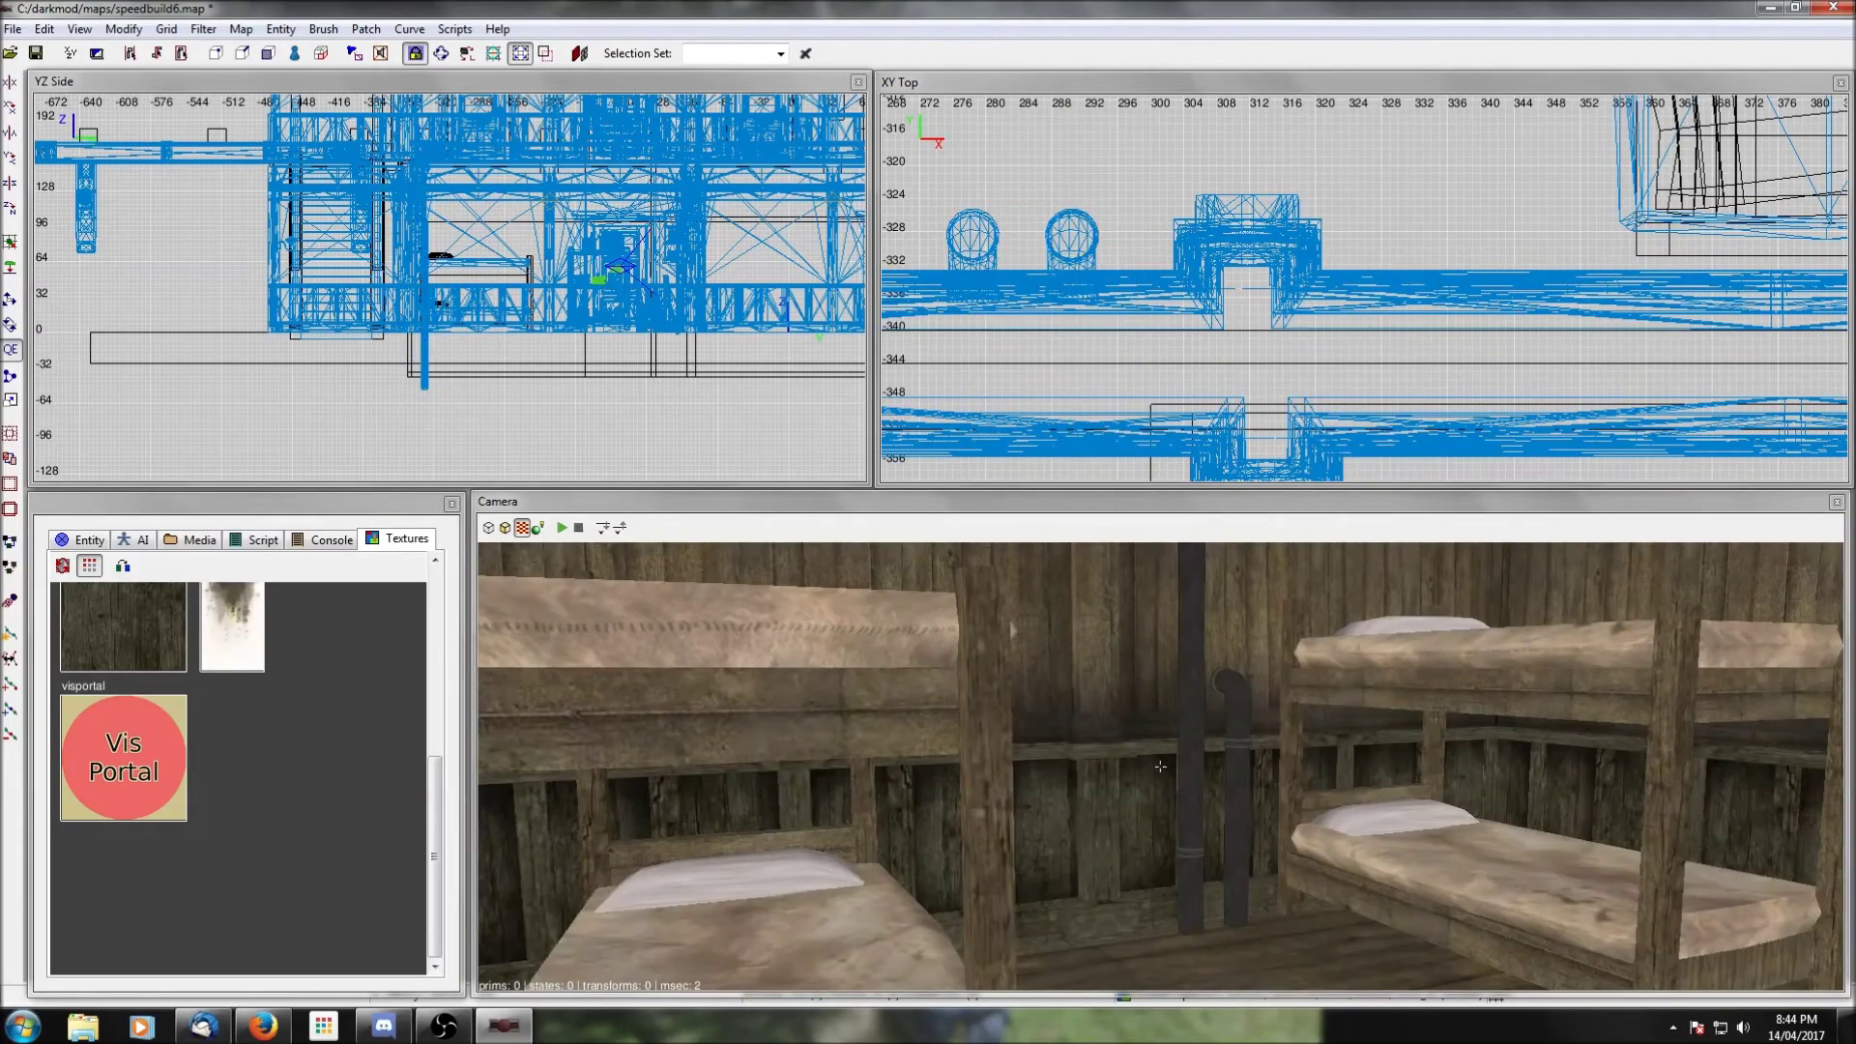
{"action": "right_click", "coordinate": [1160, 767]}
Step: Preview the water_generator_pipes1.pfb and water_generator_pipes2.pfb prefabs for the space between the bunk beds
{"action": "scroll", "coordinate": [1262, 361], "scroll_direction": "down", "scroll_amount": 6}
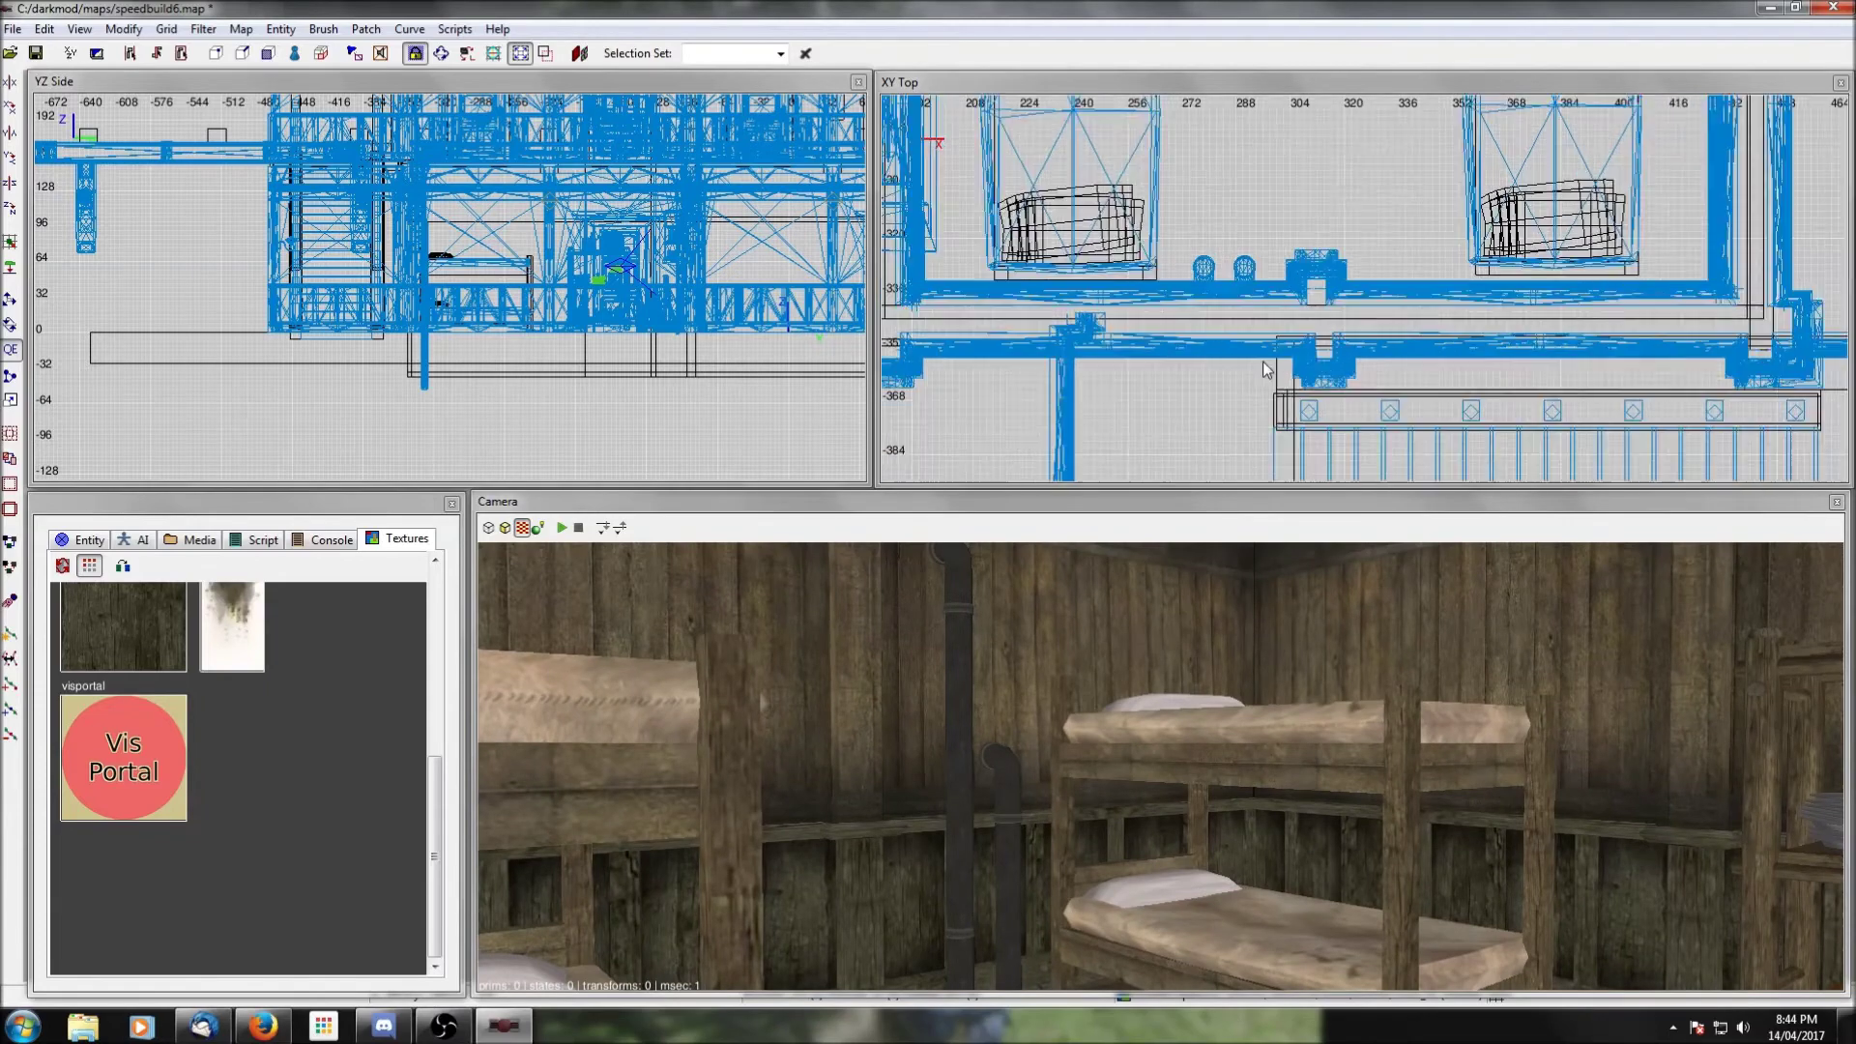
{"action": "right_click", "coordinate": [1336, 208]}
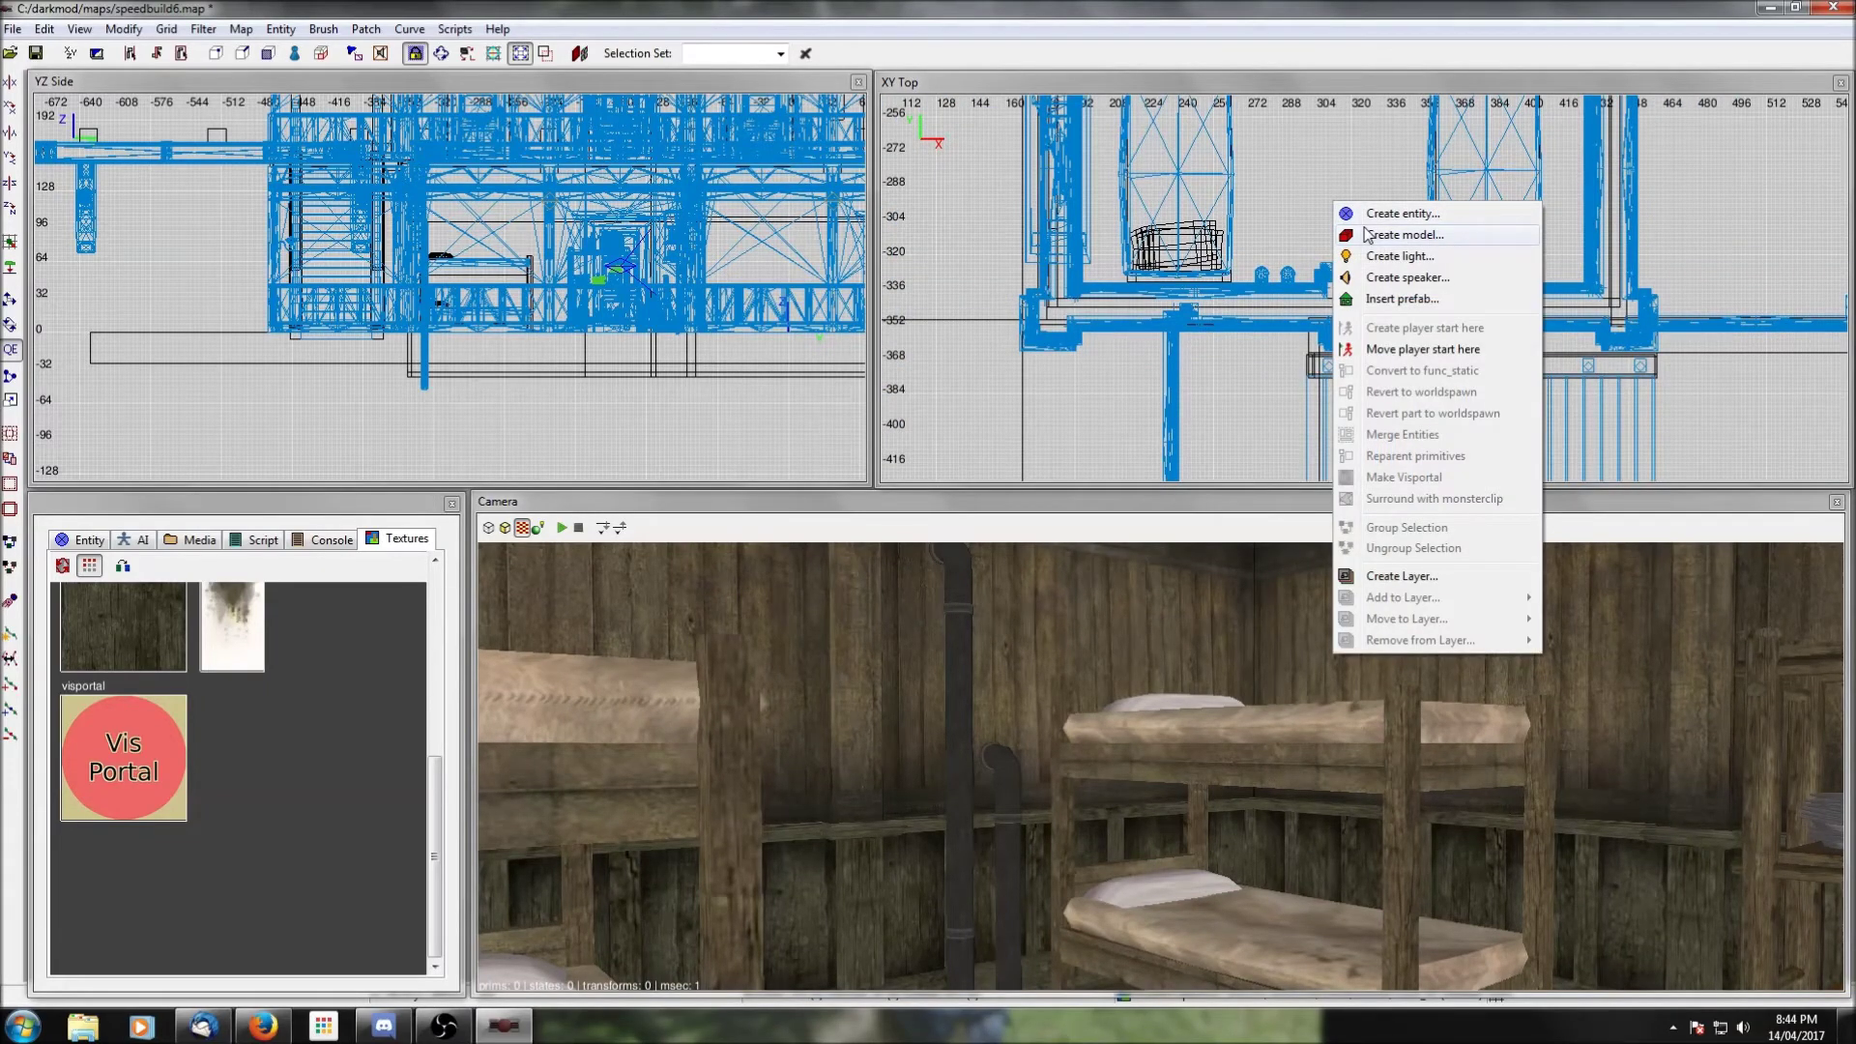
{"action": "left_click", "coordinate": [1401, 299]}
{"action": "scroll", "coordinate": [310, 527], "scroll_direction": "down", "scroll_amount": 4}
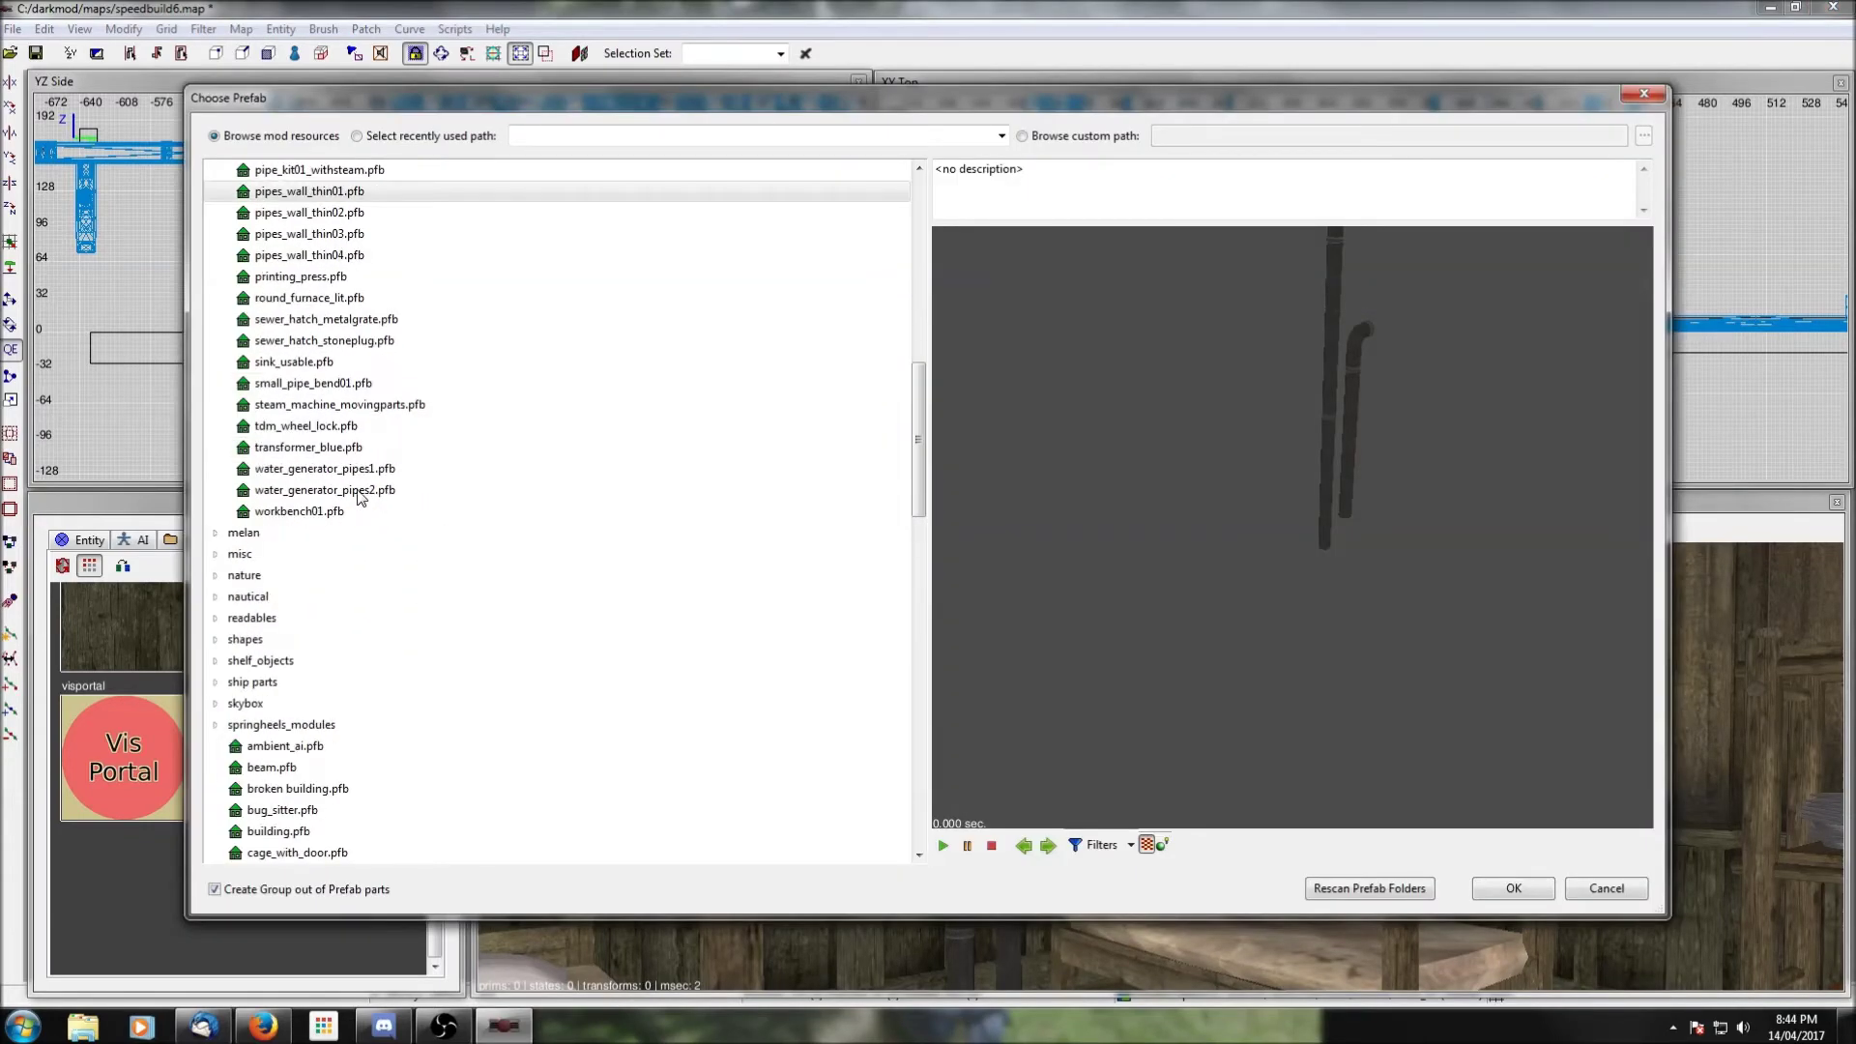
{"action": "left_click", "coordinate": [284, 473]}
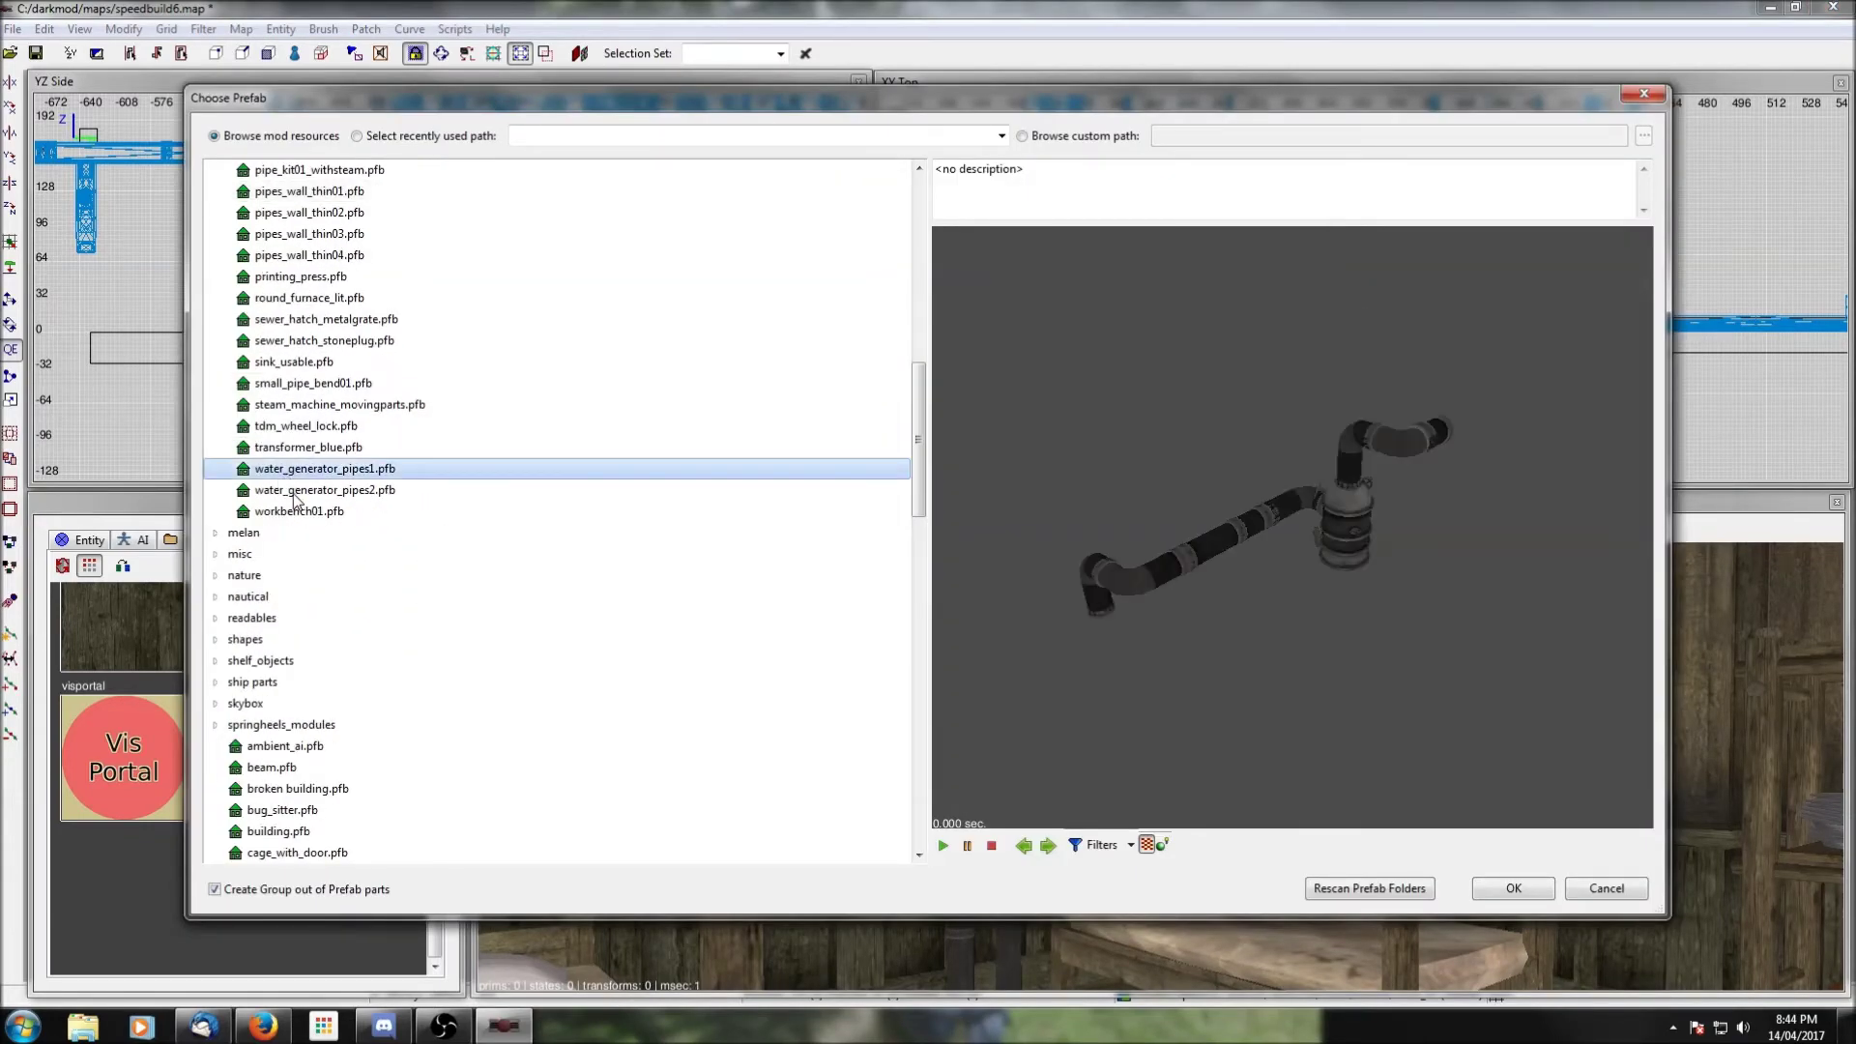
{"action": "left_click", "coordinate": [297, 493]}
{"action": "scroll", "coordinate": [322, 466], "scroll_direction": "down", "scroll_amount": 2}
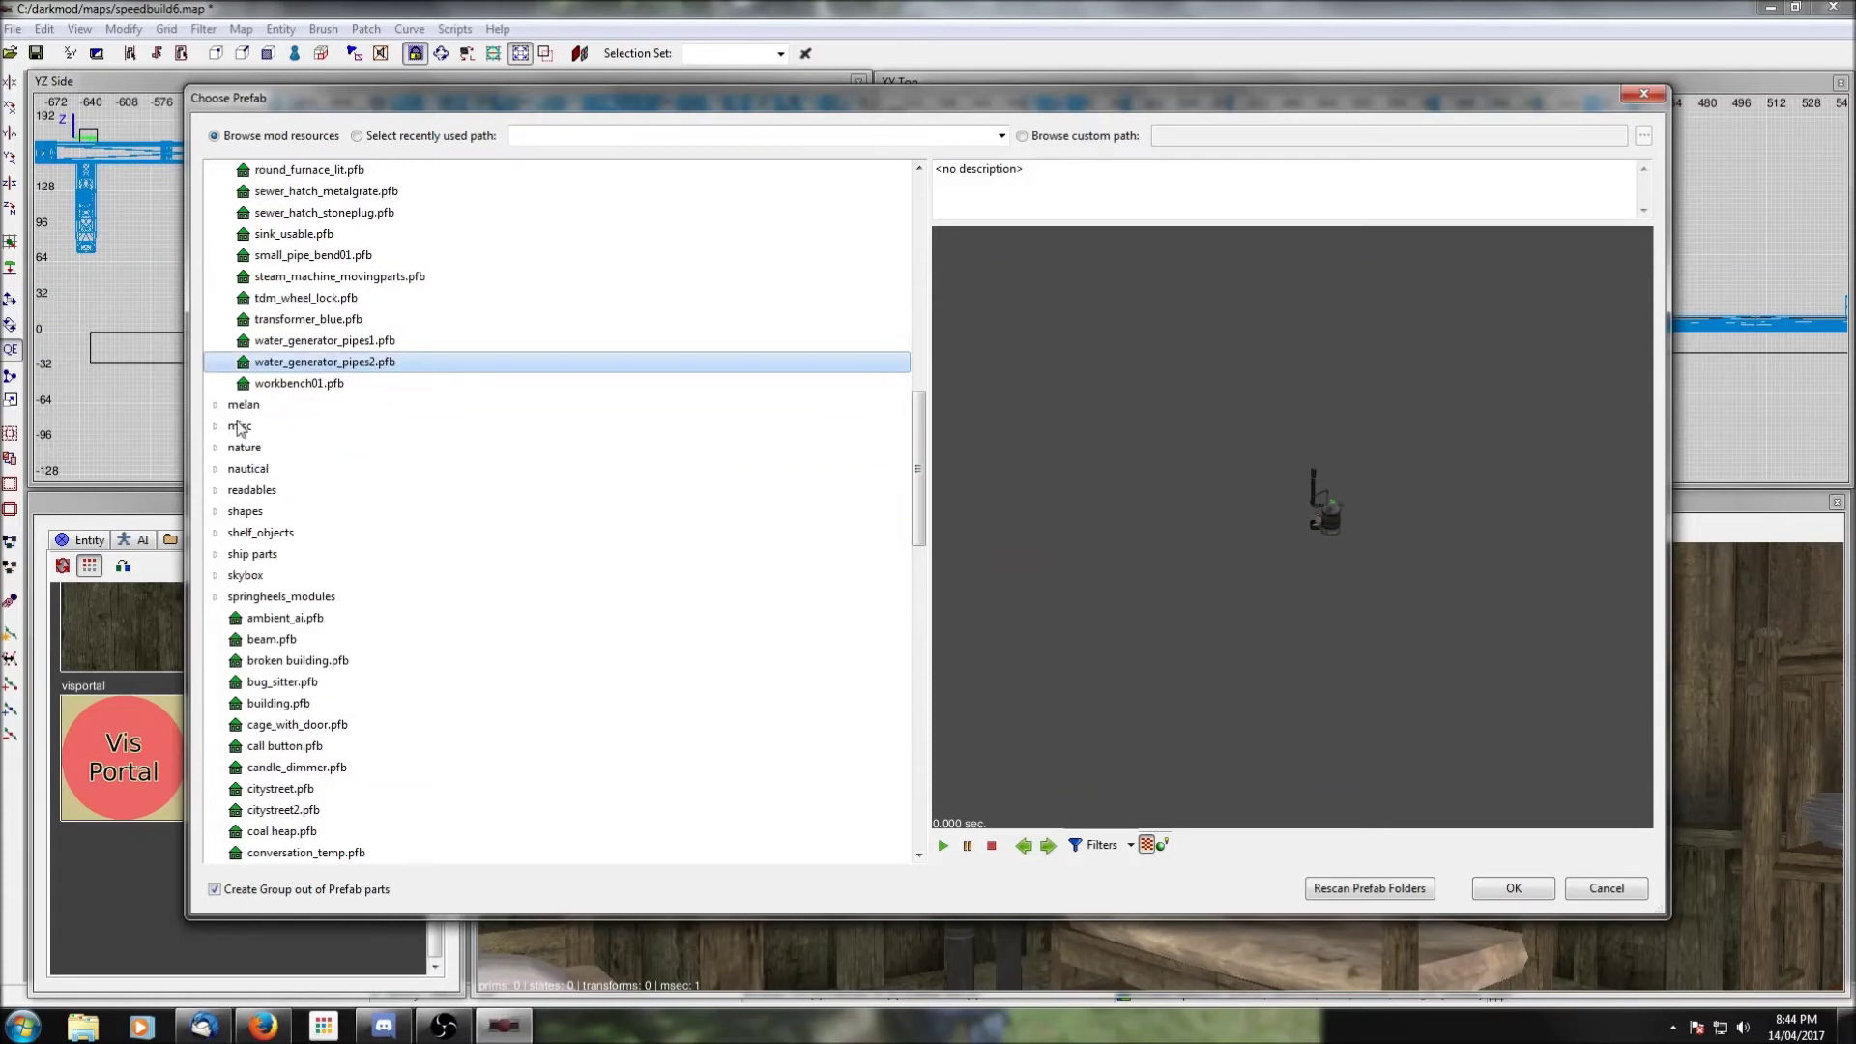
{"action": "scroll", "coordinate": [293, 511], "scroll_direction": "up", "scroll_amount": 13}
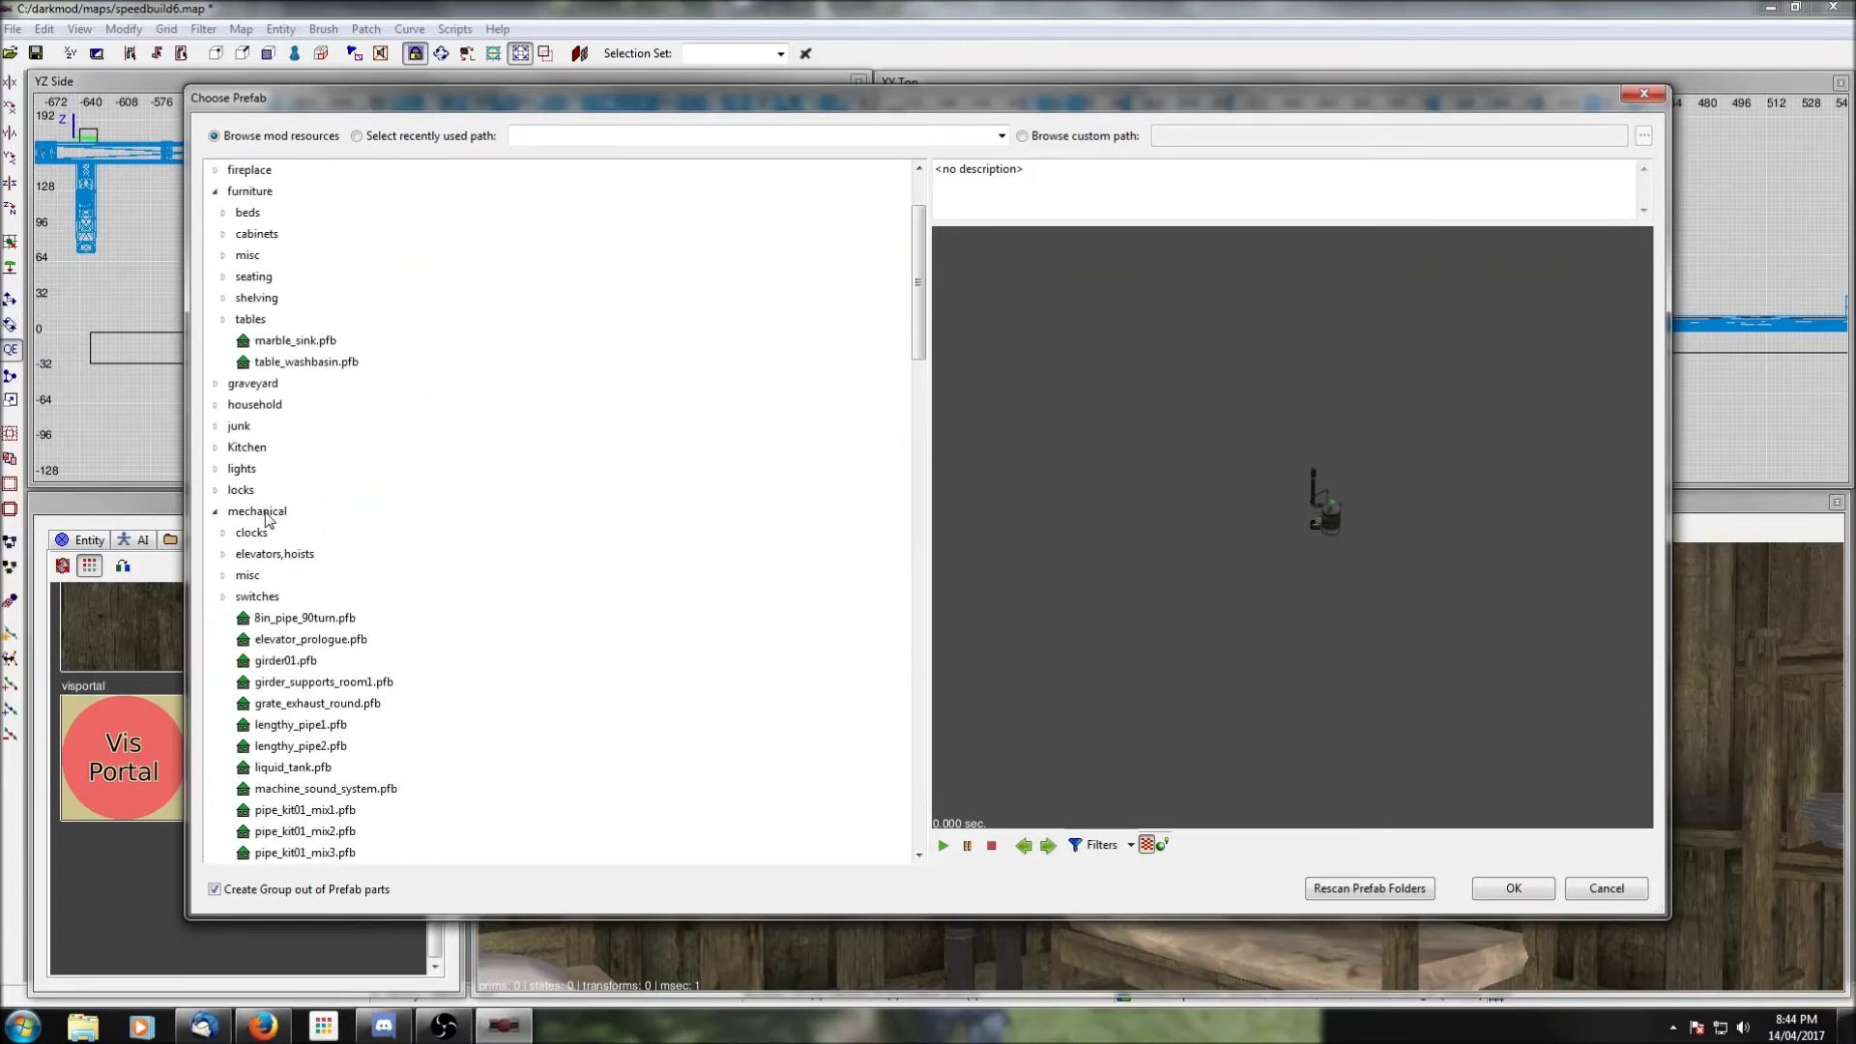
Step: Compare the random and room junk prefabs and insert room_junk01.pfb into the bunk room
{"action": "left_click", "coordinate": [215, 512]}
{"action": "left_click", "coordinate": [214, 425]}
{"action": "scroll", "coordinate": [413, 408], "scroll_direction": "down", "scroll_amount": 4}
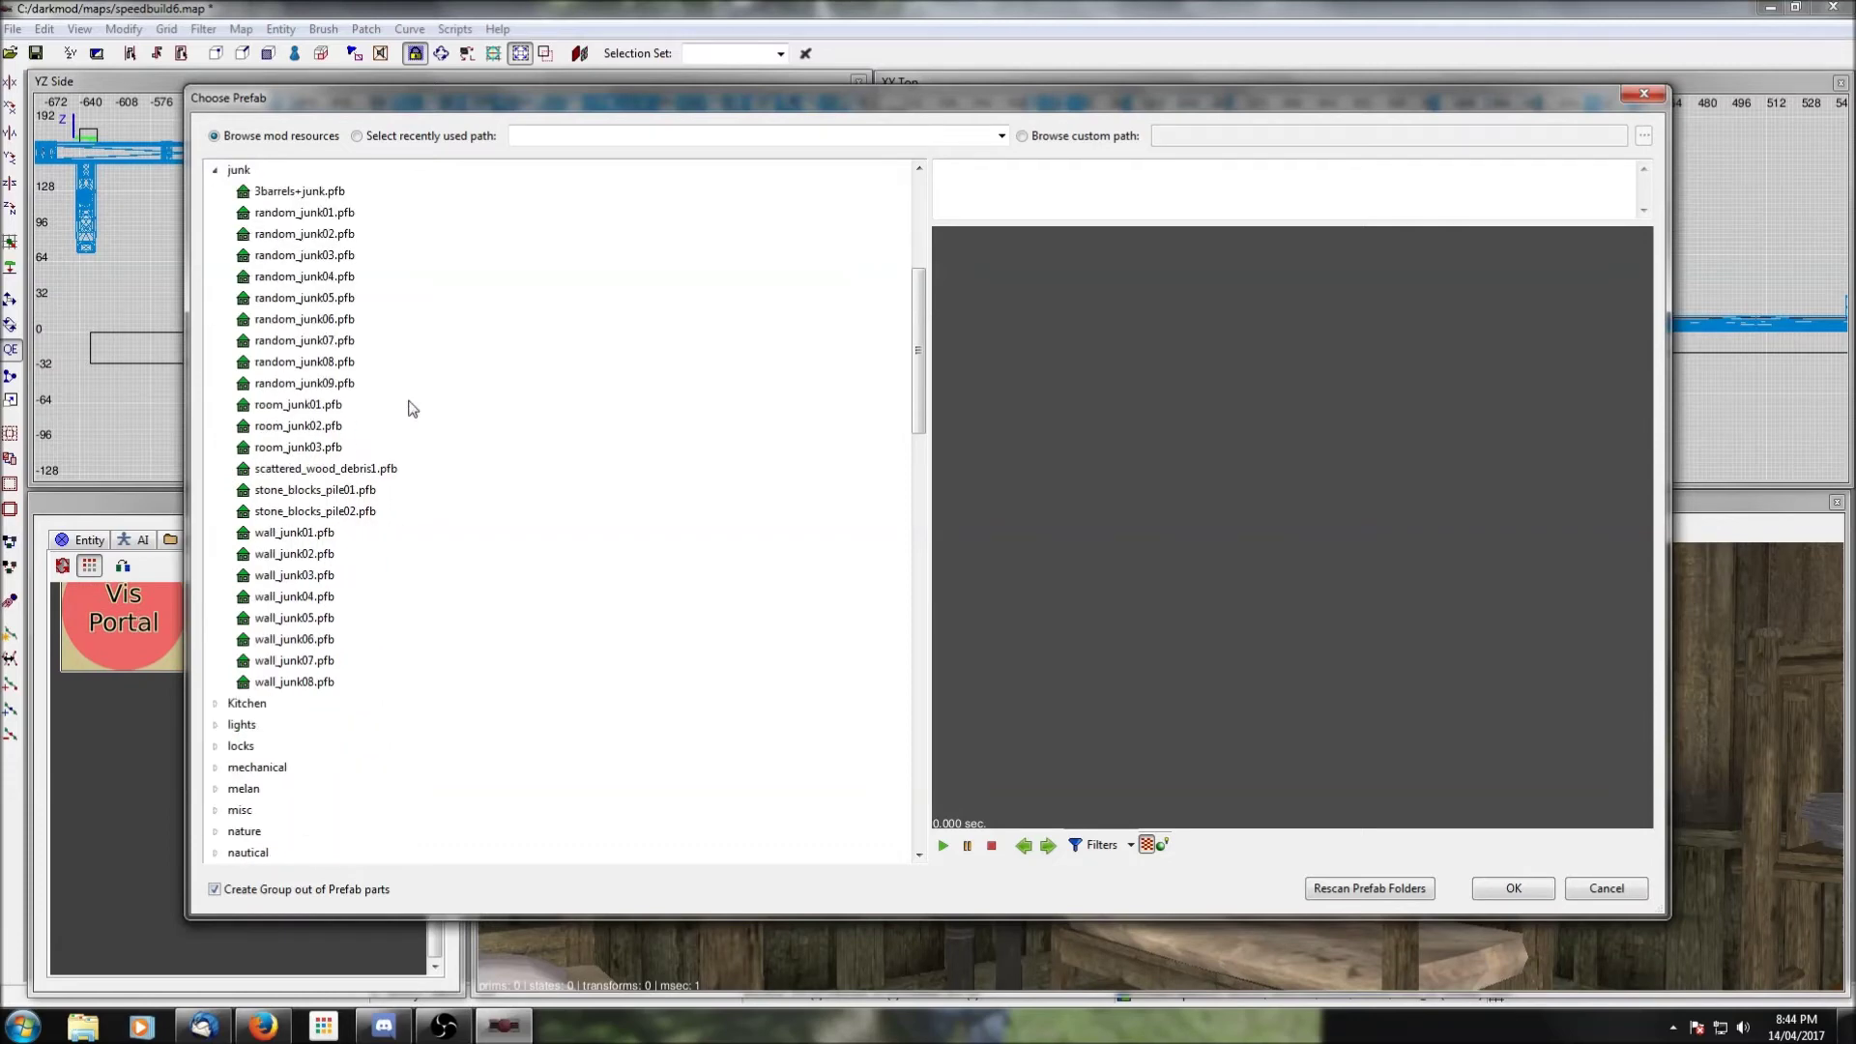
{"action": "left_click", "coordinate": [298, 277]}
{"action": "left_click", "coordinate": [297, 261]}
{"action": "left_click", "coordinate": [299, 277]}
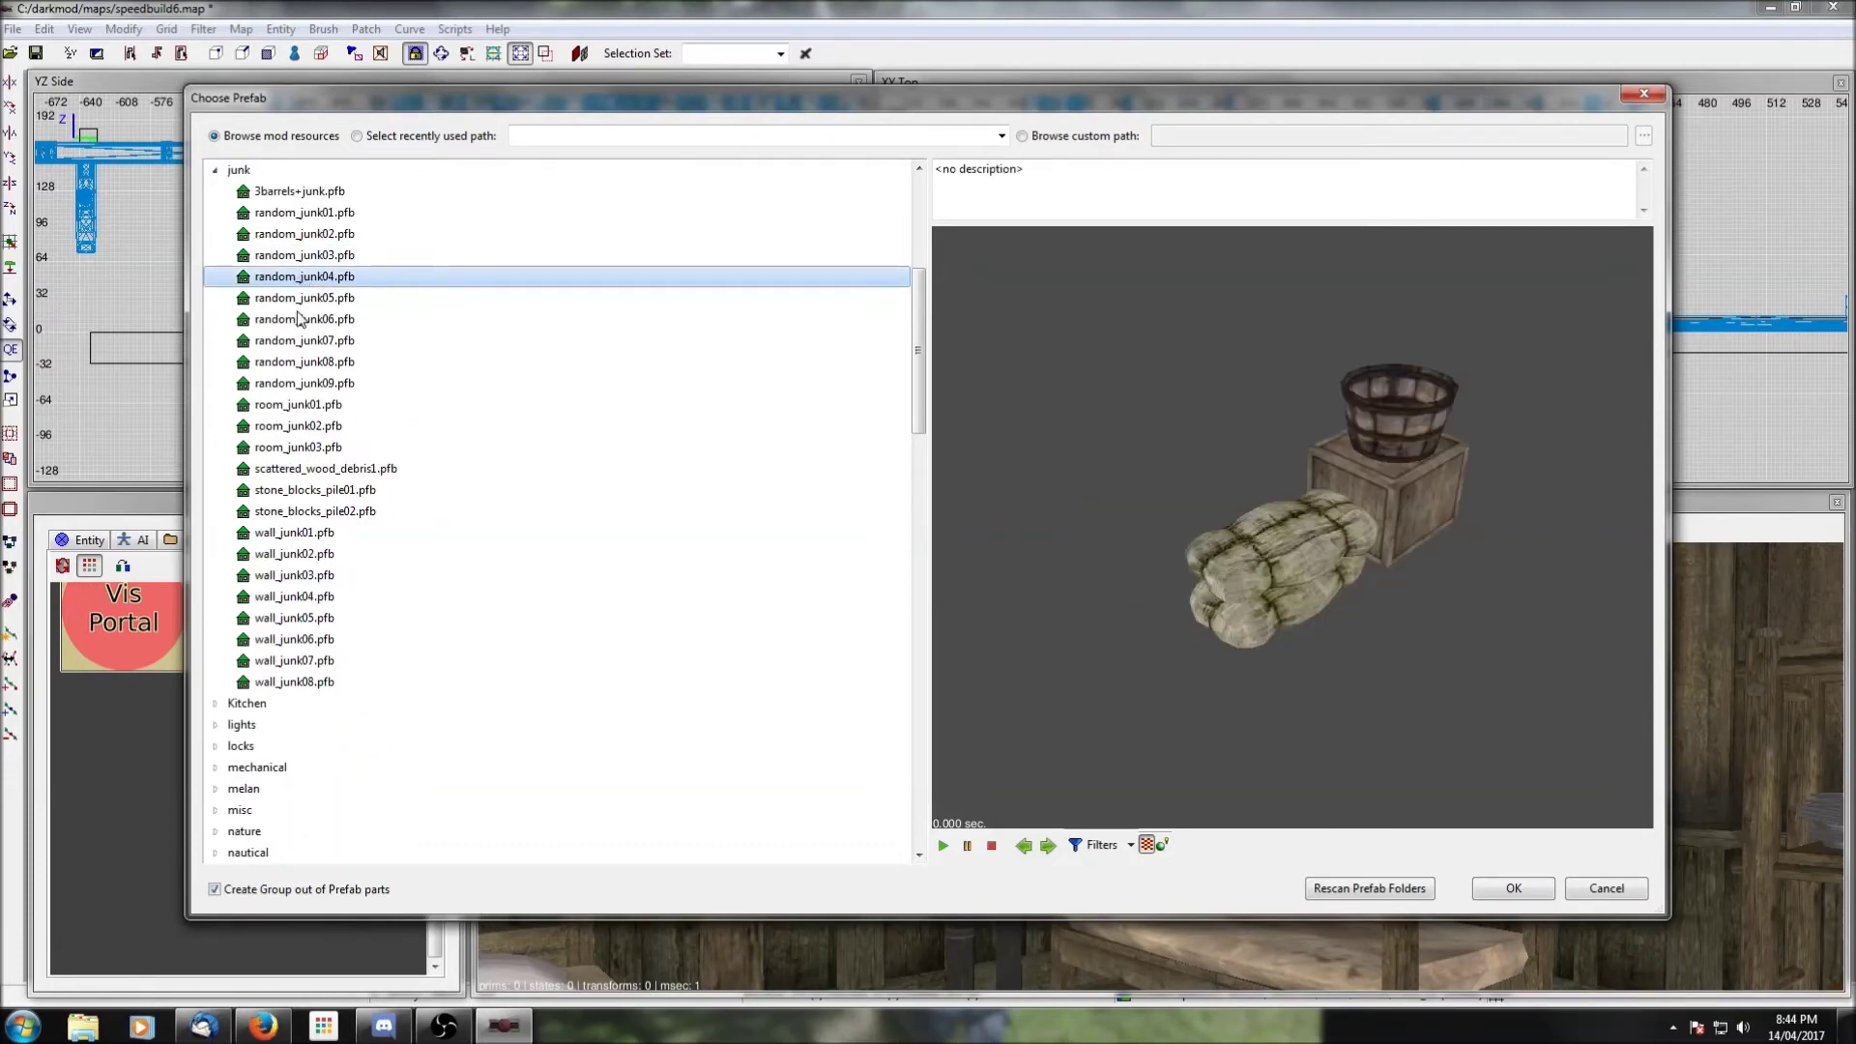
{"action": "left_click", "coordinate": [298, 426]}
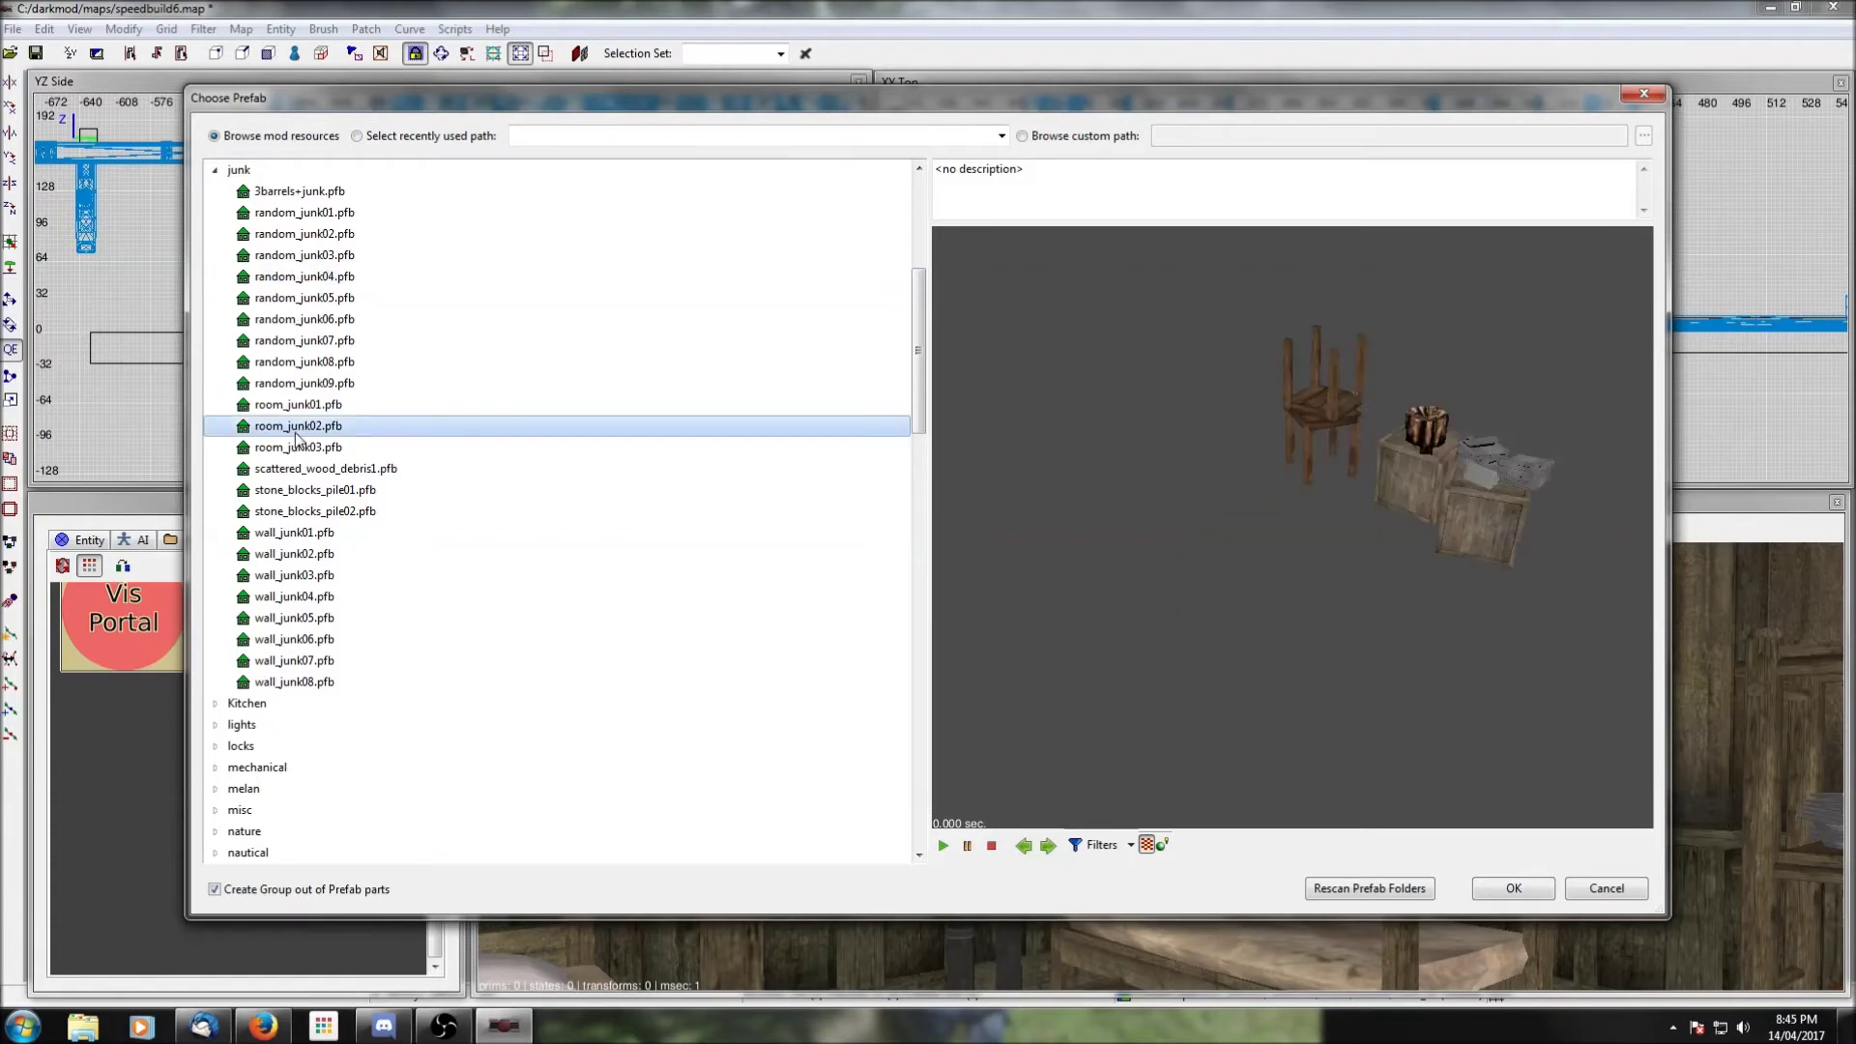
{"action": "left_click", "coordinate": [295, 406]}
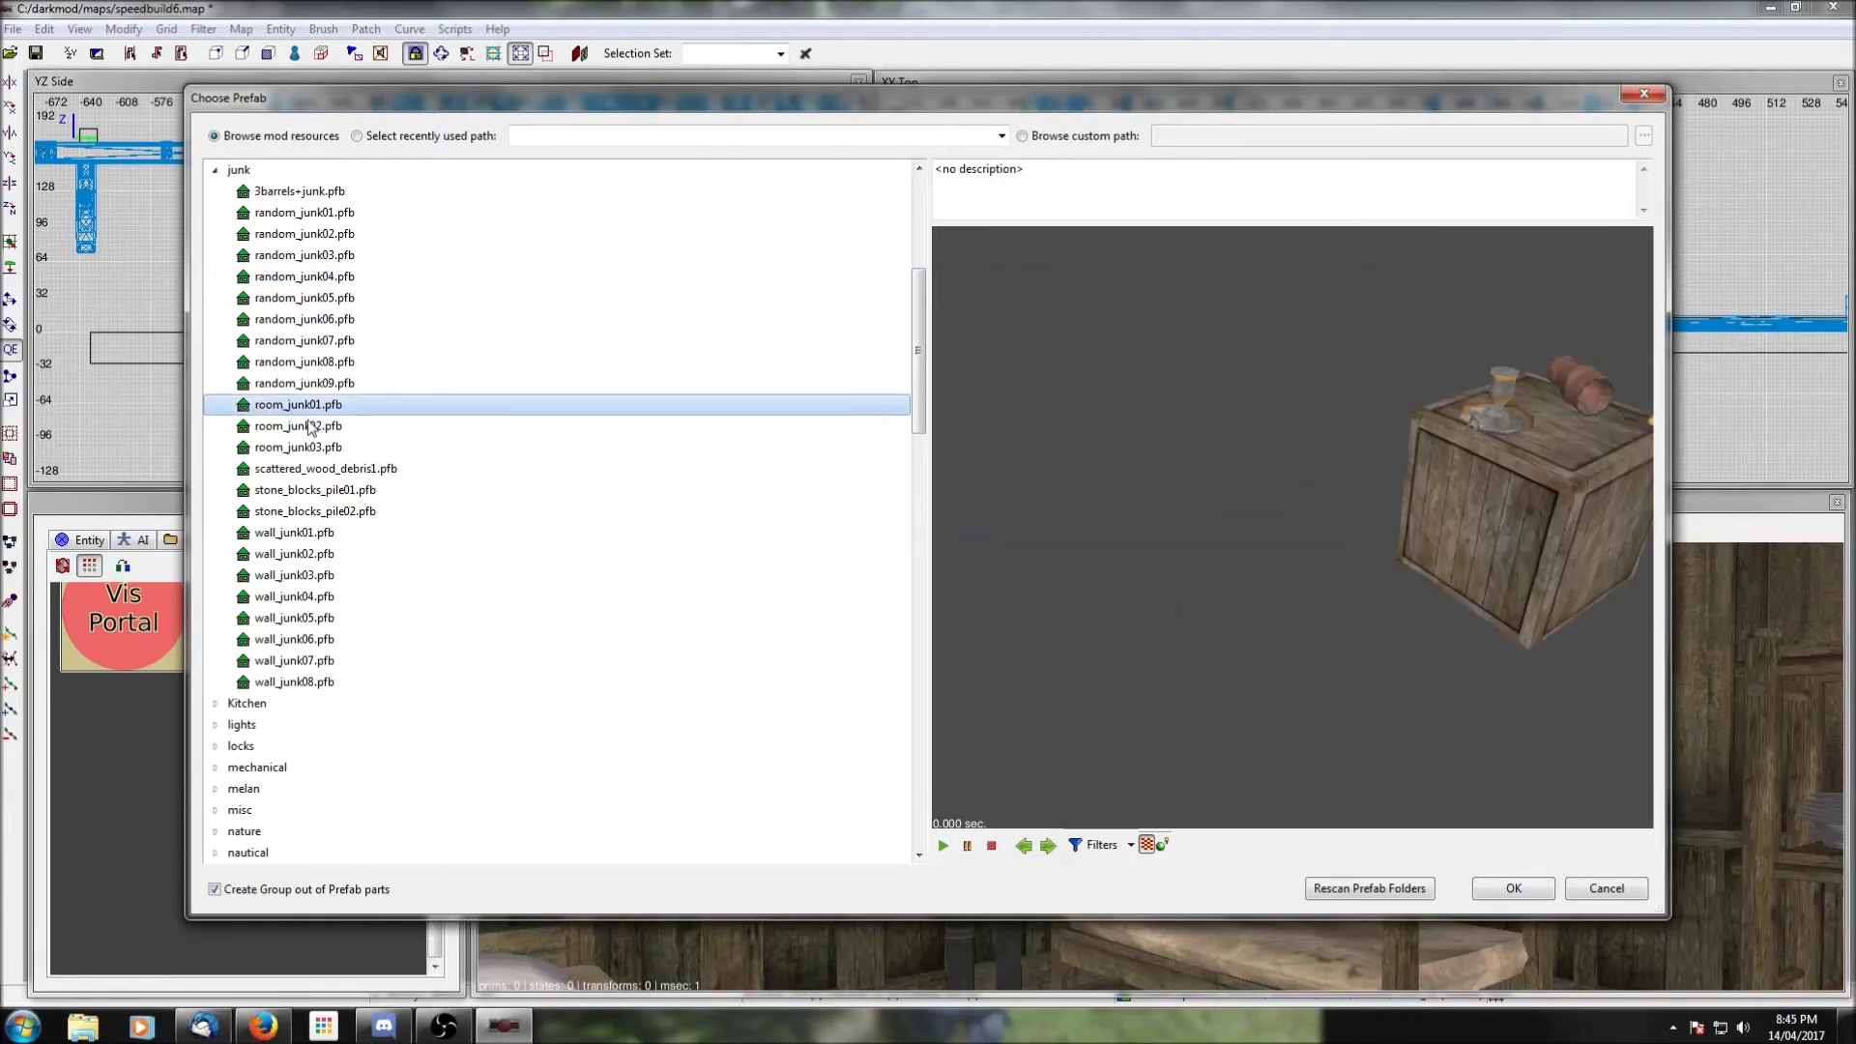
{"action": "left_click", "coordinate": [285, 448]}
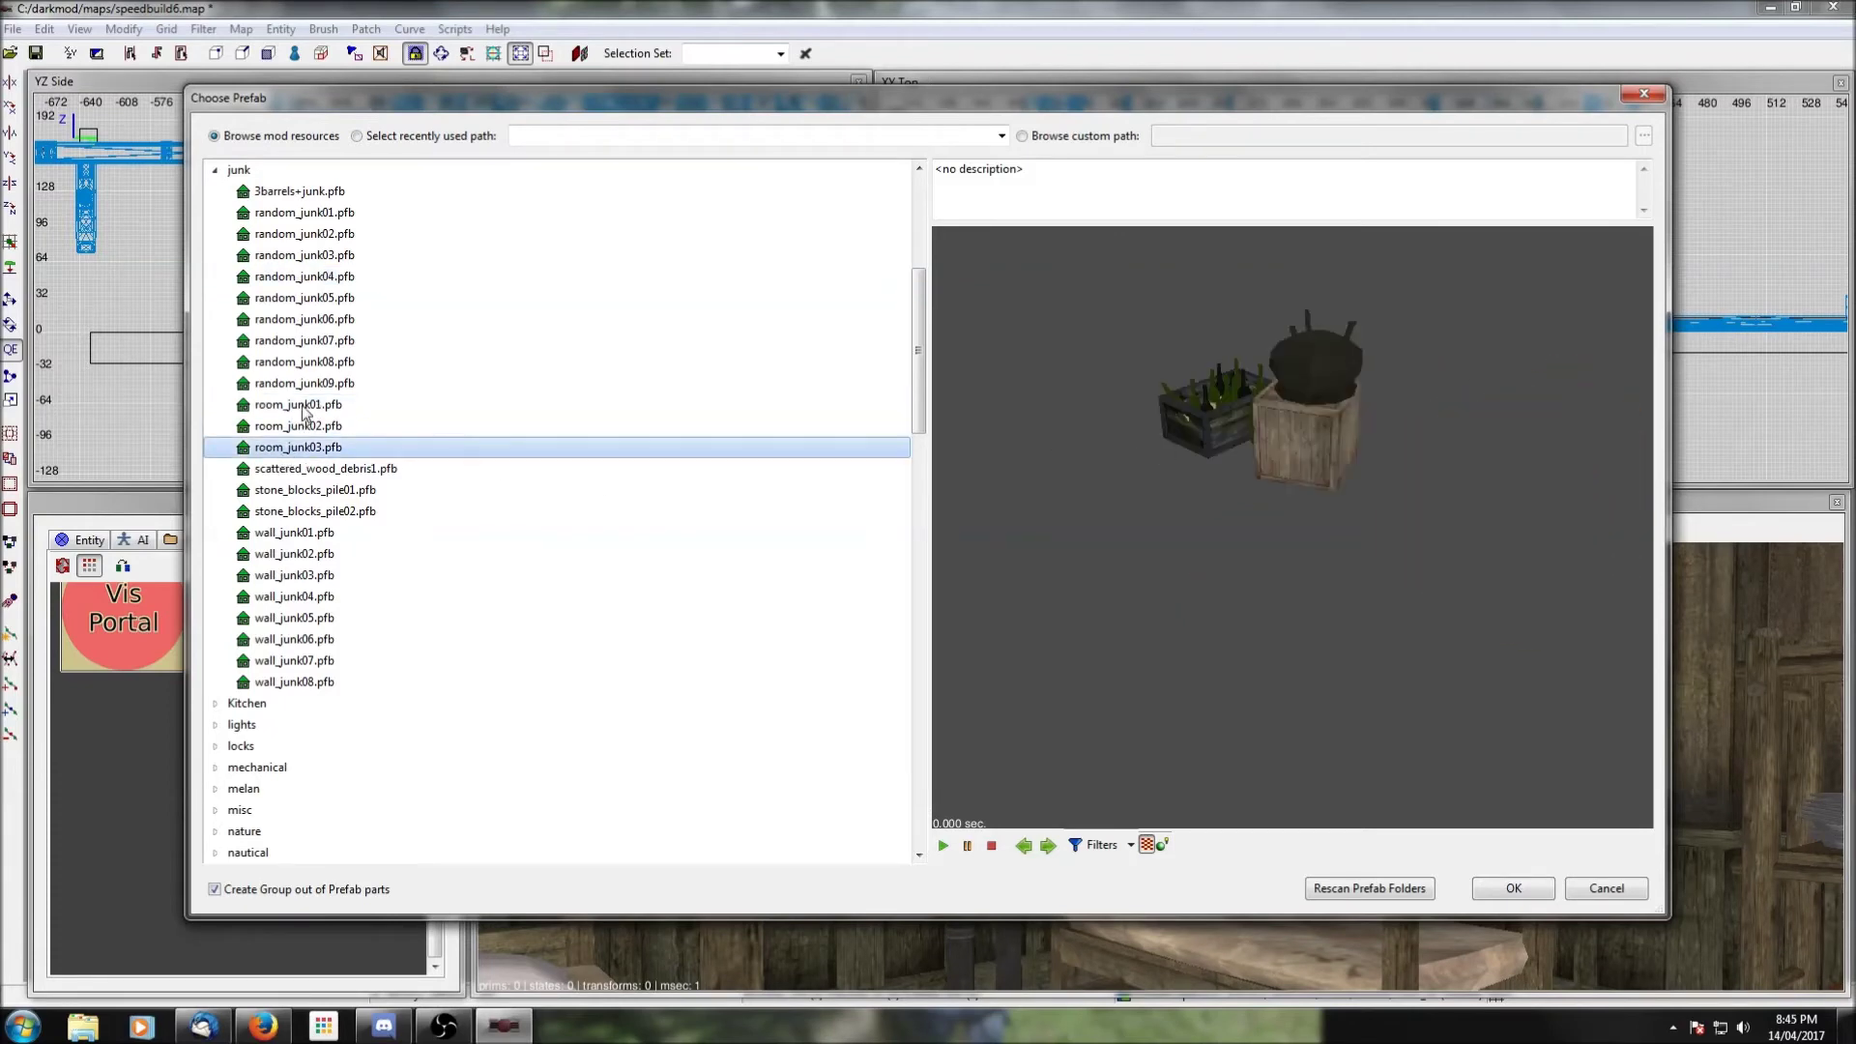
{"action": "left_click", "coordinate": [302, 407]}
{"action": "left_click", "coordinate": [1512, 889]}
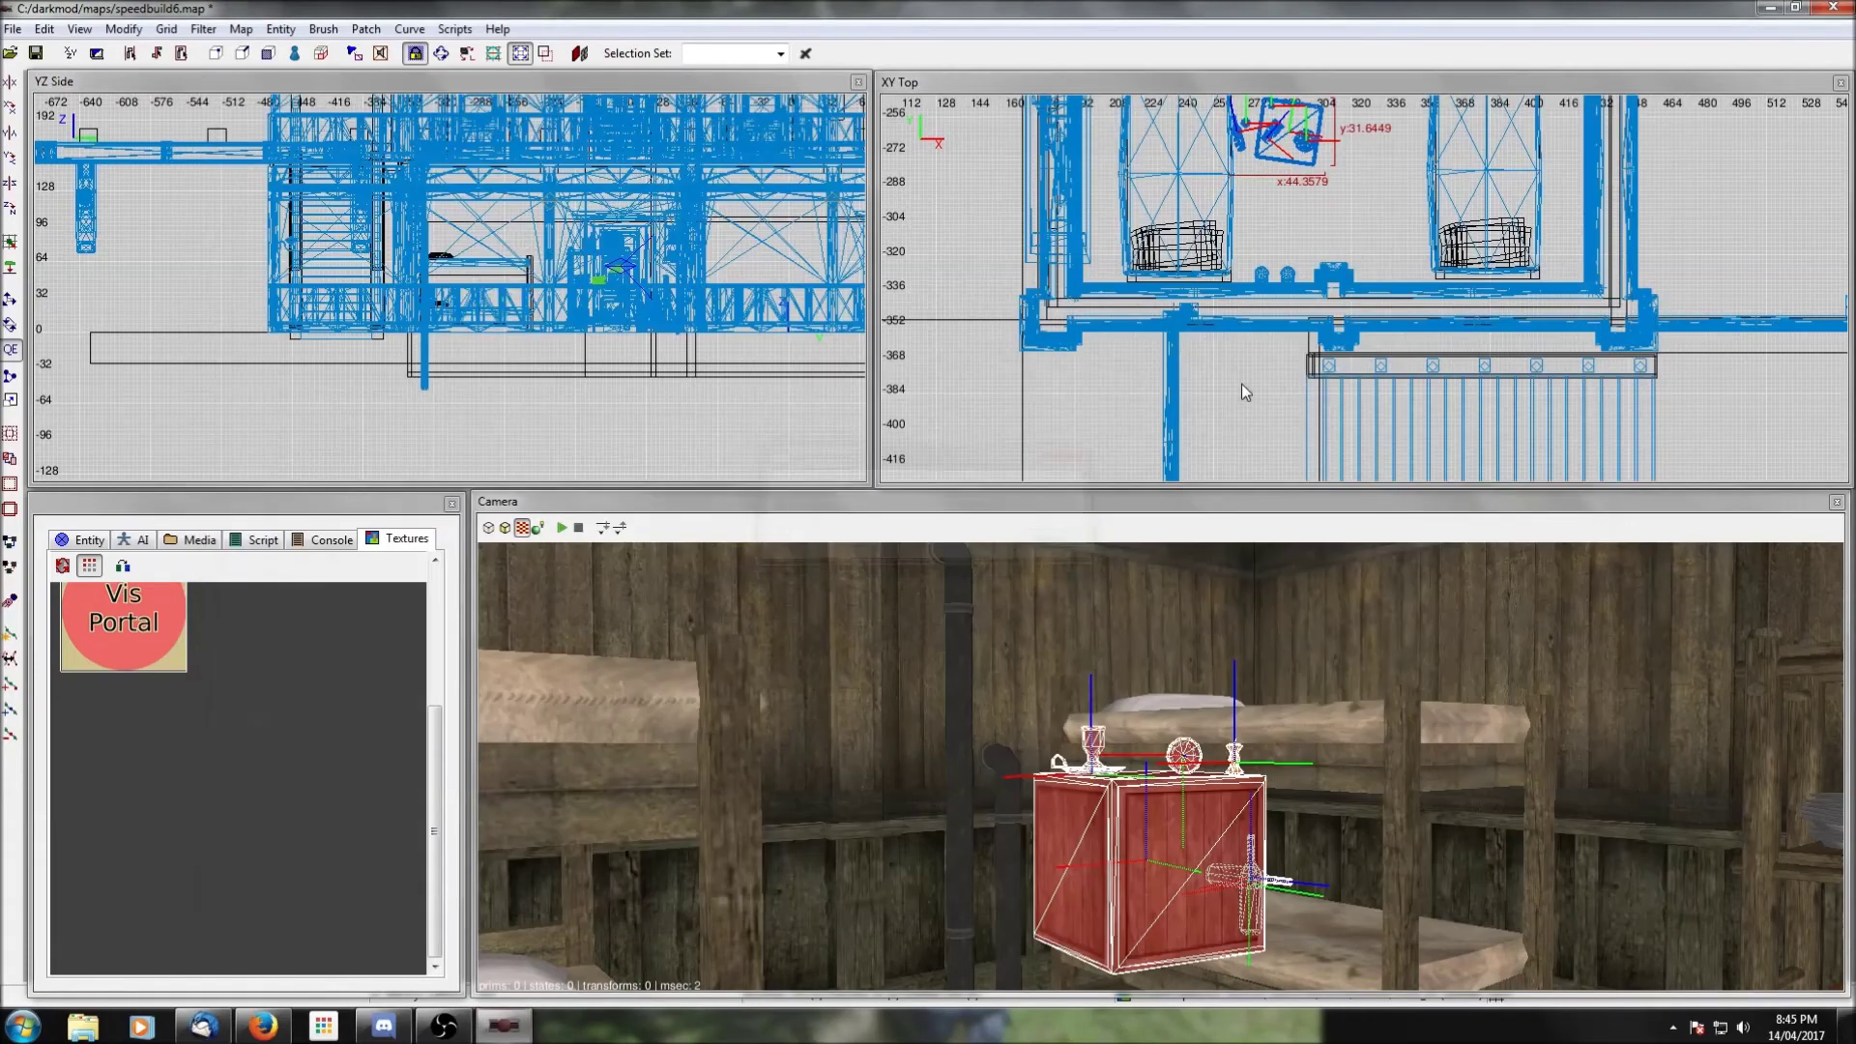
Step: Move the junk crate group between the two bunk beds near the south wall and lower it toward the floor
{"action": "left_click_drag", "start_coordinate": [1302, 152], "coordinate": [1350, 237]}
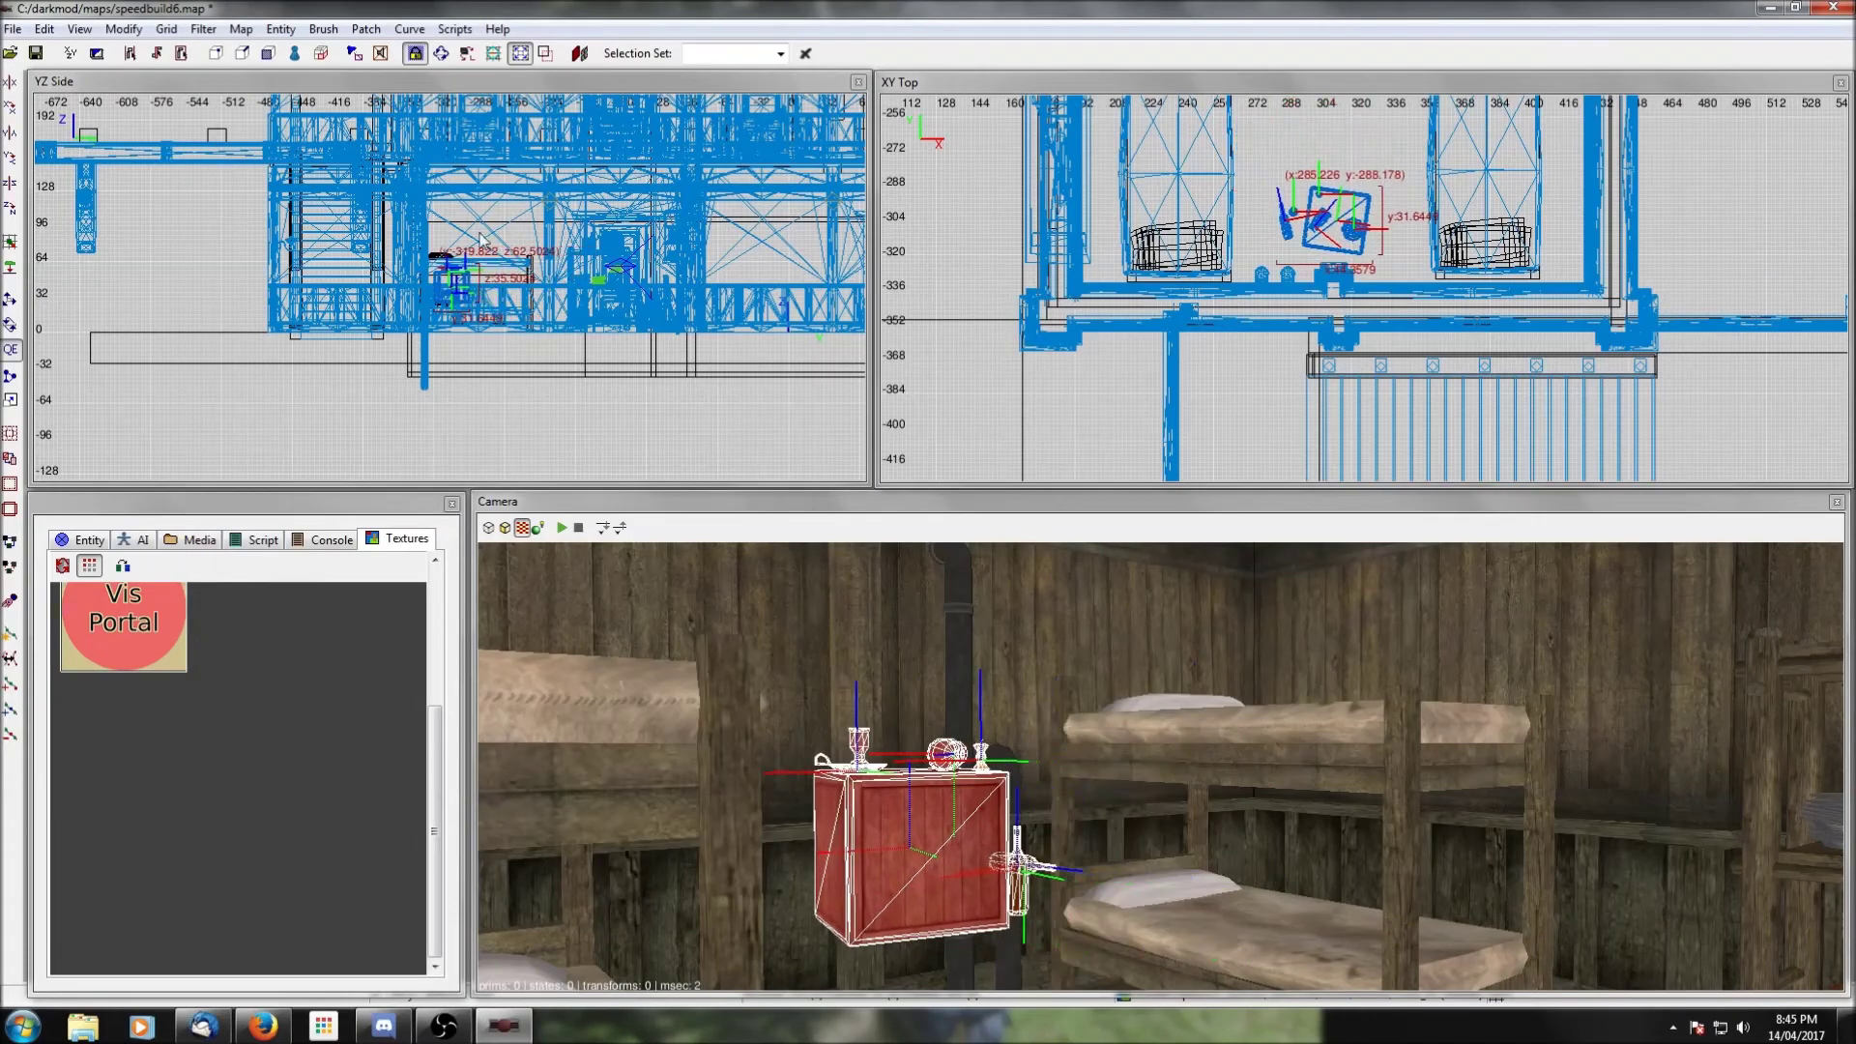
{"action": "scroll", "coordinate": [483, 266], "scroll_direction": "up", "scroll_amount": 6}
{"action": "left_click_drag", "start_coordinate": [487, 249], "coordinate": [482, 298]}
Step: Isolate the crate group with the floor, set the crate down on the floor surface and unhide the rest of the map
{"action": "right_click_drag", "start_coordinate": [973, 748], "coordinate": [972, 751]}
{"action": "left_click", "coordinate": [973, 798], "text": "shift"}
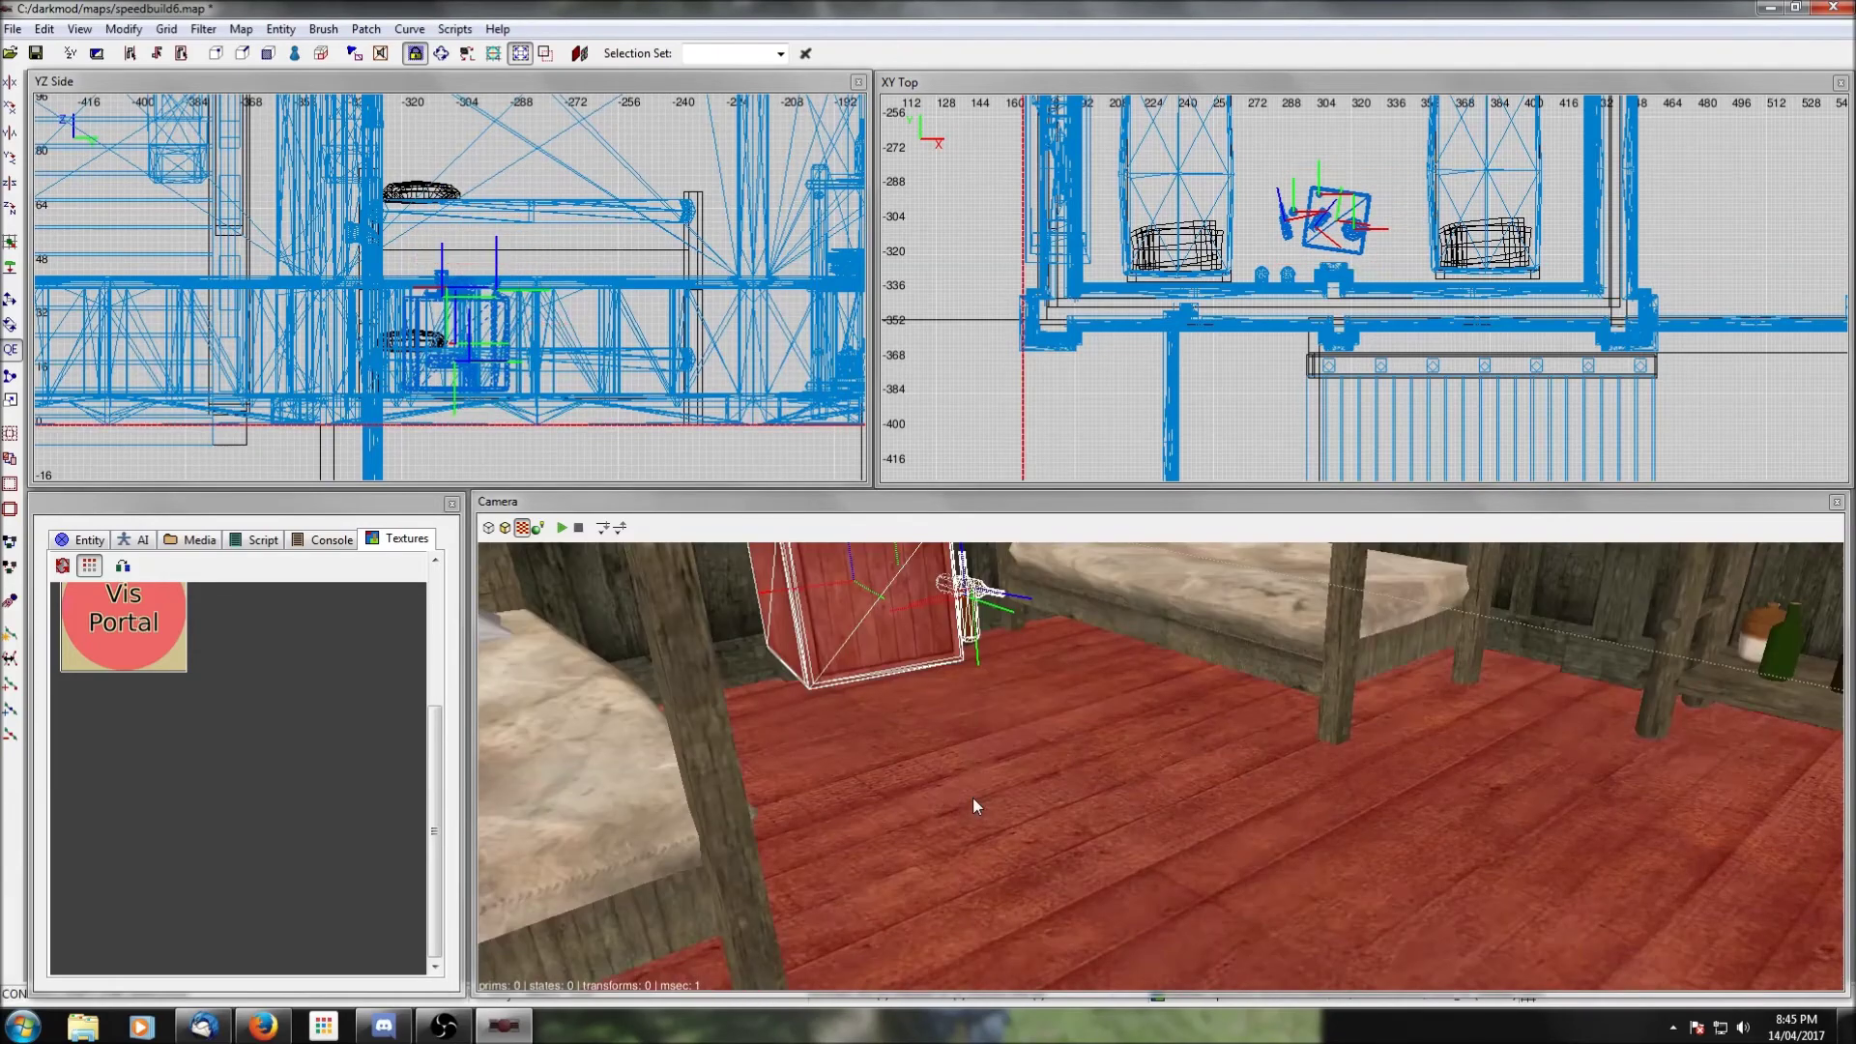
{"action": "key", "text": "ctrl+shift+h"}
{"action": "left_click", "coordinate": [973, 798], "text": "shift"}
{"action": "left_click_drag", "start_coordinate": [446, 356], "coordinate": [446, 397]}
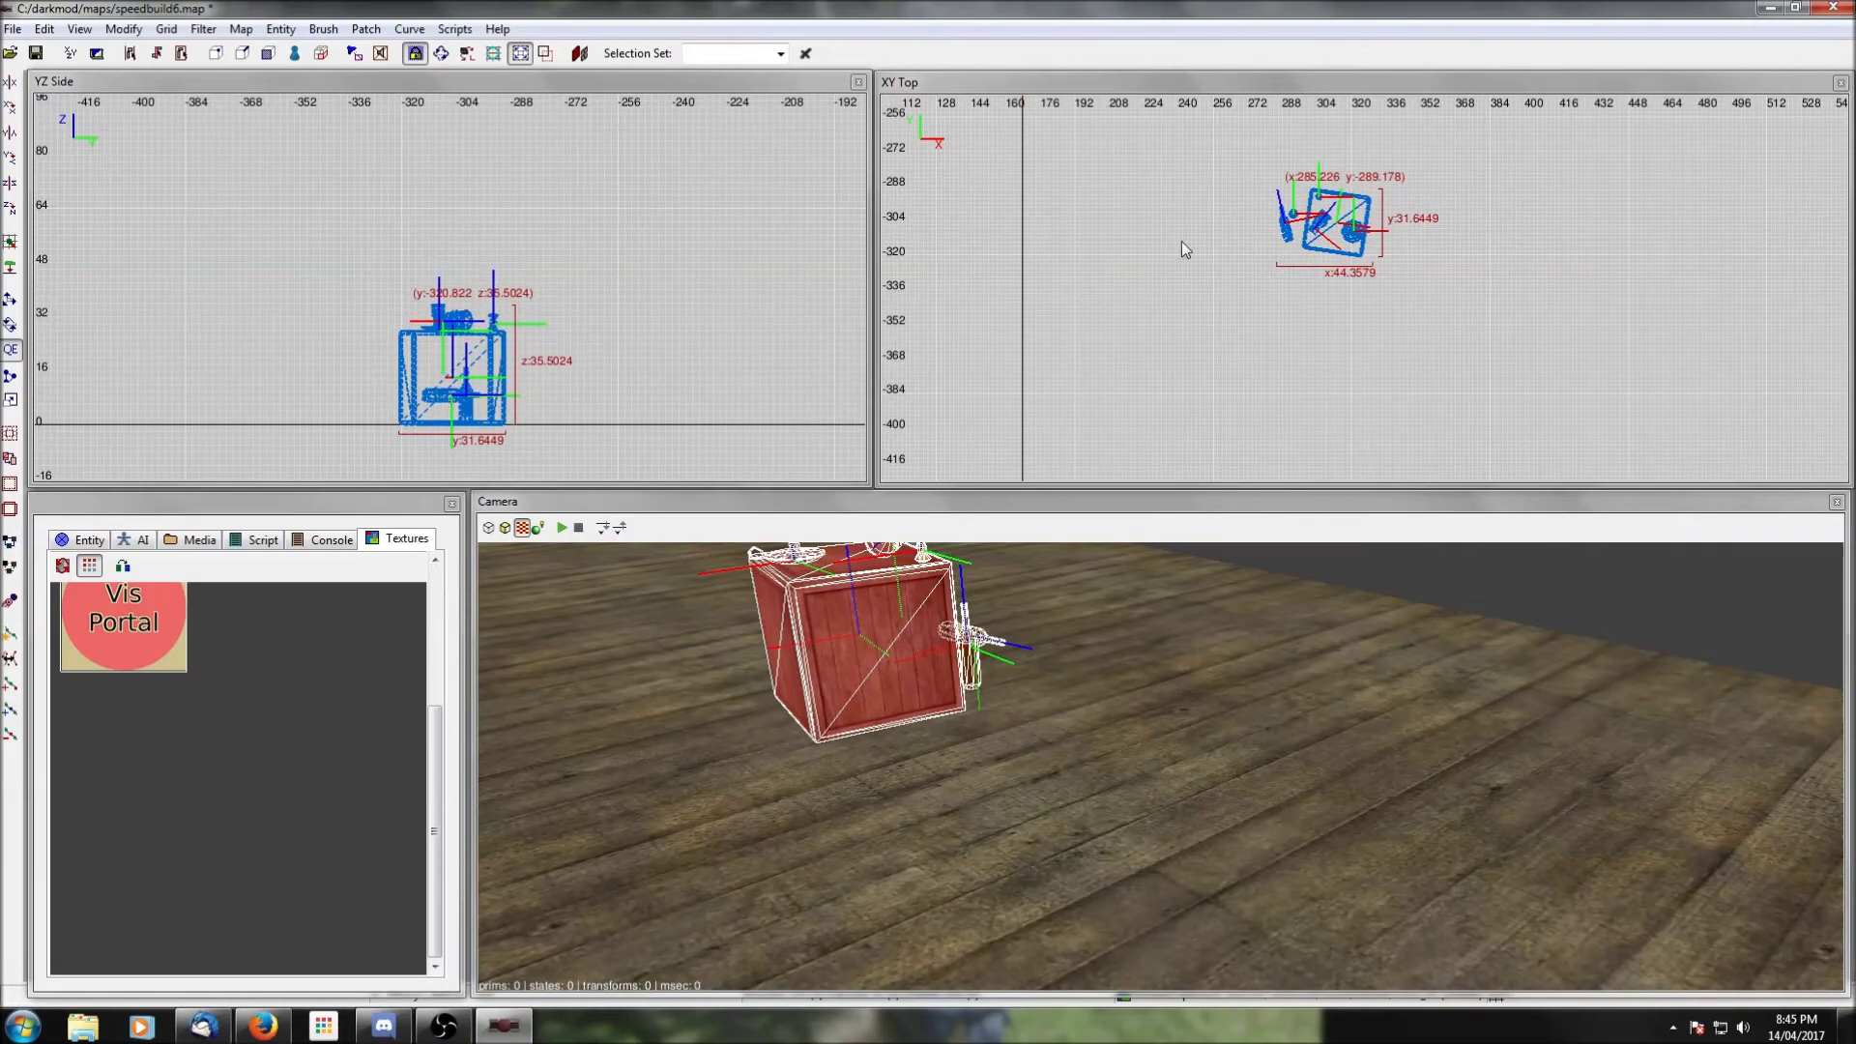
{"action": "key", "text": "shift+h"}
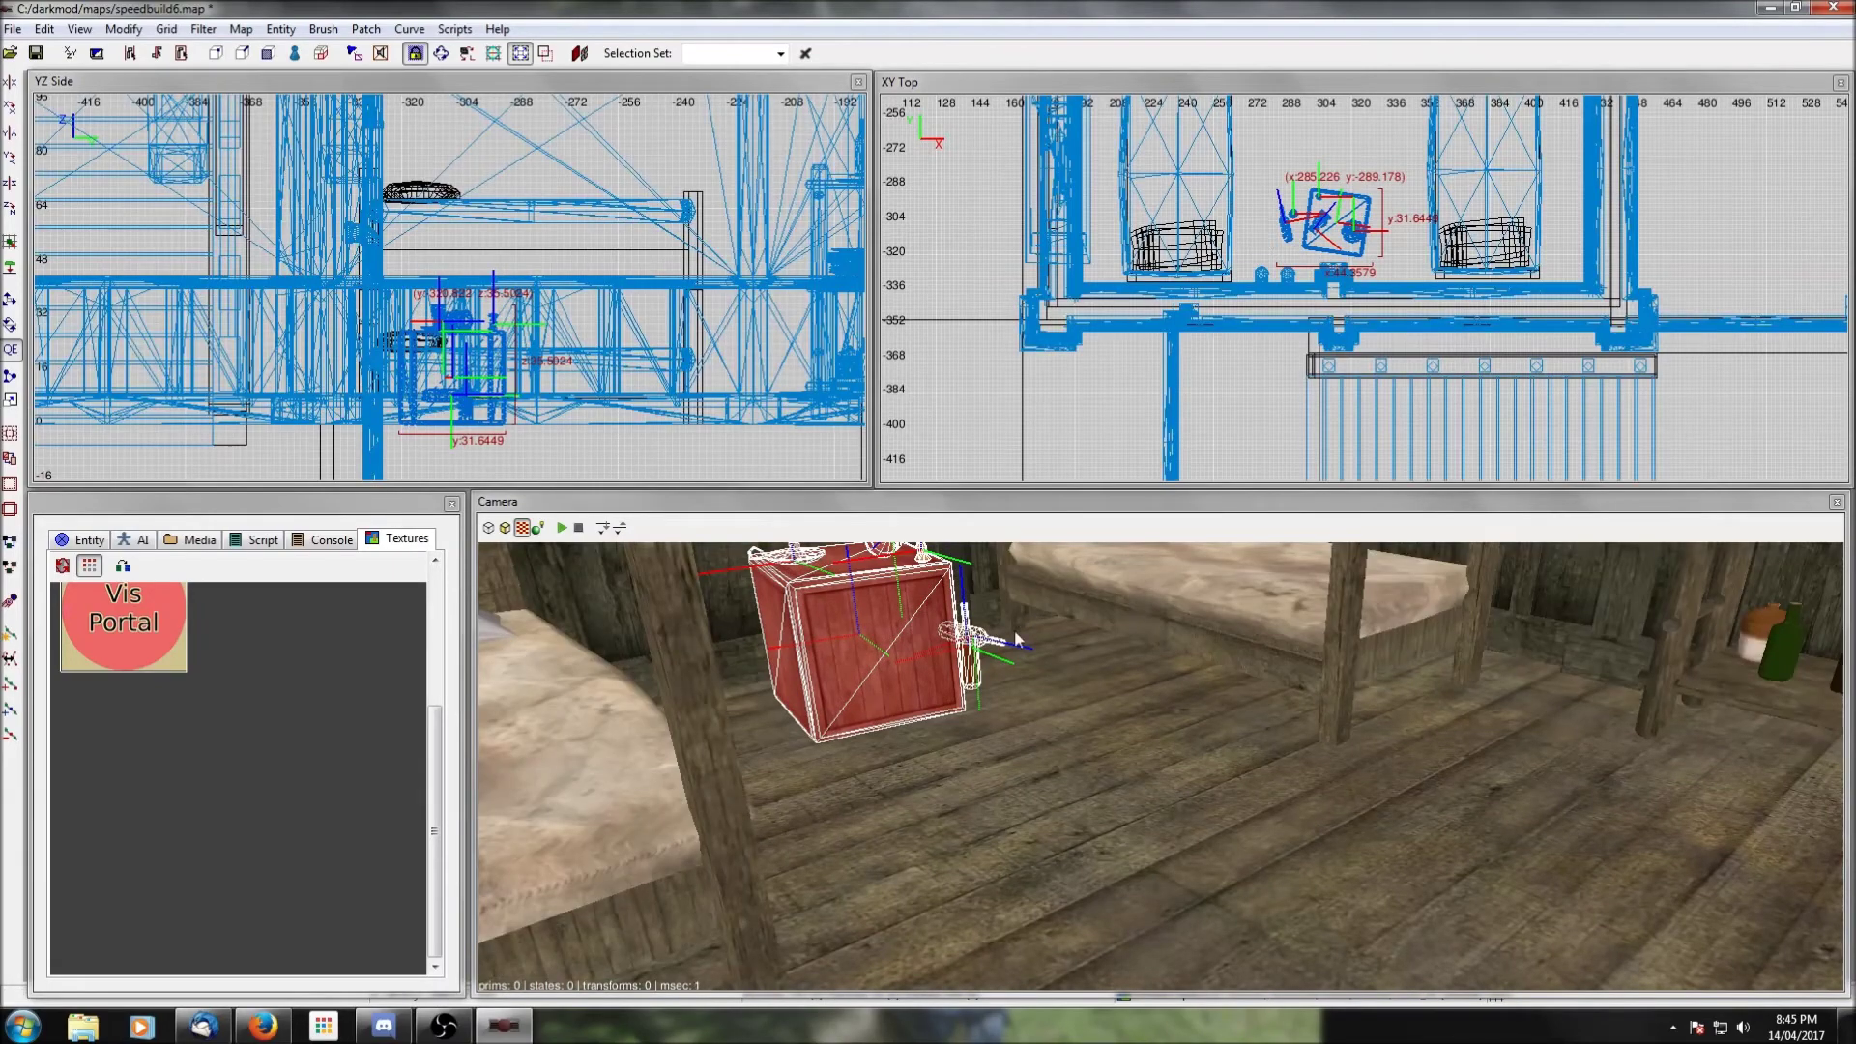
Step: Nudge the junk crate group about 1 unit west between the two bunk beds and deselect it
{"action": "left_click_drag", "start_coordinate": [1344, 238], "coordinate": [1342, 235]}
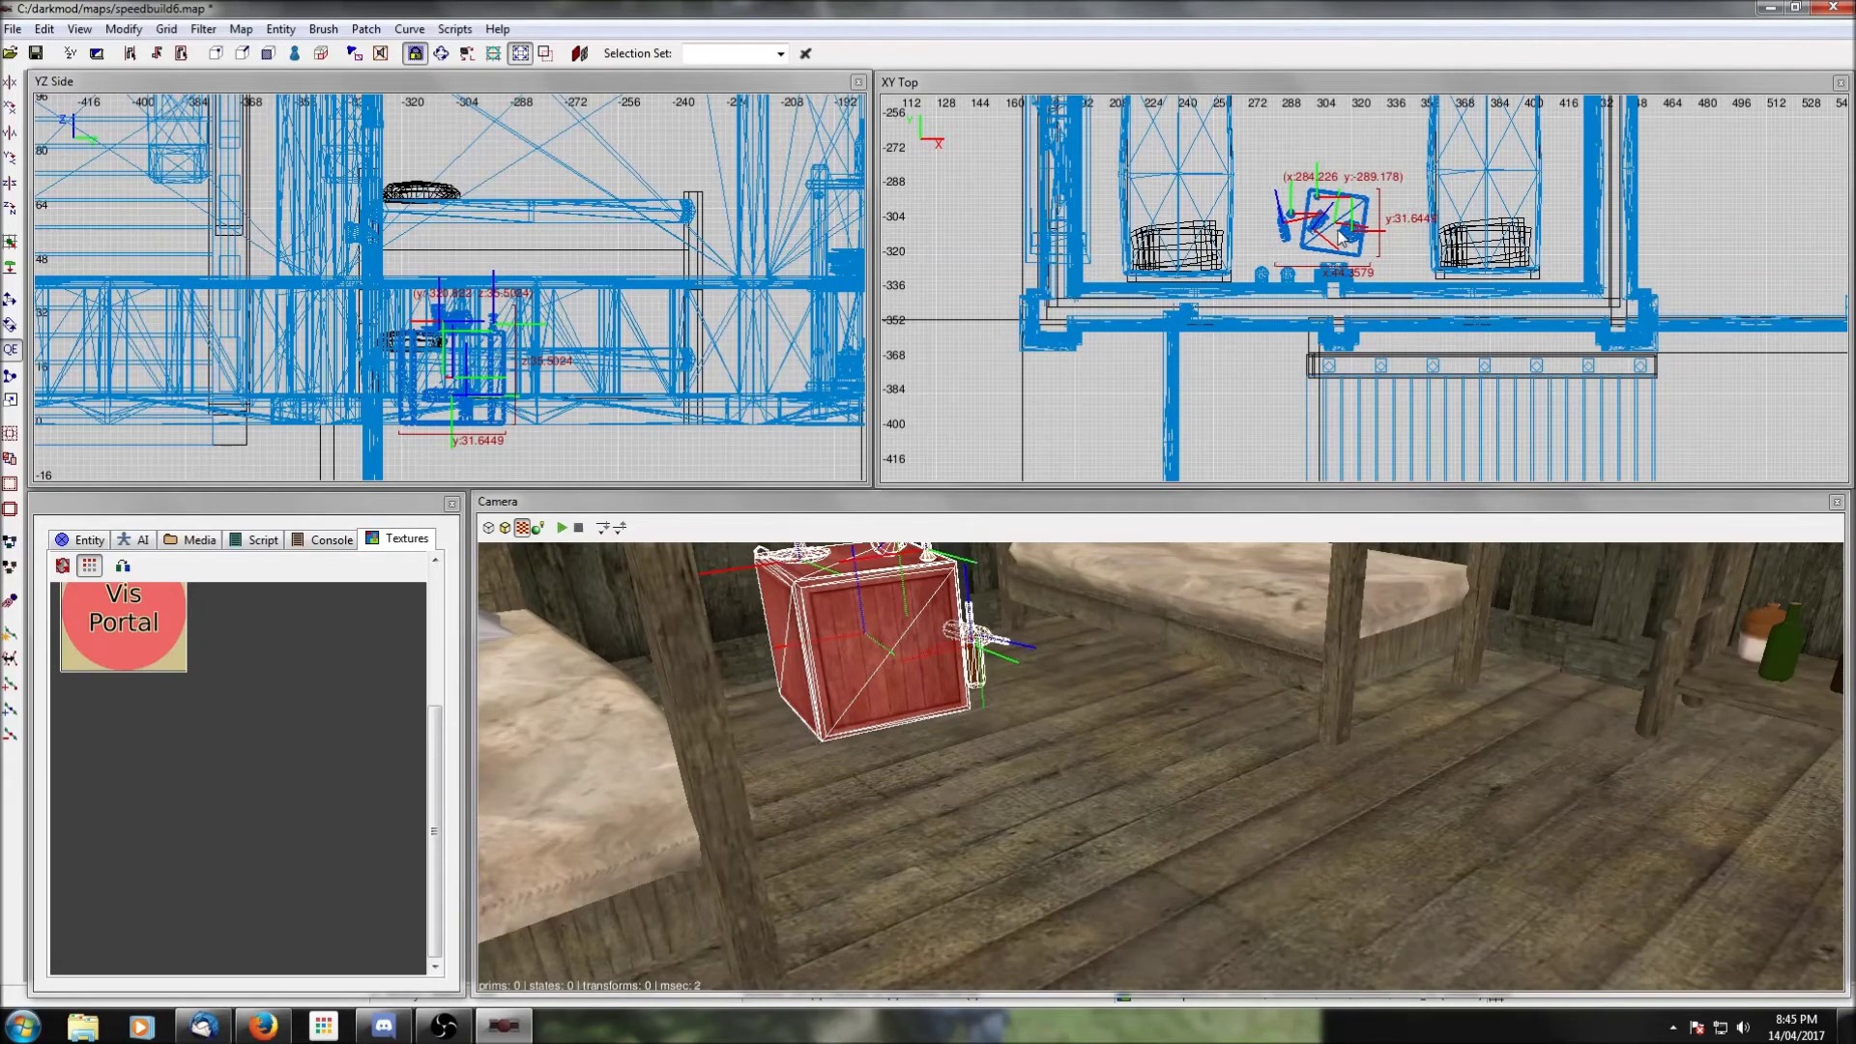
{"action": "right_click", "coordinate": [1321, 613]}
{"action": "right_click", "coordinate": [1321, 613]}
{"action": "key", "text": "Escape"}
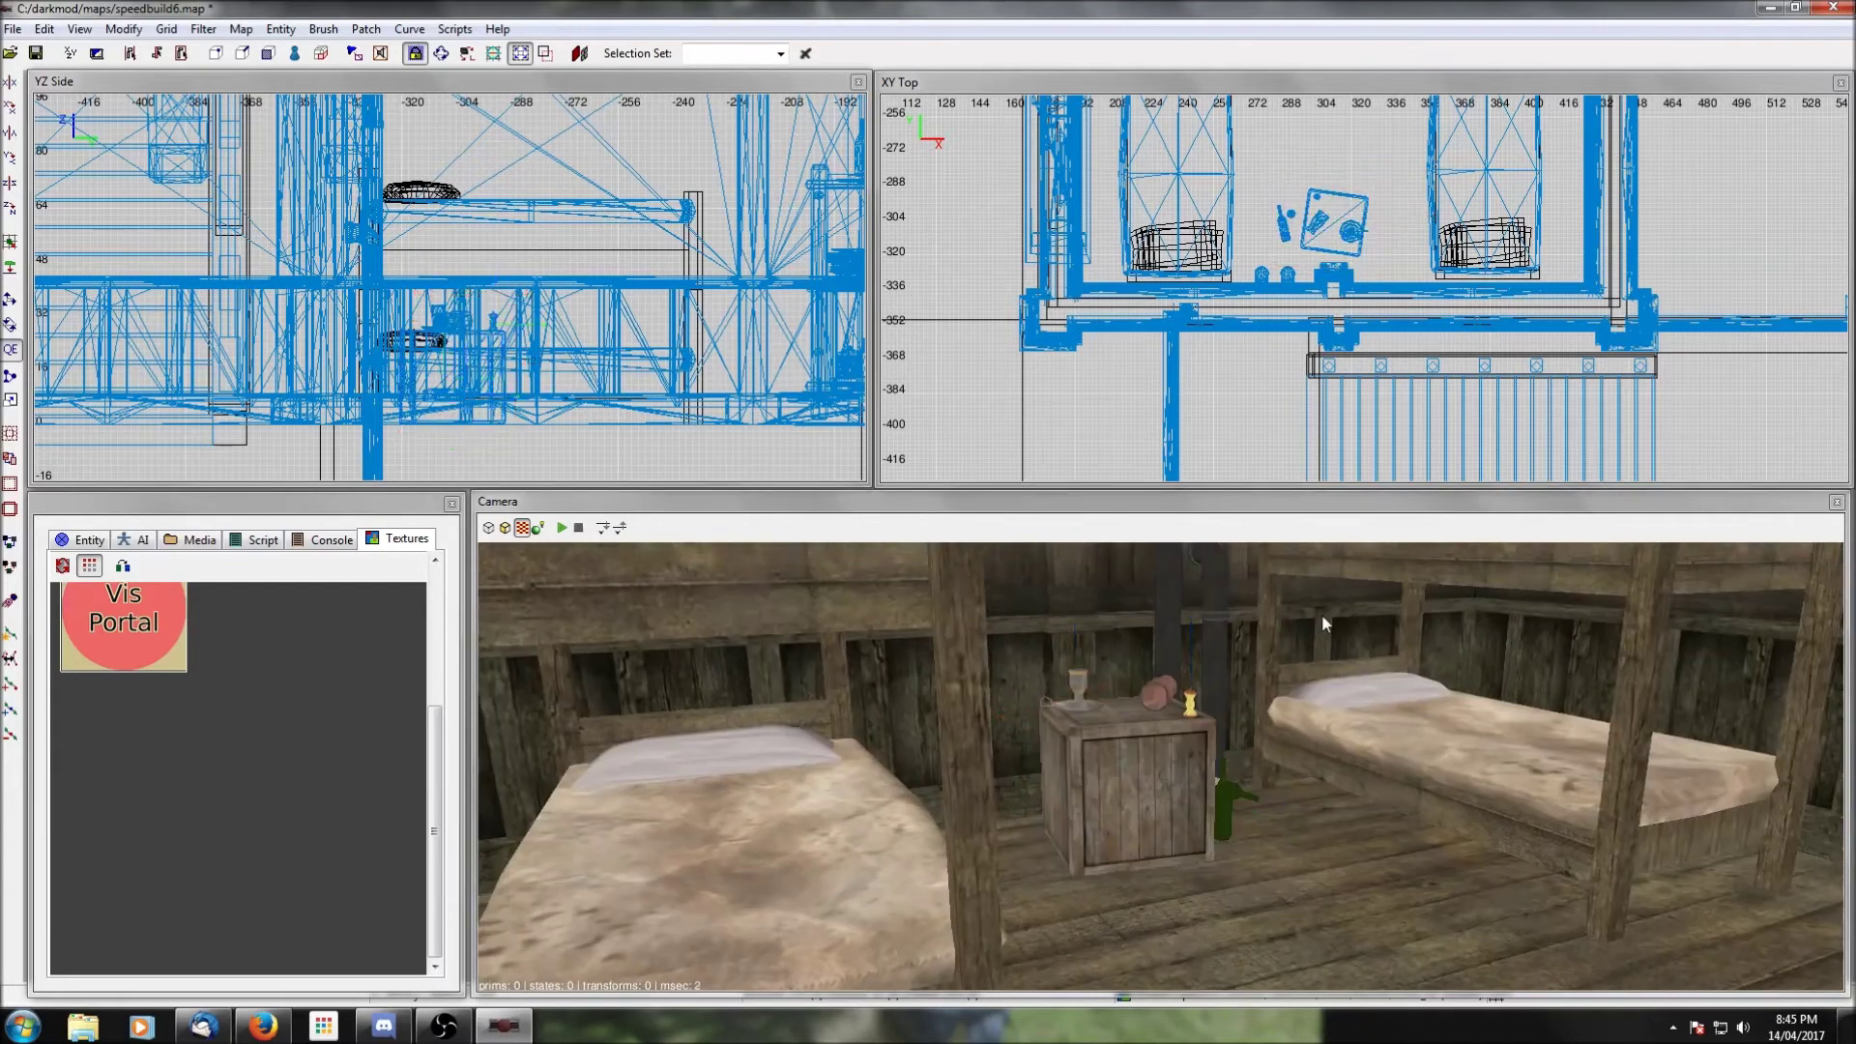
Step: Duplicate the tall pipe and the elbow pipe on the bunk room's south wall and shift the copies north
{"action": "right_click", "coordinate": [1336, 699]}
{"action": "right_click", "coordinate": [1336, 699]}
{"action": "scroll", "coordinate": [1268, 261], "scroll_direction": "down", "scroll_amount": 4}
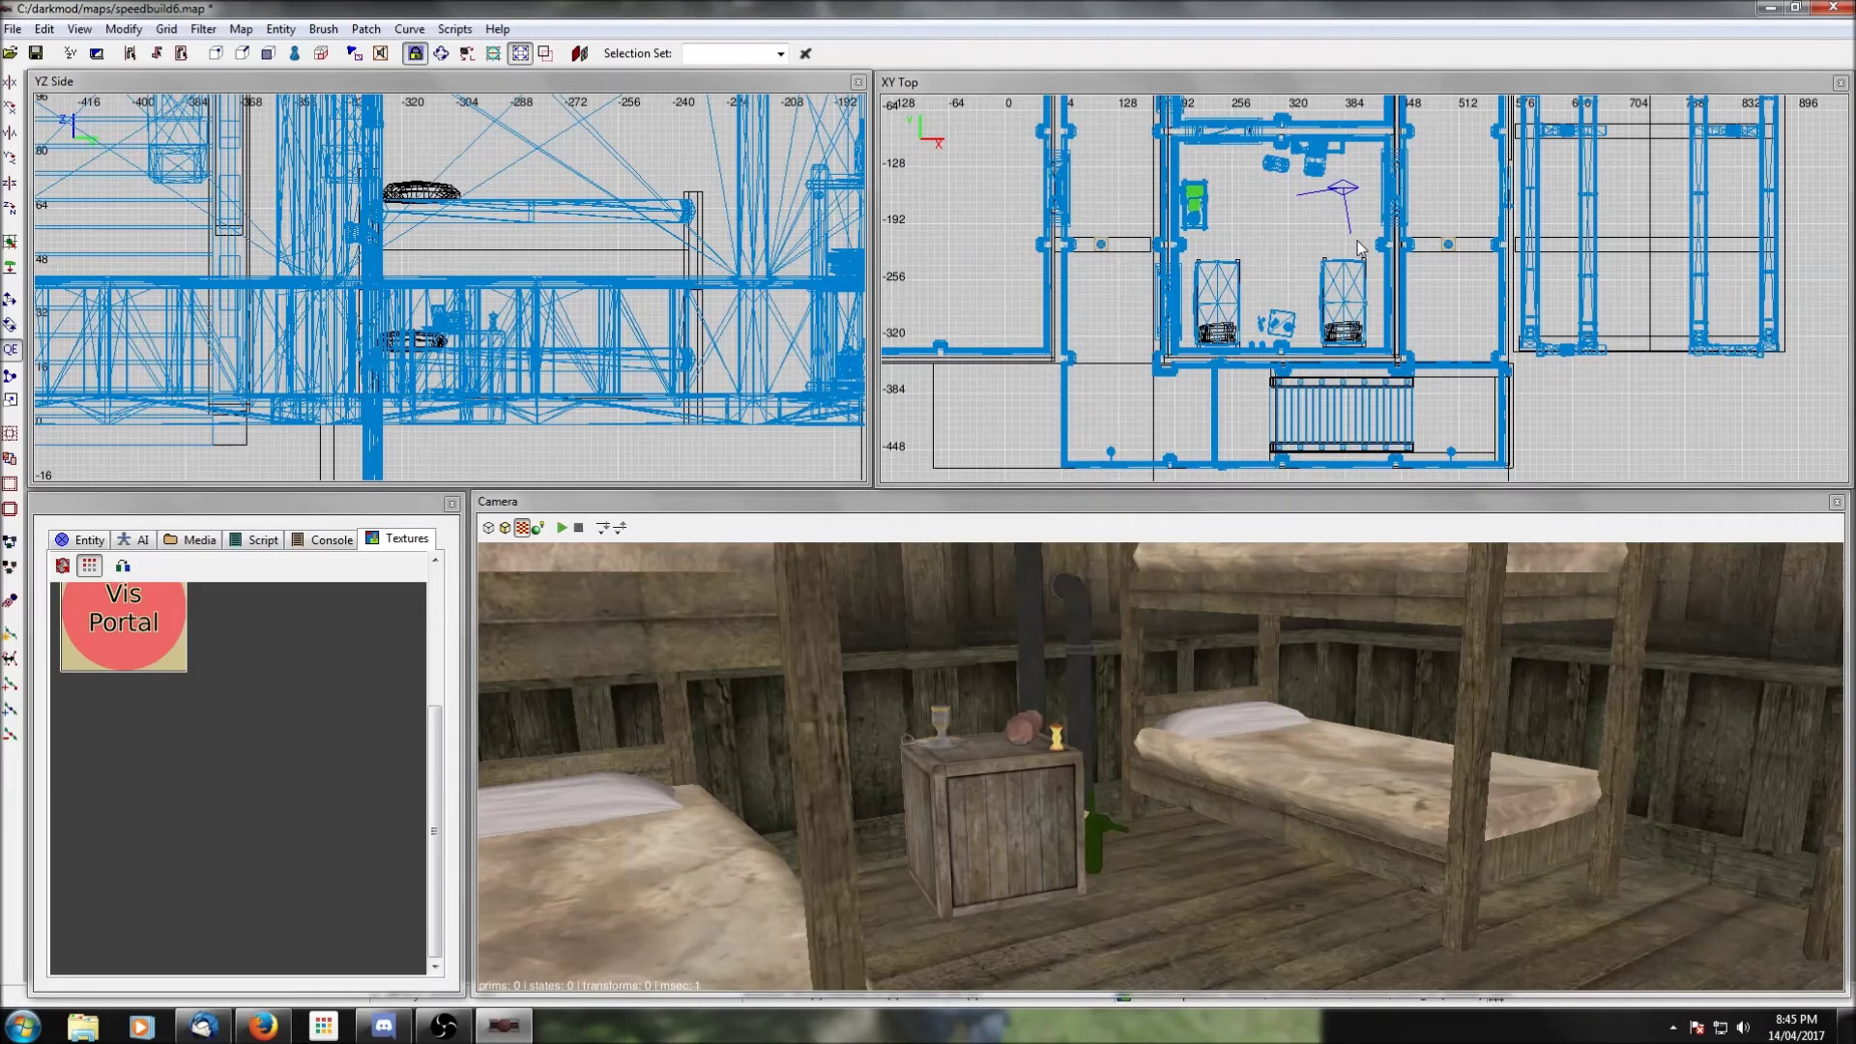
{"action": "right_click", "coordinate": [1379, 620]}
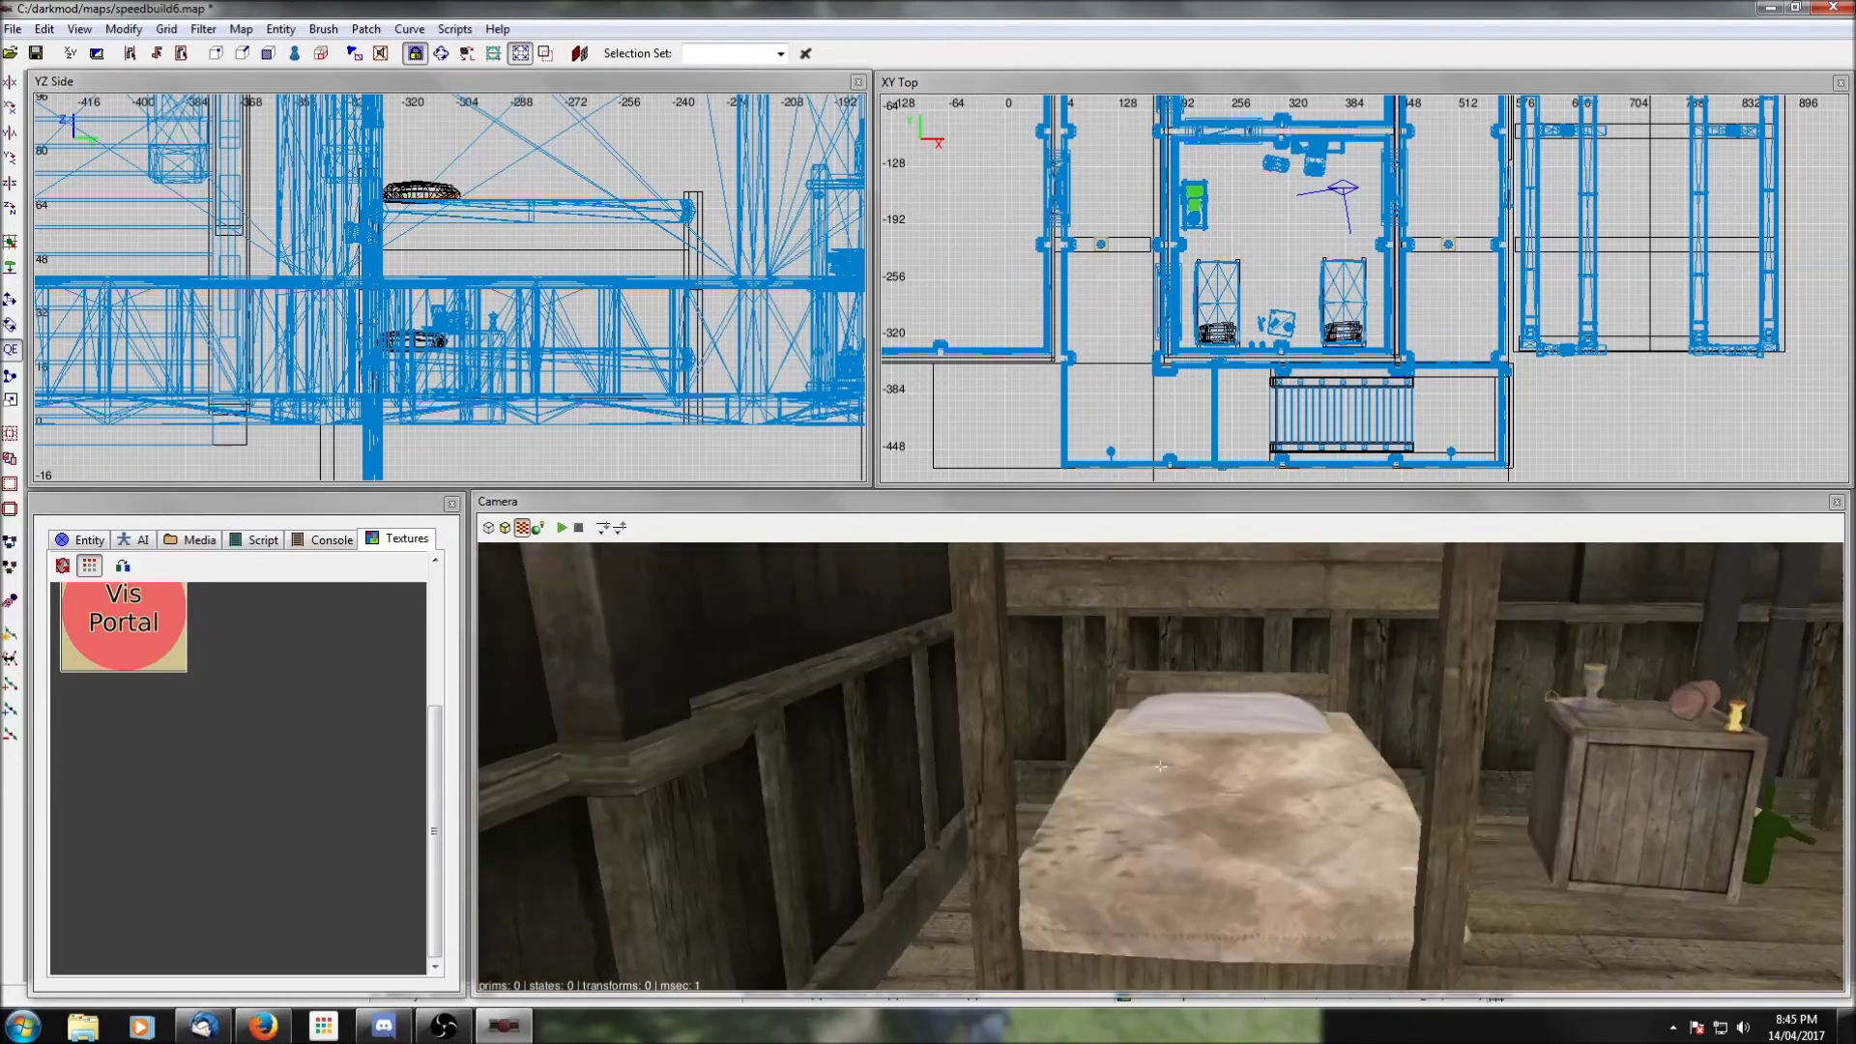
{"action": "right_click", "coordinate": [1362, 658]}
{"action": "right_click", "coordinate": [1361, 657]}
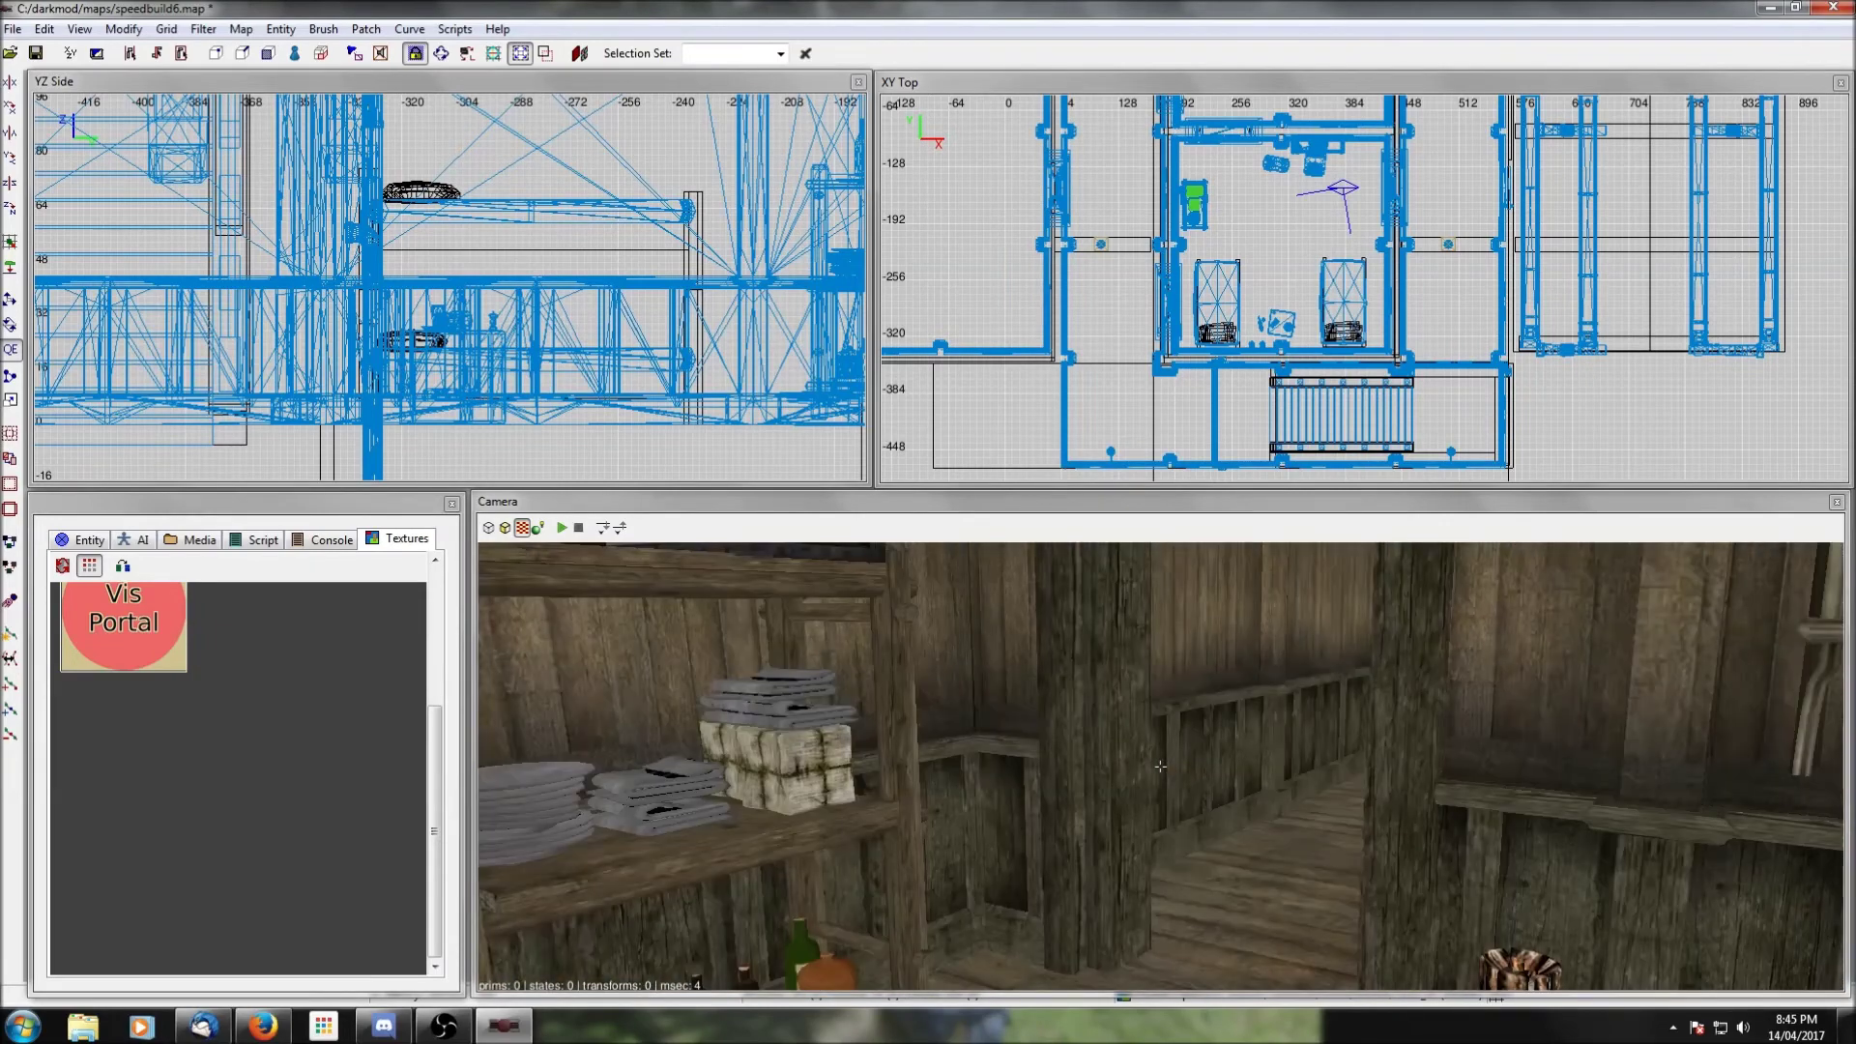
{"action": "right_click", "coordinate": [1361, 658]}
{"action": "left_click", "coordinate": [1137, 711], "text": "shift"}
{"action": "left_click", "coordinate": [1140, 846], "text": "shift"}
{"action": "left_click", "coordinate": [1047, 821], "text": "shift"}
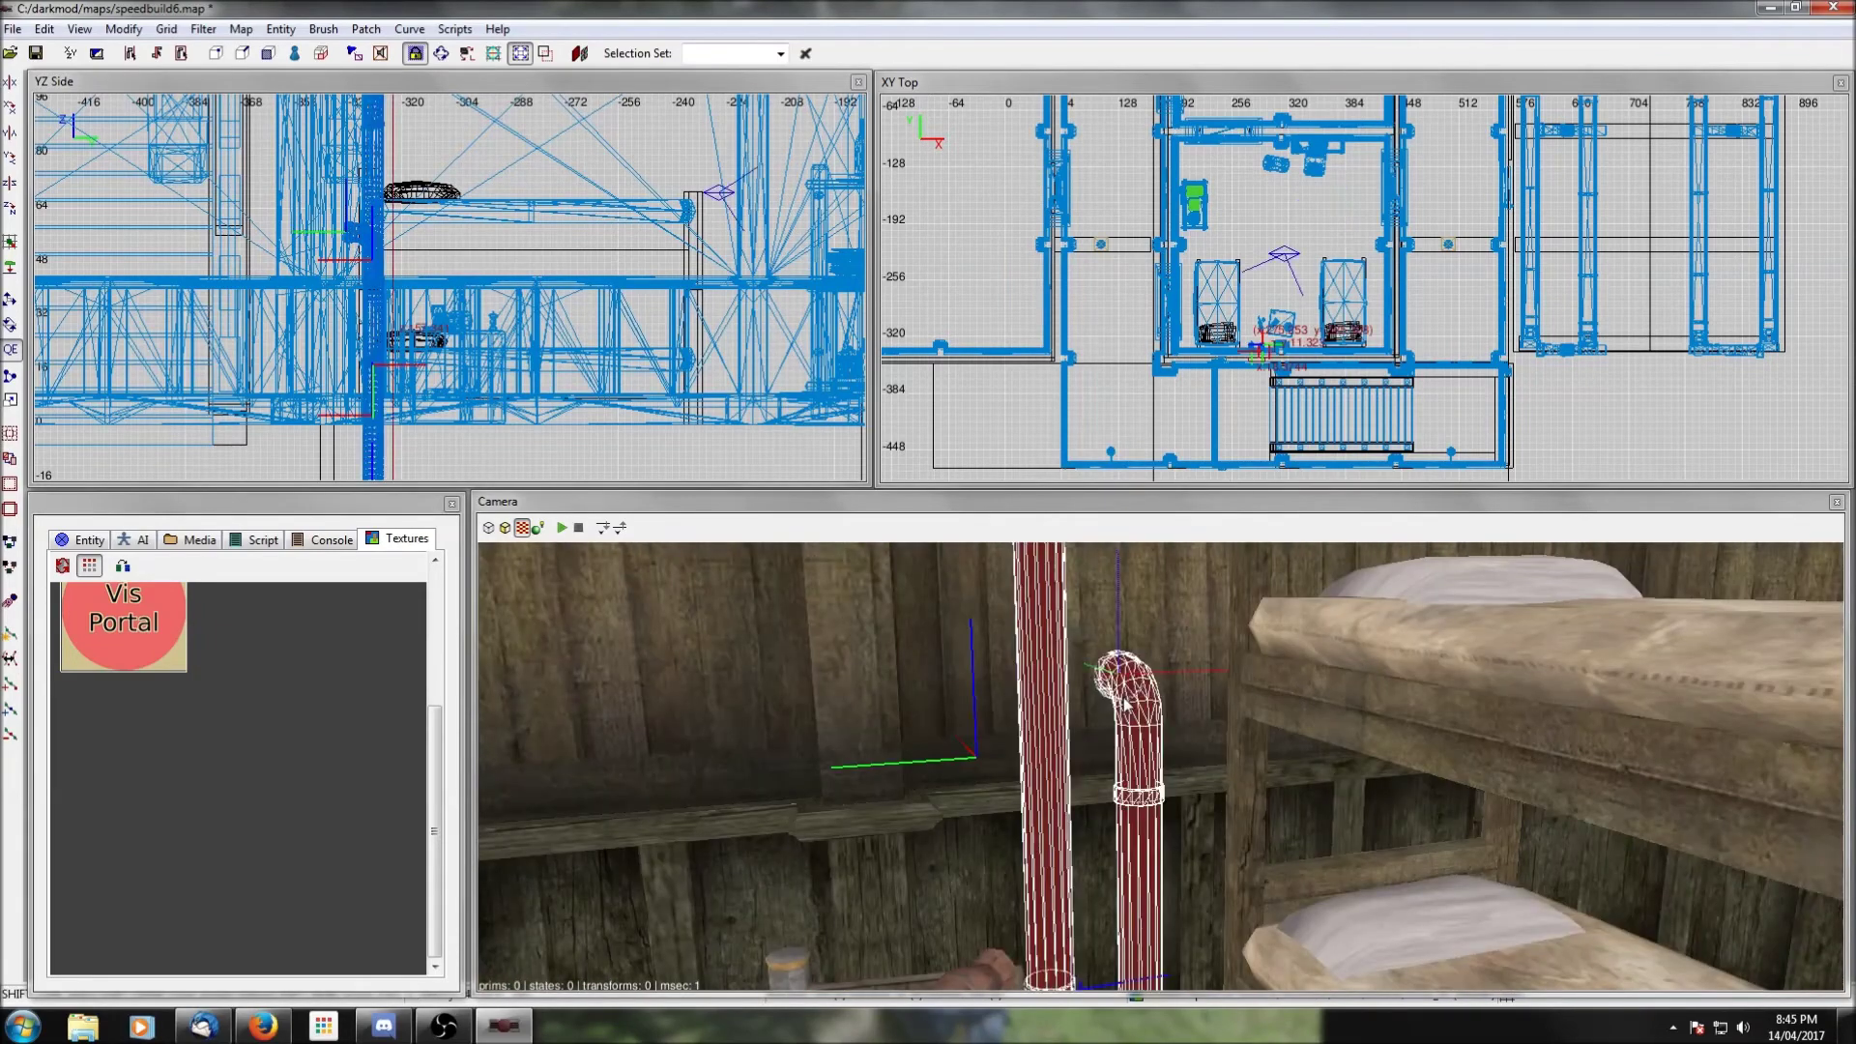
{"action": "scroll", "coordinate": [1394, 302], "scroll_direction": "down", "scroll_amount": 2}
{"action": "key", "text": "Escape"}
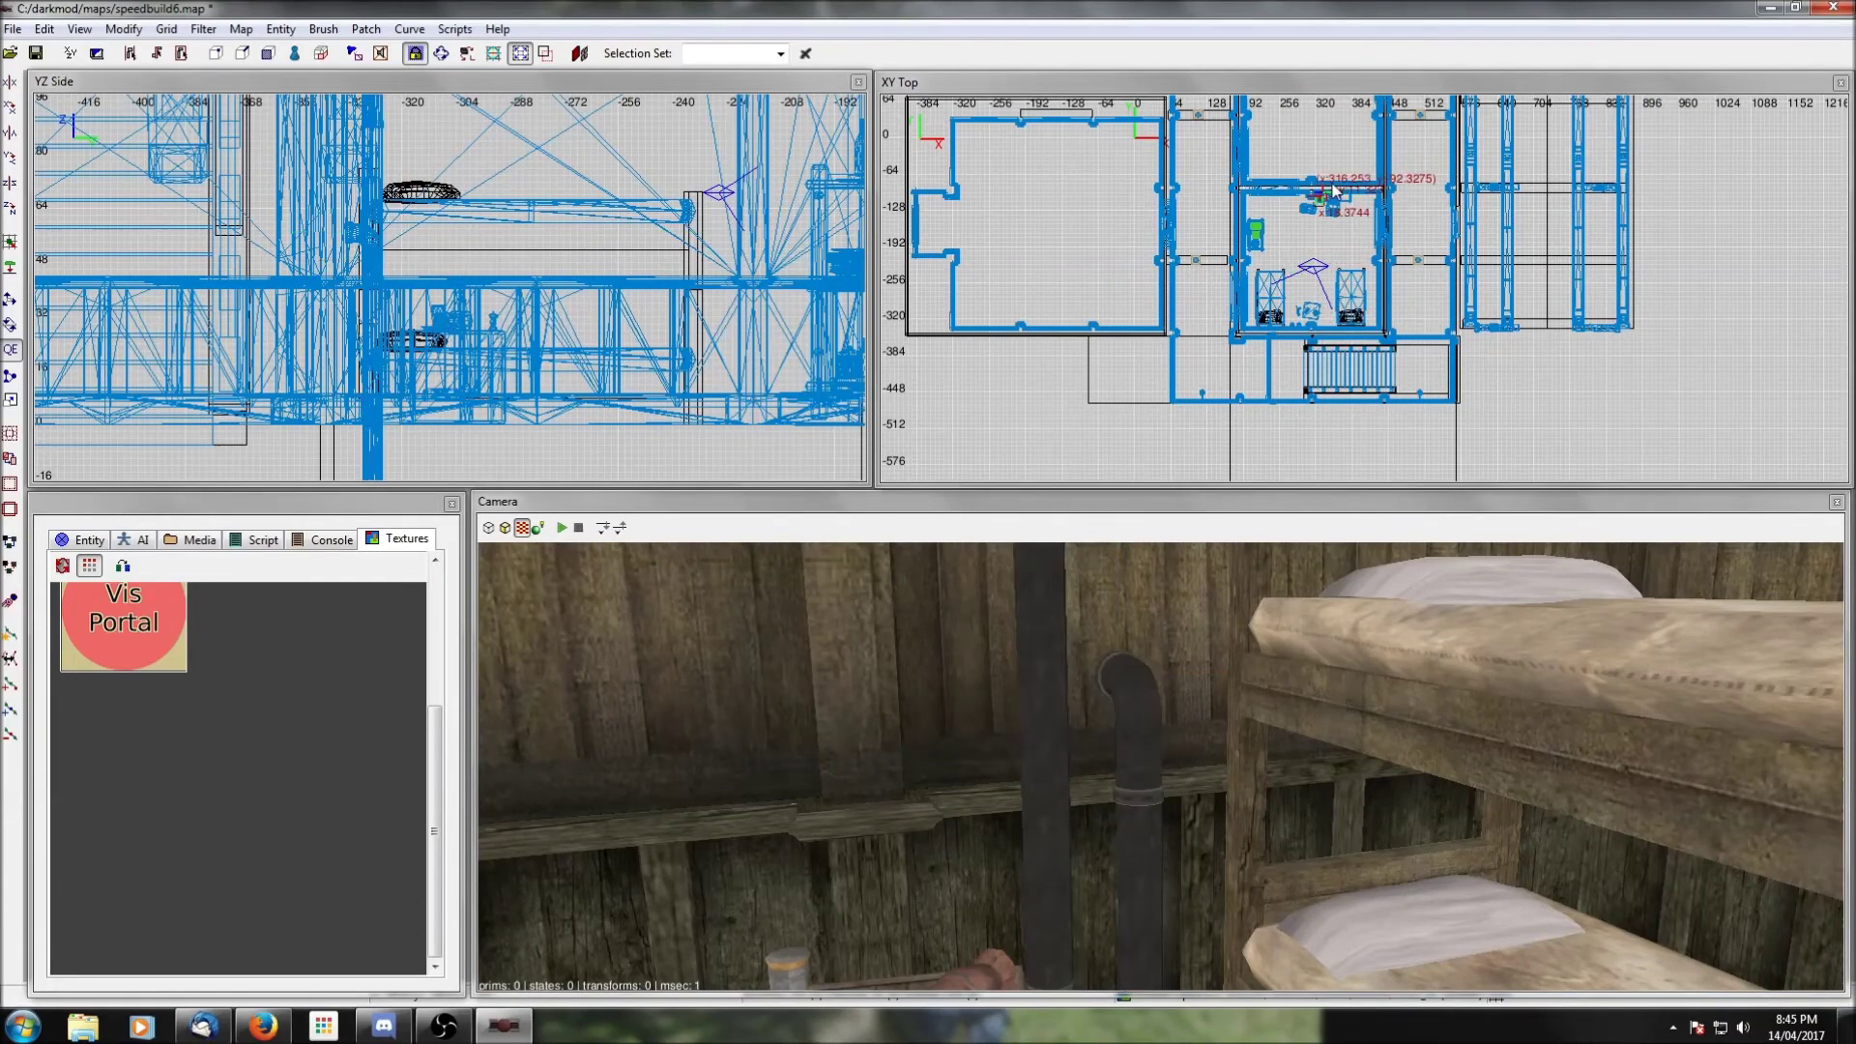
Step: Move the copied pipes beside the north room's west wall and rotate them 90 degrees about the Z axis
{"action": "scroll", "coordinate": [1351, 177], "scroll_direction": "up", "scroll_amount": 7}
{"action": "right_click_drag", "start_coordinate": [1348, 172], "coordinate": [1235, 353]}
{"action": "scroll", "coordinate": [1347, 174], "scroll_direction": "down", "scroll_amount": 3}
{"action": "right_click_drag", "start_coordinate": [1347, 174], "coordinate": [1505, 257]}
{"action": "right_click_drag", "start_coordinate": [1263, 178], "coordinate": [1207, 218]}
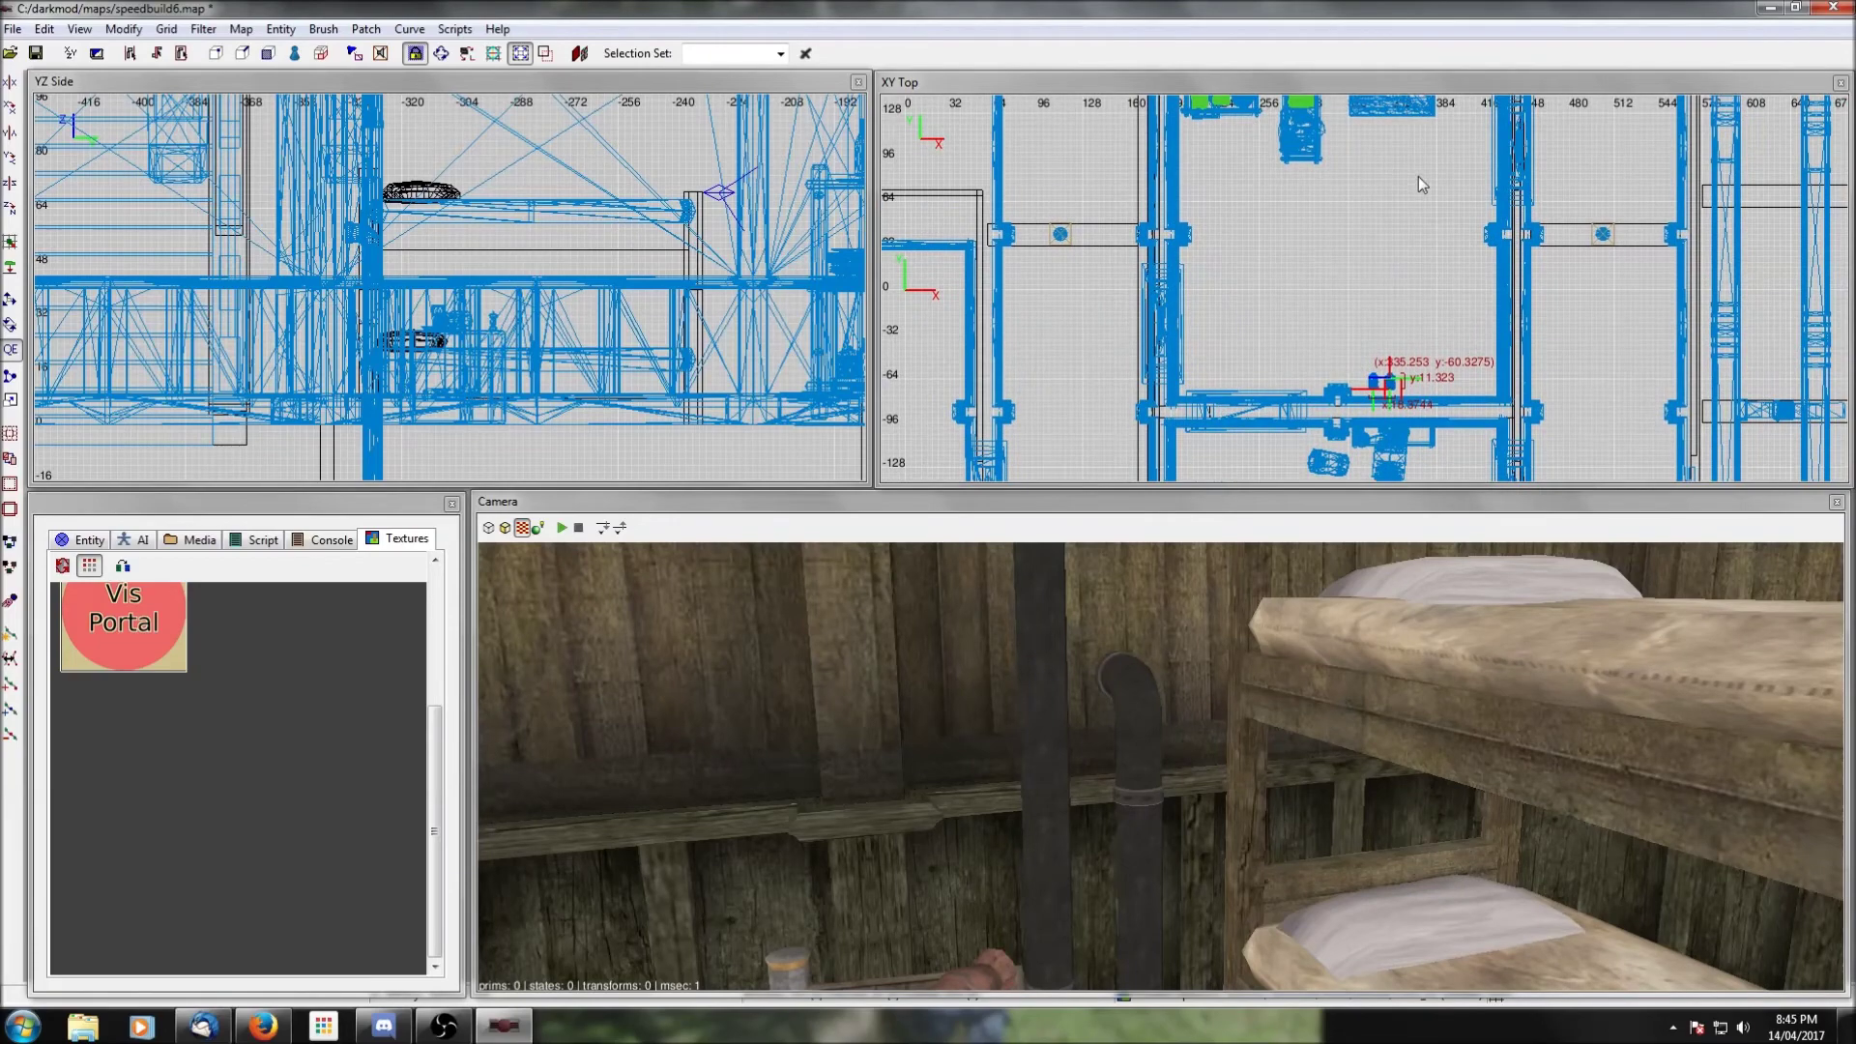
{"action": "right_click_drag", "start_coordinate": [1418, 176], "coordinate": [1426, 244]}
{"action": "left_click_drag", "start_coordinate": [1392, 447], "coordinate": [1208, 250]}
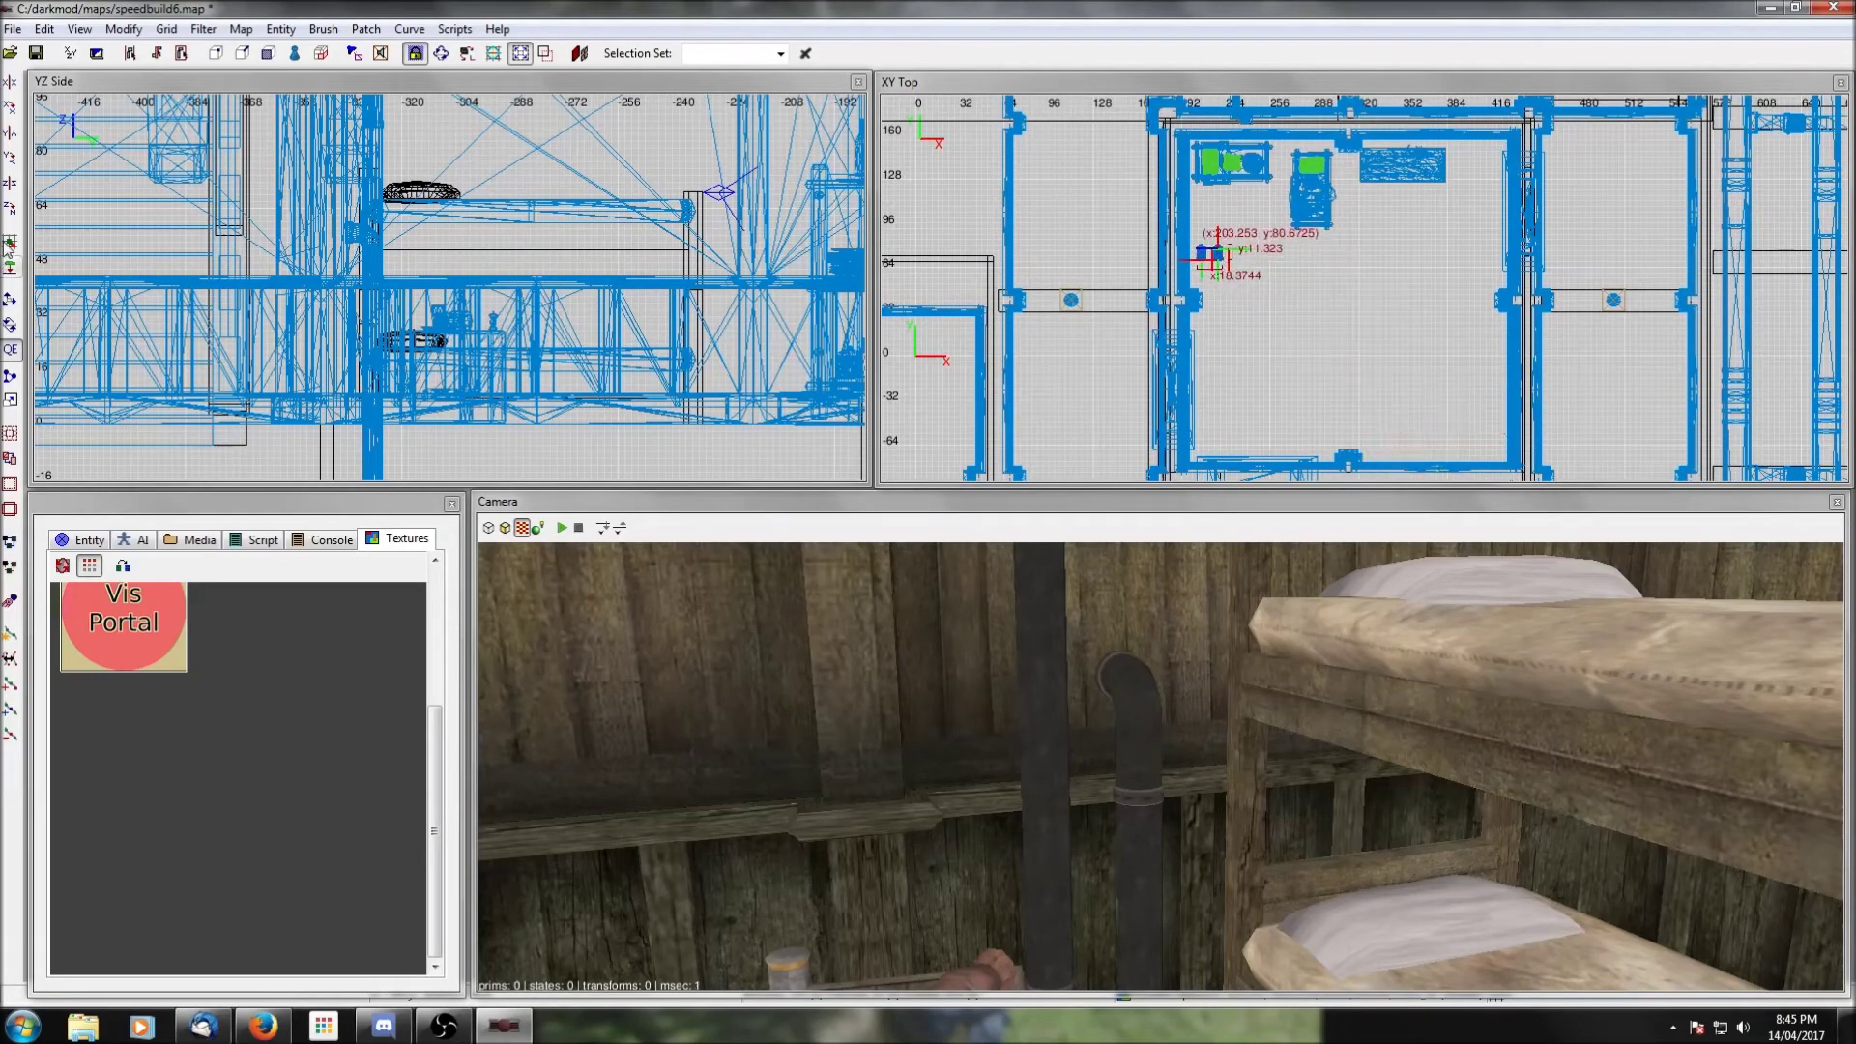
{"action": "left_click", "coordinate": [13, 205]}
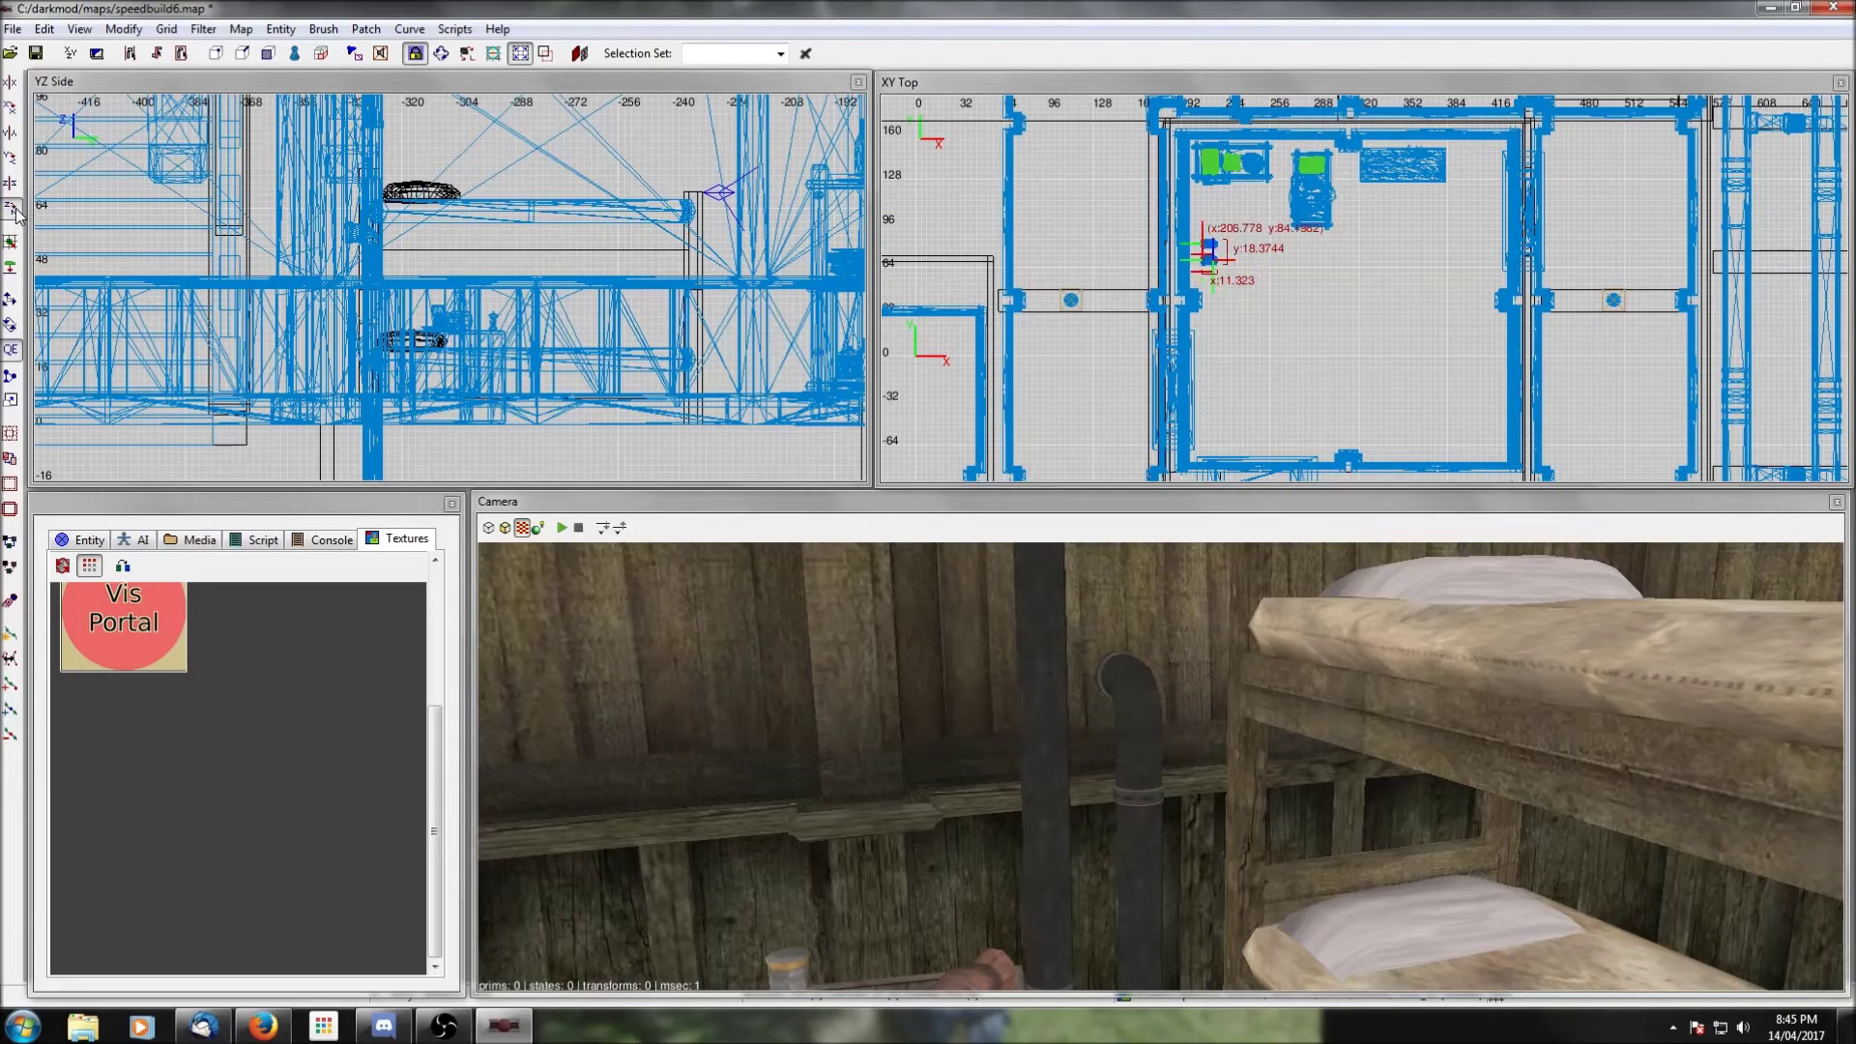
{"action": "right_click", "coordinate": [1259, 248]}
{"action": "key", "text": "Escape"}
Step: Move the rotated pipe pair about 11 units west, up to the planks of the north room's west wall
{"action": "scroll", "coordinate": [1259, 248], "scroll_direction": "up", "scroll_amount": 4}
{"action": "right_click_drag", "start_coordinate": [1080, 245], "coordinate": [1298, 326]}
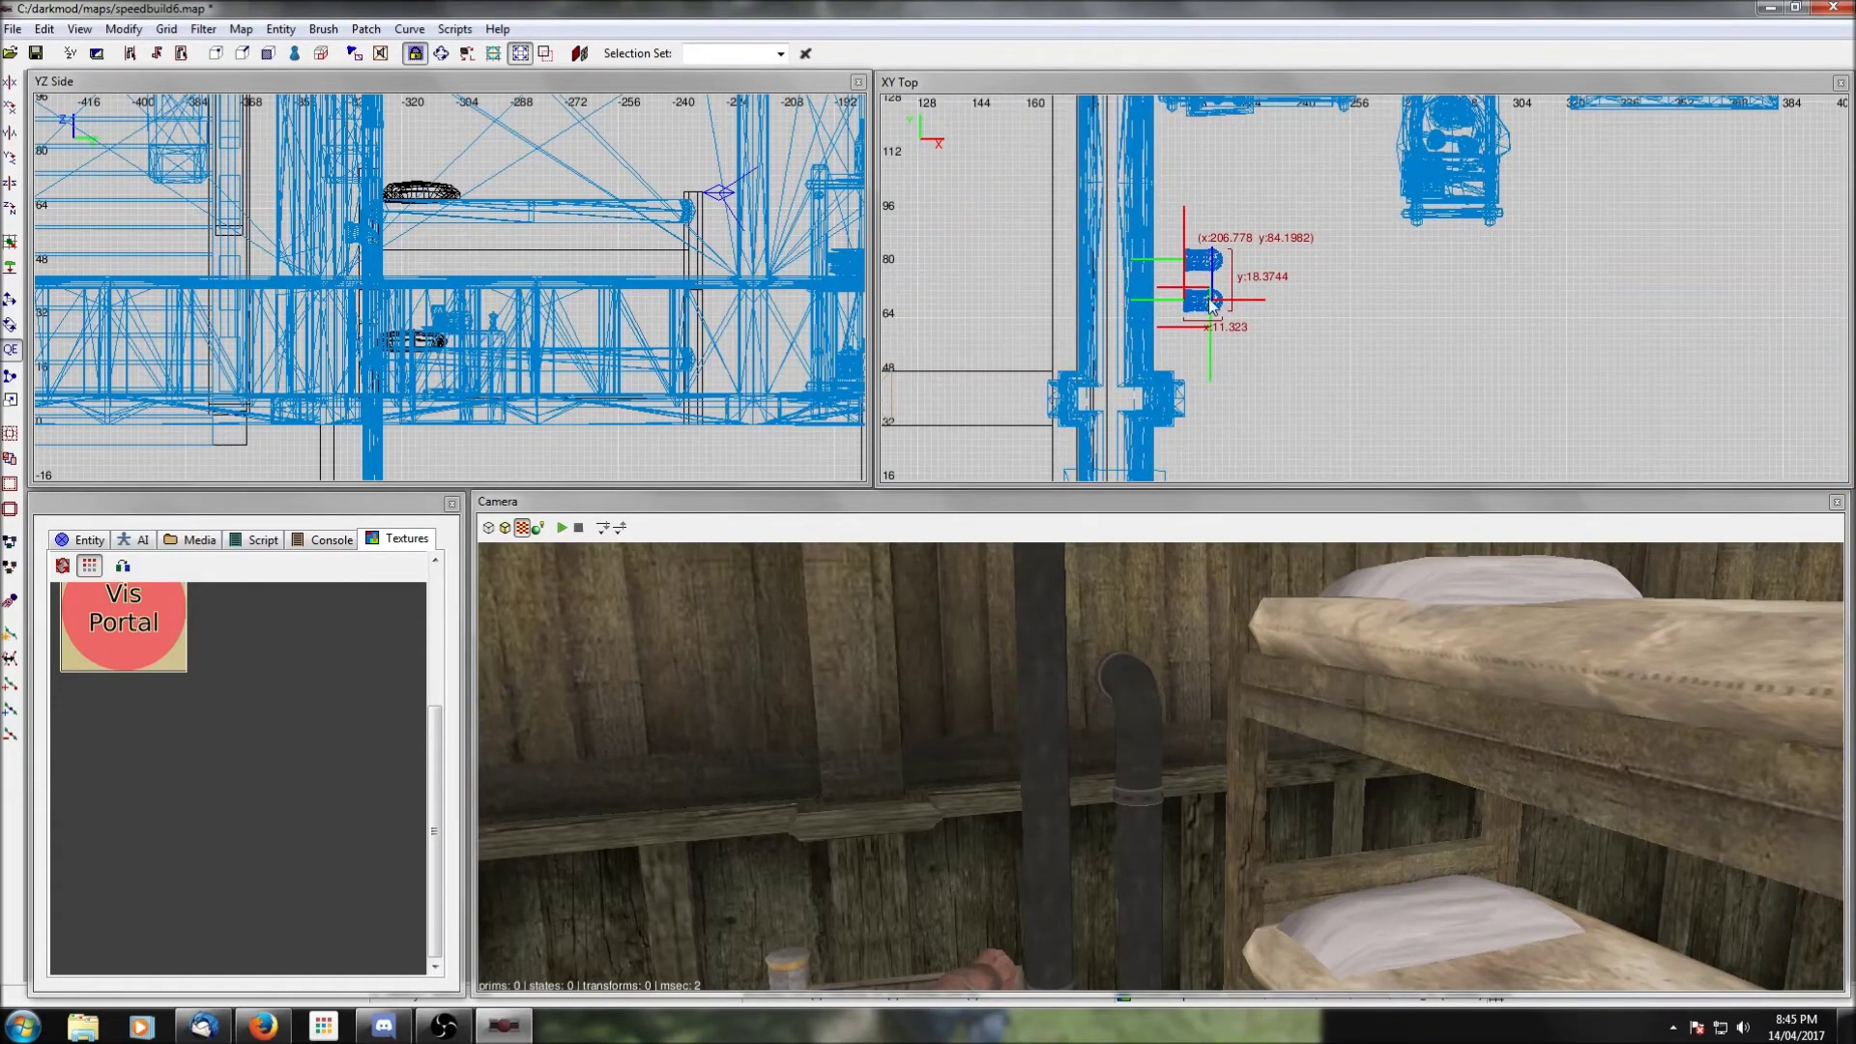
{"action": "left_click_drag", "start_coordinate": [1209, 305], "coordinate": [1174, 303]}
{"action": "right_click", "coordinate": [1210, 680]}
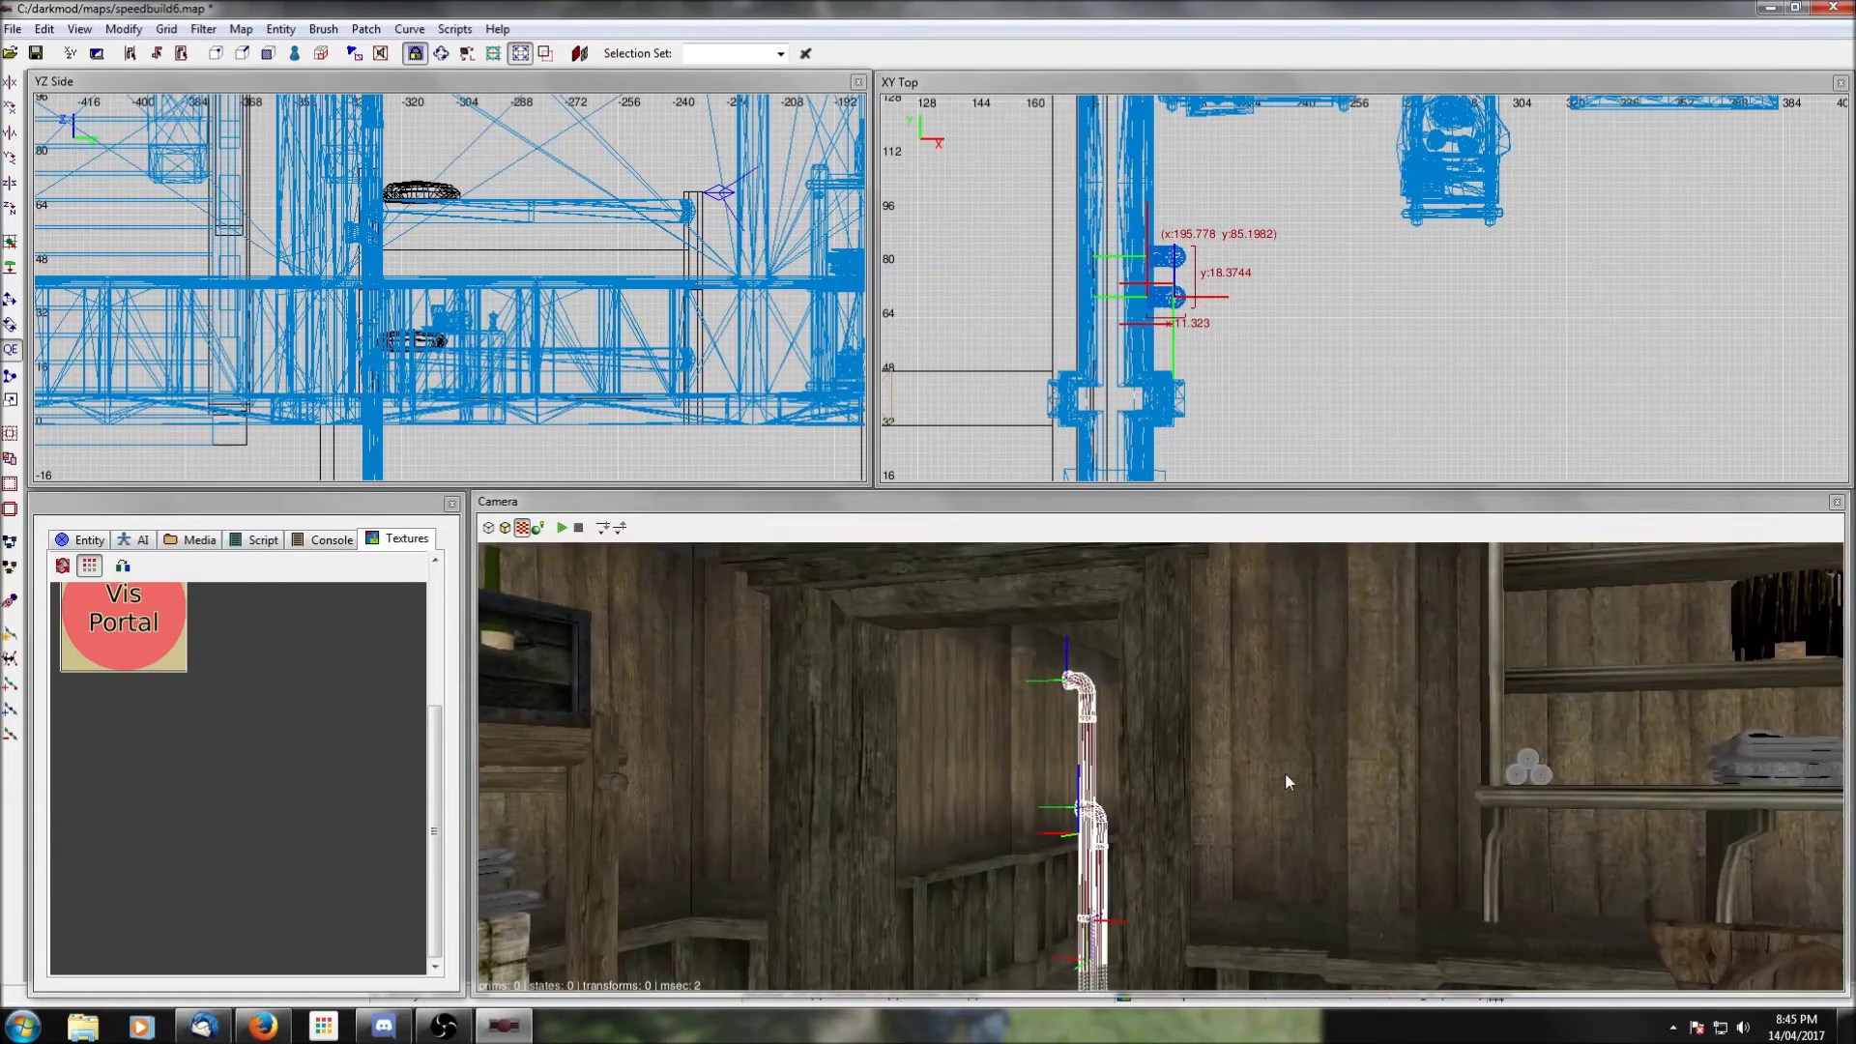
{"action": "key", "text": "Up"}
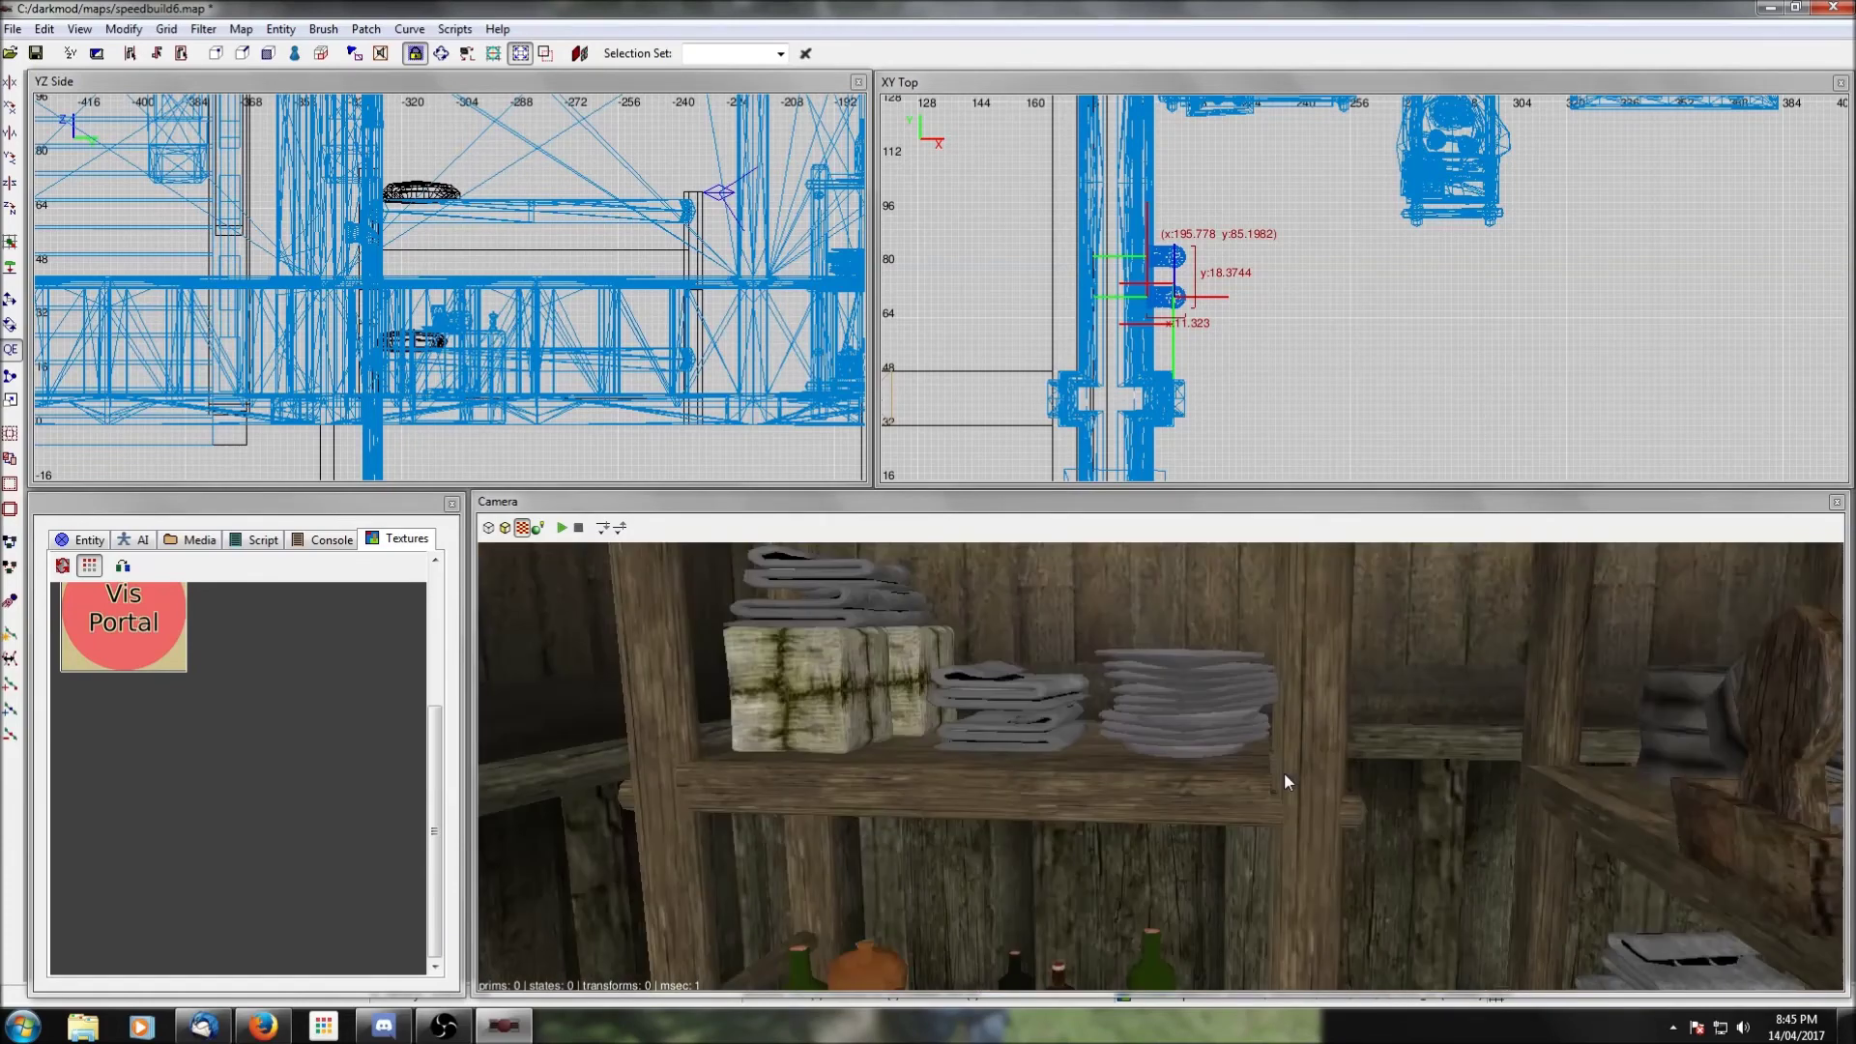
{"action": "key", "text": "Down"}
{"action": "right_click", "coordinate": [1272, 724]}
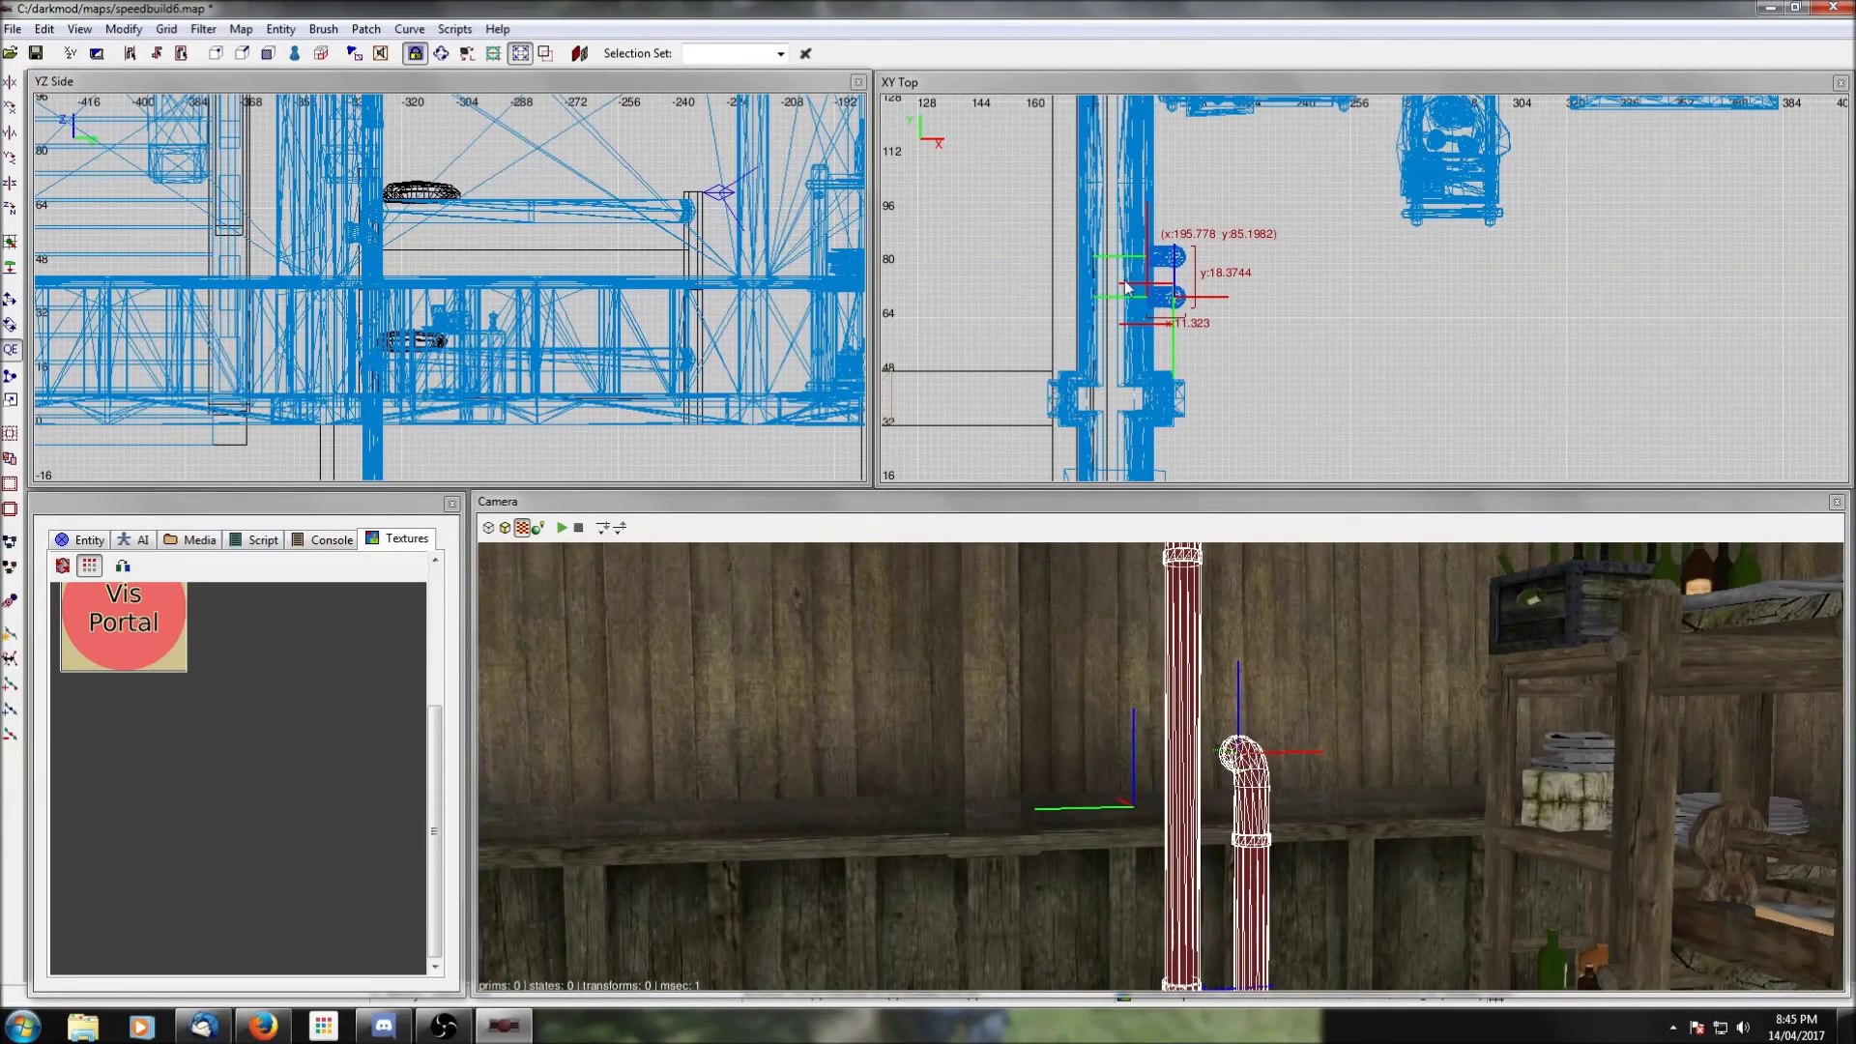
Step: Shift the pipe pair about 3 units further west so the elbow end meets the wall
{"action": "left_click_drag", "start_coordinate": [1174, 297], "coordinate": [1160, 298]}
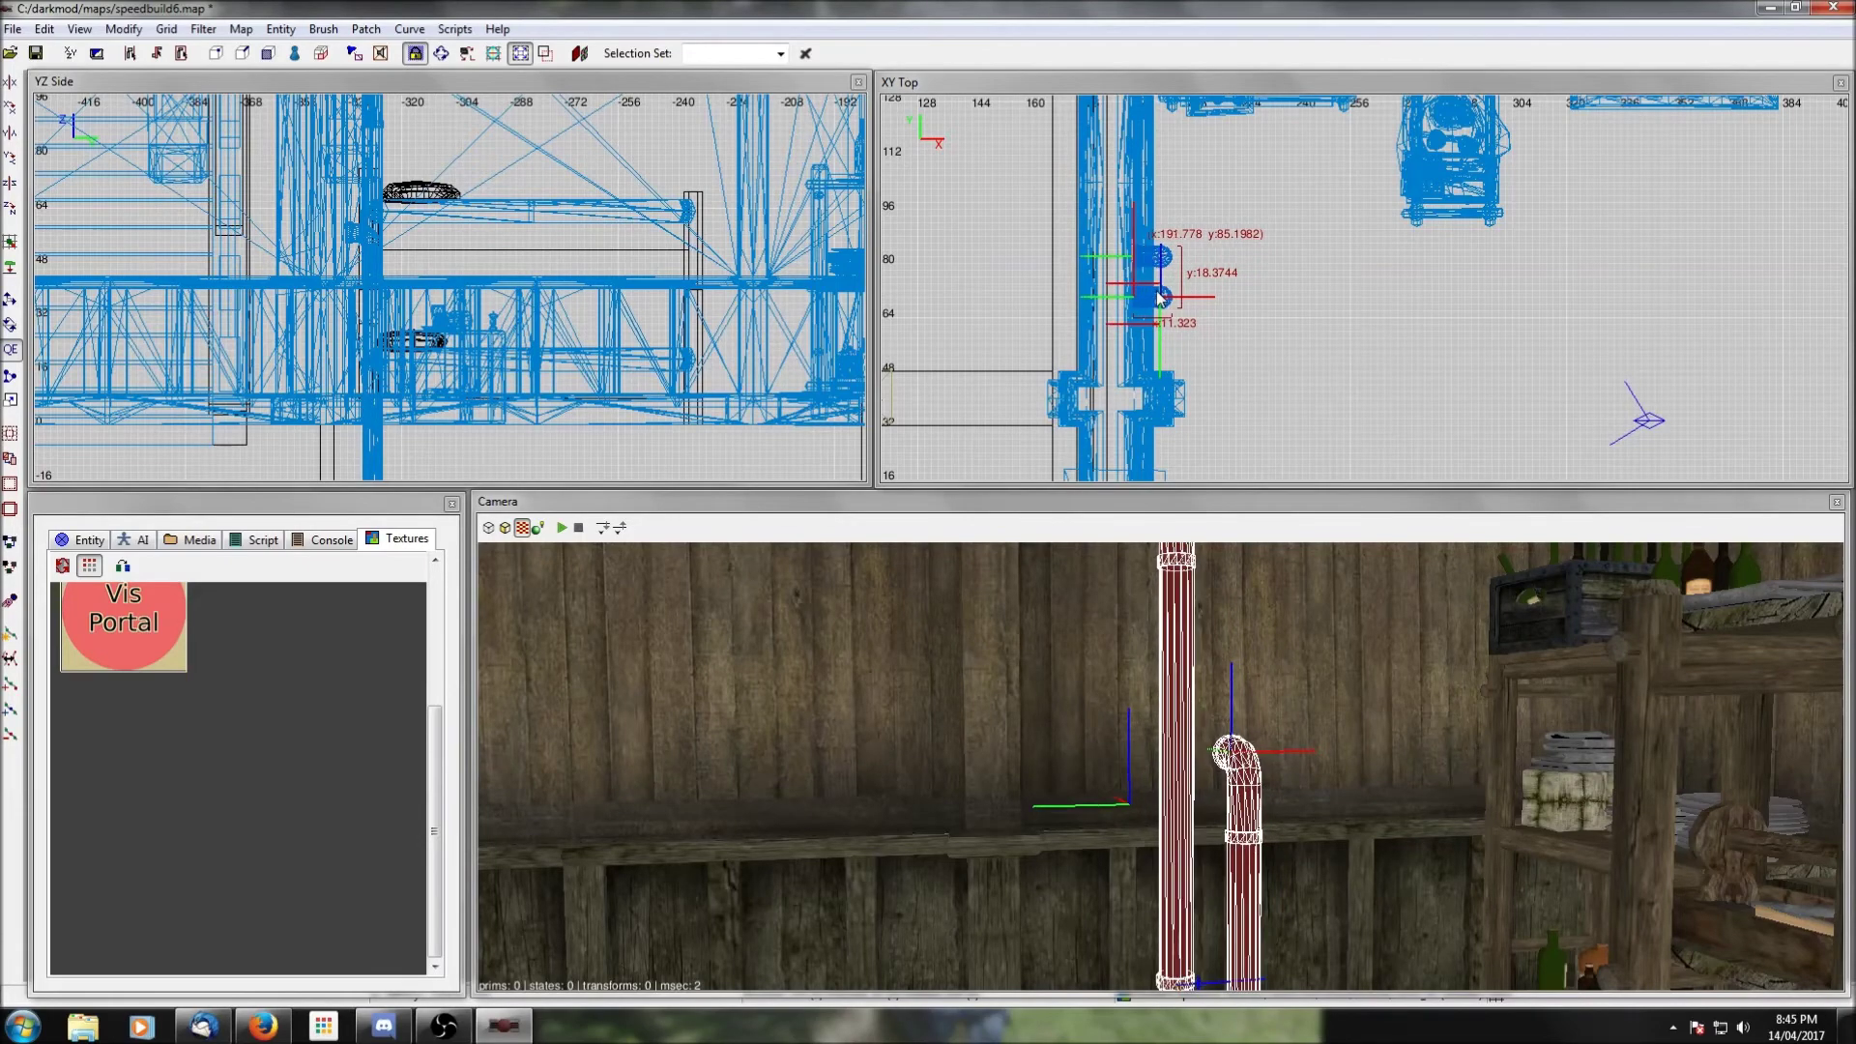
{"action": "right_click", "coordinate": [1185, 793]}
{"action": "key", "text": "Up"}
{"action": "right_click", "coordinate": [1185, 793]}
{"action": "left_click_drag", "start_coordinate": [1162, 303], "coordinate": [1165, 305]}
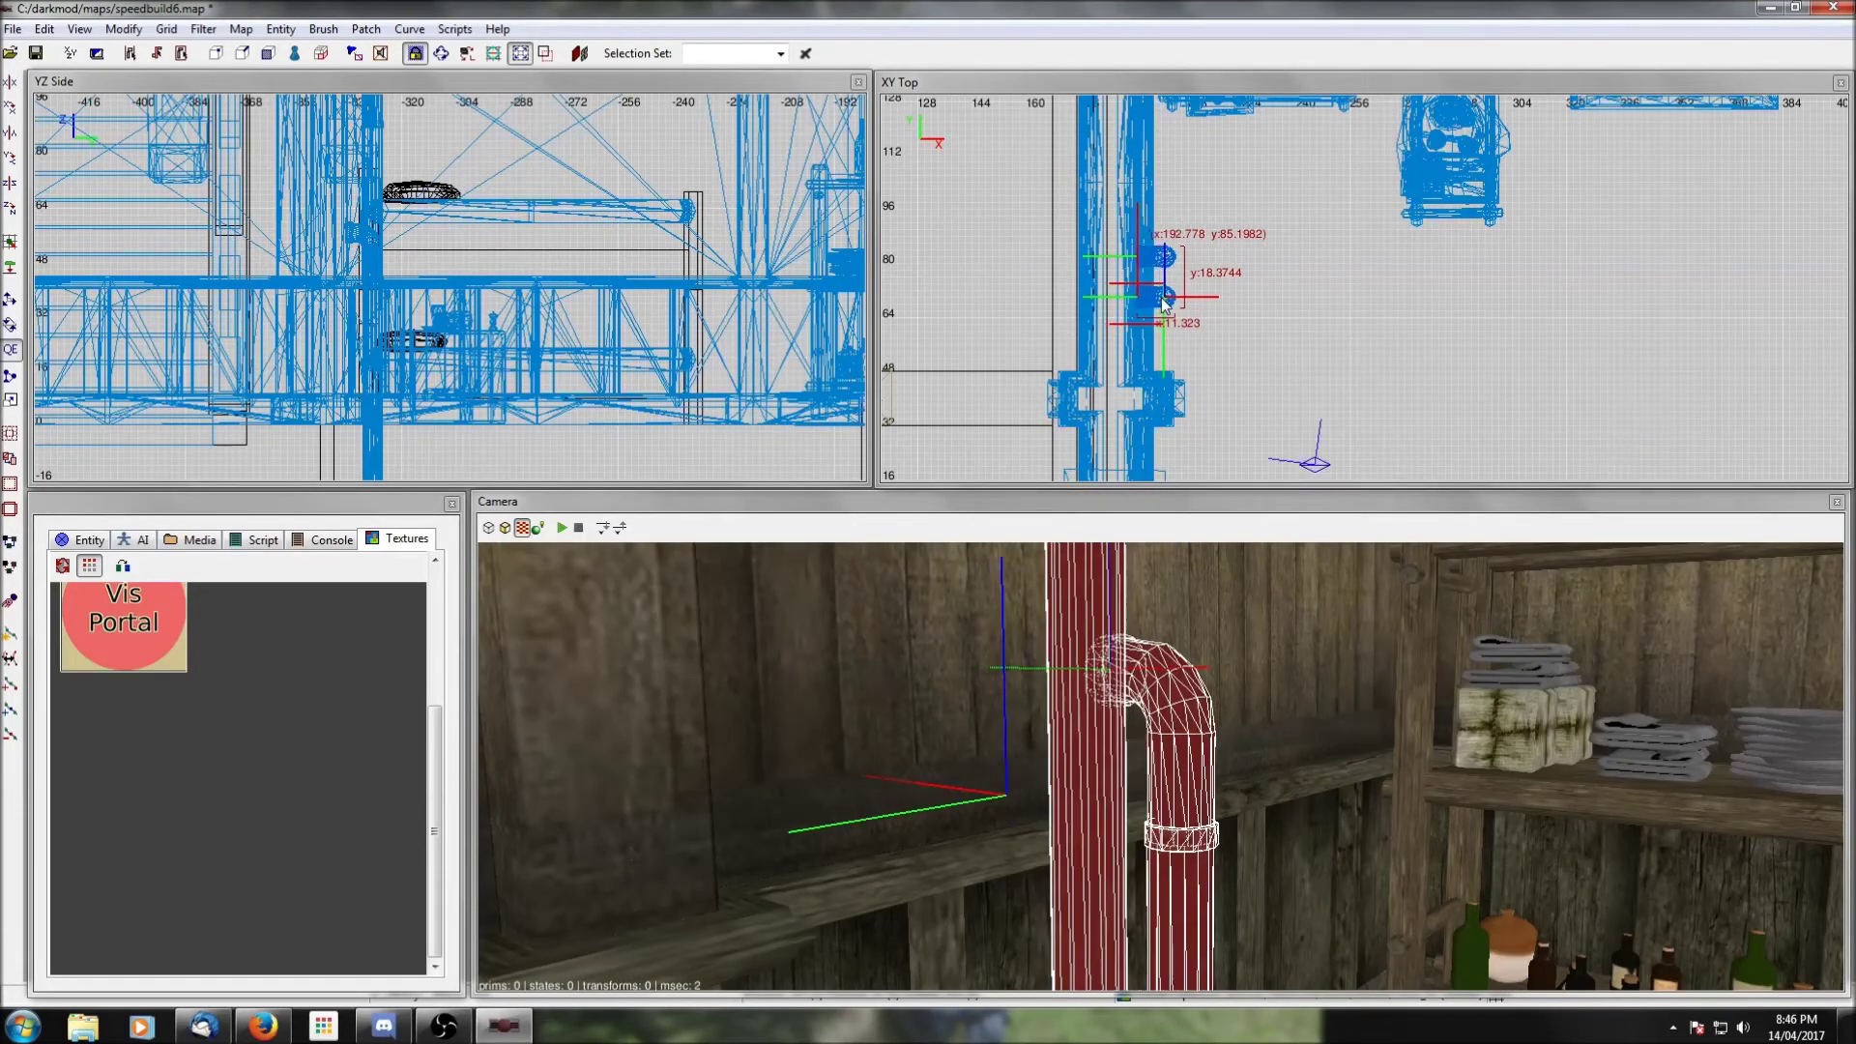
{"action": "right_click", "coordinate": [1184, 644]}
Step: Fine-tune the pipes about 2 units deeper into the west wall and deselect them
{"action": "left_click_drag", "start_coordinate": [1157, 302], "coordinate": [1146, 304]}
{"action": "key", "text": "Escape"}
{"action": "right_click", "coordinate": [1158, 789]}
{"action": "right_click", "coordinate": [1108, 747]}
{"action": "left_click", "coordinate": [1101, 746], "text": "shift"}
{"action": "left_click_drag", "start_coordinate": [1135, 300], "coordinate": [1139, 301]}
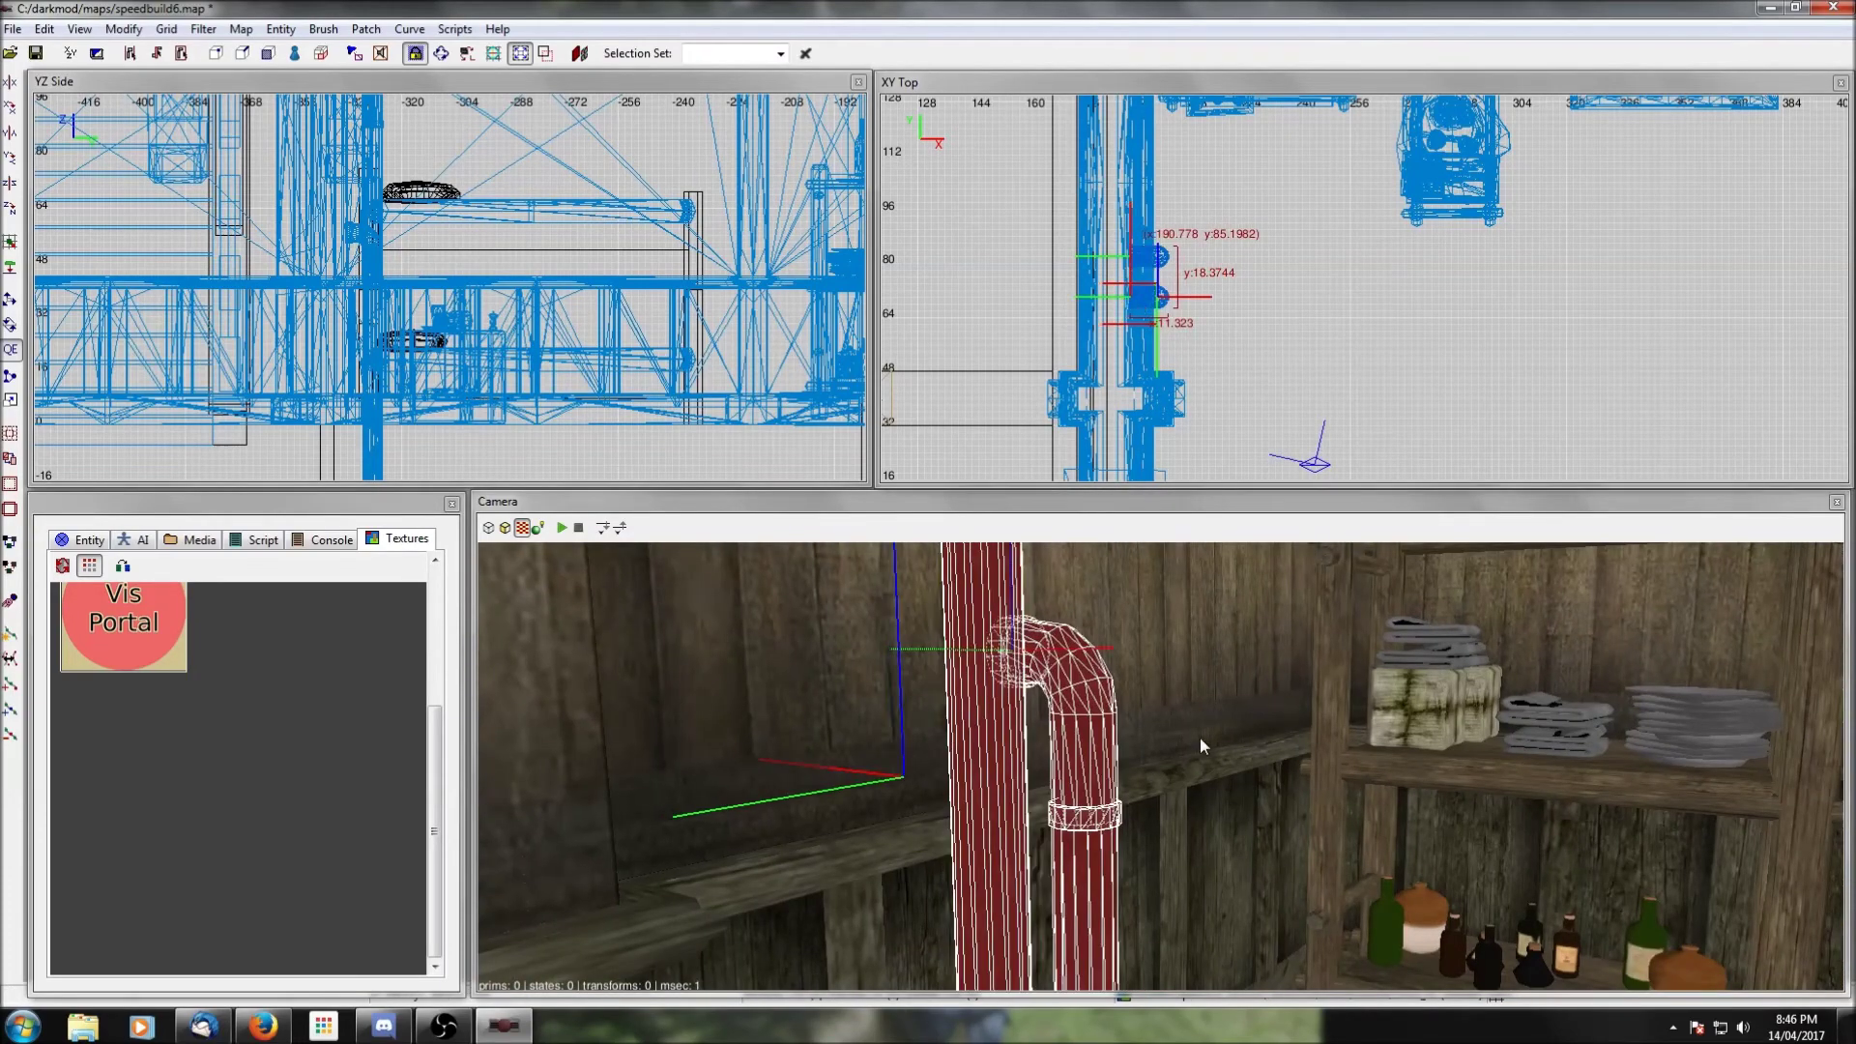
{"action": "key", "text": "Escape"}
Step: Compare the room_junk02.pfb and room_junk03.pfb prefabs and insert room_junk03.pfb into the north room
{"action": "right_click", "coordinate": [1156, 689]}
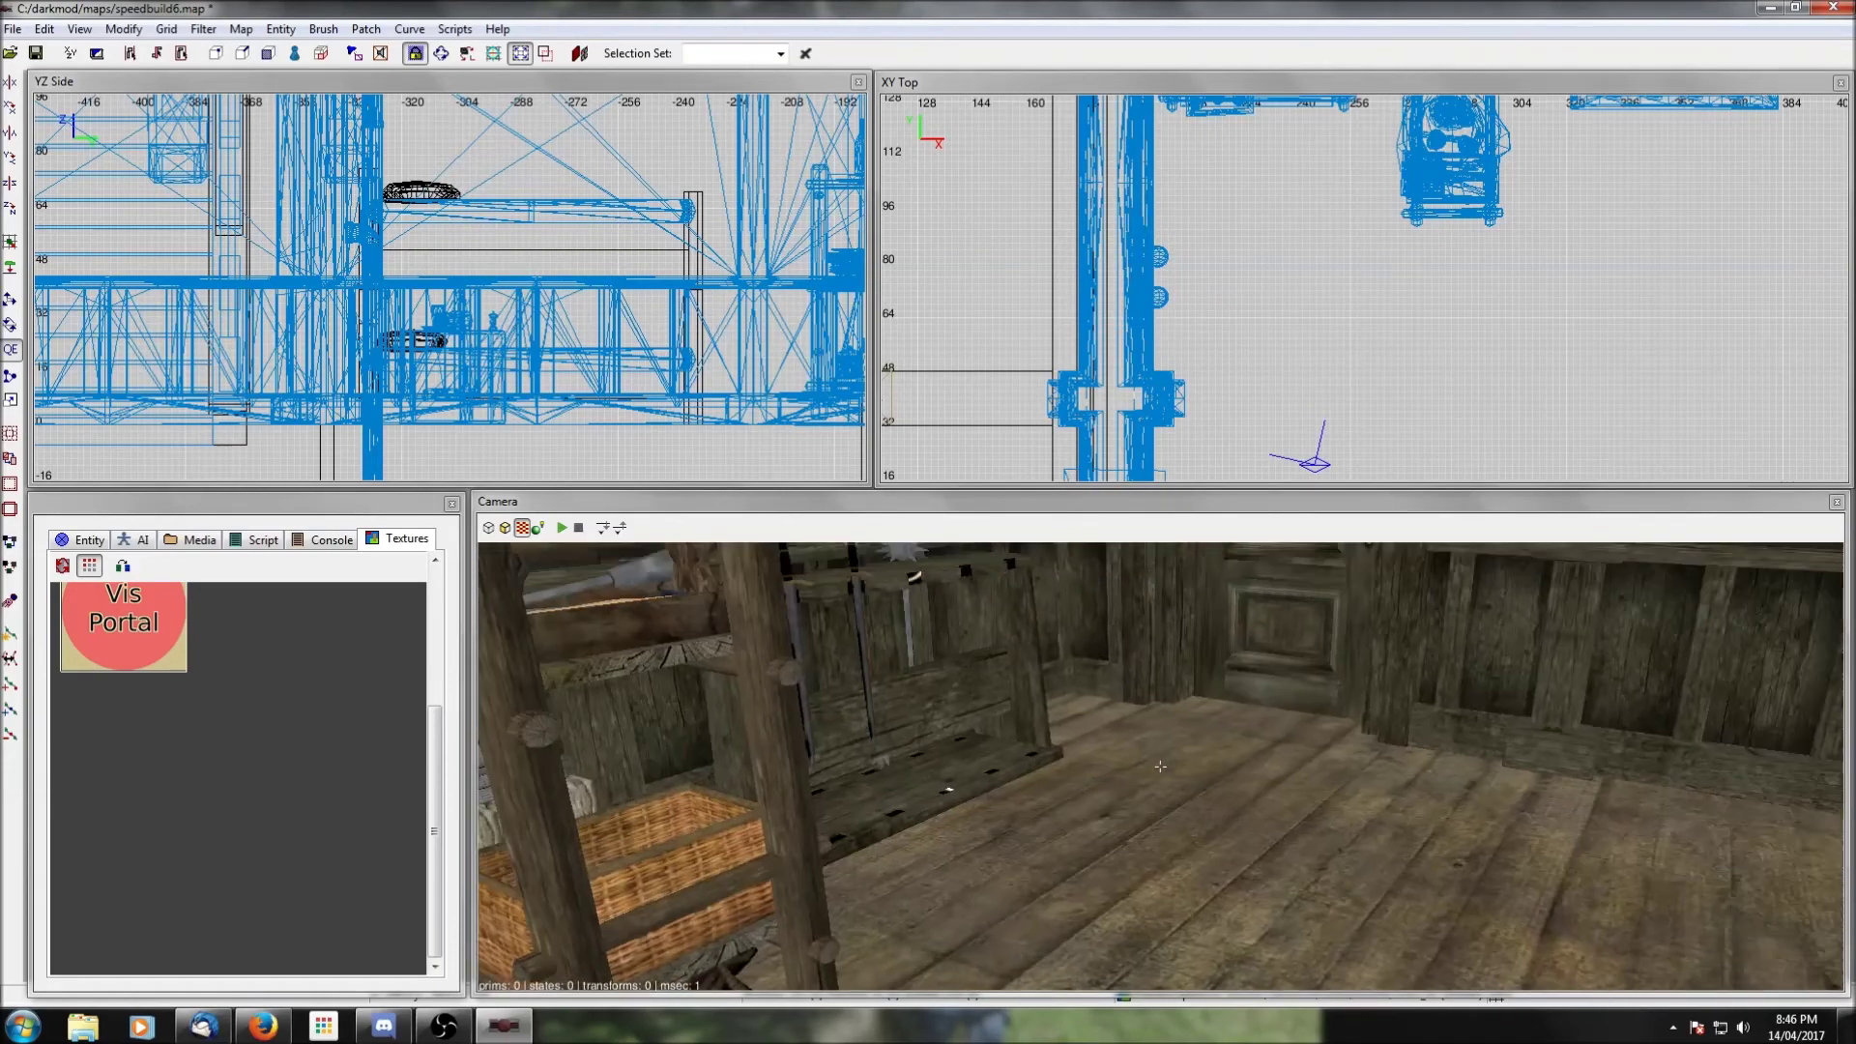
{"action": "right_click", "coordinate": [1205, 758]}
{"action": "scroll", "coordinate": [1349, 242], "scroll_direction": "down", "scroll_amount": 5}
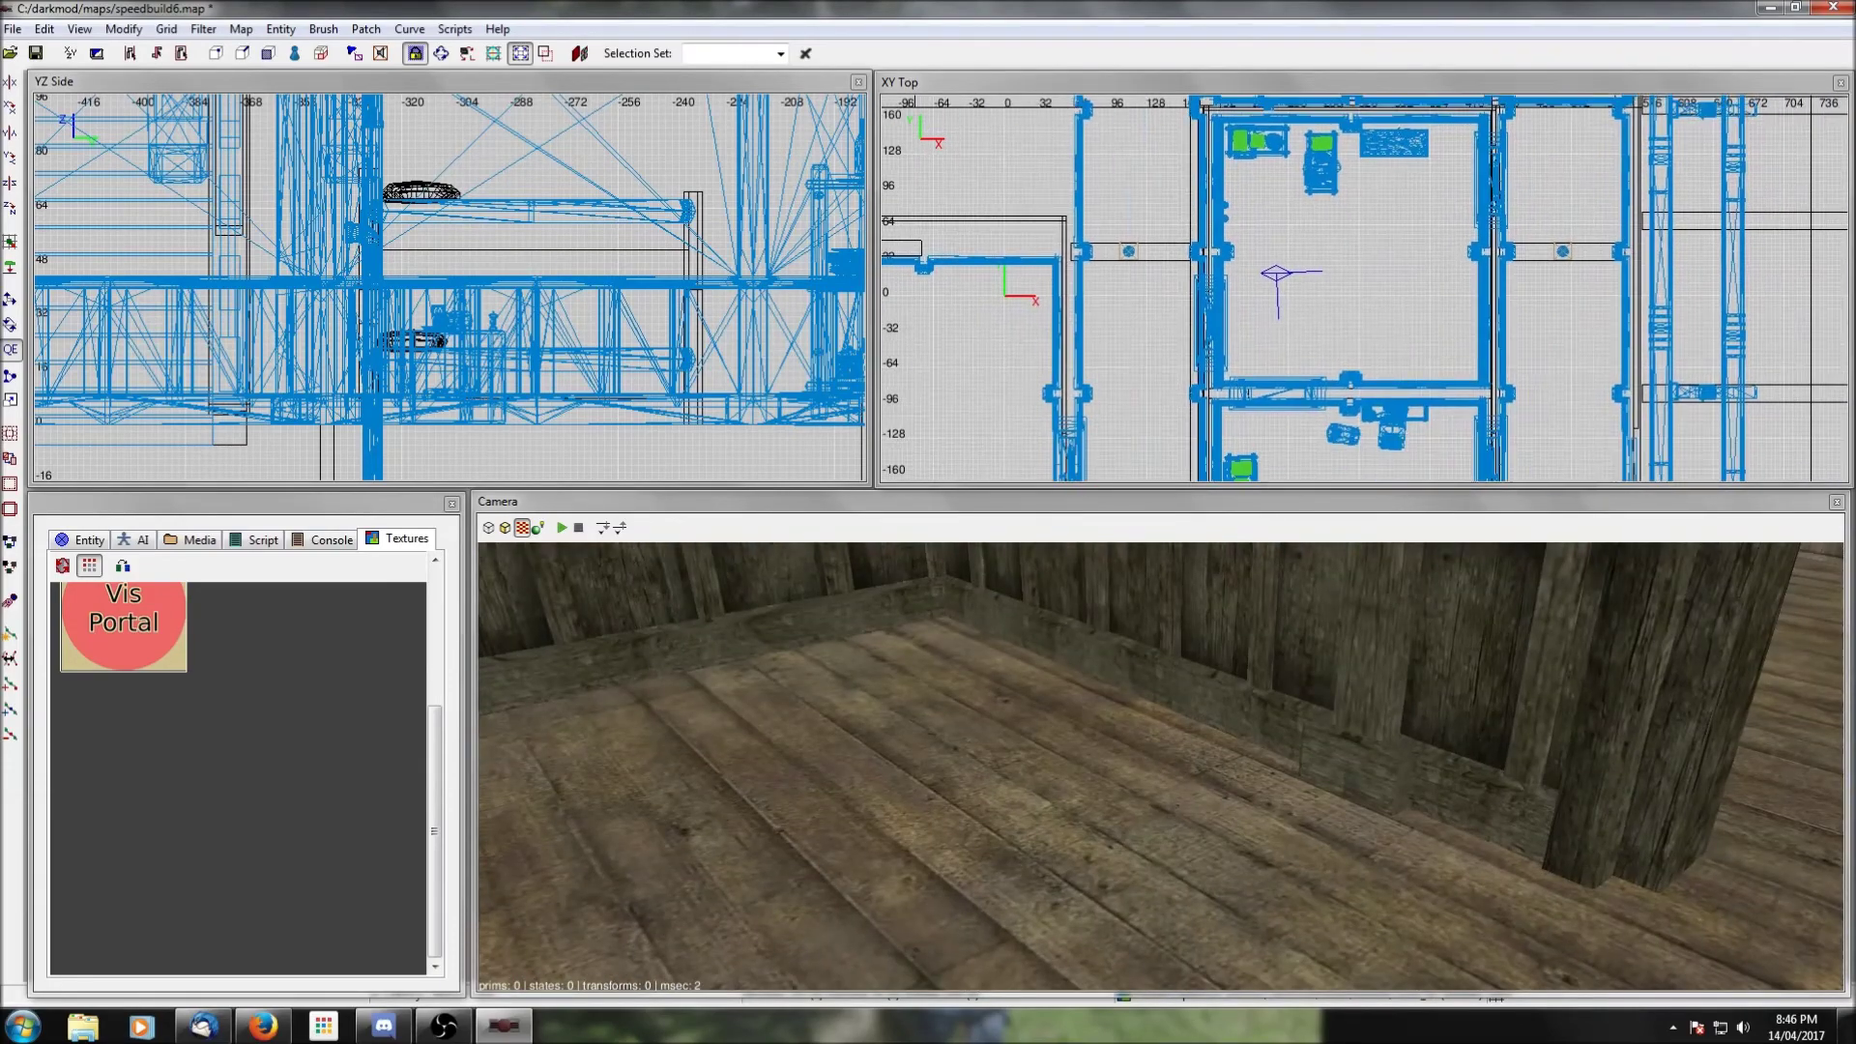
{"action": "right_click", "coordinate": [1388, 348]}
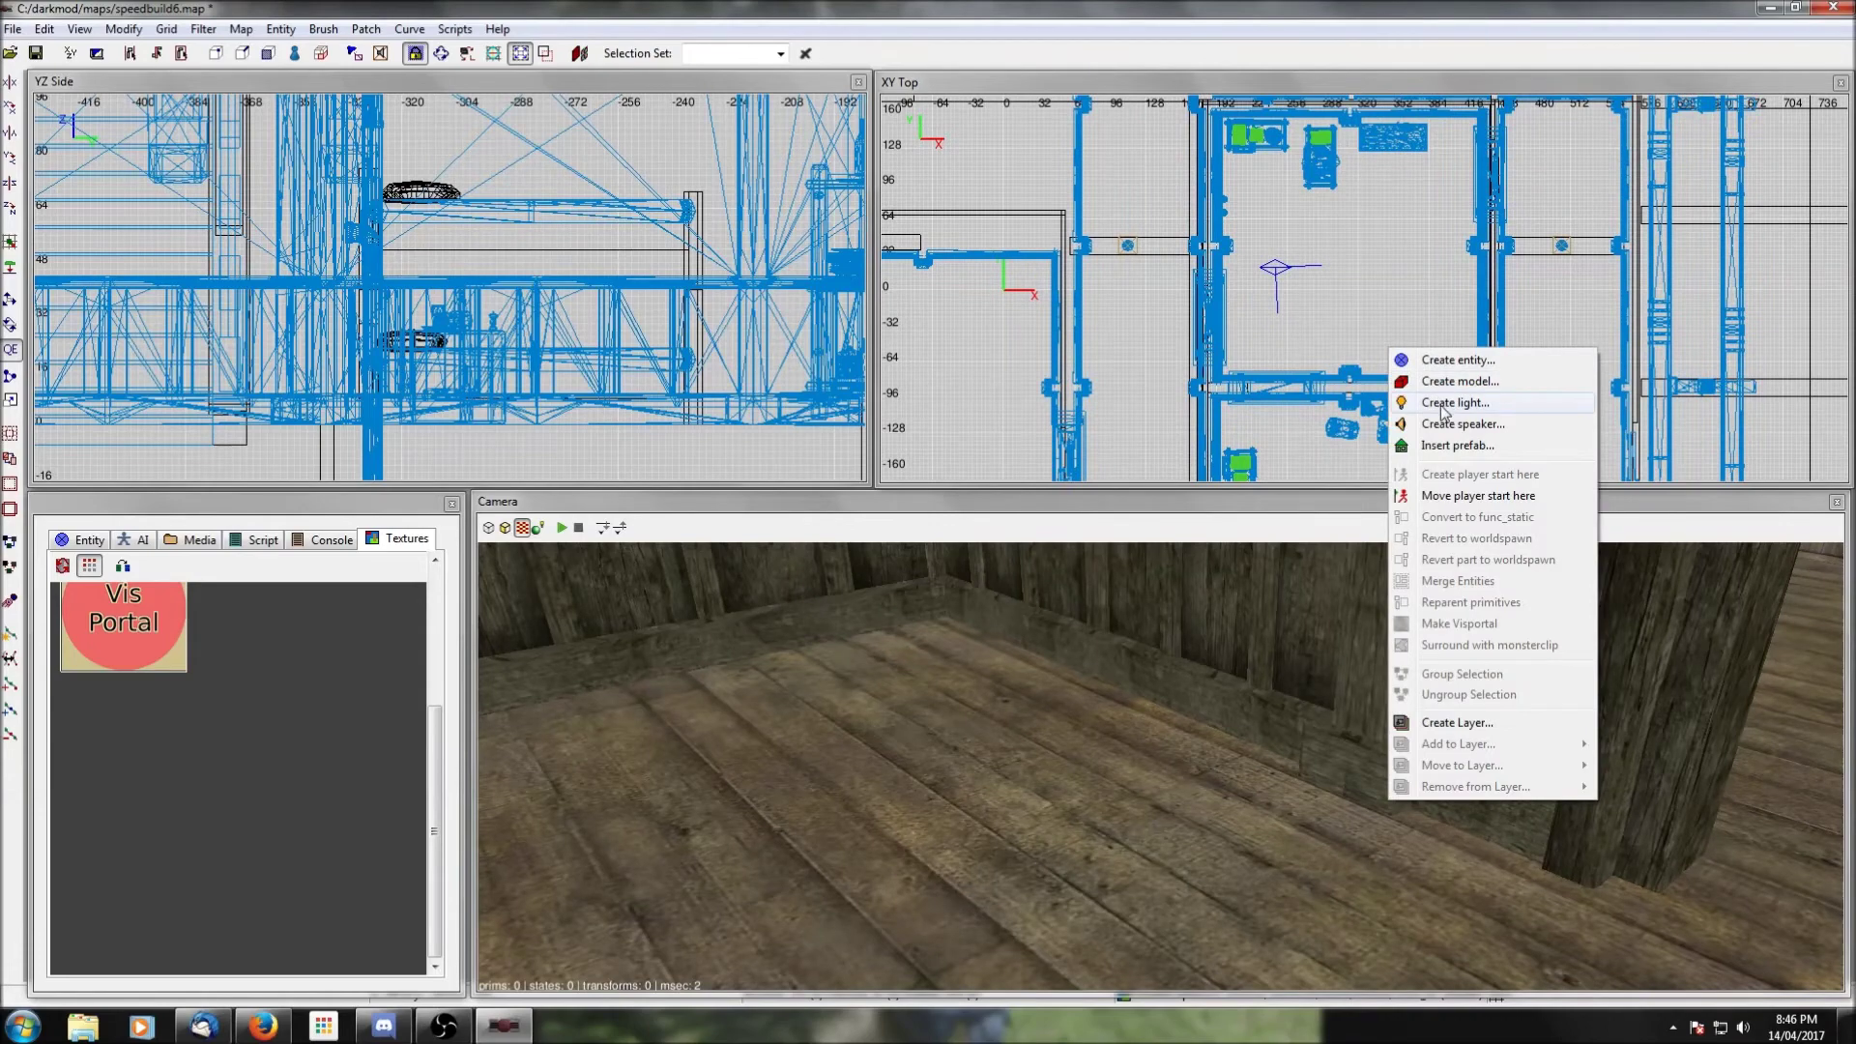
{"action": "left_click", "coordinate": [1451, 445]}
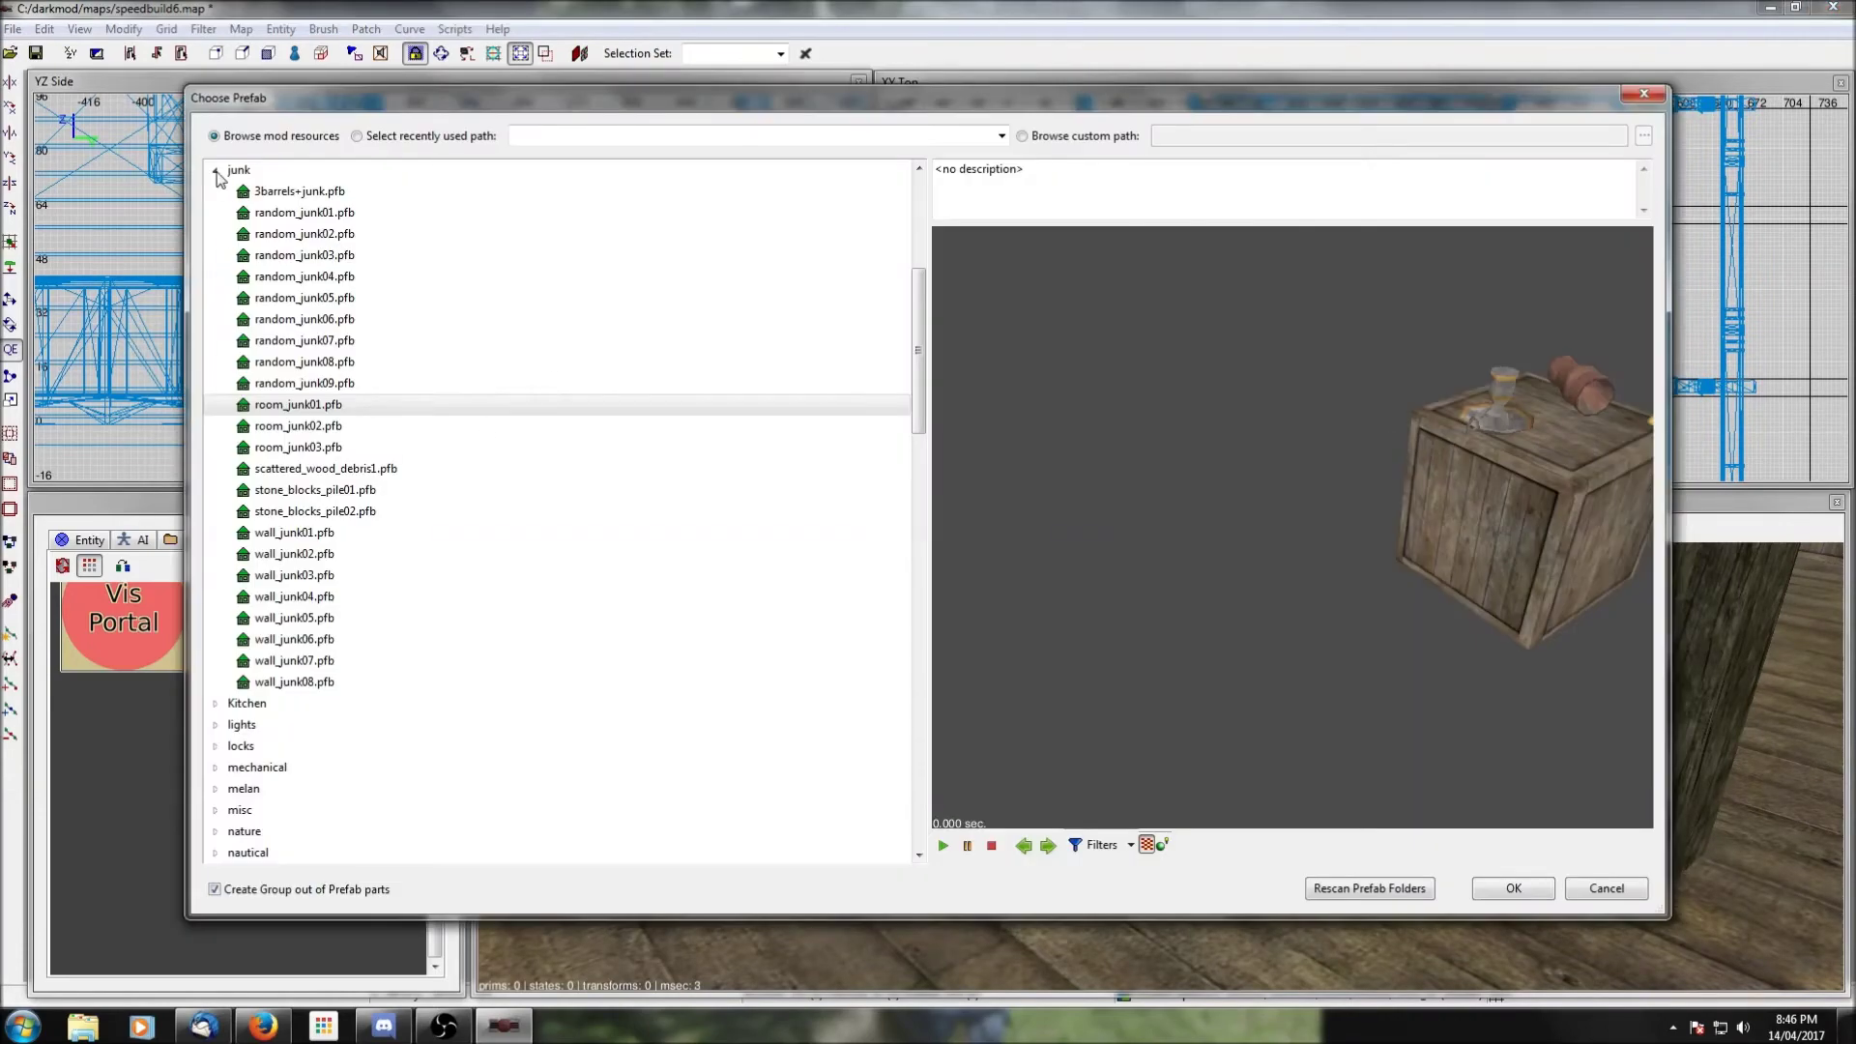
{"action": "left_click", "coordinate": [303, 450]}
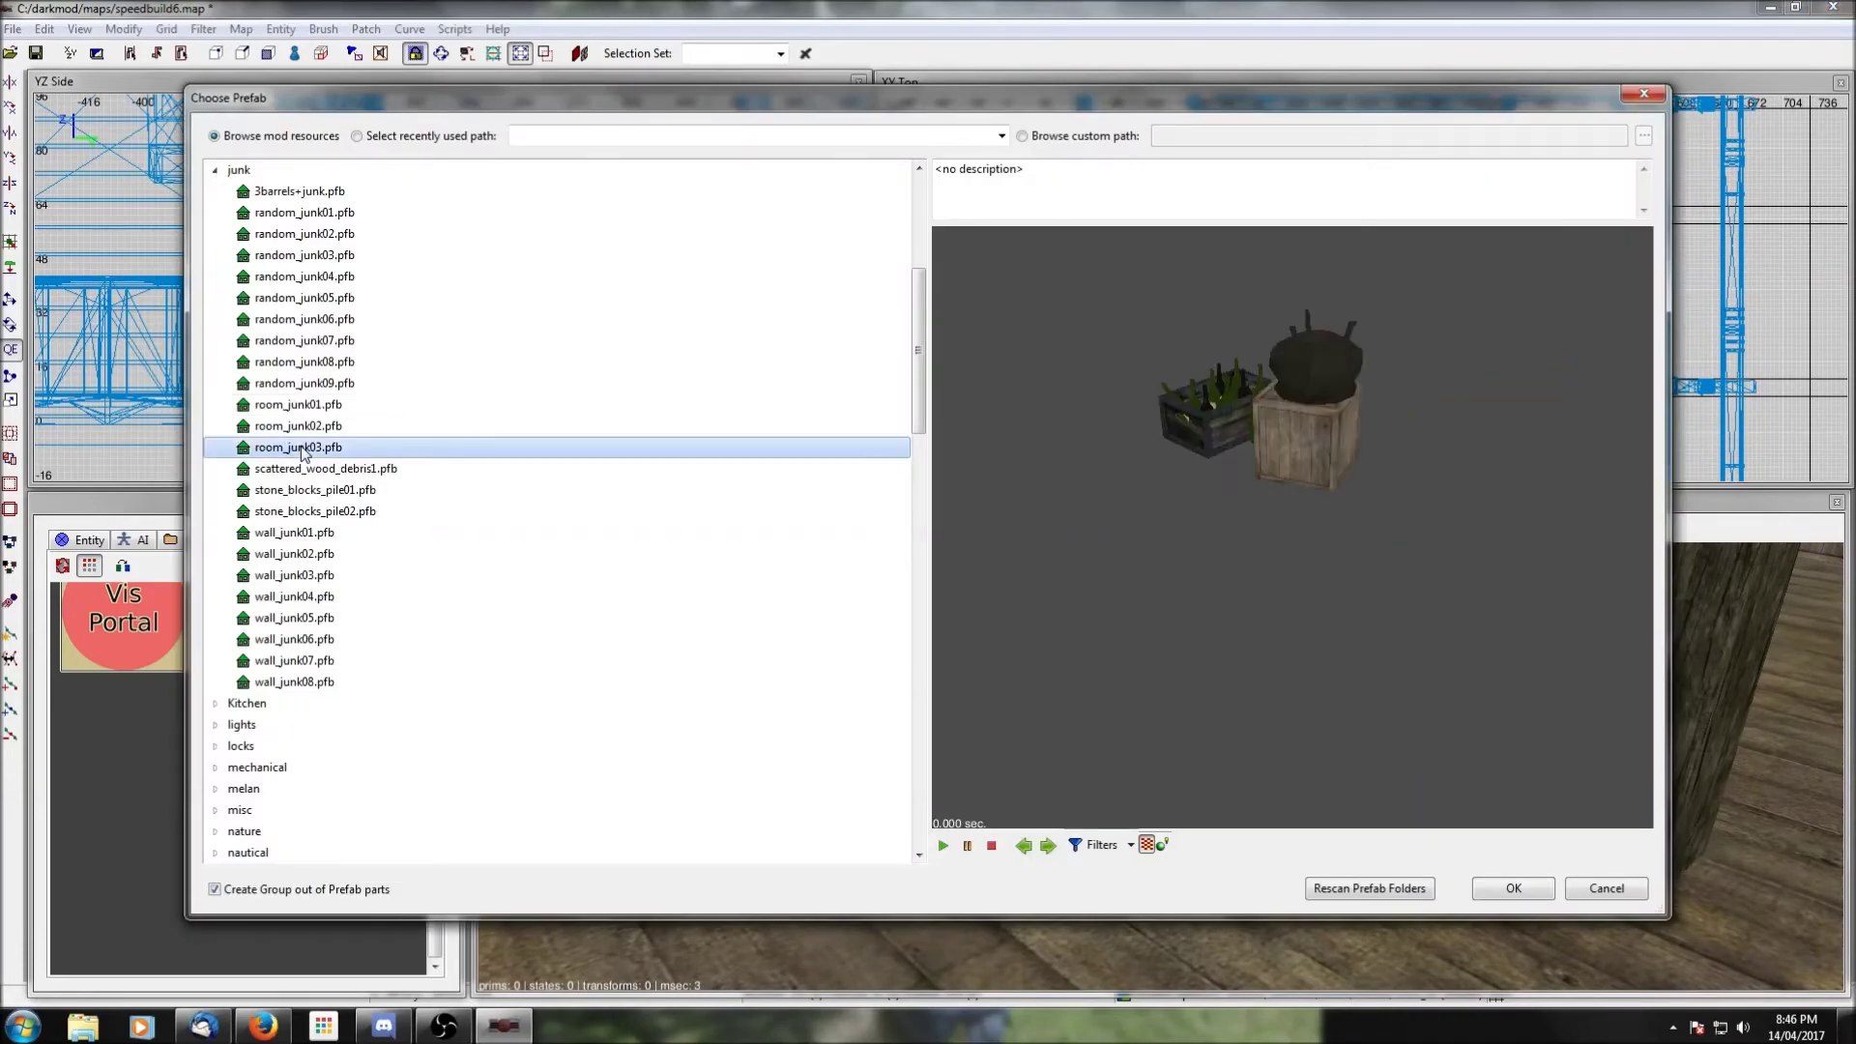
{"action": "left_click", "coordinate": [306, 428]}
{"action": "left_click", "coordinate": [315, 449]}
{"action": "left_click", "coordinate": [1505, 892]}
Step: Move the bottle crate junk group to the west side of the north room, lower it to the floor and deselect it
{"action": "left_click_drag", "start_coordinate": [1363, 377], "coordinate": [1279, 289]}
{"action": "scroll", "coordinate": [432, 343], "scroll_direction": "down", "scroll_amount": 8}
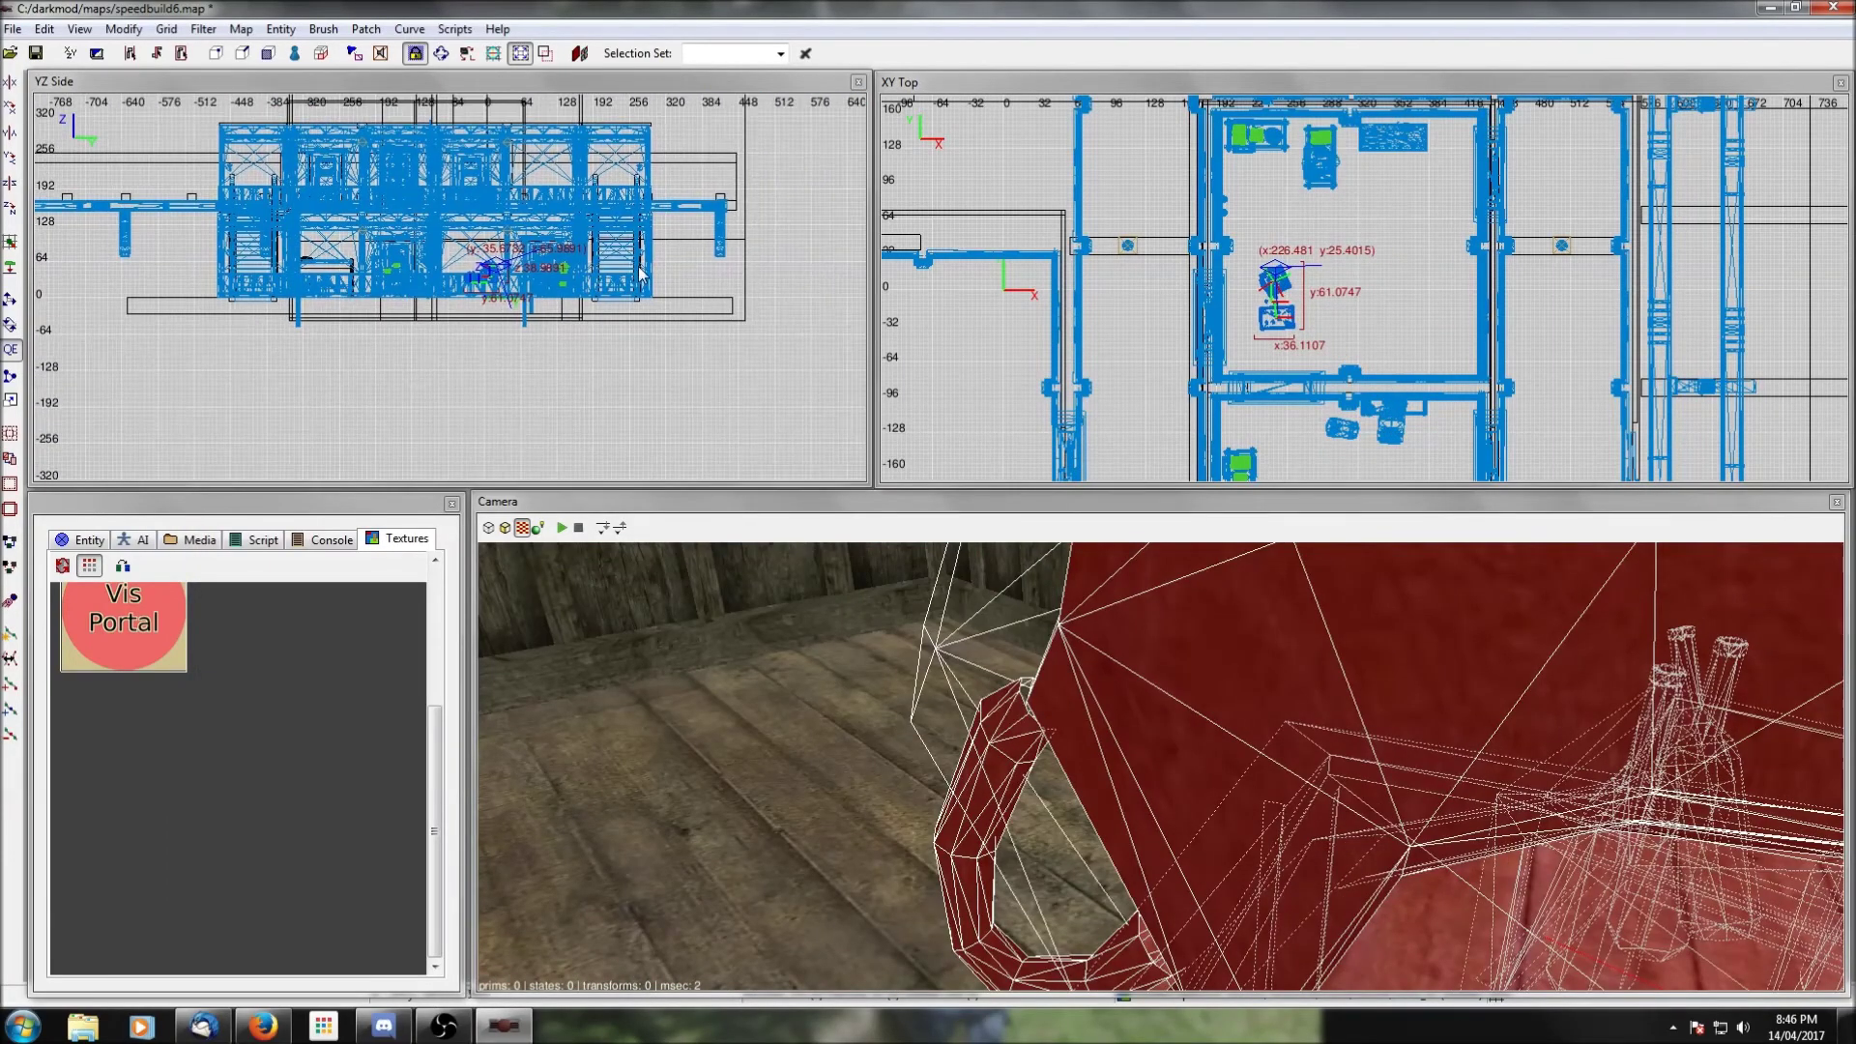
{"action": "scroll", "coordinate": [493, 274], "scroll_direction": "up", "scroll_amount": 4}
{"action": "left_click_drag", "start_coordinate": [562, 259], "coordinate": [567, 303]}
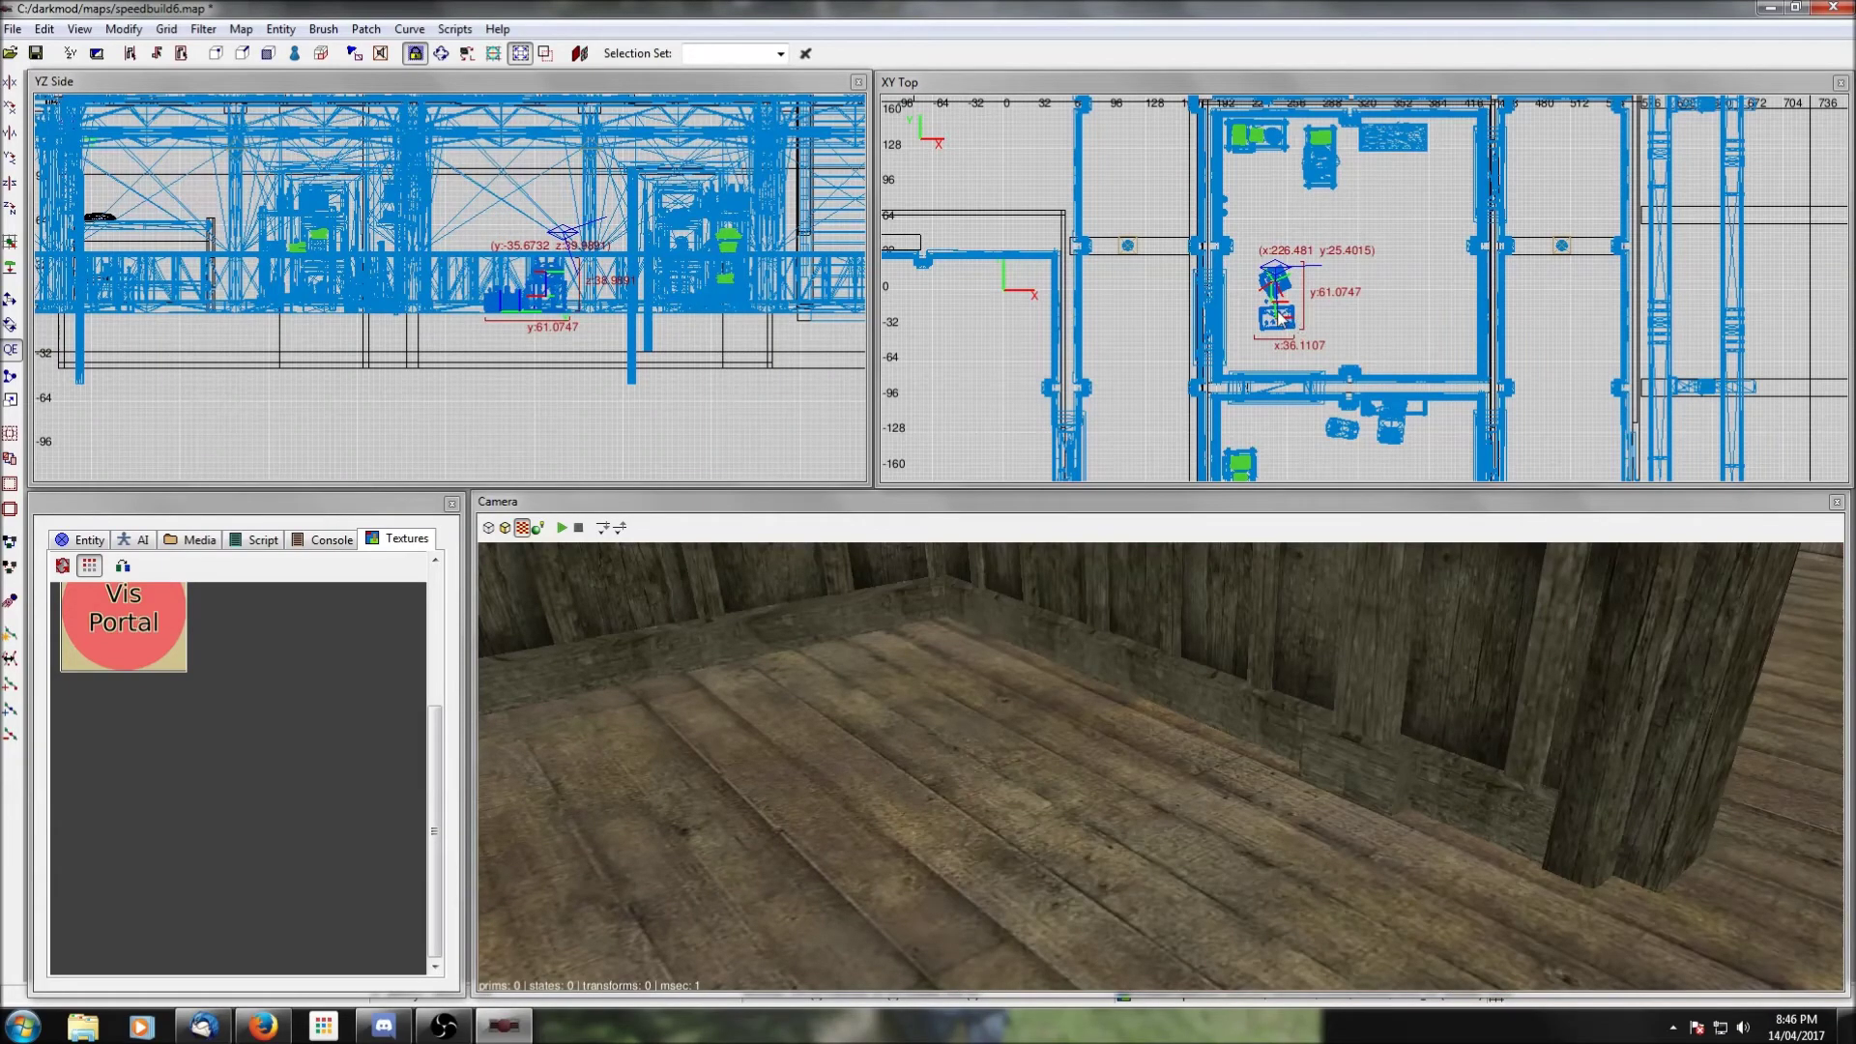
{"action": "key", "text": "Escape"}
Step: Compare the simple_games1.pfb and simple_used1.pfb tables and insert simple_games1.pfb into the north room
{"action": "right_click", "coordinate": [1401, 320]}
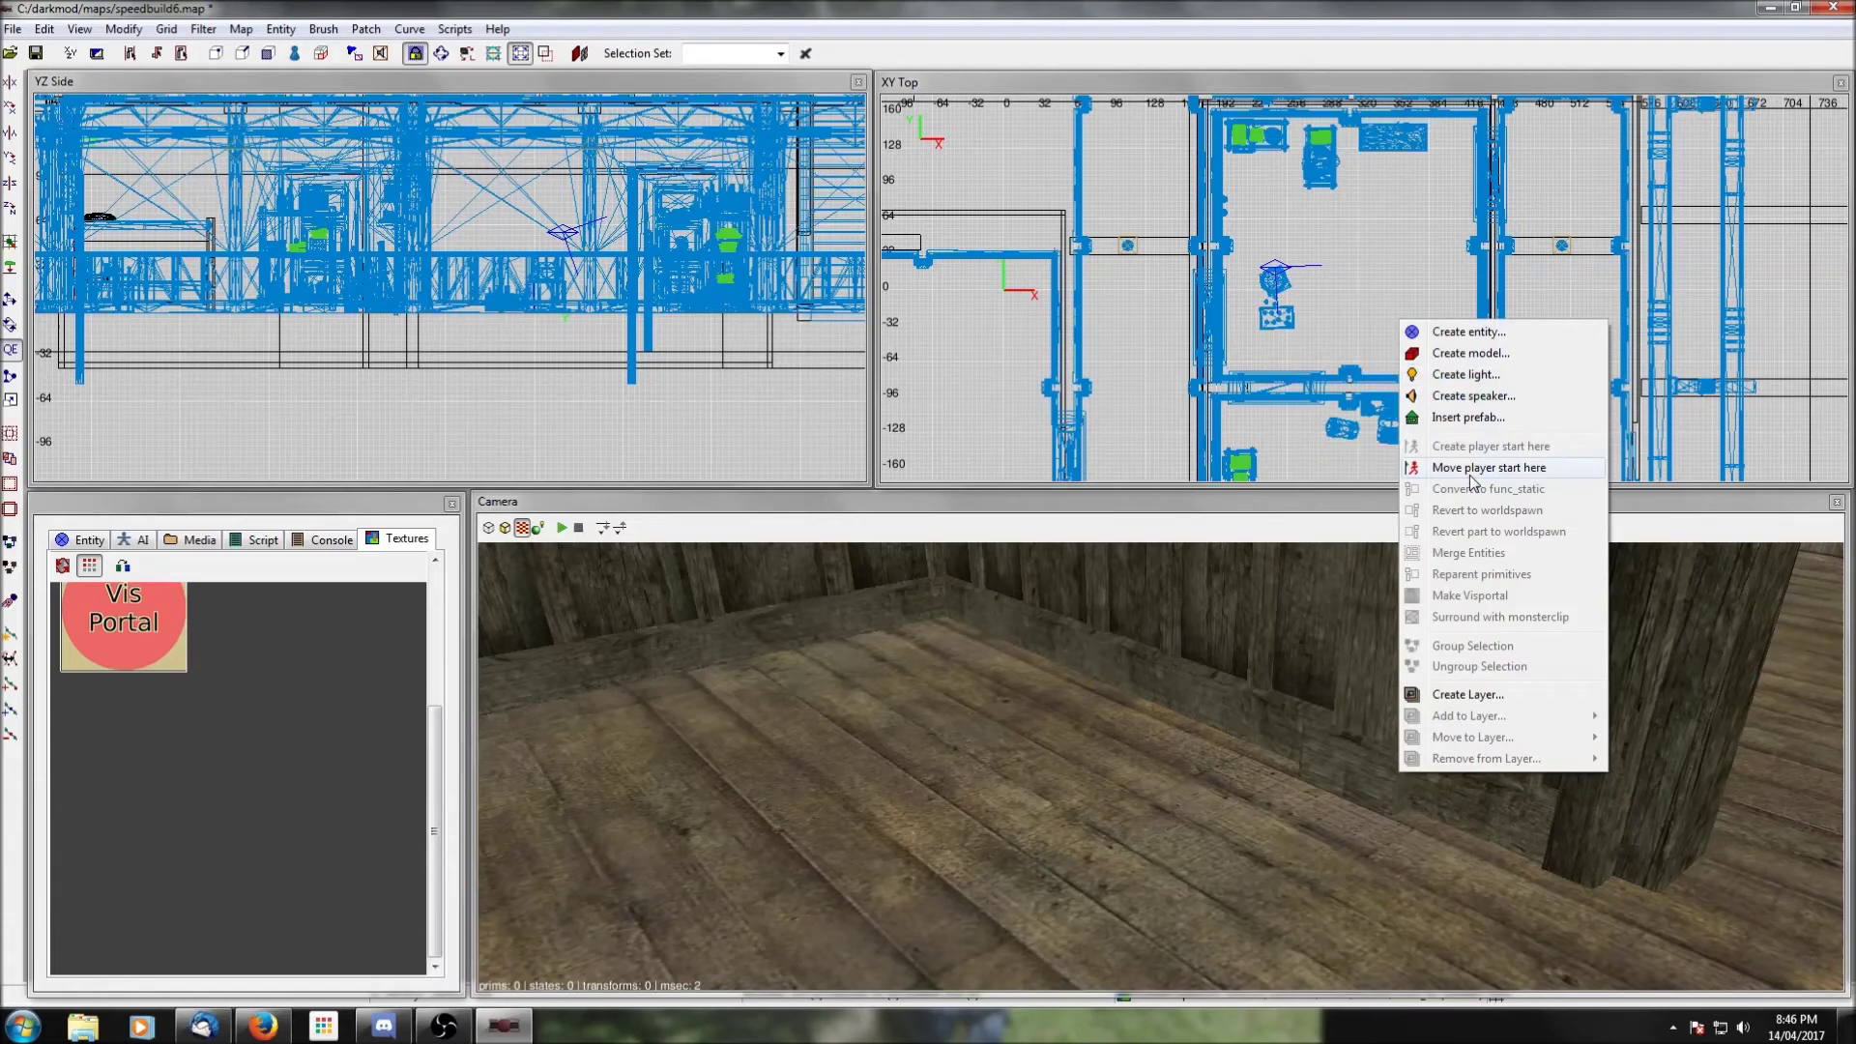
{"action": "left_click", "coordinate": [1469, 417]}
{"action": "scroll", "coordinate": [294, 329], "scroll_direction": "up", "scroll_amount": 5}
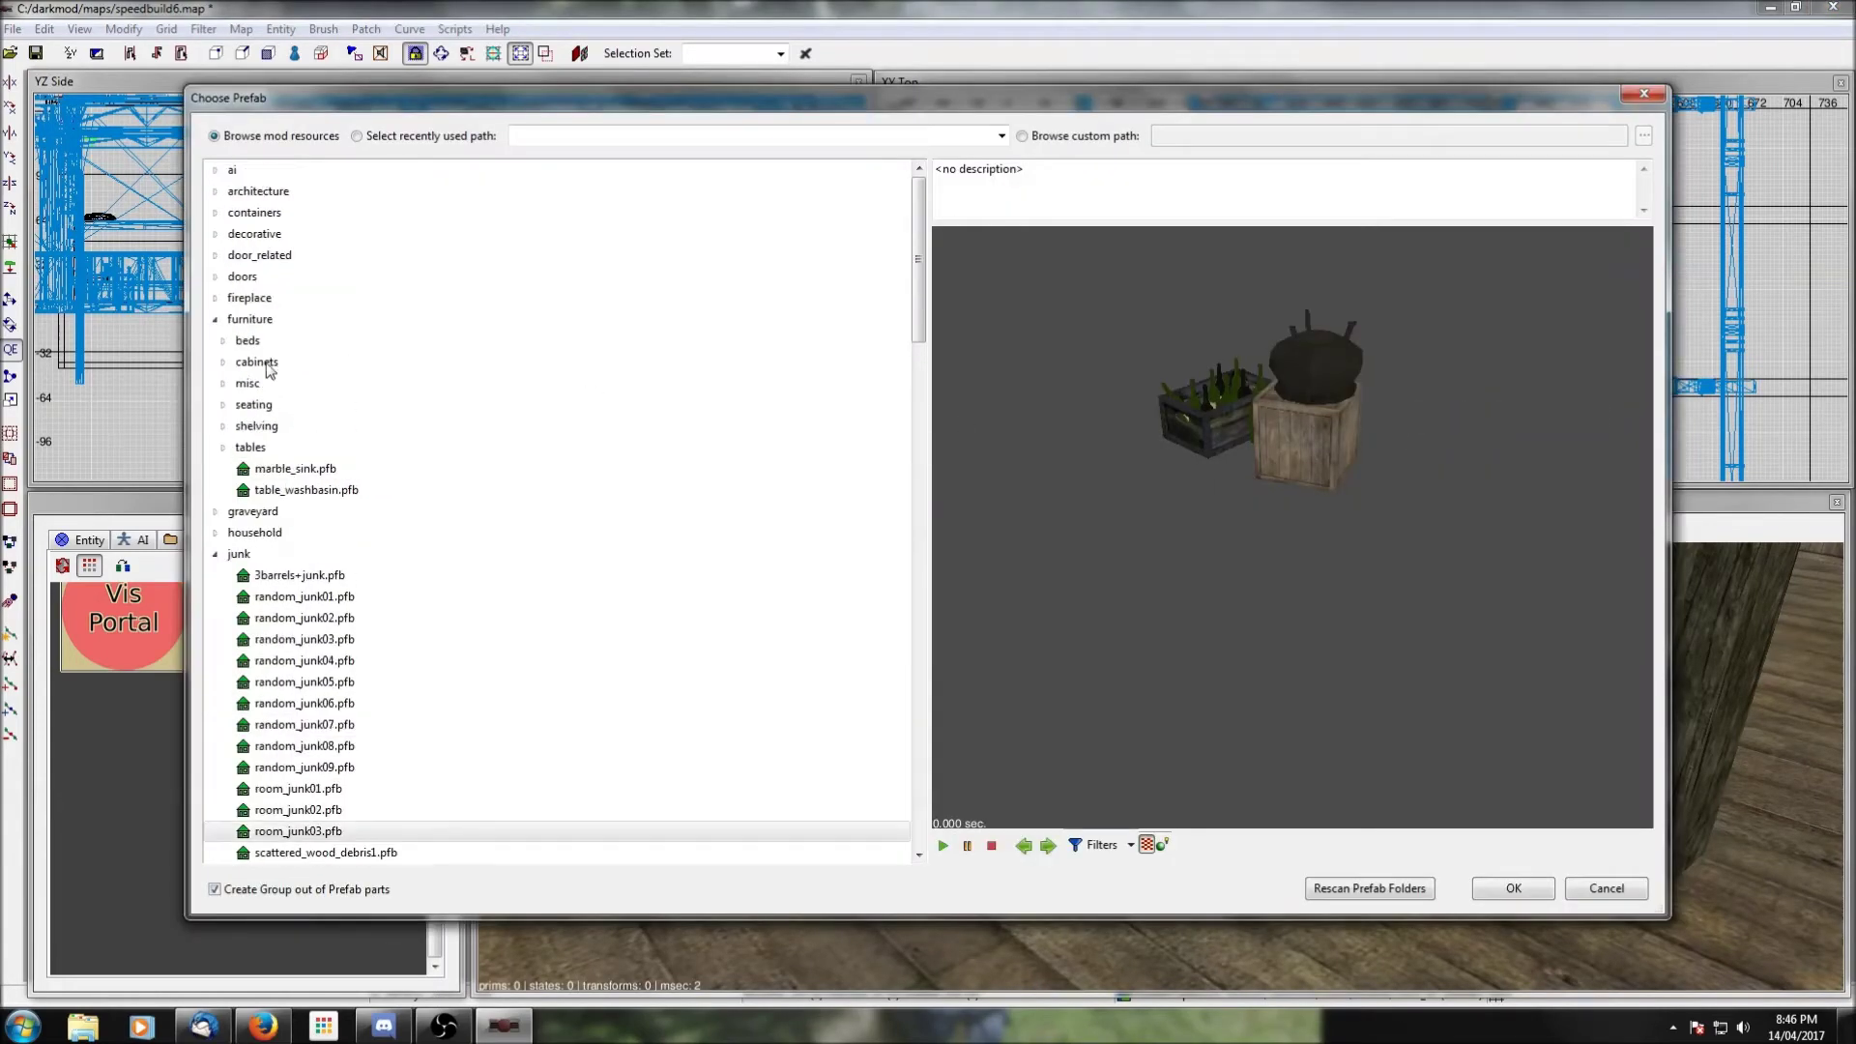
{"action": "left_click", "coordinate": [223, 447]}
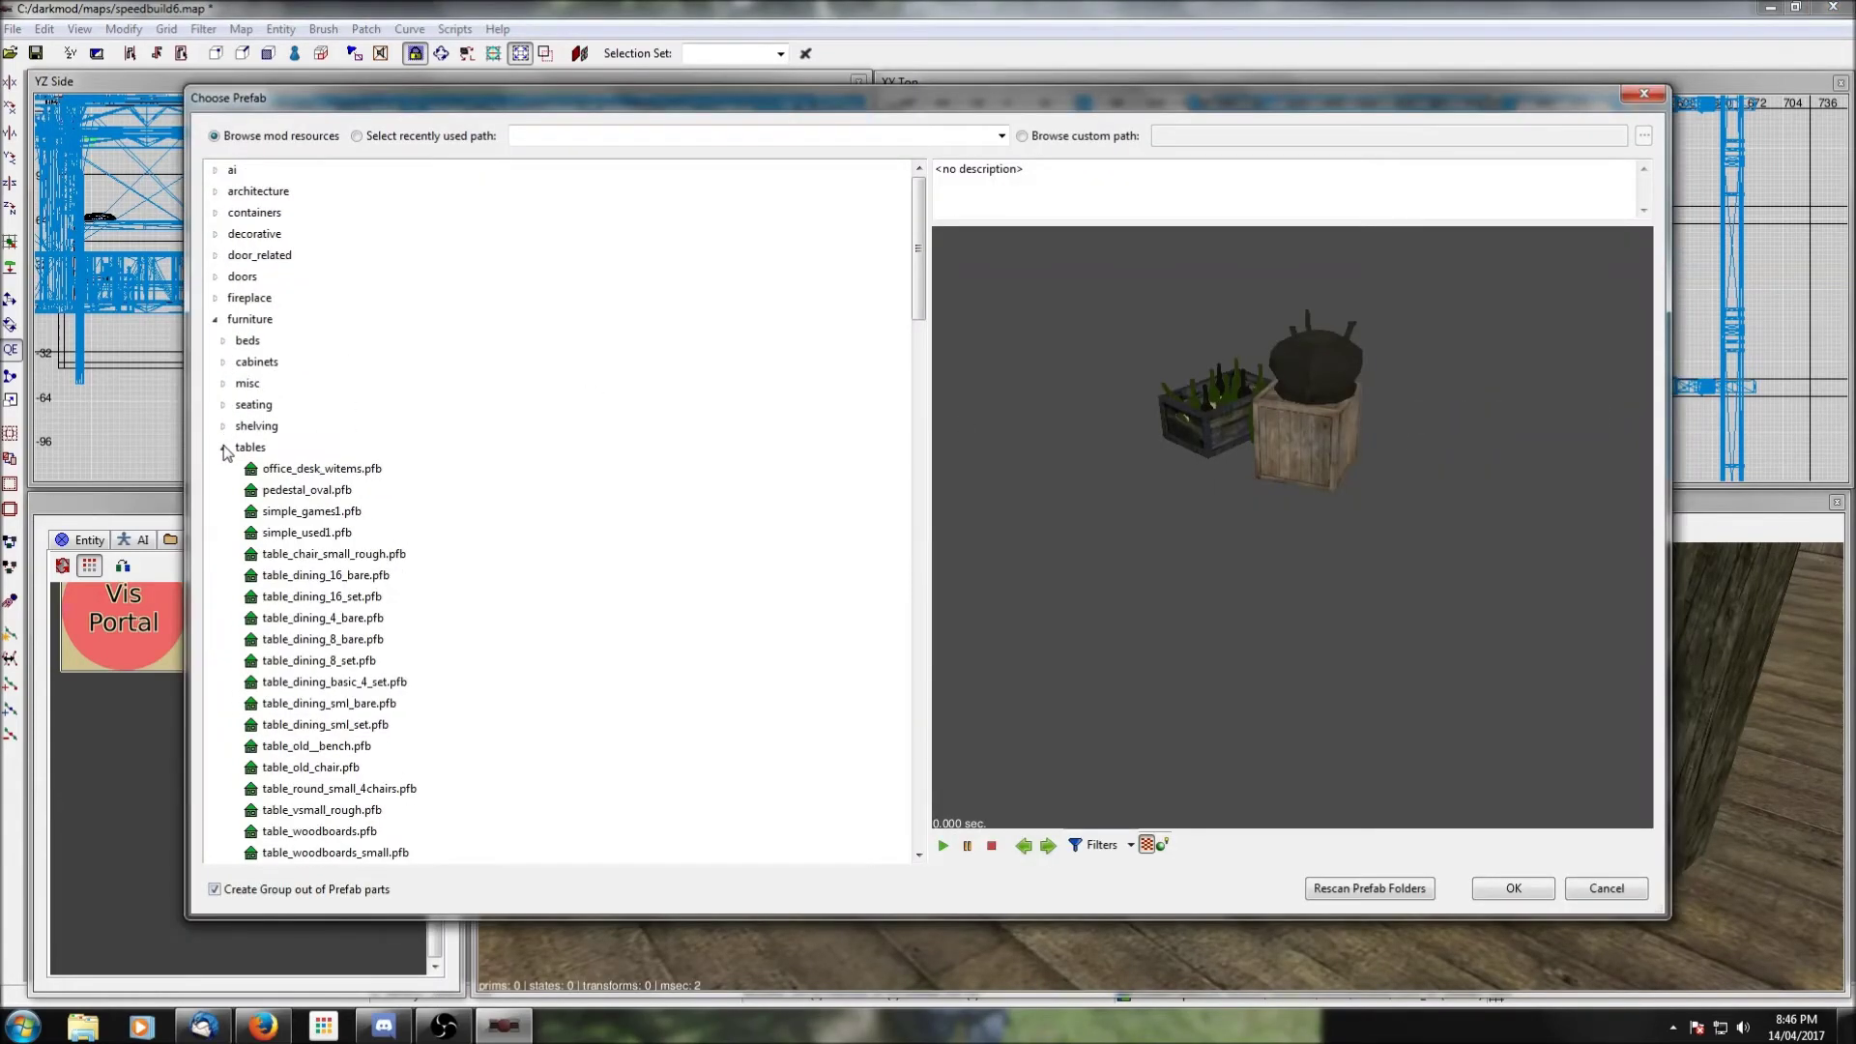
{"action": "scroll", "coordinate": [387, 364], "scroll_direction": "down", "scroll_amount": 3}
{"action": "left_click", "coordinate": [324, 317]}
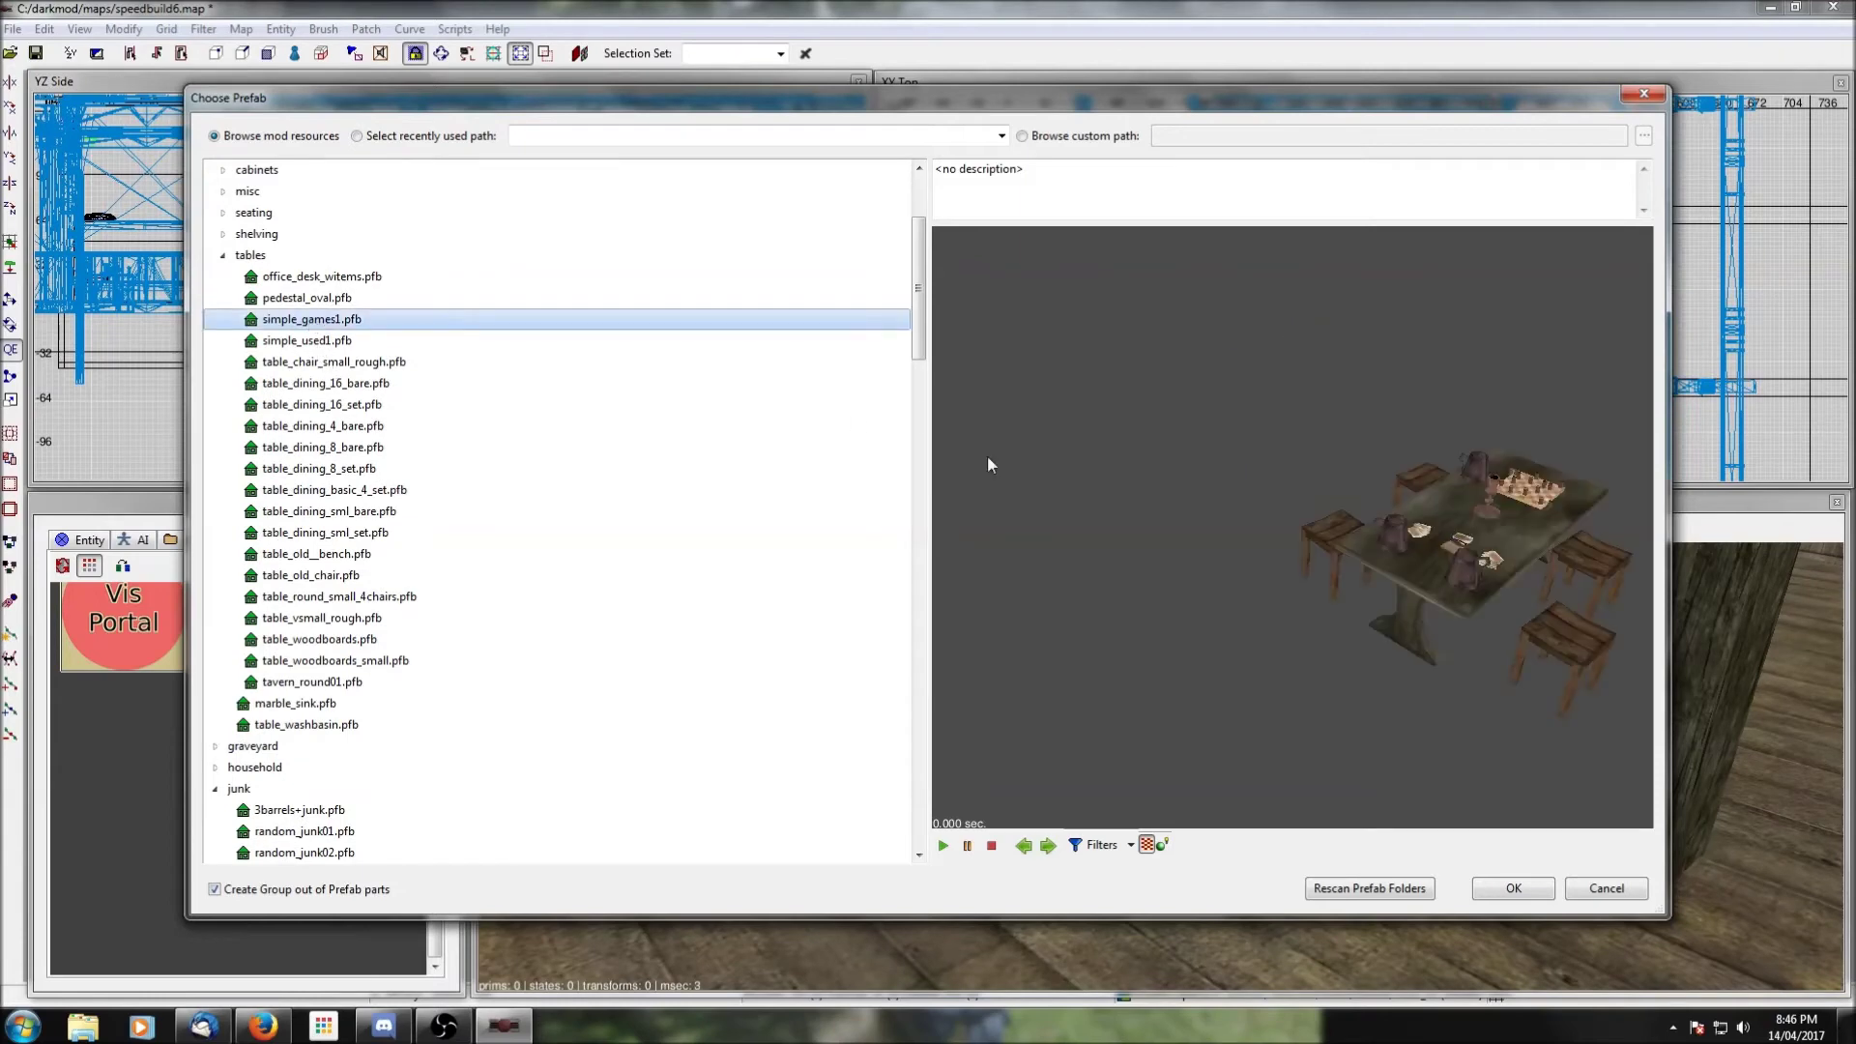
{"action": "left_click", "coordinate": [288, 343]}
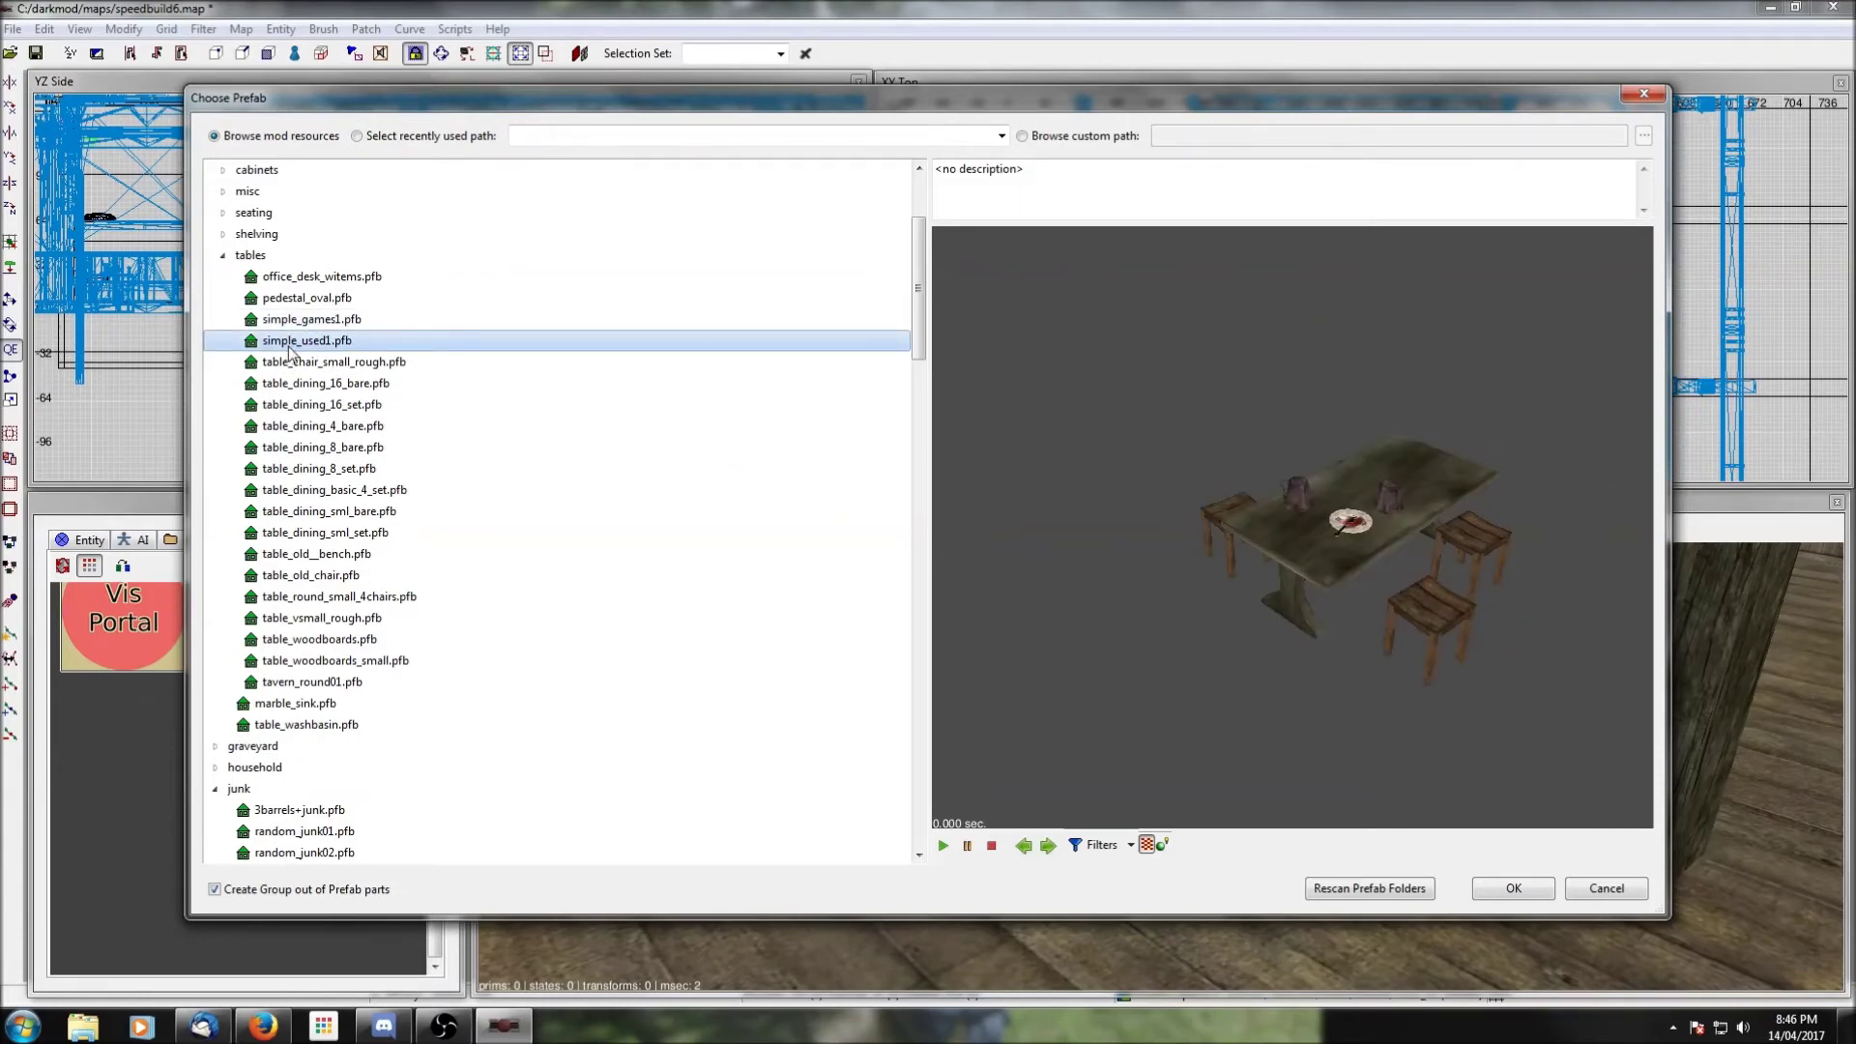
{"action": "left_click", "coordinate": [290, 327]}
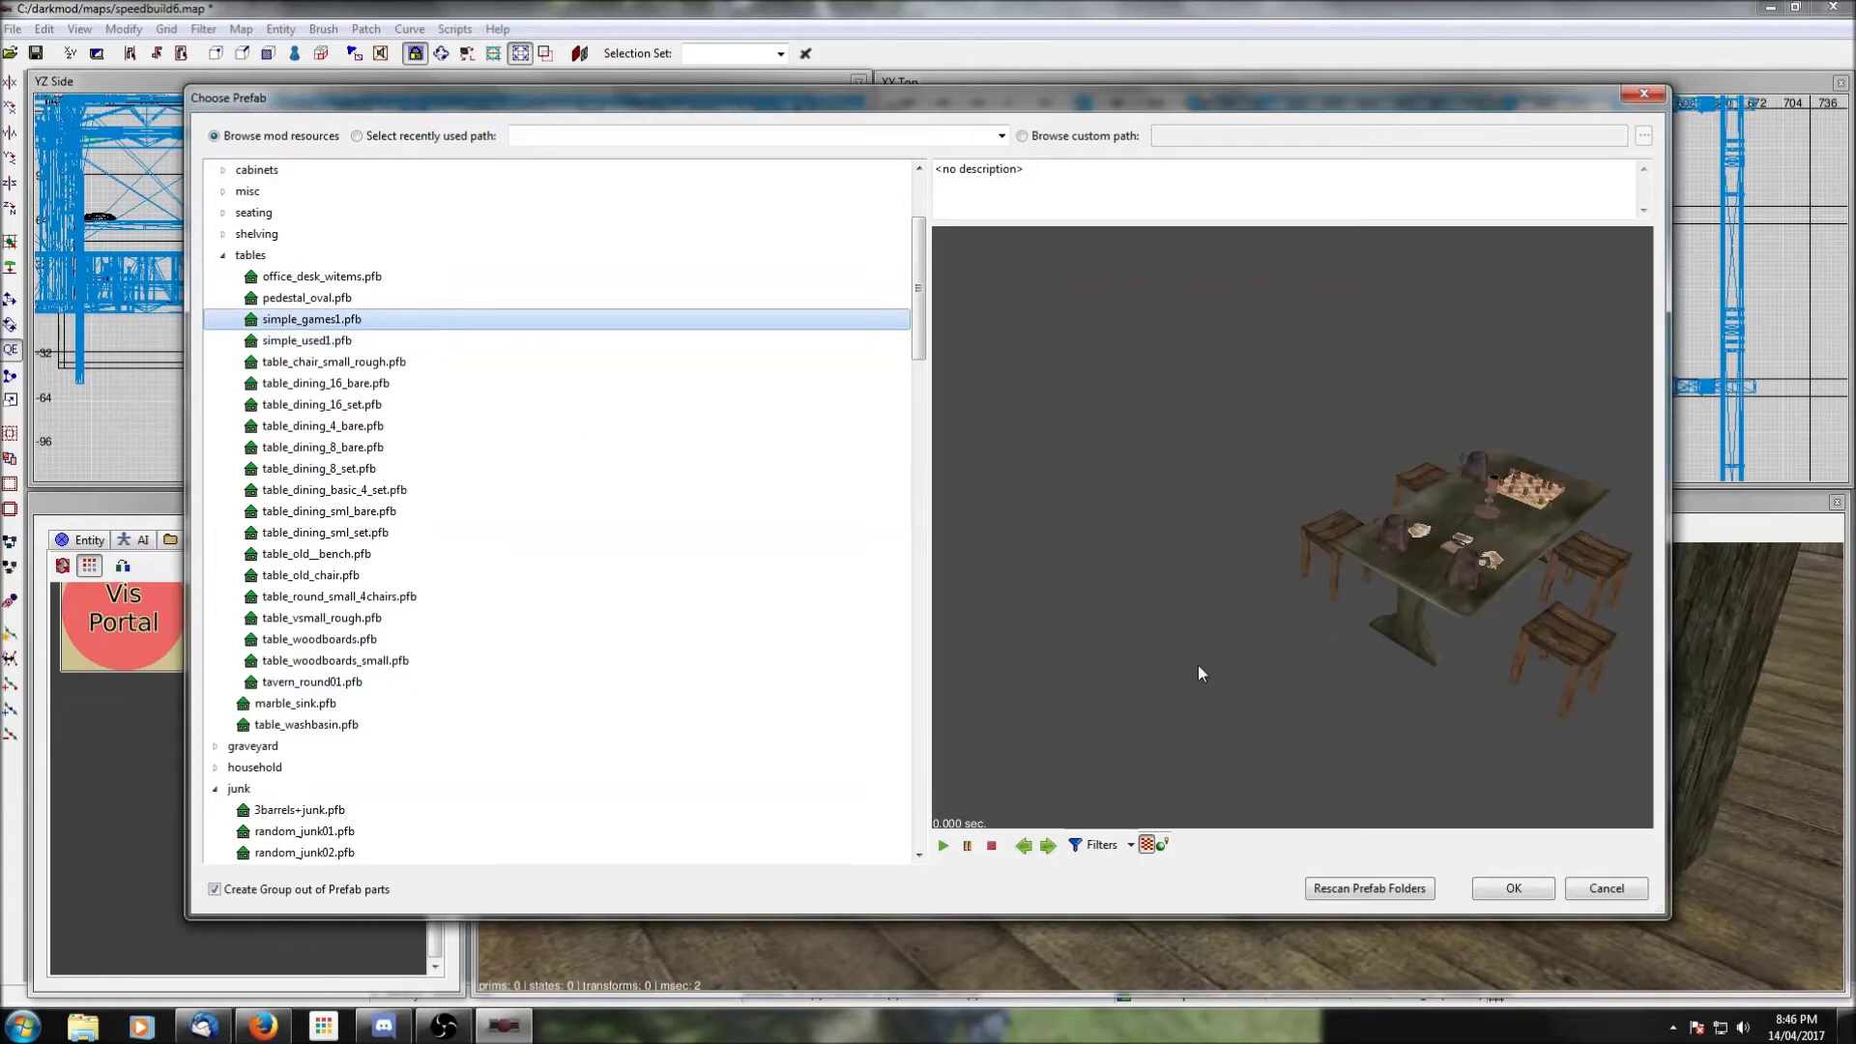
{"action": "left_click", "coordinate": [1514, 887]}
Step: Move the games table with its stools into the north room's southeast corner, set it on the floor and deselect it
{"action": "left_click_drag", "start_coordinate": [1399, 293], "coordinate": [1428, 332]}
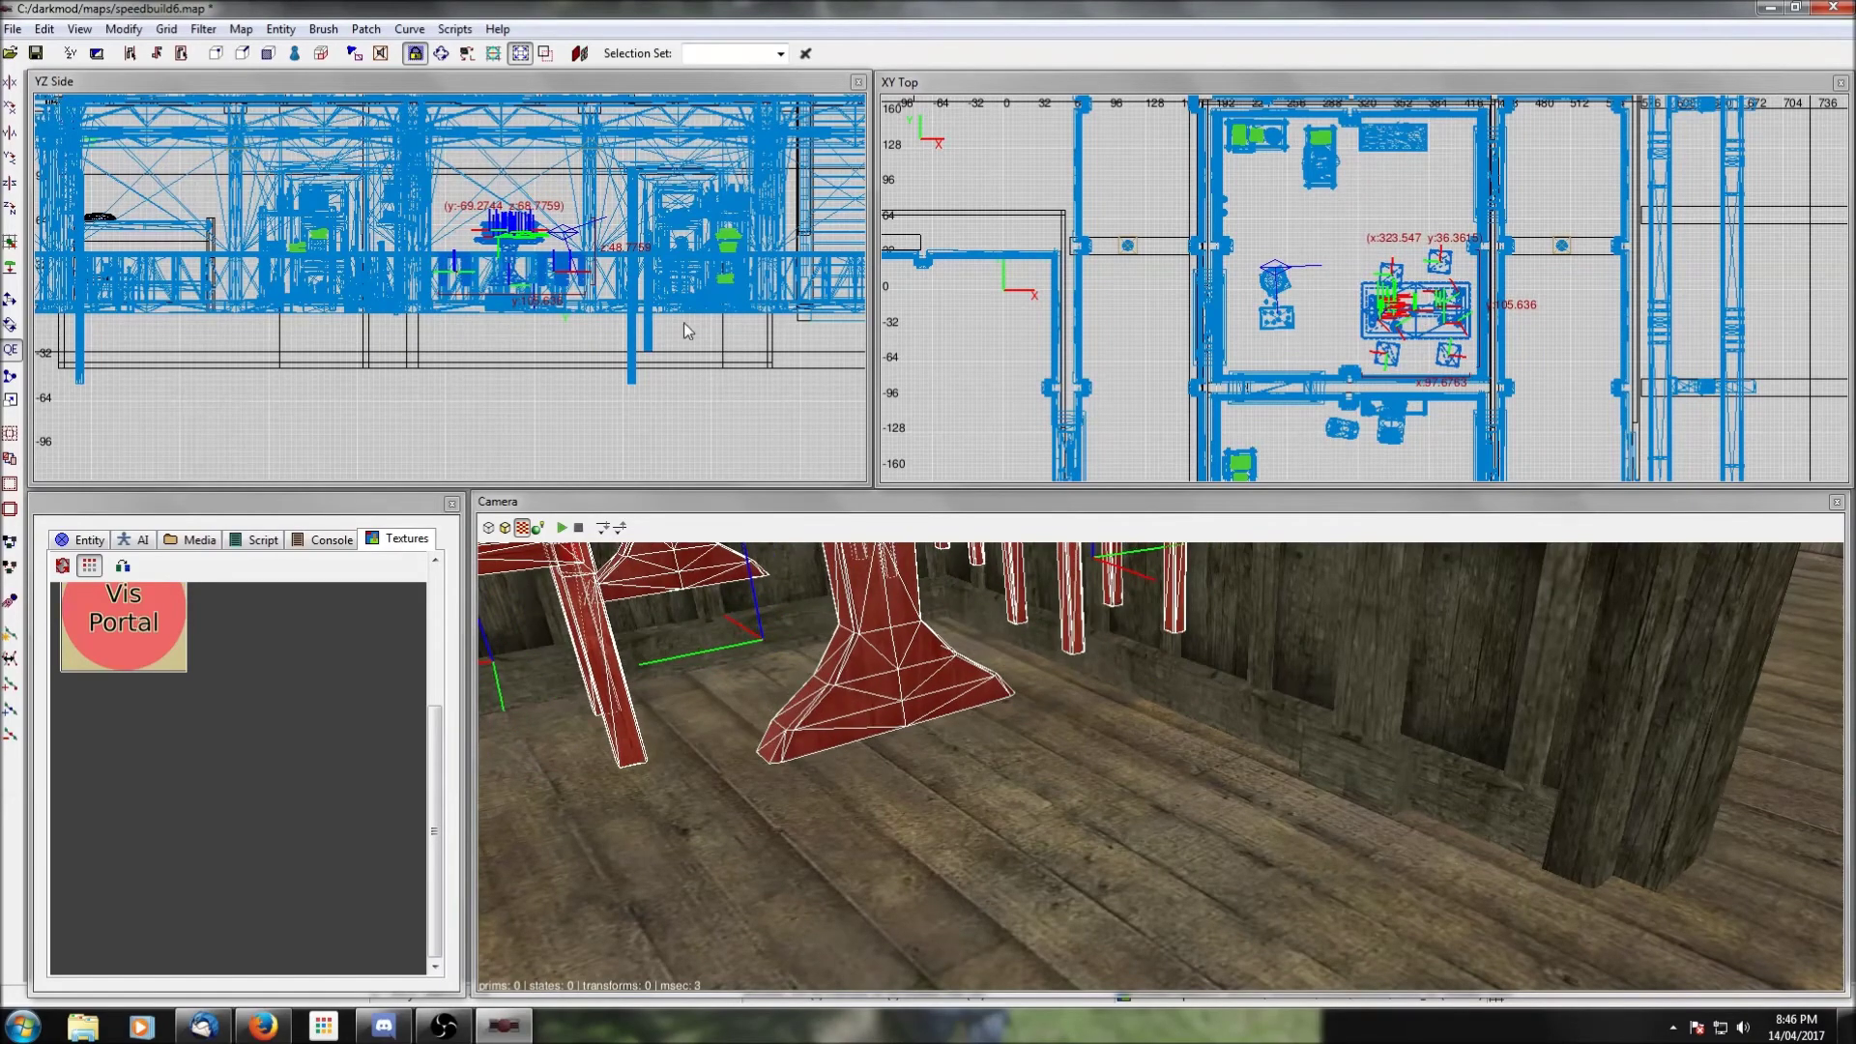
{"action": "scroll", "coordinate": [543, 297], "scroll_direction": "up", "scroll_amount": 3}
{"action": "left_click_drag", "start_coordinate": [570, 280], "coordinate": [571, 334]}
{"action": "scroll", "coordinate": [585, 319], "scroll_direction": "up", "scroll_amount": 2}
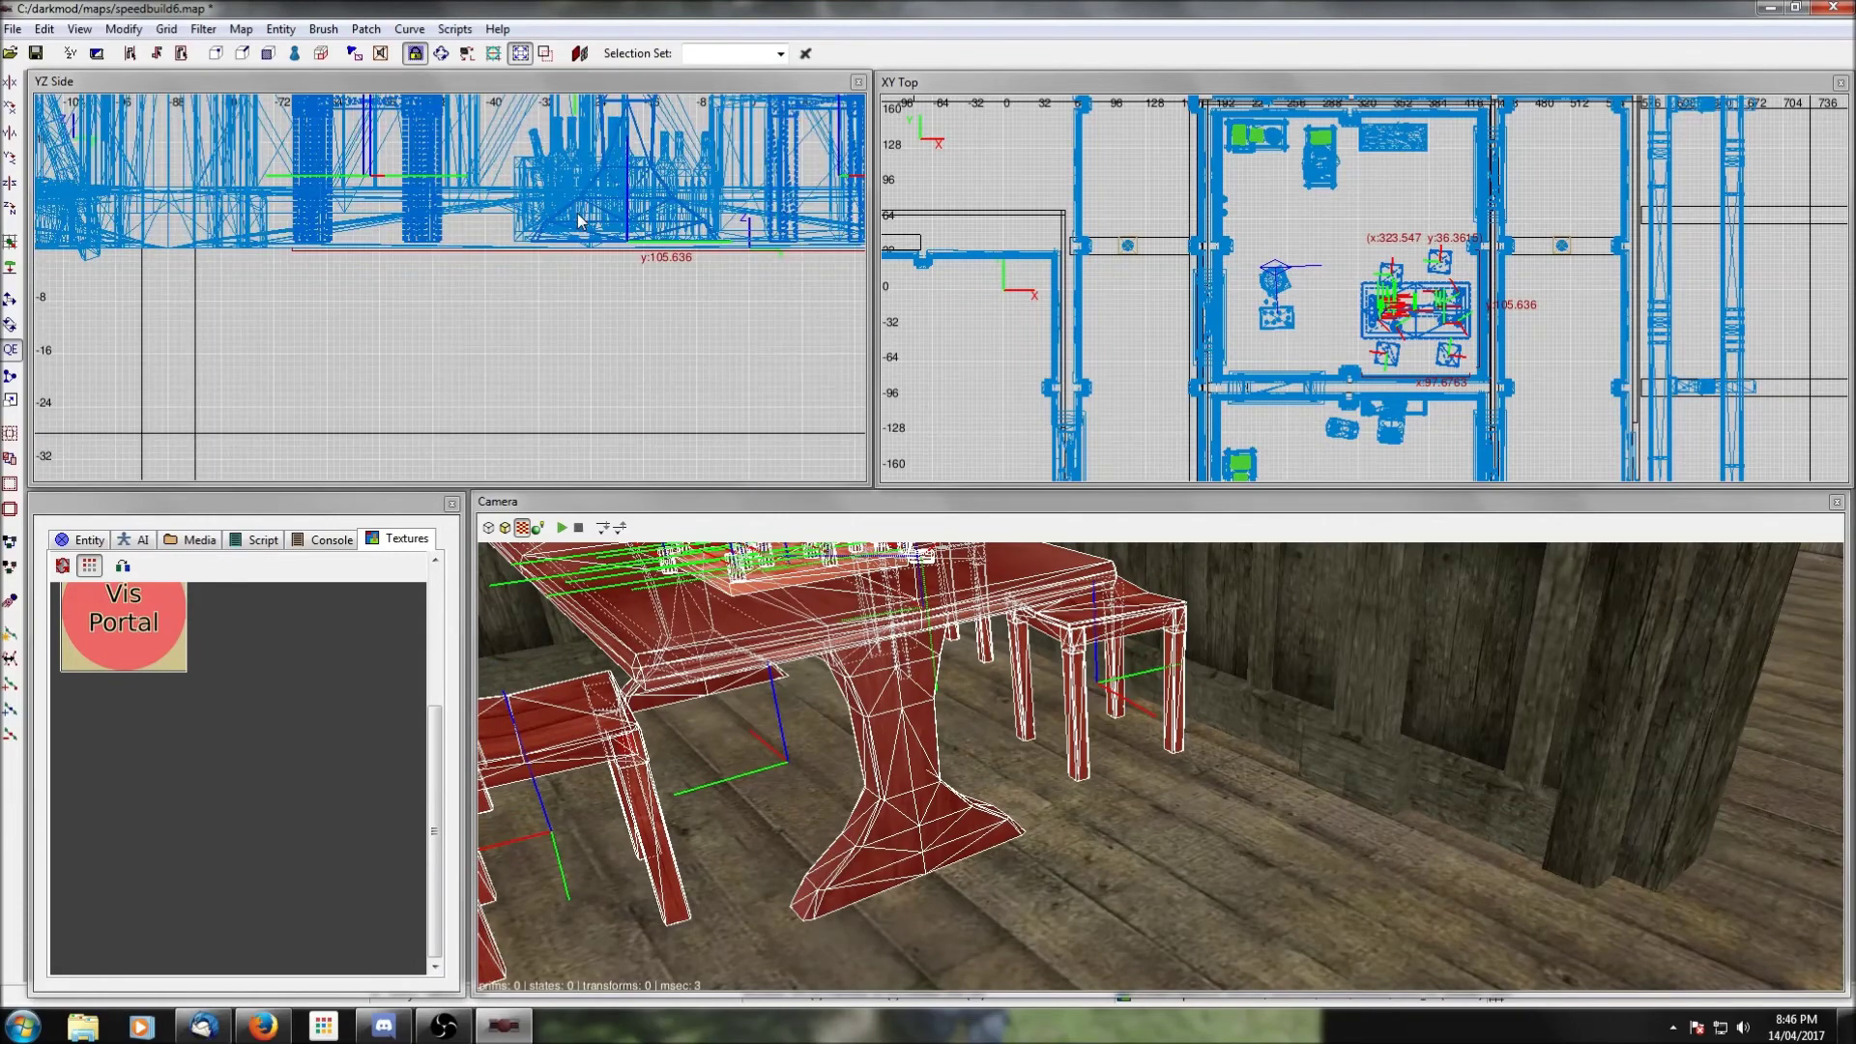
{"action": "left_click_drag", "start_coordinate": [580, 221], "coordinate": [583, 226]}
{"action": "key", "text": "Escape"}
Step: Move the bottle crate junk group east along the floor, next to the west end of the games table
{"action": "right_click", "coordinate": [1160, 765]}
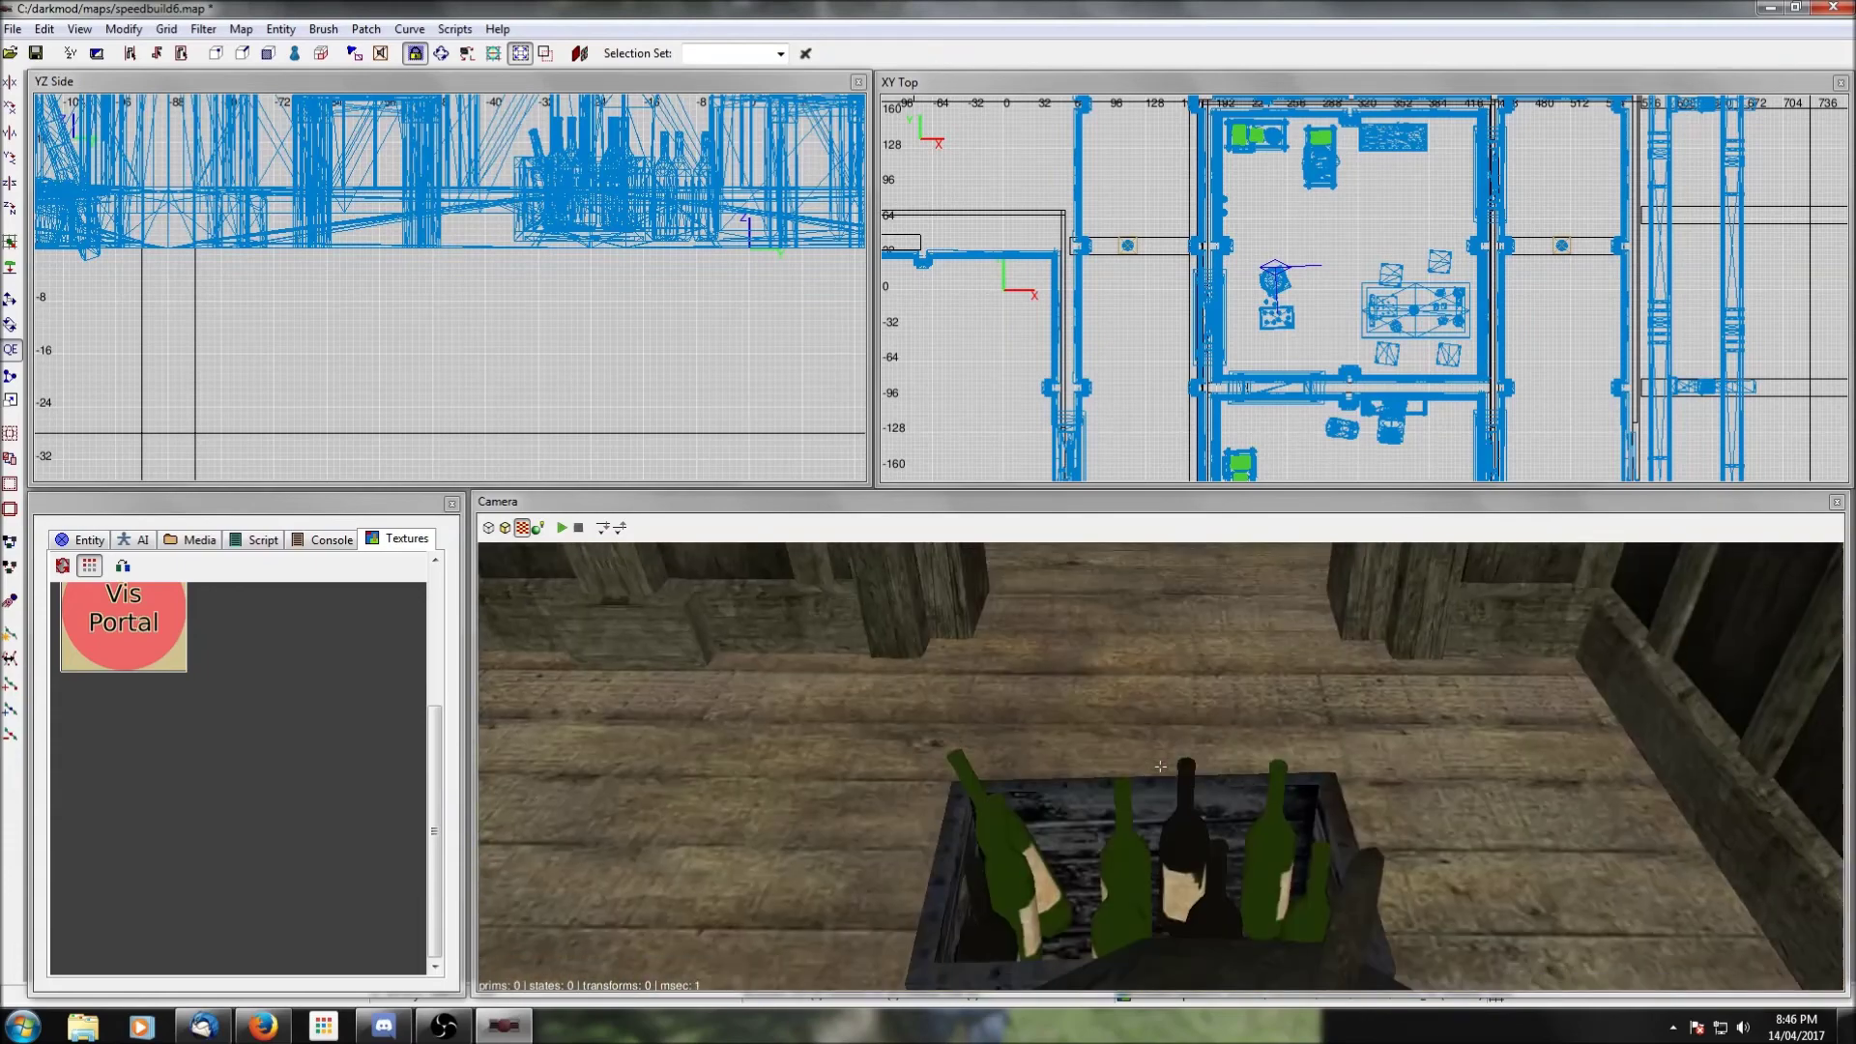
{"action": "right_click", "coordinate": [1272, 674]}
{"action": "scroll", "coordinate": [1273, 674], "scroll_direction": "down", "scroll_amount": 4}
{"action": "right_click", "coordinate": [1273, 674]}
{"action": "right_click", "coordinate": [1273, 674]}
{"action": "left_click", "coordinate": [1234, 717], "text": "shift"}
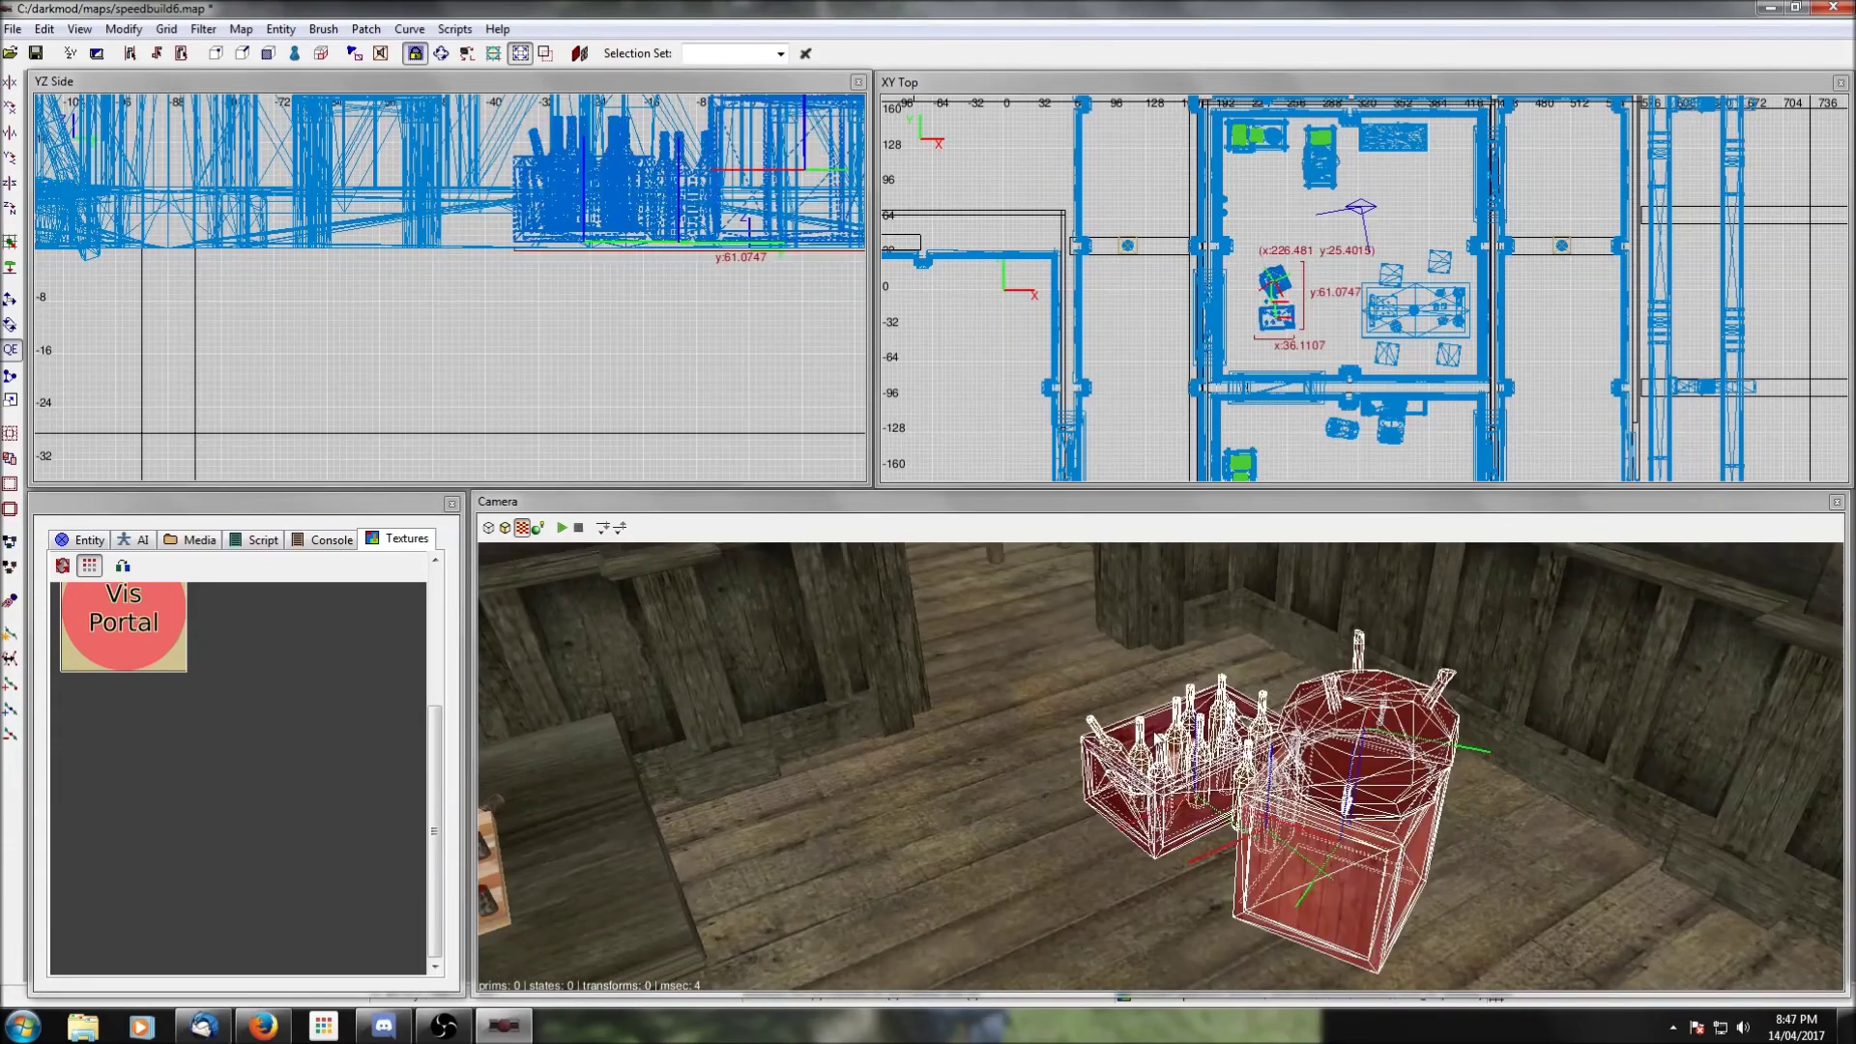
{"action": "left_click_drag", "start_coordinate": [1292, 322], "coordinate": [1352, 312]}
{"action": "right_click", "coordinate": [1294, 580]}
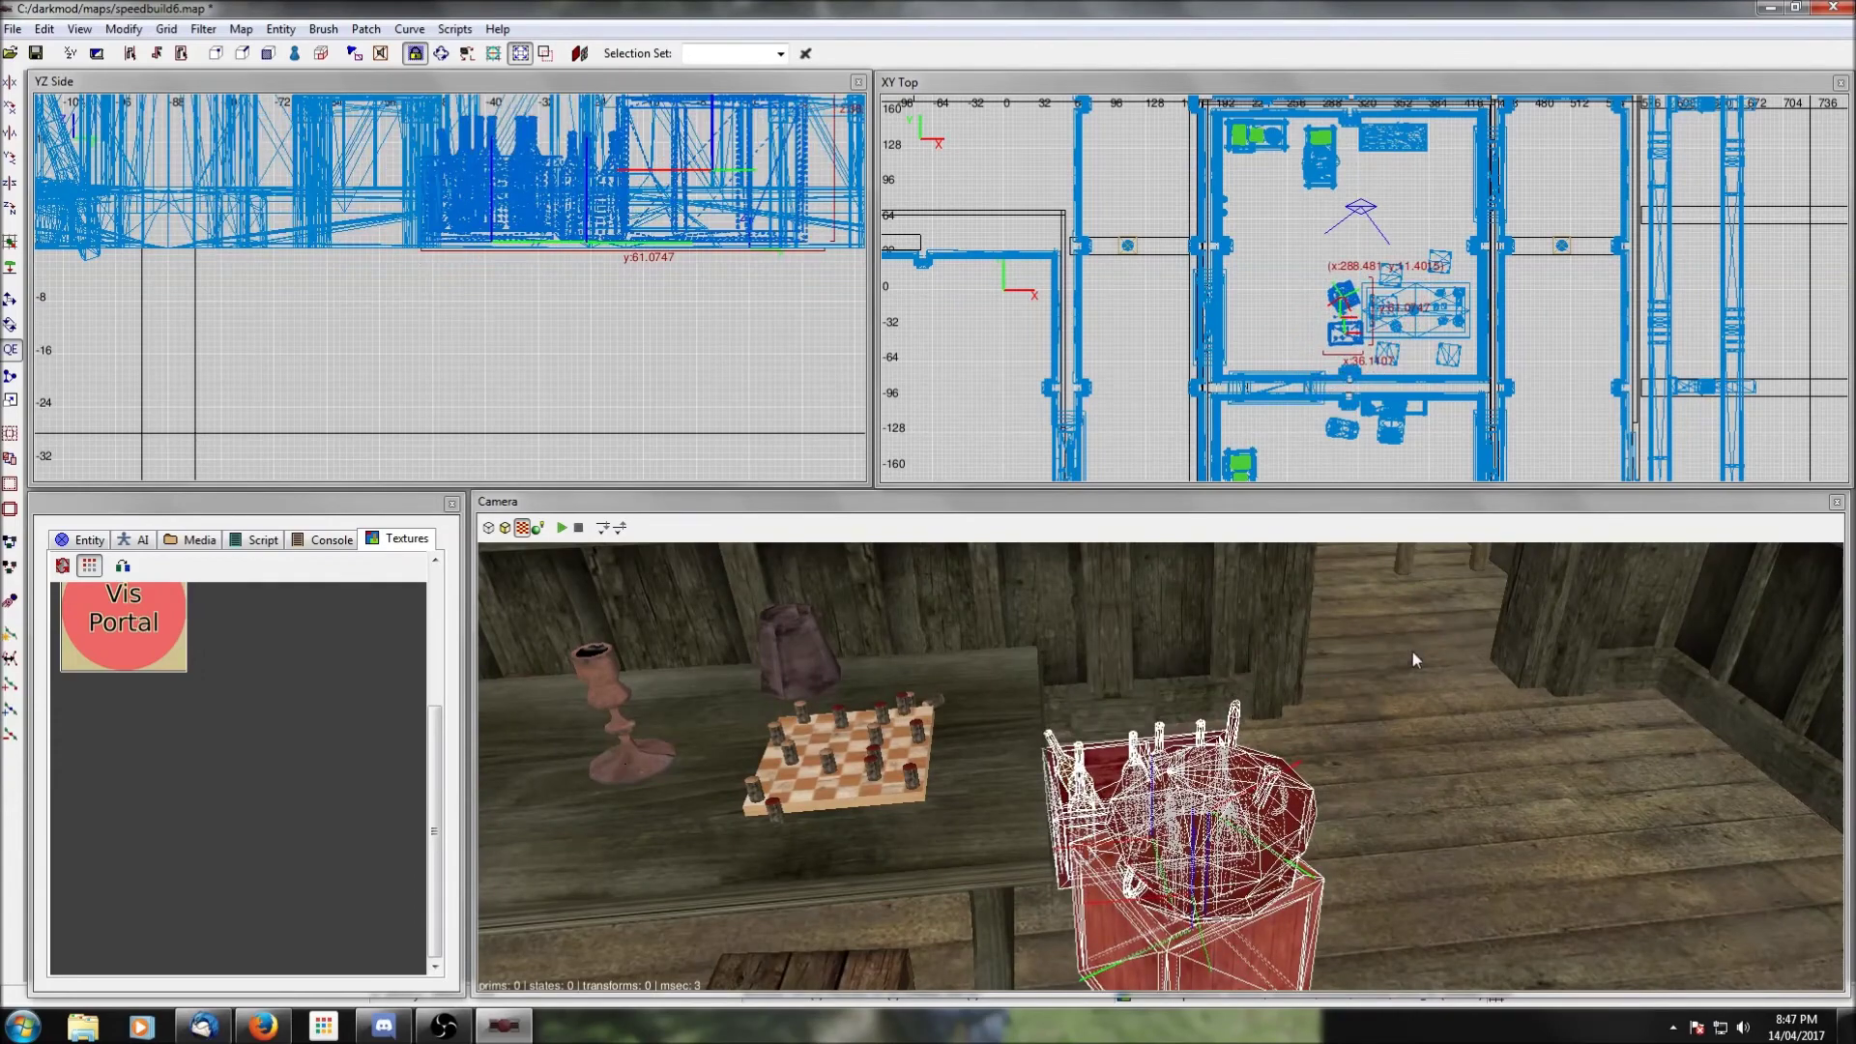
Step: Deselect the bottle crate junk group and examine the layout around the games table, shelves, weapon rack and door in the north room
{"action": "right_click", "coordinate": [1412, 656]}
{"action": "scroll", "coordinate": [1412, 656], "scroll_direction": "down", "scroll_amount": 1}
{"action": "right_click", "coordinate": [1411, 655]}
{"action": "key", "text": "Escape"}
{"action": "right_click", "coordinate": [1384, 728]}
{"action": "right_click", "coordinate": [1385, 728]}
{"action": "right_click", "coordinate": [1385, 728]}
{"action": "right_click", "coordinate": [1385, 728]}
{"action": "key", "text": "Up"}
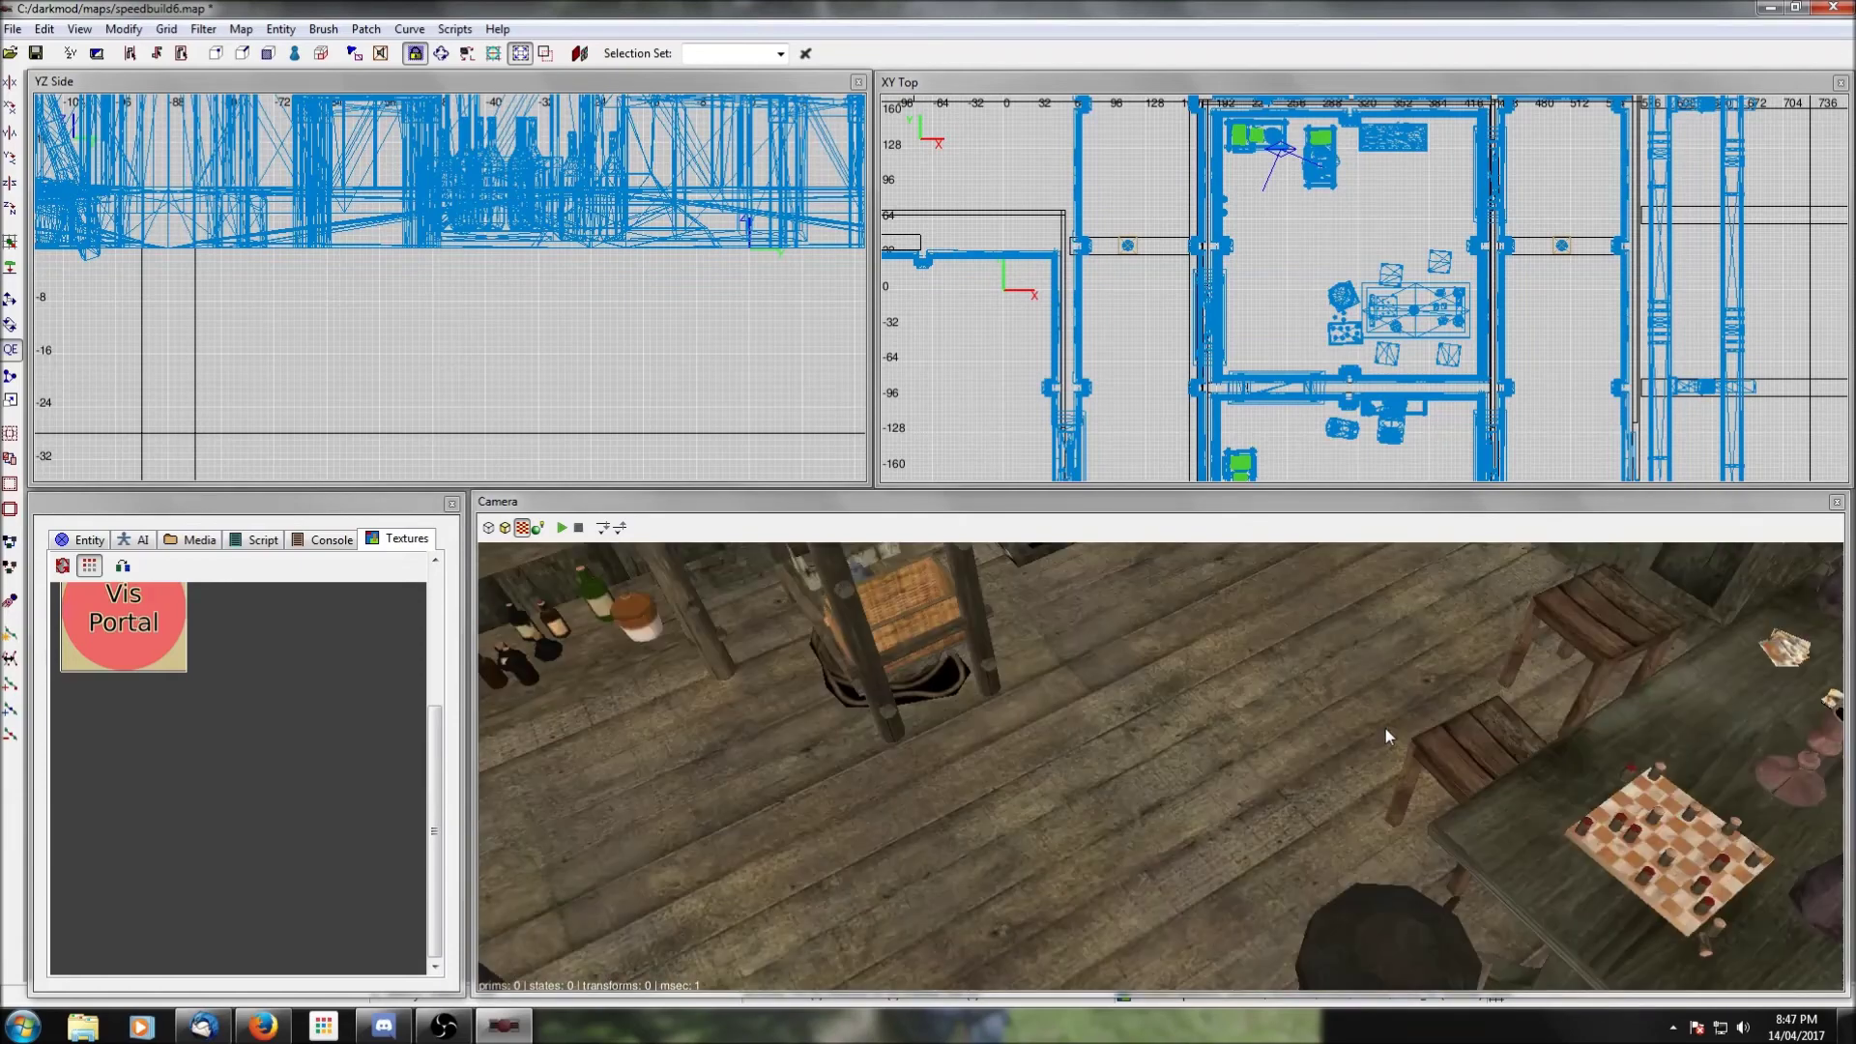
{"action": "key", "text": "Up"}
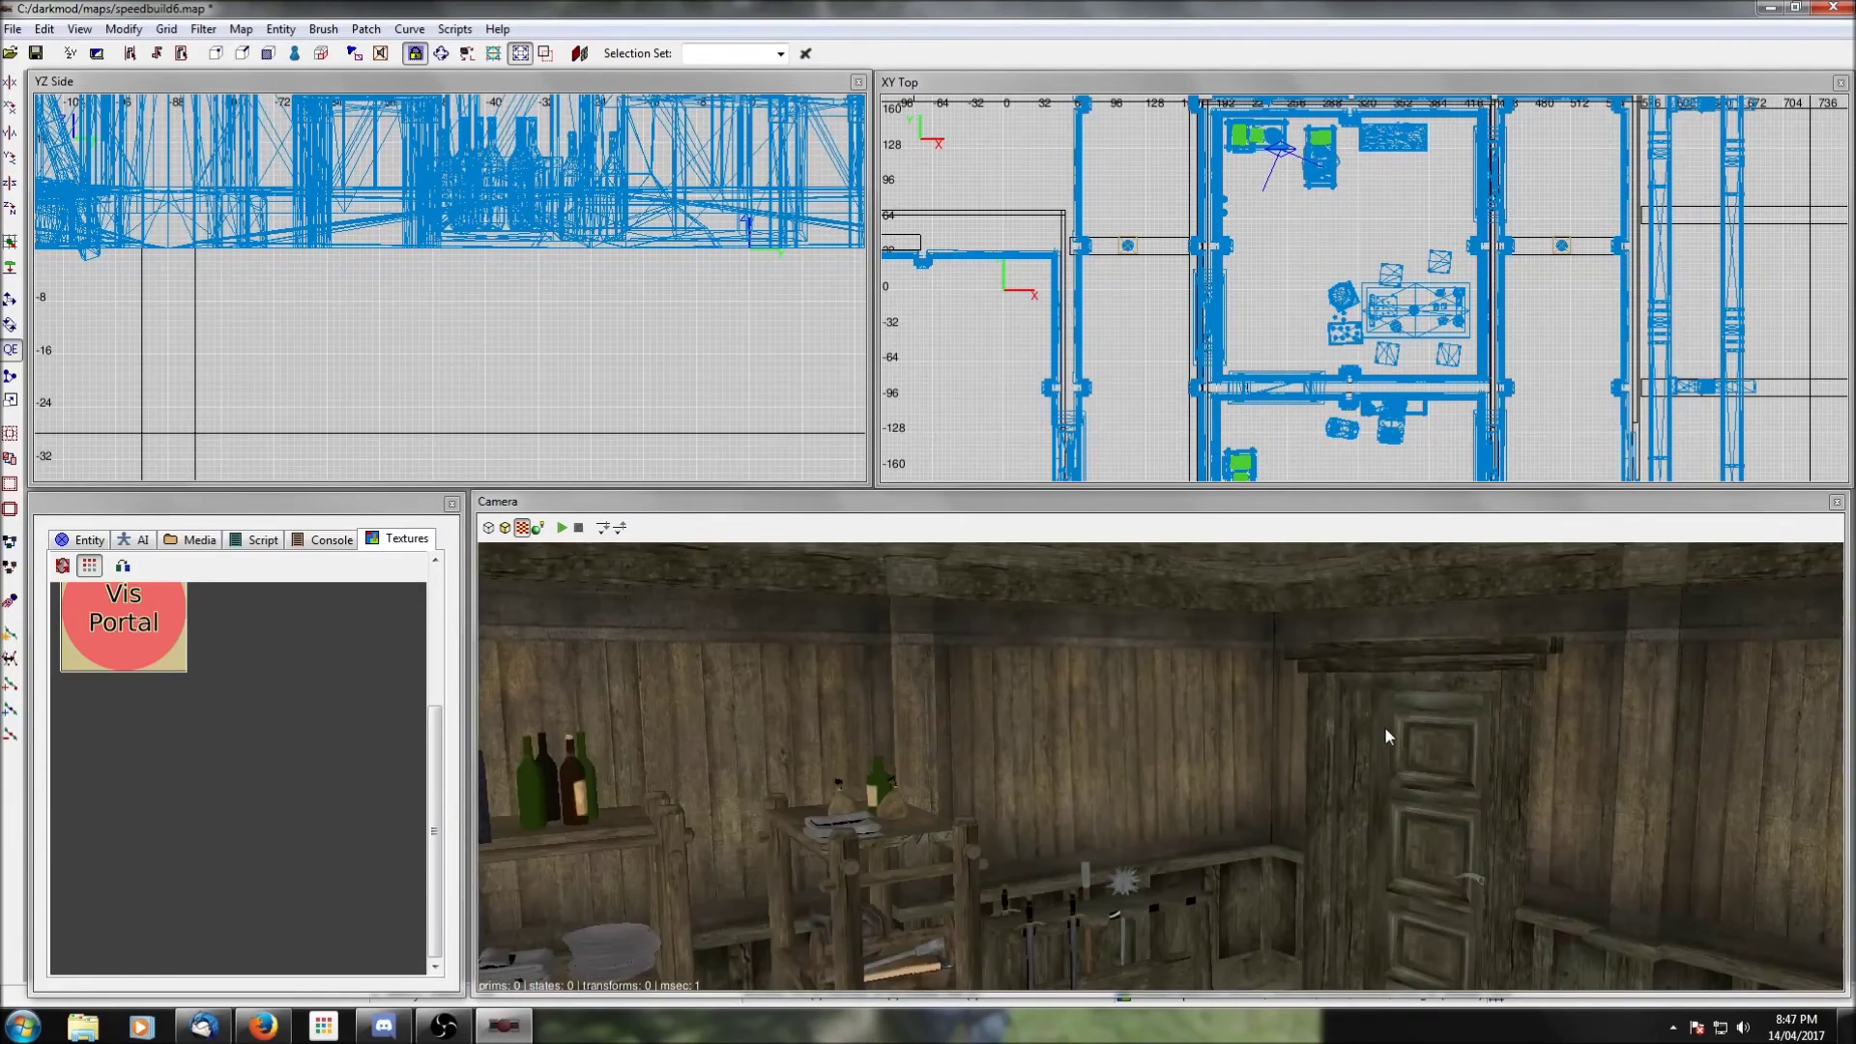
{"action": "right_click", "coordinate": [1385, 727]}
{"action": "right_click", "coordinate": [1413, 714]}
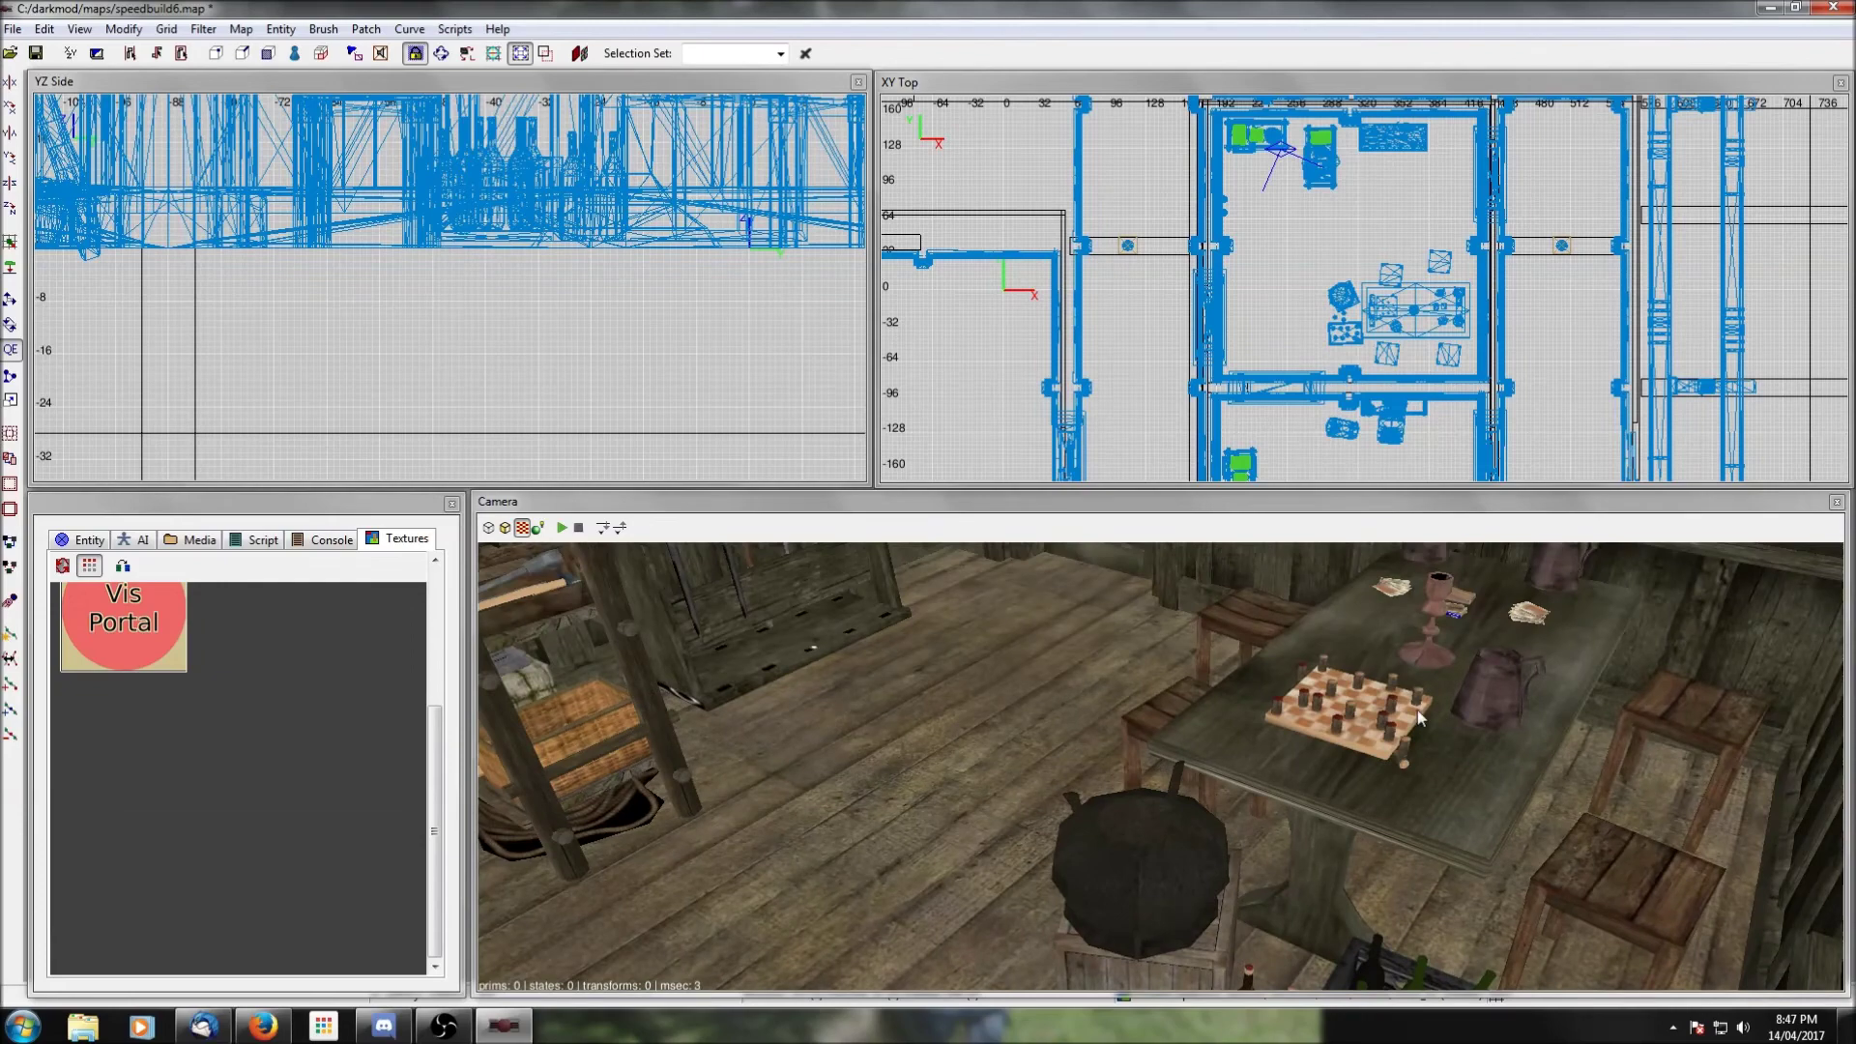
{"action": "key", "text": "Left"}
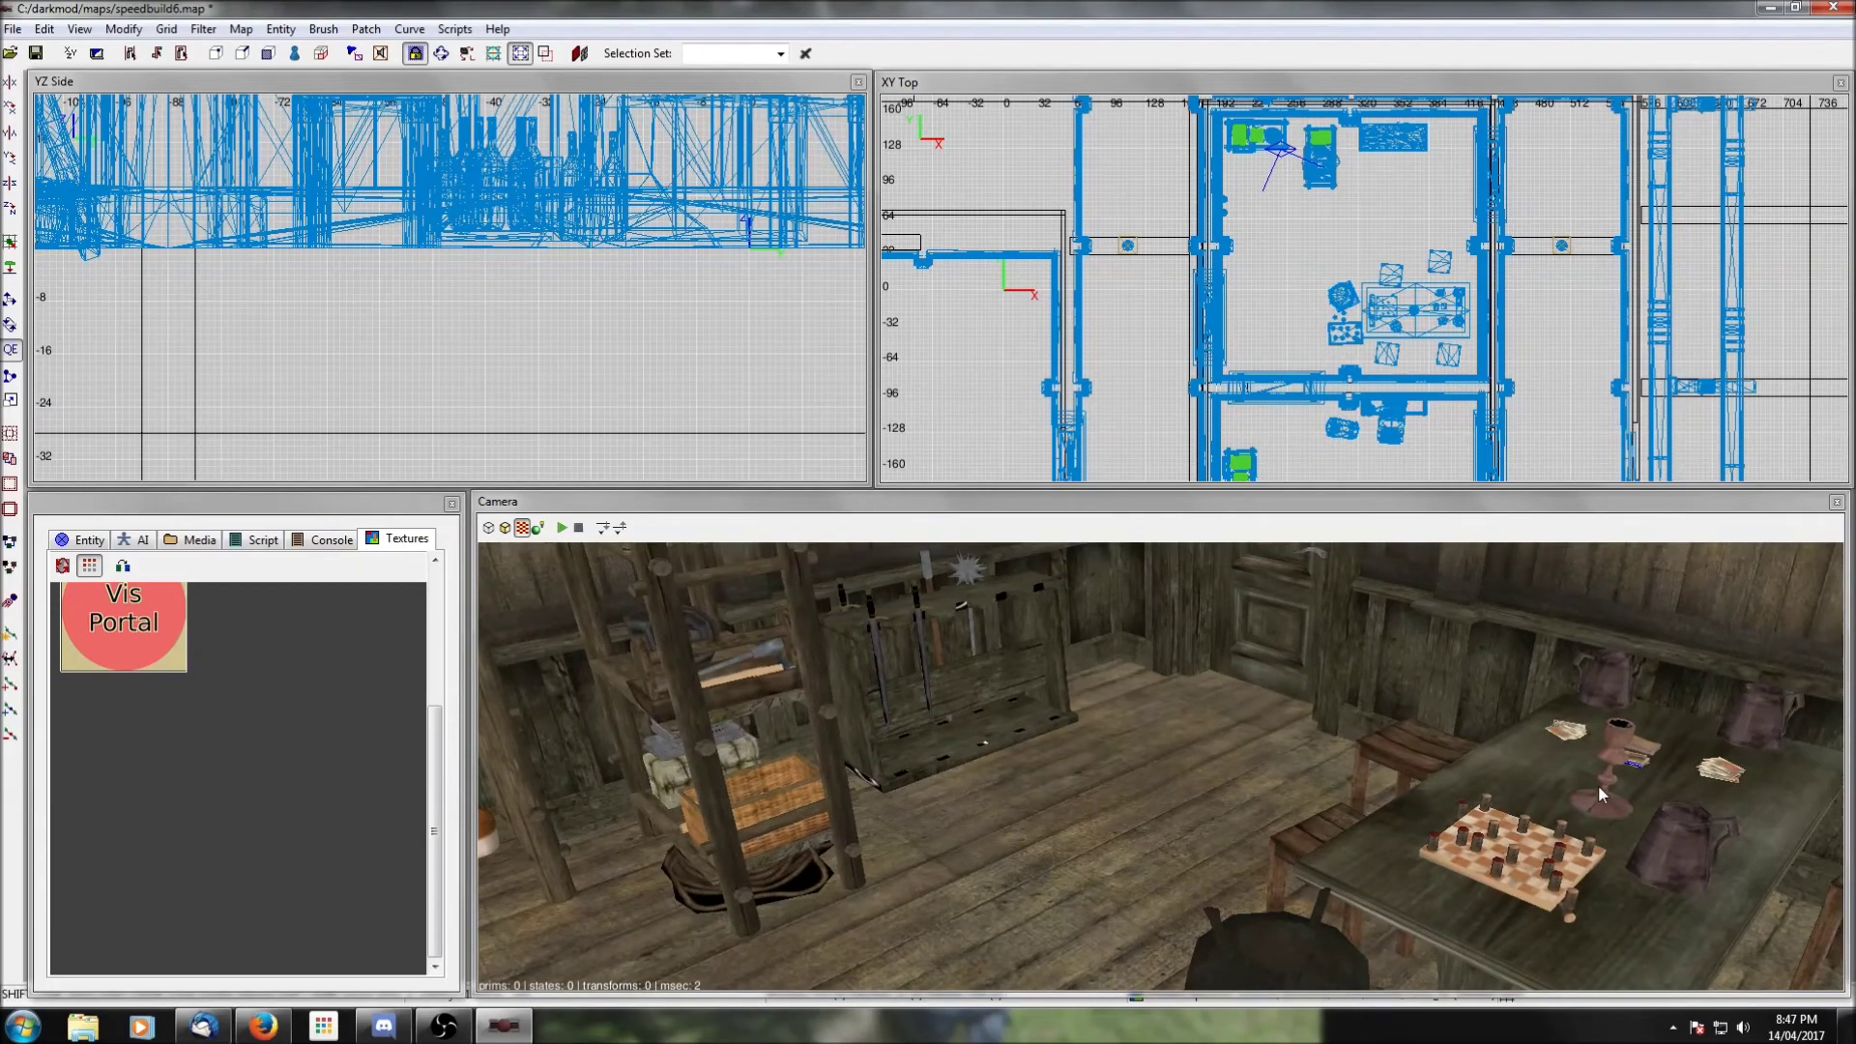
{"action": "key", "text": "Left"}
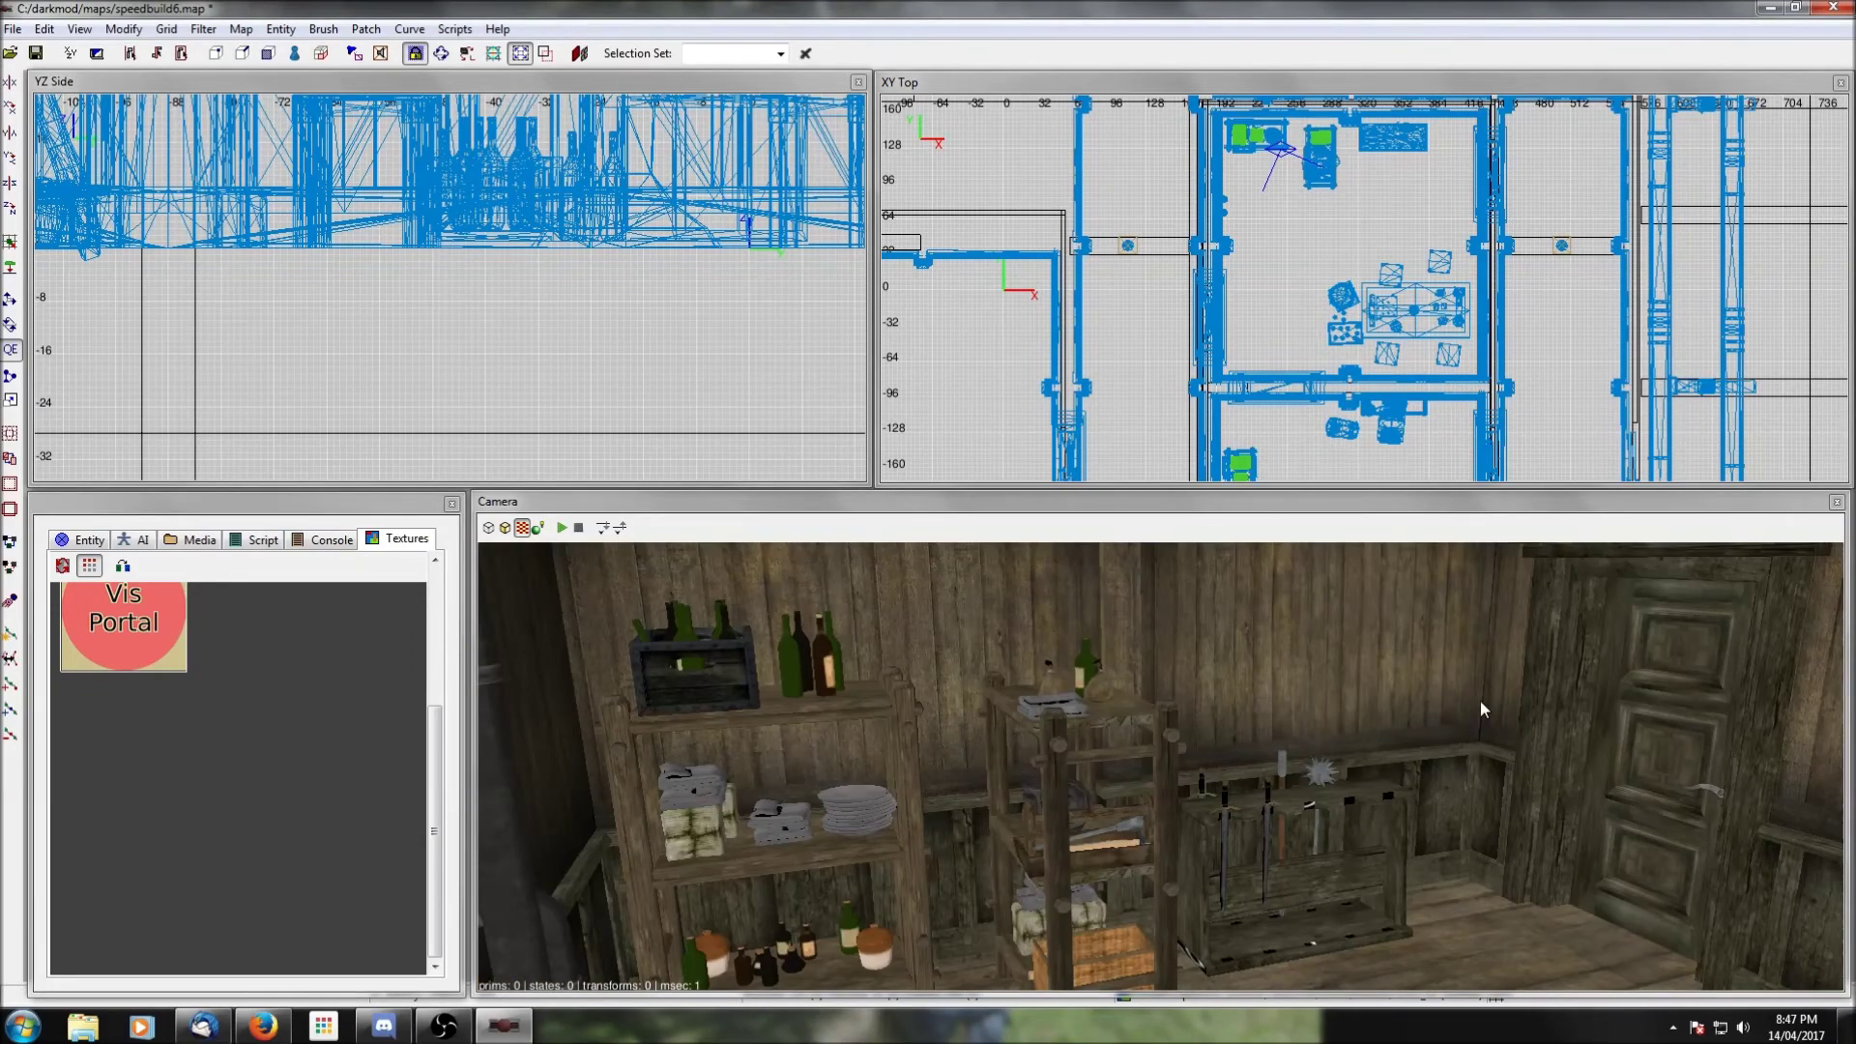
{"action": "right_click", "coordinate": [1452, 687]}
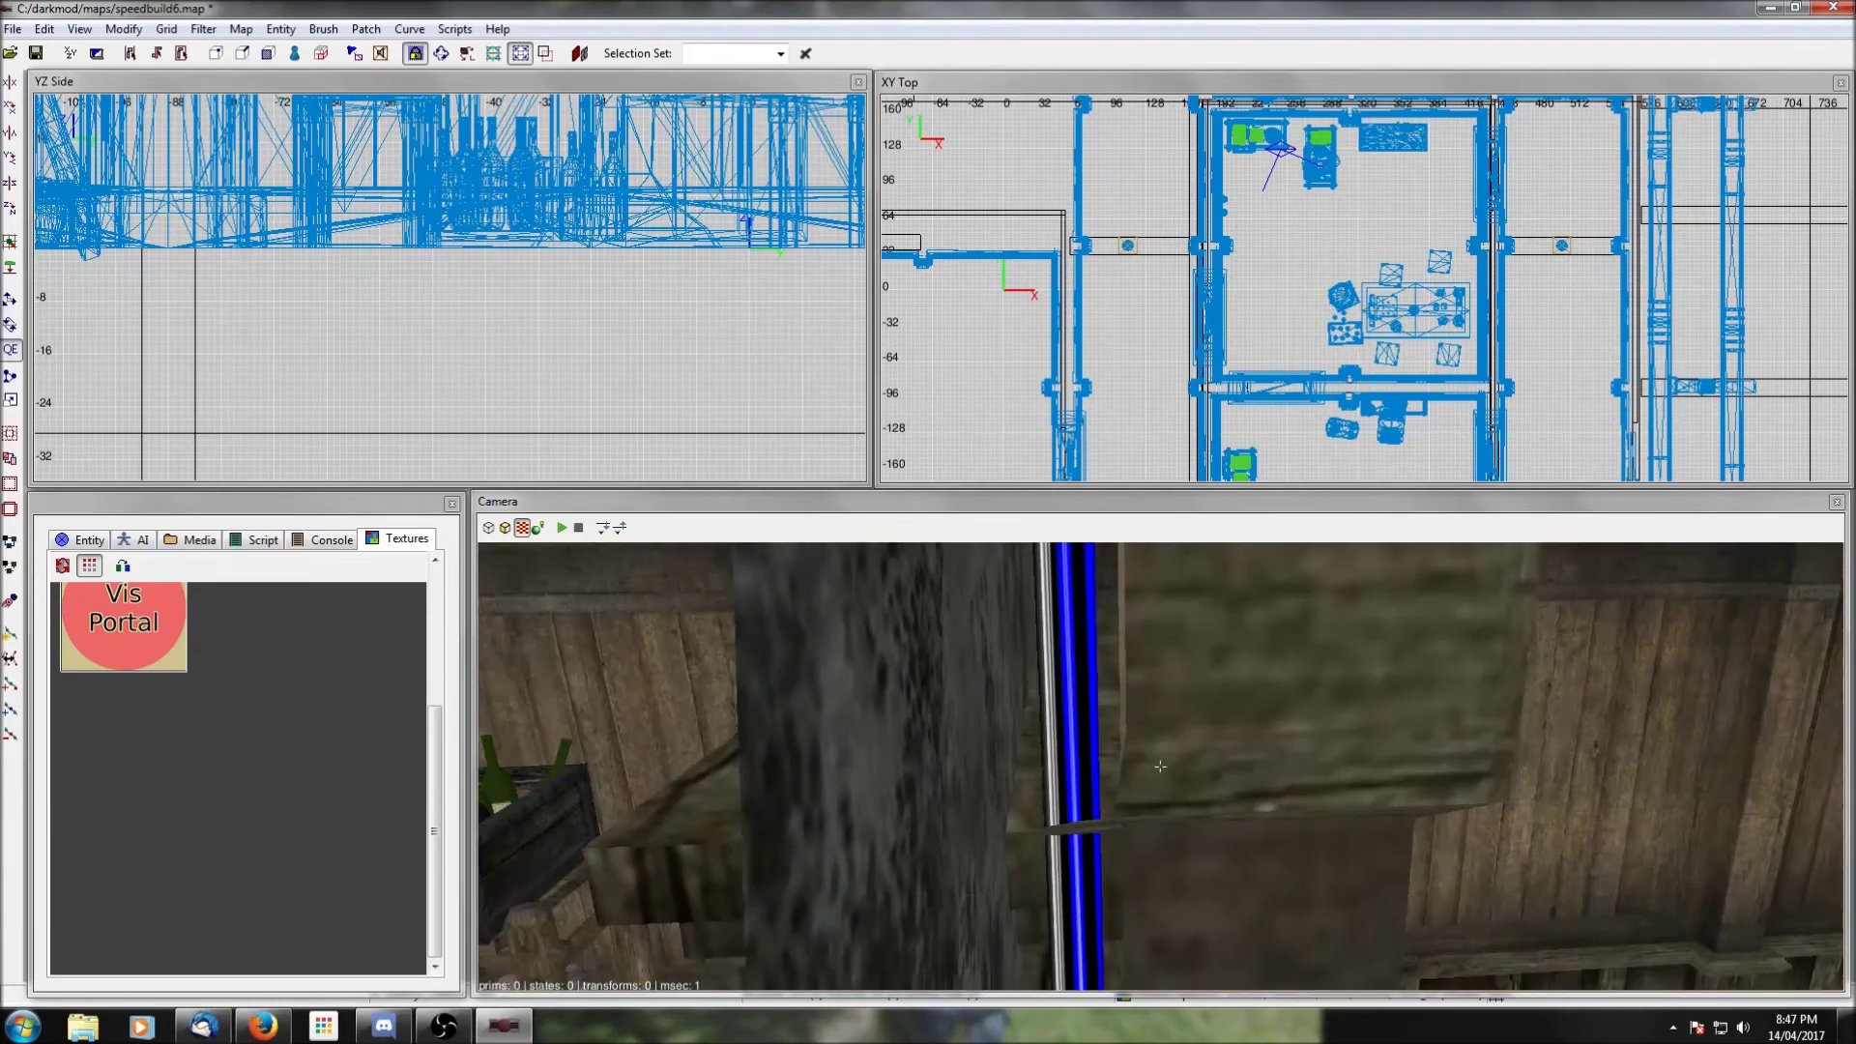
{"action": "right_click", "coordinate": [1452, 687]}
{"action": "right_click", "coordinate": [1286, 305]}
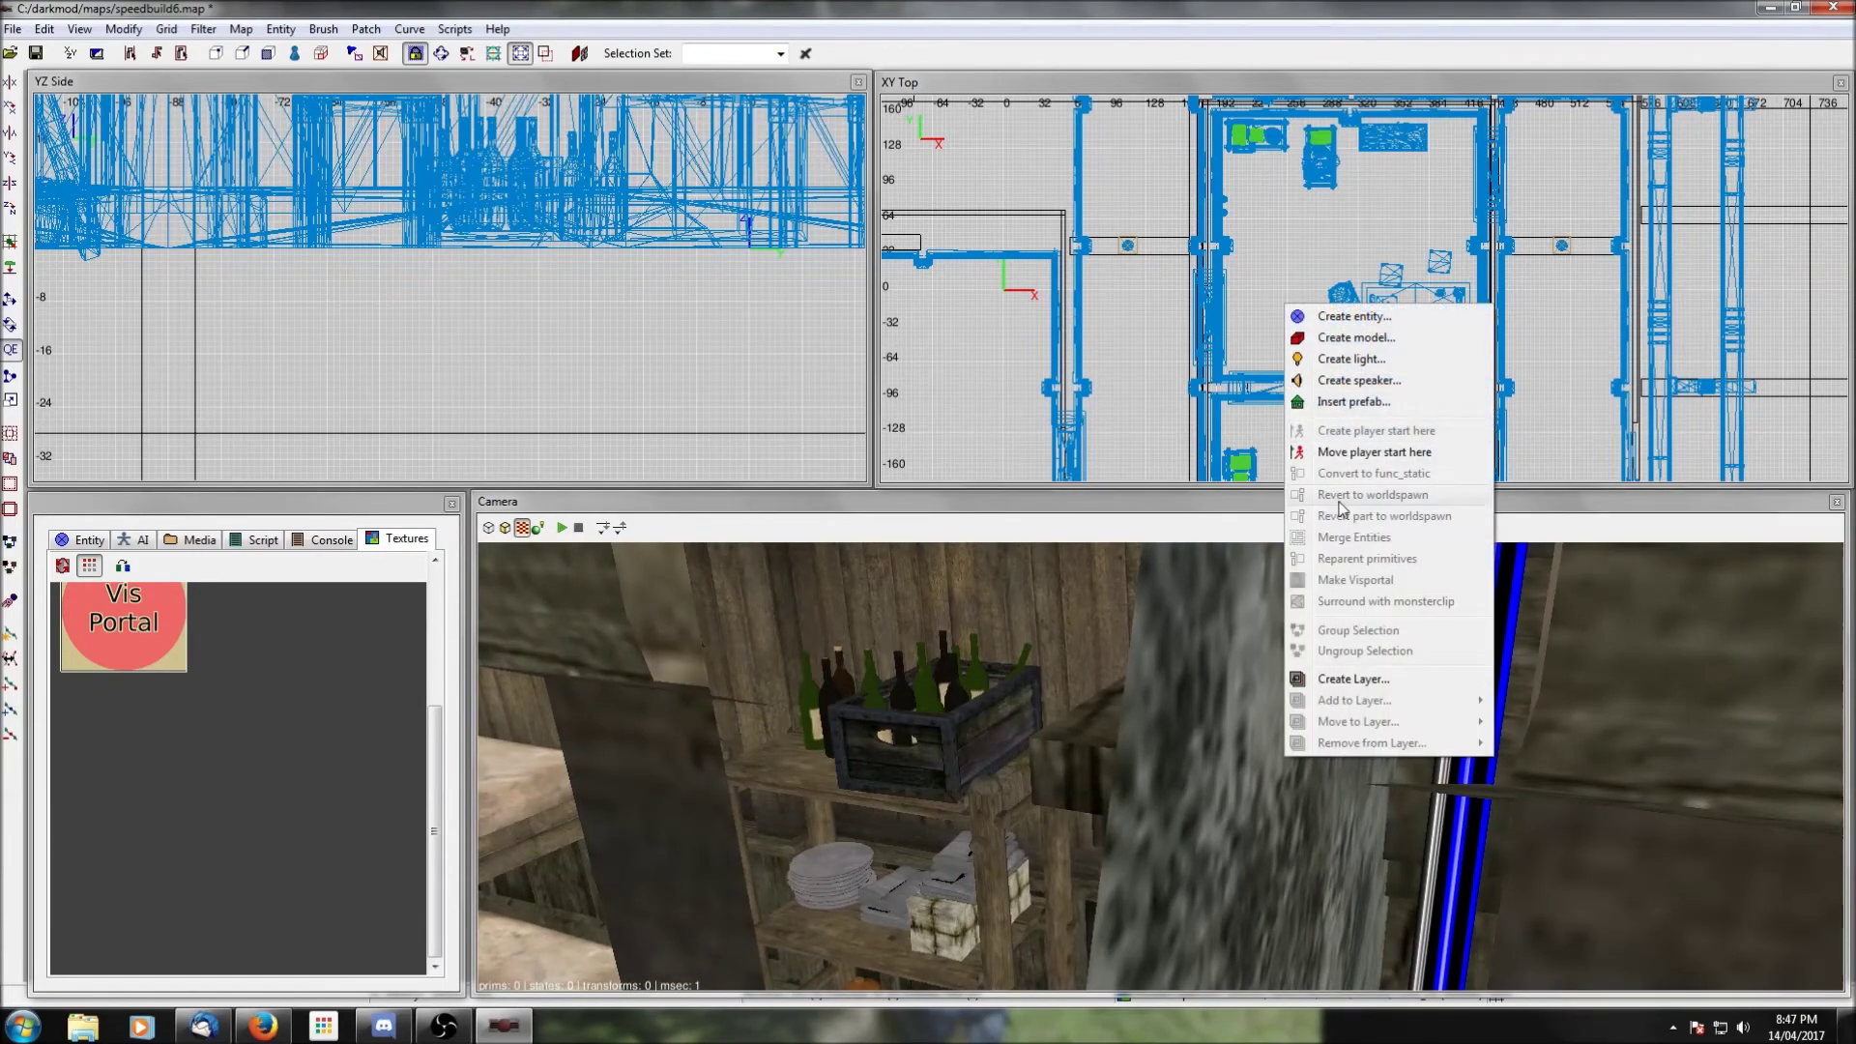
{"action": "left_click", "coordinate": [1353, 380]}
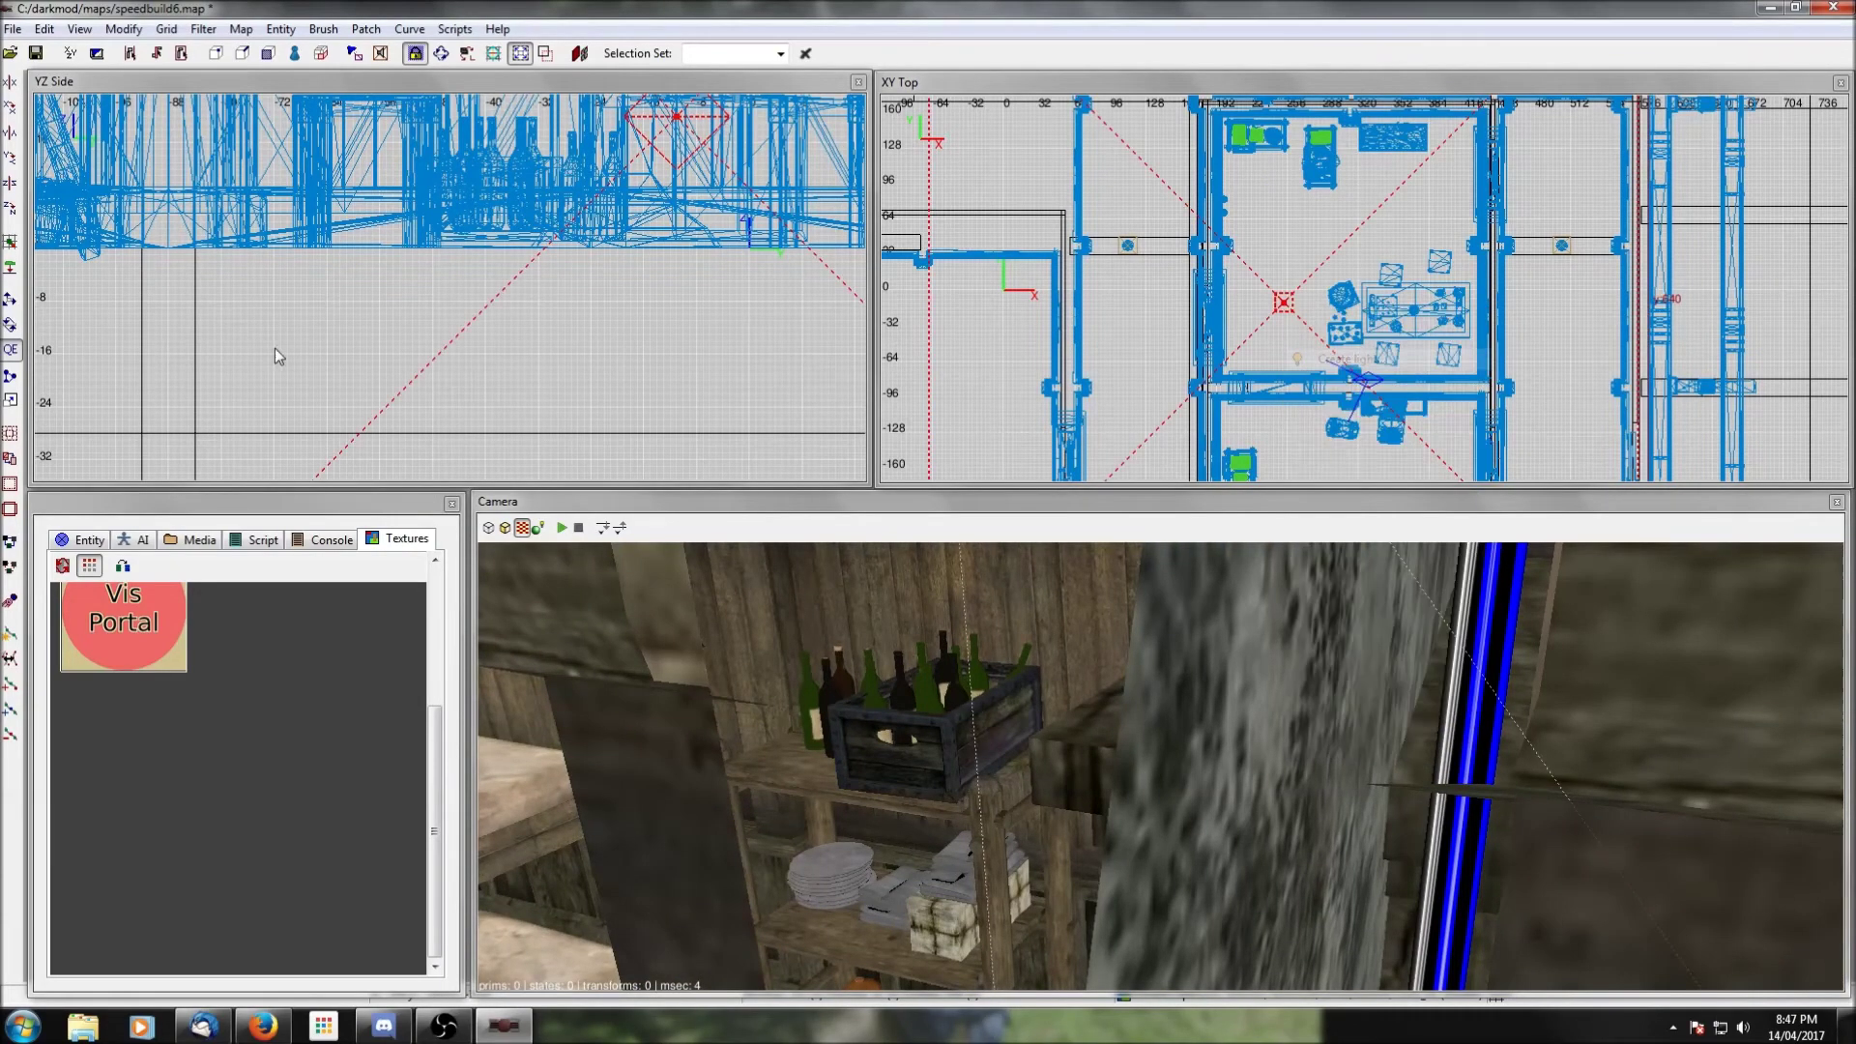
{"action": "key", "text": "ctrl+z"}
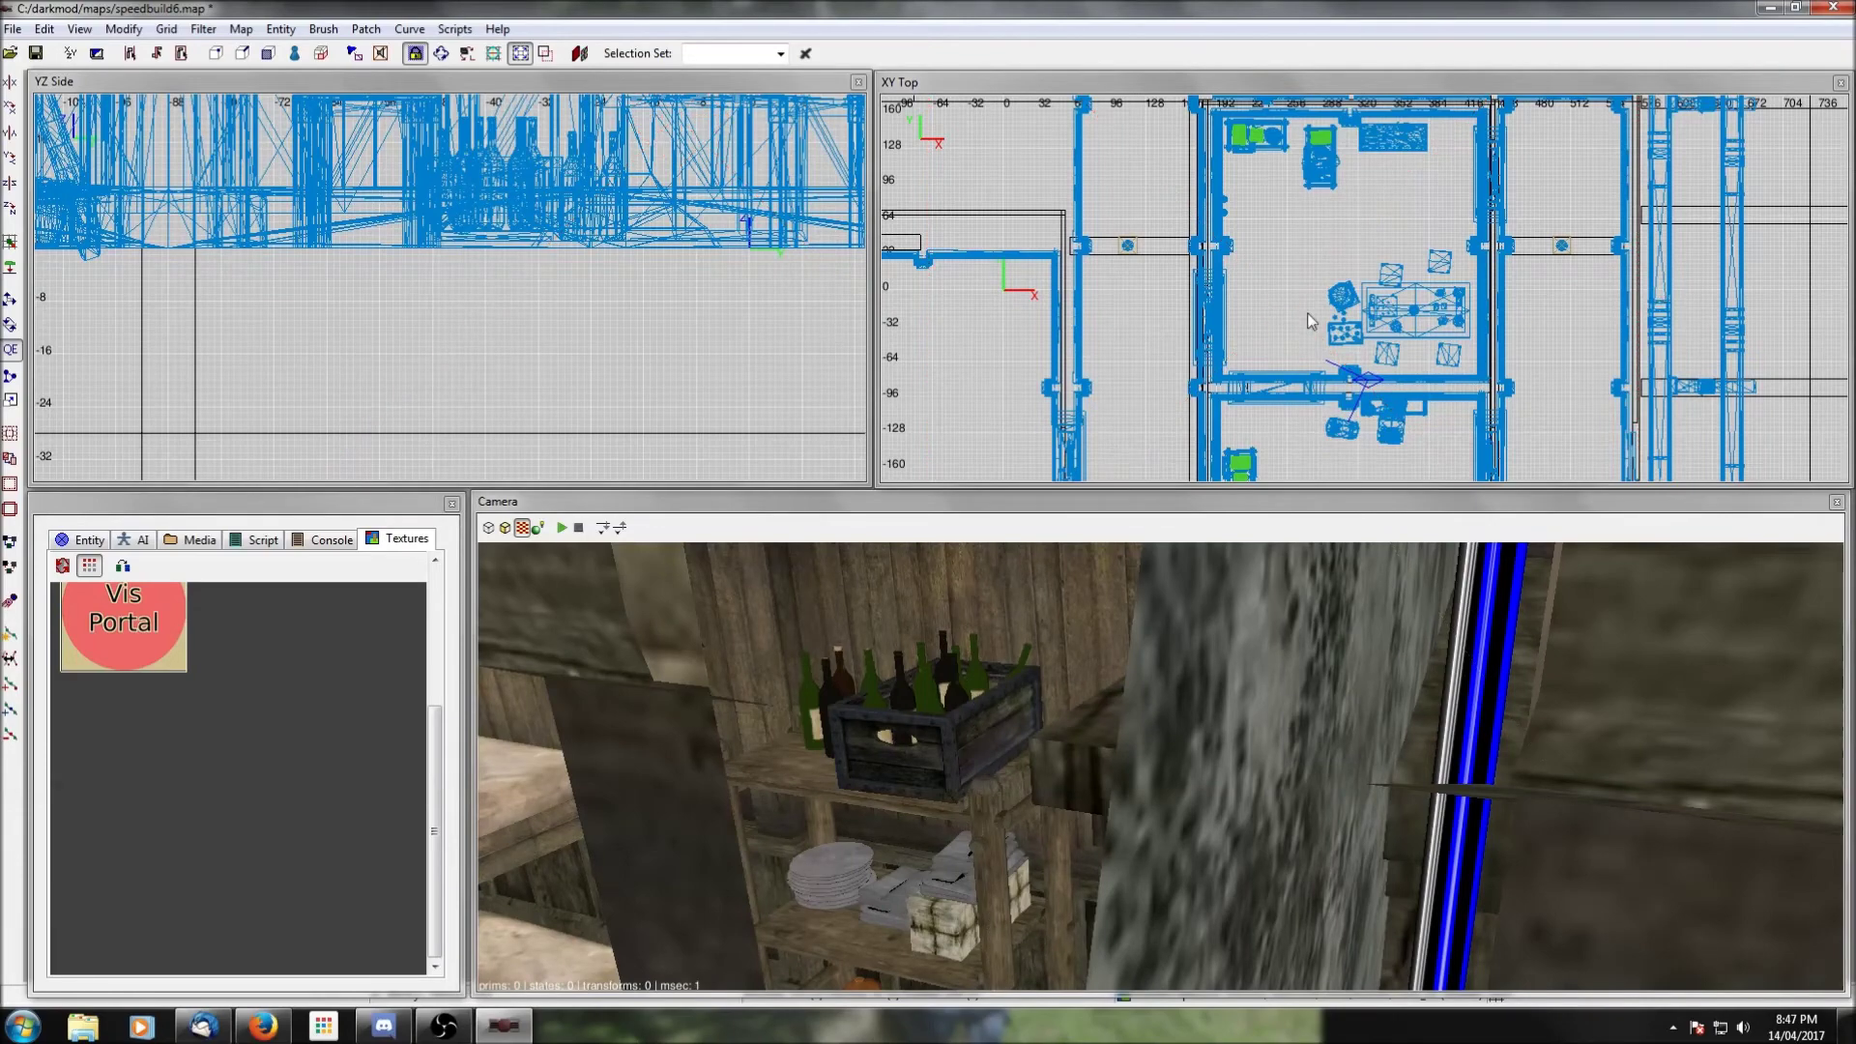
Step: Insert the sconce_candle02.pfb prefab from the lights folder into the north room
{"action": "right_click", "coordinate": [1294, 306]}
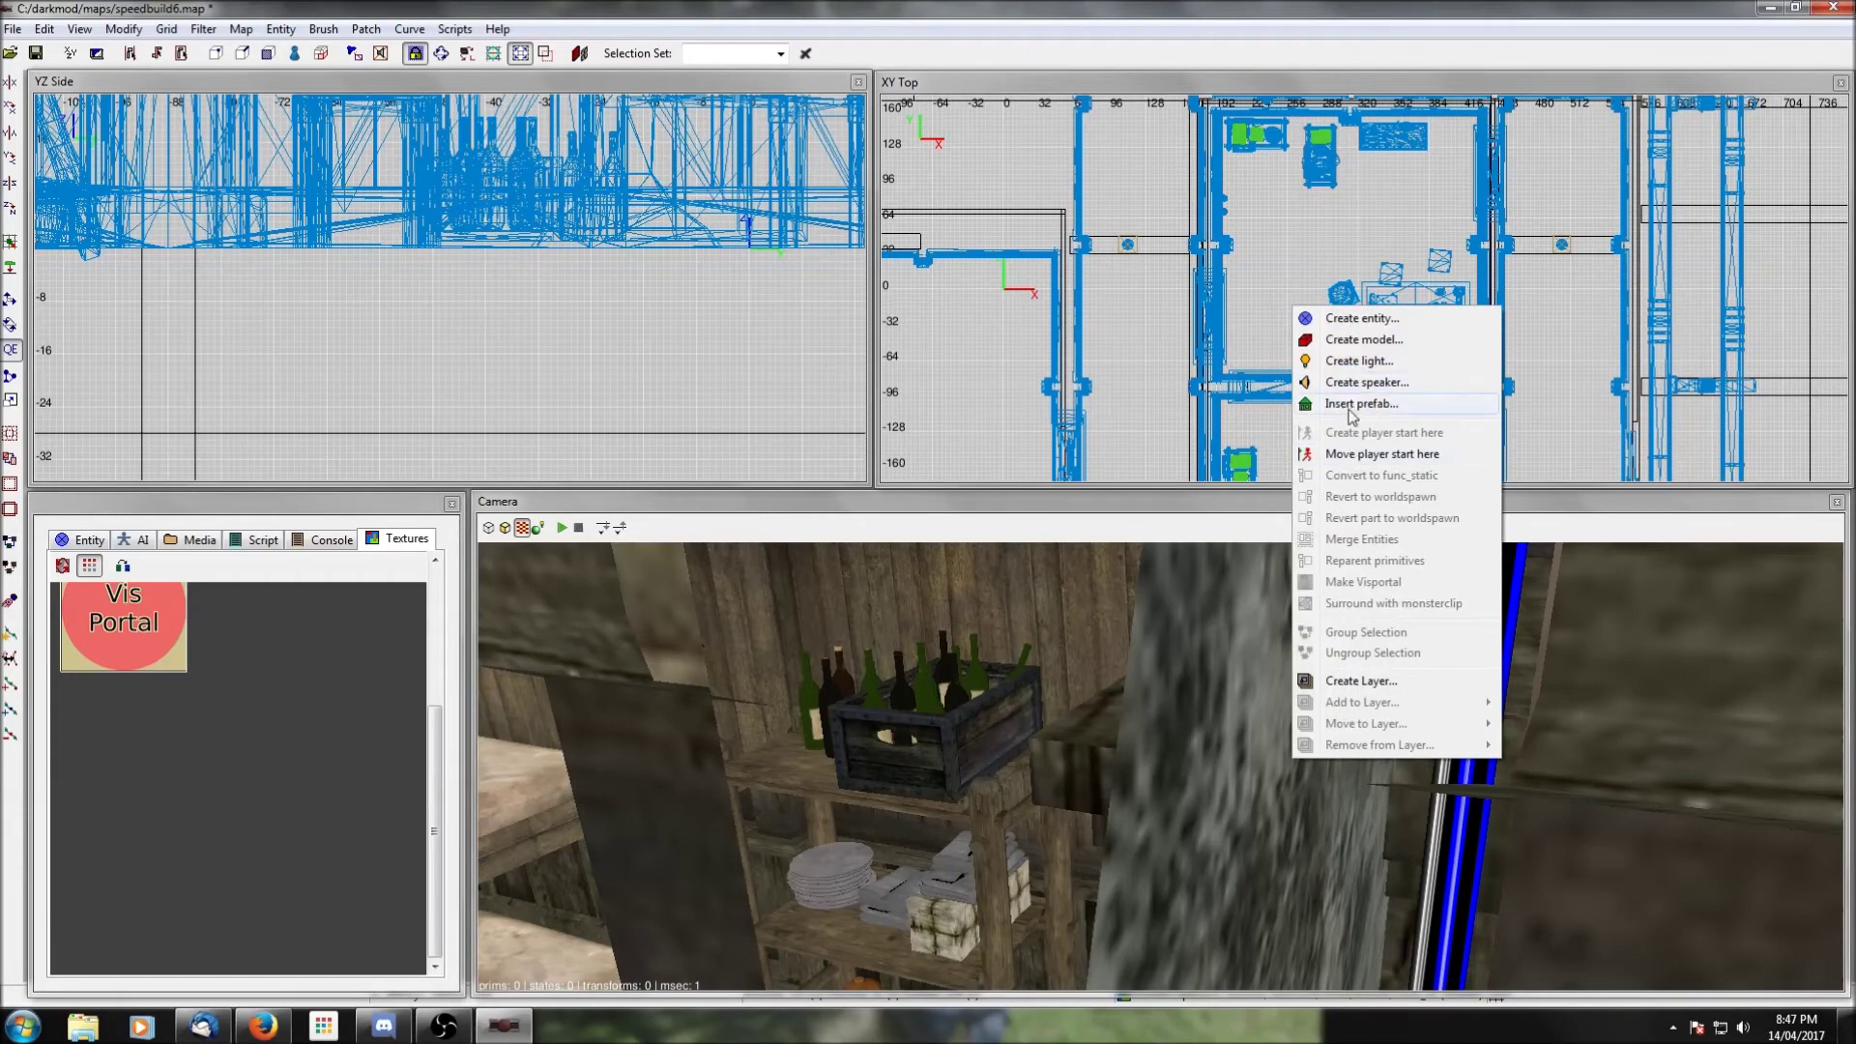
{"action": "left_click", "coordinate": [1355, 403]}
{"action": "left_click", "coordinate": [224, 258]}
{"action": "scroll", "coordinate": [237, 386], "scroll_direction": "down", "scroll_amount": 10}
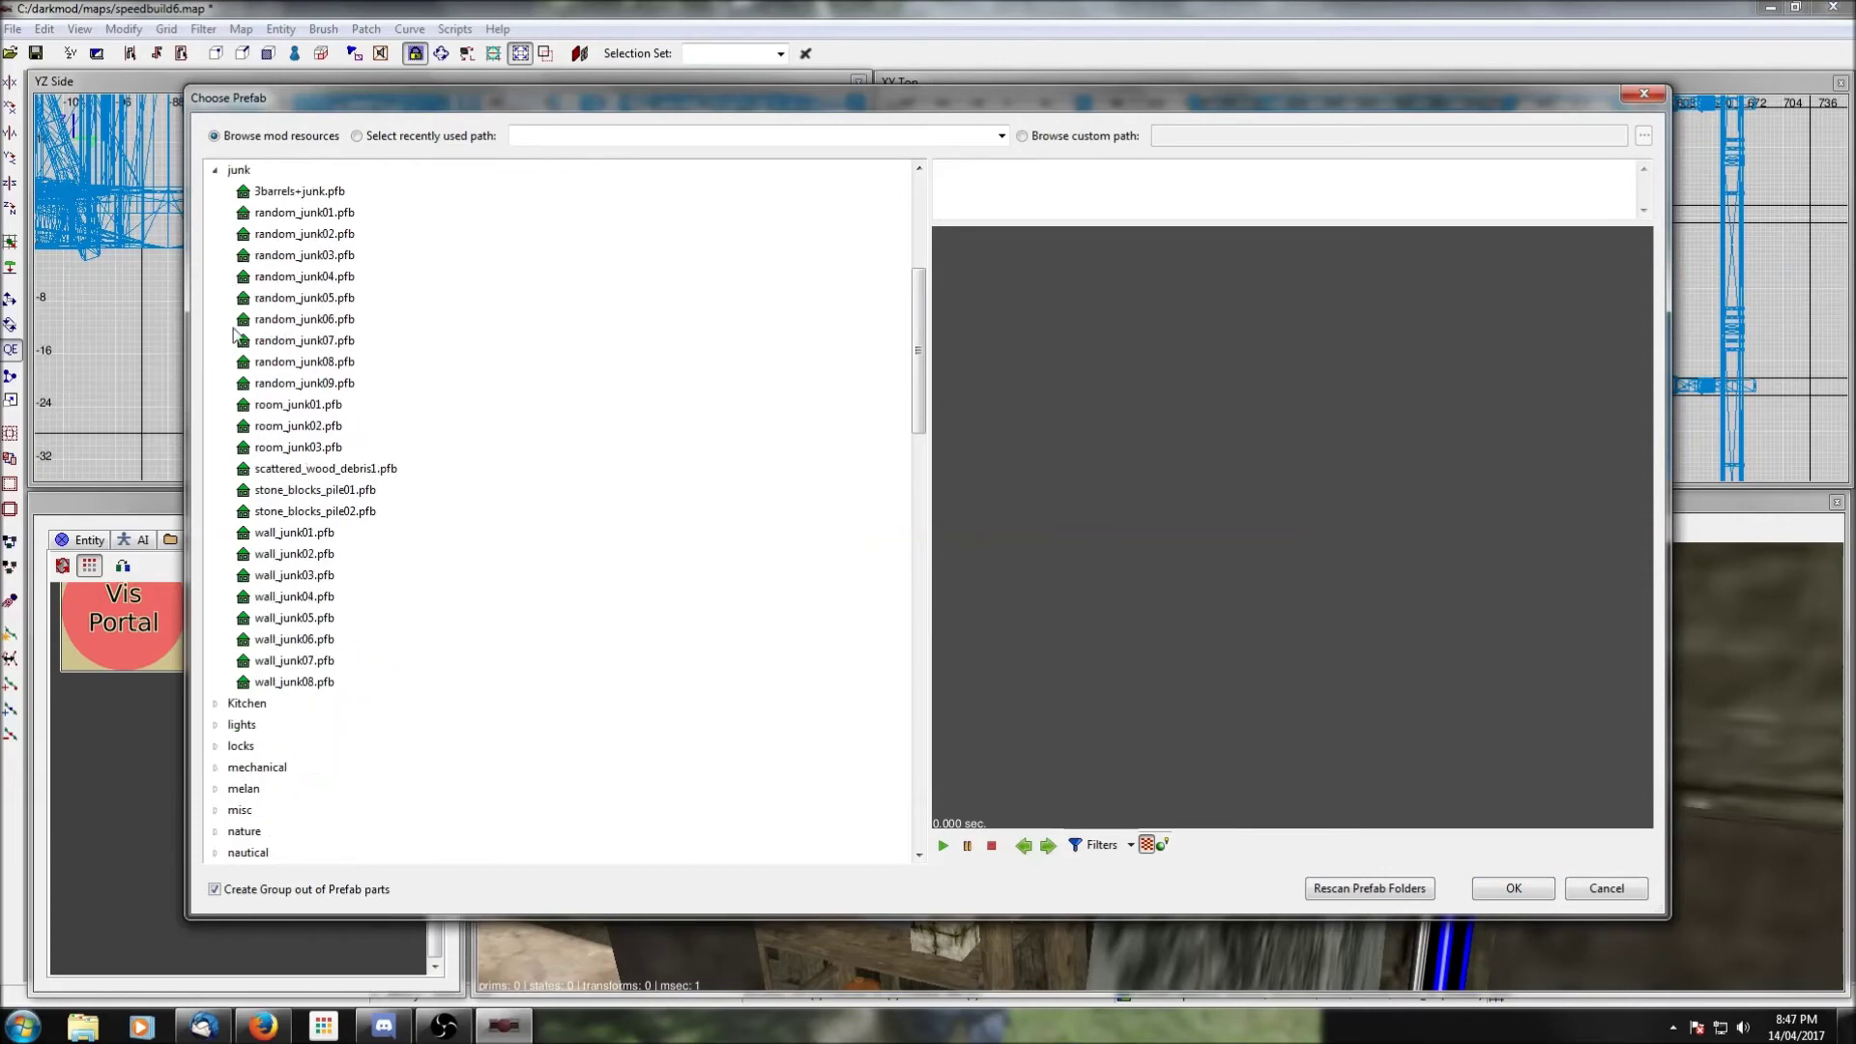
{"action": "left_click", "coordinate": [215, 405]}
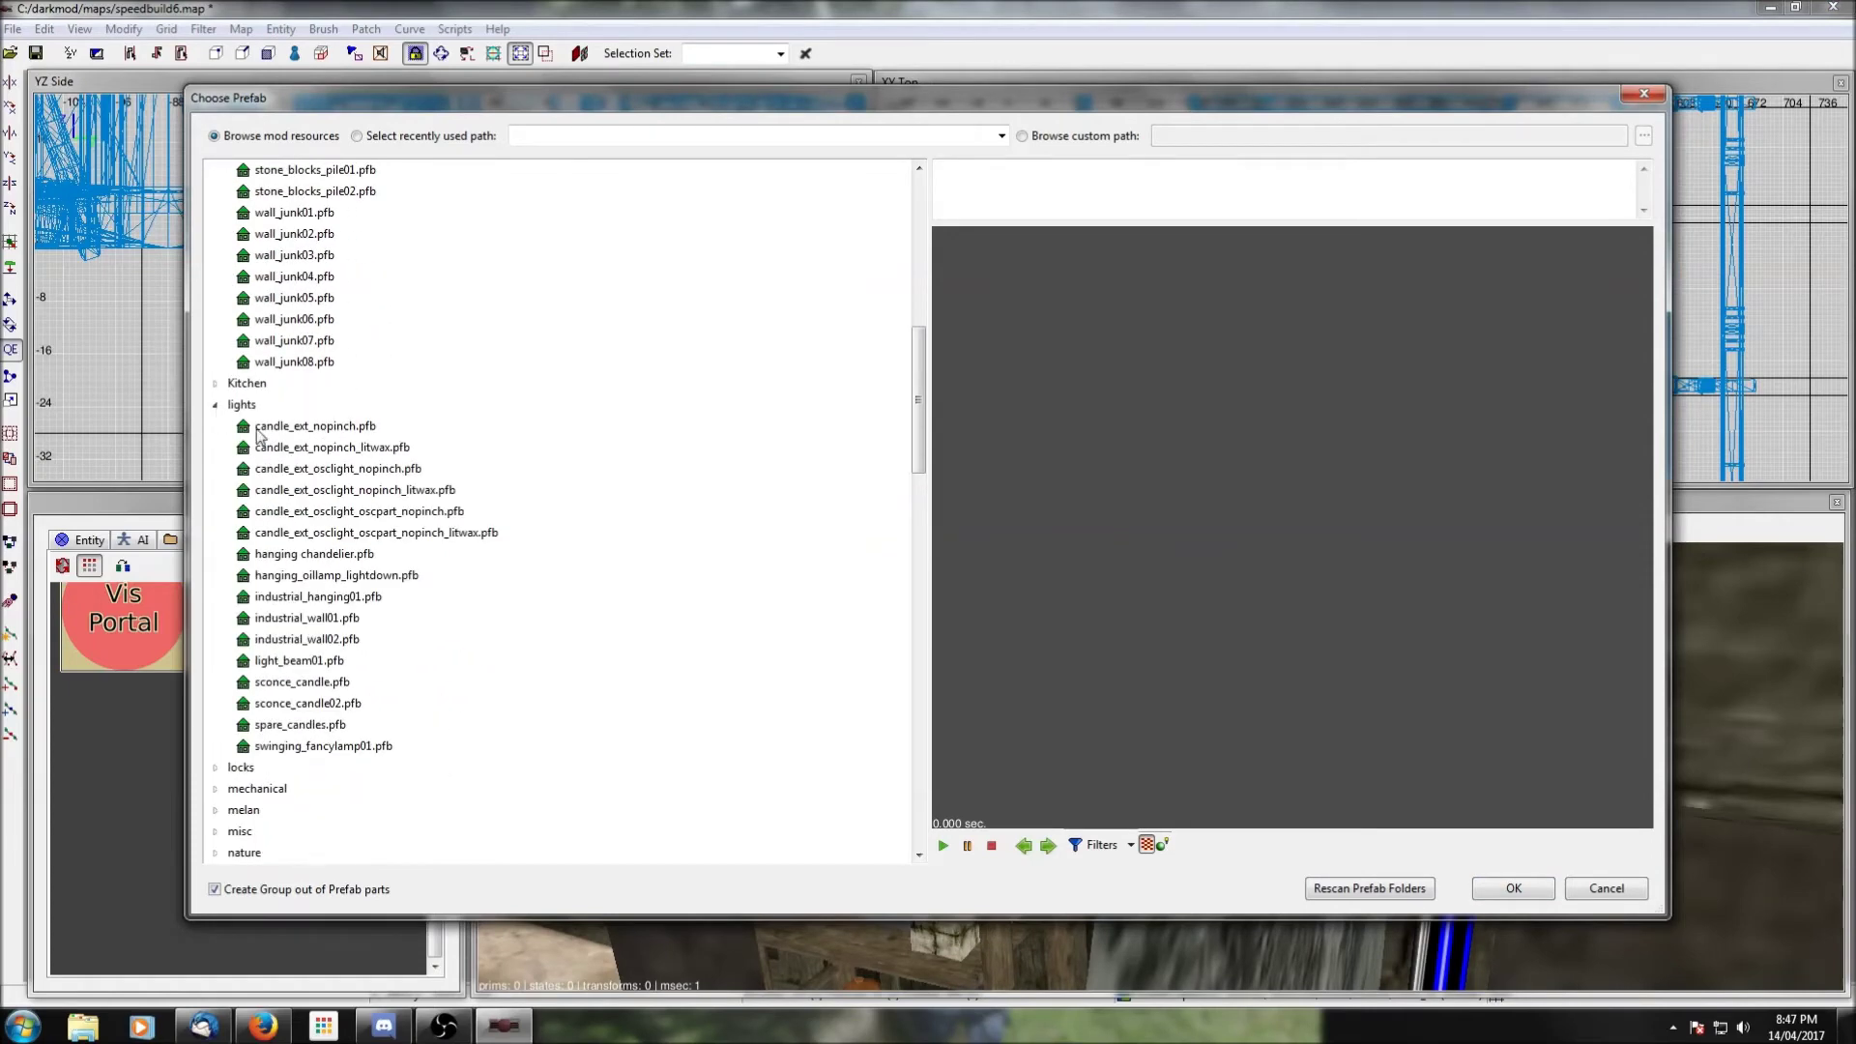
{"action": "scroll", "coordinate": [386, 522], "scroll_direction": "down", "scroll_amount": 3}
{"action": "left_click", "coordinate": [311, 512]}
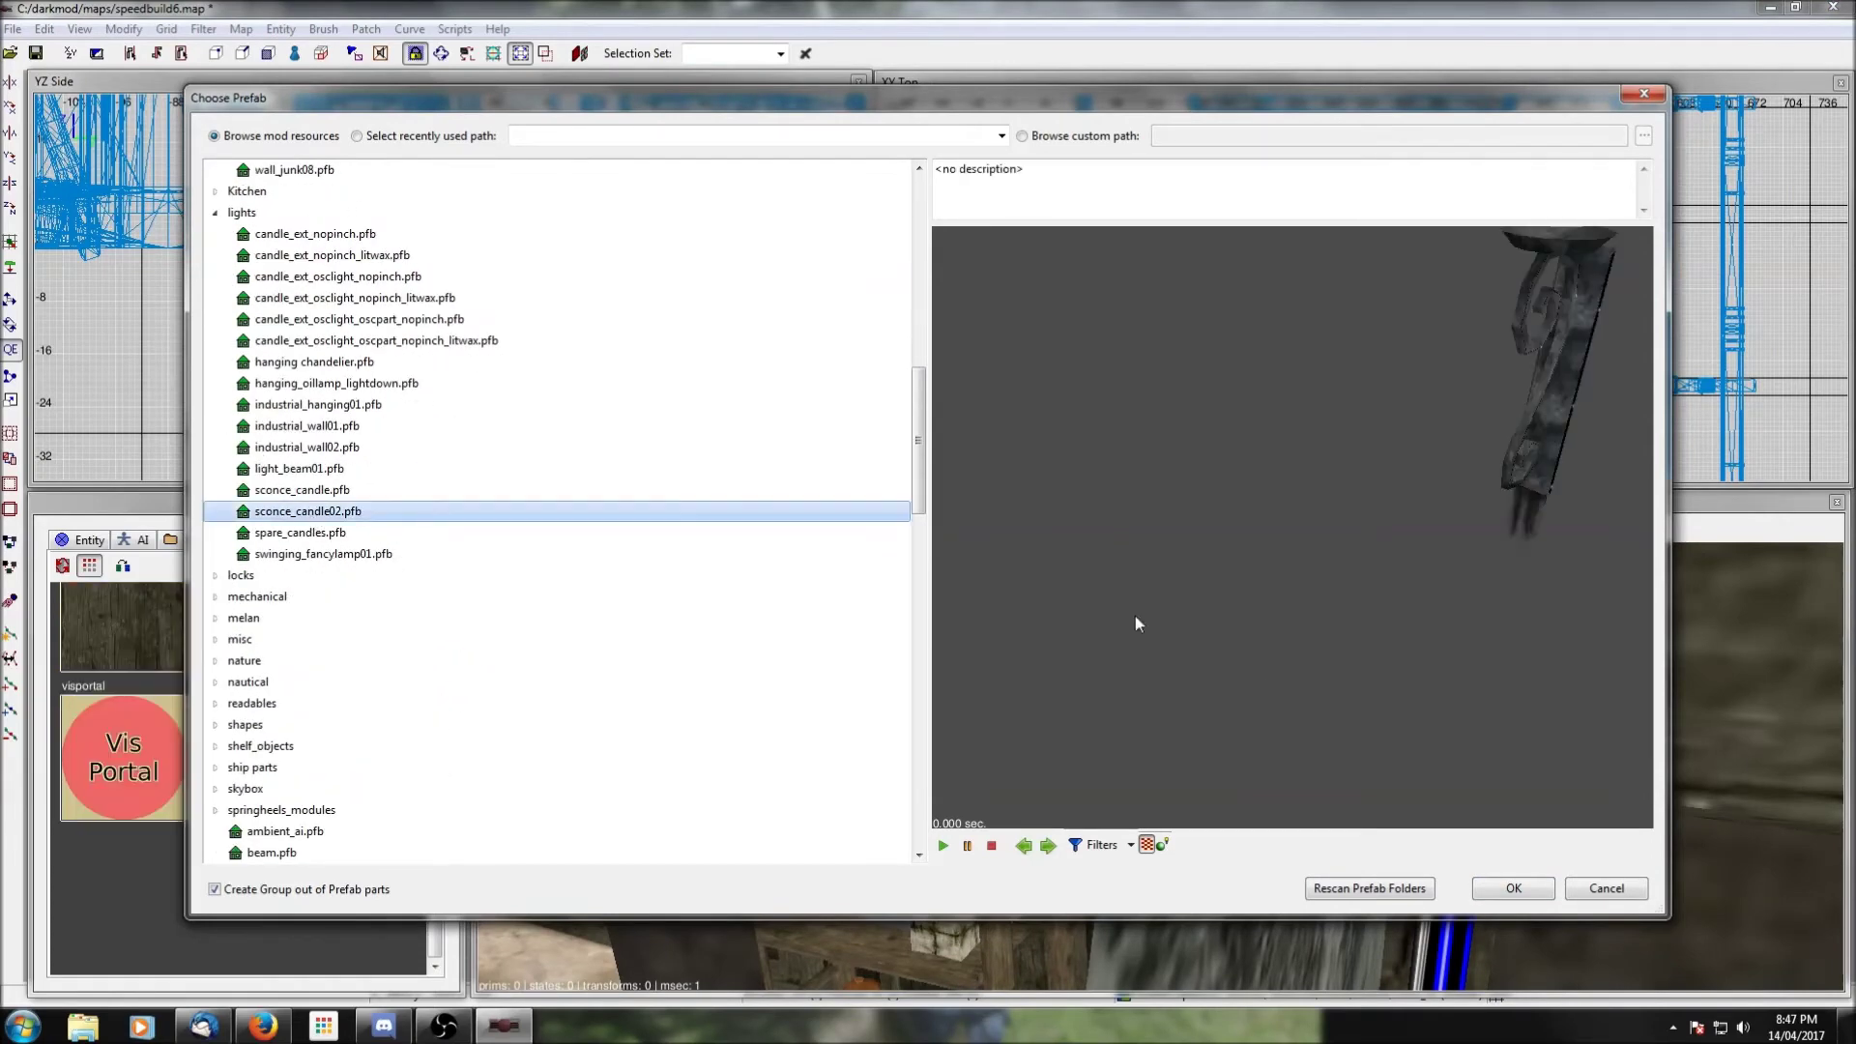
{"action": "left_click", "coordinate": [1541, 890]}
Step: Move the candle sconce near the north room's west wall at about x 207, y -19, and raise its top to z 99
{"action": "mouse_move", "coordinate": [1170, 295]}
{"action": "left_mouse_down"}
{"action": "mouse_move", "coordinate": [1064, 382]}
{"action": "mouse_move", "coordinate": [1055, 440]}
{"action": "left_mouse_up"}
{"action": "right_click", "coordinate": [1099, 796]}
{"action": "scroll", "coordinate": [520, 321], "scroll_direction": "down", "scroll_amount": 4}
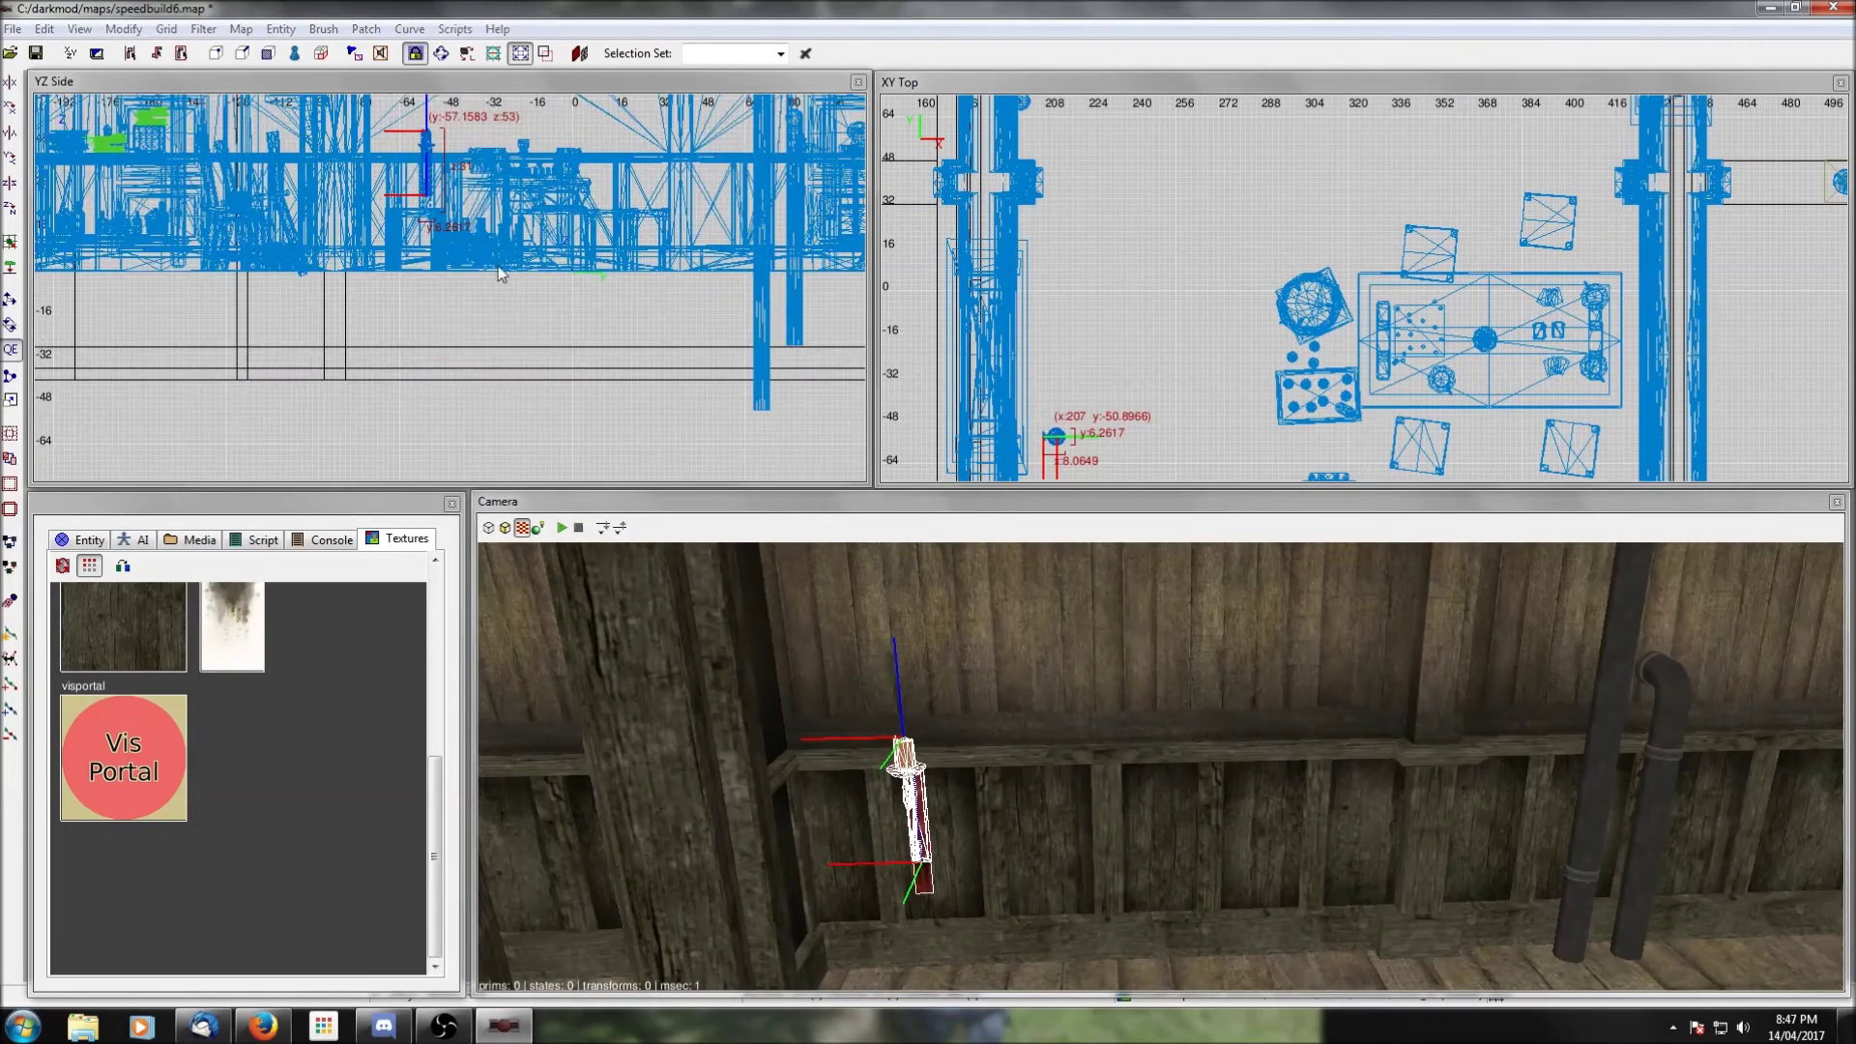
{"action": "right_click_drag", "start_coordinate": [503, 265], "coordinate": [573, 390]}
{"action": "scroll", "coordinate": [503, 264], "scroll_direction": "up", "scroll_amount": 3}
{"action": "left_click_drag", "start_coordinate": [503, 293], "coordinate": [523, 194]}
{"action": "right_click_drag", "start_coordinate": [572, 199], "coordinate": [606, 313]}
{"action": "left_click_drag", "start_coordinate": [557, 336], "coordinate": [625, 243]}
{"action": "scroll", "coordinate": [681, 230], "scroll_direction": "down", "scroll_amount": 2}
{"action": "right_click_drag", "start_coordinate": [680, 230], "coordinate": [641, 305]}
{"action": "left_click_drag", "start_coordinate": [521, 328], "coordinate": [569, 293]}
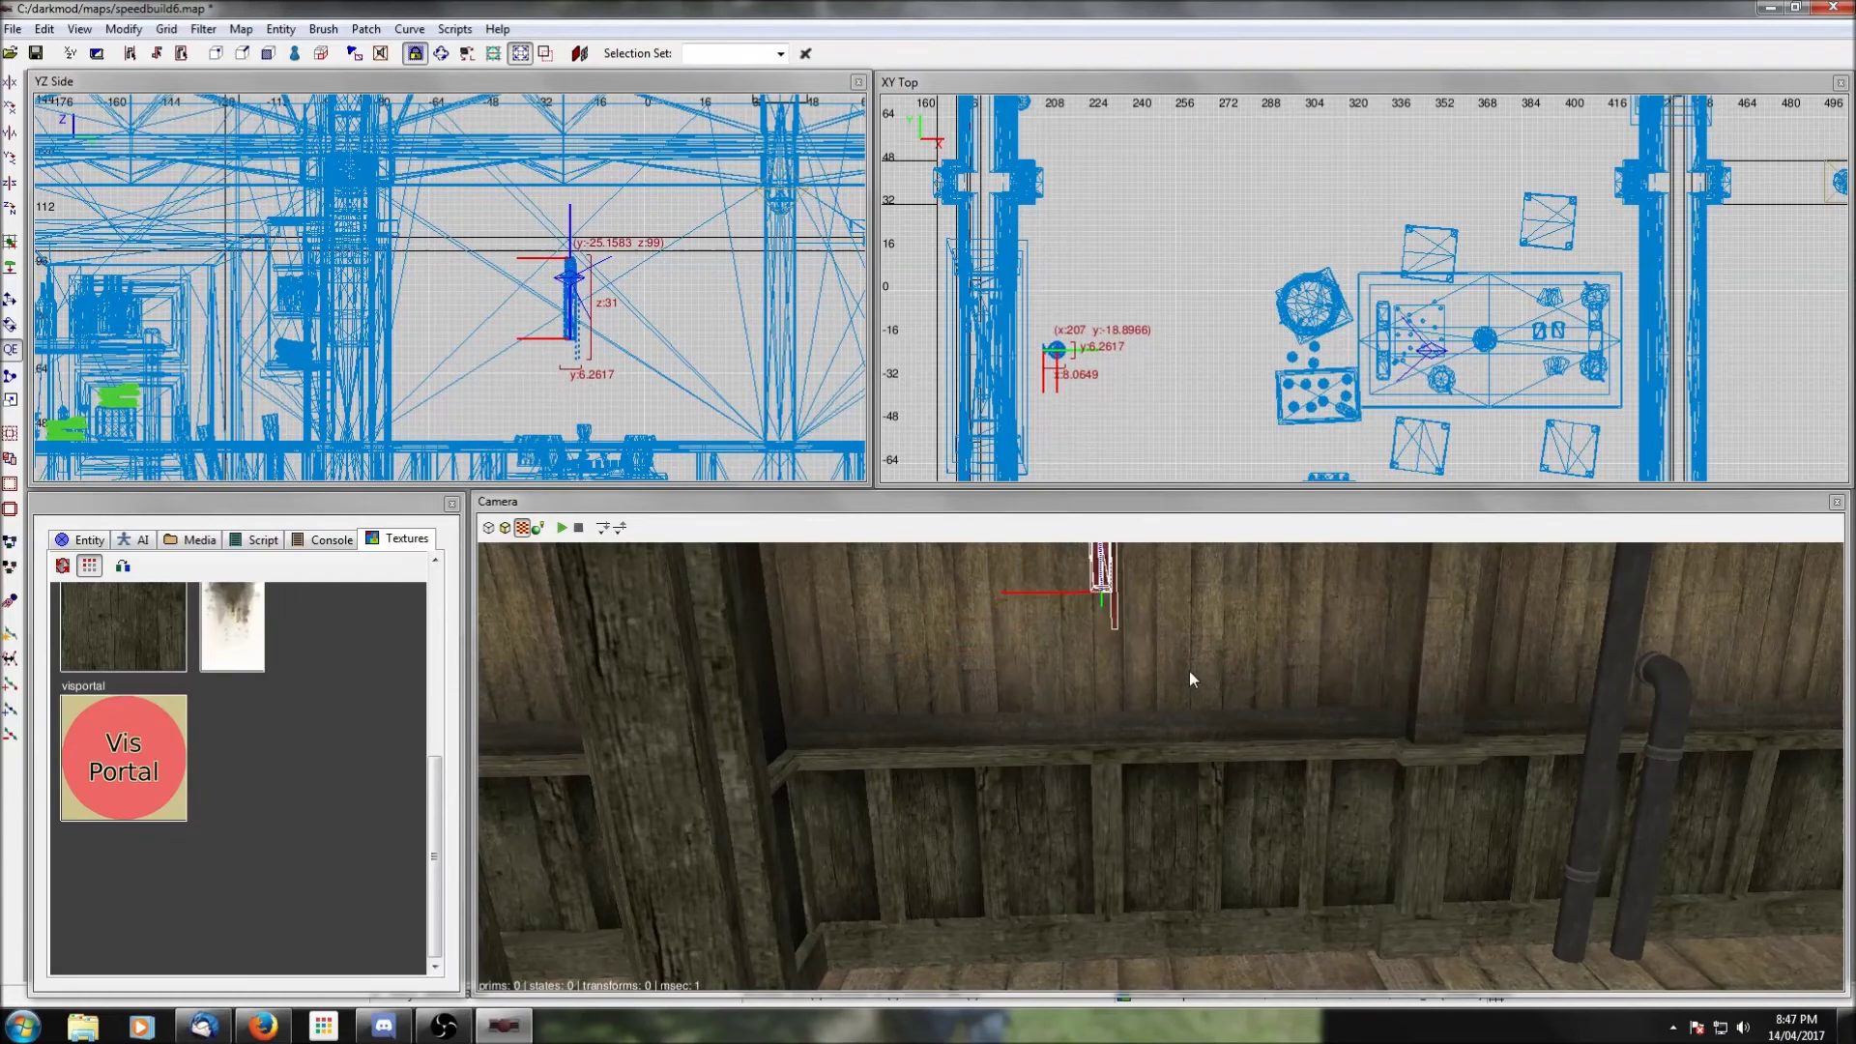
Step: Hide everything except the sconce and the west wall section behind it, leaving only the sconce selected
{"action": "right_click_drag", "start_coordinate": [1191, 671], "coordinate": [1233, 652]}
{"action": "left_click", "coordinate": [1323, 769], "text": "shift"}
{"action": "key", "text": "ctrl+shift+h"}
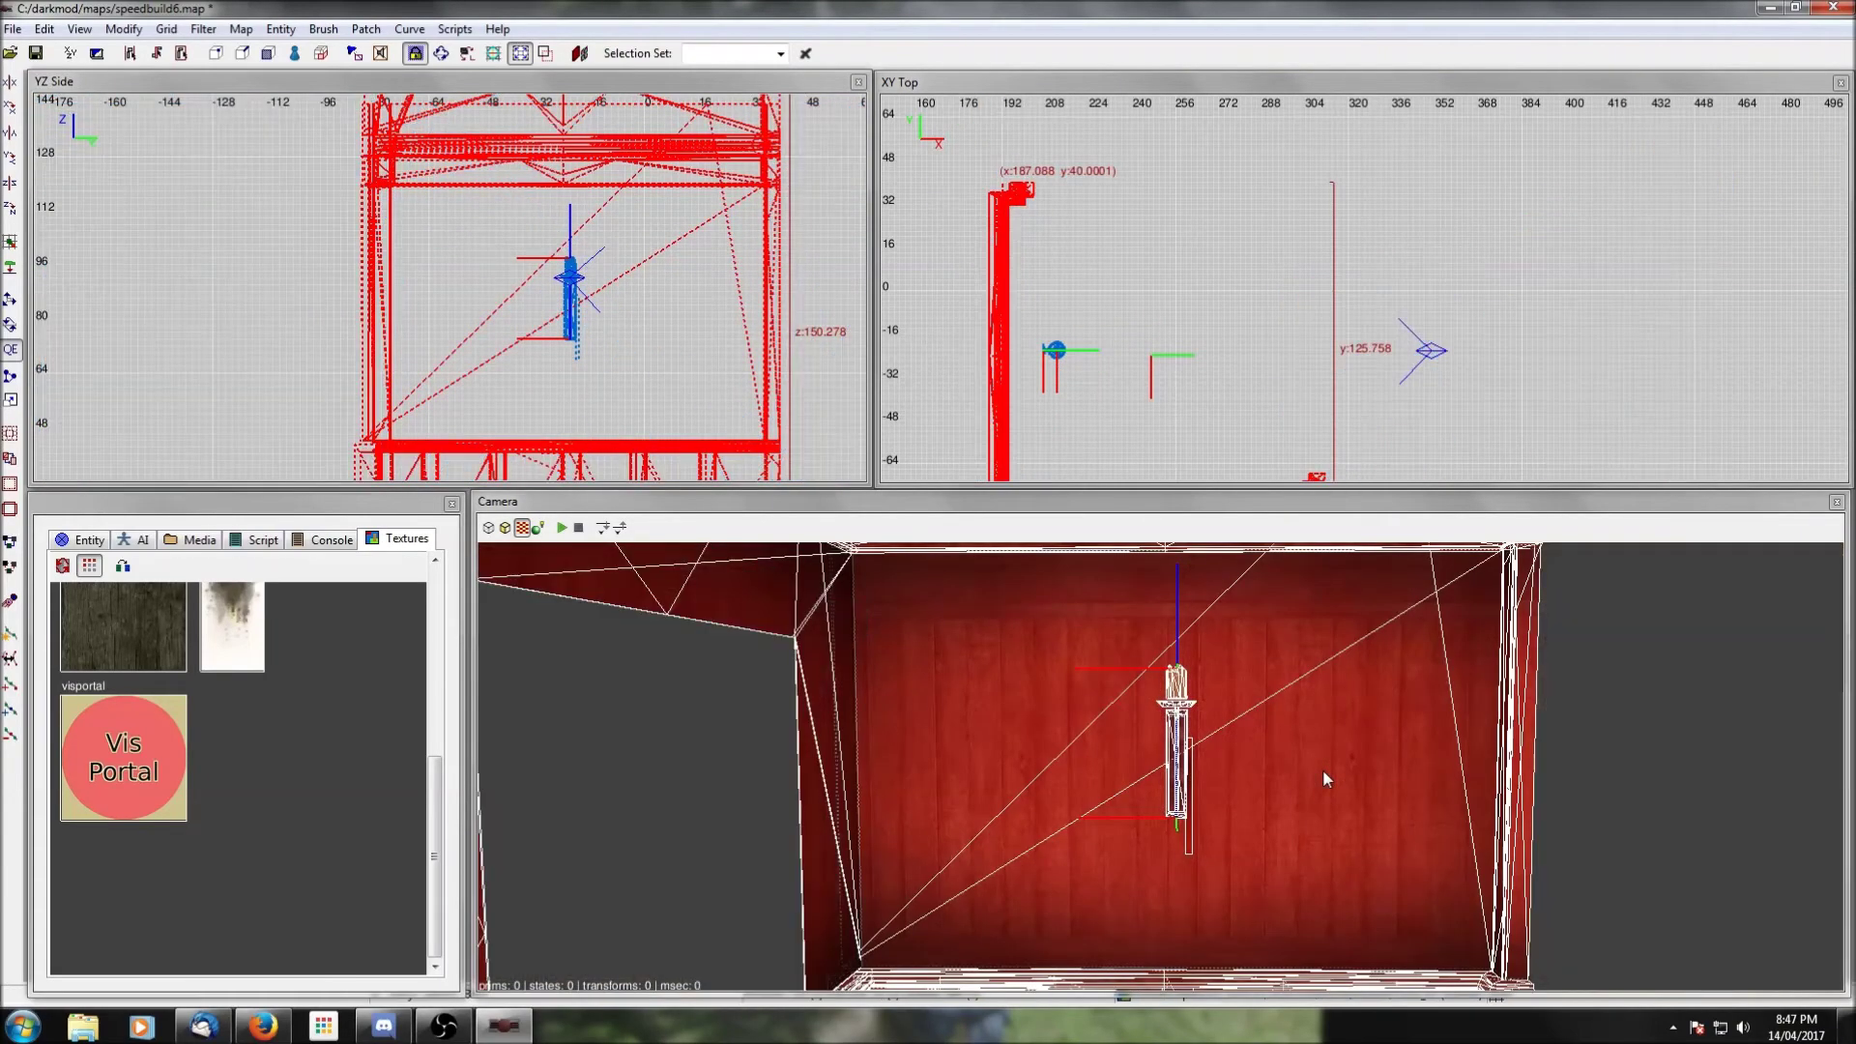
{"action": "left_click", "coordinate": [1323, 769], "text": "shift"}
{"action": "right_click", "coordinate": [1323, 769]}
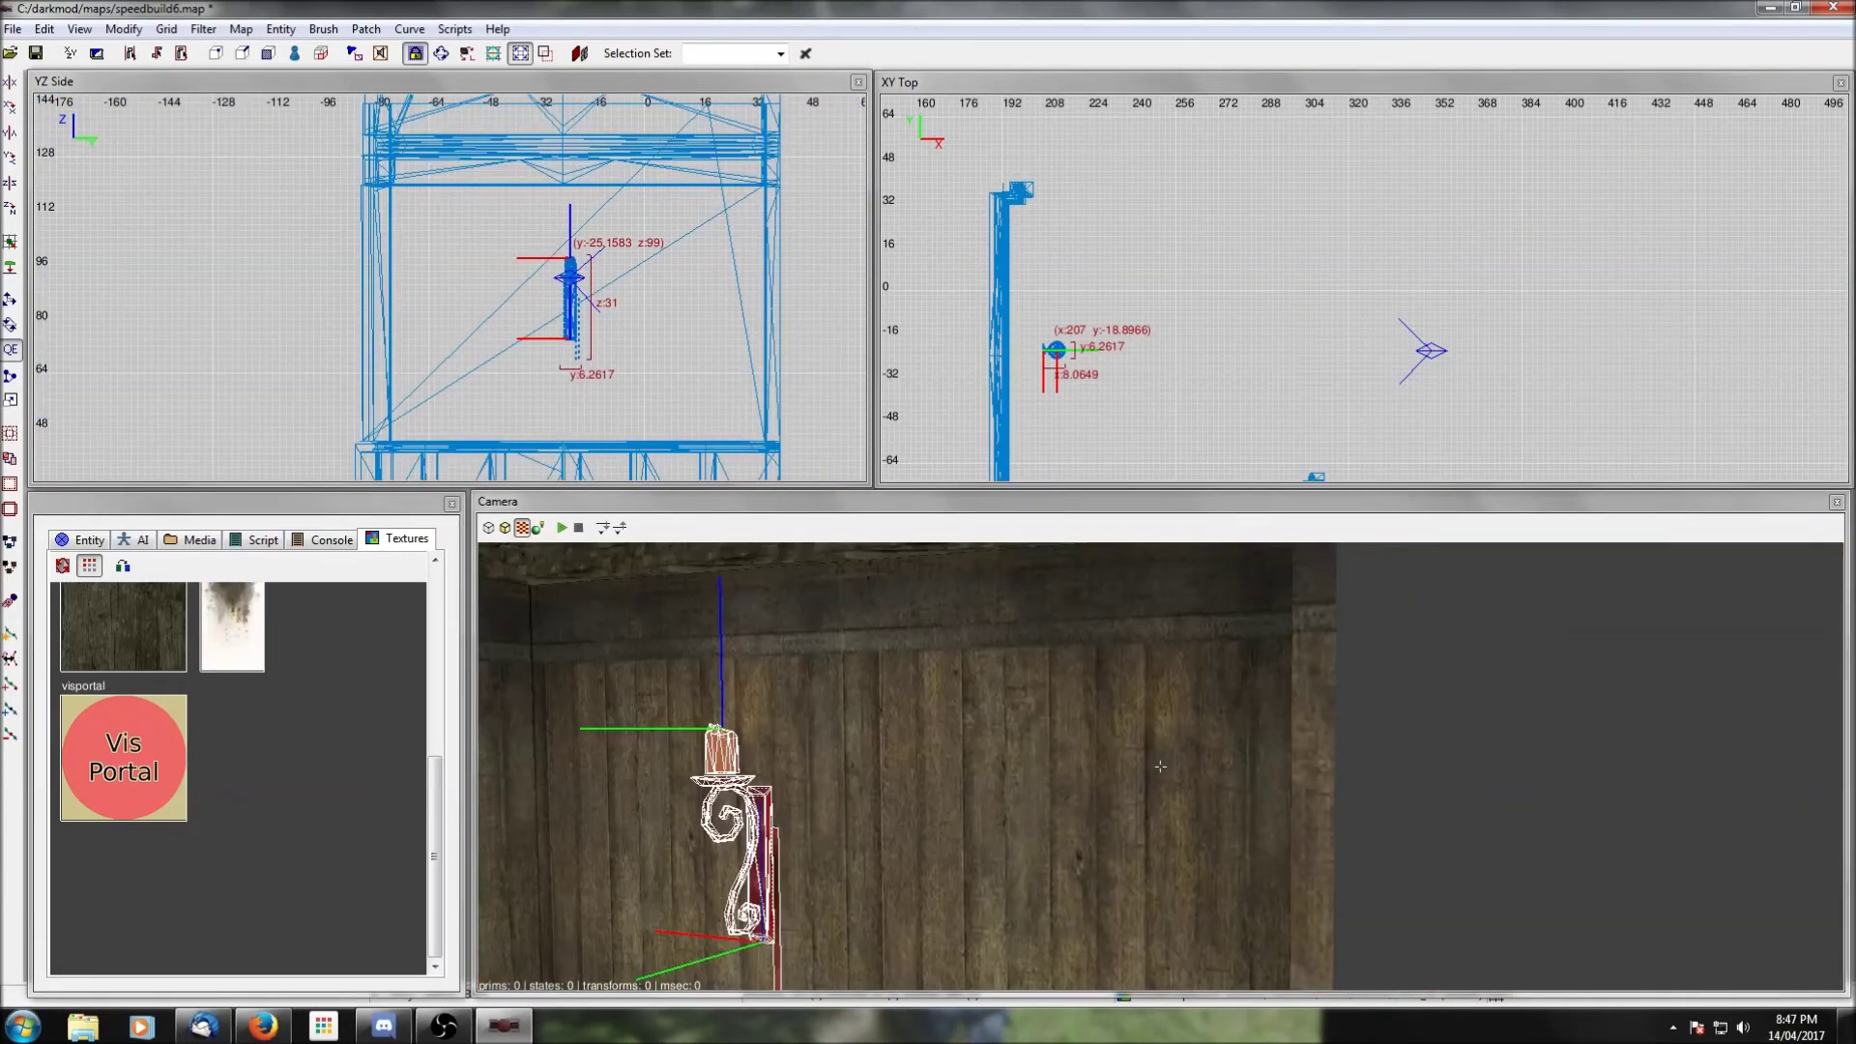
{"action": "right_click", "coordinate": [1160, 766]}
{"action": "left_click", "coordinate": [1022, 796], "text": "shift"}
{"action": "left_click", "coordinate": [1024, 803], "text": "shift"}
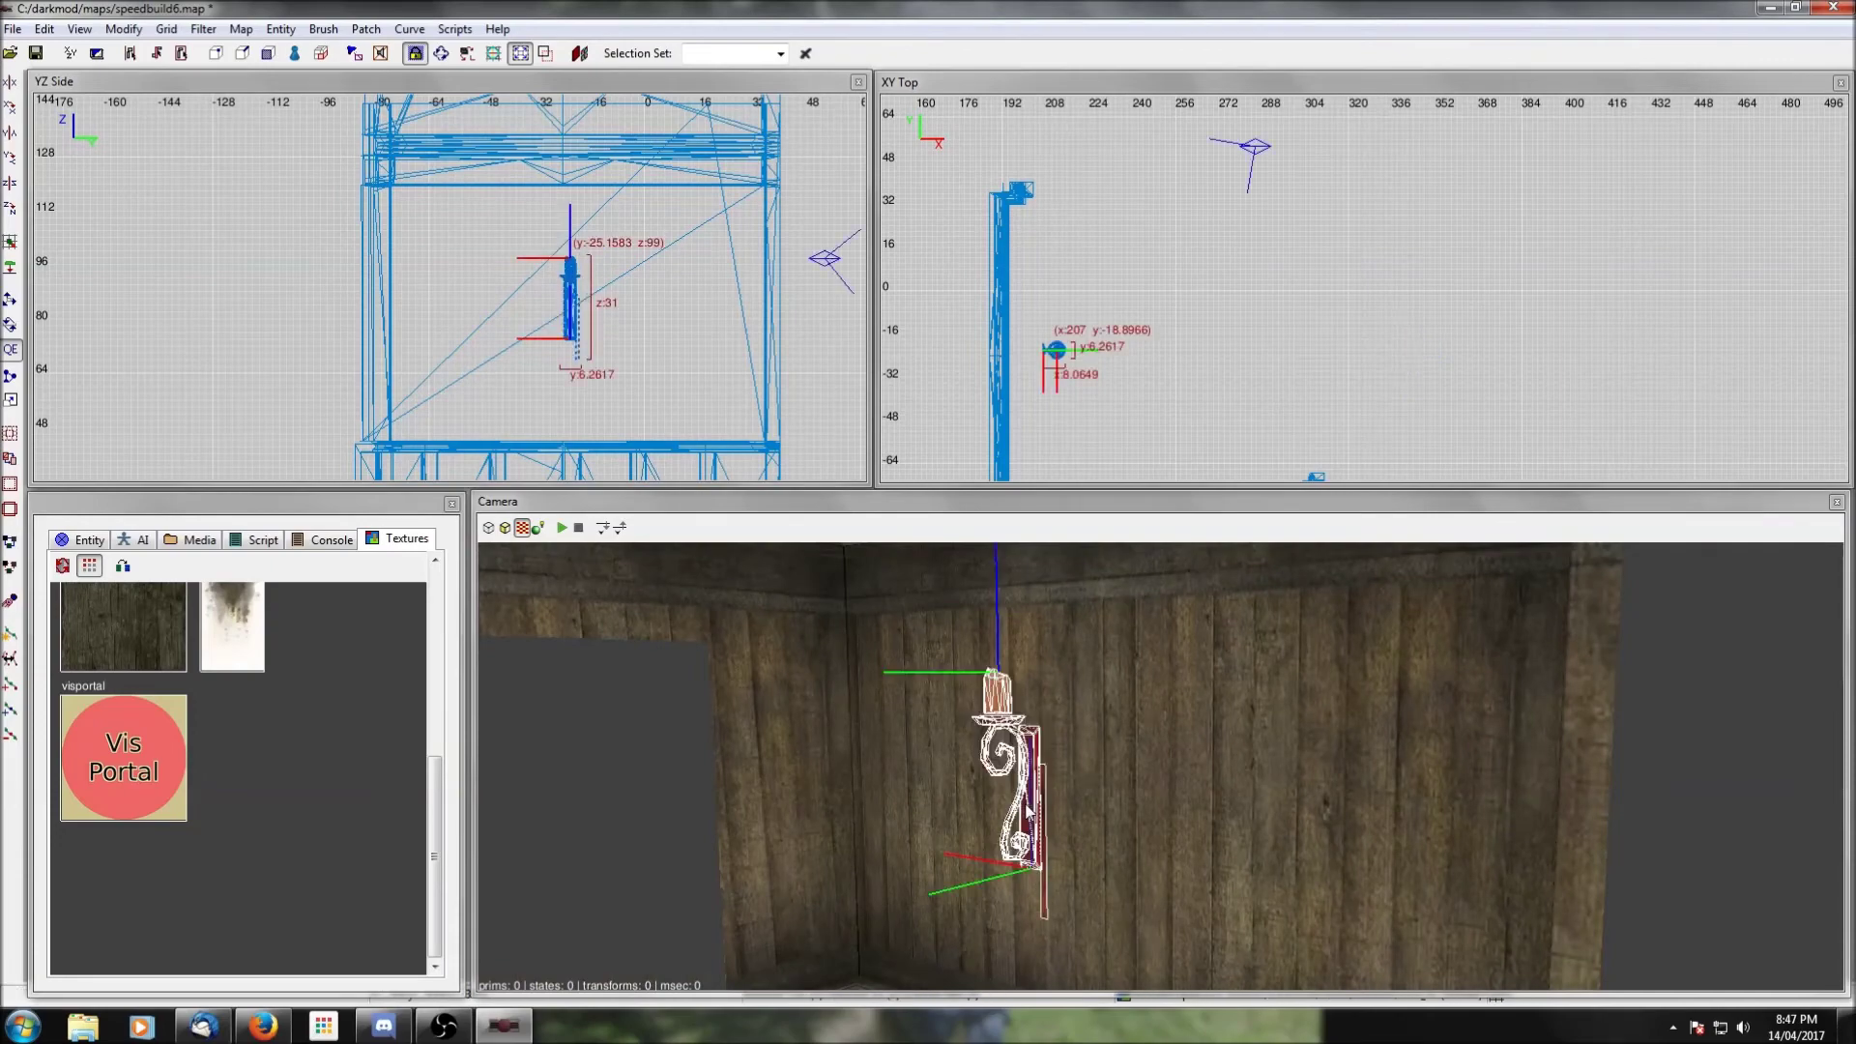
{"action": "scroll", "coordinate": [1027, 460], "scroll_direction": "up", "scroll_amount": 4}
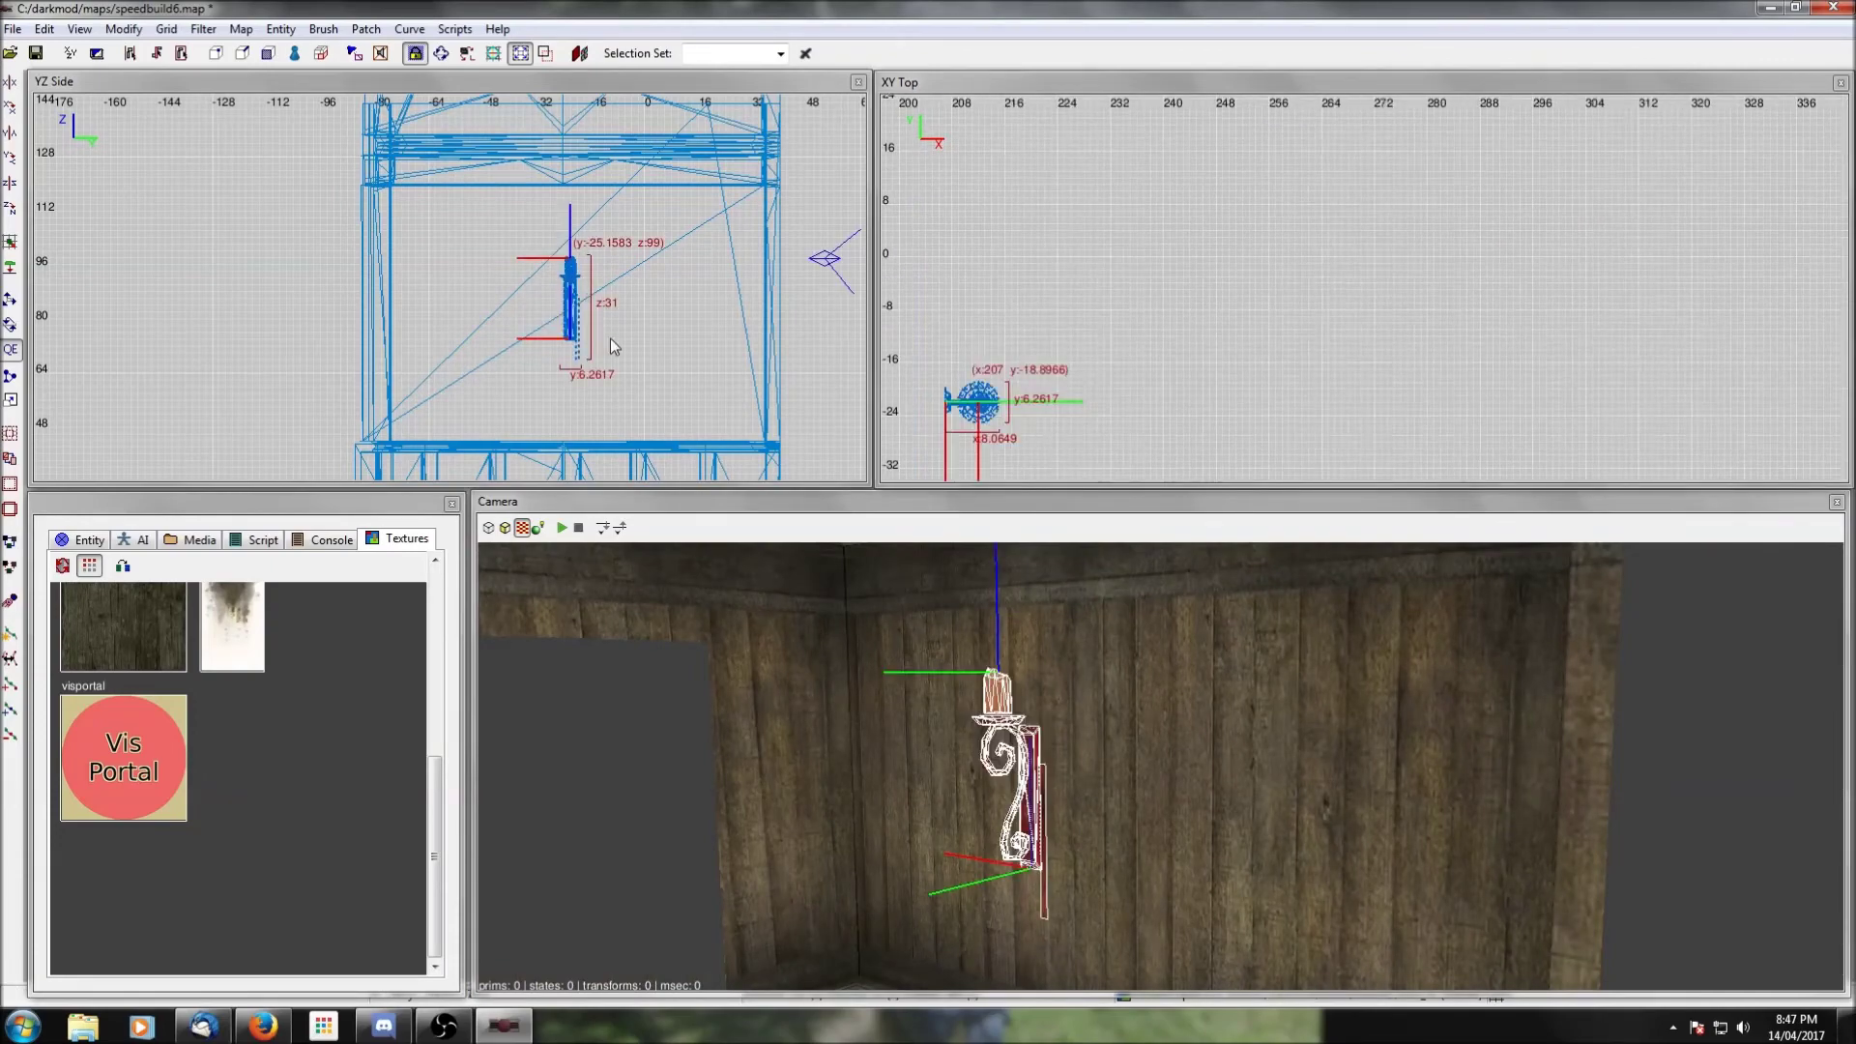
{"action": "scroll", "coordinate": [611, 338], "scroll_direction": "up", "scroll_amount": 4}
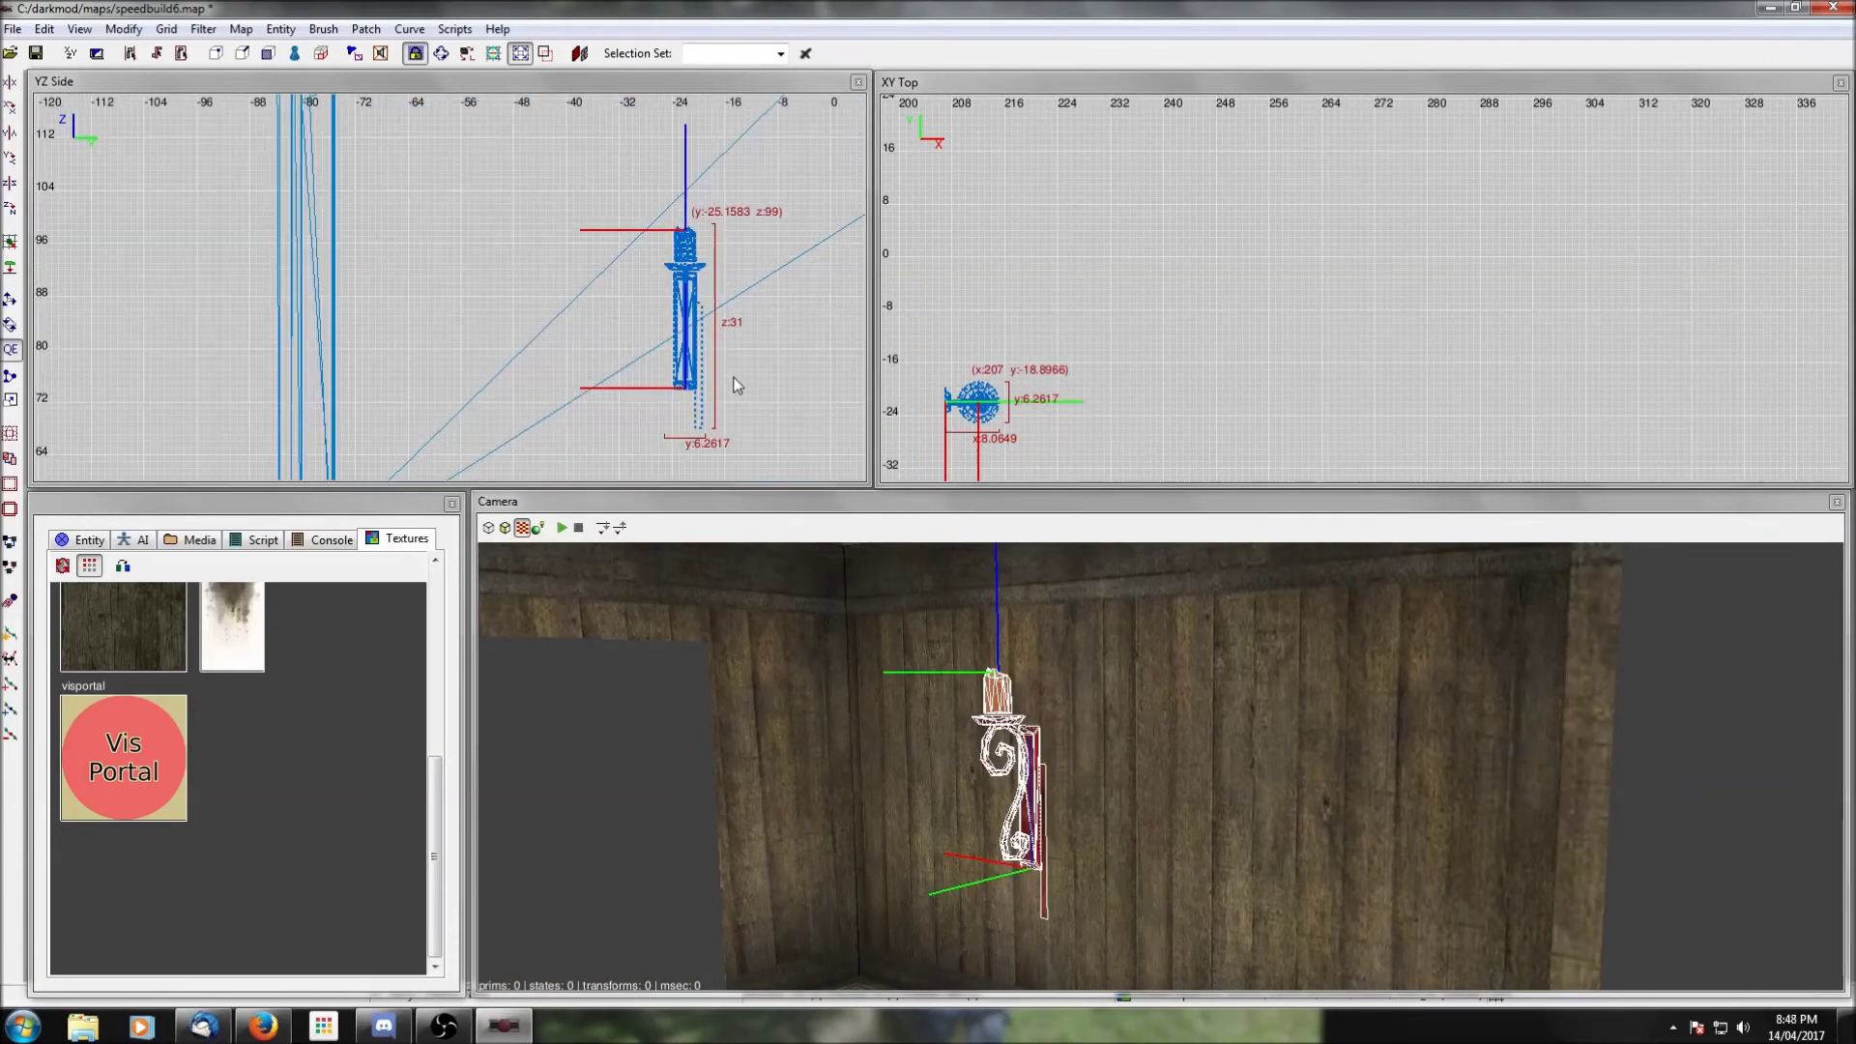
Step: Ungroup the sconce and move its flat wall patch in line with the bracket, to y -23.5 and z 84
{"action": "right_click", "coordinate": [1105, 664]}
{"action": "left_click", "coordinate": [1103, 704]}
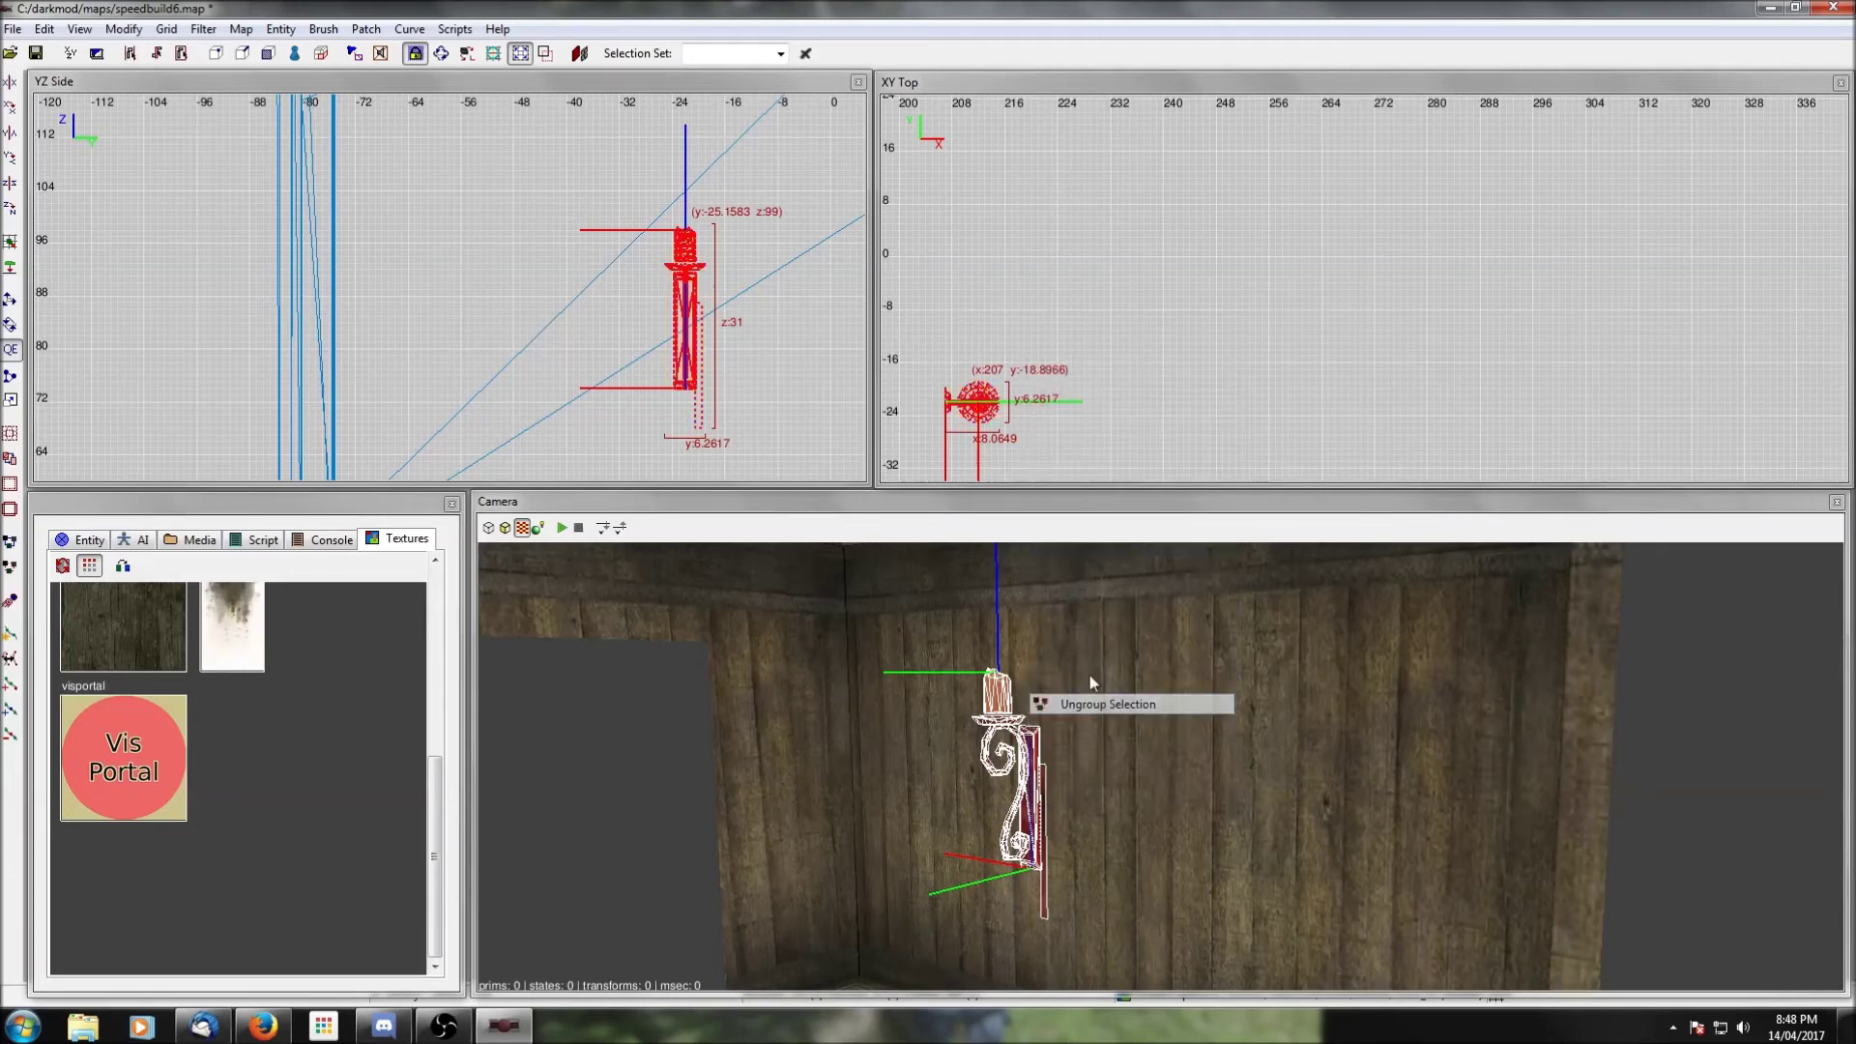
{"action": "left_click", "coordinate": [1044, 876], "text": "shift"}
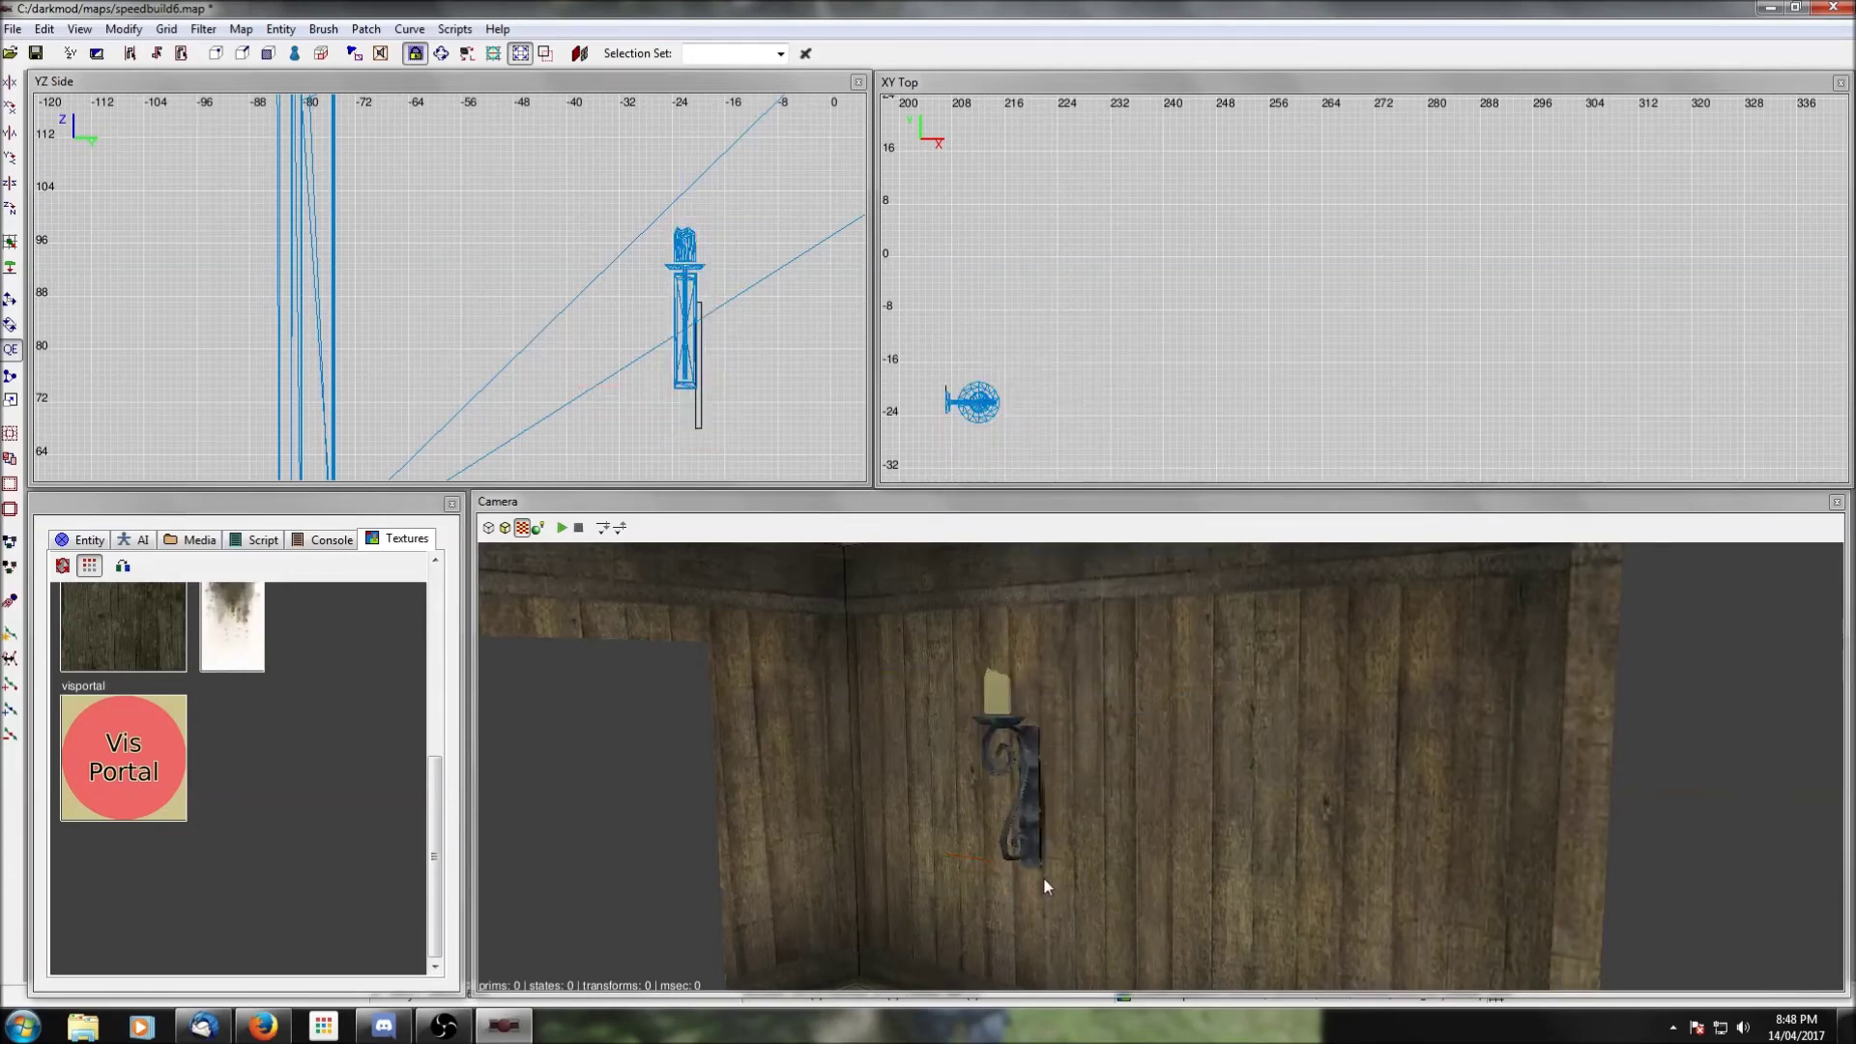
{"action": "left_click_drag", "start_coordinate": [698, 394], "coordinate": [659, 398]}
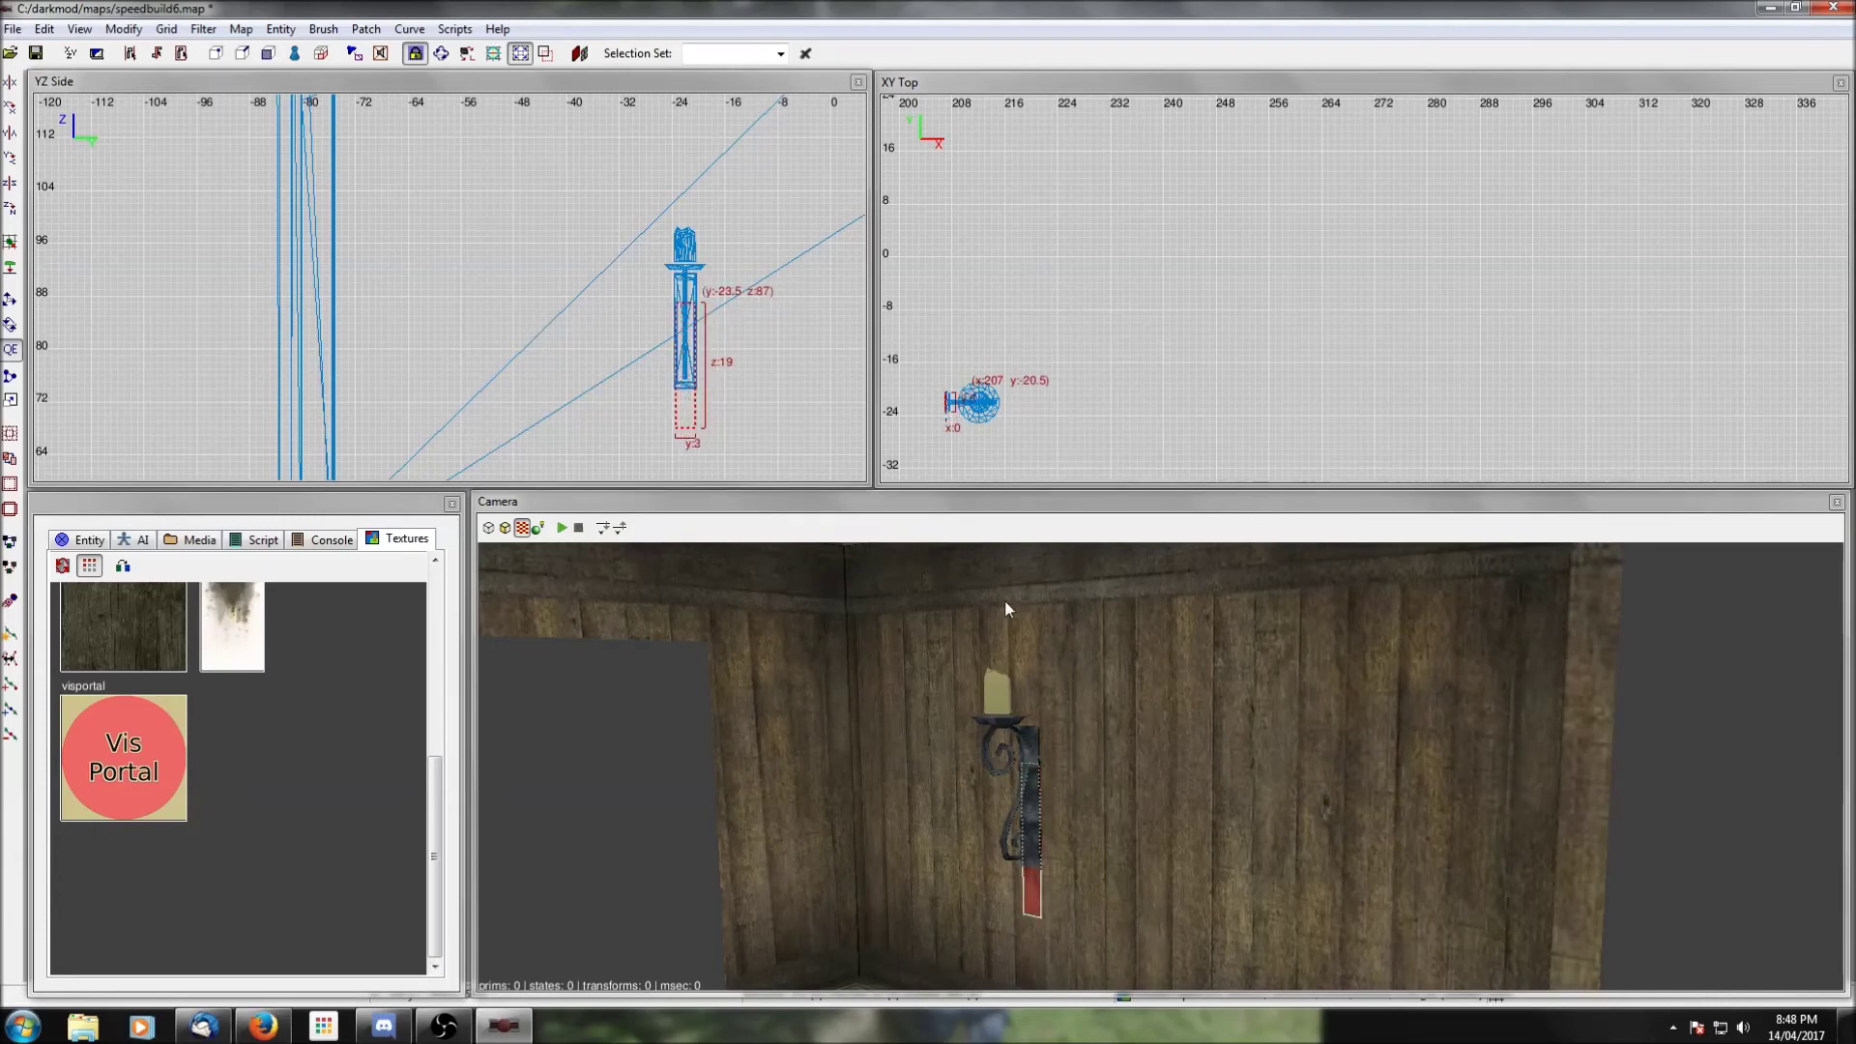
{"action": "left_click_drag", "start_coordinate": [687, 346], "coordinate": [690, 365]}
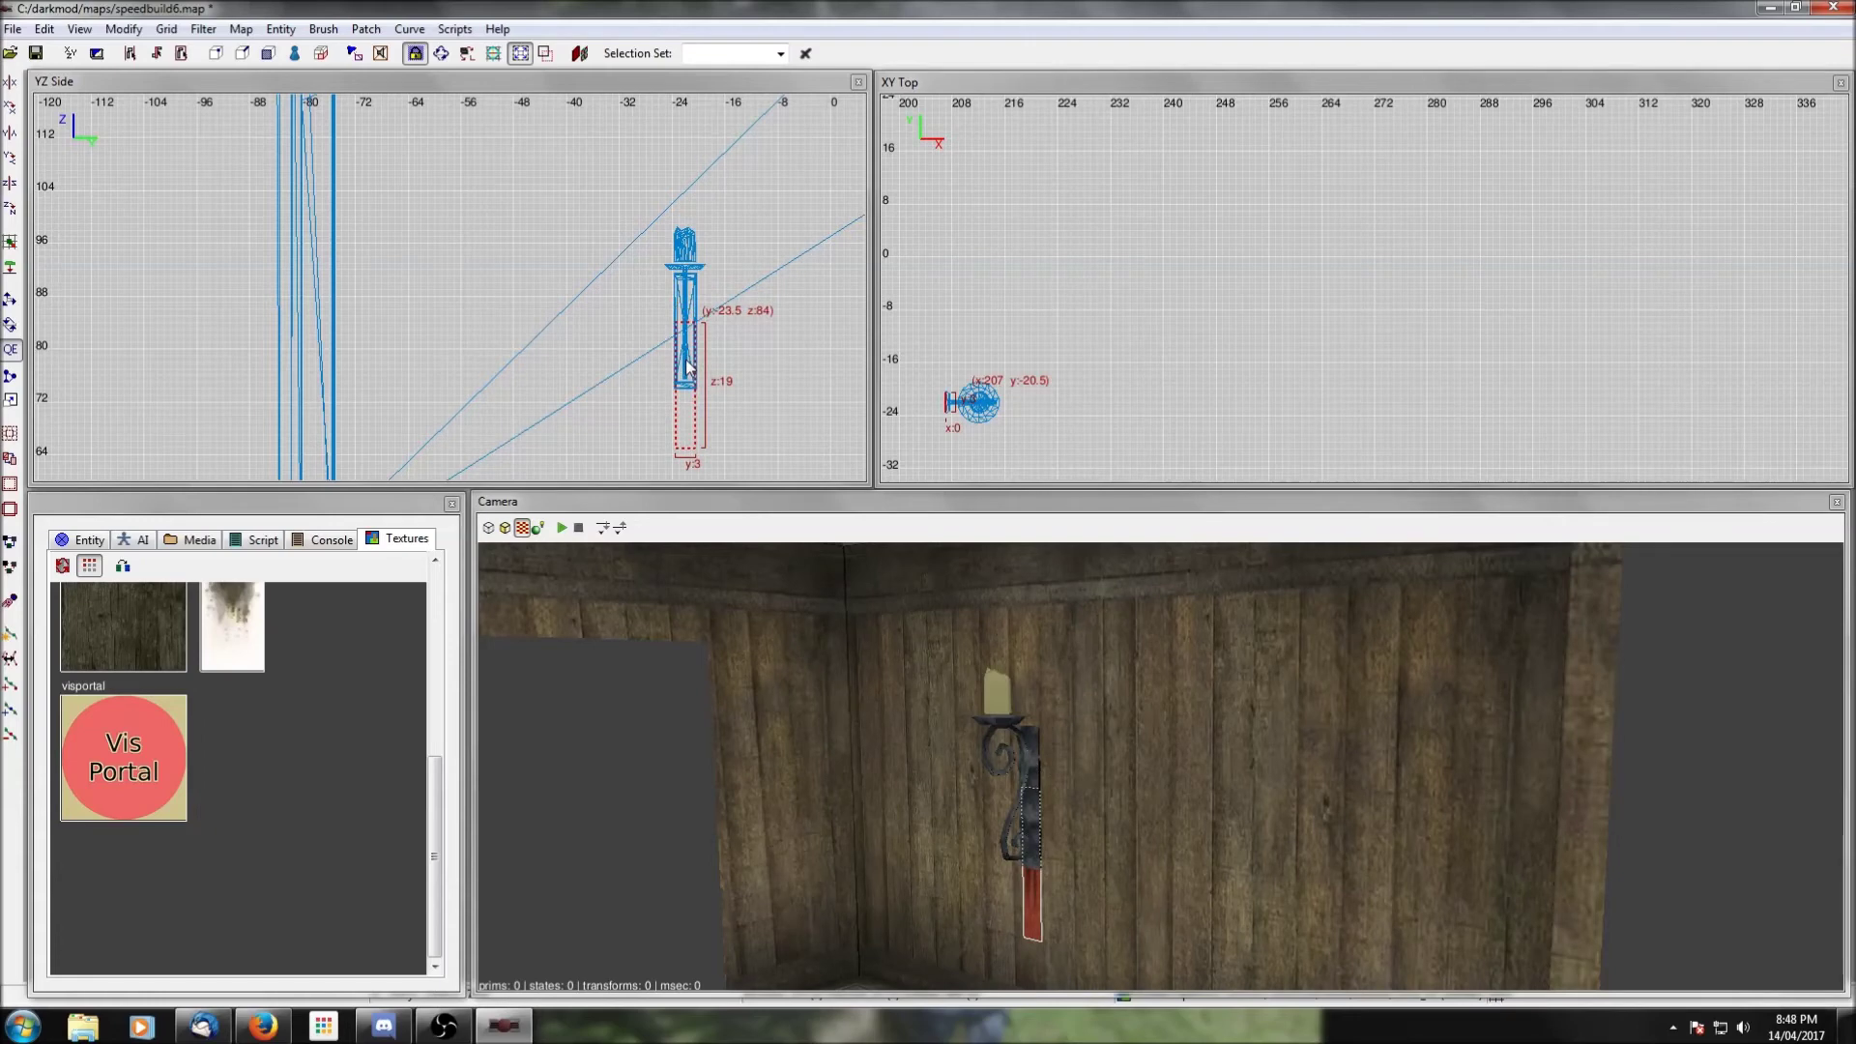
Step: Group the wall patch, sconce bracket and candle together again
{"action": "left_click", "coordinate": [1026, 745], "text": "shift"}
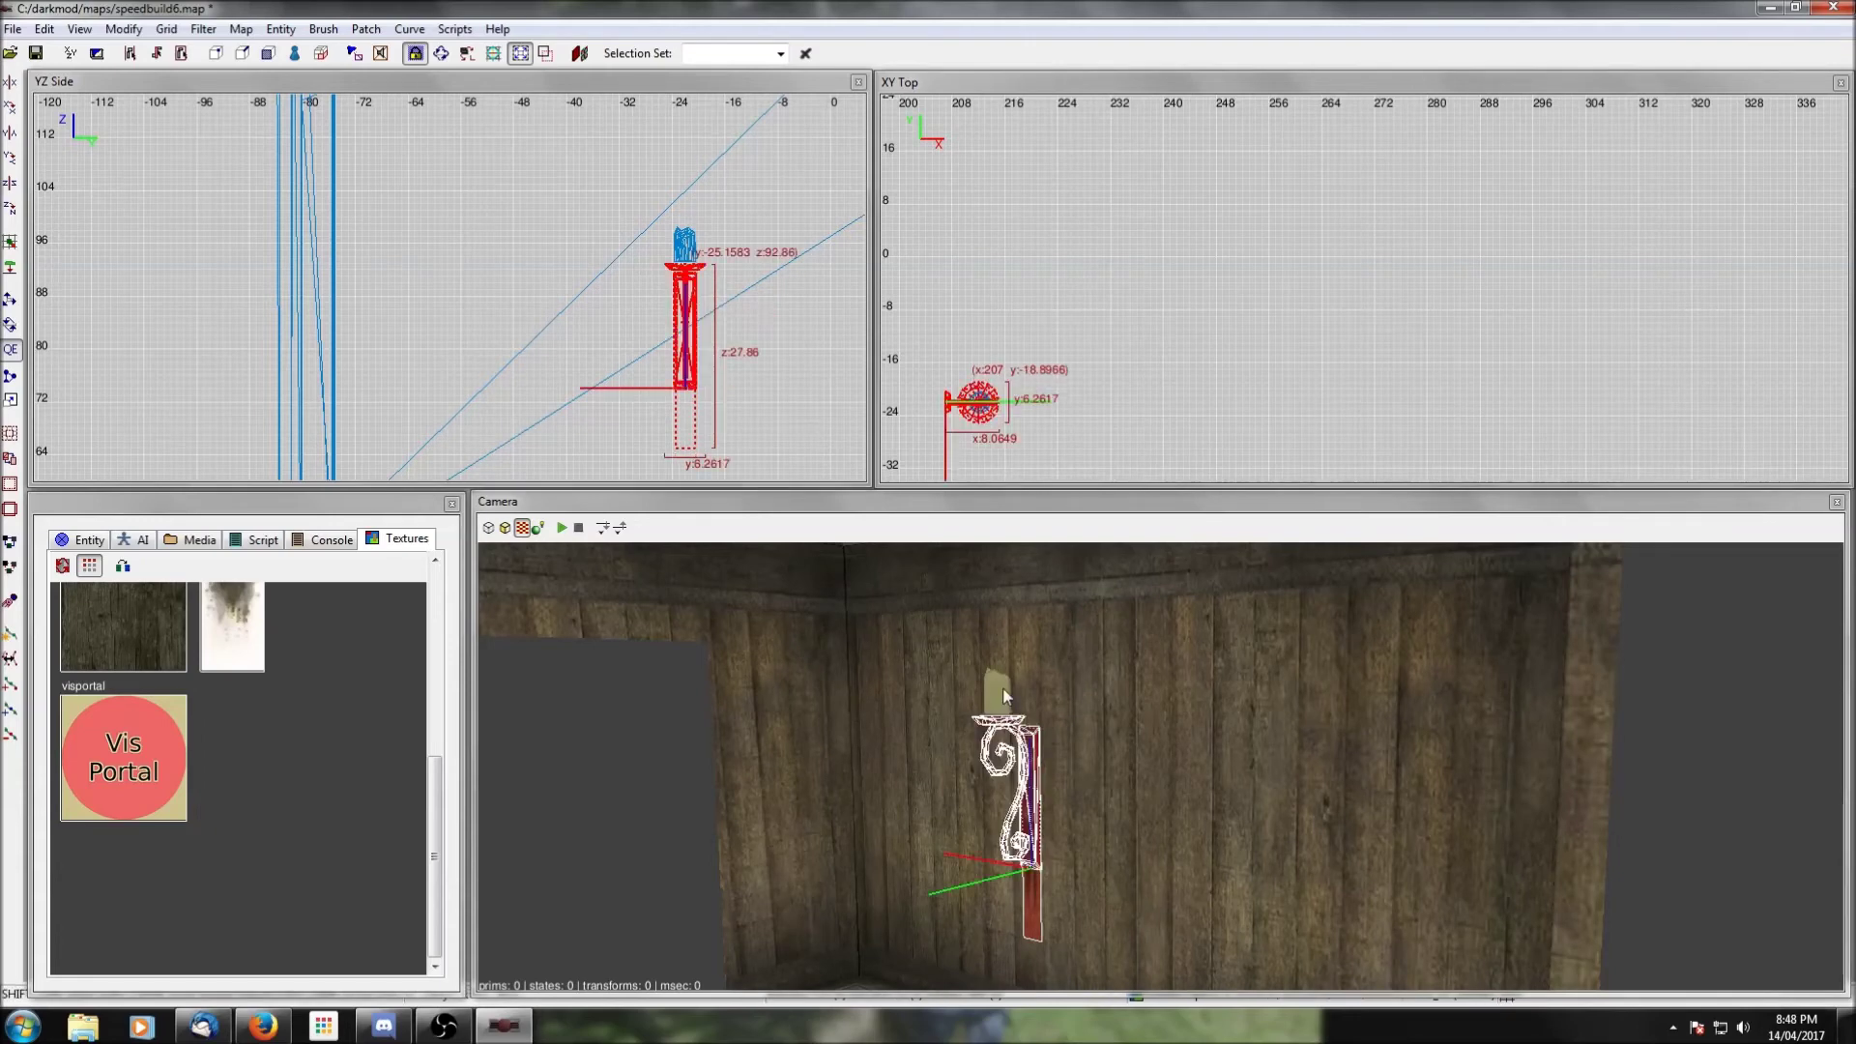
{"action": "right_click", "coordinate": [1177, 377]}
{"action": "left_click", "coordinate": [1252, 703]}
Step: Move the sconce group west against the wall at x 191 and show all hidden objects again
{"action": "scroll", "coordinate": [1145, 415], "scroll_direction": "down", "scroll_amount": 2}
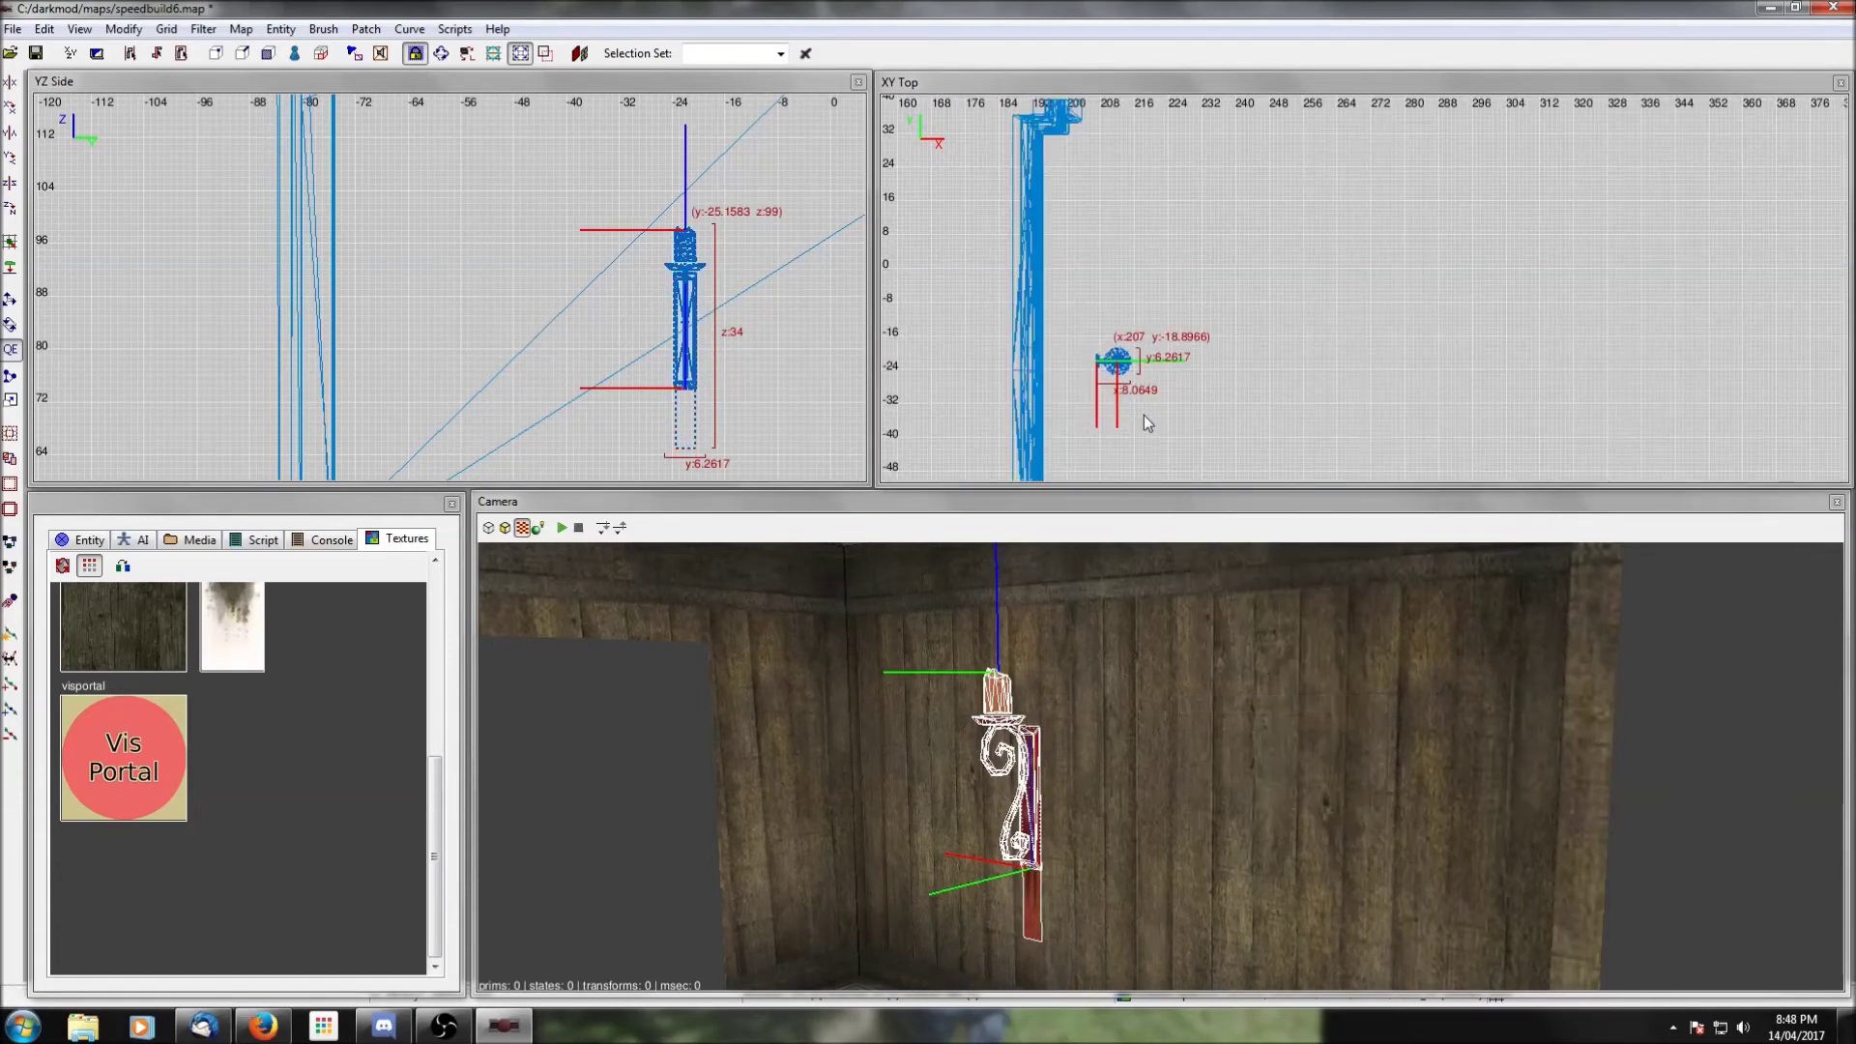
{"action": "left_click_drag", "start_coordinate": [1117, 360], "coordinate": [1049, 362]}
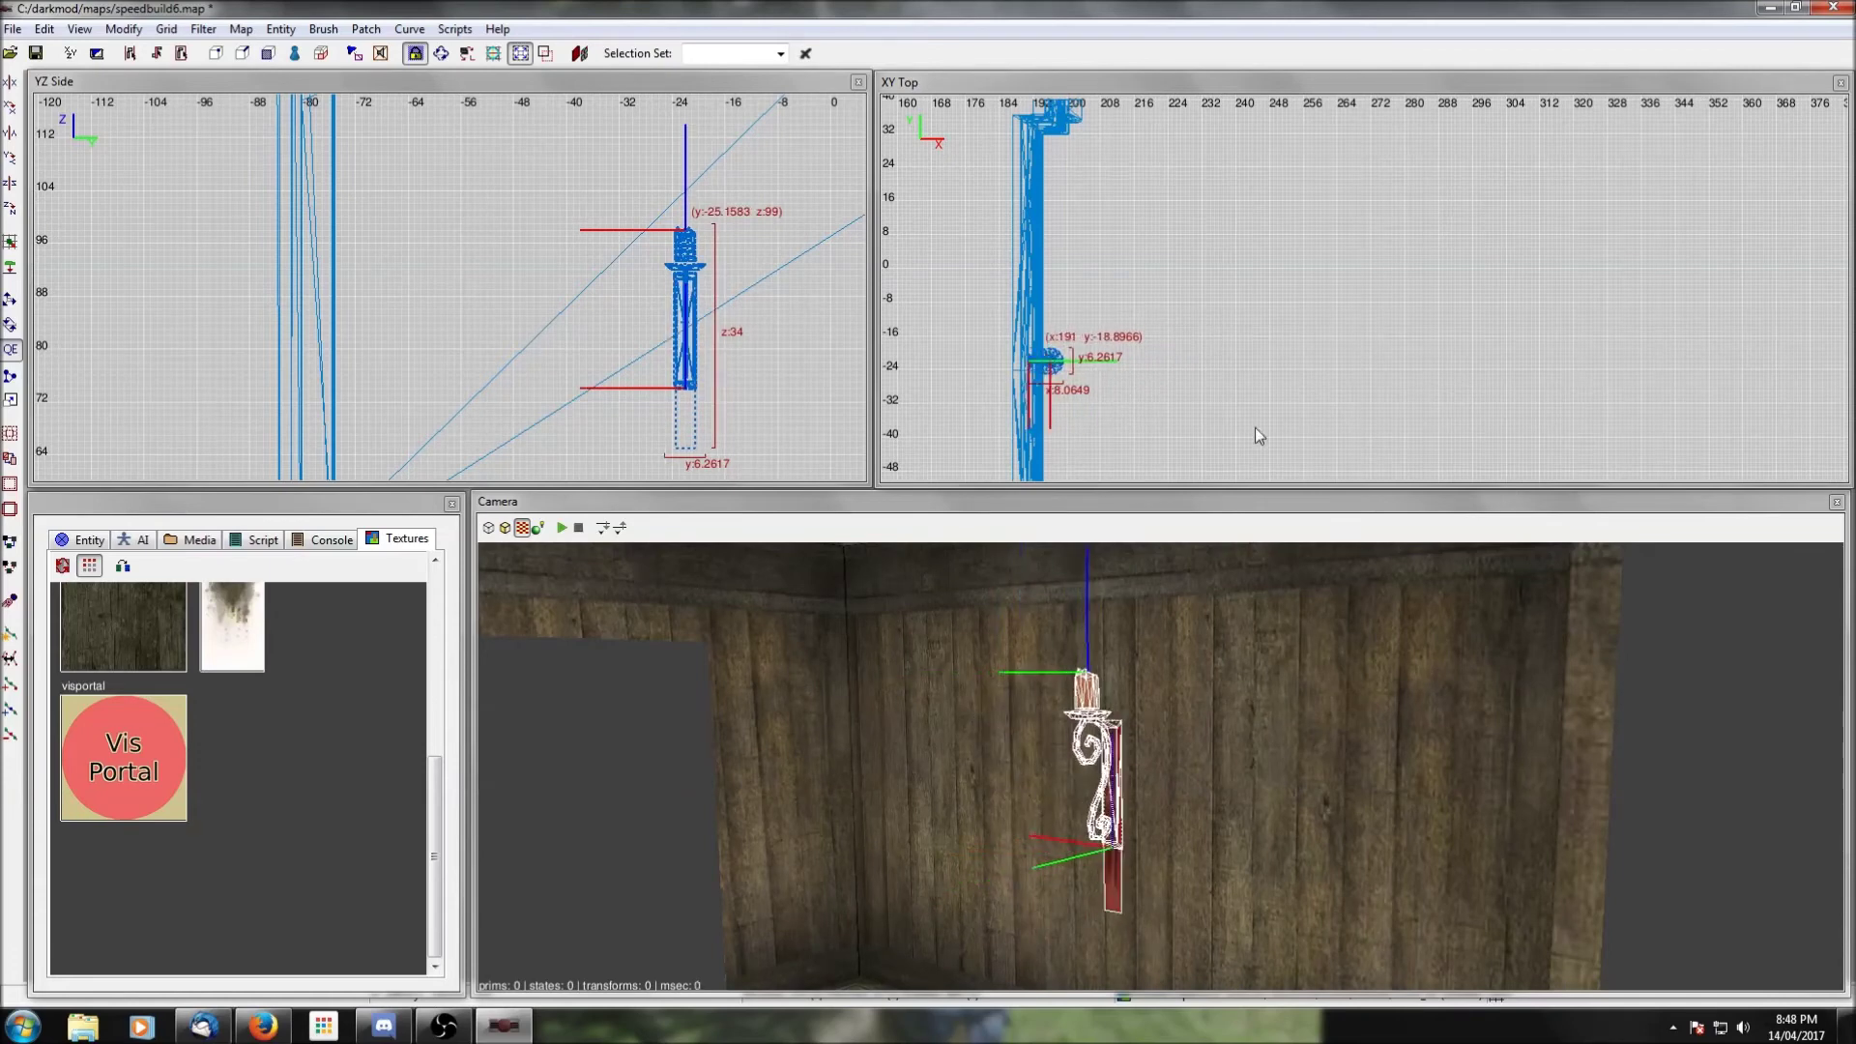
{"action": "scroll", "coordinate": [1150, 352], "scroll_direction": "down", "scroll_amount": 4}
{"action": "right_click_drag", "start_coordinate": [1224, 381], "coordinate": [1203, 323]}
{"action": "key", "text": "shift+h"}
{"action": "scroll", "coordinate": [1224, 381], "scroll_direction": "down", "scroll_amount": 2}
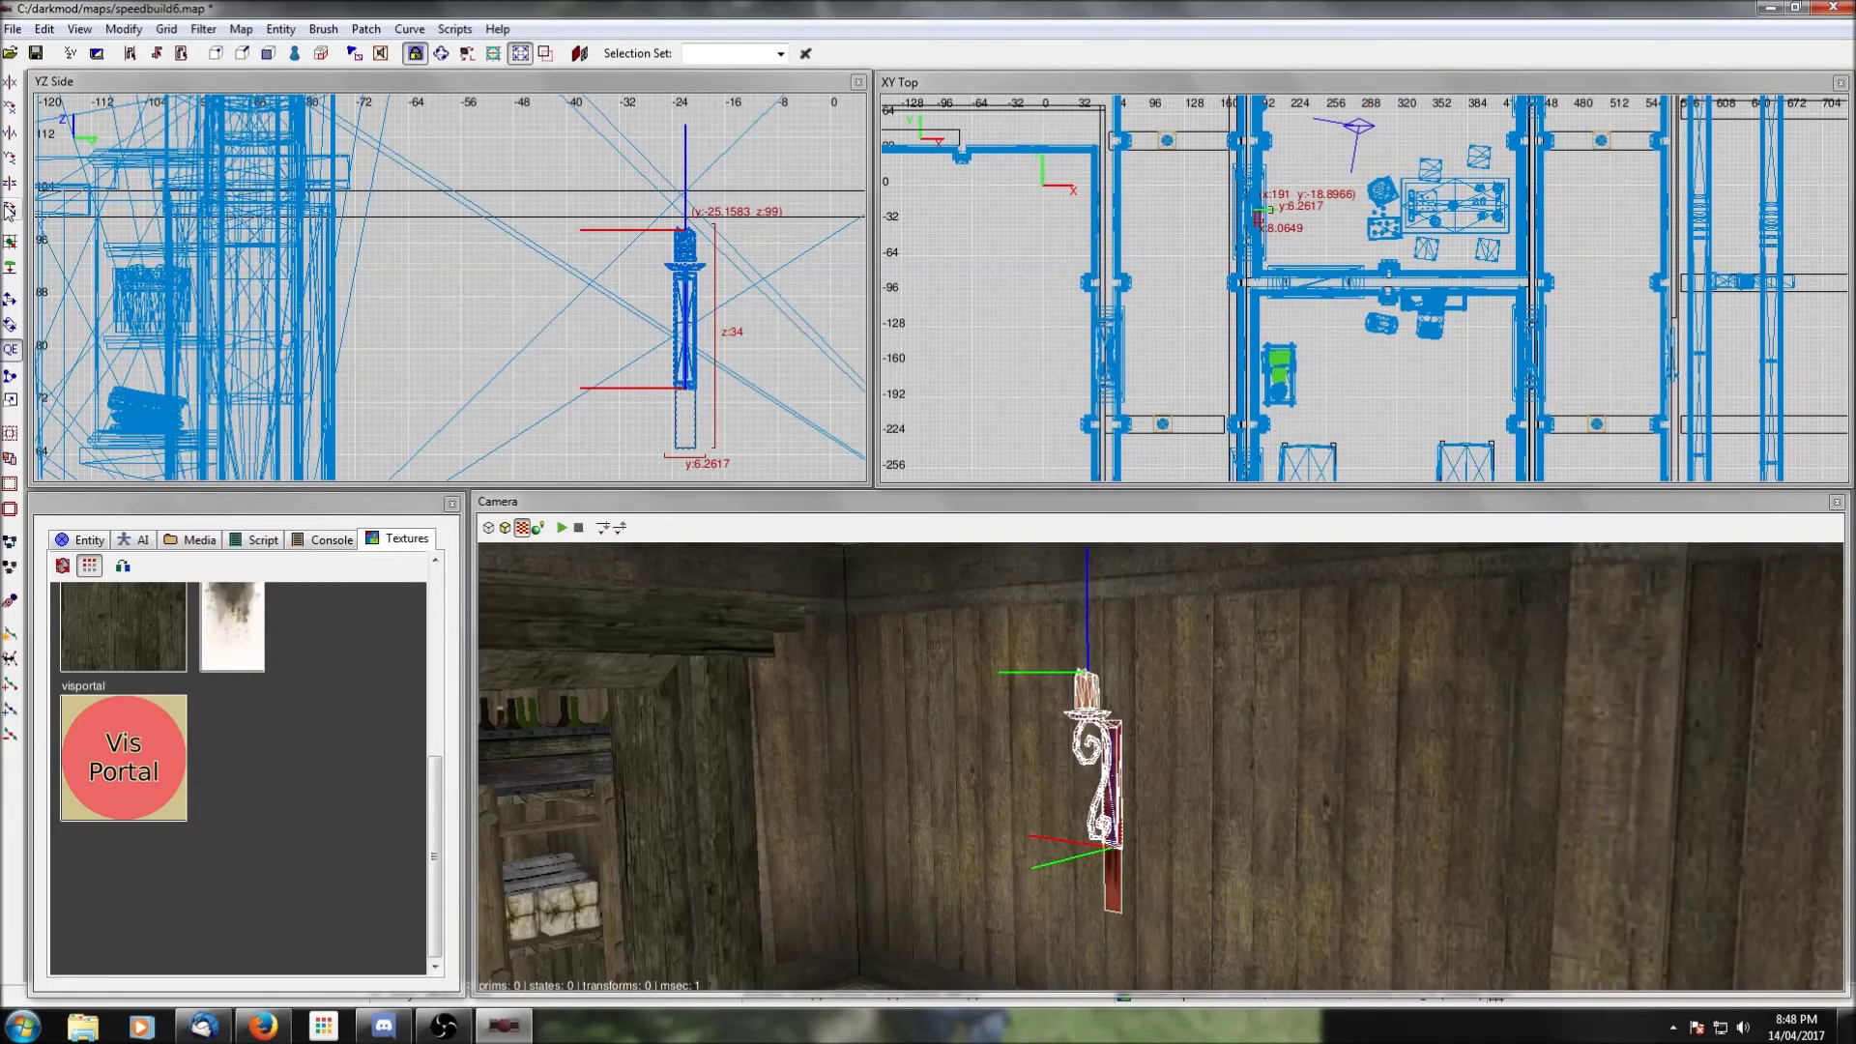
Step: Try a copy of the candle sconce on the bunk room's west wall at the bottle shelf
{"action": "left_click", "coordinate": [11, 301]}
{"action": "left_click_drag", "start_coordinate": [1259, 160], "coordinate": [1262, 311]}
{"action": "right_click_drag", "start_coordinate": [1261, 312], "coordinate": [1259, 278]}
{"action": "right_click", "coordinate": [1010, 902]}
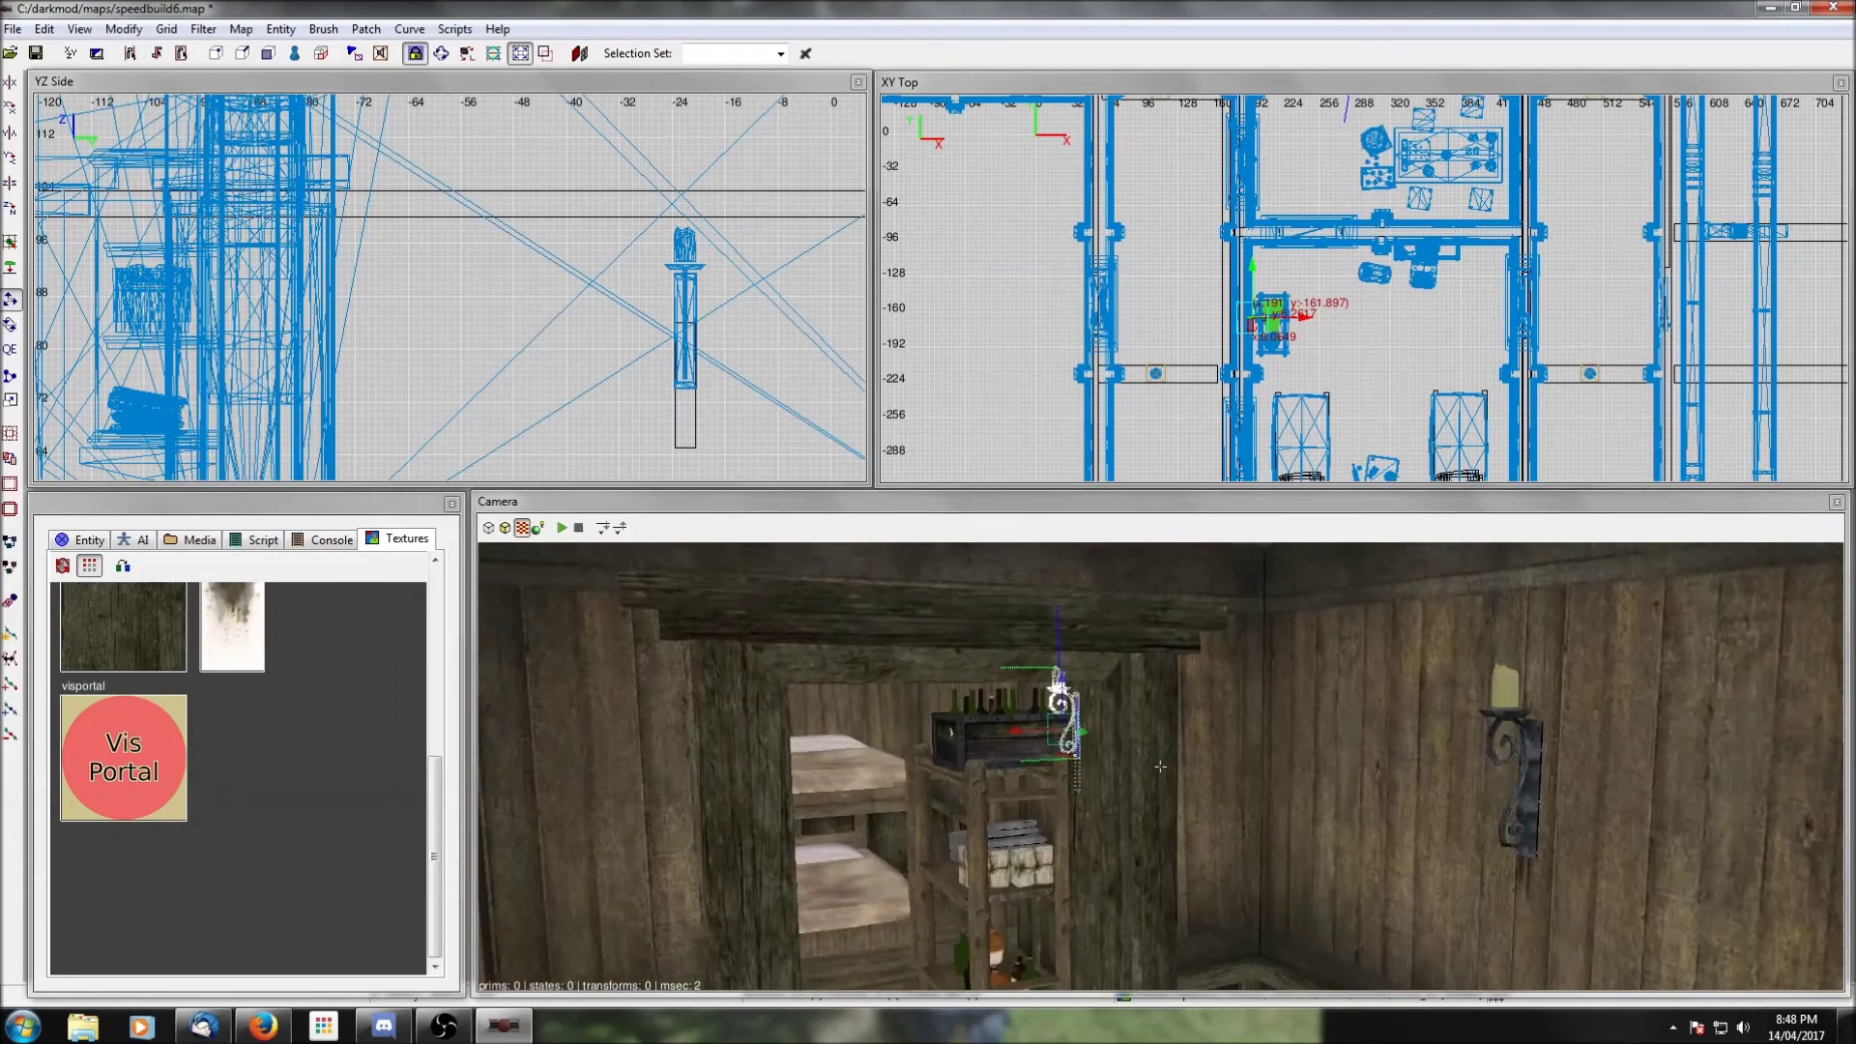
{"action": "scroll", "coordinate": [1009, 914], "scroll_direction": "up", "scroll_amount": 5}
{"action": "right_click", "coordinate": [1010, 914]}
{"action": "right_click", "coordinate": [1009, 915]}
{"action": "right_click", "coordinate": [1009, 914]}
{"action": "right_click", "coordinate": [1010, 915]}
{"action": "right_click", "coordinate": [1011, 915]}
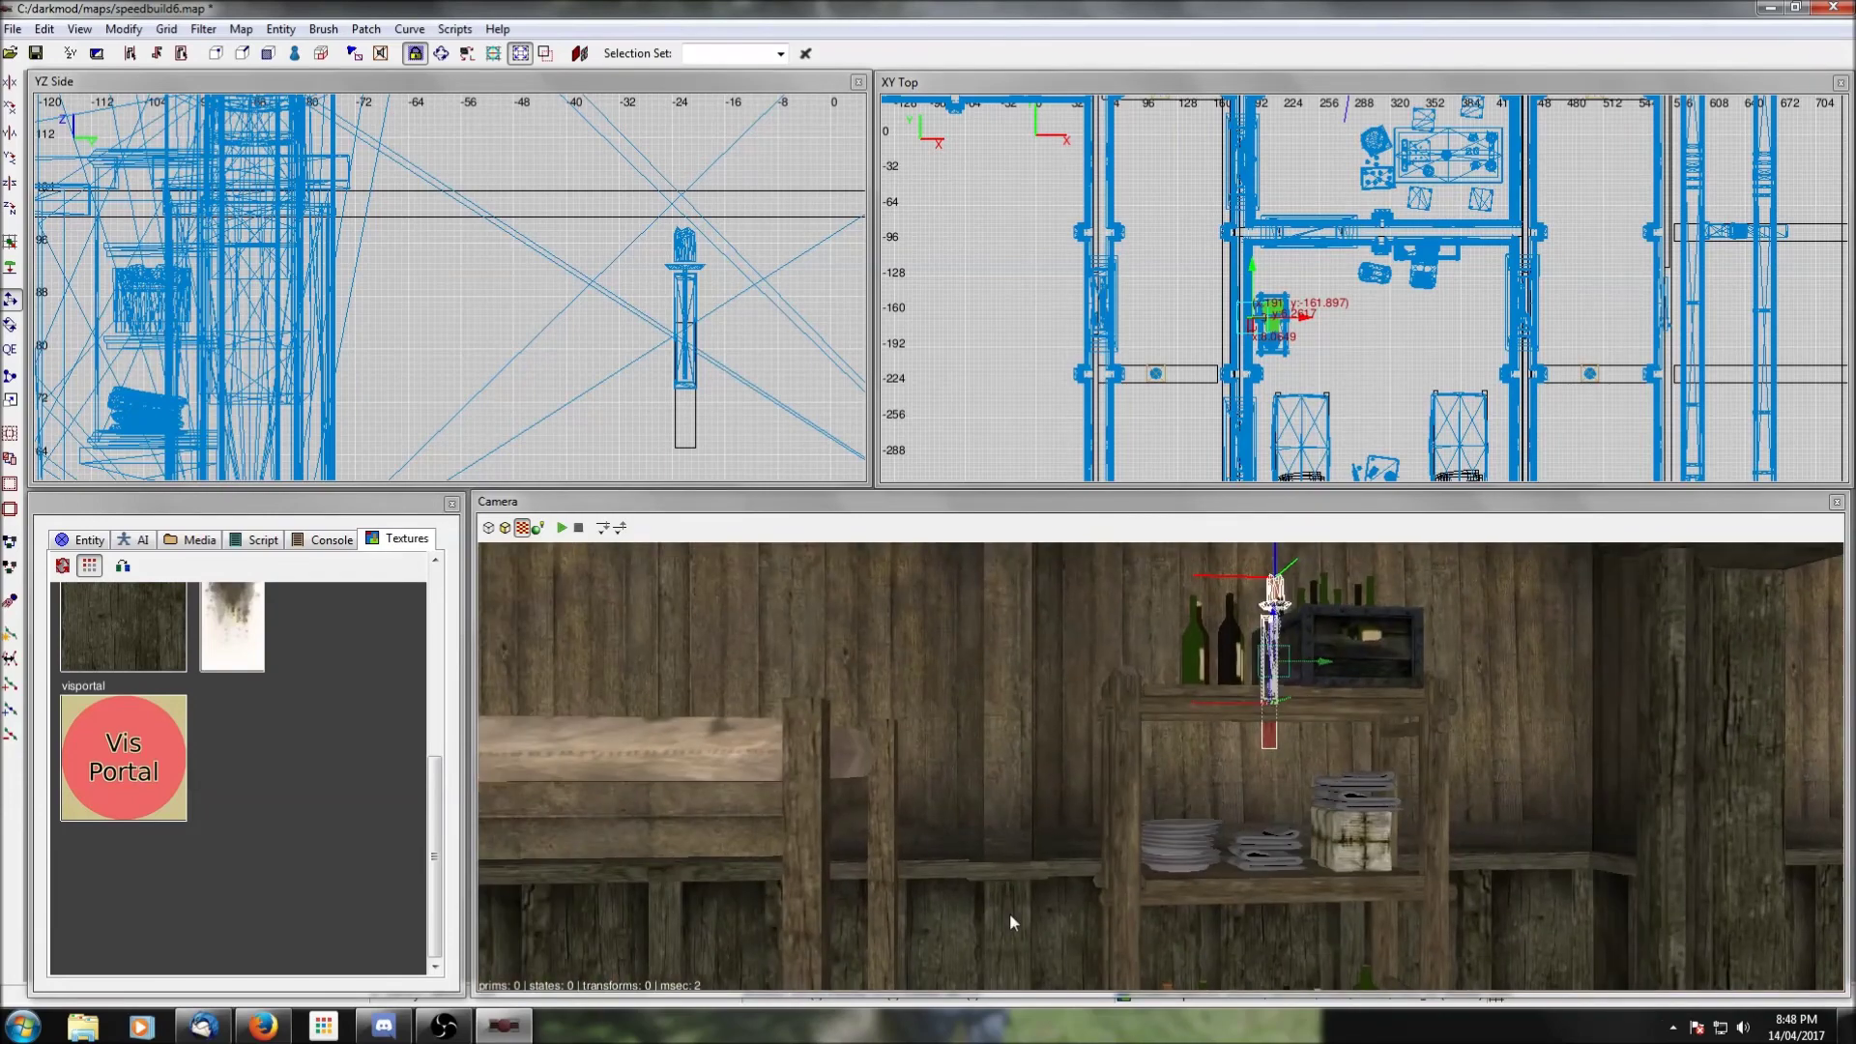
{"action": "right_click", "coordinate": [1011, 915]}
{"action": "right_click", "coordinate": [1011, 915]}
{"action": "right_click", "coordinate": [1009, 912]}
{"action": "right_click", "coordinate": [1010, 912]}
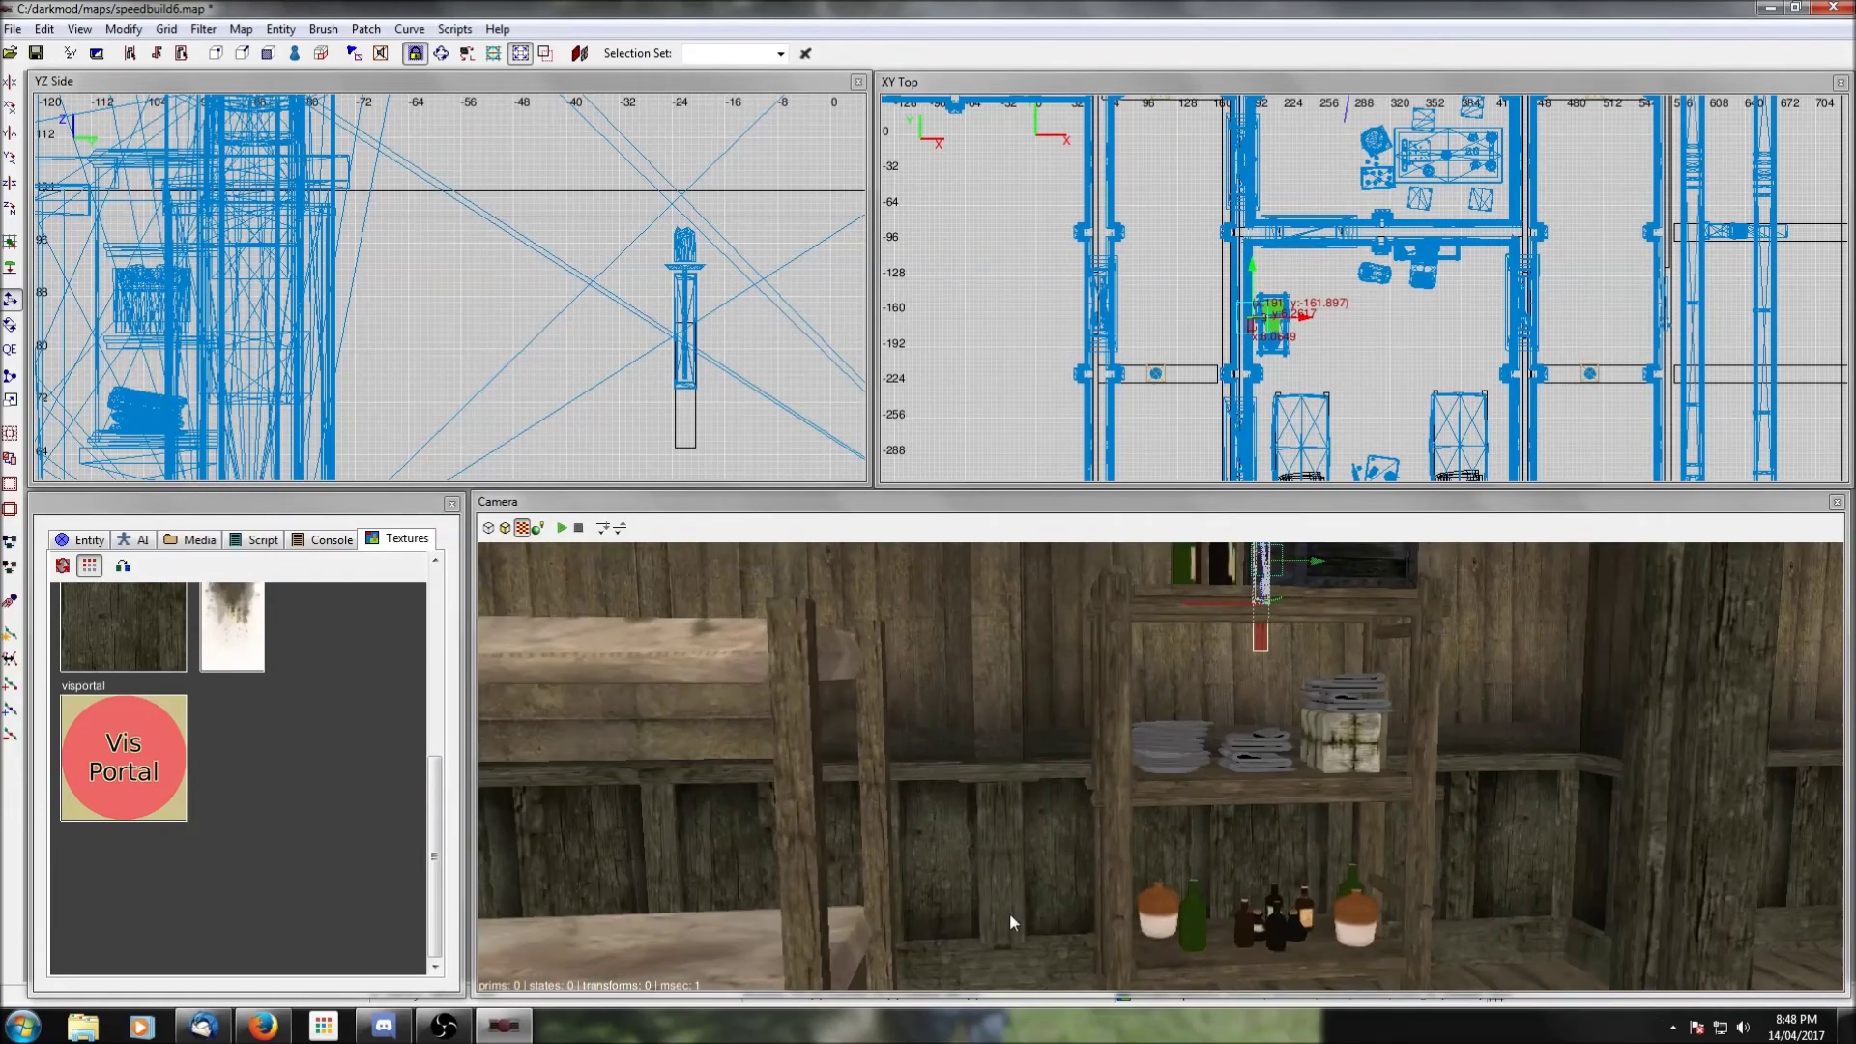
{"action": "key", "text": "Escape"}
Step: Examine the walls around the bunks, pipes, shelves and weapon rack in both rooms
{"action": "right_click", "coordinate": [1168, 818]}
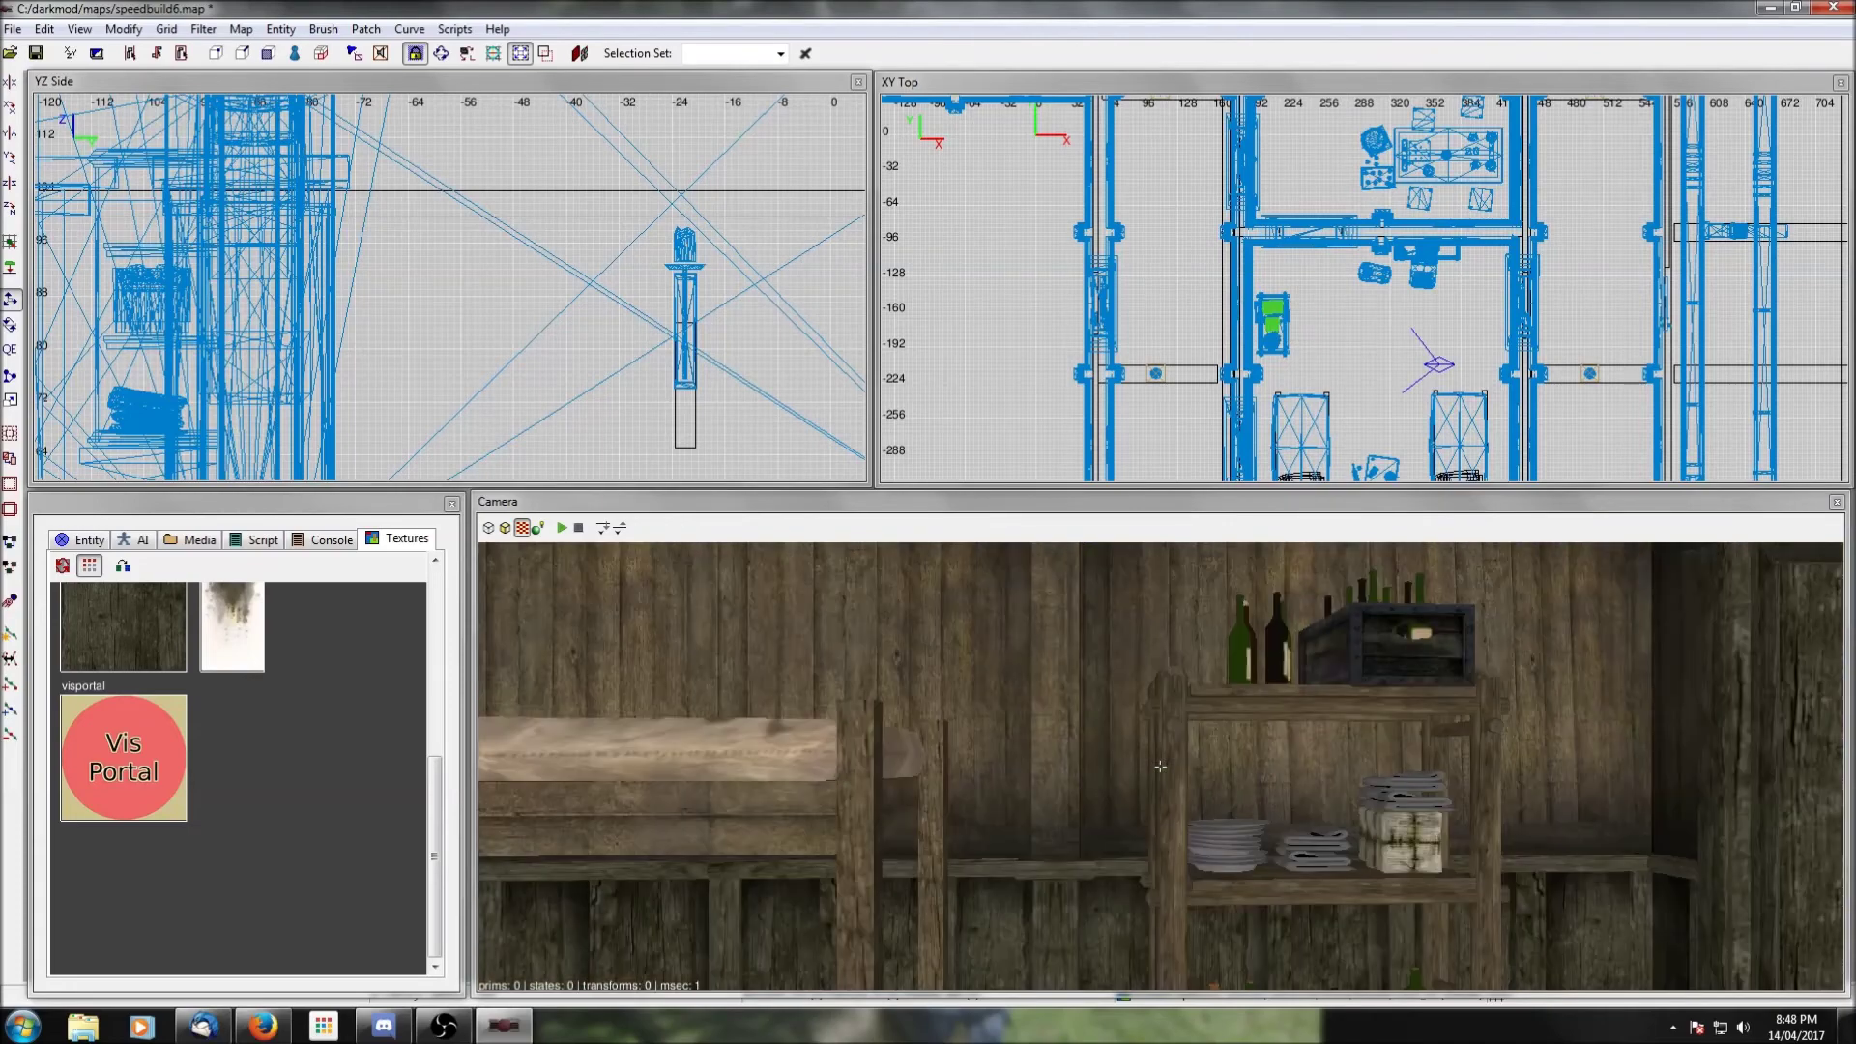
{"action": "right_click", "coordinate": [1168, 818]}
{"action": "right_click", "coordinate": [1168, 818]}
{"action": "right_click", "coordinate": [1168, 818]}
{"action": "right_click", "coordinate": [1167, 818]}
{"action": "right_click", "coordinate": [1168, 818]}
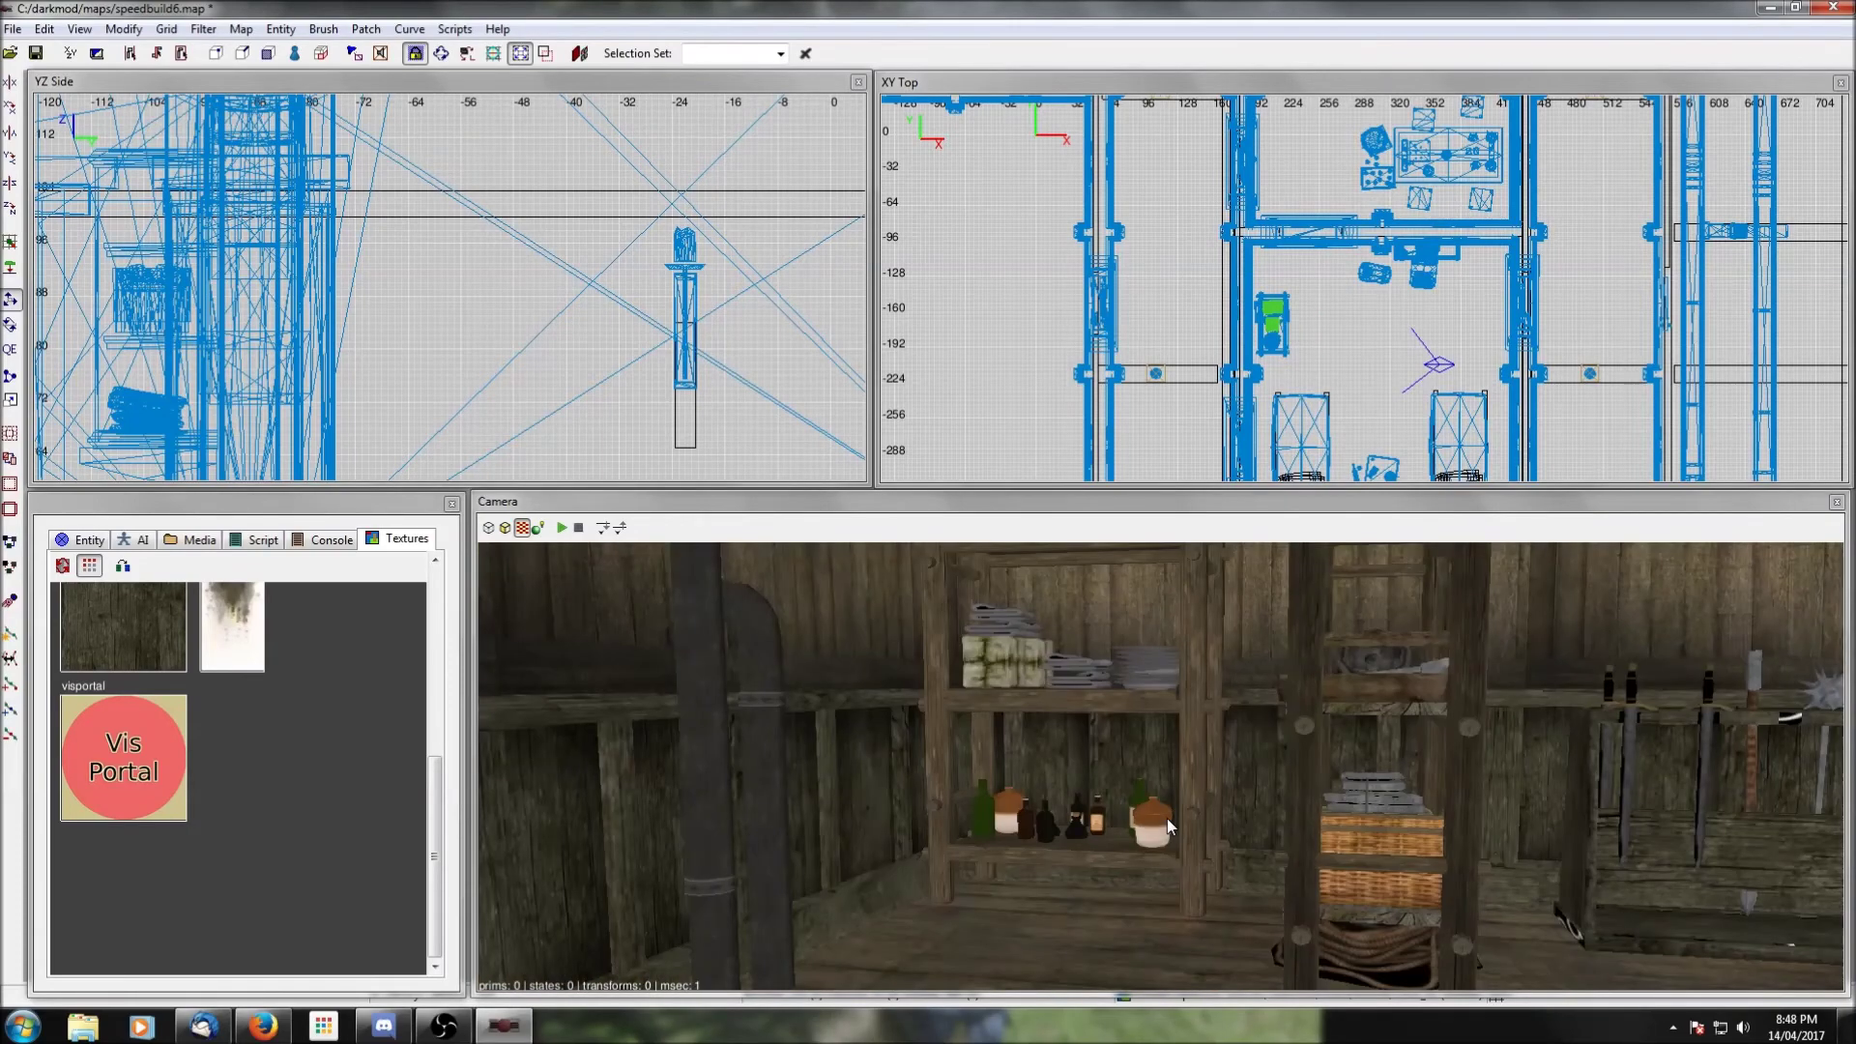
{"action": "right_click", "coordinate": [1167, 818]}
{"action": "right_click", "coordinate": [1168, 818]}
{"action": "right_click", "coordinate": [1168, 817]}
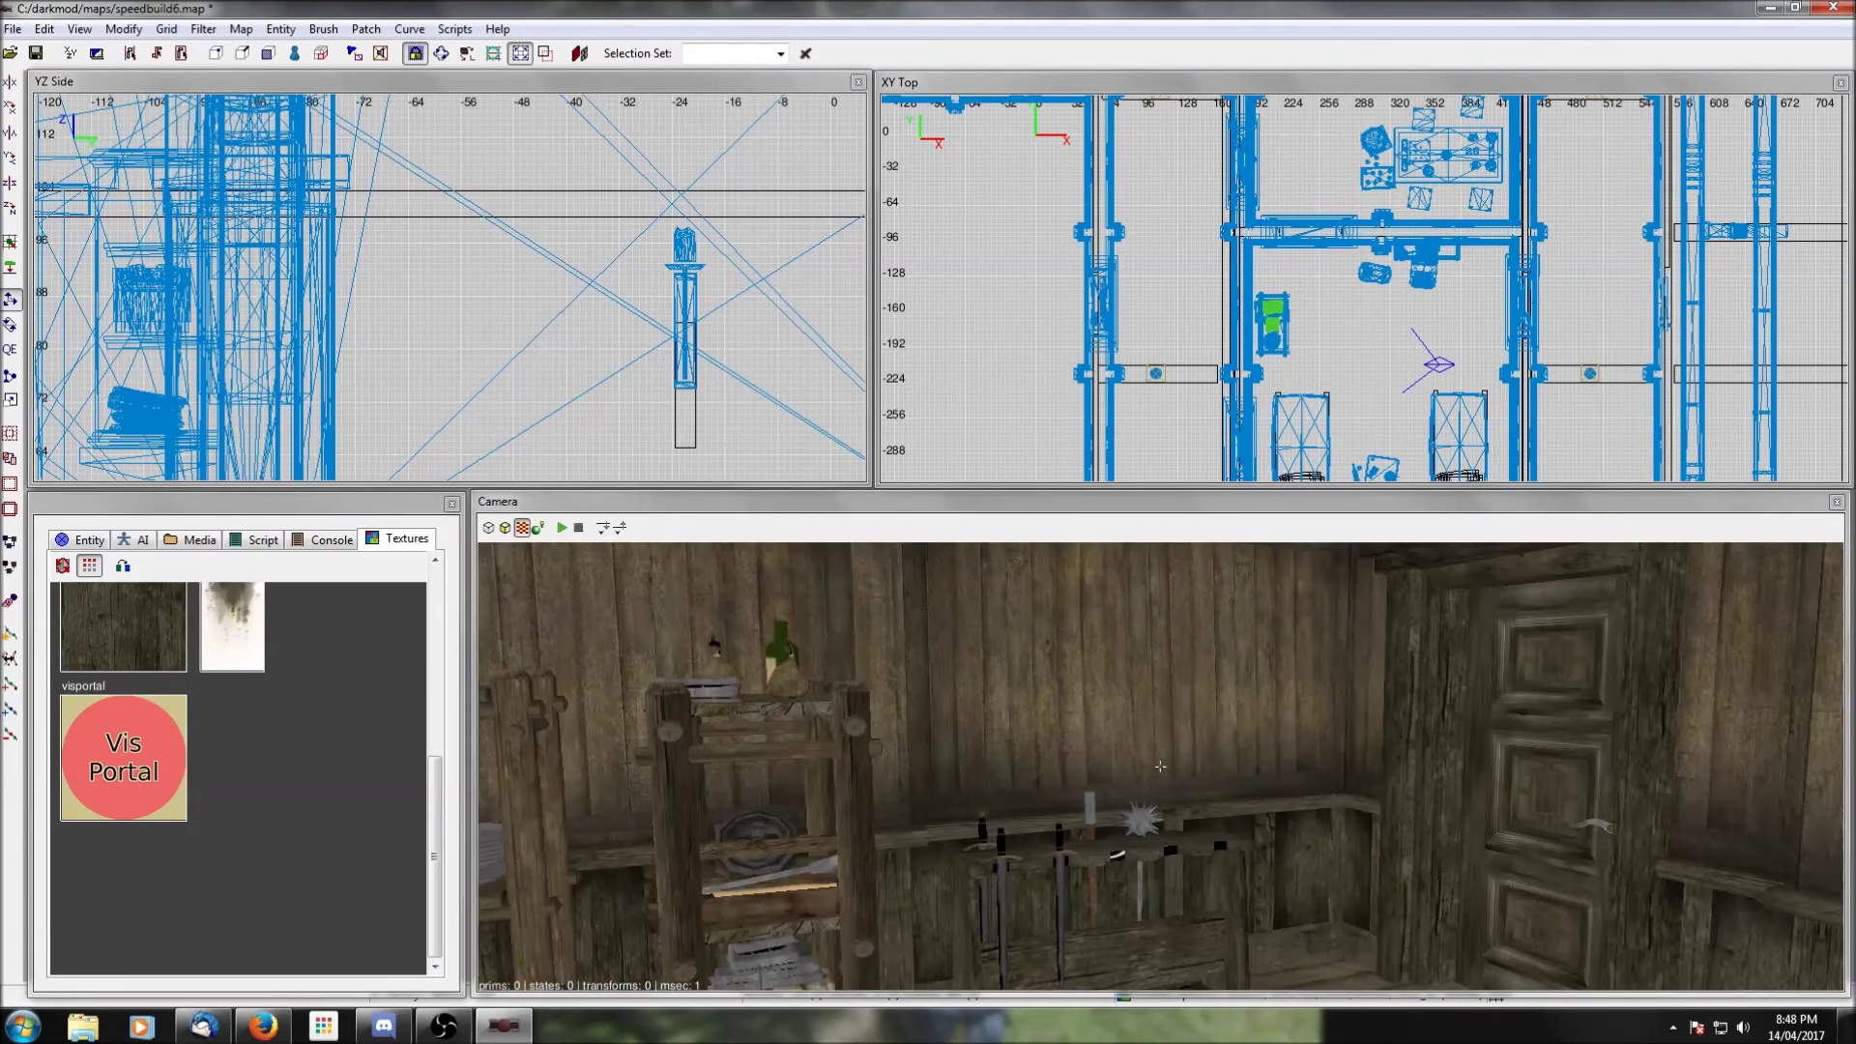
{"action": "right_click", "coordinate": [1168, 818]}
{"action": "right_click", "coordinate": [1168, 820]}
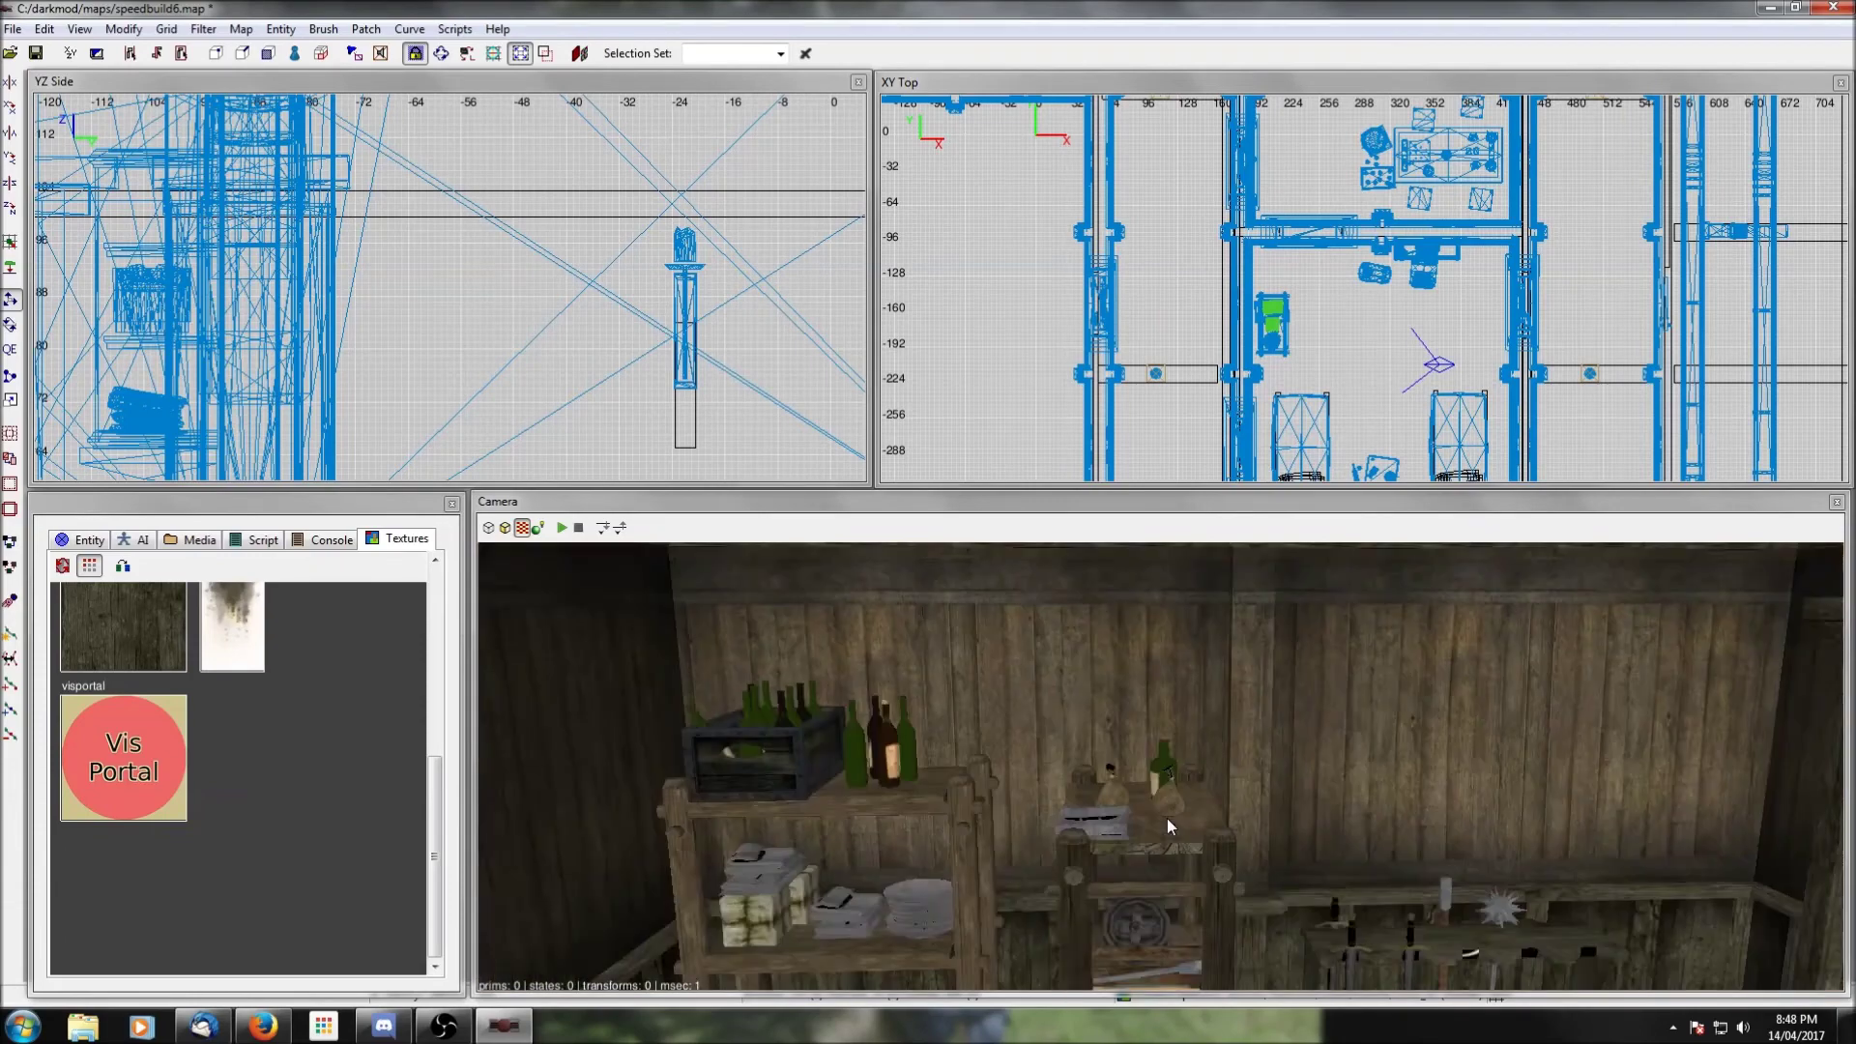
Step: Insert the random_junk08 prefab of barrels, crates and jug into the north room
{"action": "right_click", "coordinate": [1168, 820]}
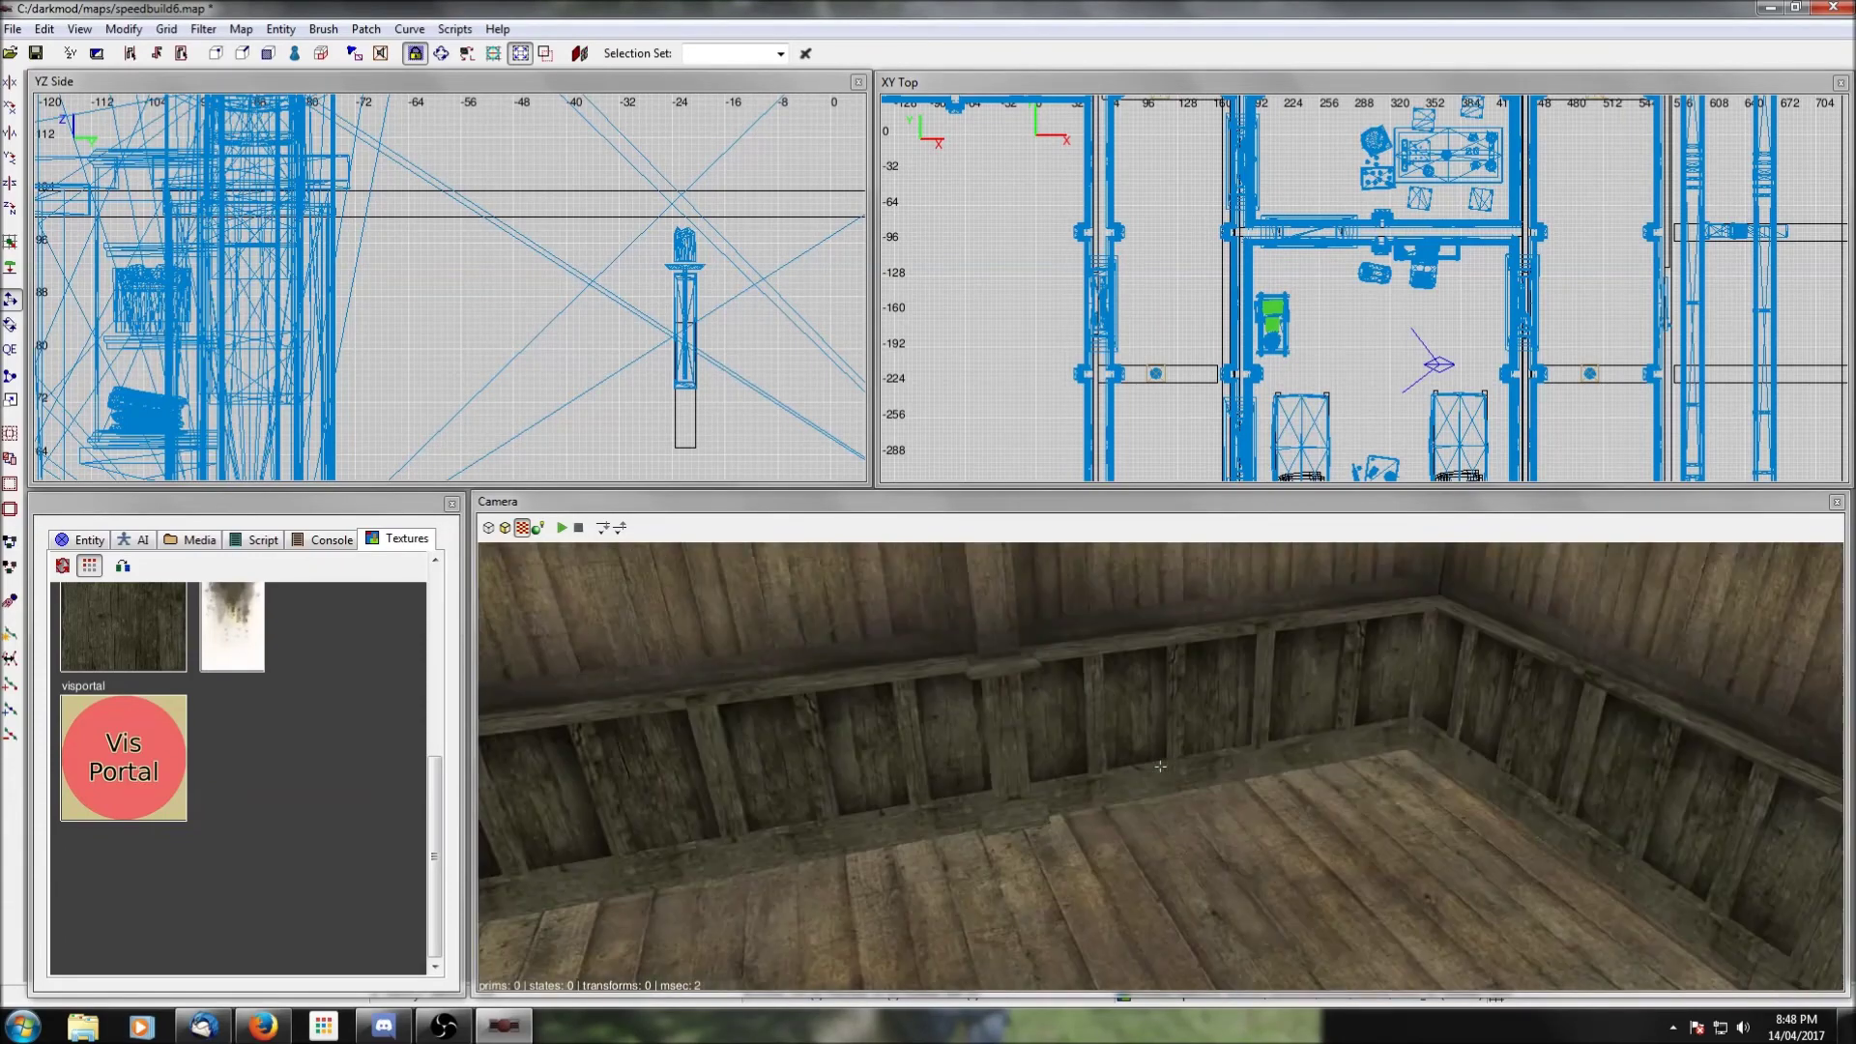
{"action": "right_click", "coordinate": [1168, 820]}
{"action": "scroll", "coordinate": [1296, 373], "scroll_direction": "down", "scroll_amount": 3}
{"action": "scroll", "coordinate": [1305, 223], "scroll_direction": "down", "scroll_amount": 2}
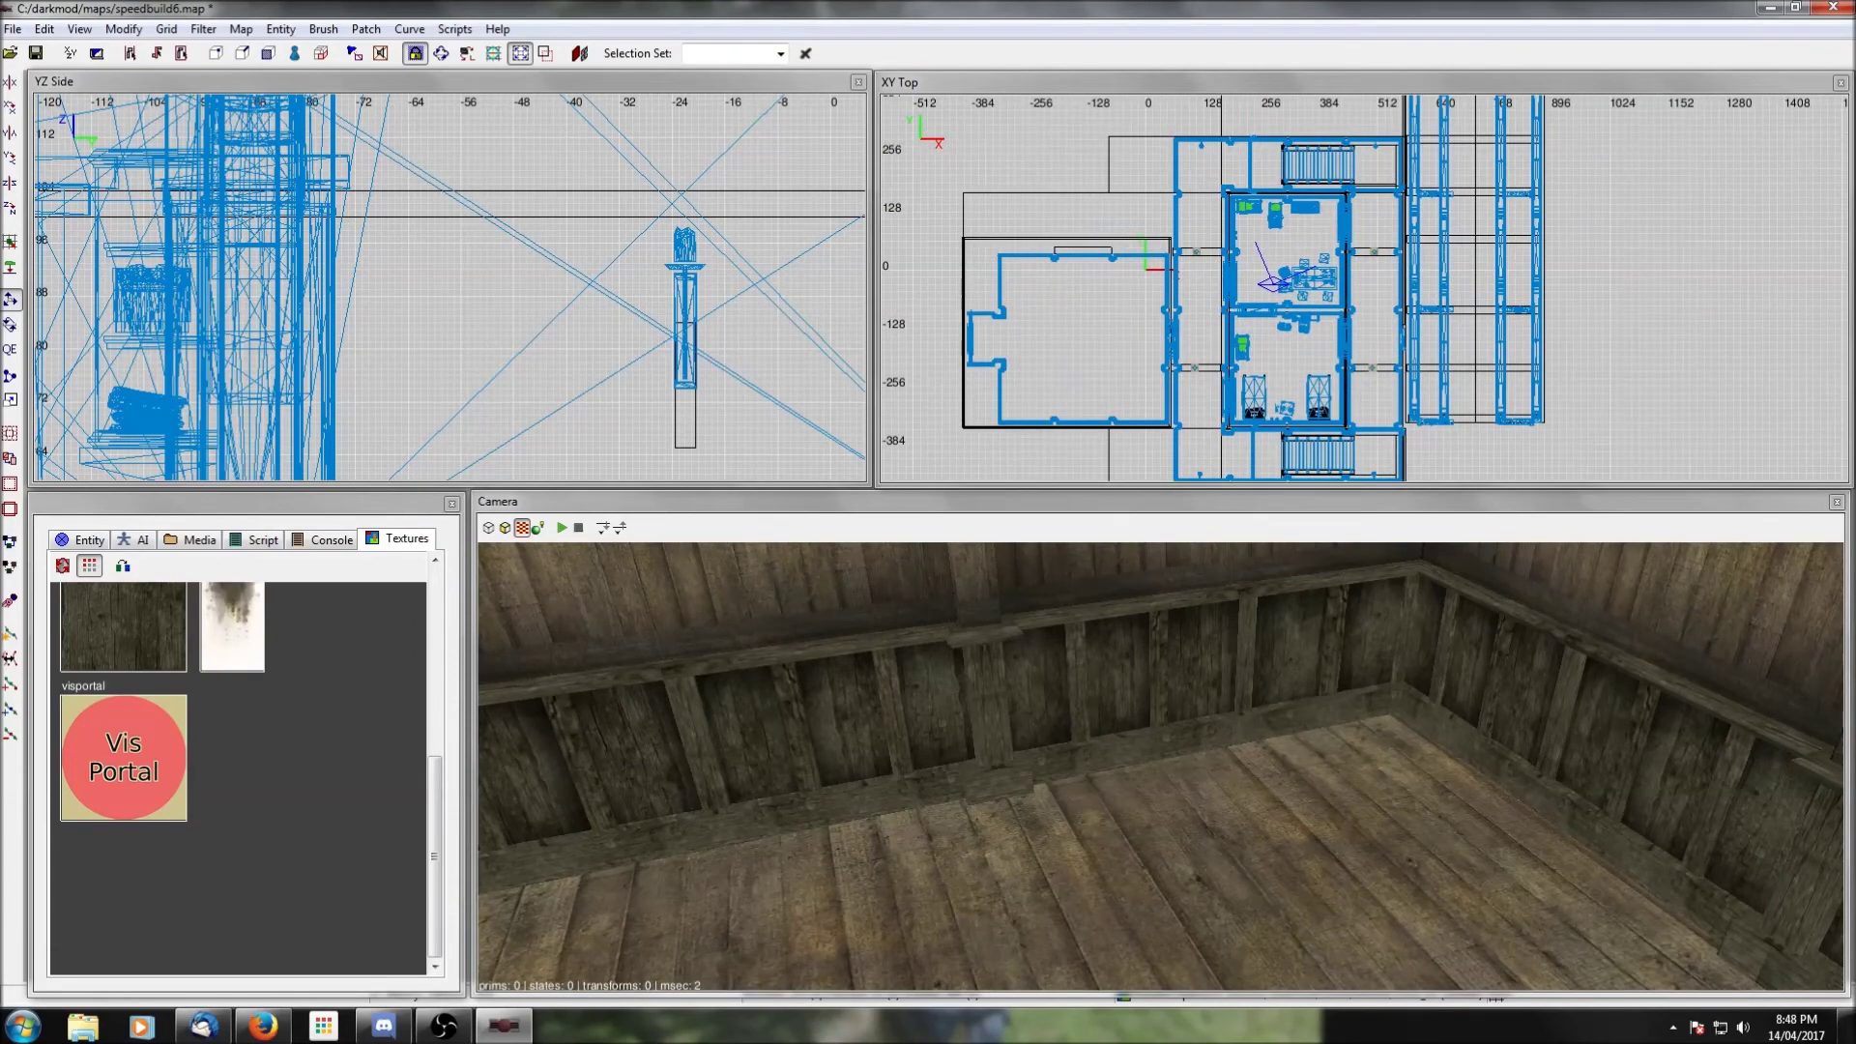
{"action": "right_click", "coordinate": [1305, 224]}
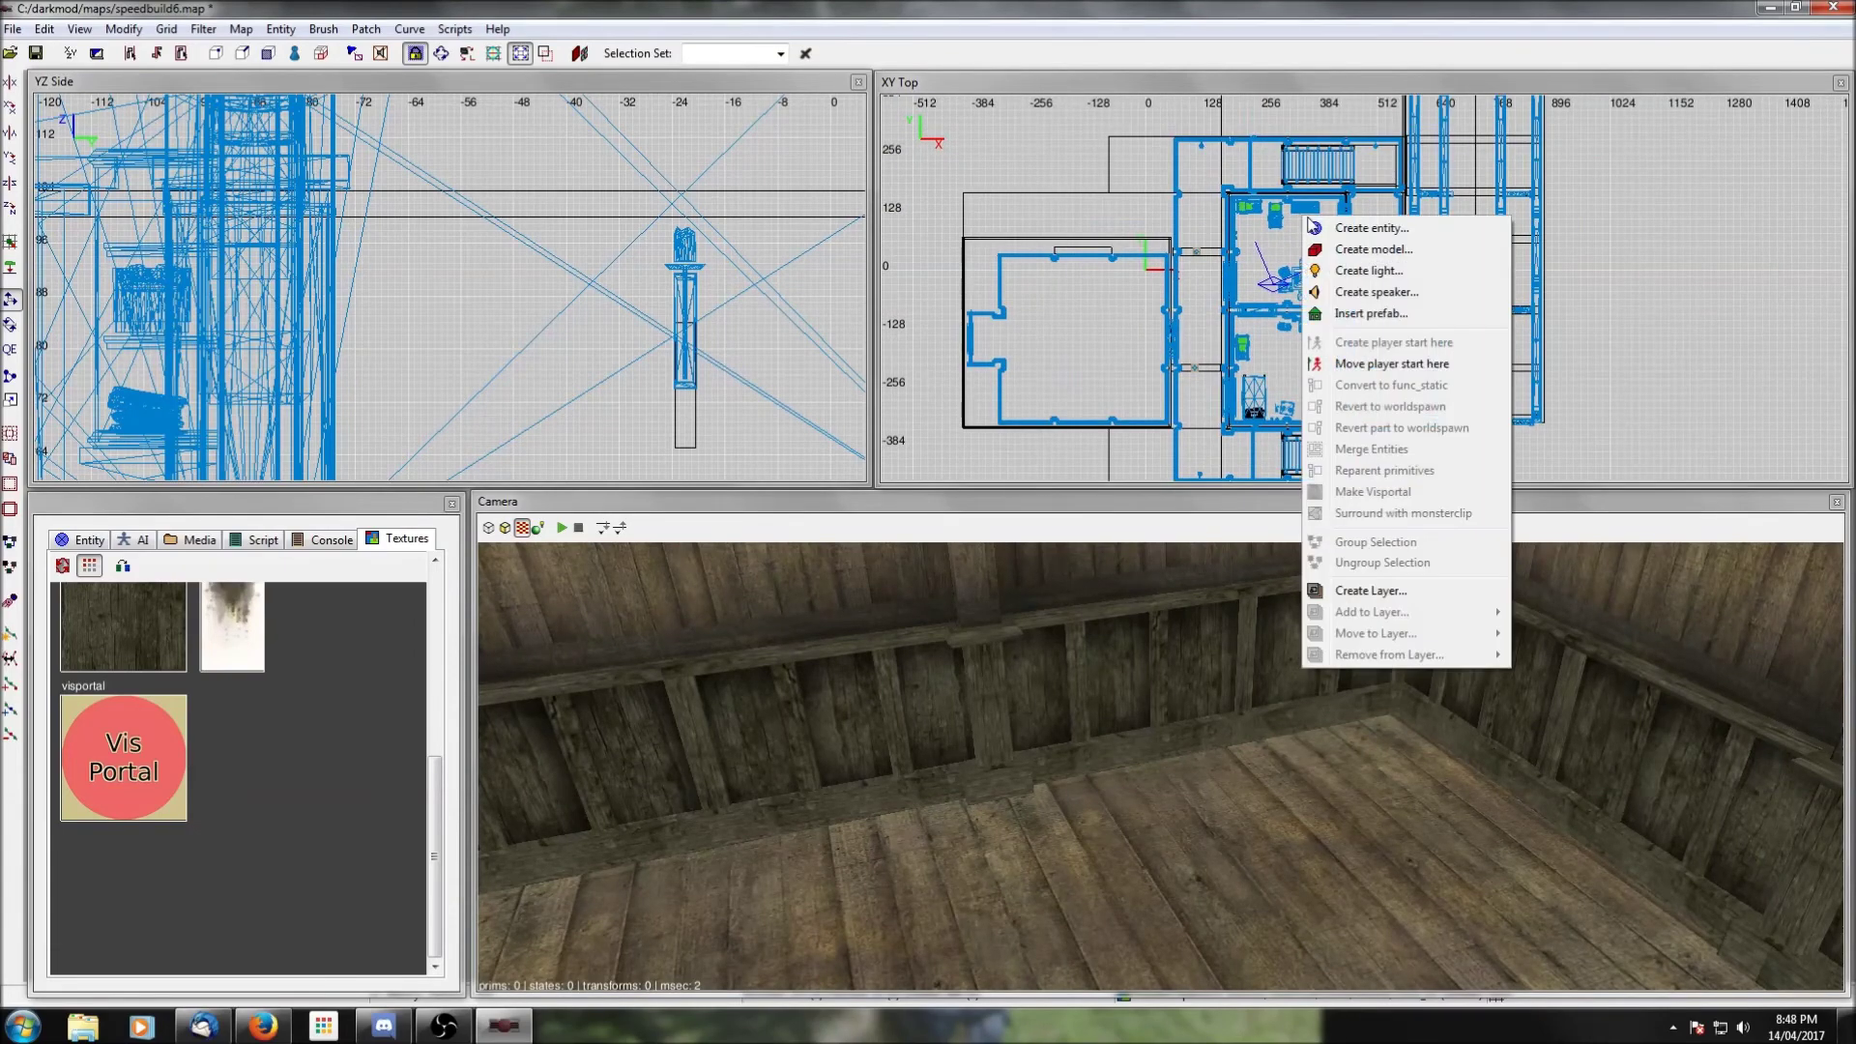
{"action": "left_click", "coordinate": [1373, 315]}
{"action": "left_click", "coordinate": [215, 214]}
{"action": "scroll", "coordinate": [278, 278], "scroll_direction": "down", "scroll_amount": 1}
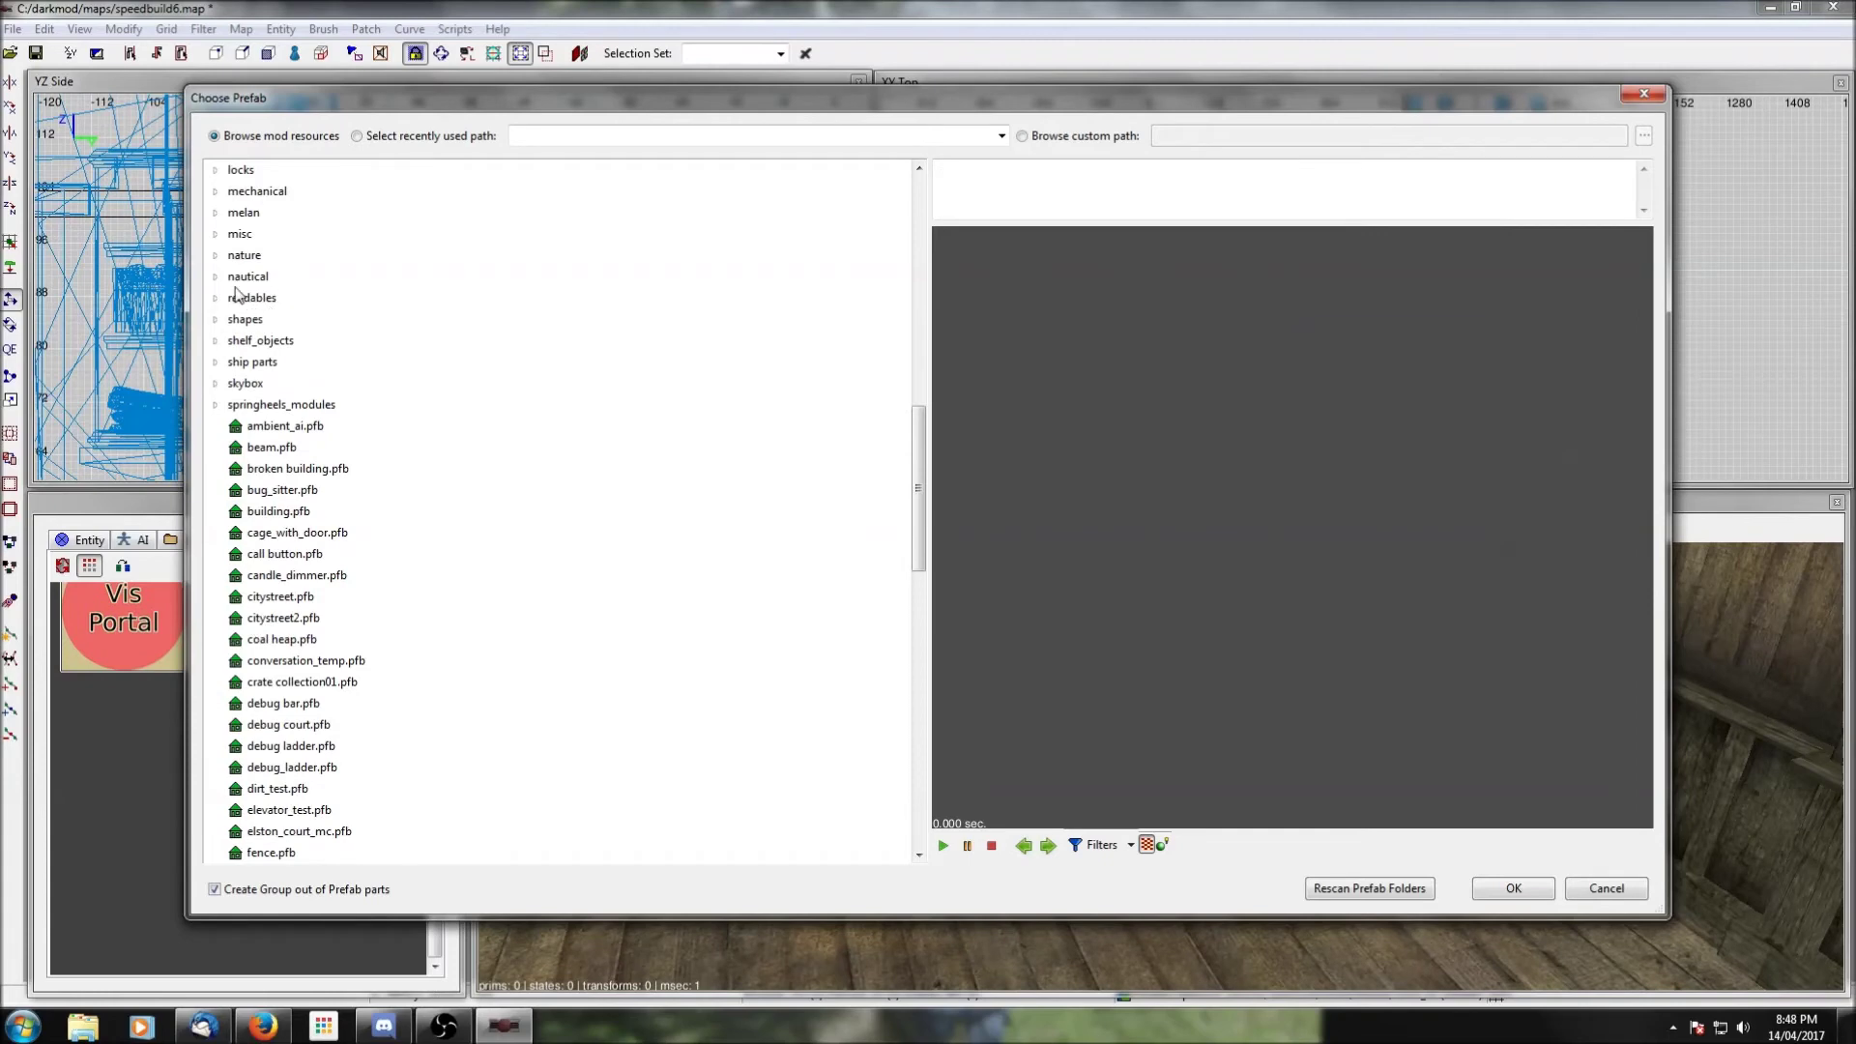
{"action": "scroll", "coordinate": [230, 367], "scroll_direction": "up", "scroll_amount": 6}
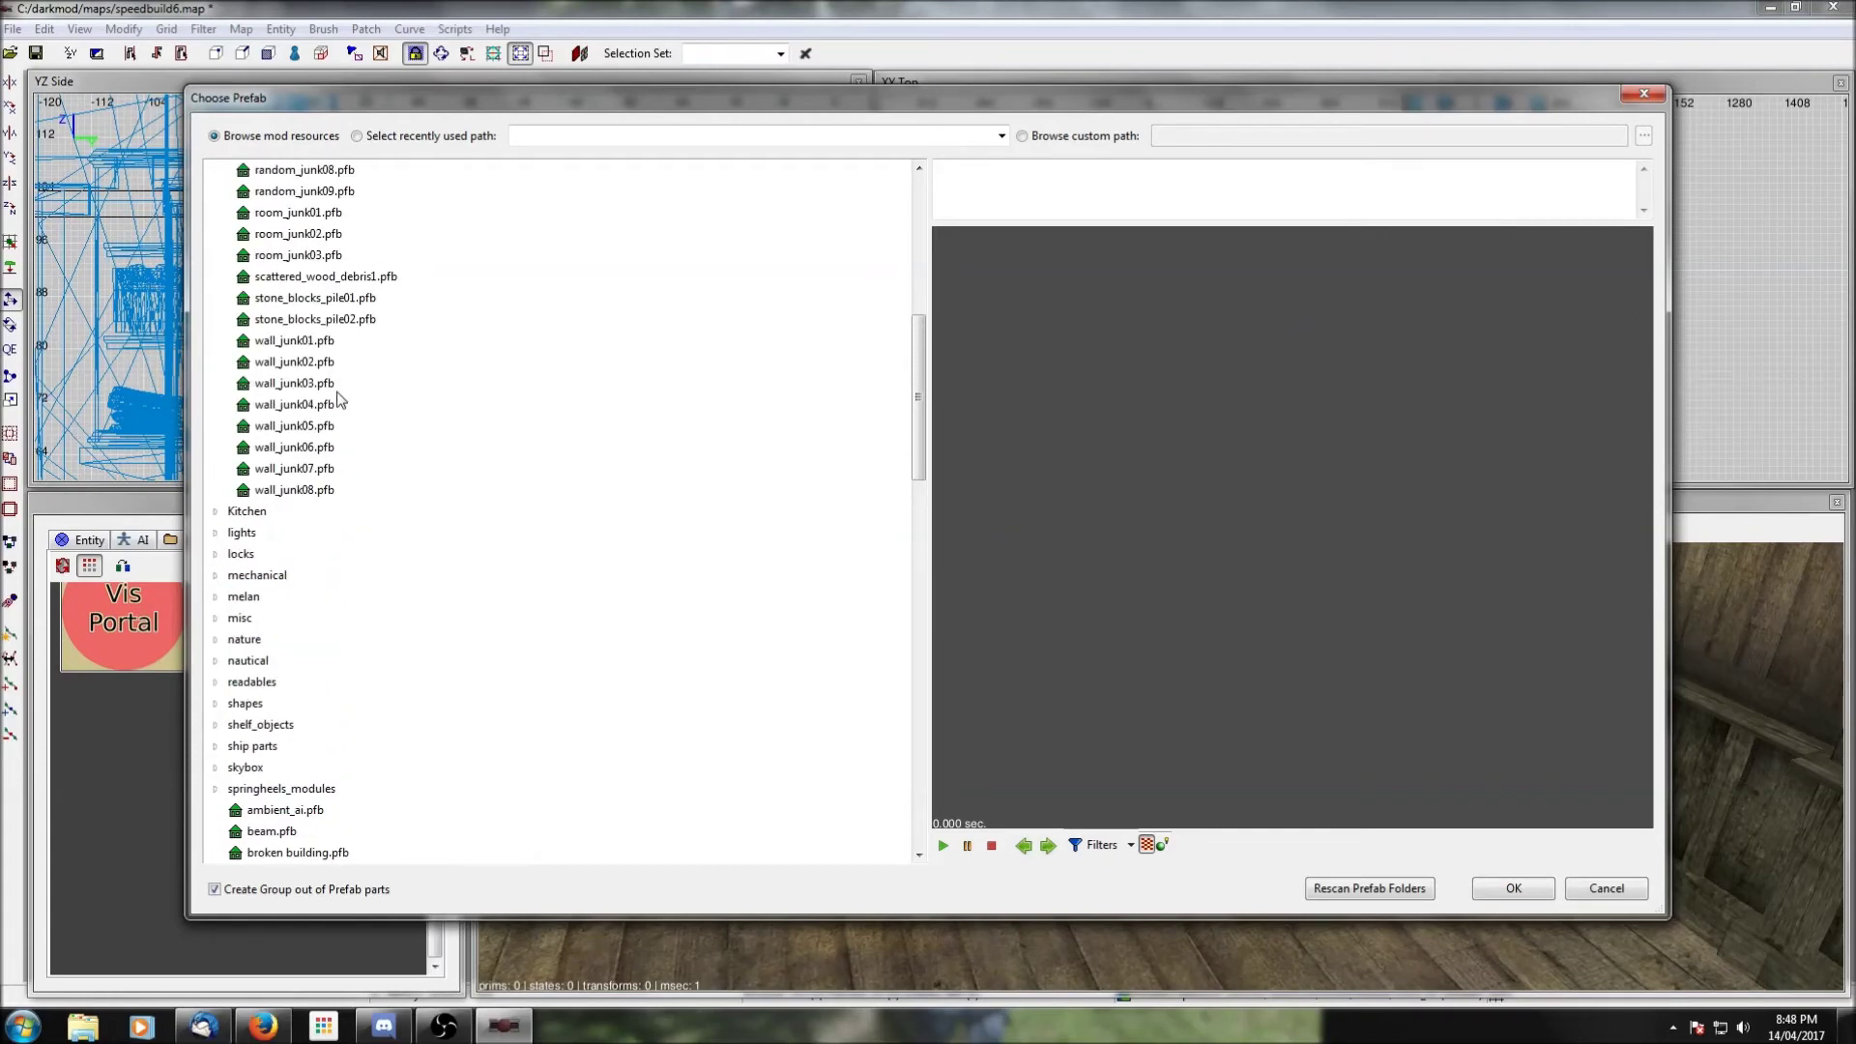
{"action": "scroll", "coordinate": [343, 404], "scroll_direction": "up", "scroll_amount": 2}
{"action": "left_click", "coordinate": [307, 321]}
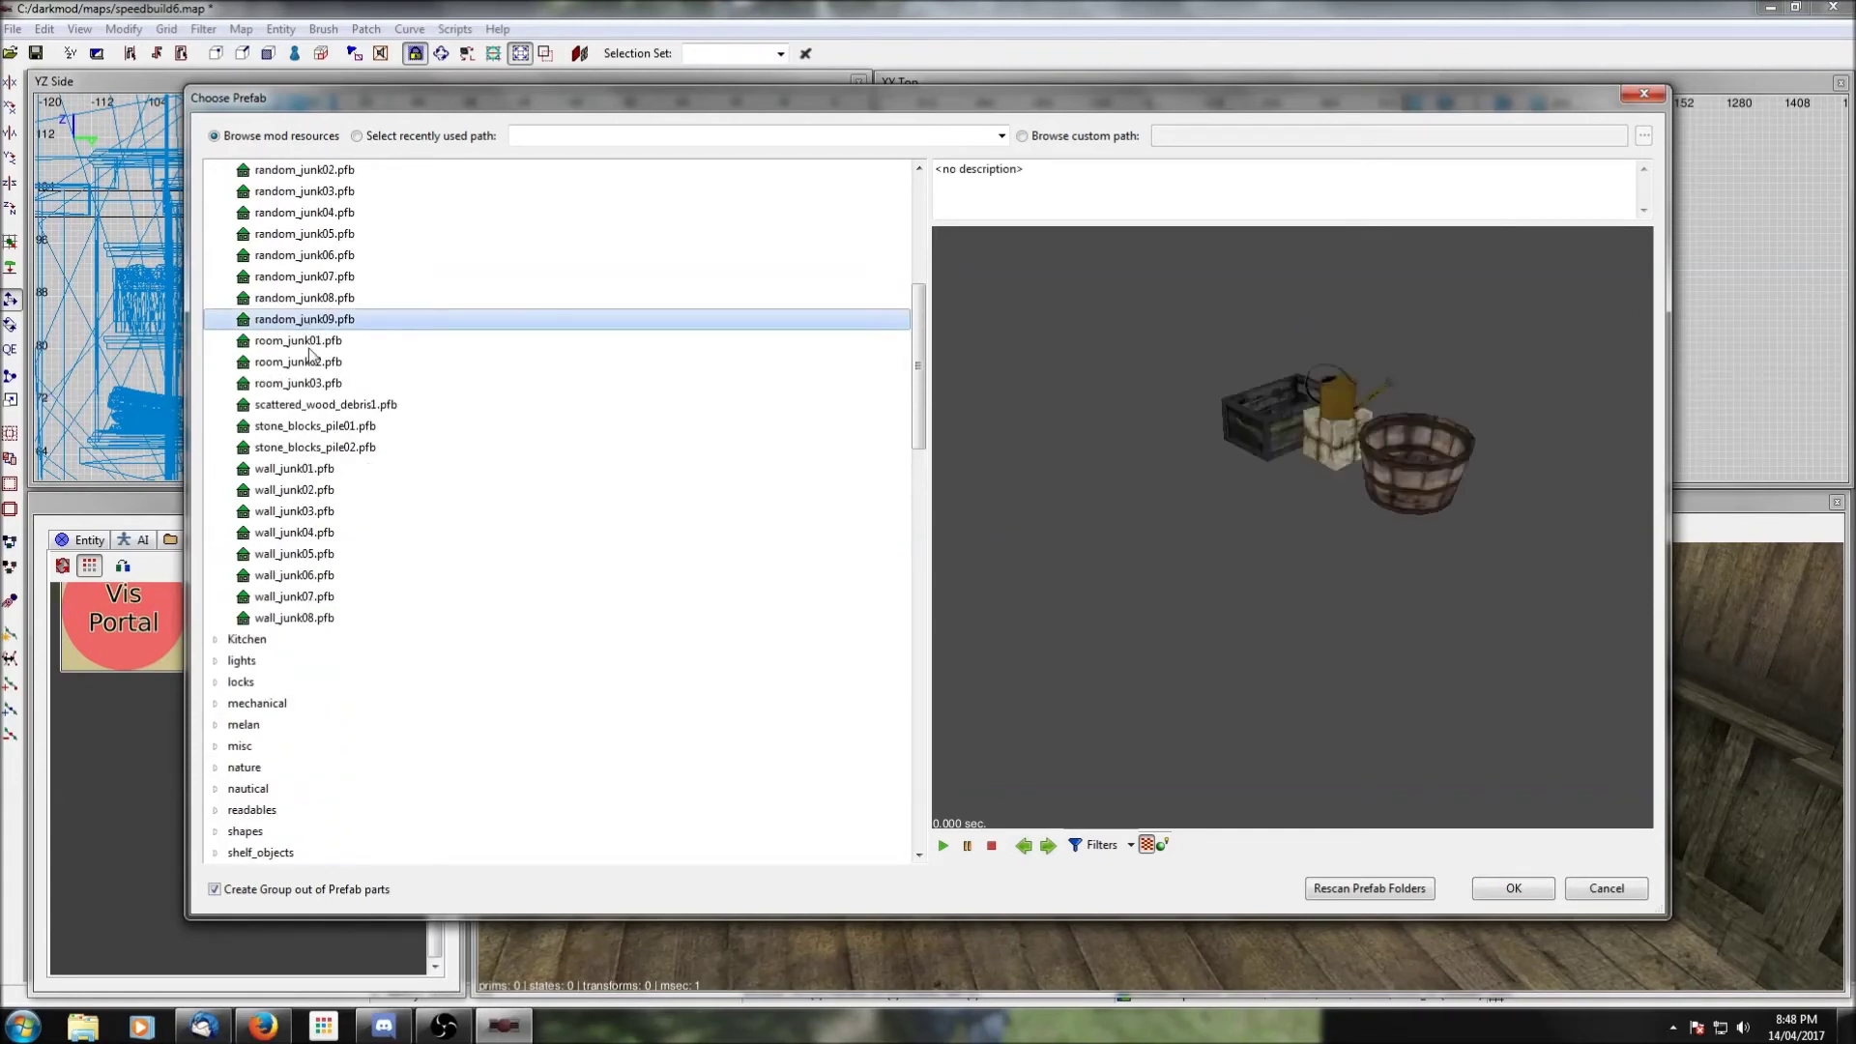
{"action": "left_click", "coordinate": [302, 300]}
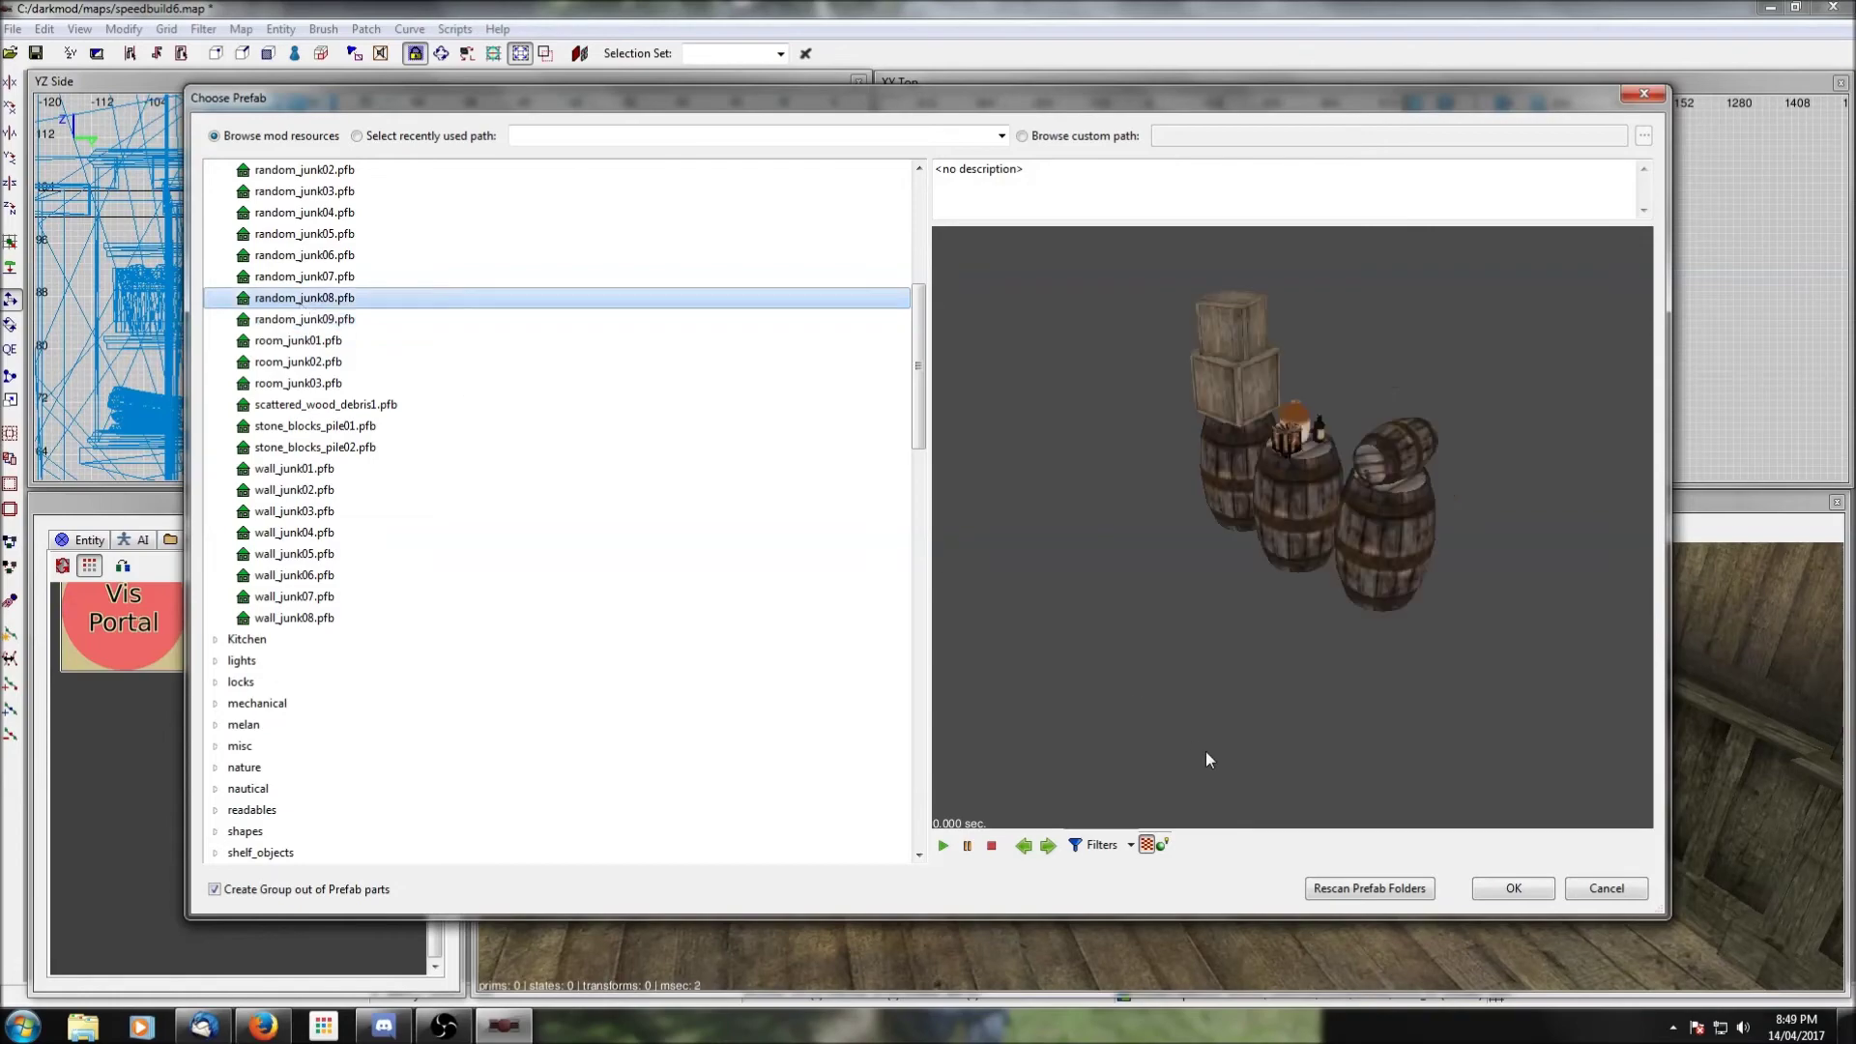
{"action": "left_click", "coordinate": [1511, 886]}
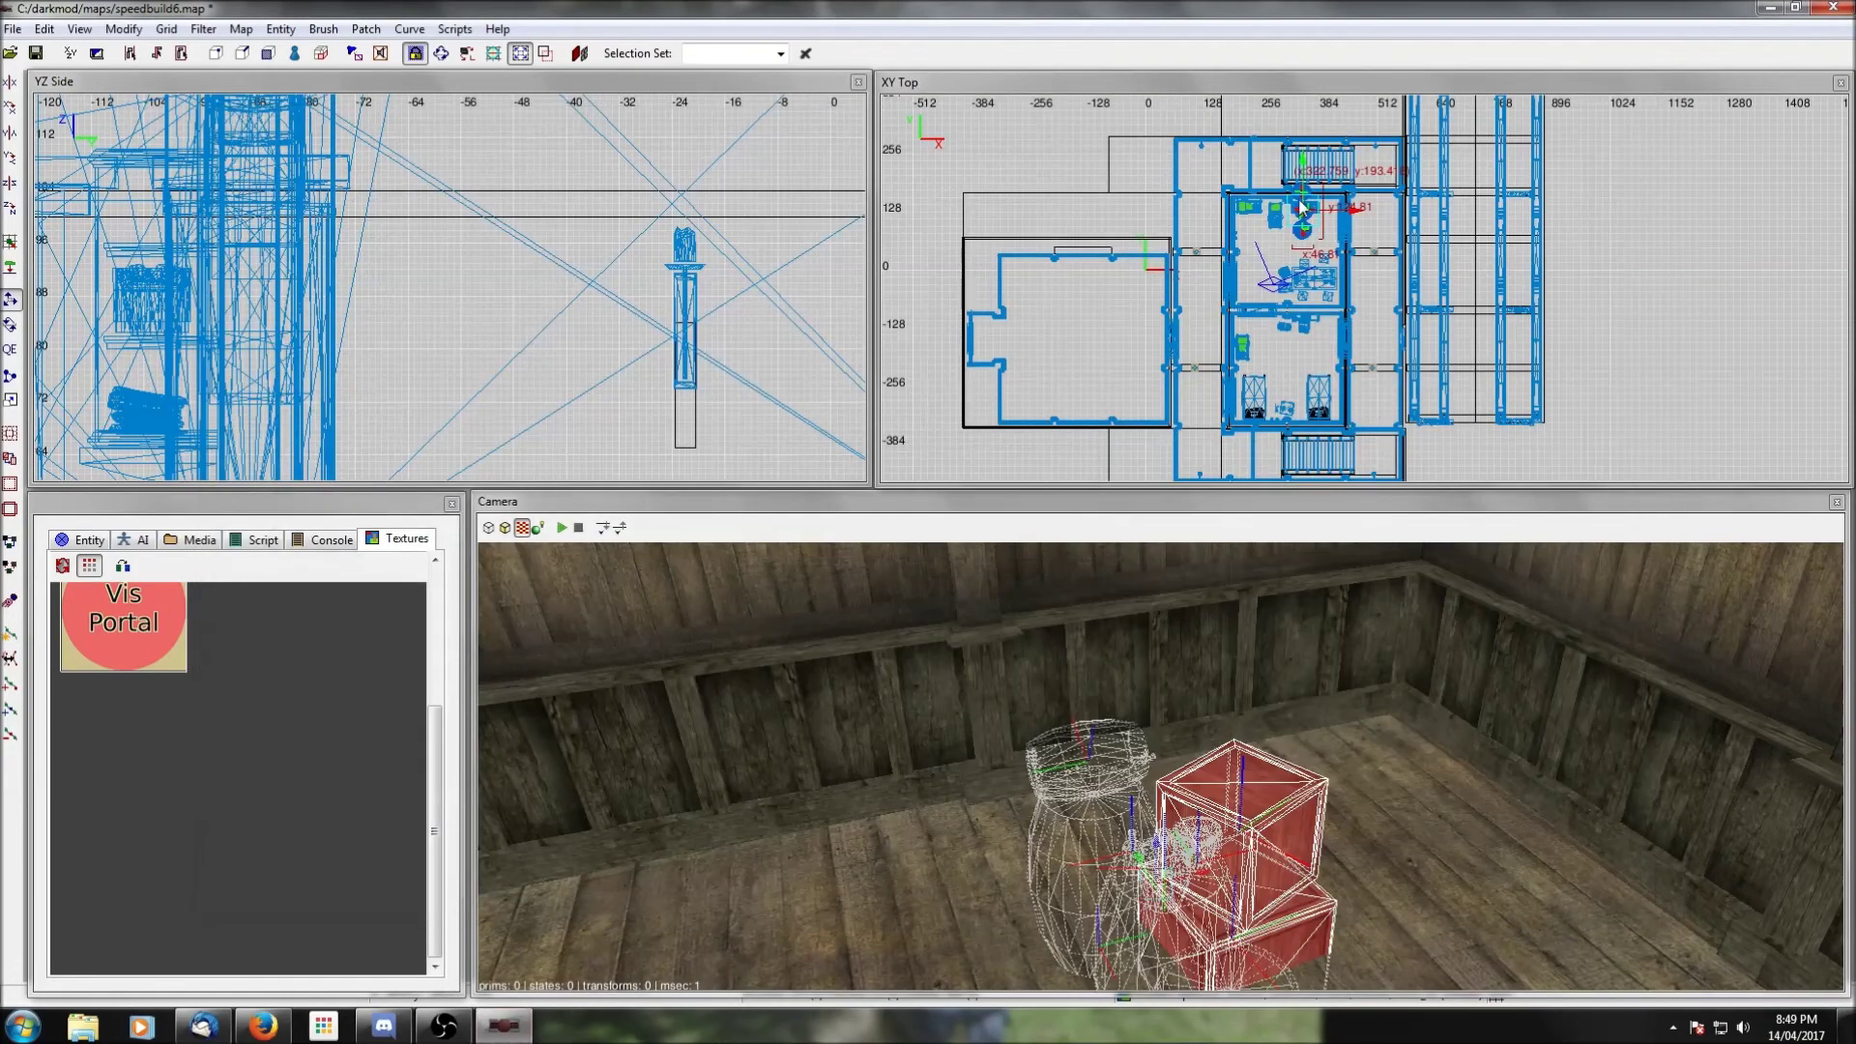
Step: Move the barrel prefab to about x 357, y 133 in the north room and isolate it together with the floor
{"action": "left_click_drag", "start_coordinate": [1314, 232], "coordinate": [1320, 234]}
{"action": "scroll", "coordinate": [706, 208], "scroll_direction": "down", "scroll_amount": 7}
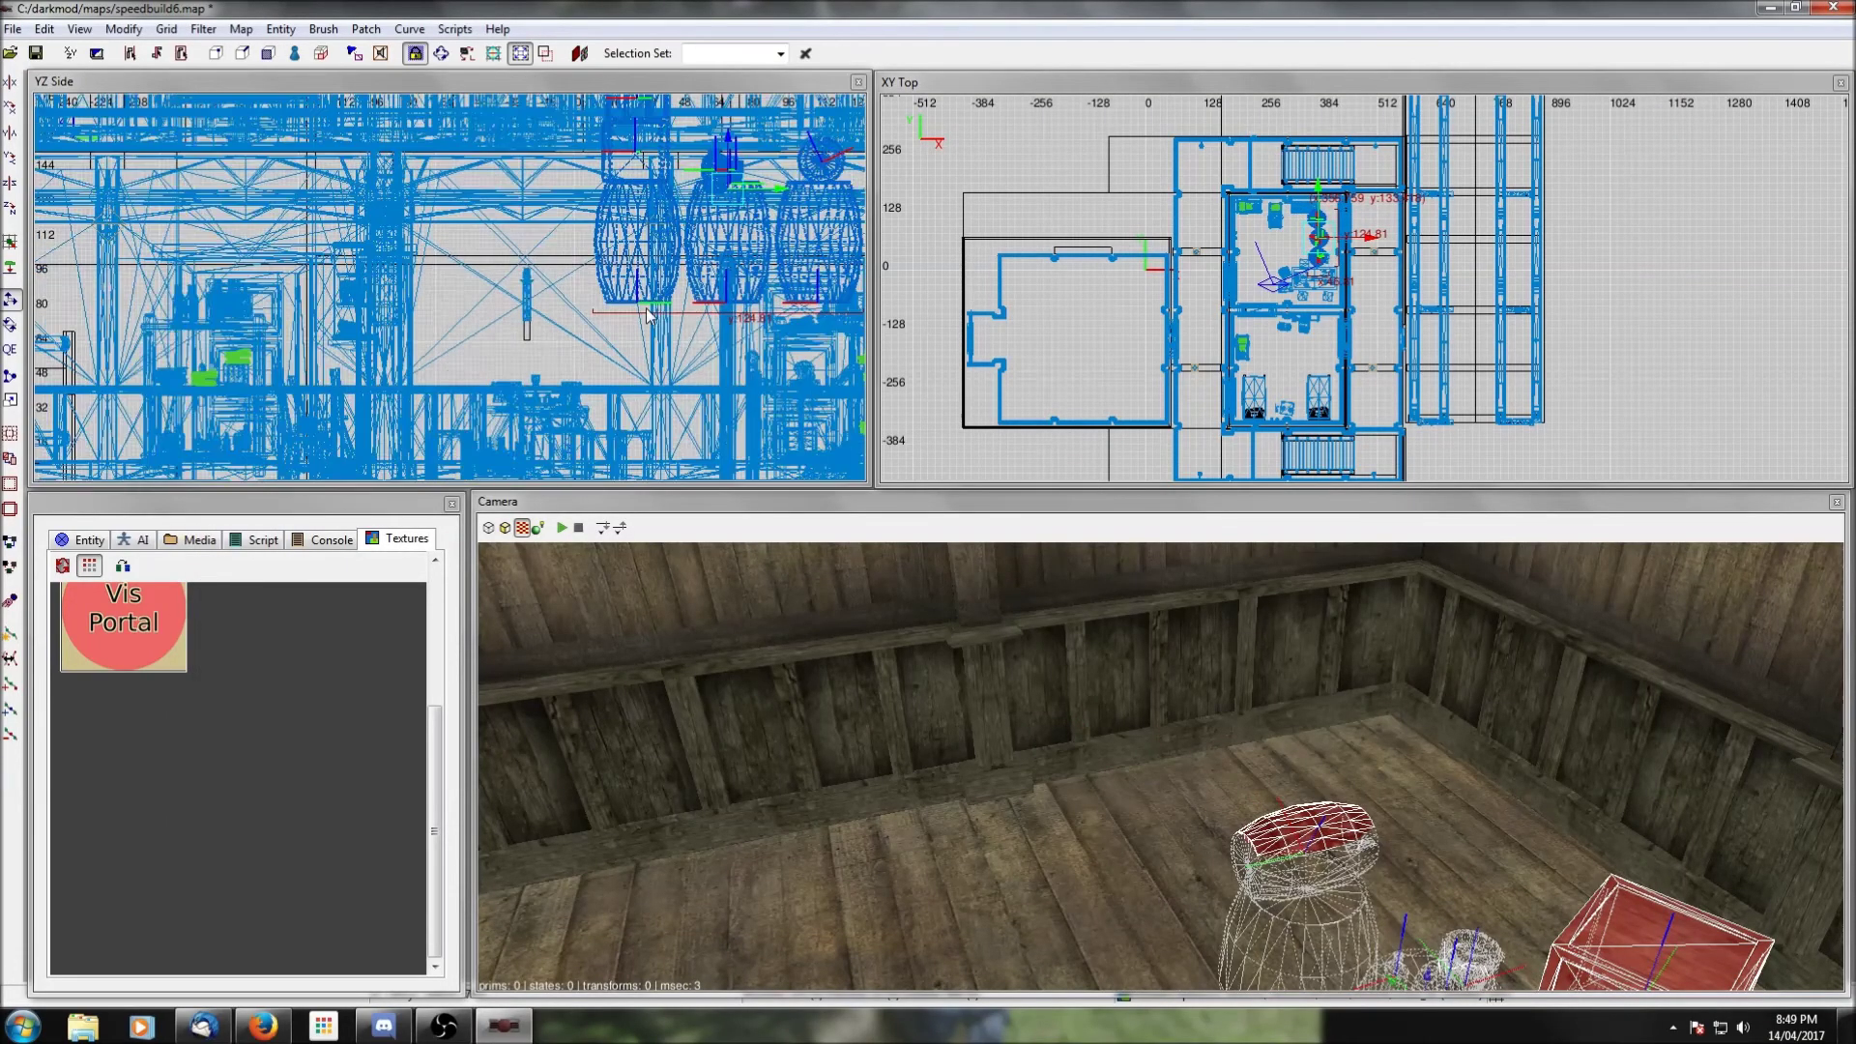
{"action": "key", "text": "Escape"}
{"action": "left_click", "coordinate": [1092, 863], "text": "shift"}
{"action": "key", "text": "ctrl+shift+h"}
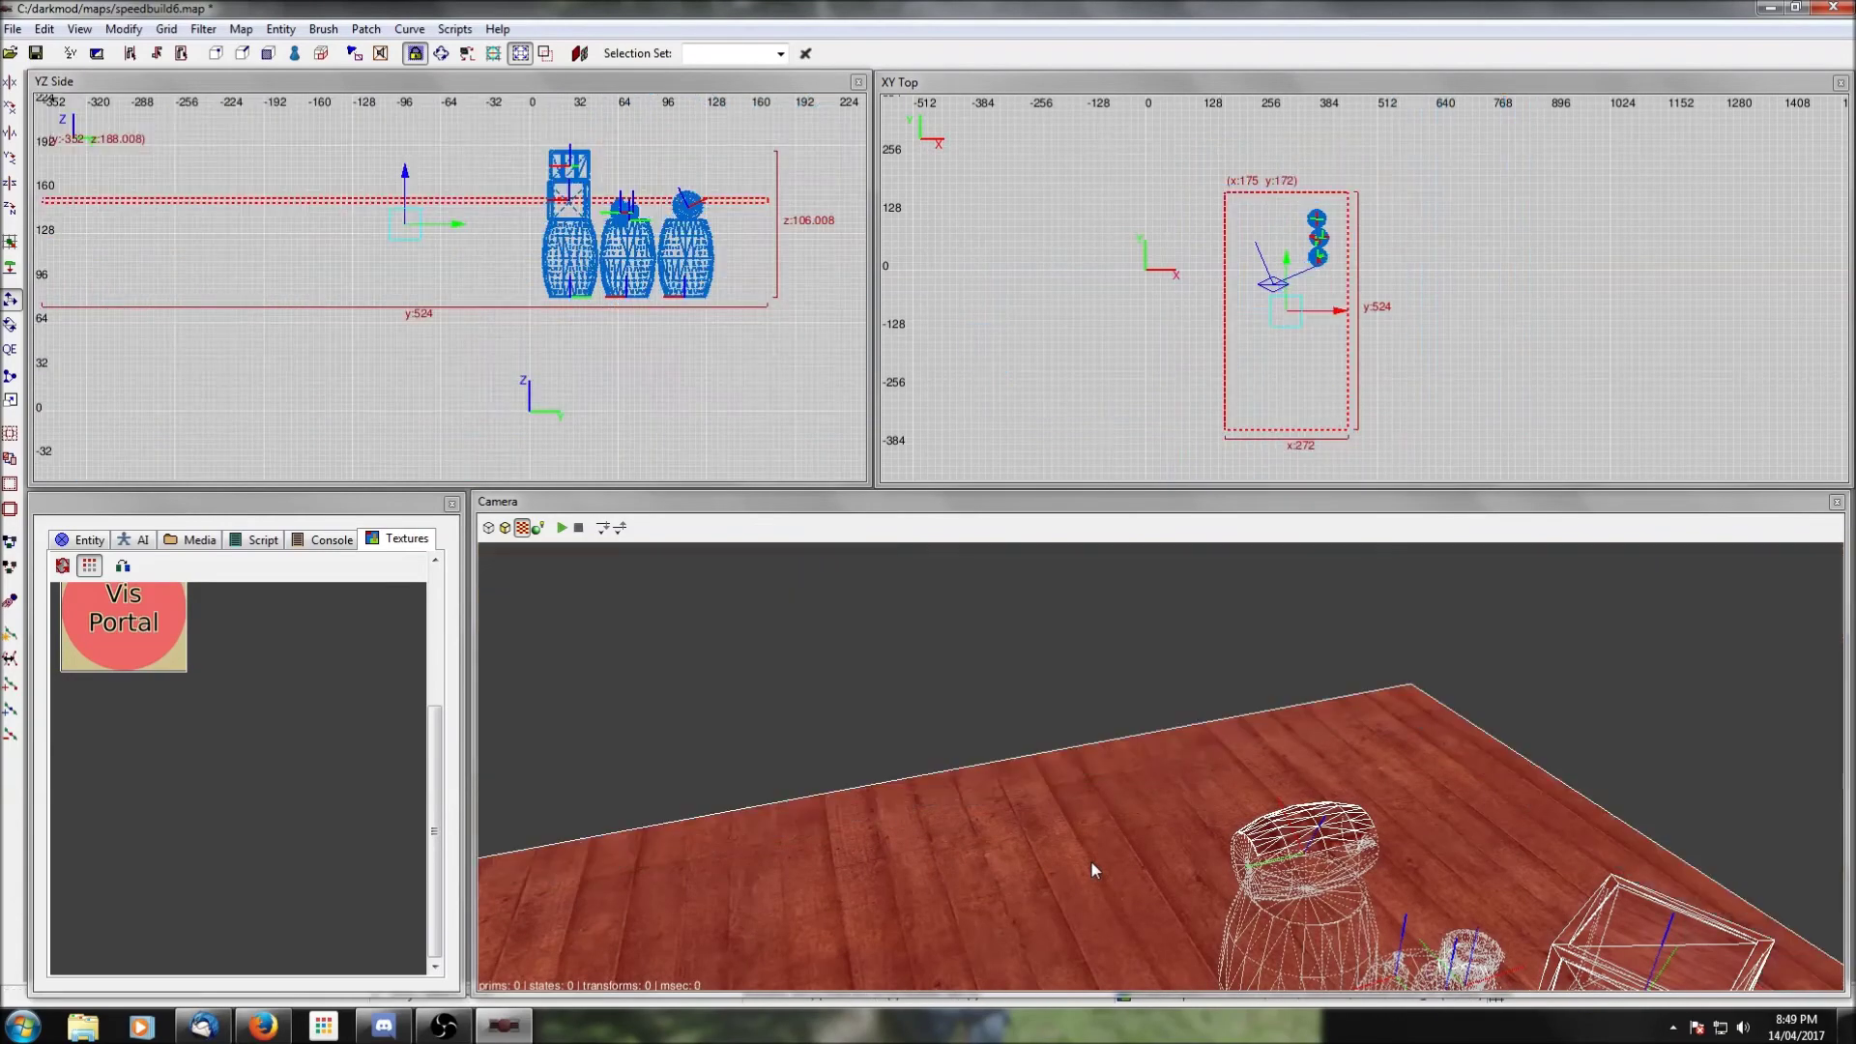
Step: Raise the barrel prefab in the side view until its barrels stand on top of the floor slab
{"action": "left_click", "coordinate": [1092, 862], "text": "shift"}
{"action": "right_click_drag", "start_coordinate": [642, 354], "coordinate": [629, 364]}
{"action": "left_click_drag", "start_coordinate": [628, 371], "coordinate": [627, 277]}
{"action": "scroll", "coordinate": [626, 277], "scroll_direction": "up", "scroll_amount": 4}
{"action": "right_click_drag", "start_coordinate": [703, 262], "coordinate": [686, 263]}
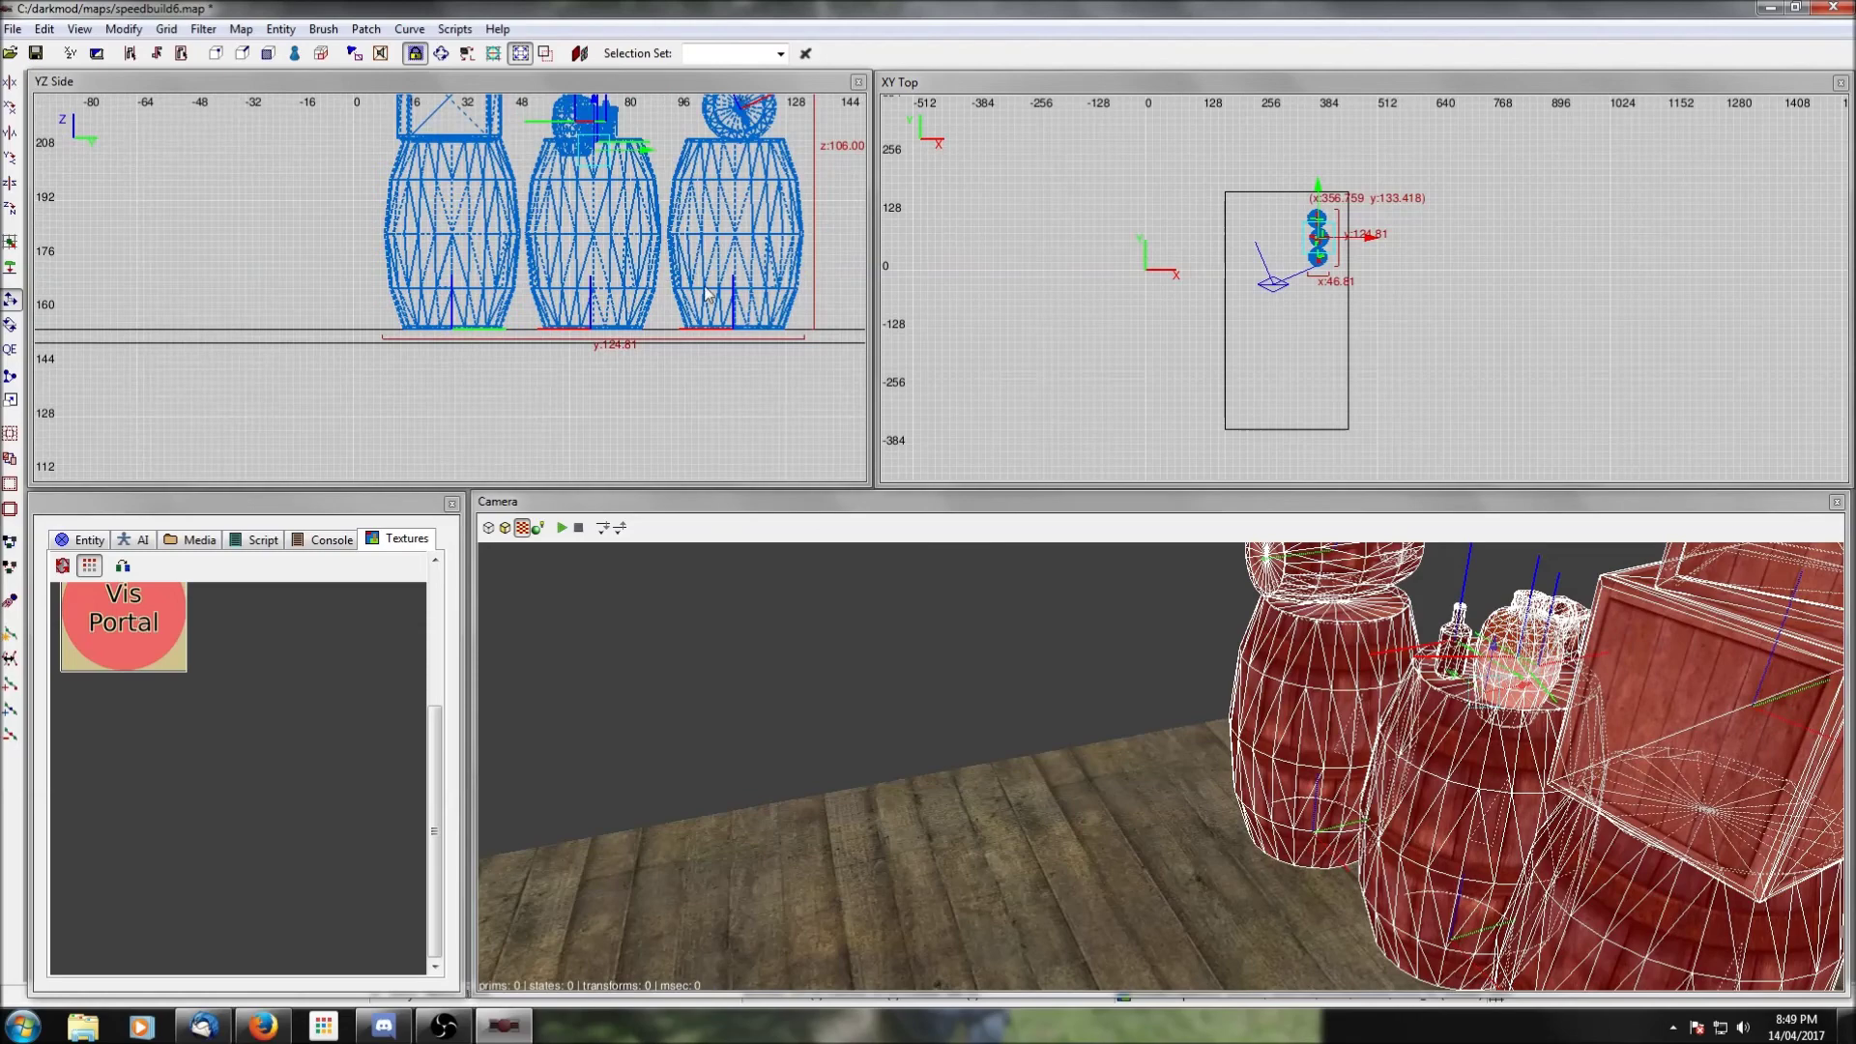
{"action": "scroll", "coordinate": [693, 240], "scroll_direction": "down", "scroll_amount": 2}
{"action": "scroll", "coordinate": [1286, 253], "scroll_direction": "up", "scroll_amount": 2}
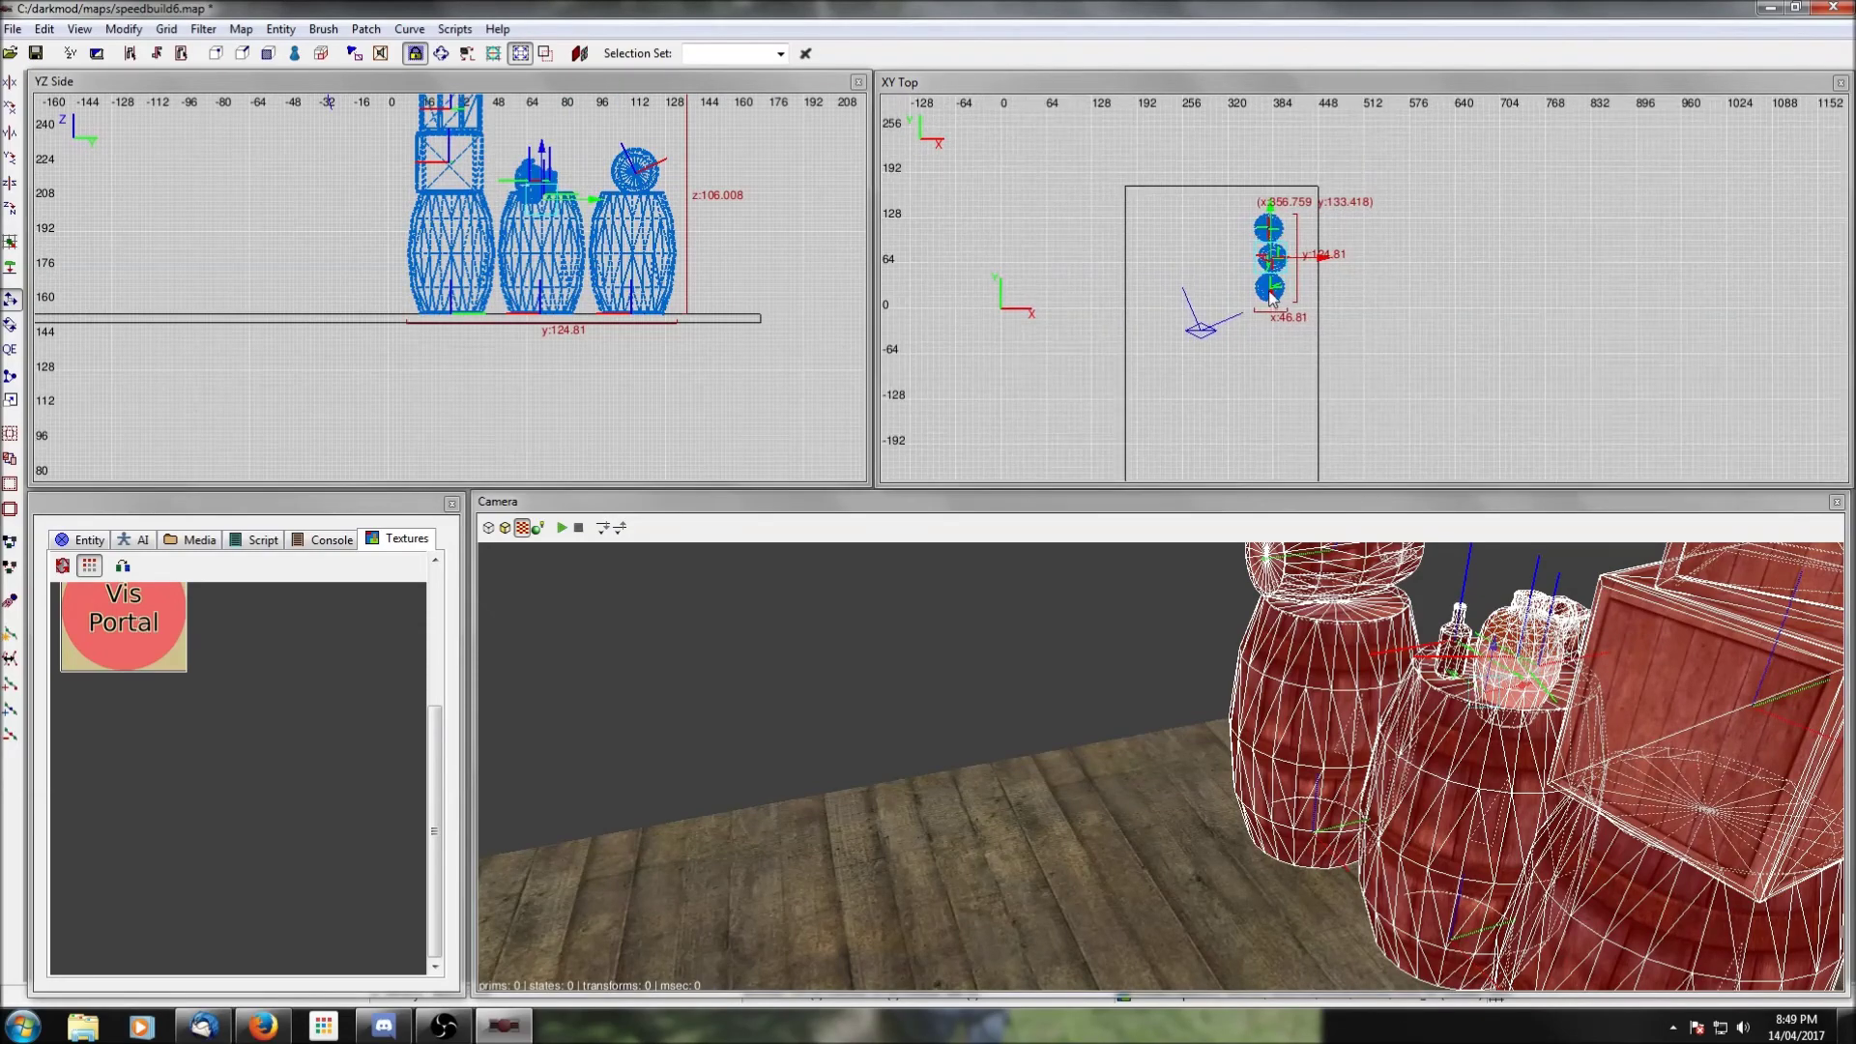
Step: Show all hidden objects and move the barrel prefab against the north room's east wall, at about y 148
{"action": "left_click_drag", "start_coordinate": [1271, 261], "coordinate": [1282, 261]}
{"action": "middle_click", "coordinate": [1283, 261]}
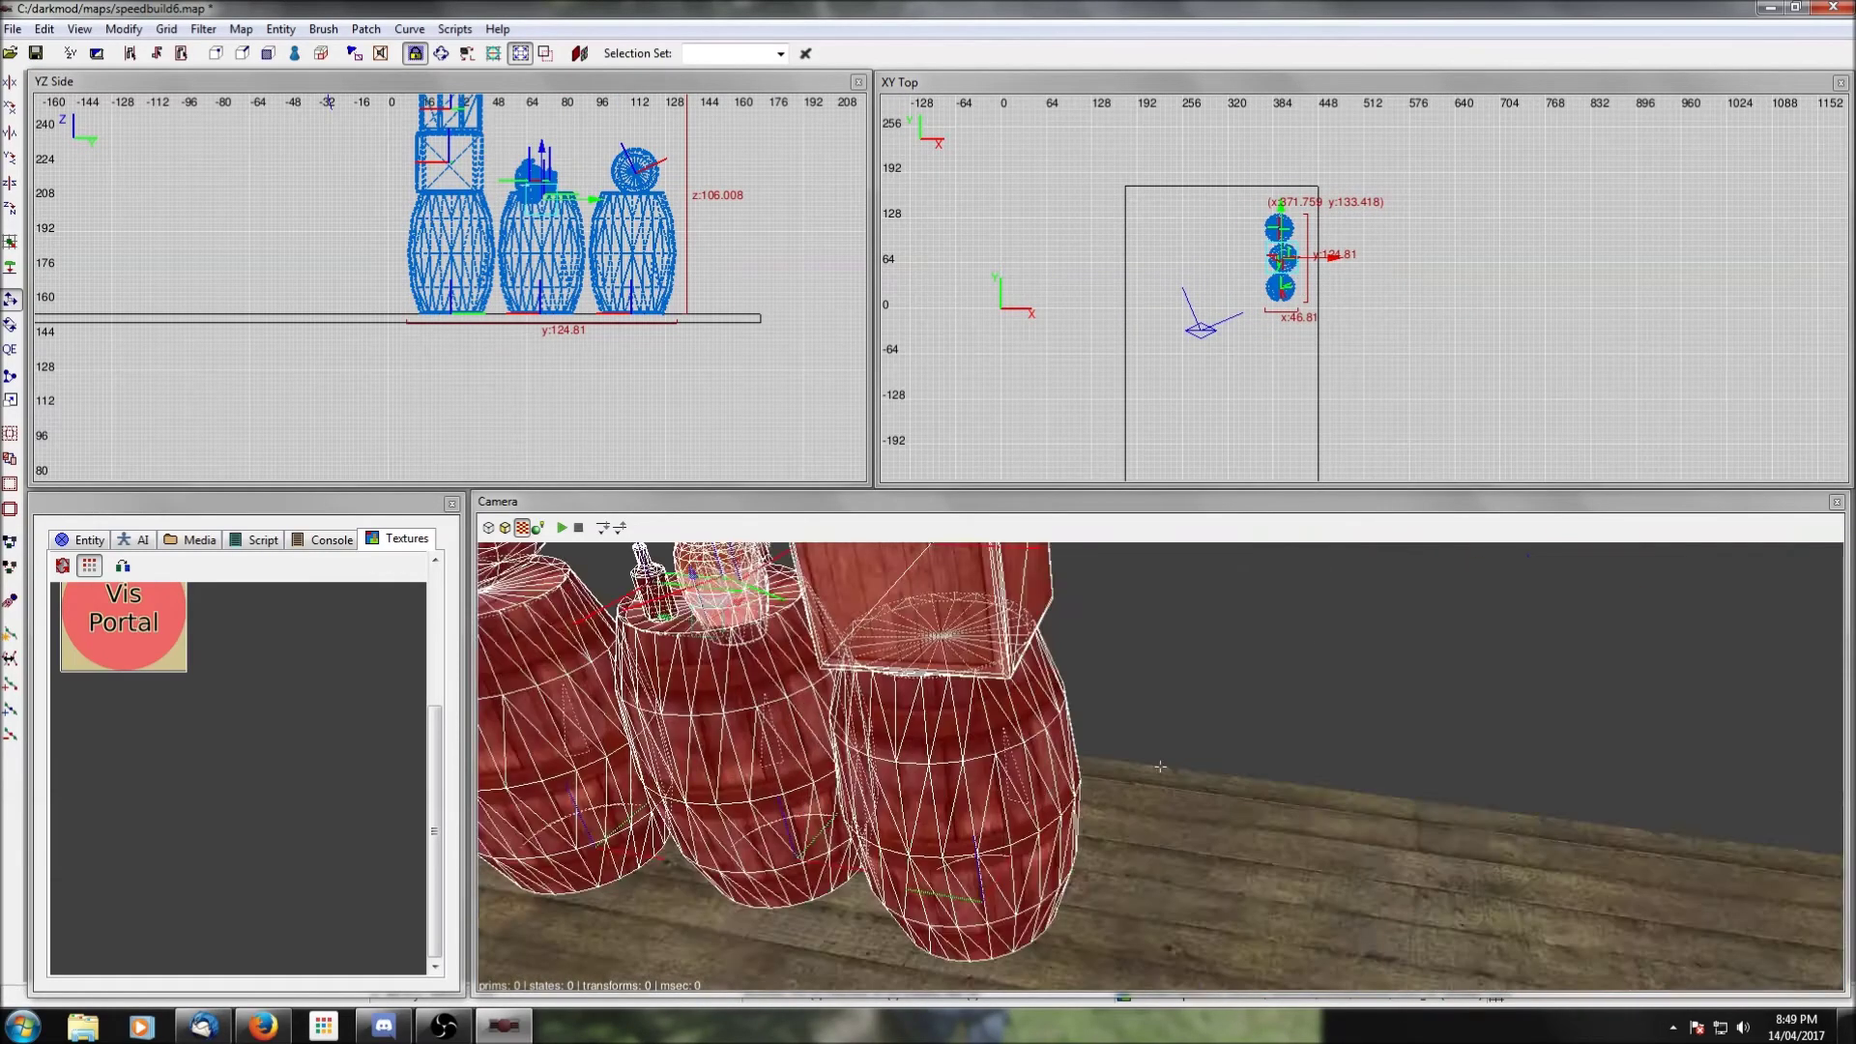
{"action": "key", "text": "shift+h"}
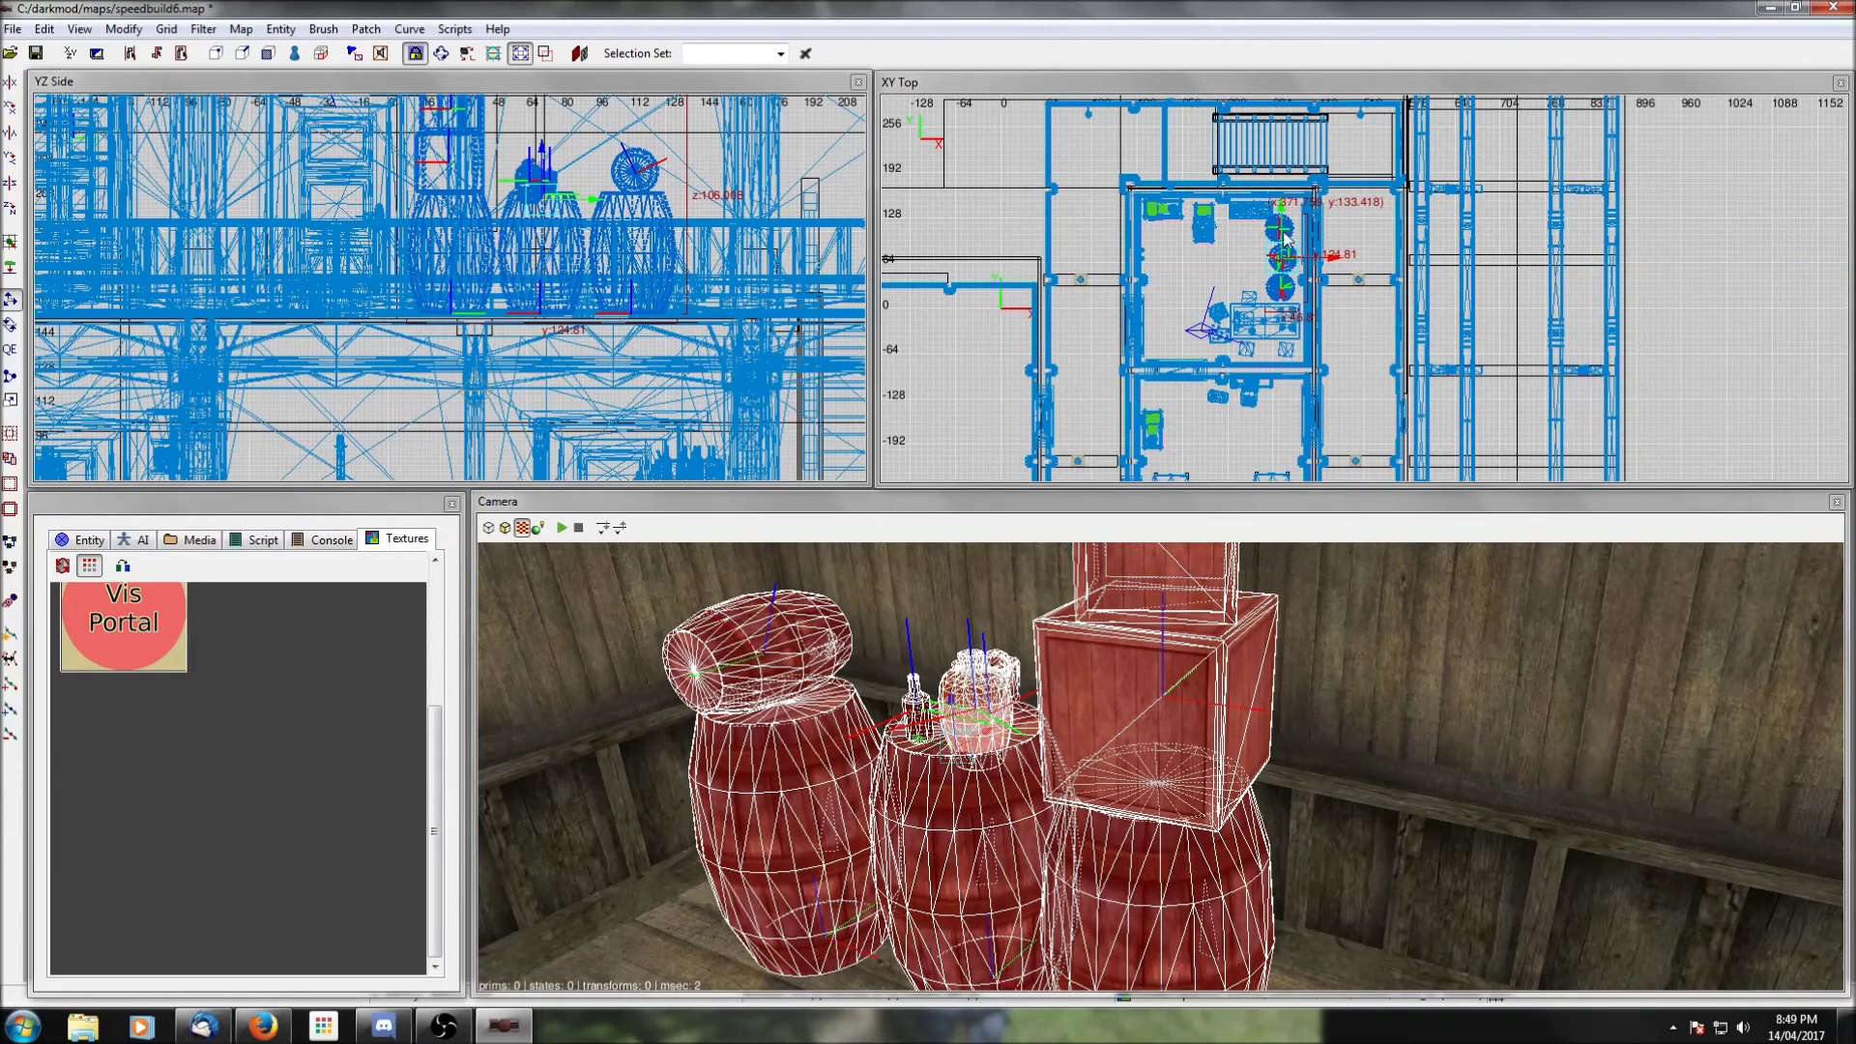
{"action": "left_click_drag", "start_coordinate": [1283, 232], "coordinate": [1283, 226]}
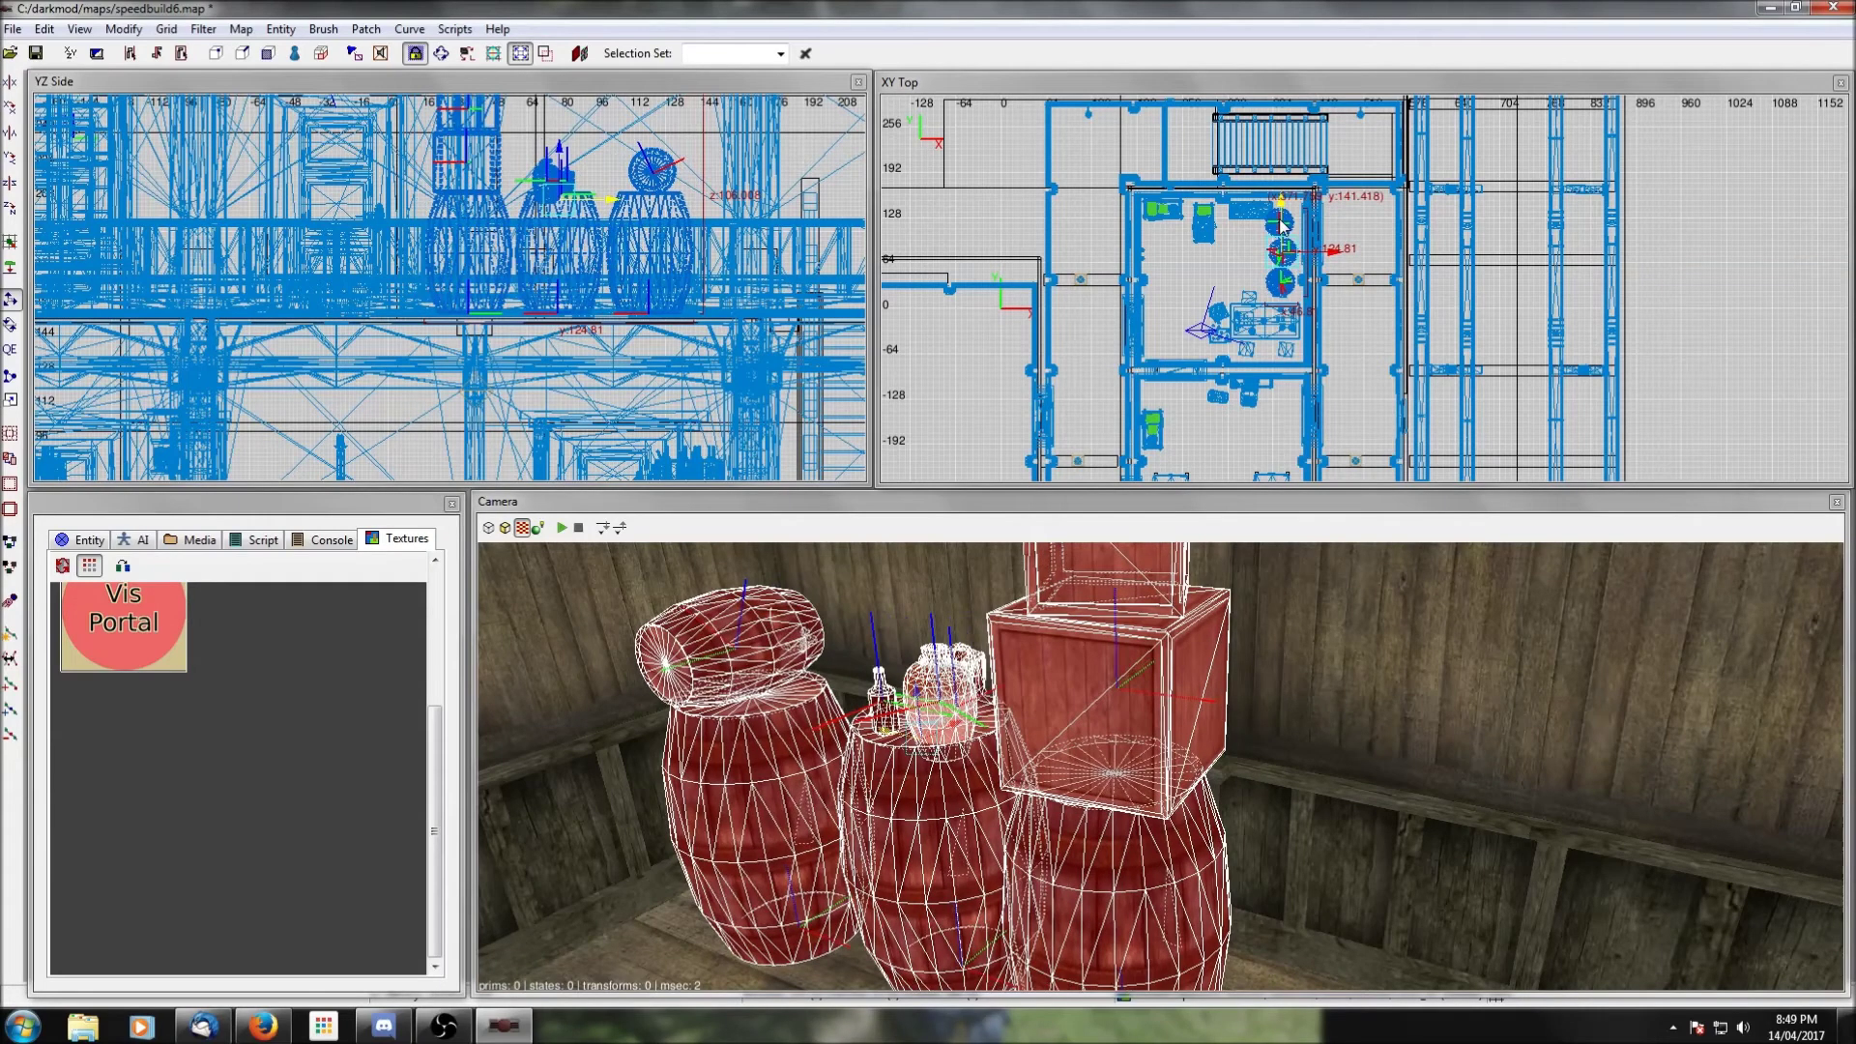
{"action": "left_click", "coordinate": [11, 349]}
{"action": "left_click_drag", "start_coordinate": [1283, 232], "coordinate": [1286, 226]}
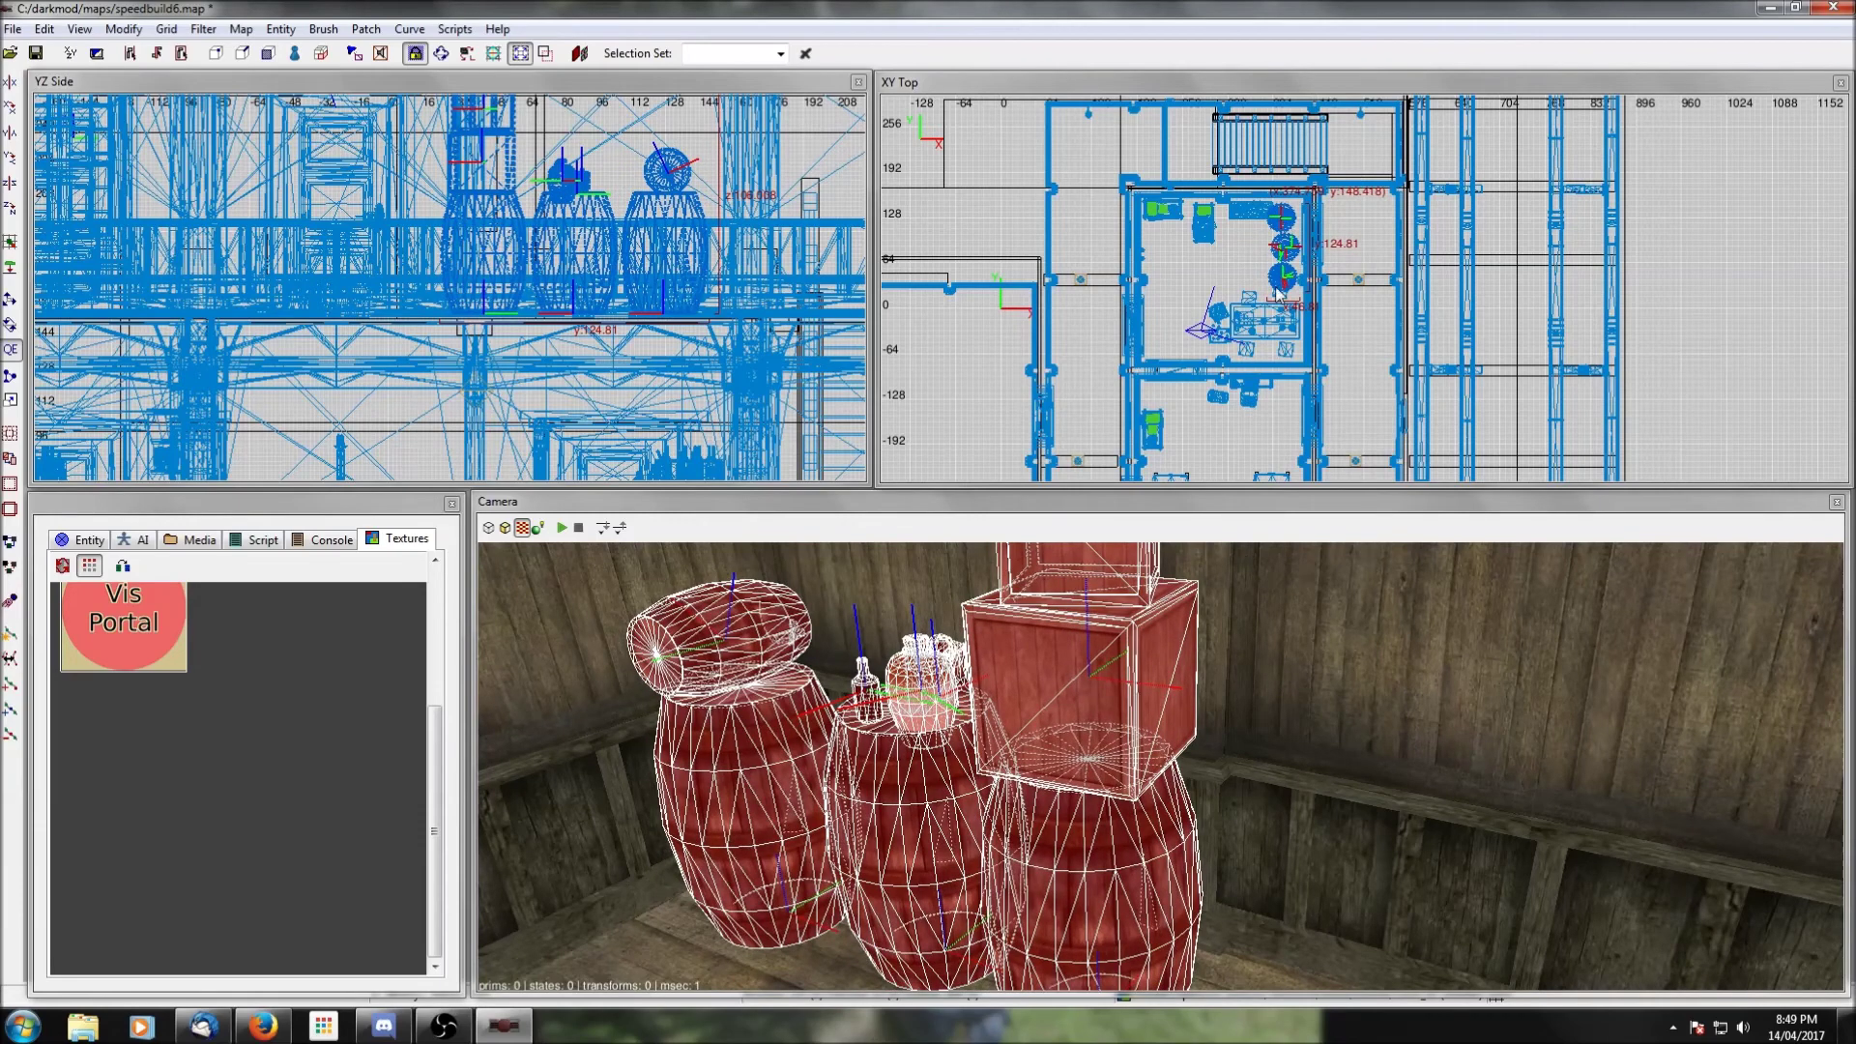
{"action": "right_click", "coordinate": [1211, 665]}
{"action": "right_click", "coordinate": [1210, 665]}
{"action": "key", "text": "Escape"}
Step: Preview the neighbouring random junk prefabs and insert random_junk06 into the north room
{"action": "right_click", "coordinate": [1262, 333]}
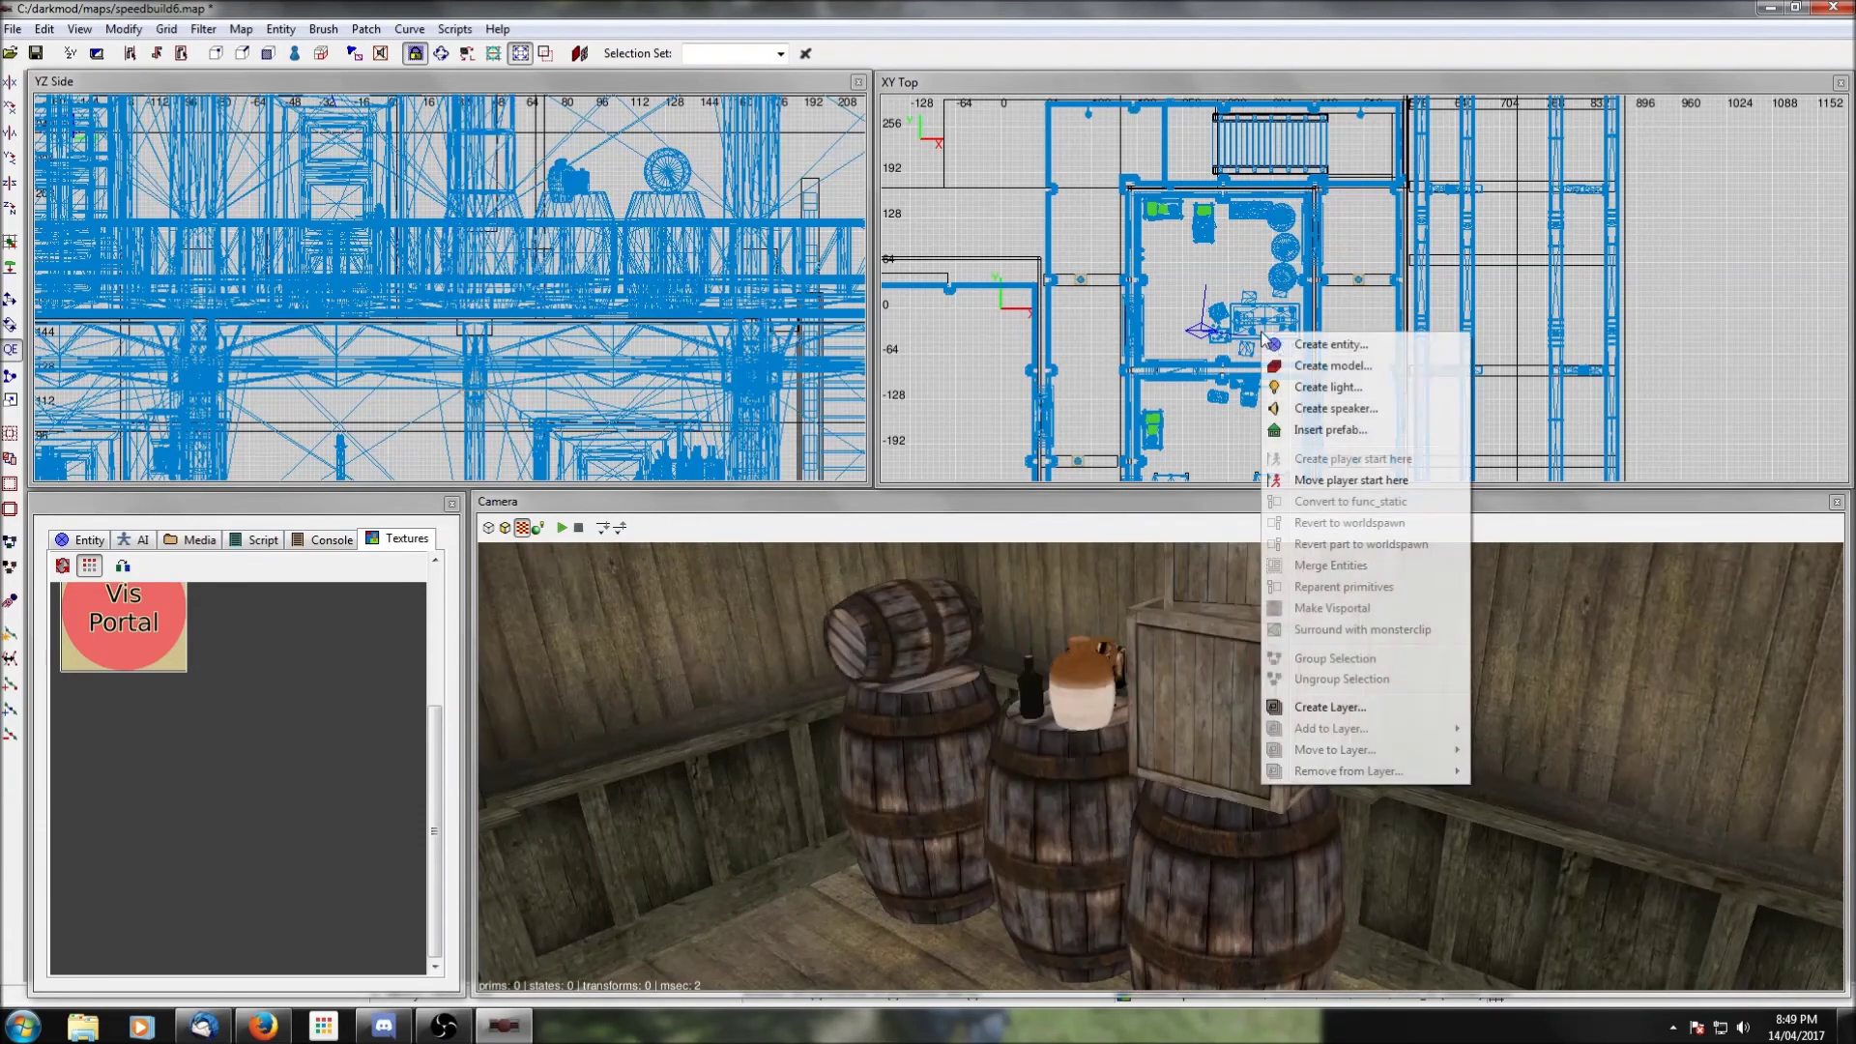
{"action": "left_click", "coordinate": [1330, 429]}
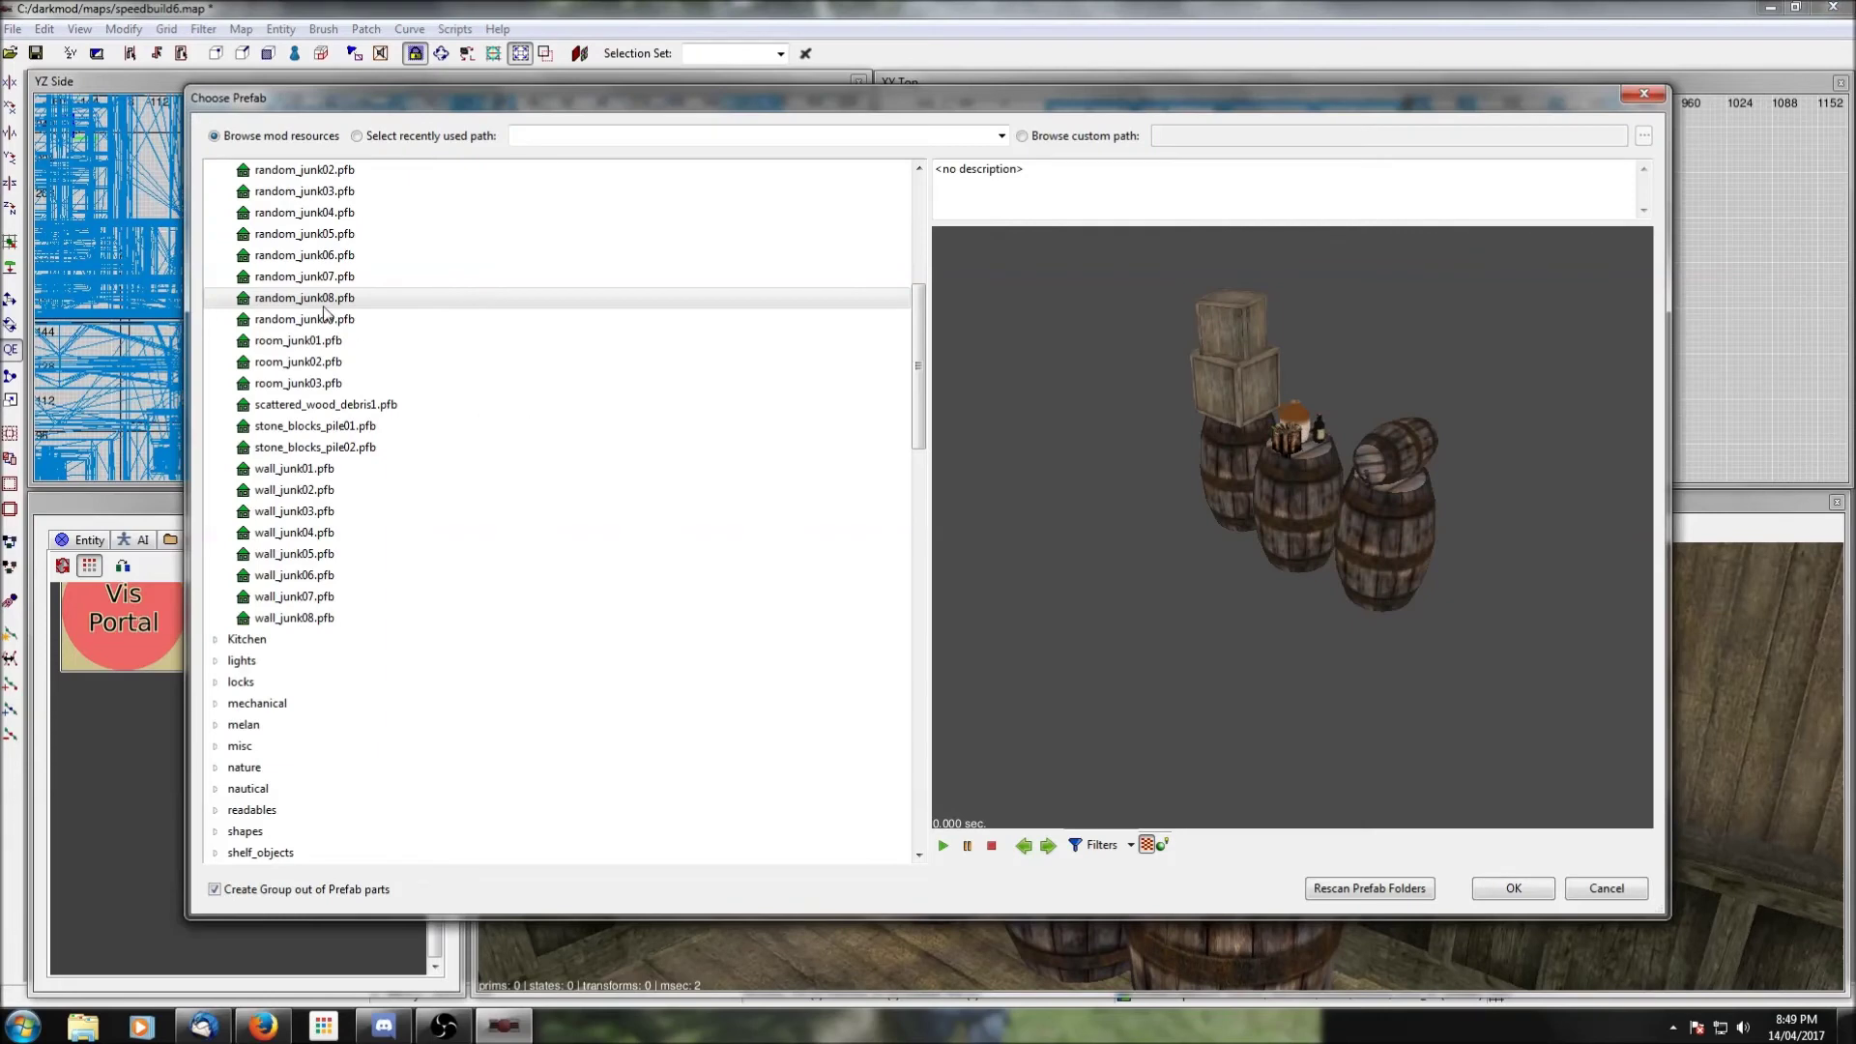
{"action": "left_click", "coordinate": [312, 279]}
{"action": "left_click", "coordinate": [312, 257]}
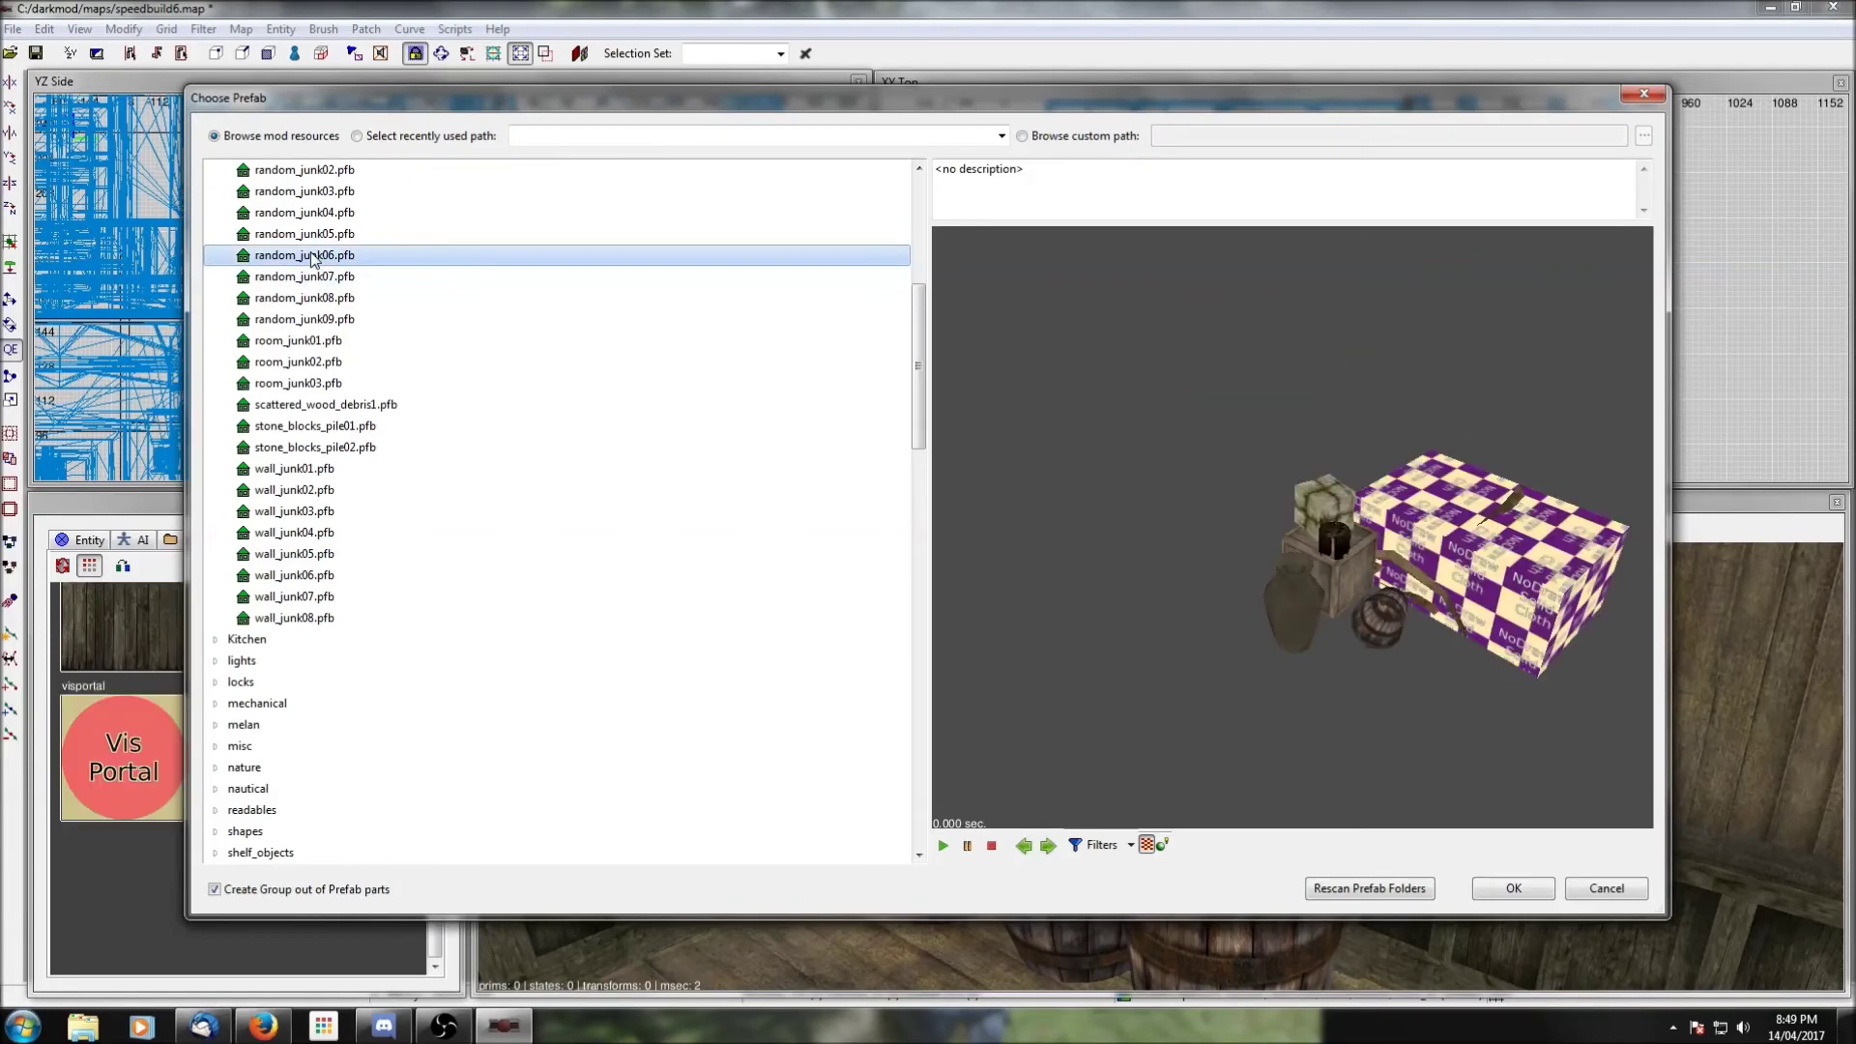
{"action": "left_click", "coordinate": [312, 236]}
{"action": "left_click", "coordinate": [314, 251]}
{"action": "left_click", "coordinate": [1514, 888]}
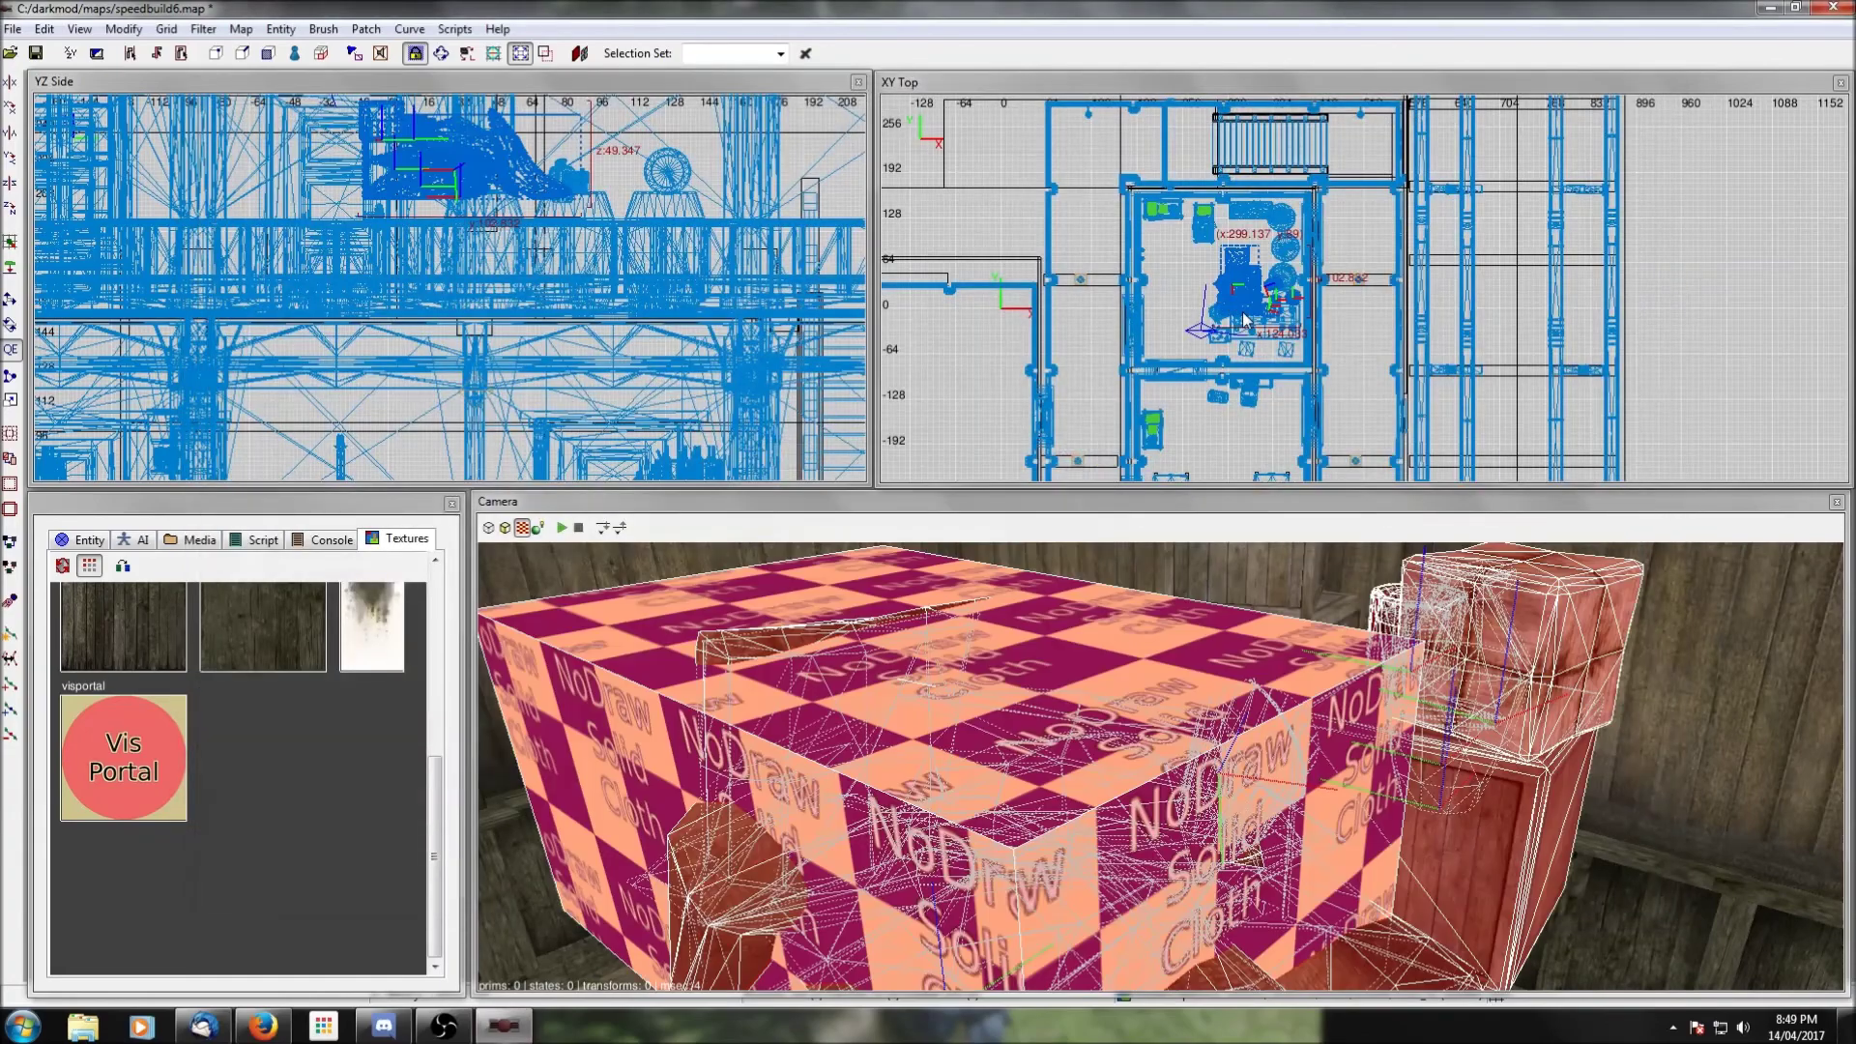
Step: Move the random_junk06 prefab to the north room's northwest corner at about x 208, y 146
{"action": "left_click_drag", "start_coordinate": [1179, 265], "coordinate": [1169, 256]}
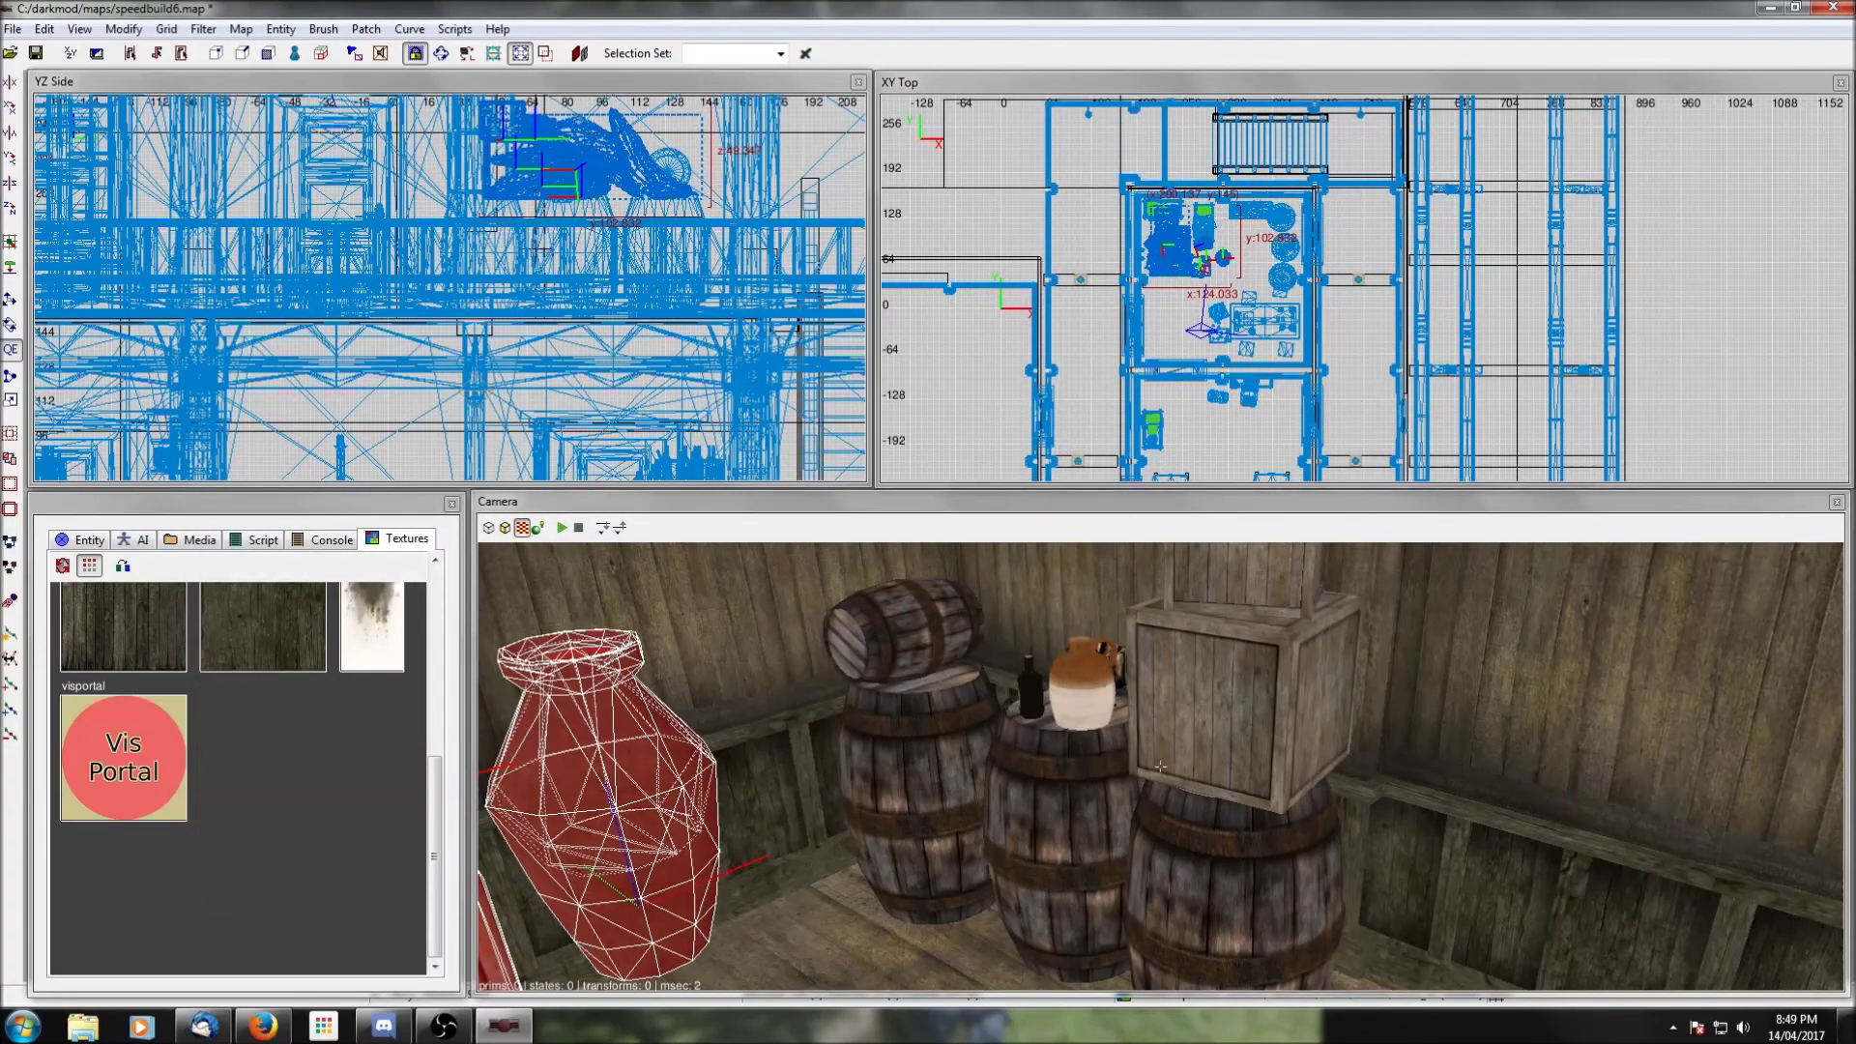
{"action": "right_click", "coordinate": [936, 672]}
{"action": "scroll", "coordinate": [936, 672], "scroll_direction": "down", "scroll_amount": 1}
{"action": "scroll", "coordinate": [936, 679], "scroll_direction": "up", "scroll_amount": 3}
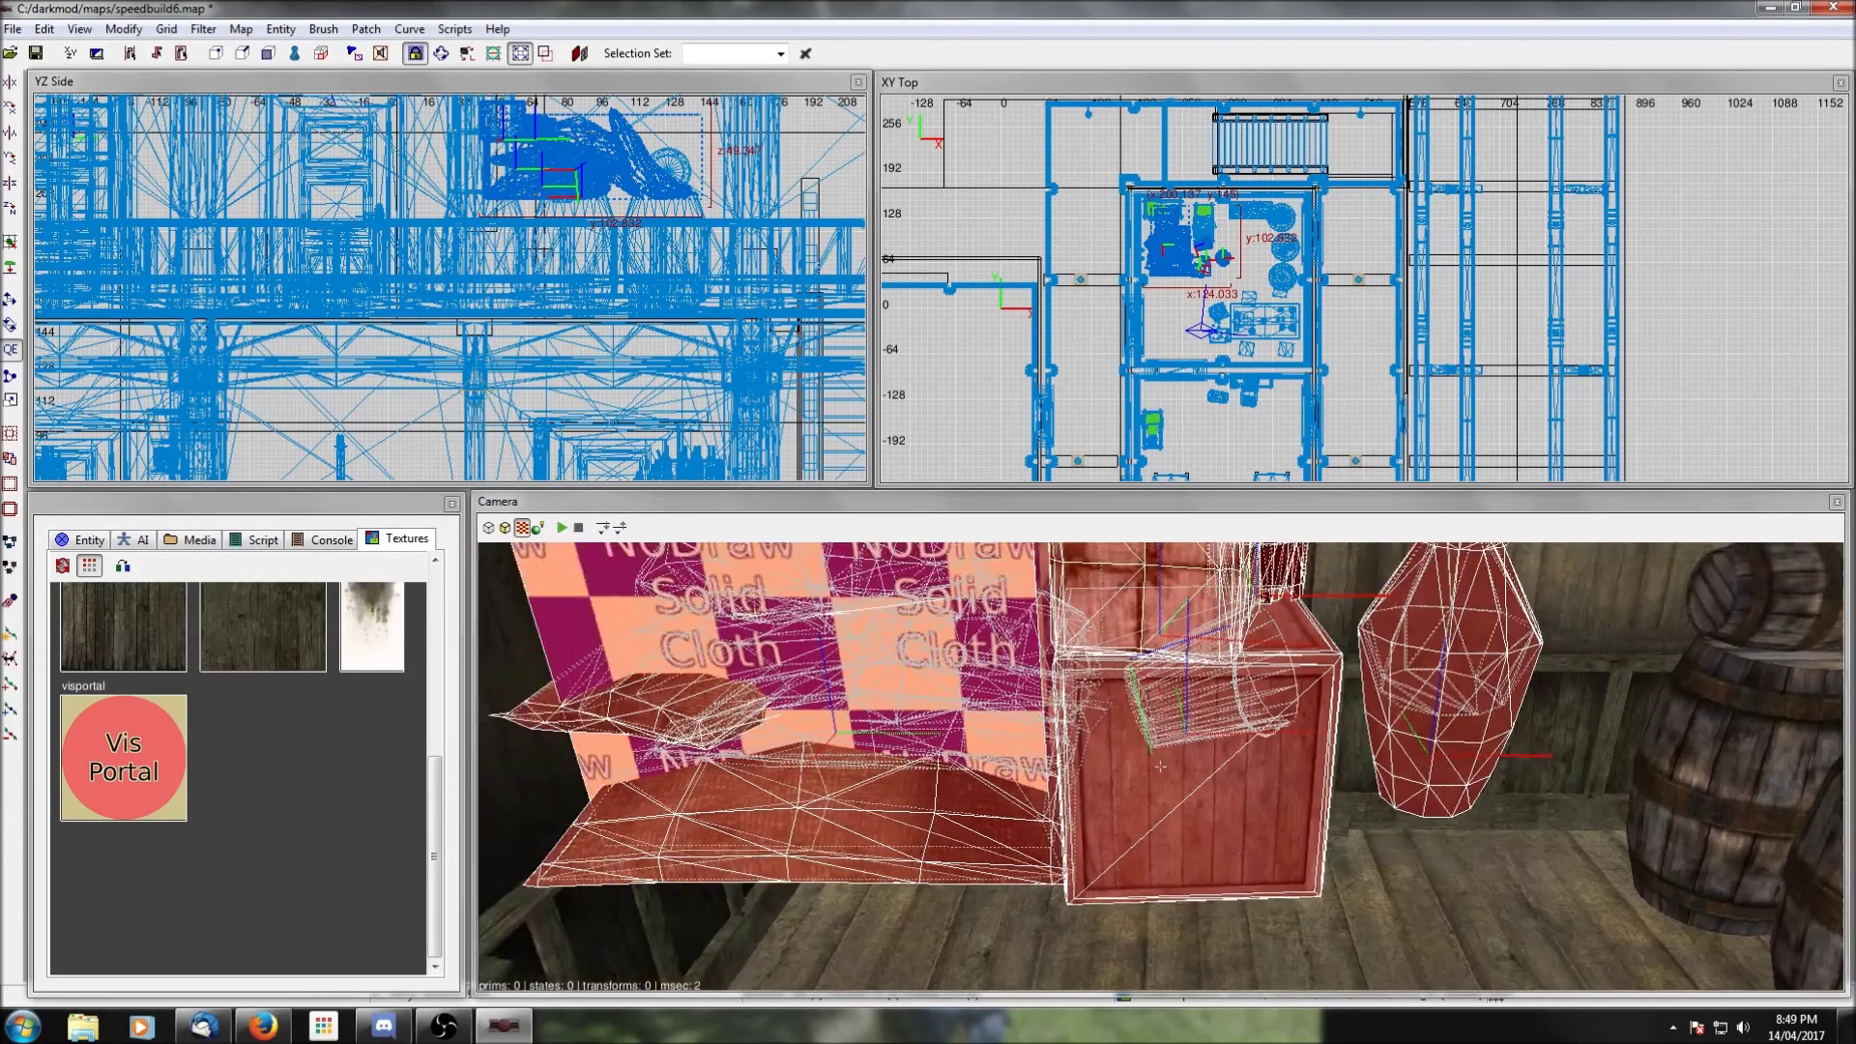
{"action": "left_click_drag", "start_coordinate": [1171, 254], "coordinate": [1178, 253]}
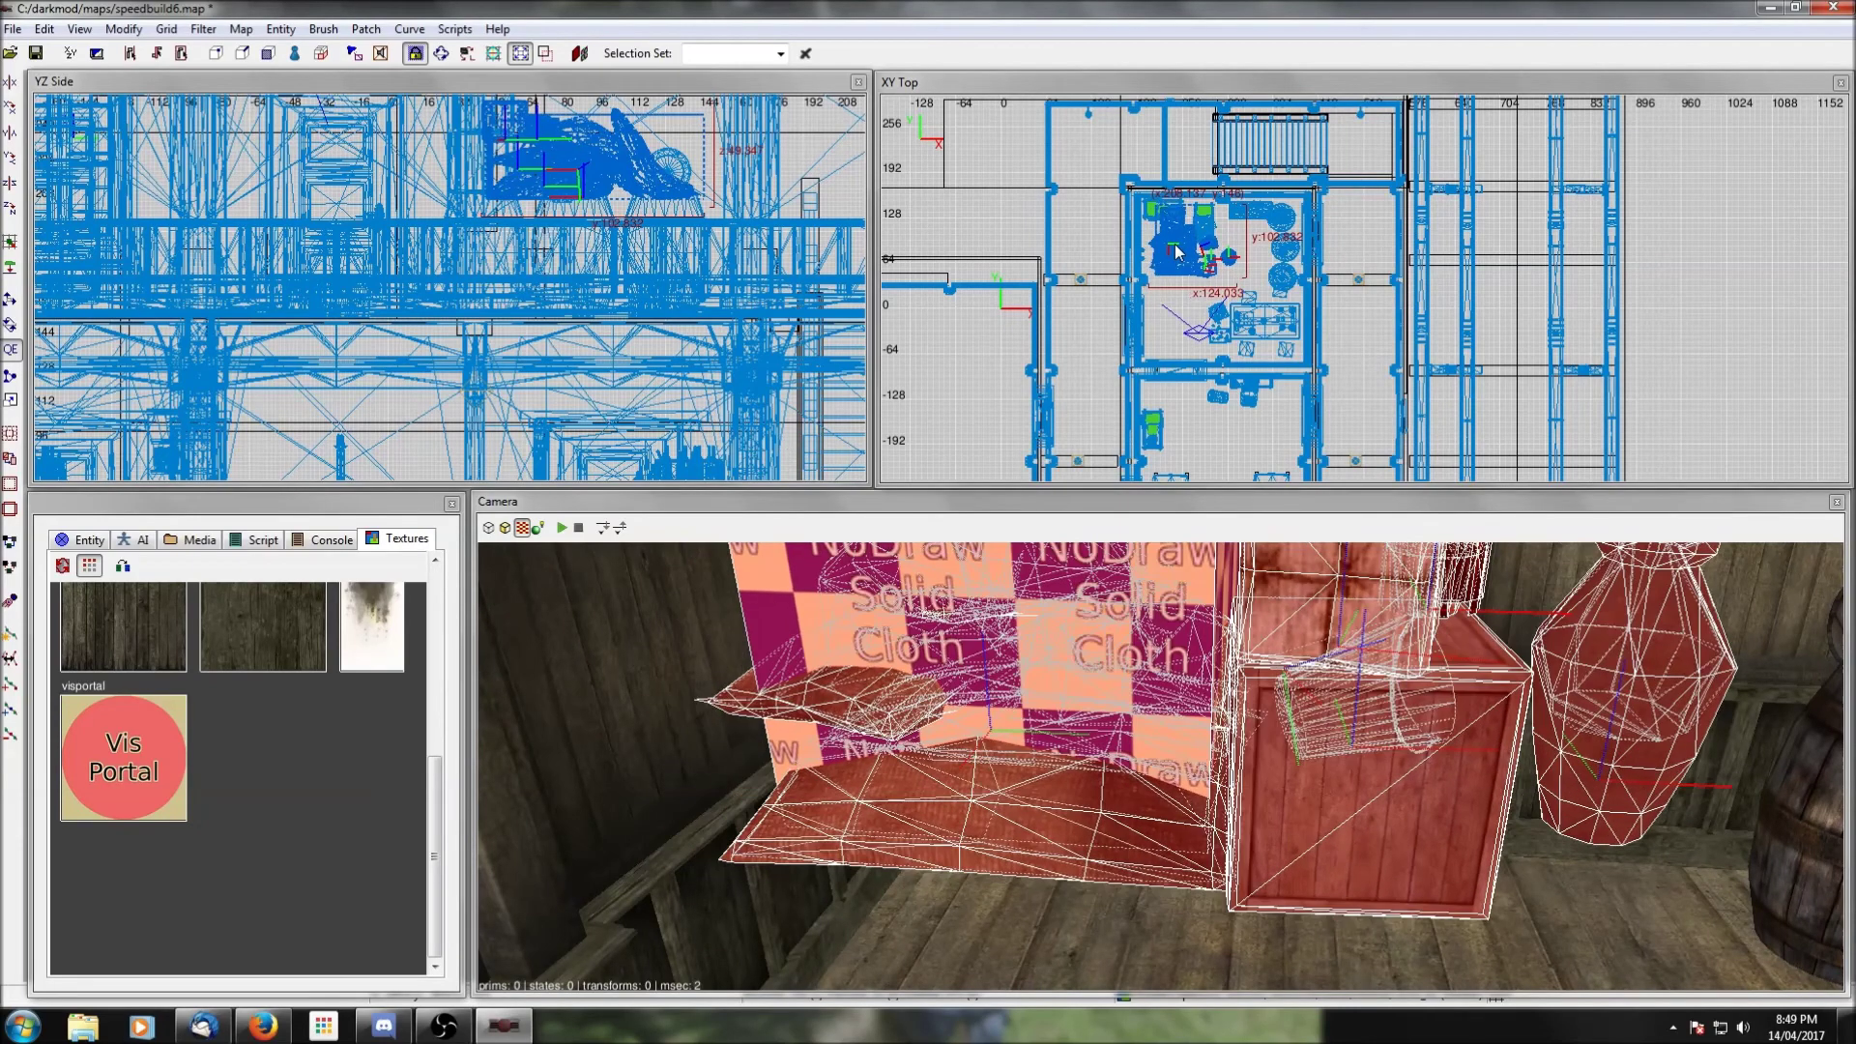
{"action": "left_click_drag", "start_coordinate": [646, 166], "coordinate": [646, 178]}
Step: Isolate the random_junk06 prefab with the floor and lower it until it rests on the floor slab
{"action": "left_click", "coordinate": [1013, 947], "text": "shift"}
{"action": "key", "text": "ctrl+shift+h"}
{"action": "left_click", "coordinate": [1012, 947], "text": "shift"}
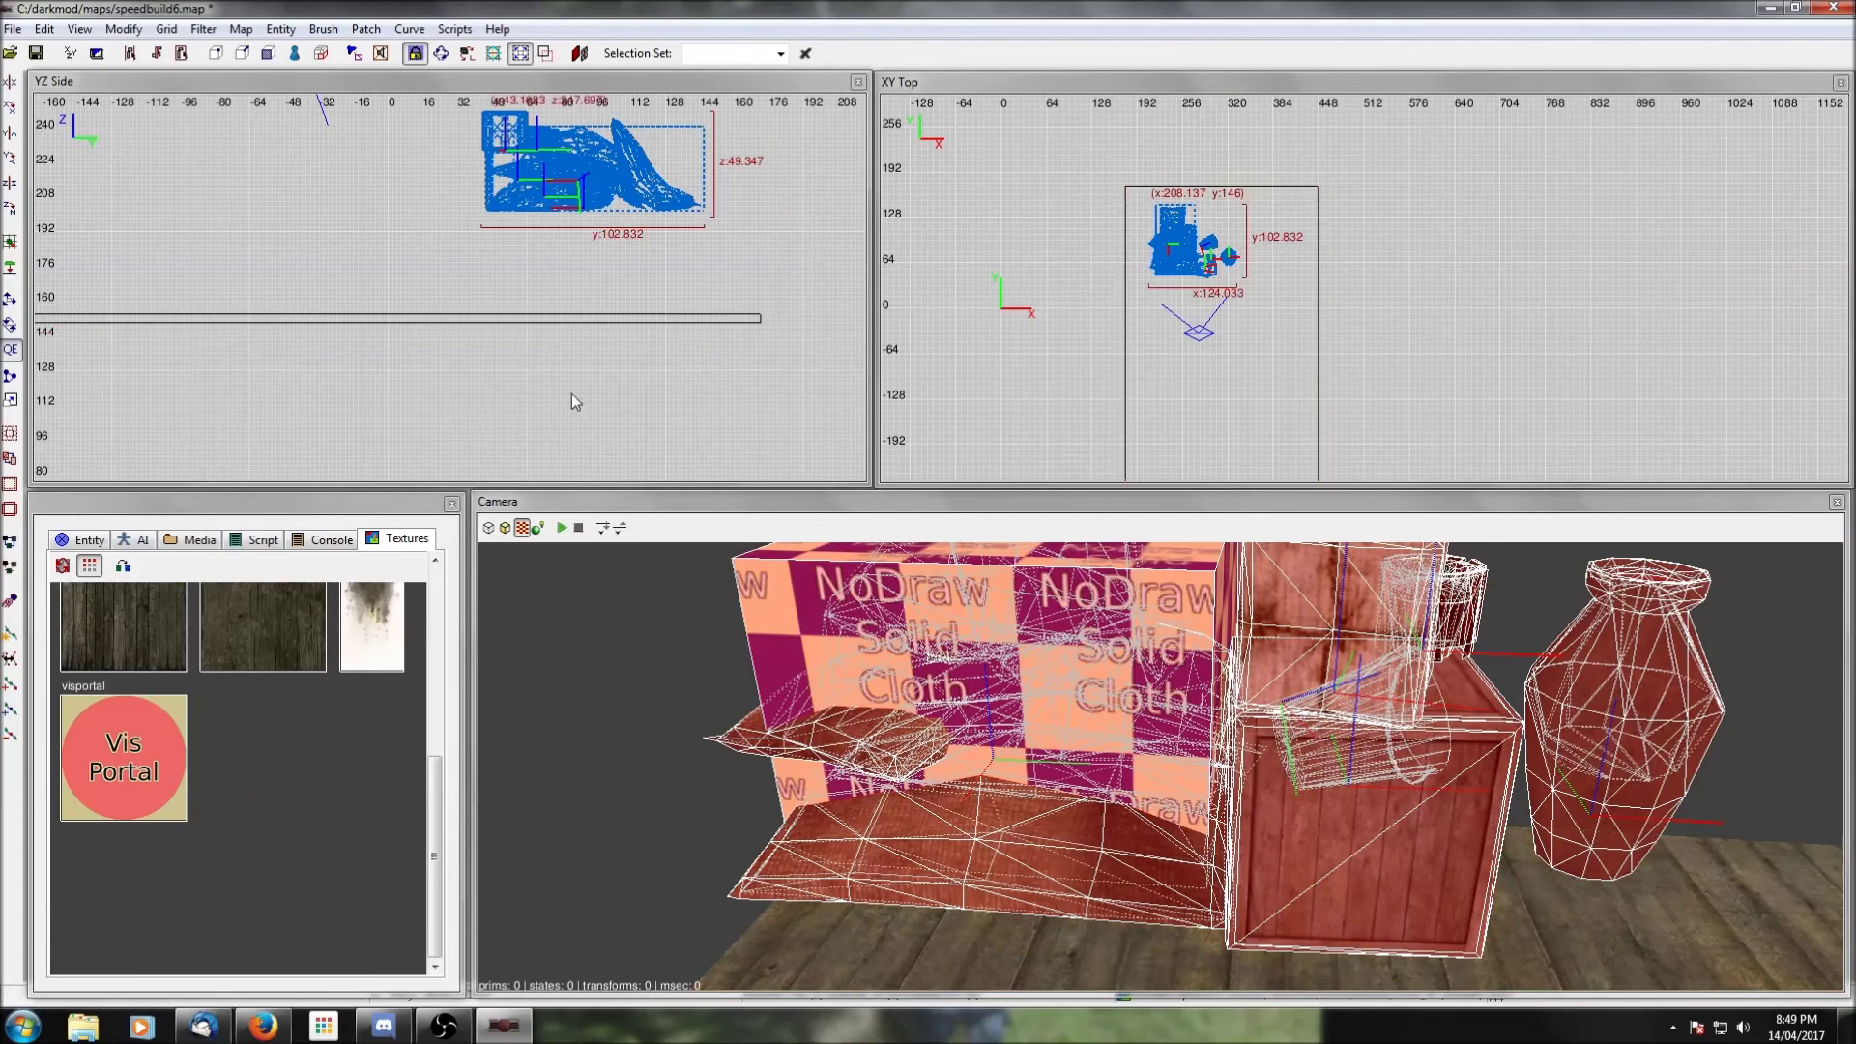
{"action": "left_click_drag", "start_coordinate": [570, 198], "coordinate": [575, 296]}
{"action": "right_click", "coordinate": [1311, 683]}
{"action": "right_click", "coordinate": [1126, 627]}
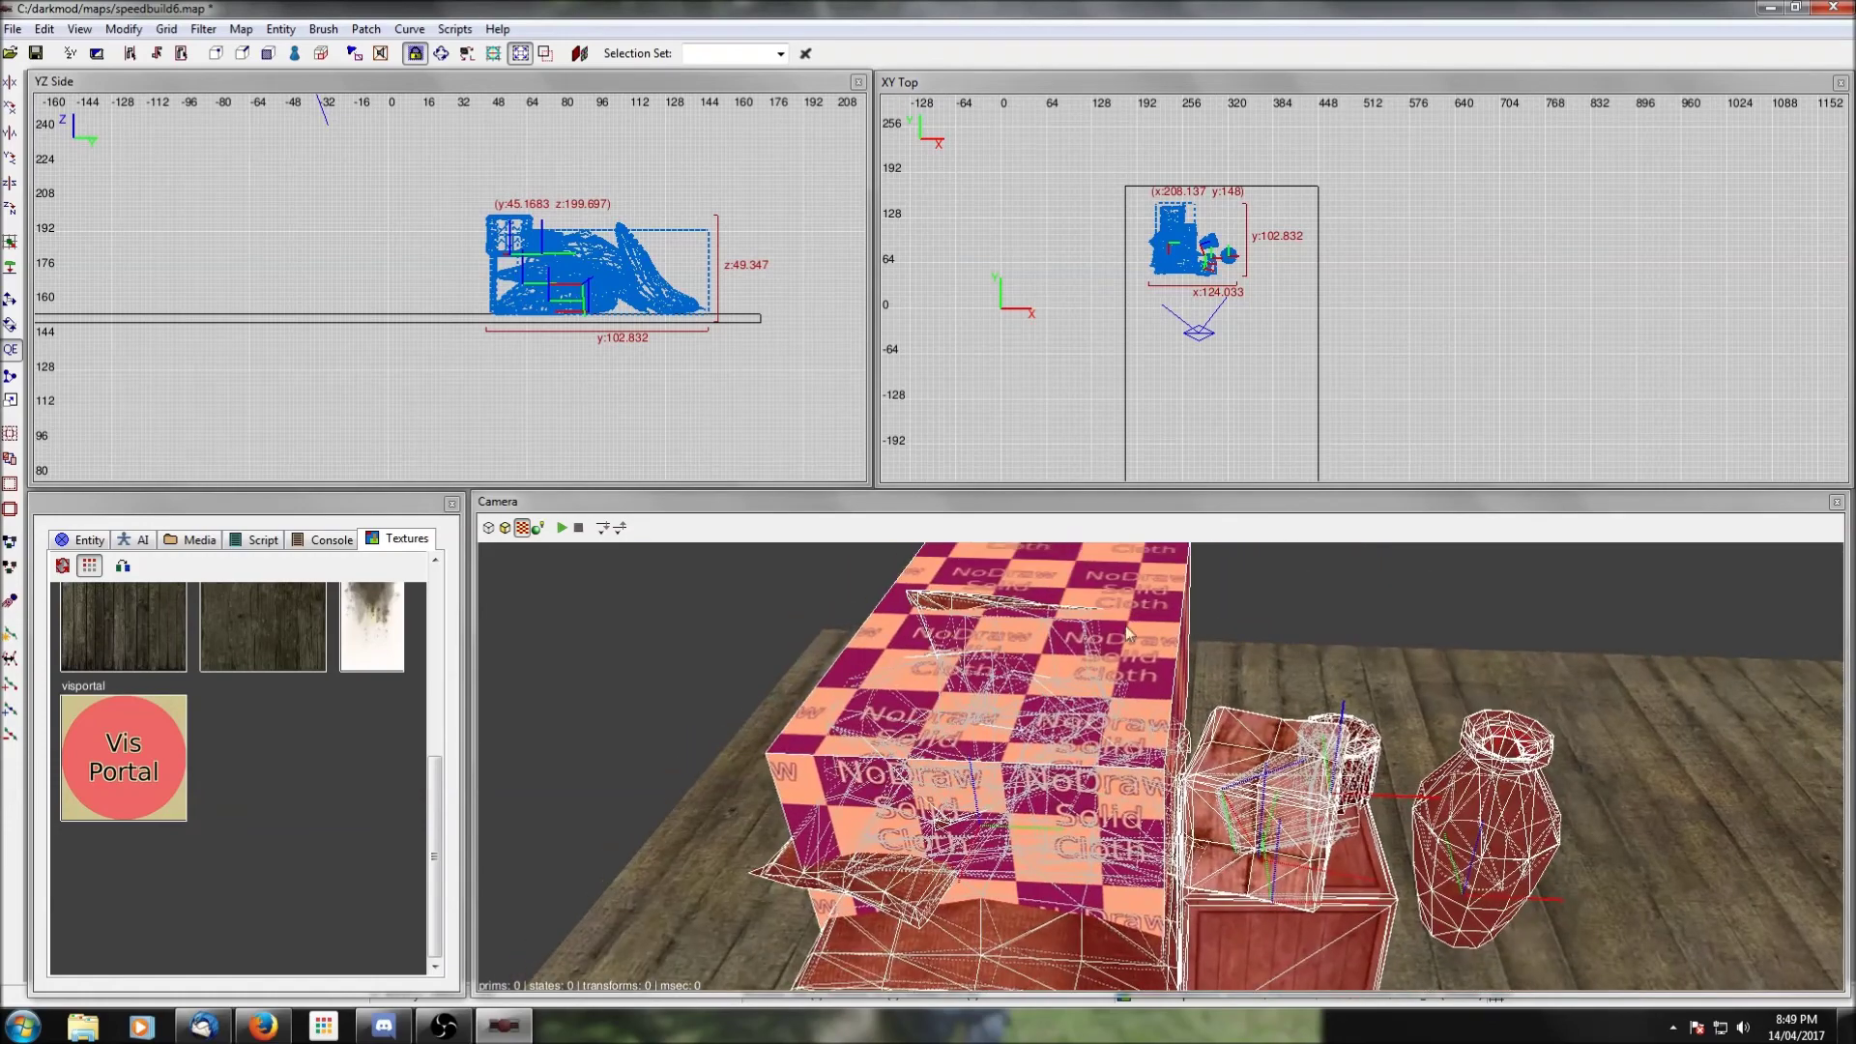
{"action": "scroll", "coordinate": [1197, 321], "scroll_direction": "up", "scroll_amount": 4}
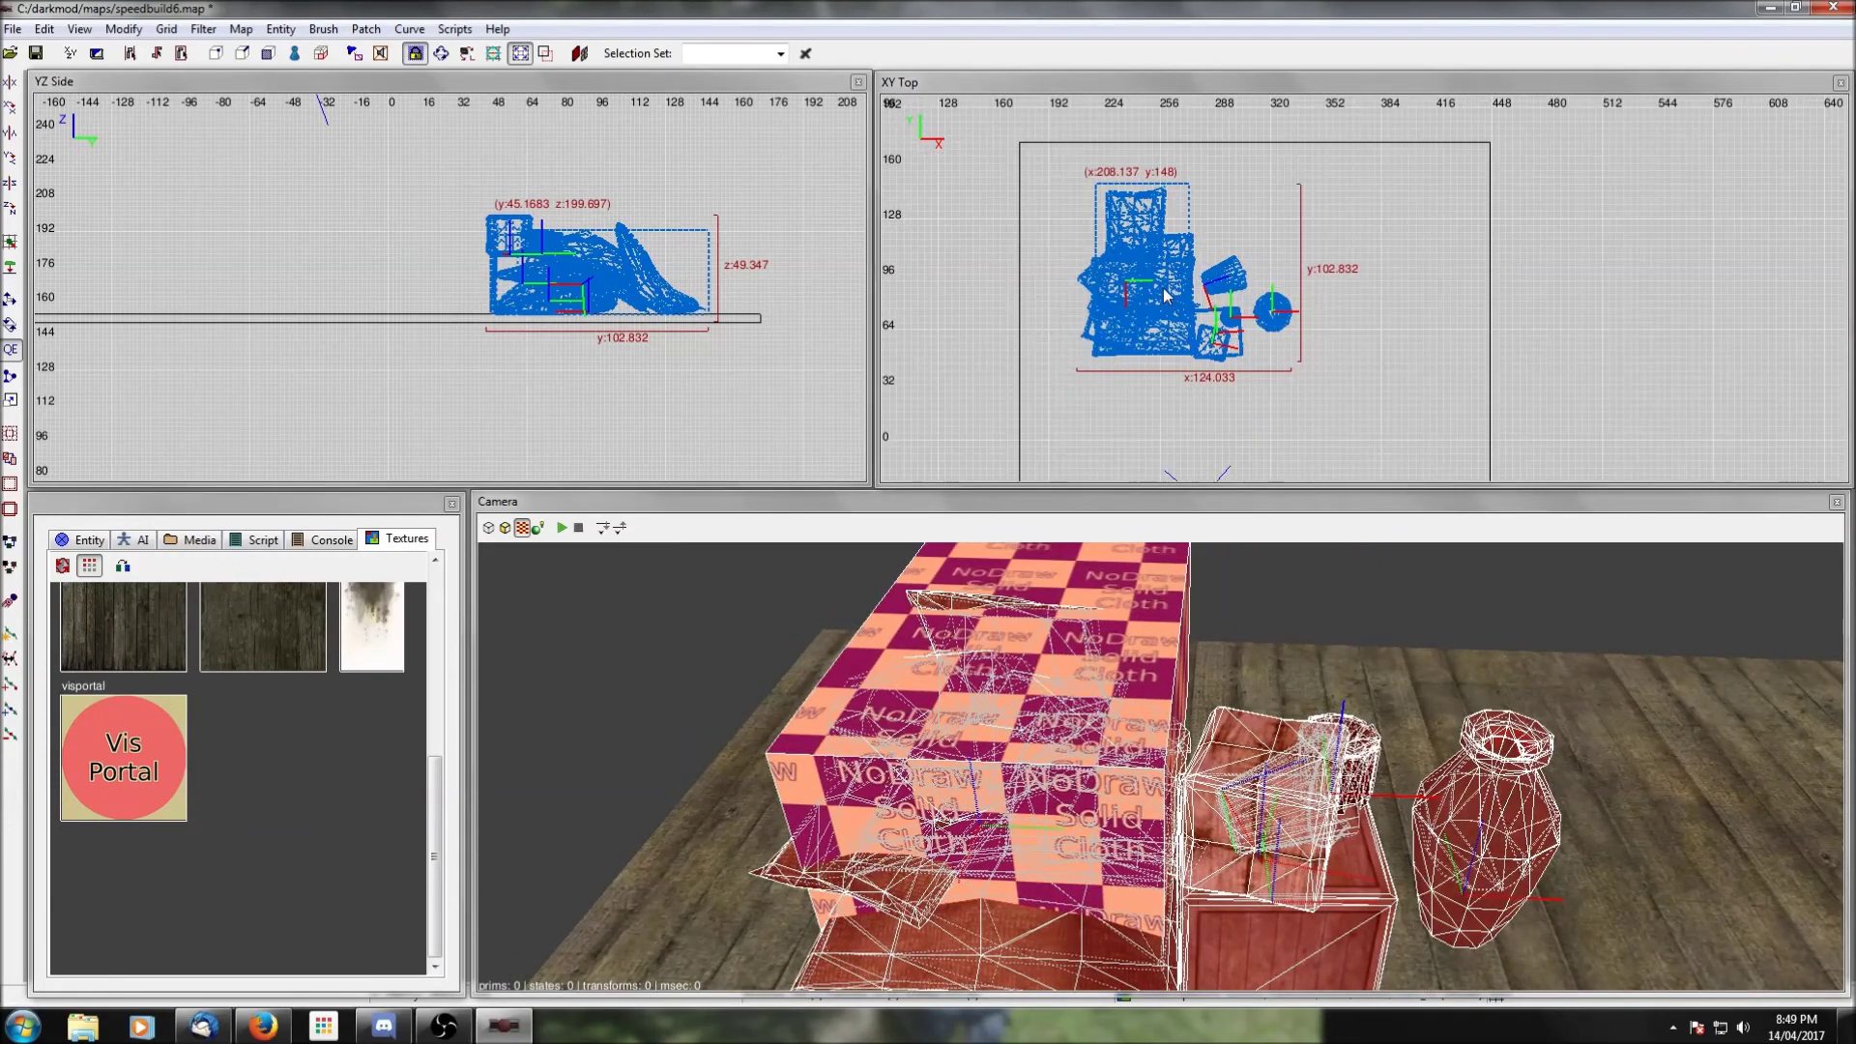
Step: Show all hidden objects and move the random_junk06 prefab north to about y 158
{"action": "key", "text": "shift+h"}
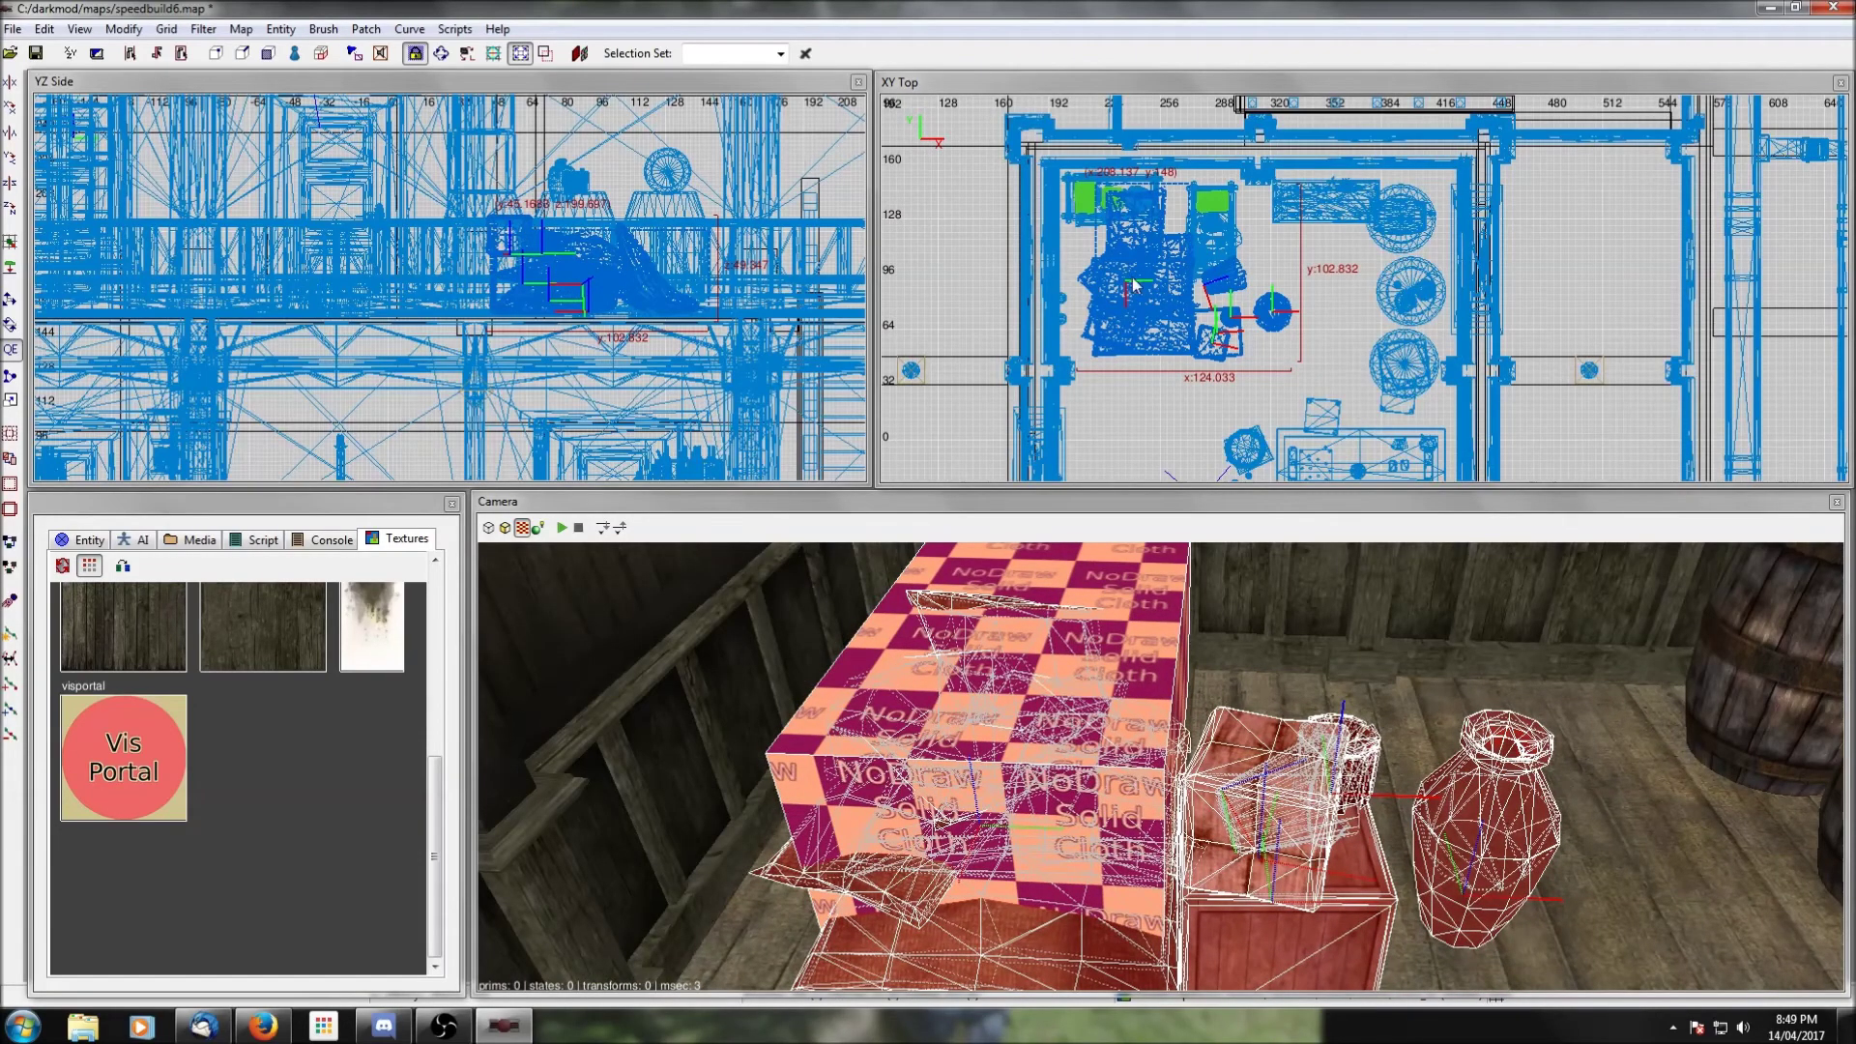
{"action": "left_click_drag", "start_coordinate": [1136, 286], "coordinate": [1136, 268]}
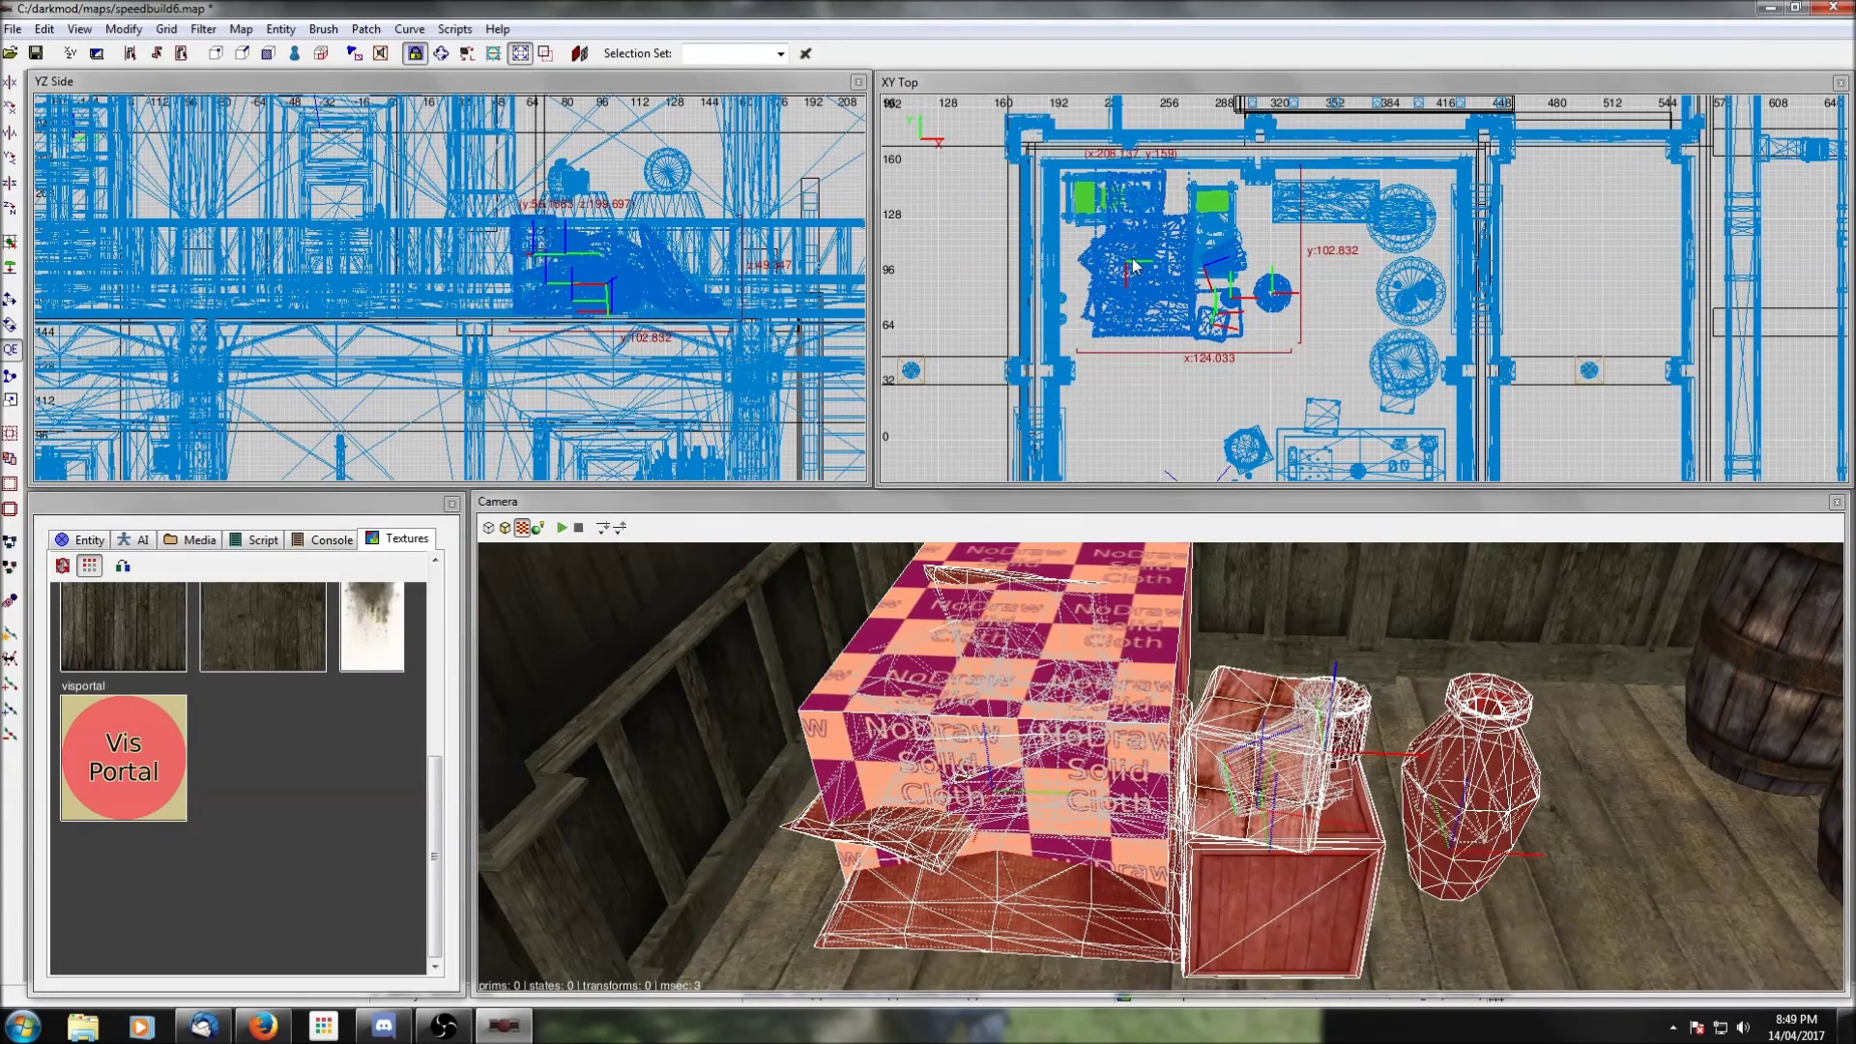
{"action": "right_click_drag", "start_coordinate": [1248, 668], "coordinate": [1160, 765]}
{"action": "key", "text": "Escape"}
{"action": "right_click_drag", "start_coordinate": [1251, 717], "coordinate": [1160, 766]}
{"action": "key", "text": "ctrl+z"}
Step: Duplicate the barrel prefab and move the copy south into the bunk room, beside its east wall
{"action": "right_click_drag", "start_coordinate": [1506, 476], "coordinate": [1385, 346]}
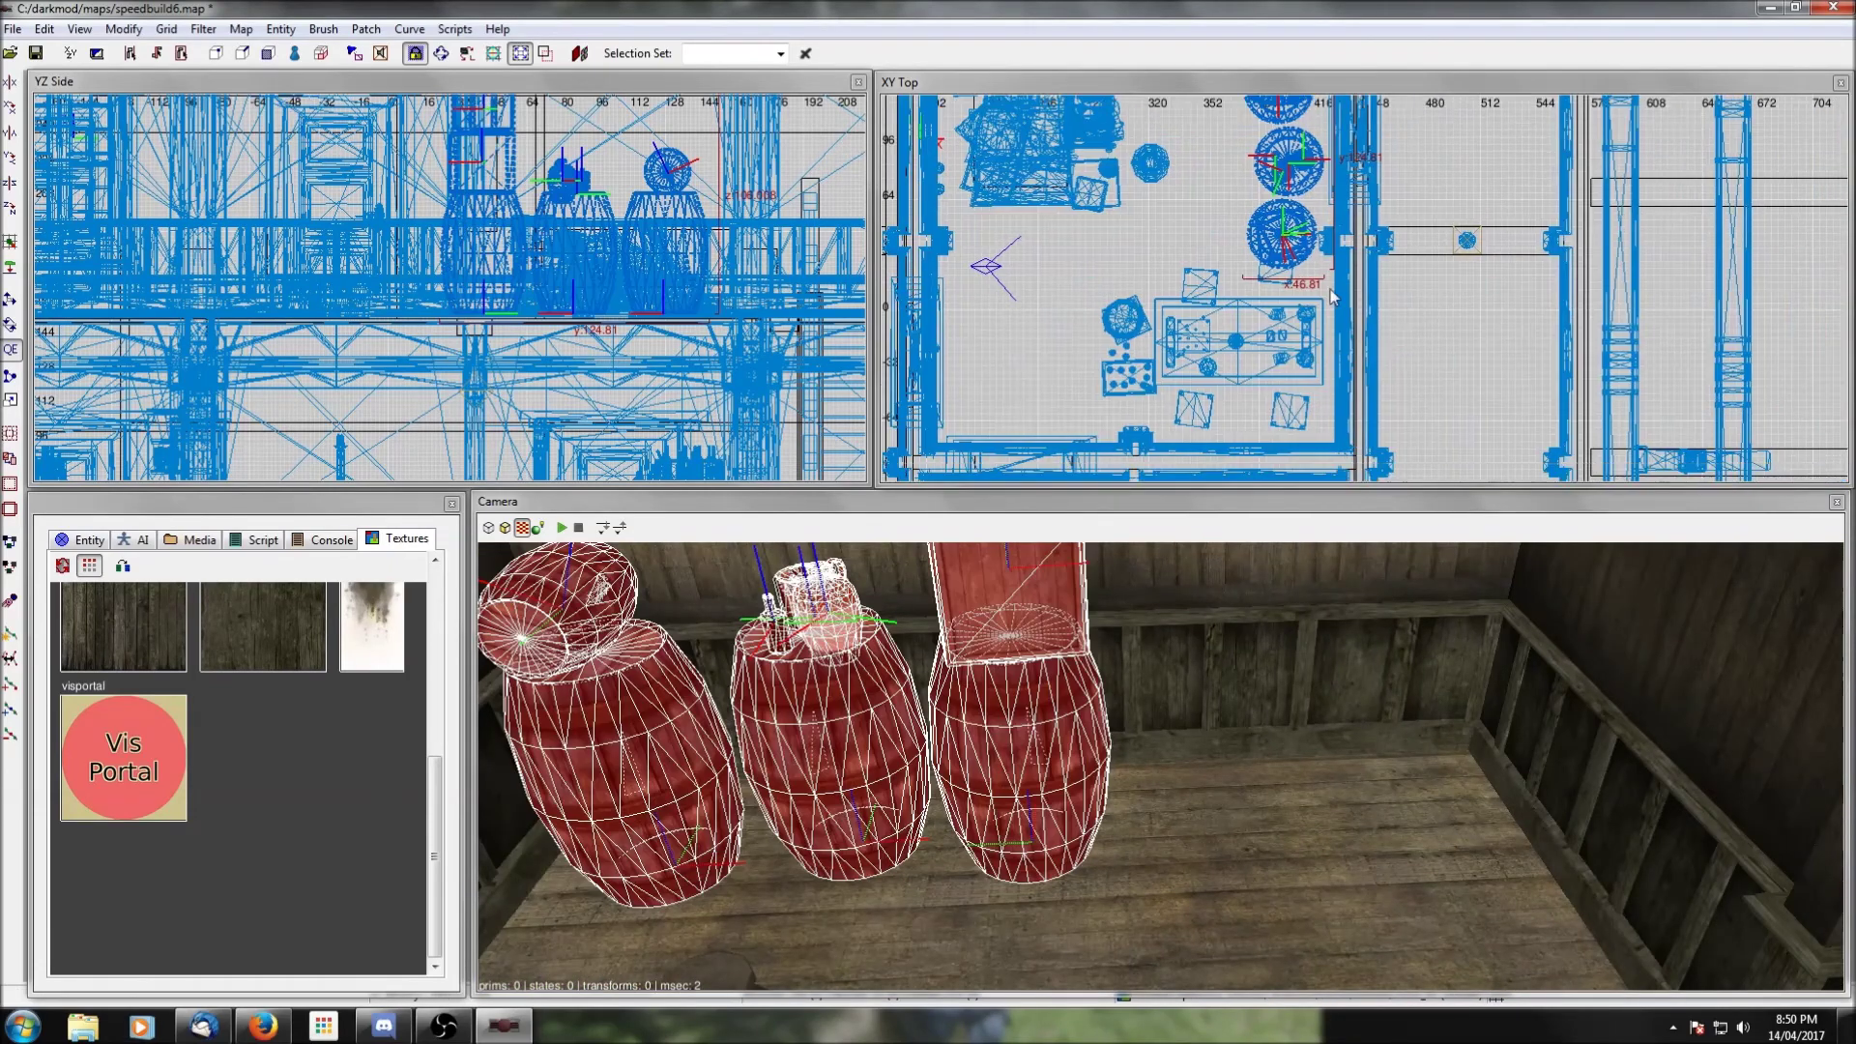
{"action": "key", "text": "space"}
{"action": "left_click_drag", "start_coordinate": [1290, 216], "coordinate": [1291, 354]}
{"action": "right_click_drag", "start_coordinate": [1311, 275], "coordinate": [1305, 109]}
{"action": "left_click_drag", "start_coordinate": [1279, 194], "coordinate": [1279, 355]}
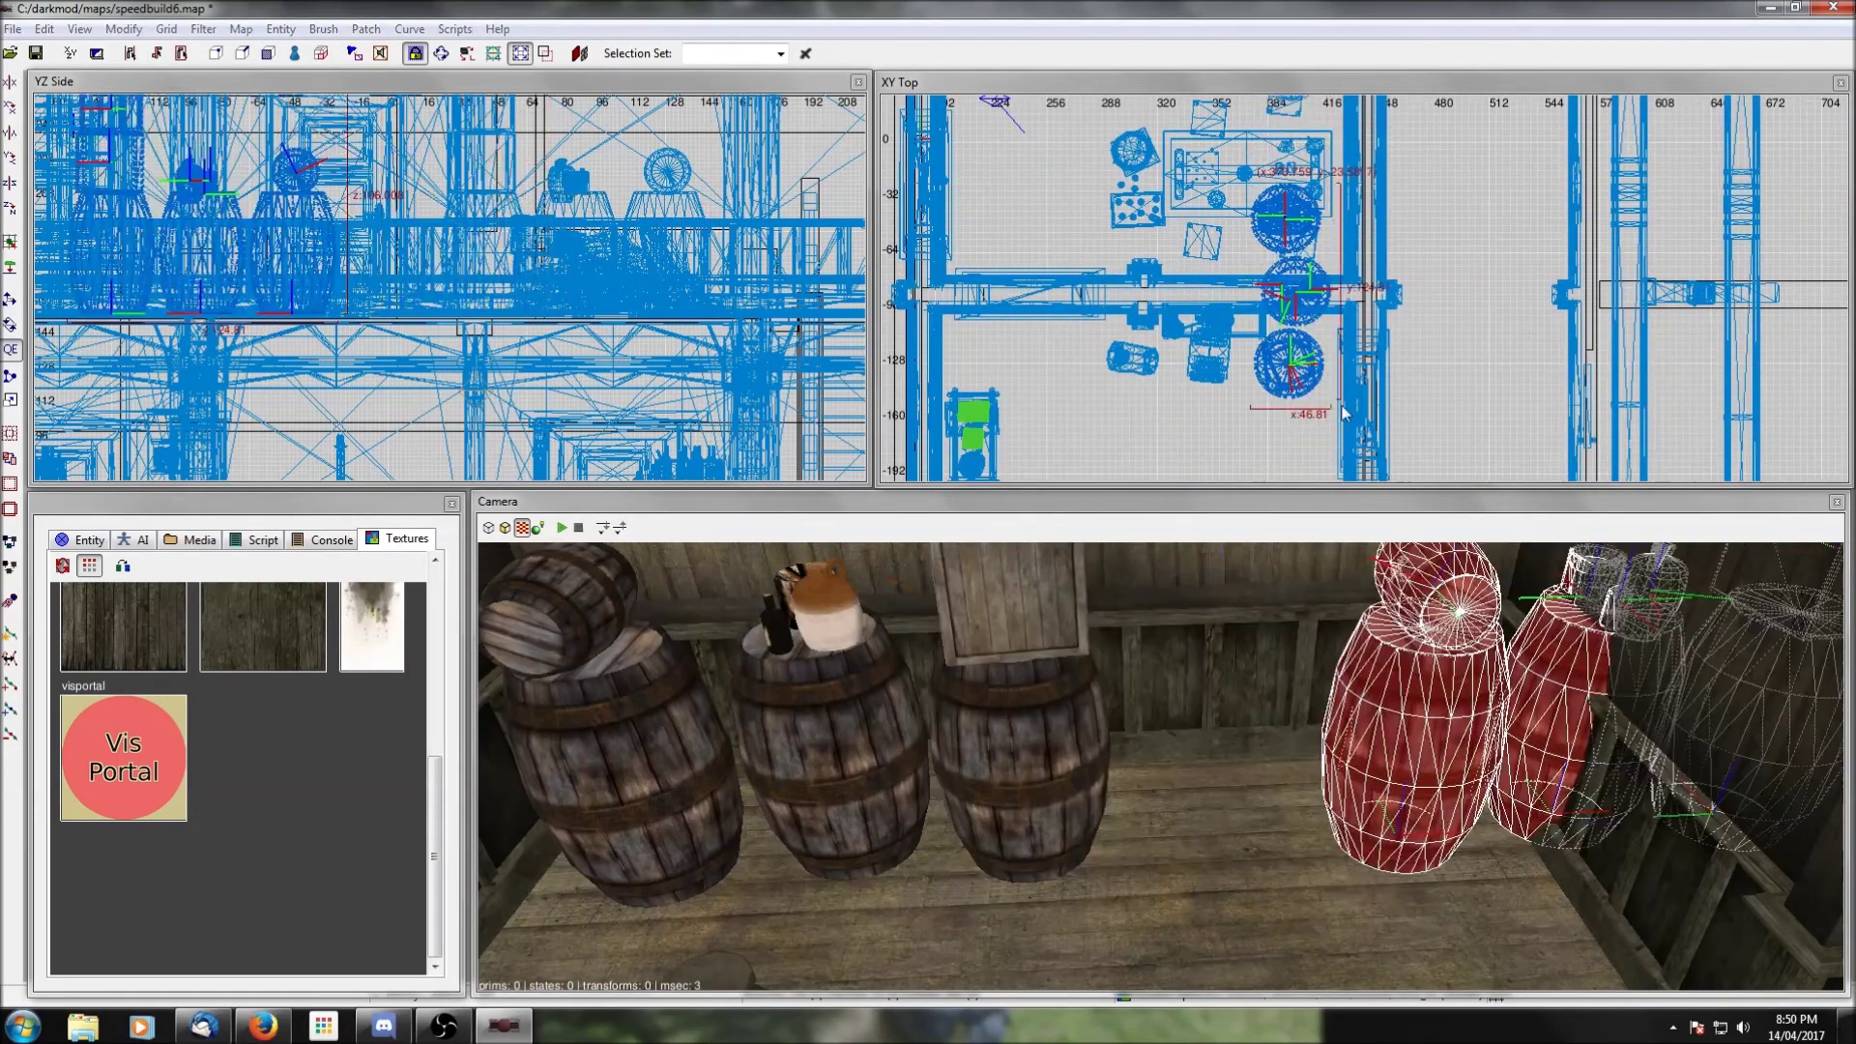
{"action": "right_click_drag", "start_coordinate": [1337, 394], "coordinate": [1324, 222]}
{"action": "left_click_drag", "start_coordinate": [1256, 186], "coordinate": [1255, 322]}
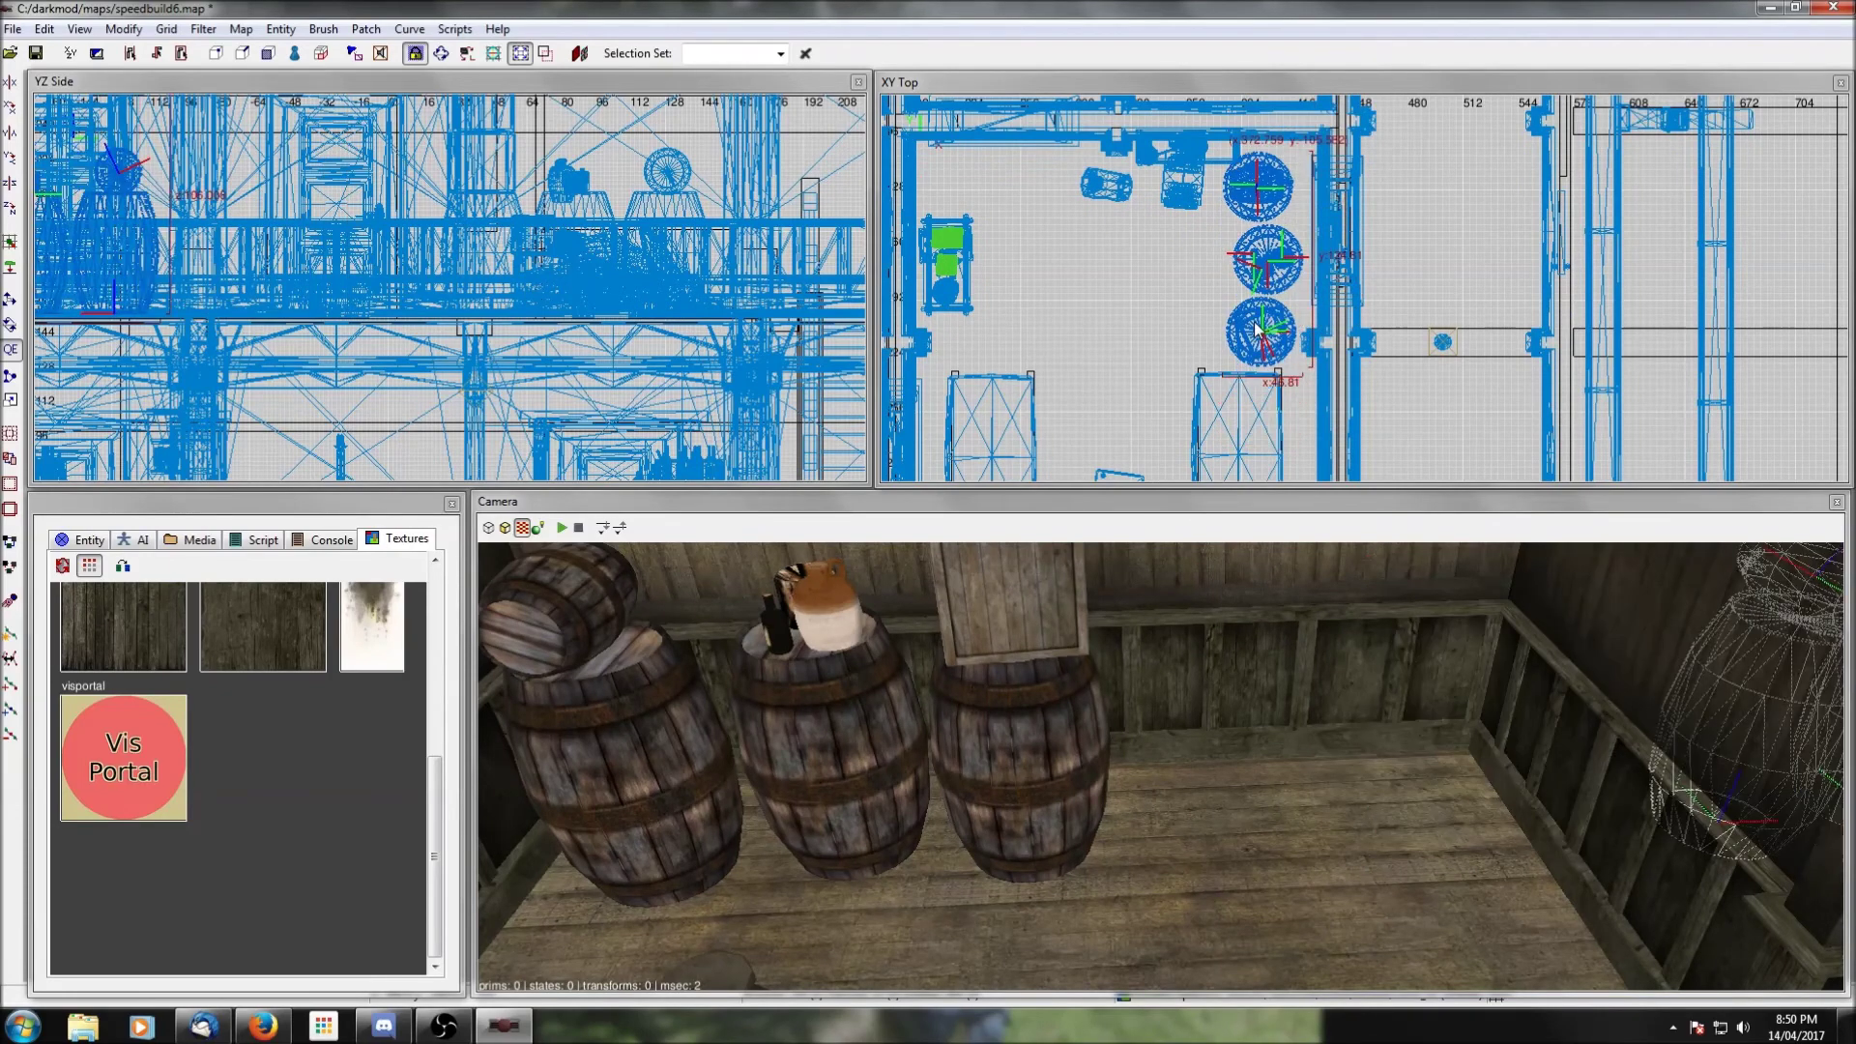
Step: Rotate the barrel copy 90 degrees about the vertical axis and place it along the bunk room's north wall
{"action": "left_click", "coordinate": [10, 217]}
{"action": "left_click_drag", "start_coordinate": [1257, 254], "coordinate": [1195, 188]}
{"action": "right_click", "coordinate": [1261, 781]}
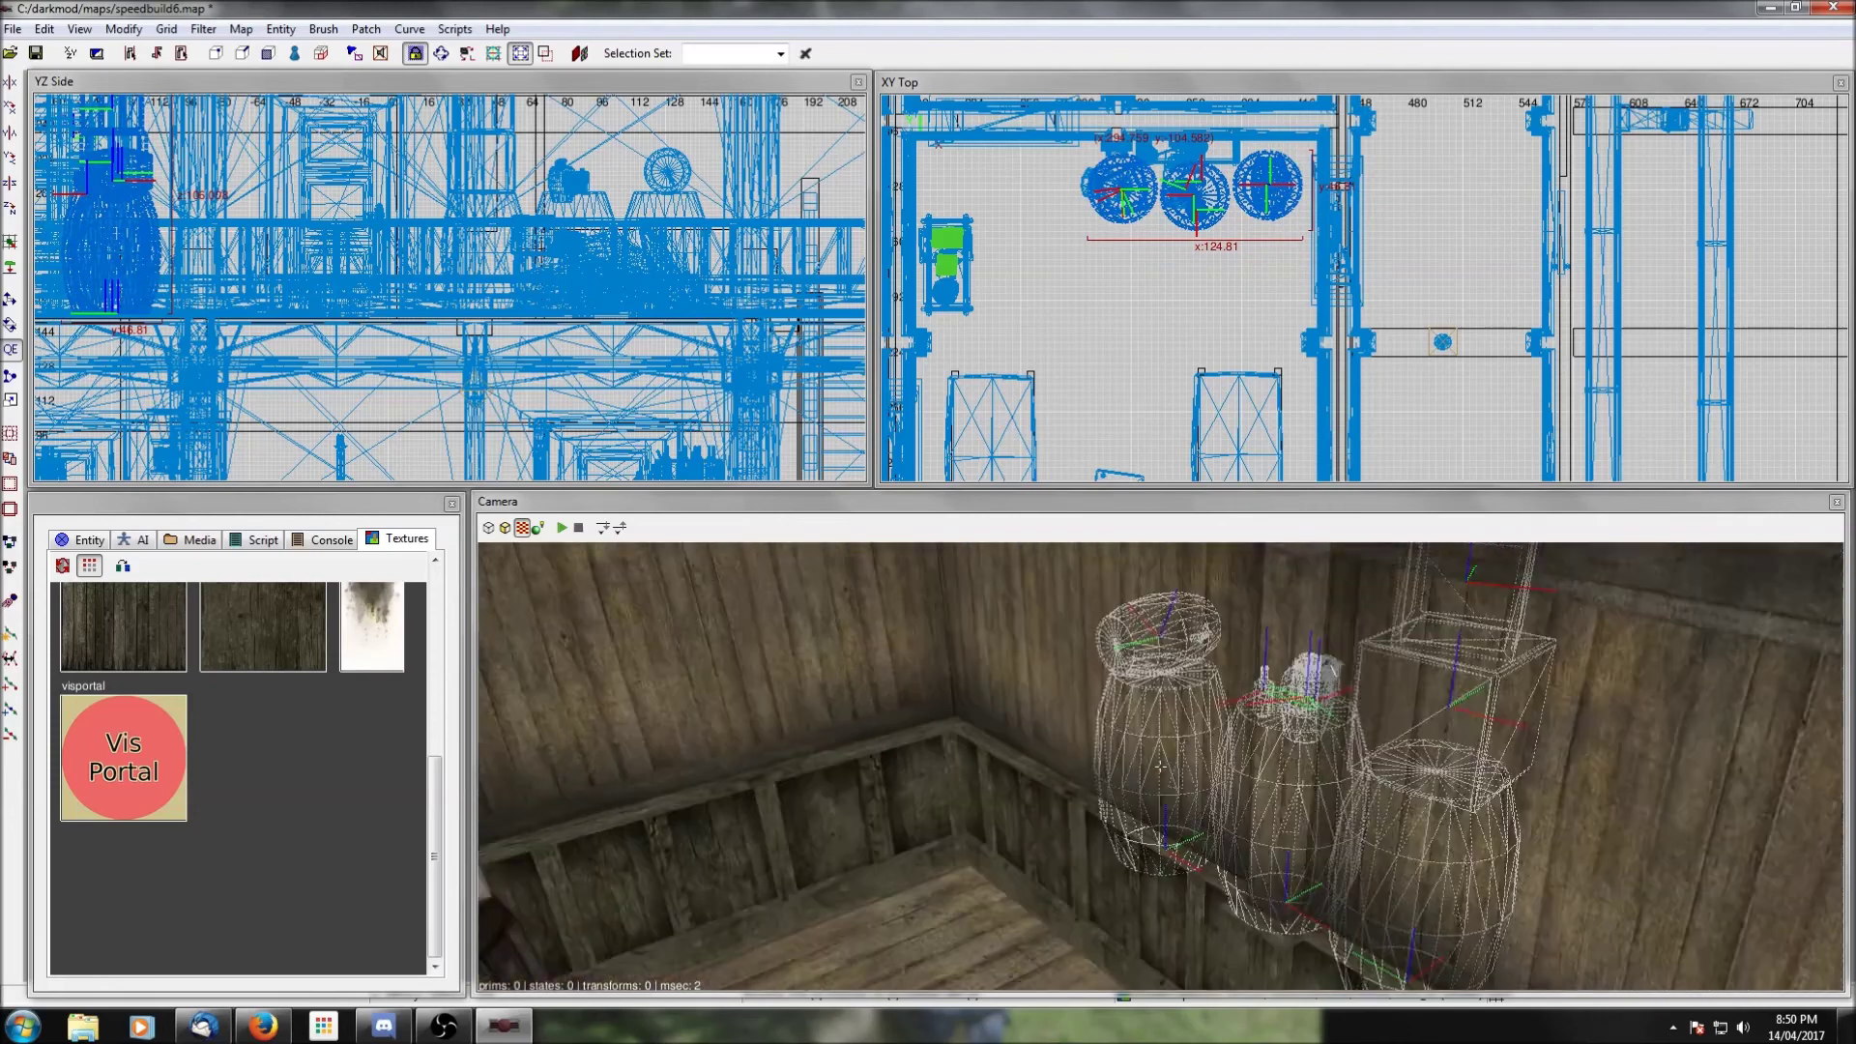
{"action": "key", "text": "Escape"}
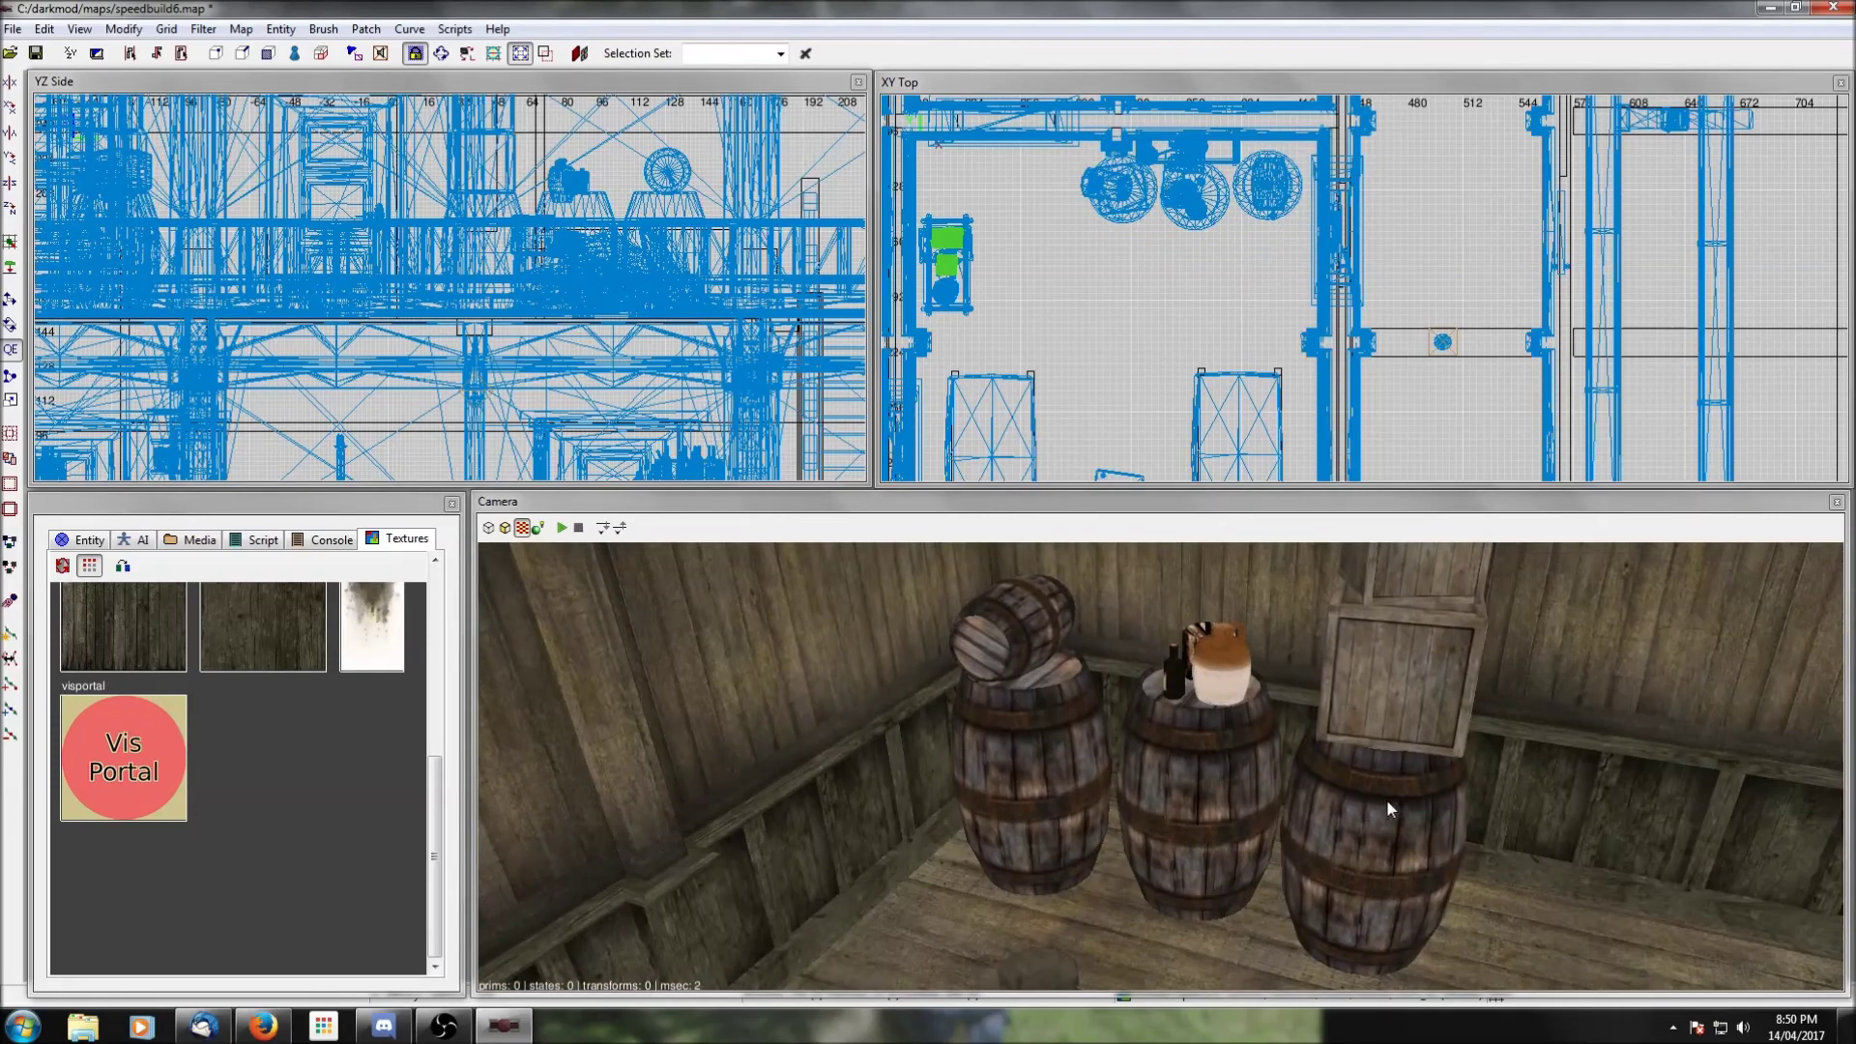
Step: Insert the random_junk04 prefab into the north room and place it in the room's southeast corner
{"action": "scroll", "coordinate": [1172, 288], "scroll_direction": "down", "scroll_amount": 2}
{"action": "right_click_drag", "start_coordinate": [1154, 190], "coordinate": [1145, 303]}
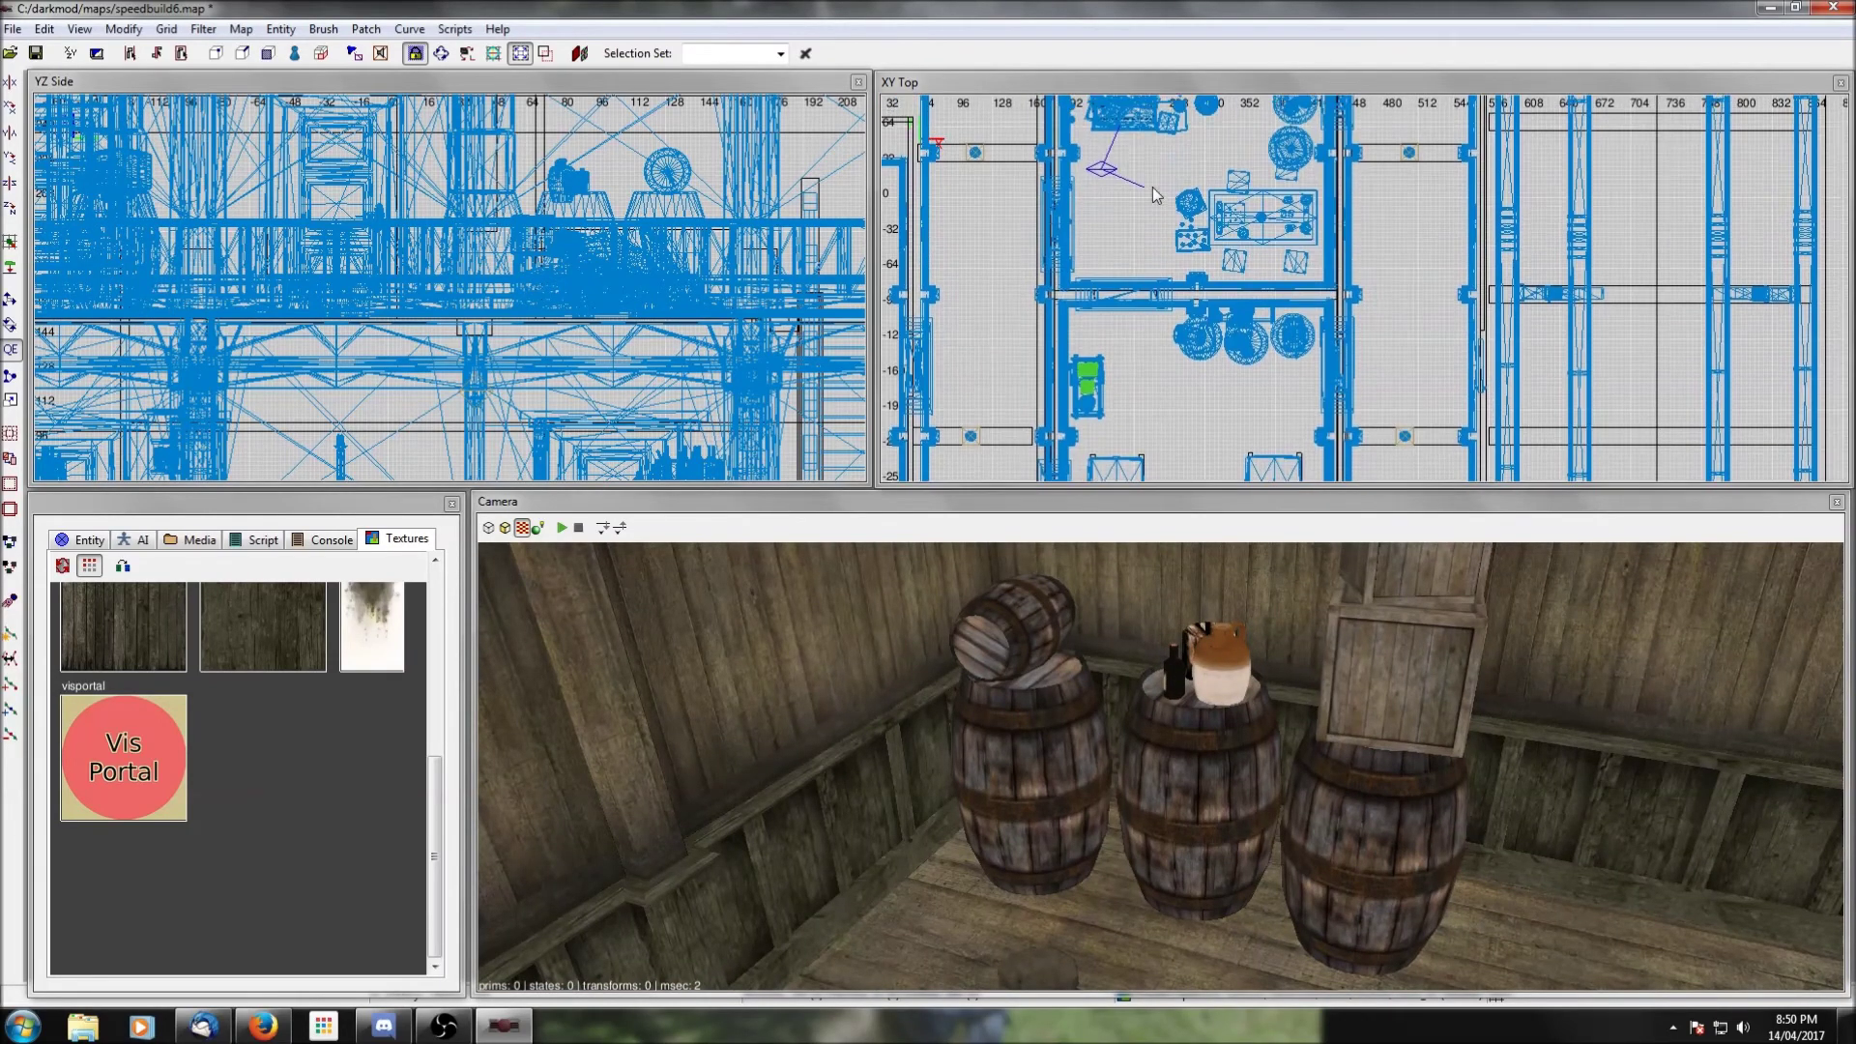
{"action": "right_click", "coordinate": [1230, 251]}
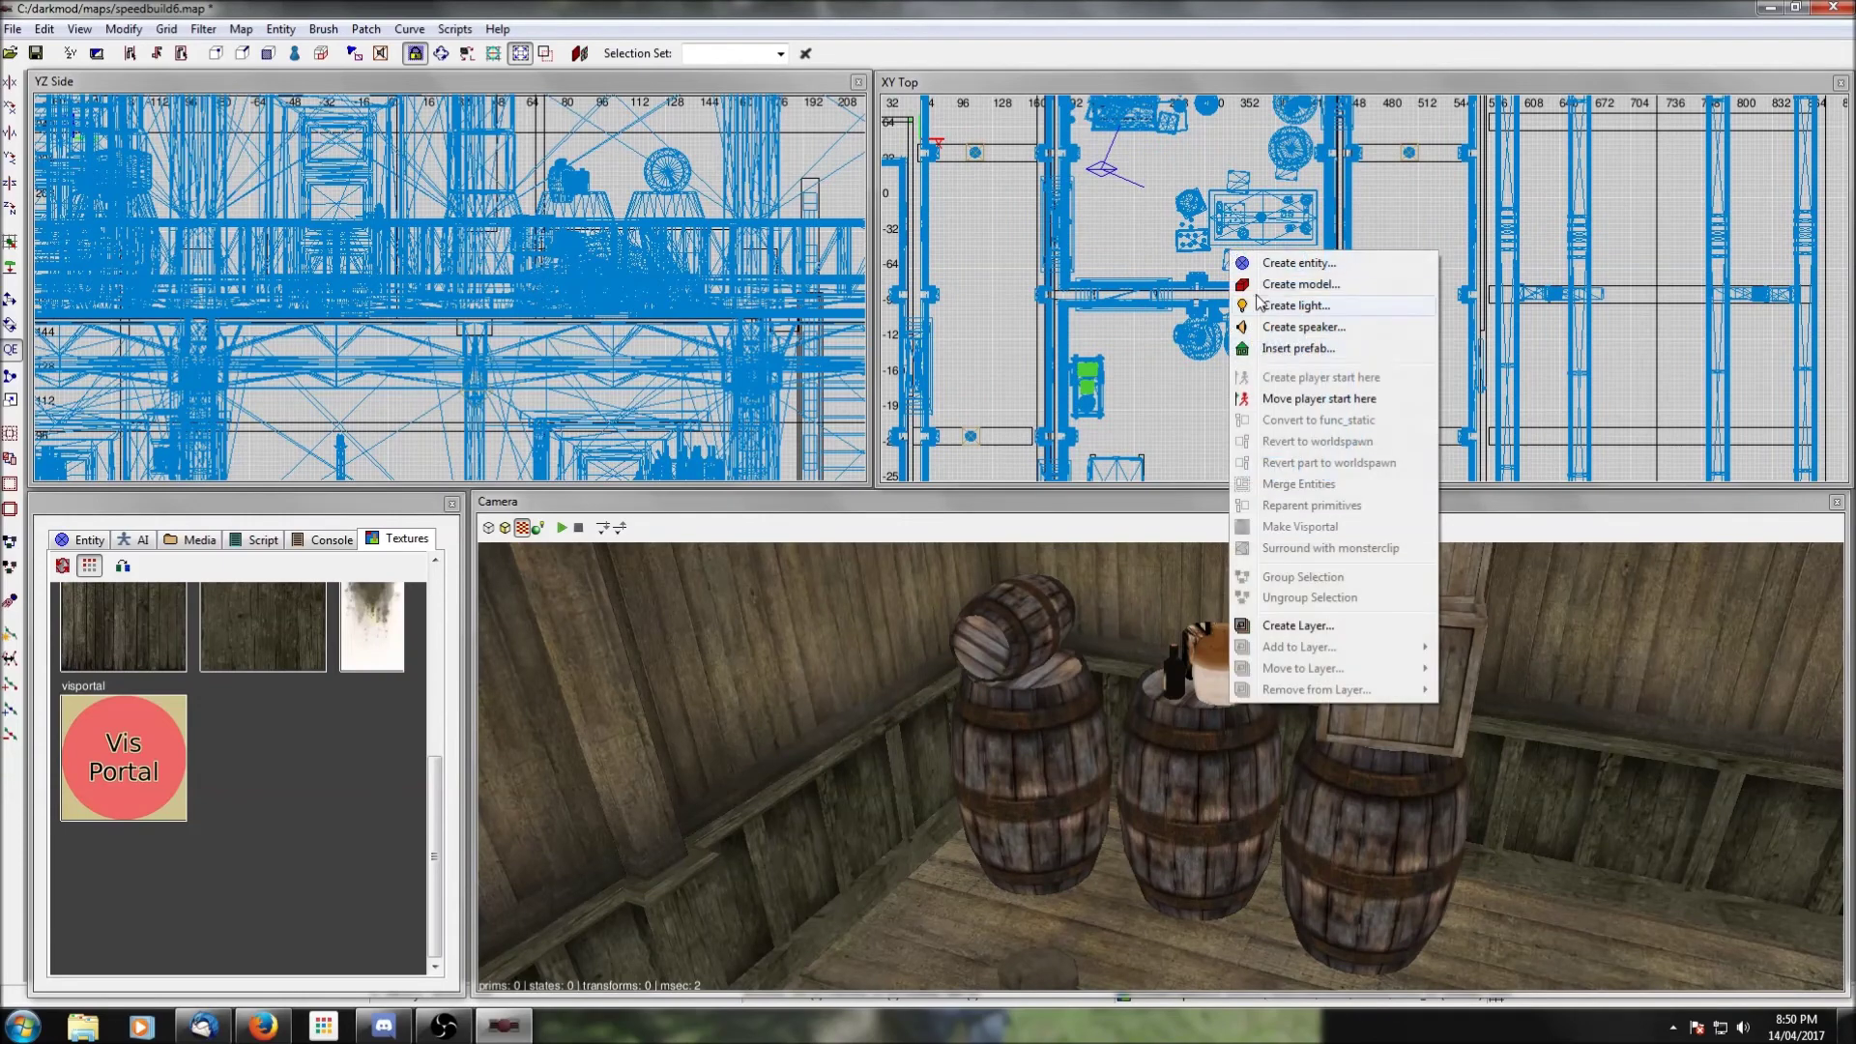
{"action": "left_click", "coordinate": [1278, 350]}
{"action": "left_click", "coordinate": [311, 234]}
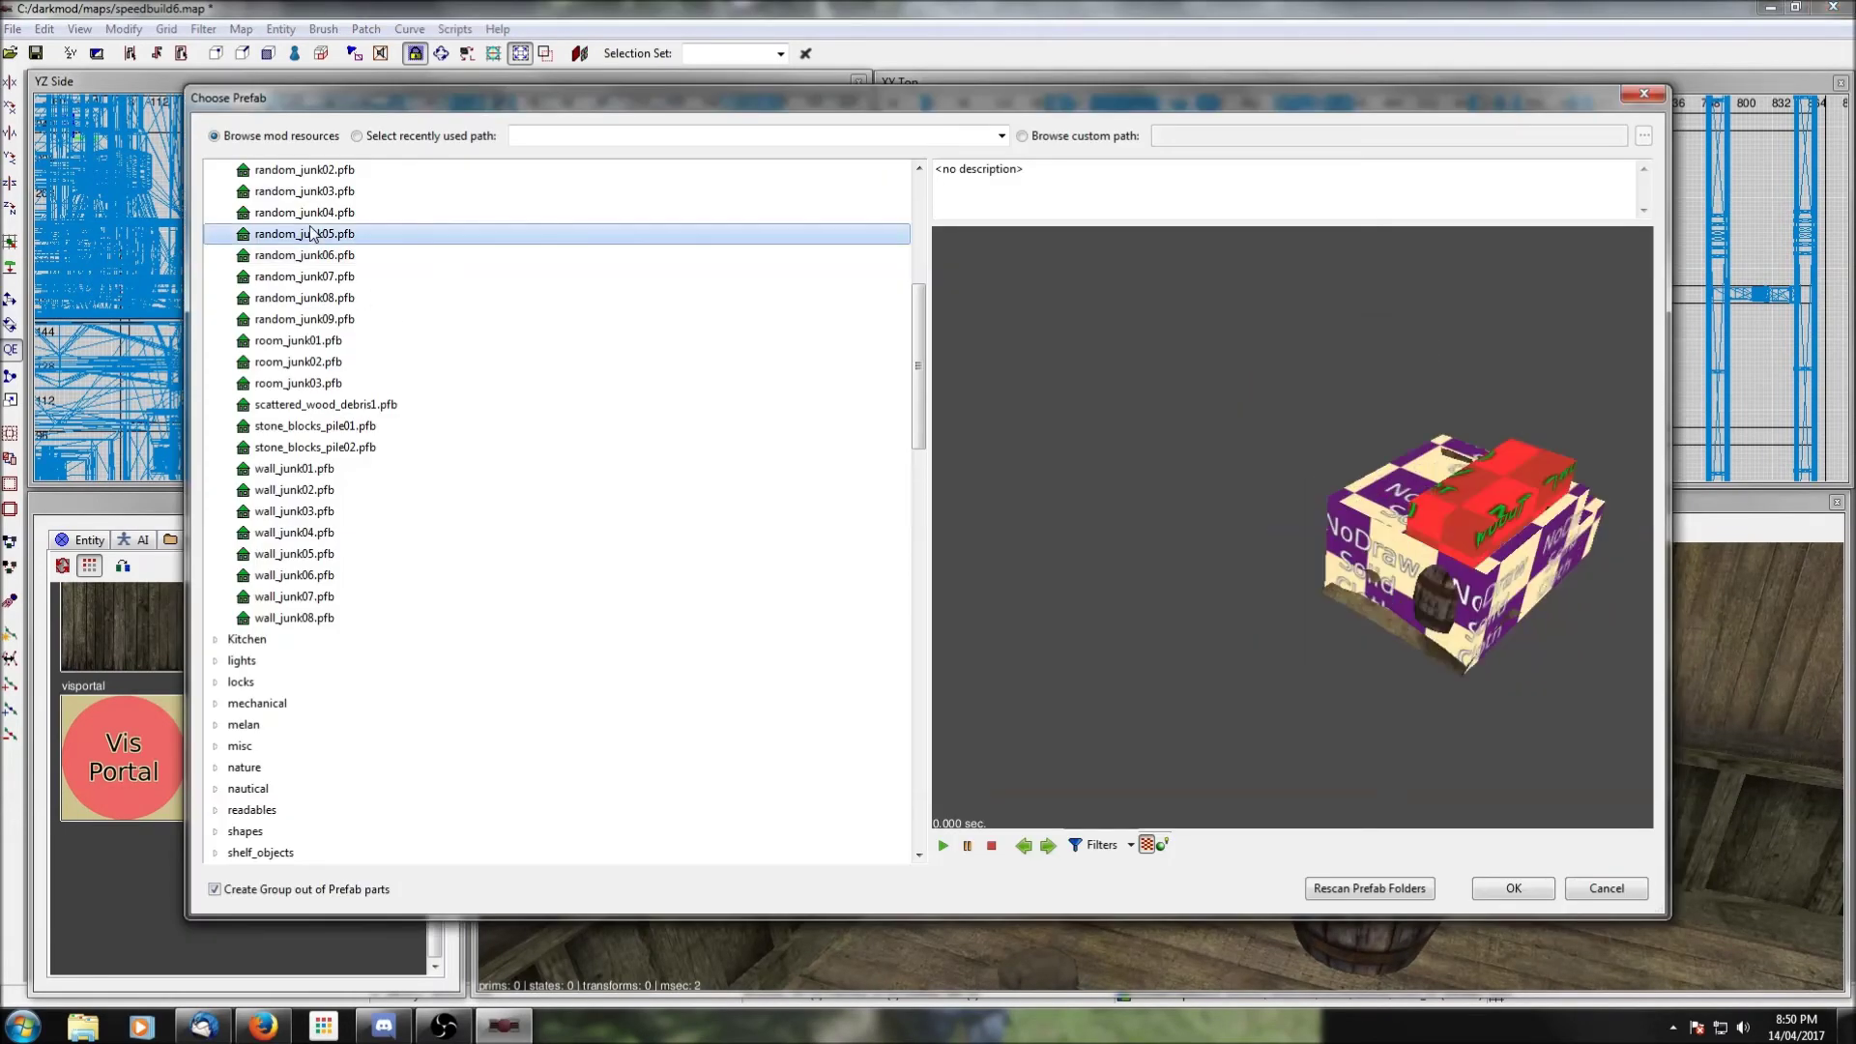
{"action": "left_click", "coordinate": [312, 214]}
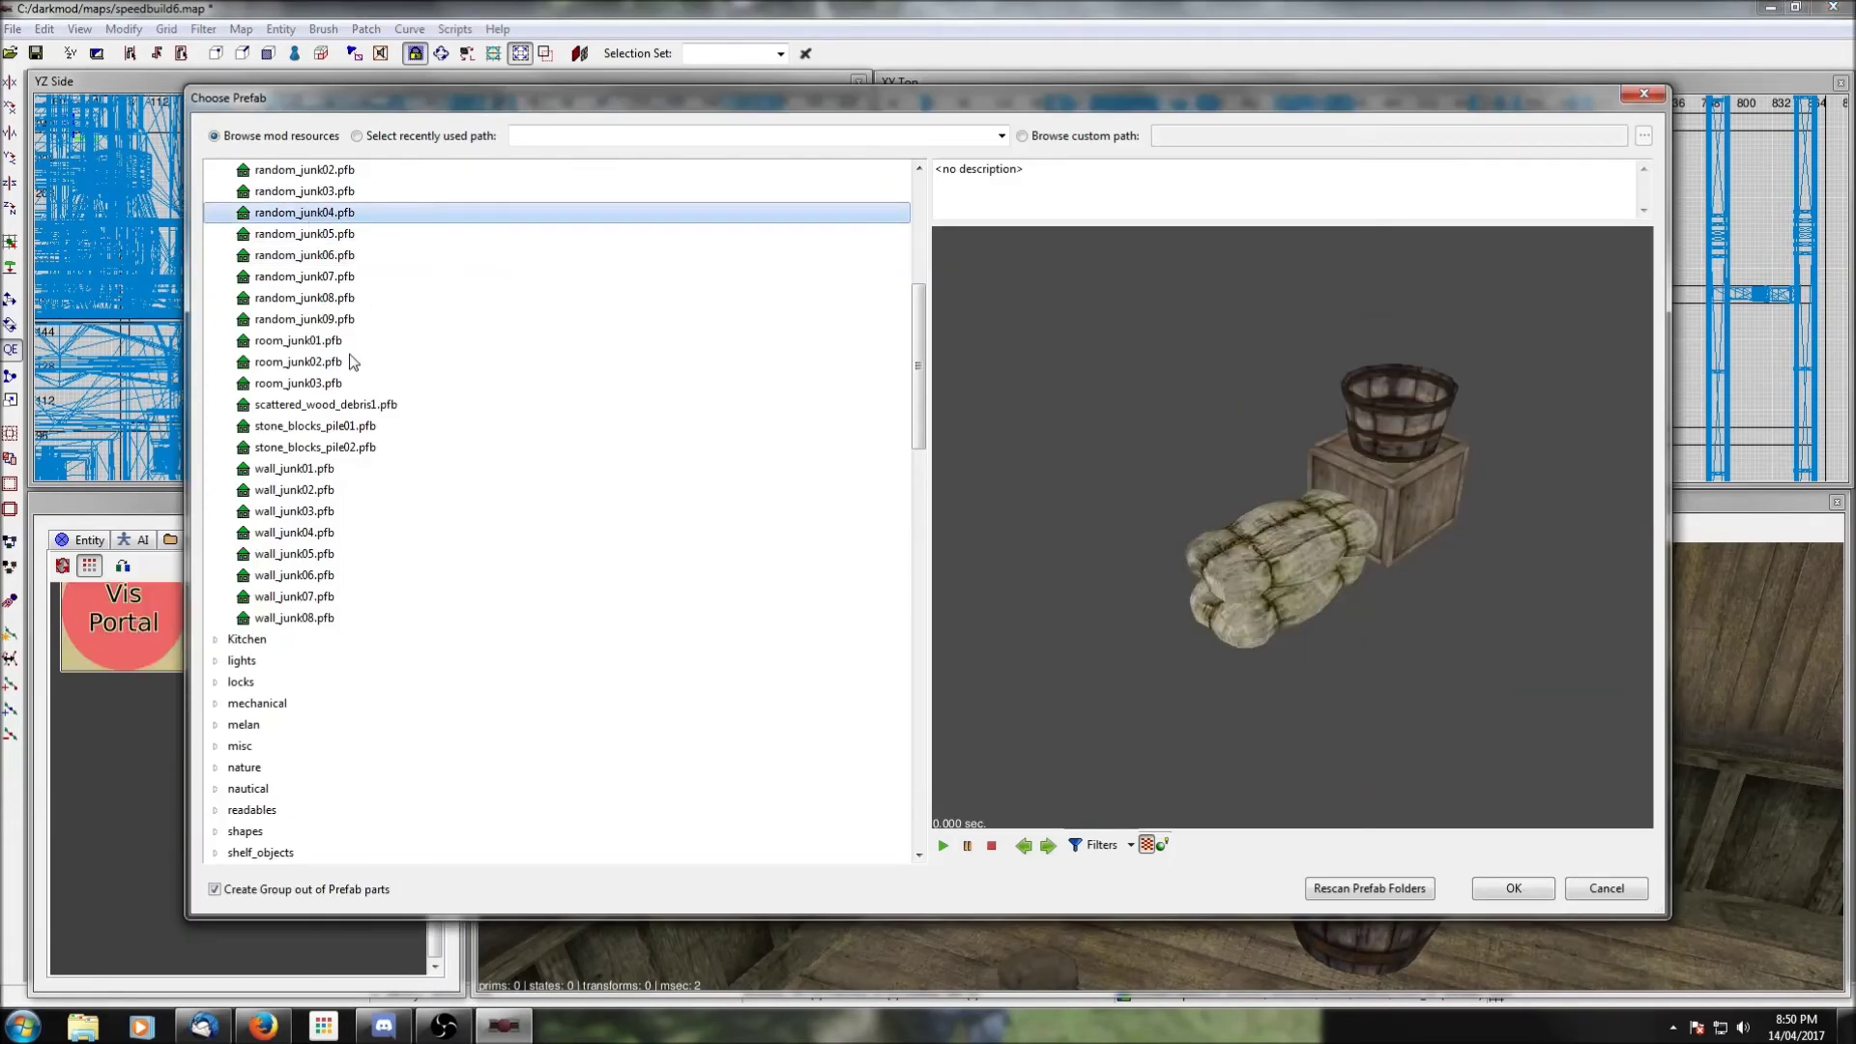
{"action": "left_click", "coordinate": [1510, 887]}
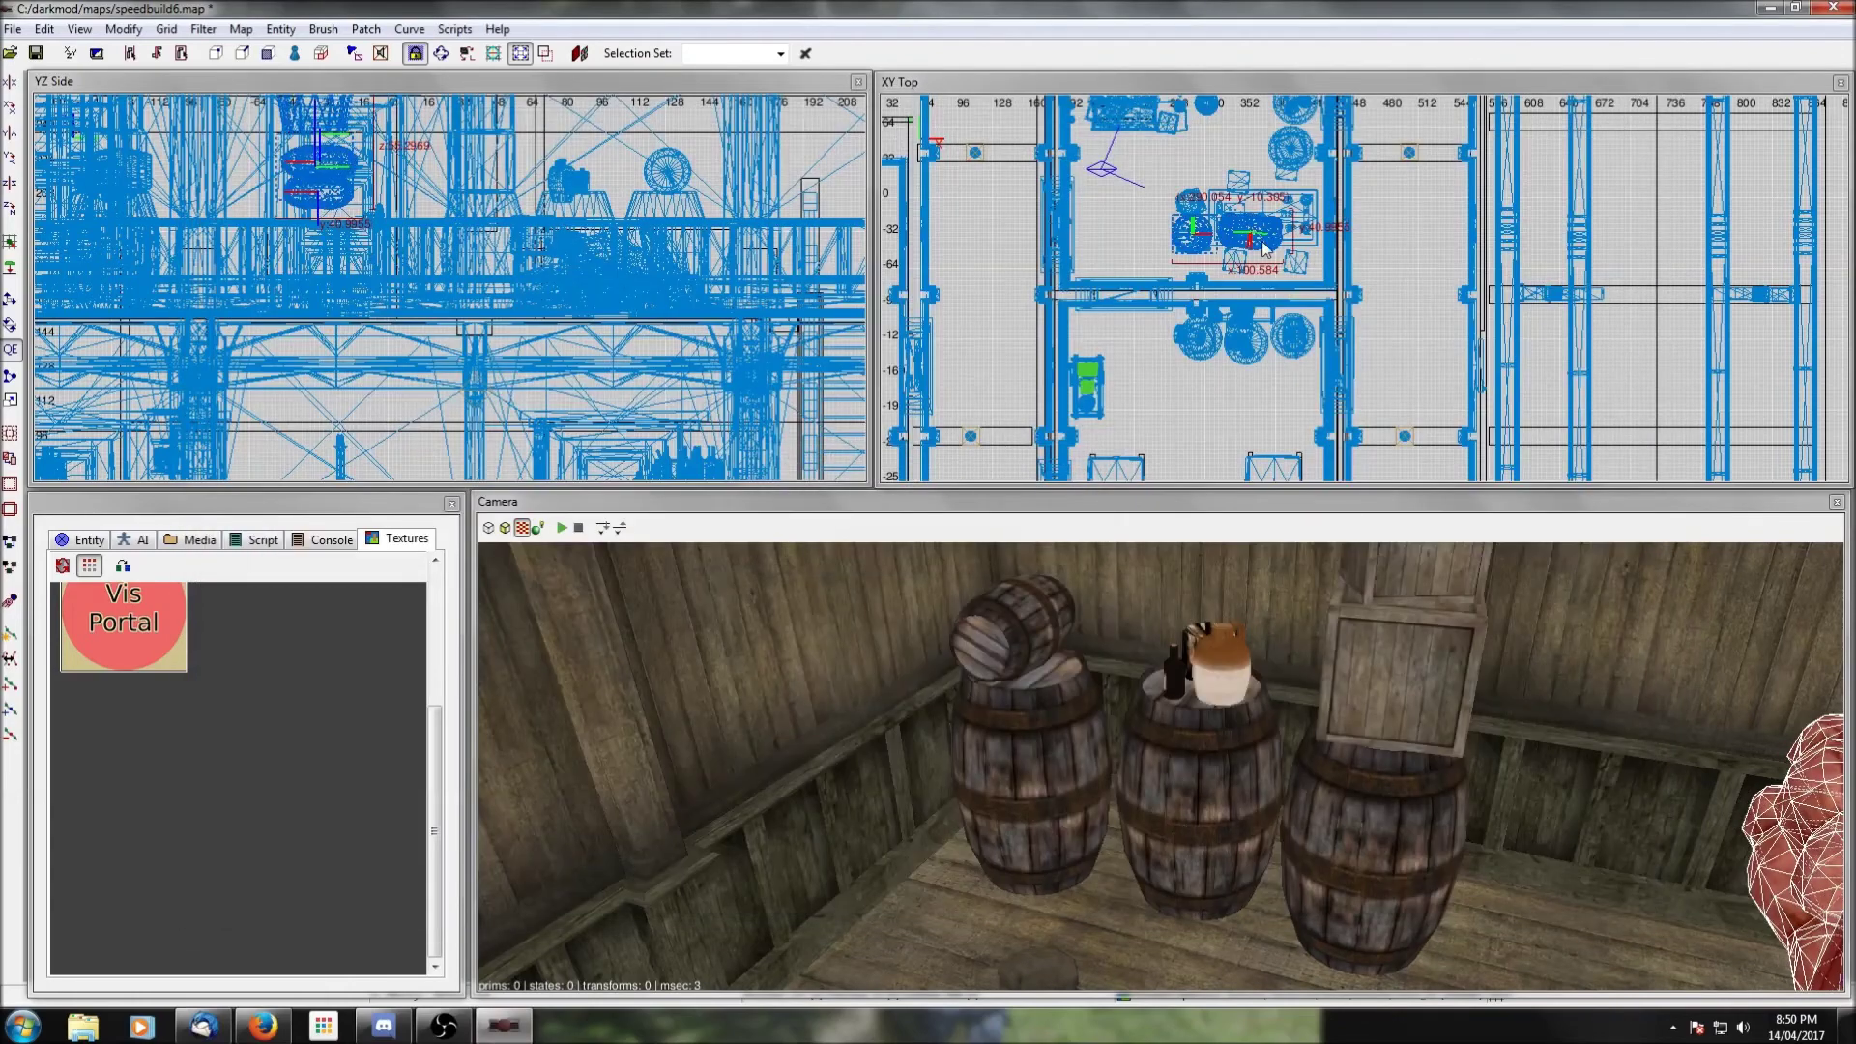
{"action": "left_click_drag", "start_coordinate": [1286, 259], "coordinate": [1294, 251]}
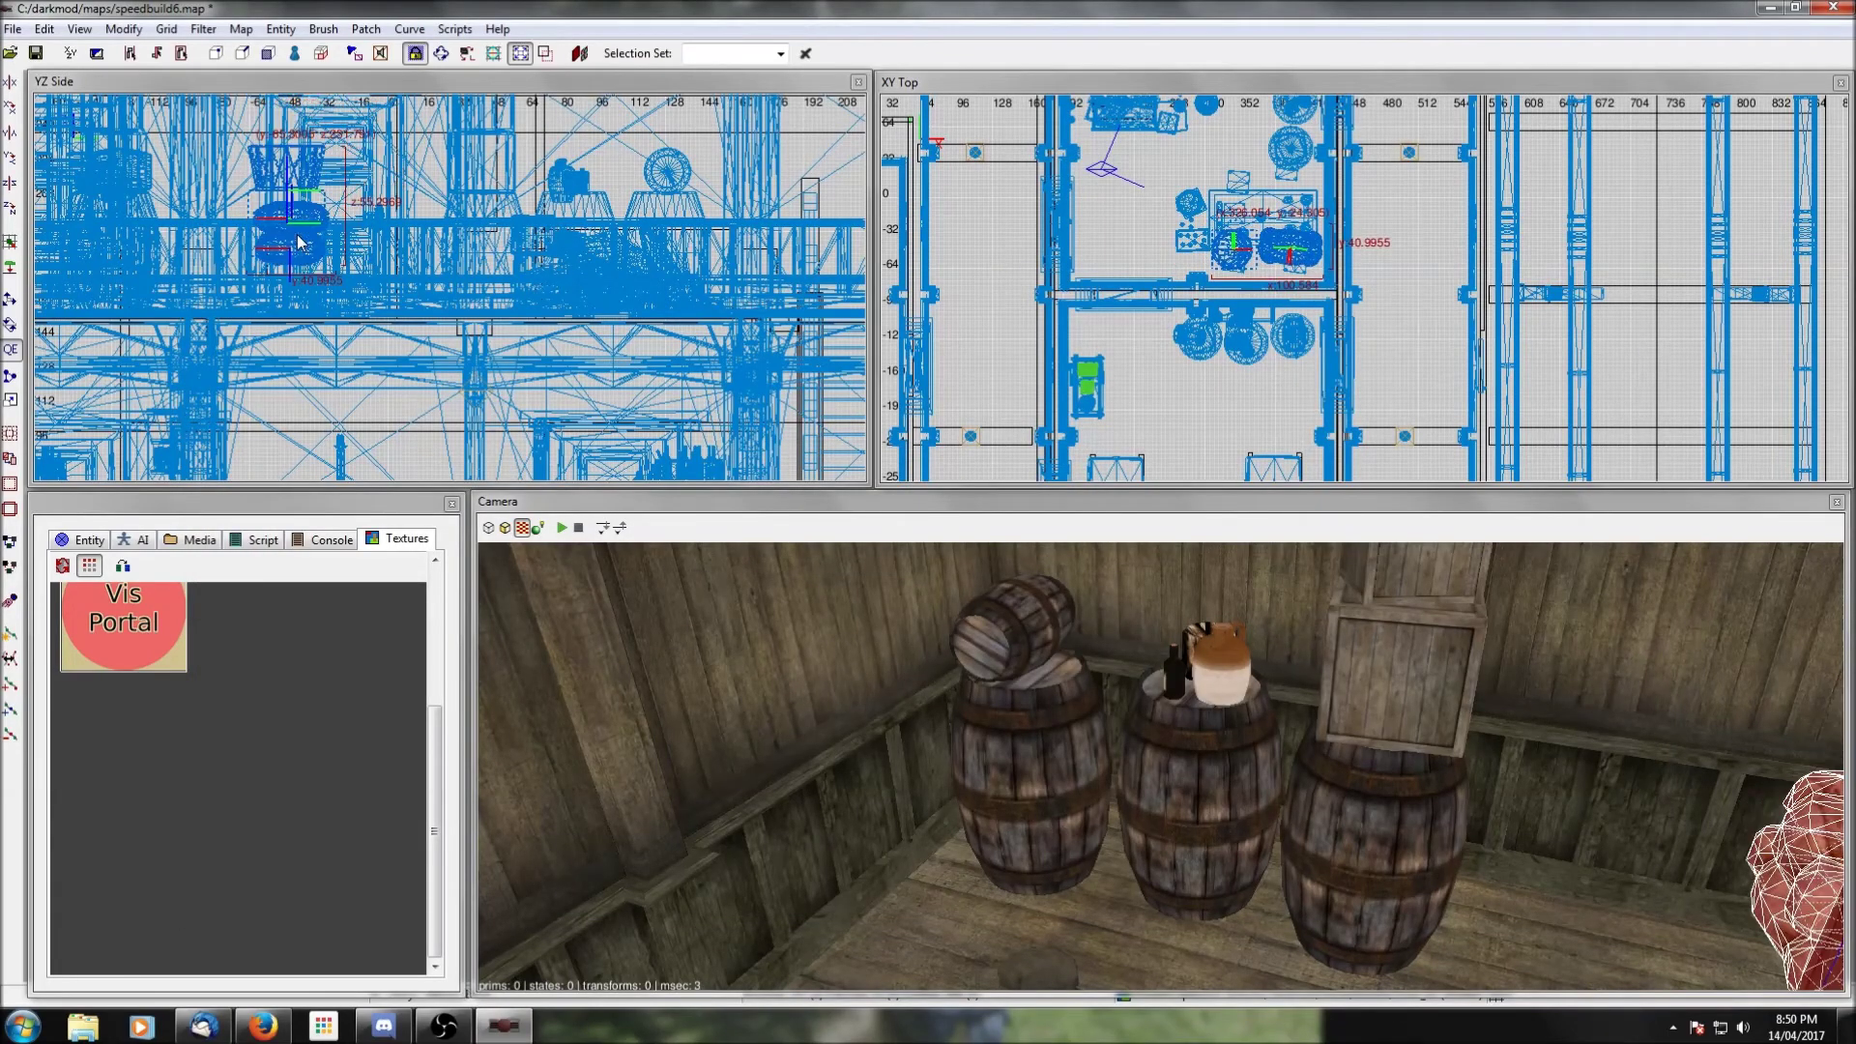
Step: Isolate the random_junk04 prefab with the floor and lower it until the crate rests on the floorboards
{"action": "left_click", "coordinate": [964, 902], "text": "shift"}
{"action": "key", "text": "shift+h"}
{"action": "left_click", "coordinate": [965, 902], "text": "shift"}
{"action": "left_click_drag", "start_coordinate": [307, 260], "coordinate": [306, 308]}
{"action": "right_click", "coordinate": [896, 568]}
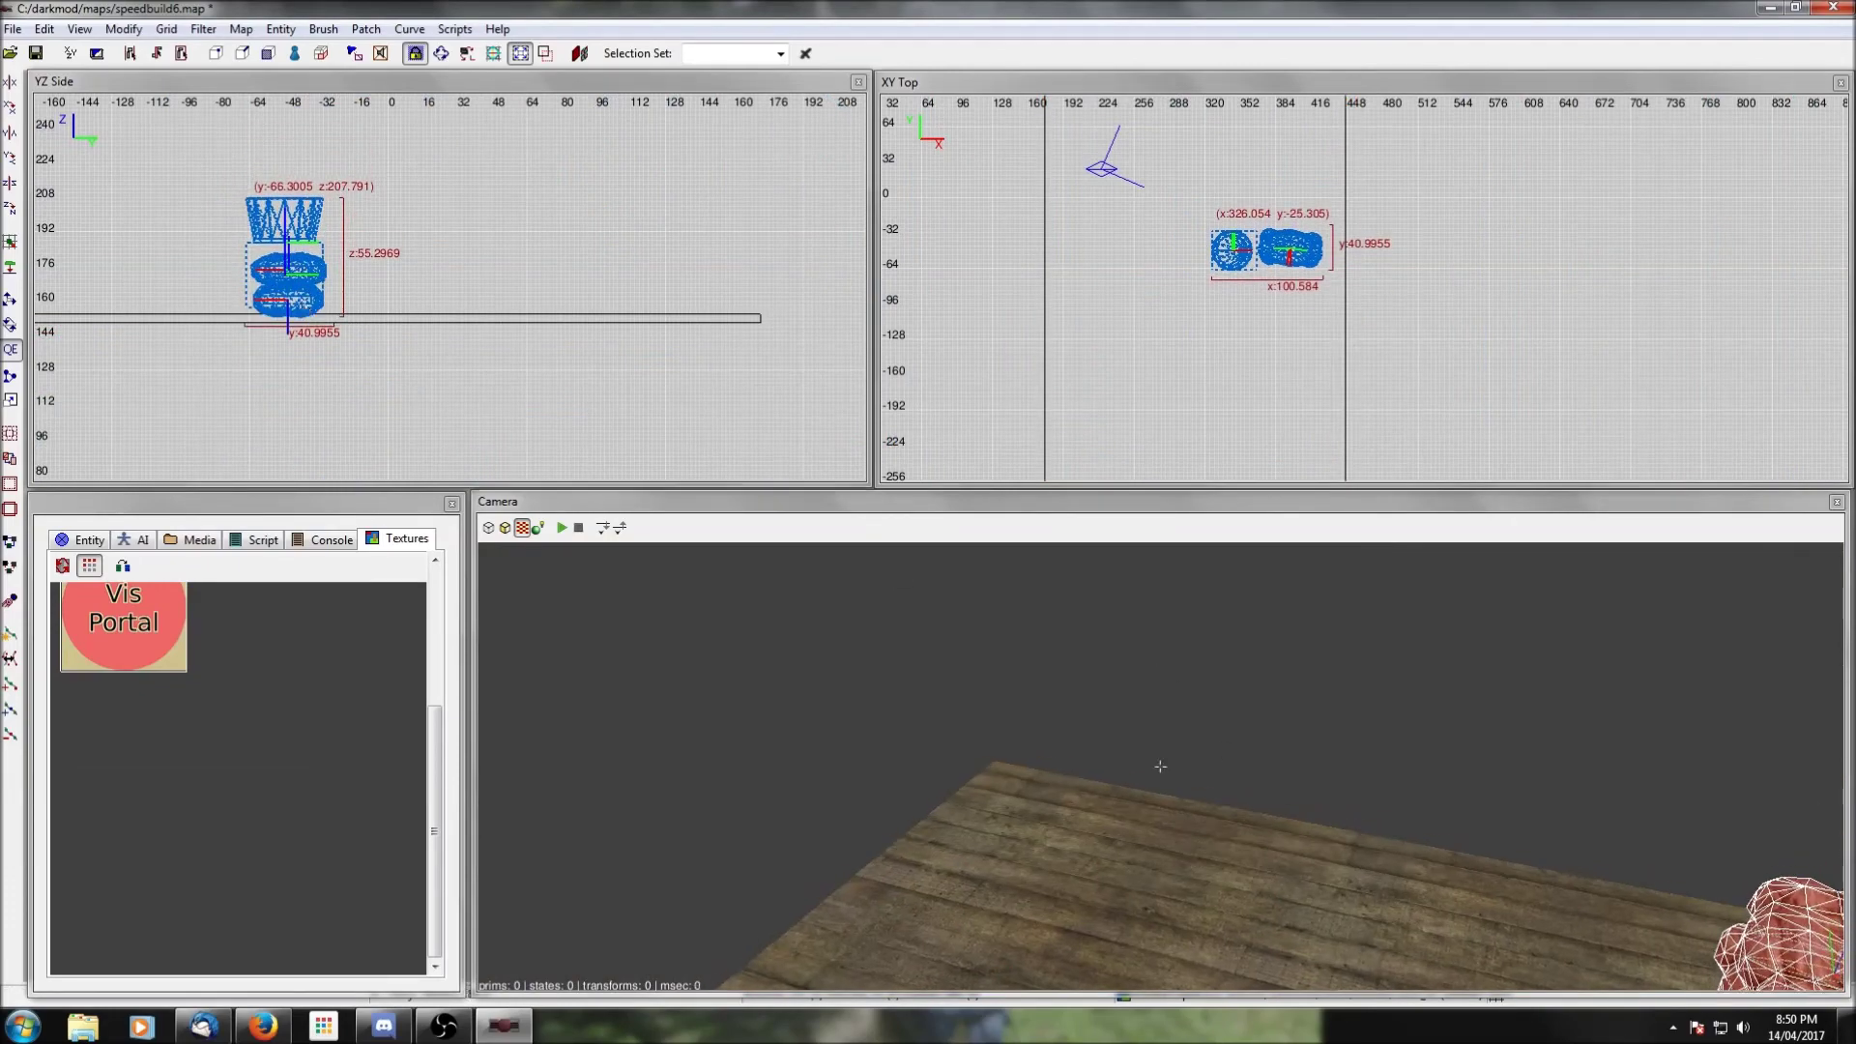
{"action": "left_click", "coordinate": [1304, 852], "text": "shift"}
{"action": "left_click", "coordinate": [1304, 853], "text": "shift"}
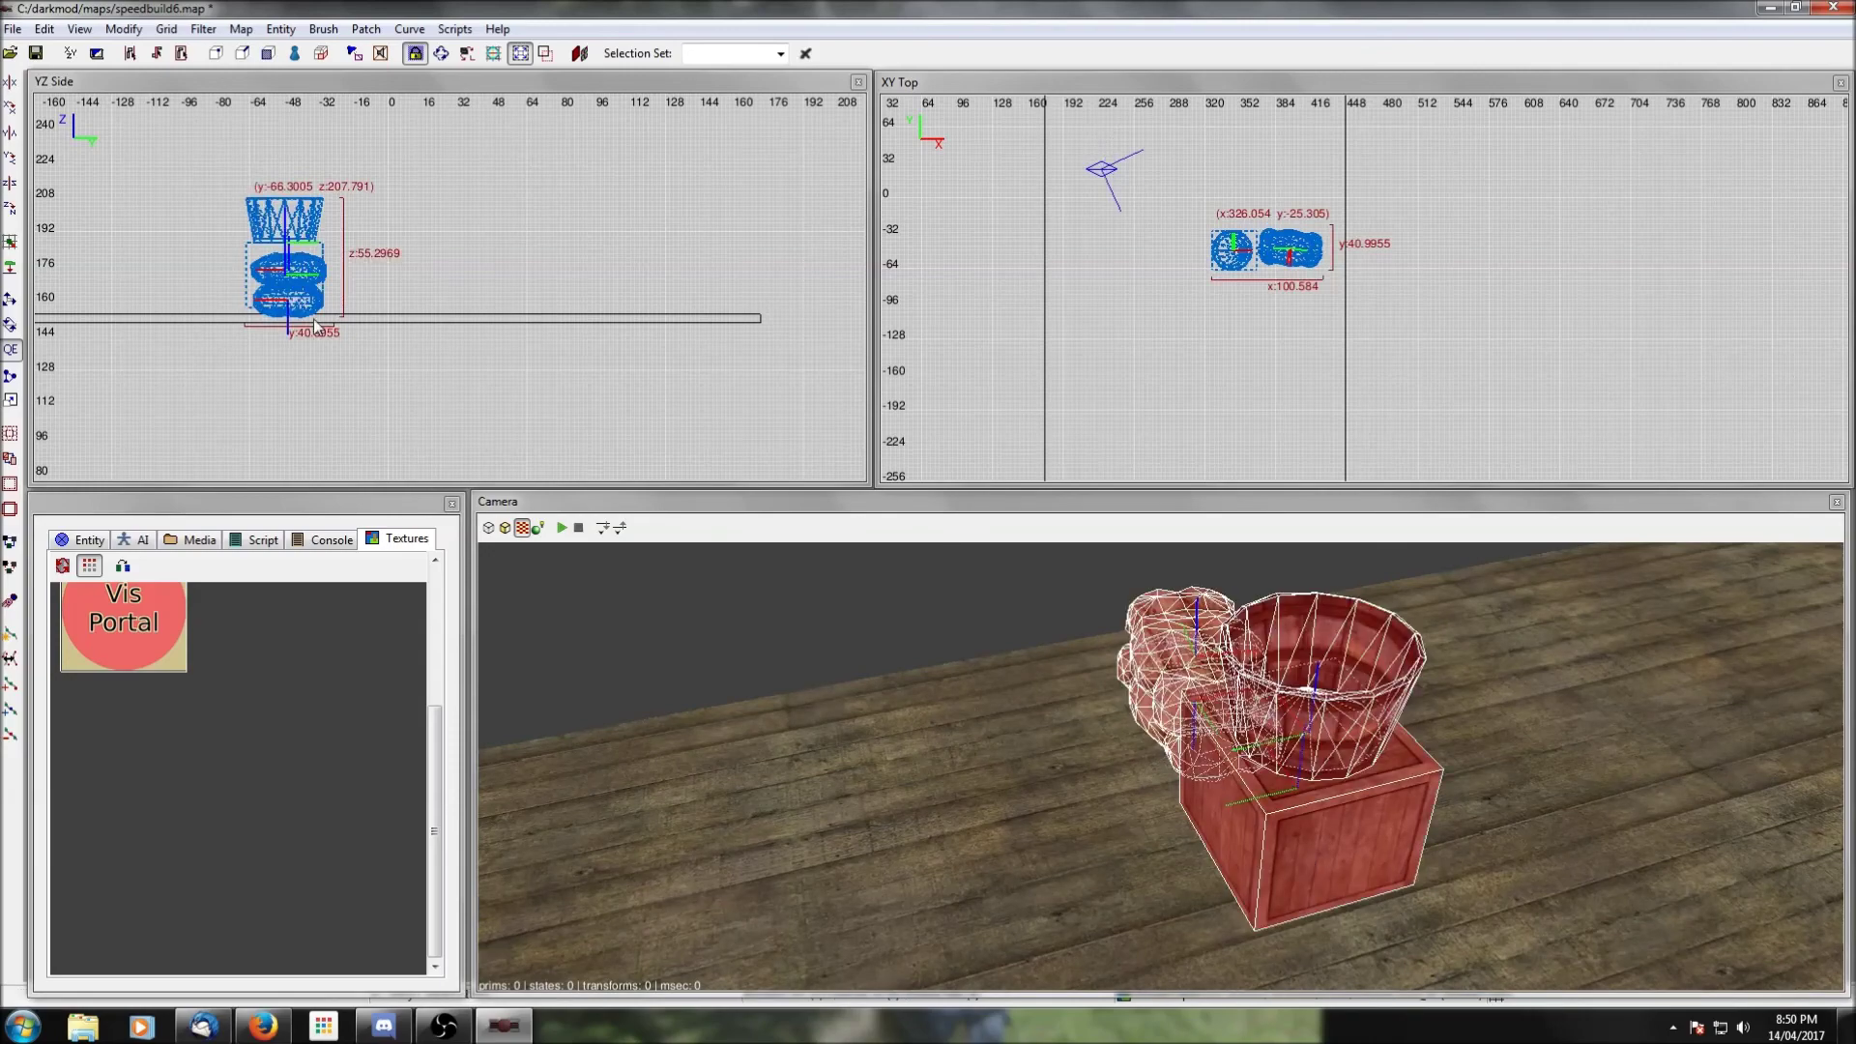
{"action": "scroll", "coordinate": [314, 317], "scroll_direction": "up", "scroll_amount": 3}
{"action": "left_click_drag", "start_coordinate": [99, 302], "coordinate": [99, 314]}
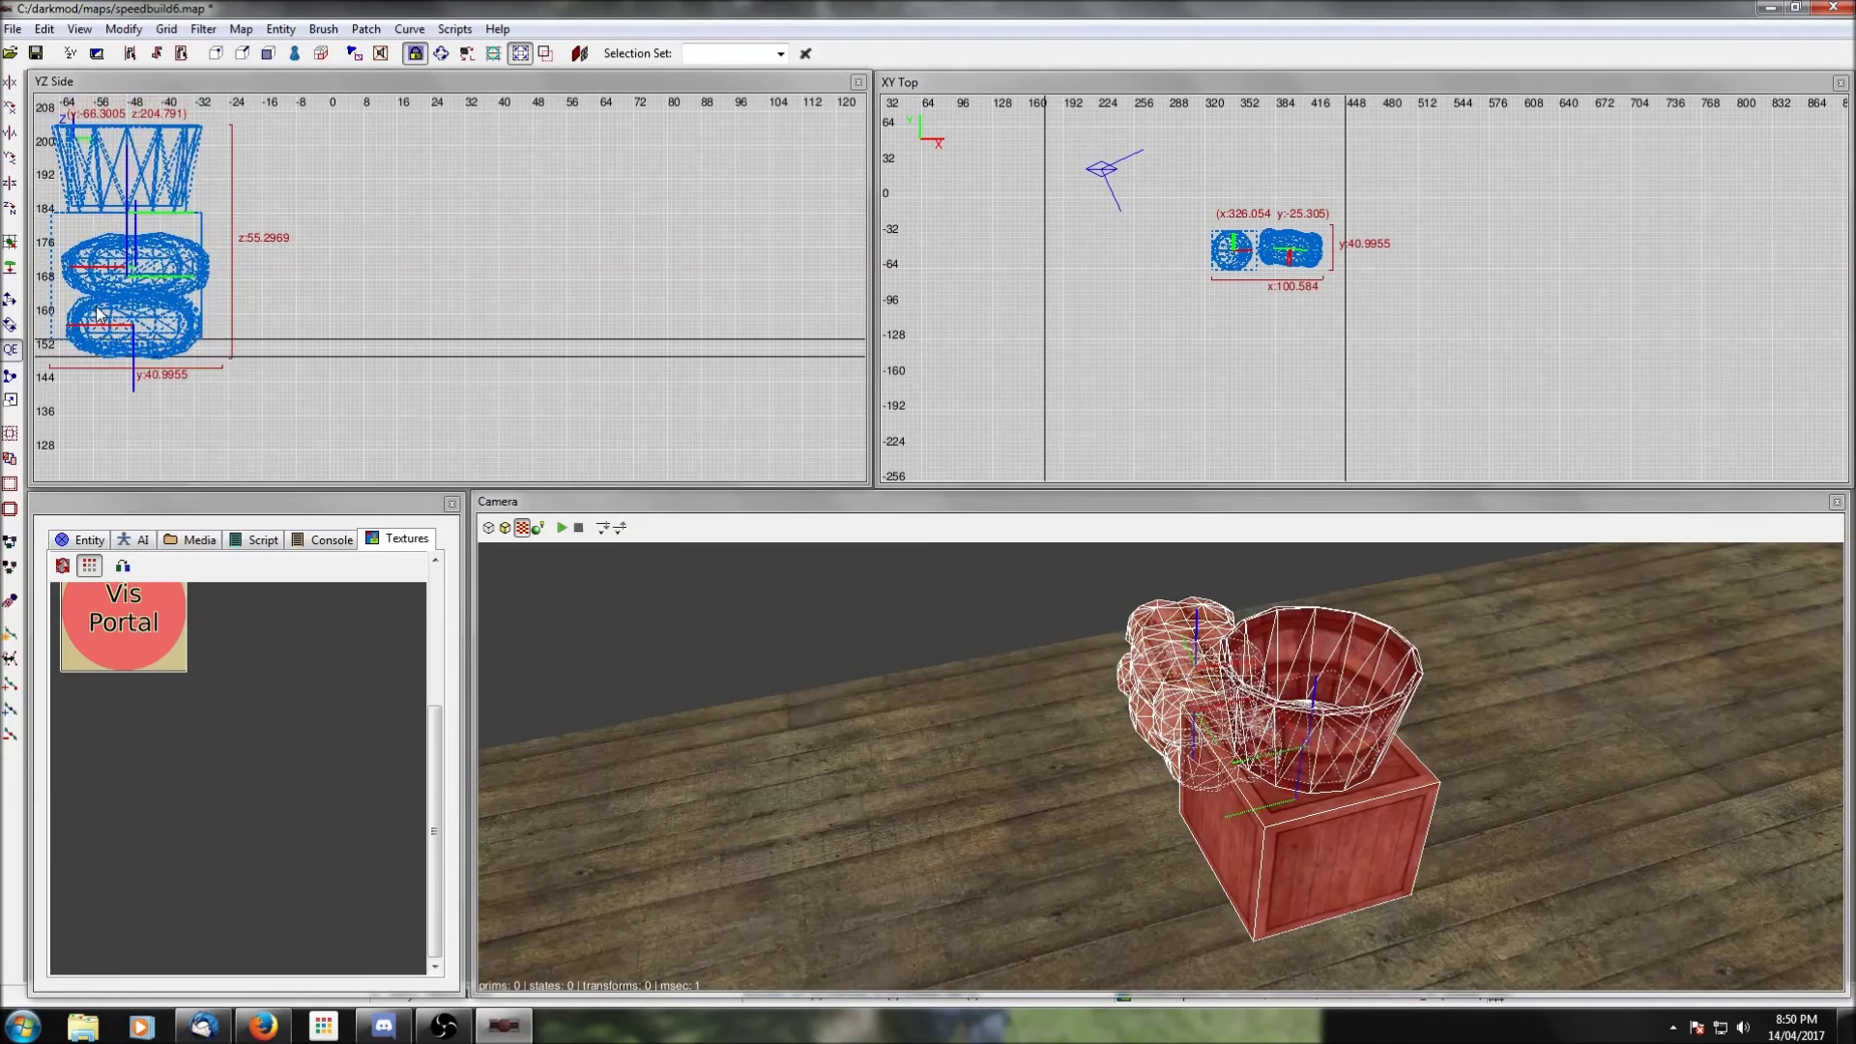
Step: Deselect the random_junk04 prefab and show all hidden objects
{"action": "left_click", "coordinate": [1251, 797], "text": "shift"}
{"action": "left_click", "coordinate": [1152, 721], "text": "shift"}
{"action": "left_click", "coordinate": [1162, 700], "text": "shift"}
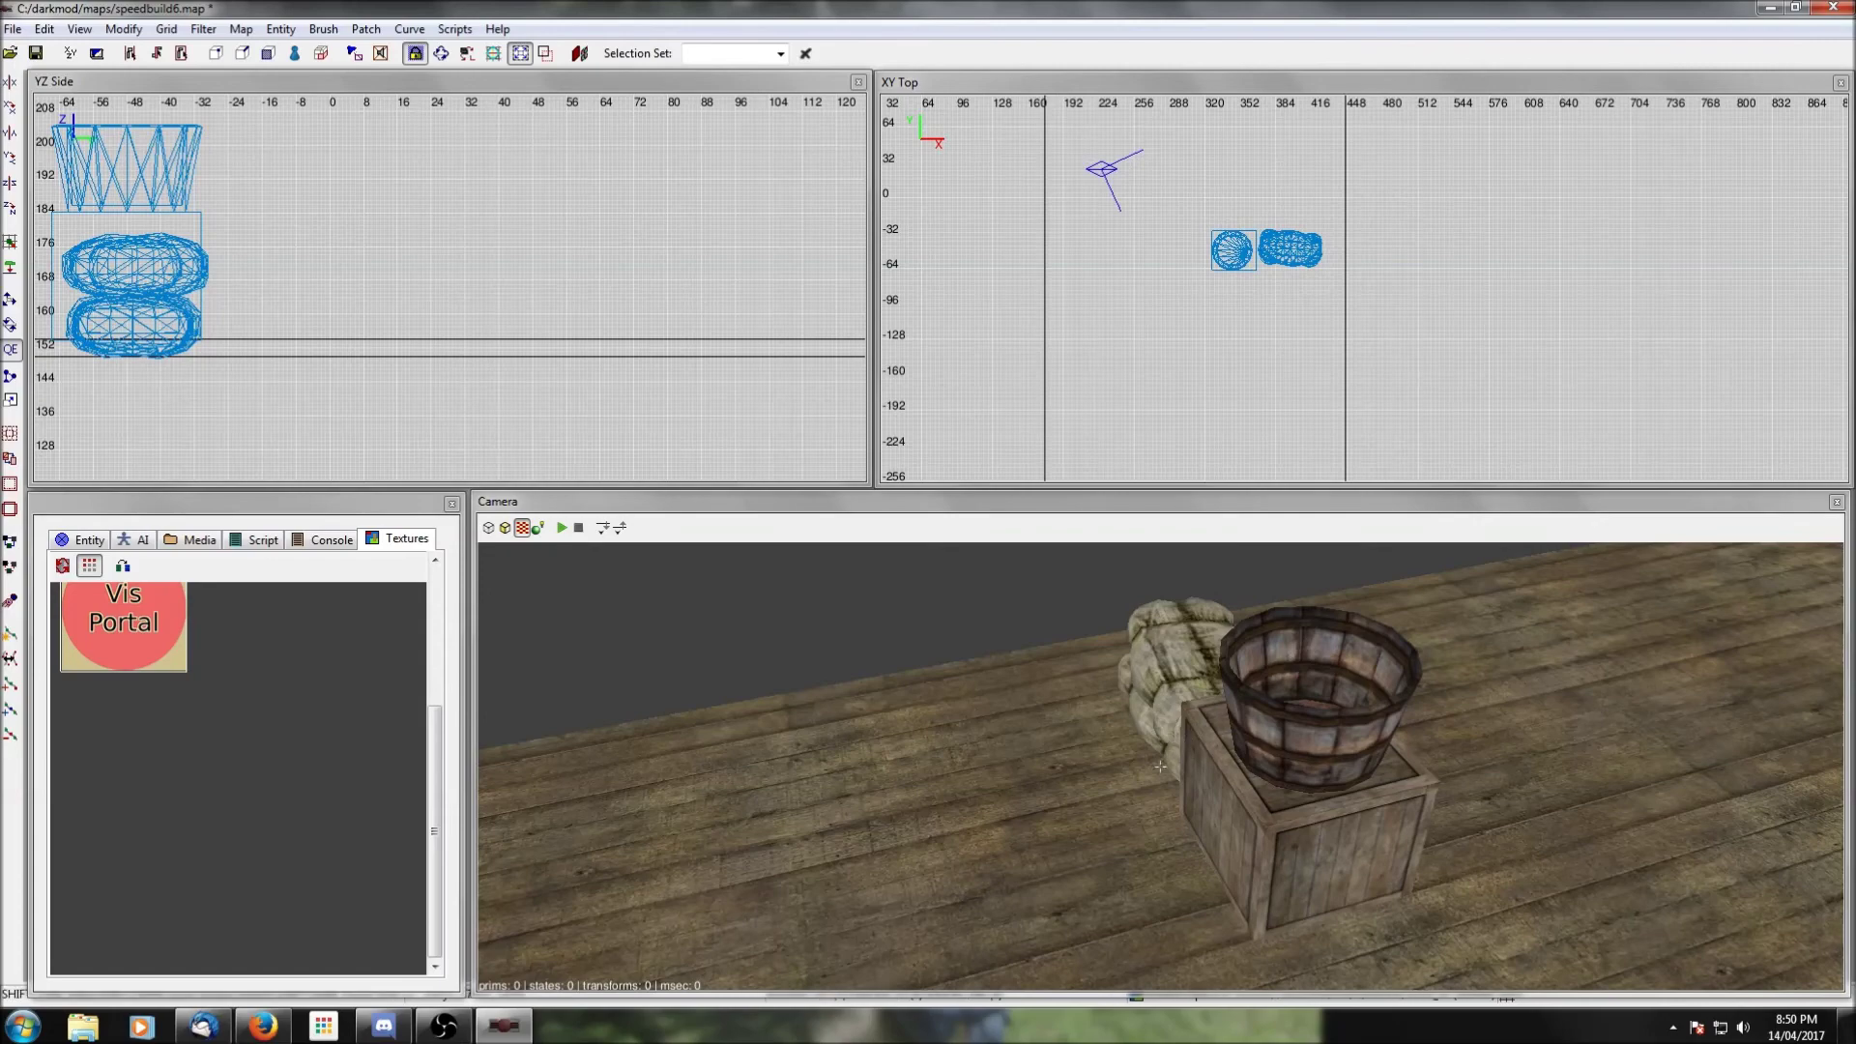
{"action": "key", "text": "shift+h"}
Step: Insert the room_junk02 prefab into the bunk room and move it beside the east wall, south of the barrels
{"action": "right_click", "coordinate": [1193, 728]}
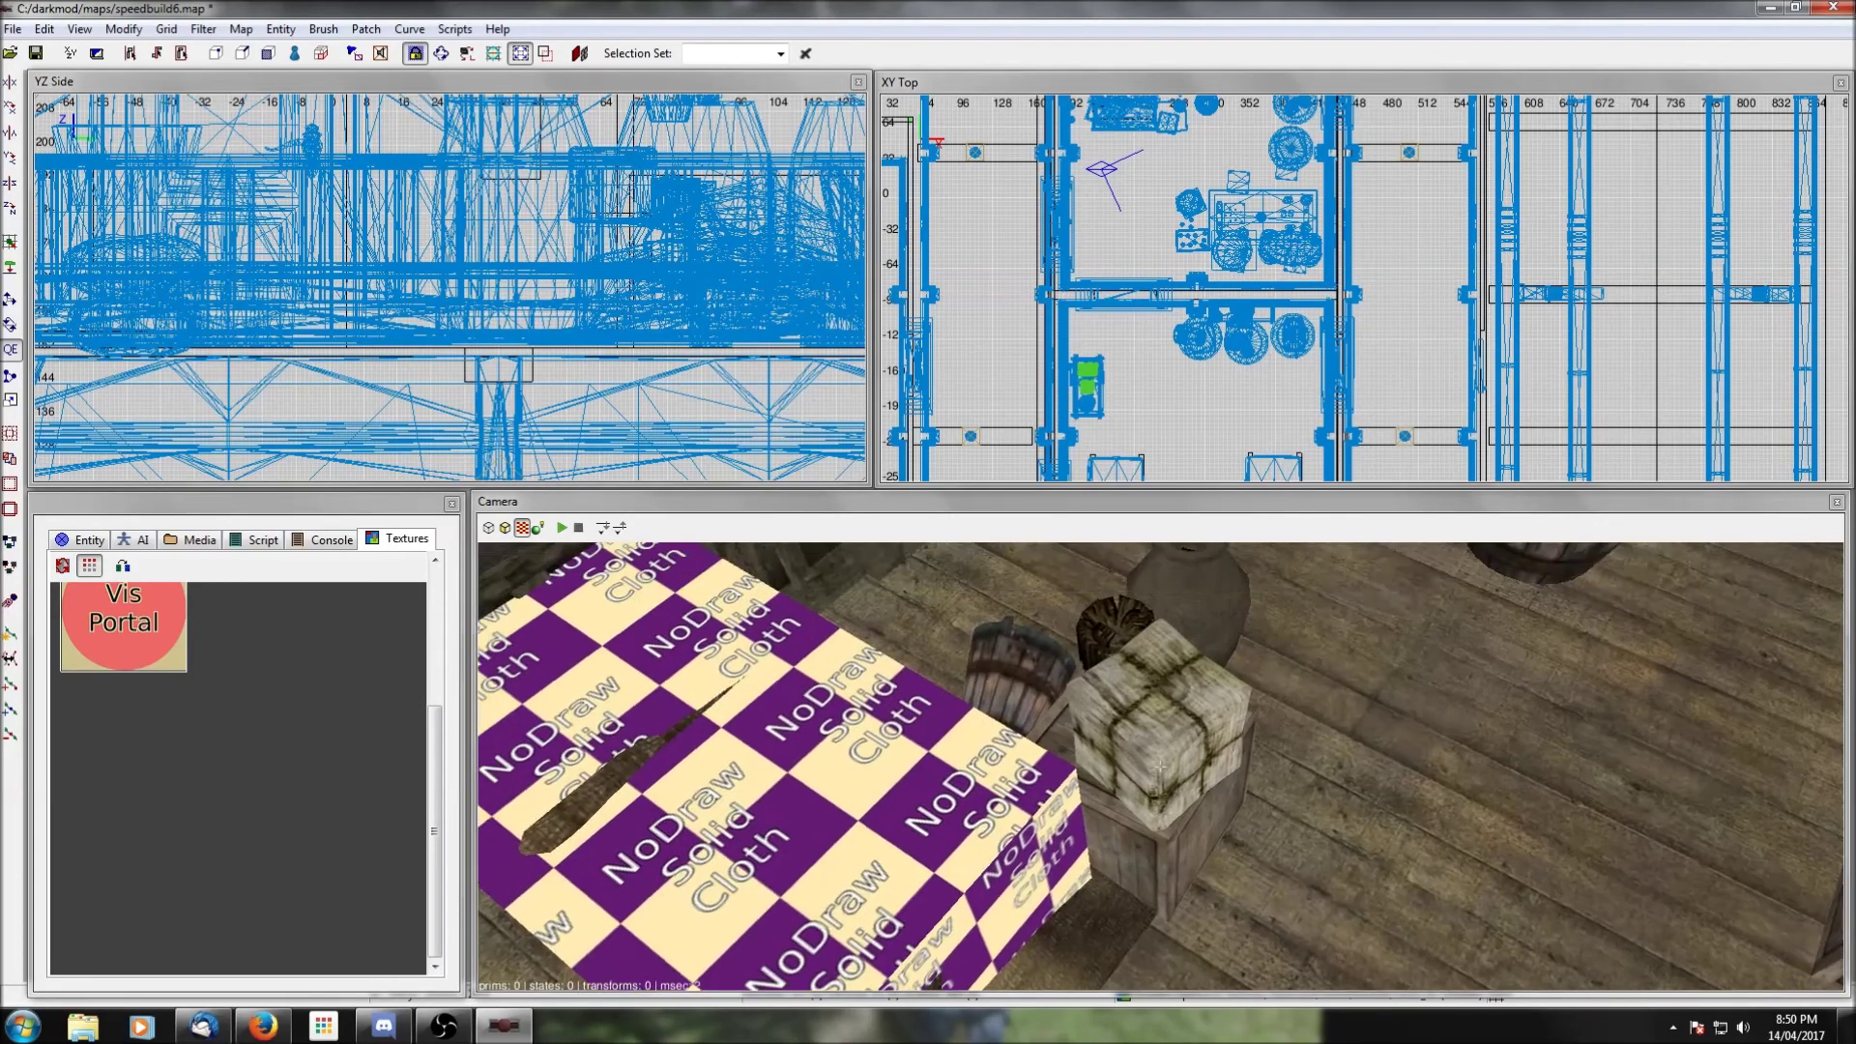
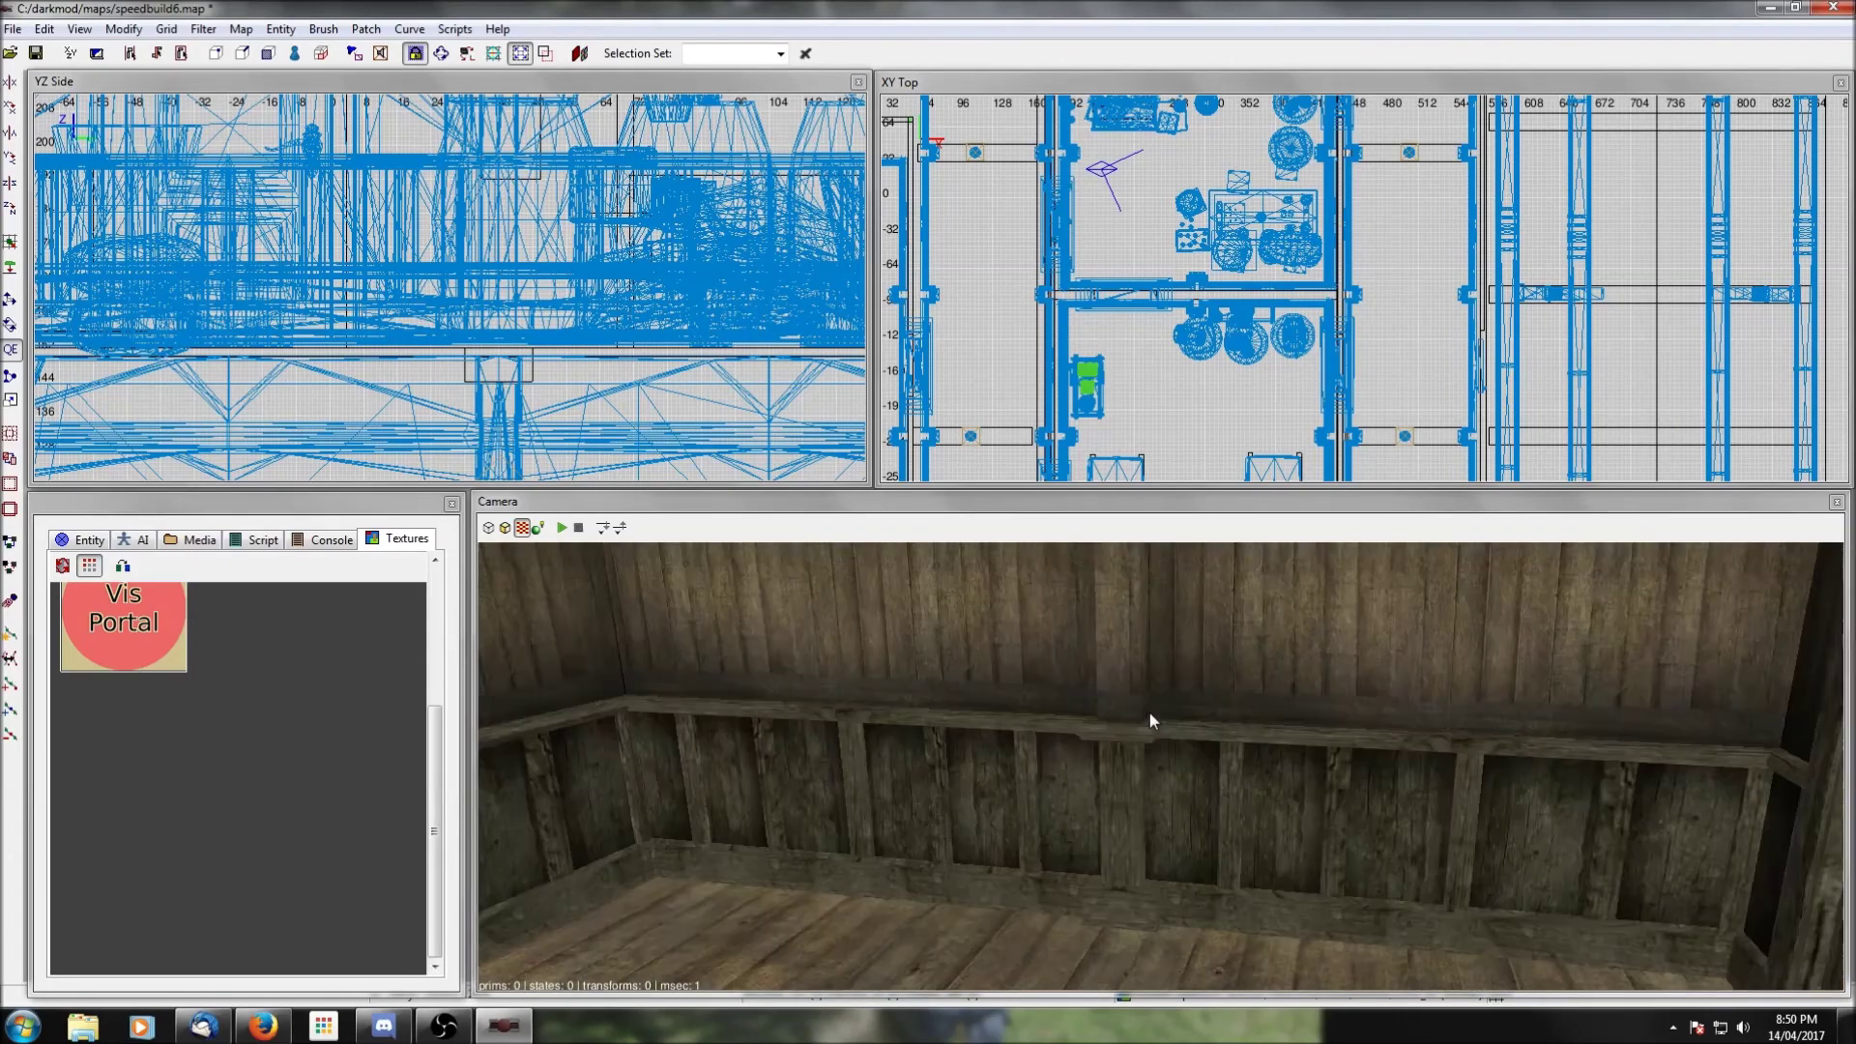
{"action": "key", "text": "Down"}
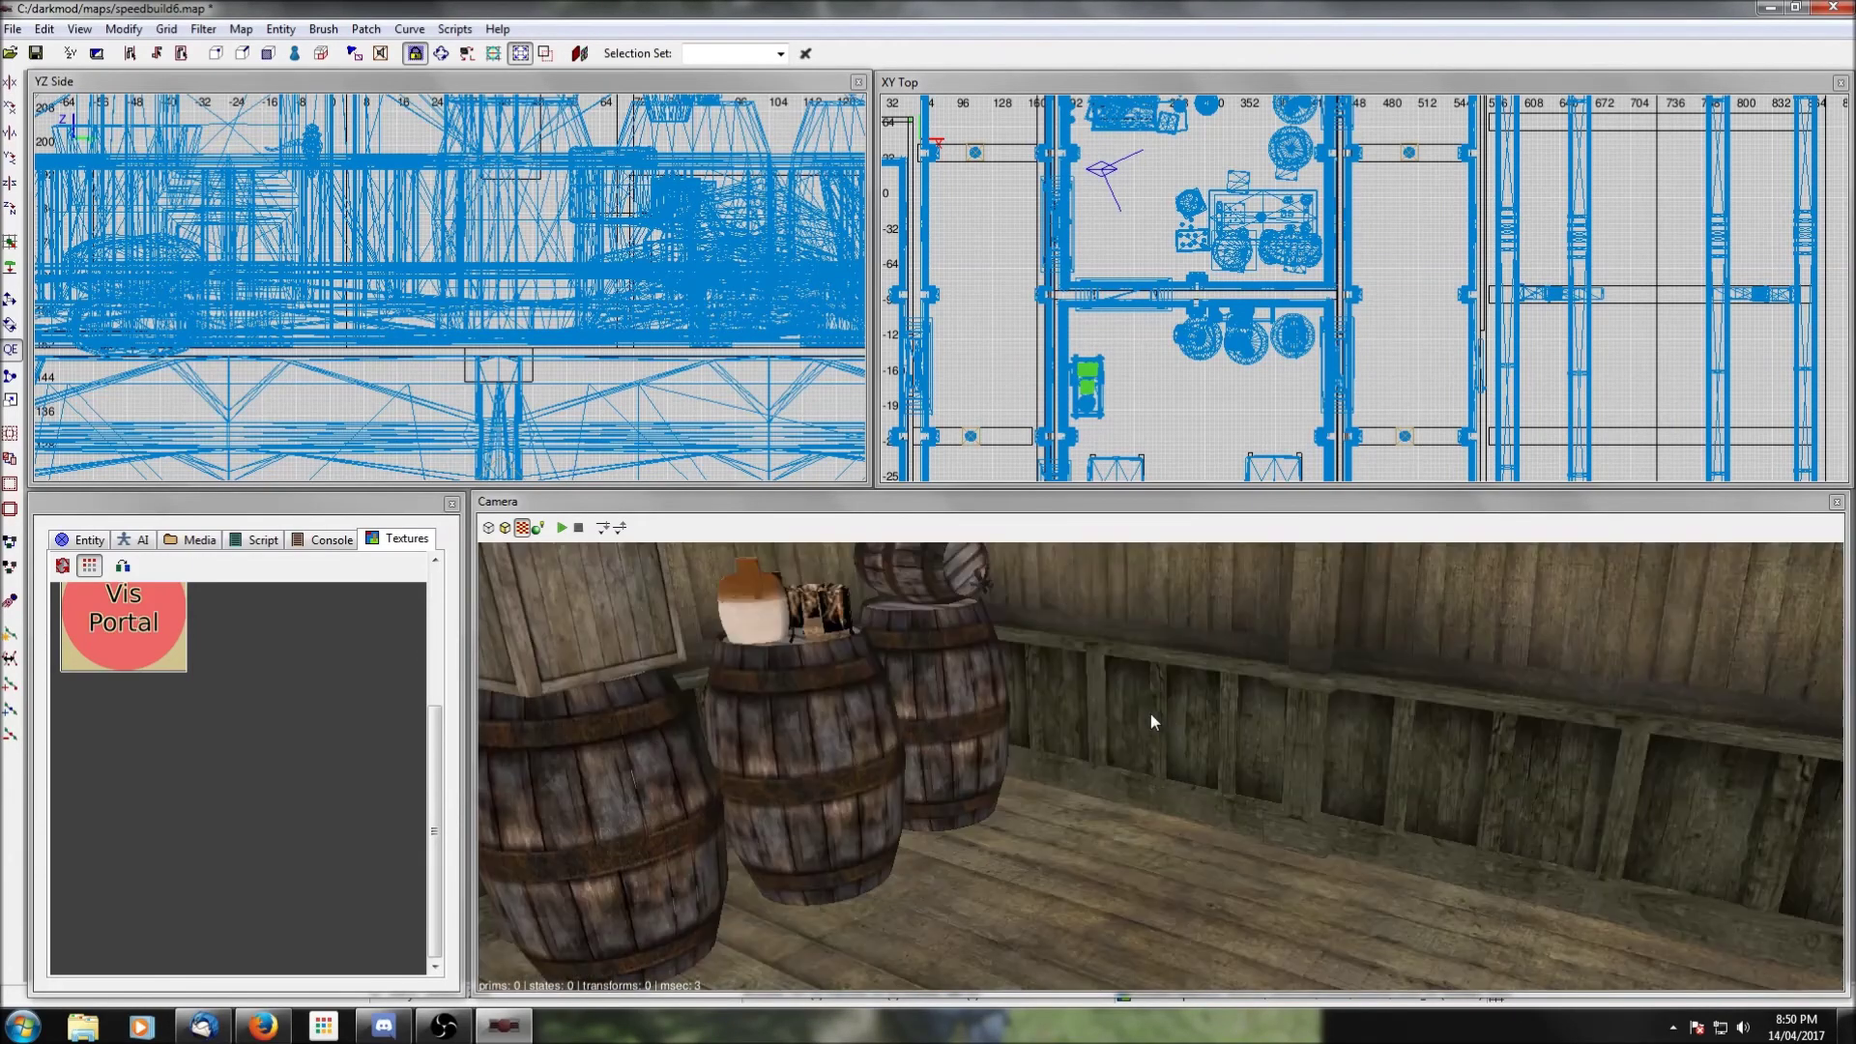
{"action": "scroll", "coordinate": [1220, 344], "scroll_direction": "down", "scroll_amount": 4}
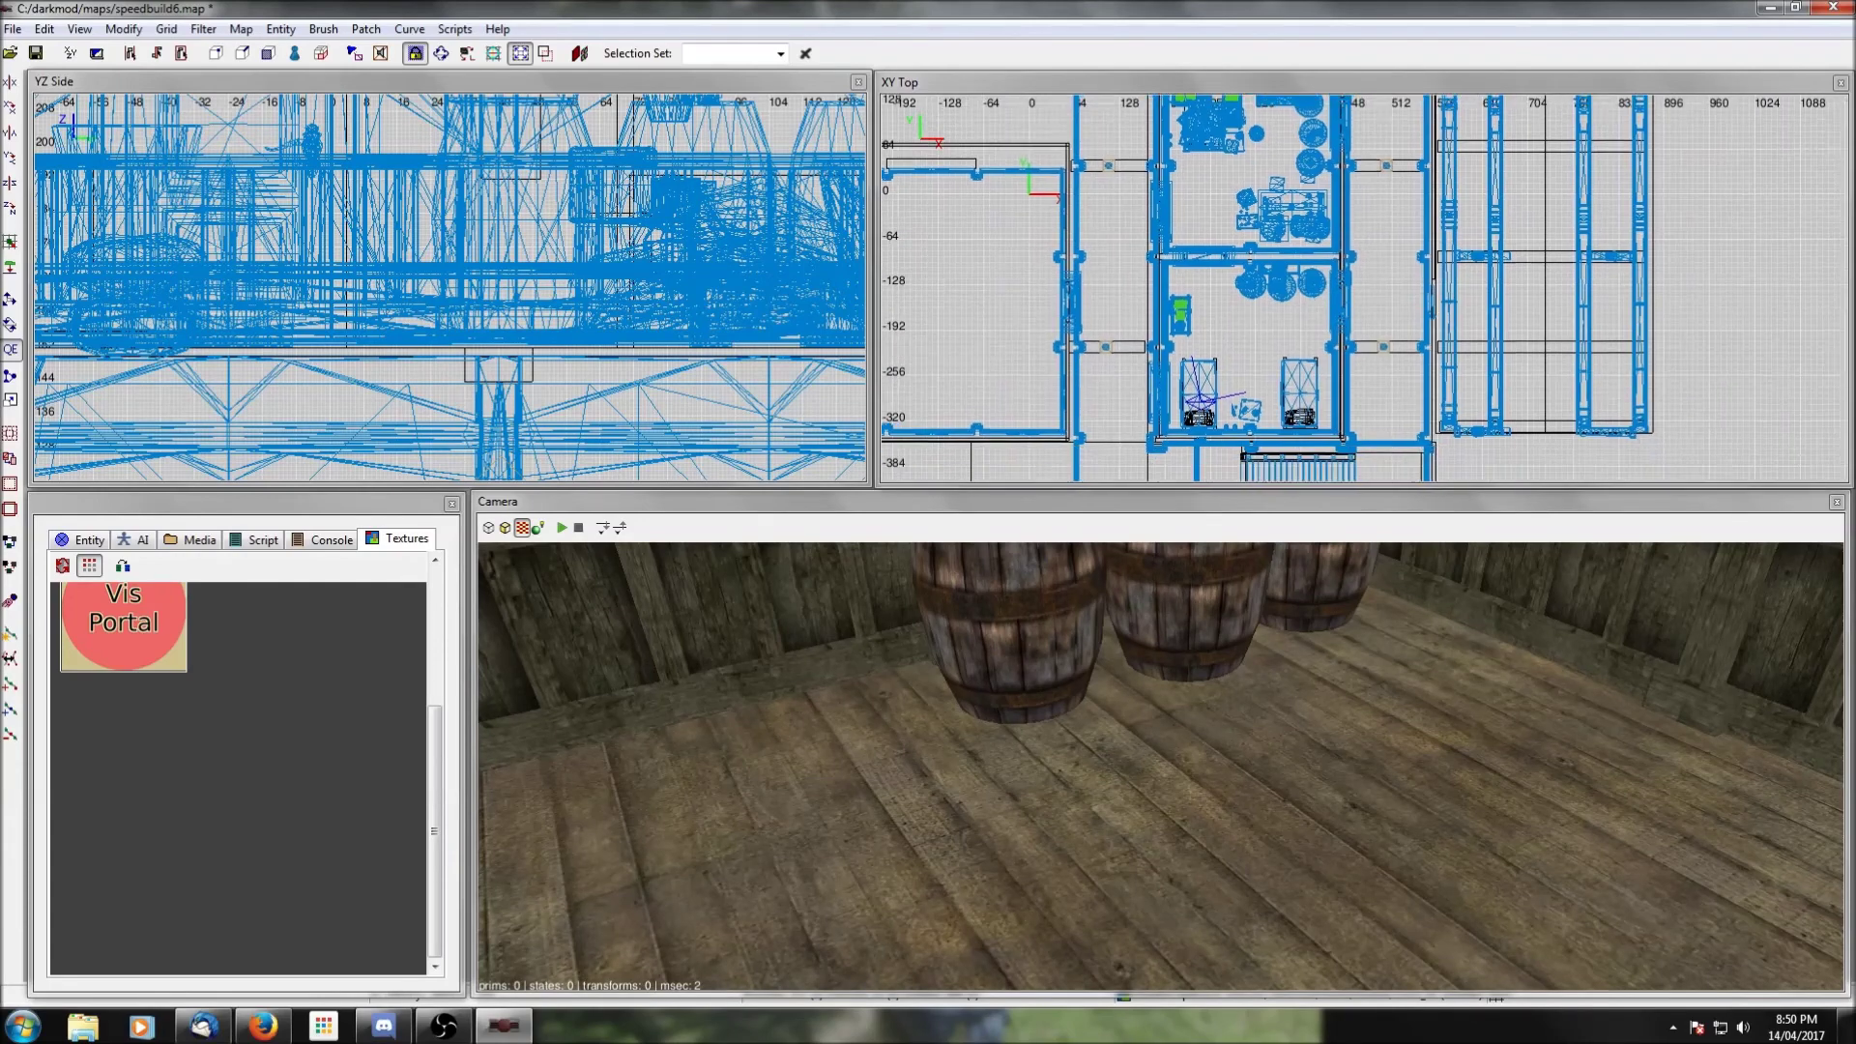
{"action": "right_click", "coordinate": [1247, 337]}
{"action": "left_click", "coordinate": [1290, 432]}
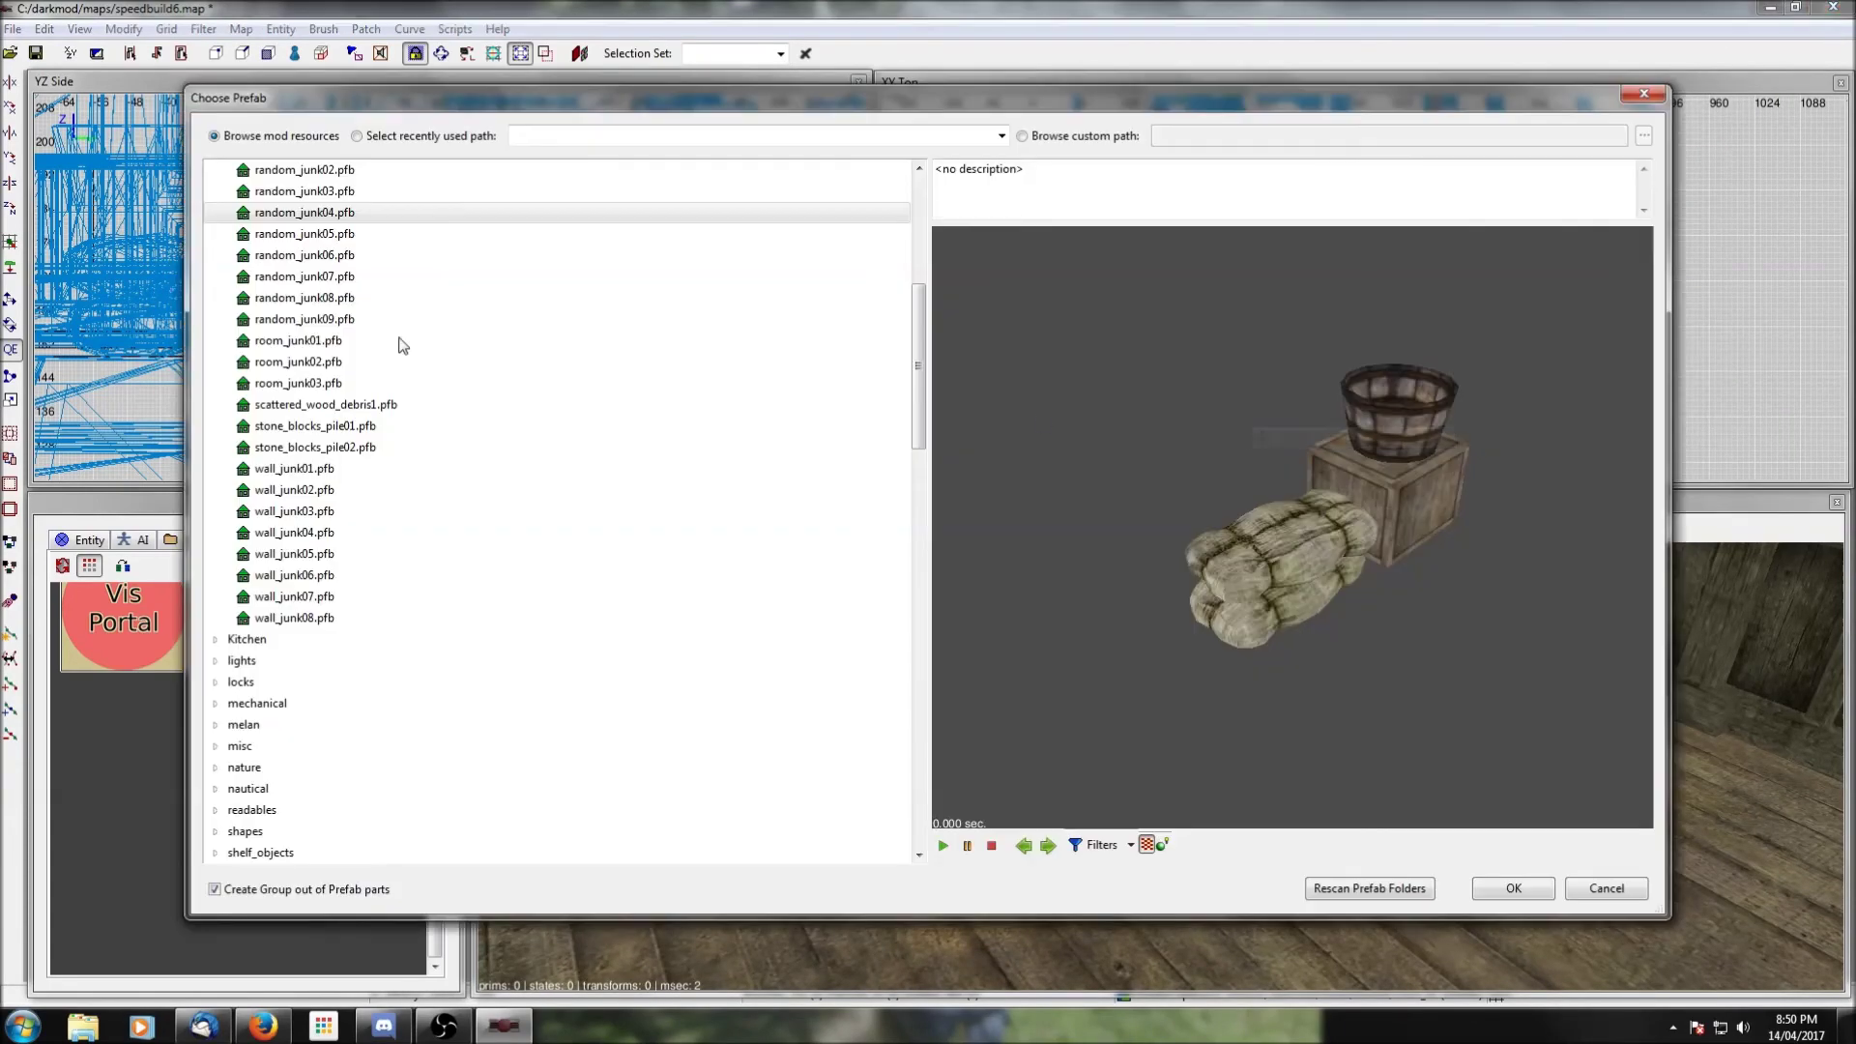
{"action": "left_click", "coordinate": [310, 341]}
{"action": "left_click", "coordinate": [311, 362]}
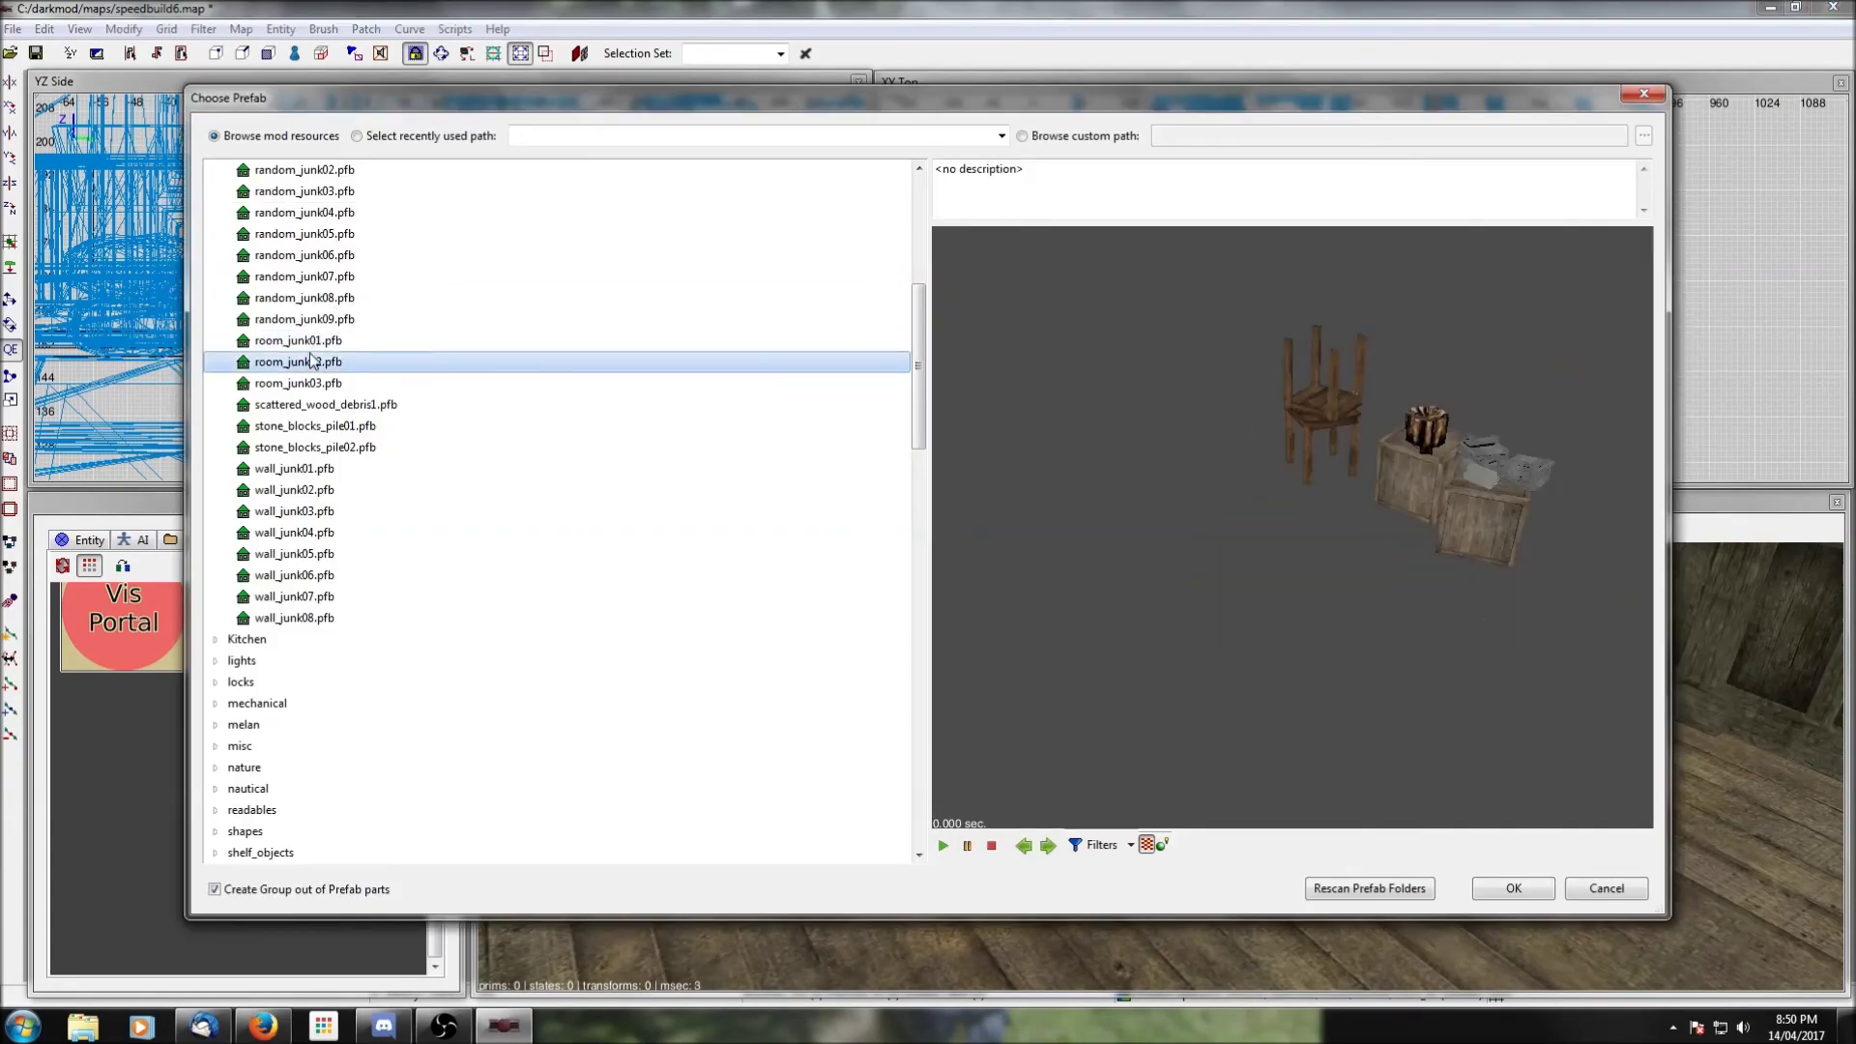
{"action": "left_click", "coordinate": [1514, 889]}
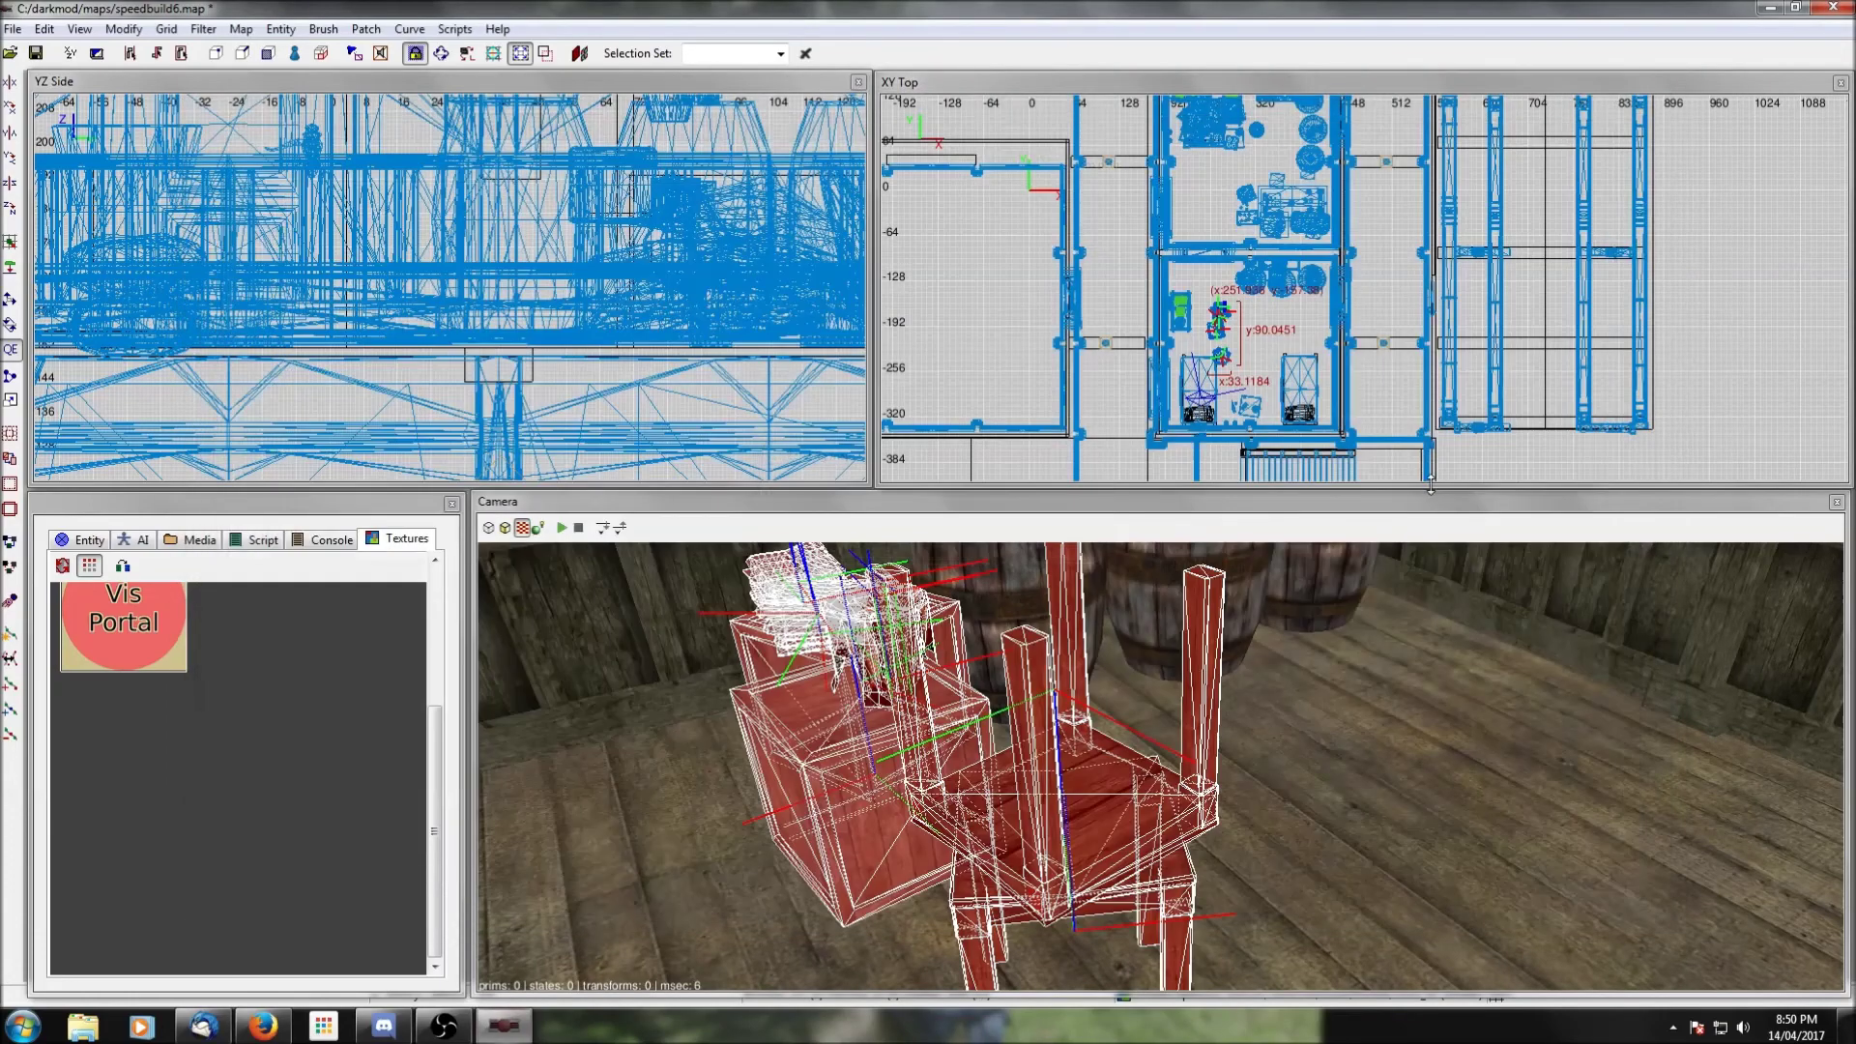
{"action": "left_click_drag", "start_coordinate": [1196, 355], "coordinate": [1283, 356]}
Step: Lower the room_junk02 prefab until its crates and chair stand on the bunk room floor, and deselect it
{"action": "scroll", "coordinate": [468, 355], "scroll_direction": "down", "scroll_amount": 1}
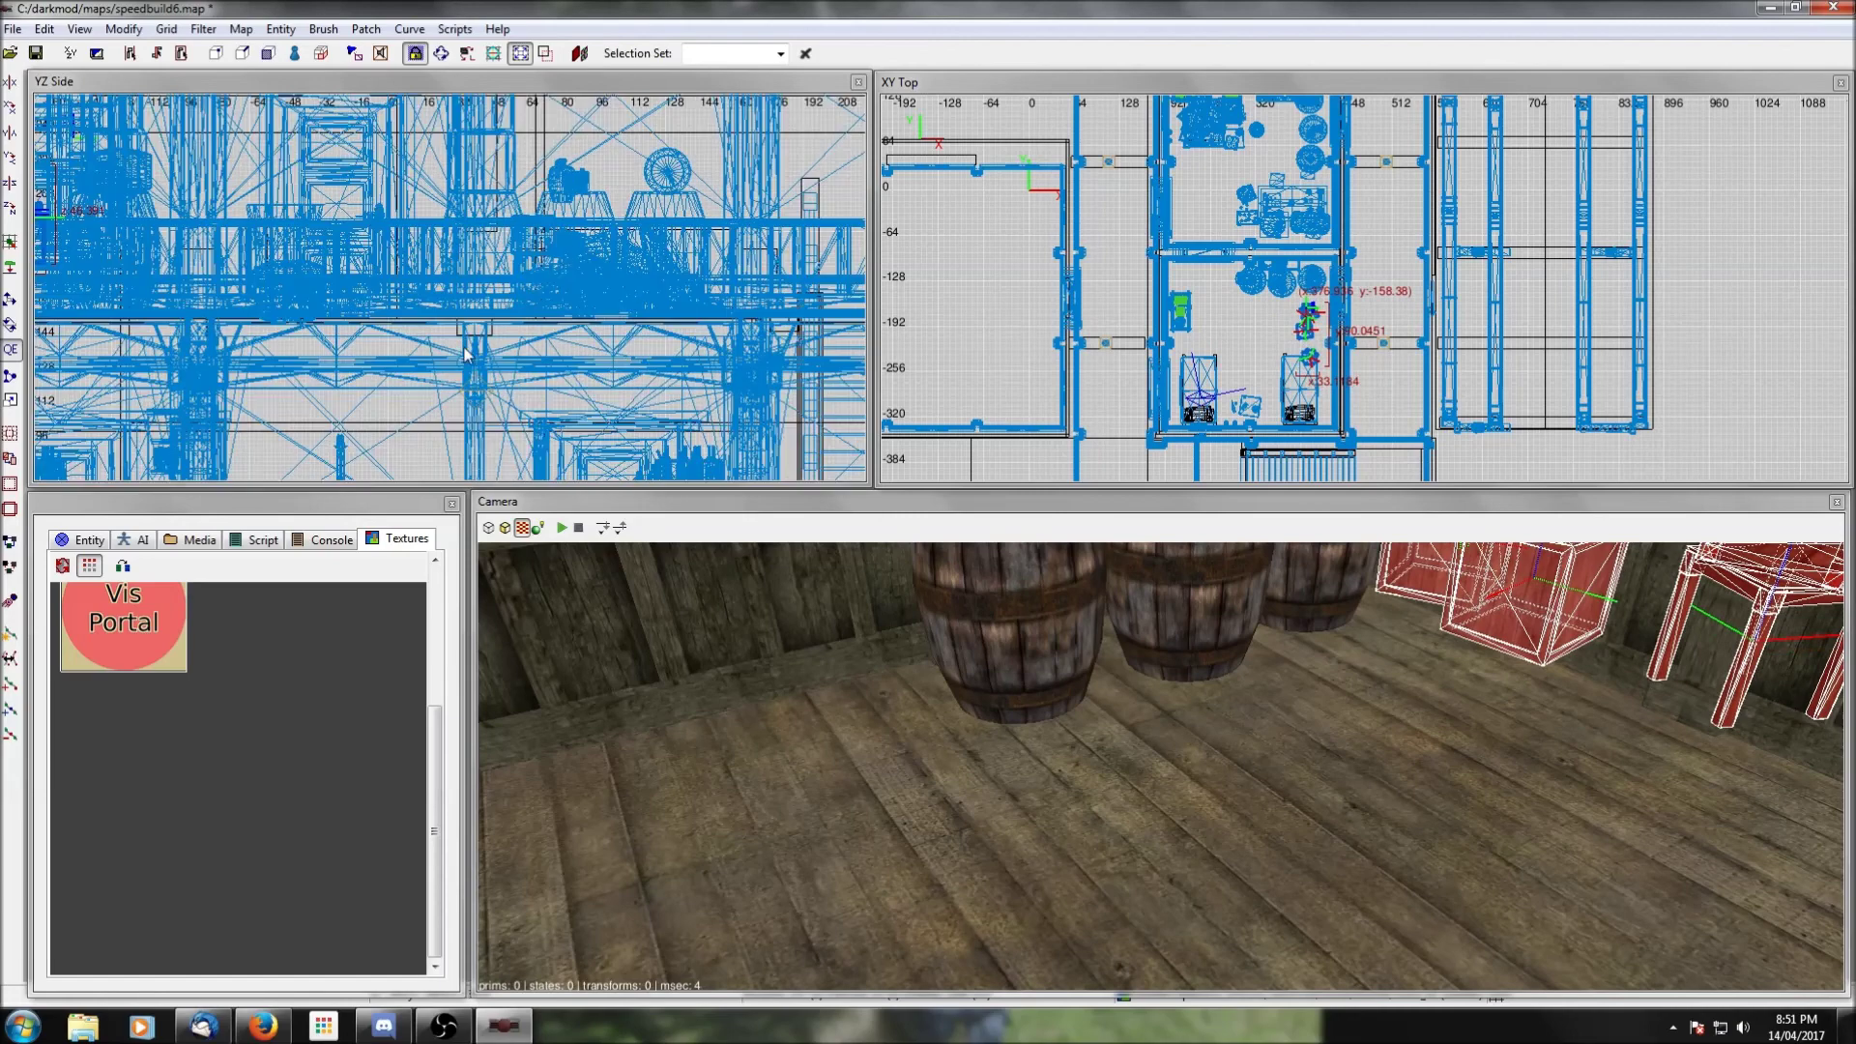
{"action": "scroll", "coordinate": [558, 297], "scroll_direction": "down", "scroll_amount": 1}
{"action": "scroll", "coordinate": [353, 303], "scroll_direction": "up", "scroll_amount": 3}
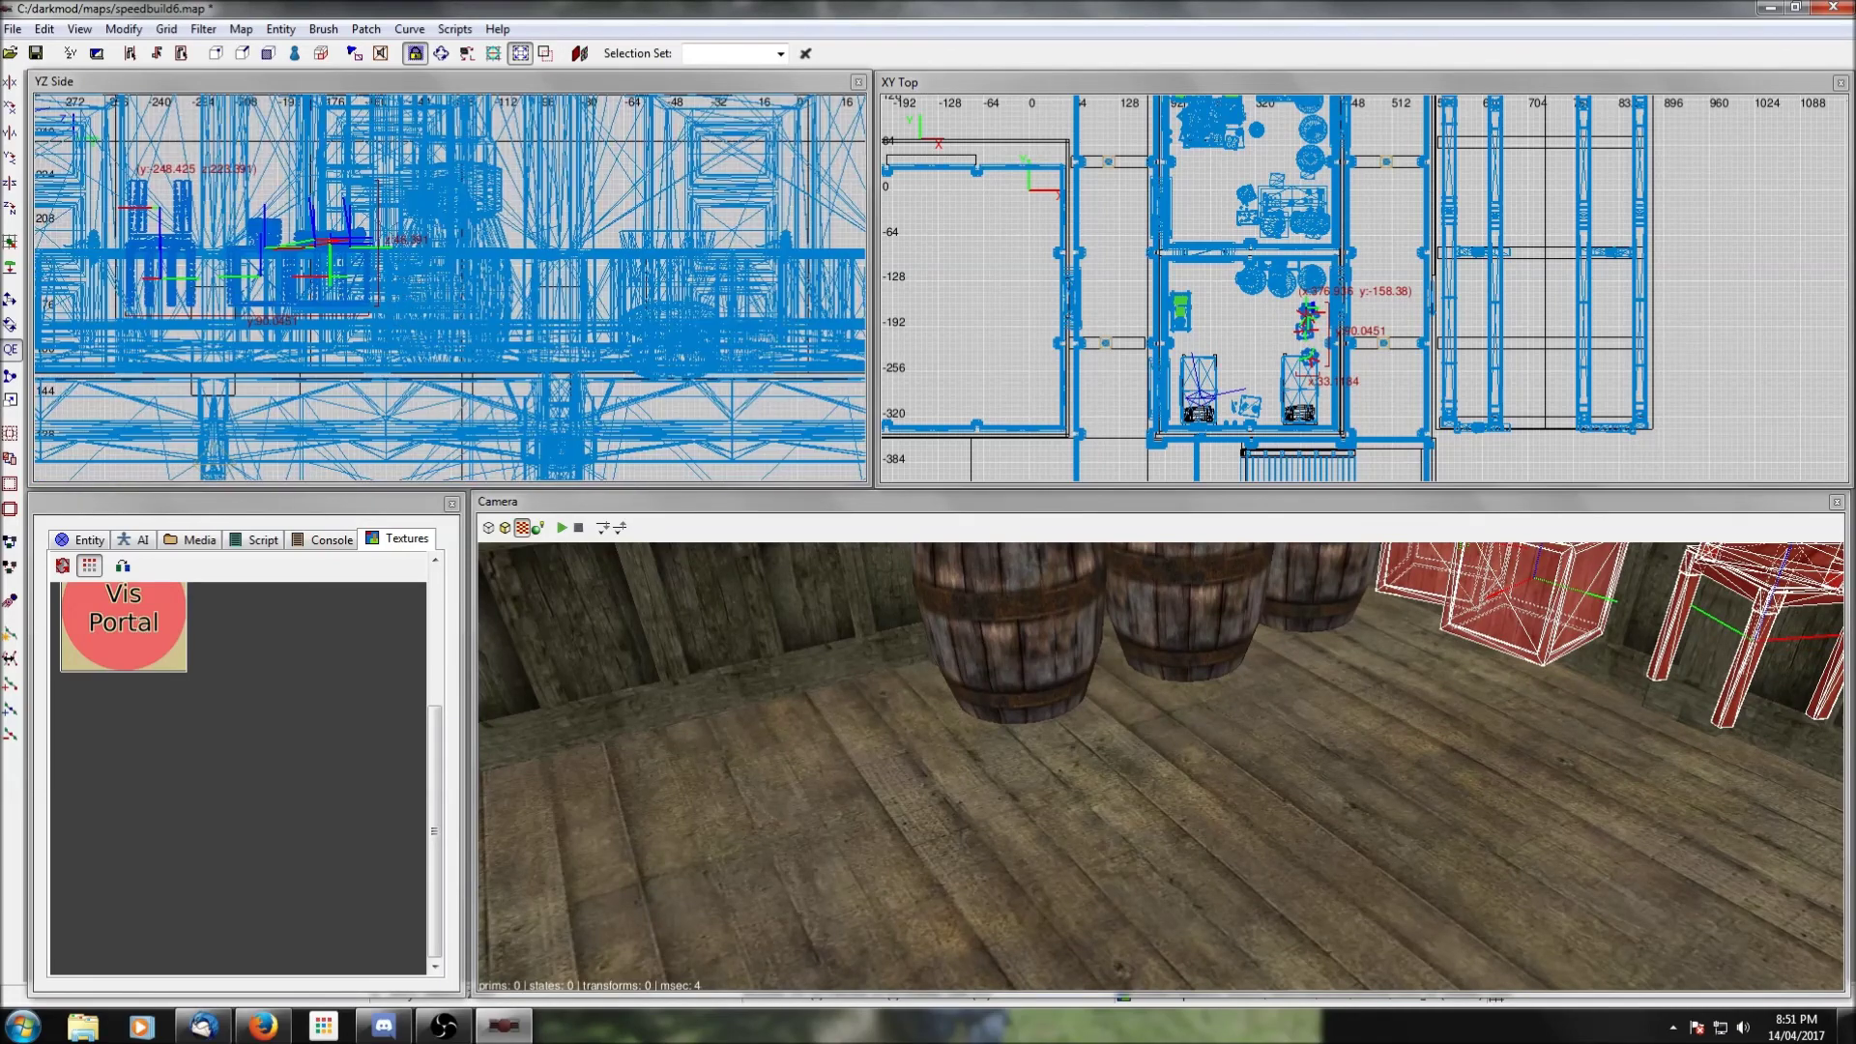
{"action": "left_click_drag", "start_coordinate": [340, 222], "coordinate": [341, 287]}
{"action": "scroll", "coordinate": [348, 290], "scroll_direction": "up", "scroll_amount": 2}
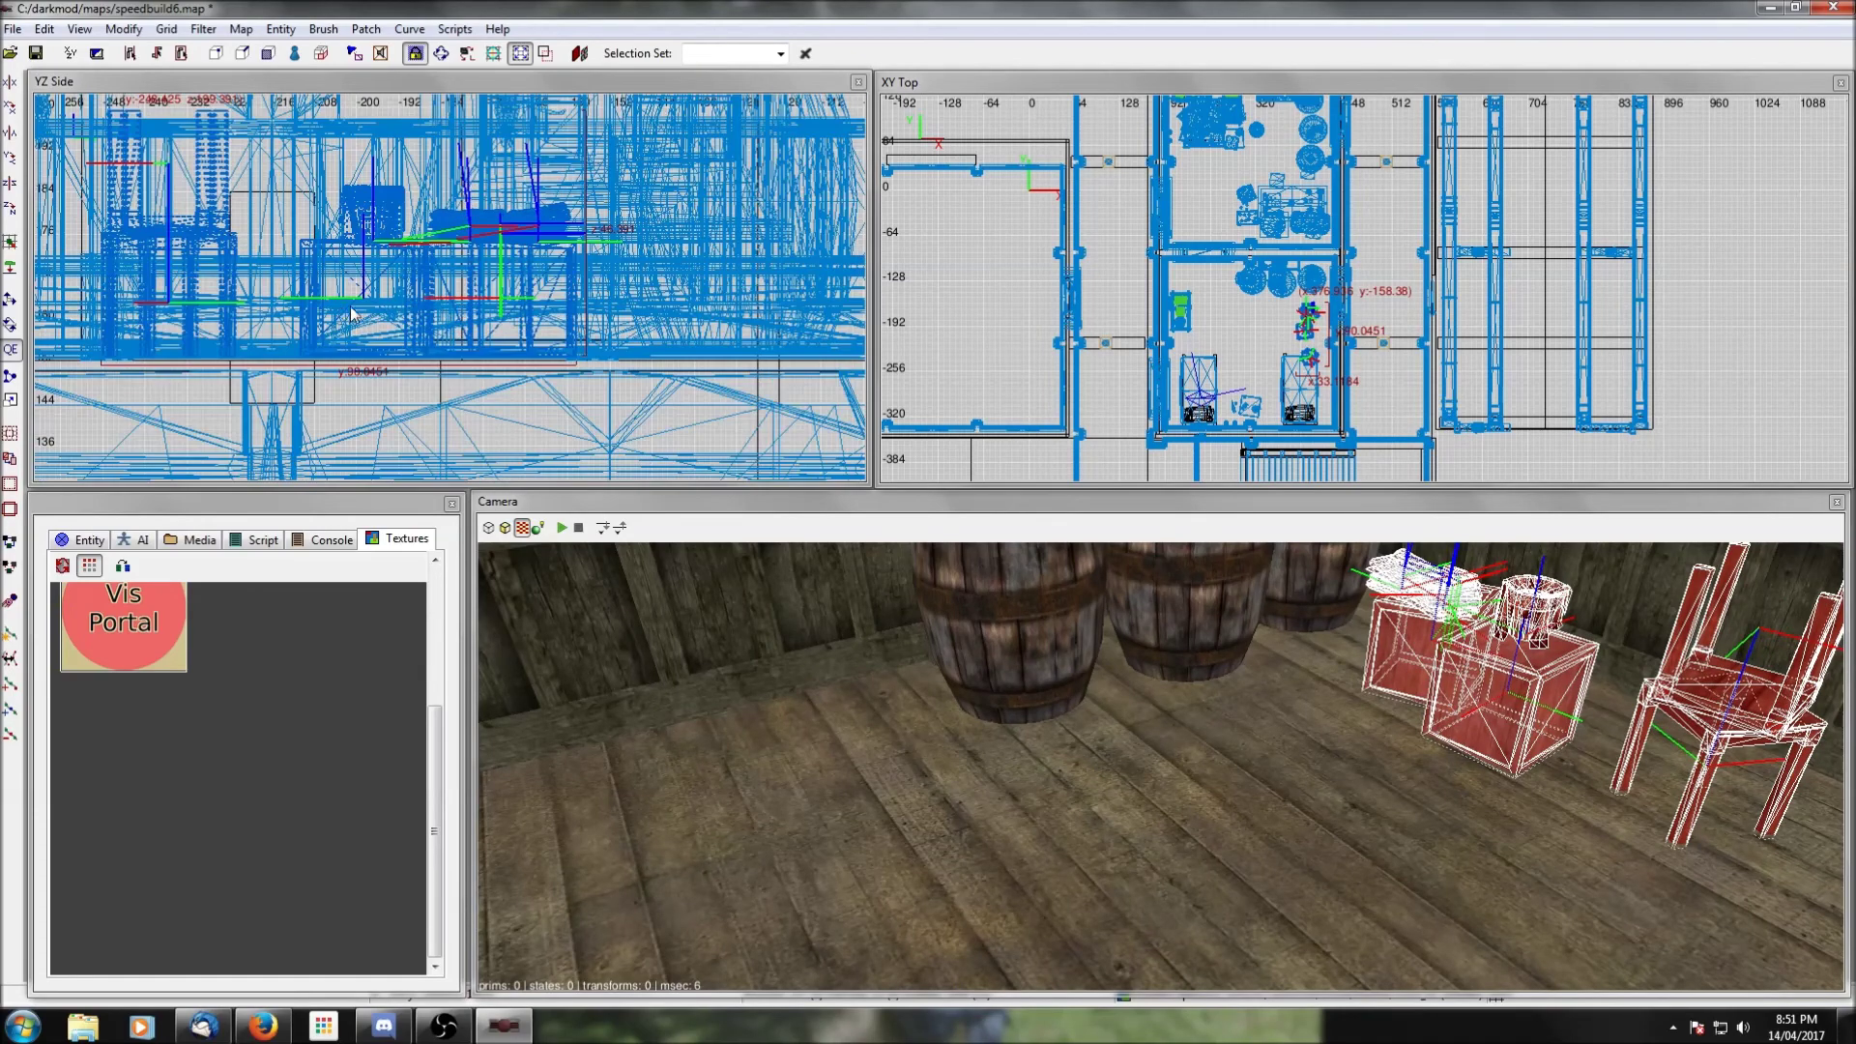
{"action": "left_click_drag", "start_coordinate": [340, 287], "coordinate": [340, 294]}
{"action": "left_click", "coordinate": [932, 766], "text": "shift"}
{"action": "left_click", "coordinate": [932, 766], "text": "shift"}
{"action": "left_click_drag", "start_coordinate": [328, 336], "coordinate": [328, 320]}
{"action": "left_click", "coordinate": [697, 731], "text": "shift"}
{"action": "left_click", "coordinate": [697, 735], "text": "shift"}
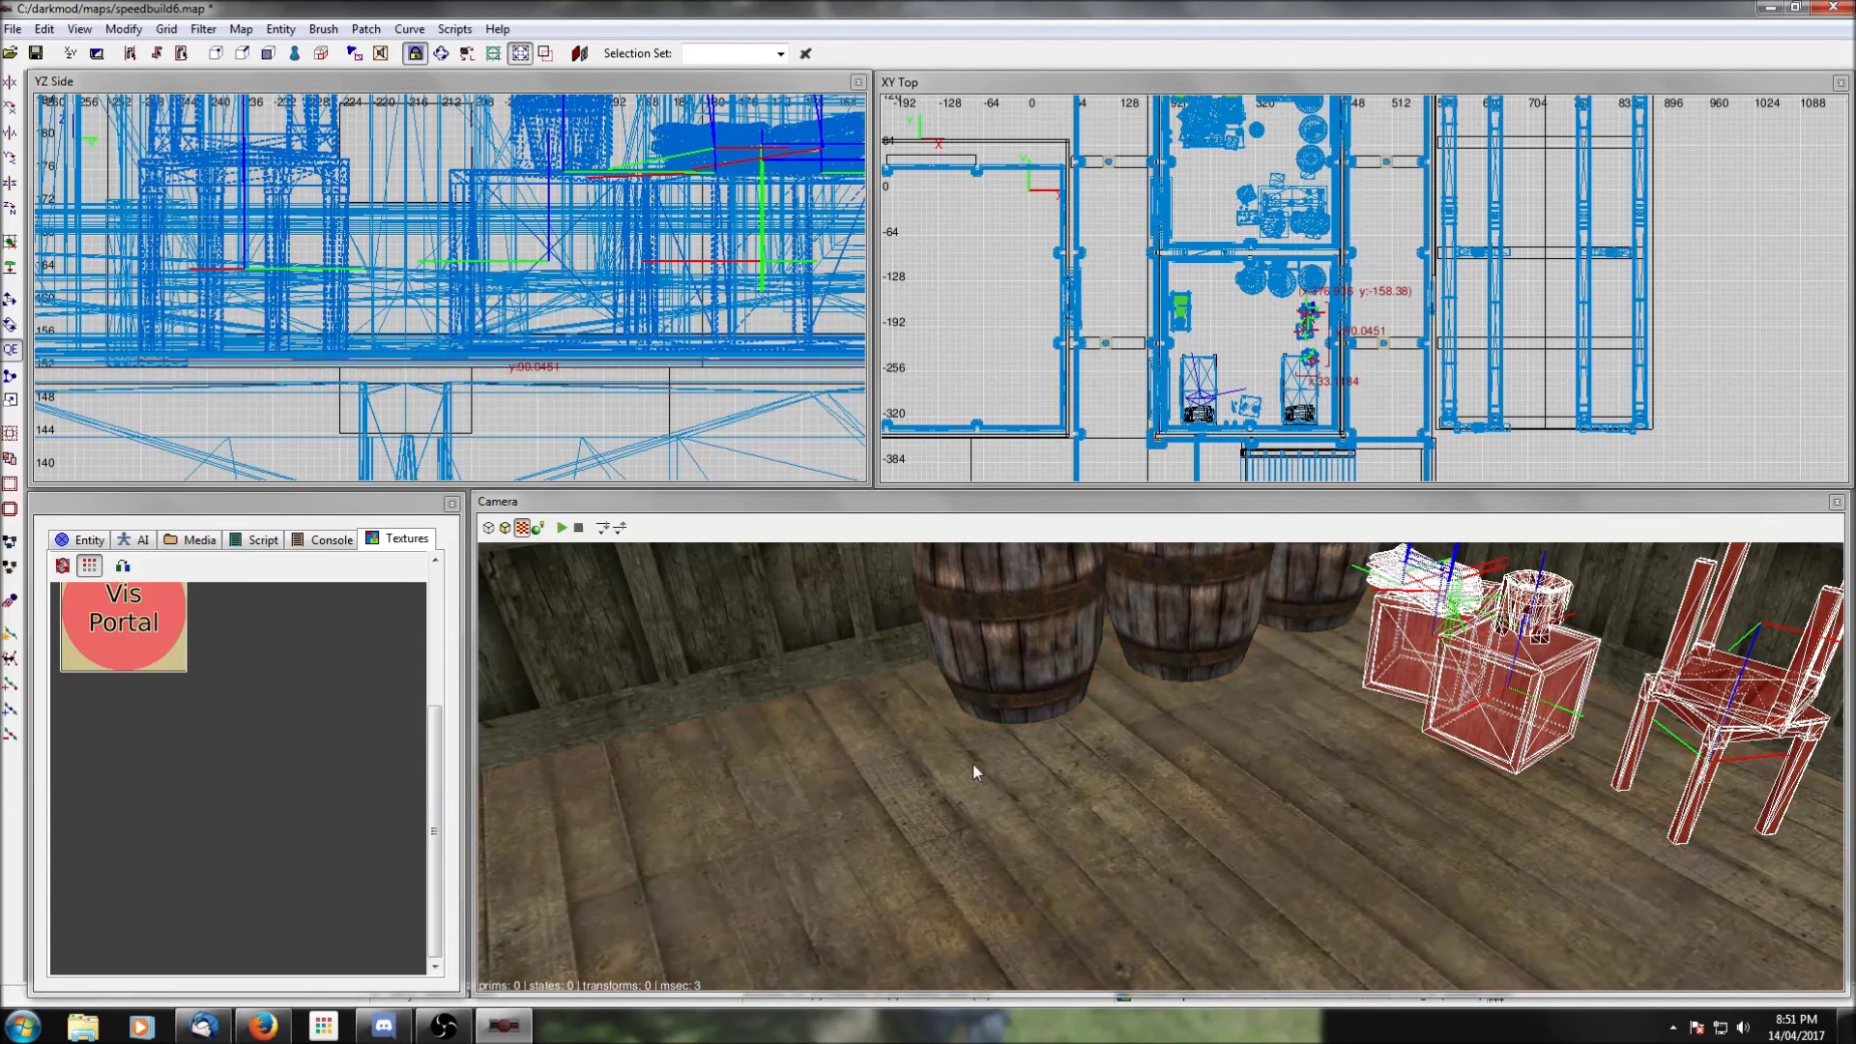
{"action": "key", "text": "Escape"}
{"action": "right_click", "coordinate": [973, 764]}
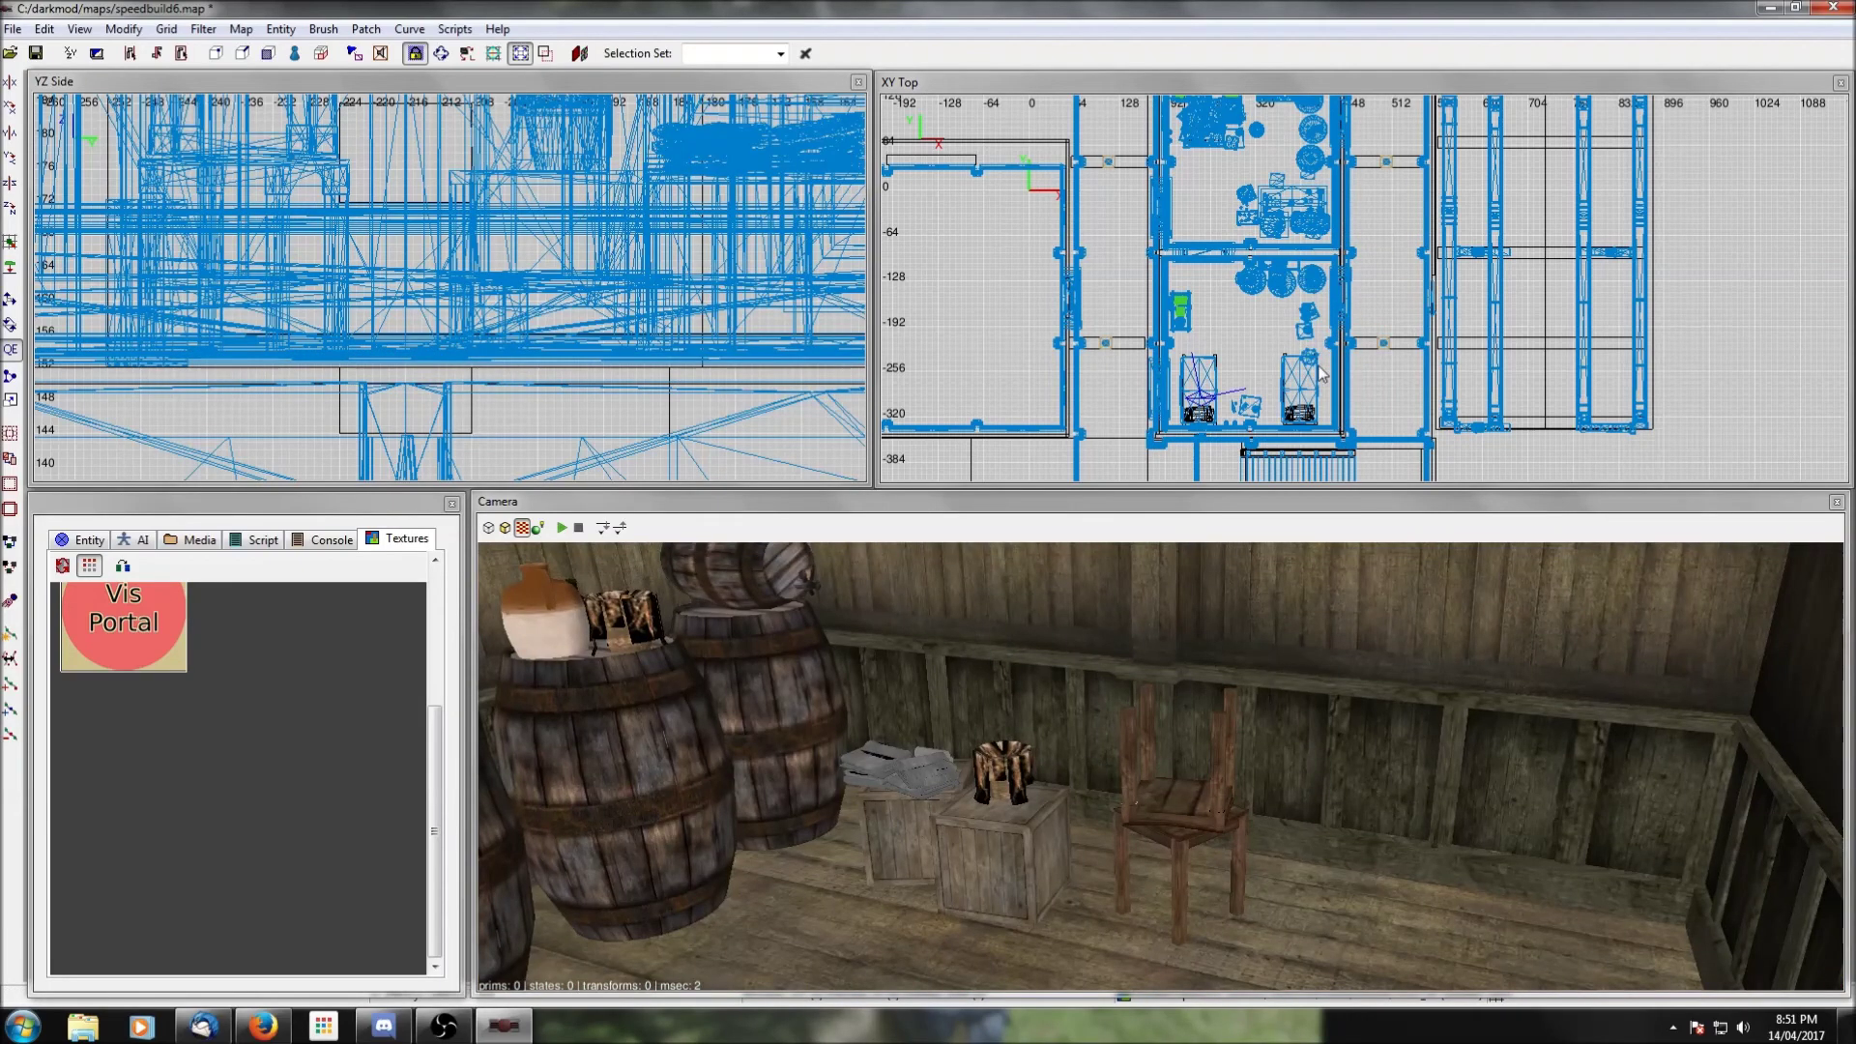
Step: Insert the random_junk03 prefab and move it into the bunk room's northwest corner
{"action": "right_click", "coordinate": [1252, 384]}
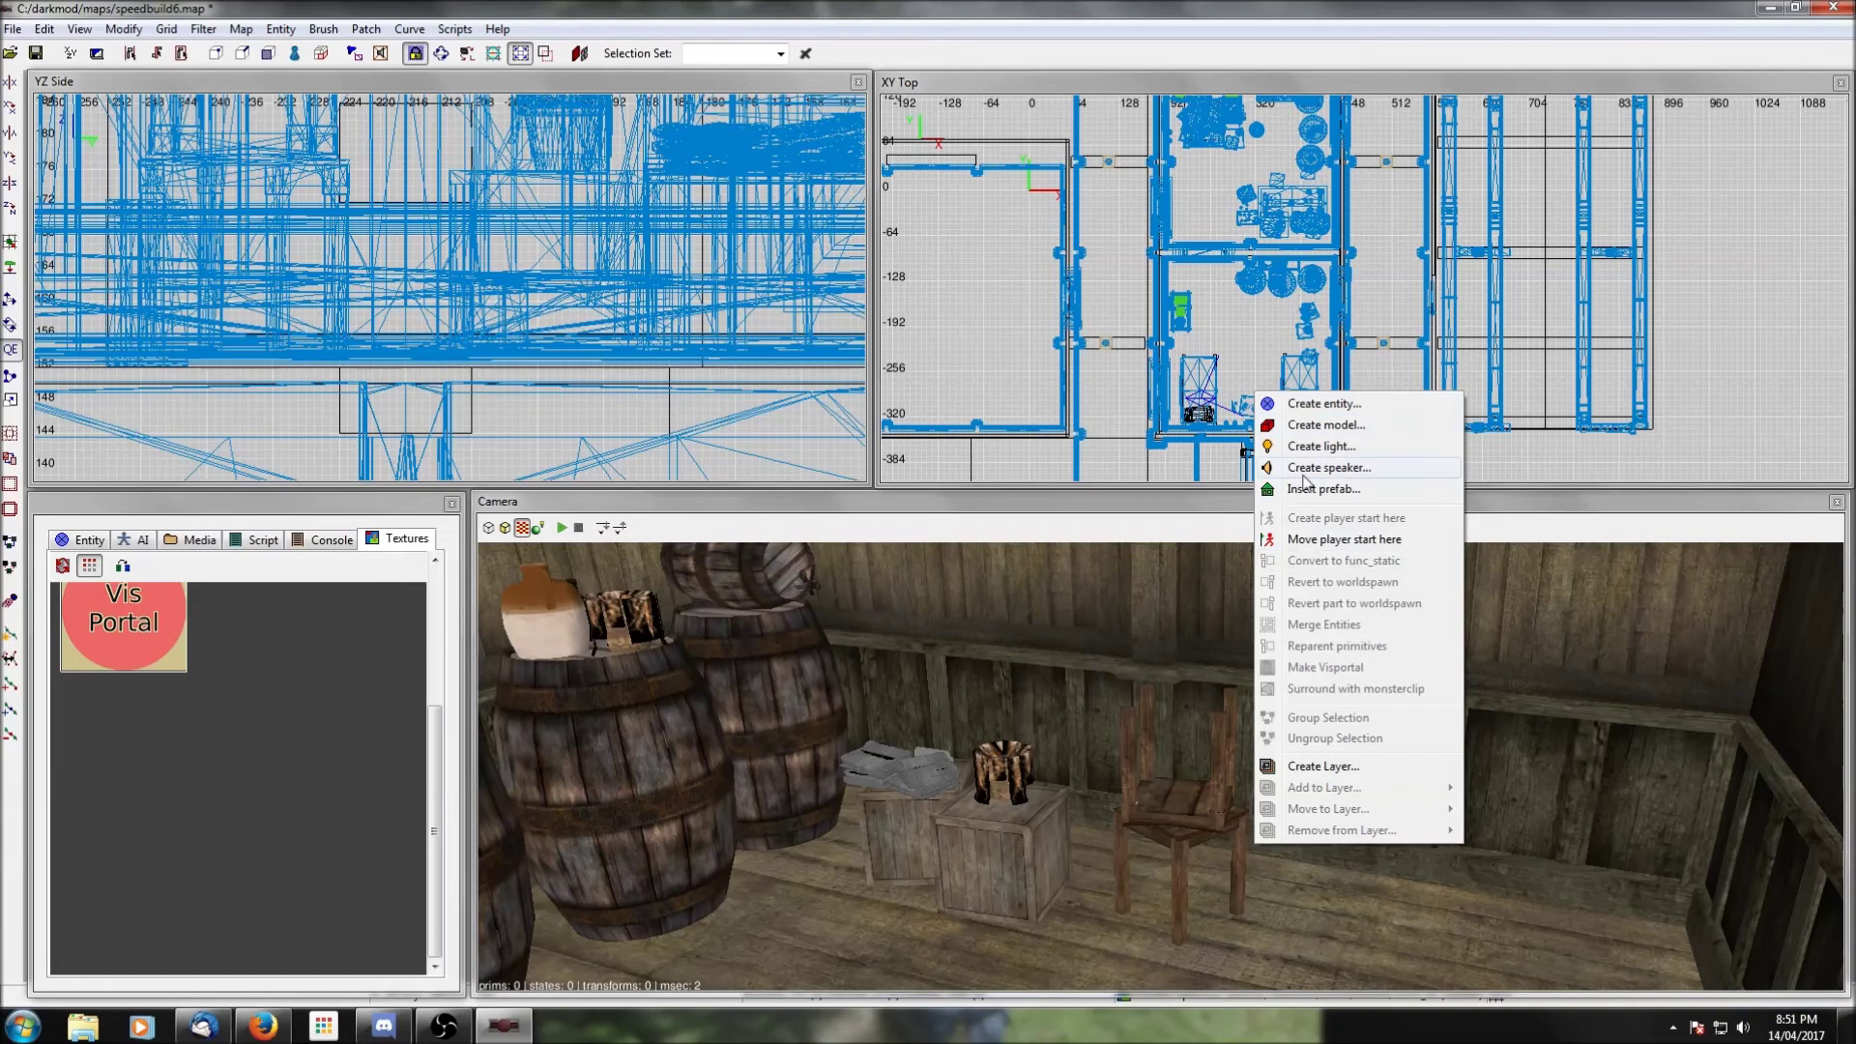
{"action": "left_click", "coordinate": [1317, 489]}
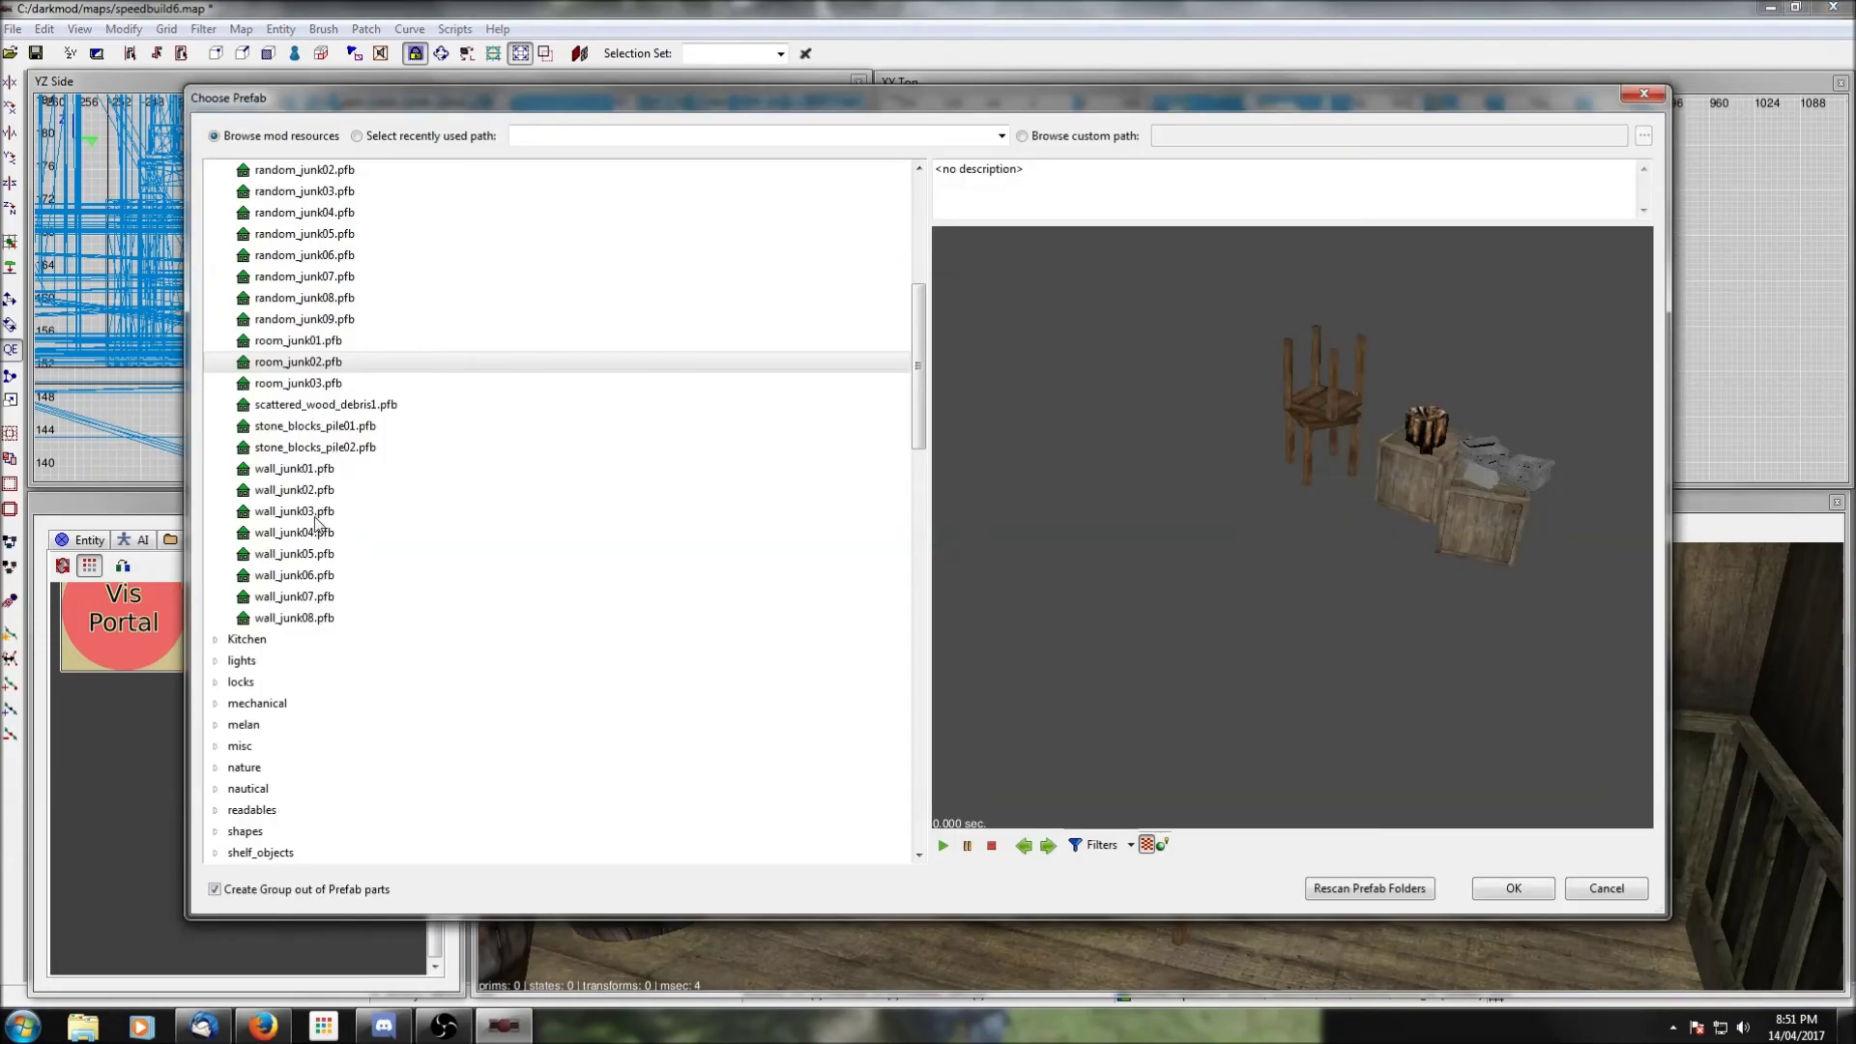
{"action": "left_click", "coordinate": [303, 619]}
{"action": "left_click", "coordinate": [301, 599]}
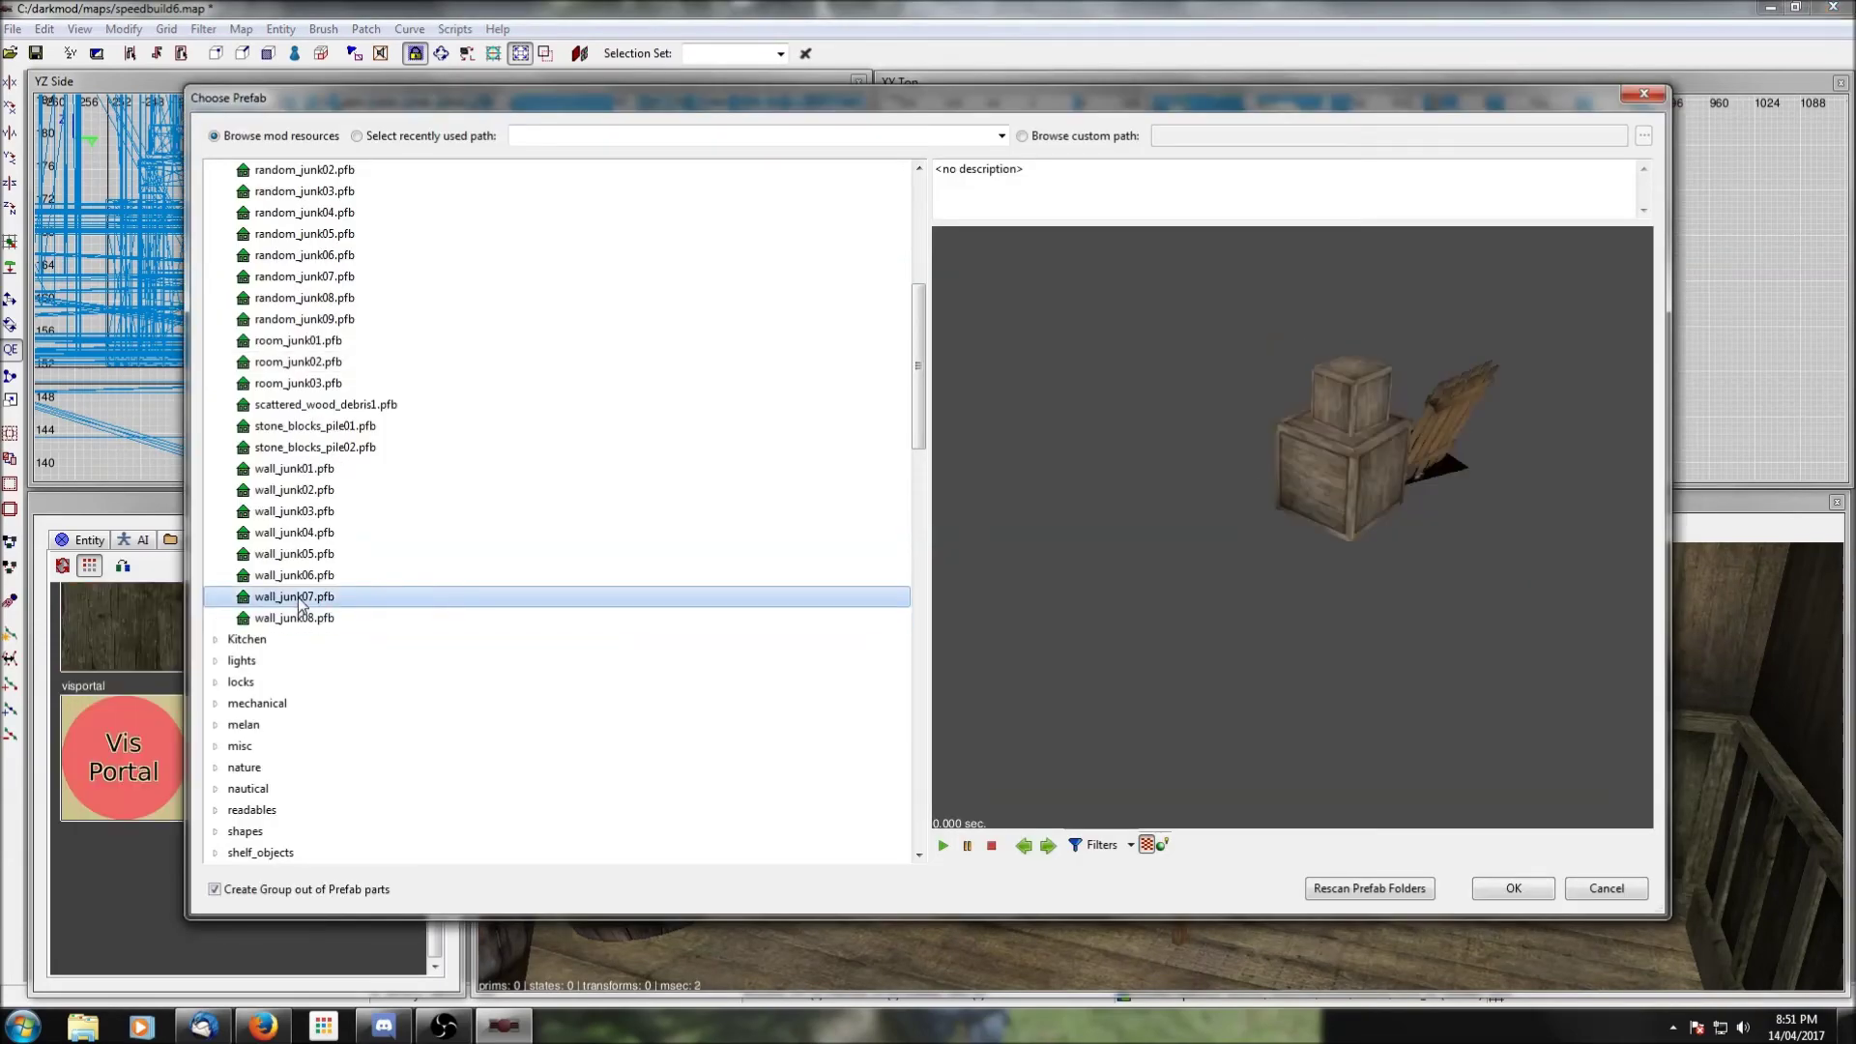
{"action": "left_click", "coordinate": [304, 576]}
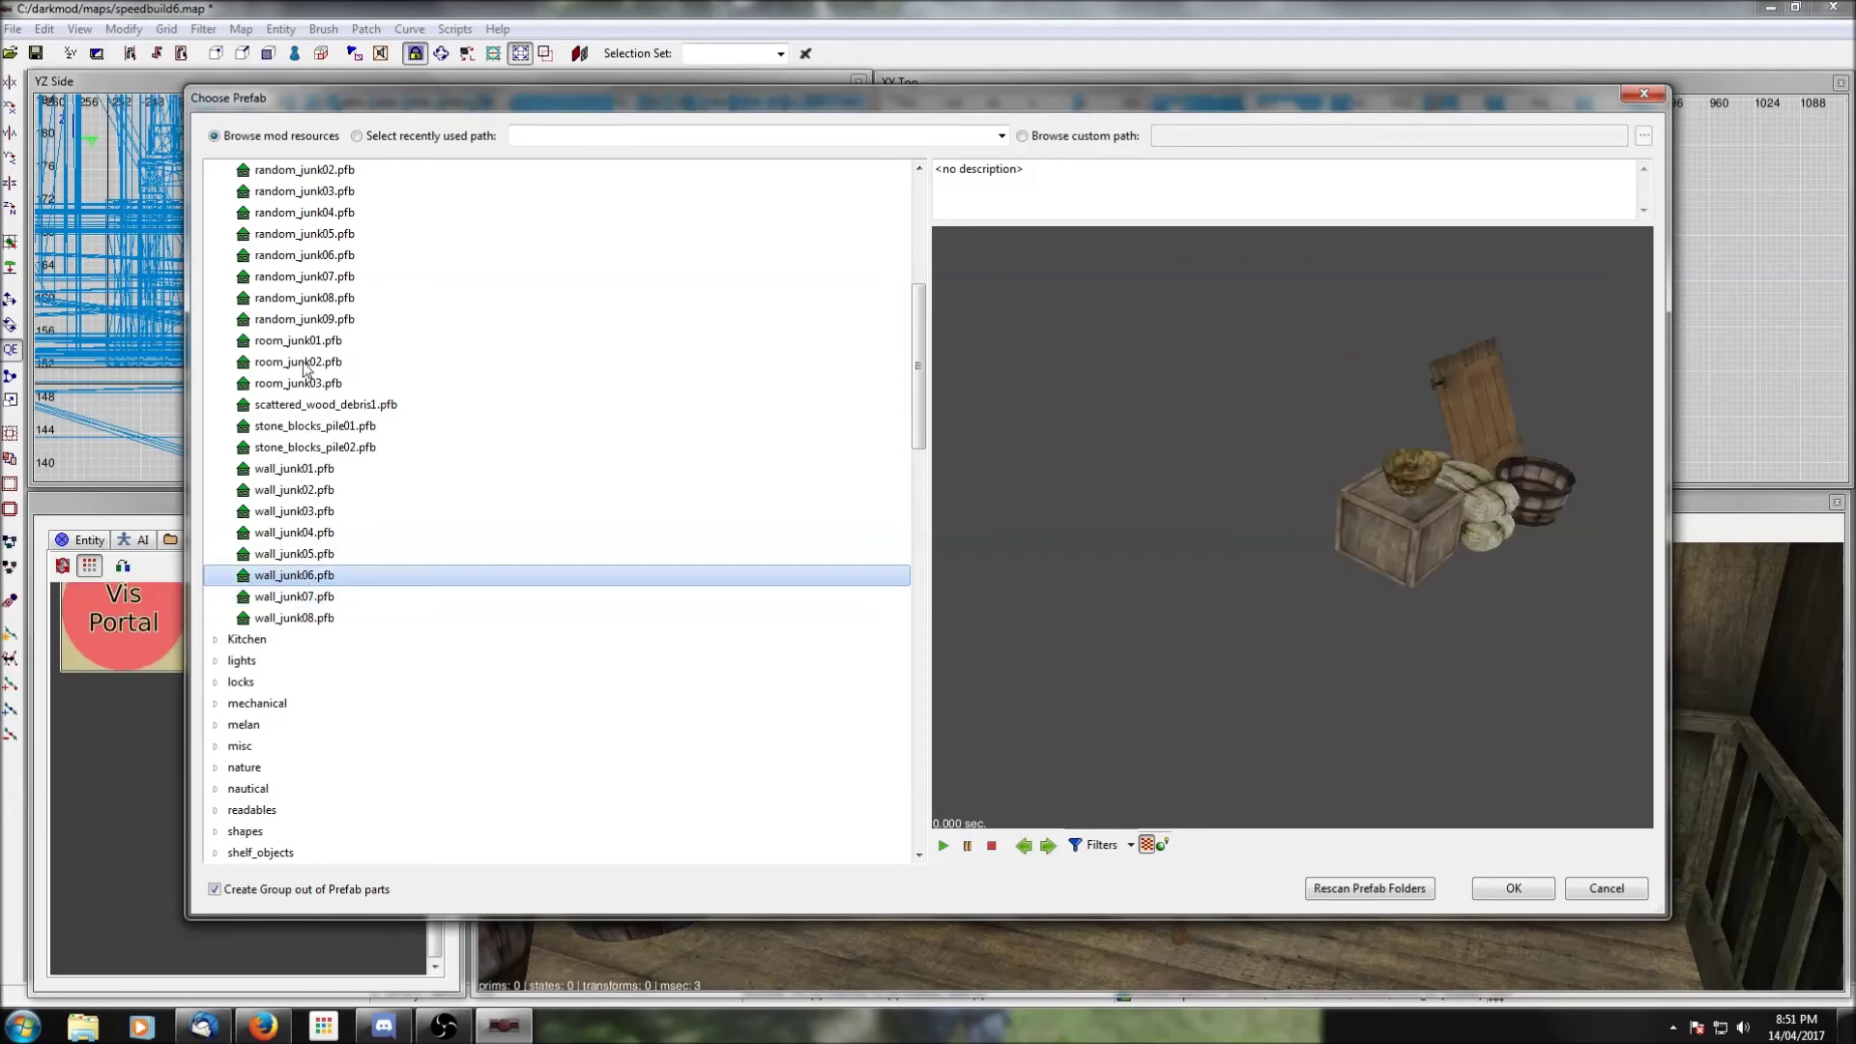
{"action": "left_click", "coordinate": [298, 343]}
{"action": "left_click", "coordinate": [299, 316]}
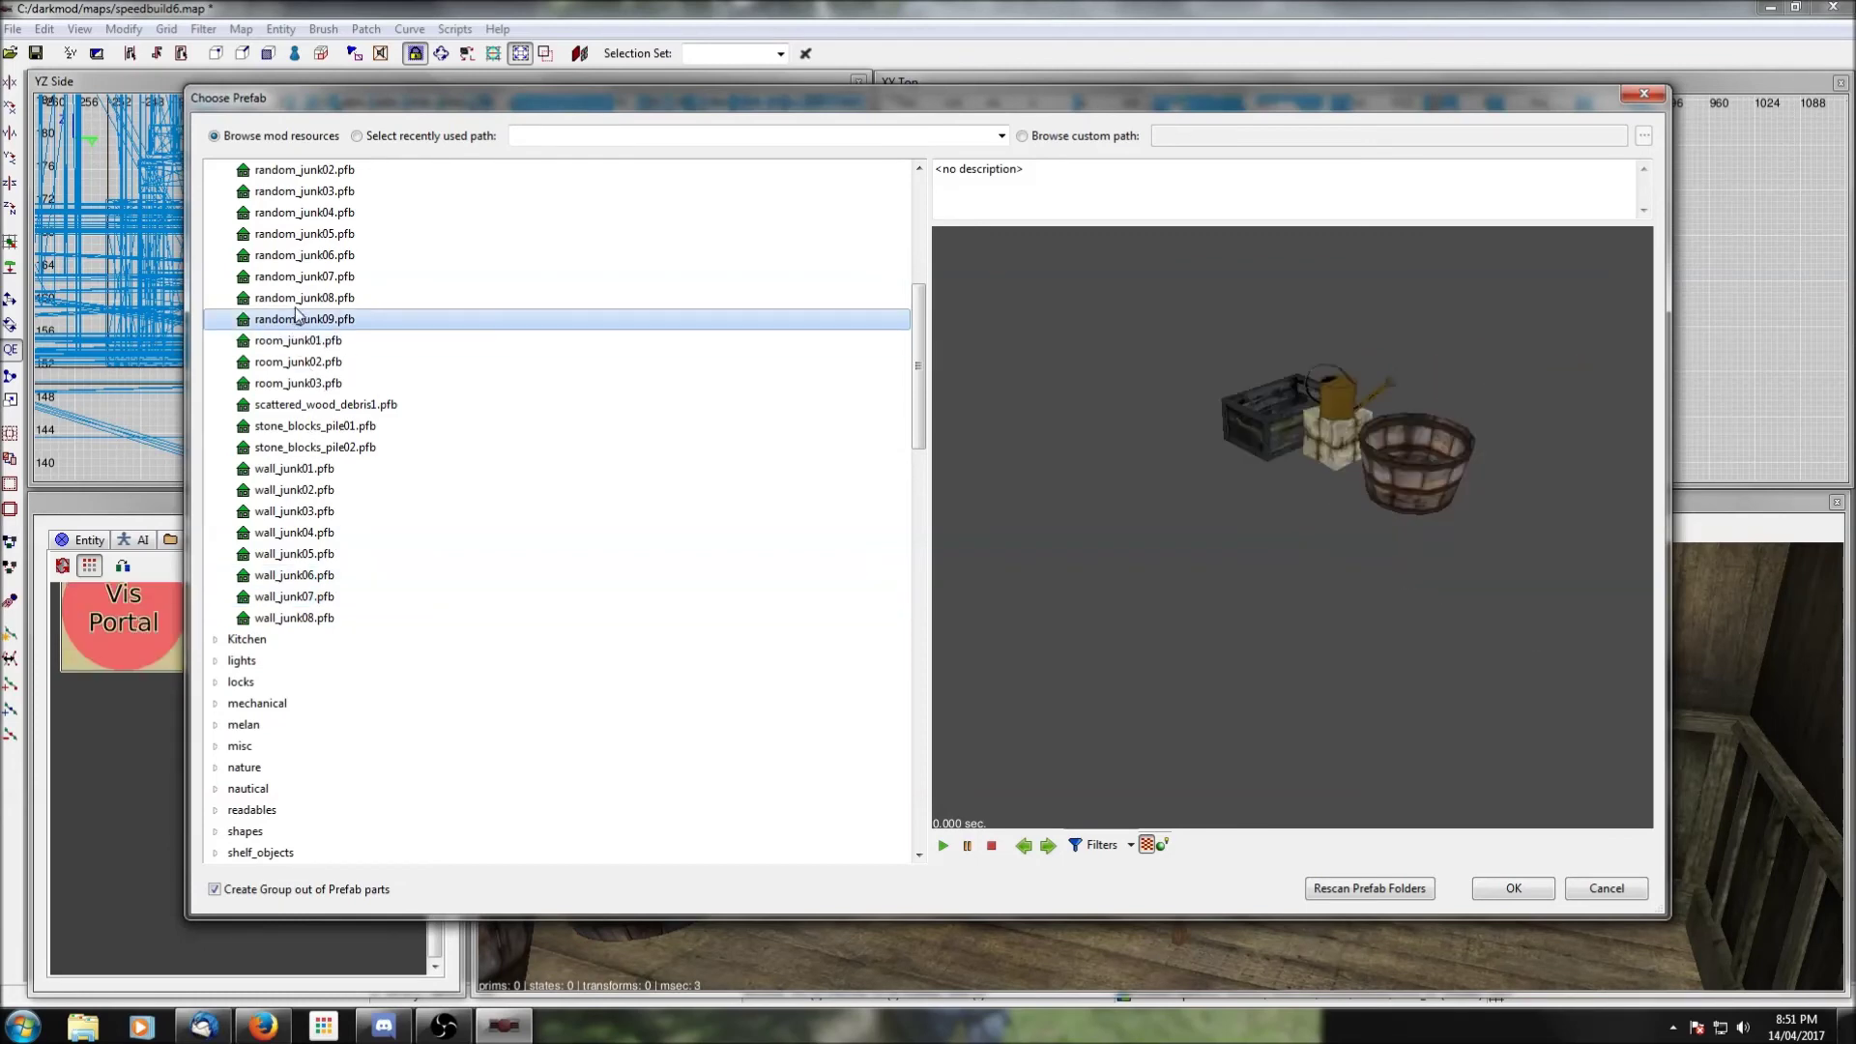
{"action": "left_click", "coordinate": [317, 257]}
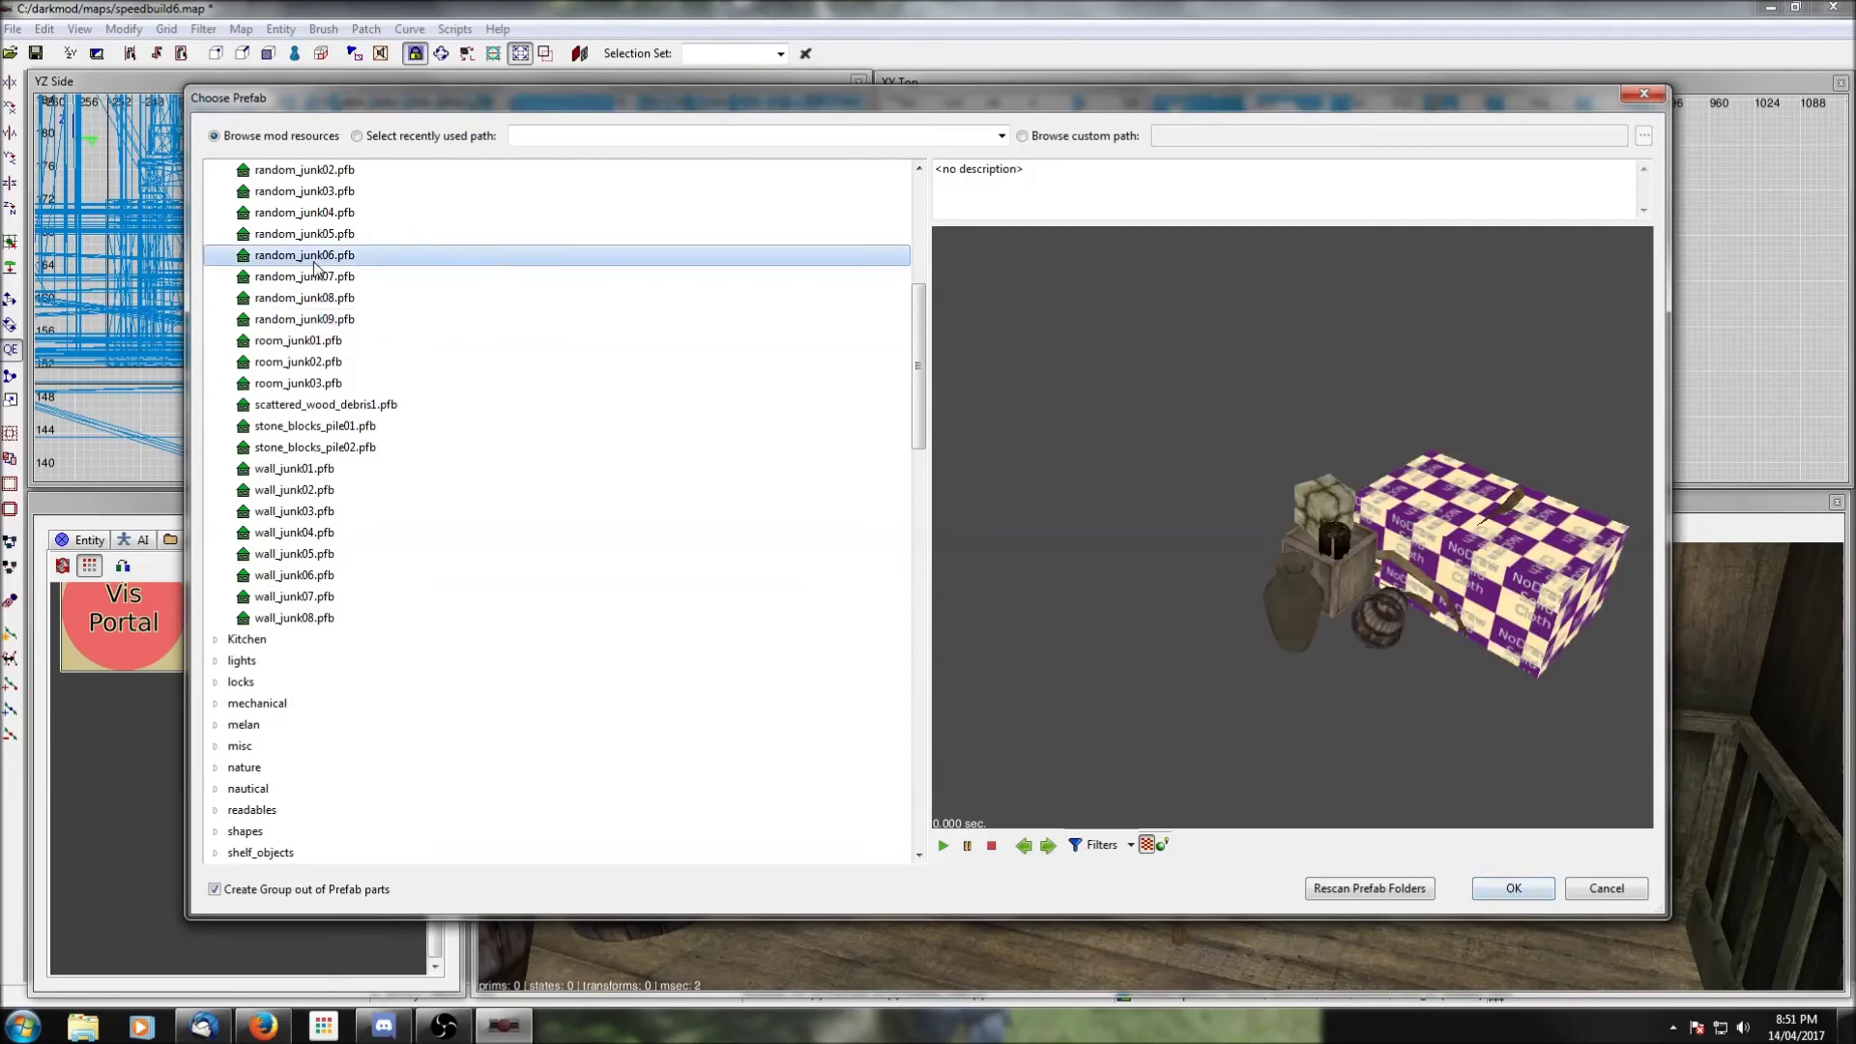
{"action": "left_click", "coordinate": [311, 235]}
{"action": "scroll", "coordinate": [312, 241], "scroll_direction": "up", "scroll_amount": 1}
{"action": "left_click", "coordinate": [314, 257]}
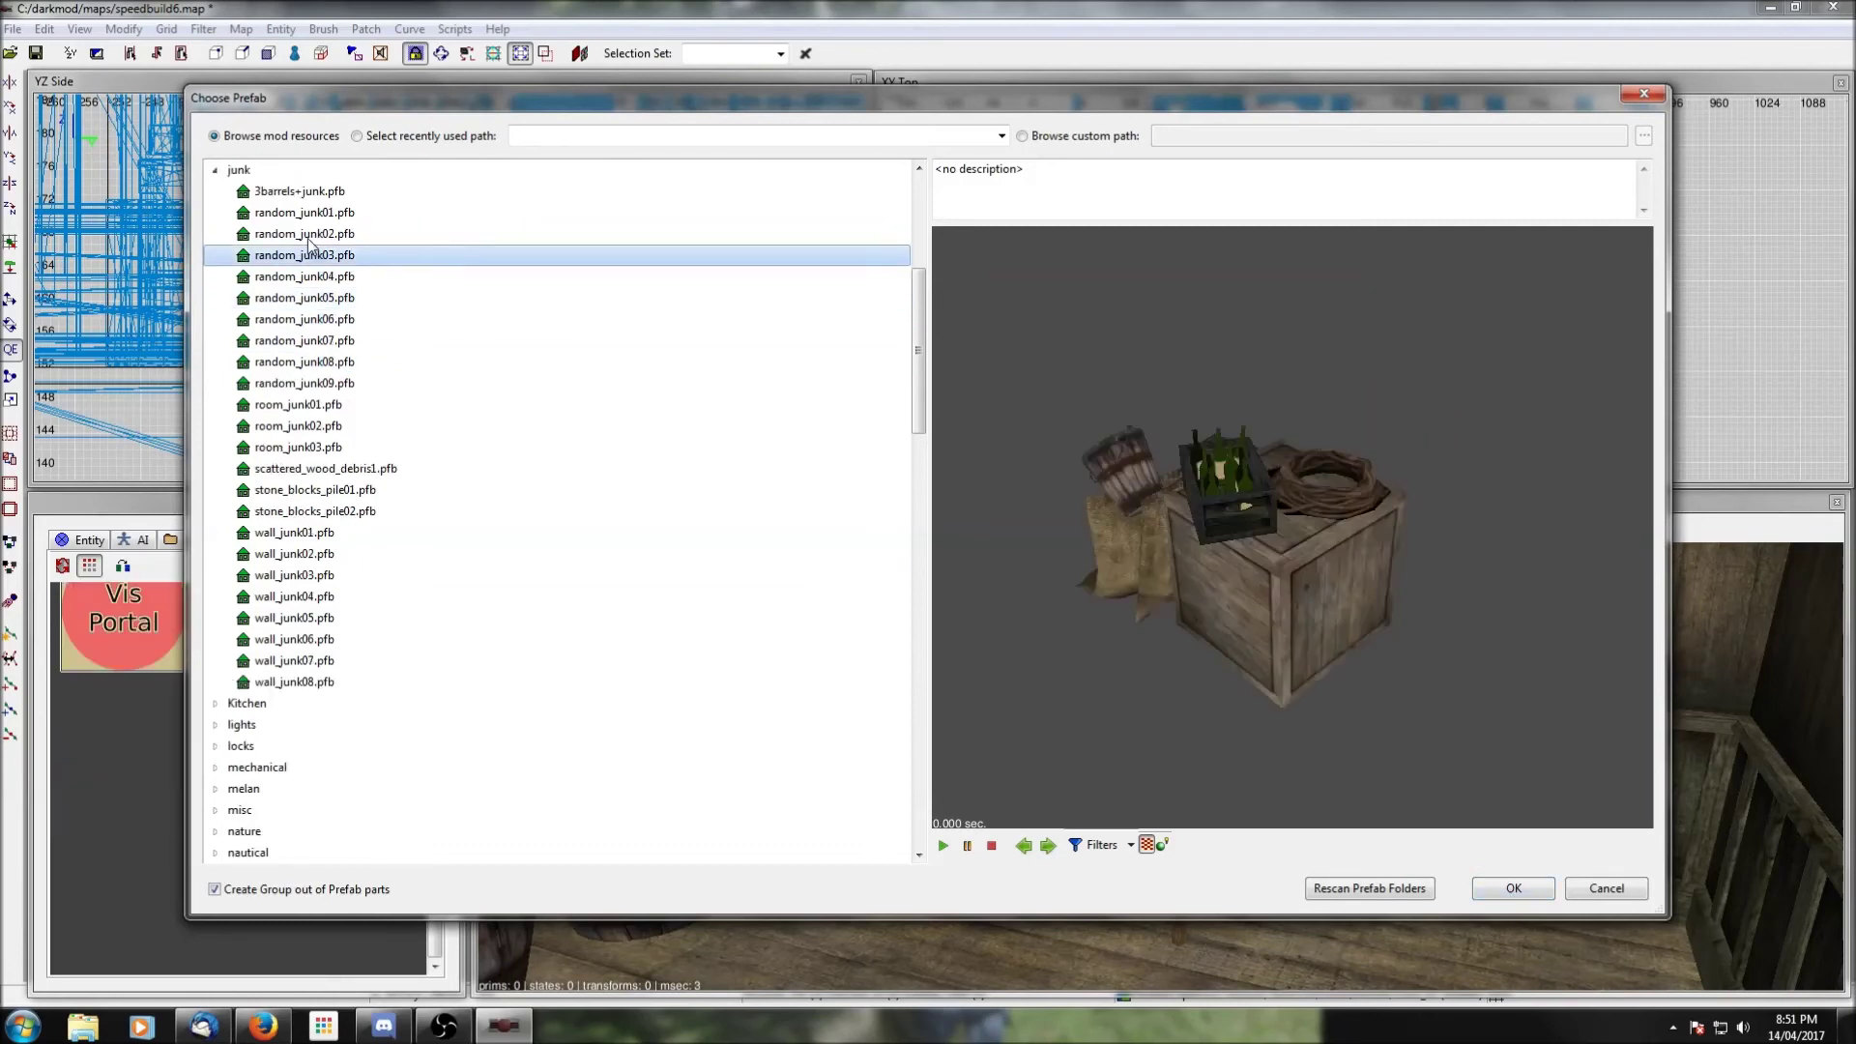
{"action": "left_click", "coordinate": [1515, 890]}
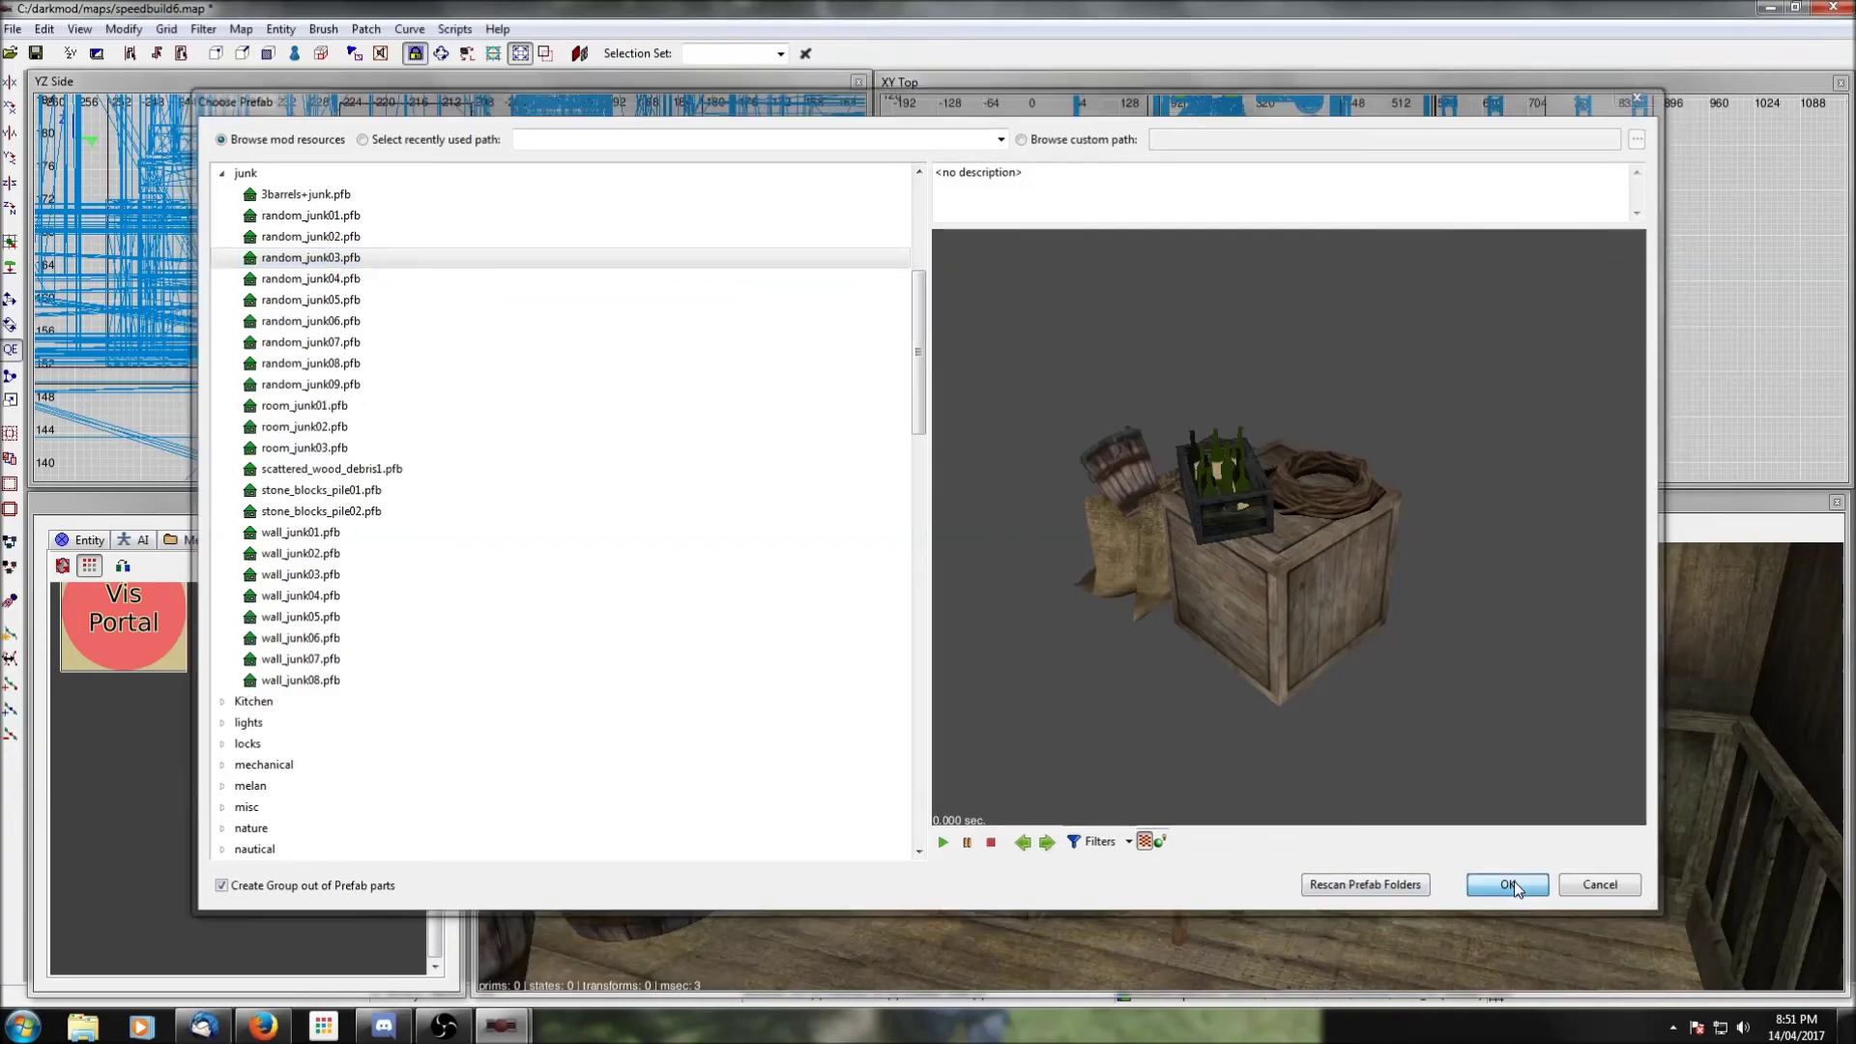
{"action": "left_click_drag", "start_coordinate": [1275, 395], "coordinate": [1191, 305]}
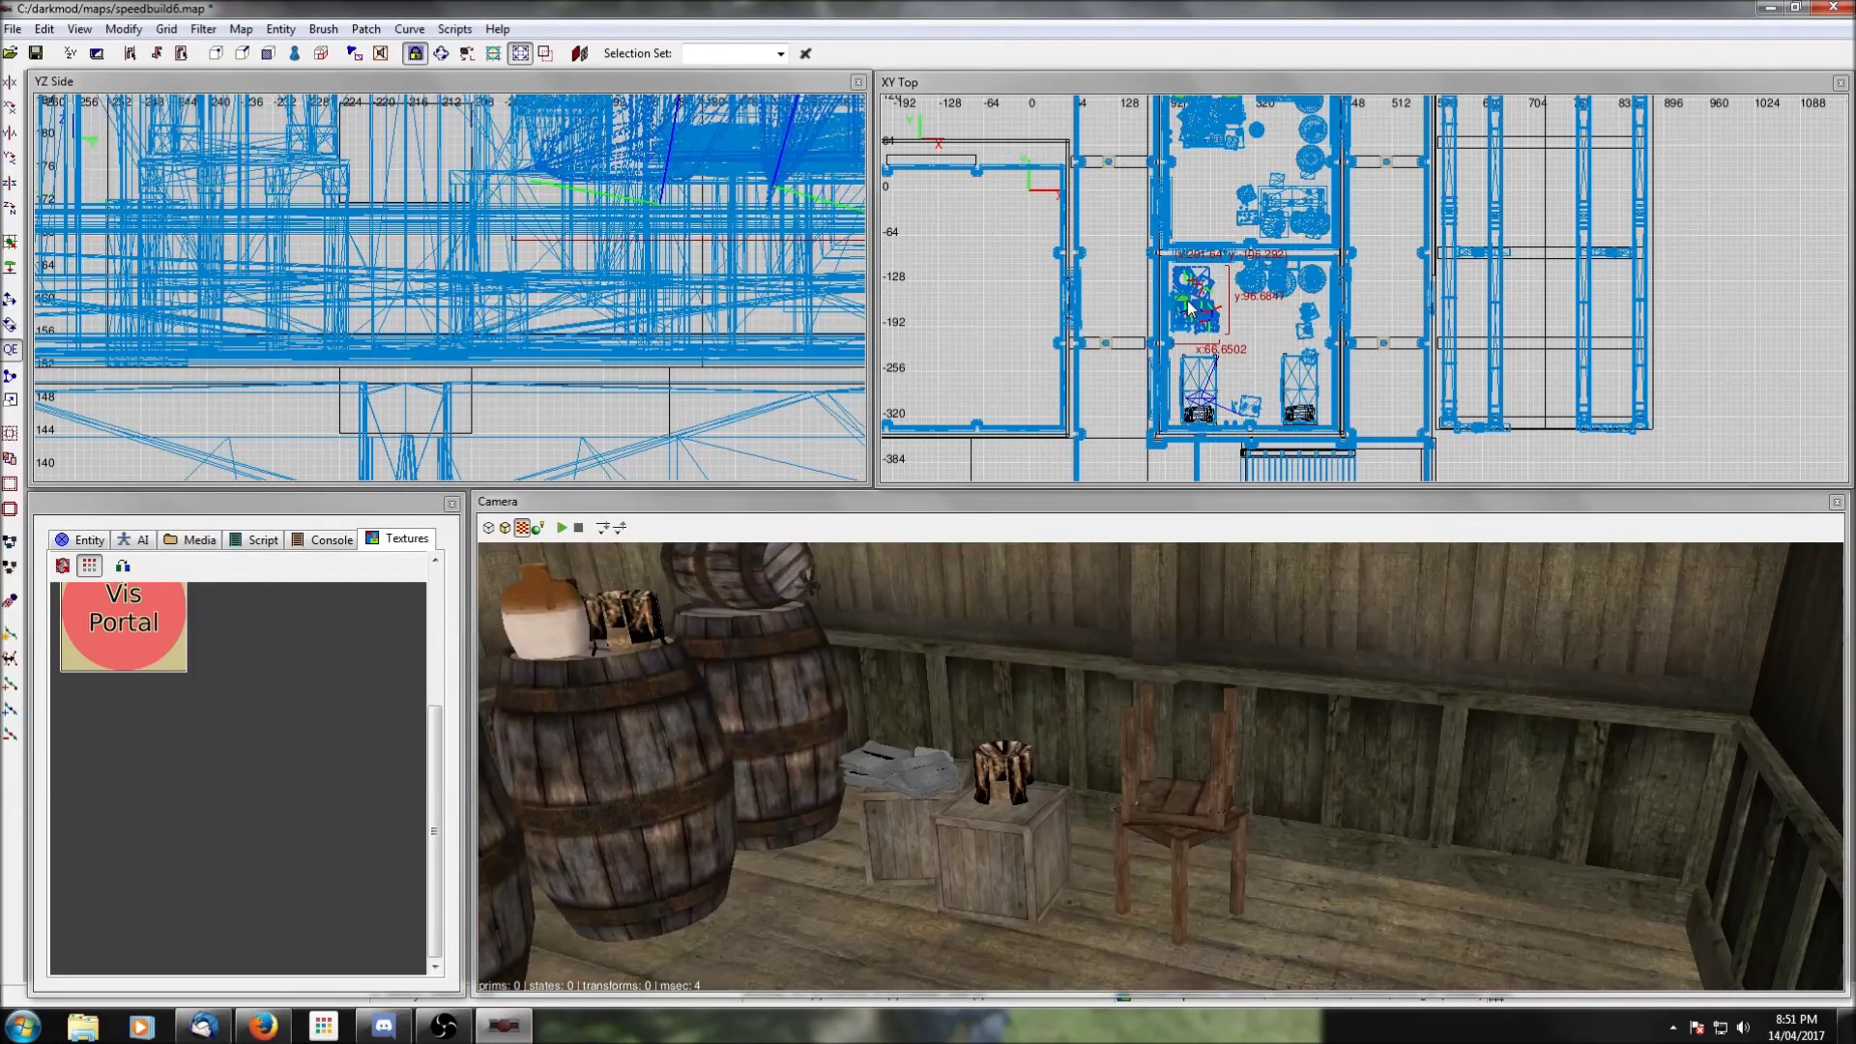
Step: Hide everything except the random_junk03 prefab and the bunk room's floor and wall panelling
{"action": "right_click", "coordinate": [867, 812]}
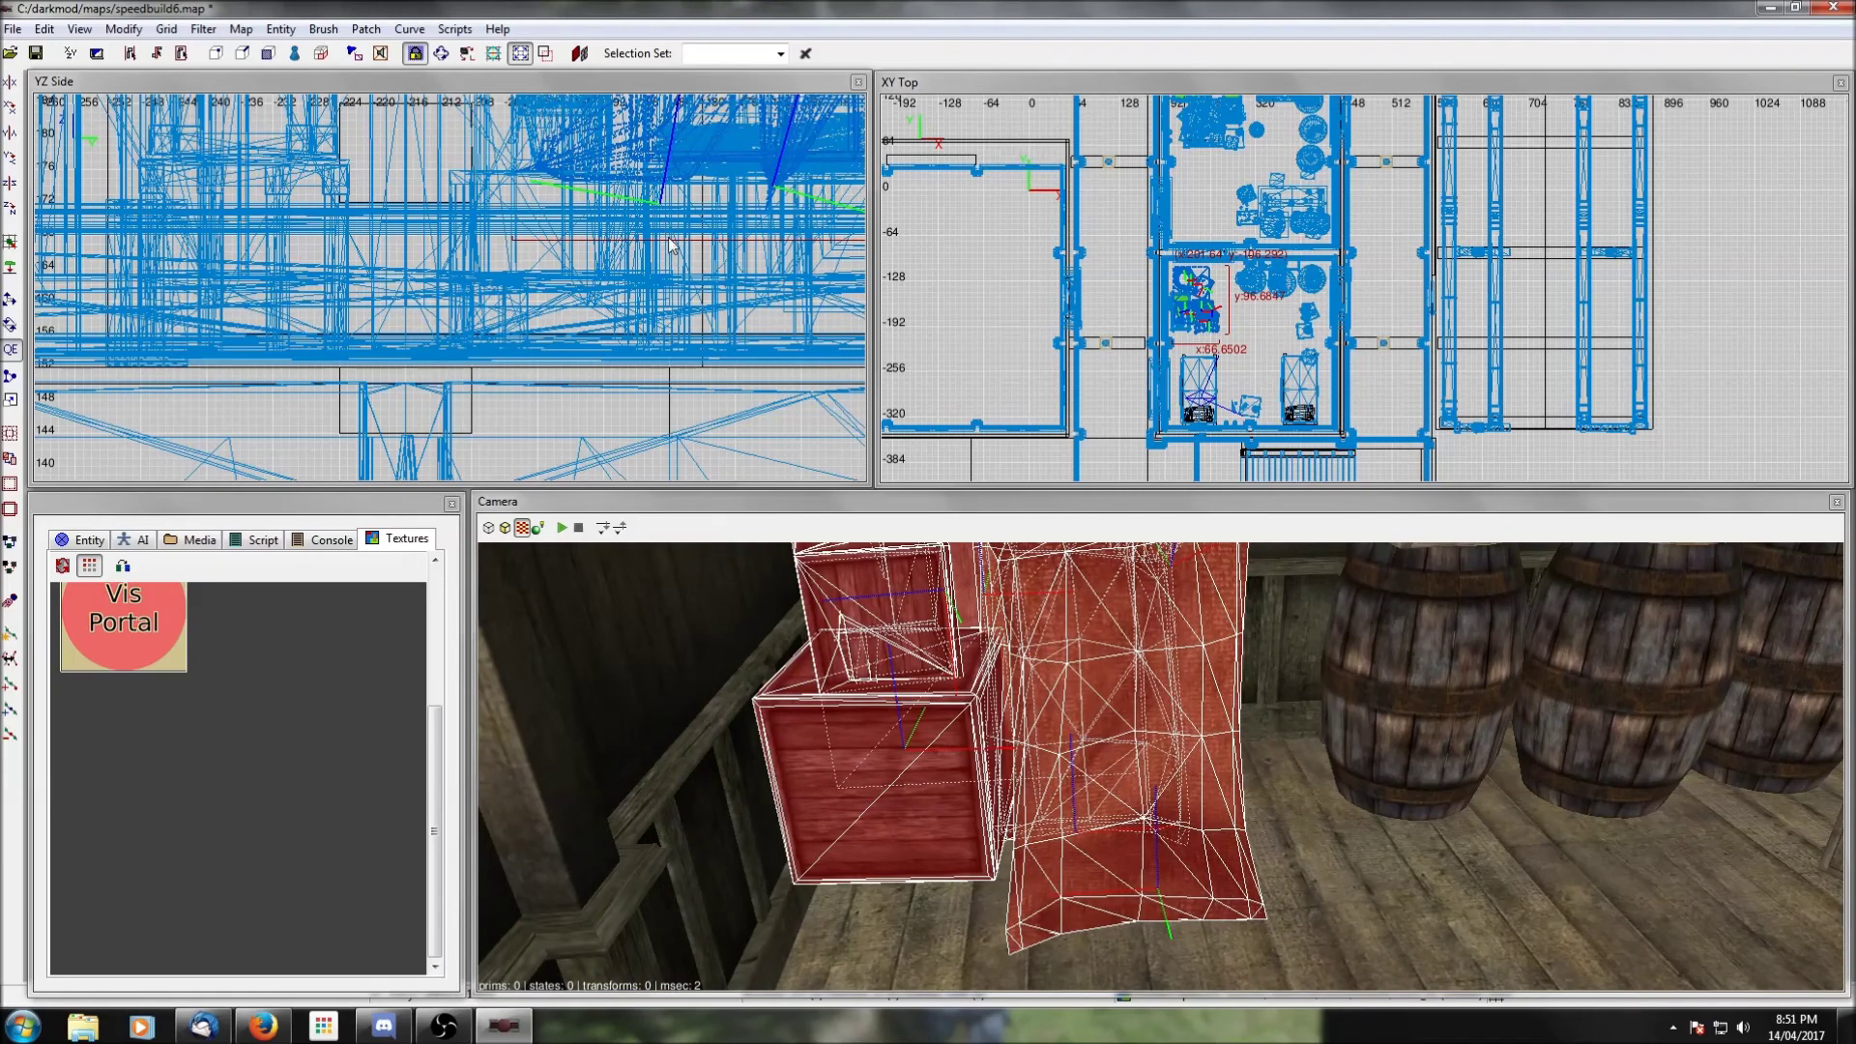
{"action": "left_click", "coordinate": [1353, 899], "text": "shift"}
{"action": "left_click", "coordinate": [633, 713], "text": "shift"}
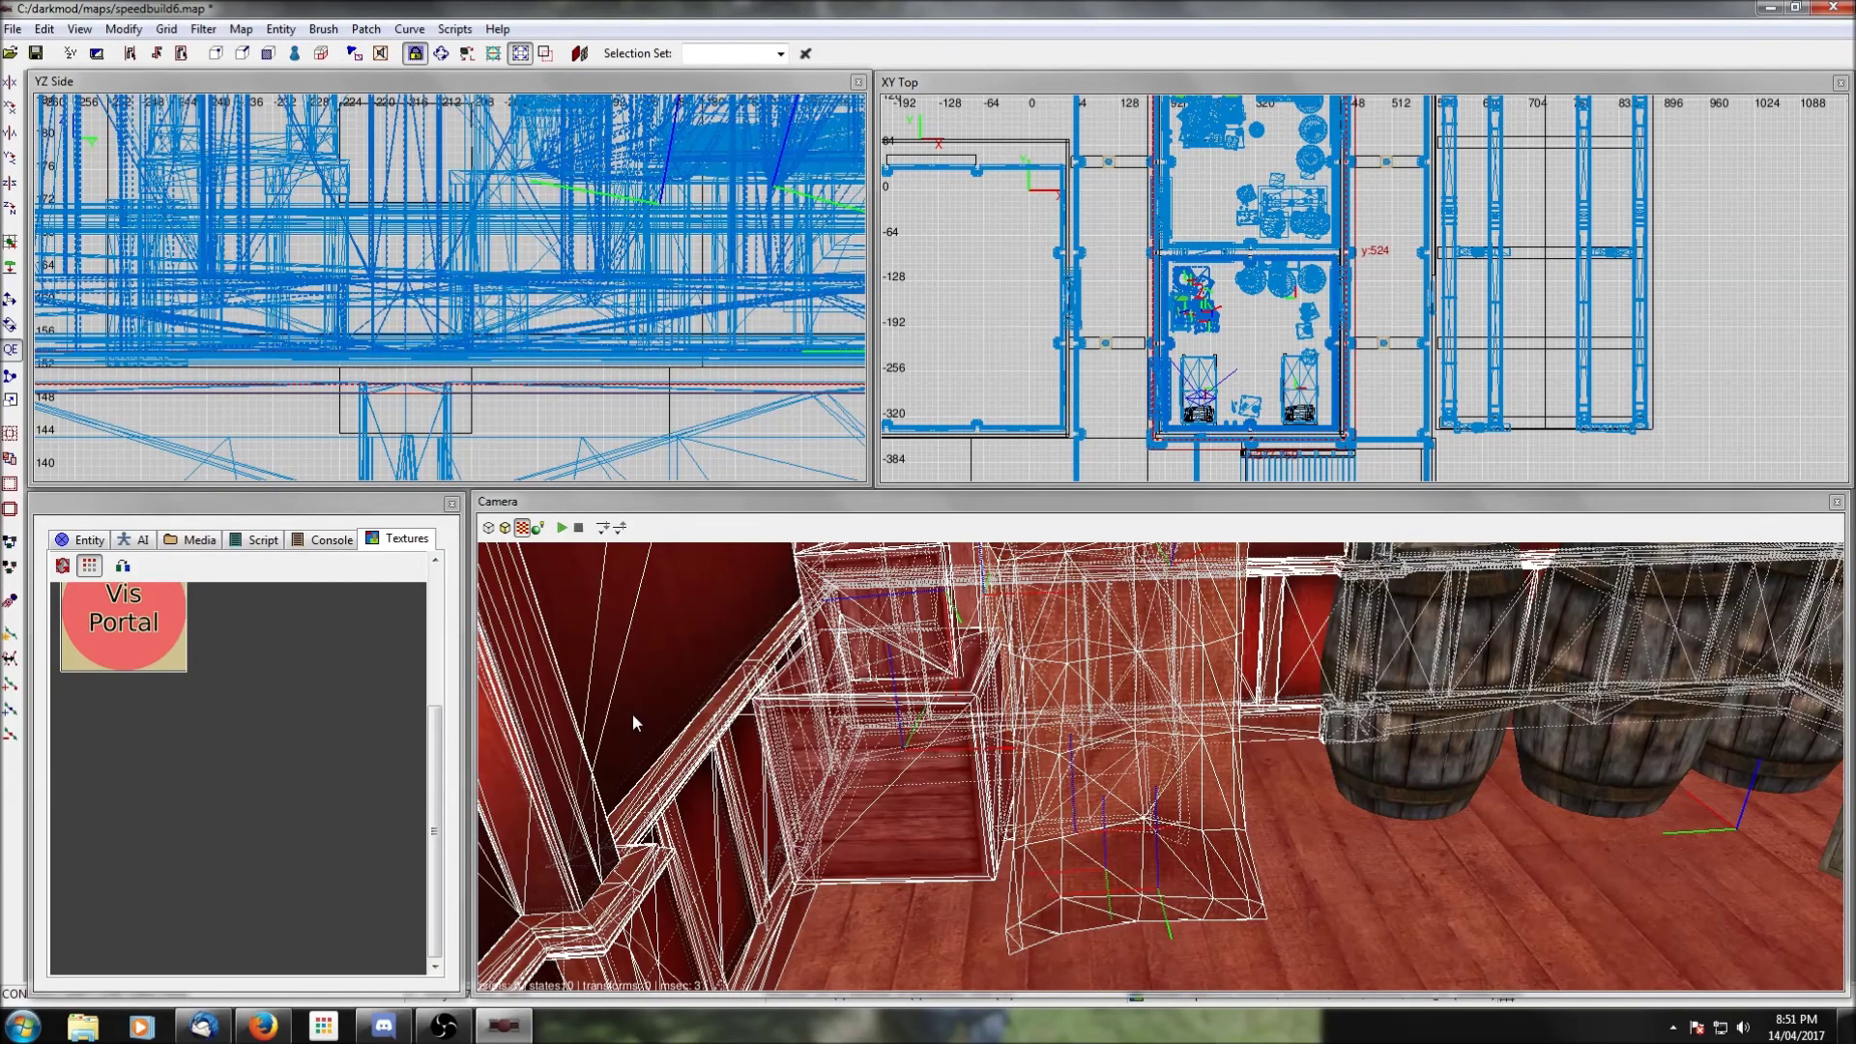
{"action": "key", "text": "shift+h"}
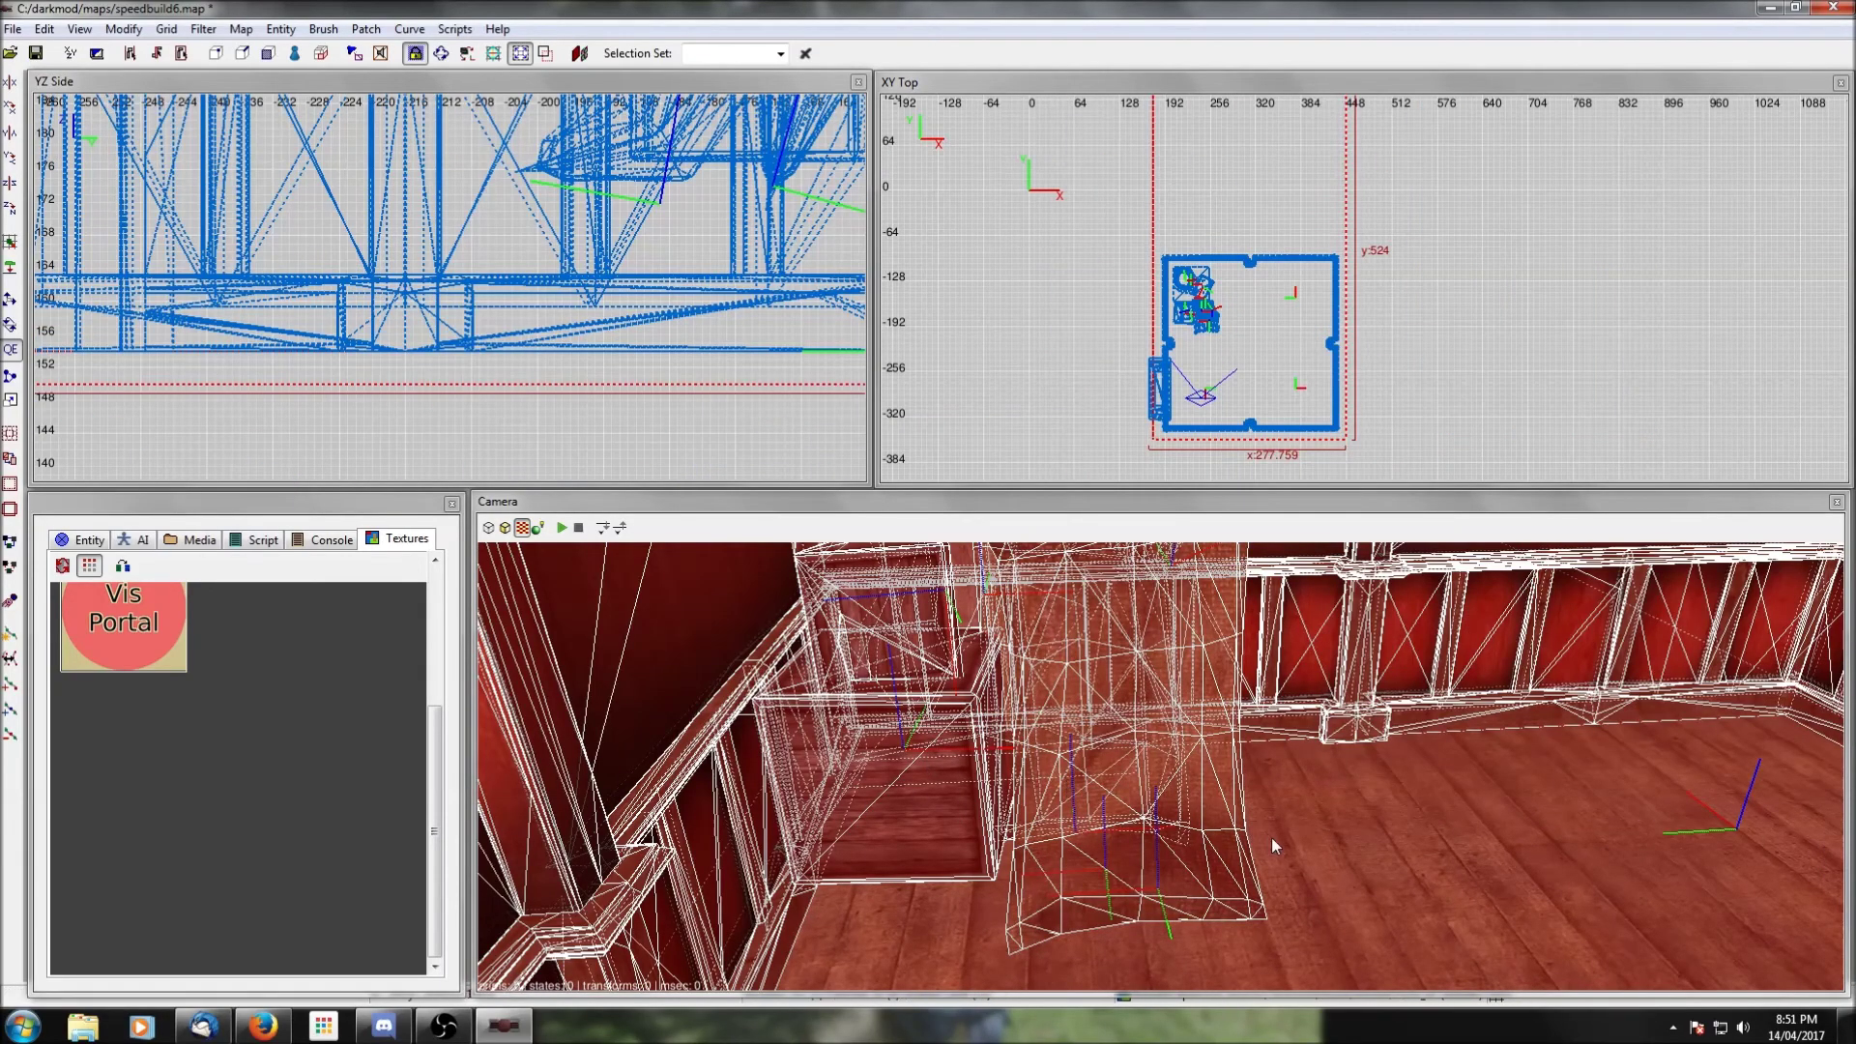
Step: Lower the random_junk03 prefab onto the bunk room floor, nudge it within the northwest corner, and show all hidden objects
{"action": "key", "text": "Escape"}
{"action": "left_click", "coordinate": [1173, 797], "text": "shift"}
{"action": "scroll", "coordinate": [679, 346], "scroll_direction": "down", "scroll_amount": 2}
{"action": "left_click_drag", "start_coordinate": [654, 197], "coordinate": [643, 271]}
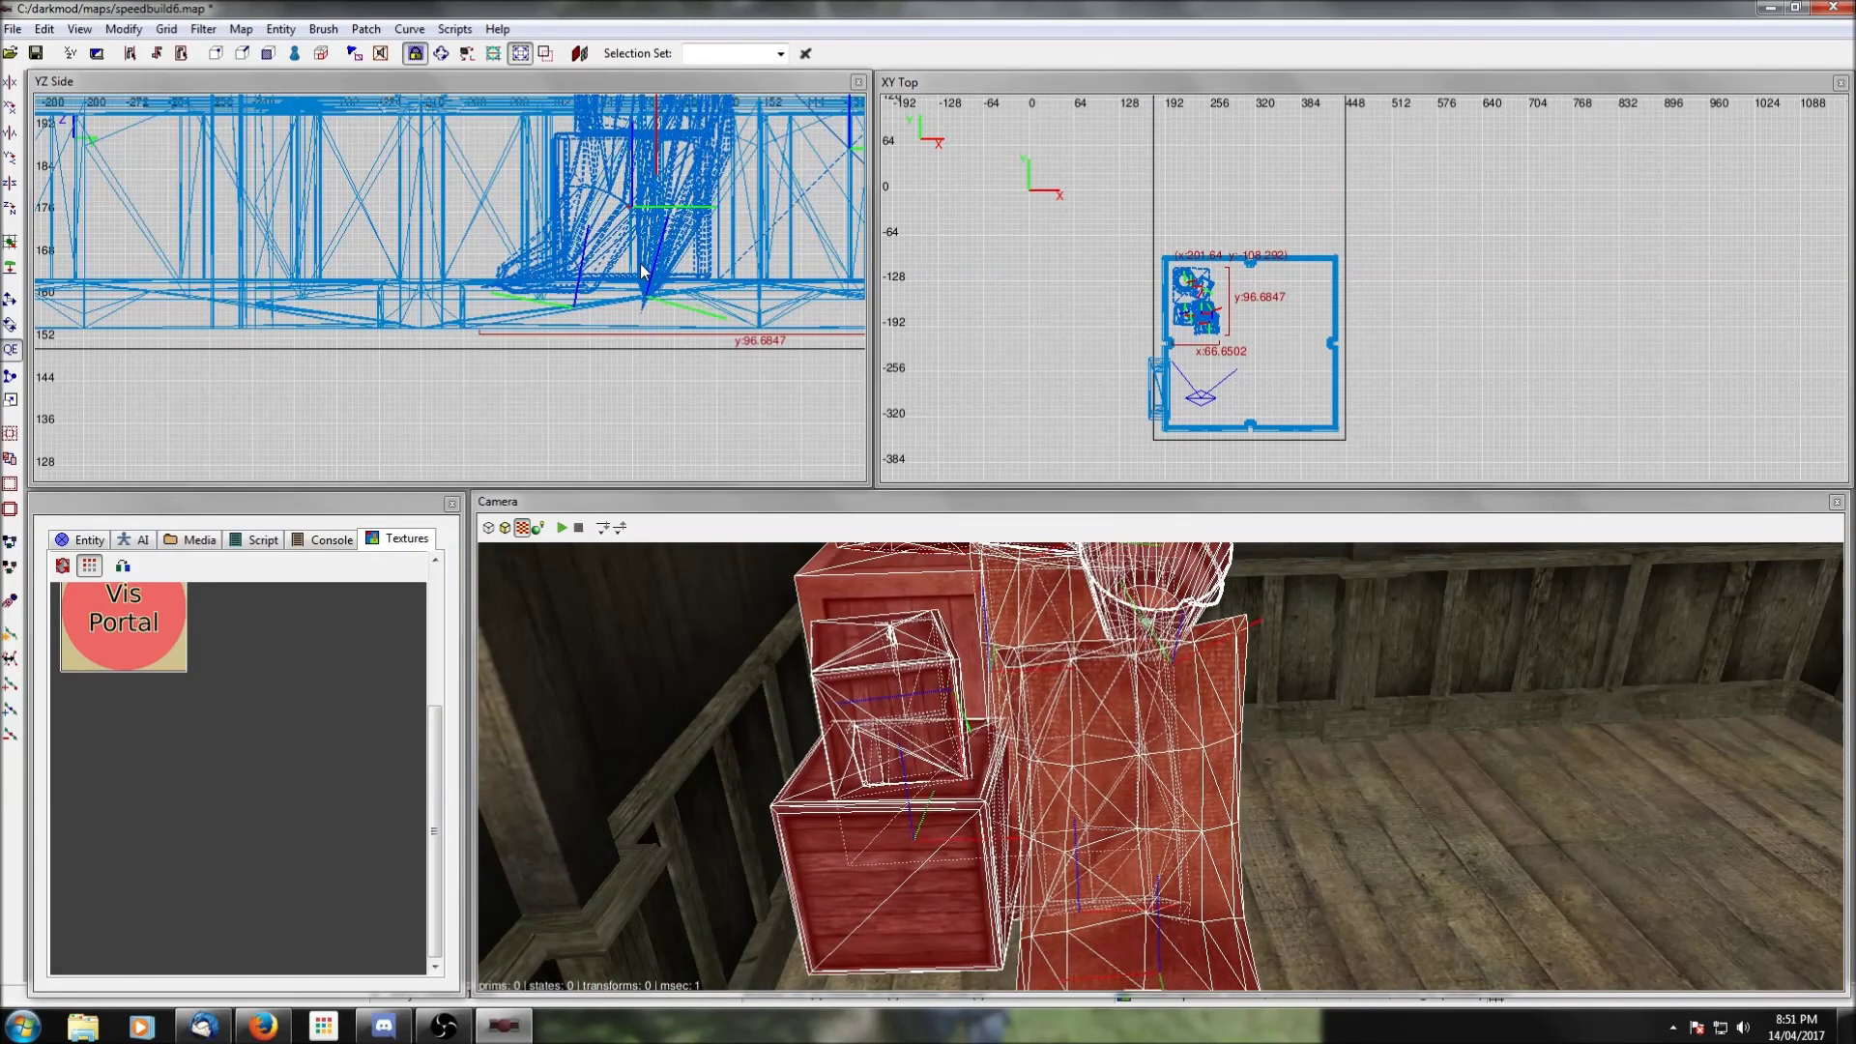
{"action": "scroll", "coordinate": [1192, 375], "scroll_direction": "up", "scroll_amount": 3}
{"action": "left_click_drag", "start_coordinate": [1148, 343], "coordinate": [1146, 334]}
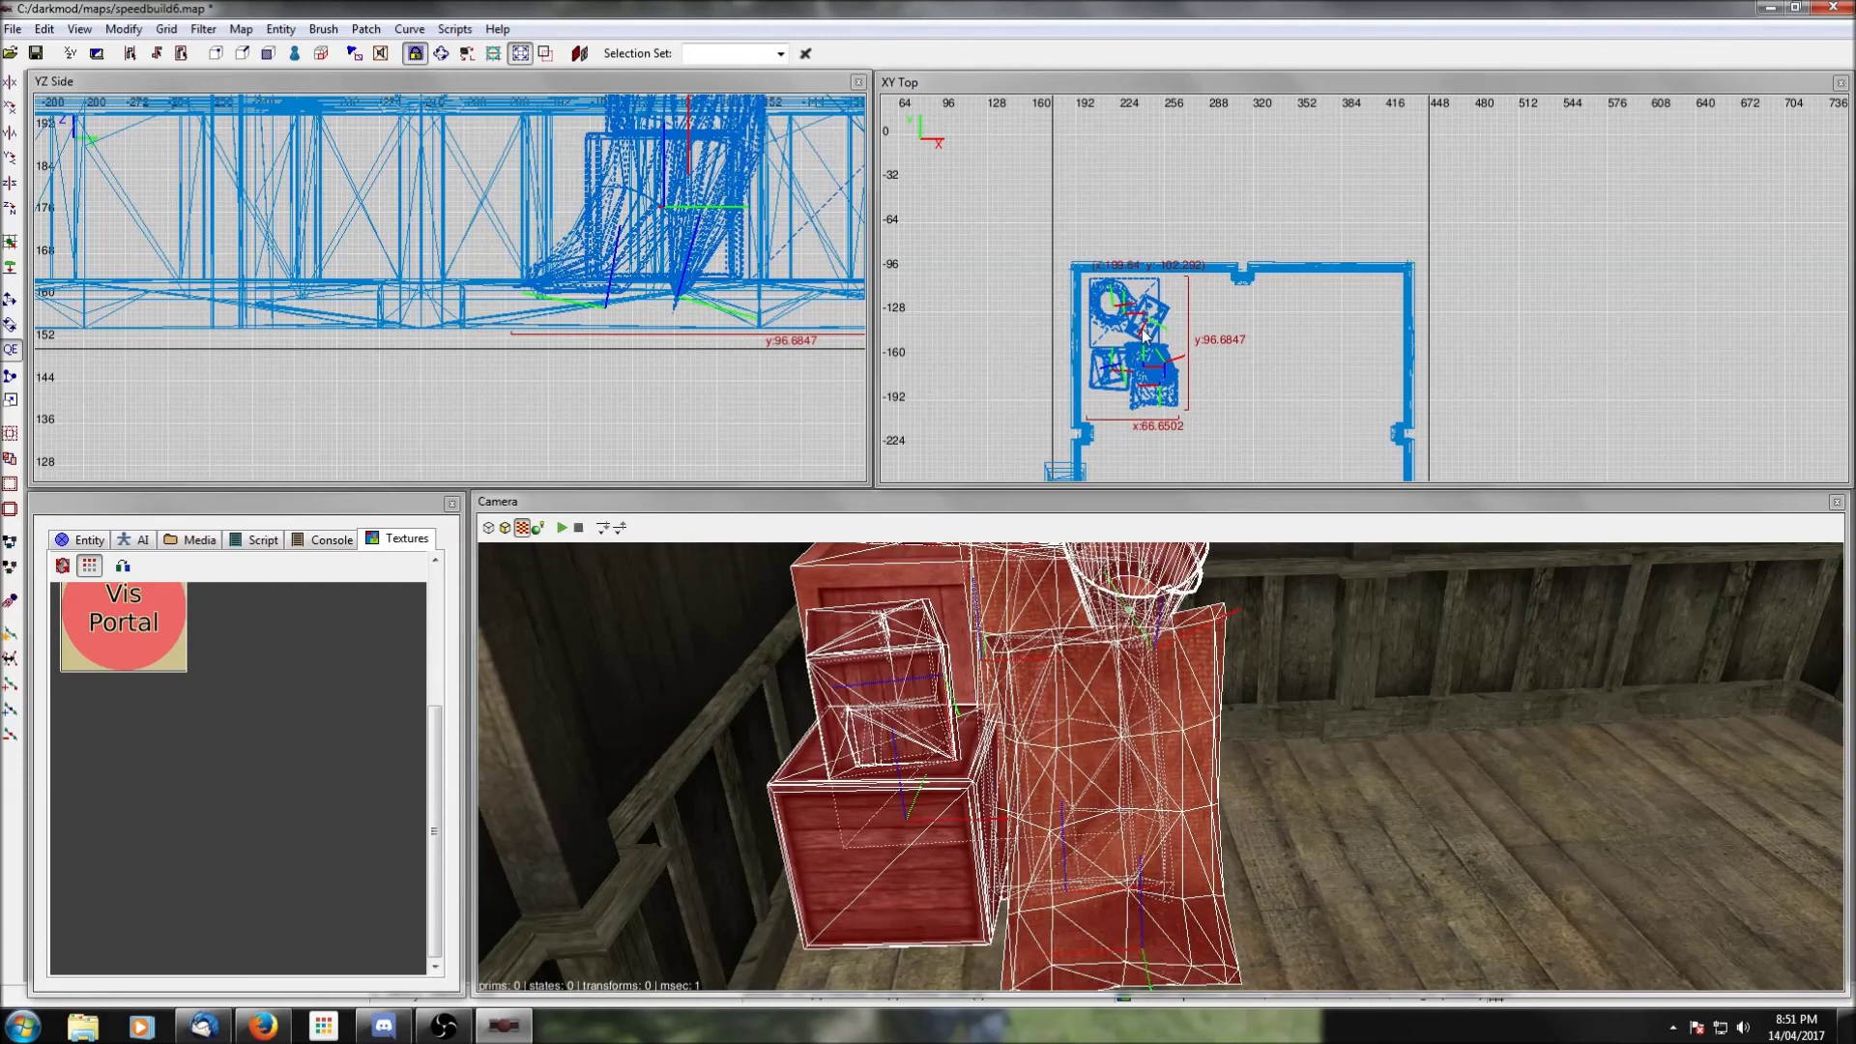
{"action": "key", "text": "Escape"}
{"action": "key", "text": "shift+h"}
Step: Insert the wall_junk05 prefab from the junk folder and move it into the southeast part of the bunk room
{"action": "right_click", "coordinate": [1356, 787]}
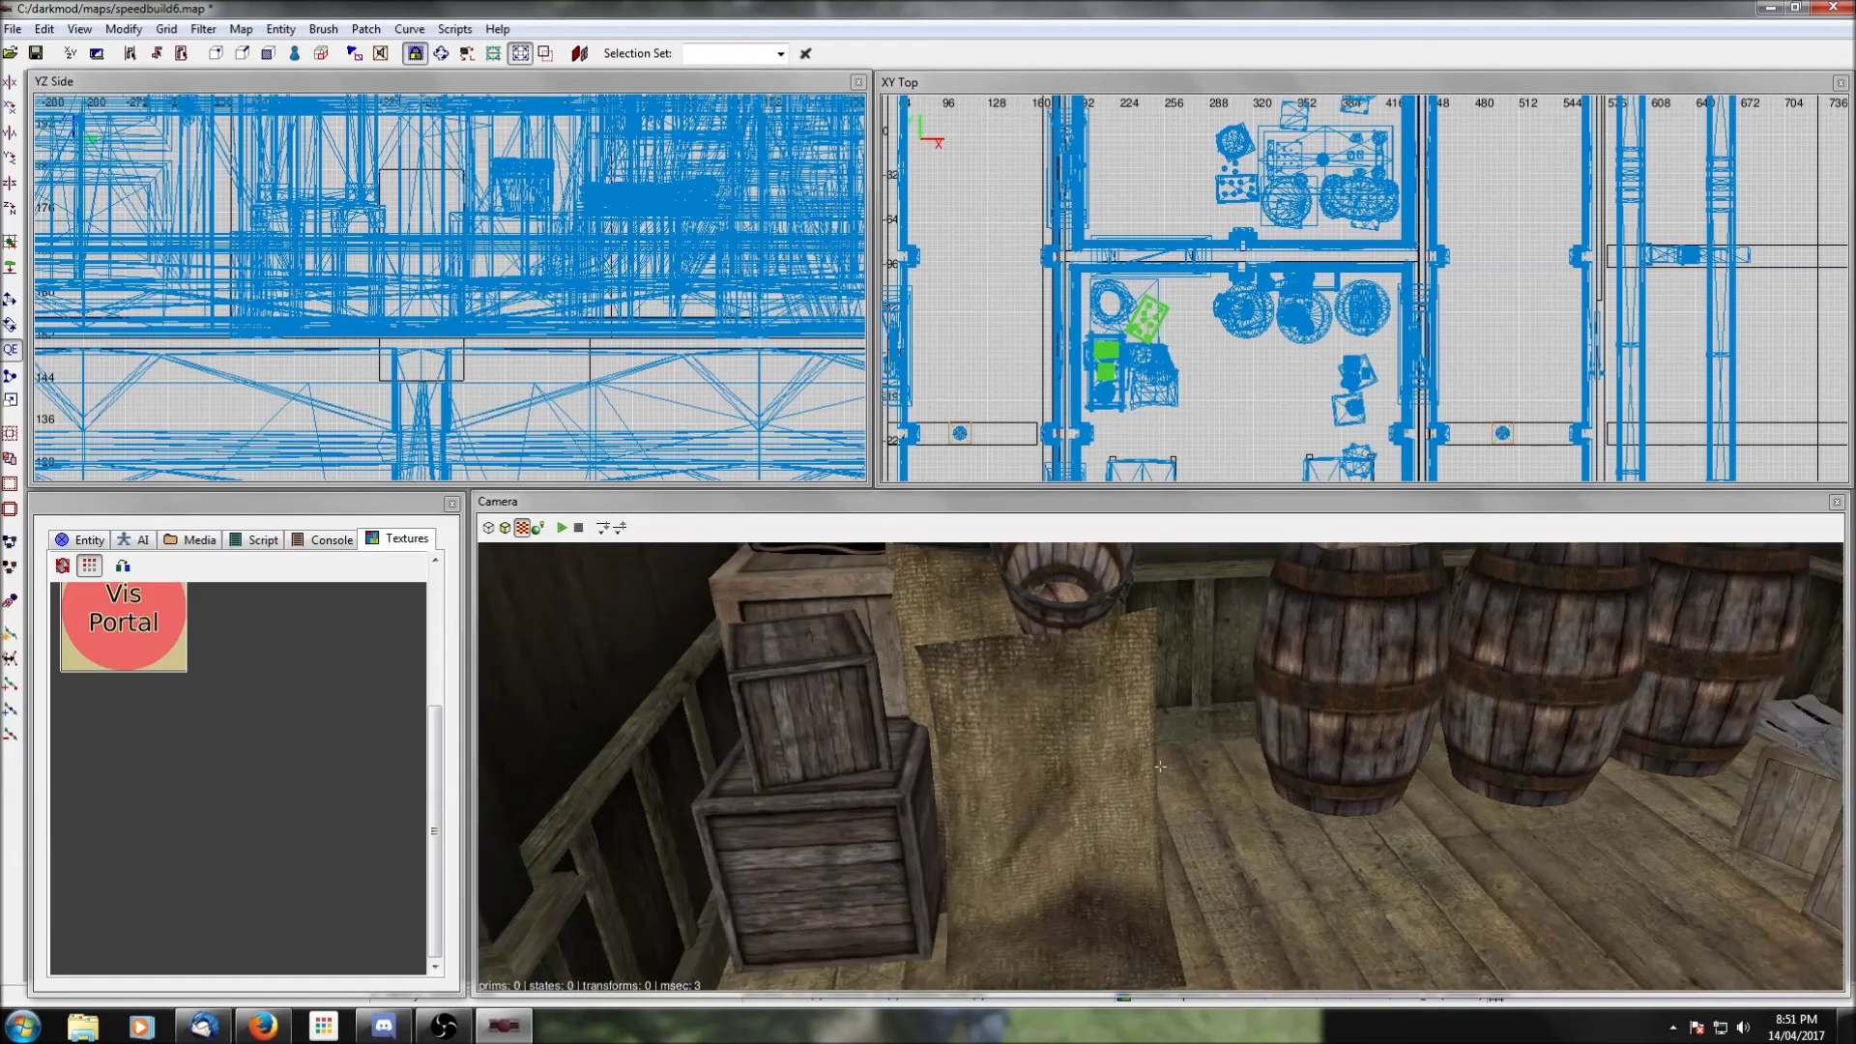
{"action": "right_click", "coordinate": [1161, 767]}
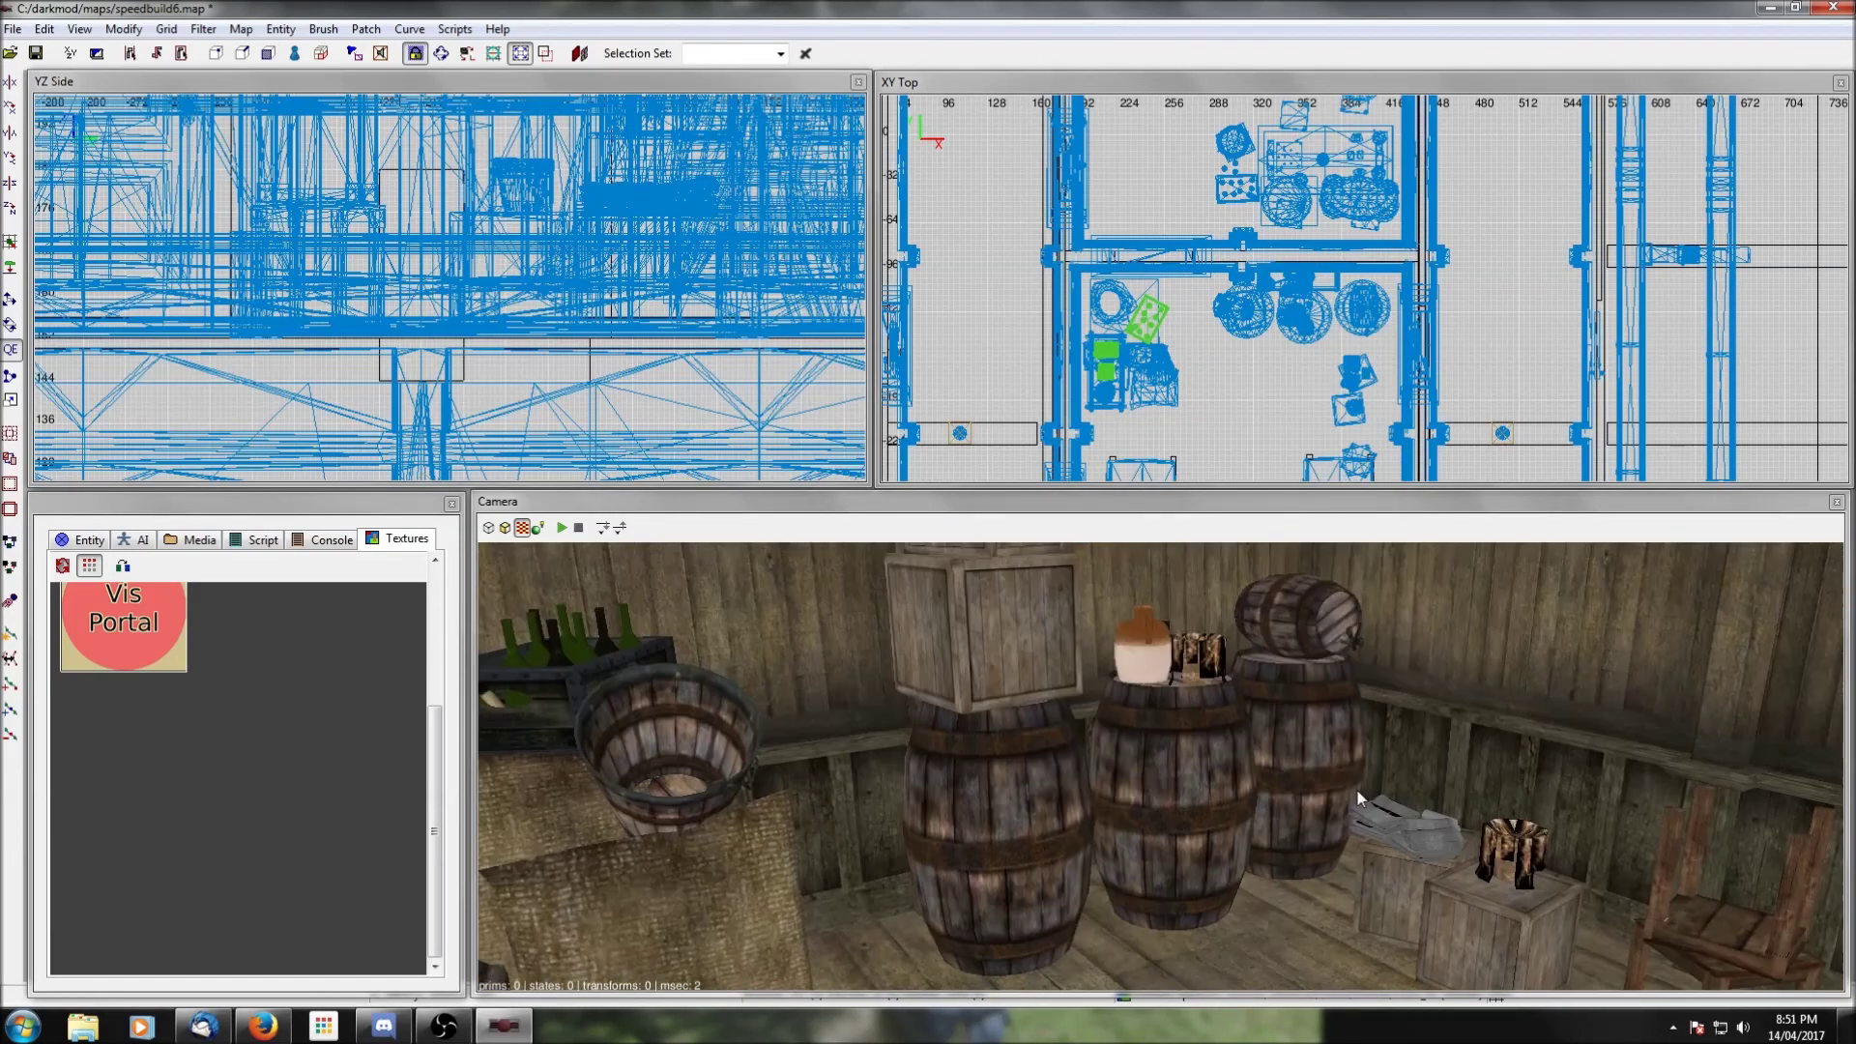
{"action": "key", "text": "Up"}
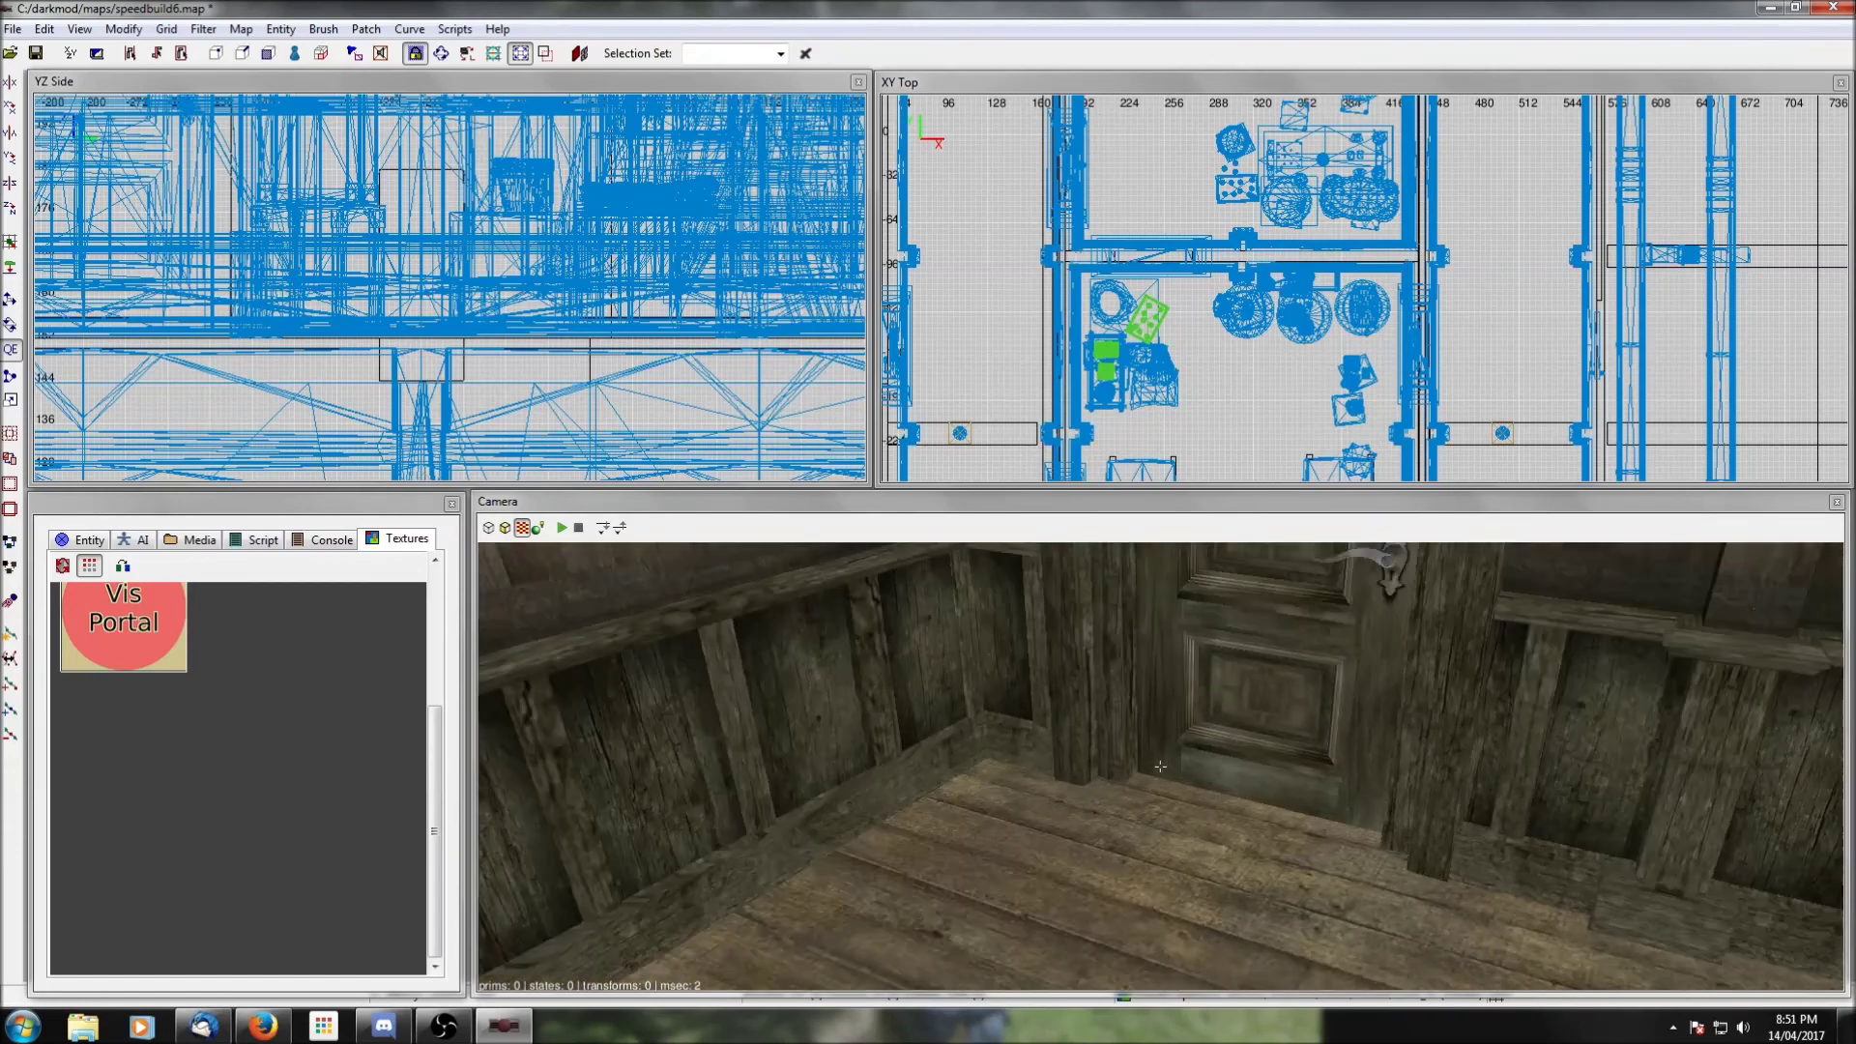
{"action": "scroll", "coordinate": [1361, 303], "scroll_direction": "down", "scroll_amount": 3}
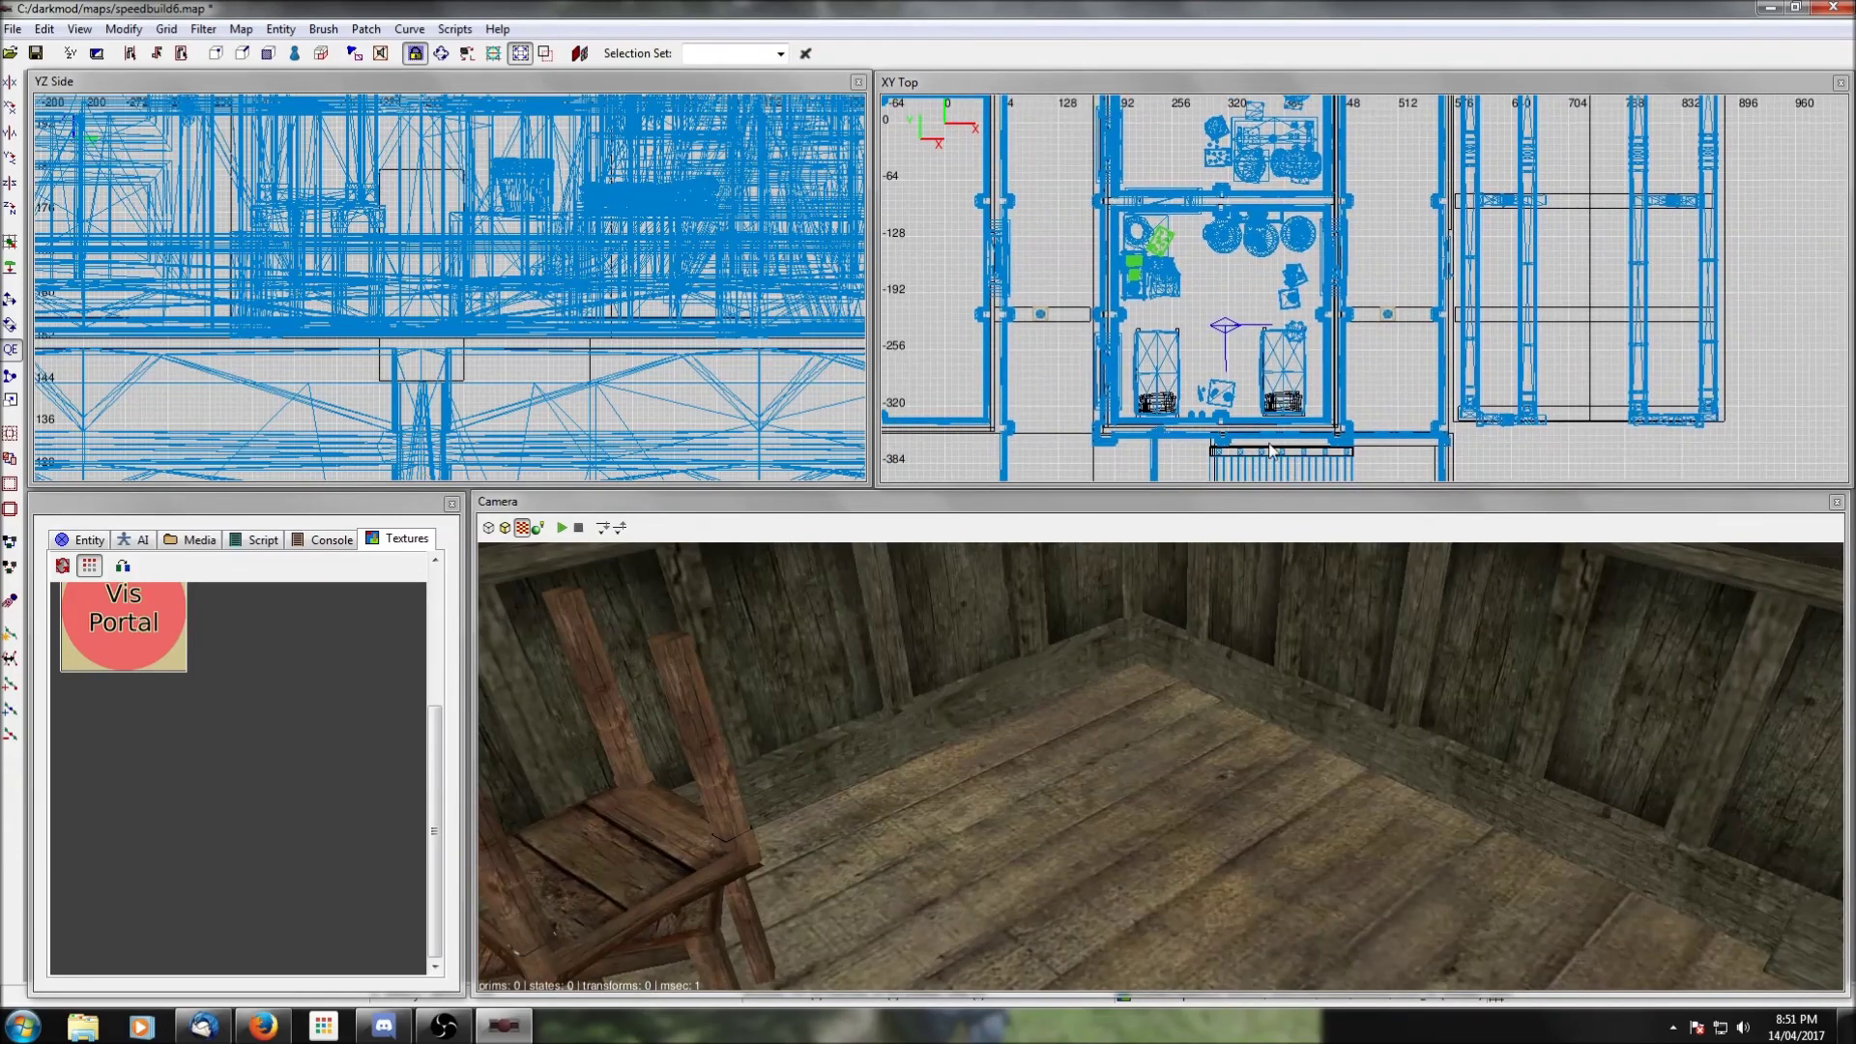
{"action": "right_click", "coordinate": [1271, 445]}
{"action": "left_click", "coordinate": [1297, 468]}
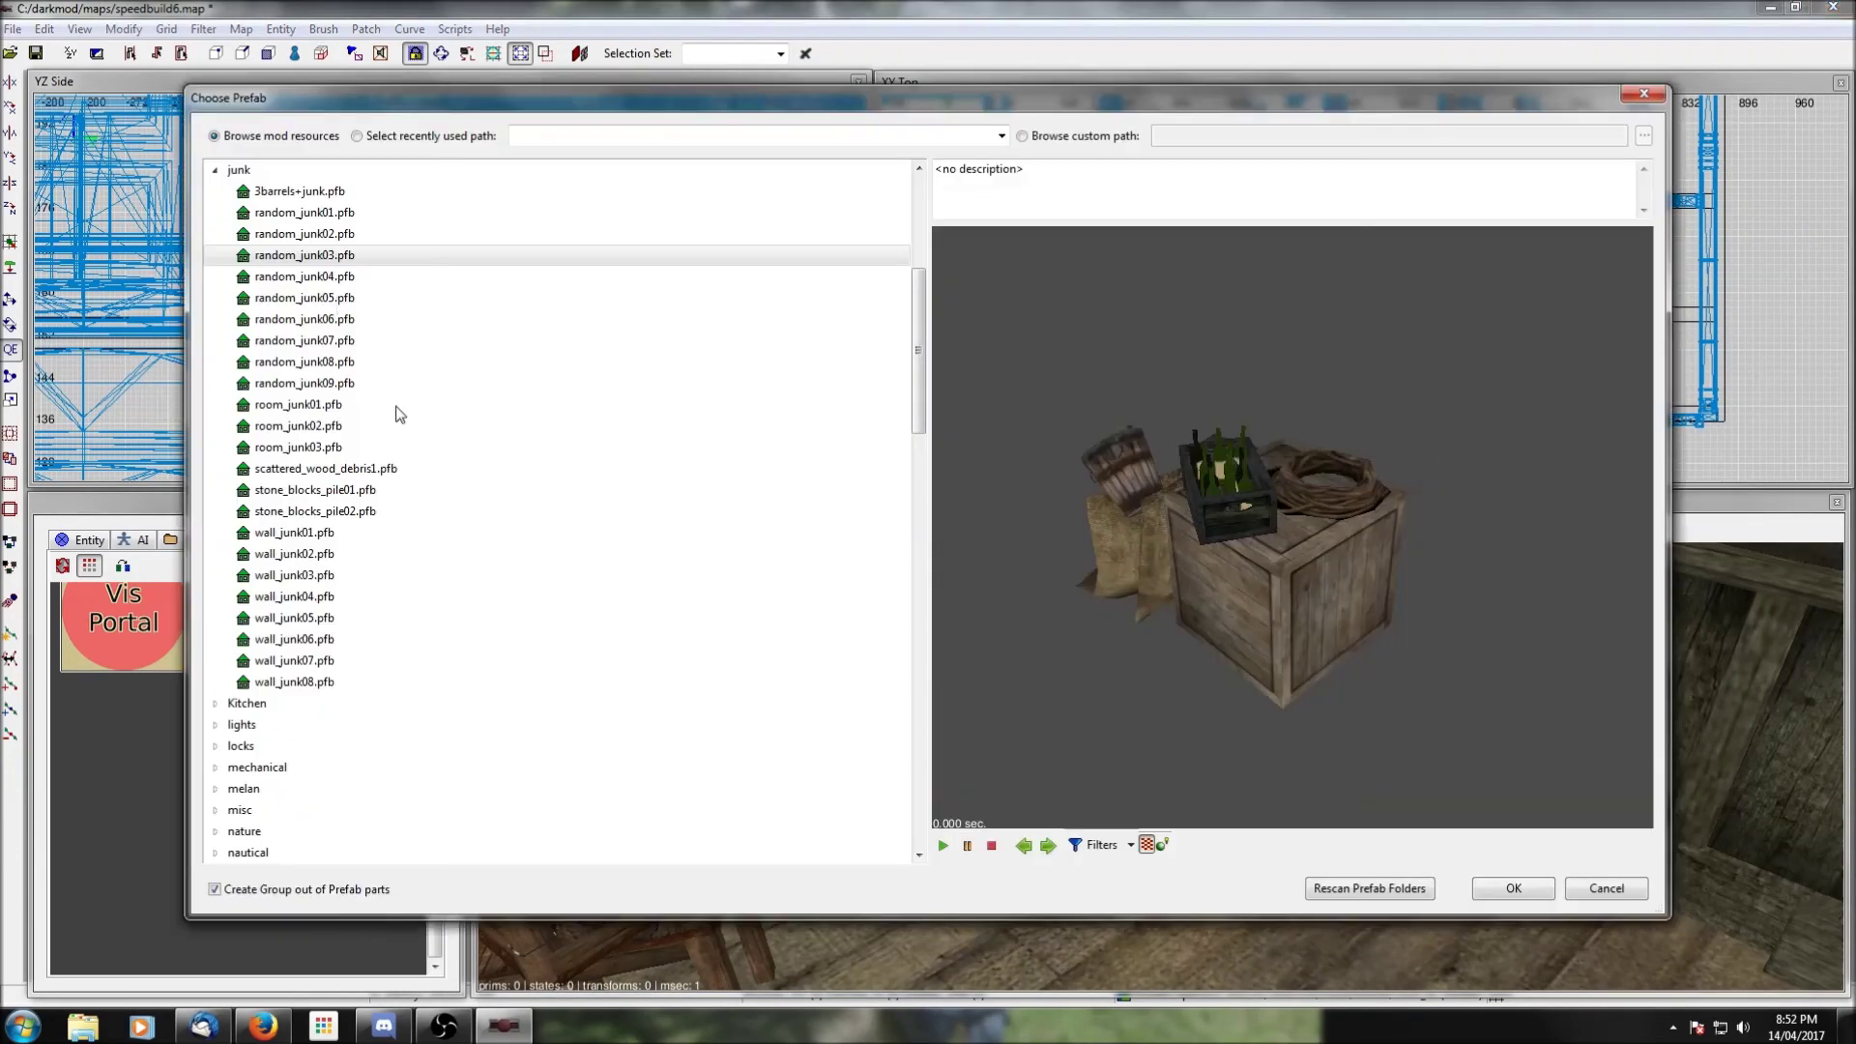
{"action": "left_click", "coordinate": [305, 533]}
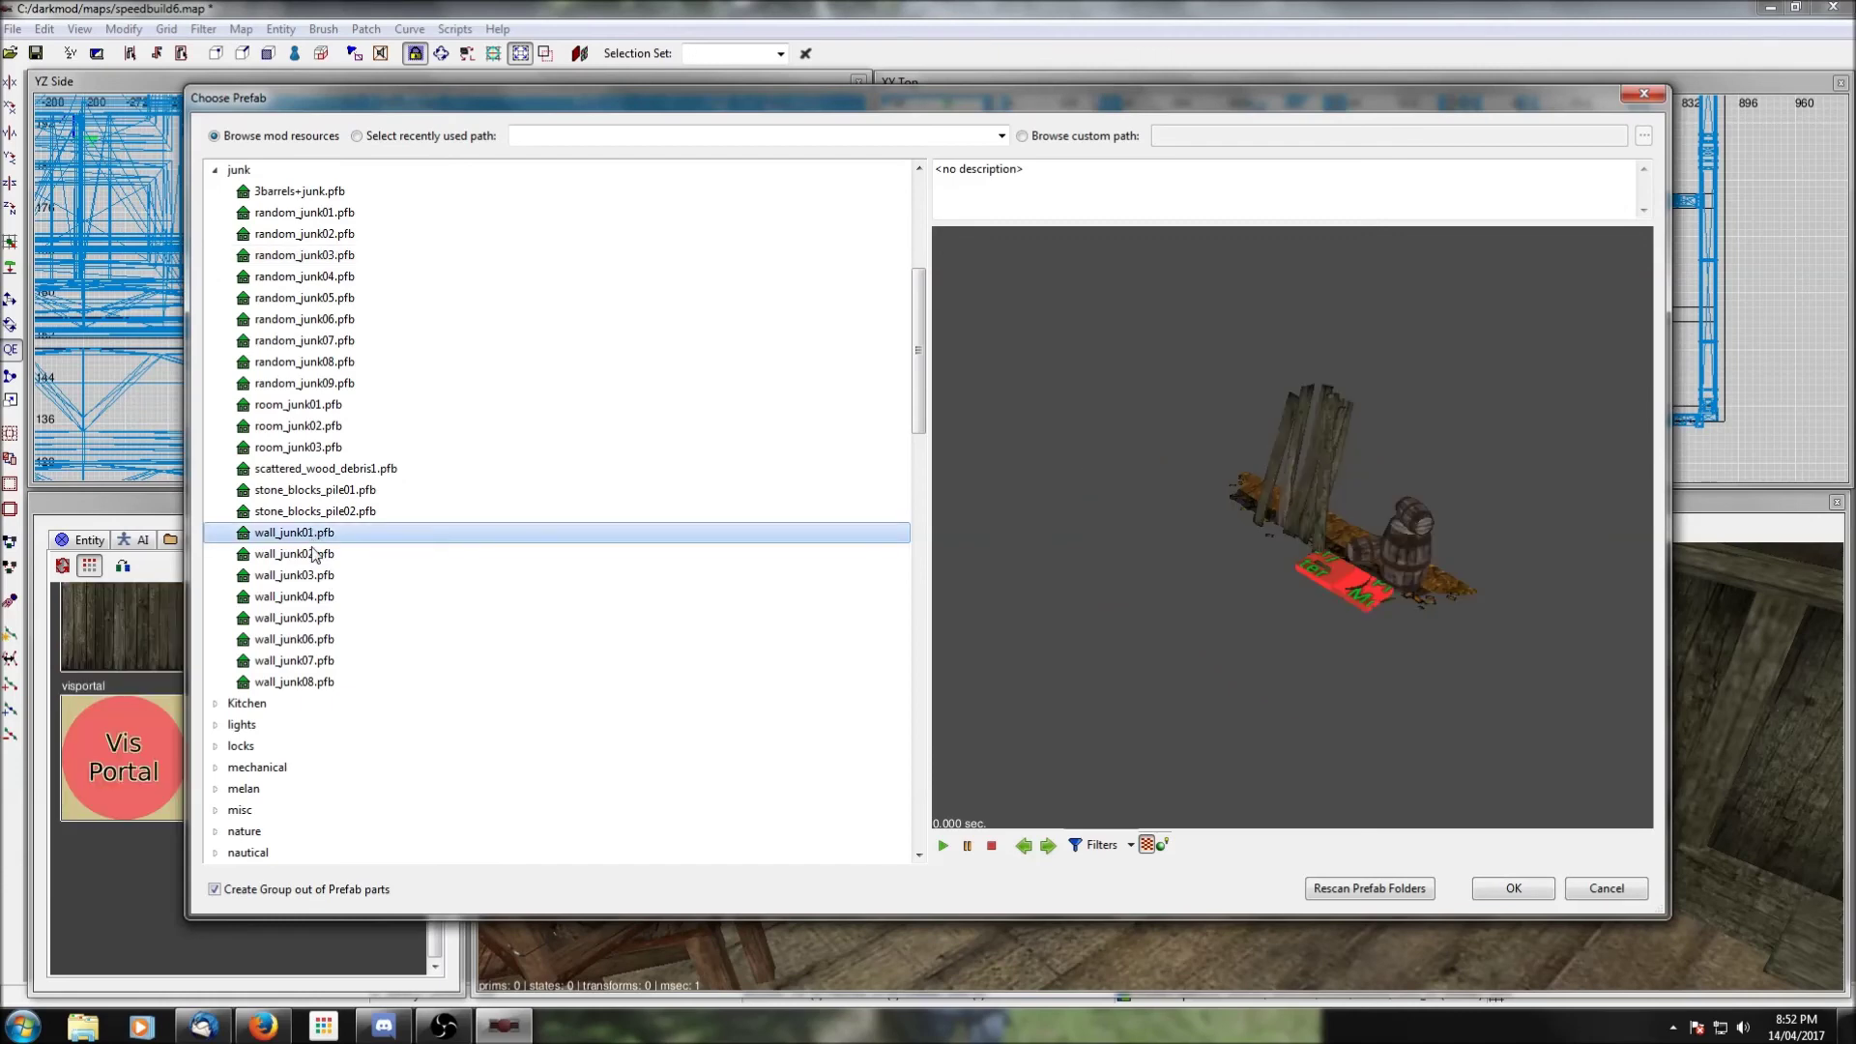
{"action": "left_click", "coordinate": [312, 554]}
{"action": "left_click", "coordinate": [308, 576]}
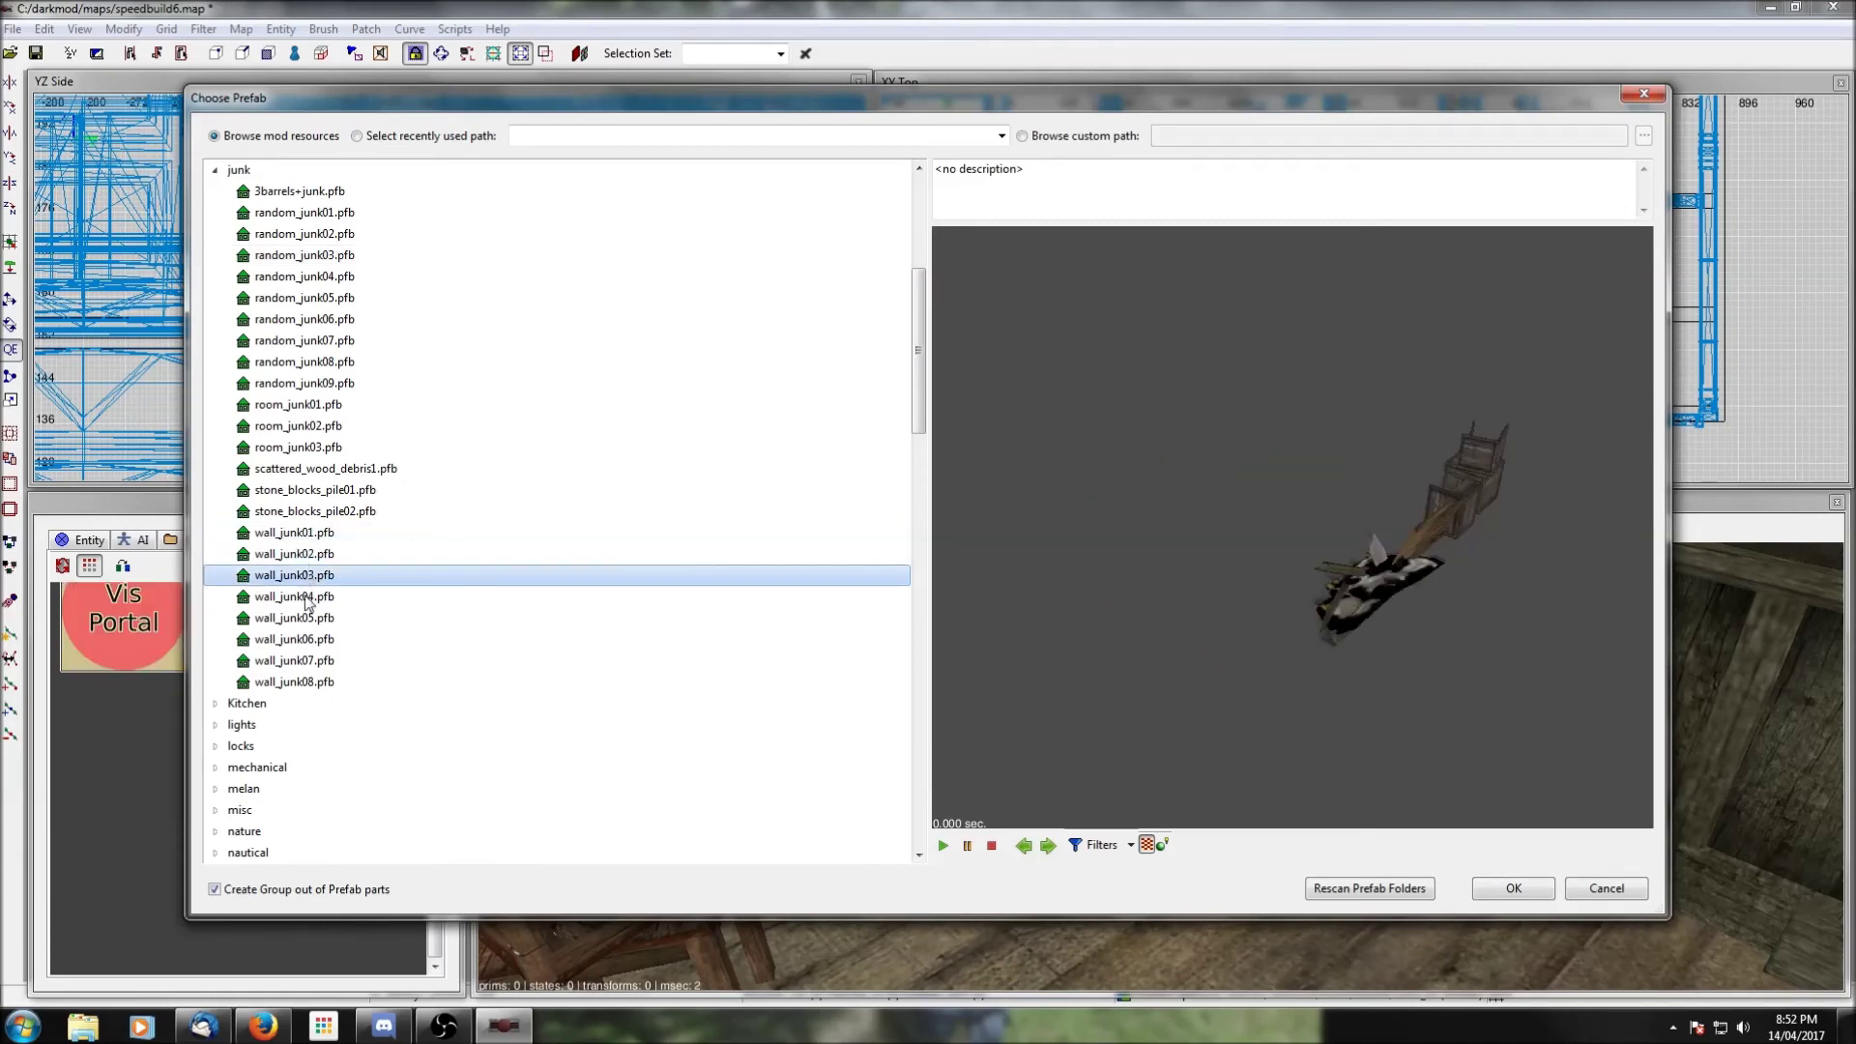
{"action": "left_click", "coordinate": [306, 598]}
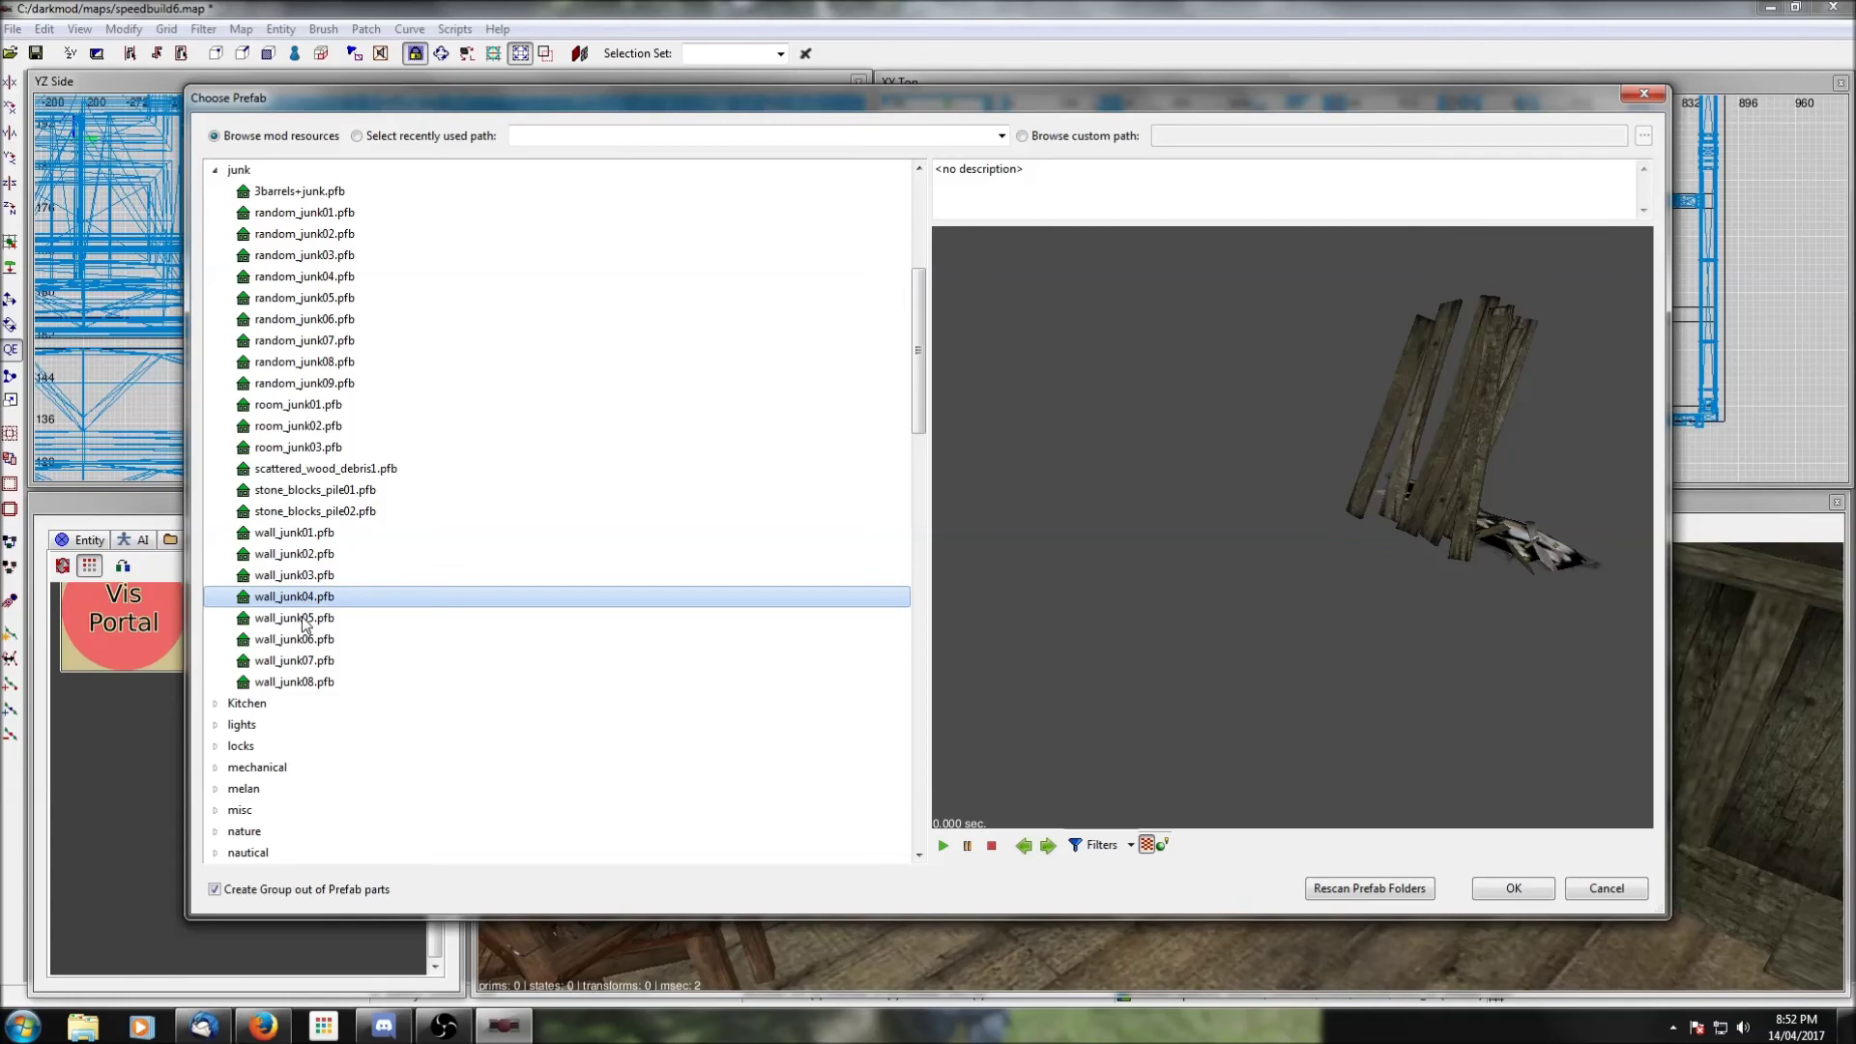
{"action": "left_click", "coordinate": [305, 620]}
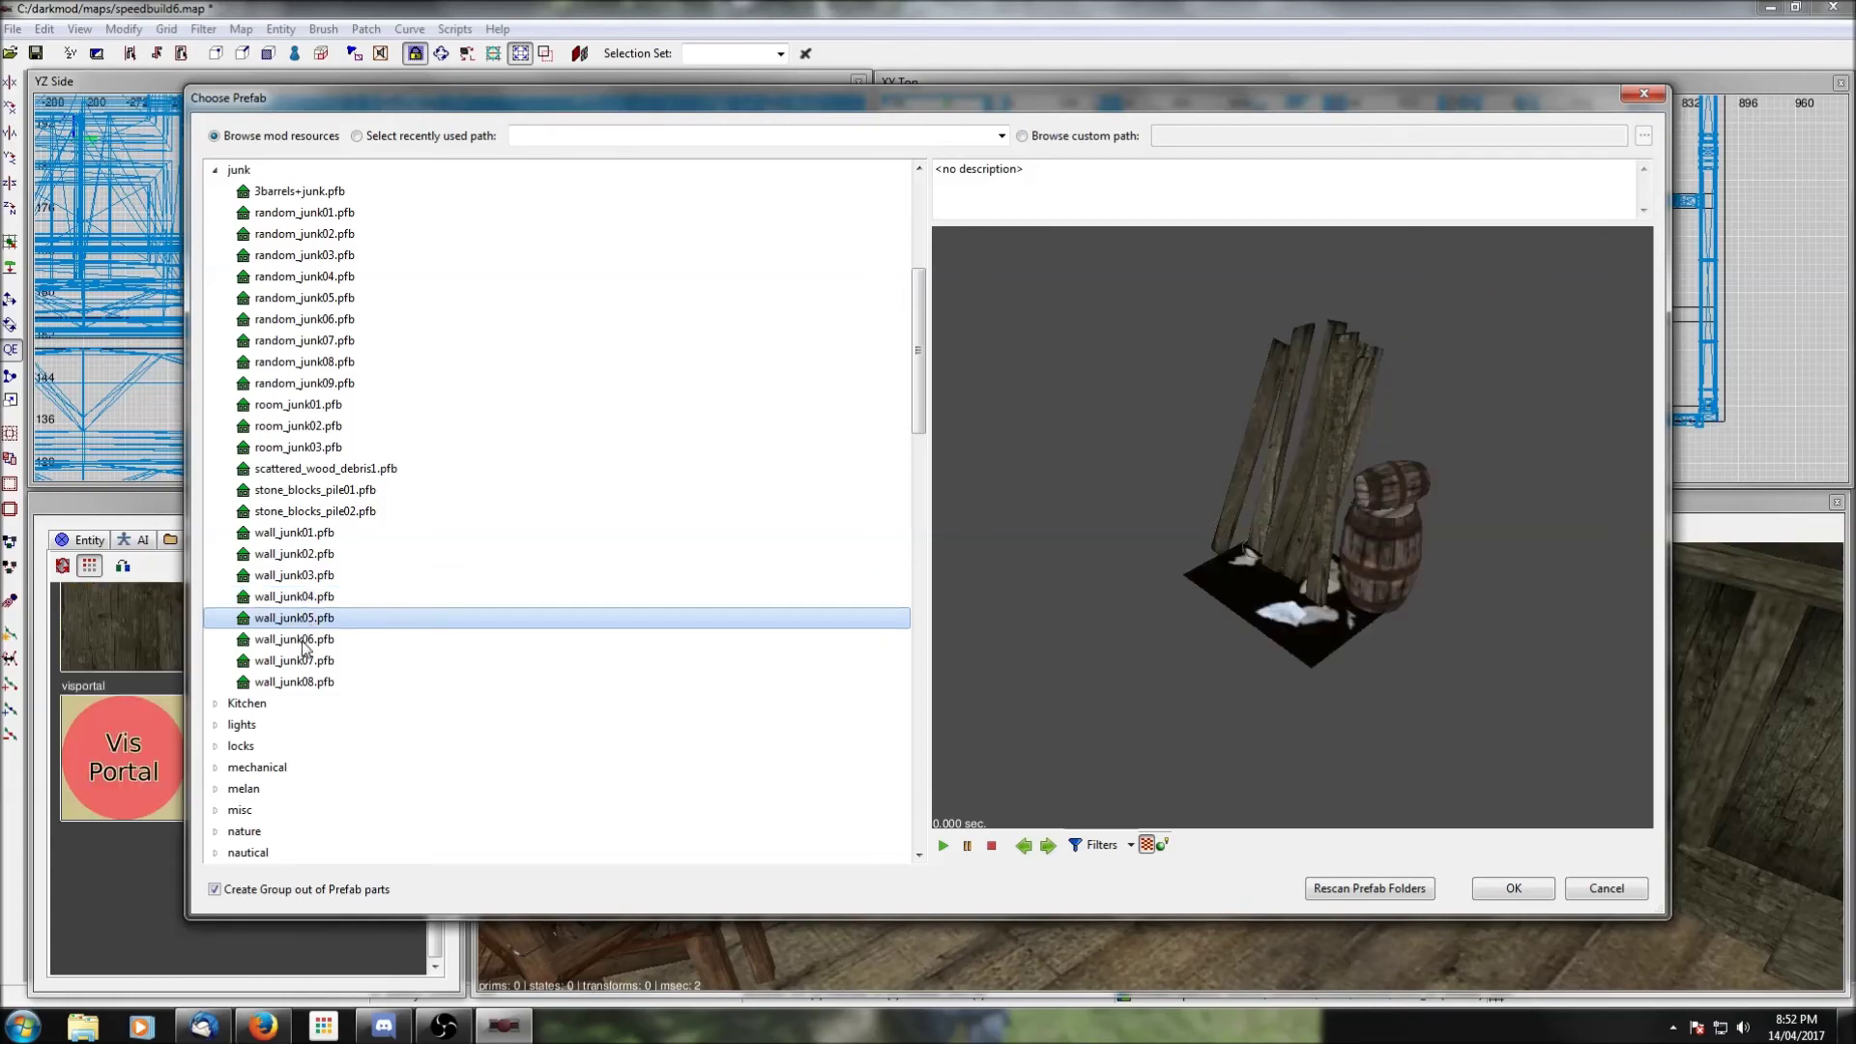
{"action": "left_click", "coordinate": [1516, 890]}
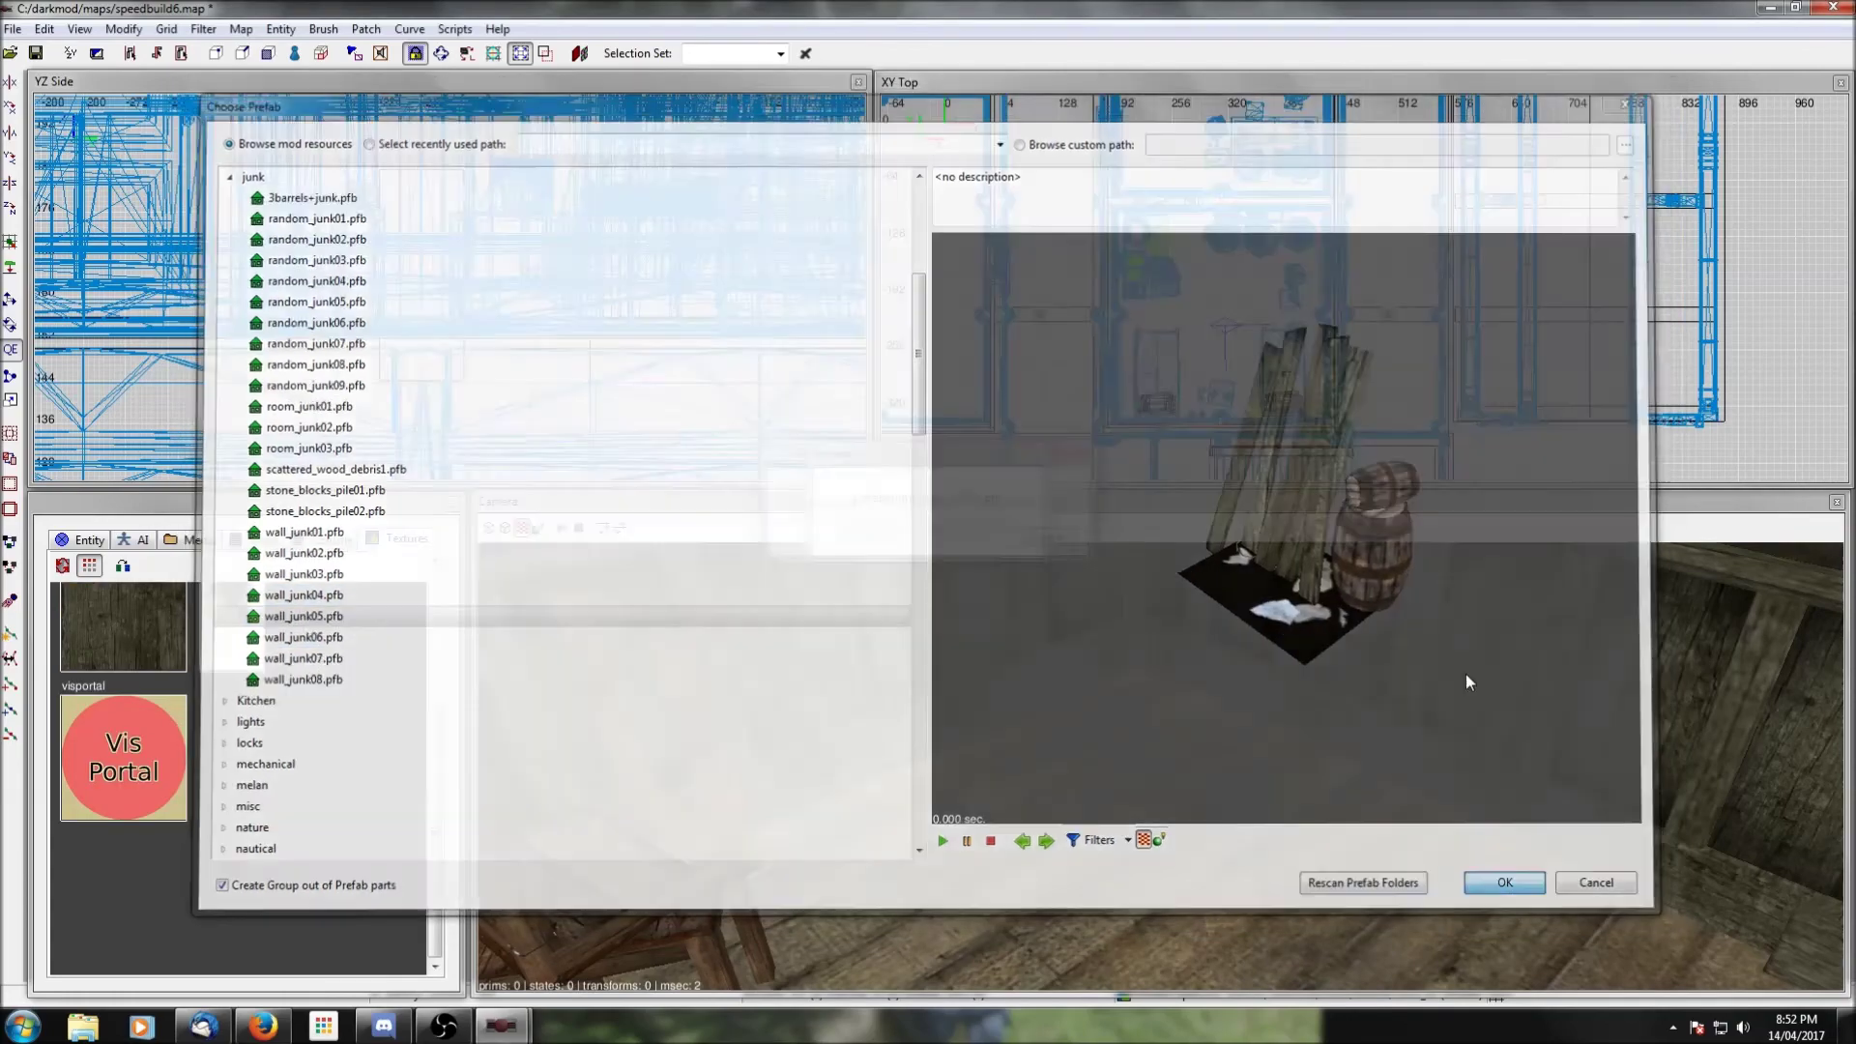
{"action": "left_click_drag", "start_coordinate": [1246, 372], "coordinate": [1272, 369]}
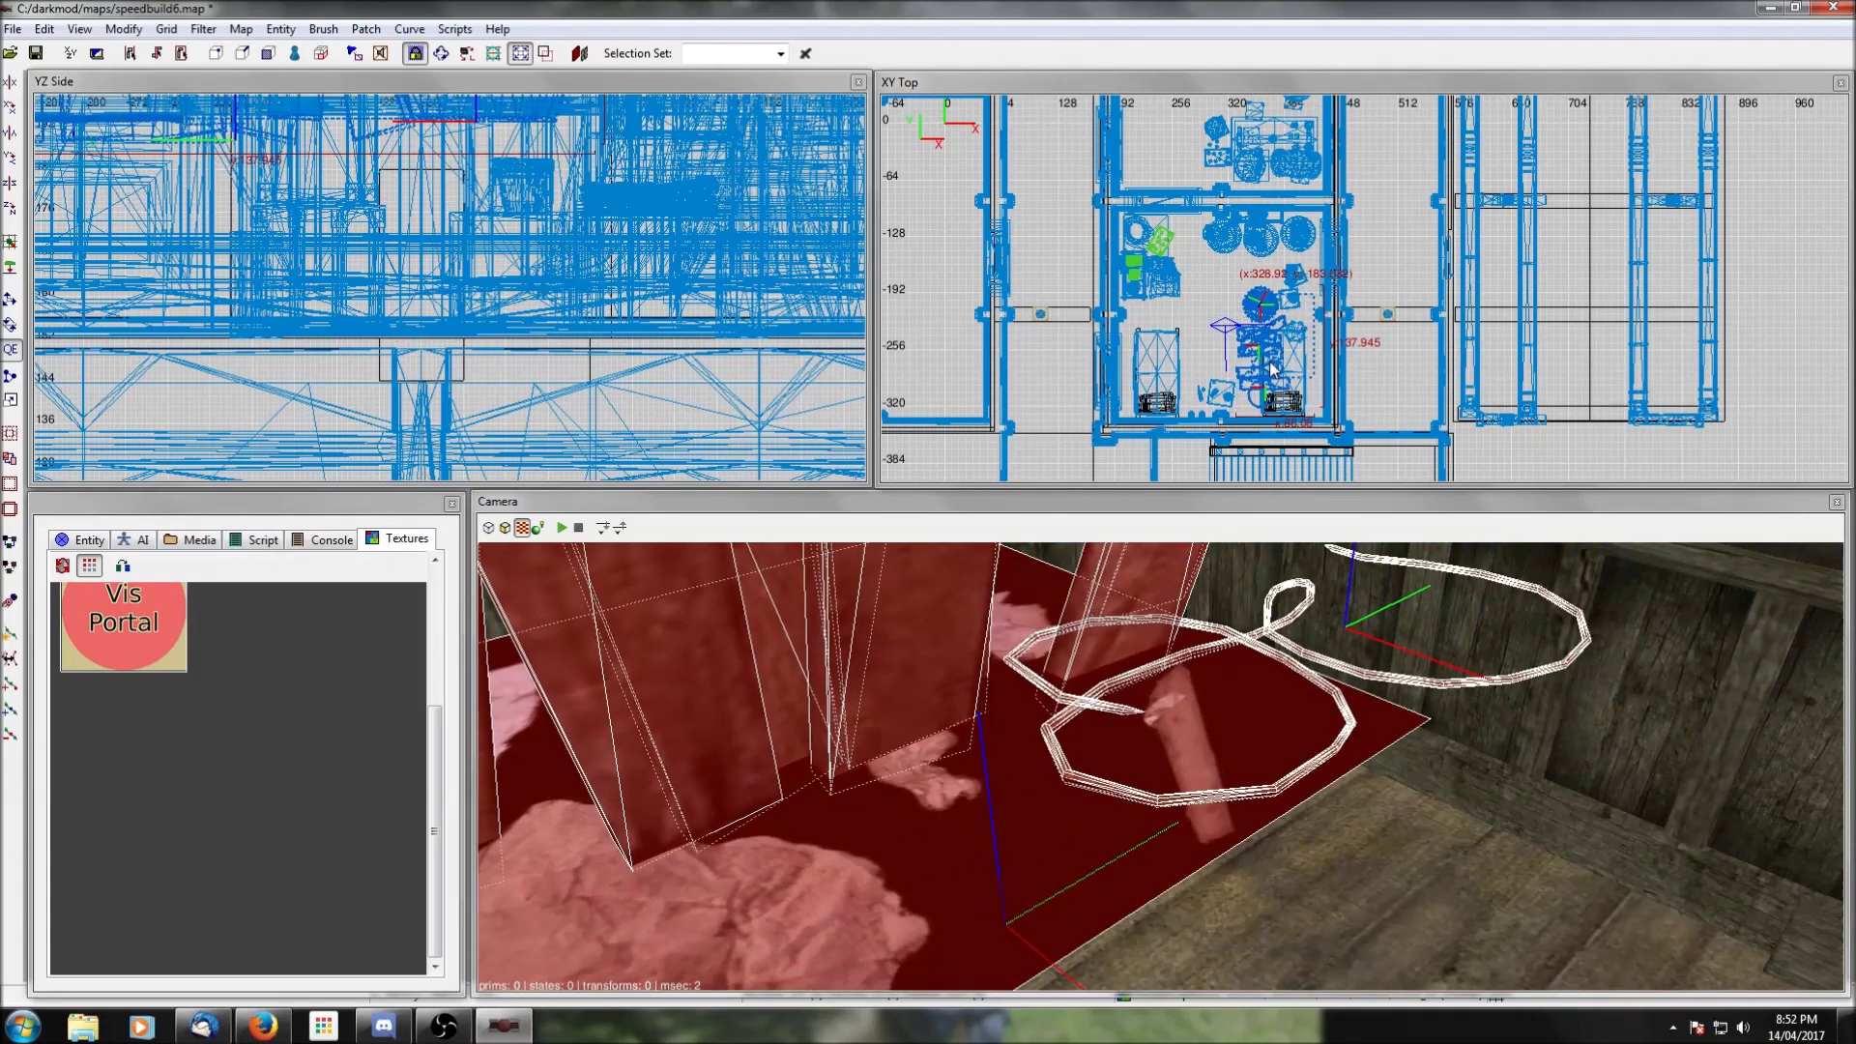
Step: Hide everything except the wall_junk05 prefab, the bunk room's floor and walls, and the selected structures below
{"action": "scroll", "coordinate": [759, 297], "scroll_direction": "down", "scroll_amount": 4}
{"action": "left_click", "coordinate": [1390, 901], "text": "shift"}
{"action": "left_click", "coordinate": [1564, 709], "text": "shift"}
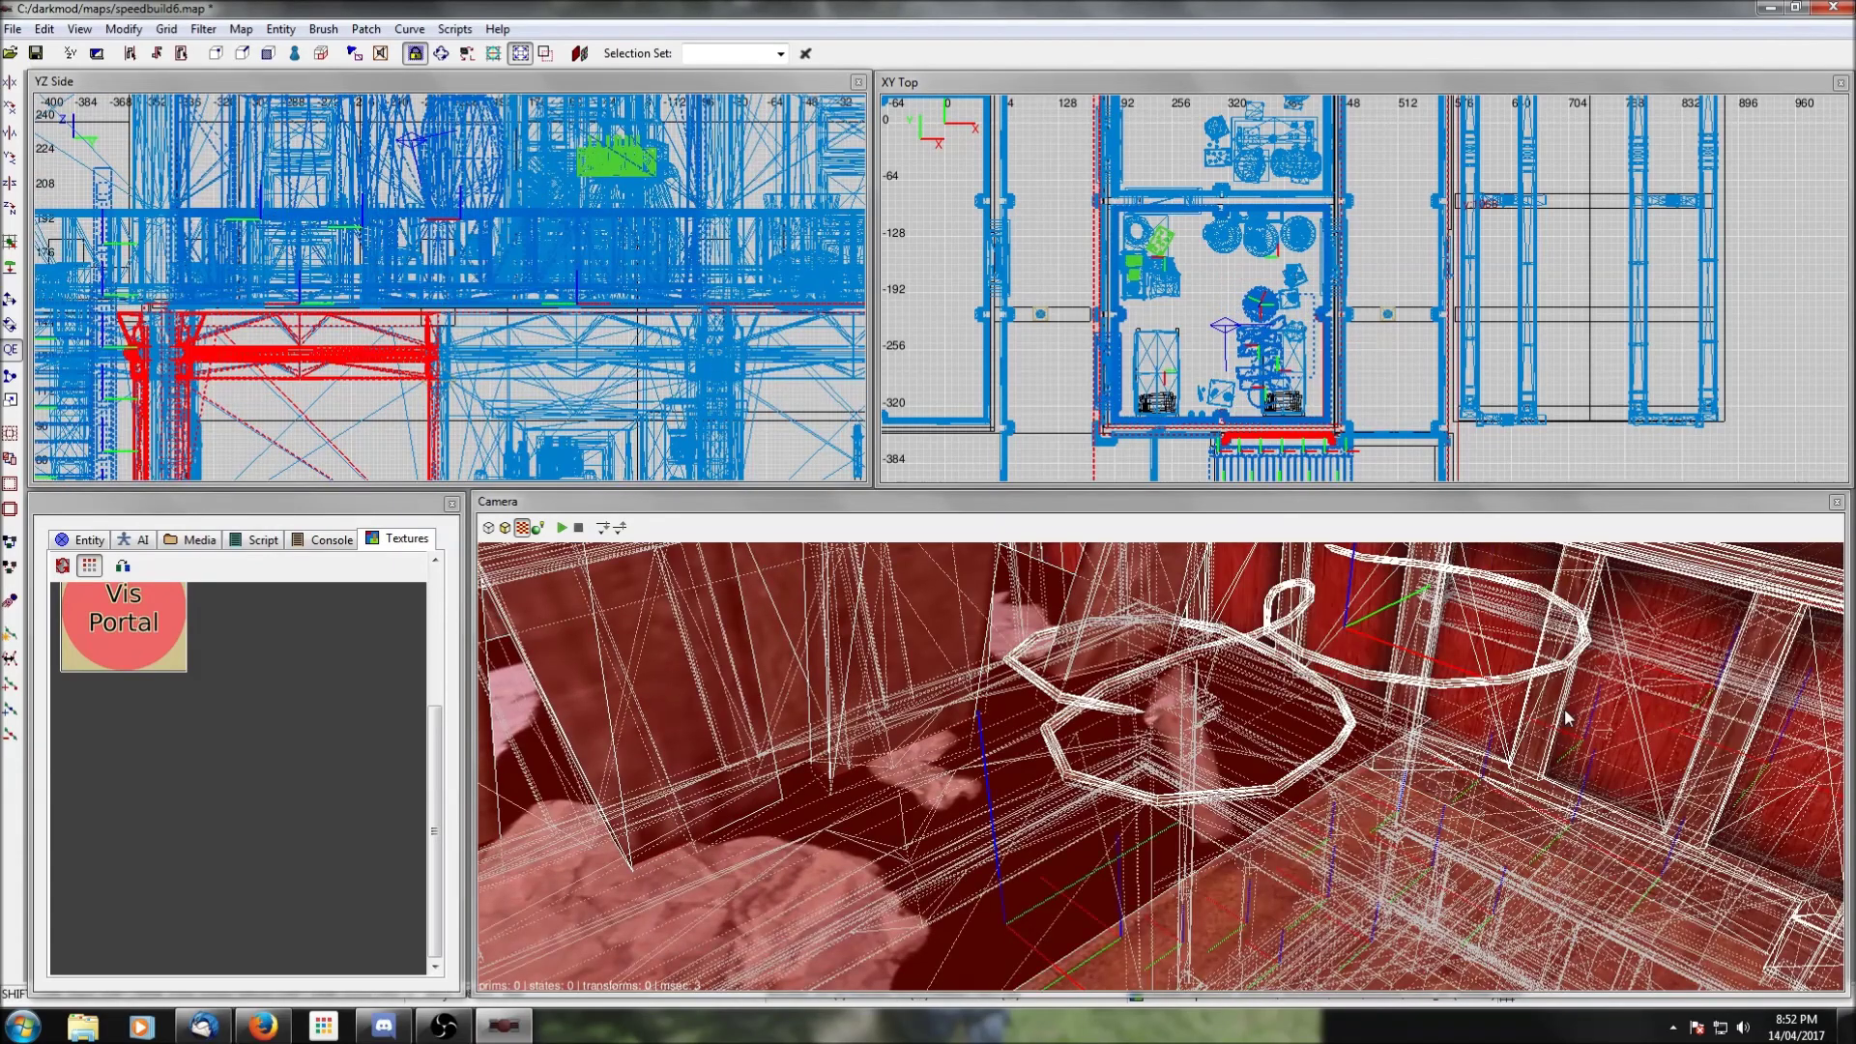
{"action": "key", "text": "ctrl+shift+h"}
Step: Select only the wall_junk05 prefab and lower it in the side view to near the bunk room floor
{"action": "left_click", "coordinate": [1594, 785], "text": "shift"}
{"action": "left_click", "coordinate": [1390, 892], "text": "shift"}
{"action": "key", "text": "Escape"}
{"action": "left_click", "coordinate": [1172, 777], "text": "shift"}
{"action": "left_click_drag", "start_coordinate": [454, 211], "coordinate": [467, 287]}
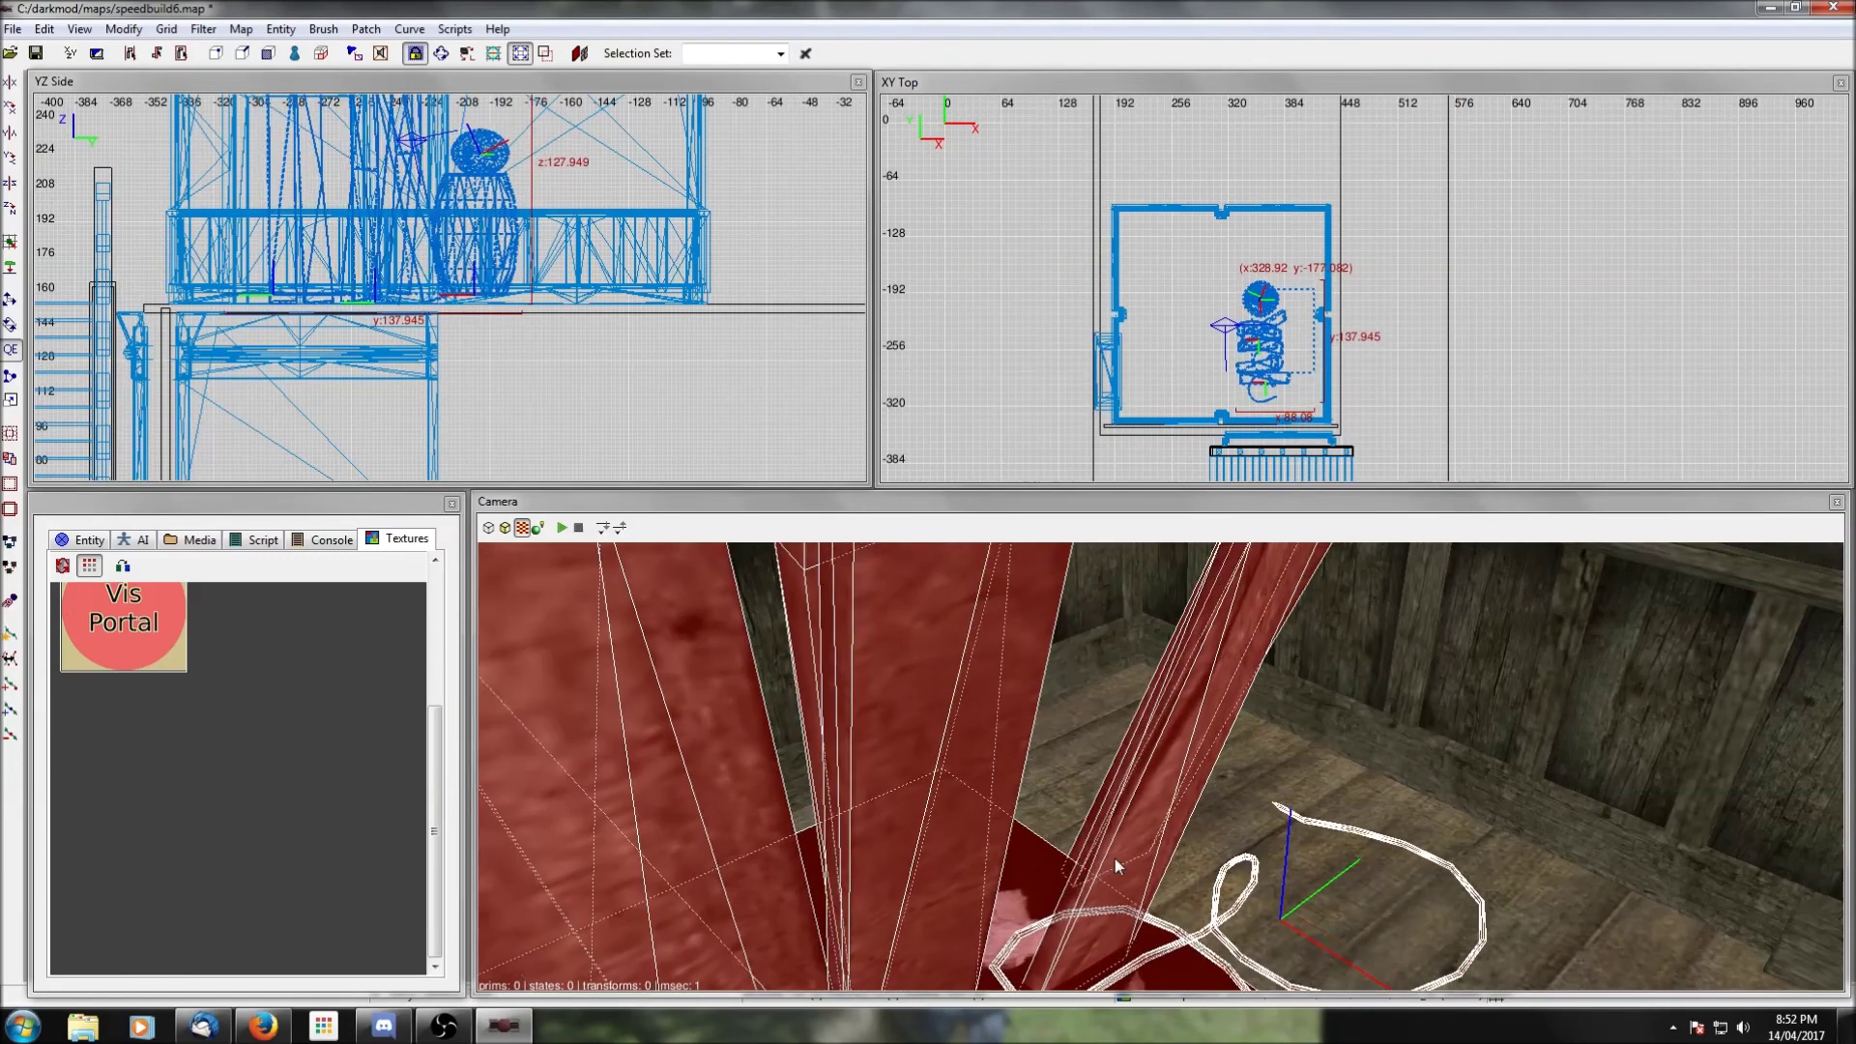
Step: Hide the leftover structures below so only the wall_junk05 prefab and the bunk room's floor and walls remain
{"action": "right_click", "coordinate": [1118, 861]}
{"action": "right_click", "coordinate": [1125, 870]}
{"action": "left_click", "coordinate": [1164, 898], "text": "shift"}
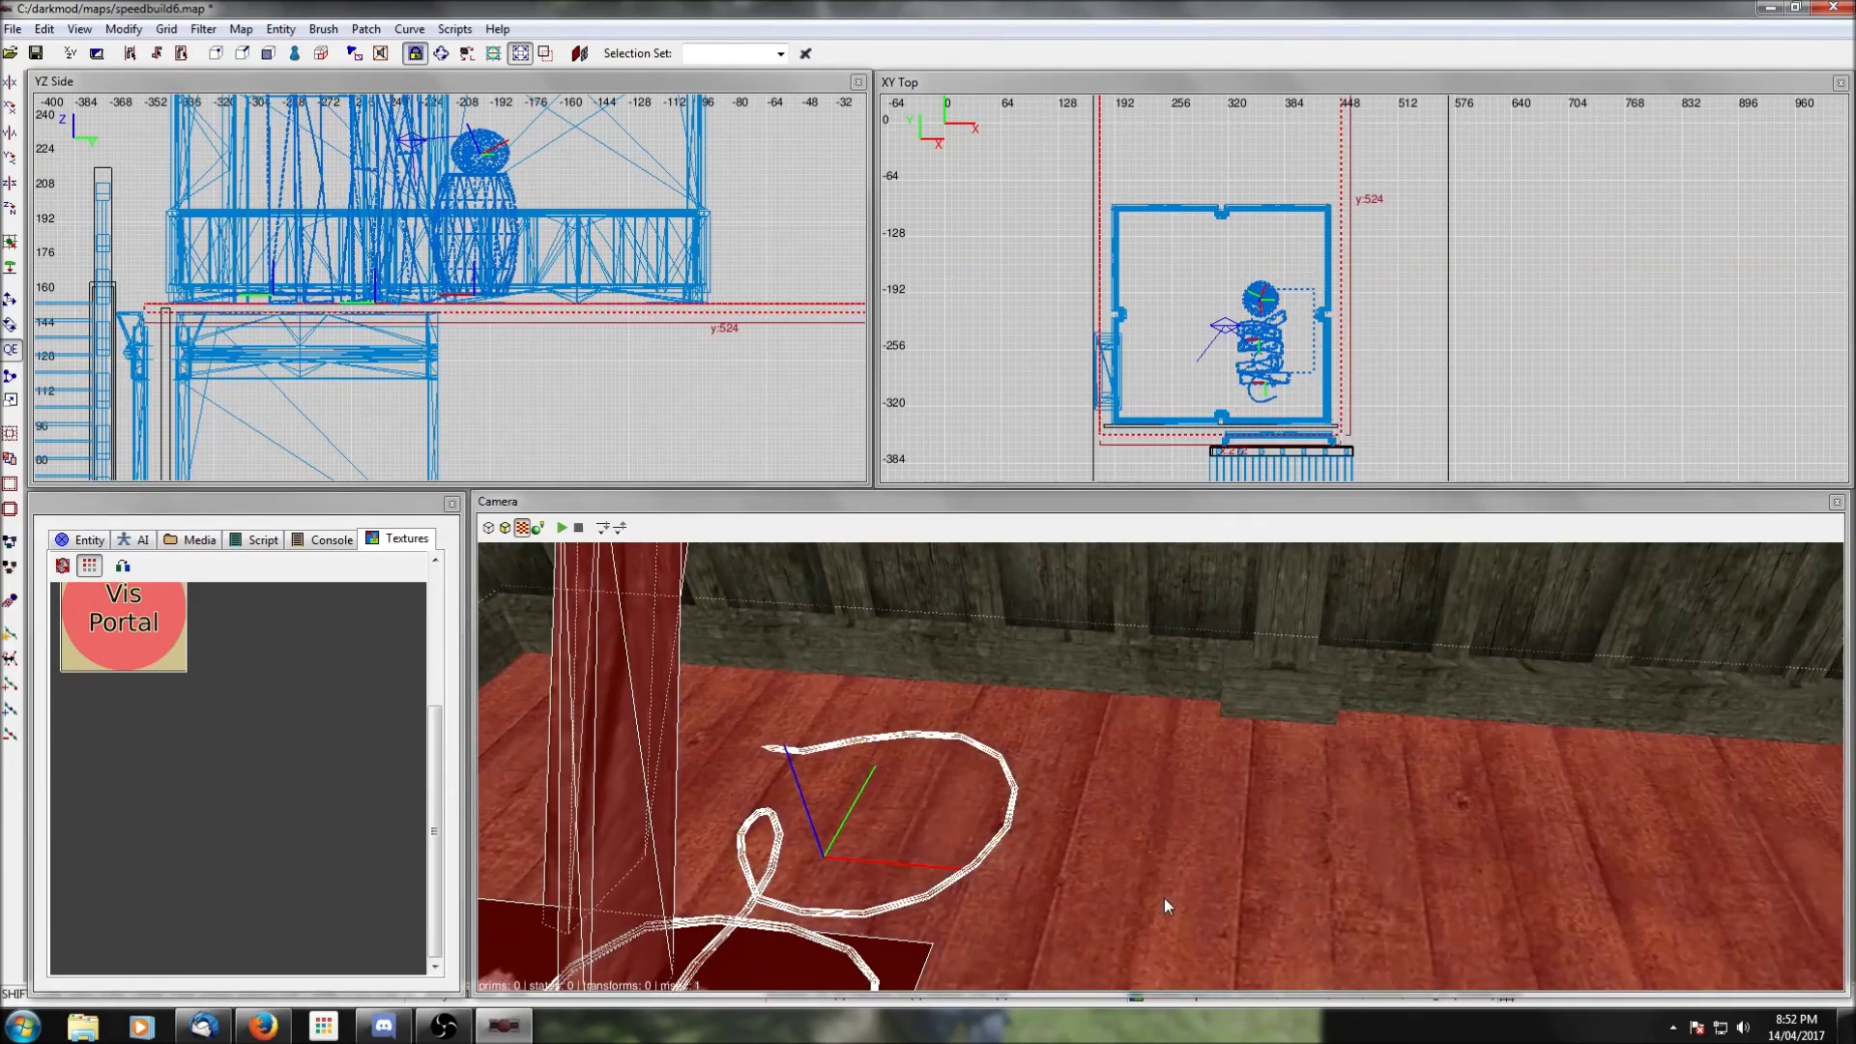
{"action": "left_click", "coordinate": [1125, 654], "text": "shift"}
{"action": "key", "text": "Escape"}
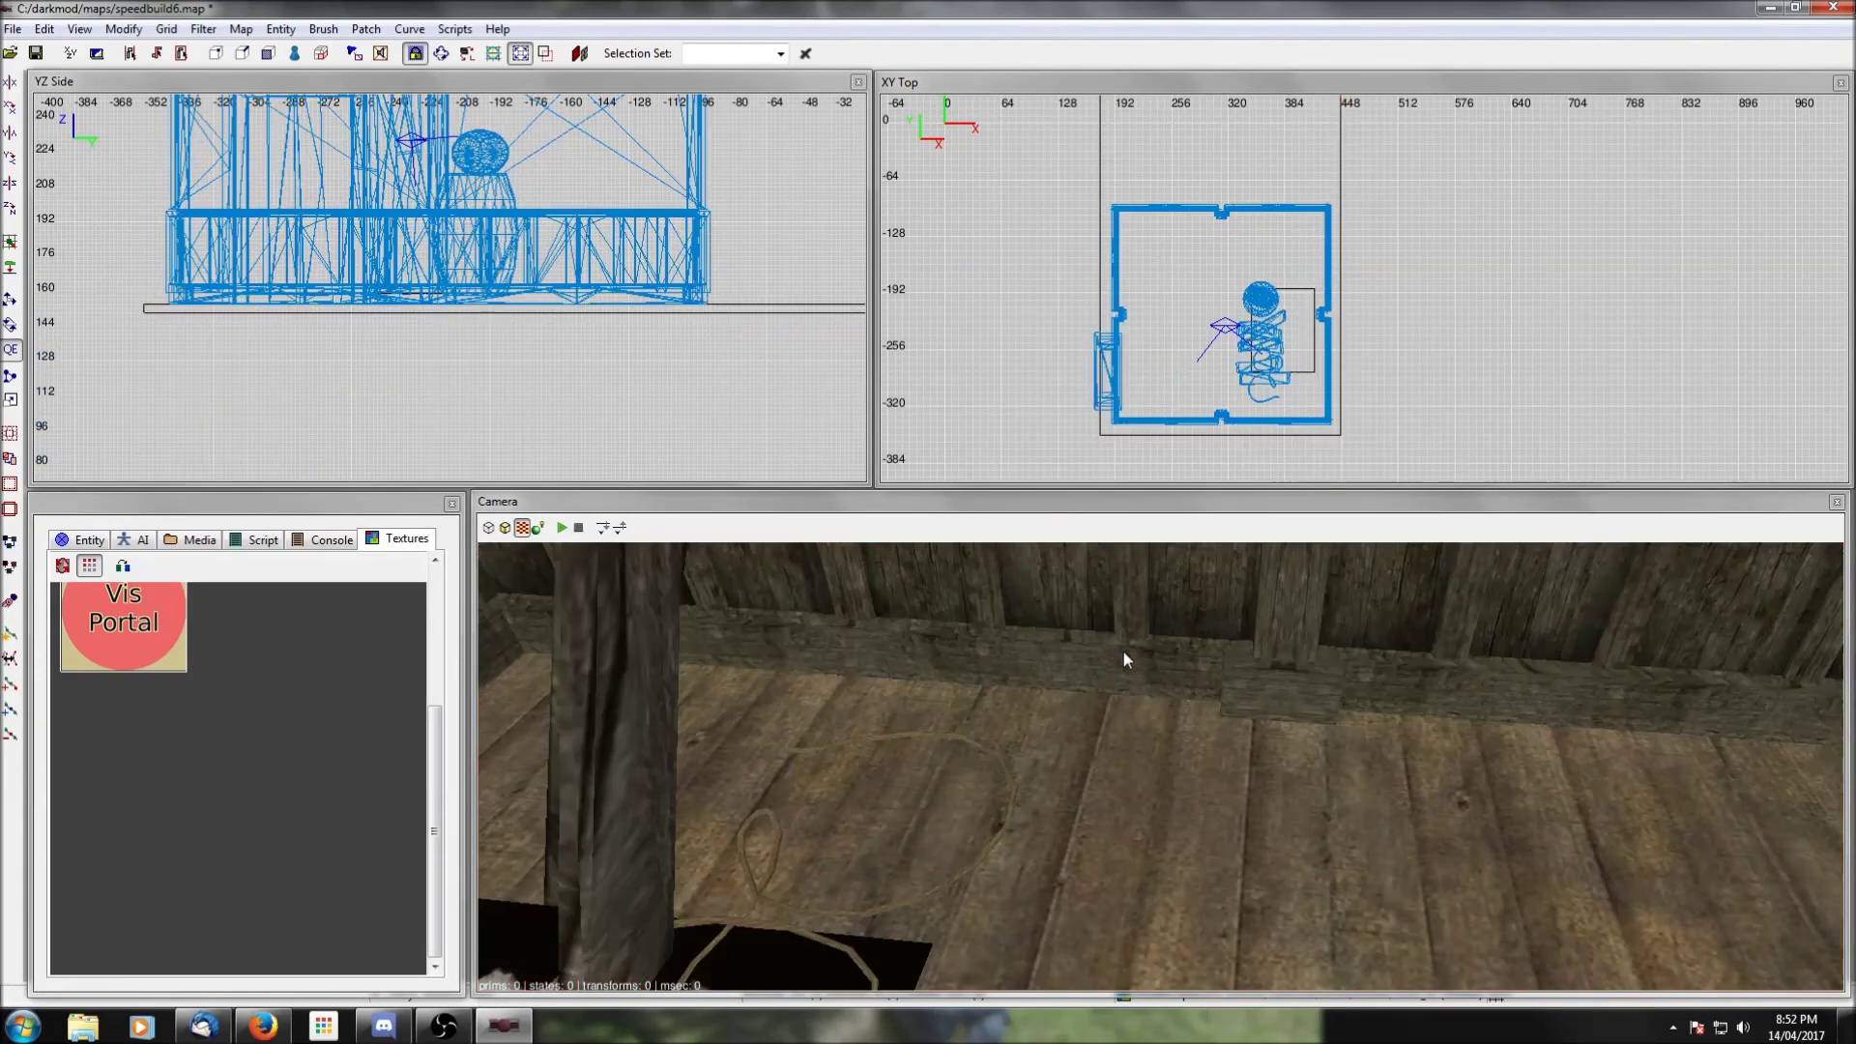
Step: Lower the wall_junk05 prefab until its barrel and planks rest on the floor, and shift it slightly east
{"action": "left_click", "coordinate": [1119, 777], "text": "shift"}
{"action": "scroll", "coordinate": [580, 396], "scroll_direction": "up", "scroll_amount": 2}
{"action": "left_click", "coordinate": [998, 837], "text": "shift"}
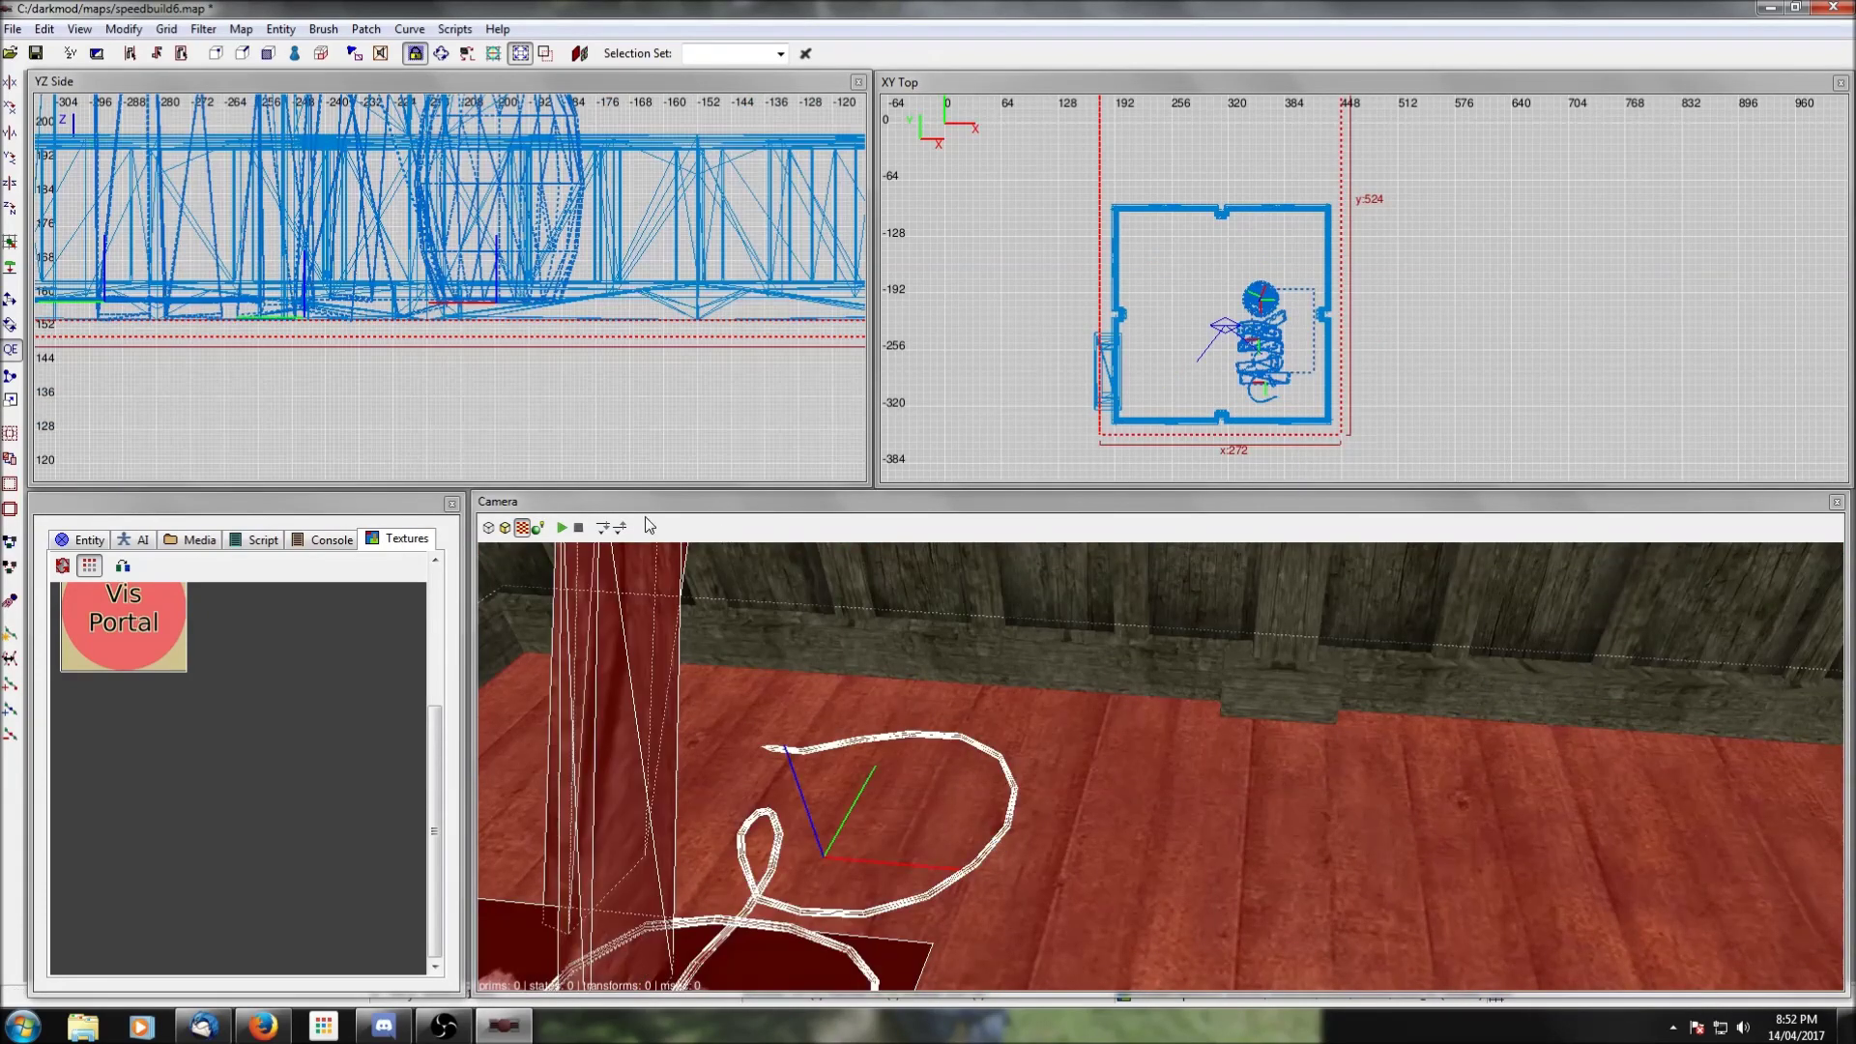
{"action": "left_click", "coordinate": [1202, 870], "text": "shift"}
{"action": "left_click", "coordinate": [1117, 771], "text": "shift"}
{"action": "left_click", "coordinate": [1117, 771], "text": "shift"}
{"action": "left_click_drag", "start_coordinate": [535, 265], "coordinate": [535, 280]}
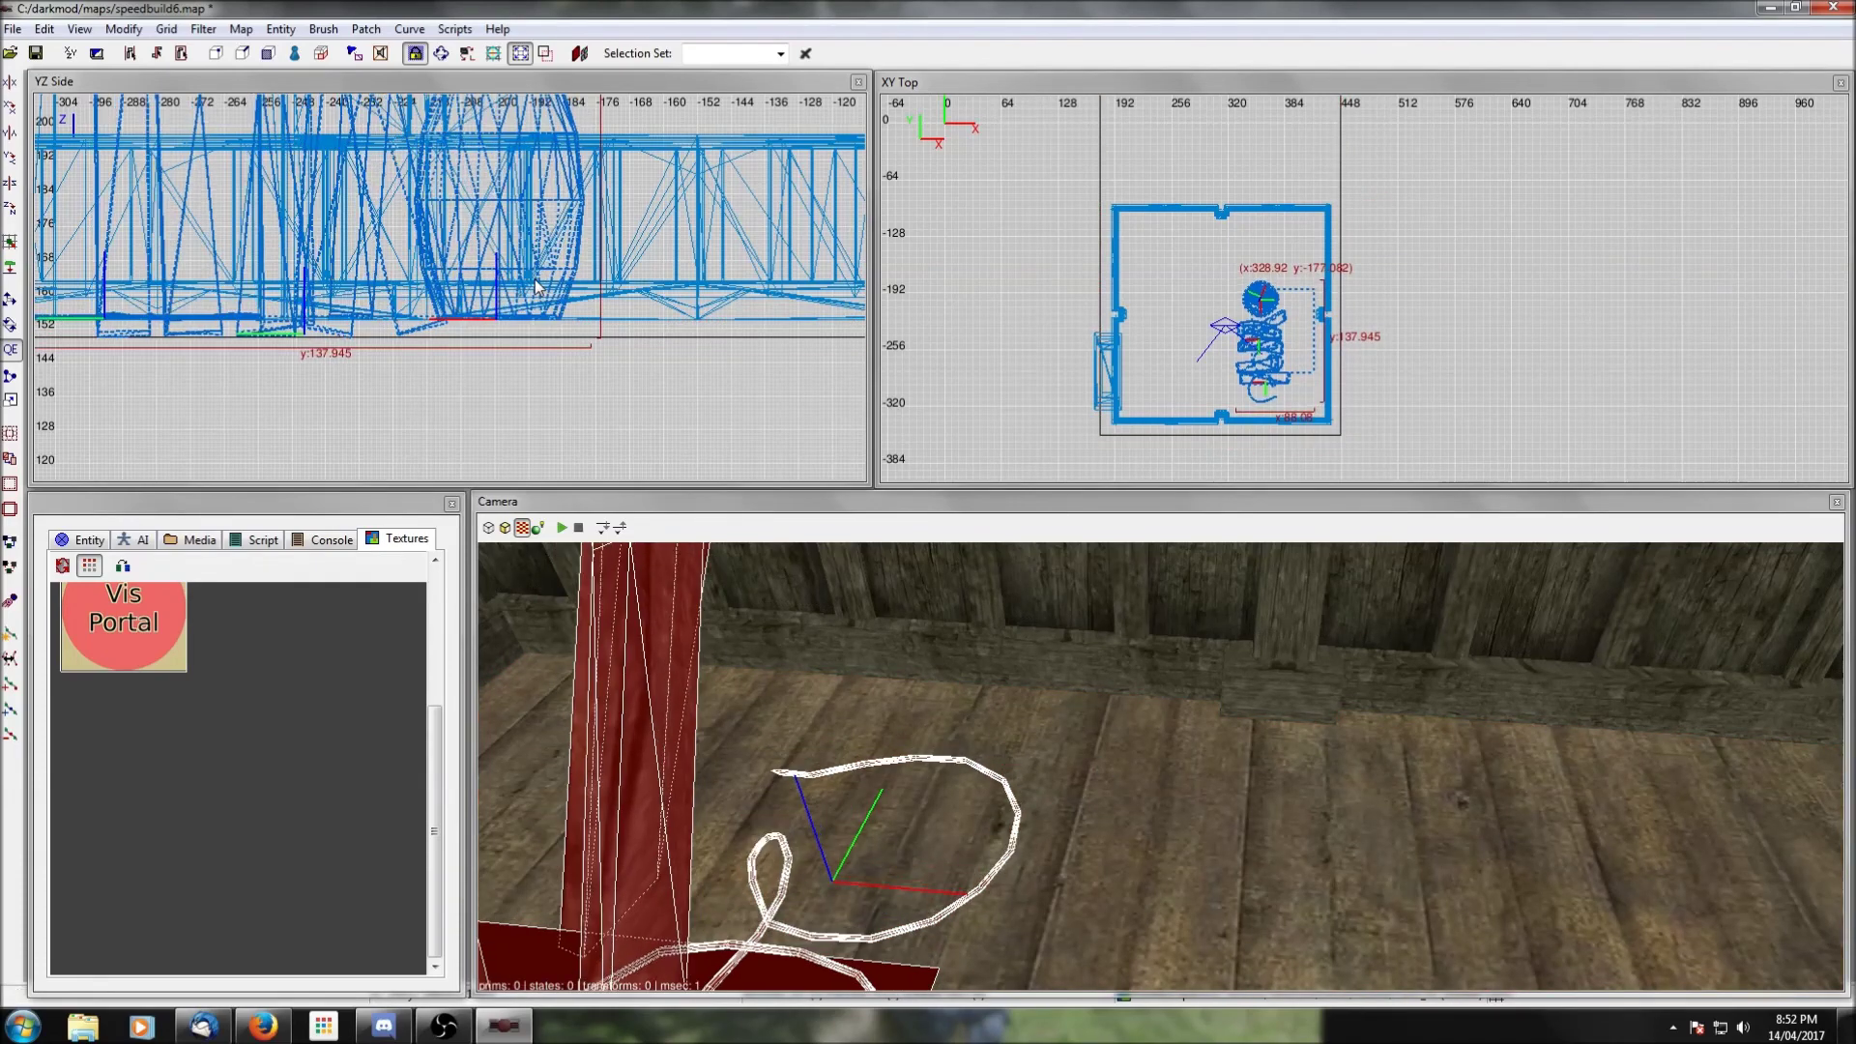
{"action": "left_click_drag", "start_coordinate": [1259, 354], "coordinate": [1273, 355]}
Step: Rotate the wall_junk05 prefab about the Z axis until its planks lean southward, and move it against the south wall
{"action": "right_click", "coordinate": [1274, 669]}
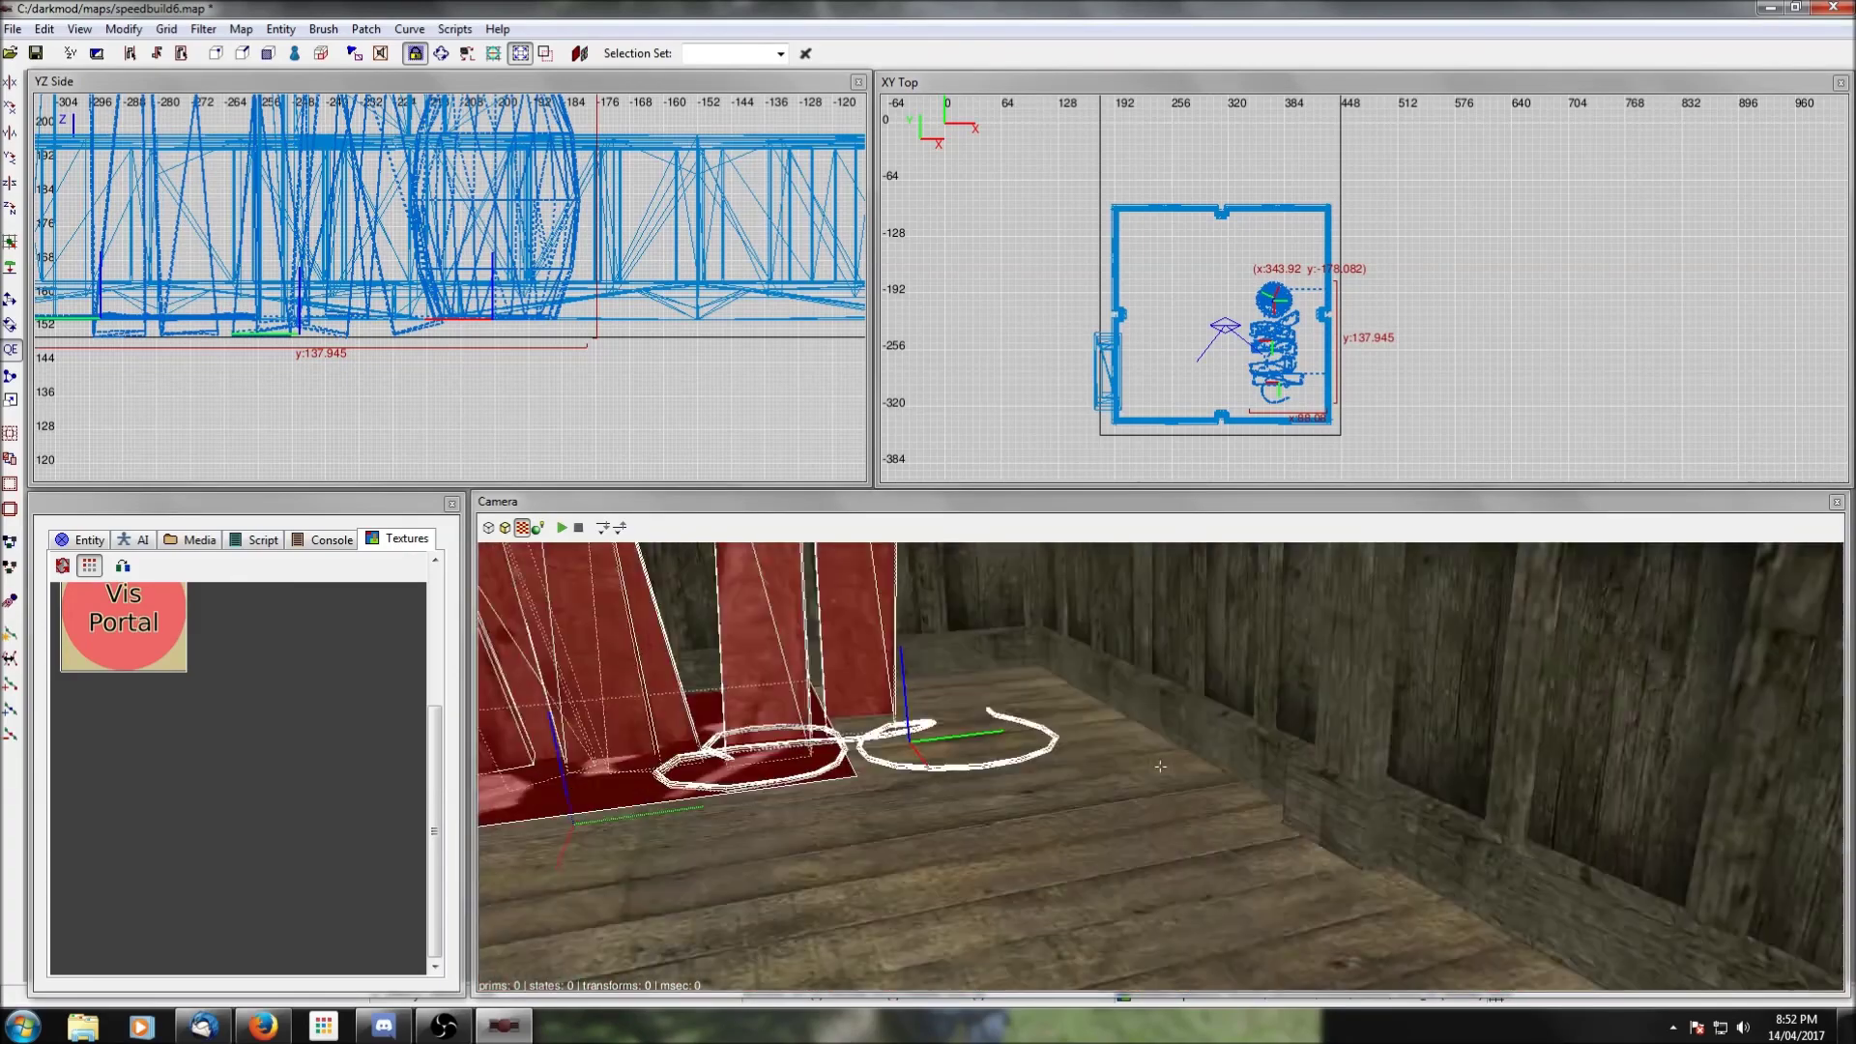
{"action": "scroll", "coordinate": [1273, 669], "scroll_direction": "down", "scroll_amount": 1}
{"action": "scroll", "coordinate": [1273, 669], "scroll_direction": "up", "scroll_amount": 1}
{"action": "right_click", "coordinate": [1273, 669]}
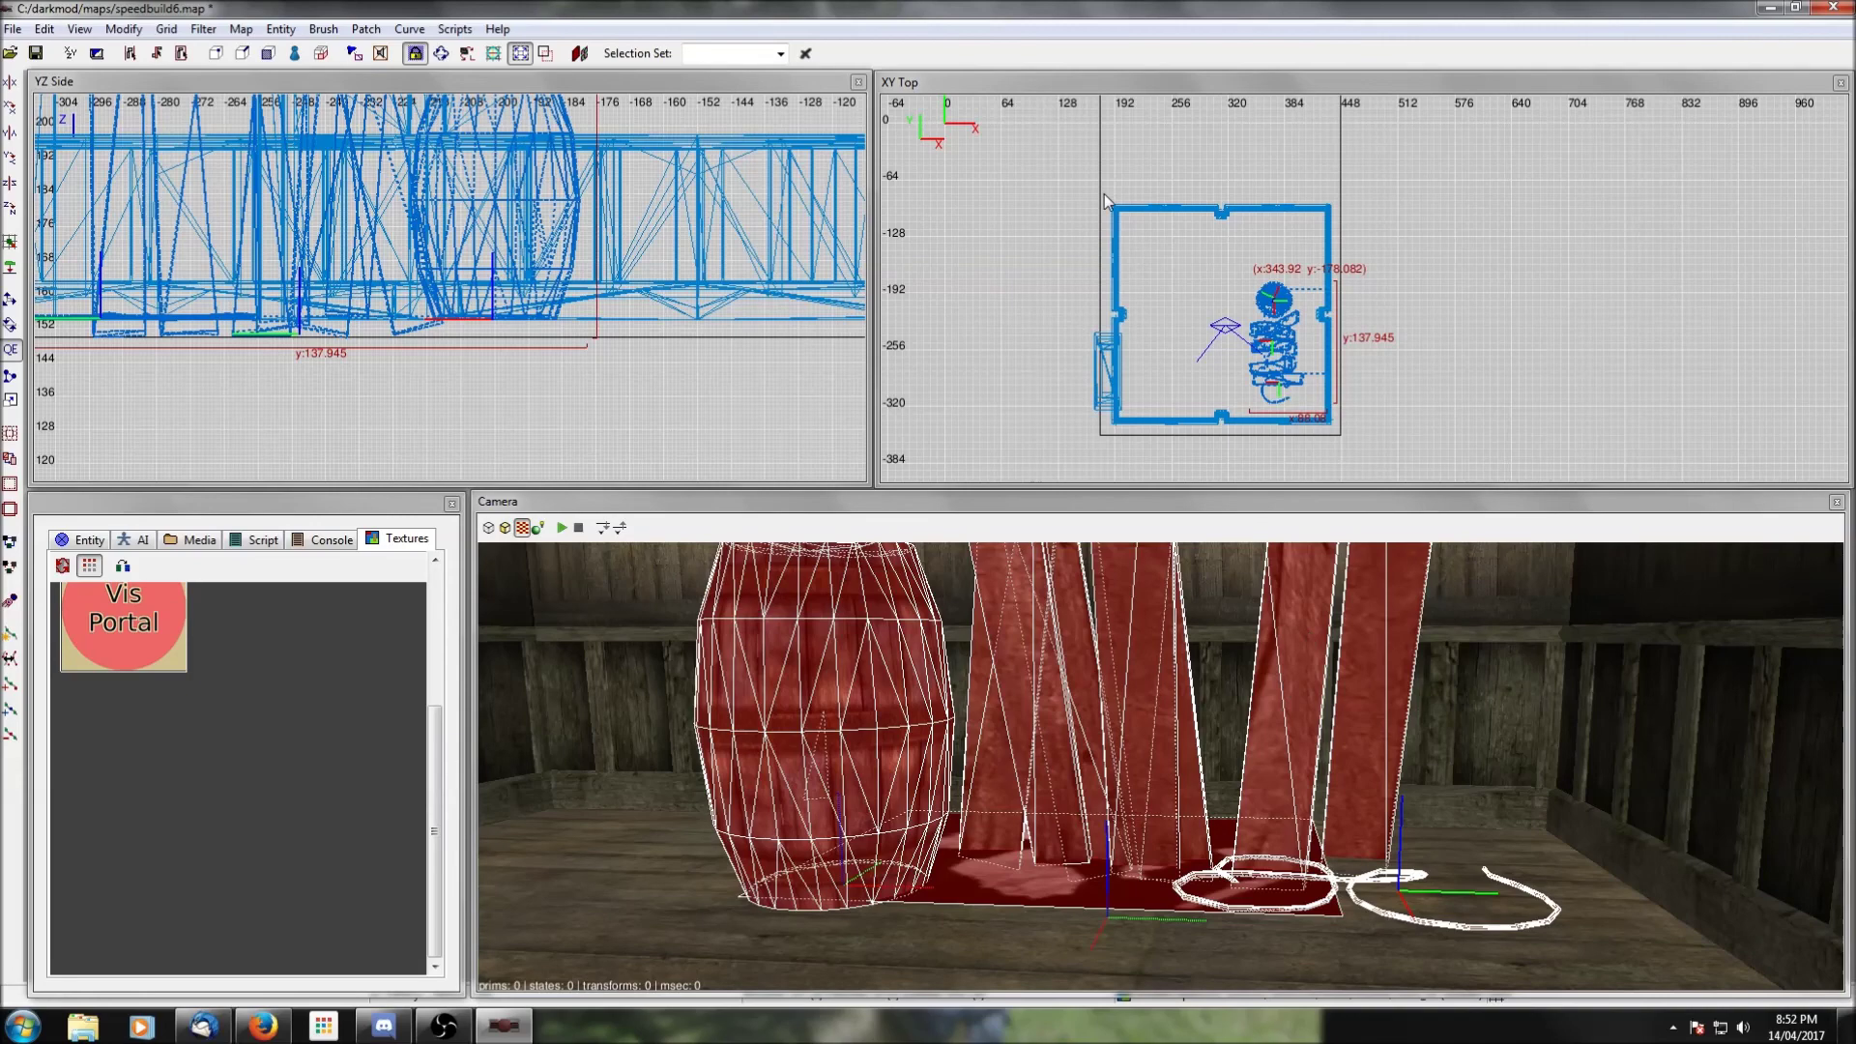
{"action": "left_click", "coordinate": [20, 215]}
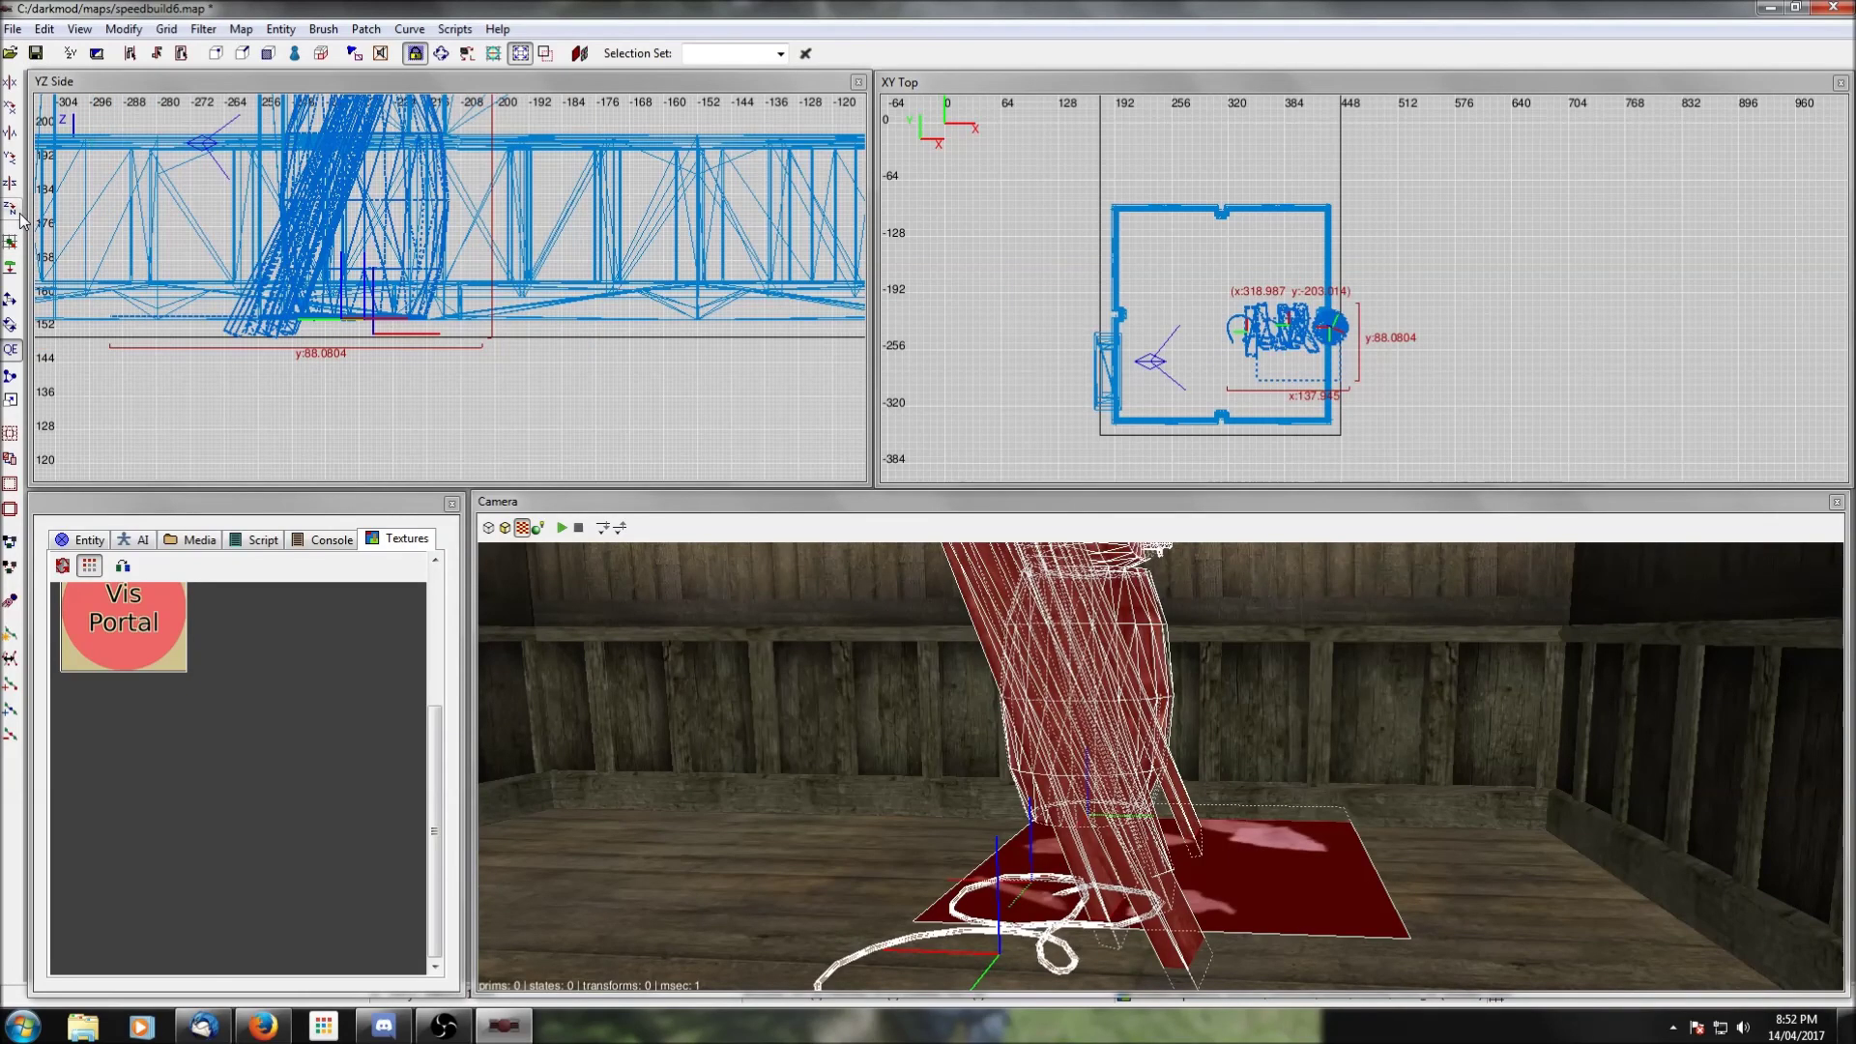
{"action": "left_click", "coordinate": [20, 218]}
{"action": "left_click_drag", "start_coordinate": [1296, 348], "coordinate": [1278, 382]}
Step: Nudge the wall_junk05 prefab closer into the bunk room's southeast corner and deselect it
{"action": "right_click", "coordinate": [1375, 754]}
{"action": "scroll", "coordinate": [1374, 753], "scroll_direction": "down", "scroll_amount": 2}
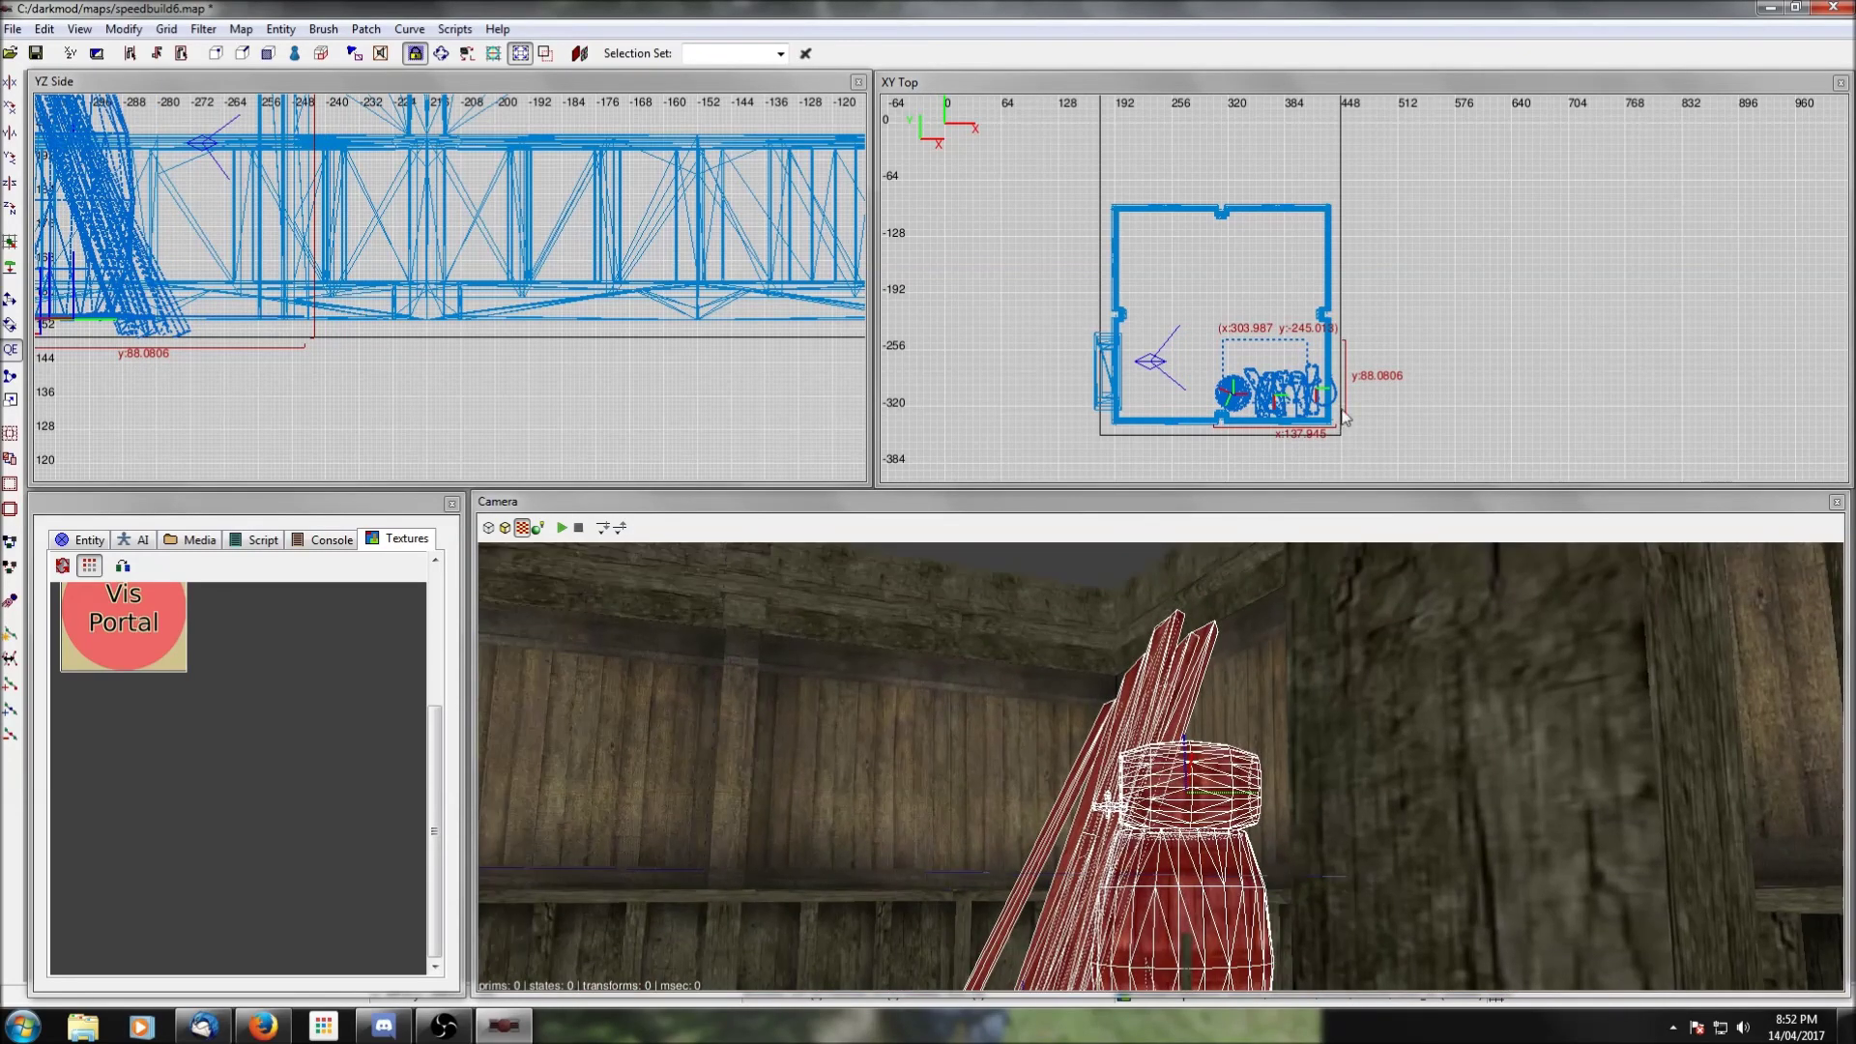
{"action": "left_click_drag", "start_coordinate": [1275, 387], "coordinate": [1280, 396]}
{"action": "right_click", "coordinate": [1283, 643]}
{"action": "key", "text": "Escape"}
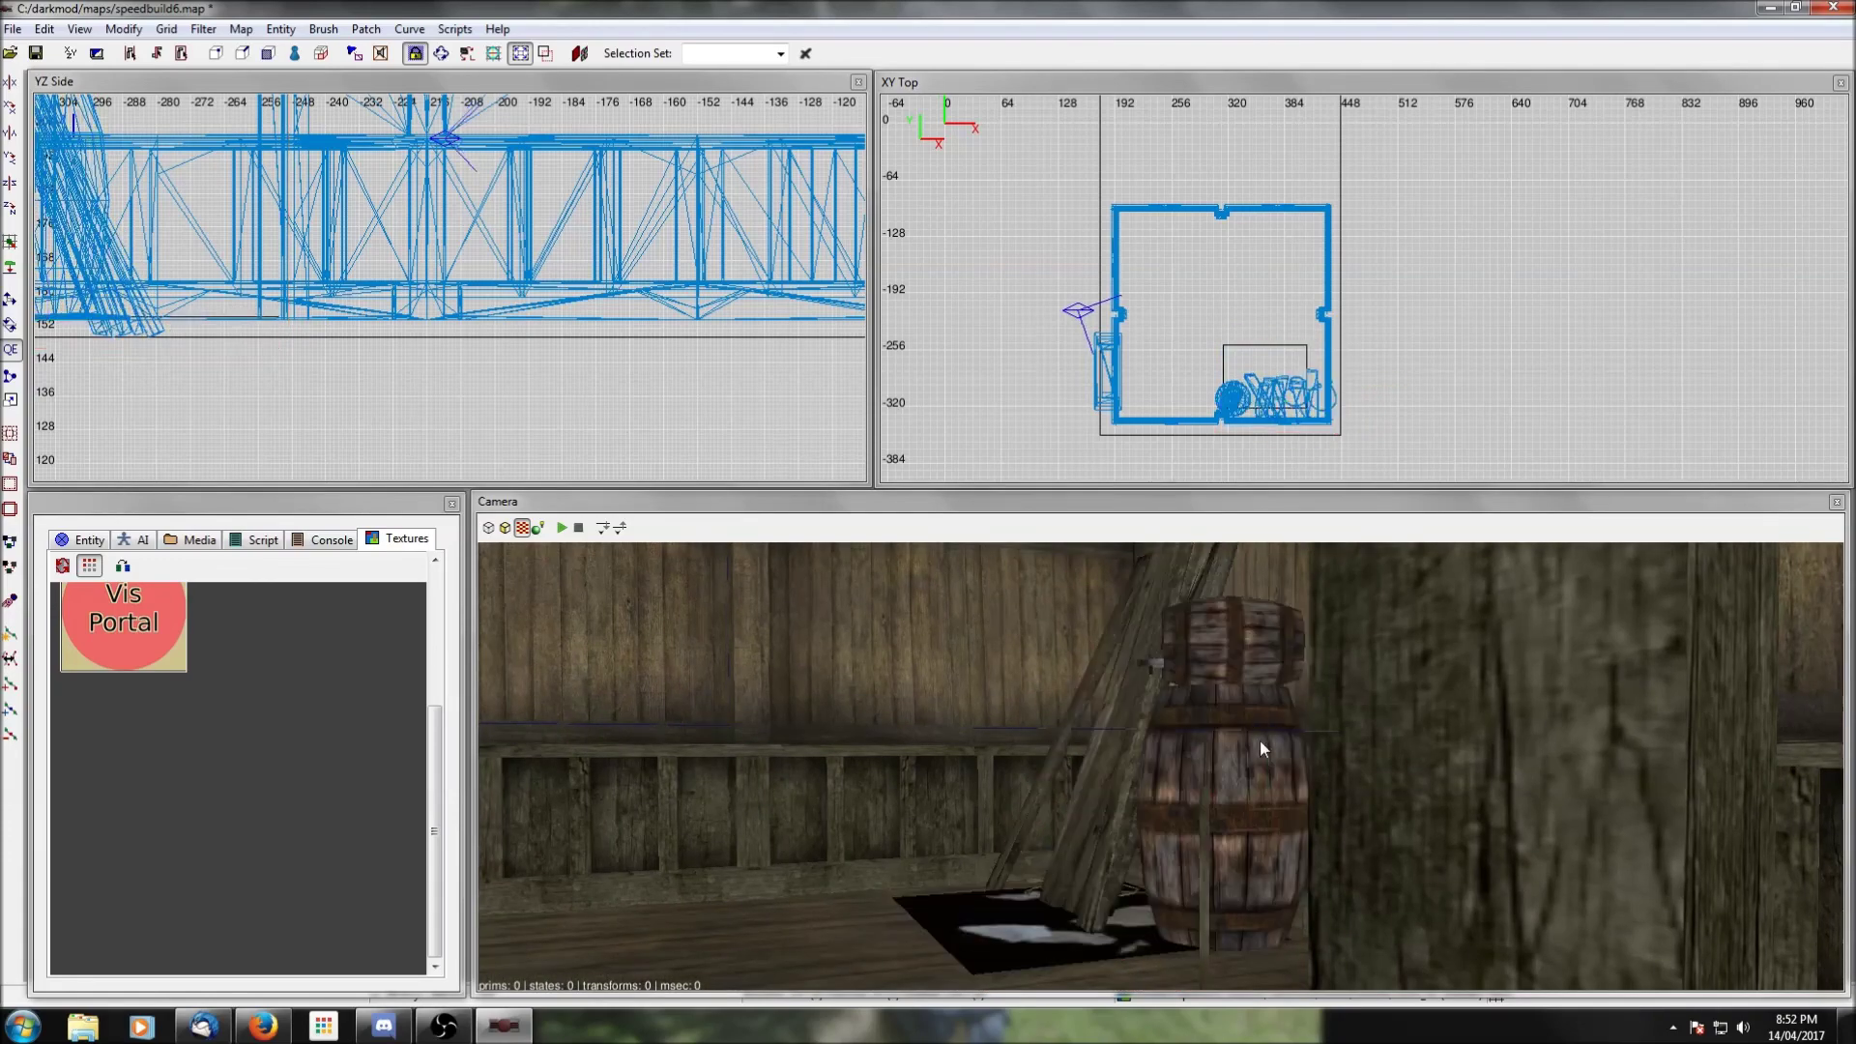
Step: Check the barrel and planks from the side and show all hidden objects again
{"action": "left_click", "coordinate": [1203, 837], "text": "shift"}
{"action": "left_click", "coordinate": [1202, 837], "text": "shift"}
{"action": "right_click", "coordinate": [1202, 838]}
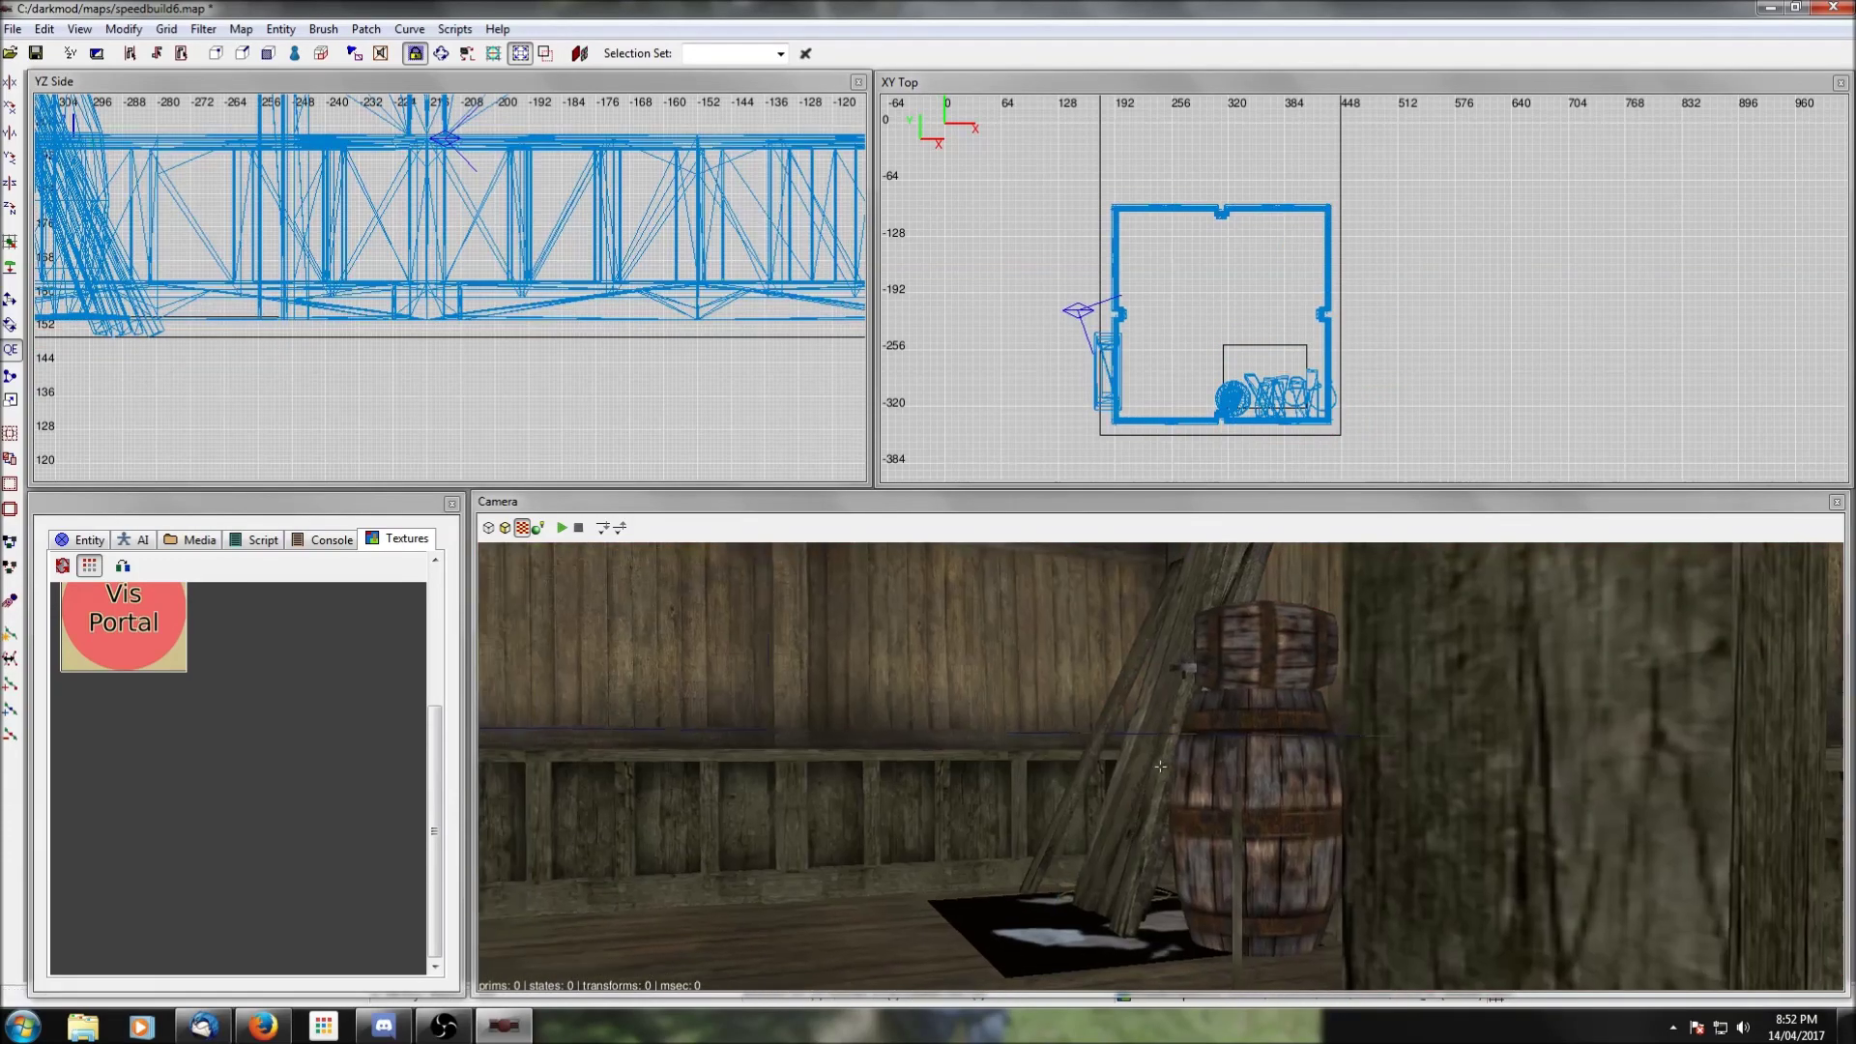
{"action": "scroll", "coordinate": [1161, 767], "scroll_direction": "up", "scroll_amount": 2}
{"action": "right_click", "coordinate": [1322, 897]}
{"action": "right_click", "coordinate": [1321, 897]}
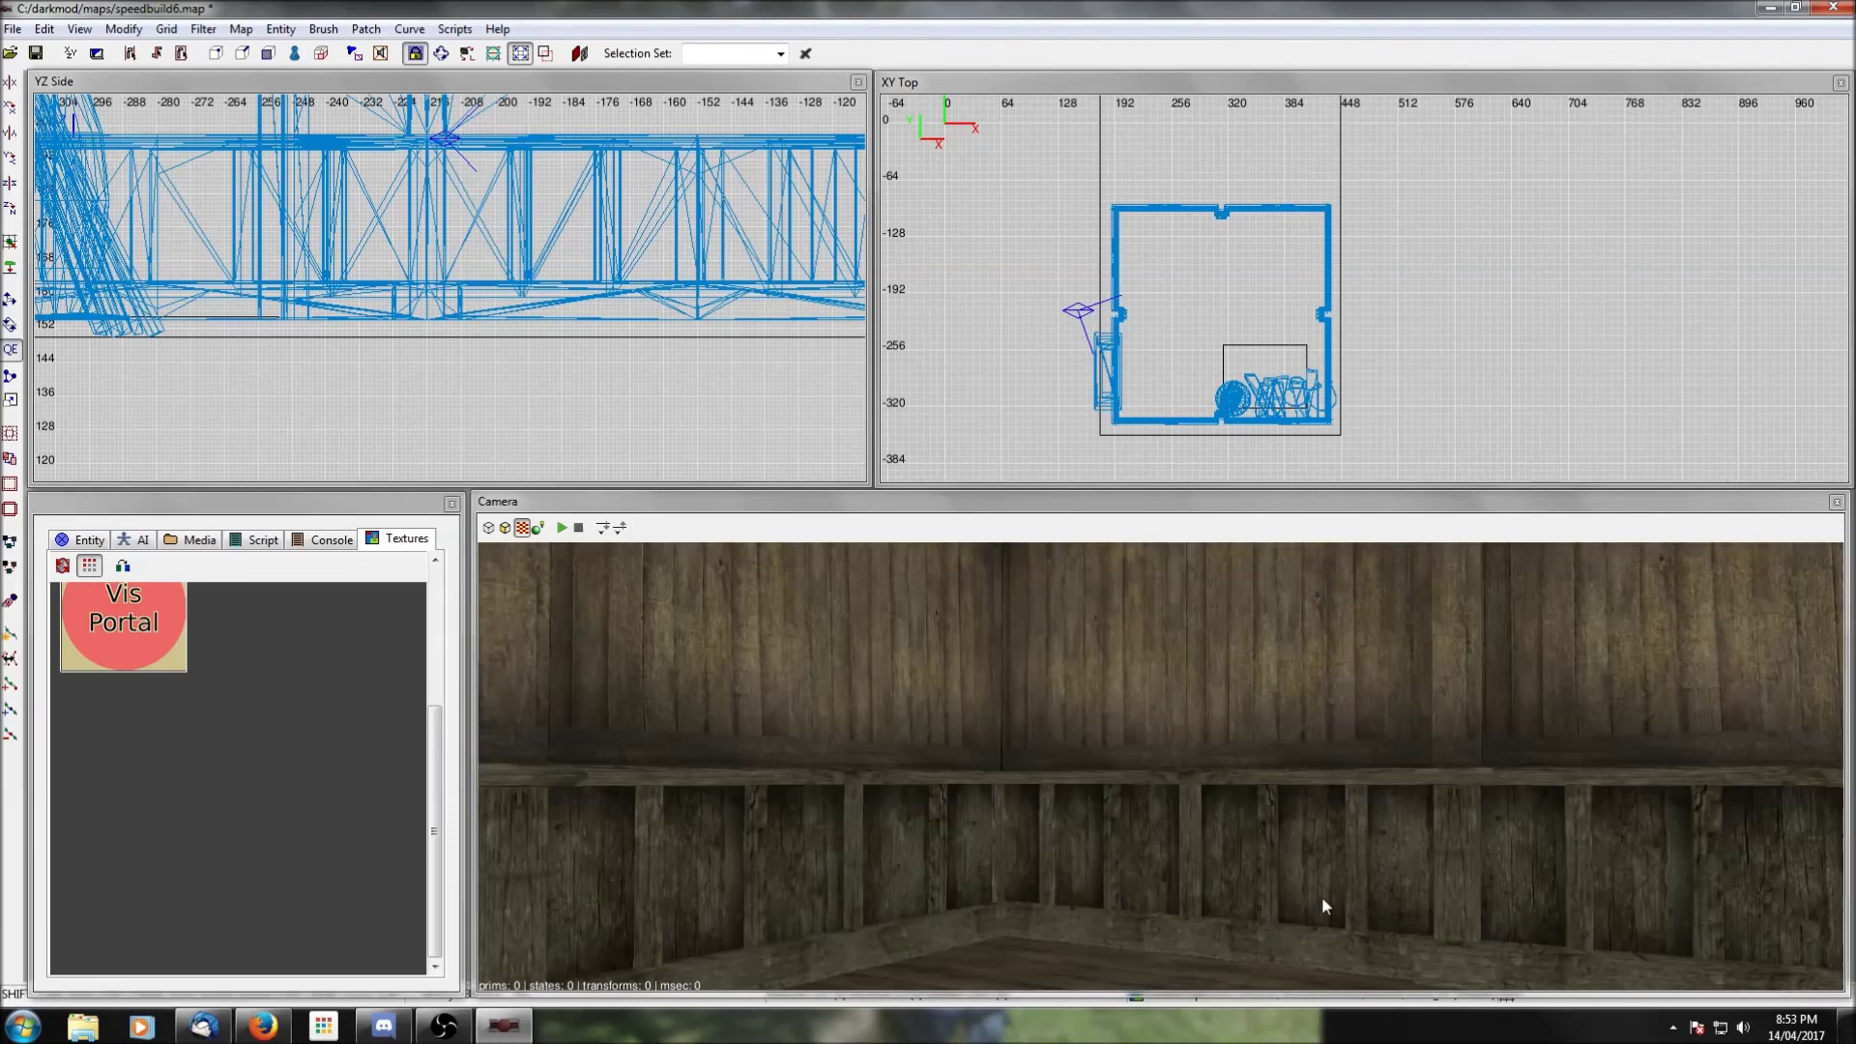
{"action": "key", "text": "shift+h"}
Step: Examine the placement of the crates, sacks, barrels, chair and wall junk around the bunk room
{"action": "right_click", "coordinate": [1321, 897]}
{"action": "scroll", "coordinate": [1321, 897], "scroll_direction": "up", "scroll_amount": 1}
{"action": "right_click", "coordinate": [1322, 897]}
{"action": "right_click", "coordinate": [1322, 897]}
{"action": "scroll", "coordinate": [1322, 897], "scroll_direction": "up", "scroll_amount": 1}
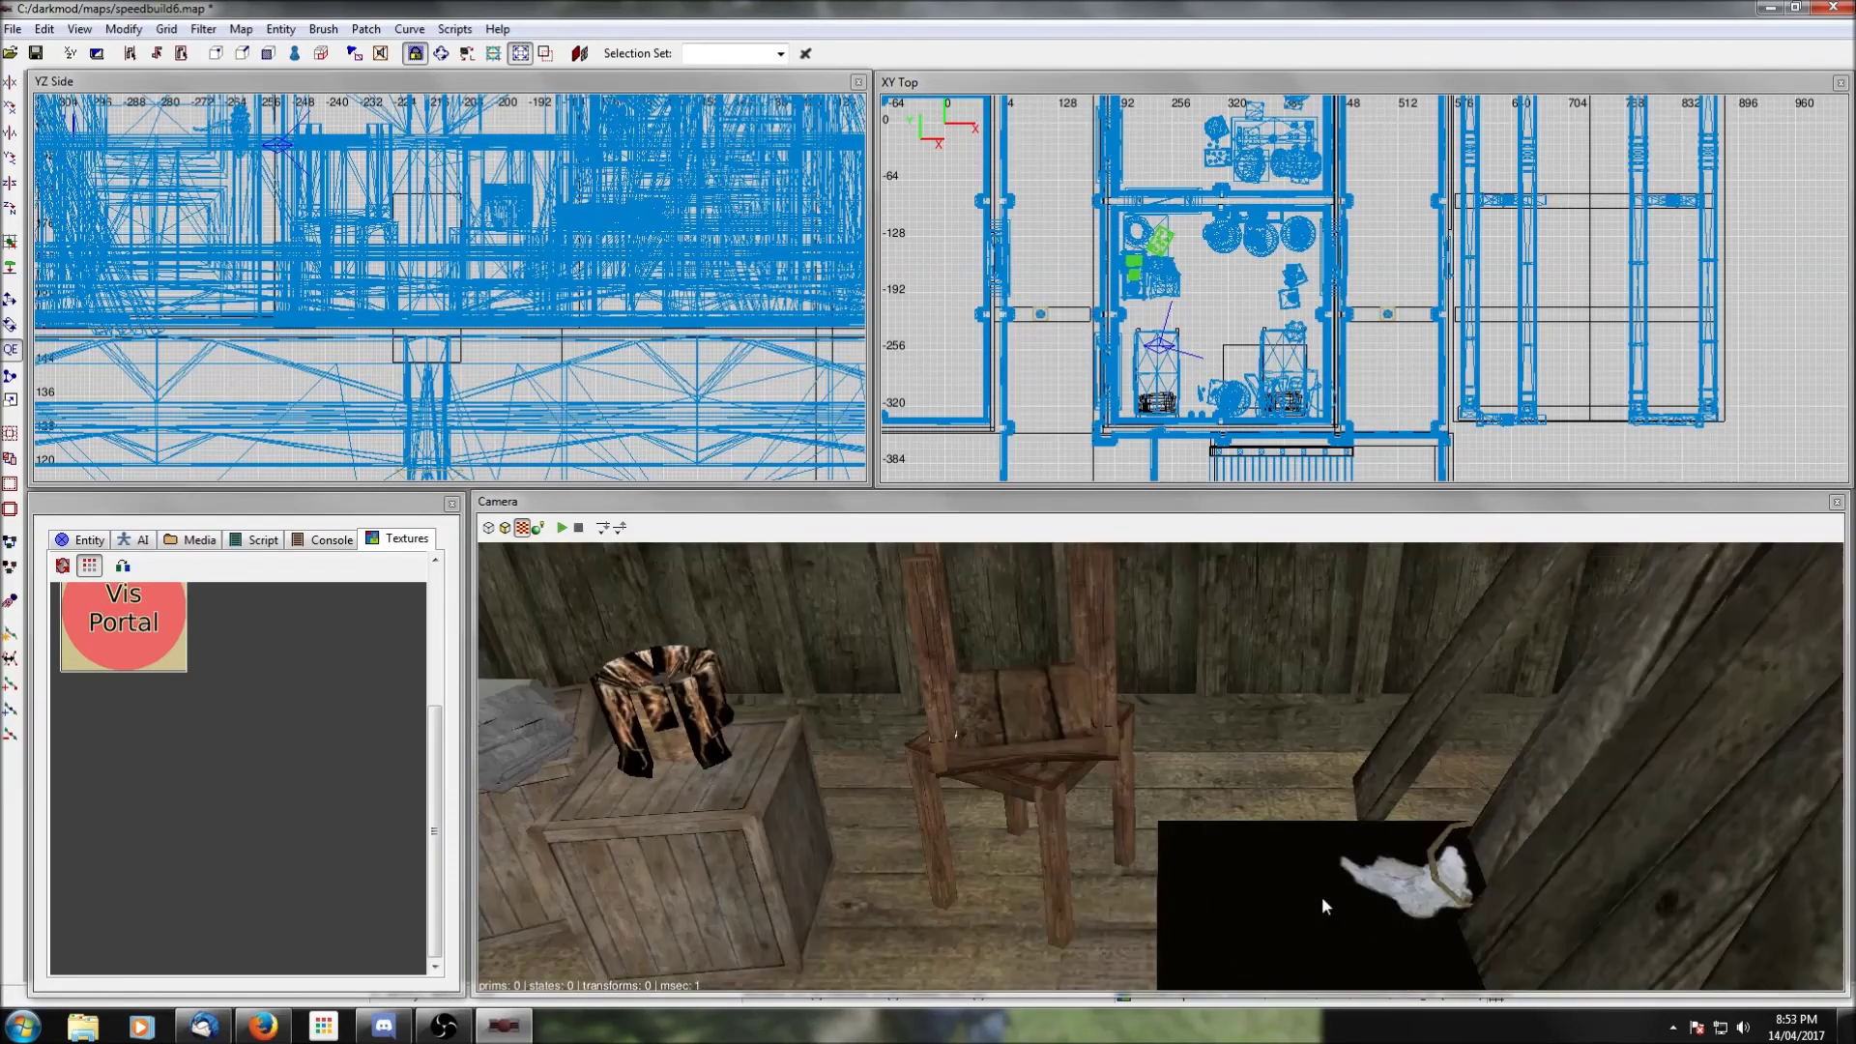
{"action": "scroll", "coordinate": [1322, 897], "scroll_direction": "down", "scroll_amount": 1}
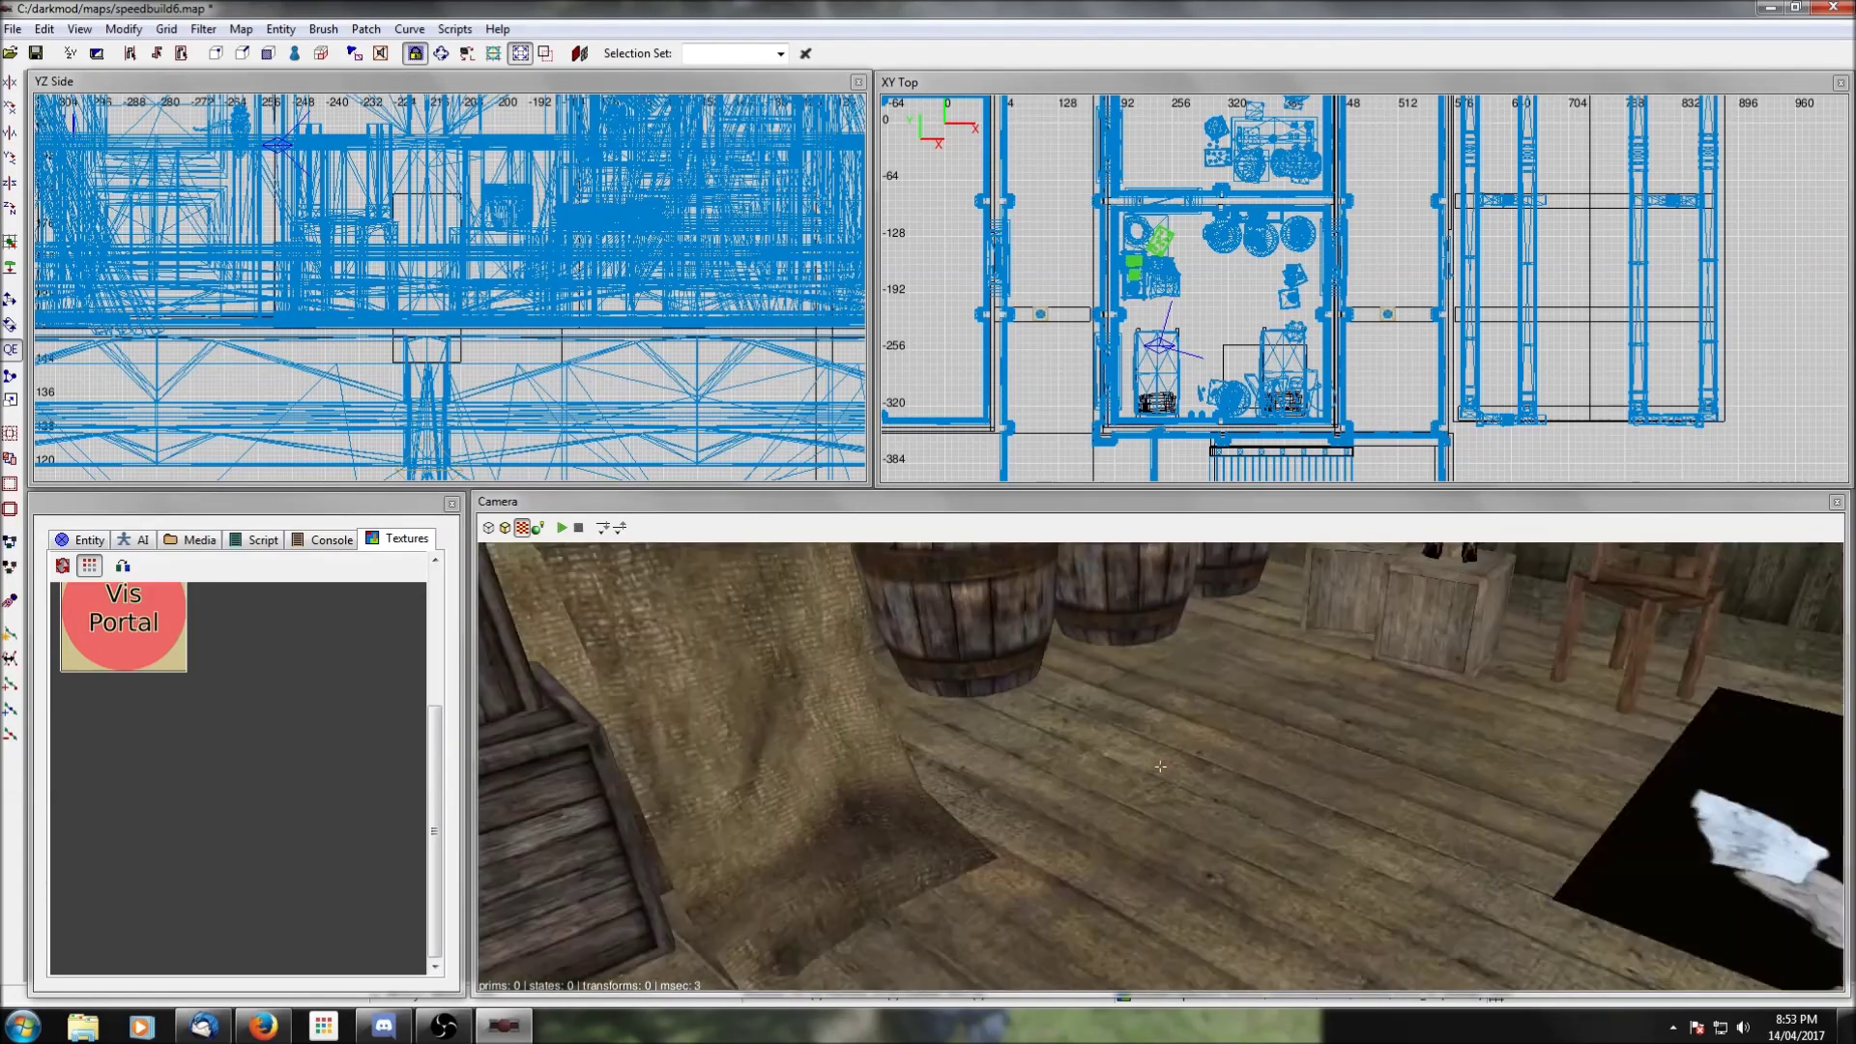
{"action": "right_click", "coordinate": [1323, 900]}
{"action": "right_click", "coordinate": [1323, 899]}
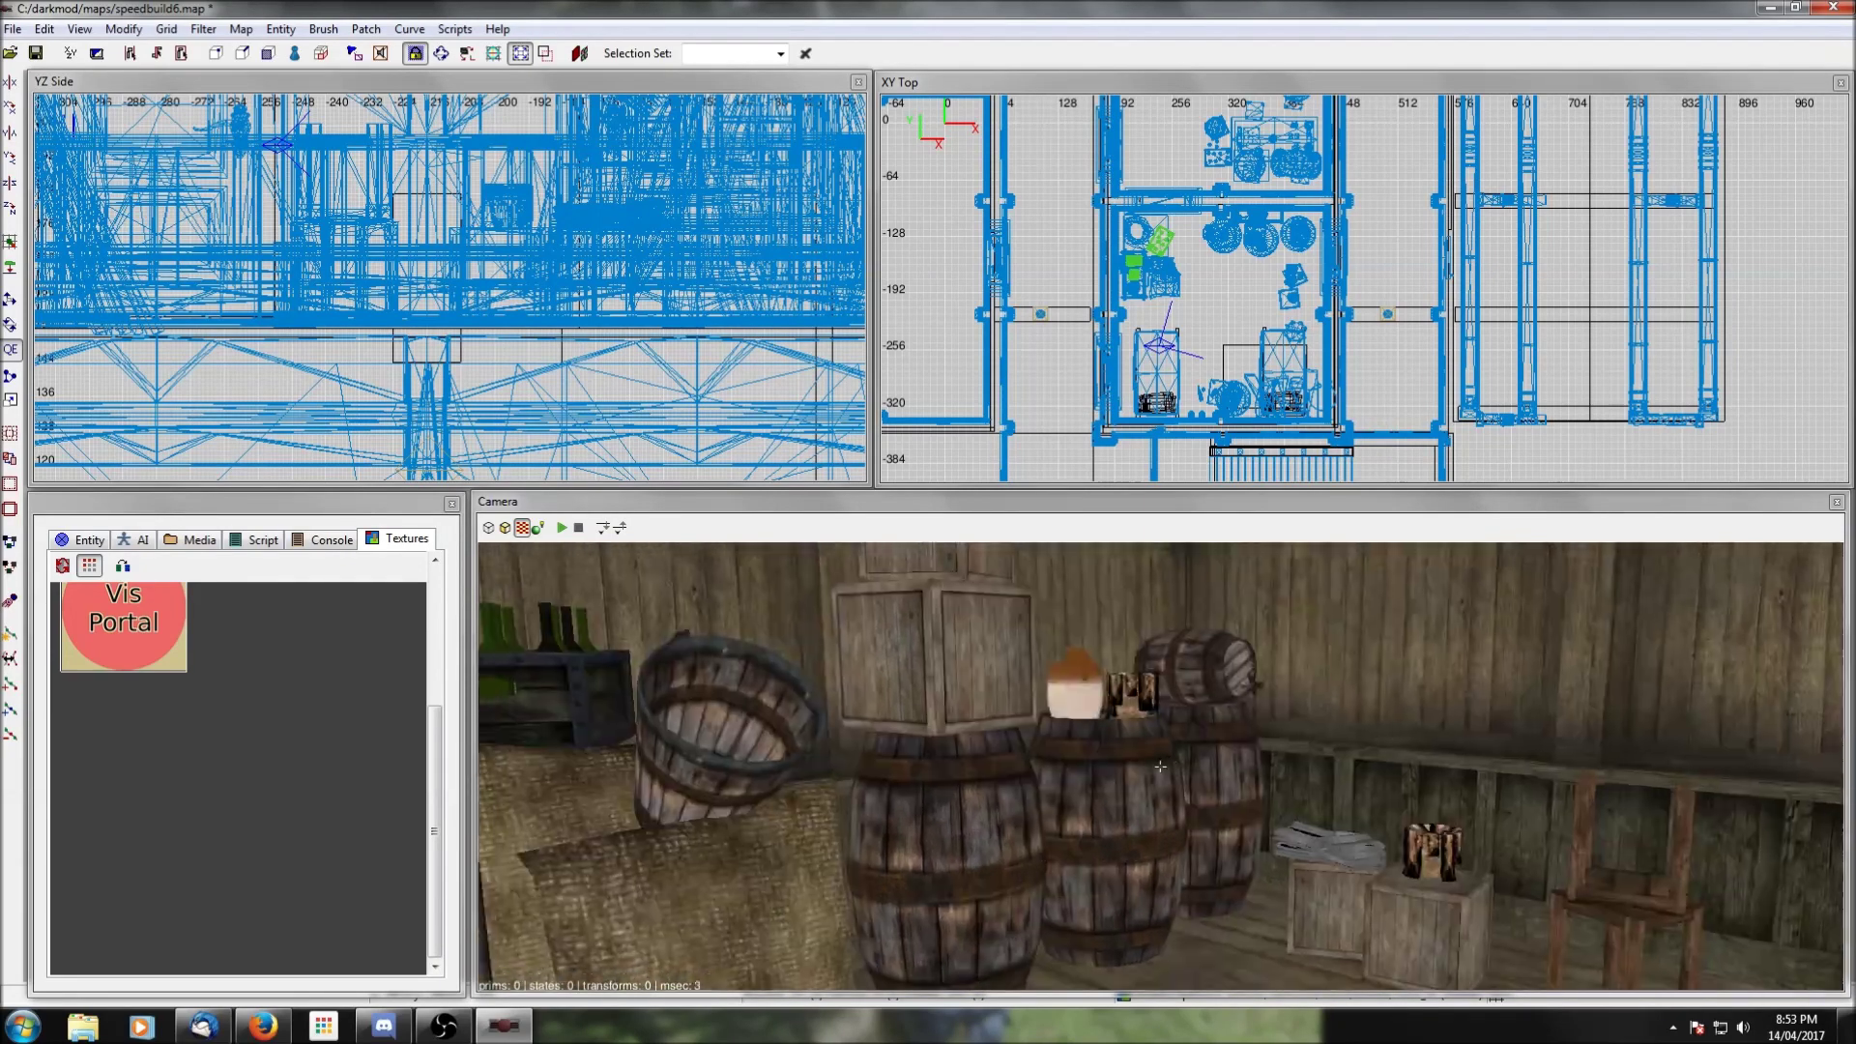
{"action": "right_click", "coordinate": [1323, 899]}
Step: Inspect the corridor west of the bunk room and the large room with the double windows beyond it
{"action": "right_click", "coordinate": [1322, 899]}
{"action": "right_click", "coordinate": [1322, 899]}
{"action": "right_click", "coordinate": [1321, 896]}
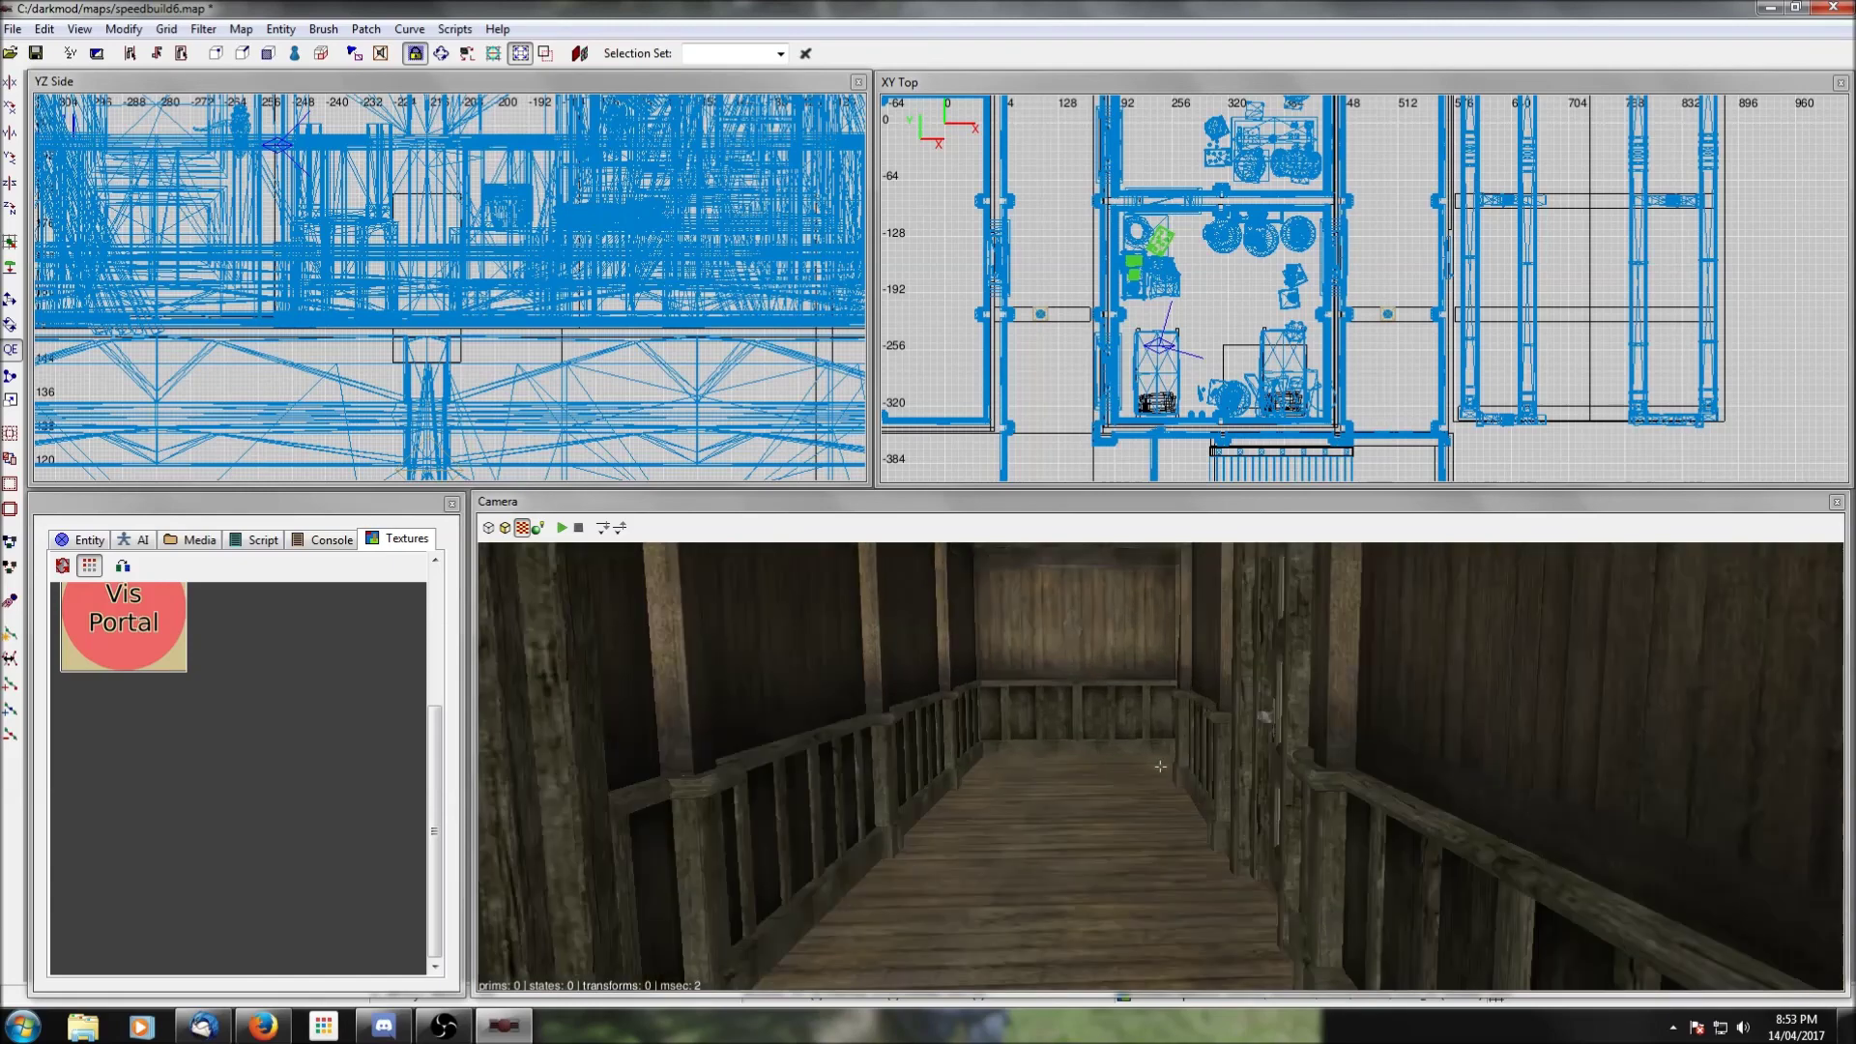
{"action": "right_click", "coordinate": [1321, 896]}
{"action": "right_click", "coordinate": [1321, 896]}
{"action": "right_click", "coordinate": [1321, 896]}
{"action": "right_click", "coordinate": [1321, 896]}
{"action": "right_click", "coordinate": [1320, 896]}
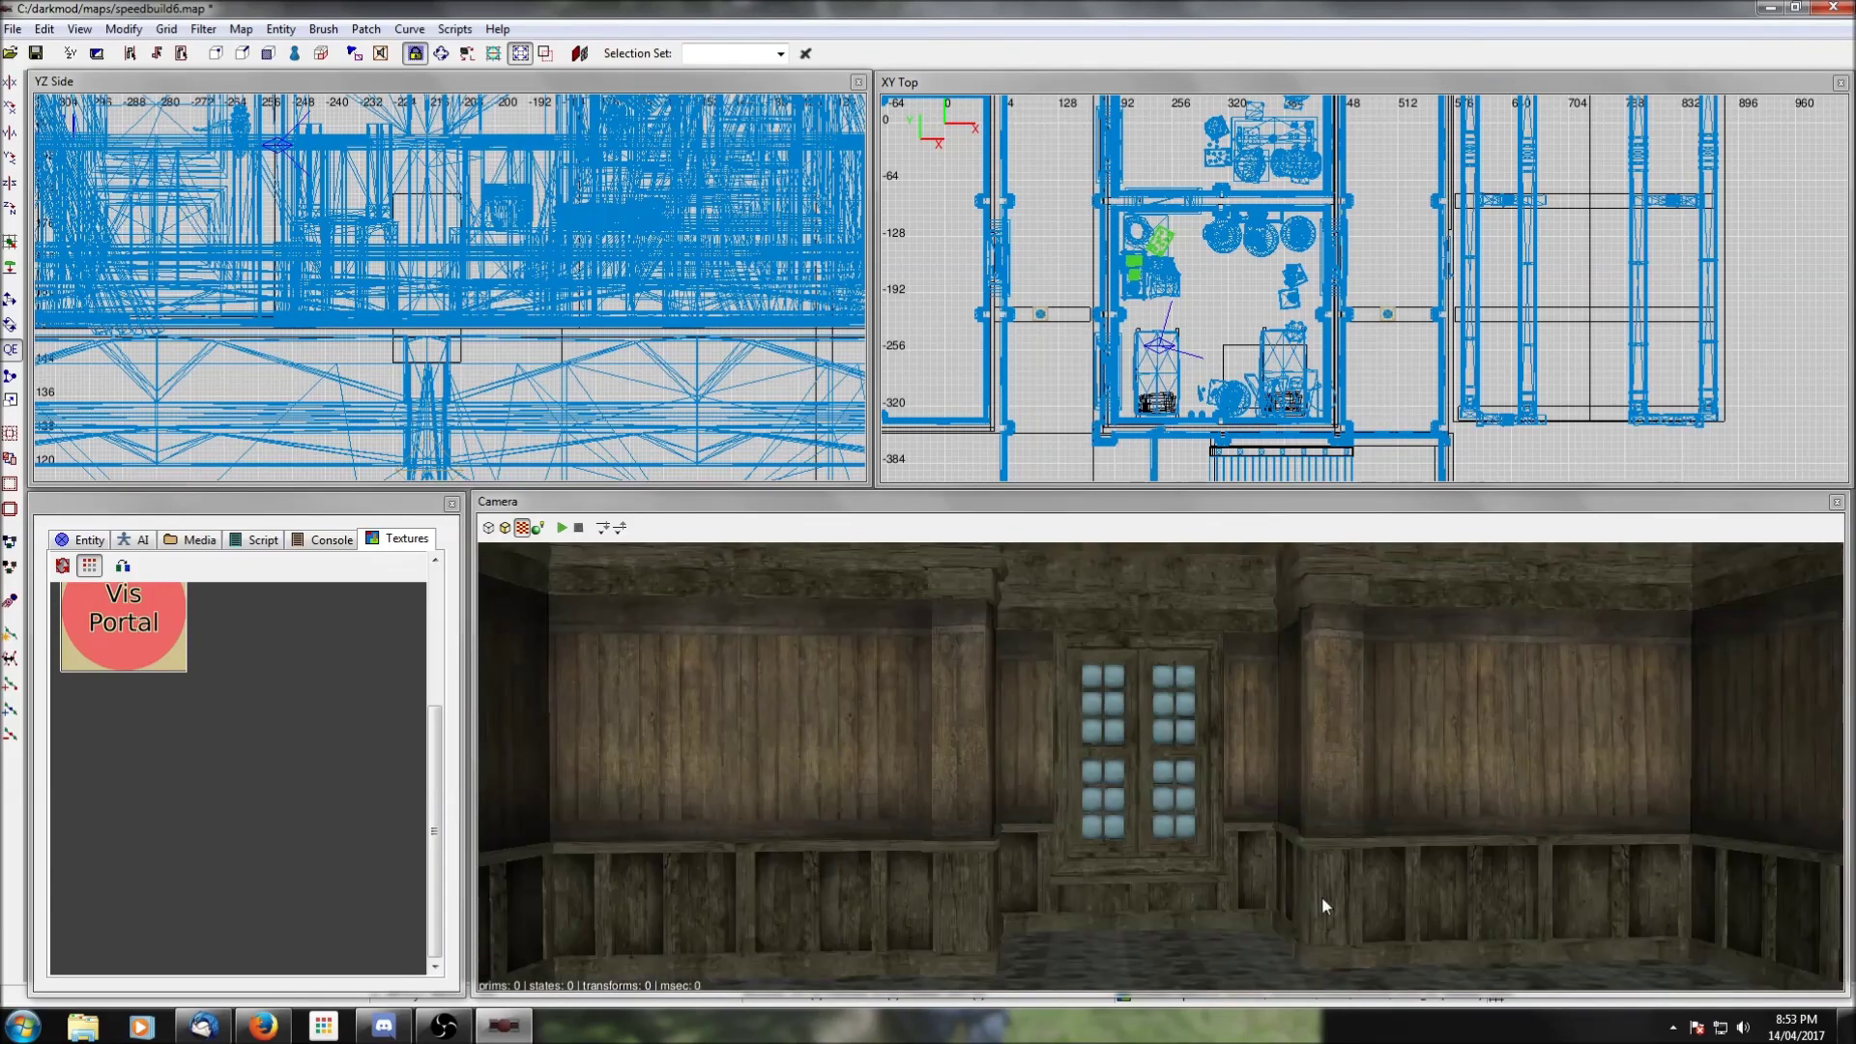
{"action": "scroll", "coordinate": [1209, 275], "scroll_direction": "down", "scroll_amount": 3}
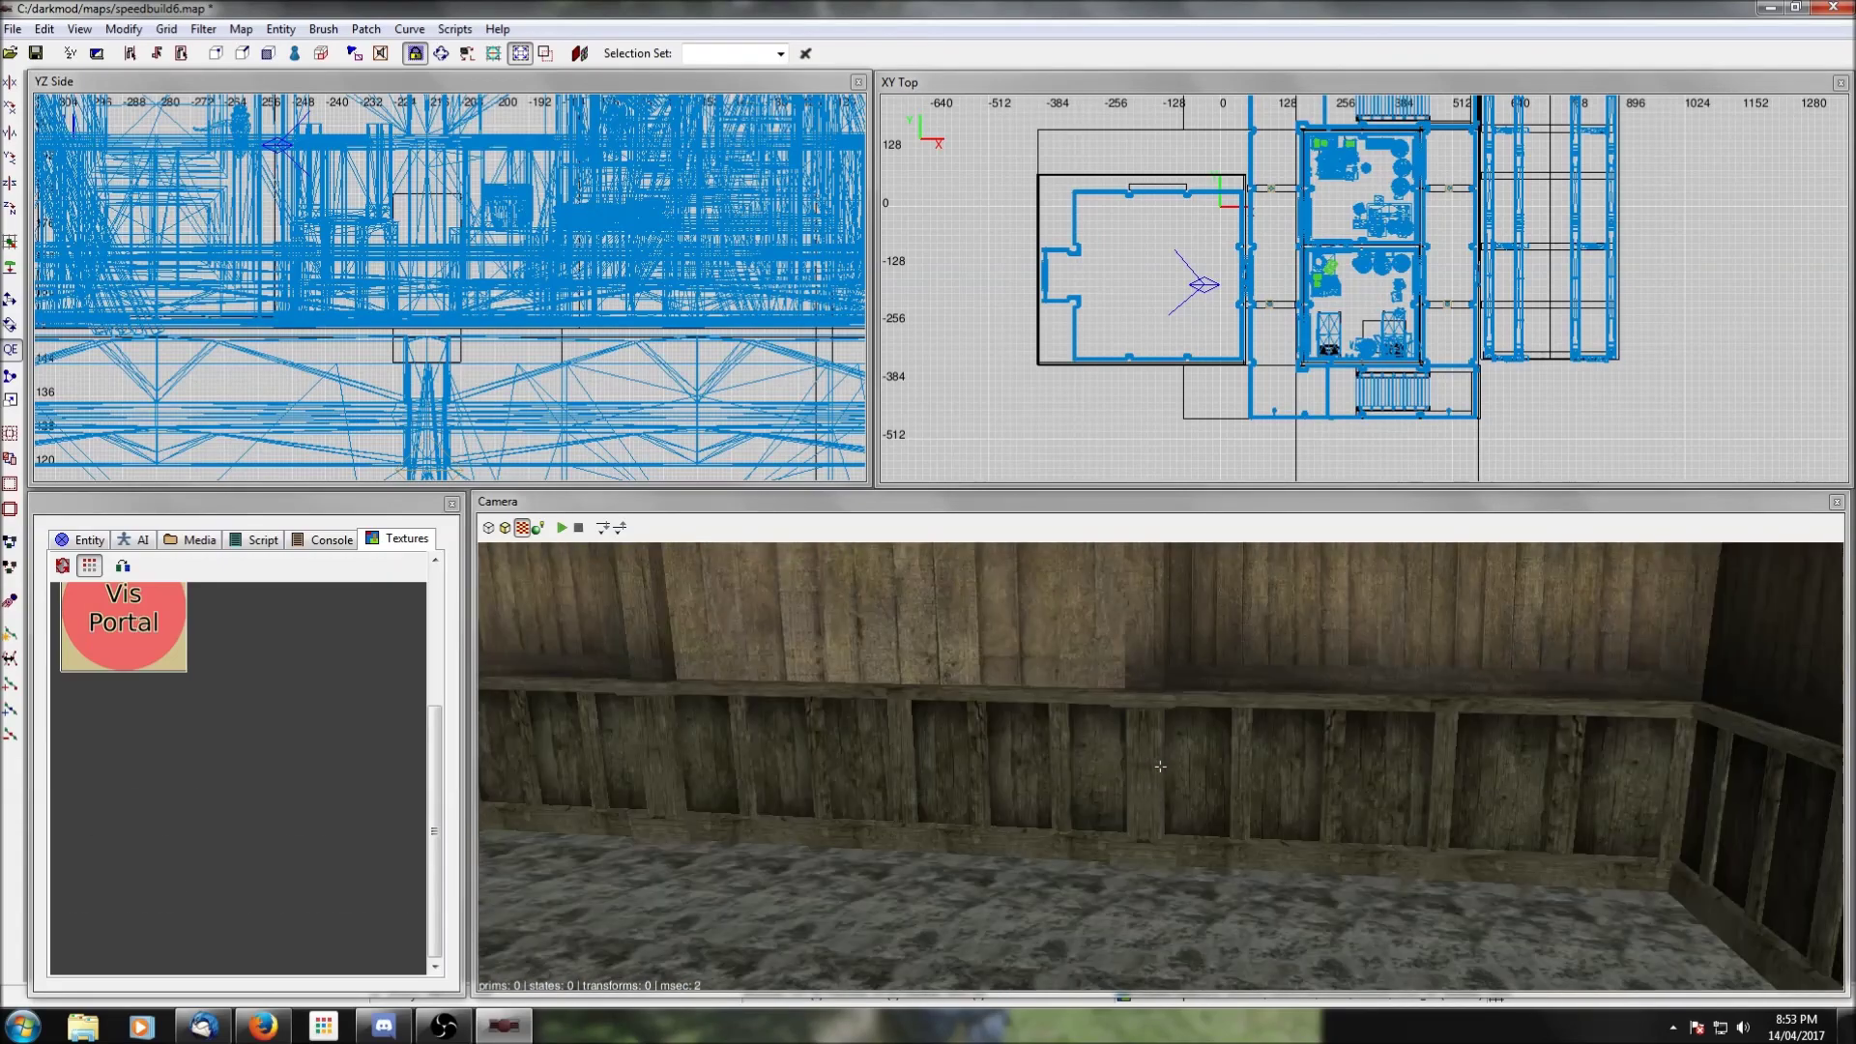
Step: Examine the empty large west room's walls, double window, ceiling trim, corners and door from inside
{"action": "right_click", "coordinate": [1160, 767]}
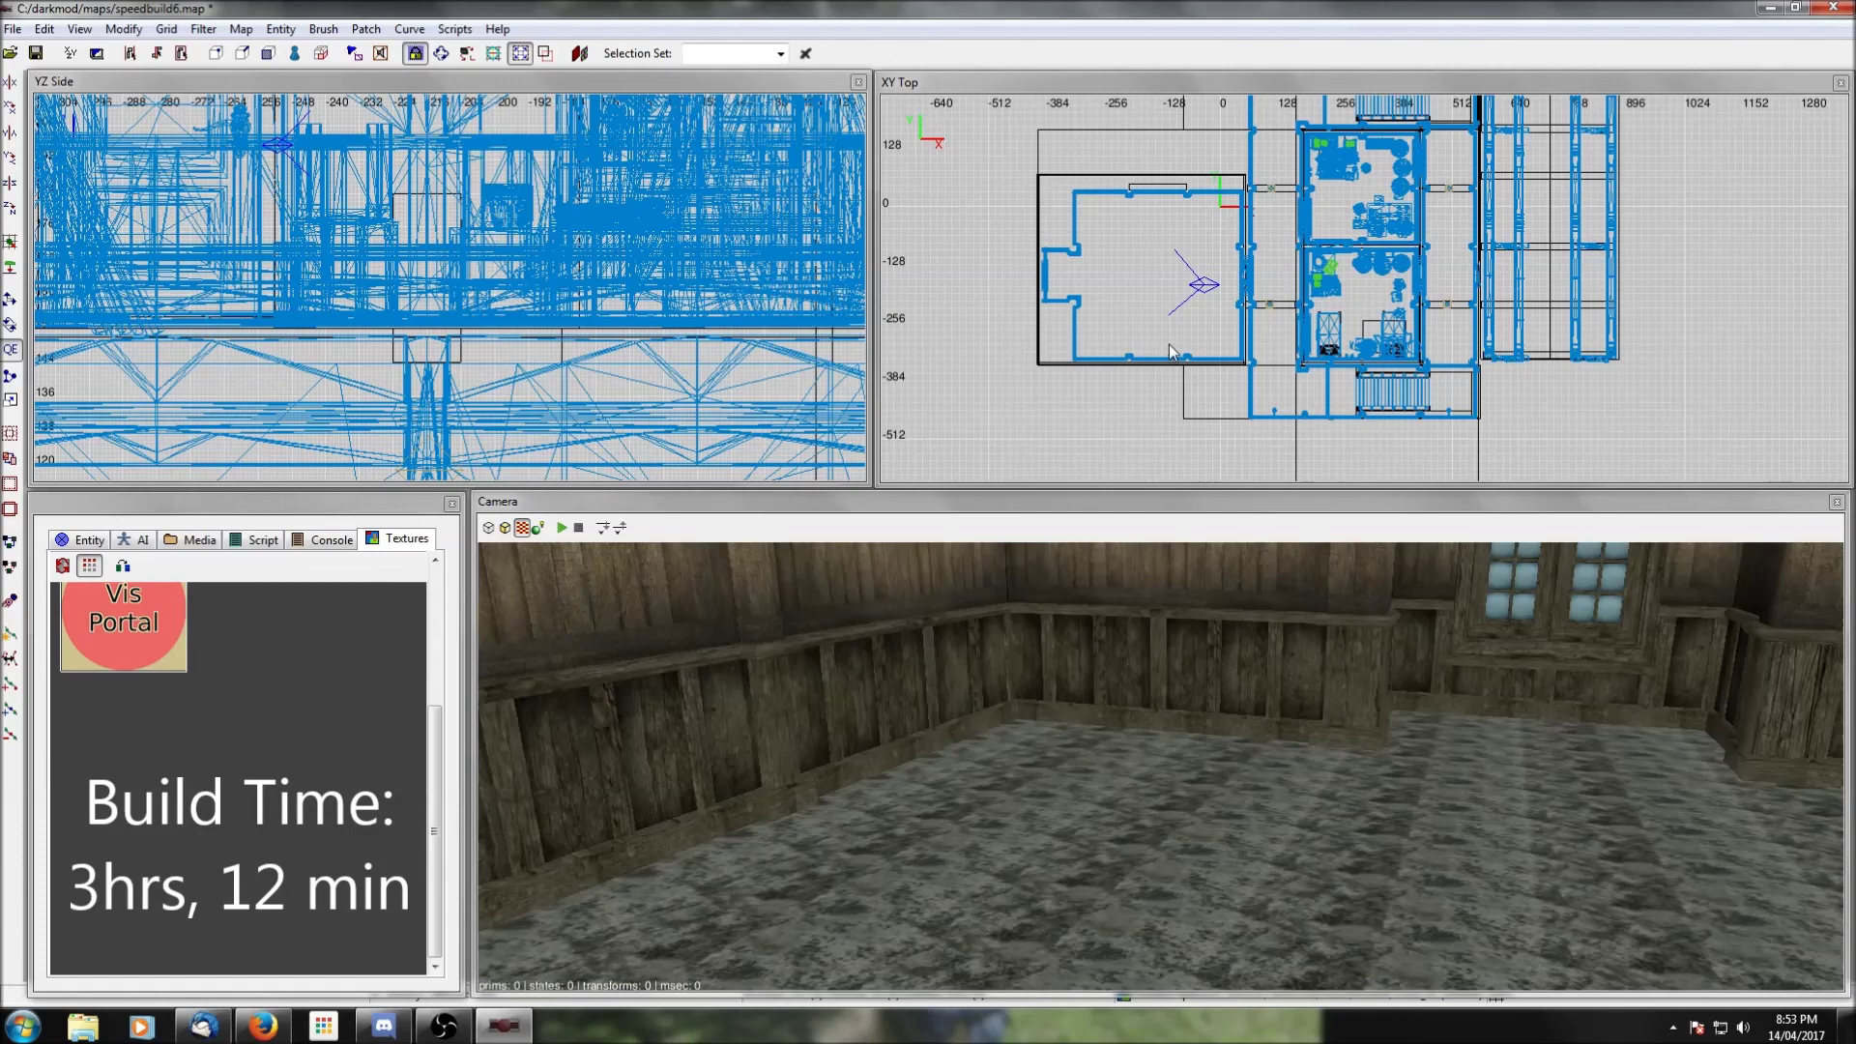
{"action": "scroll", "coordinate": [1169, 346], "scroll_direction": "up", "scroll_amount": 6}
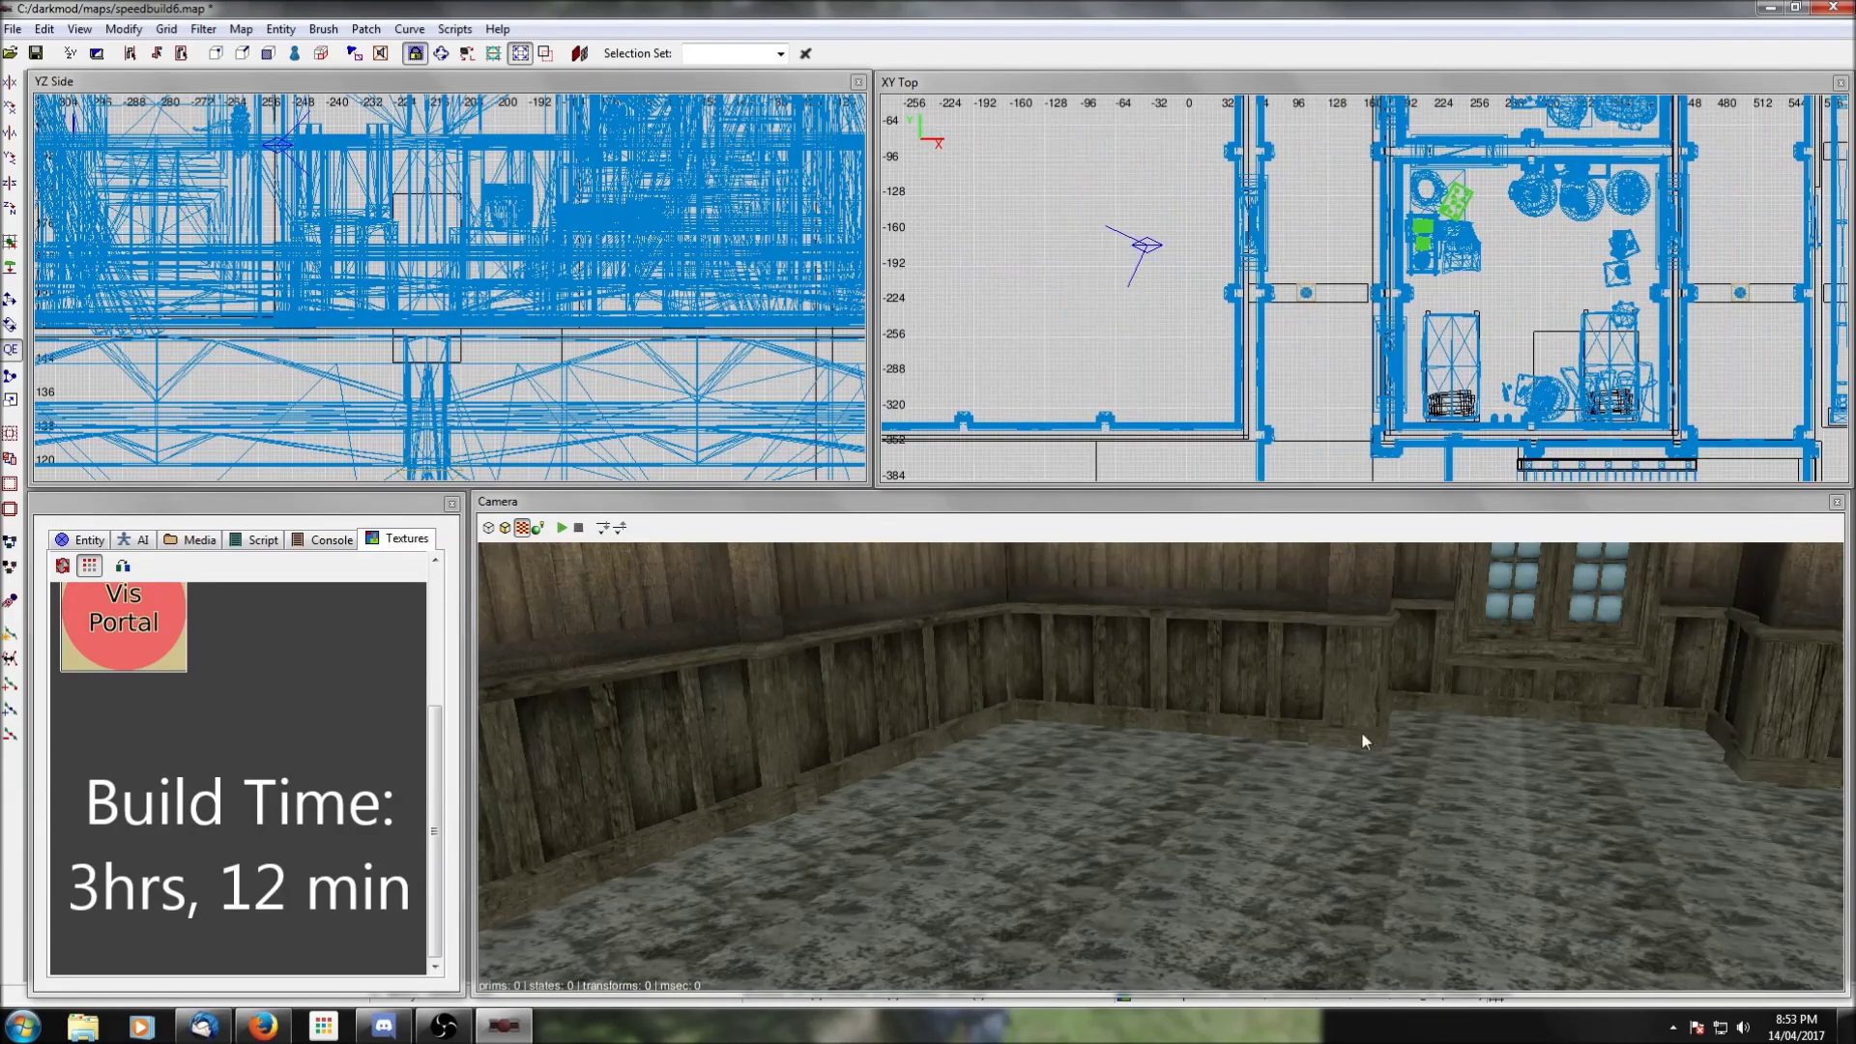
{"action": "right_click", "coordinate": [1357, 741]}
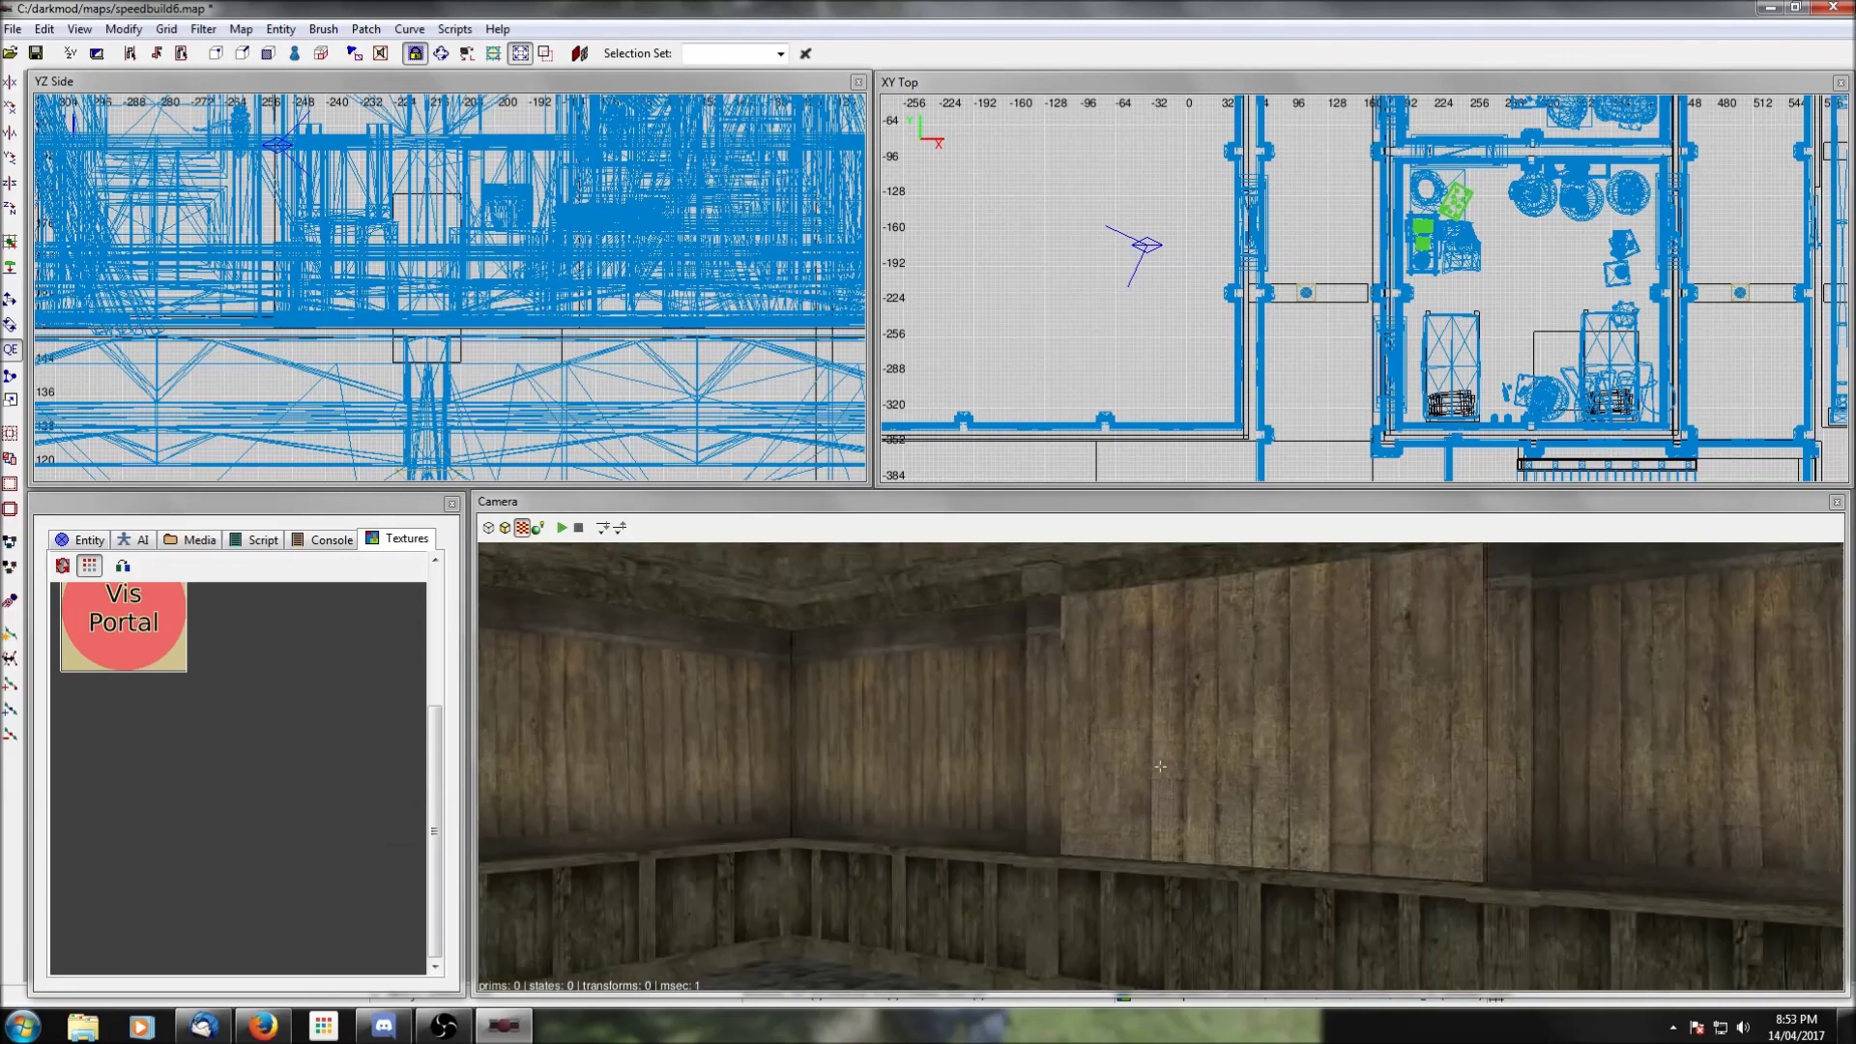
{"action": "right_click", "coordinate": [1363, 740]}
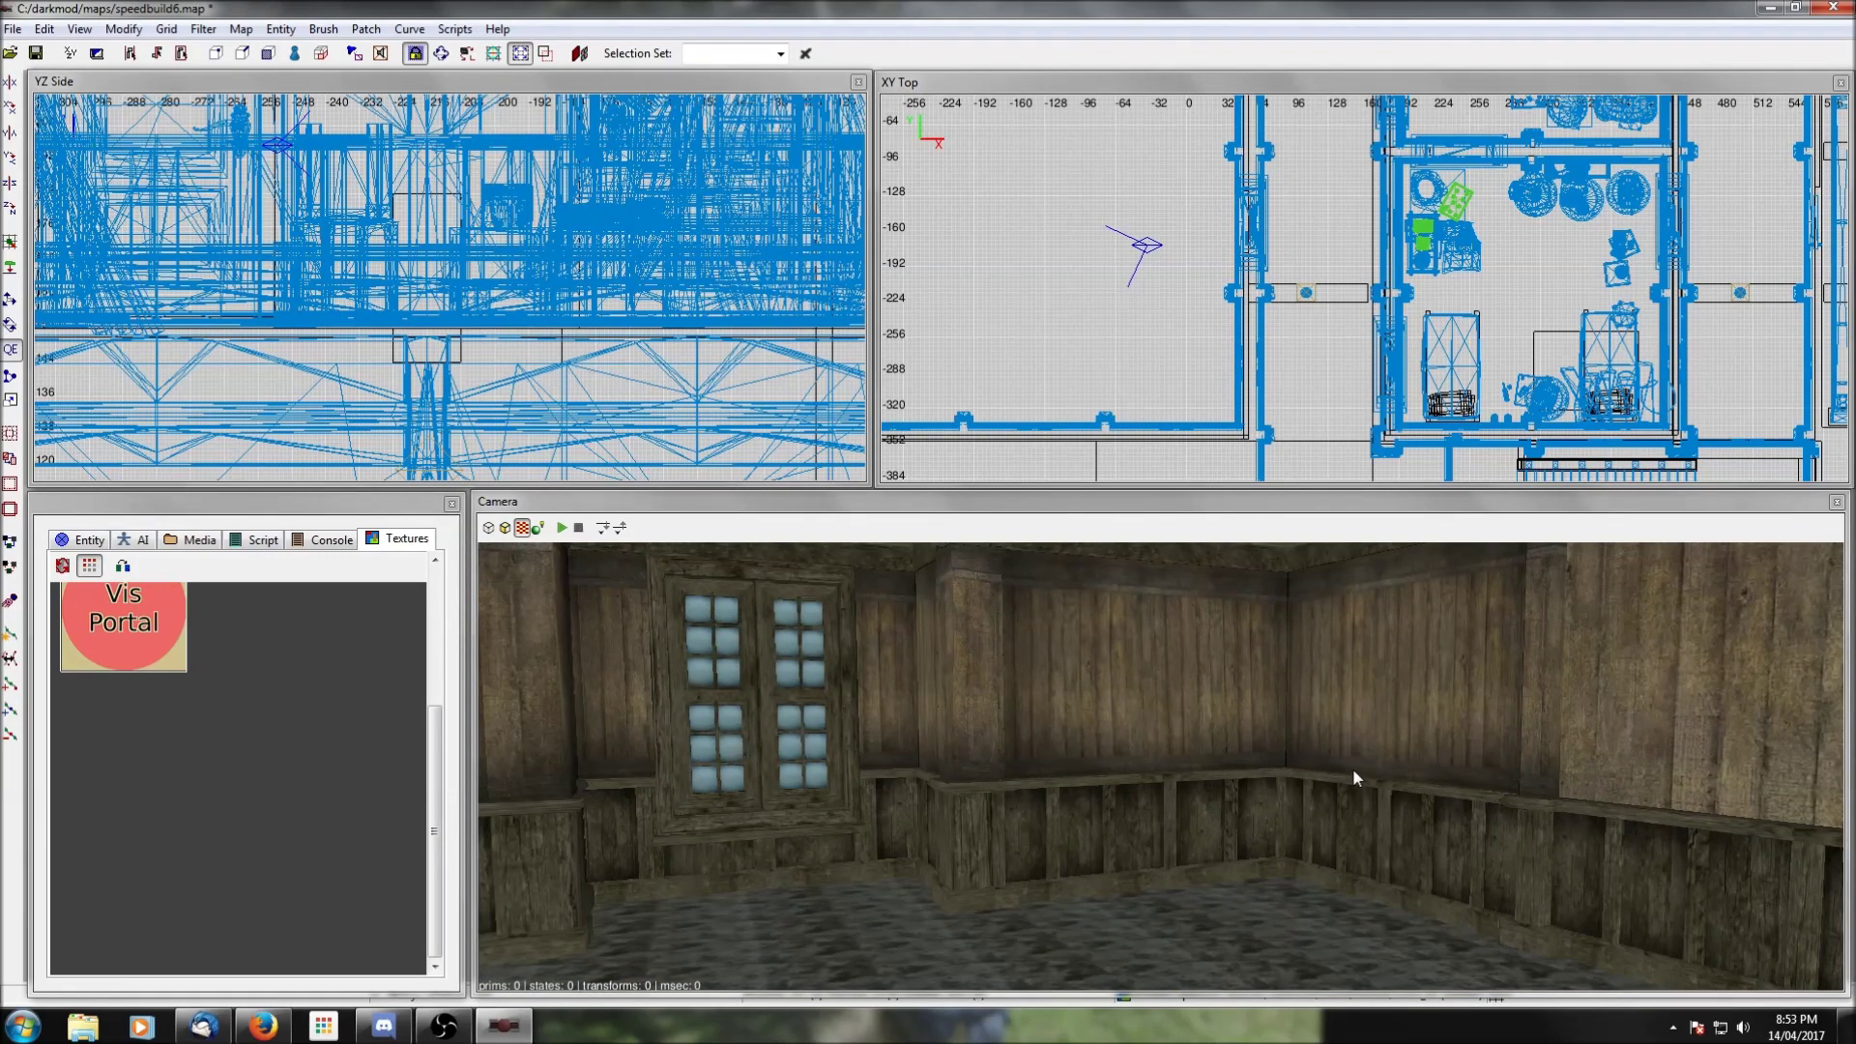
{"action": "key", "text": "Left"}
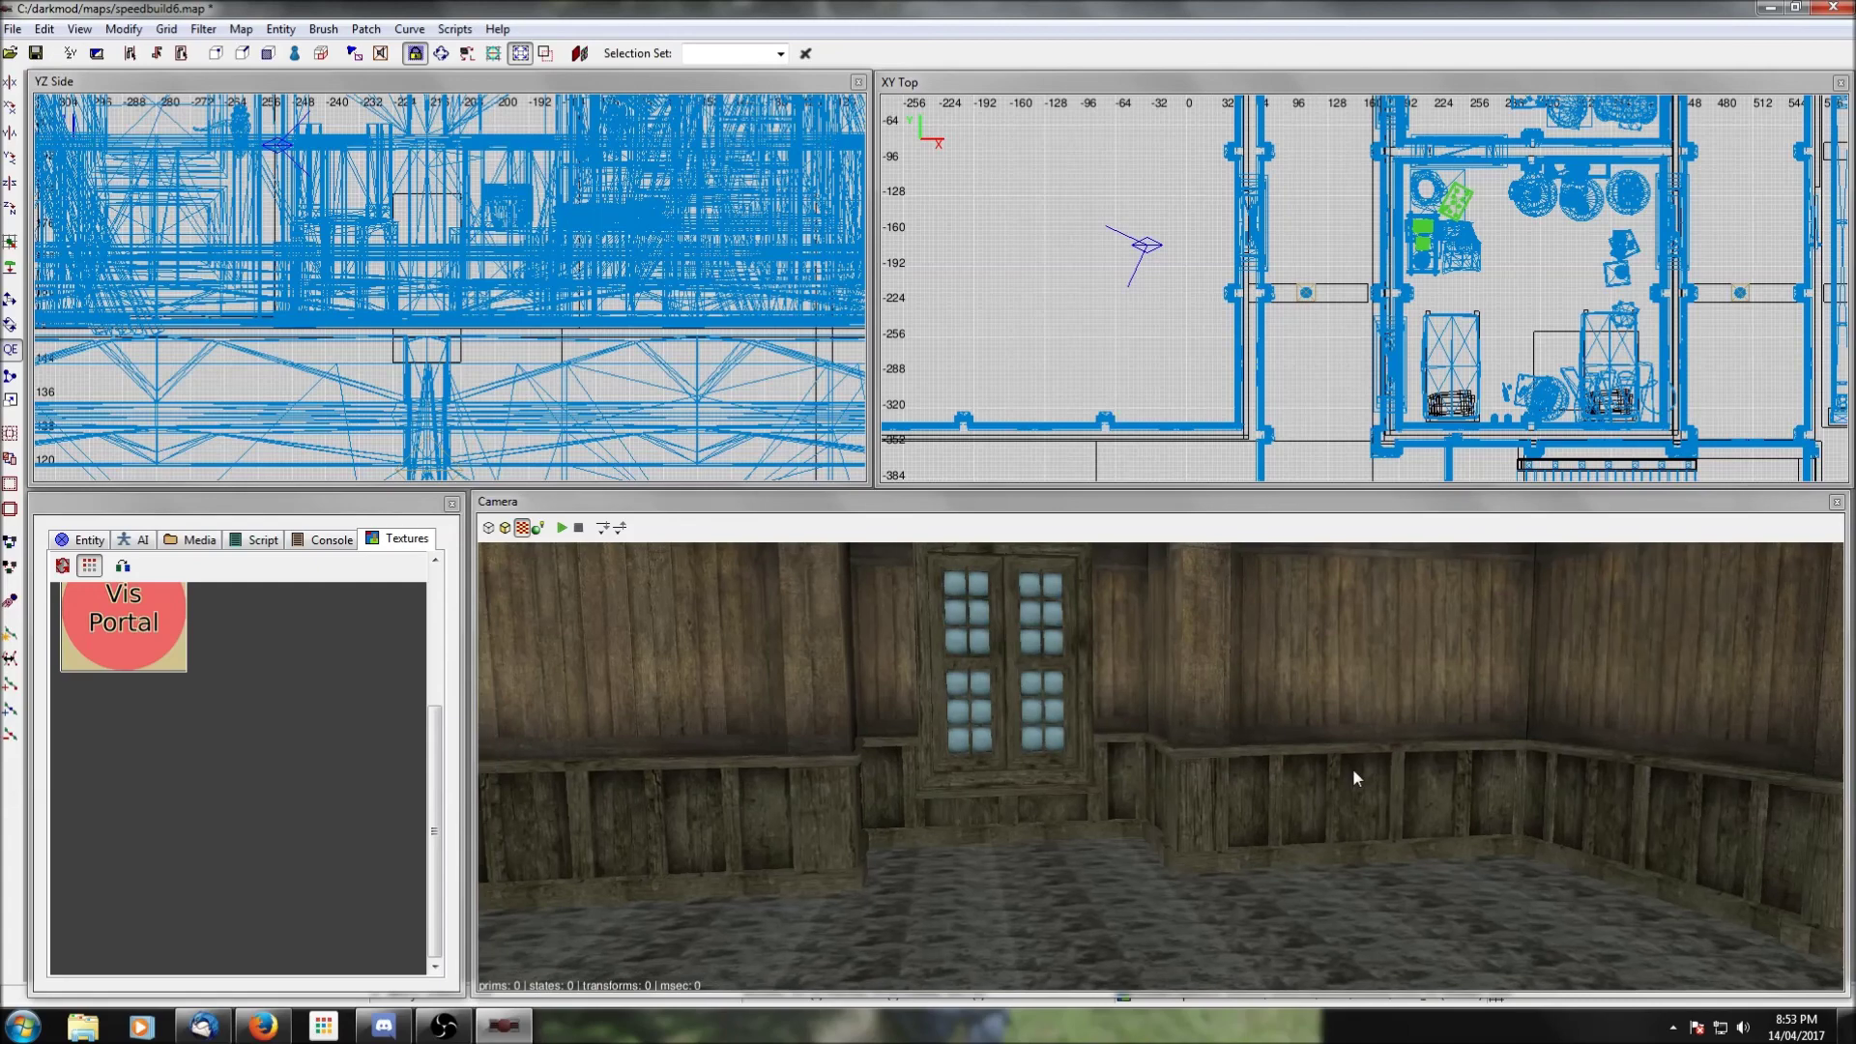
{"action": "right_click", "coordinate": [1352, 768]}
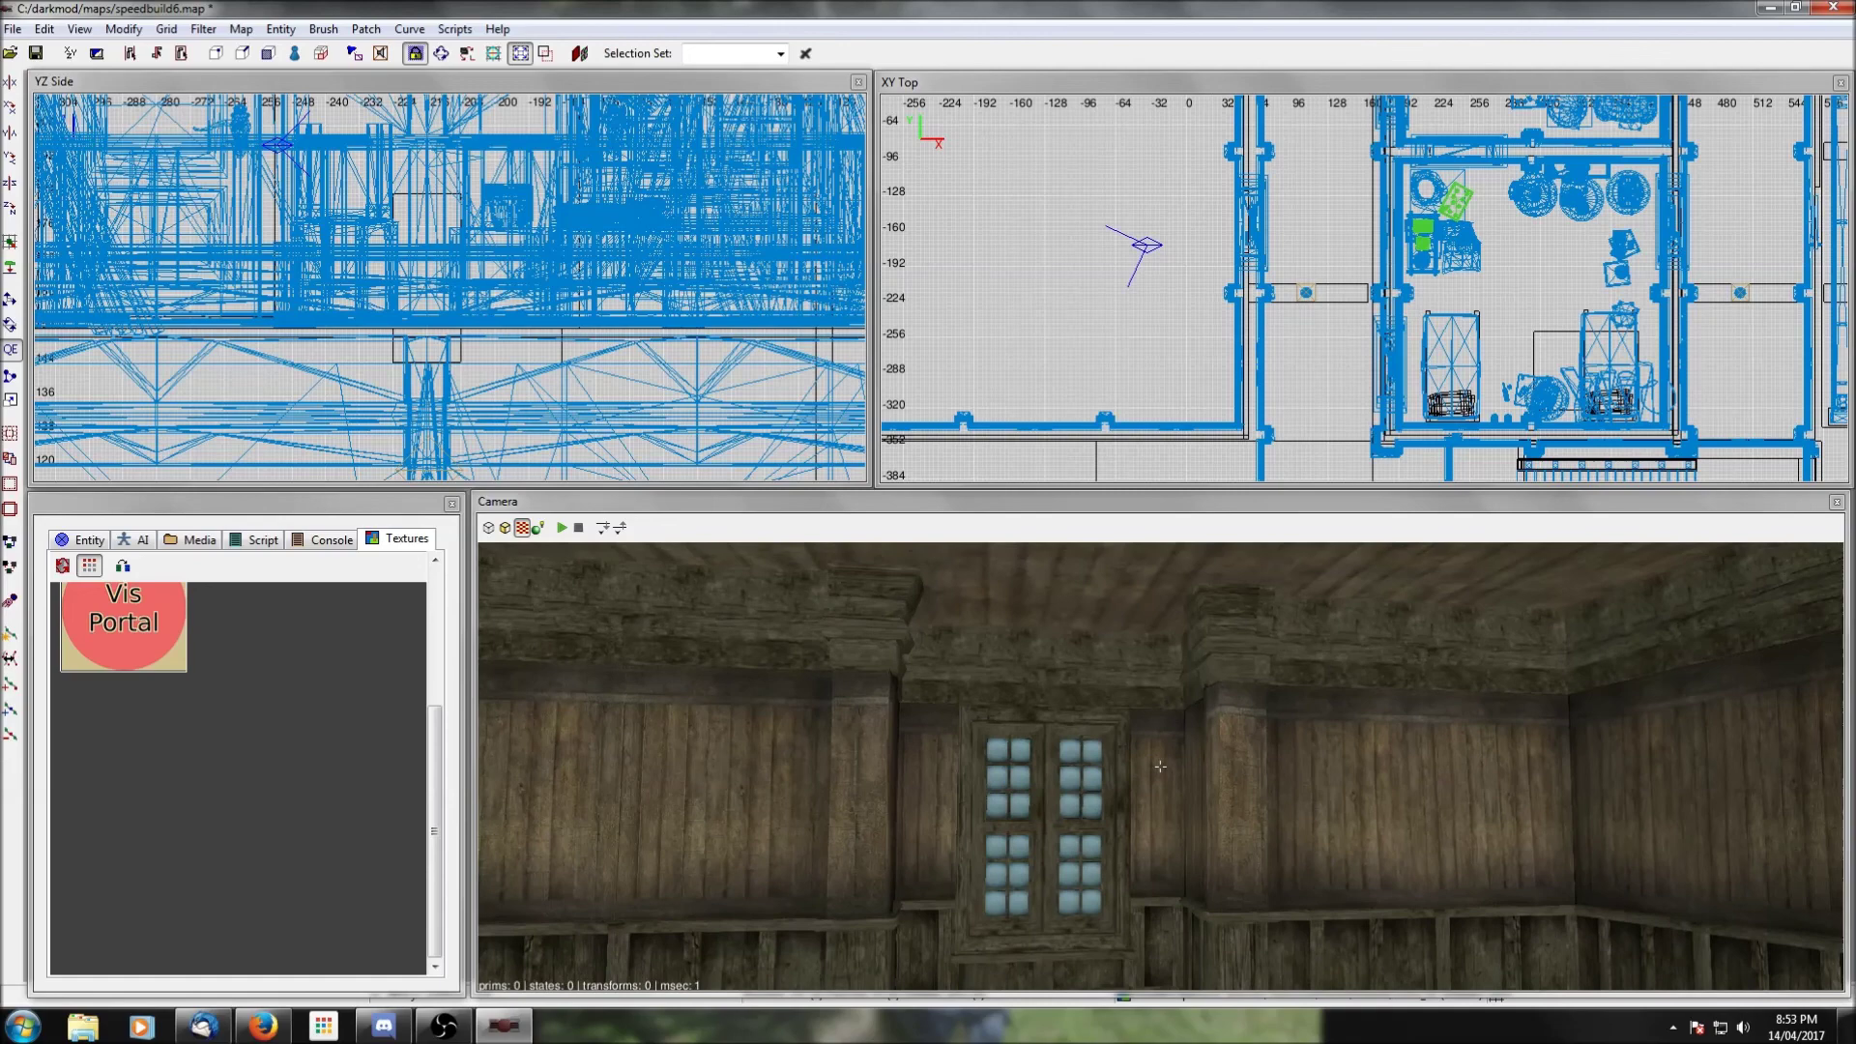
{"action": "right_click", "coordinate": [1353, 778]}
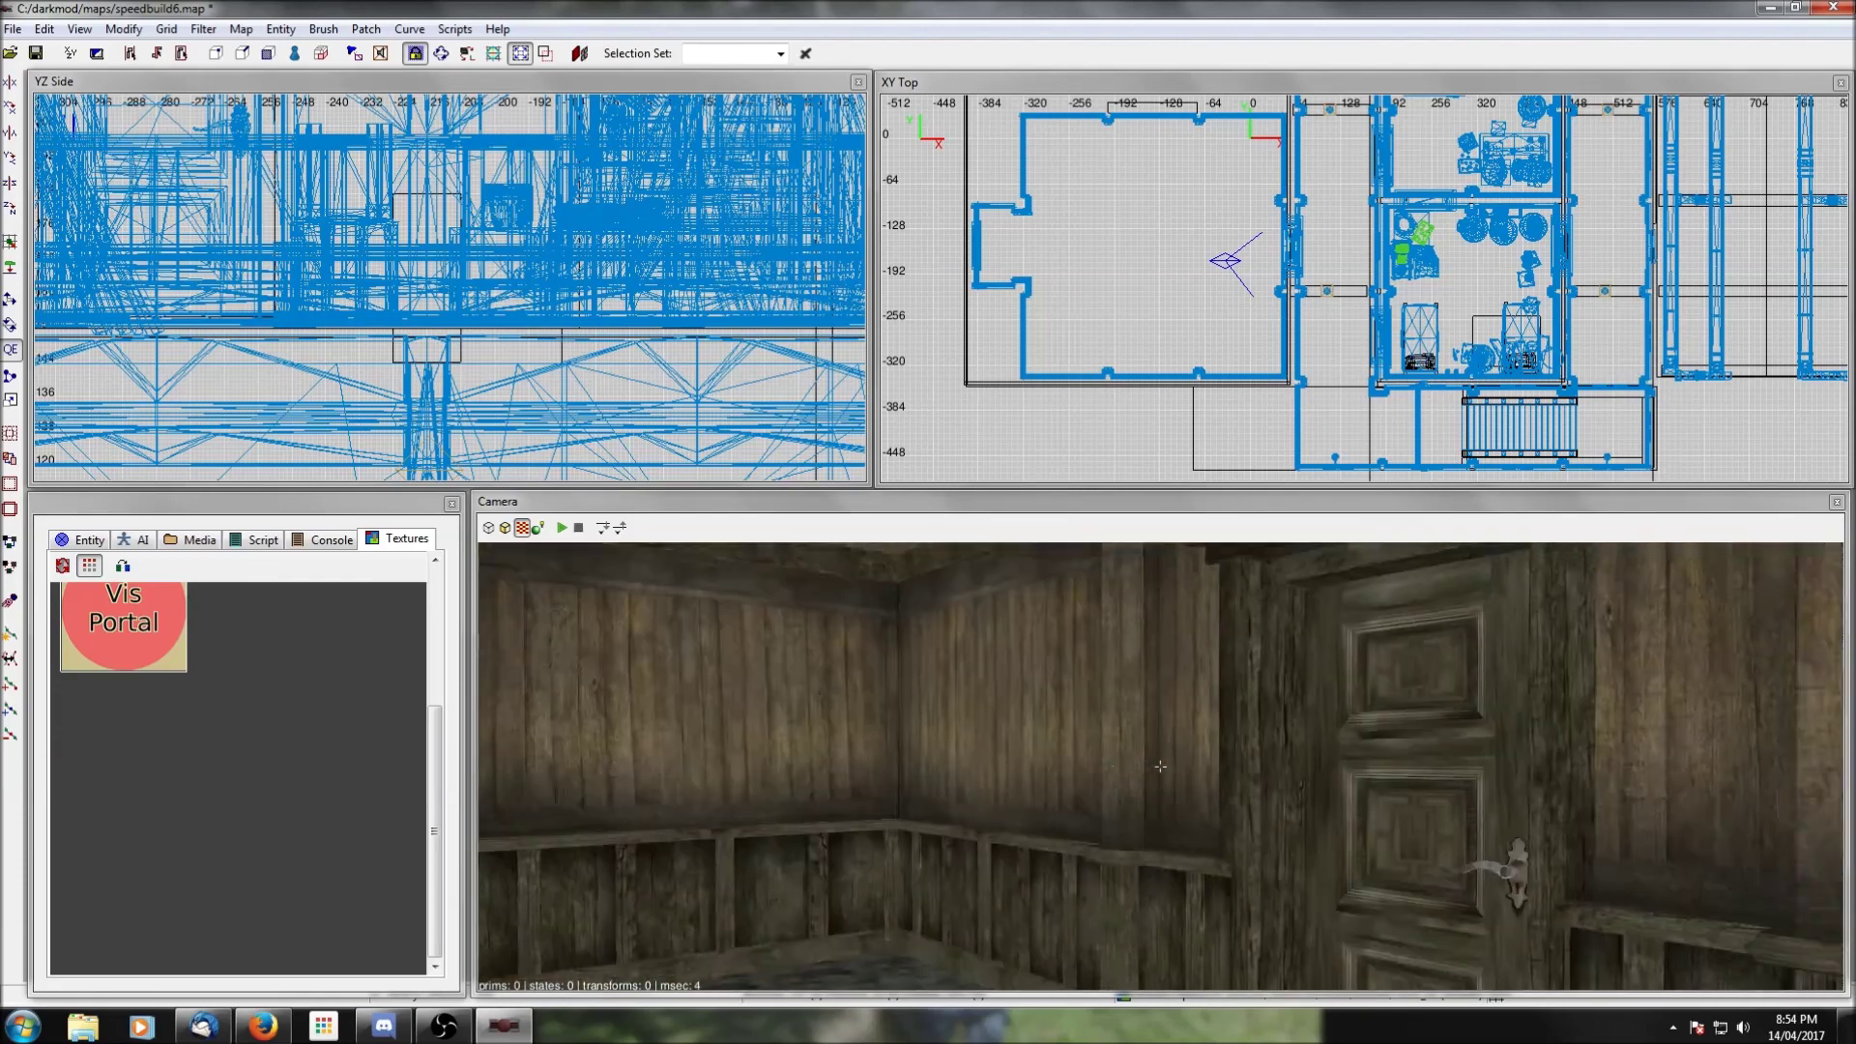
{"action": "right_click", "coordinate": [1160, 766]}
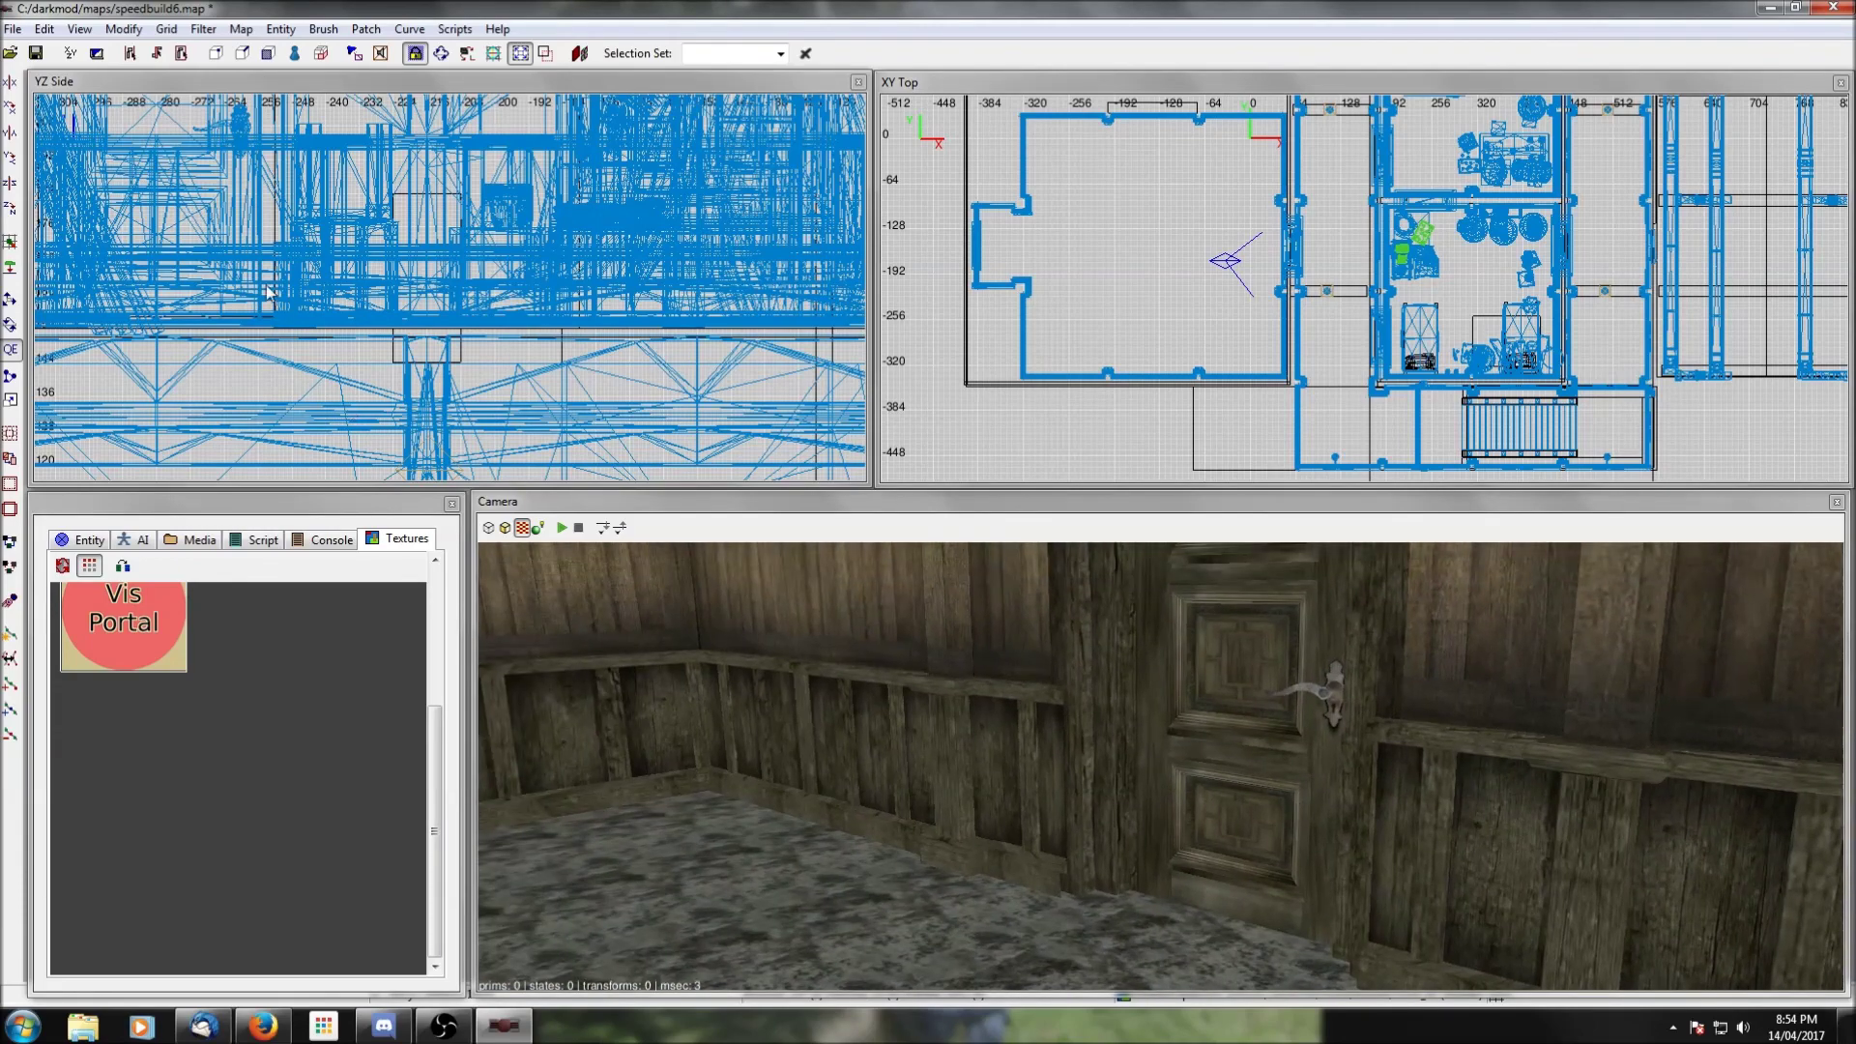